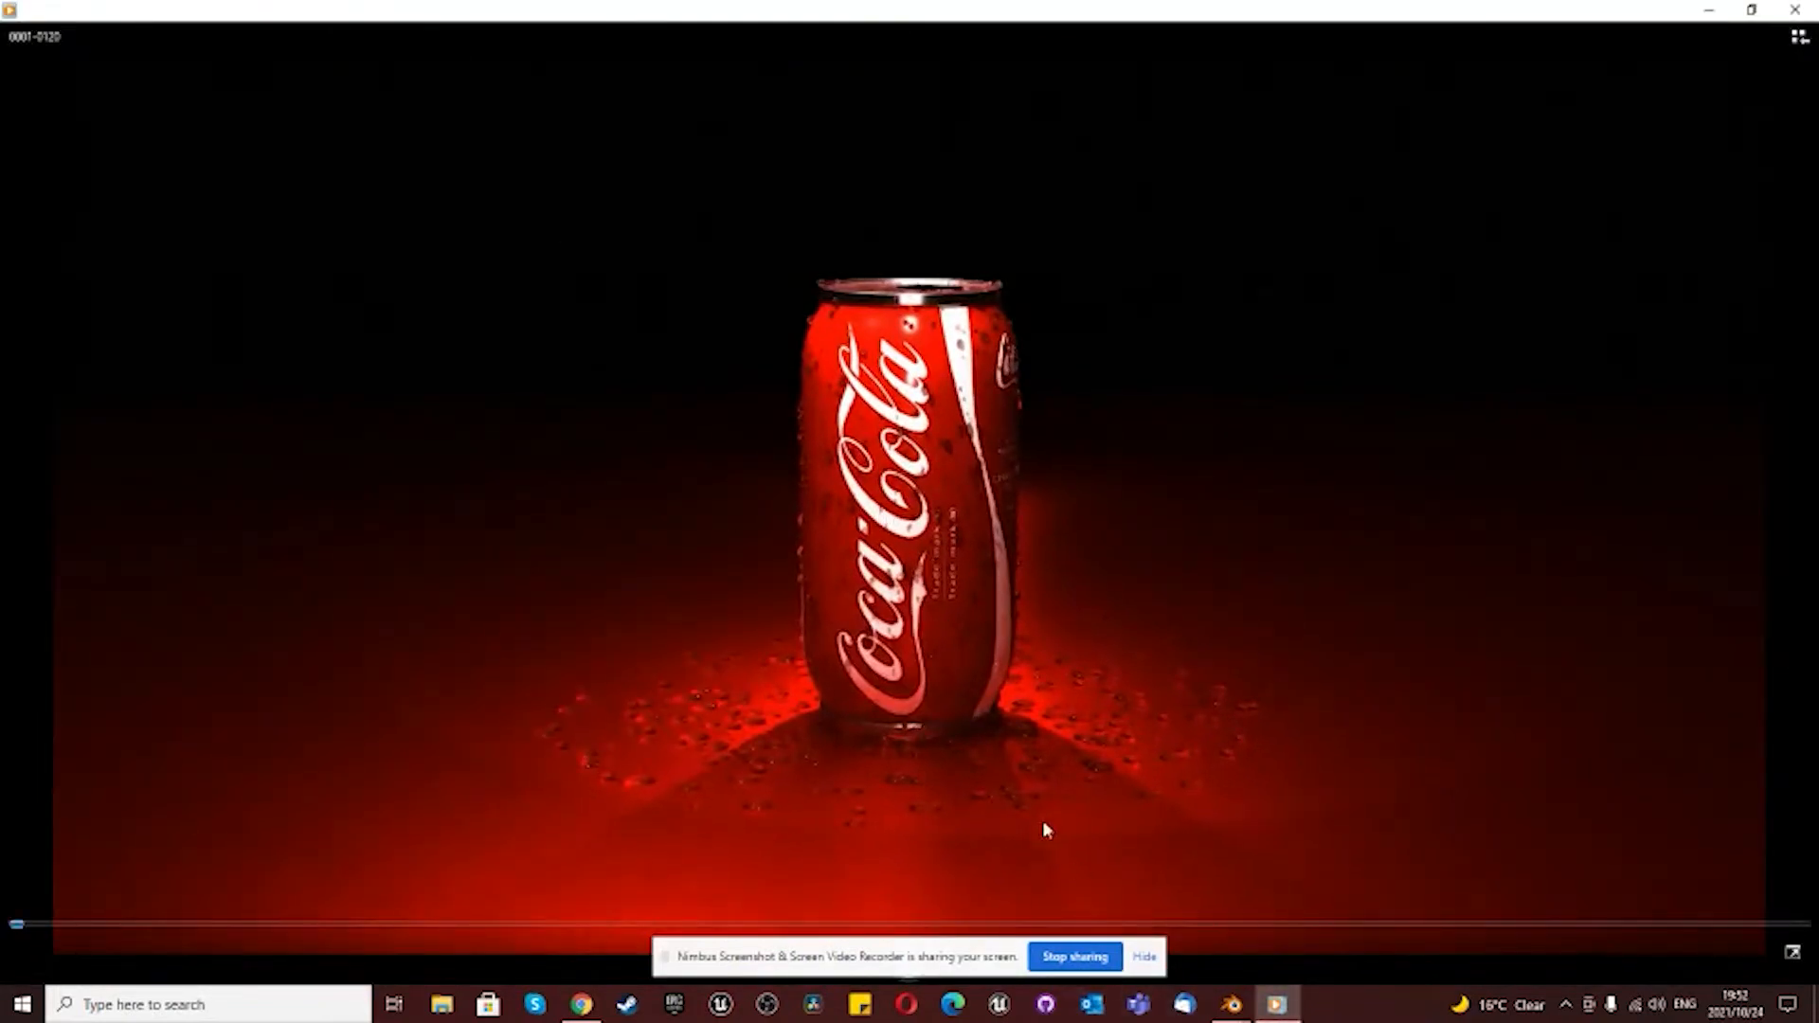
Step: Review the browser's reference images for the coke can label, front view and top view
click(1143, 957)
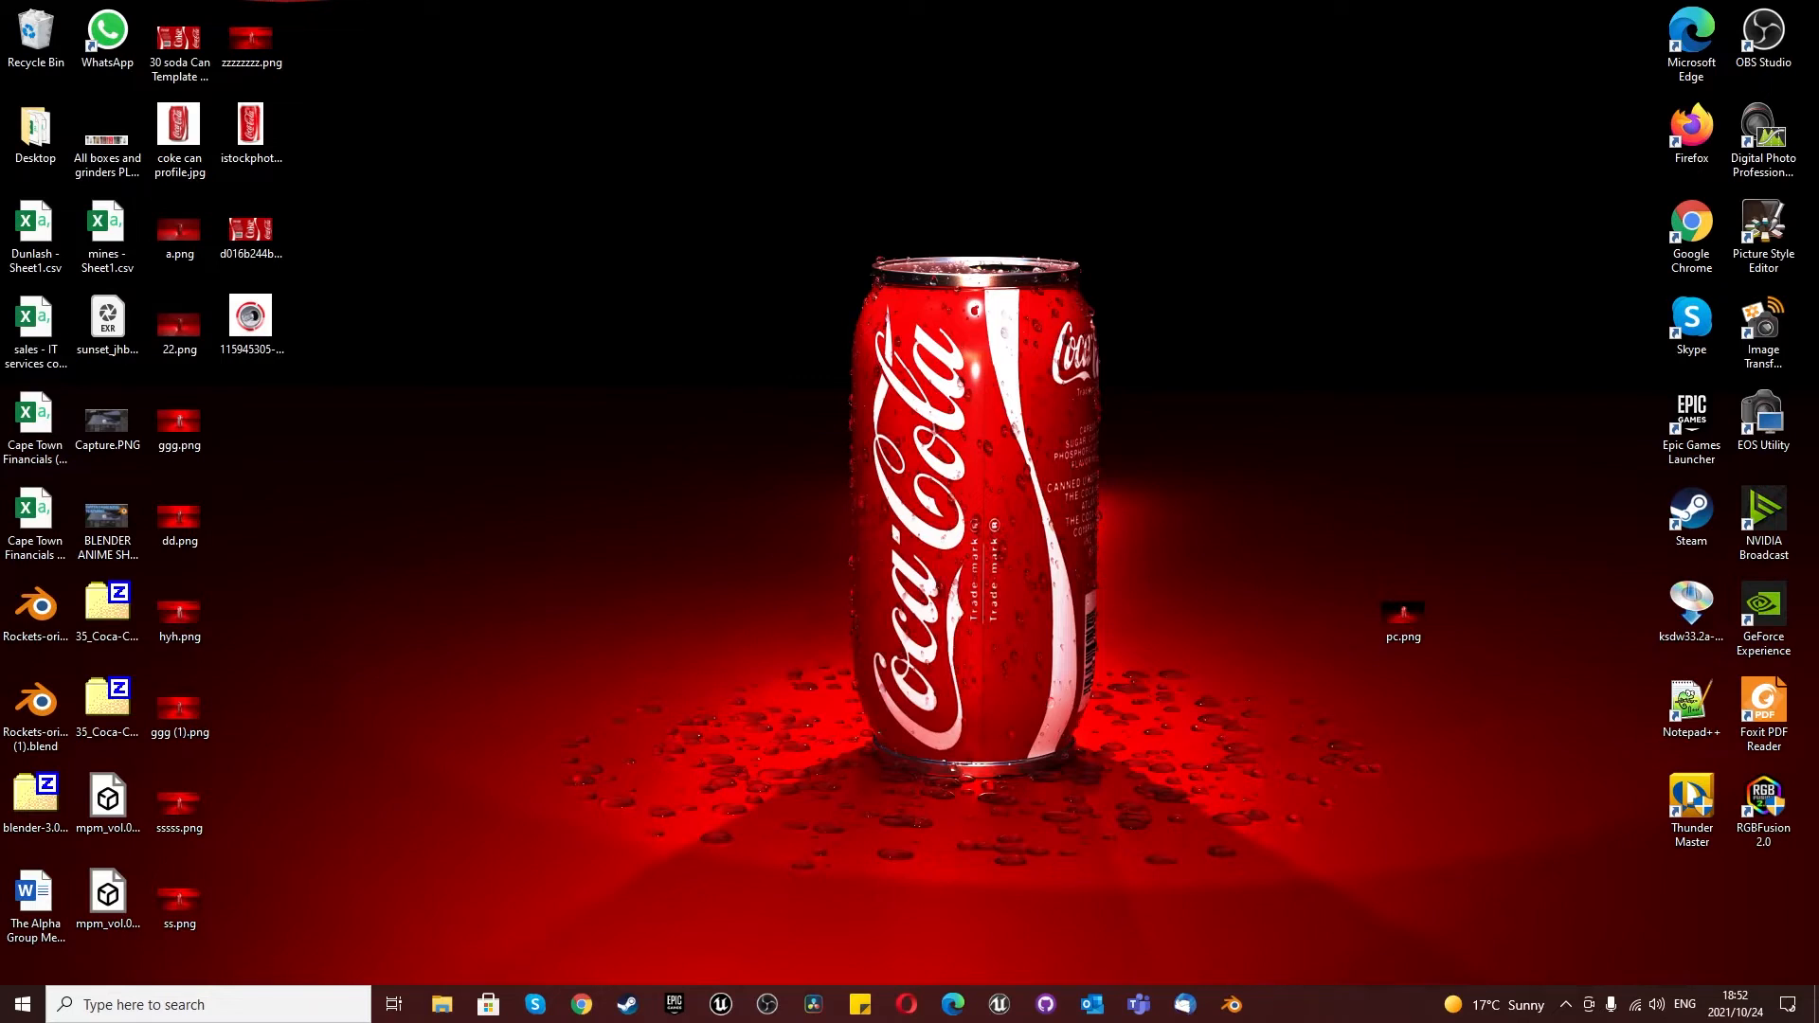
drag(1818, 303, 1222, 1)
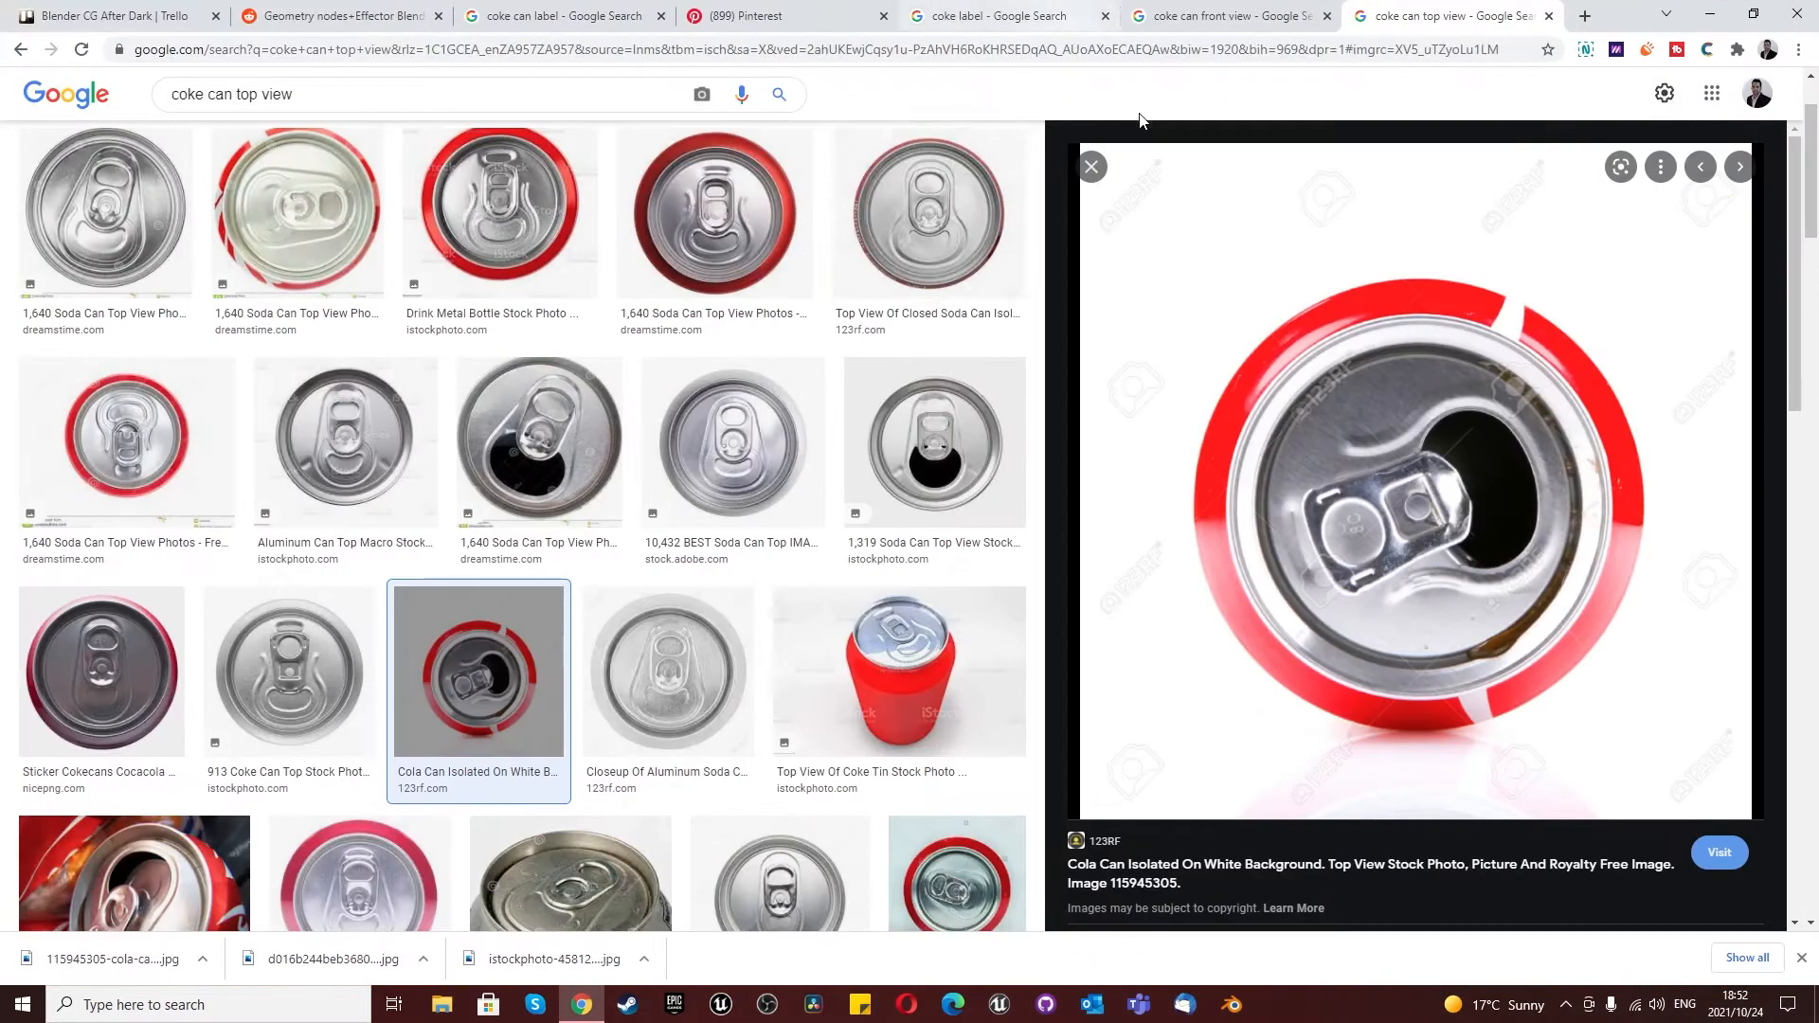
click(489, 16)
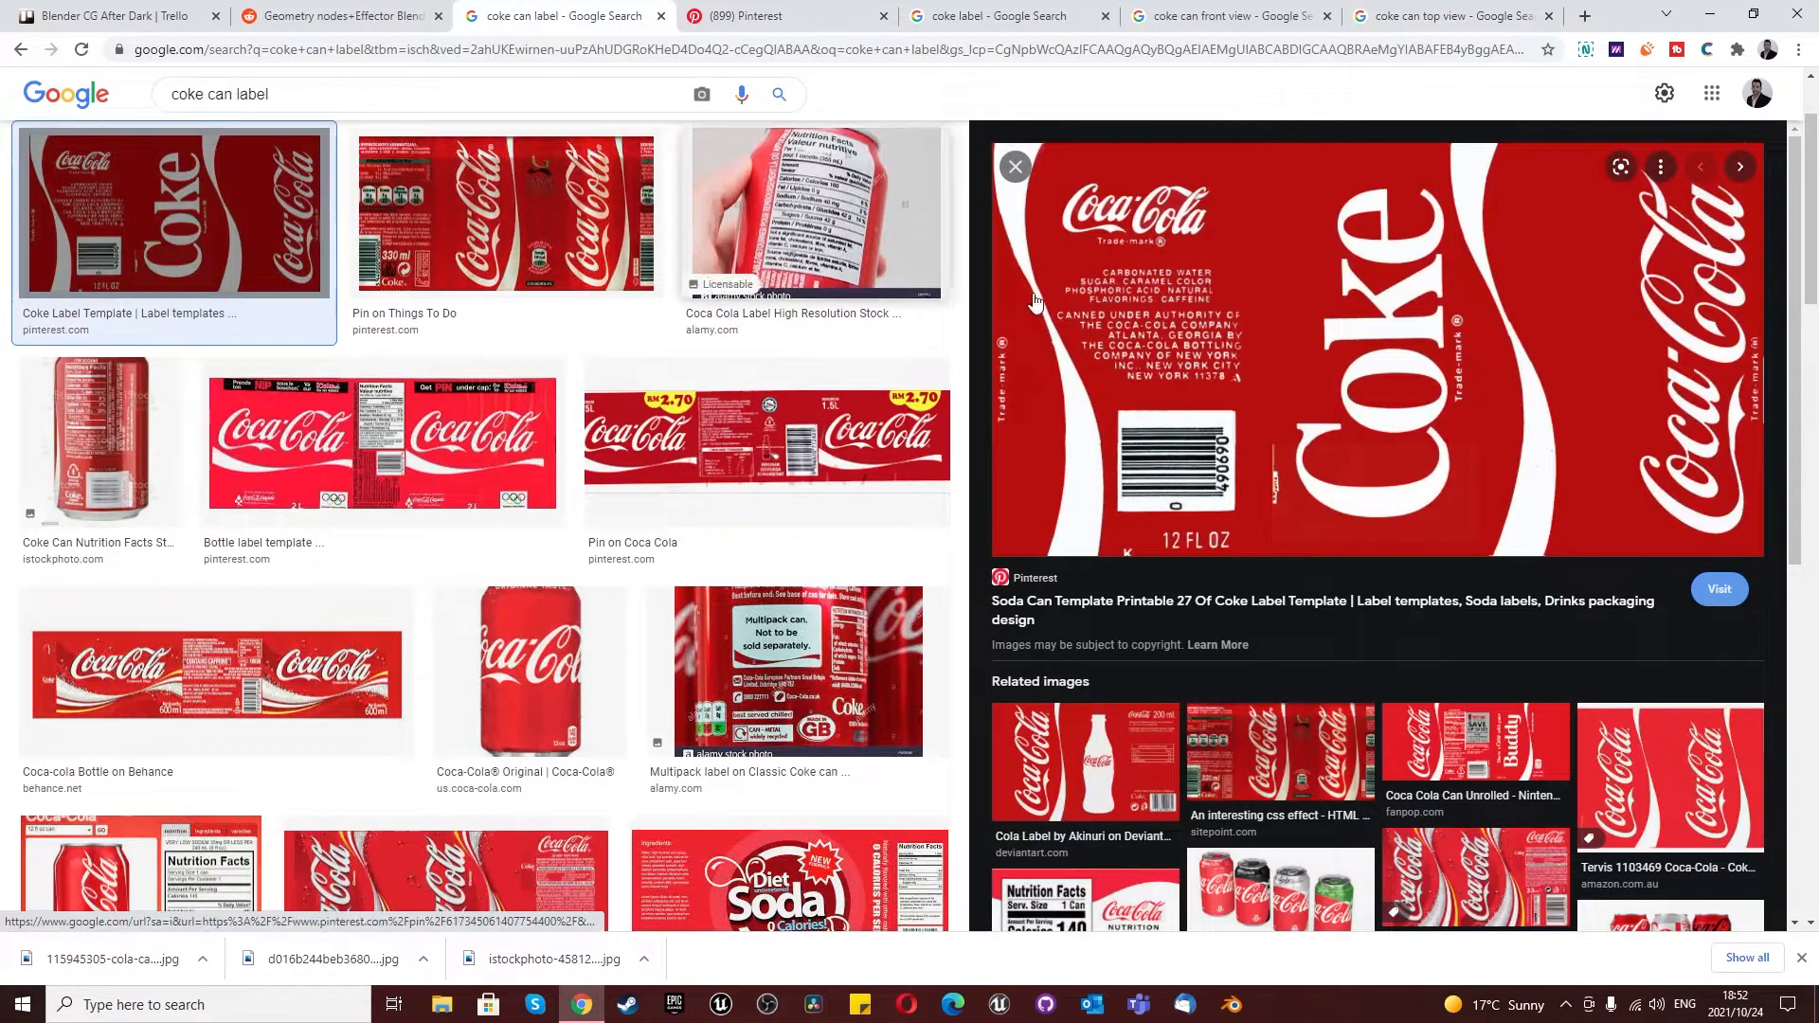
right_click(1237, 314)
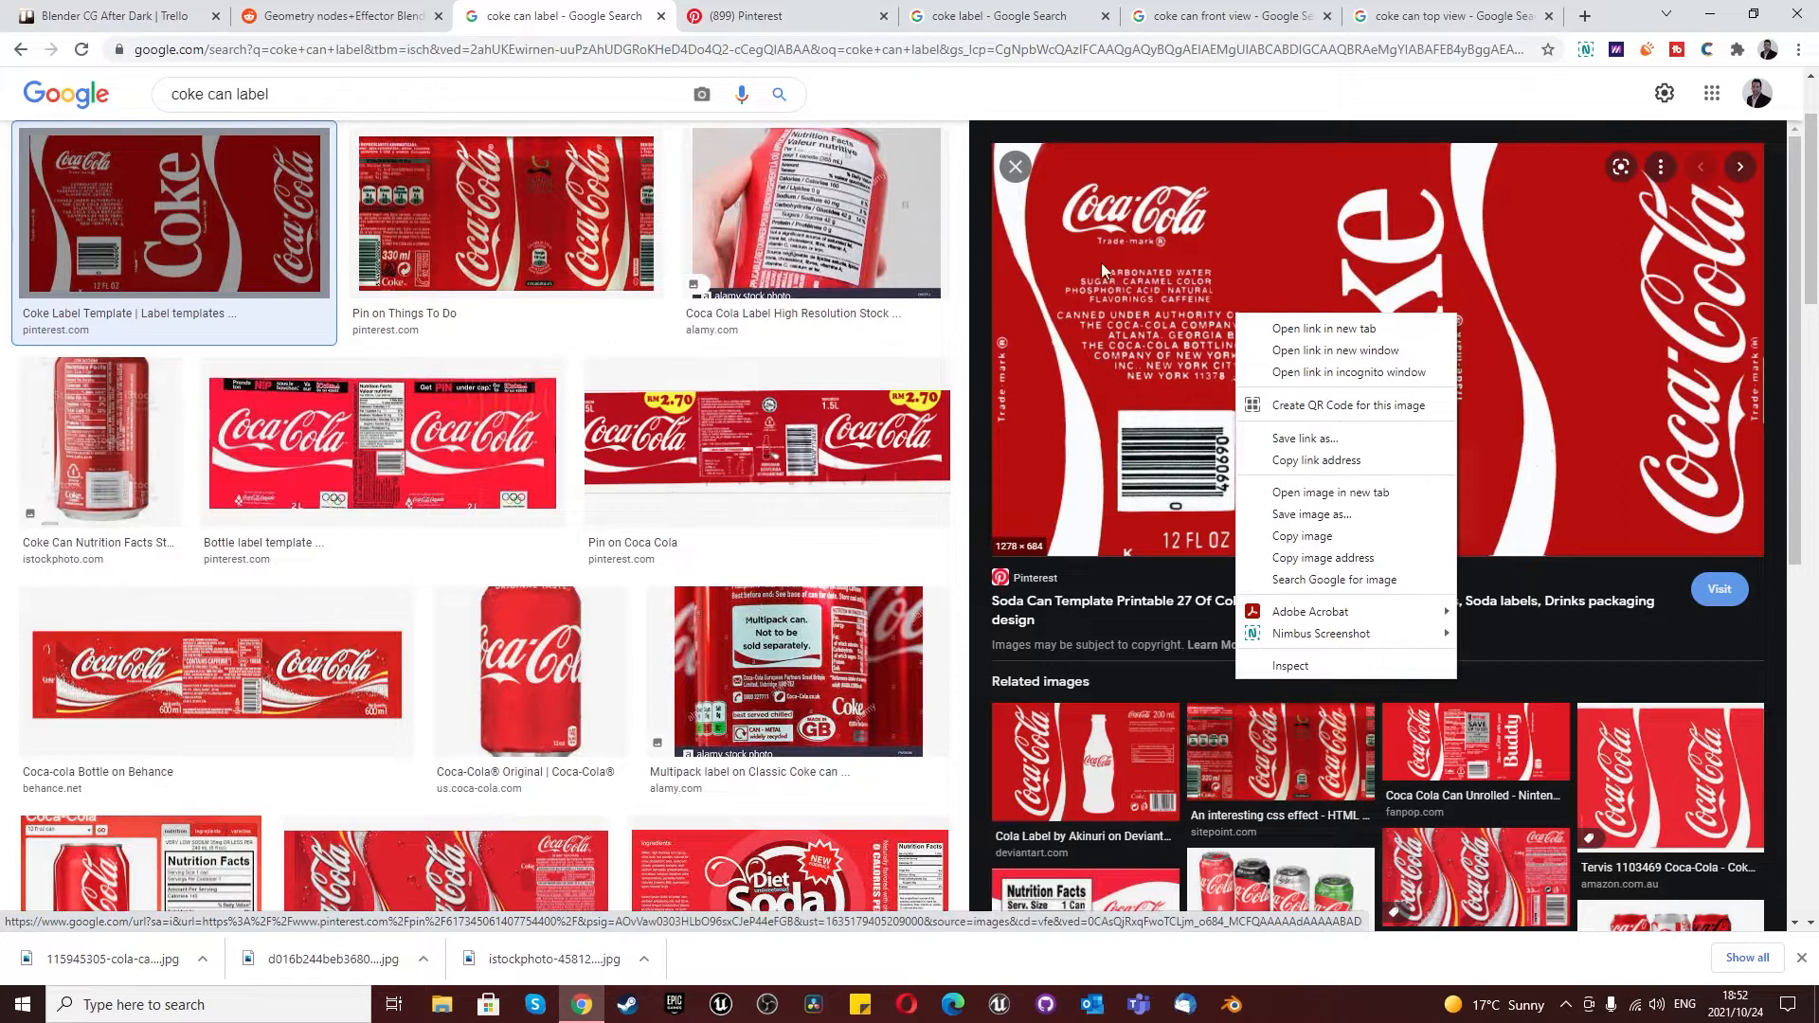
click(981, 15)
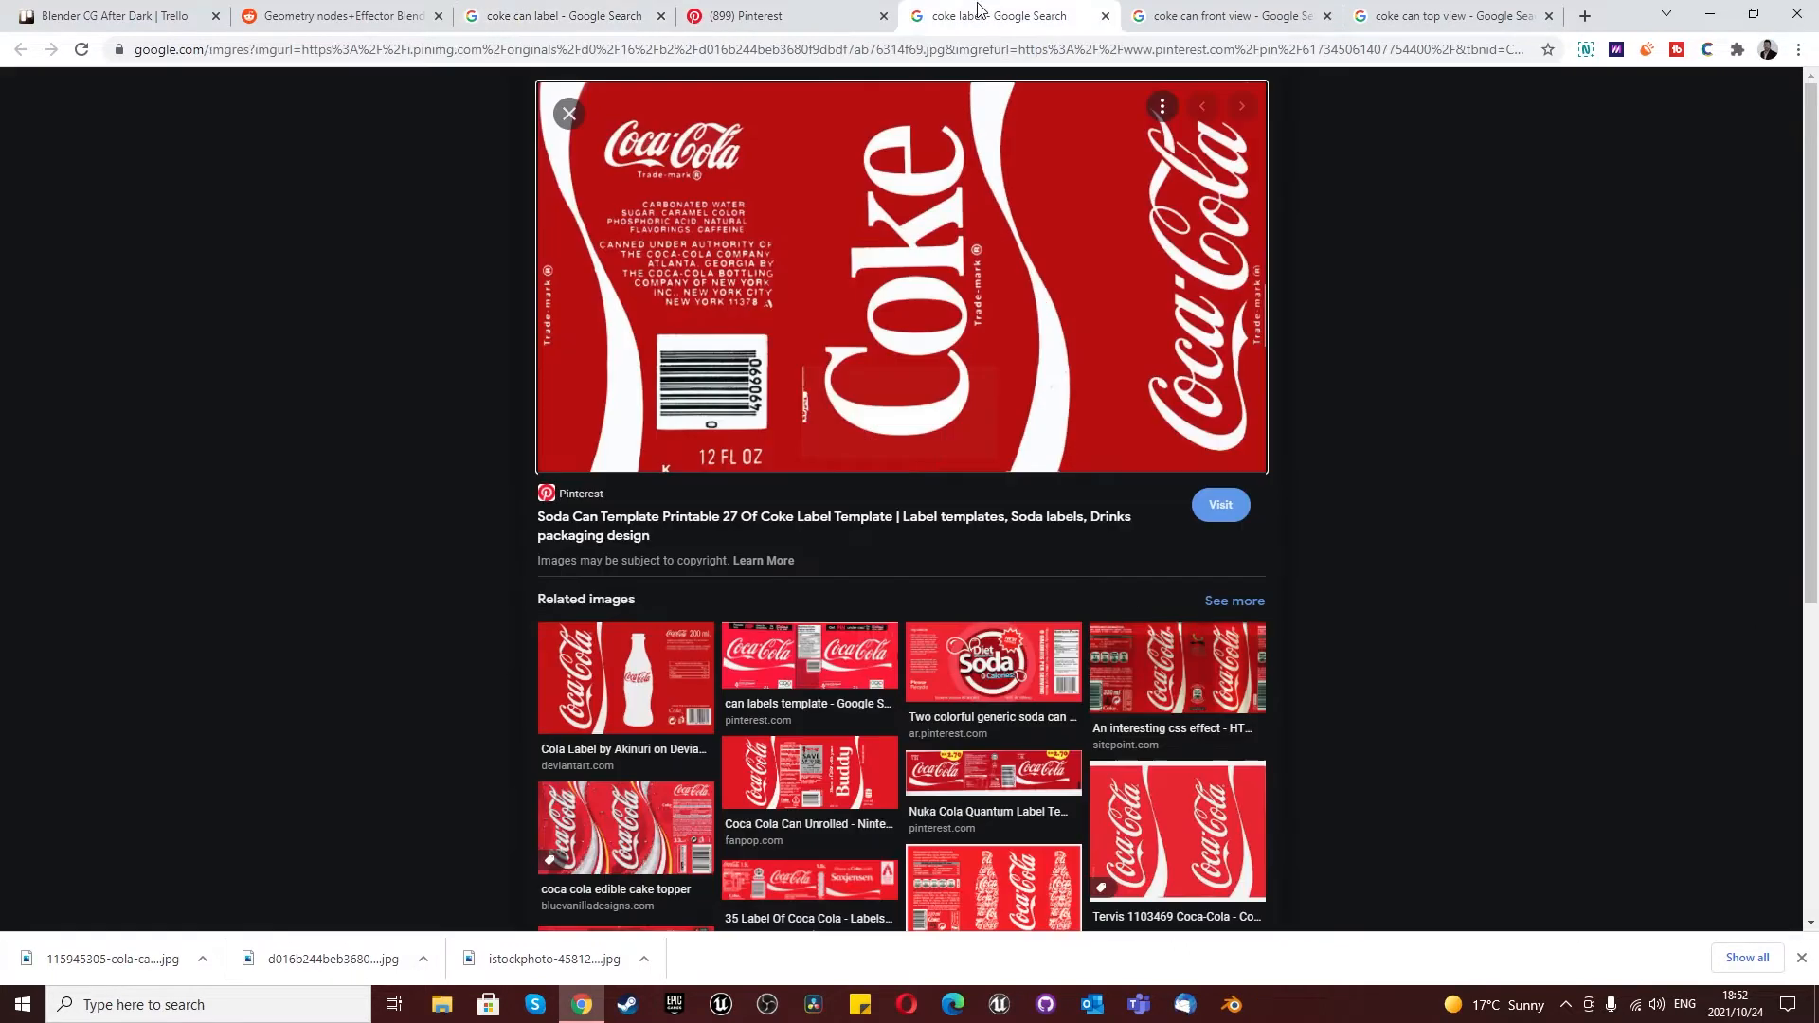
click(818, 12)
click(1203, 14)
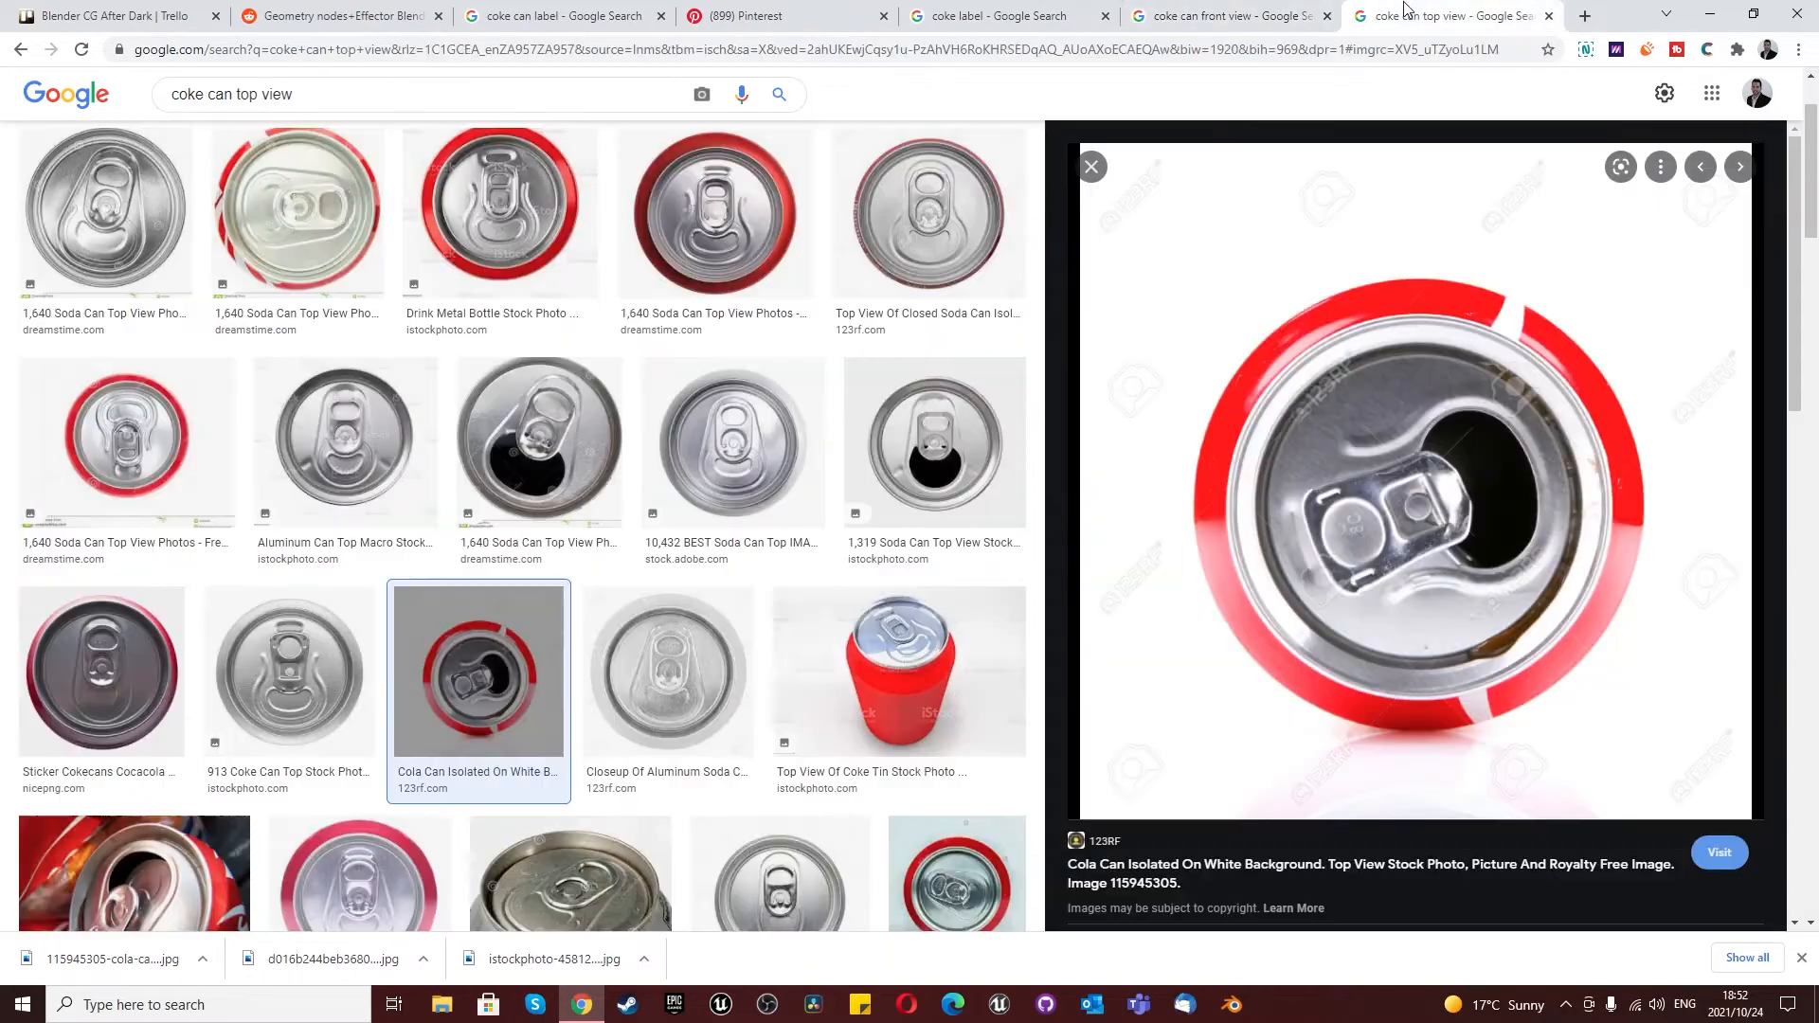
click(1408, 16)
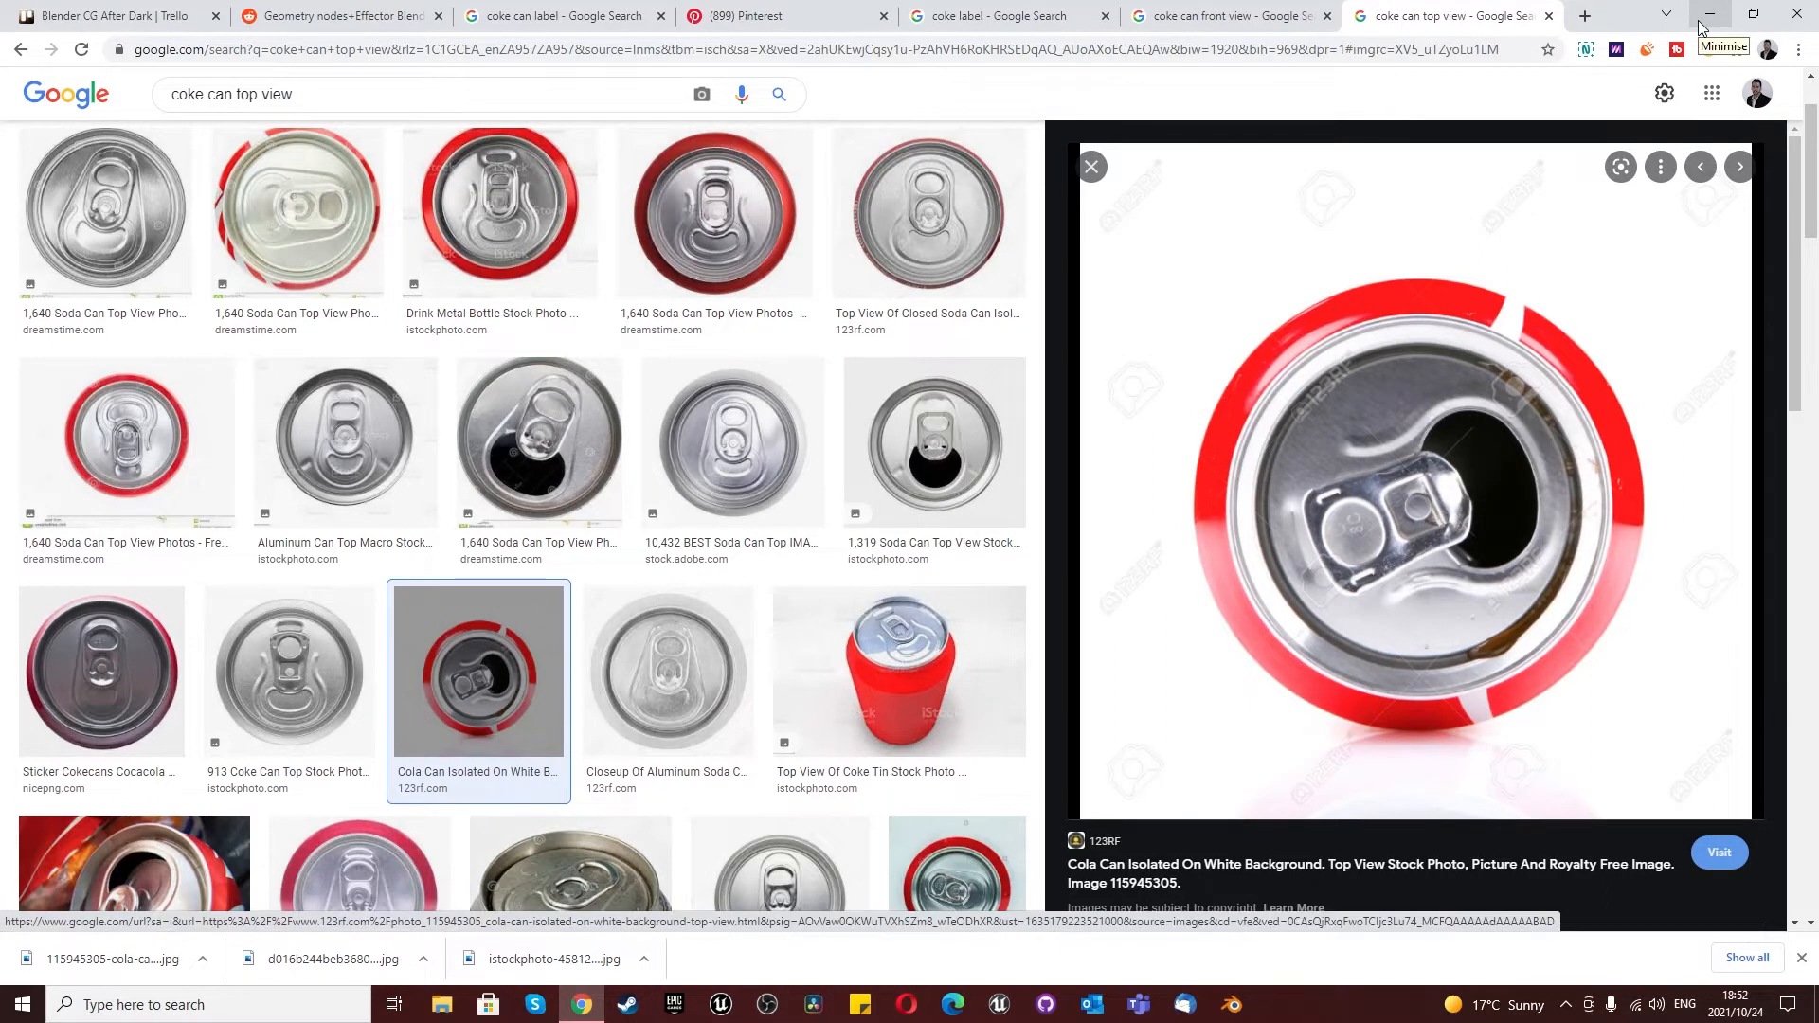
click(1702, 25)
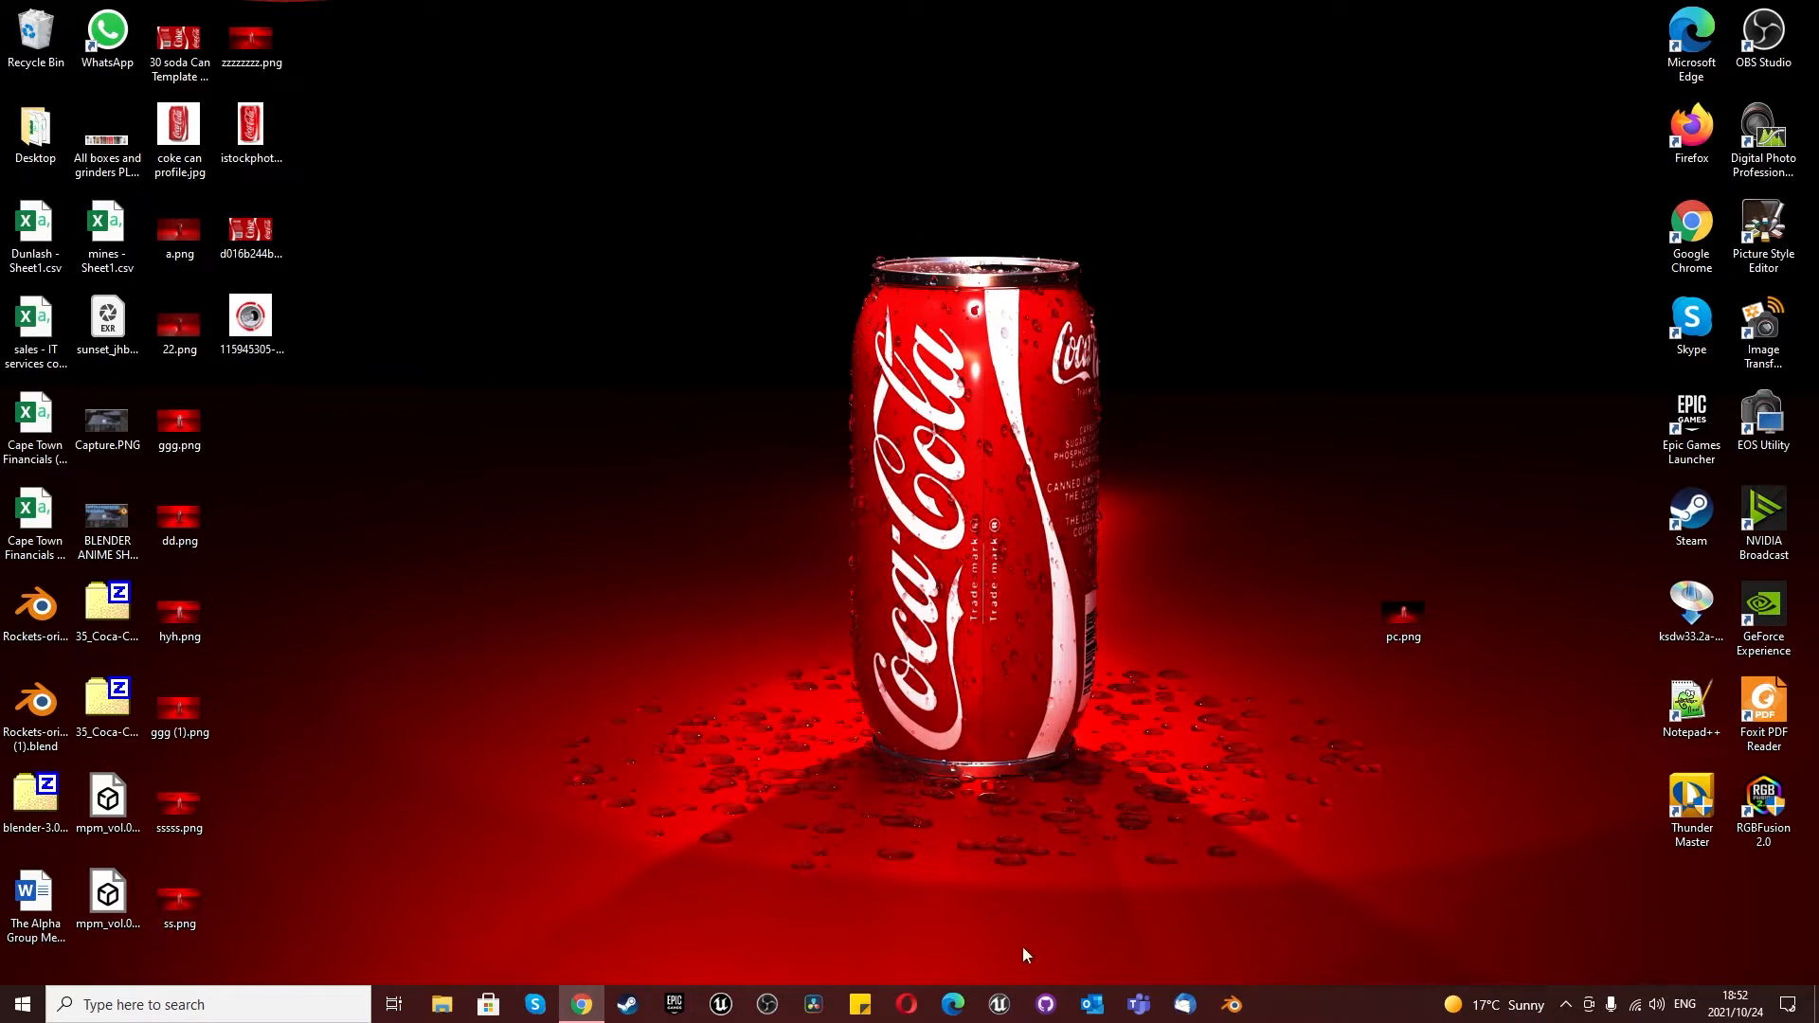
Step: Switch to Blender, dismiss the splash screen and delete the default cube
click(1232, 1006)
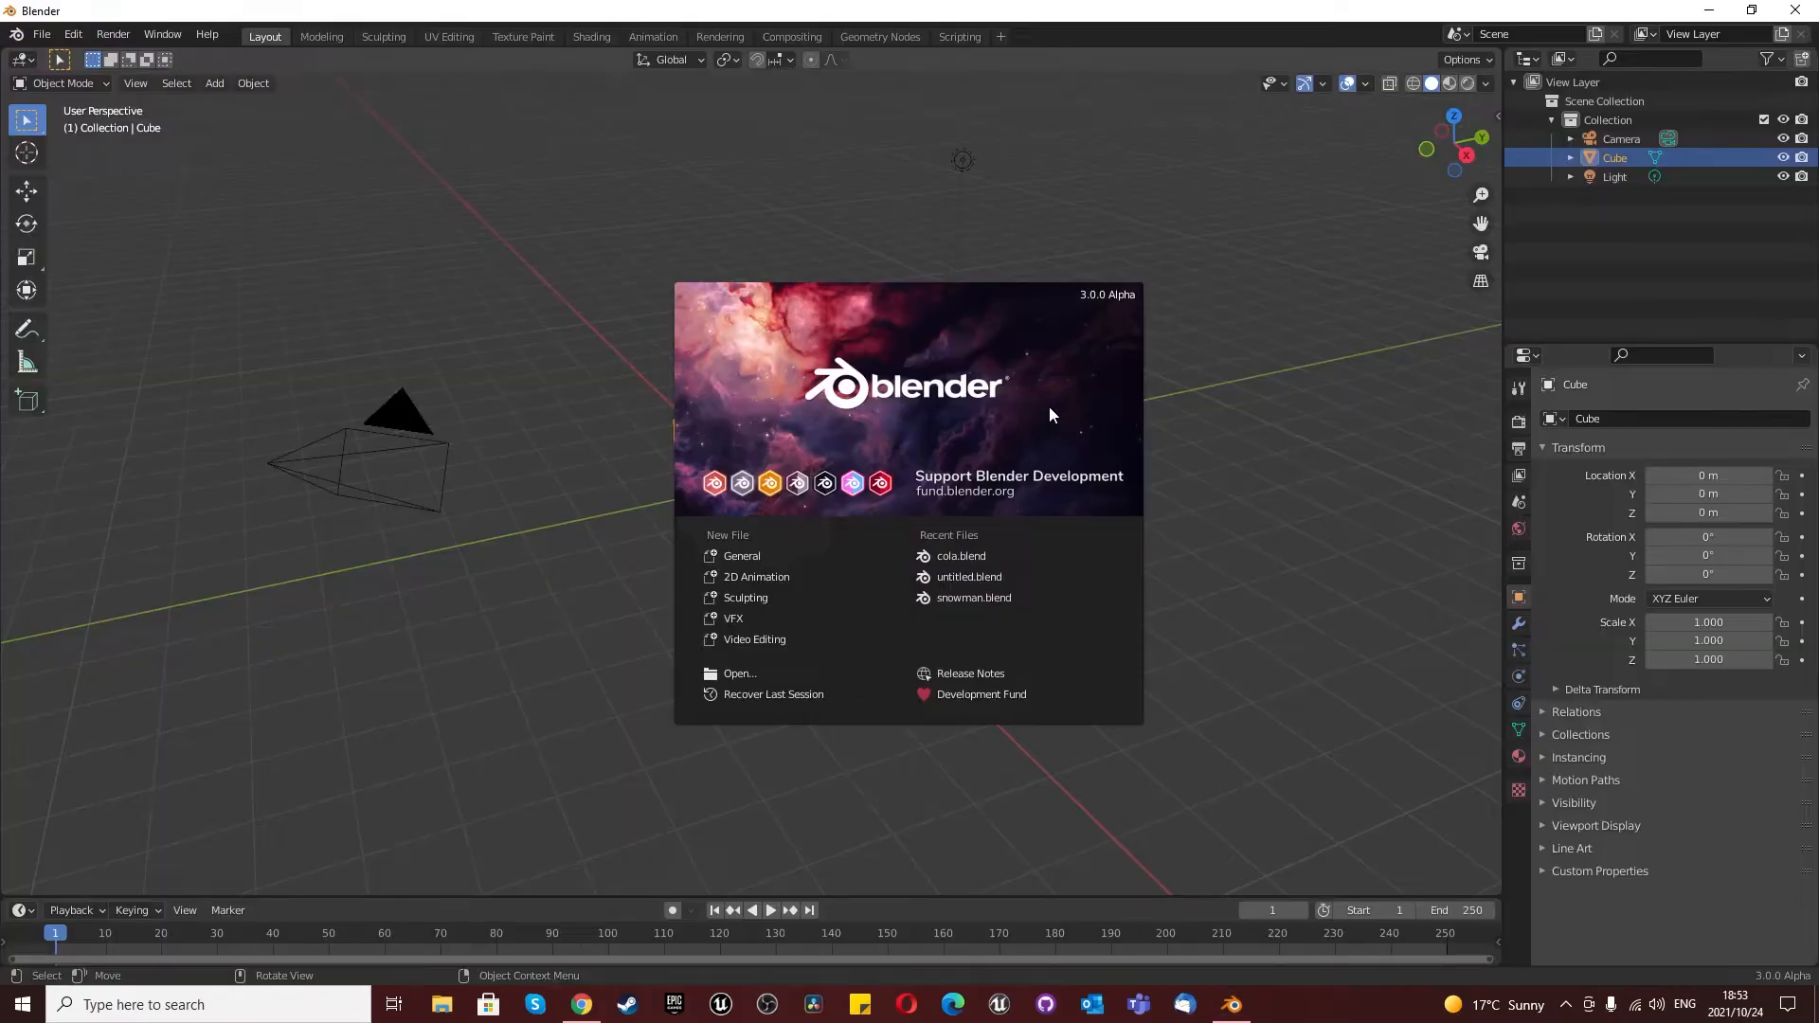
click(643, 486)
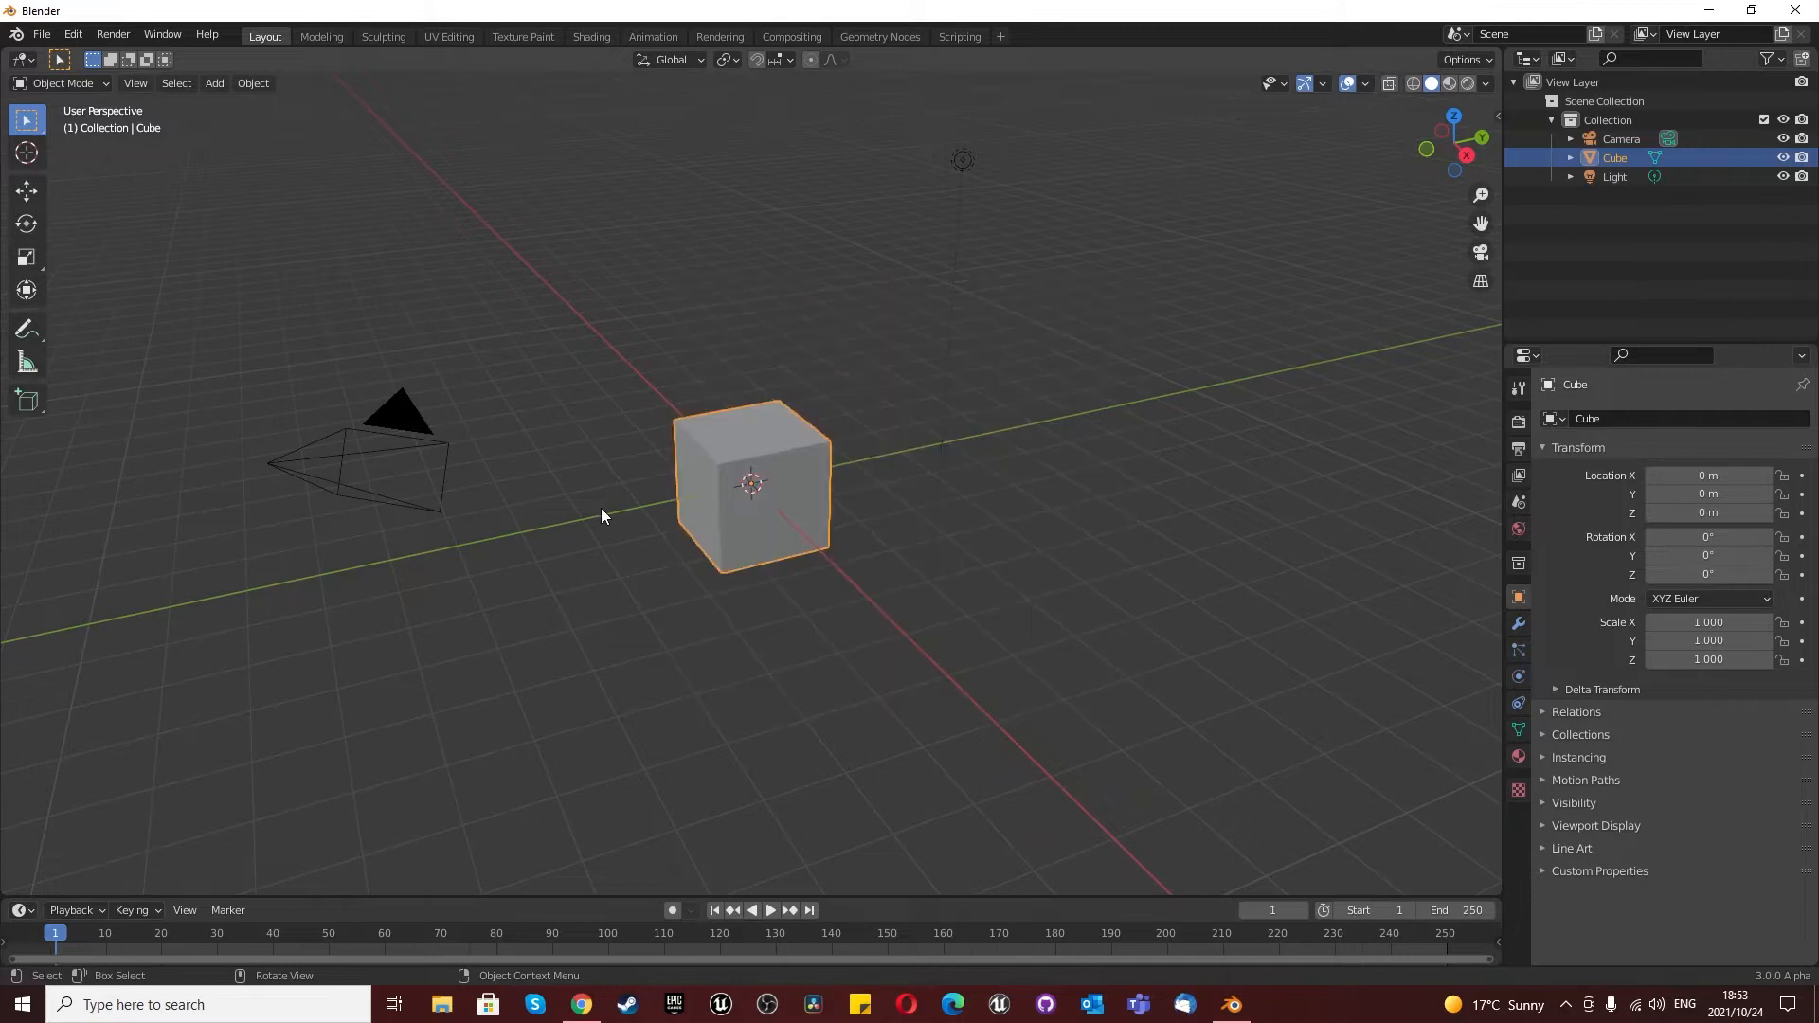
key(x)
click(703, 518)
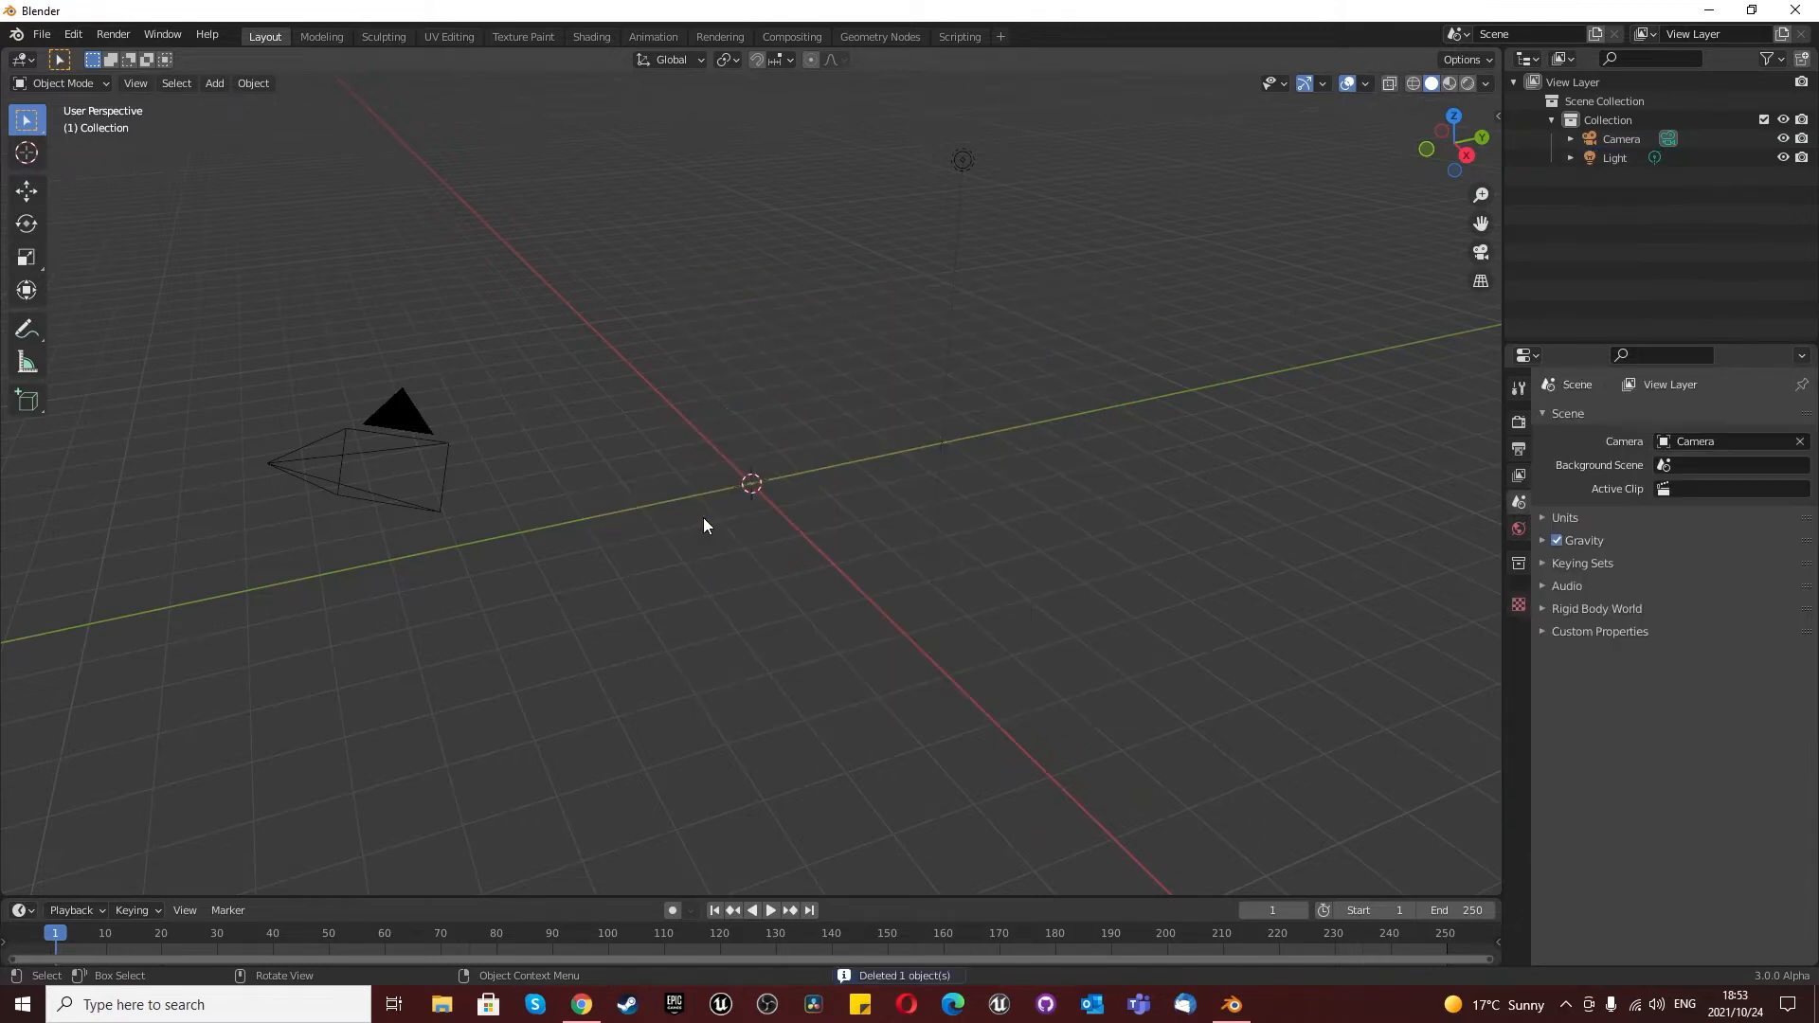
Step: In top view, add 115945305-cola-can-isolated-on-white-background-top-view.jpg from the Desktop folder as a reference image
key(KP_7)
scroll(919, 542, down, 1)
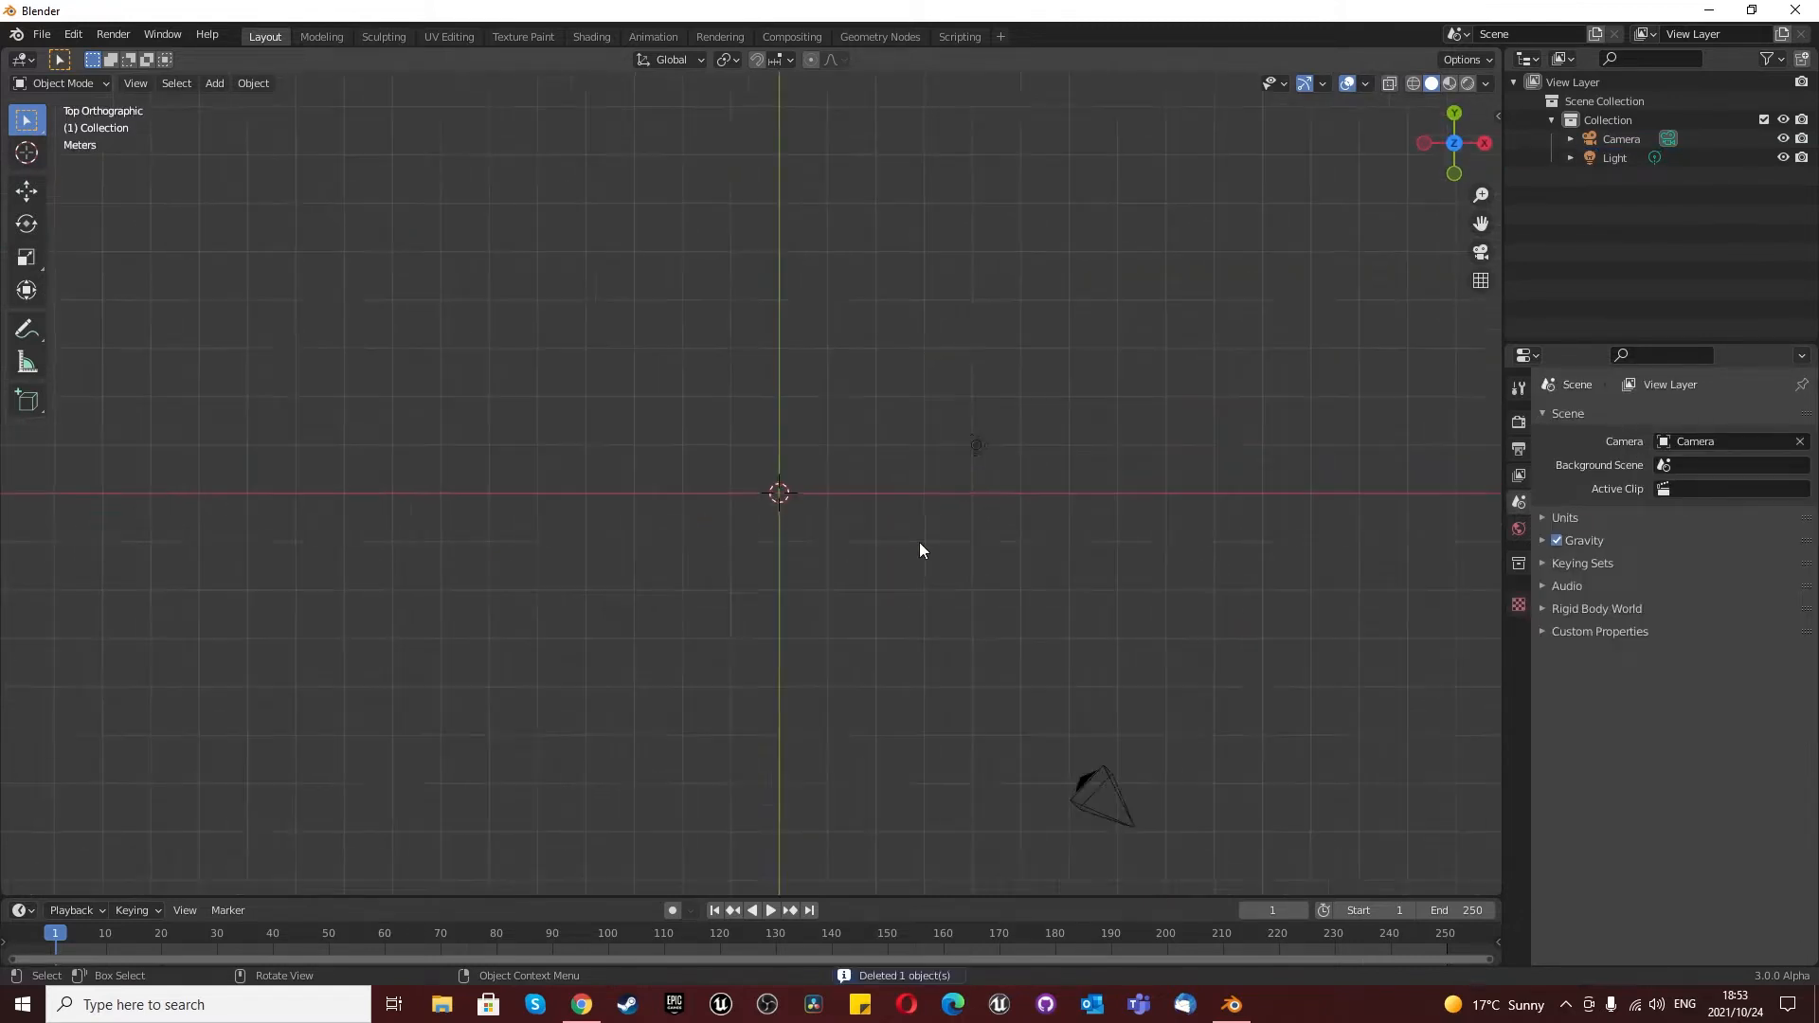
scroll(606, 507, up, 3)
scroll(875, 520, up, 3)
scroll(861, 480, down, 2)
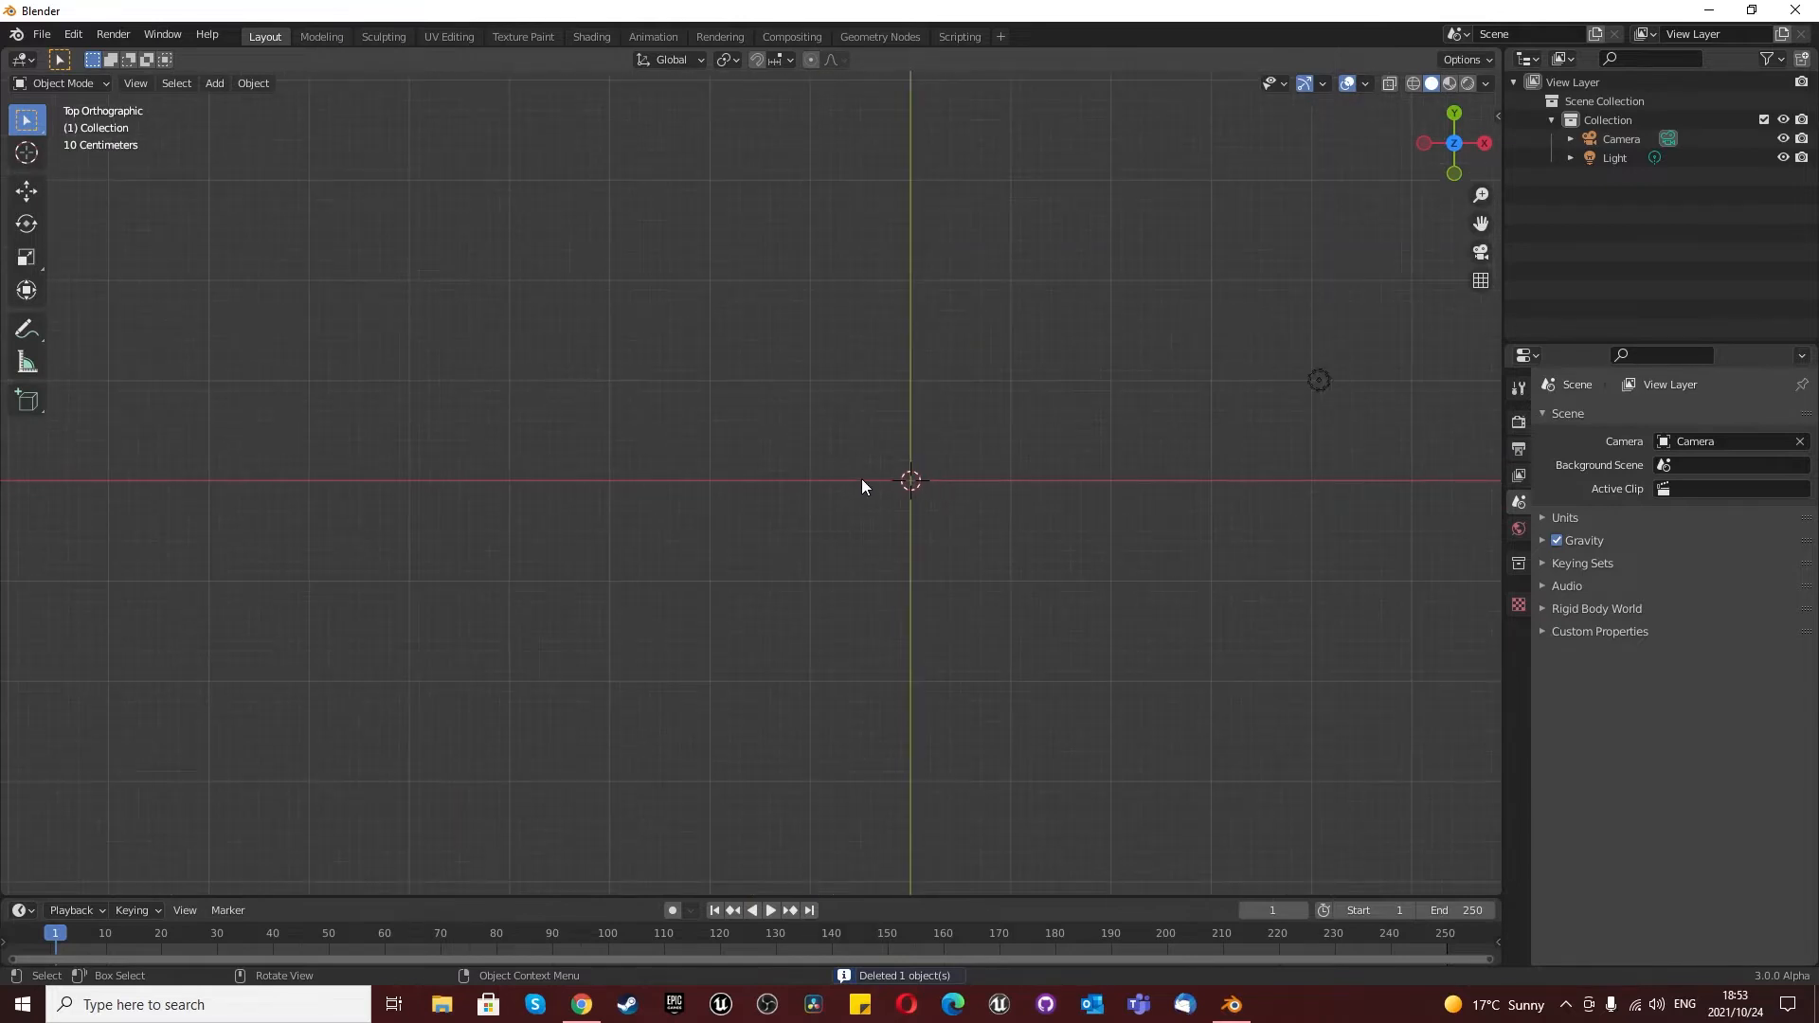
key(shift+a)
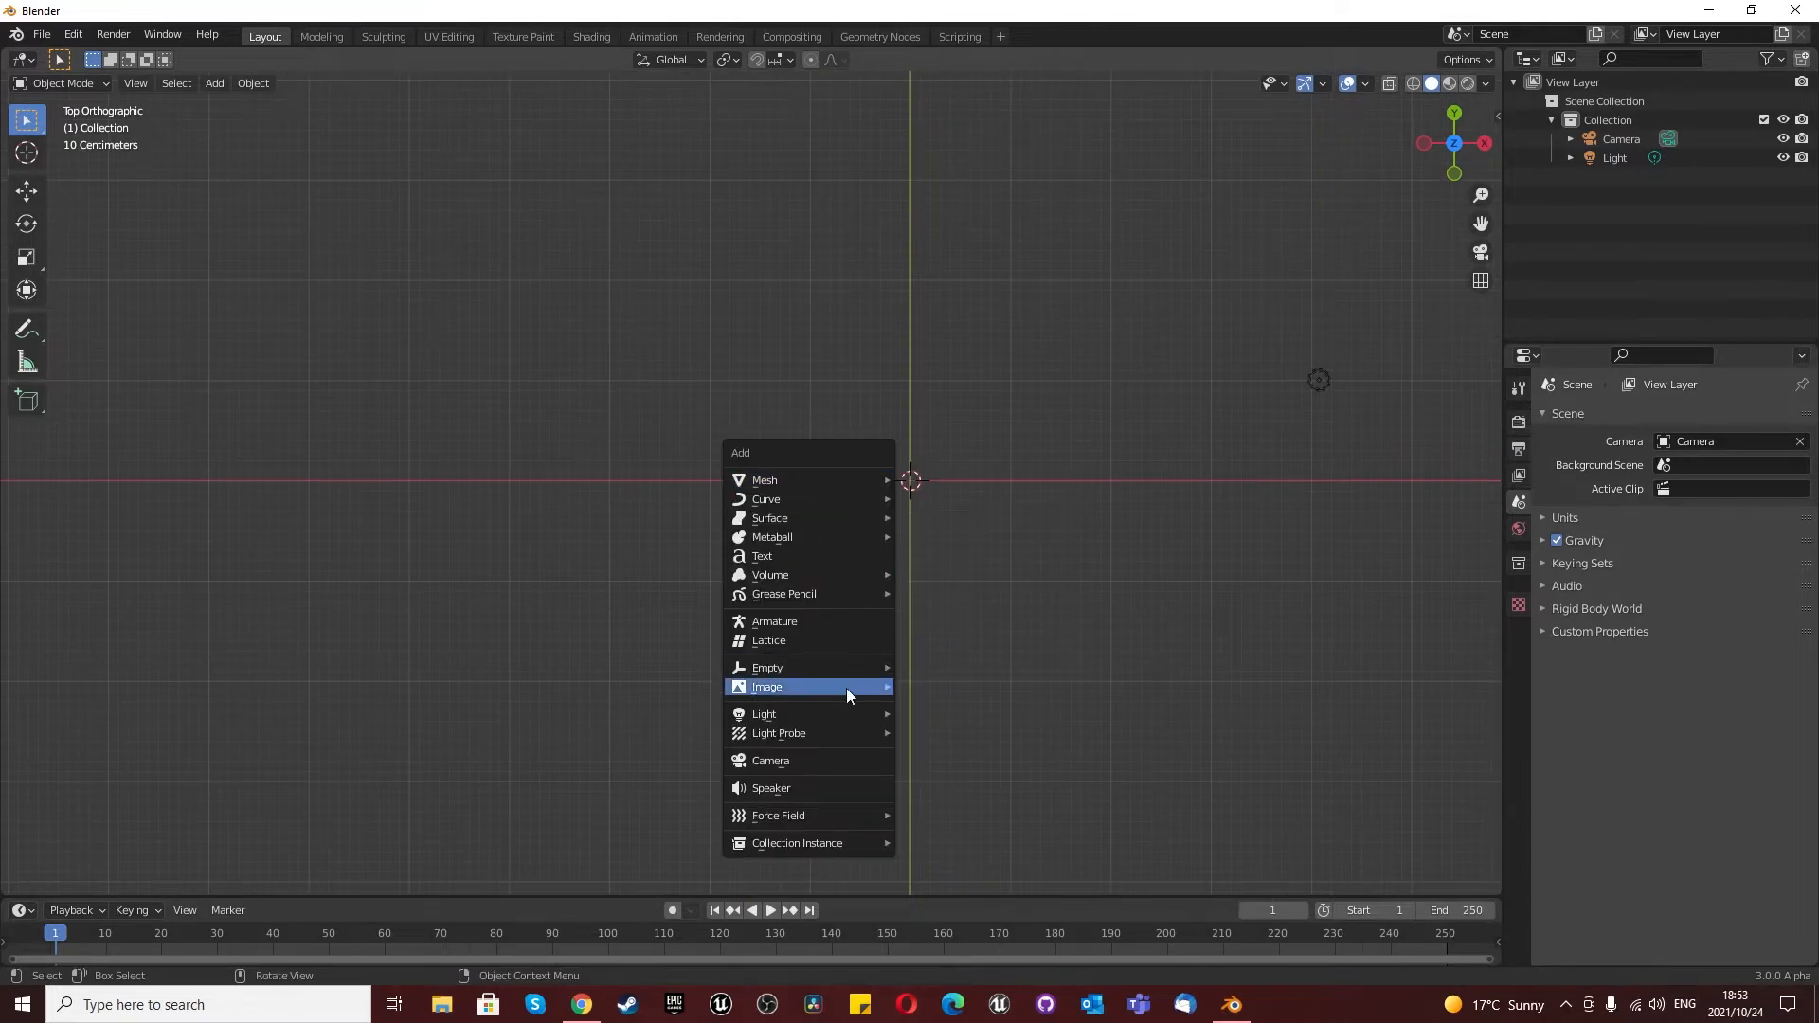
mouse_move(847, 684)
click(933, 685)
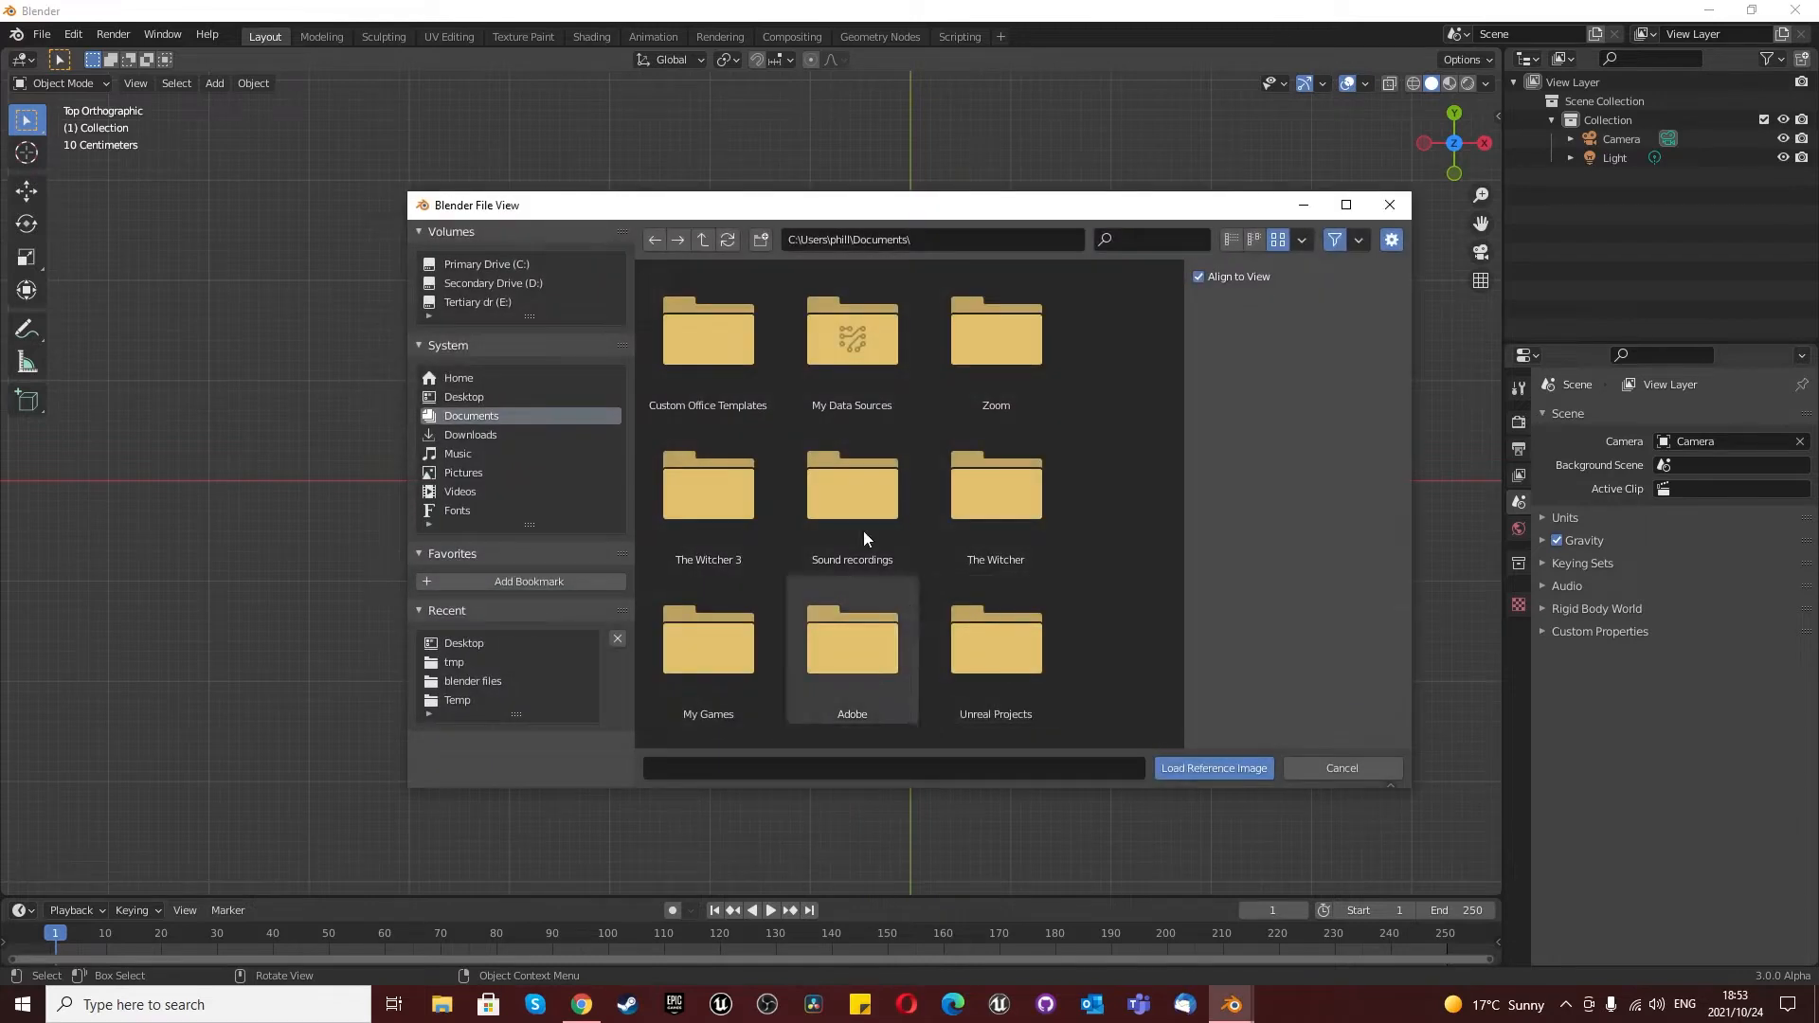
click(453, 396)
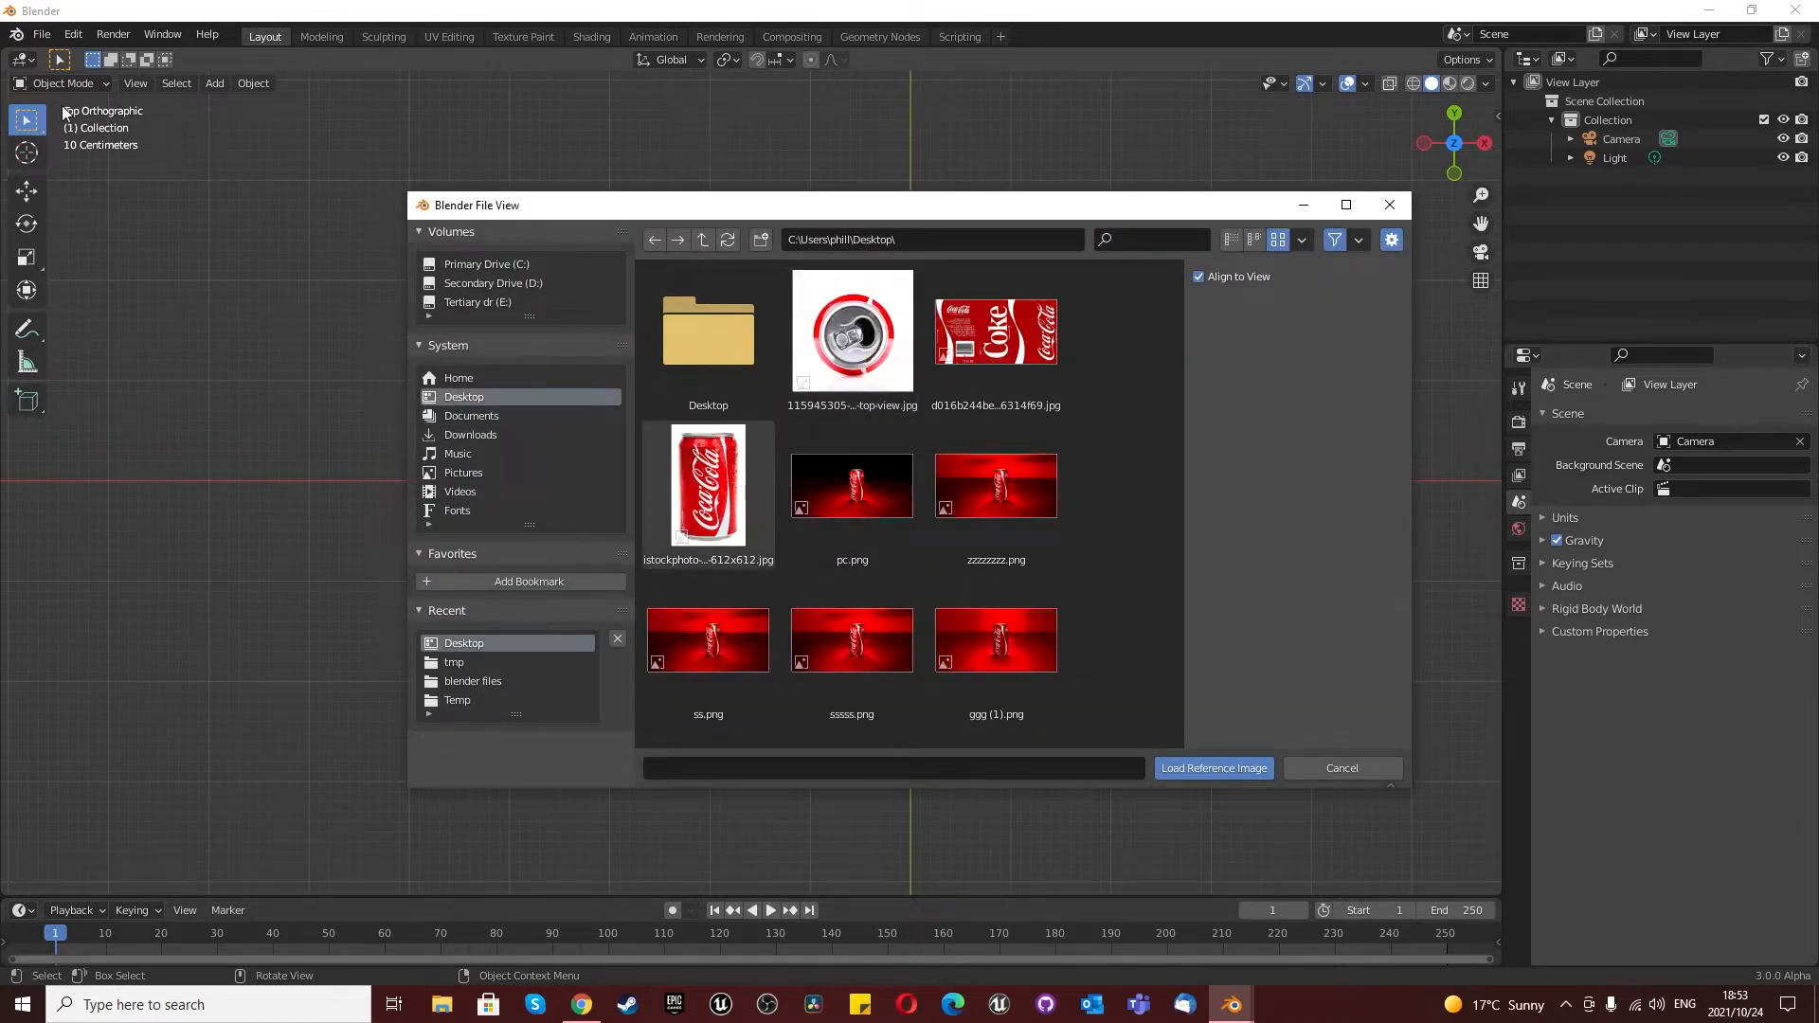
click(904, 339)
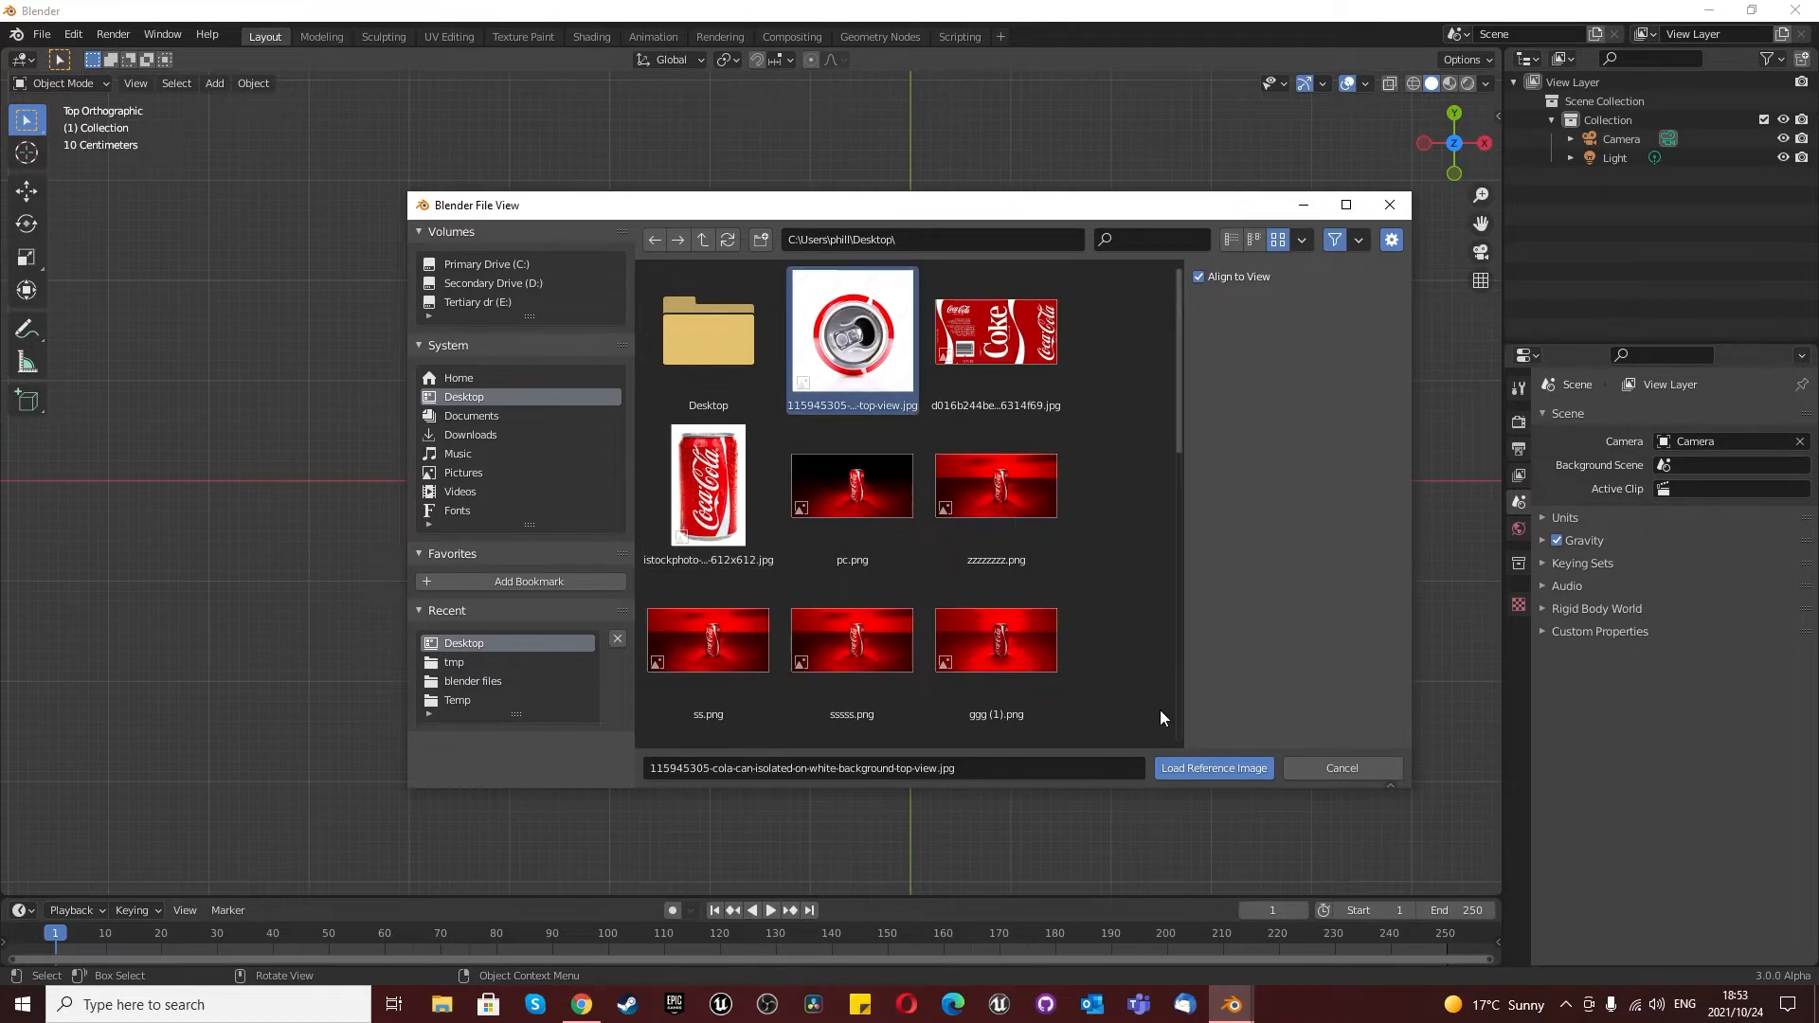
click(1192, 771)
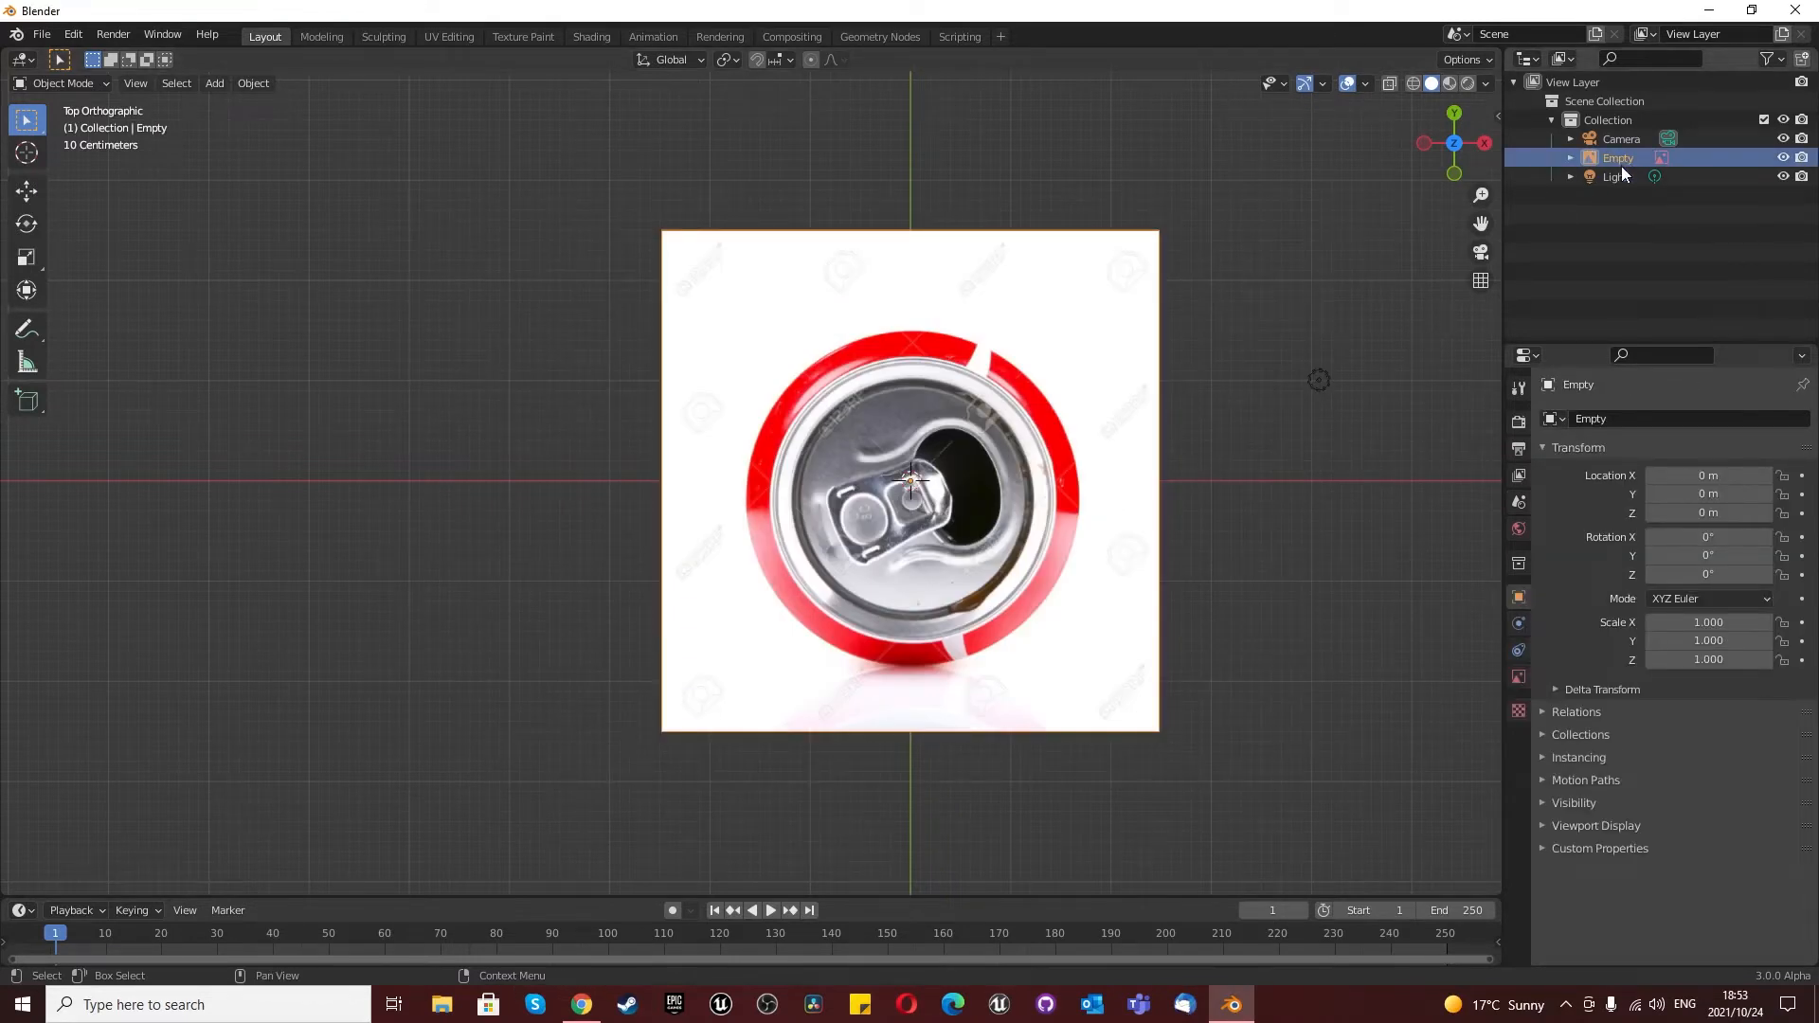
Step: Create a new collection named "images" and move the can reference image into it
right_click(1605, 213)
click(1605, 214)
double_click(1599, 196)
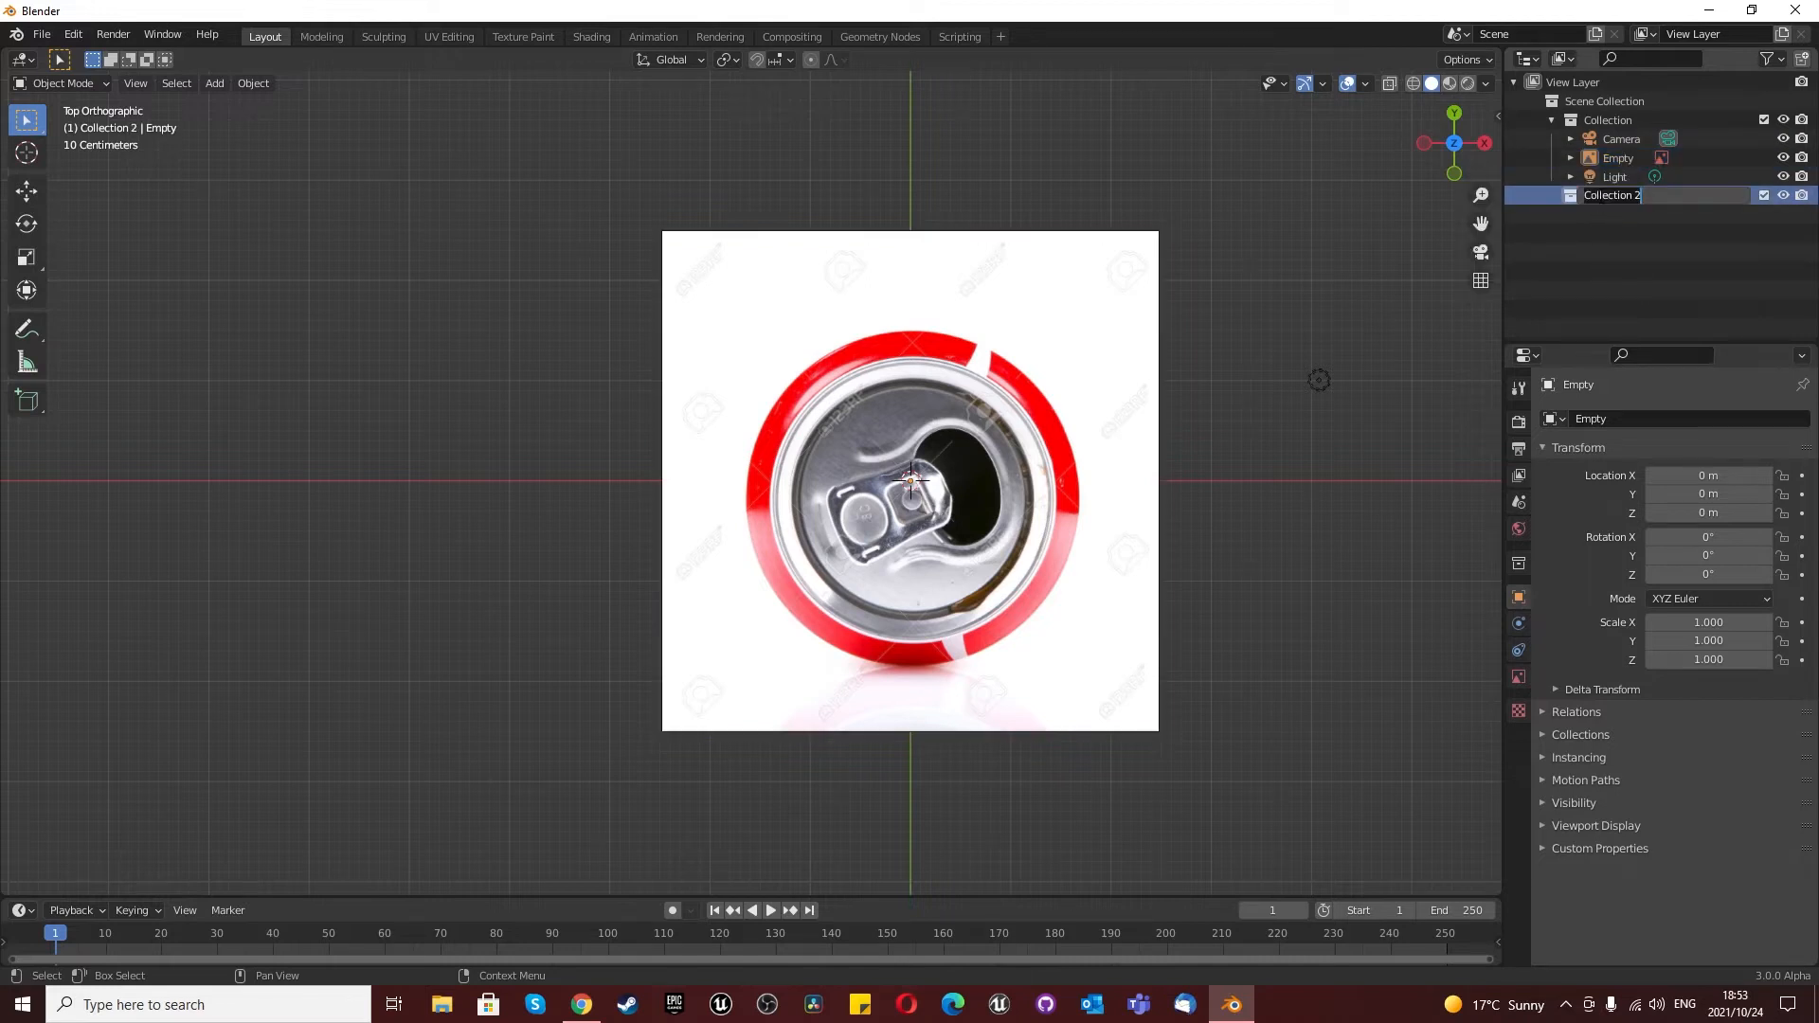
key(BackSpace)
text(images)
key(Return)
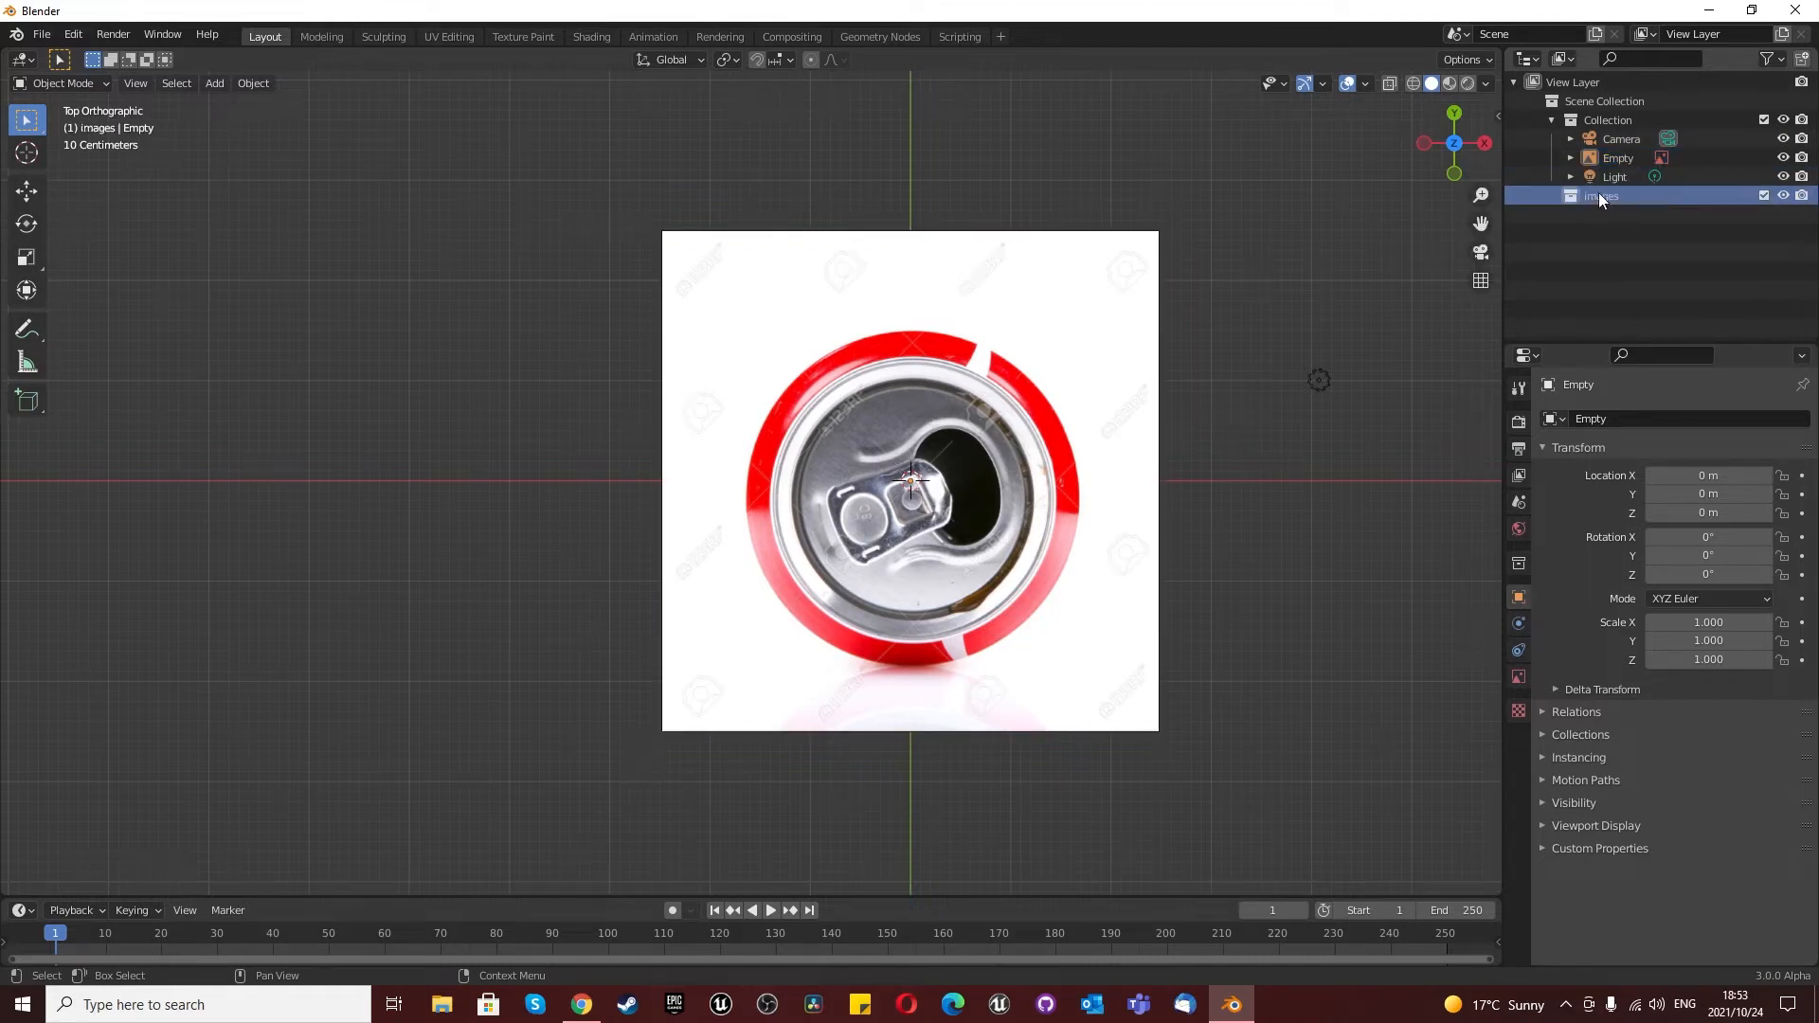
drag(1618, 158, 1601, 195)
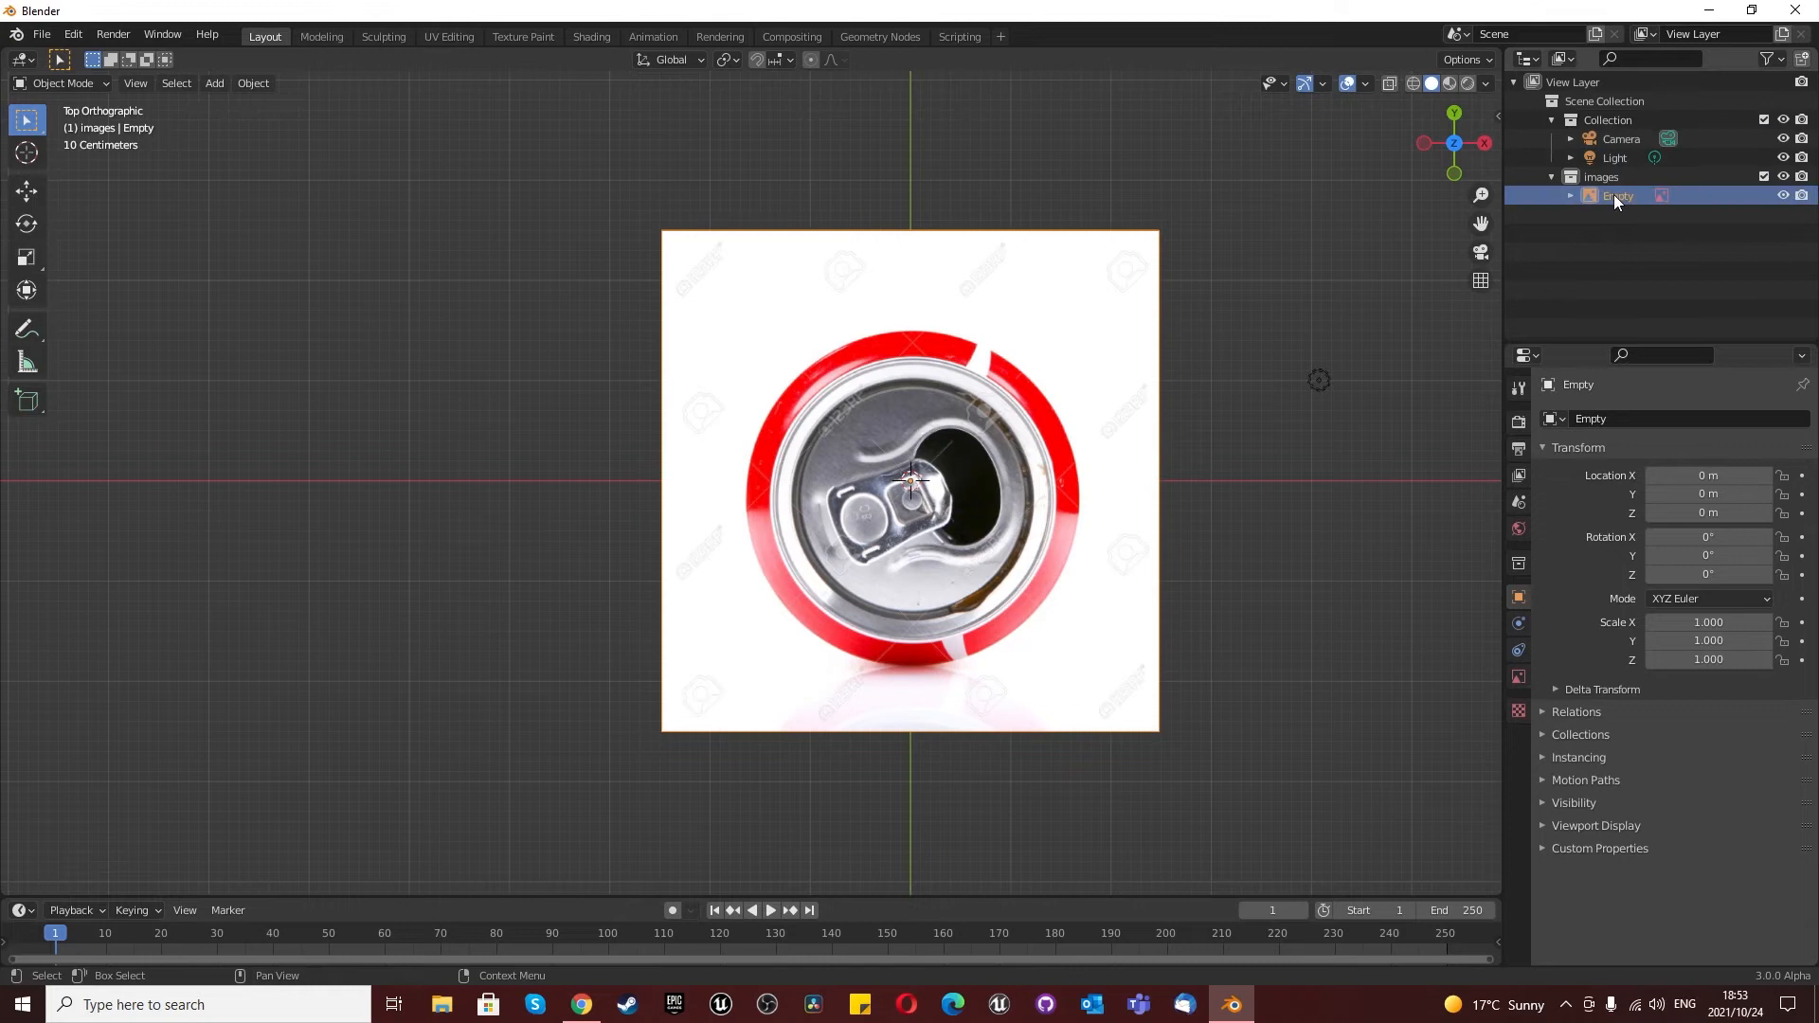
Step: Rename the reference image object as "top can"
double_click(1616, 197)
text(top)
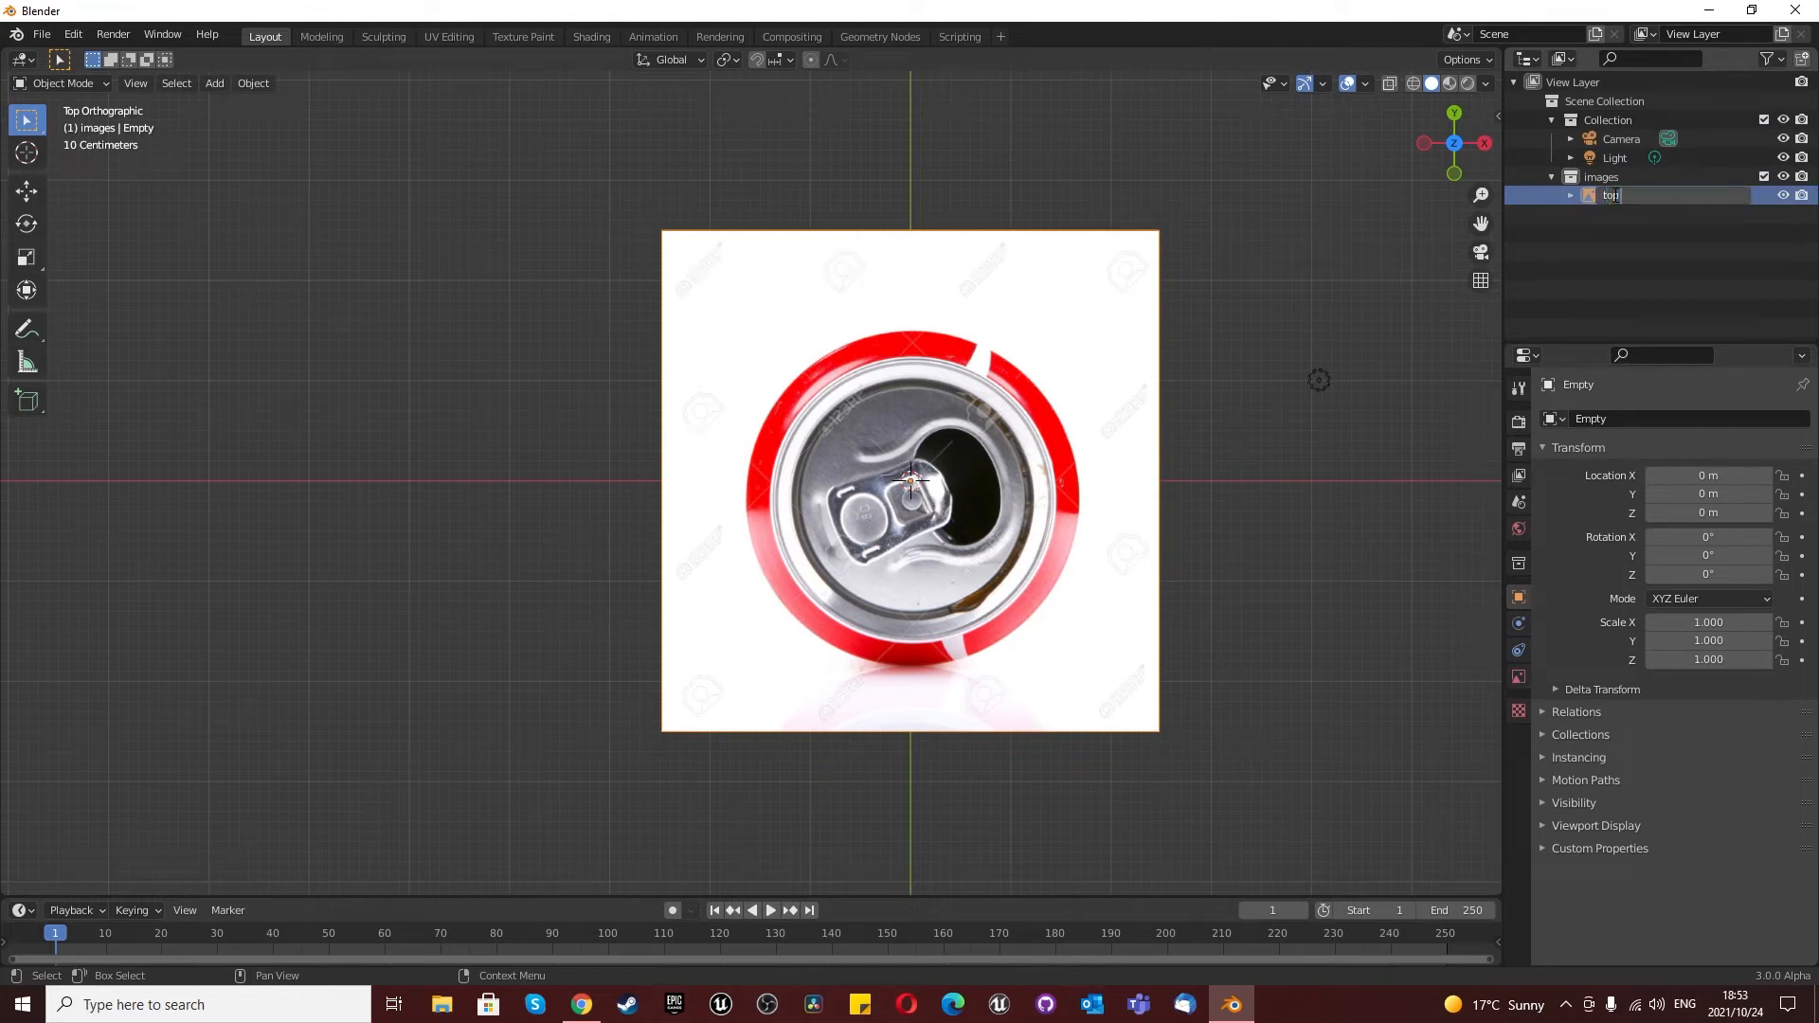
text( can)
key(Return)
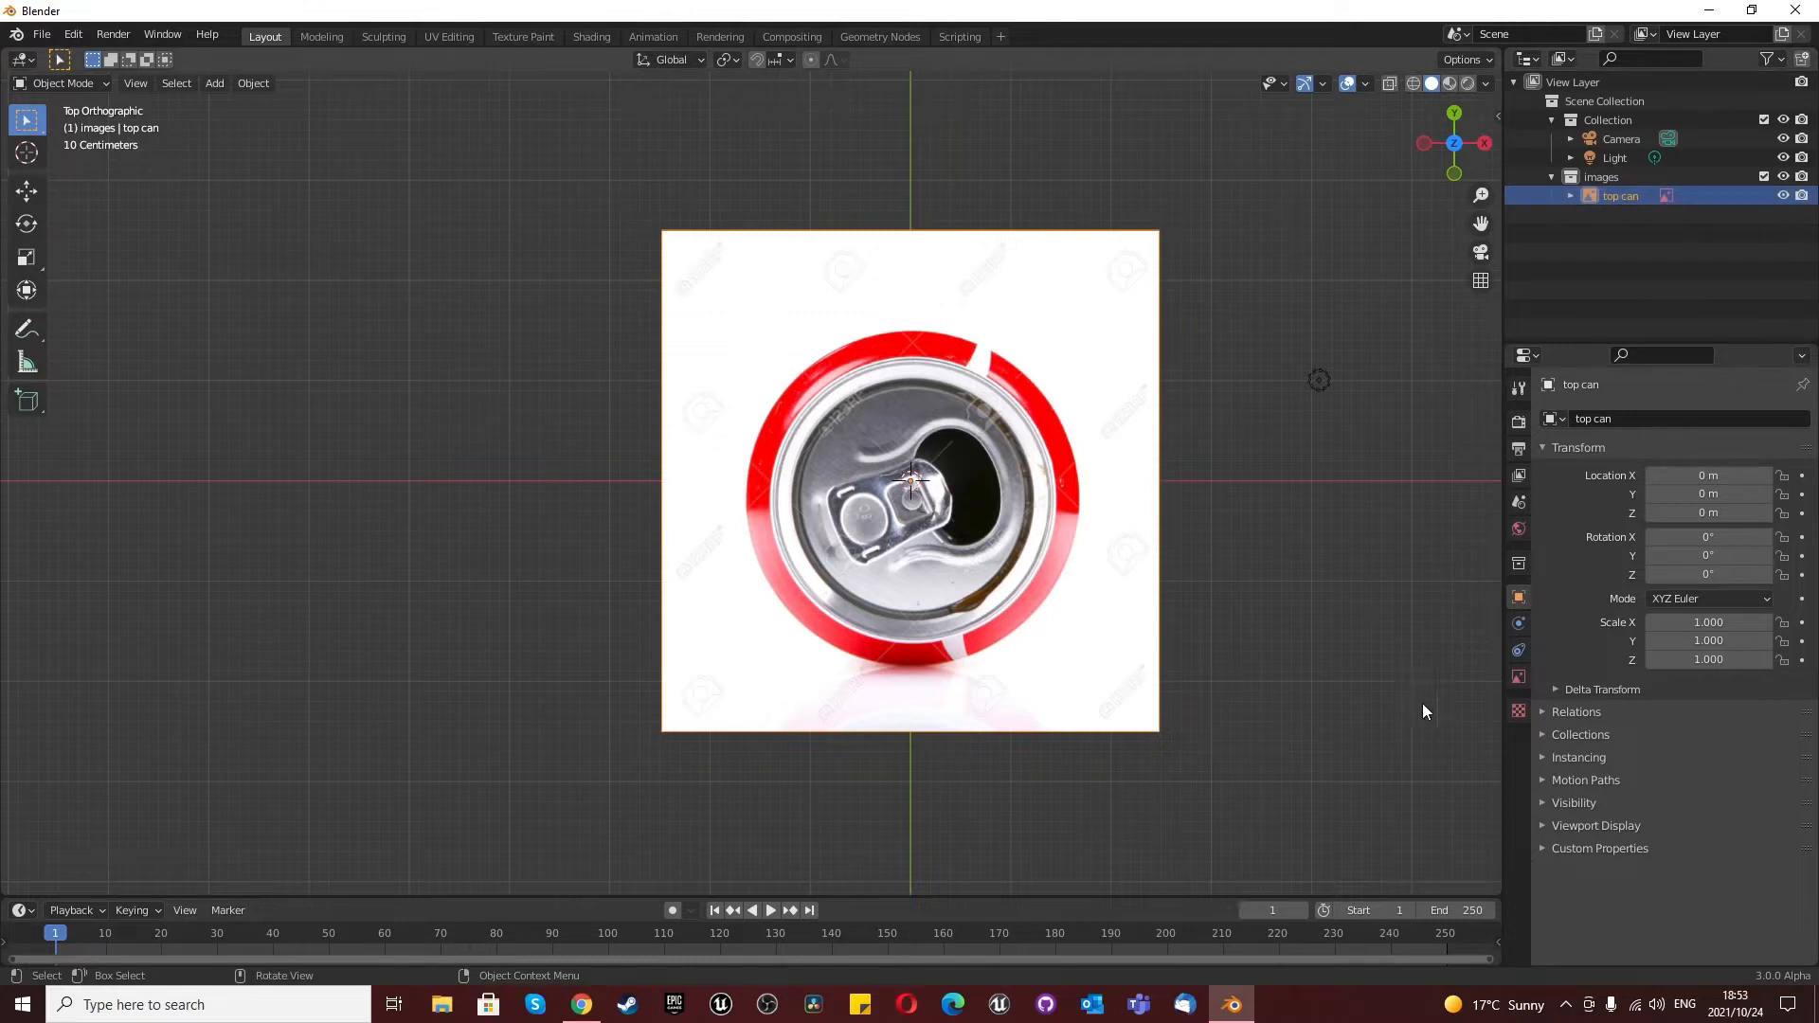
Step: Set the top can image's depth to Back and enable its opacity at 0.5
click(1519, 679)
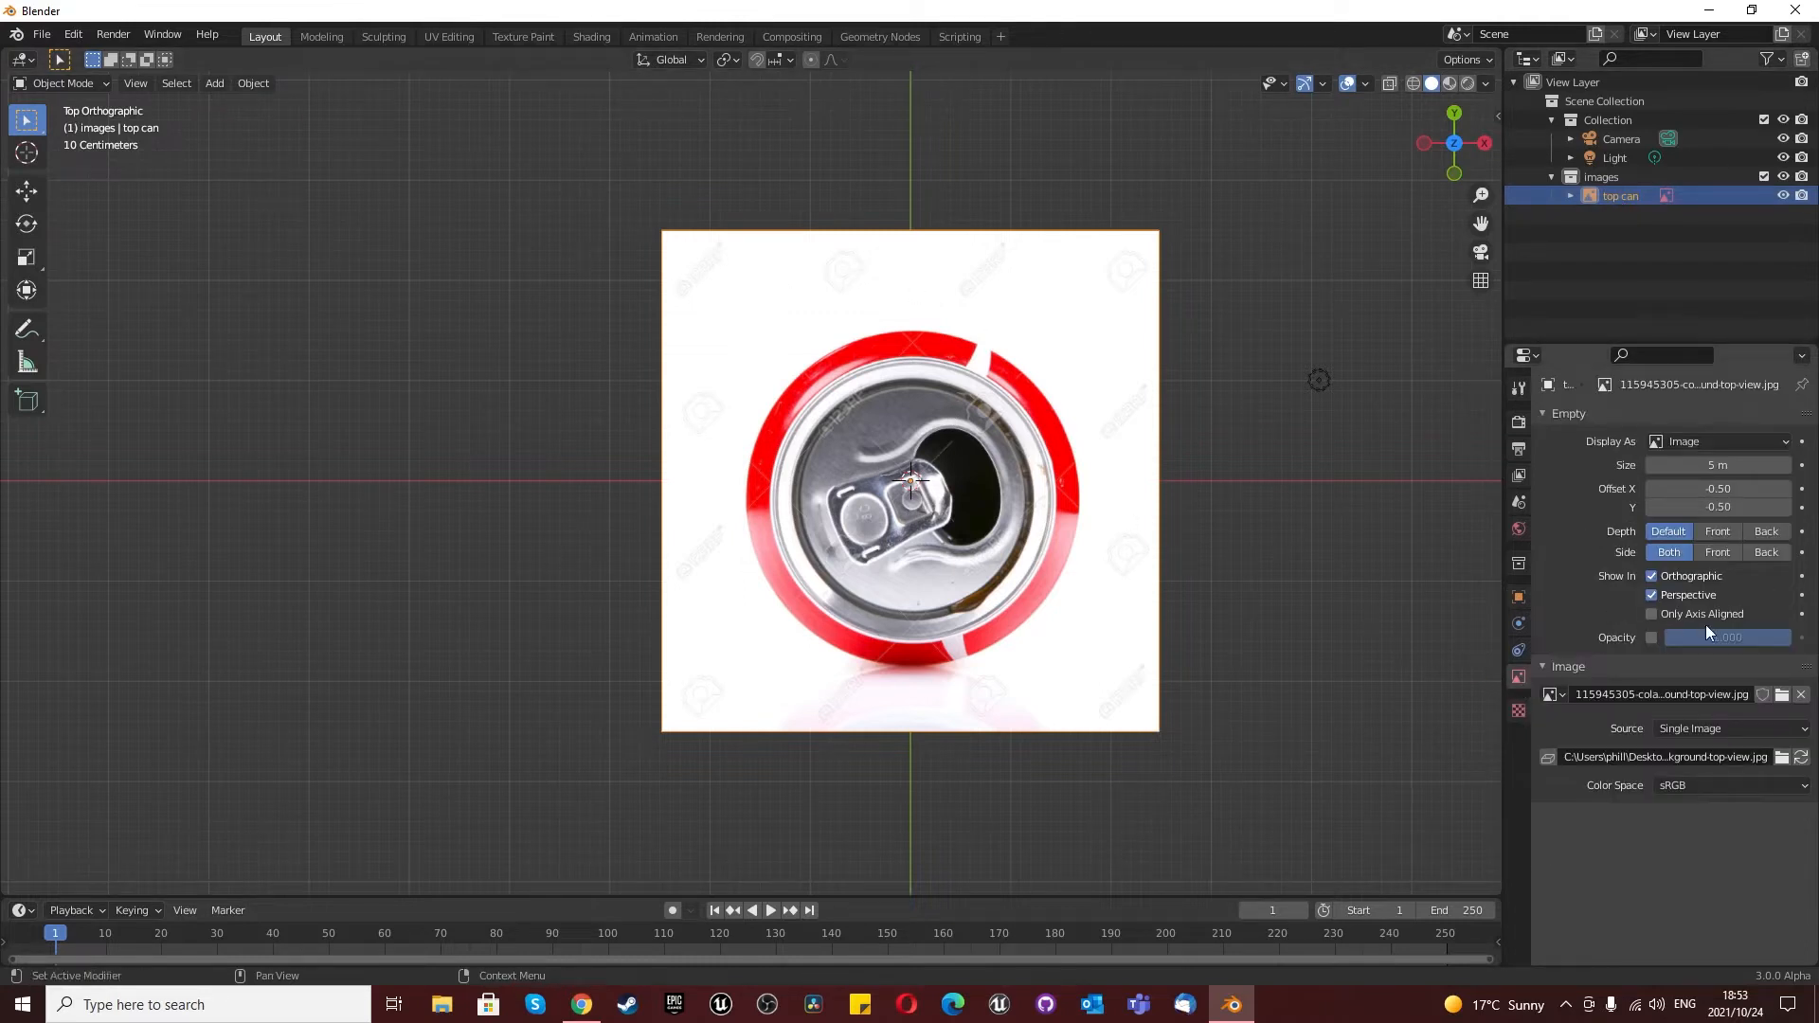
click(1760, 534)
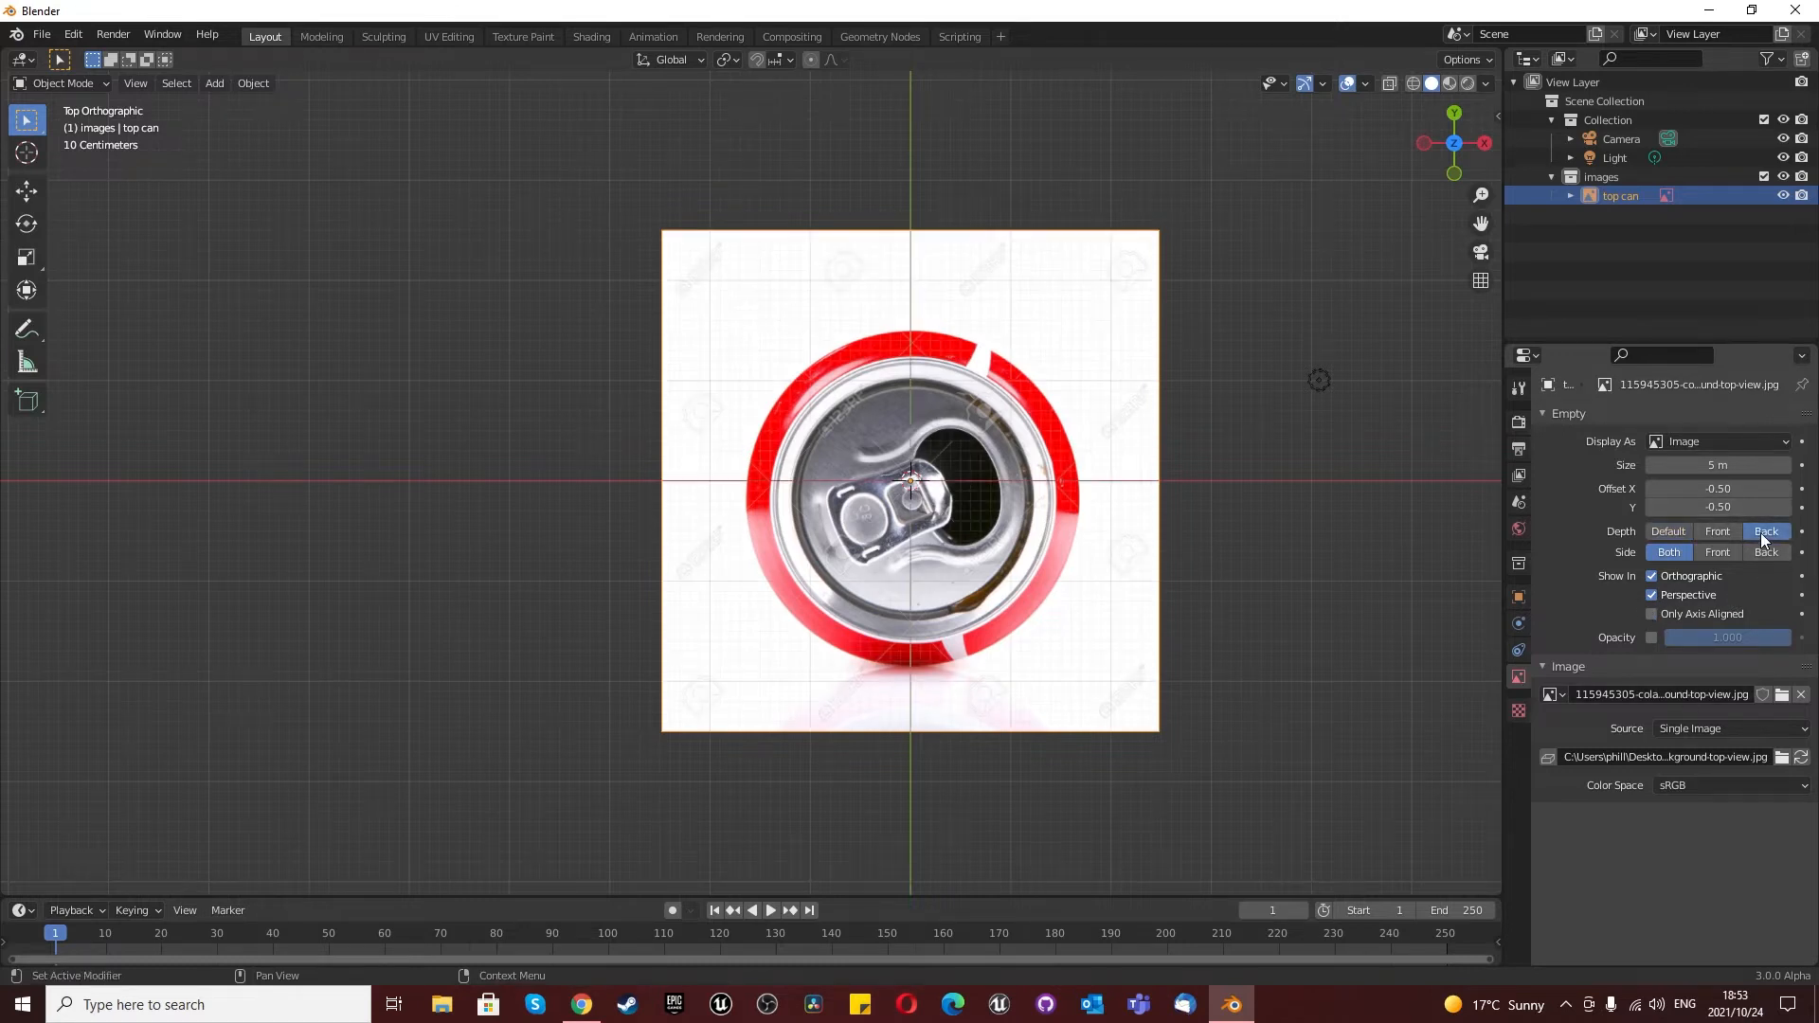
click(1651, 639)
click(1704, 642)
text(0.5)
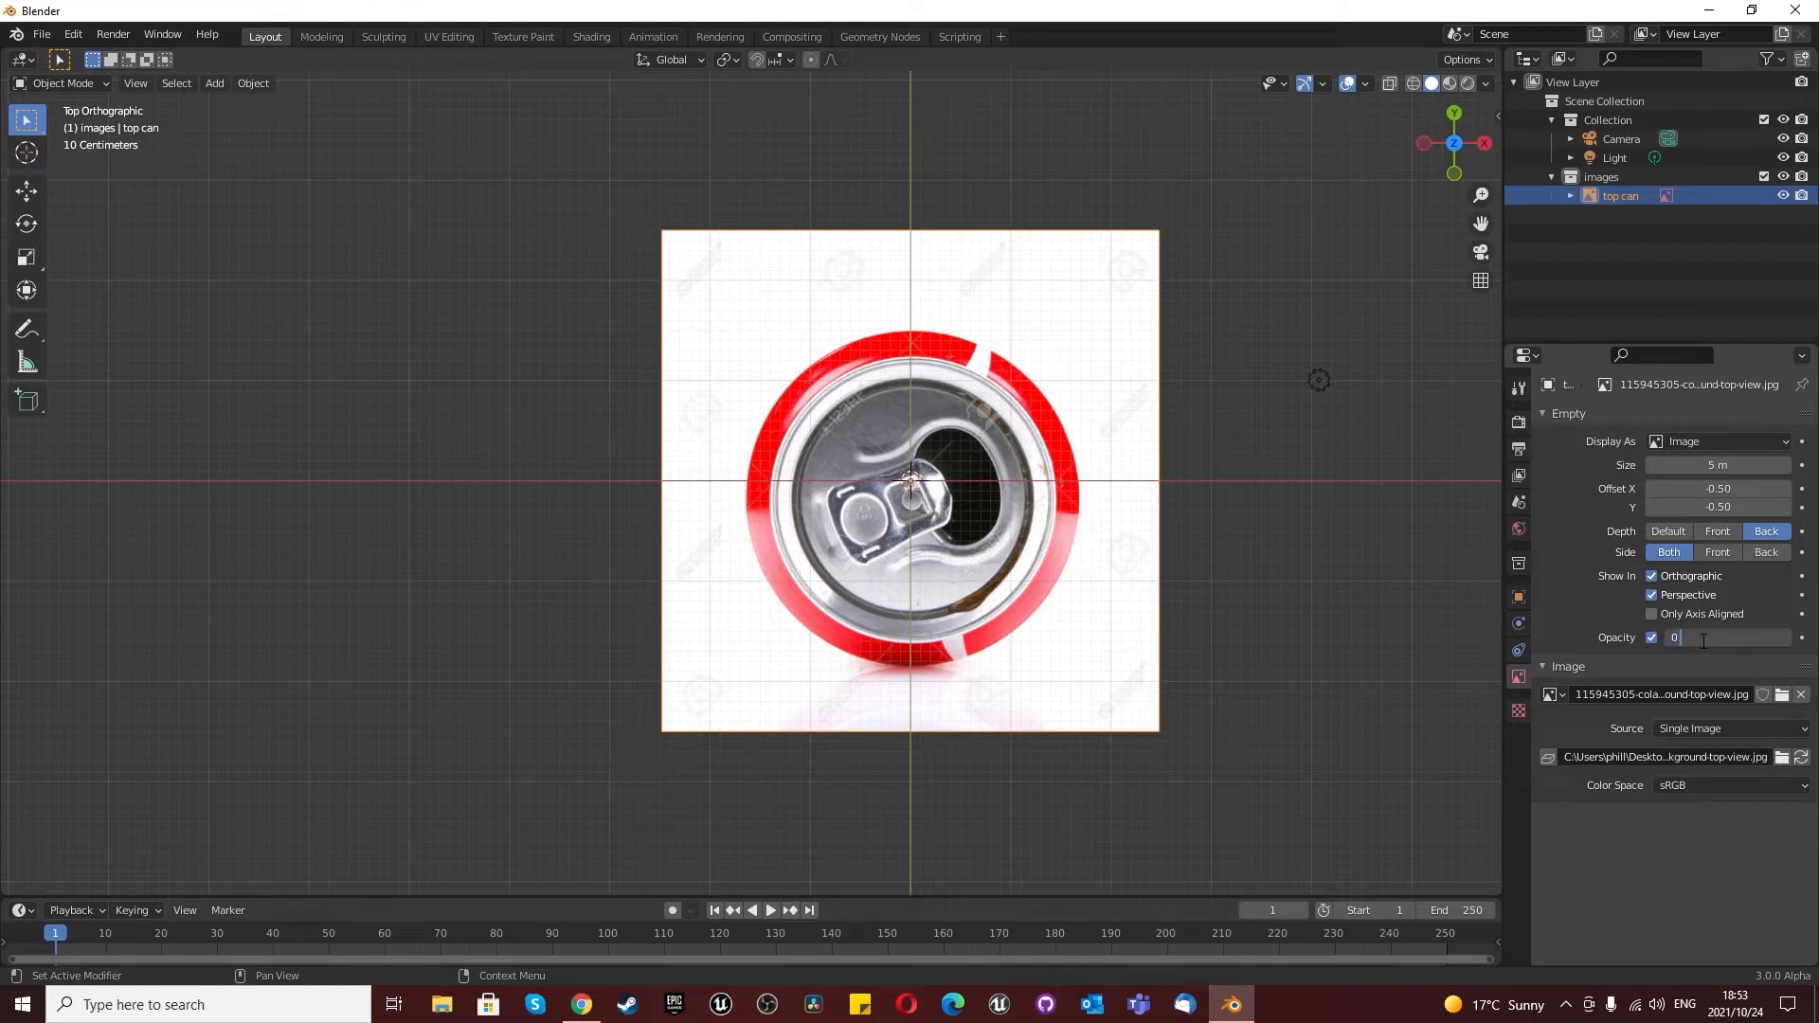
key(Return)
scroll(809, 502, down, 4)
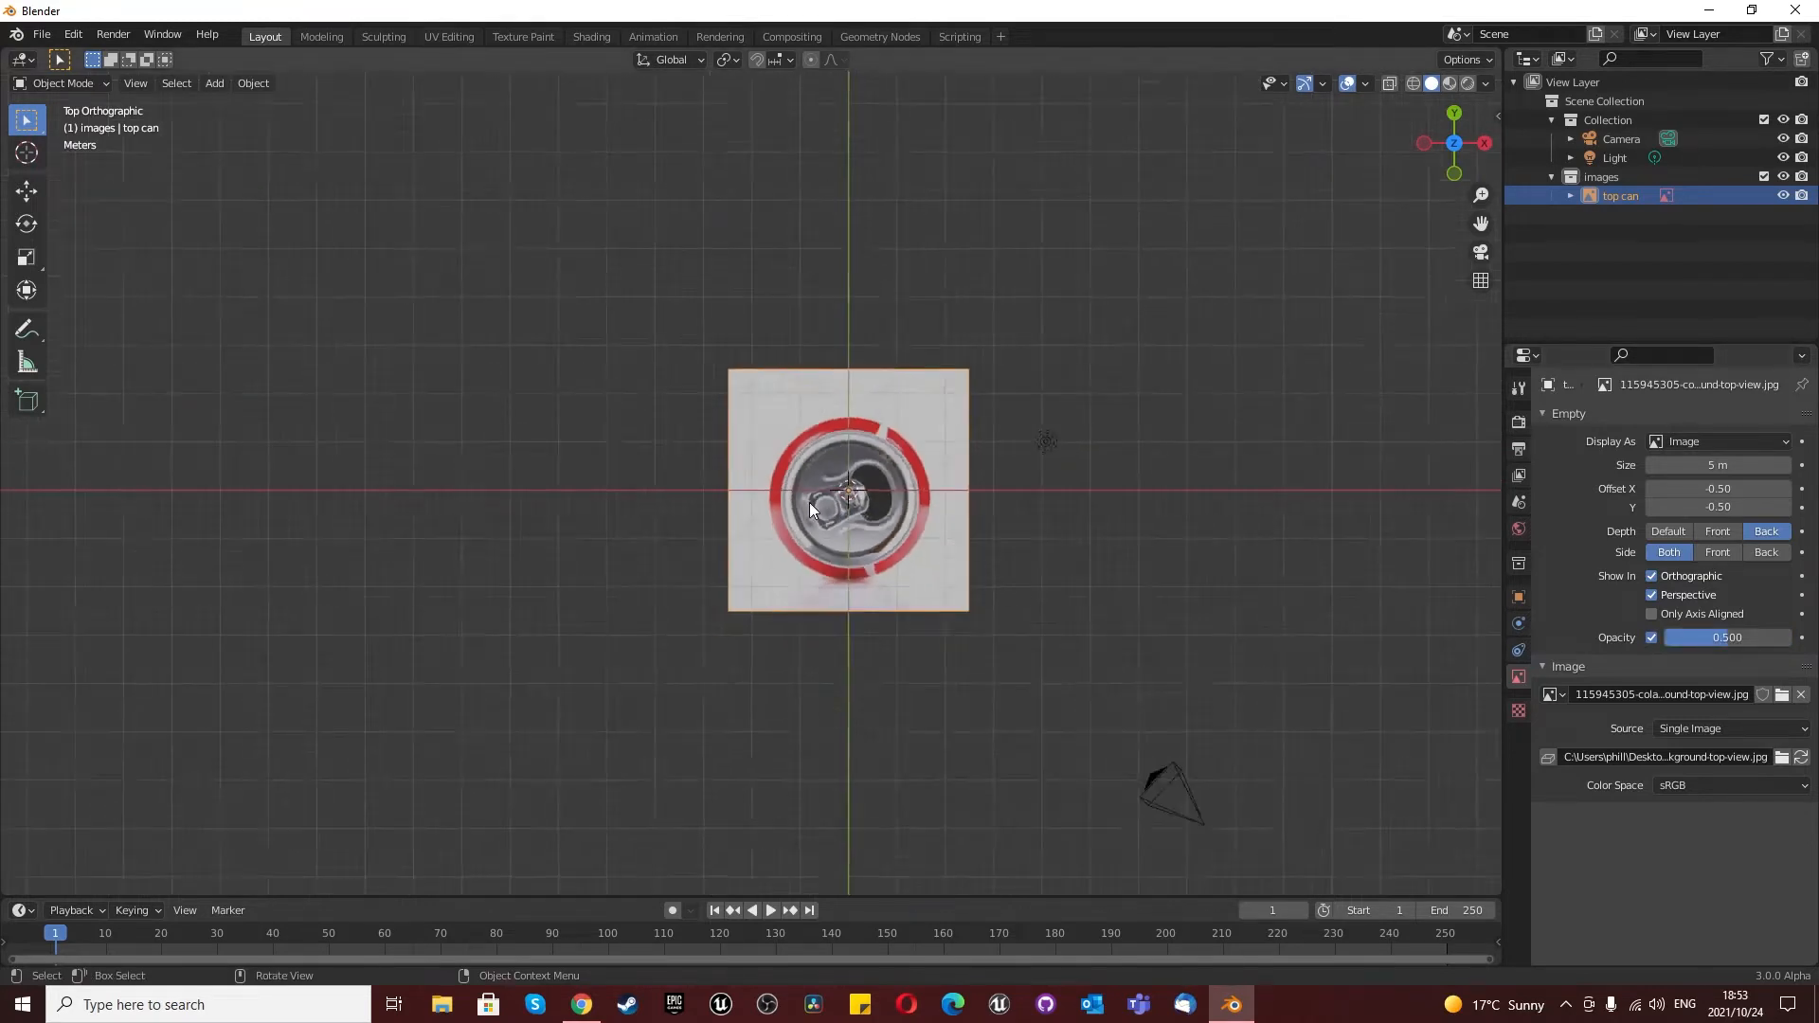
Step: Move the top can image about 10 m down along the global Z axis, below the origin
middle_drag(809, 502, 929, 269)
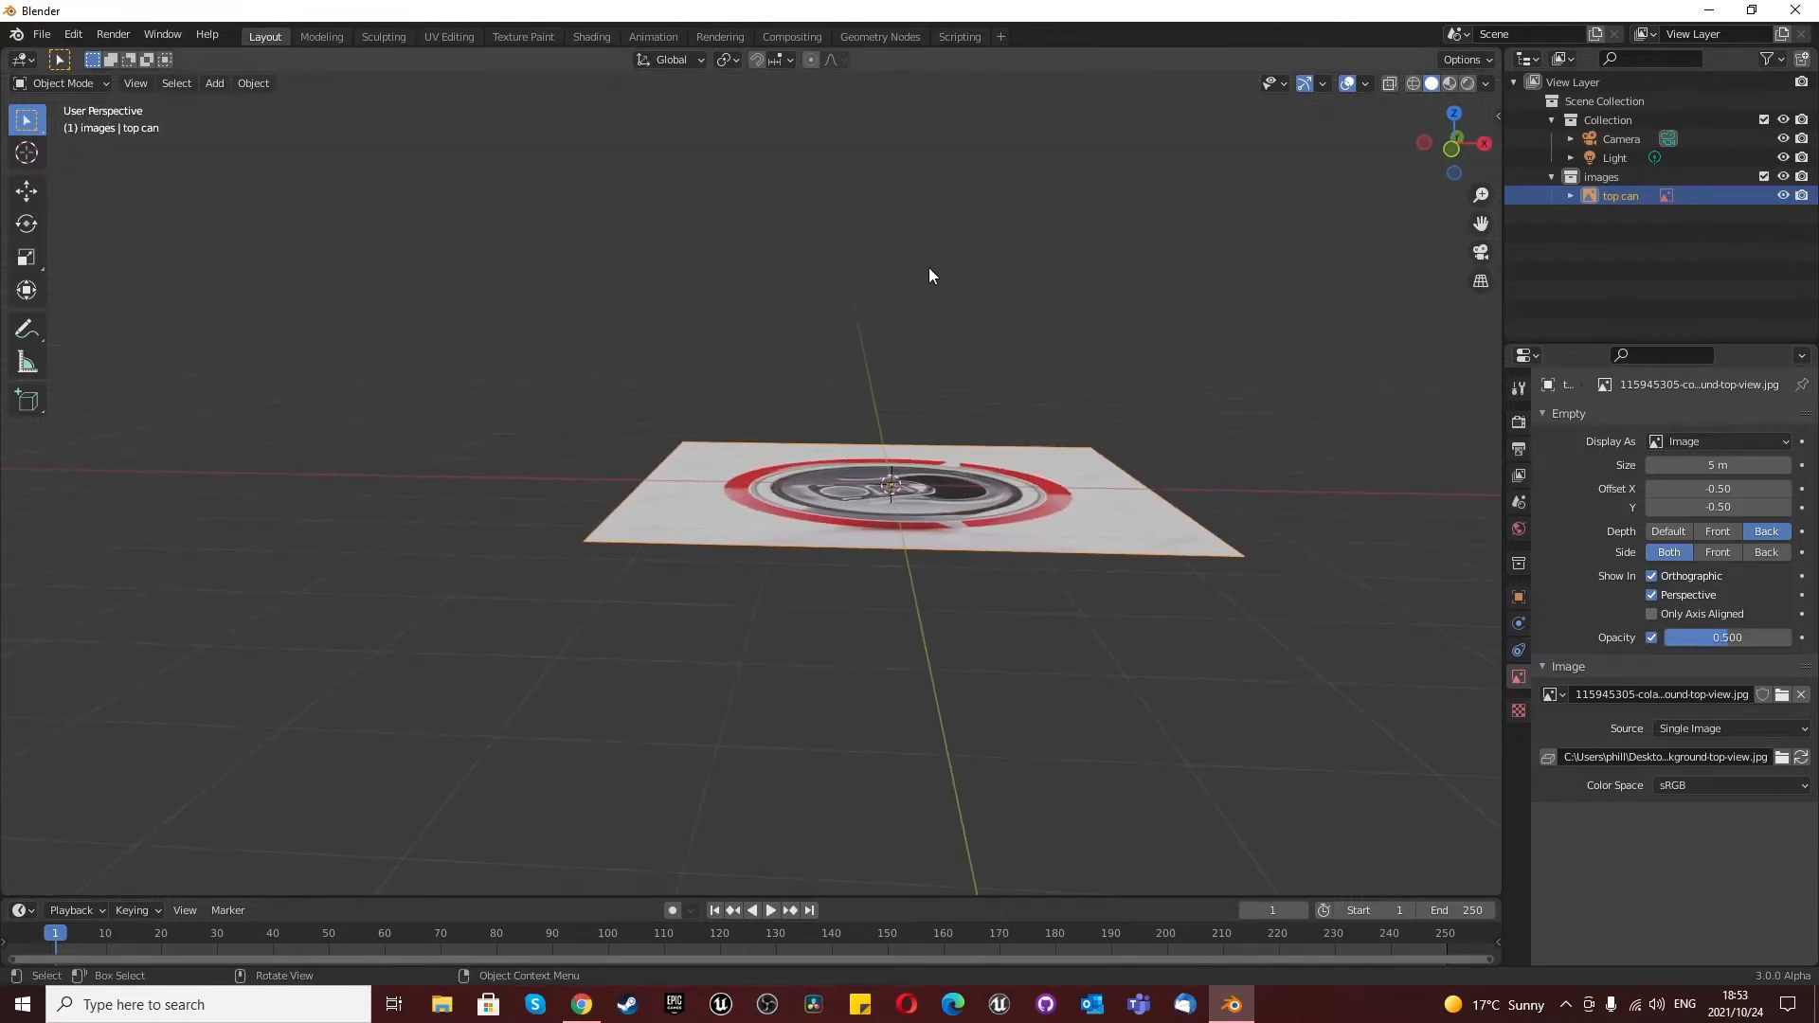
text(gz)
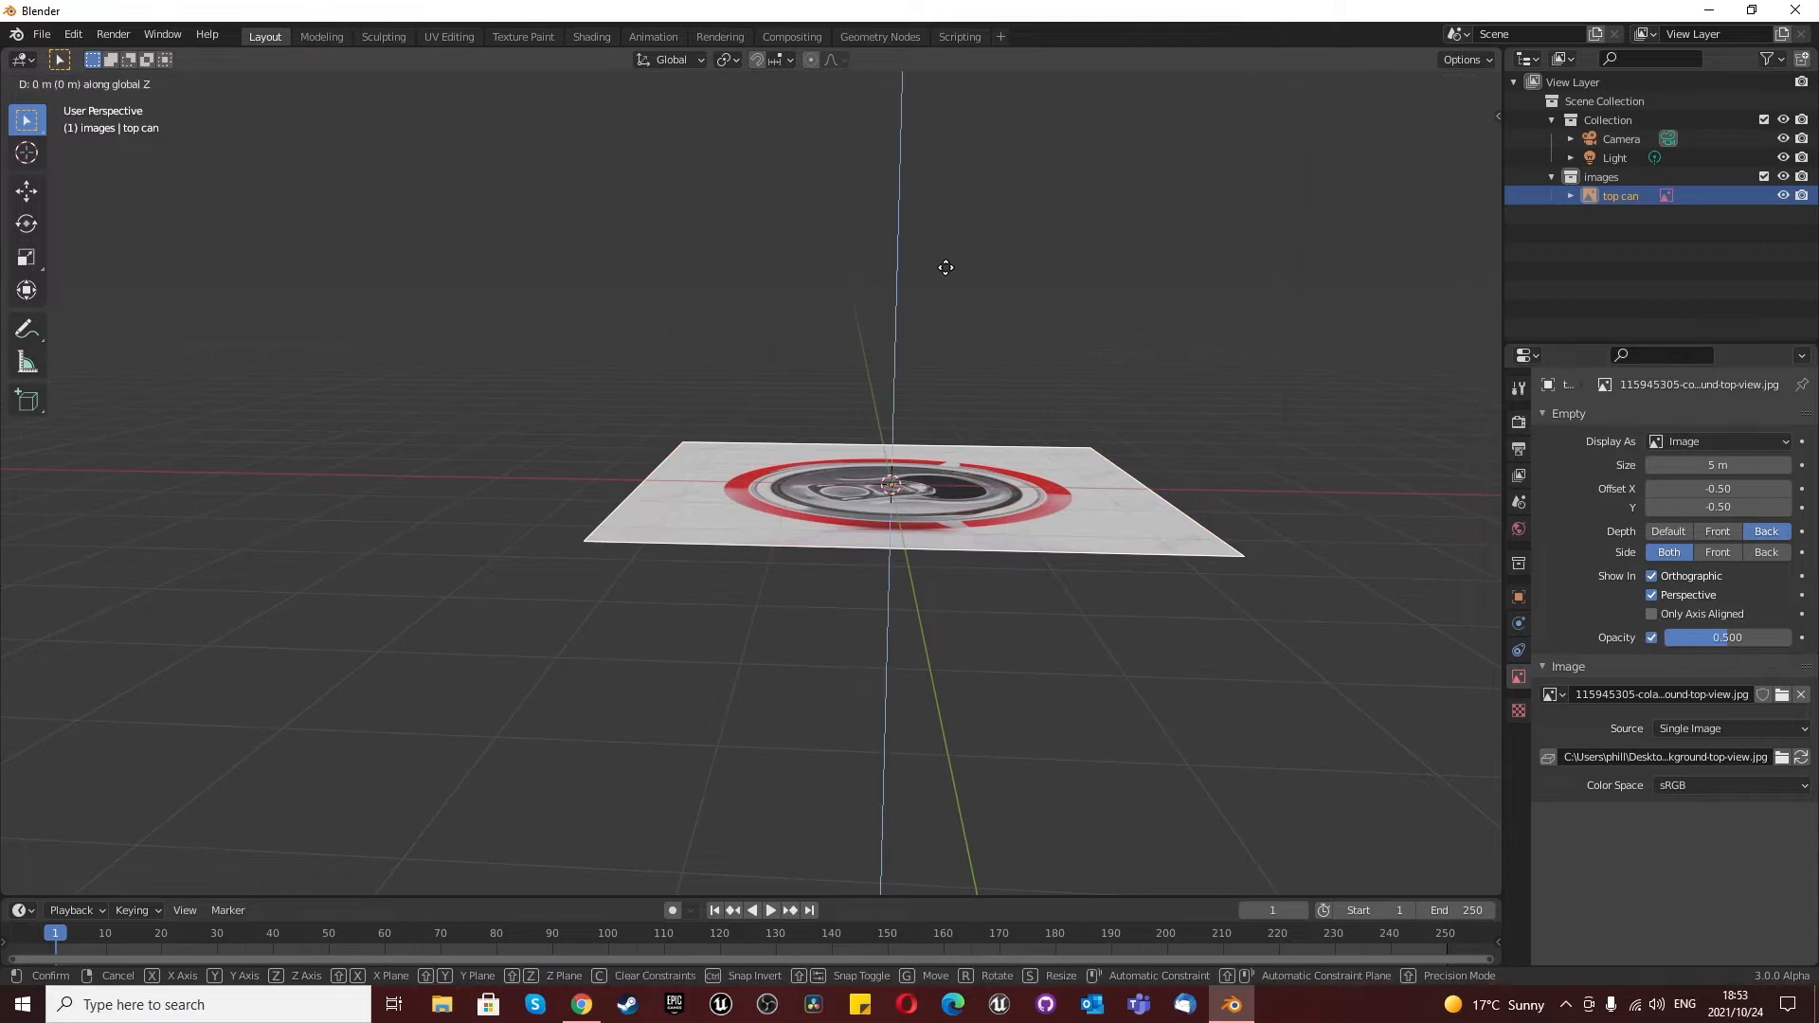
text(5)
key(Return)
key(KP_7)
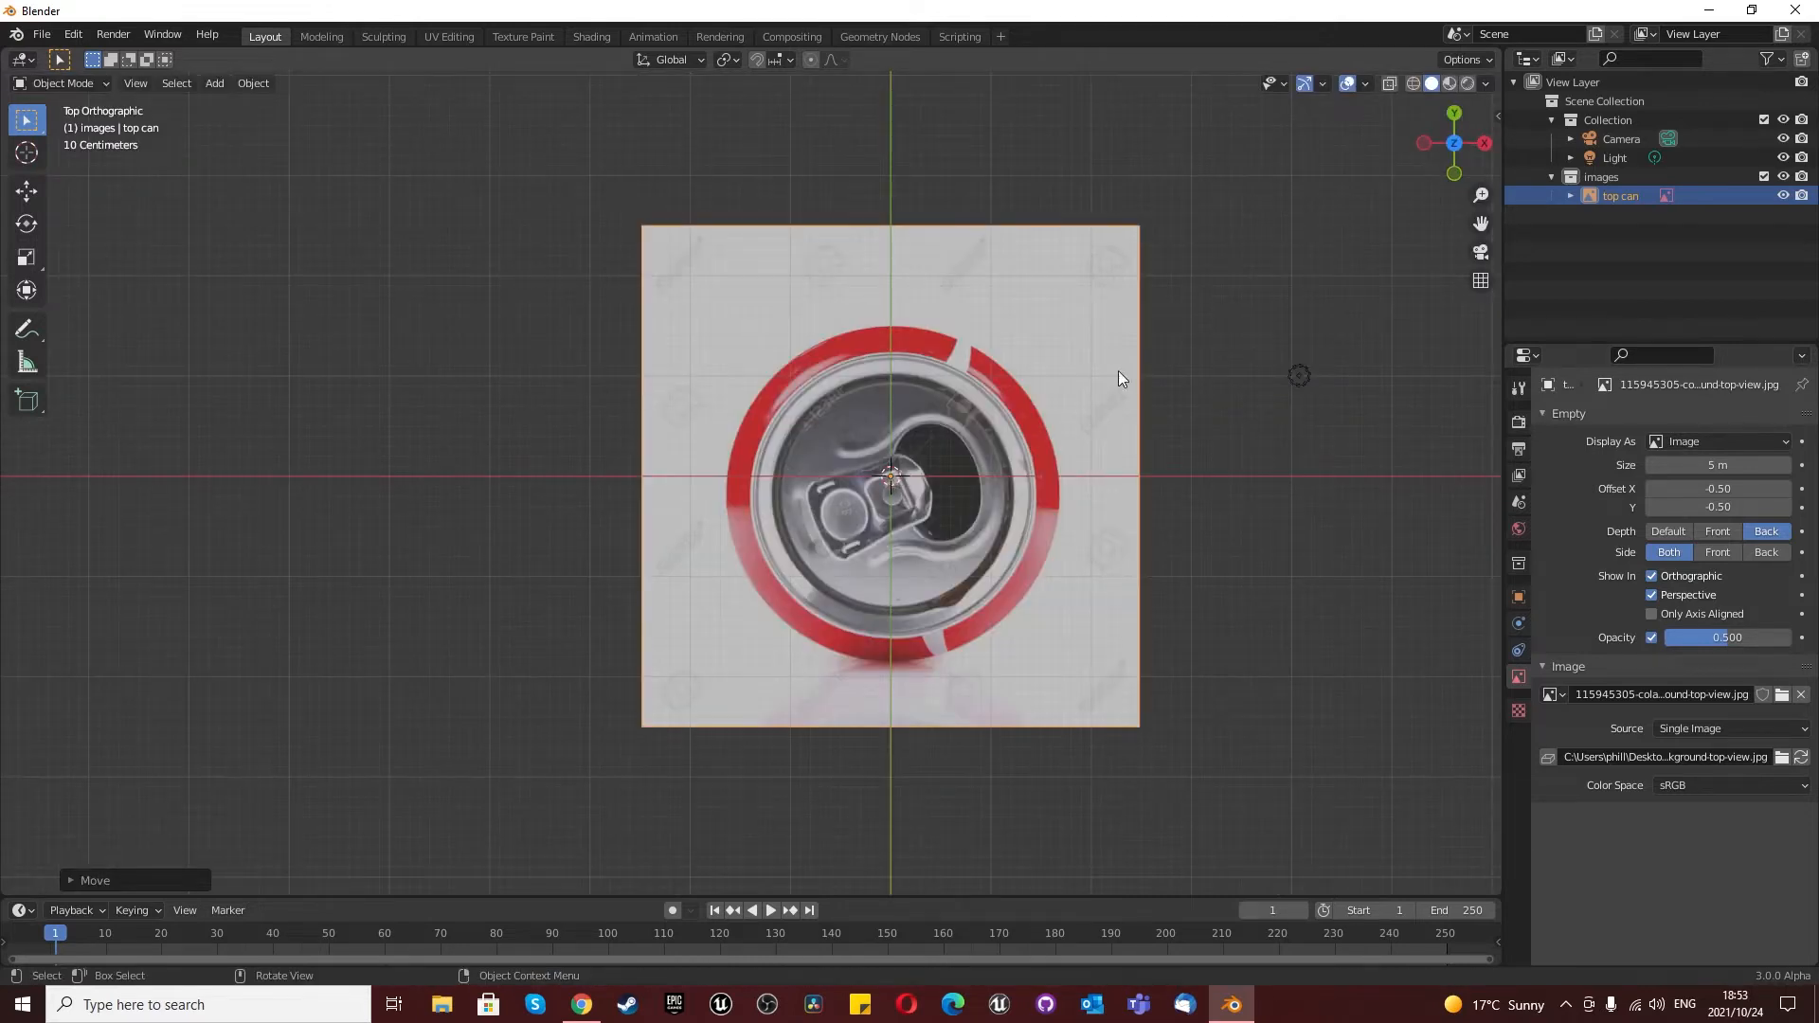
scroll(1118, 371, down, 3)
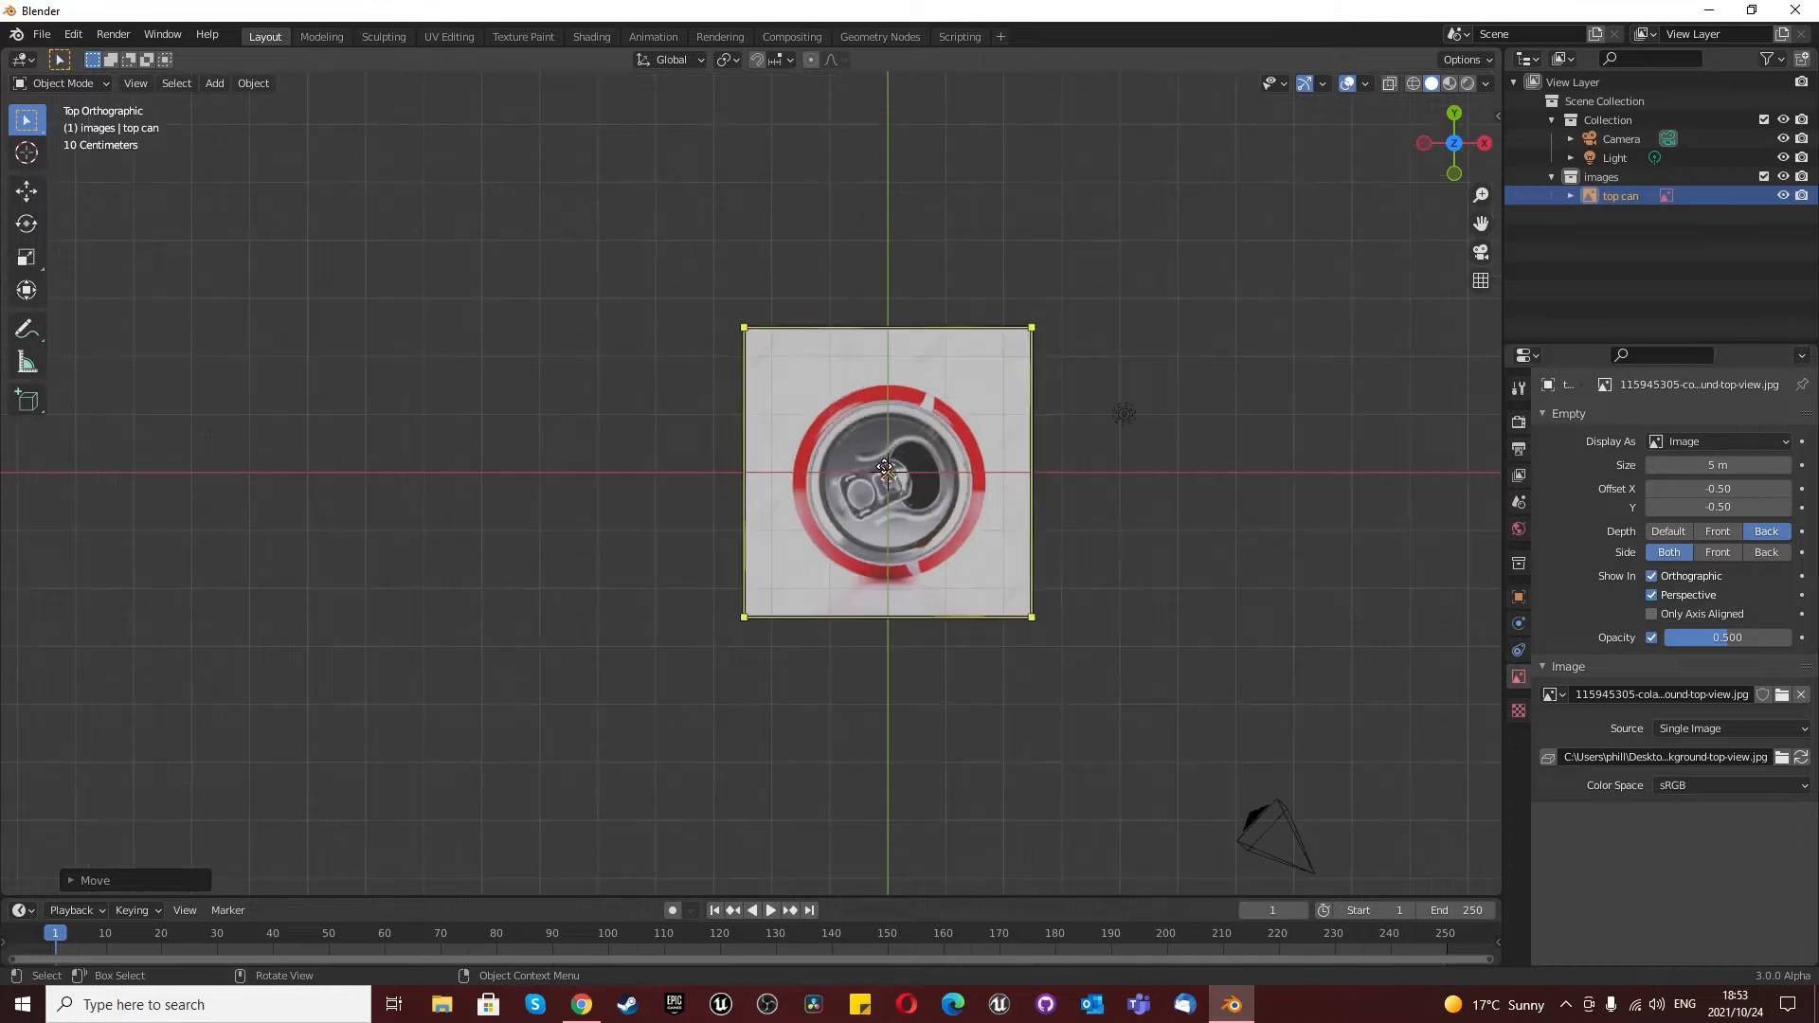
Step: Show the selectability toggles in the Outliner and make the top can image unselectable
click(1766, 59)
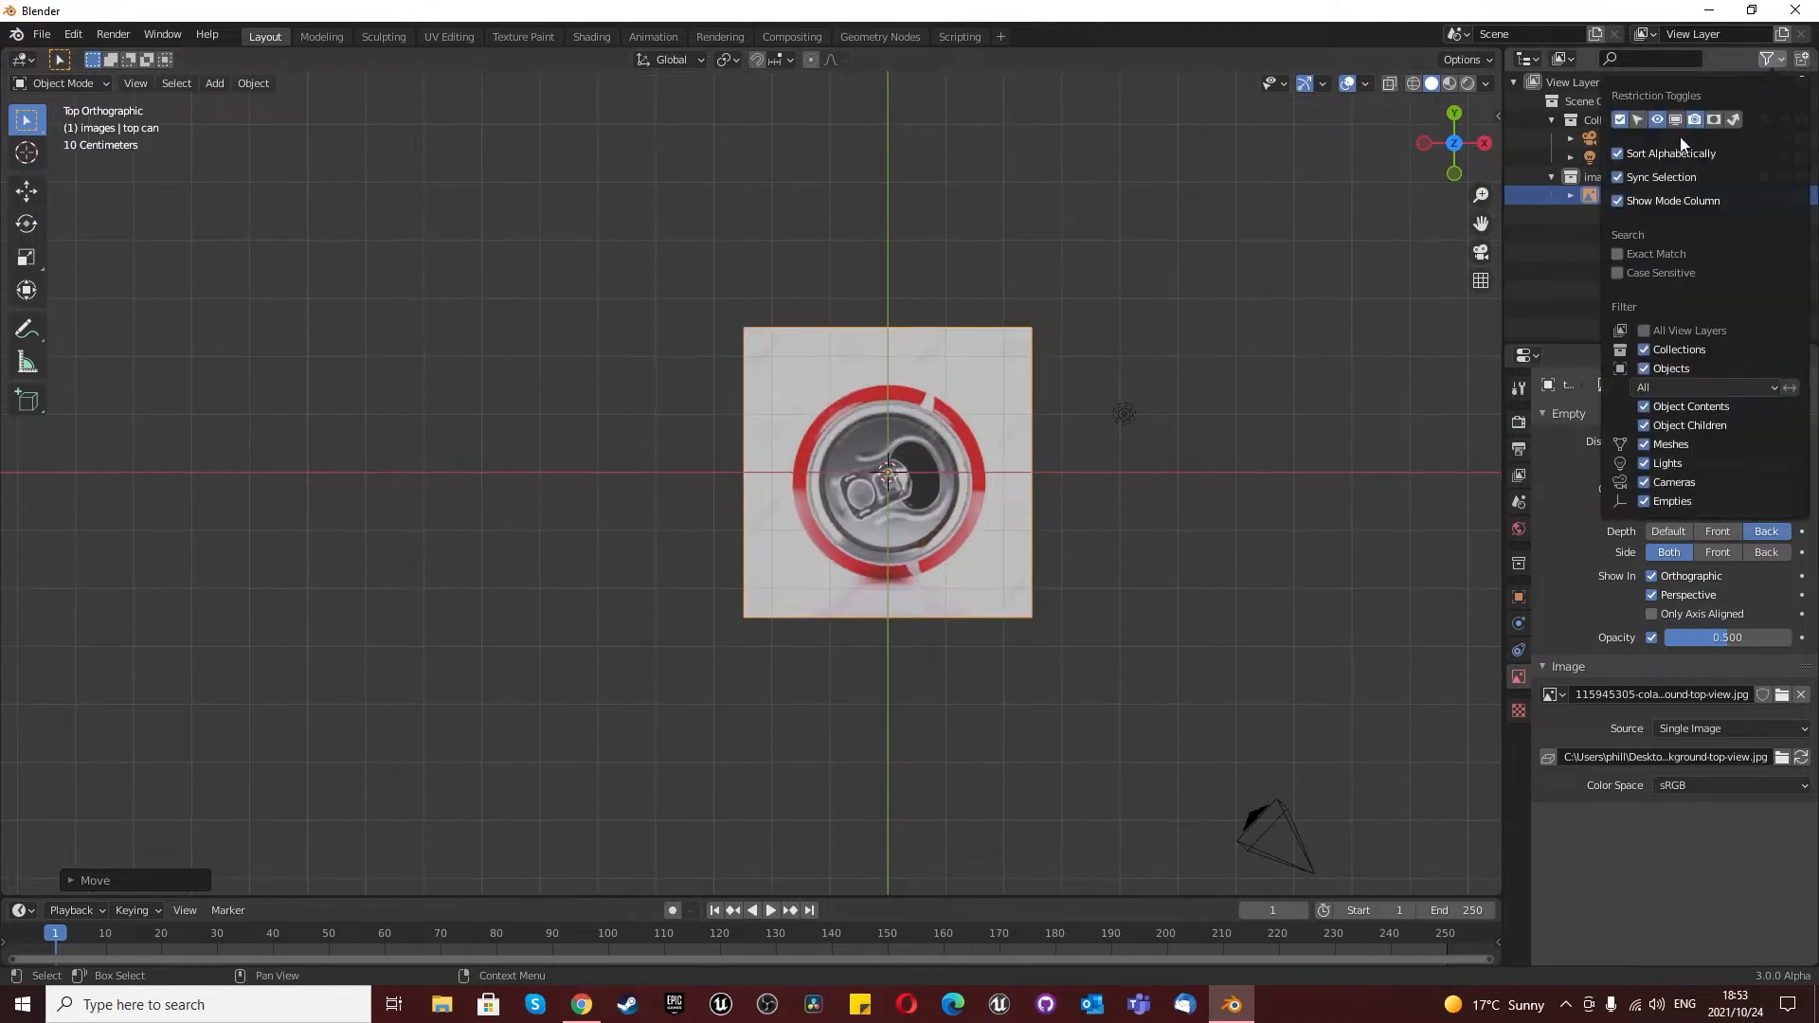
click(1638, 121)
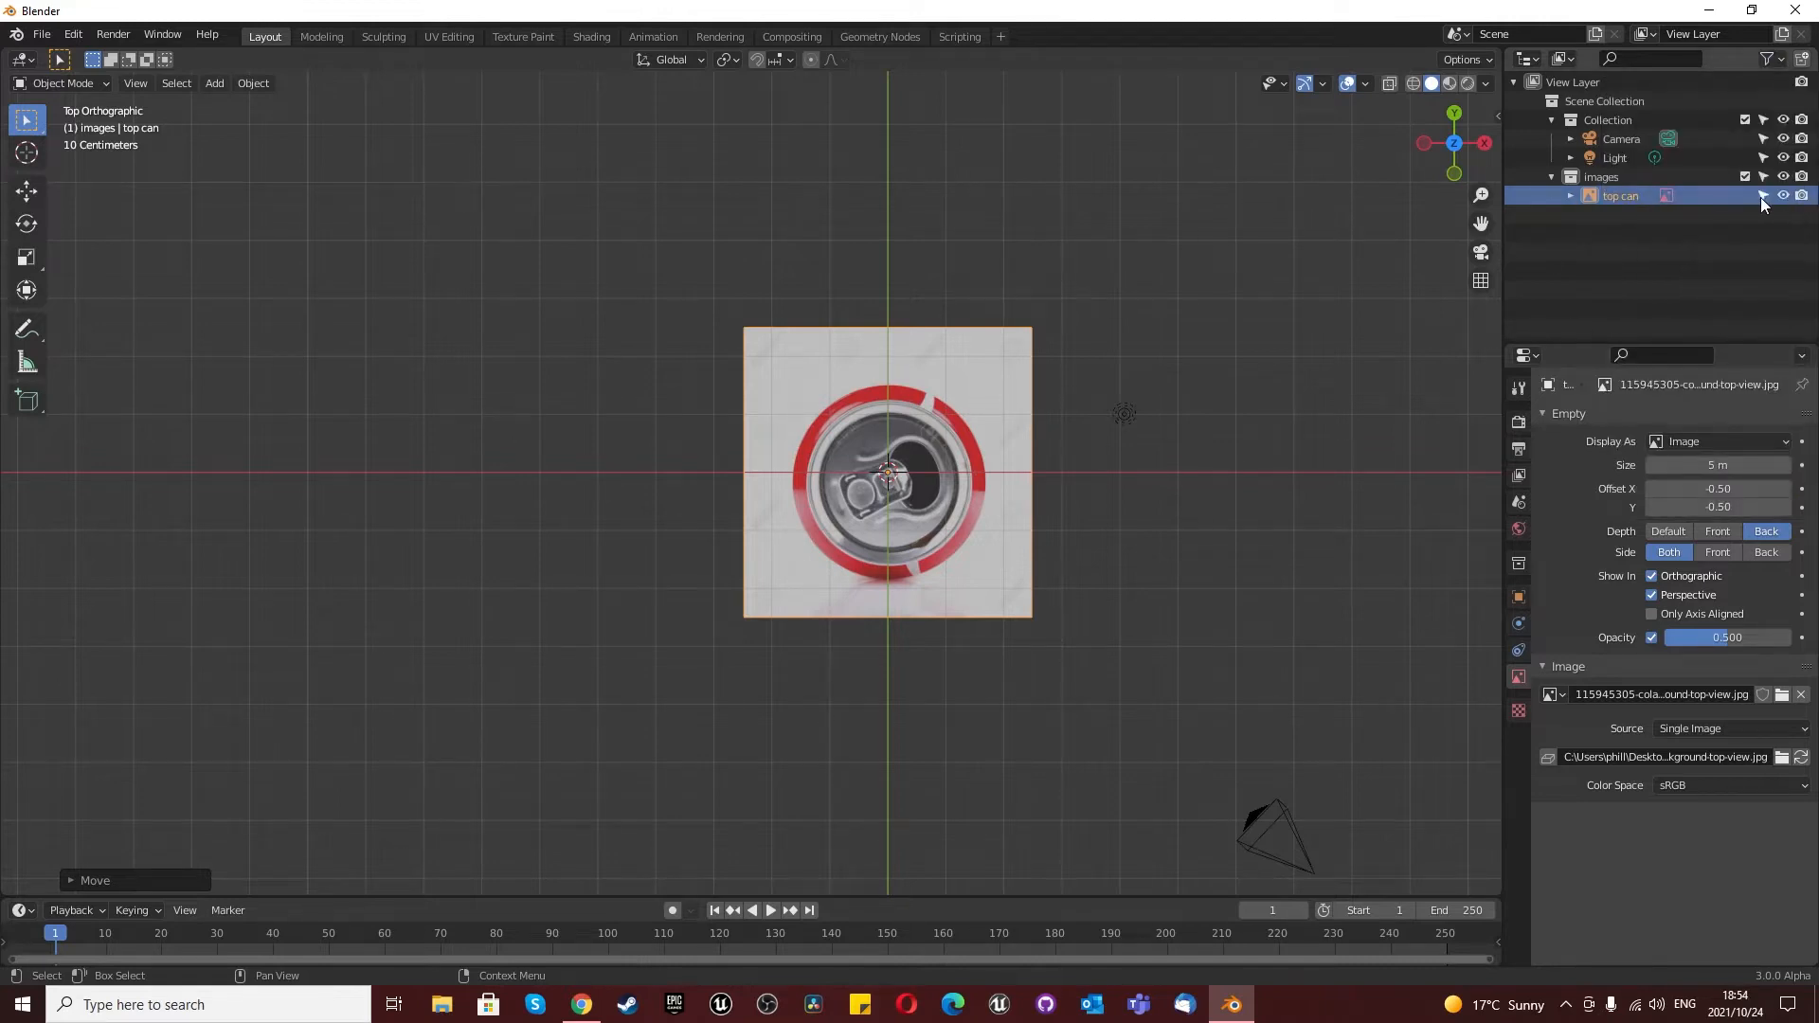
click(1762, 195)
shift+middle_drag(861, 497, 885, 518)
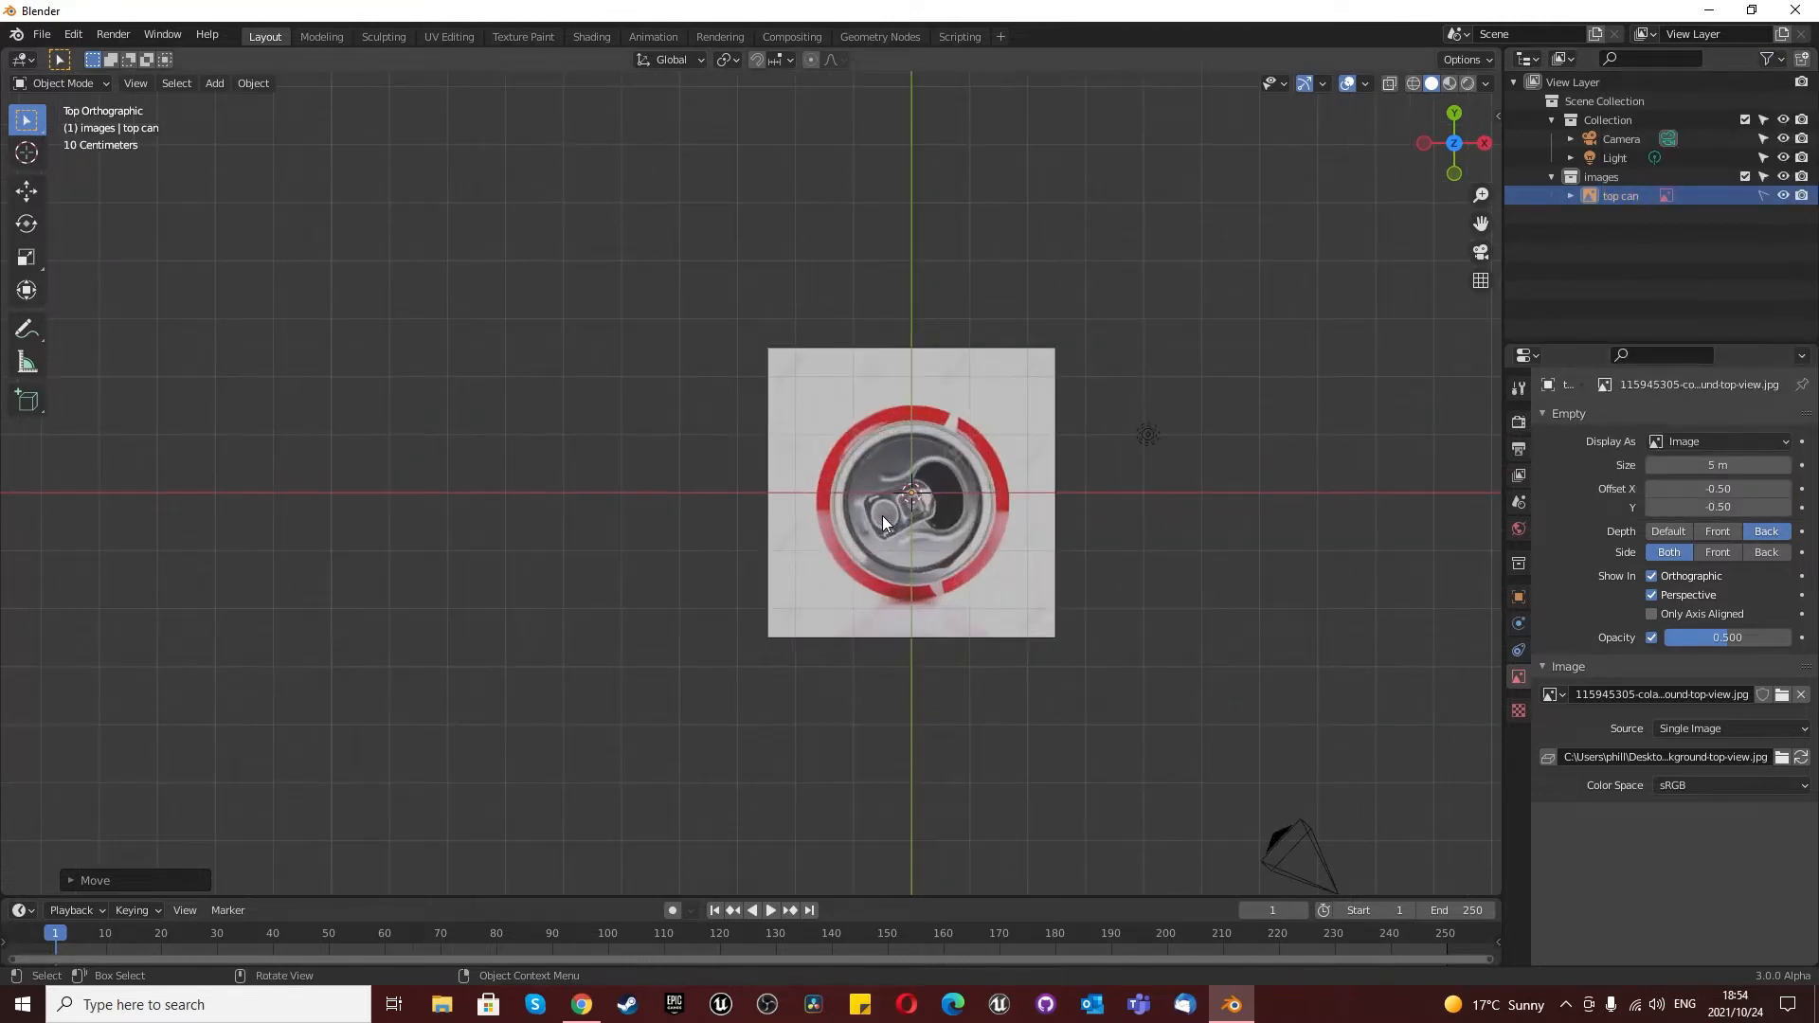
key(KP_1)
scroll(876, 503, down, 4)
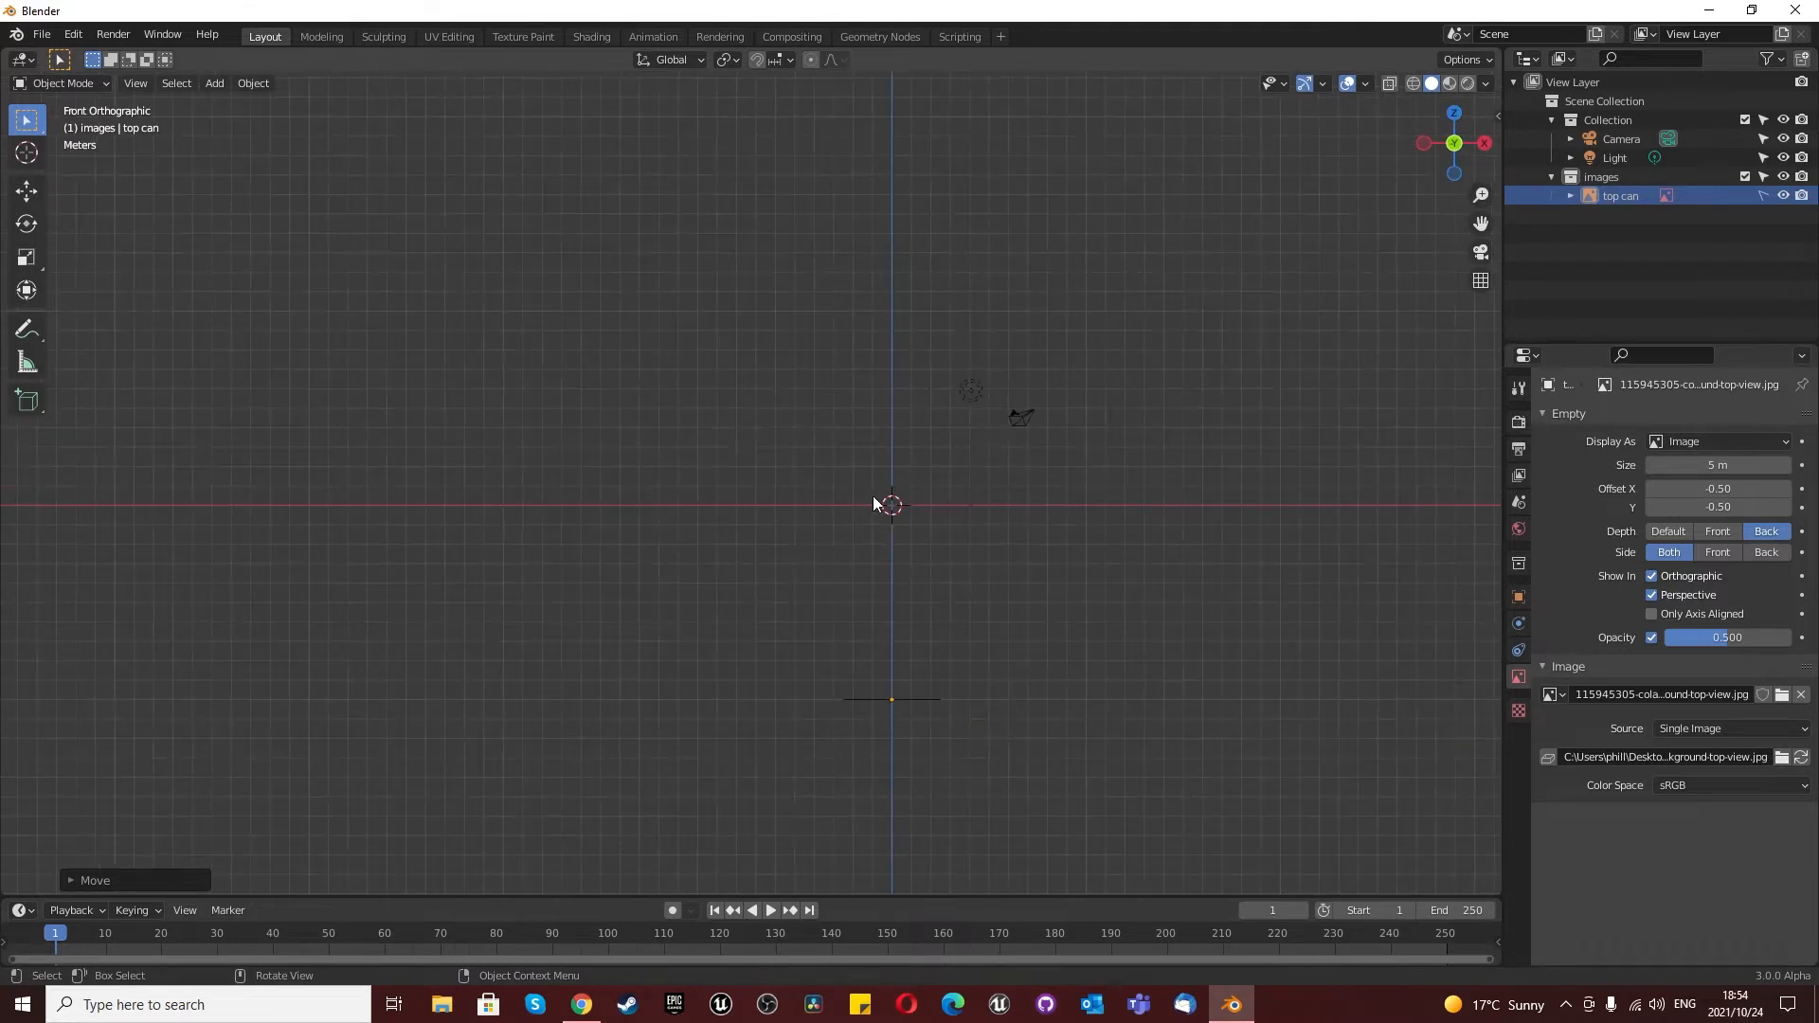
scroll(873, 503, up, 4)
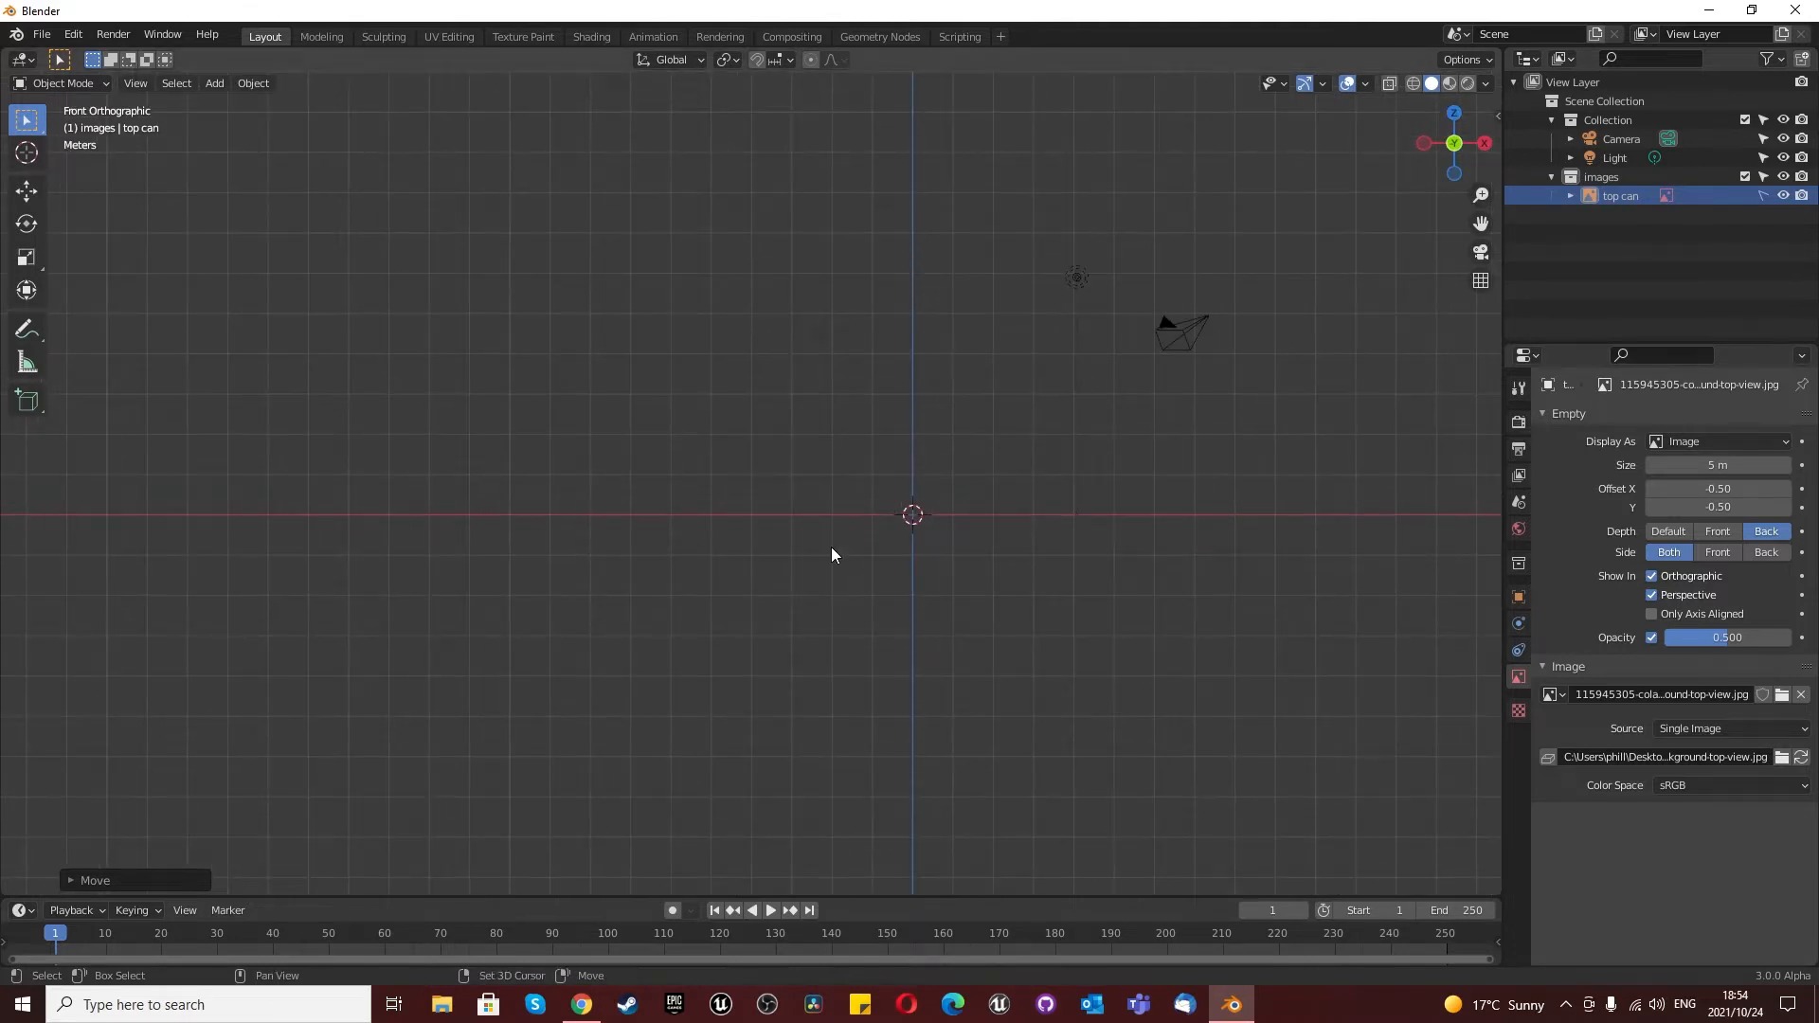
key(shift+a)
click(912, 546)
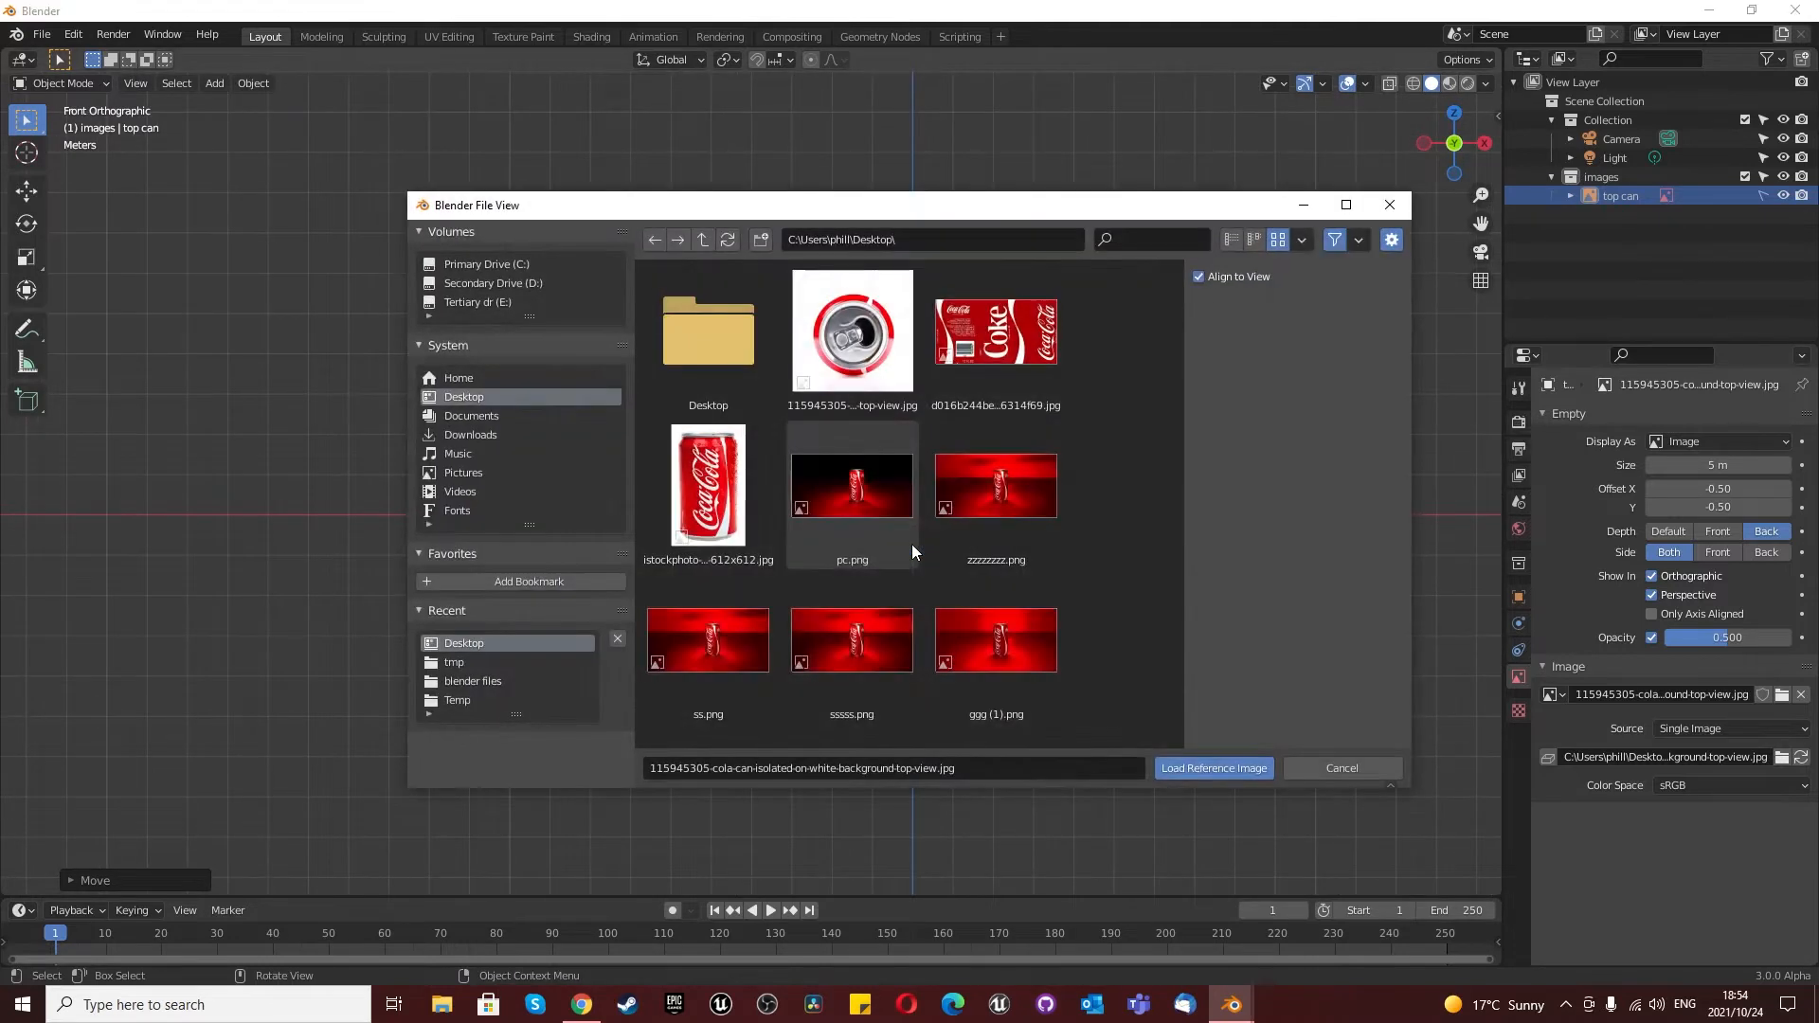
click(659, 474)
click(1241, 767)
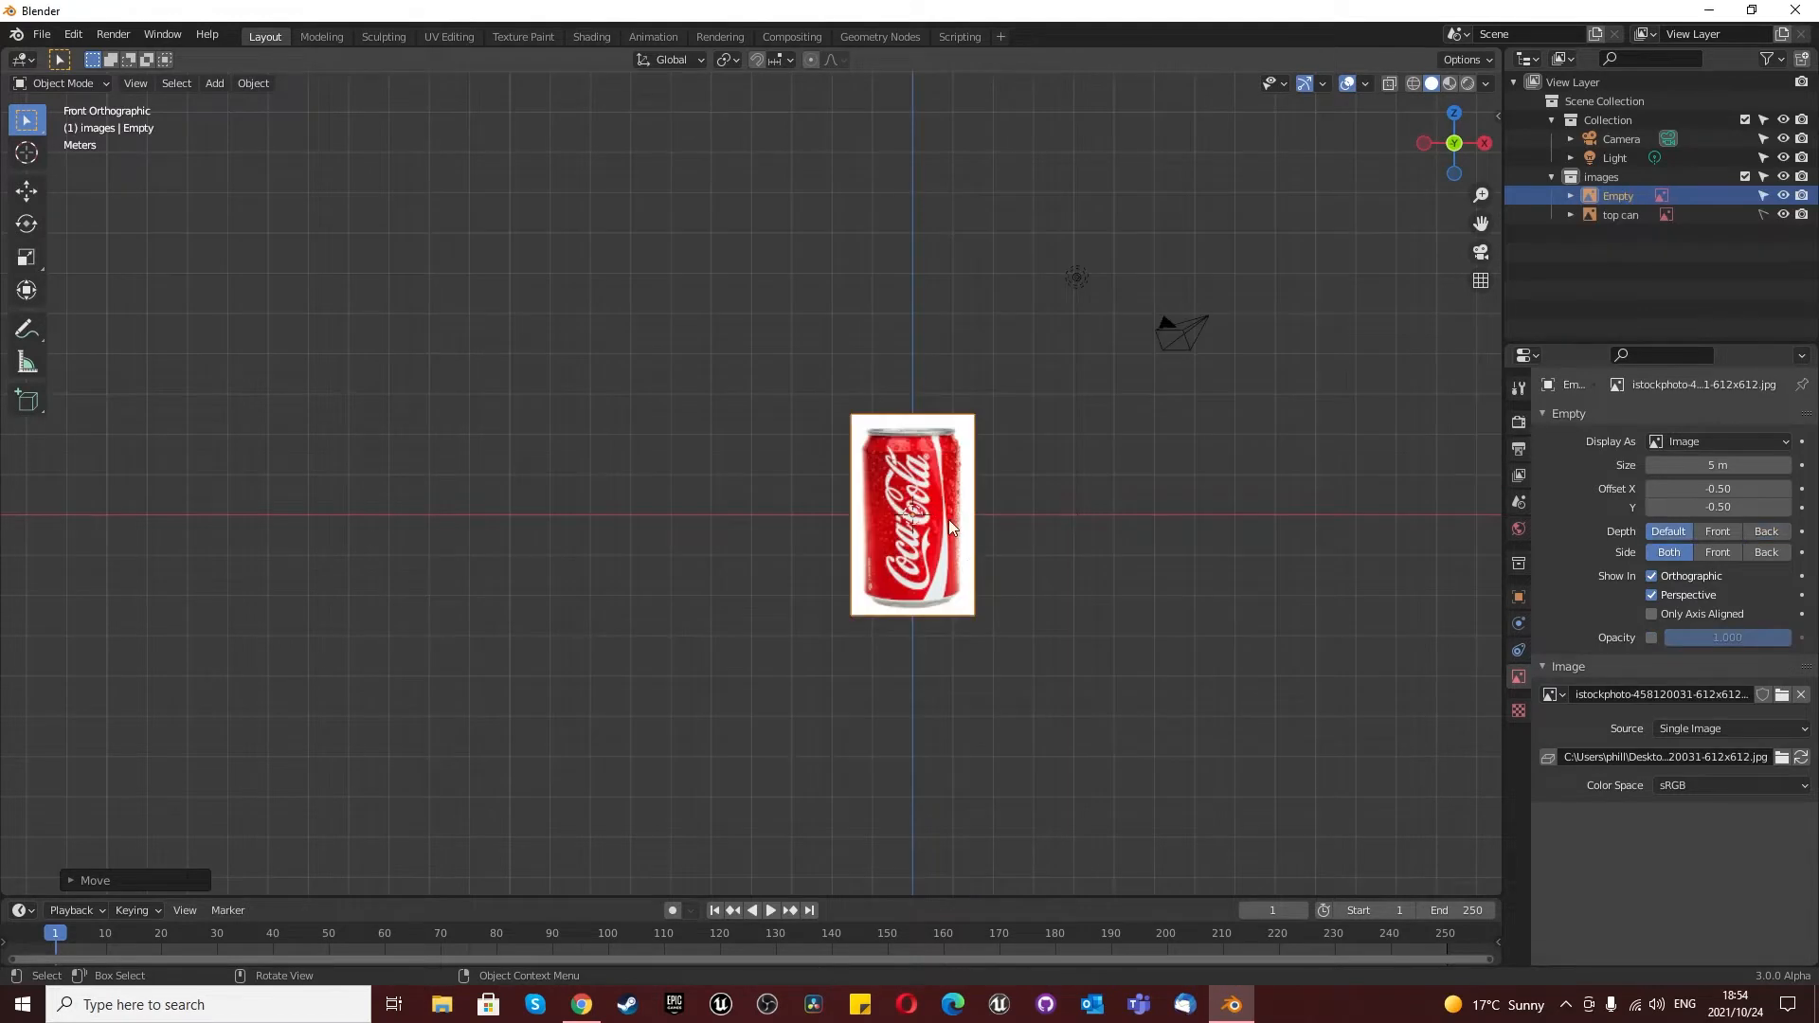
Step: Set the can side image's depth to Back and enable its opacity at 0.5
scroll(947, 519, up, 3)
scroll(915, 574, up, 3)
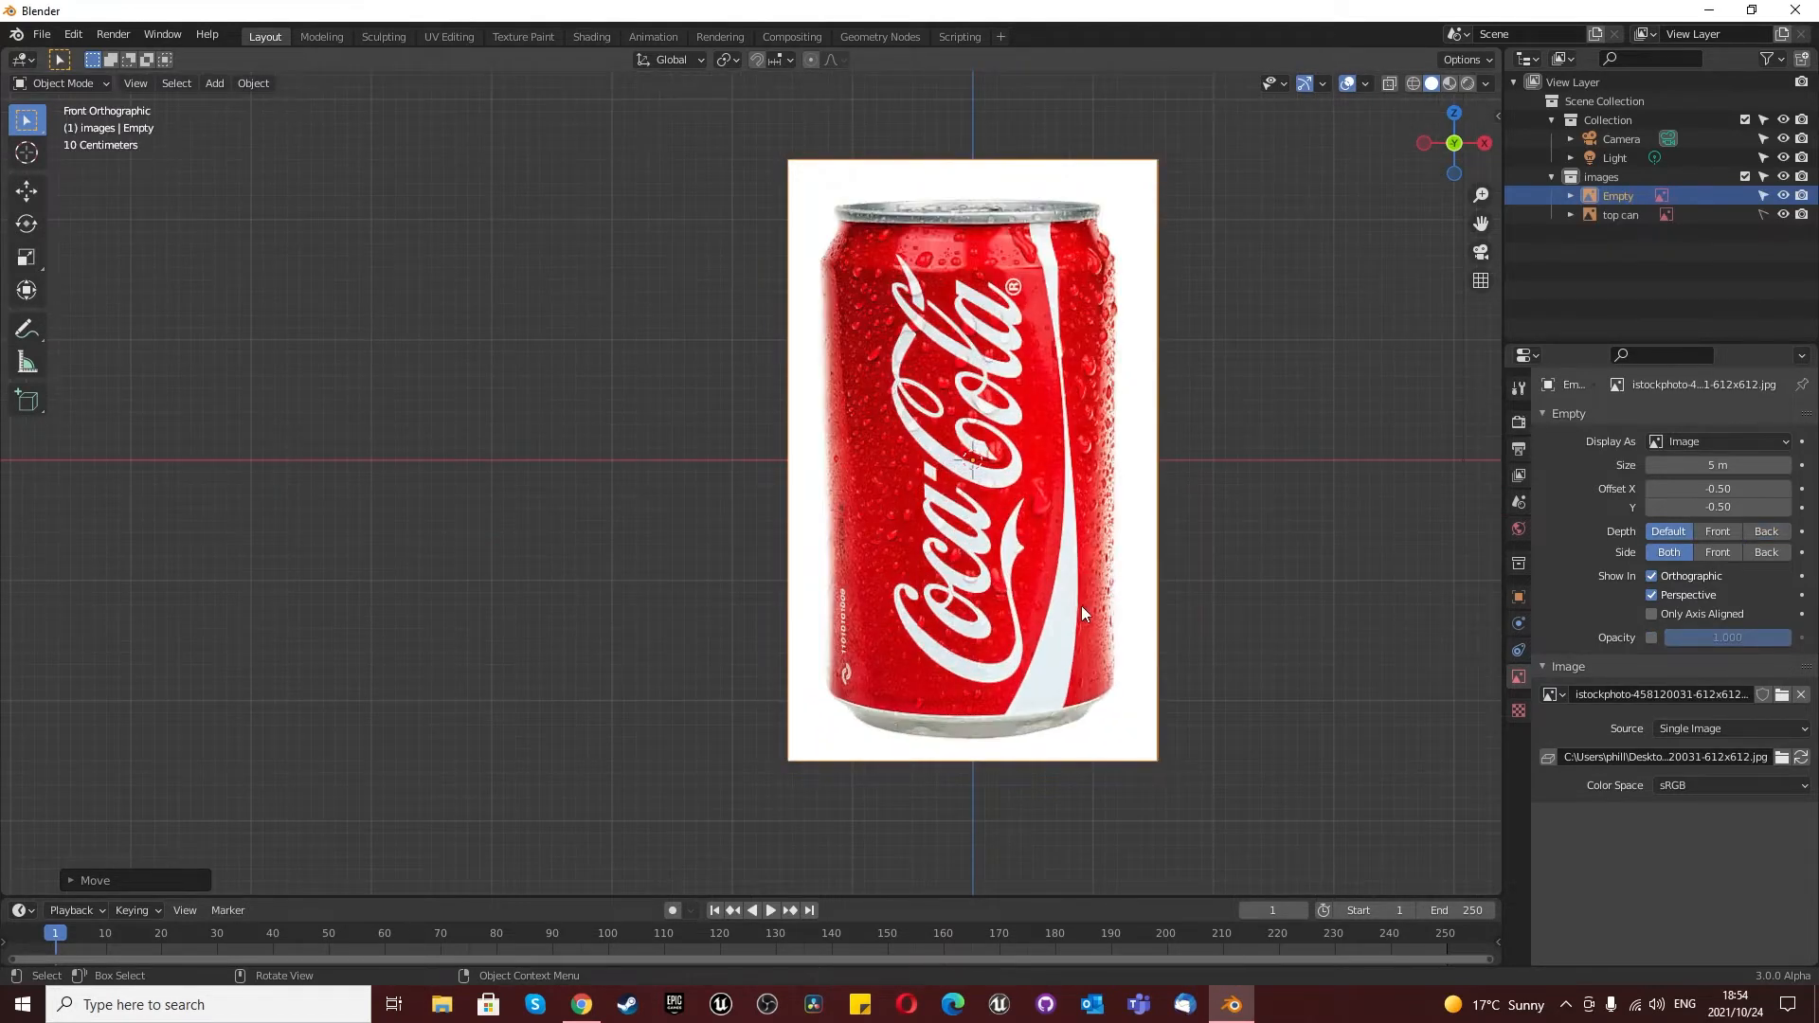
click(1769, 532)
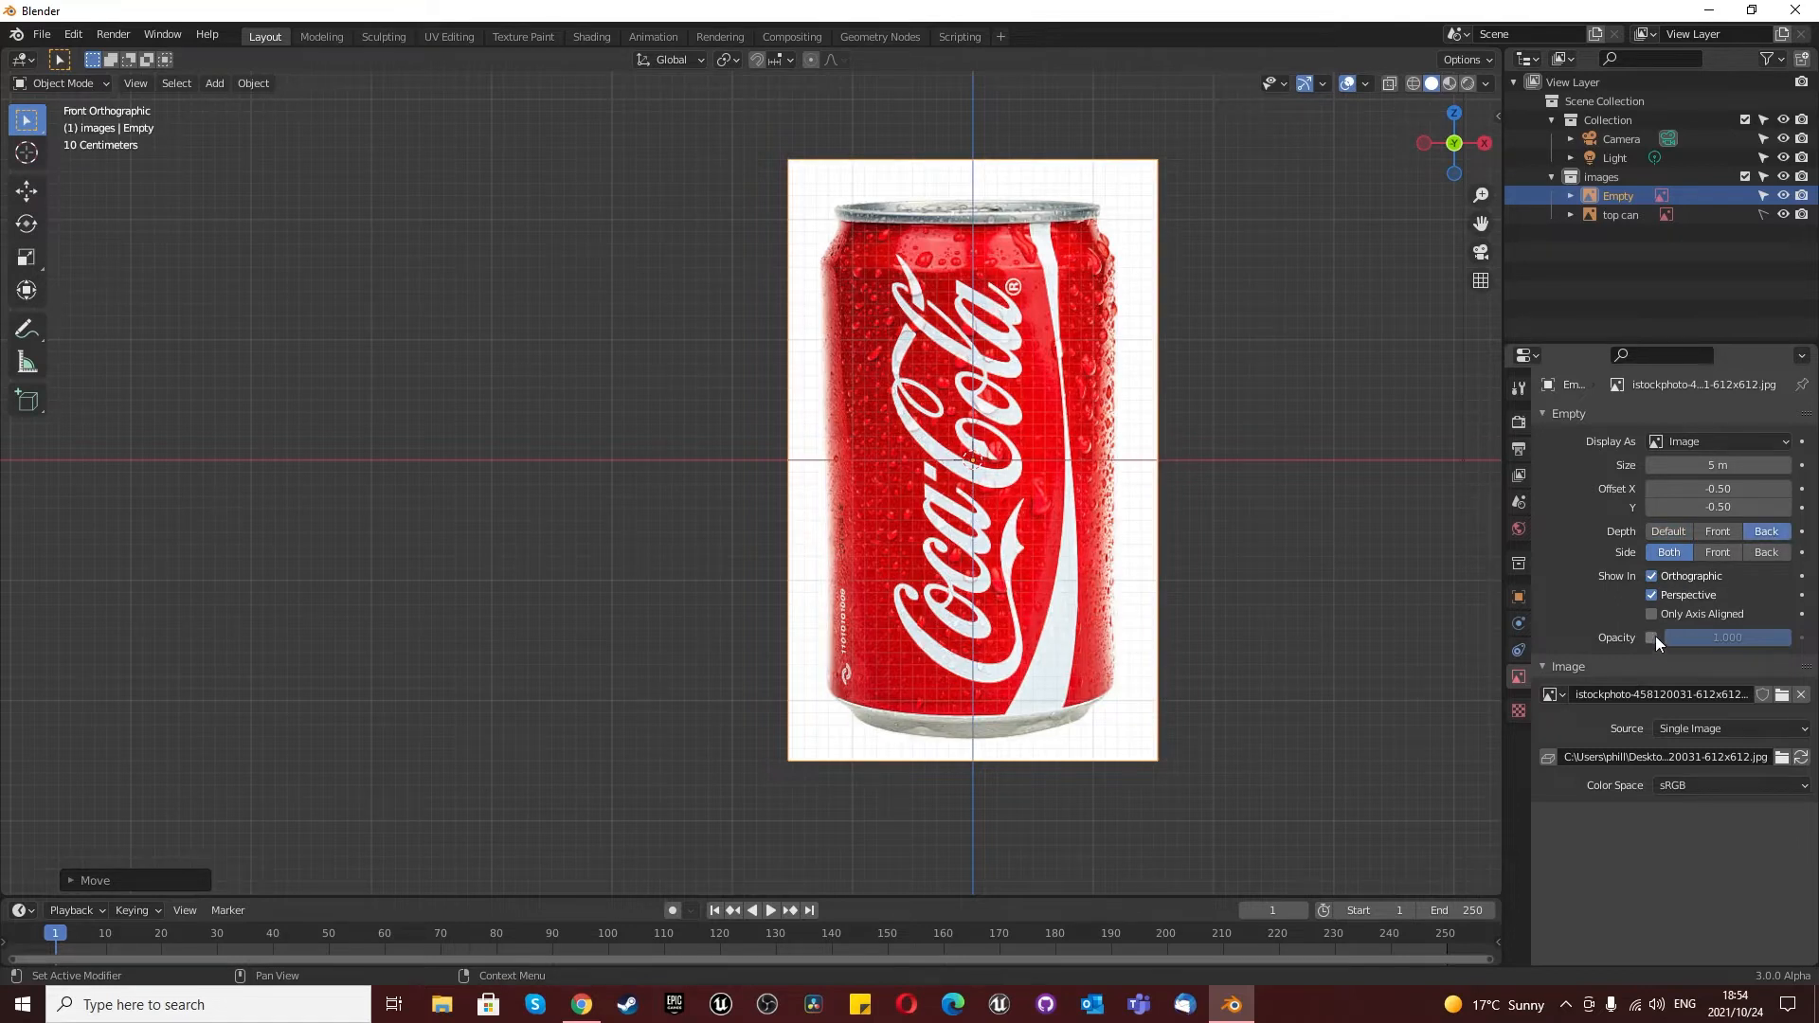
click(1653, 637)
click(1699, 636)
text(0.5)
key(Return)
Step: Rename the new reference image object as "side can"
click(1620, 196)
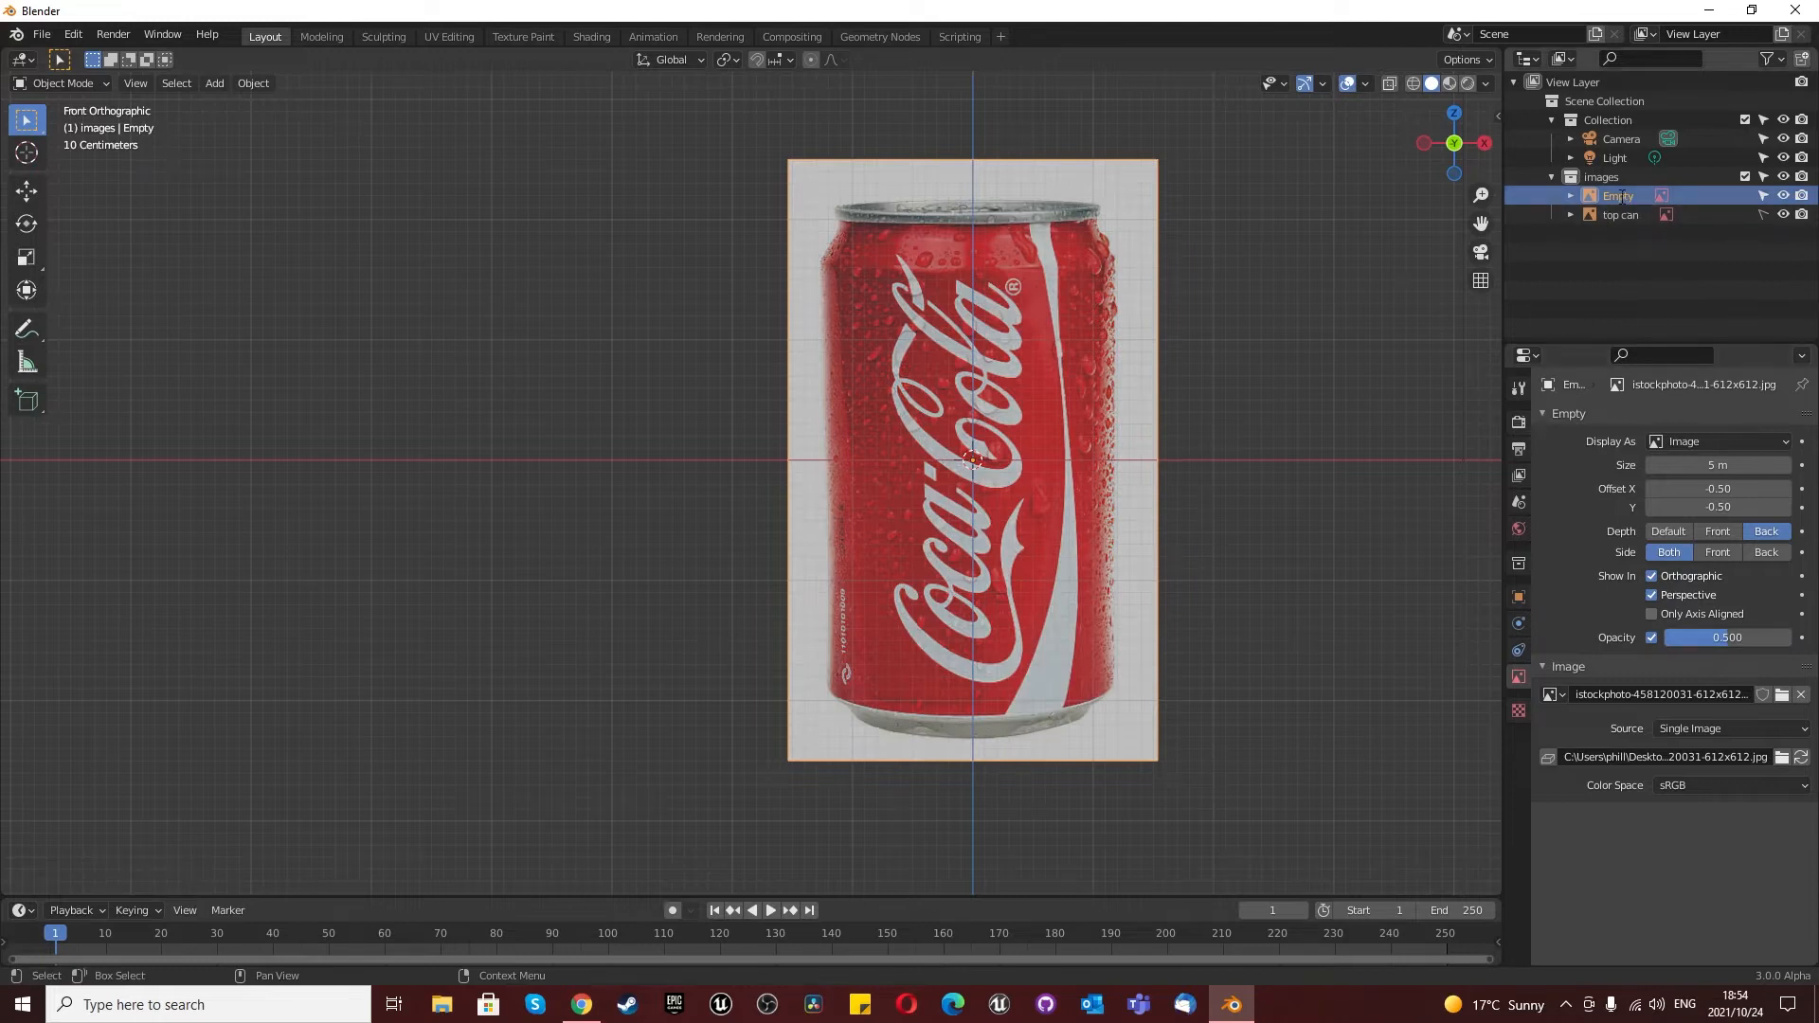
double_click(1619, 196)
text(side ca)
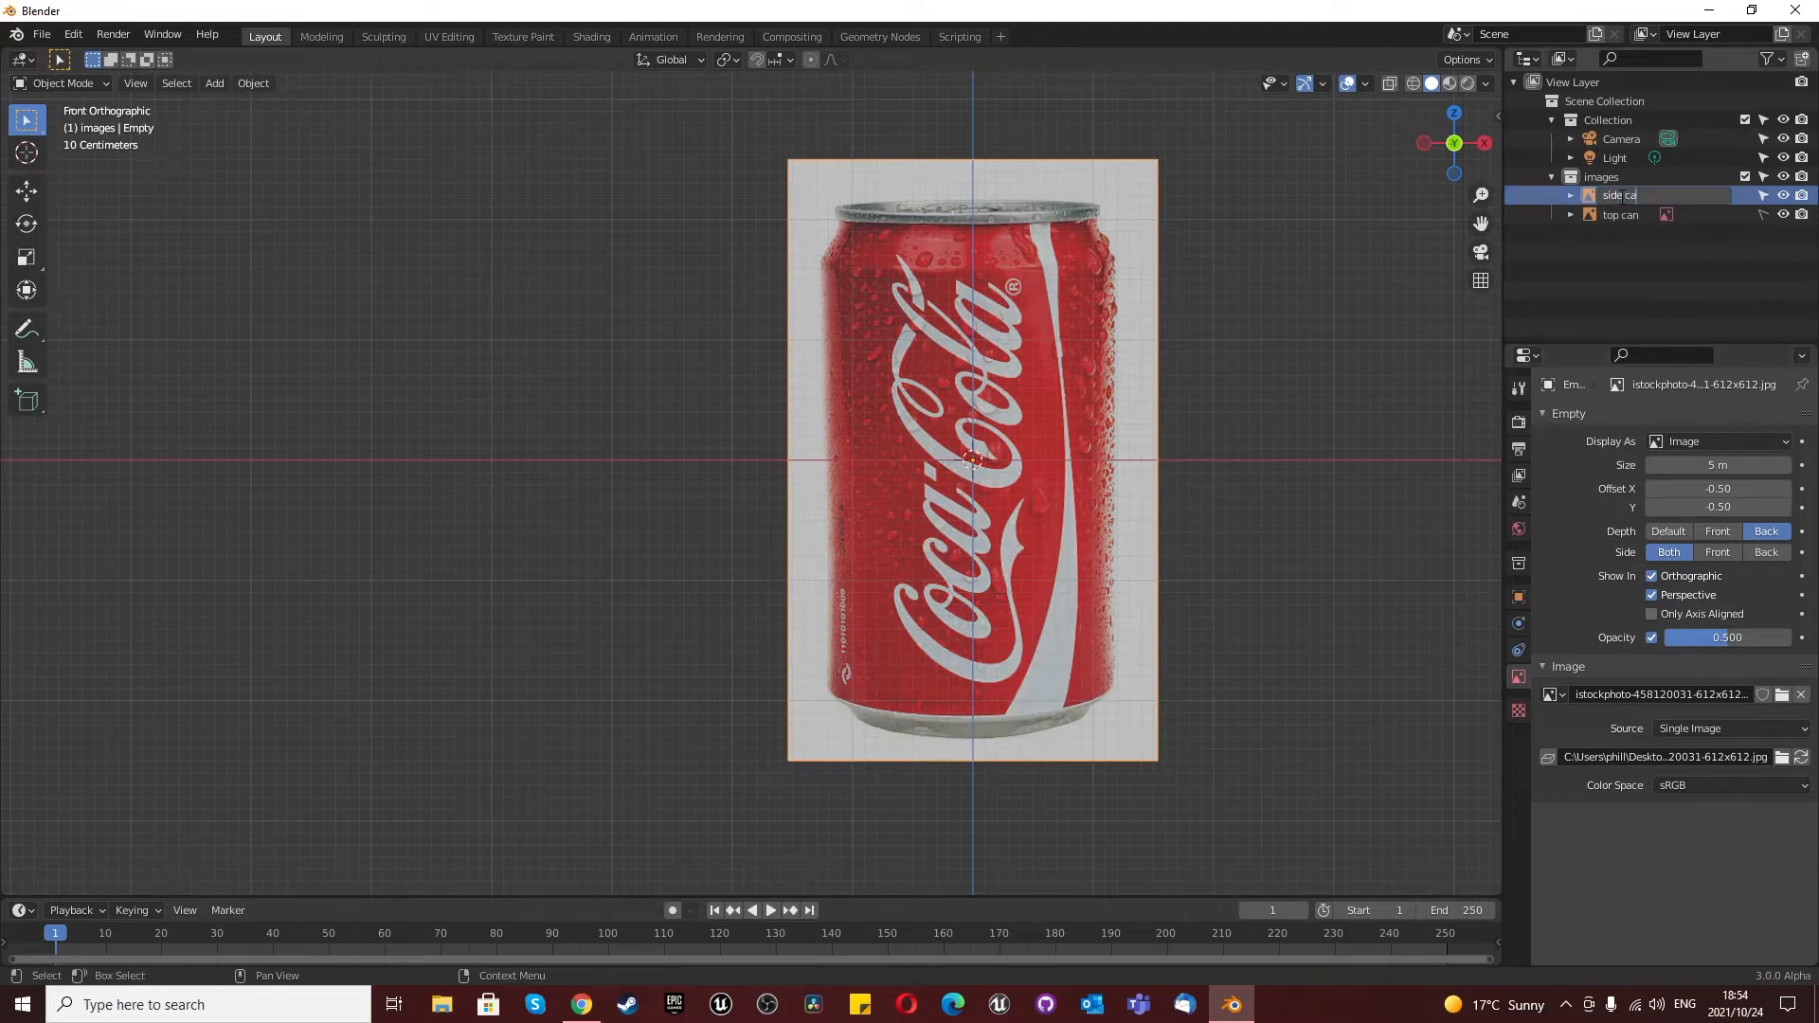
text(n)
key(Return)
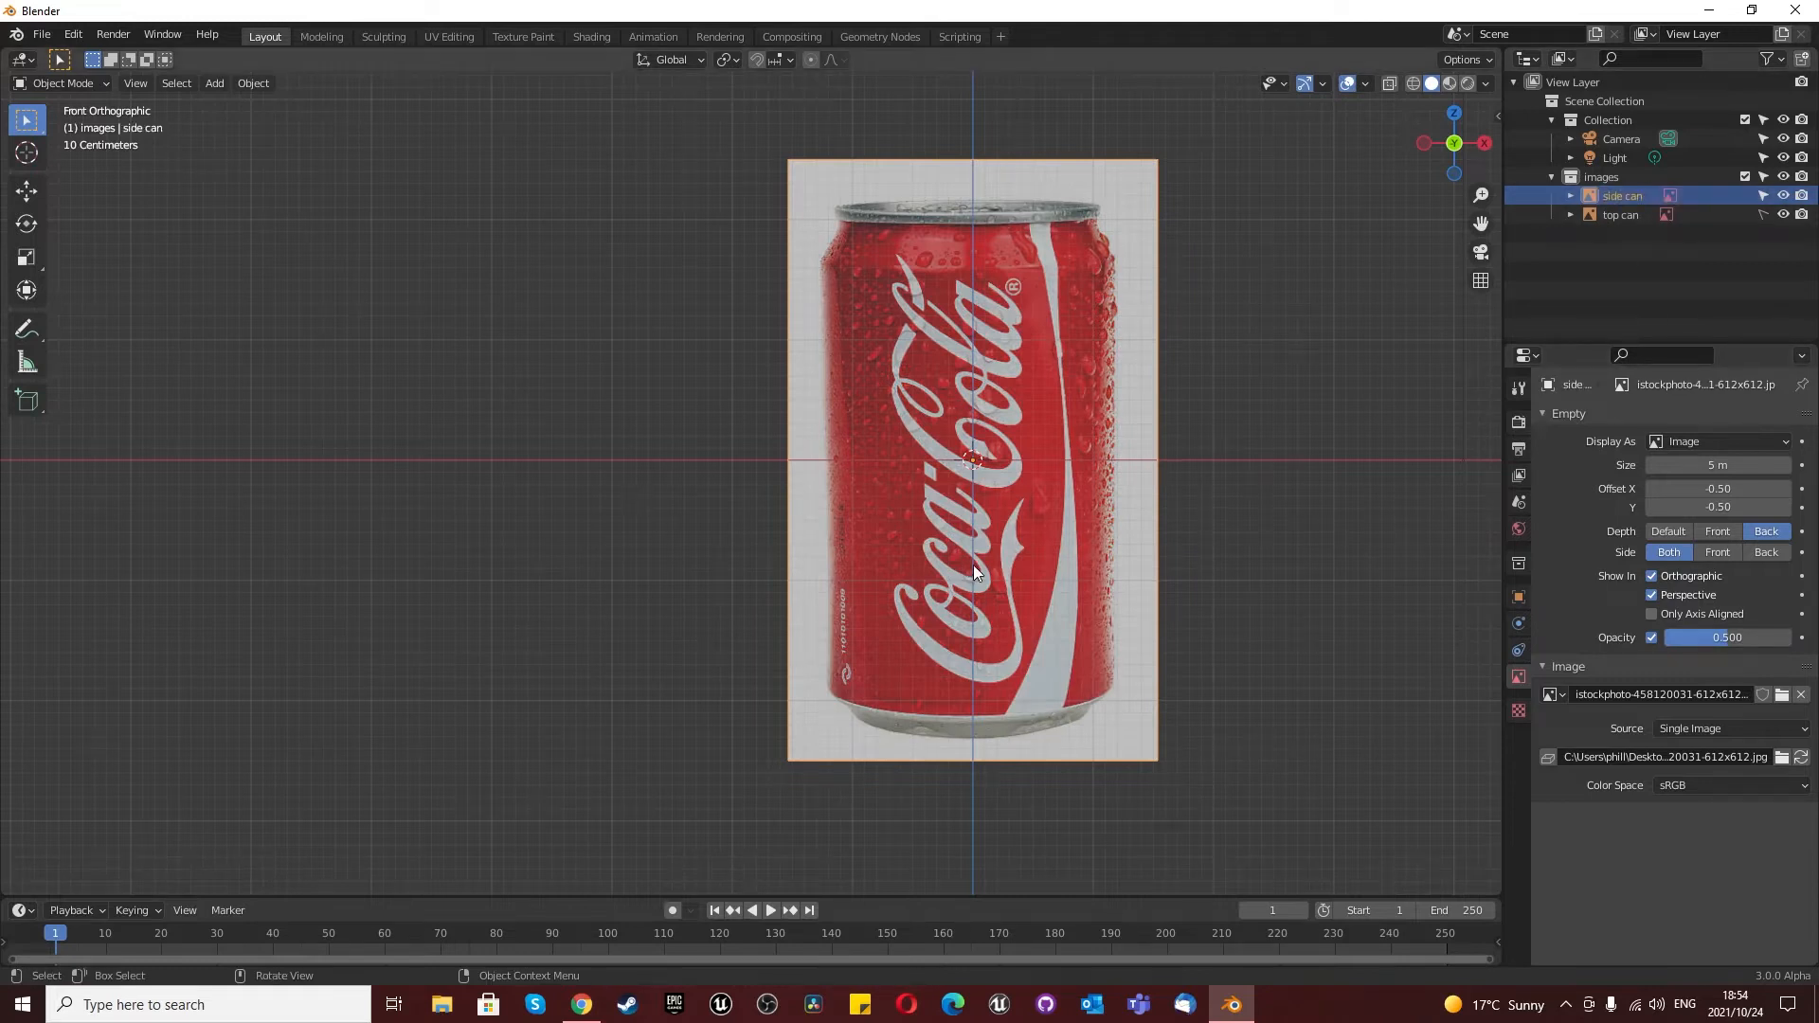
Step: Move the side can image up along the global Z axis until the can's base rests at the origin
key(g)
key(z)
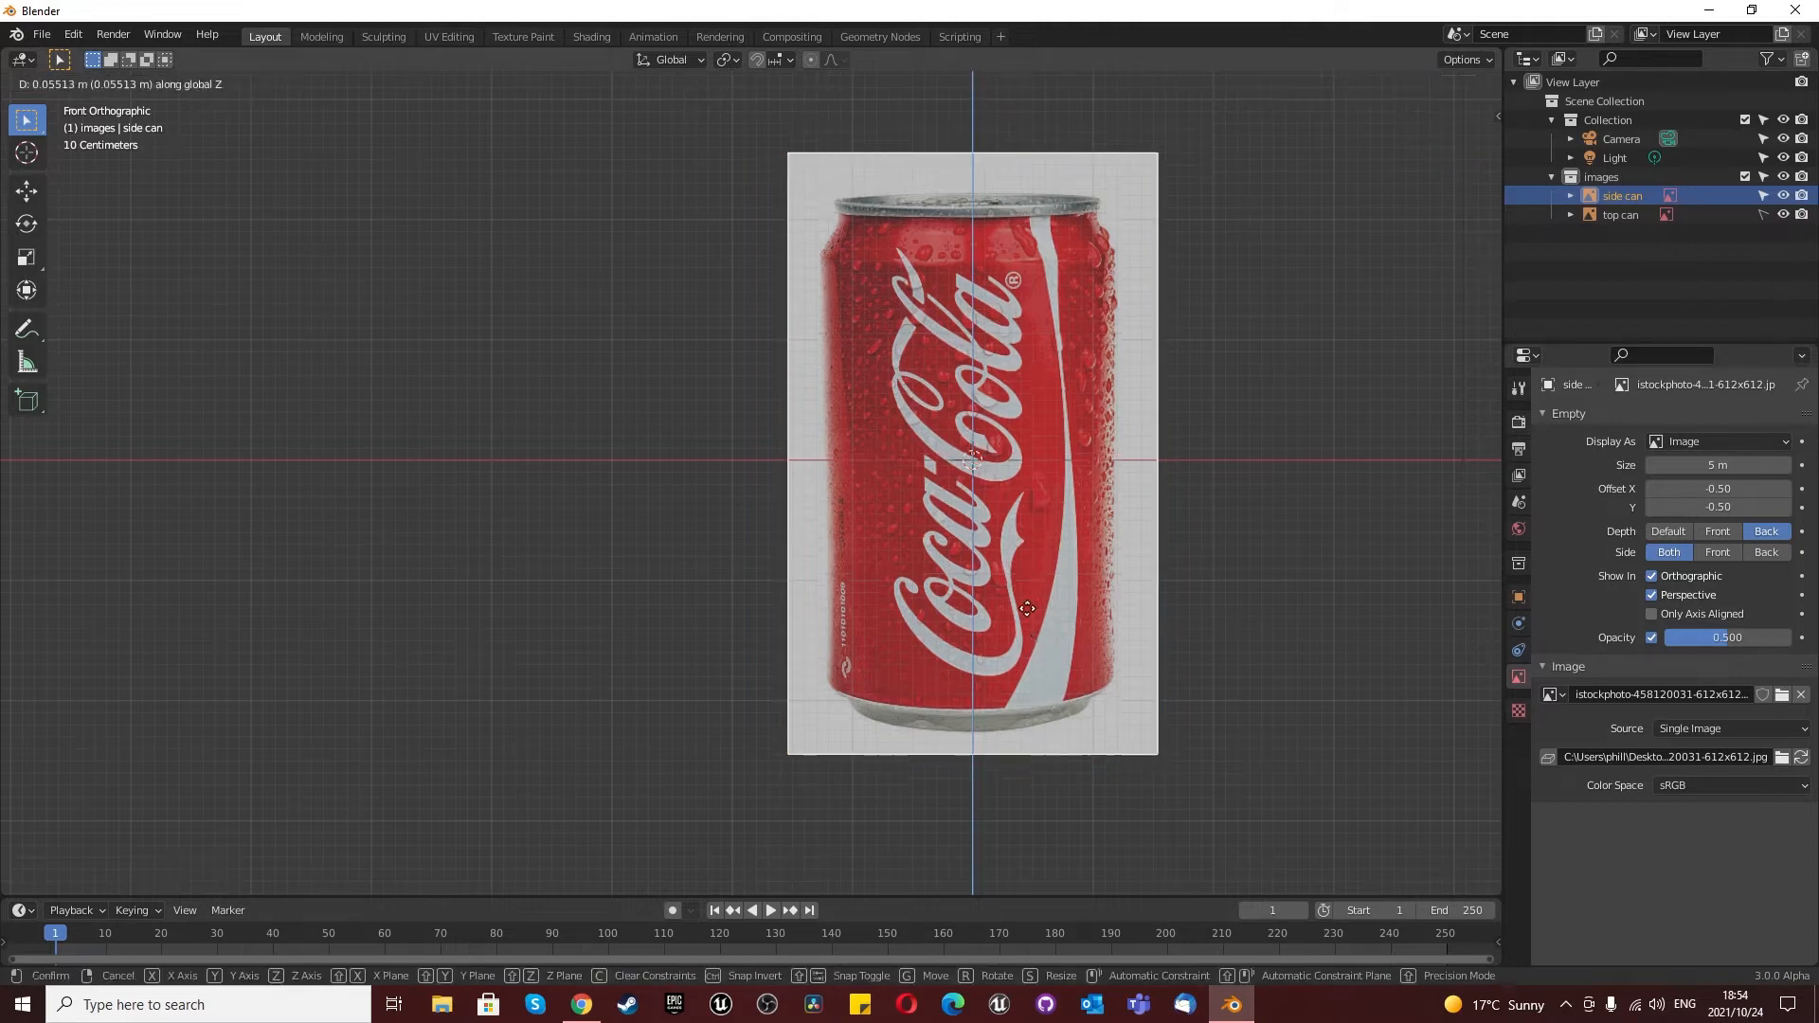
click(1030, 372)
scroll(986, 457, up, 8)
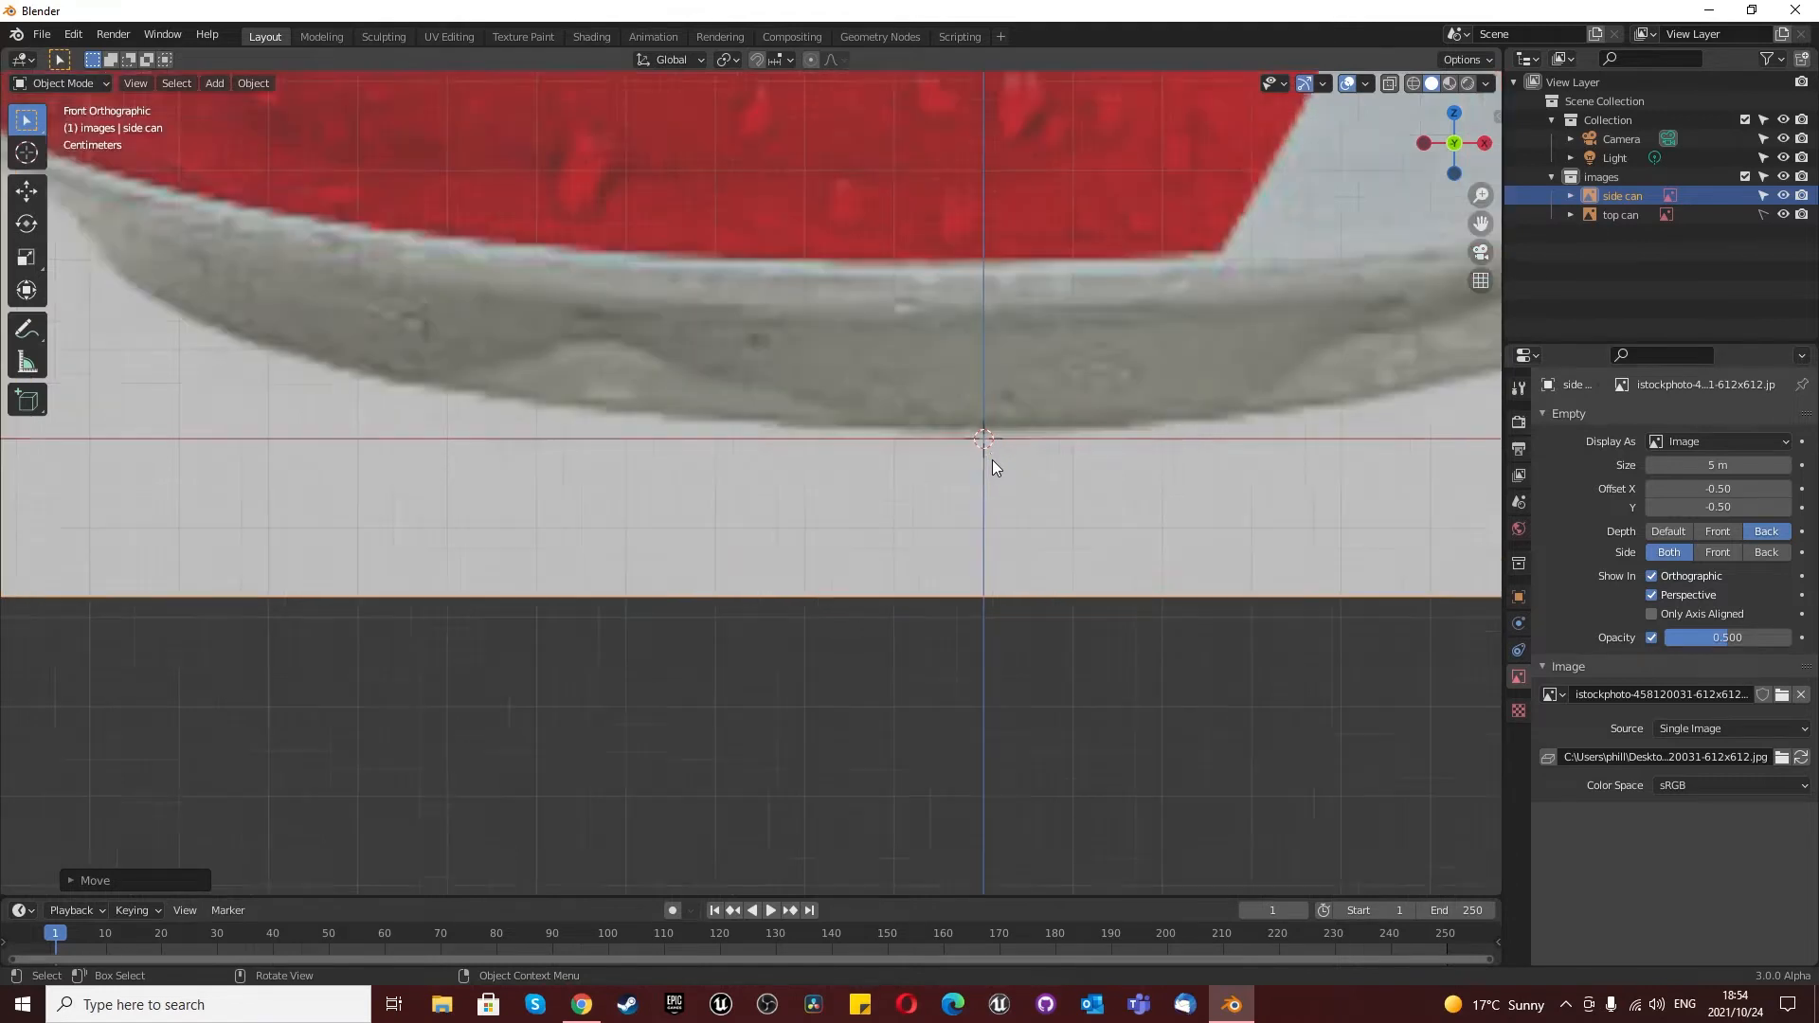
scroll(991, 458, down, 8)
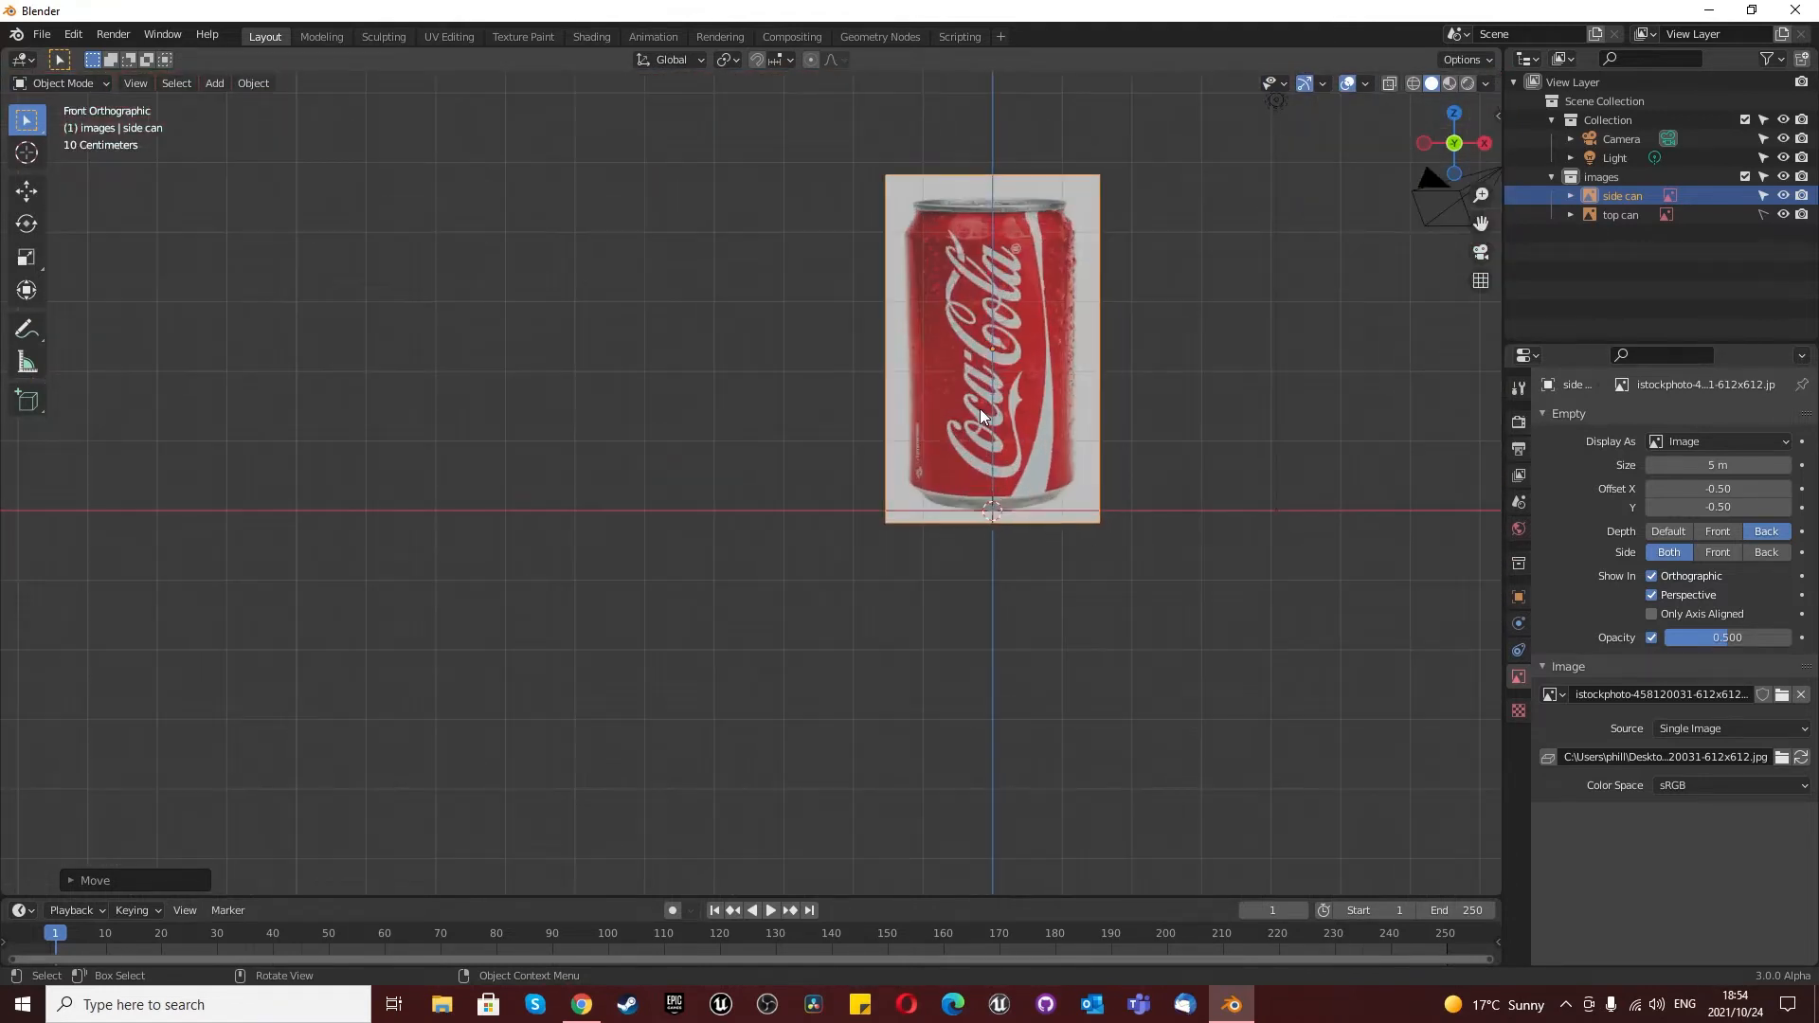
Step: Move the side can image 10 m along the global Y axis, behind the origin
text(gy)
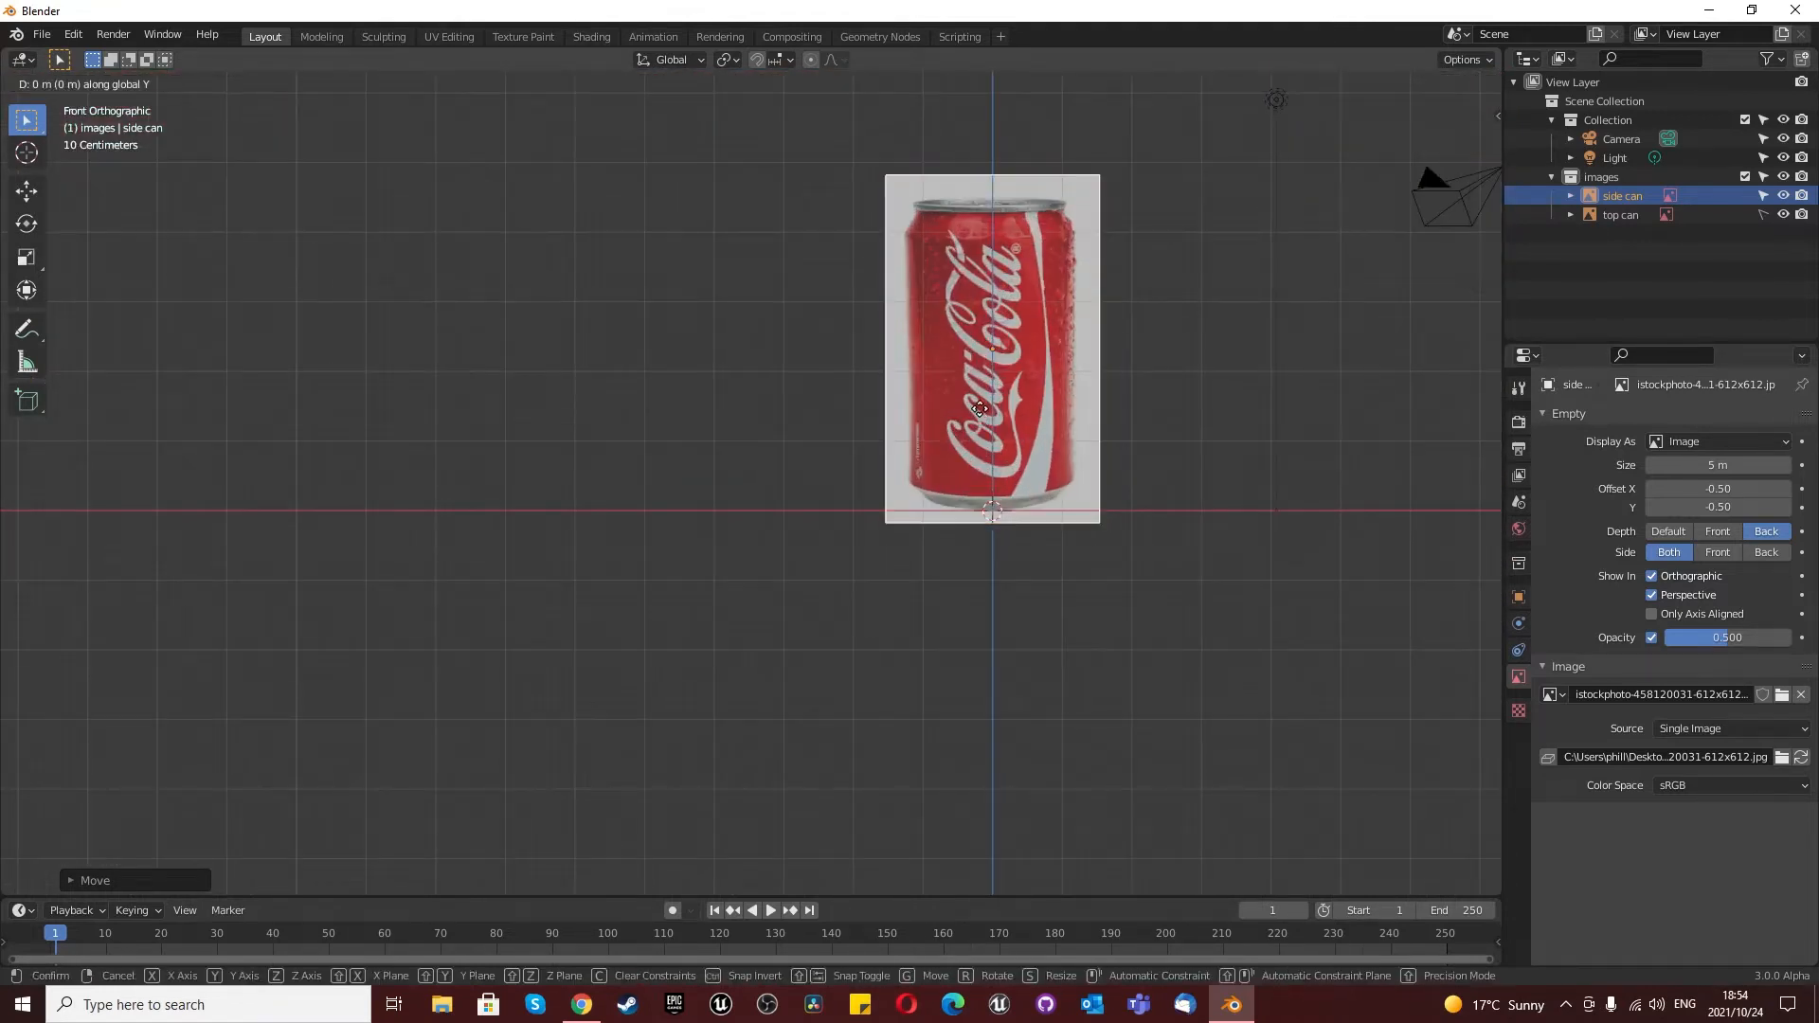
text(10)
key(Return)
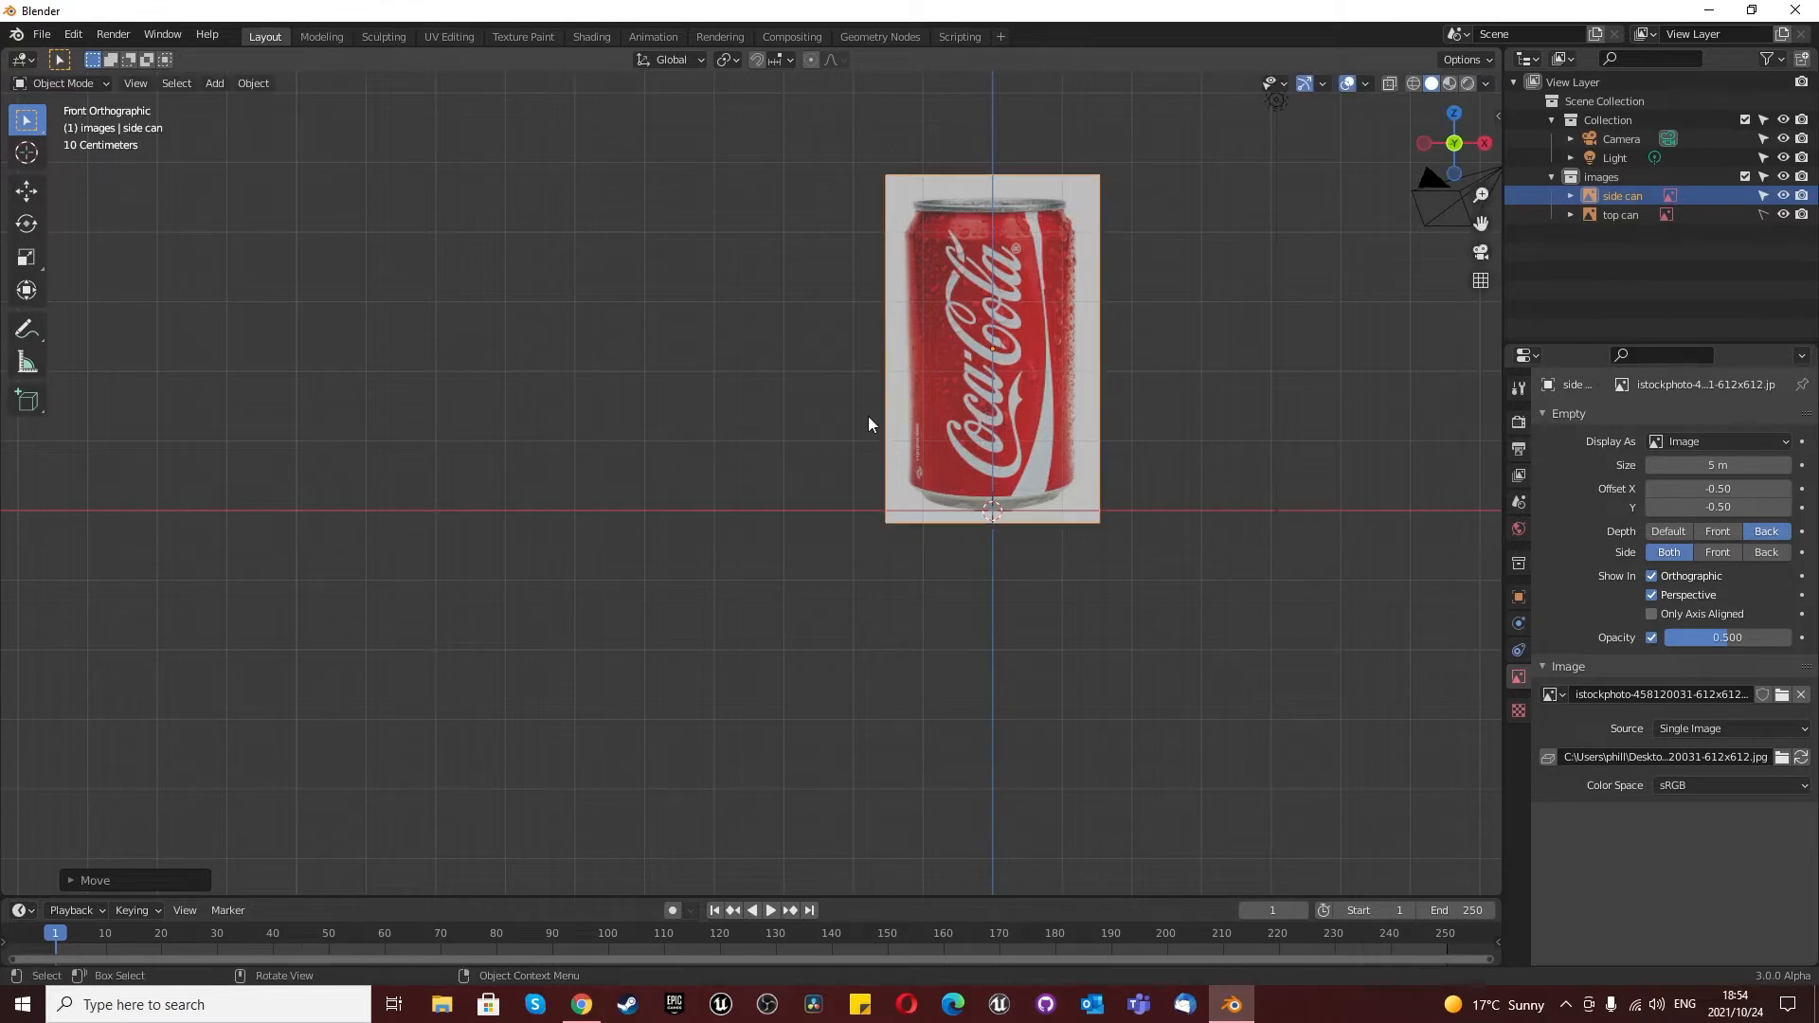
middle_drag(868, 416, 713, 254)
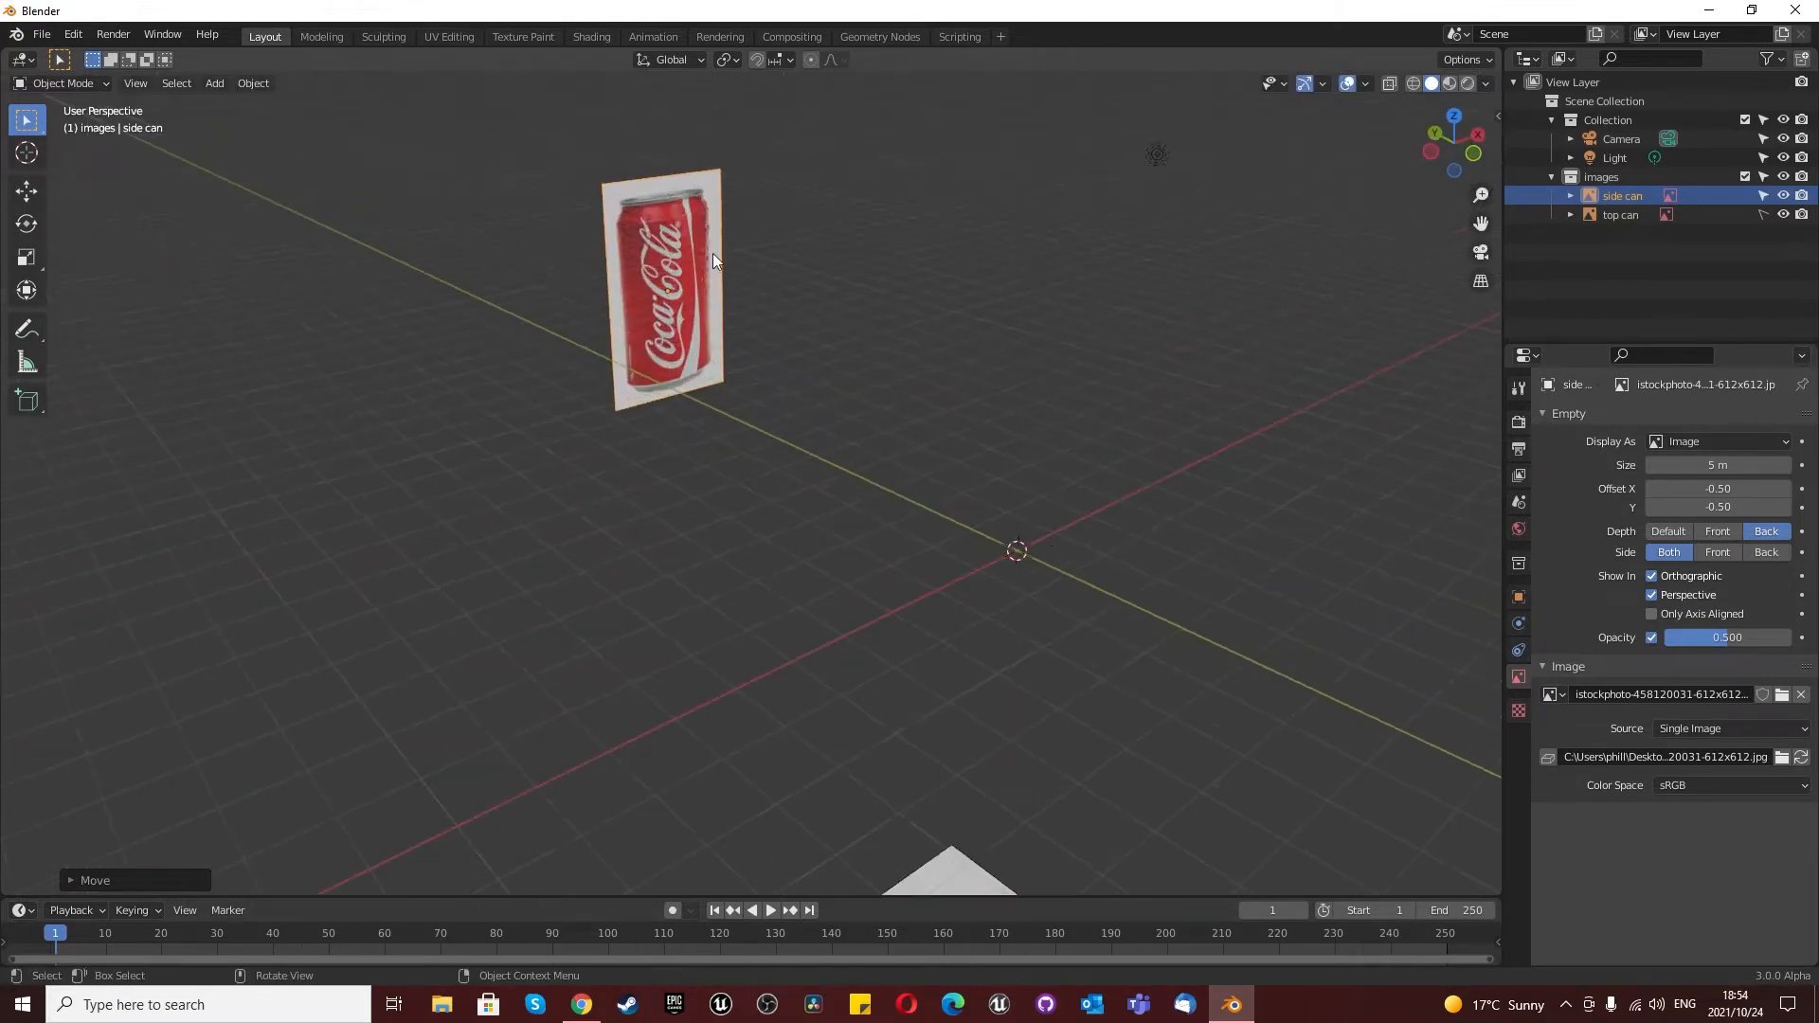
Step: Make the side can image unselectable in the Outliner
click(1762, 197)
scroll(1015, 419, down, 3)
scroll(995, 430, up, 3)
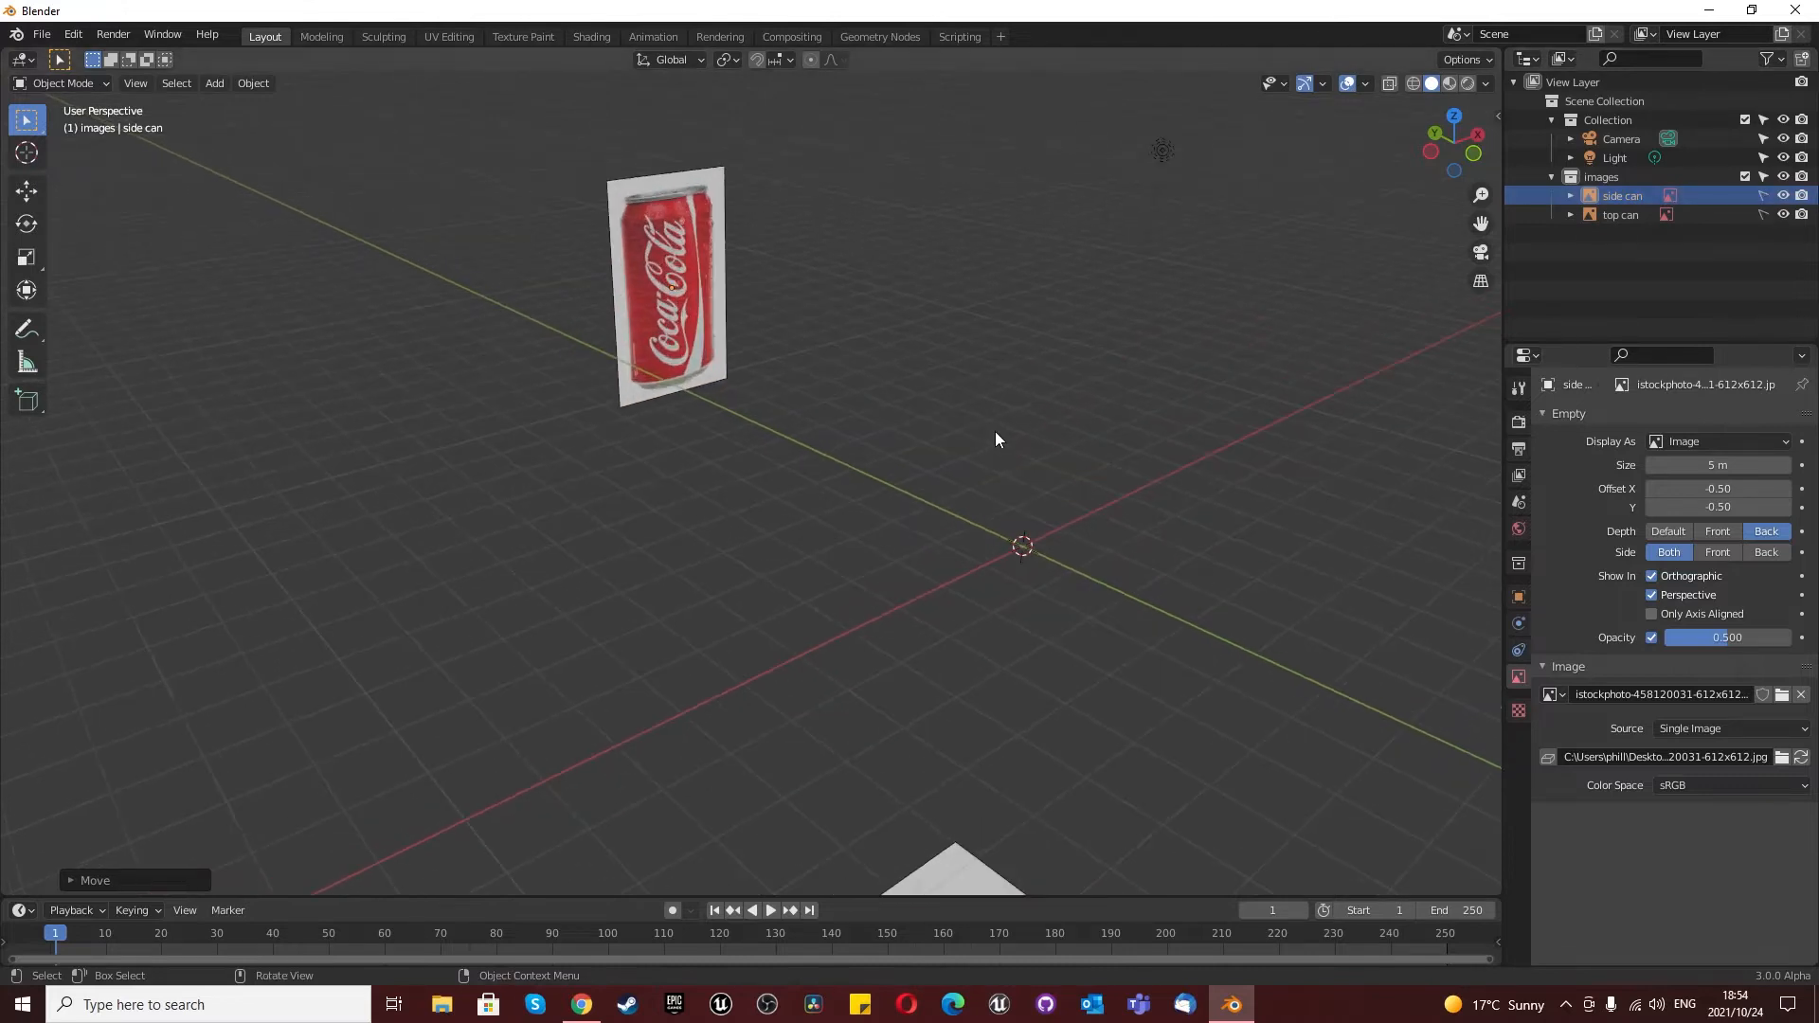
Step: Return to the front view, create a new collection below images and name it "Primary"
key(KP_1)
scroll(963, 403, down, 4)
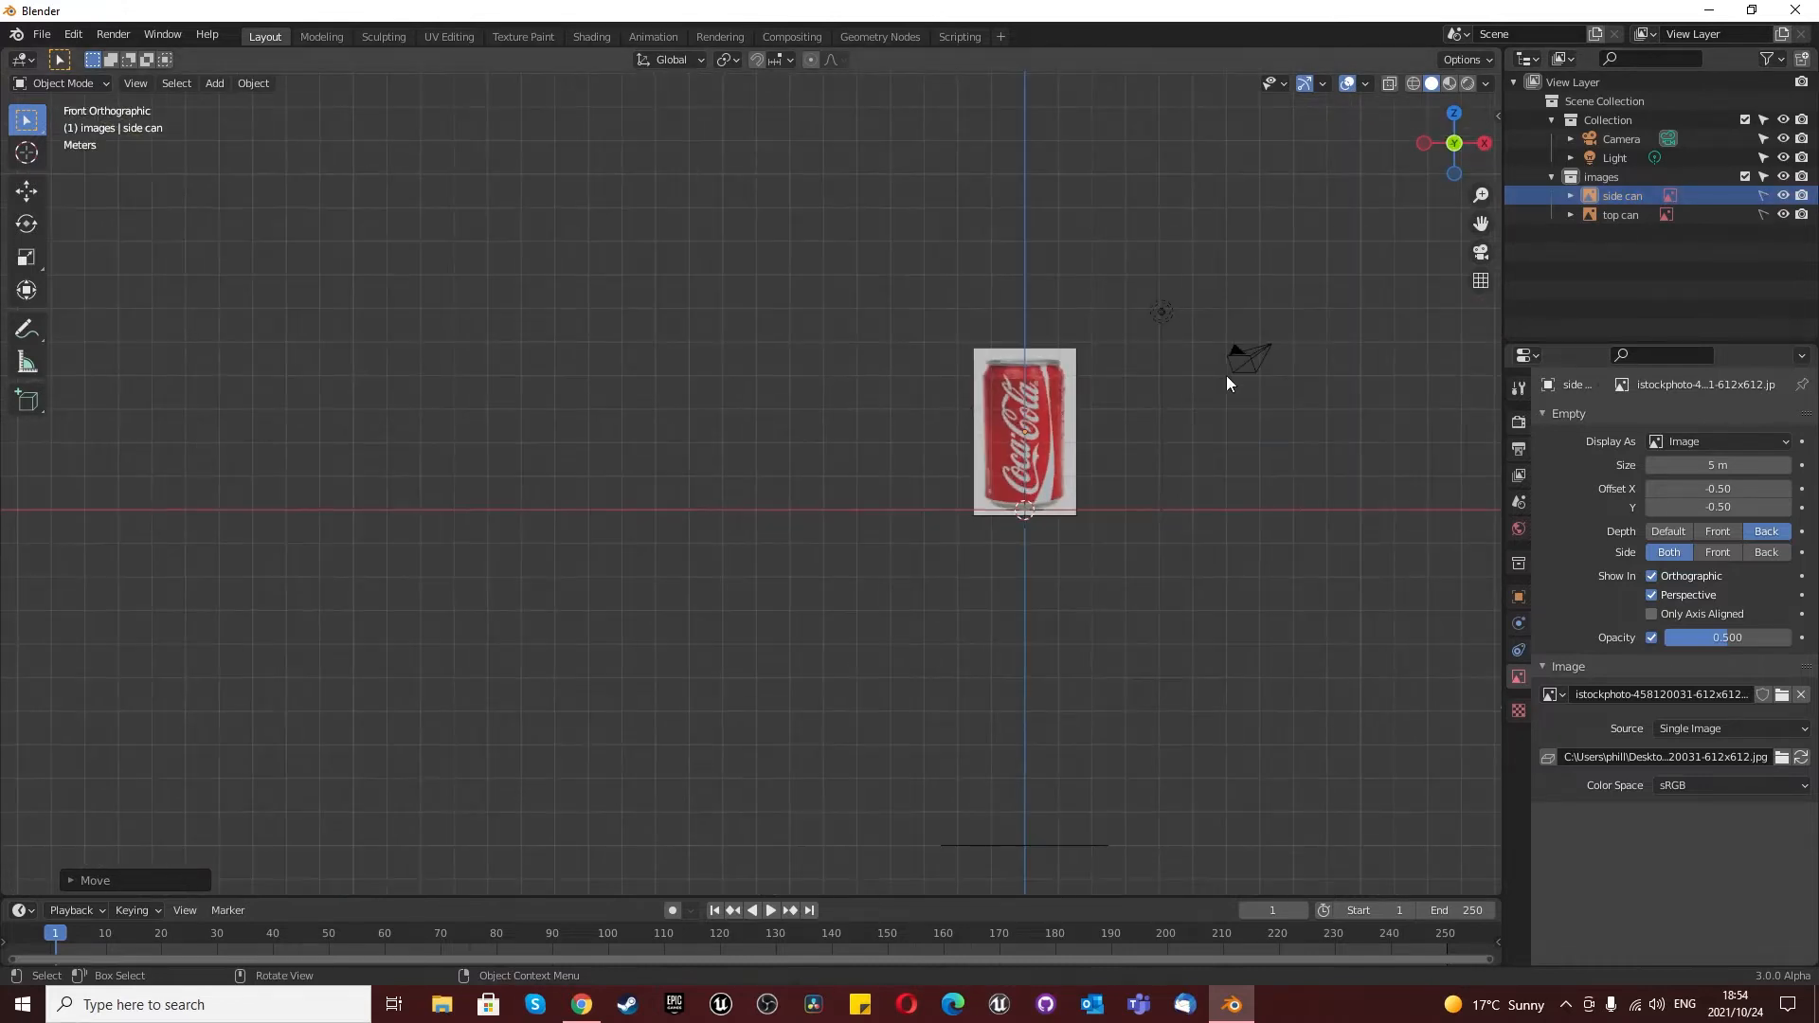
right_click(1596, 258)
click(1596, 258)
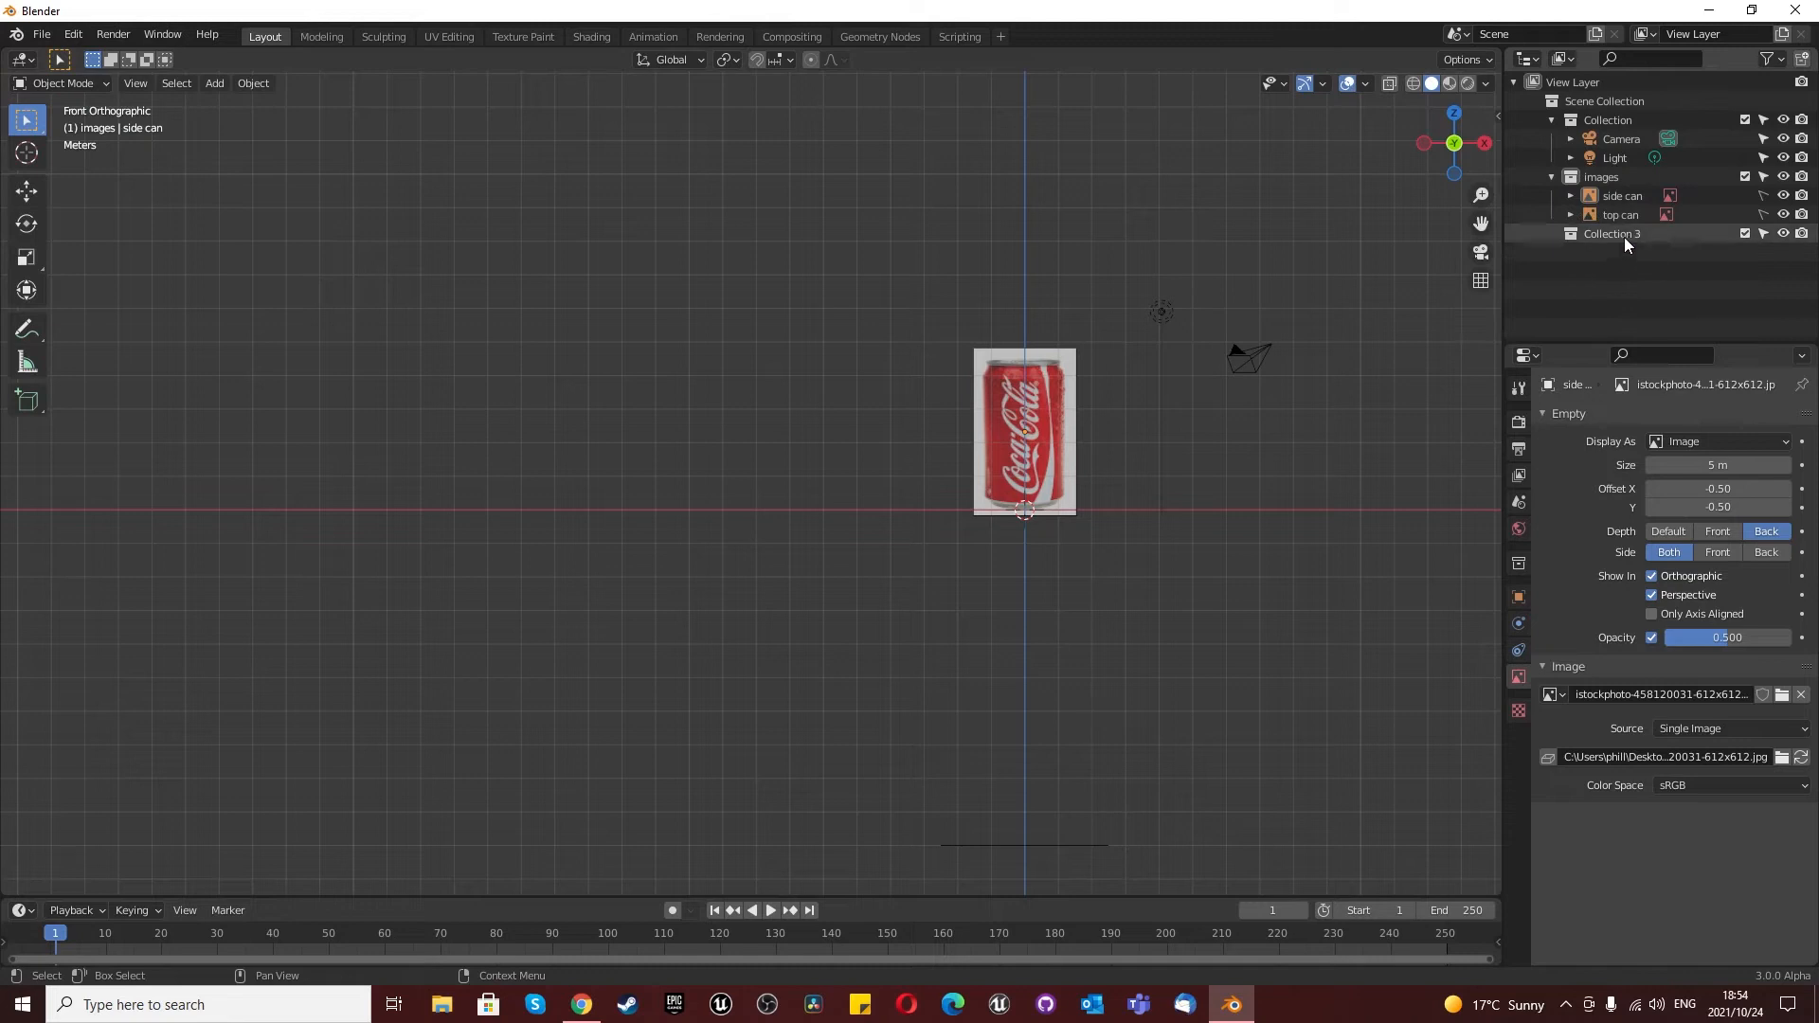
double_click(1623, 237)
text(Pr)
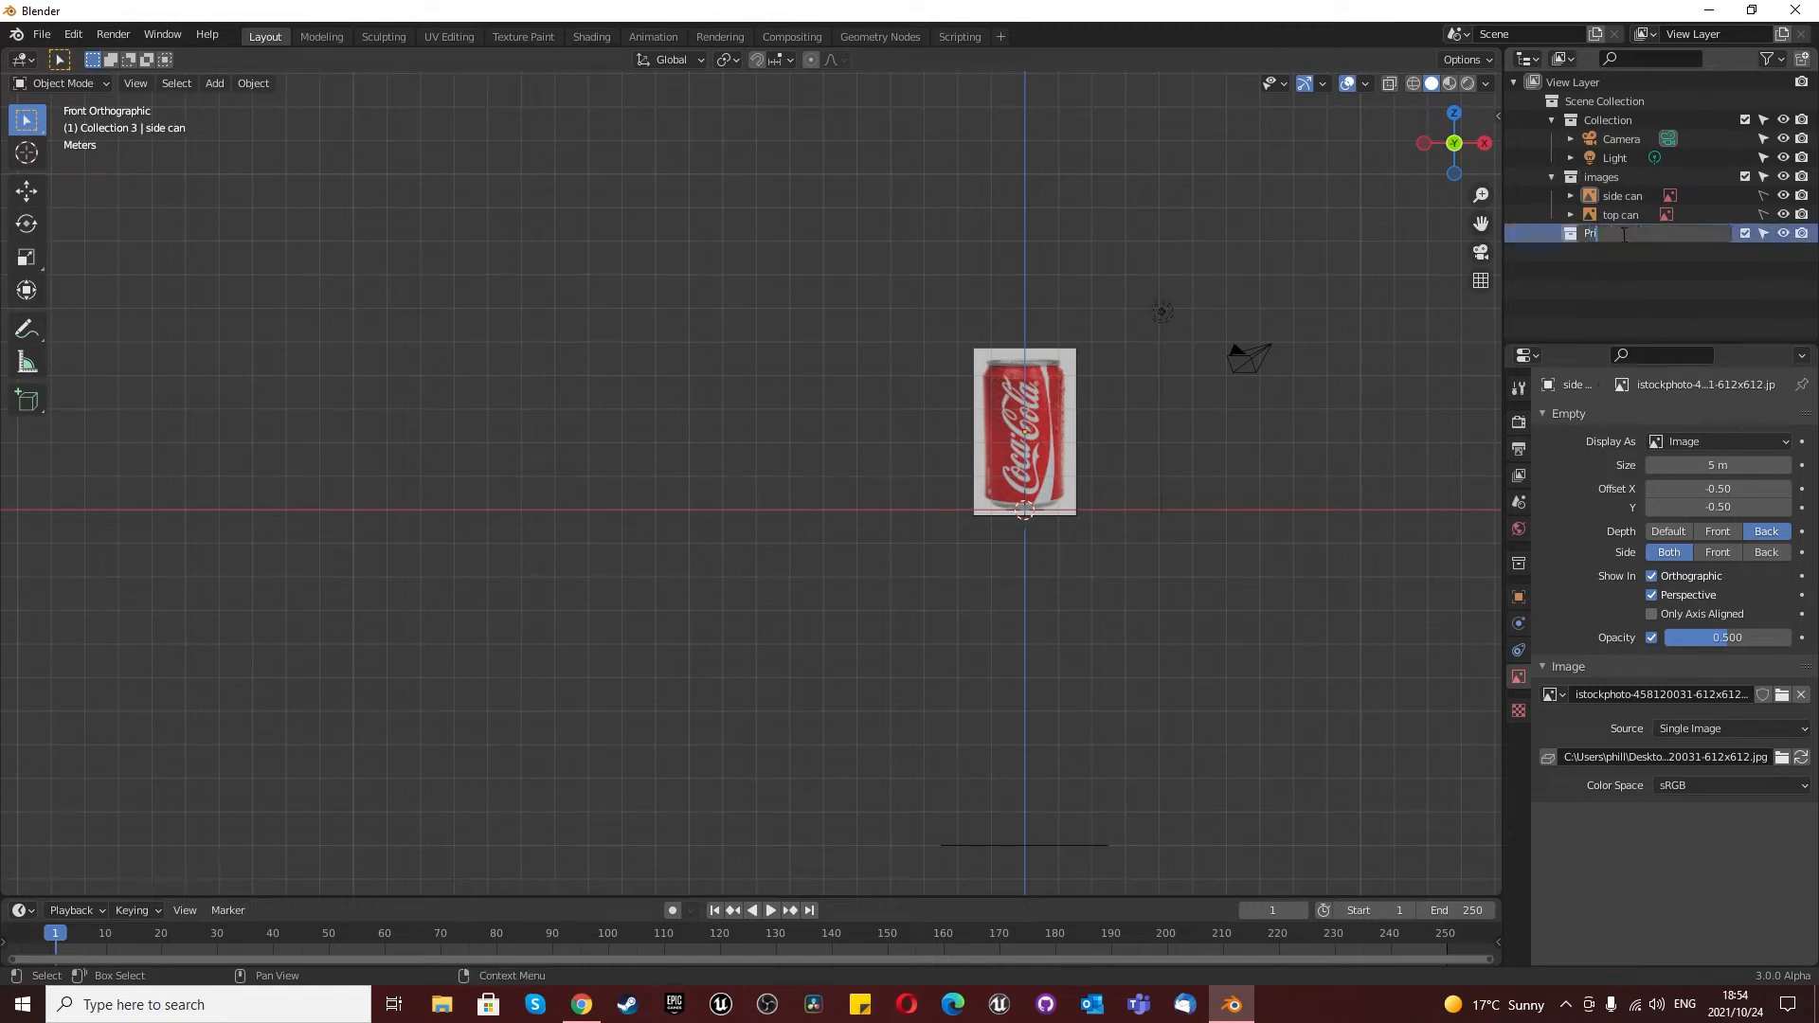
text(imary)
key(Return)
Step: Add a mesh cylinder to the Primary collection and turn on X-ray display in the viewport
scroll(1010, 466, up, 2)
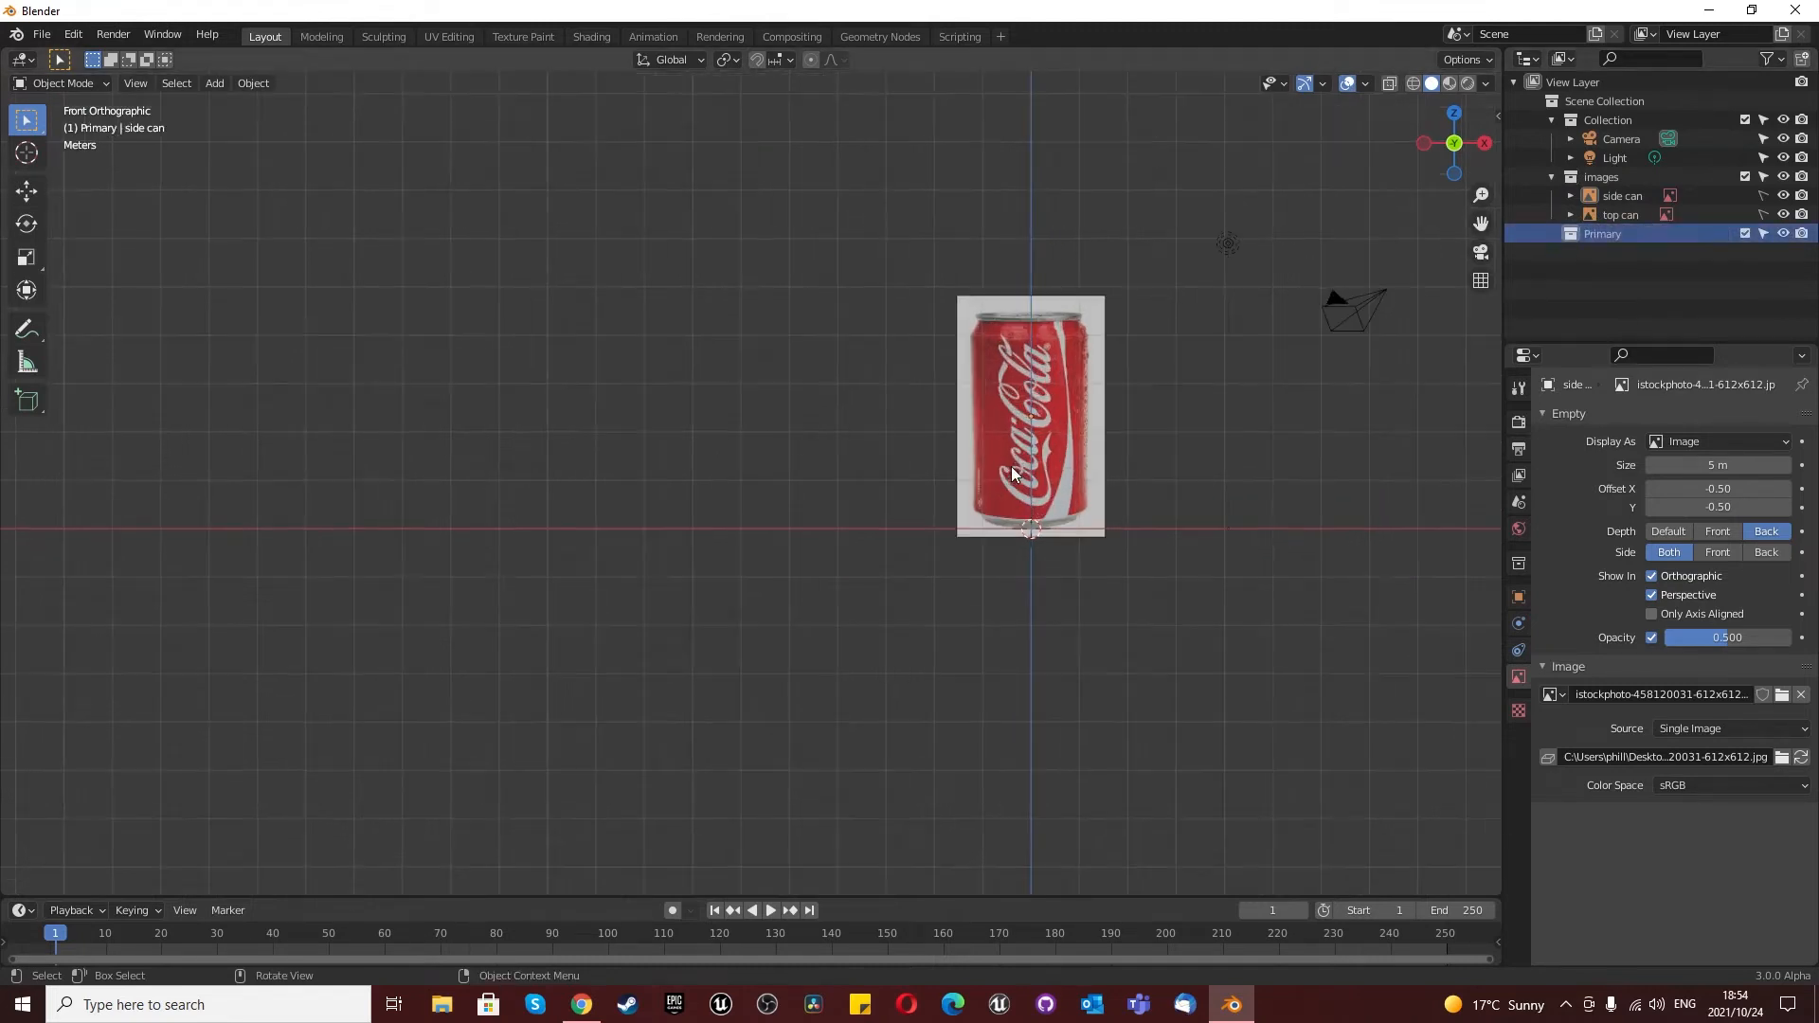
key(shift+a)
mouse_move(997, 422)
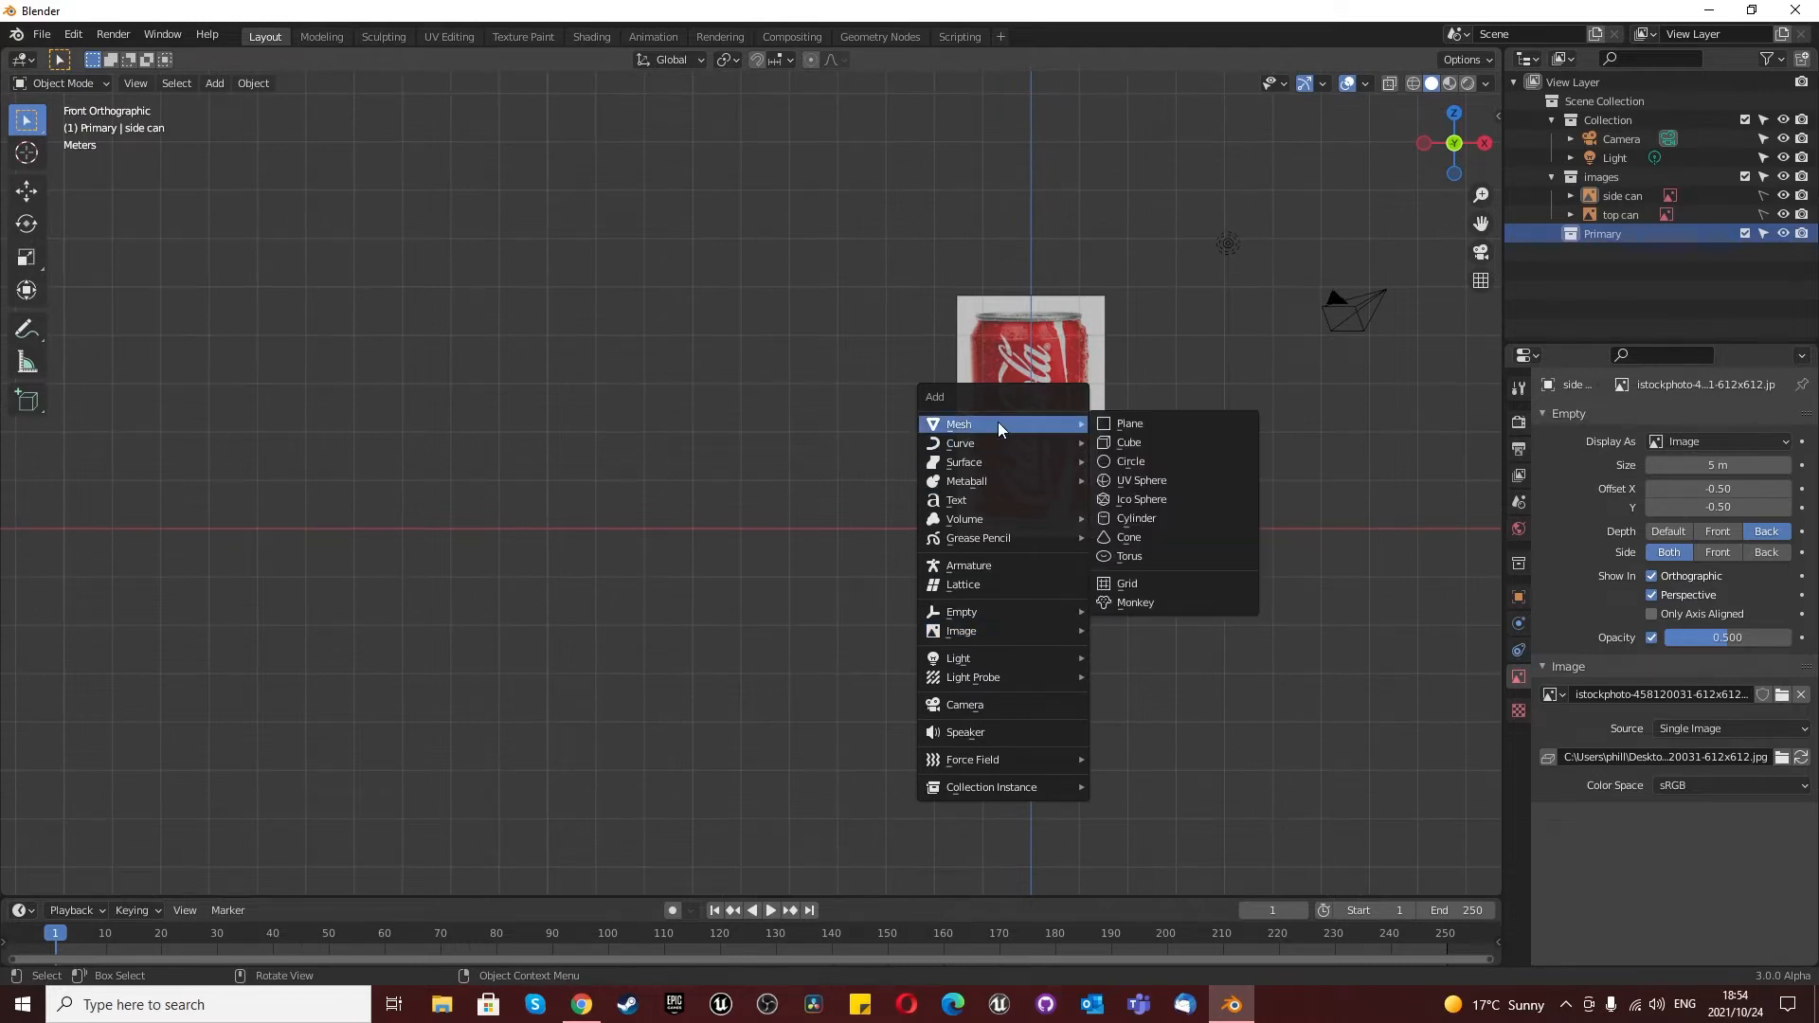
click(1157, 519)
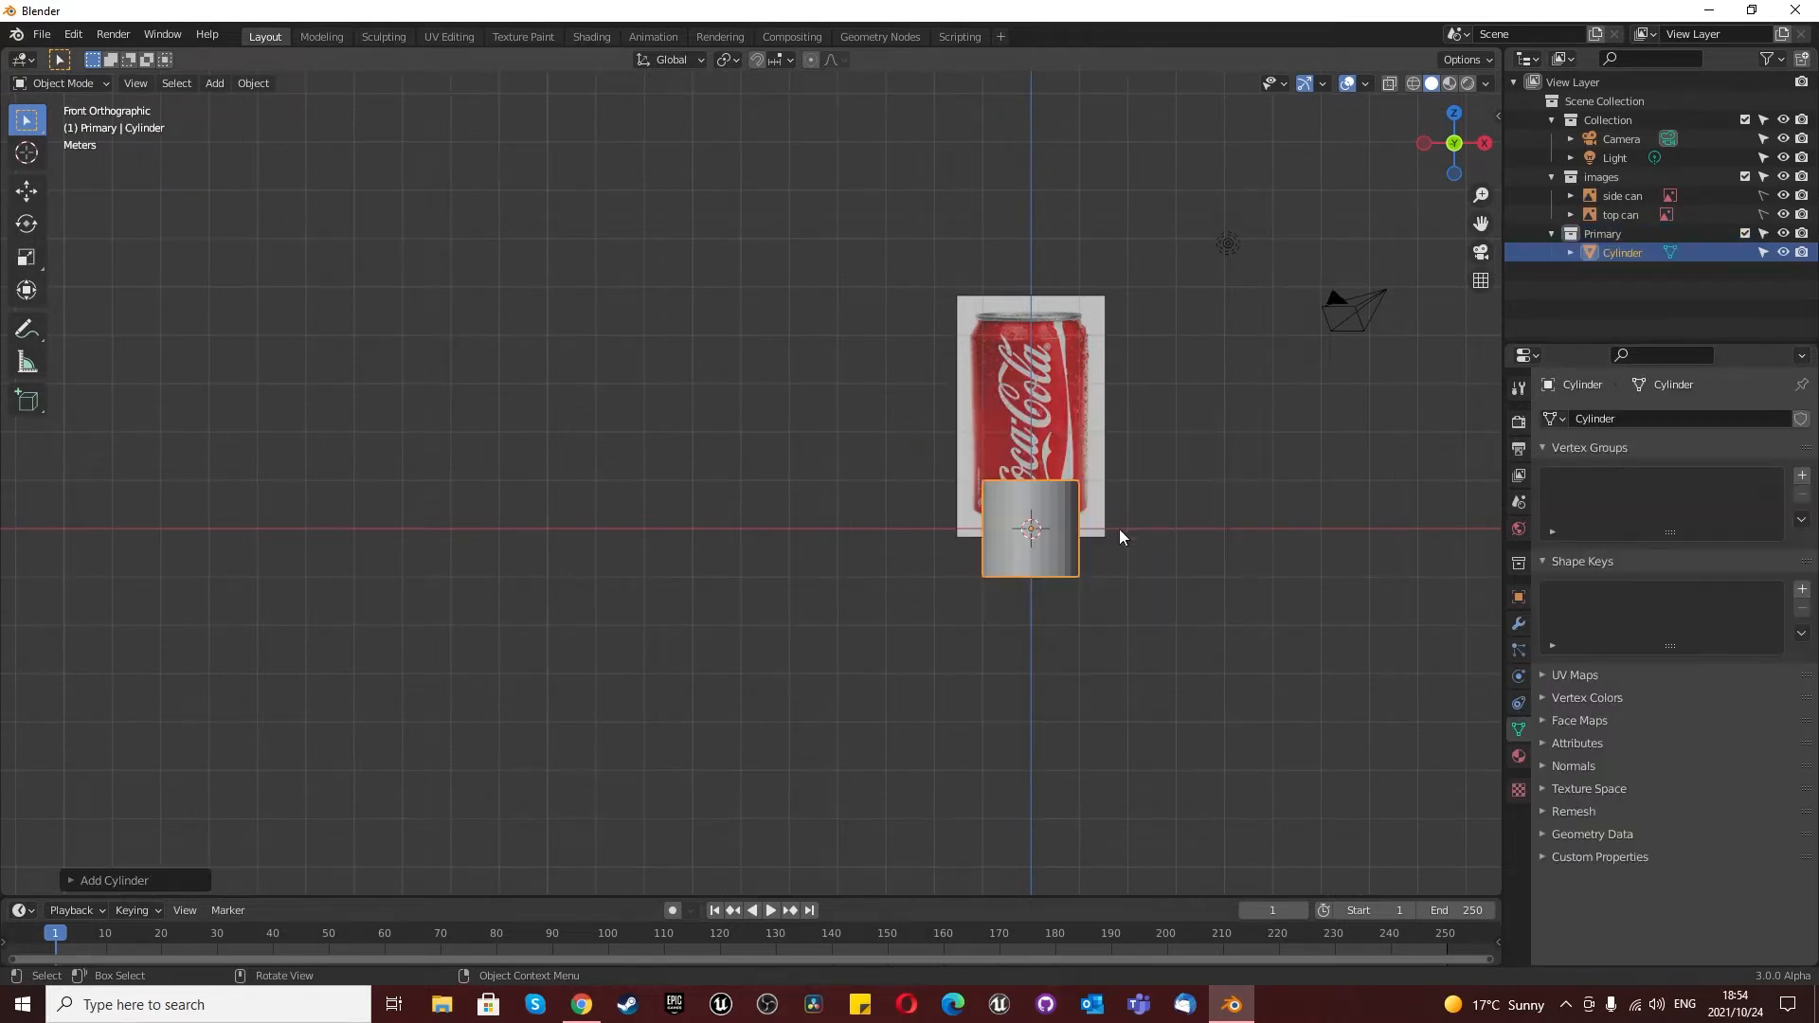
click(1390, 83)
Step: Move the cylinder up along the global Z axis to around the middle of the can image
scroll(1009, 471, up, 1)
scroll(1007, 470, up, 3)
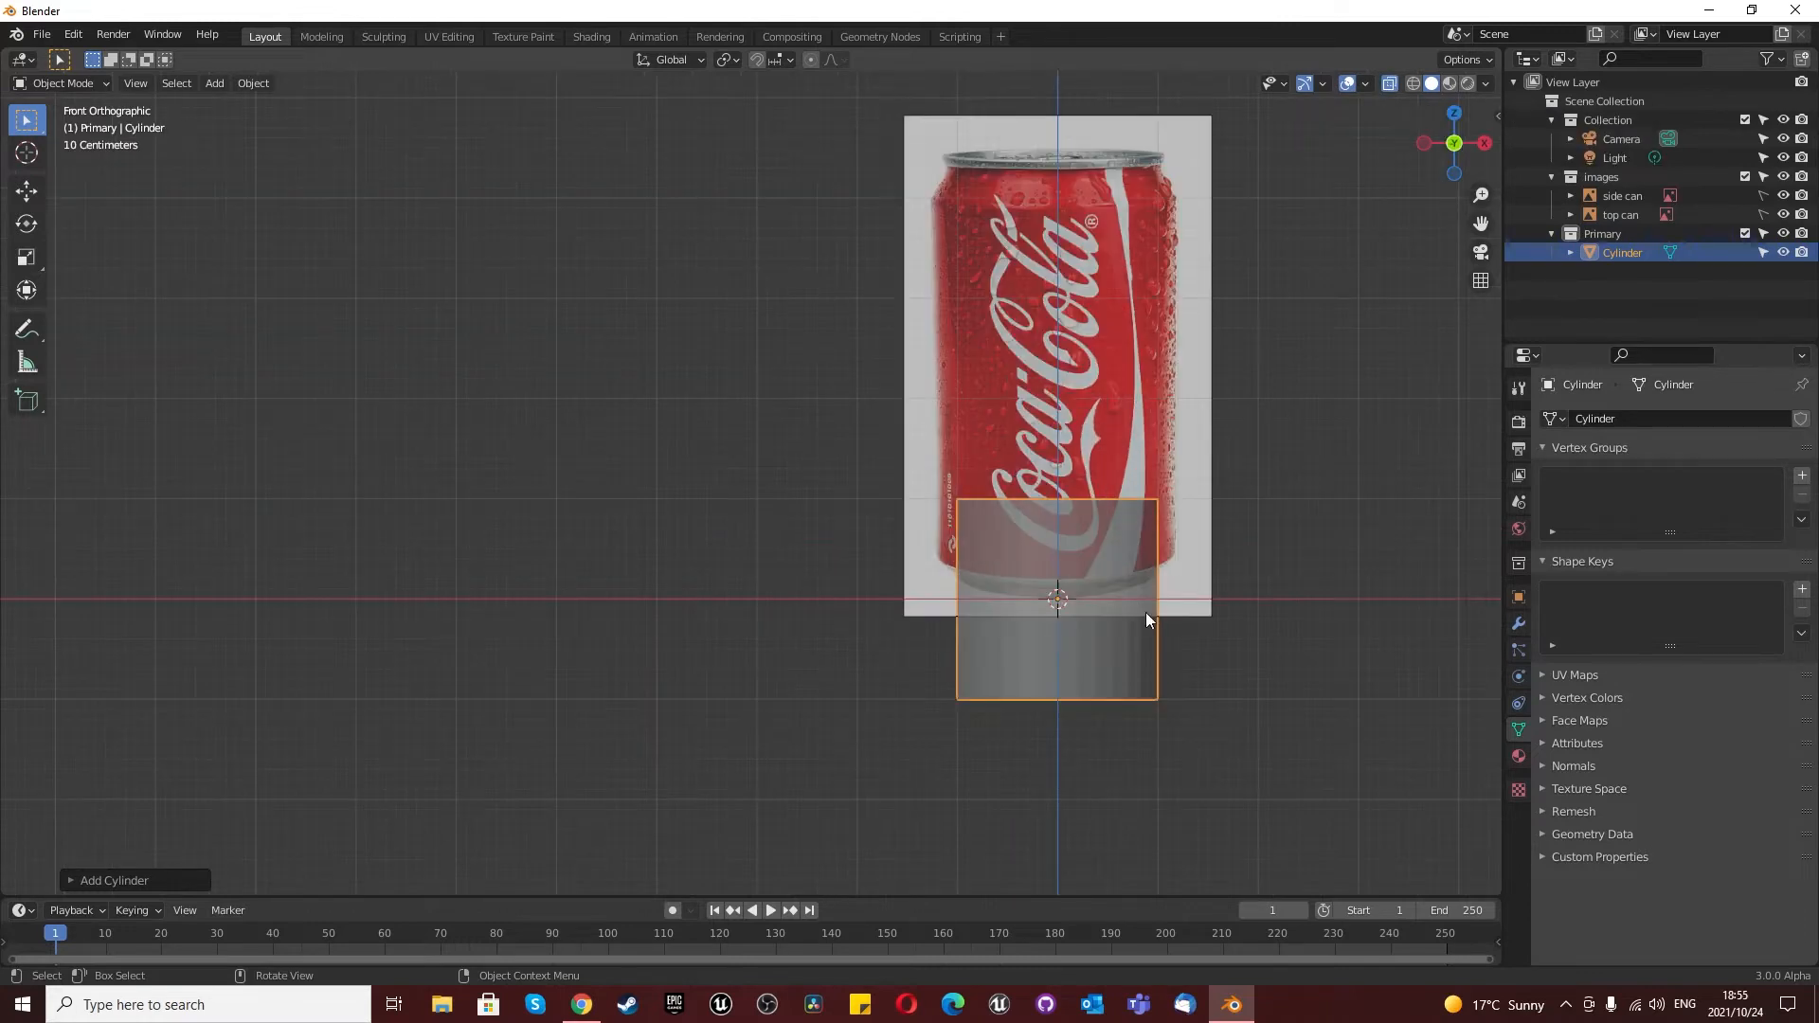
key(g)
key(z)
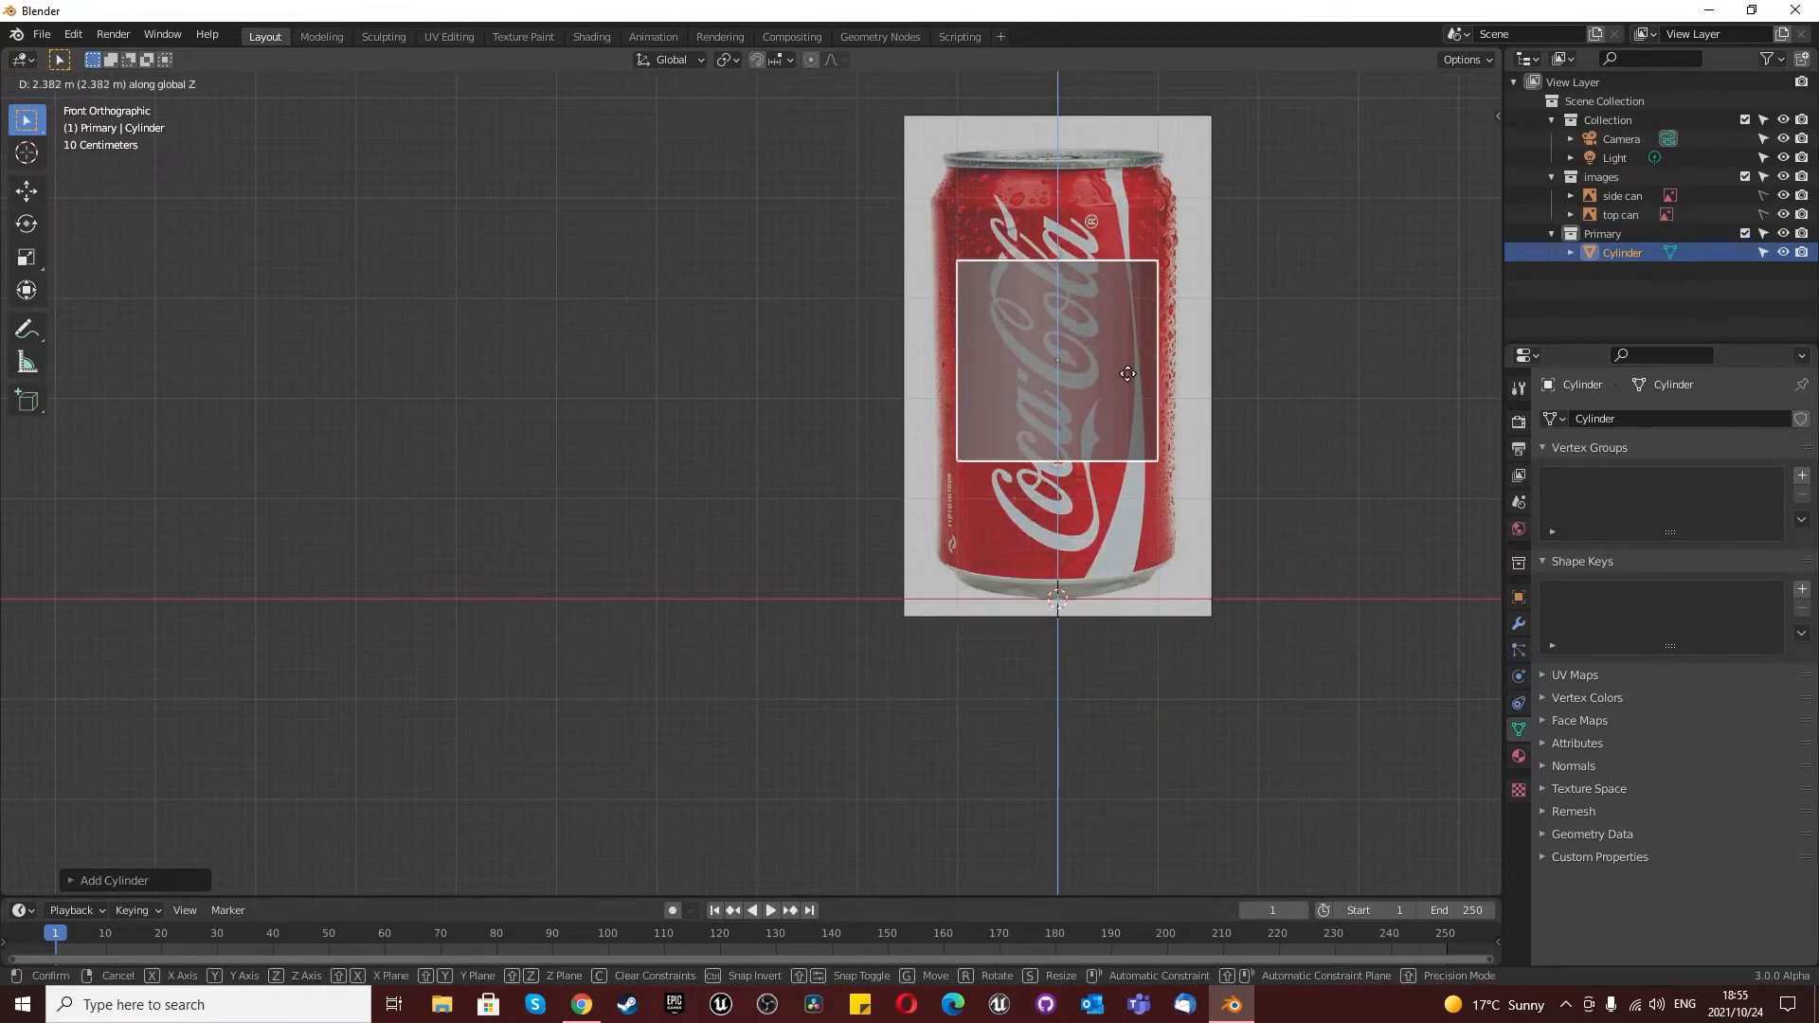
click(1122, 390)
Step: Scale the cylinder uniformly by about 1.198 to match the can's width and stretch it by about 1.463 along Z
scroll(1054, 312, up, 2)
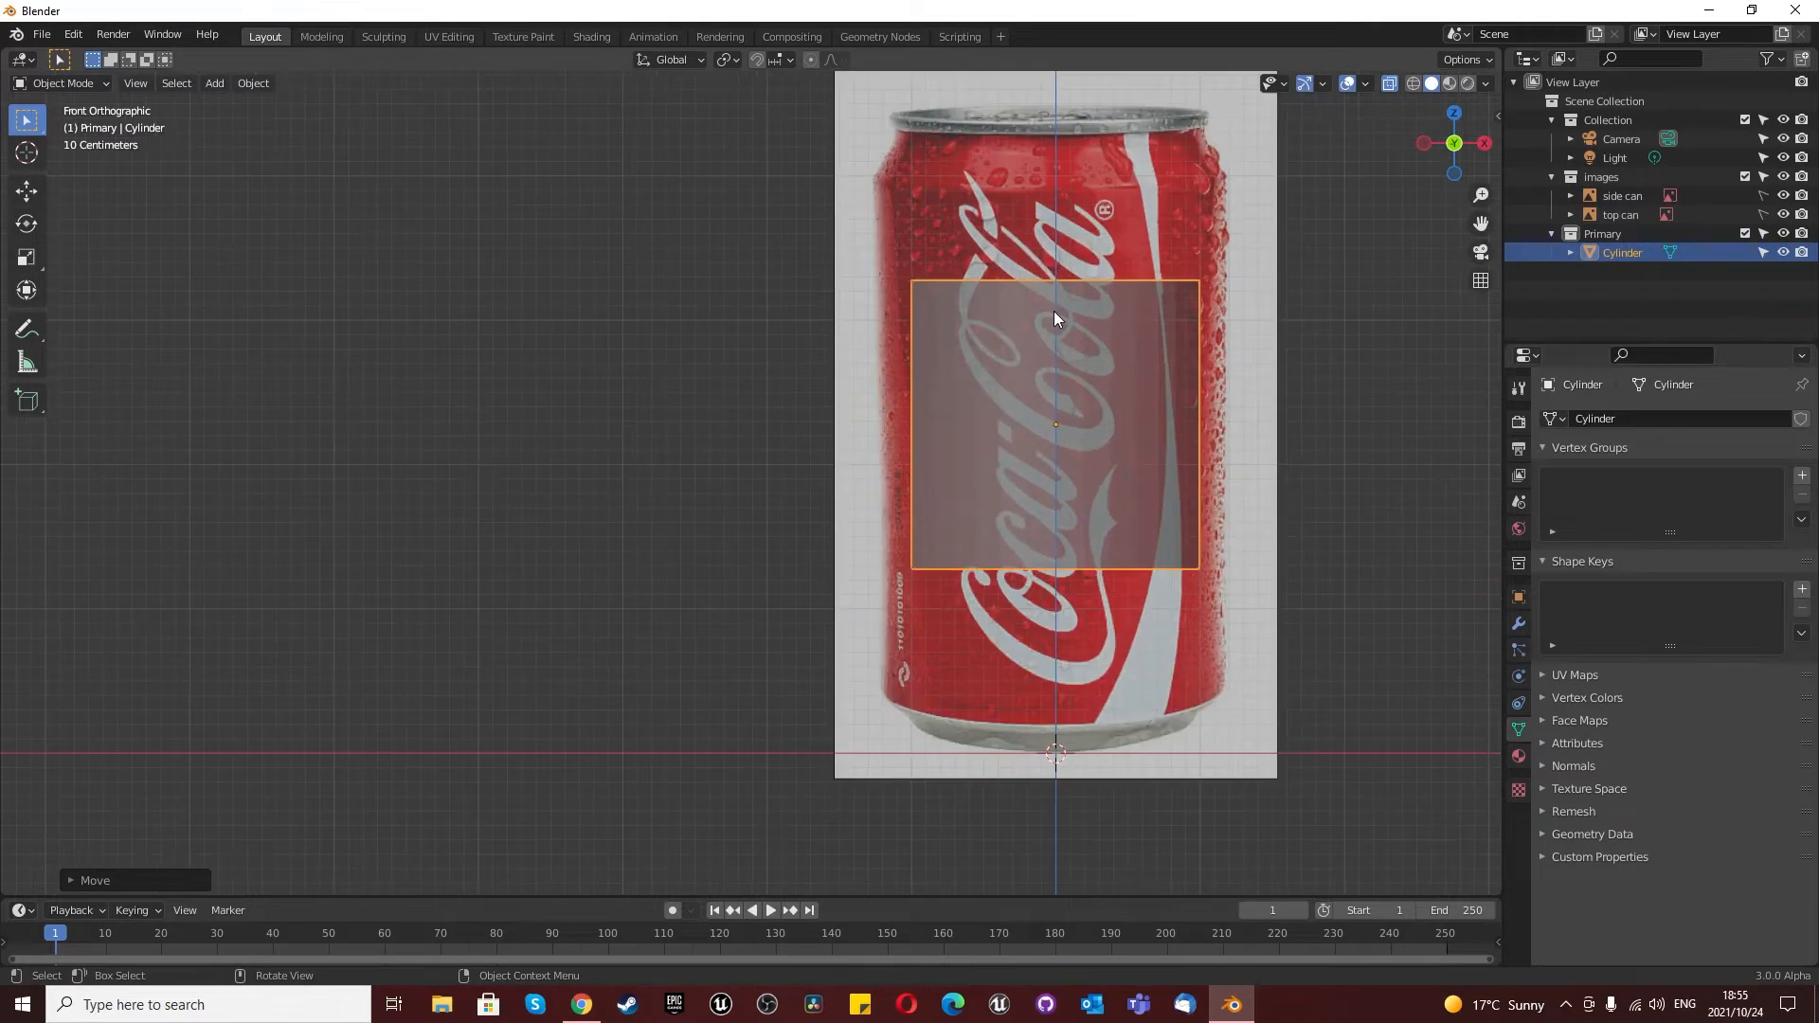
key(s)
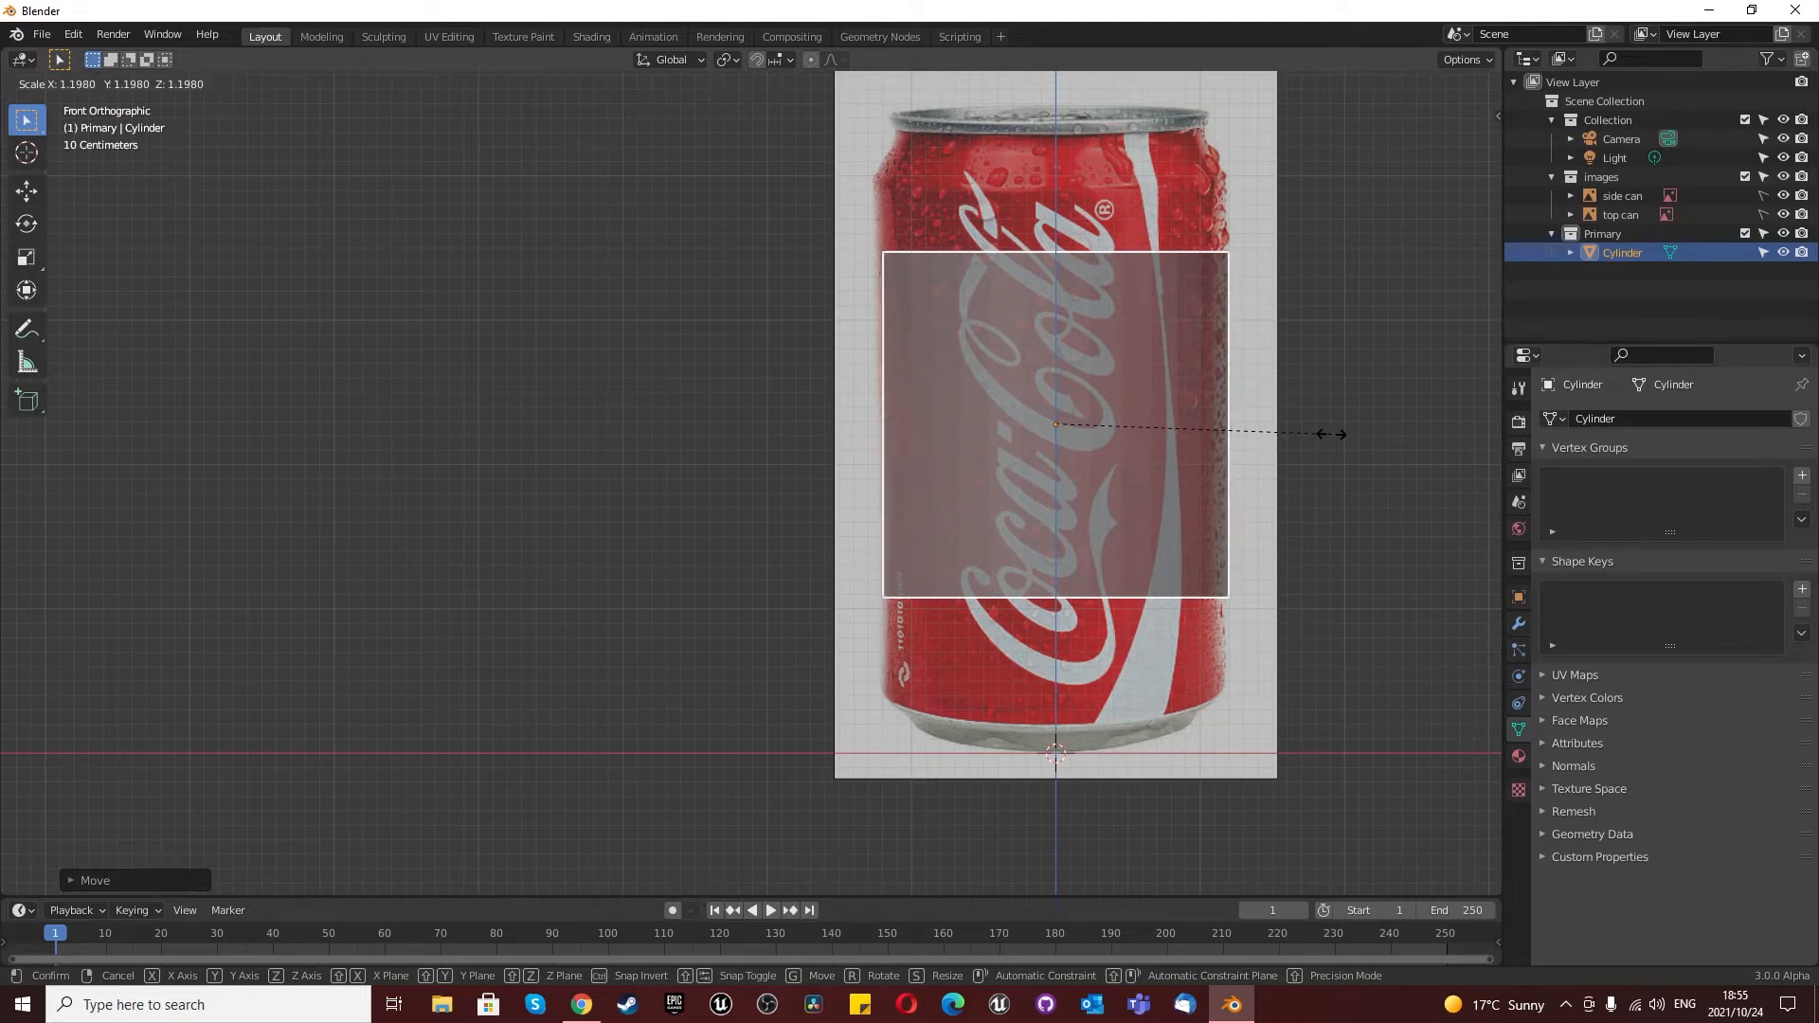
click(1332, 434)
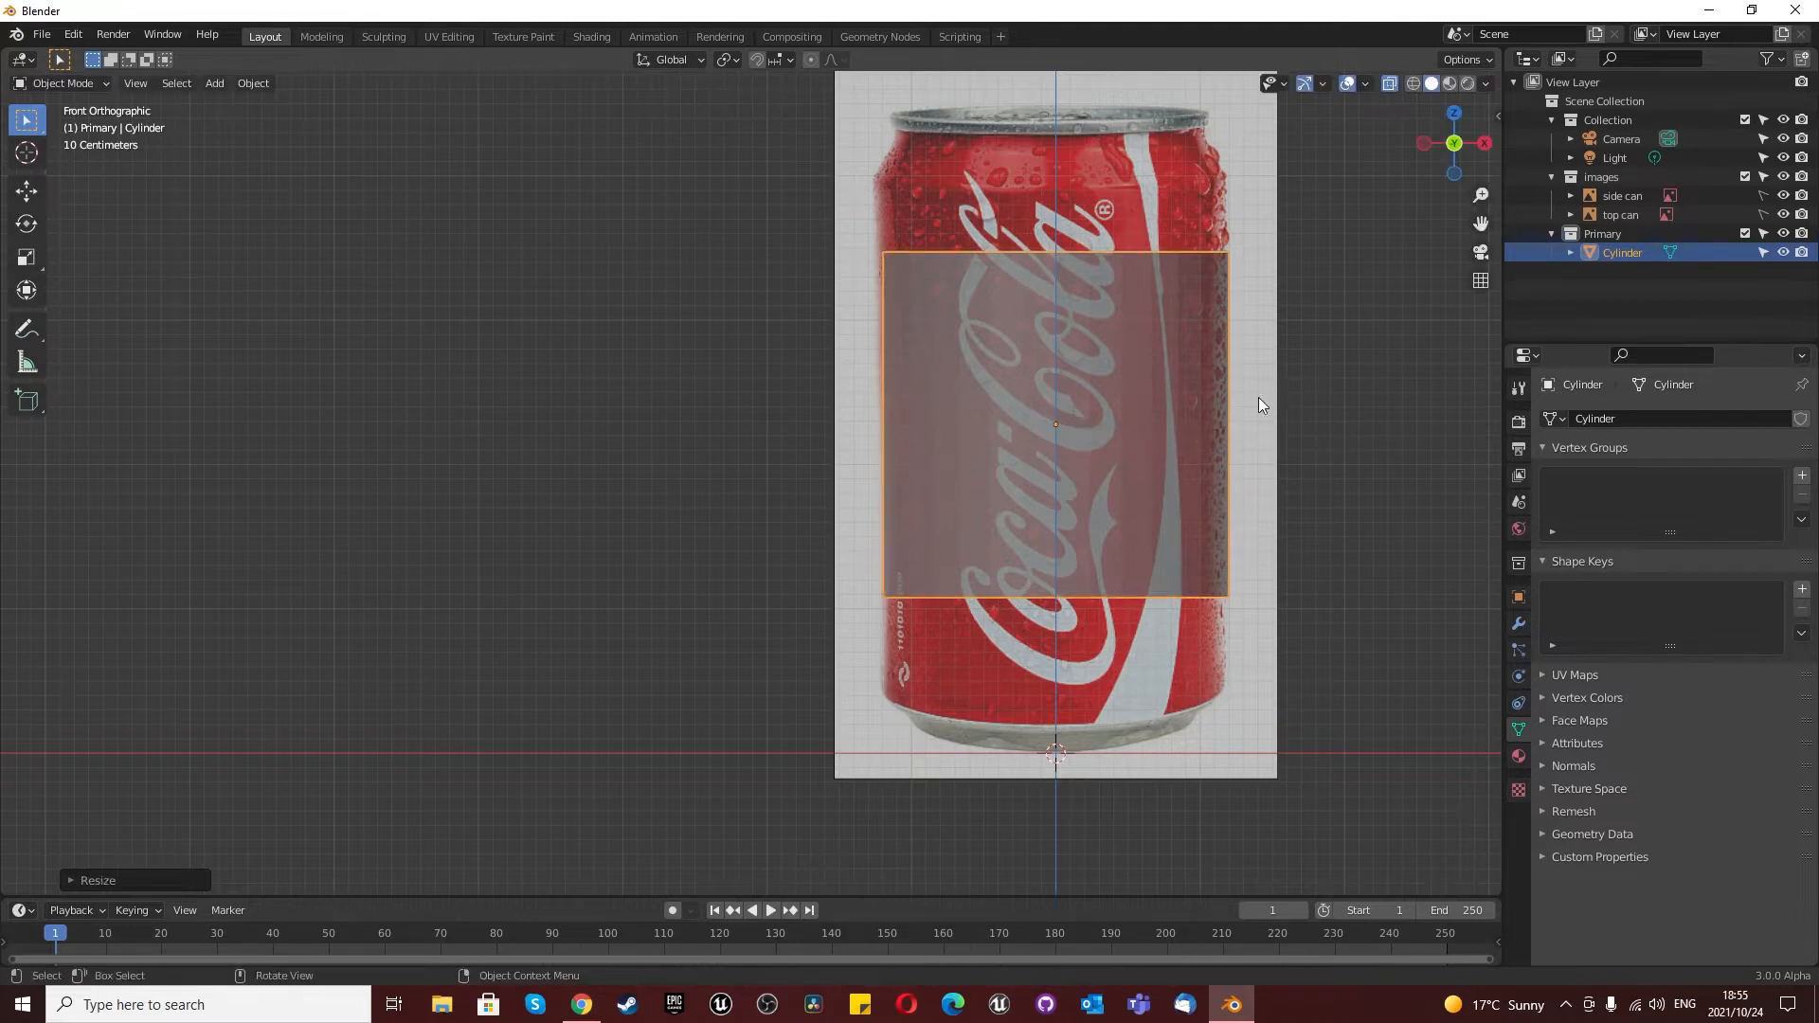
key(s)
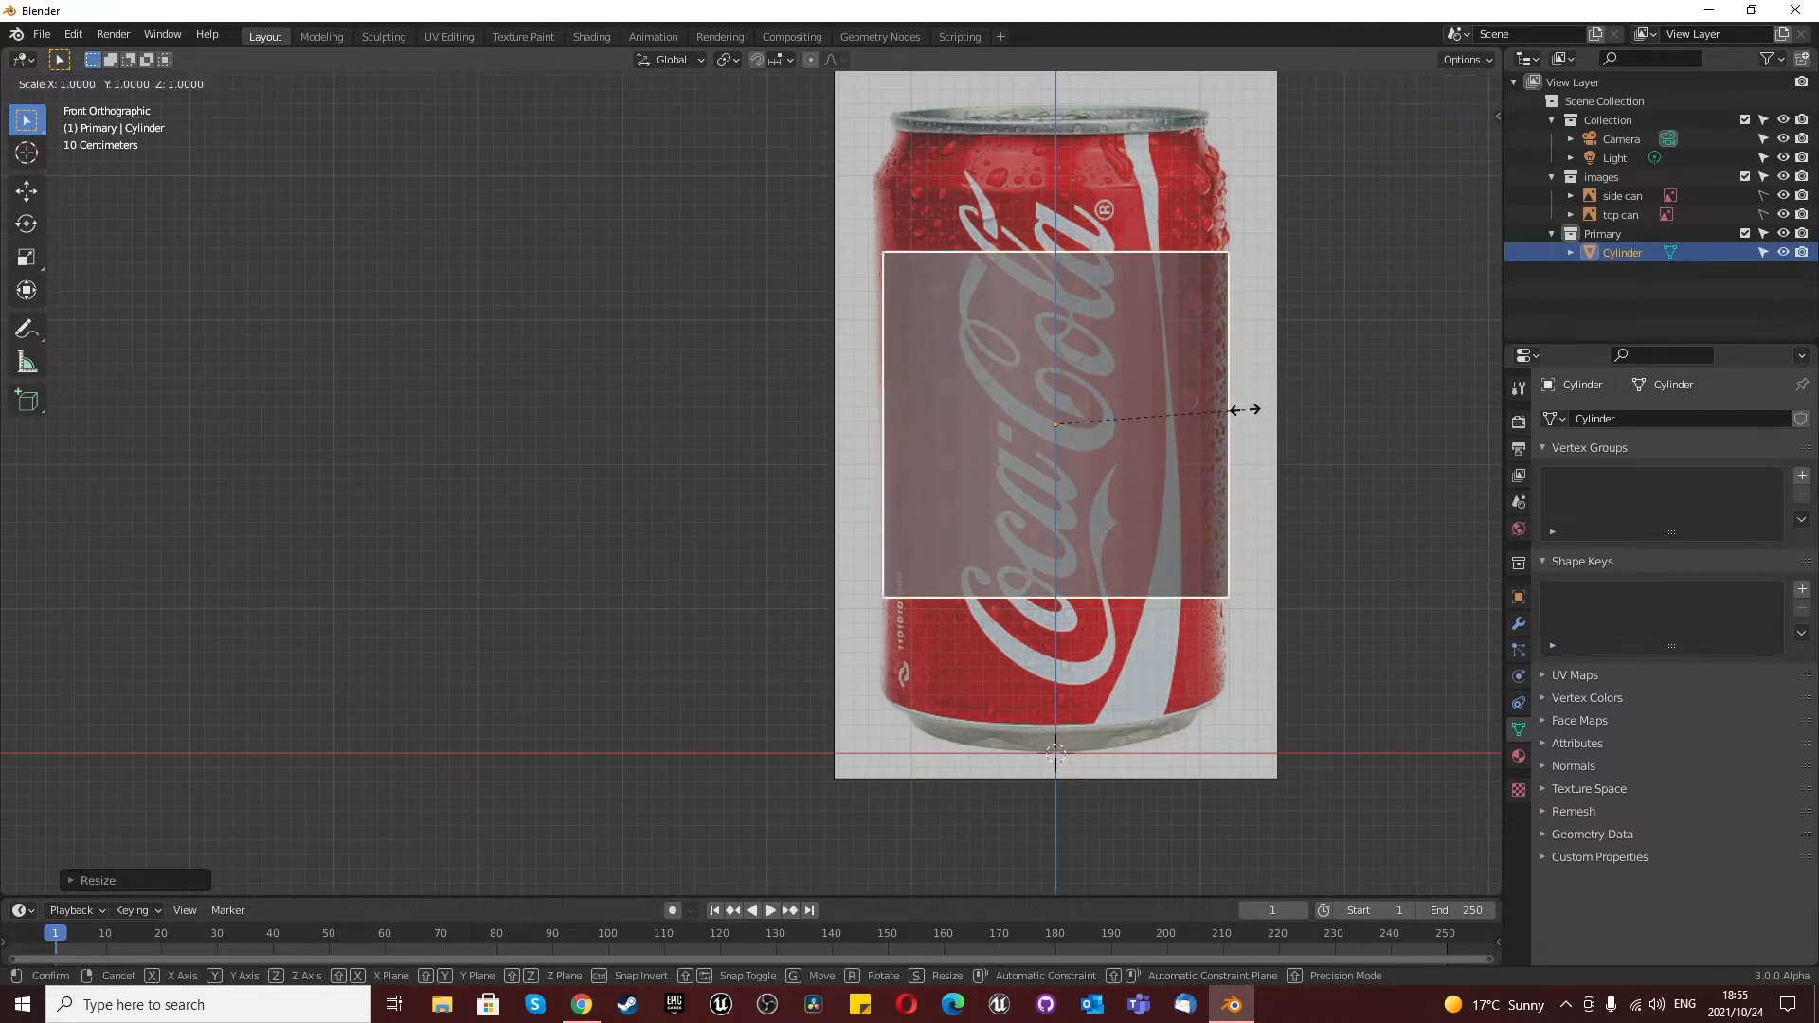
key(z)
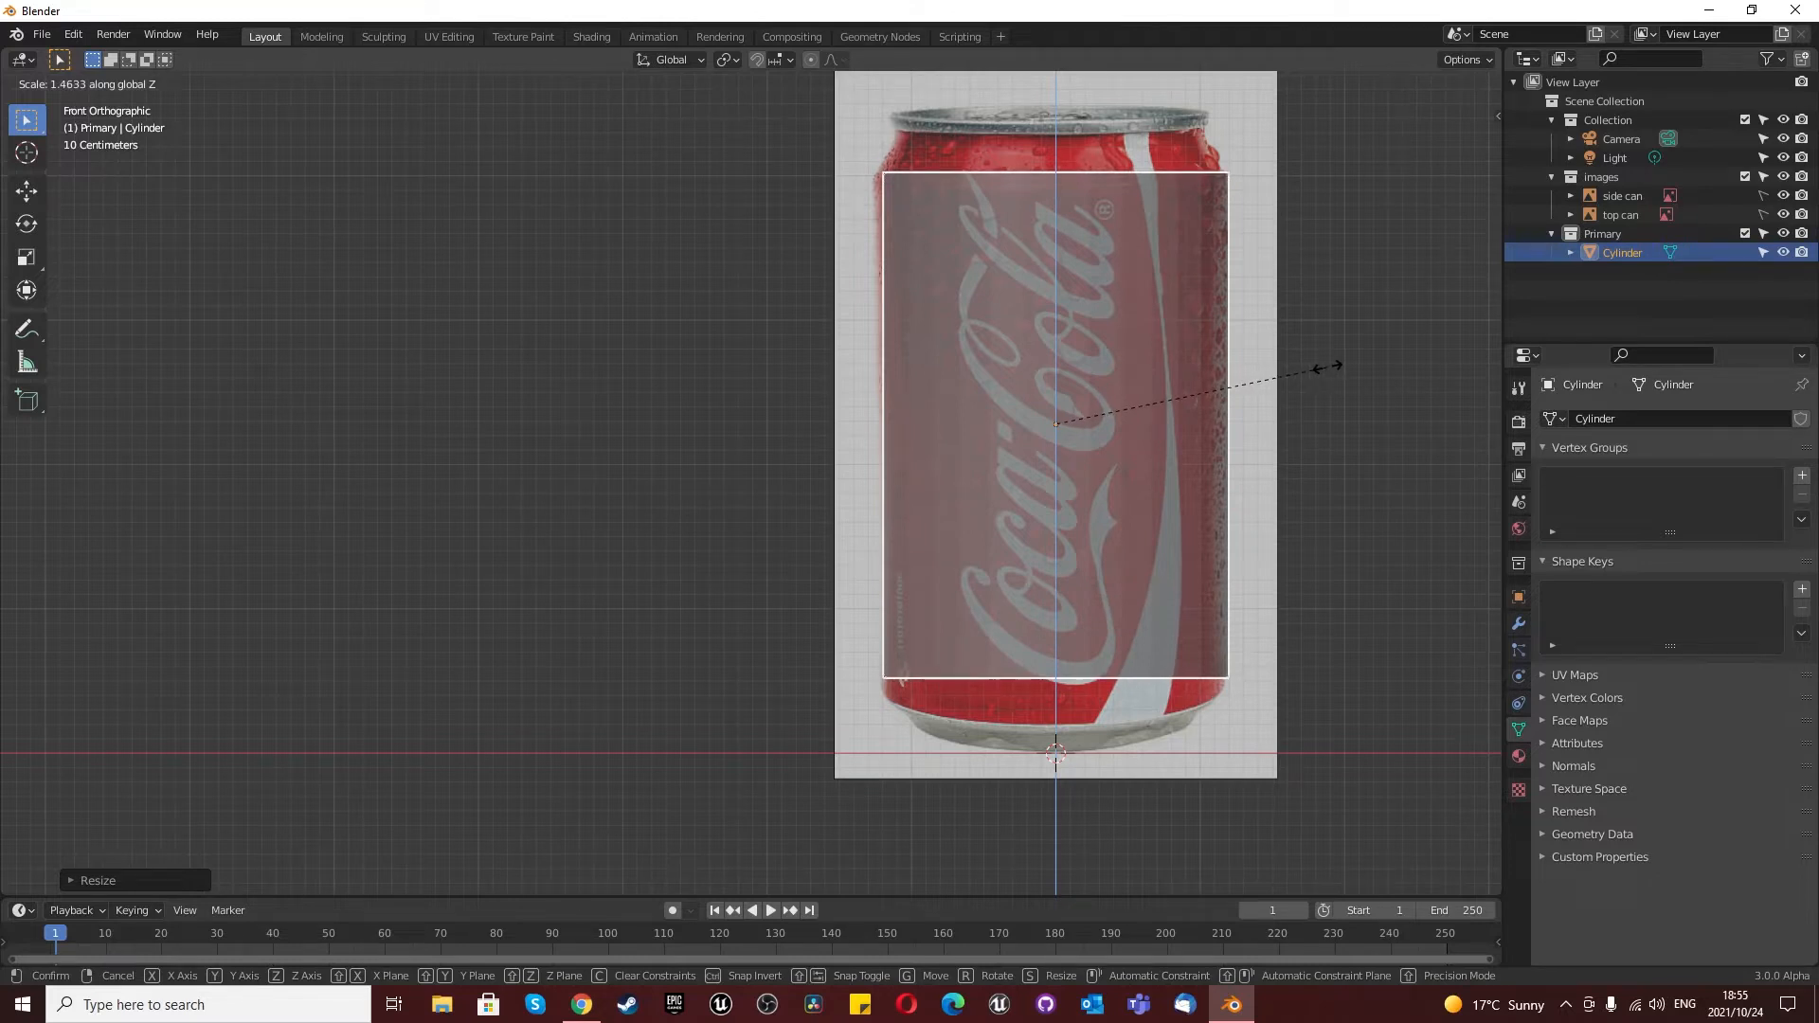
click(1328, 367)
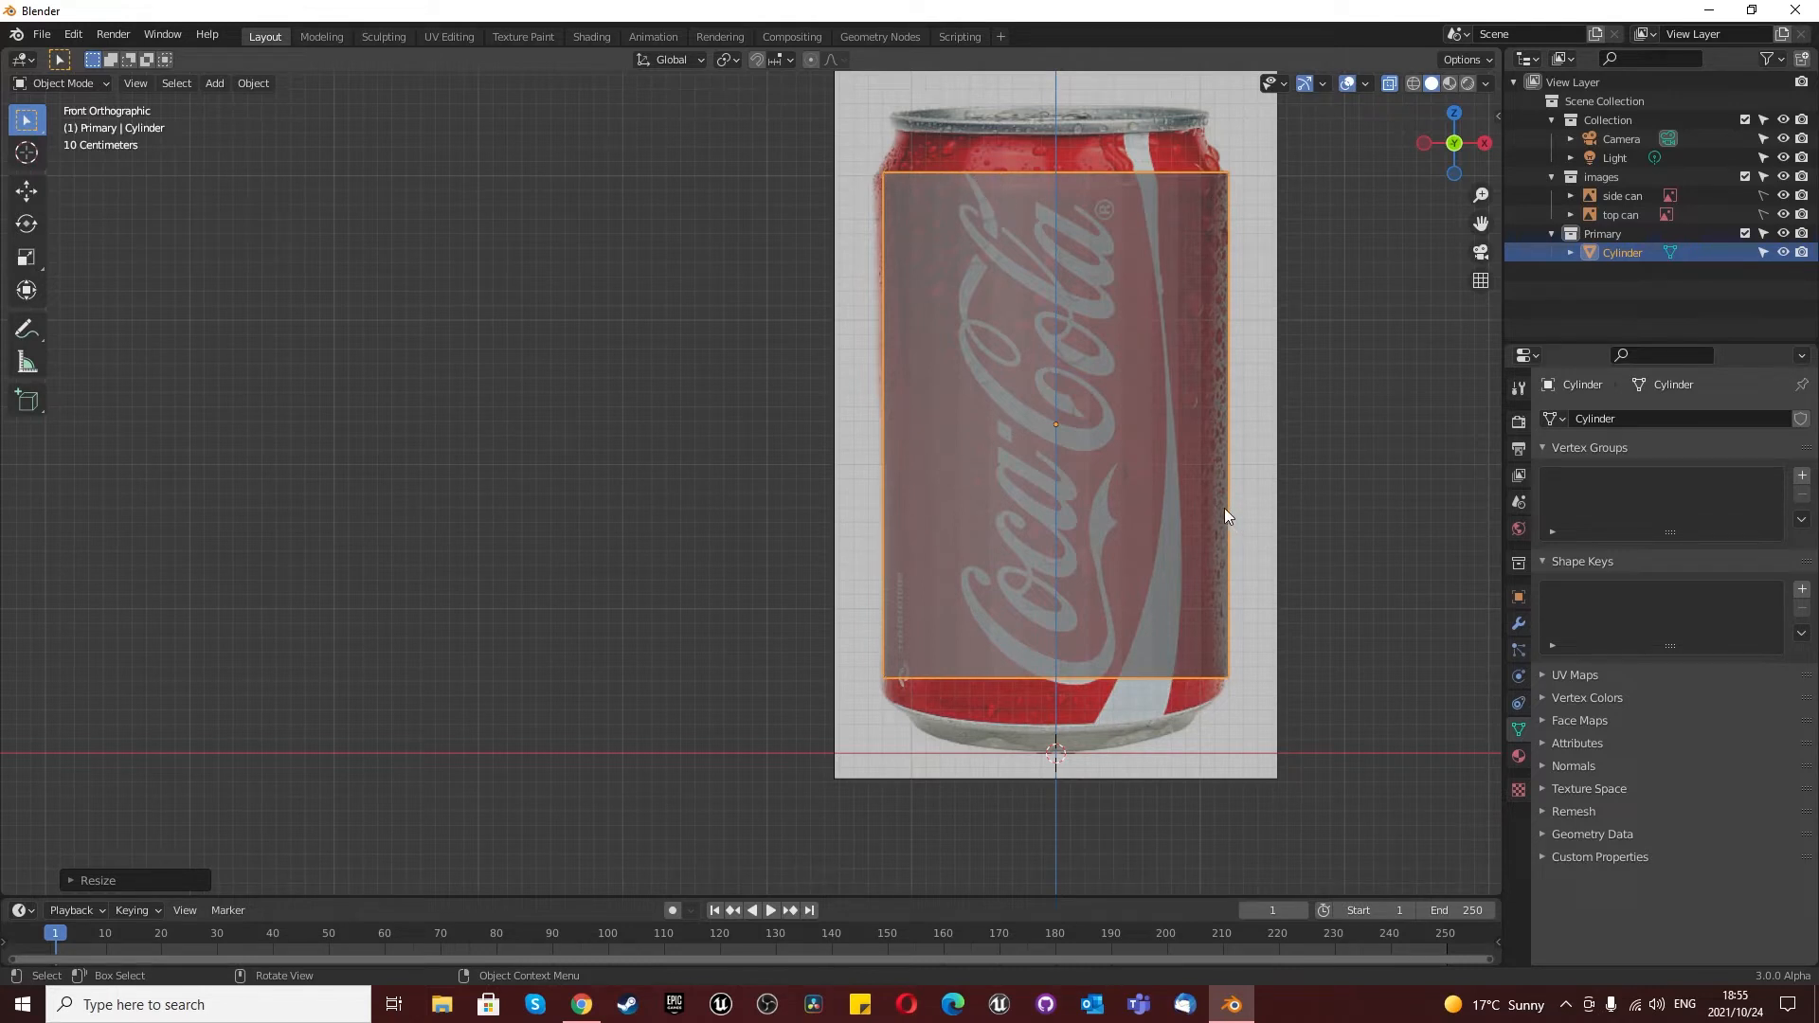
Step: Move the cylinder about -0.022 m in X and -0.025 m in Z to line it up with the can's body
scroll(1127, 468, down, 3)
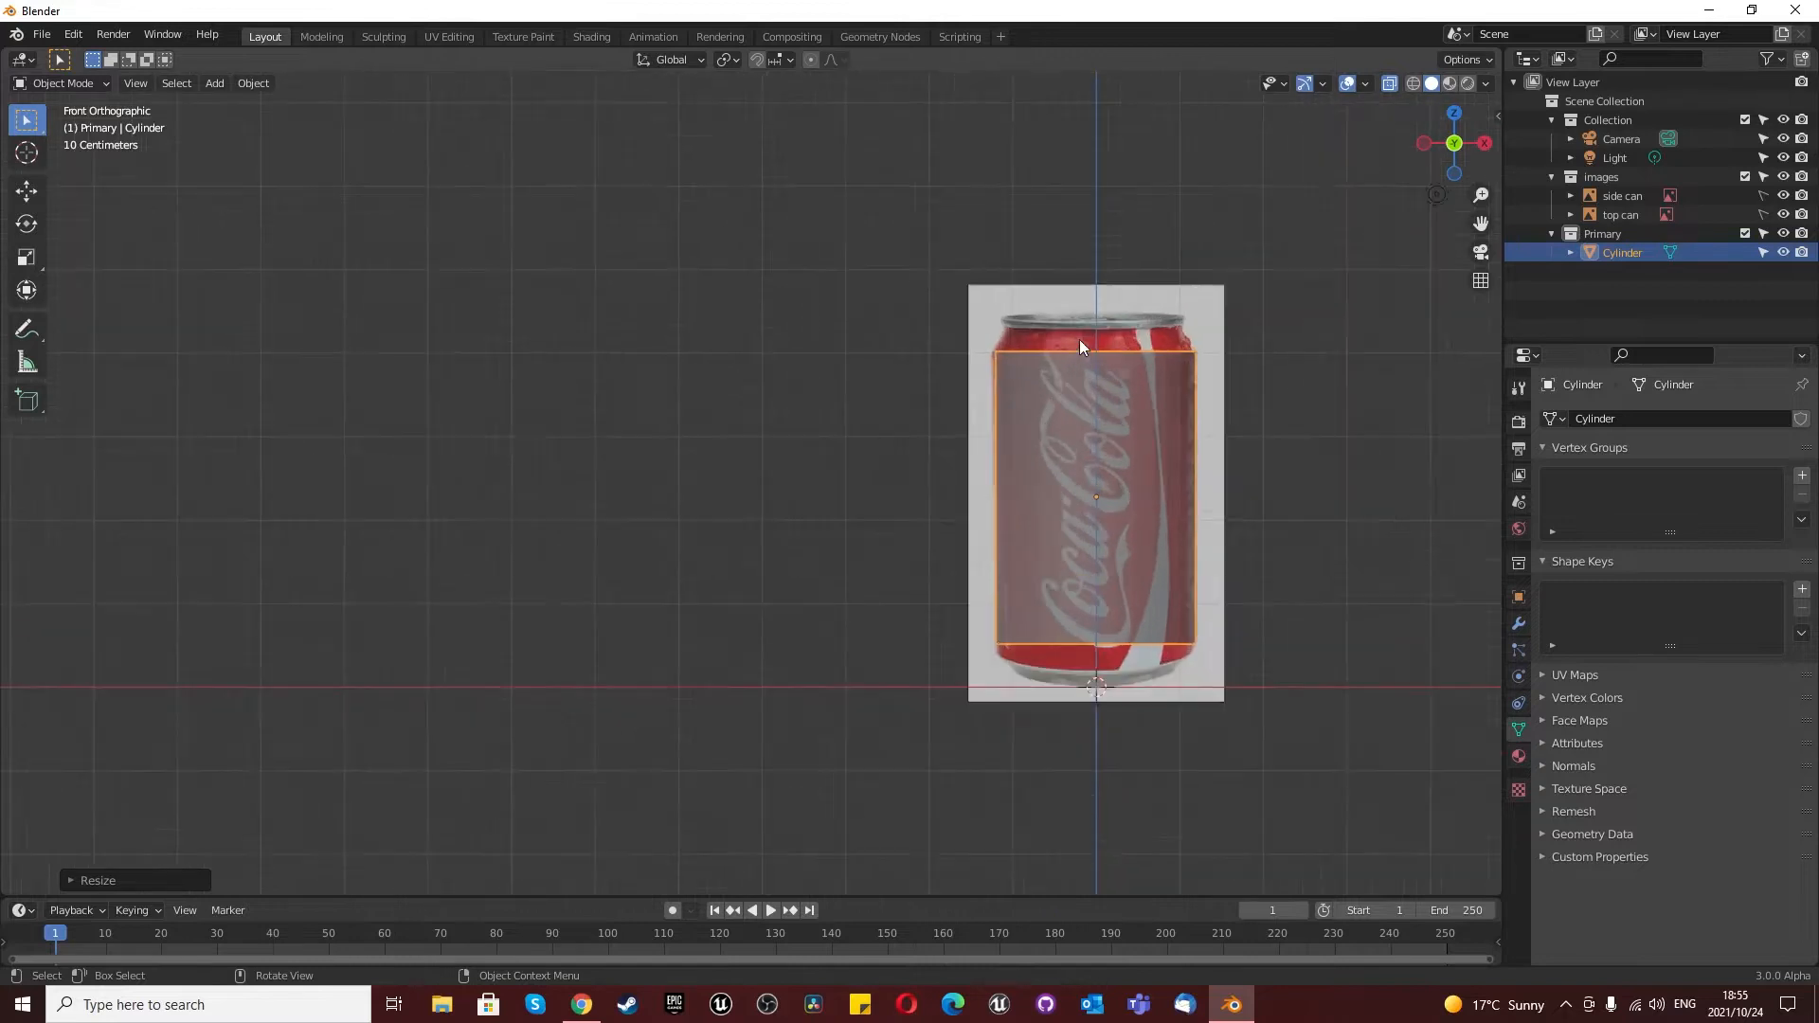
scroll(1078, 339, up, 2)
scroll(1048, 371, down, 1)
scroll(1048, 392, up, 6)
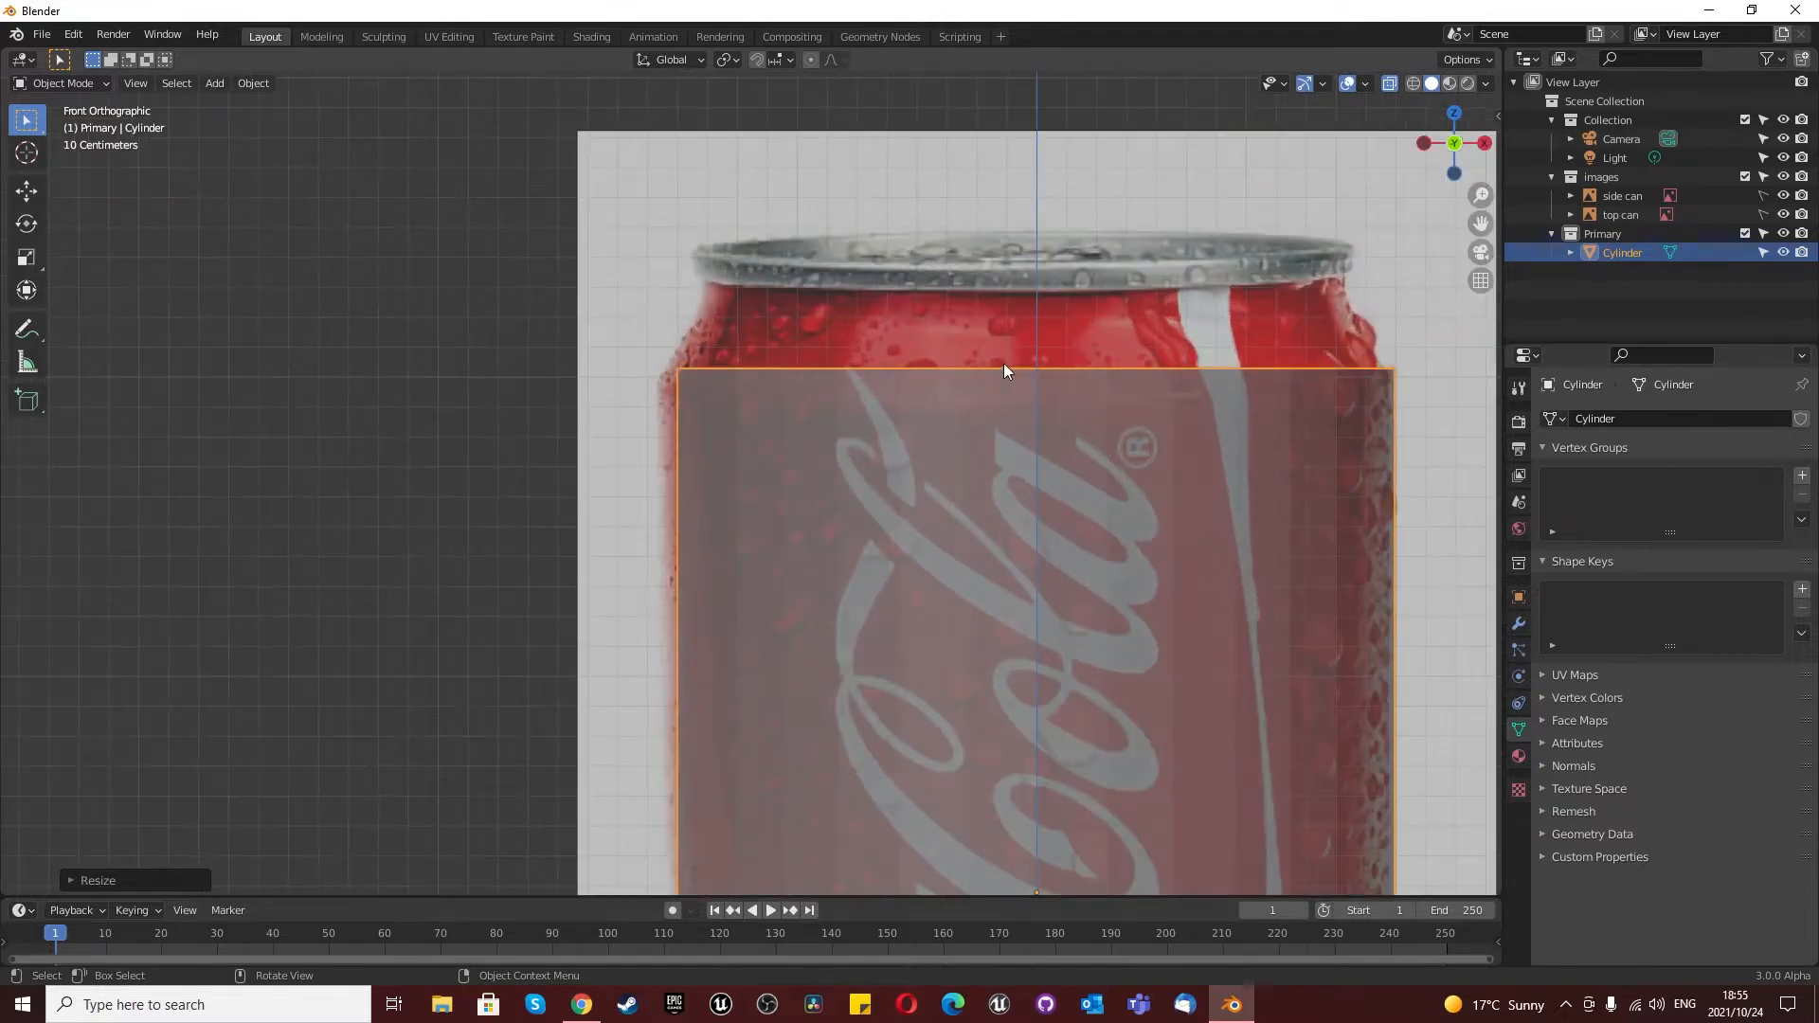
scroll(738, 378, down, 3)
scroll(976, 396, up, 3)
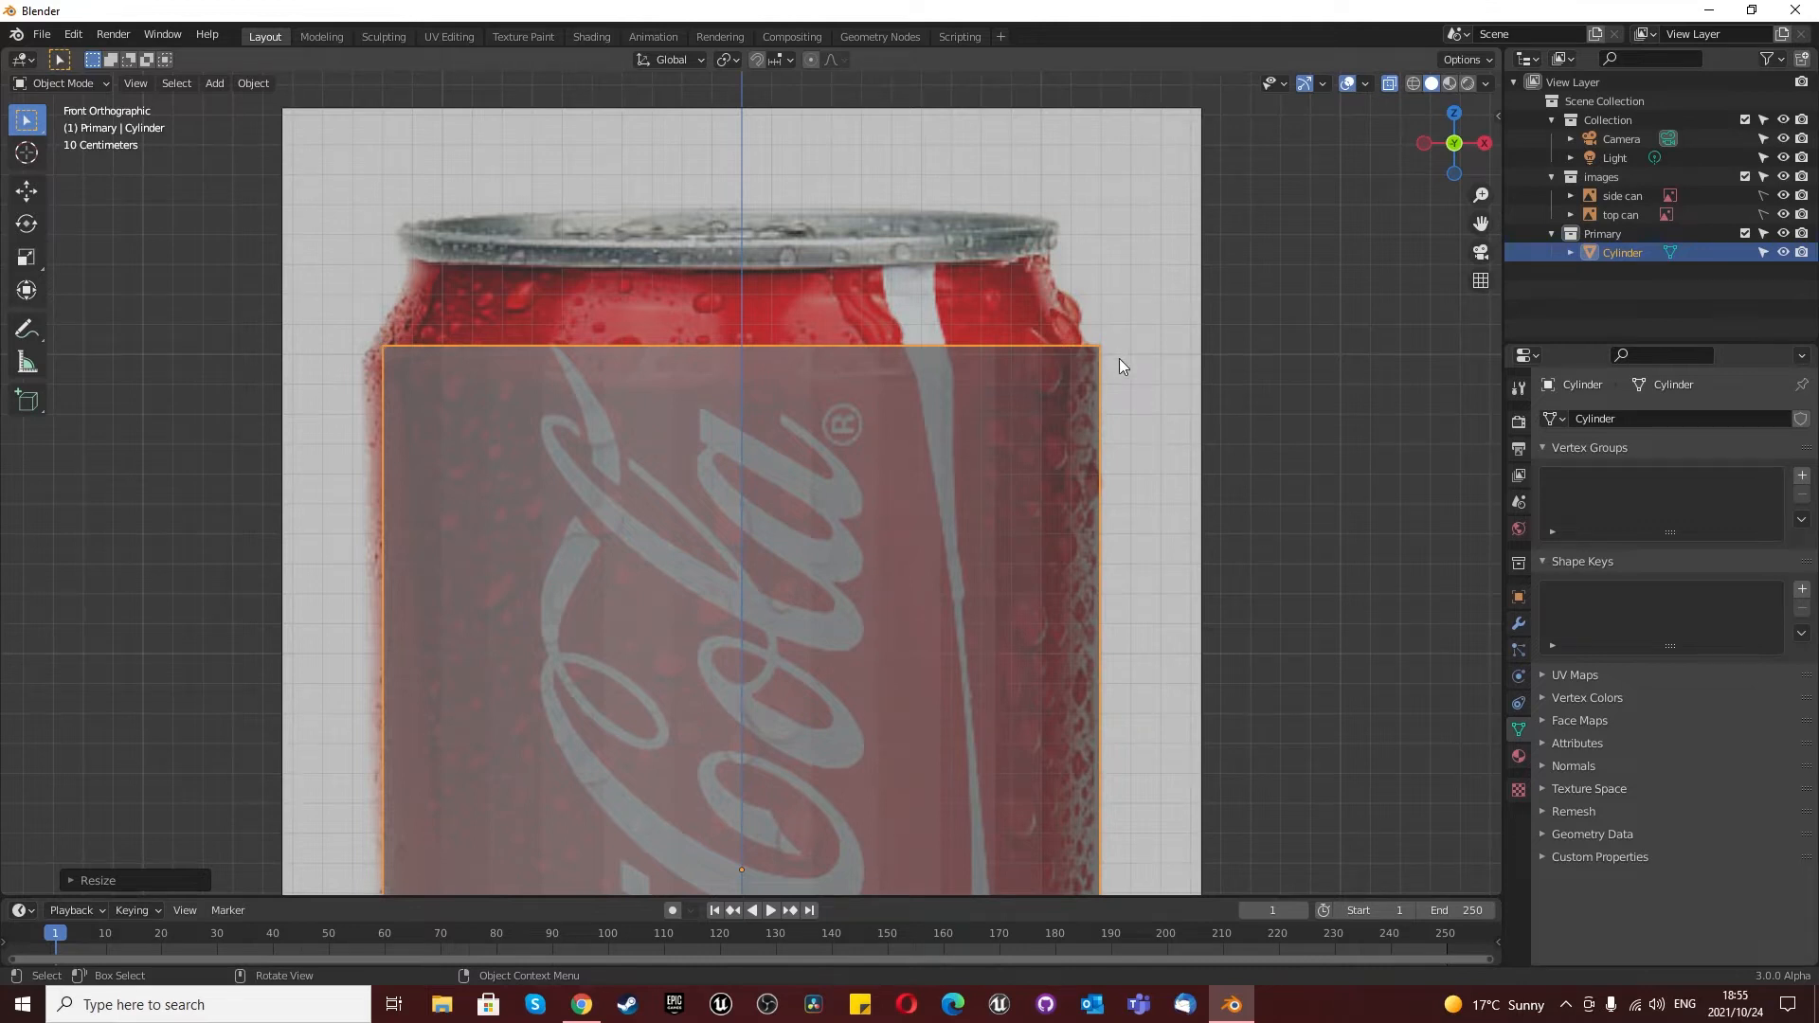
key(g)
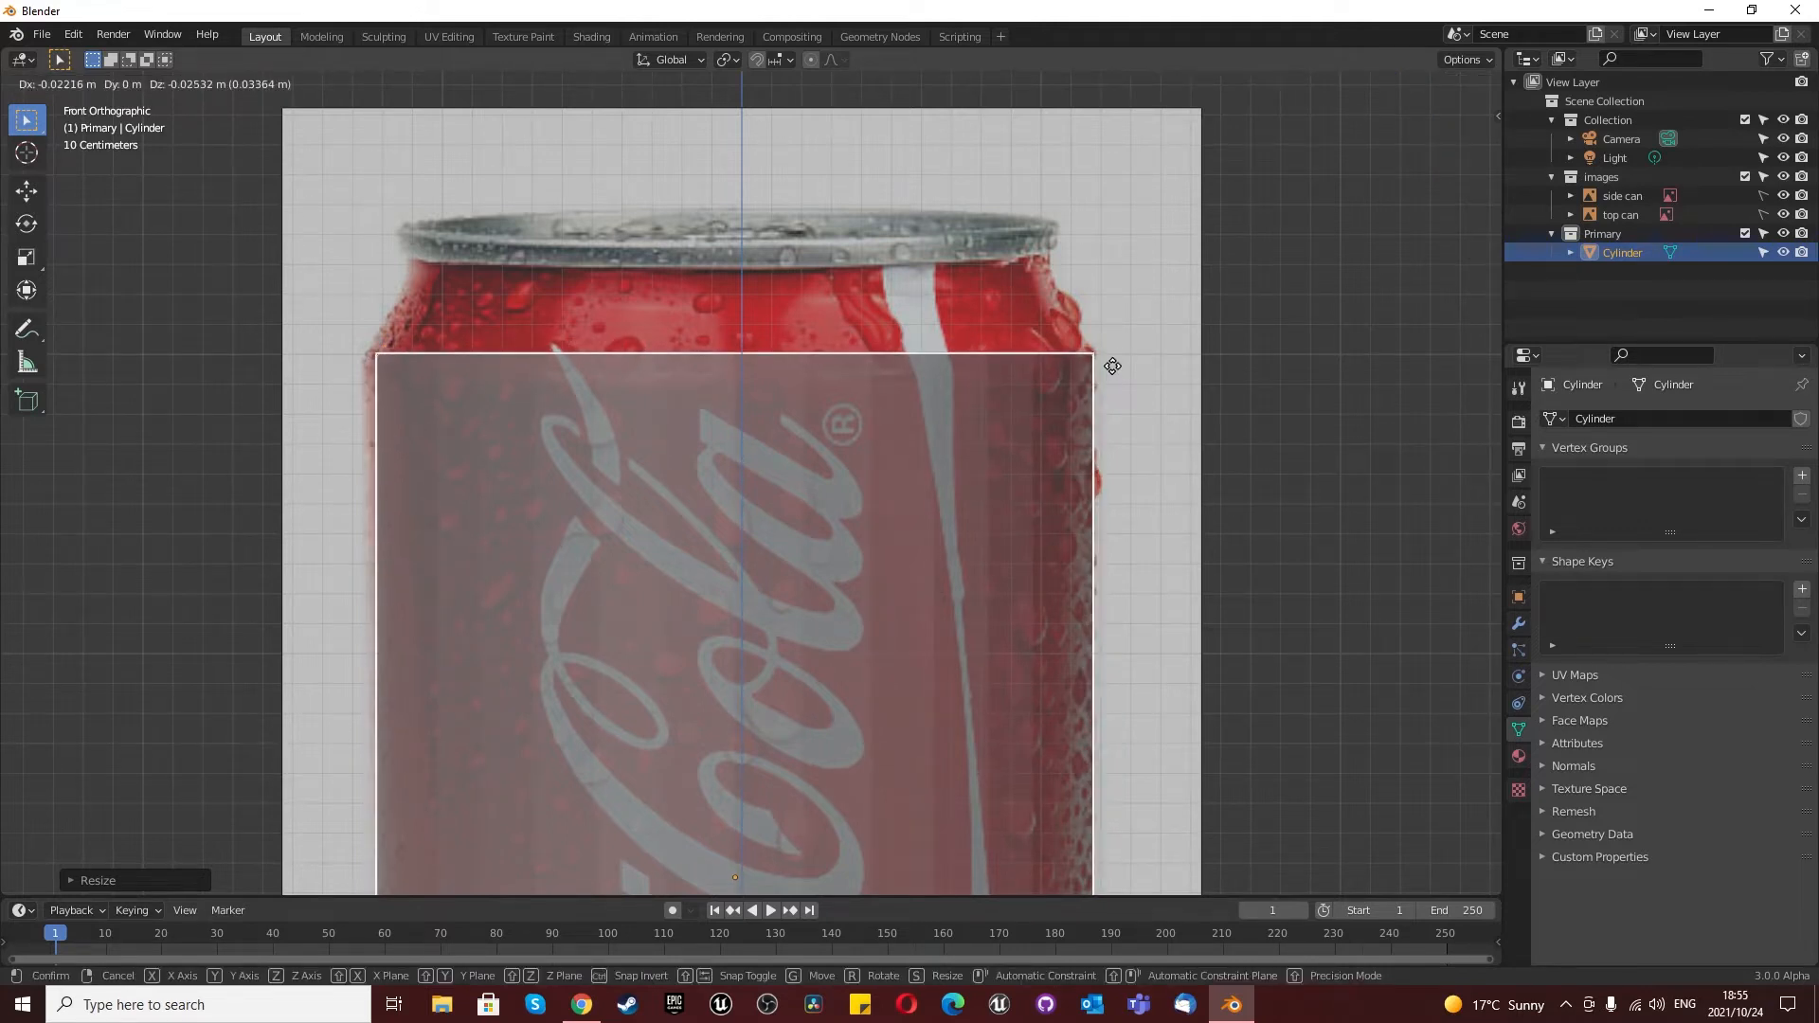
click(1112, 366)
scroll(1110, 353, down, 4)
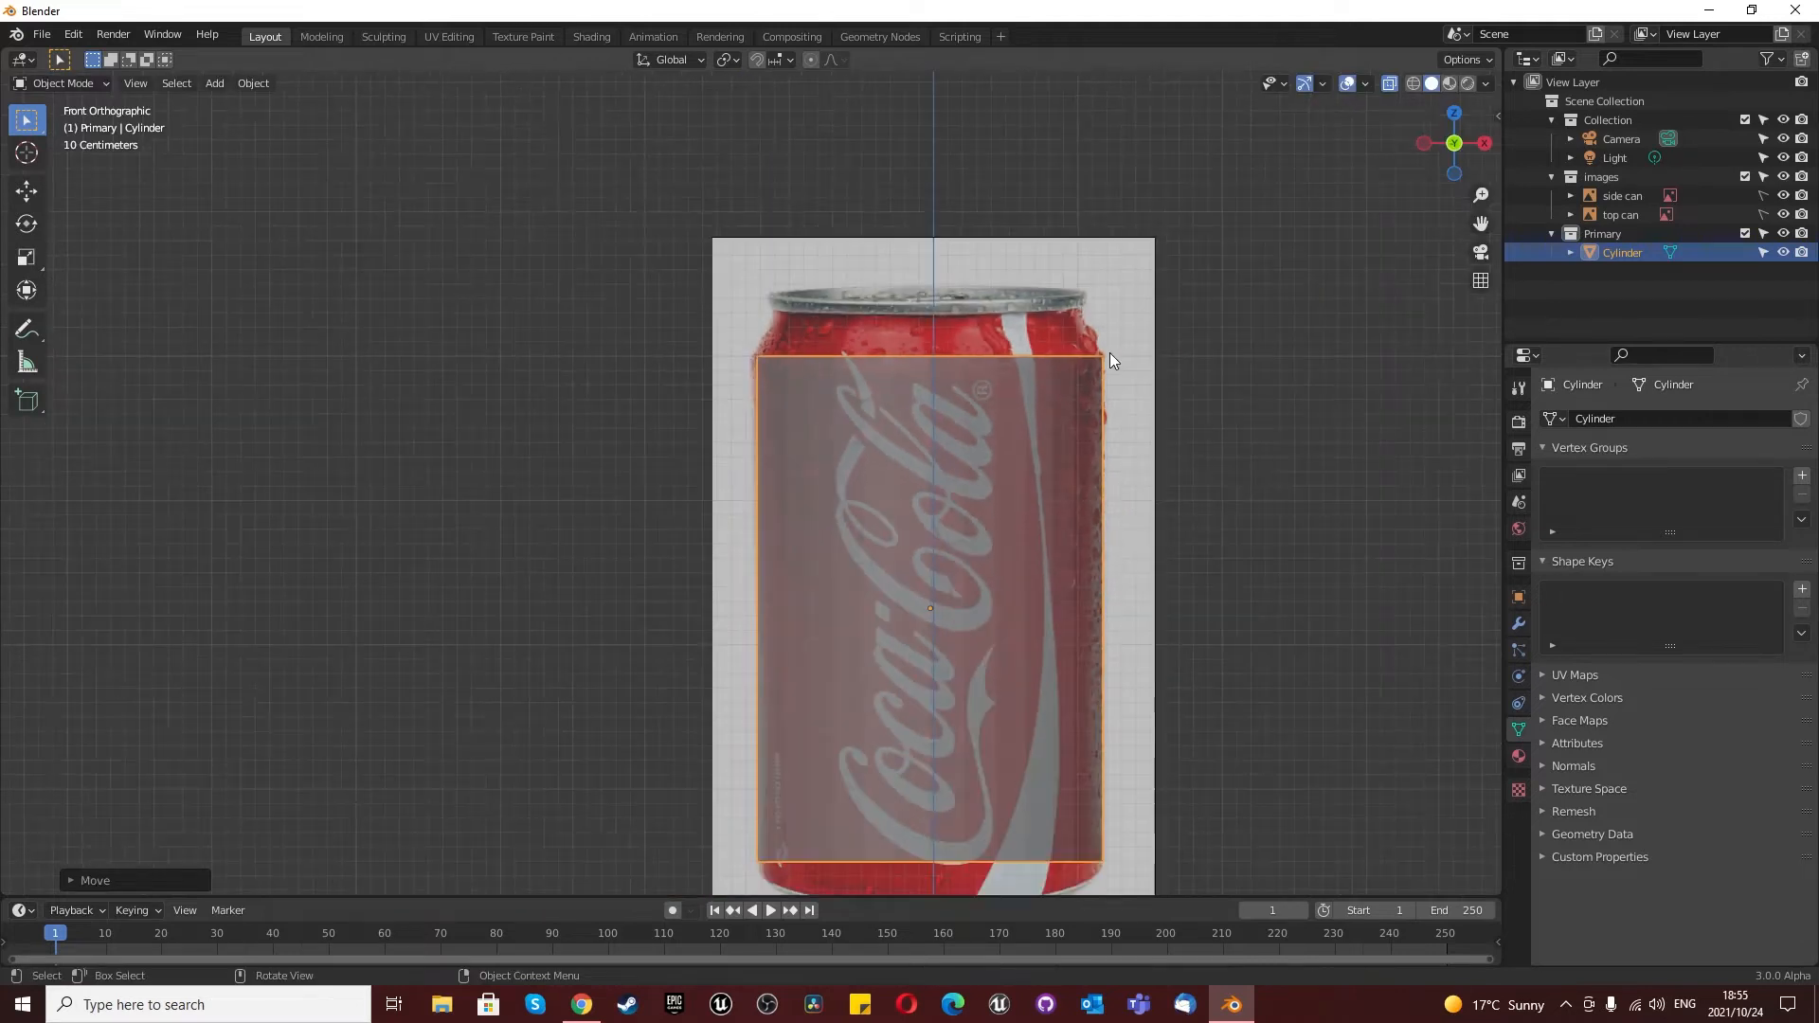
scroll(1094, 412, down, 3)
scroll(1093, 443, up, 3)
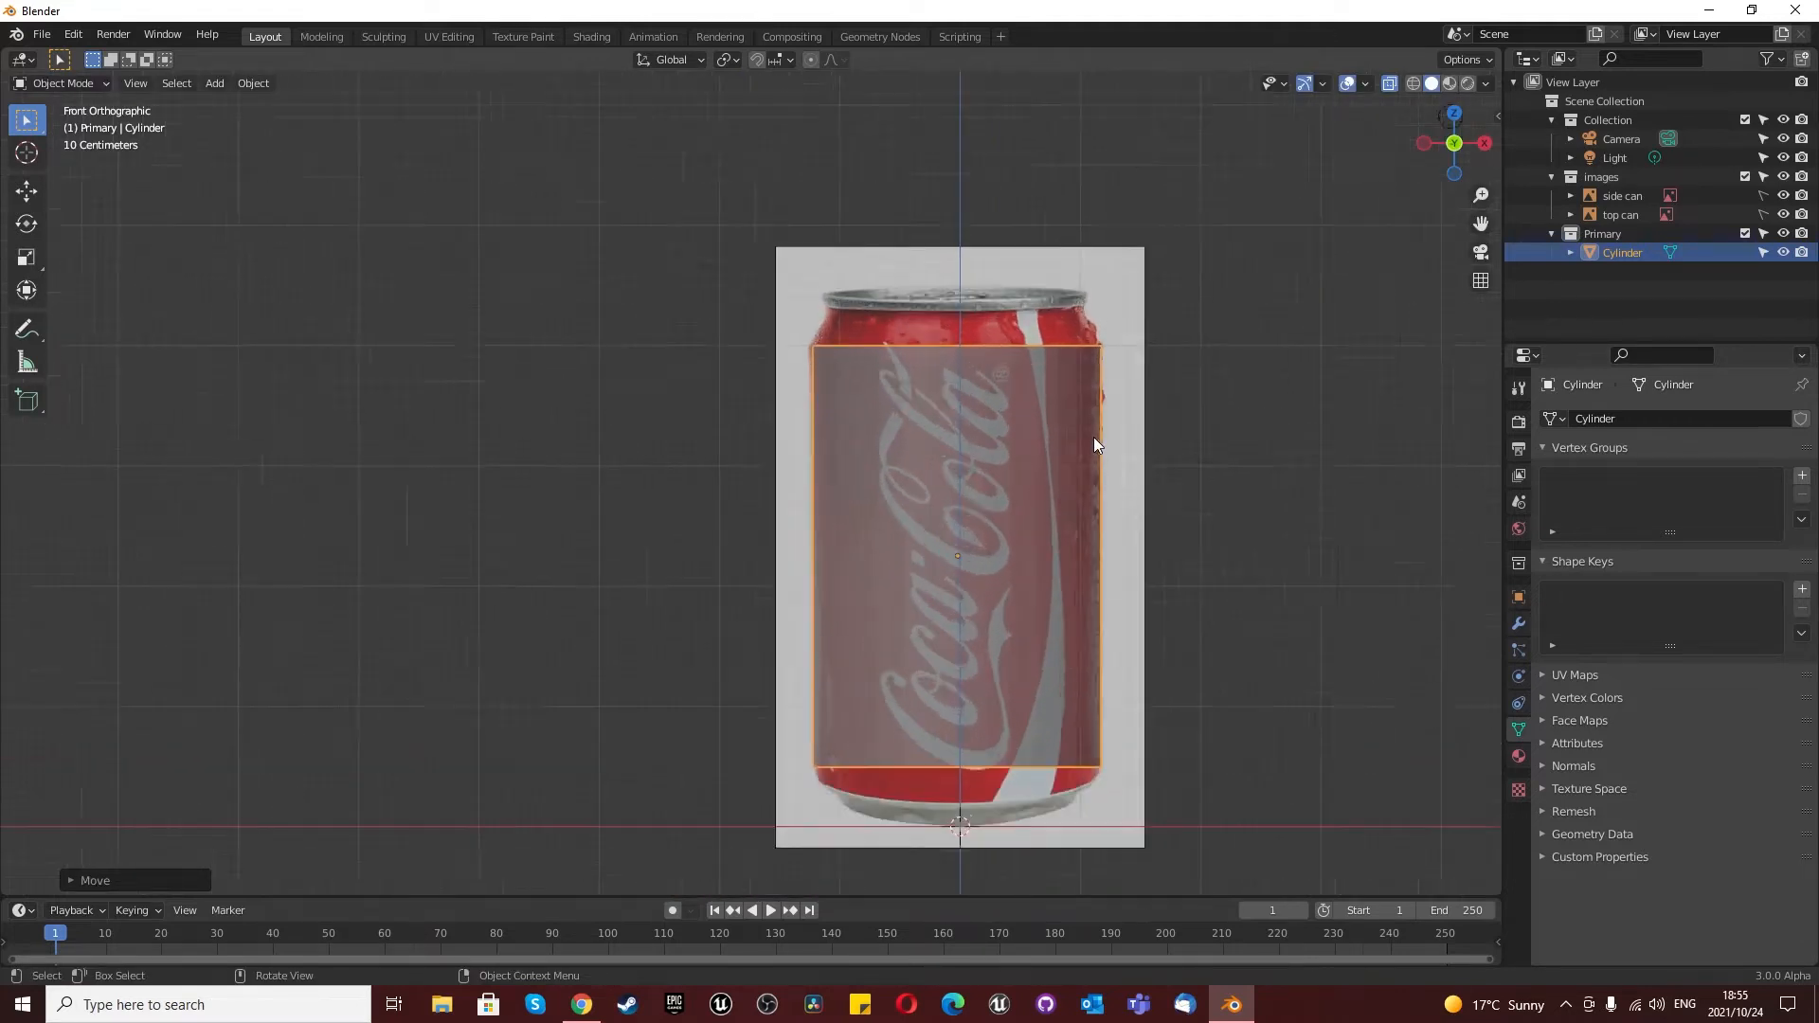
scroll(1017, 464, down, 2)
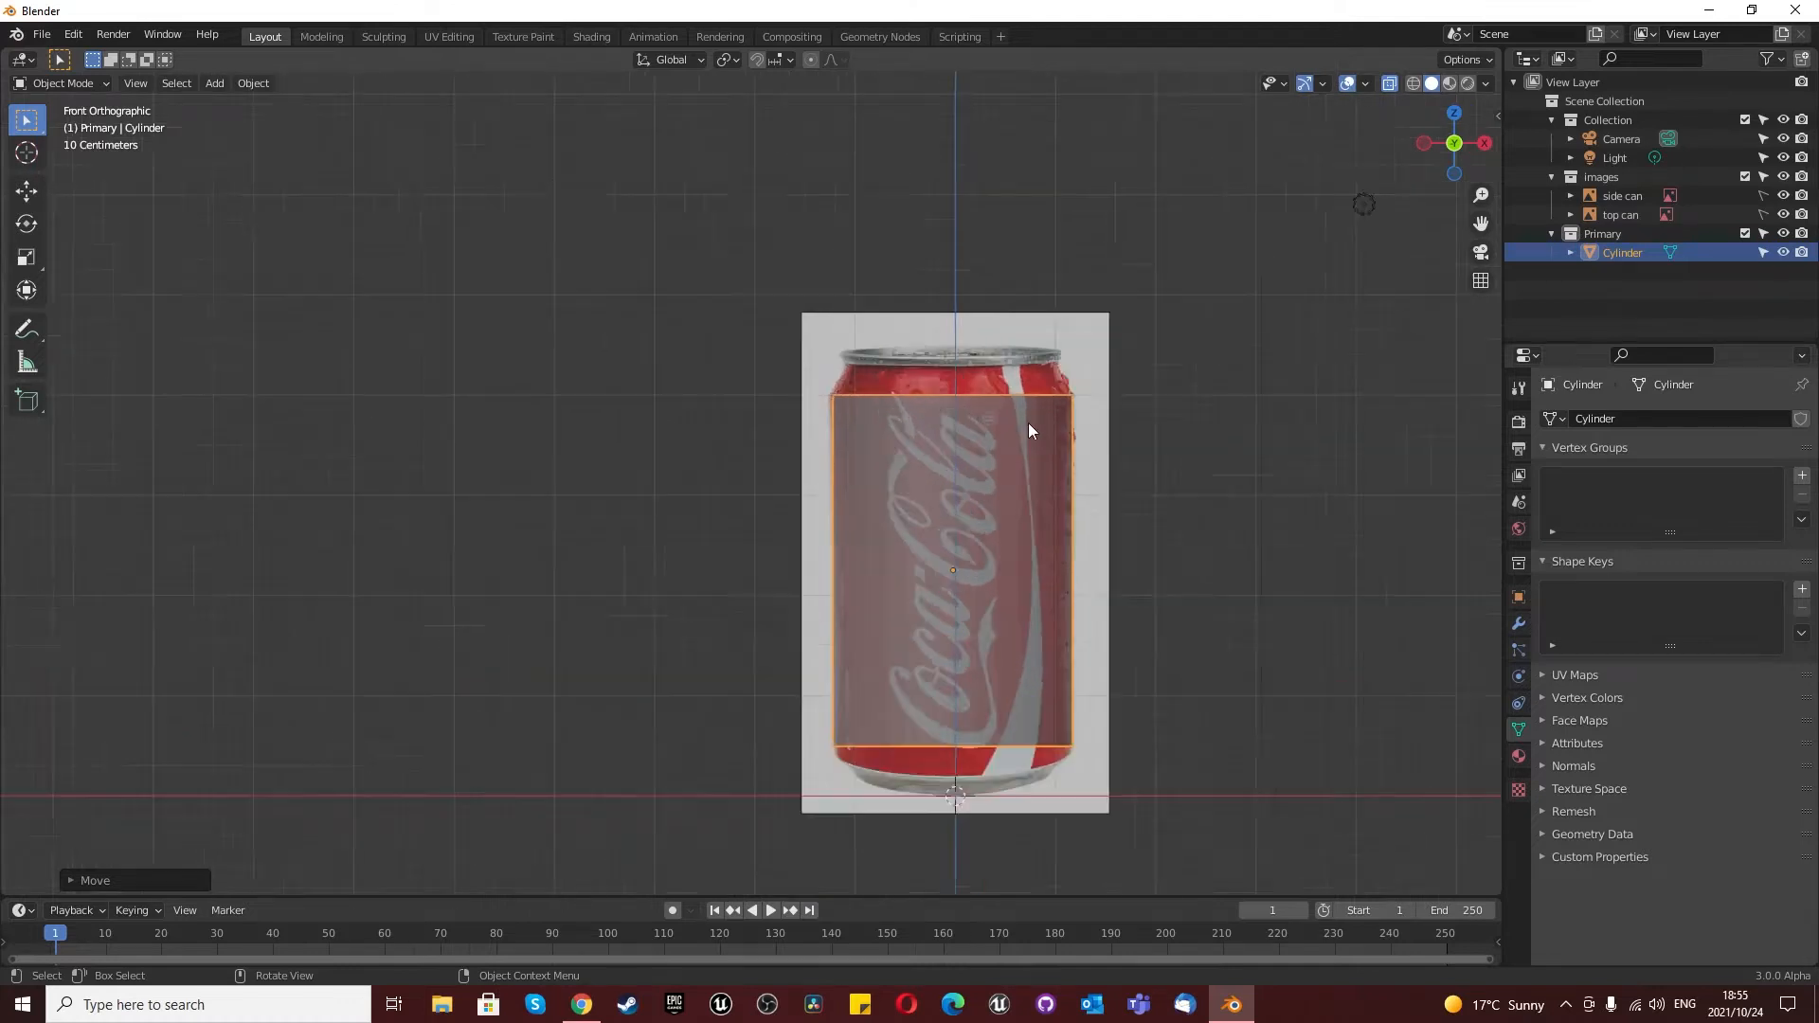
Step: Enter Edit Mode on the cylinder and select its top face in face select mode, switching X-ray off only for picking
scroll(1029, 379, up, 5)
key(Tab)
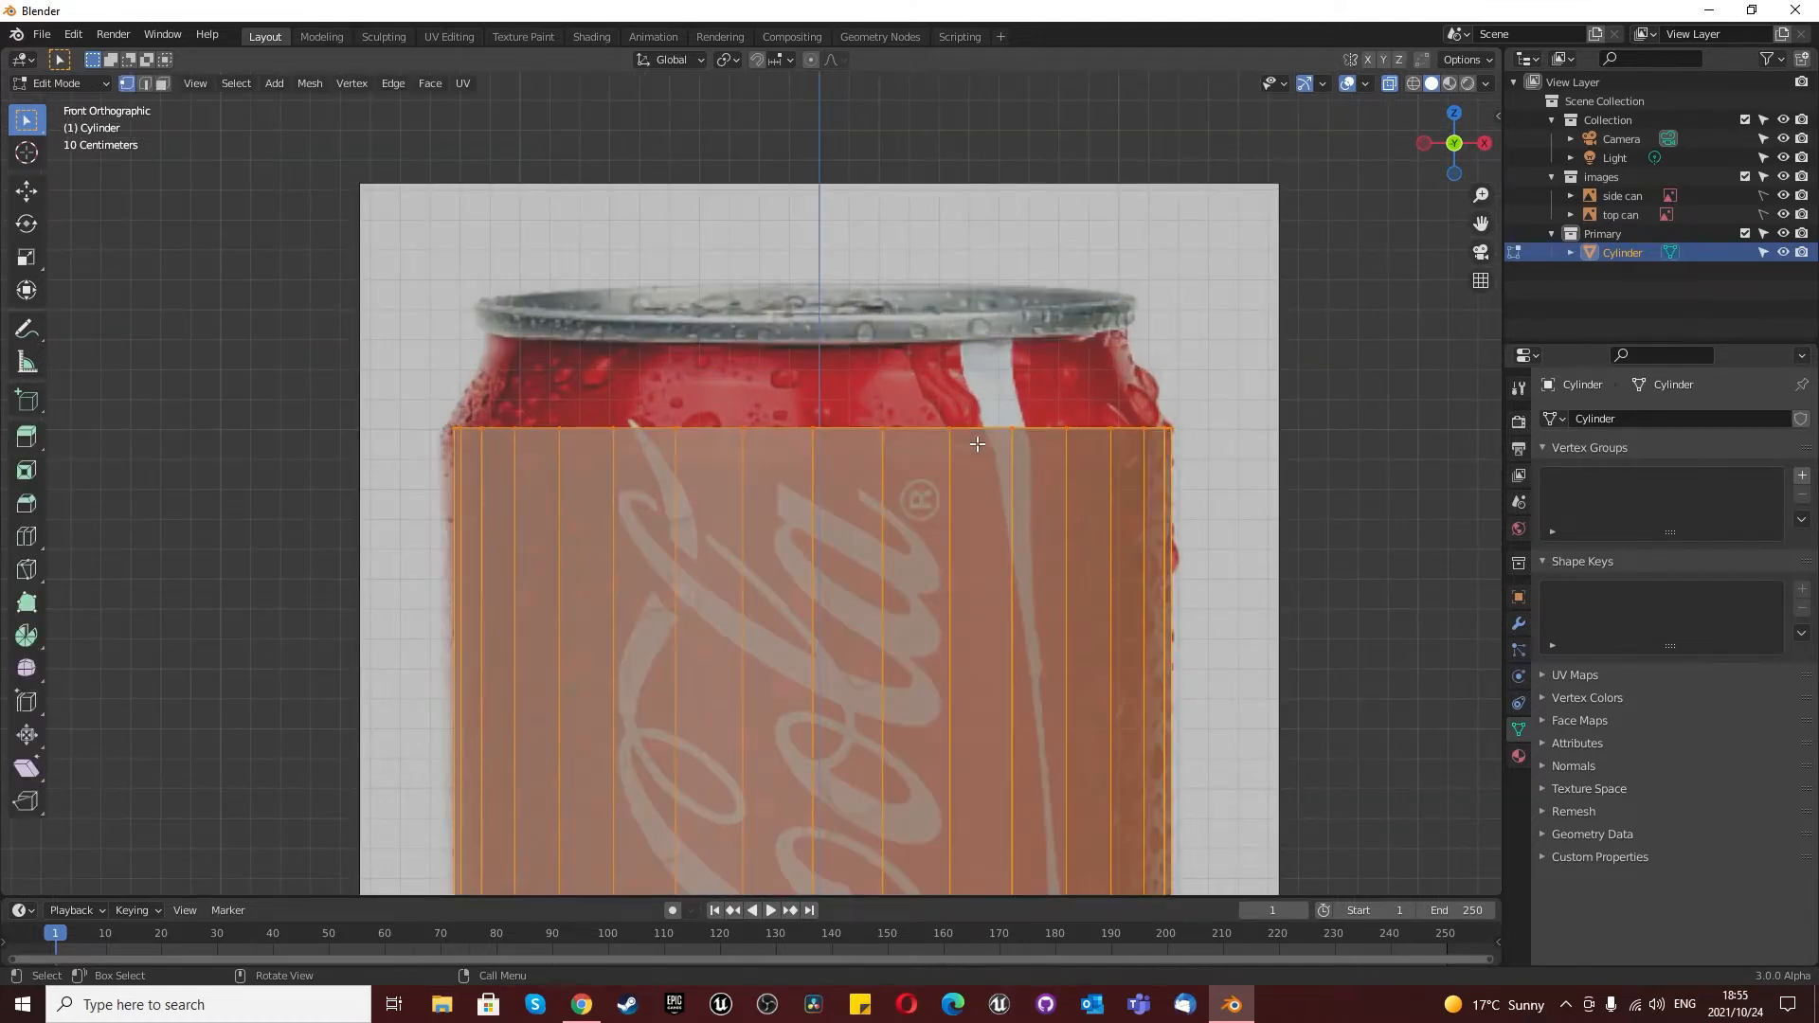
scroll(974, 446, down, 3)
middle_drag(974, 446, 1127, 218)
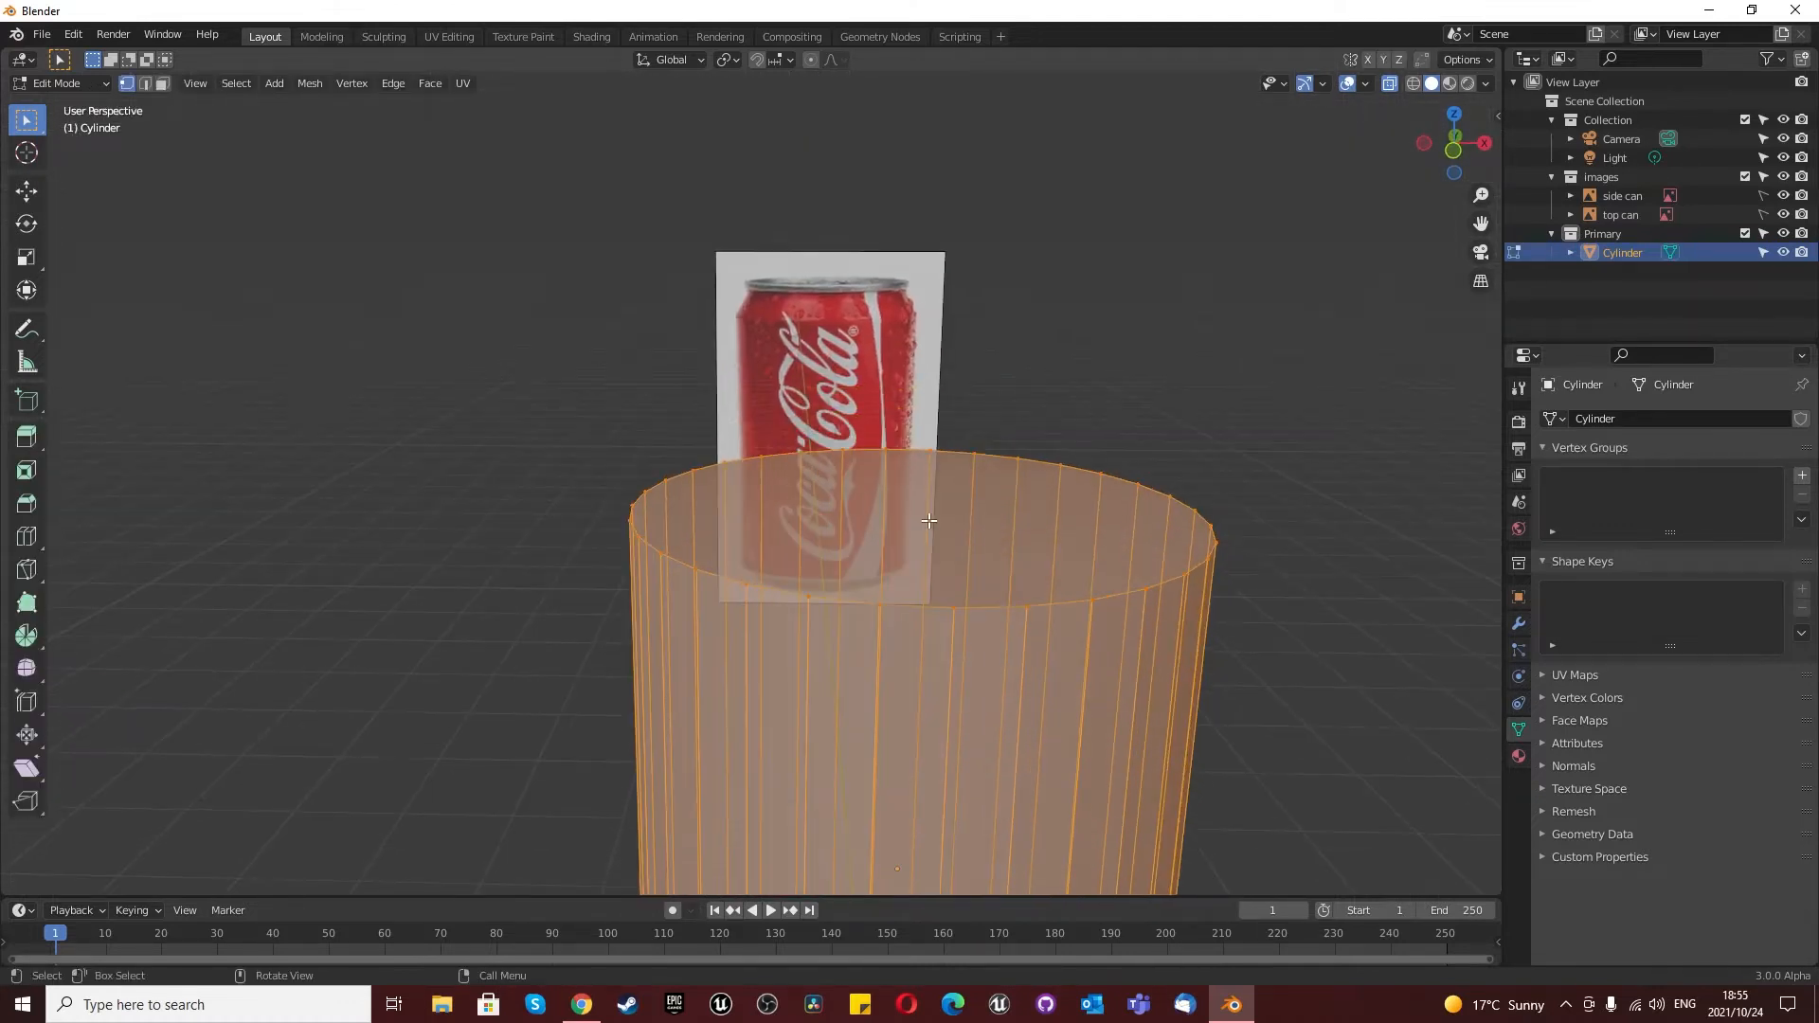
click(1386, 84)
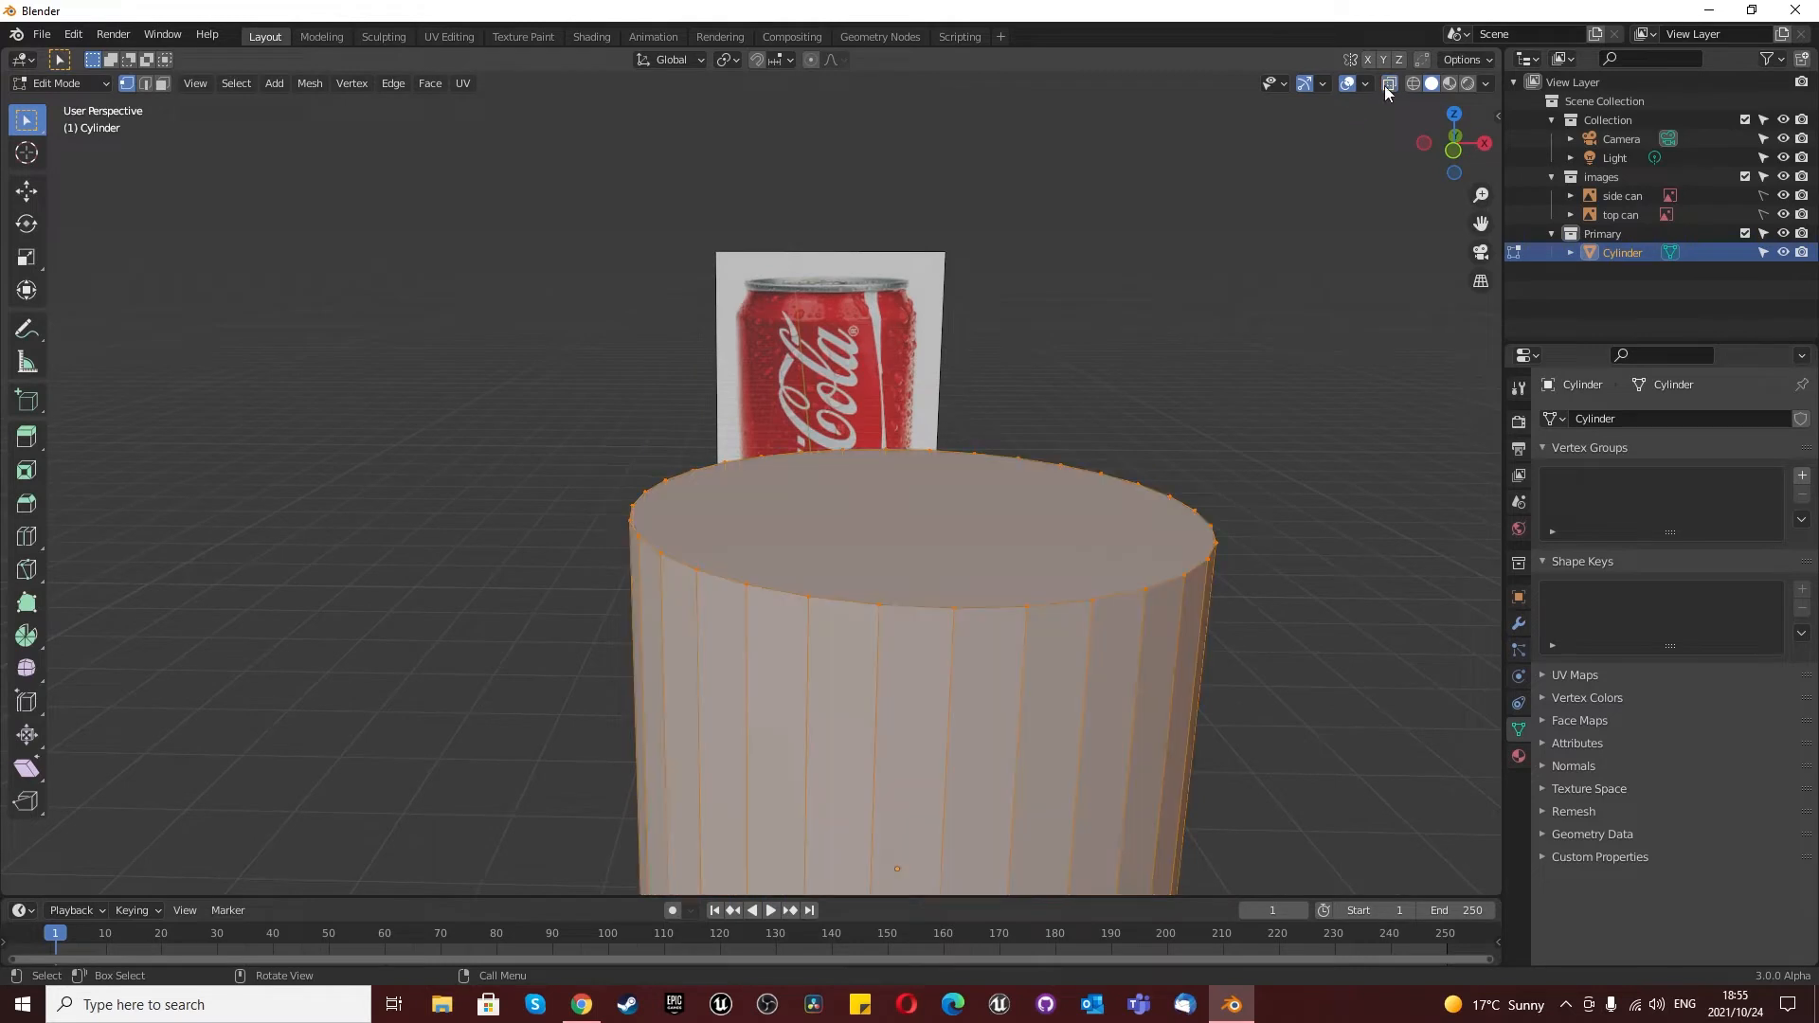
click(906, 518)
click(162, 83)
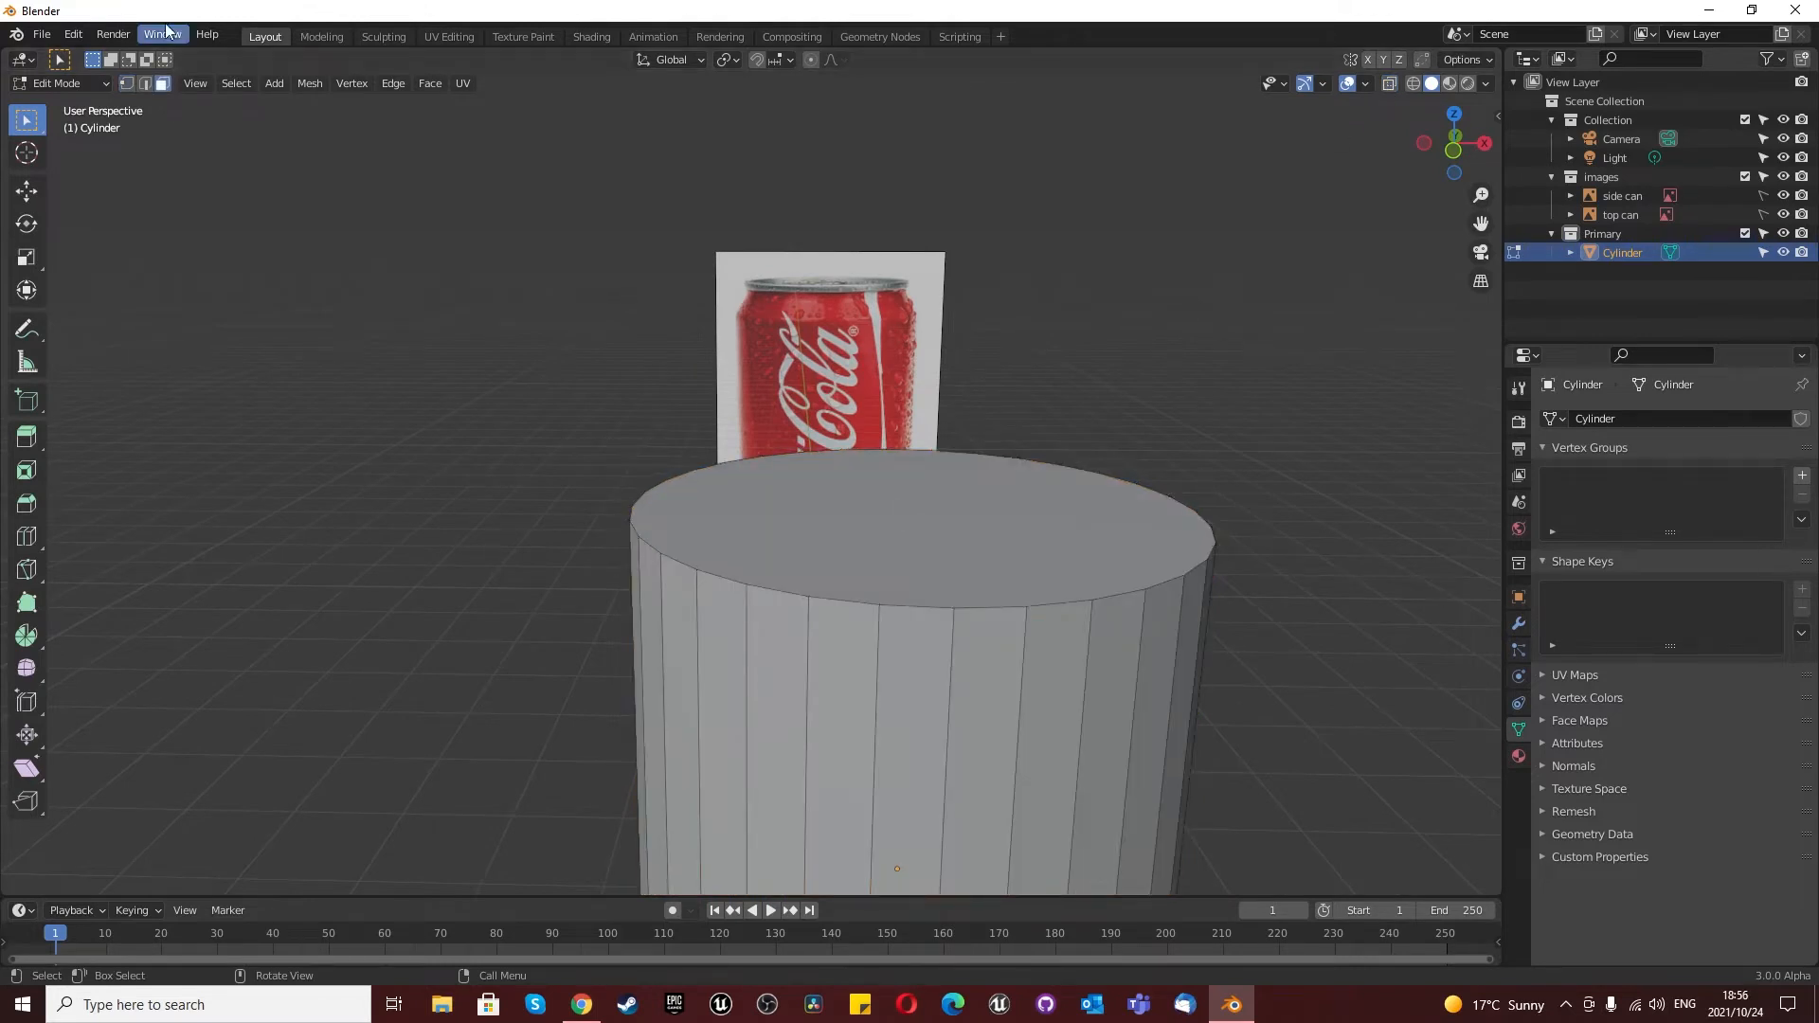
click(848, 488)
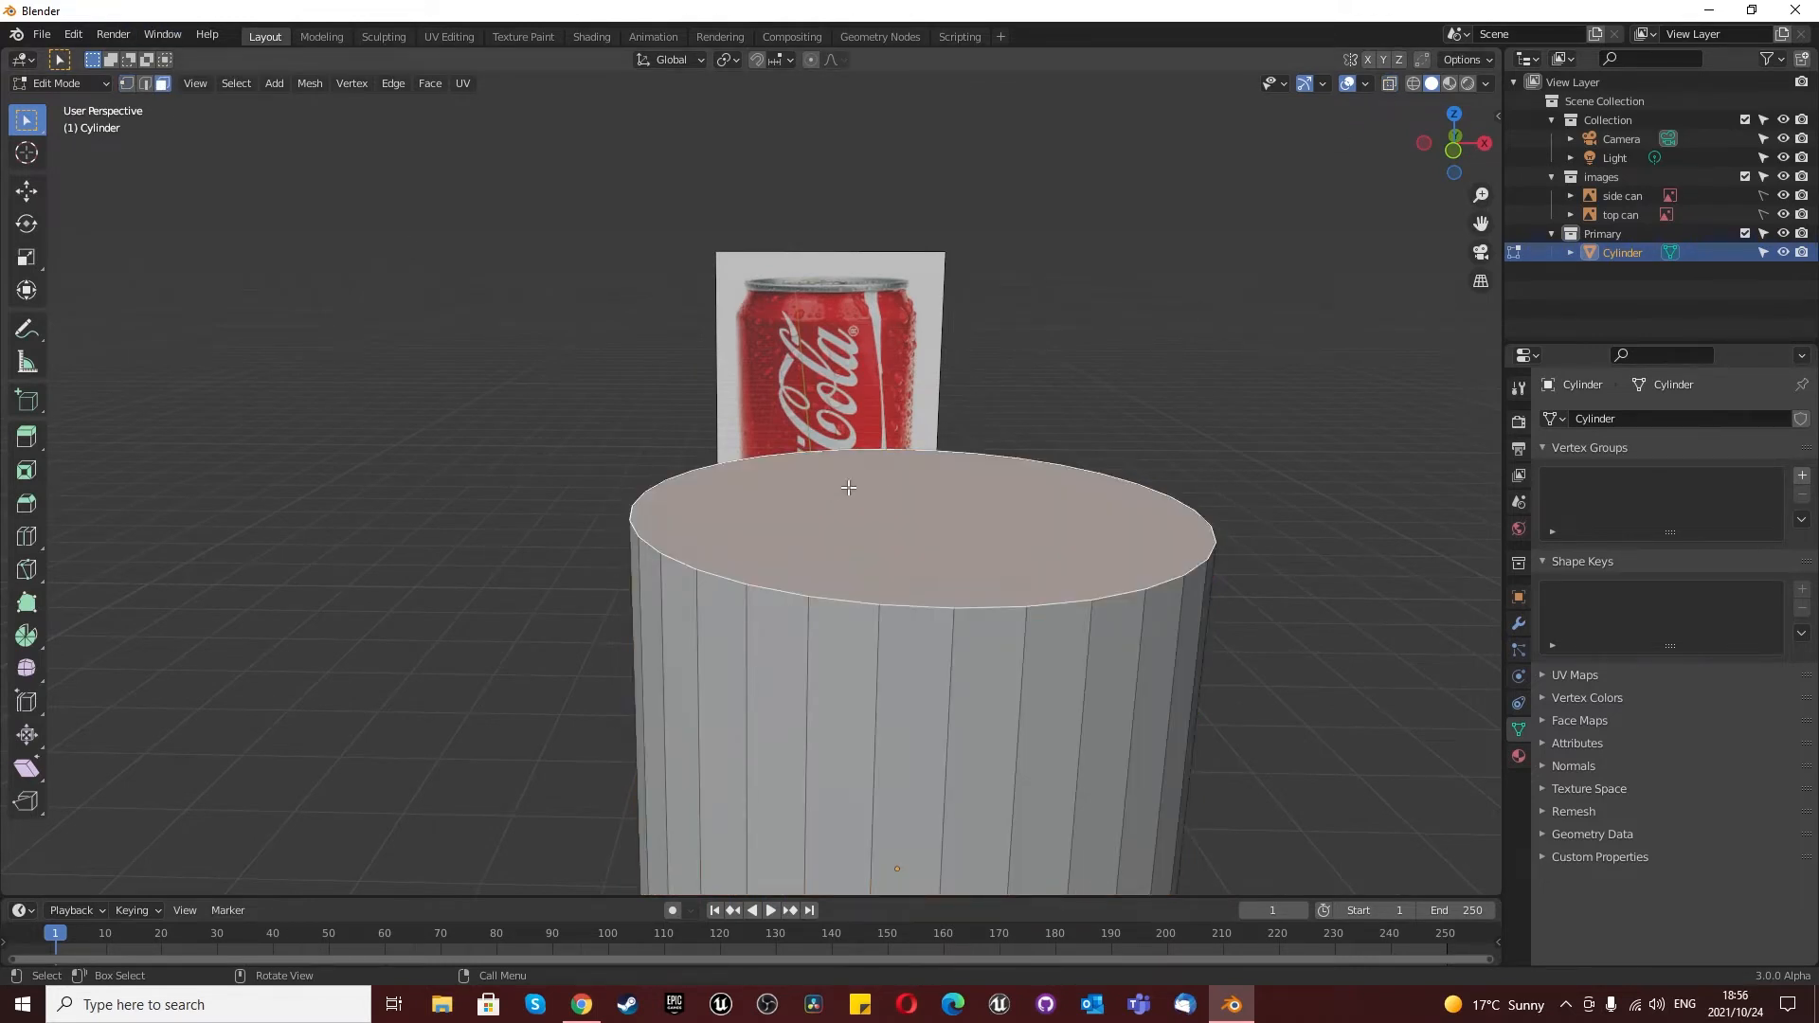
click(1388, 84)
Step: In front view, extrude the top face up about 0.193 m and scale it inward to follow the can's shoulder
key(KP_1)
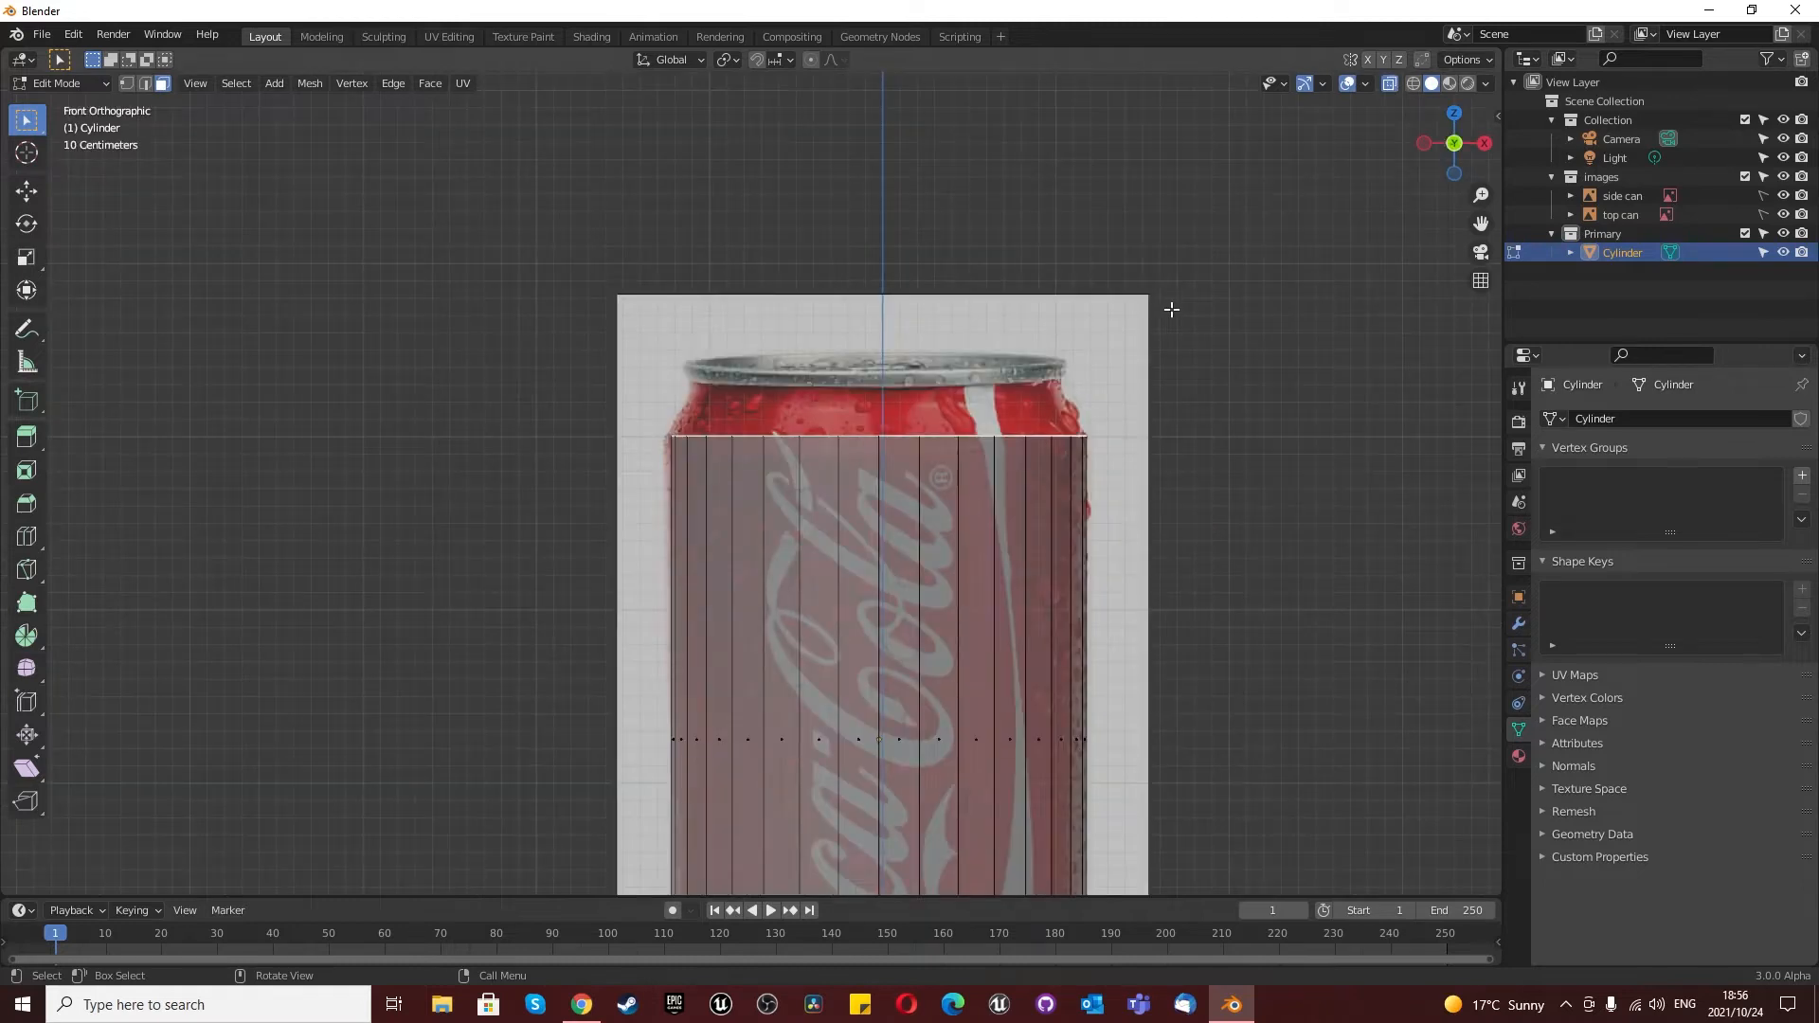
scroll(1004, 389, up, 3)
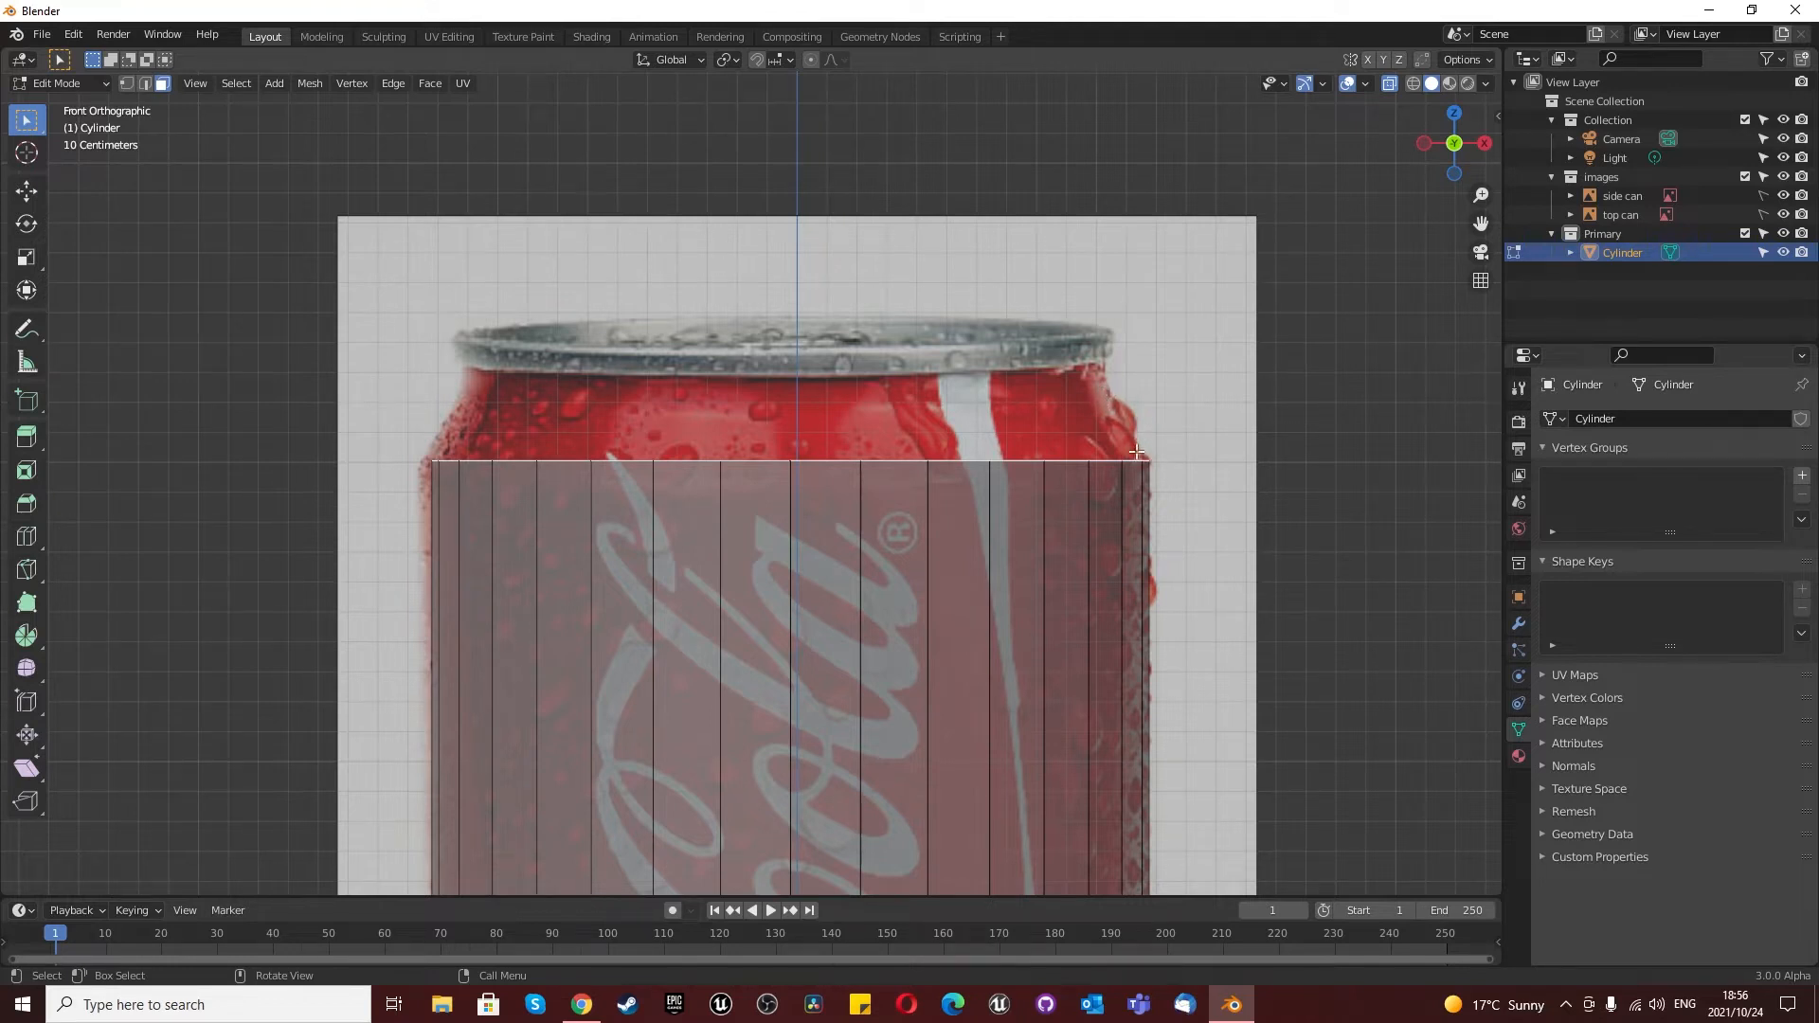
key(e)
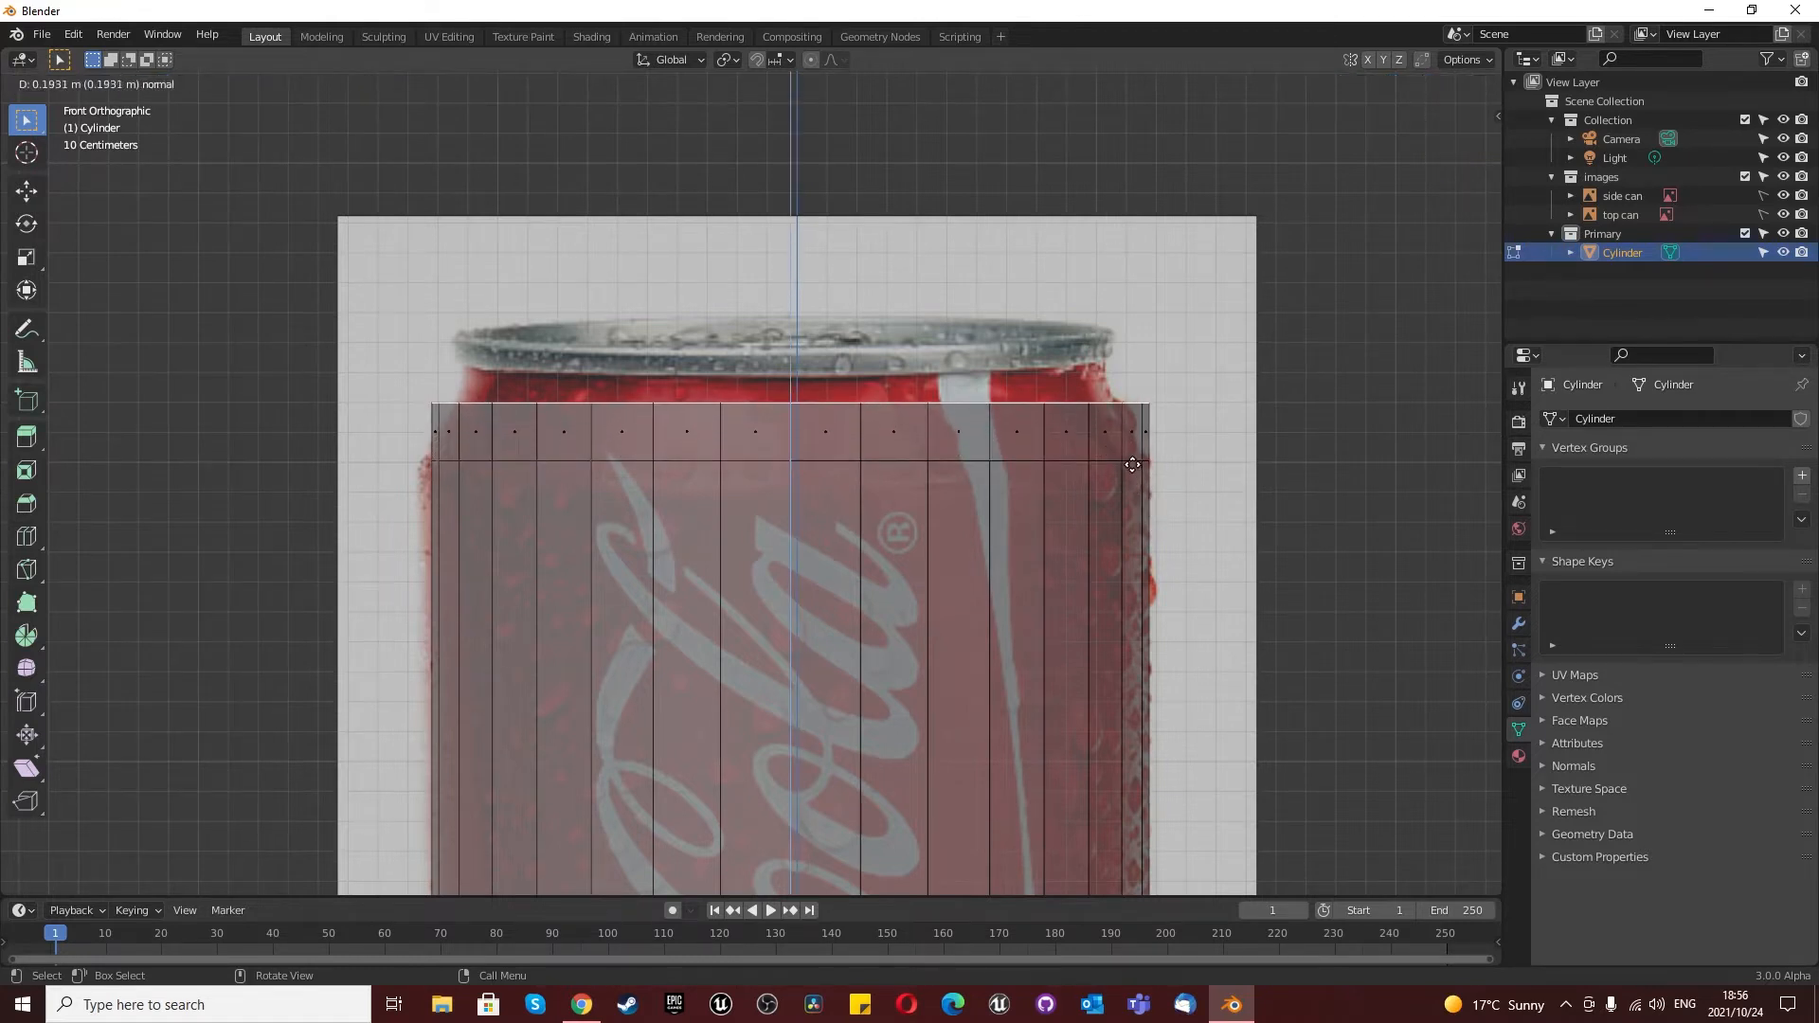
click(1133, 467)
key(s)
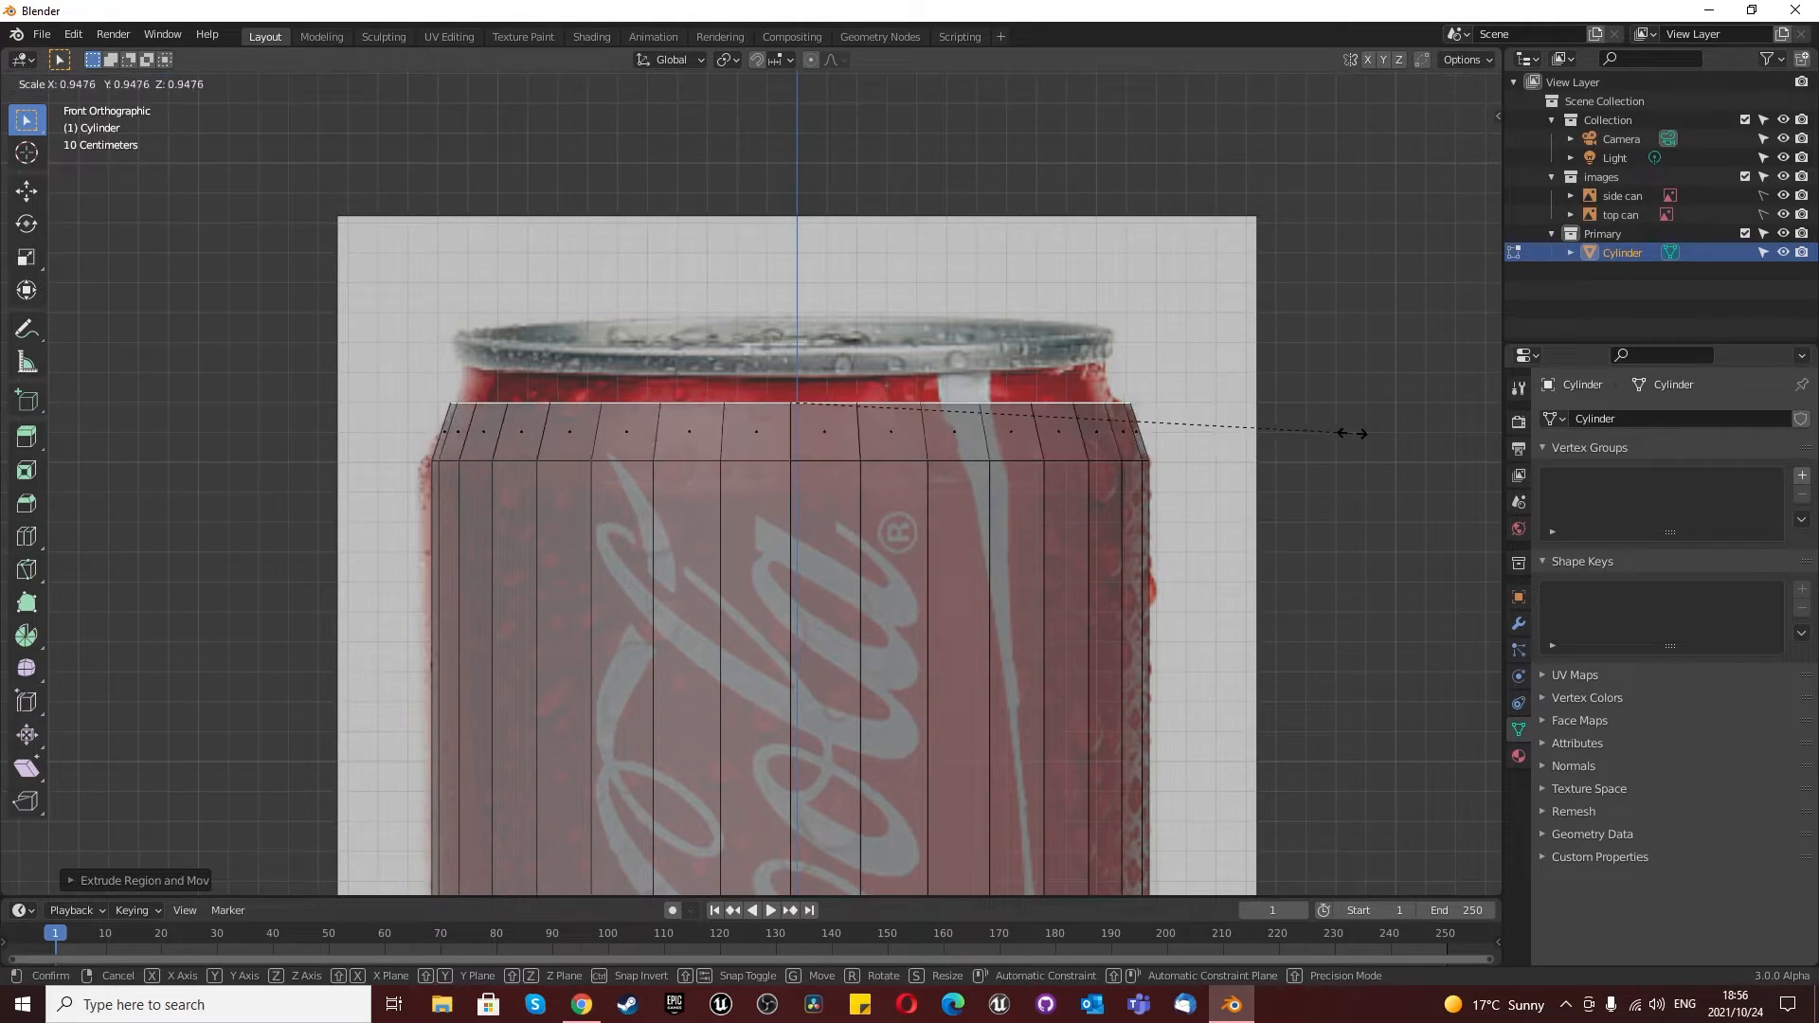
click(1331, 433)
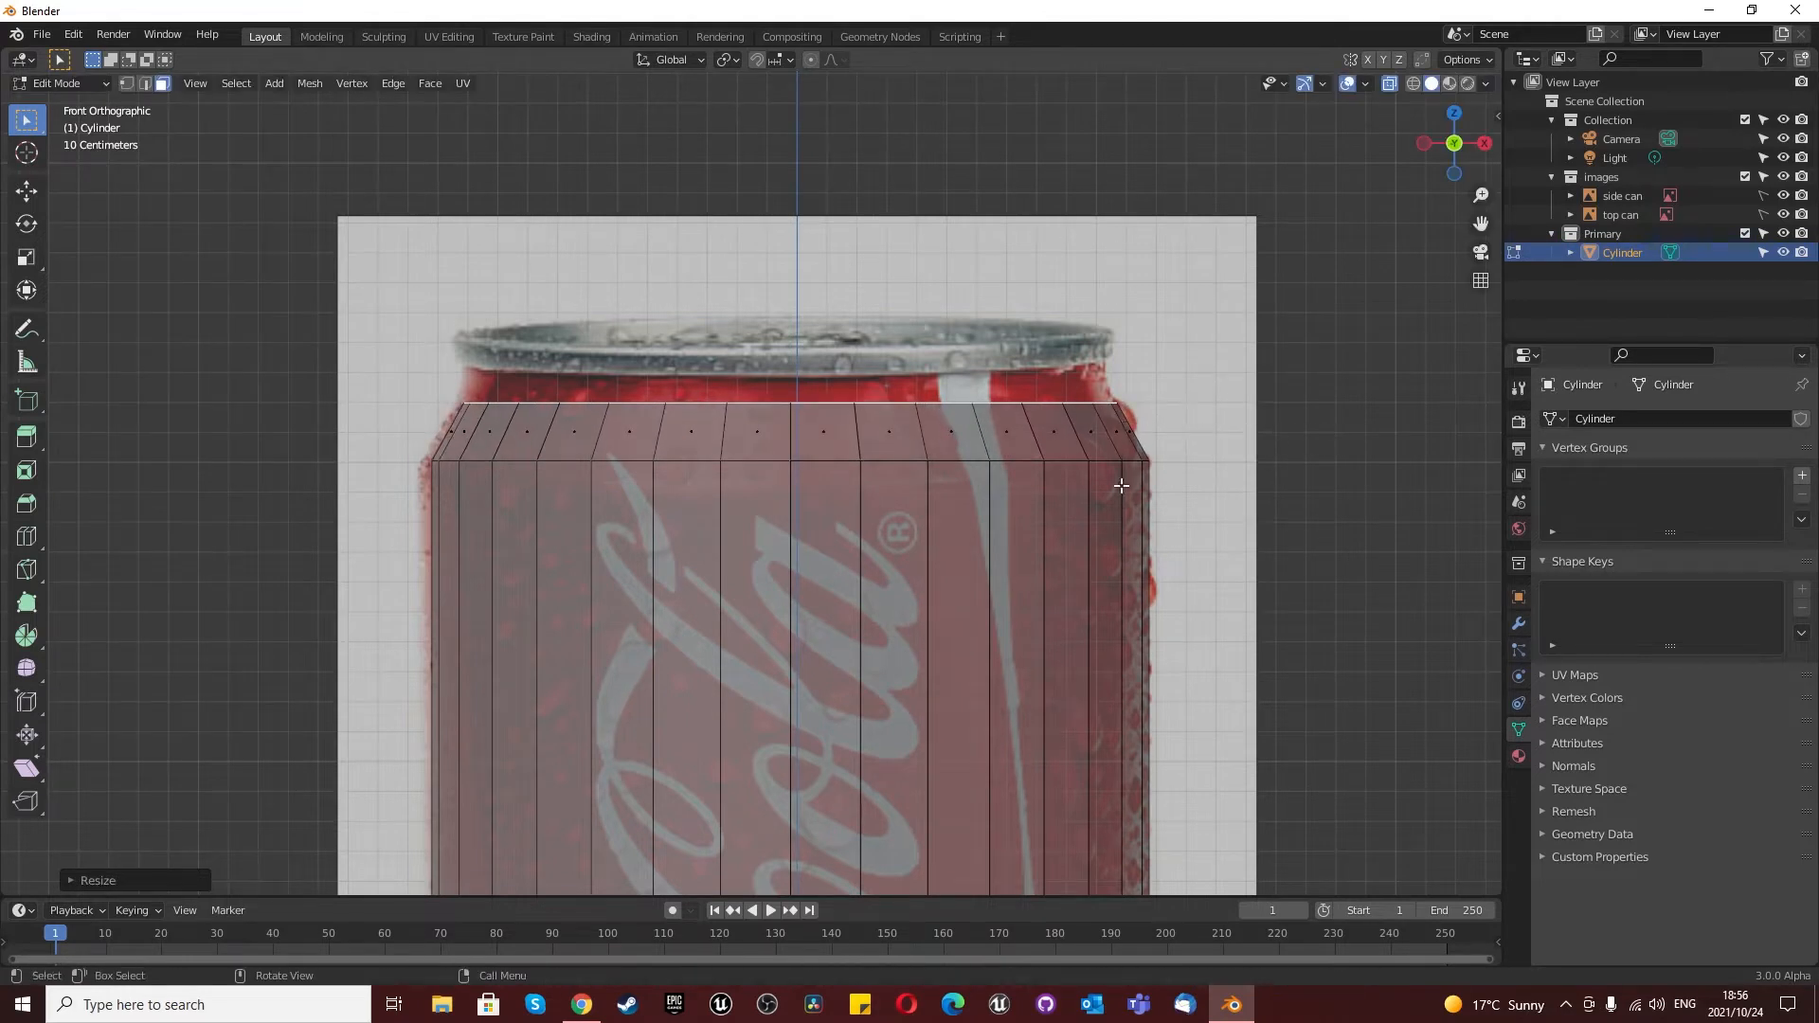
Step: Extrude the top face up about 0.098 m to the lid's base and scale it inward by about 0.958
key(e)
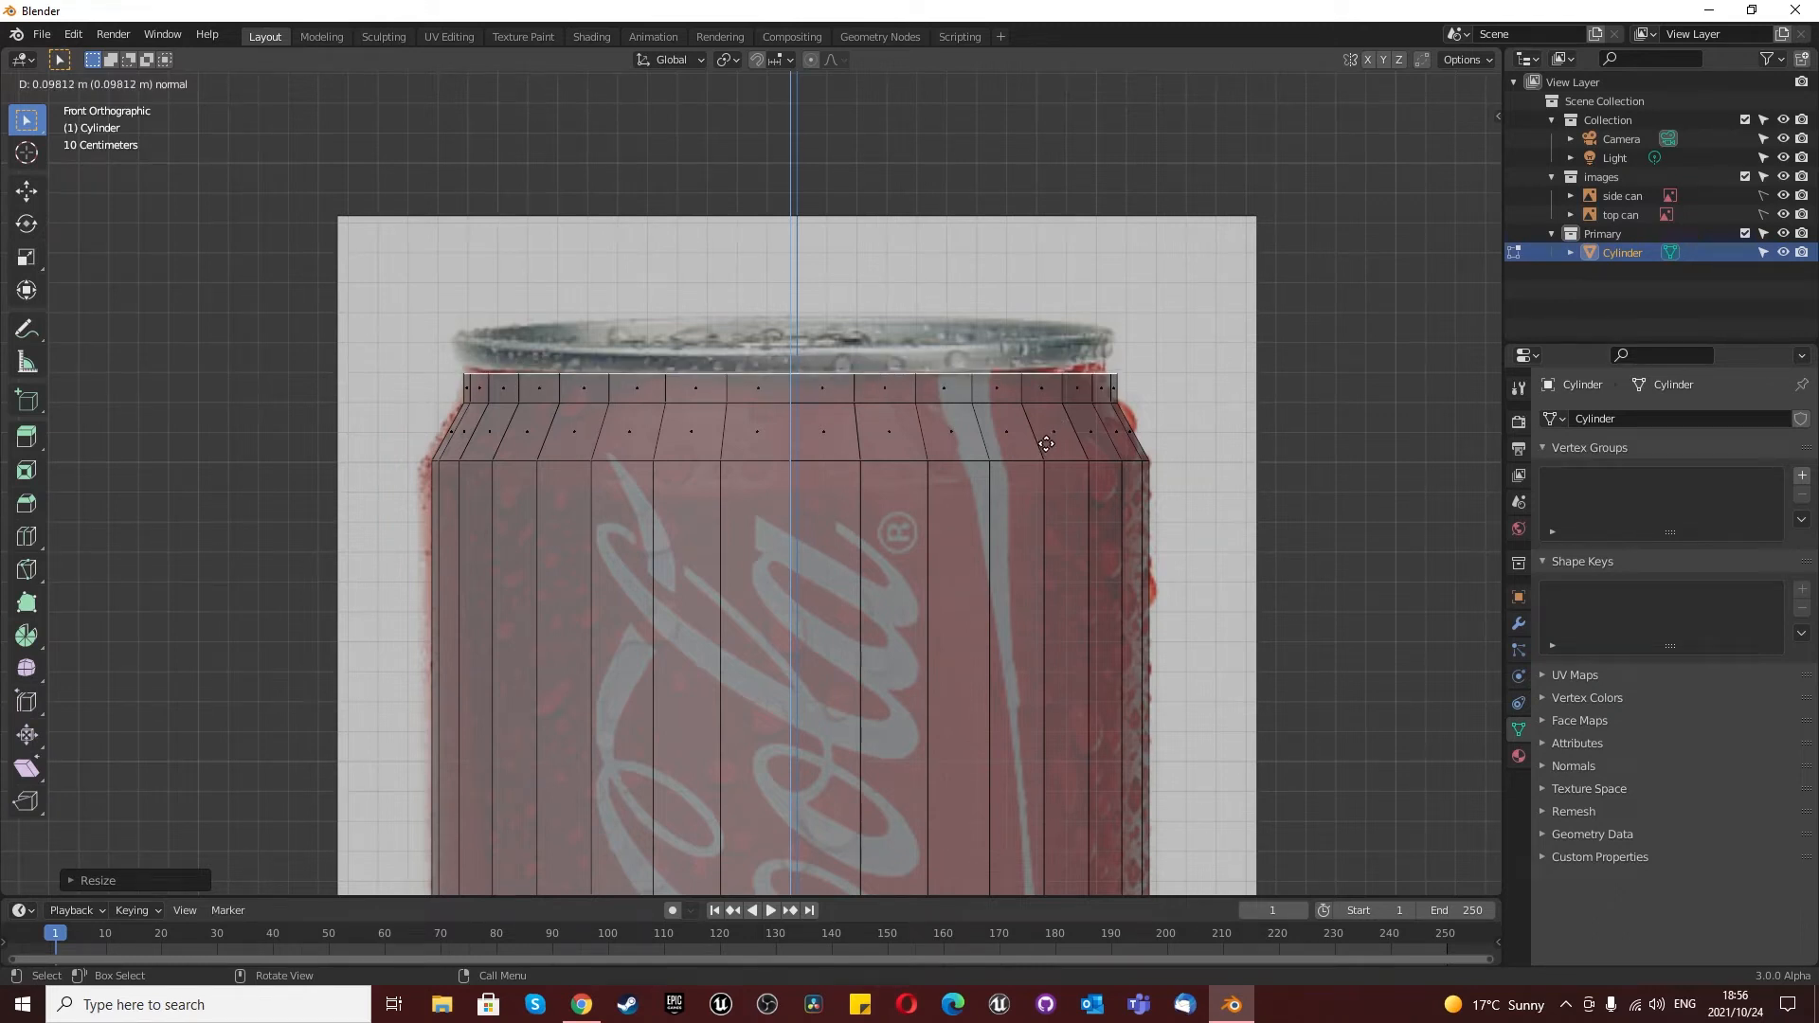
click(1046, 443)
key(s)
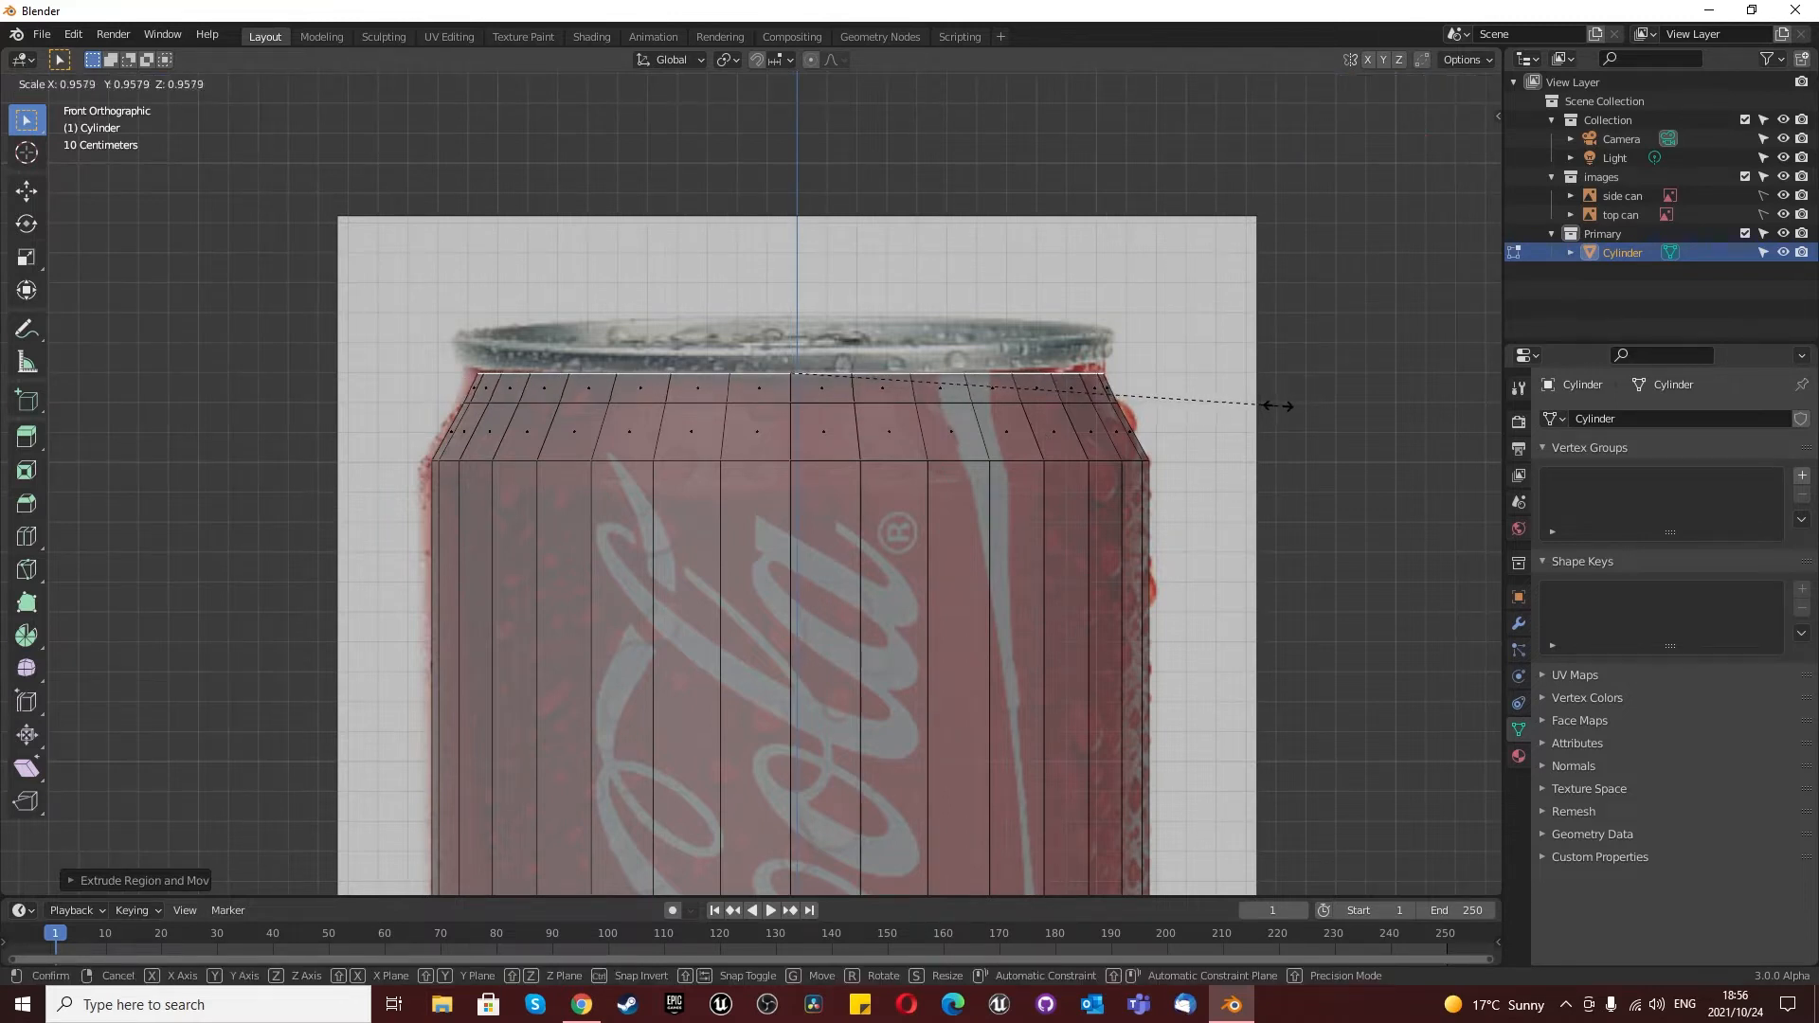
click(1277, 405)
Step: Extrude the top face straight up about 0.049 m to form the narrow neck beneath the lid
scroll(1144, 446, up, 5)
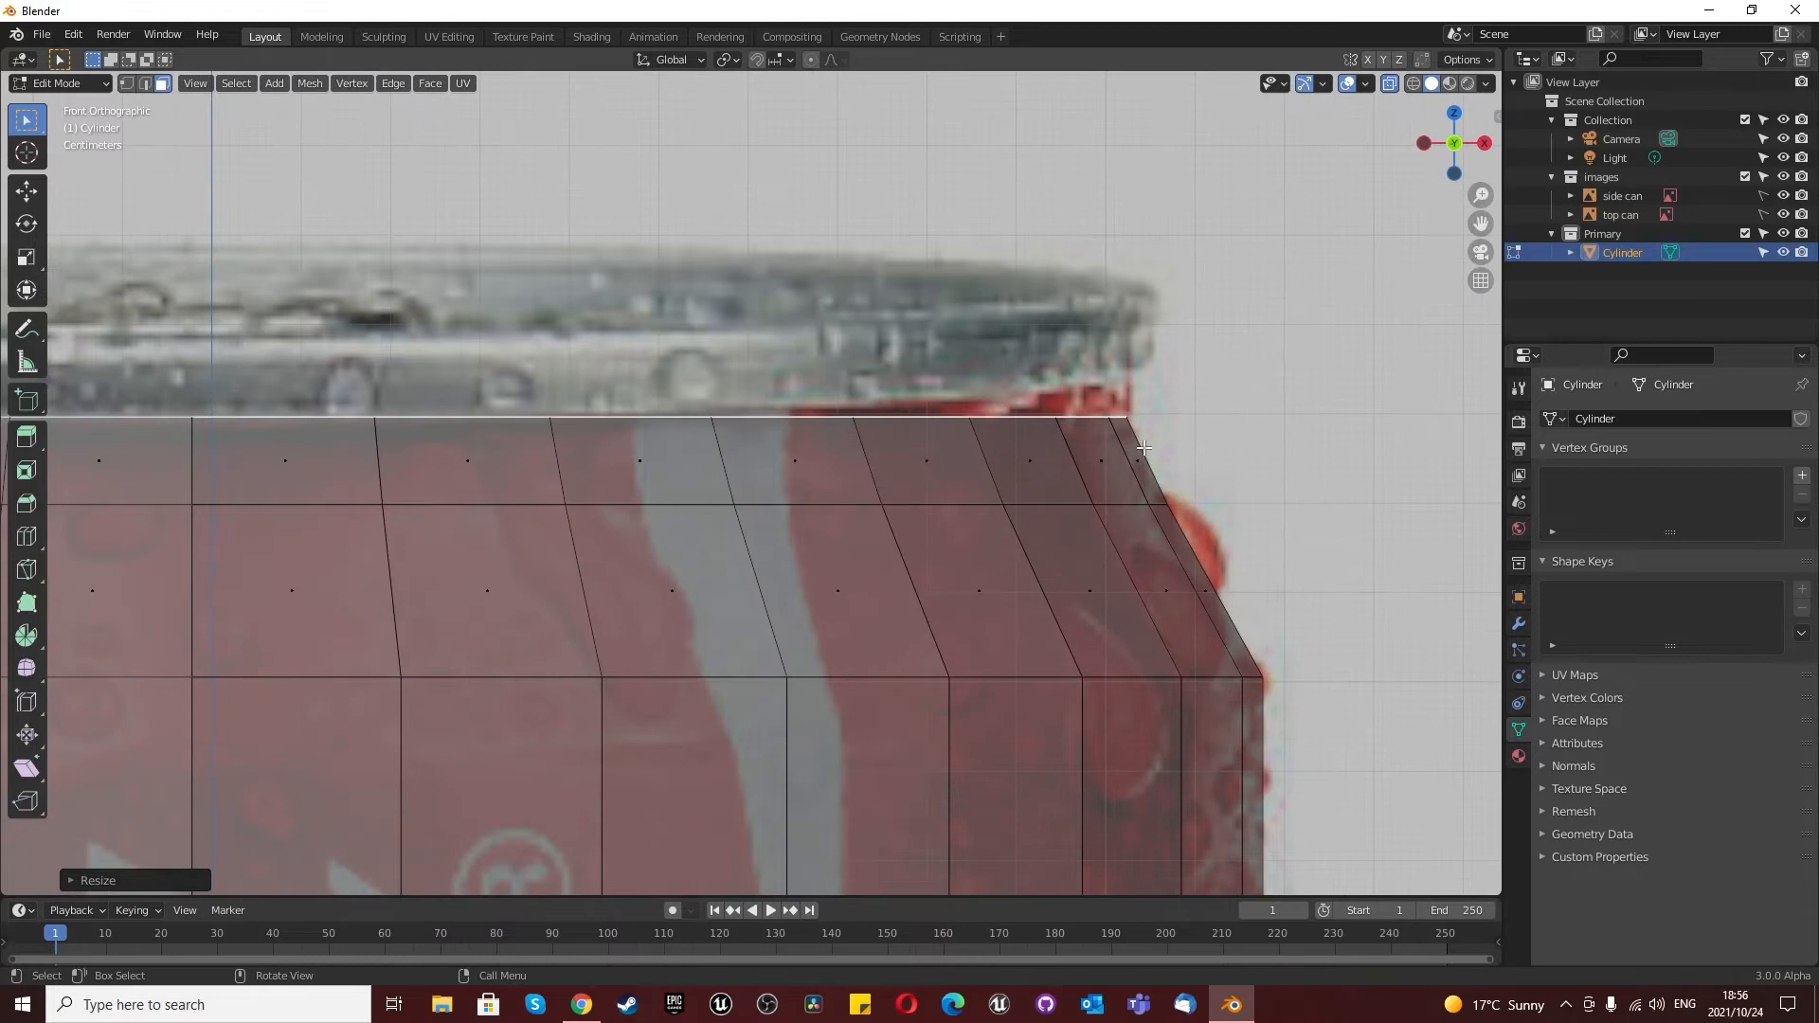
scroll(1136, 421, up, 2)
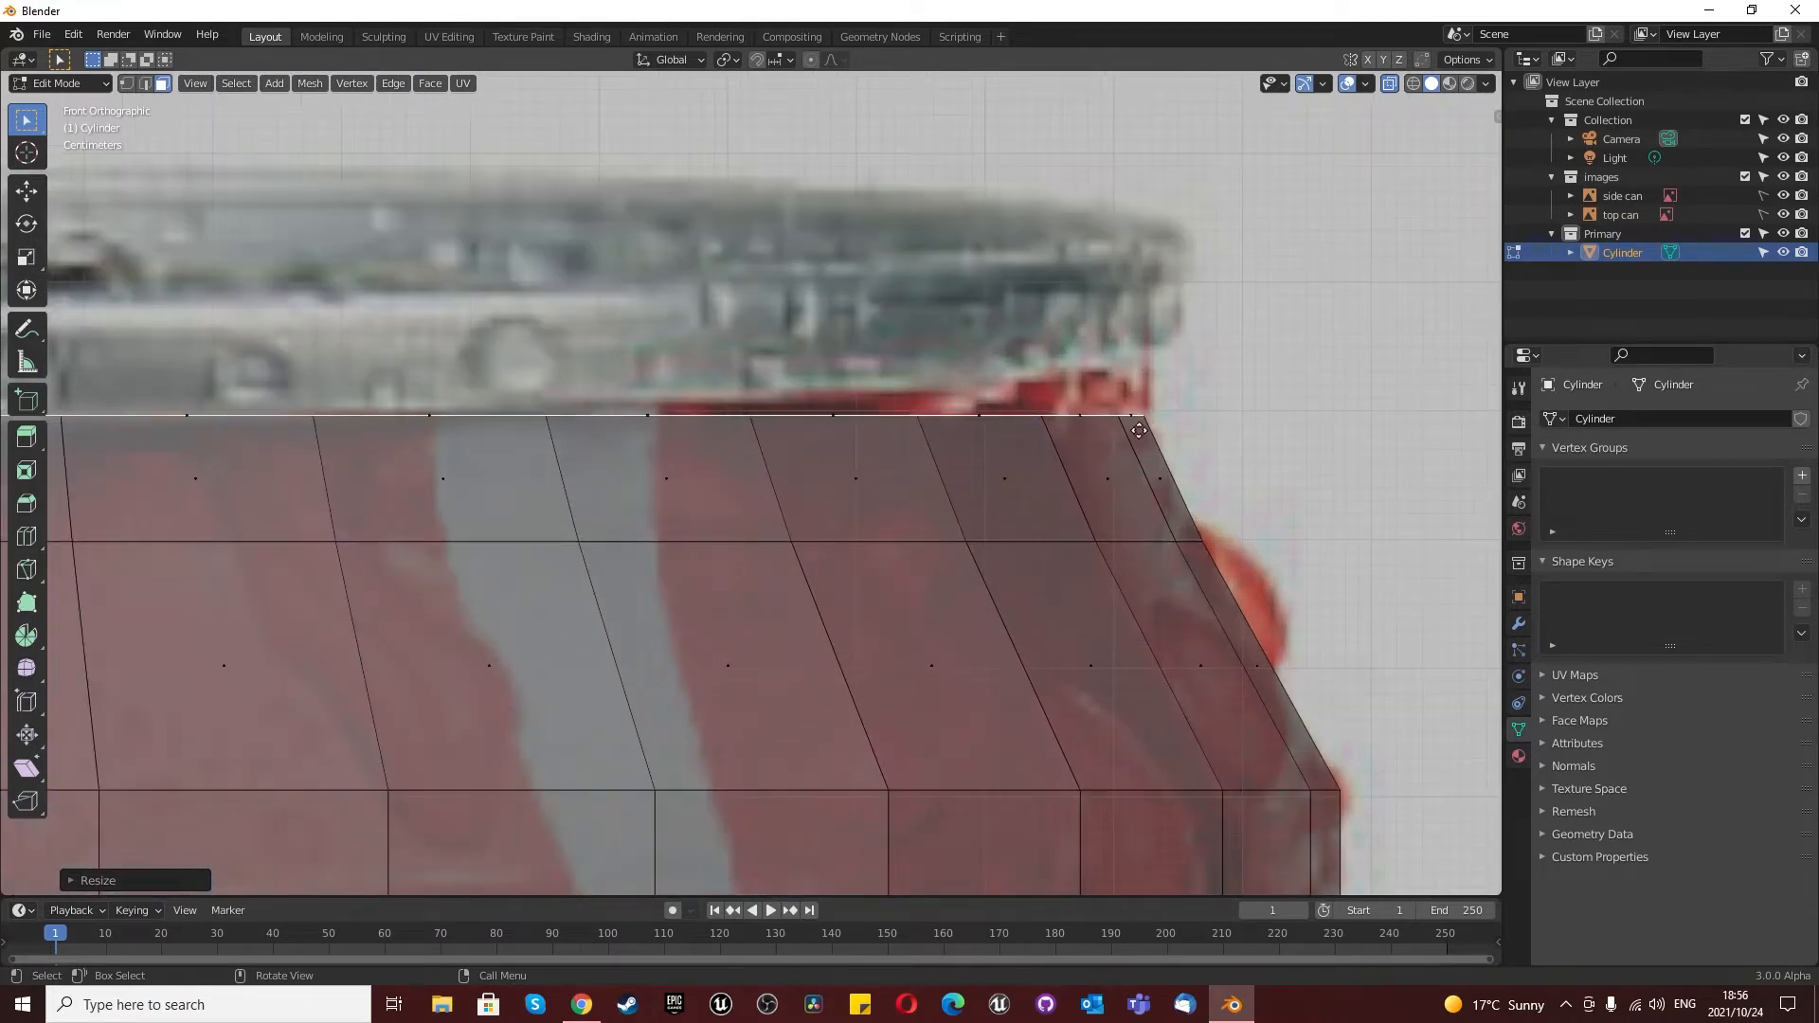
key(e)
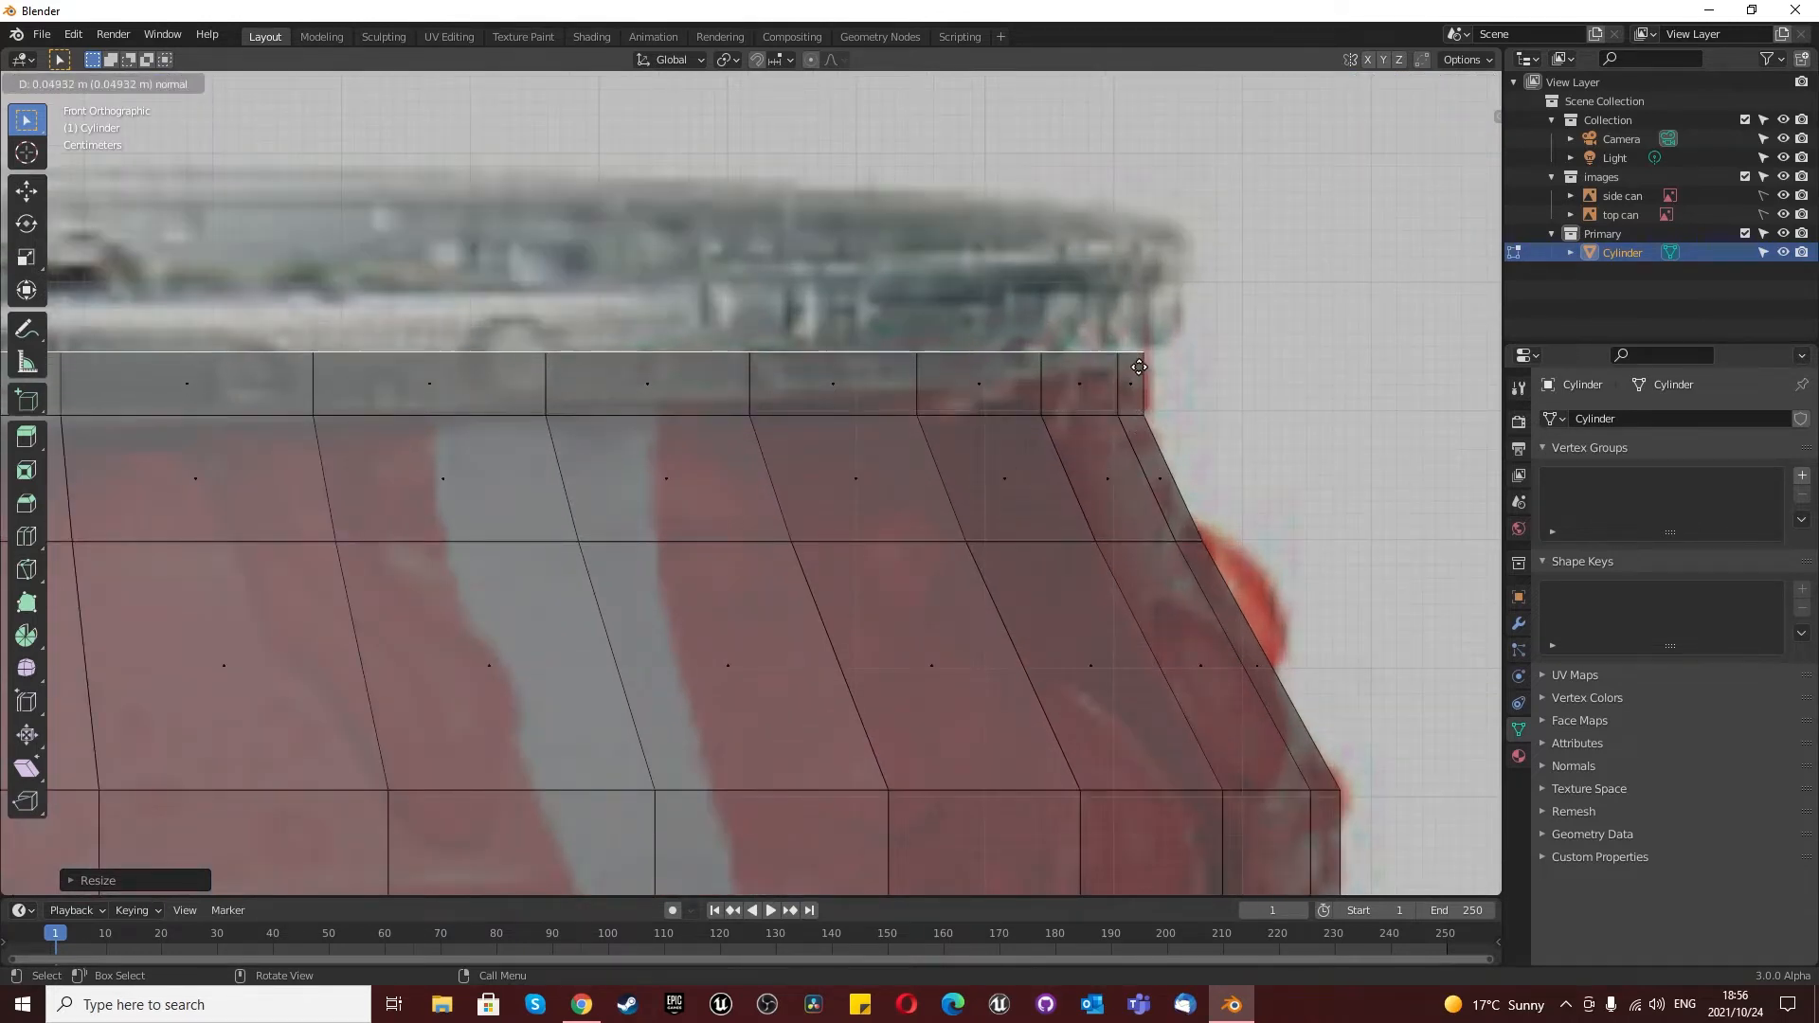
click(1139, 366)
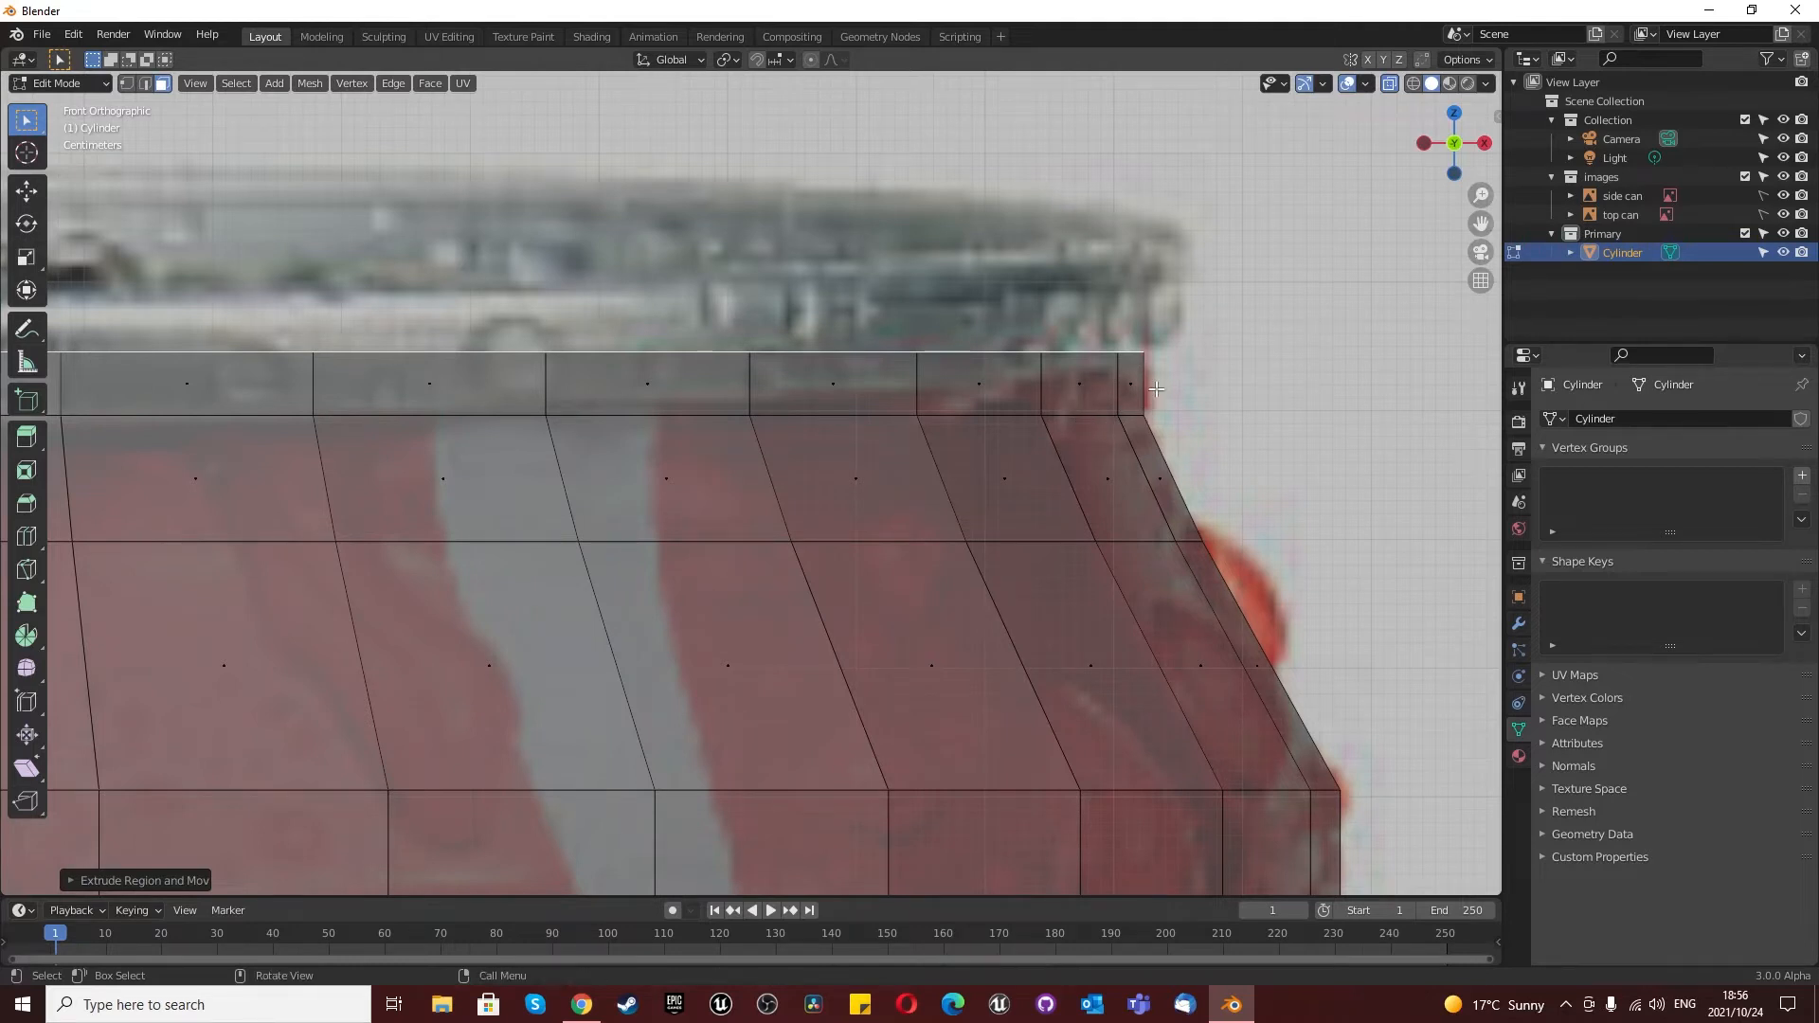
scroll(1142, 415, down, 8)
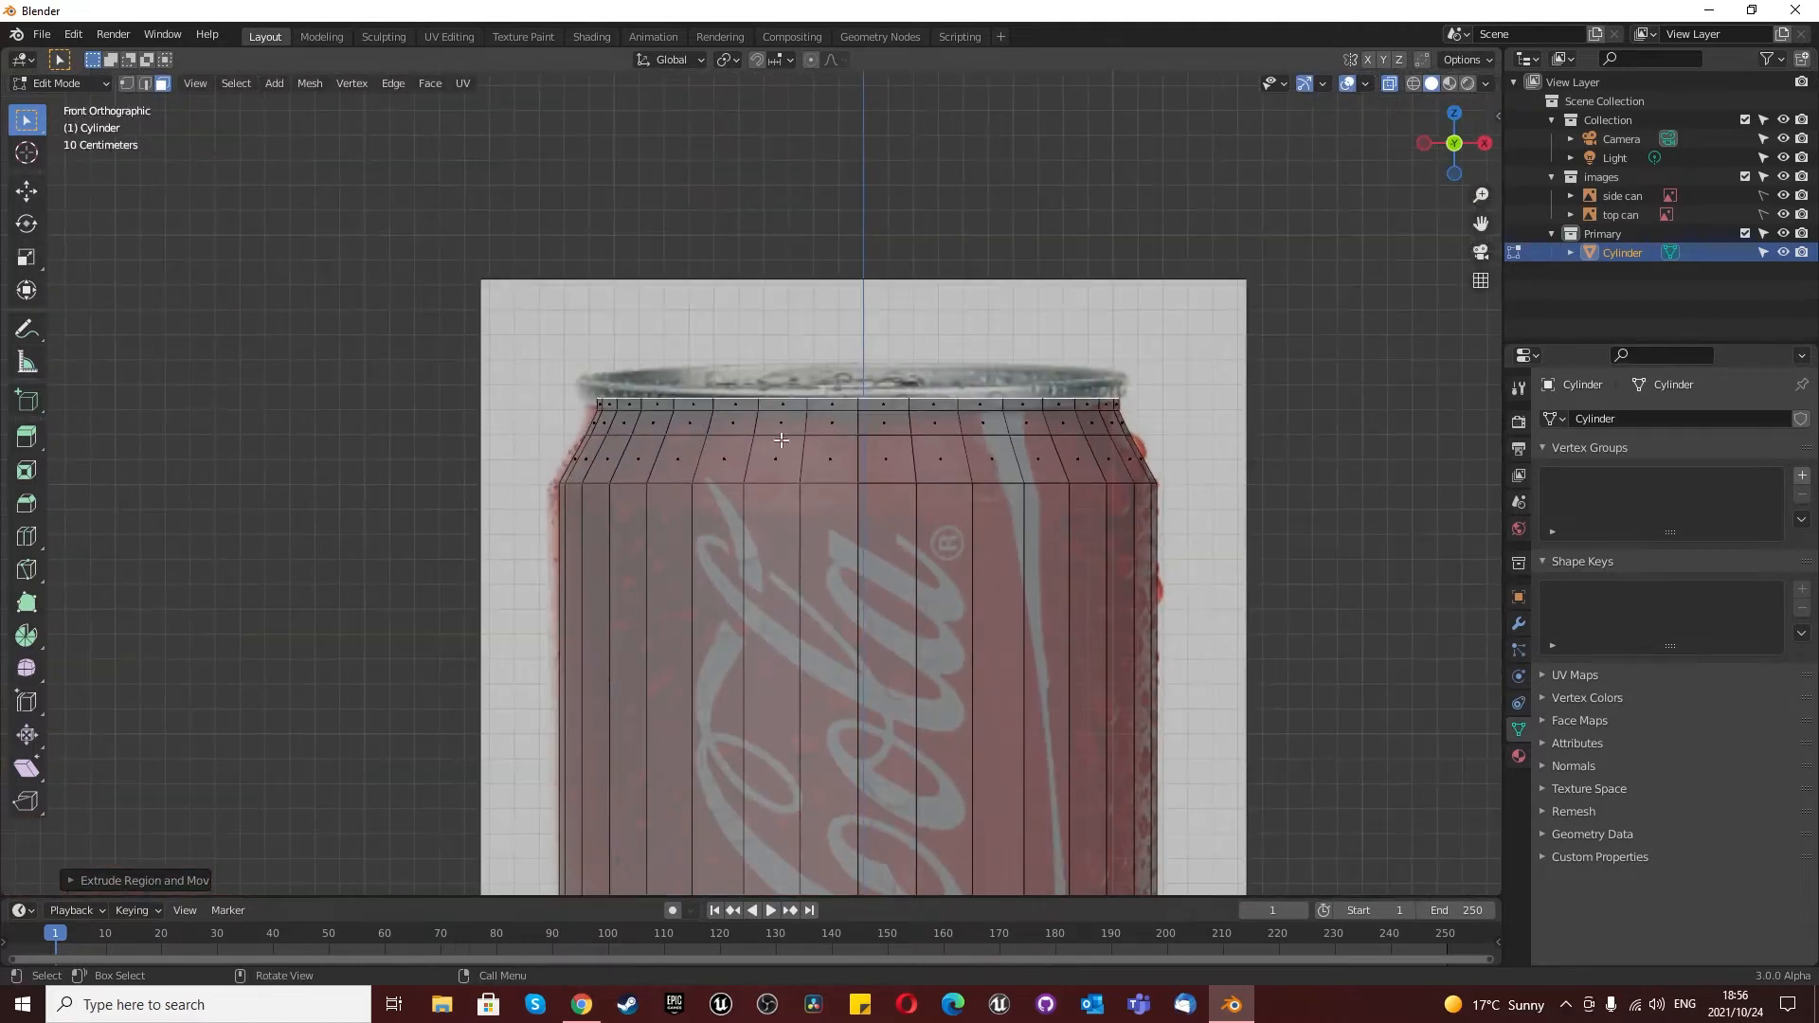
Step: Extrude the neck's top face in place and scale it outward by about 1.031 to match the lid rim's width
scroll(1132, 428, up, 8)
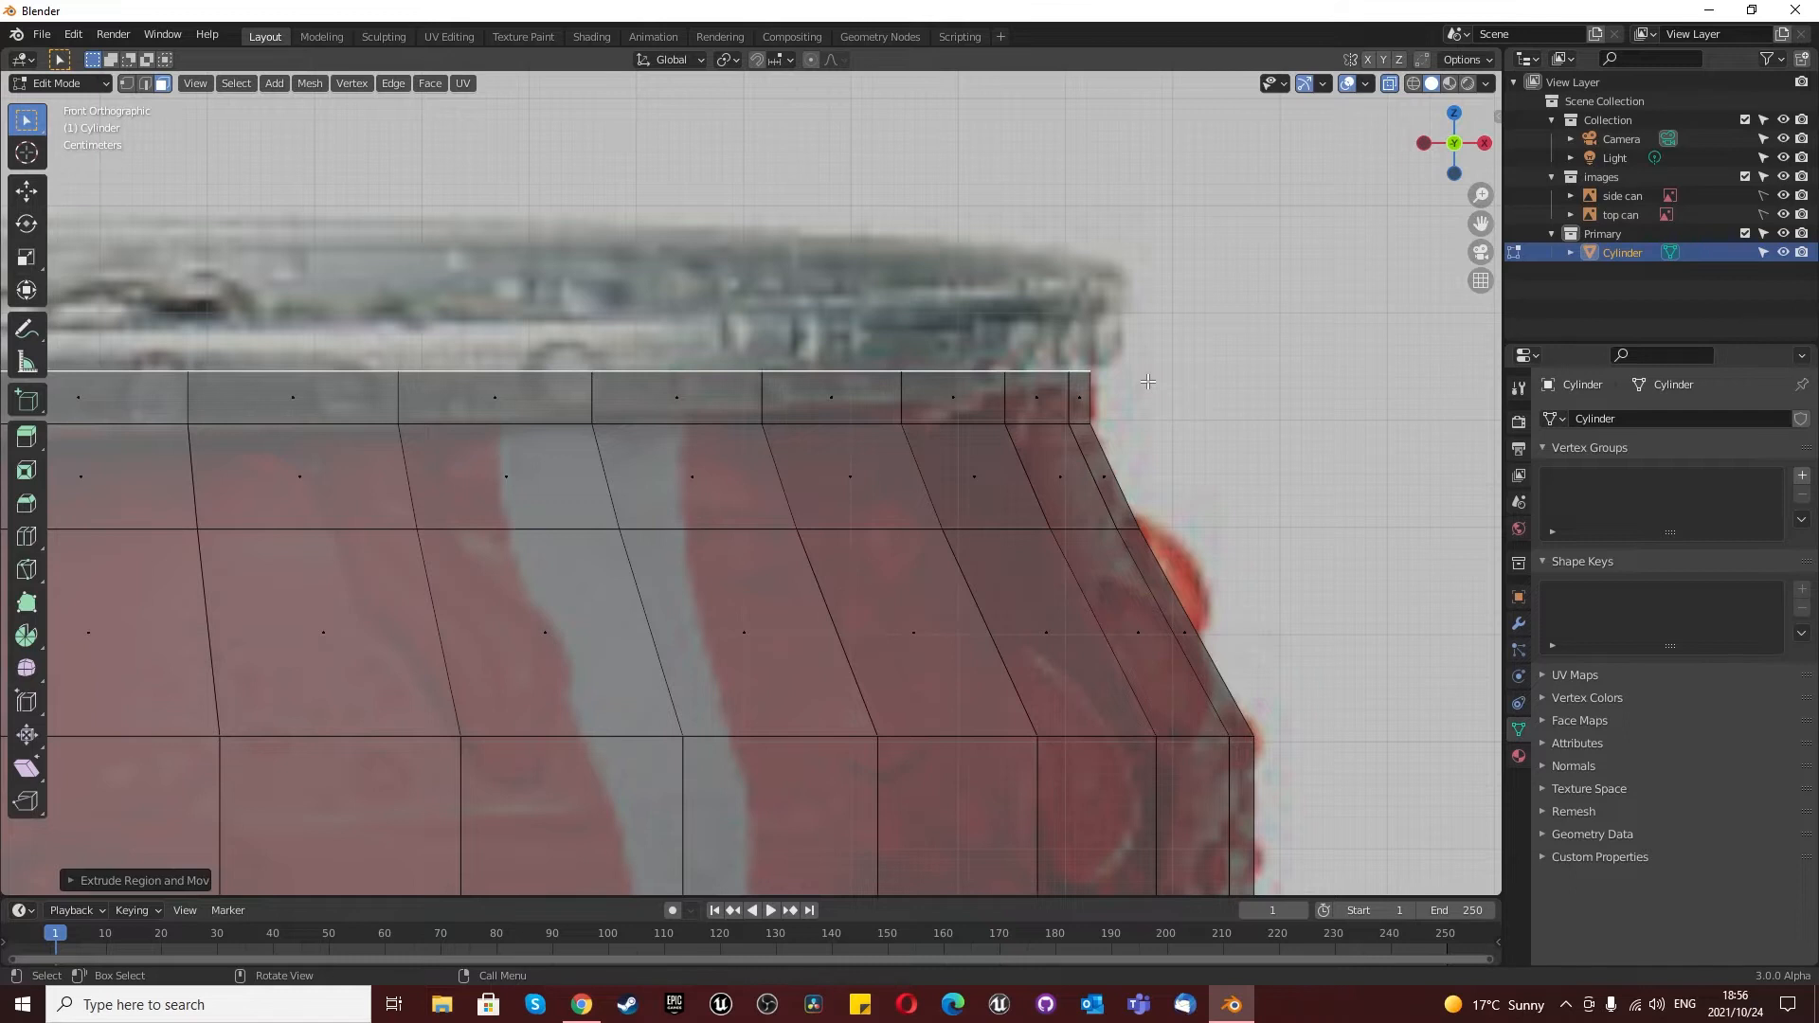
key(e)
right_click(1170, 352)
key(s)
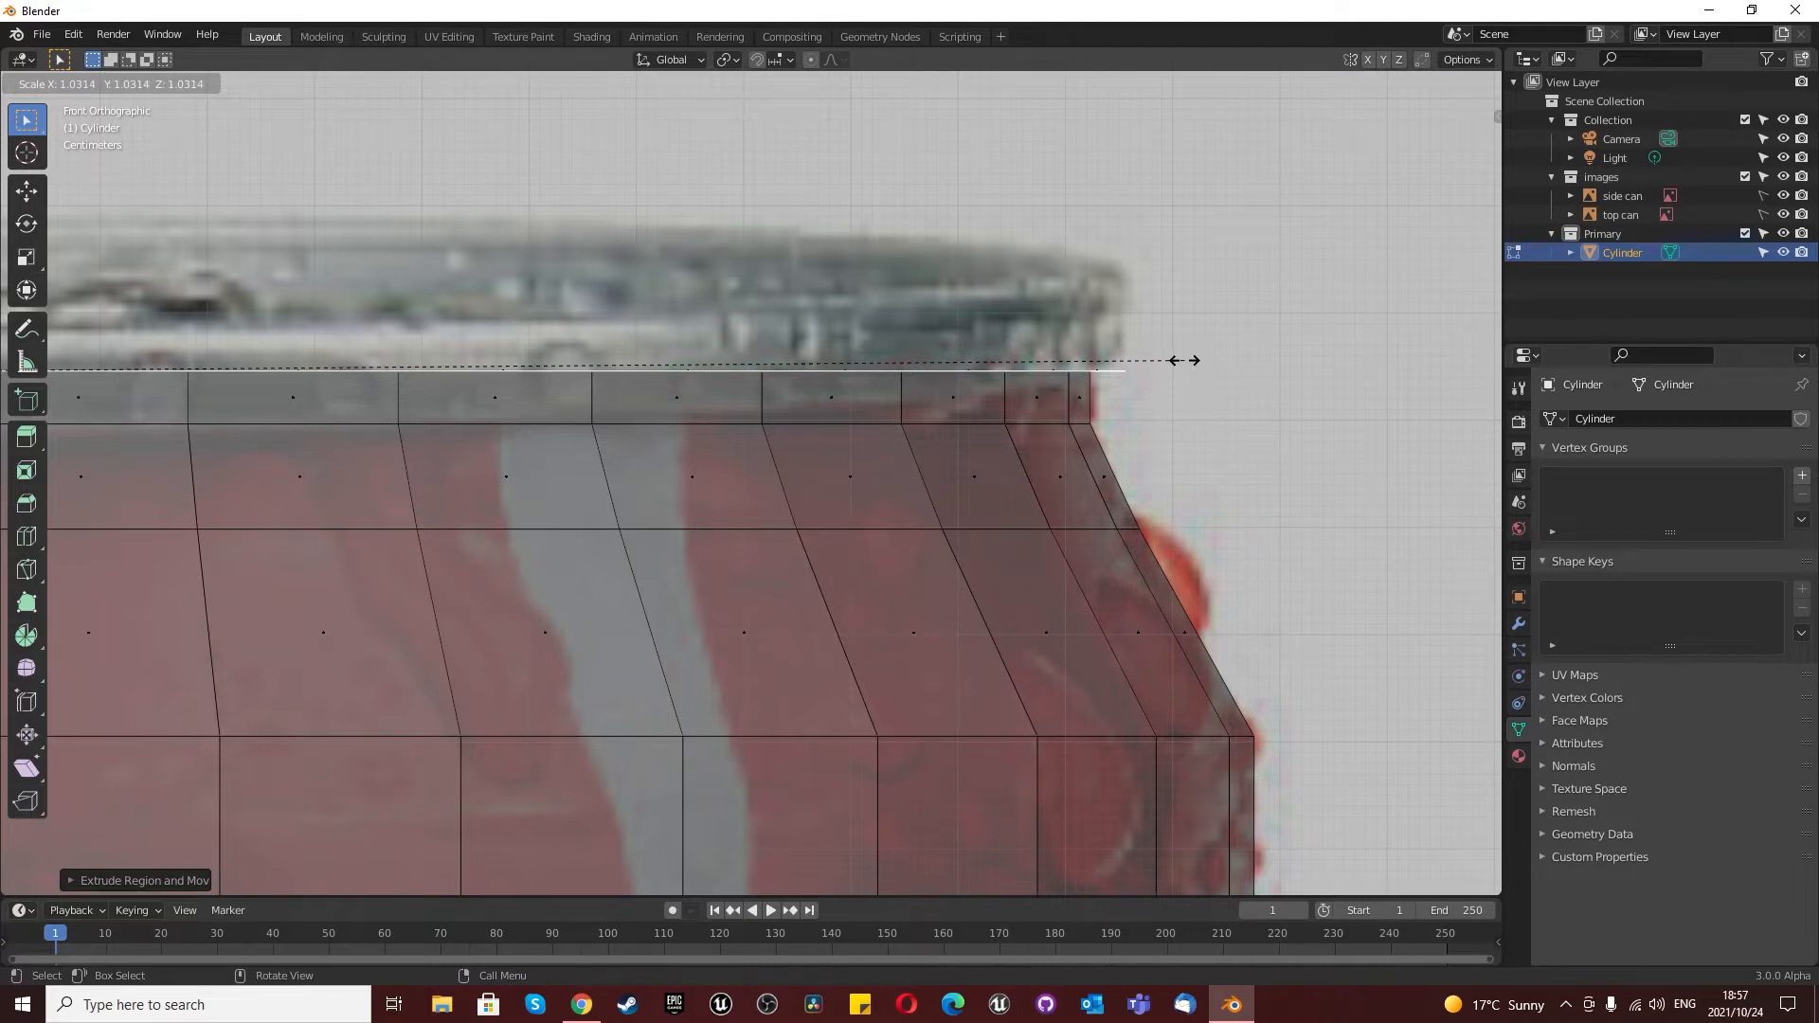
right_click(1183, 360)
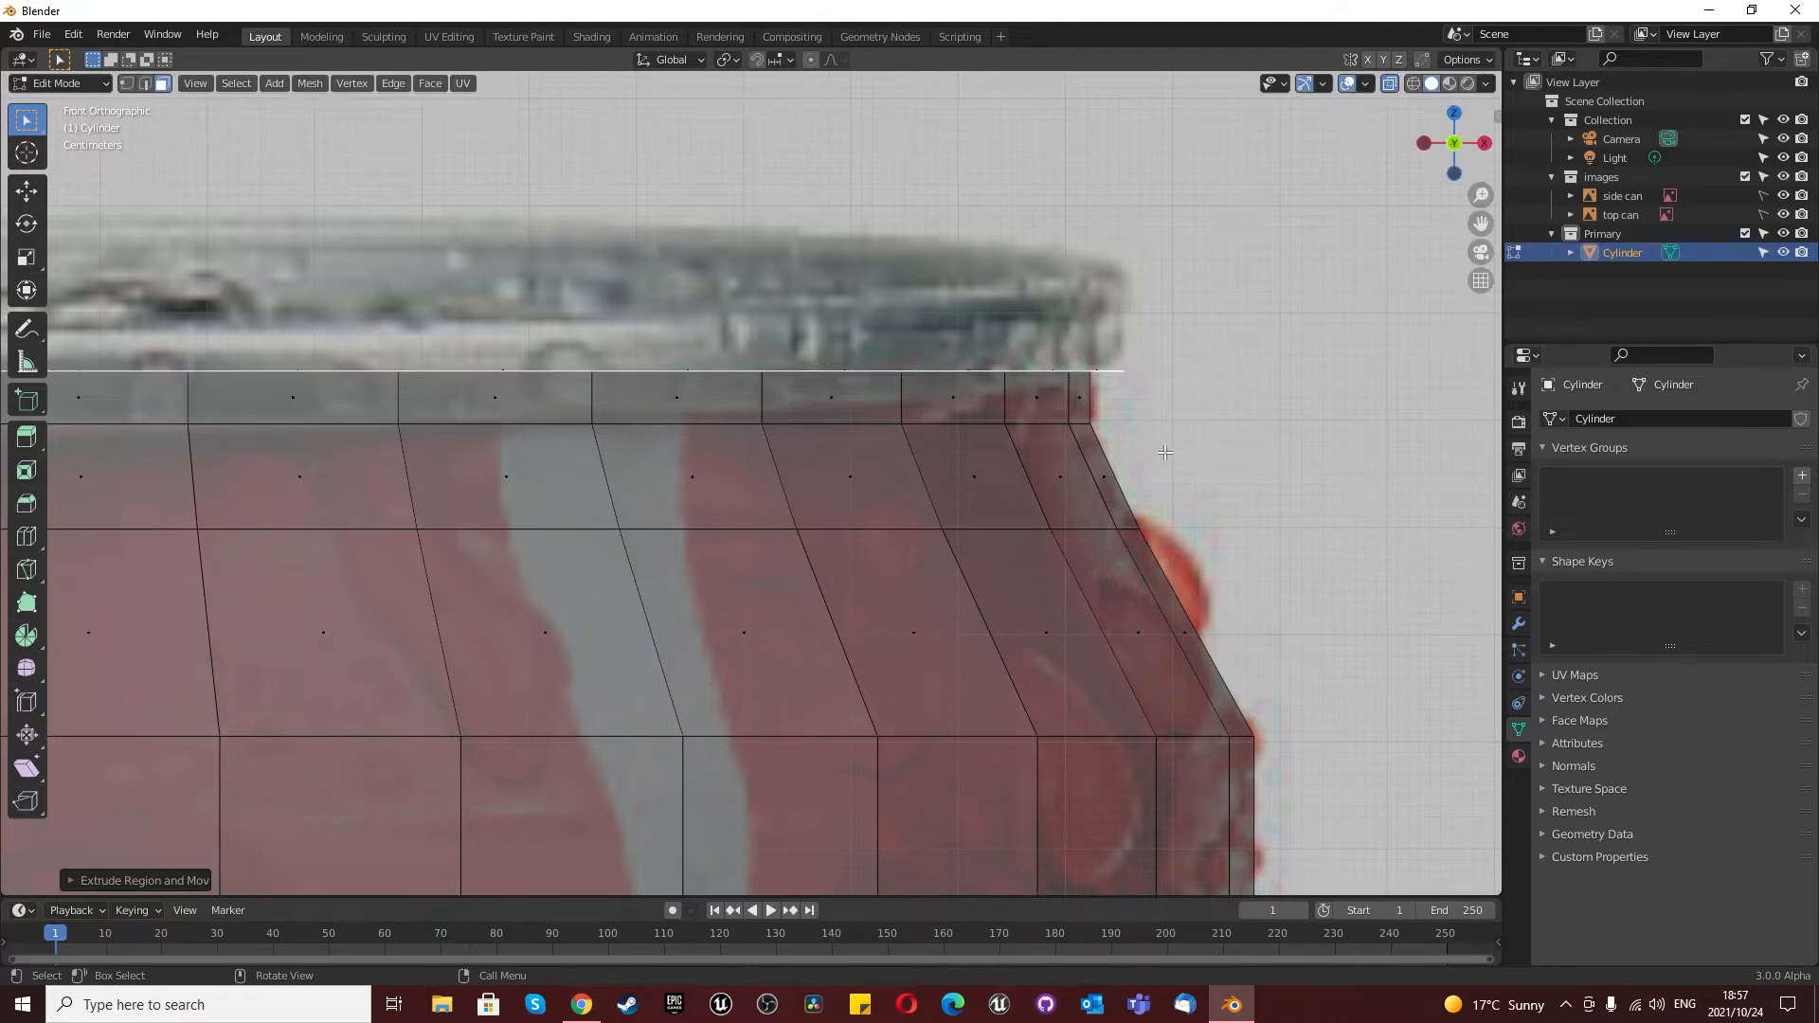
Step: Extrude the widened top face up about 0.133 m to form the can's lid rim
key(e)
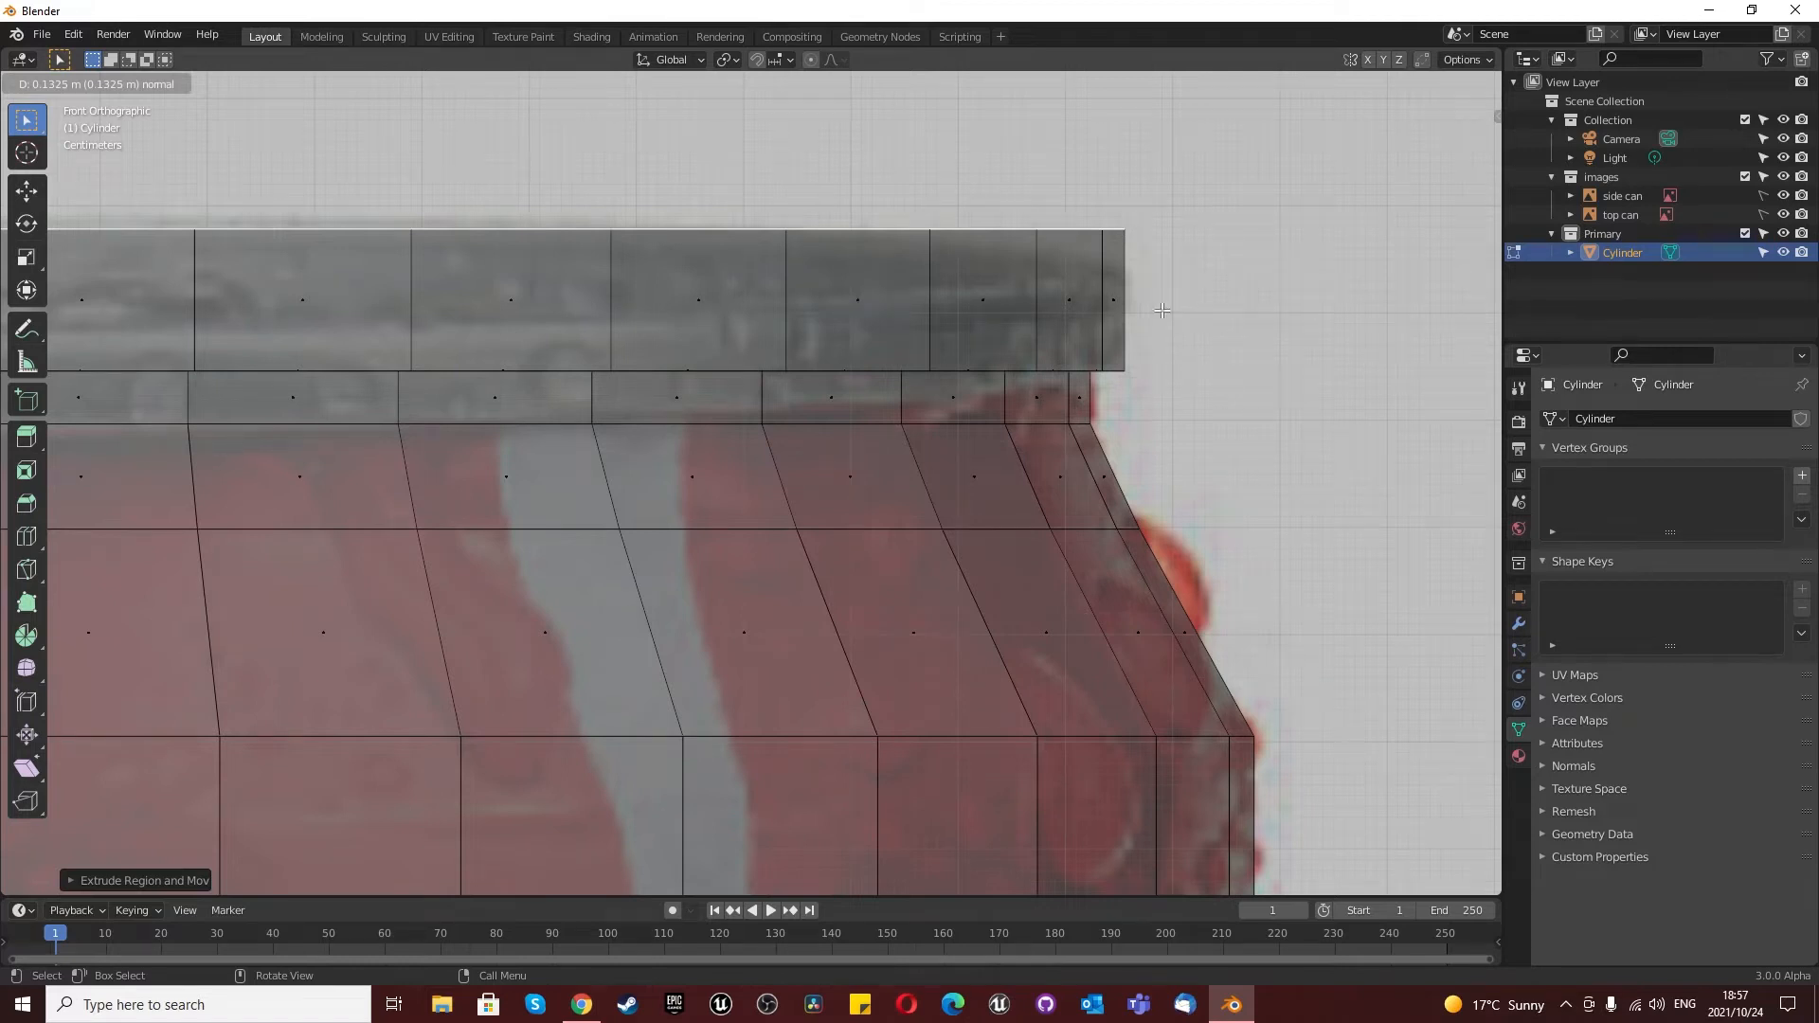
click(1163, 310)
scroll(1162, 310, down, 3)
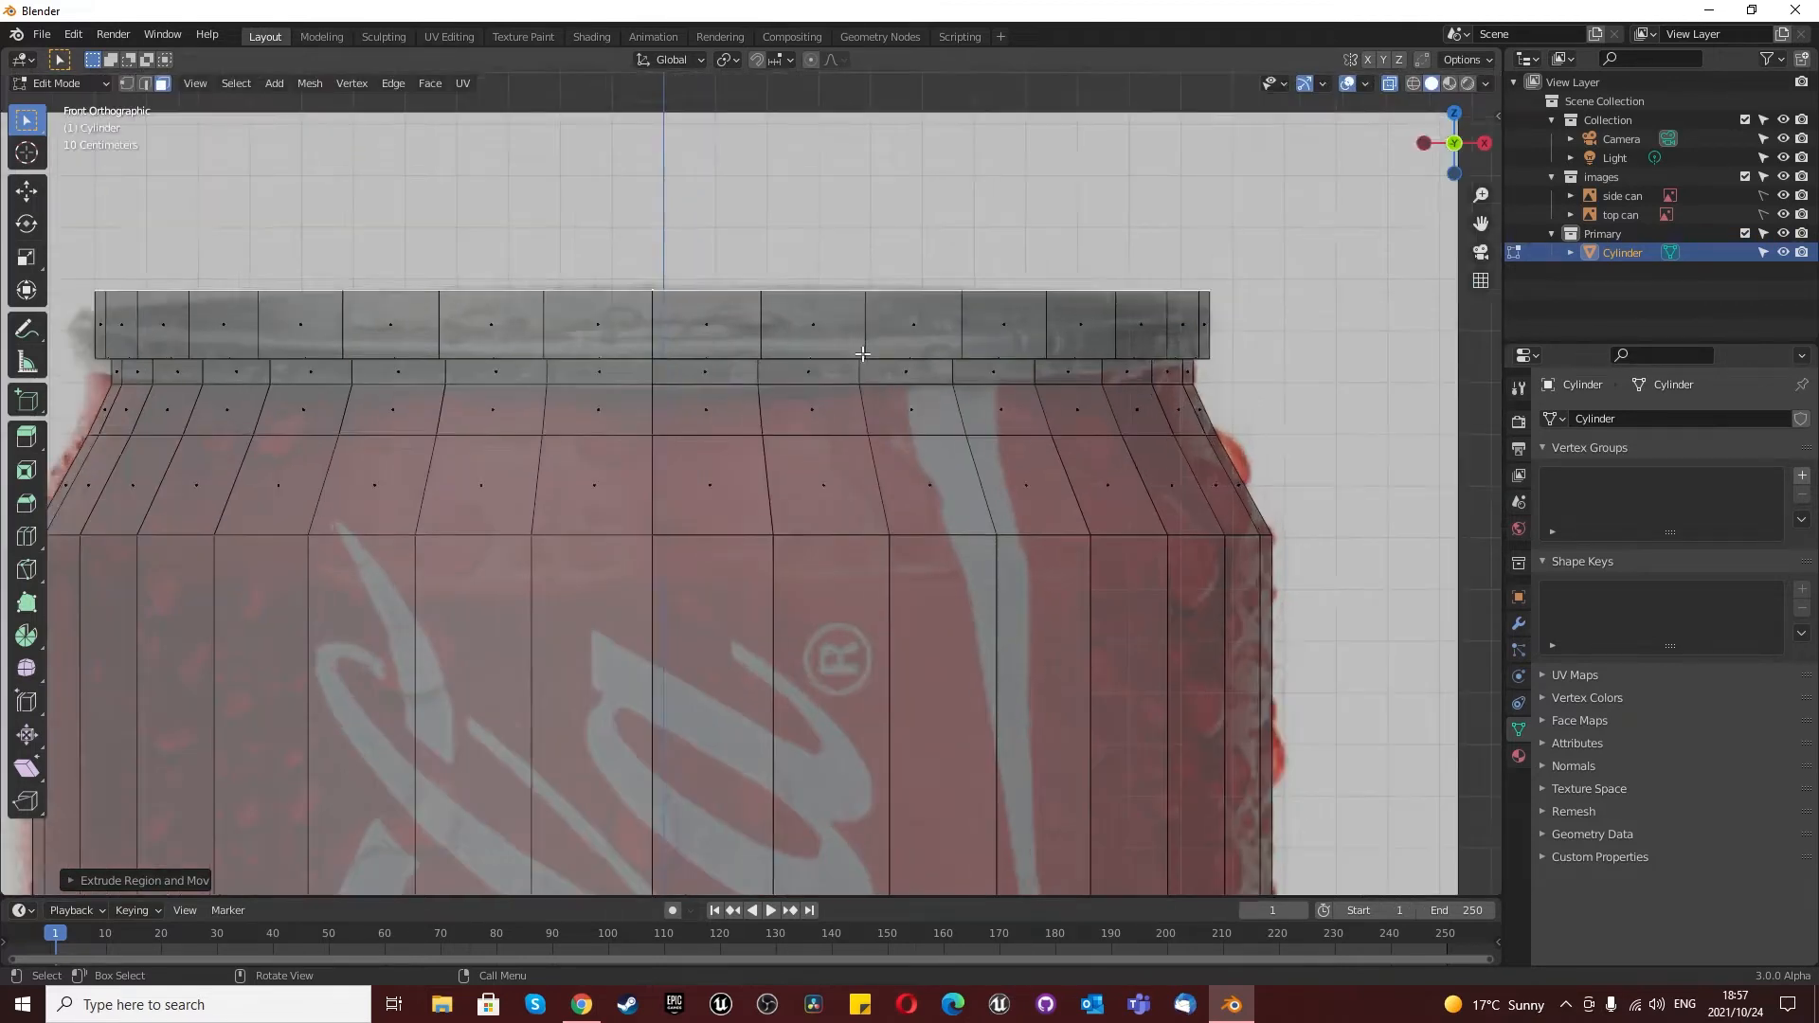
Step: Add one horizontal loop cut around the can's straight body, keeping it centred at mid-height
scroll(862, 354, down, 10)
scroll(786, 485, up, 1)
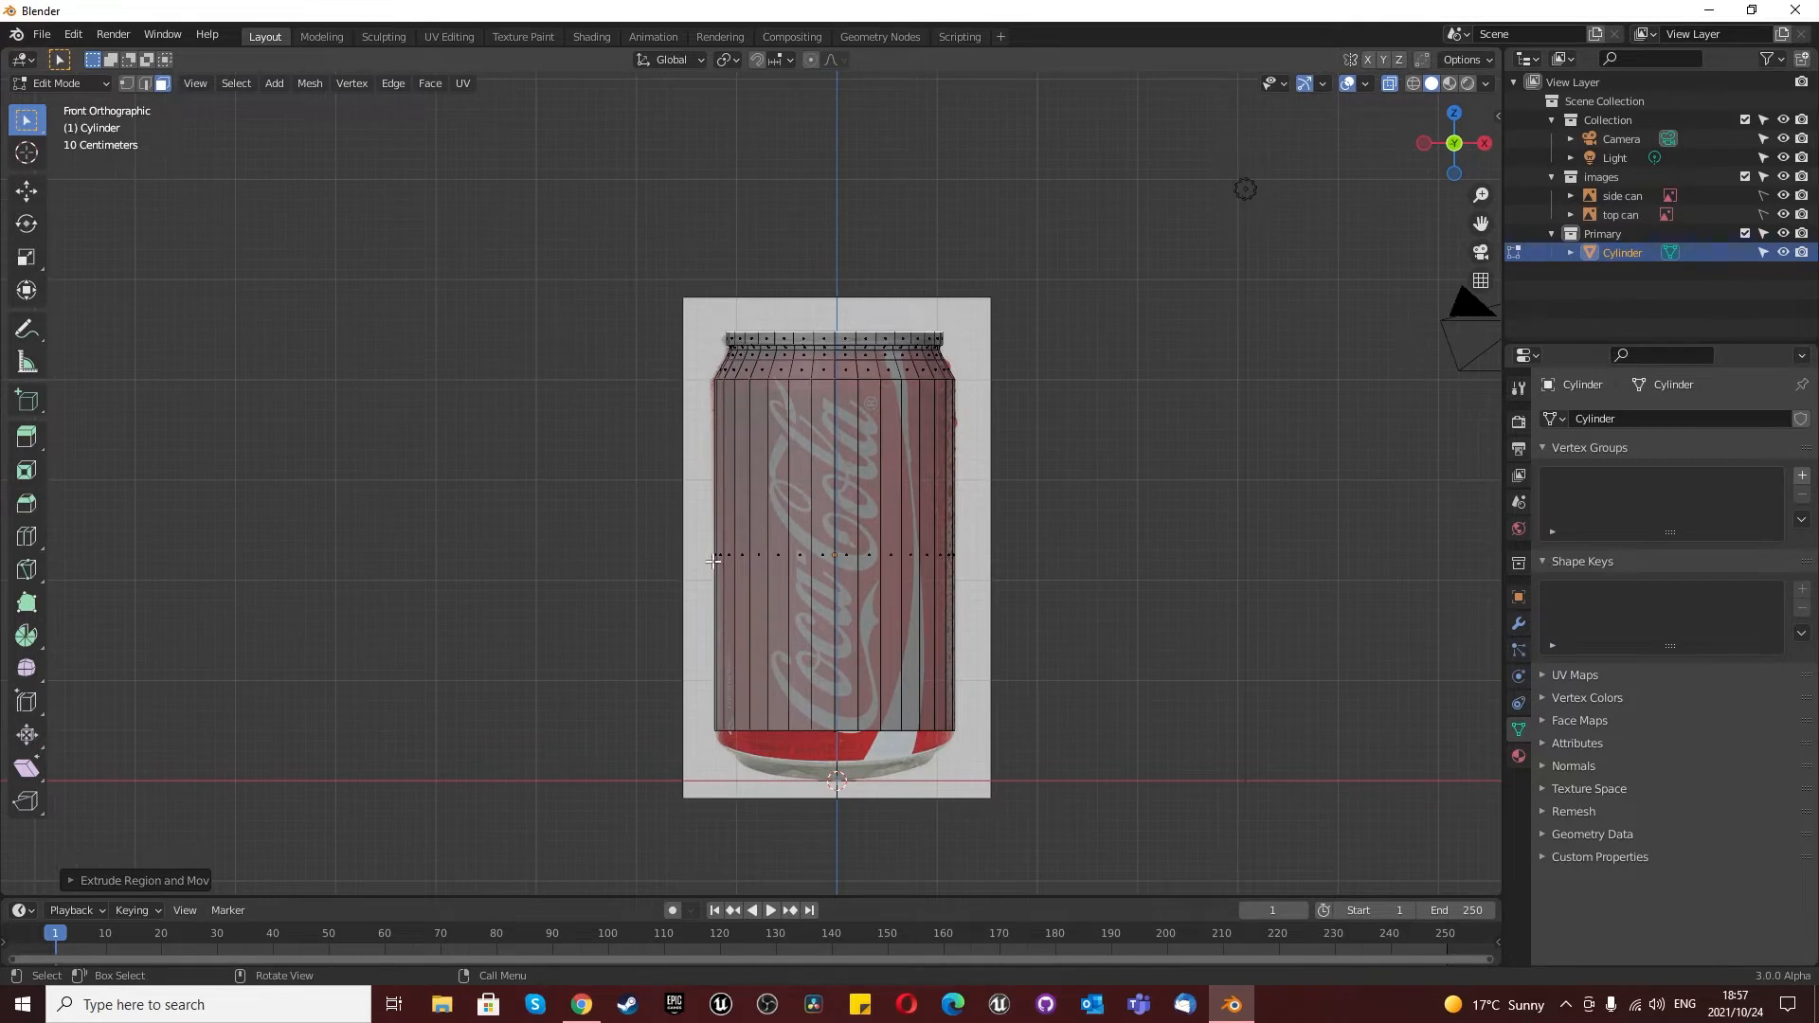
key(ctrl+r)
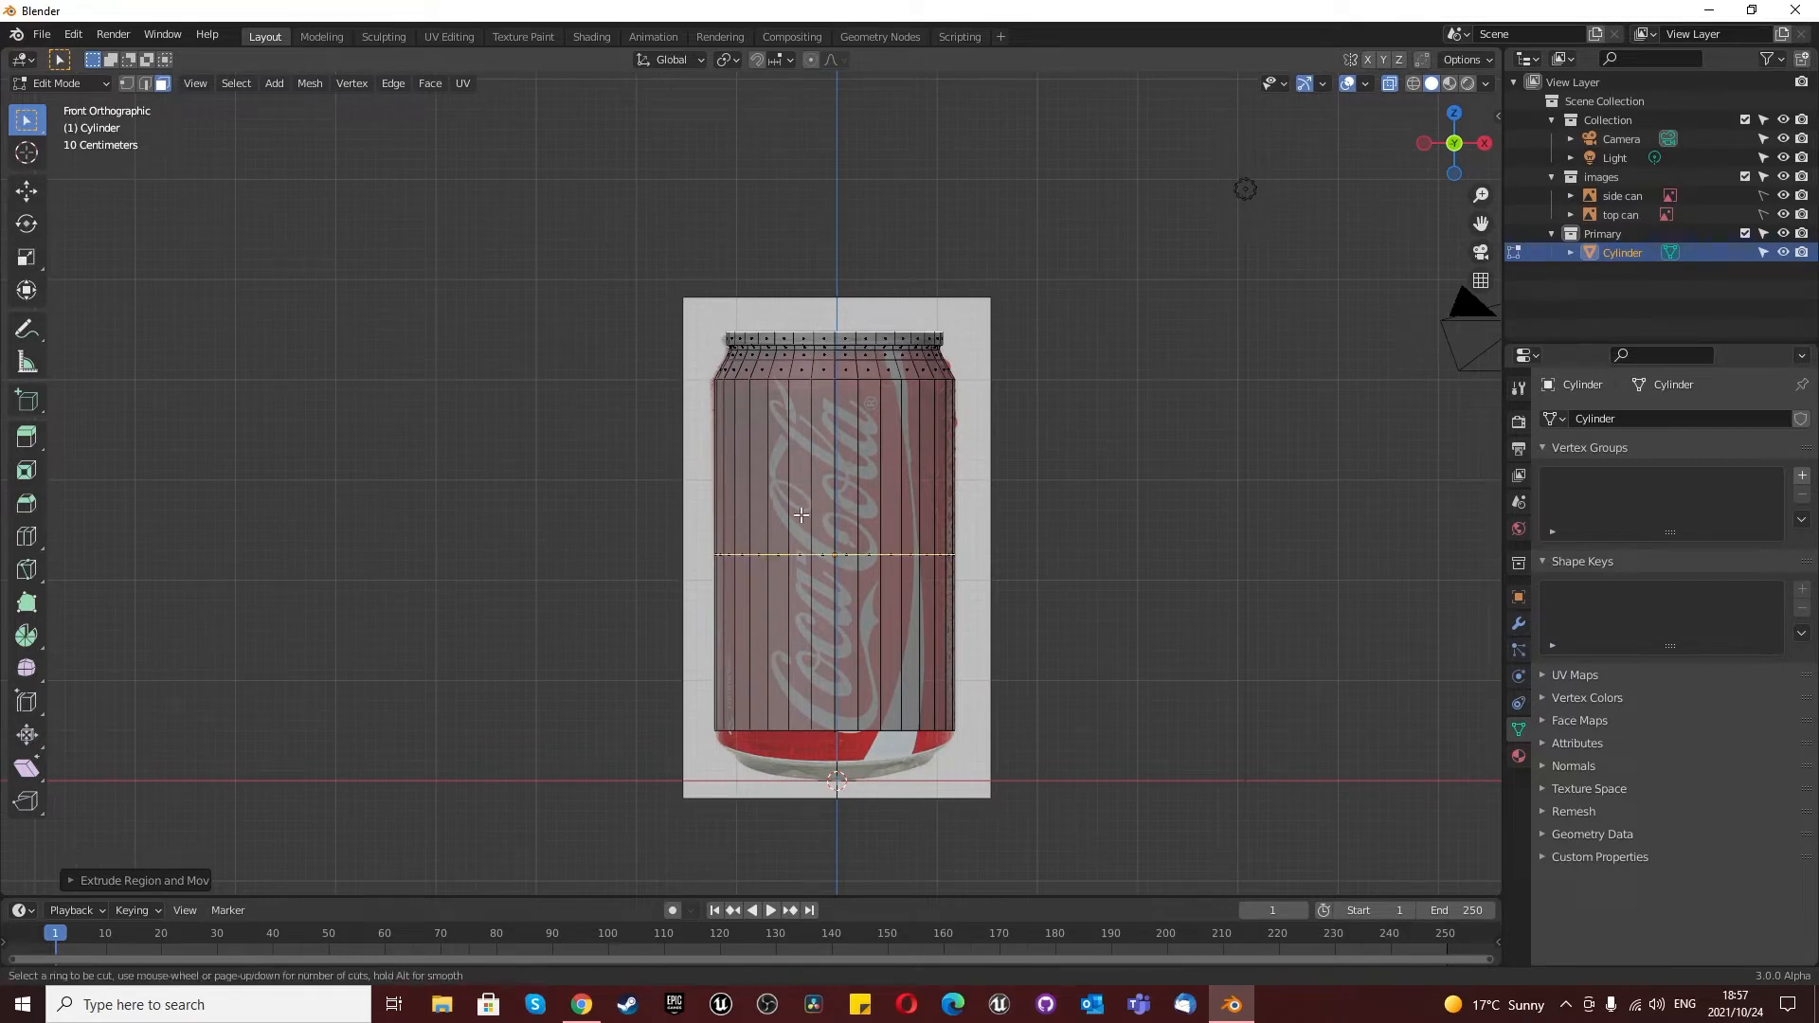
click(796, 508)
right_click(798, 511)
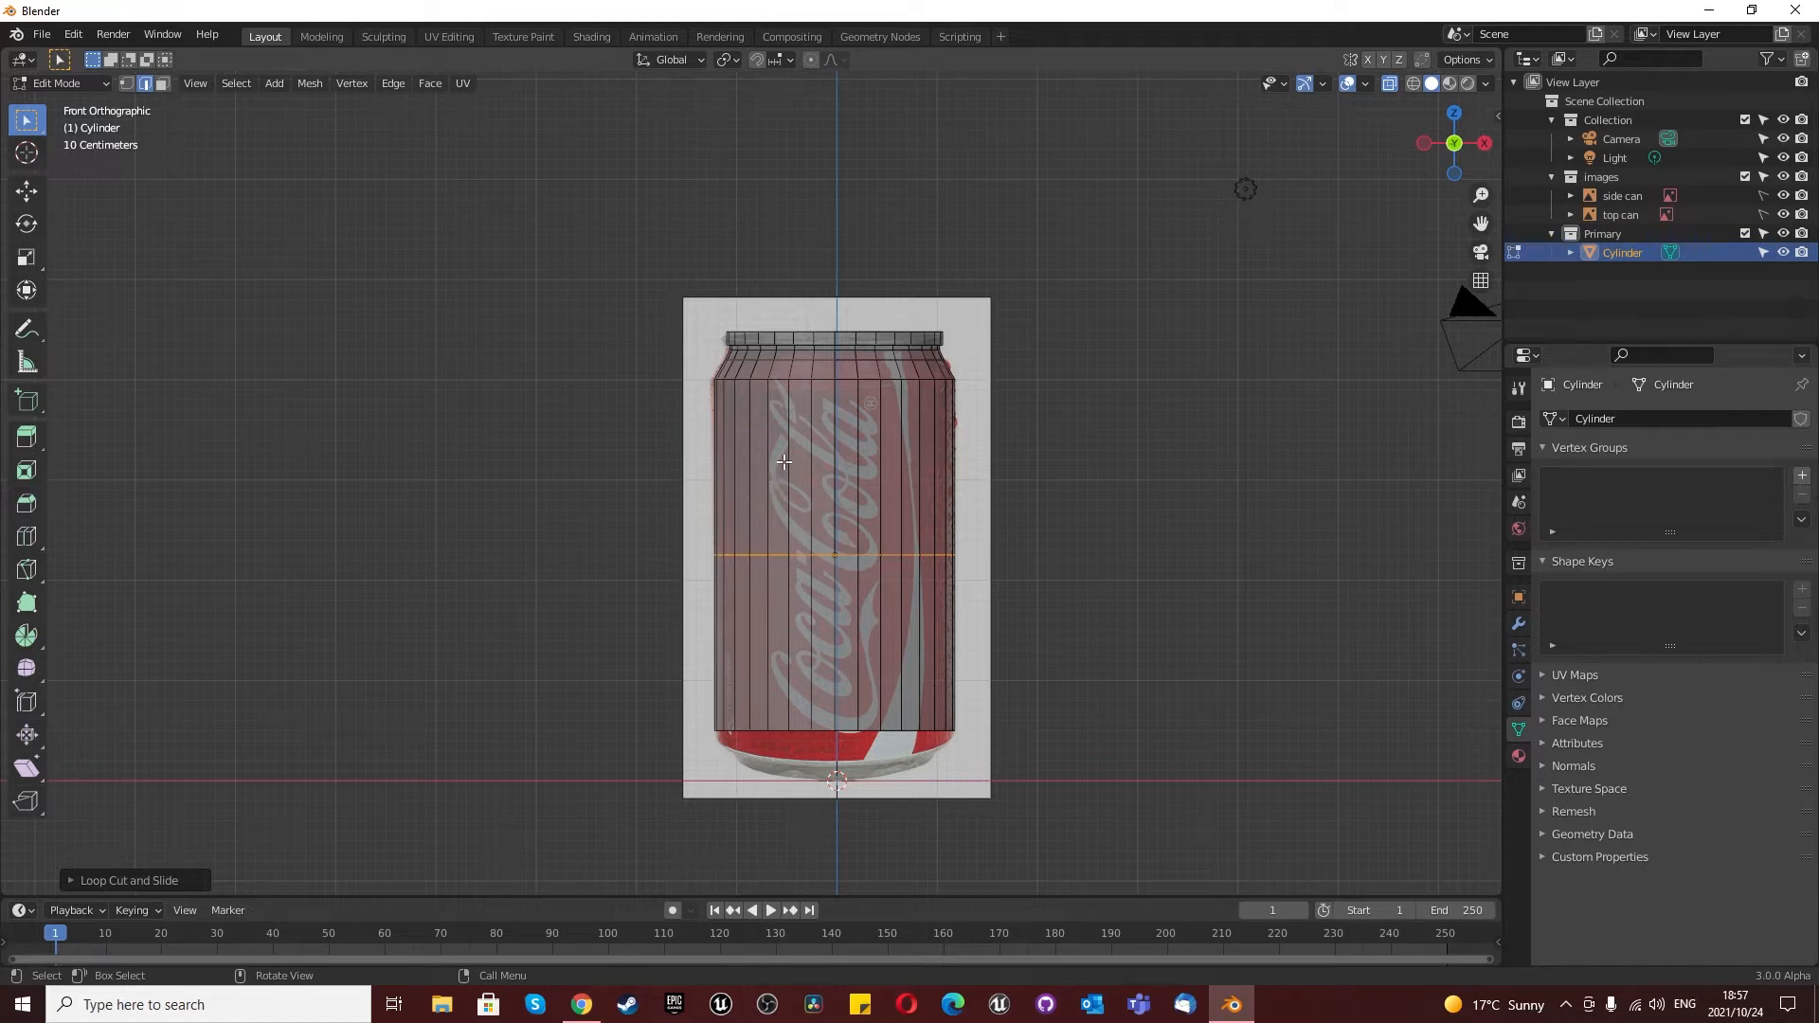
Step: Add four evenly spaced horizontal loop cuts to the upper half of the can's body
key(ctrl+r)
scroll(784, 460, up, 2)
scroll(784, 460, up, 1)
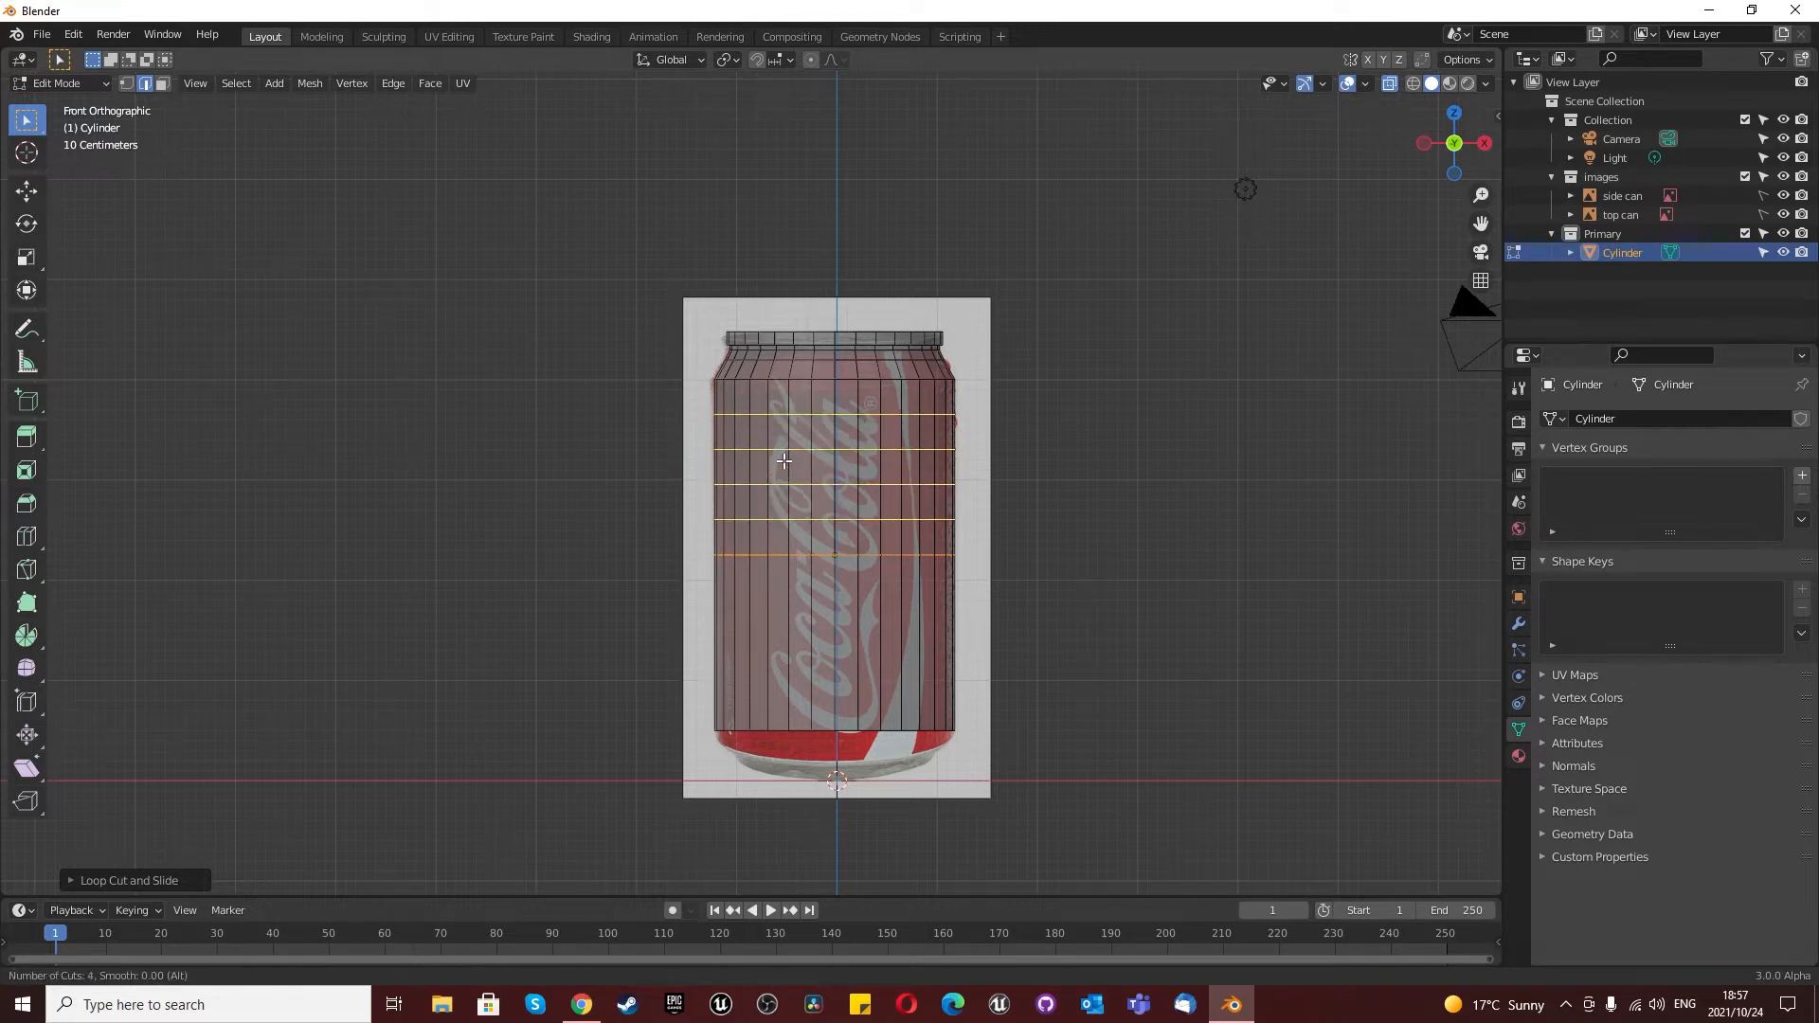
click(785, 460)
right_click(785, 460)
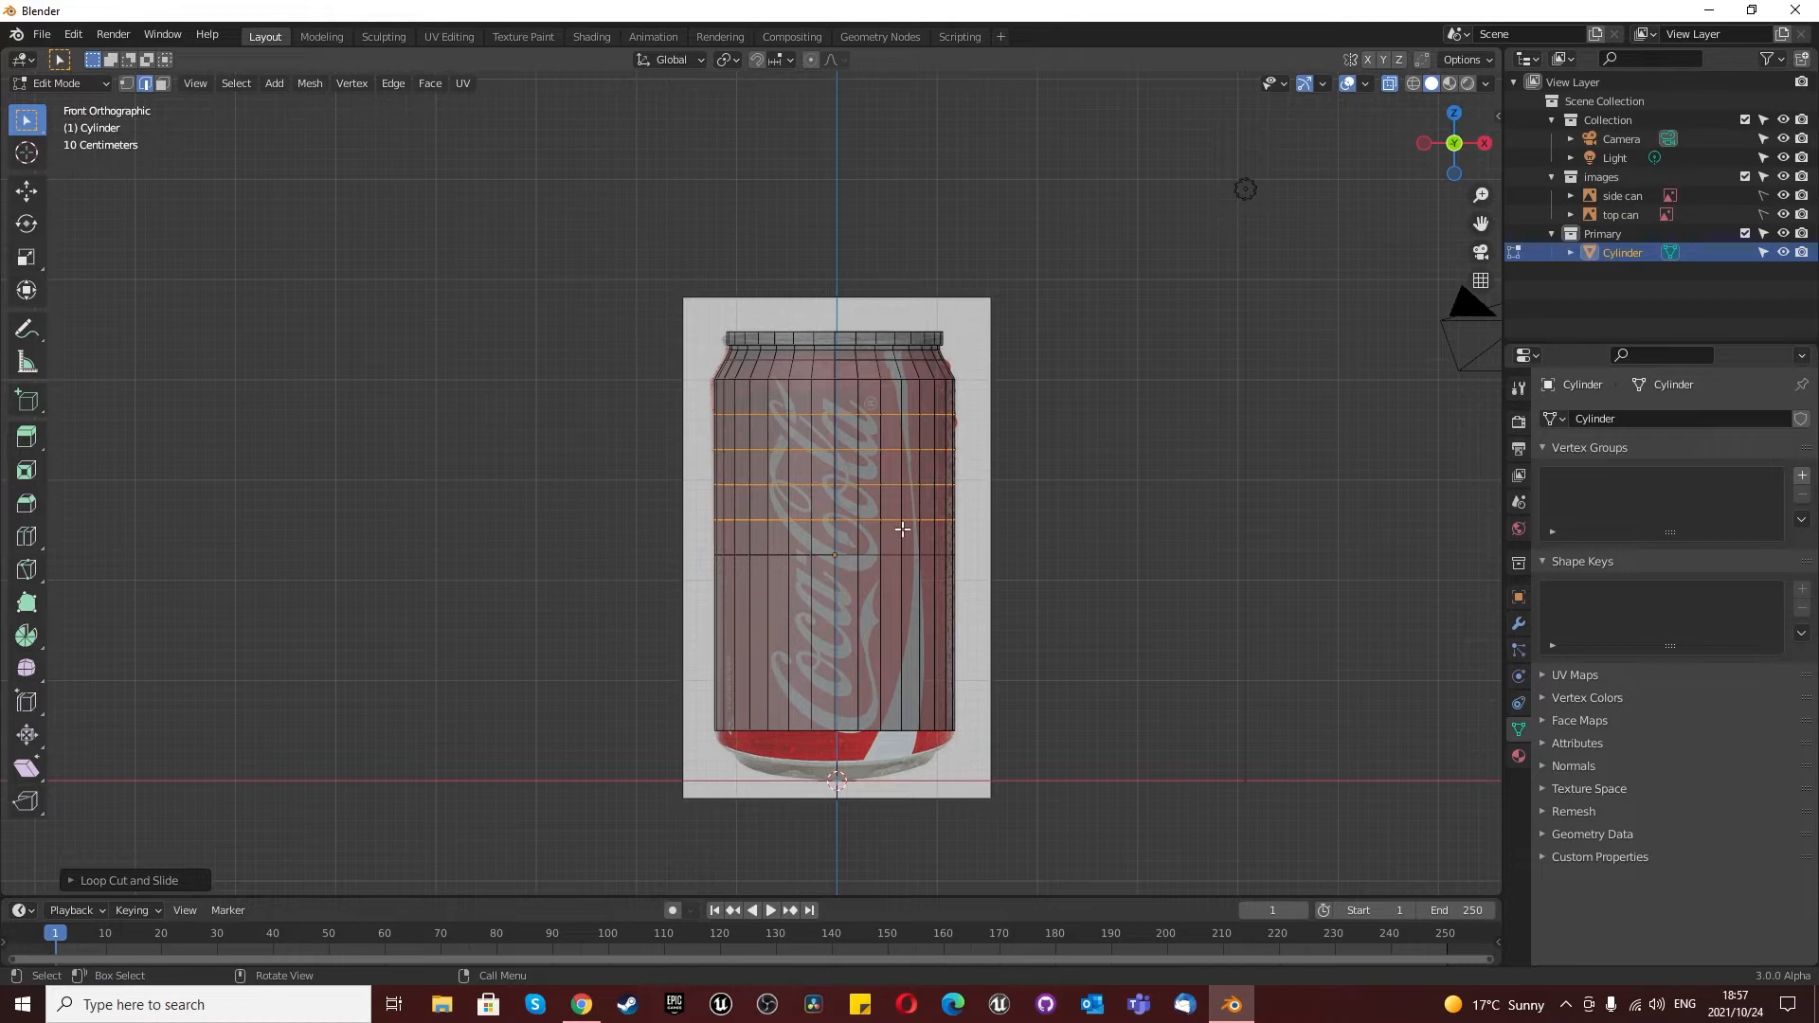
scroll(904, 529, down, 3)
scroll(881, 523, up, 2)
scroll(1159, 492, down, 2)
scroll(908, 565, up, 5)
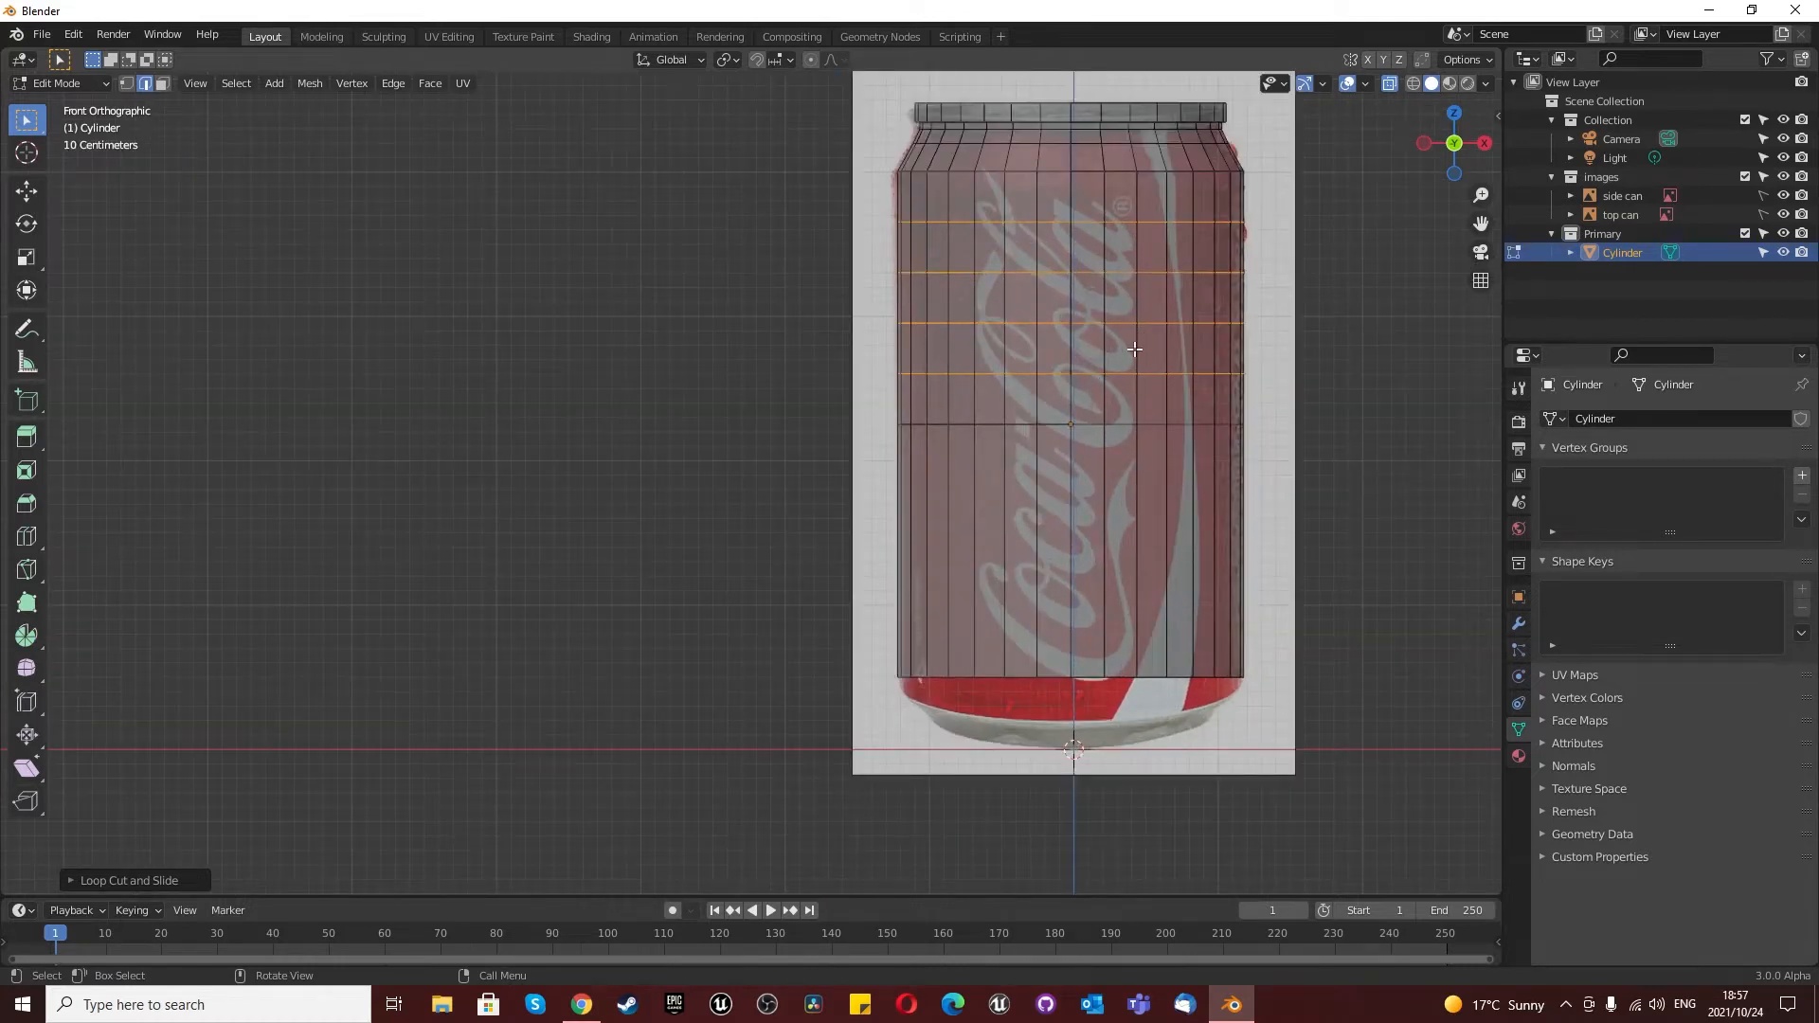
Step: Delete all the cylinder's faces below the mid-height loop, leaving only the upper half of the can
scroll(1149, 406, down, 3)
scroll(1049, 536, up, 2)
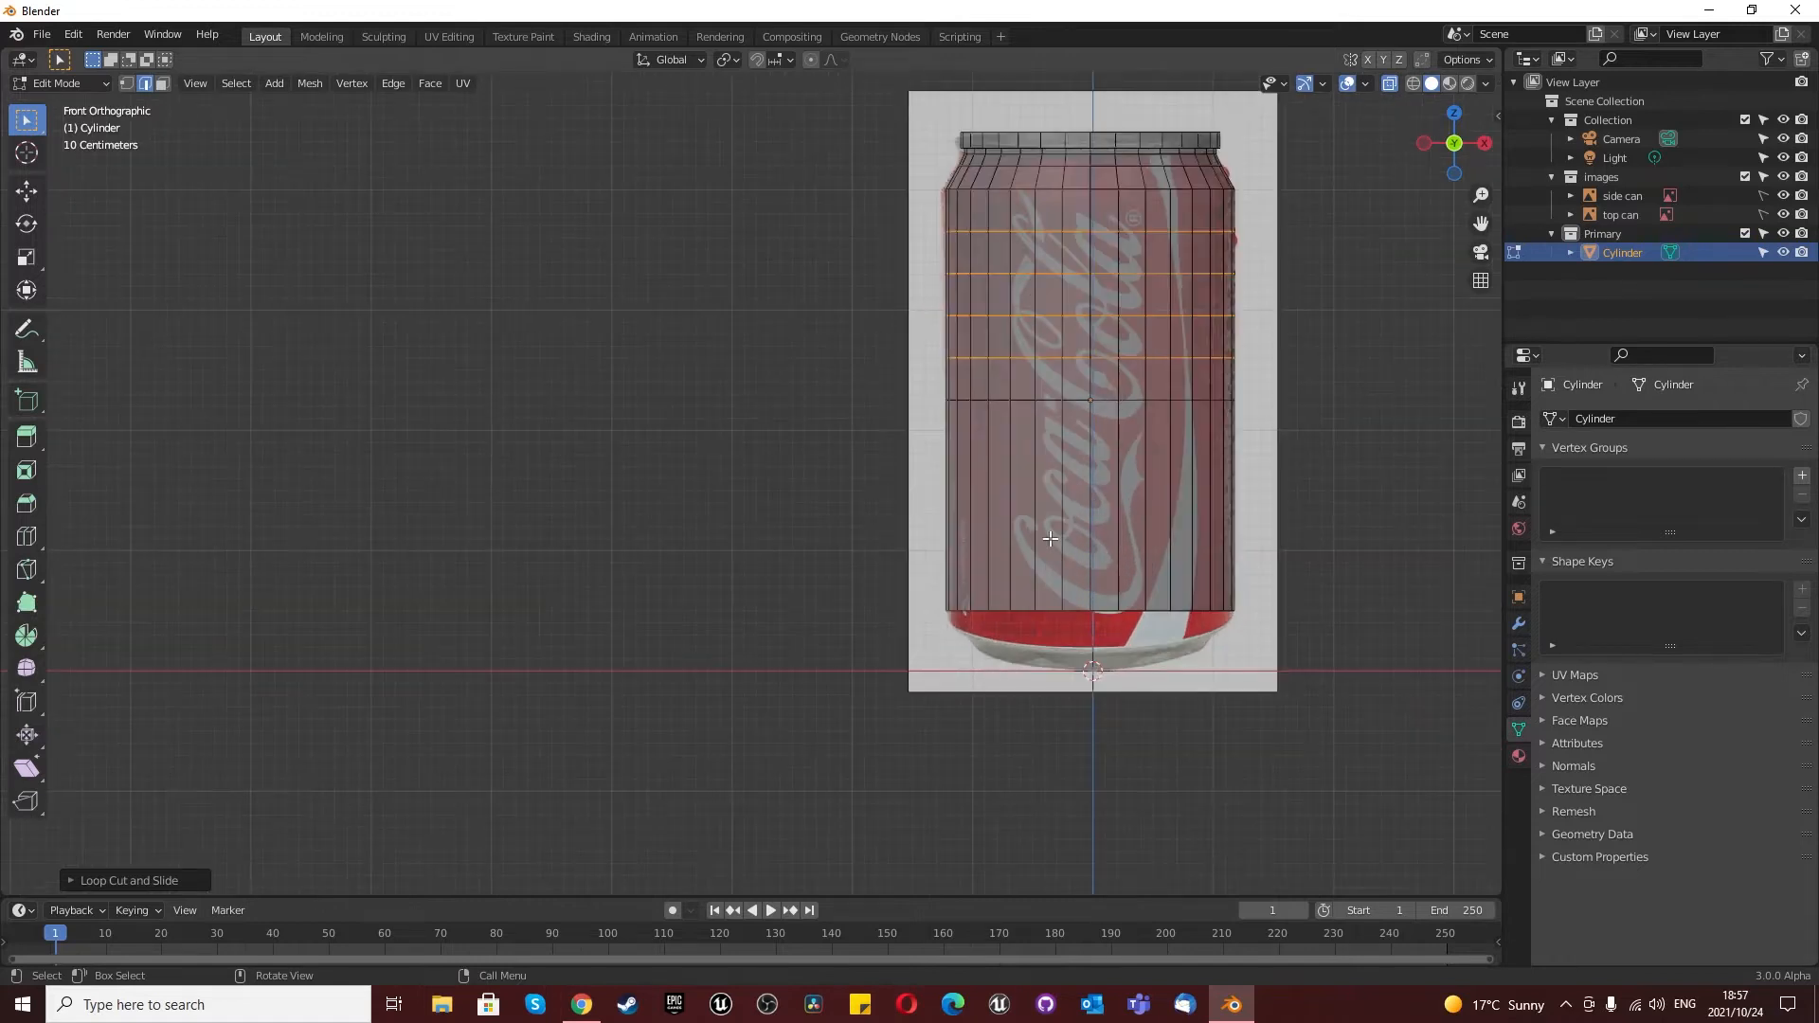
key(Tab)
key(Tab)
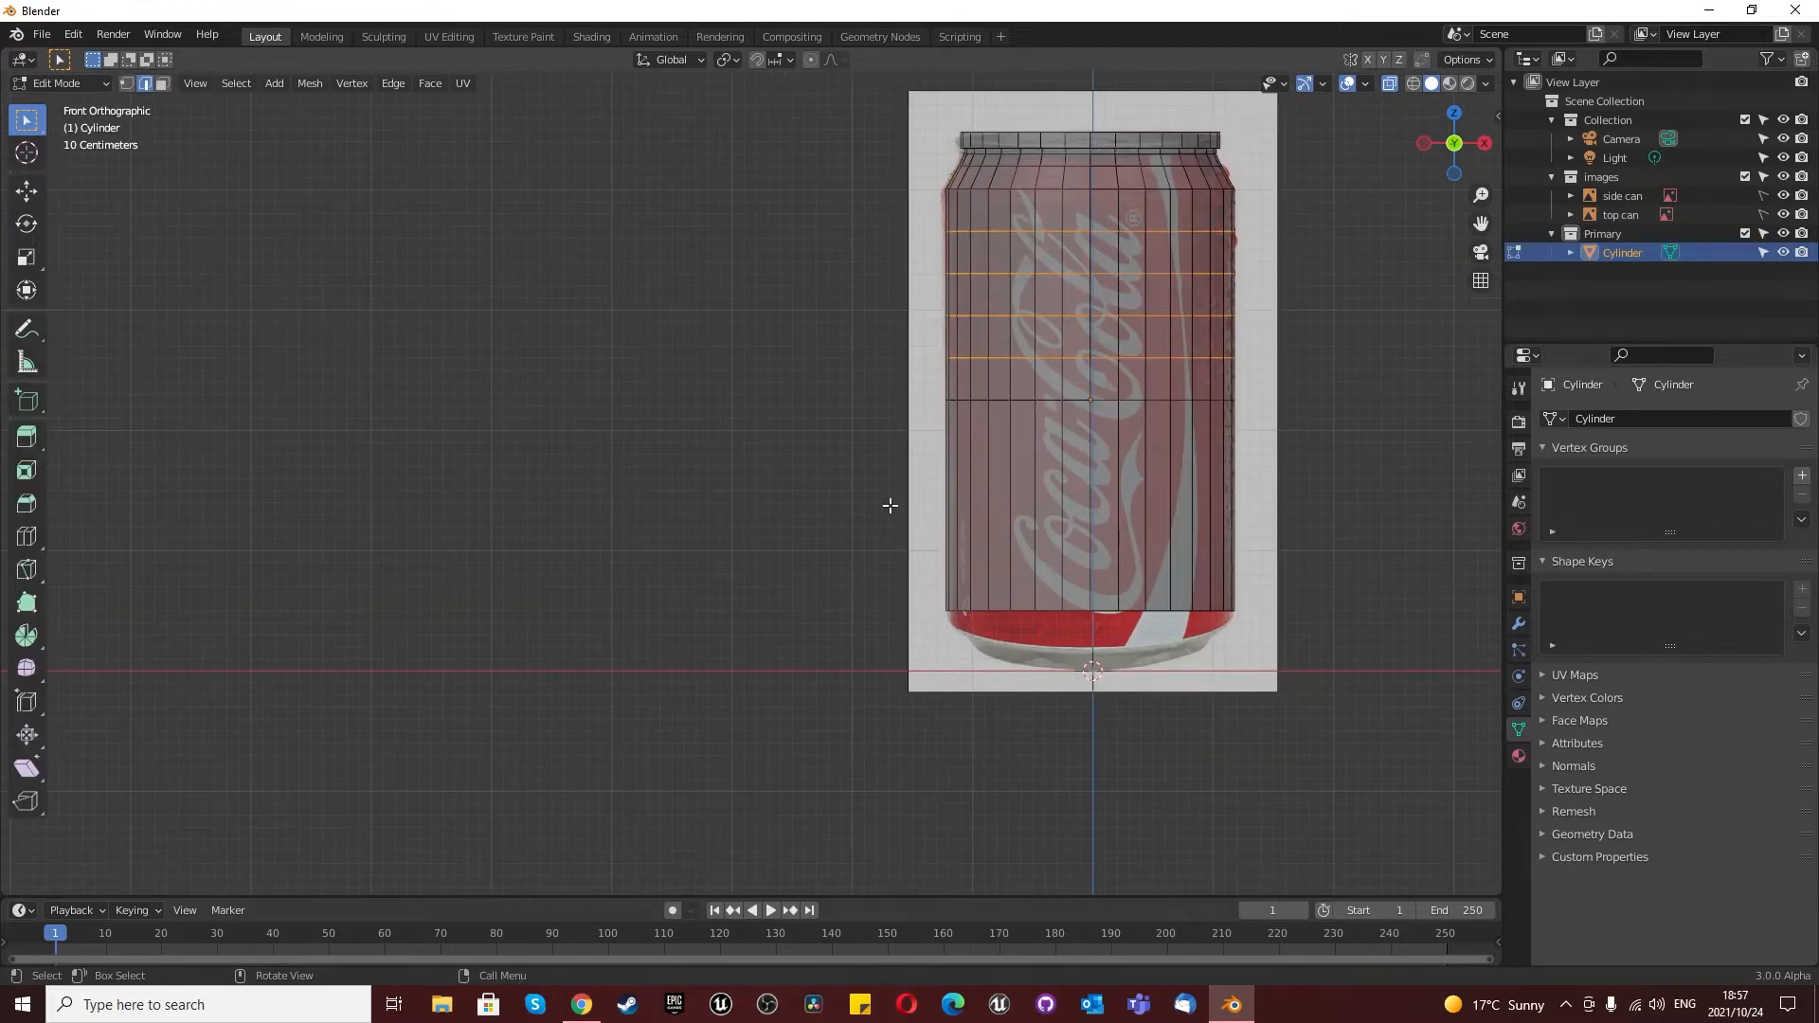
drag(841, 486, 1375, 692)
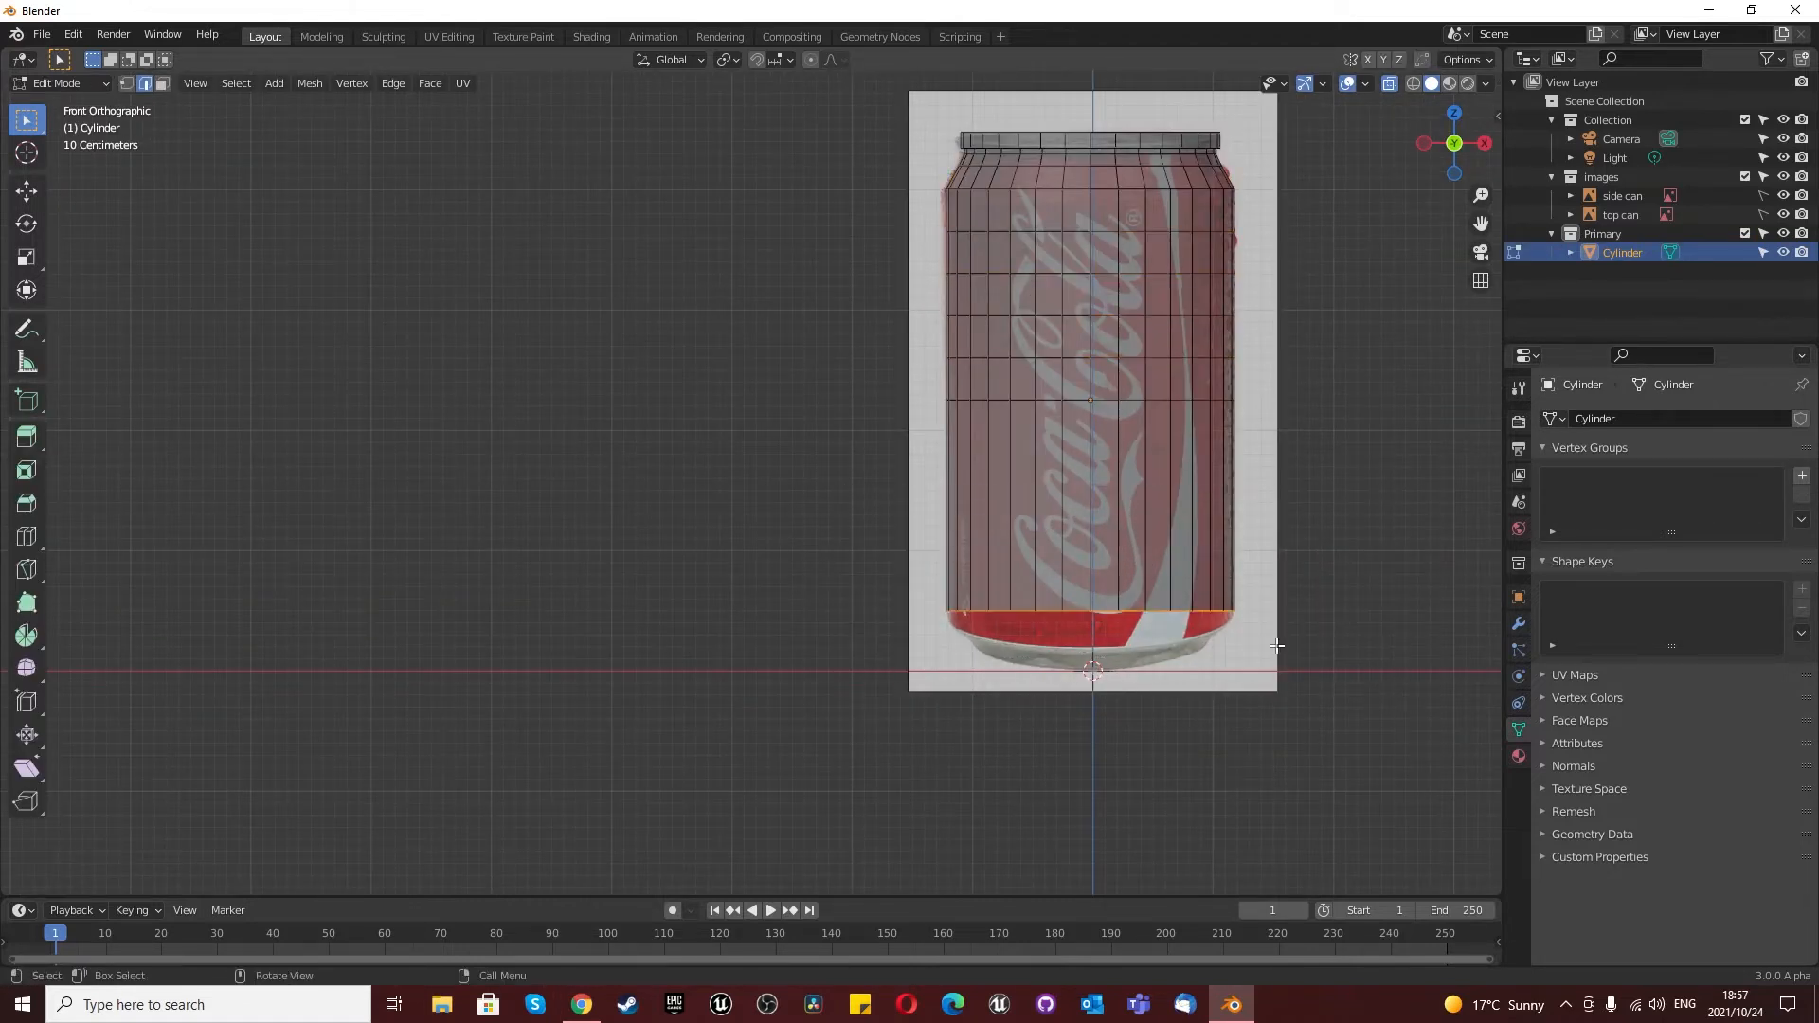
key(3)
drag(868, 463, 1433, 644)
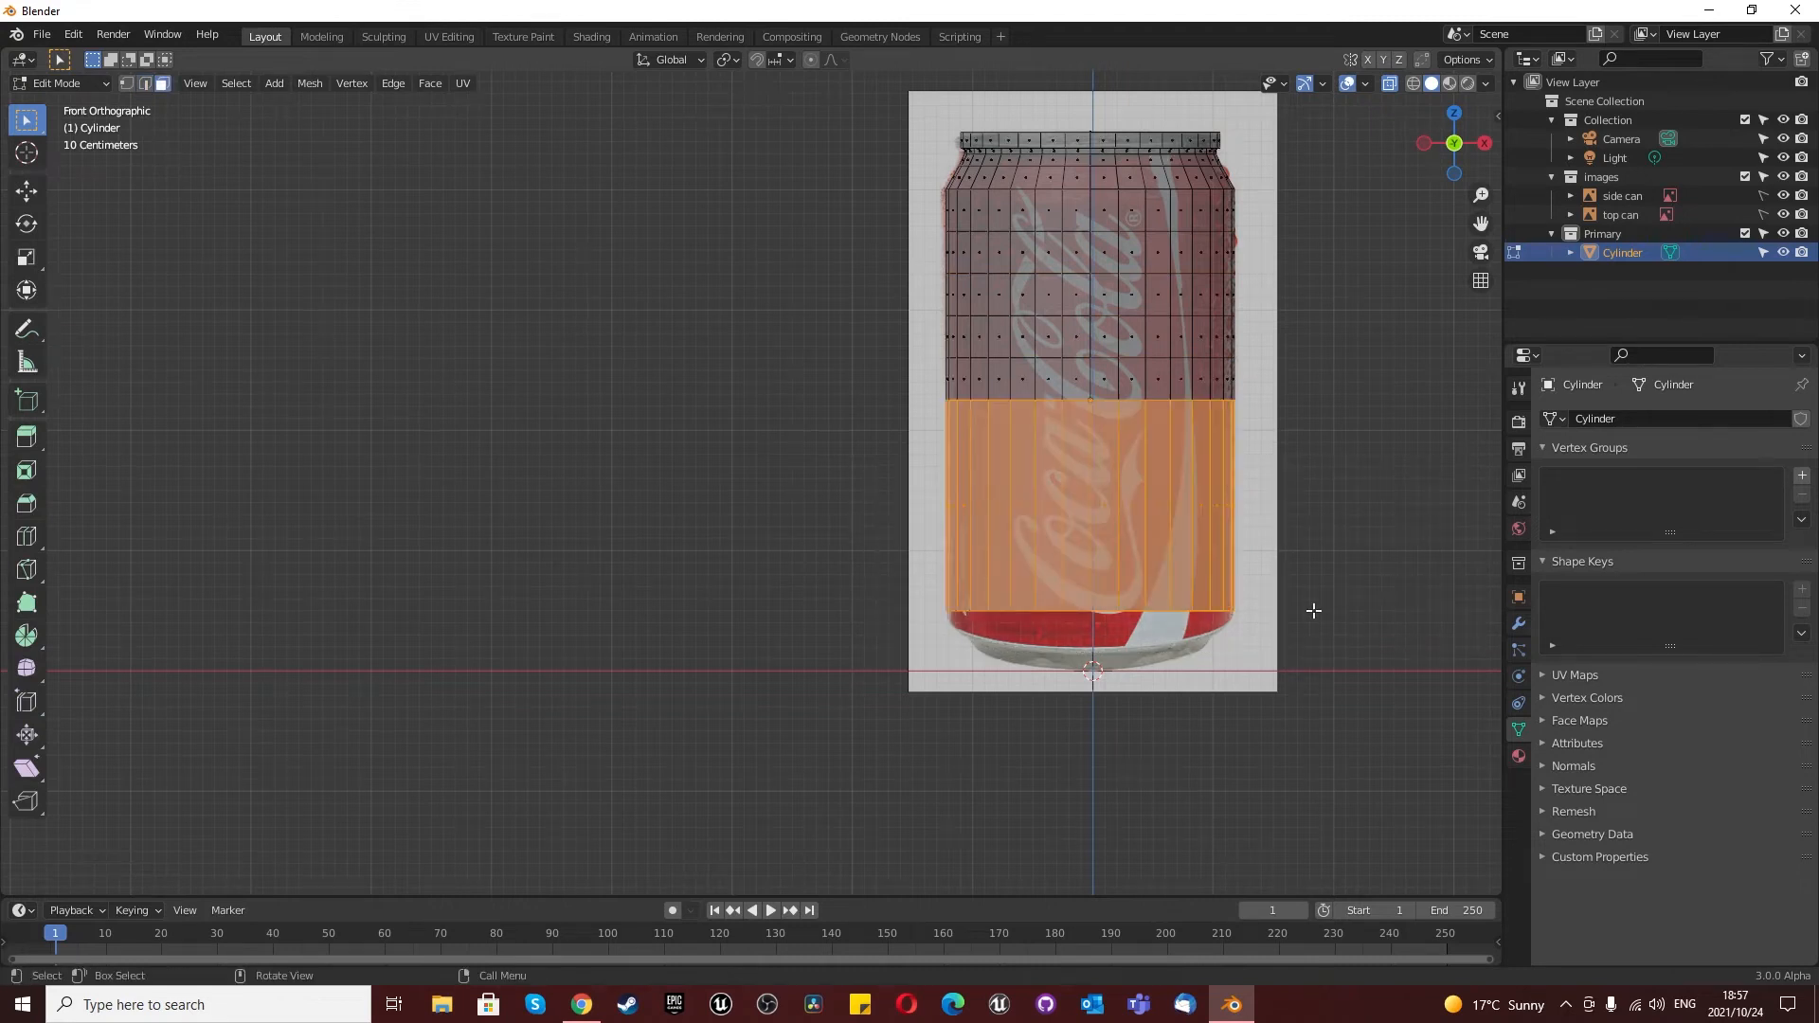
key(x)
click(1260, 653)
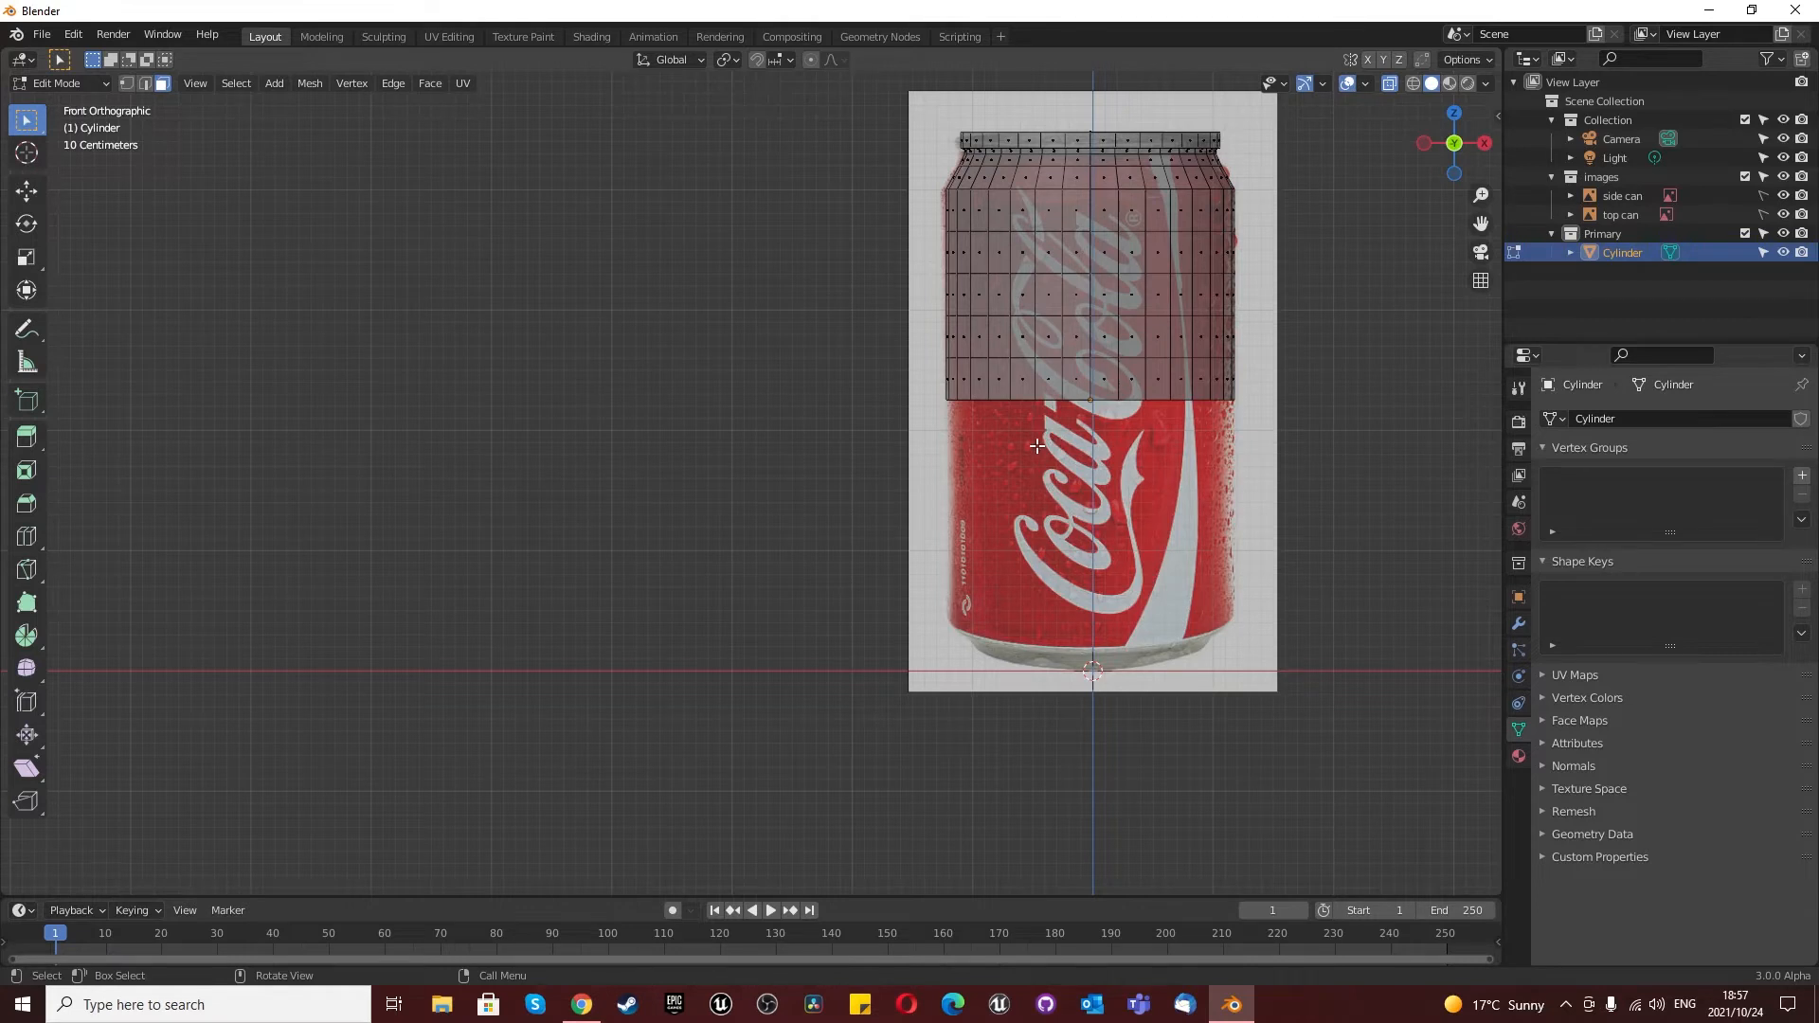
Step: Add a Mirror modifier to the half can and enable its Z axis to generate the lower half
scroll(1074, 421, up, 2)
middle_drag(1080, 417, 1081, 389)
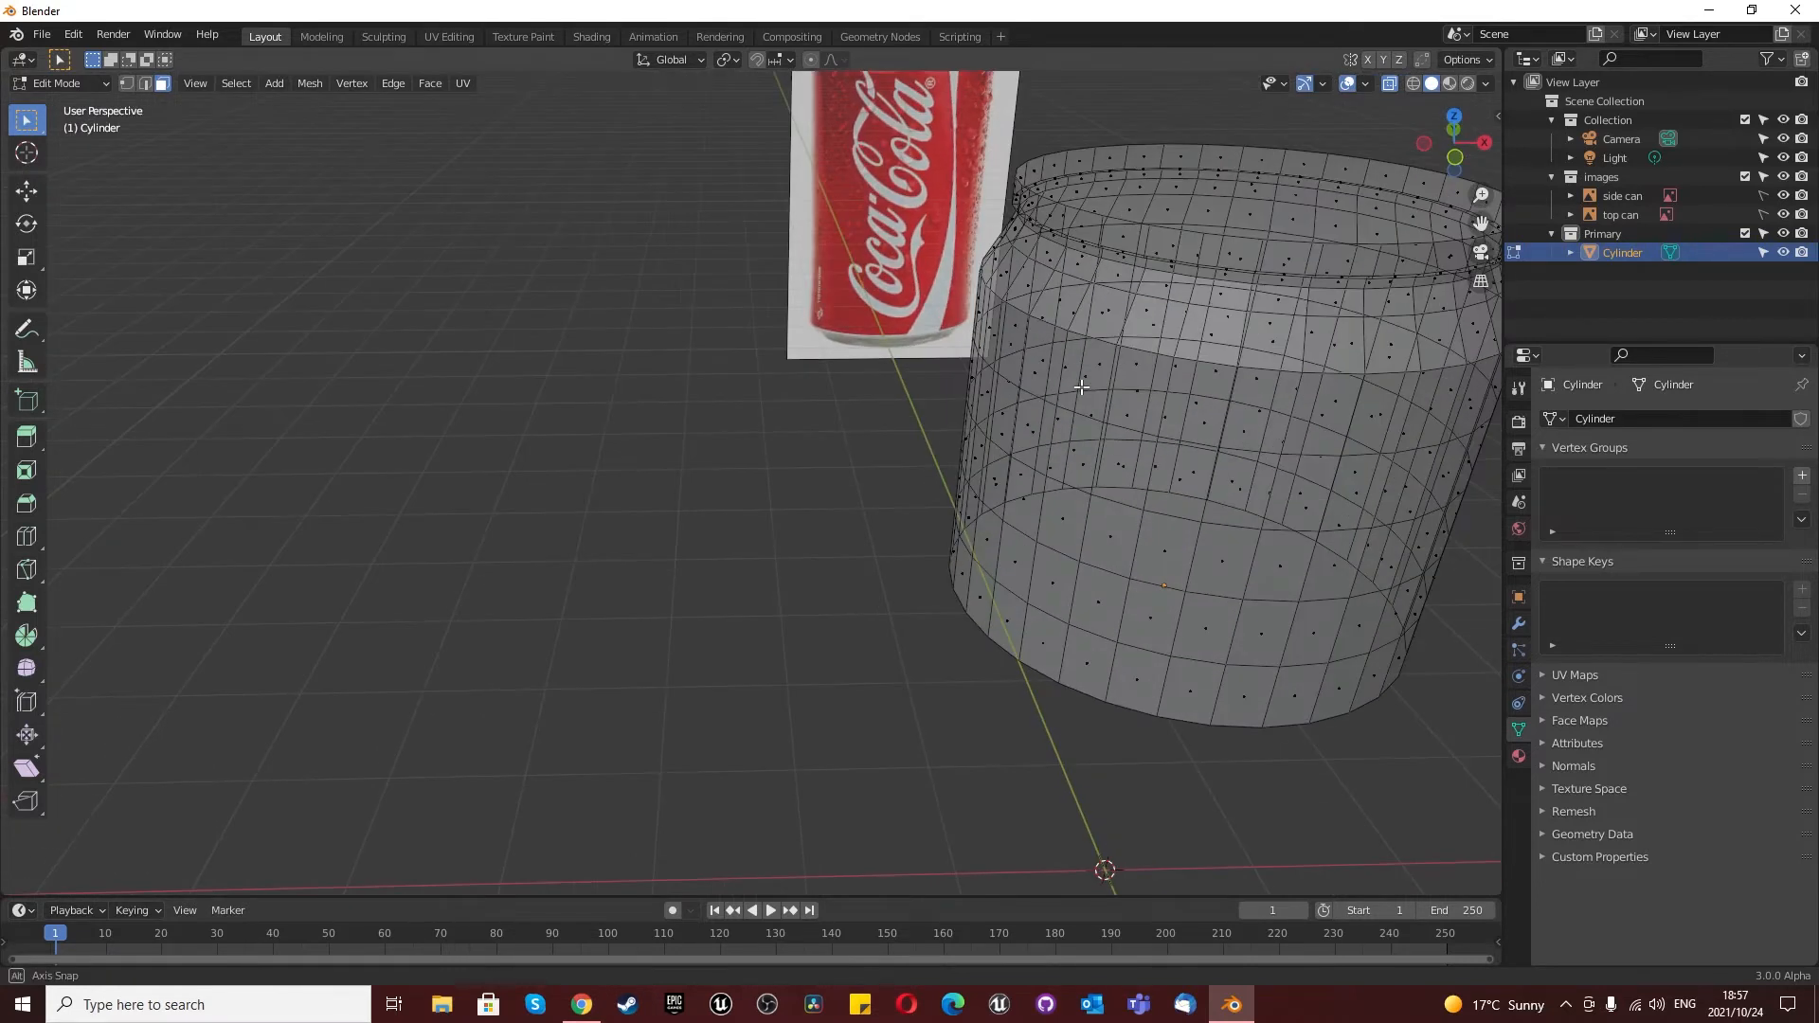
scroll(1081, 387, down, 3)
scroll(1106, 362, up, 2)
scroll(1145, 374, down, 3)
scroll(1149, 378, up, 4)
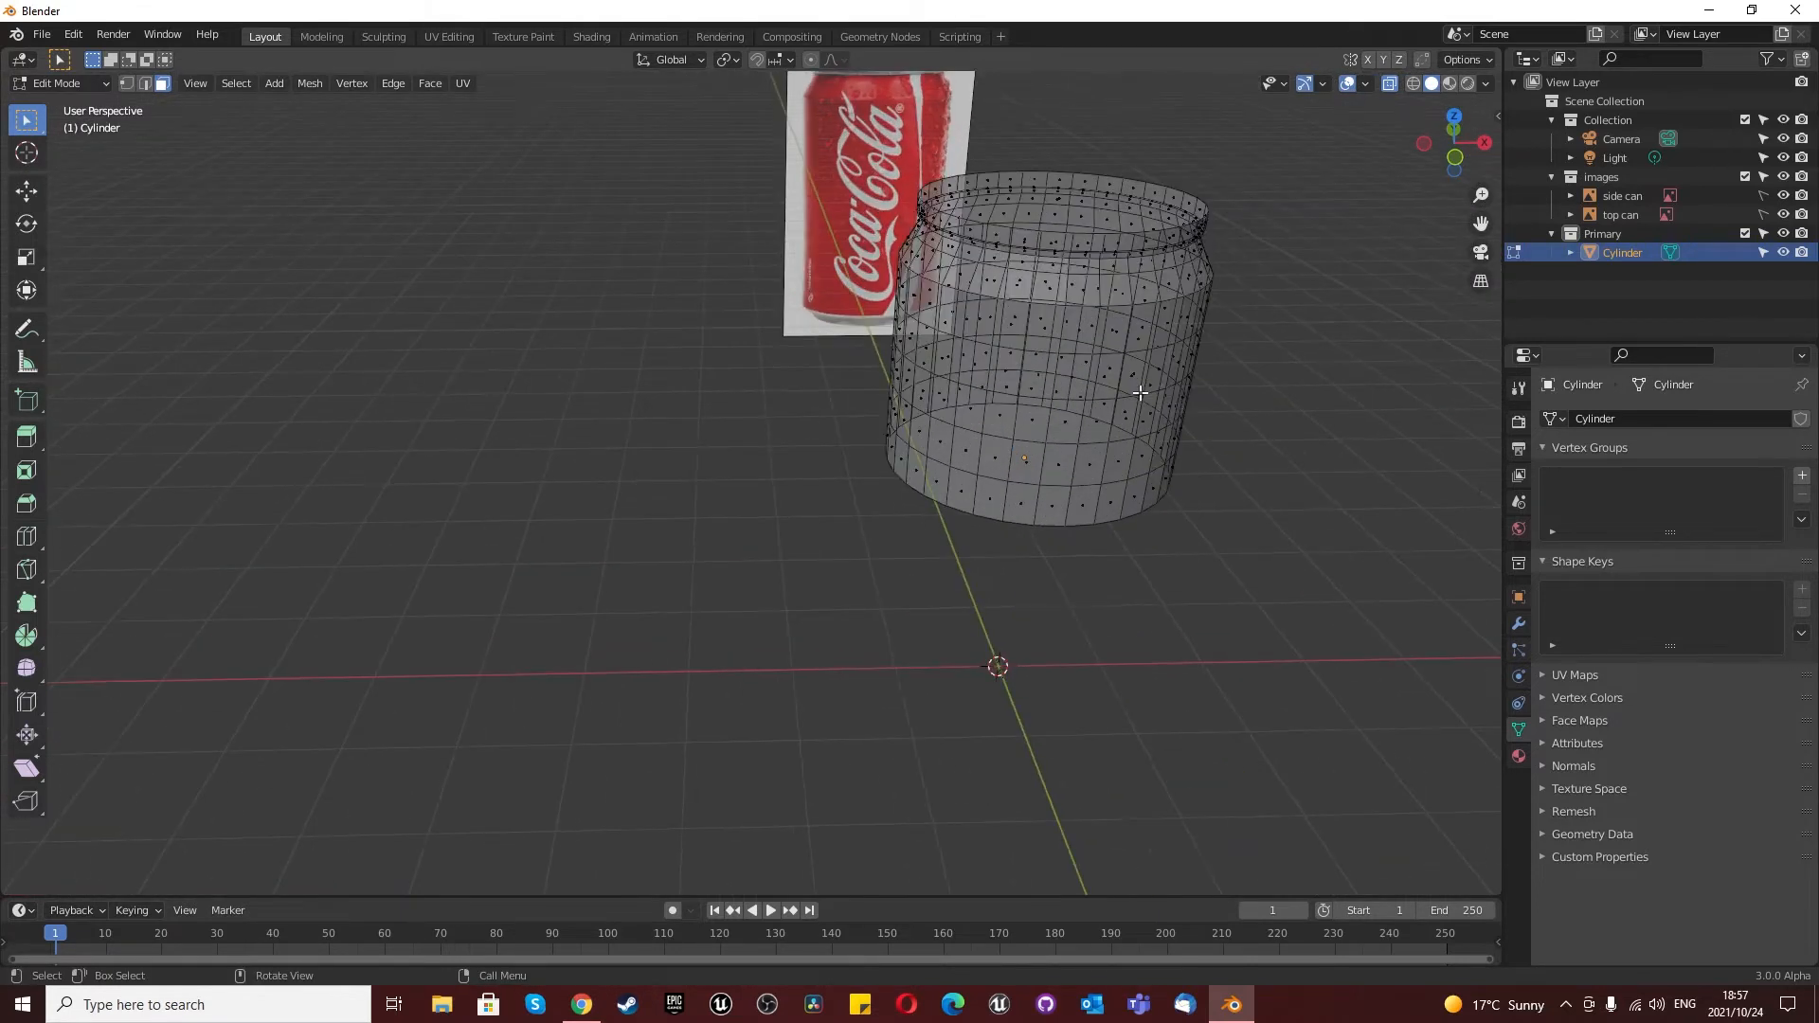
key(KP_1)
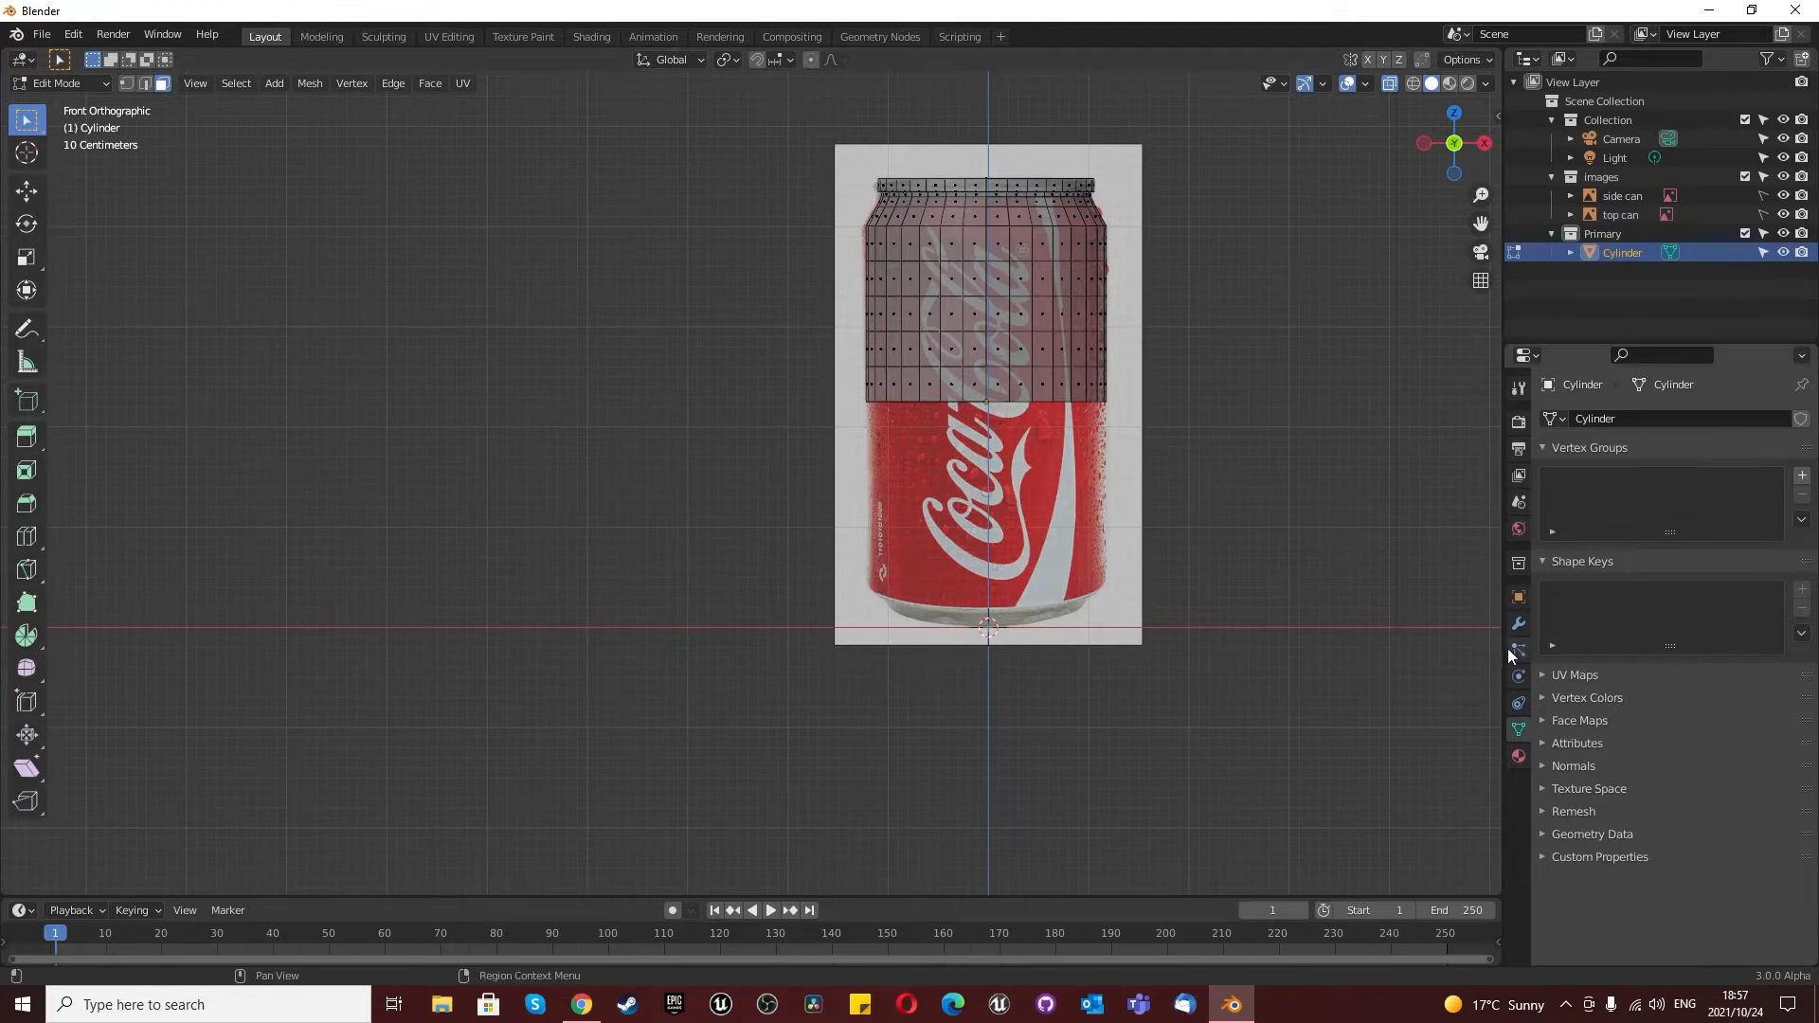
click(1519, 624)
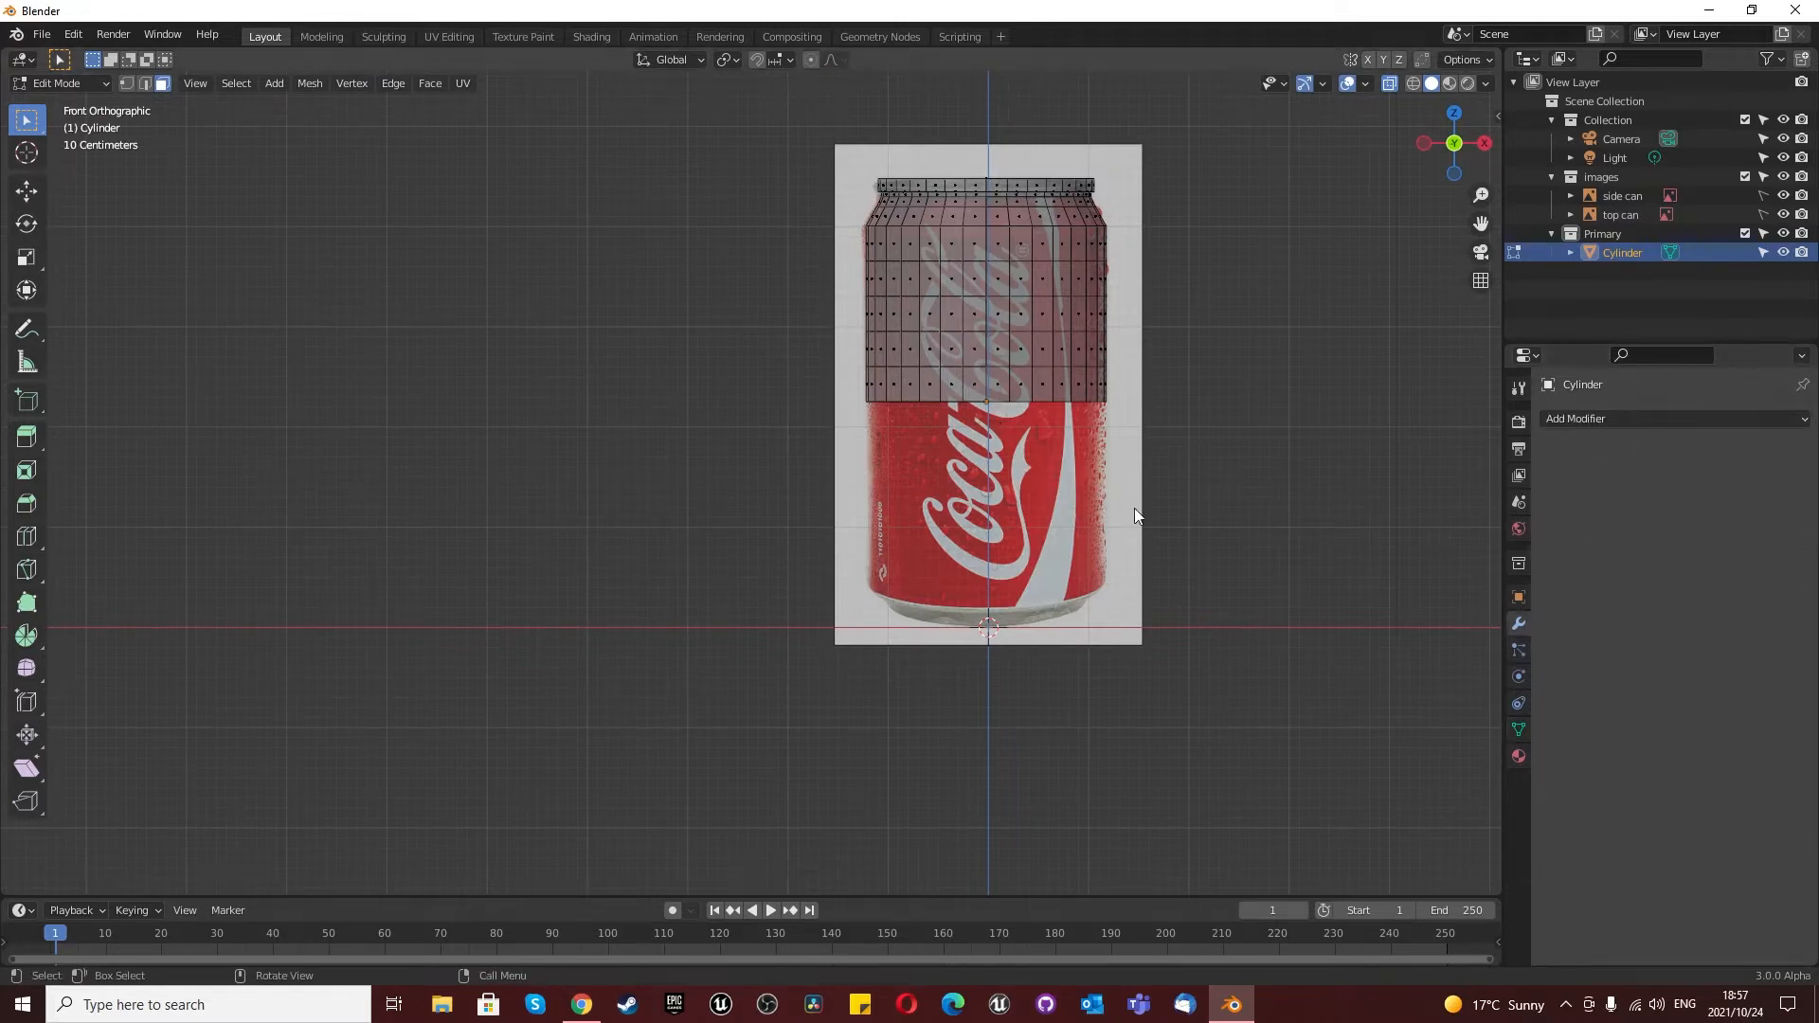
key(Tab)
click(1612, 418)
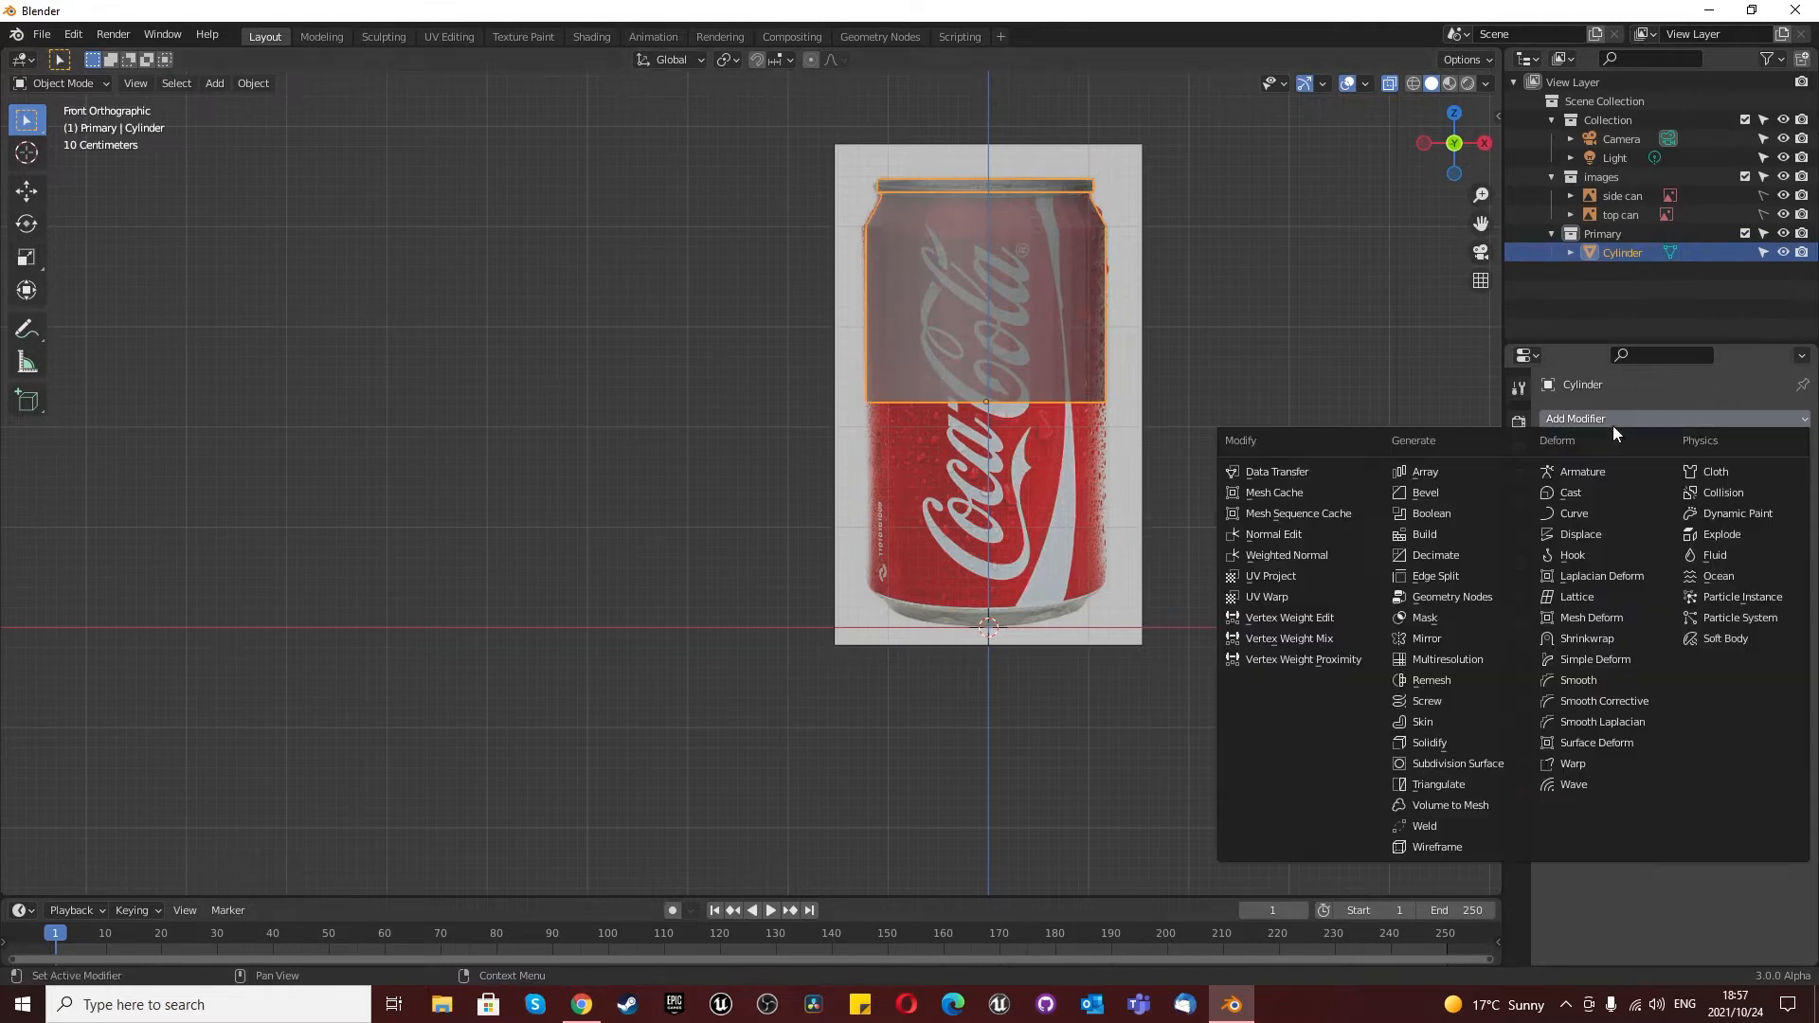
click(1435, 638)
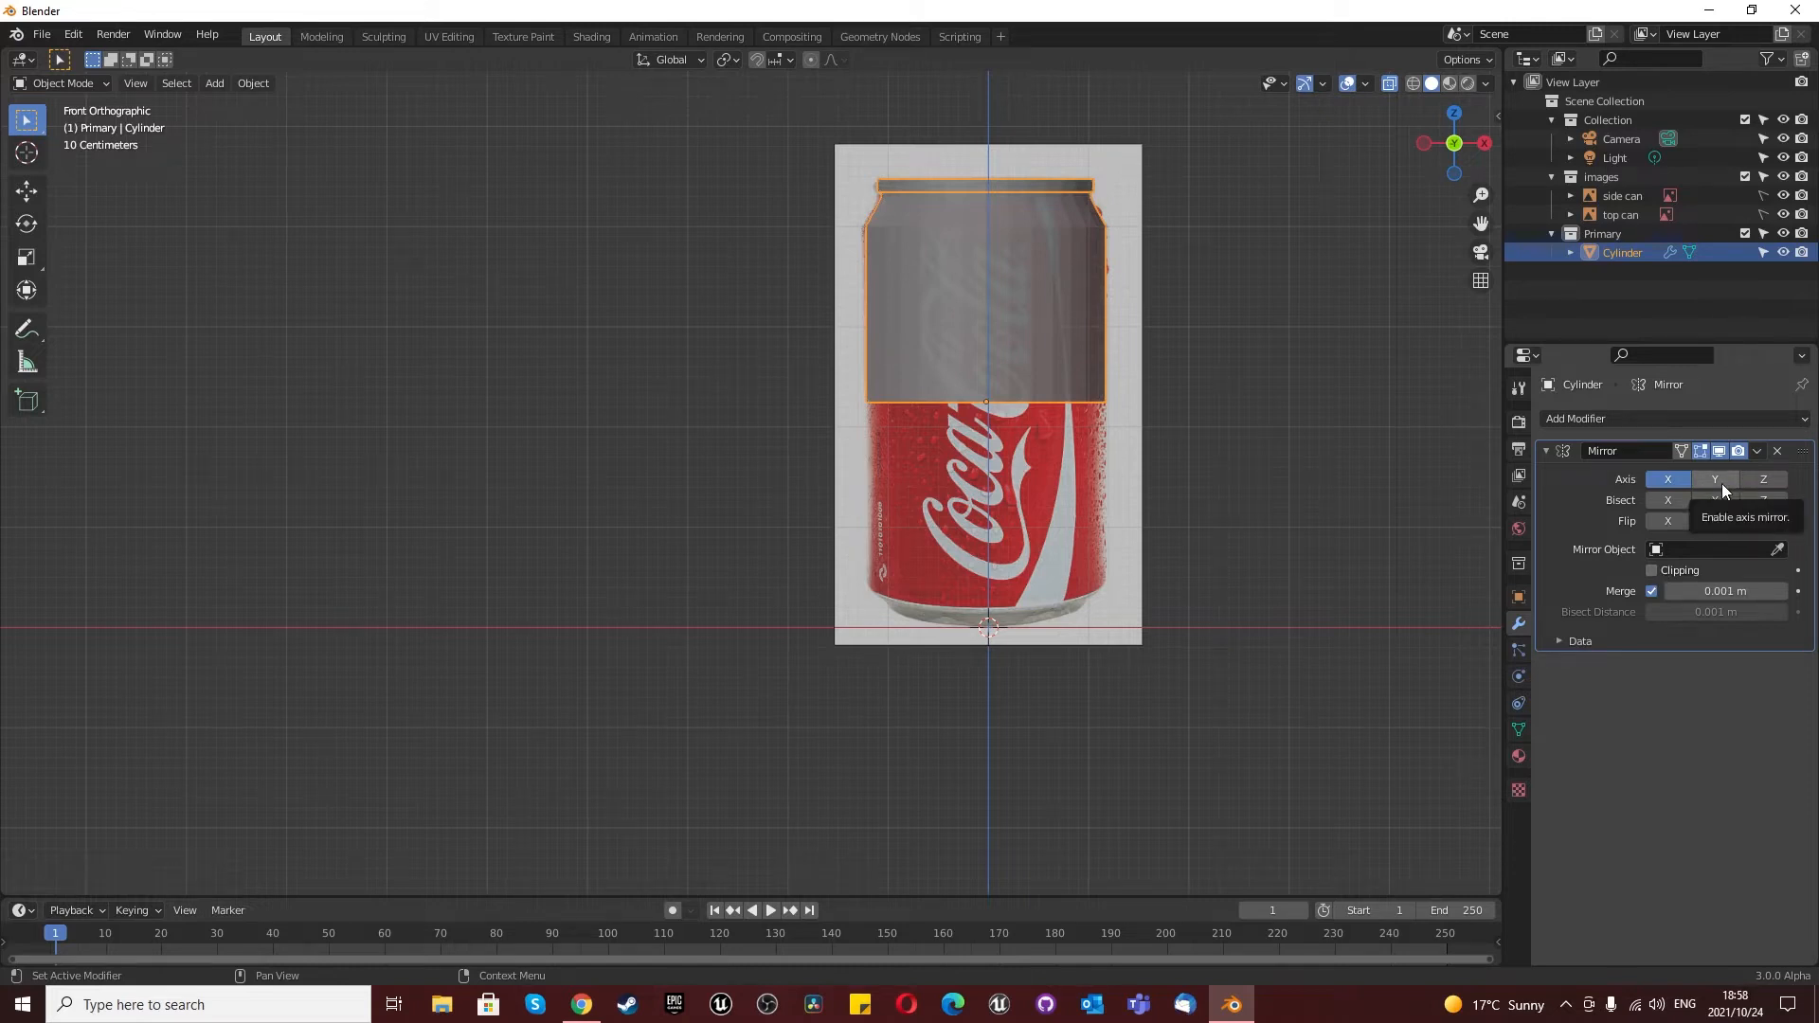
click(1762, 479)
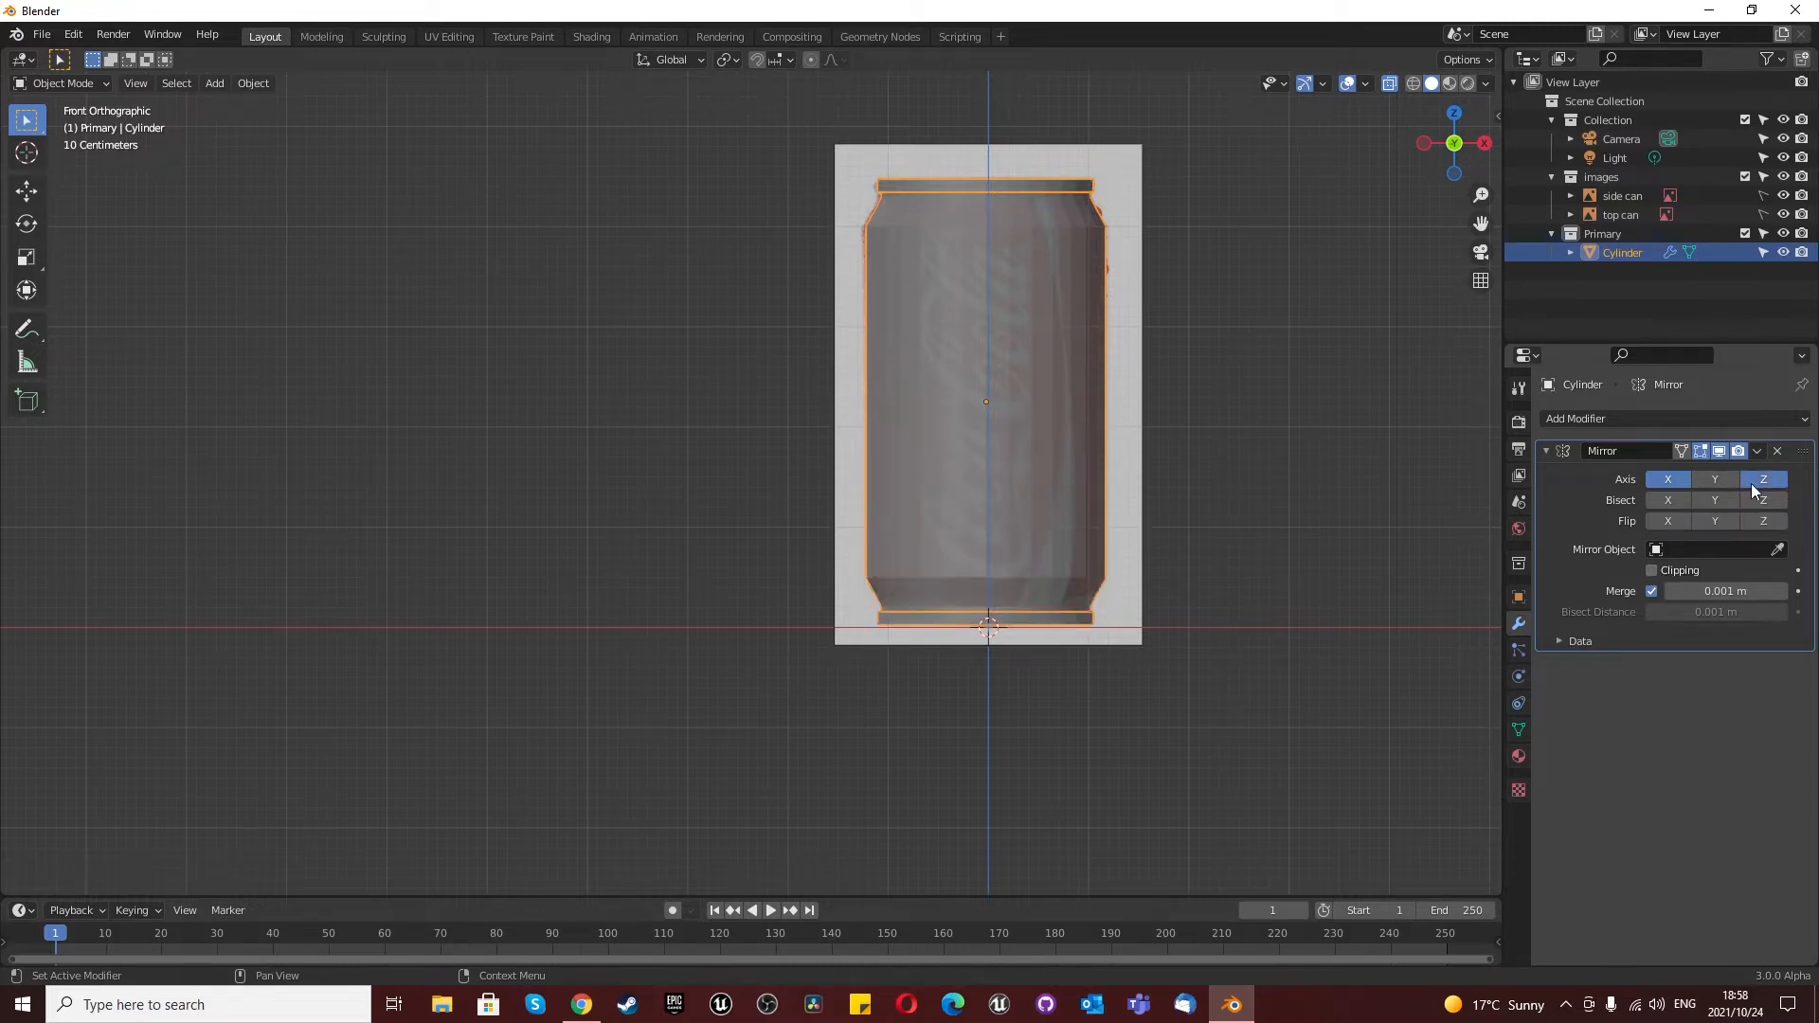
Step: Make the top can reference image selectable and scale it down to about 0.779, viewed from above
scroll(1105, 322, down, 2)
scroll(1105, 322, up, 2)
mouse_move(1060, 325)
middle_down()
mouse_move(1059, 368)
mouse_move(1053, 315)
middle_up()
key(KP_7)
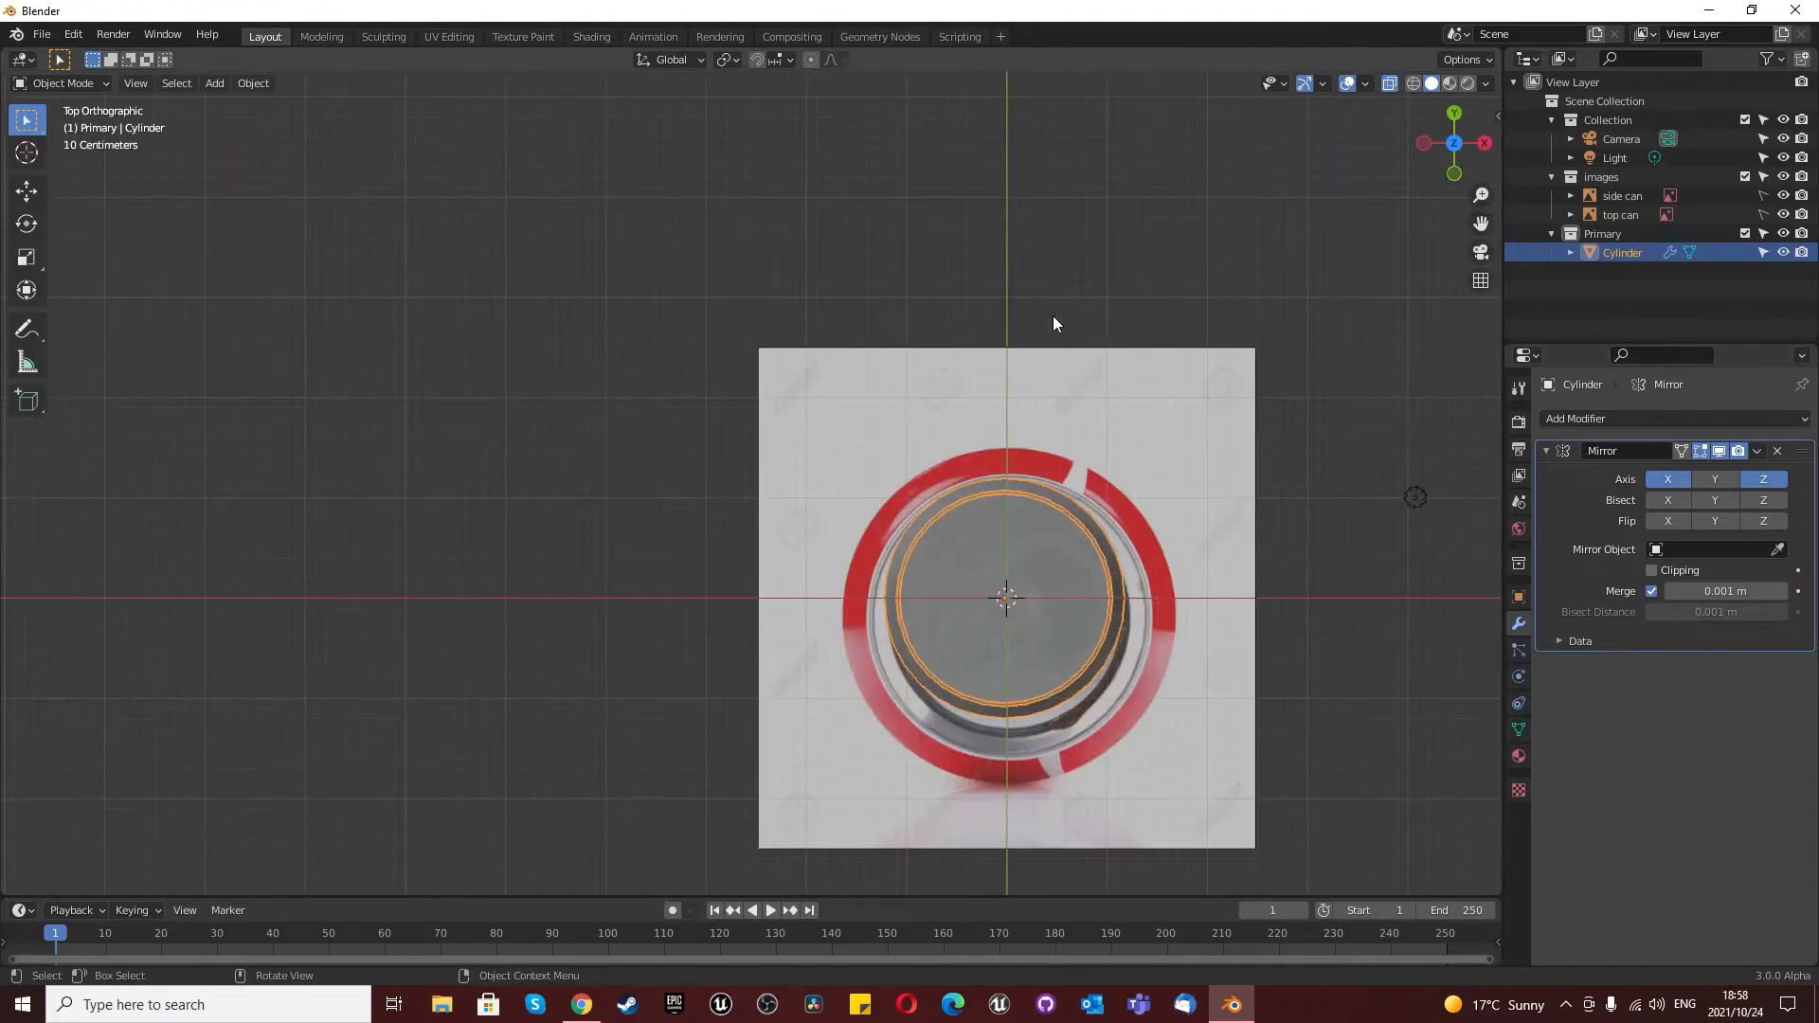
scroll(940, 593, up, 4)
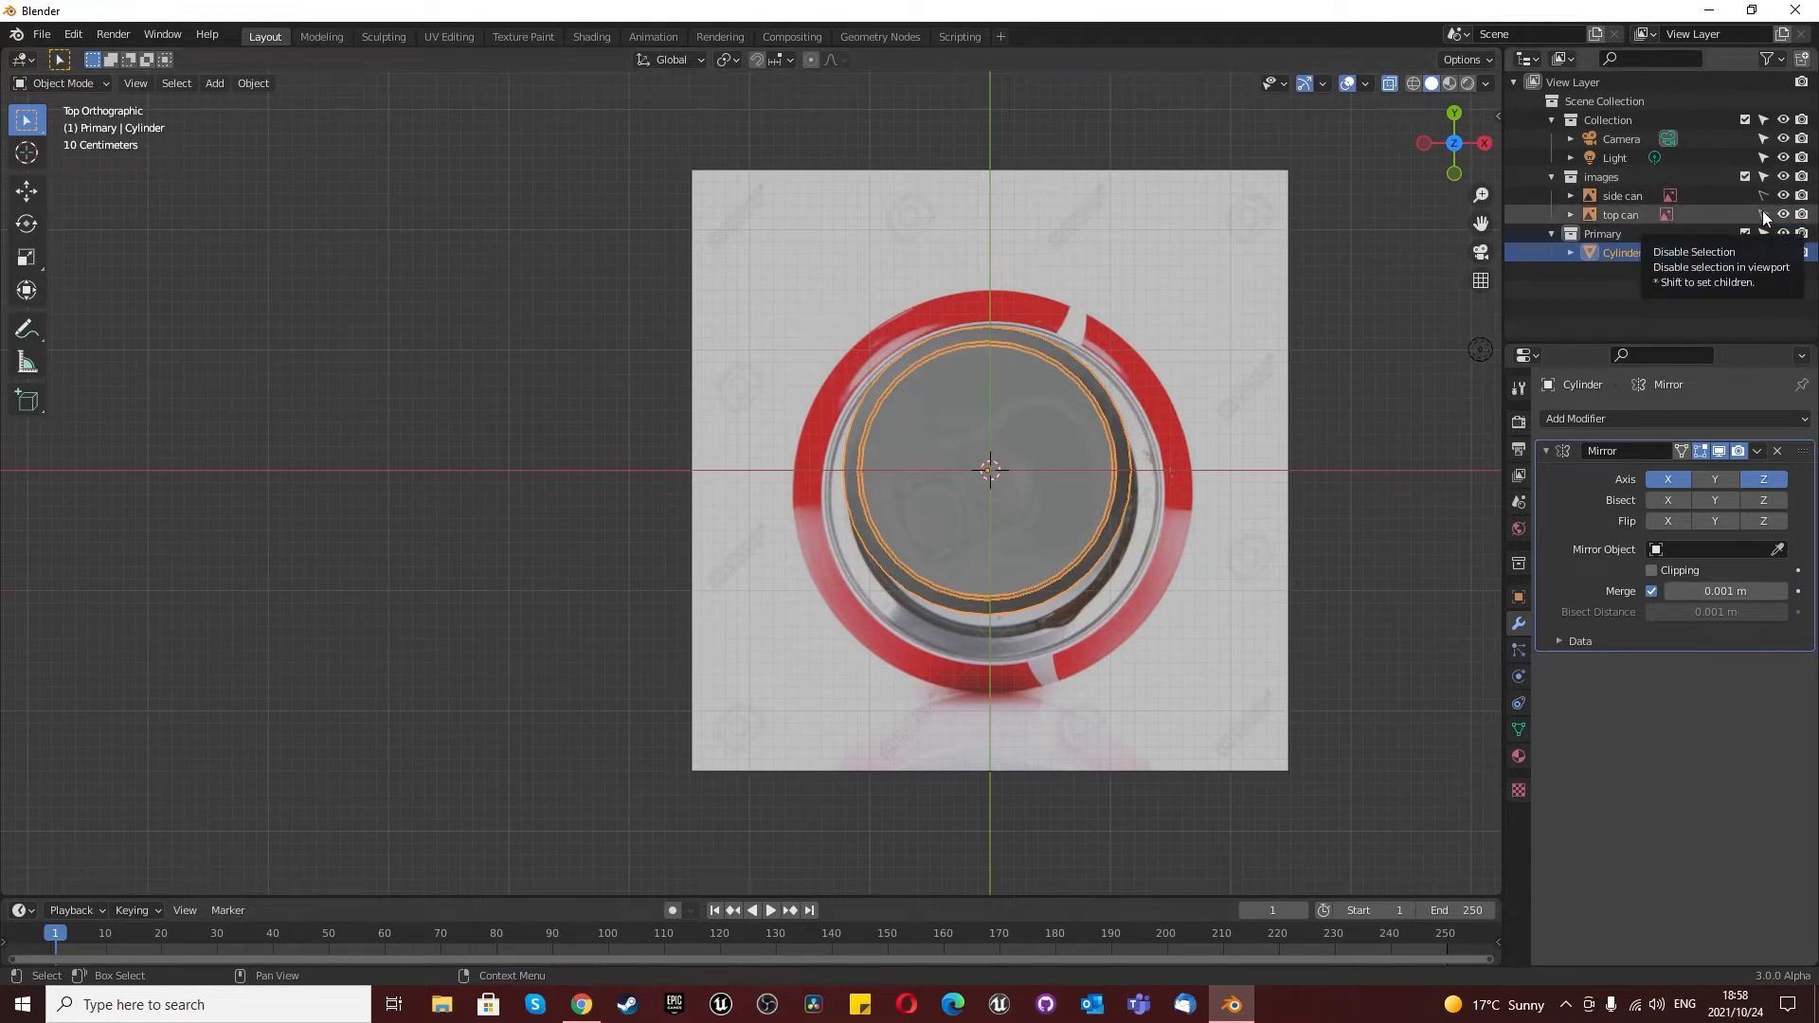
click(1193, 729)
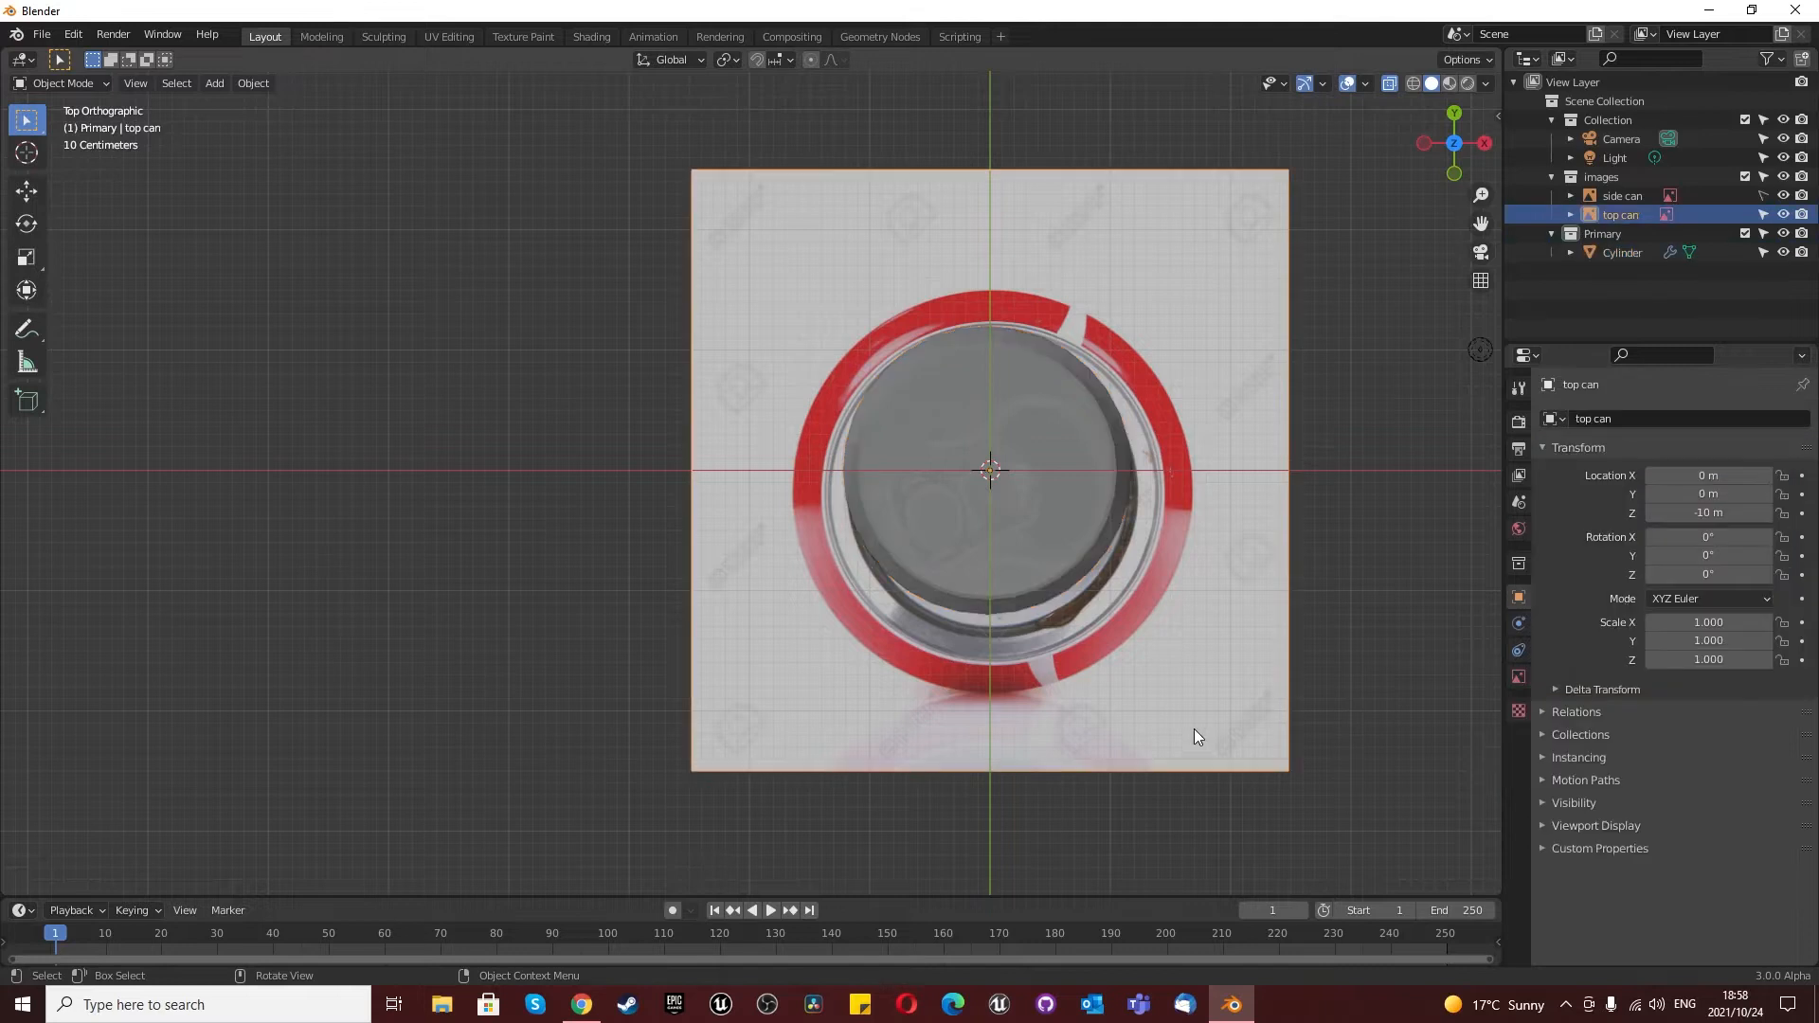
key(s)
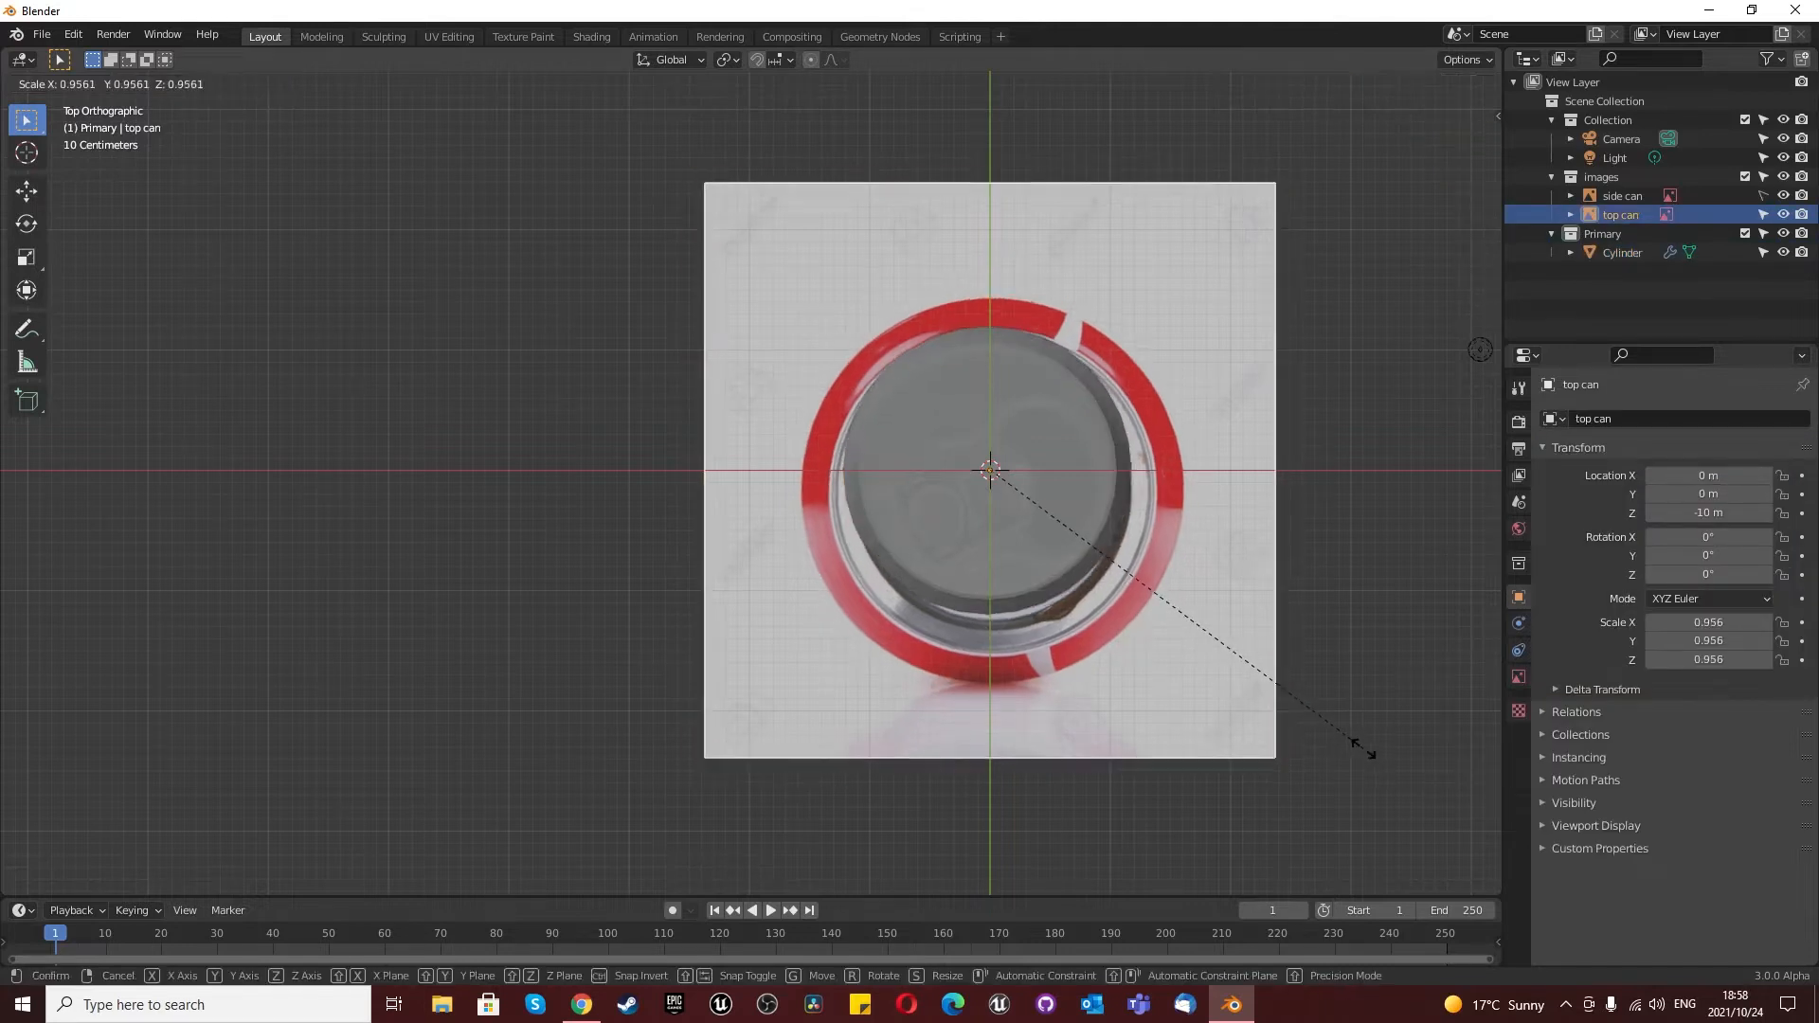
click(1286, 707)
Step: Move the top can image to about X -0.102 m, Y 0.213 m and enlarge its scale to about 0.795
key(g)
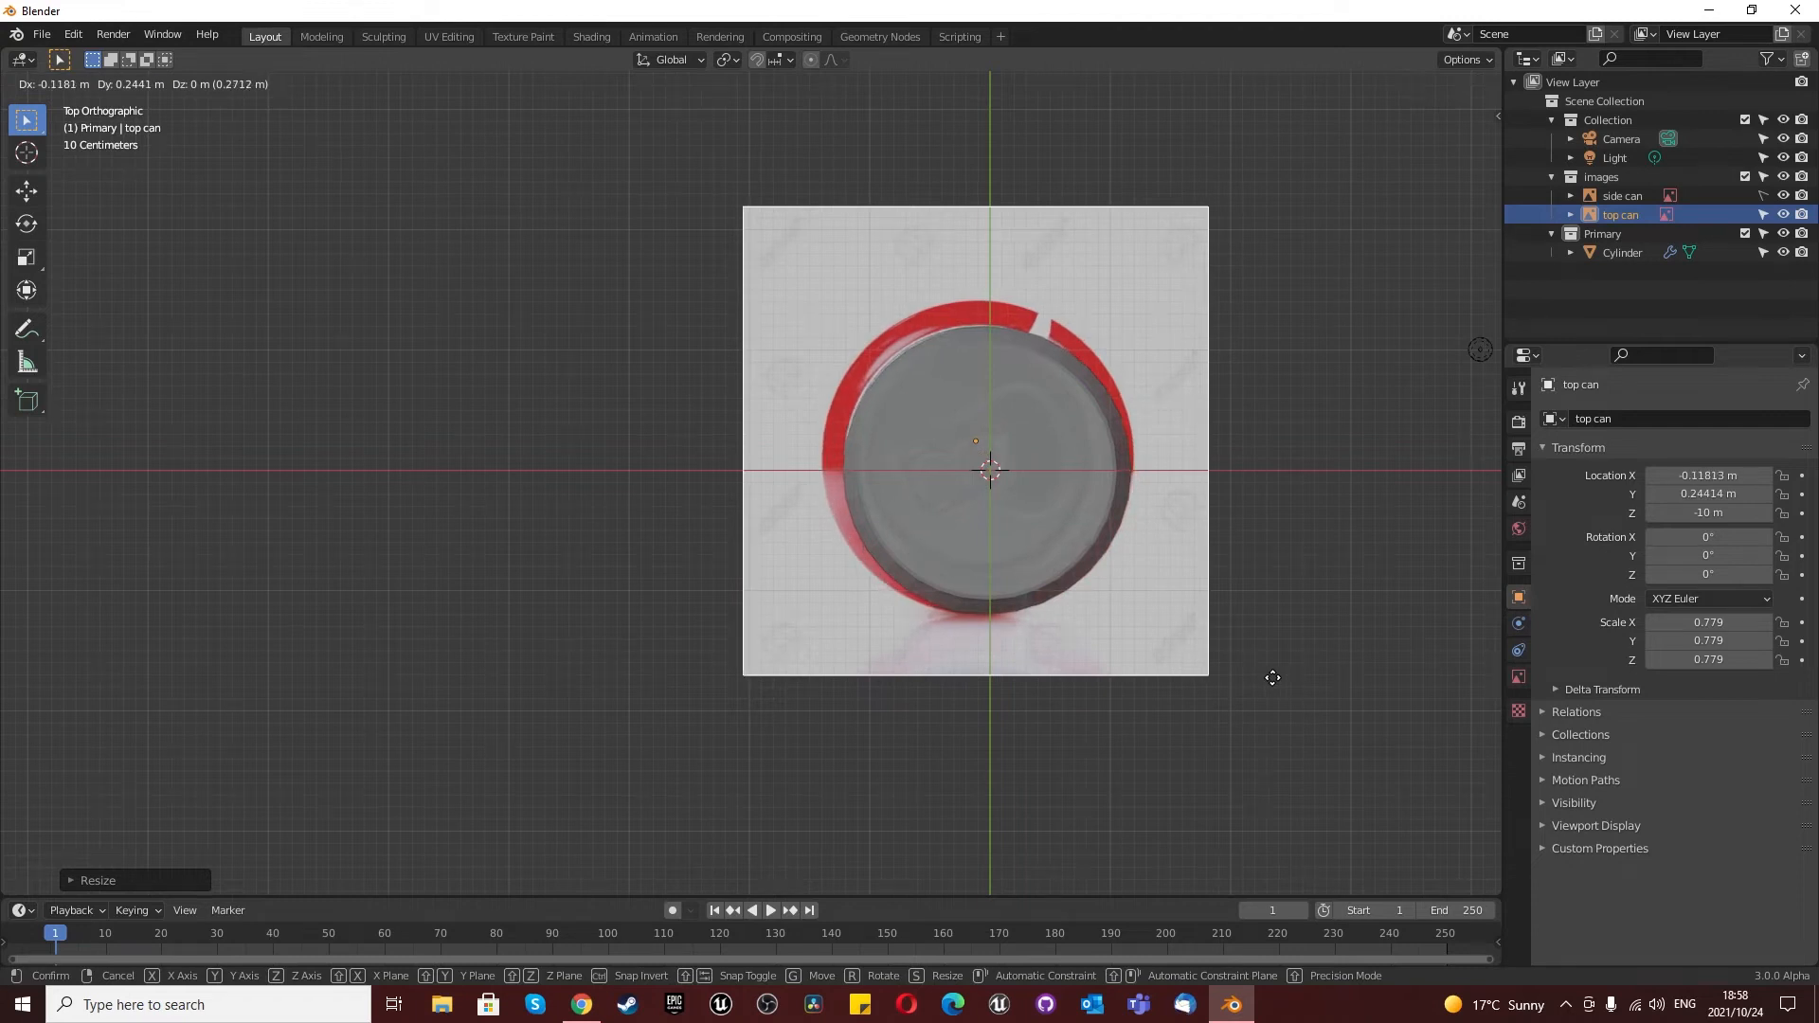
click(1274, 681)
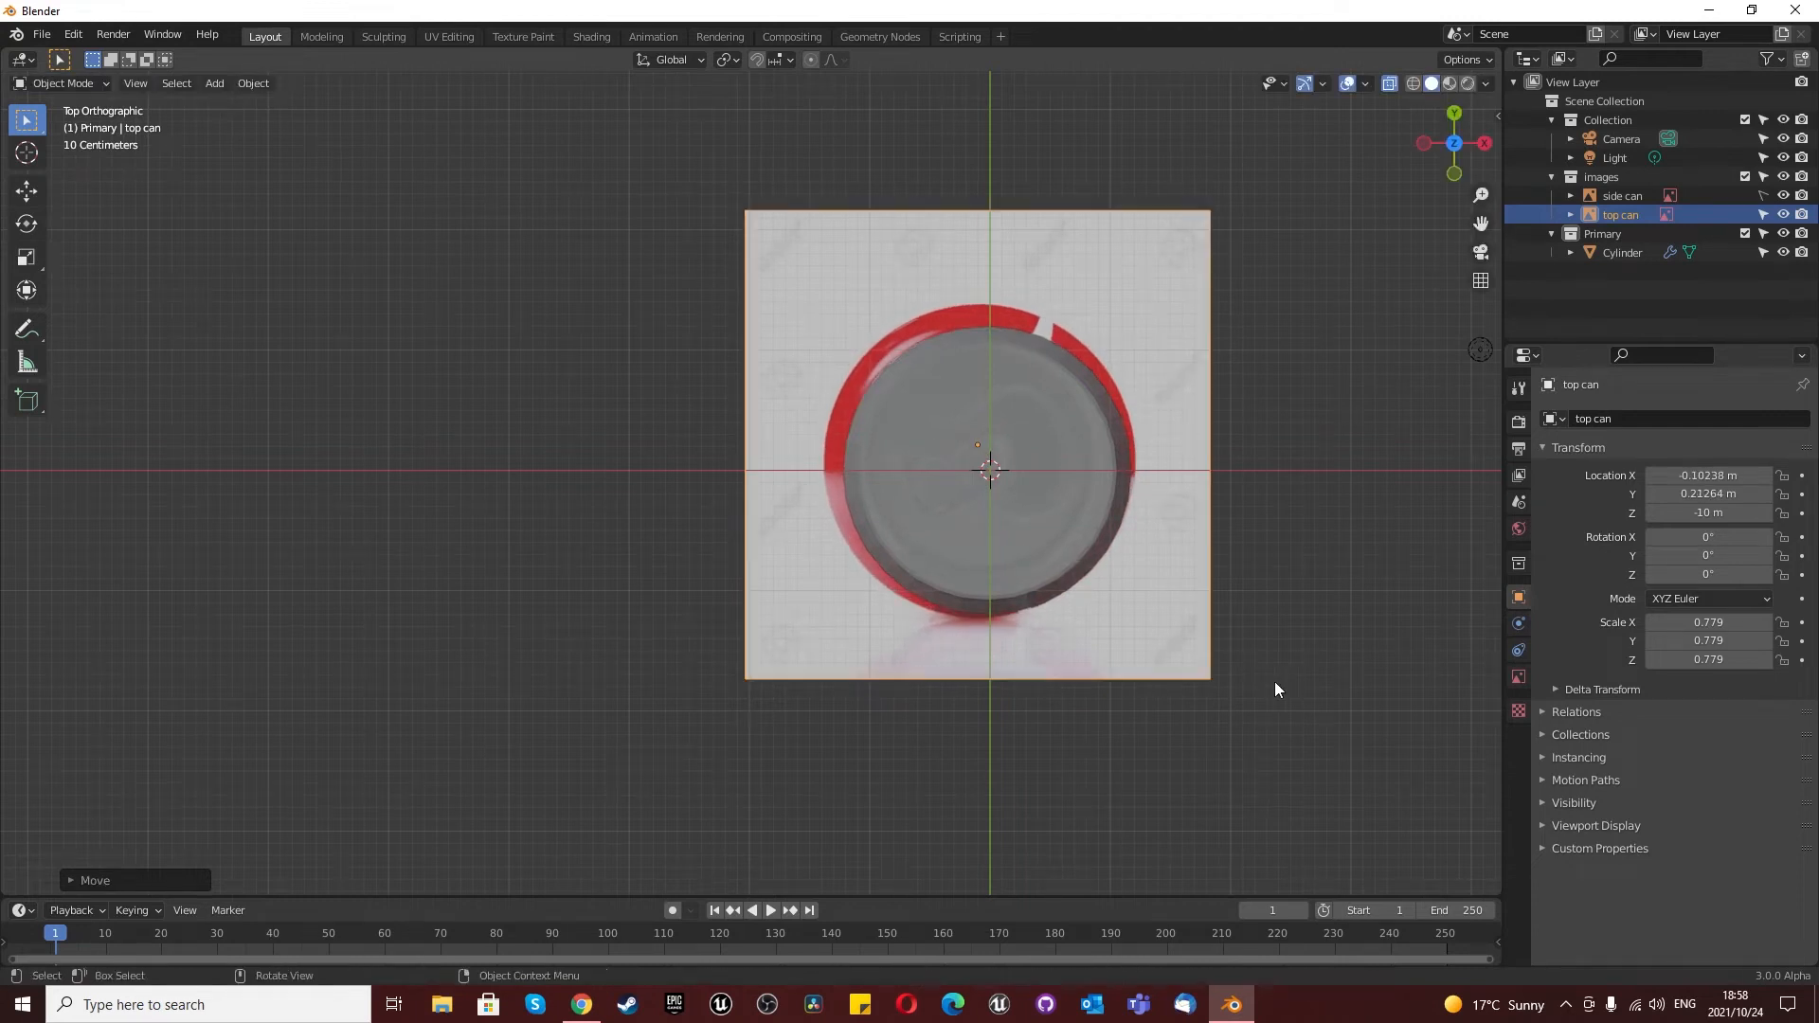
scroll(865, 480, up, 5)
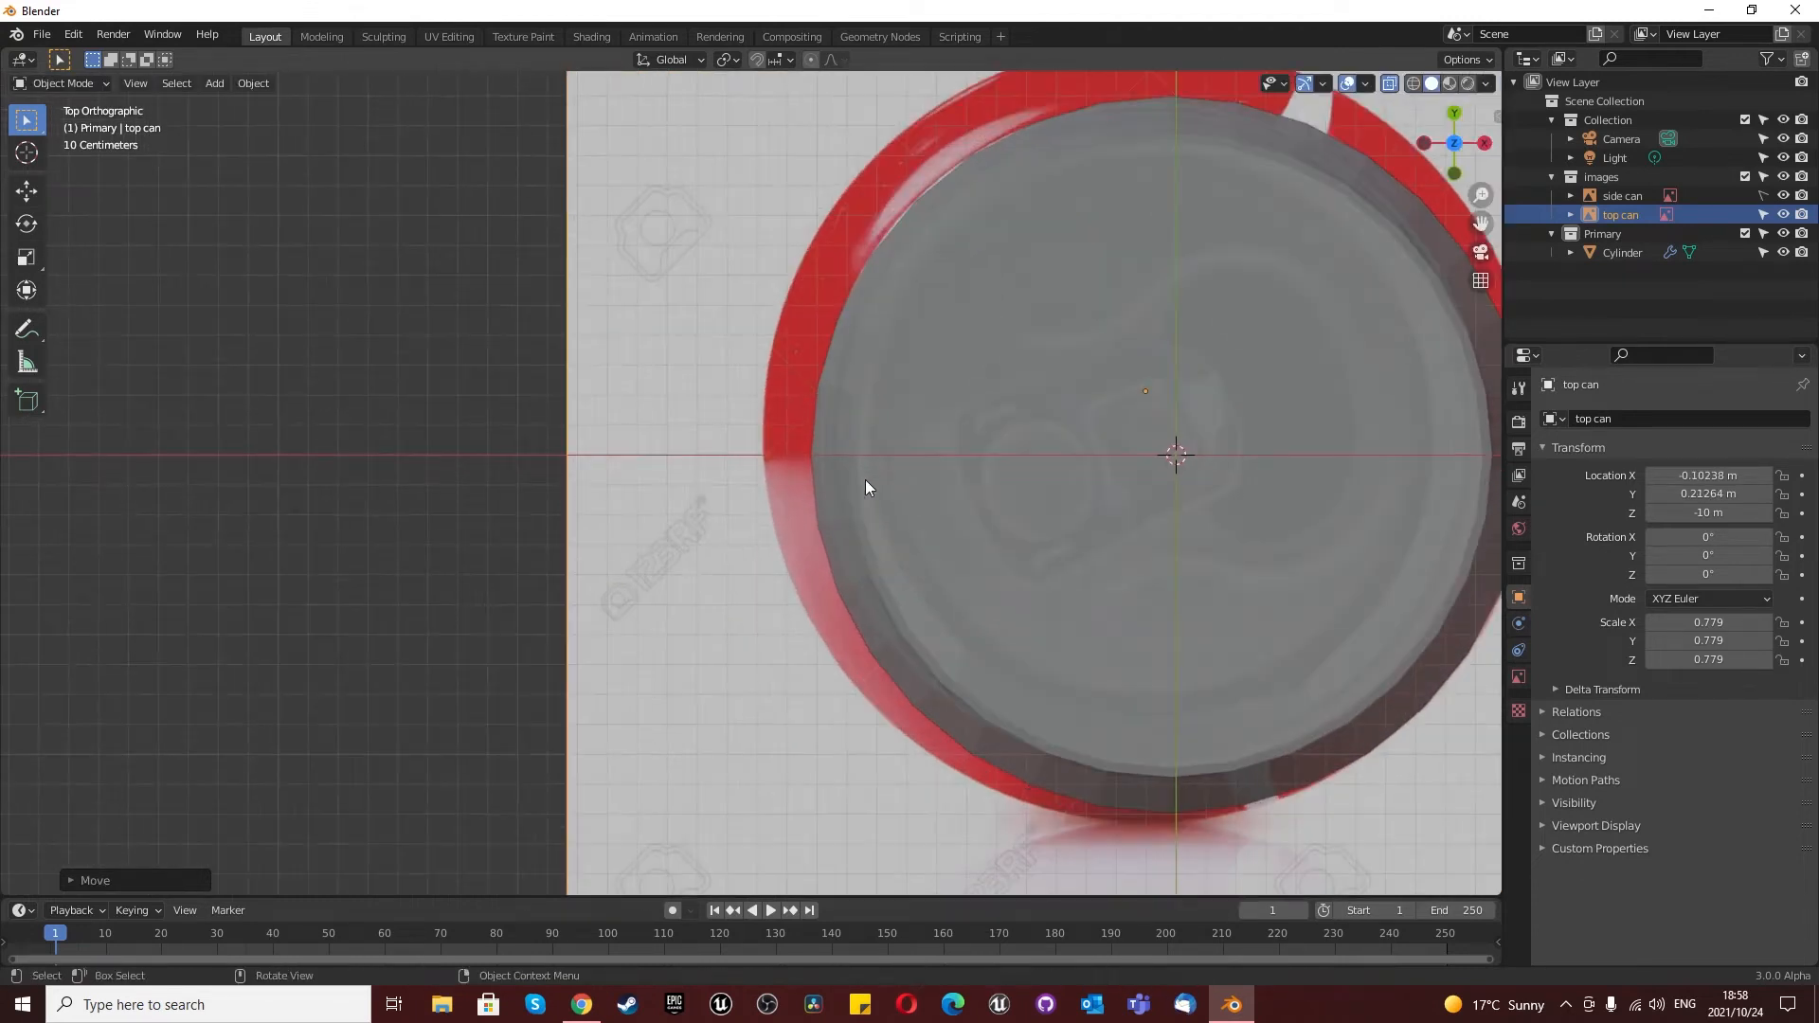
scroll(982, 412, down, 3)
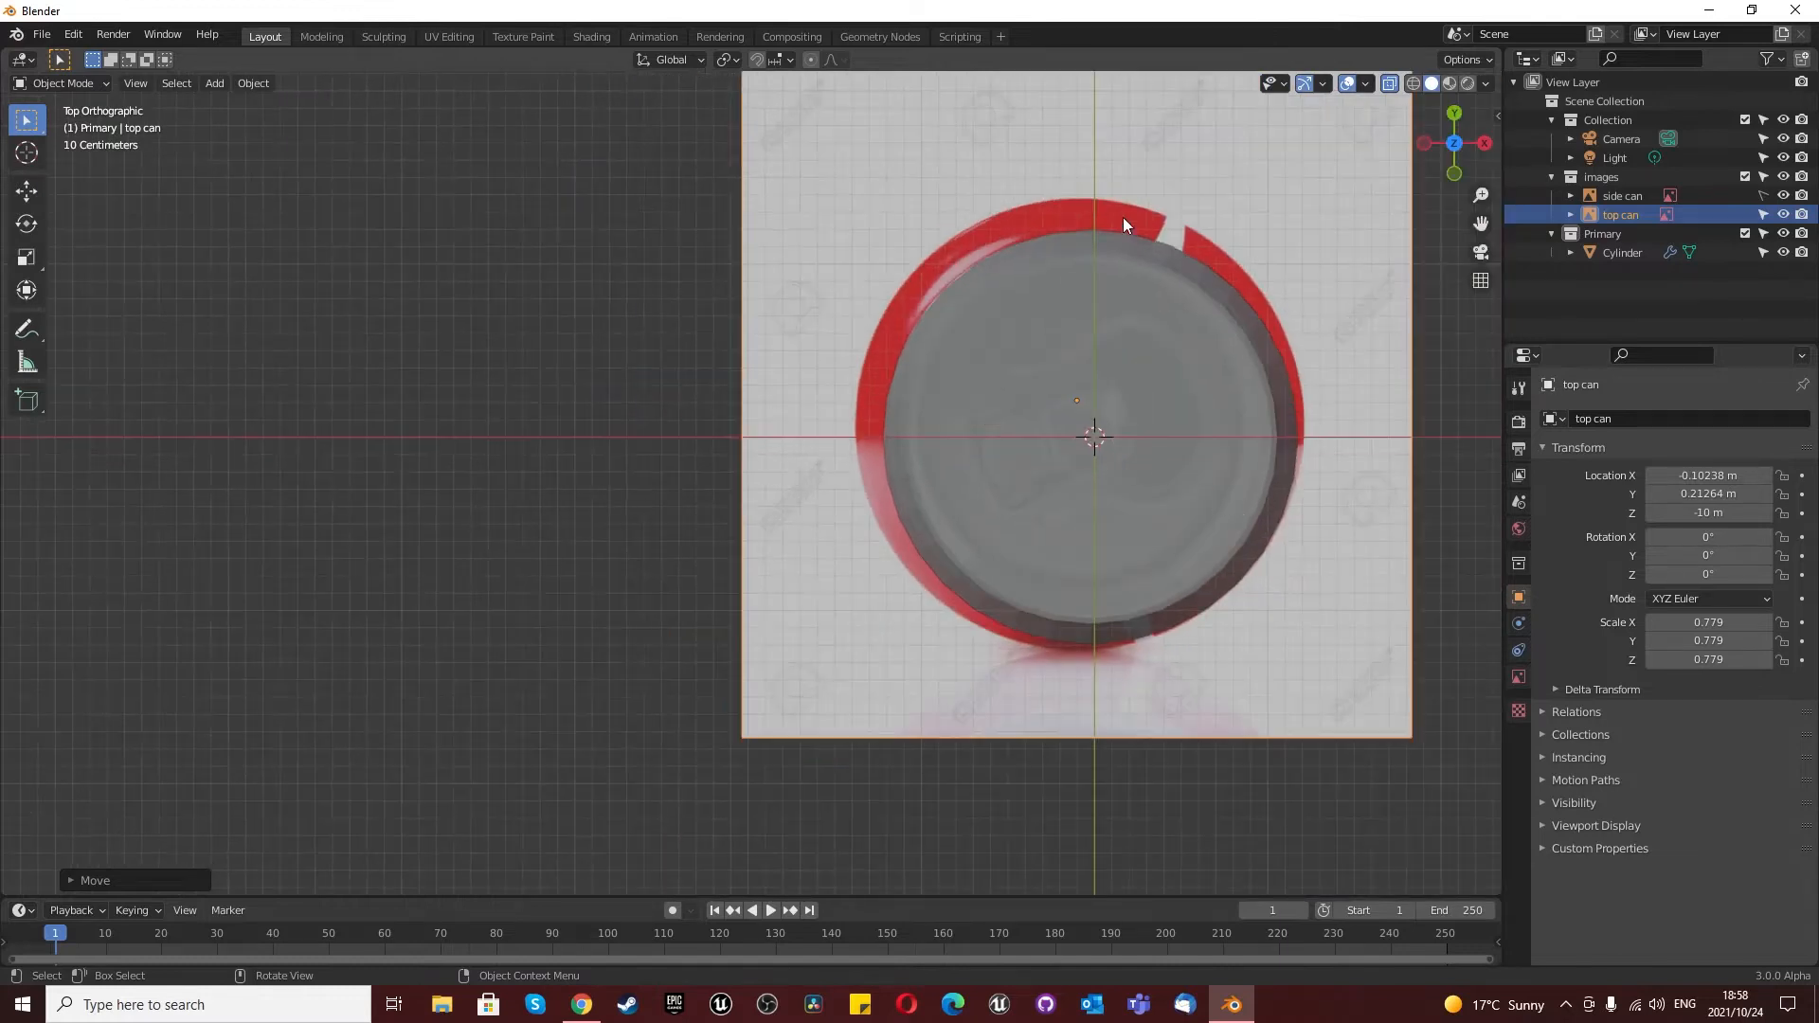
scroll(1127, 224, up, 2)
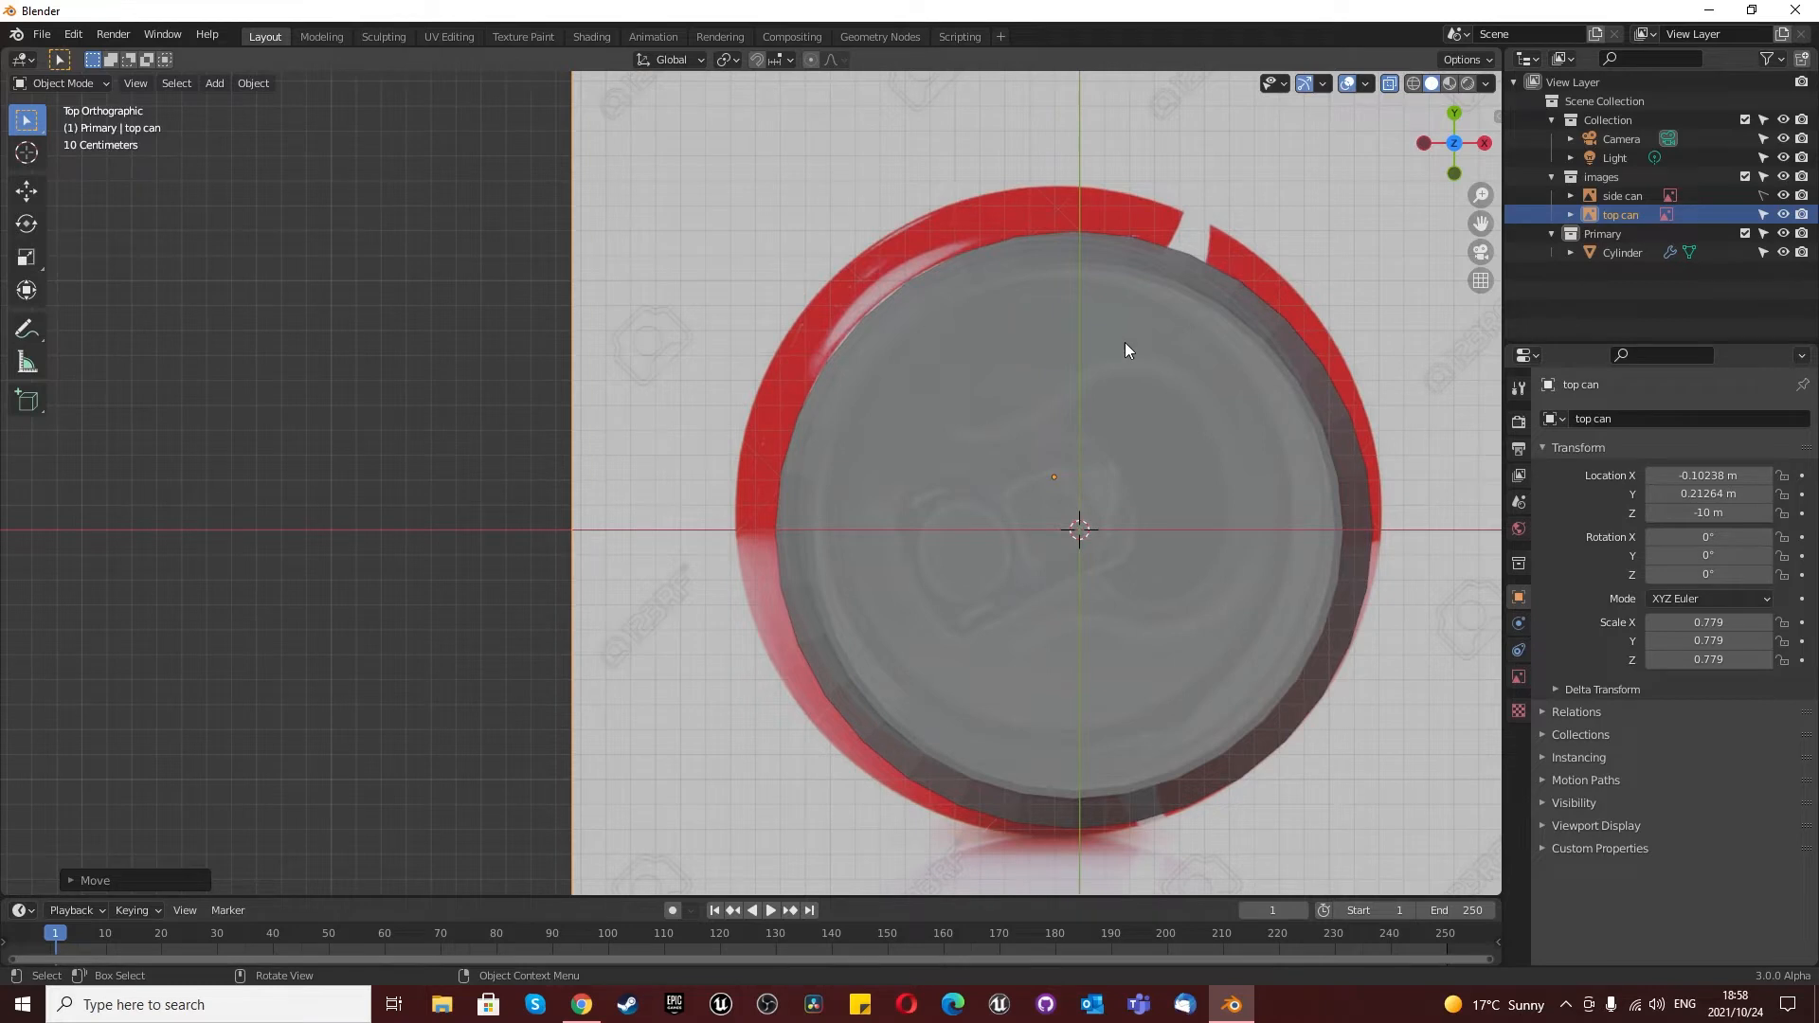
key(s)
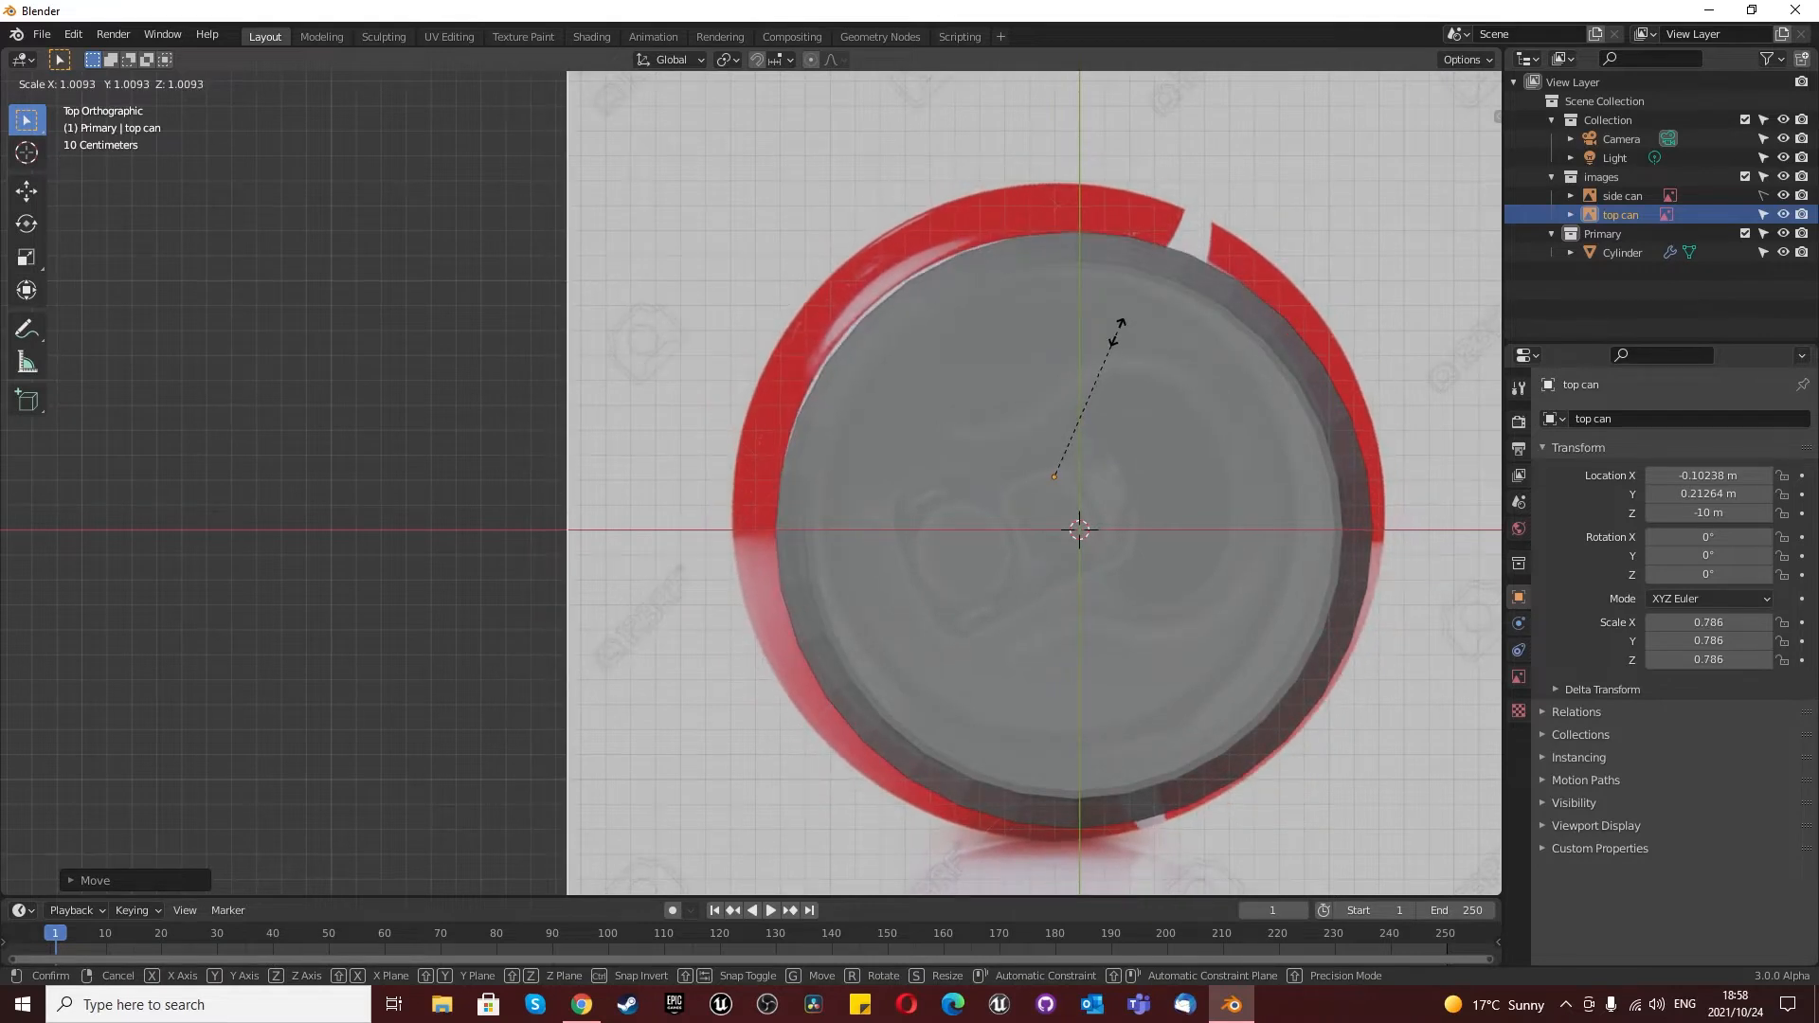
click(1120, 320)
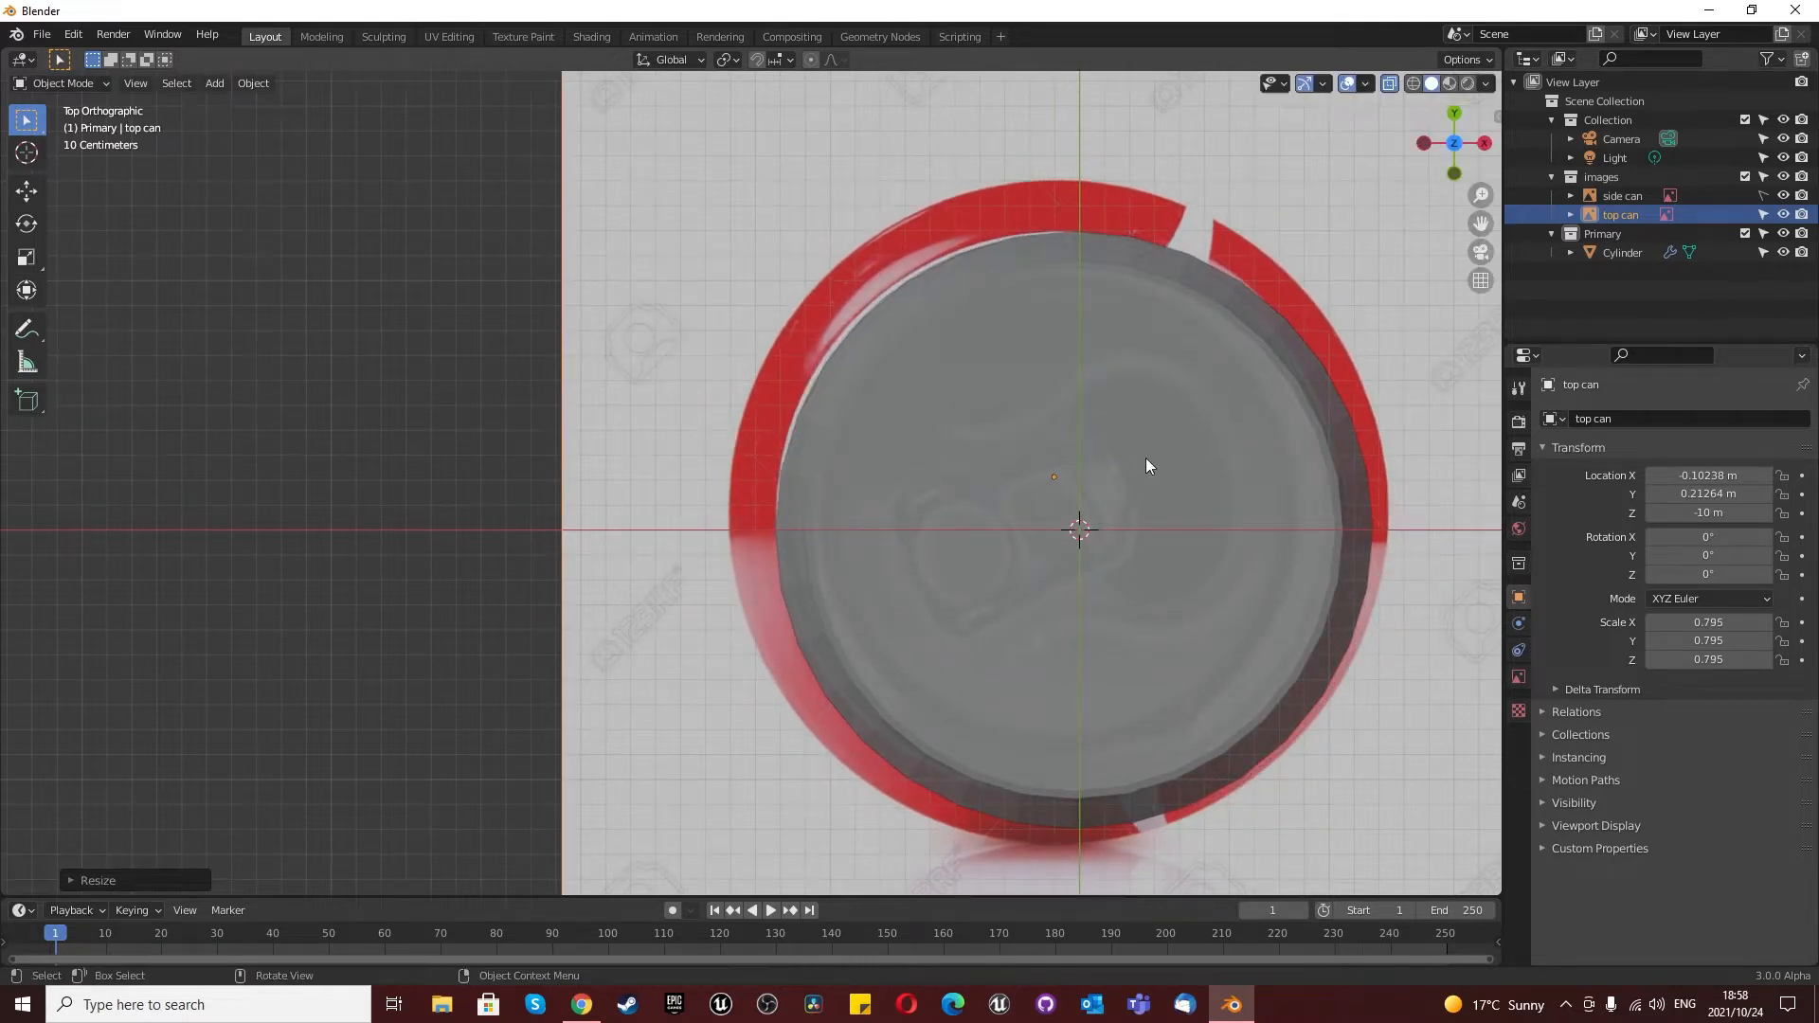
scroll(1042, 407, down, 3)
scroll(993, 435, up, 2)
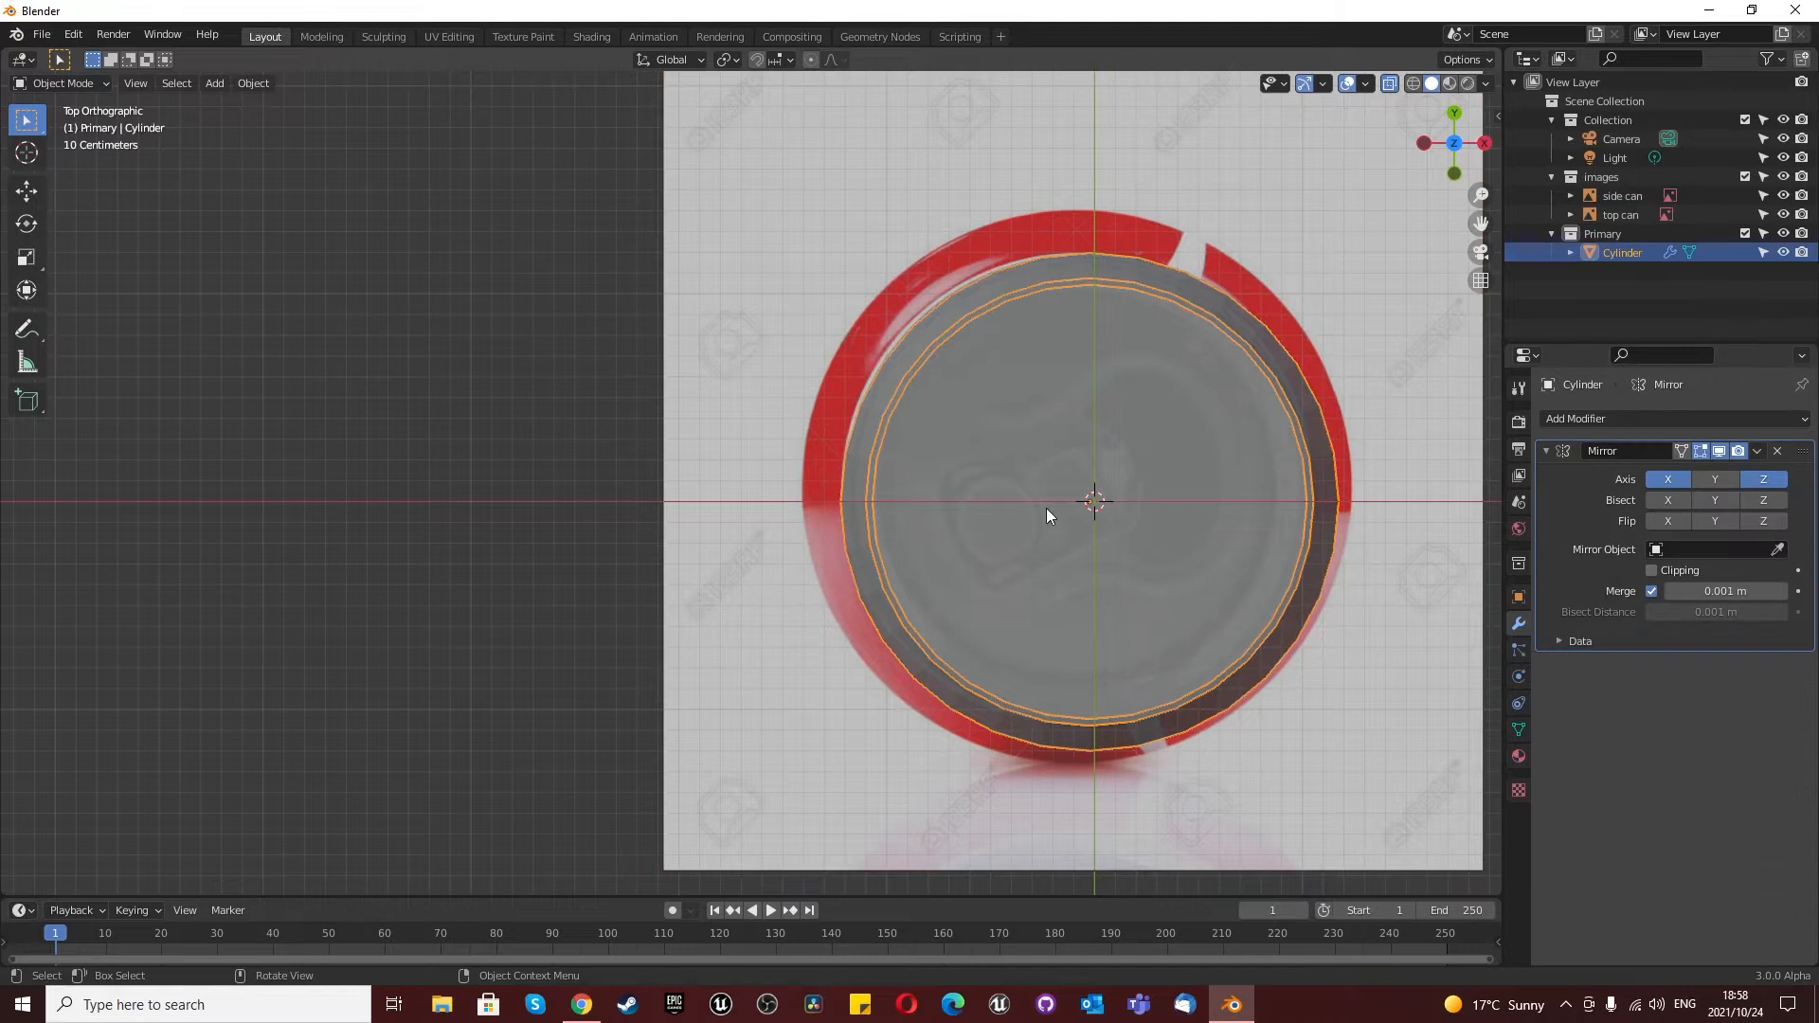
Step: Return to the cylinder's mesh and select the flat face capping the can's top
scroll(1104, 559, up, 2)
scroll(1148, 567, down, 3)
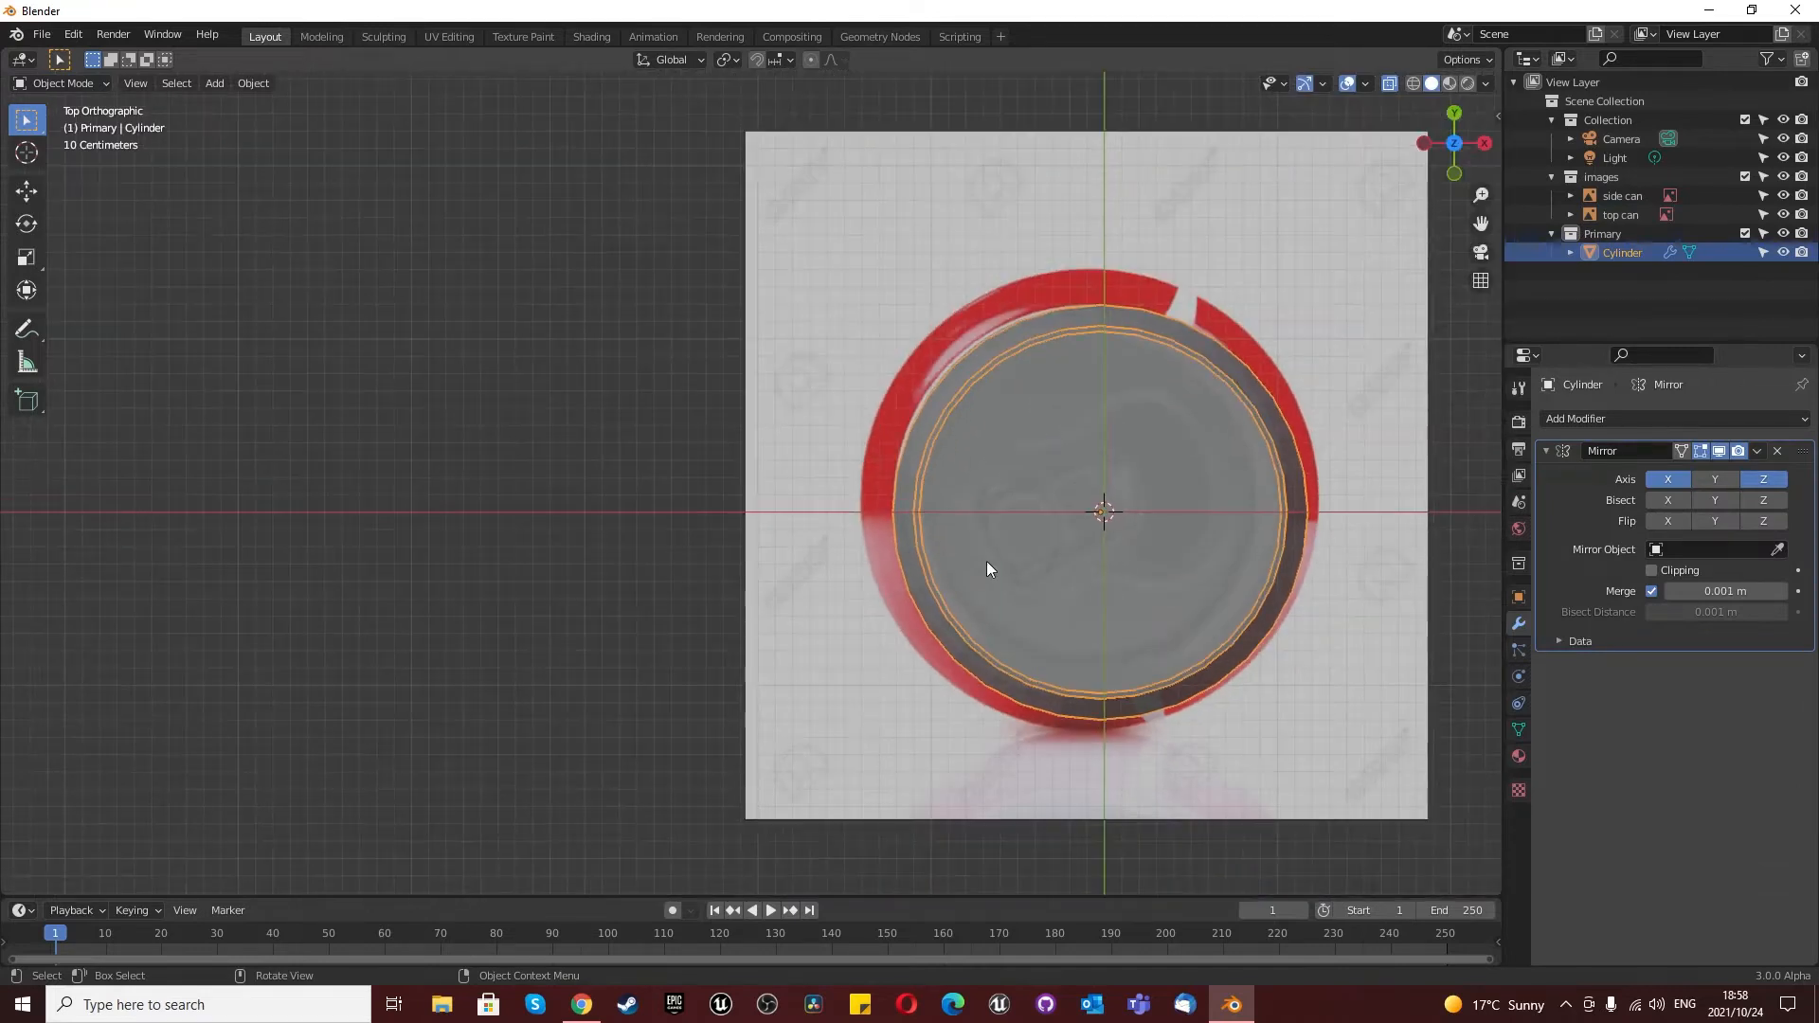
scroll(930, 424, up, 2)
key(Tab)
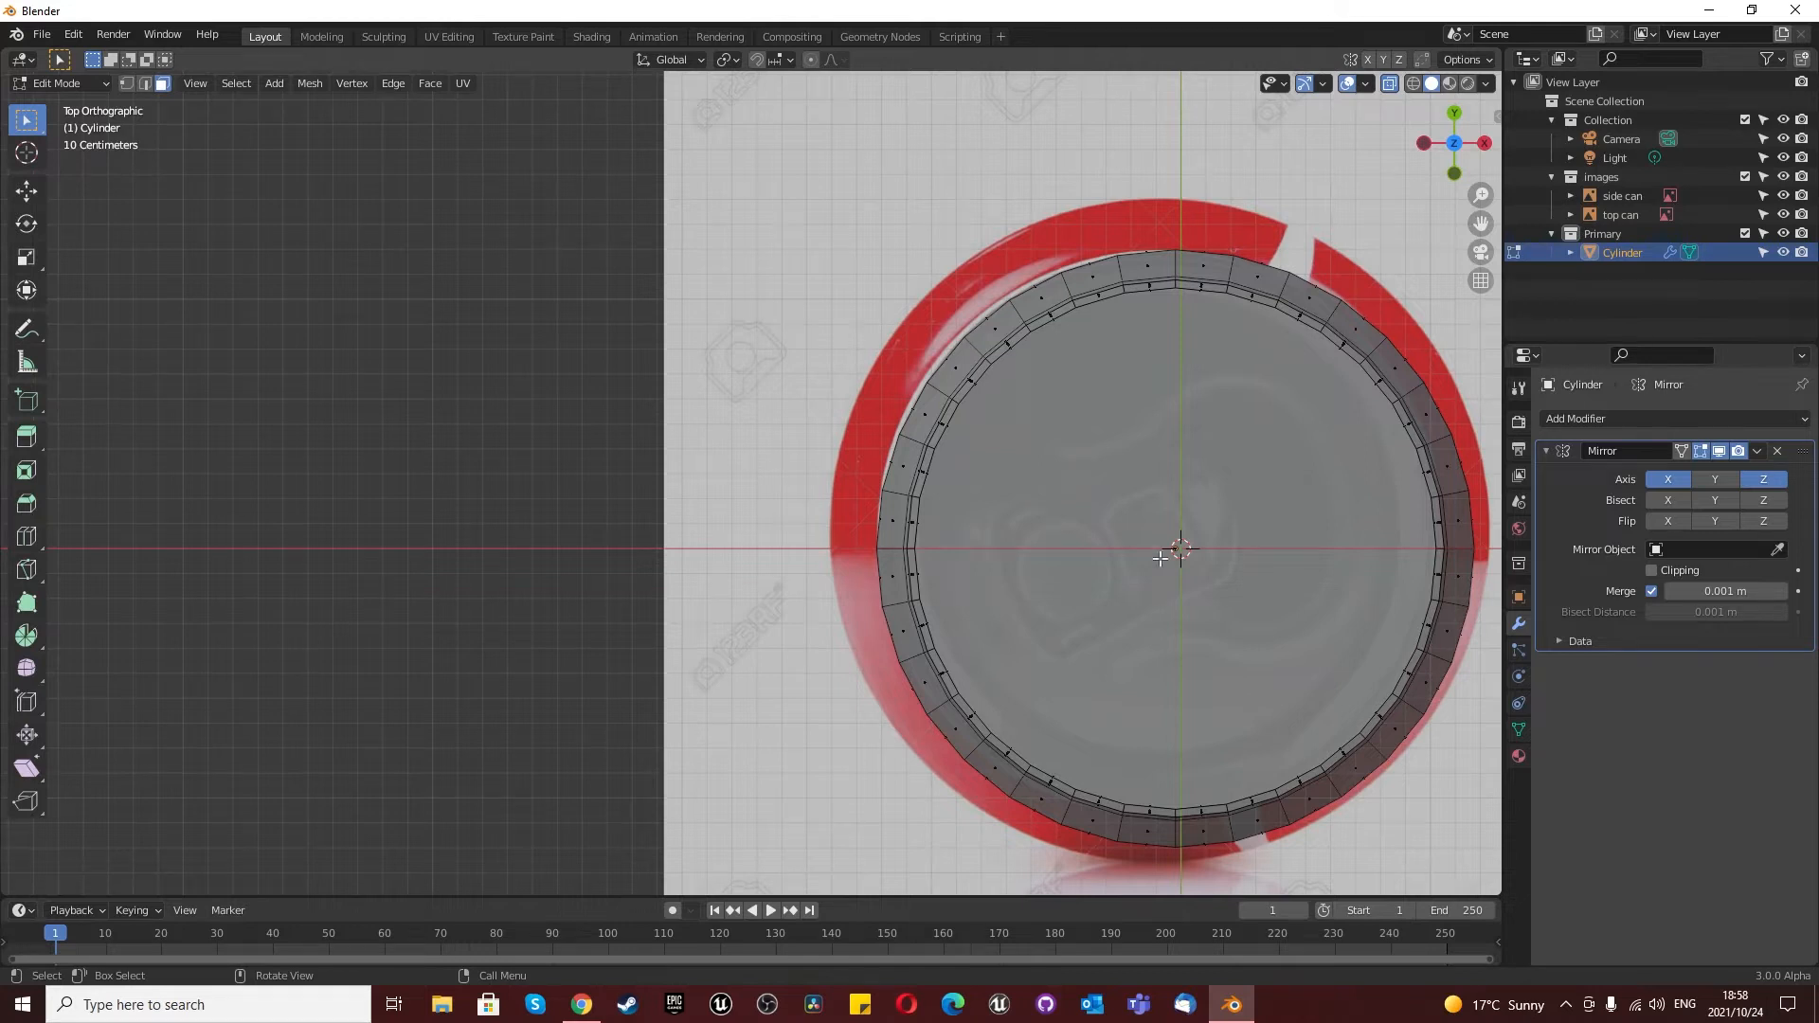
middle_drag(1050, 516, 949, 587)
scroll(949, 587, down, 5)
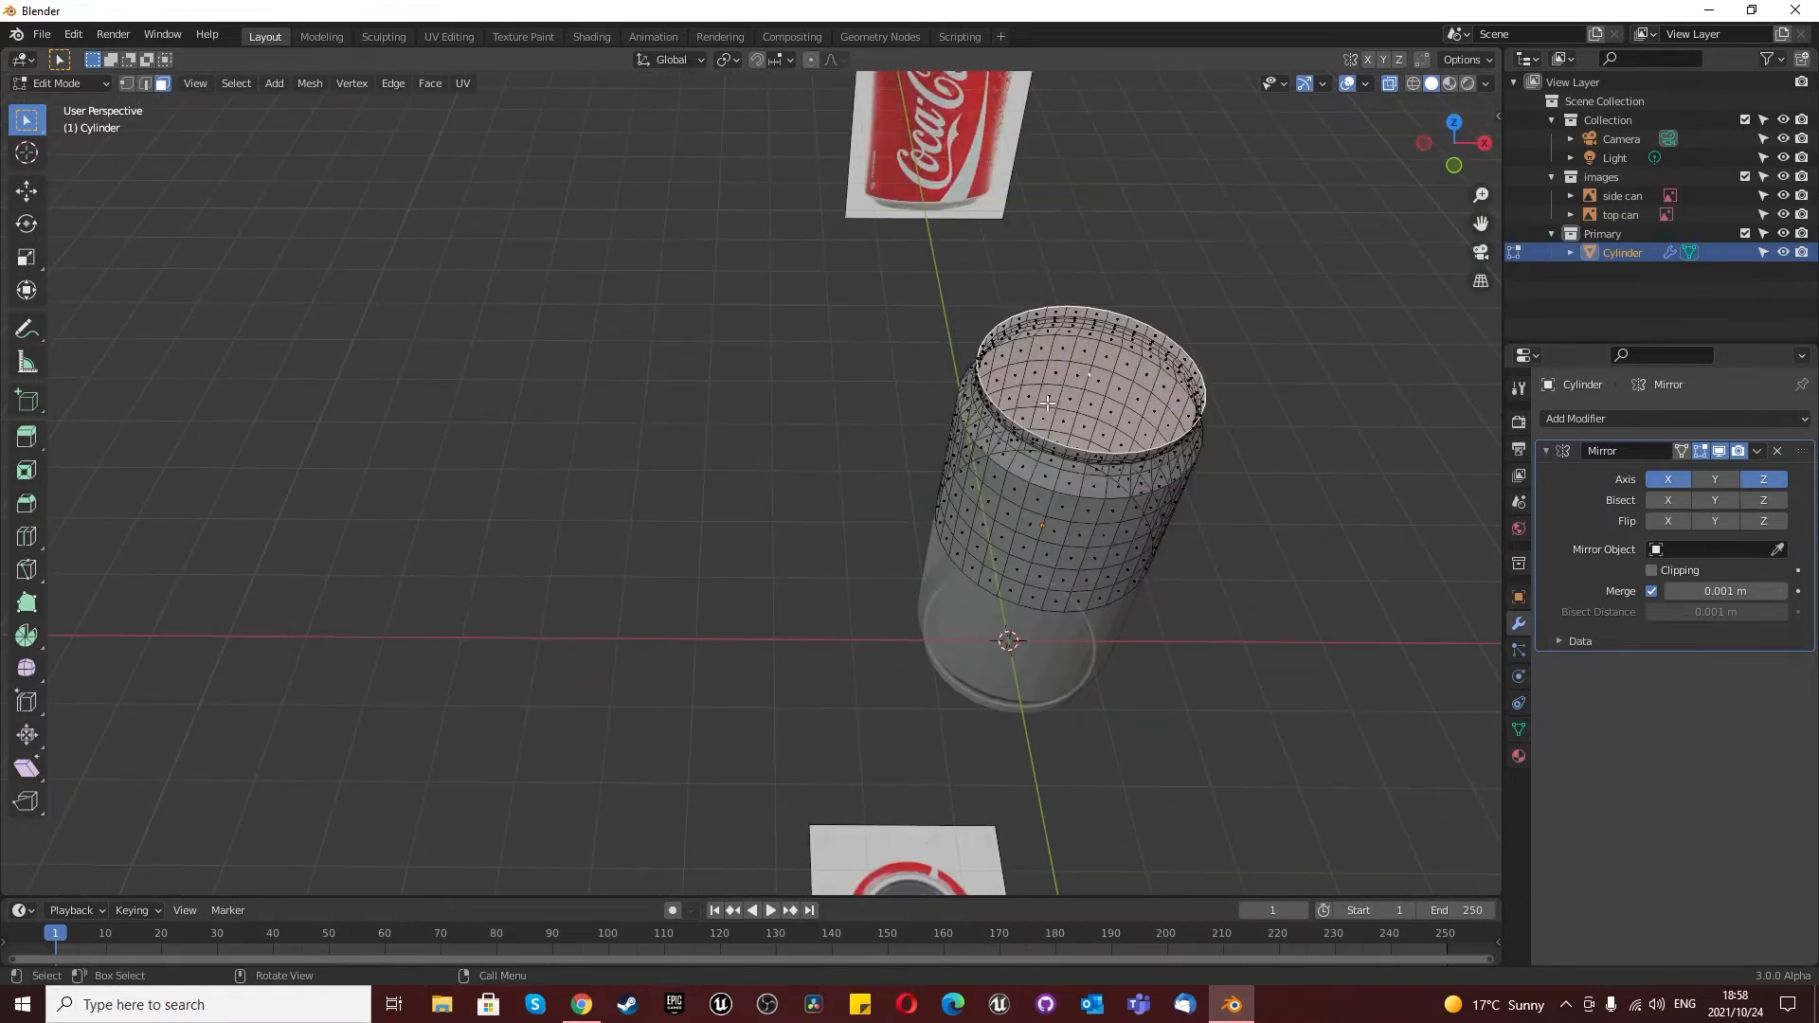
scroll(1059, 400, up, 3)
scroll(1004, 269, up, 1)
scroll(1004, 269, up, 2)
key(KP_7)
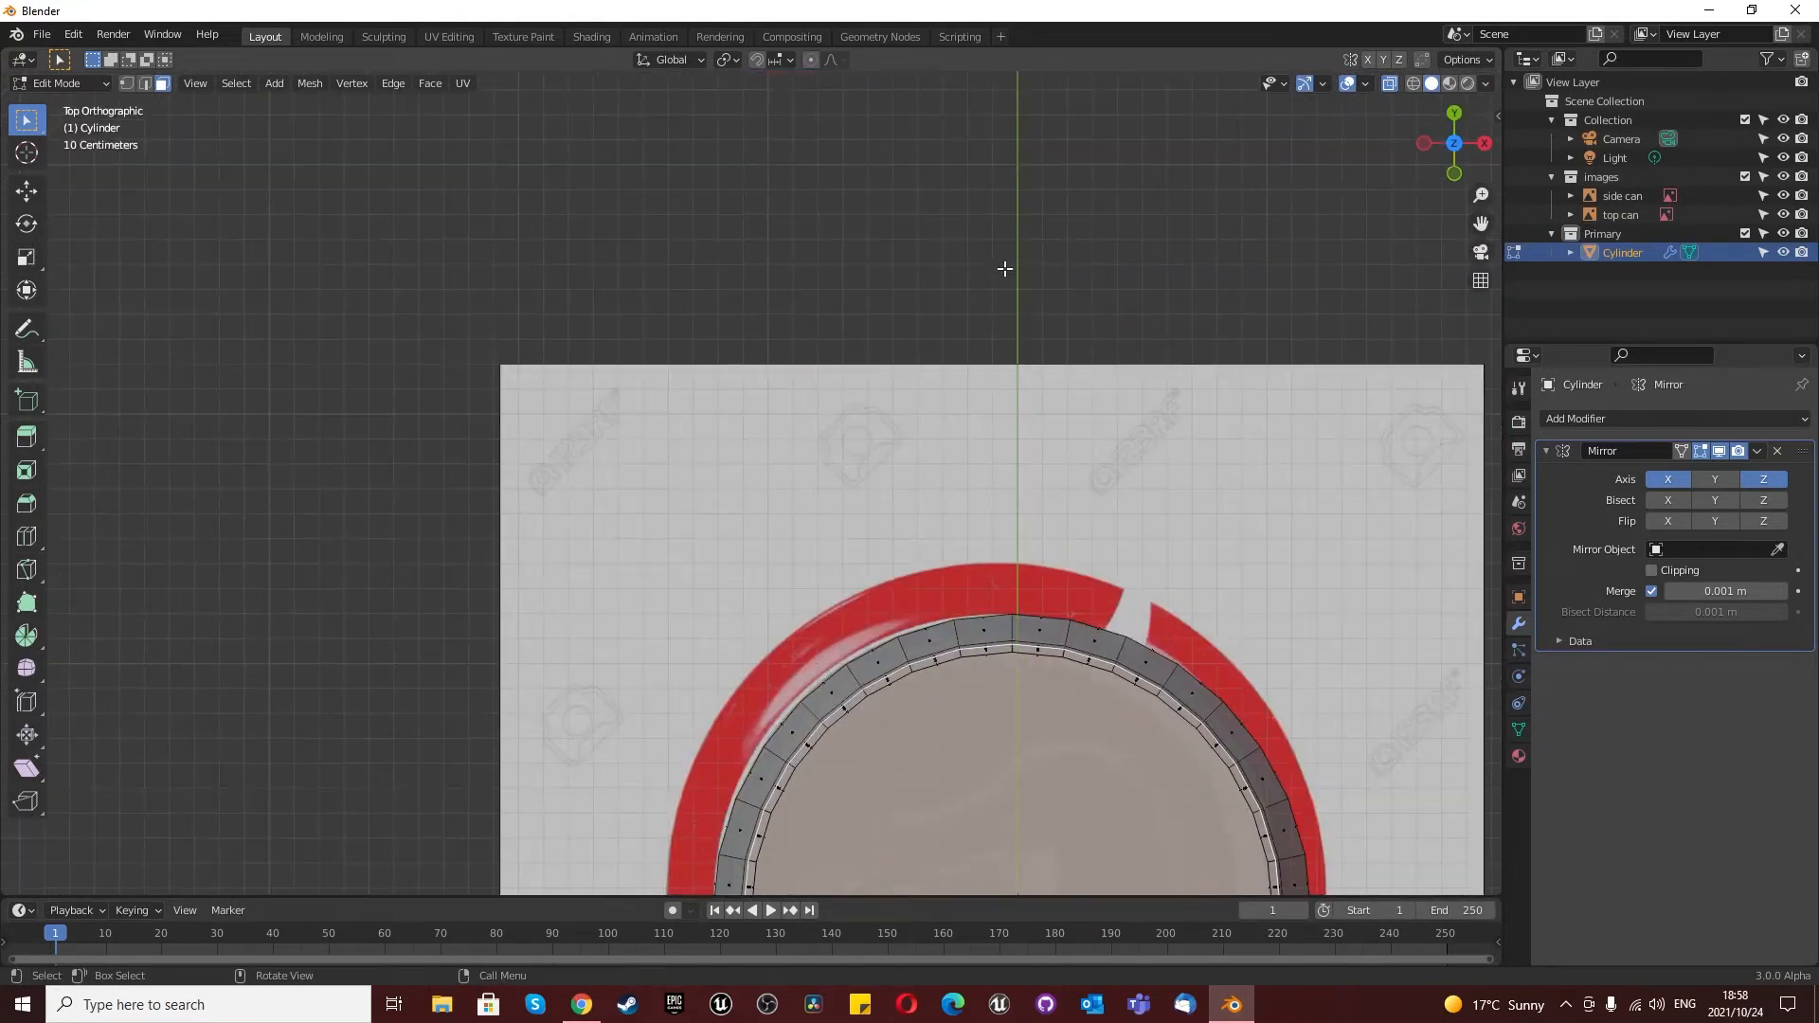
scroll(816, 535, up, 7)
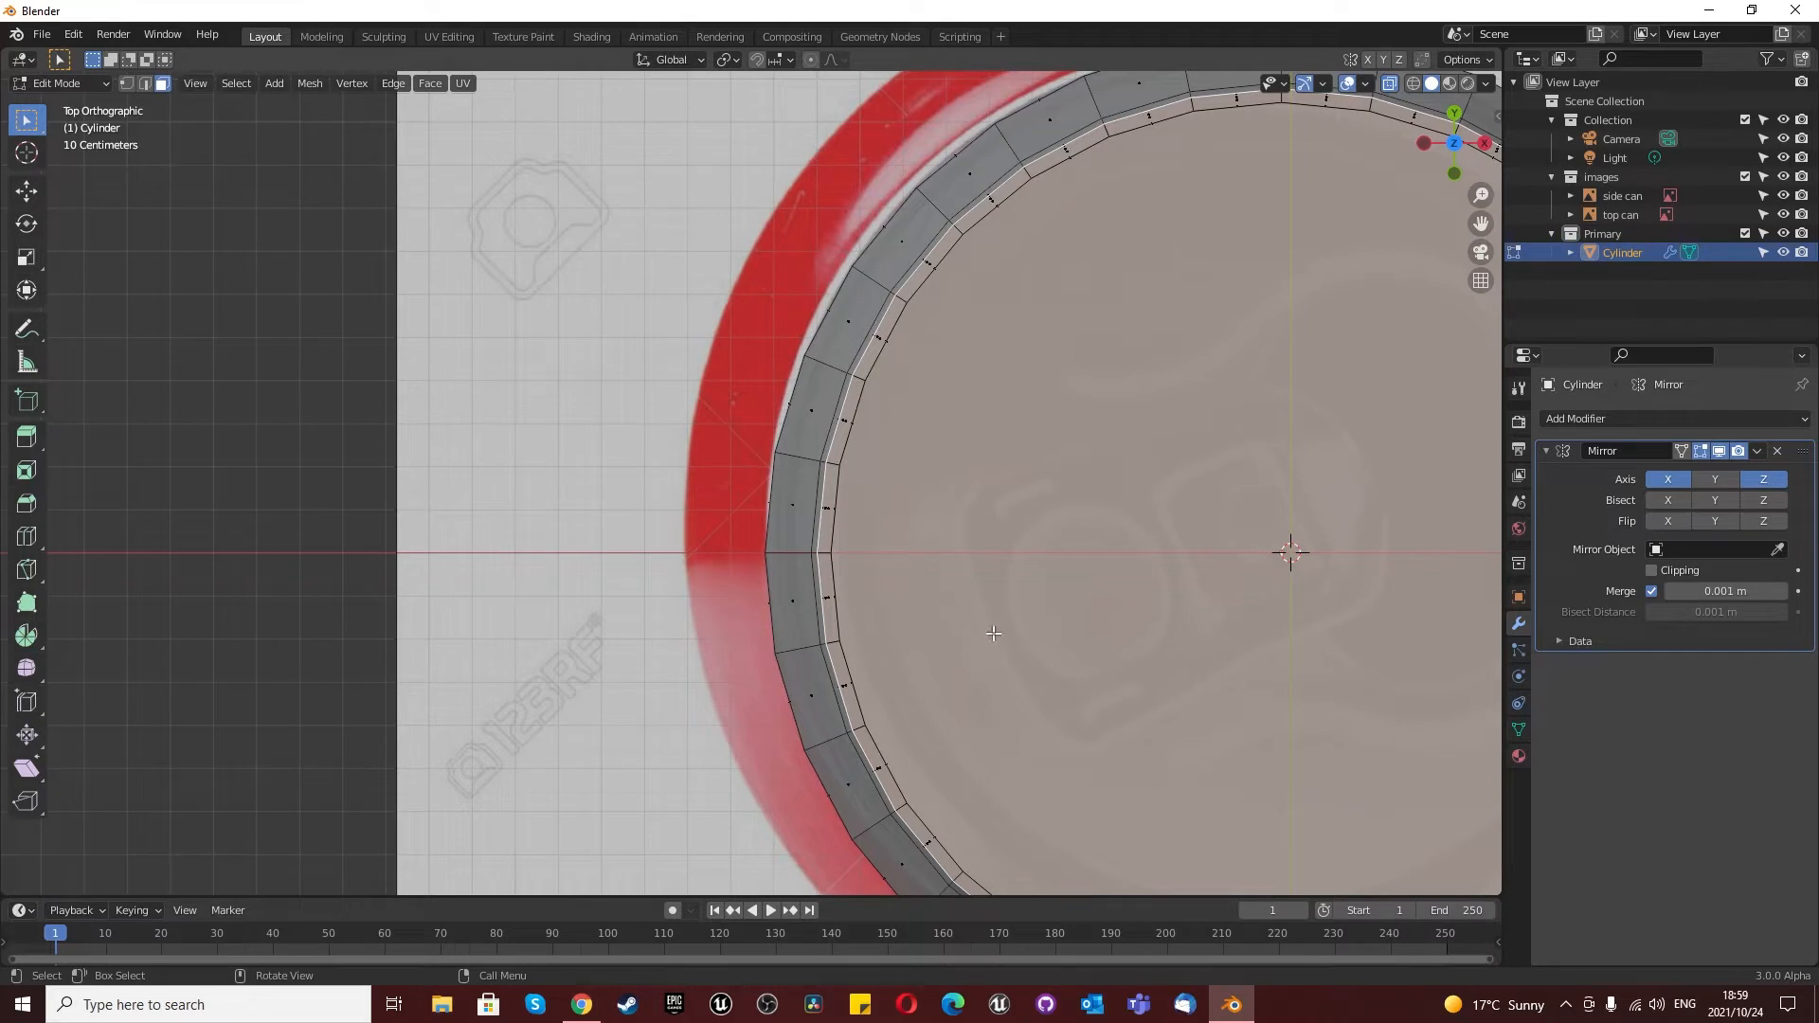
Step: Try to extrude the can's top face in place and scale it inward
key(s)
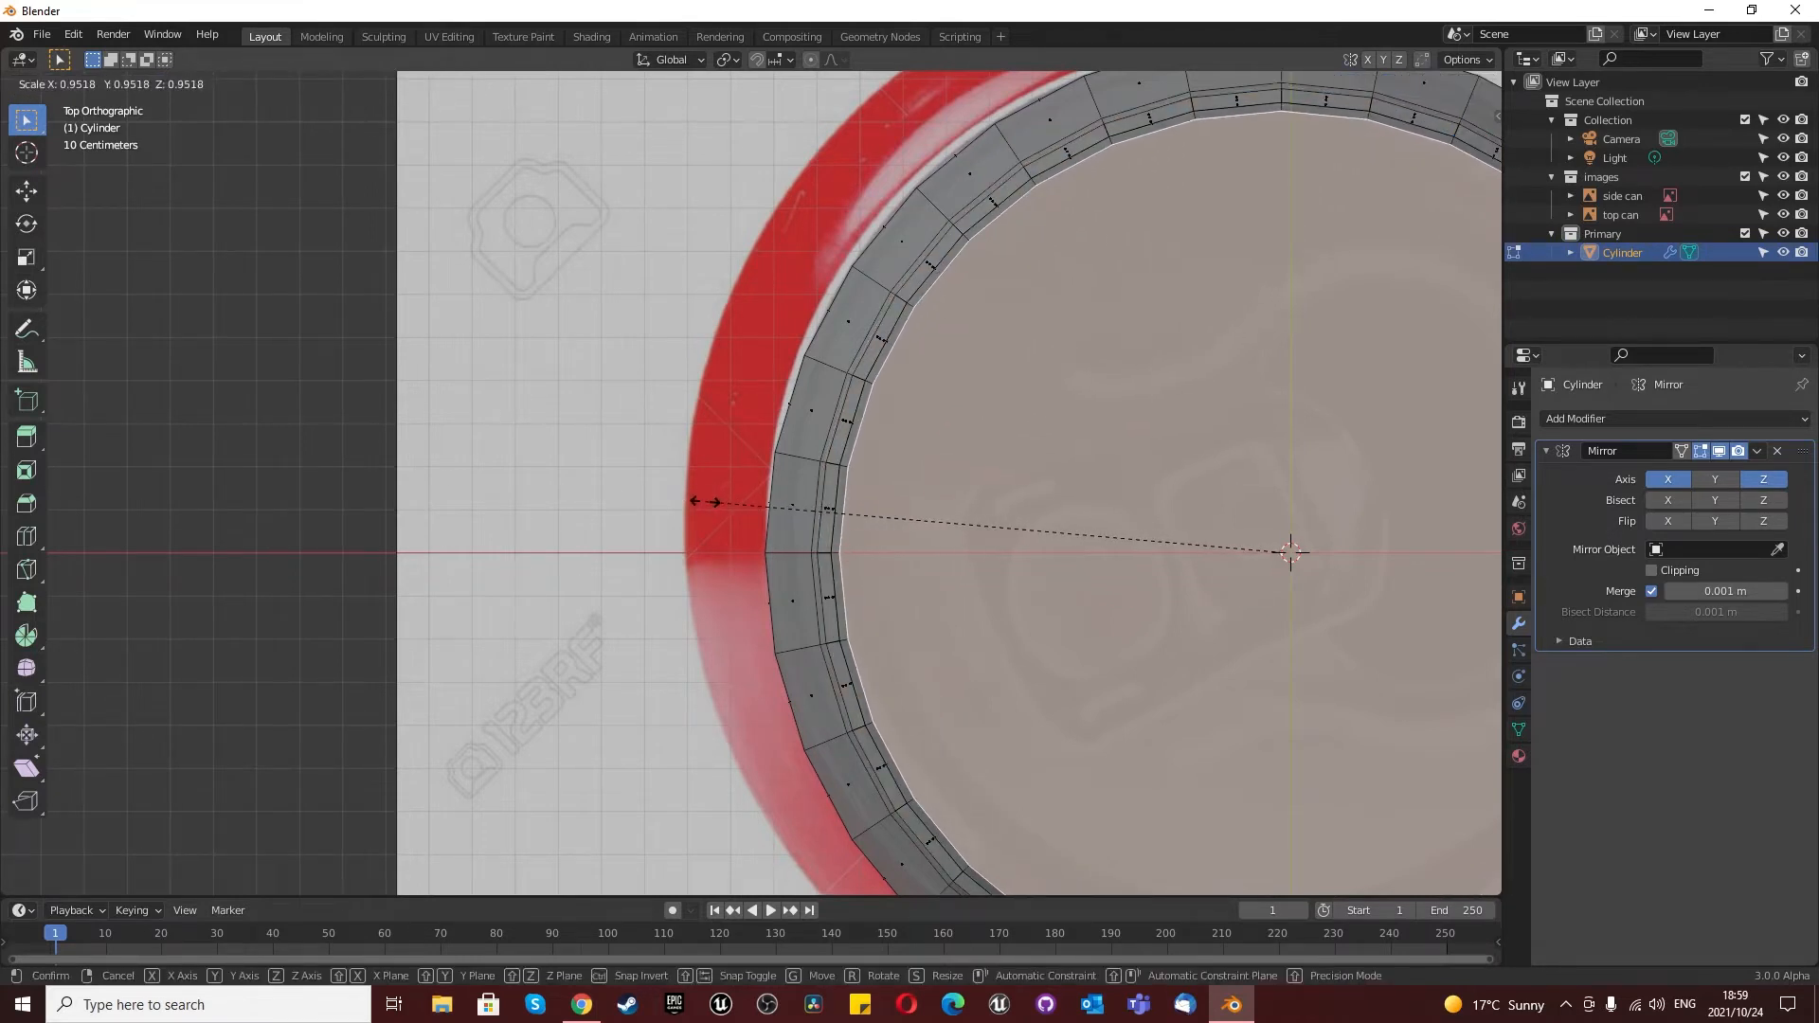
click(814, 496)
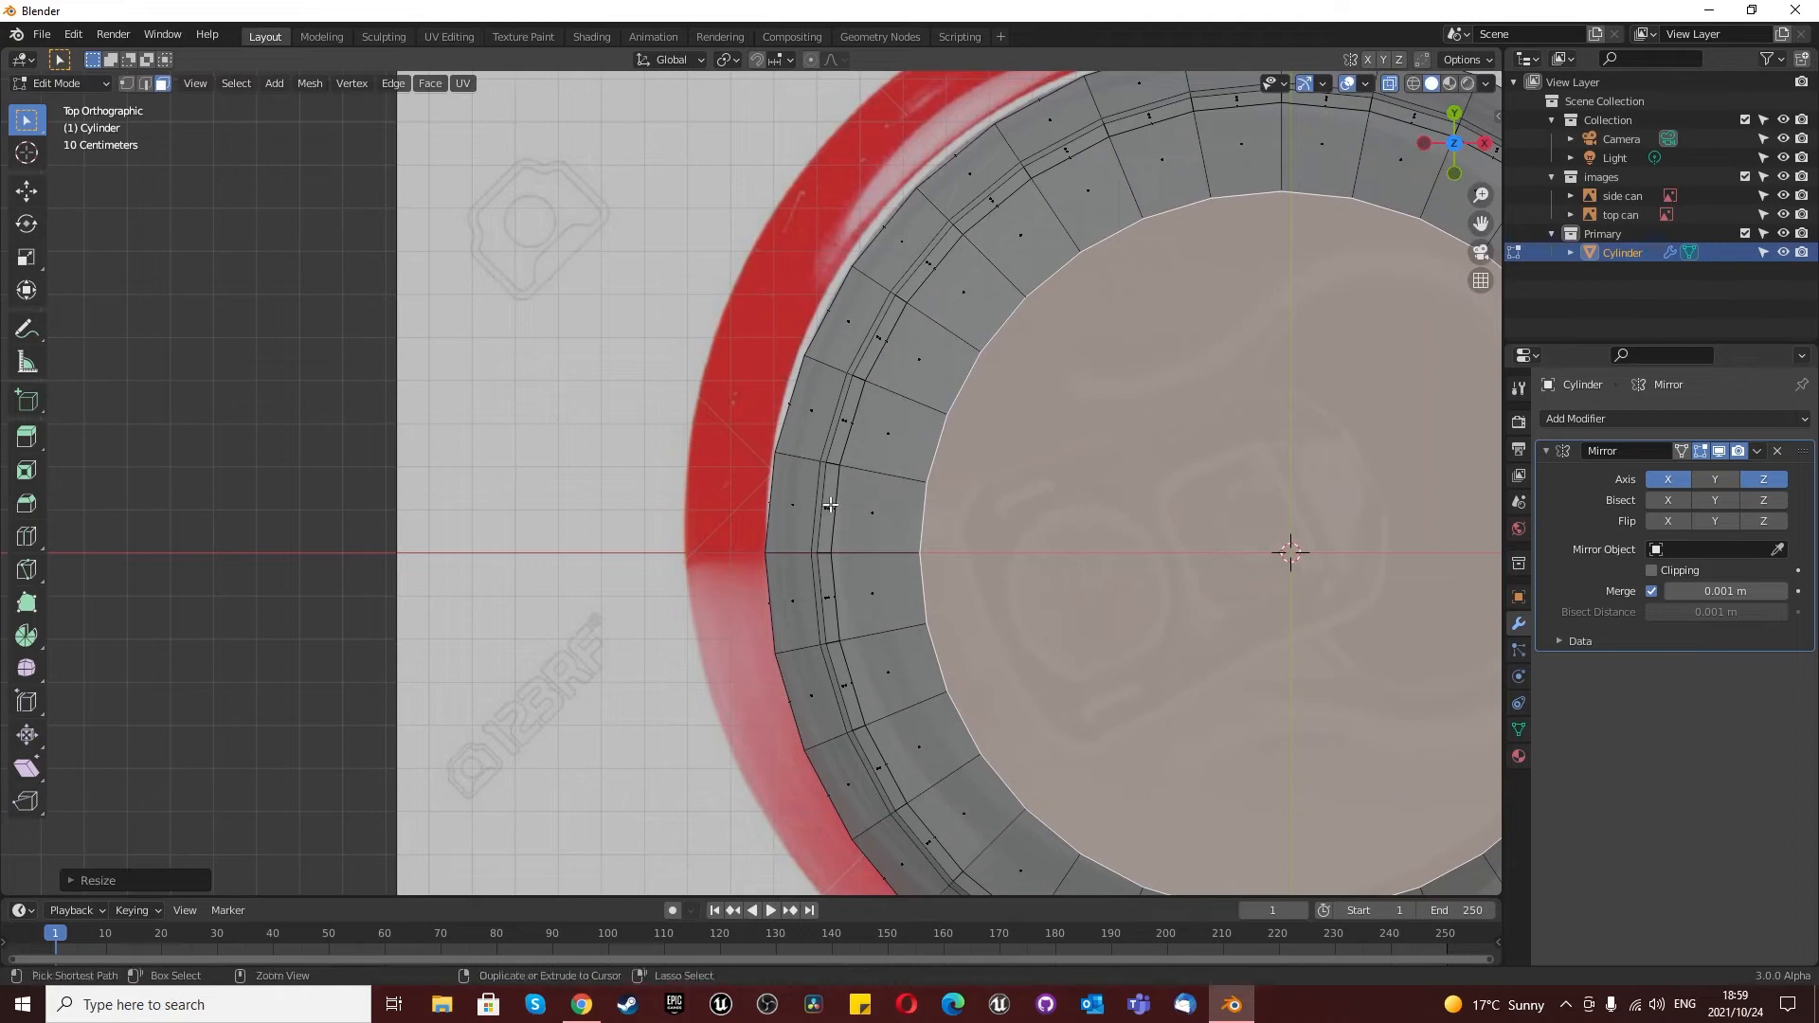
key(ctrl+z)
Step: Delete the face capping the can's top so that the lid area of the reference image shows through
key(x)
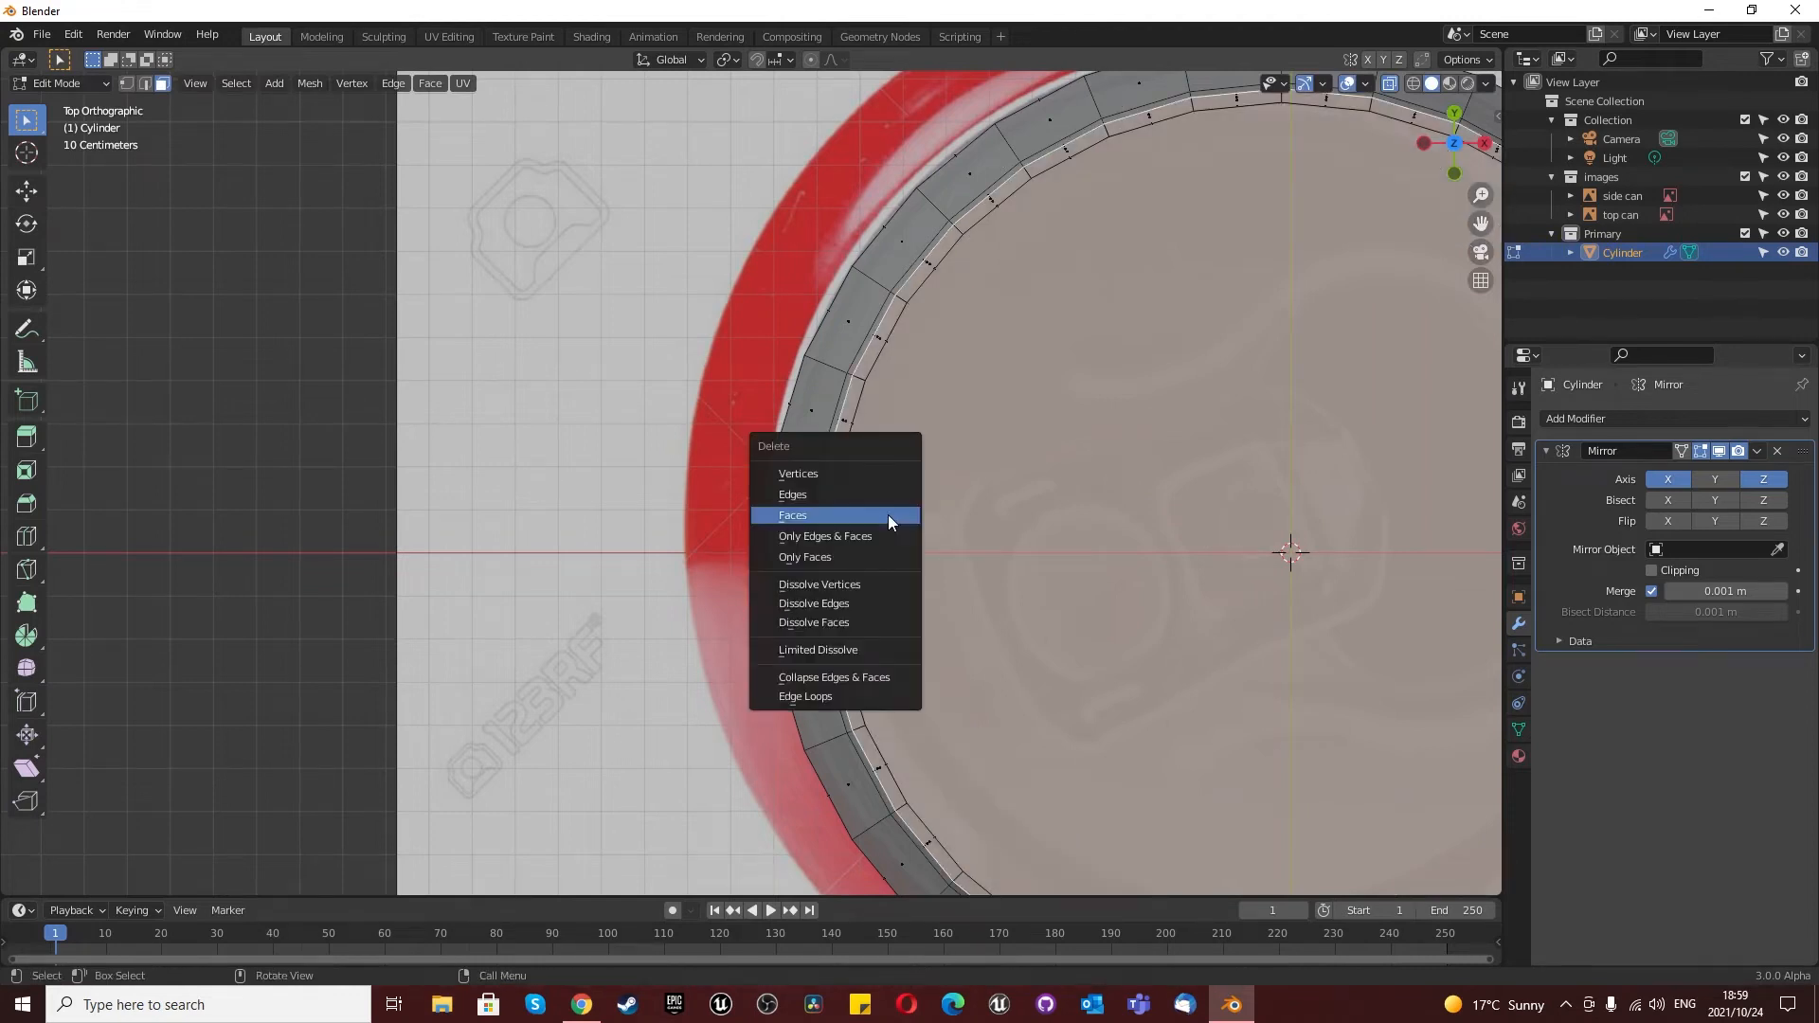
click(889, 515)
scroll(992, 506, down, 5)
scroll(992, 505, up, 2)
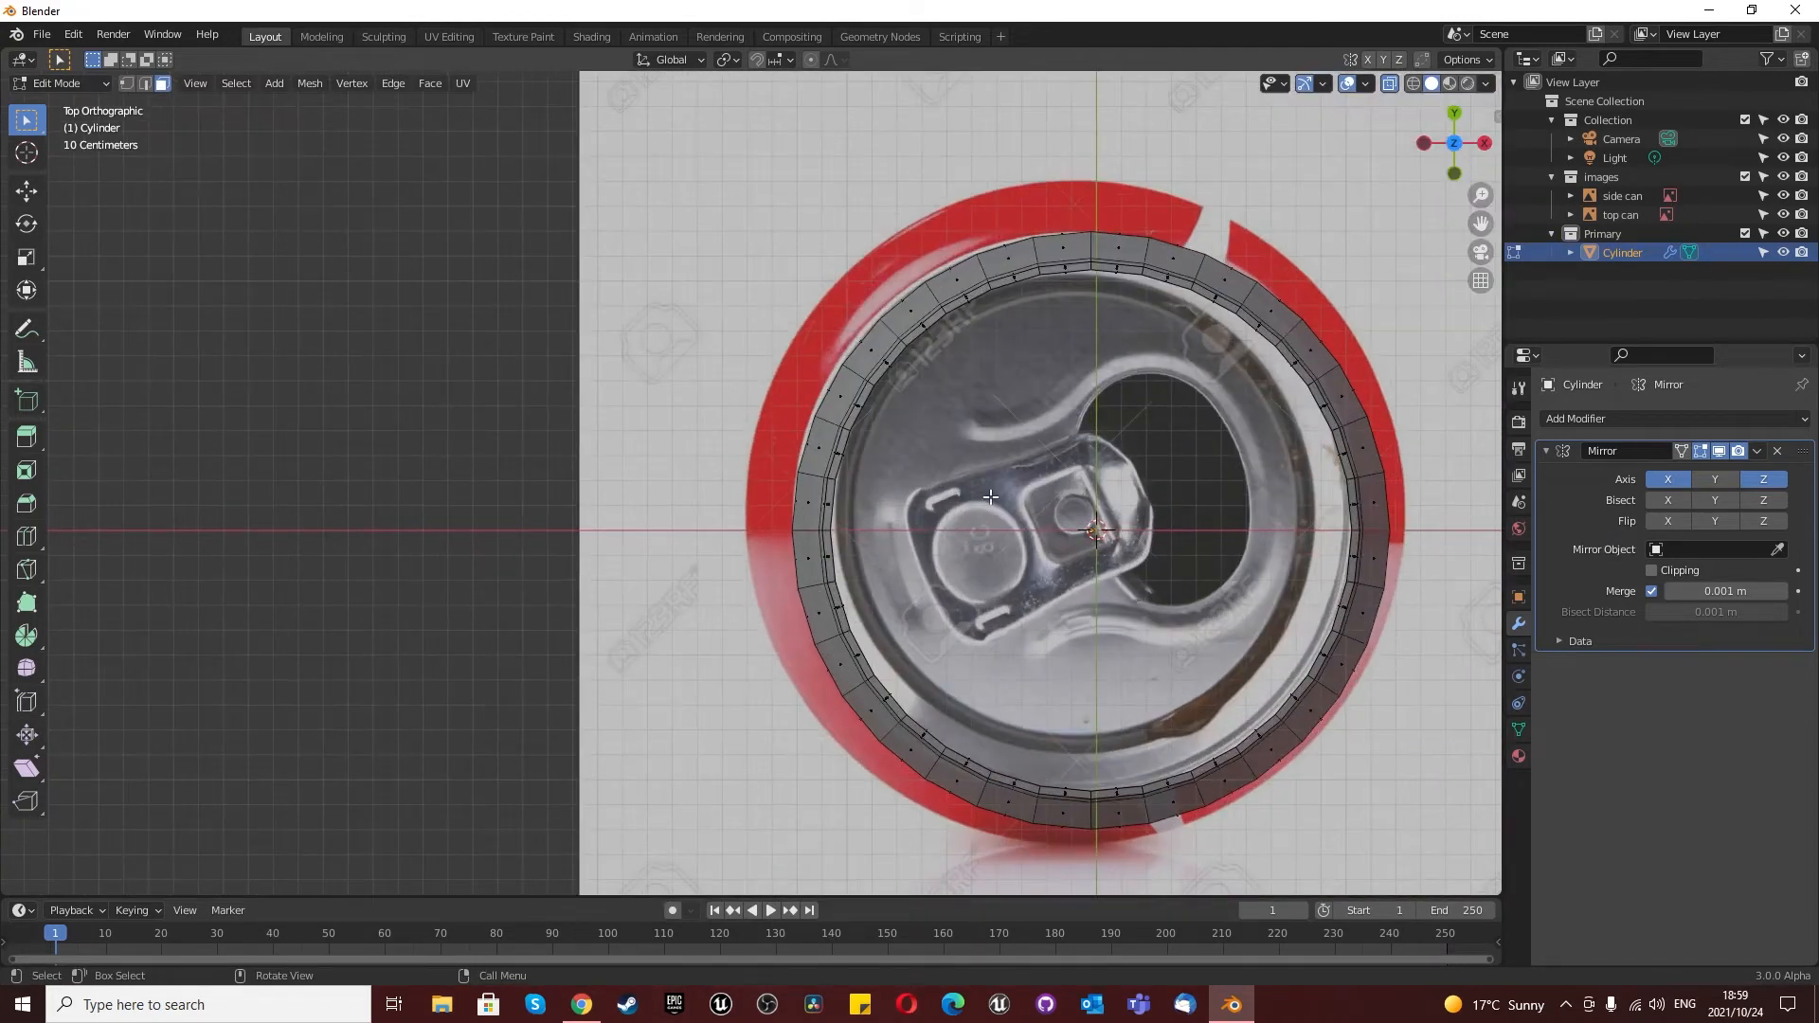
Step: Select the open edge loop inside the can's top rim and fill it with a single face
middle_drag(990, 496, 960, 398)
click(986, 396)
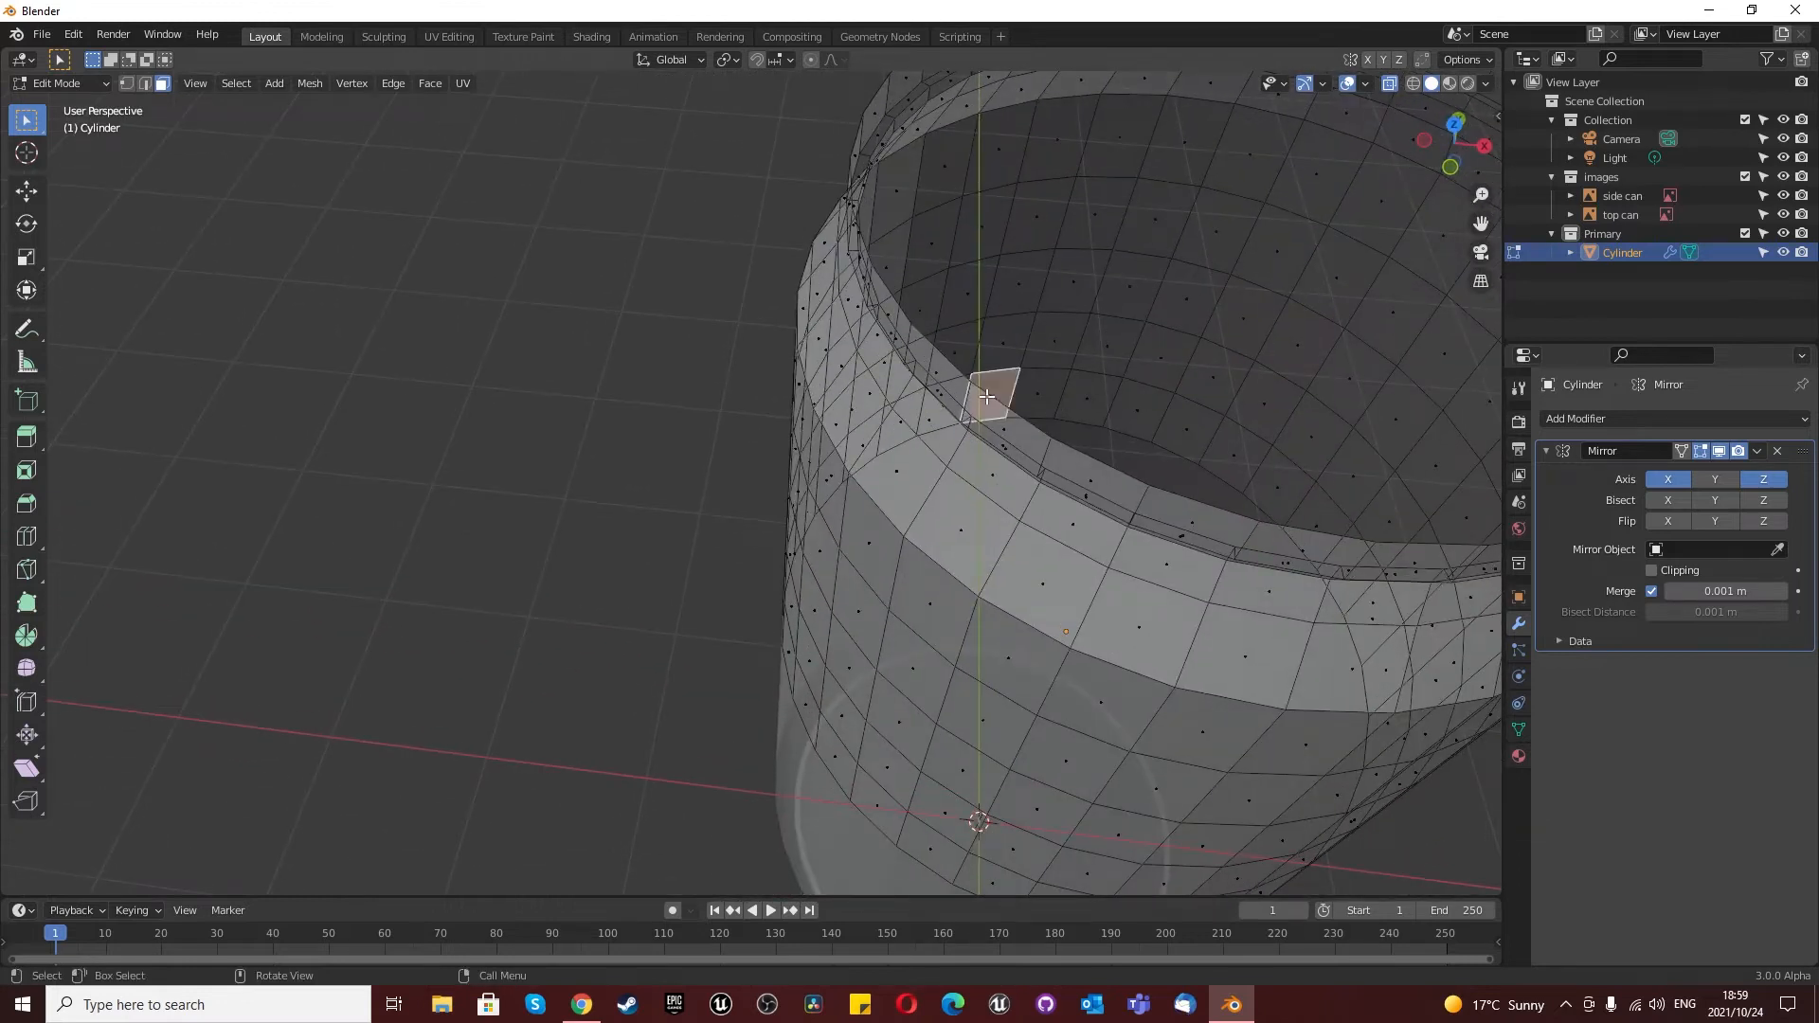
key(2)
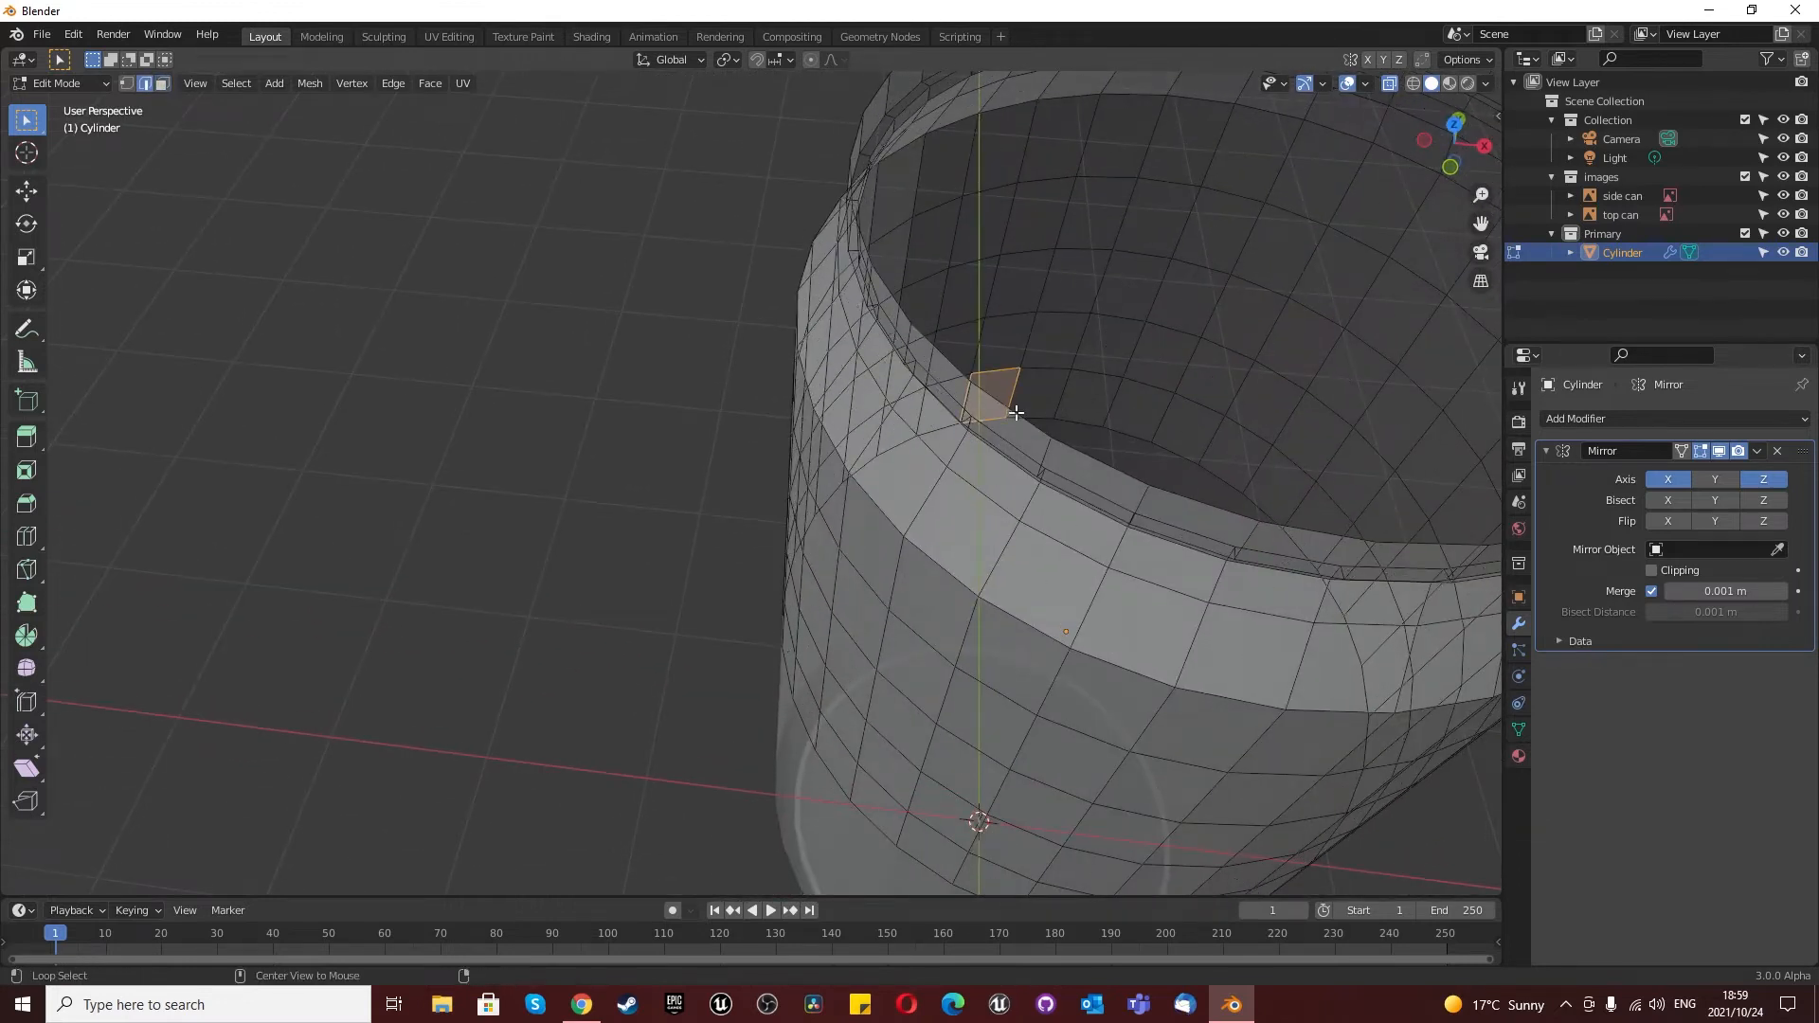
alt+click(1019, 413)
scroll(1019, 413, down, 5)
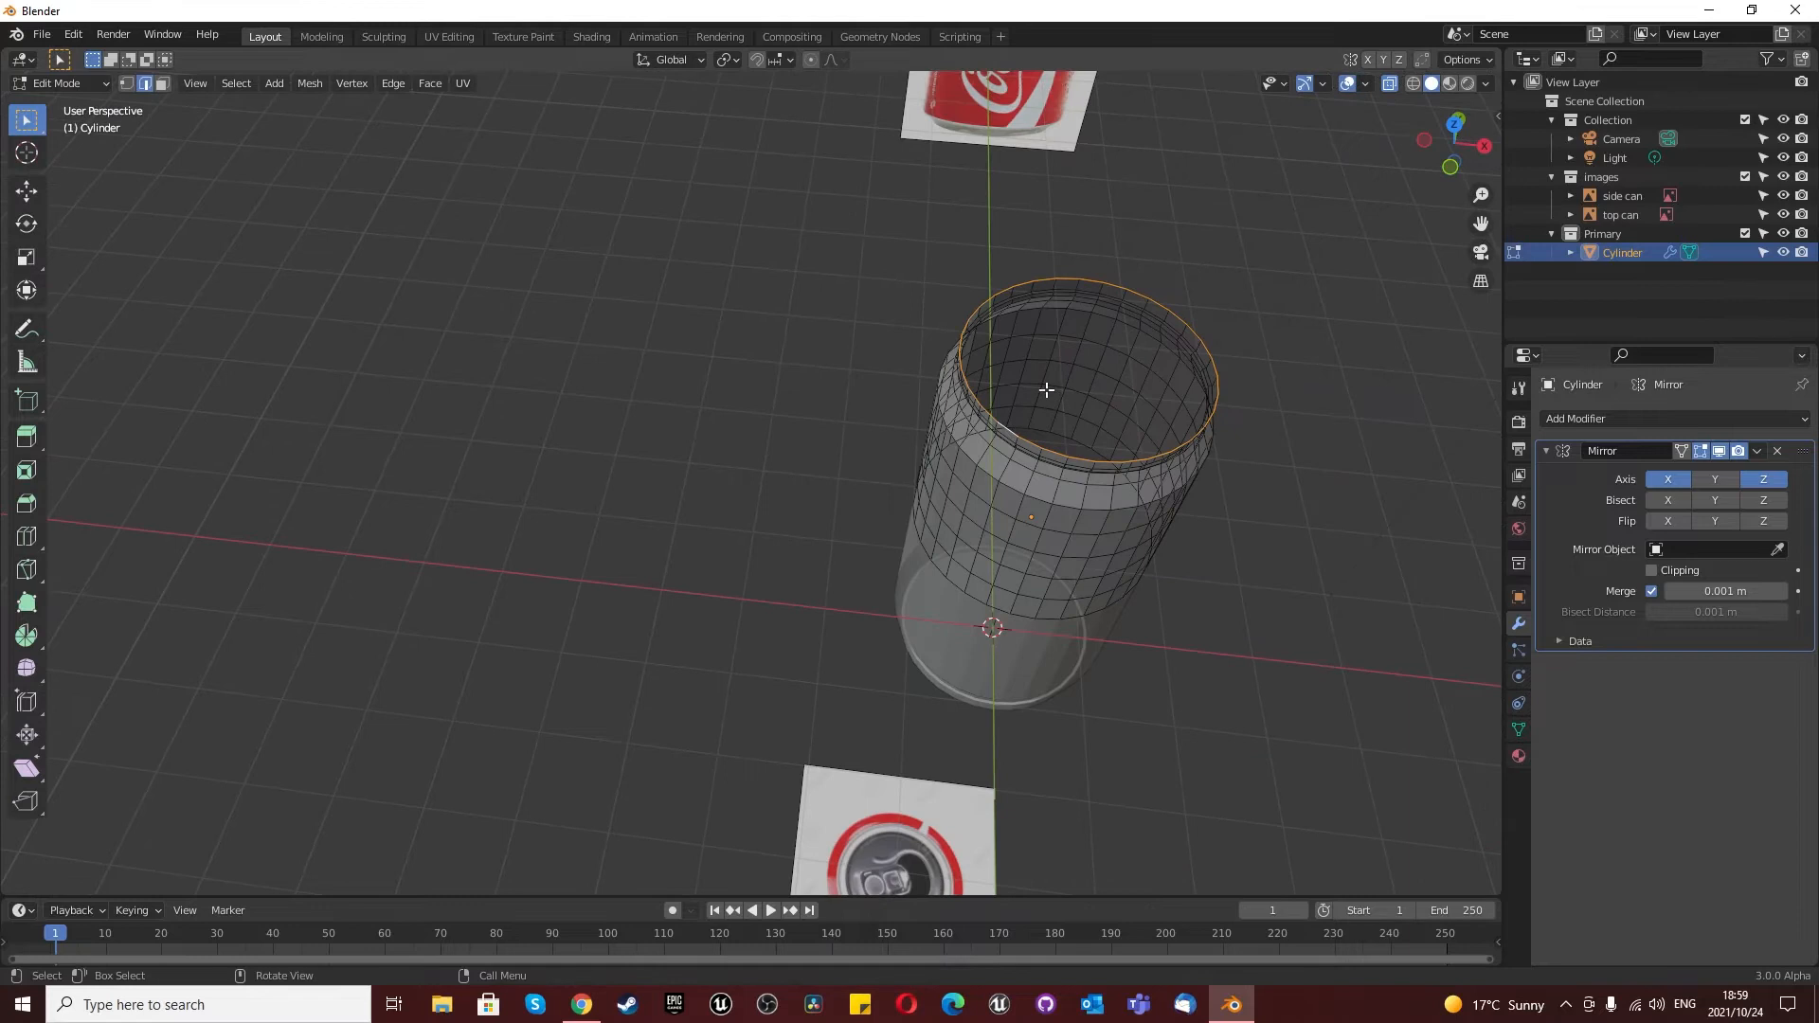
key(f)
scroll(1017, 401, up, 3)
scroll(1016, 401, up, 1)
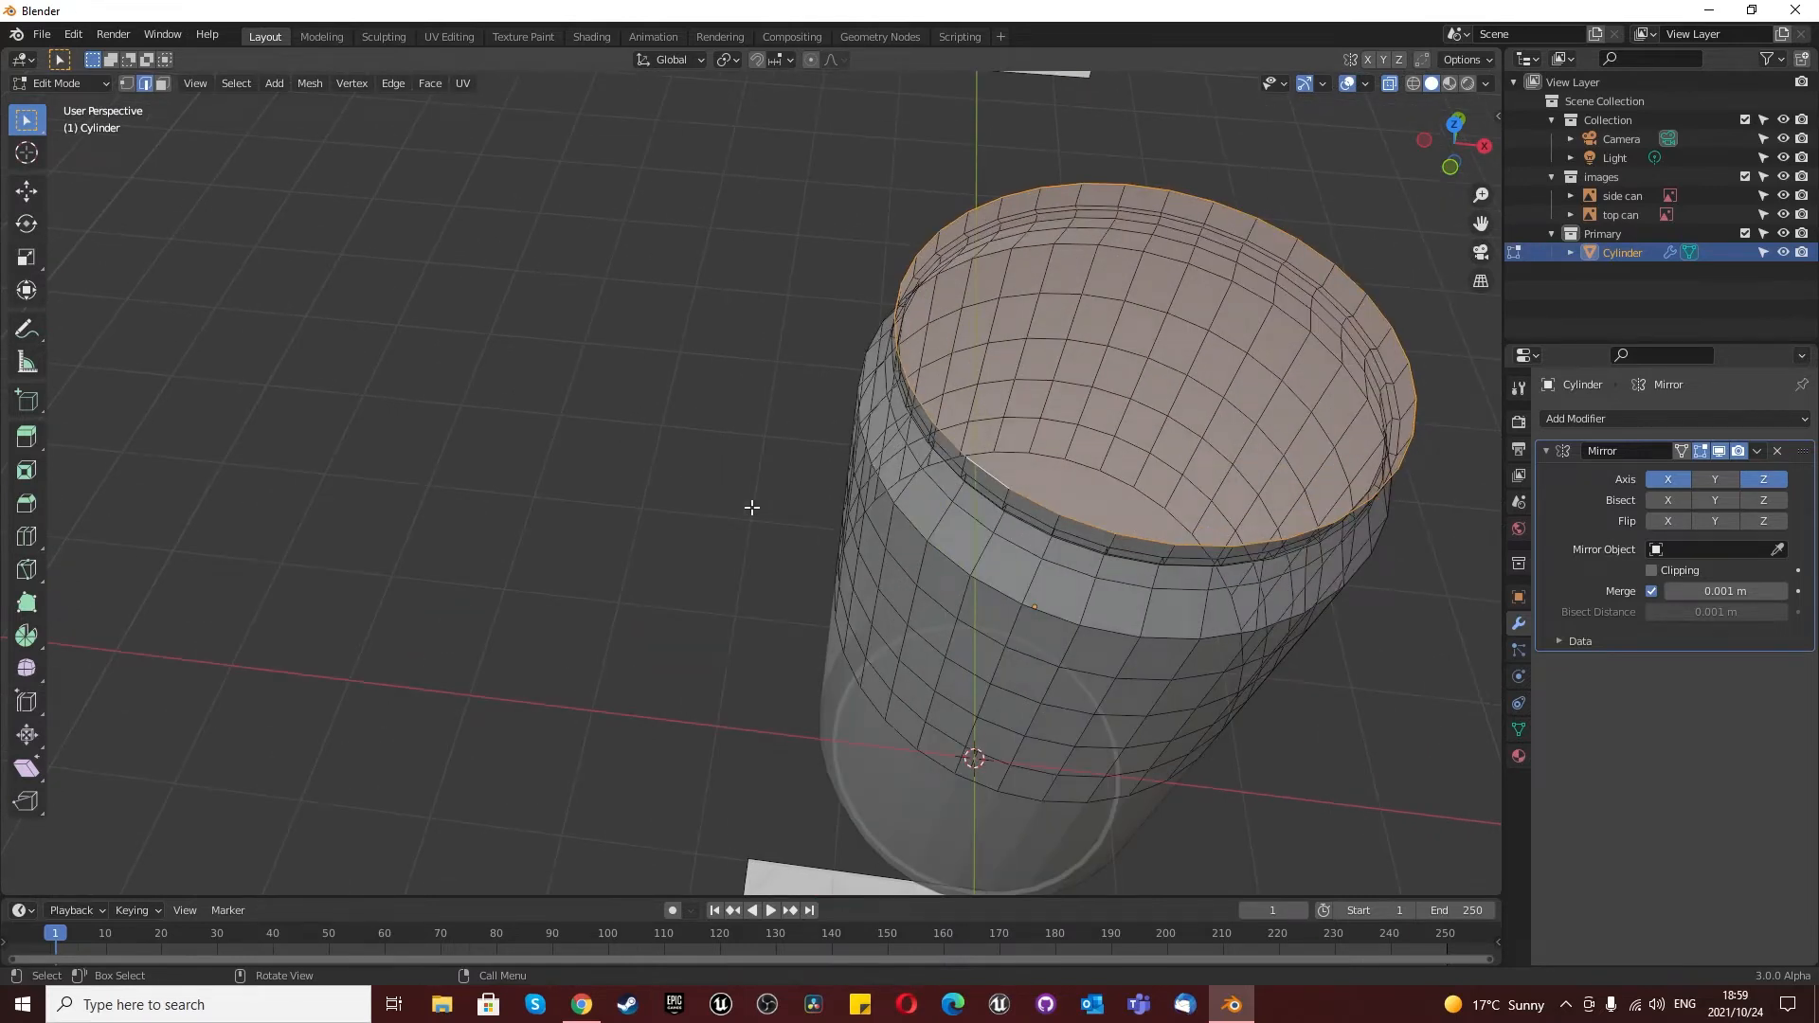
Step: Inset the new top face by about 0.034 m to form the flat ring of the can's rim
key(KP_7)
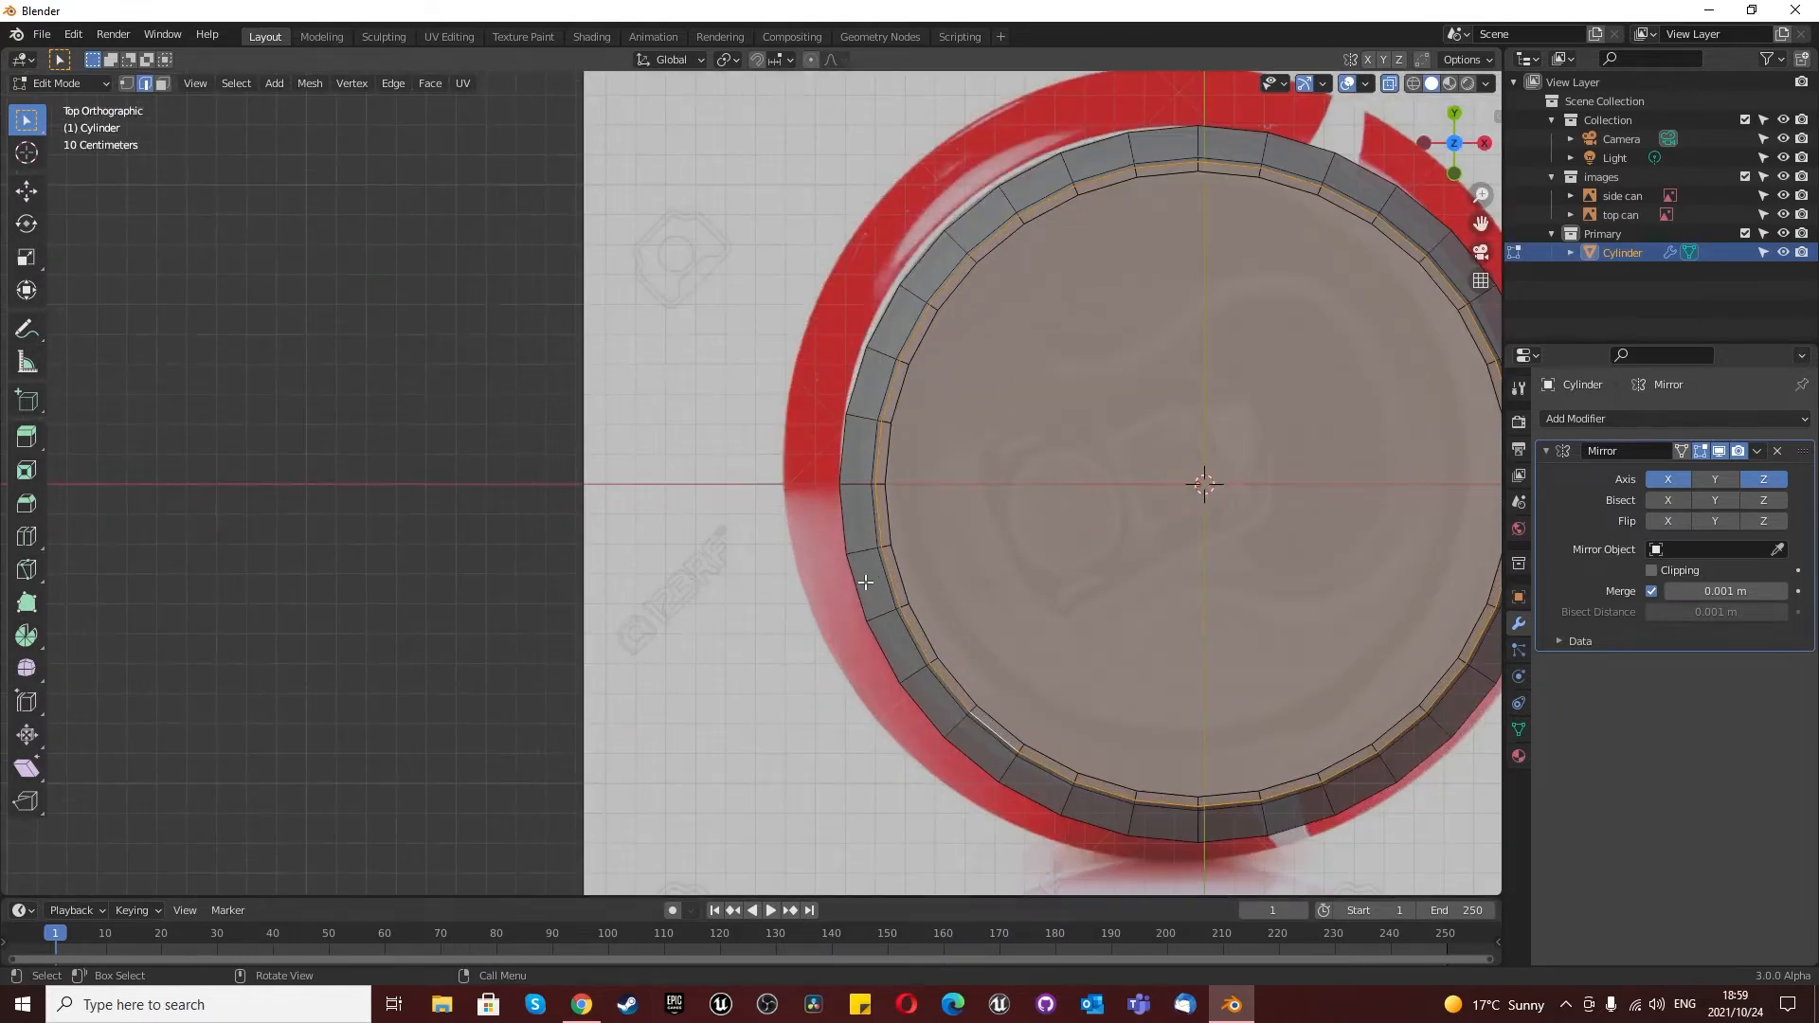
scroll(867, 579, up, 3)
scroll(976, 599, down, 2)
middle_drag(933, 614, 994, 484)
scroll(987, 494, down, 1)
scroll(1096, 295, up, 2)
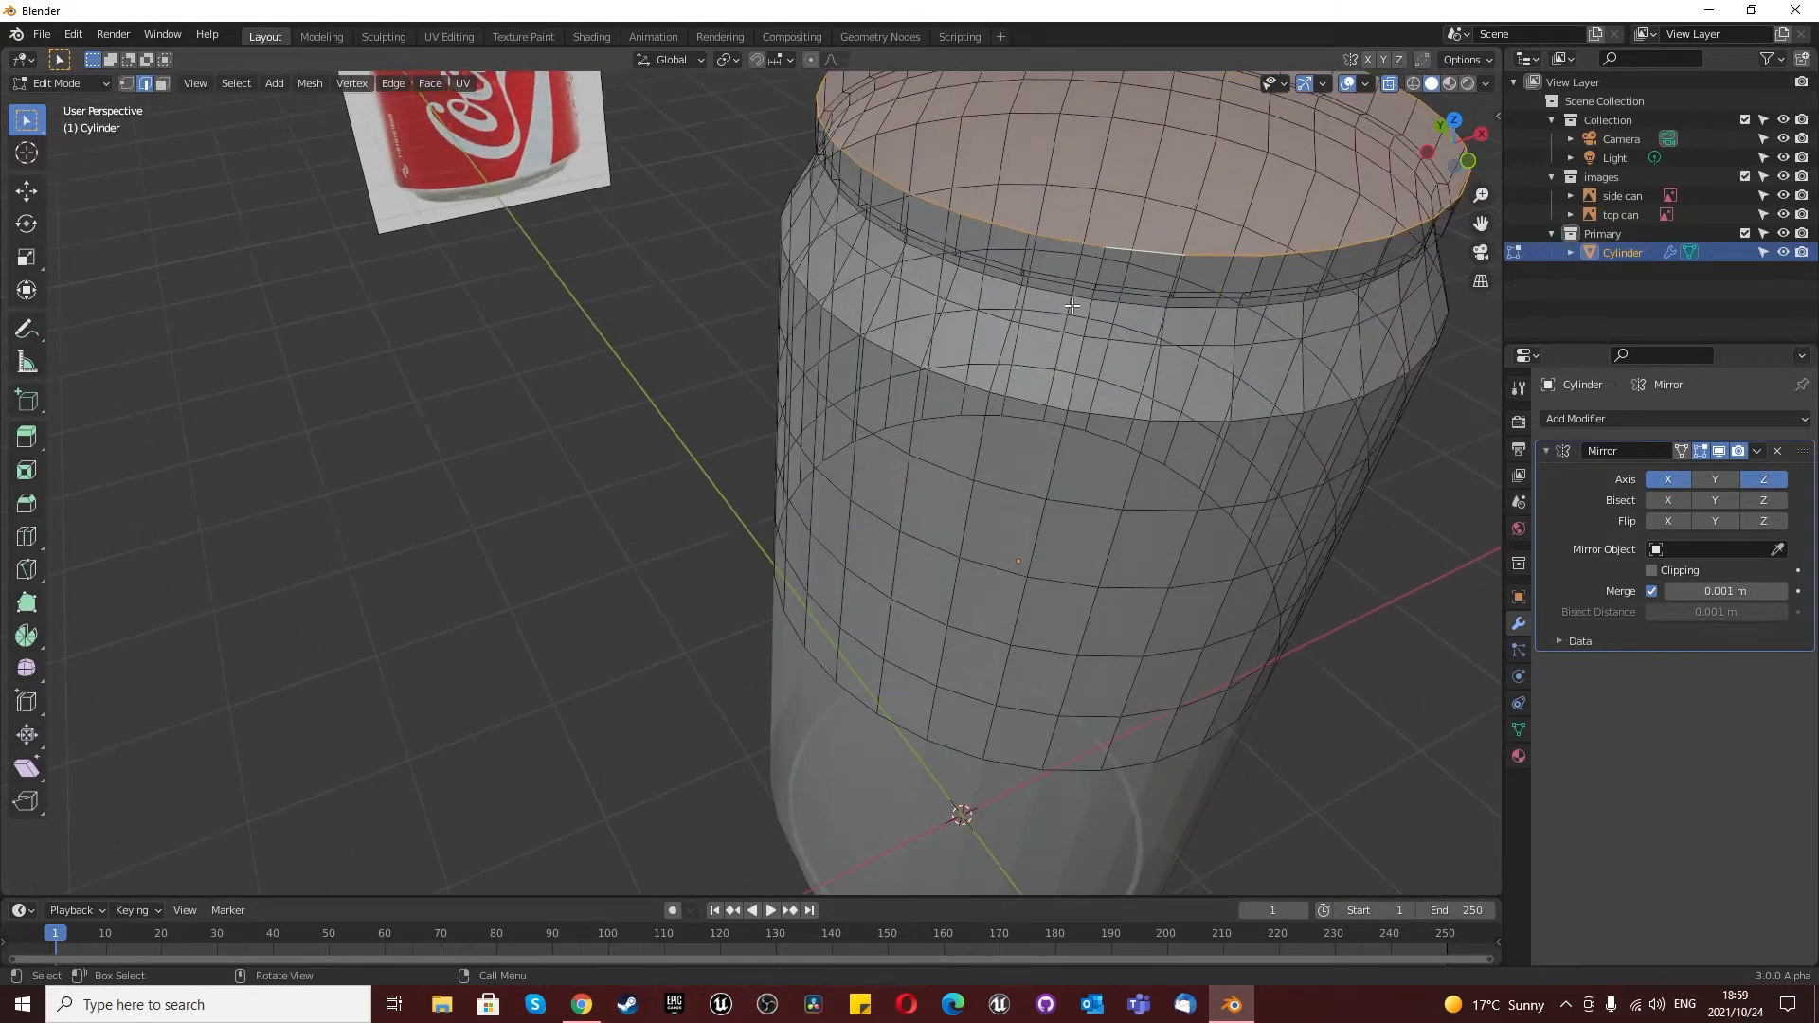
key(KP_7)
scroll(833, 586, up, 4)
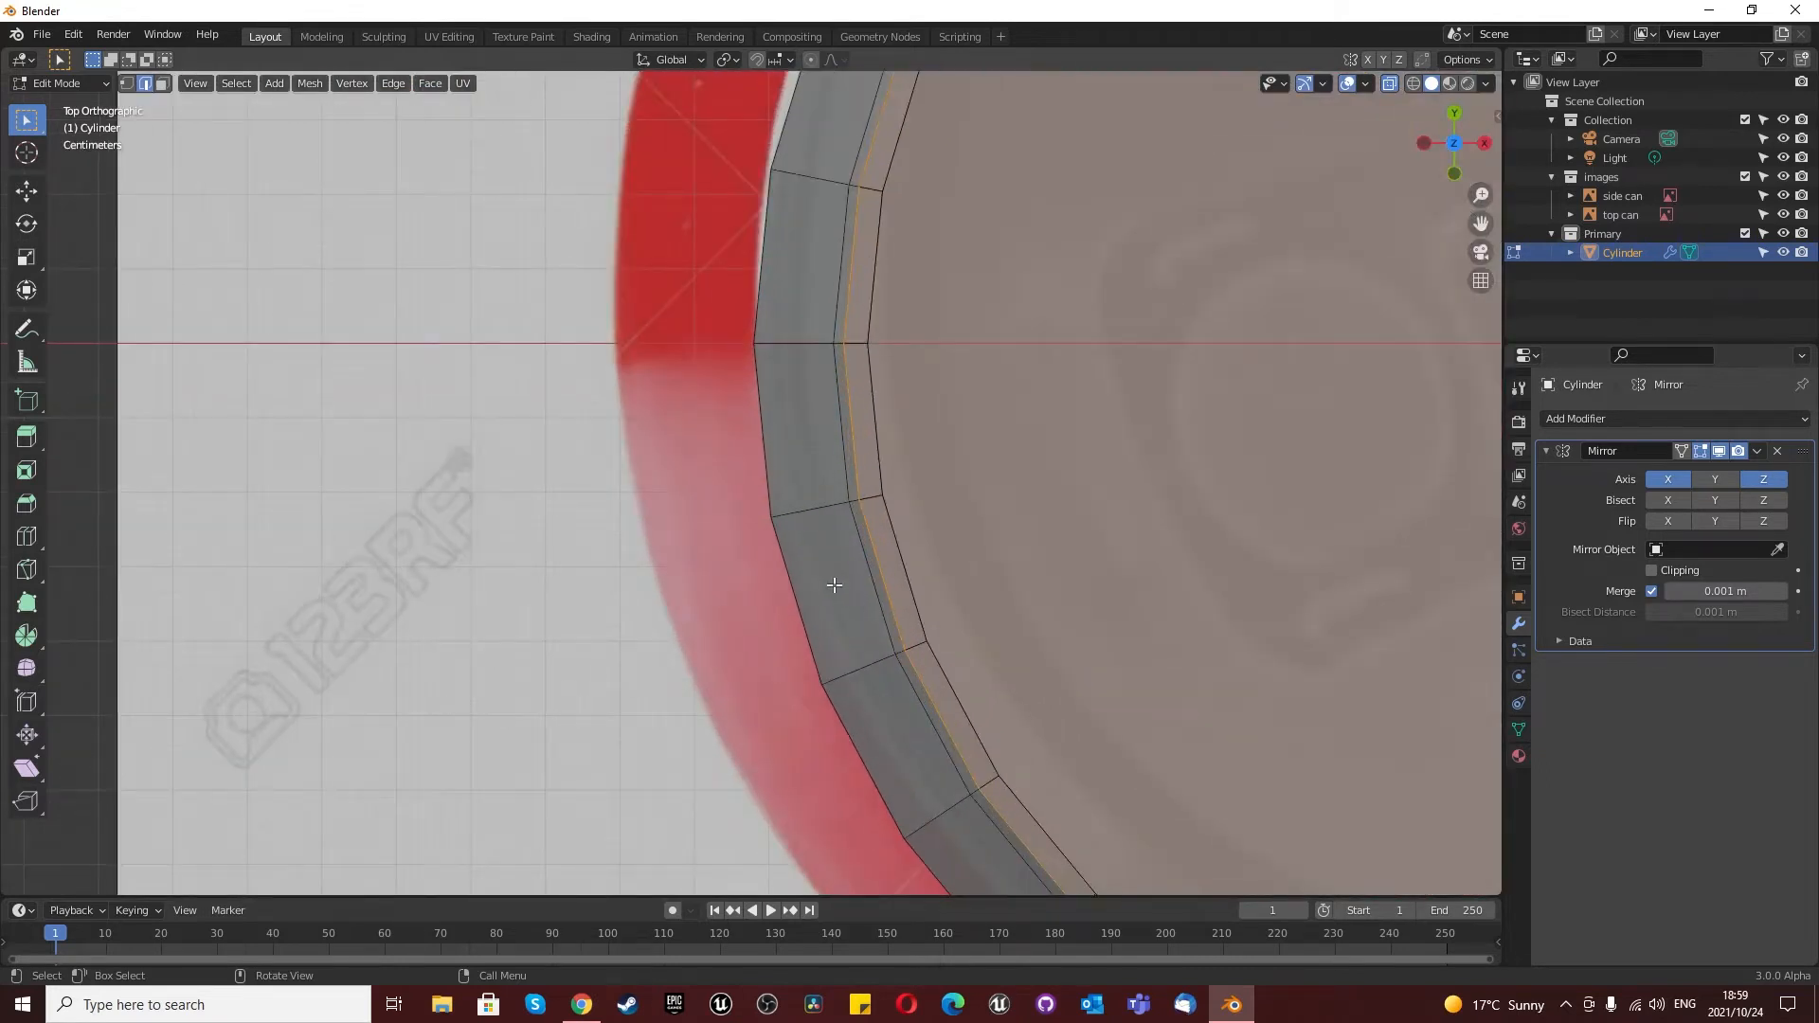
scroll(873, 557, up, 2)
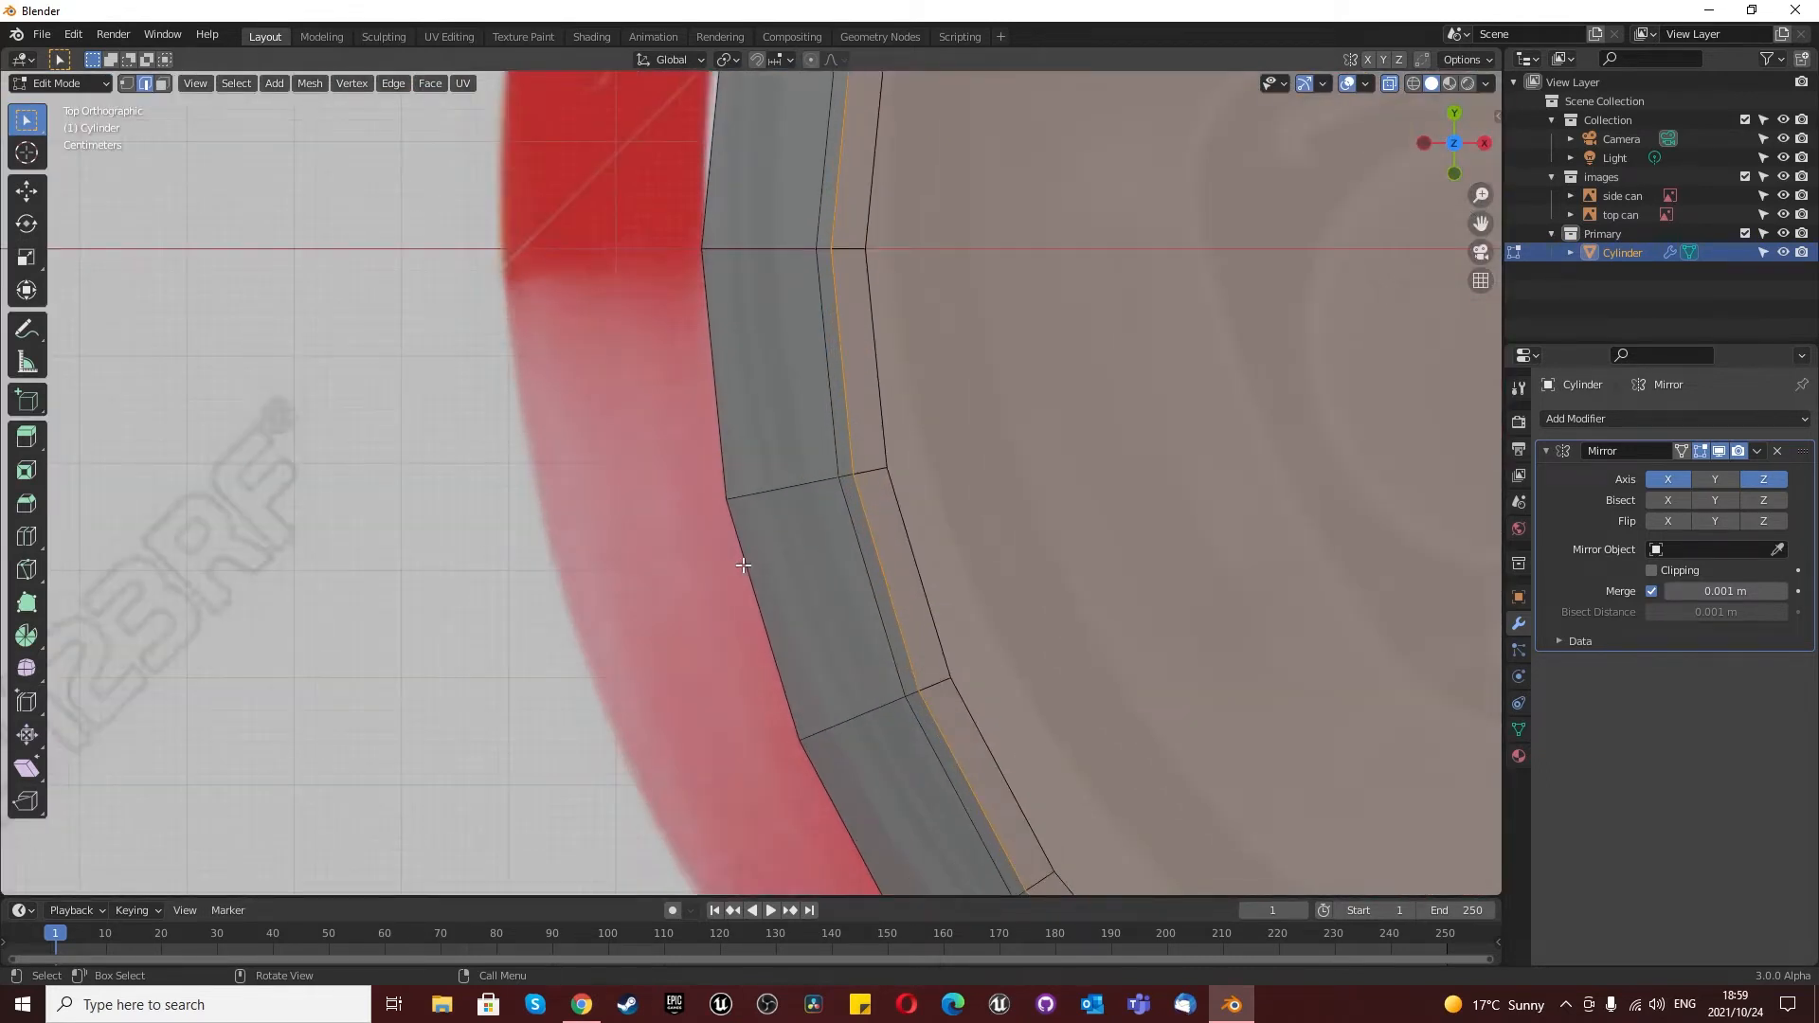
key(i)
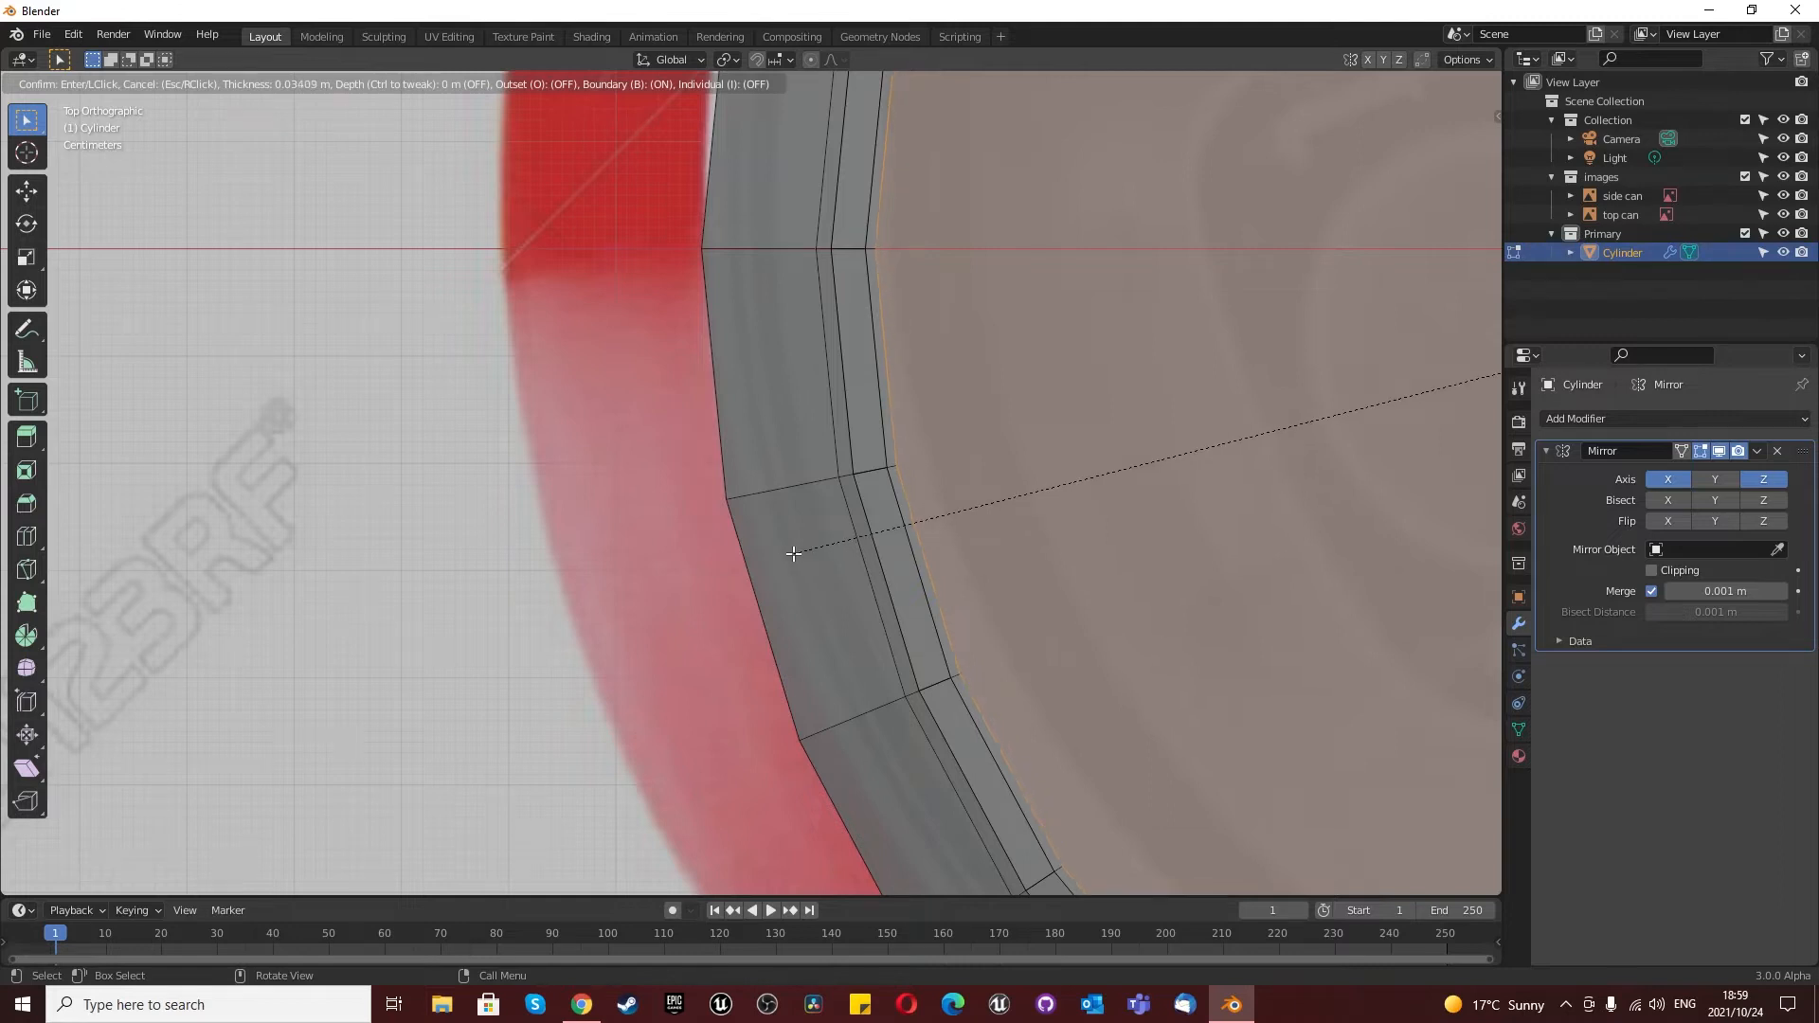
click(797, 549)
scroll(861, 594, down, 4)
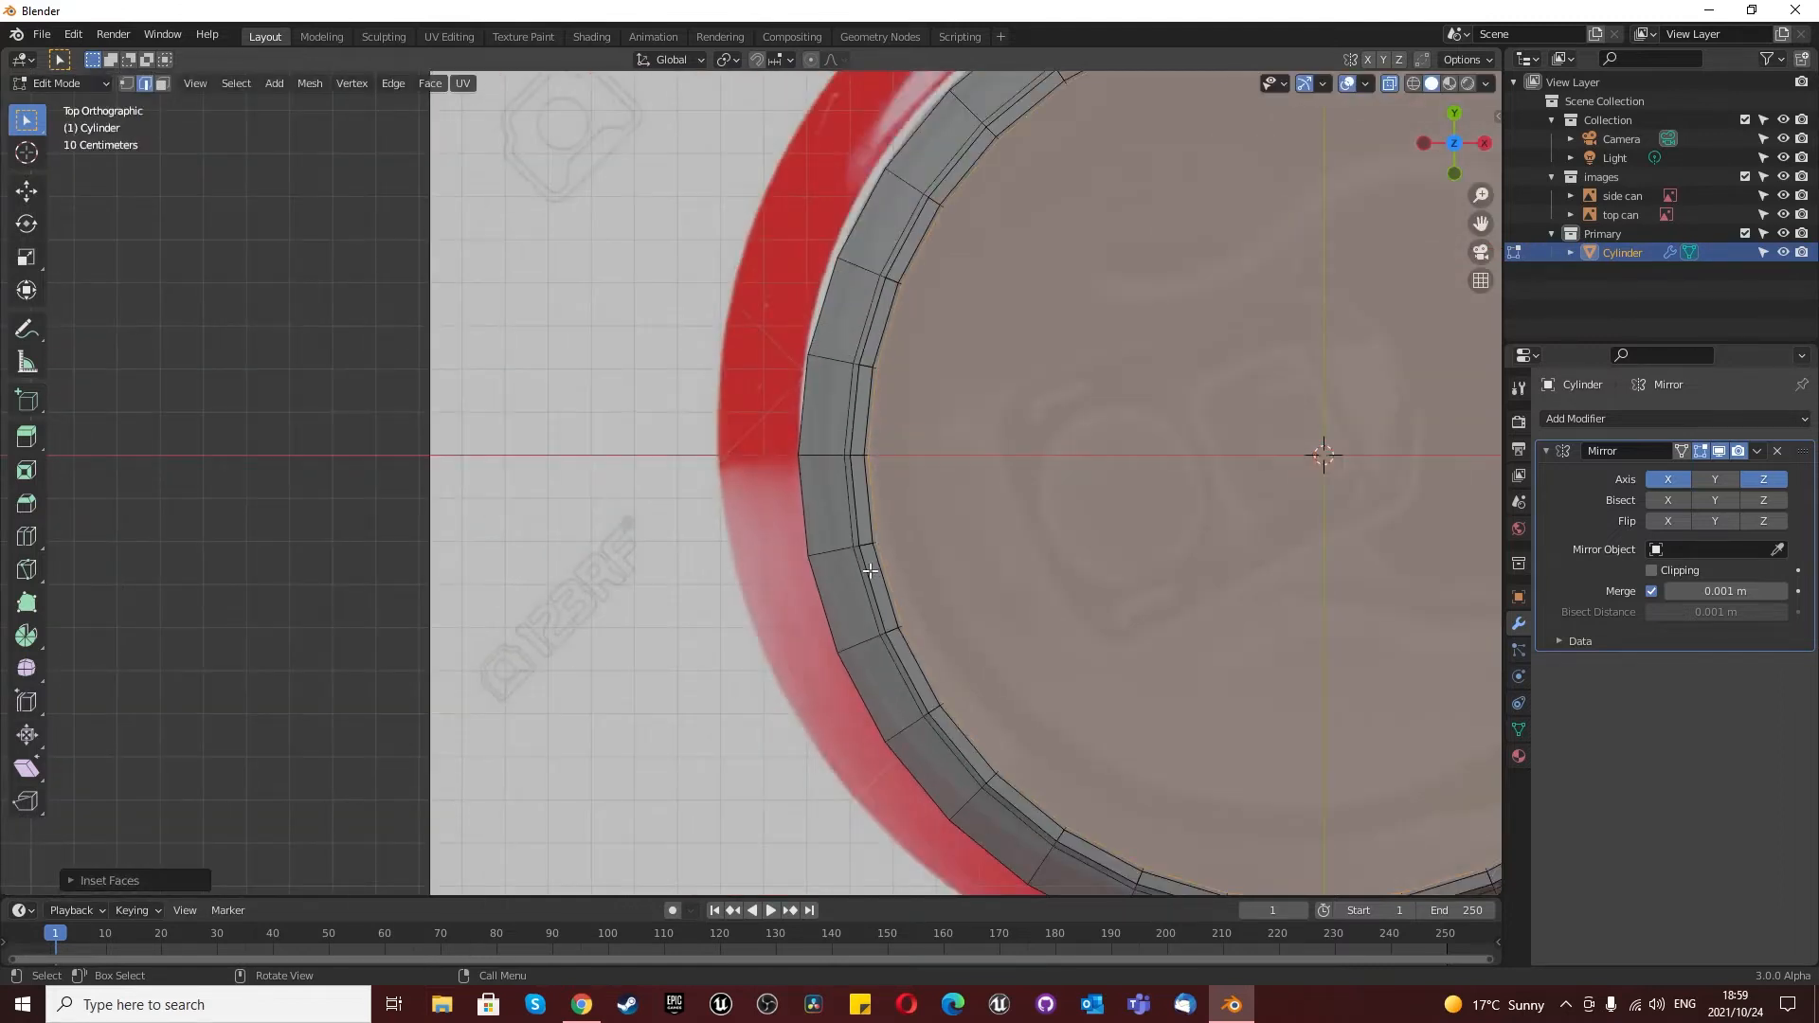
Step: Extrude the inset top face 0.05 m down into the can to recess the lid
middle_drag(867, 568, 753, 501)
scroll(754, 501, down, 5)
scroll(881, 304, up, 3)
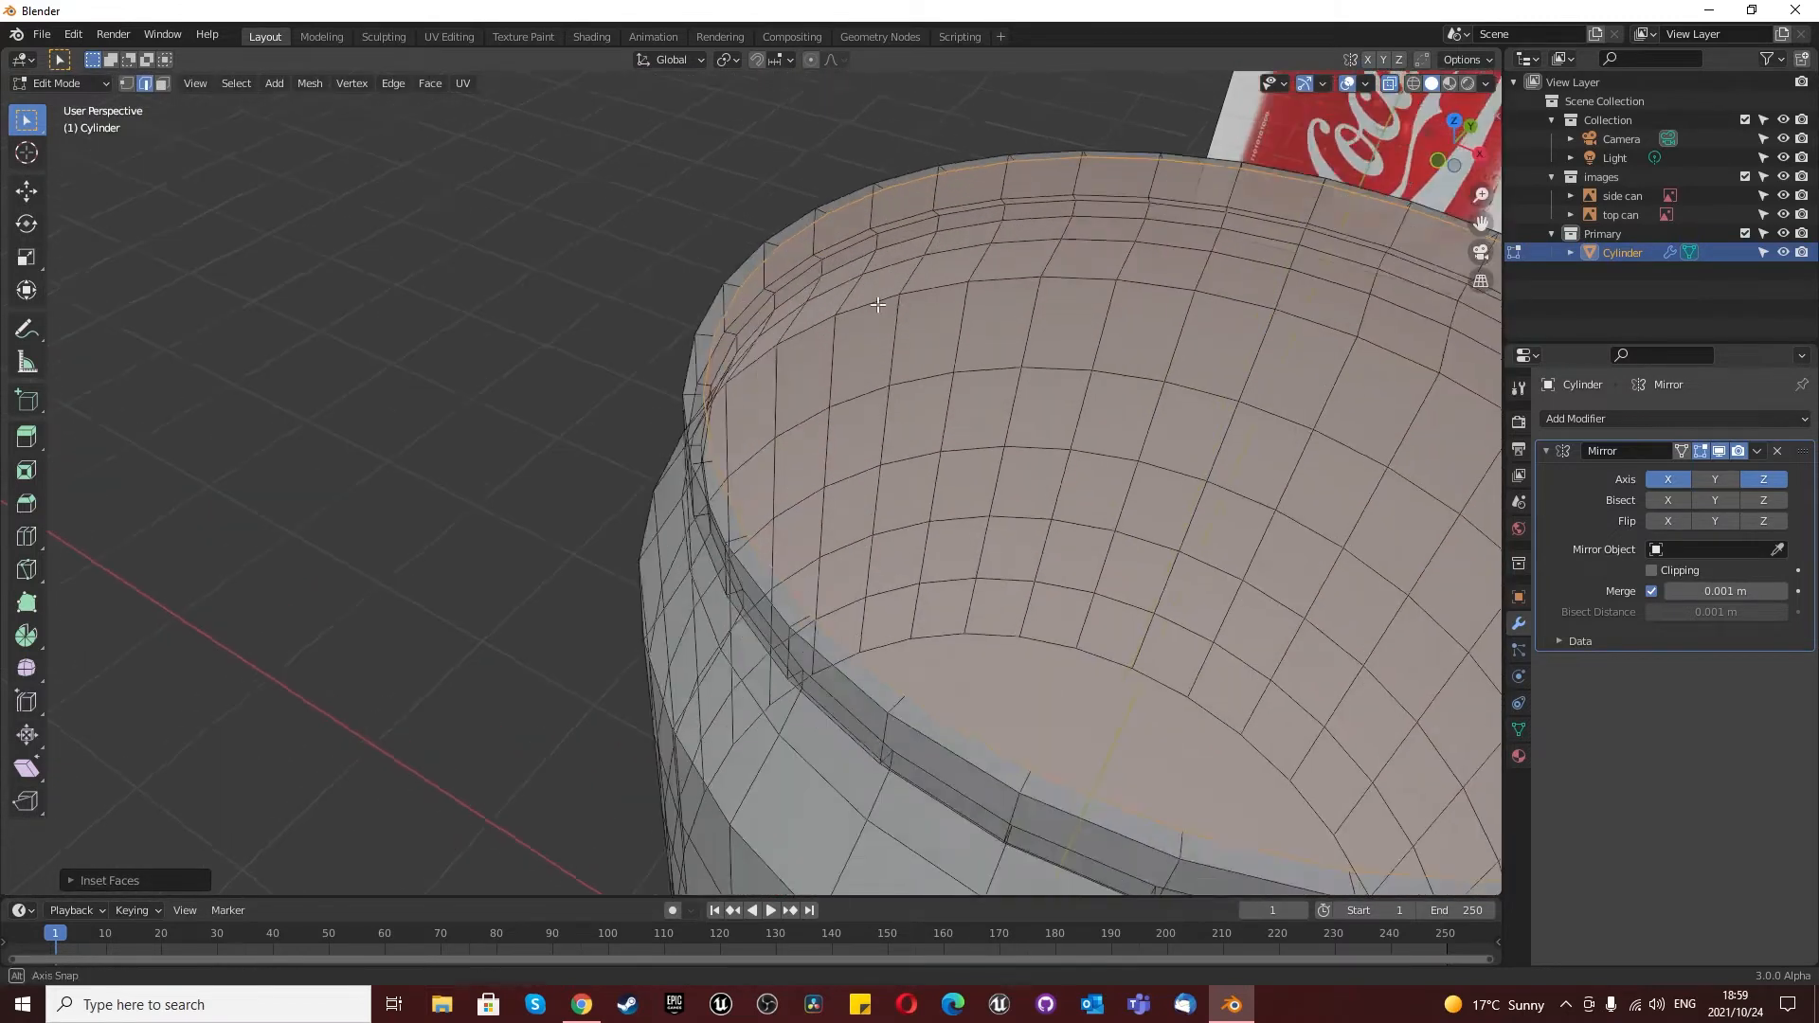
middle_drag(881, 305, 861, 293)
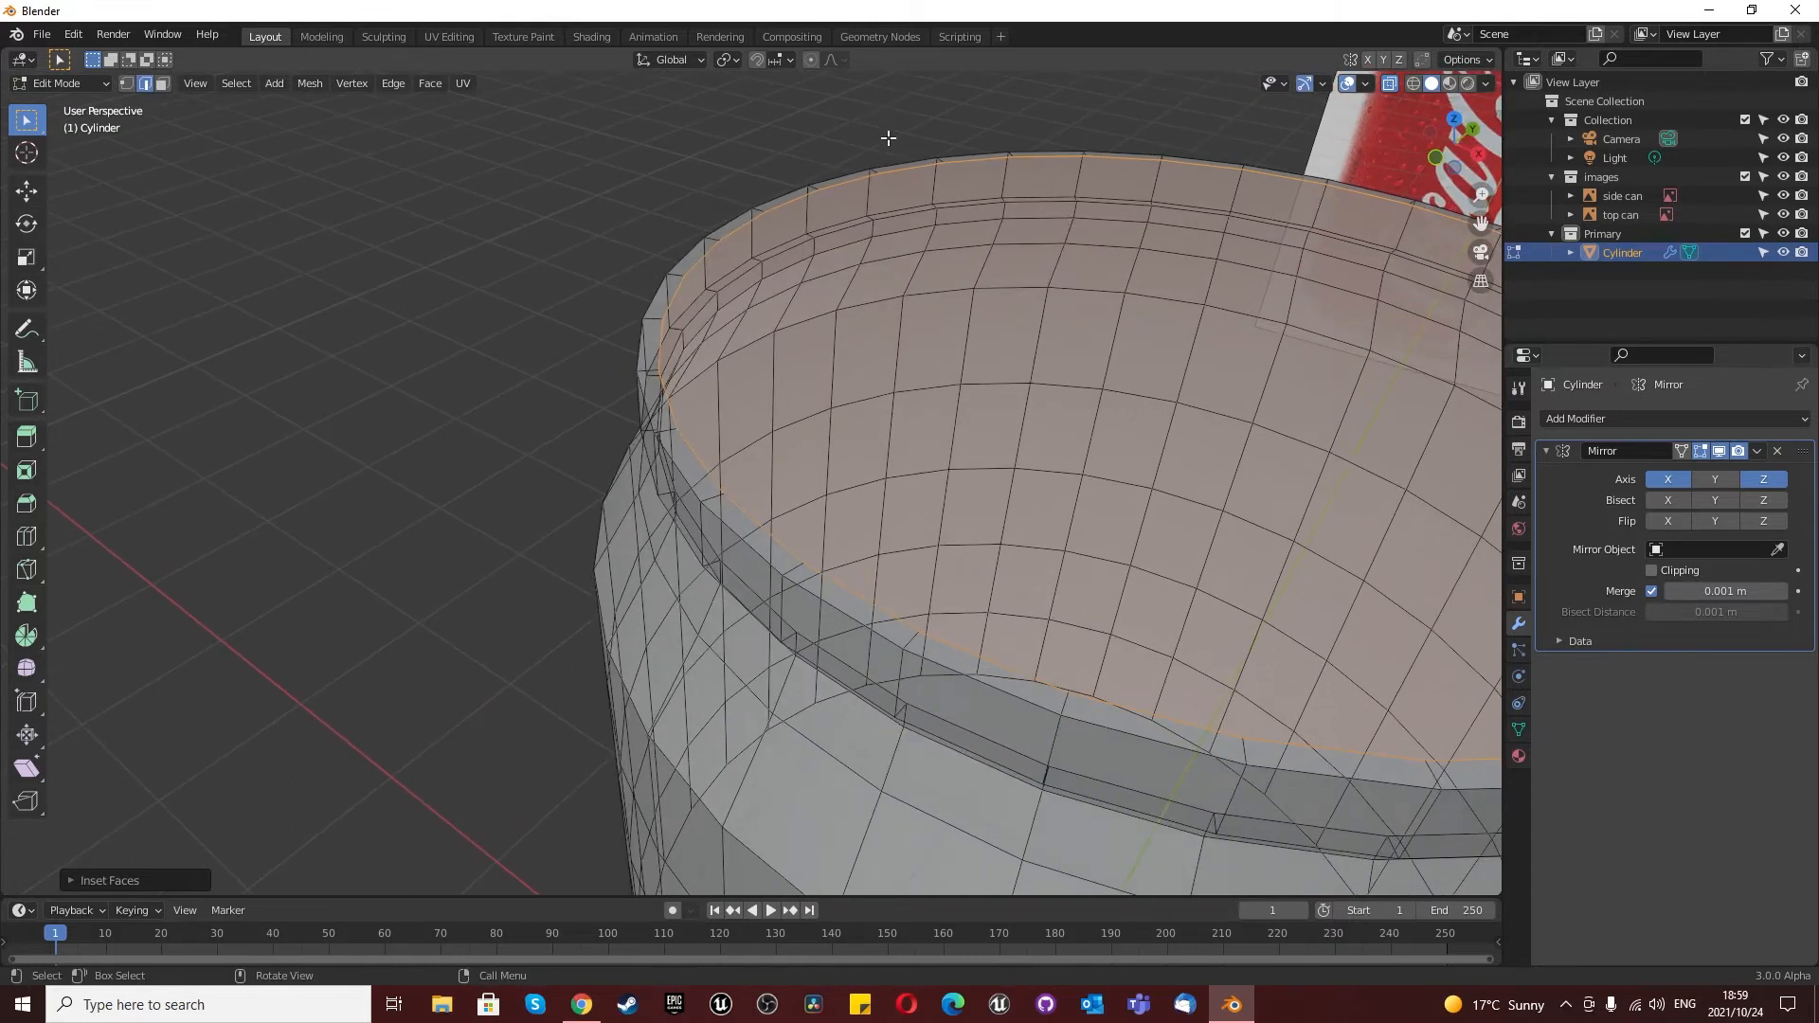
key(e)
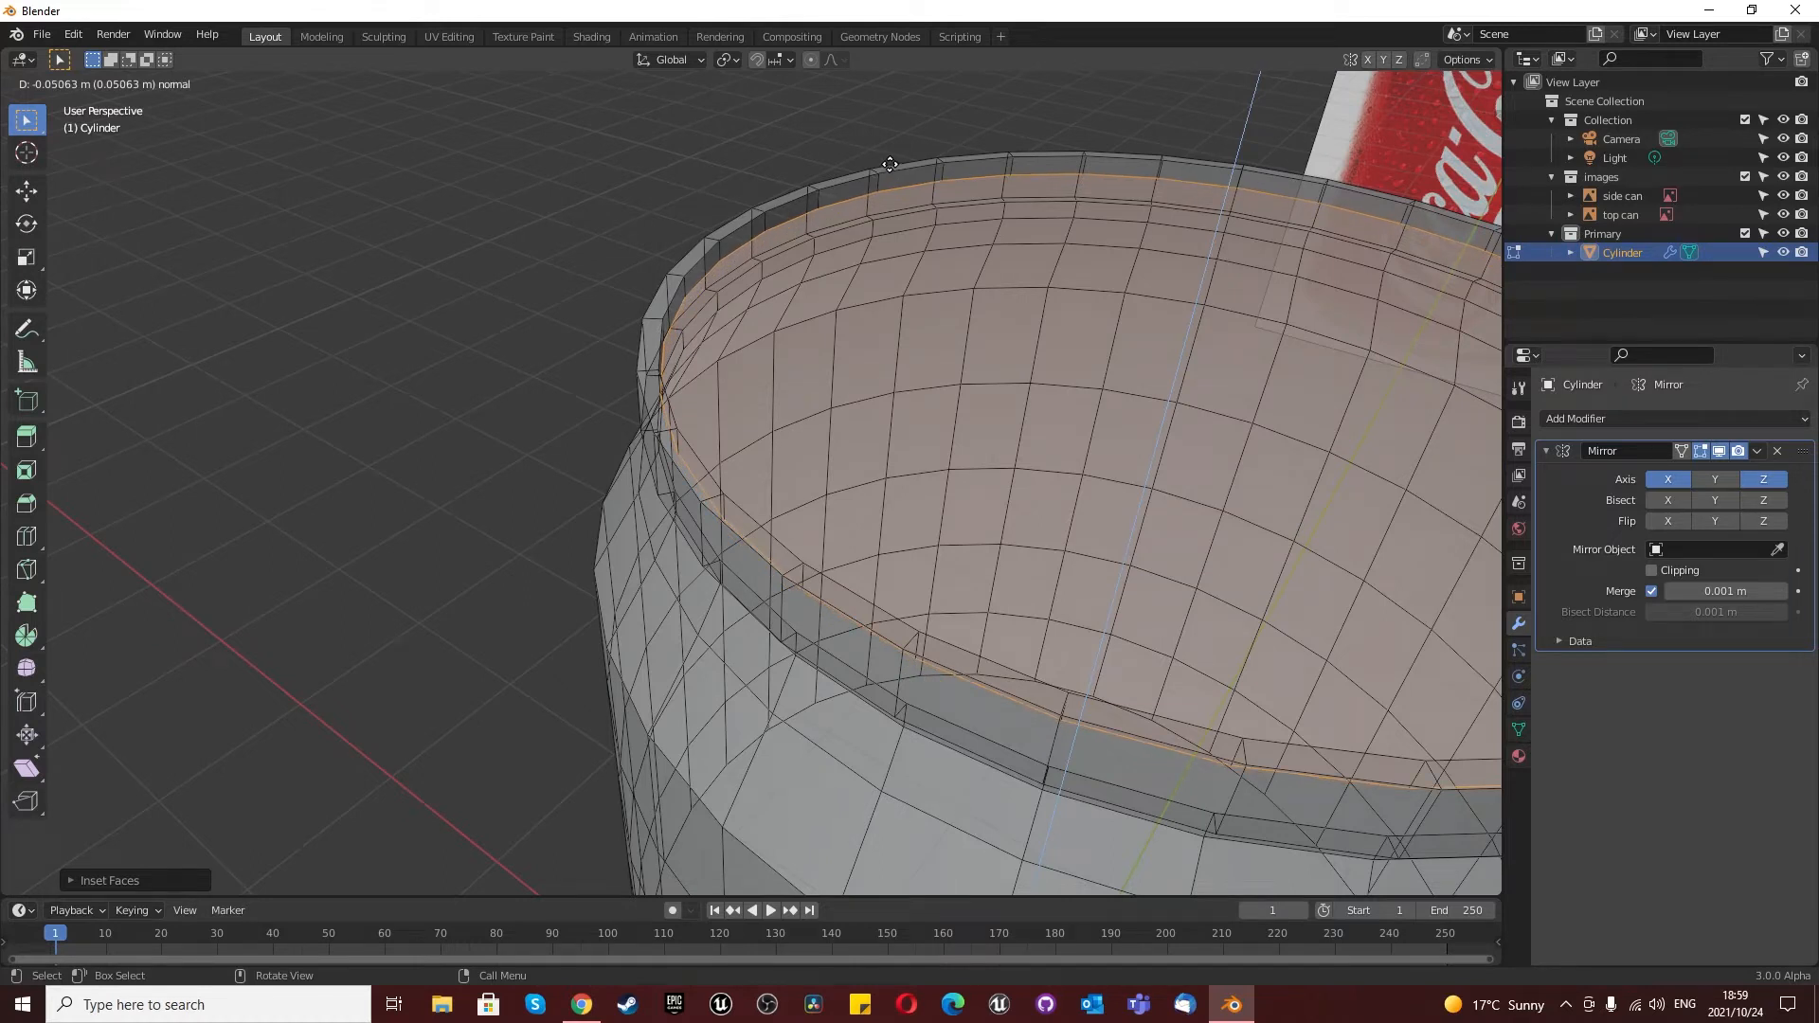
key(minus)
text(0.)
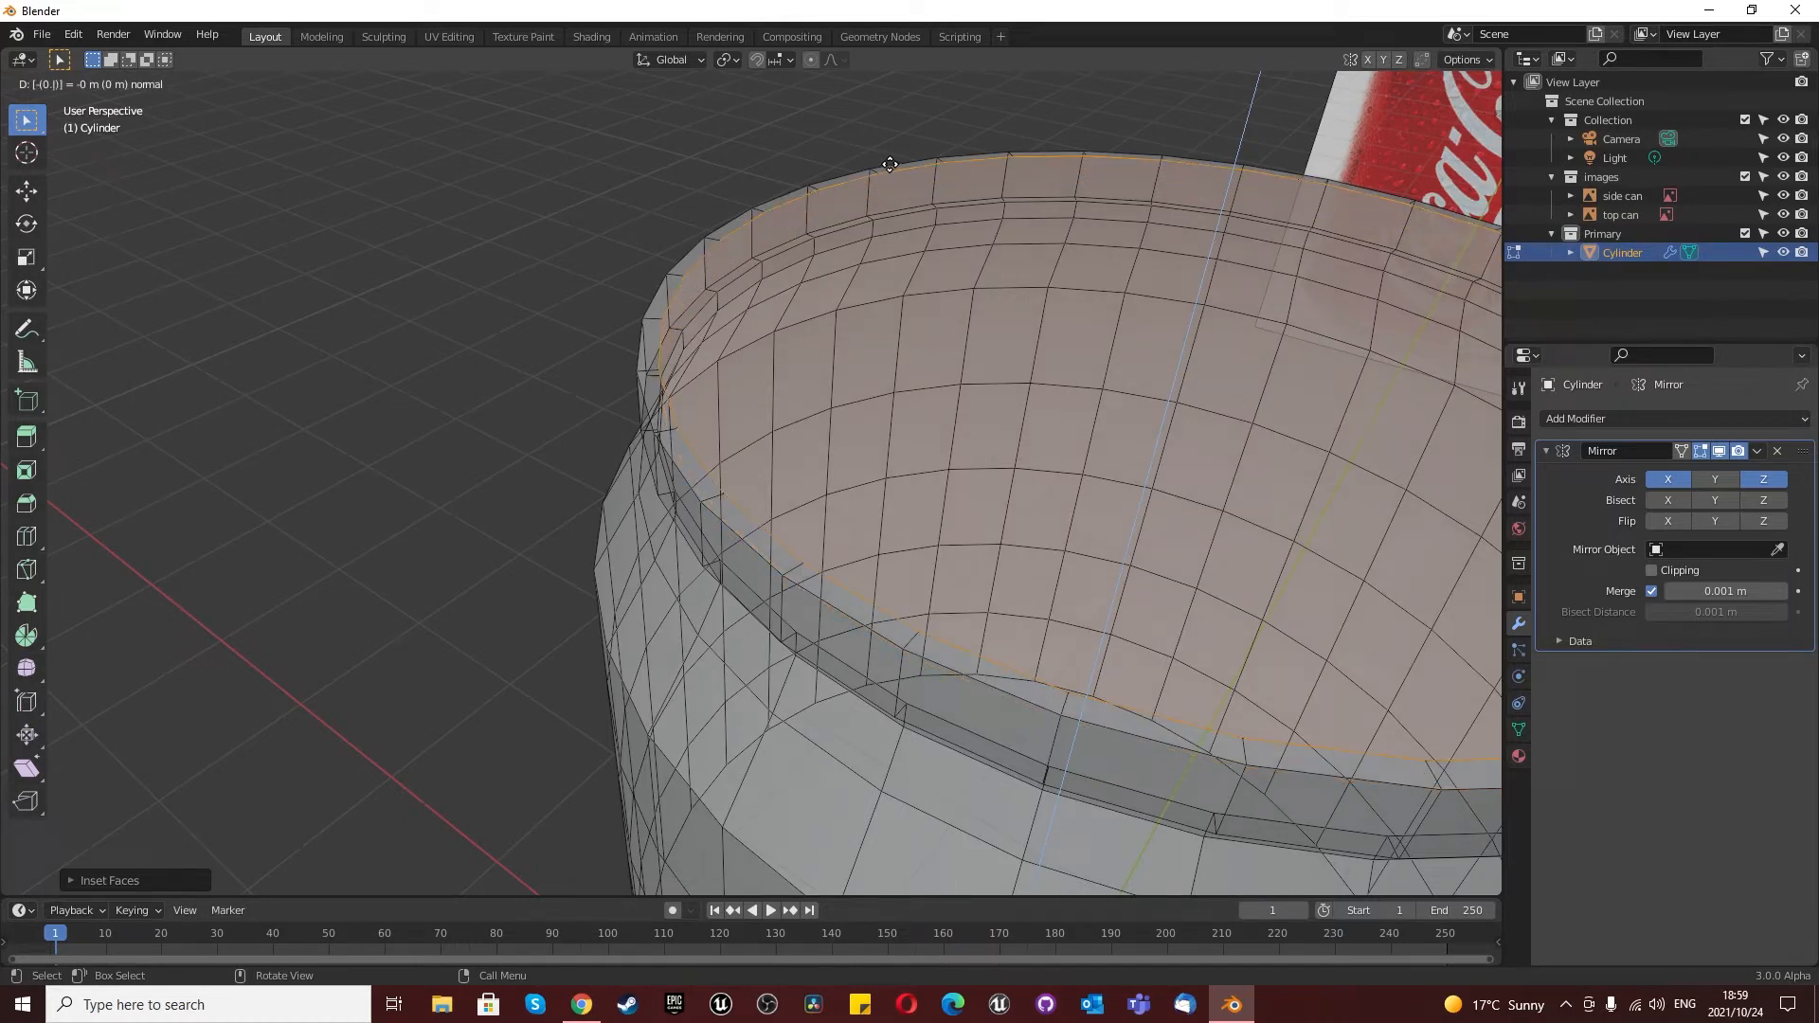
text(4)
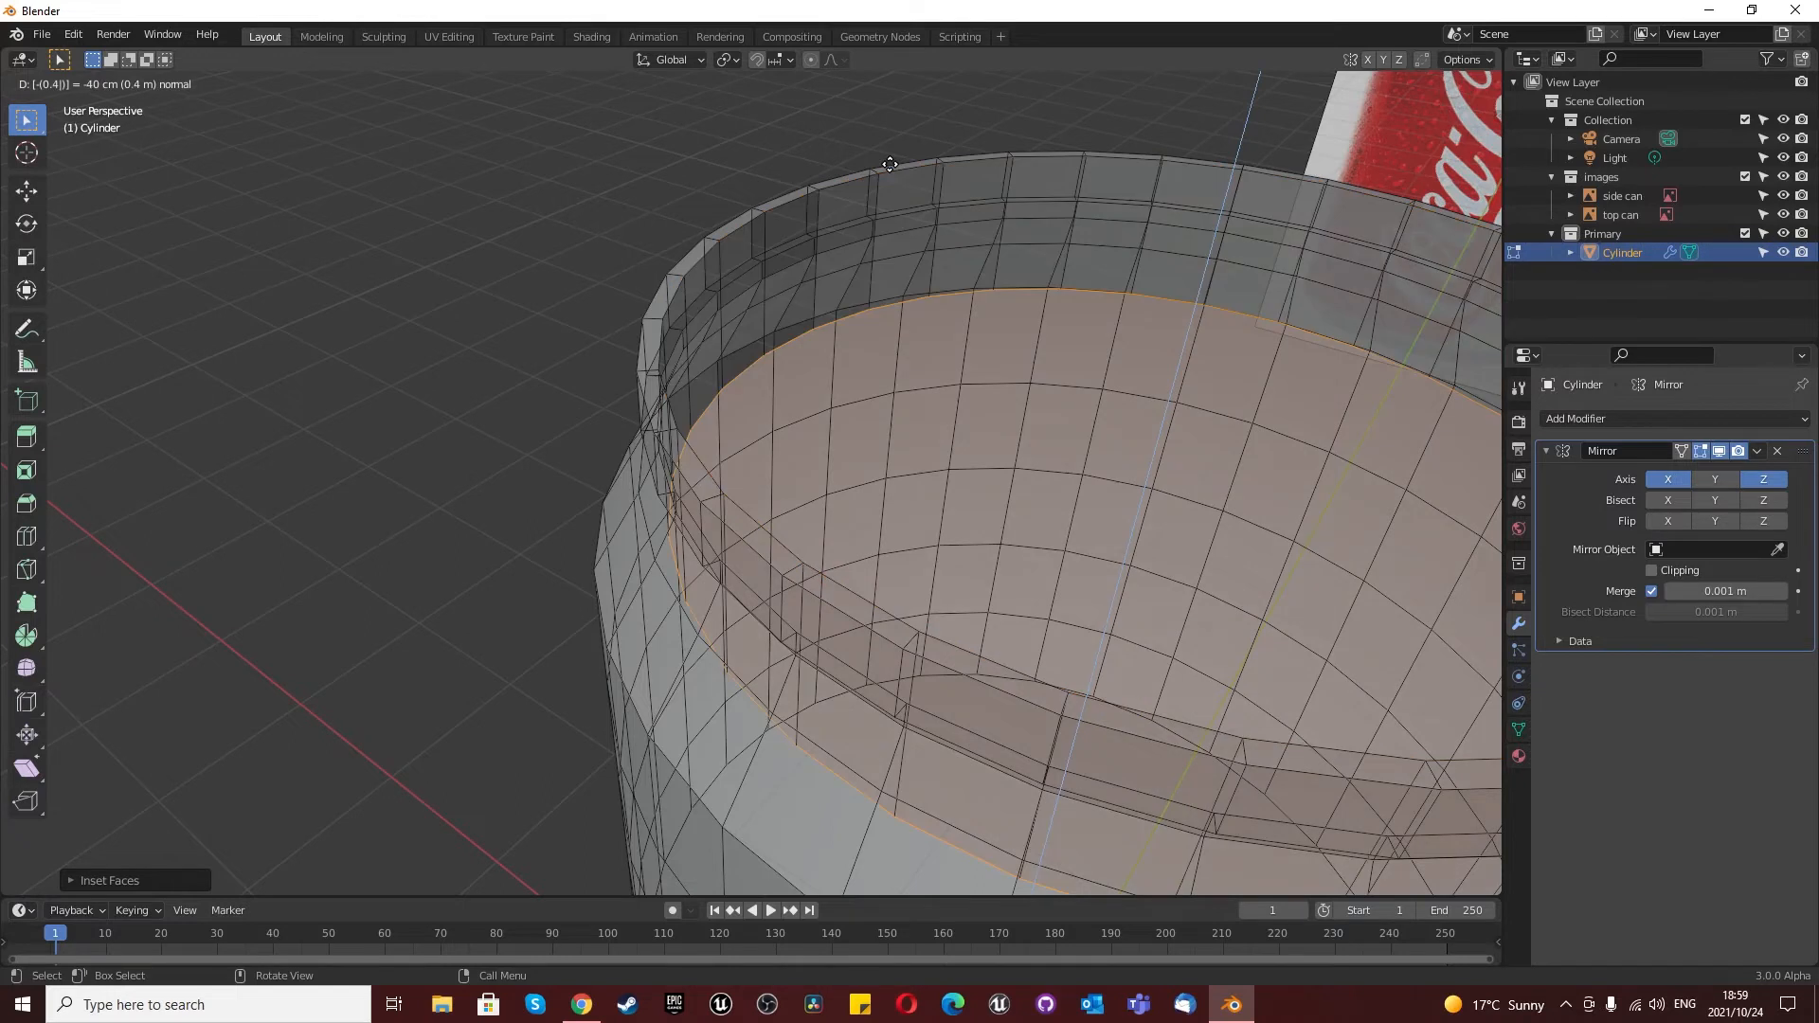
key(BackSpace)
text(1)
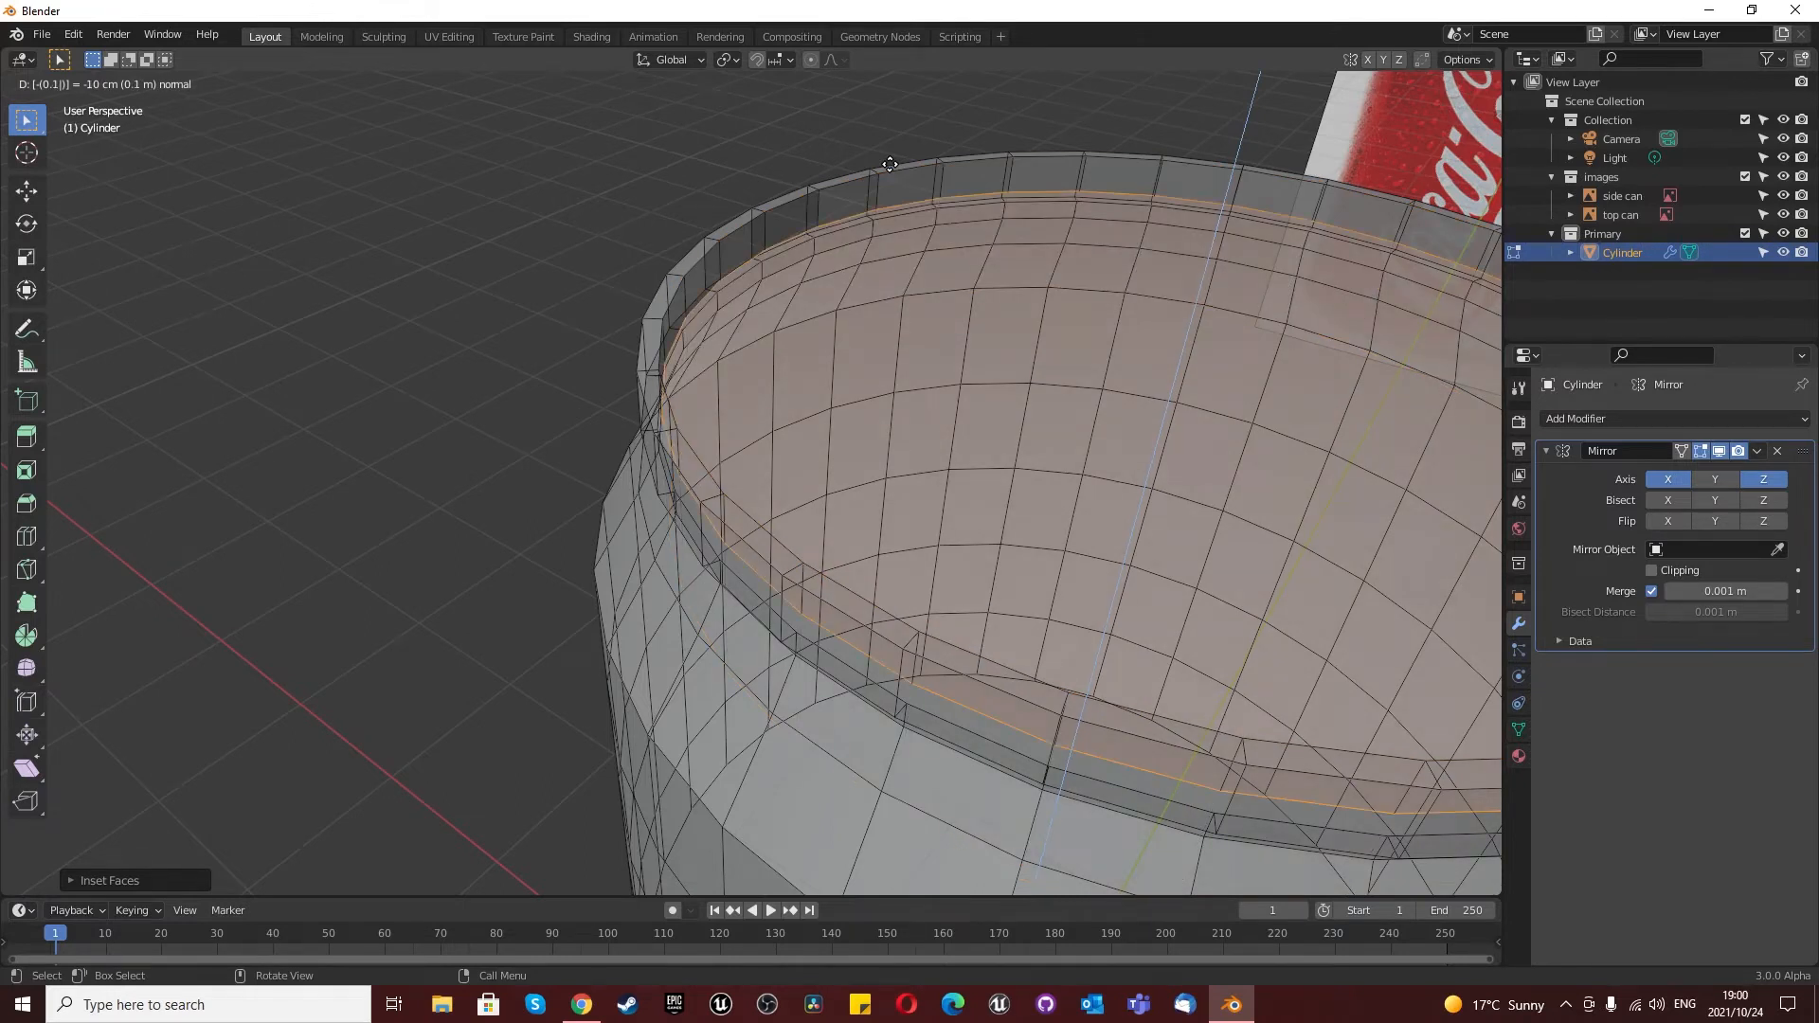
key(BackSpace)
text(05)
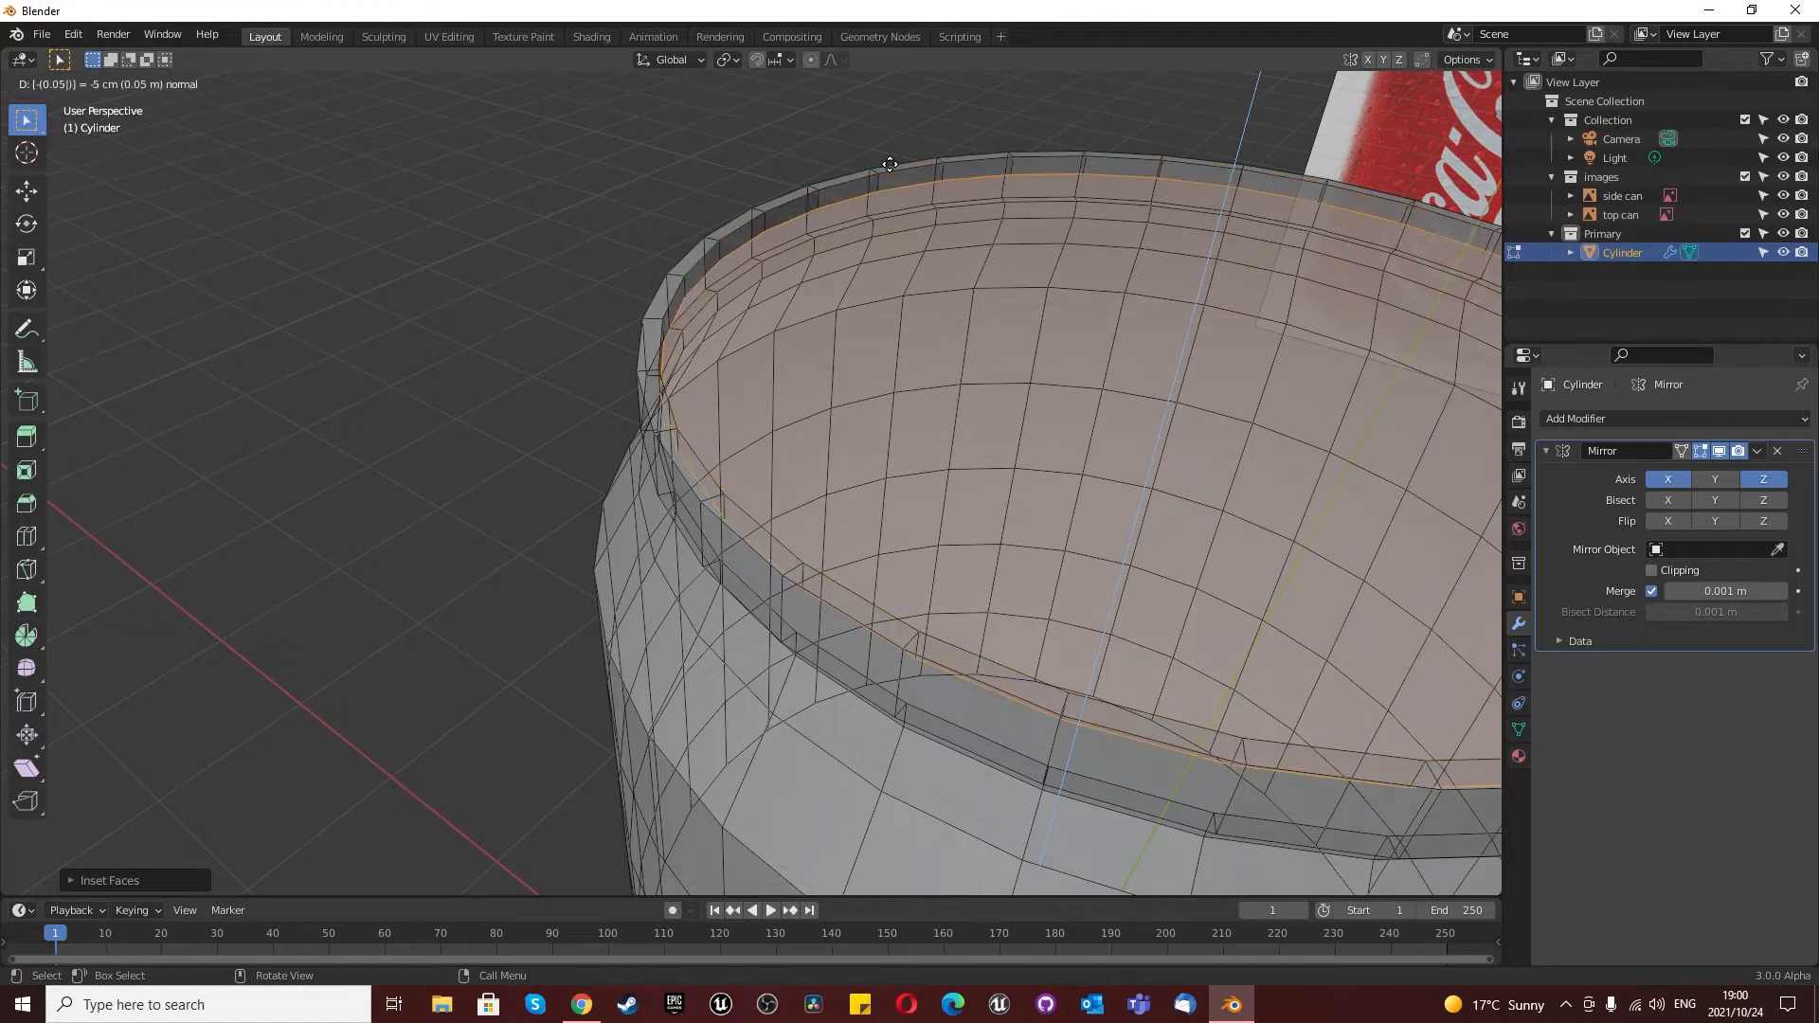
key(Return)
Step: Turn off X-ray and bevel the rim's outer top, inner top and lower edge loops by about 0.008 m with 4 segments
middle_drag(892, 168, 972, 236)
scroll(972, 236, up, 3)
click(1388, 85)
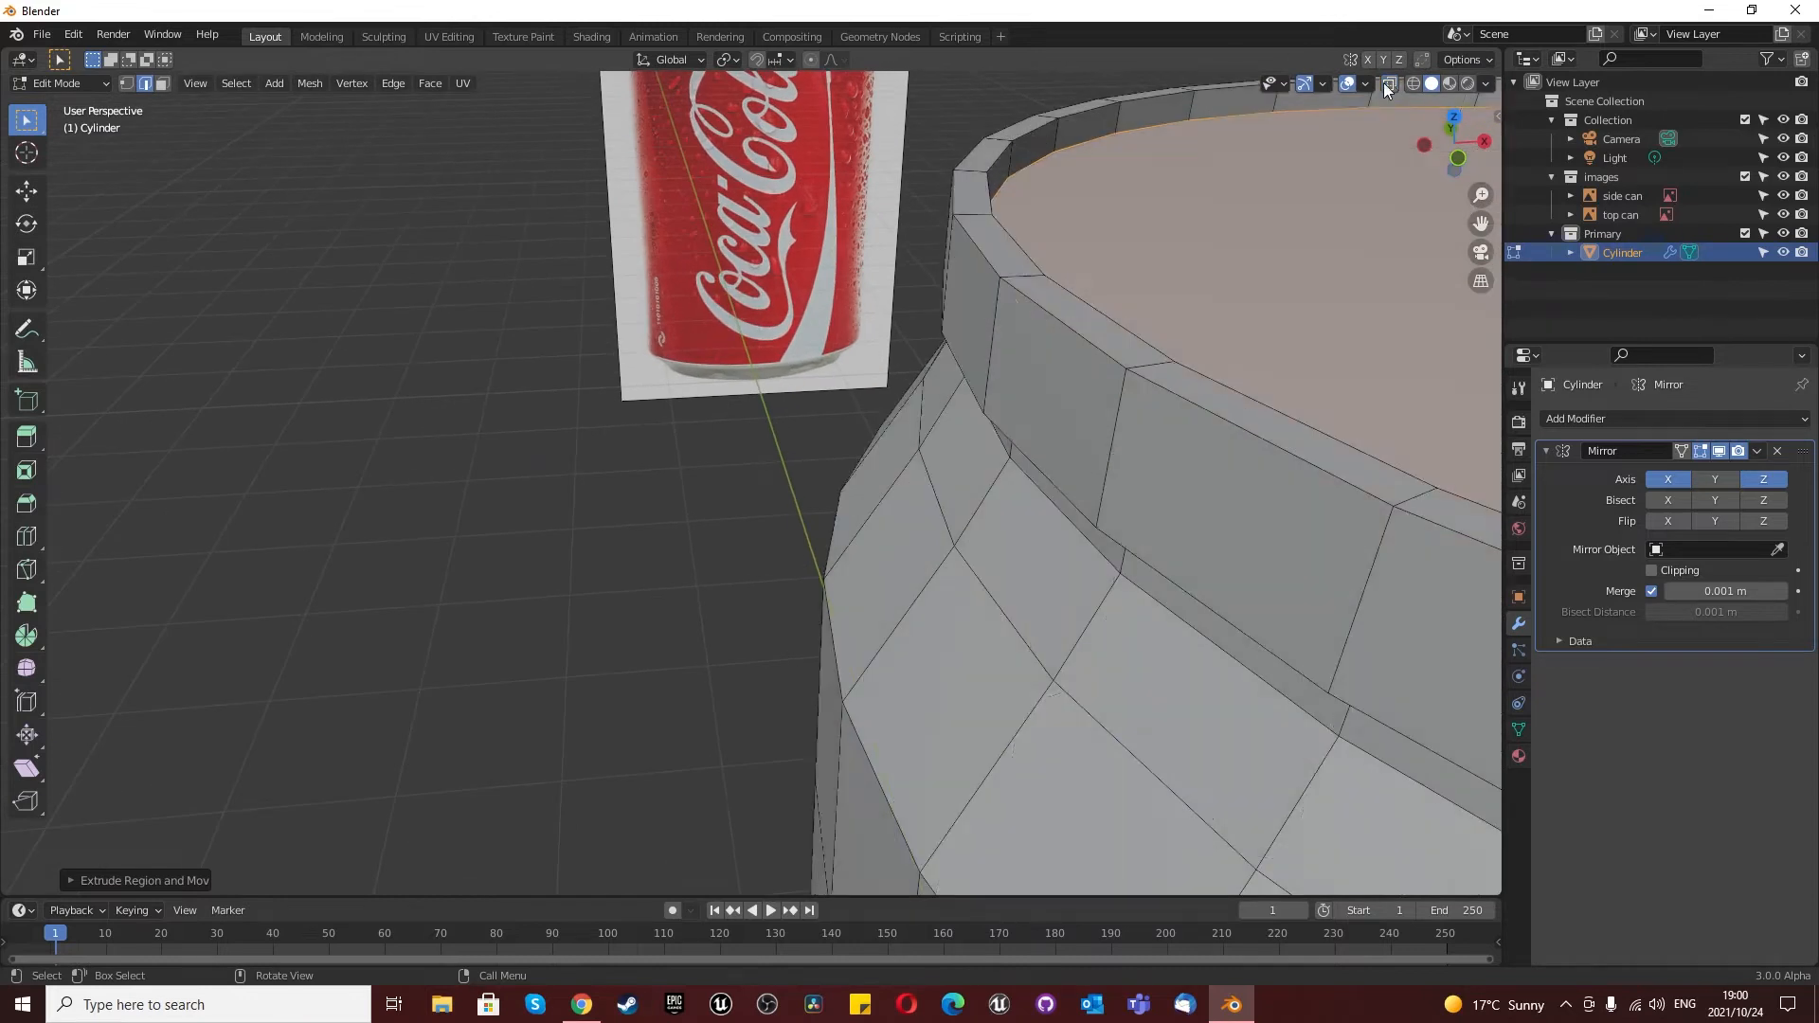
scroll(959, 196, up, 1)
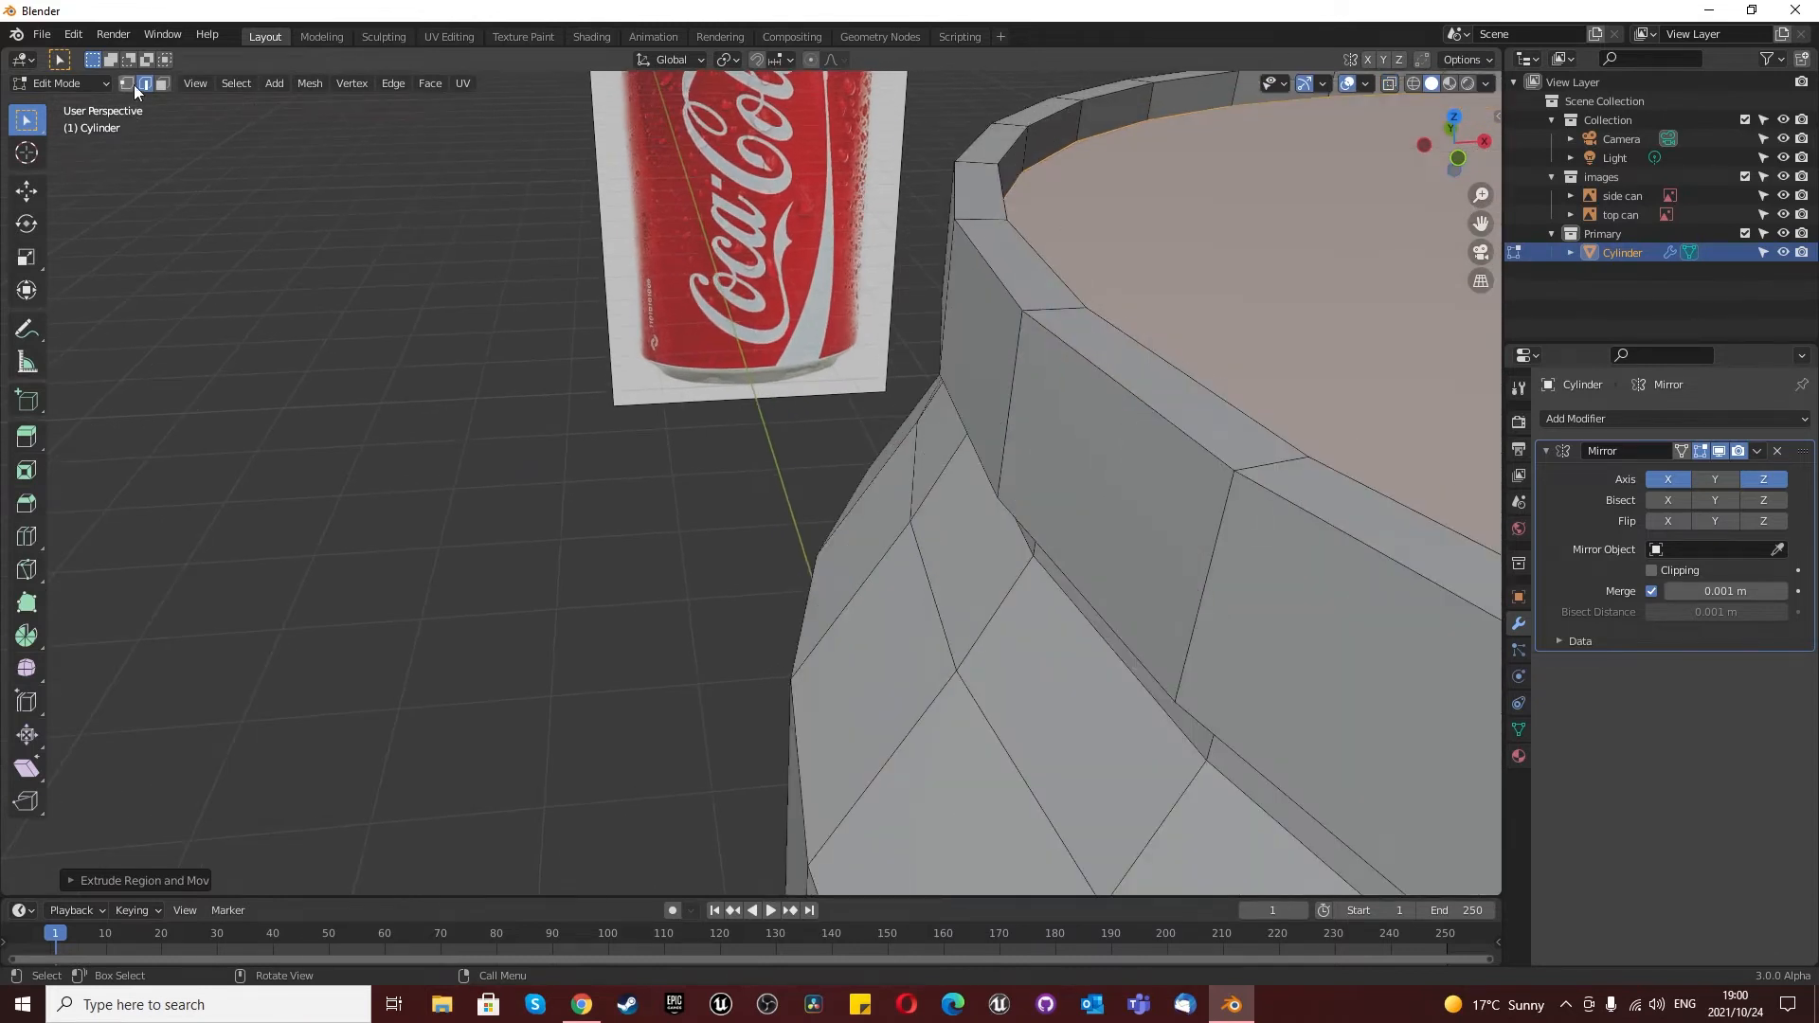
alt+click(997, 278)
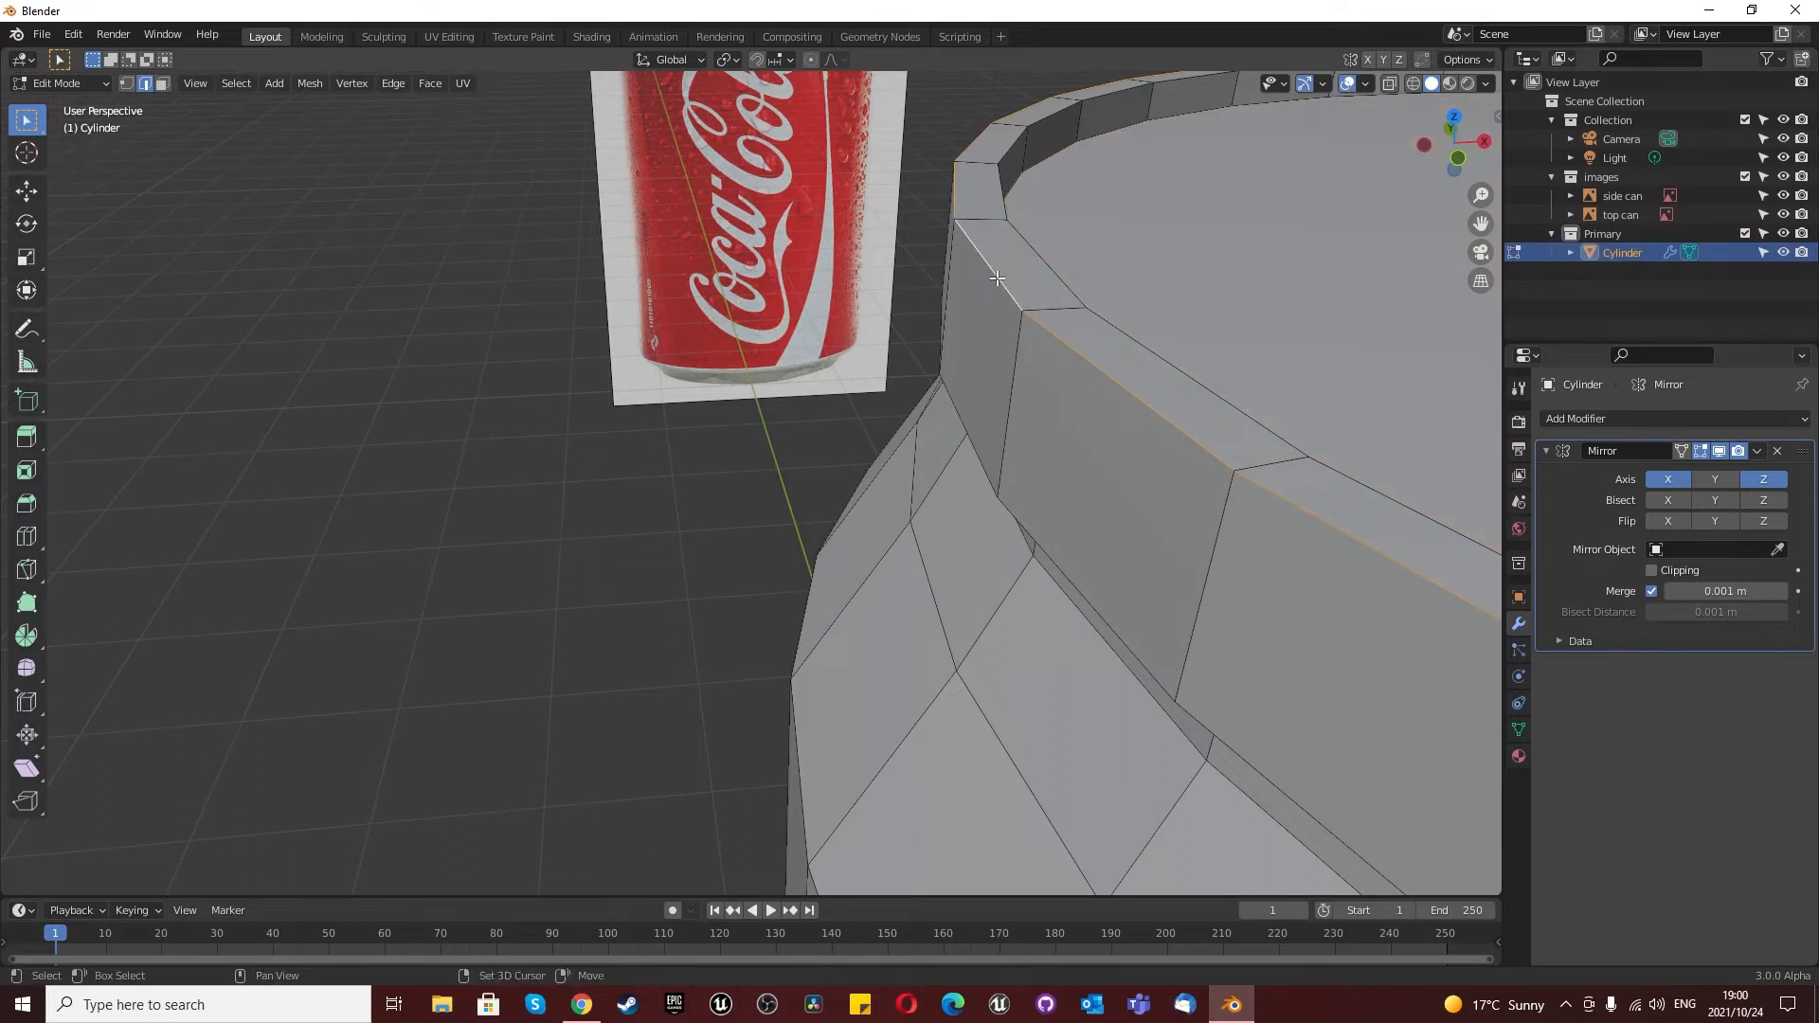
alt+shift+click(1041, 256)
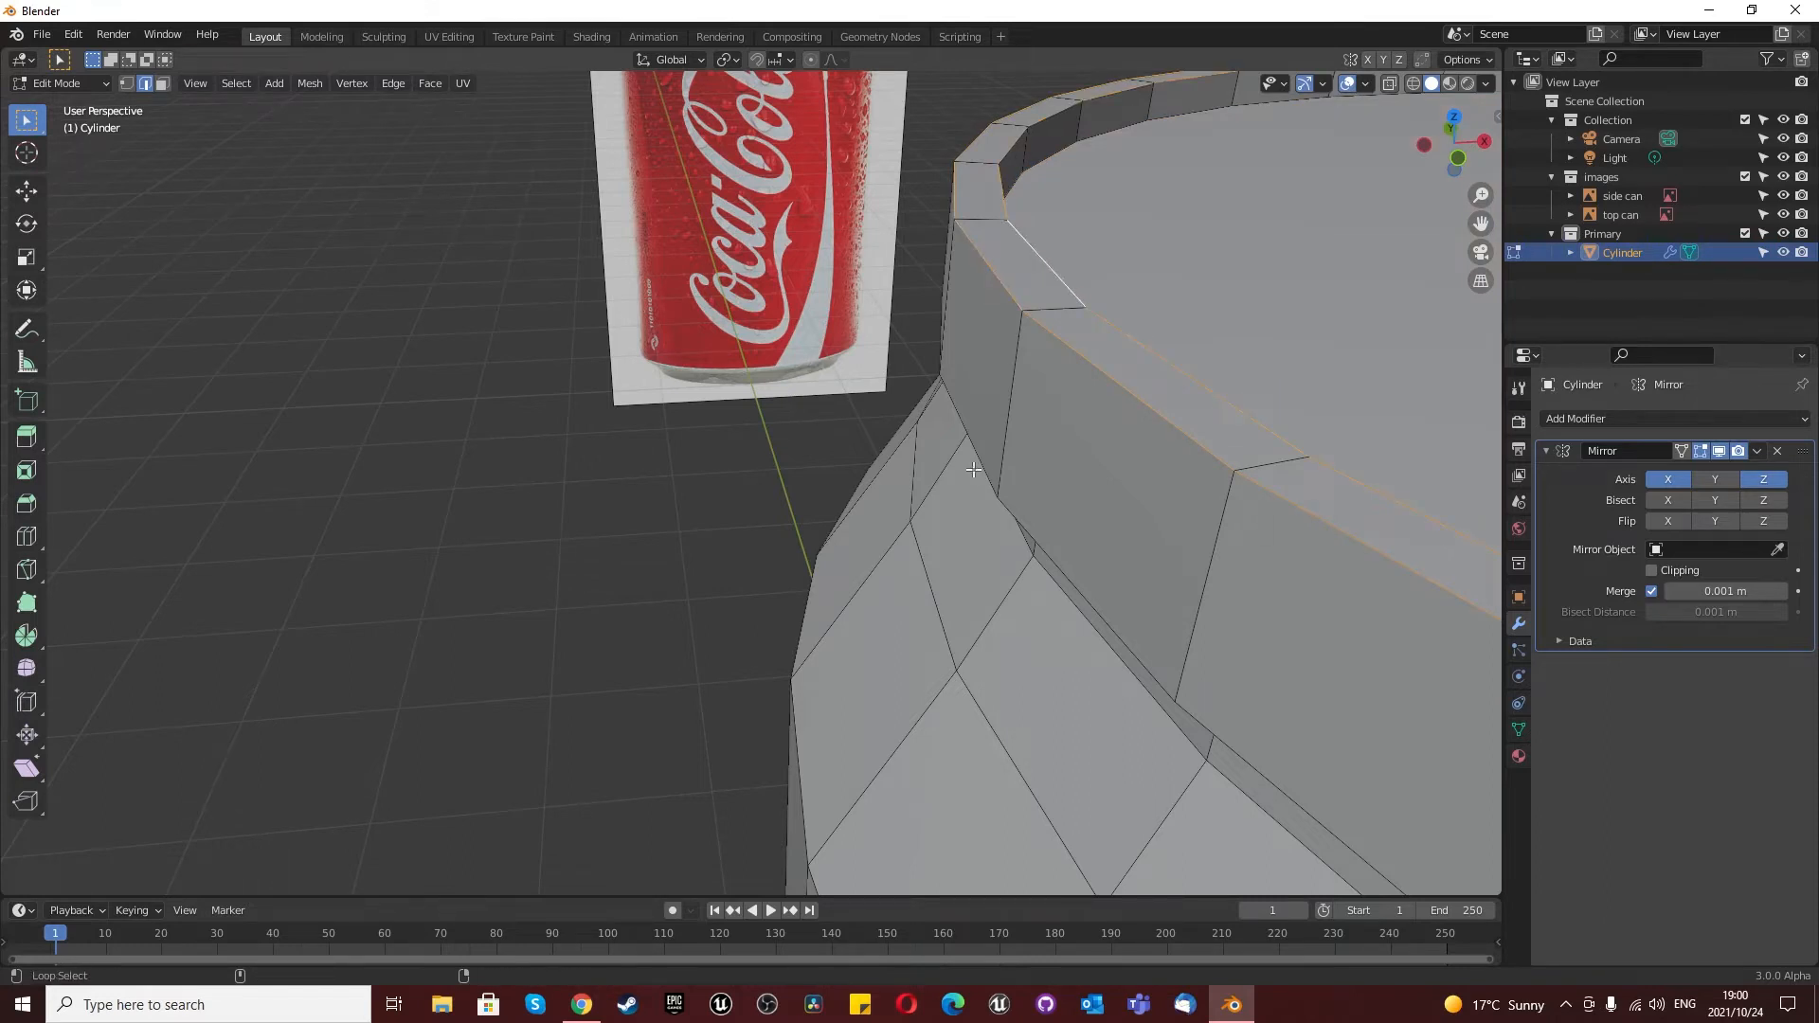
alt+shift+click(980, 461)
scroll(983, 459, down, 6)
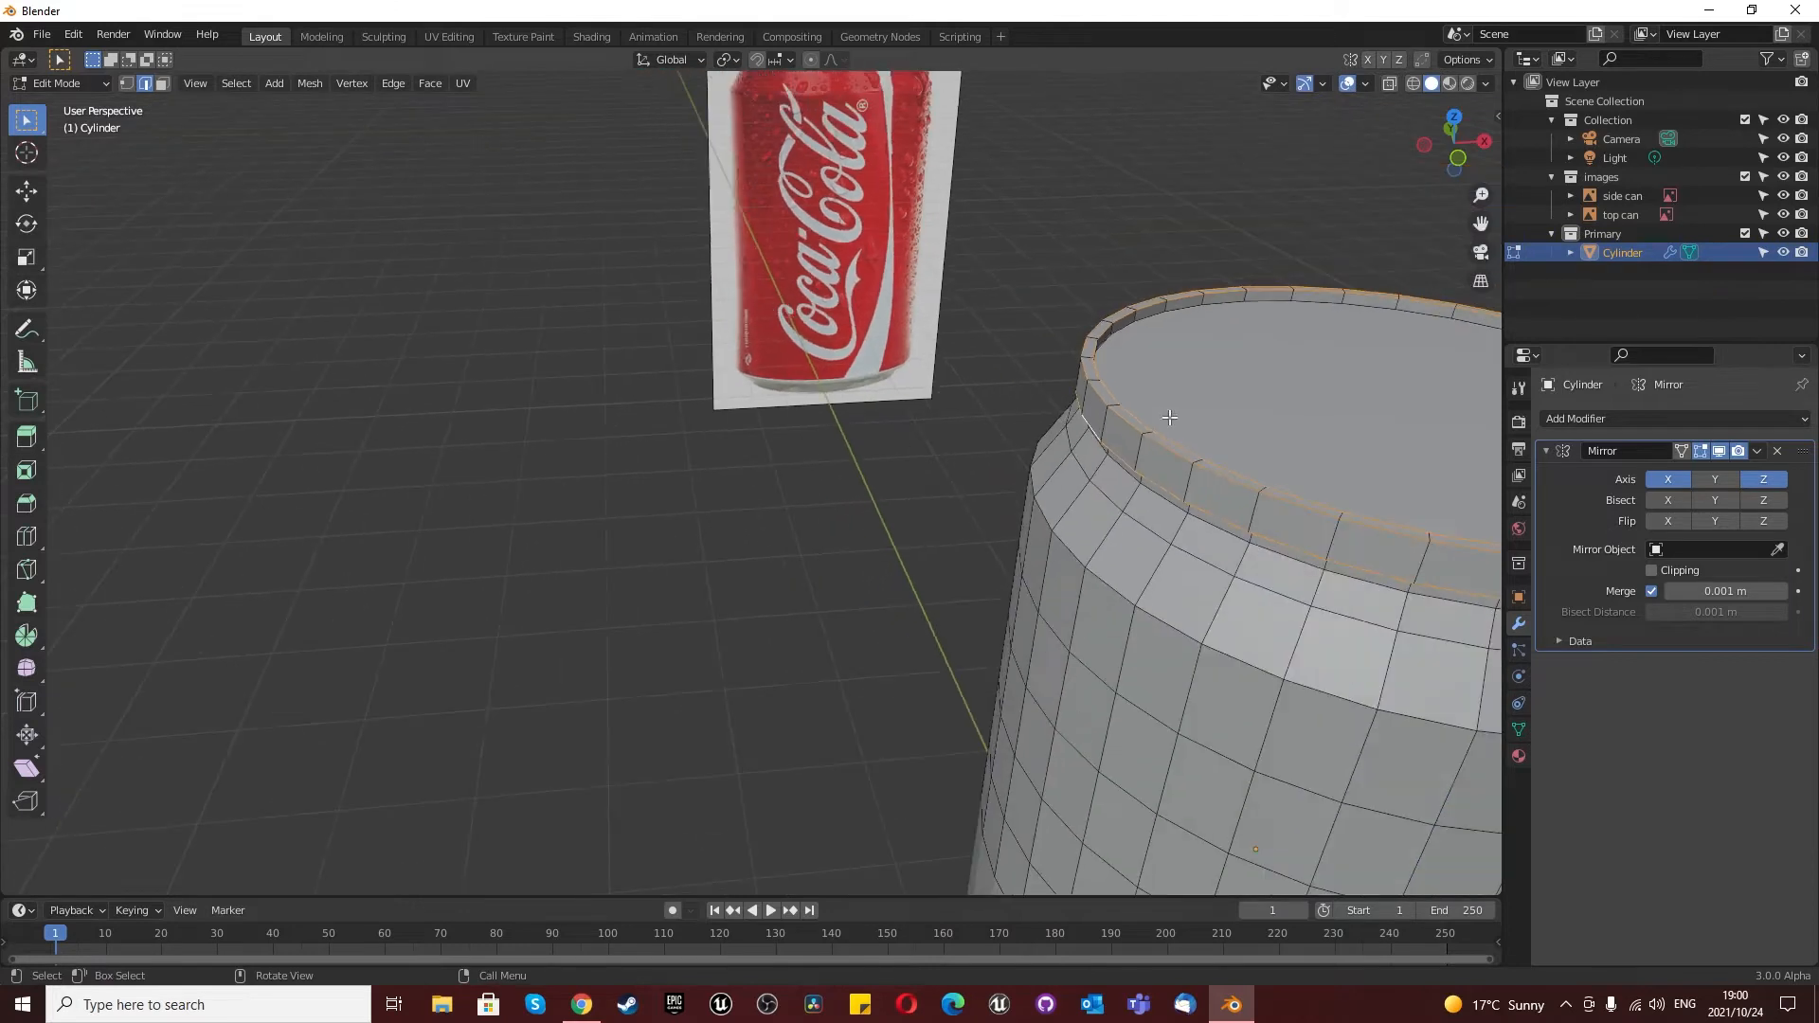
scroll(1218, 426, up, 4)
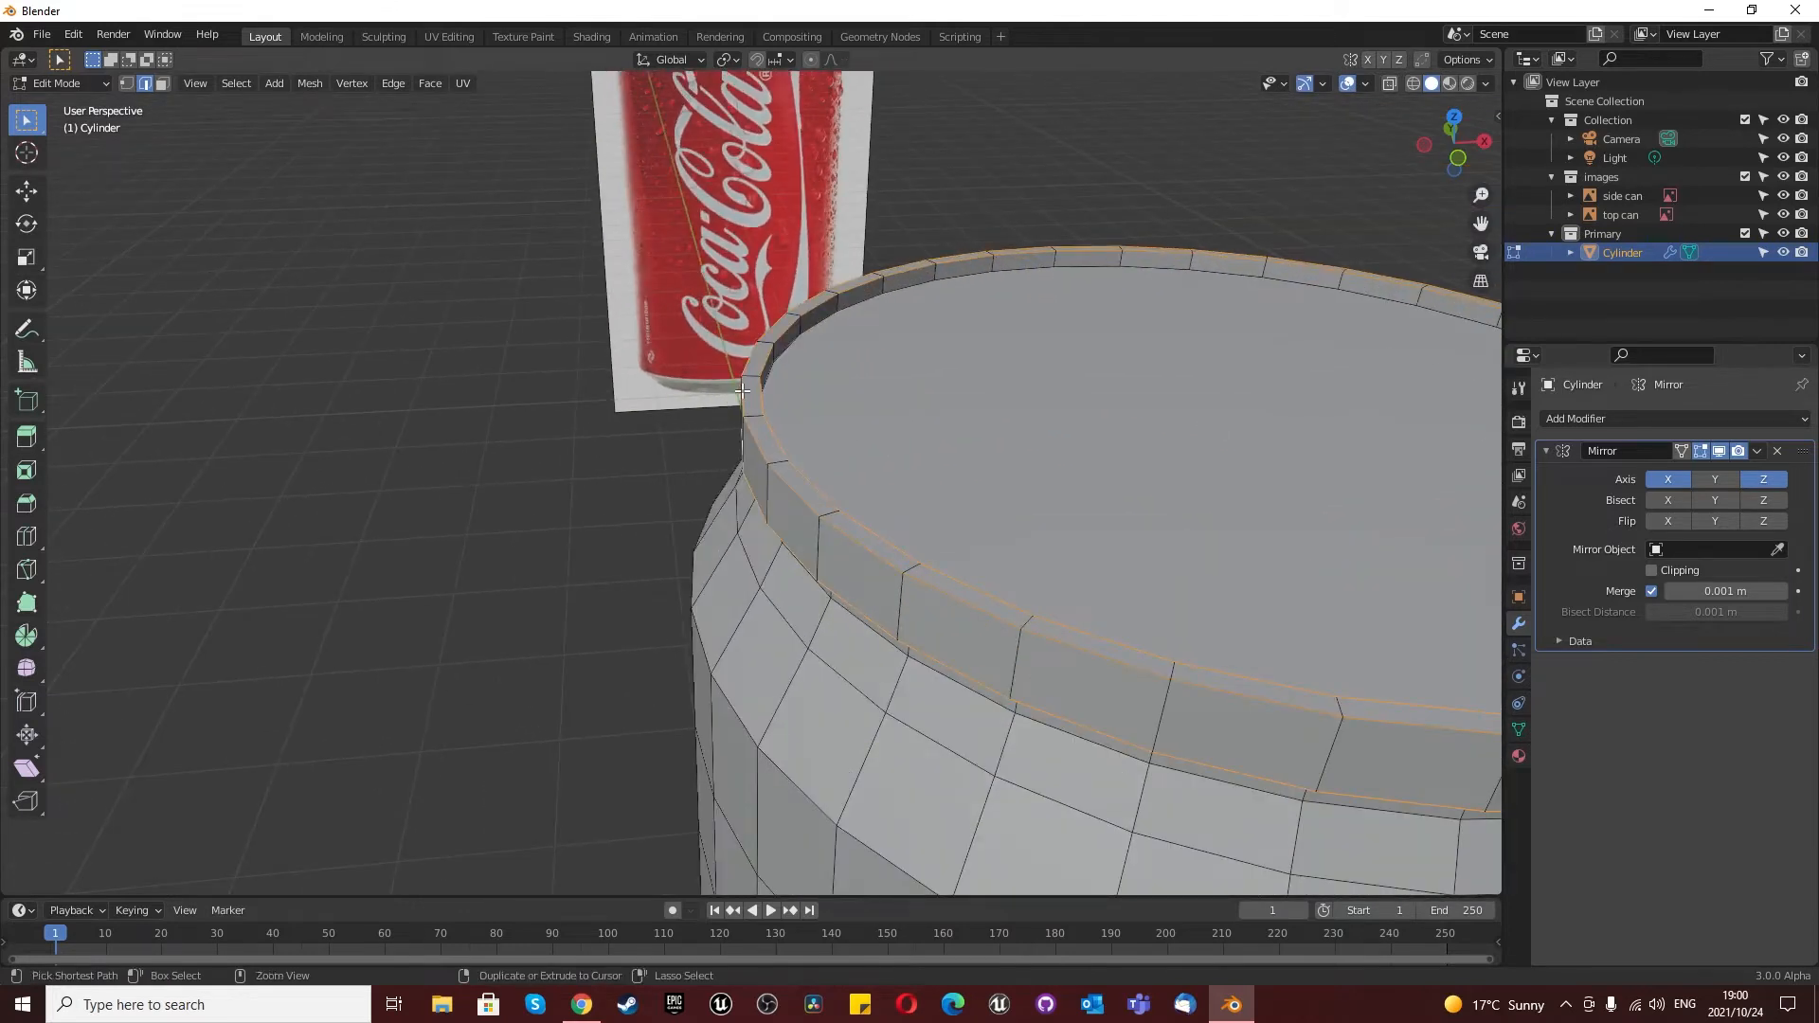
key(ctrl+b)
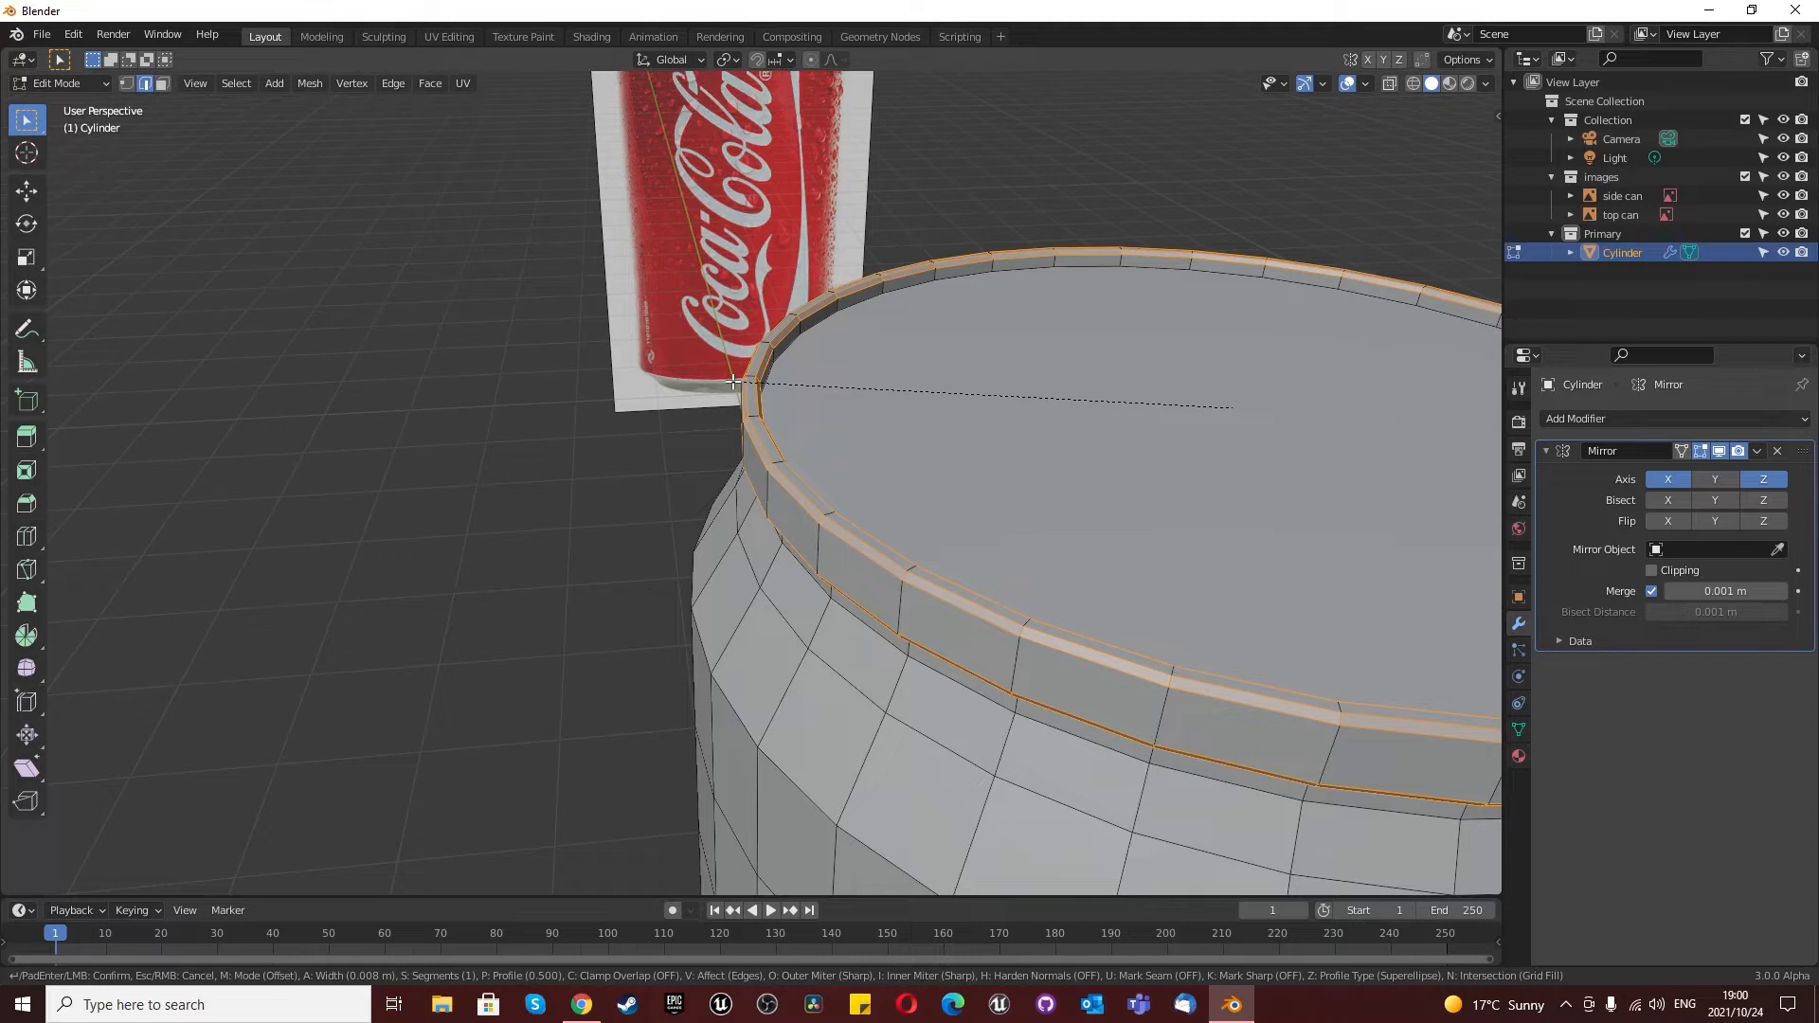
scroll(734, 382, up, 1)
scroll(735, 382, up, 1)
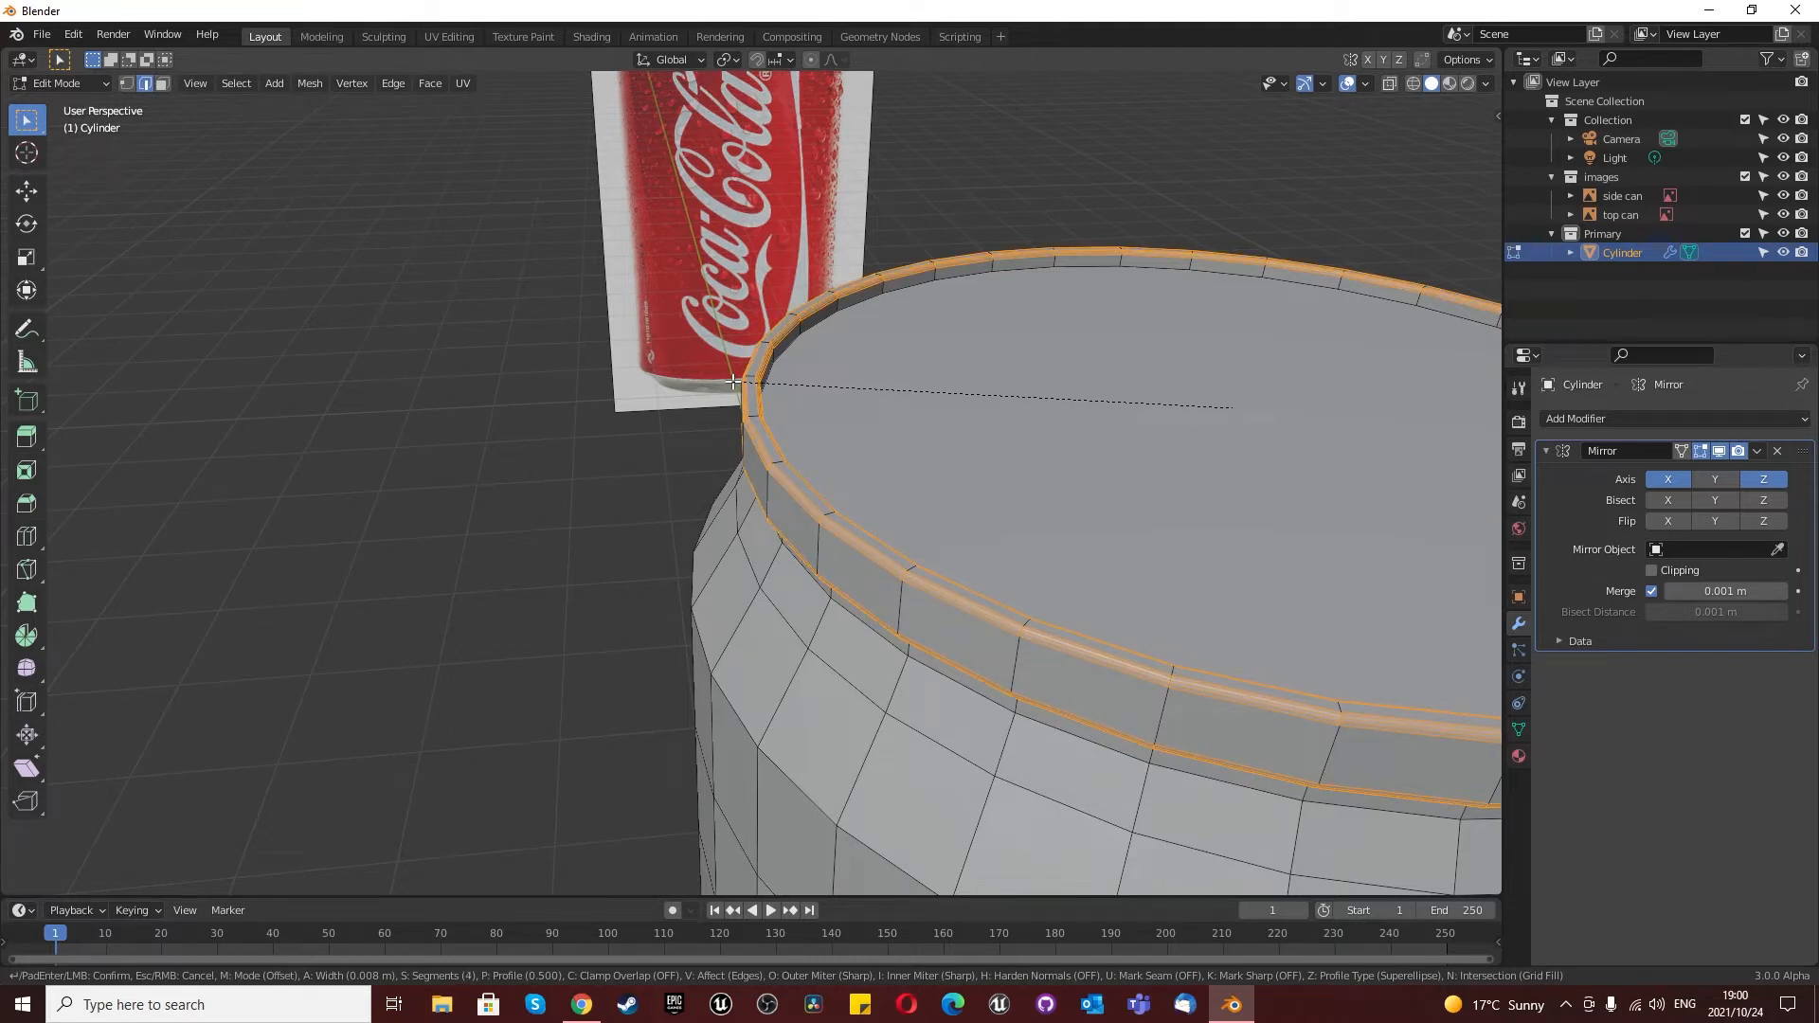
click(734, 382)
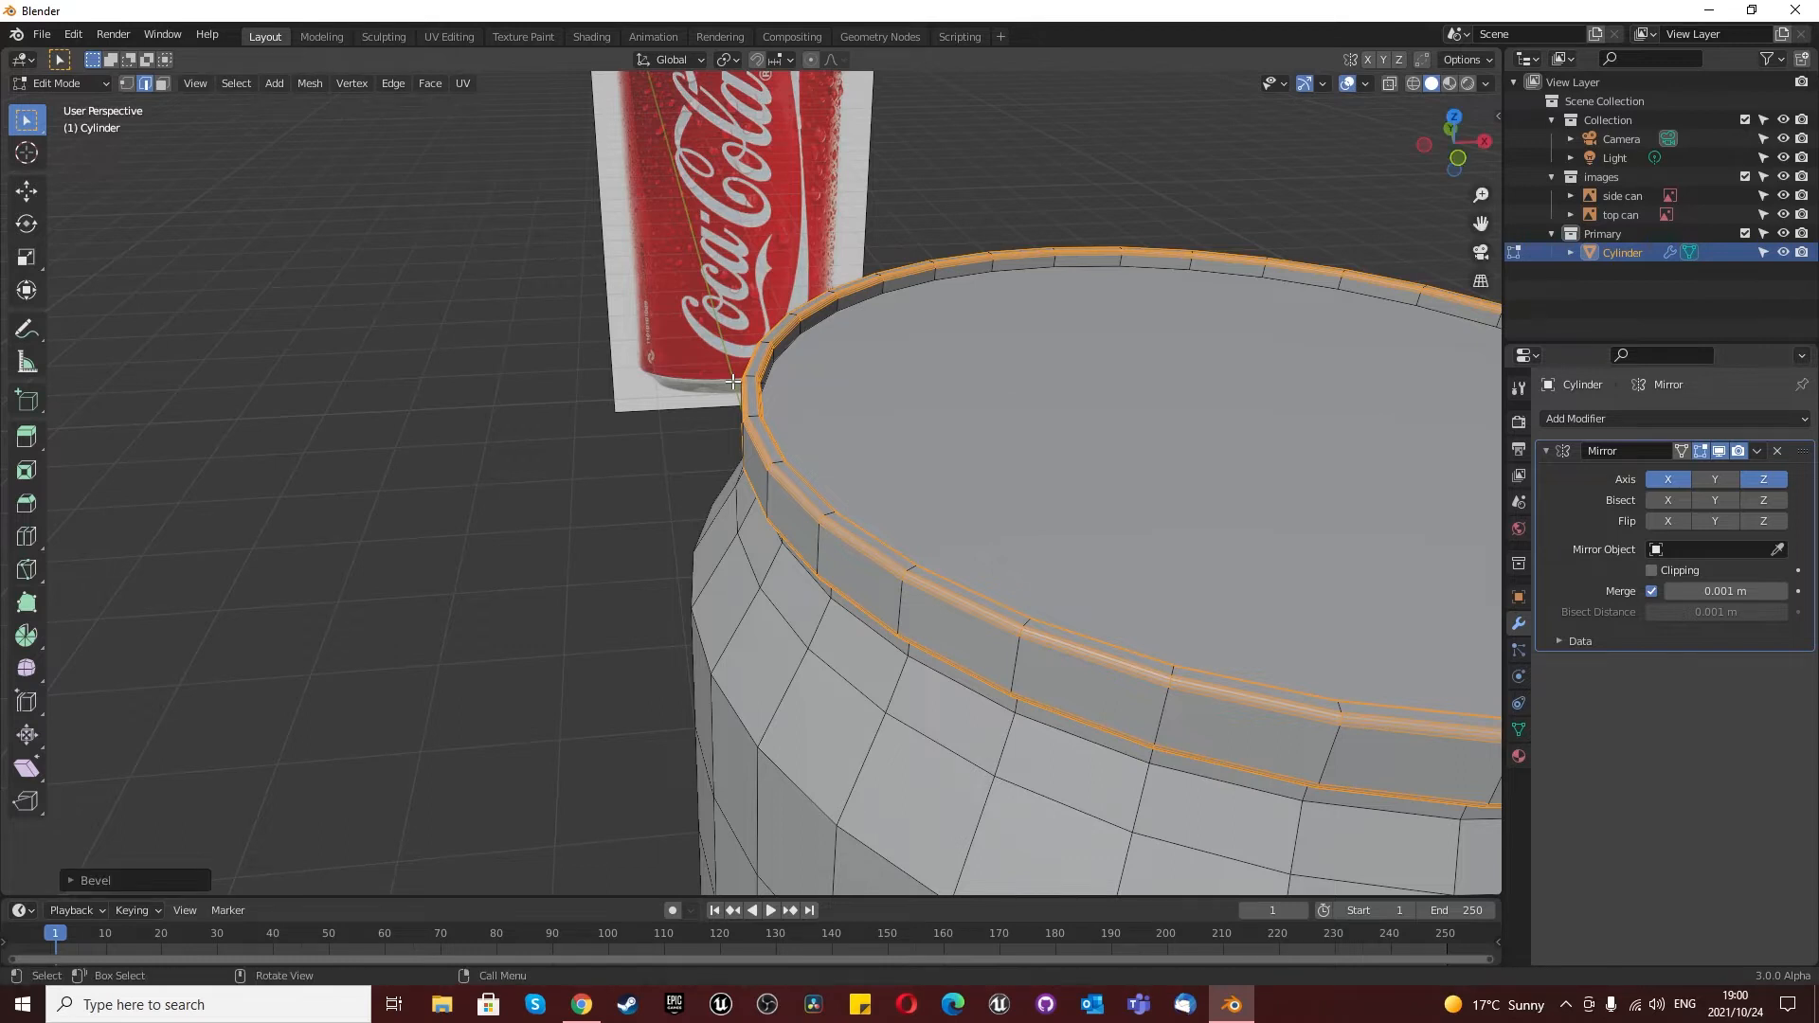
Step: Inspect the bevelled rim in Object Mode and compare it from above with the top can image using X-ray and wireframe display
scroll(919, 403, down, 3)
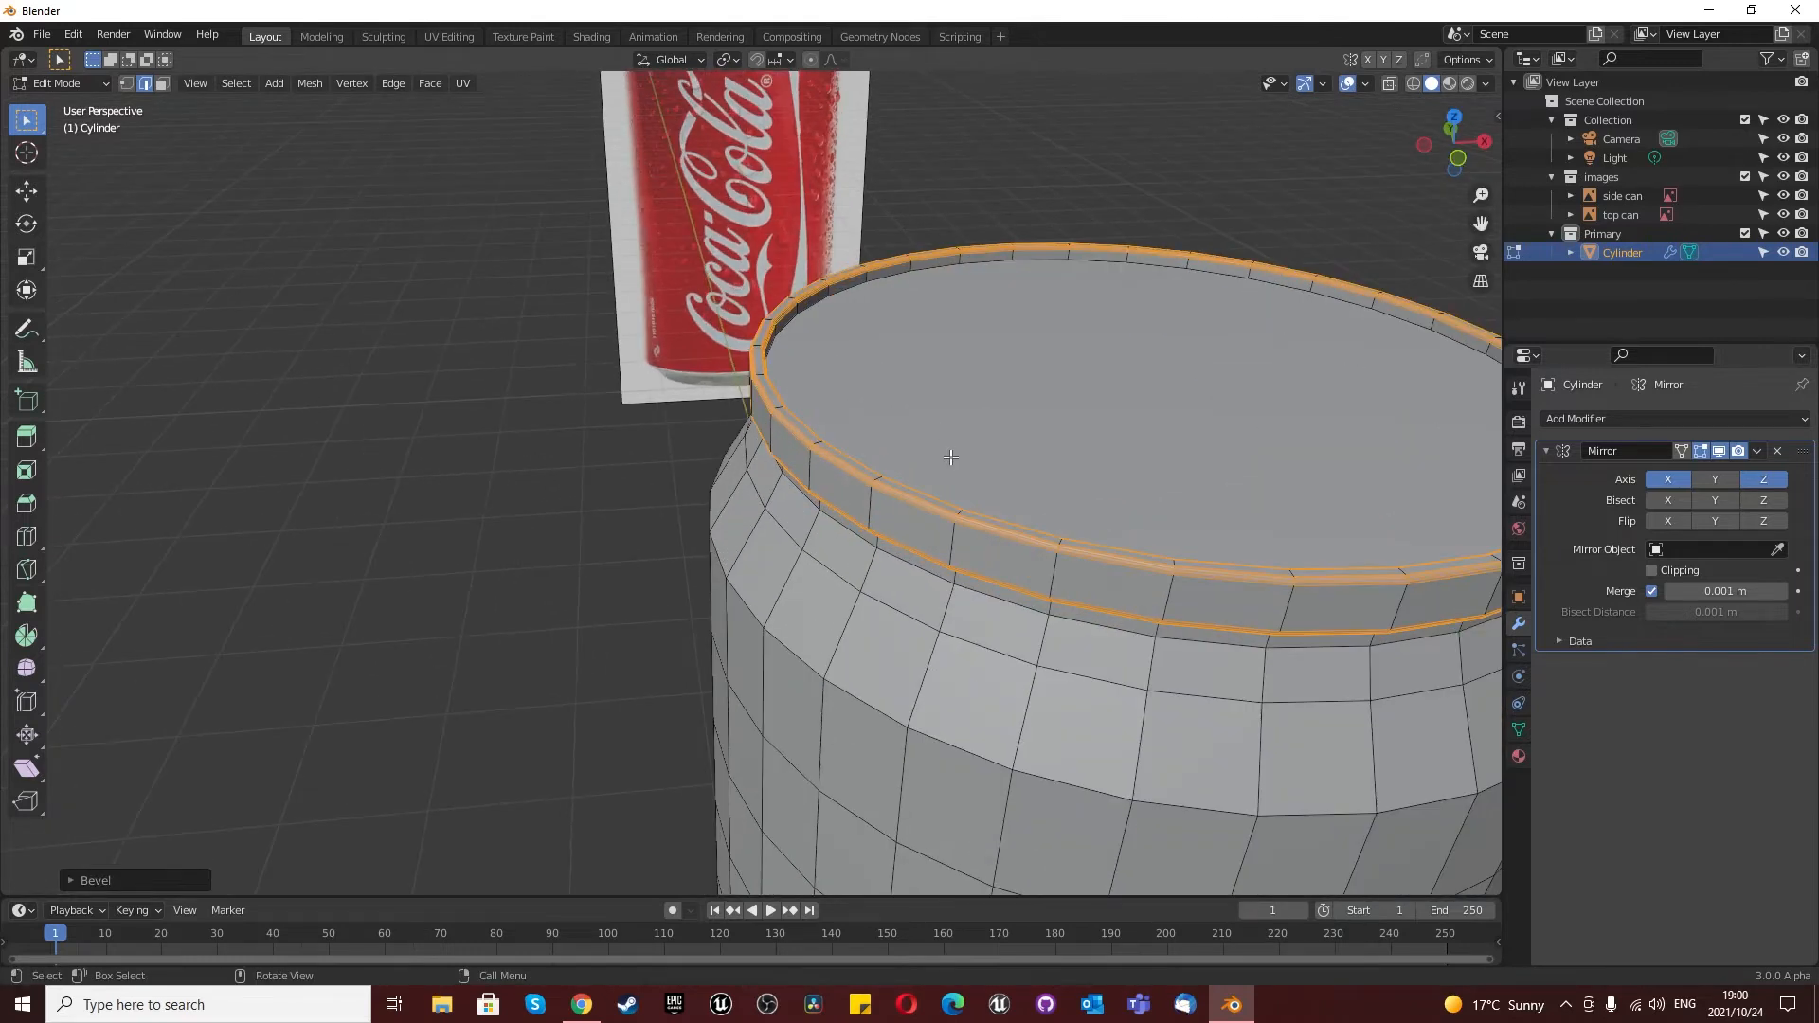
key(Tab)
mouse_move(957, 457)
middle_down()
mouse_move(1112, 406)
mouse_move(1128, 427)
mouse_move(979, 467)
mouse_move(900, 464)
mouse_move(985, 474)
middle_up()
scroll(958, 356, down, 4)
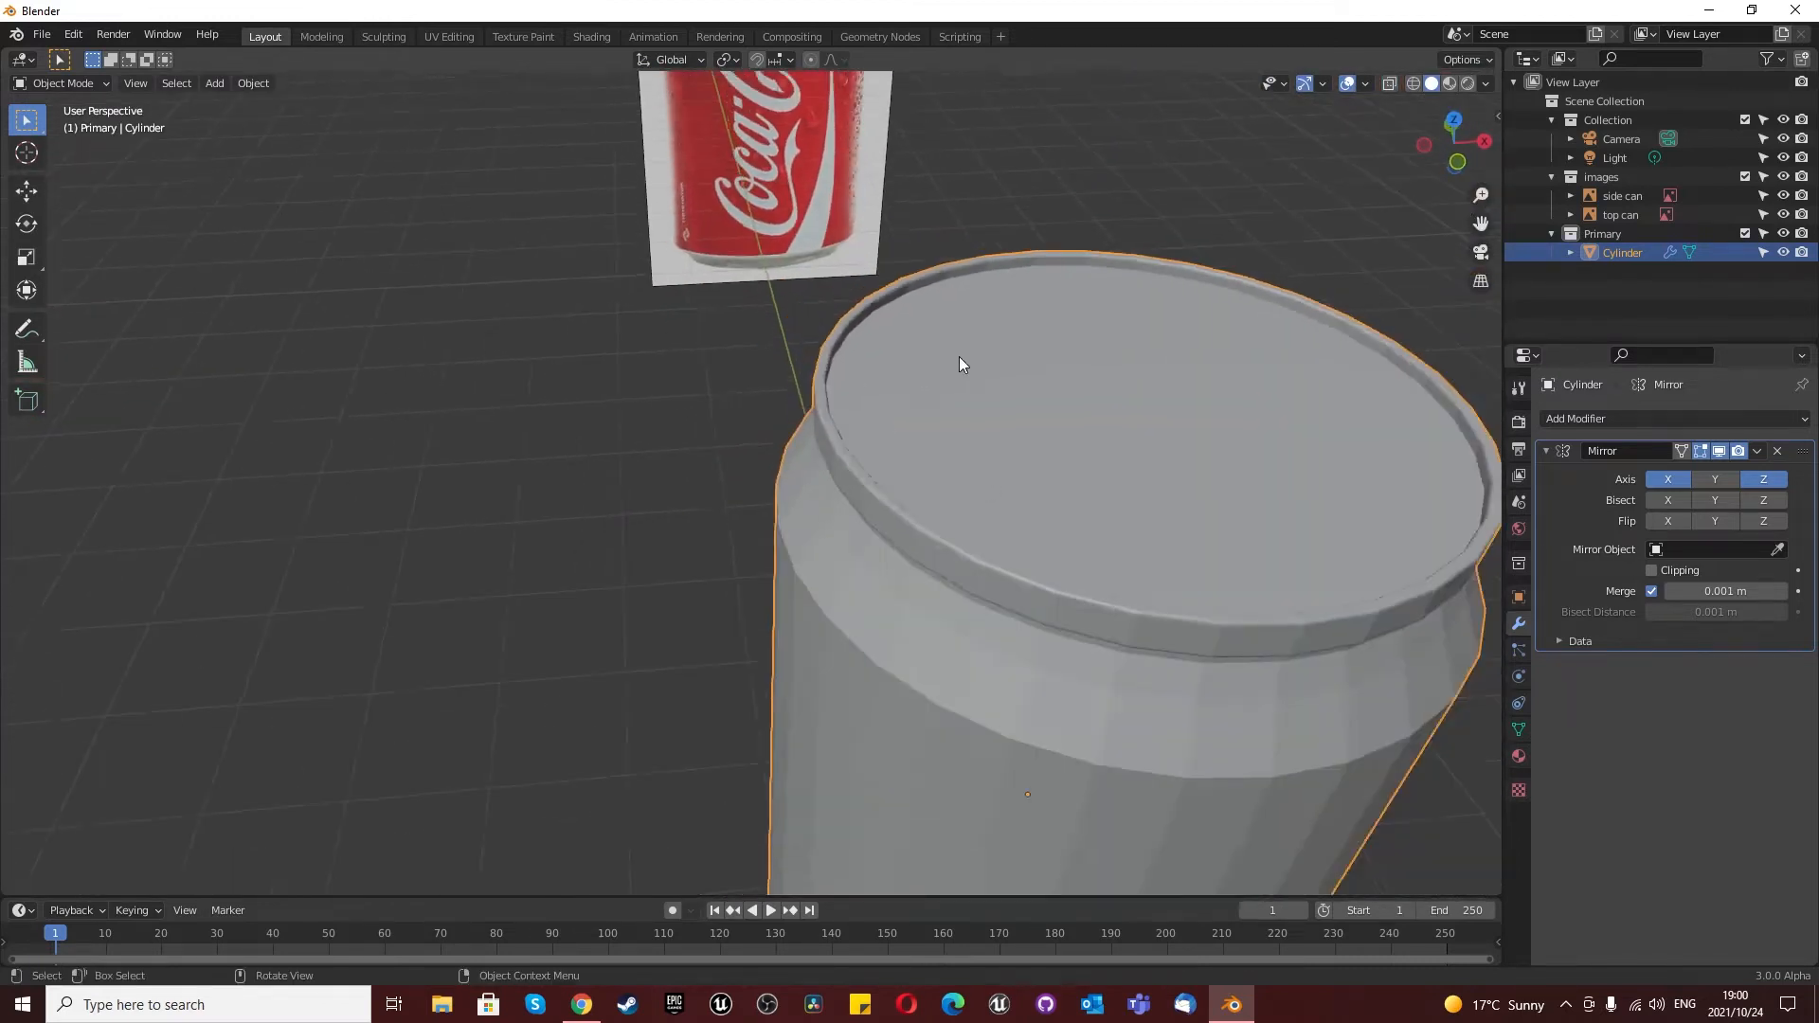
key(KP_7)
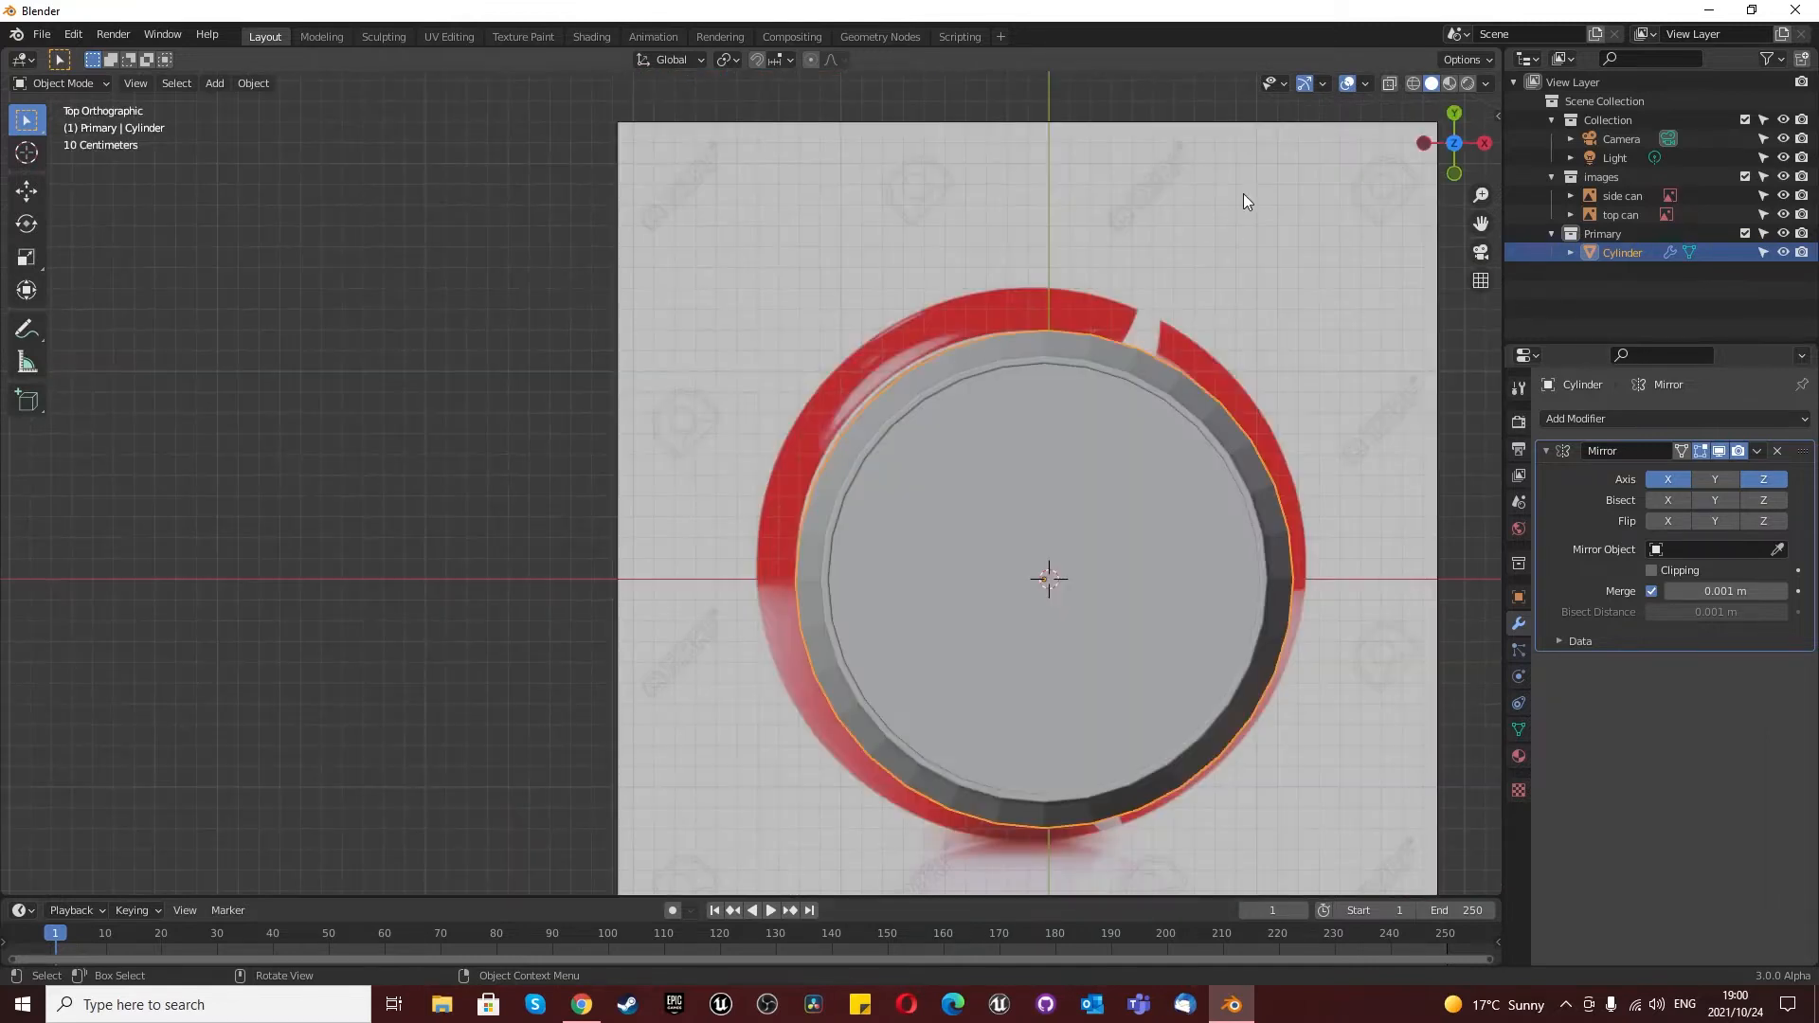
click(1388, 85)
scroll(900, 594, up, 3)
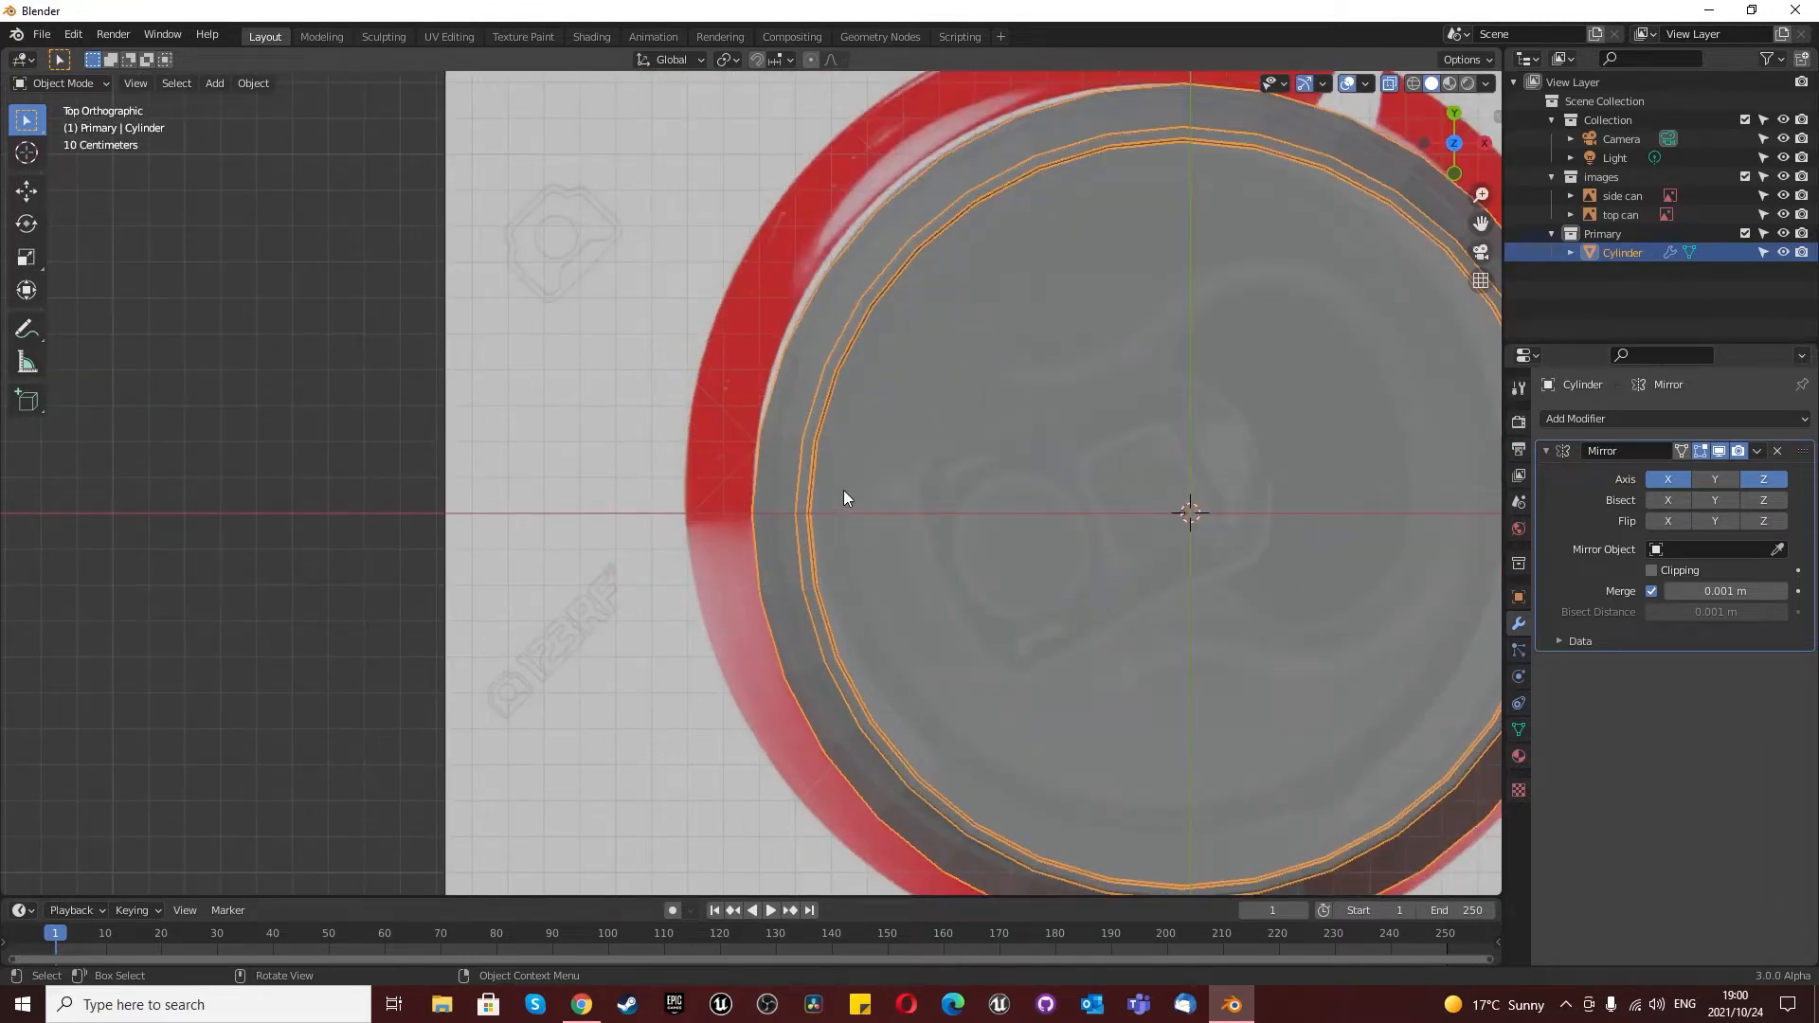
scroll(843, 492, down, 3)
click(1413, 85)
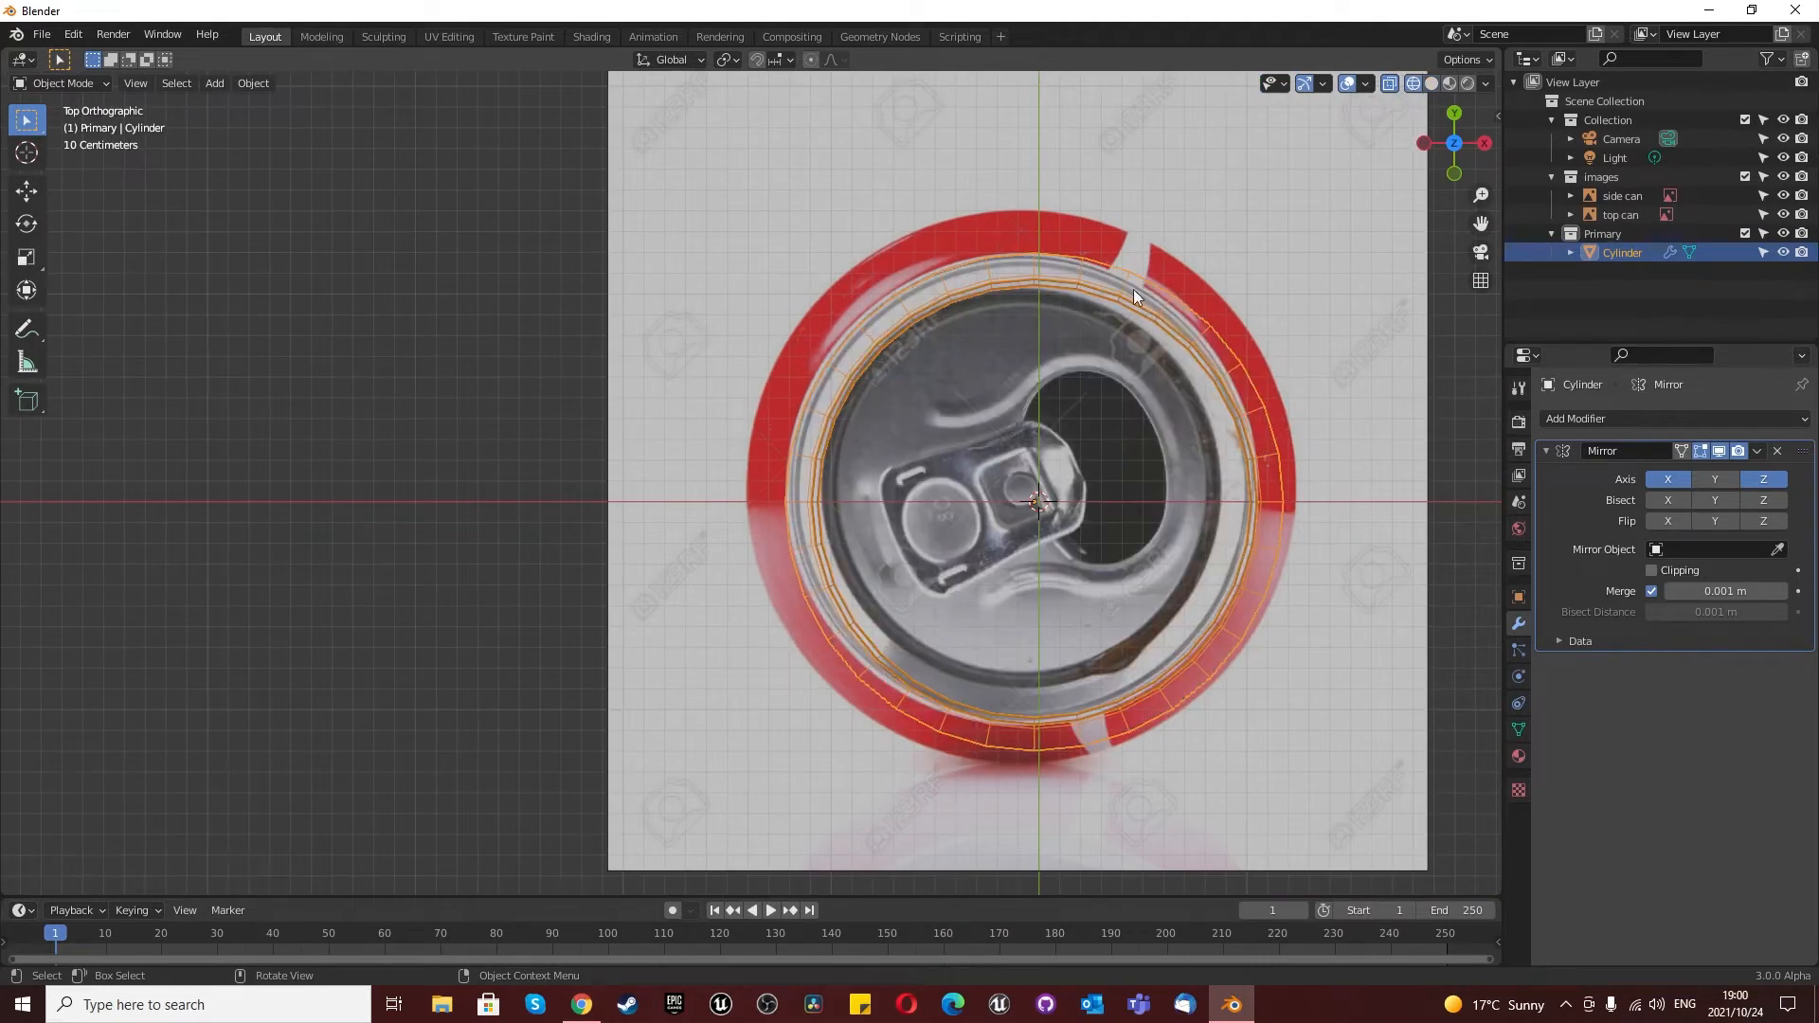
click(1429, 83)
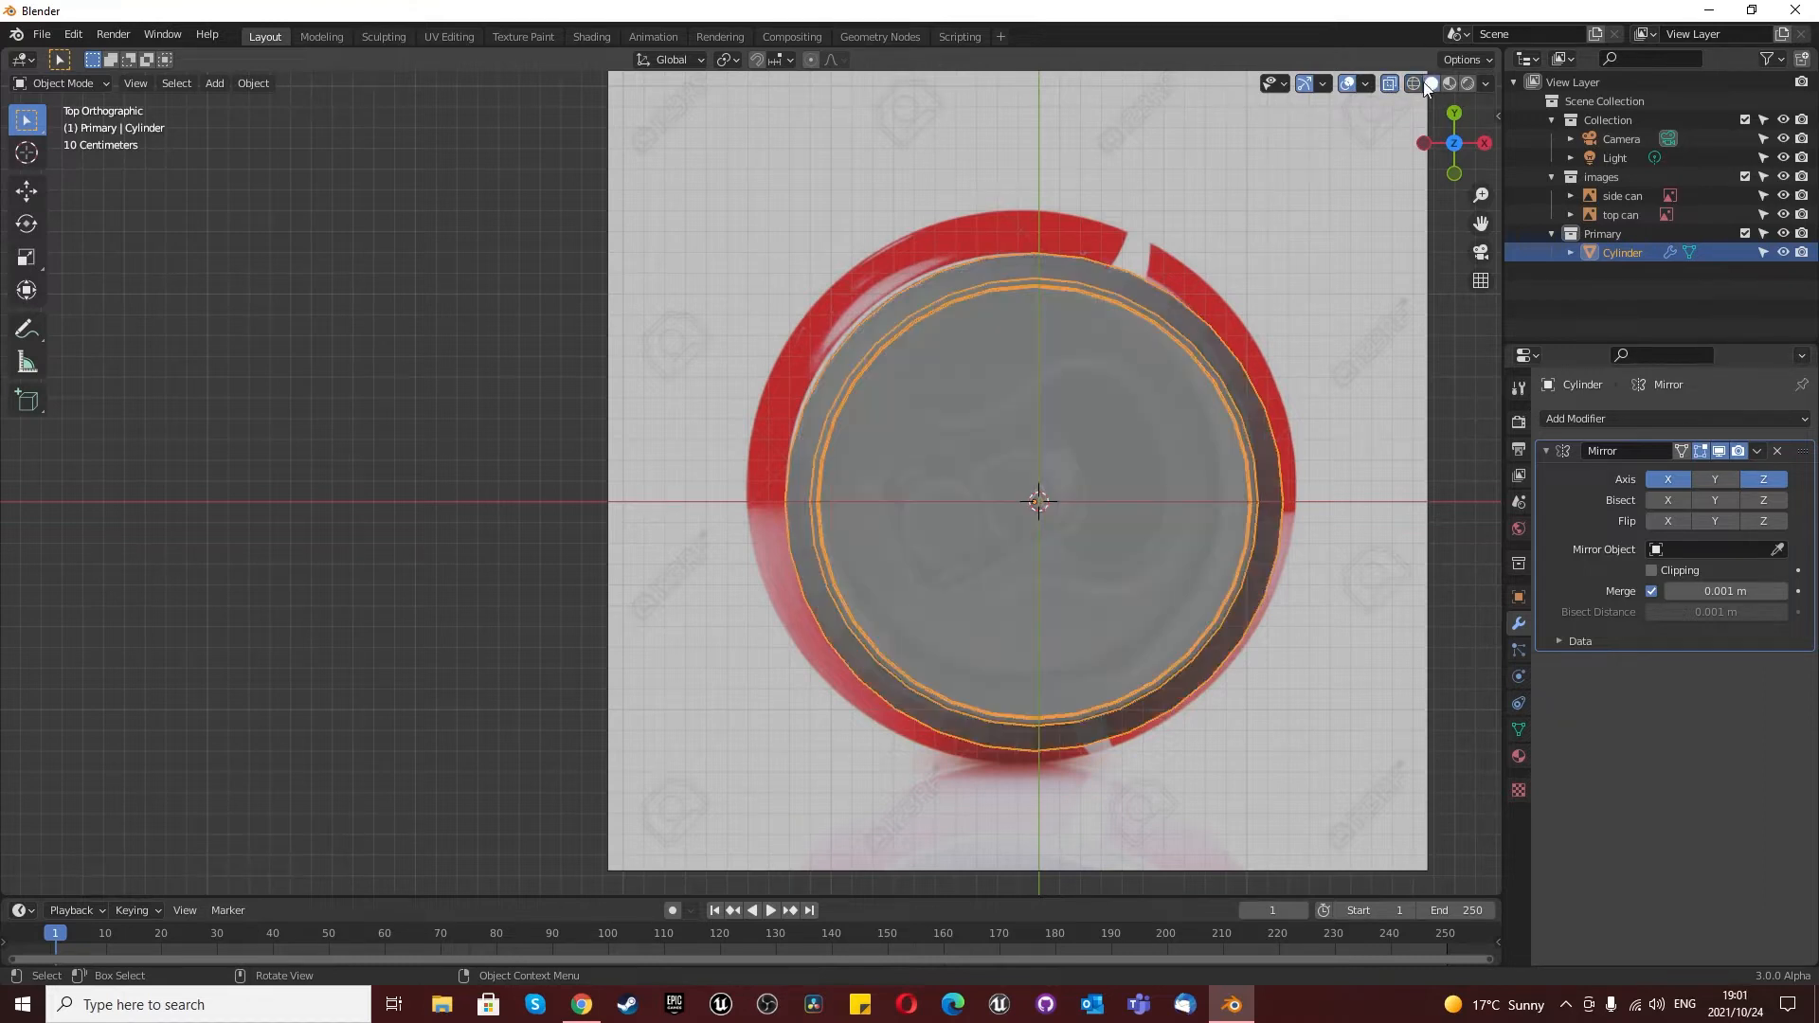
Step: Select the recessed lid face of the can in Edit Mode with face selection and view it from the top
click(936, 461)
click(938, 454)
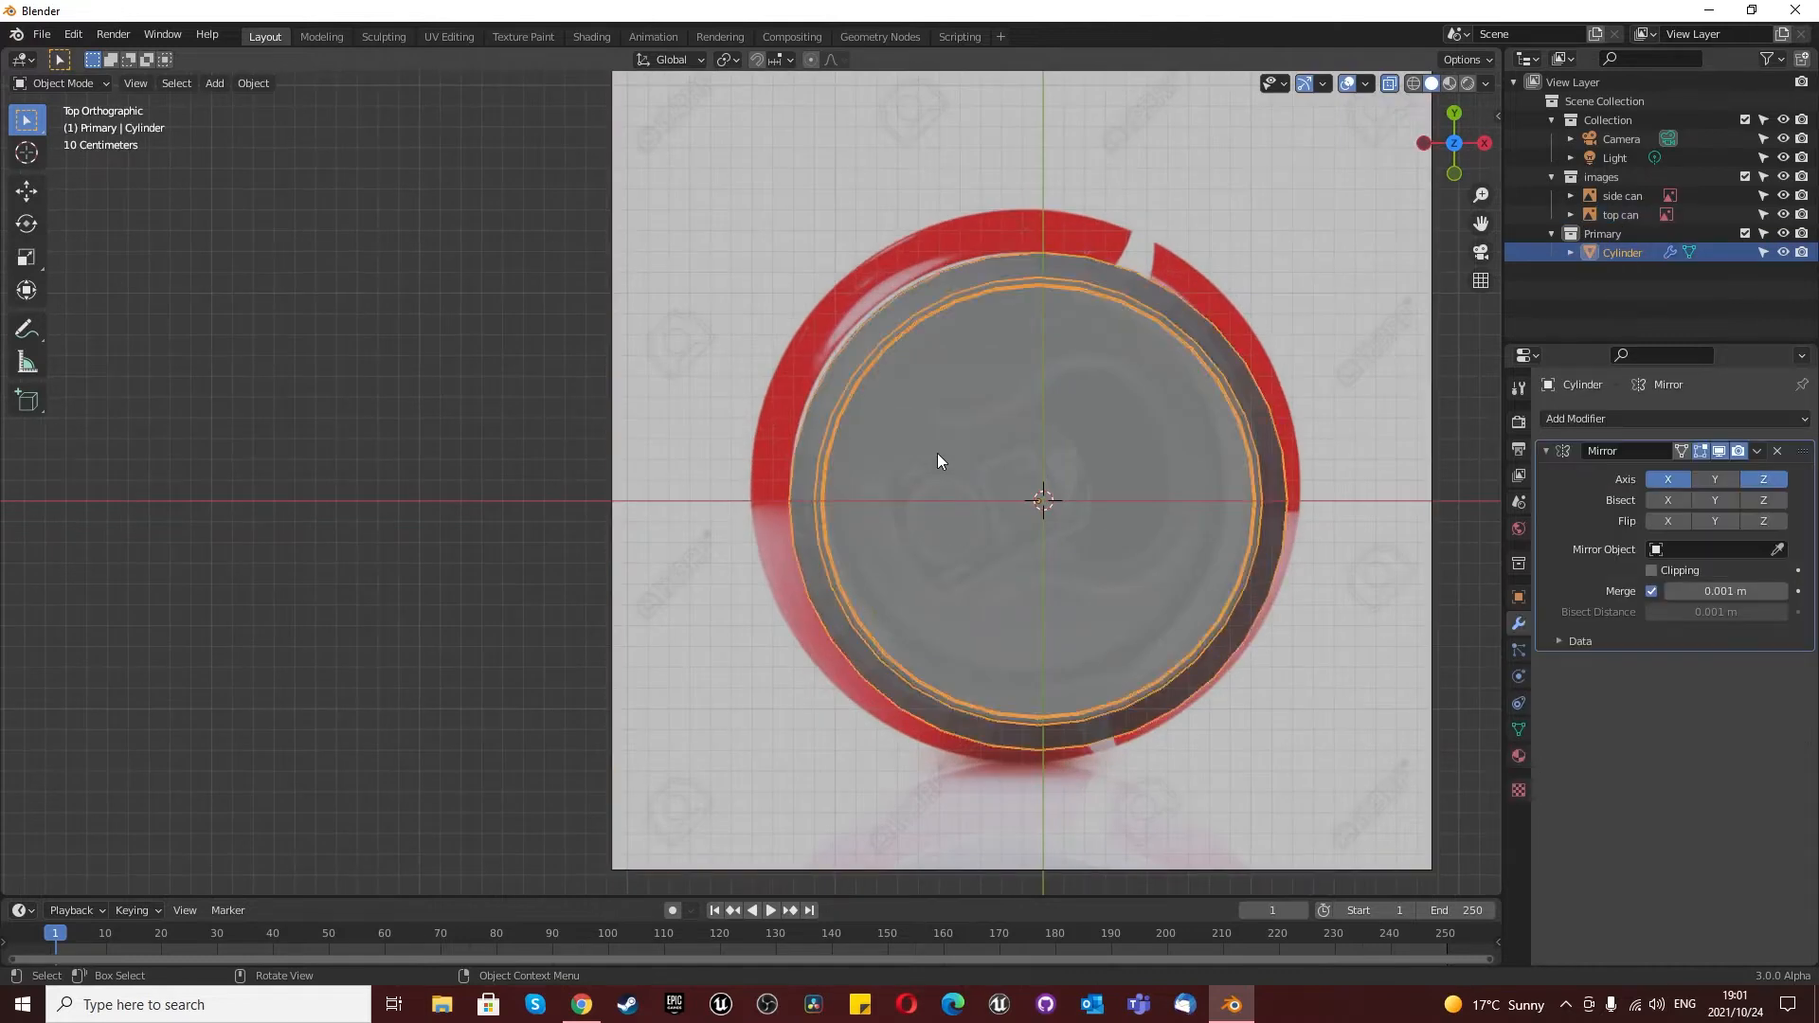
key(Tab)
scroll(933, 455, down, 3)
middle_drag(928, 455, 925, 421)
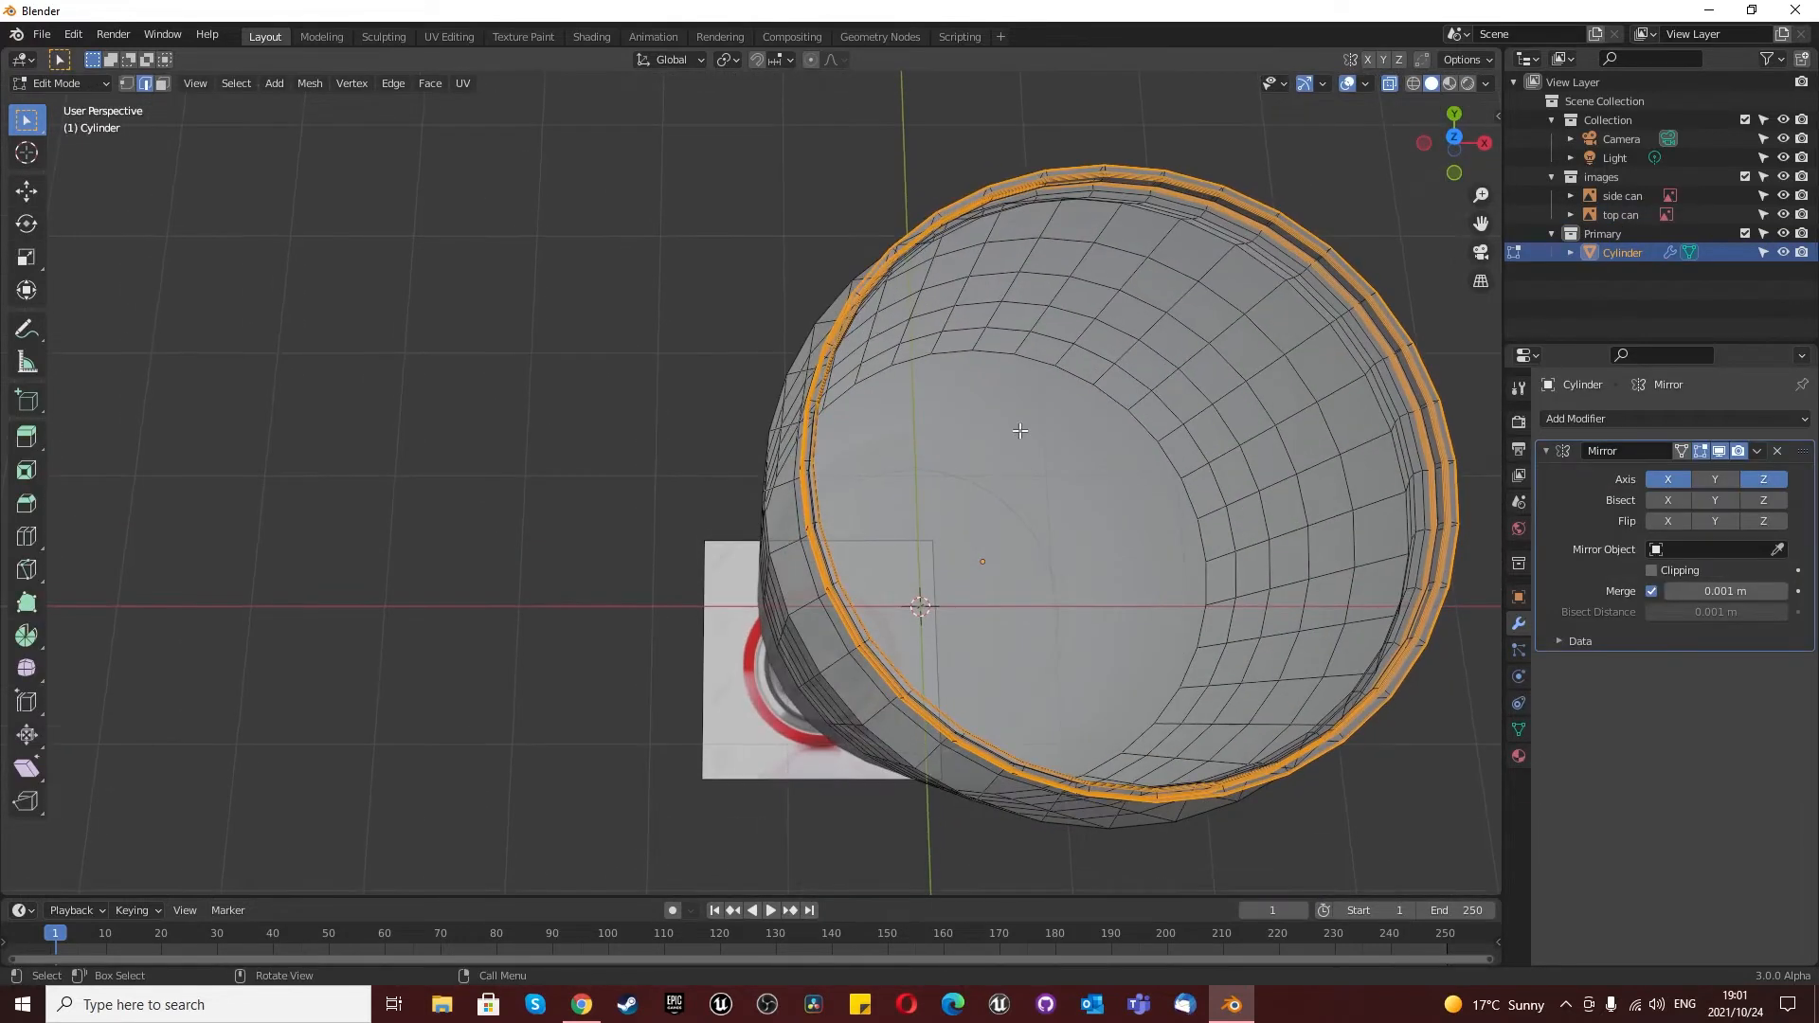
click(1046, 436)
mouse_move(1046, 436)
middle_down()
mouse_move(1070, 270)
mouse_move(1054, 438)
middle_up()
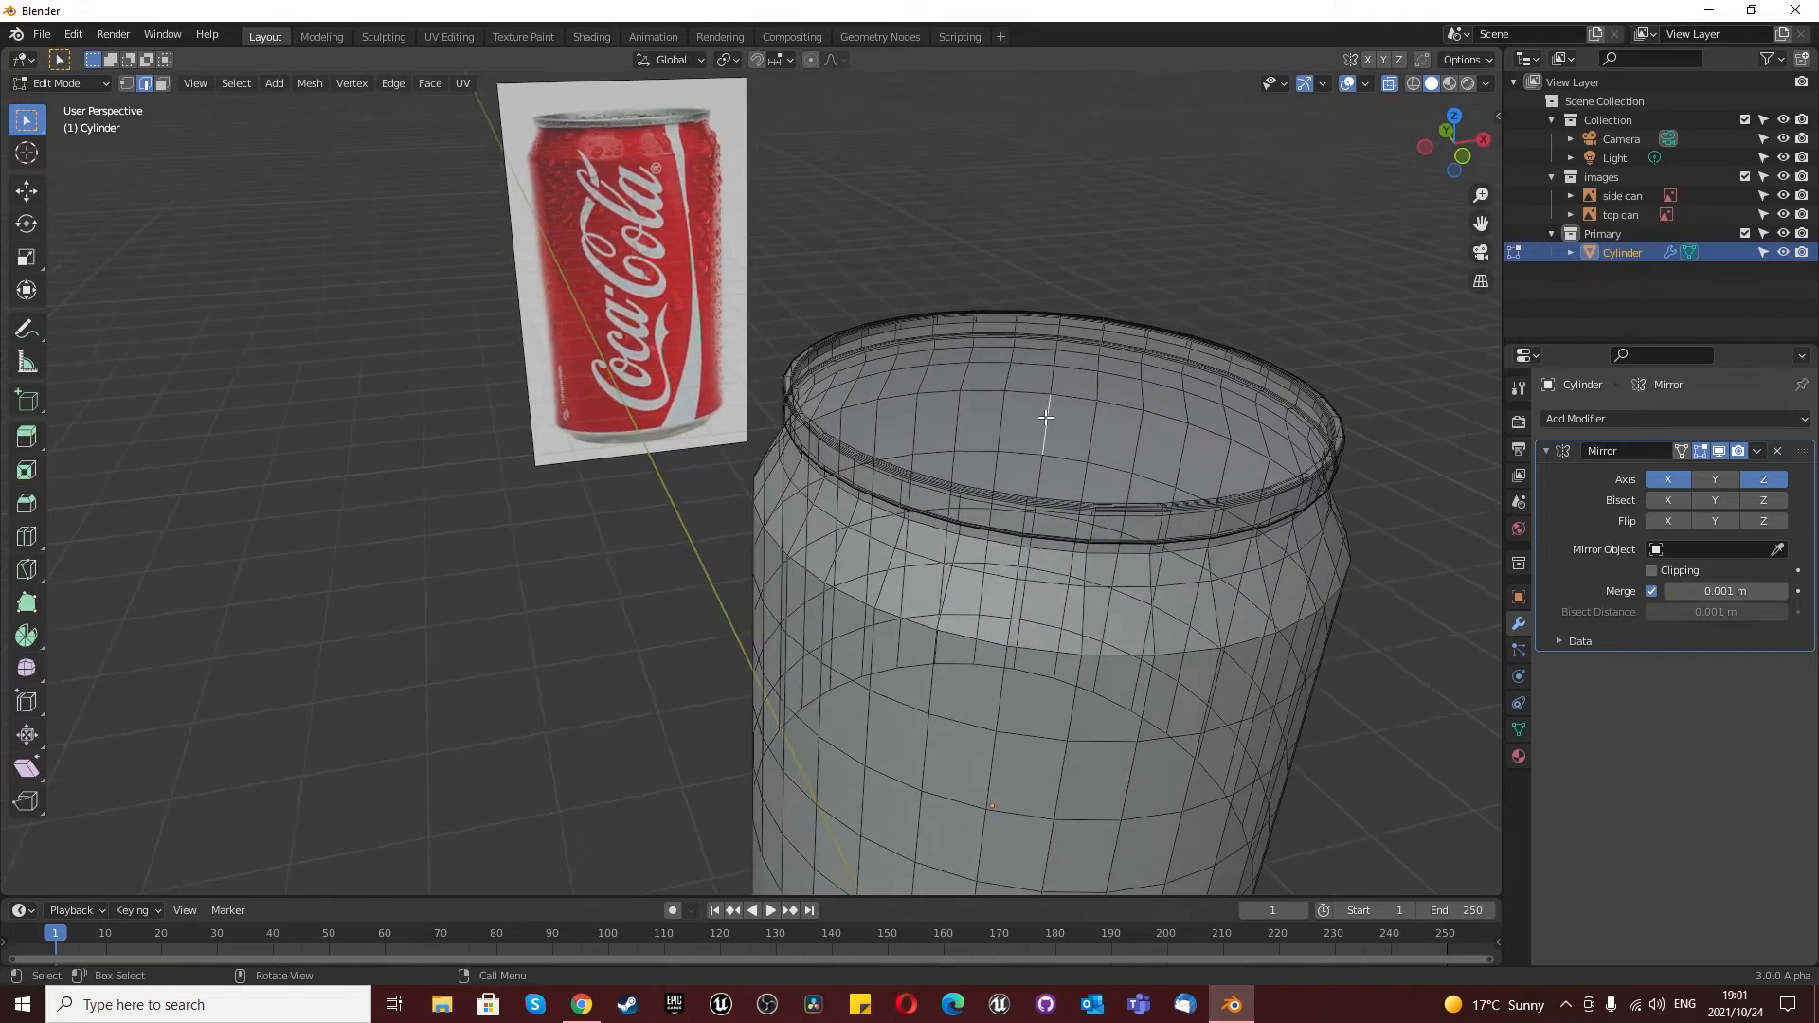
key(3)
click(1044, 405)
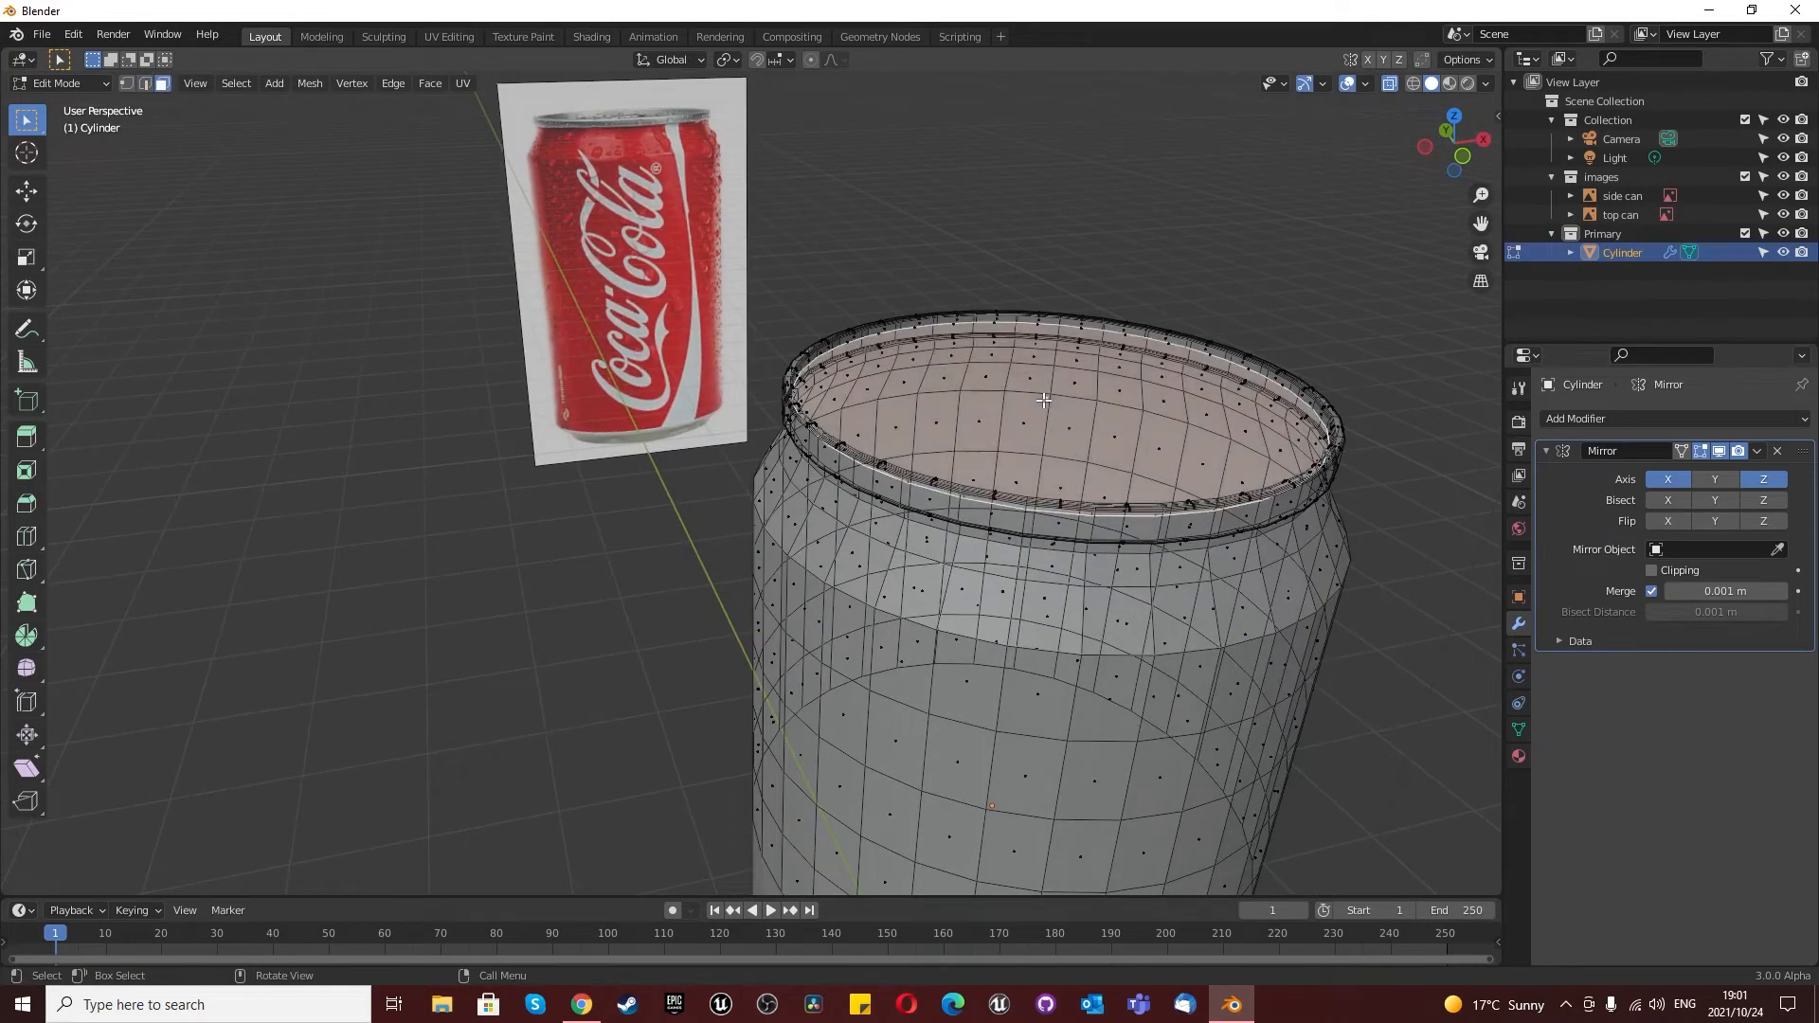
scroll(1043, 399, down, 2)
key(KP_7)
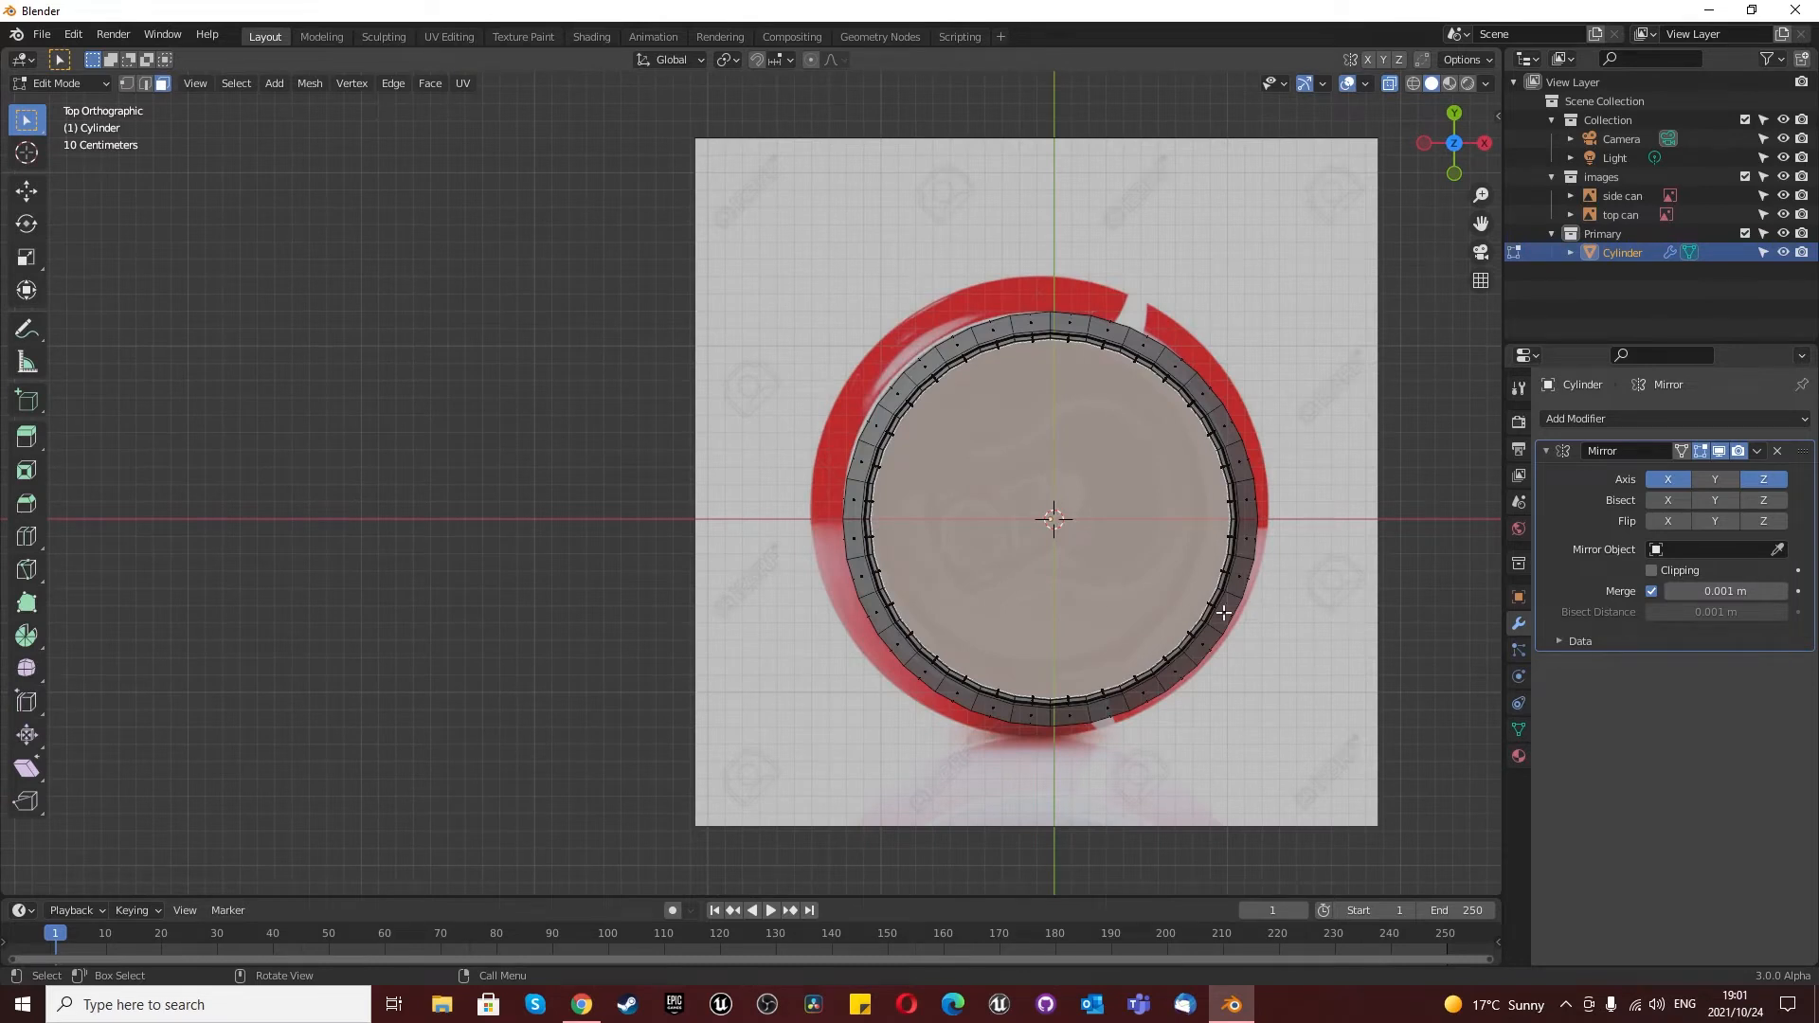
Step: Try to inset the lid face and shape the inset into an off-centre opening stretched along Y, and undo it all
key(i)
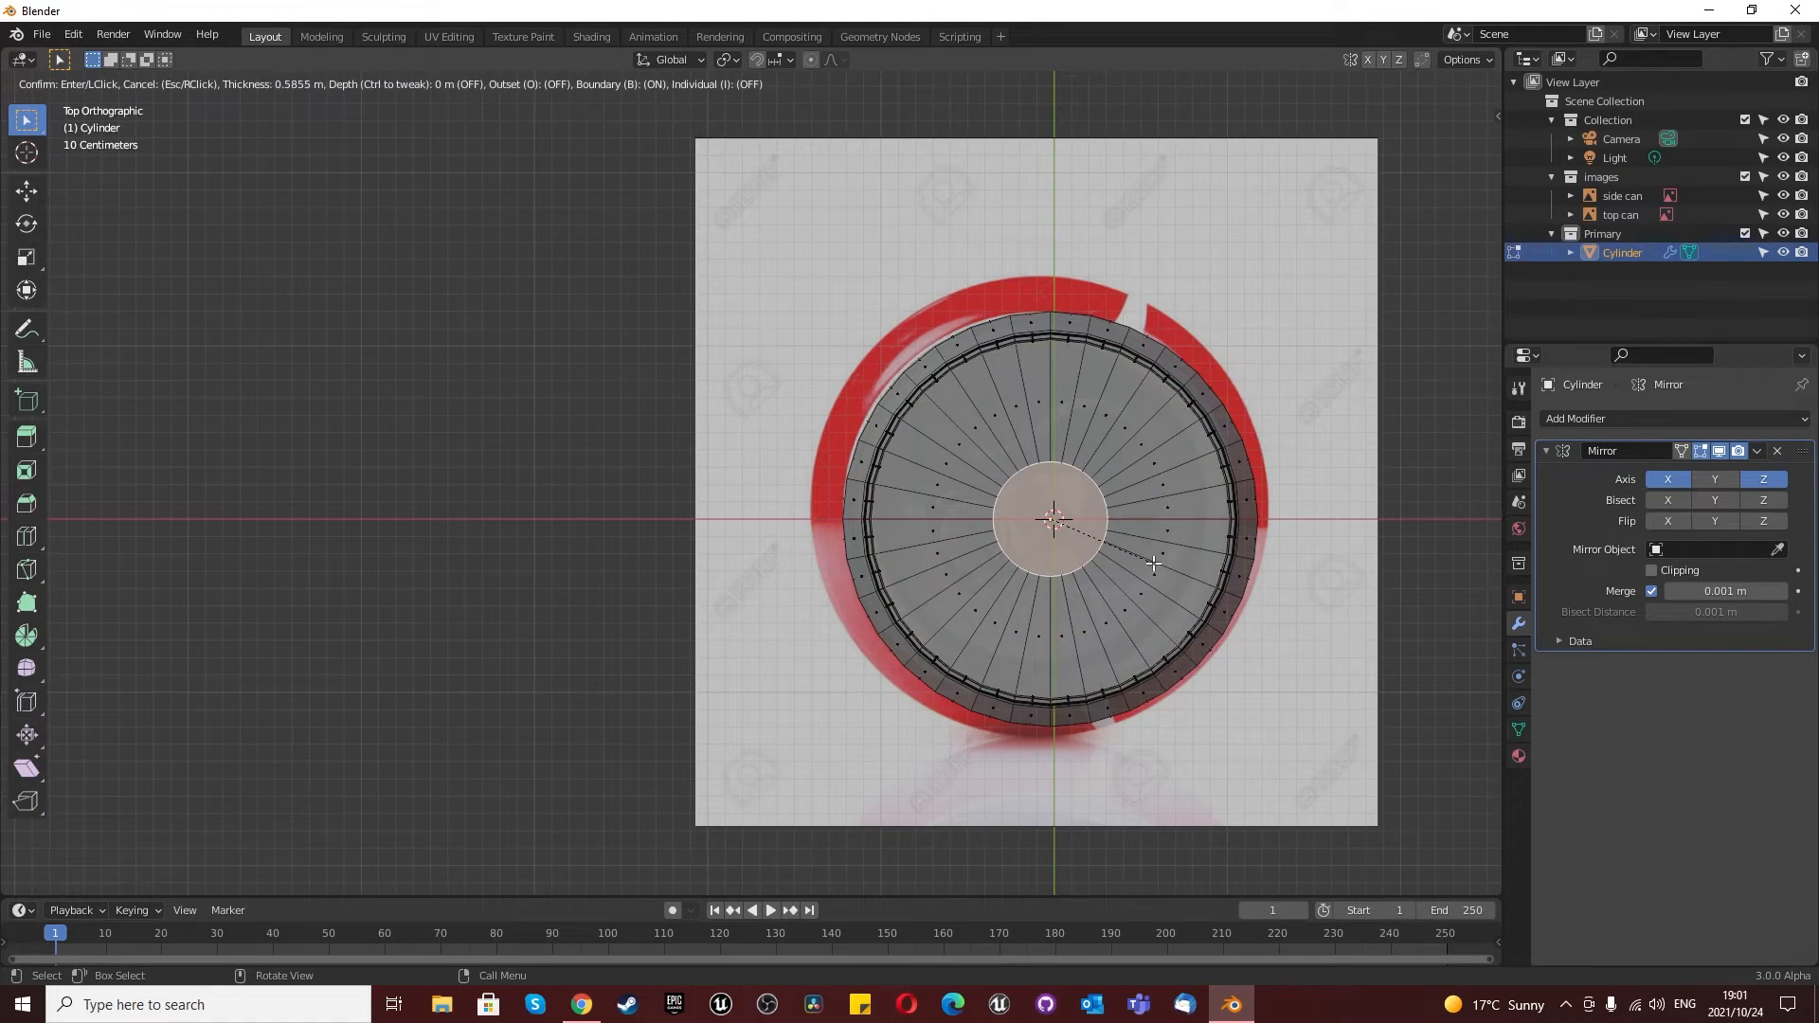
click(1153, 564)
key(g)
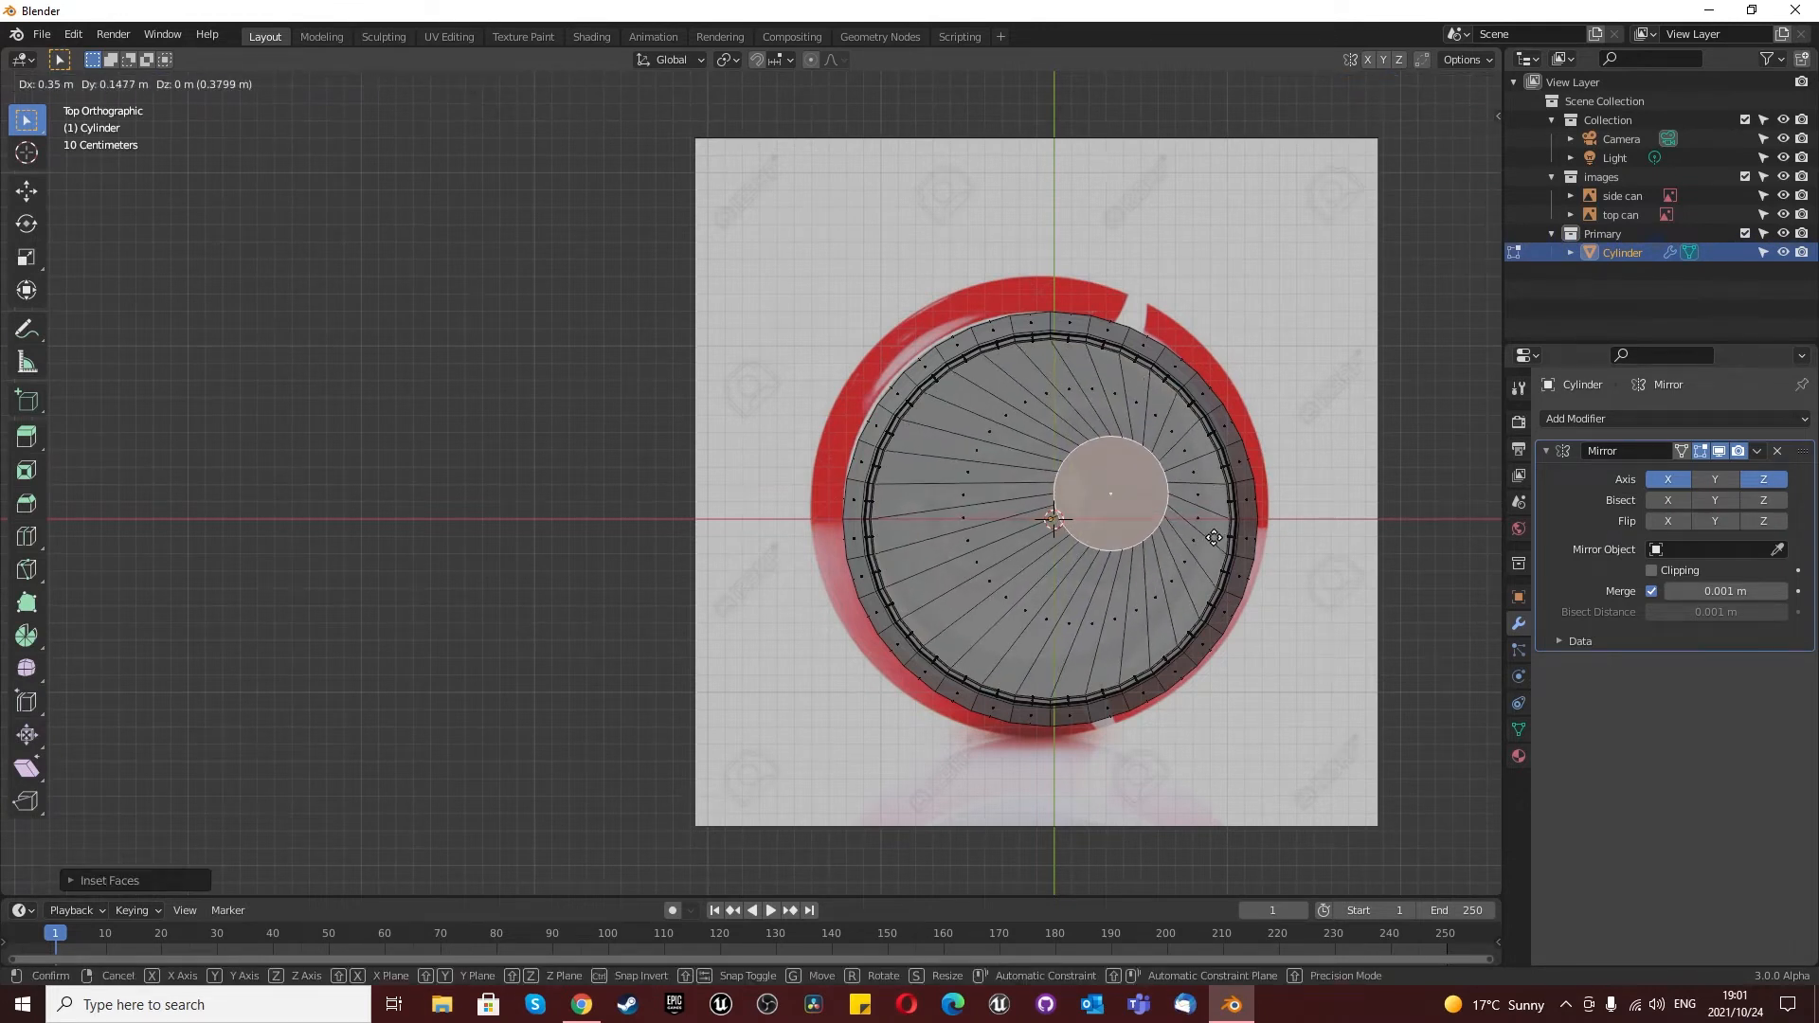
click(1213, 537)
key(s)
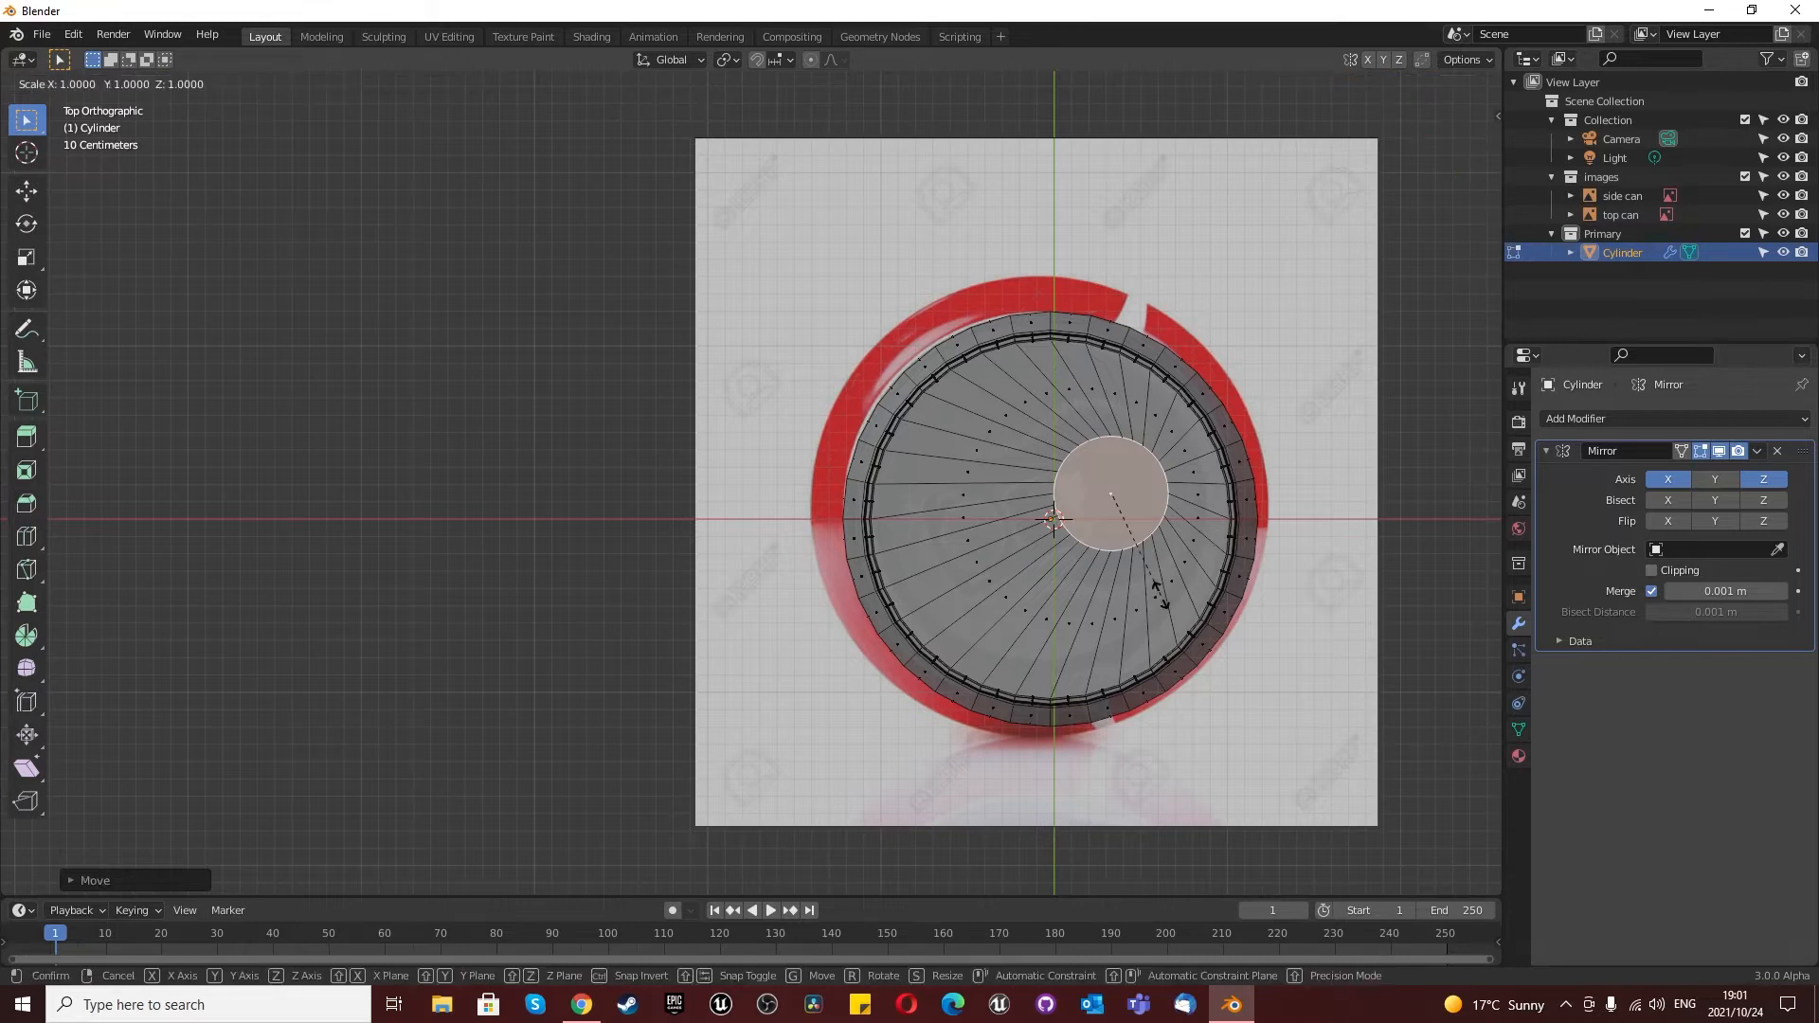
key(y)
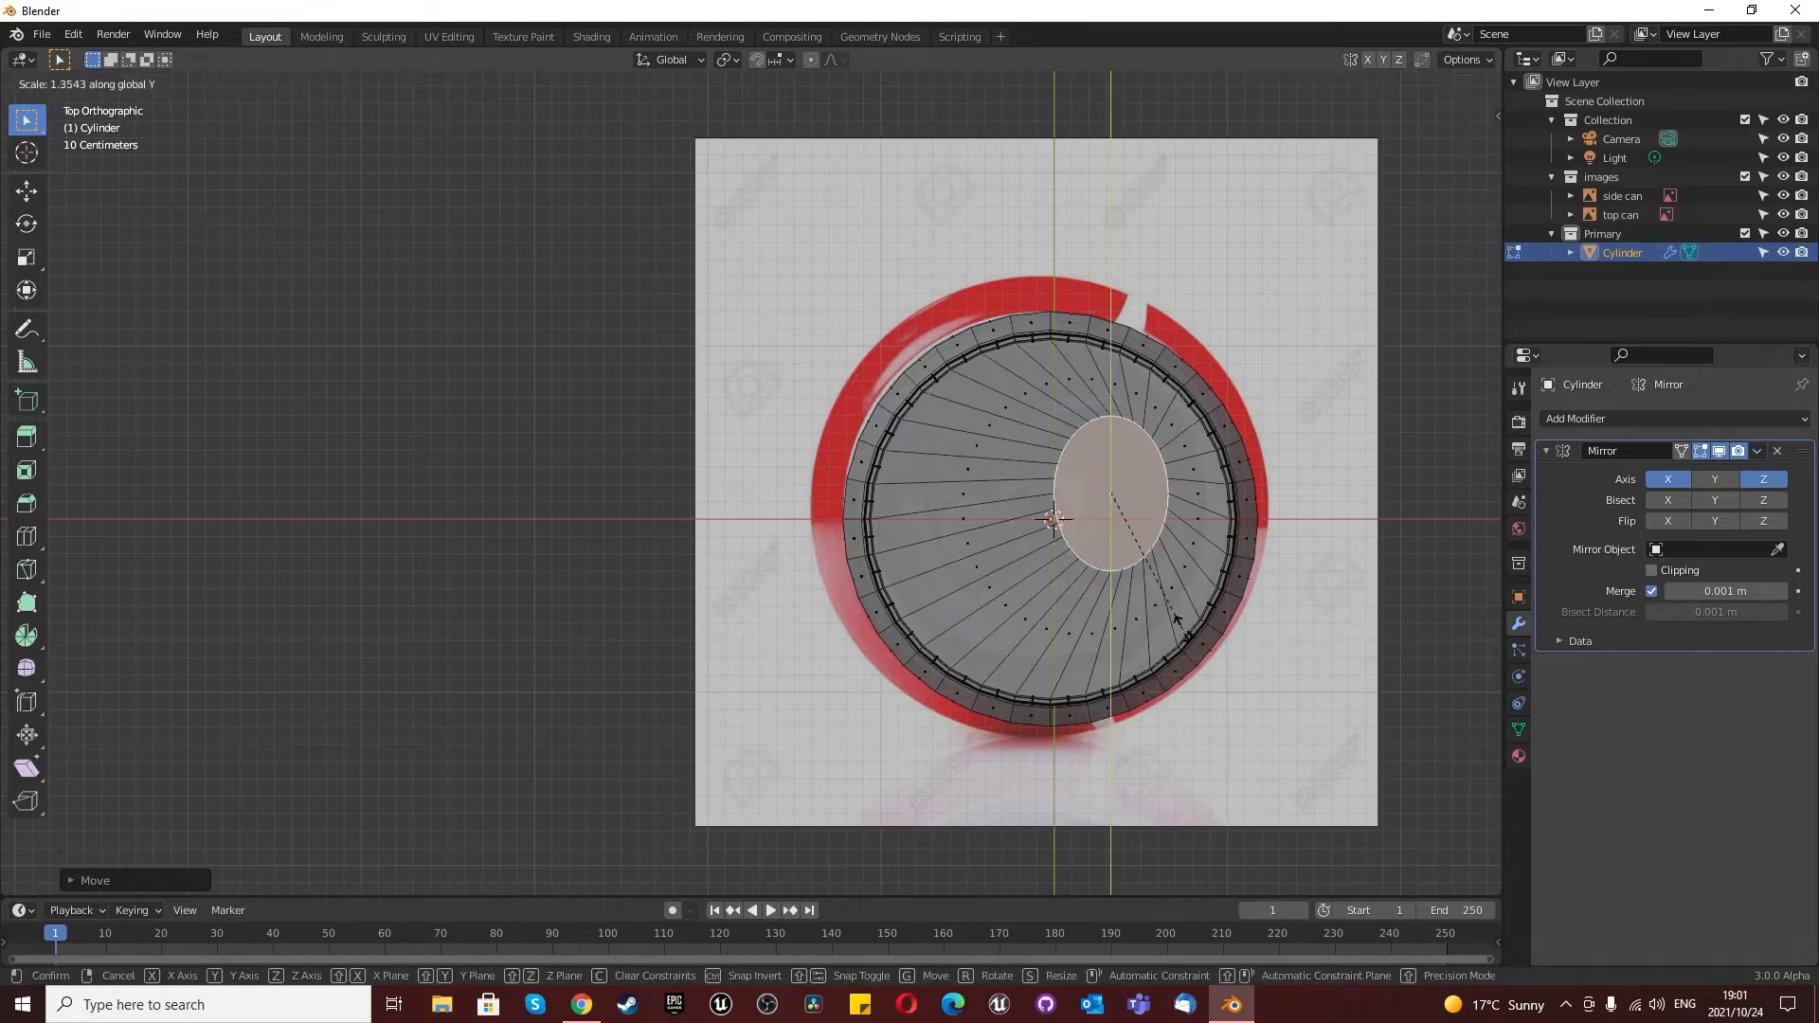
click(1182, 629)
key(ctrl+z)
key(ctrl+z)
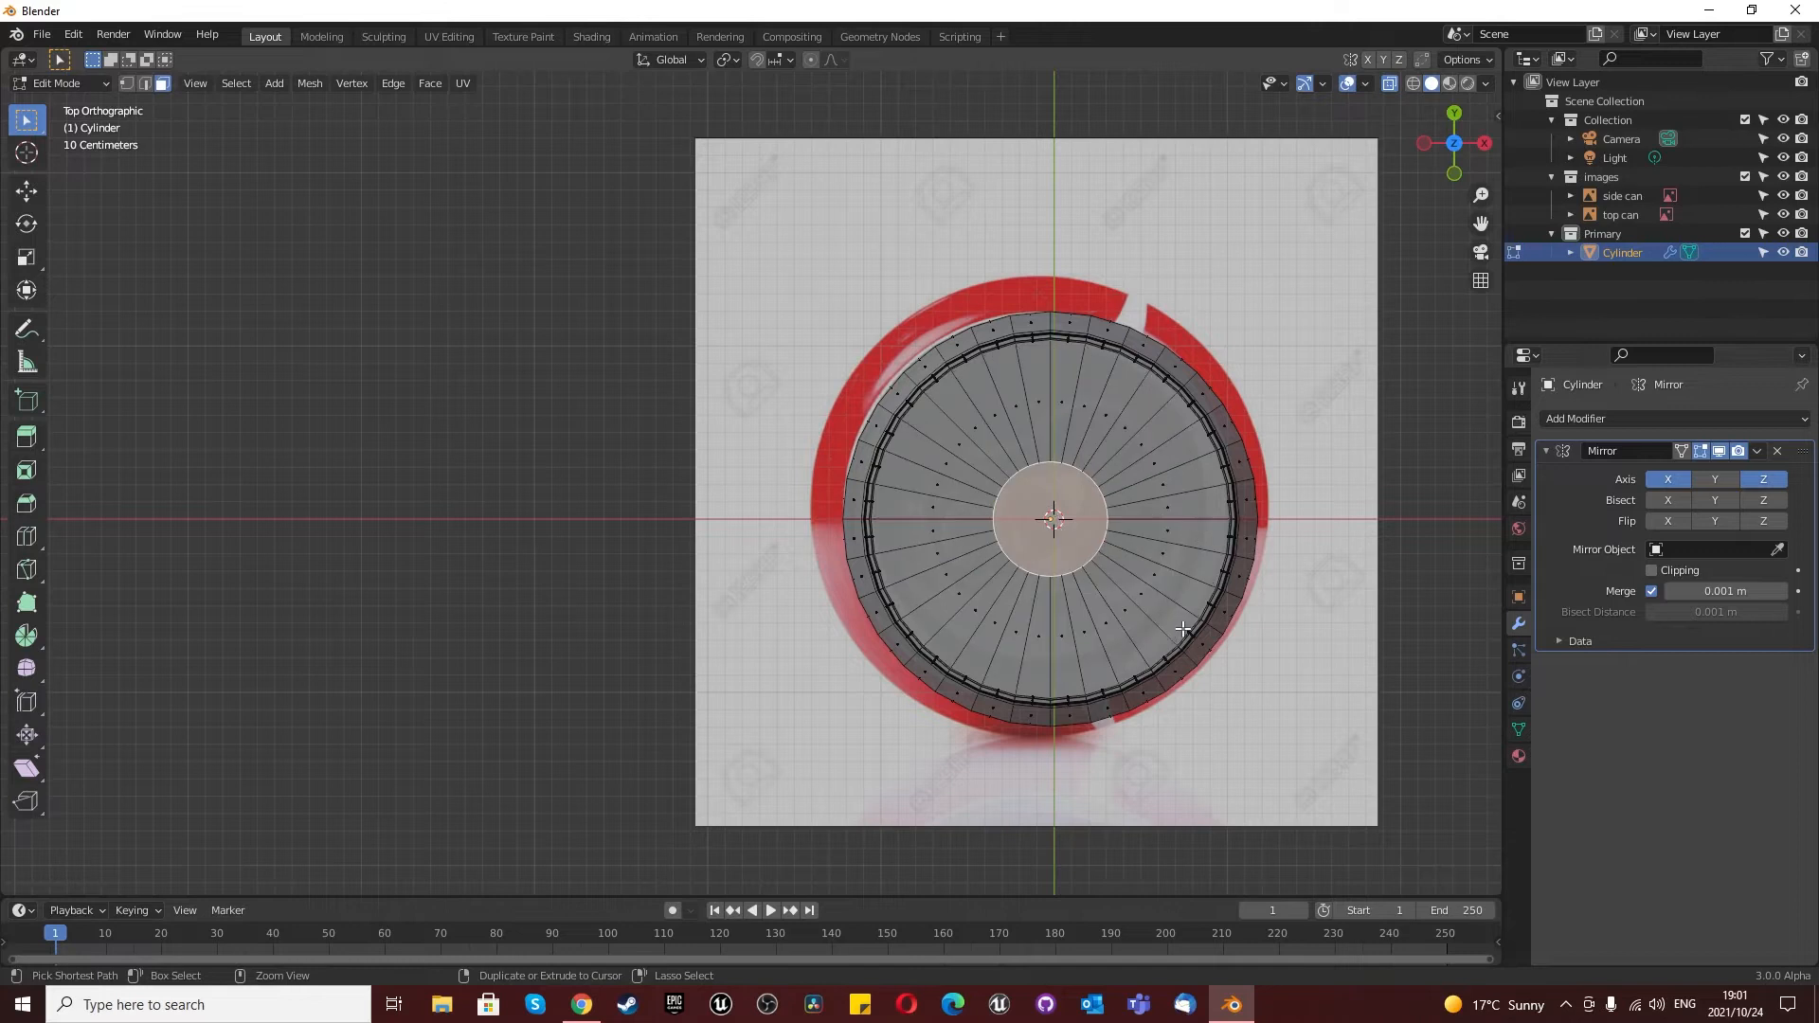
key(ctrl+z)
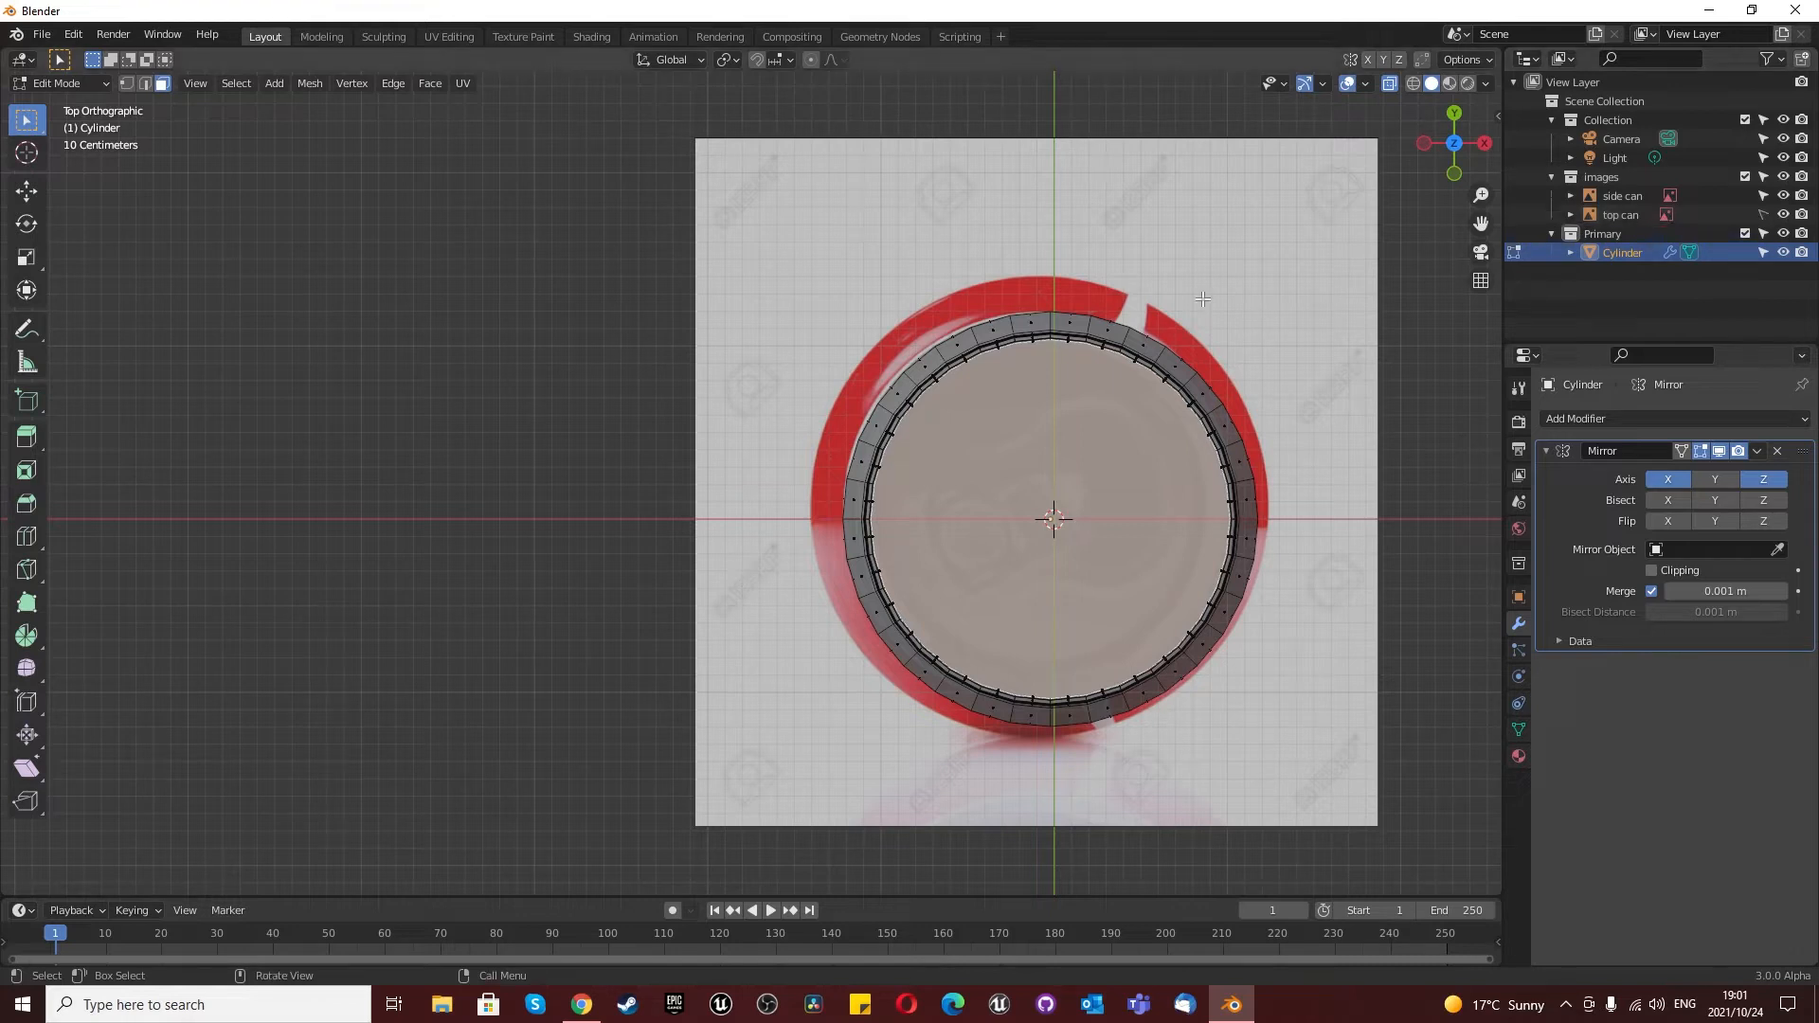
Step: Make the top can reference image selectable and rotate it to about 62° around Z in Object Mode
click(1761, 213)
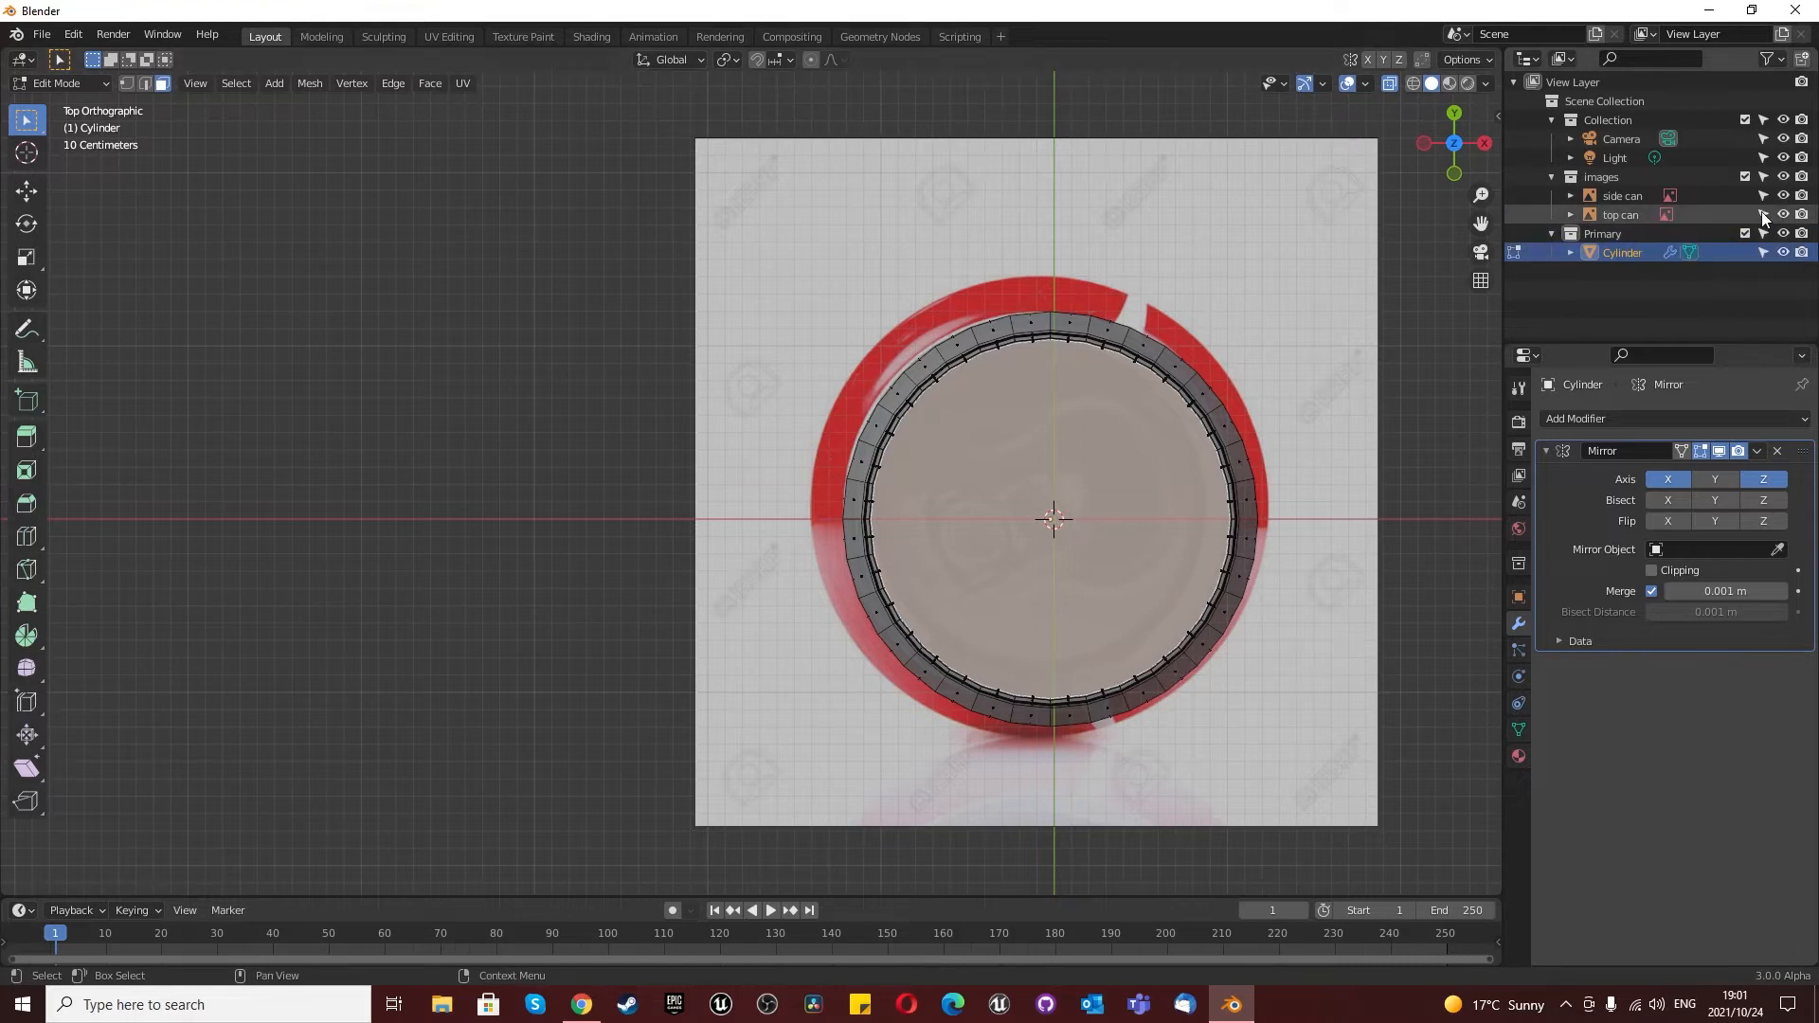
key(Tab)
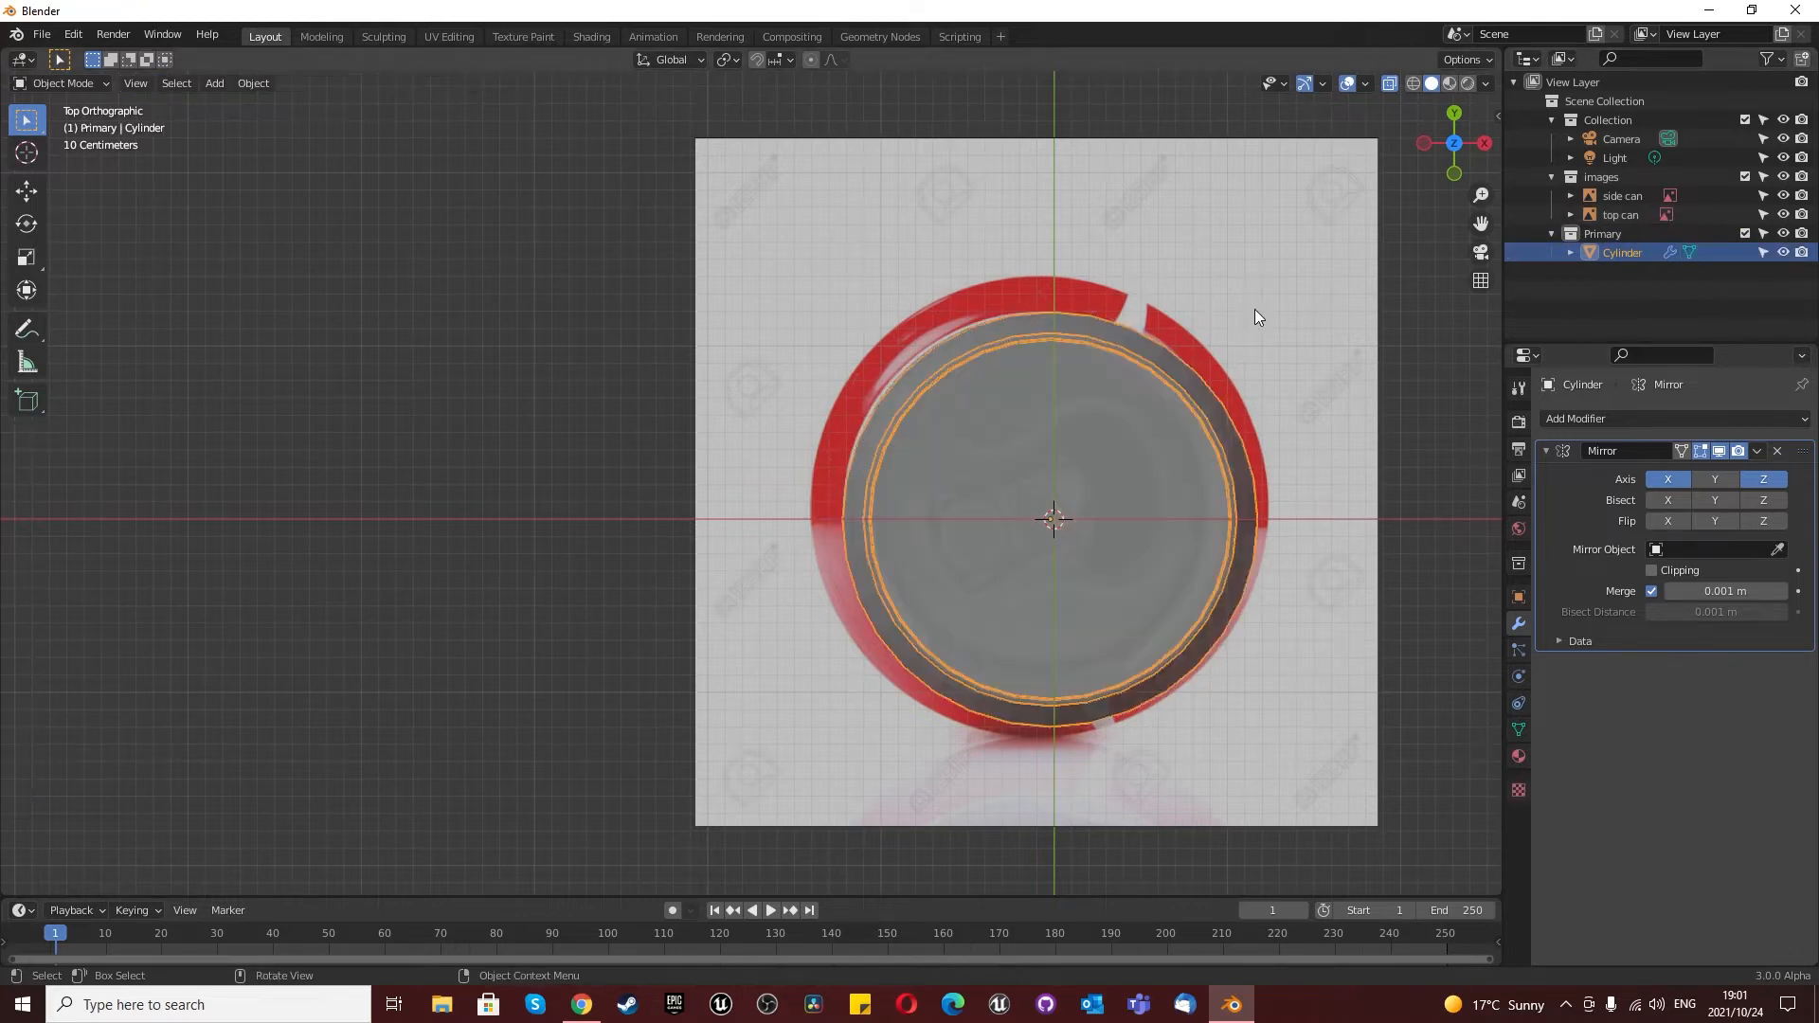
click(1269, 268)
key(r)
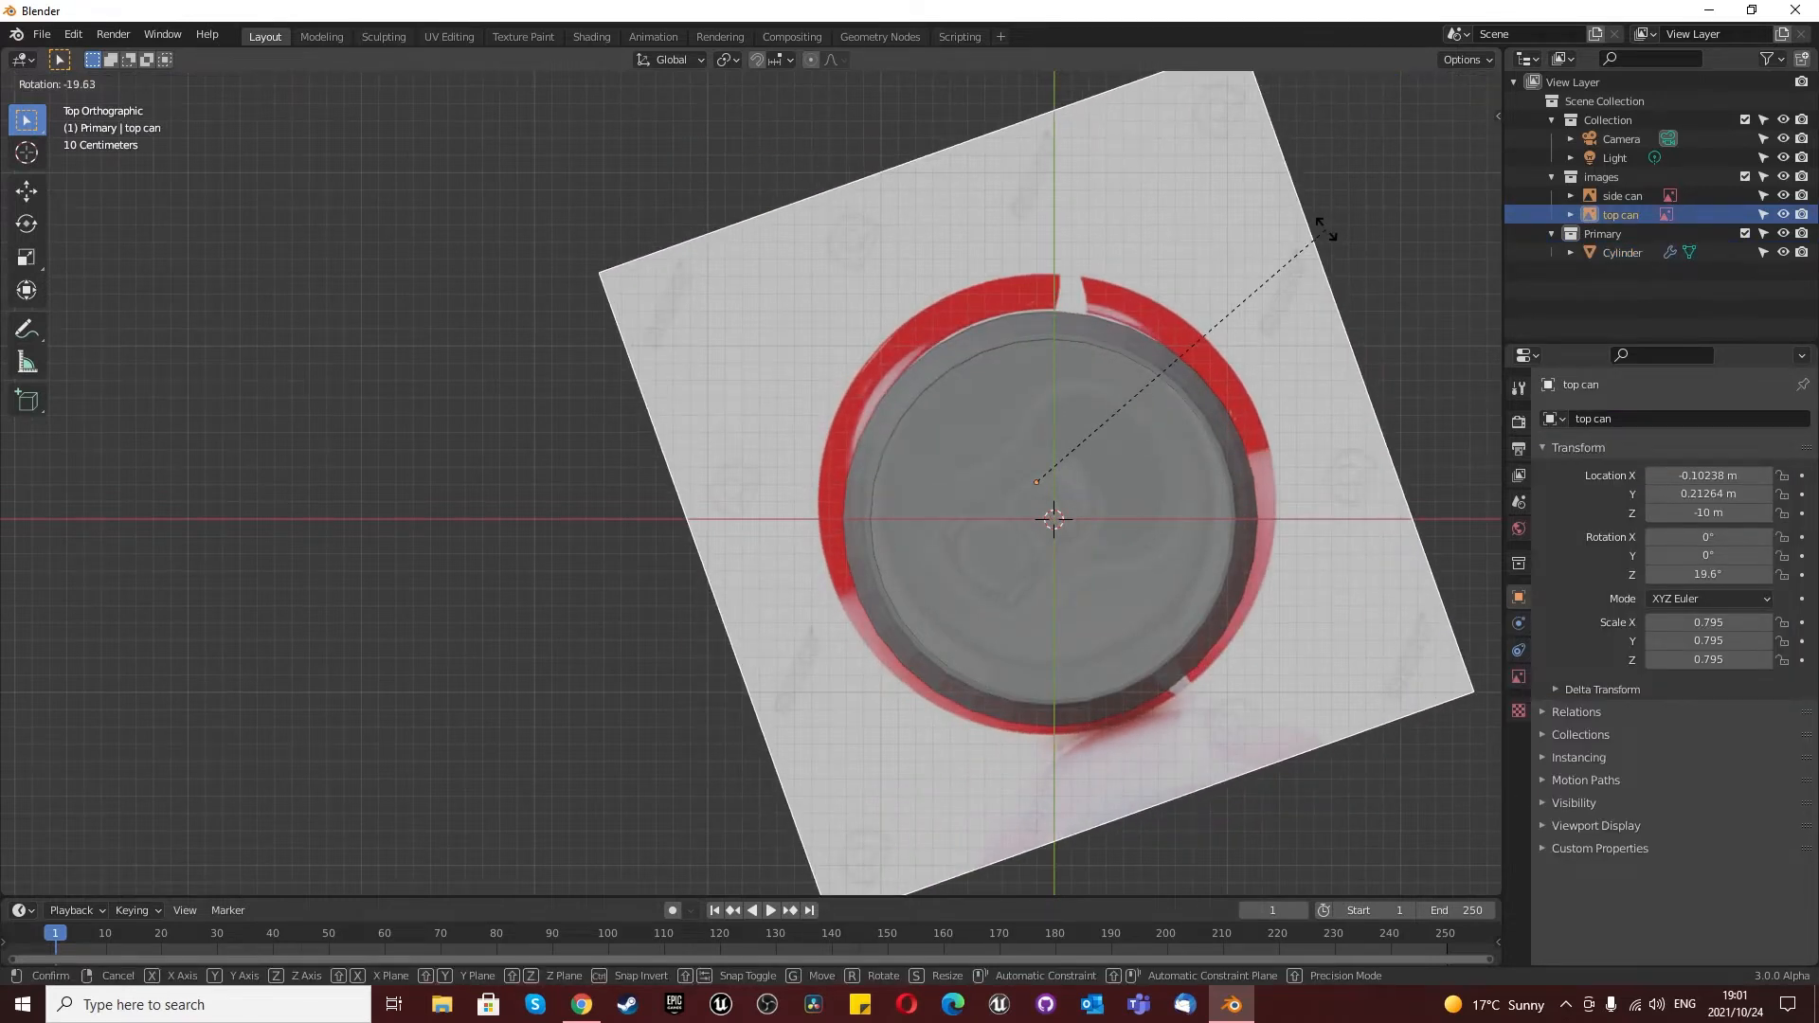
text(90)
key(BackSpace)
key(BackSpace)
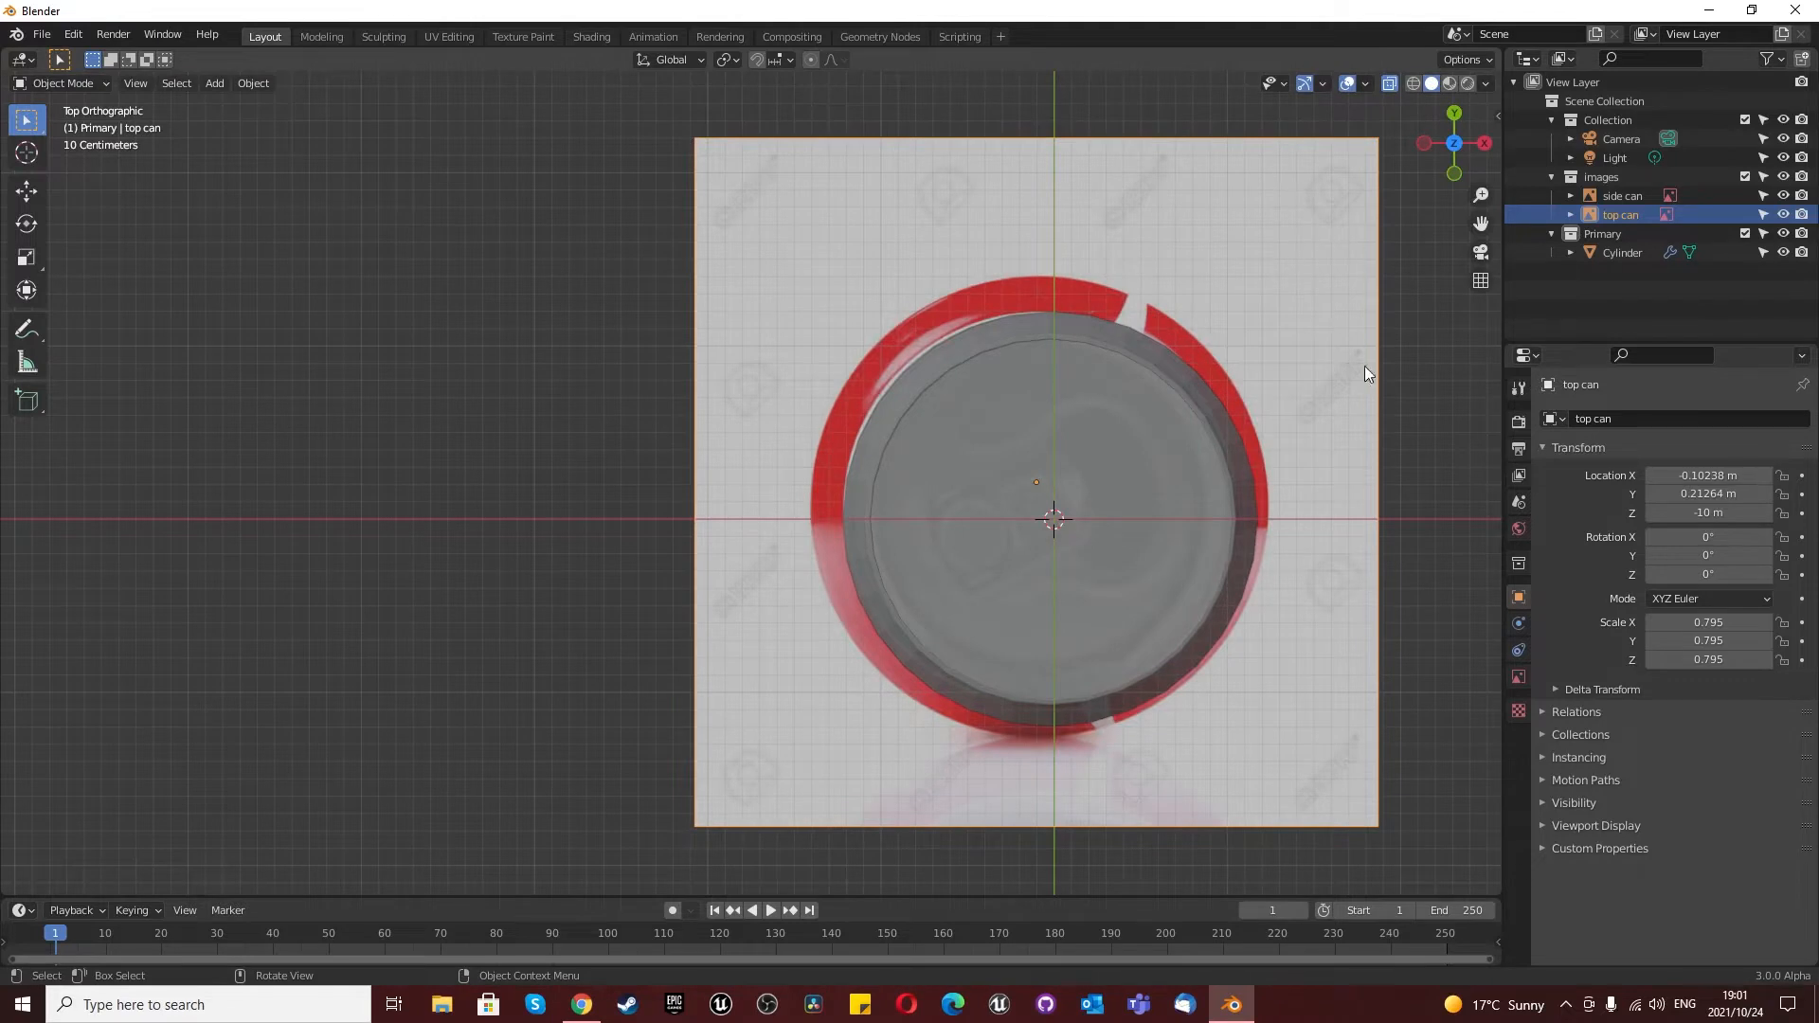
click(1074, 153)
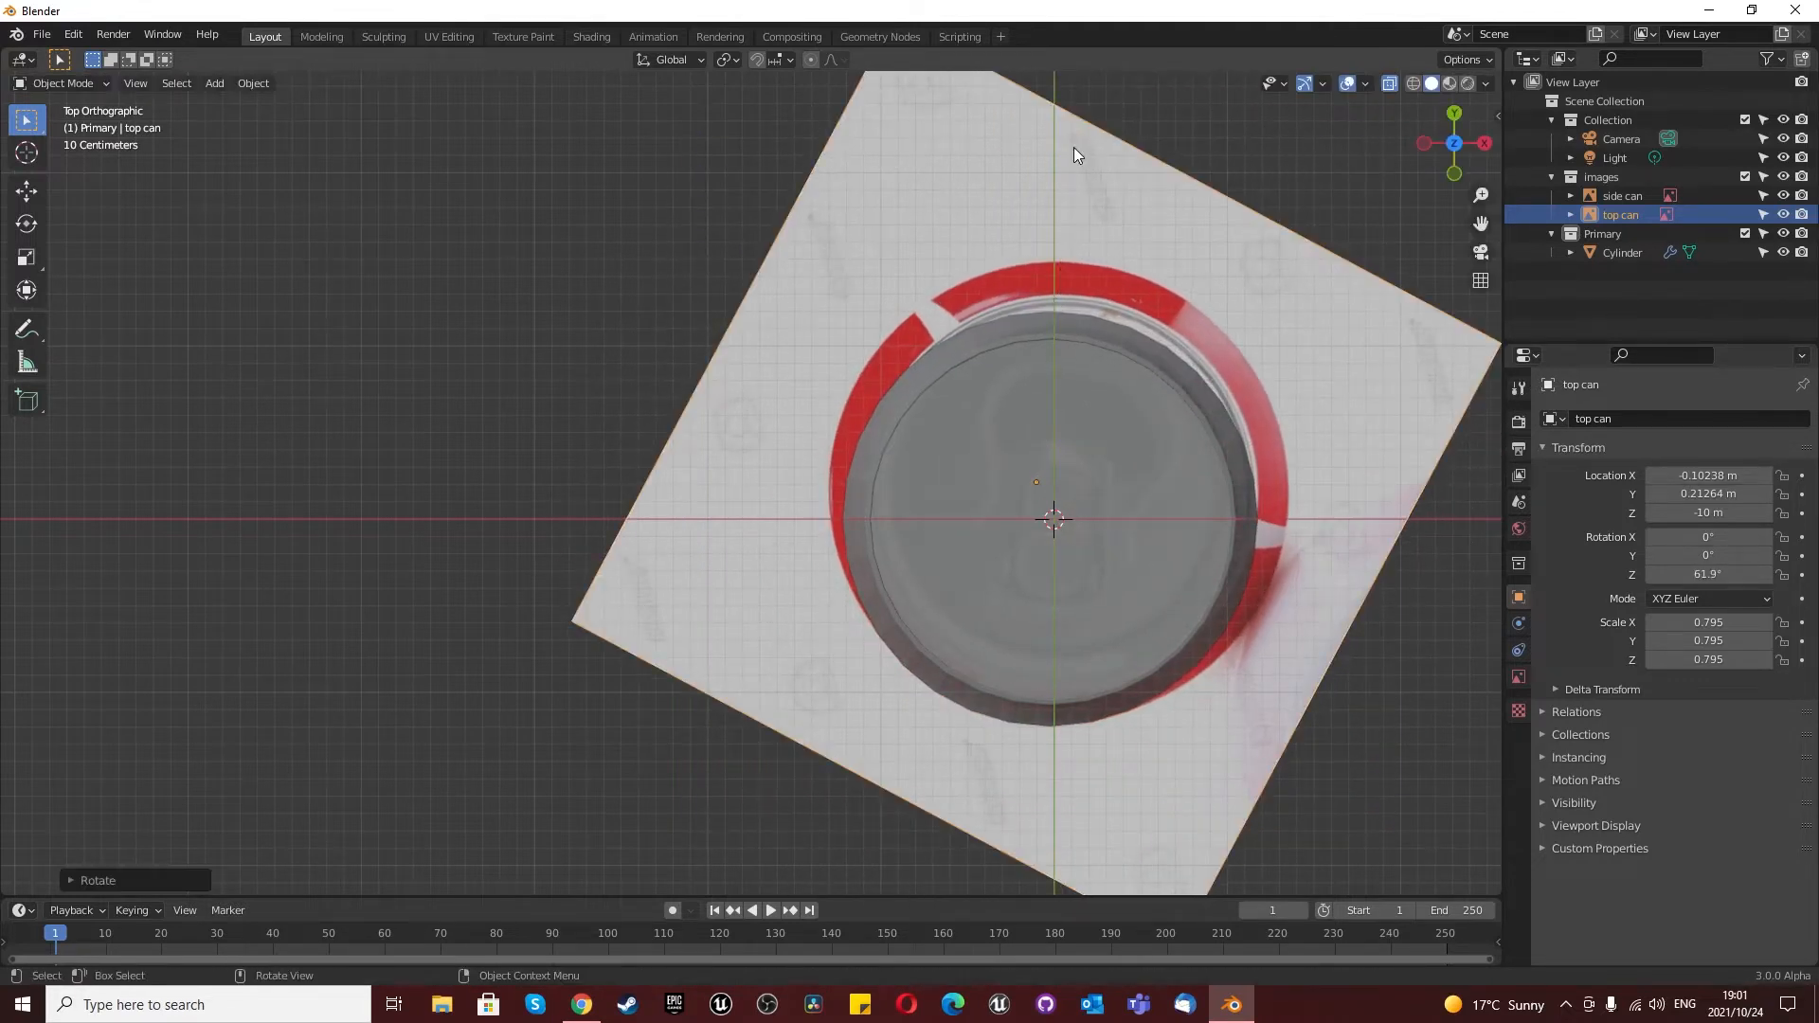
Step: Centre the top can image under the lid at about X -0.168 m, Y 0.103 m and rotate it to about 65.7° around Z
key(g)
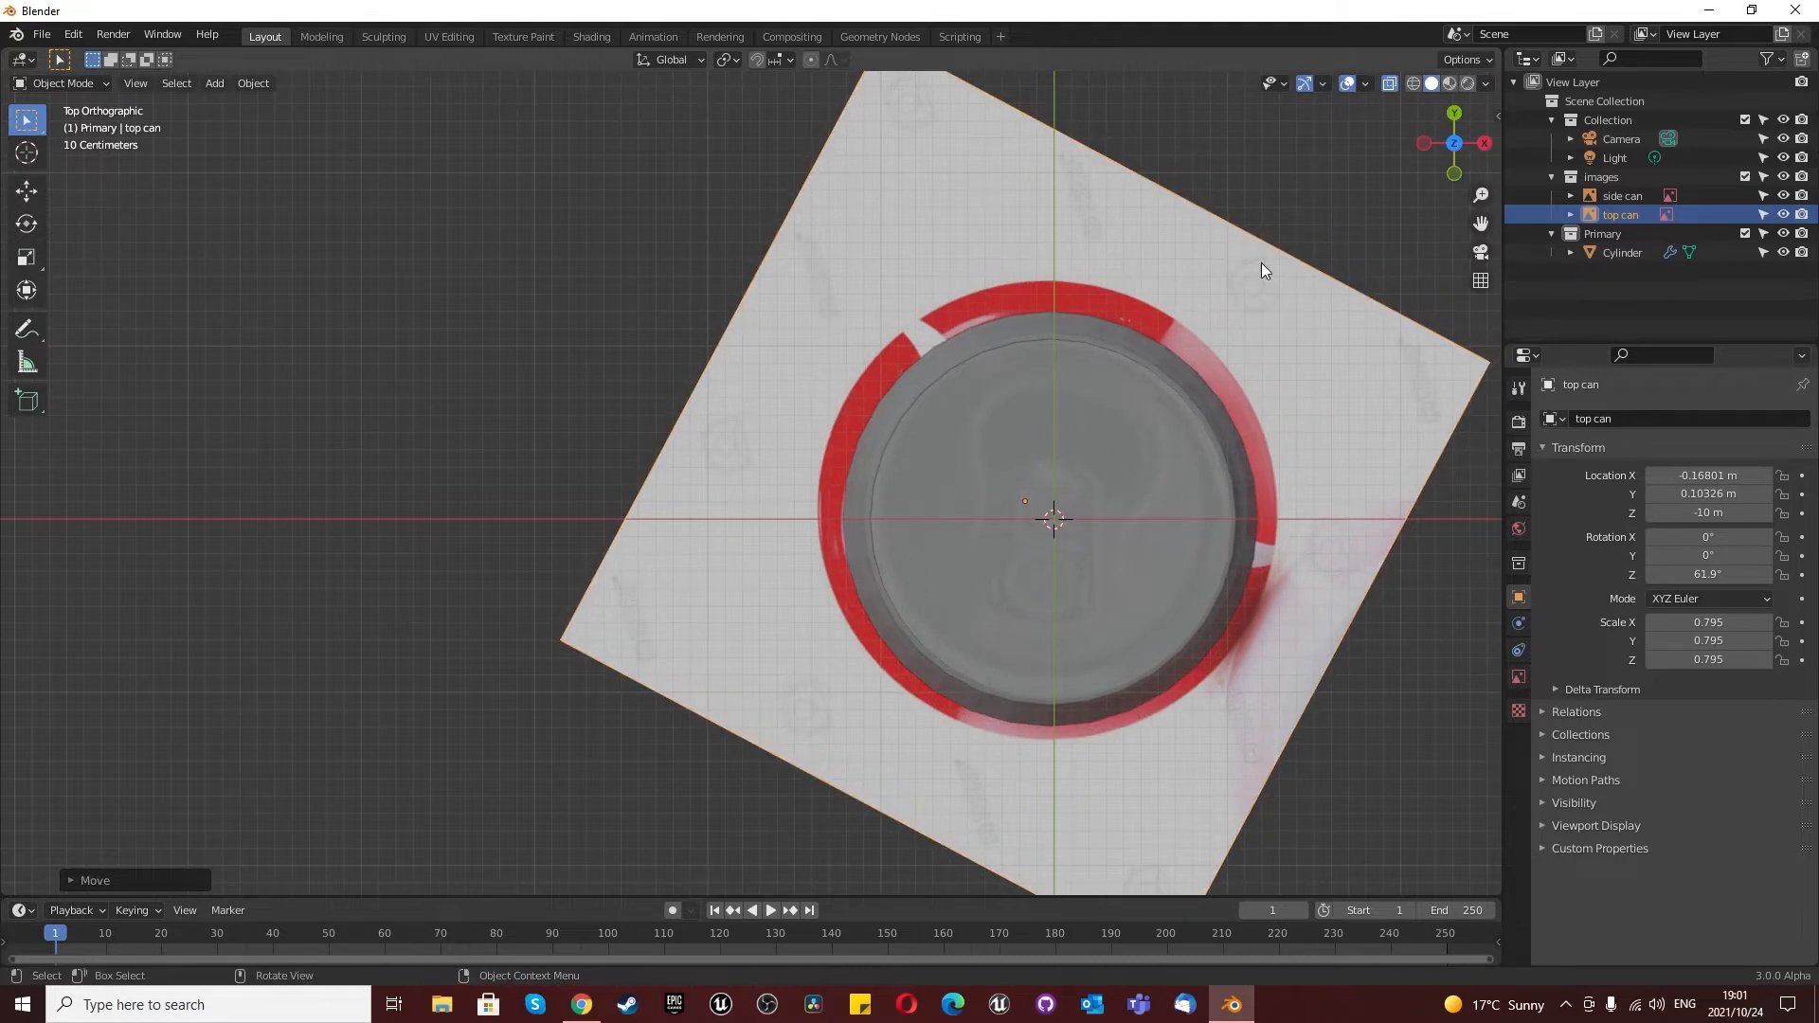
click(1260, 263)
key(r)
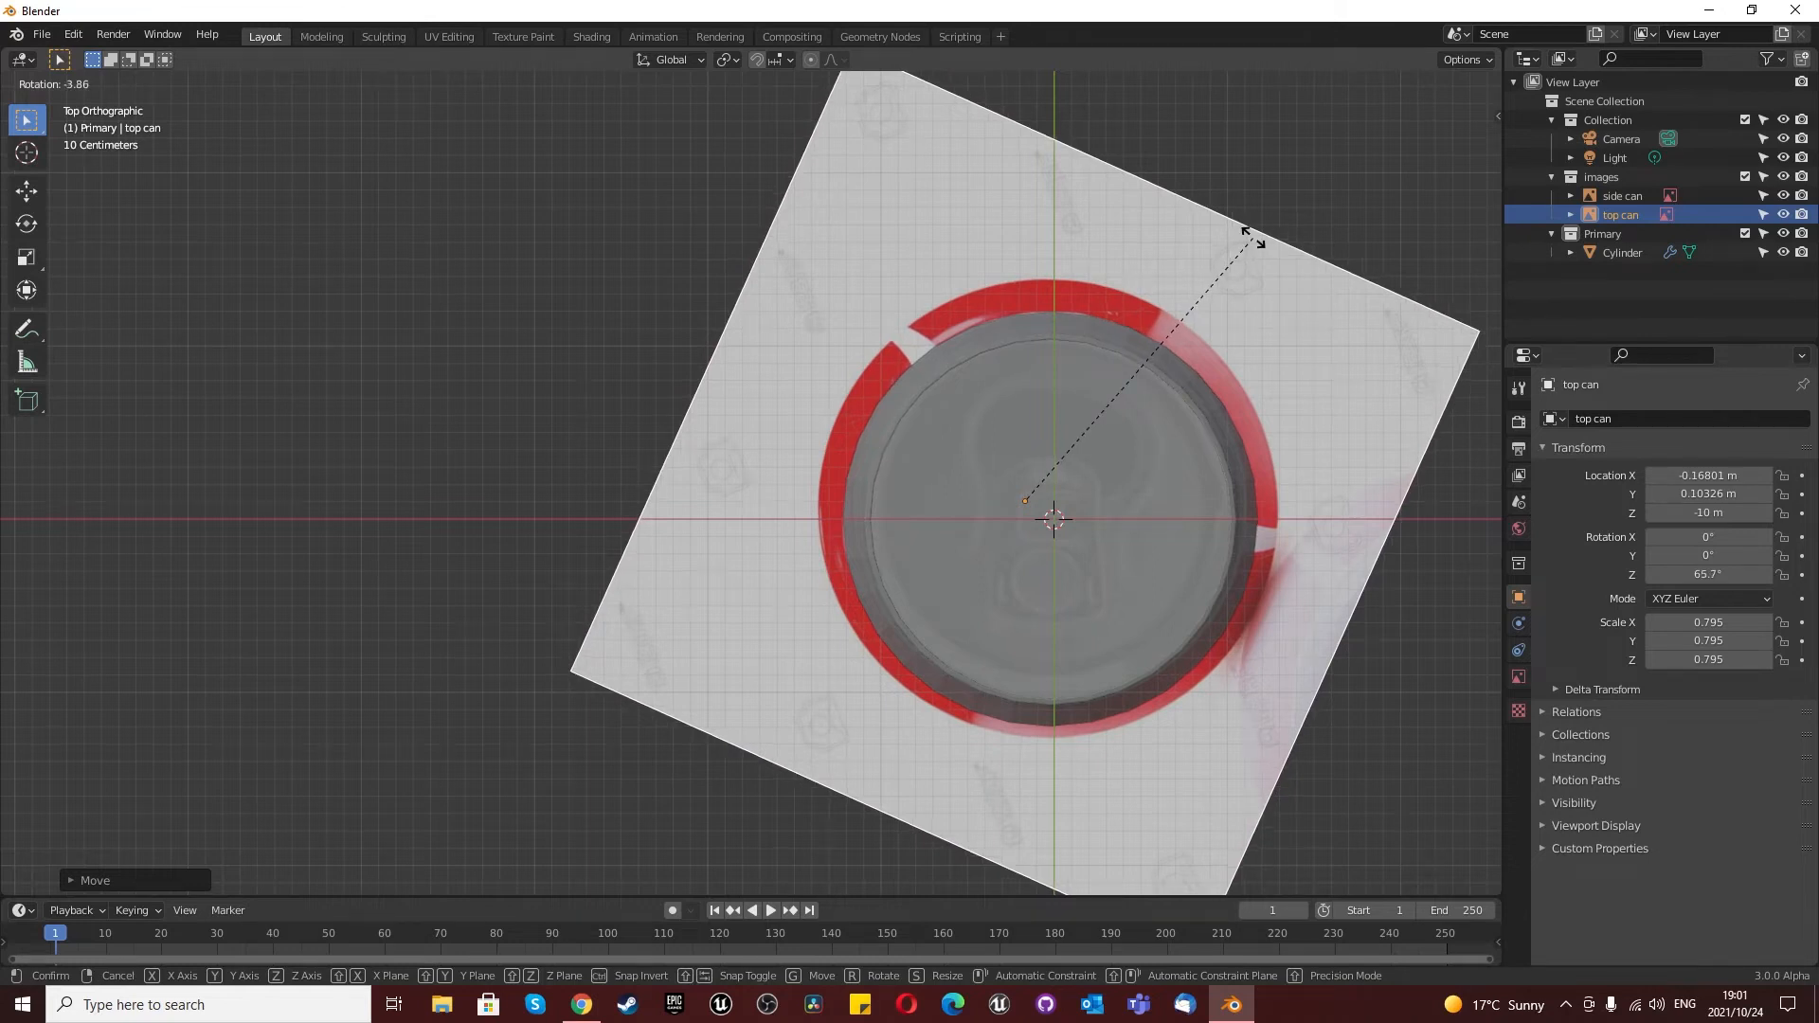
click(1253, 237)
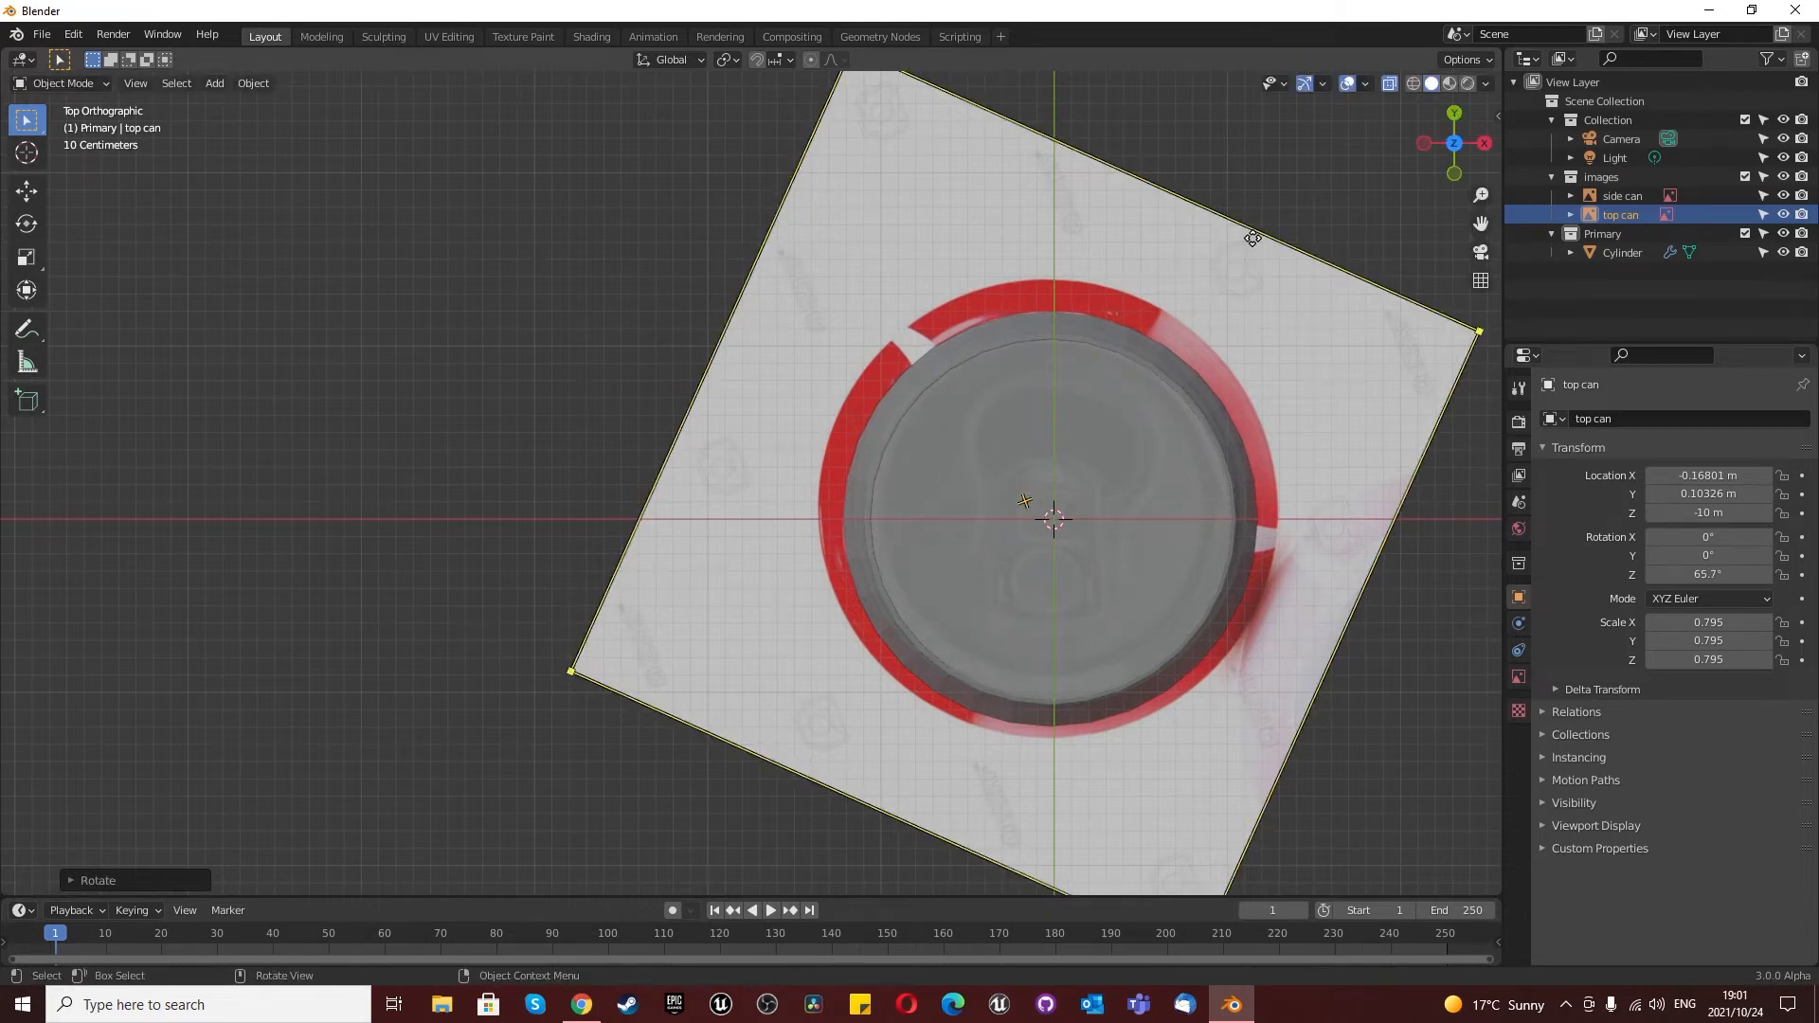
Step: Make the side can and top can images unselectable and return to editing the can's mesh
scroll(1190, 290, down, 1)
scroll(1084, 374, up, 2)
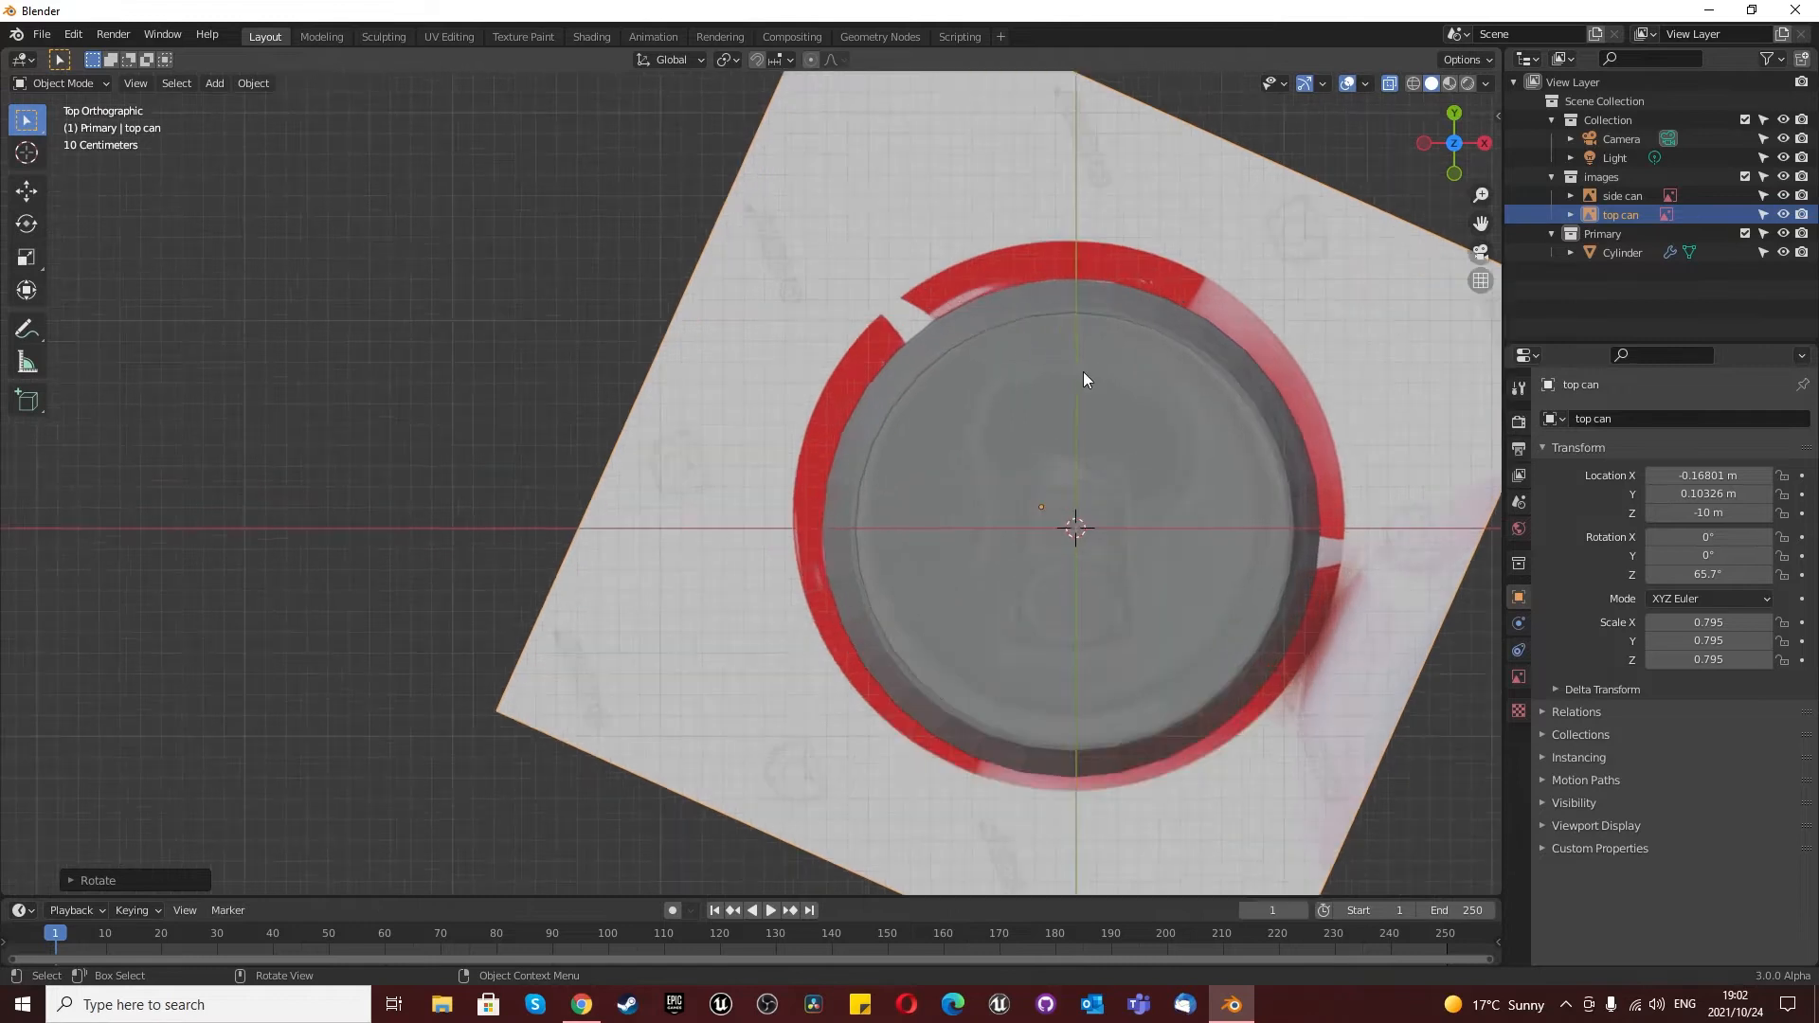
click(1073, 471)
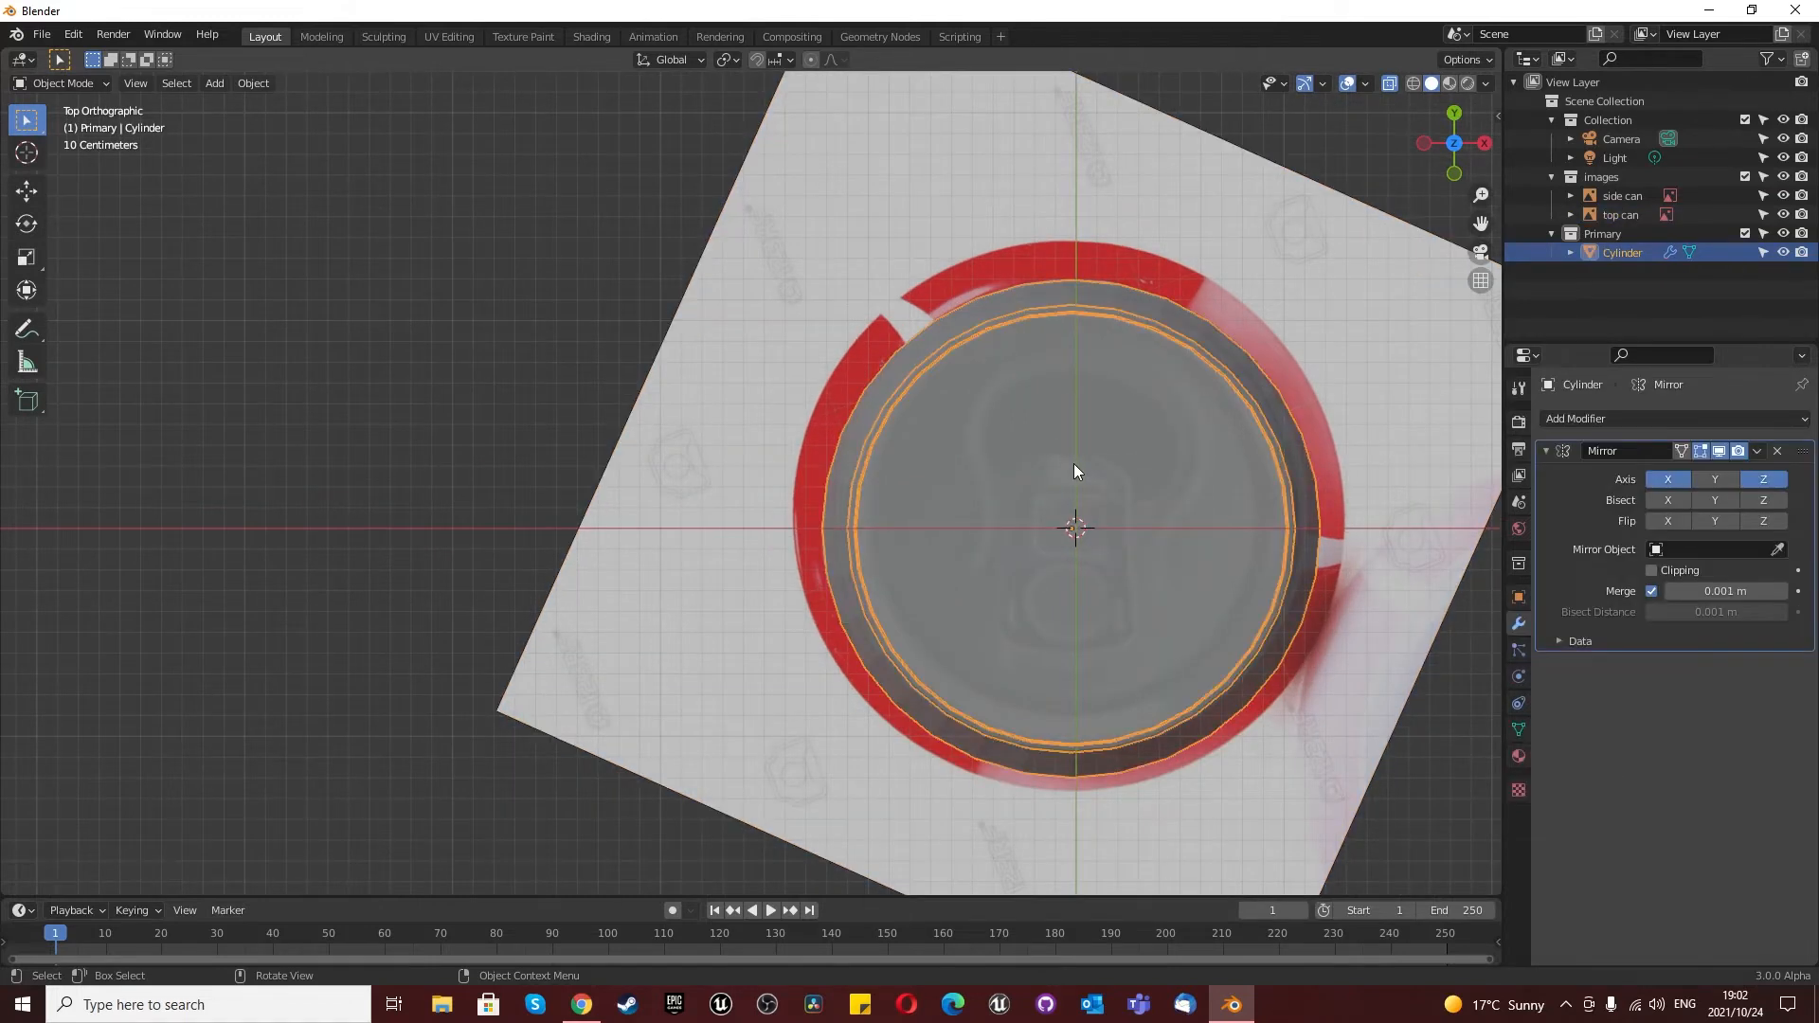
drag(1762, 197, 1762, 214)
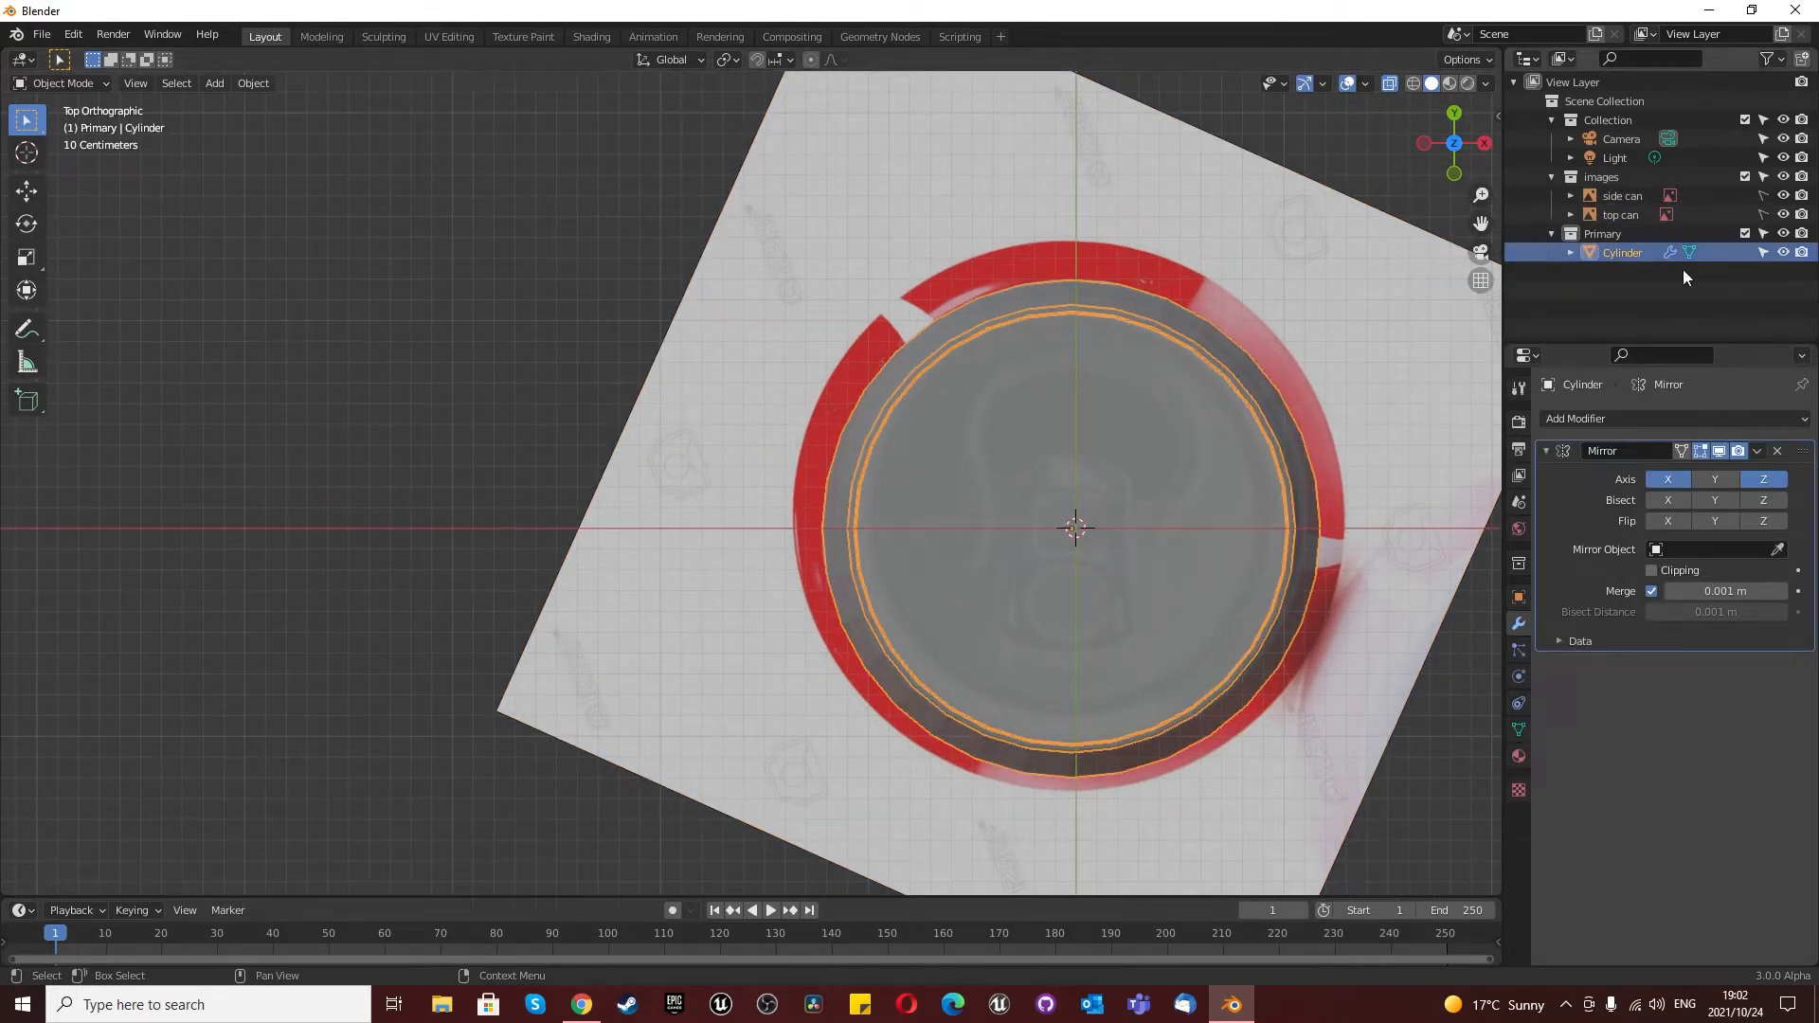
key(Tab)
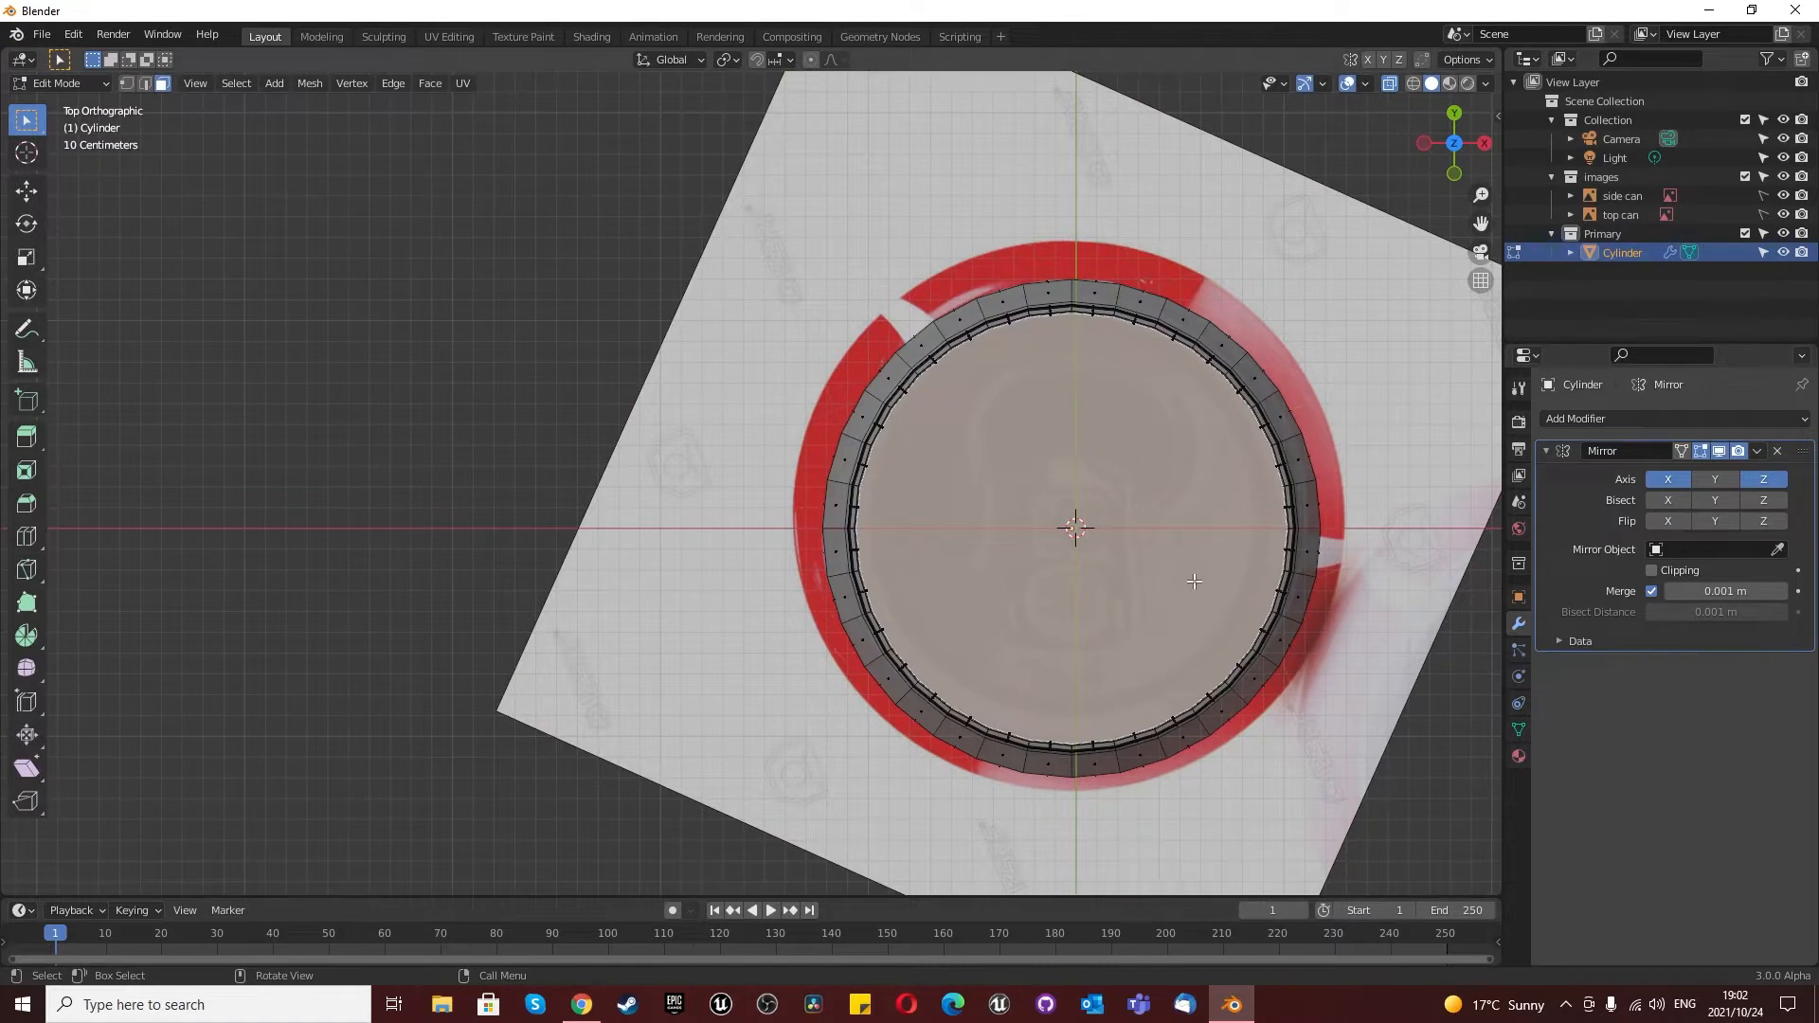
Step: Inset the lid face into a small circle and move it along Y over the drinking opening in the top can image
key(i)
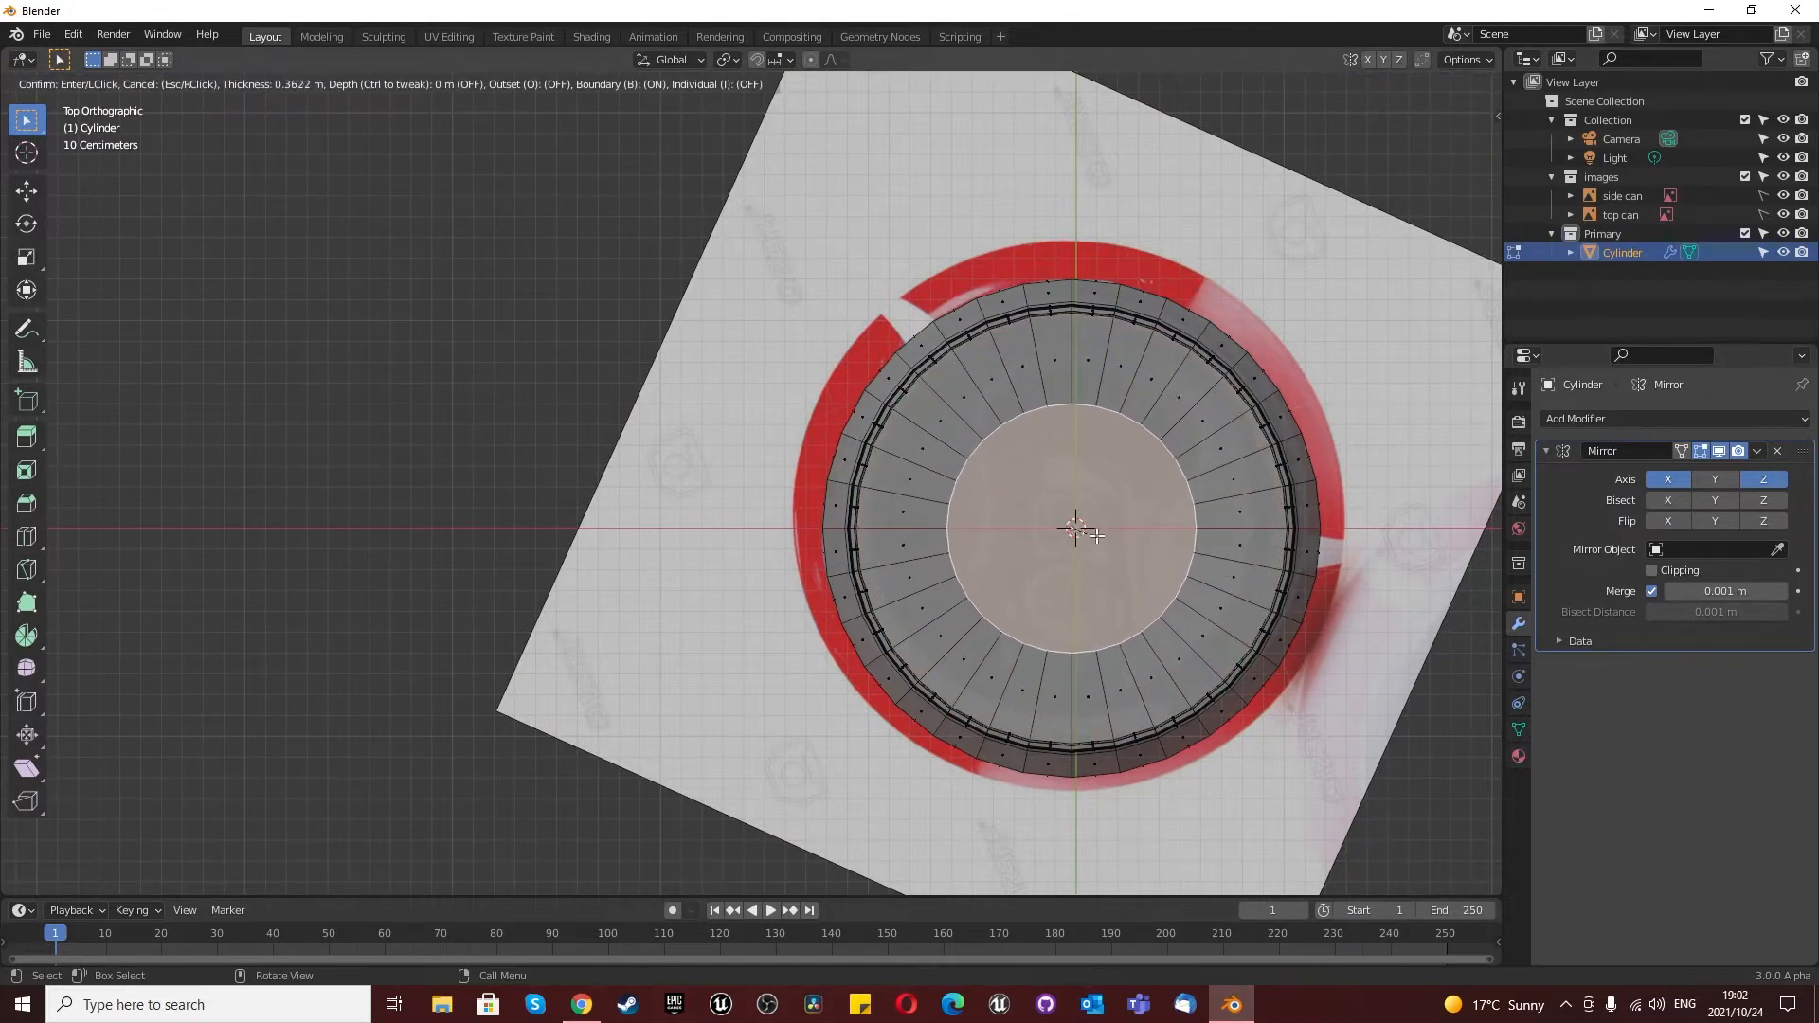
click(1090, 535)
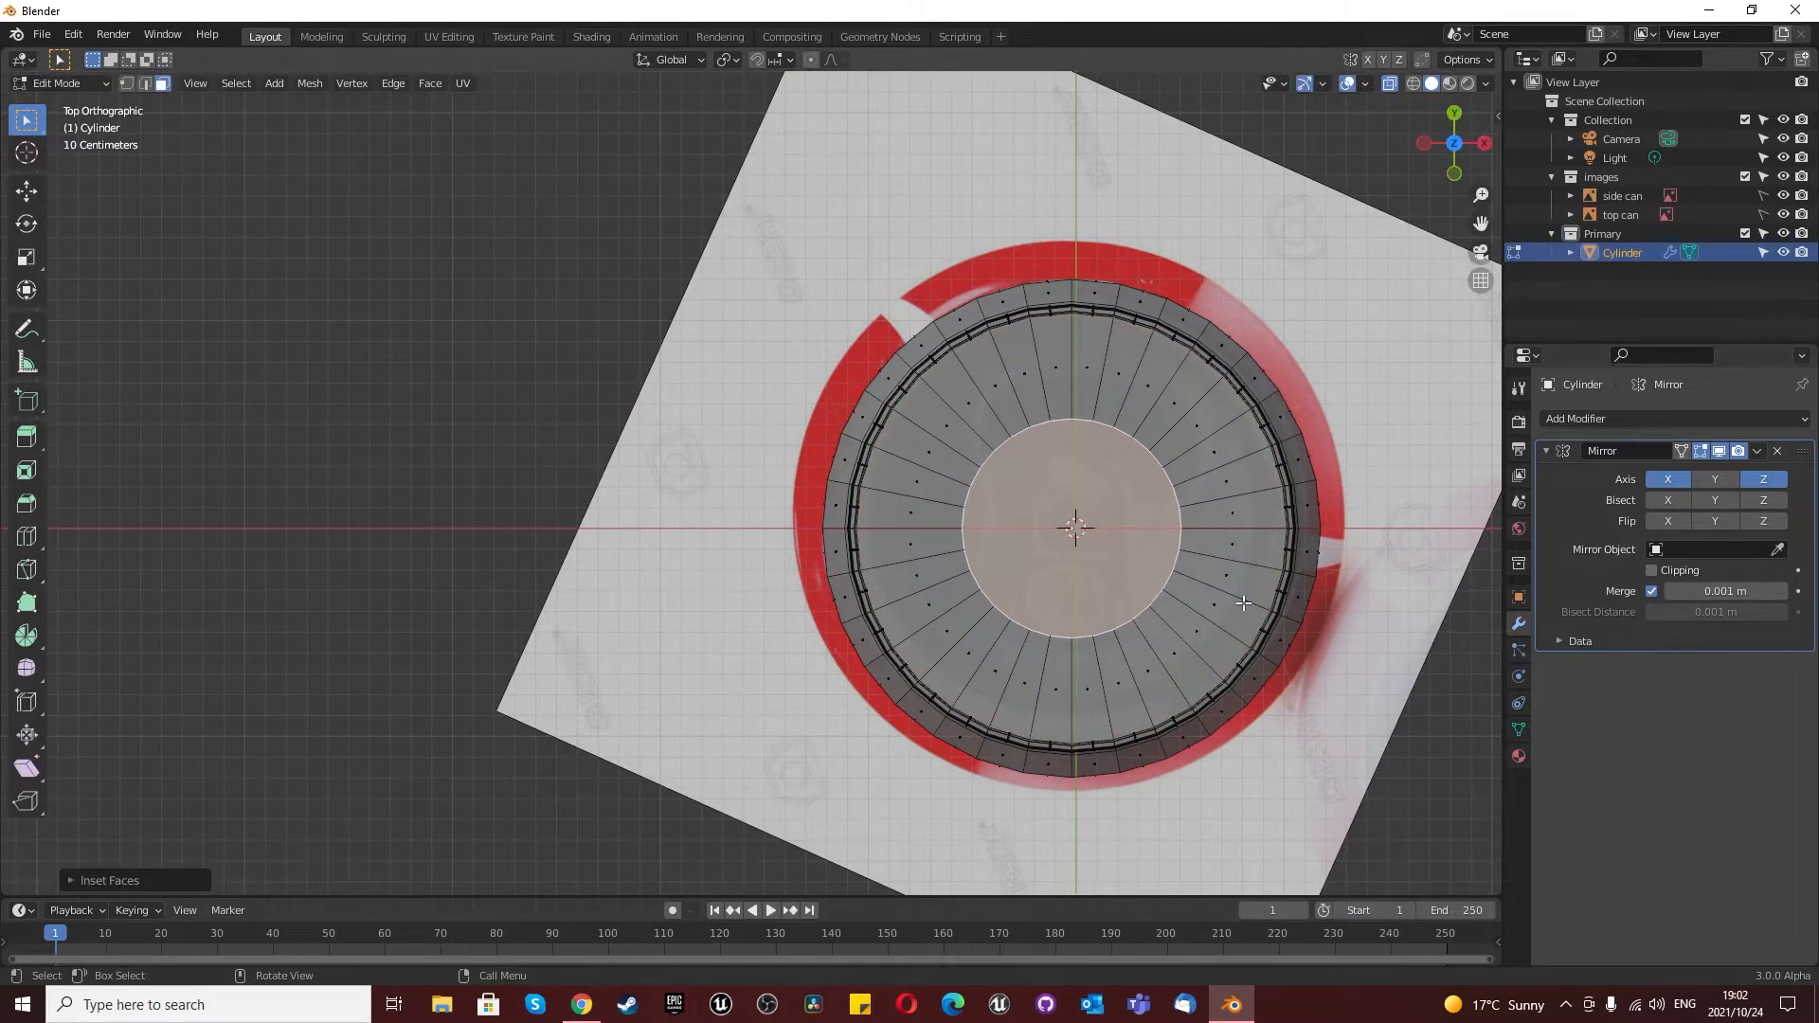
key(s)
click(1168, 564)
key(g)
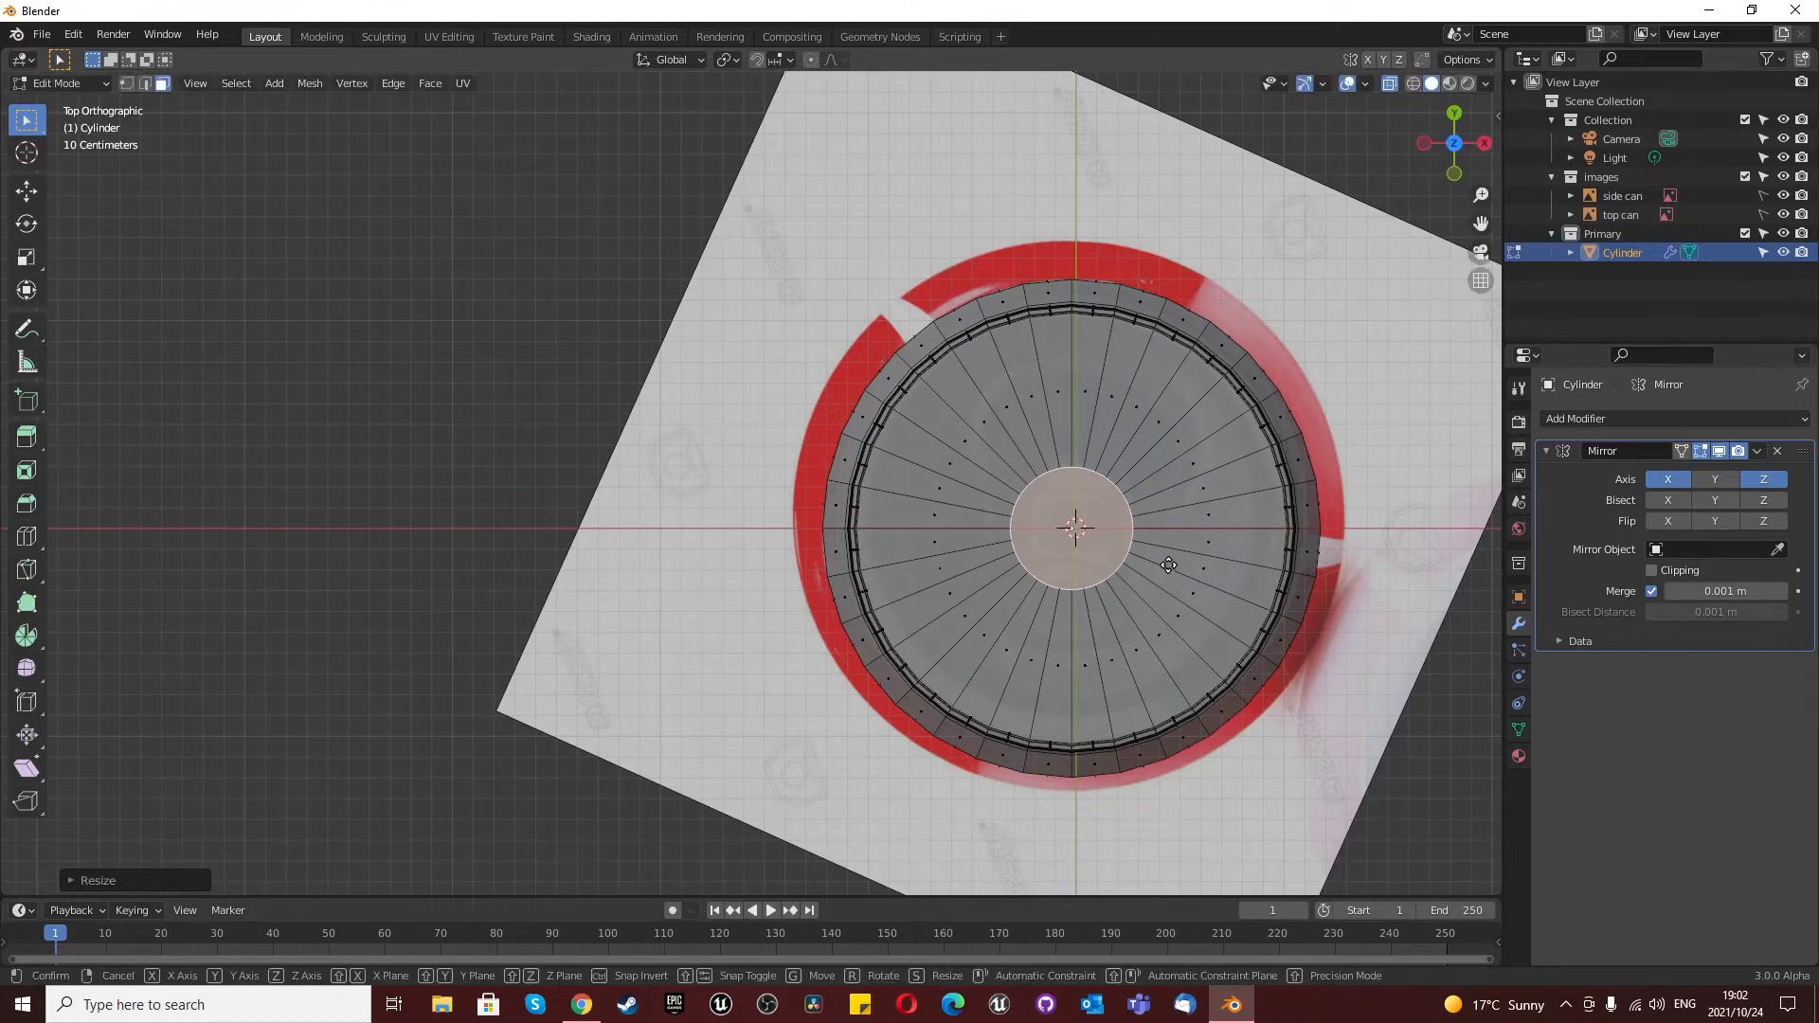
click(1181, 468)
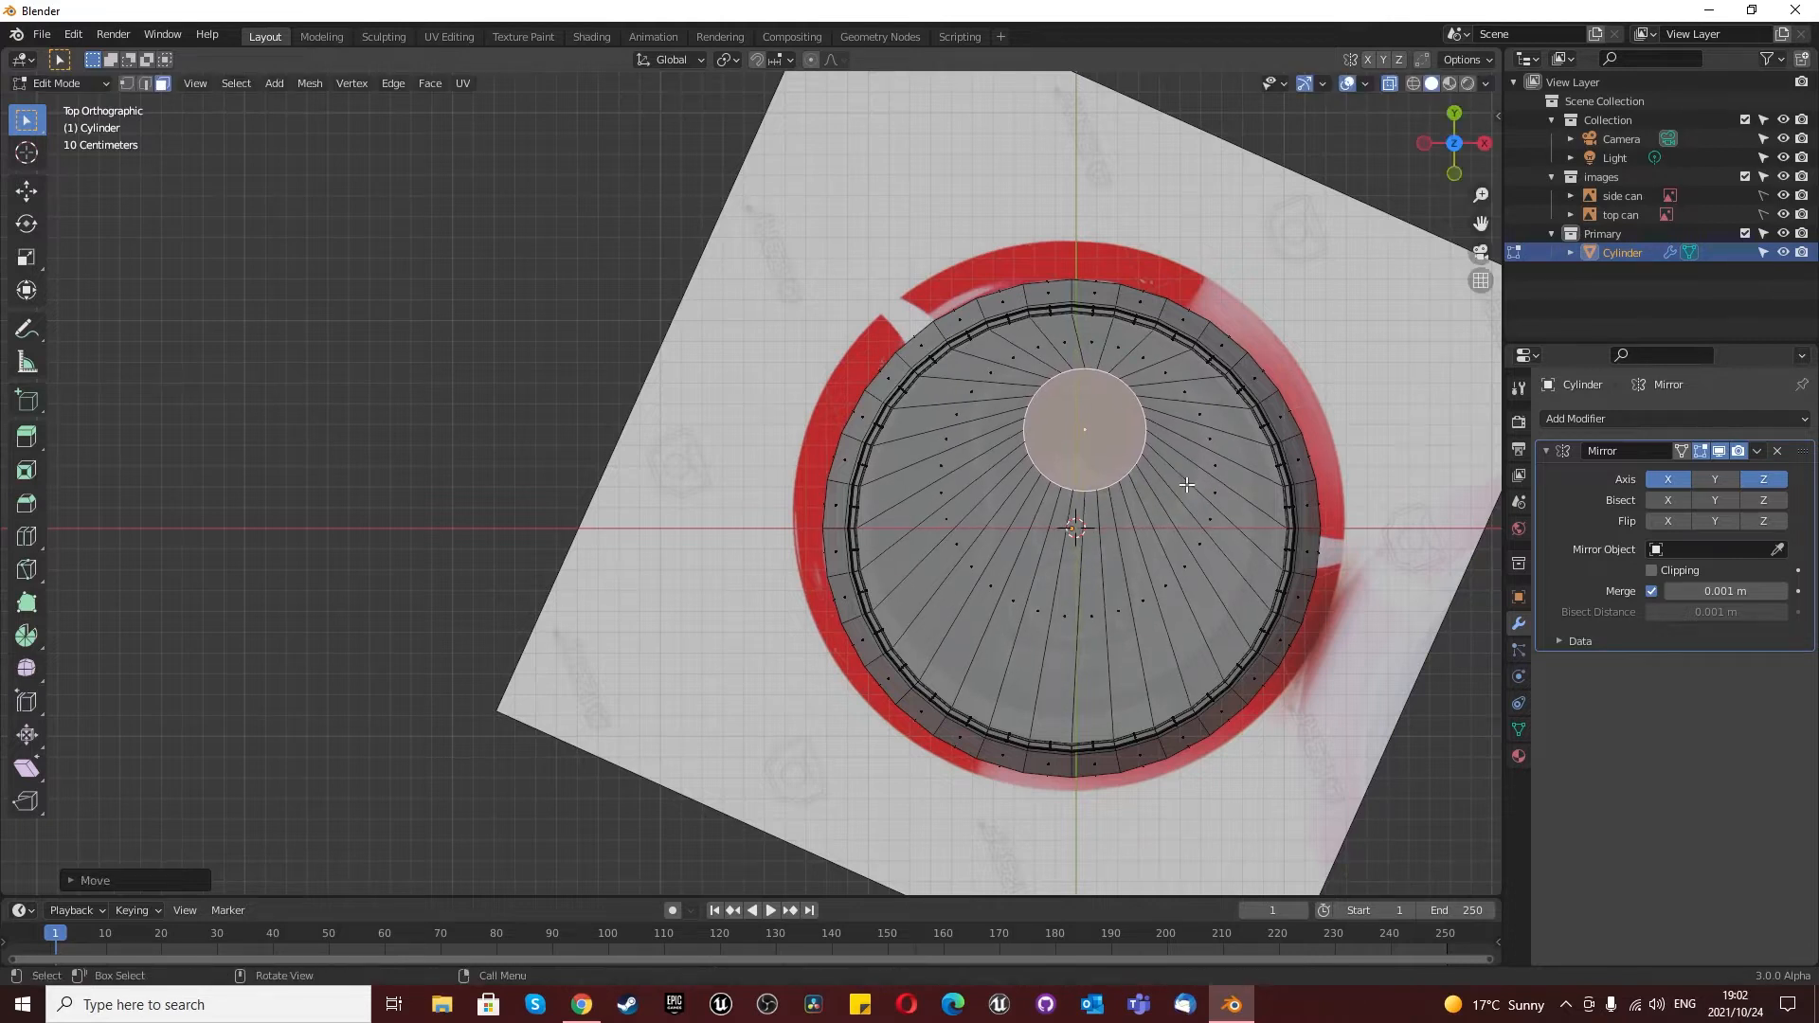
Step: Scale the inset circle by about 1.5 along X and shift it slightly to centre it on the opening
key(s)
key(y)
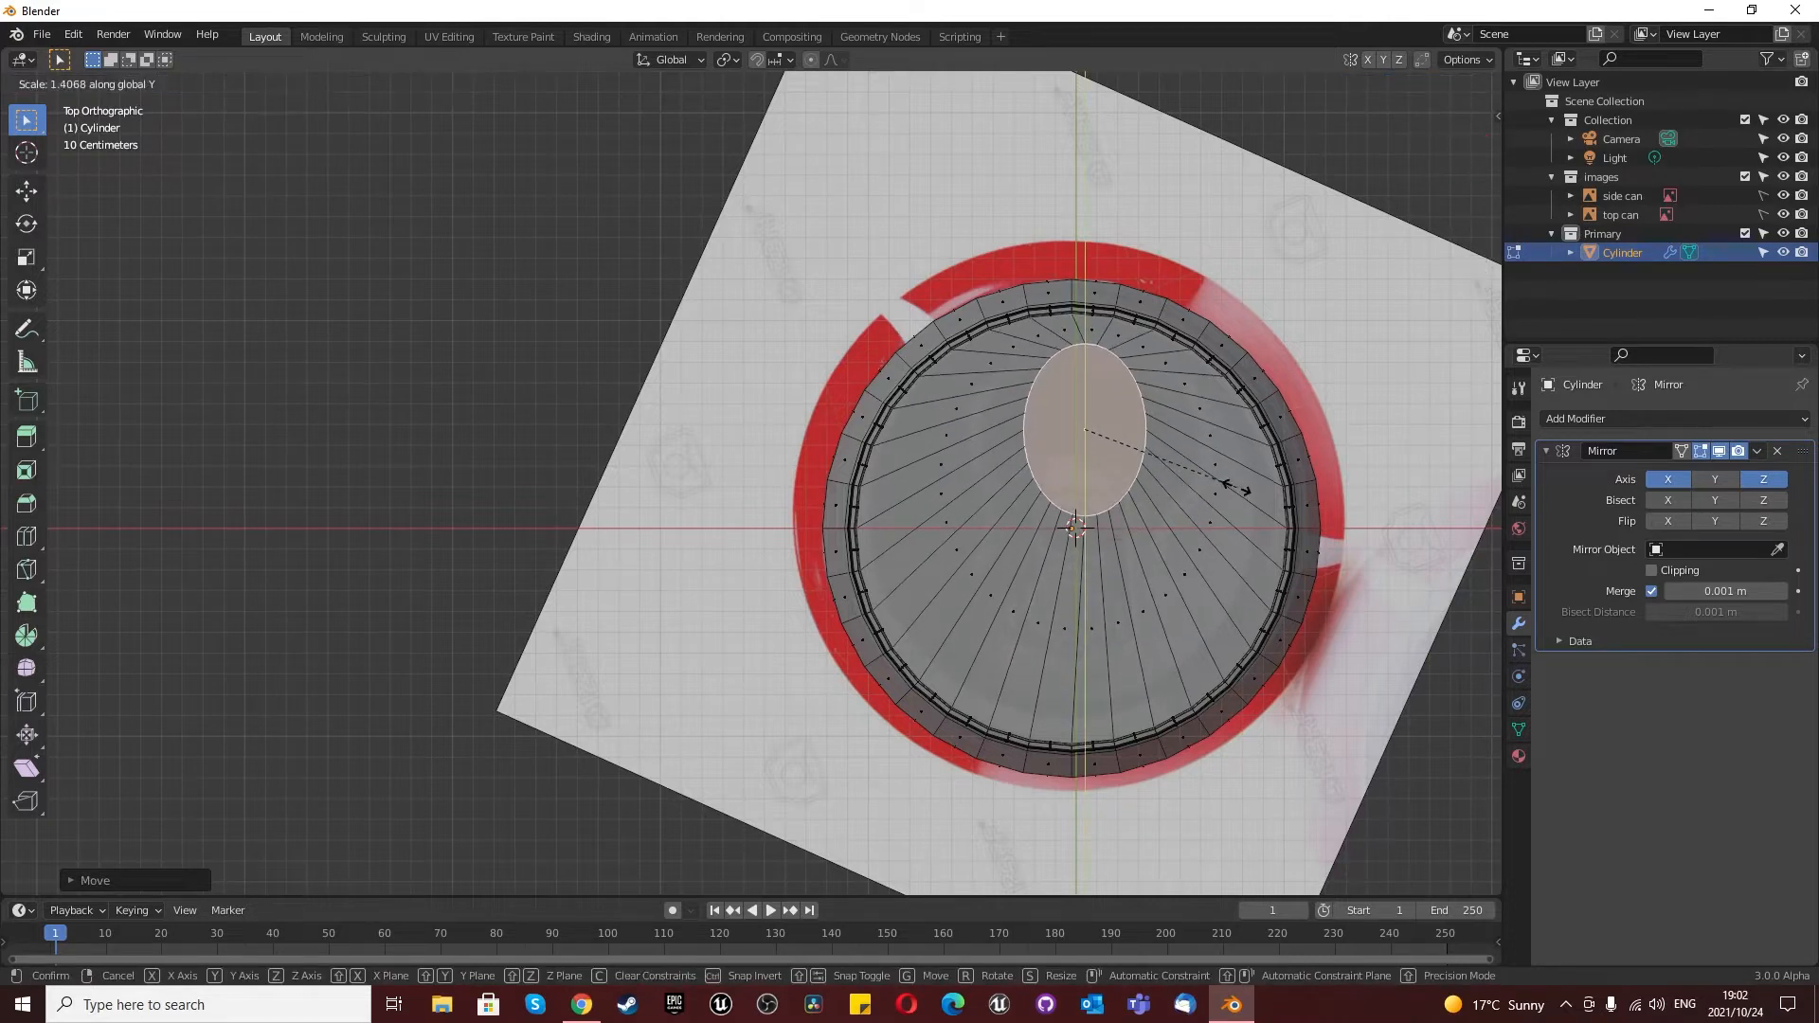
key(x)
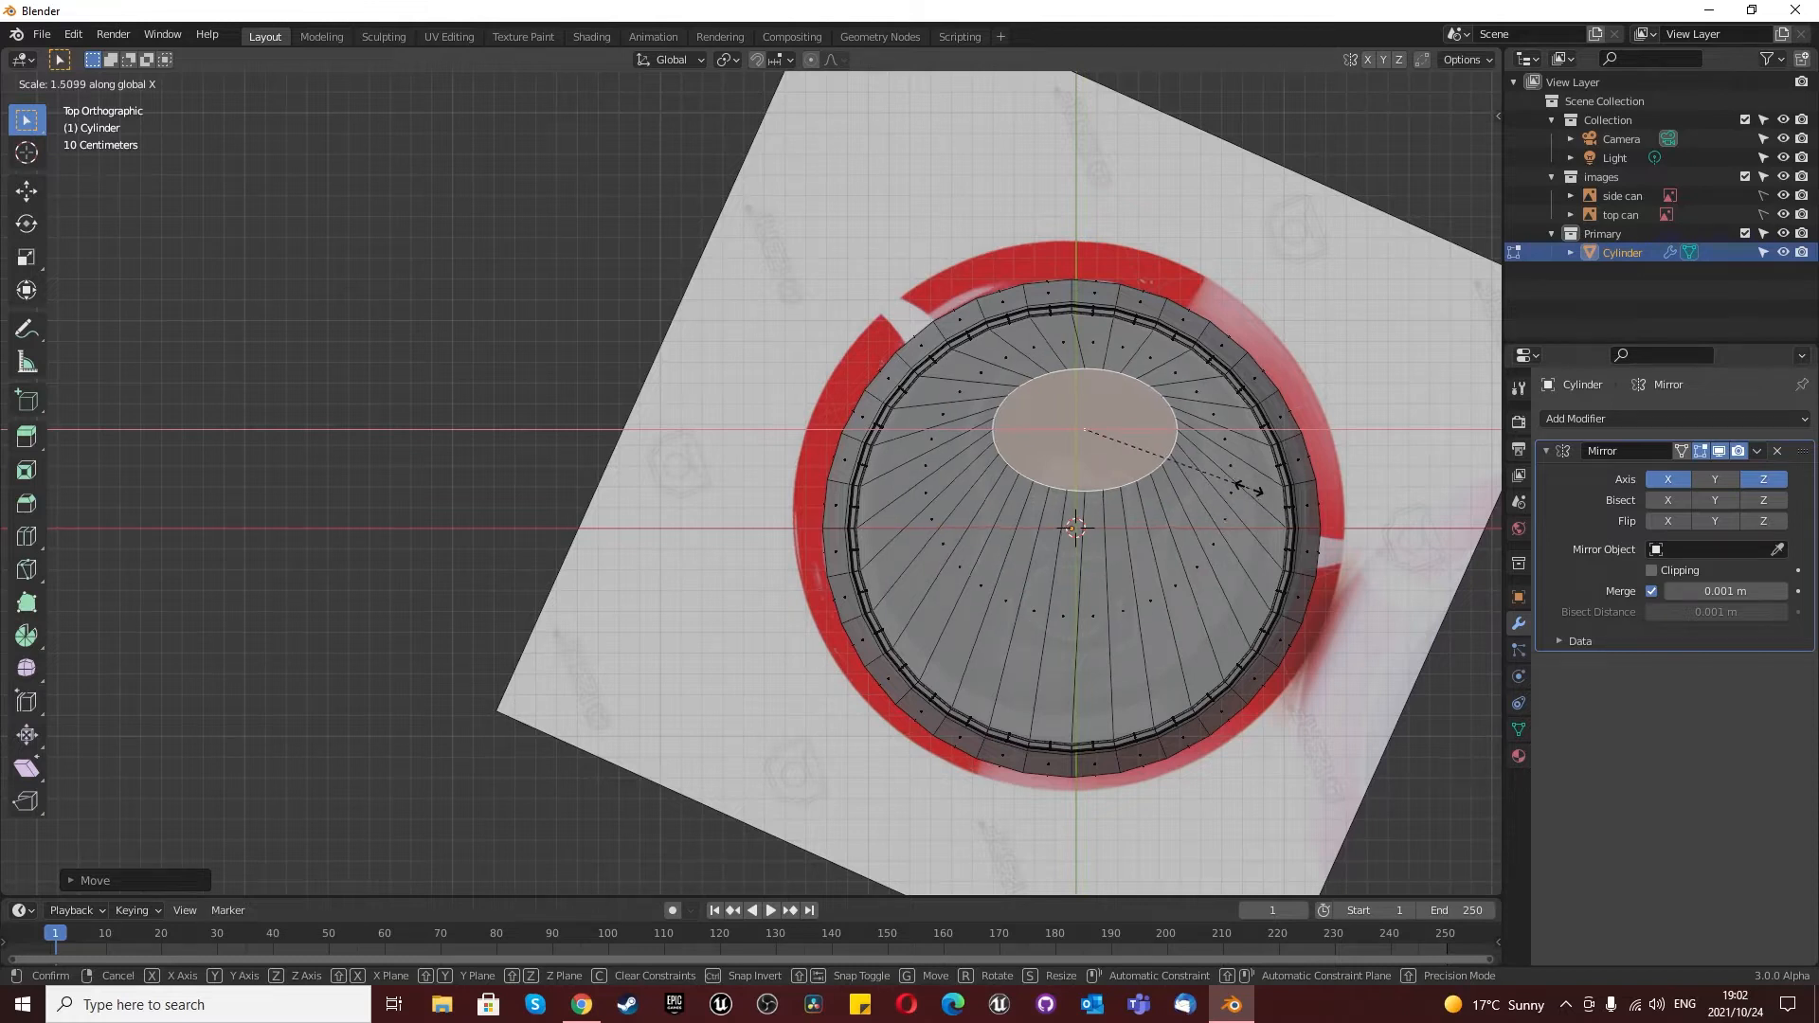
click(1245, 489)
key(g)
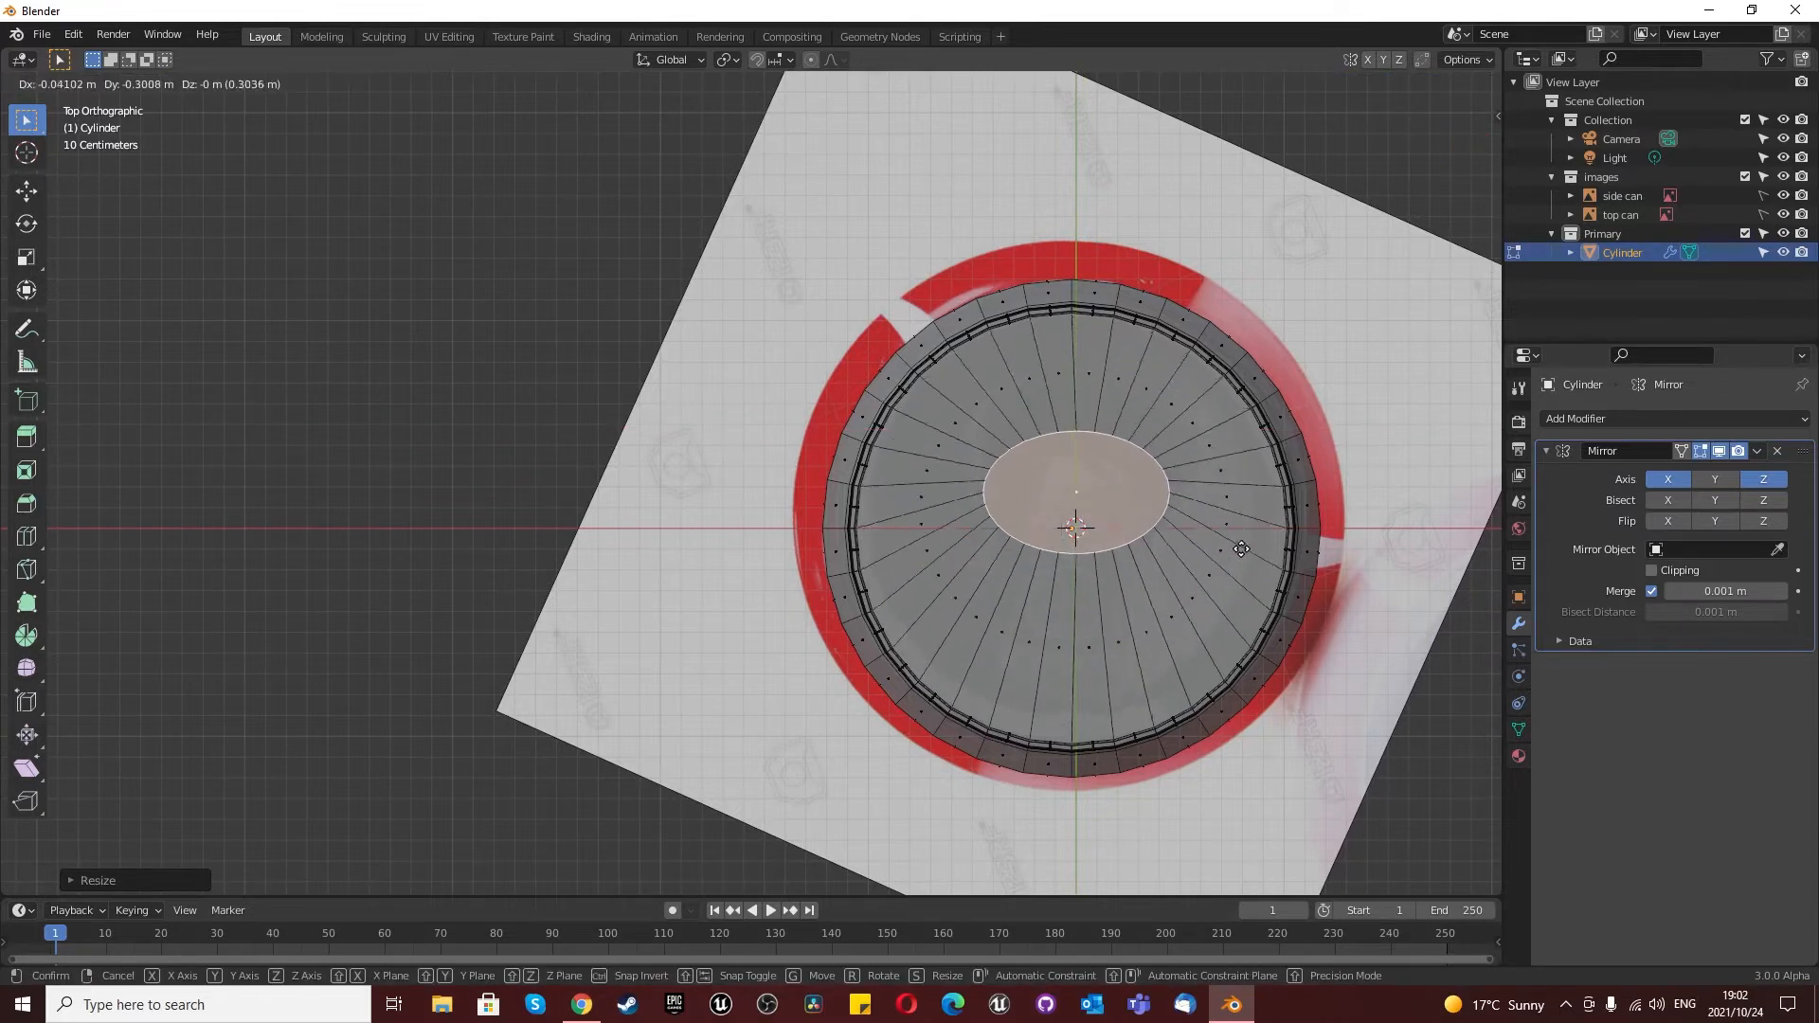
click(1244, 486)
Step: Enlarge the opening's oval face along Y and nudge it about 0.014 m in X and -0.036 m in Y to fit the reference
key(s)
key(x)
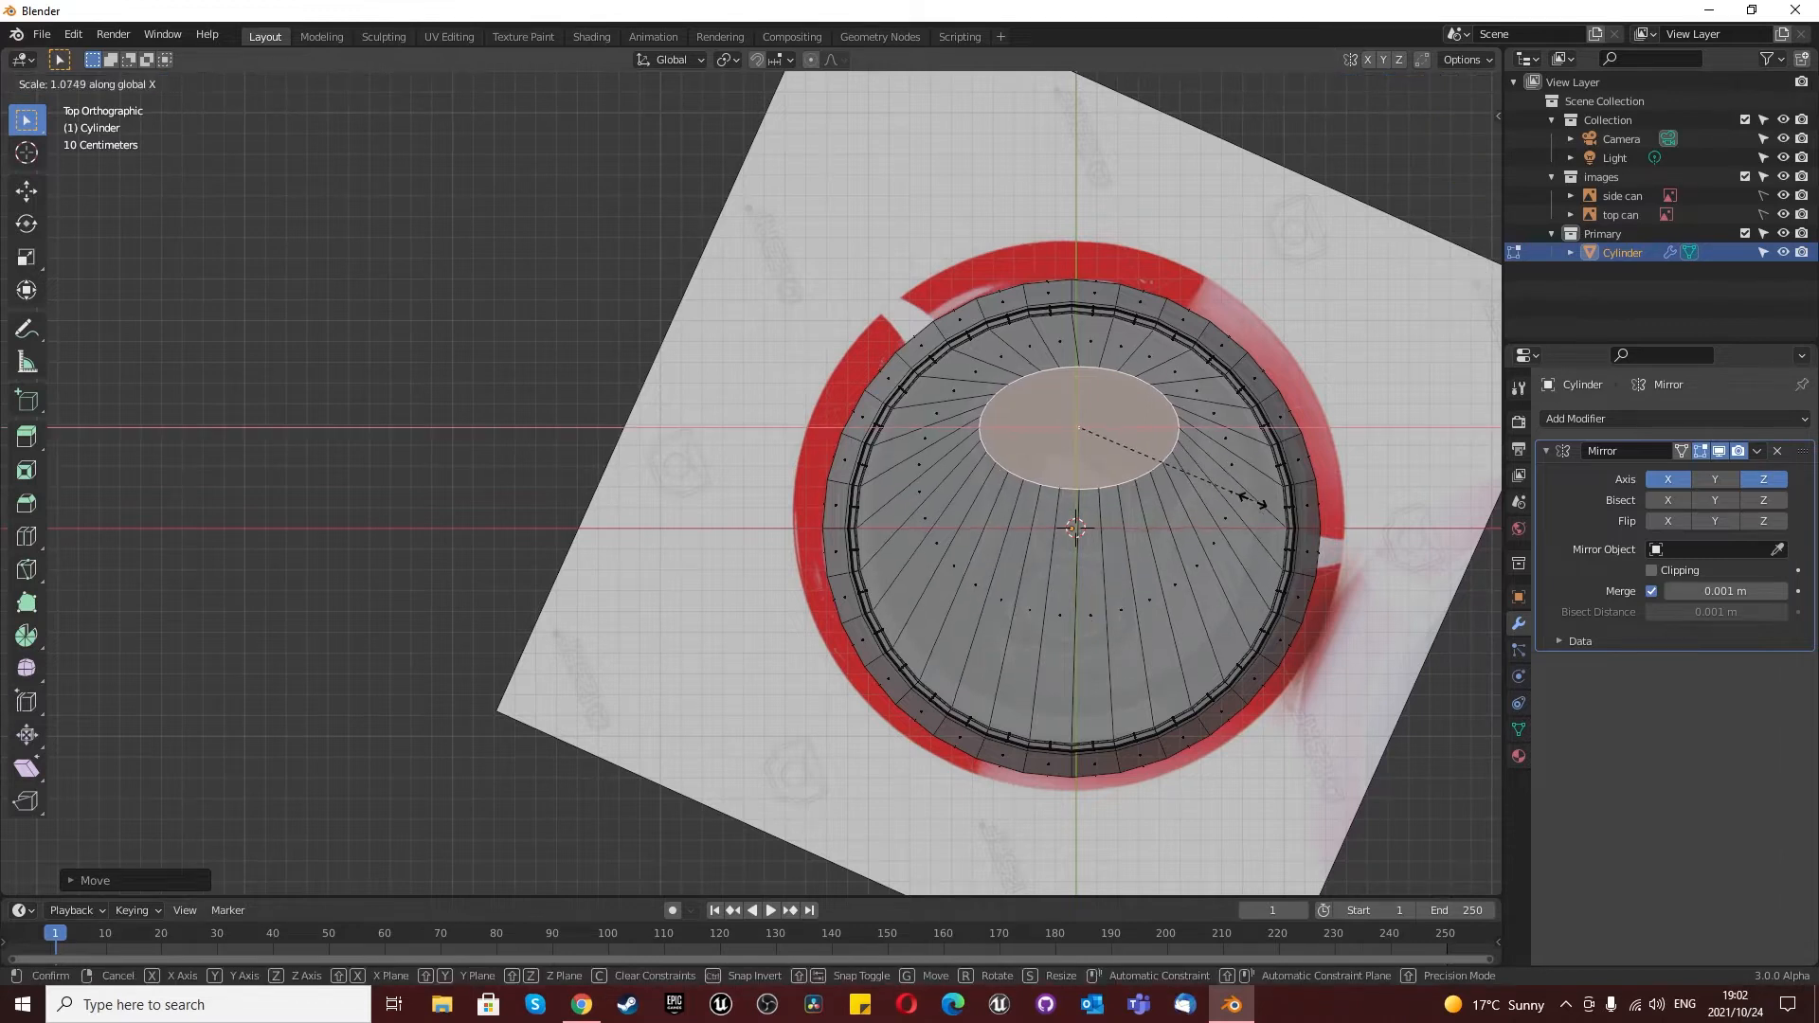
key(y)
click(1271, 511)
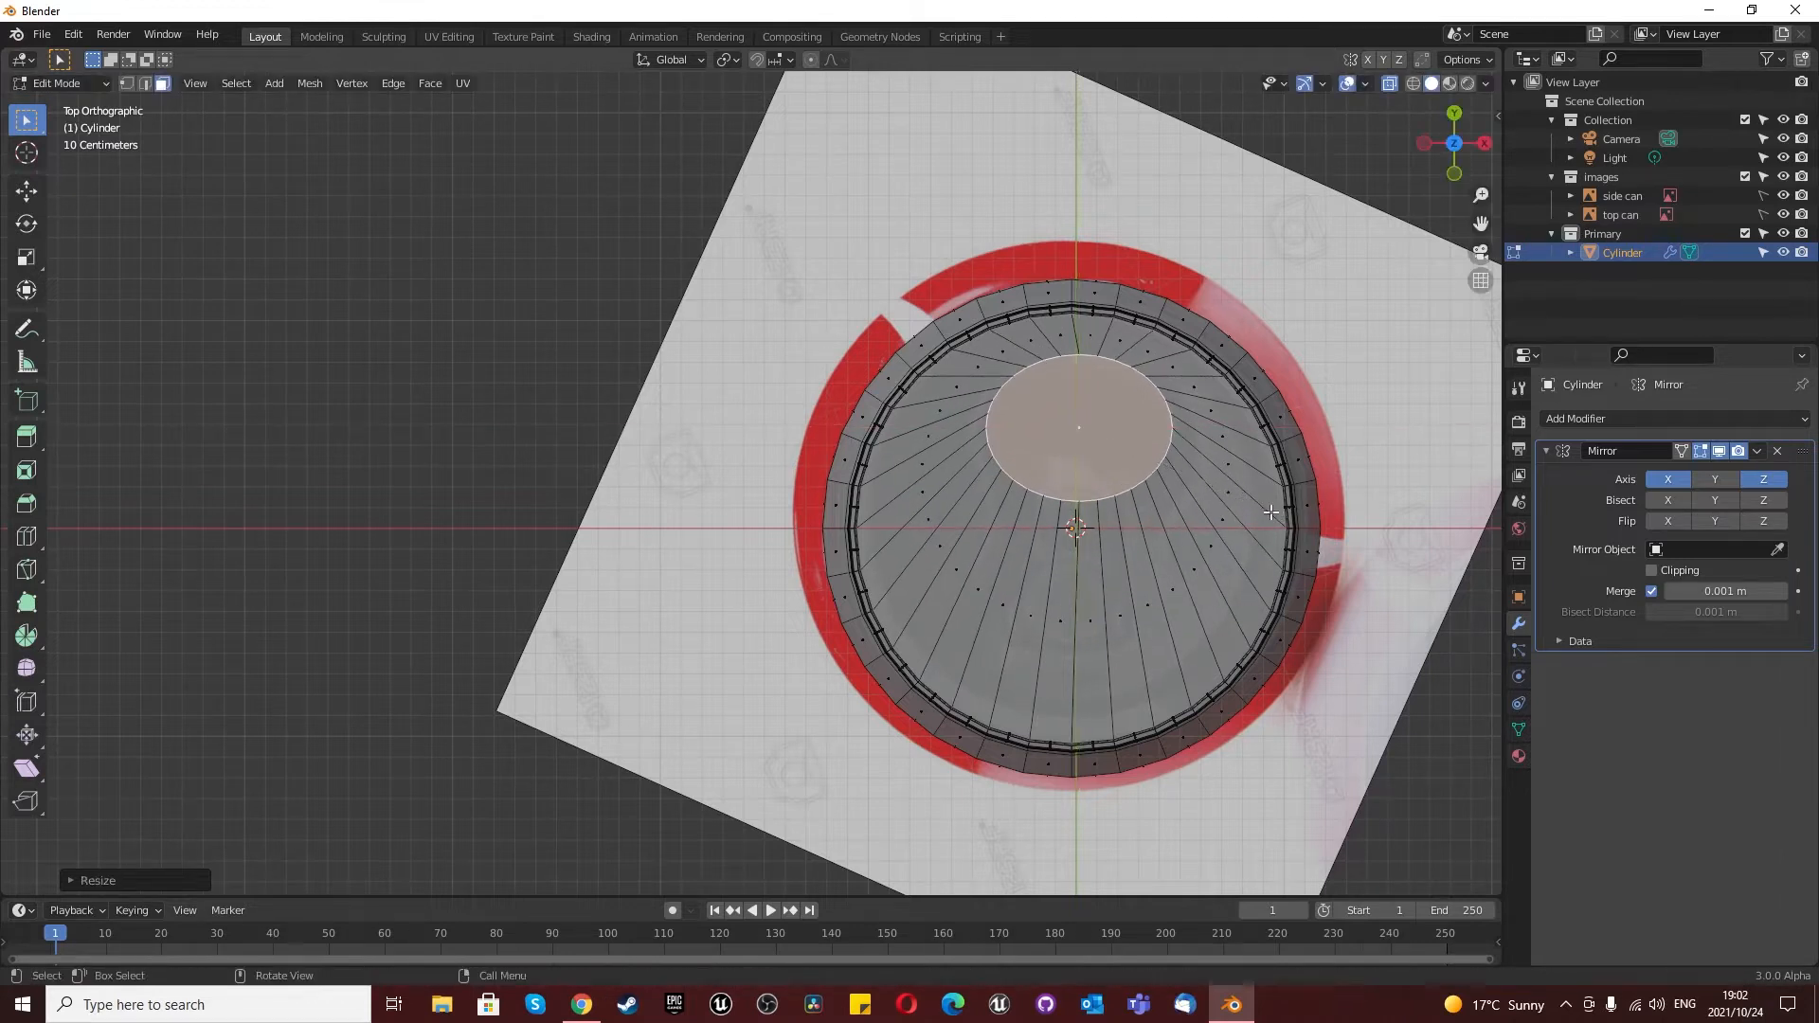
key(g)
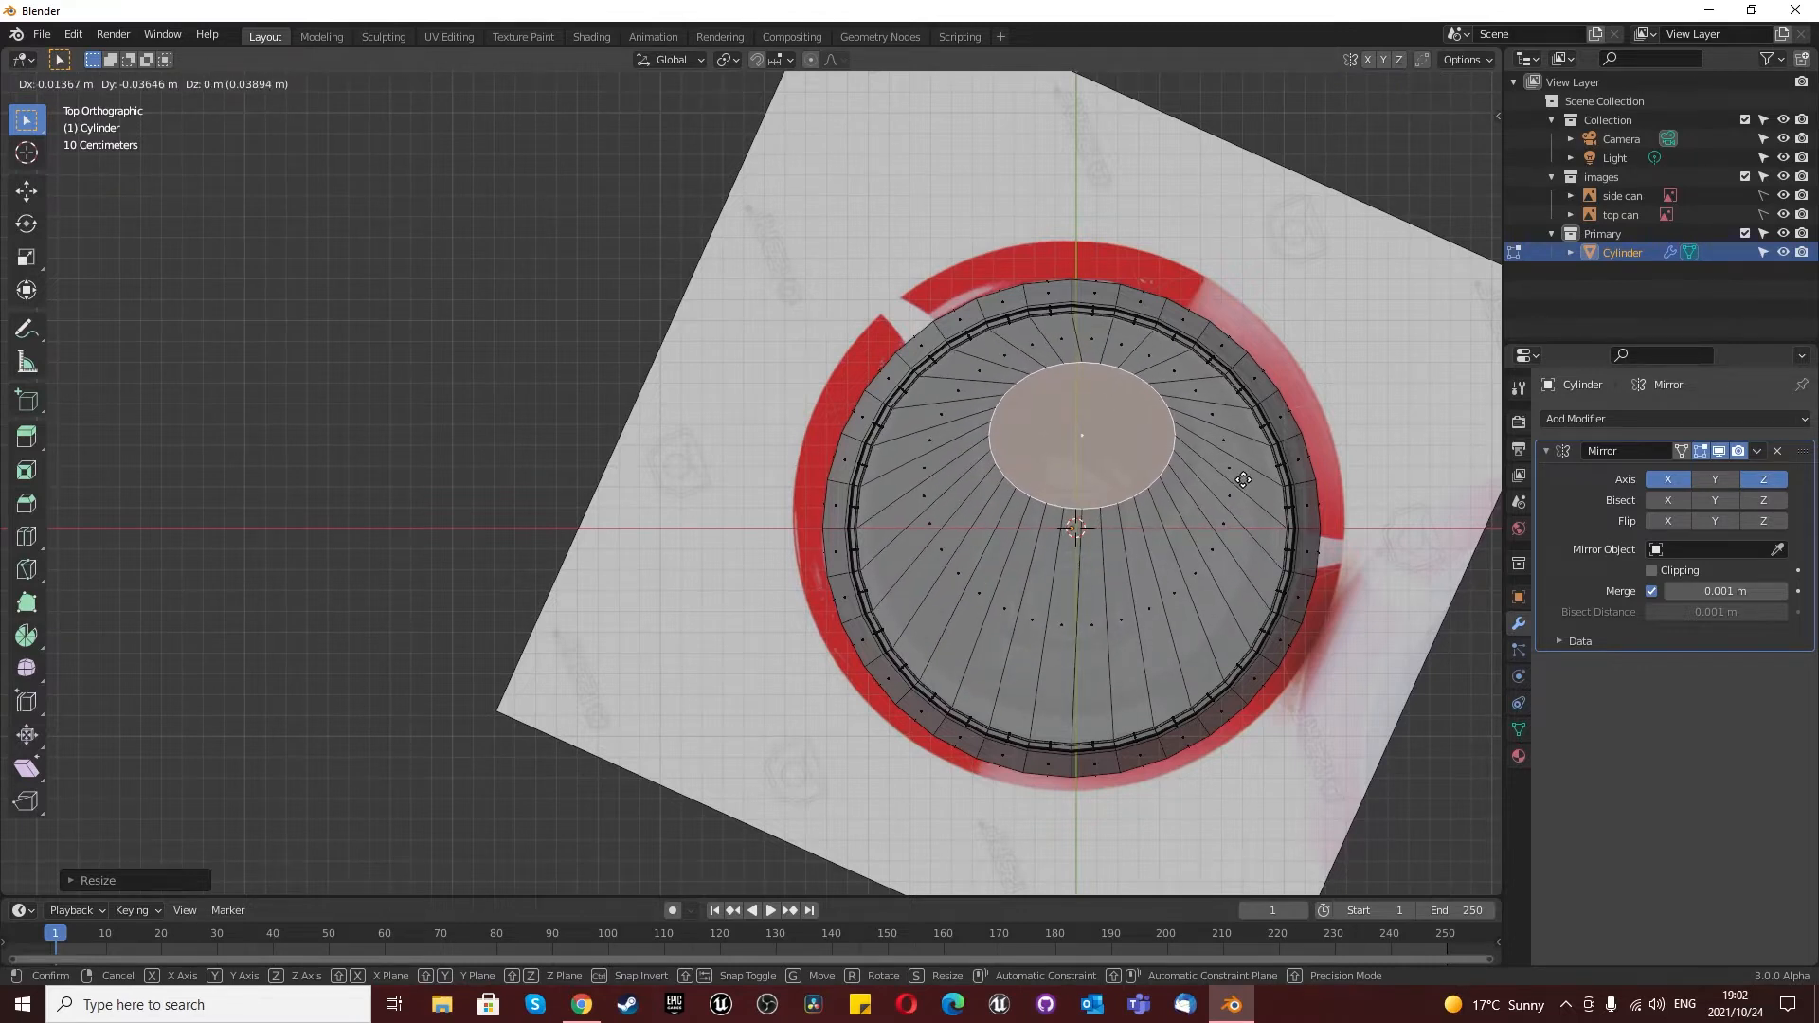
click(1243, 480)
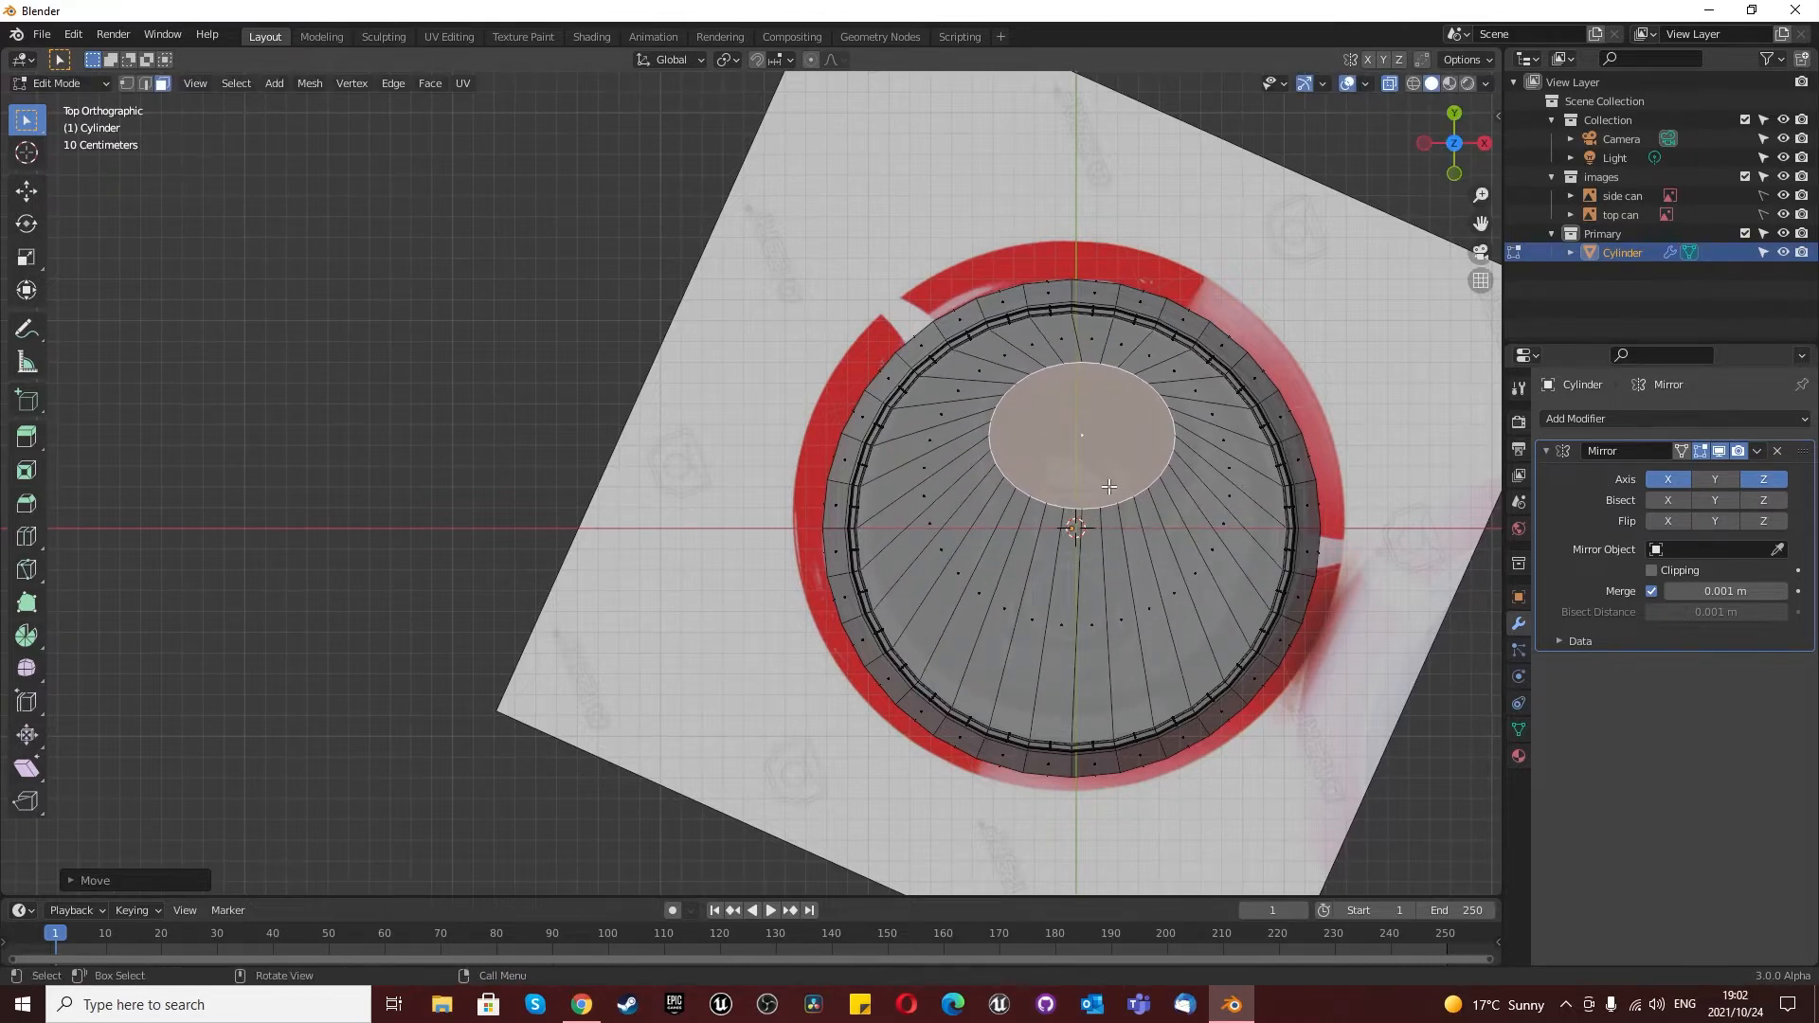
scroll(1108, 486, up, 3)
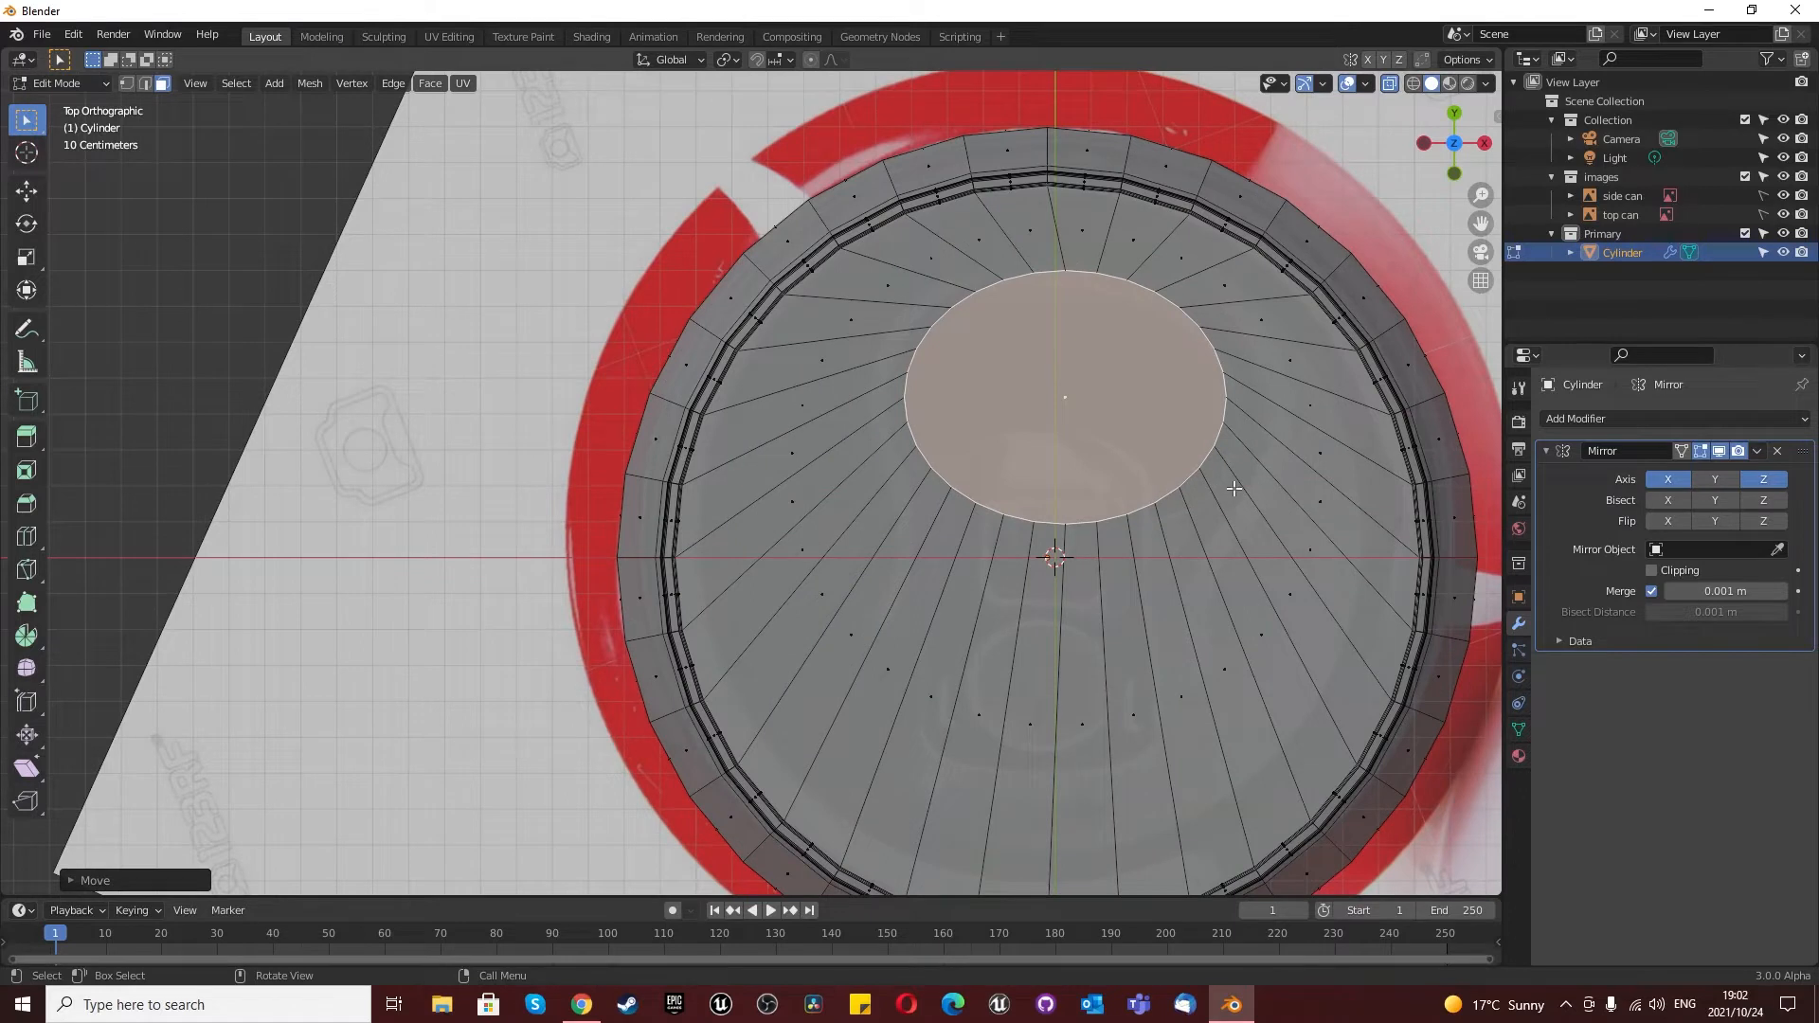
Step: Inset the opening's oval face twice by narrow margins, the first about 0.018 m thick
key(i)
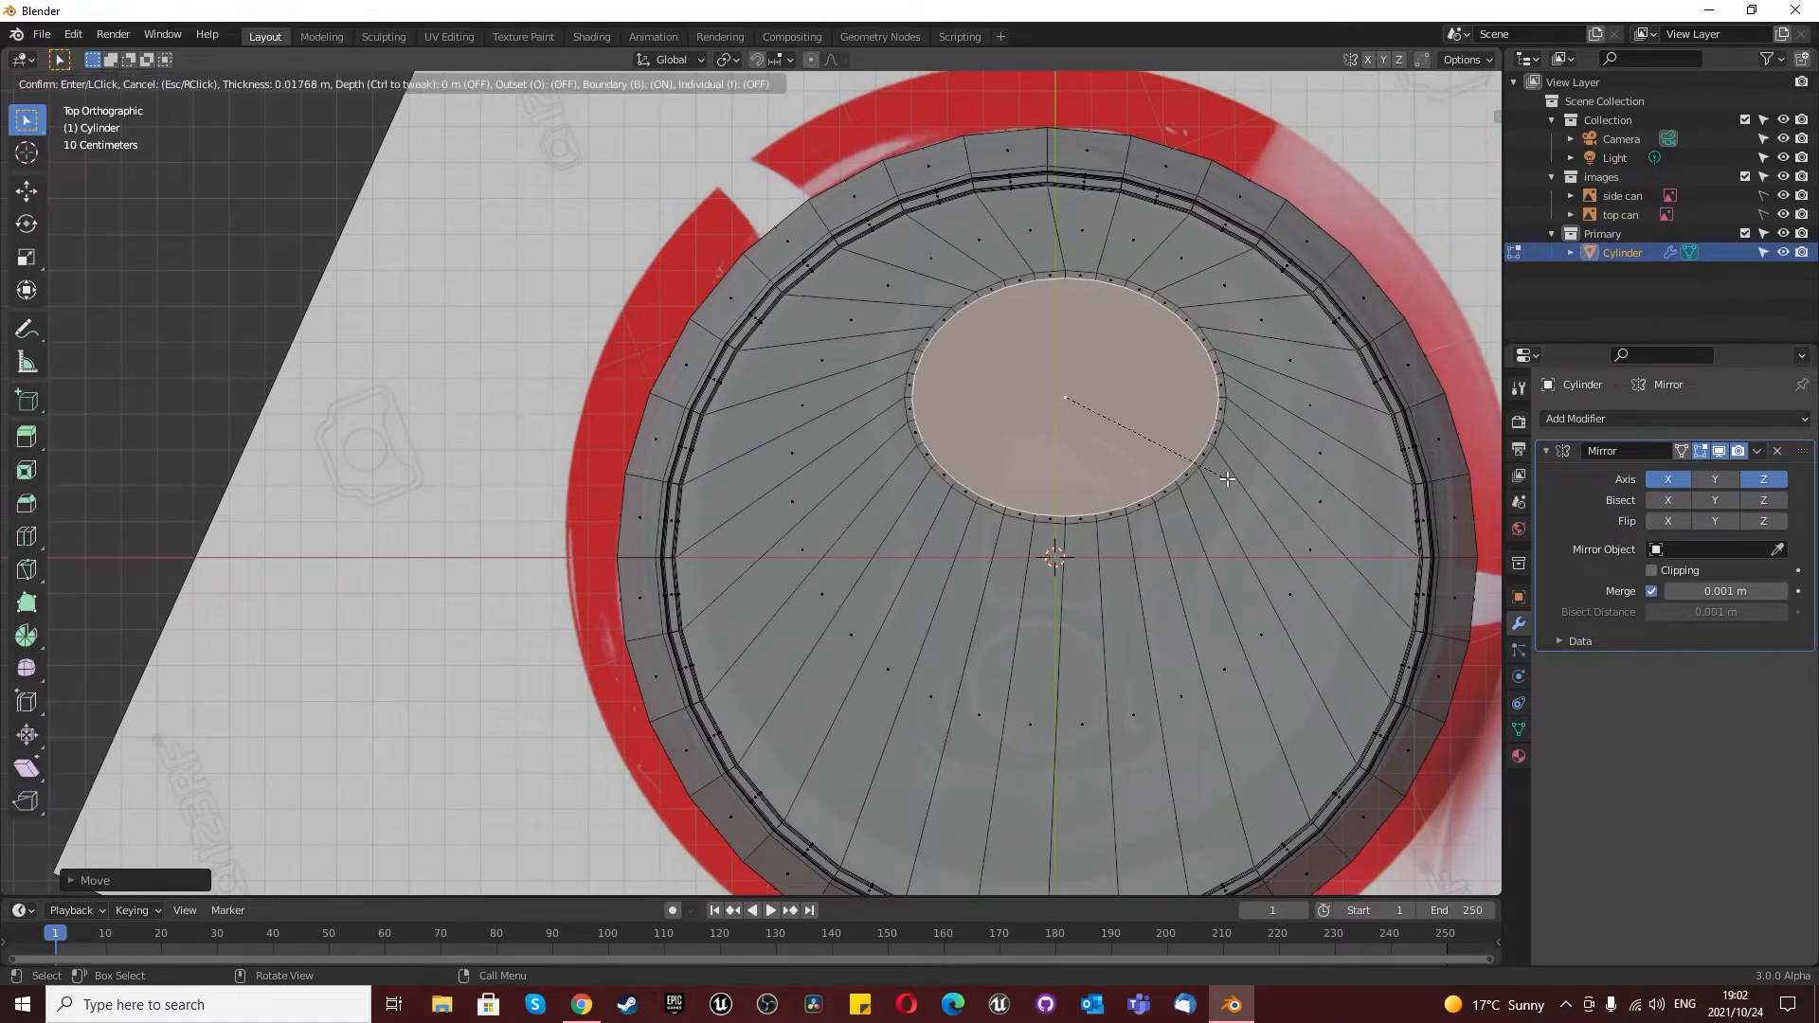
click(1226, 478)
key(i)
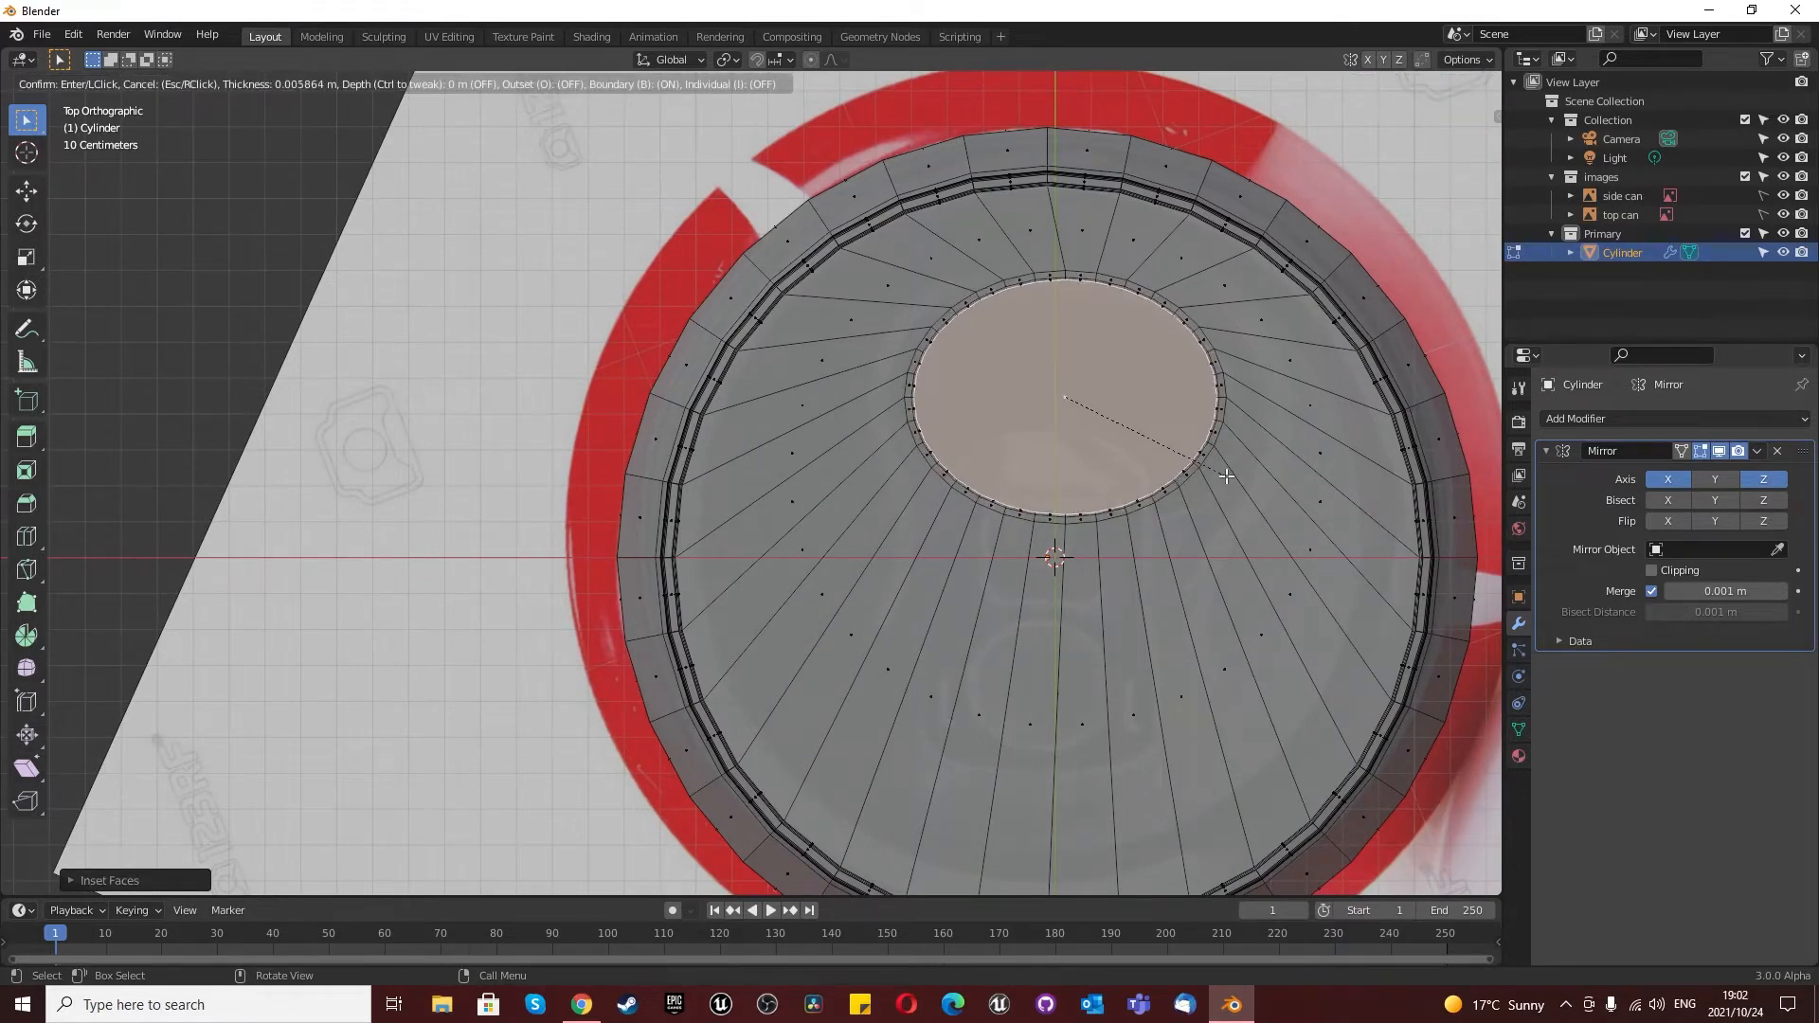
click(1223, 472)
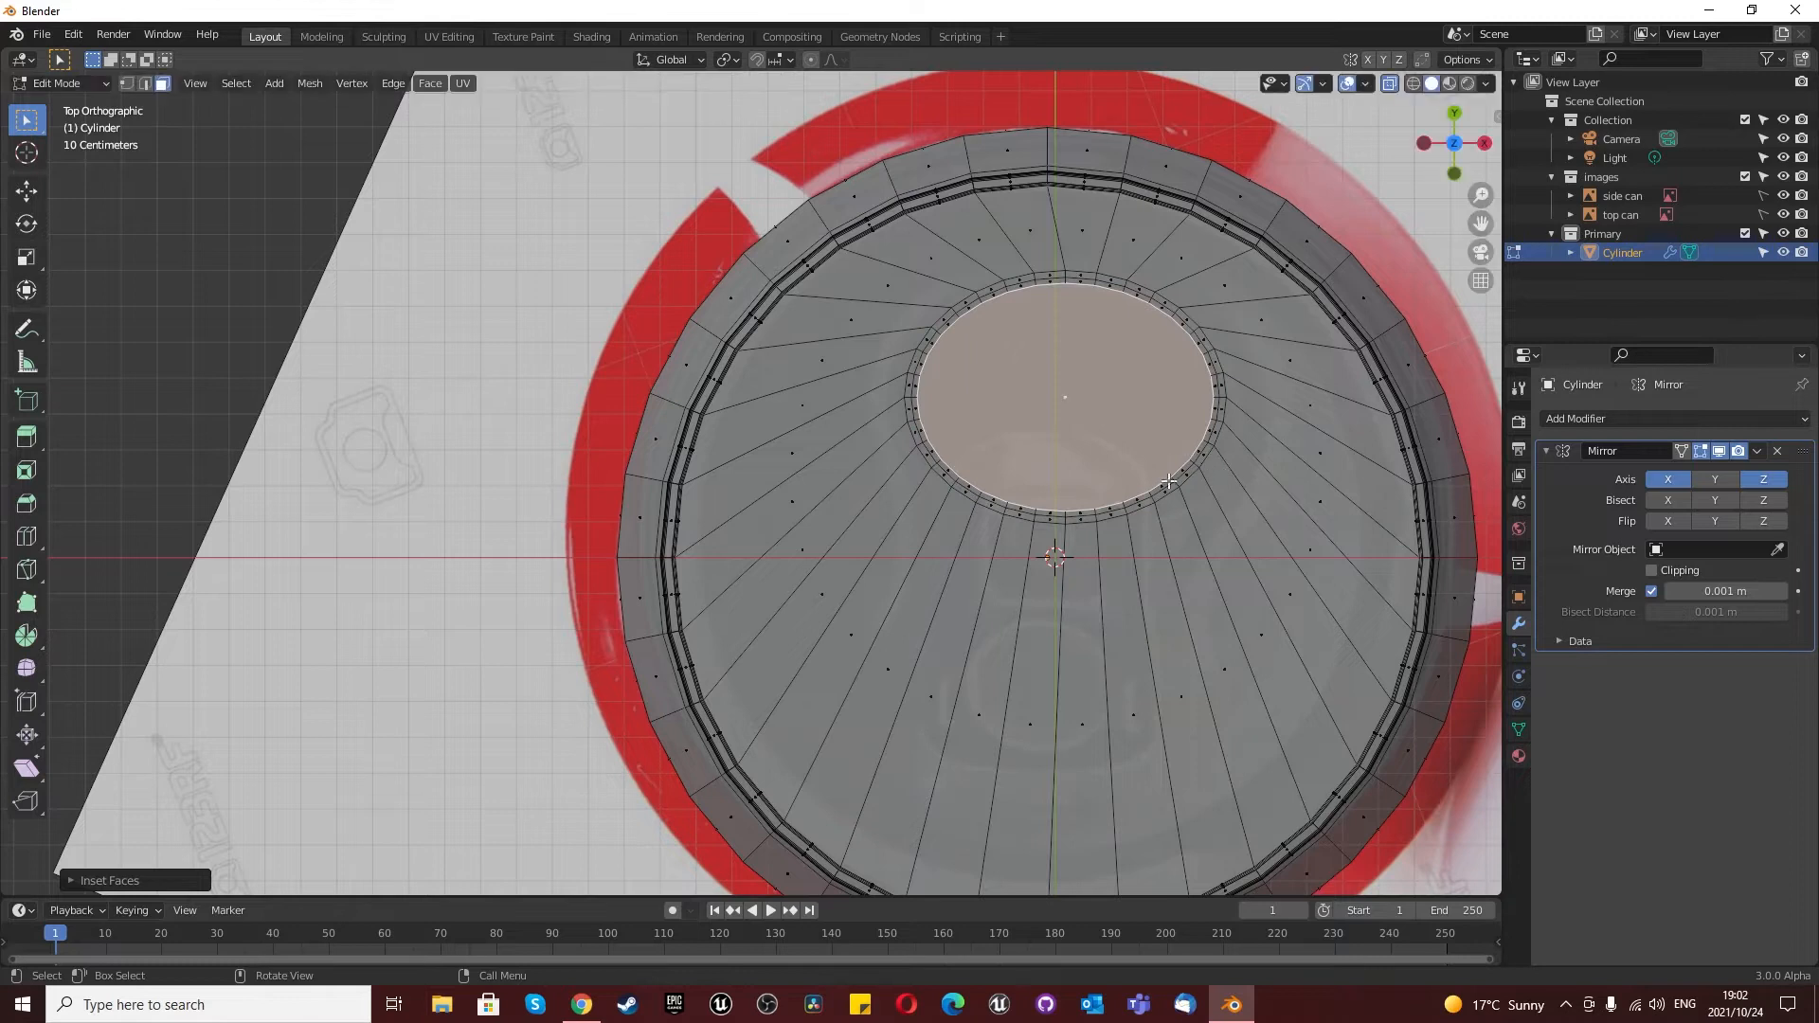
Step: Select the ring of edges in the opening's narrow inset rim and raise it about 0.015 m along Z
key(2)
ctrl+alt+click(1075, 516)
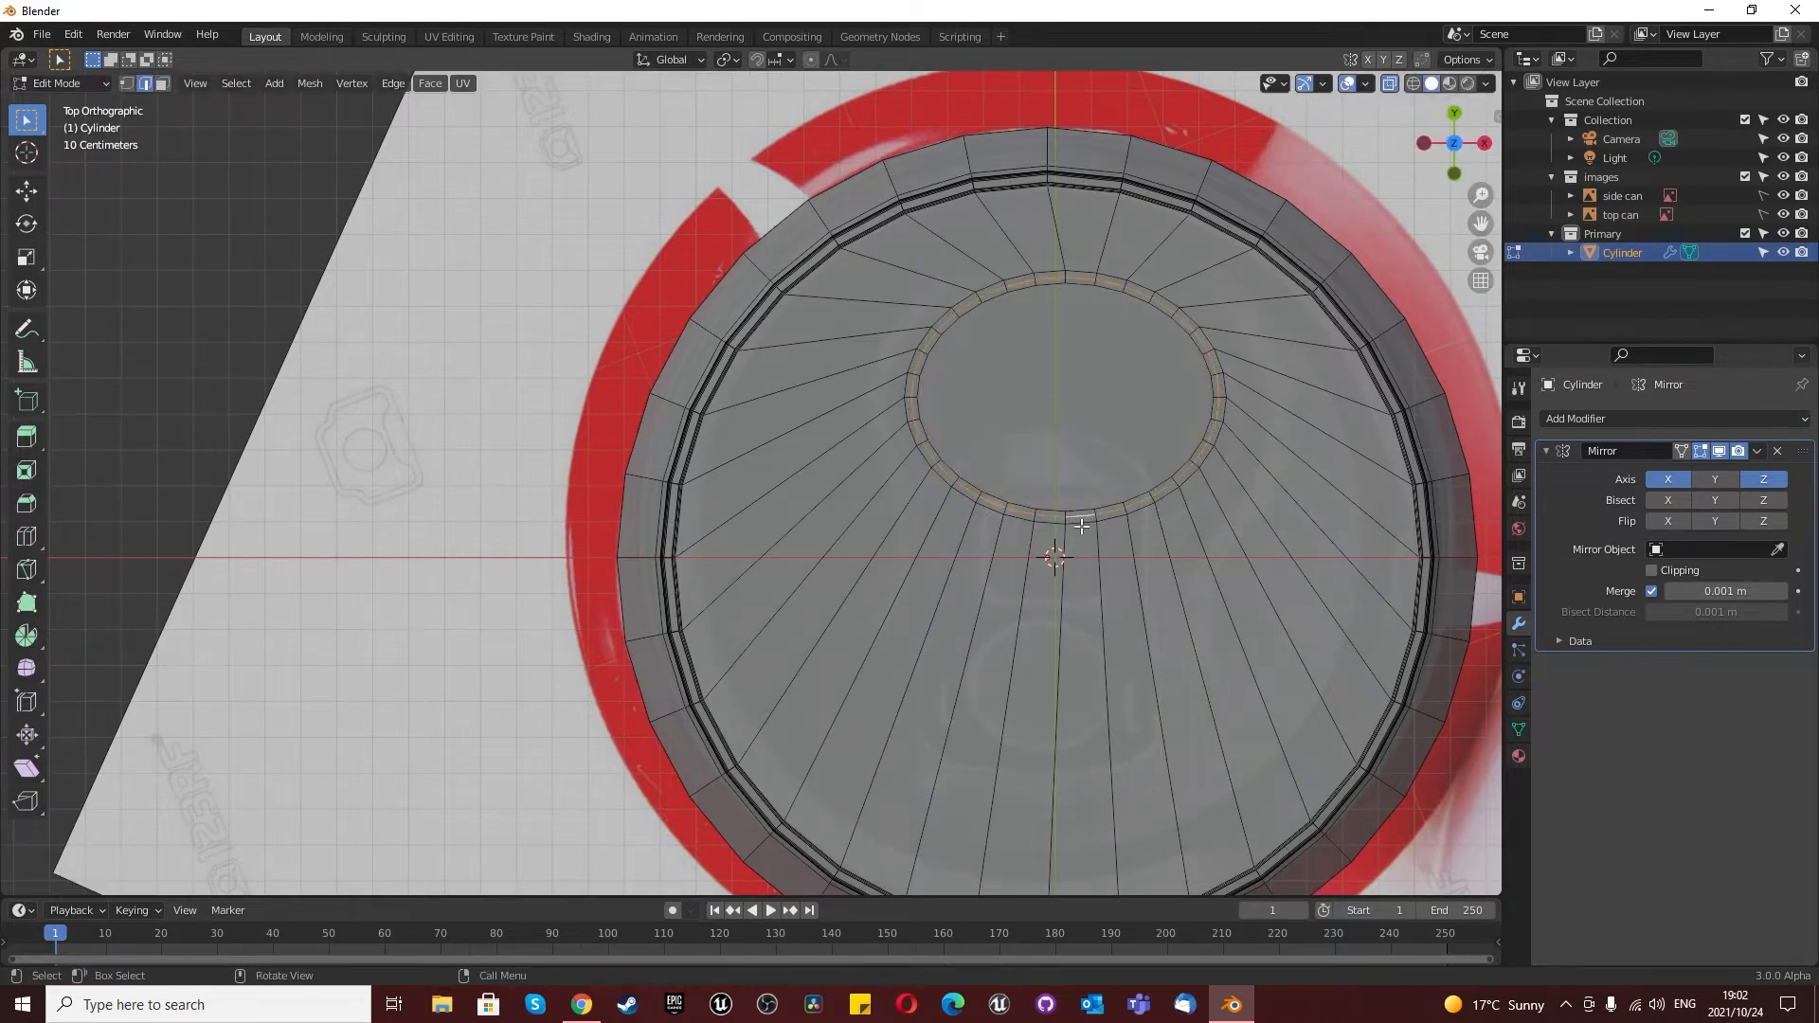
middle_drag(1102, 533, 1115, 354)
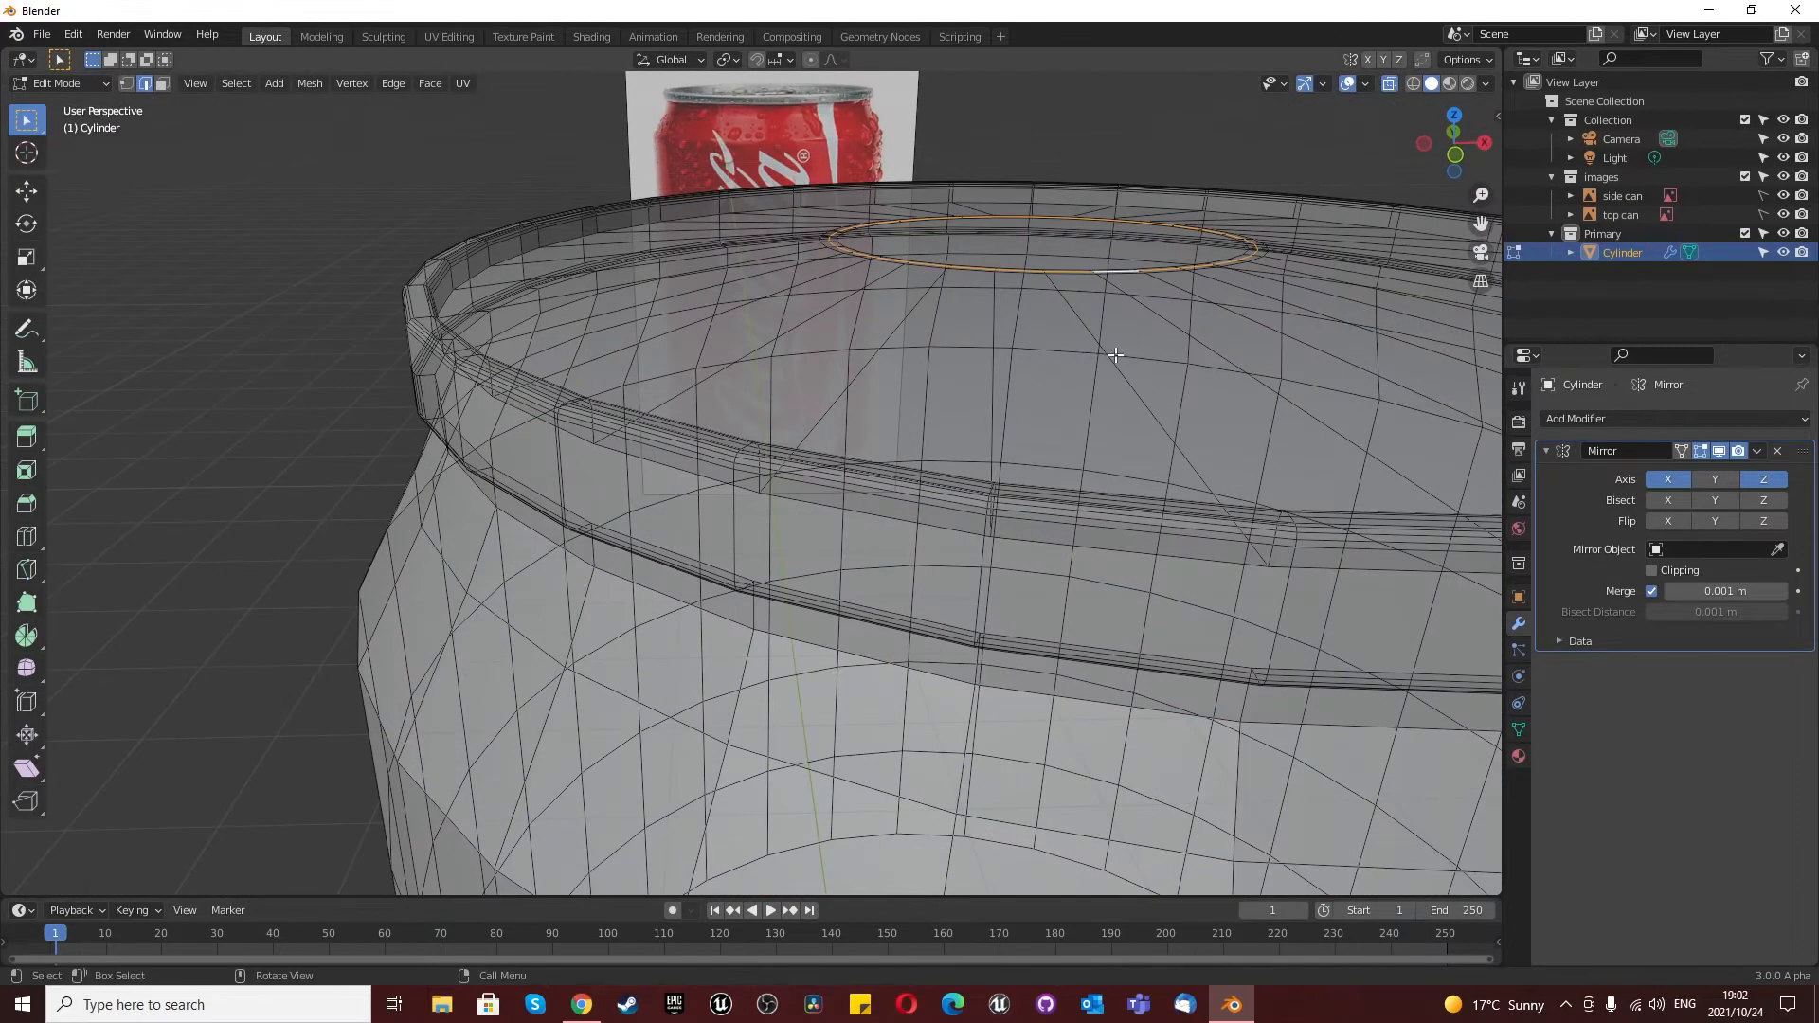
key(g)
key(z)
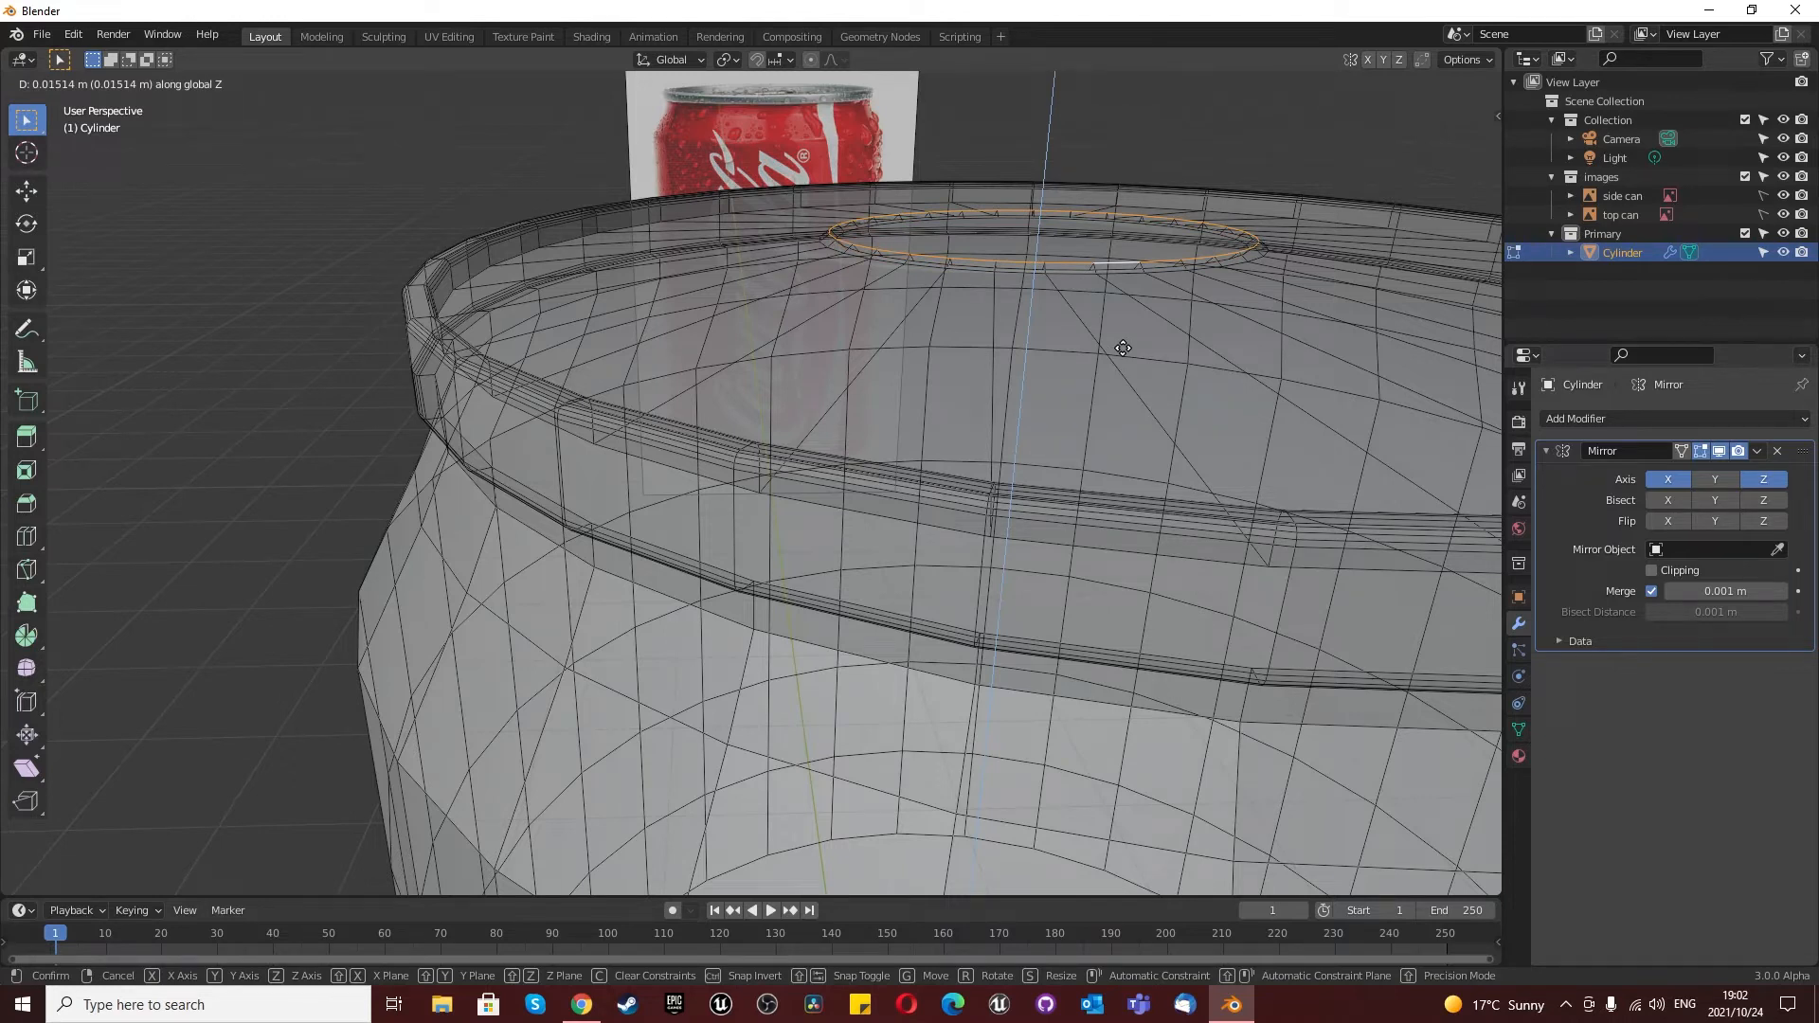
click(1123, 348)
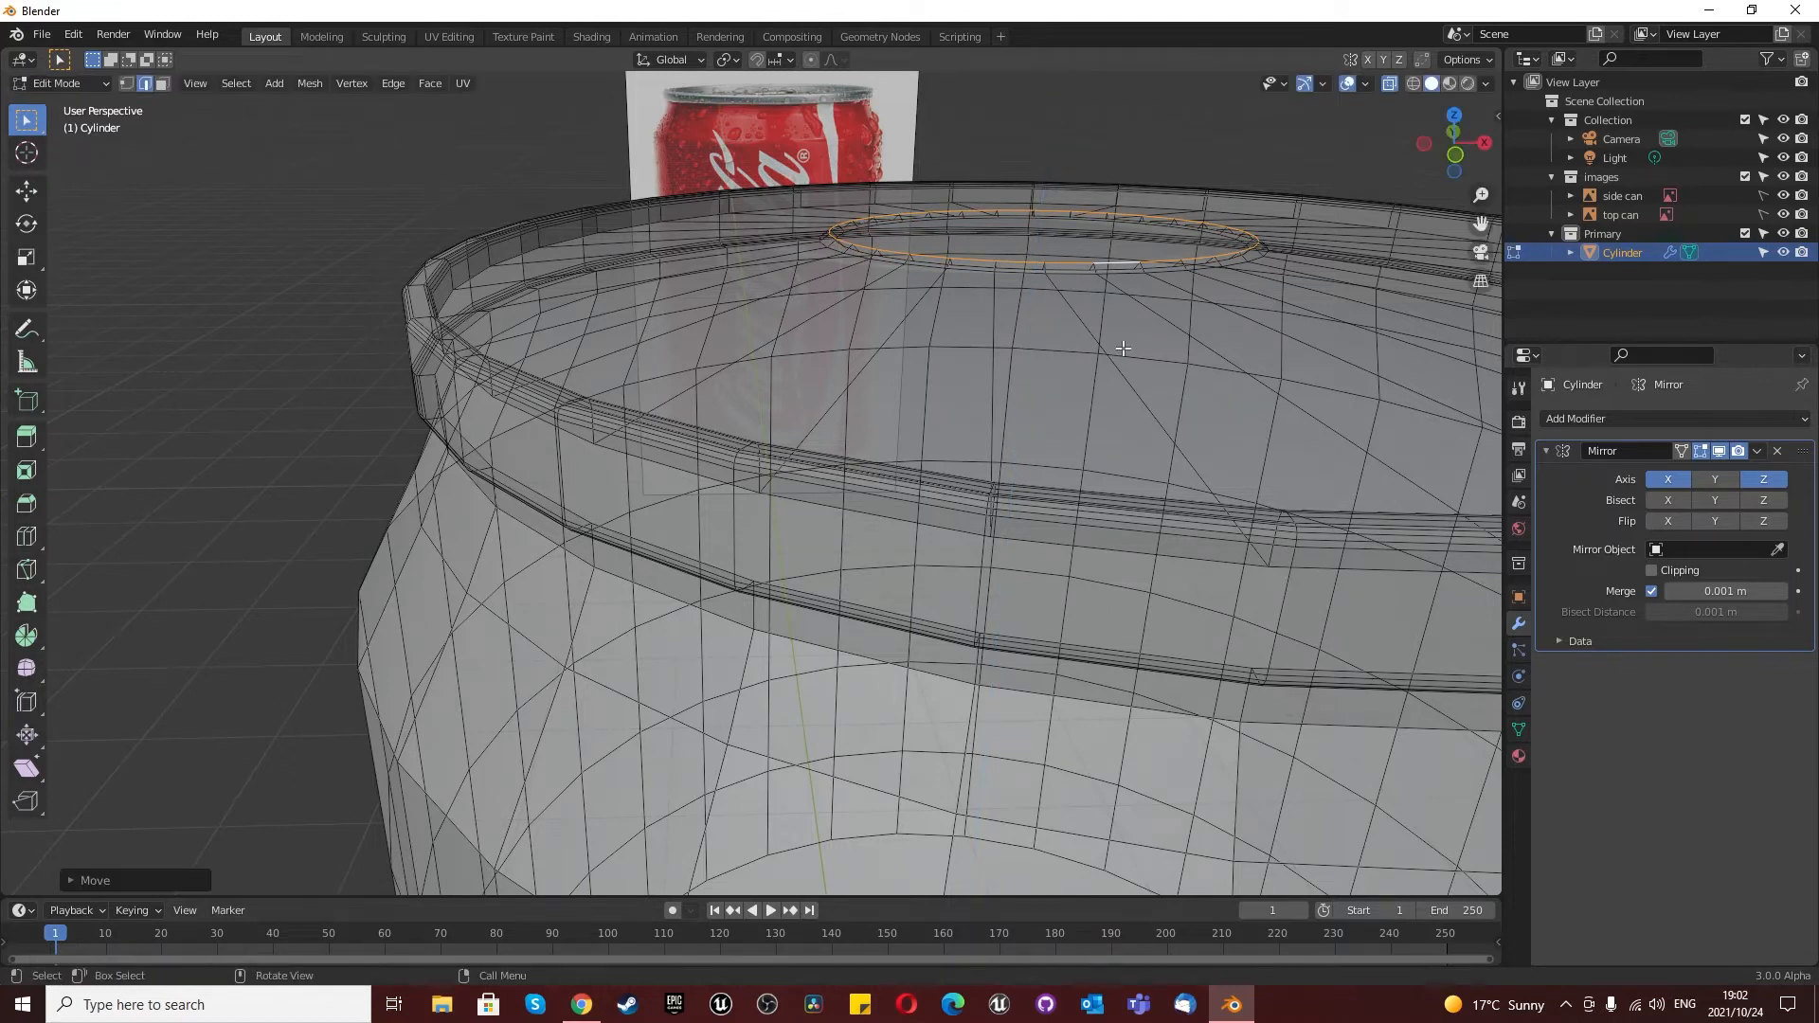
middle_drag(1123, 348, 1099, 430)
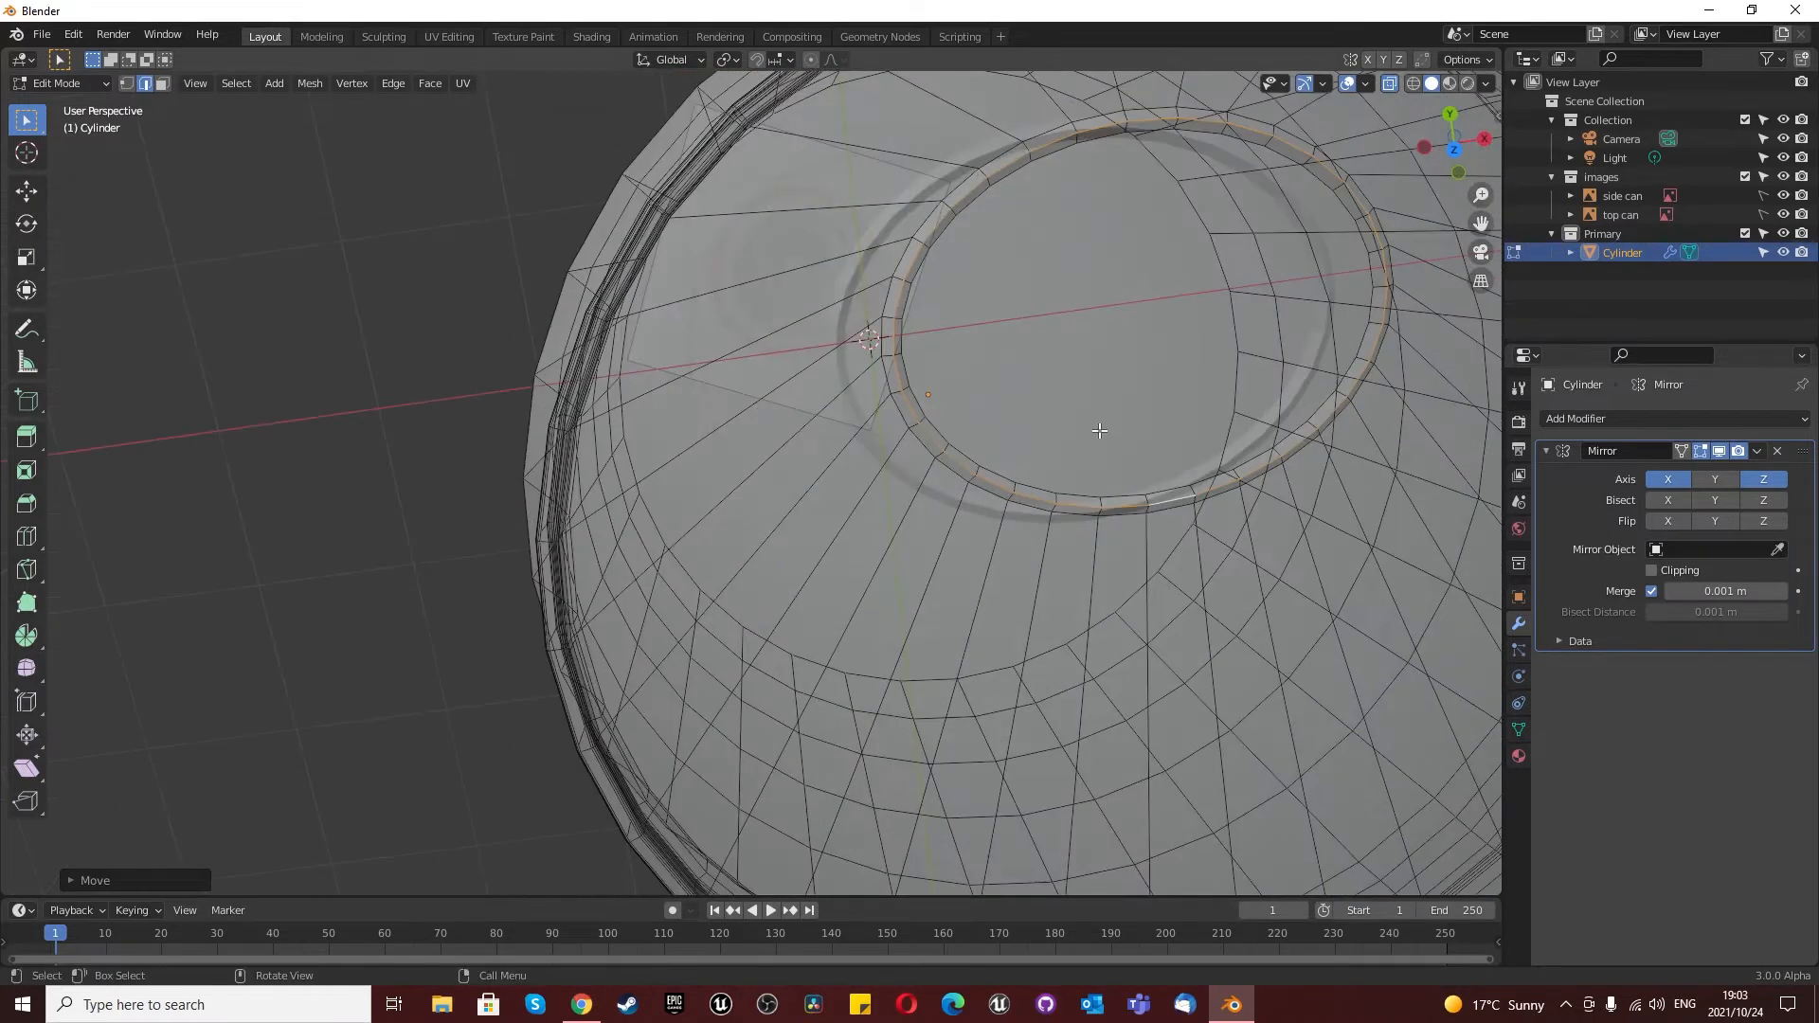
Step: Delete the inner oval face to cut the drinking opening through the lid and return to Object Mode
key(KP_7)
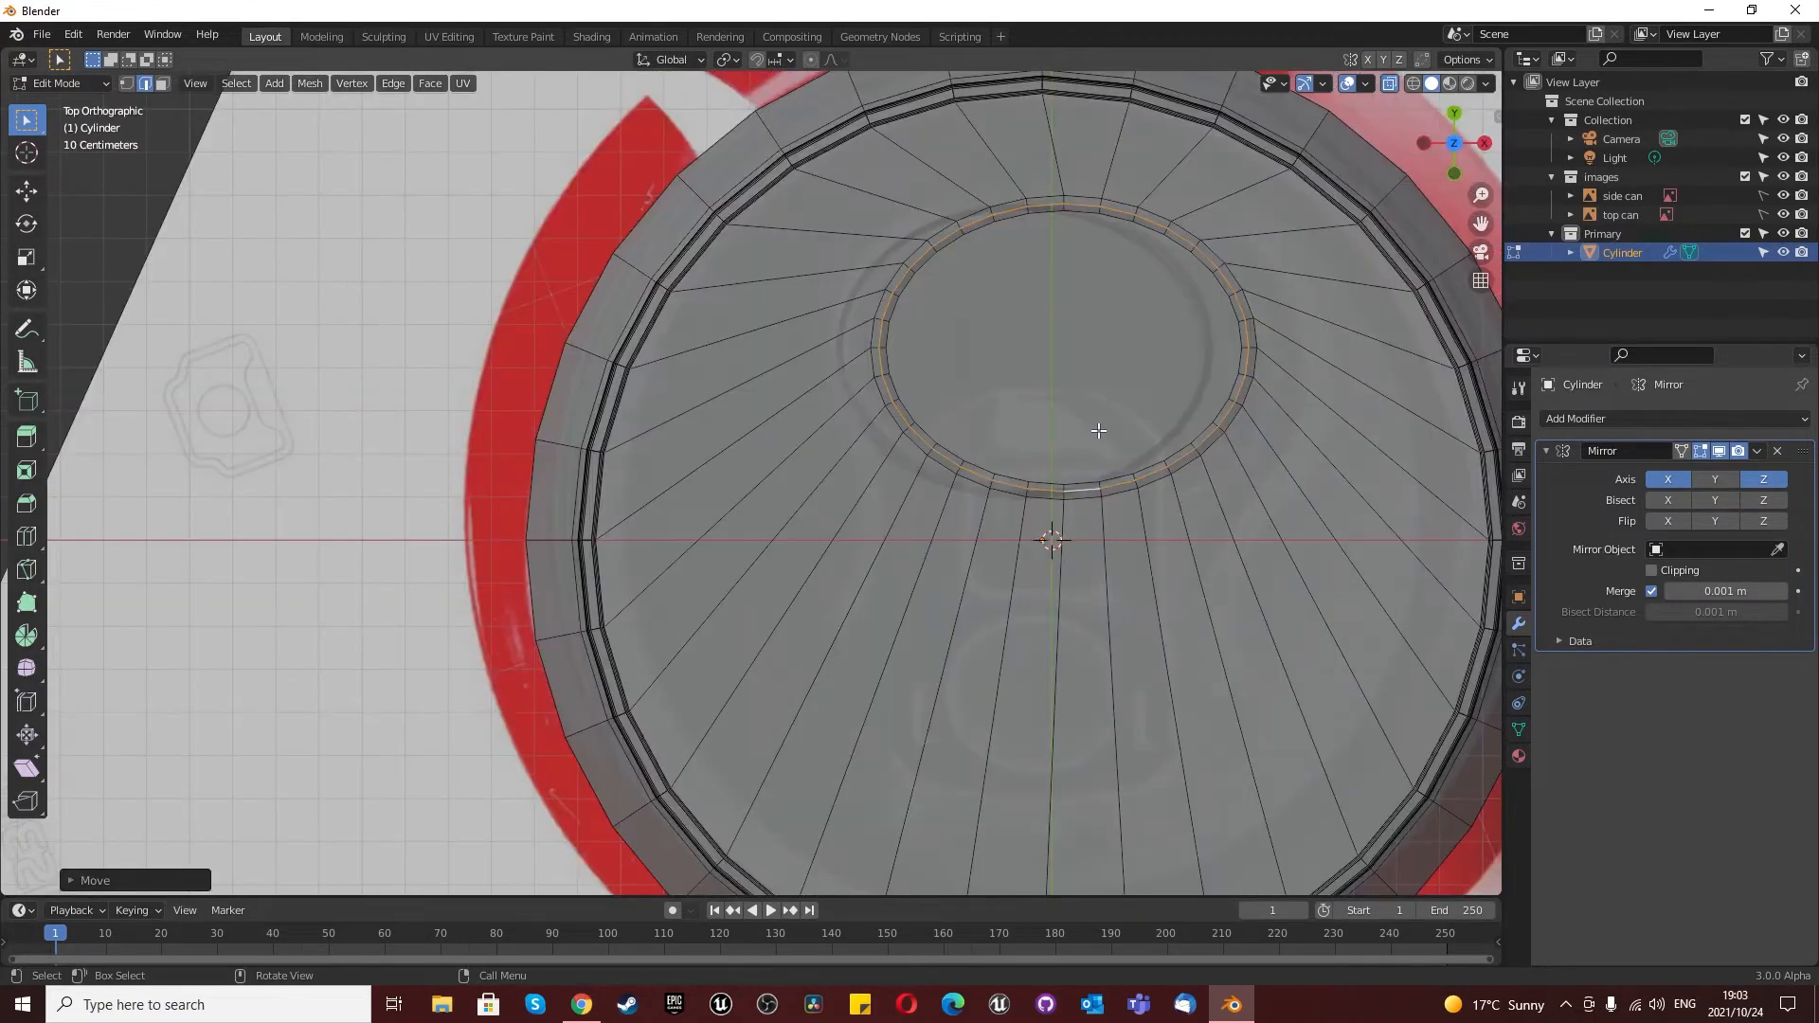
click(1063, 378)
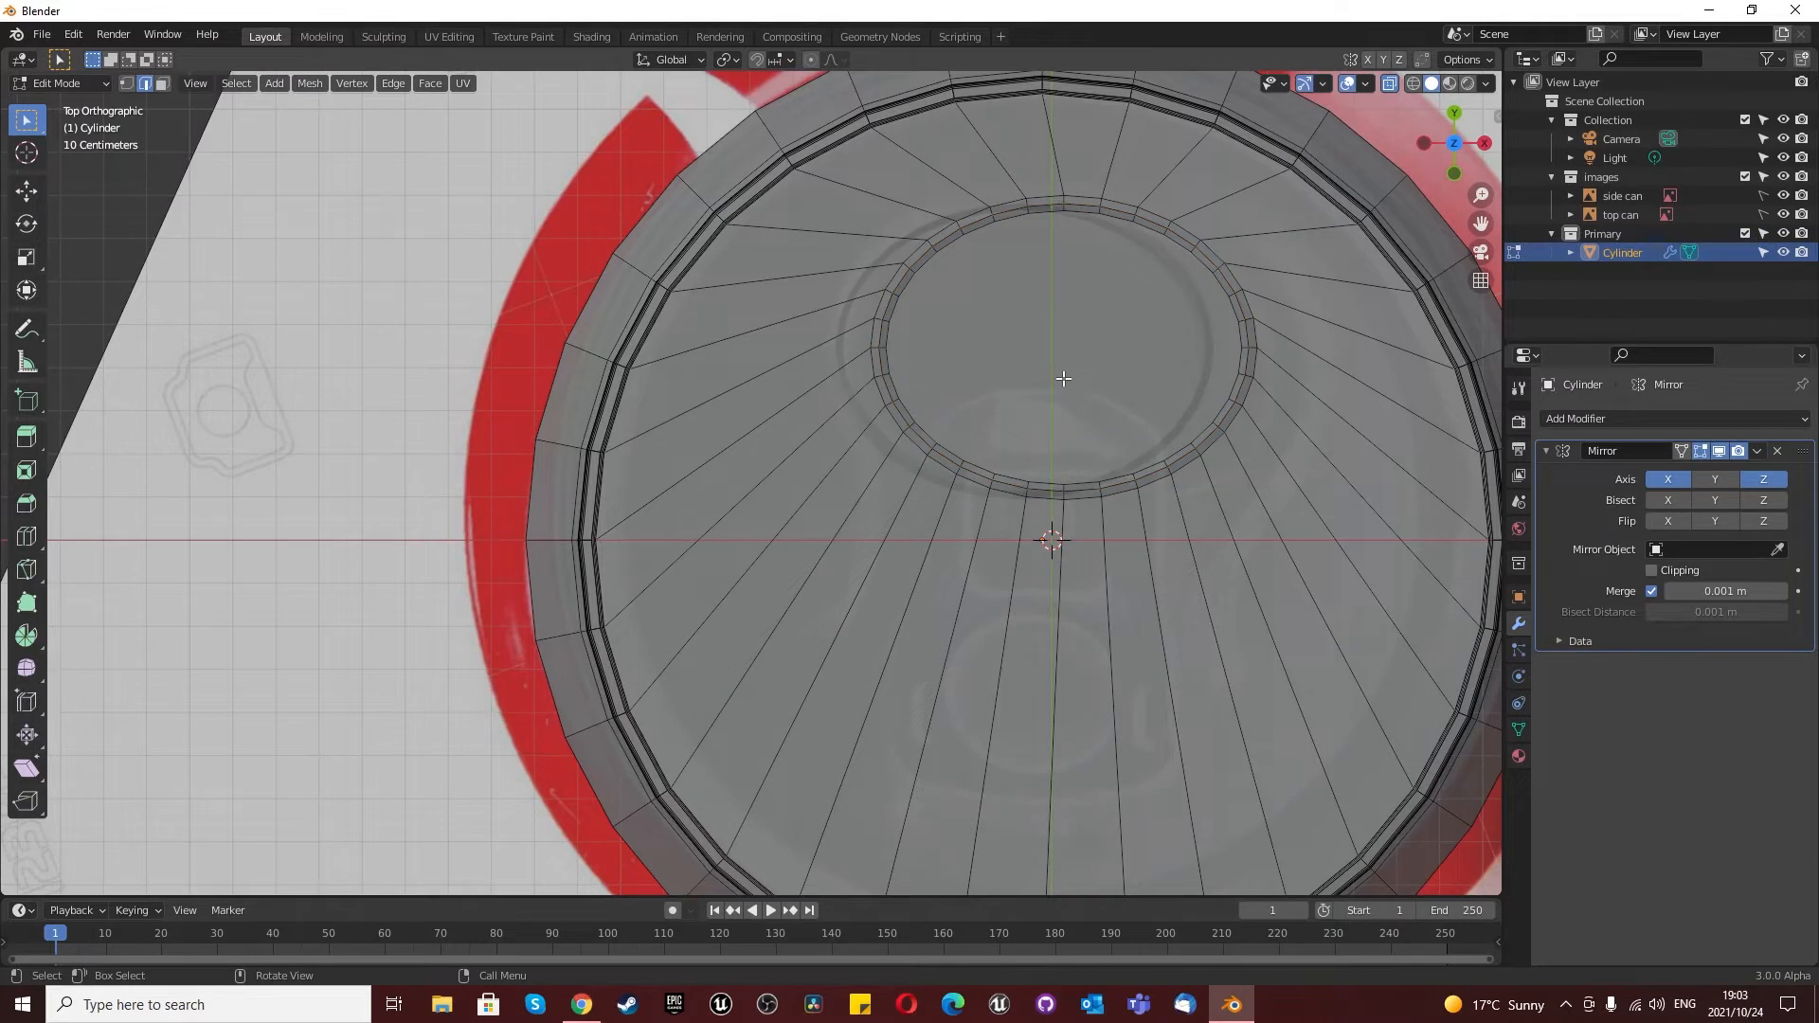
key(3)
click(1063, 378)
key(x)
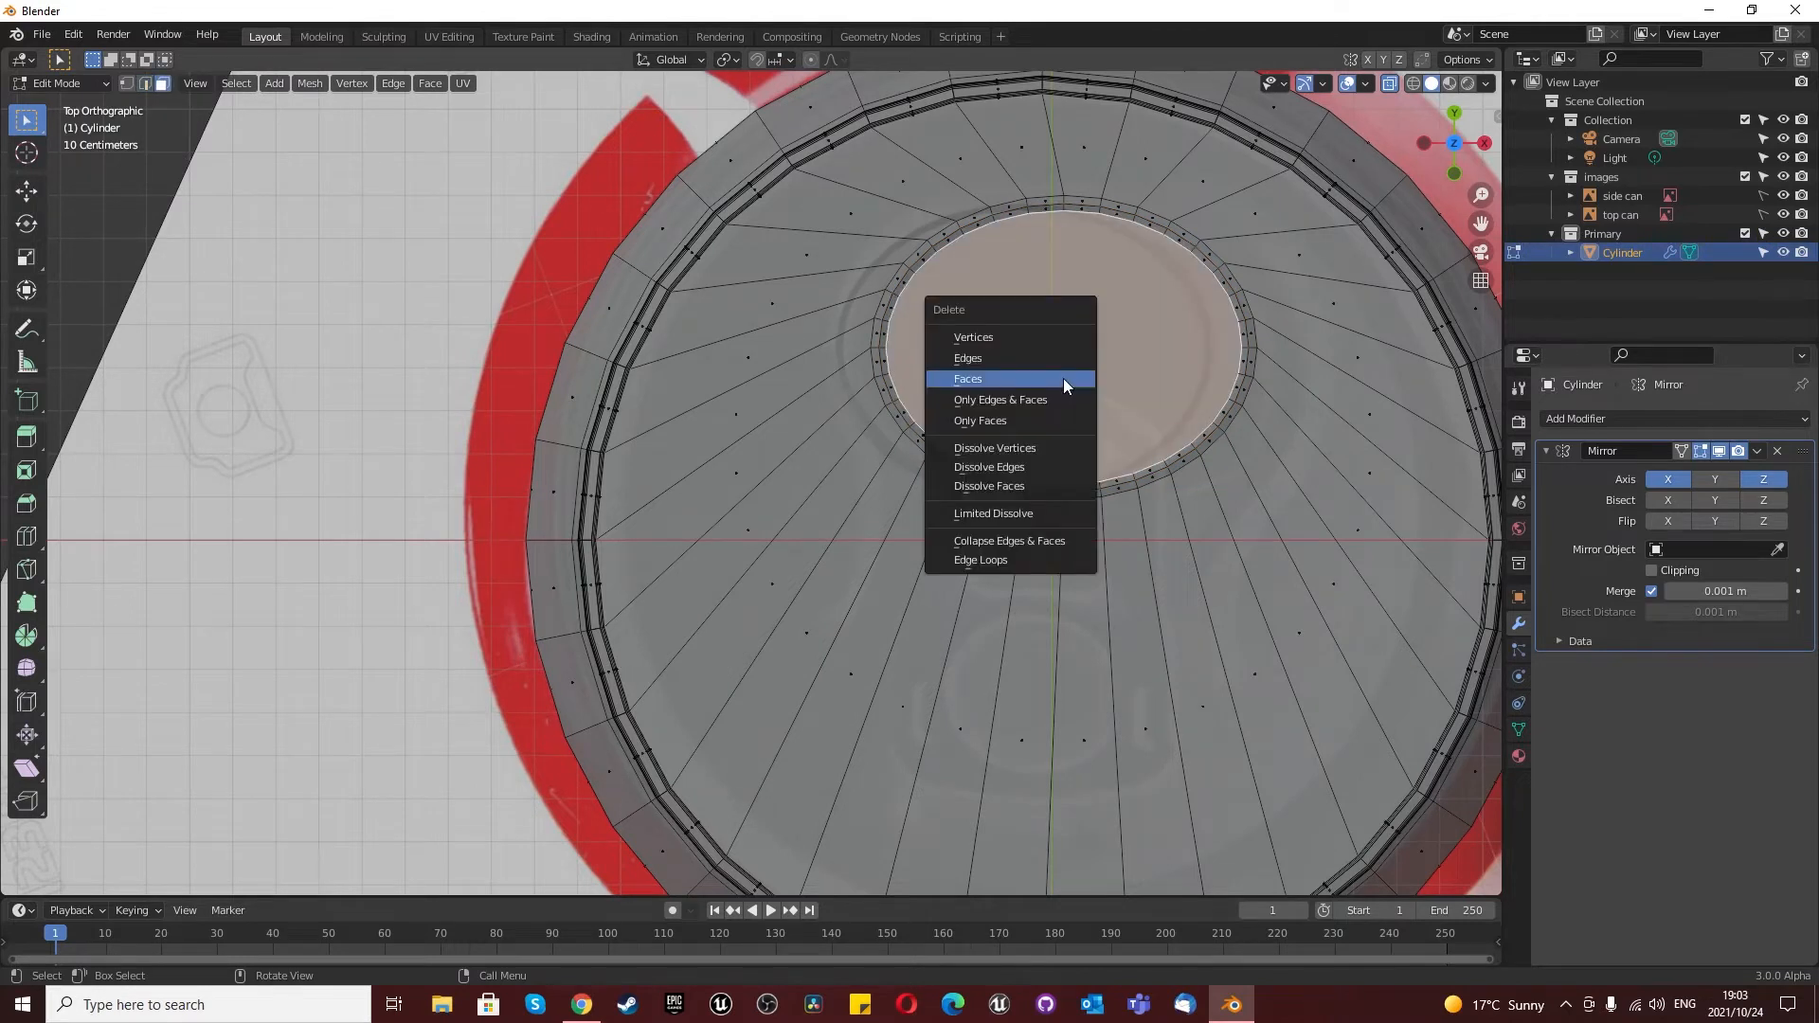
click(1063, 378)
scroll(1063, 378, down, 3)
key(Tab)
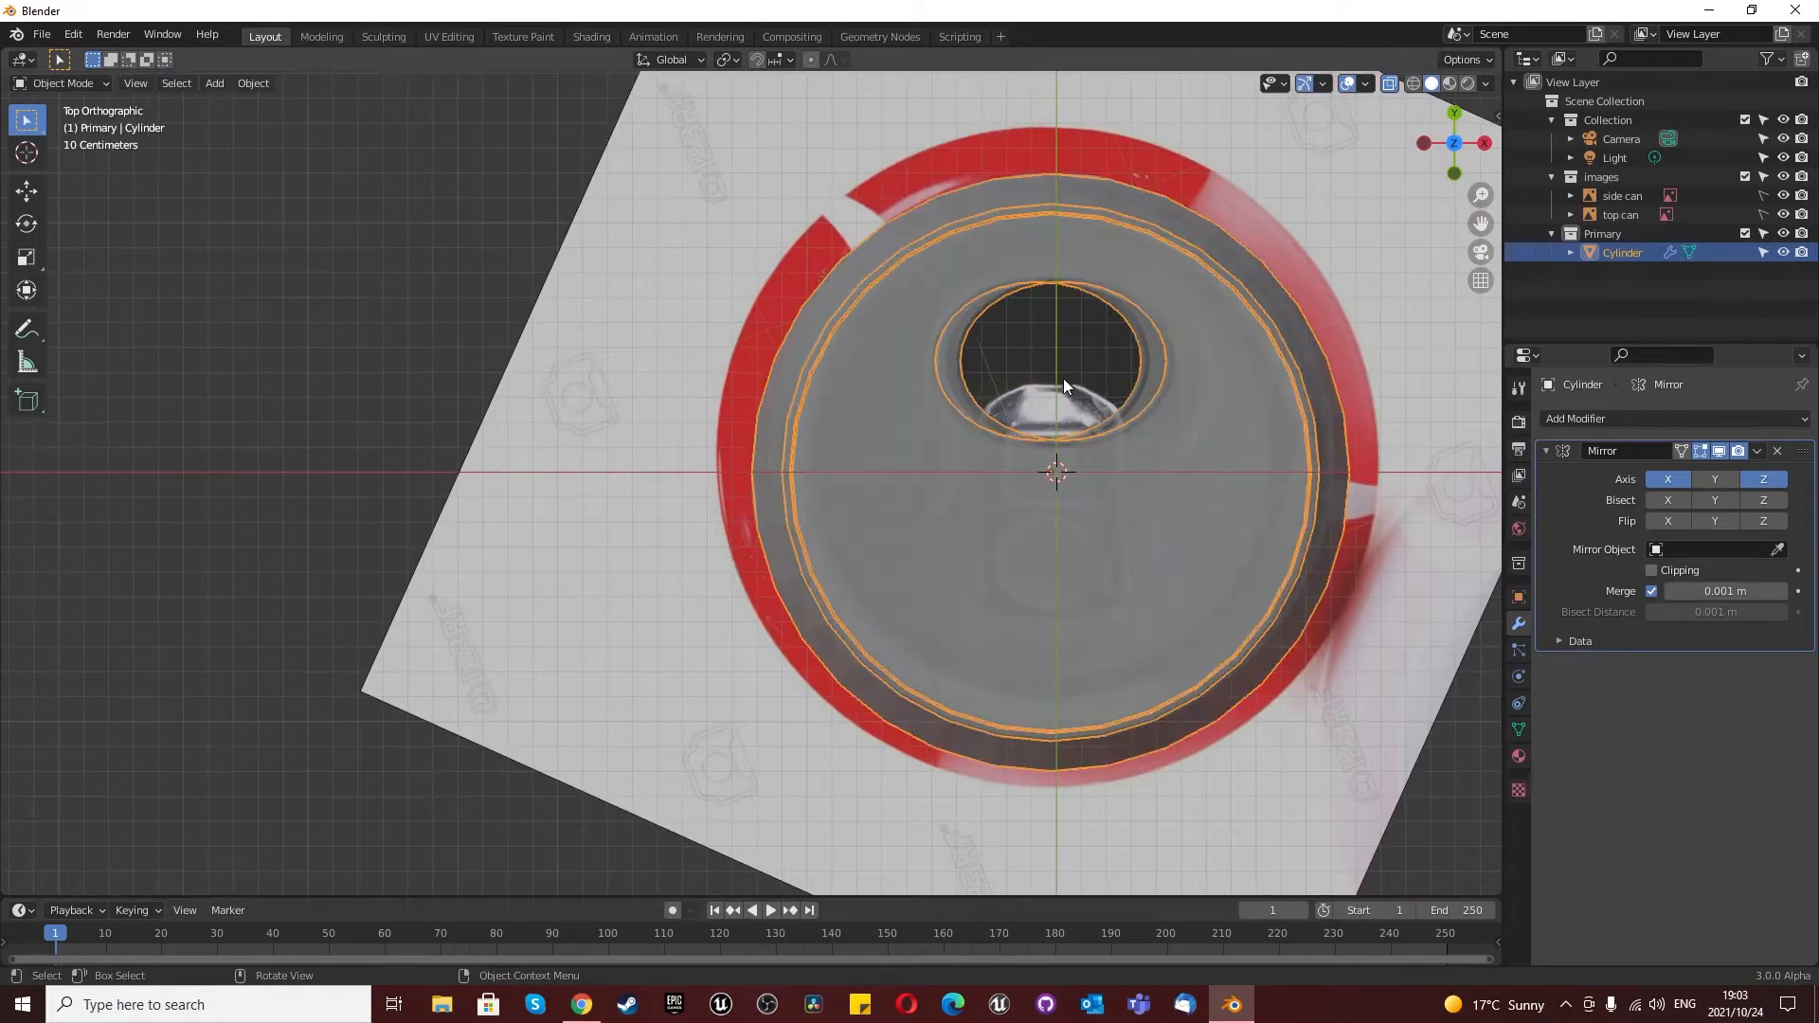
Step: Turn off X-ray display and disable the X axis of the can's Mirror modifier
click(1388, 83)
middle_drag(1373, 95, 1075, 413)
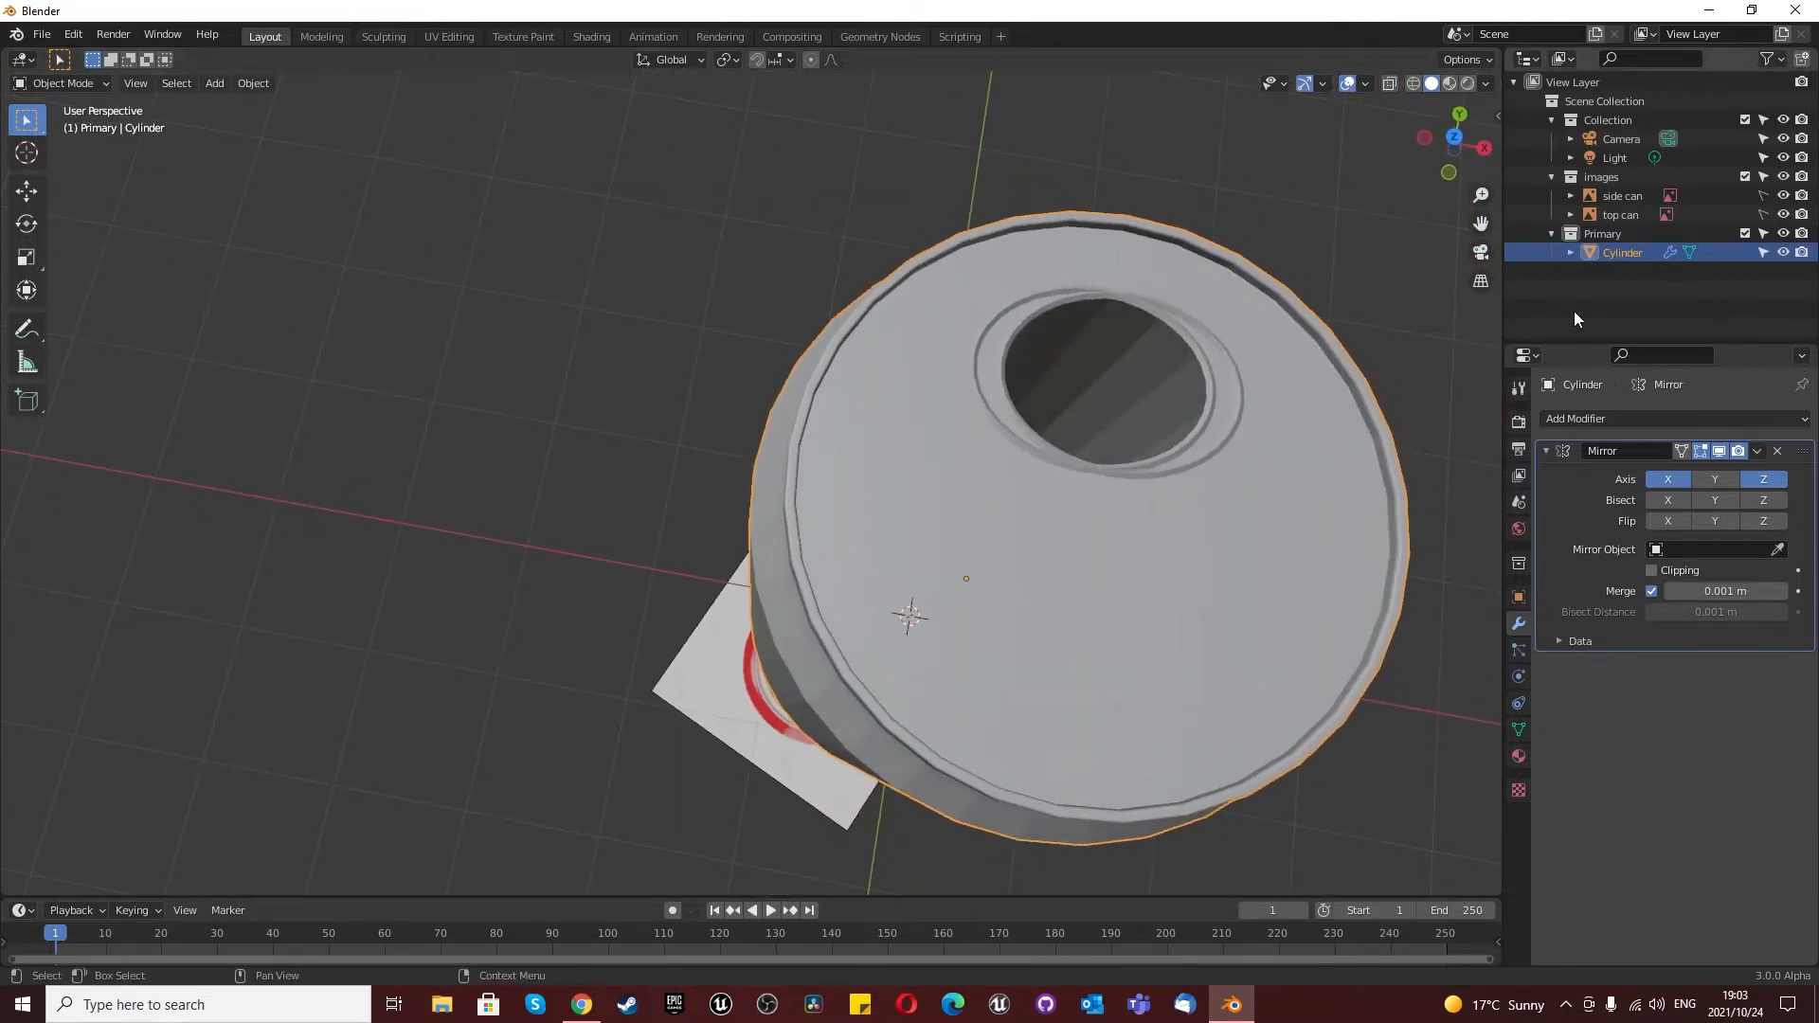
click(1660, 481)
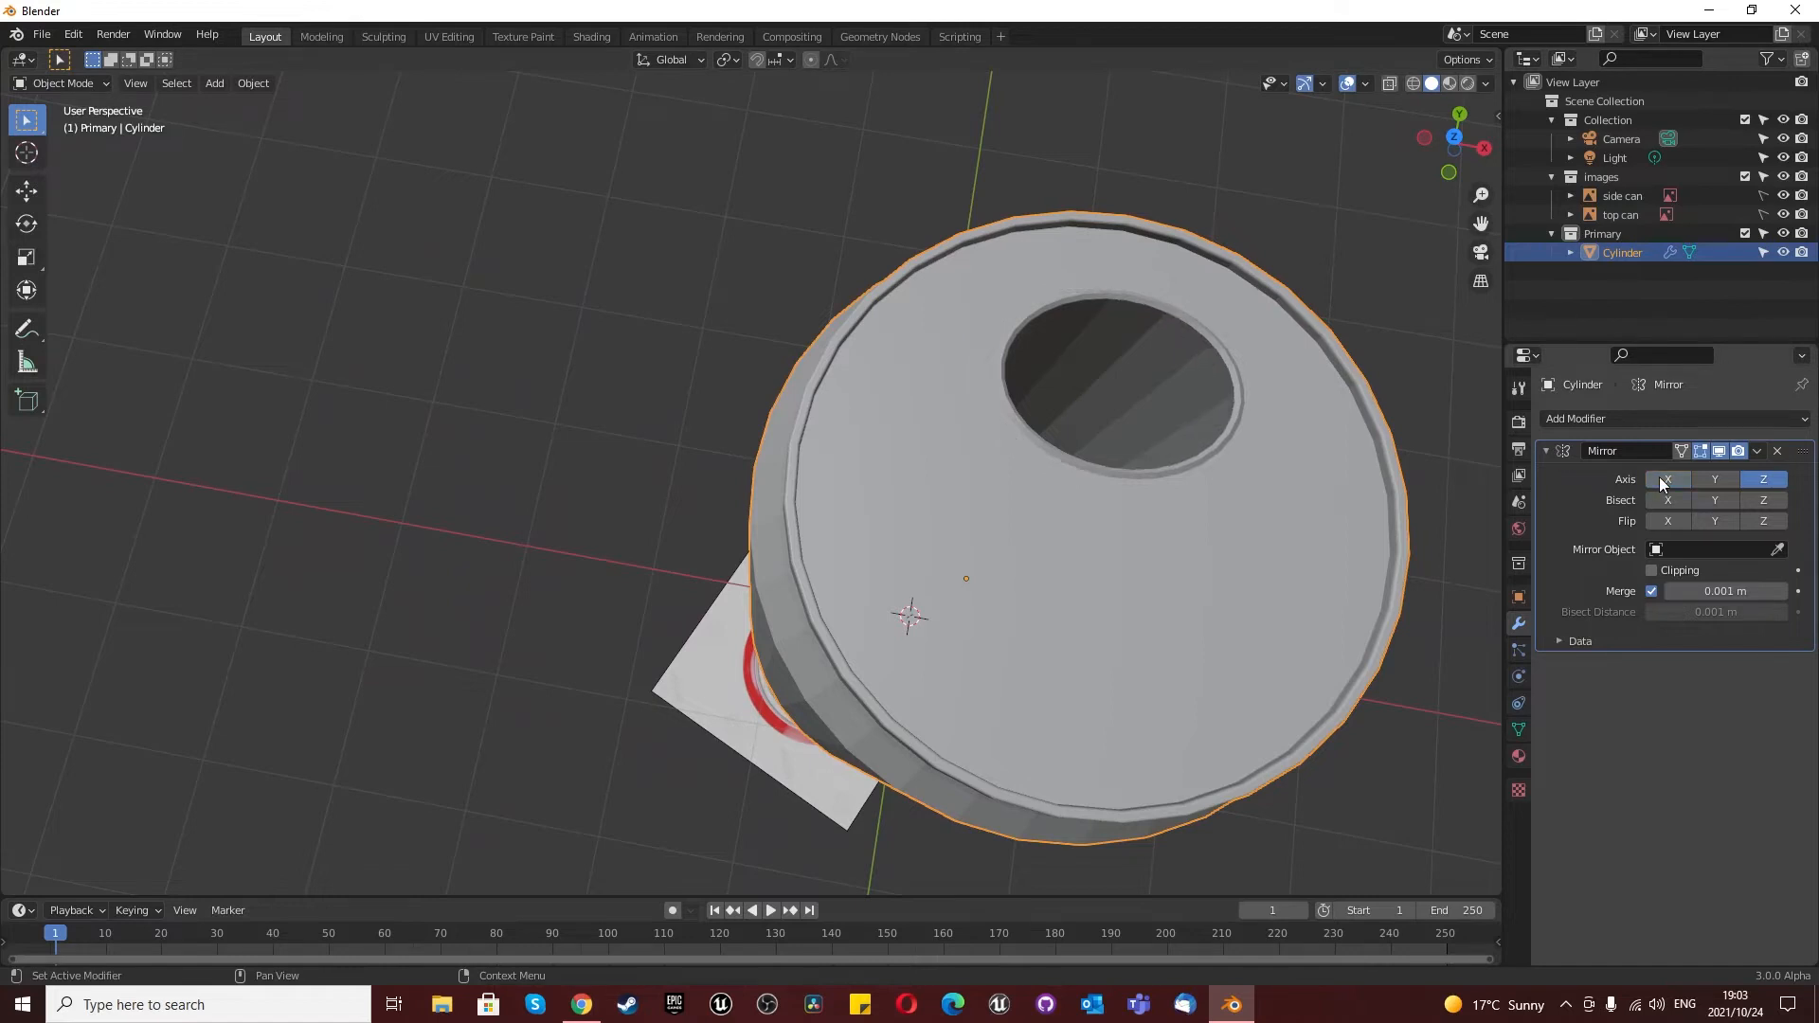
scroll(946, 496, down, 2)
scroll(946, 496, up, 3)
middle_drag(956, 492, 1043, 394)
scroll(1047, 407, down, 6)
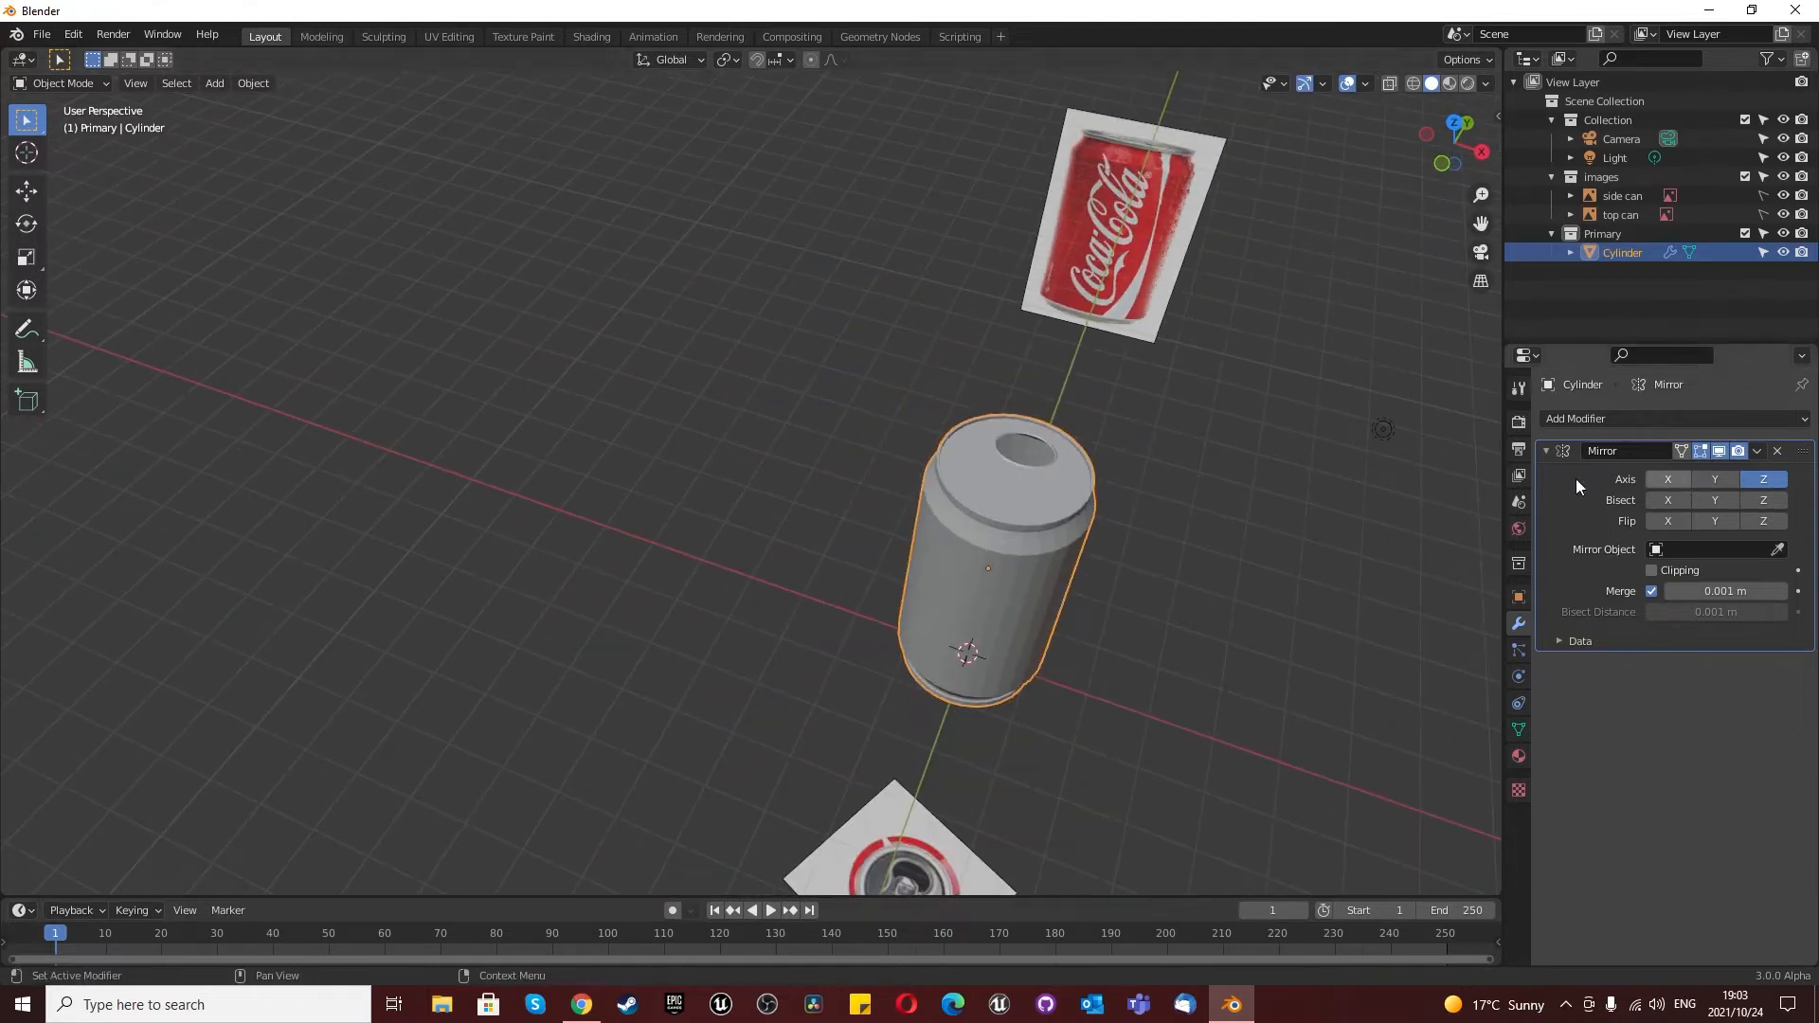
Step: Apply the Mirror modifier to the can
scroll(1061, 576, down, 3)
click(1755, 452)
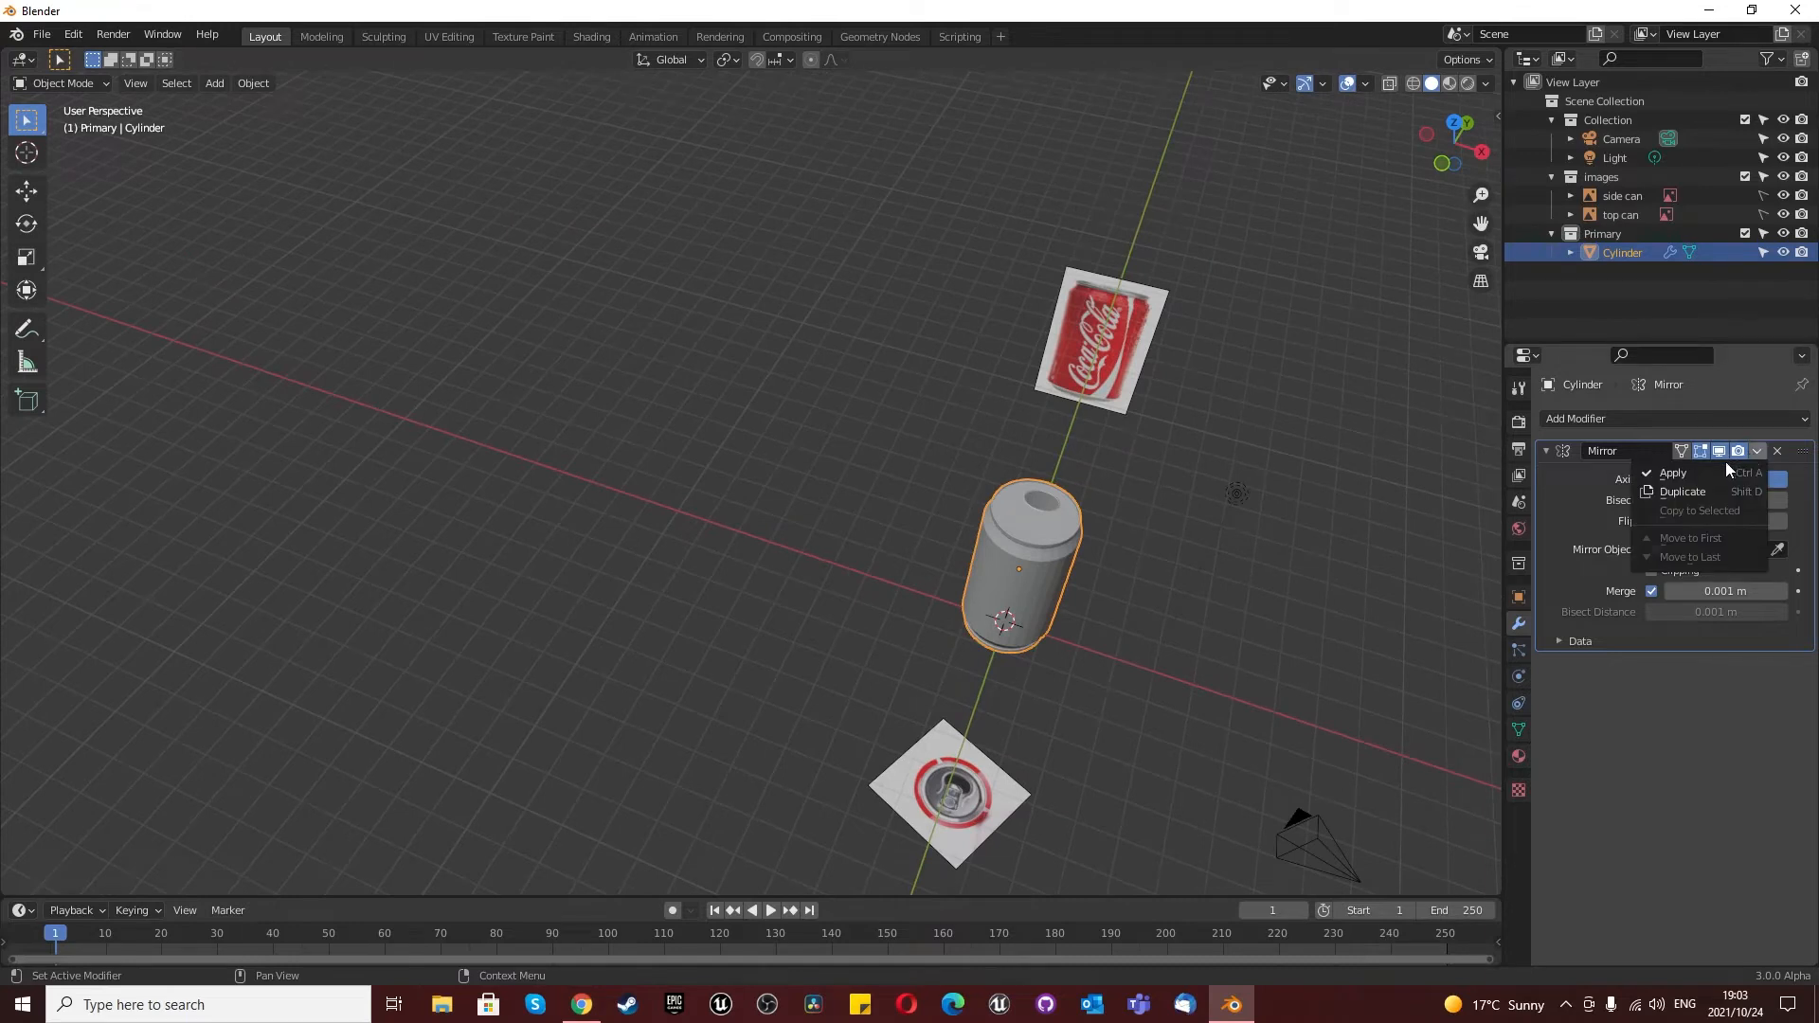
click(1725, 468)
Step: Delete the mirrored lid faces at the can's base, including the narrow rim loops around the mirrored opening
scroll(996, 674, up, 8)
middle_drag(978, 650, 1001, 589)
scroll(979, 383, down, 5)
scroll(981, 580, up, 5)
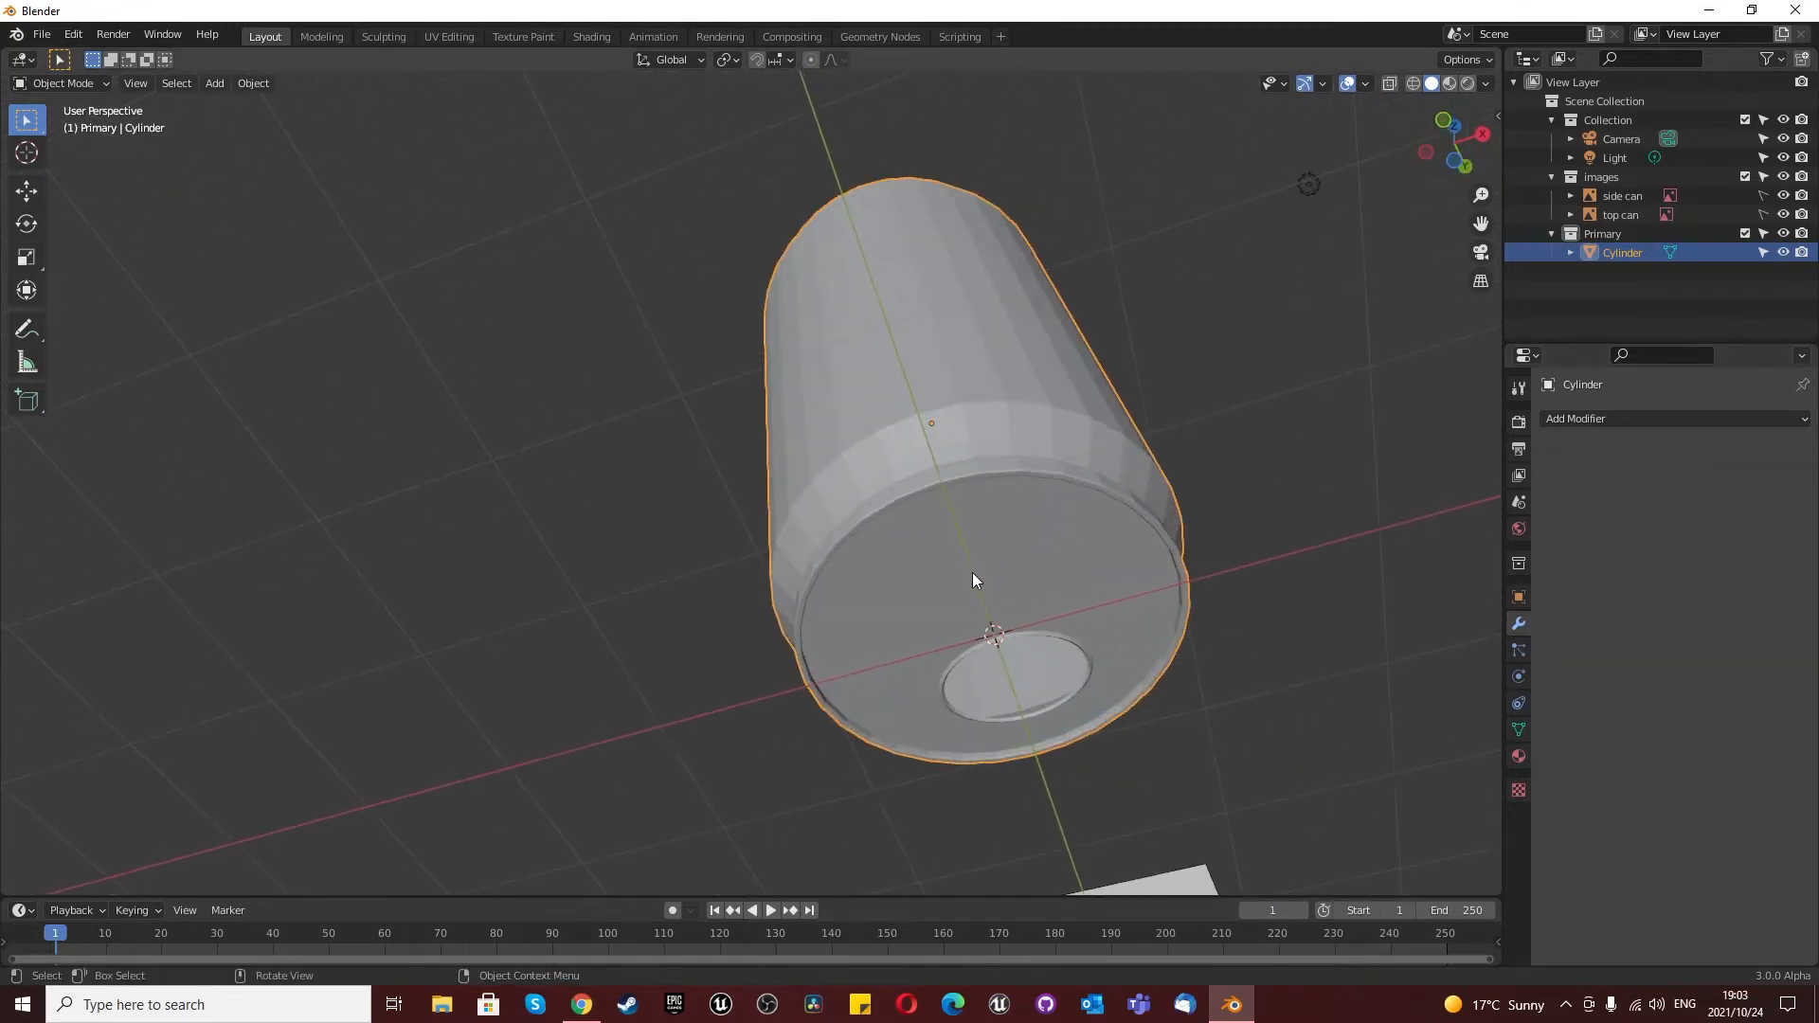
key(Tab)
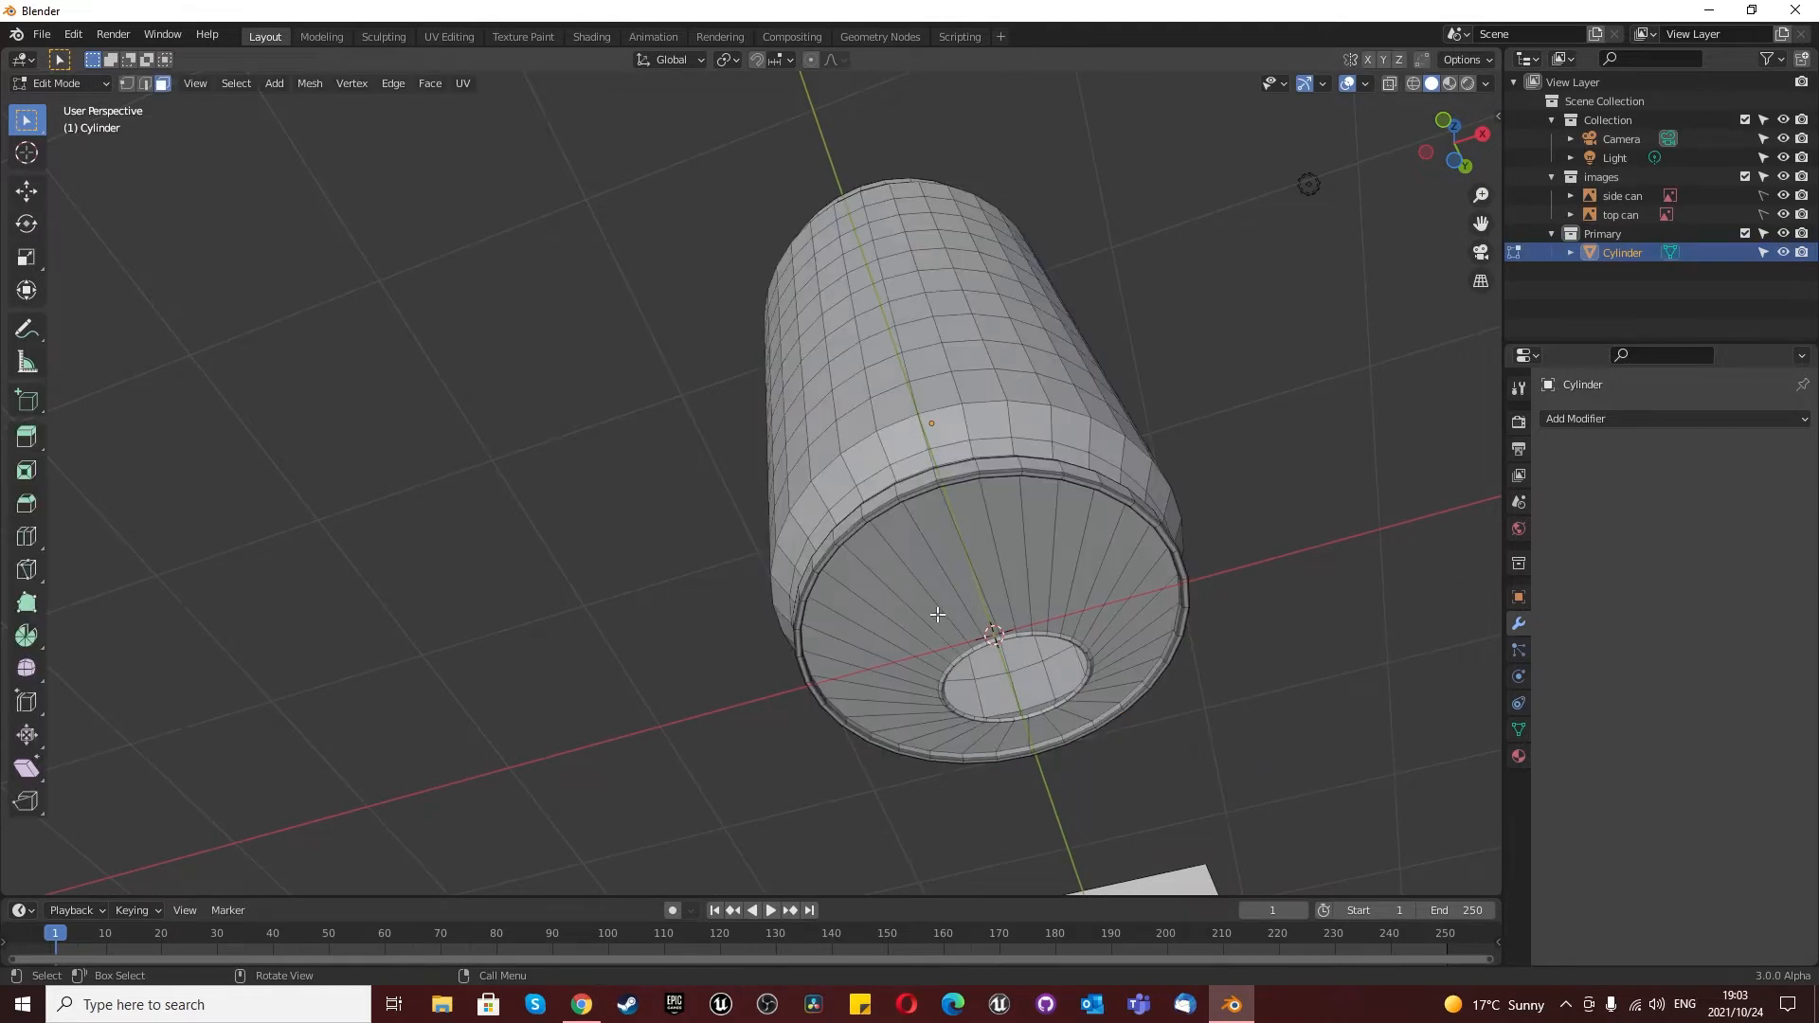
middle_drag(947, 611, 912, 361)
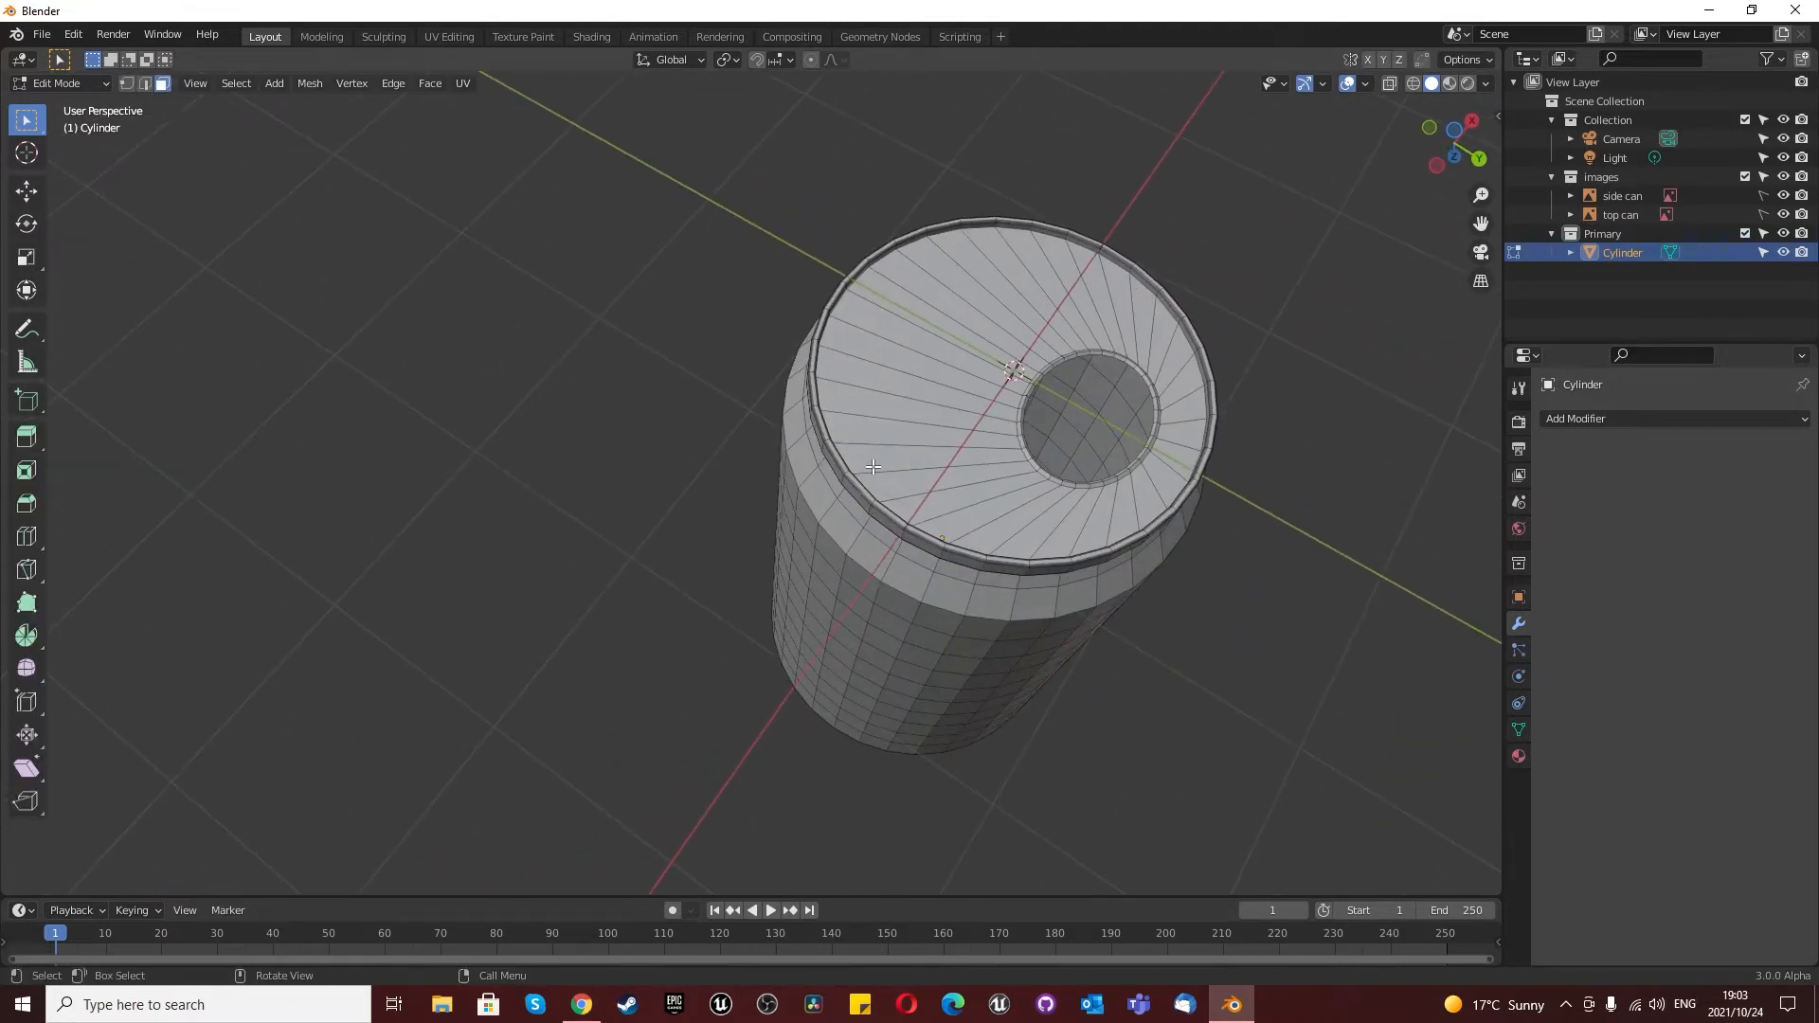
alt+click(921, 327)
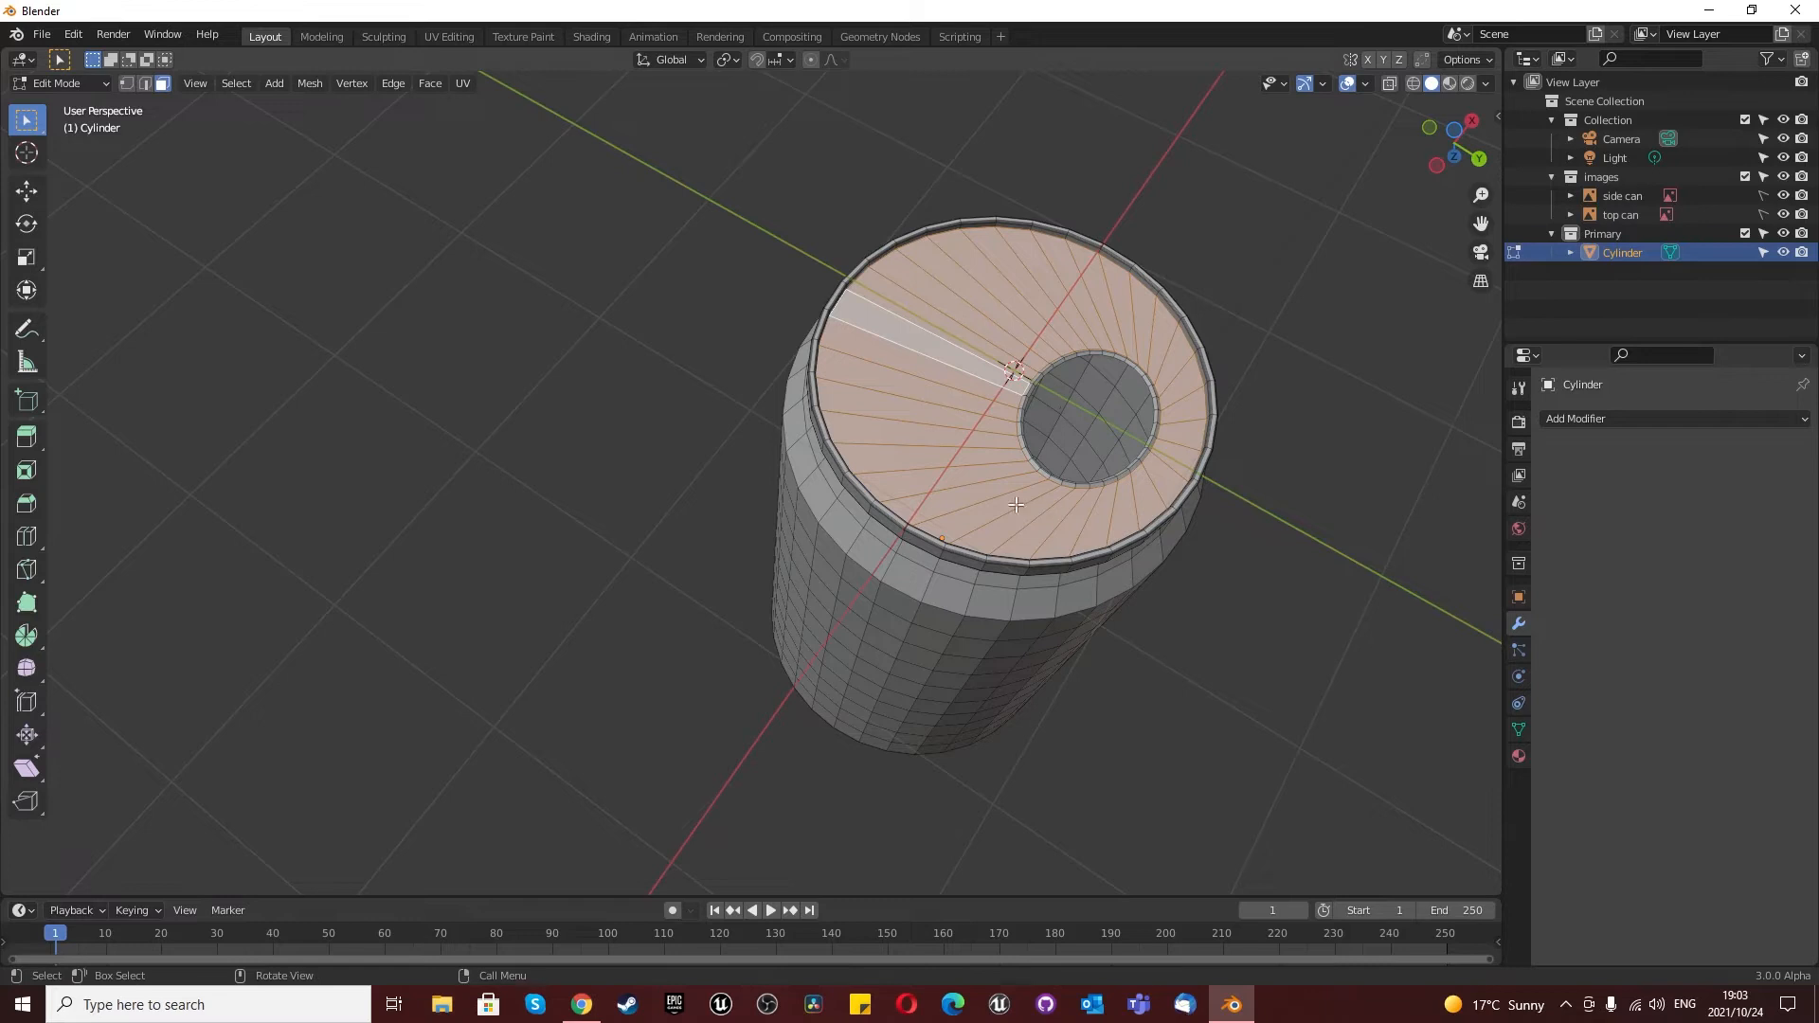
scroll(1107, 432, up, 5)
scroll(1106, 432, up, 1)
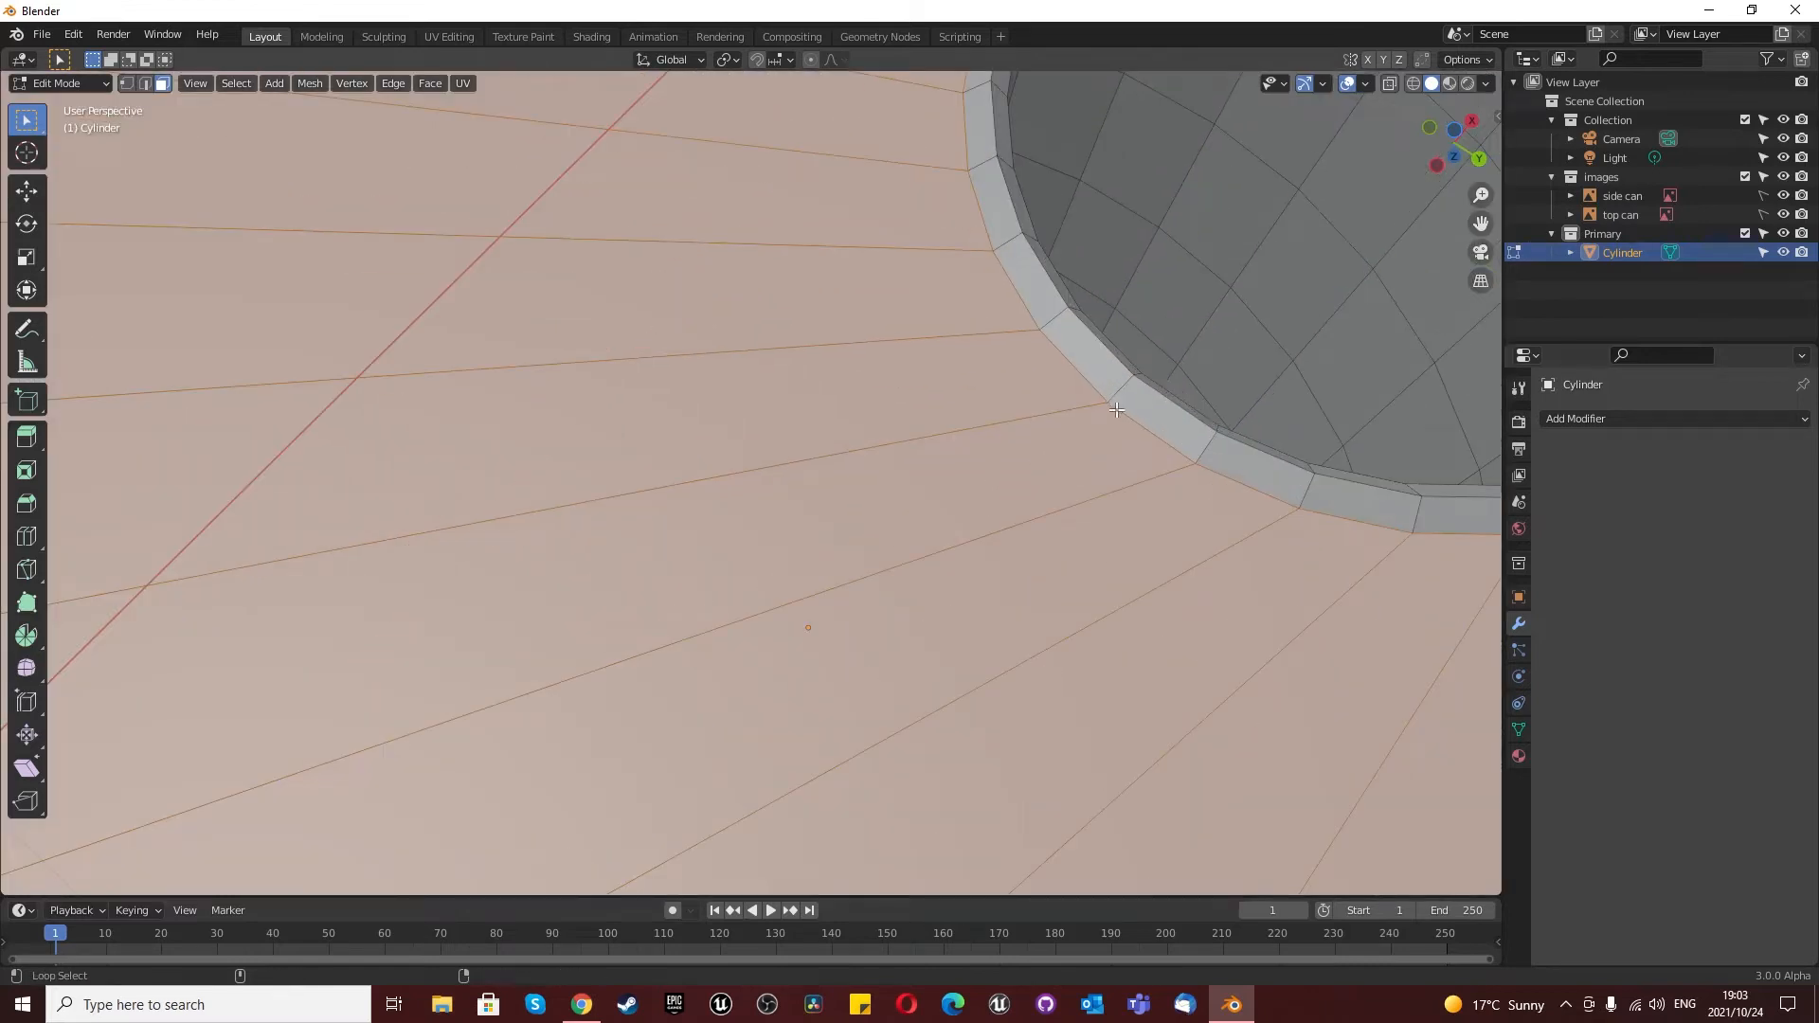
scroll(1114, 397, down, 6)
scroll(1052, 312, up, 2)
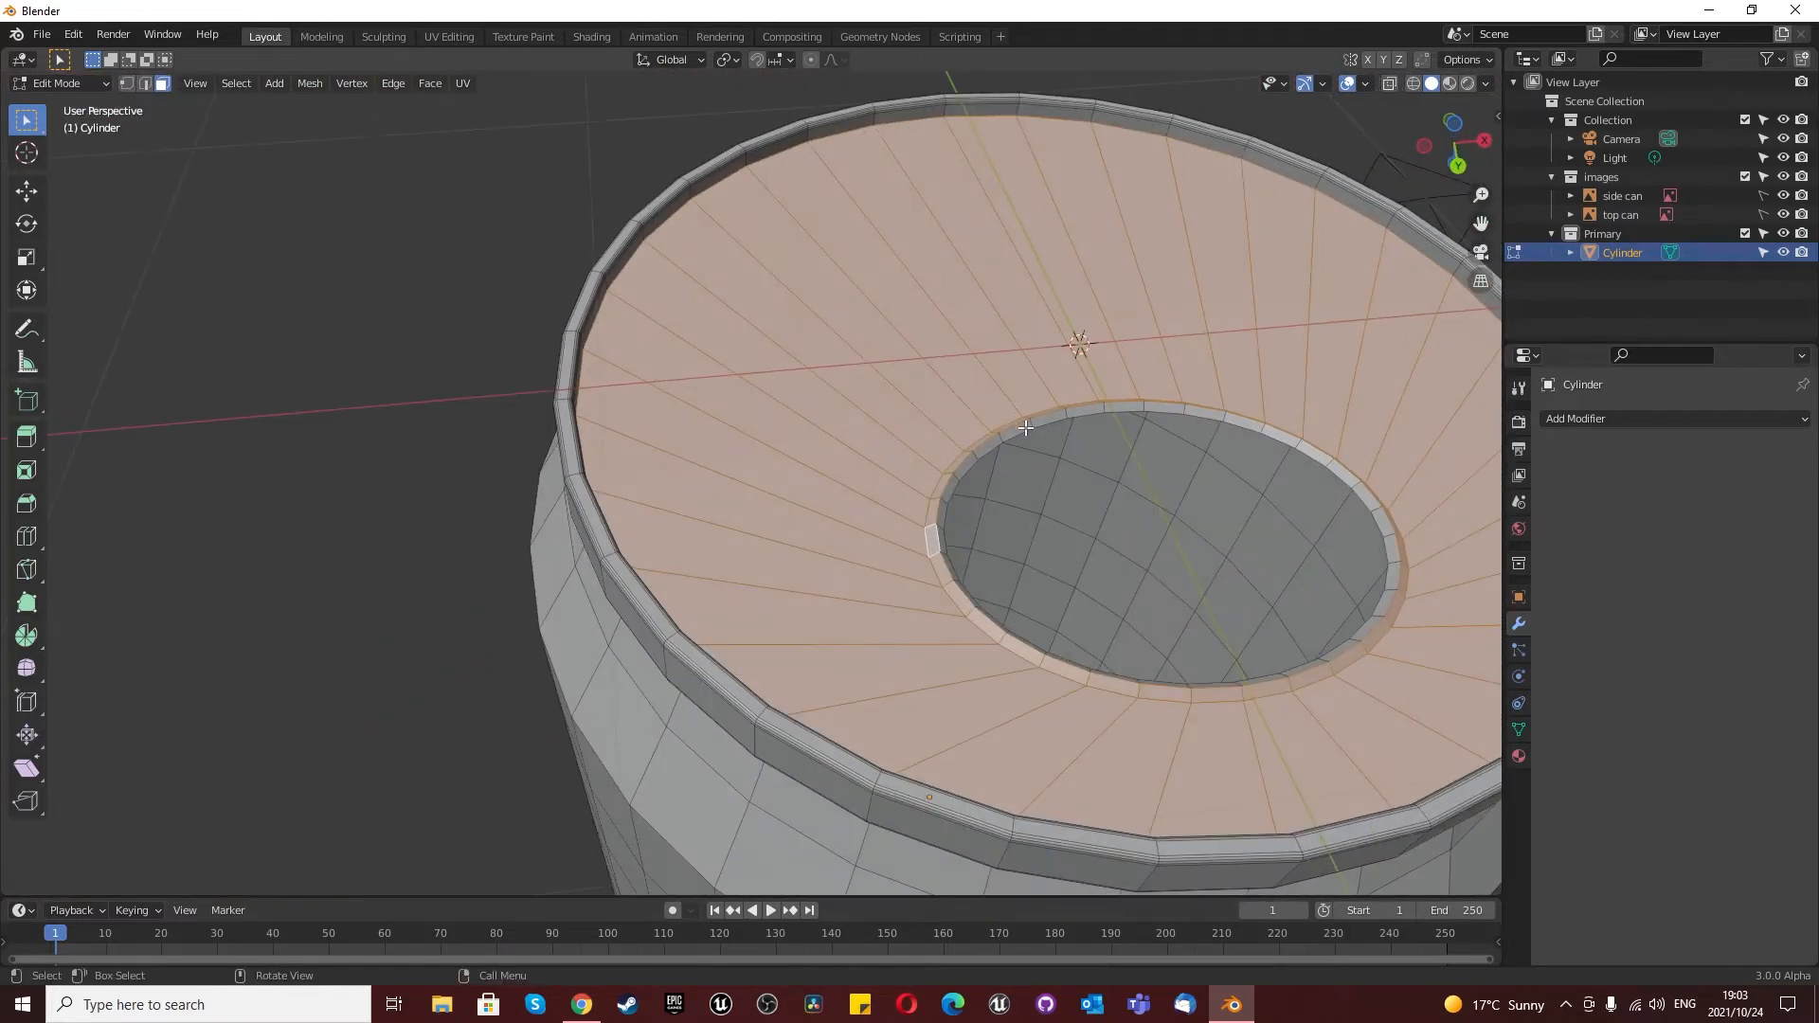
alt+shift+click(1006, 440)
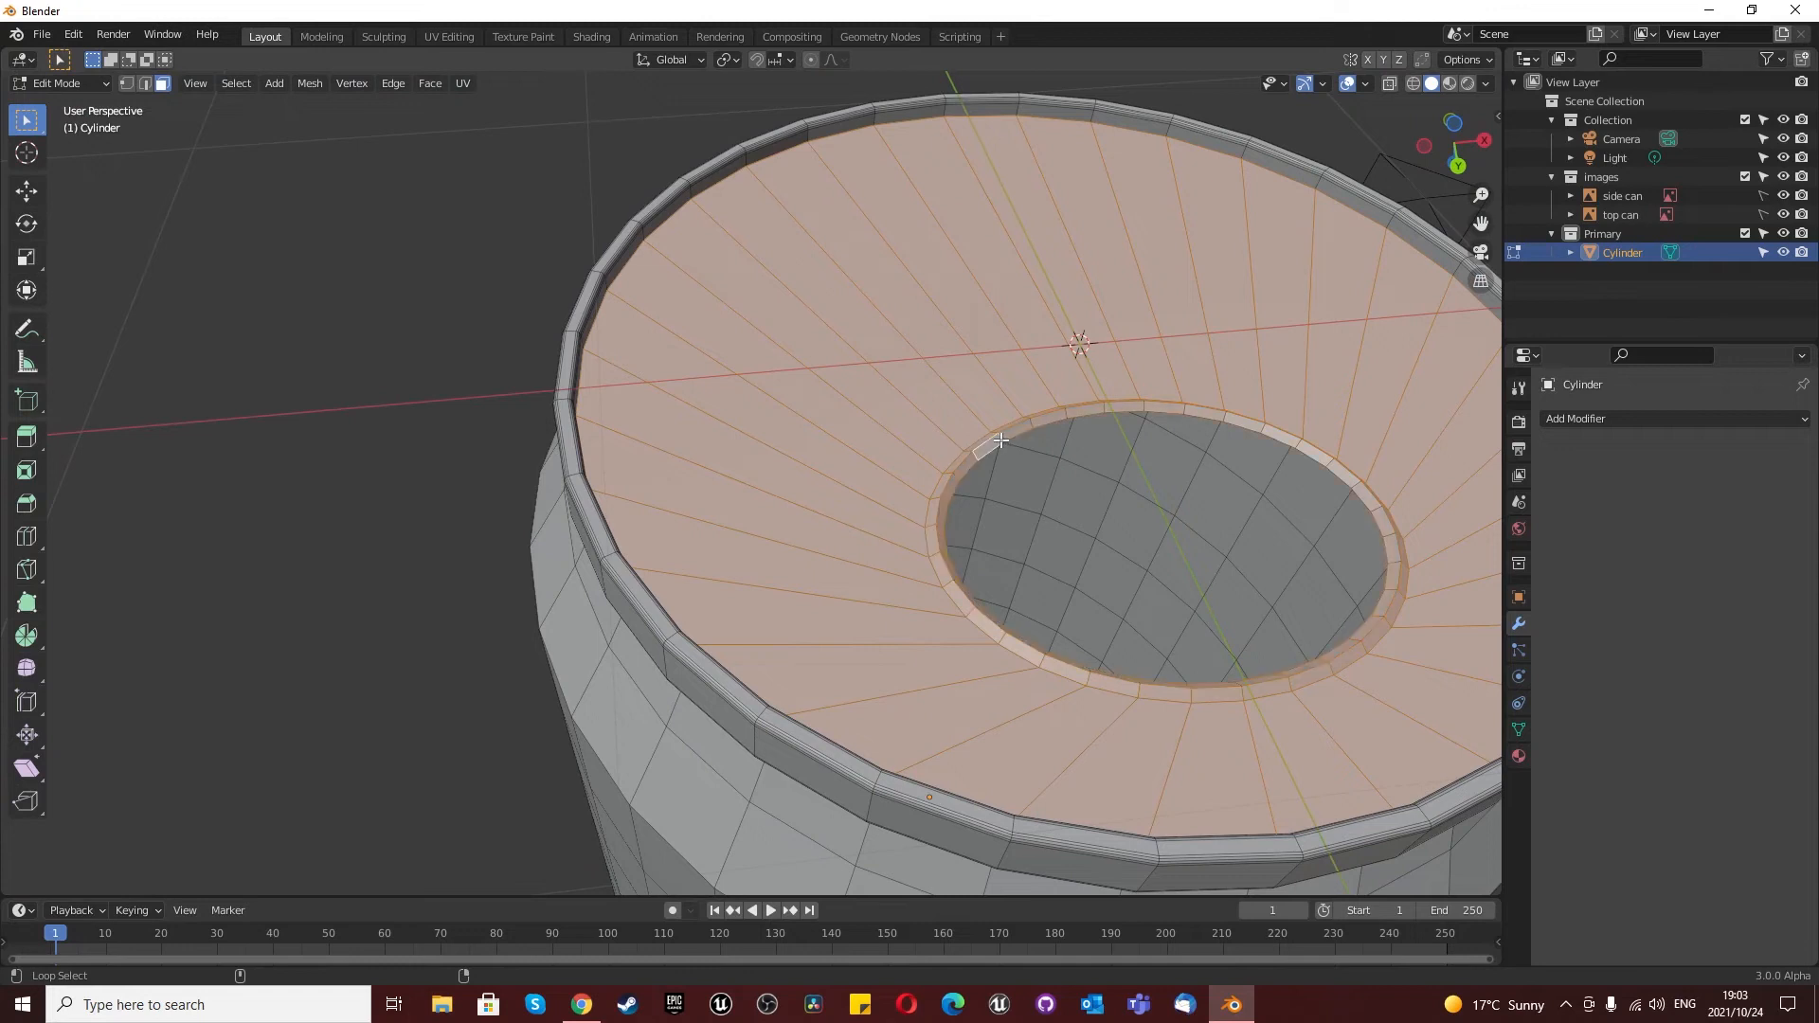
key(x)
click(851, 430)
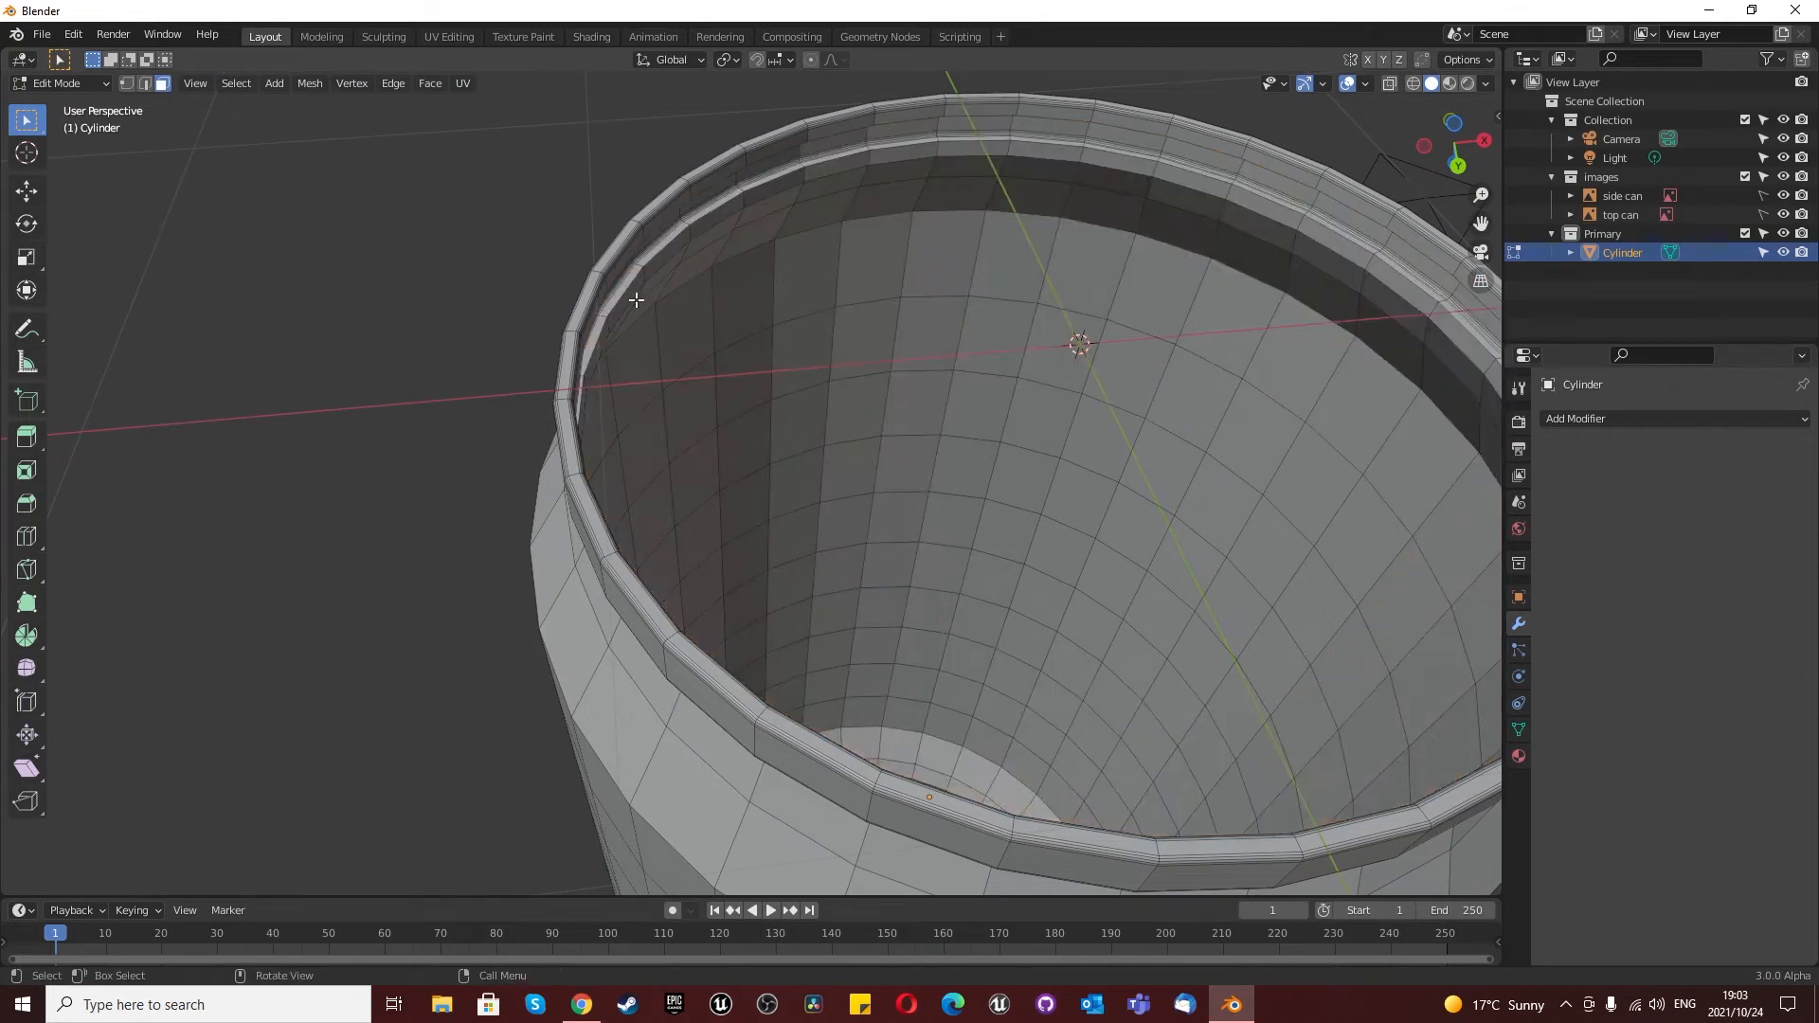
Step: Select the inner edge loop of the can's open base and fill it with a single face
key(2)
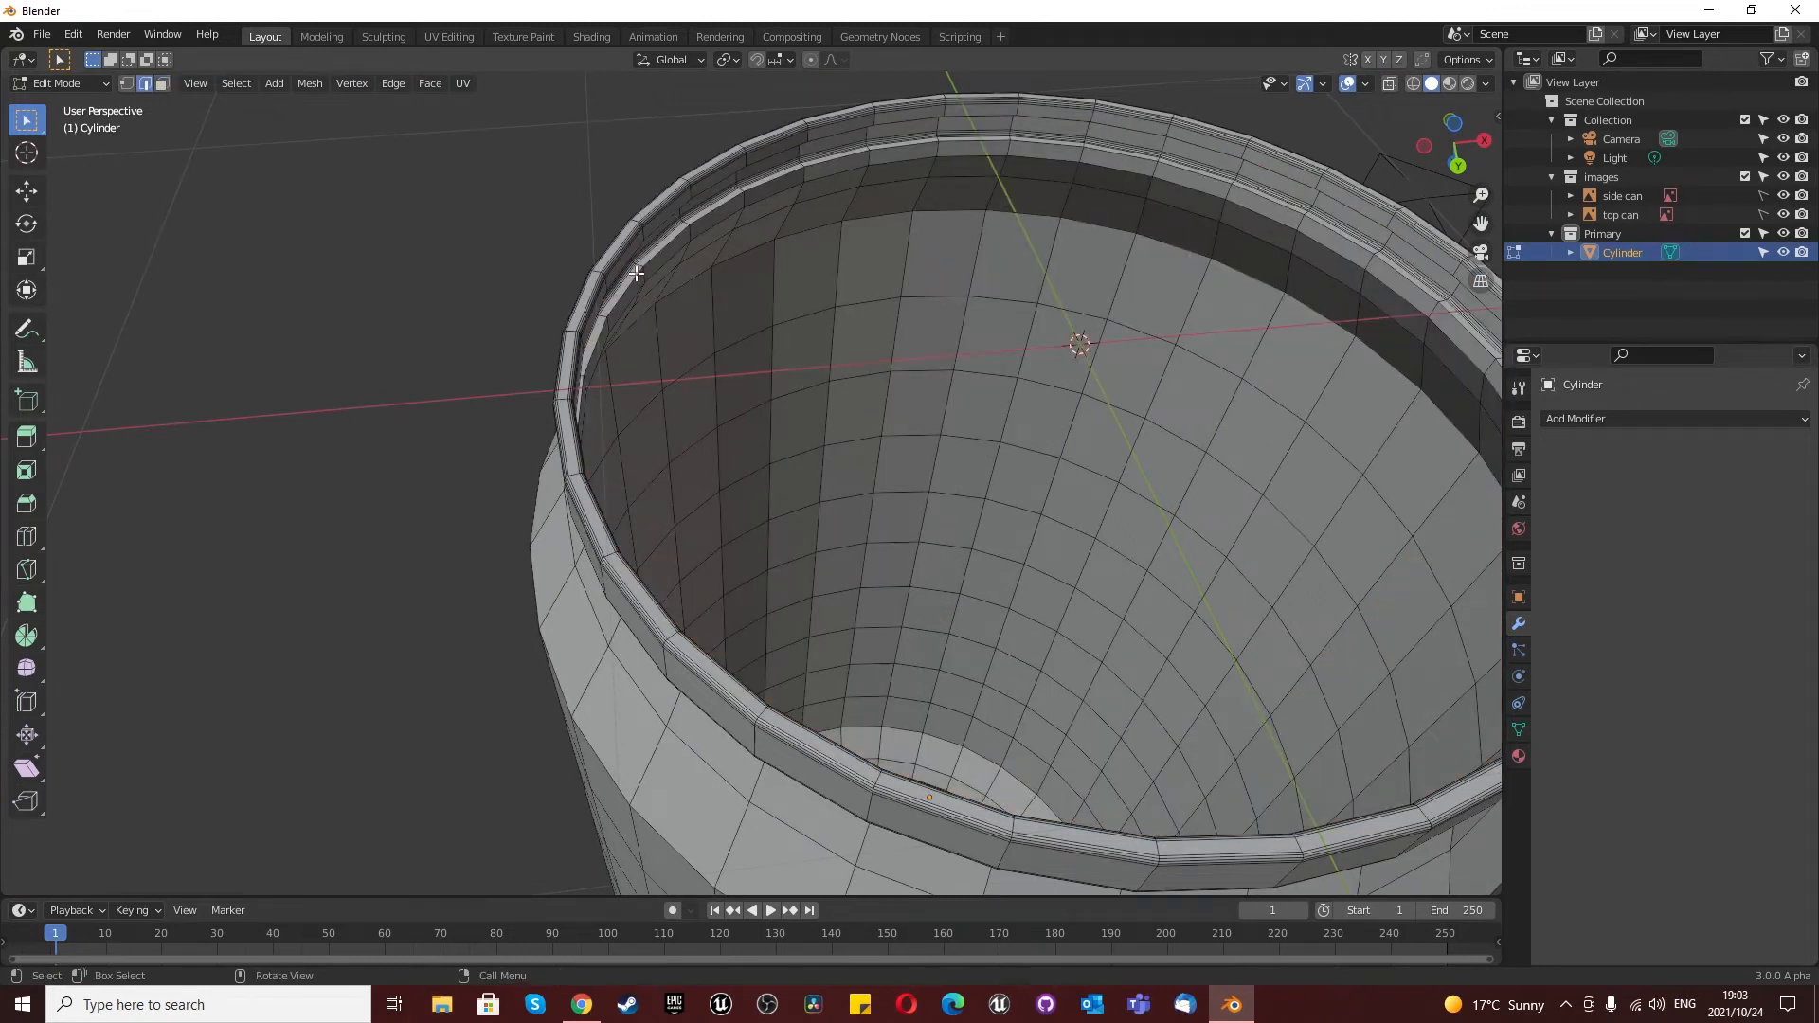
alt+click(635, 273)
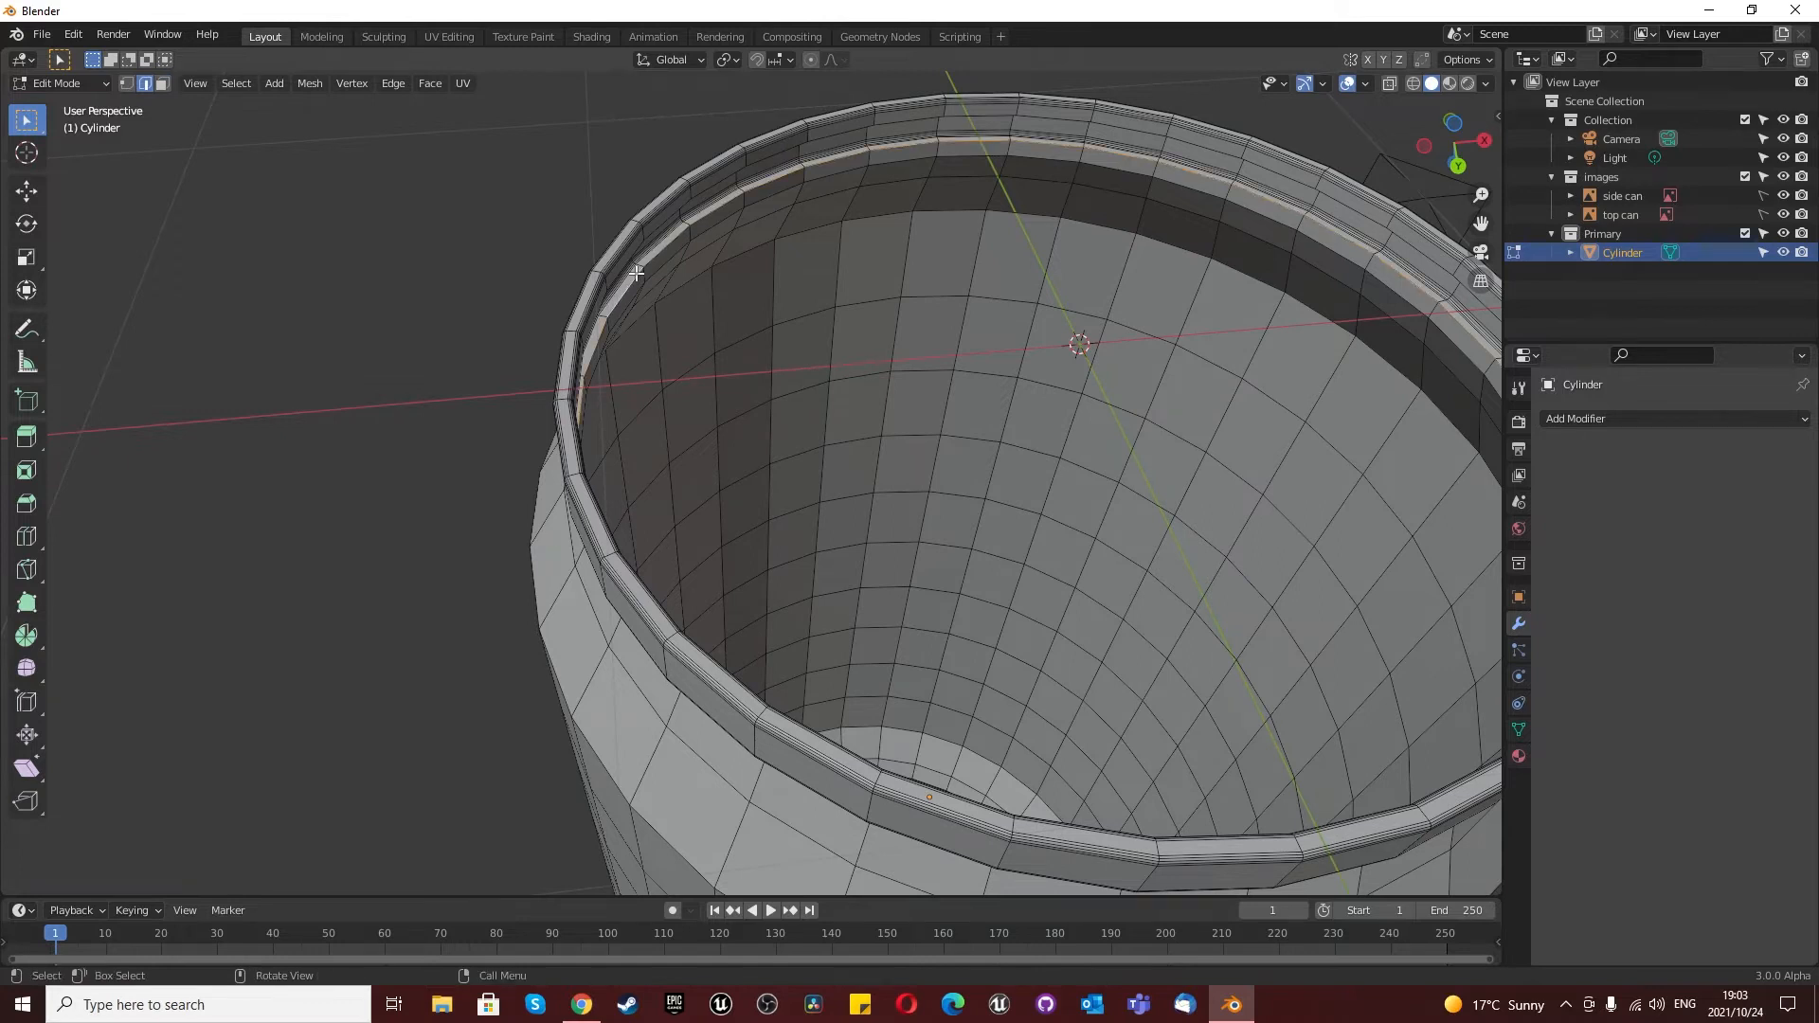
key(f)
scroll(888, 444, down, 3)
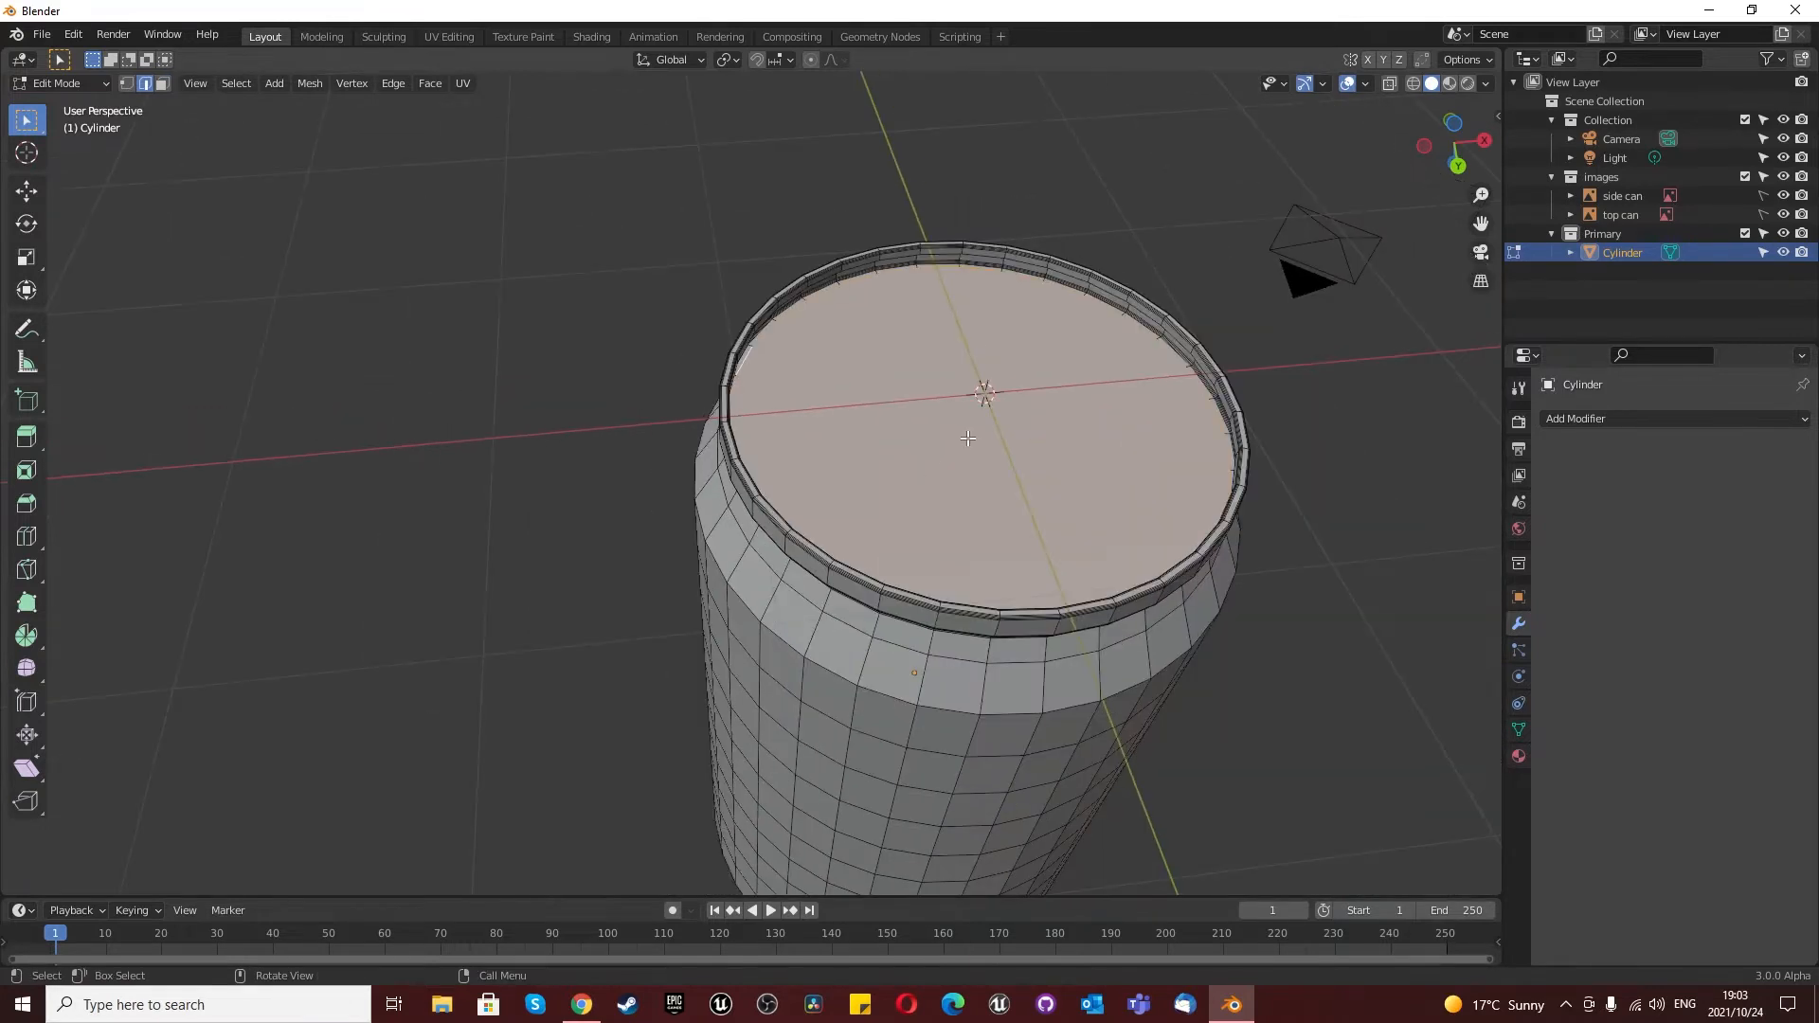
Step: Inset the base face about 0.24 m, push it about 0.094 m along Z into the can, and leave Edit Mode
key(i)
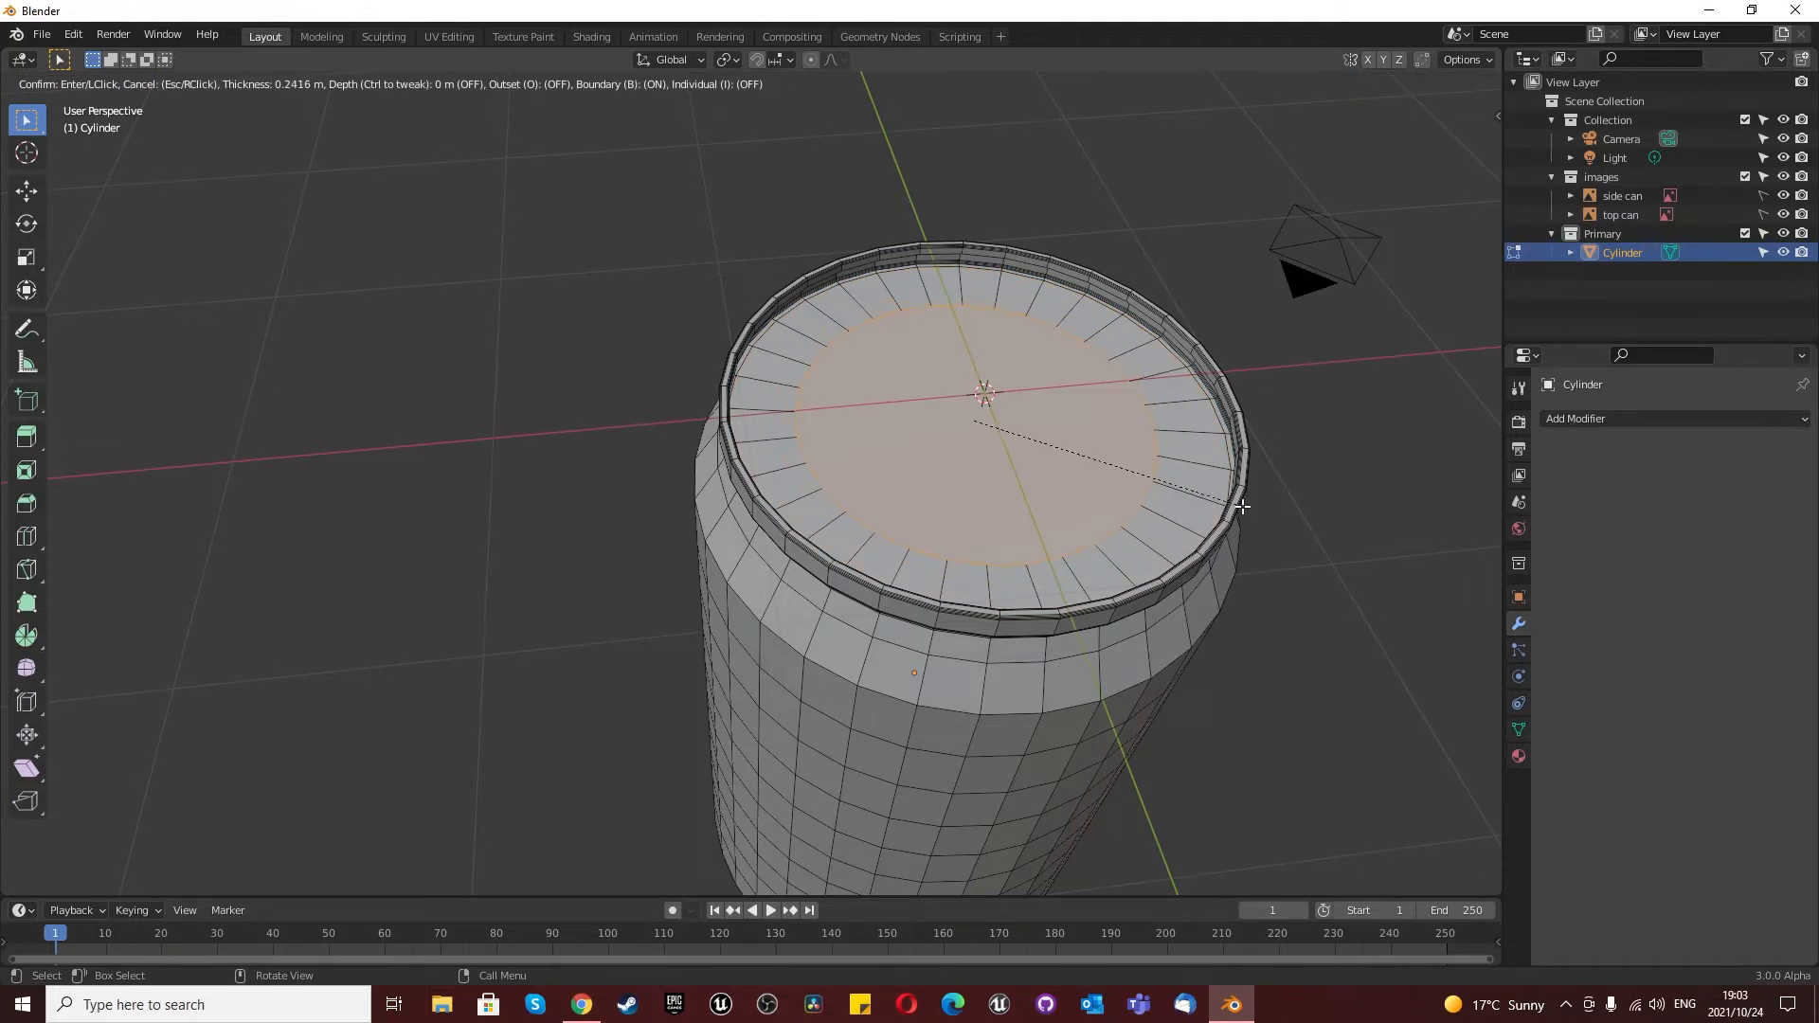
click(1242, 507)
key(g)
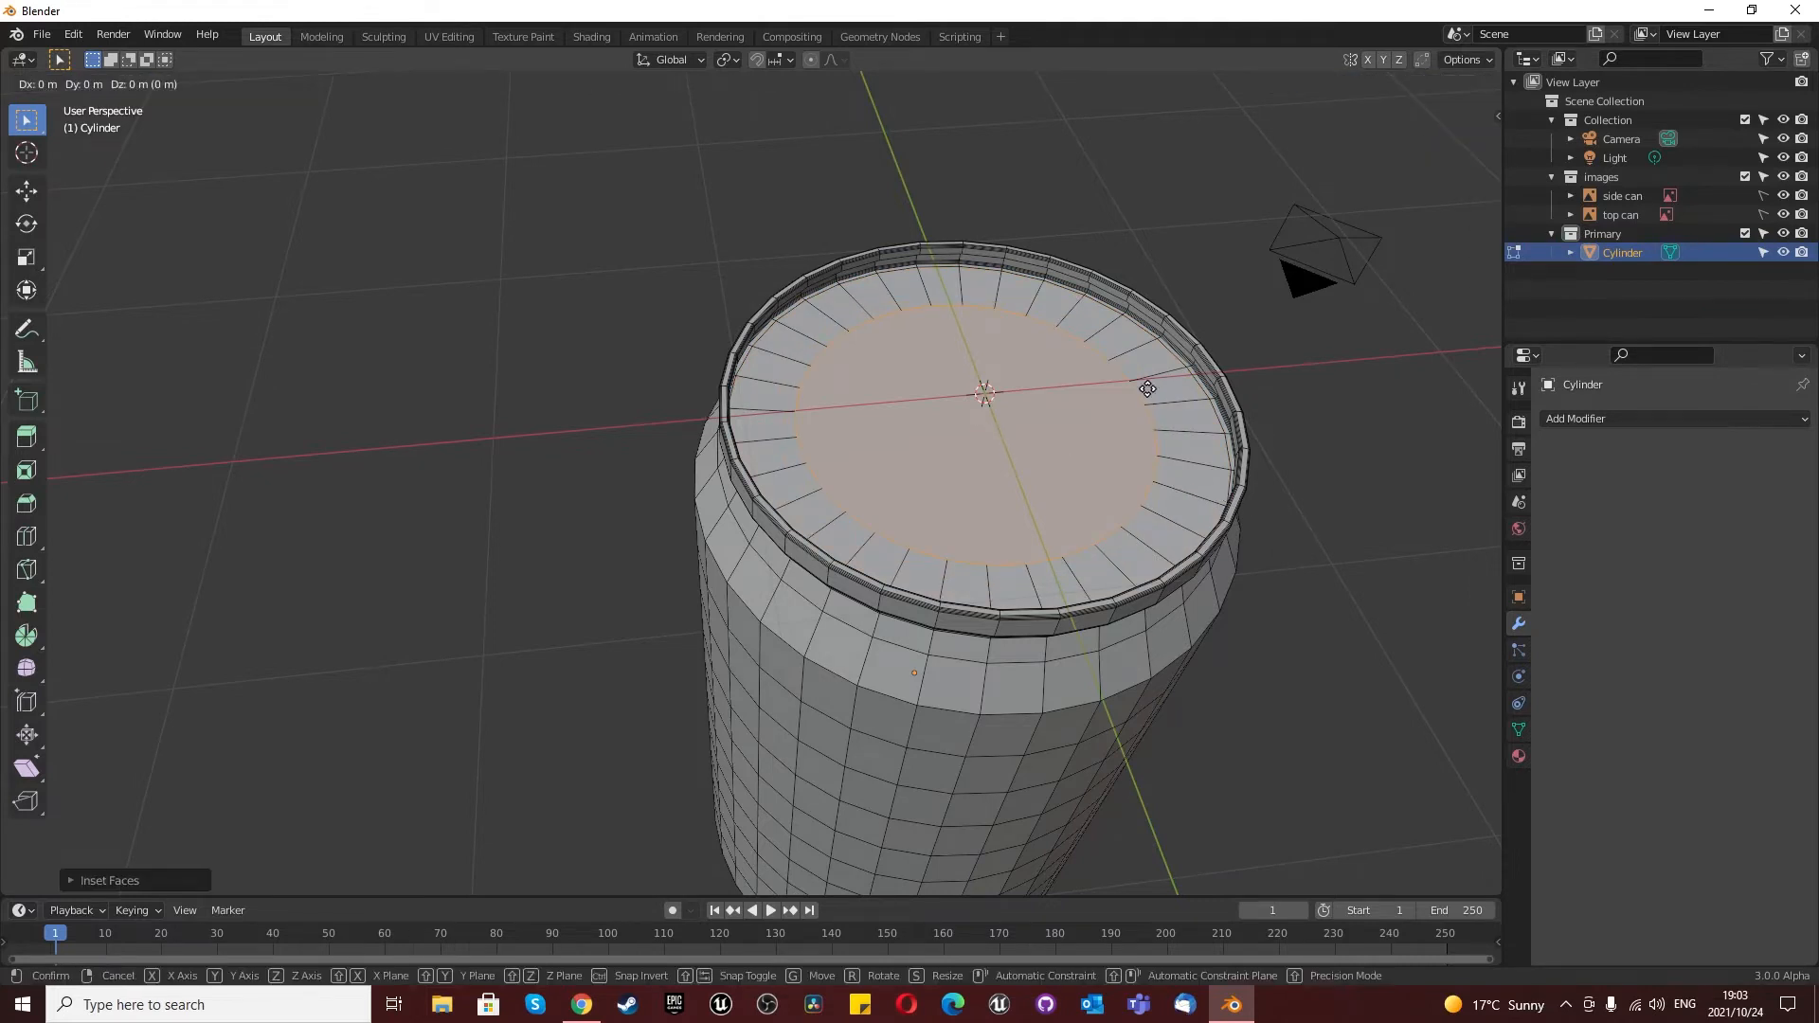
key(z)
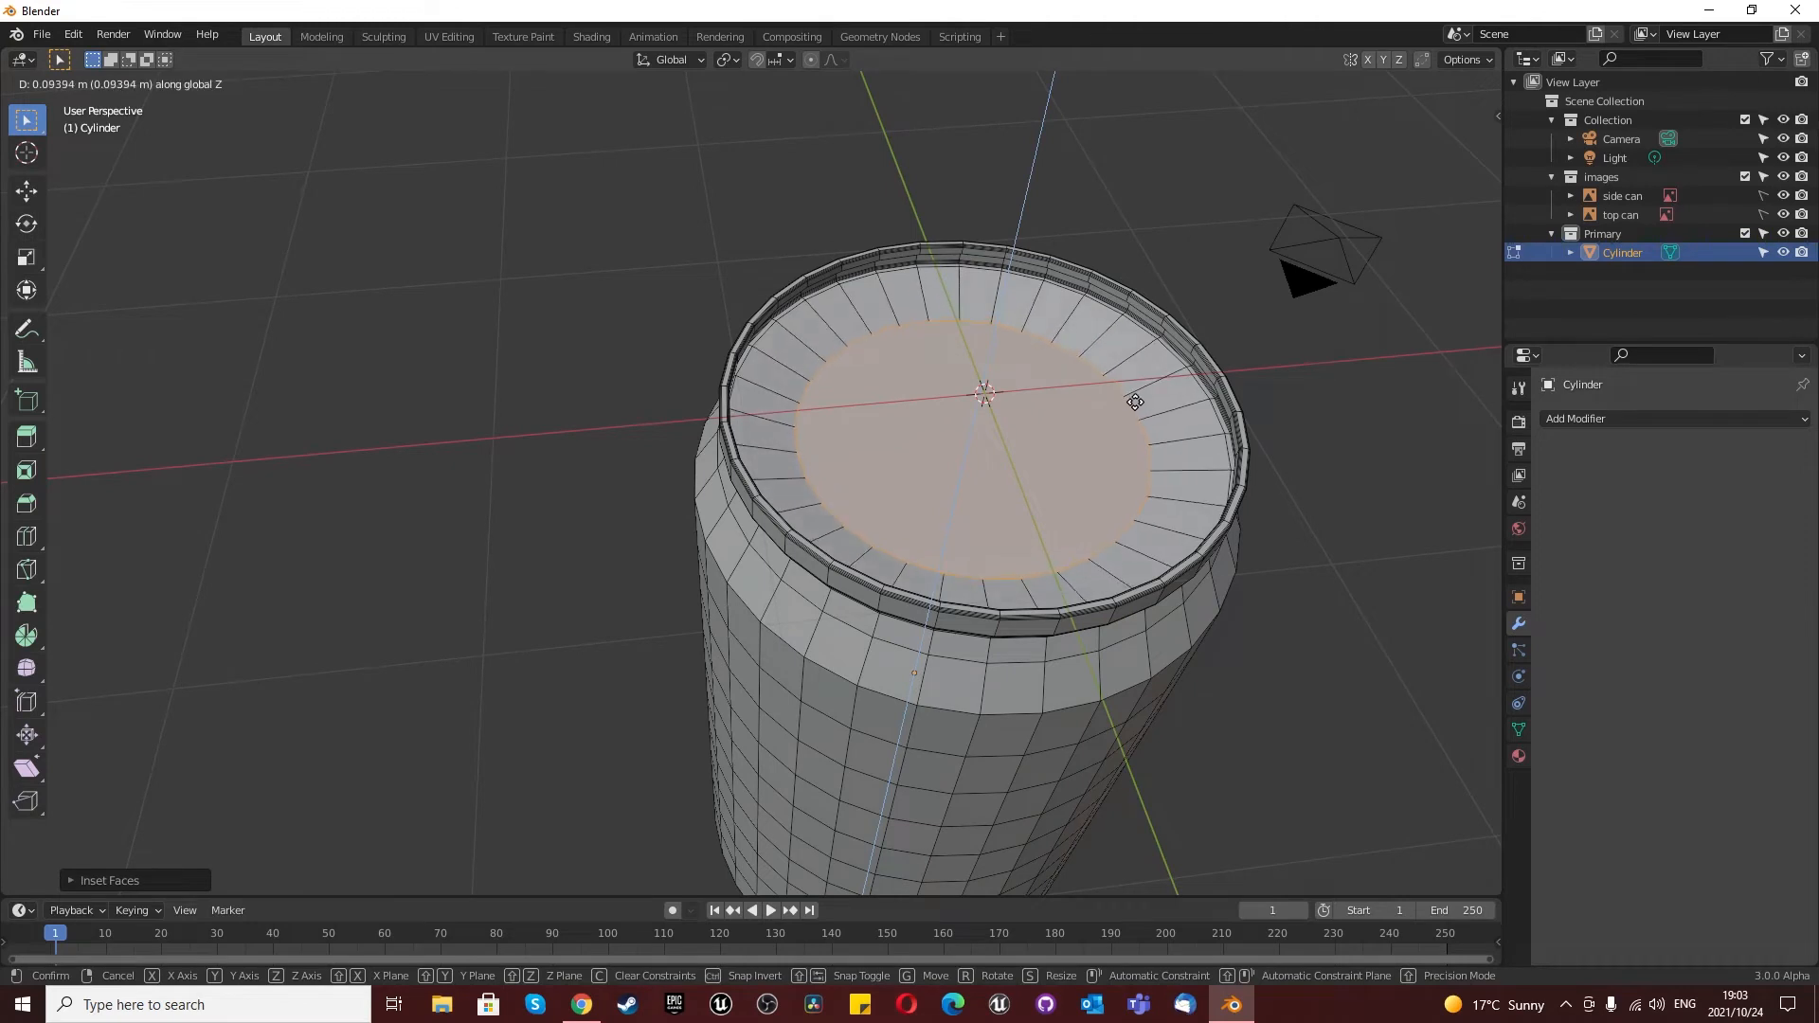
click(1135, 402)
scroll(1135, 407, down, 3)
key(Tab)
Step: Apply smooth shading to the can in the front orthographic view
middle_drag(1134, 425, 998, 260)
key(KP_7)
key(KP_1)
scroll(1104, 466, up, 5)
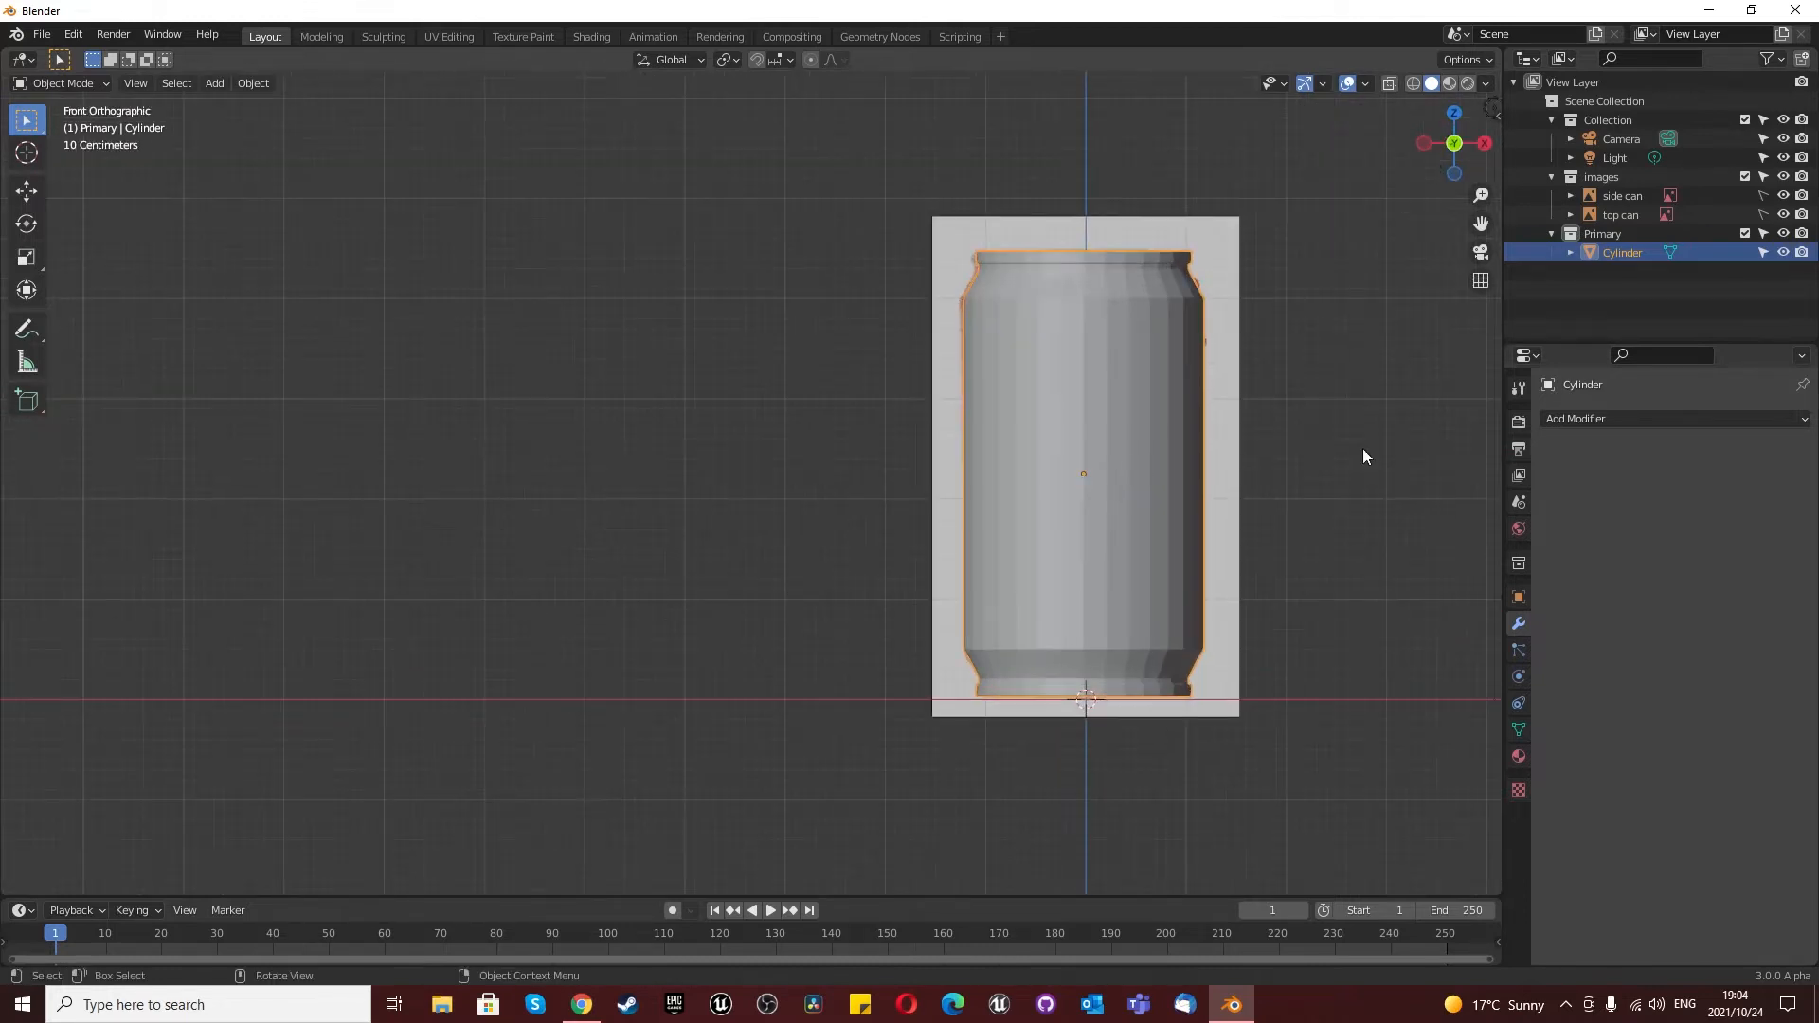
click(1571, 423)
right_click(1097, 403)
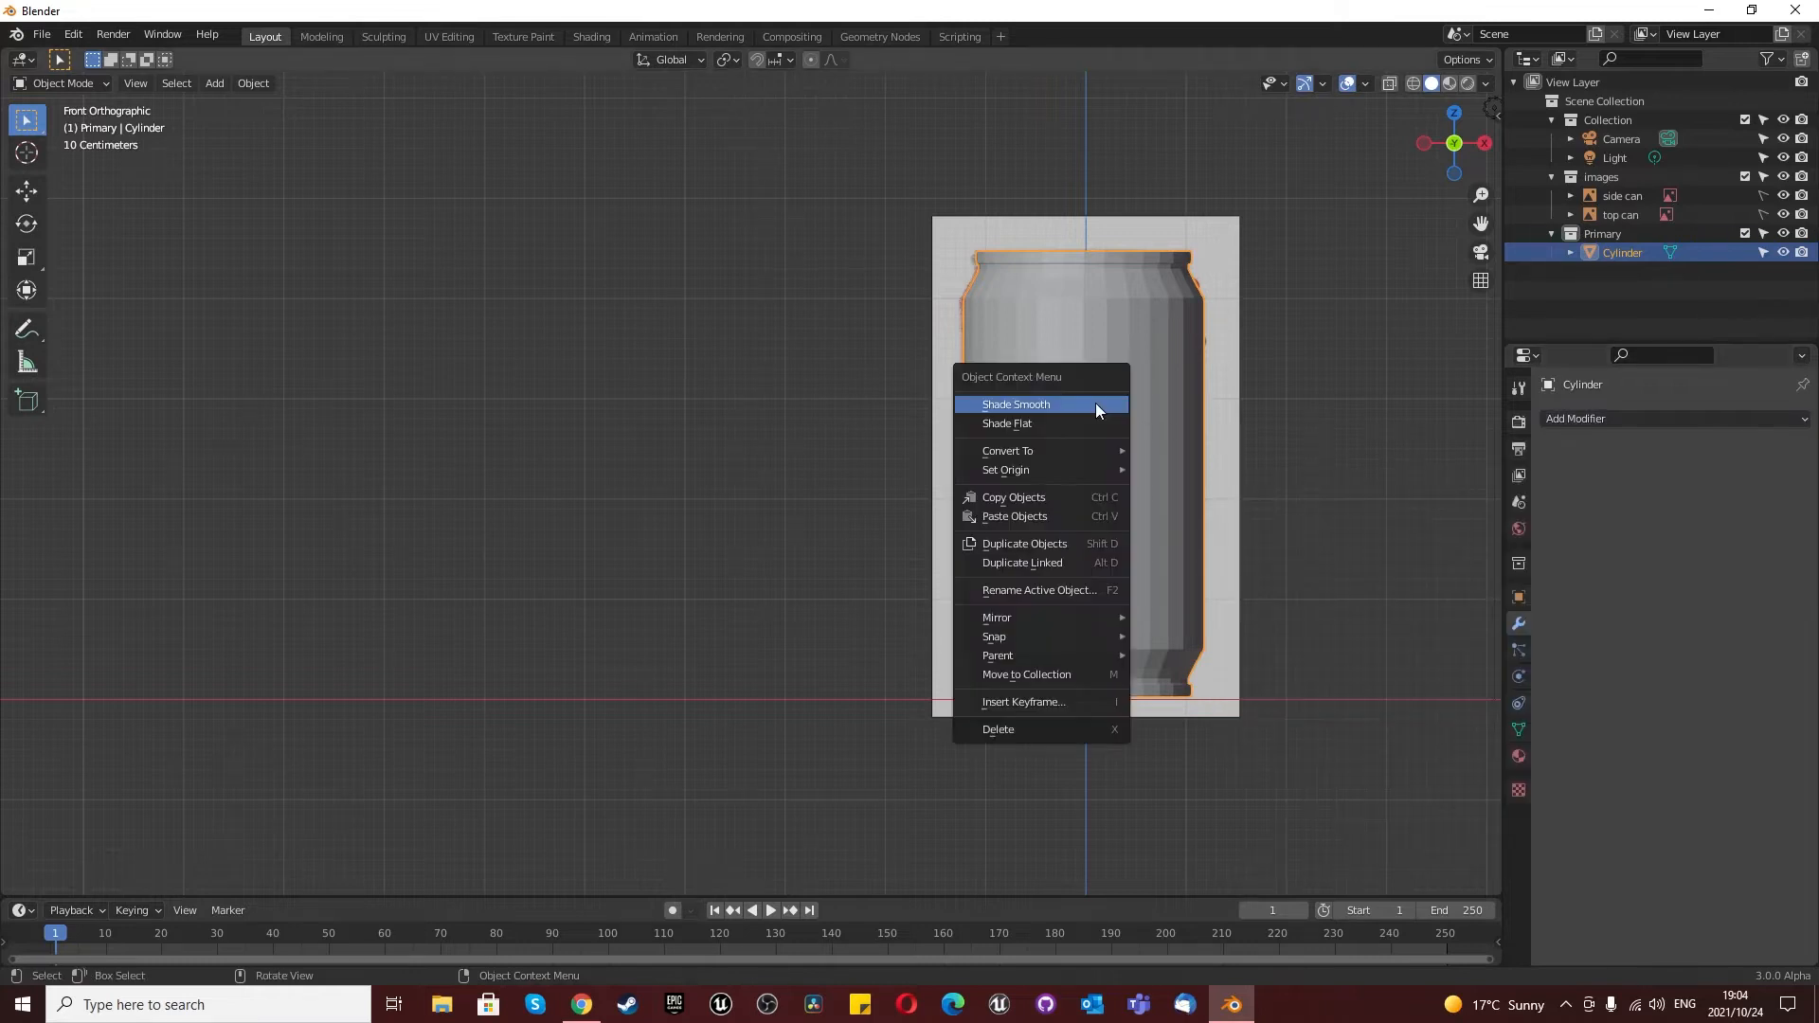
click(1096, 404)
Step: Add a Subdivision Surface modifier to the can with viewport and render levels of 3
click(1634, 418)
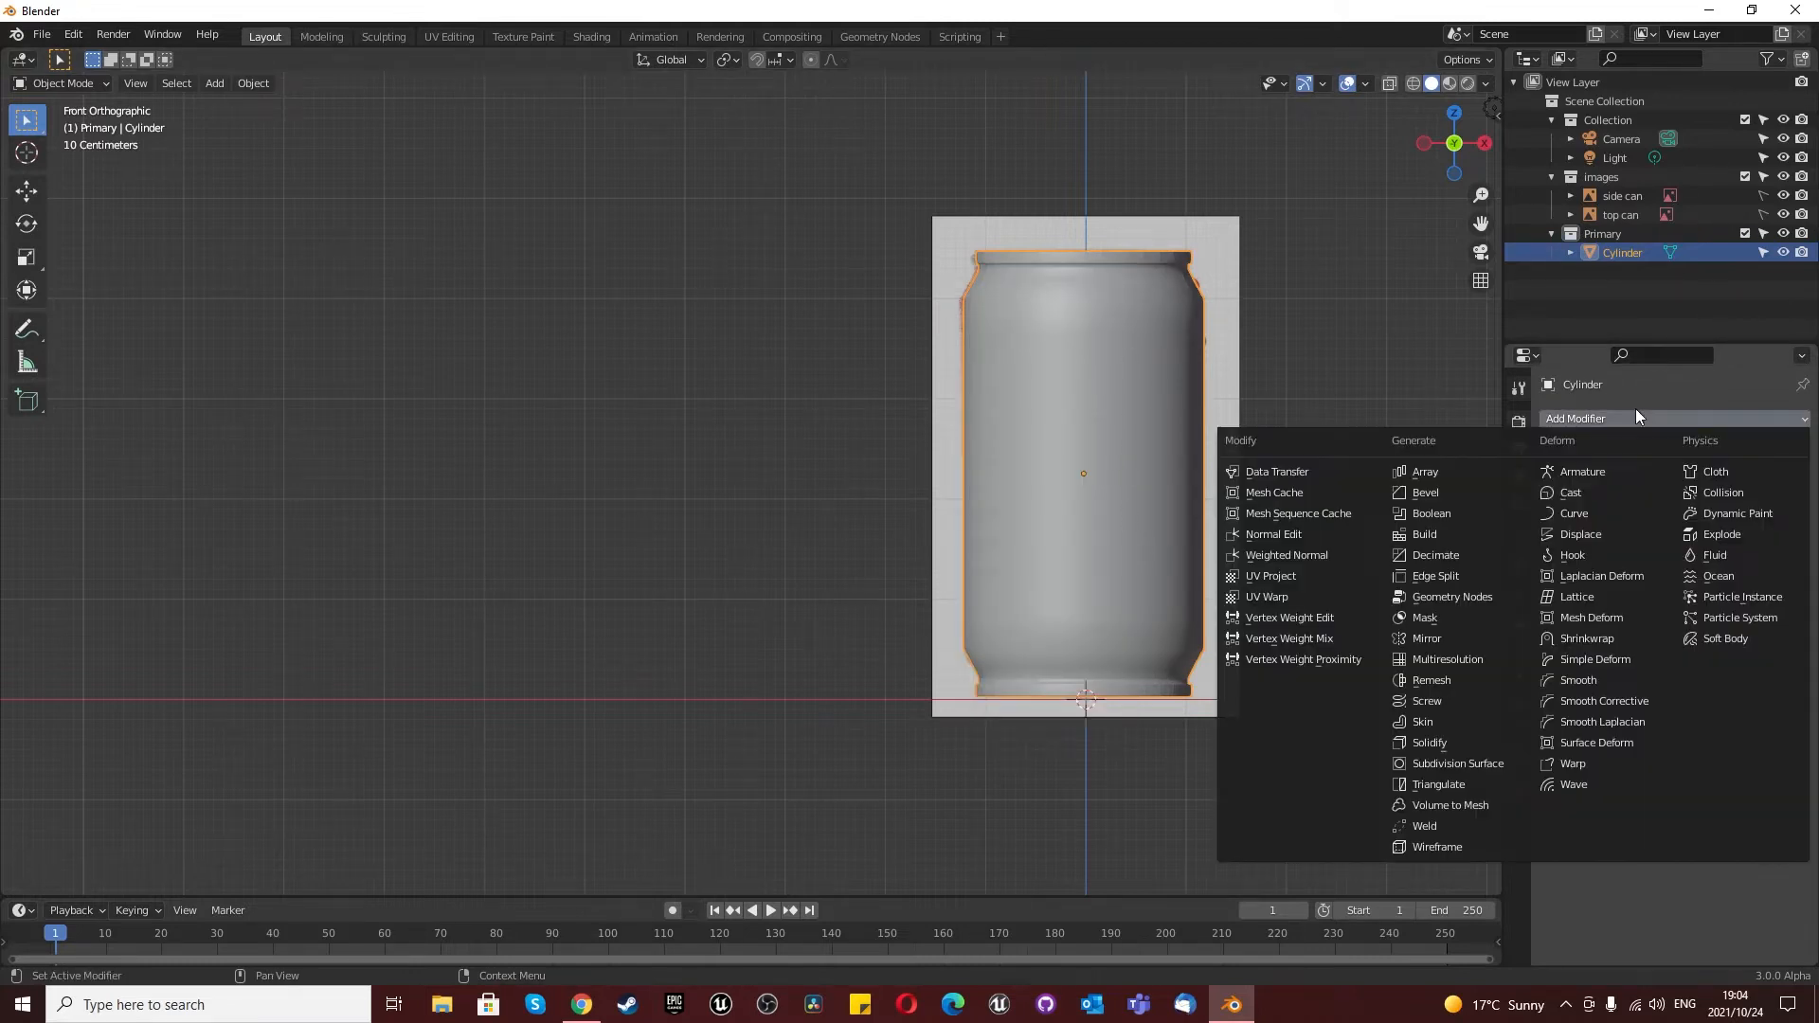
click(1483, 763)
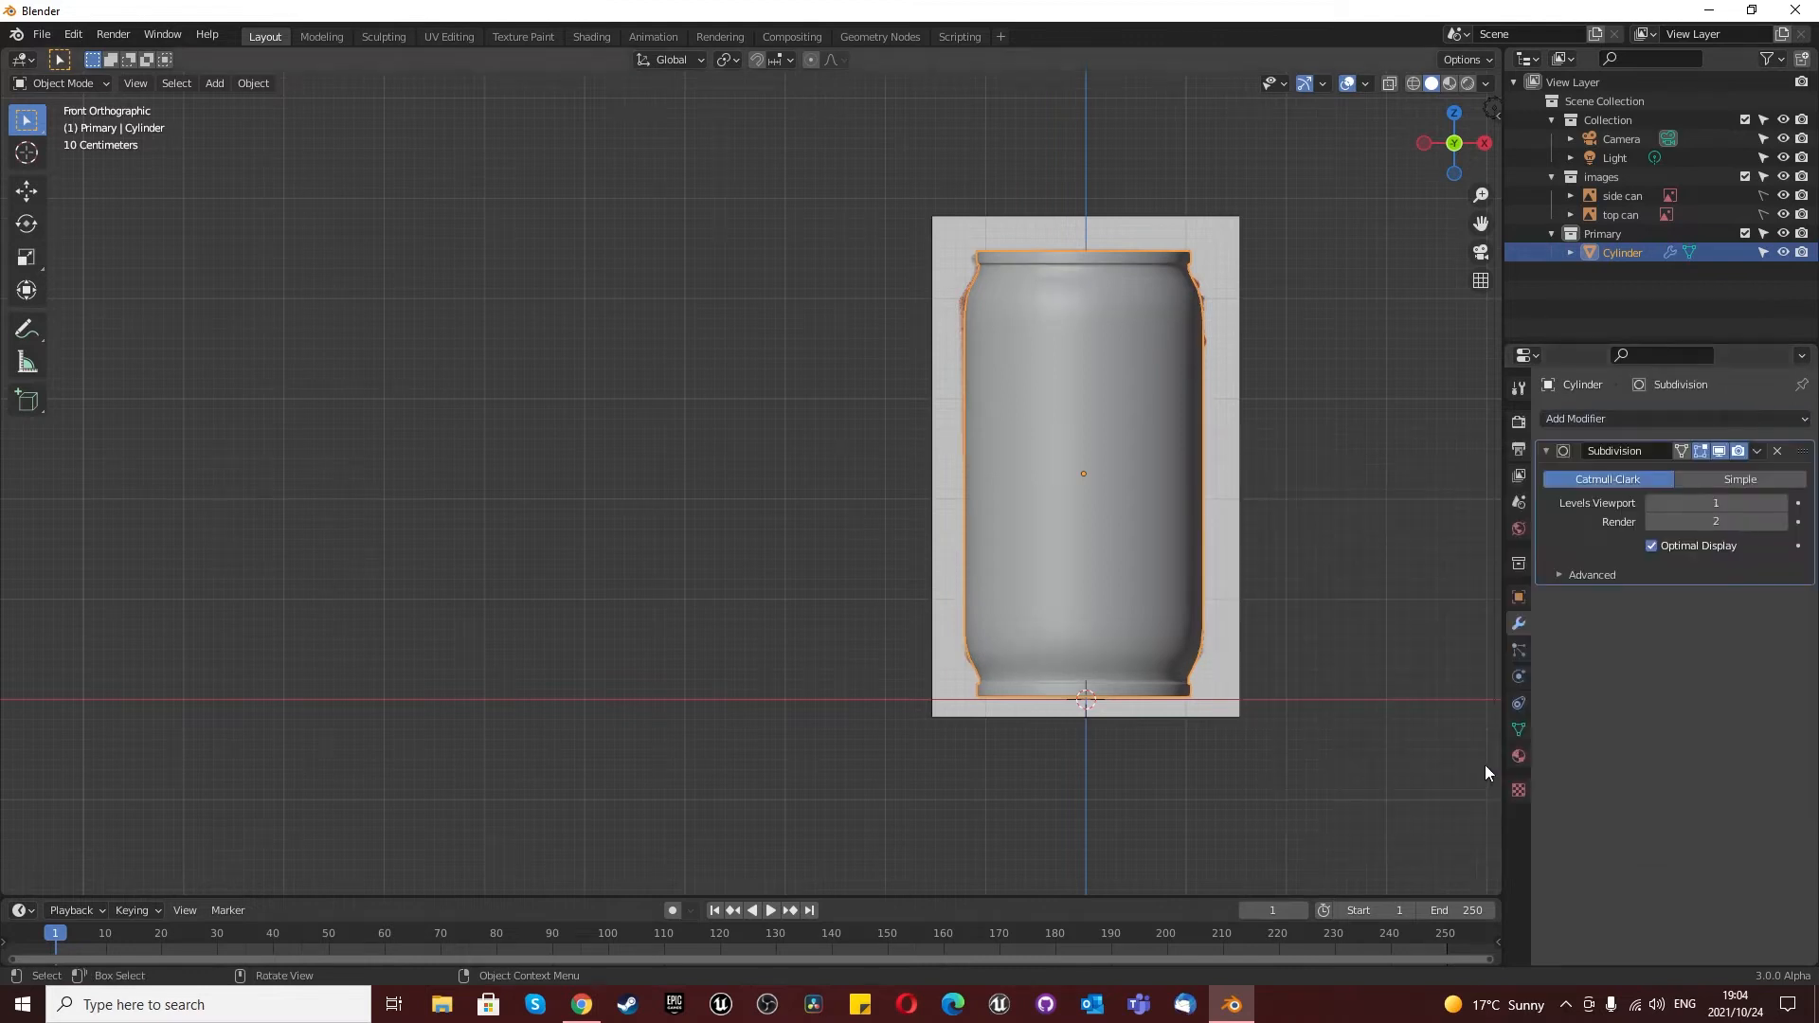
click(1777, 503)
click(1778, 502)
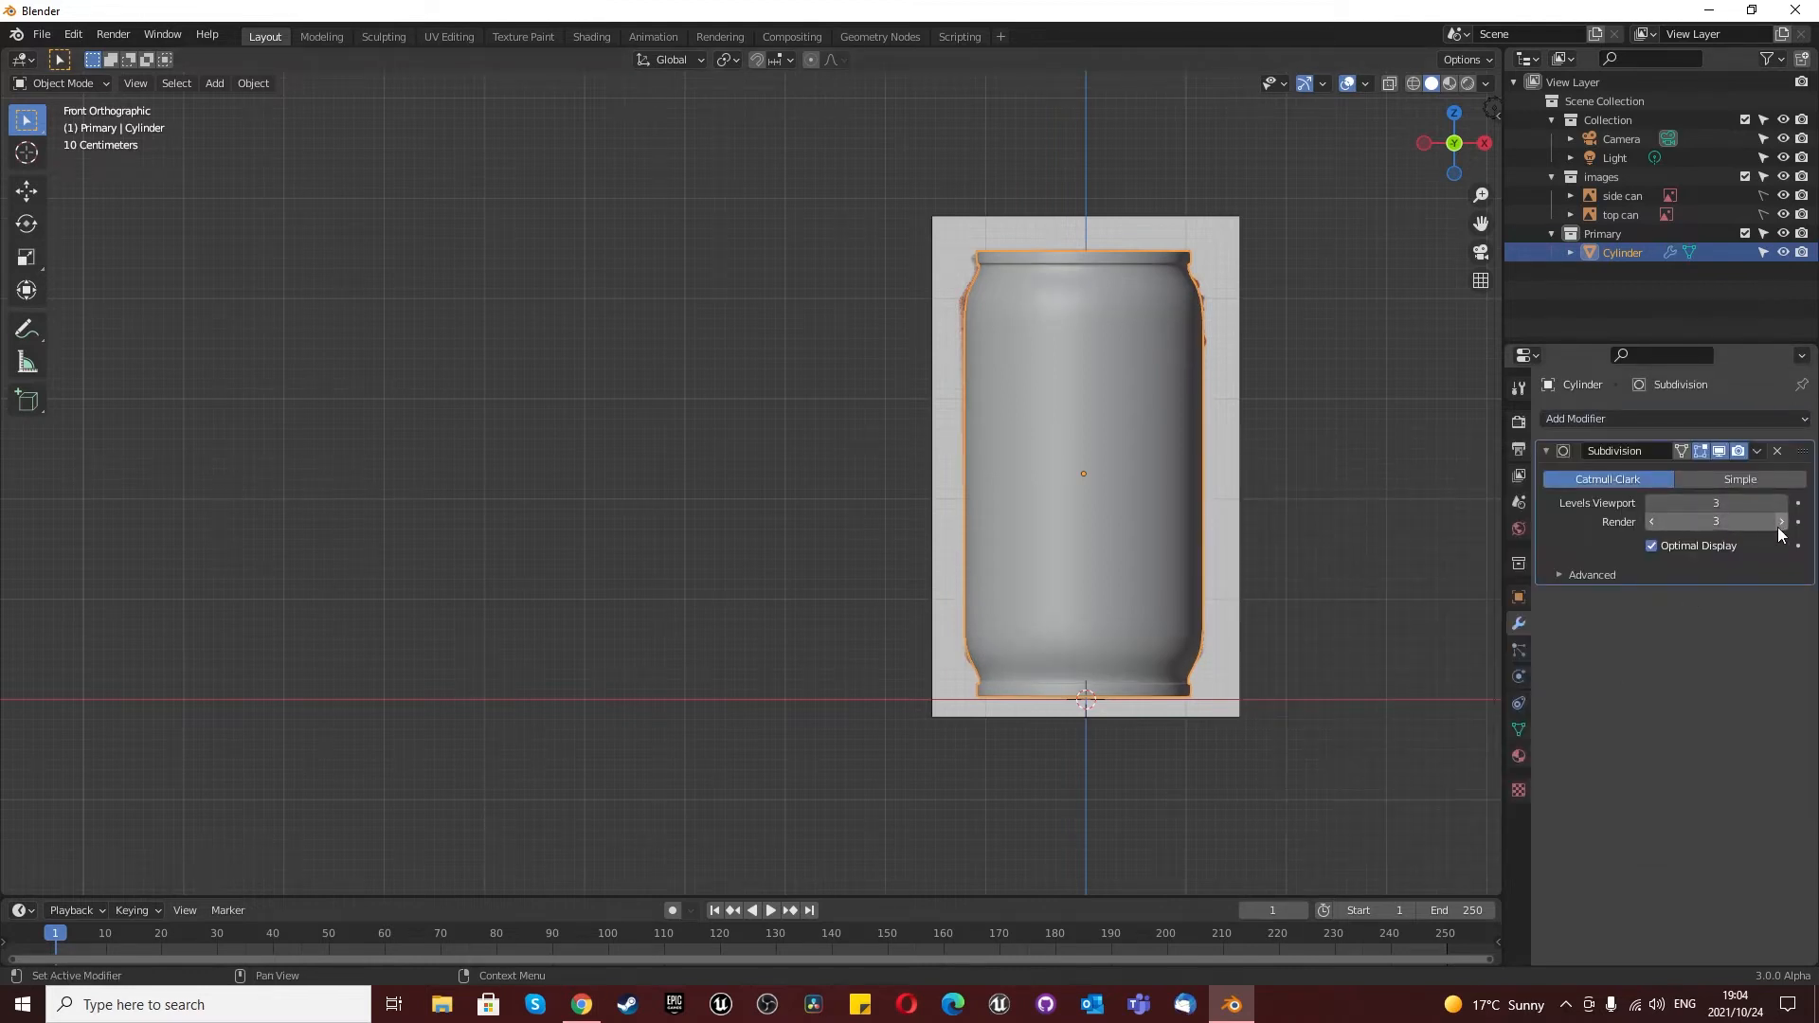
Step: Compare the Simple subdivision type with Catmull-Clark on the can and inspect its base and side silhouette against the reference
click(1743, 480)
click(1640, 480)
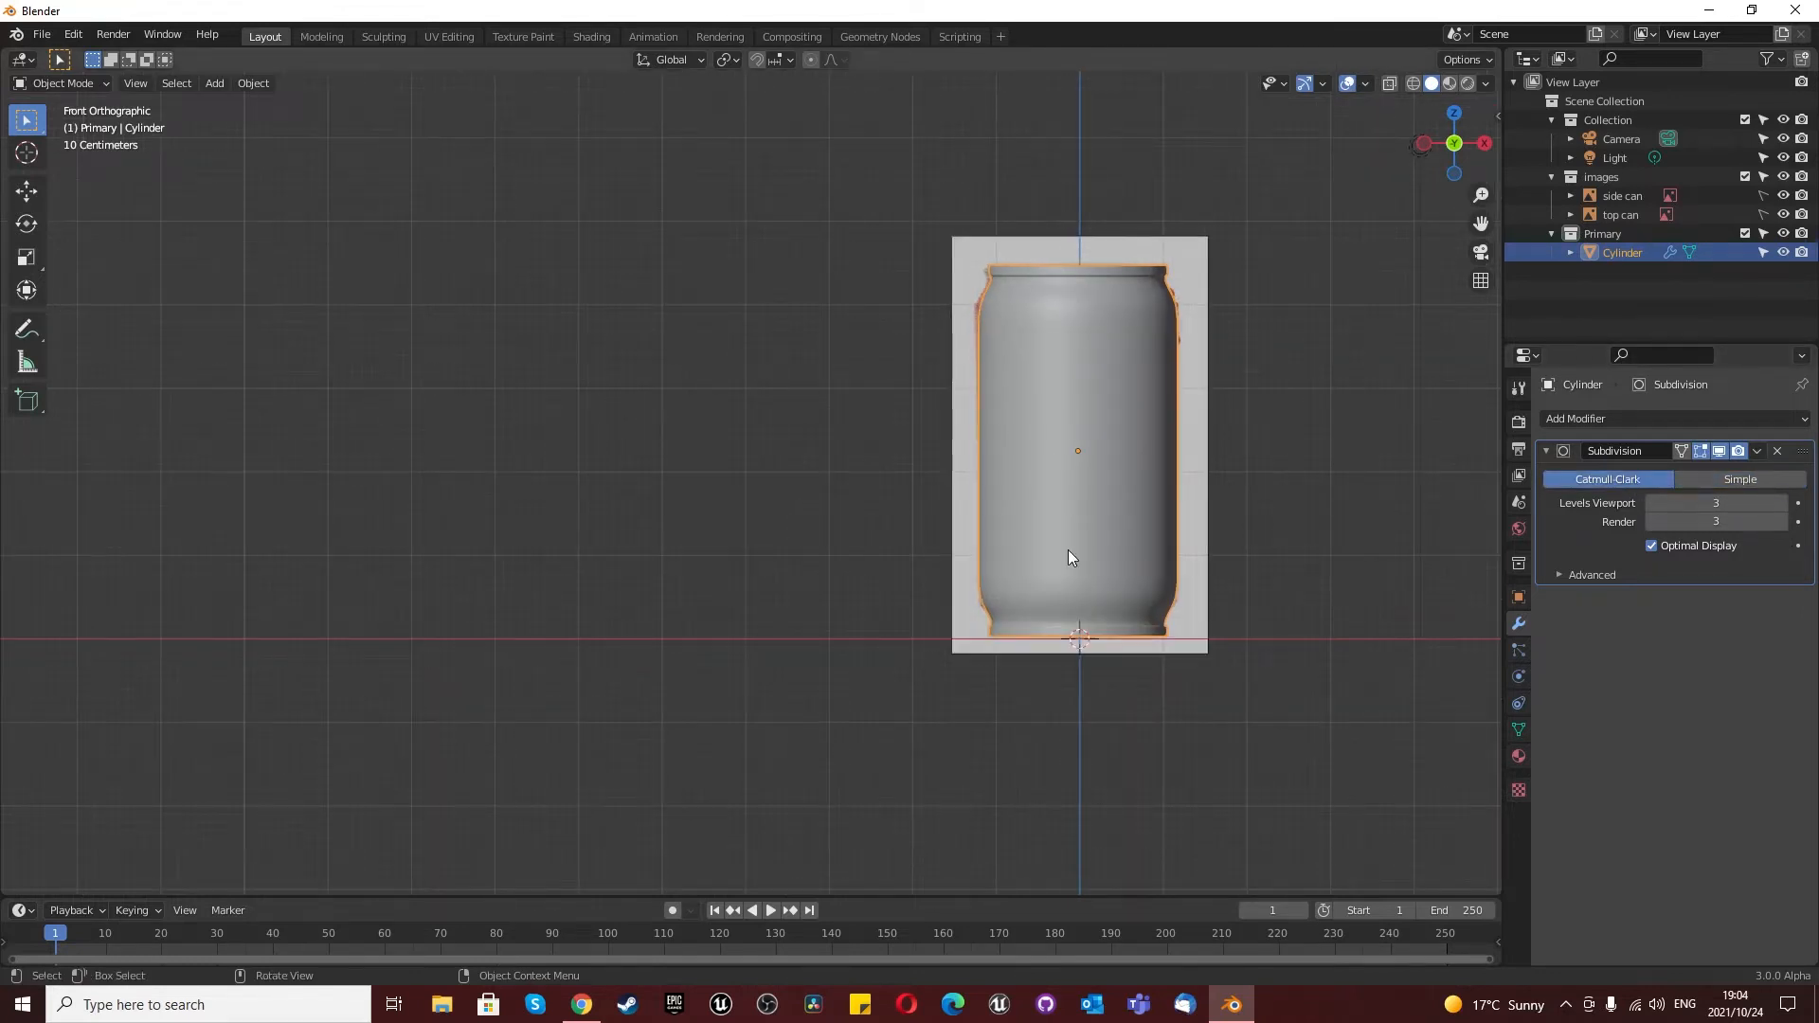
scroll(1067, 549, up, 8)
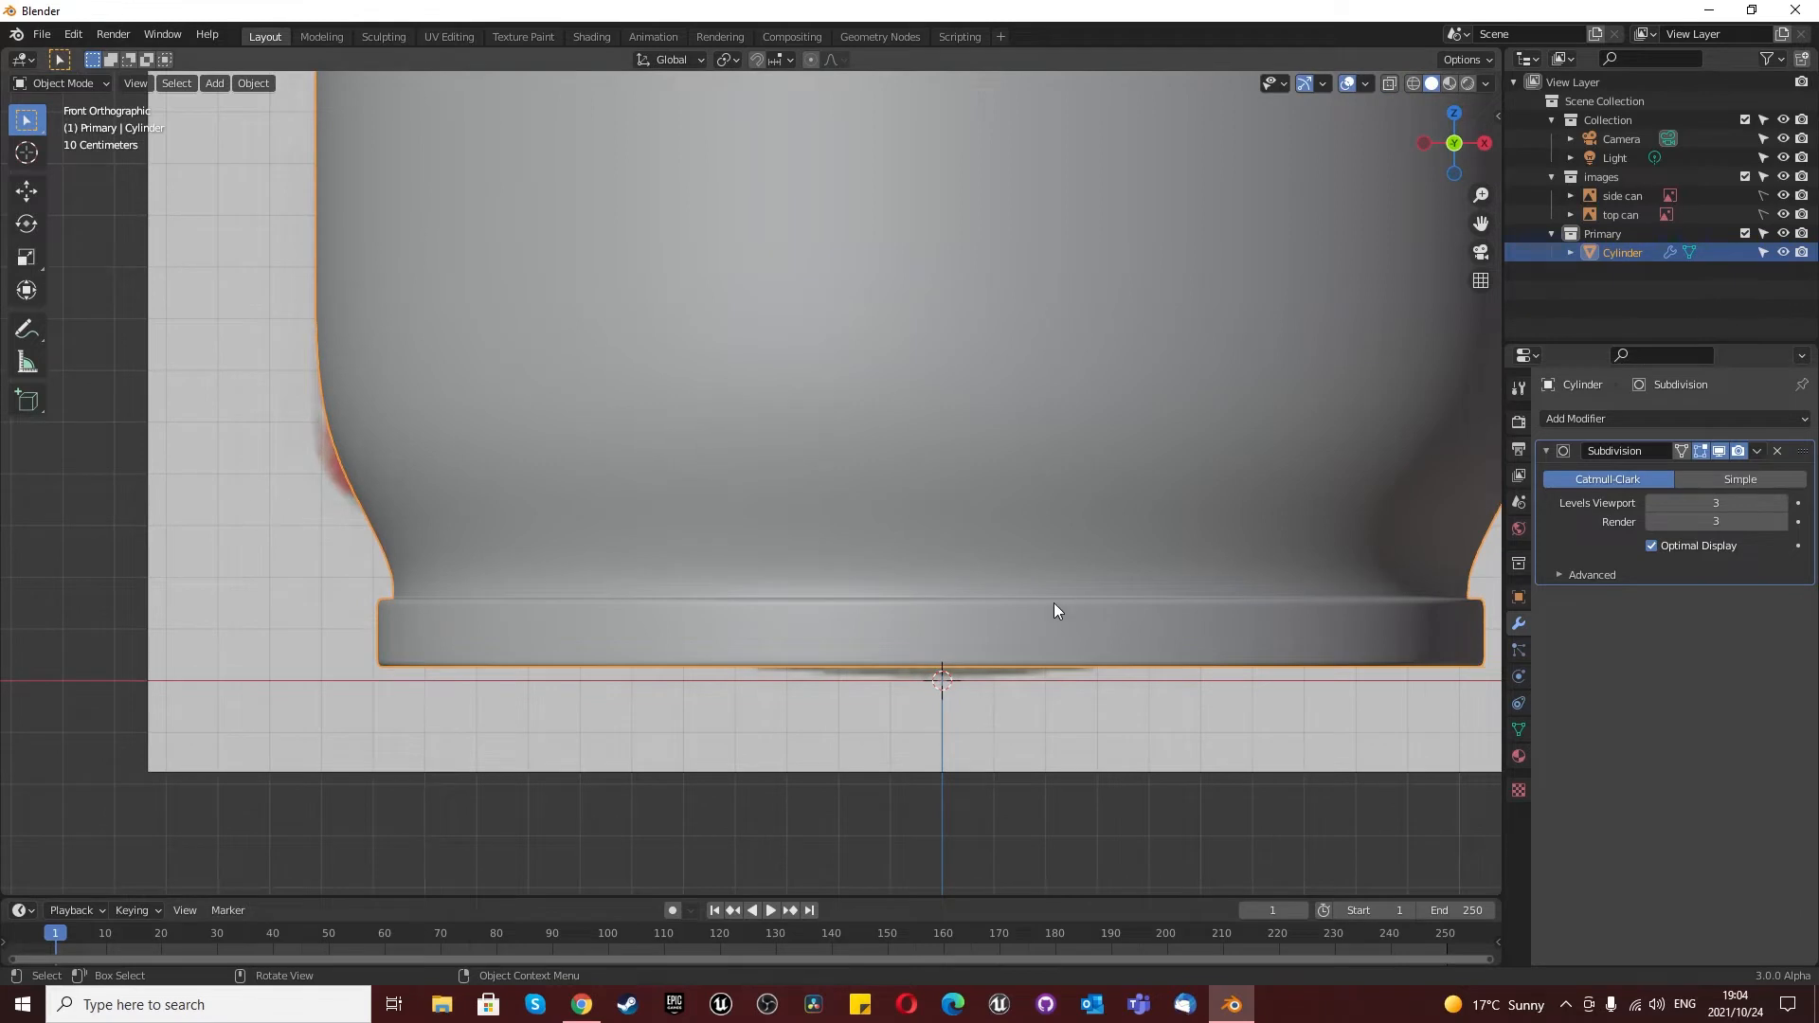
scroll(1053, 606, down, 7)
scroll(1031, 523, down, 2)
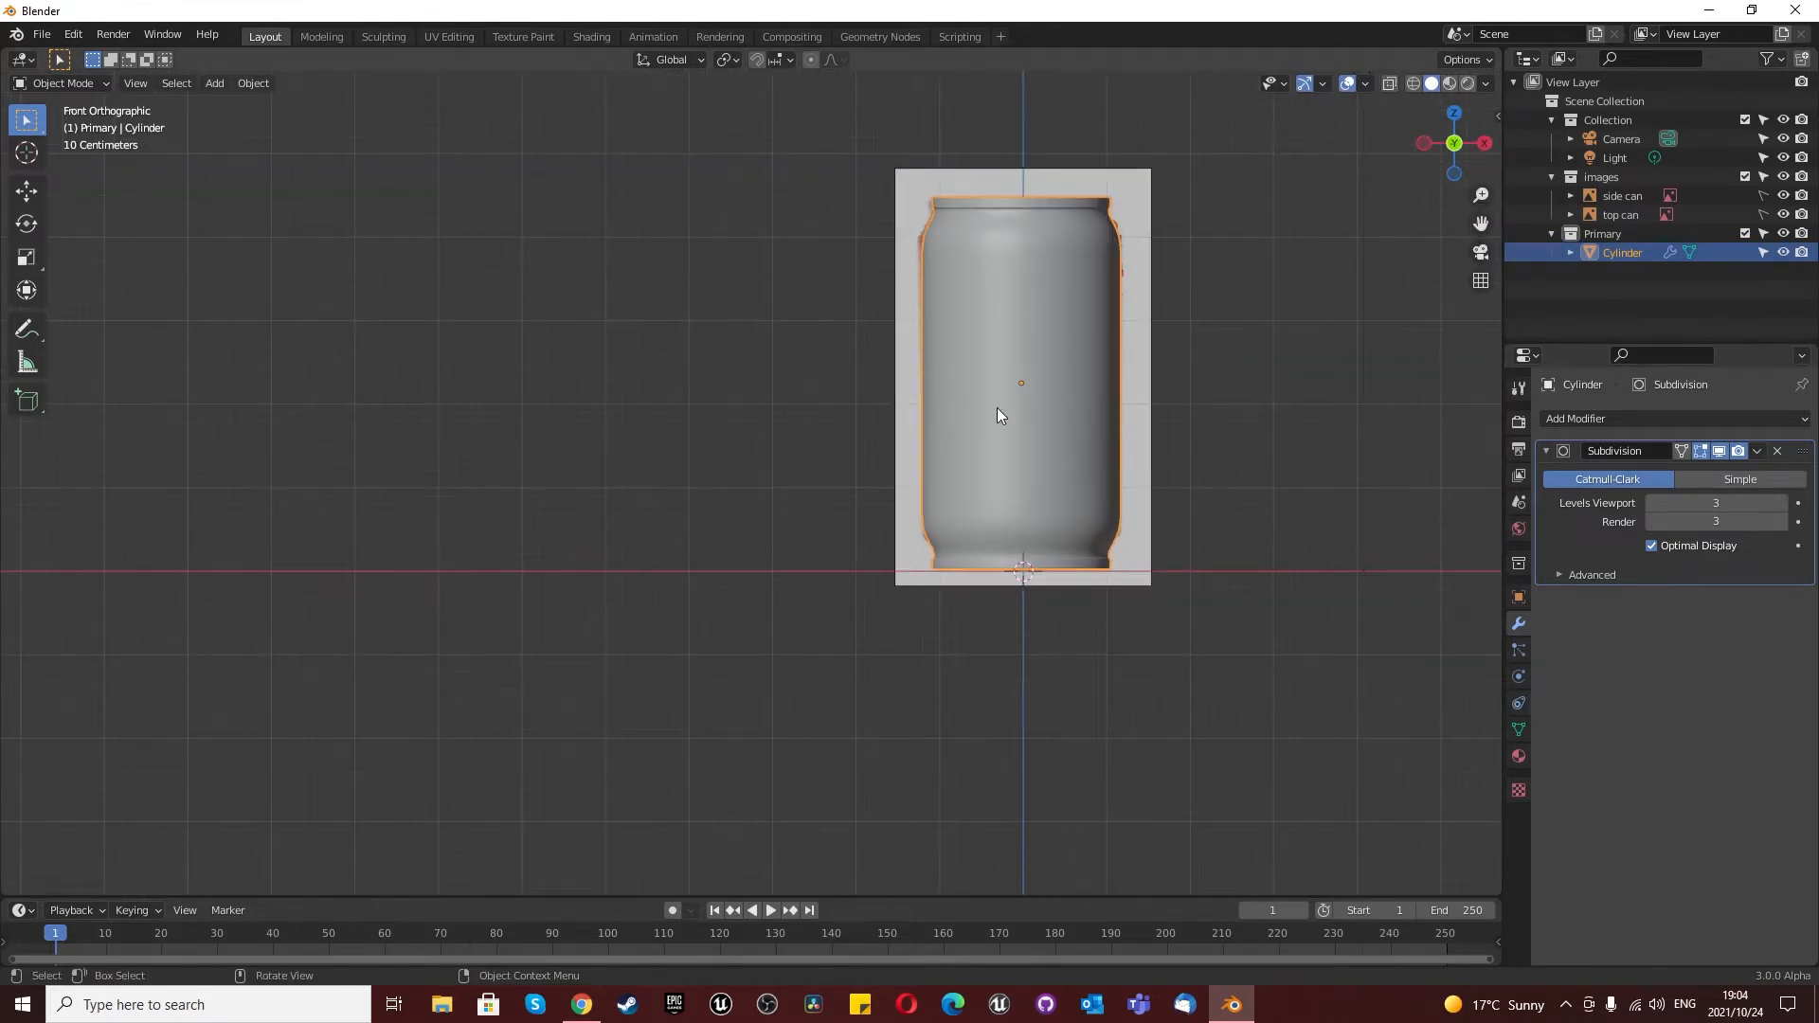
middle_drag(986, 385, 965, 315)
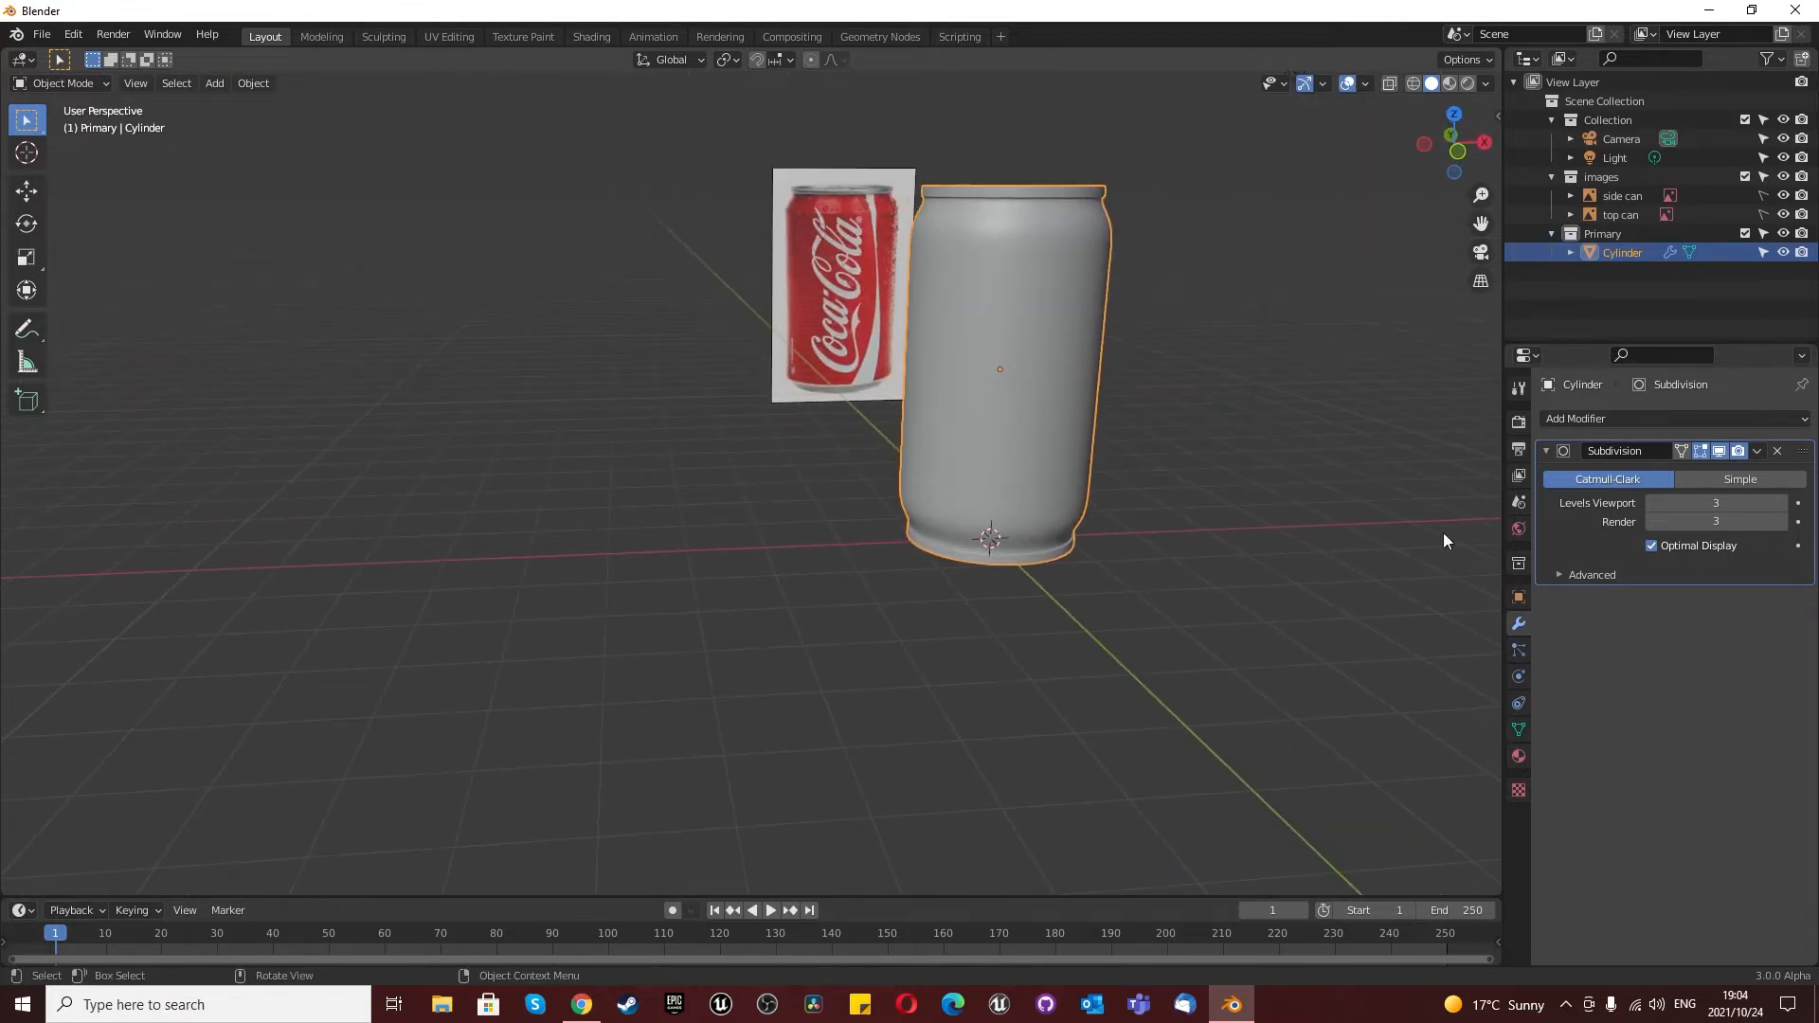
key(KP_1)
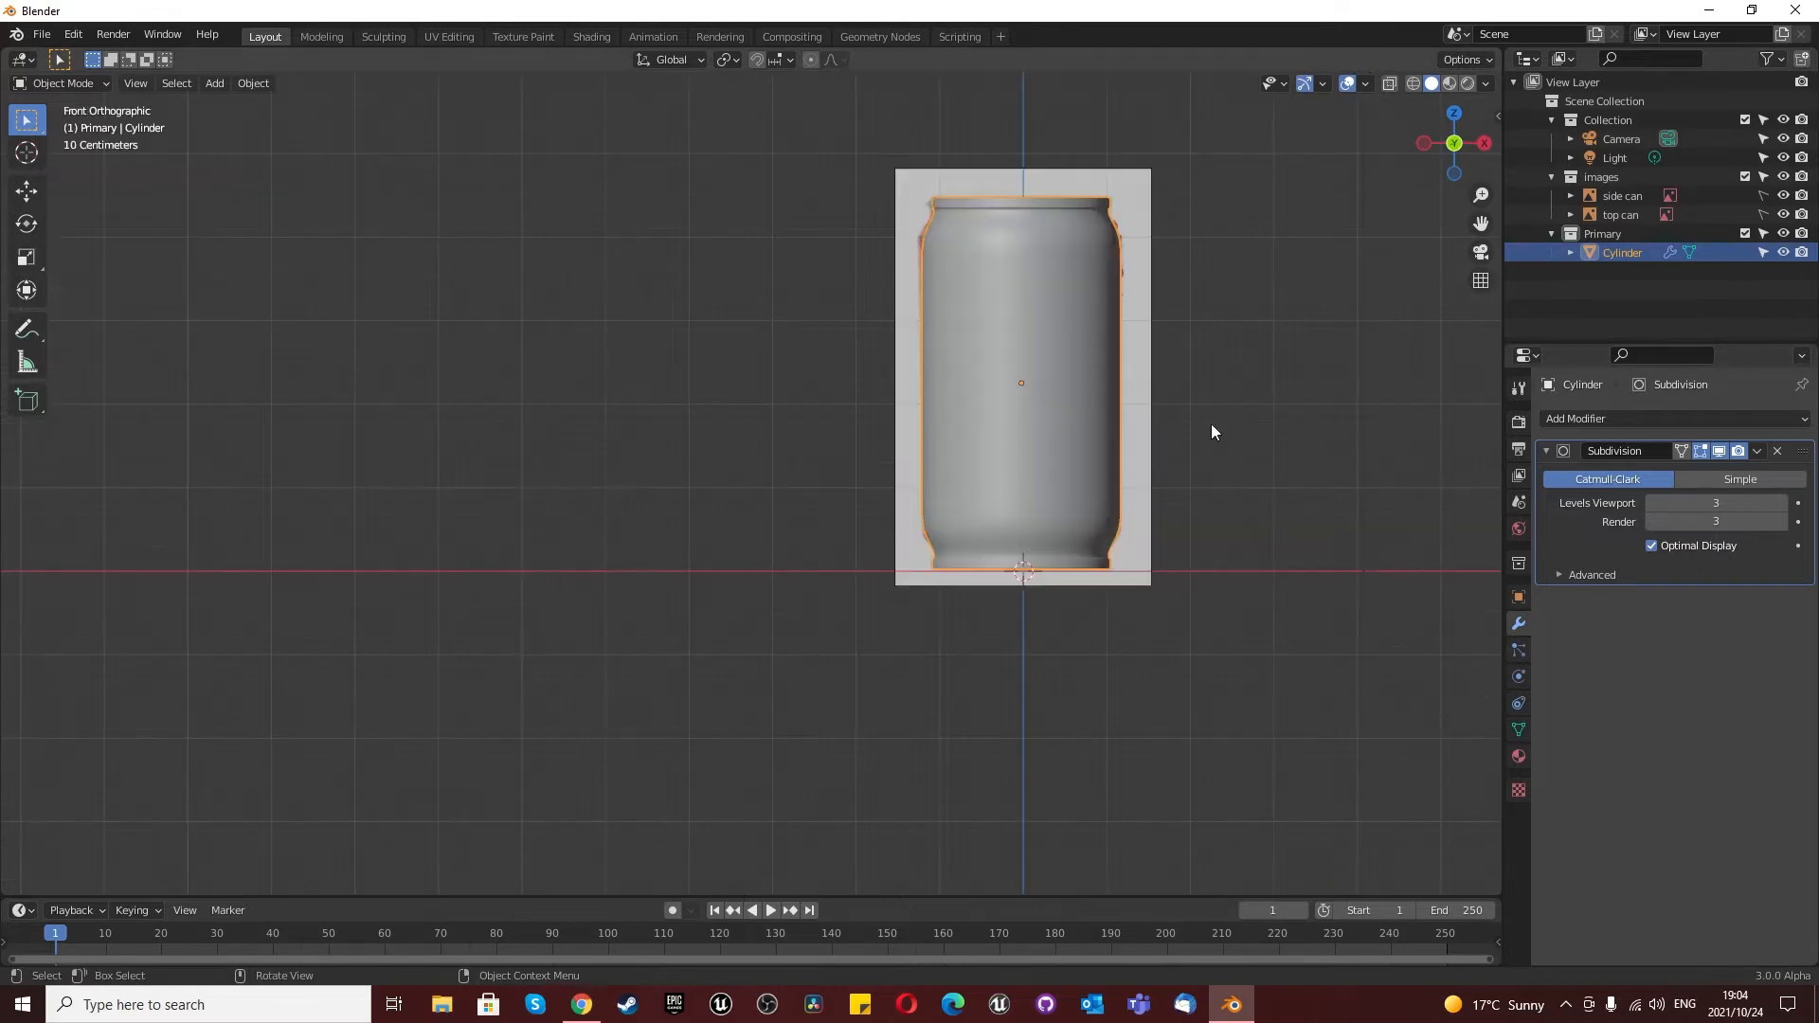
Step: Add a vertex group to the can mesh and name it "Silver part of can"
click(1519, 728)
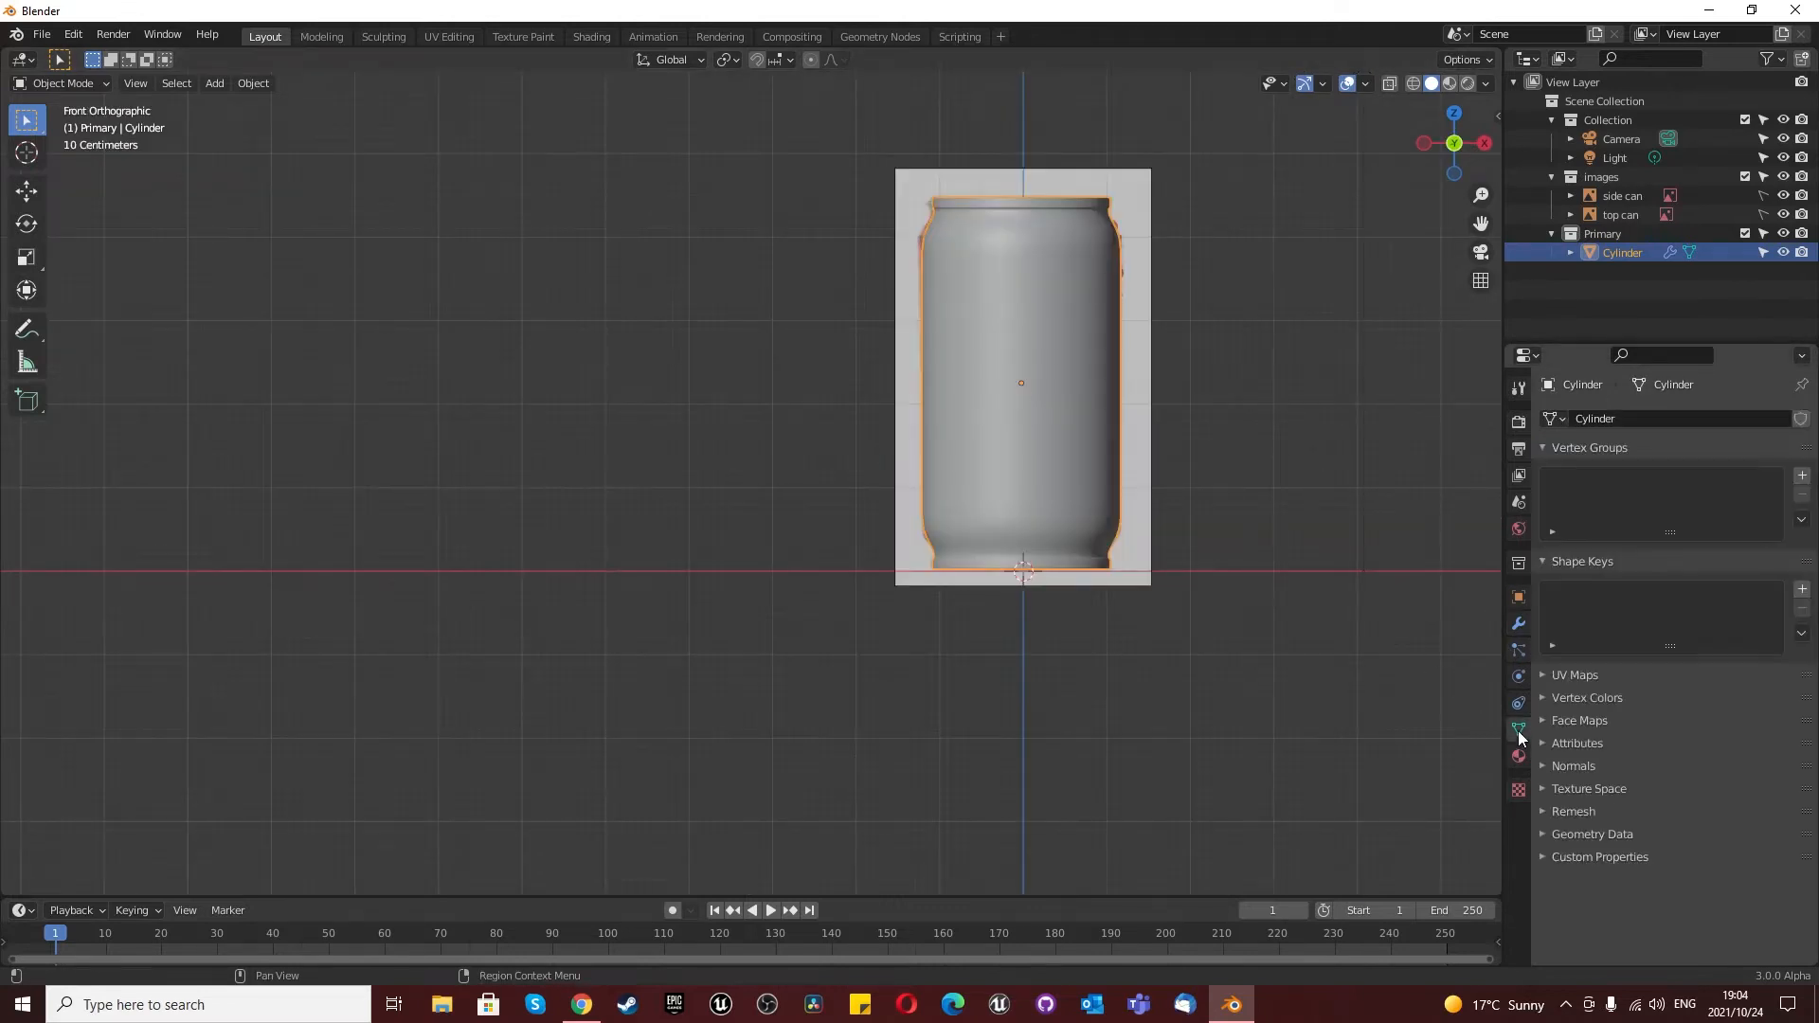
click(1799, 477)
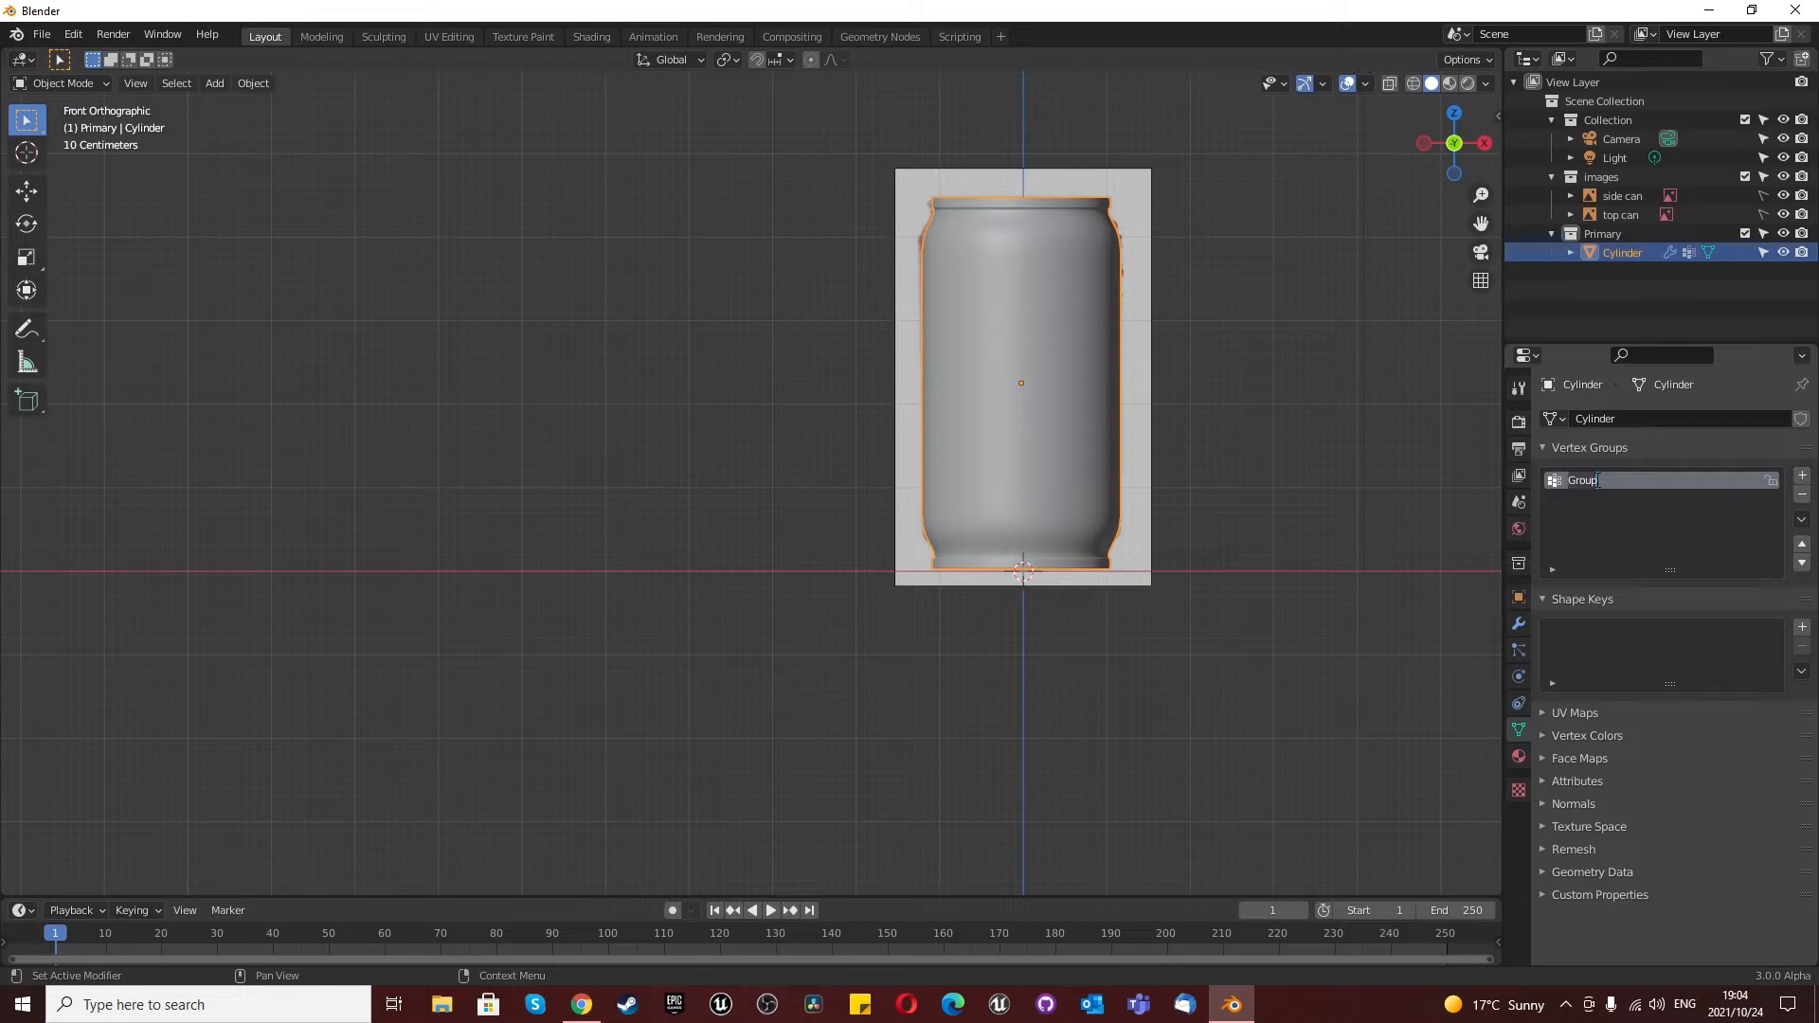
text(Silver part of can)
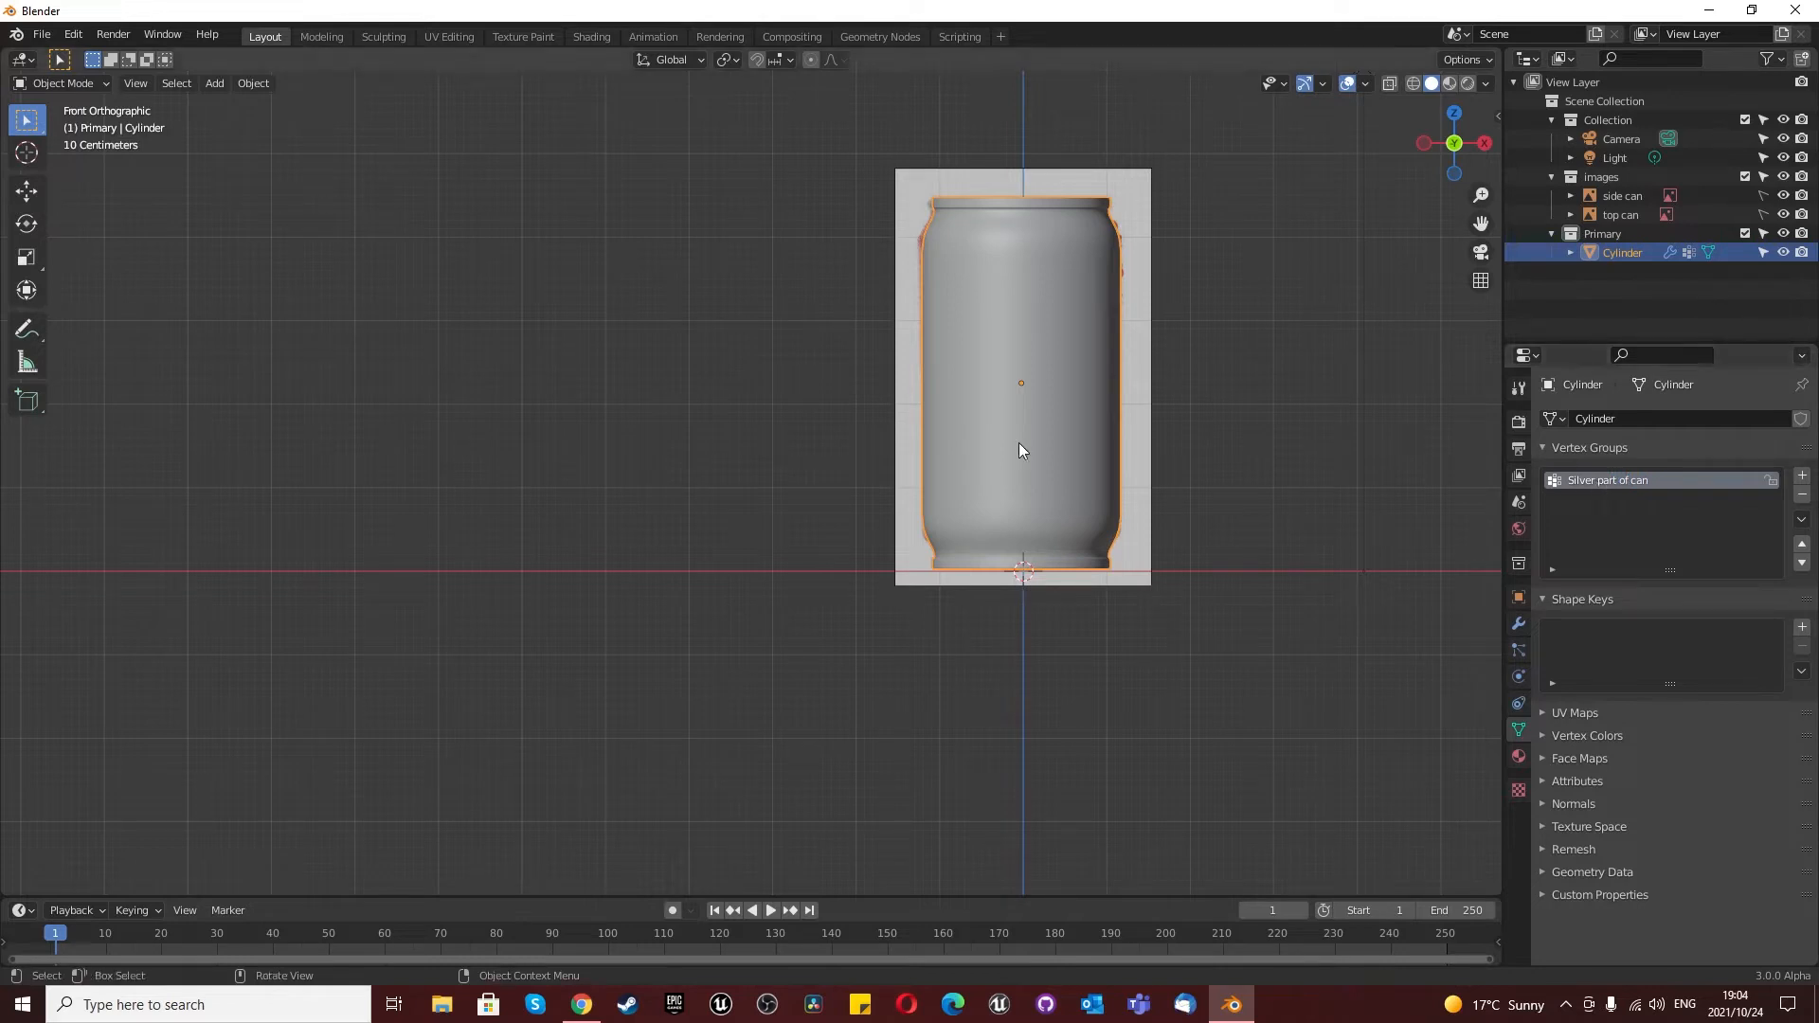
Step: Enter Edit Mode with X-ray on and select all faces of the can's top rim in face select mode
key(Tab)
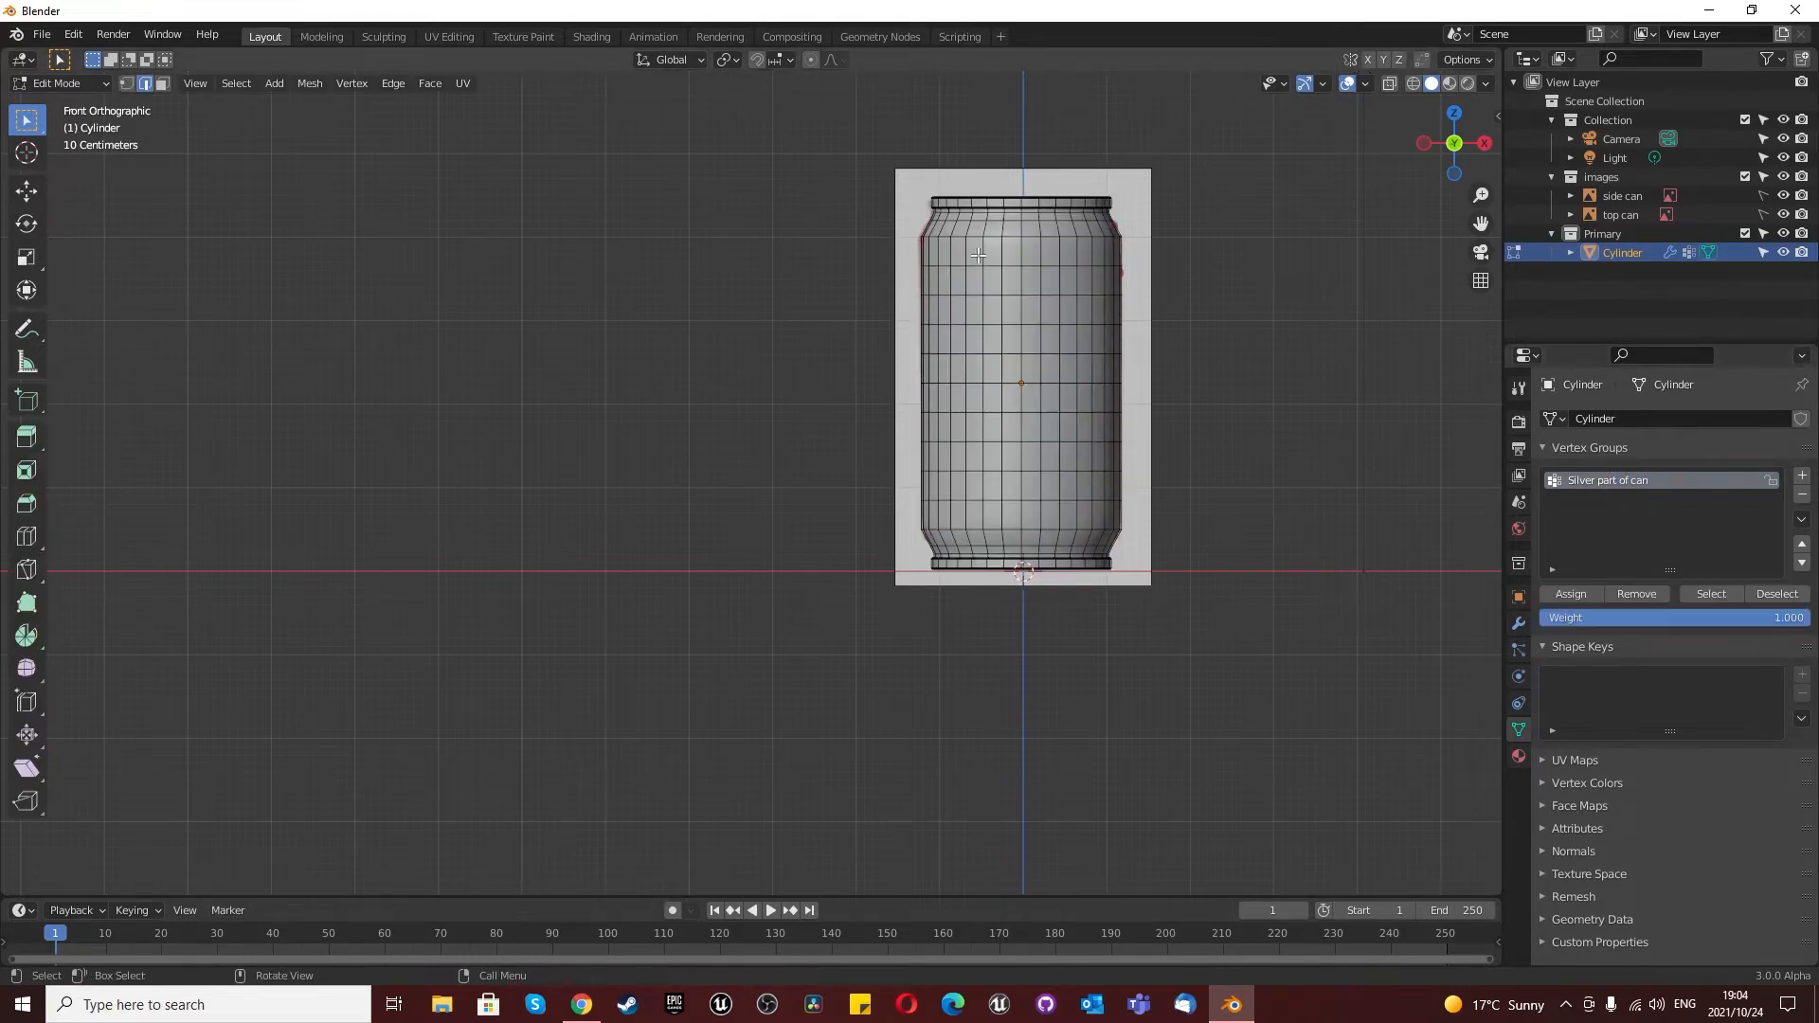
click(1389, 84)
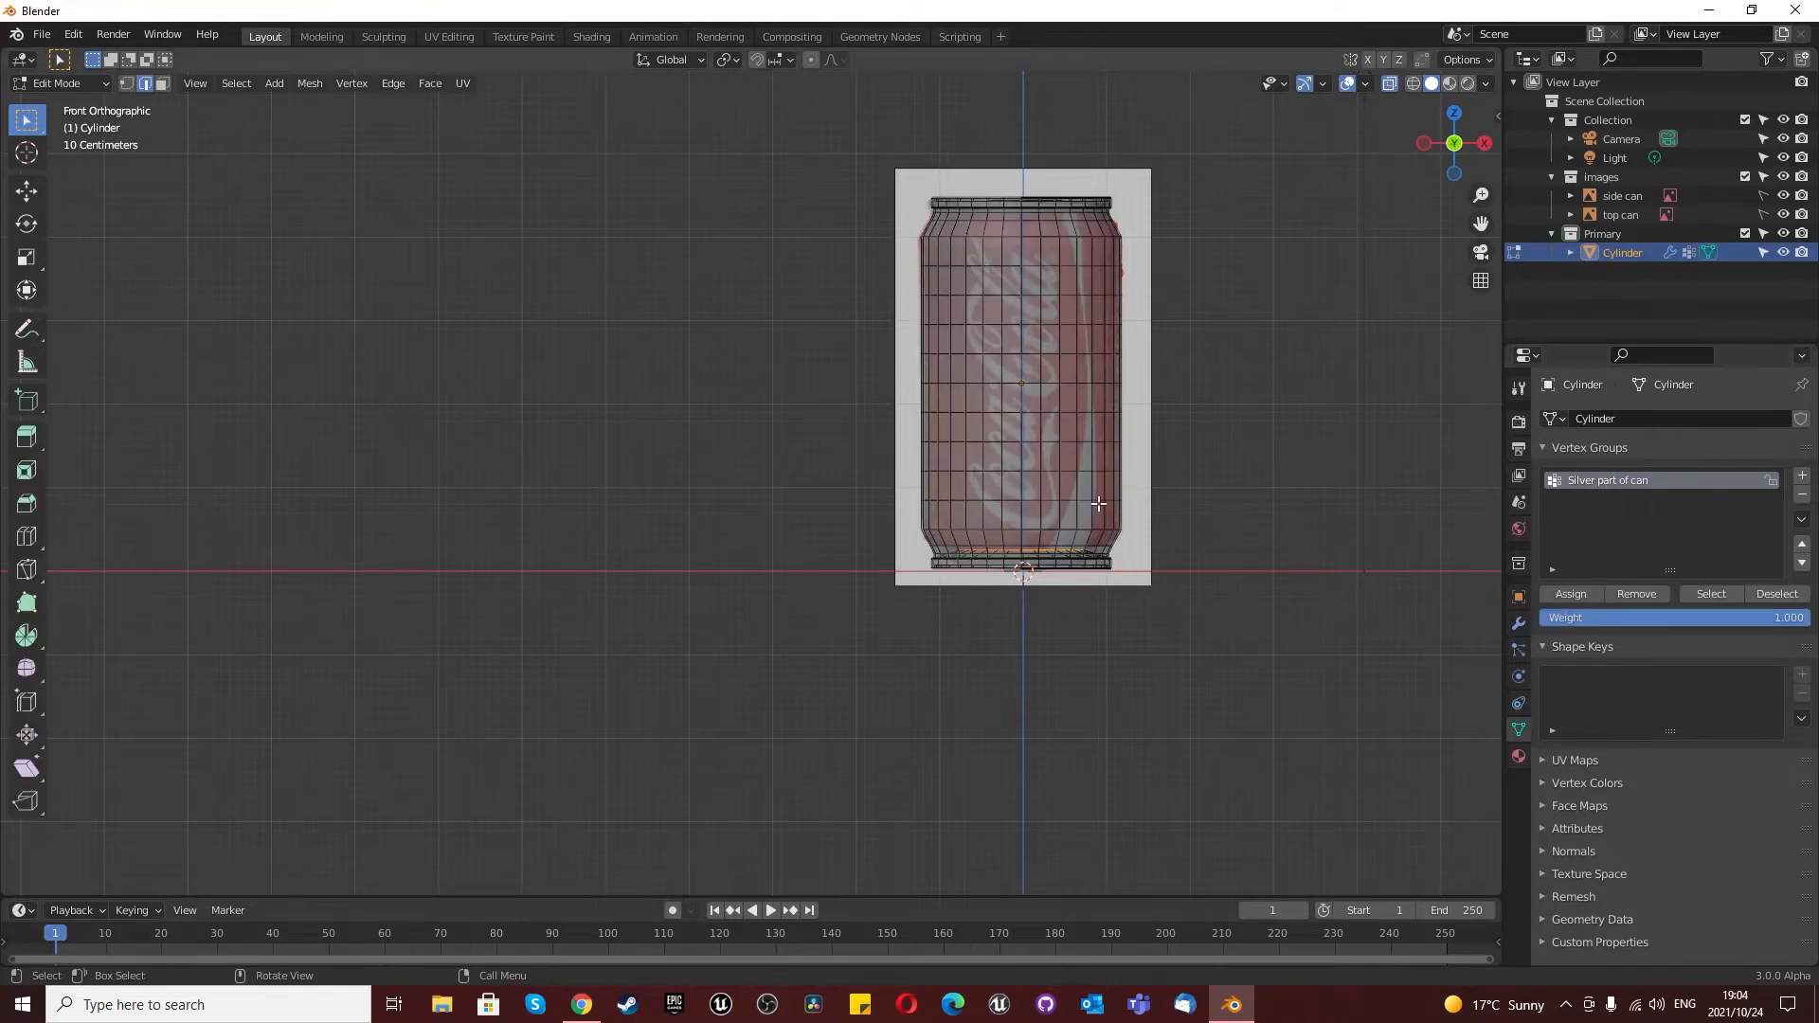
scroll(880, 314, up, 8)
scroll(880, 313, down, 1)
shift+middle_drag(880, 314, 607, 336)
scroll(607, 336, up, 1)
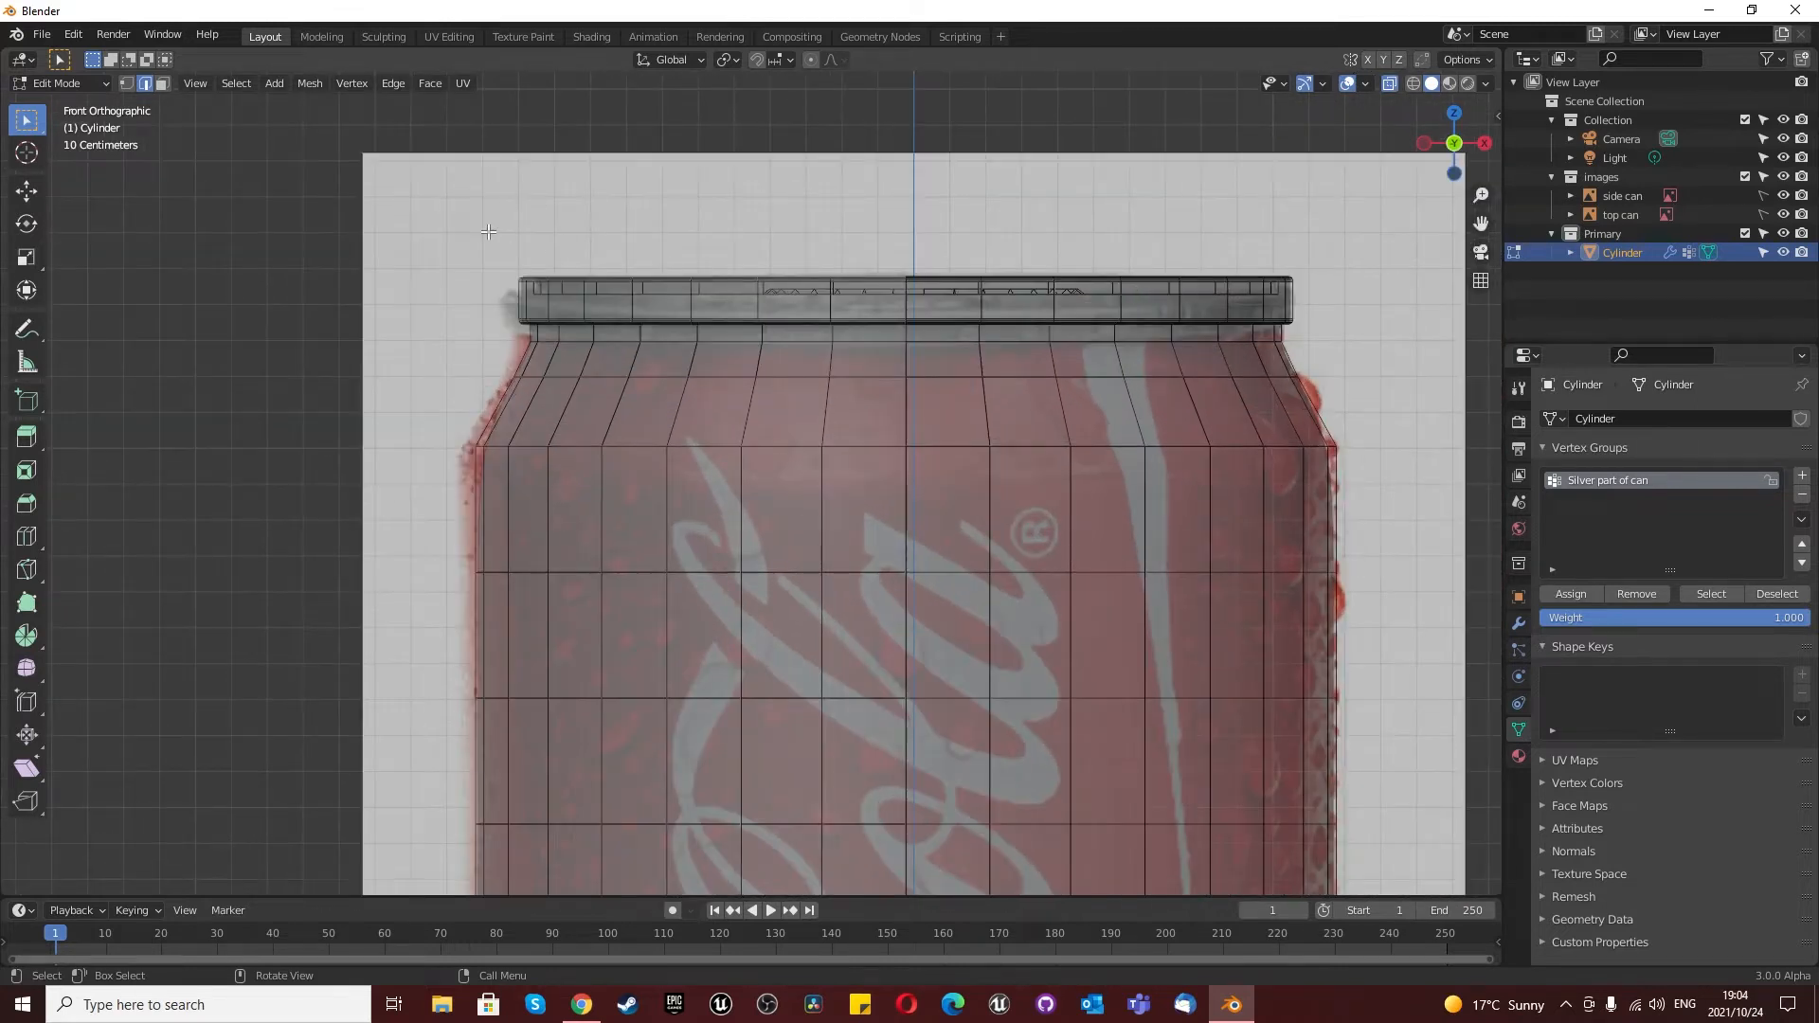
drag(487, 231, 1381, 326)
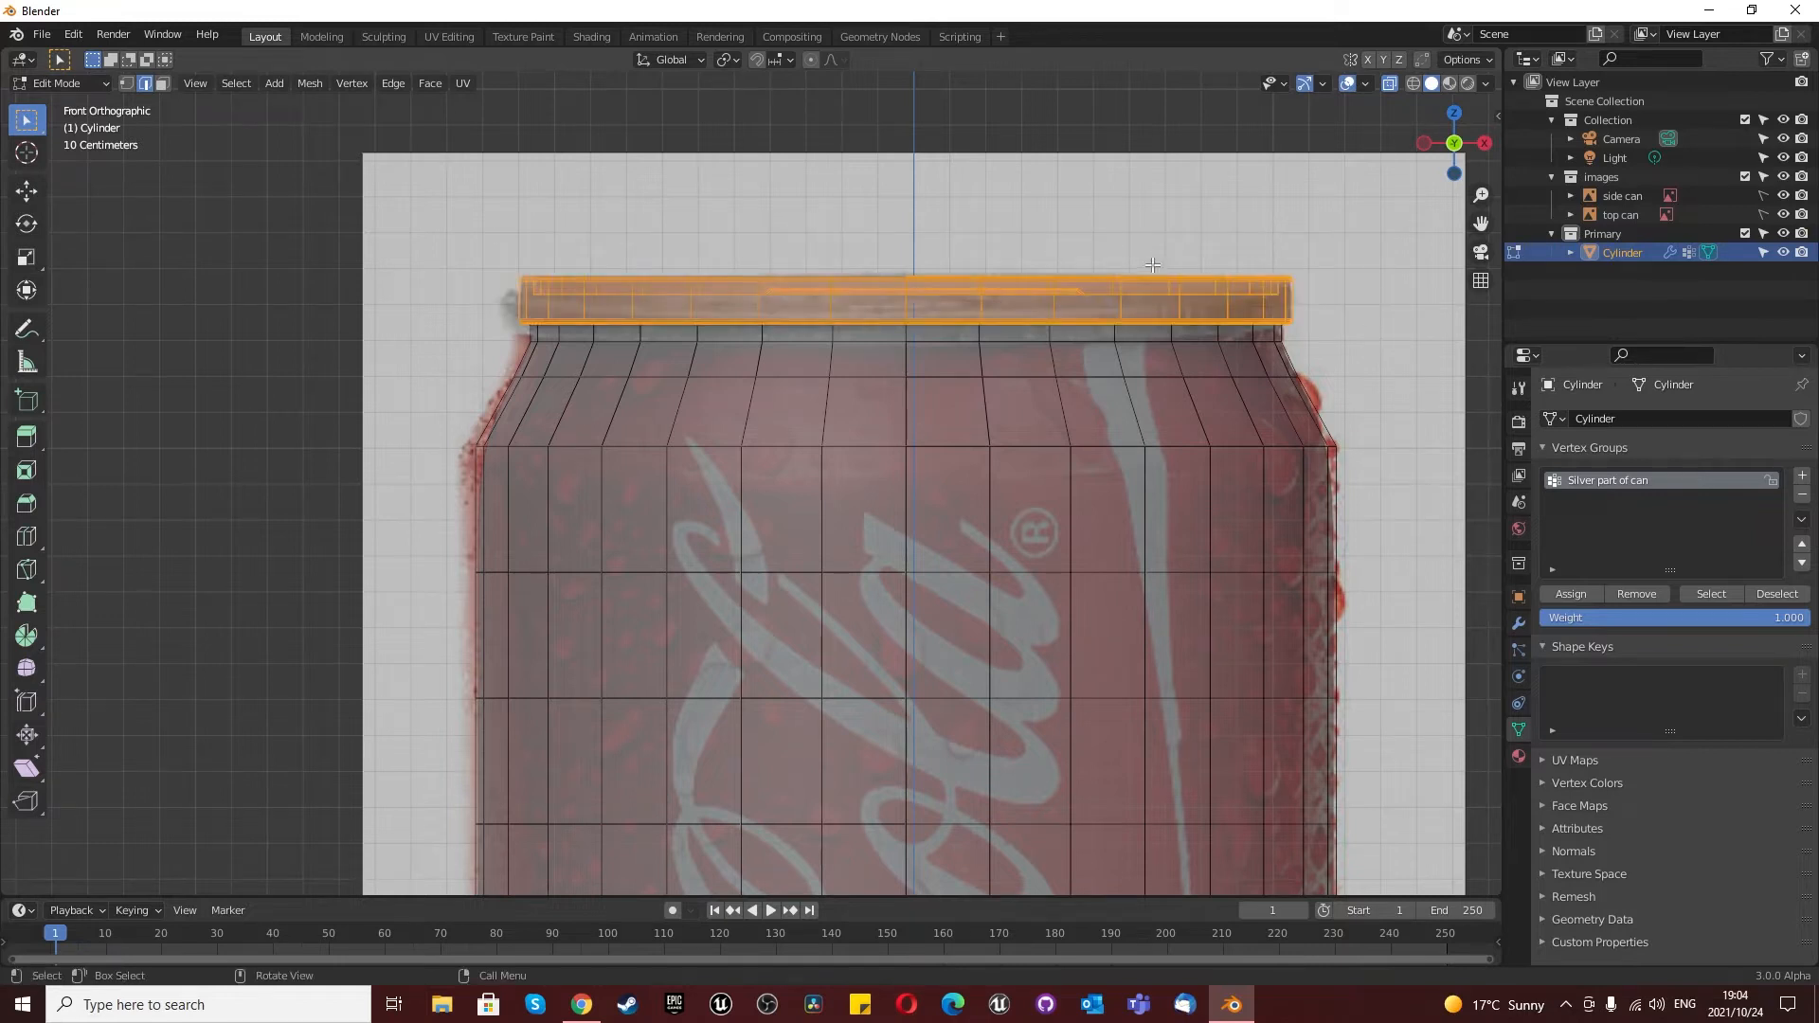
key(3)
drag(479, 219, 1398, 329)
Step: Add all faces of the can's bottom rim to the current selection
scroll(864, 569, down, 8)
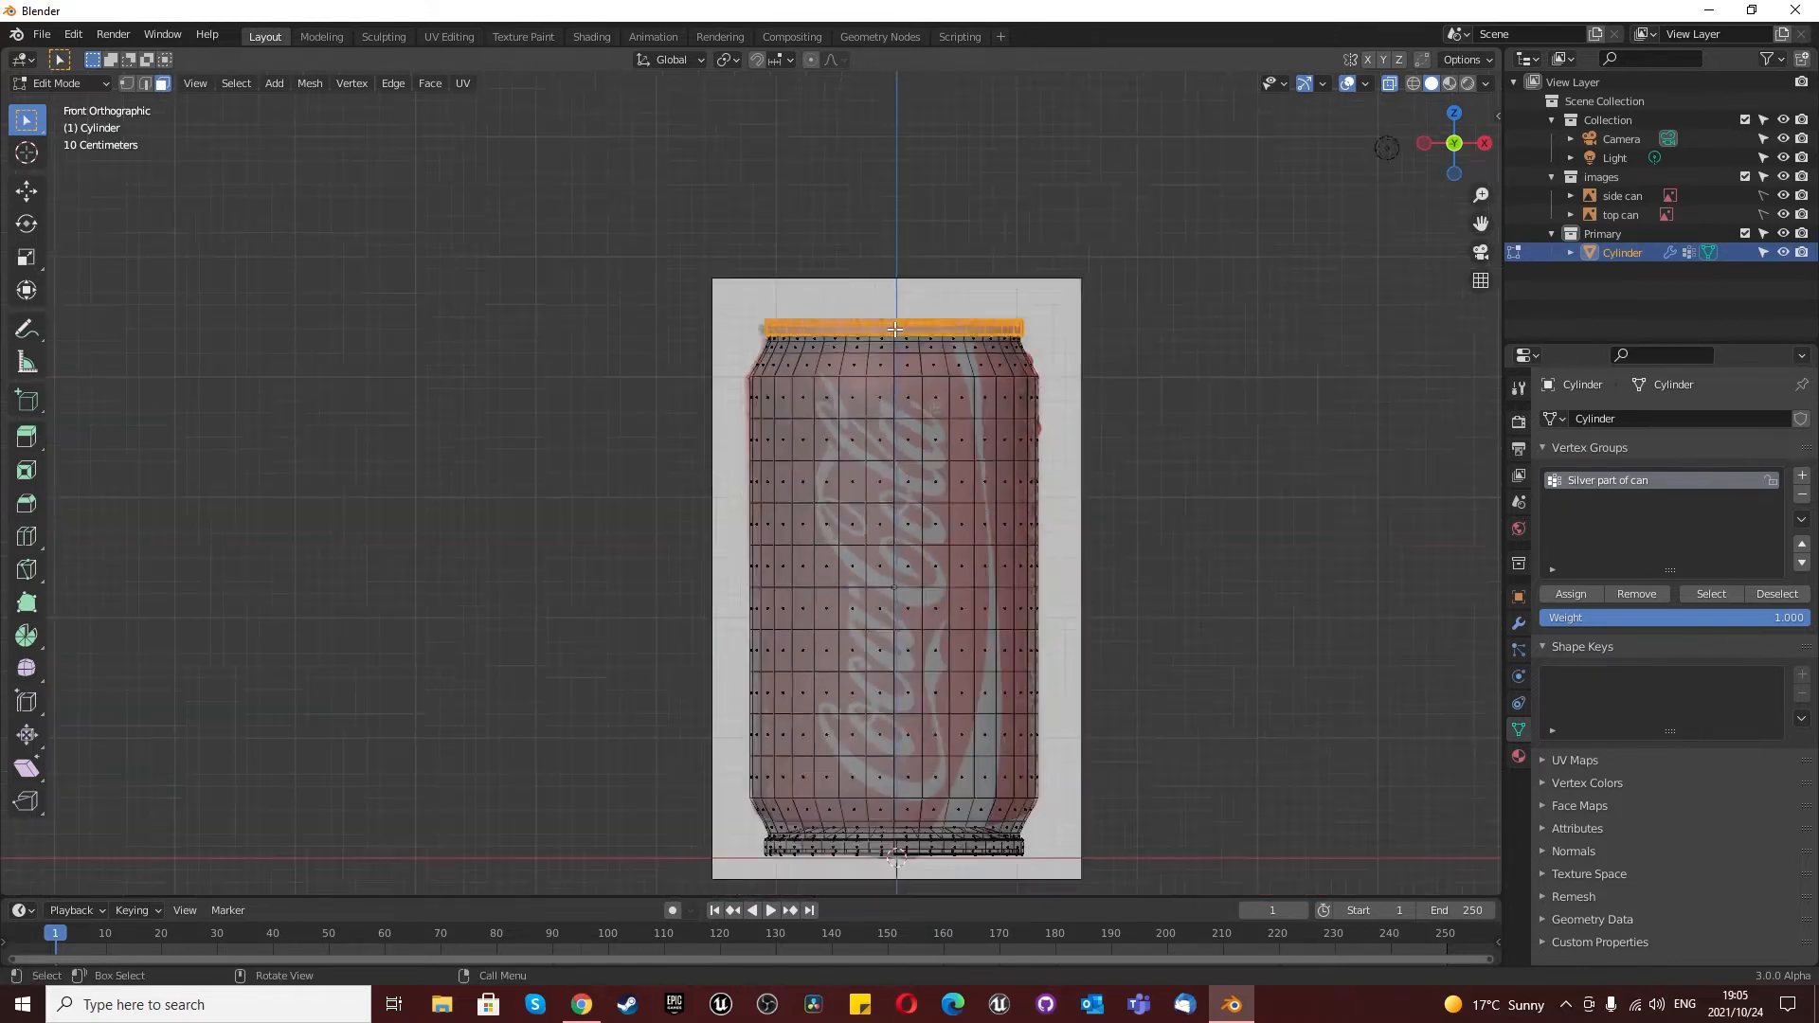
scroll(963, 474, up, 7)
scroll(963, 474, up, 3)
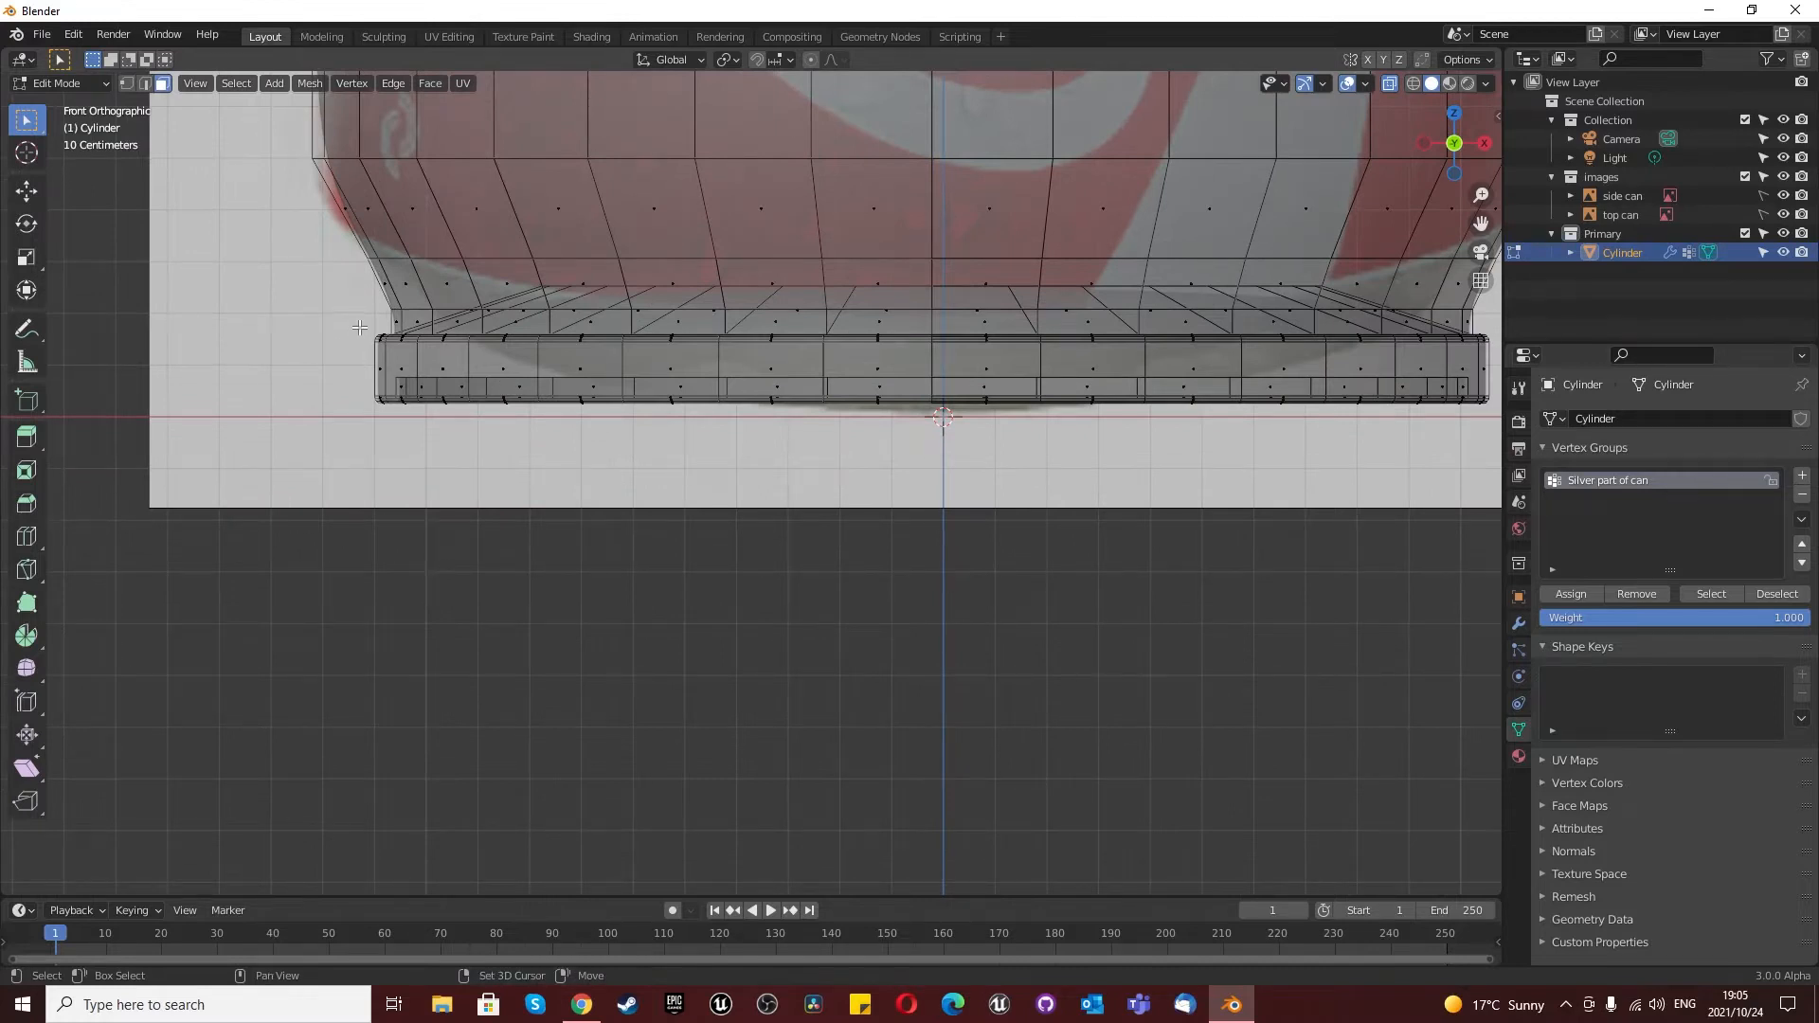
shift+drag(359, 327, 1495, 498)
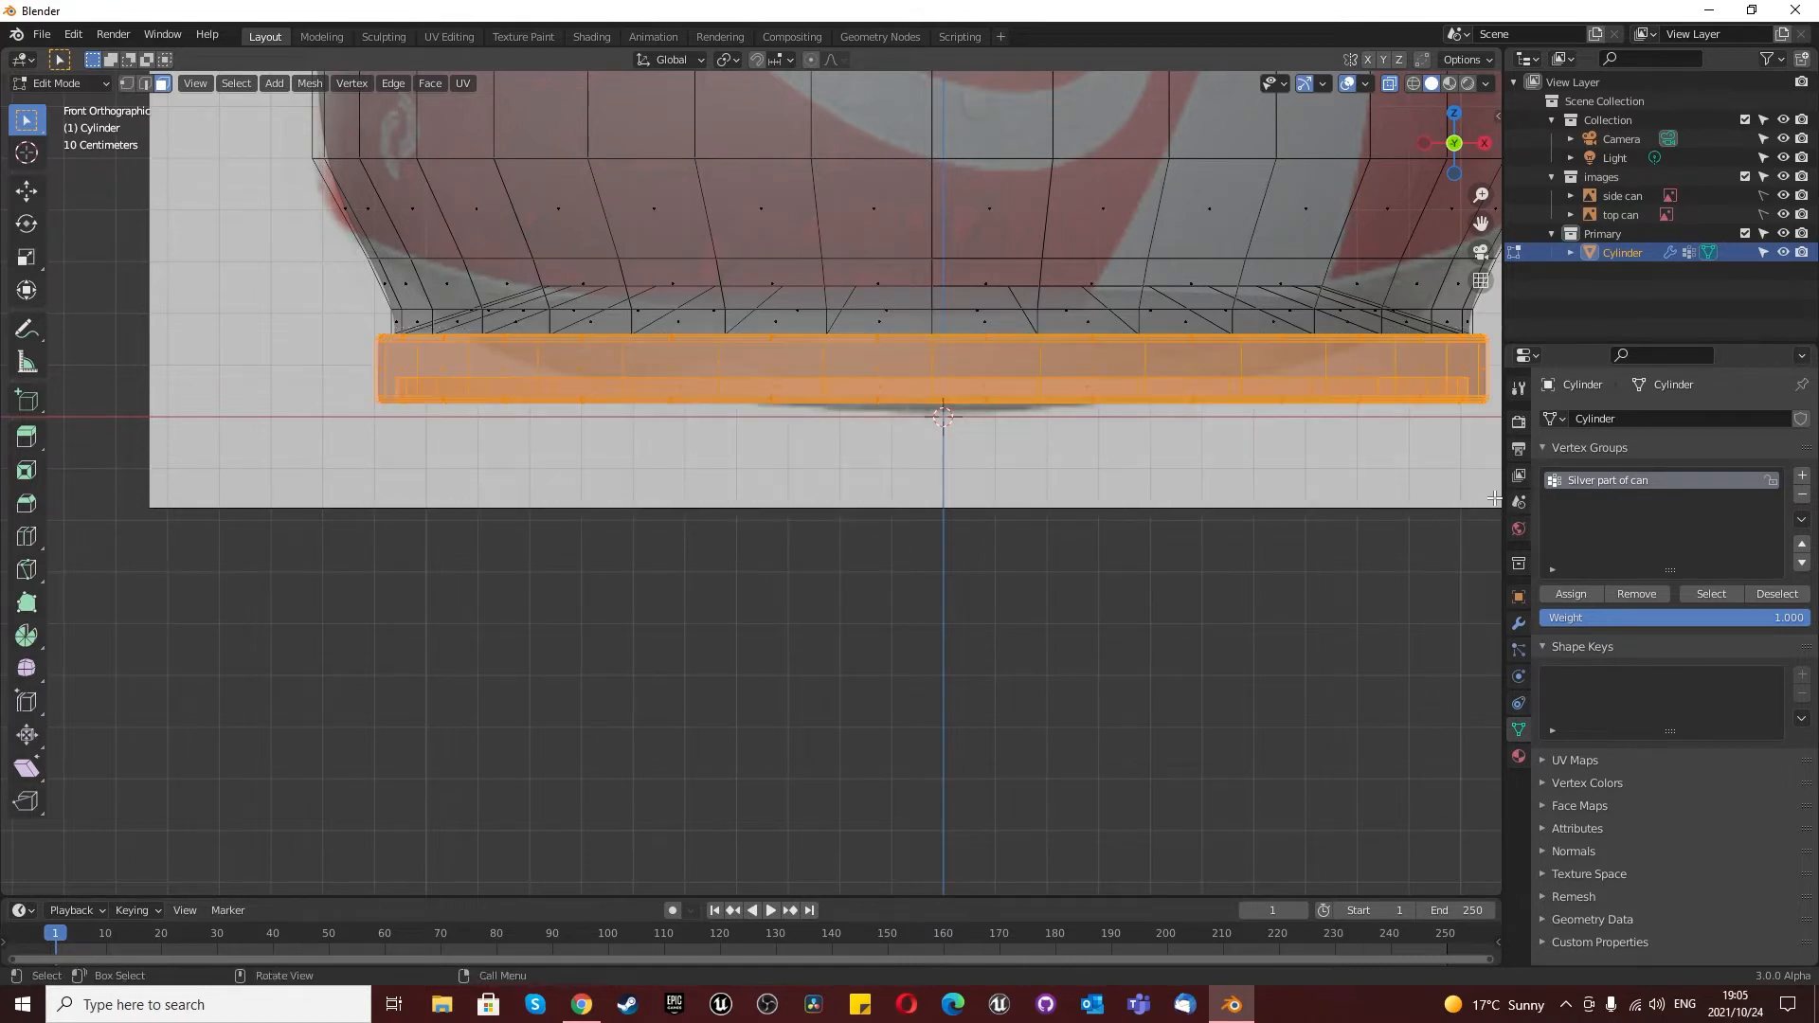
Step: Assign both selected rims to the "Silver part of can" vertex group and check it by deselecting and reselecting the group
scroll(992, 606, down, 9)
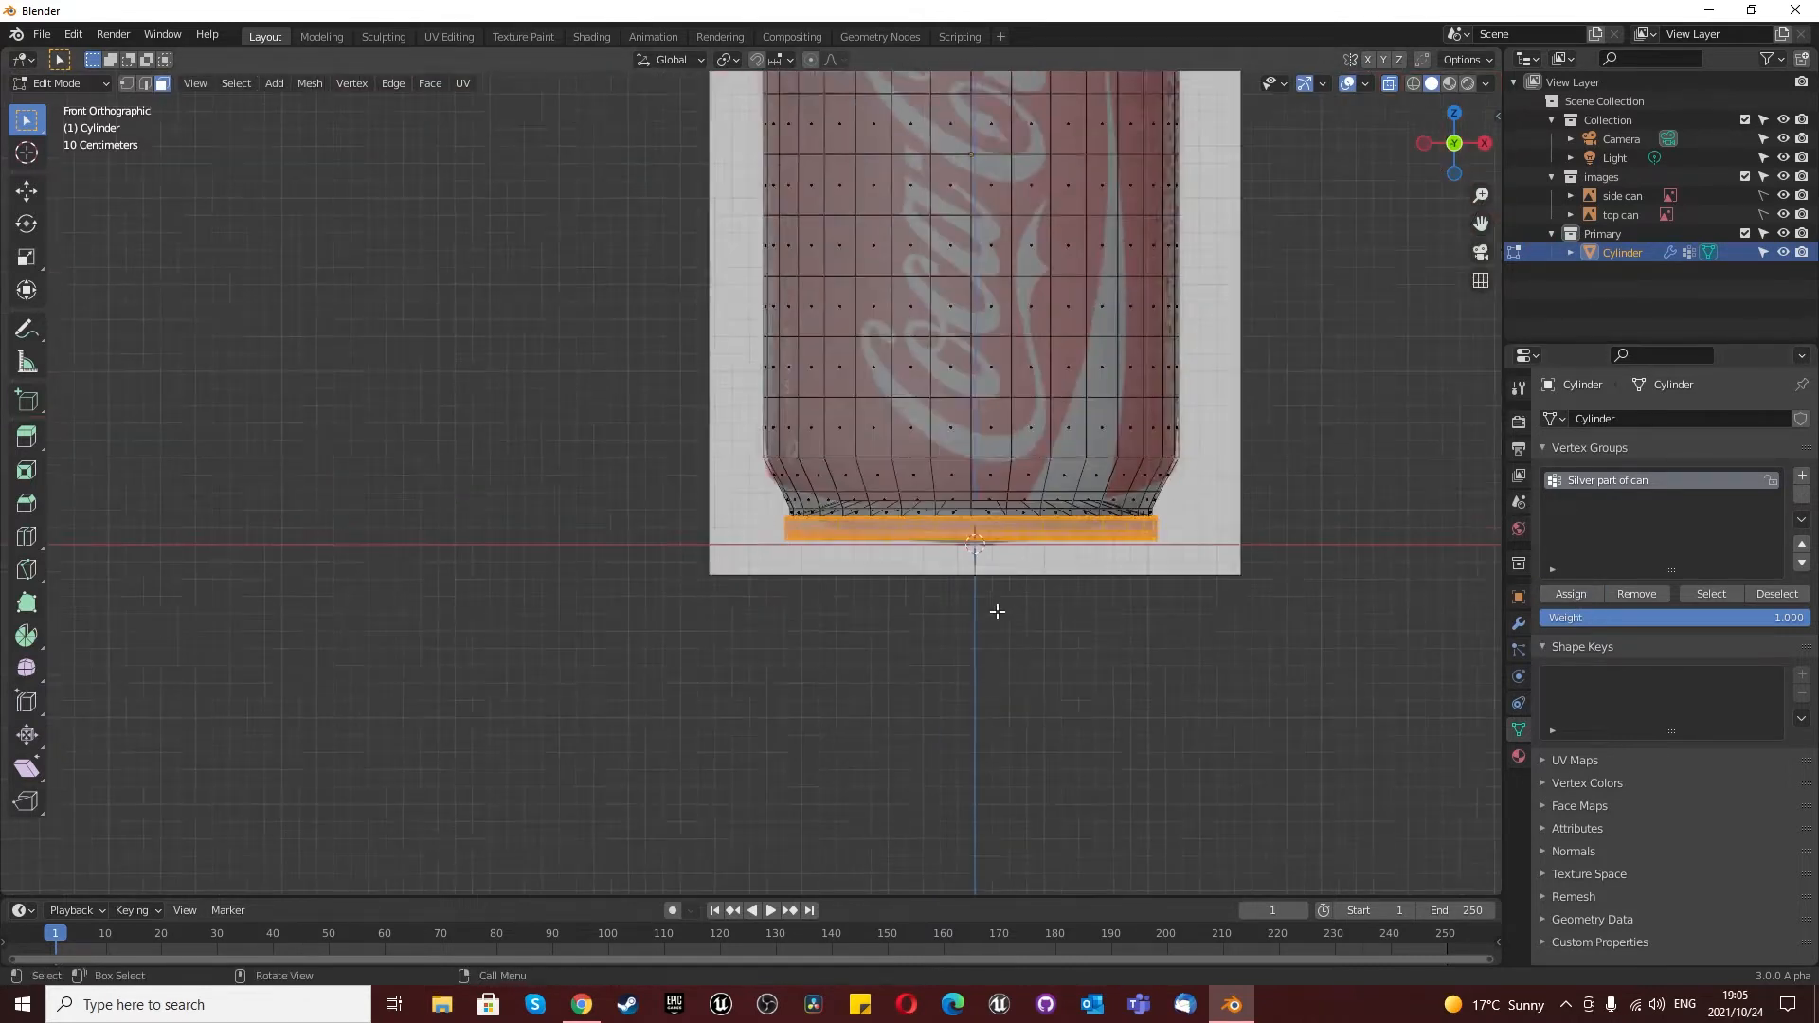
scroll(972, 374, up, 2)
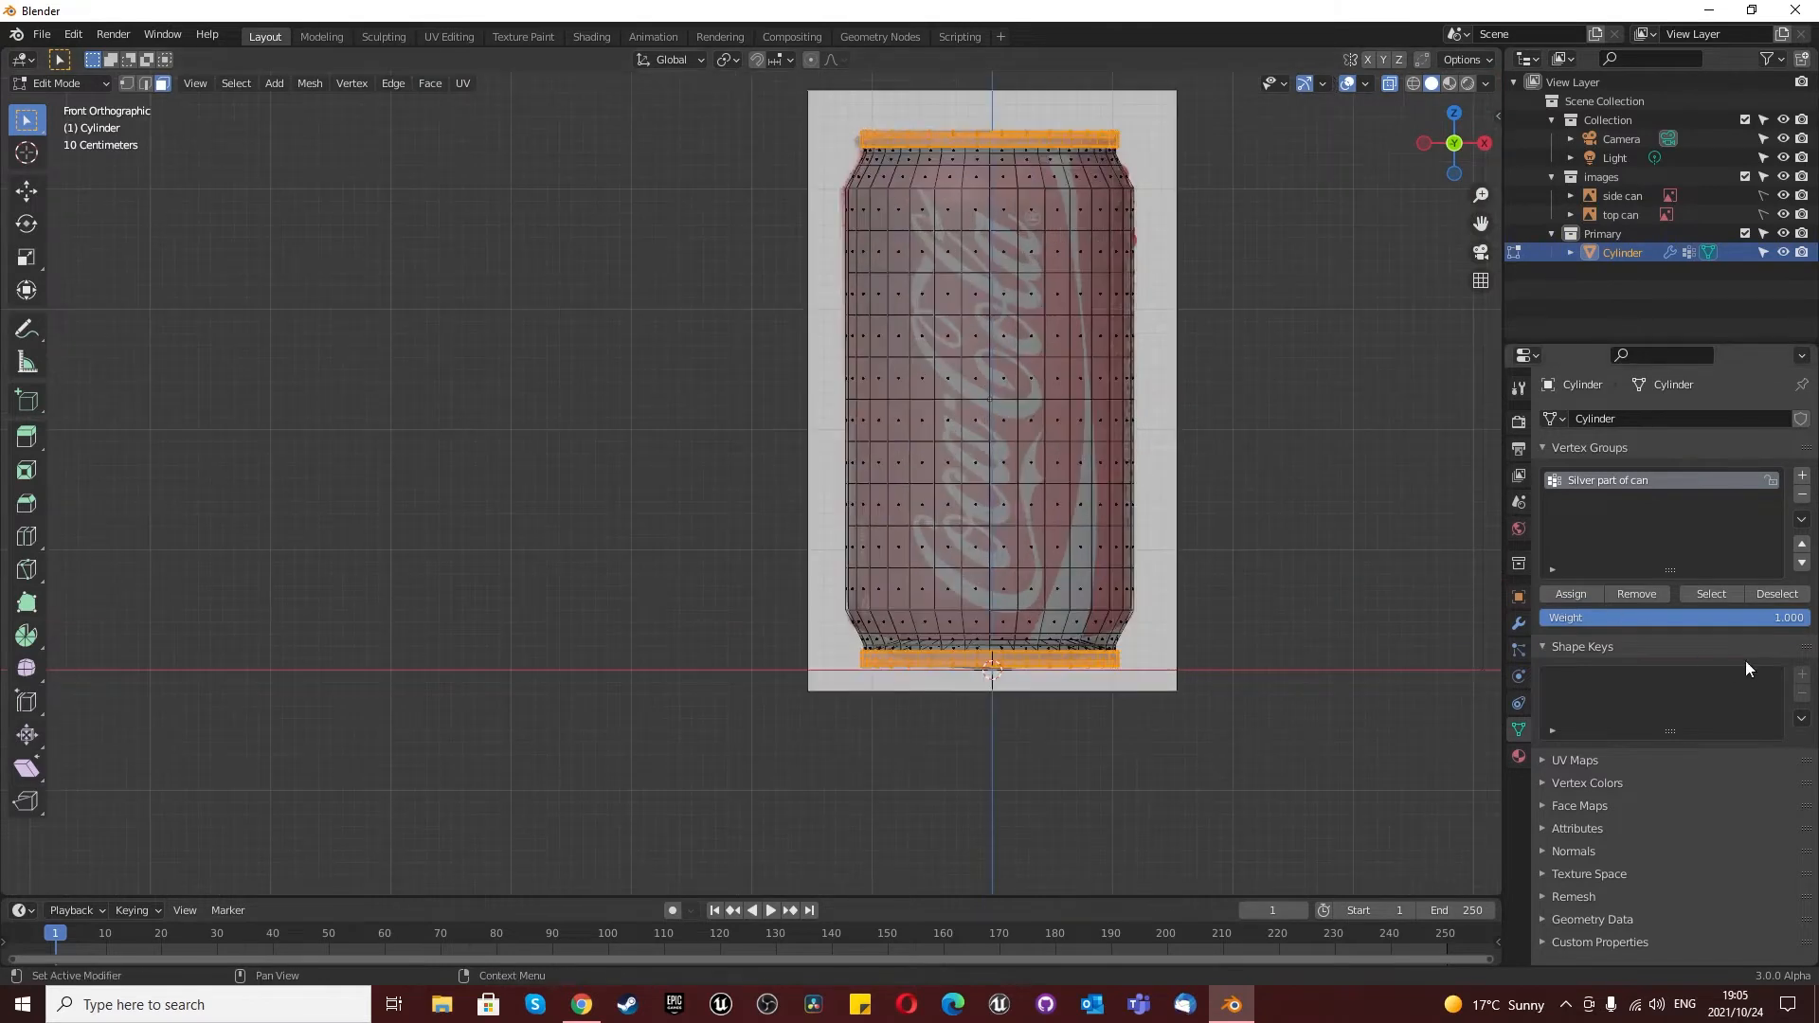
click(1755, 599)
click(1711, 594)
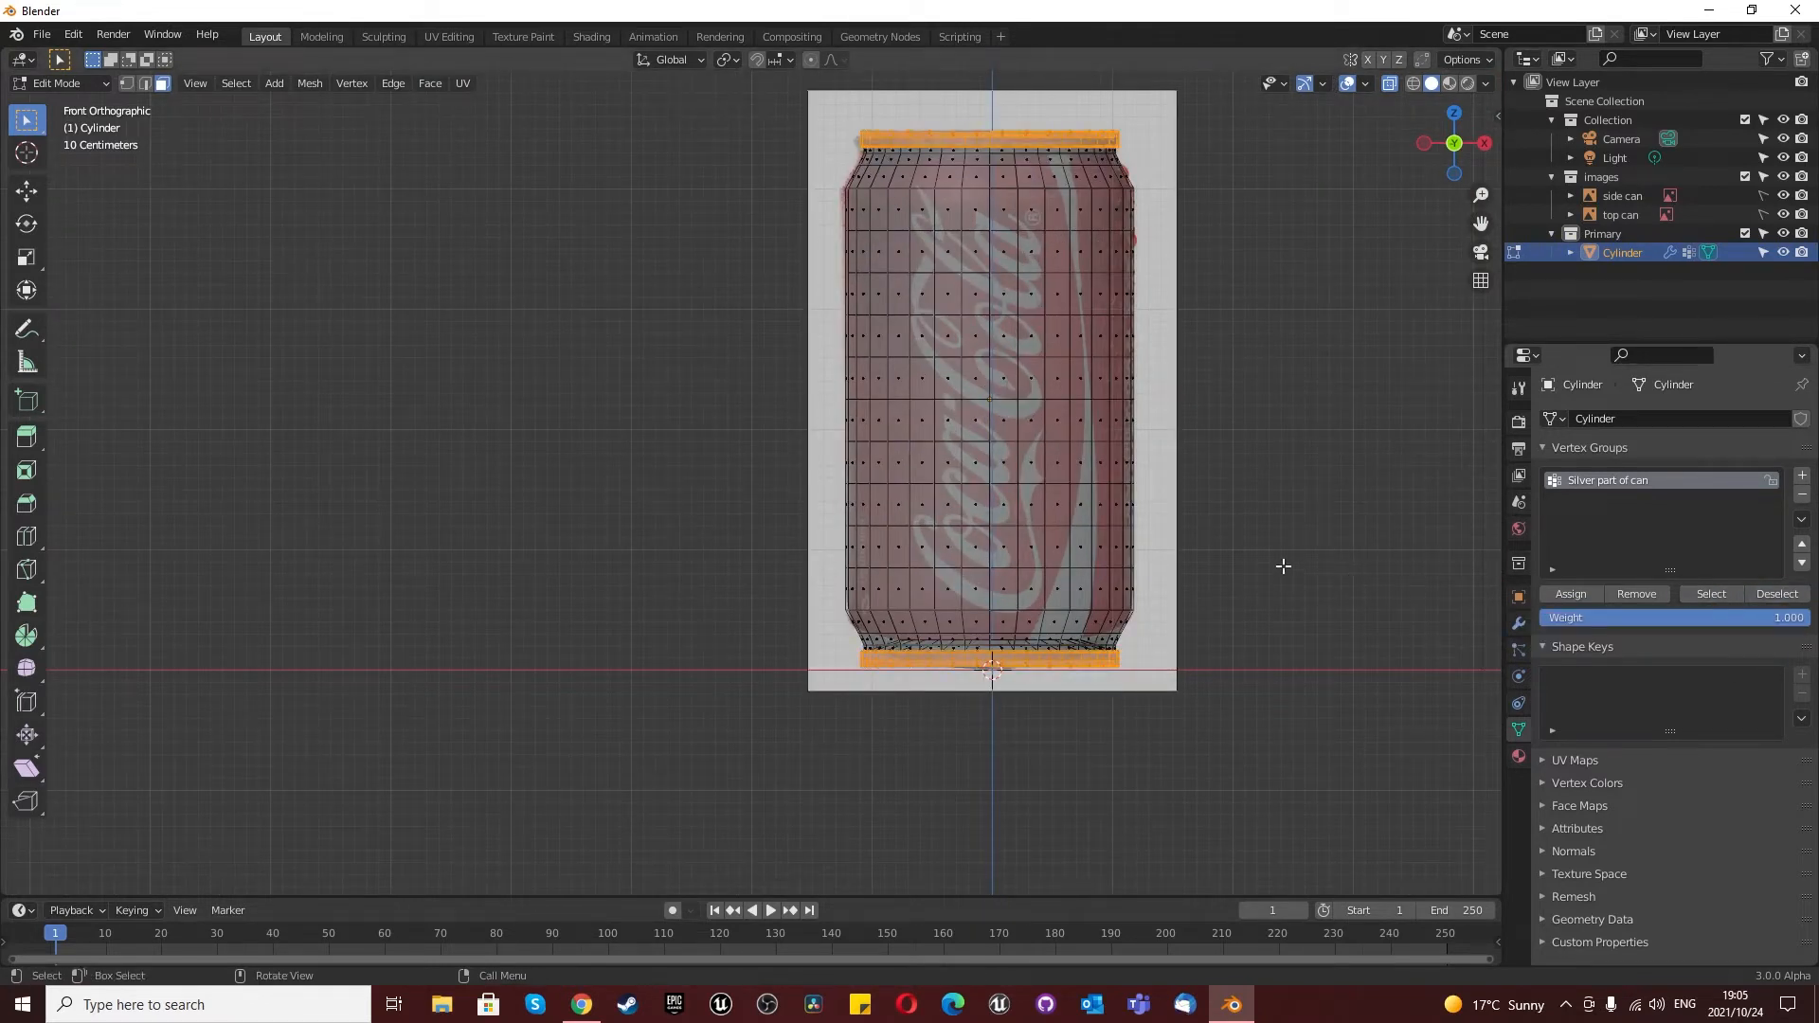
Step: Add a second vertex group and rename it "Label part of can"
click(1802, 476)
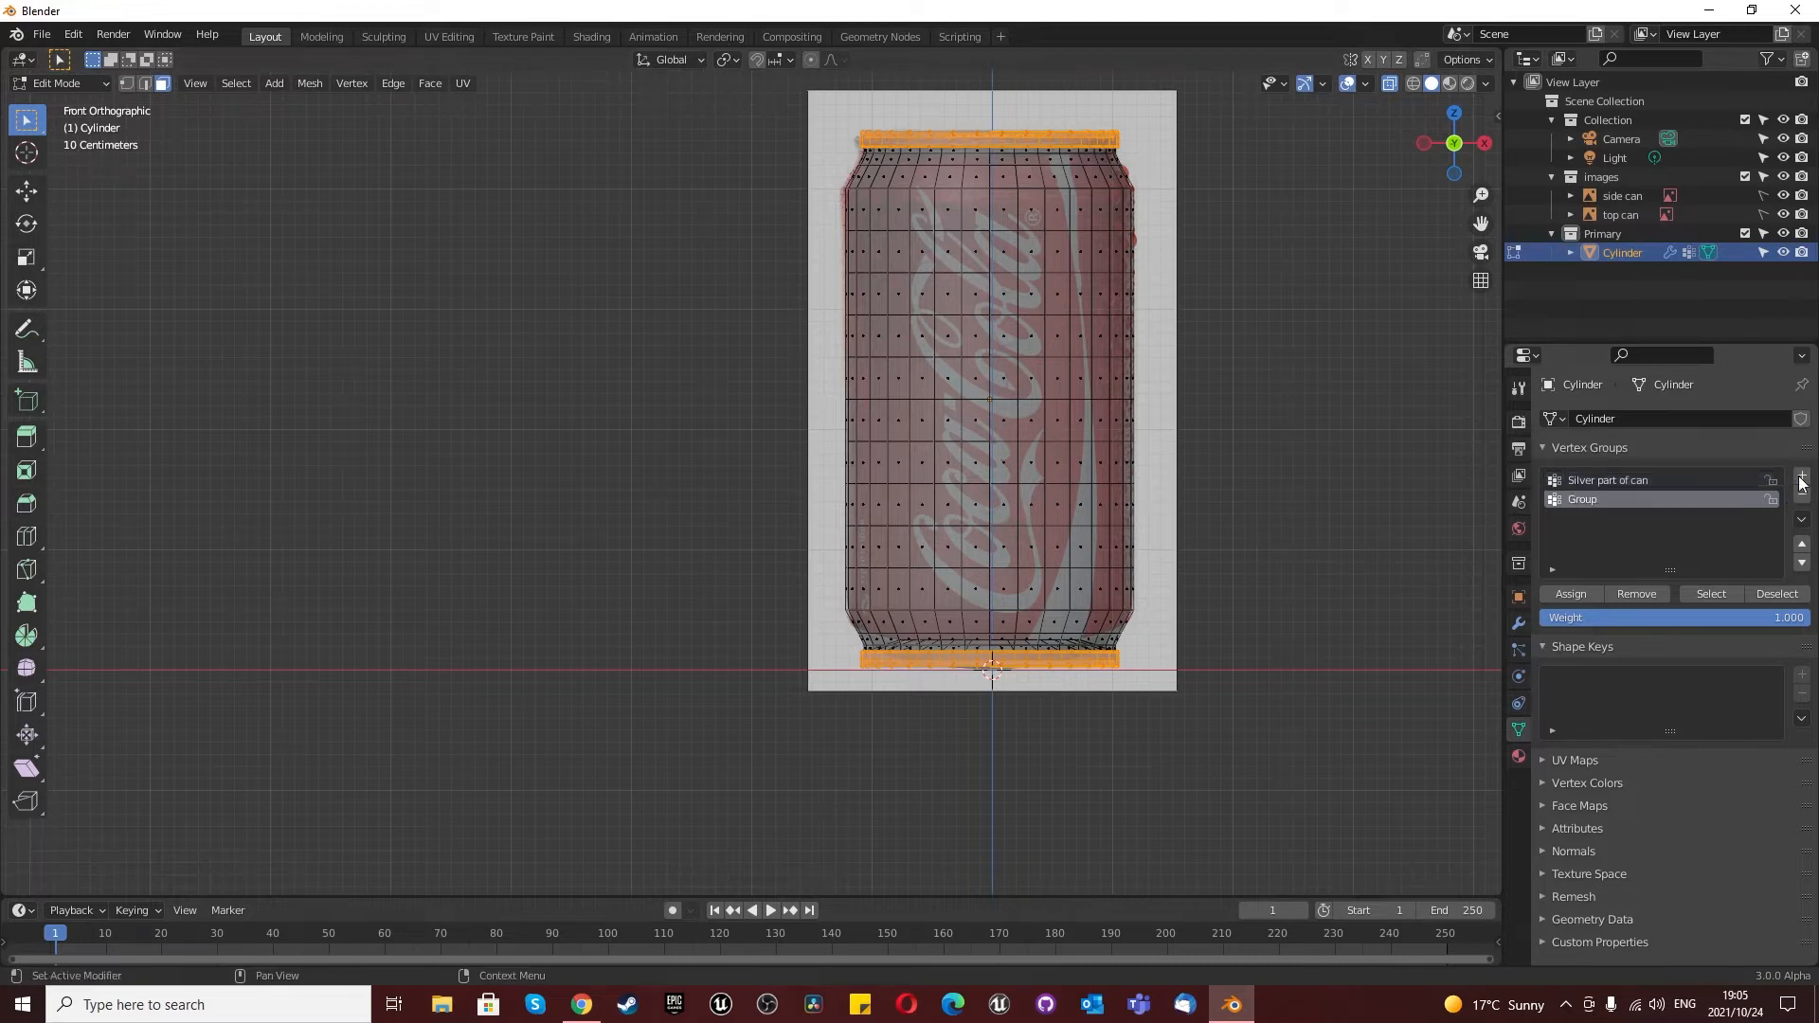
double_click(1597, 502)
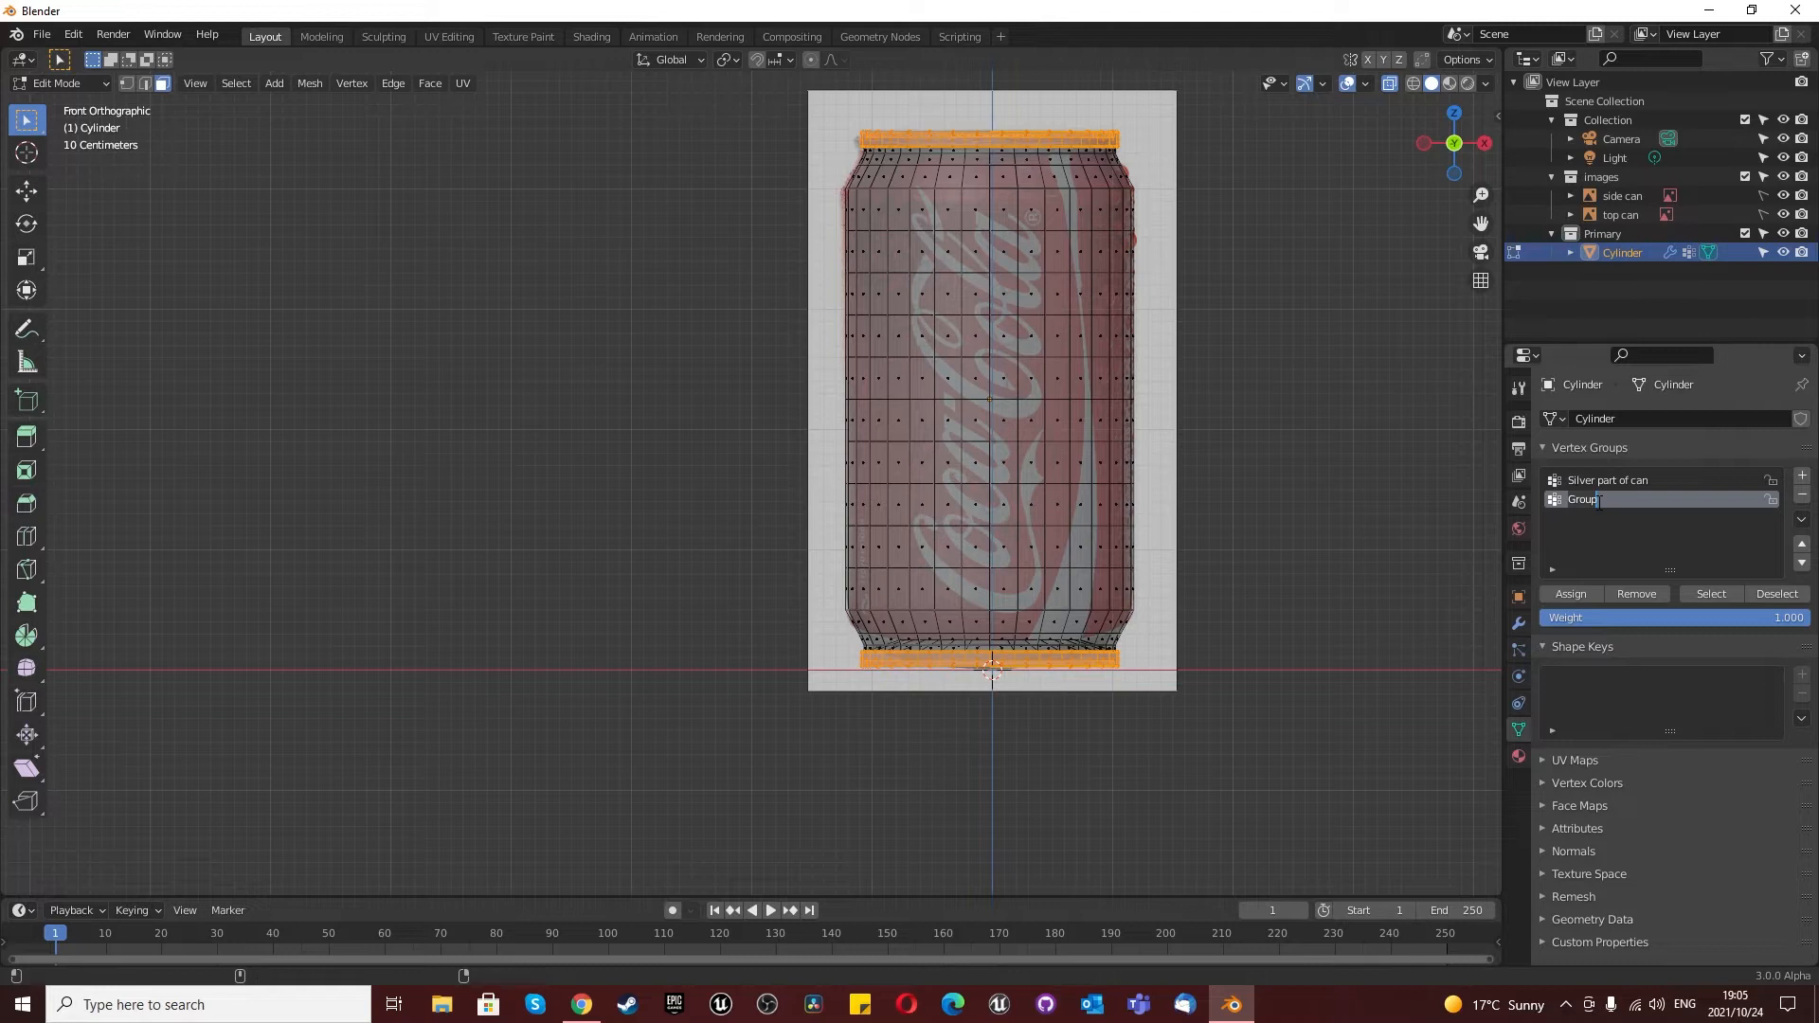
text(Label part)
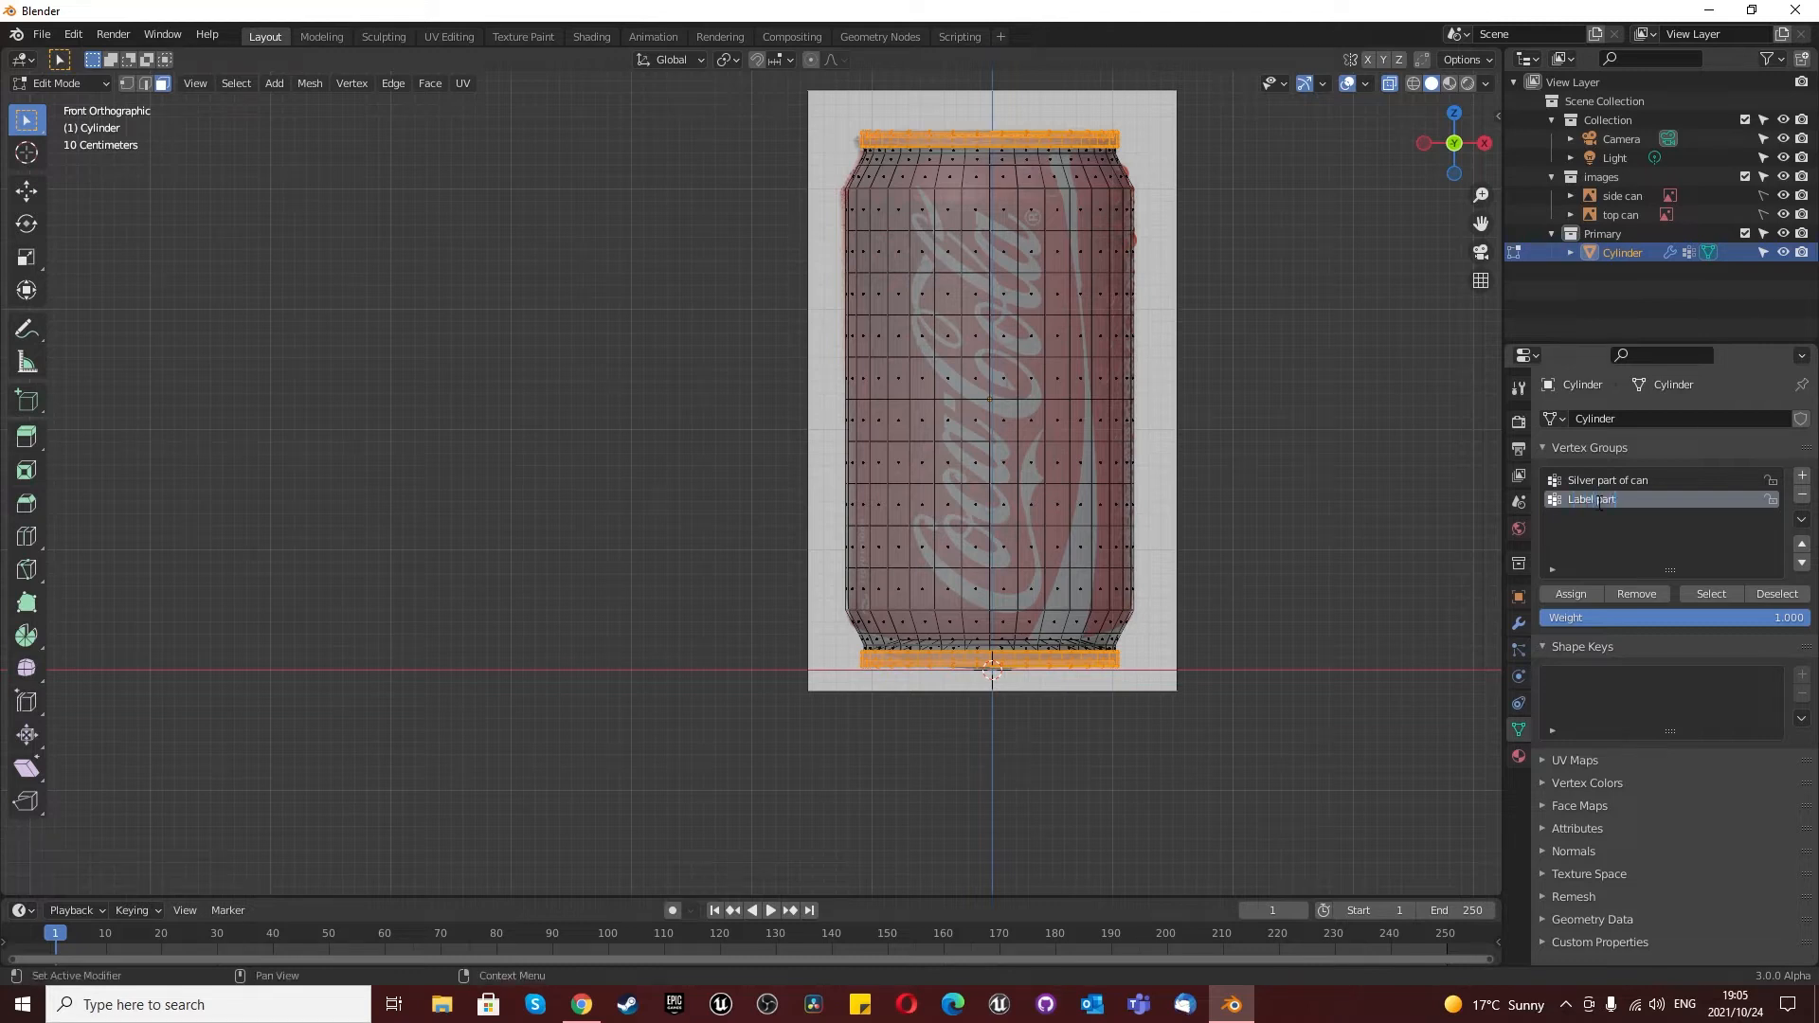
text( of can)
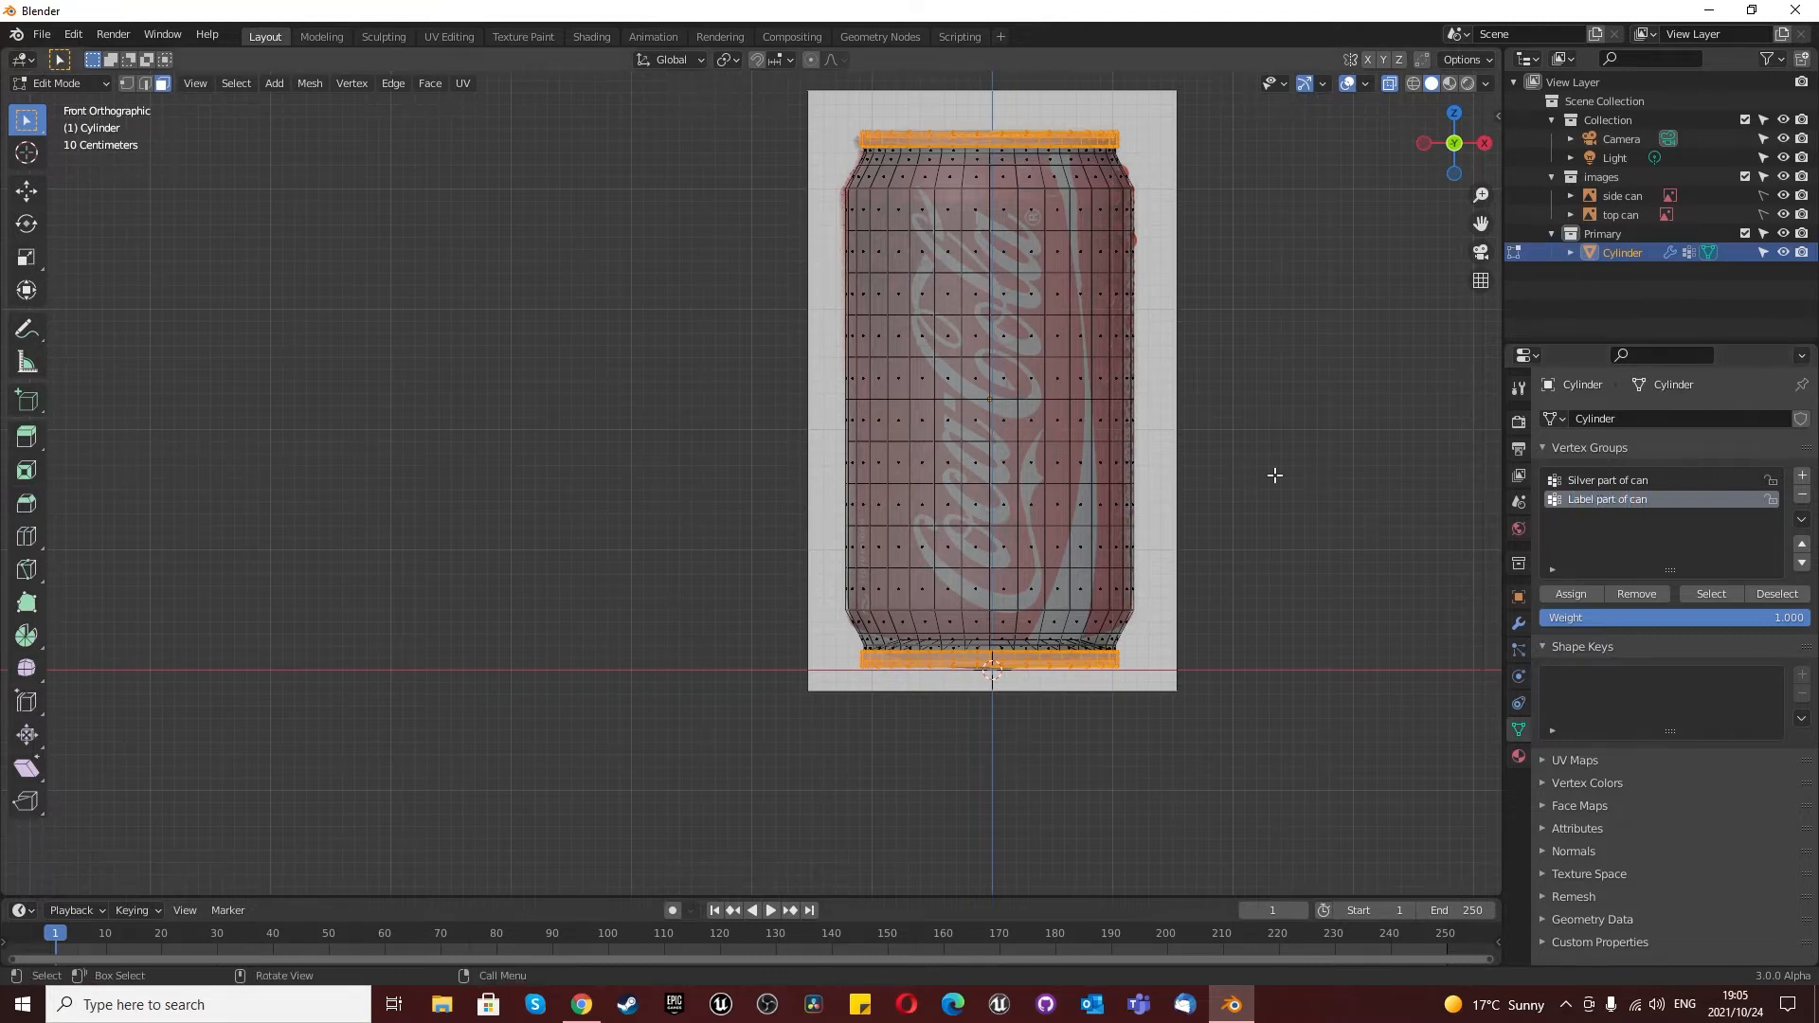
scroll(682, 715, down, 4)
scroll(751, 604, up, 4)
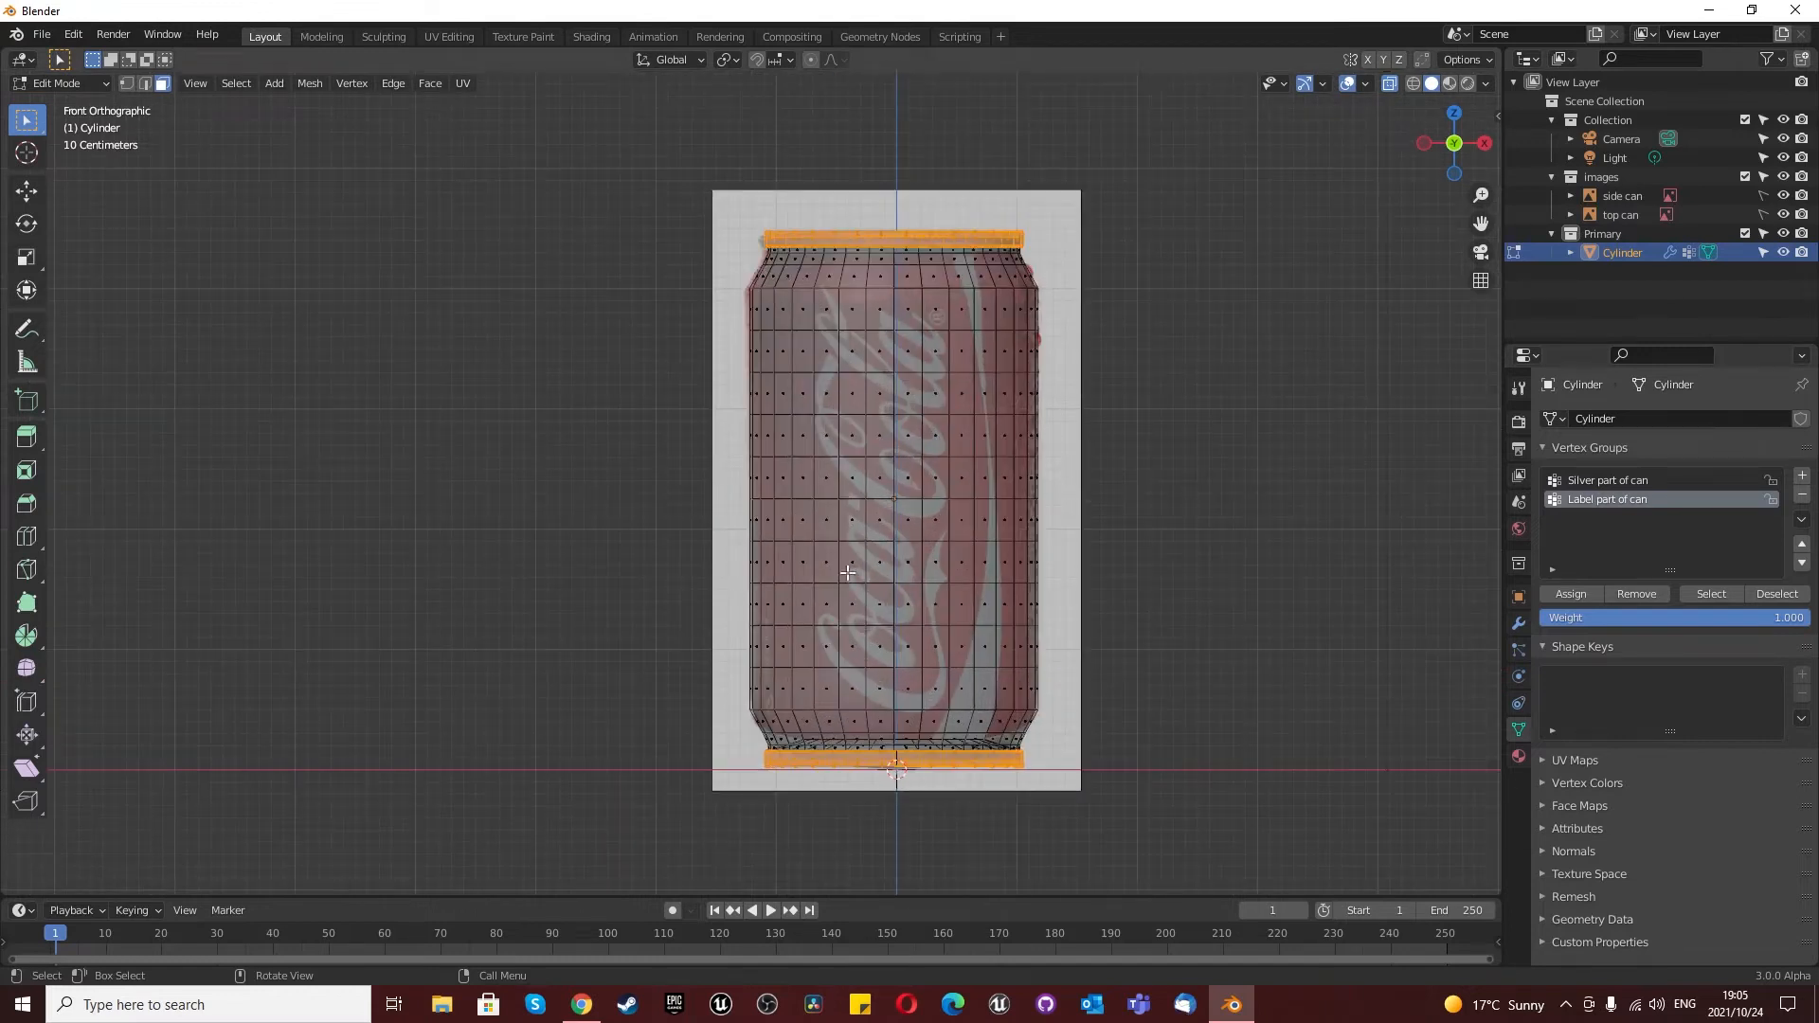
key(i)
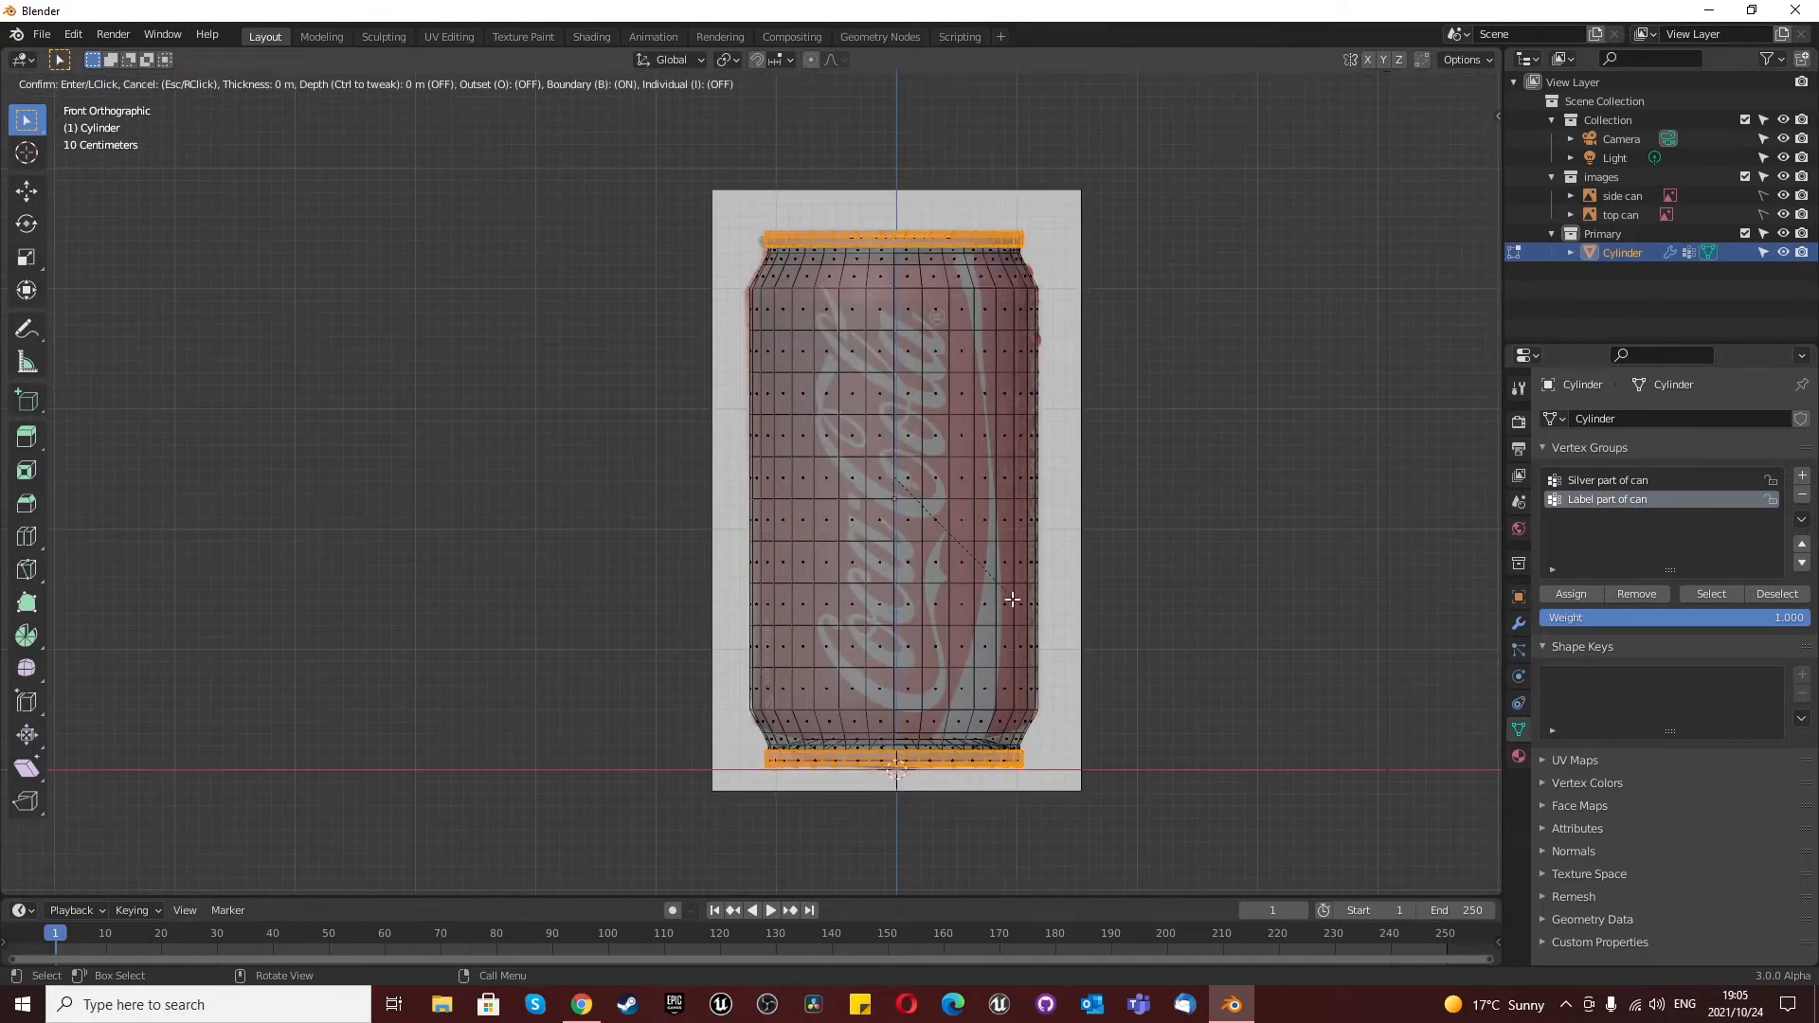
click(1018, 597)
key(i)
right_click(1025, 567)
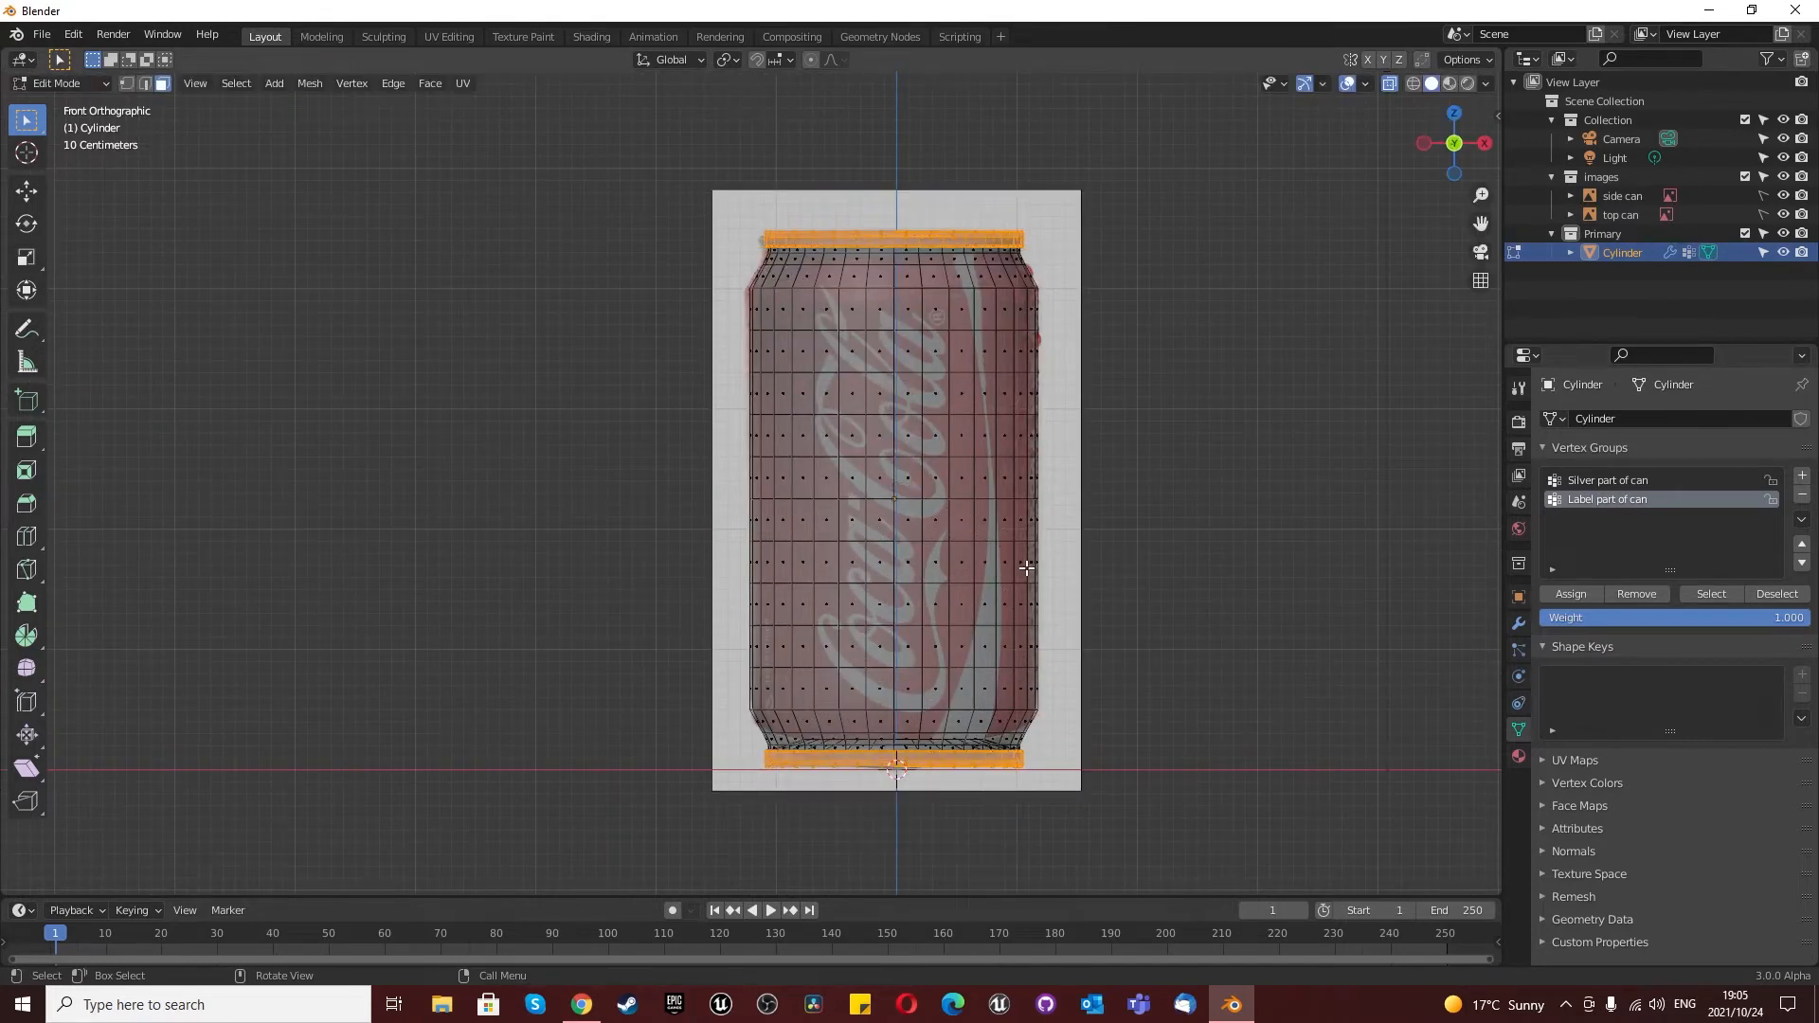
Step: Invert the selection to the can's body, assign it to the "Label part of can" vertex group, and deselect the group
scroll(1095, 567, down, 2)
scroll(1093, 566, up, 2)
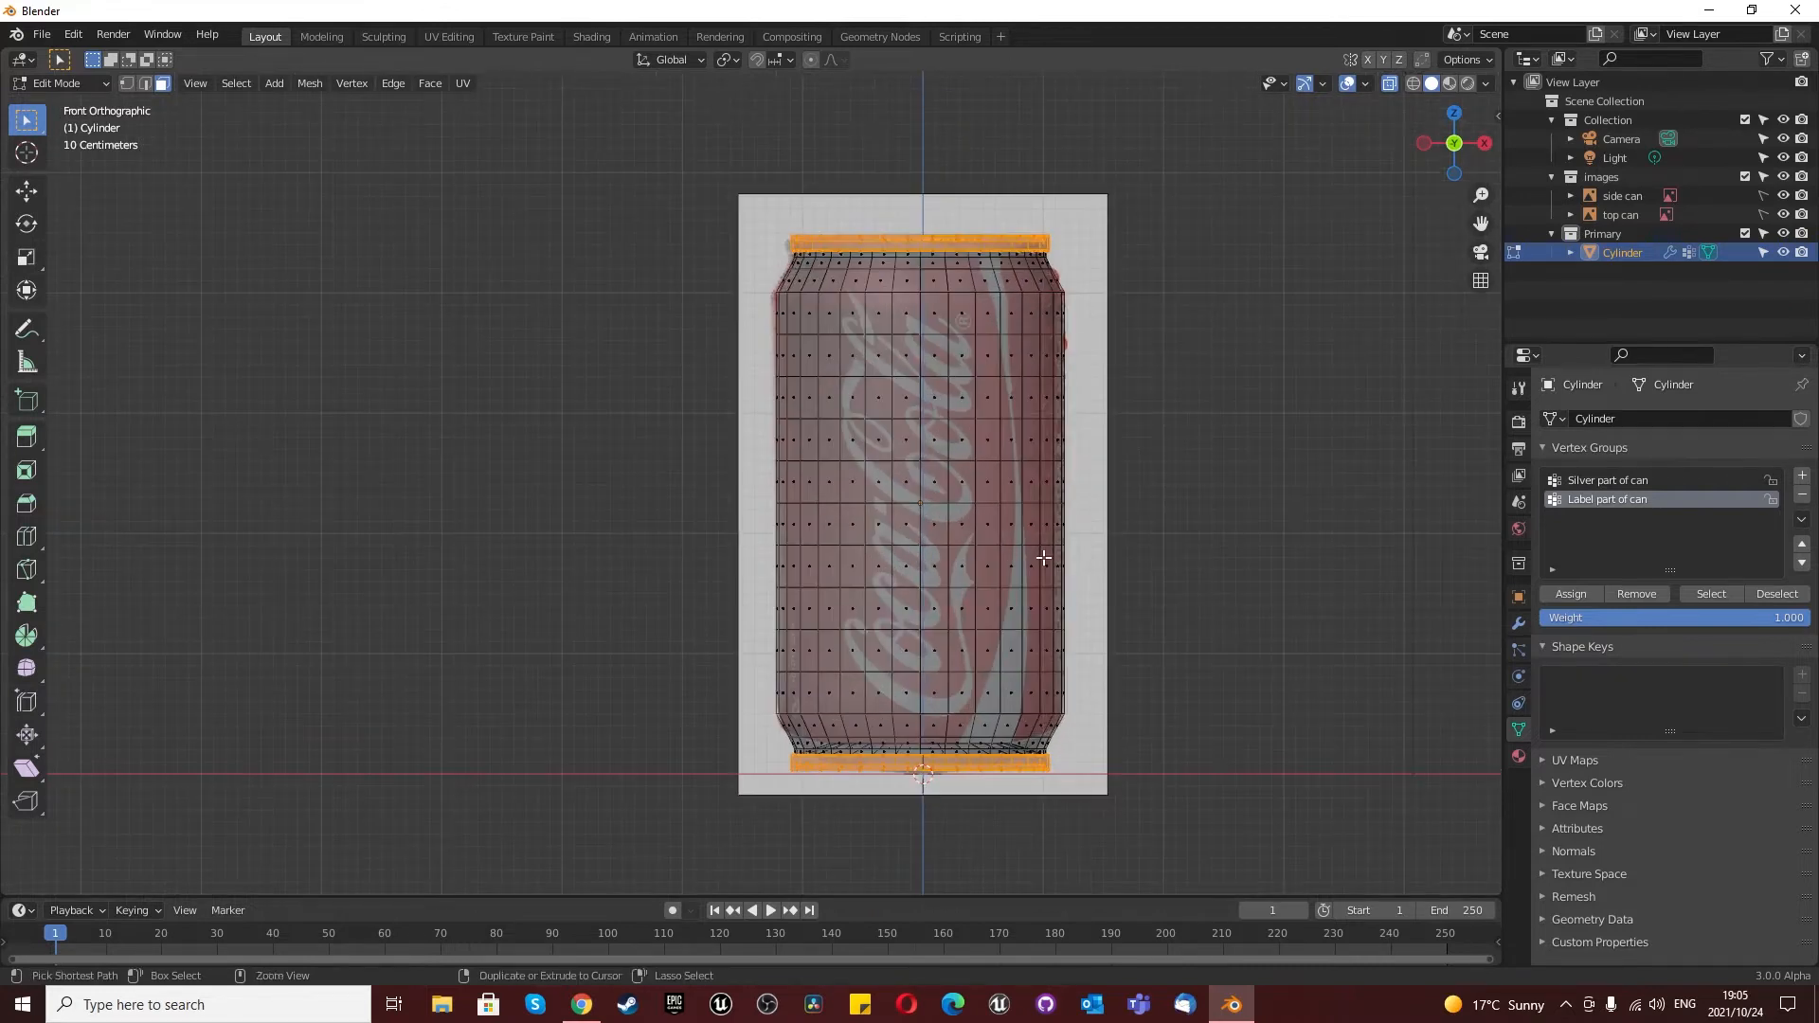
key(ctrl+i)
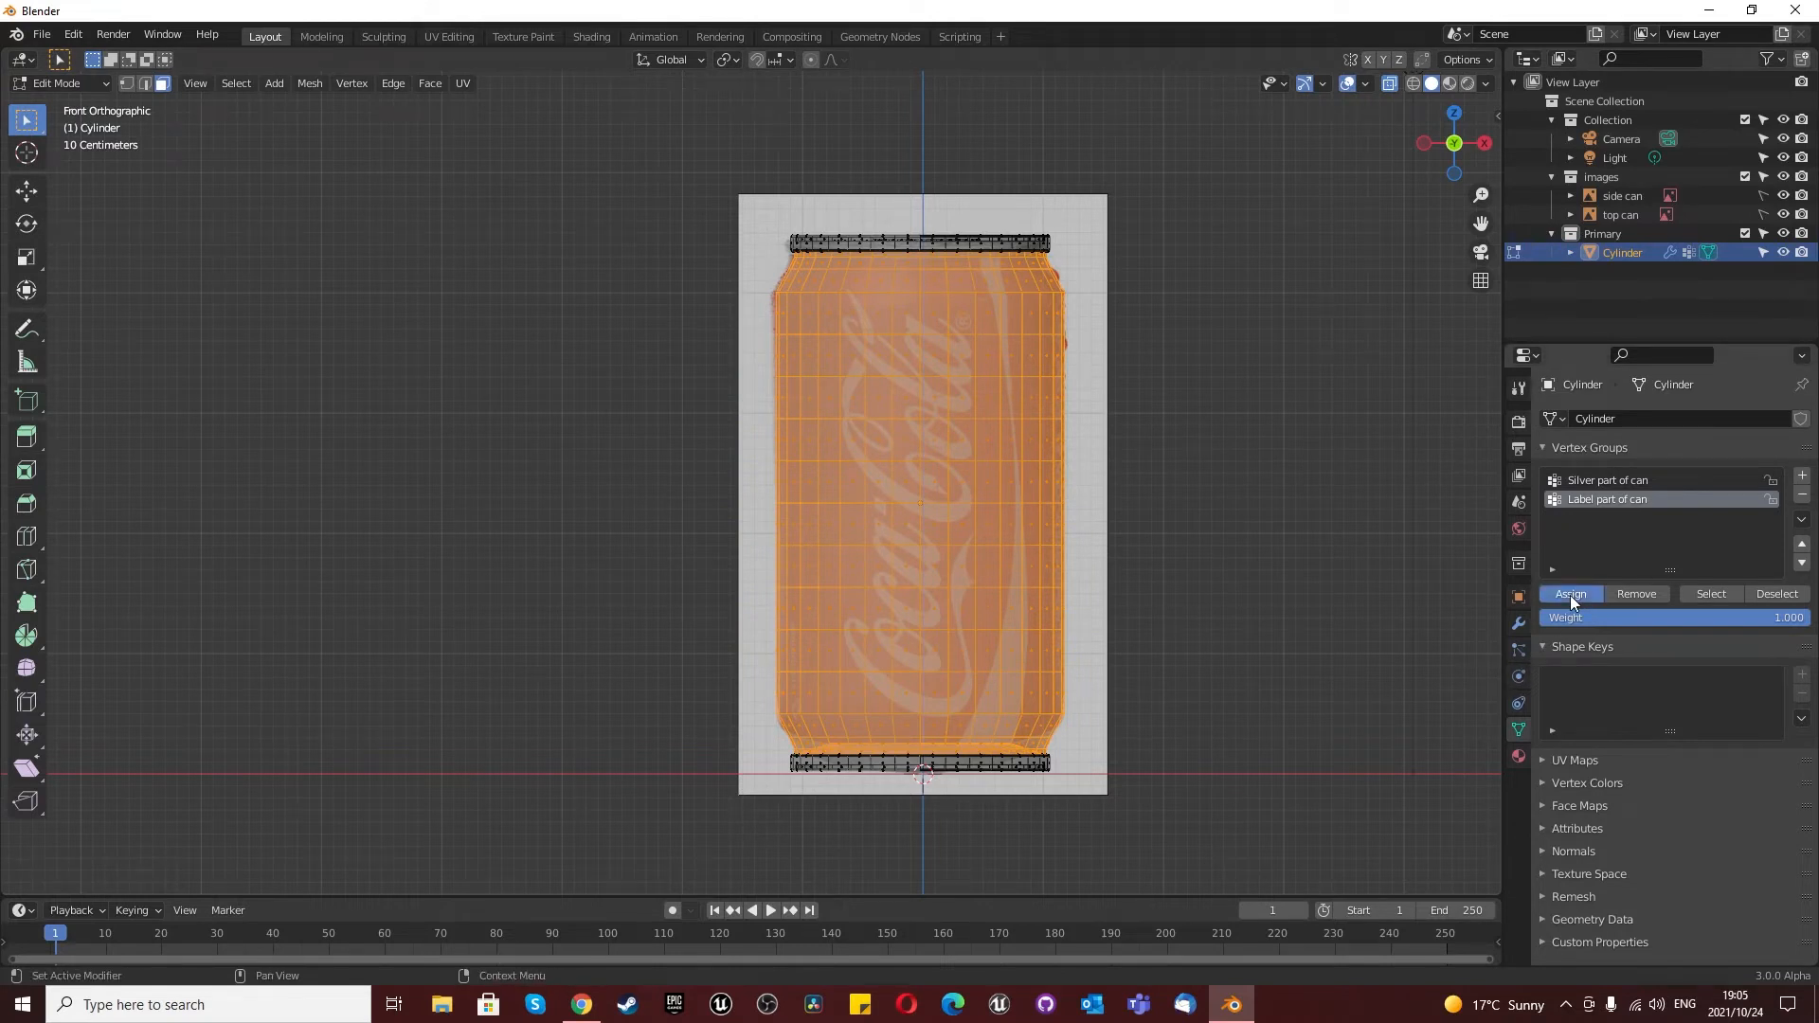
click(1767, 589)
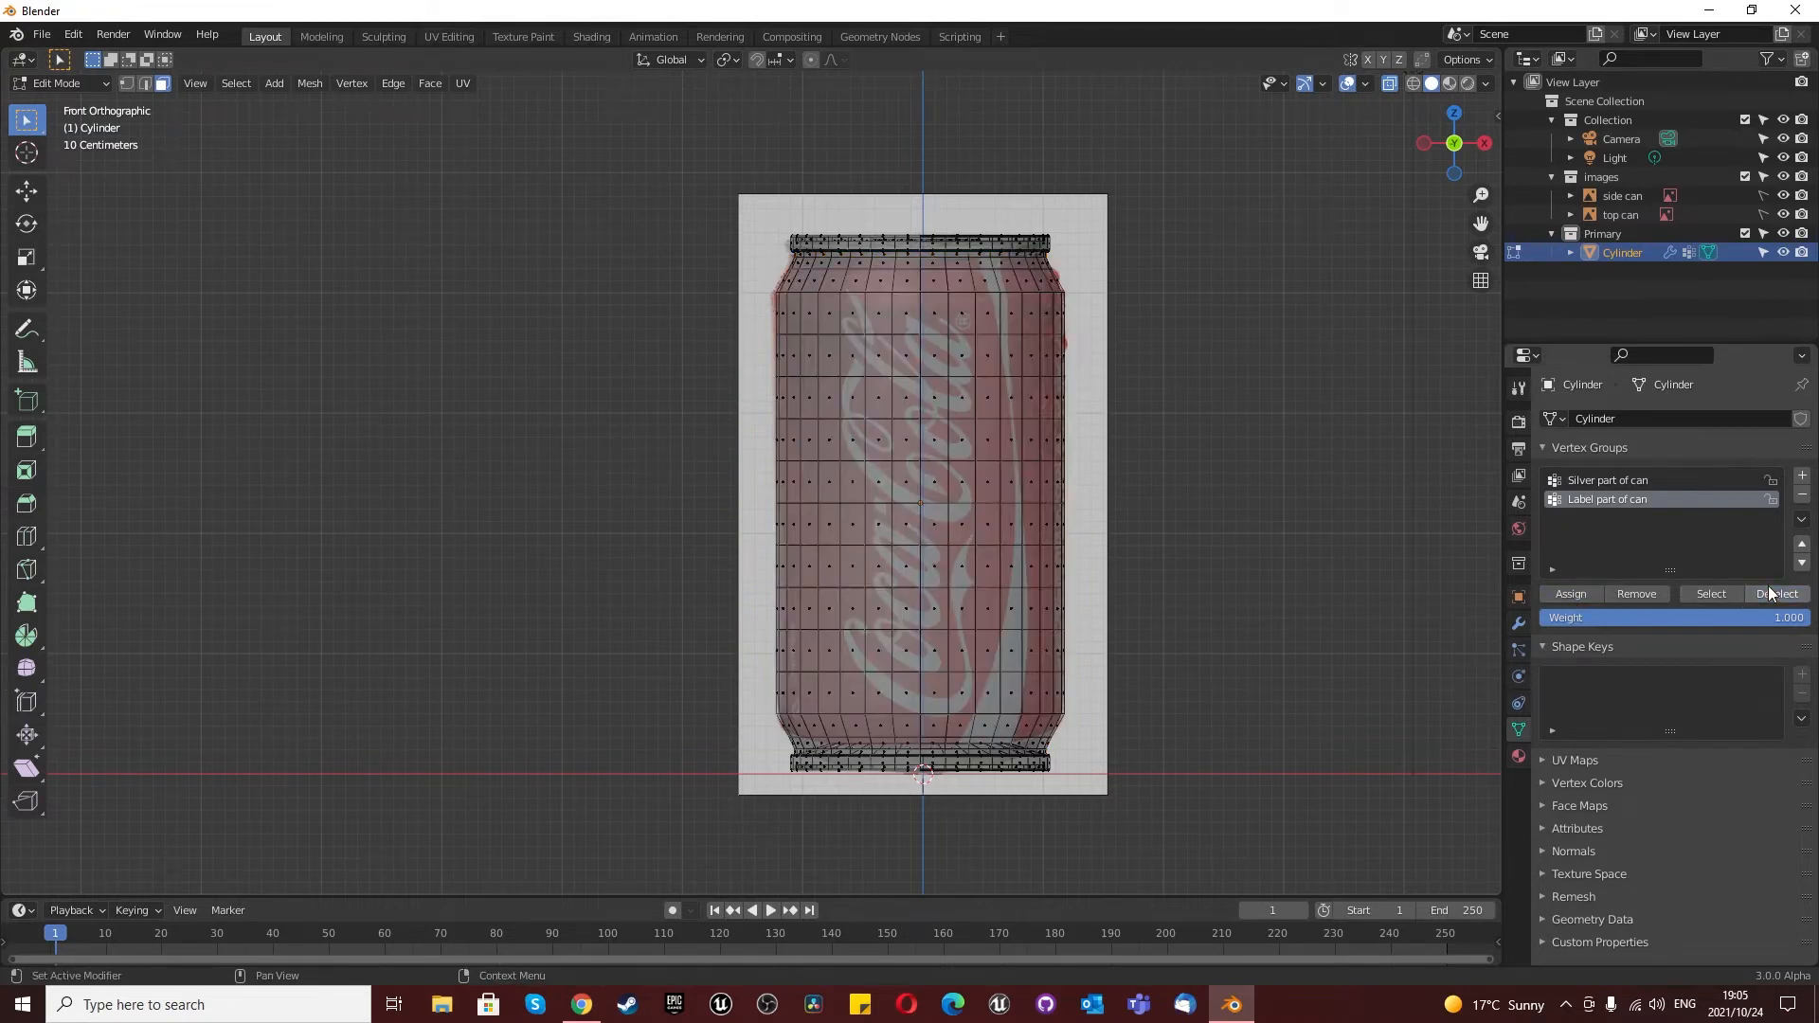
Step: Check the "Silver part of can" and "Label part of can" vertex groups by selecting and deselecting each one
click(1592, 483)
click(1713, 594)
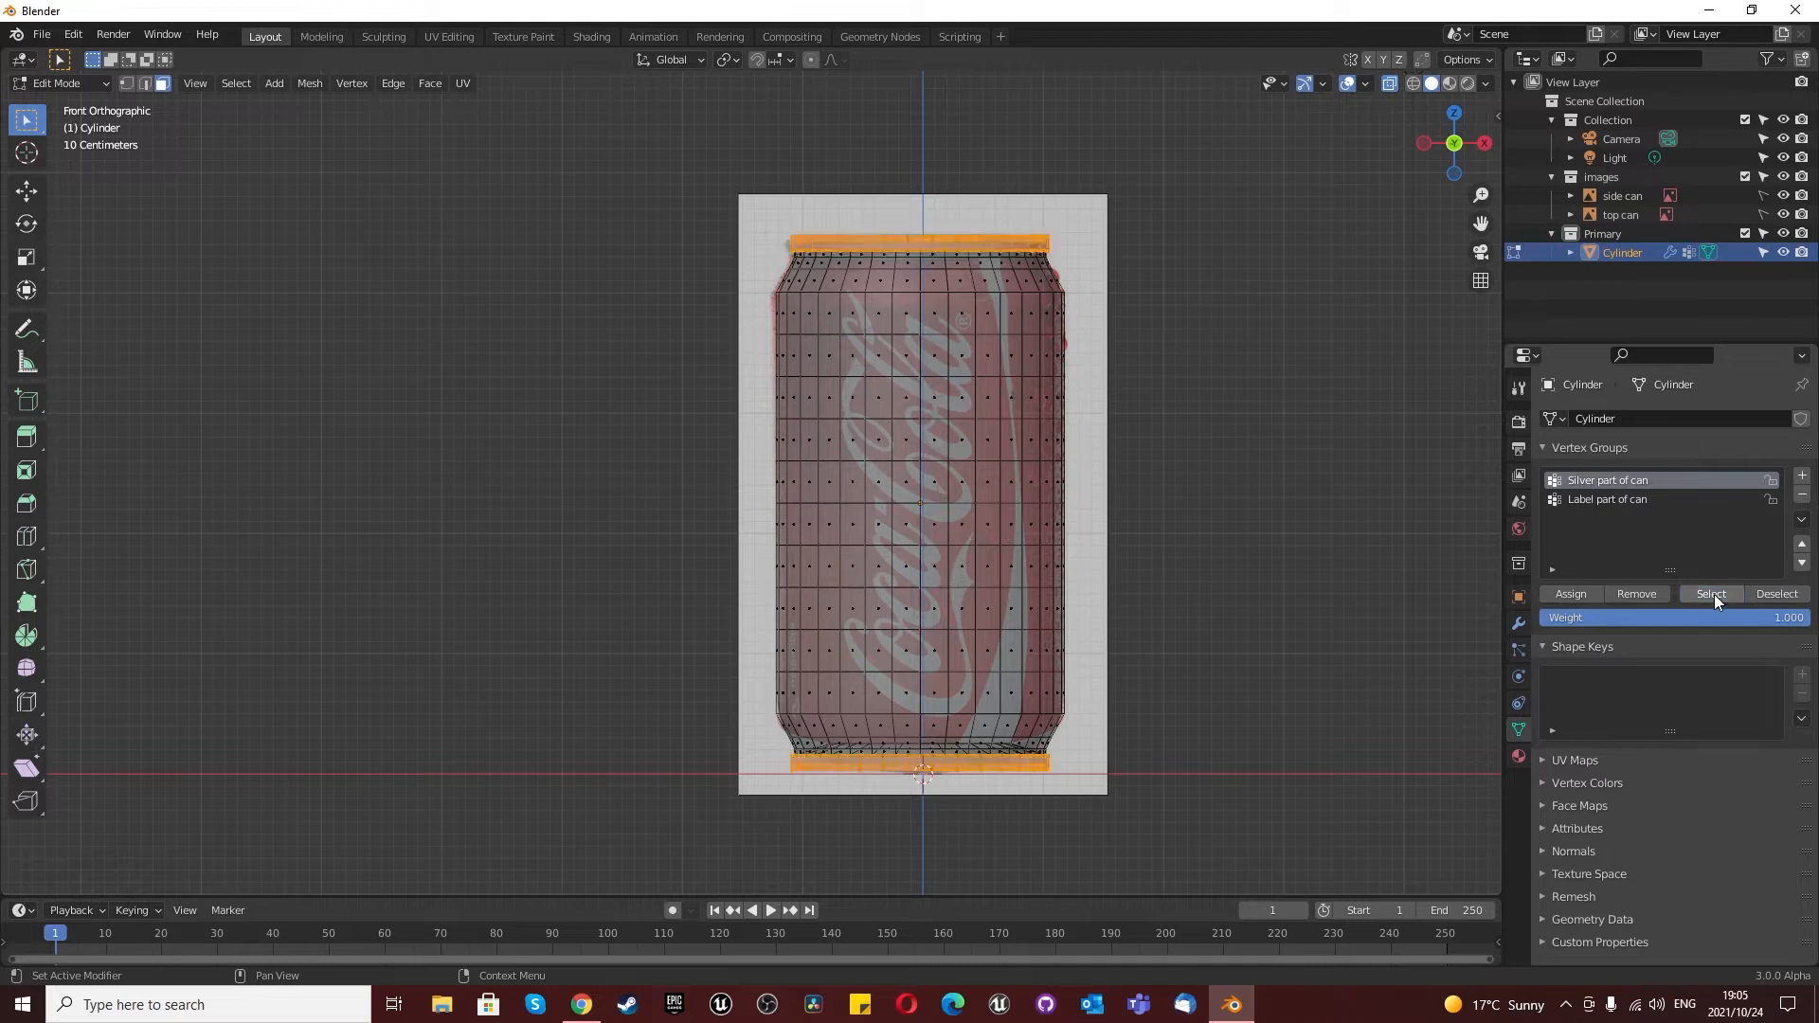
click(1767, 591)
click(1597, 498)
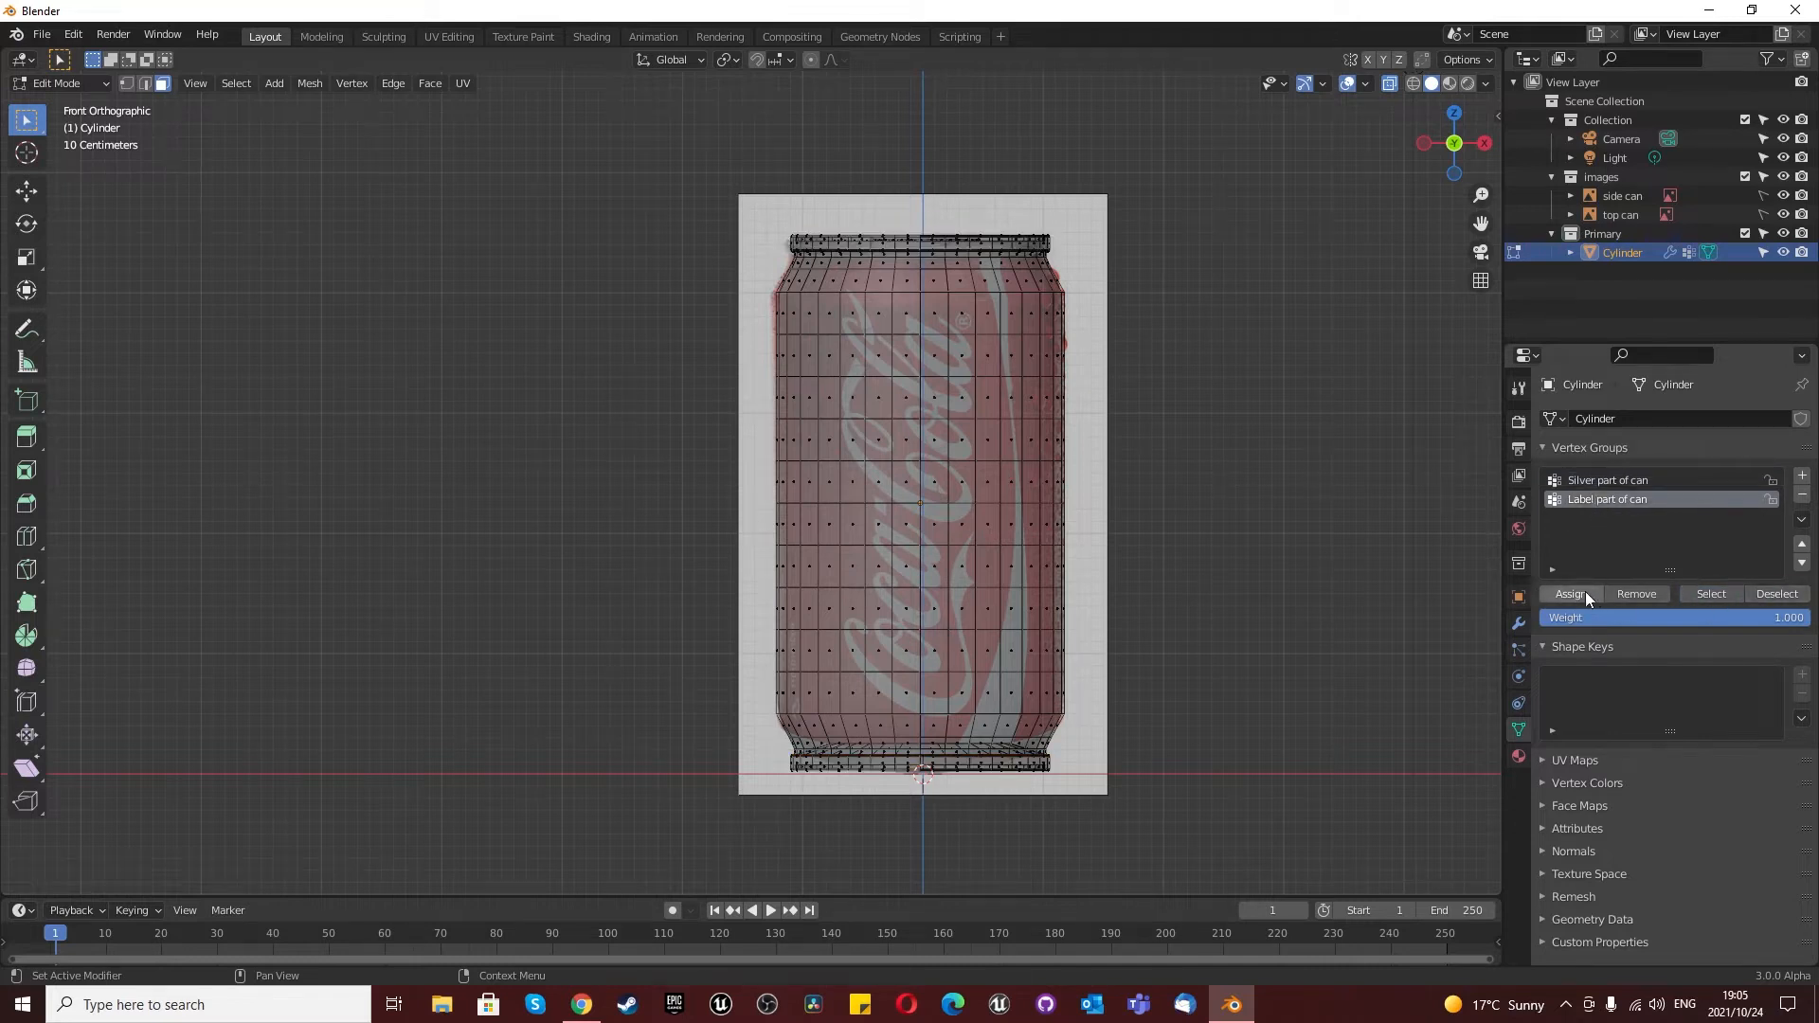
click(1715, 595)
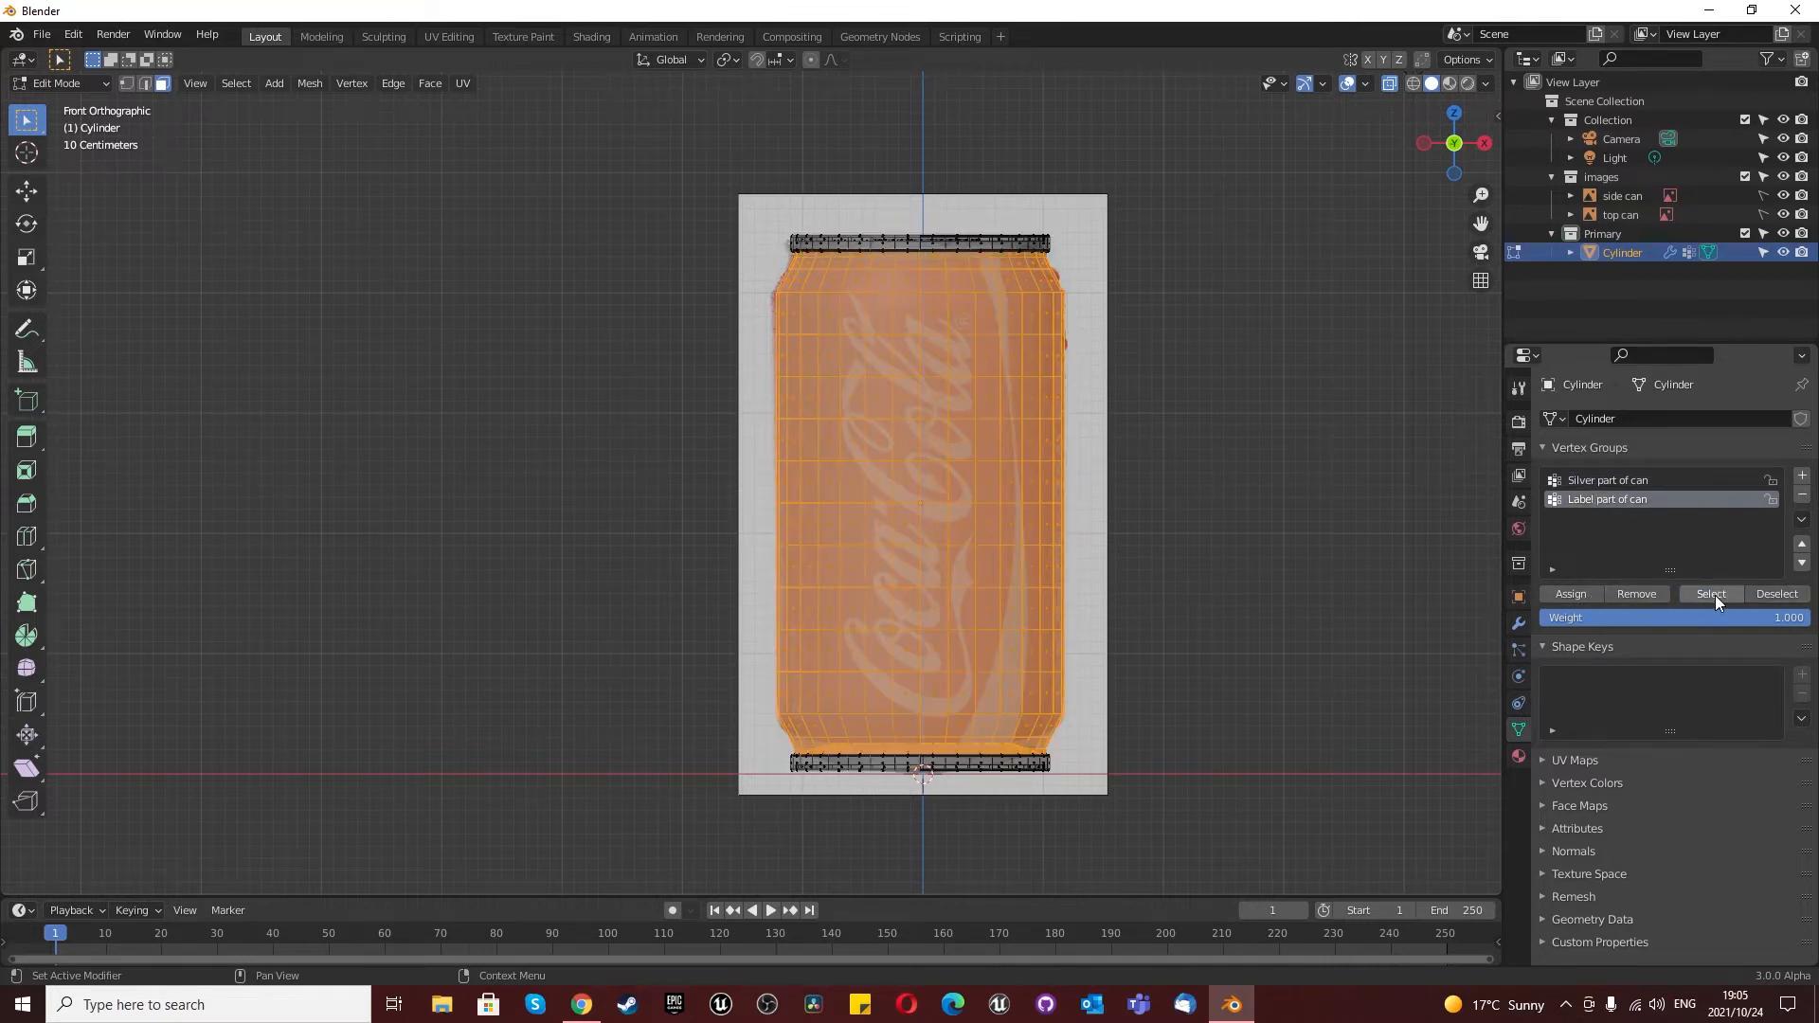
click(1766, 595)
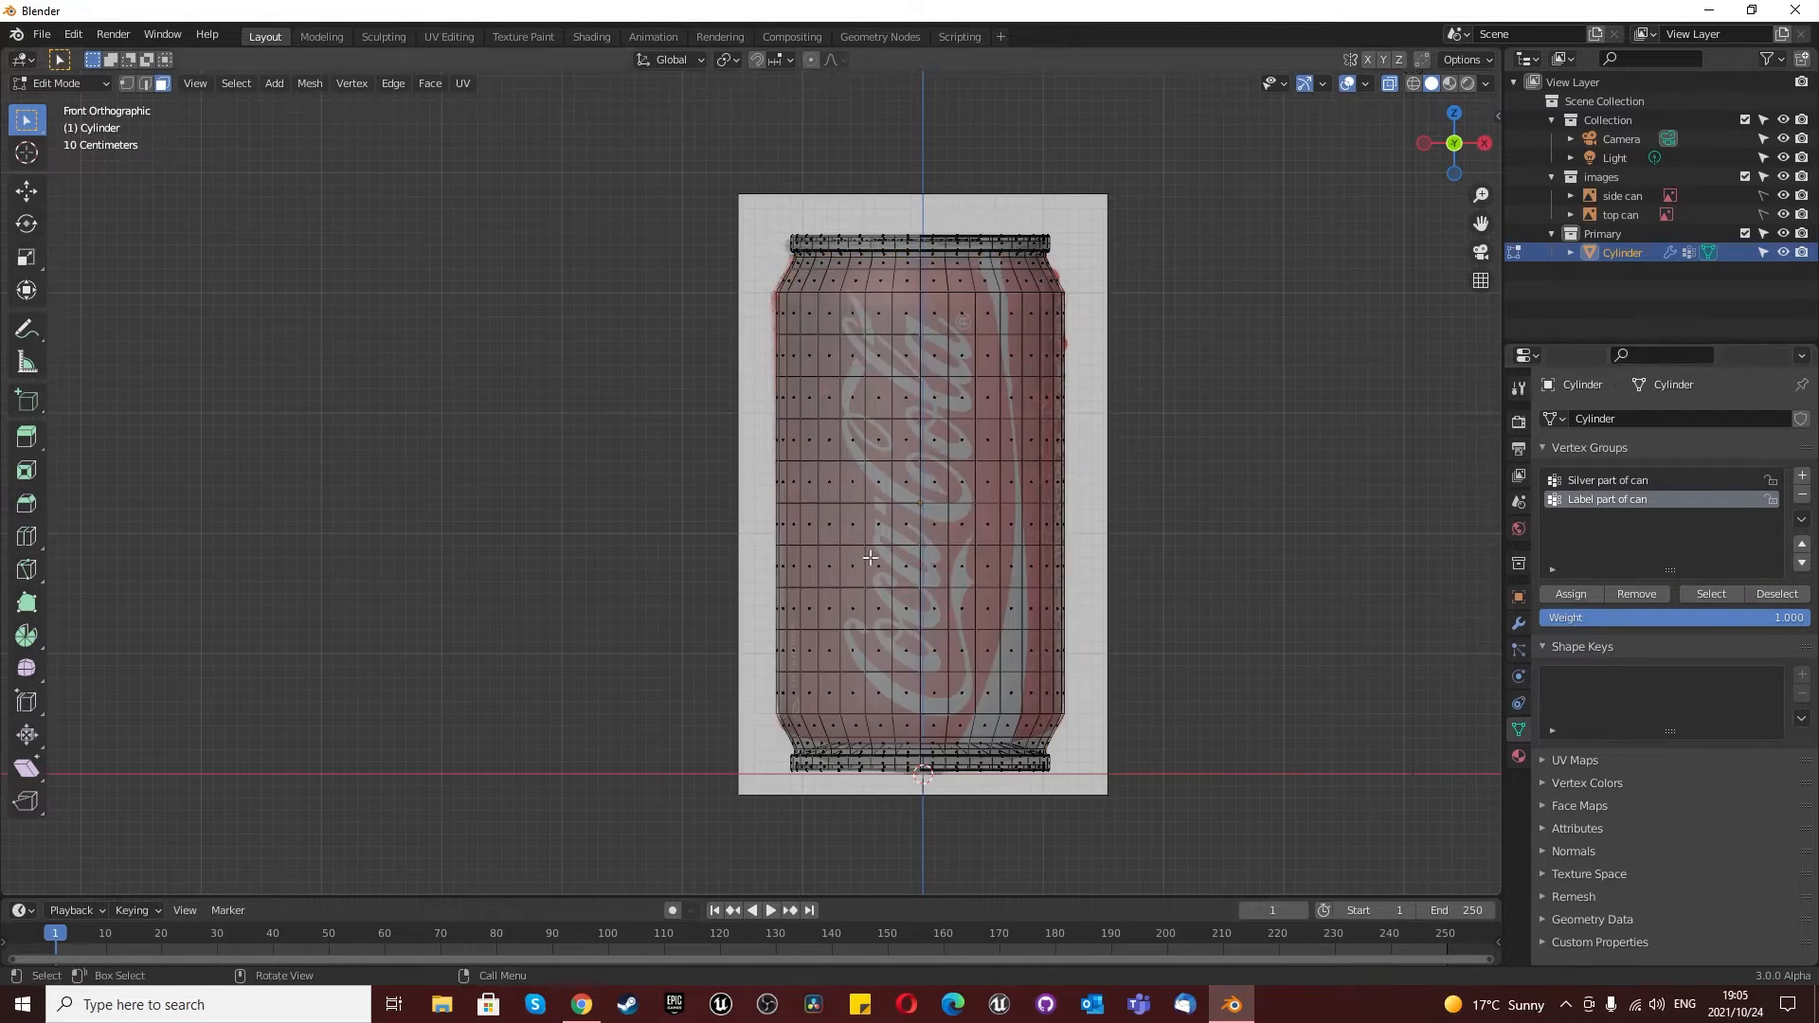
Step: Turn X-ray off and return the can to Object Mode
click(1389, 82)
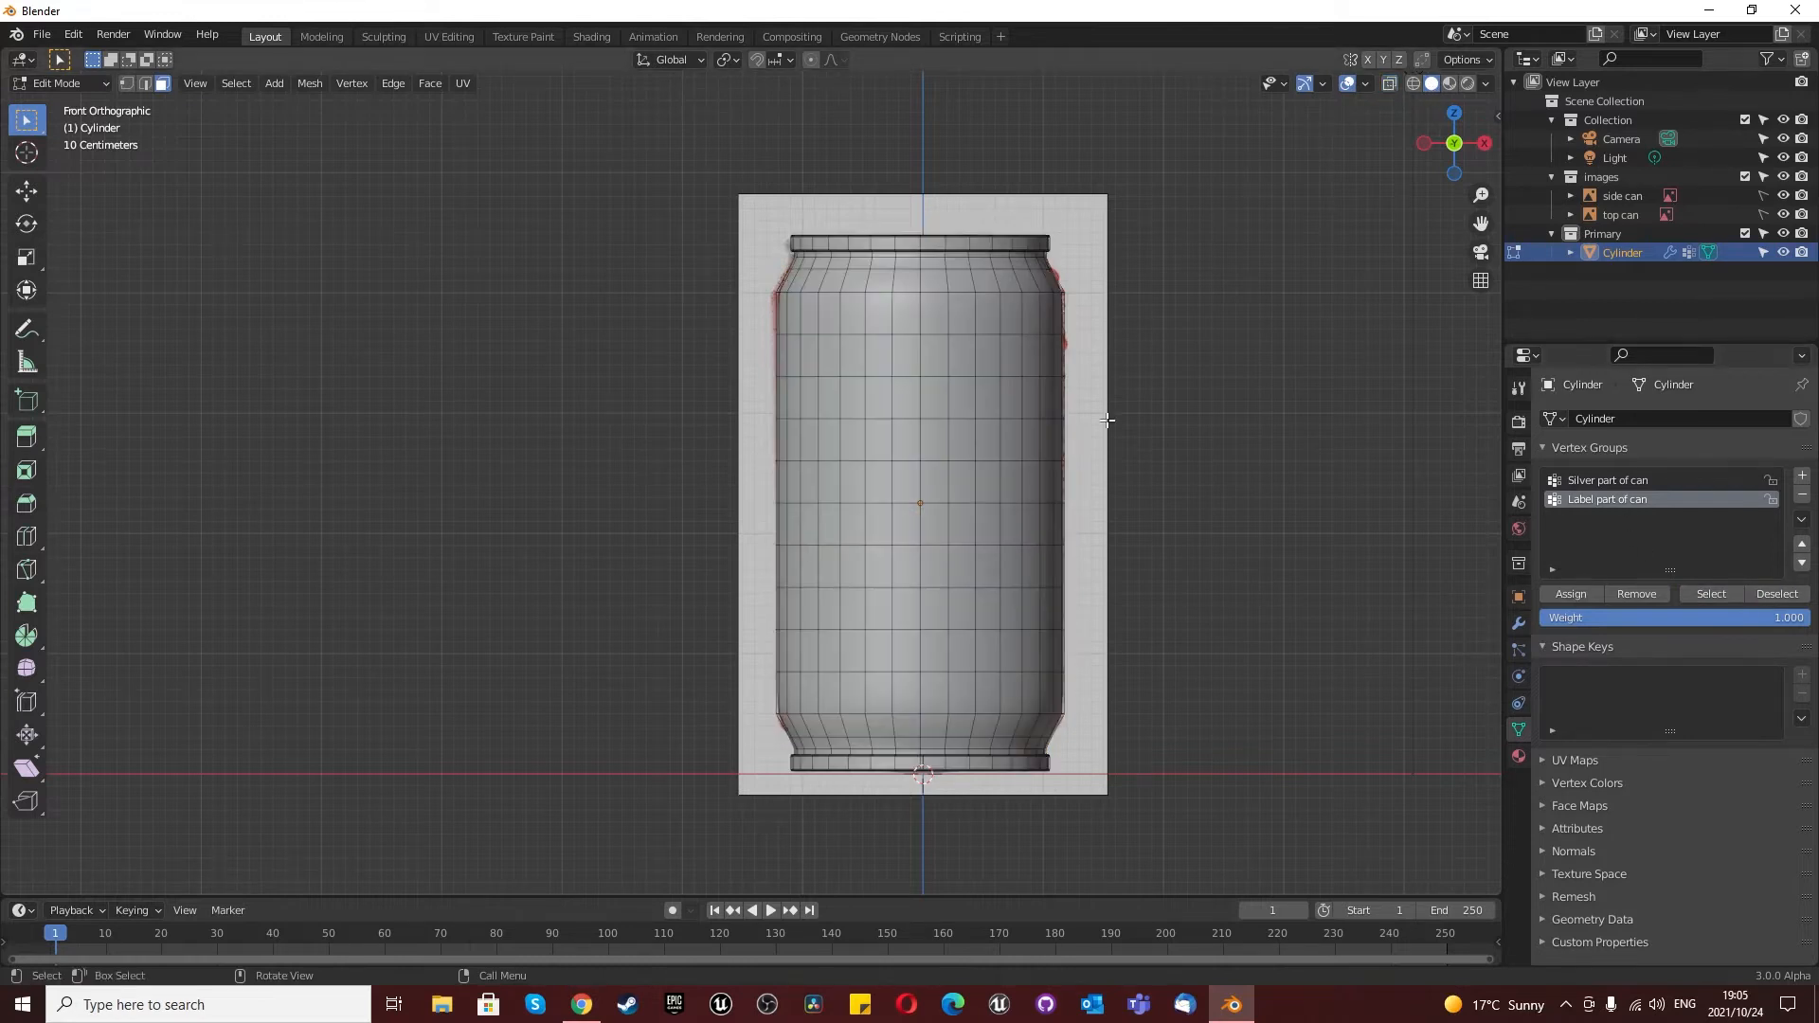
key(Tab)
scroll(1019, 568, down, 1)
scroll(951, 570, up, 3)
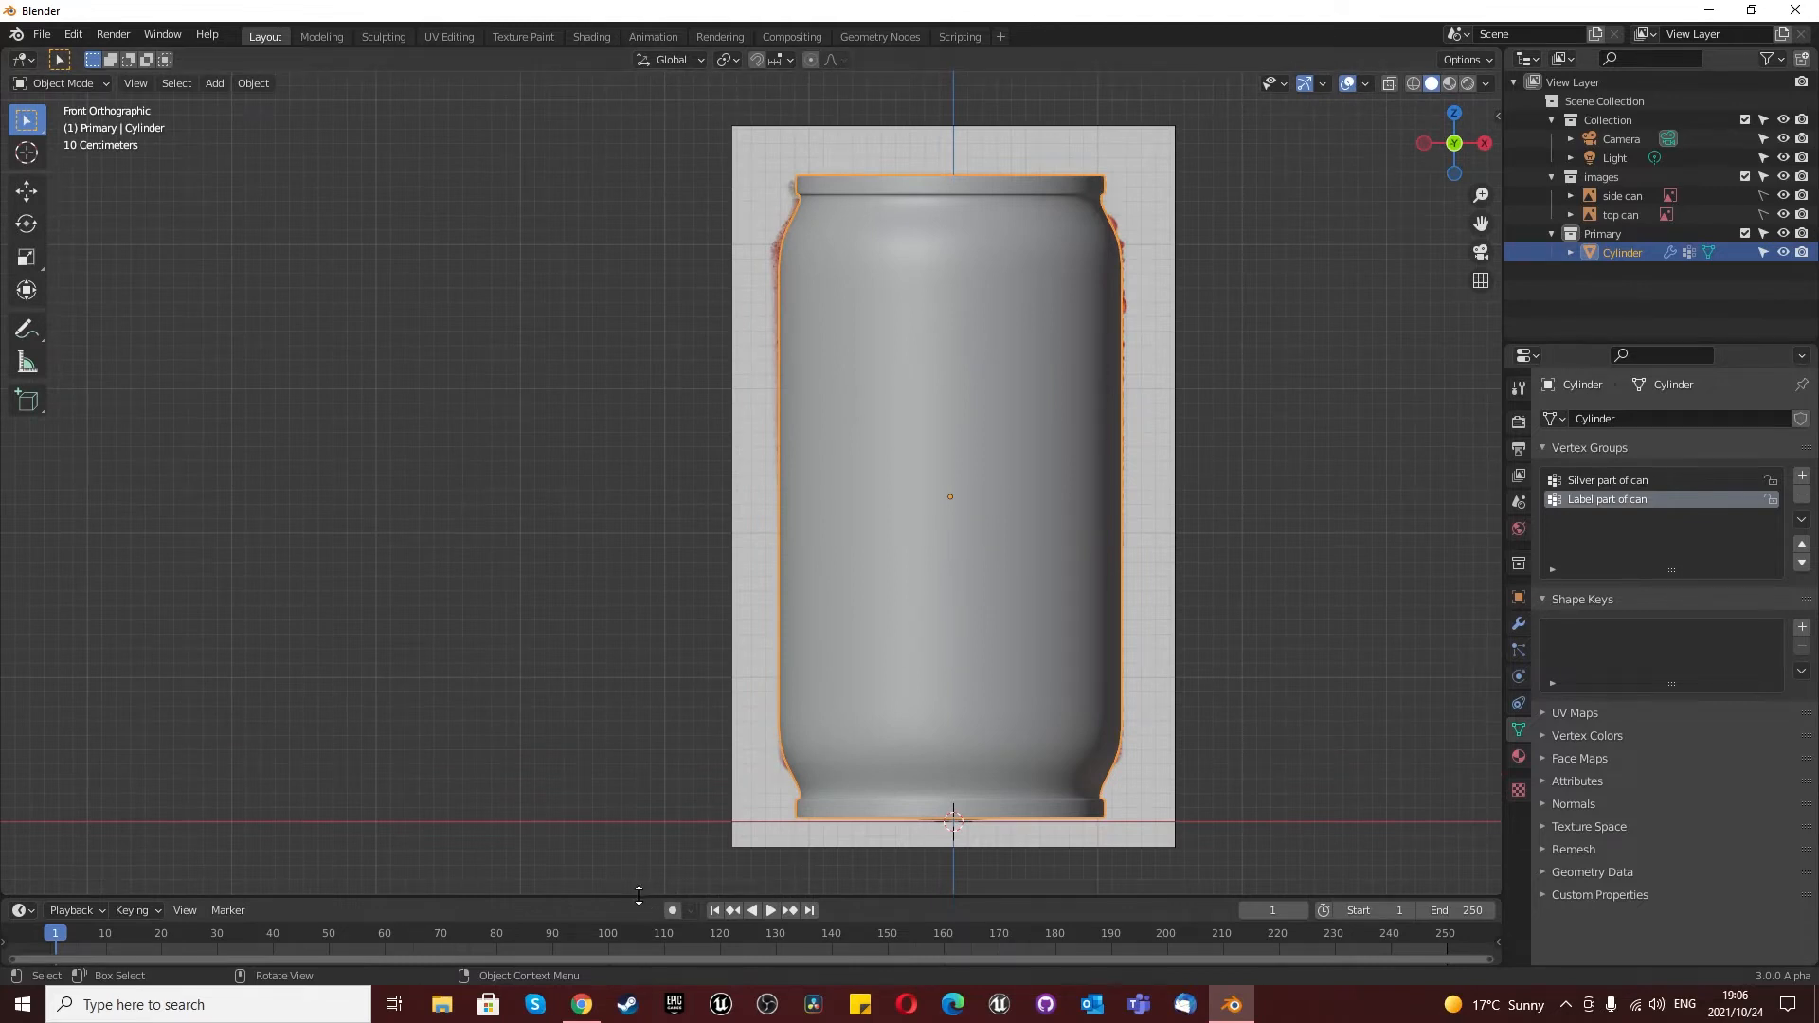
Step: Enlarge the timeline area upward to about half of the window's height
drag(644, 896, 644, 512)
scroll(1038, 293, down, 3)
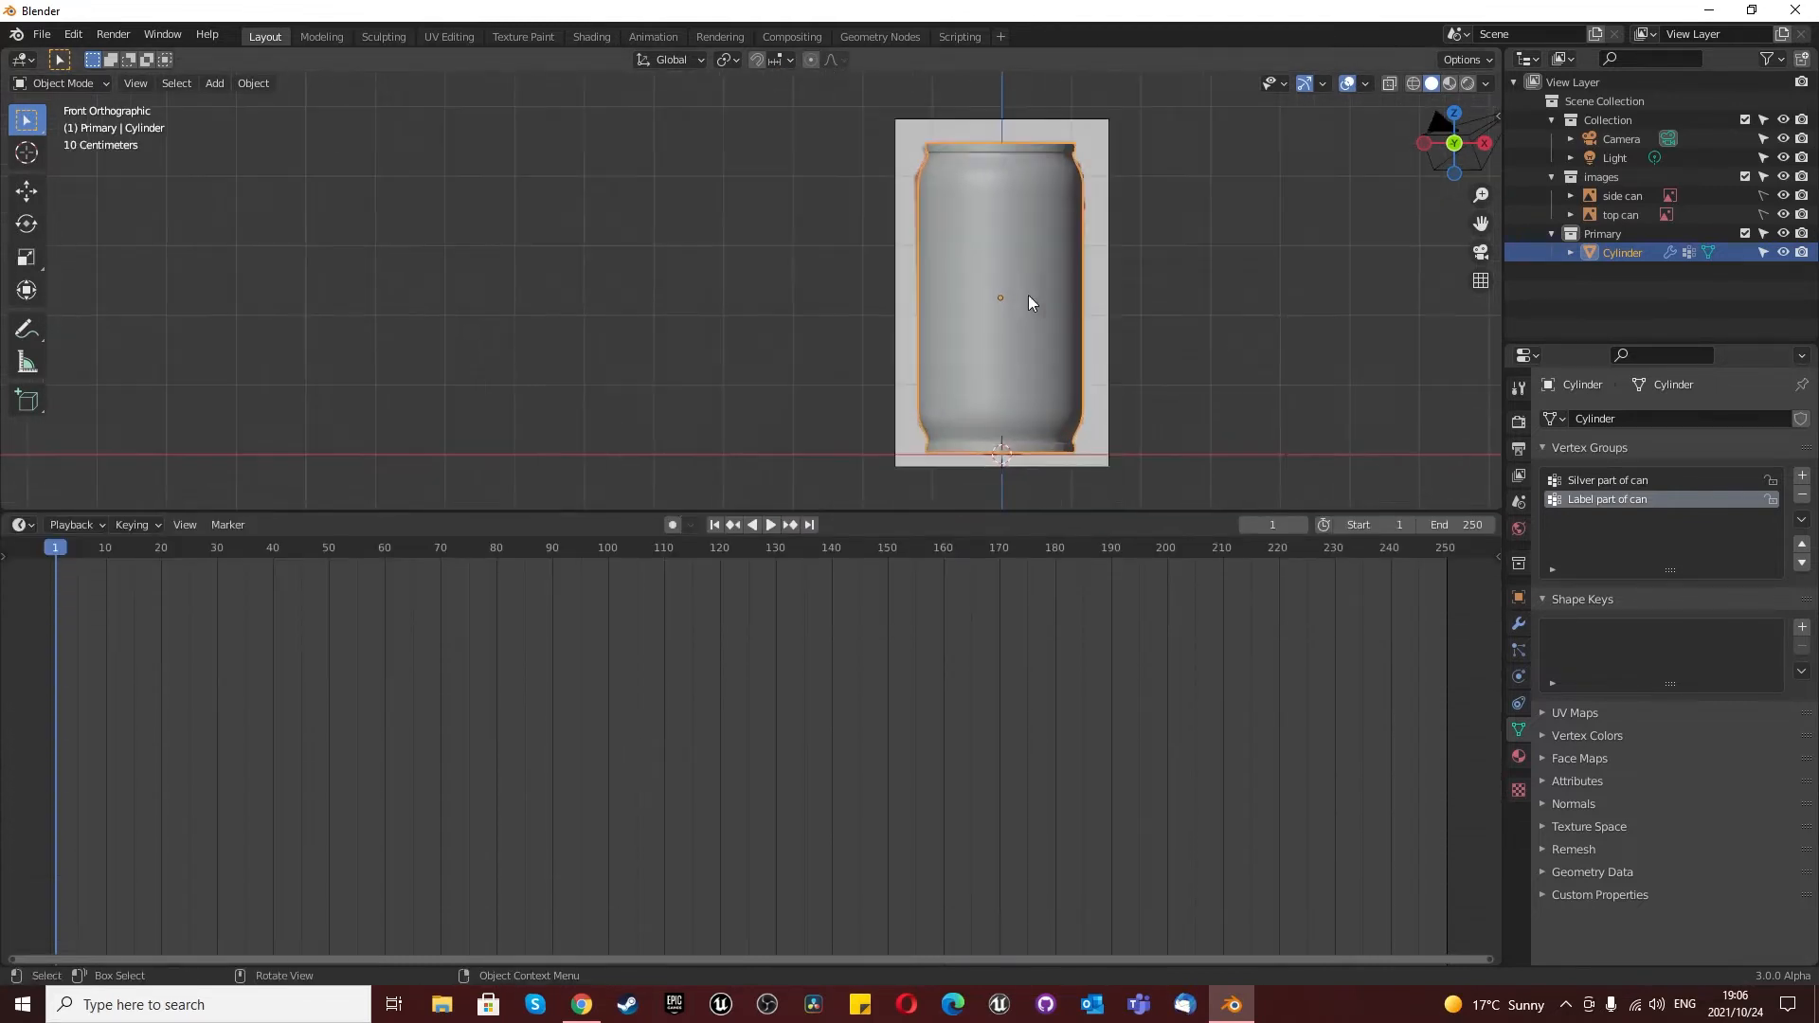
Step: Change the timeline area to the Shader Editor and create a new material for the can
click(23, 525)
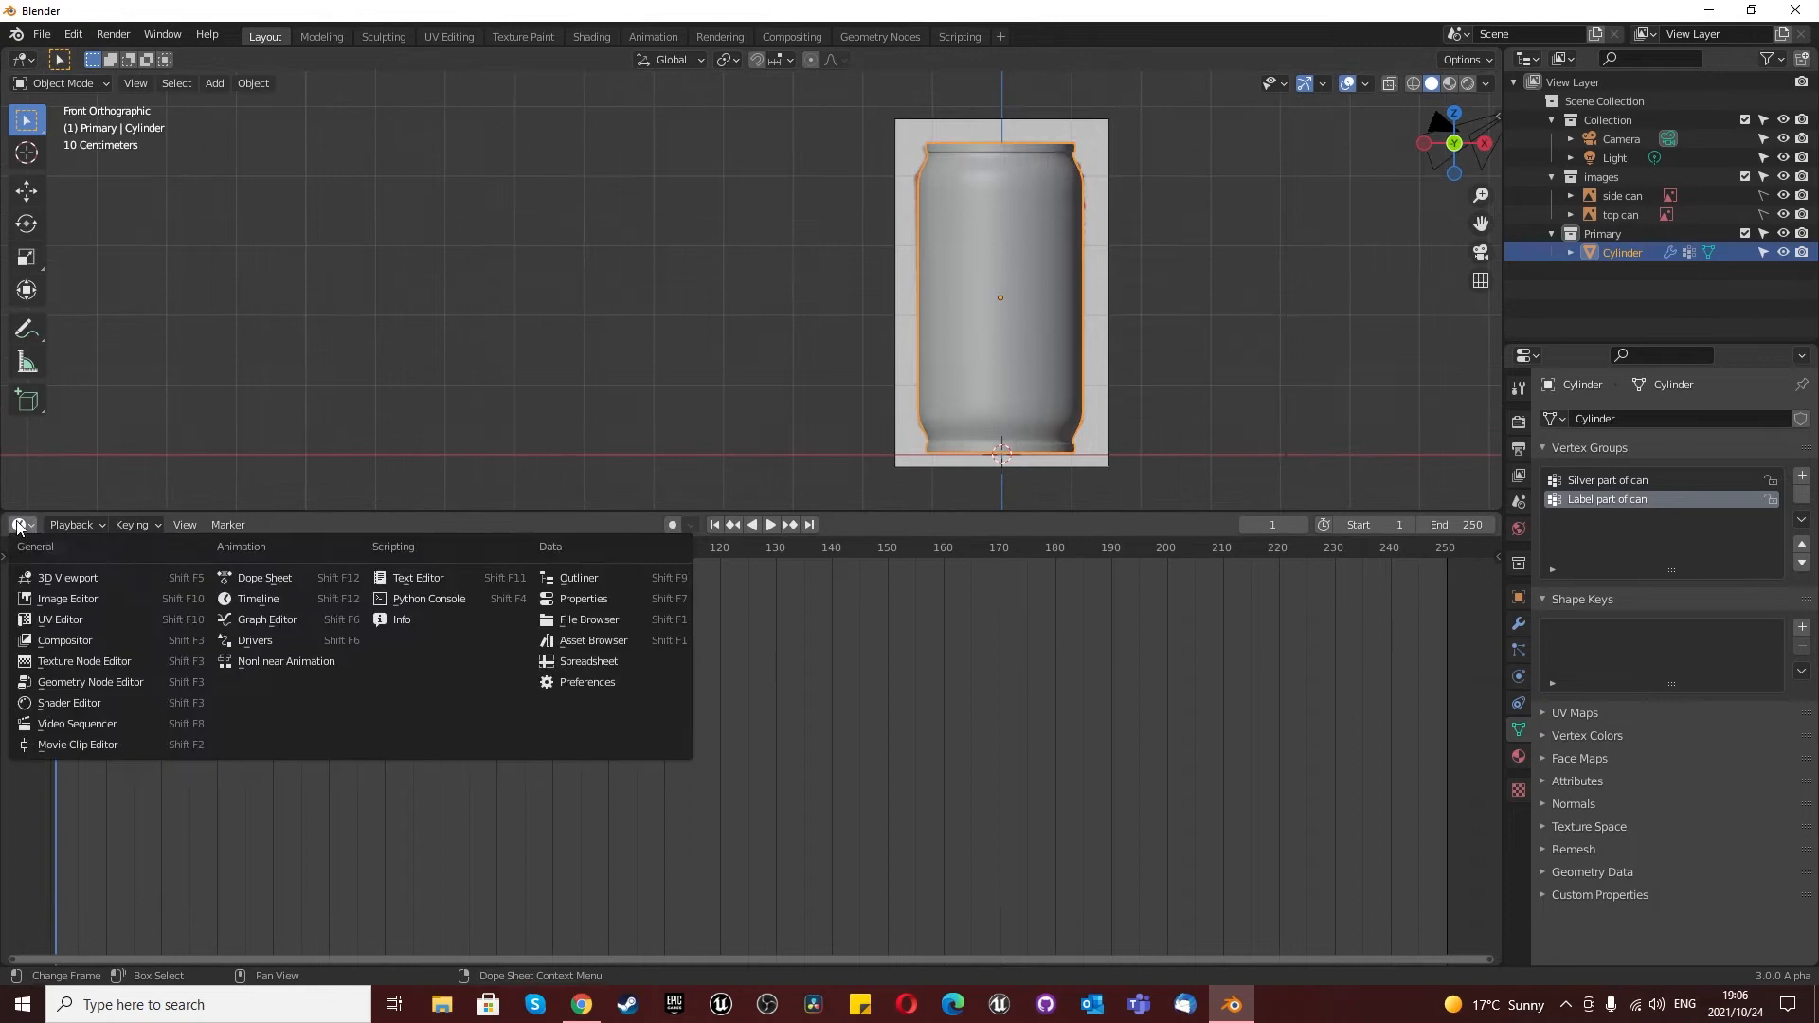
click(72, 705)
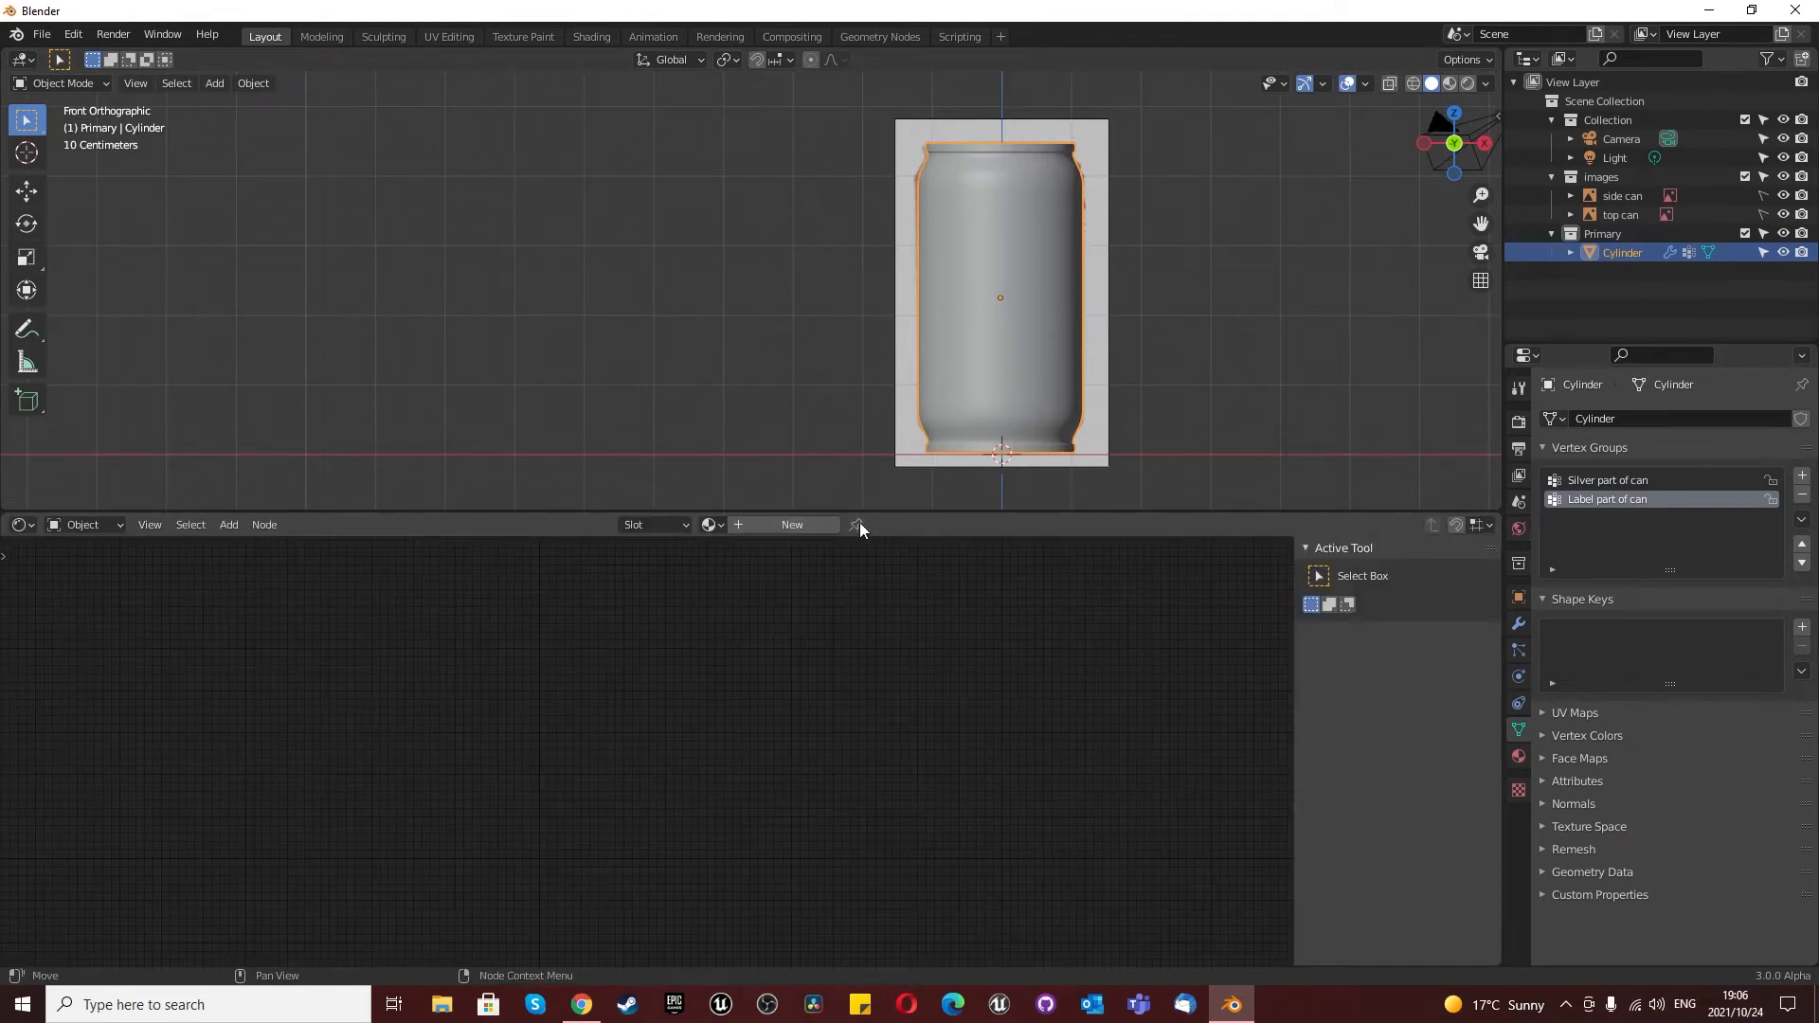
click(751, 531)
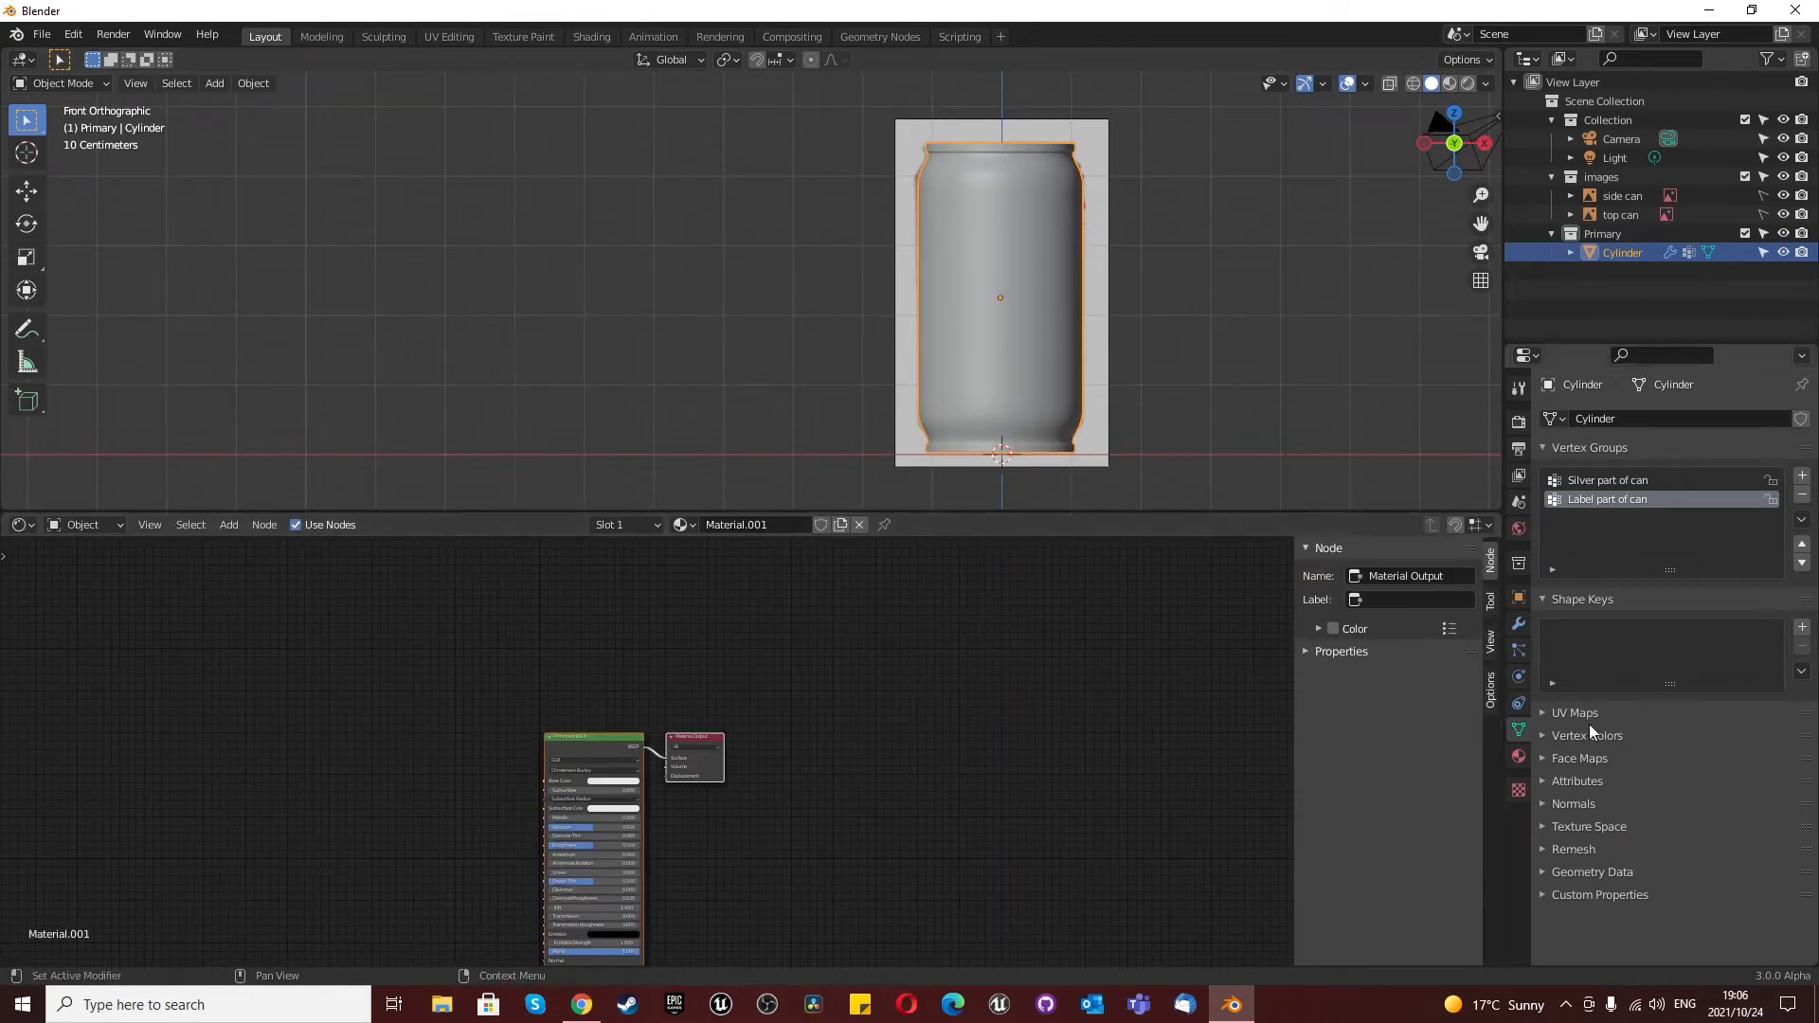
Step: Show the can's material properties and set its surface shader to Glossy BSDF
click(1518, 755)
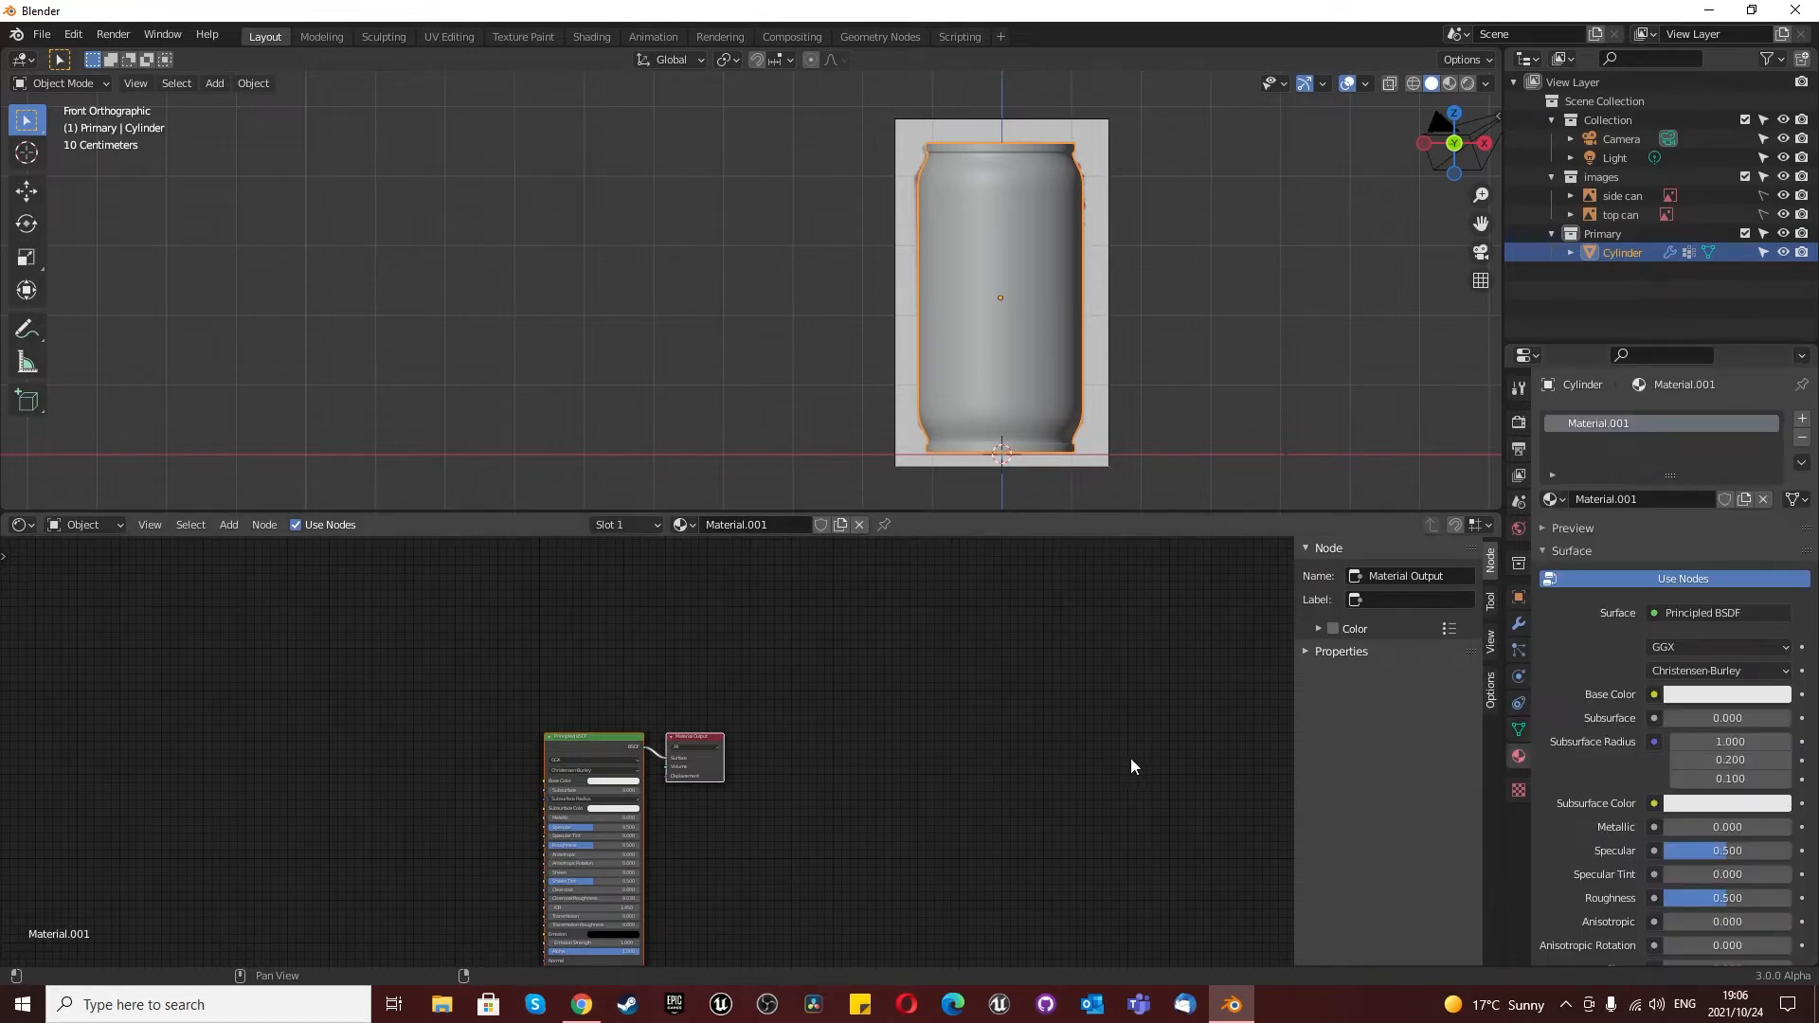
click(902, 746)
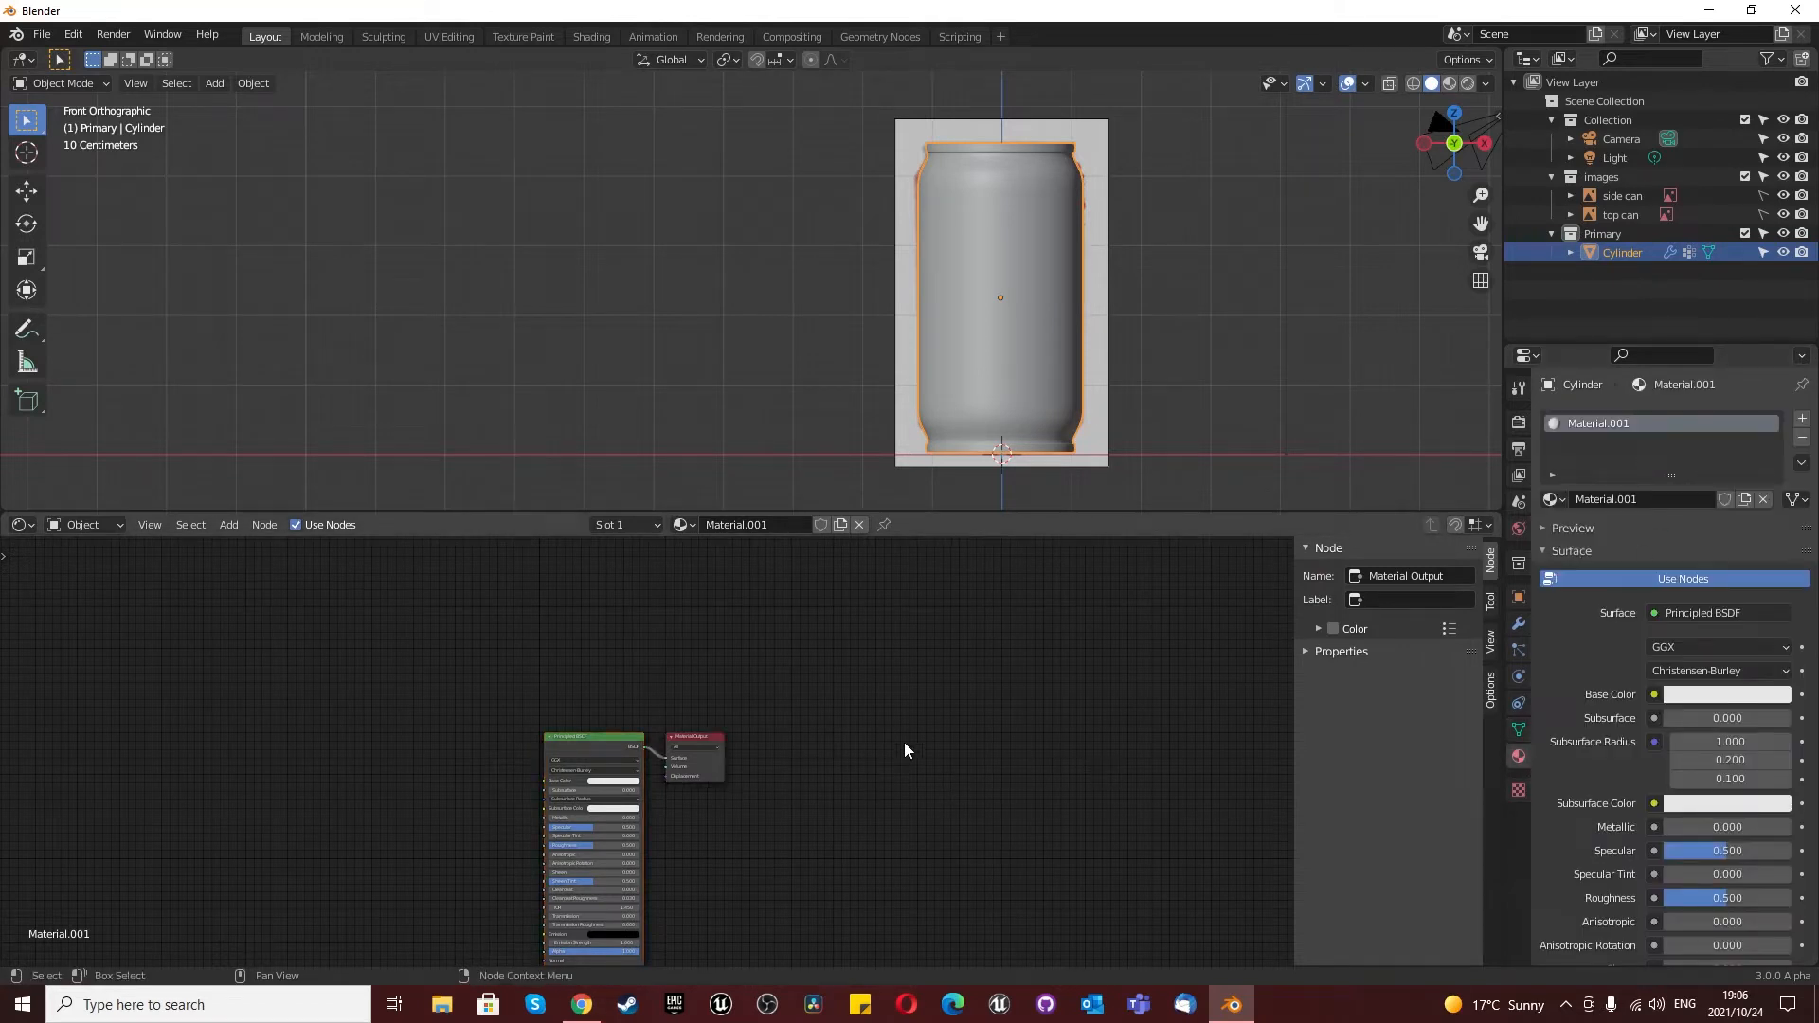
click(1709, 611)
click(1565, 281)
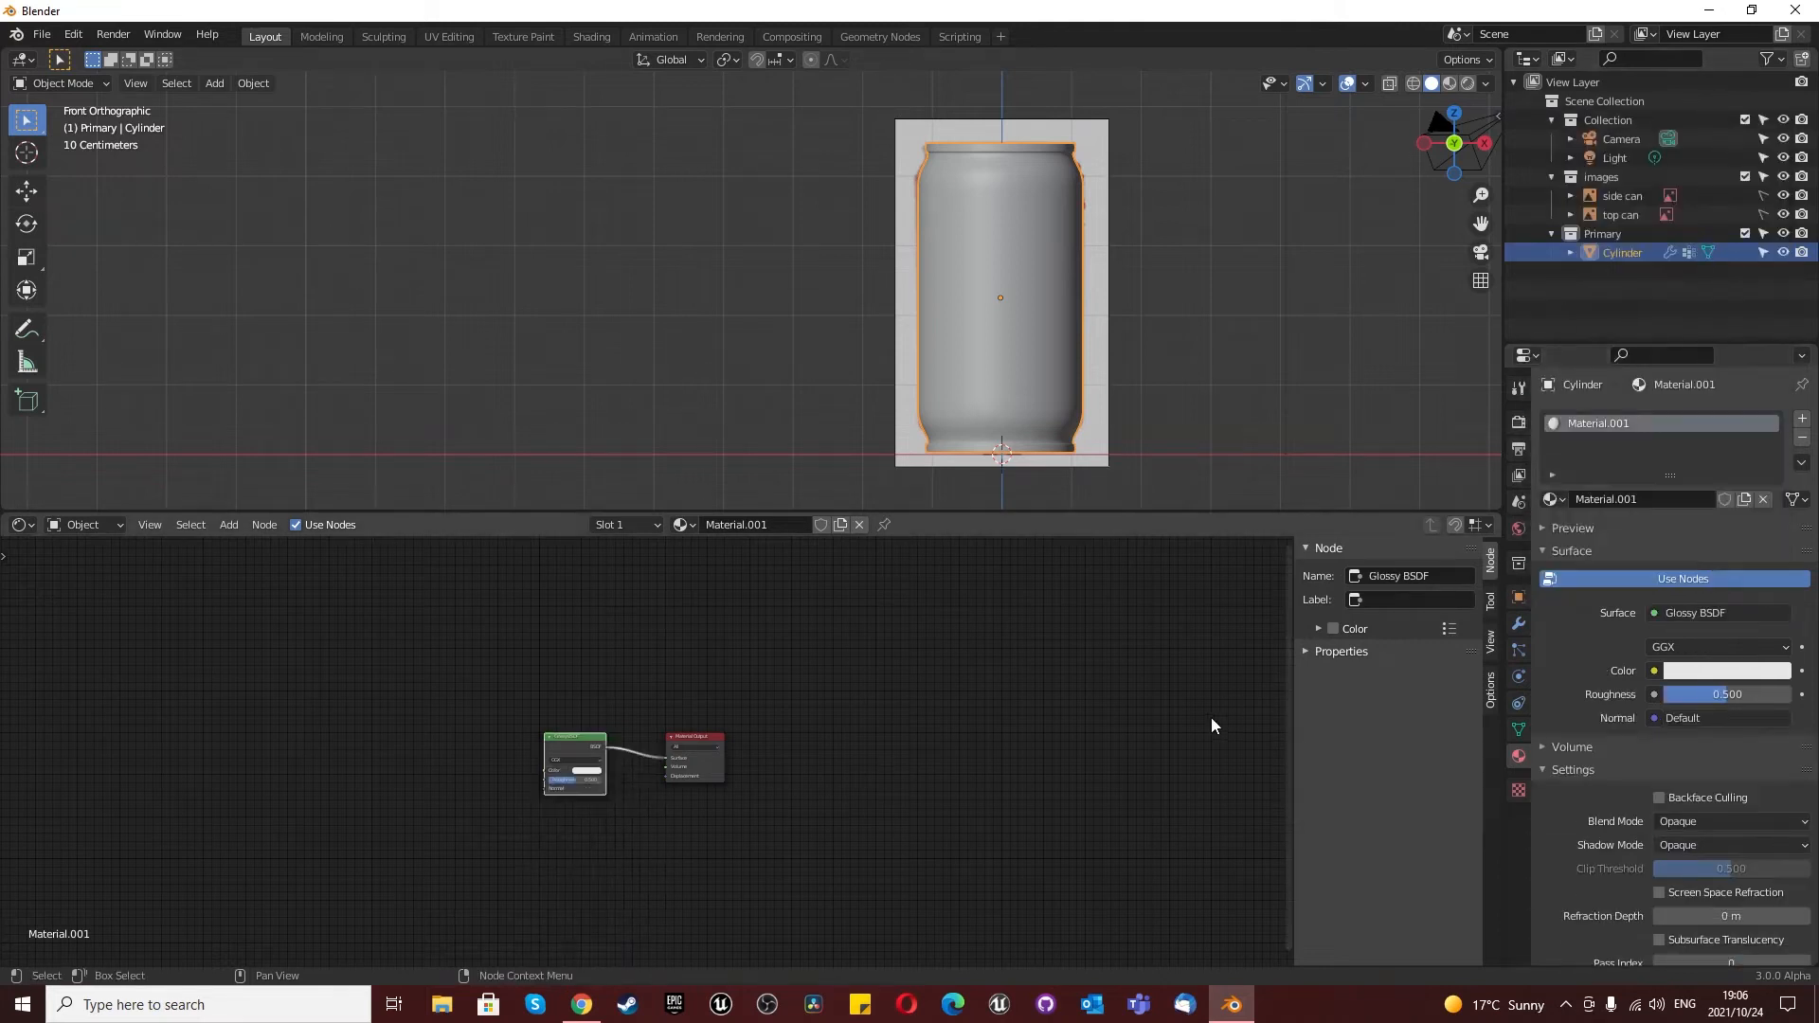
scroll(953, 719, down, 1)
scroll(547, 796, up, 6)
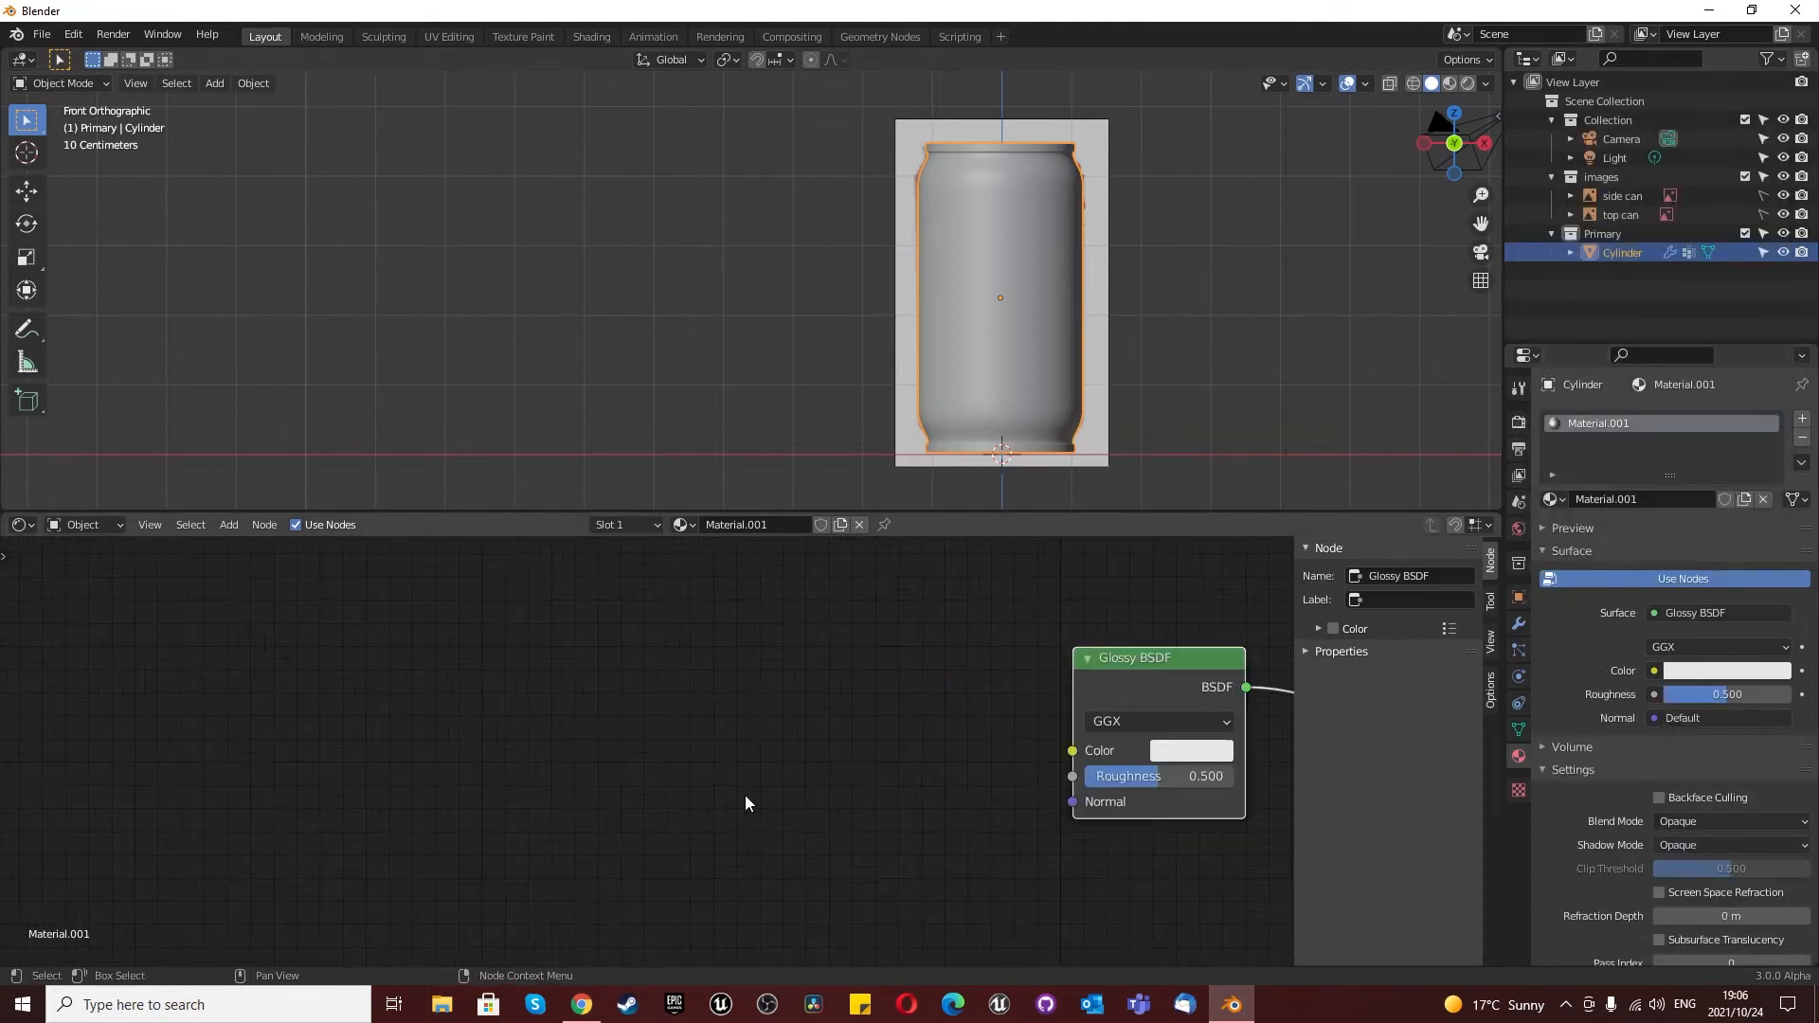
scroll(852, 794, down, 2)
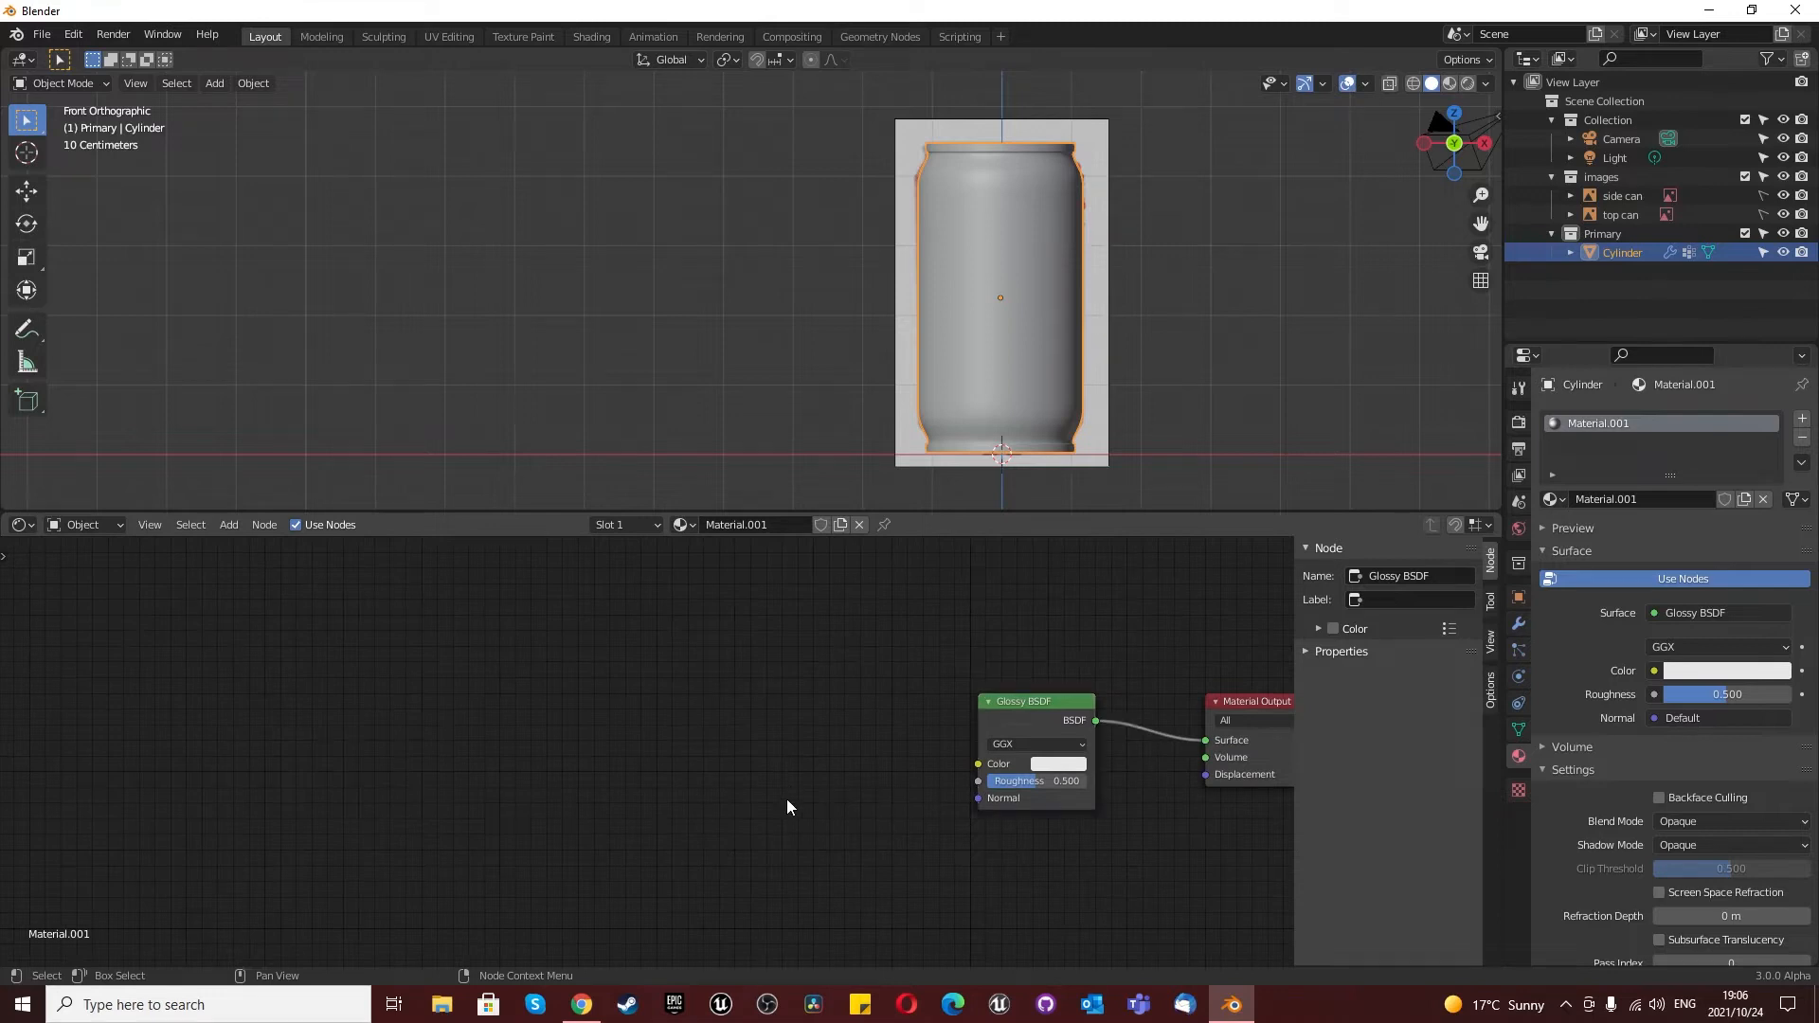
key(shift+a)
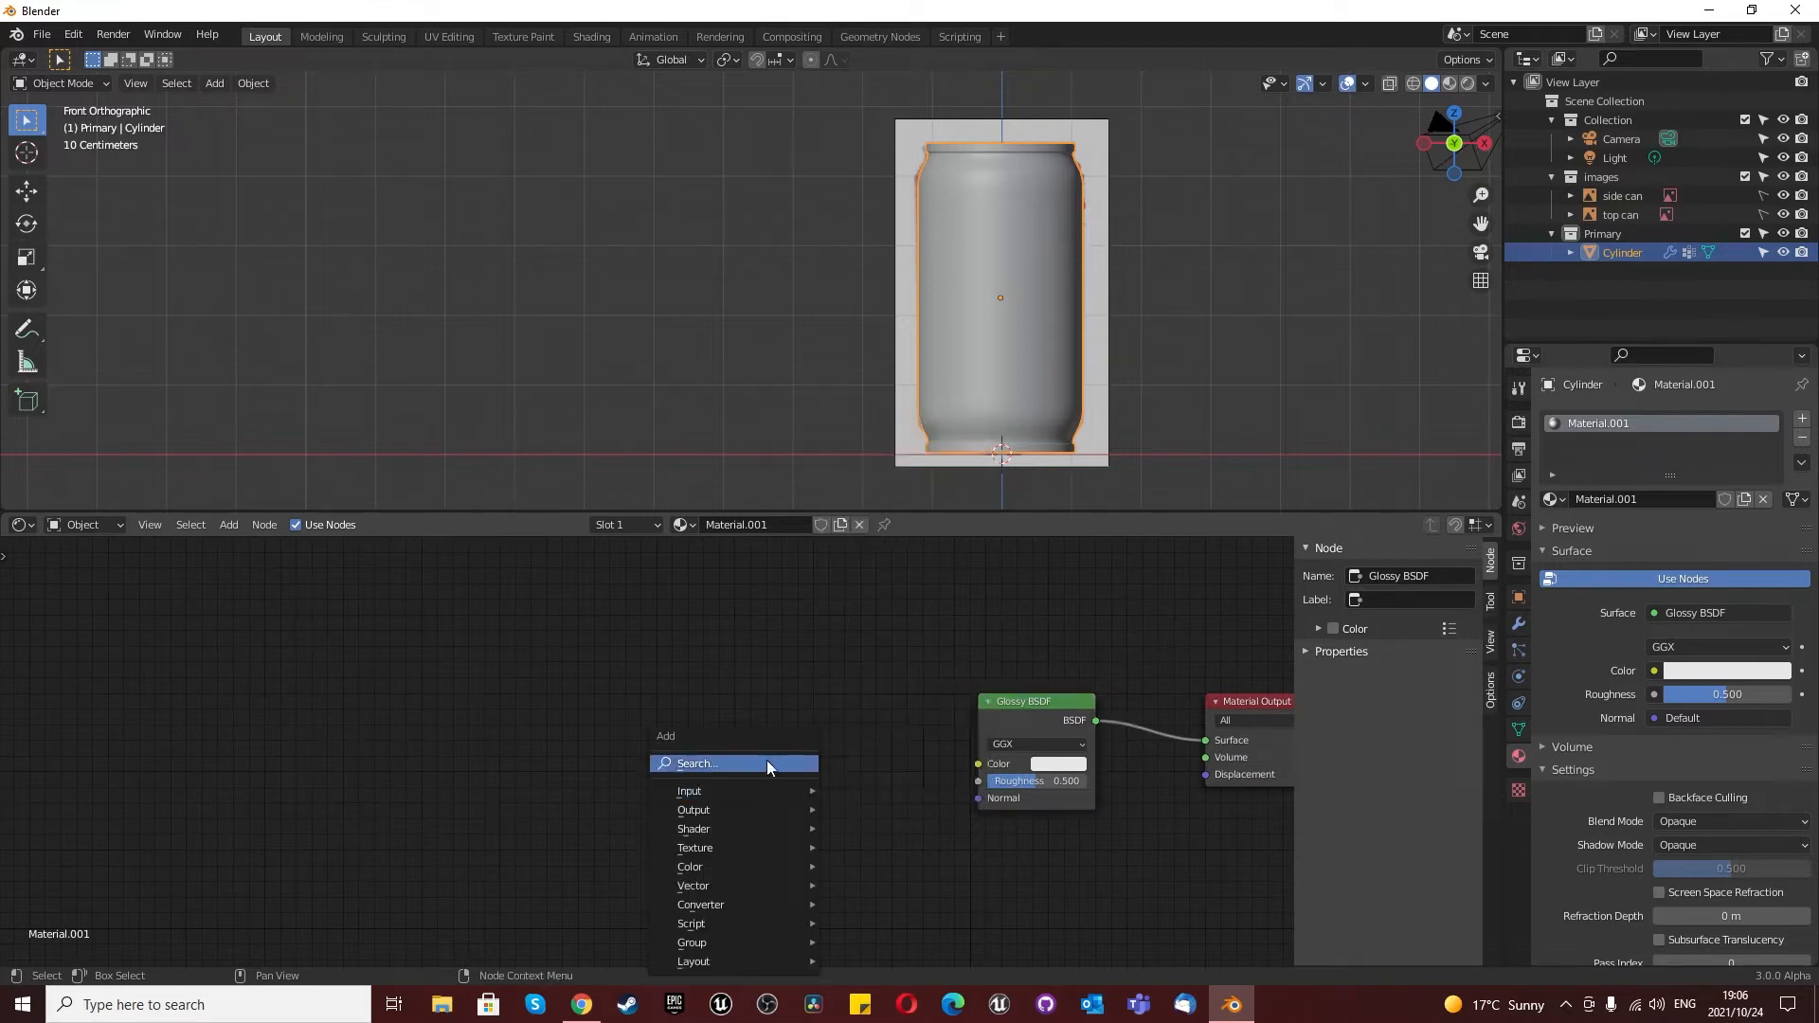
click(765, 761)
text(image)
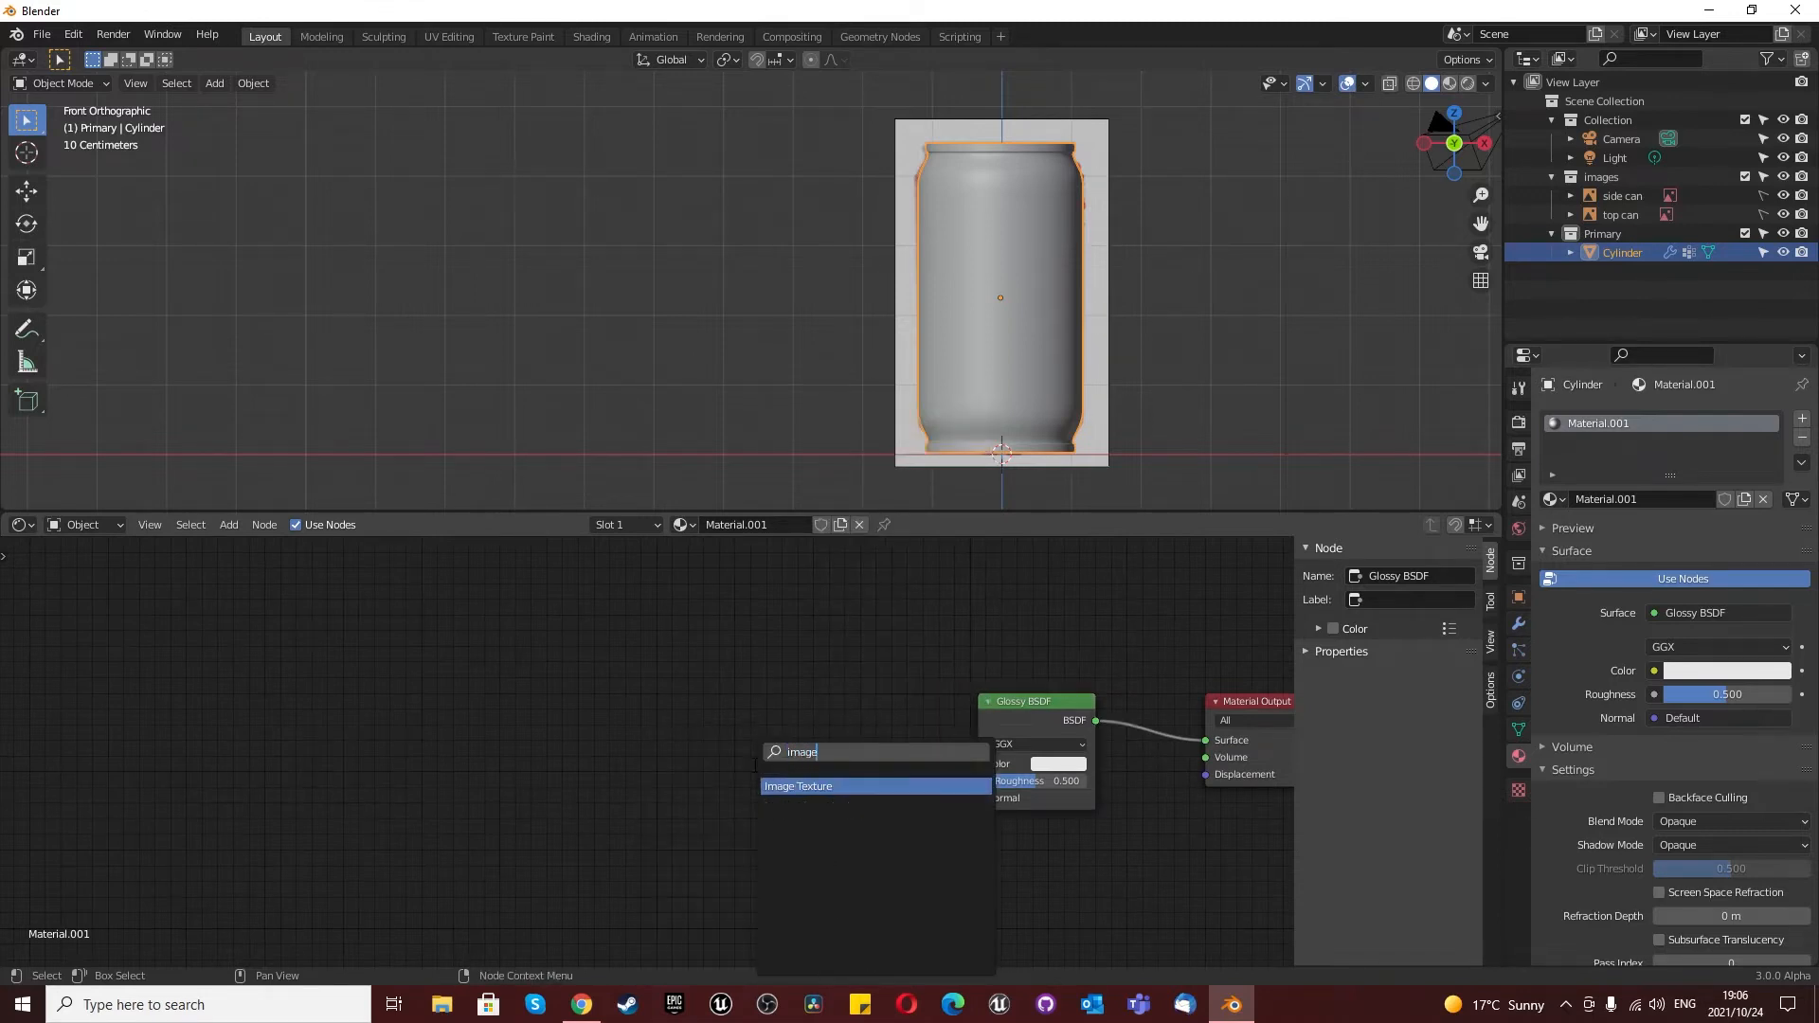
Step: Enable the Node Wrangler add-on in the preferences and close the preferences window
click(73, 34)
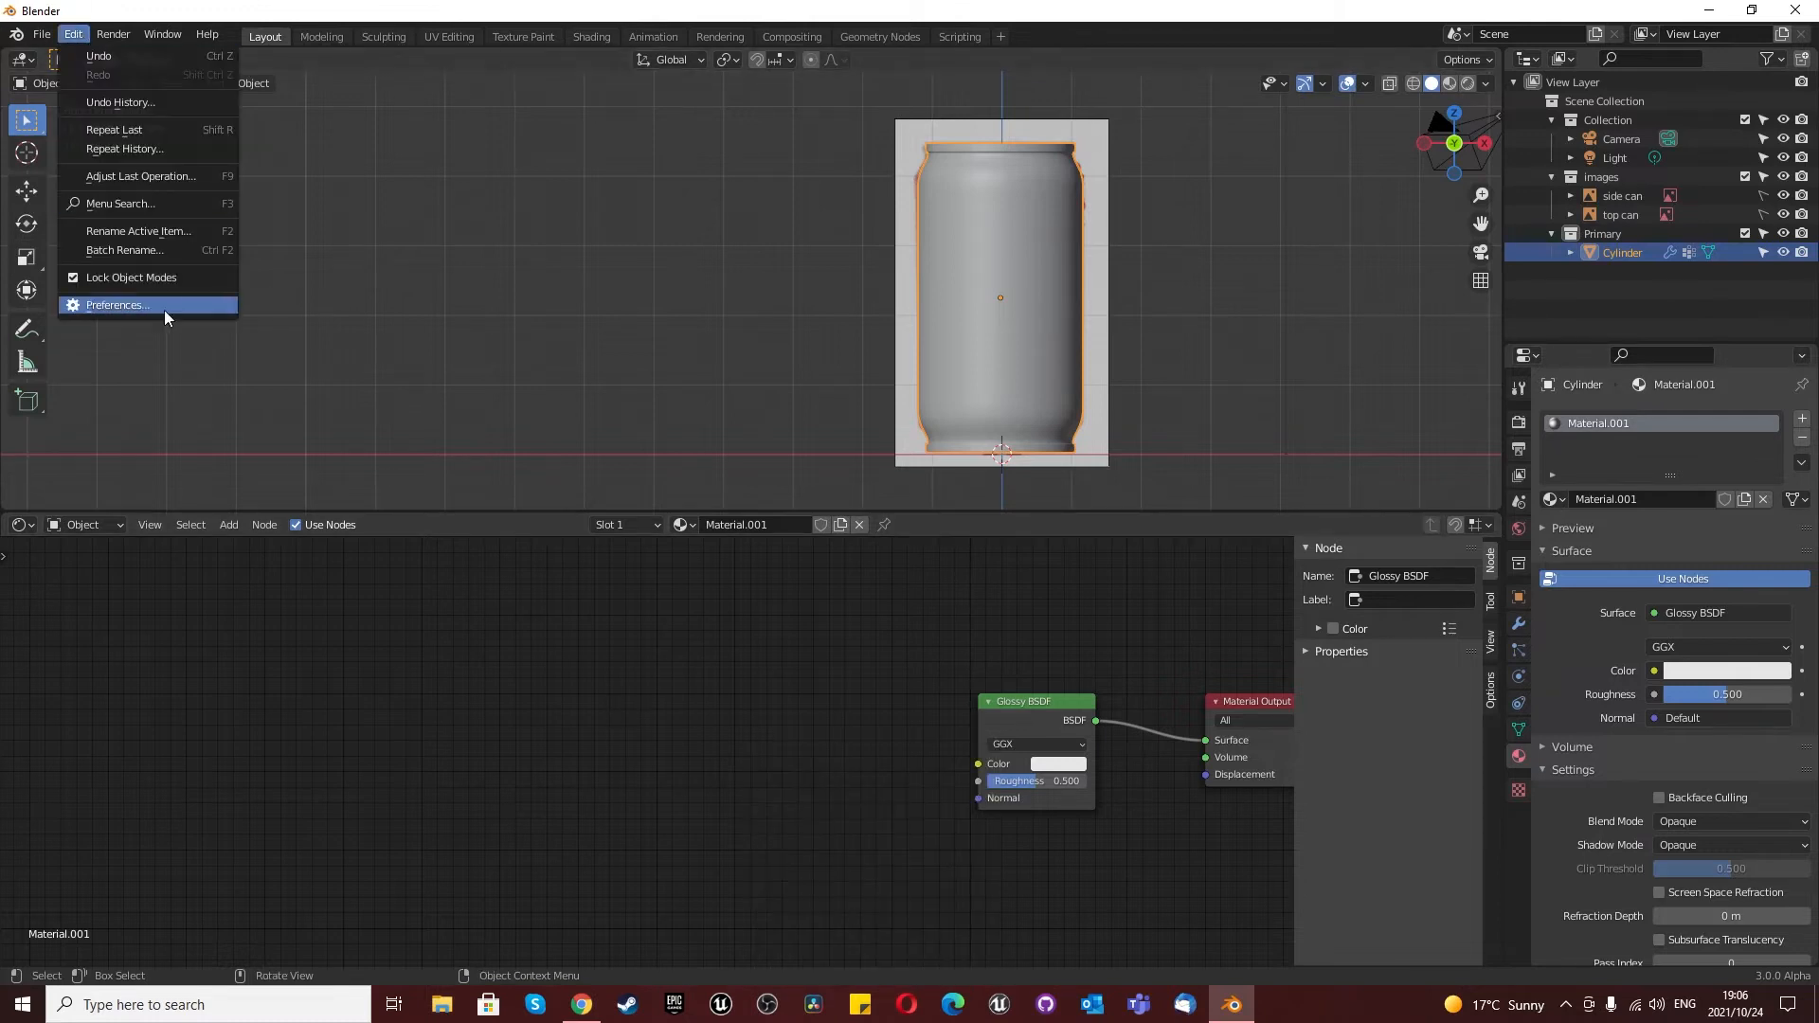
click(142, 305)
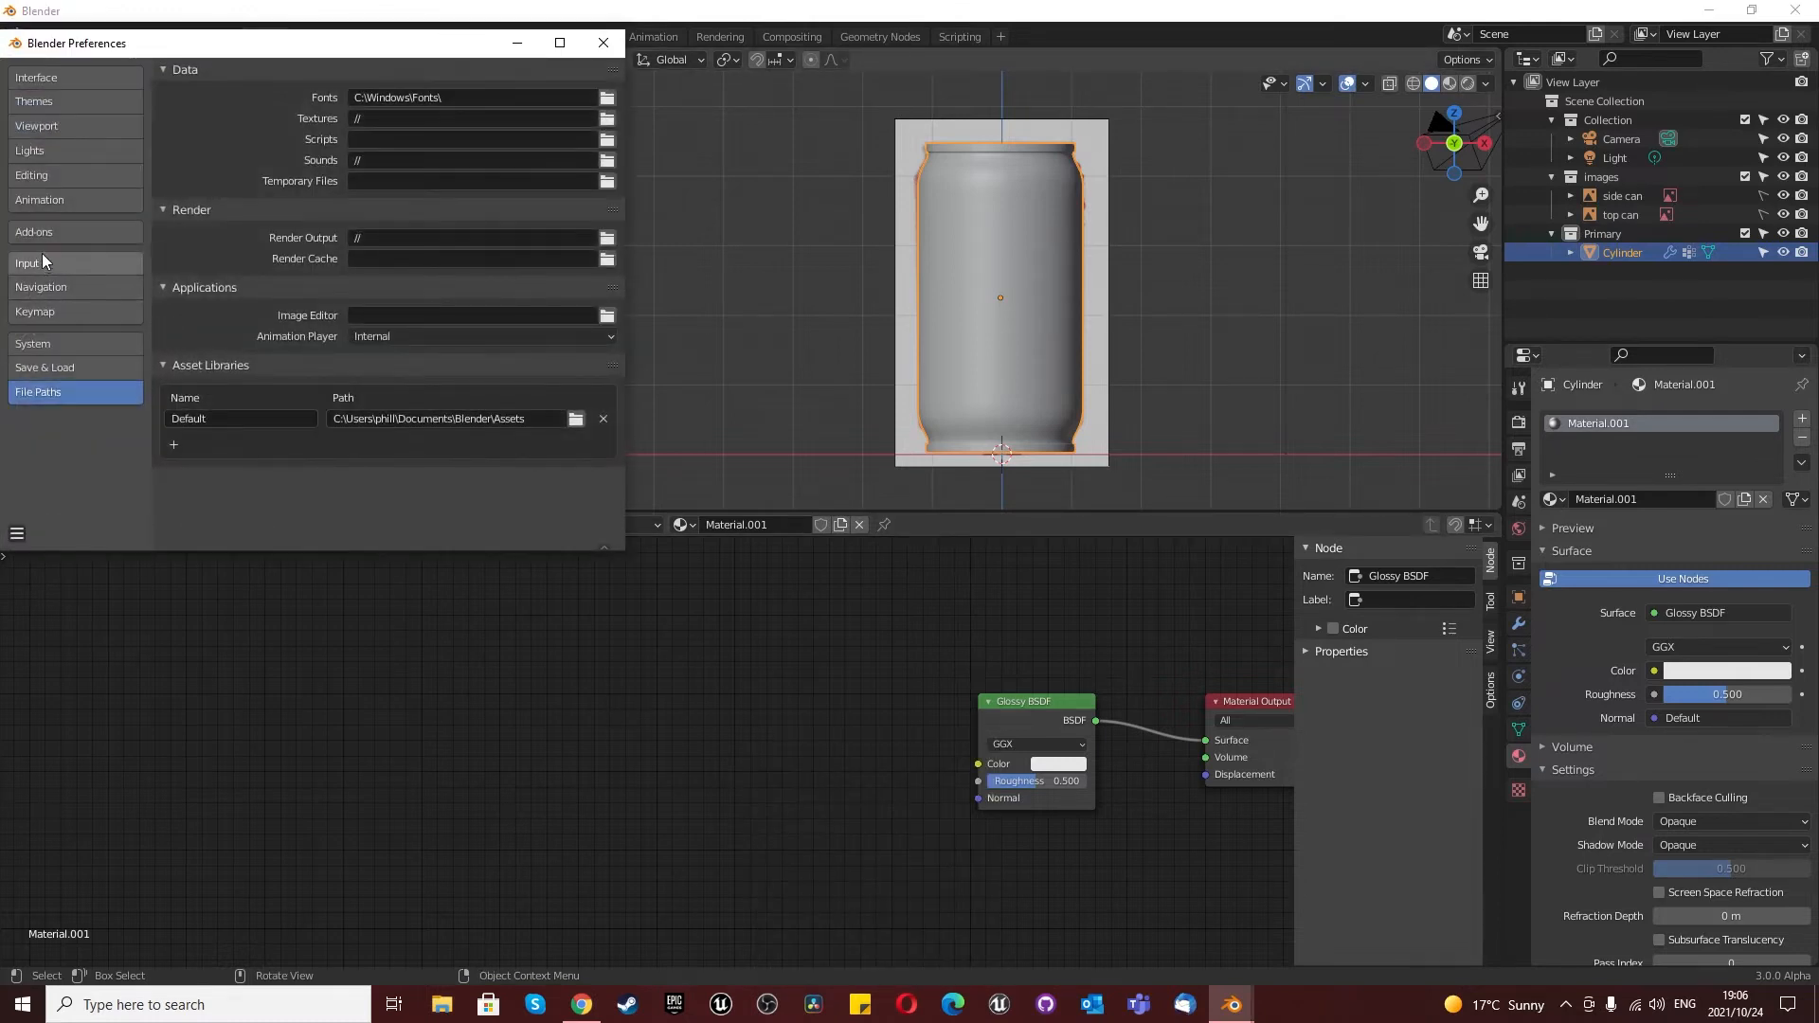
click(34, 234)
click(528, 99)
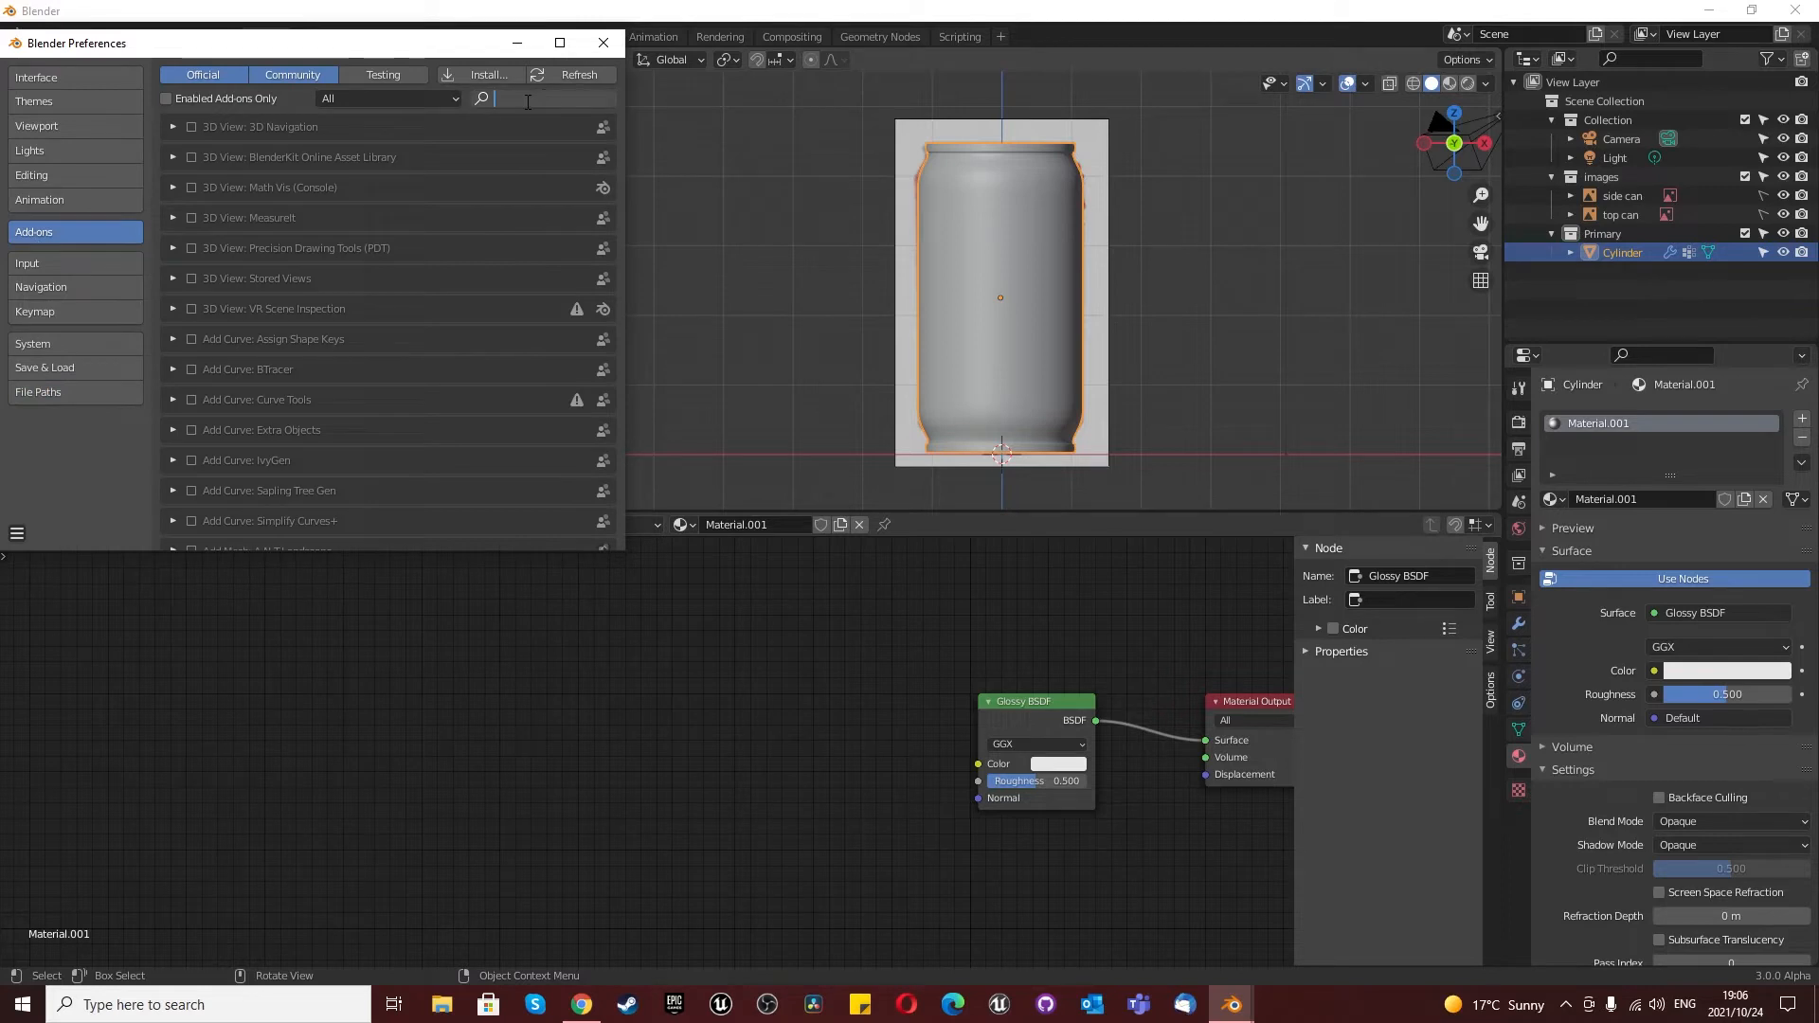
text(node)
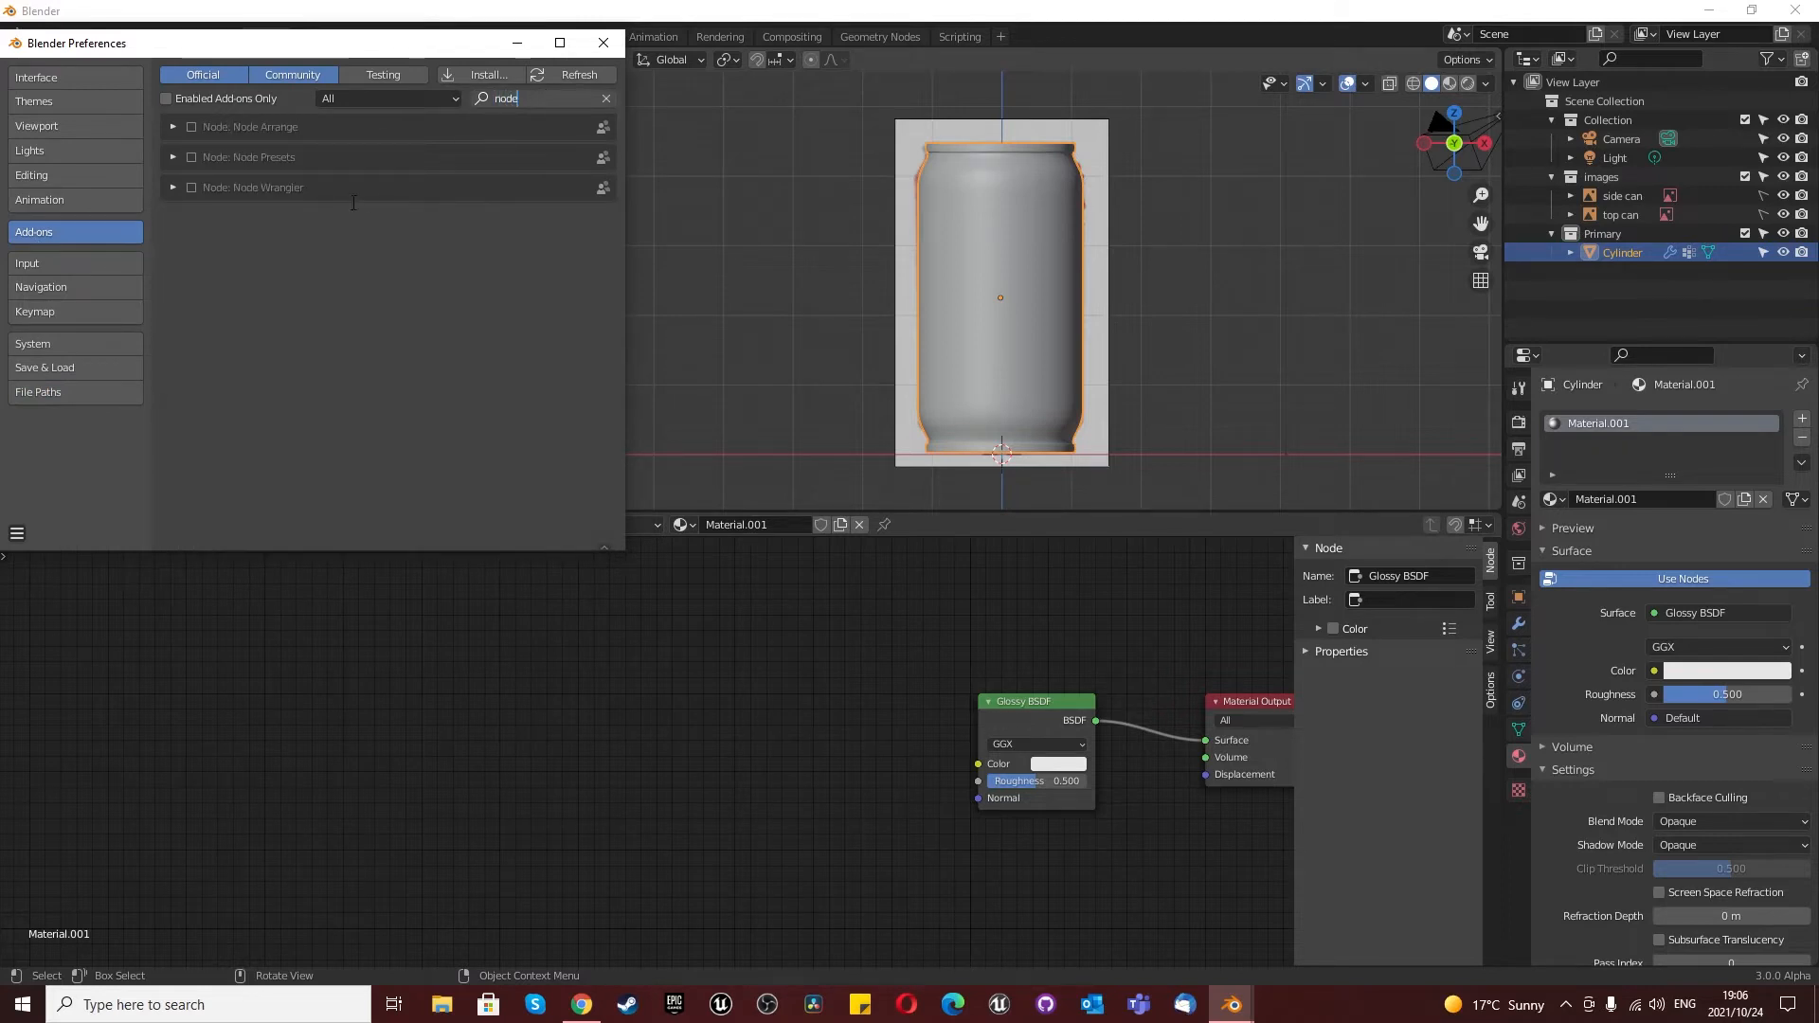
key(Return)
click(191, 187)
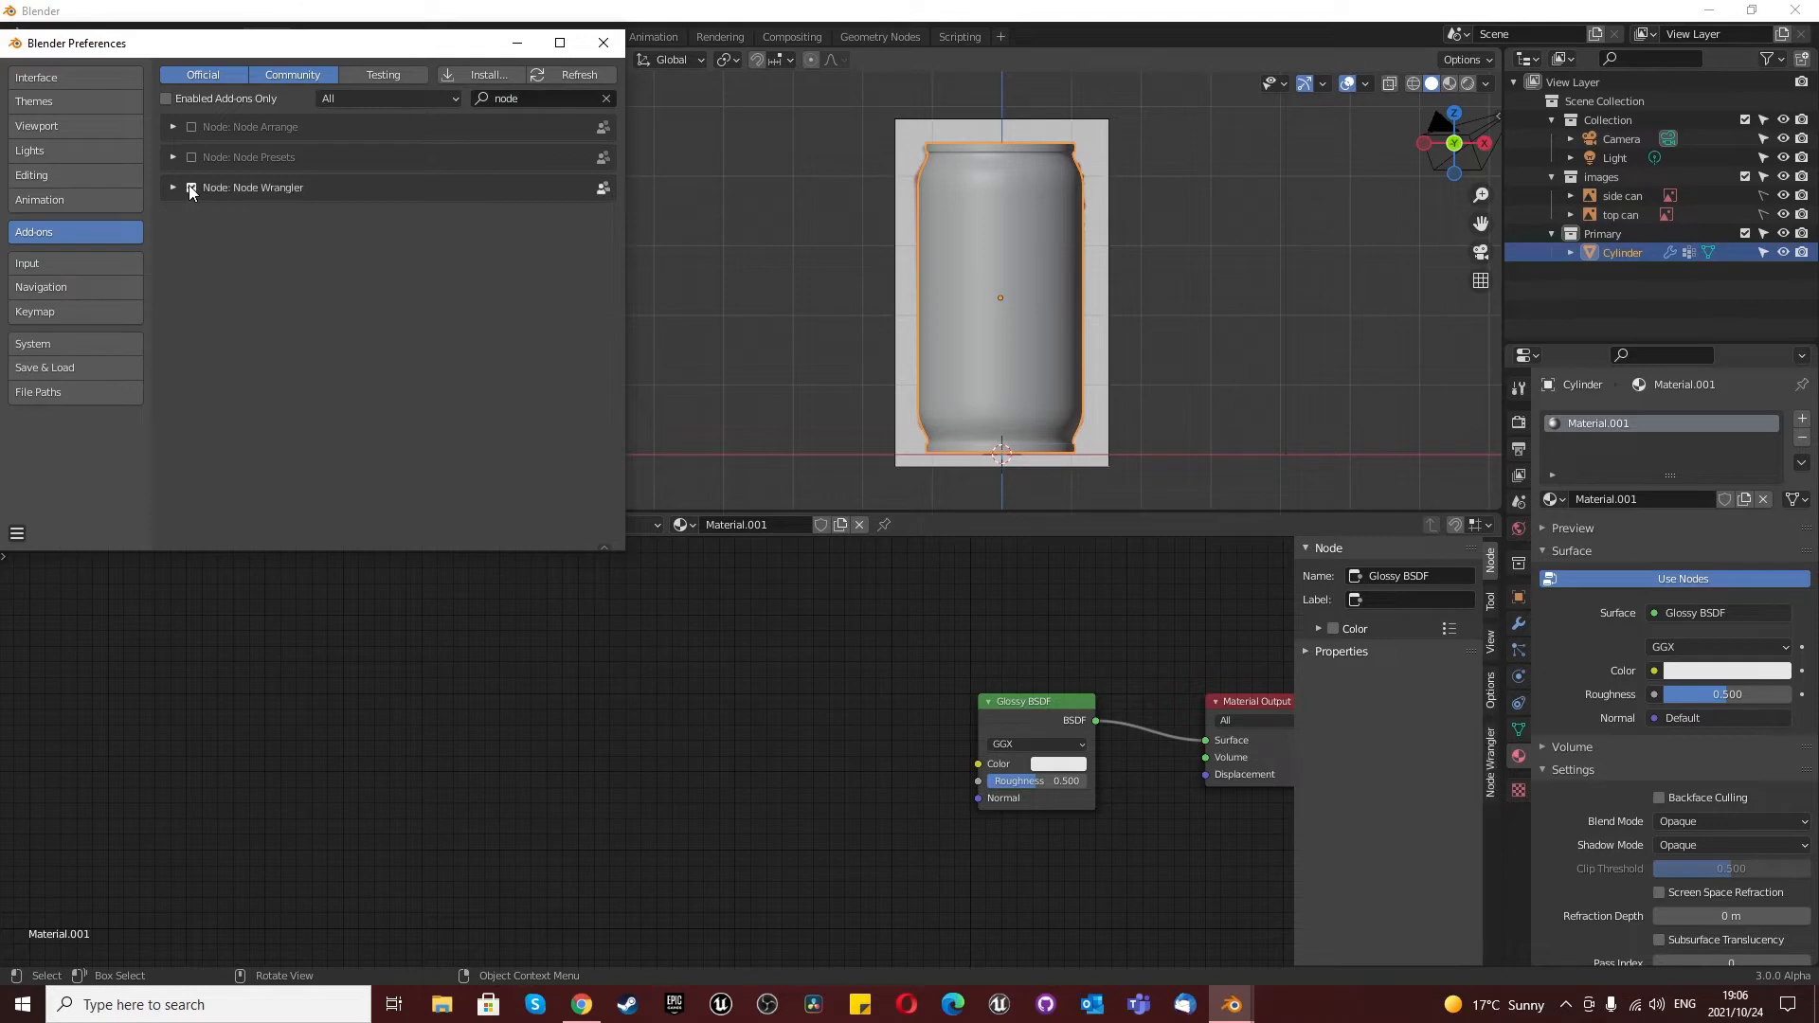
click(605, 48)
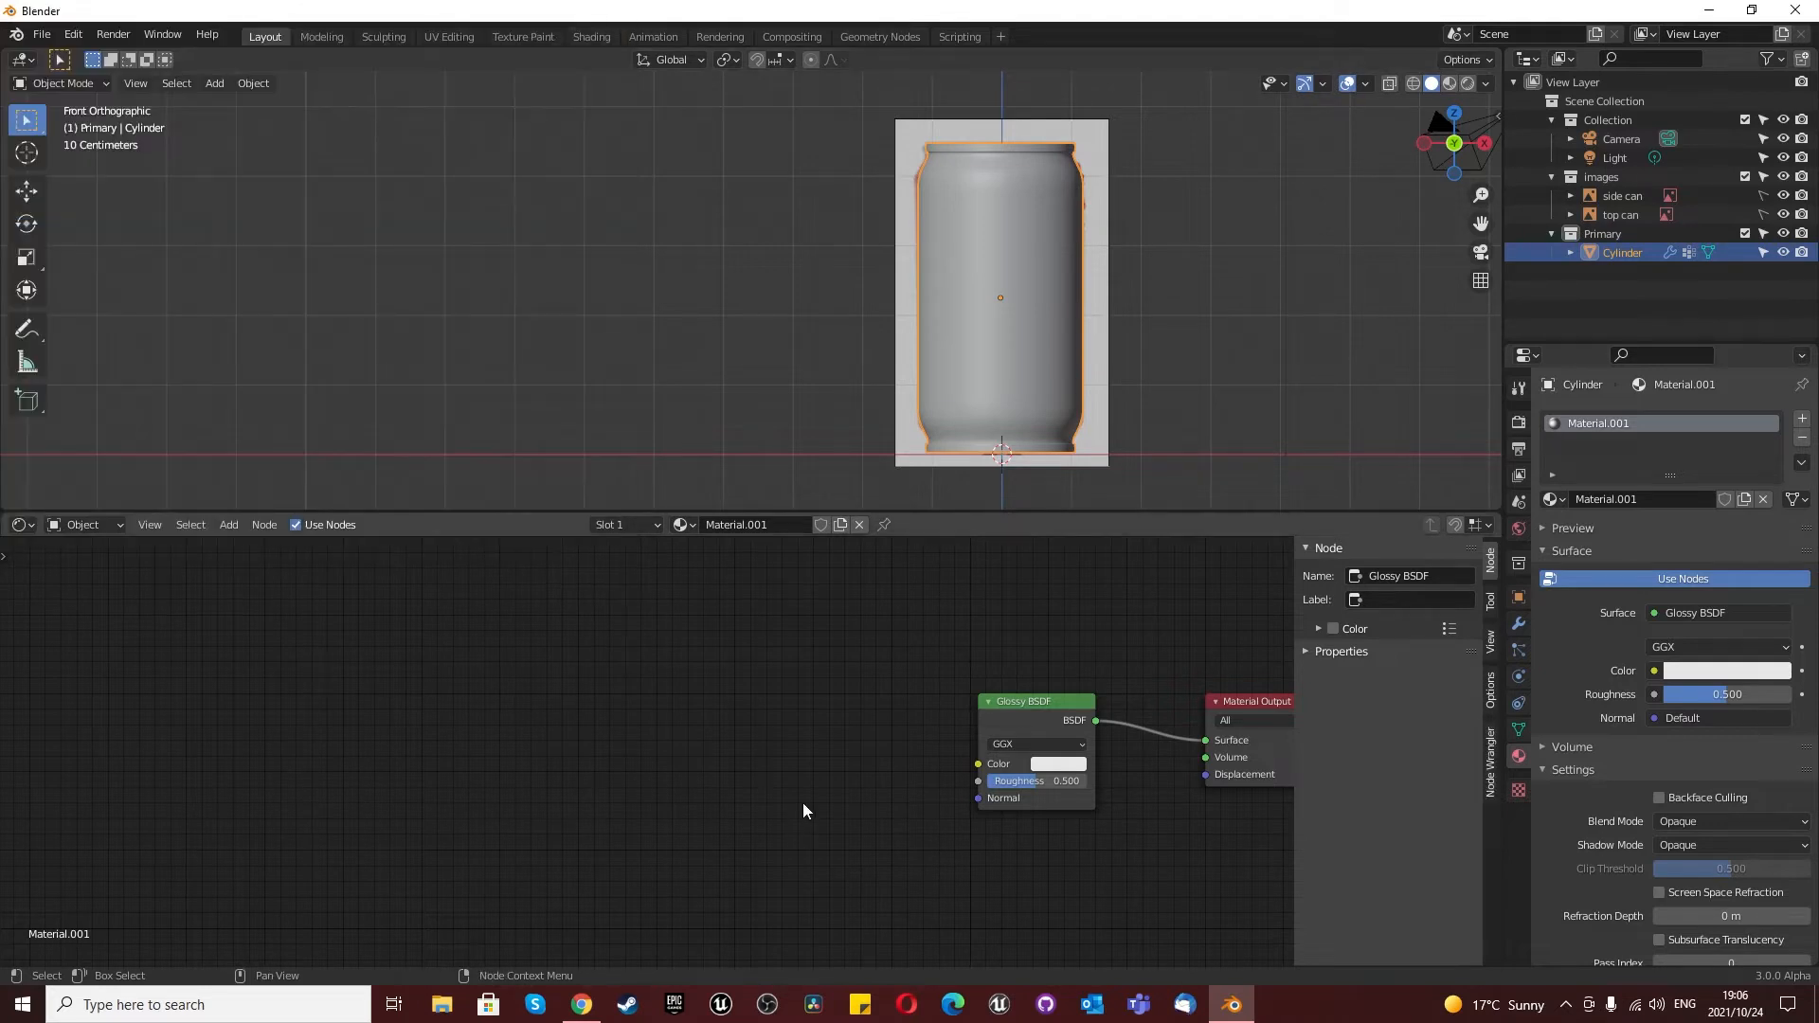
Step: Add an Image Texture node beside the Glossy BSDF and connect its Color output to the shader's Color input
key(shift+a)
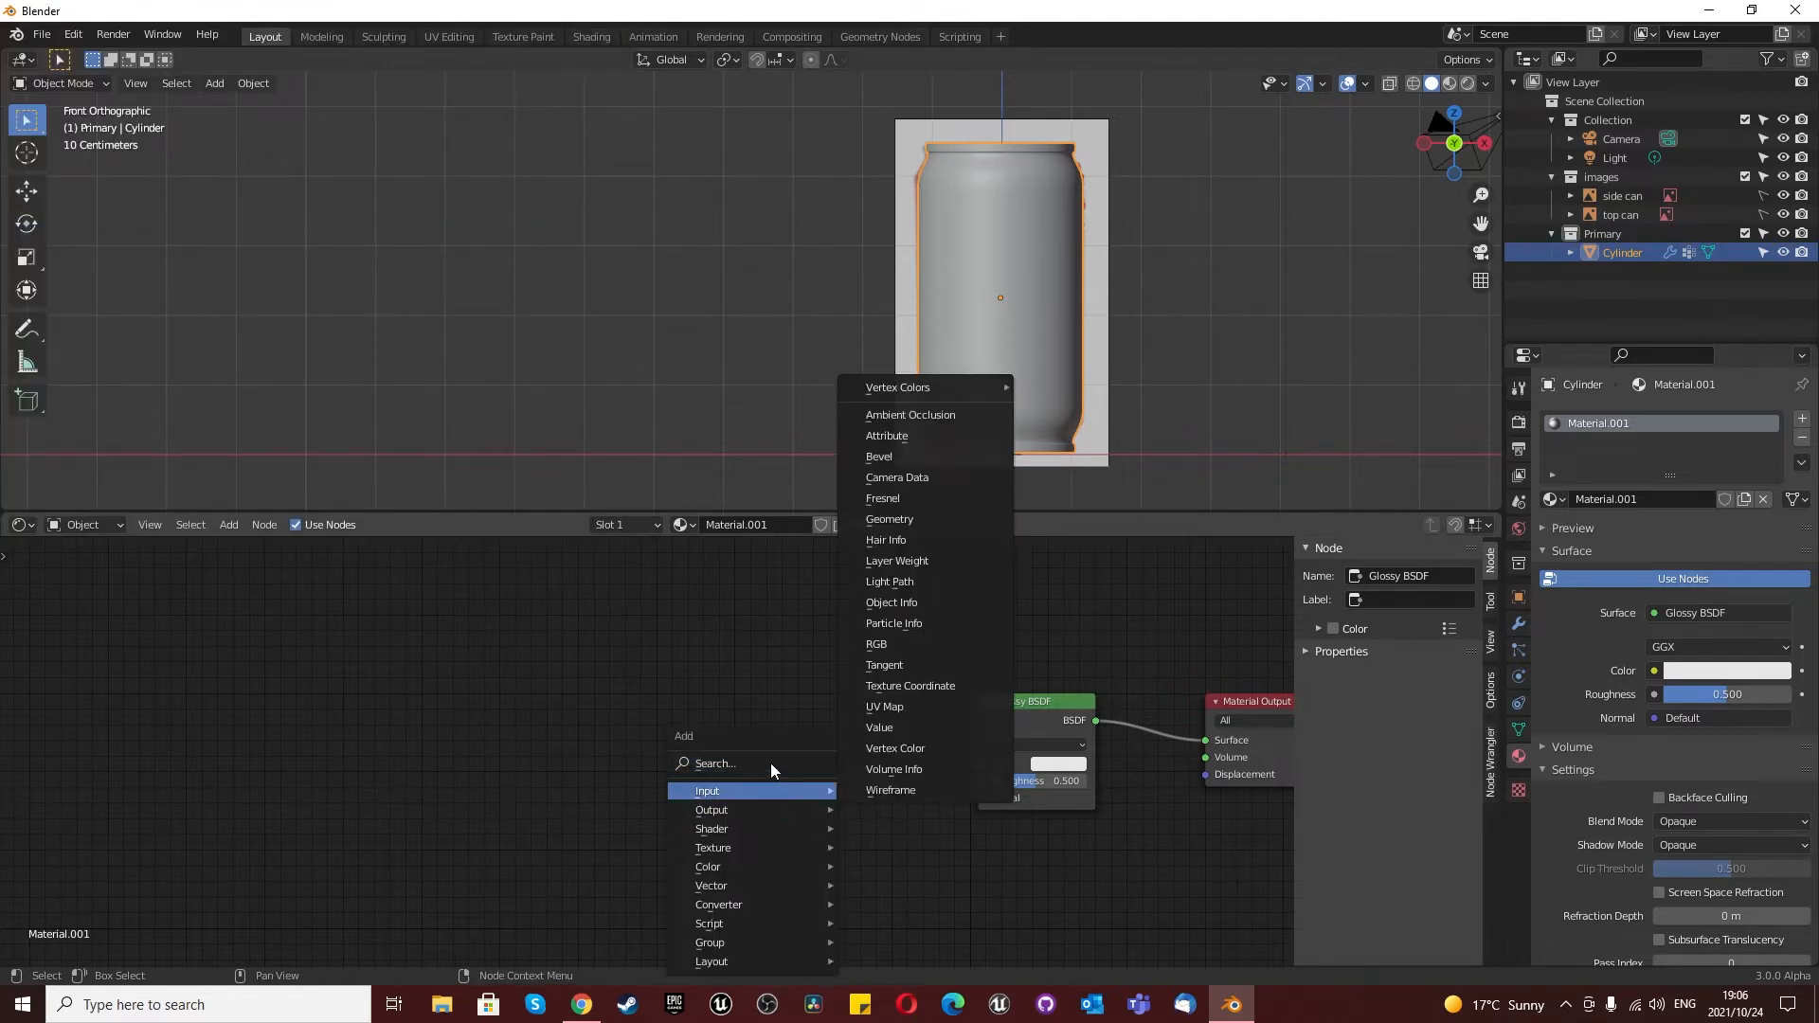
click(759, 762)
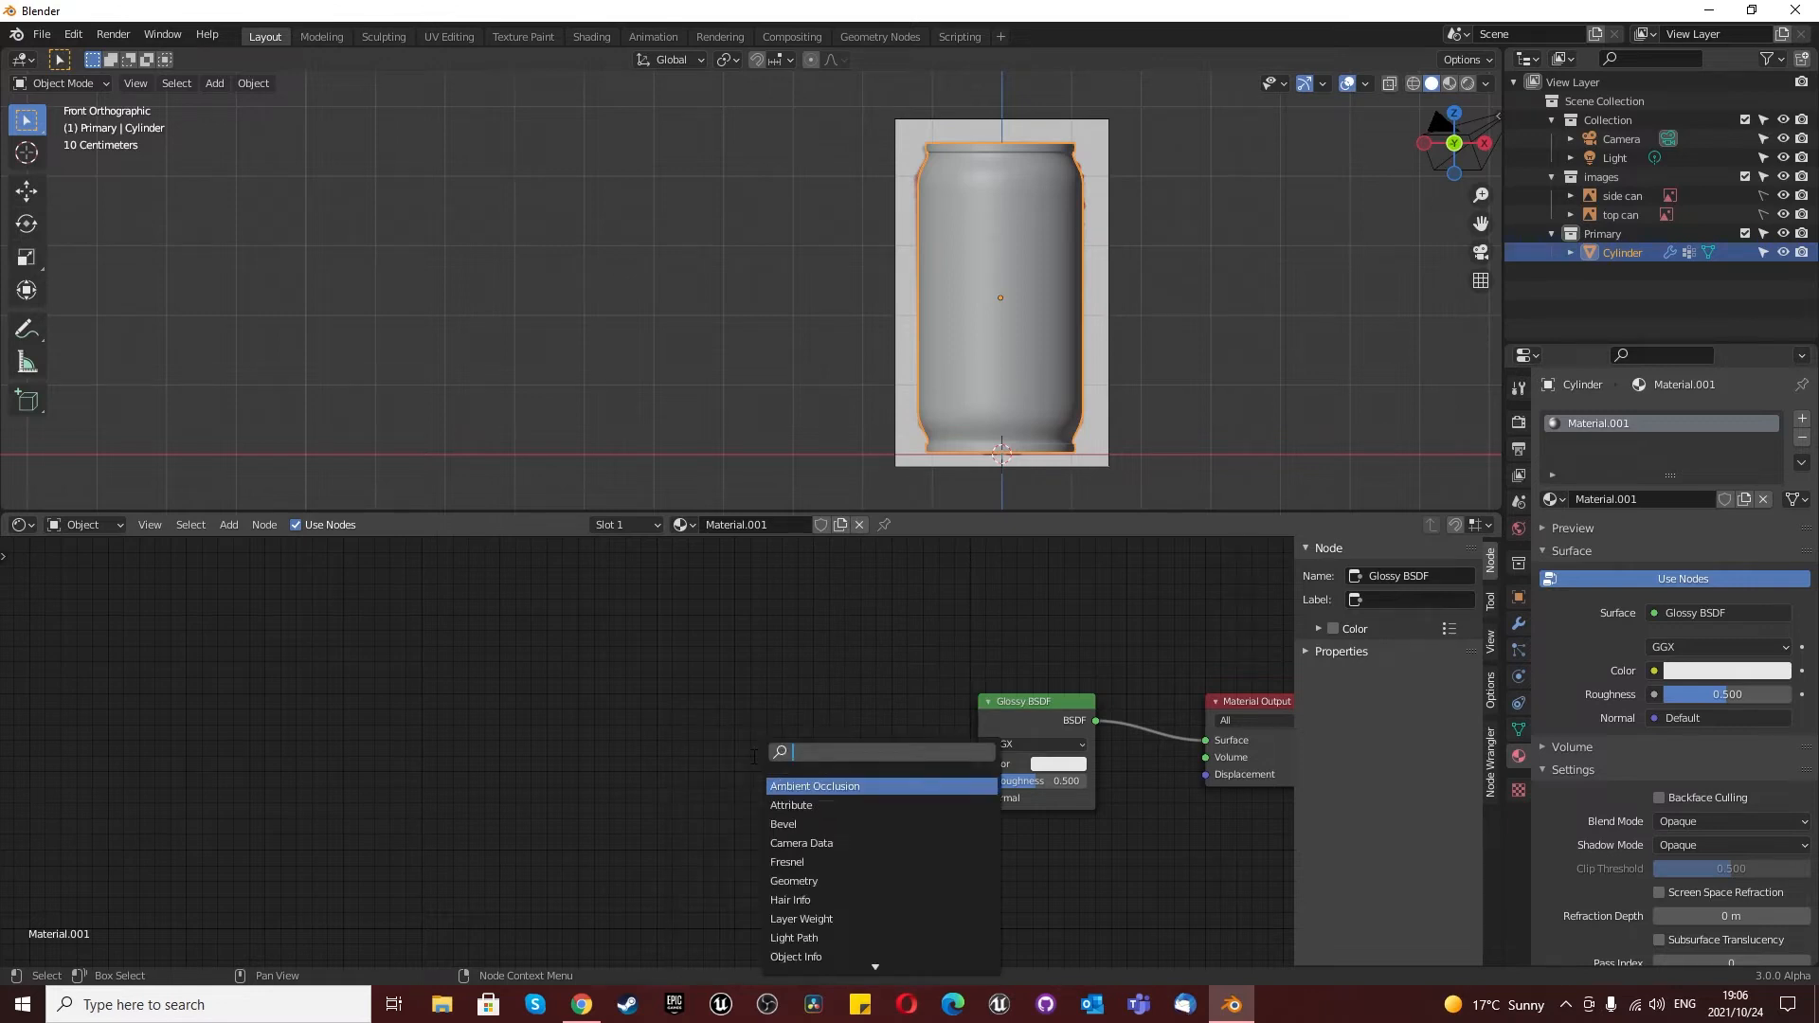
text(image)
key(Return)
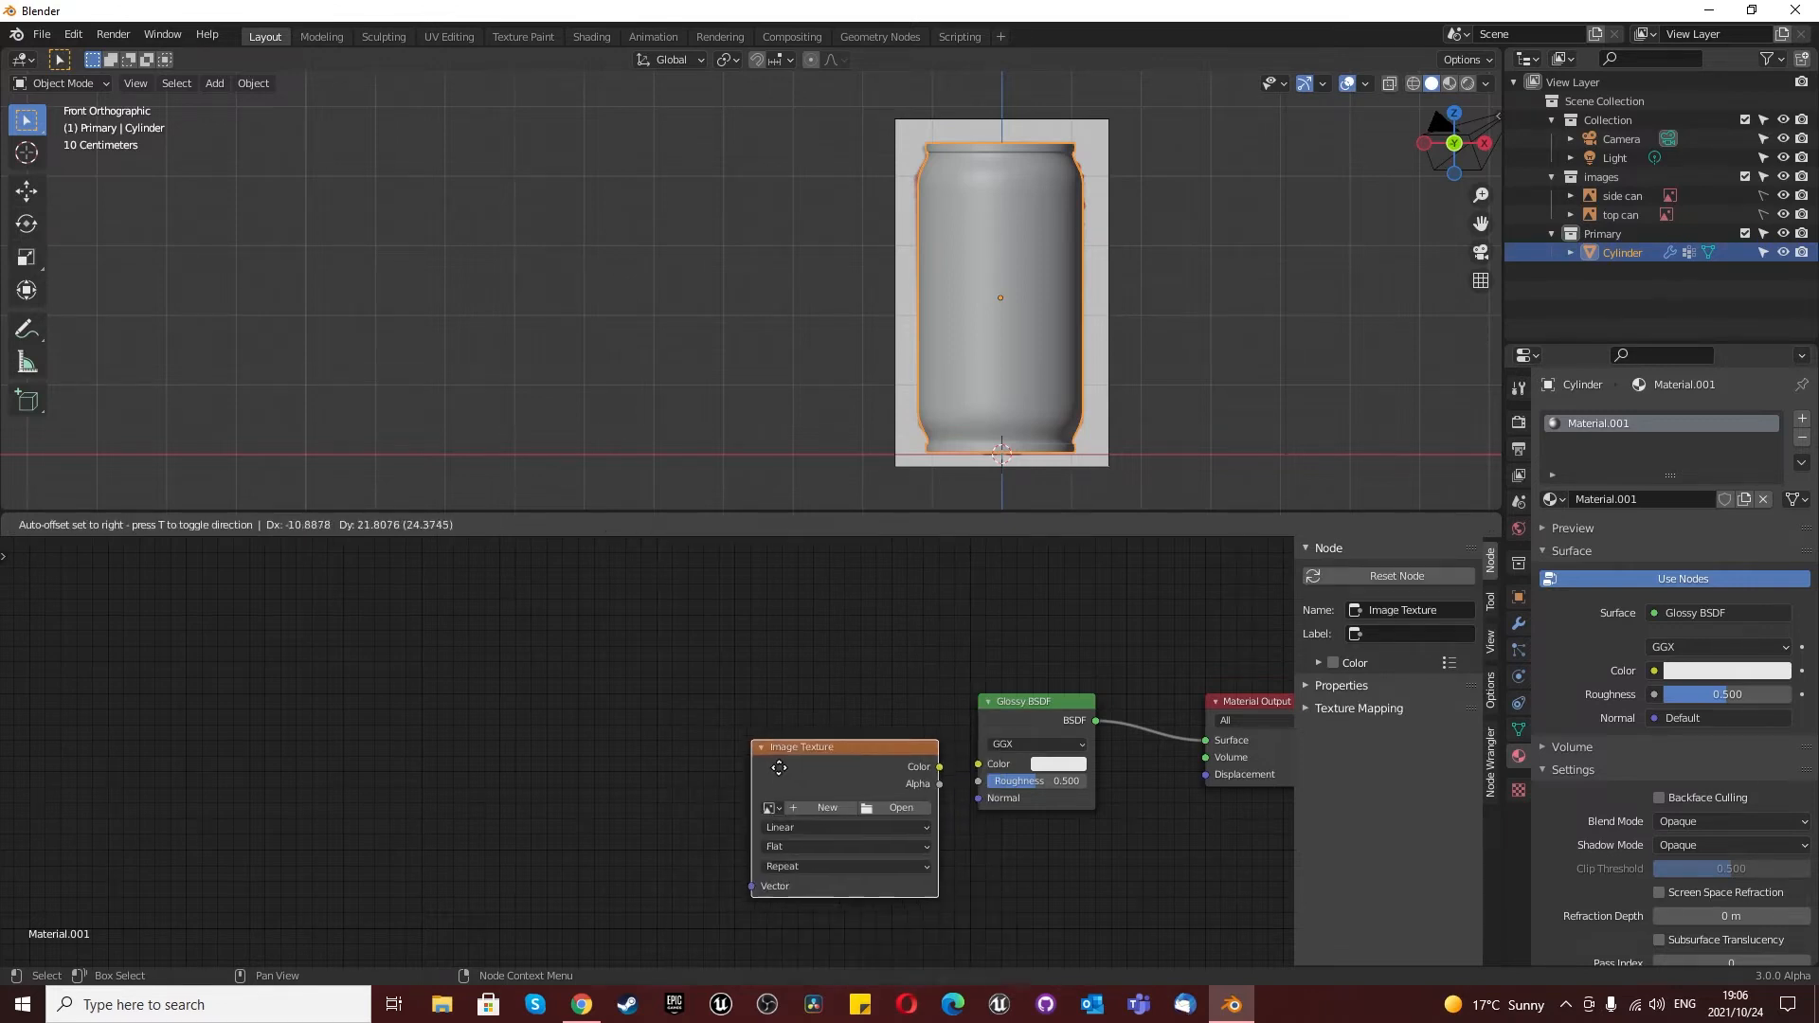
click(752, 754)
drag(916, 753, 978, 763)
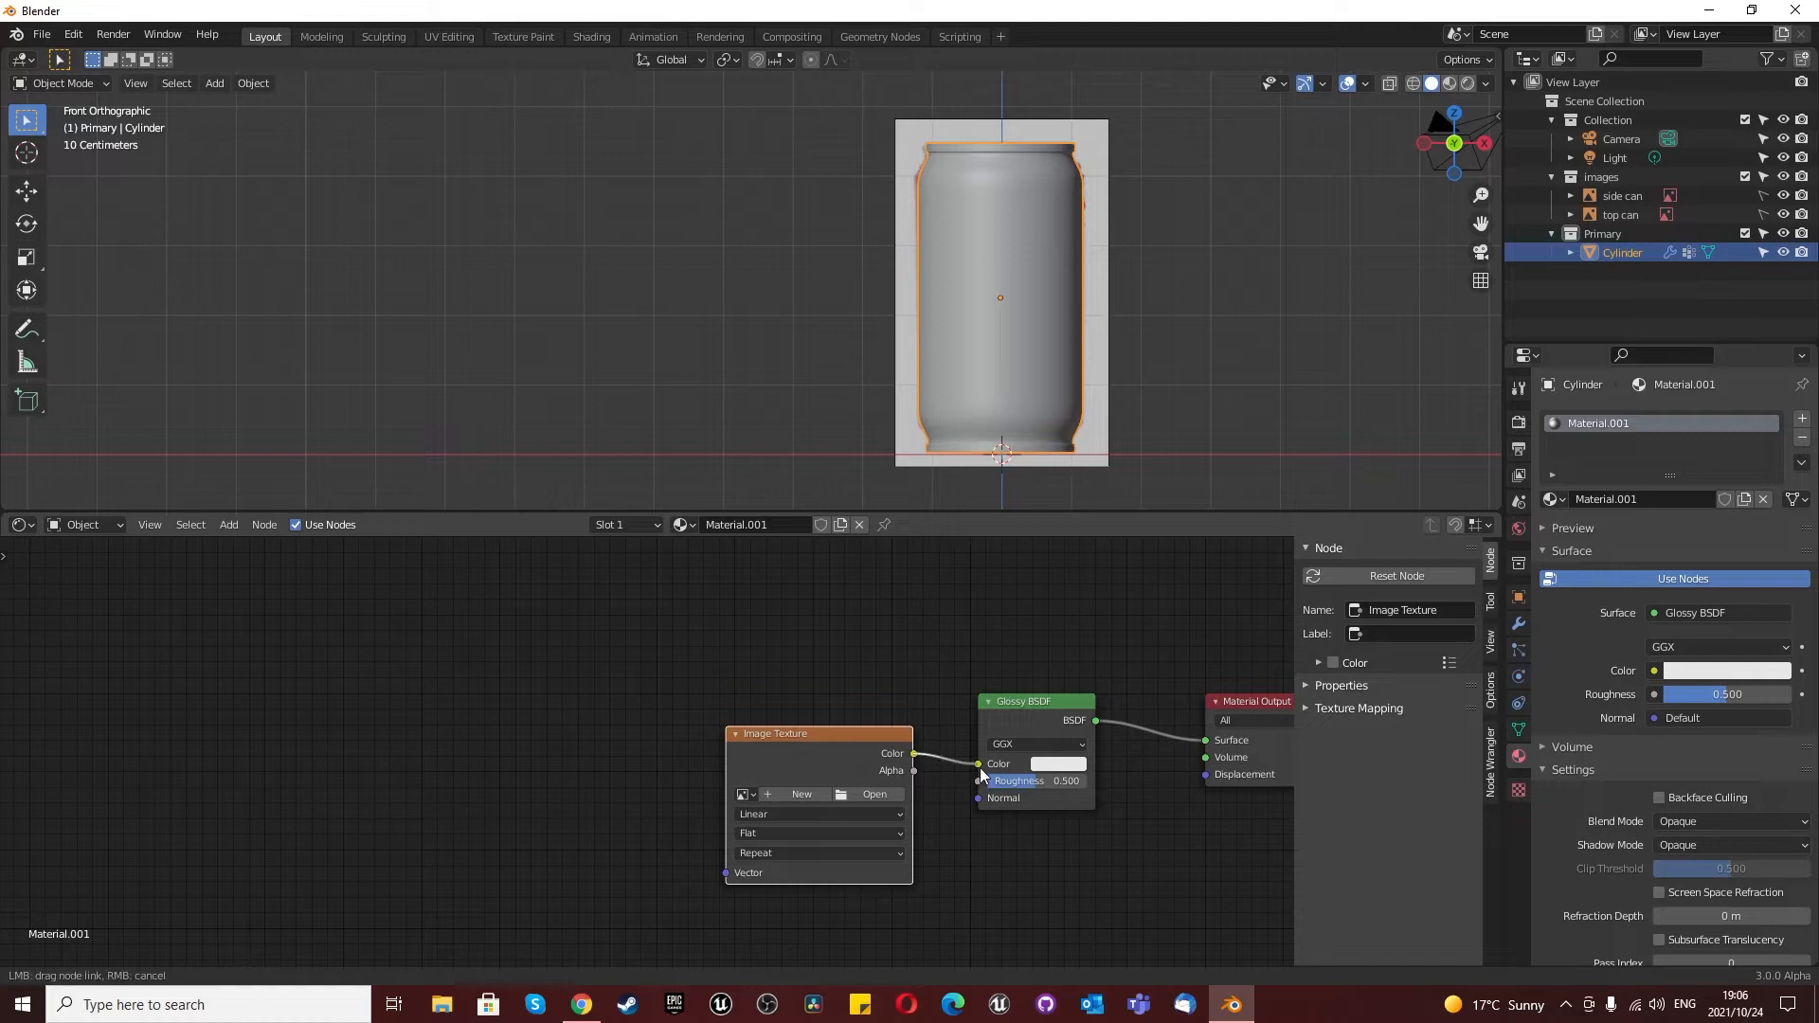
Step: Load d016b244beb3680f9dbdf7ab76314f69.jpg from the Desktop into the Image Texture node and display the can in Material Preview shading
click(878, 794)
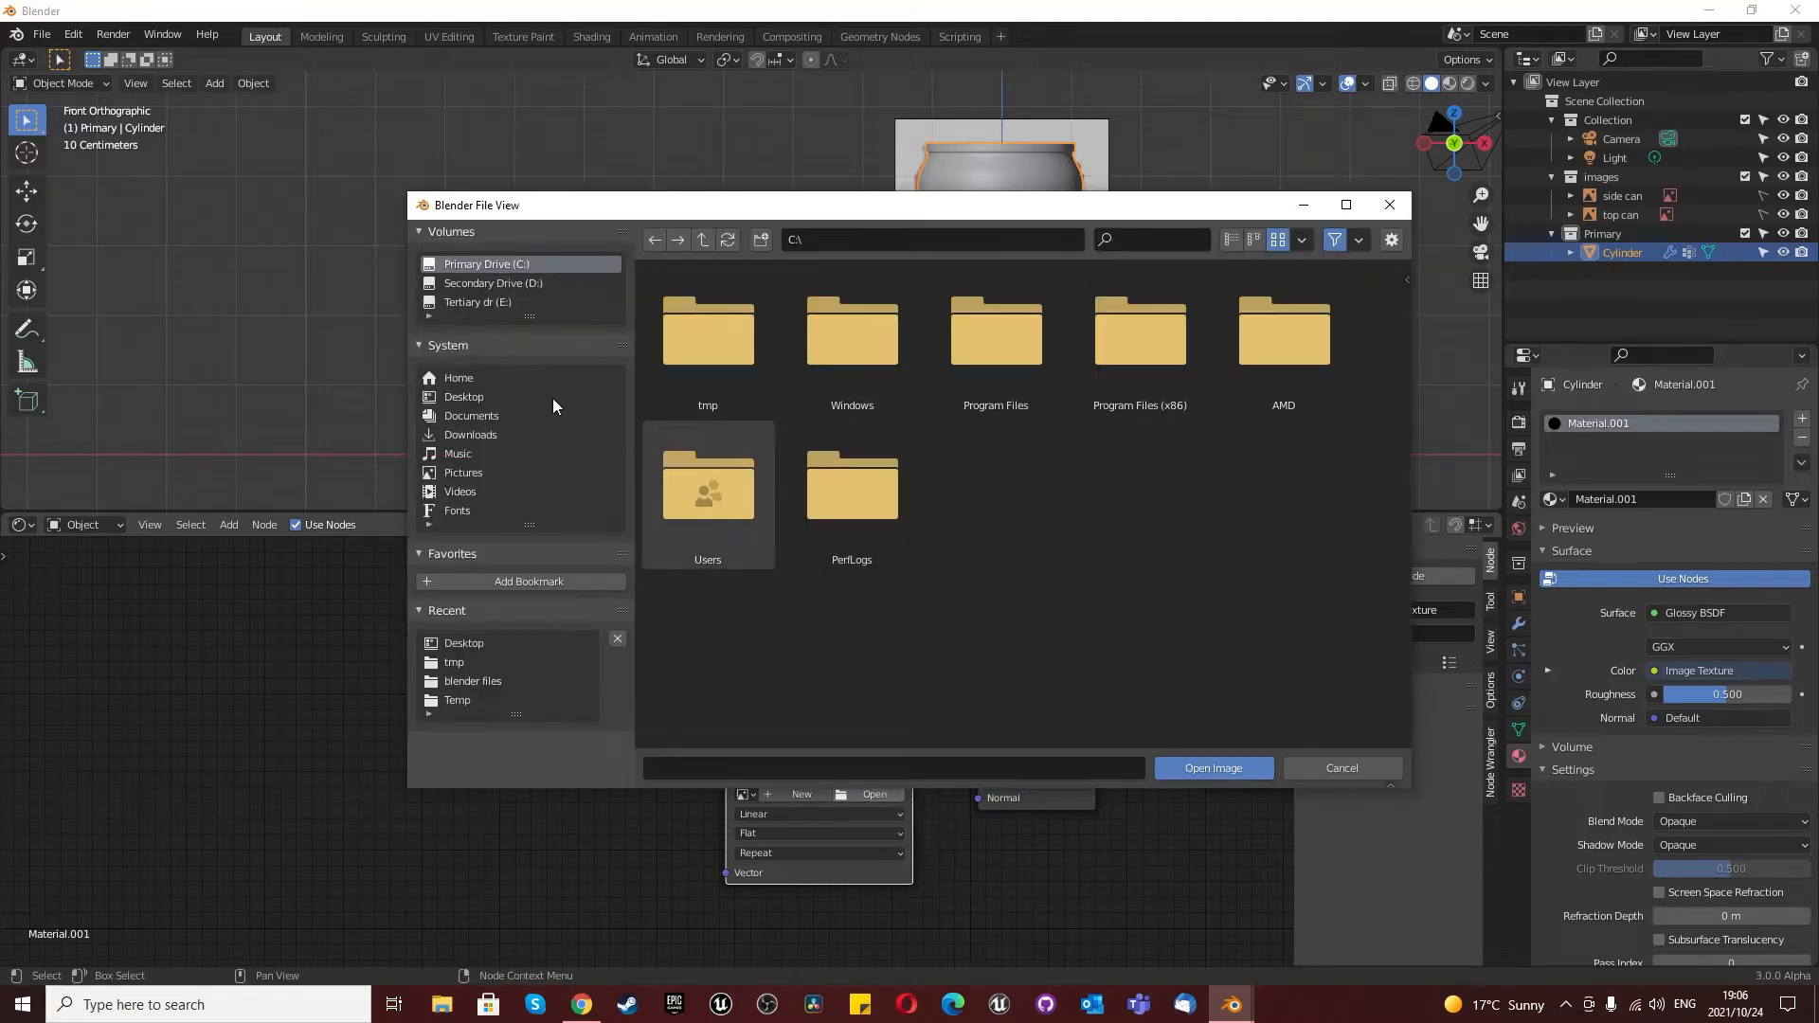
click(487, 396)
double_click(1008, 354)
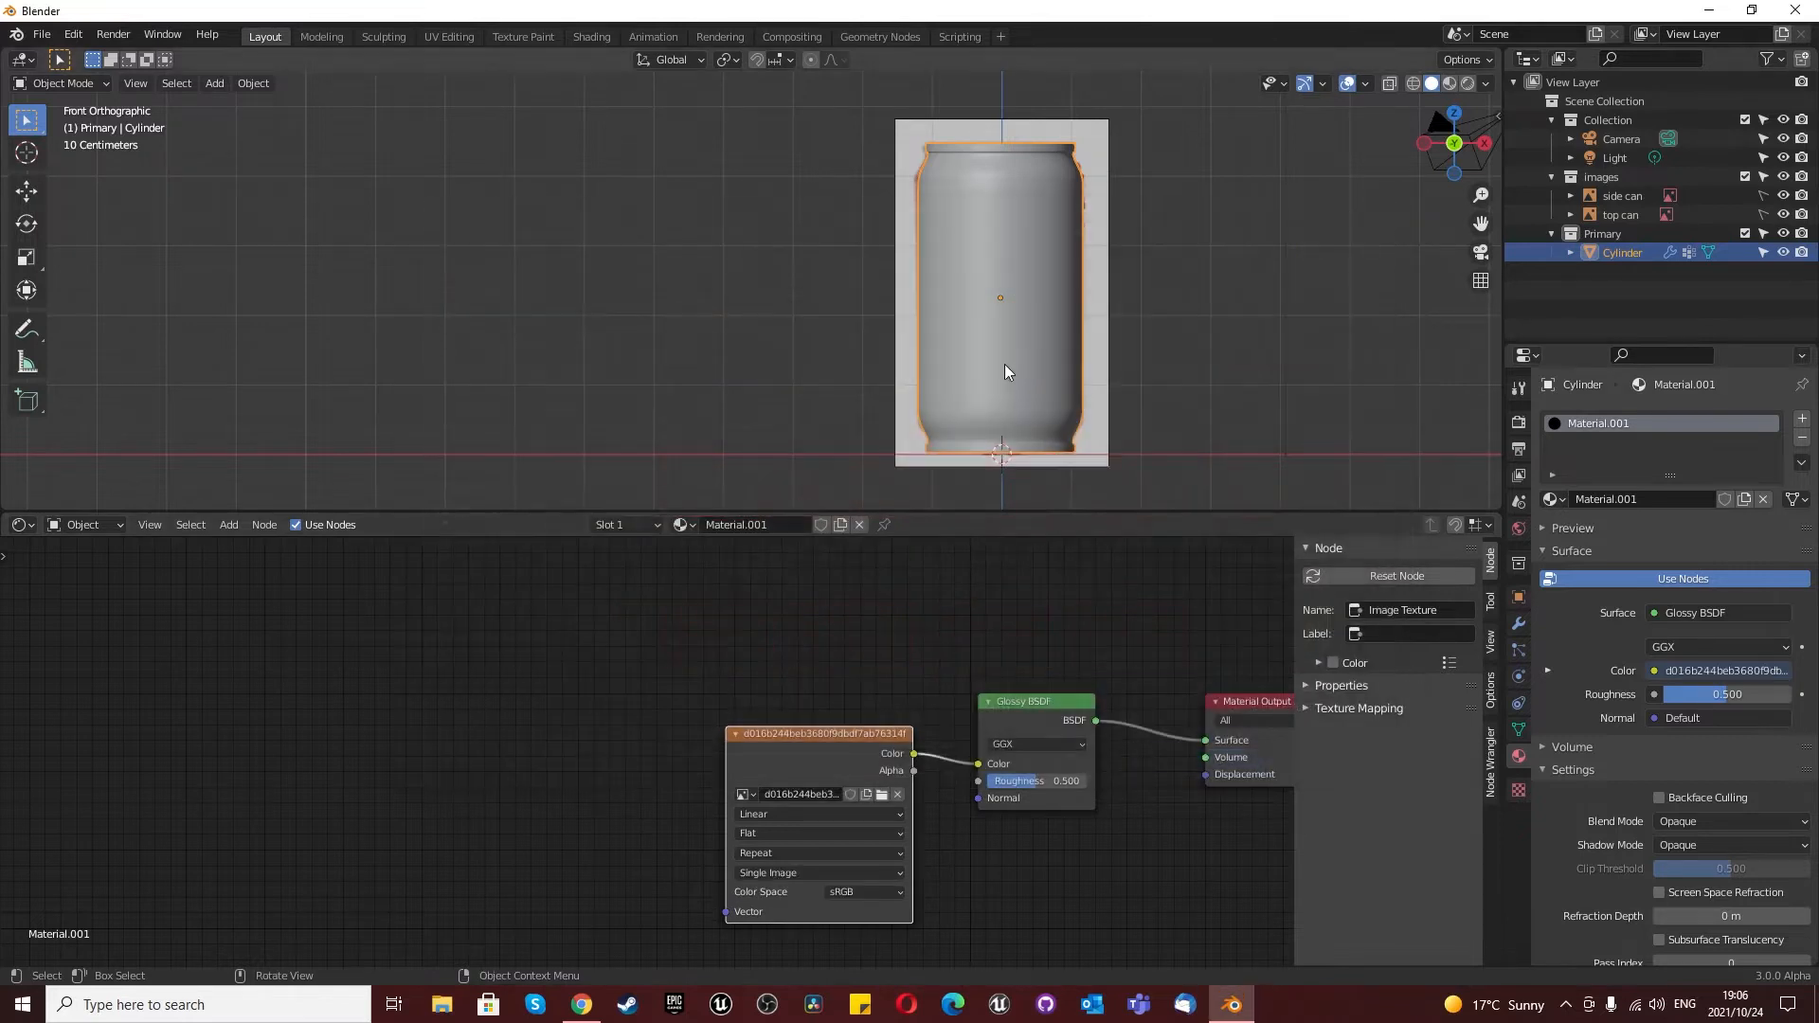
click(1451, 82)
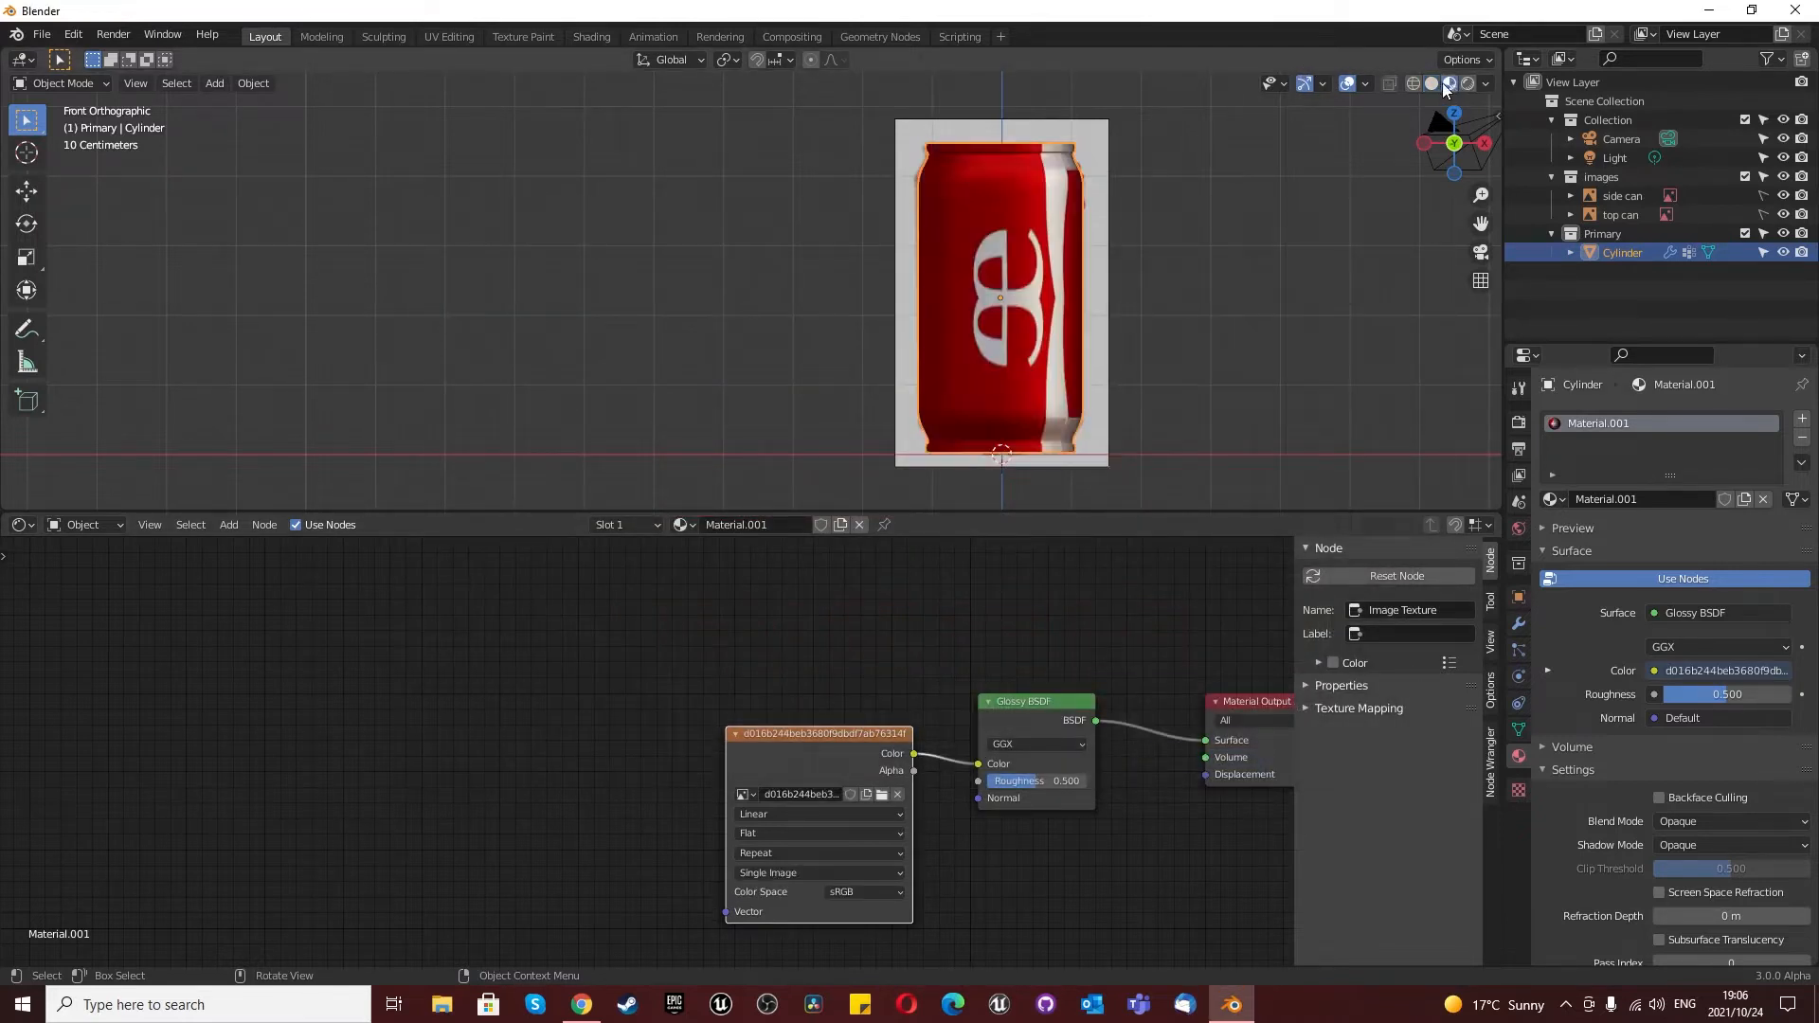
Step: Add Texture Coordinate and Mapping nodes to the image texture with Node Wrangler, and connect Generated to the Mapping node's Vector input
drag(799, 735, 791, 722)
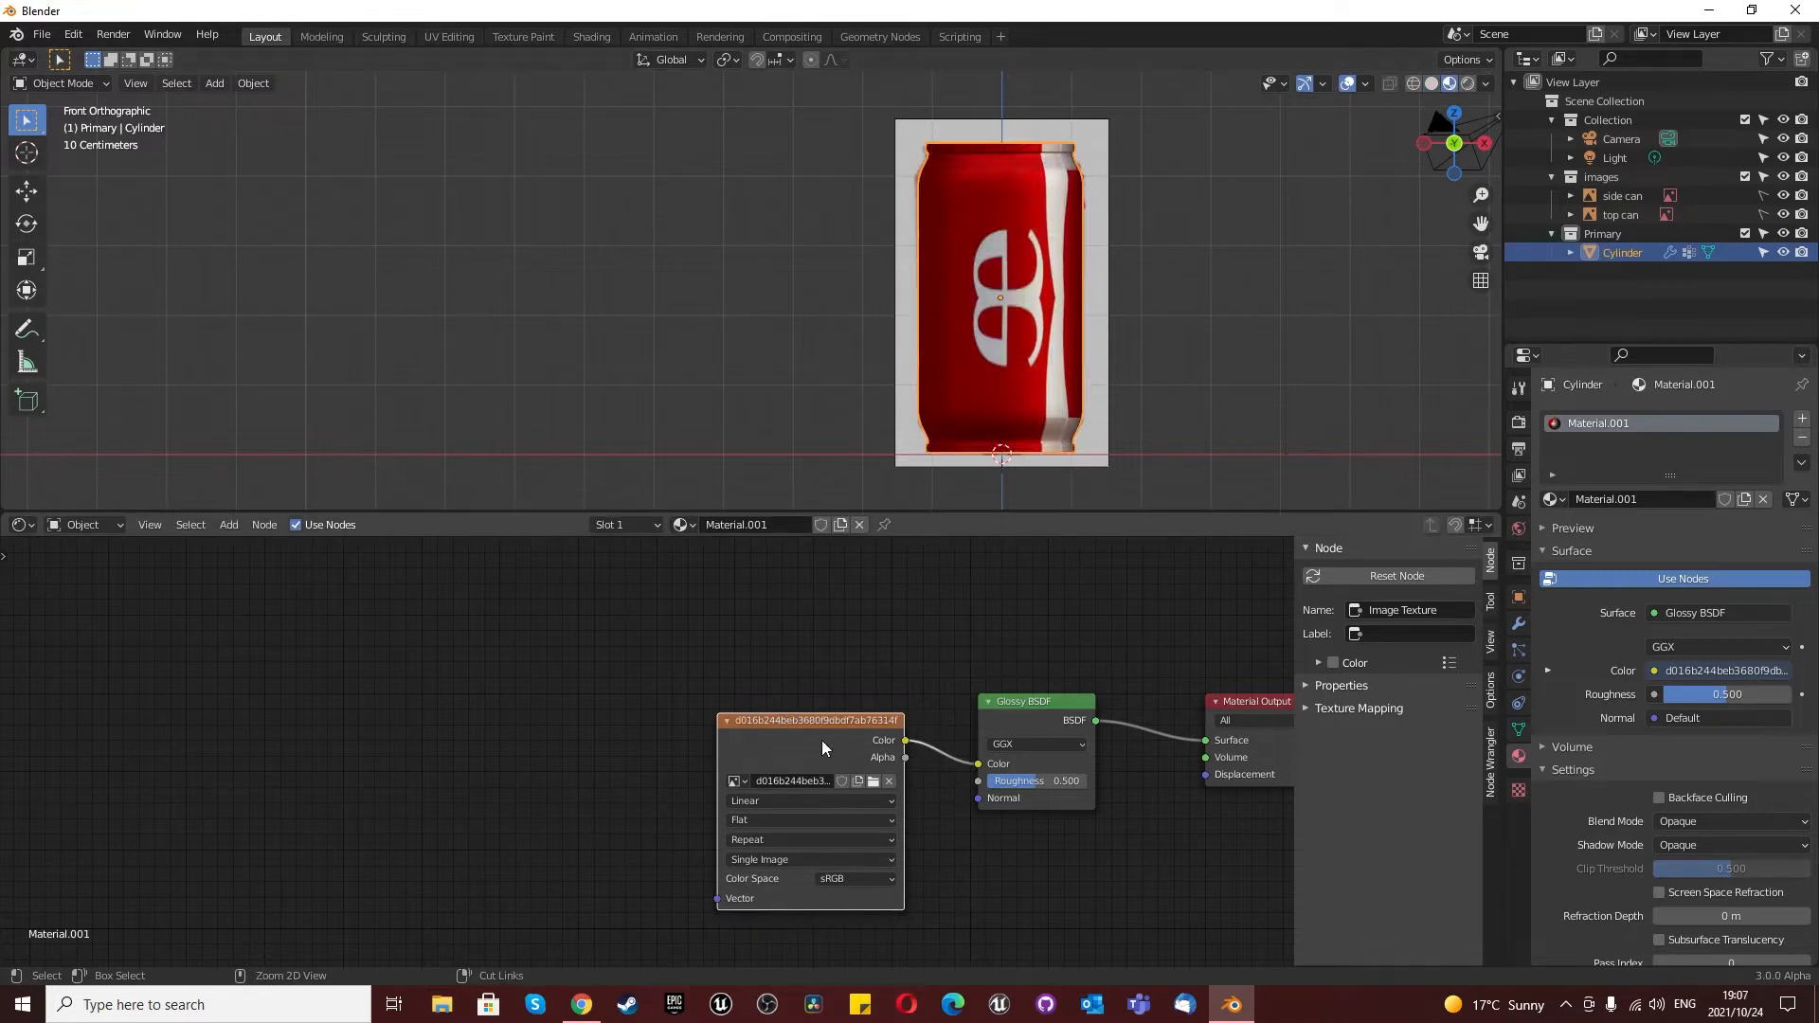
key(ctrl+t)
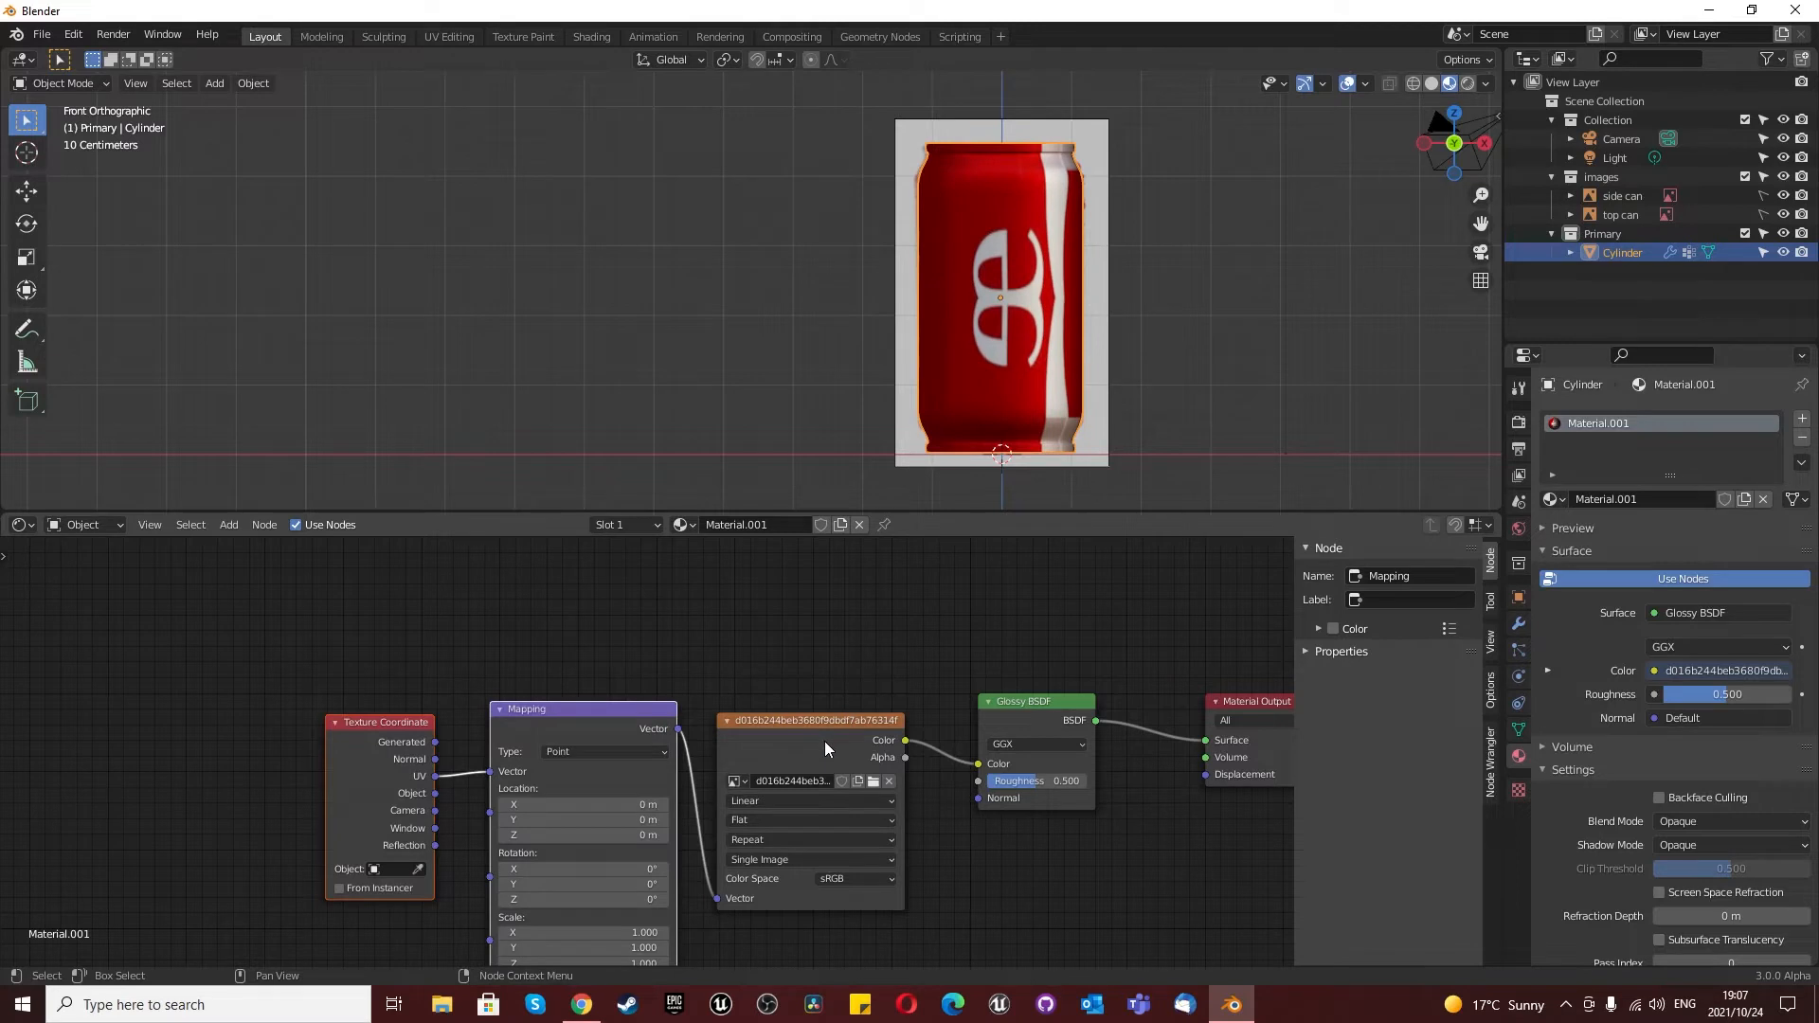
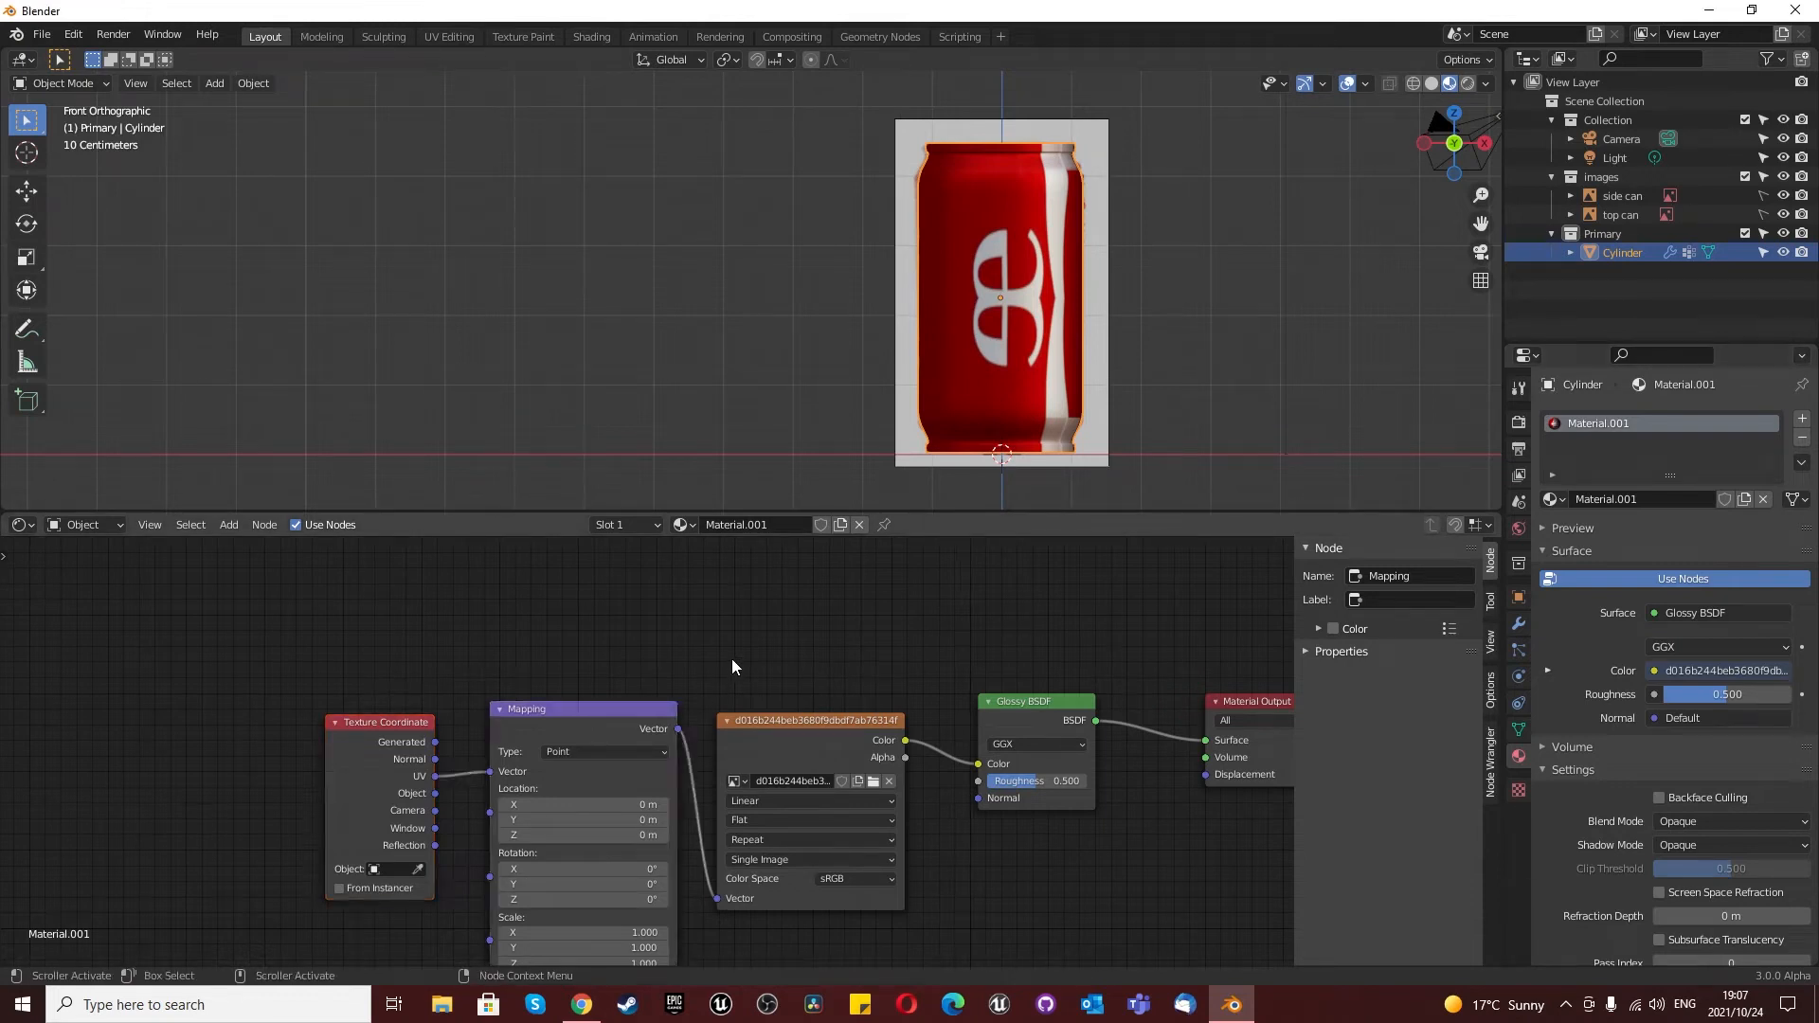
scroll(732, 657, down, 2)
scroll(483, 878, up, 4)
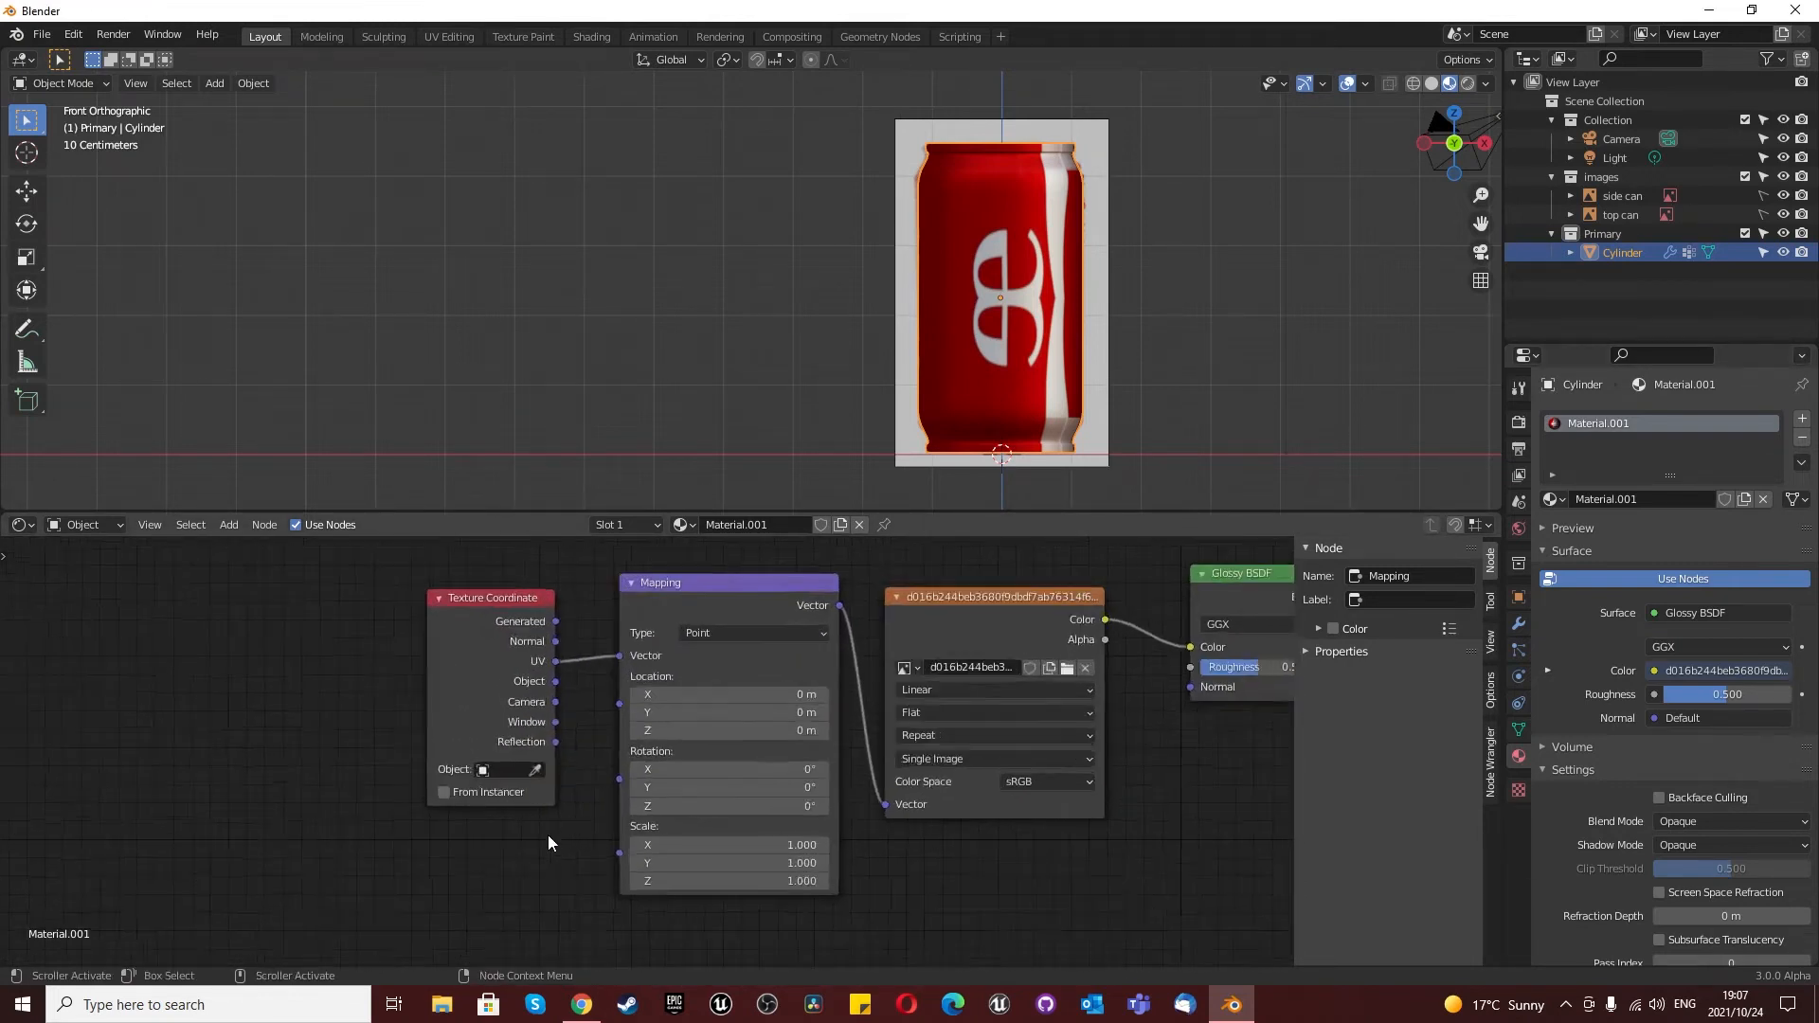
drag(557, 604, 625, 641)
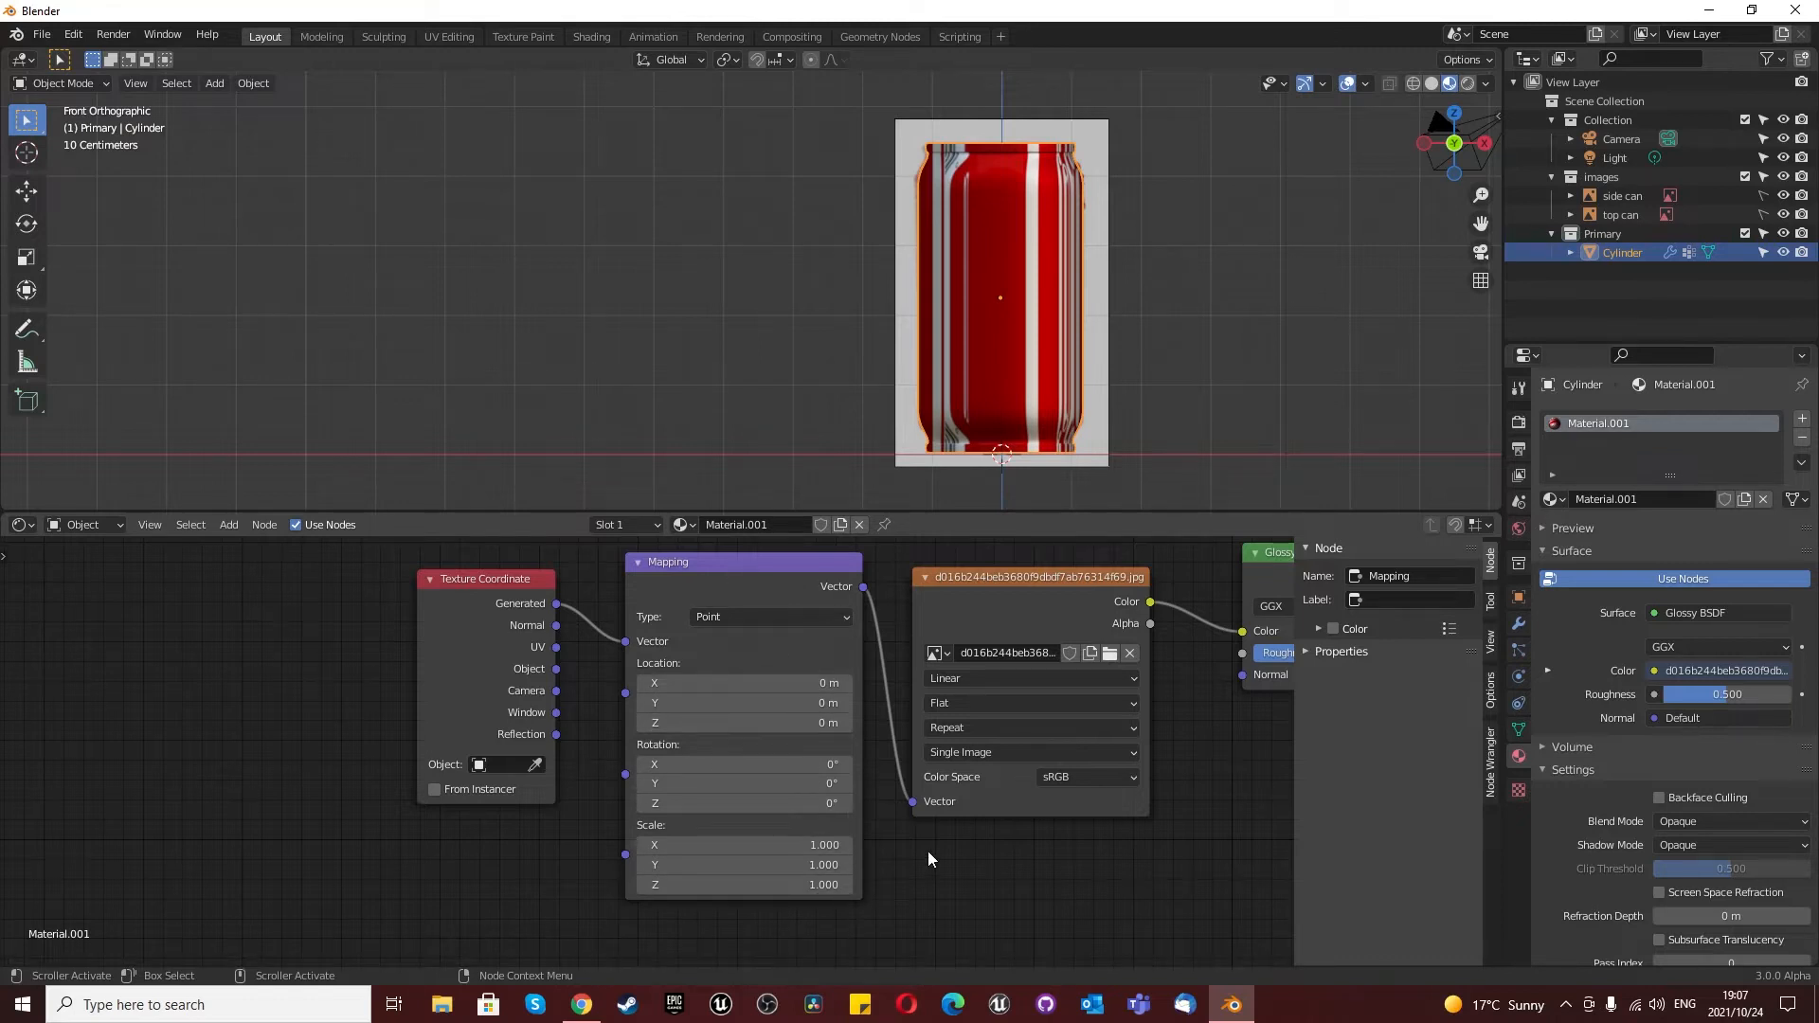
Step: Set the image texture's projection to Tube and check how the label wraps around the can
click(979, 702)
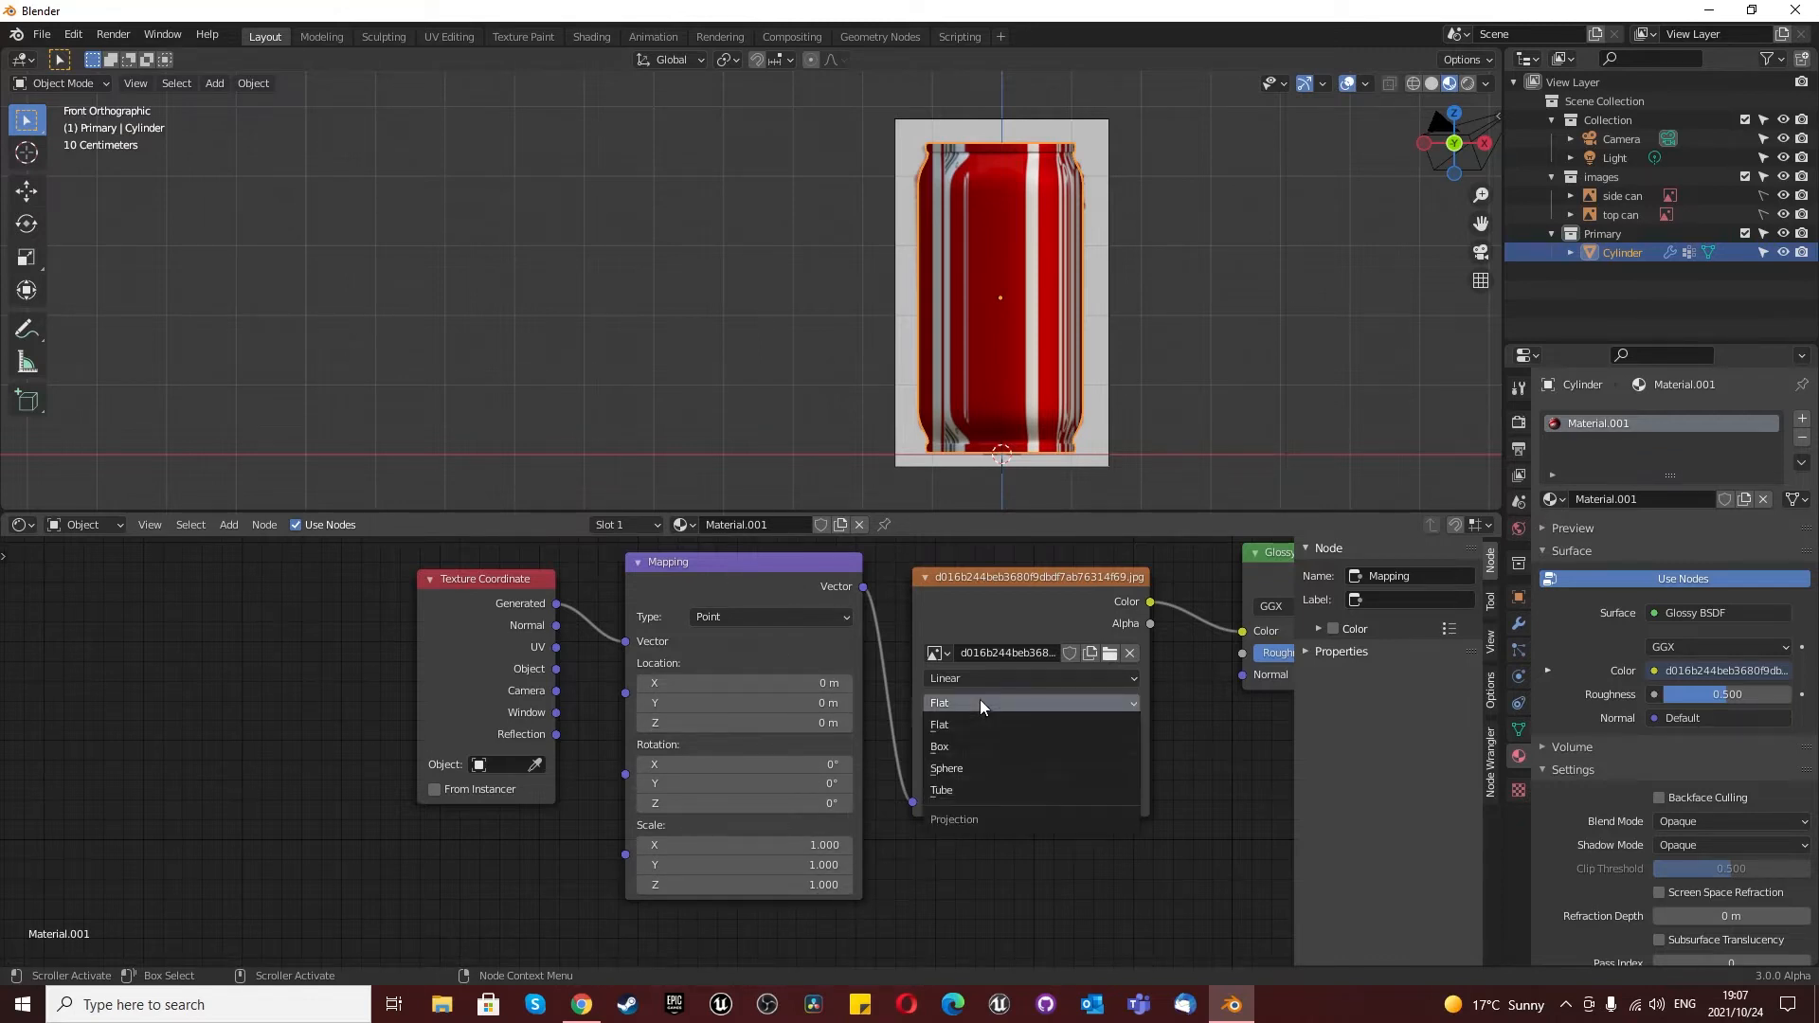
click(945, 791)
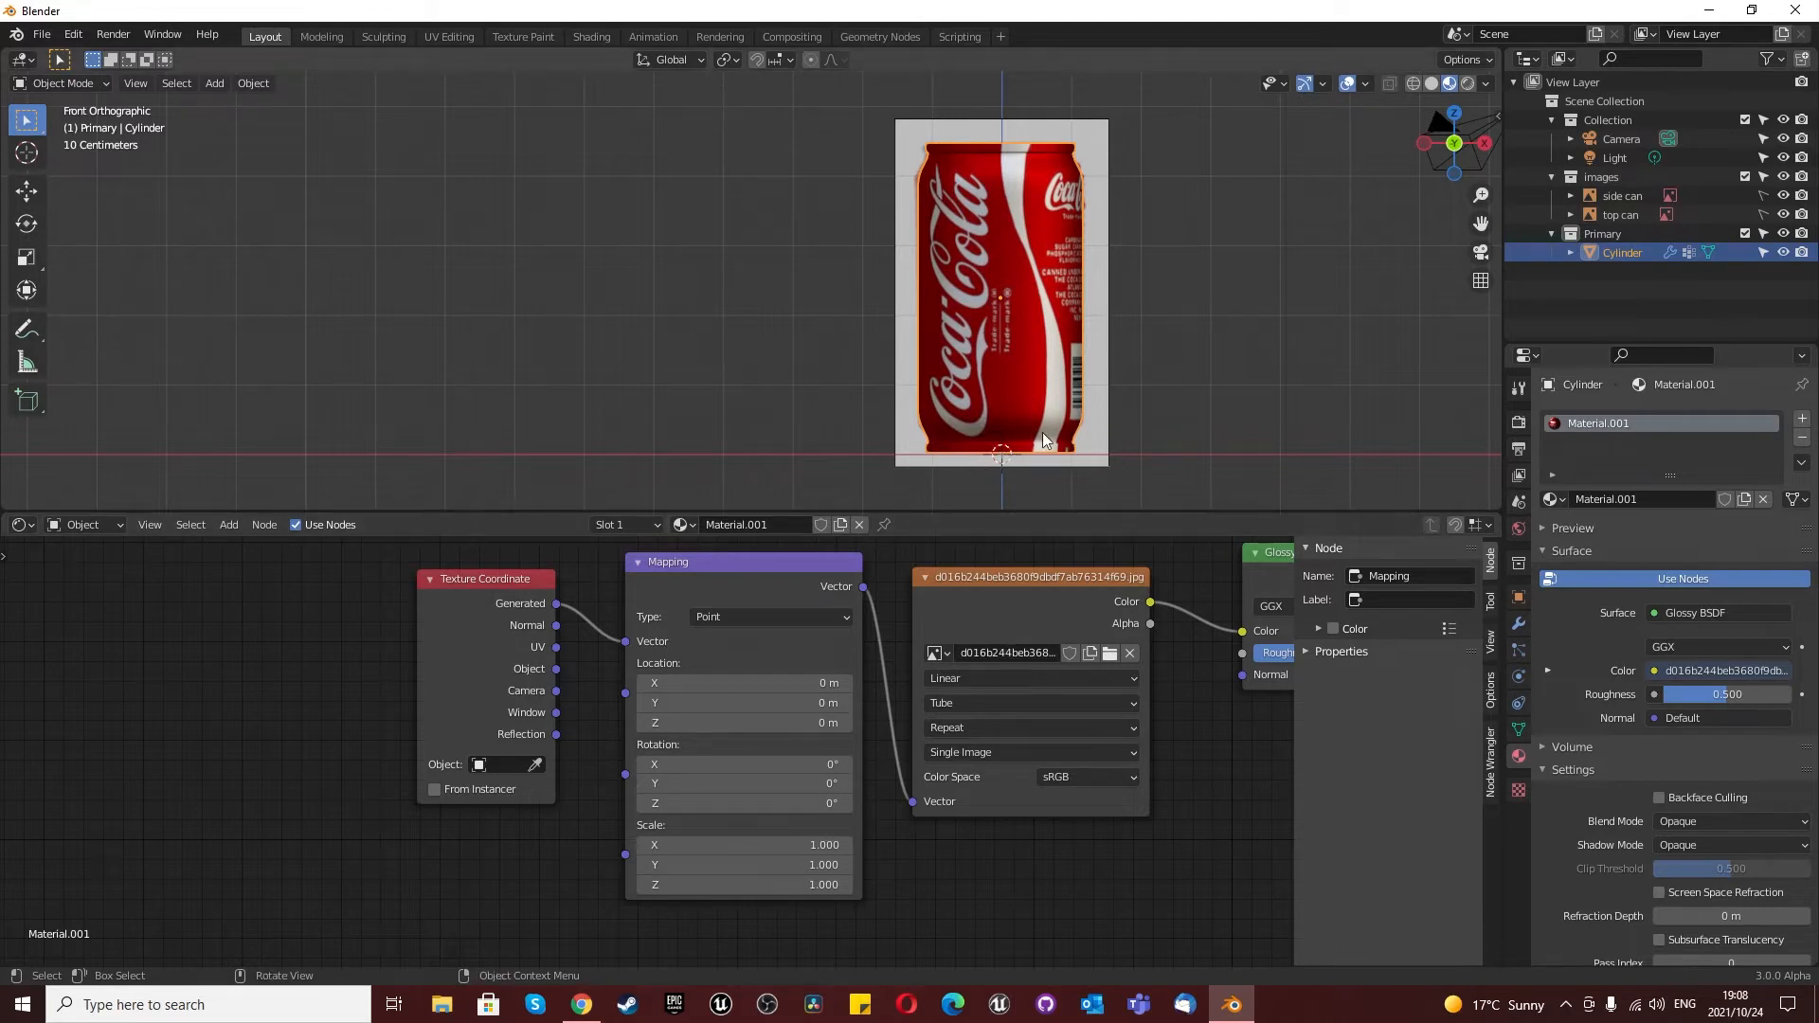
mouse_move(980, 265)
middle_down()
mouse_move(972, 334)
mouse_move(956, 241)
mouse_move(947, 269)
middle_up()
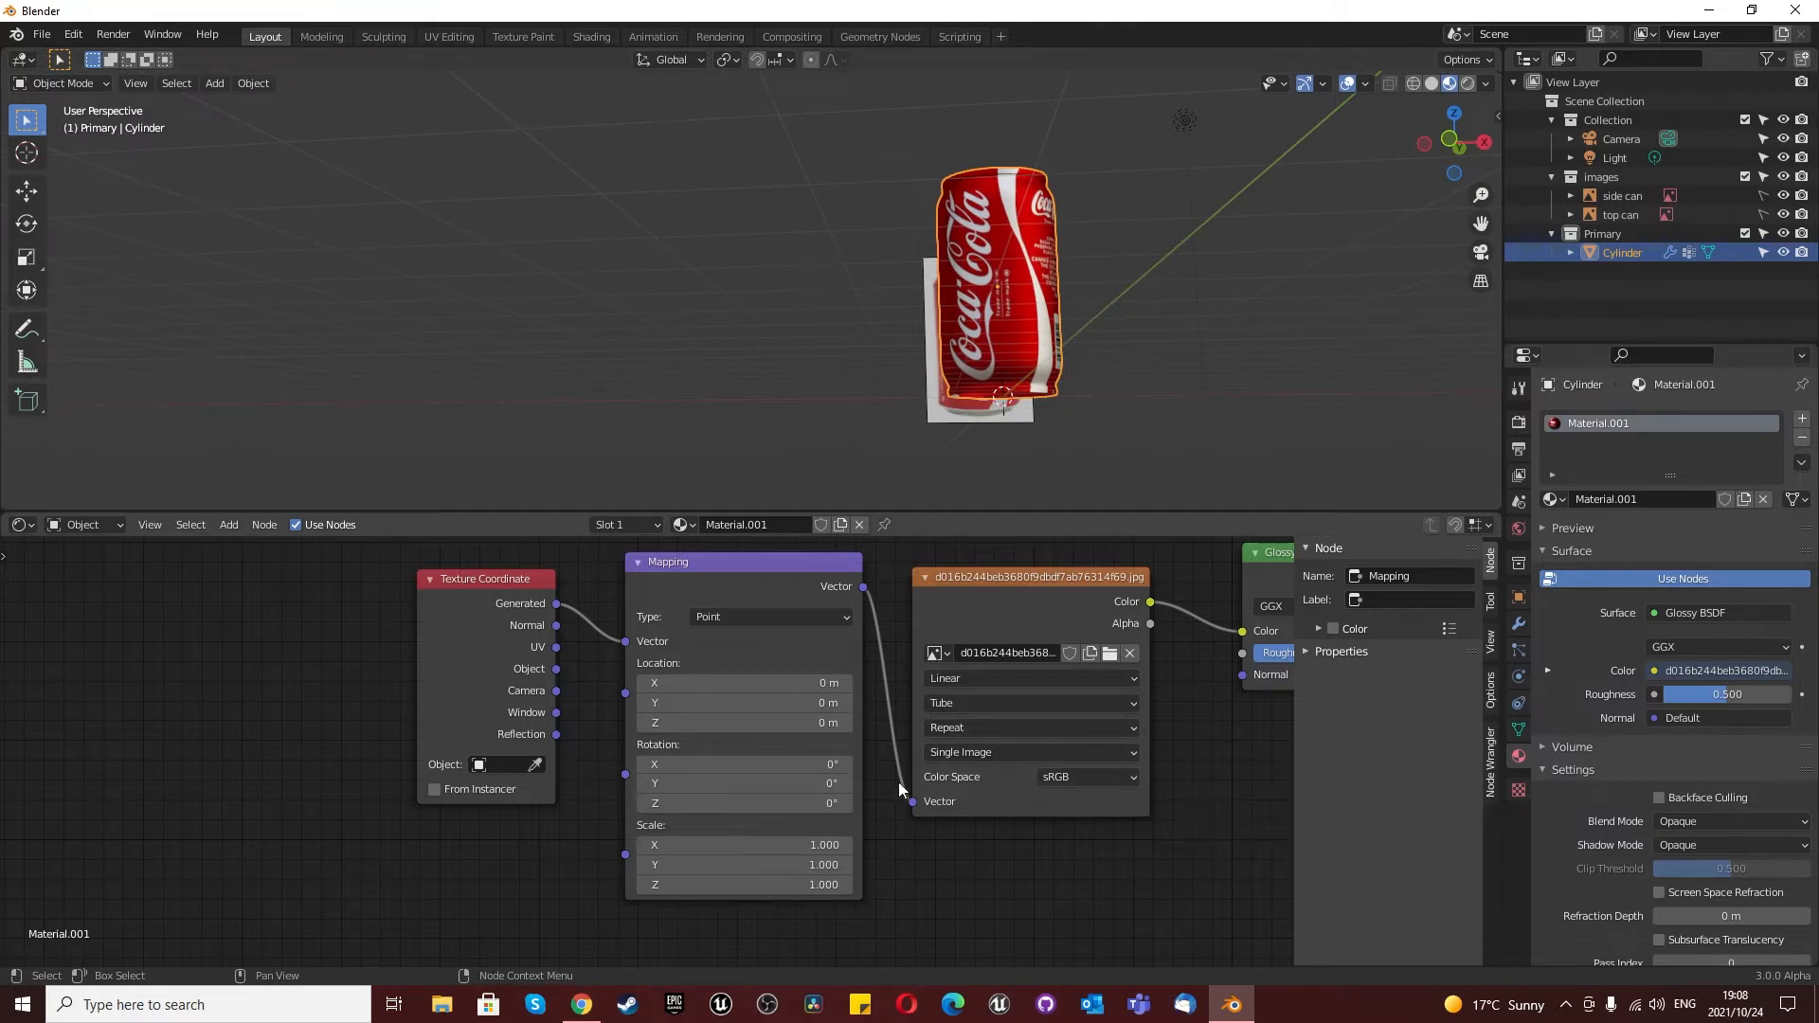
scroll(898, 782, down, 3)
scroll(1086, 750, up, 2)
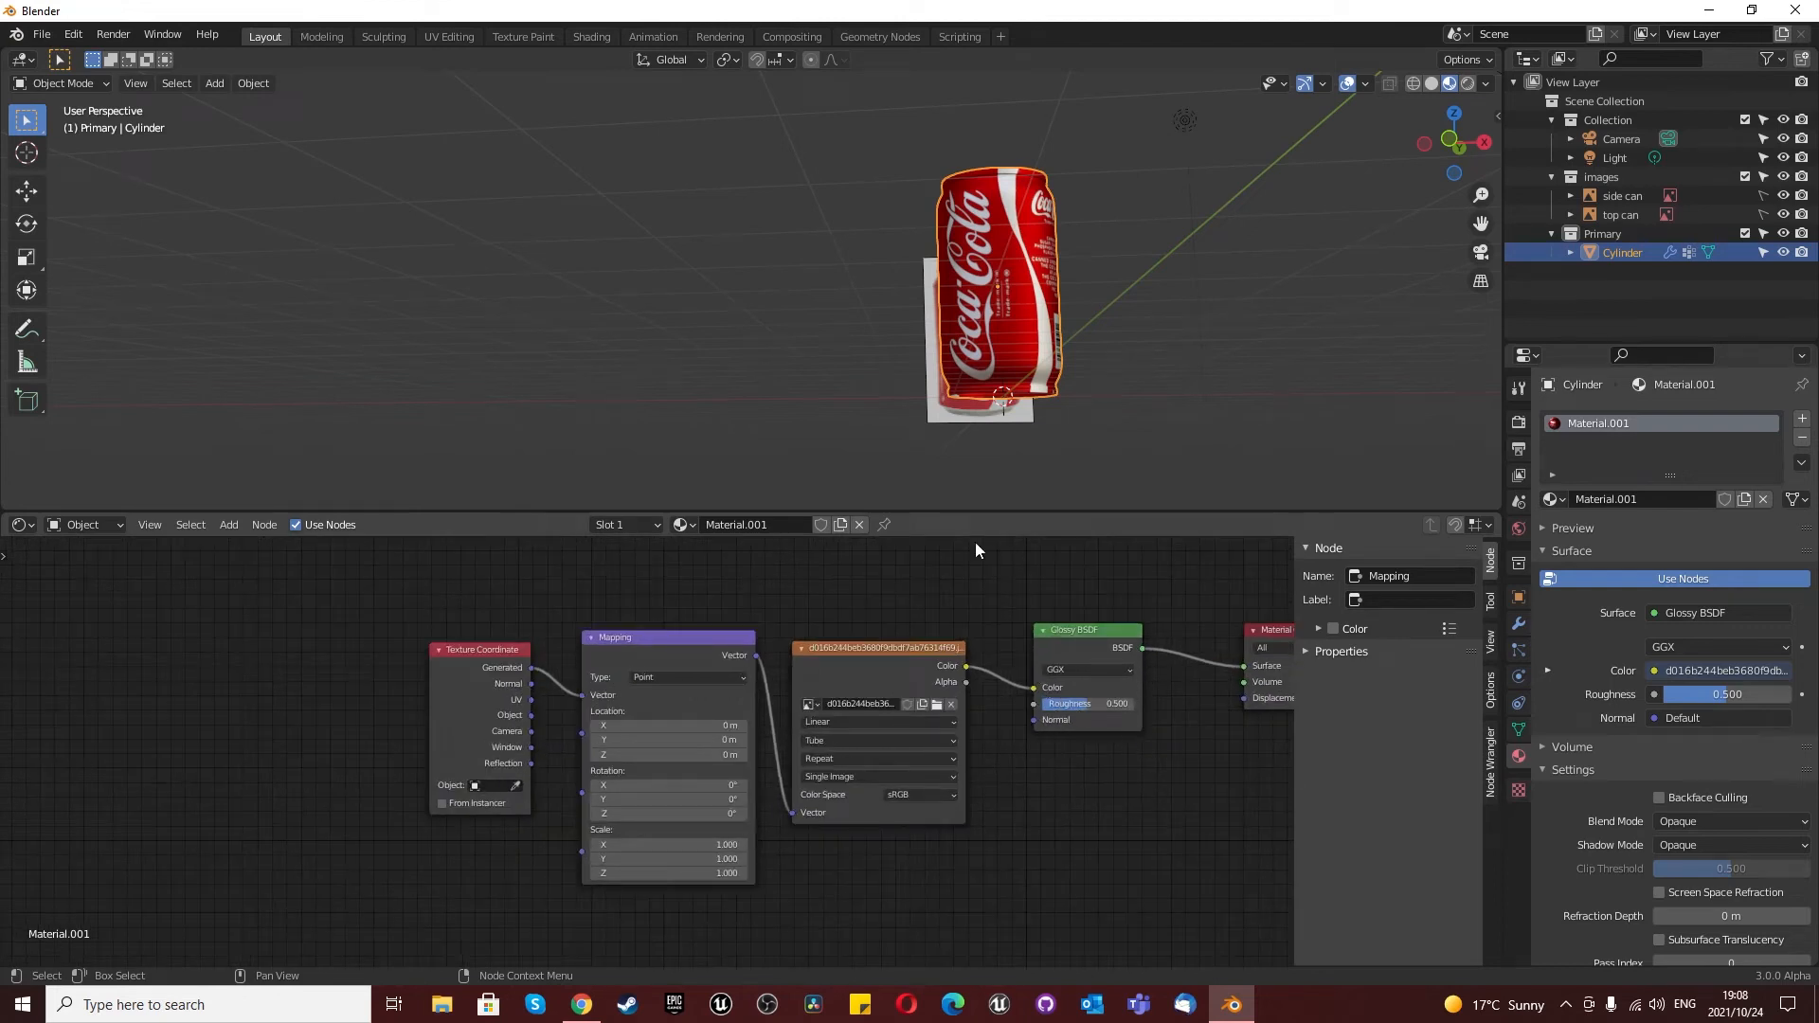
middle_drag(981, 296, 1000, 289)
key(KP_1)
scroll(1003, 292, up, 3)
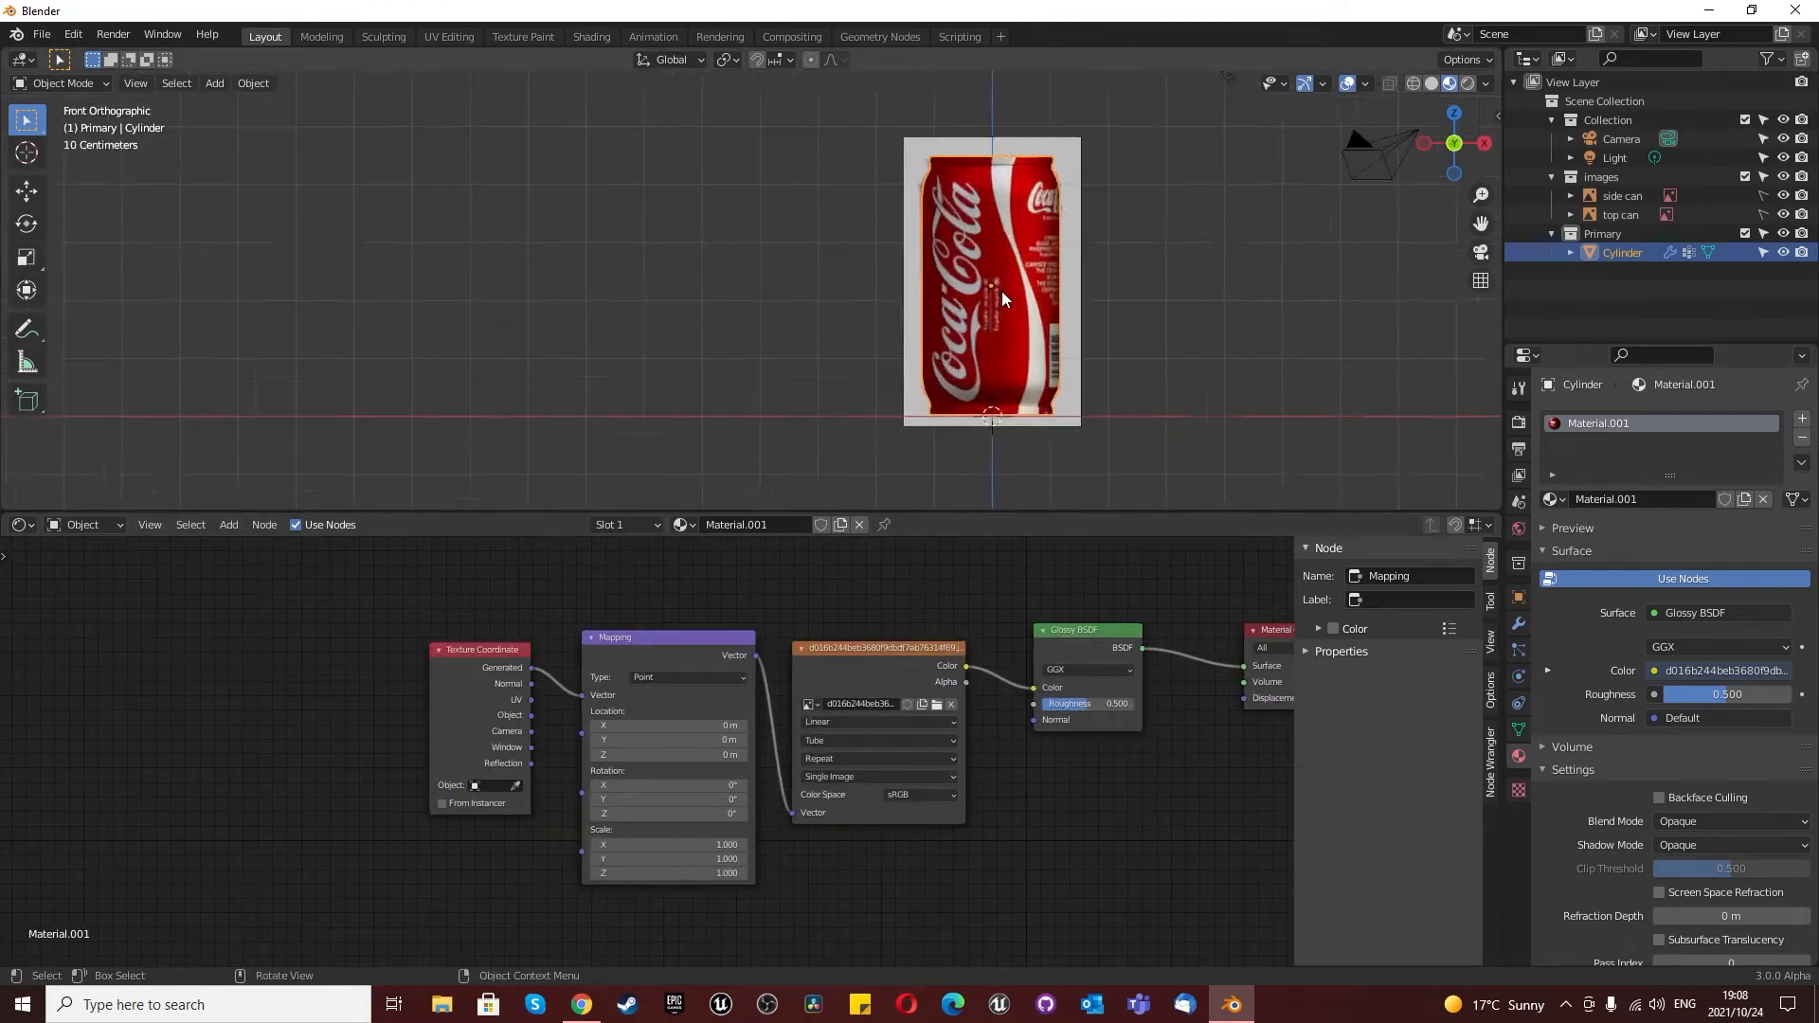
Step: Save the project as untitled.blend in E:\blender files, overwriting the existing file
click(41, 34)
click(66, 158)
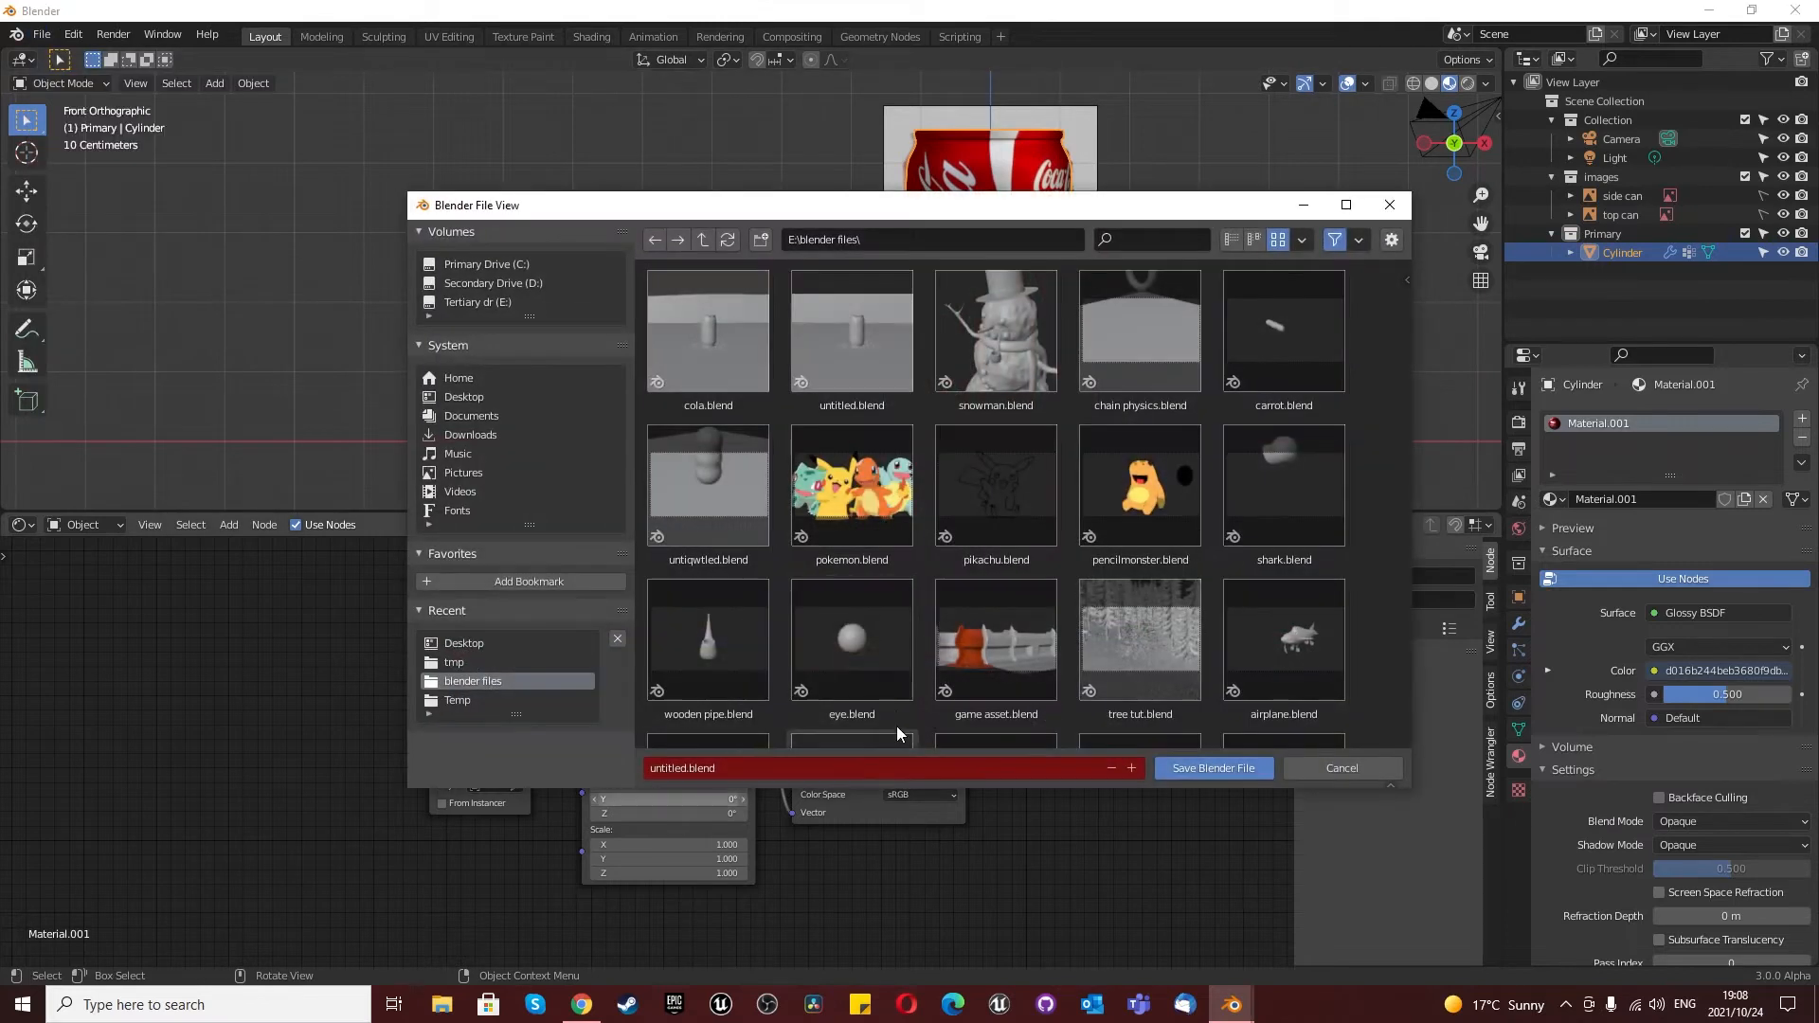
click(1203, 766)
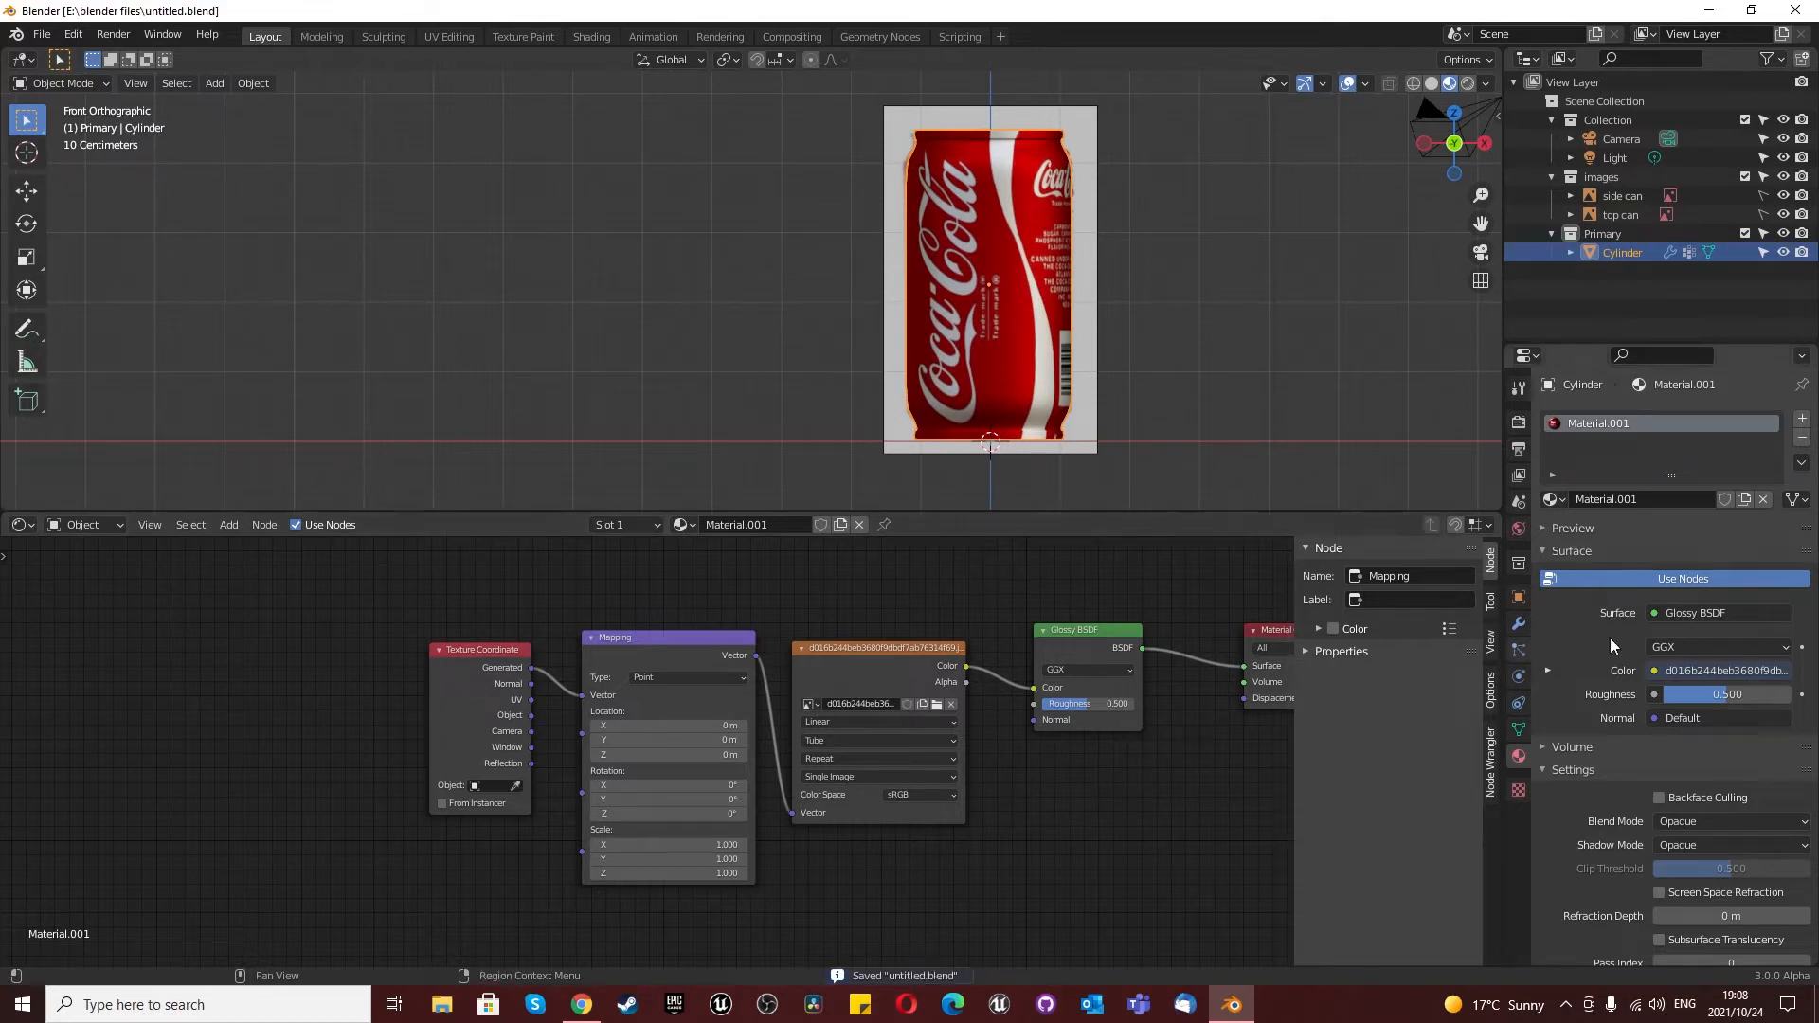
Step: Add a second material slot to the can and rename the first slot's material to Cola Label Part
click(1800, 419)
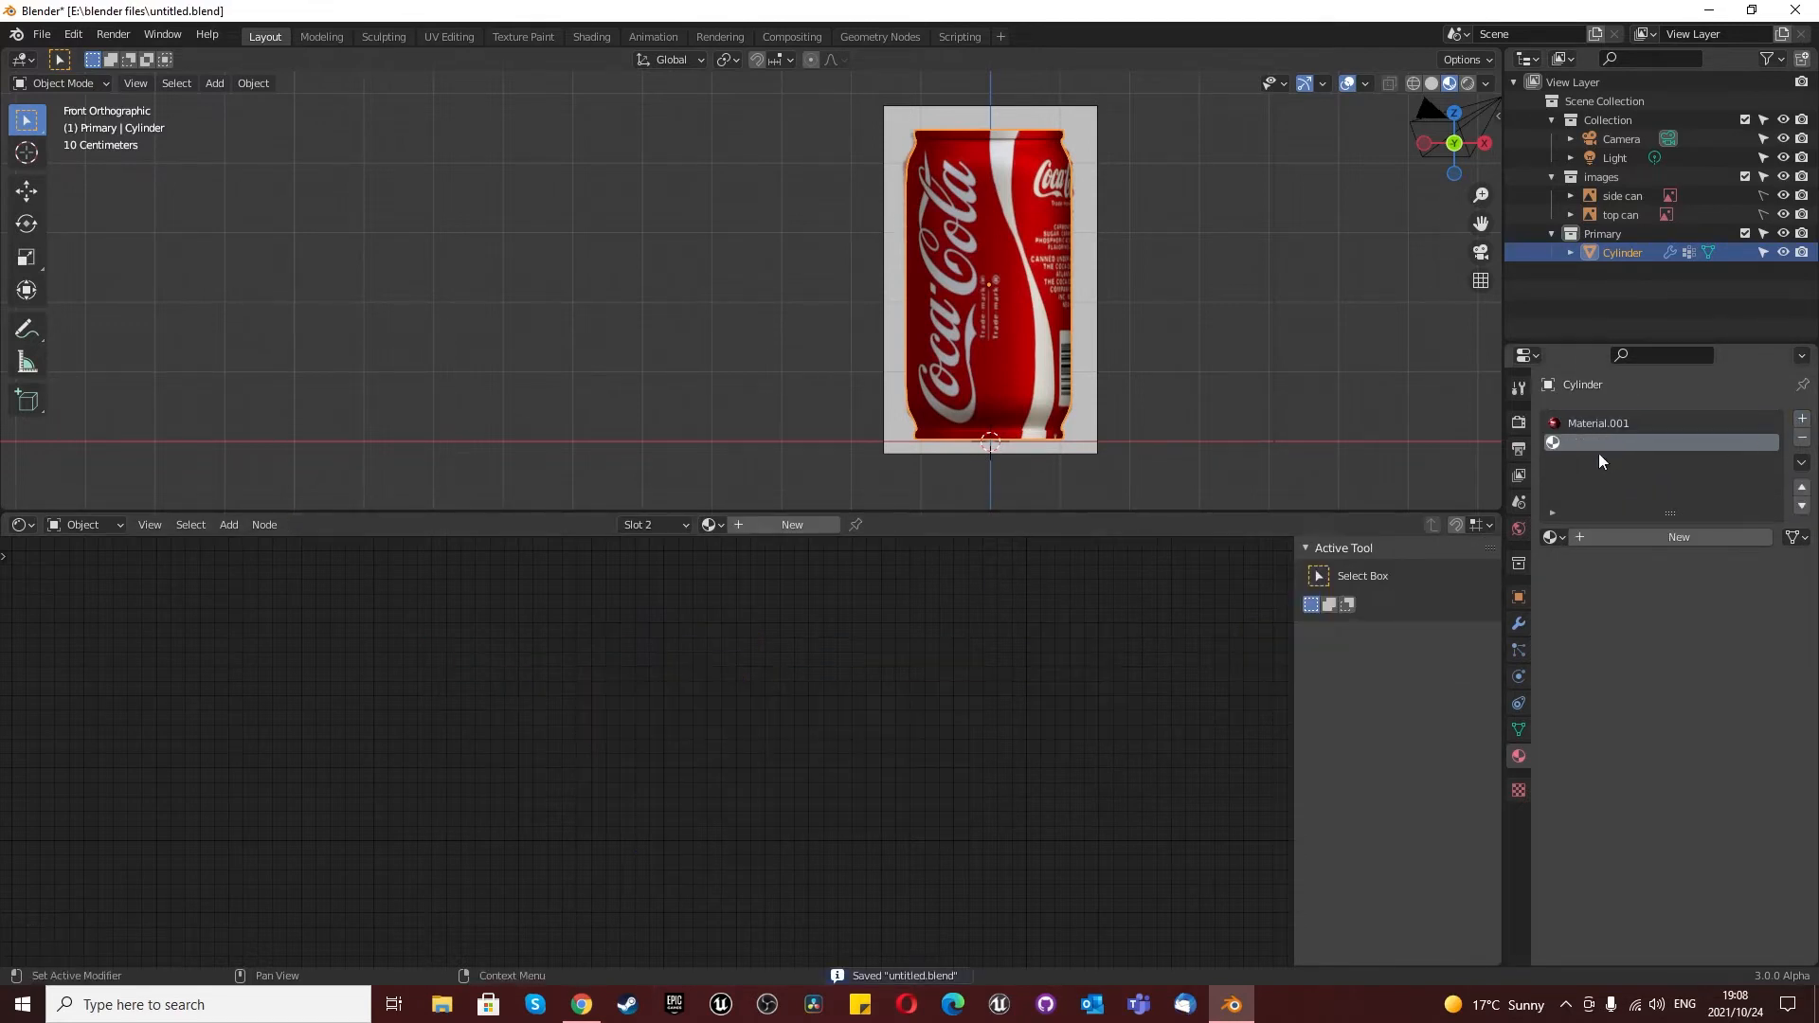
click(1590, 424)
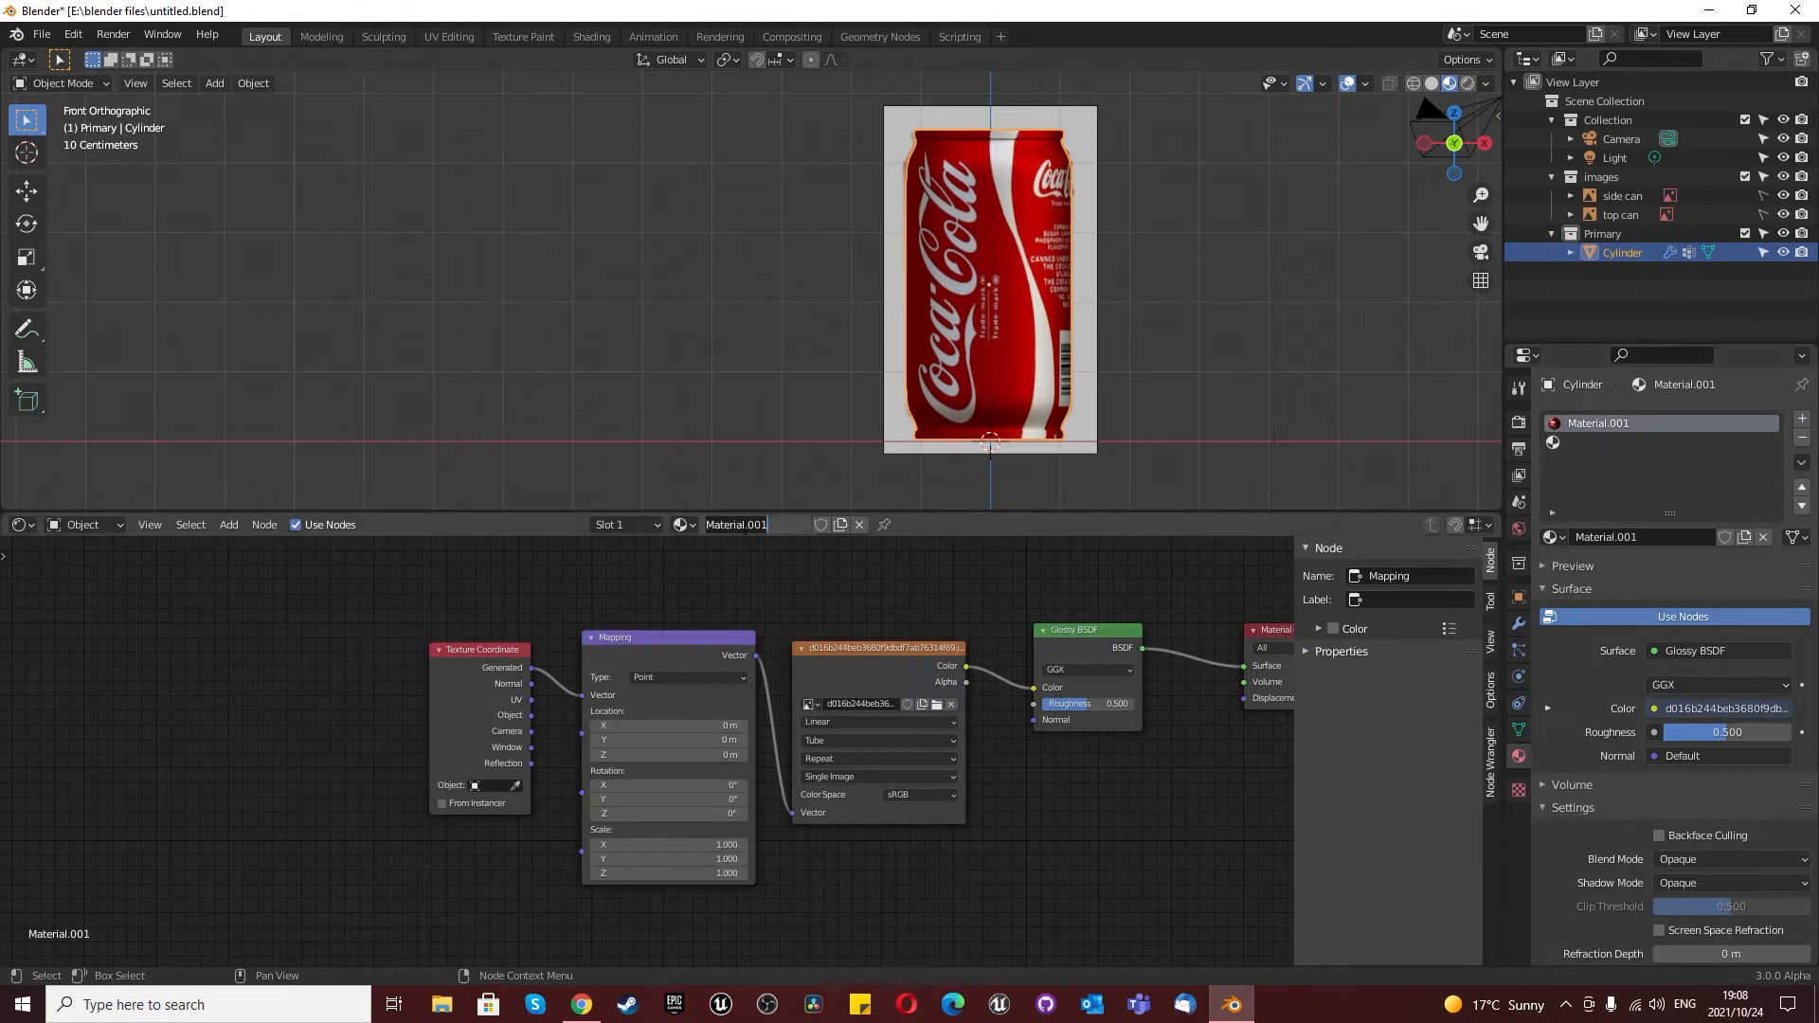
text(Cola Label PArt)
key(Return)
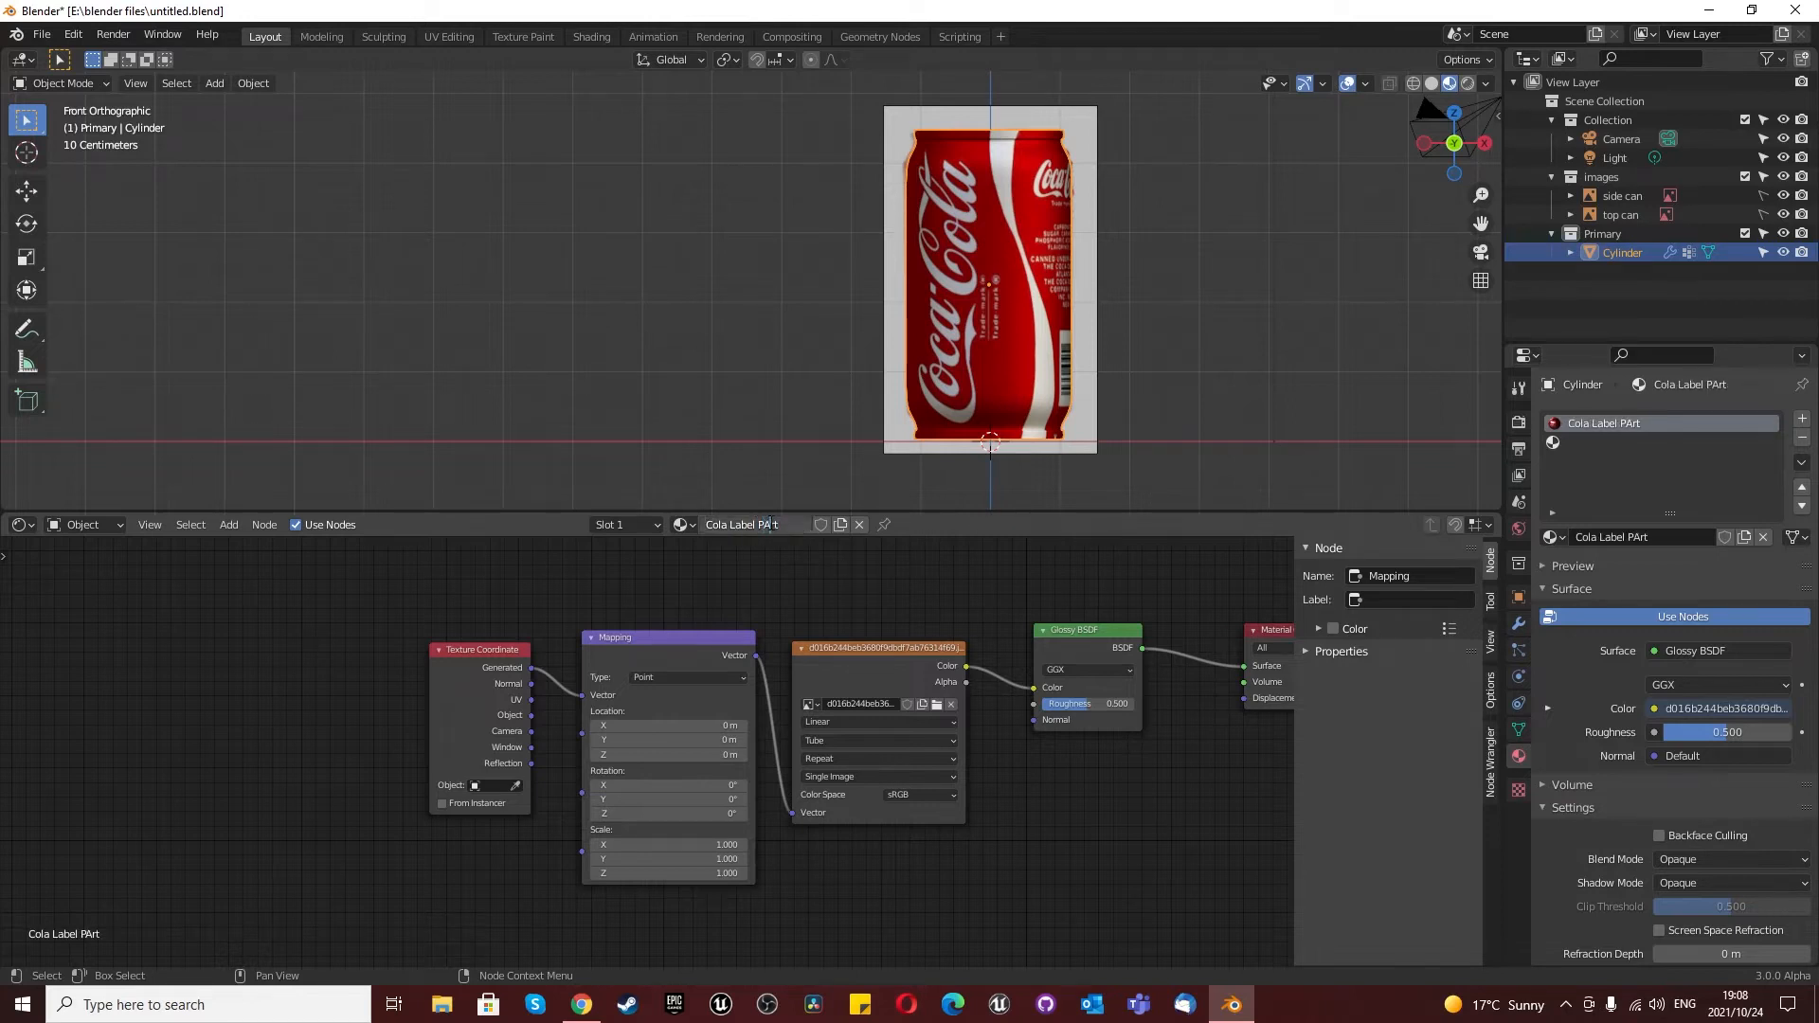
key(BackSpace)
text(a)
key(Return)
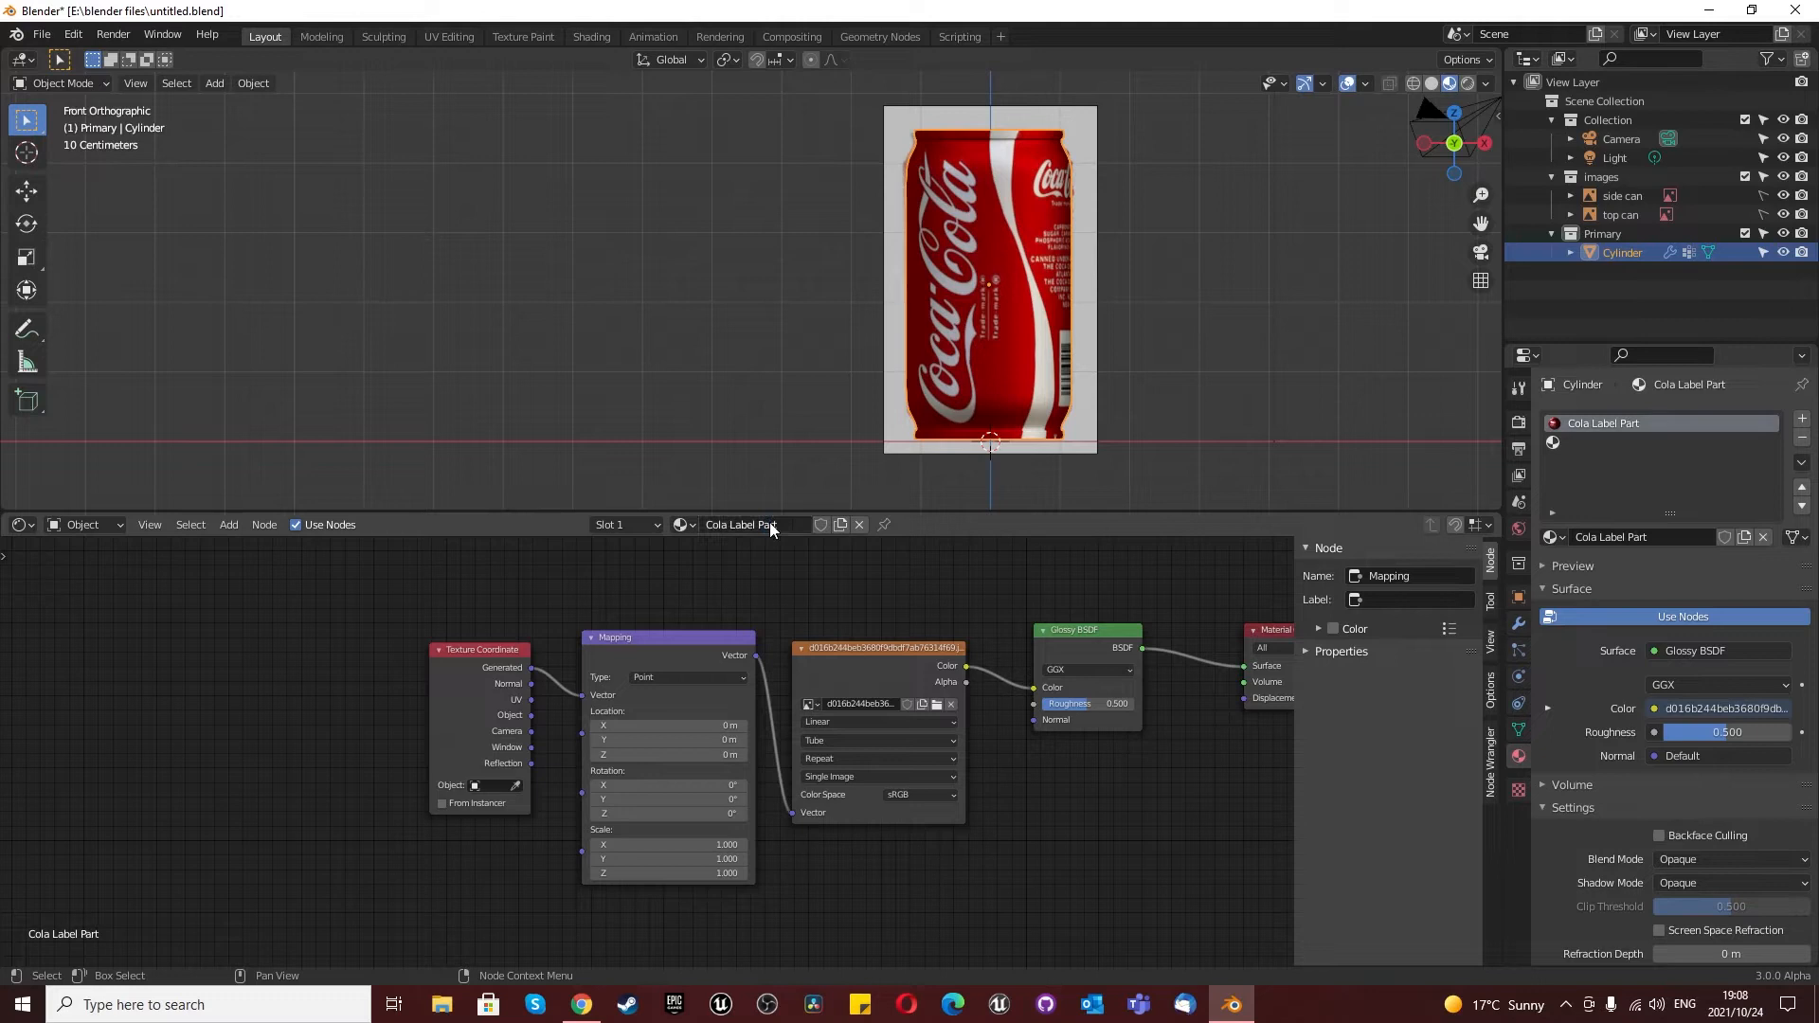
scroll(1626, 760, down, 3)
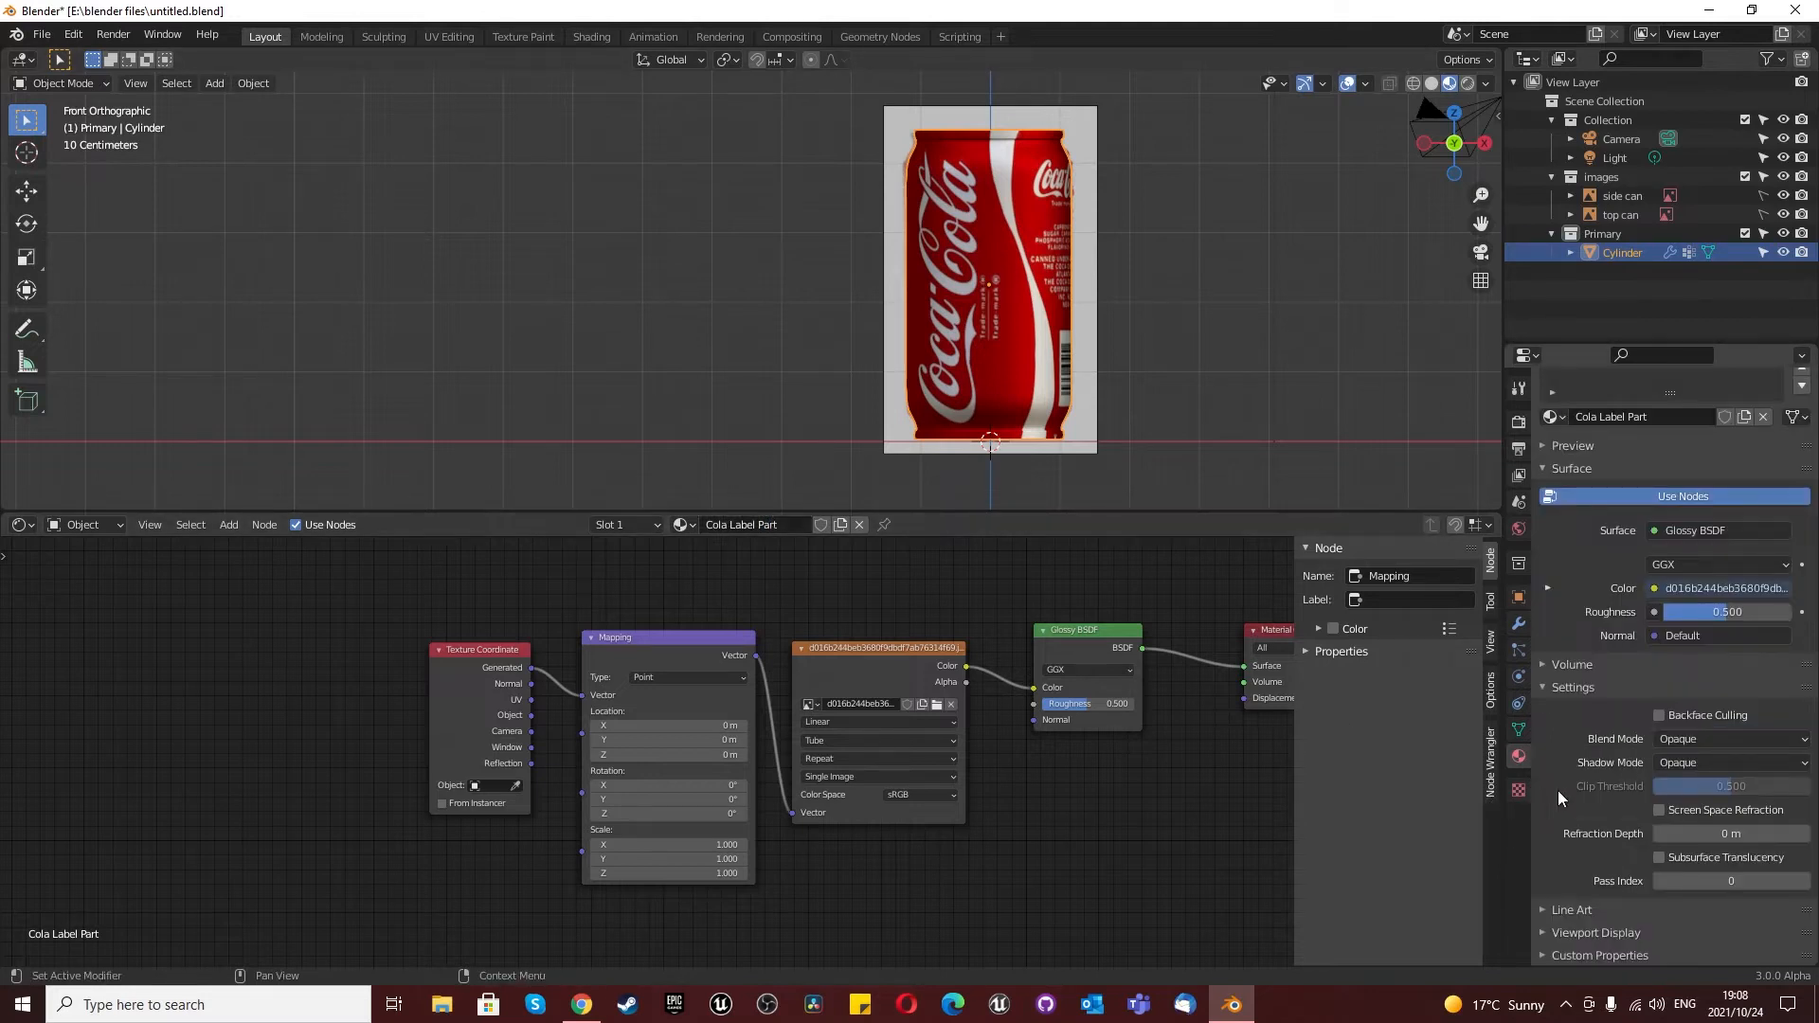
scroll(1600, 788, up, 3)
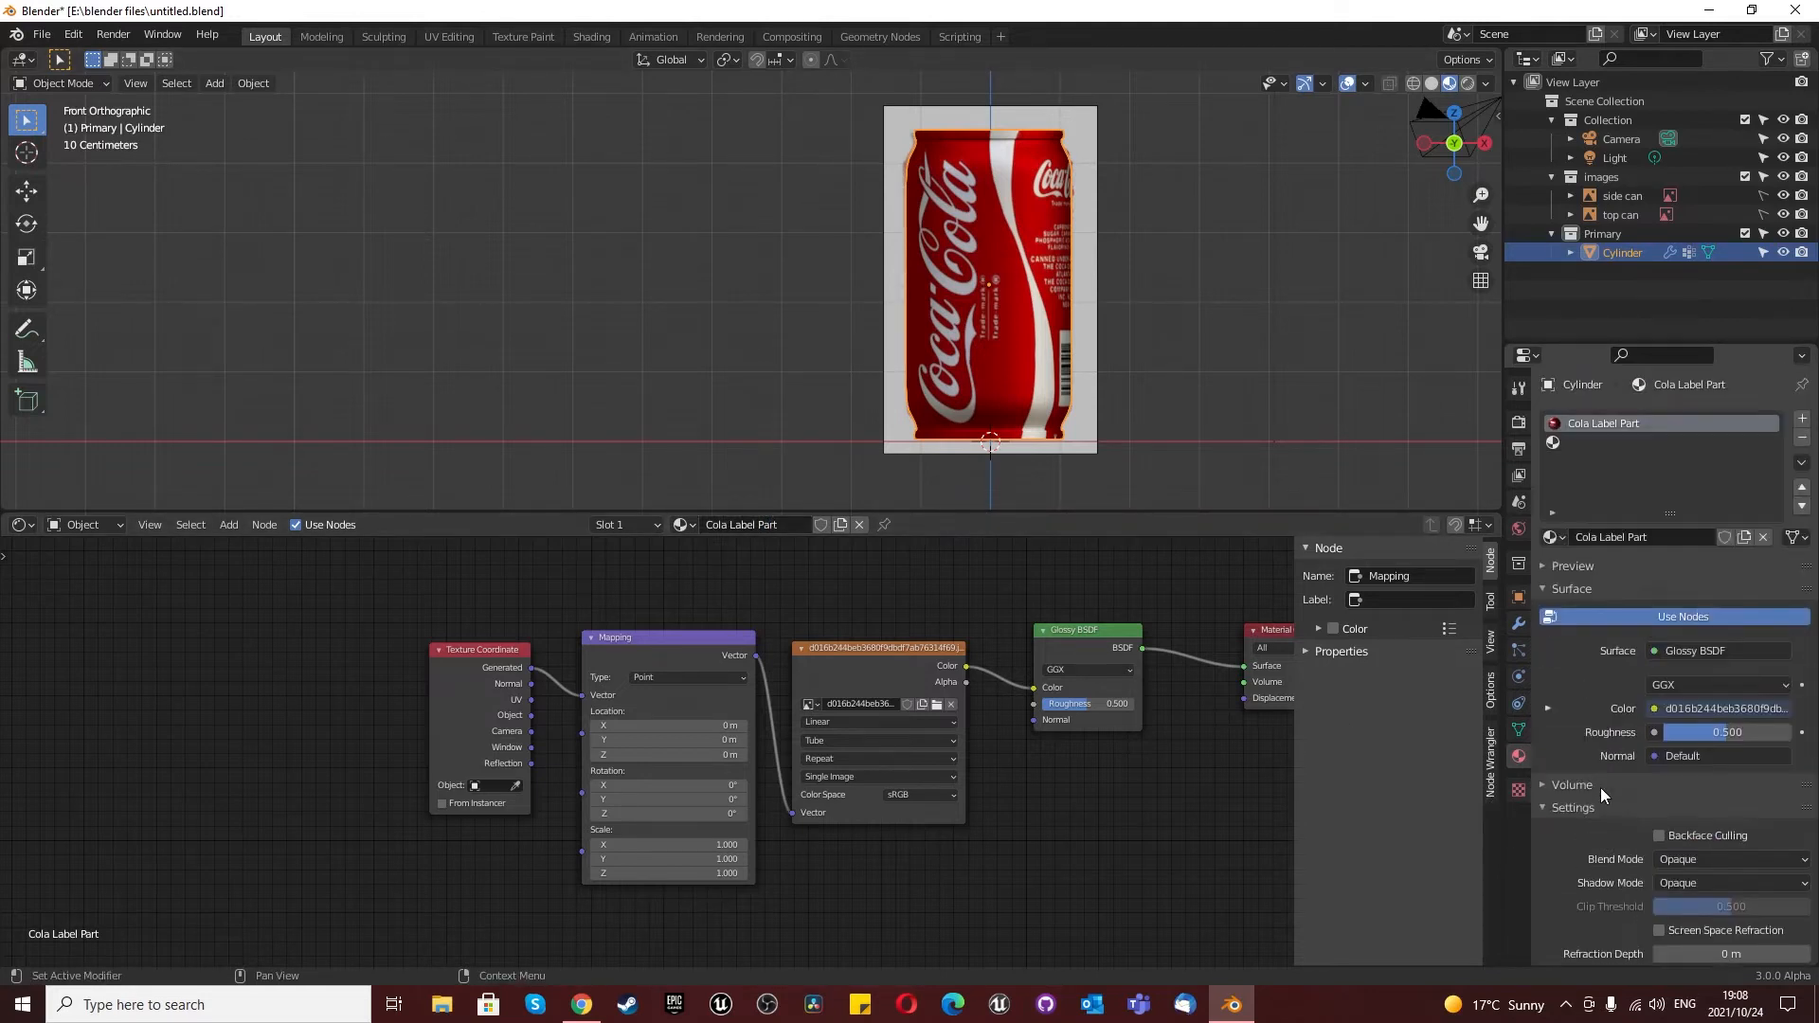
scroll(1600, 787, down, 3)
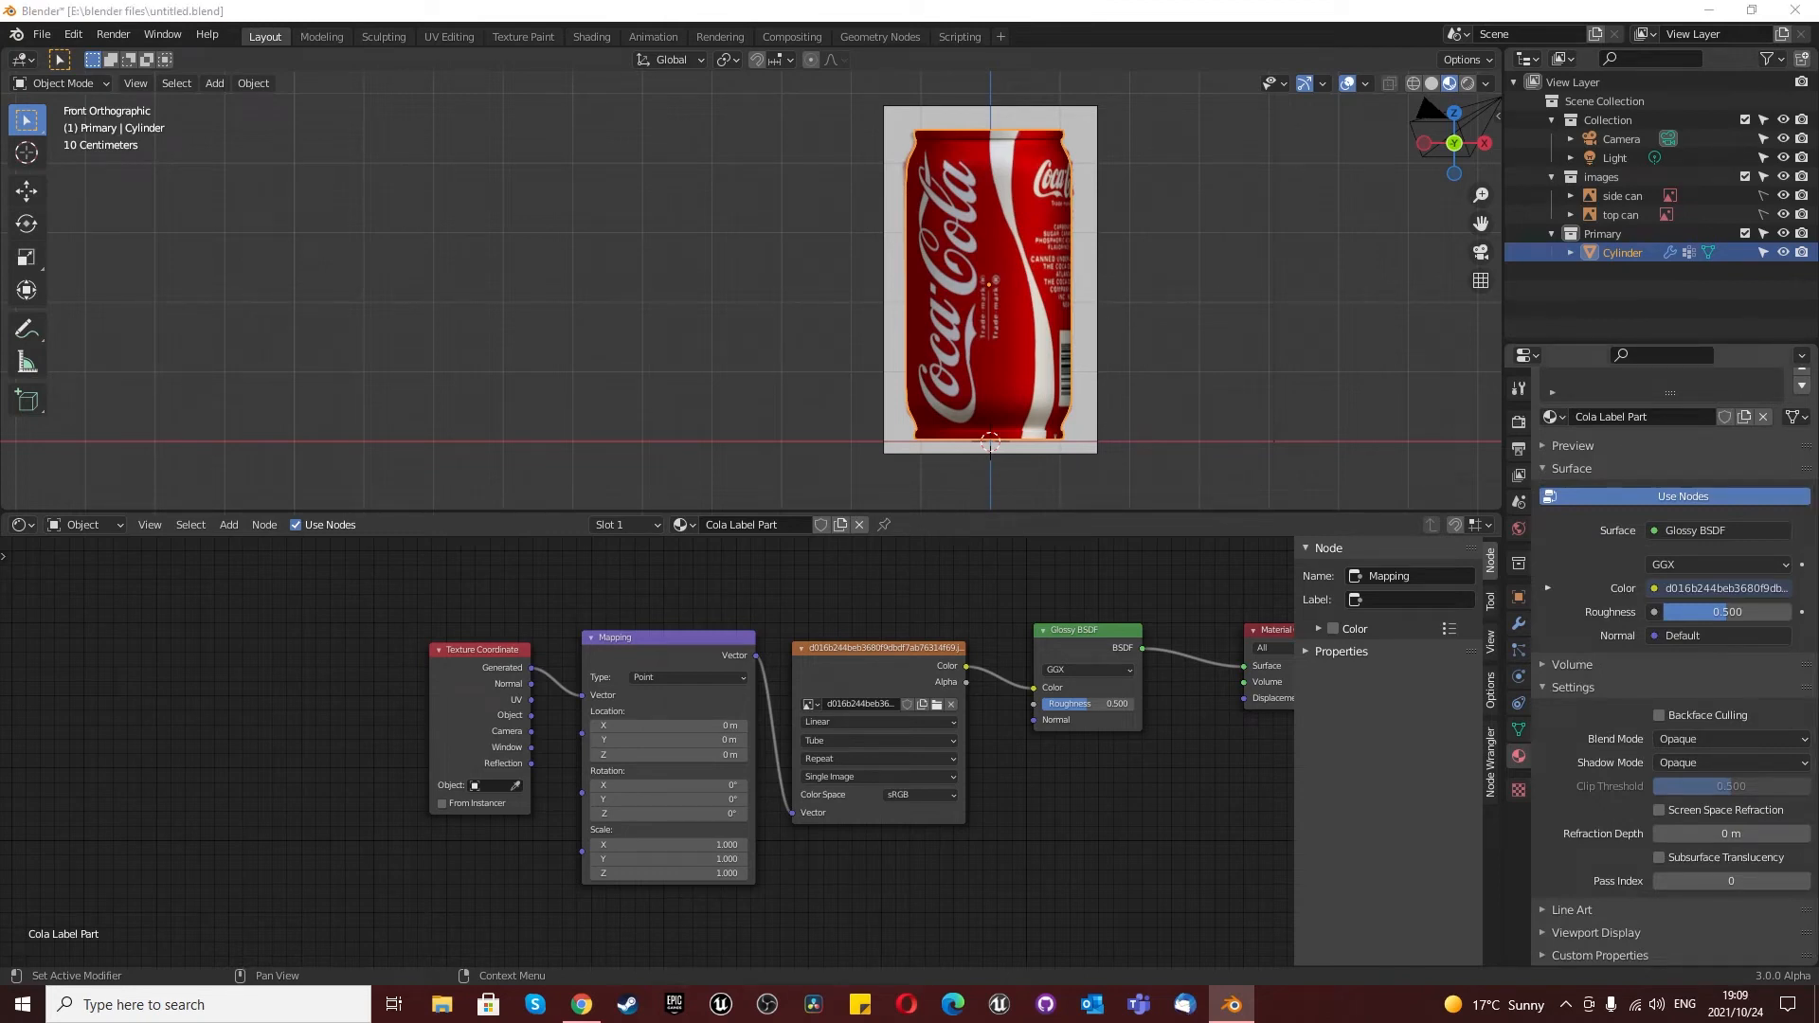
scroll(1068, 834, down, 2)
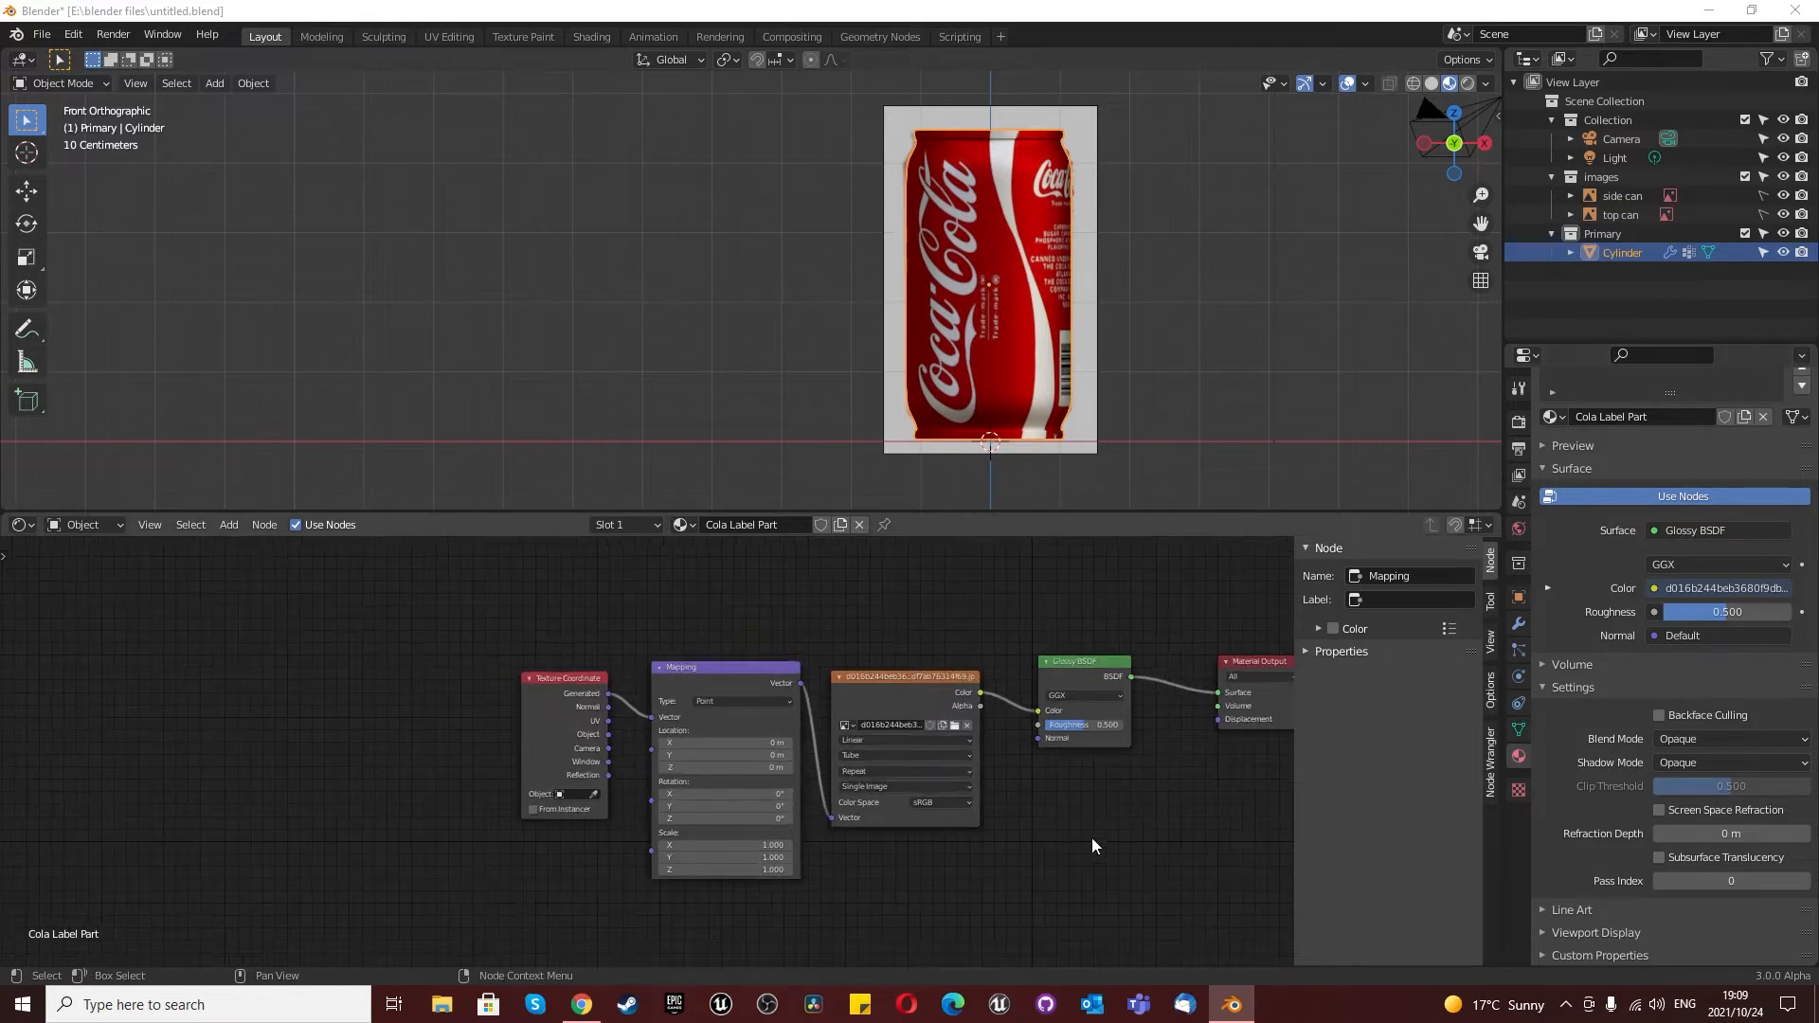
scroll(1184, 763, up, 2)
scroll(1621, 726, up, 3)
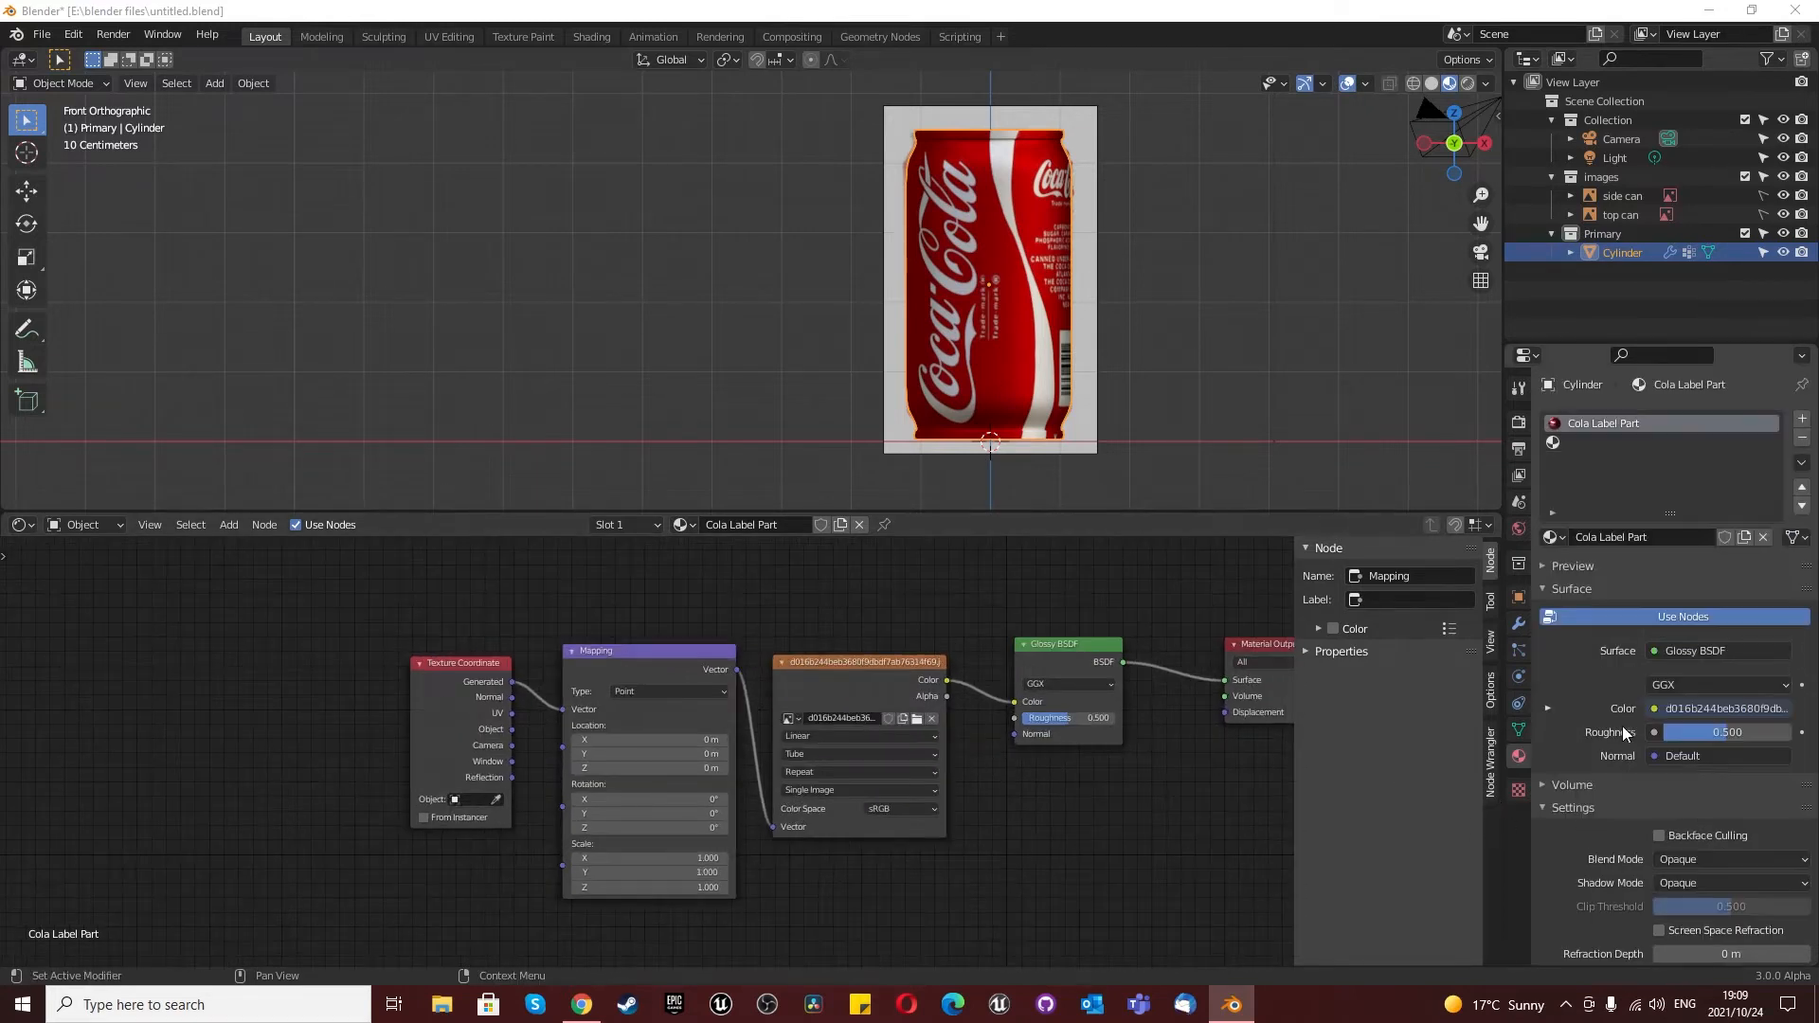
Step: Create a new material in the empty second slot and name it cola can solver part
click(1569, 442)
click(1637, 536)
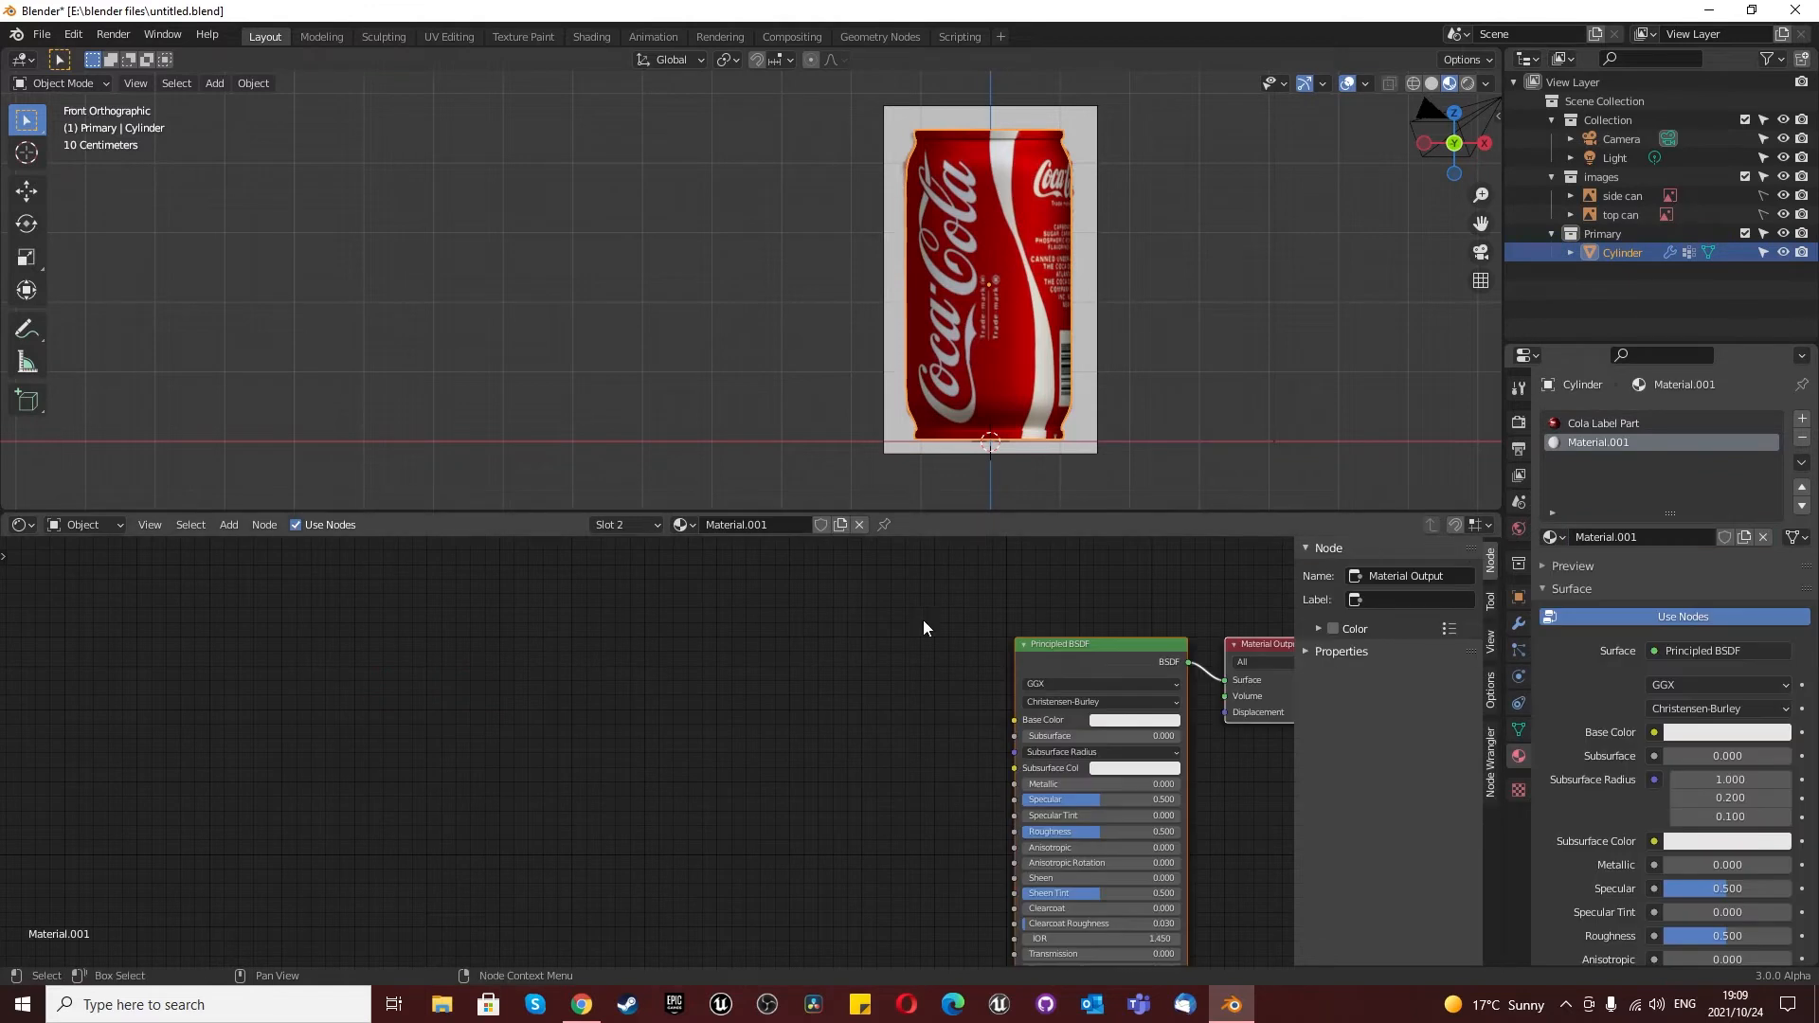
click(748, 524)
text(col)
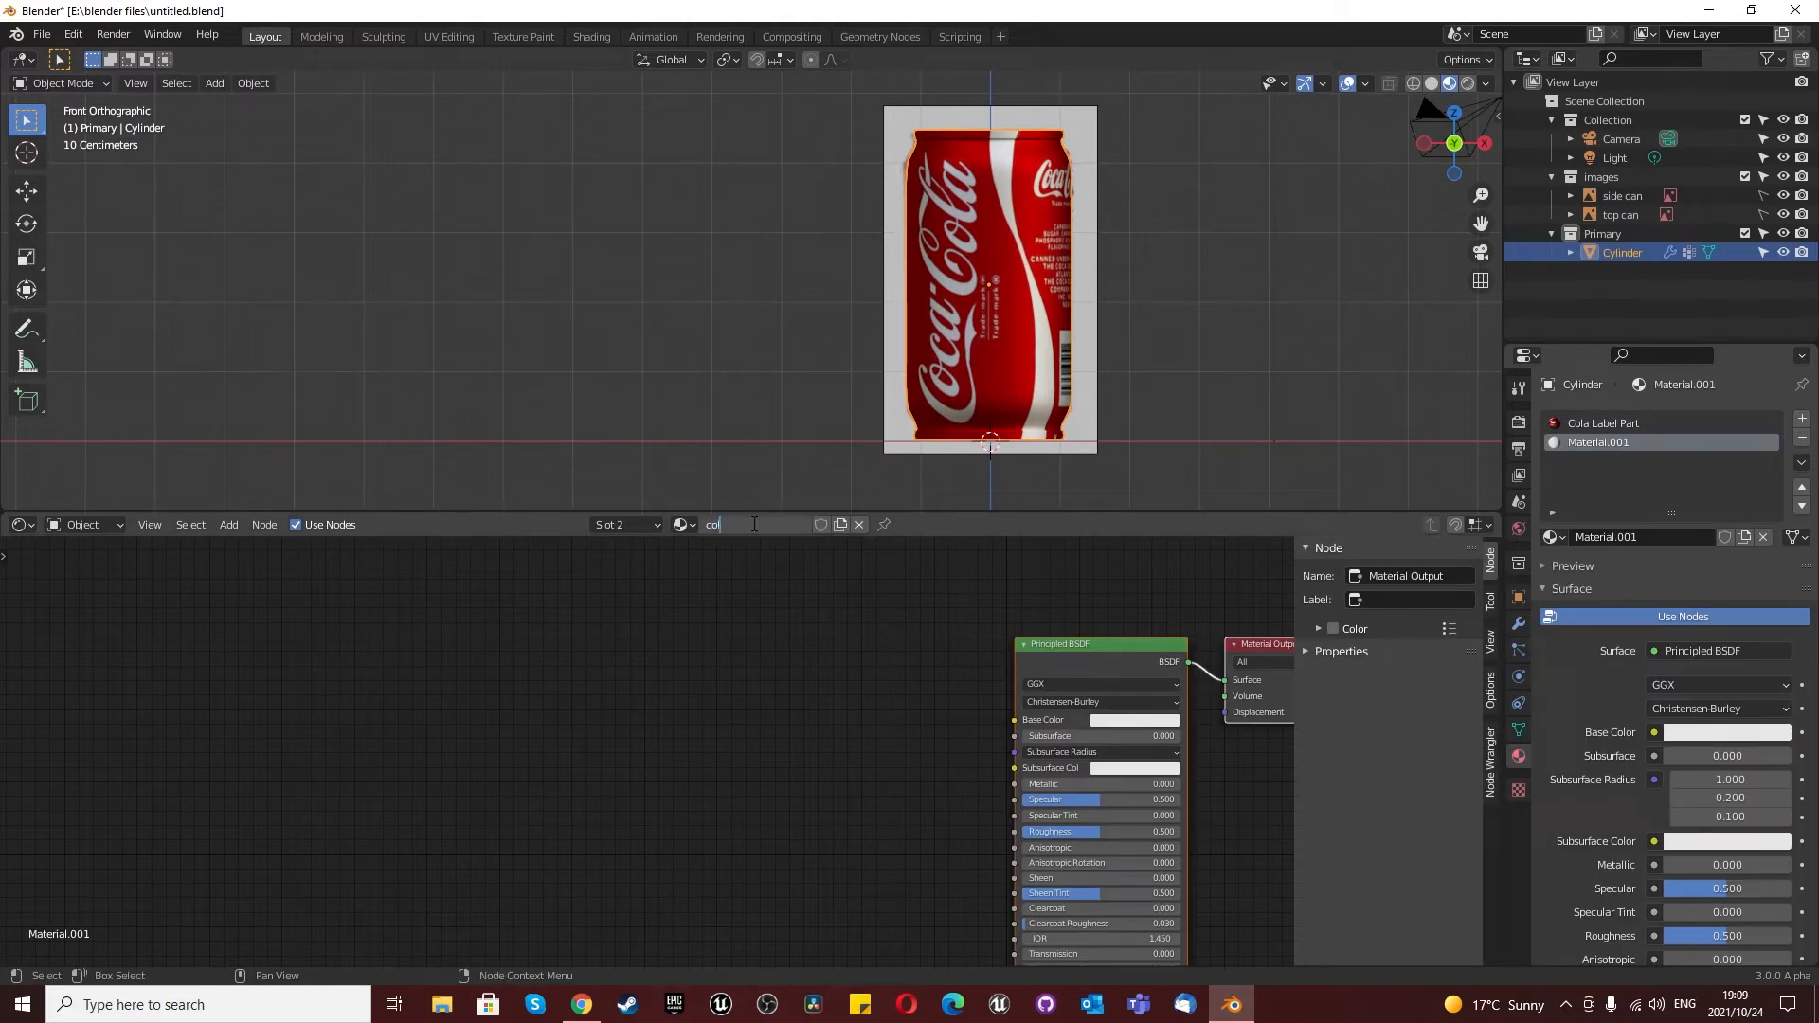
text(a can silver part)
key(Return)
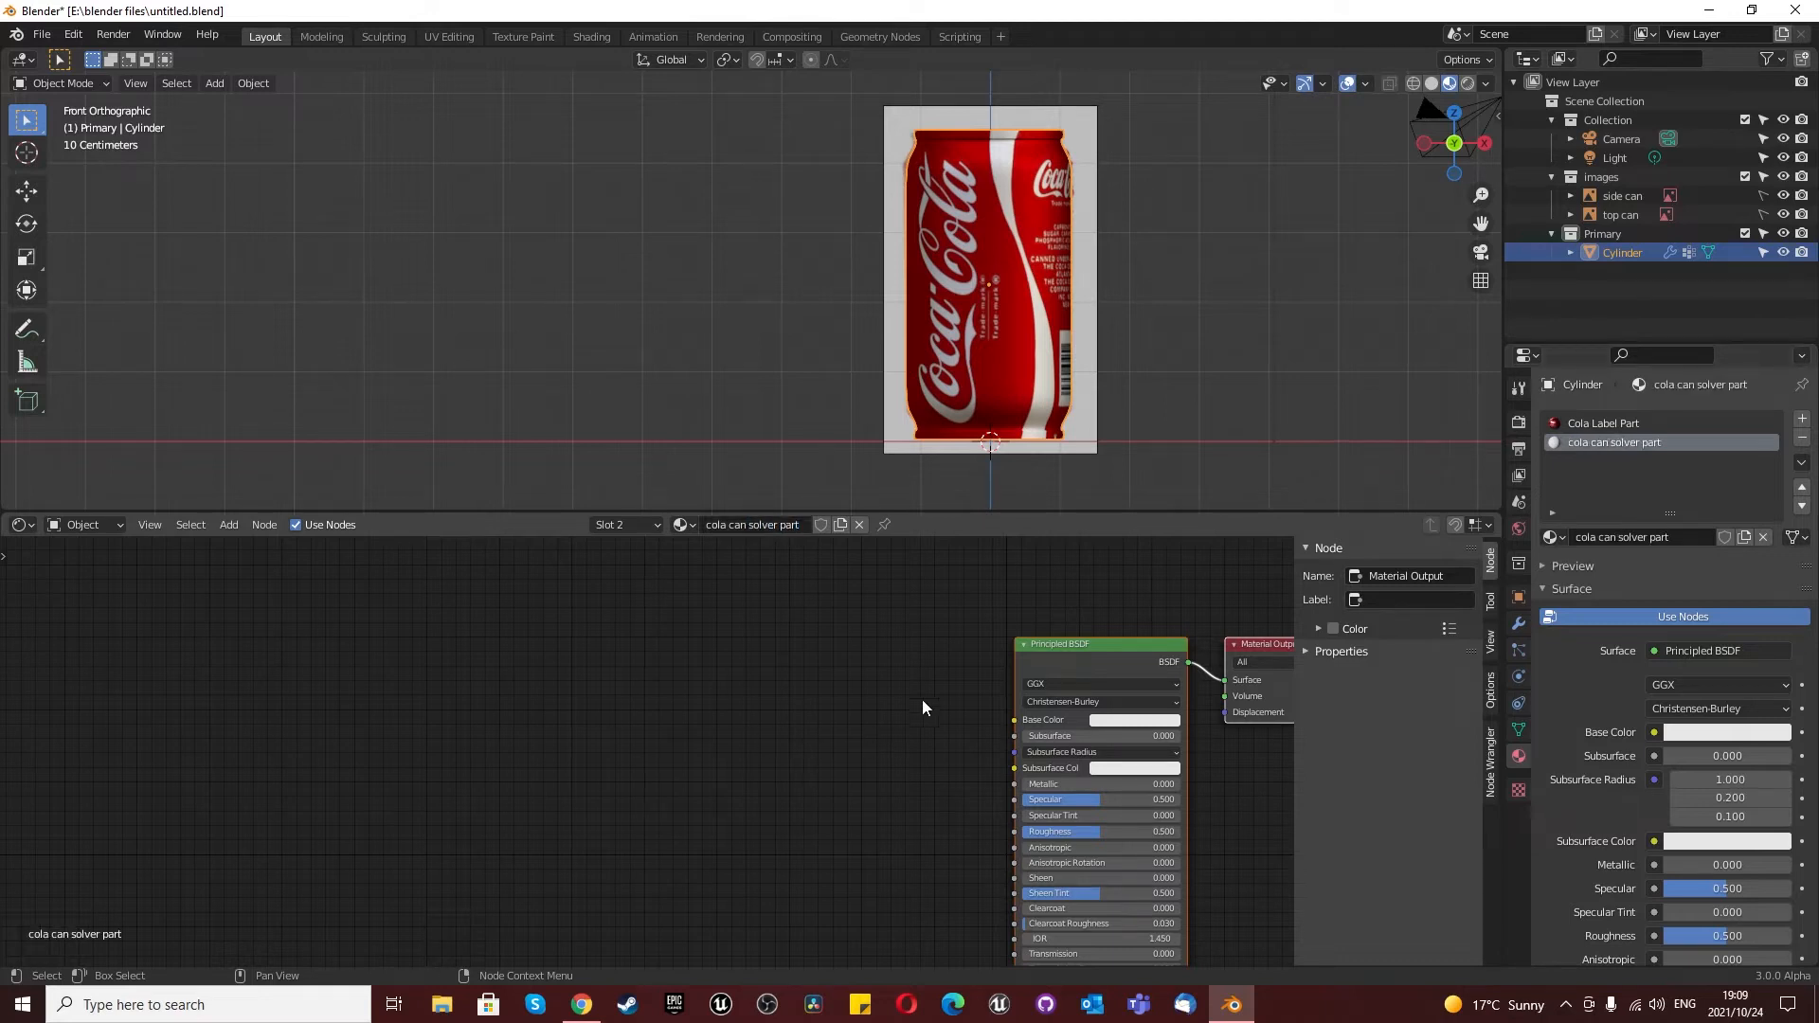
Step: Change the second material's surface shader to Glossy BSDF and set its roughness to 0.15
click(1677, 651)
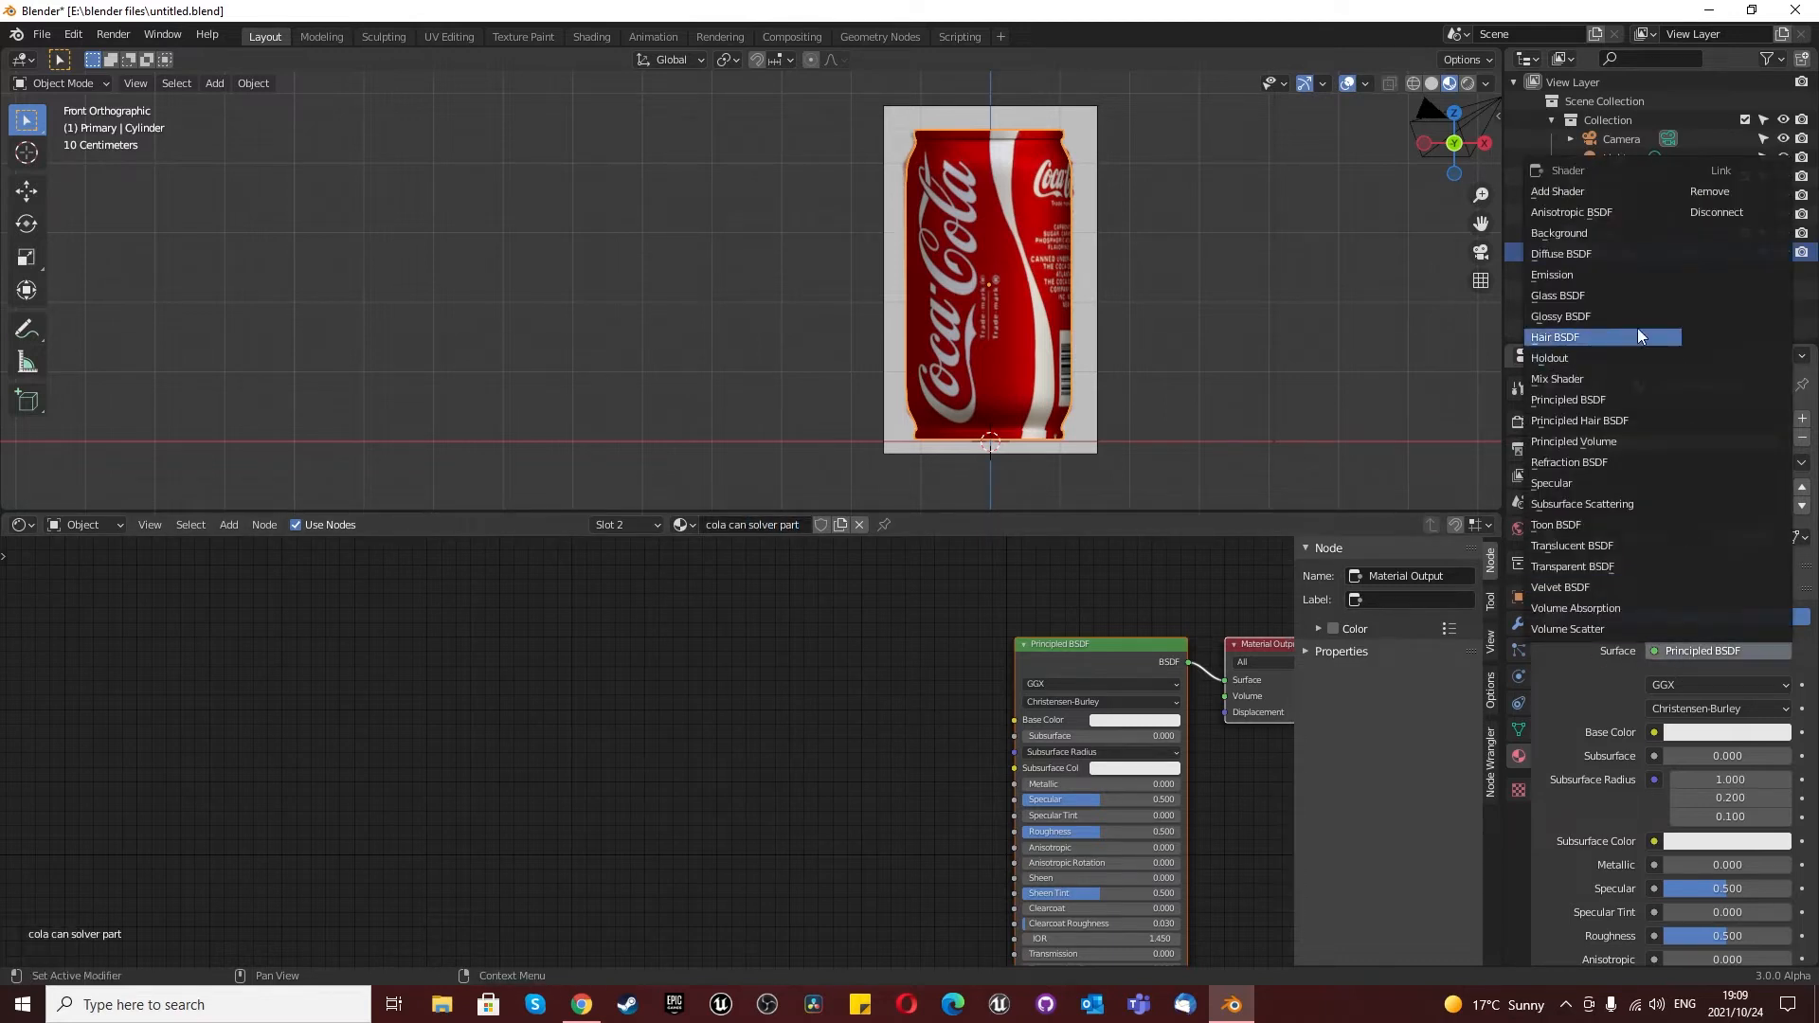
click(1616, 315)
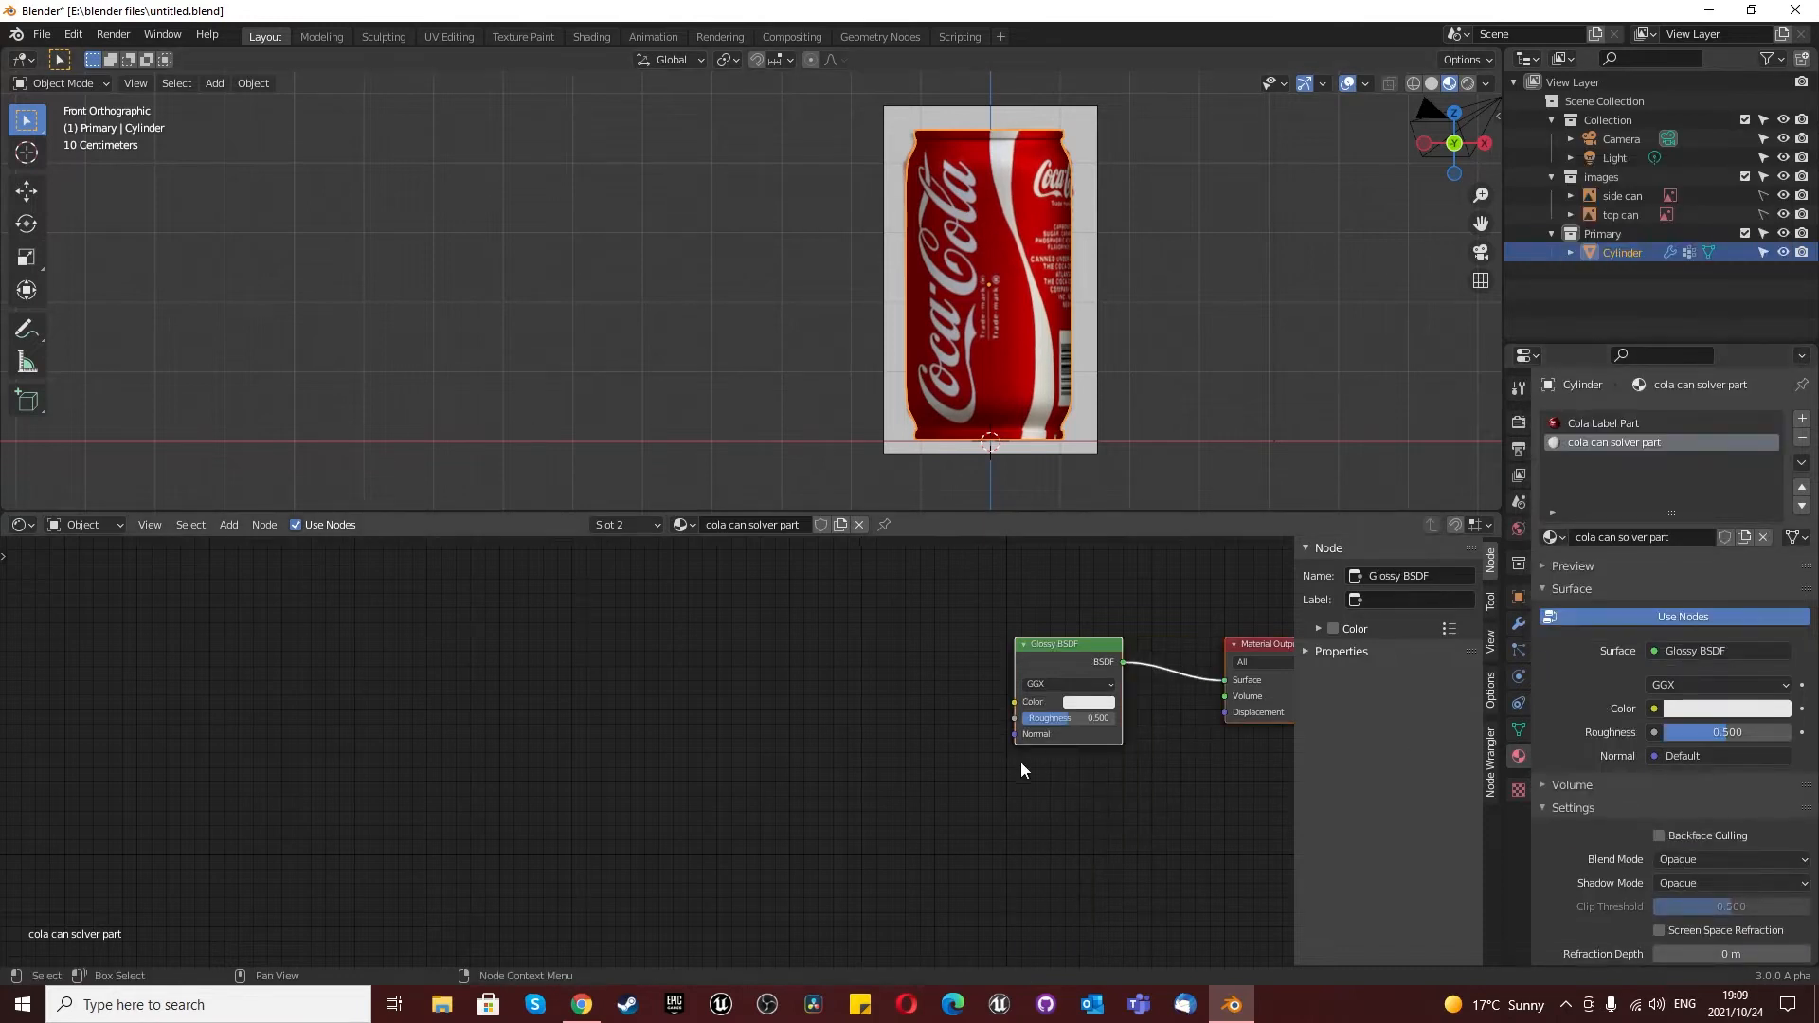
scroll(1023, 771, down, 4)
scroll(1151, 770, up, 5)
click(1033, 718)
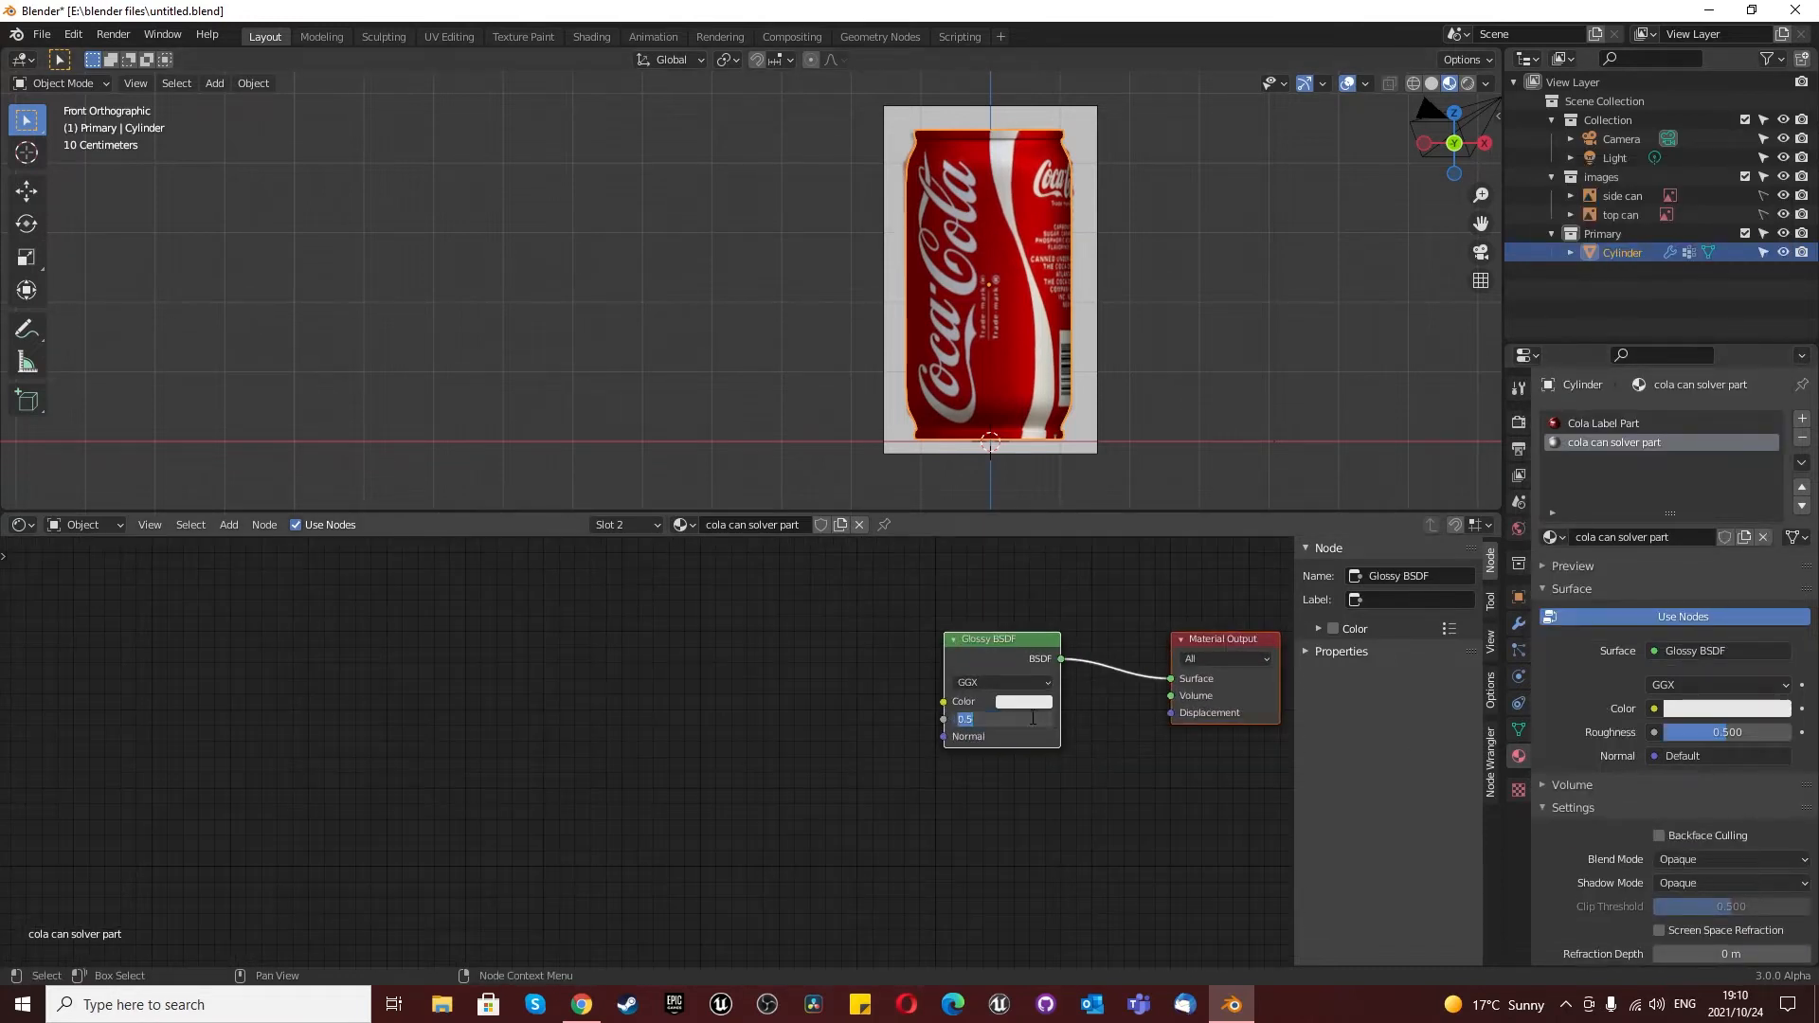
text(0.15)
key(Return)
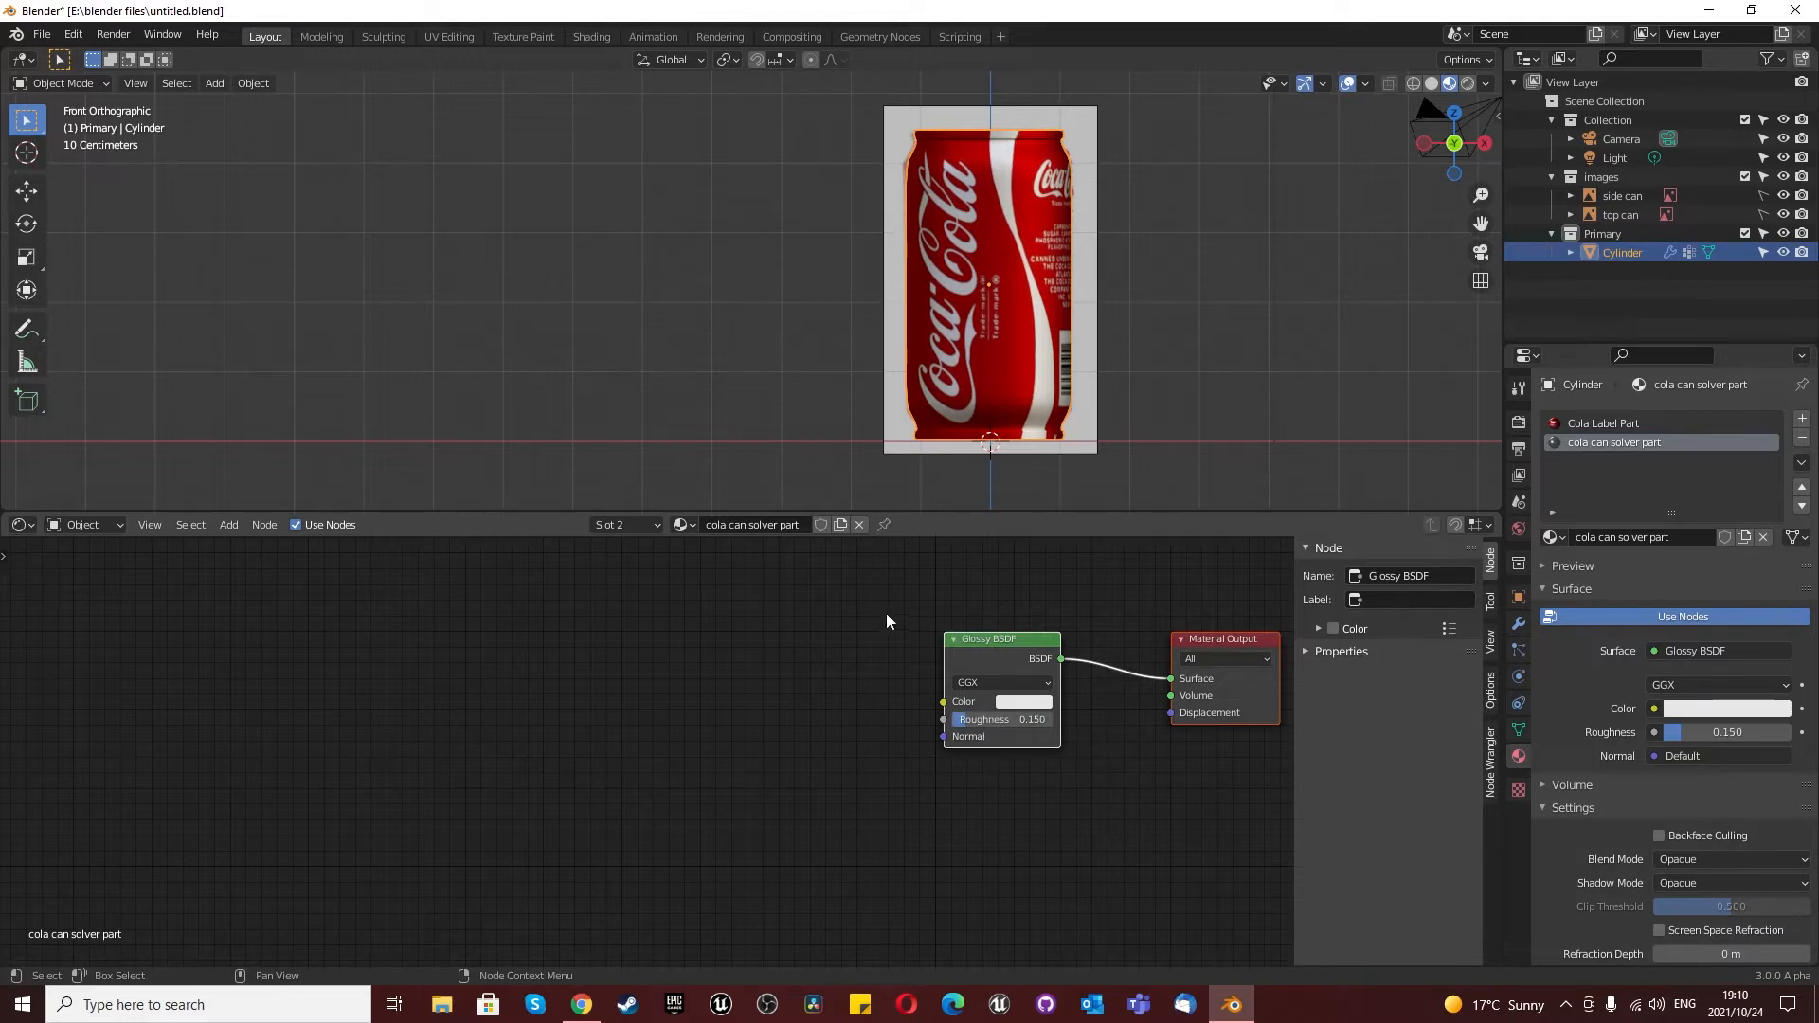
Step: In Edit Mode, select and deselect the Label part of can vertex group, and make the Silver part of can group active
key(Tab)
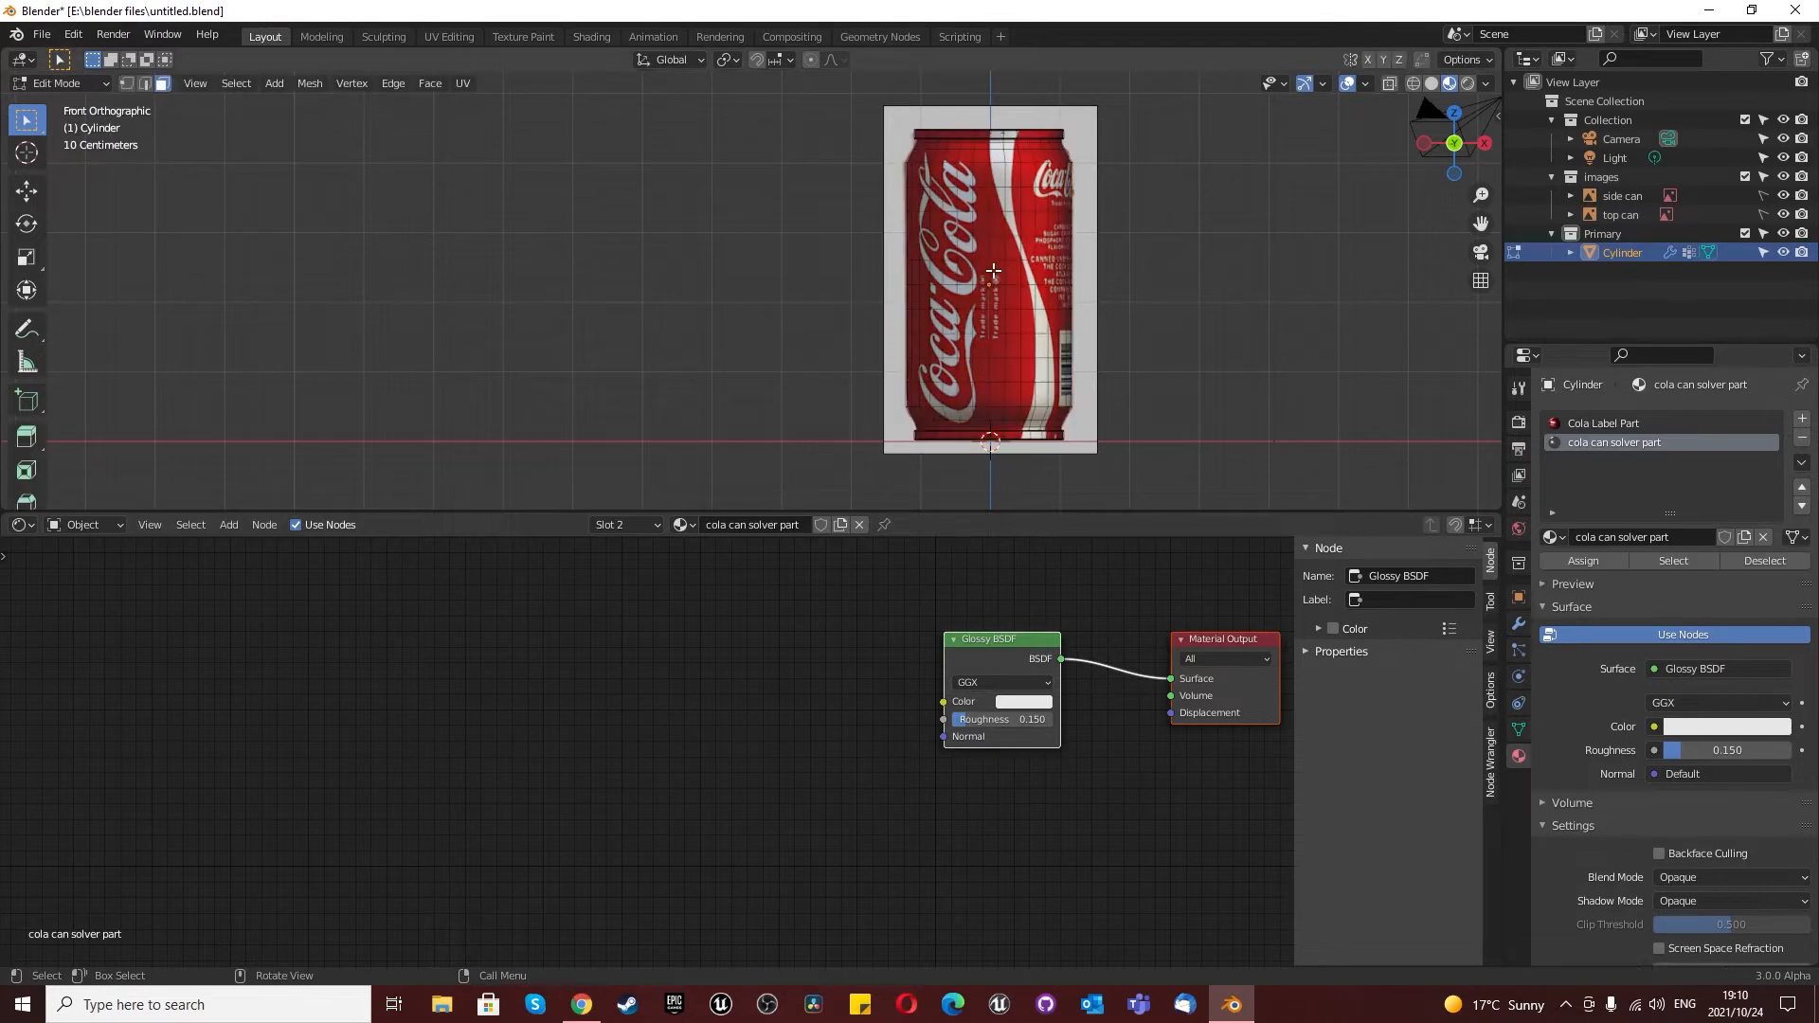
click(1520, 729)
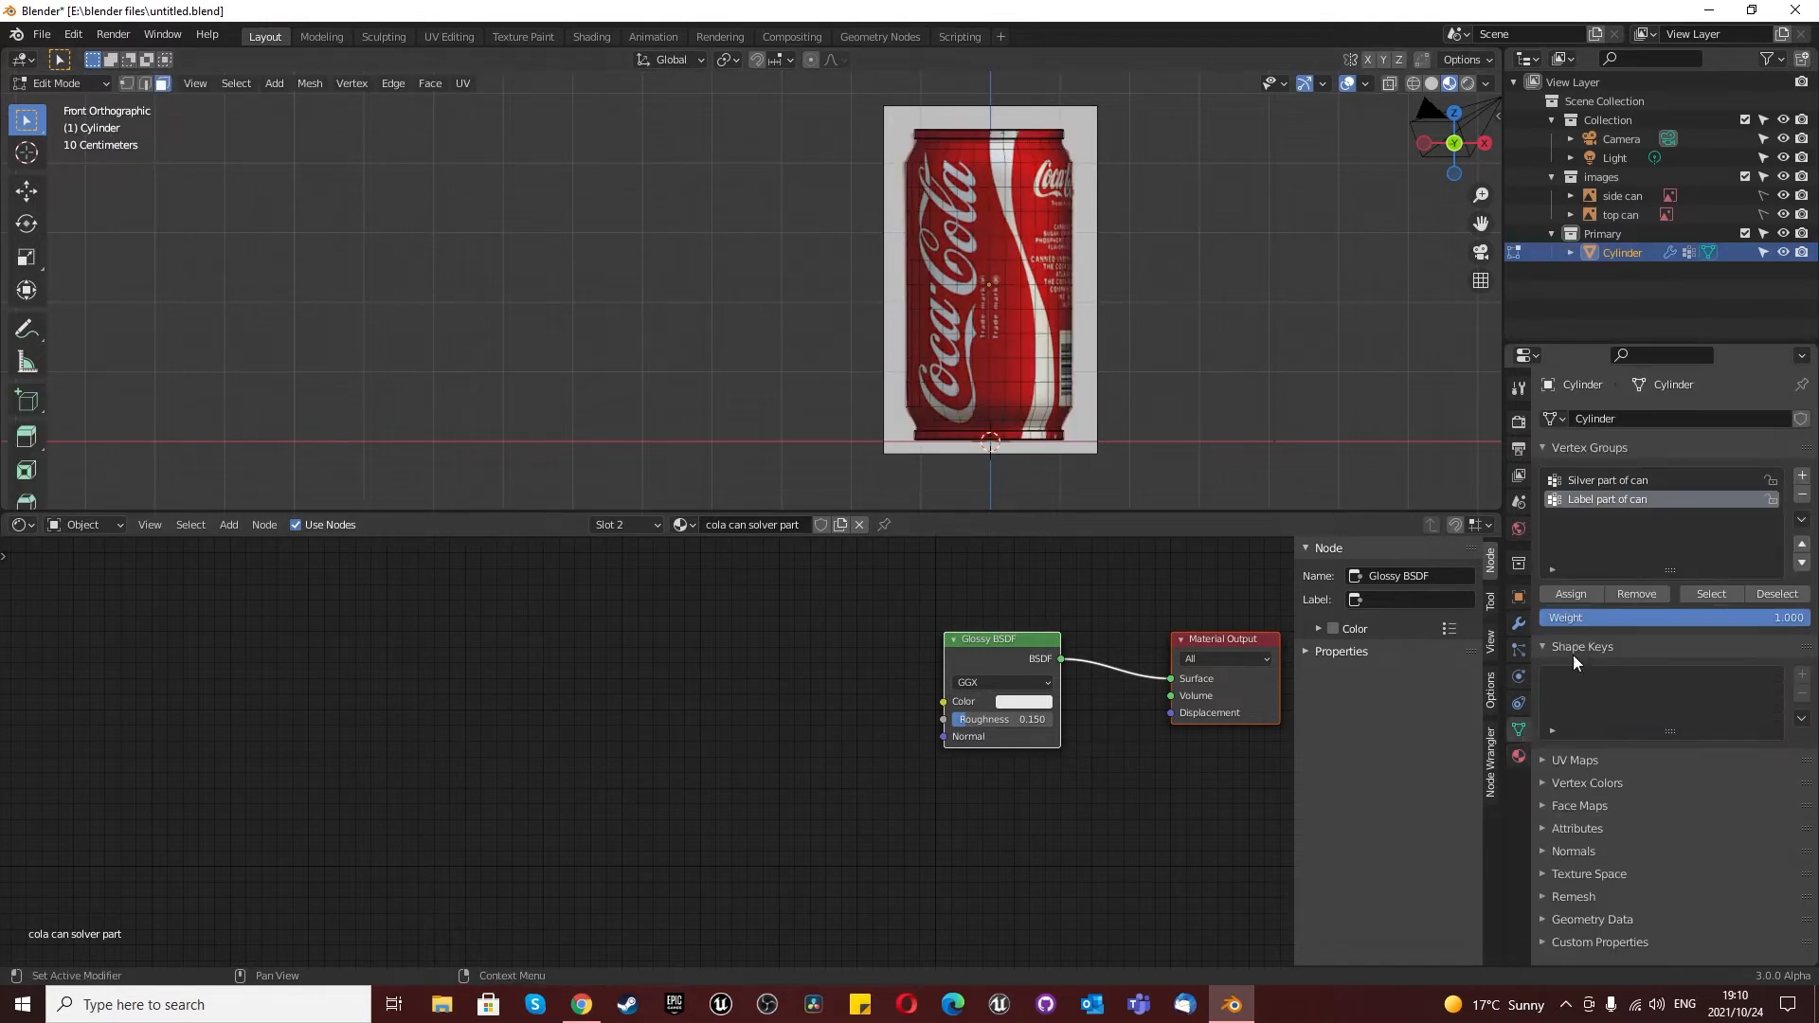
click(1720, 597)
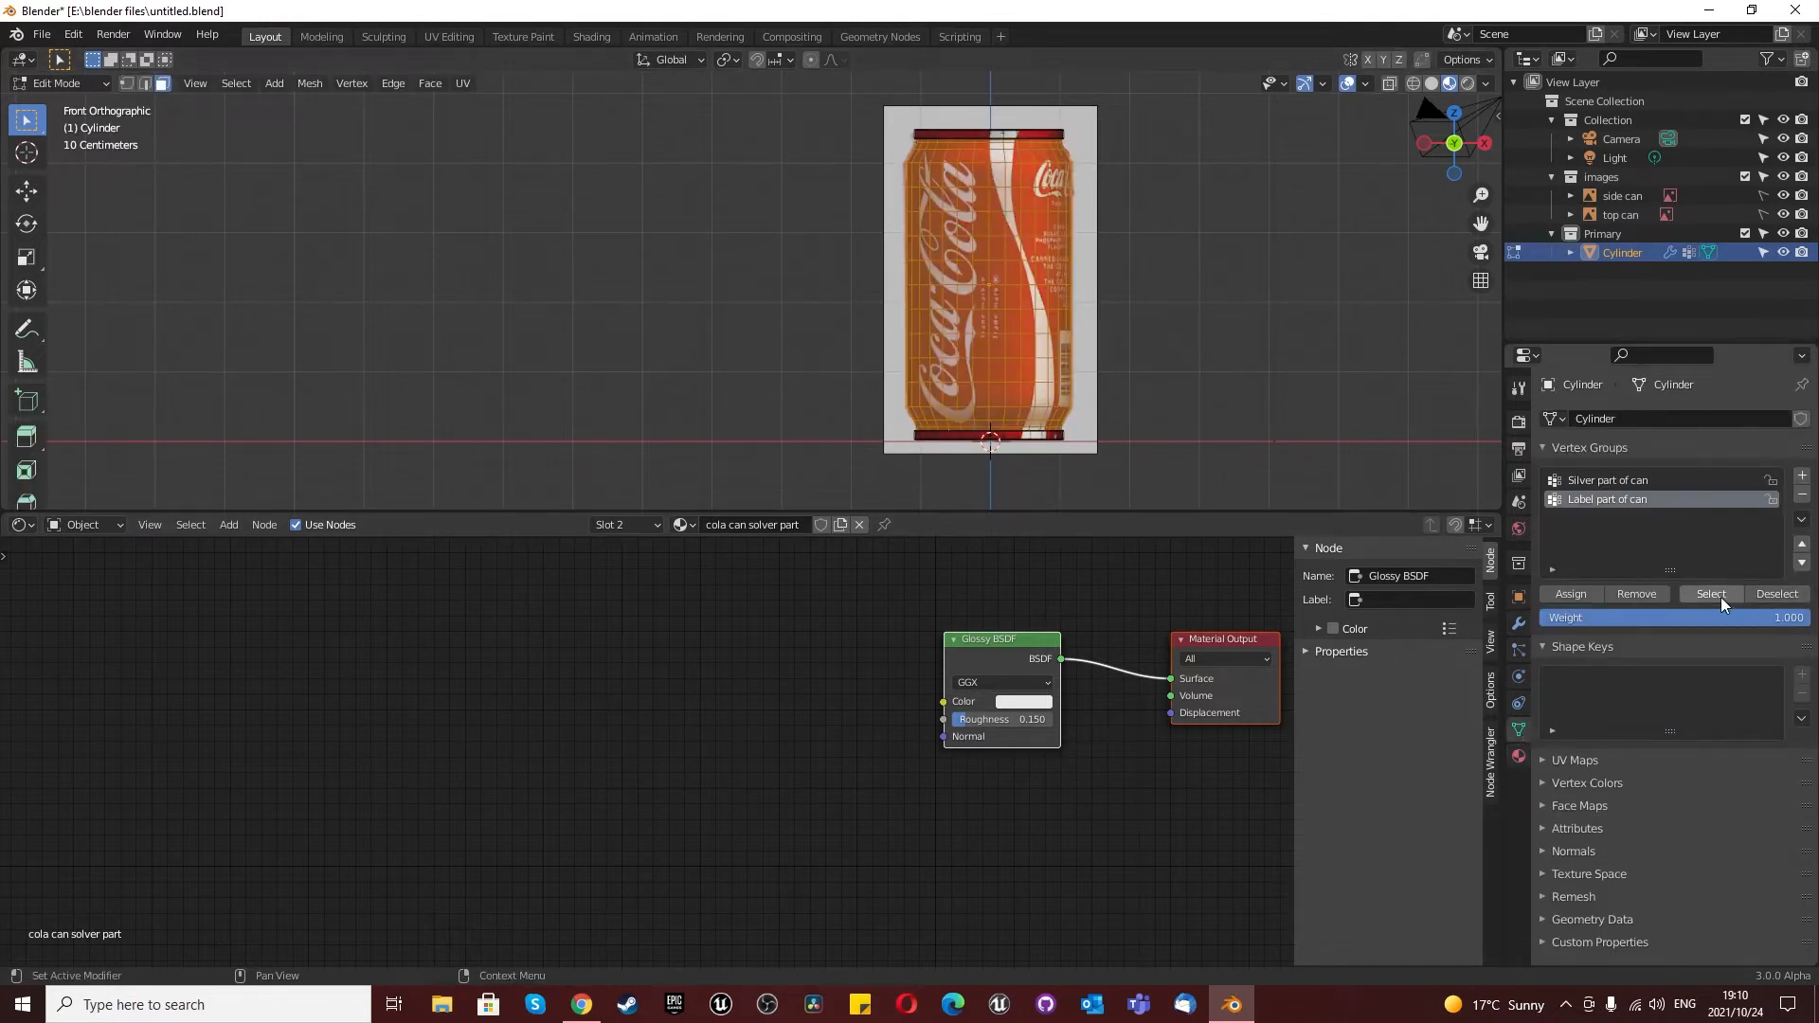
click(1777, 594)
click(1597, 481)
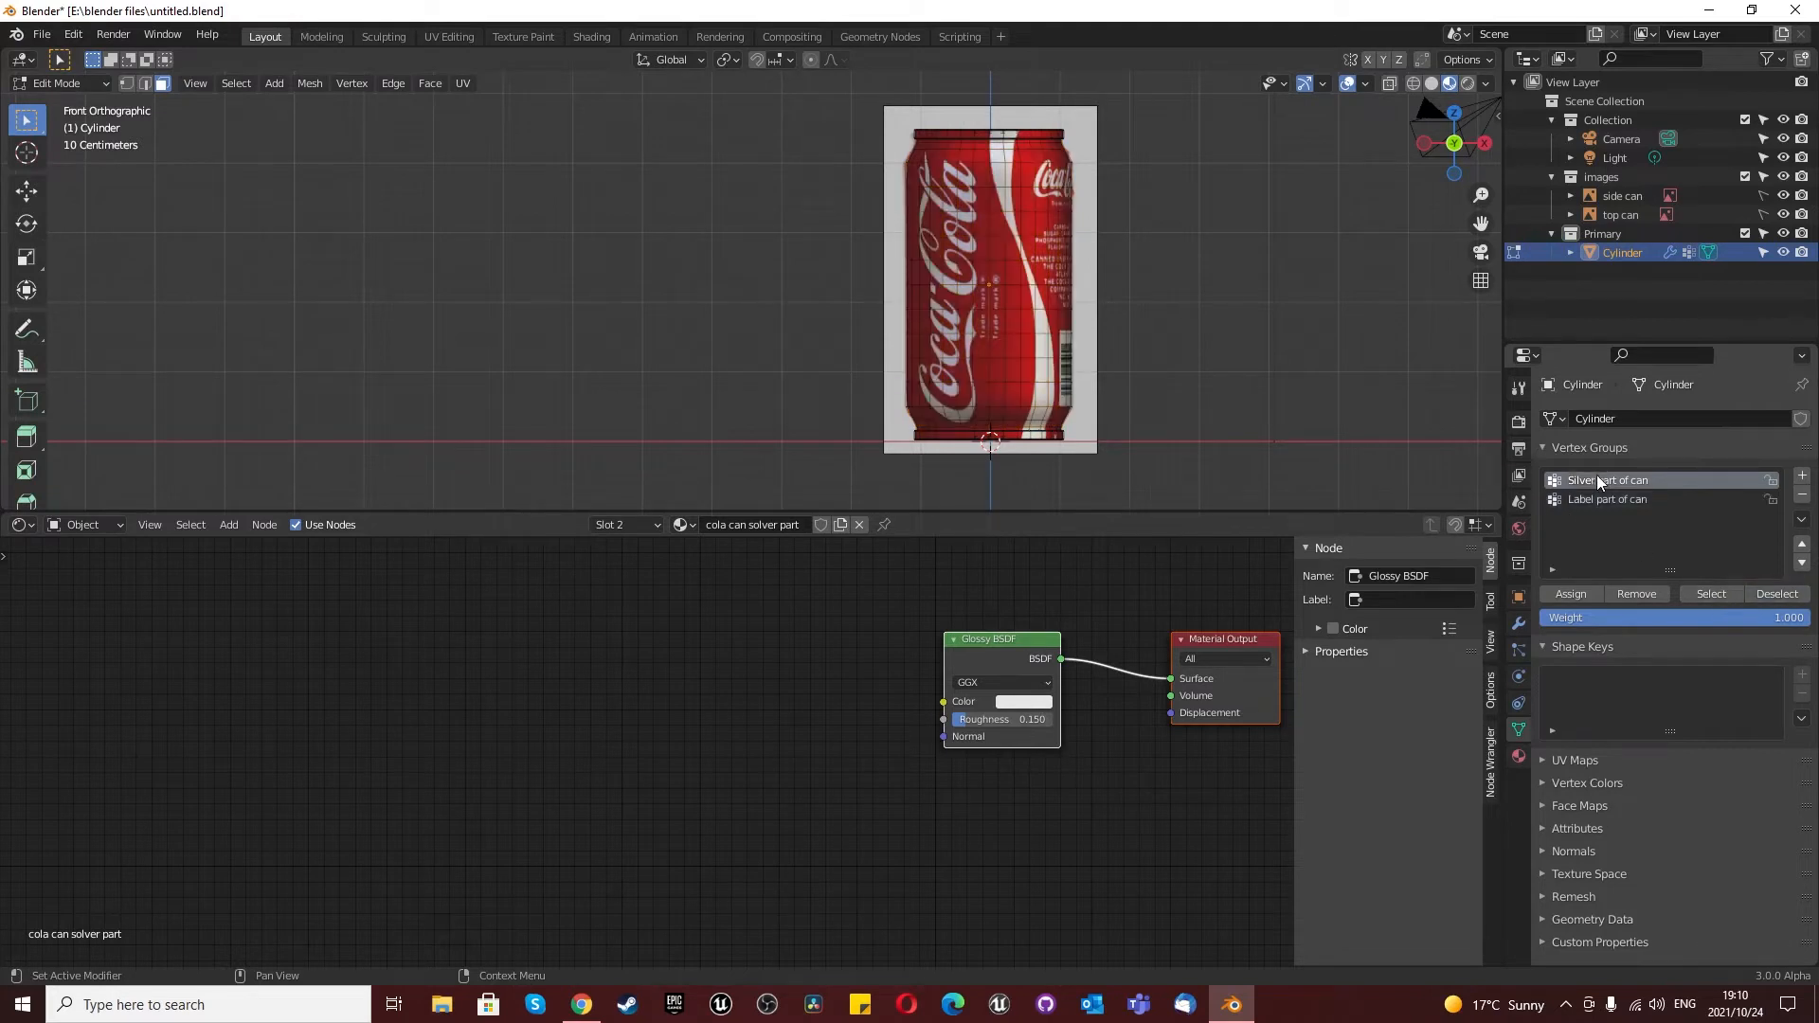
Step: Assign the cola can solver part material to the faces of the Silver part of can vertex group, and deselect them
click(1715, 593)
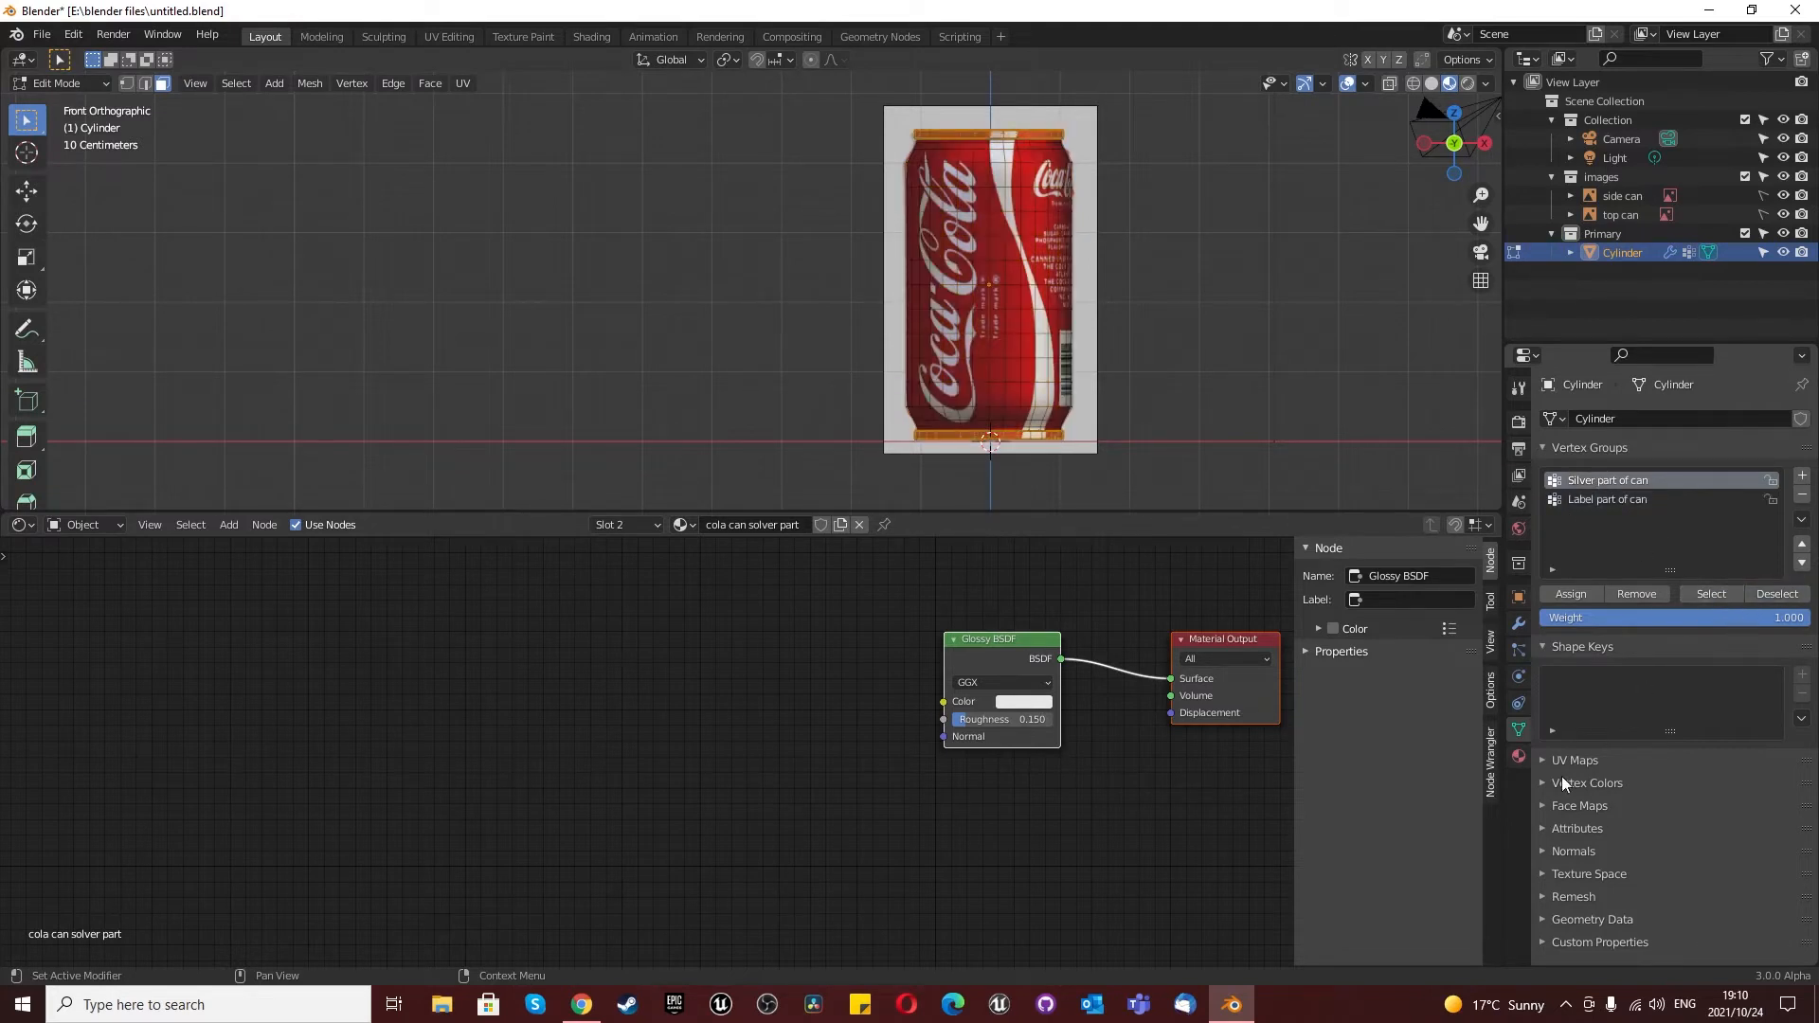
click(1518, 756)
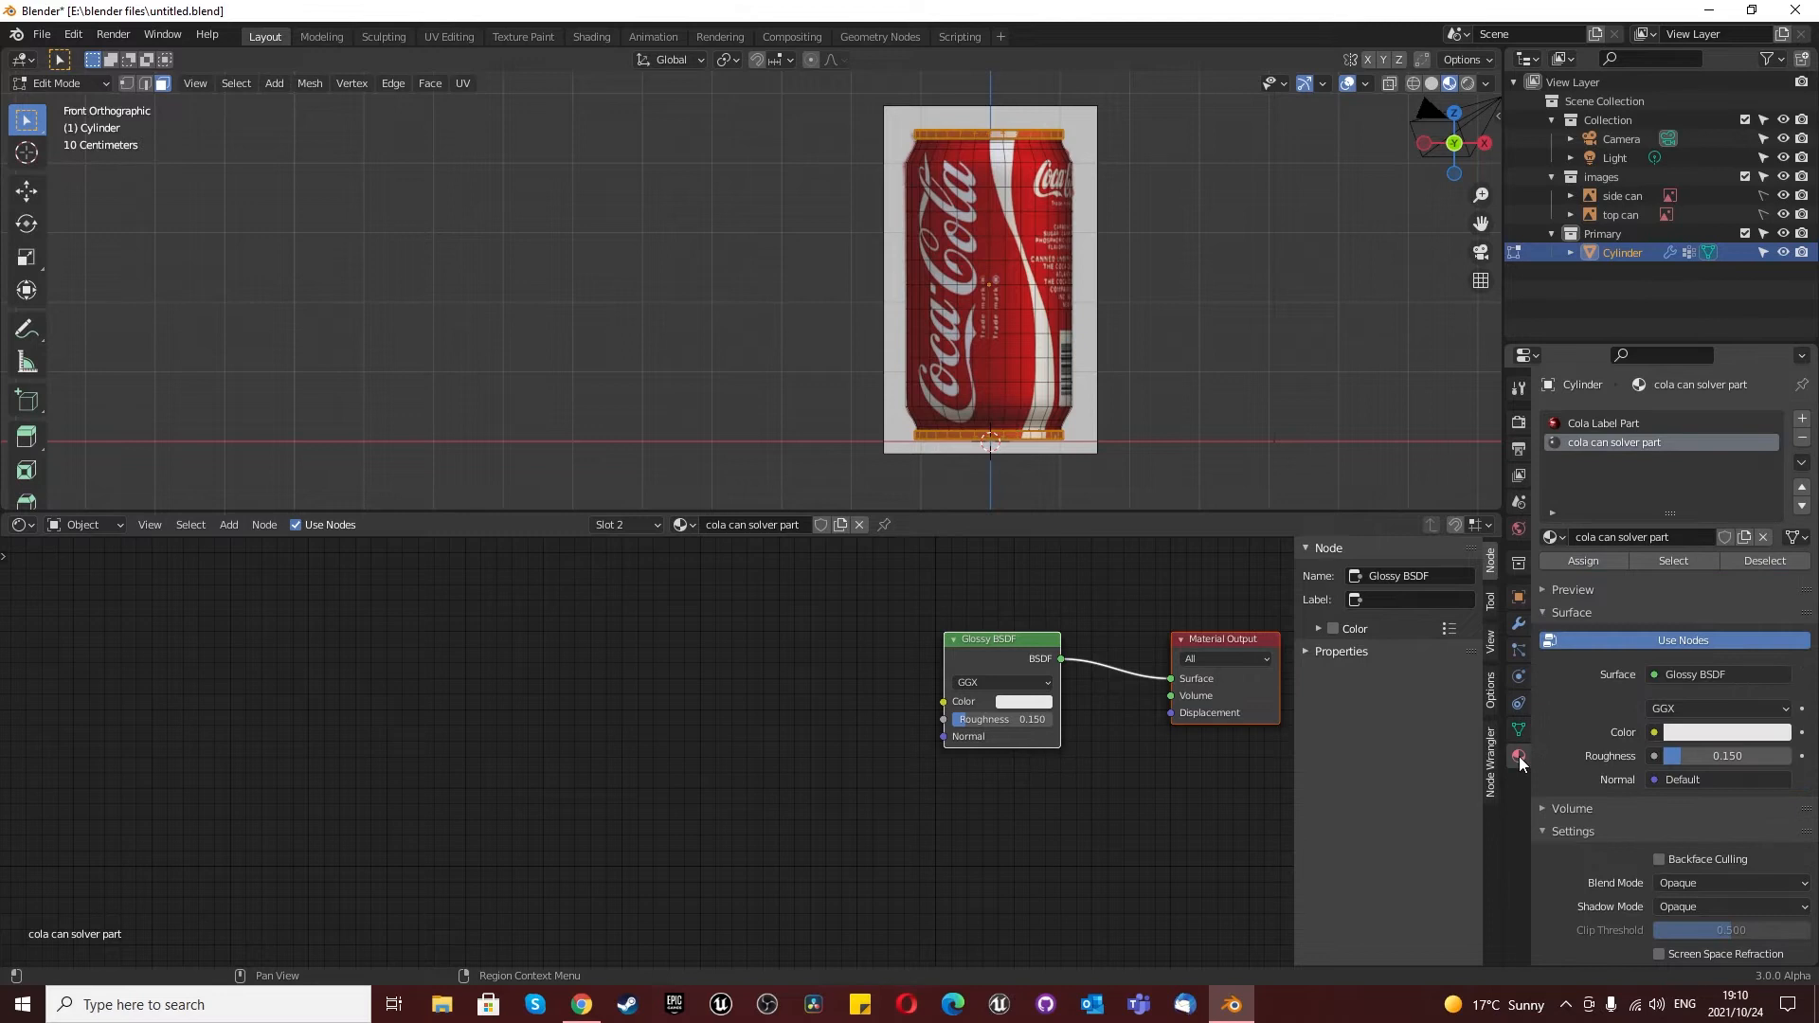
click(1577, 565)
middle_drag(997, 273, 1014, 207)
key(Tab)
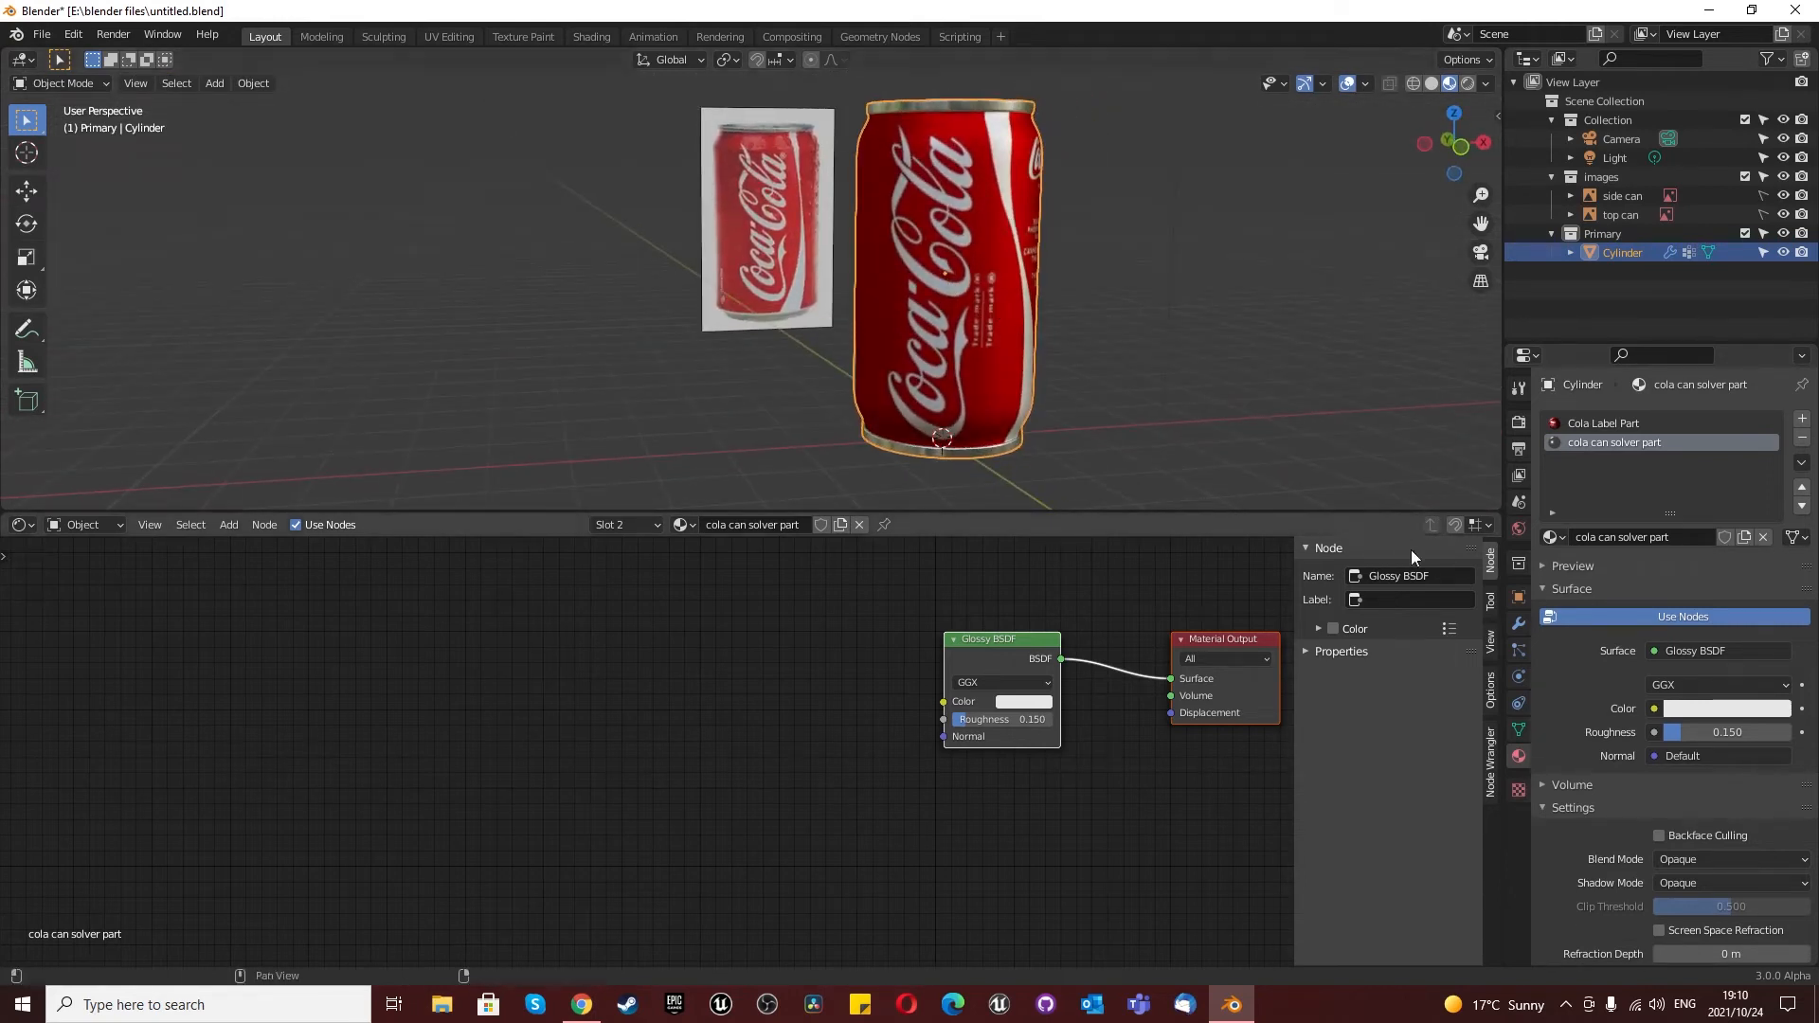
key(Tab)
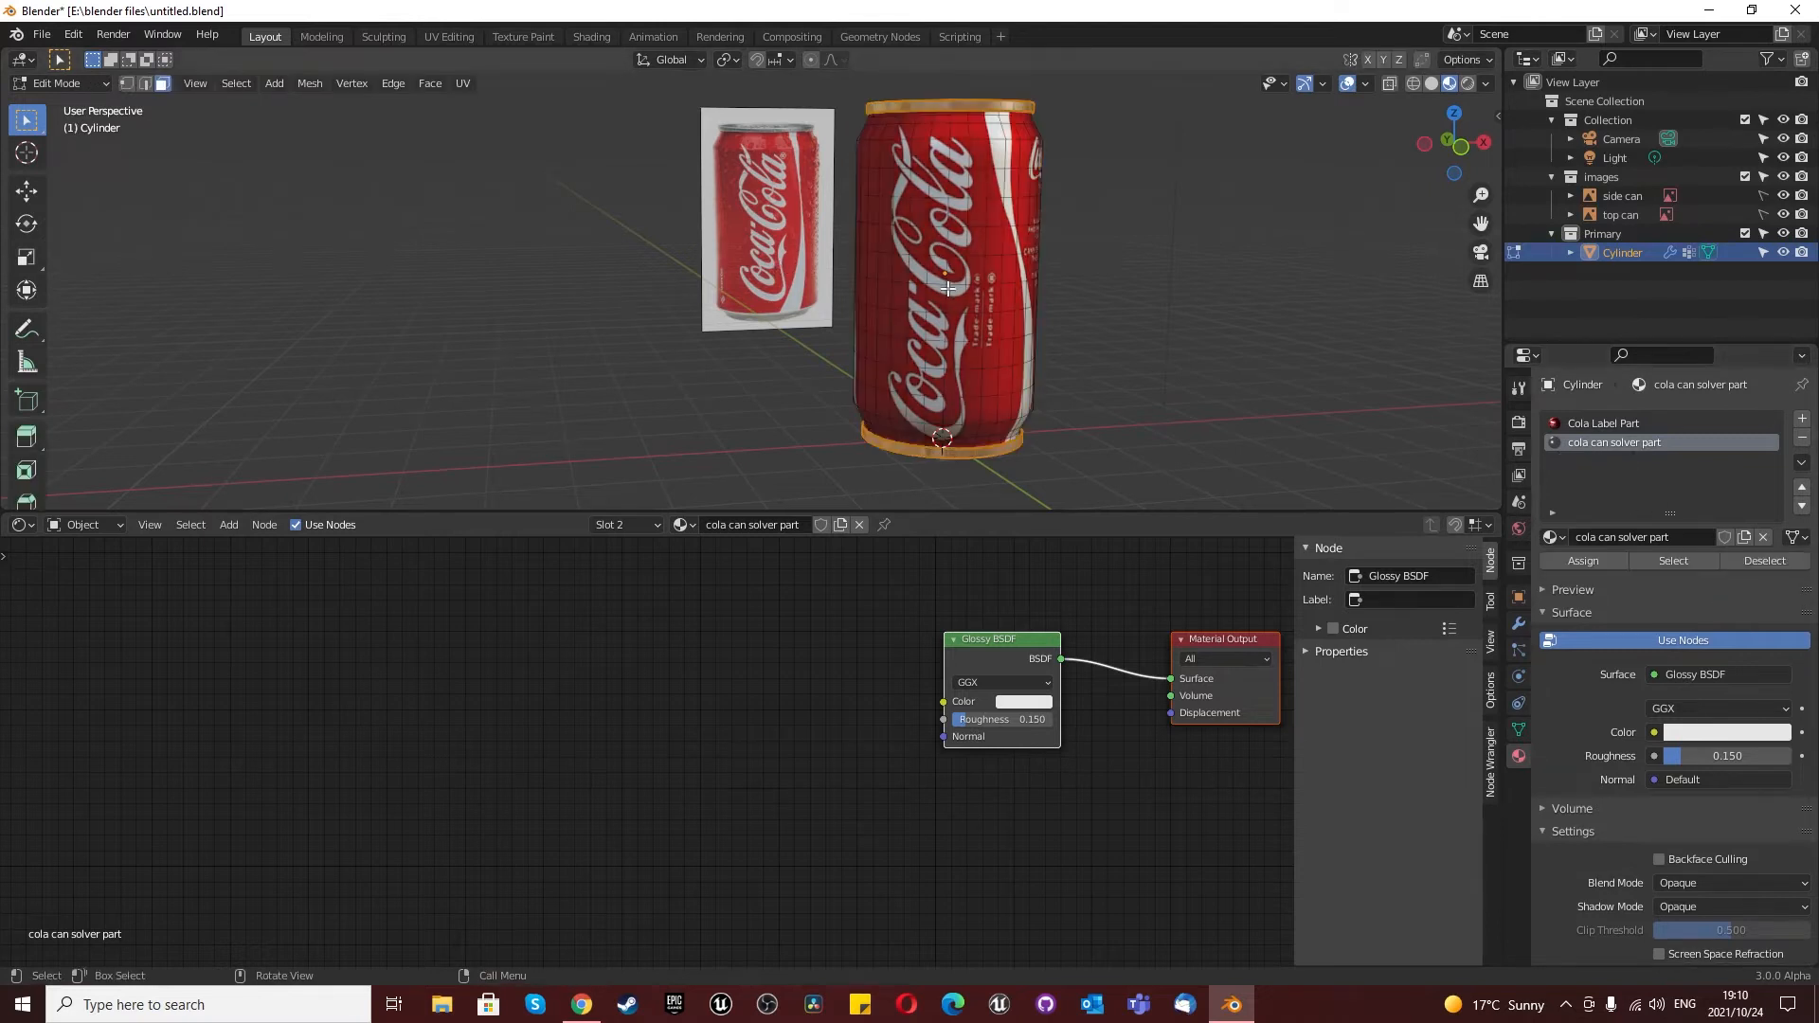
click(1742, 559)
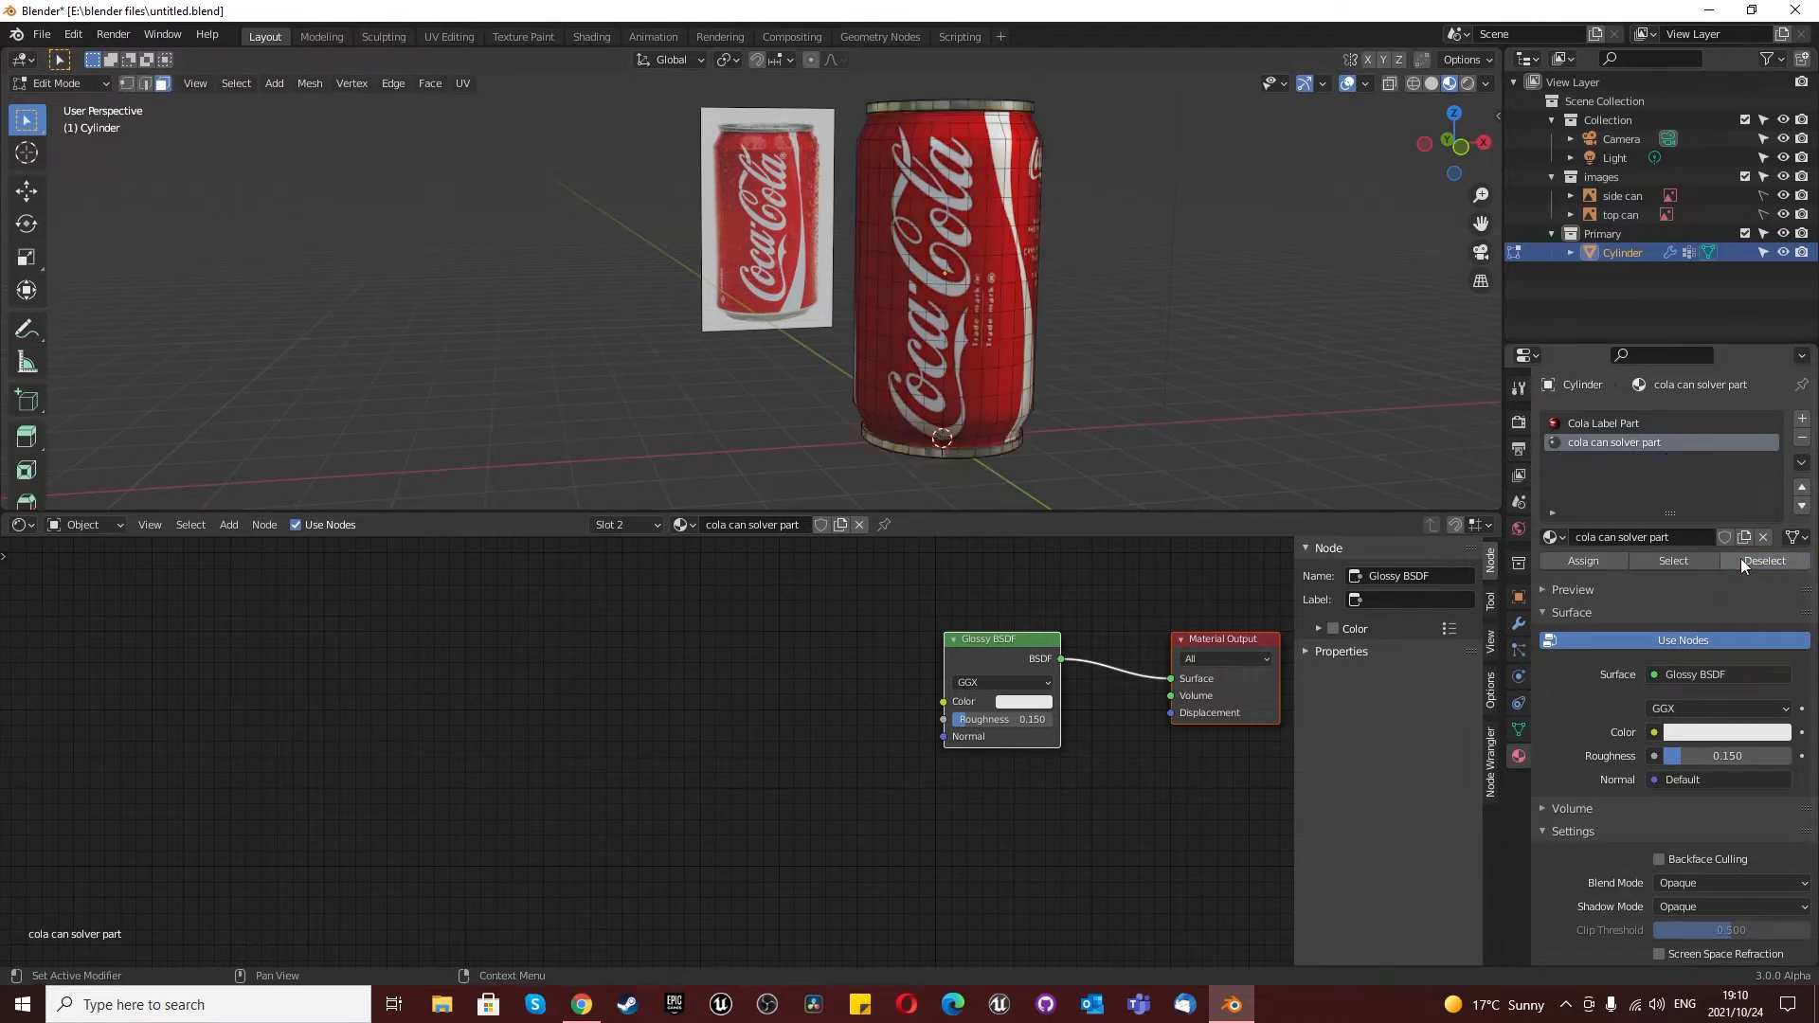
Step: Make Cola Label Part the active material, select the can faces that use it, and return to Object Mode
click(1603, 423)
click(1684, 559)
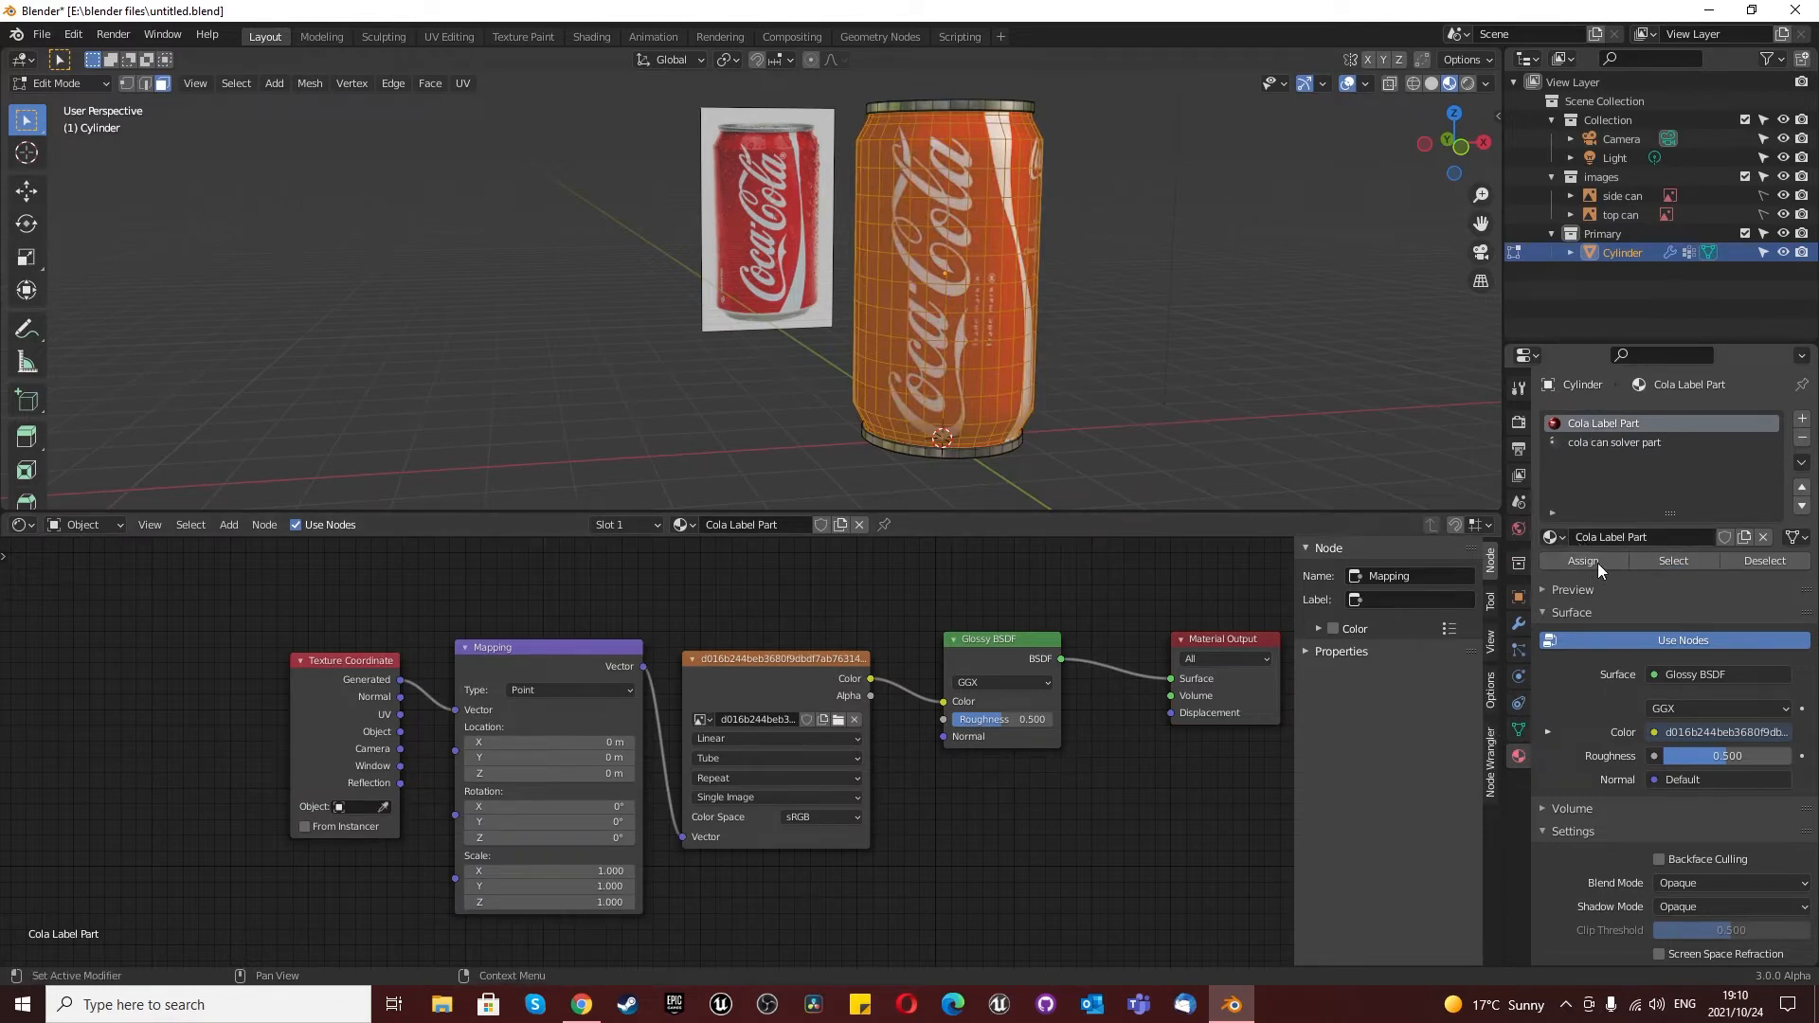
scroll(1023, 391, down, 2)
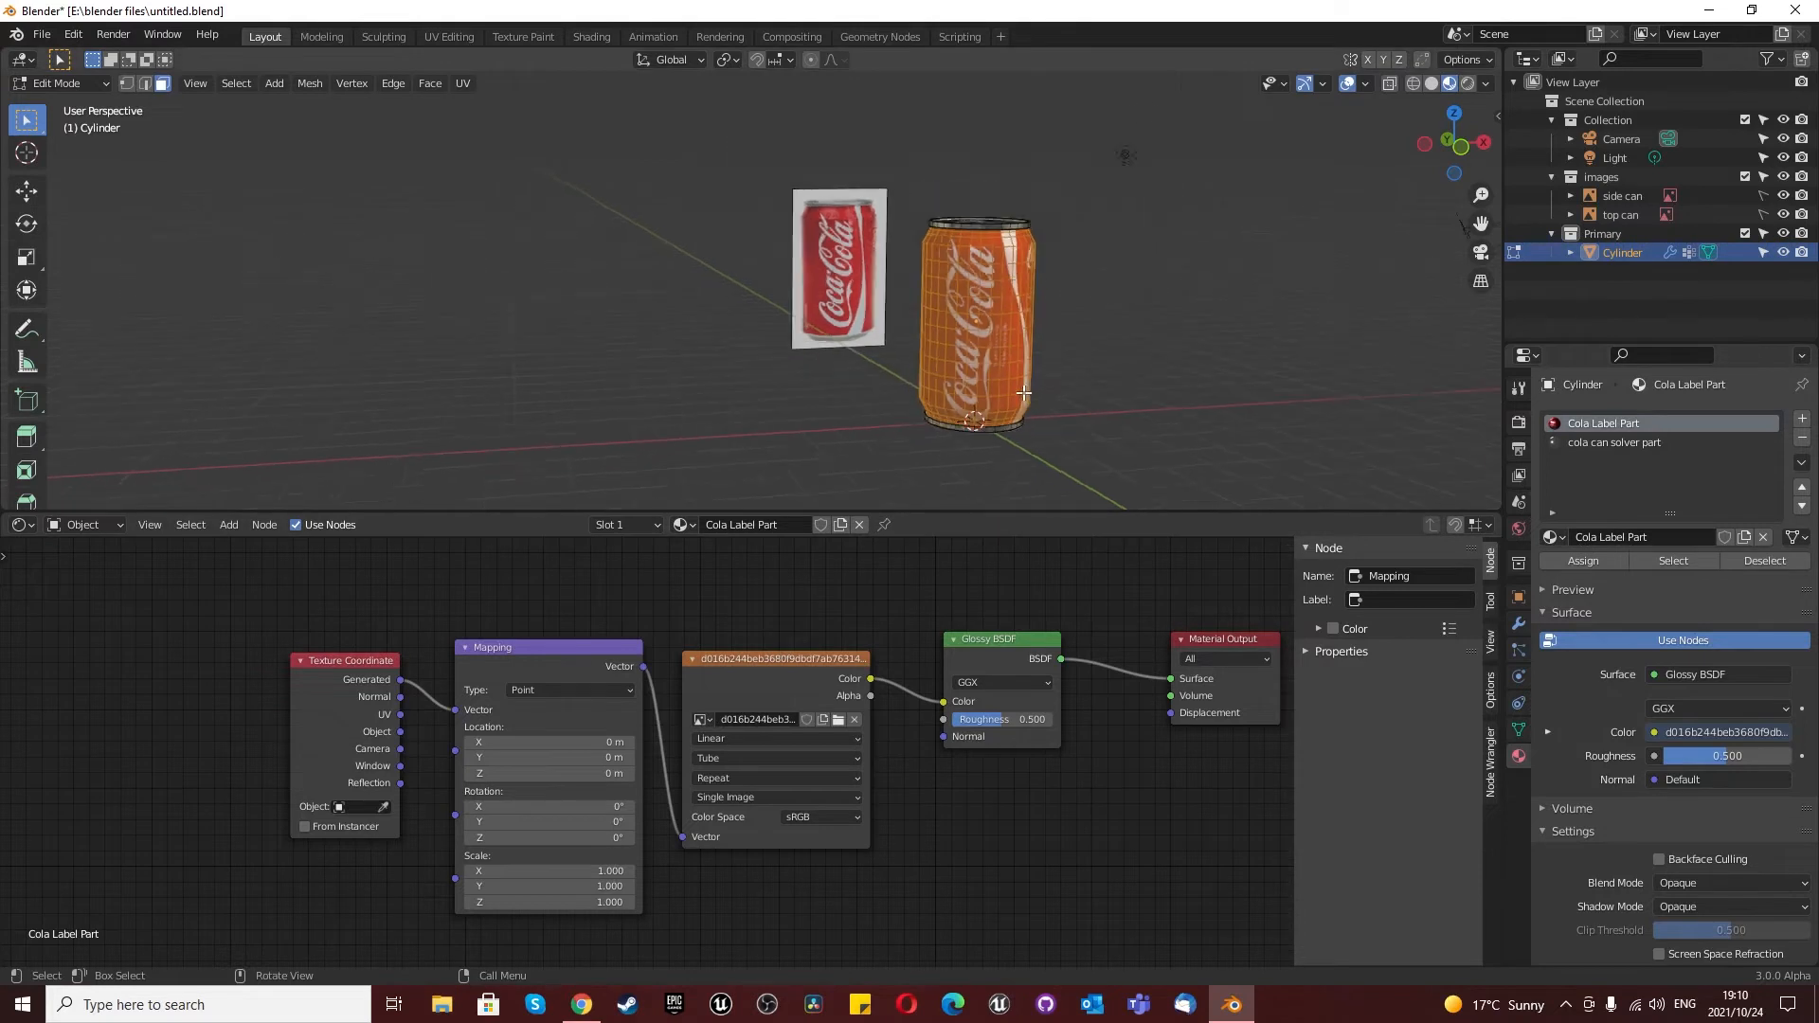
scroll(1023, 392, up, 2)
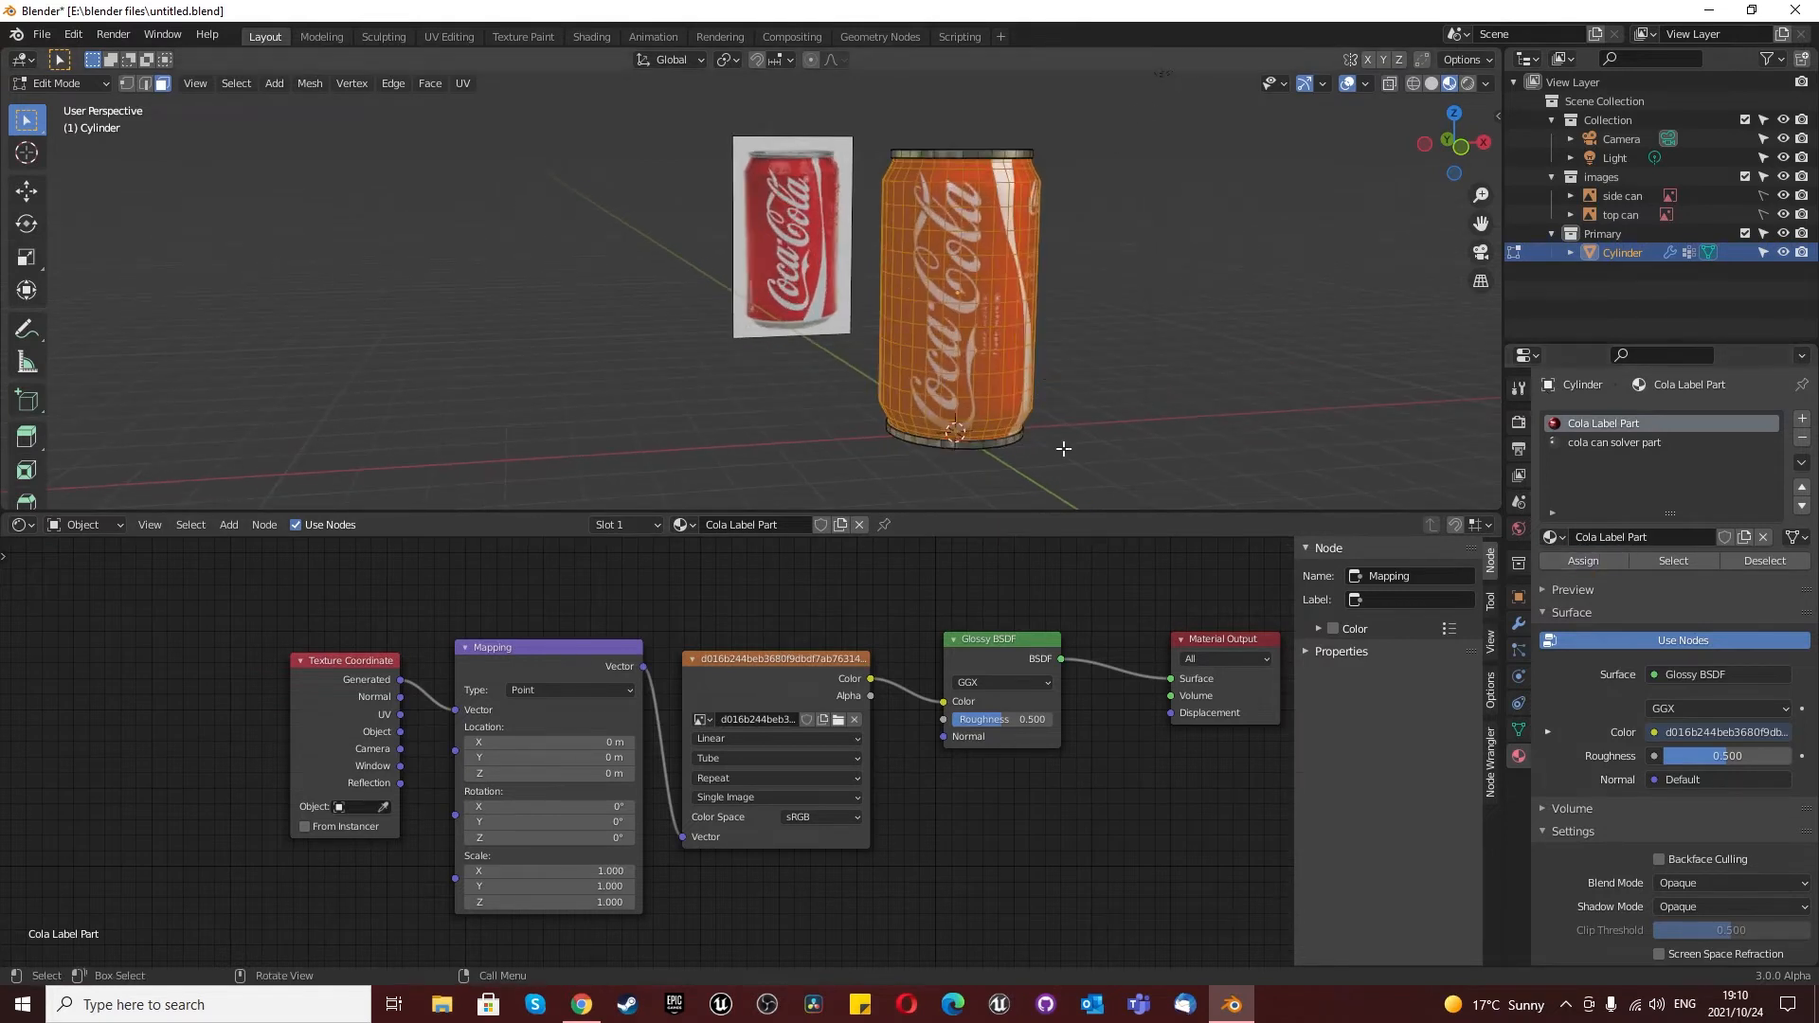
key(Tab)
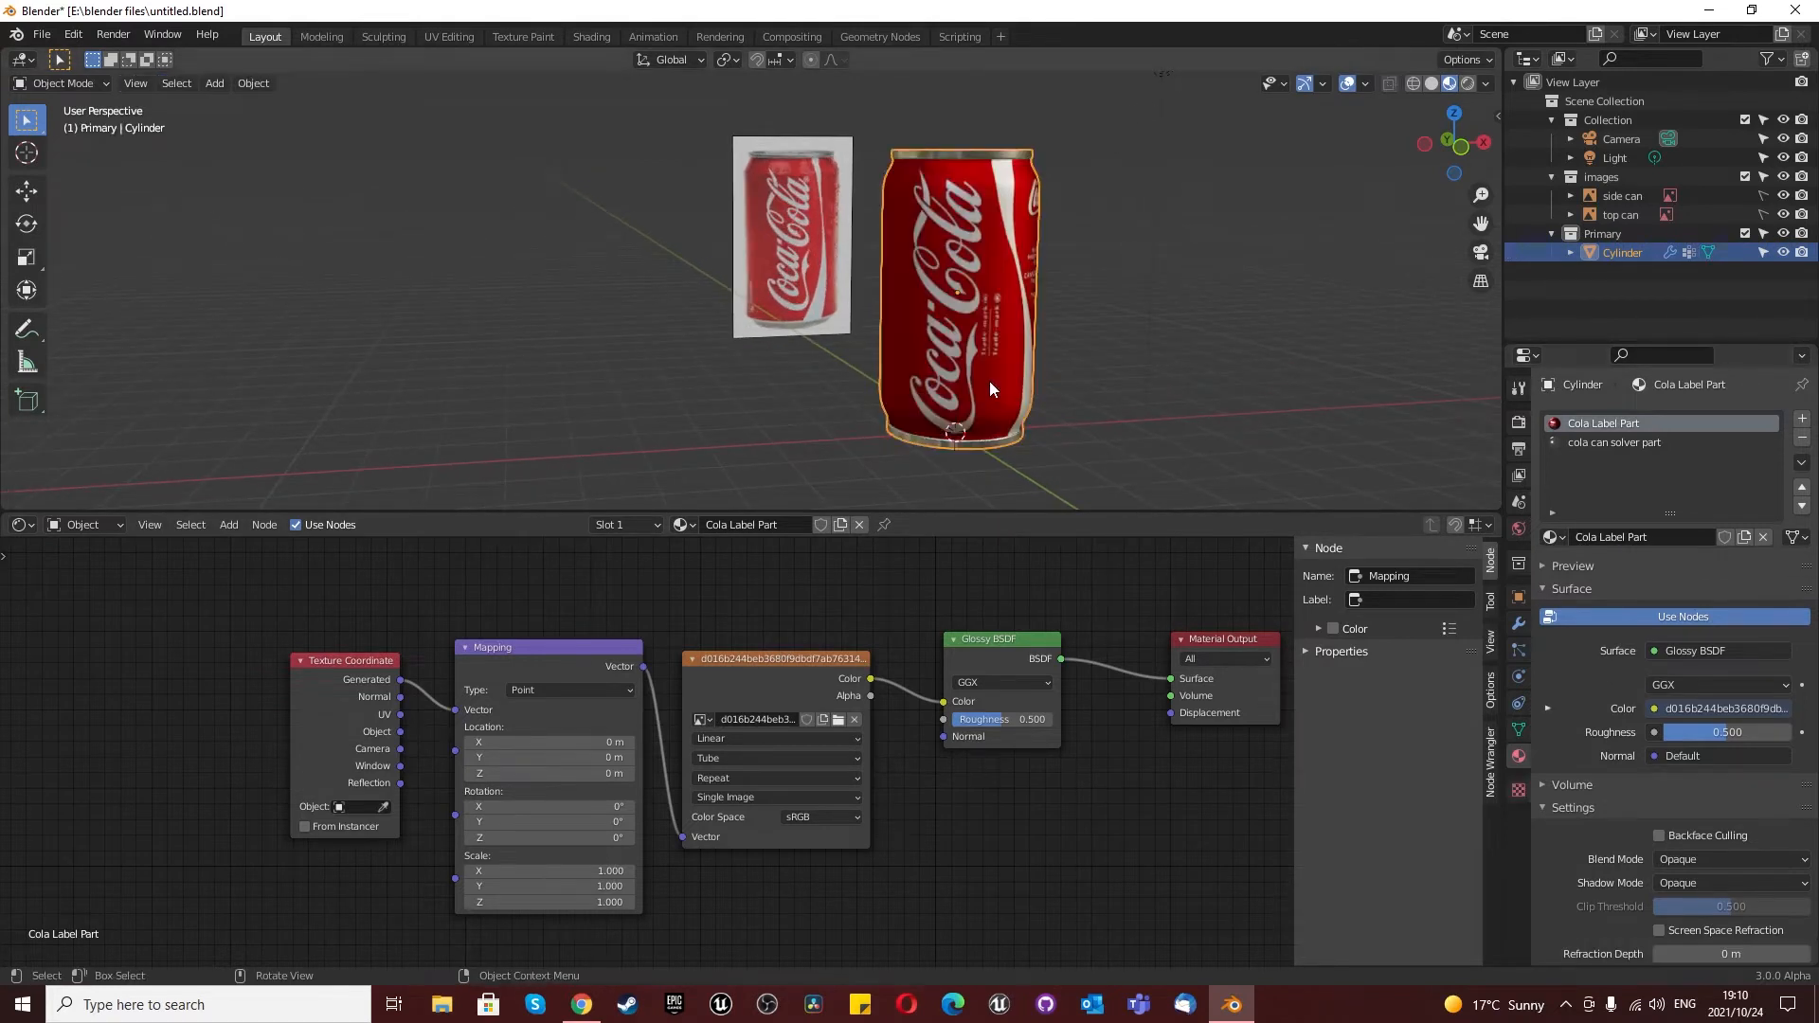
Step: Set the Glossy BSDF roughness of the Cola Label Part material to 0.15
click(1039, 717)
text(0.15)
key(Return)
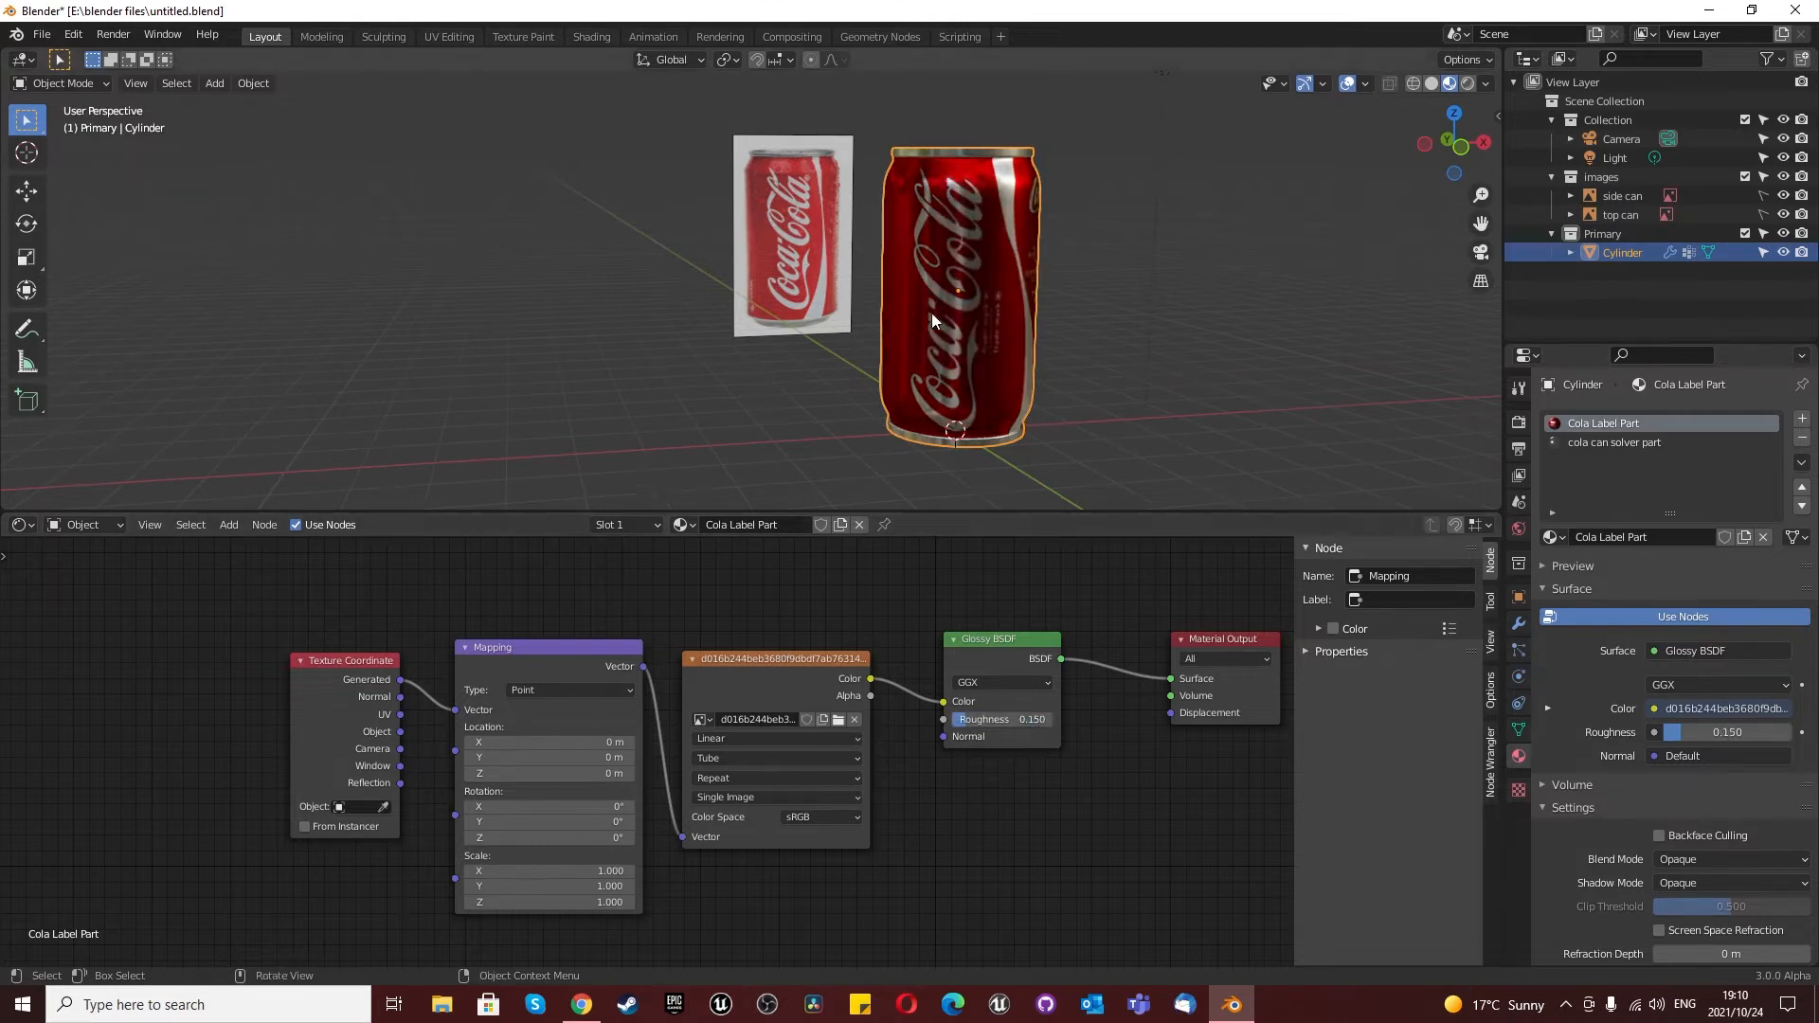
Step: Add a plane under the can as the floor and scale it up by a factor of 10
mouse_move(930, 312)
middle_down()
mouse_move(924, 355)
mouse_move(894, 341)
mouse_move(949, 341)
middle_up()
scroll(949, 341, down, 3)
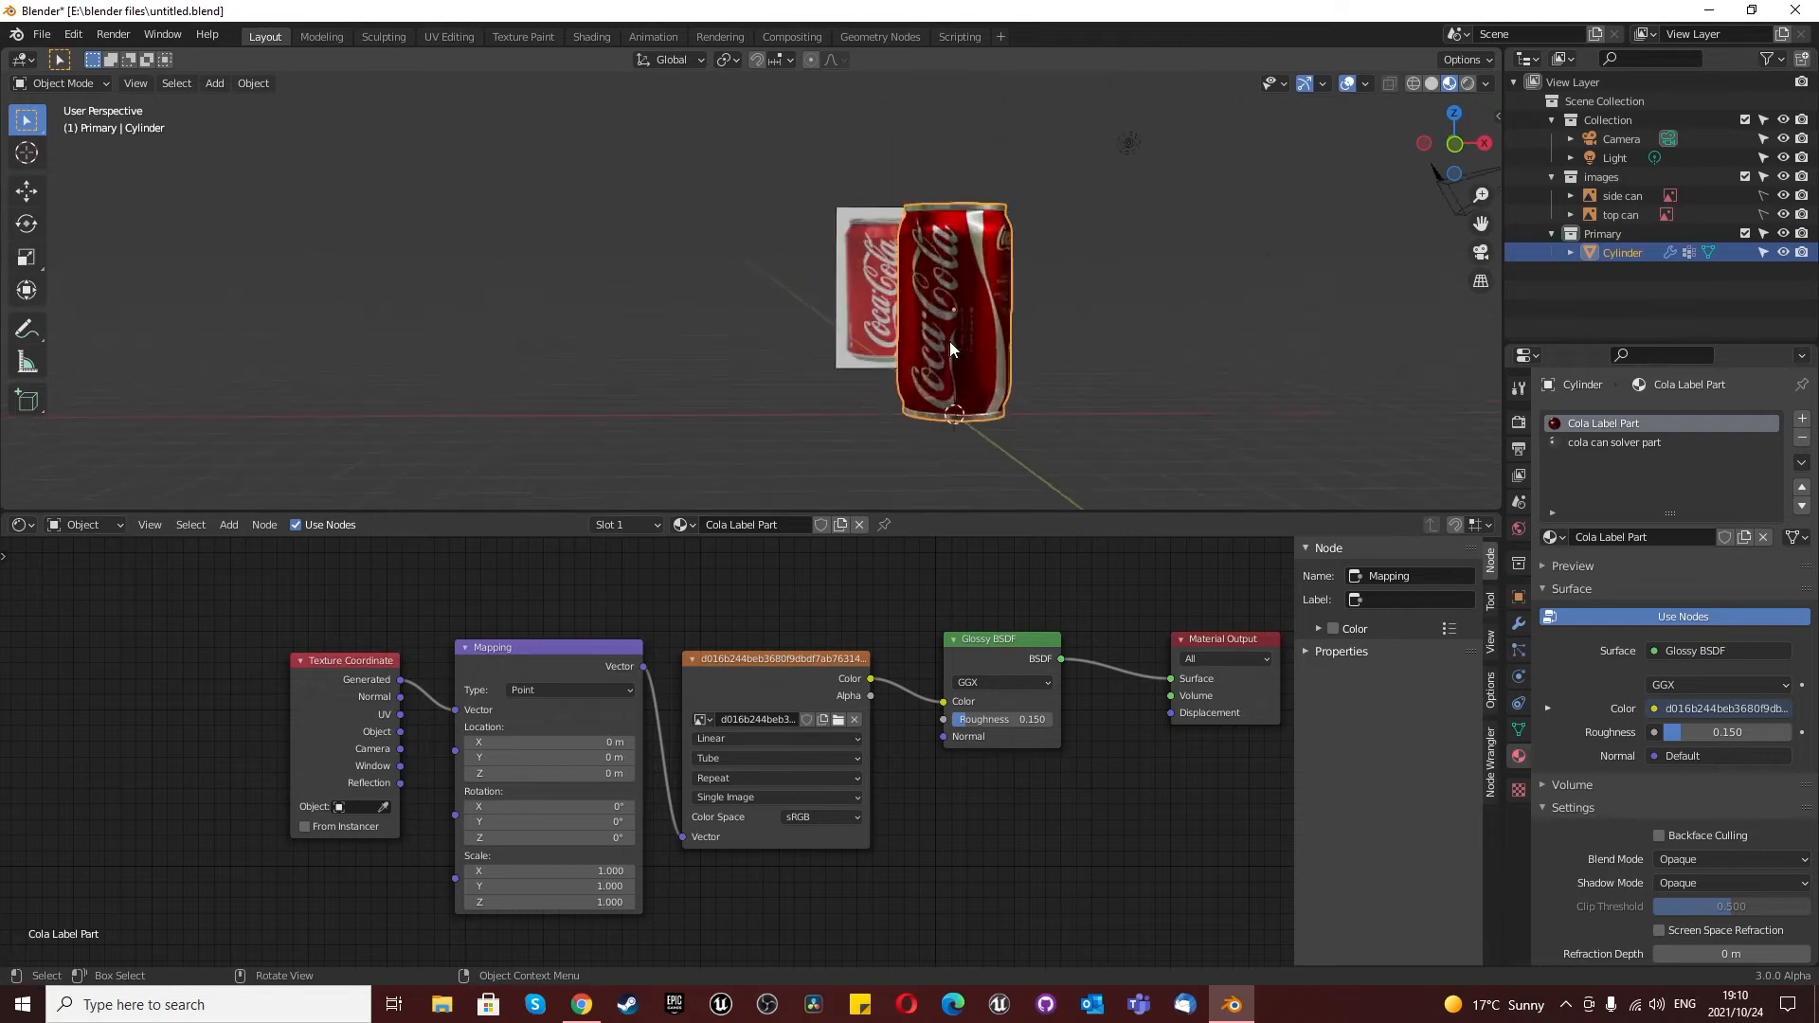
key(shift+a)
mouse_move(949, 341)
click(1031, 342)
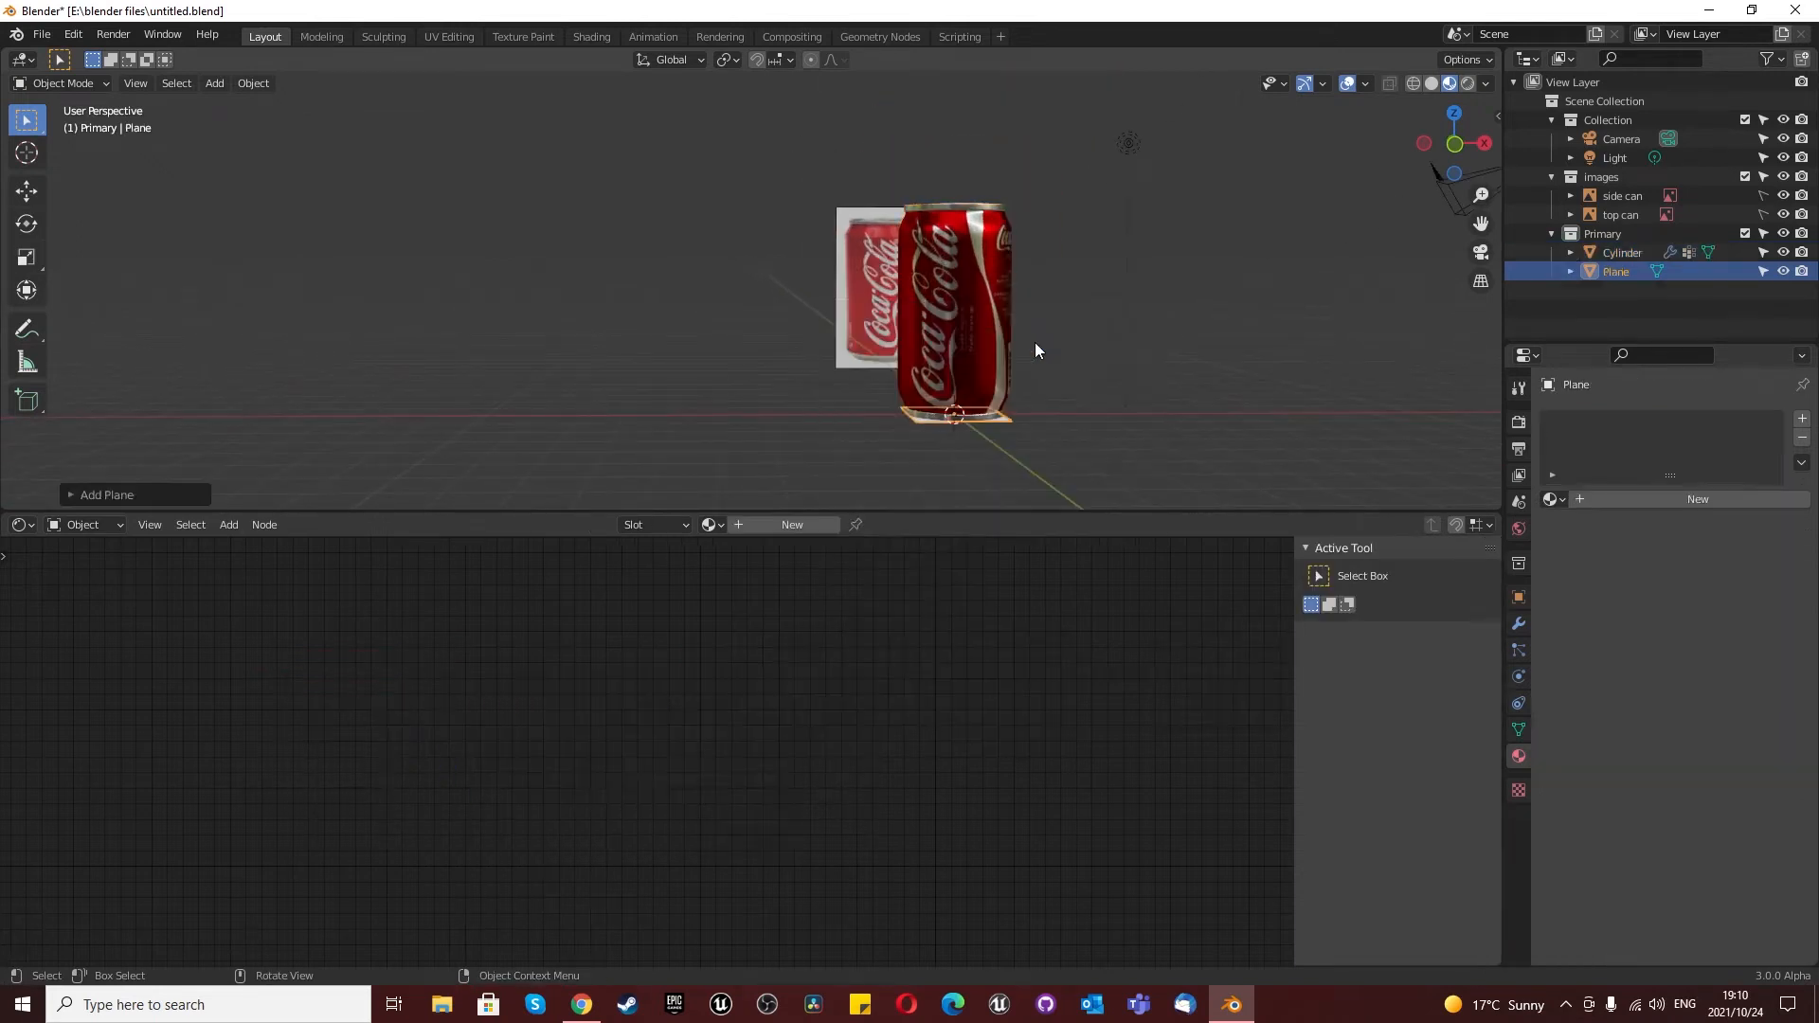
text(s)
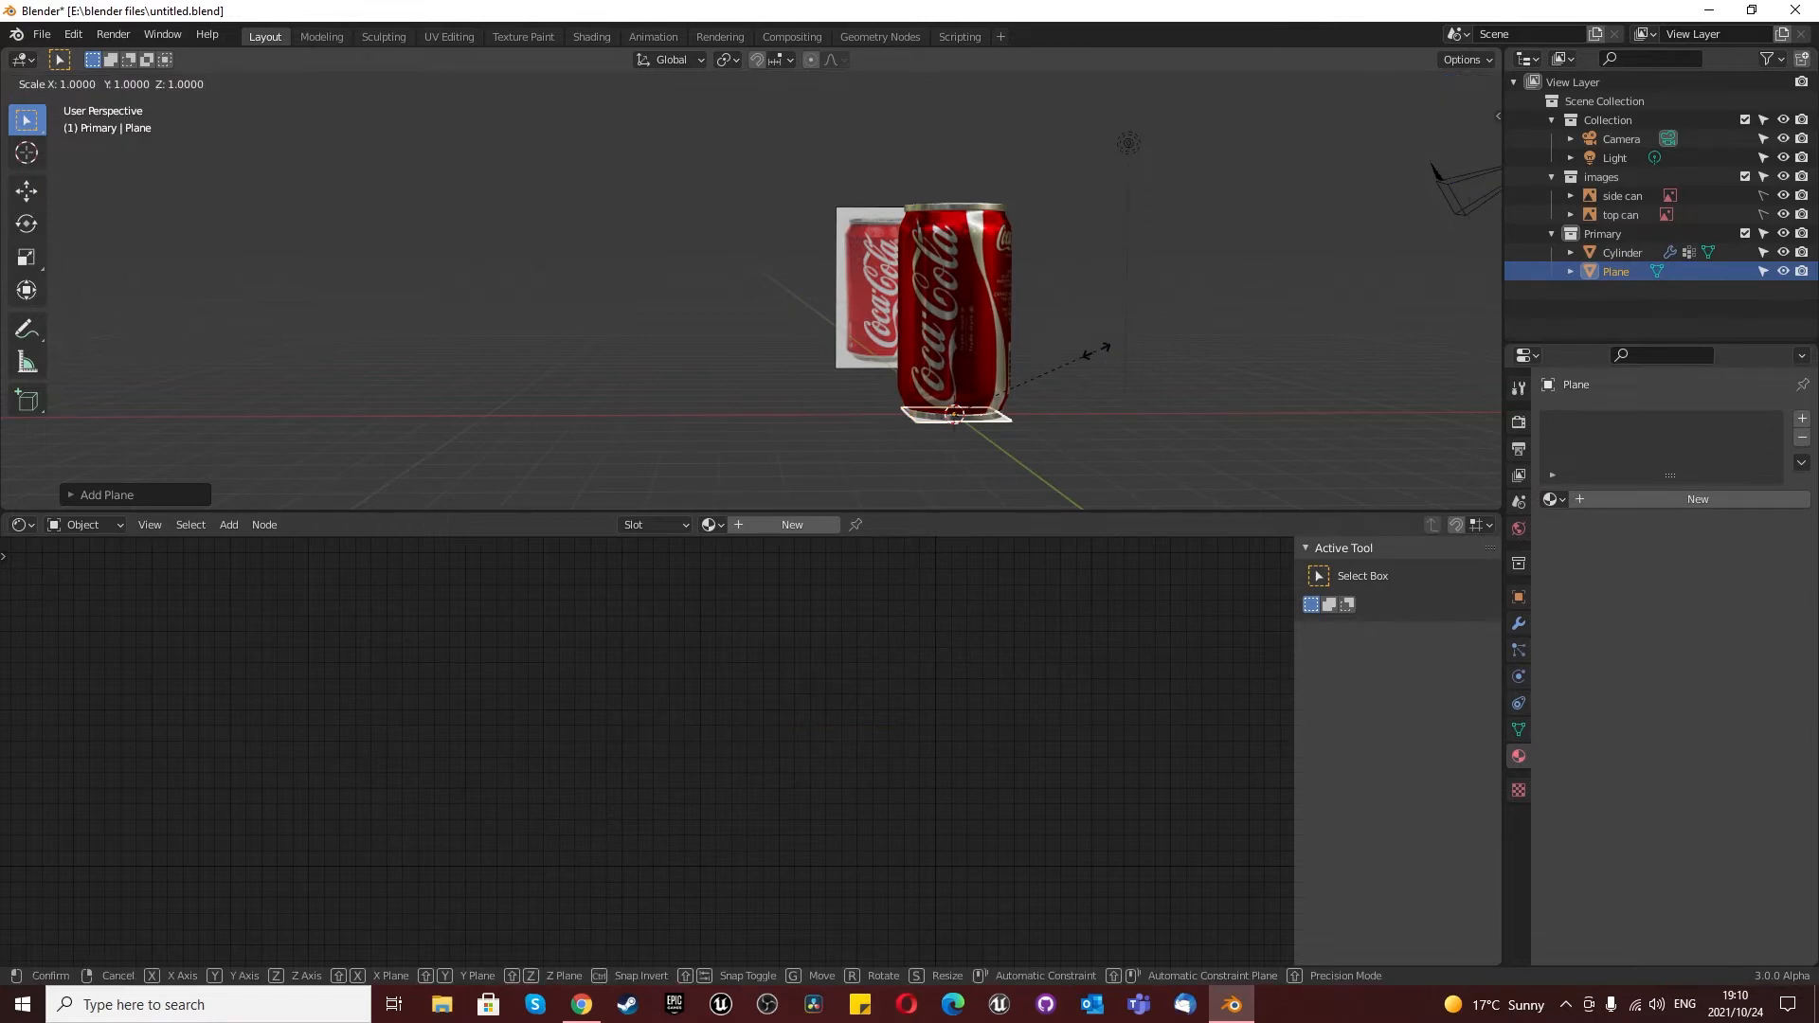
text(10)
key(Return)
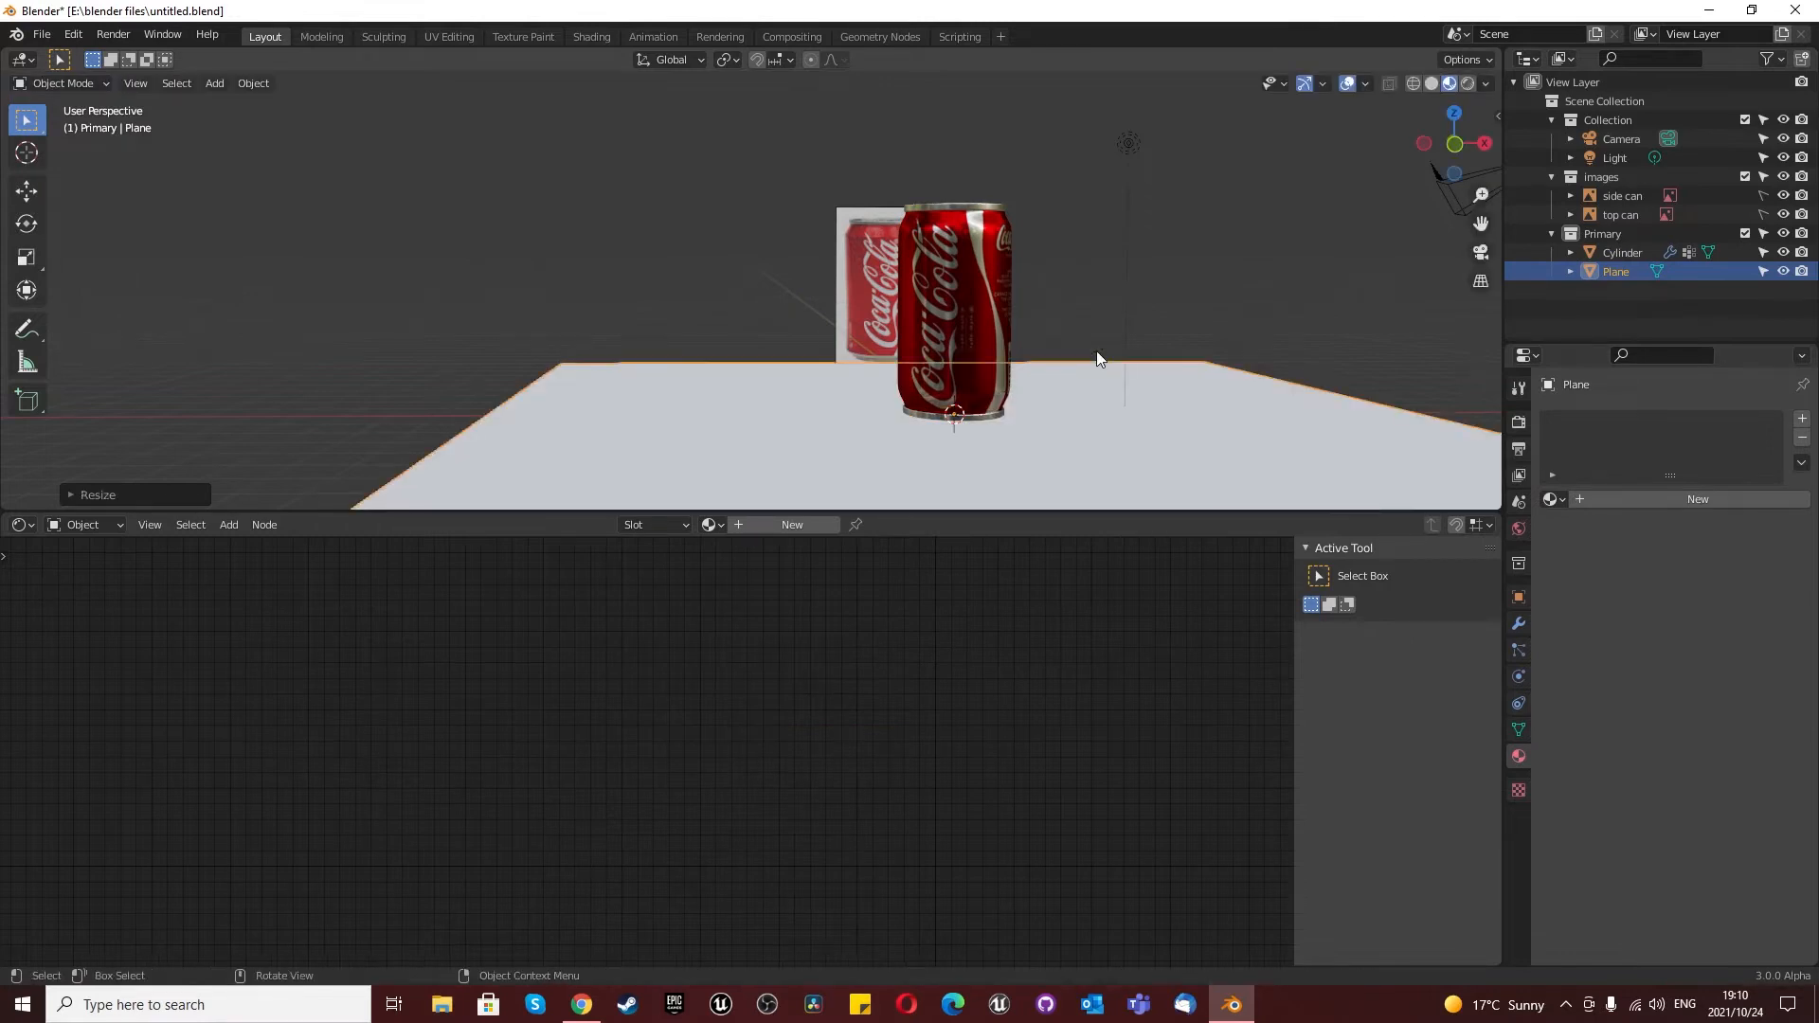
Step: Give the floor plane a new material with a Glossy BSDF surface and a saturated red color
click(1620, 502)
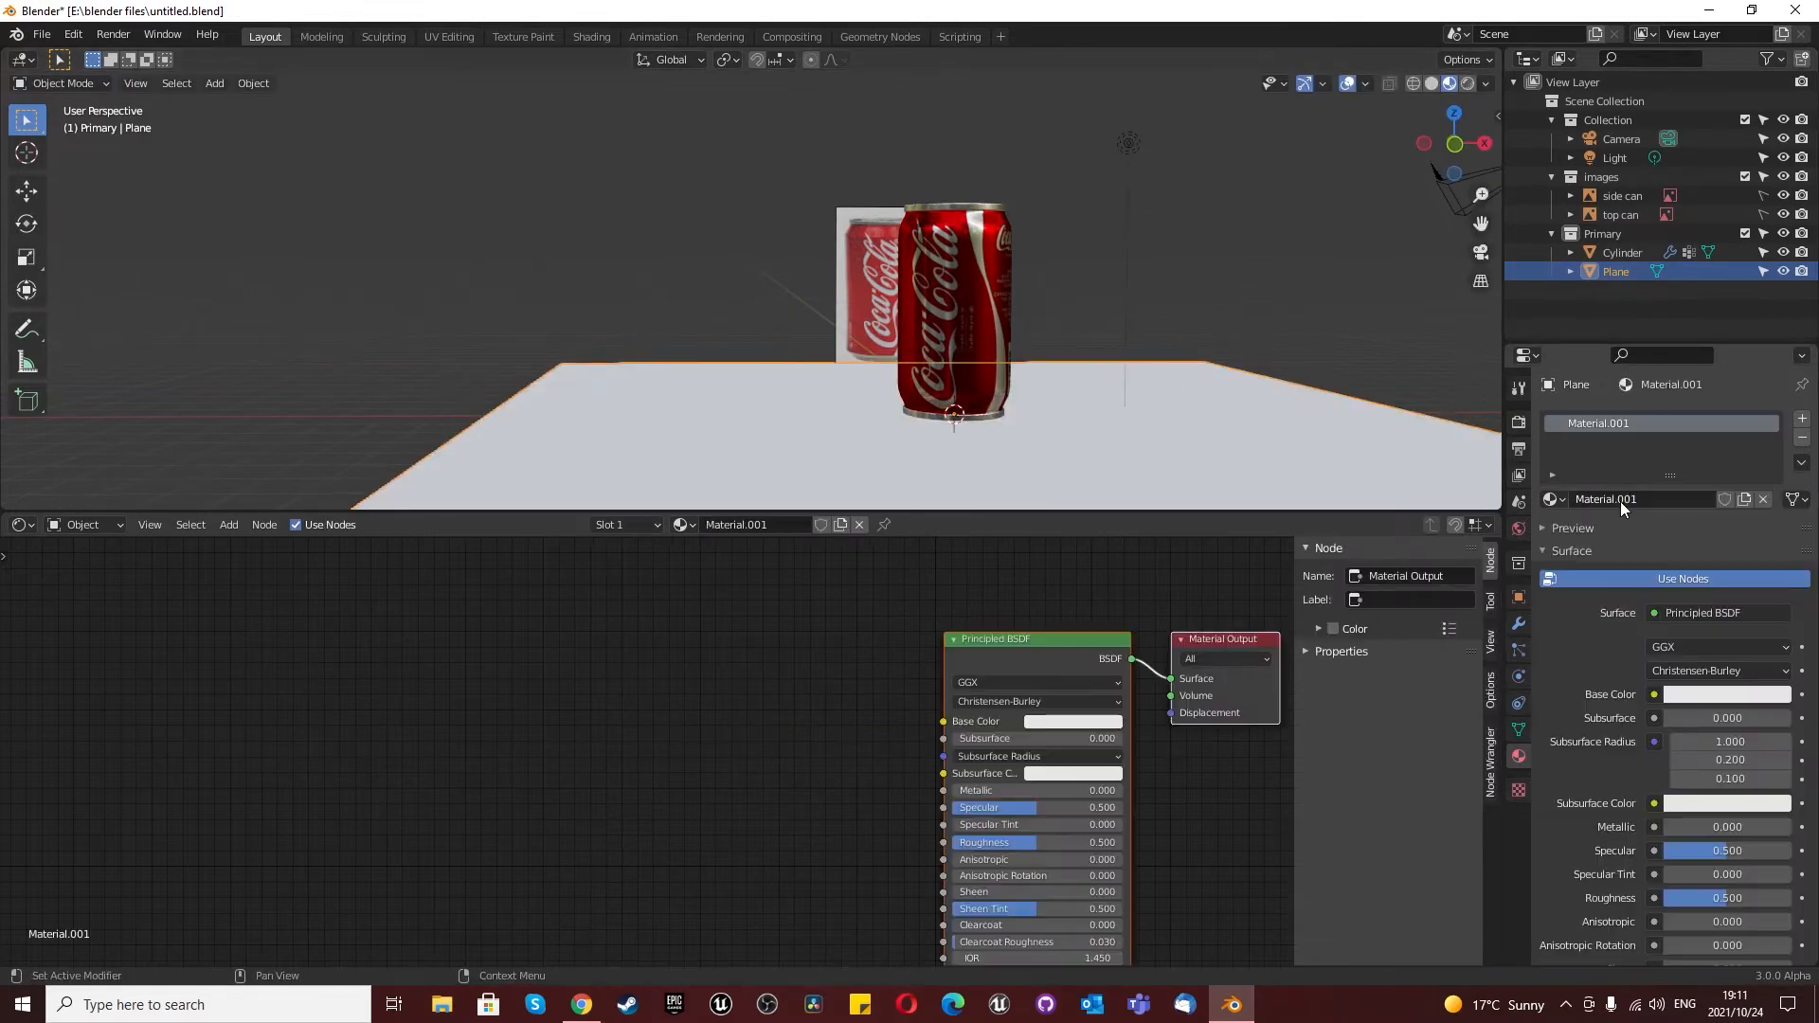
click(1686, 615)
click(1576, 276)
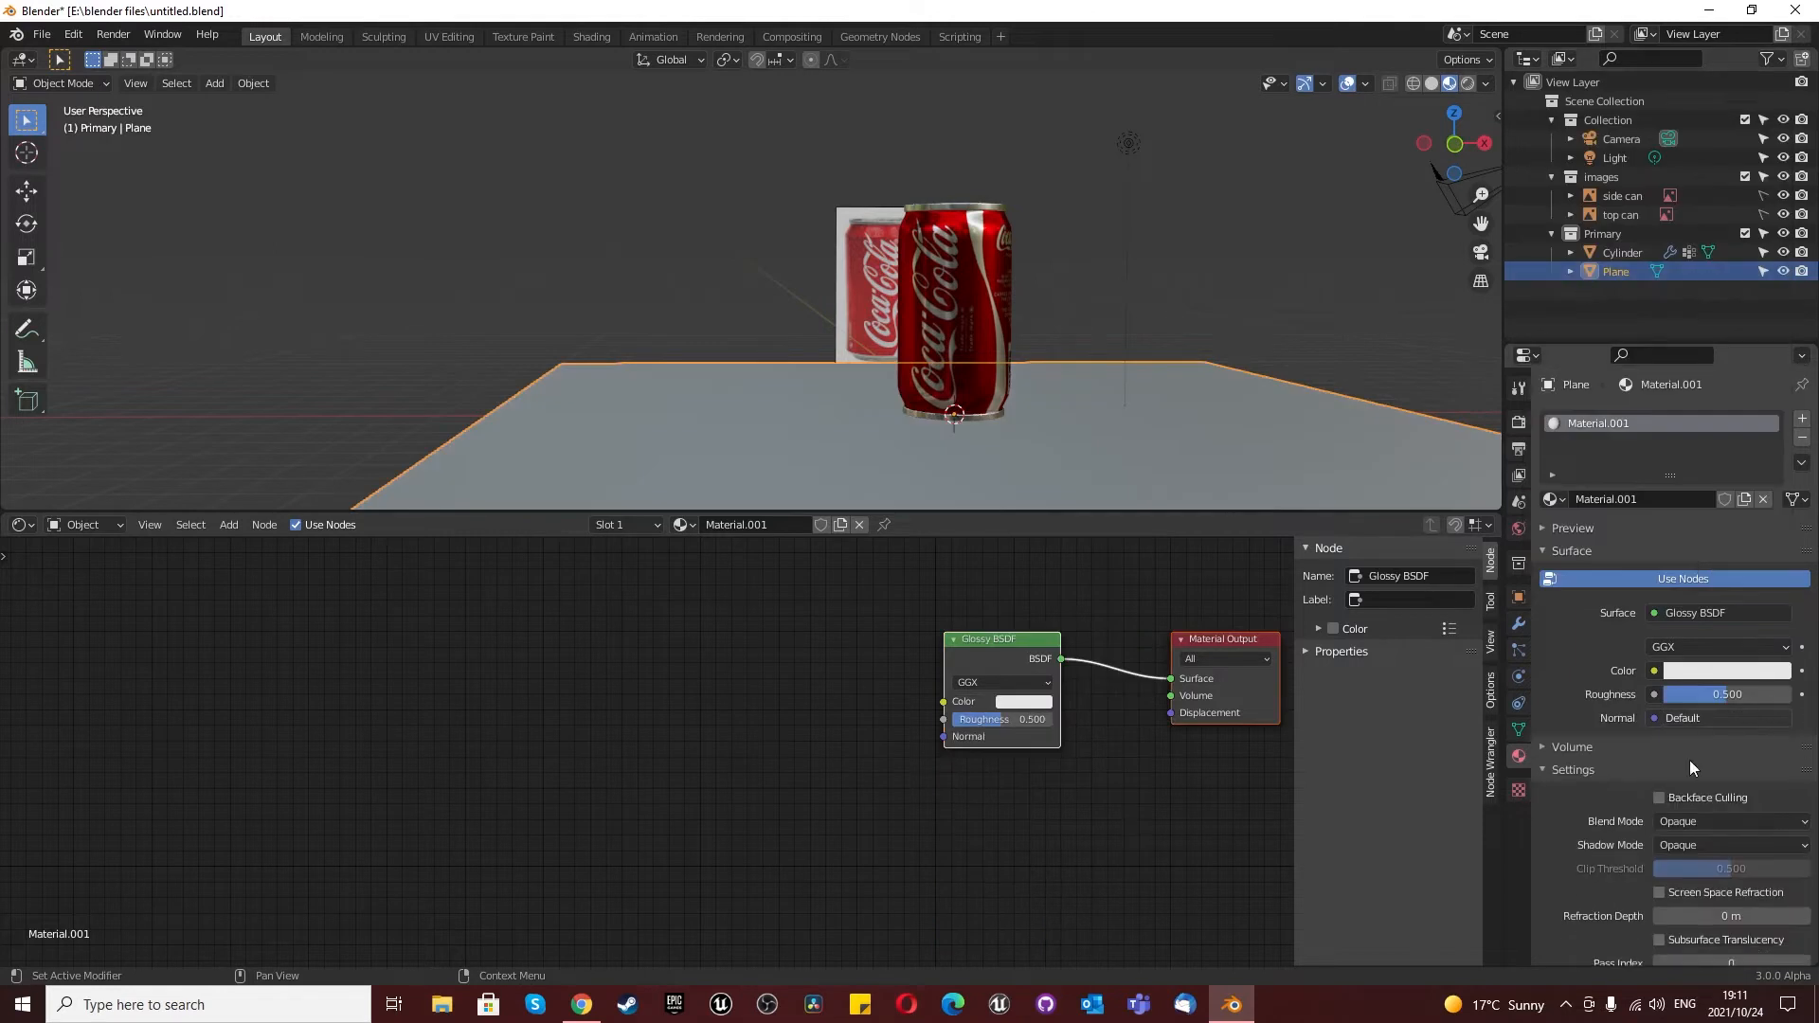
click(1707, 670)
click(1687, 537)
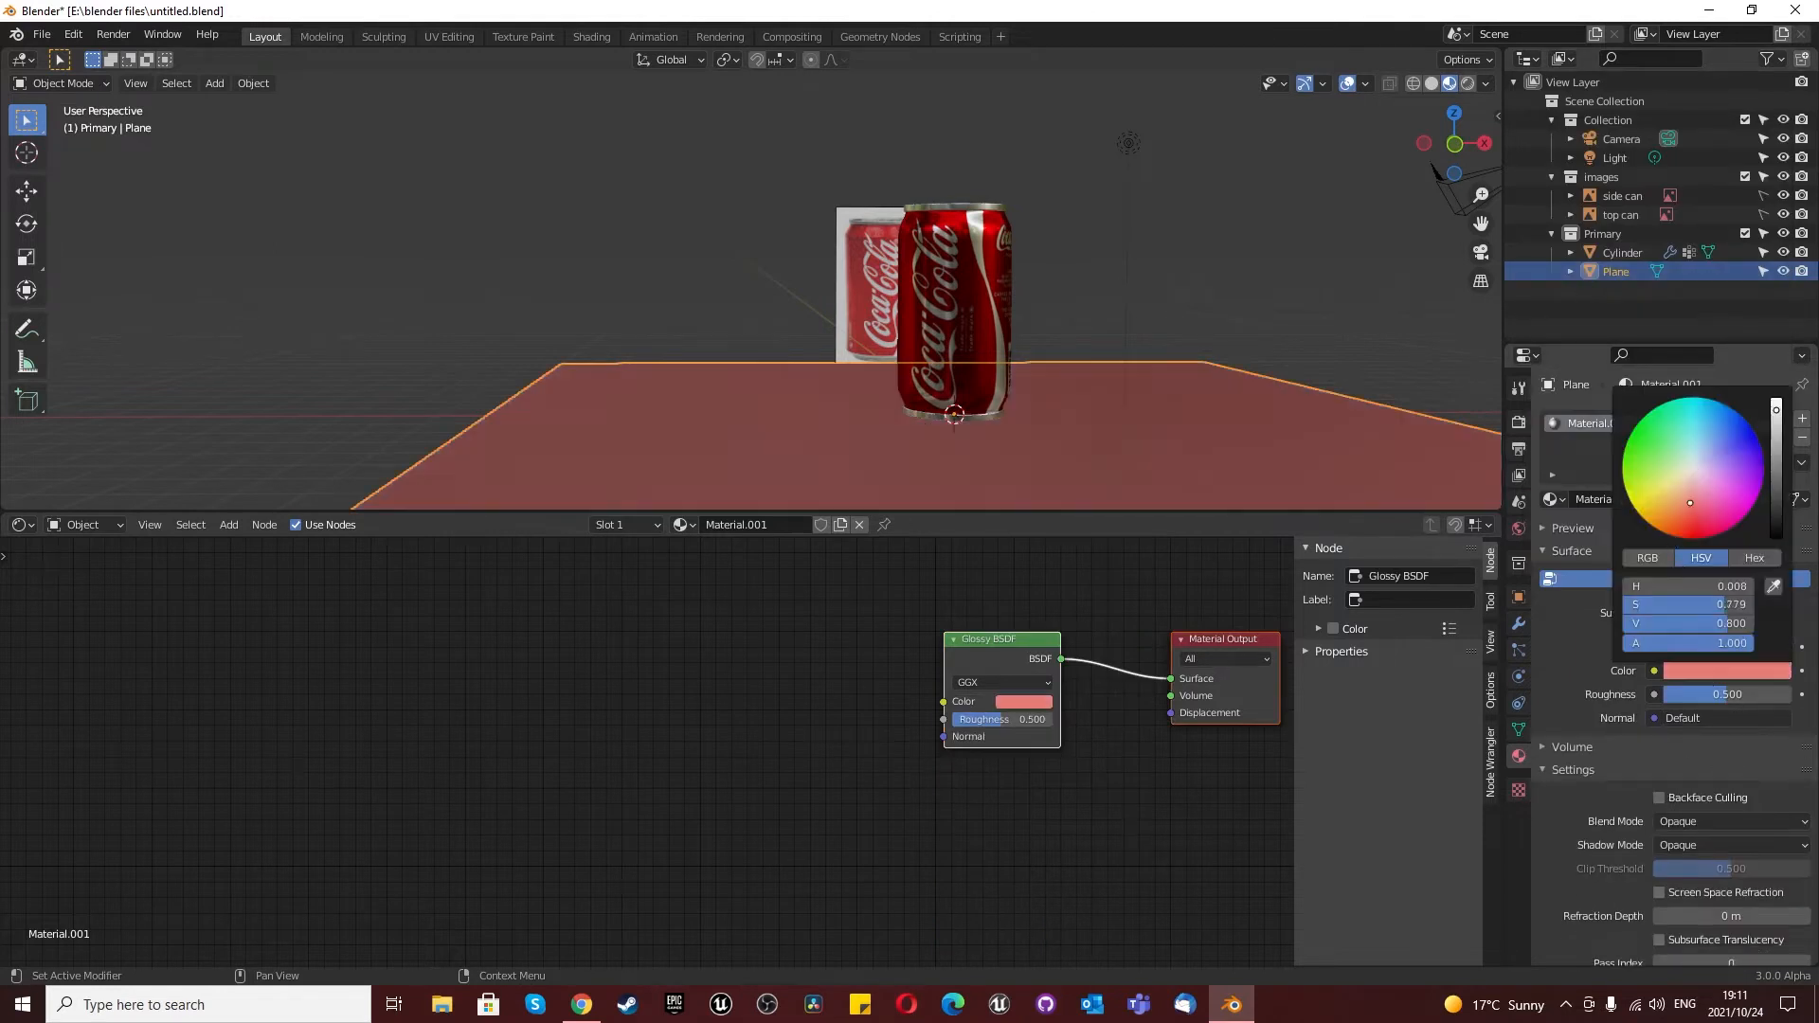
scroll(1150, 411, down, 2)
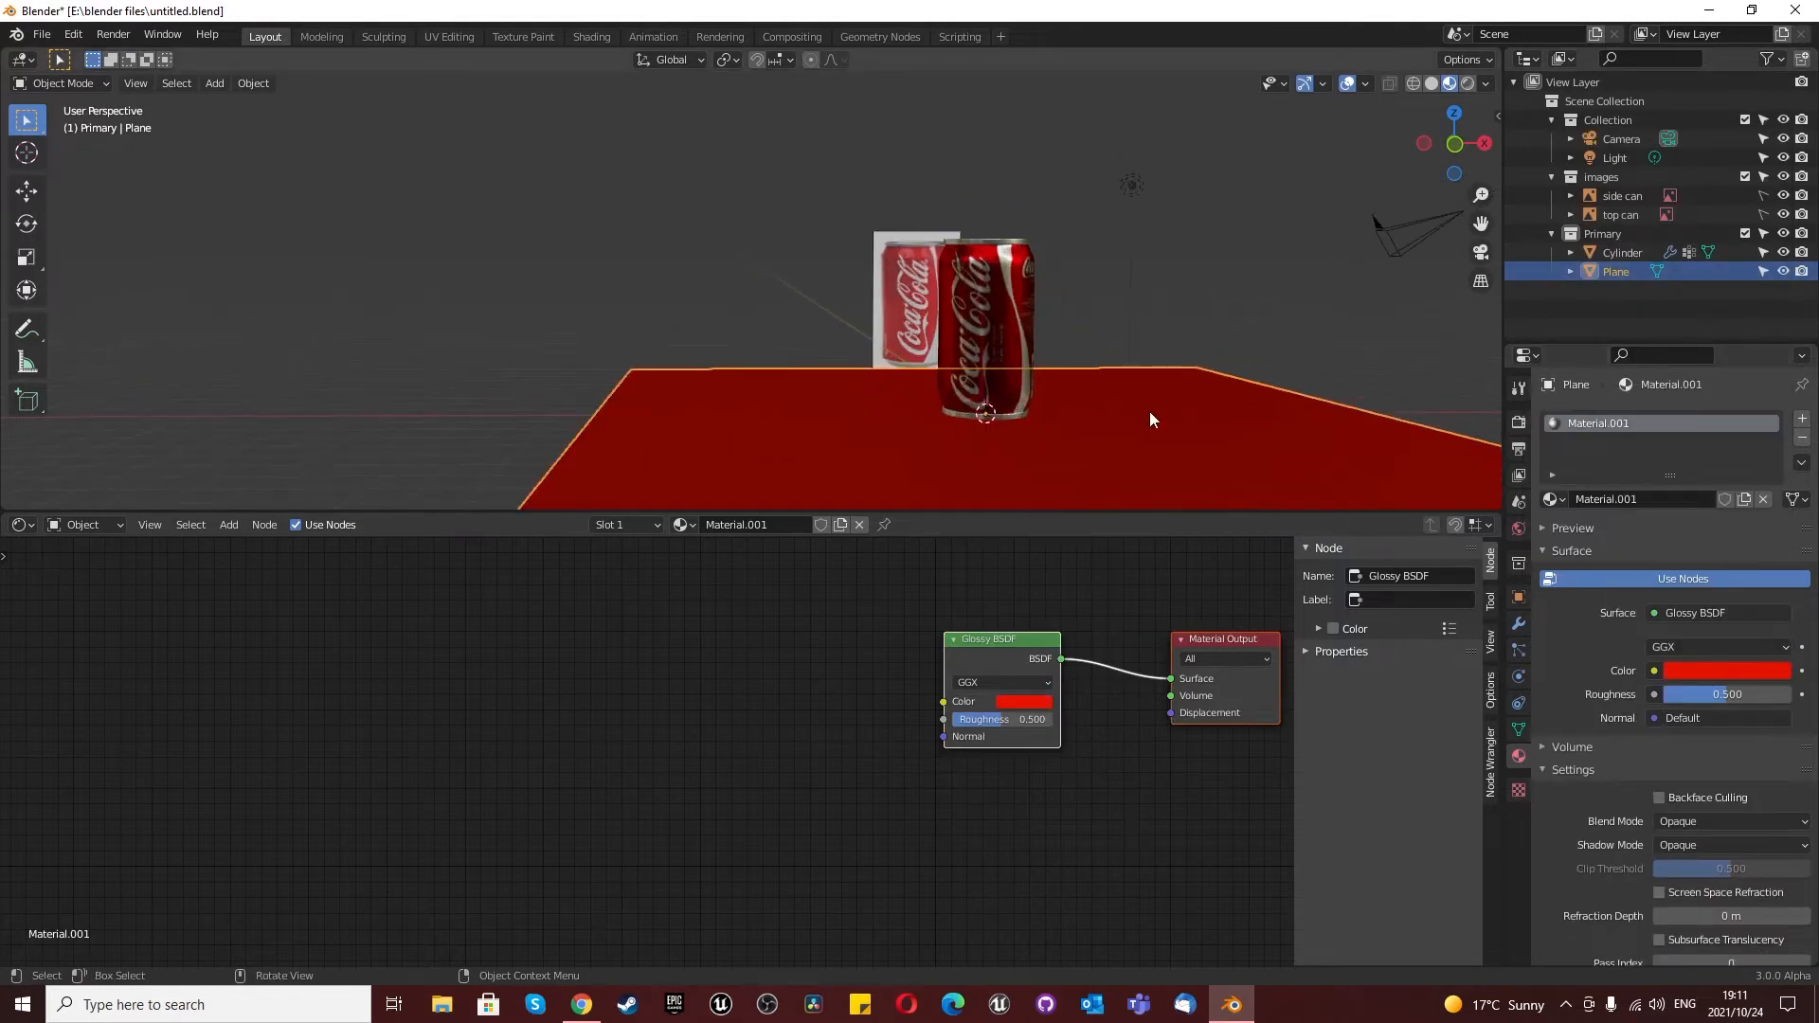
Step: Use an Environment Texture as the world background color and load round_platform_4k.hdr from the Downloads folder
click(1522, 528)
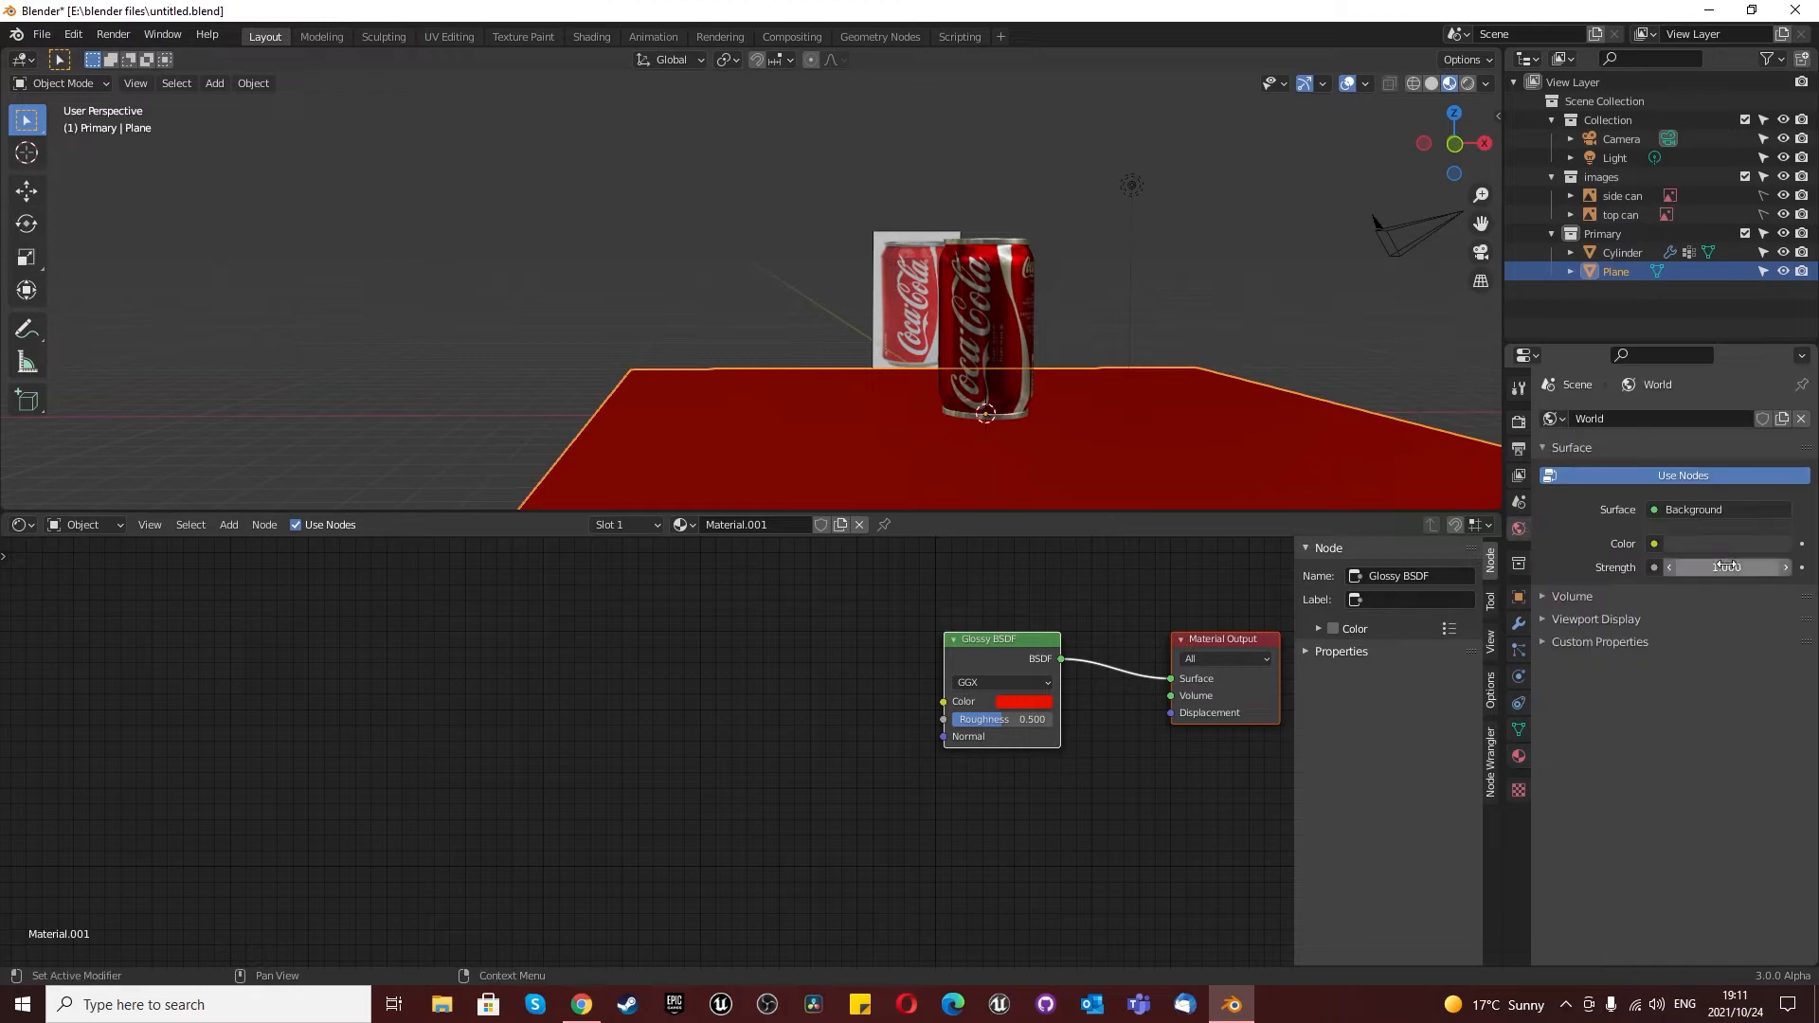
click(1654, 544)
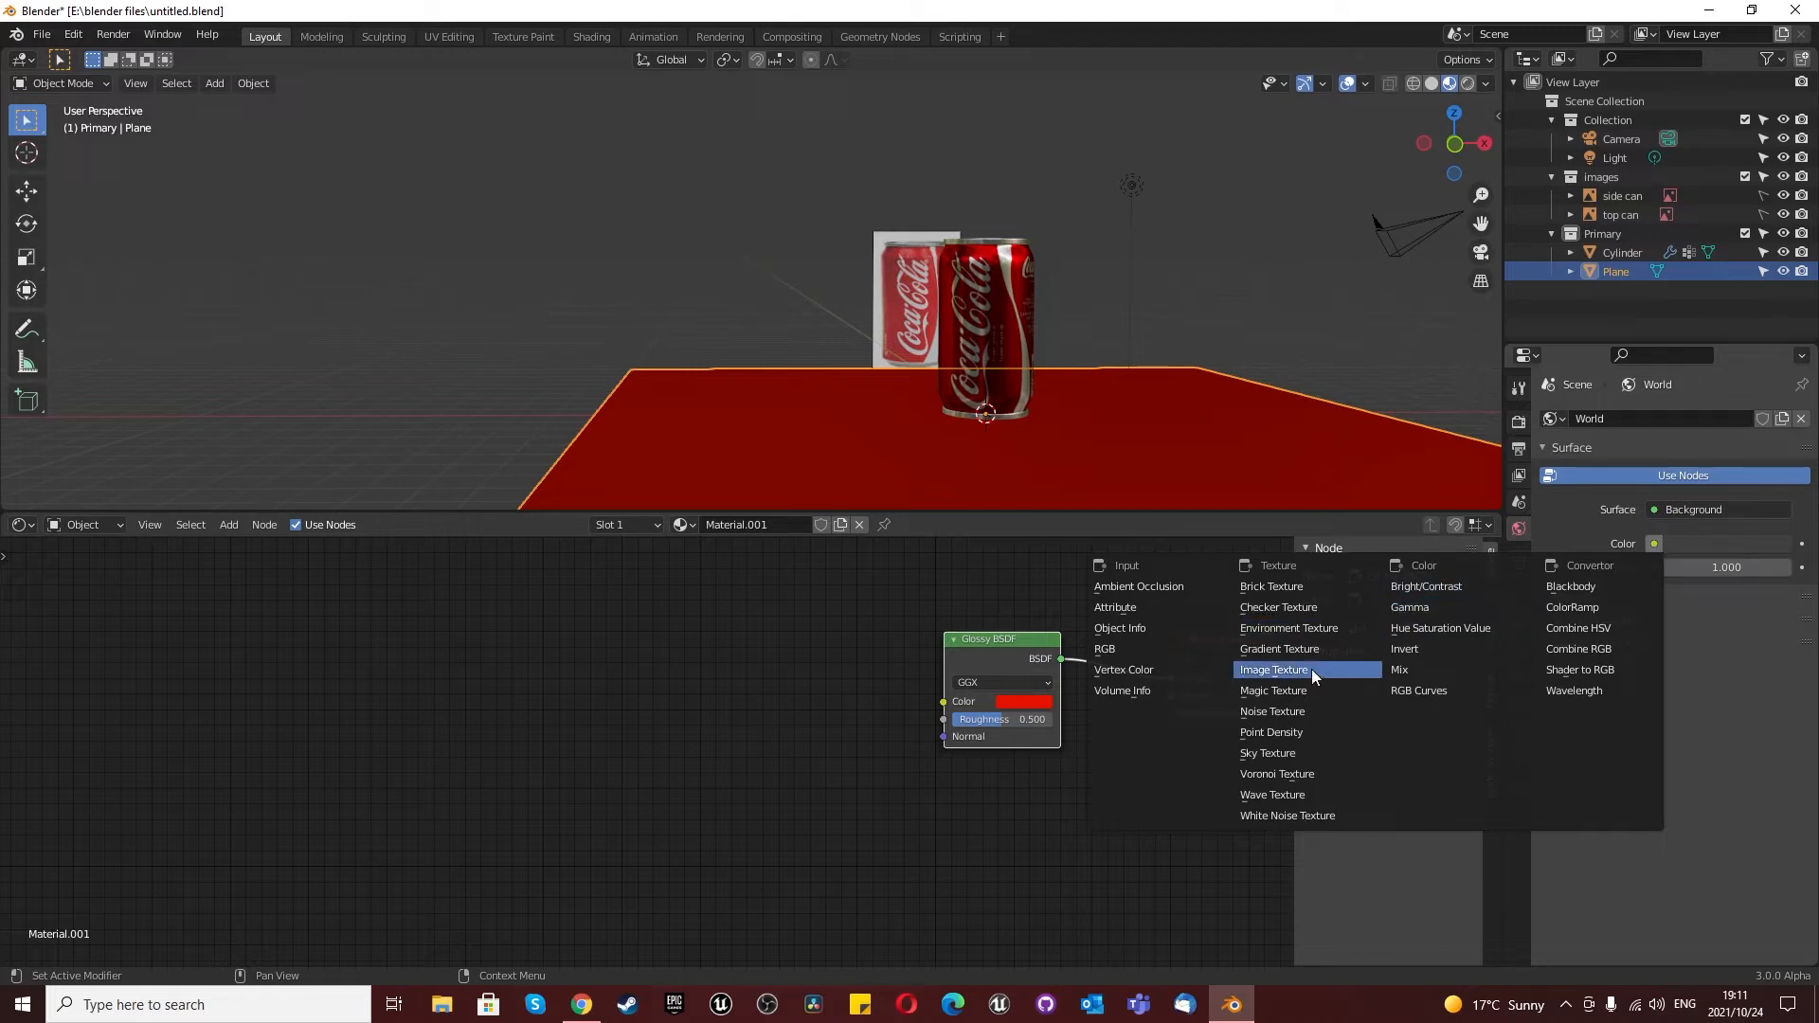
click(1280, 626)
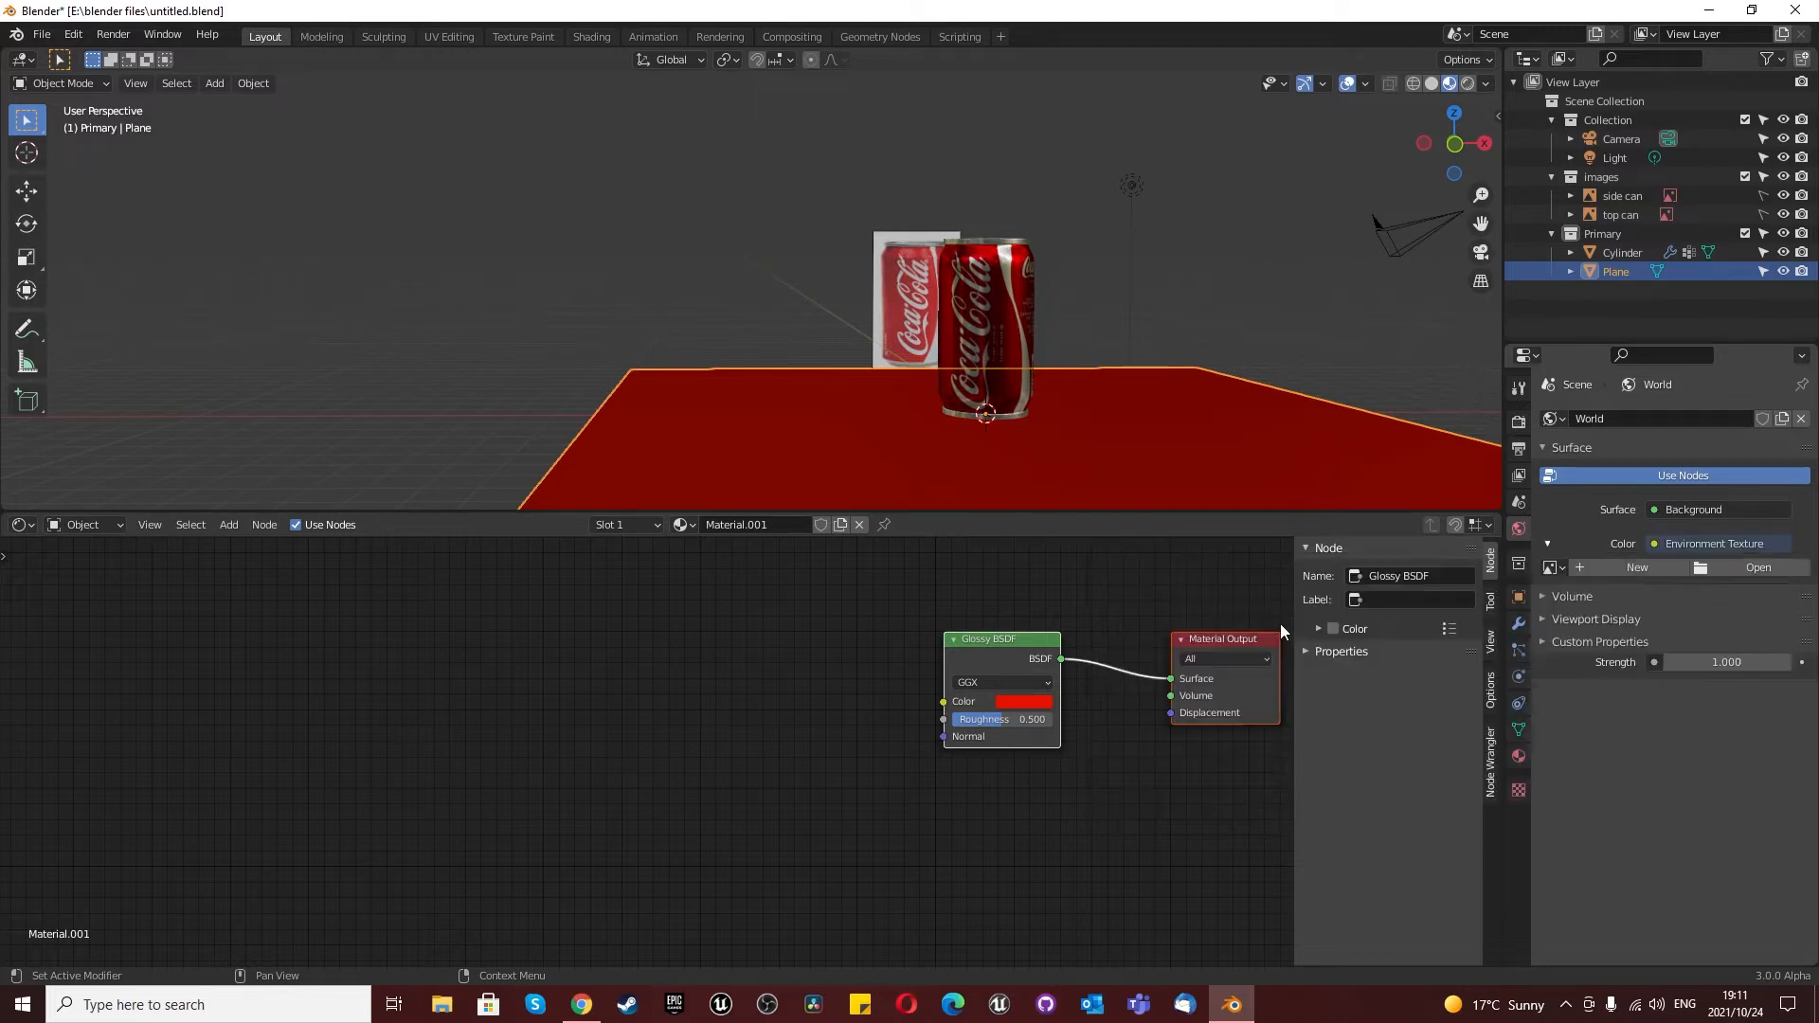
click(1753, 565)
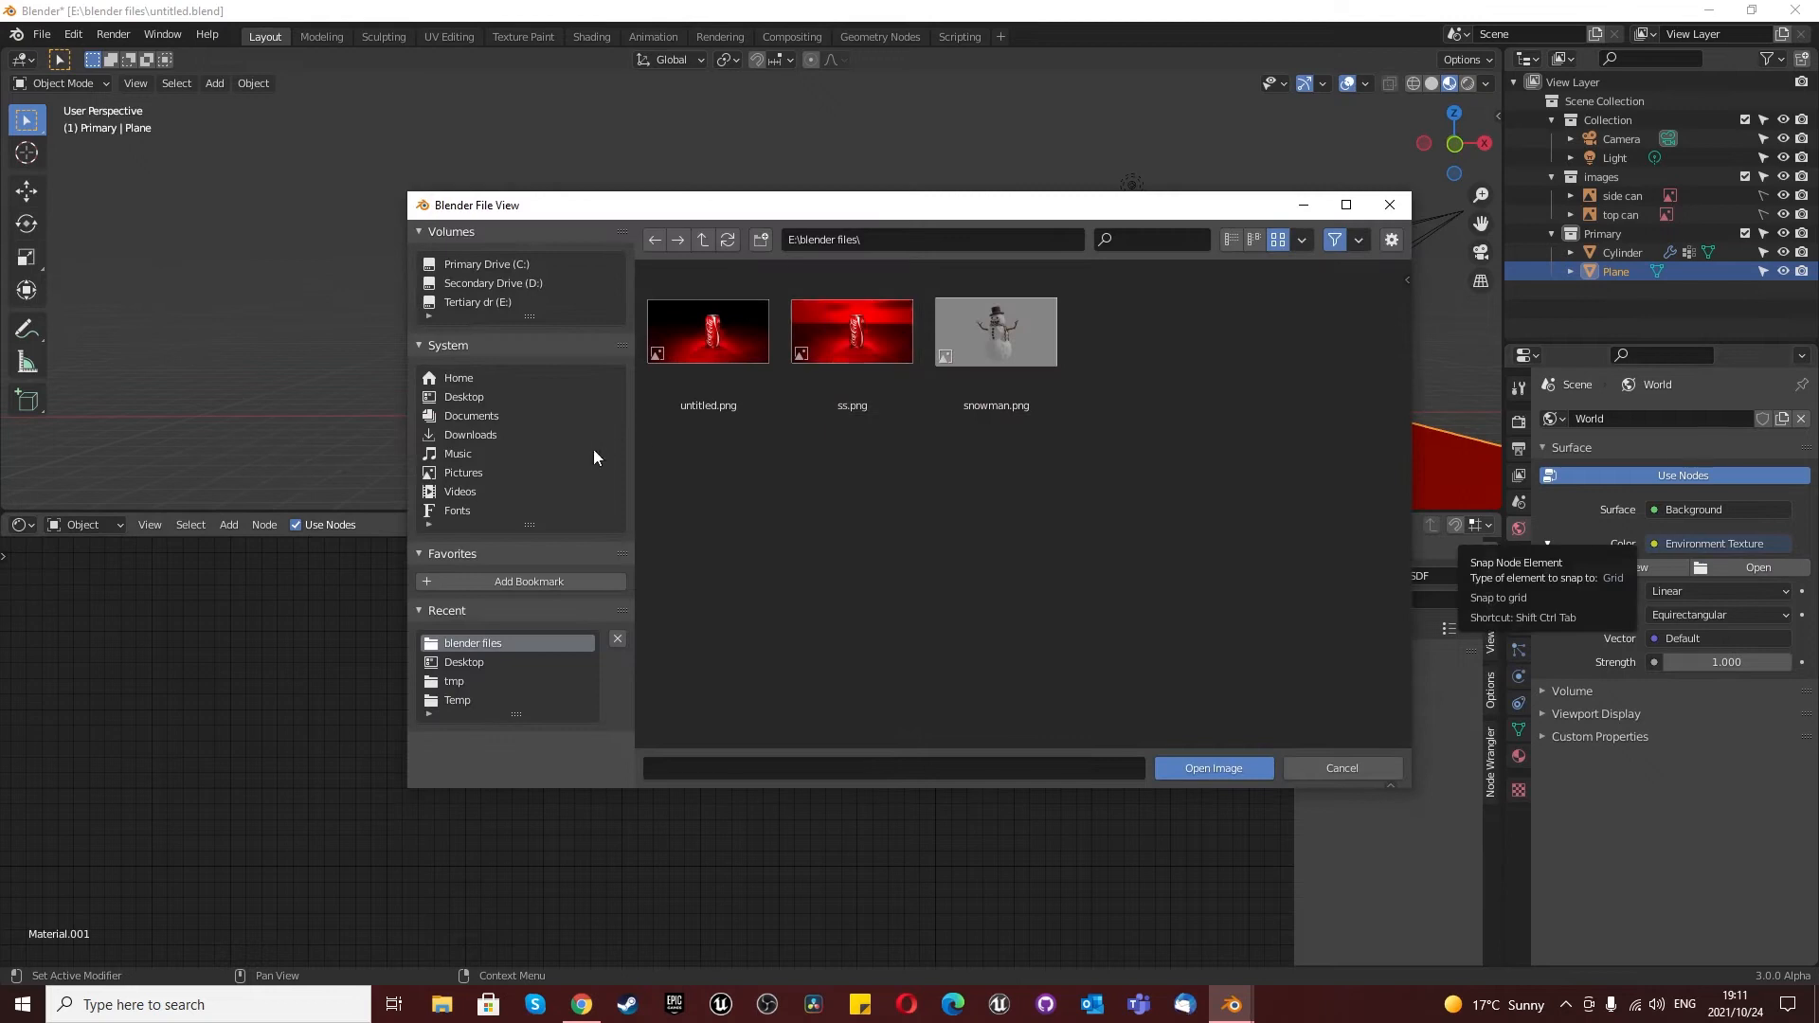
click(475, 435)
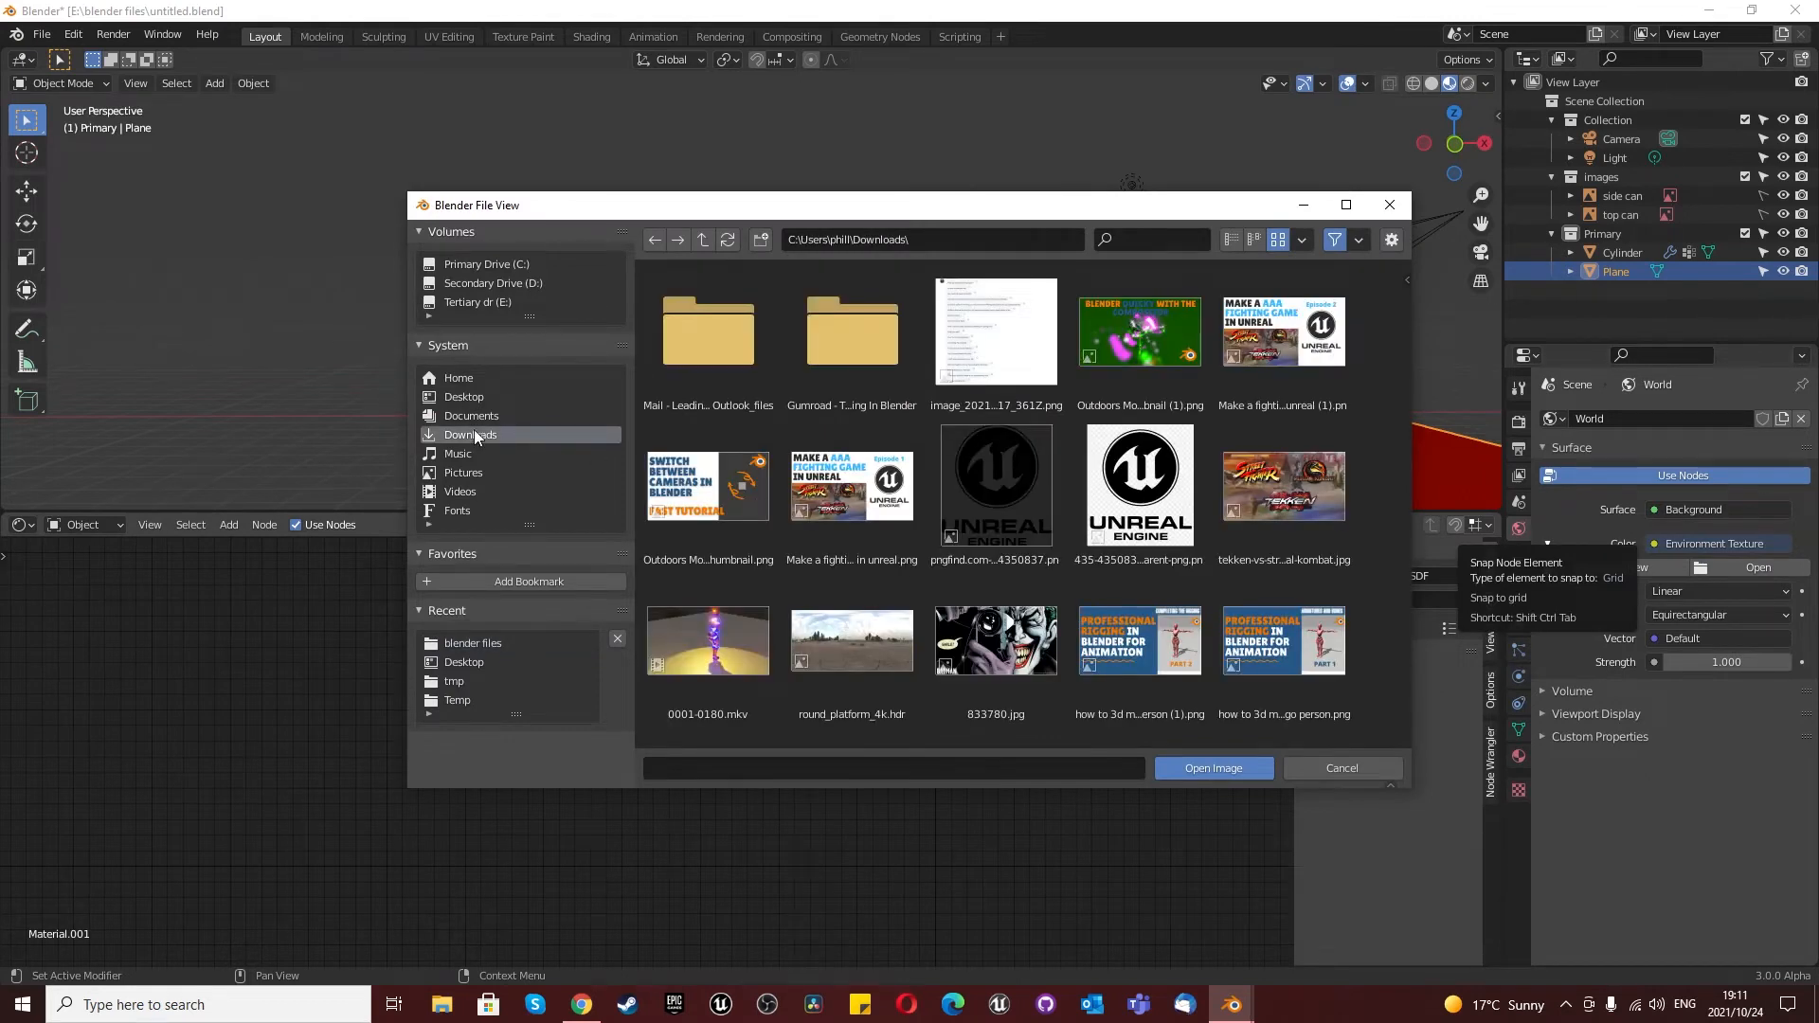
double_click(857, 609)
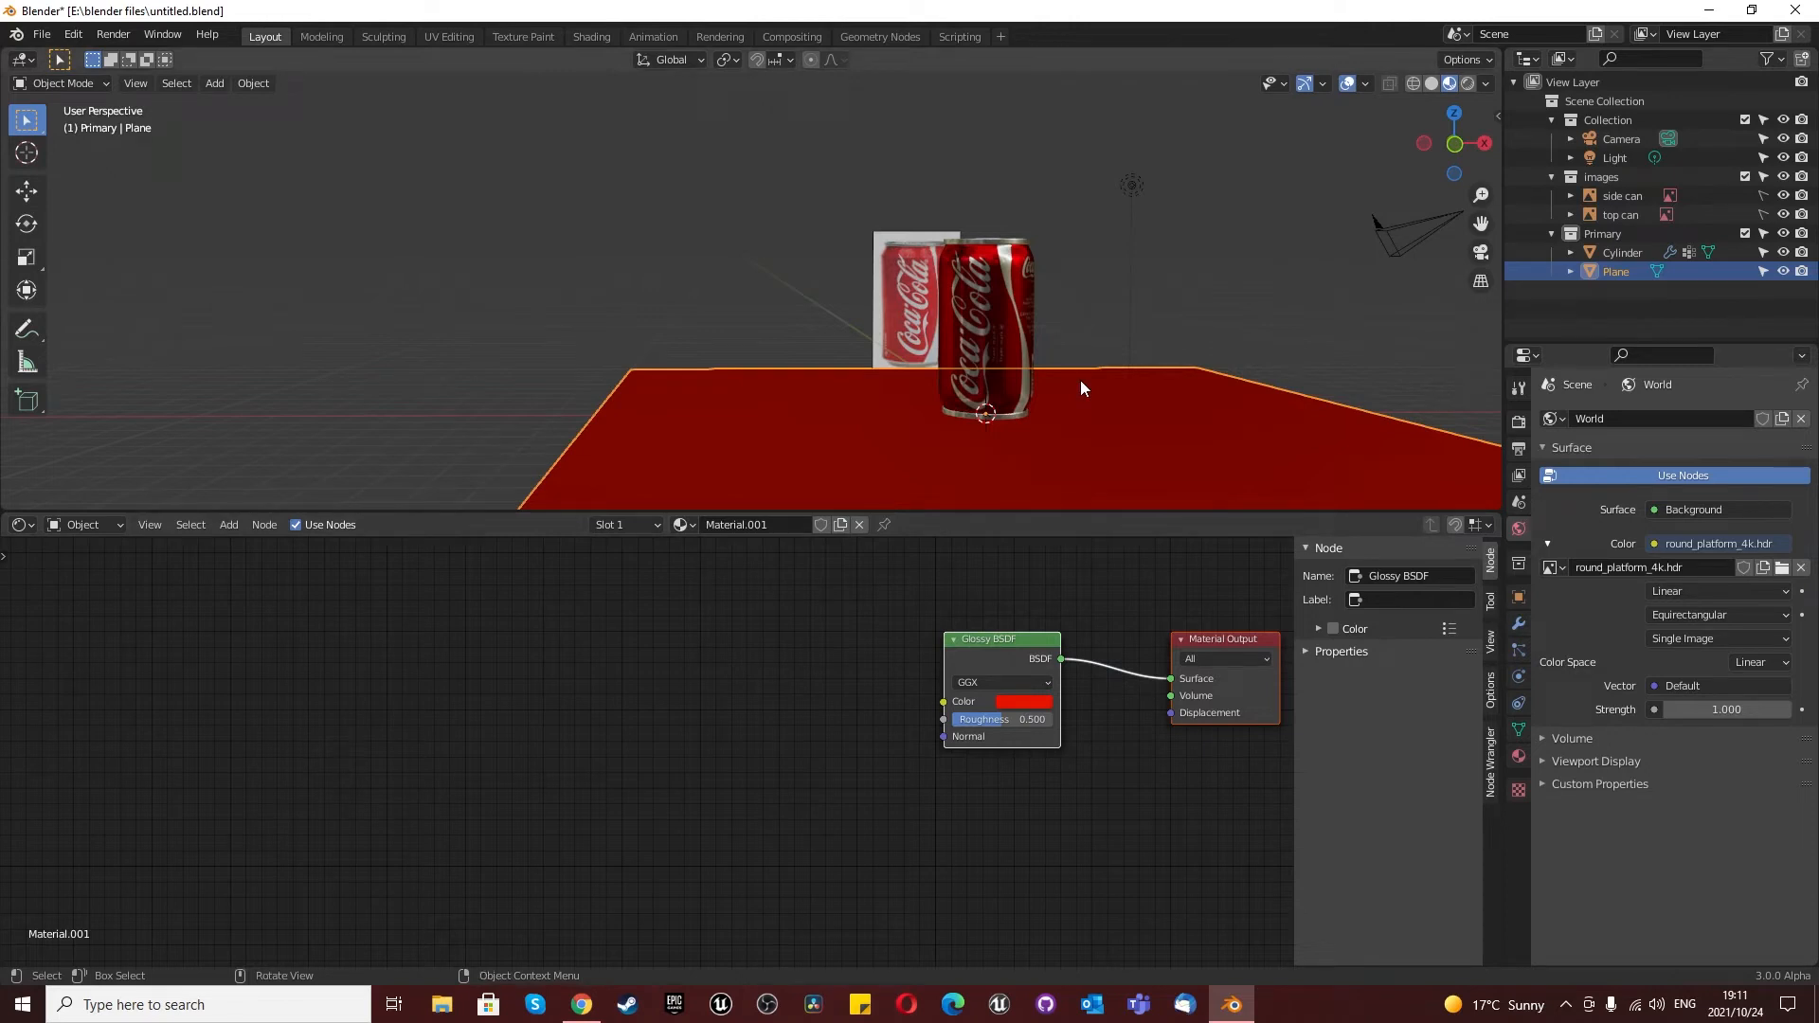
Step: Switch the 3D viewport to Rendered shading to preview the scene with the HDR environment
scroll(1042, 337, down, 2)
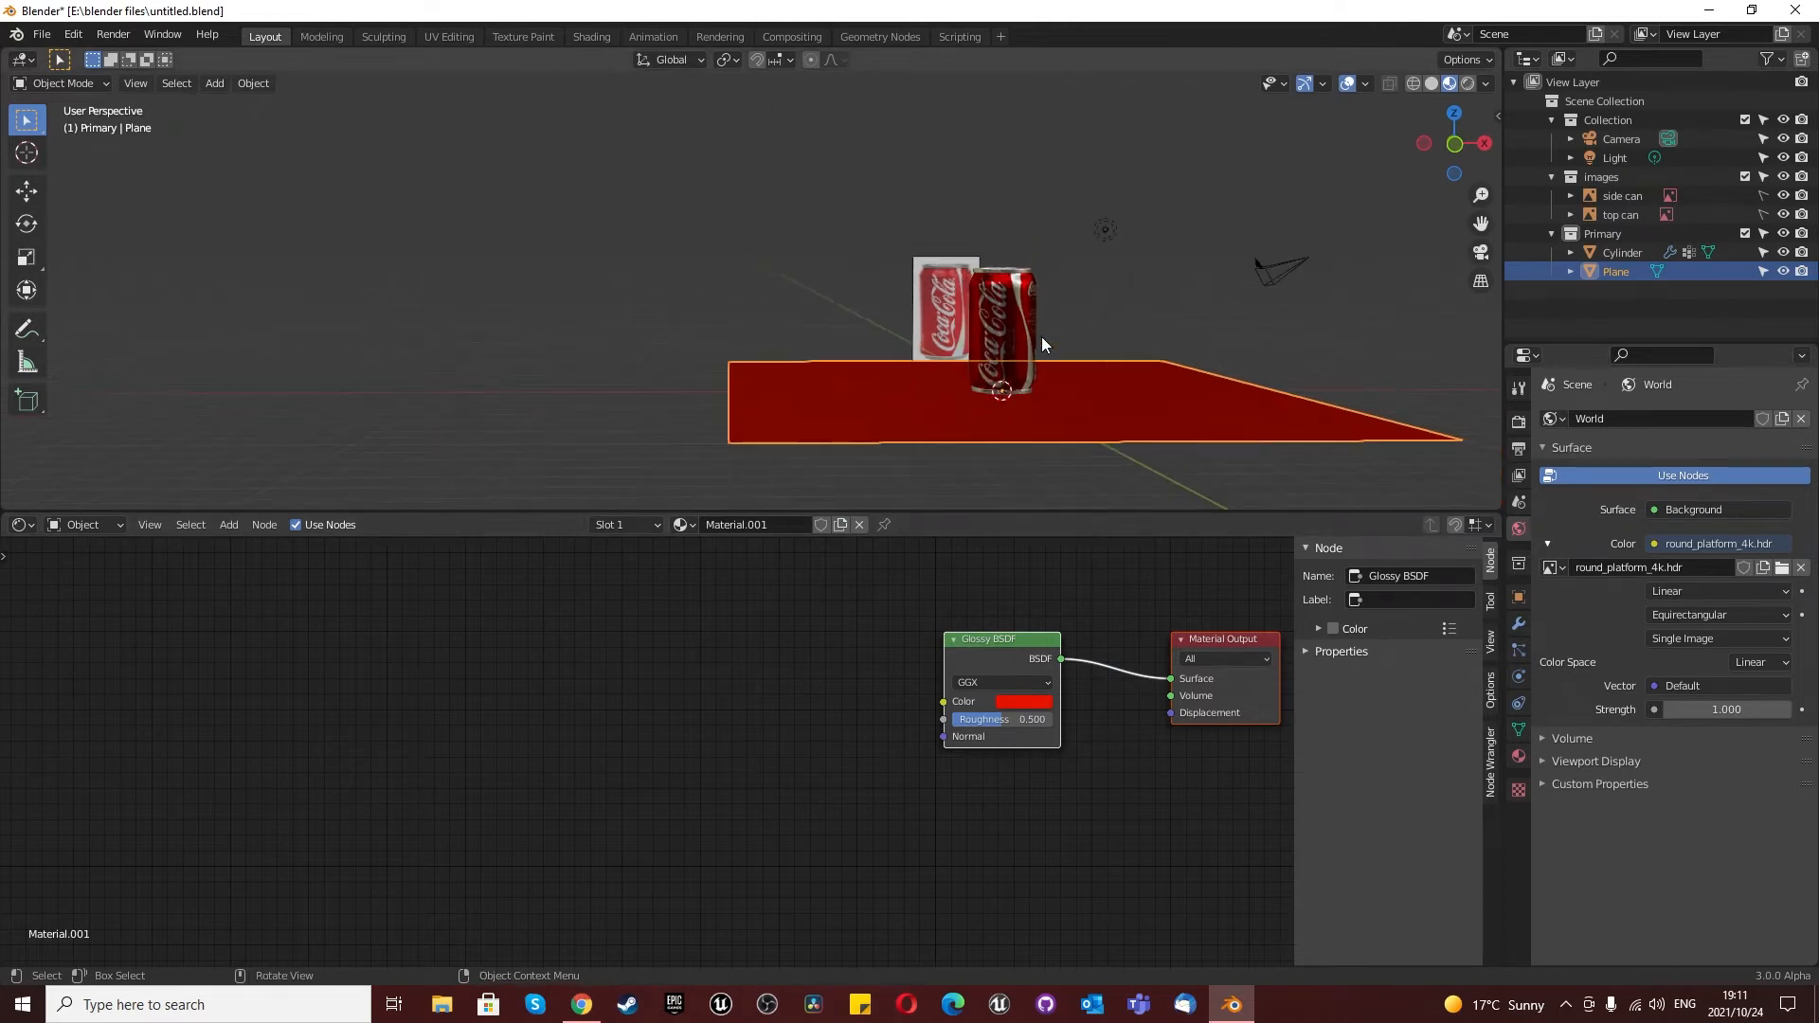
scroll(1042, 337, up, 5)
scroll(998, 343, down, 4)
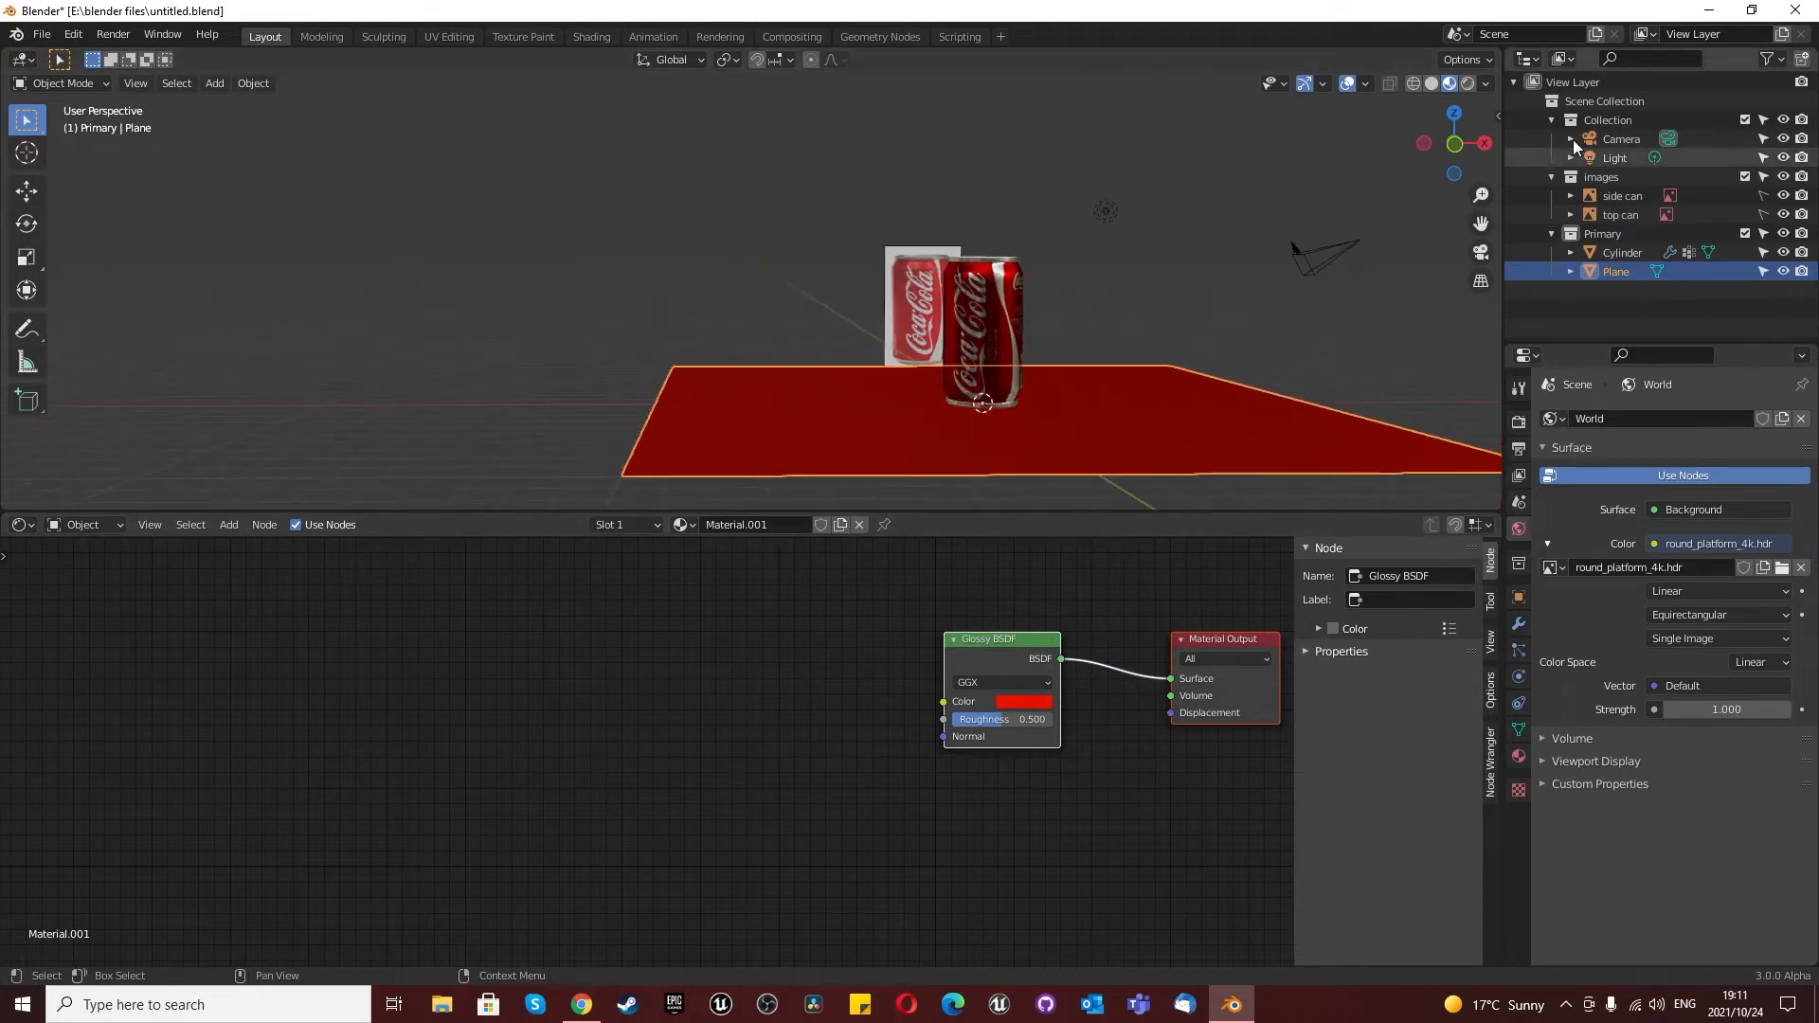
click(1466, 85)
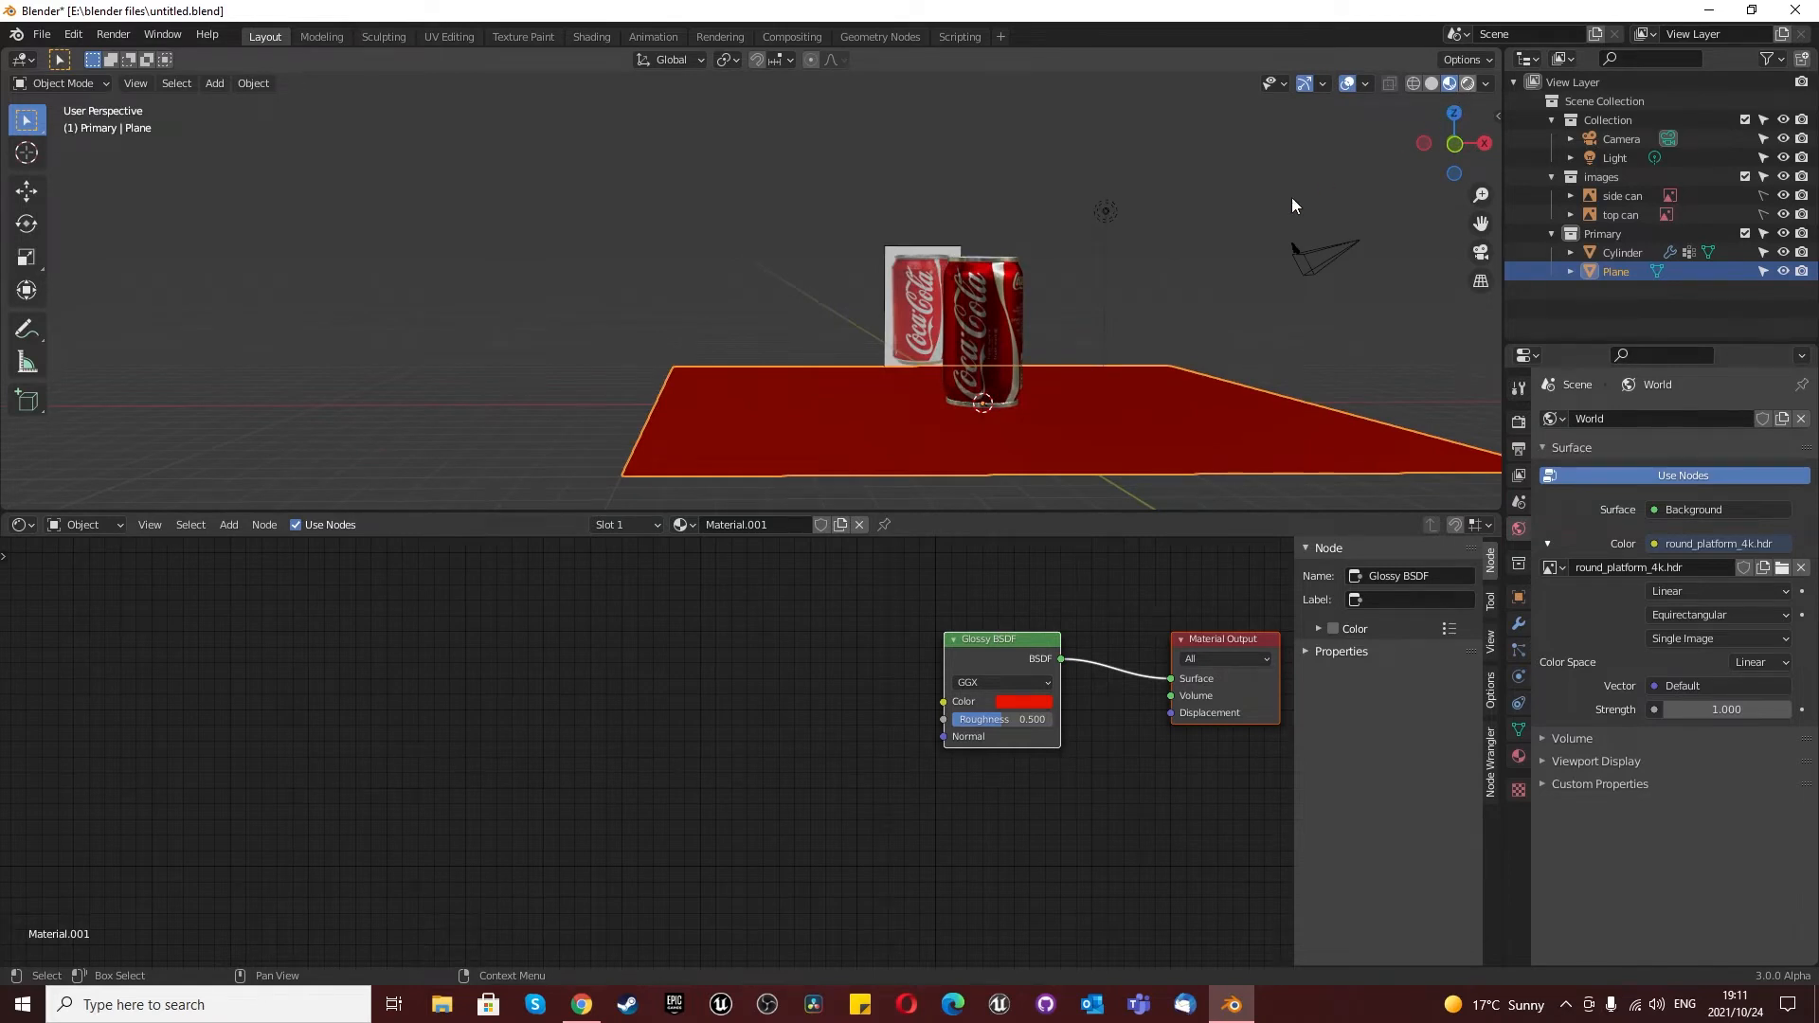
scroll(955, 395, up, 1)
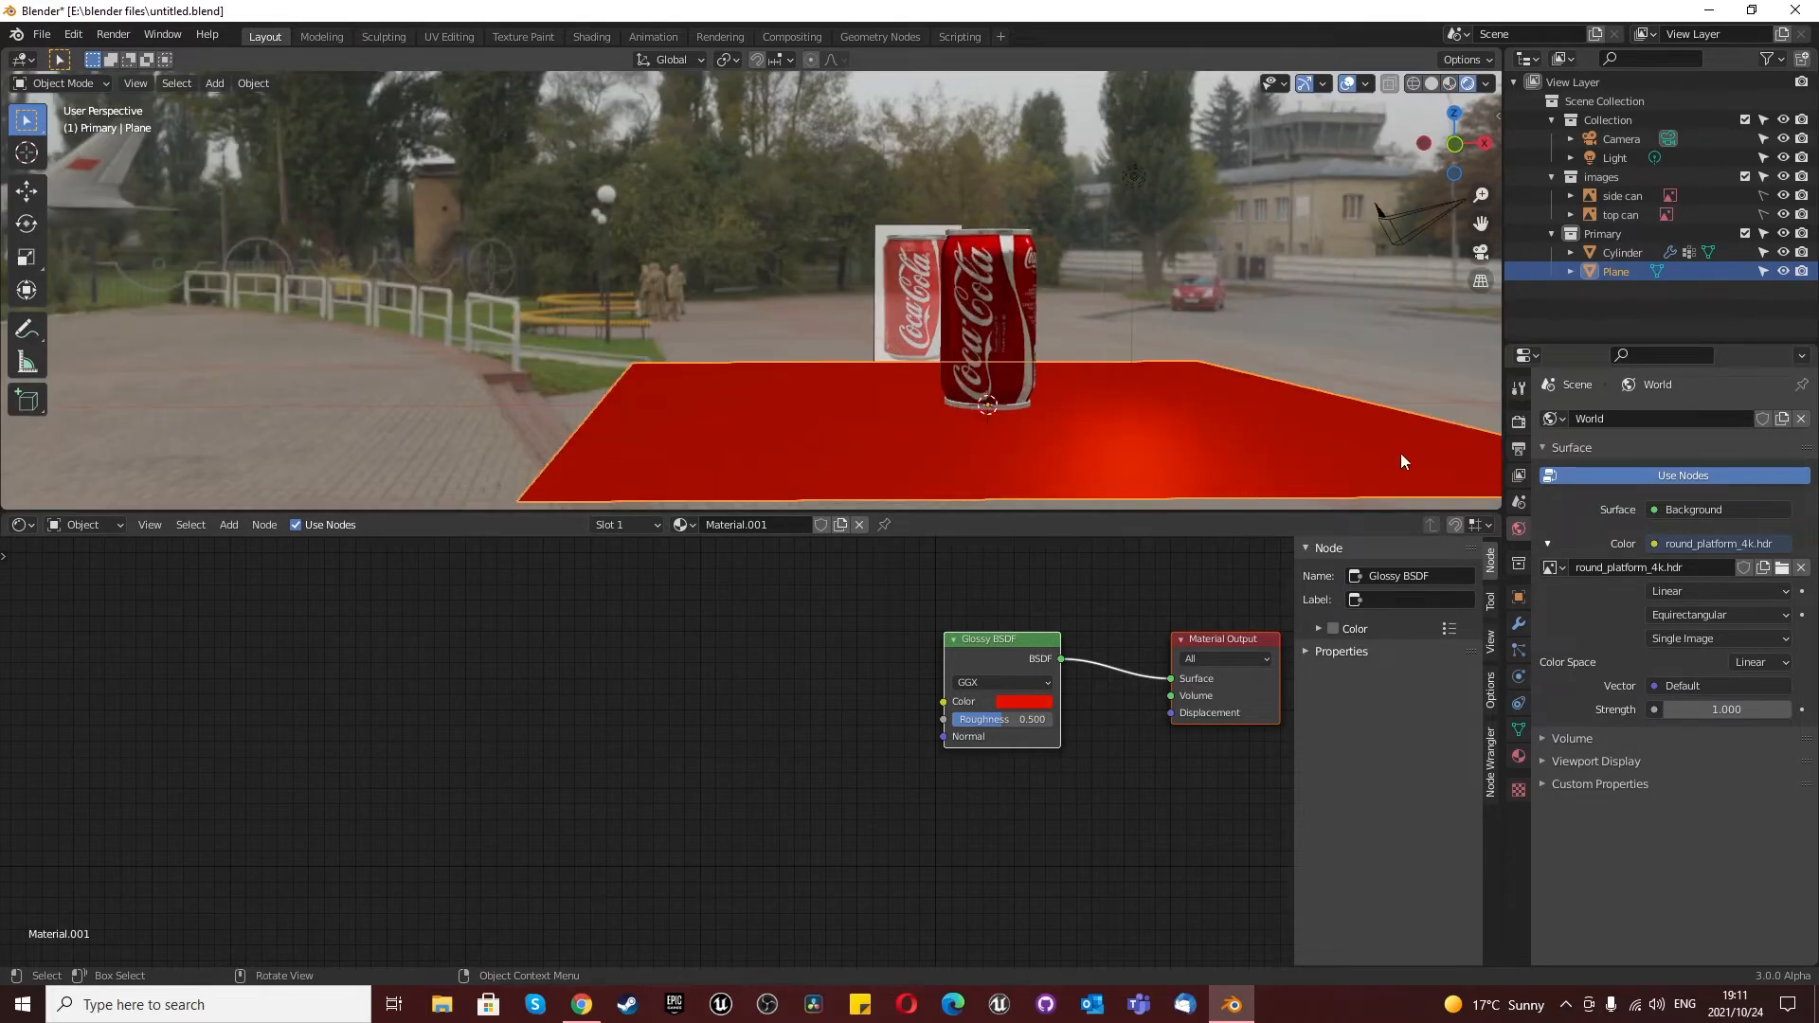
Step: Set the render engine to Cycles and its device to GPU Compute
click(1518, 420)
click(1697, 423)
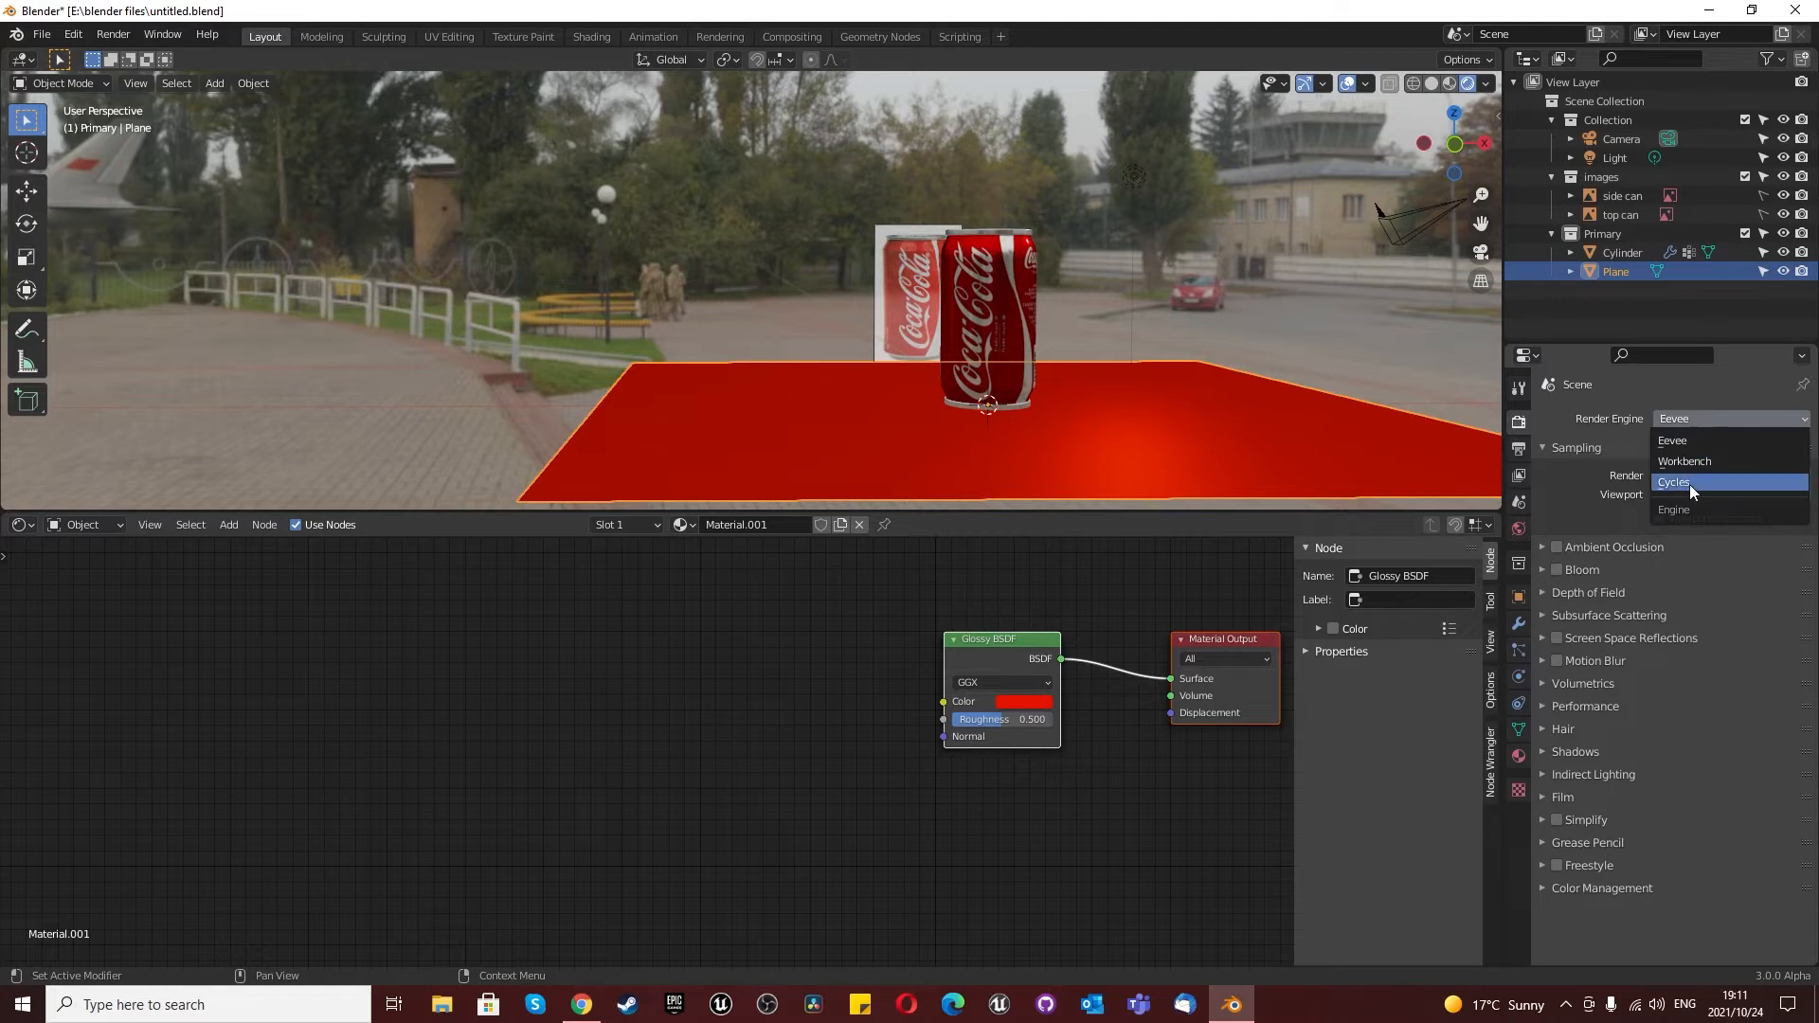
click(1690, 485)
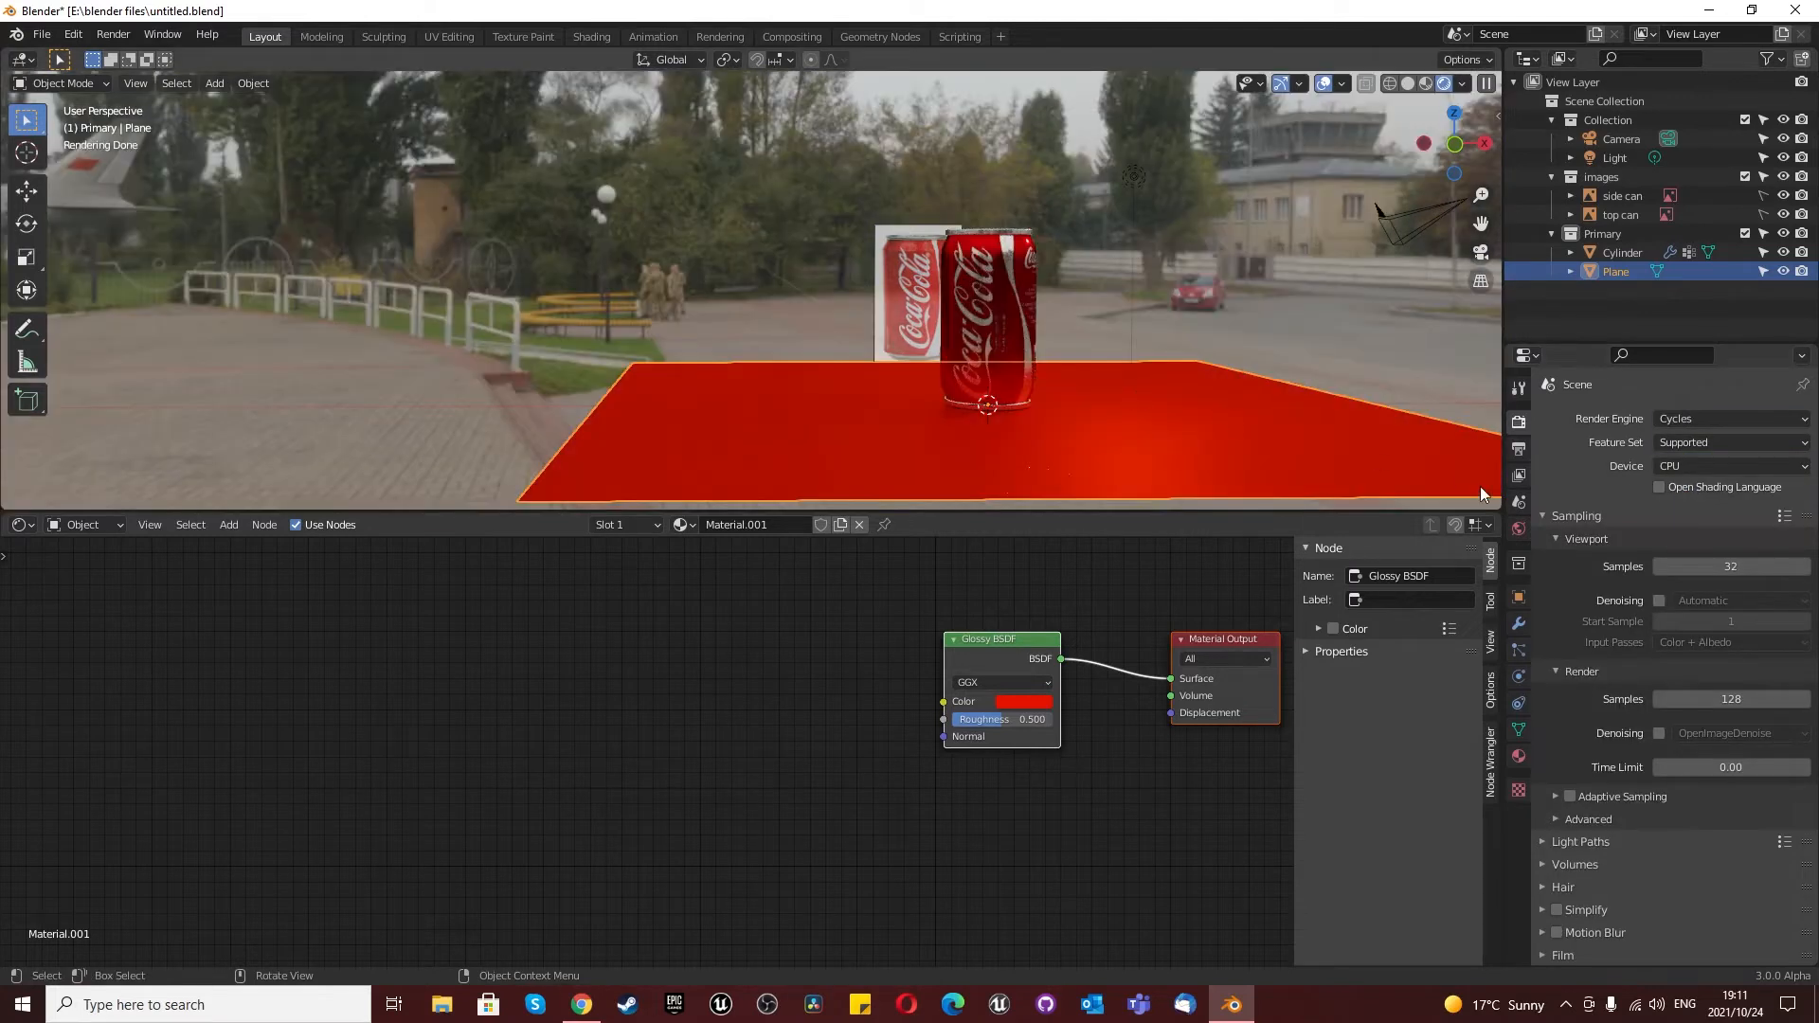
click(1685, 461)
click(1683, 509)
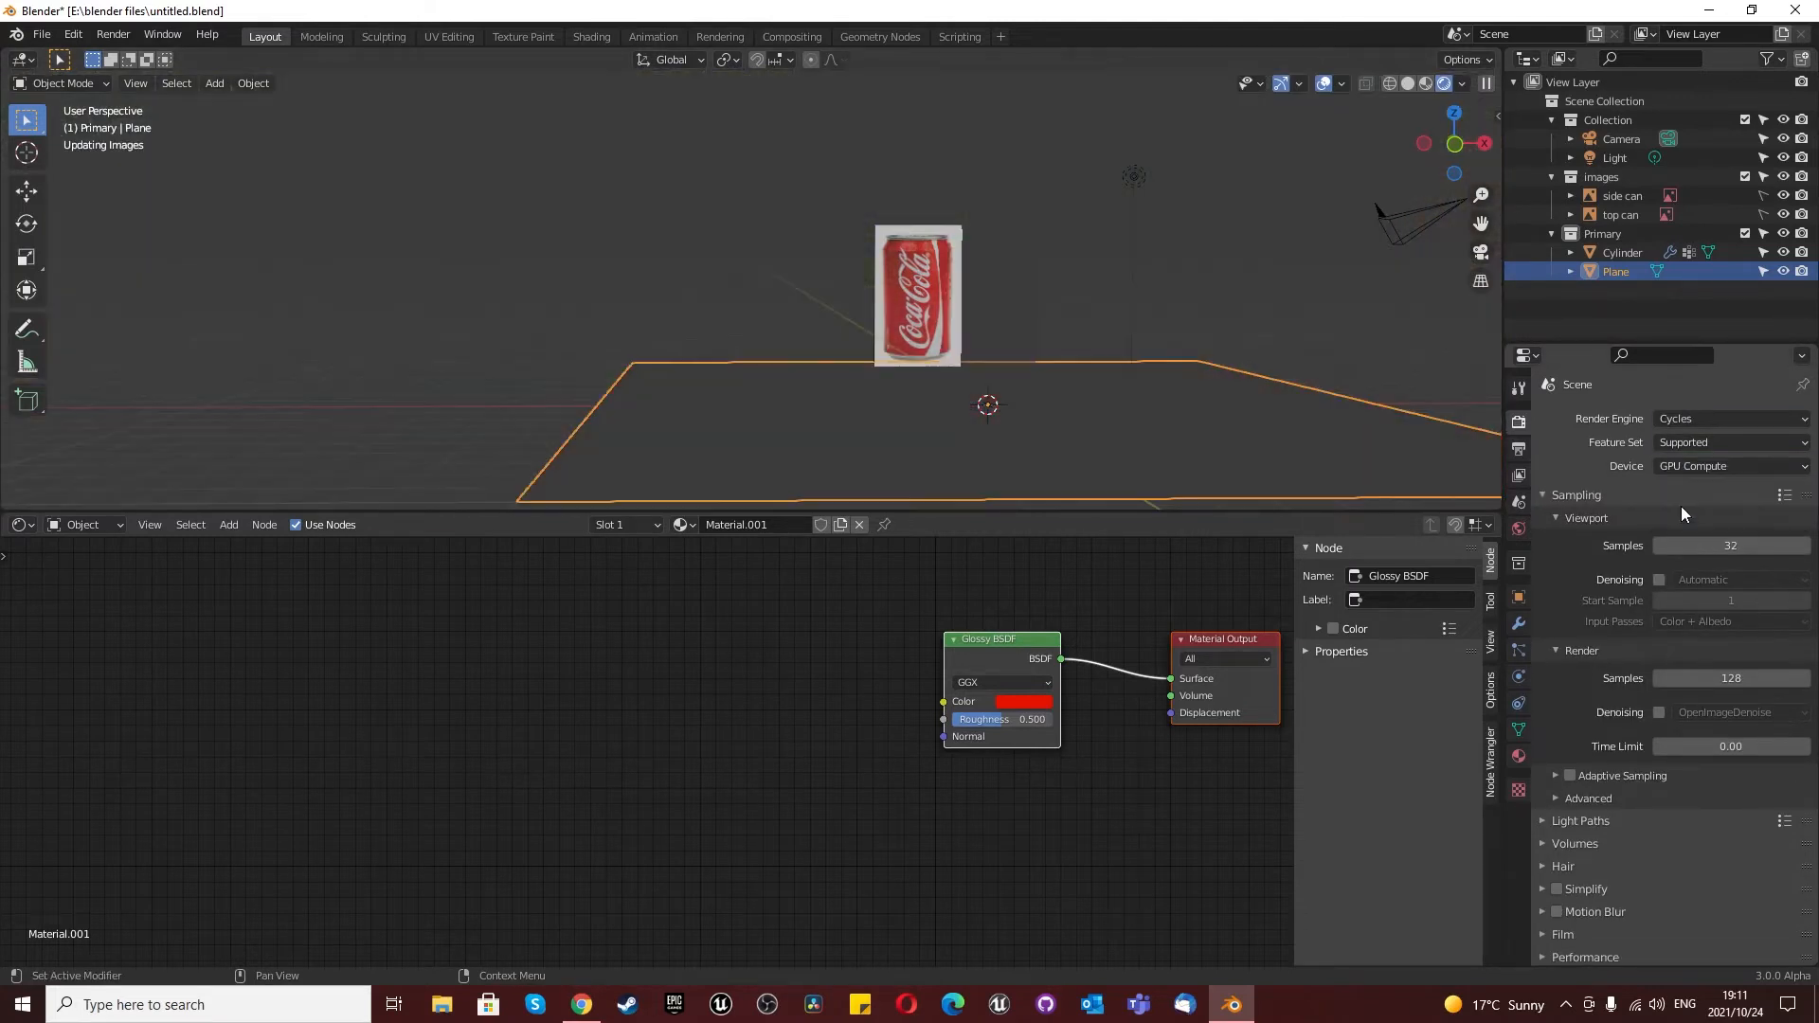
scroll(1006, 439, down, 2)
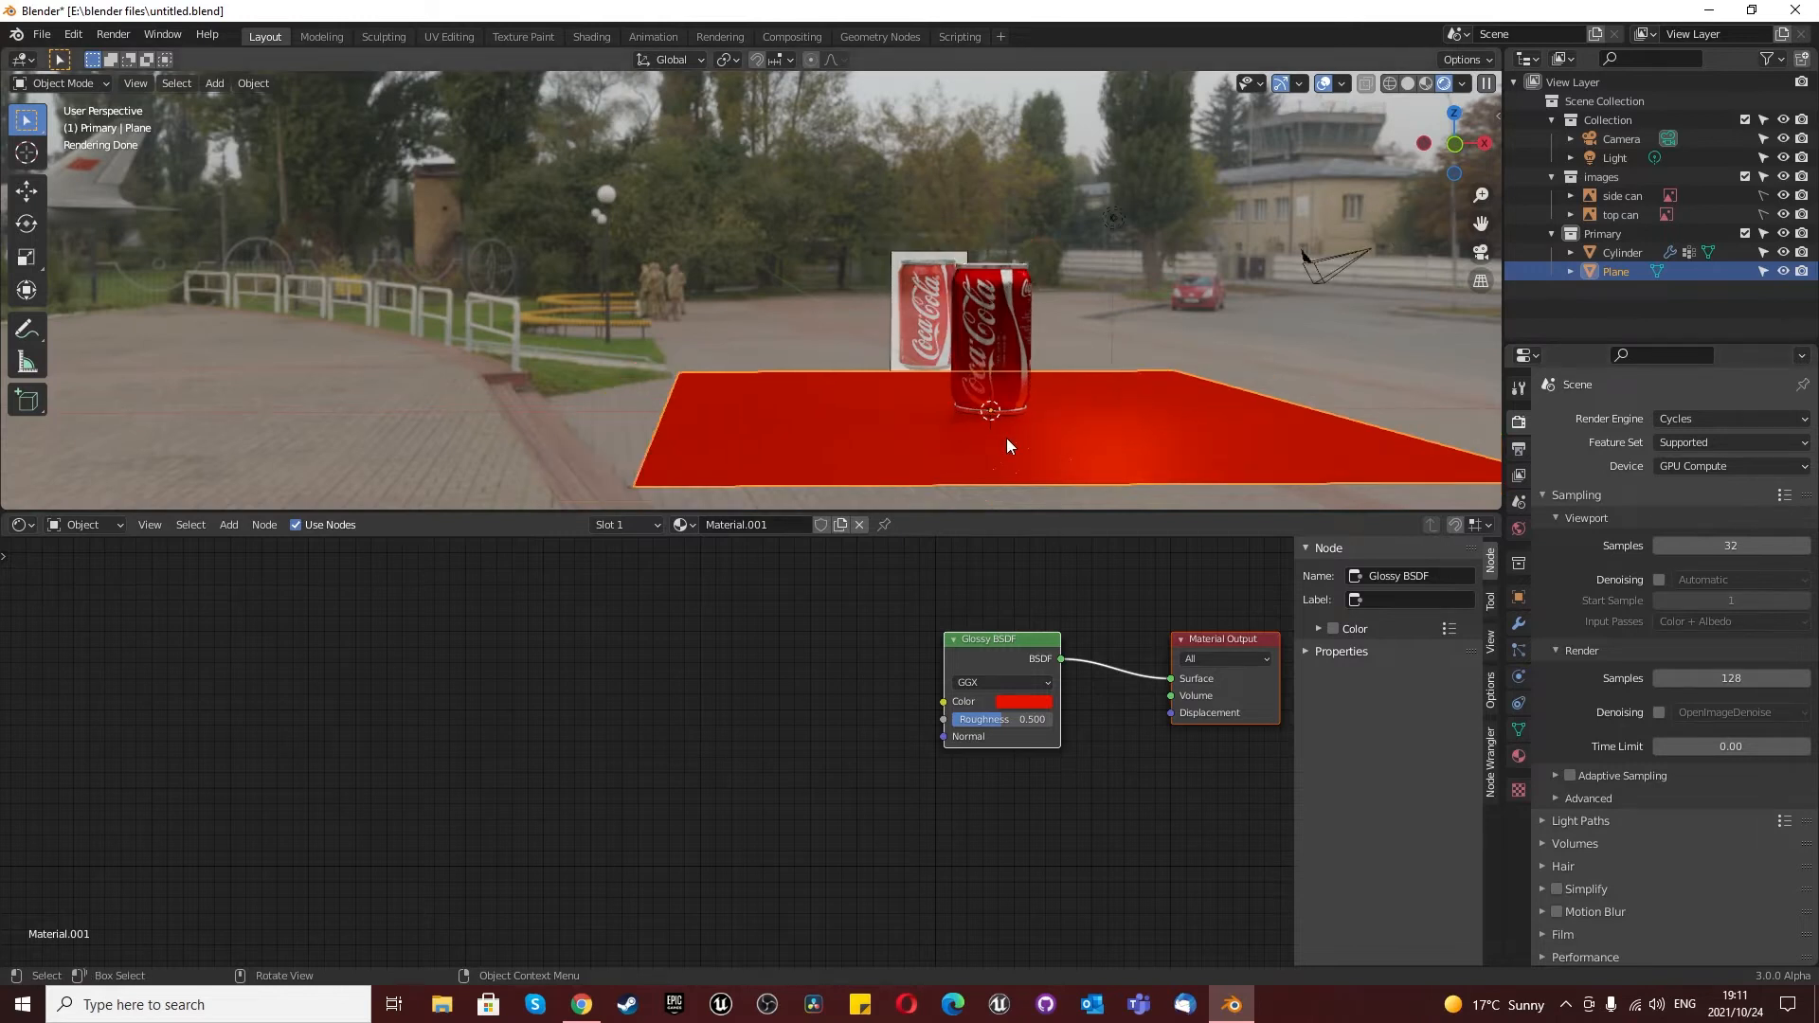
Step: Lower the world background strength to 0.1
click(1520, 530)
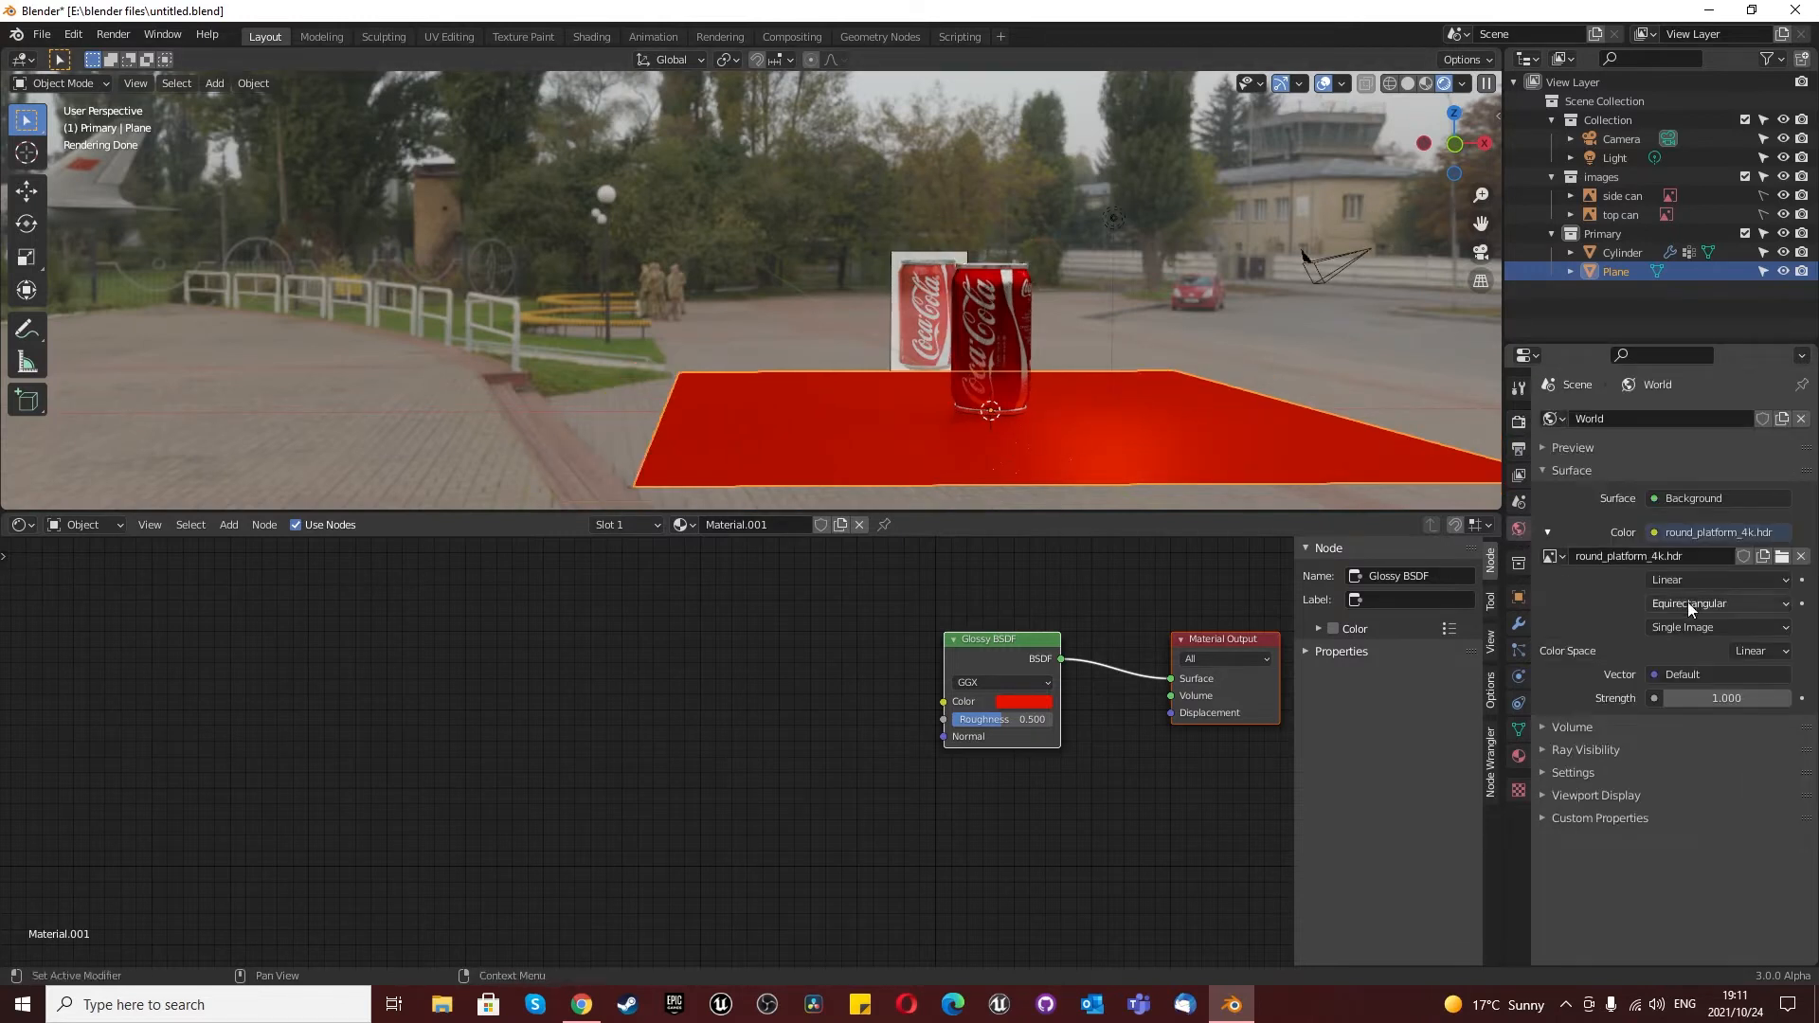
click(1711, 699)
text(0.1)
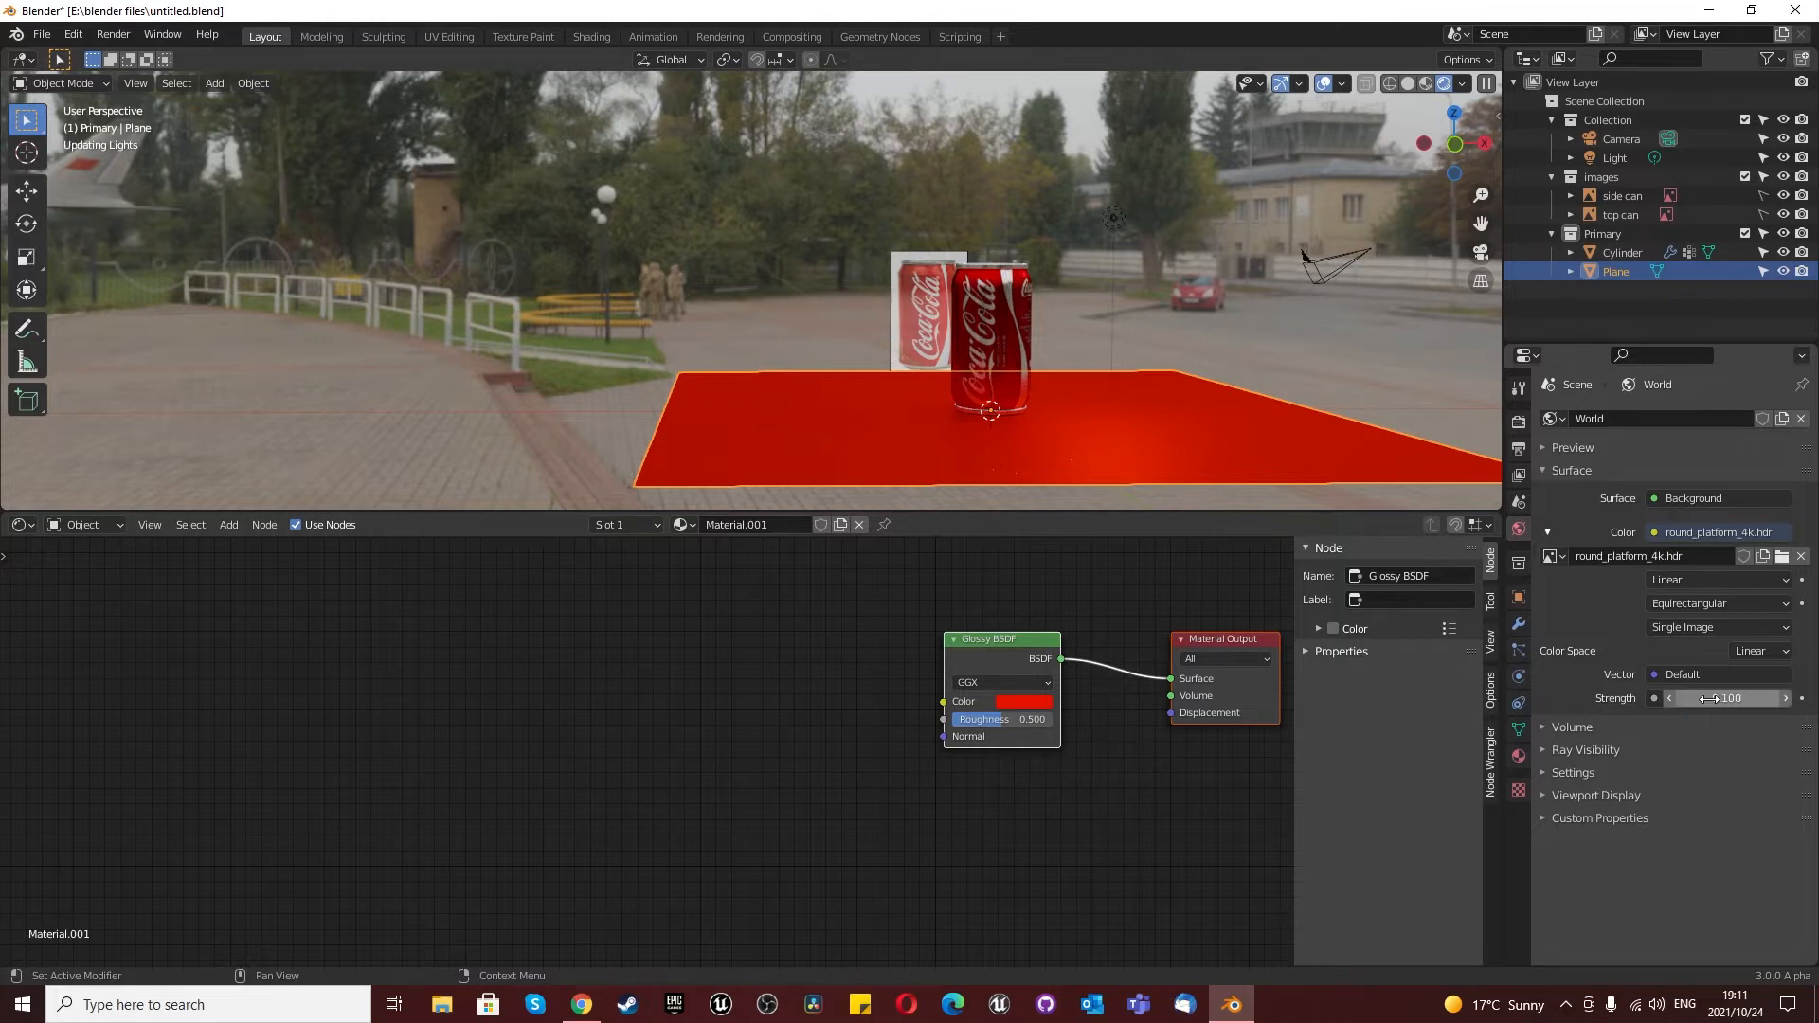
key(Return)
scroll(1146, 419, down, 3)
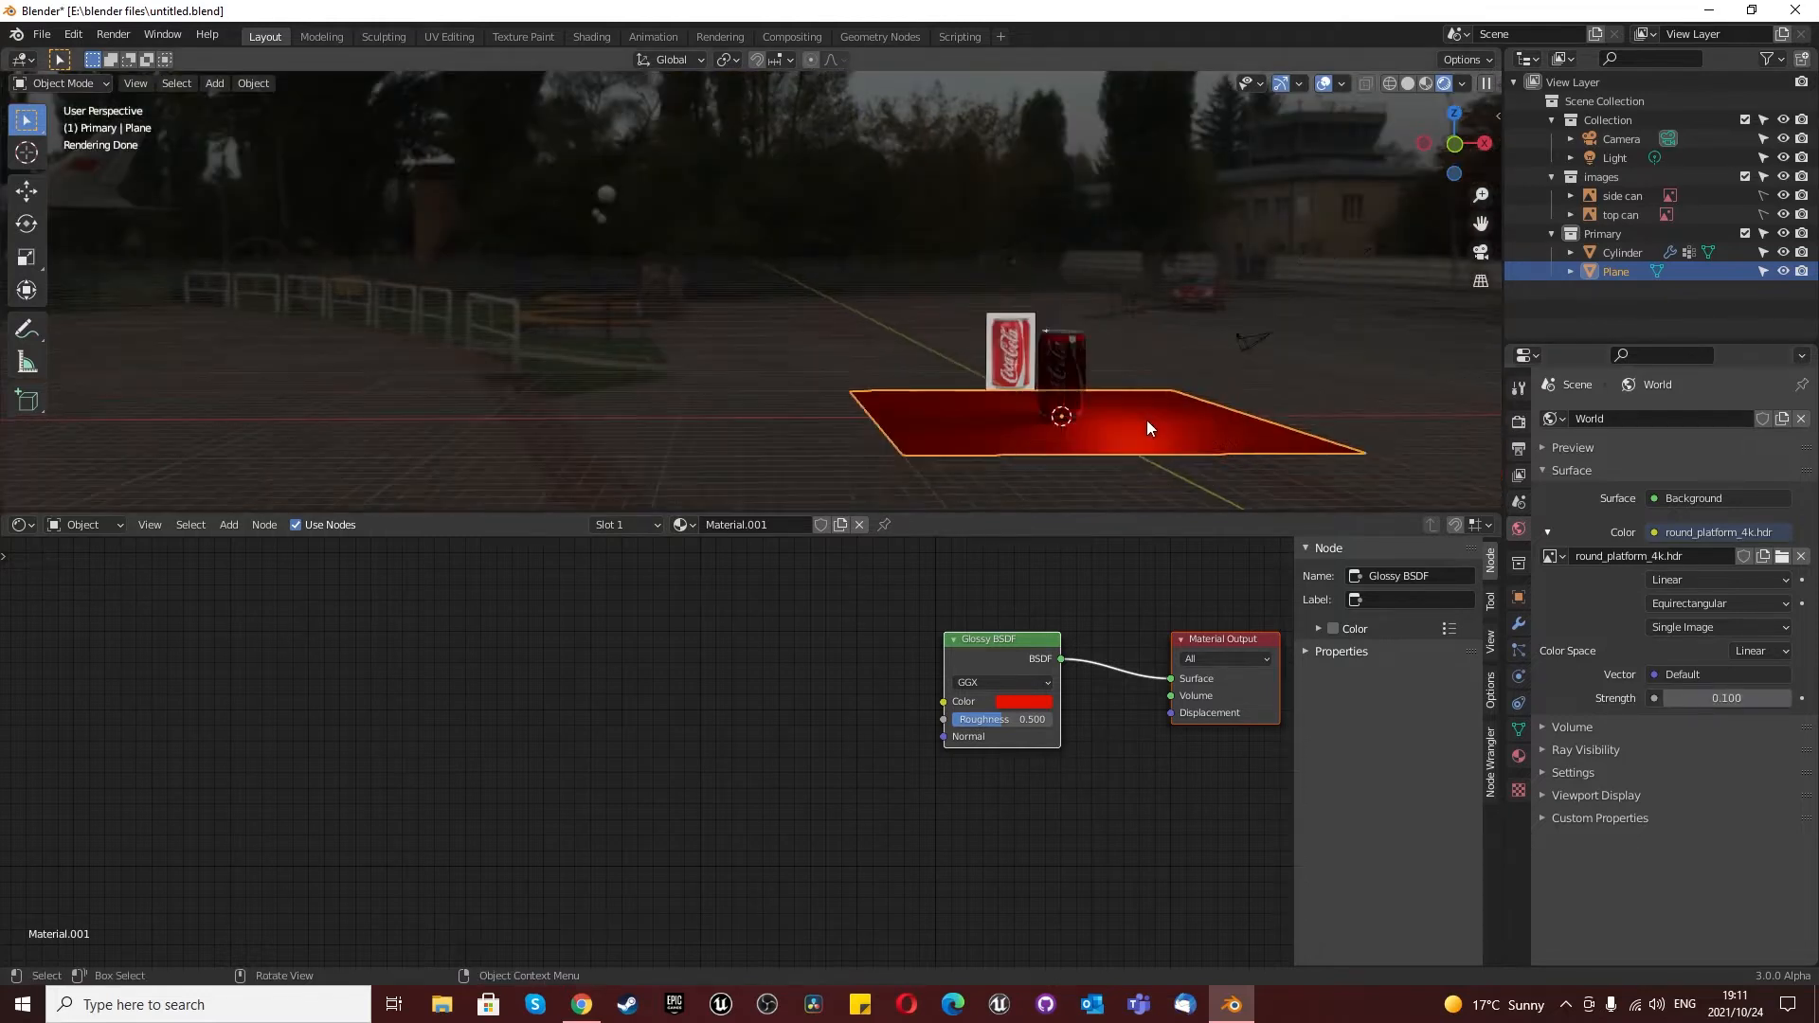
scroll(1146, 420, up, 3)
key(KP_1)
middle_drag(1146, 419, 1048, 384)
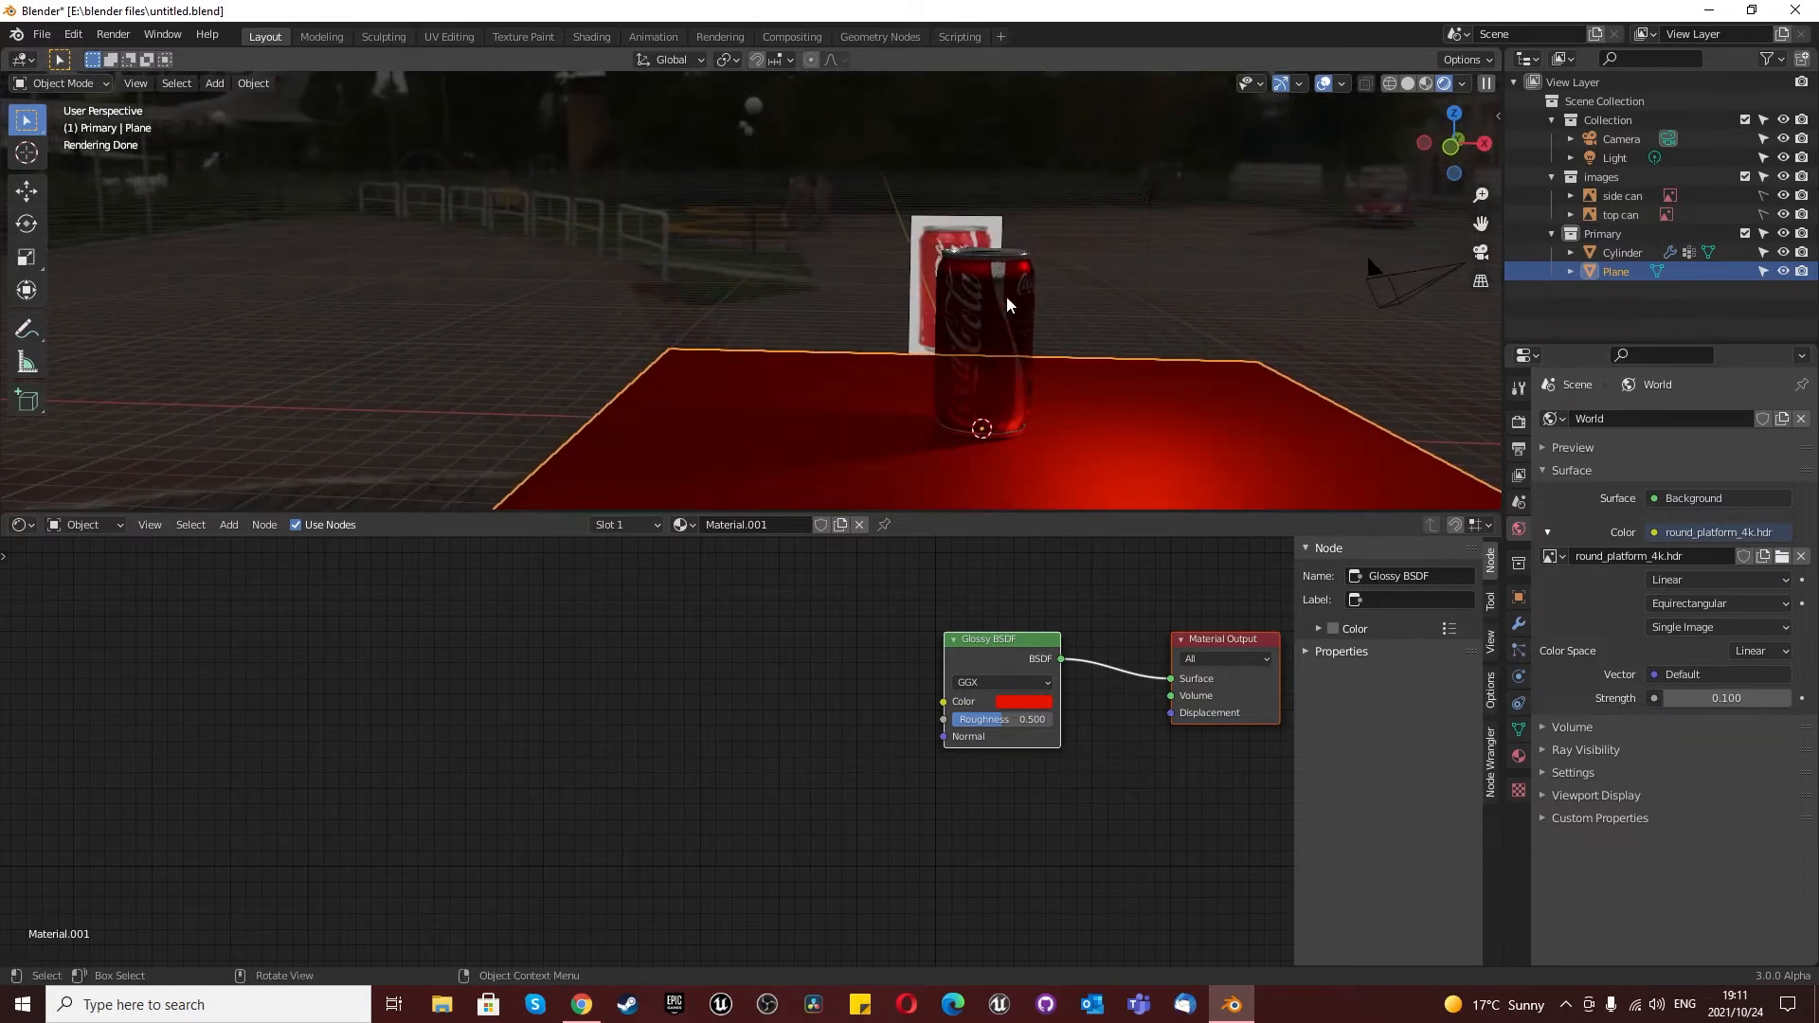
scroll(798, 394, down, 4)
scroll(798, 384, up, 1)
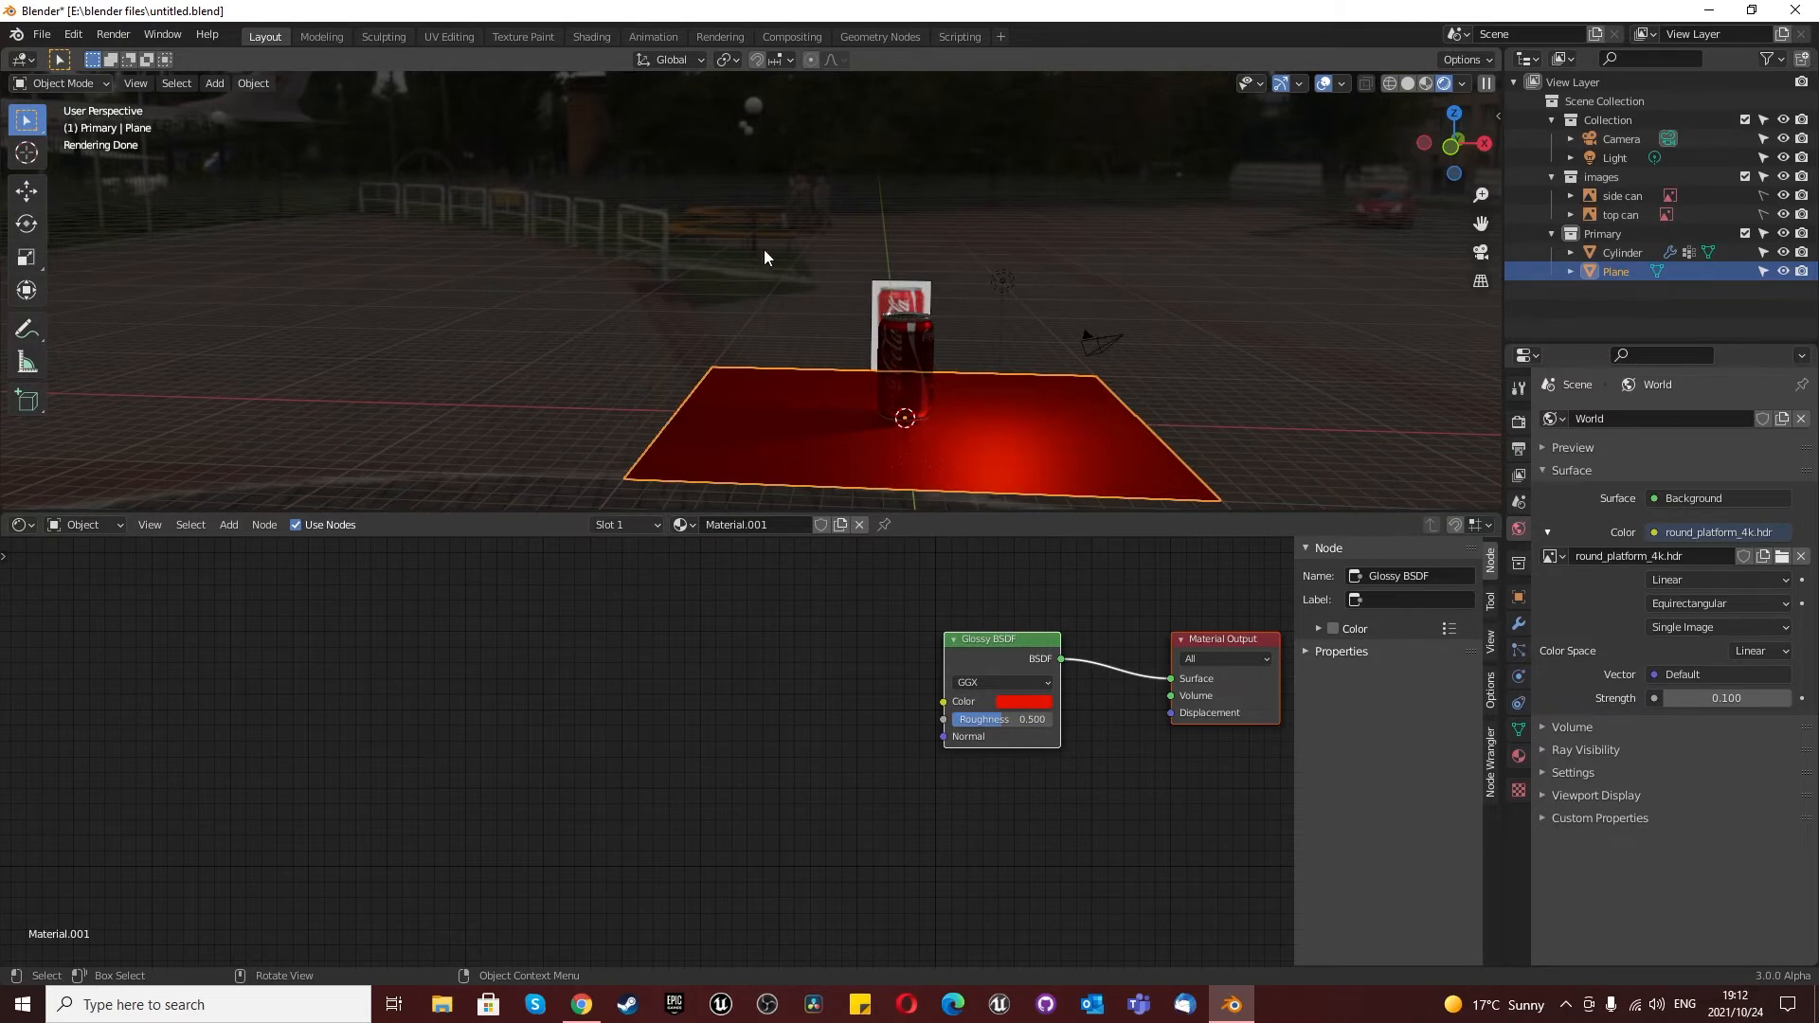
click(780, 299)
key(shift+a)
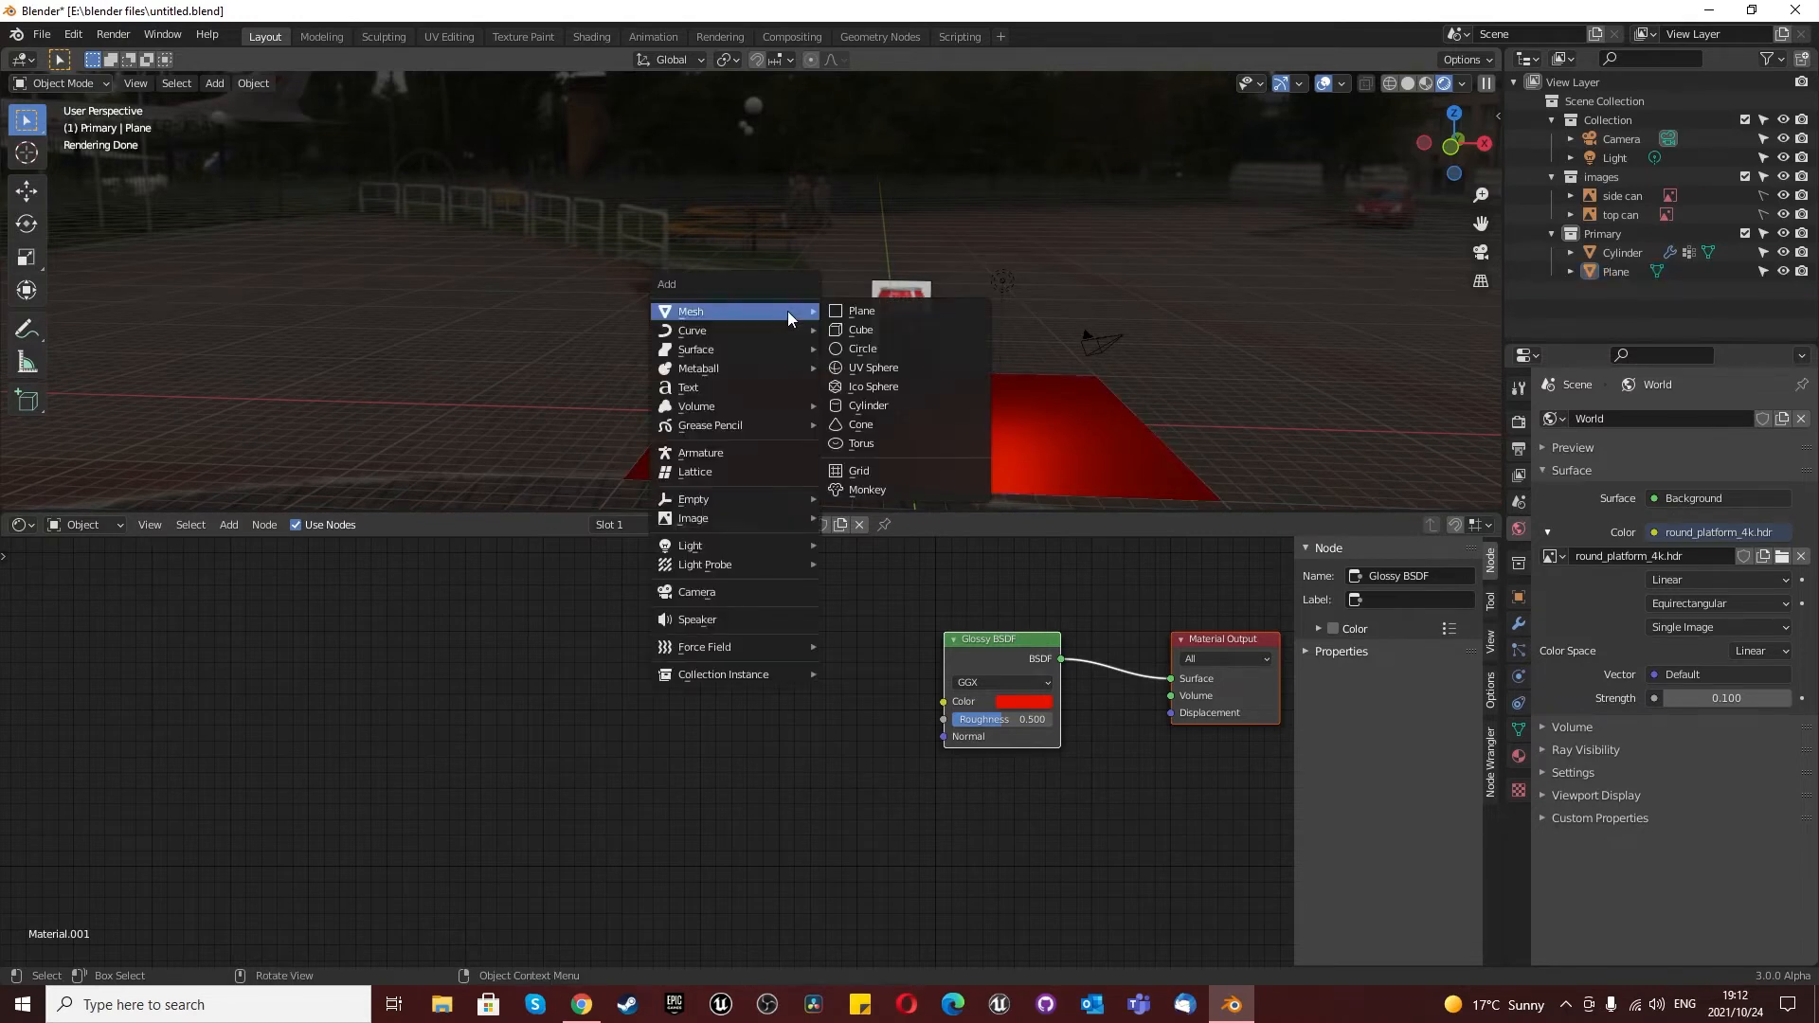
Step: Add a new collection to the scene and name it "camera nd light rig"
right_click(1604, 297)
click(1605, 300)
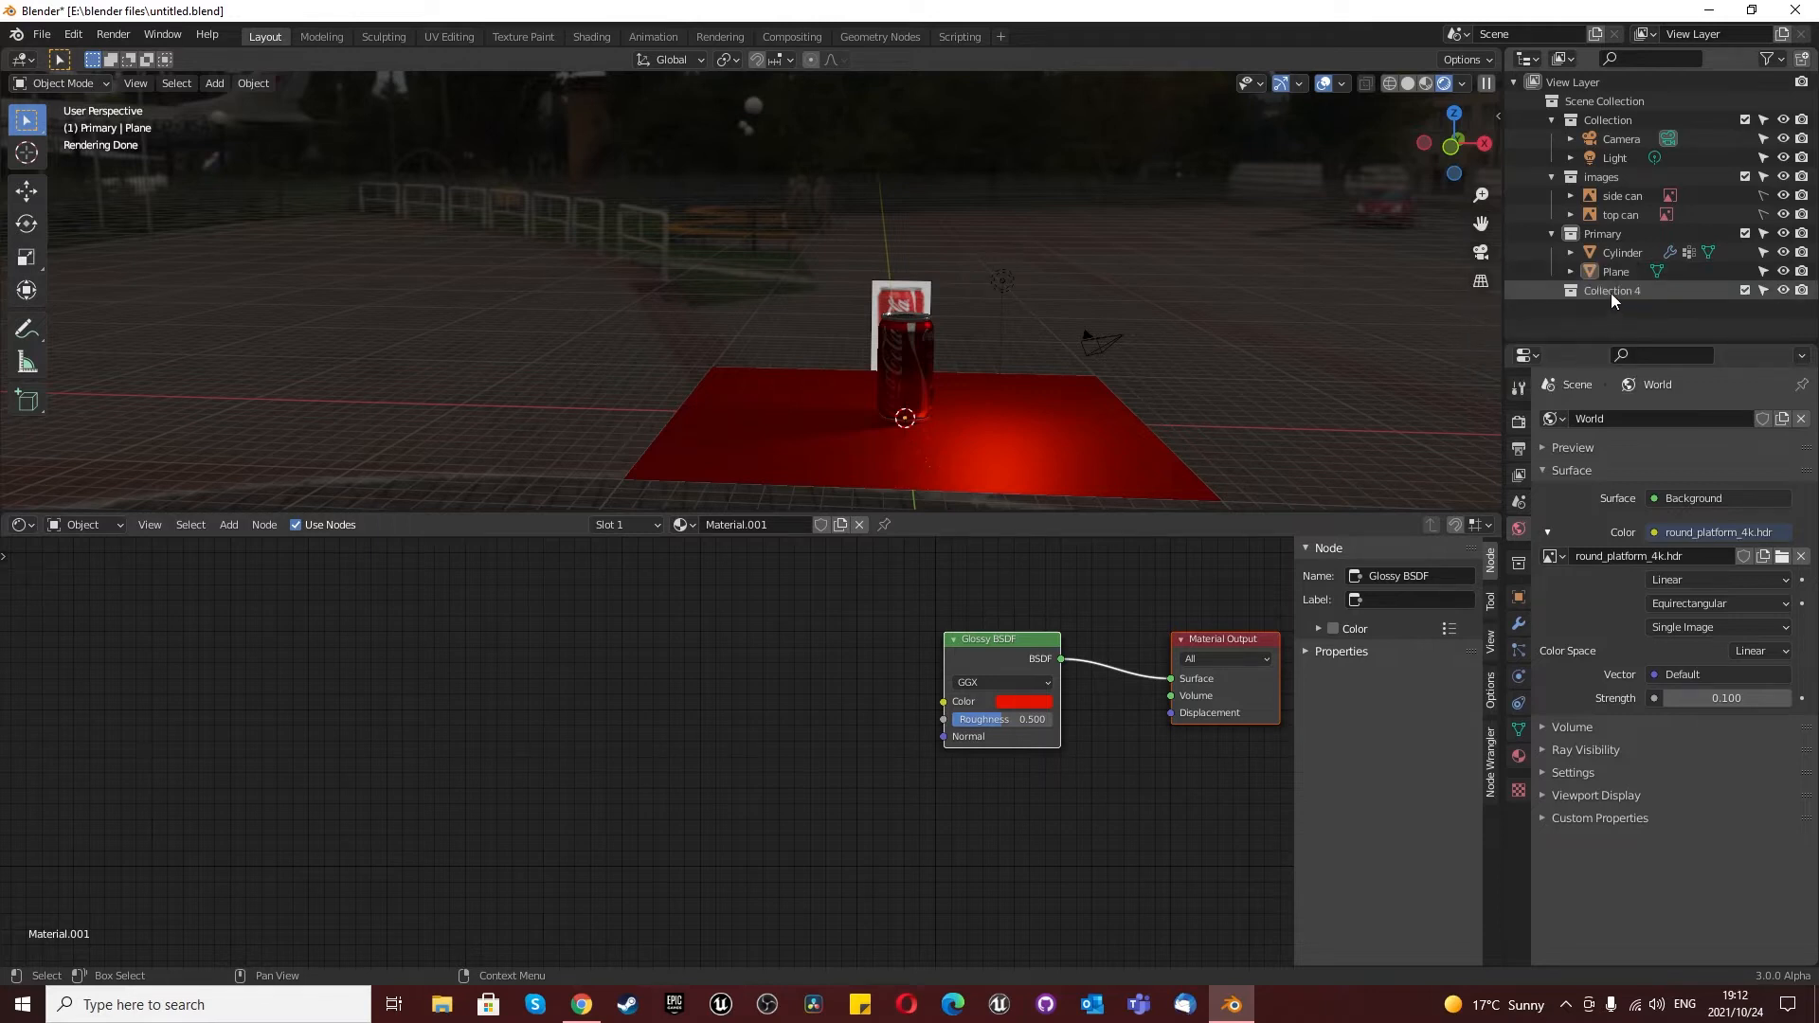
double_click(1611, 293)
text(camer)
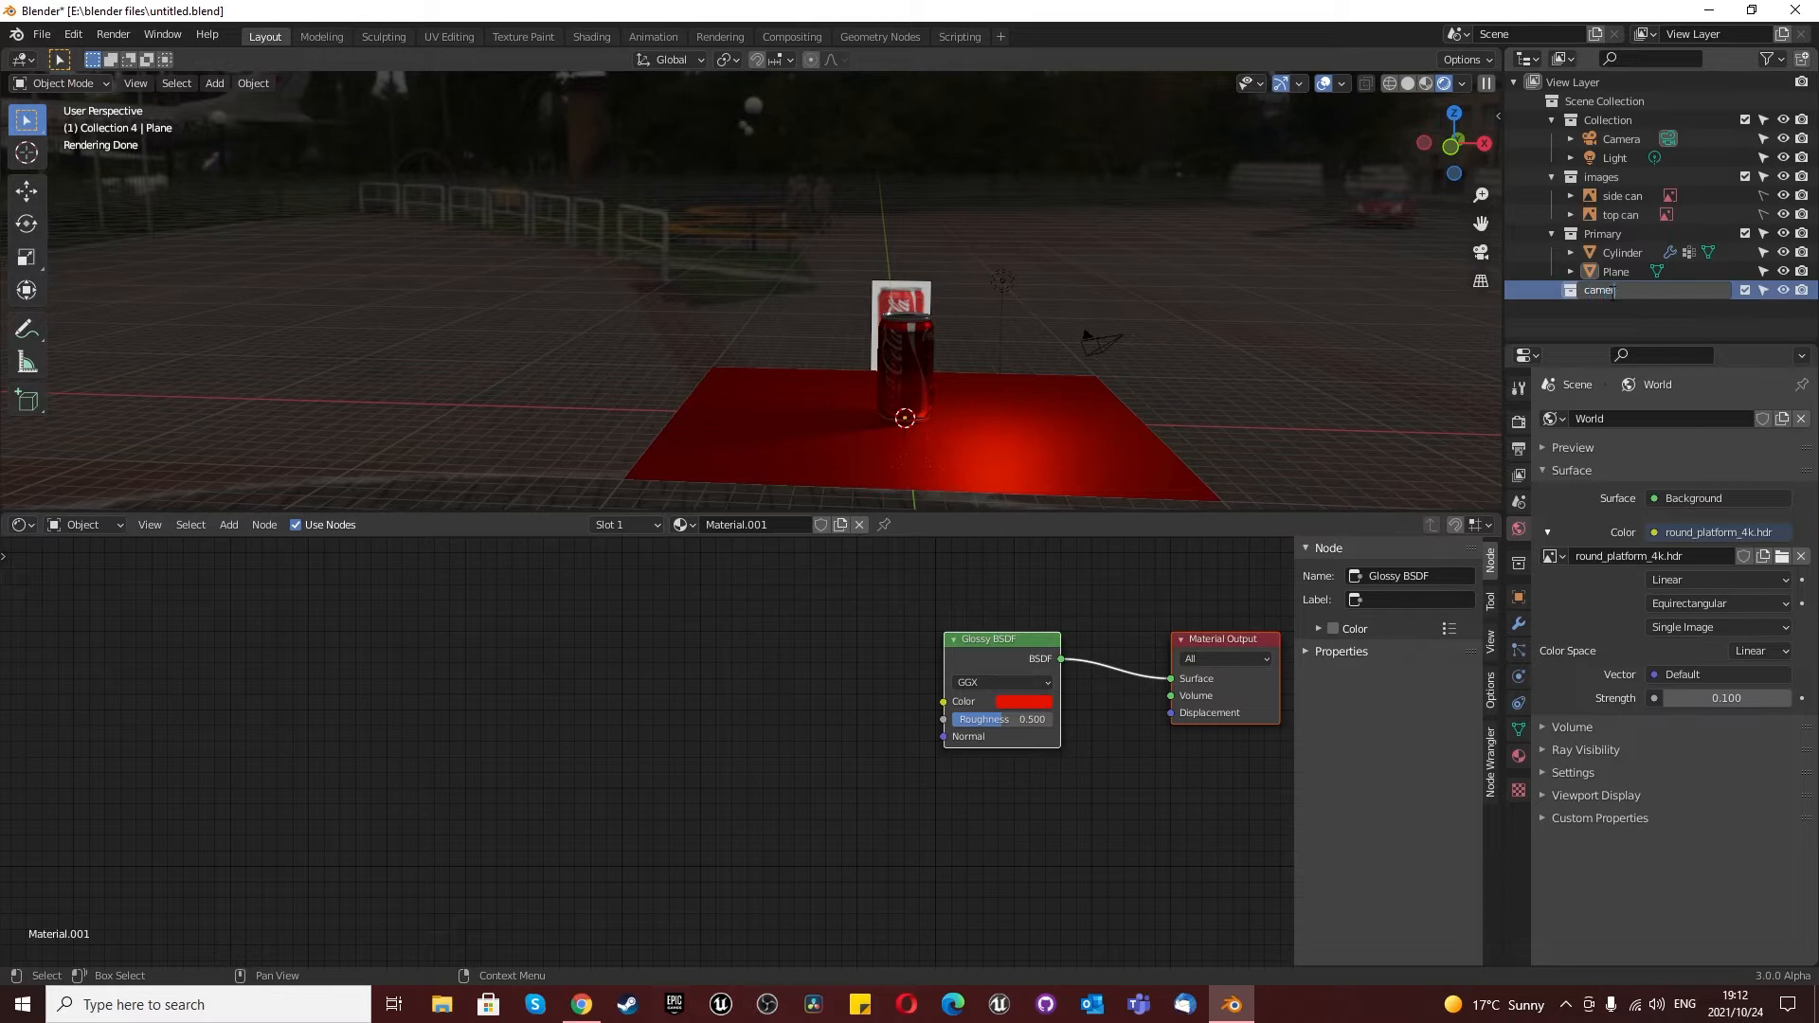
text(a nd light rig)
key(Return)
Step: Add a circle empty at the can's base in the camera nd light rig collection and scale it by 10
middle_drag(981, 346, 964, 379)
key(shift+a)
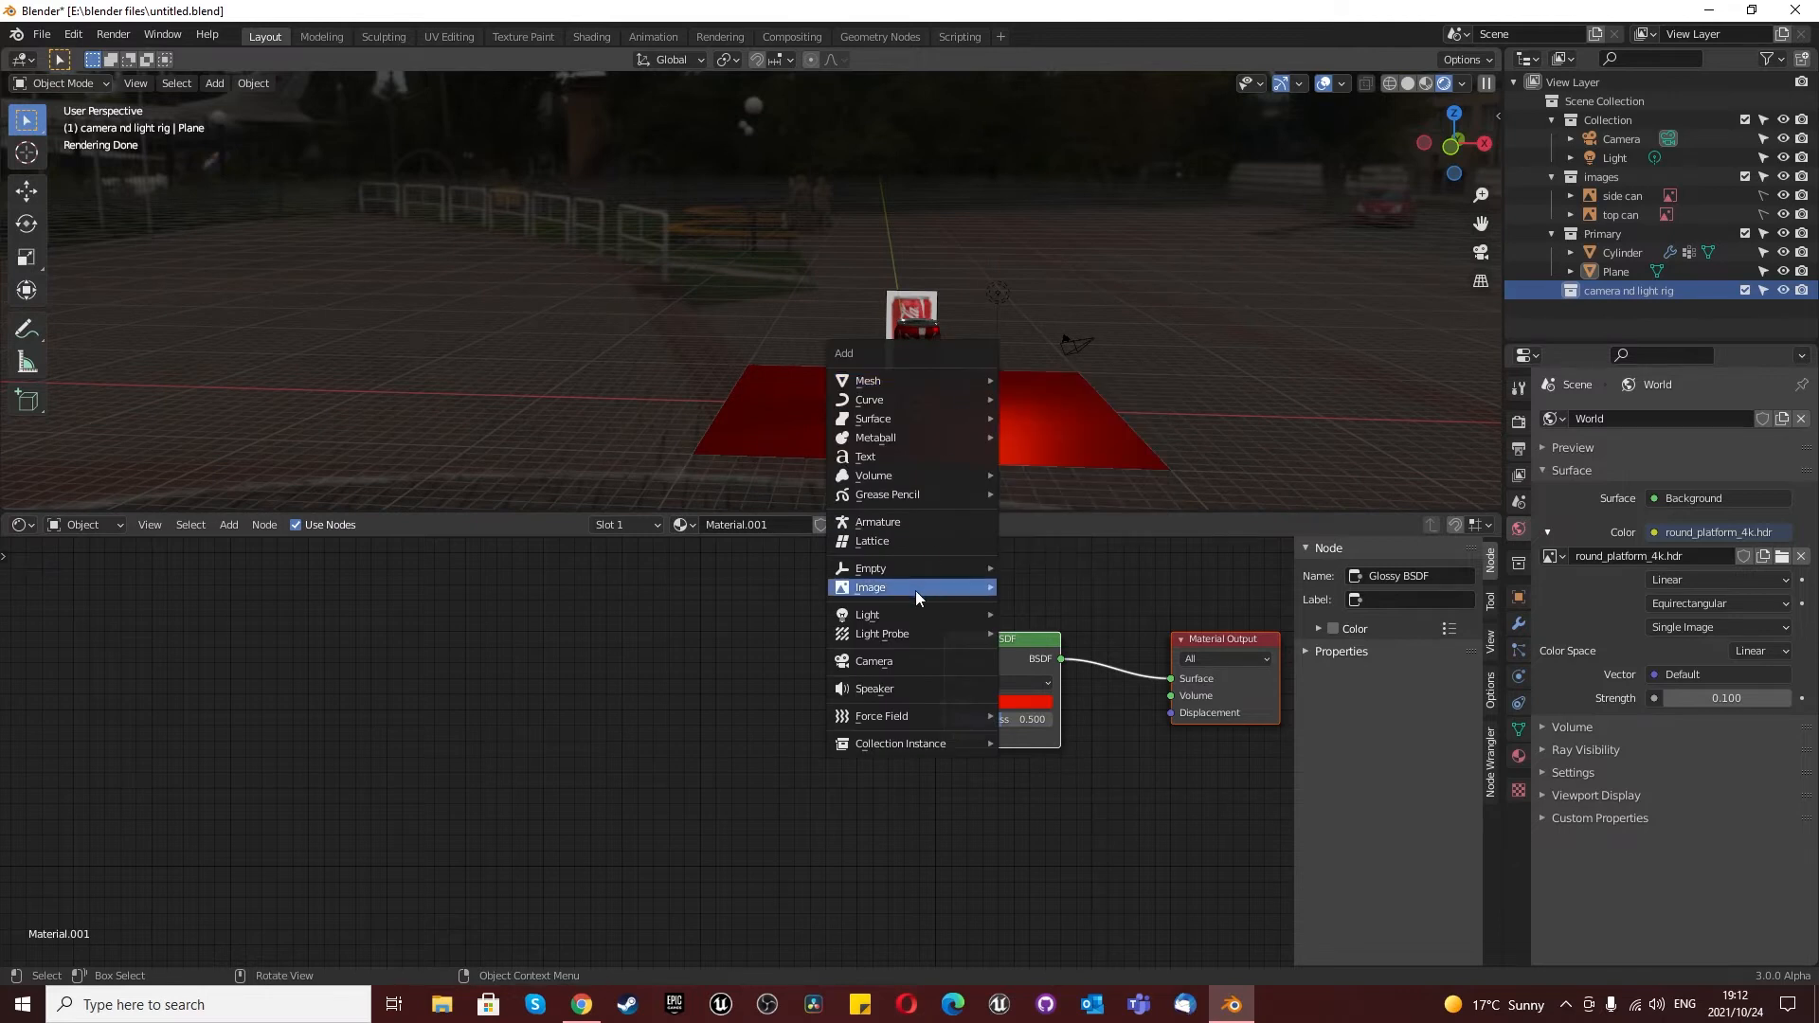
mouse_move(907, 574)
click(1039, 630)
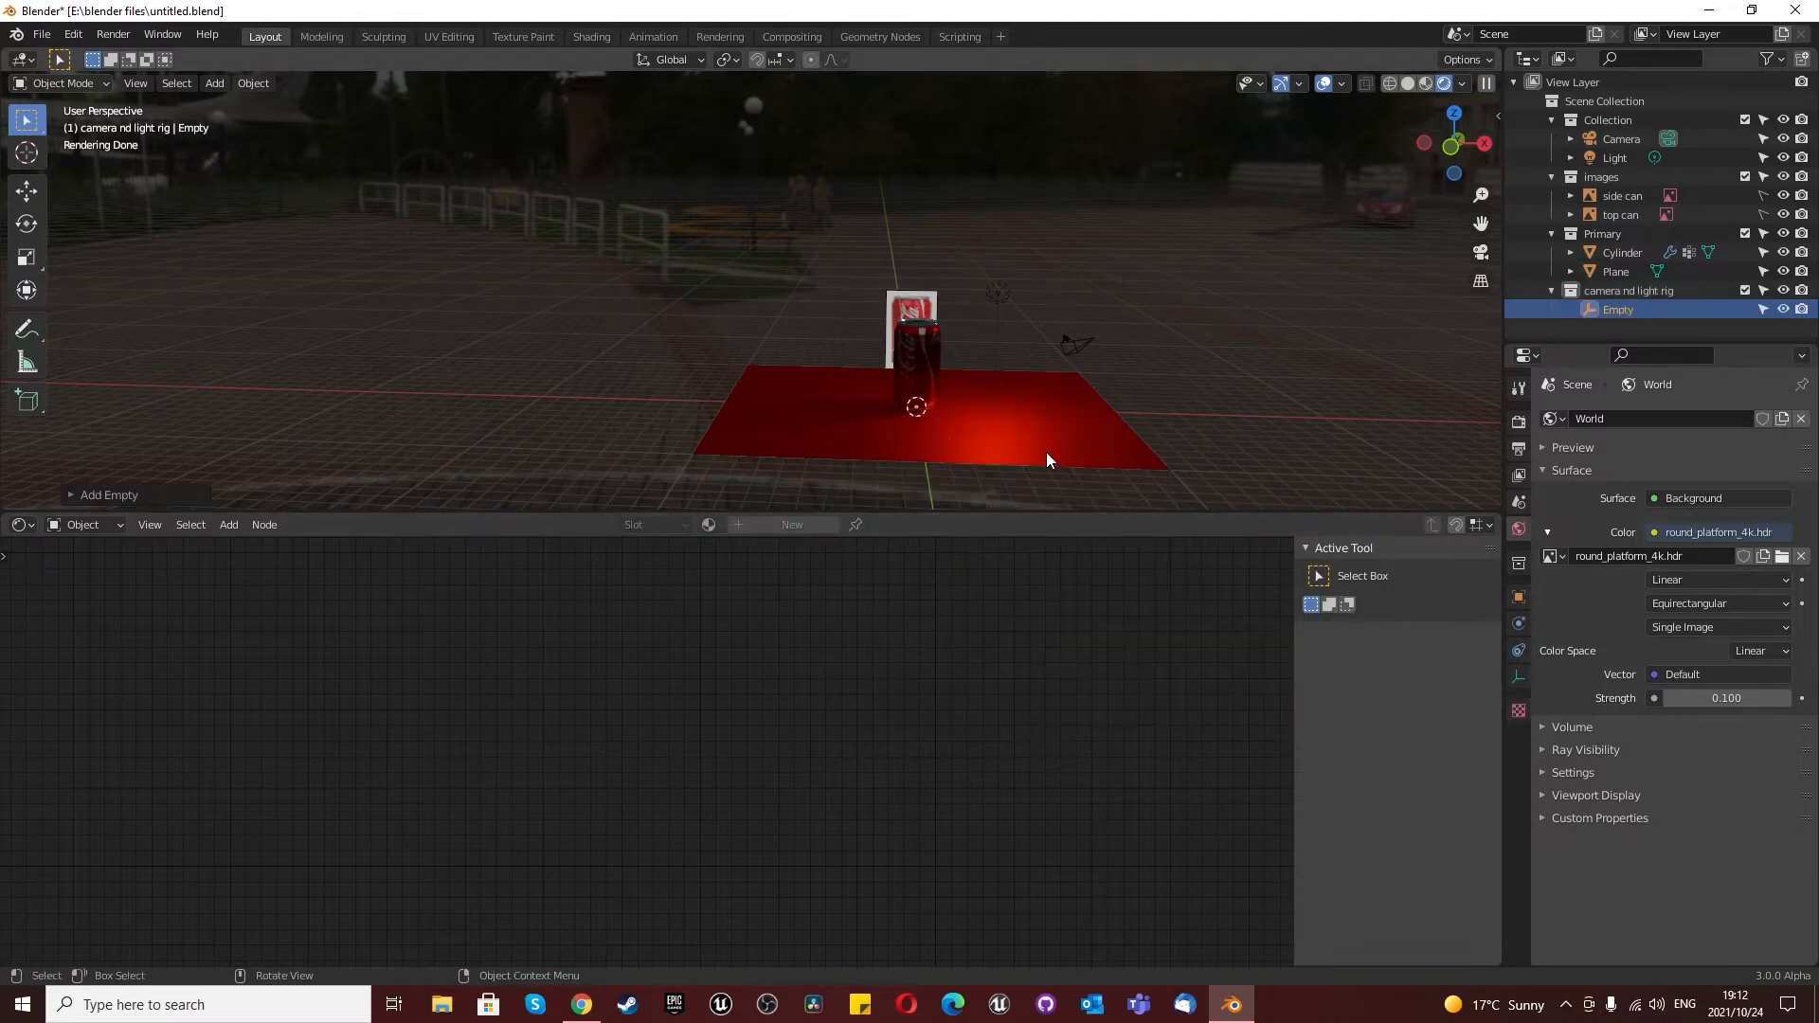
text(s10)
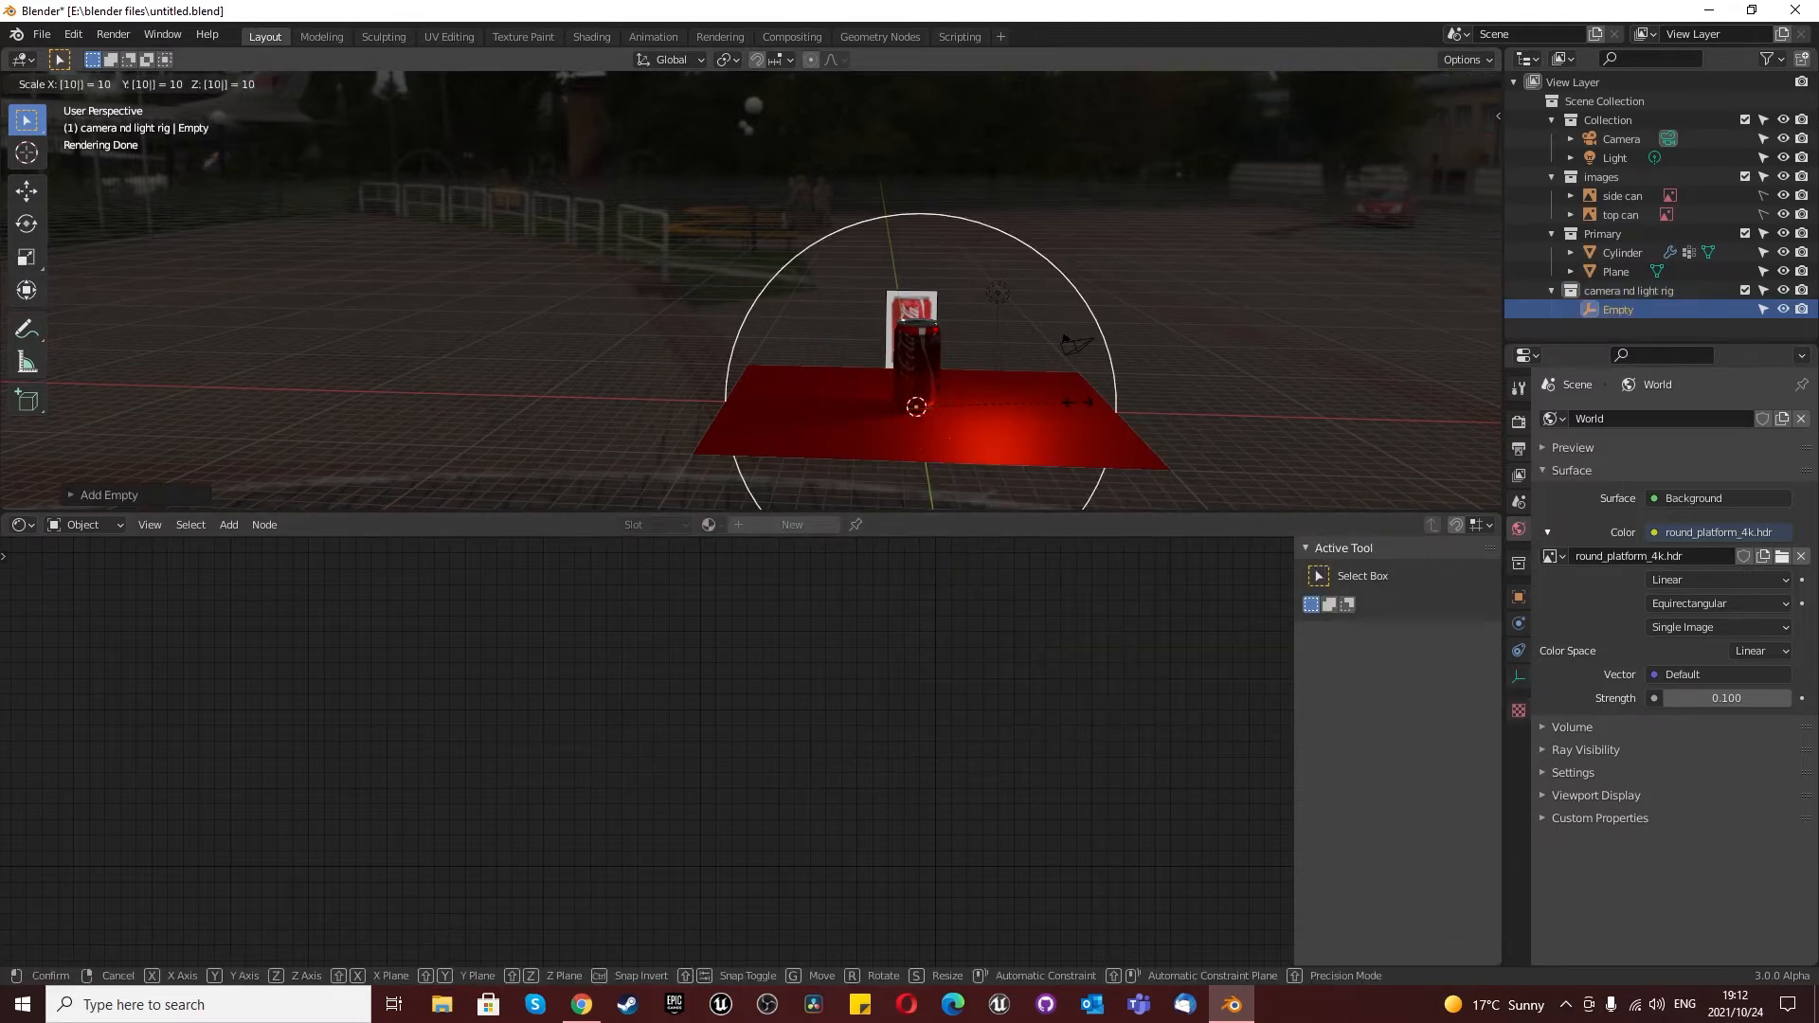
key(Return)
Step: Try to scale the circle empty by 90 along the X axis
text(sx)
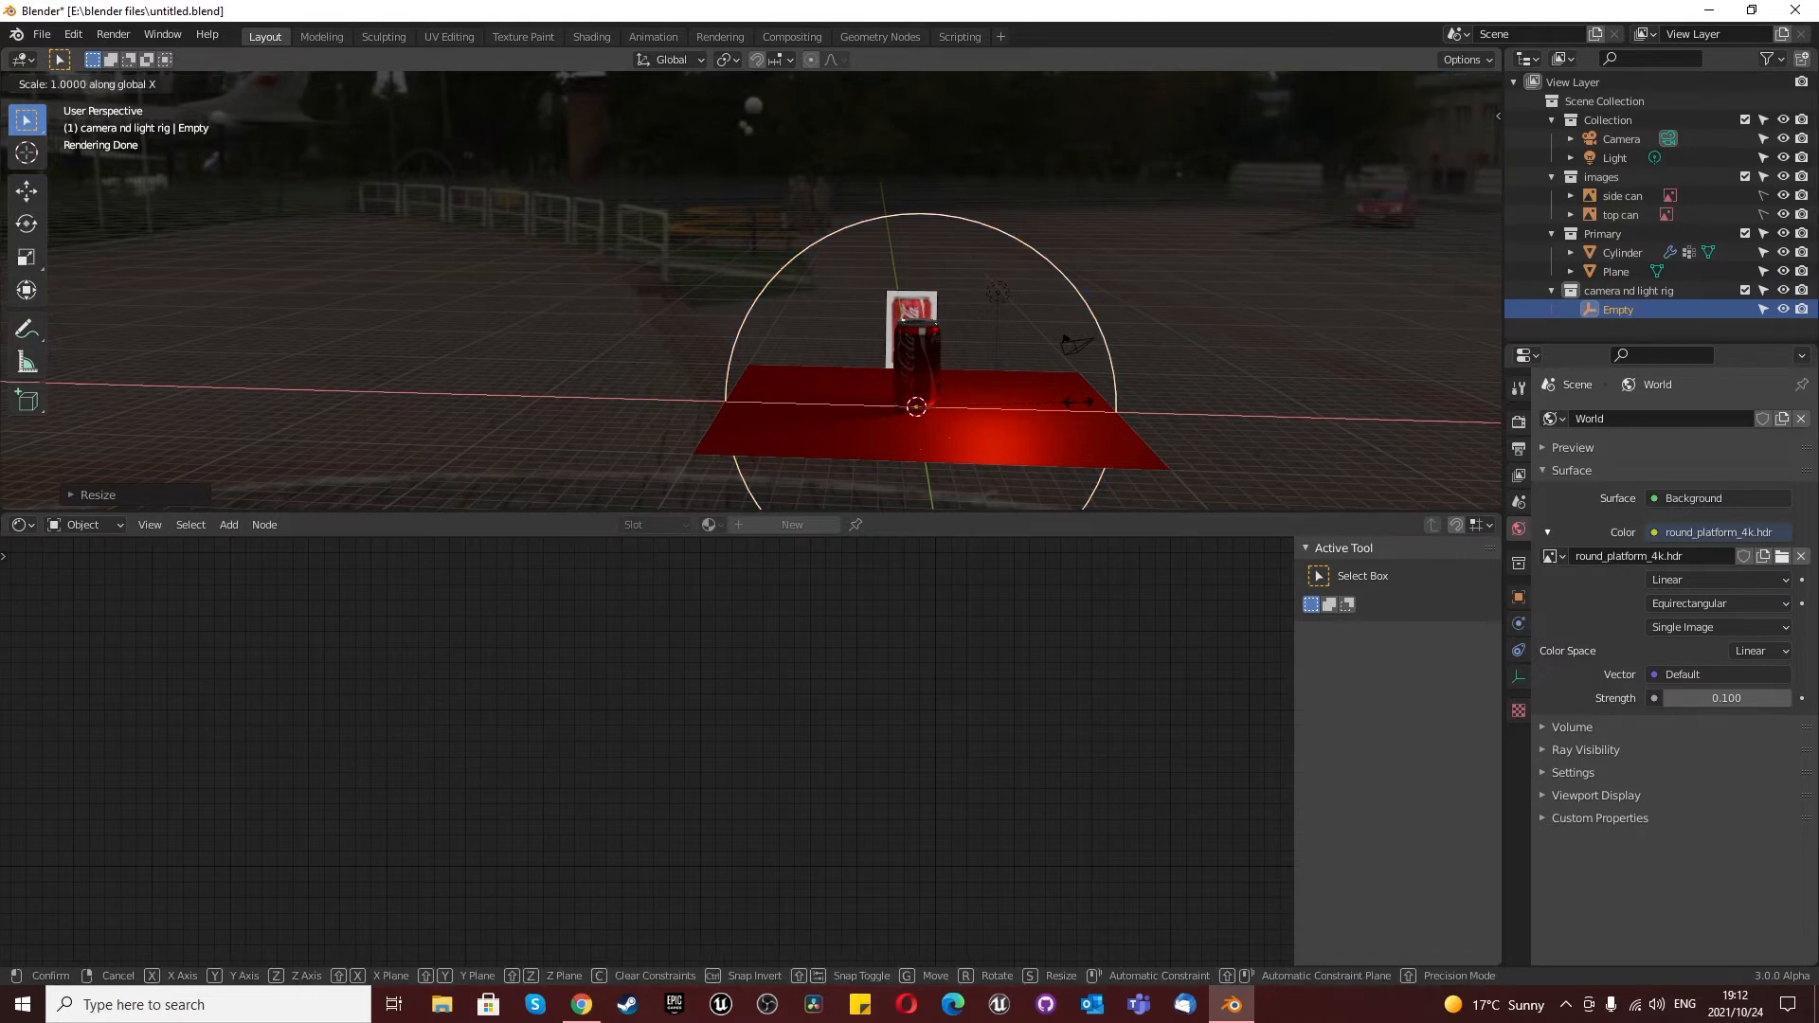
text(90)
key(Return)
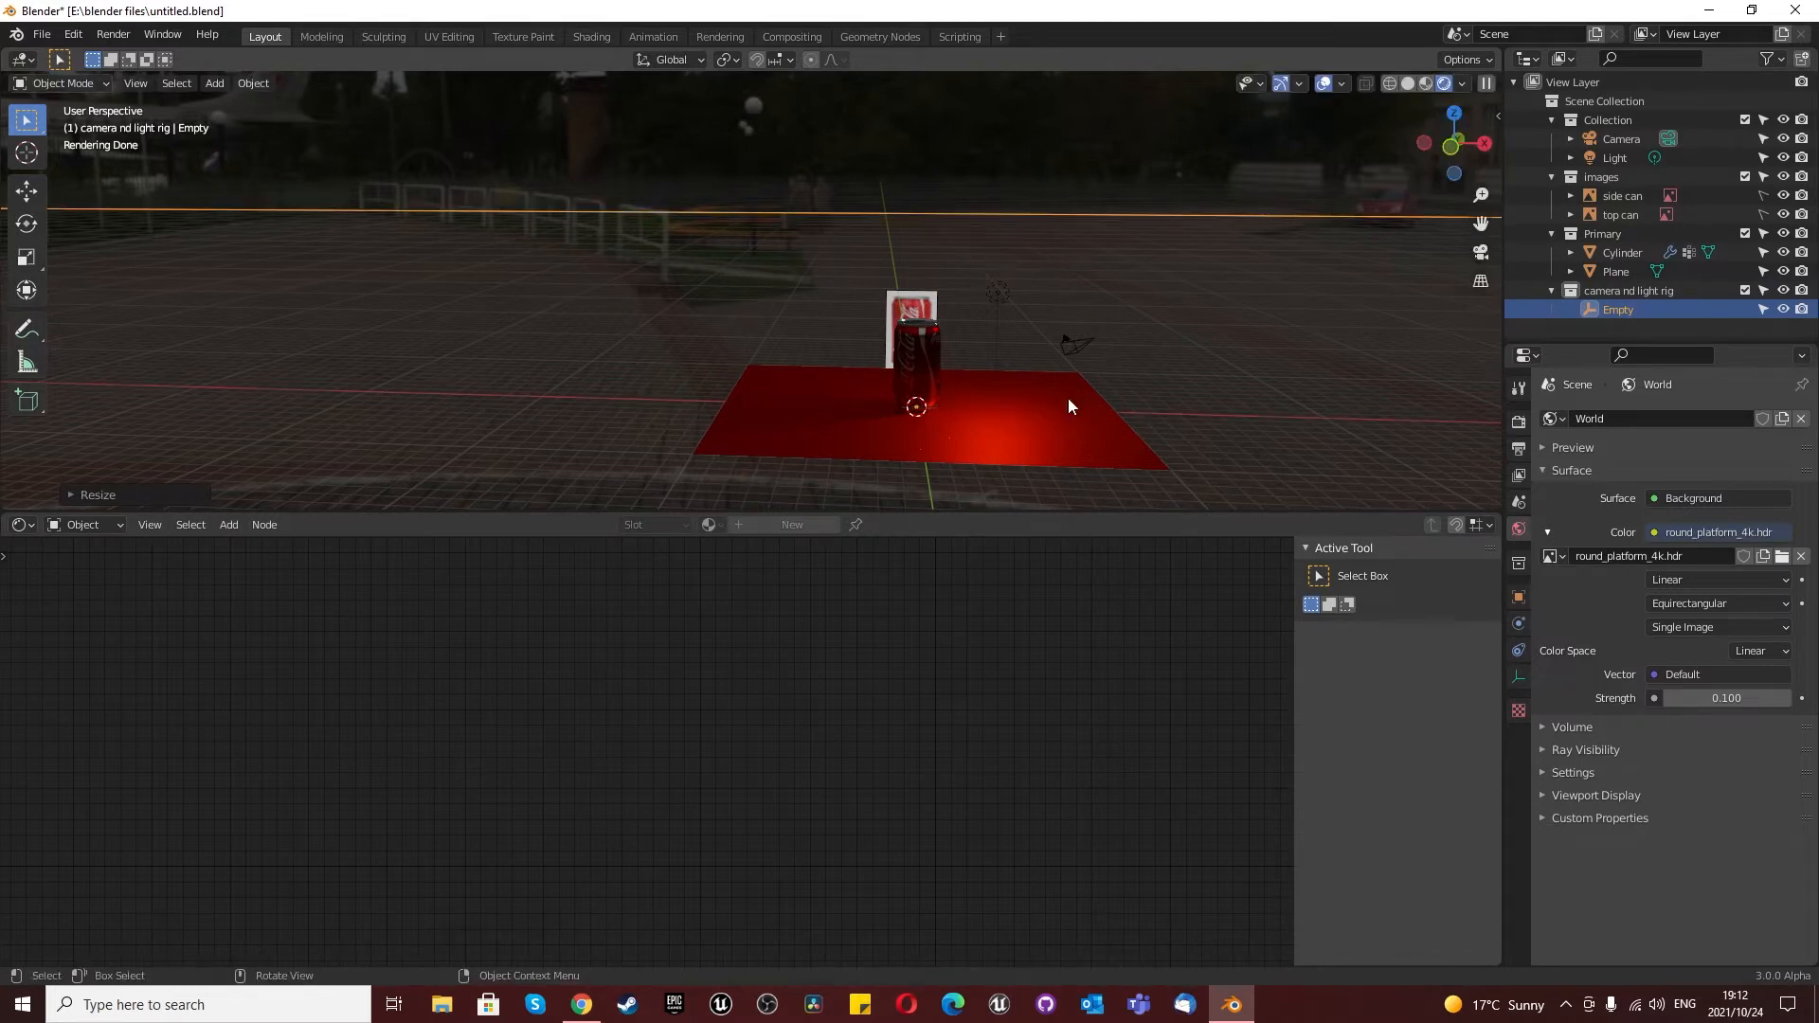
scroll(1050, 388, down, 4)
middle_drag(1013, 369, 1017, 410)
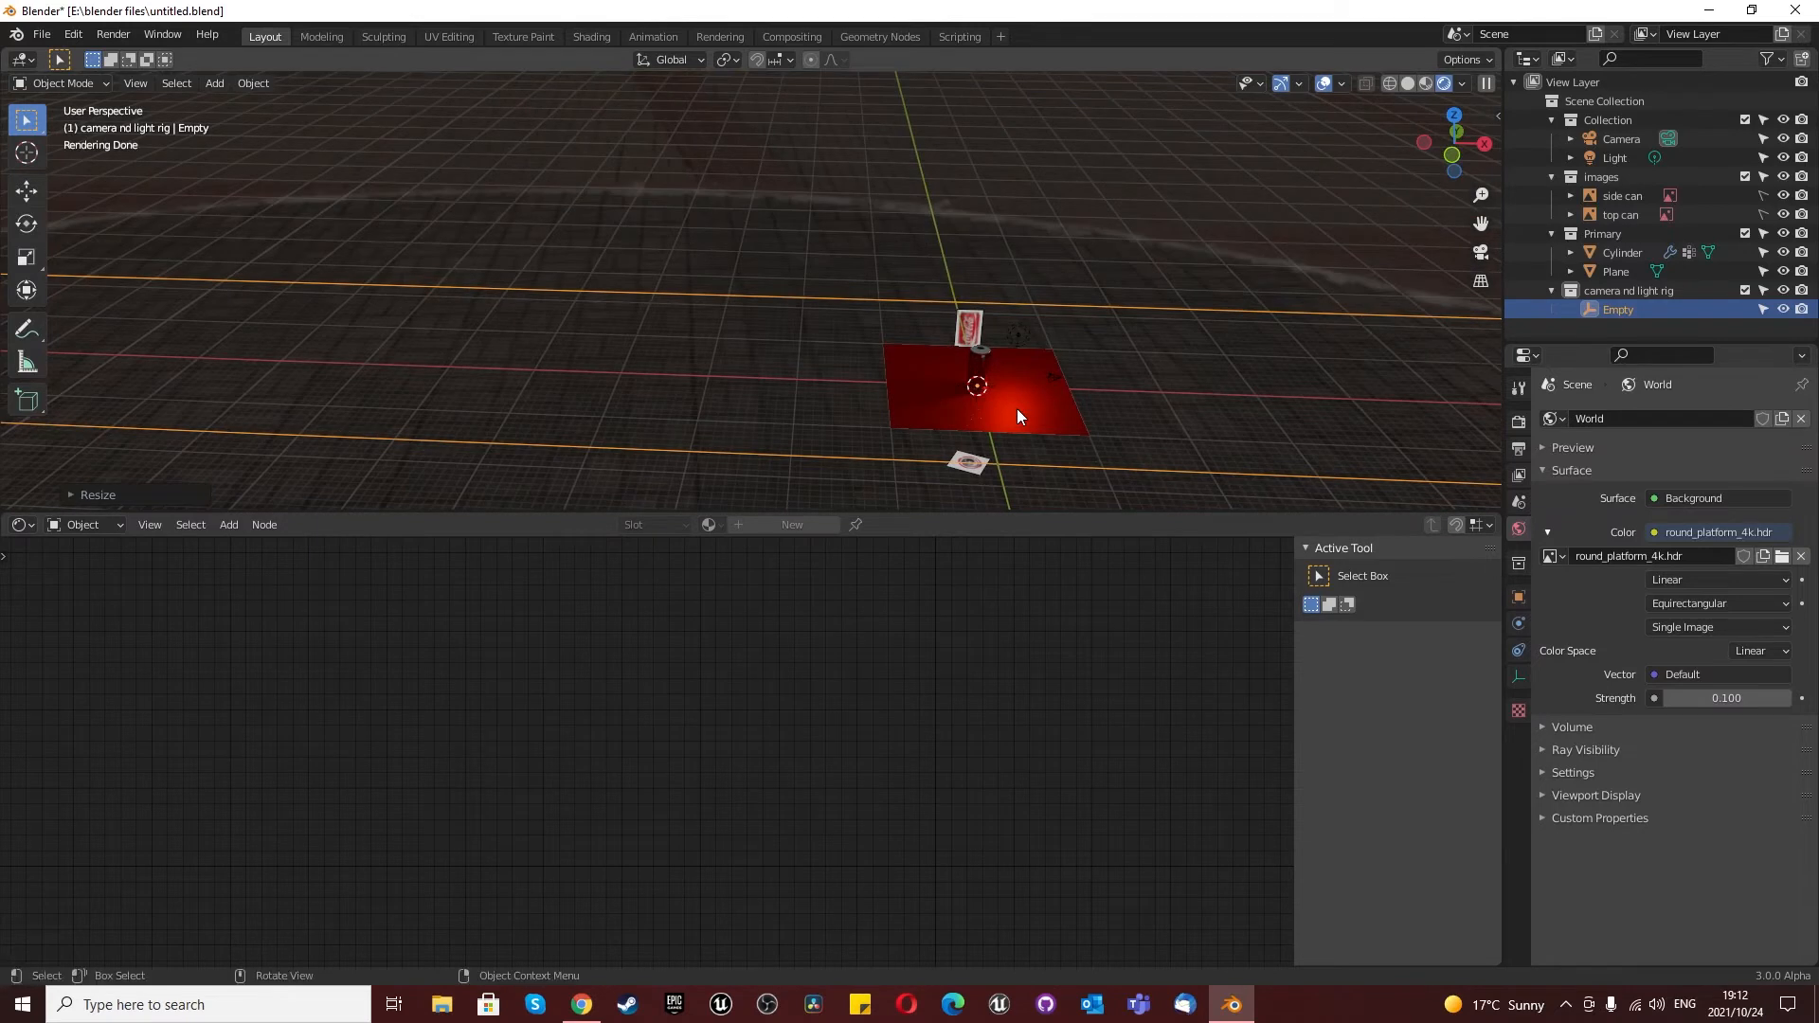
key(ctrl+z)
Step: Rotate the circle empty 90 degrees about the X axis so it lies flat around the can
text(r)
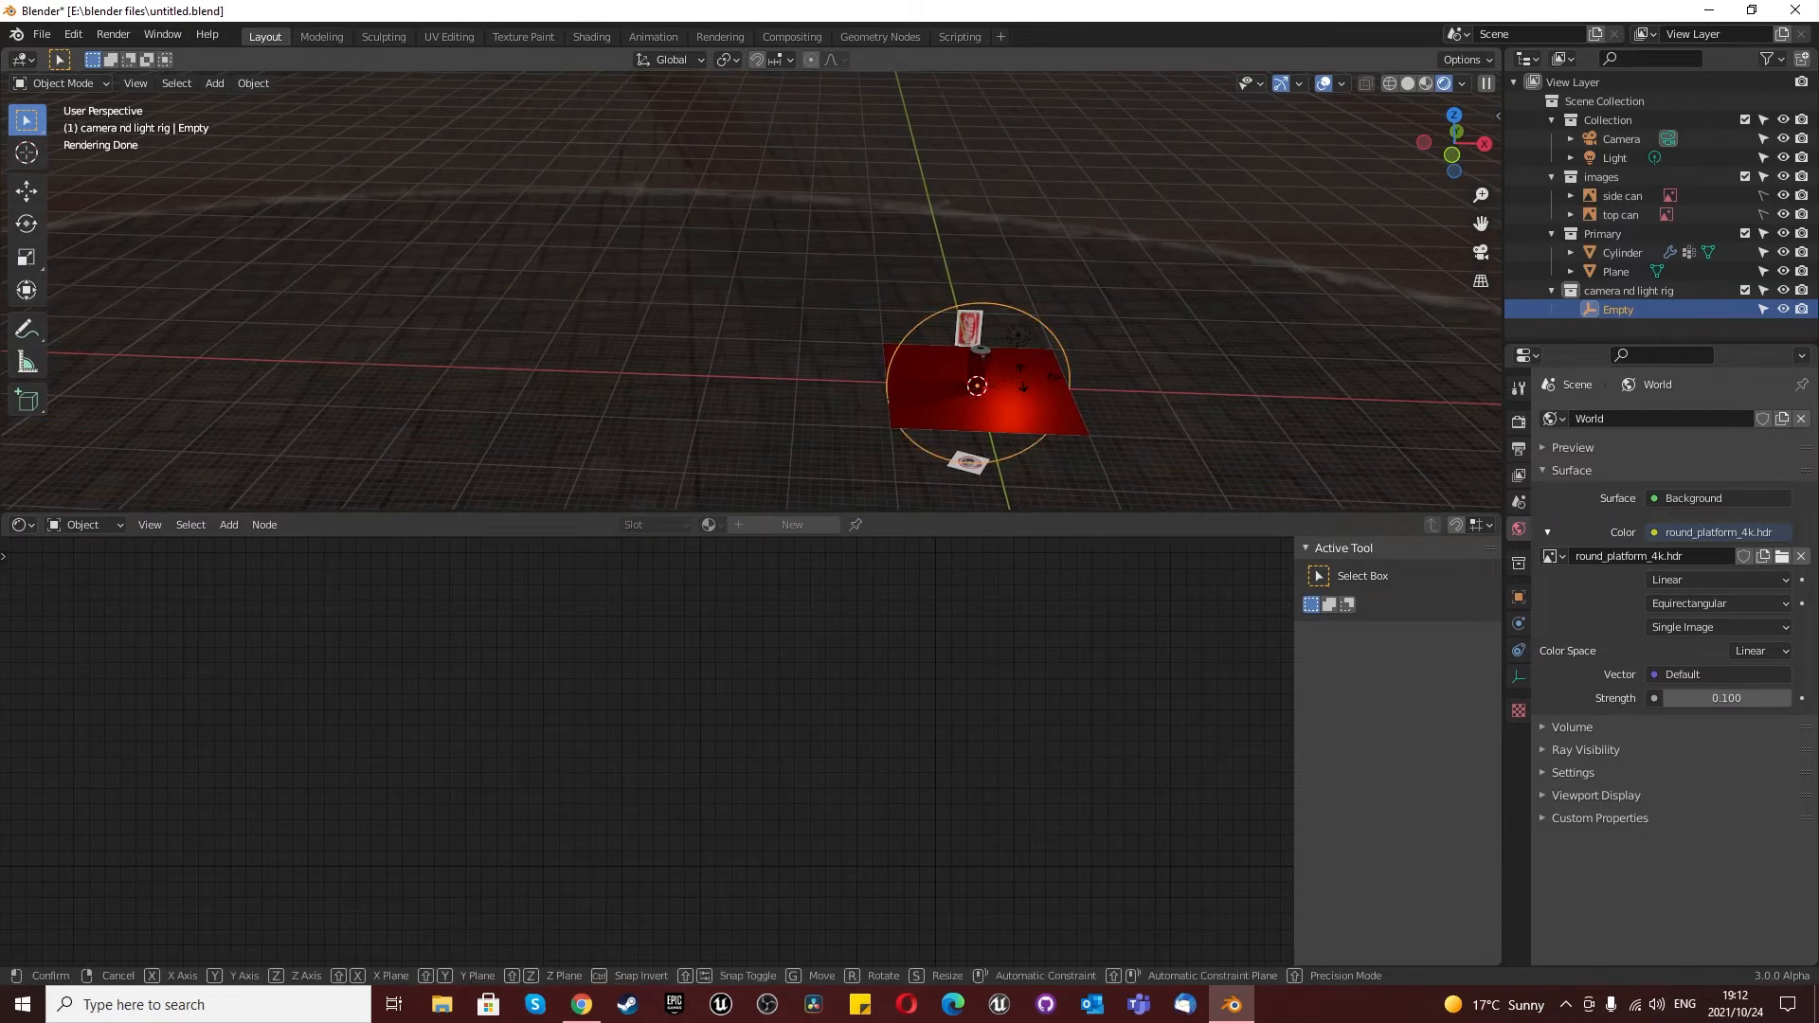
text(x90)
key(Return)
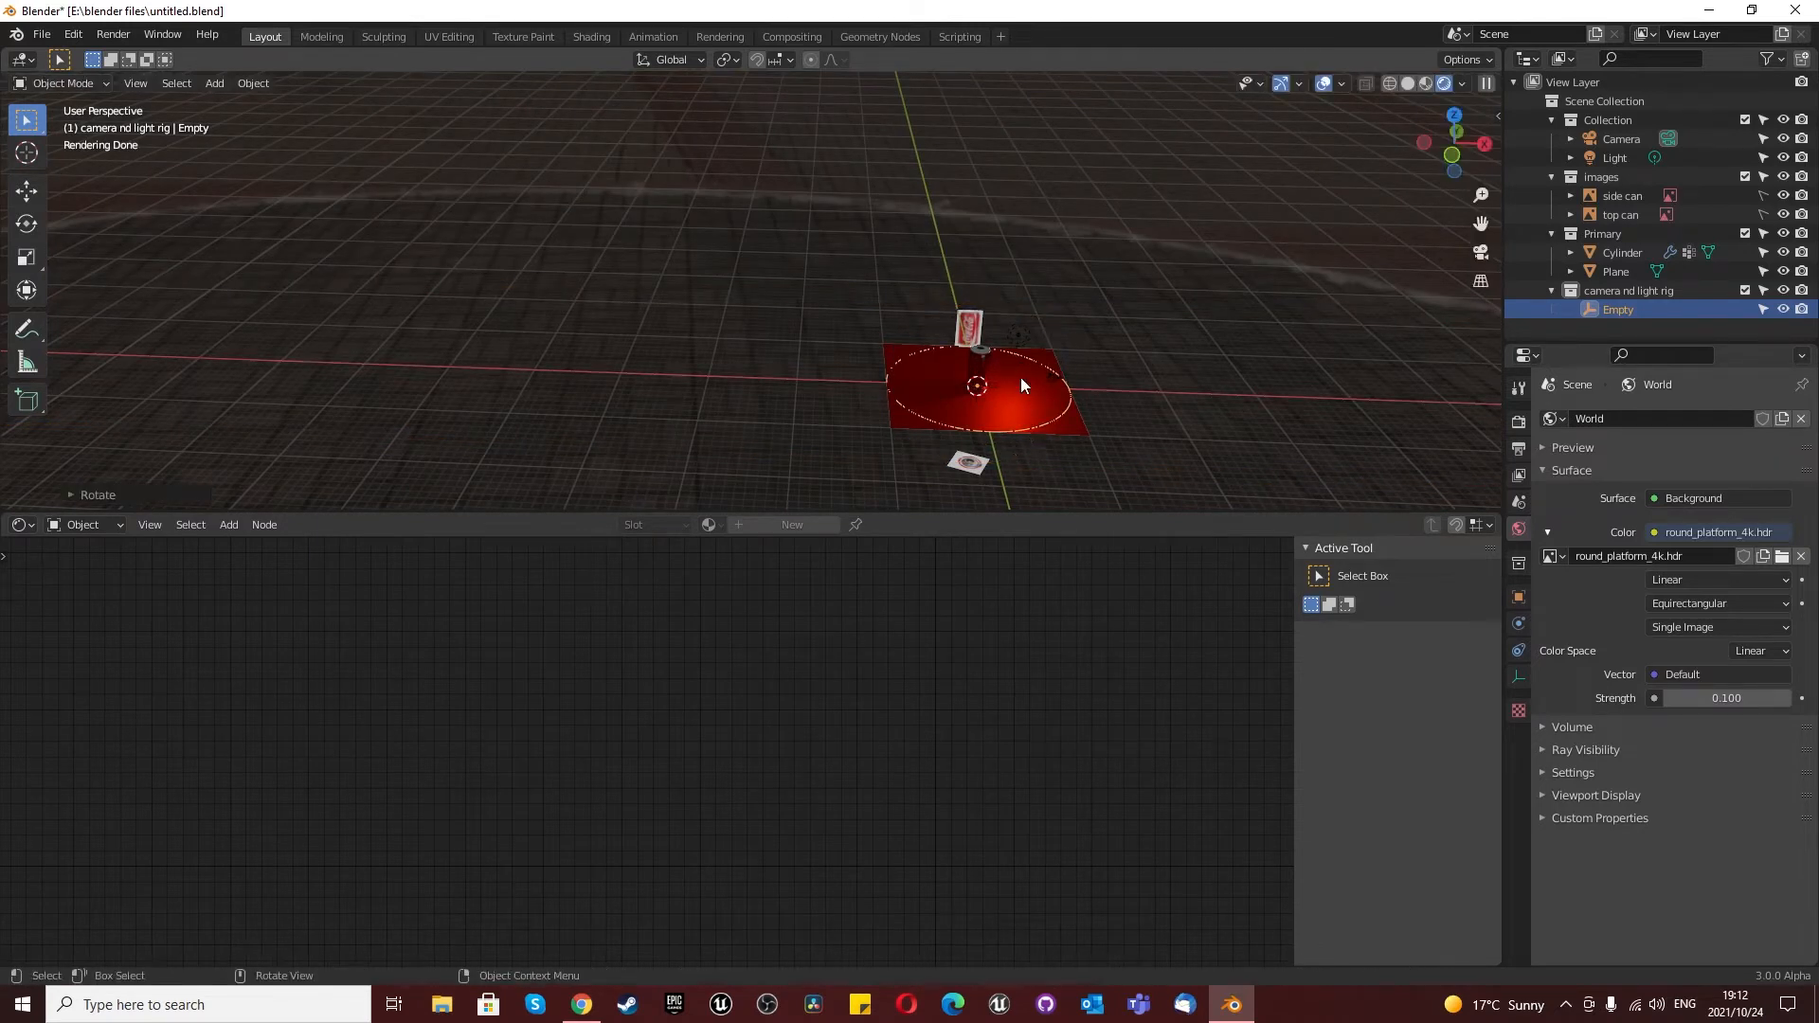
Step: Raise the circle empty along the Z axis so it encircles the can above the floor
scroll(1024, 369, up, 4)
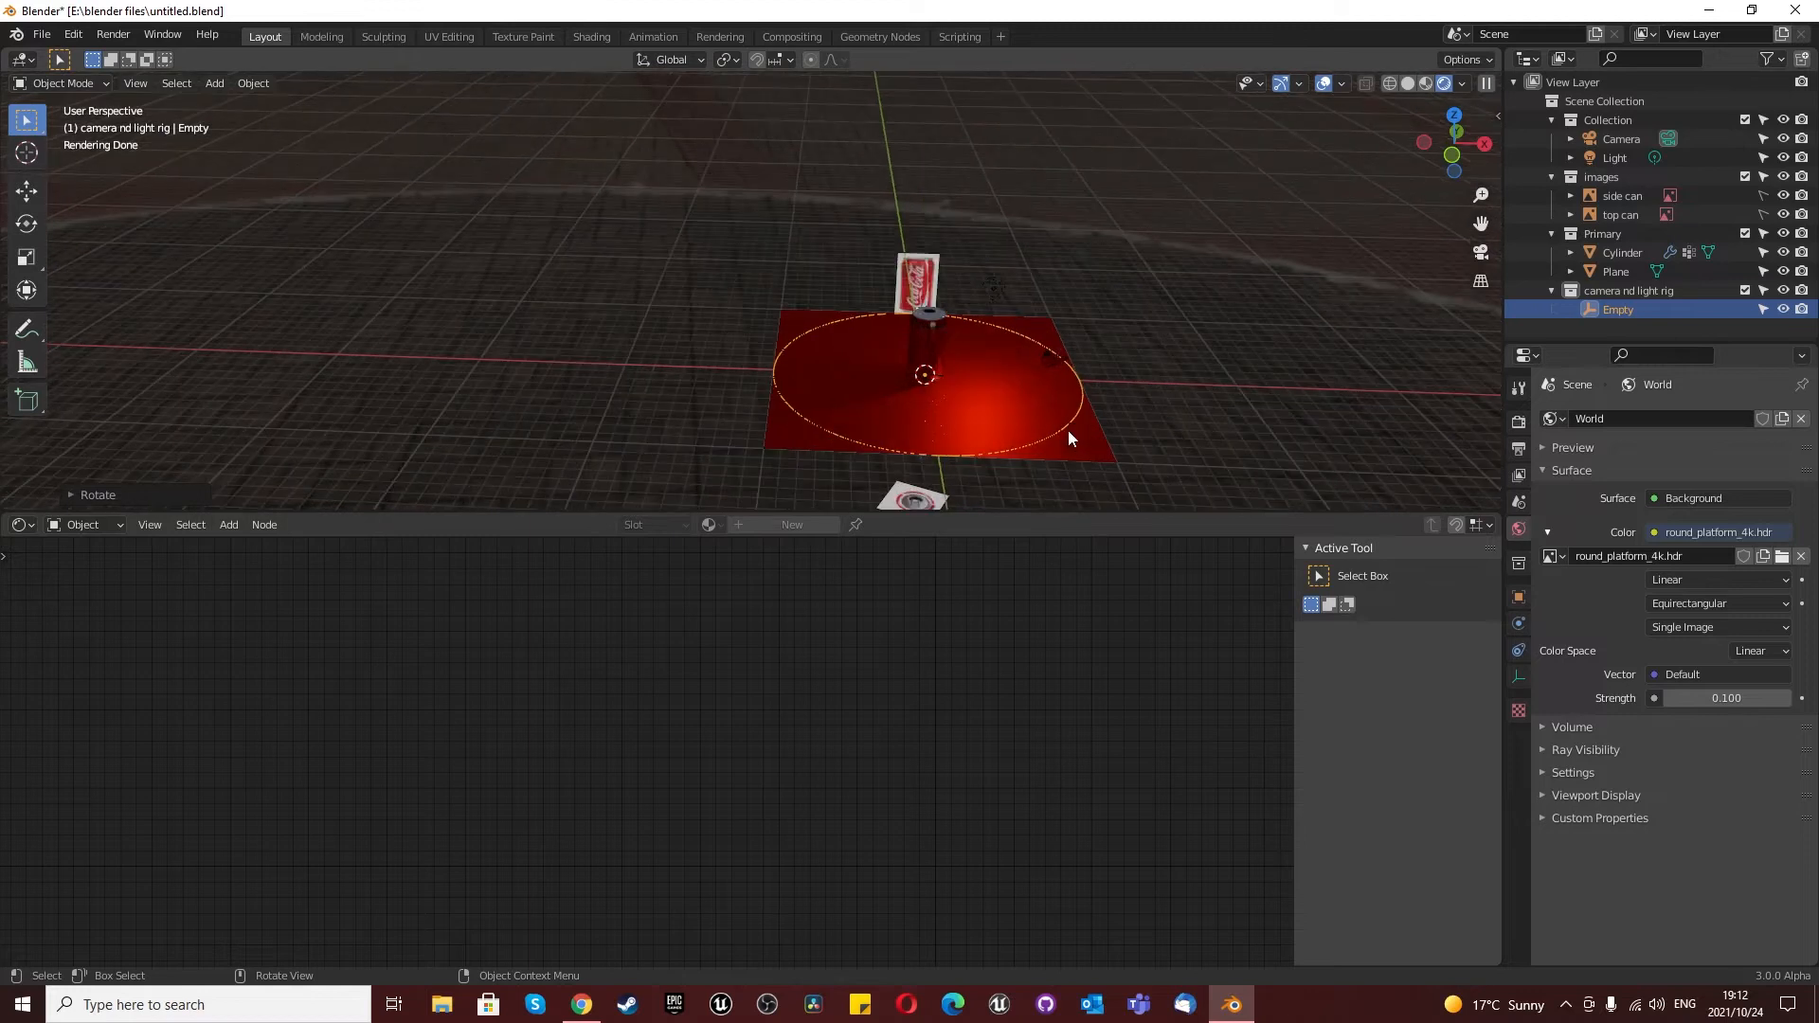
key(g)
key(z)
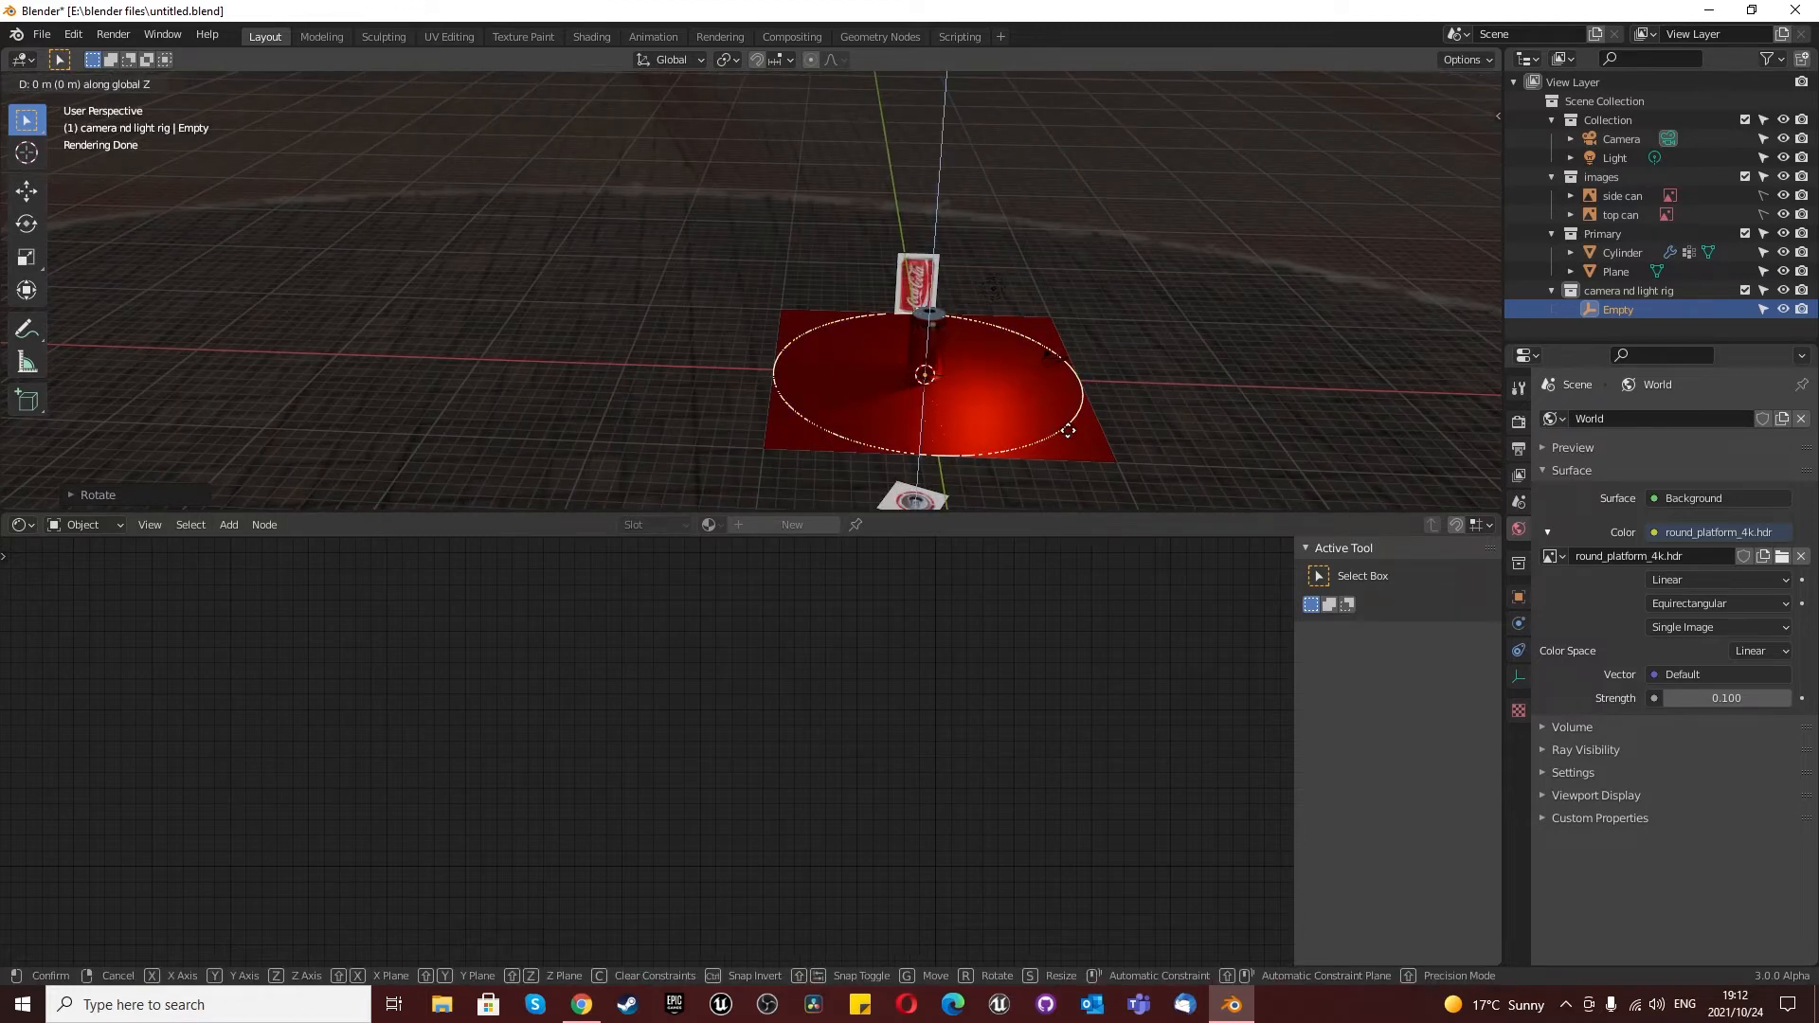
click(1008, 362)
middle_drag(1008, 362, 1088, 374)
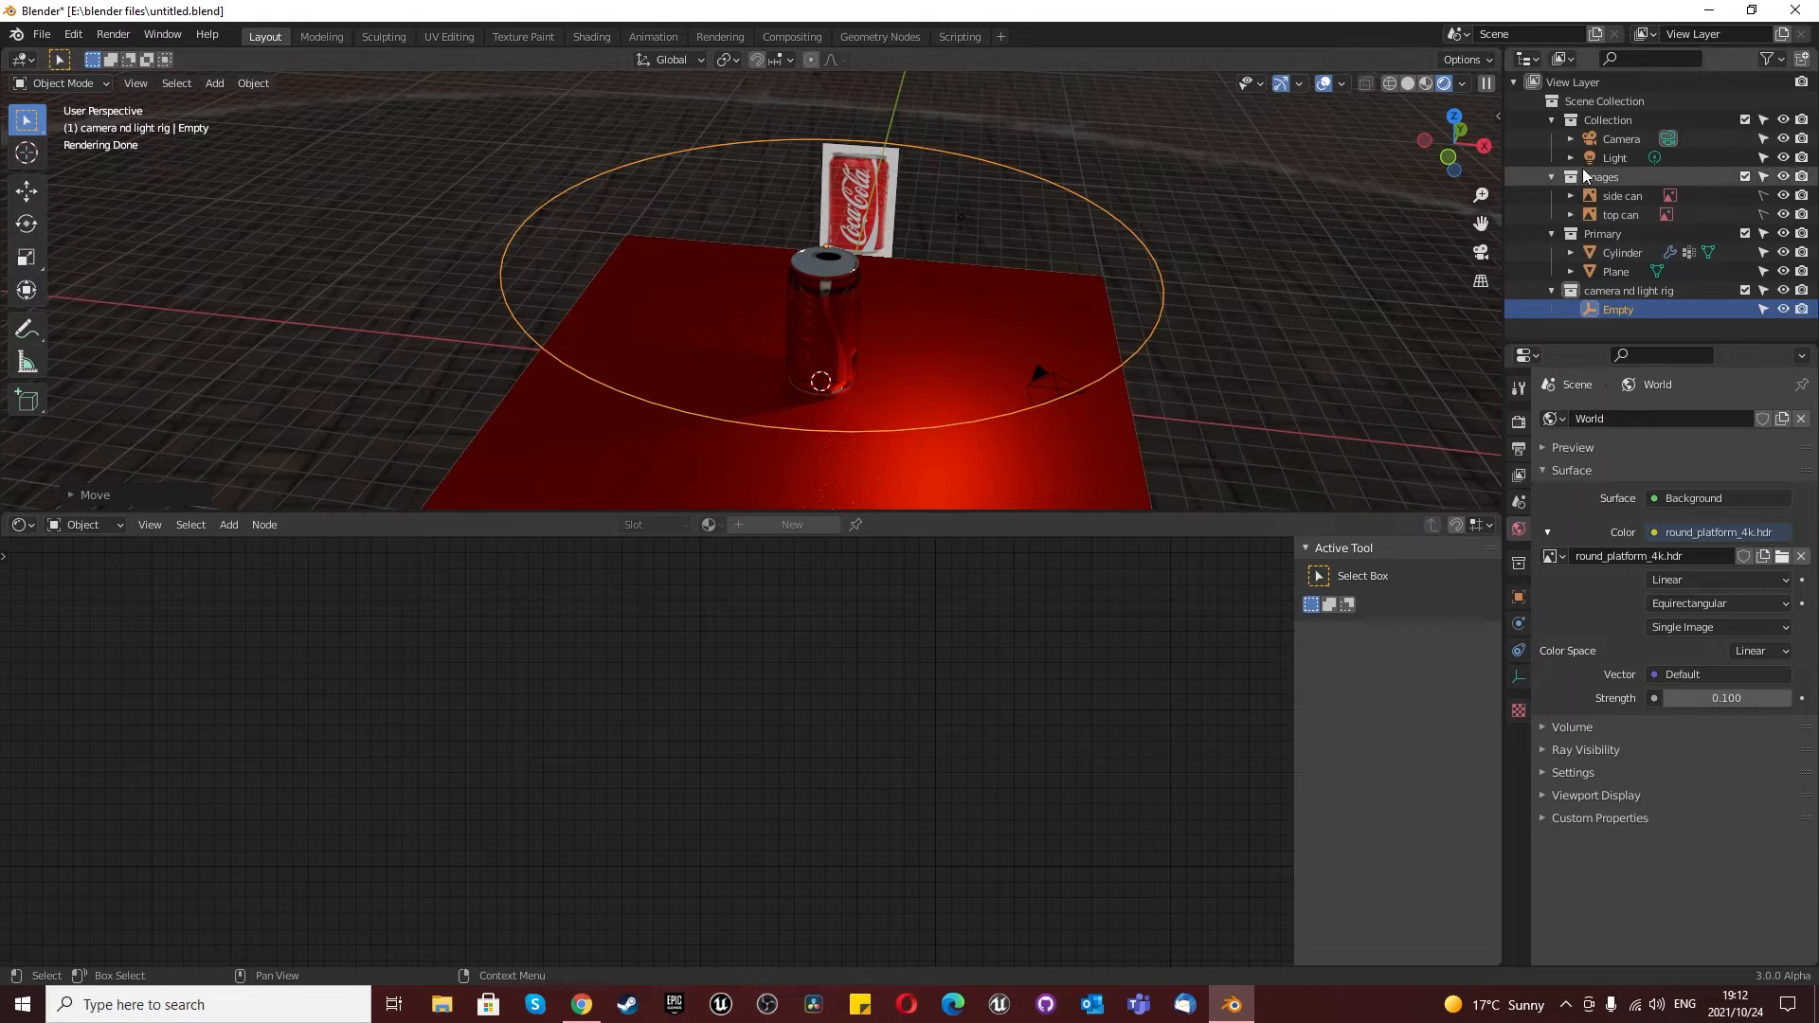
Step: Move the Camera and Light objects into the camera nd light rig collection
click(1622, 140)
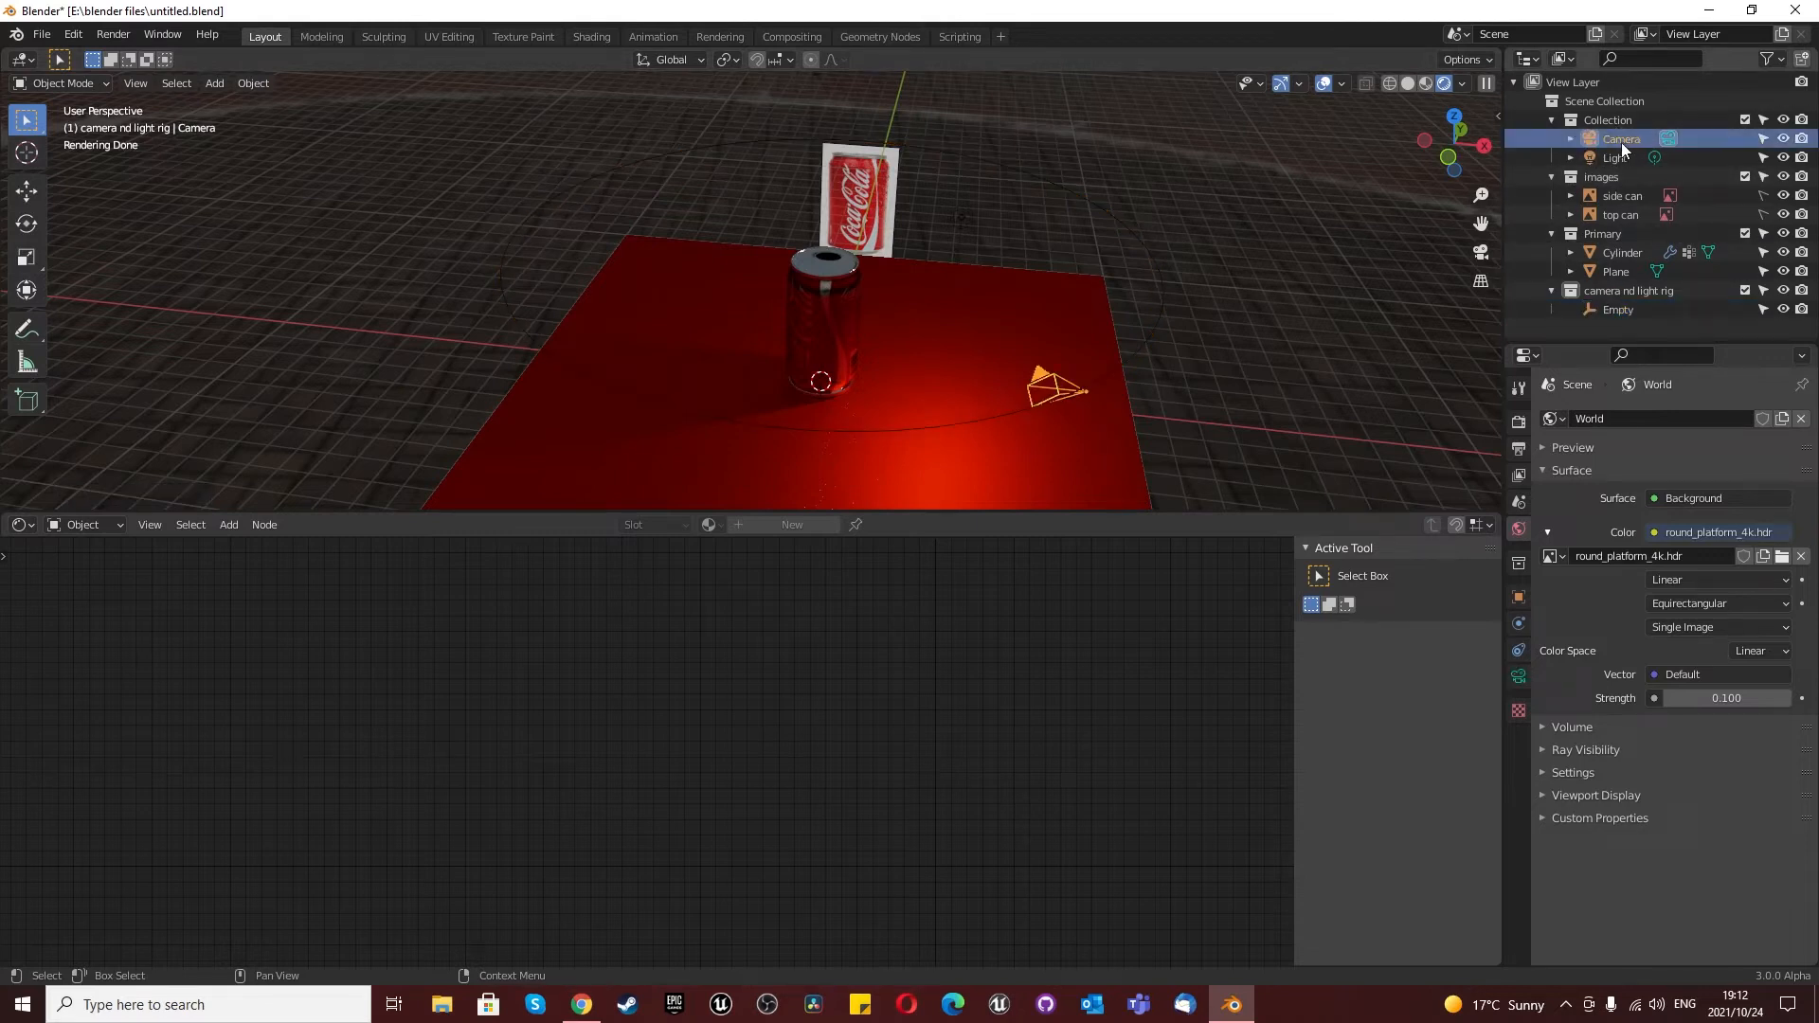
drag(1621, 140, 1617, 294)
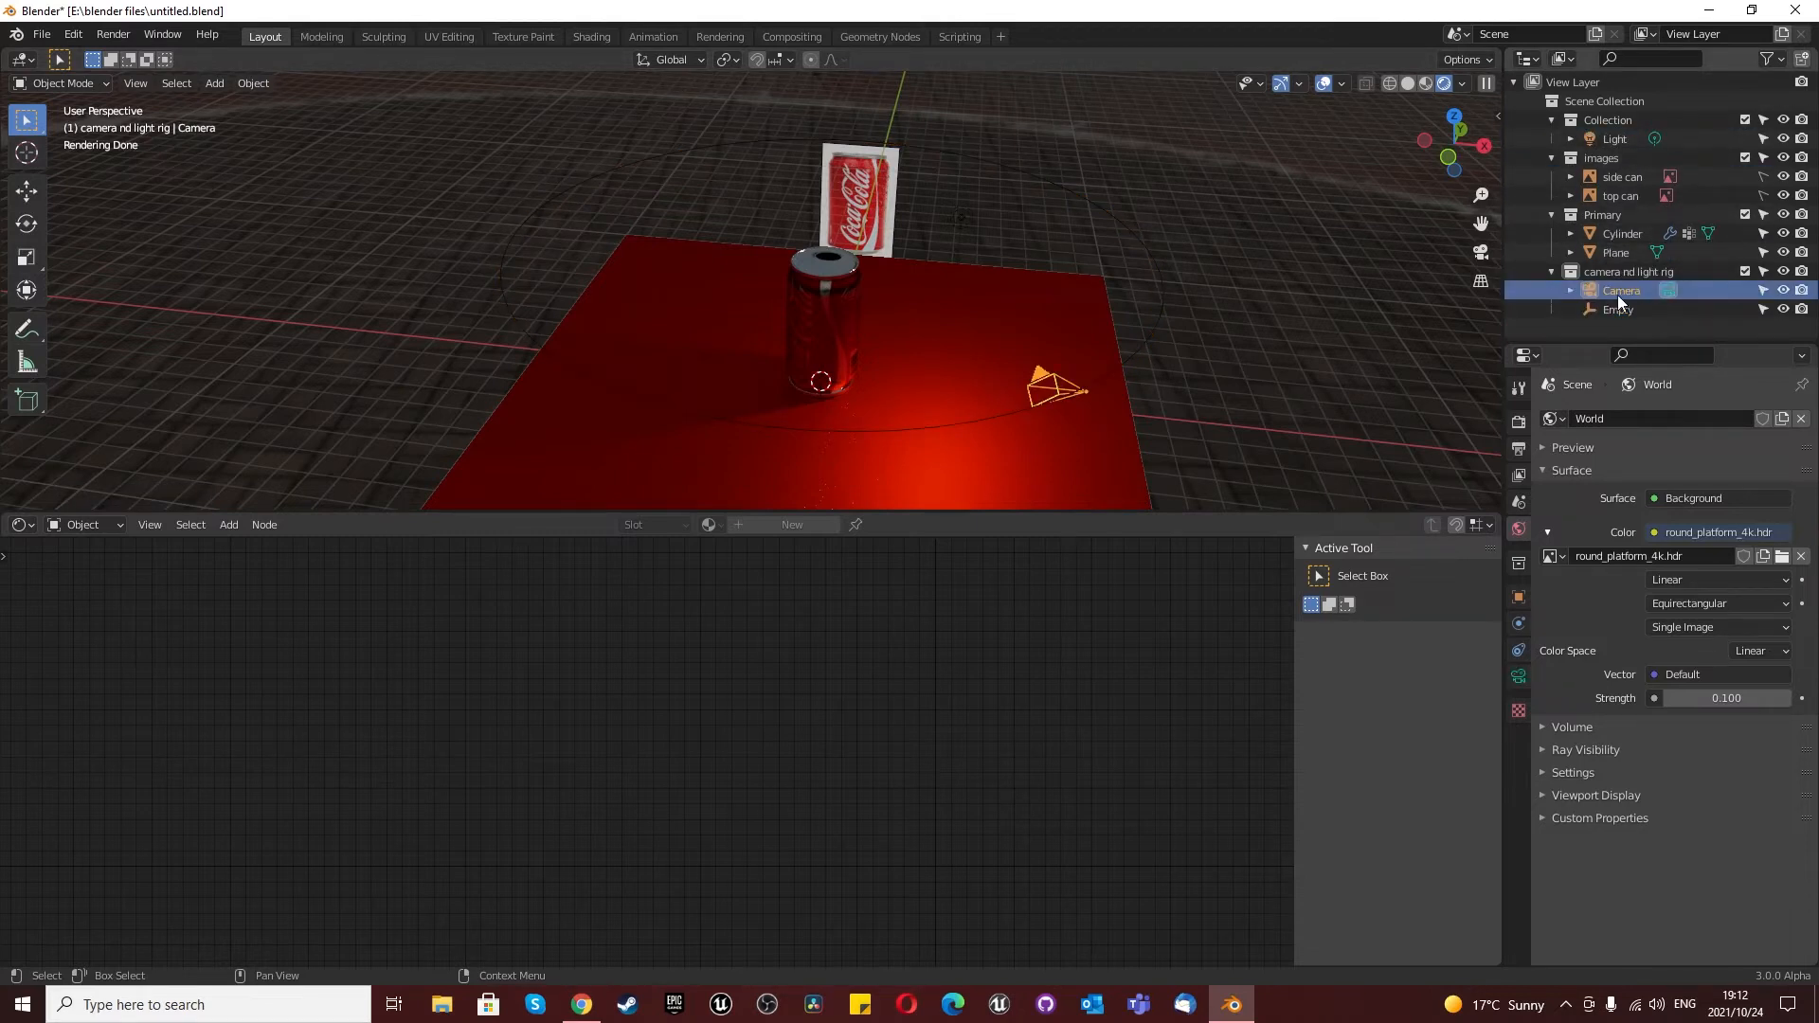
click(1614, 139)
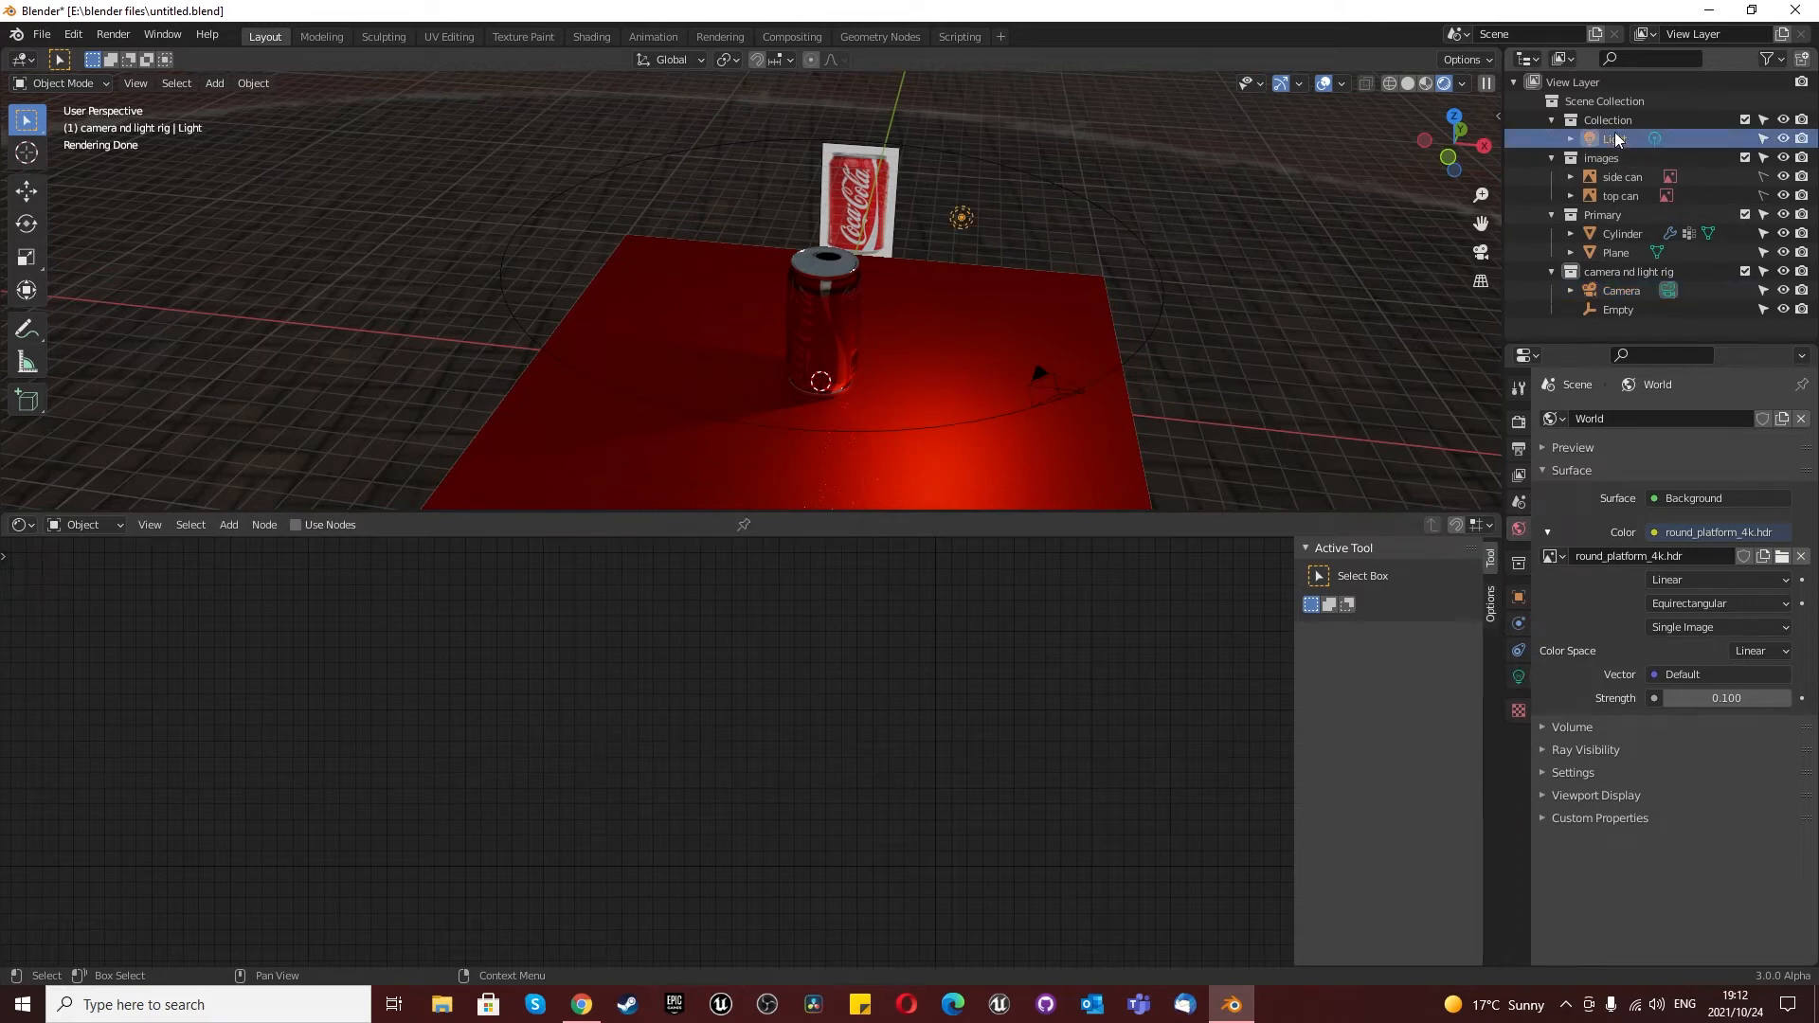
drag(1615, 139, 1622, 265)
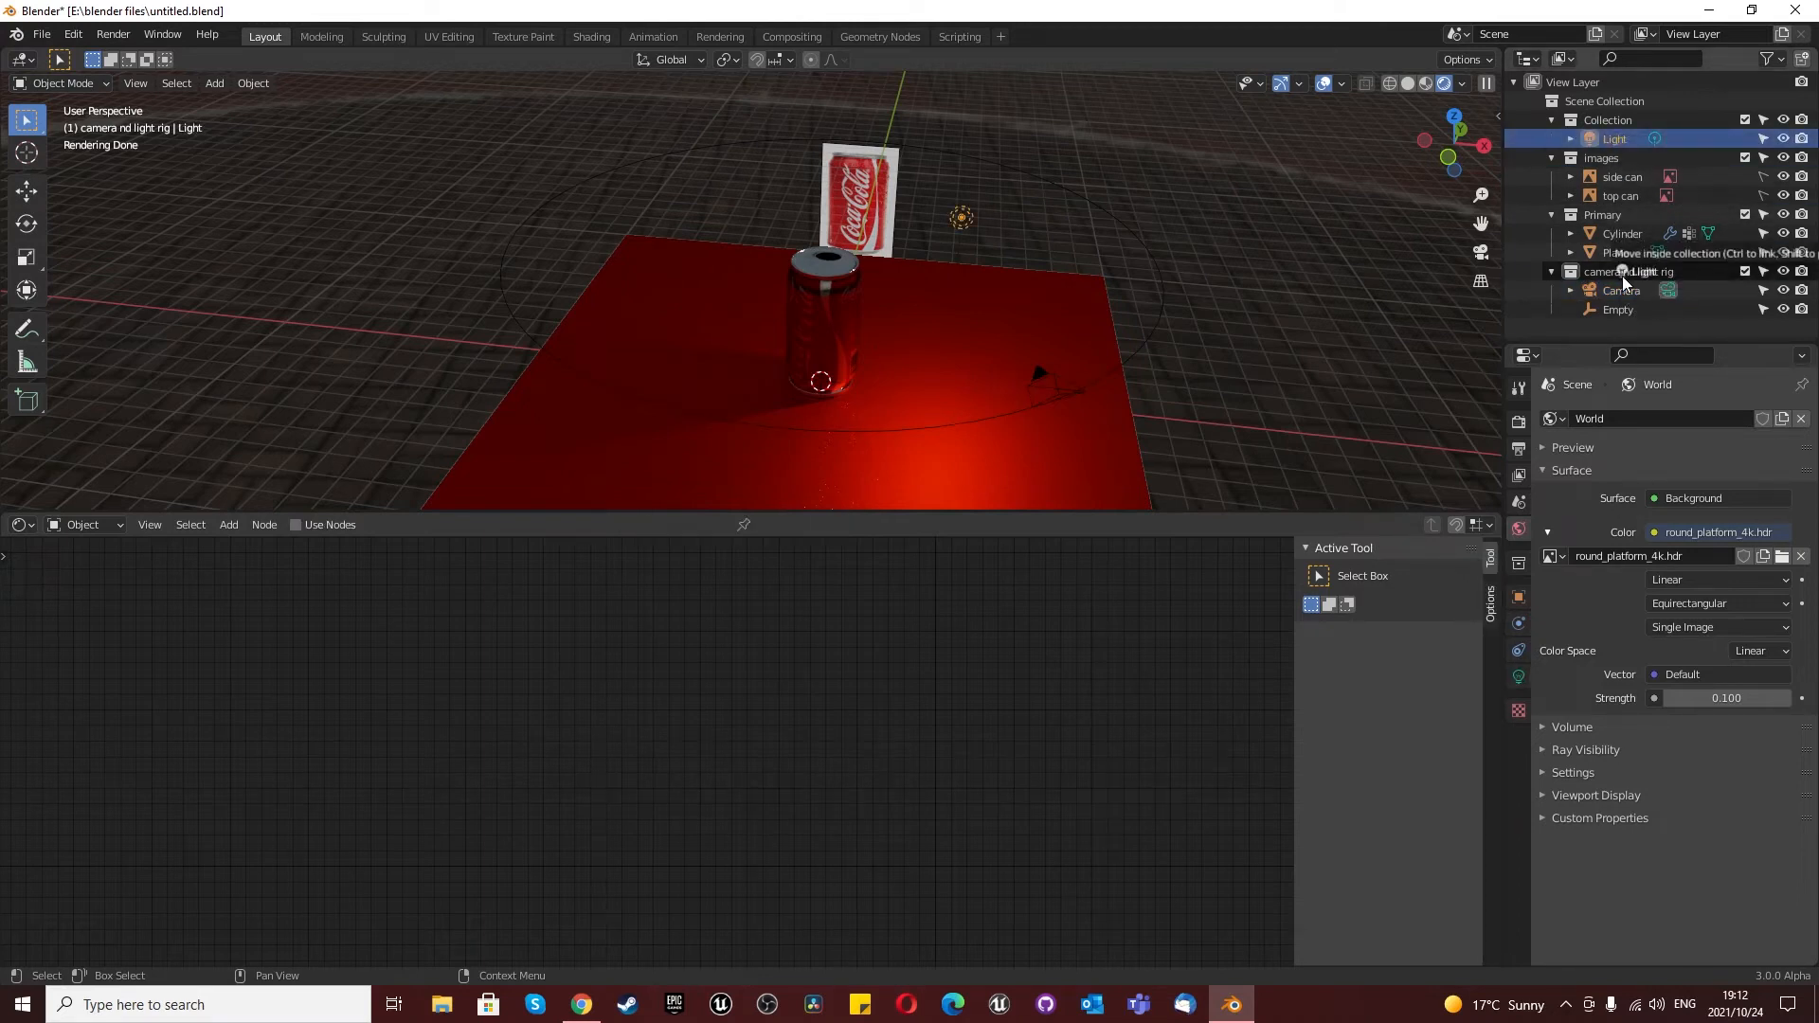
Step: Frame the can from a low front angle and align the scene camera to that viewpoint
scroll(940, 353, down, 2)
scroll(938, 345, down, 2)
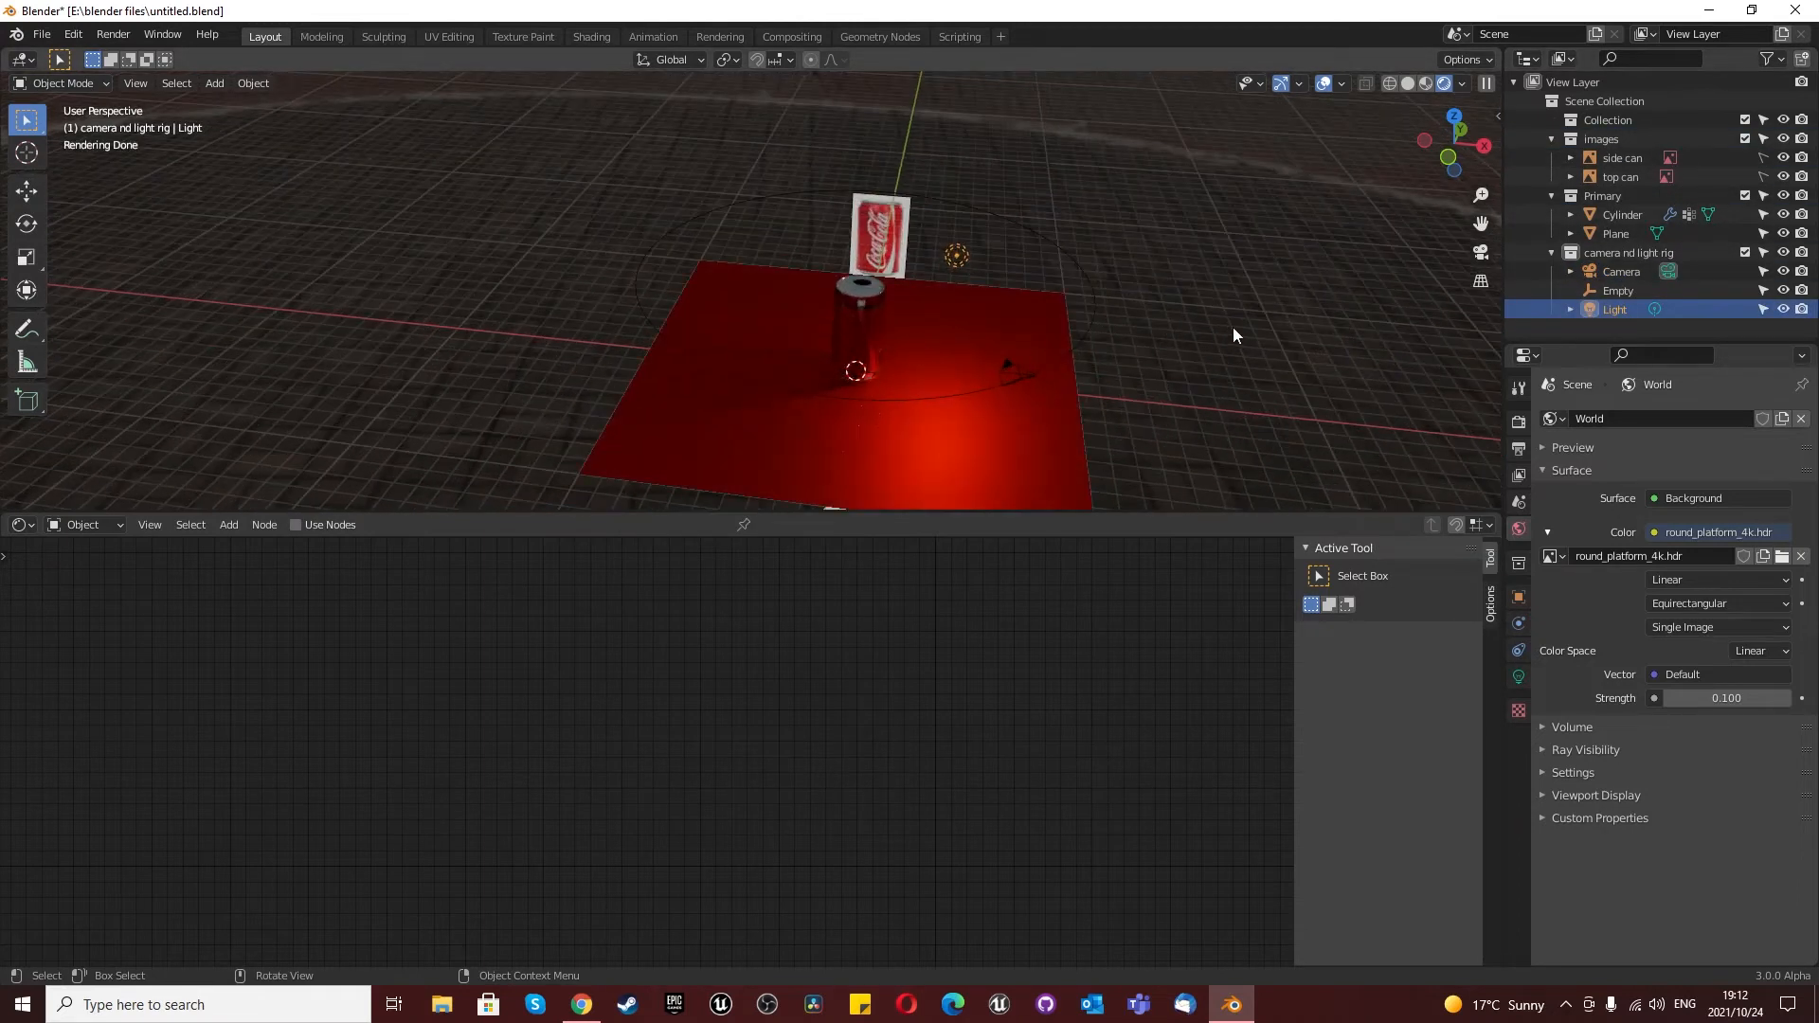
click(1471, 254)
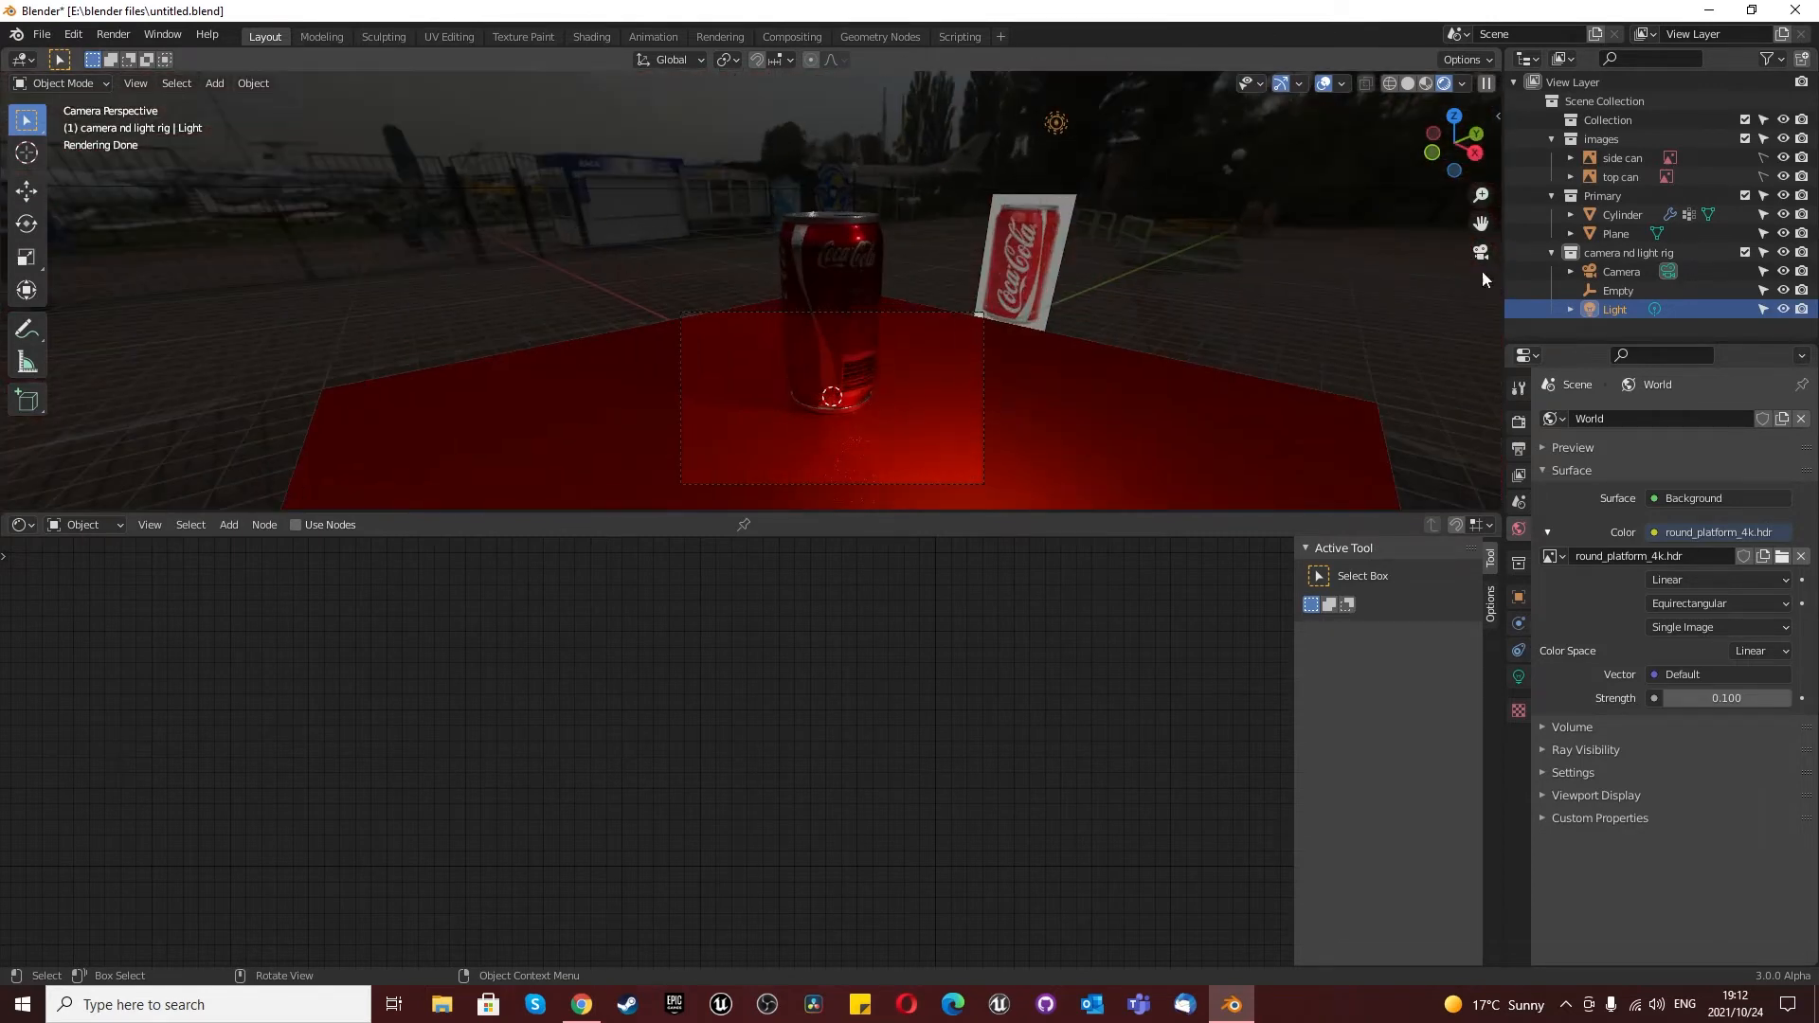
click(1471, 254)
scroll(910, 377, up, 5)
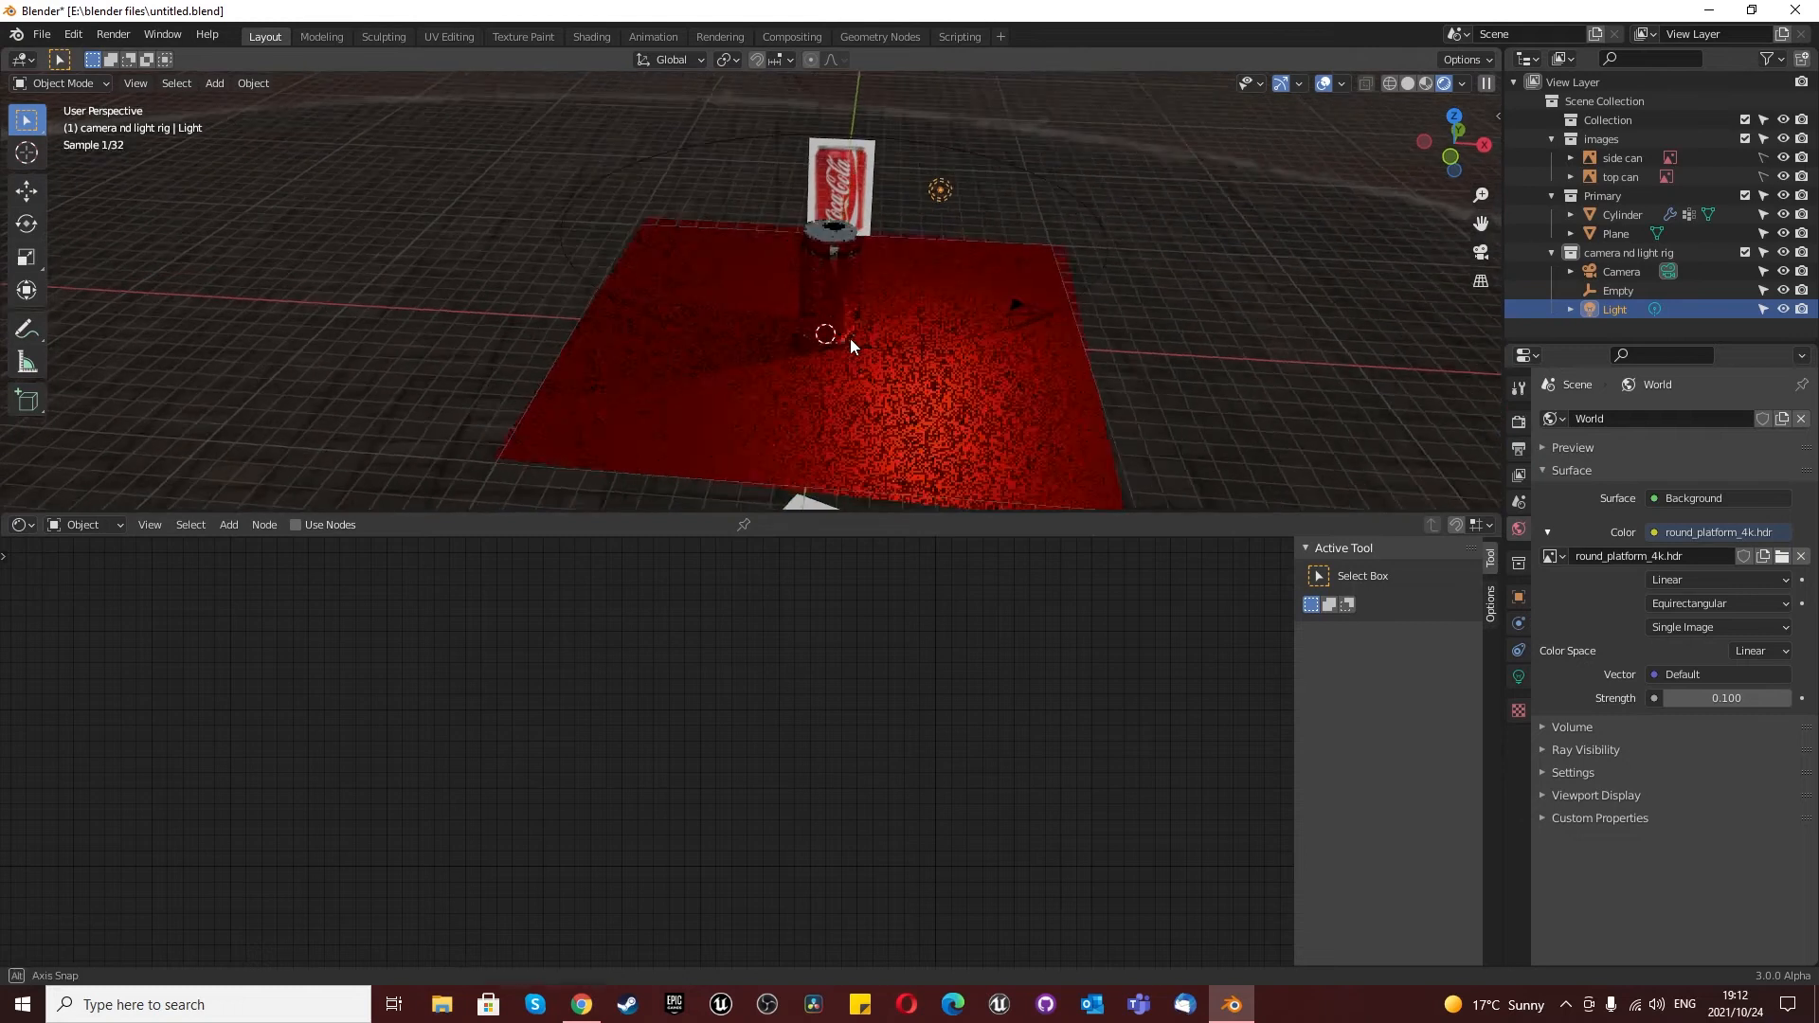
middle_drag(850, 341, 833, 292)
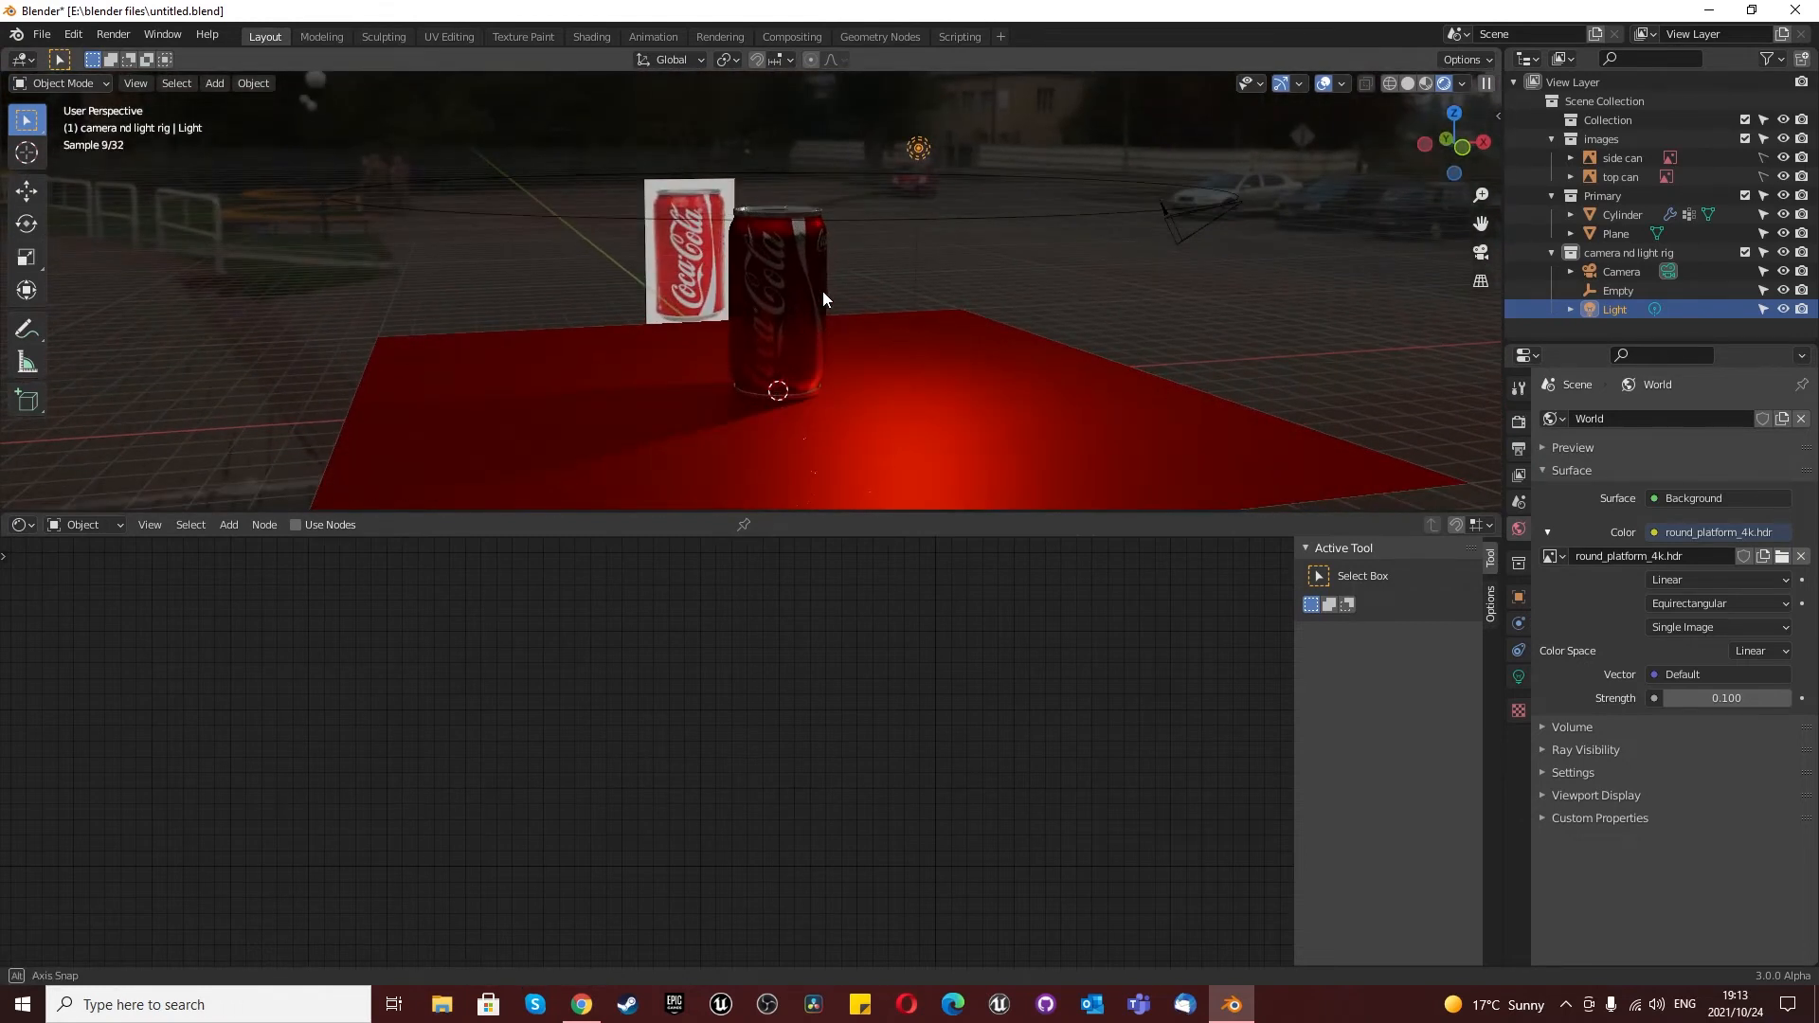
scroll(805, 371, up, 3)
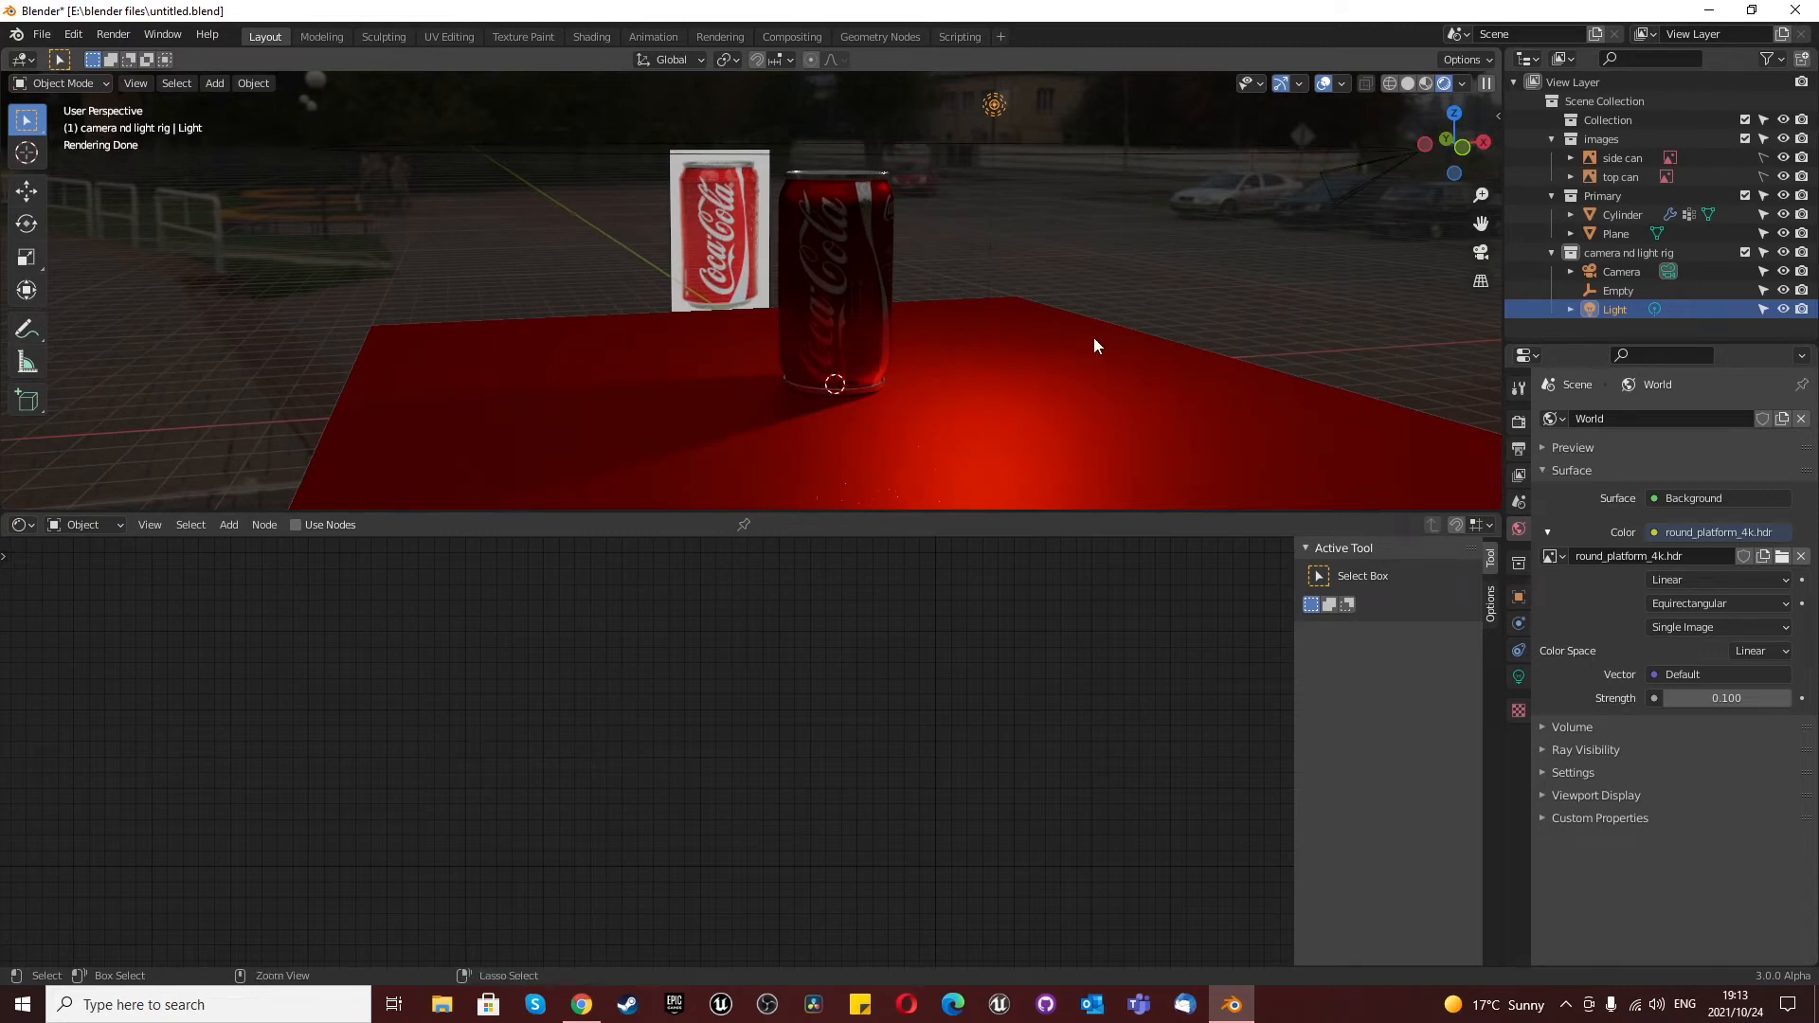
key(KP_0)
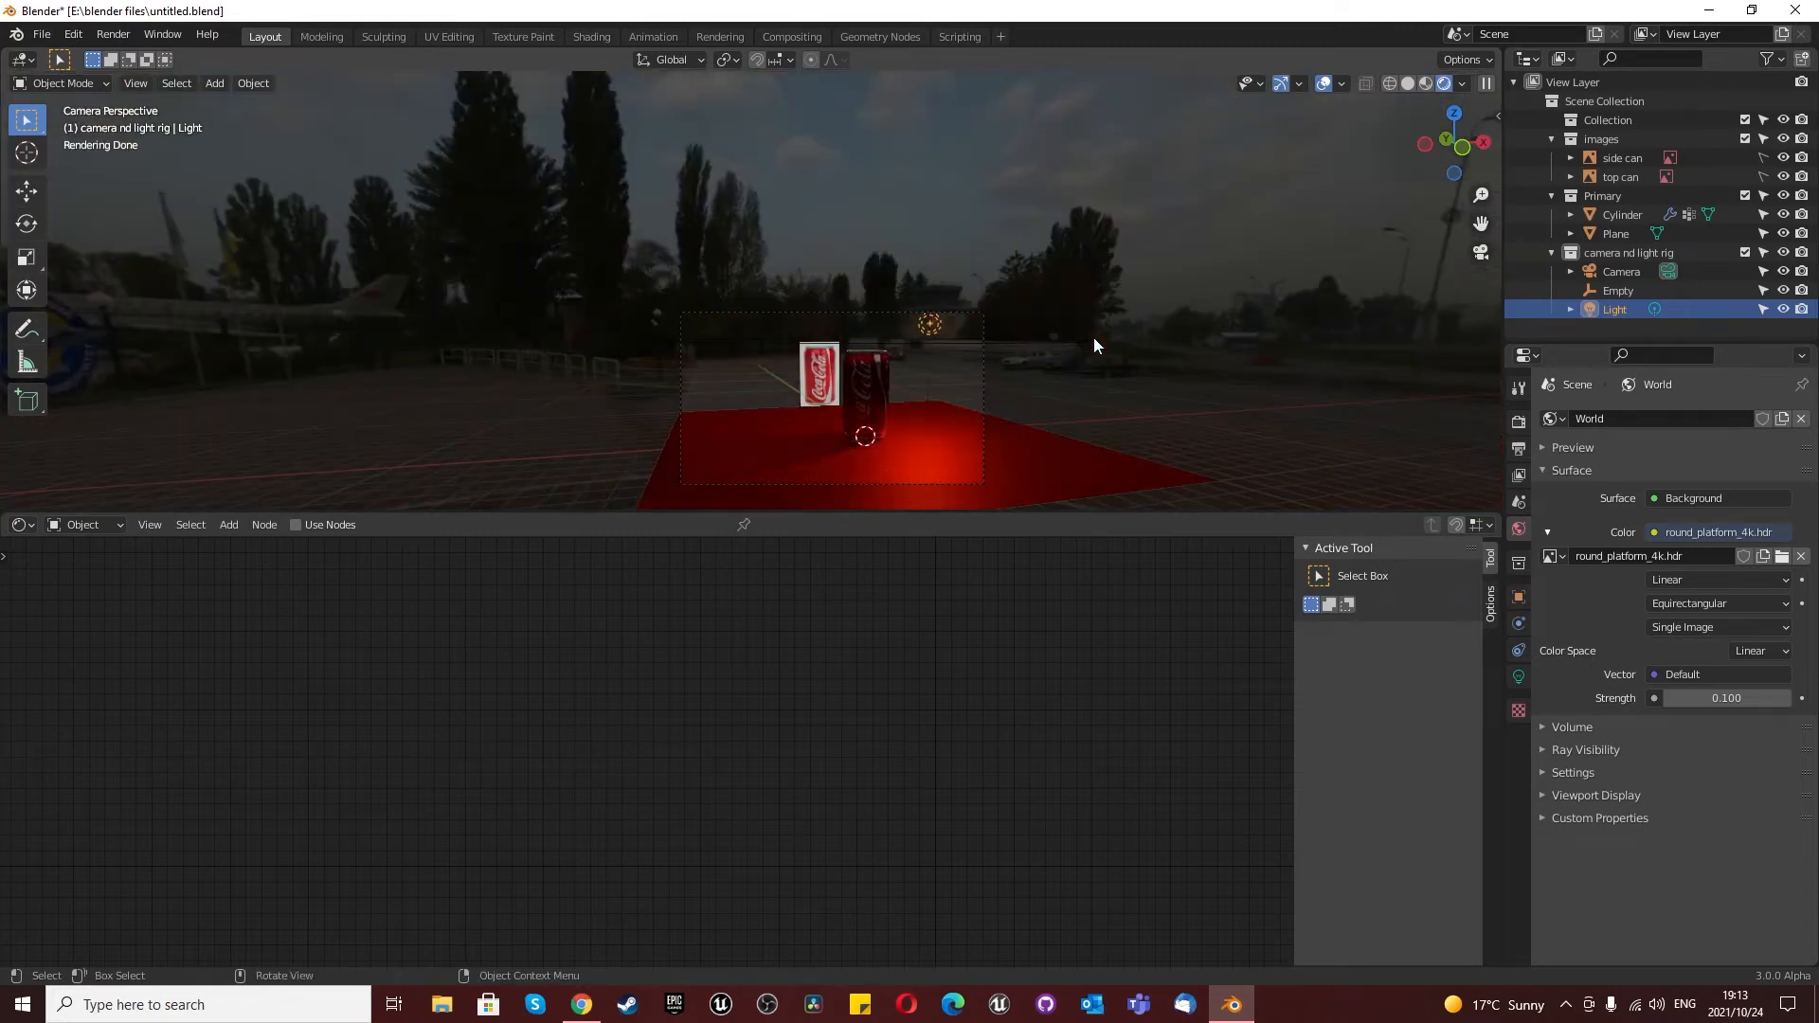
Step: Move the camera about 1.9 m sideways so the can is horizontally centered in the frame
scroll(1093, 337, up, 3)
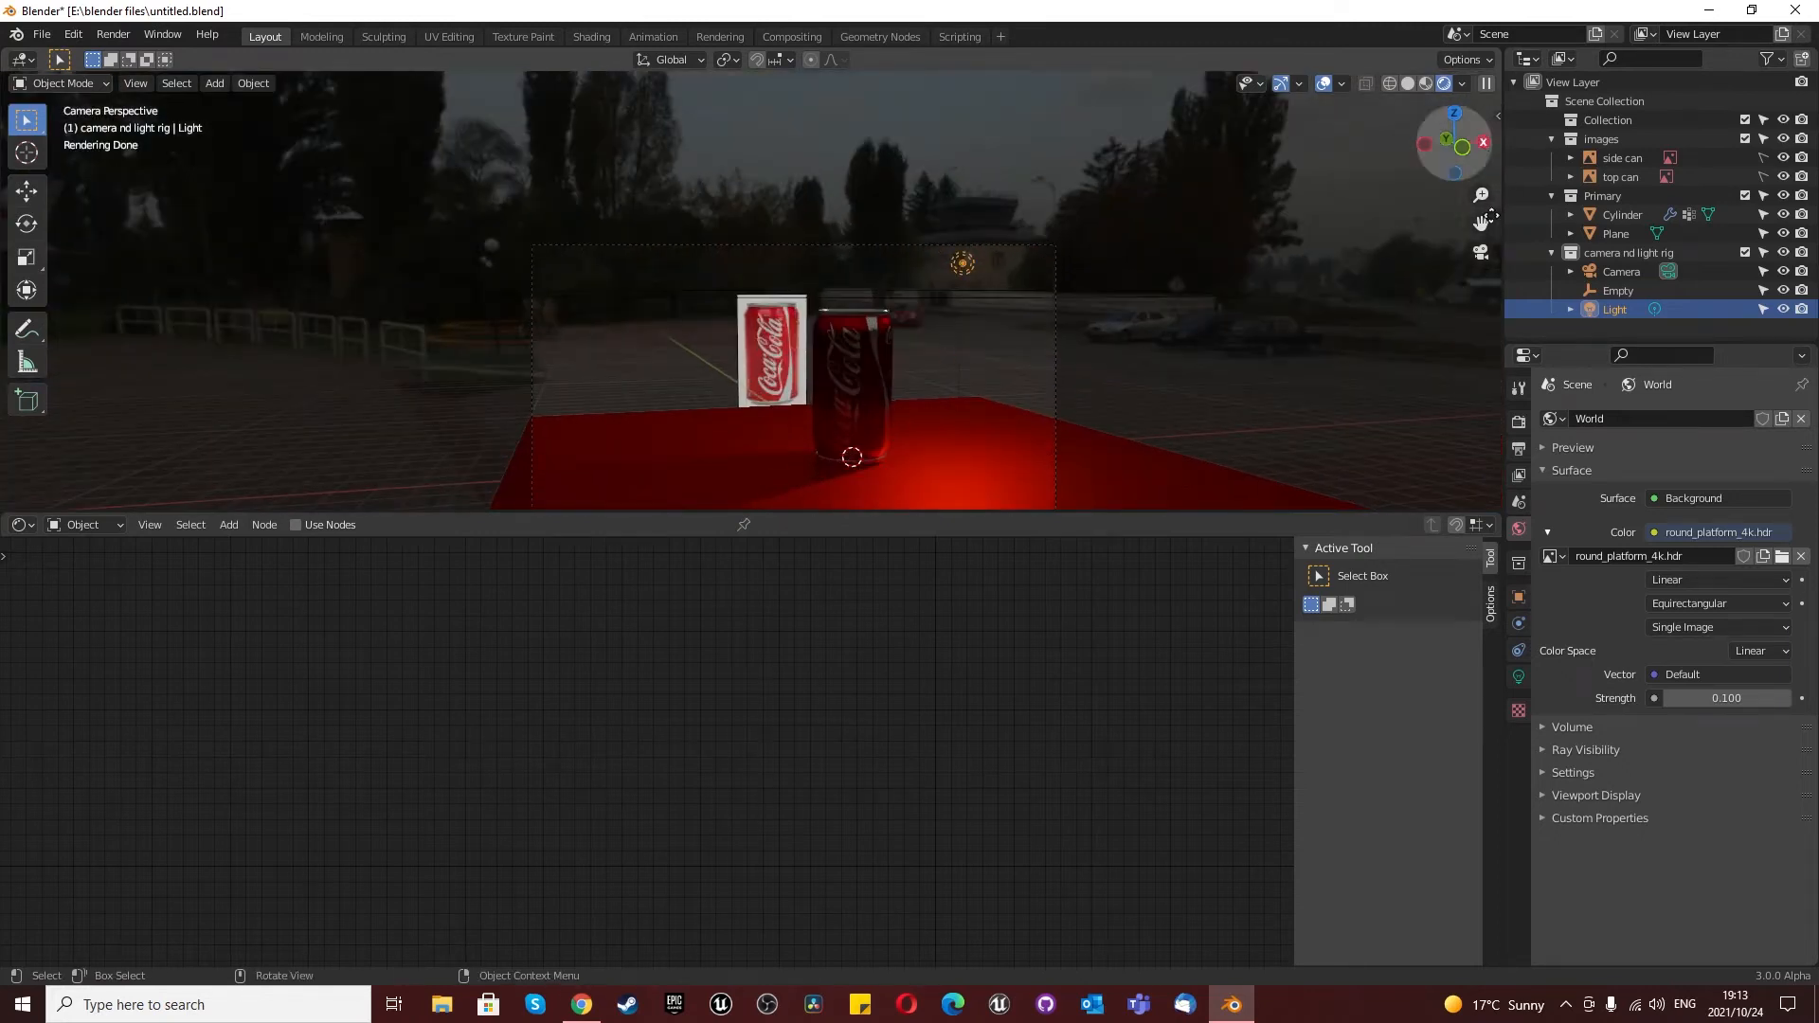
click(1627, 271)
scroll(815, 377, down, 2)
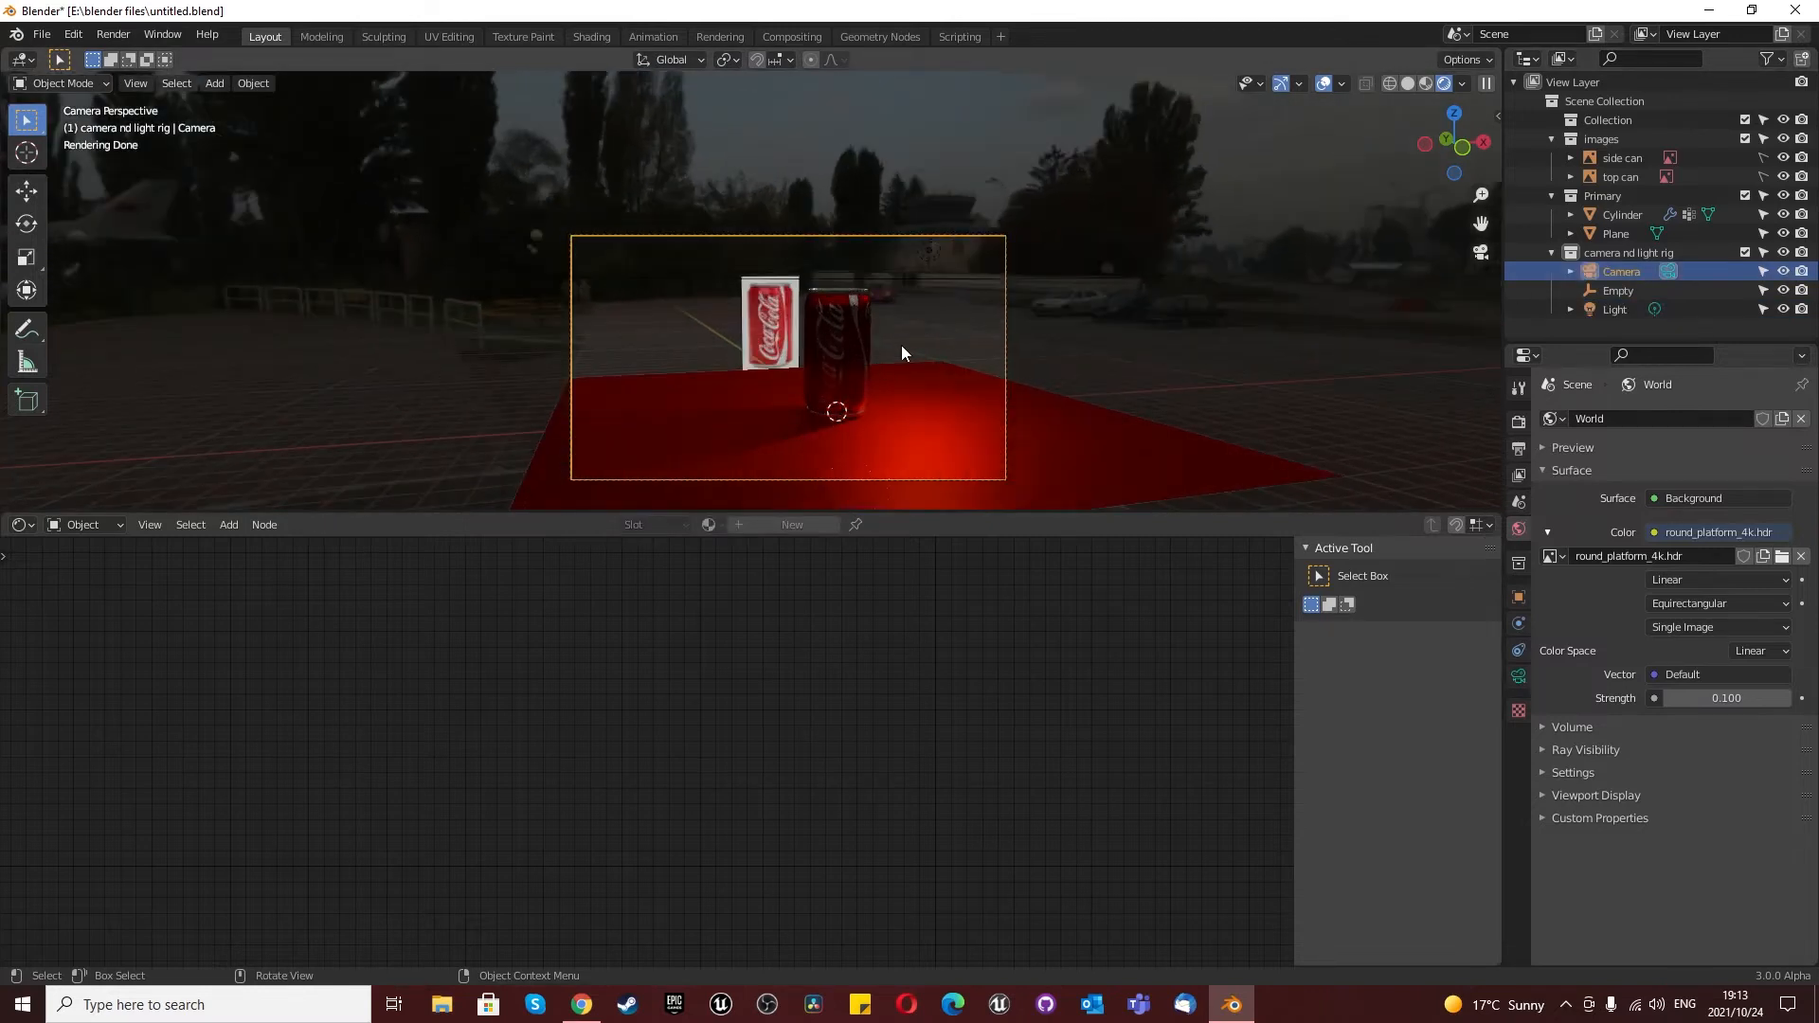
key(g)
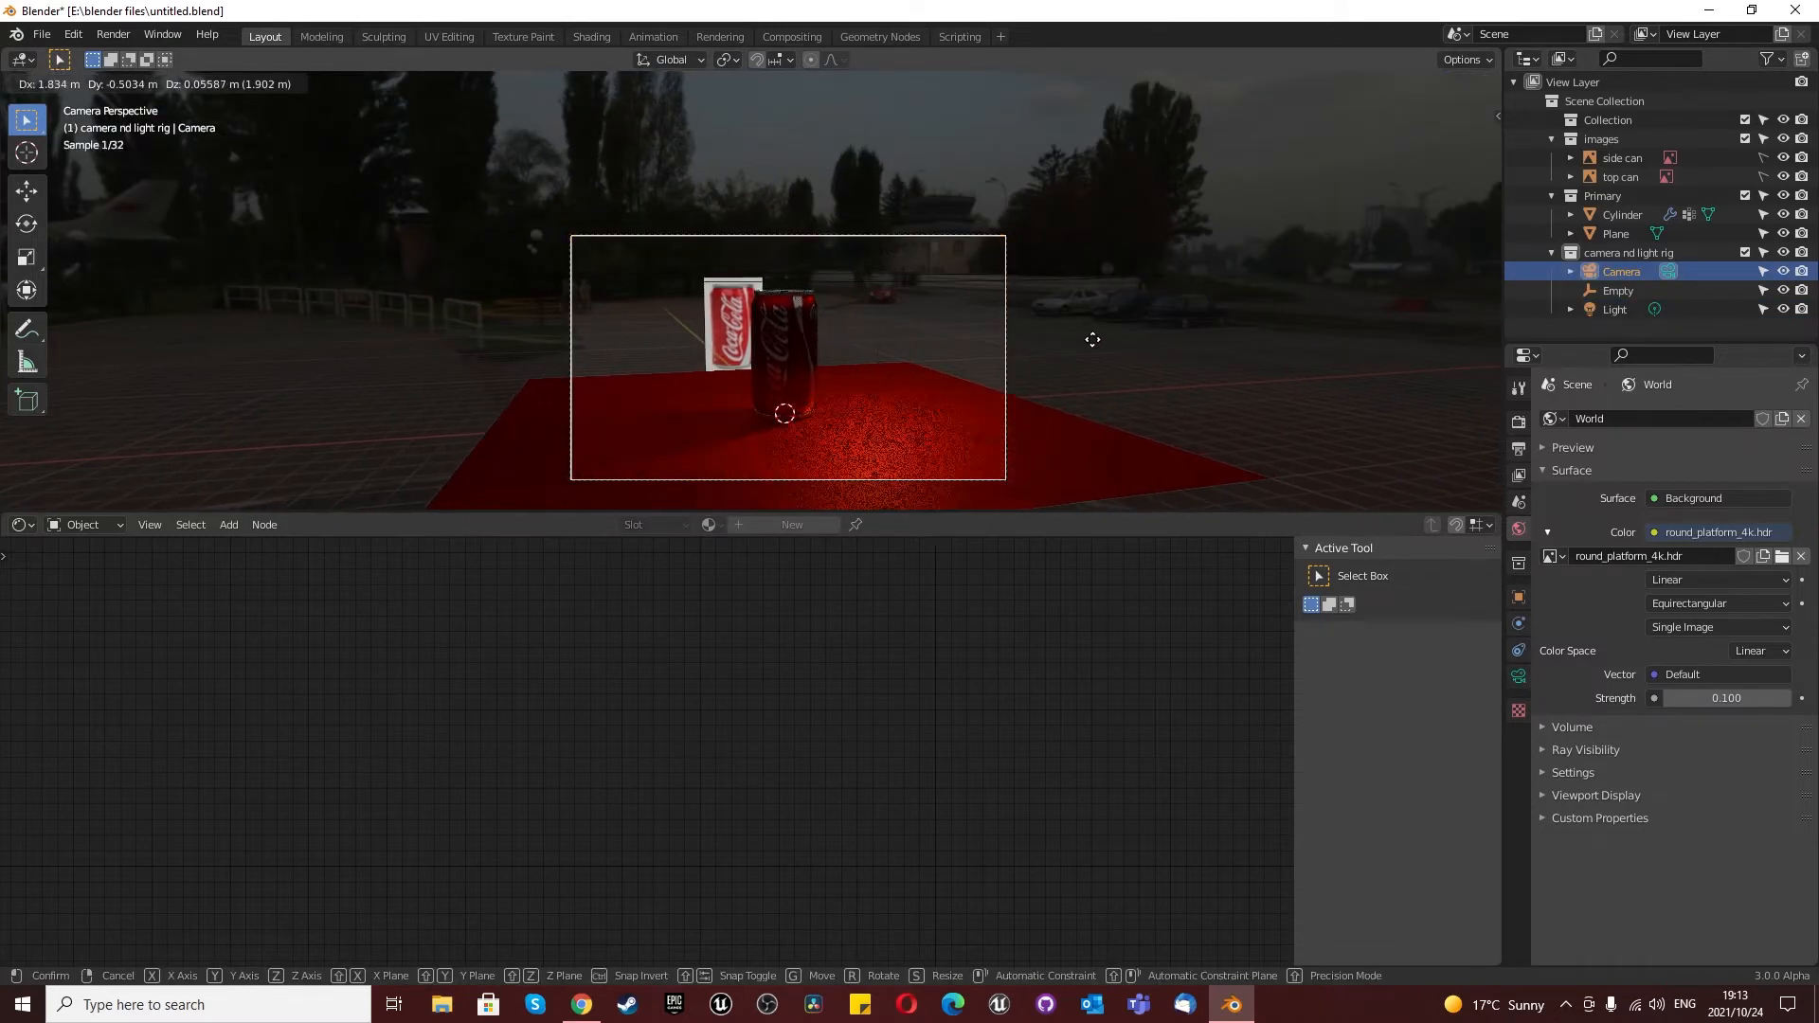
click(1092, 339)
Step: Raise the camera slightly along the Z axis so the can sits lower in the frame
scroll(689, 373, up, 3)
scroll(758, 360, down, 3)
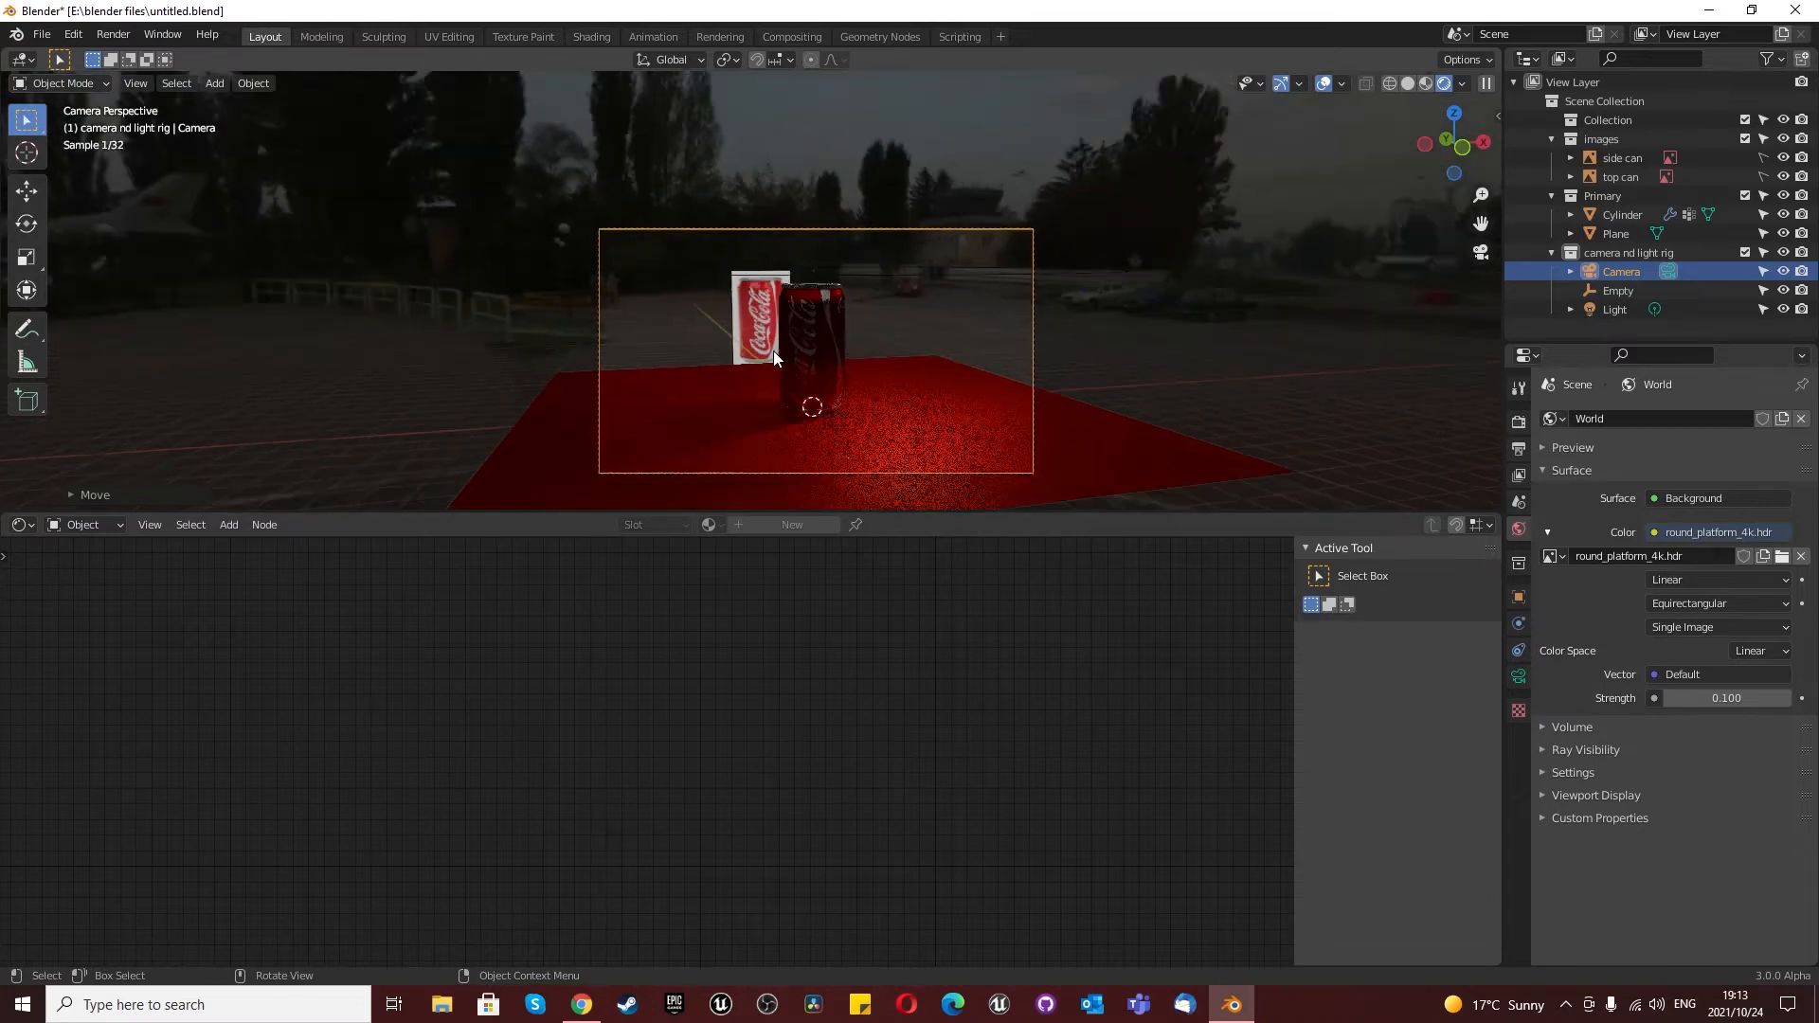
scroll(731, 409, up, 1)
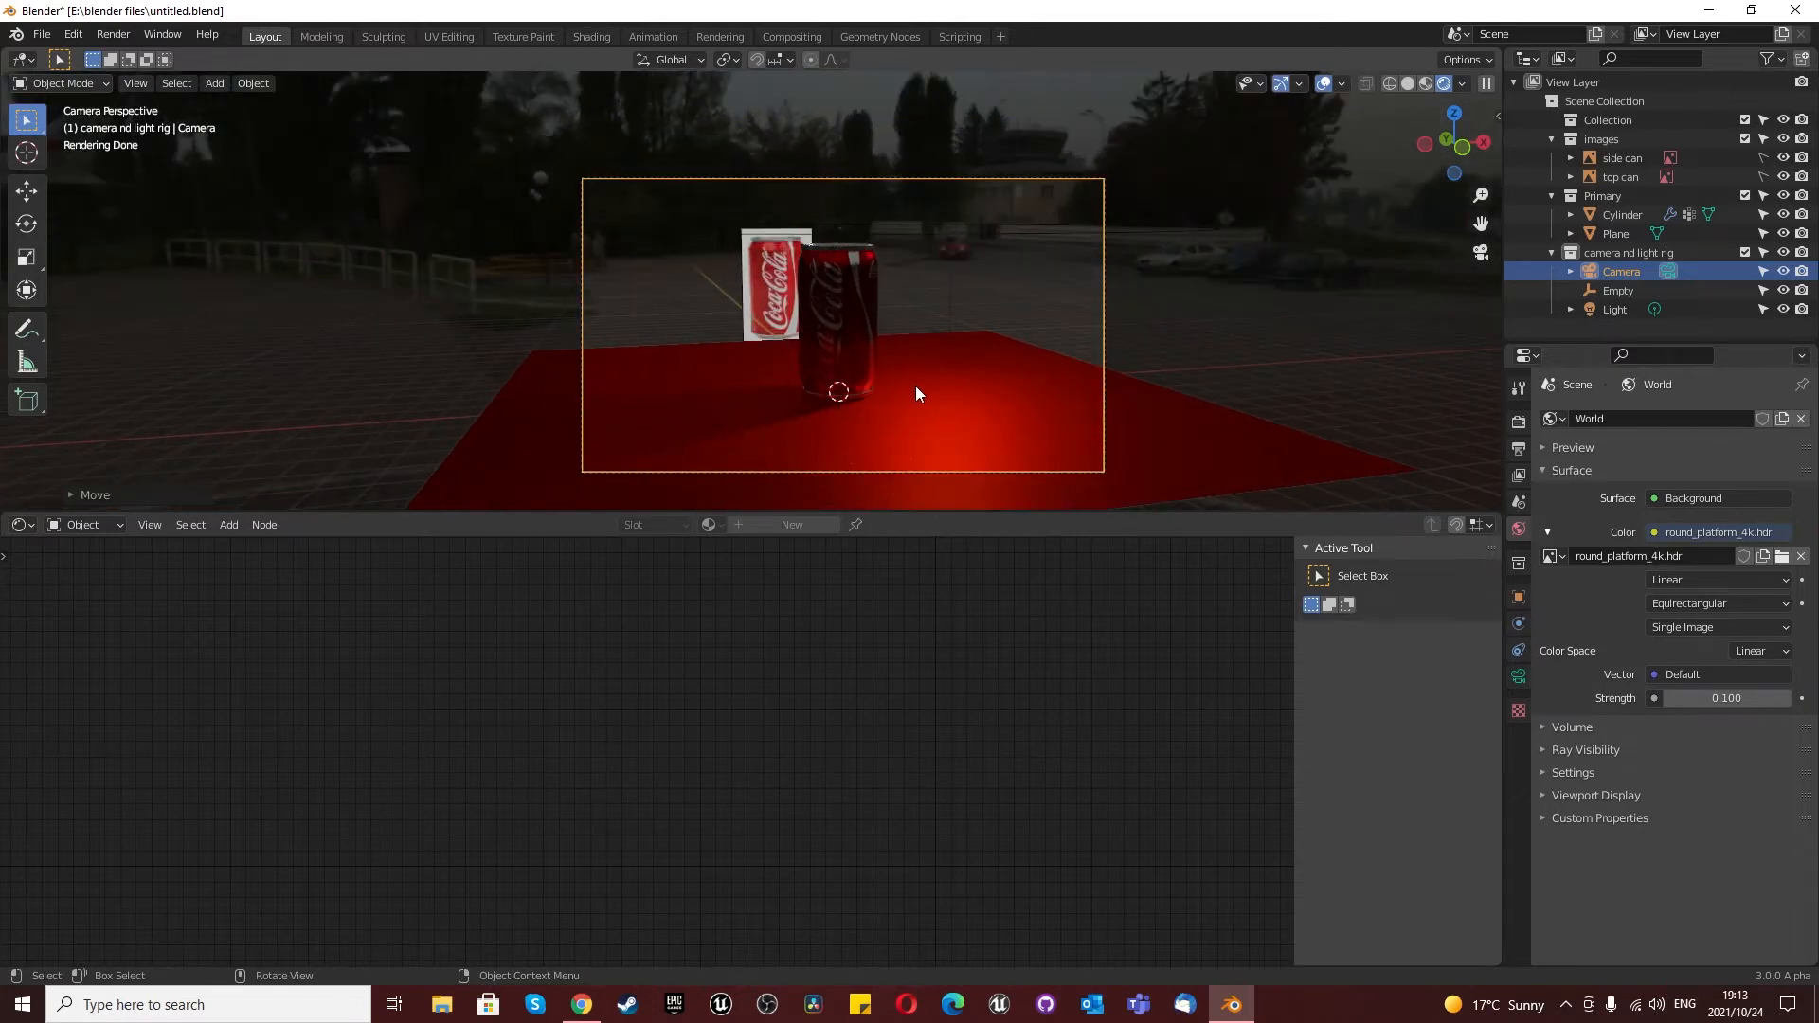
key(g)
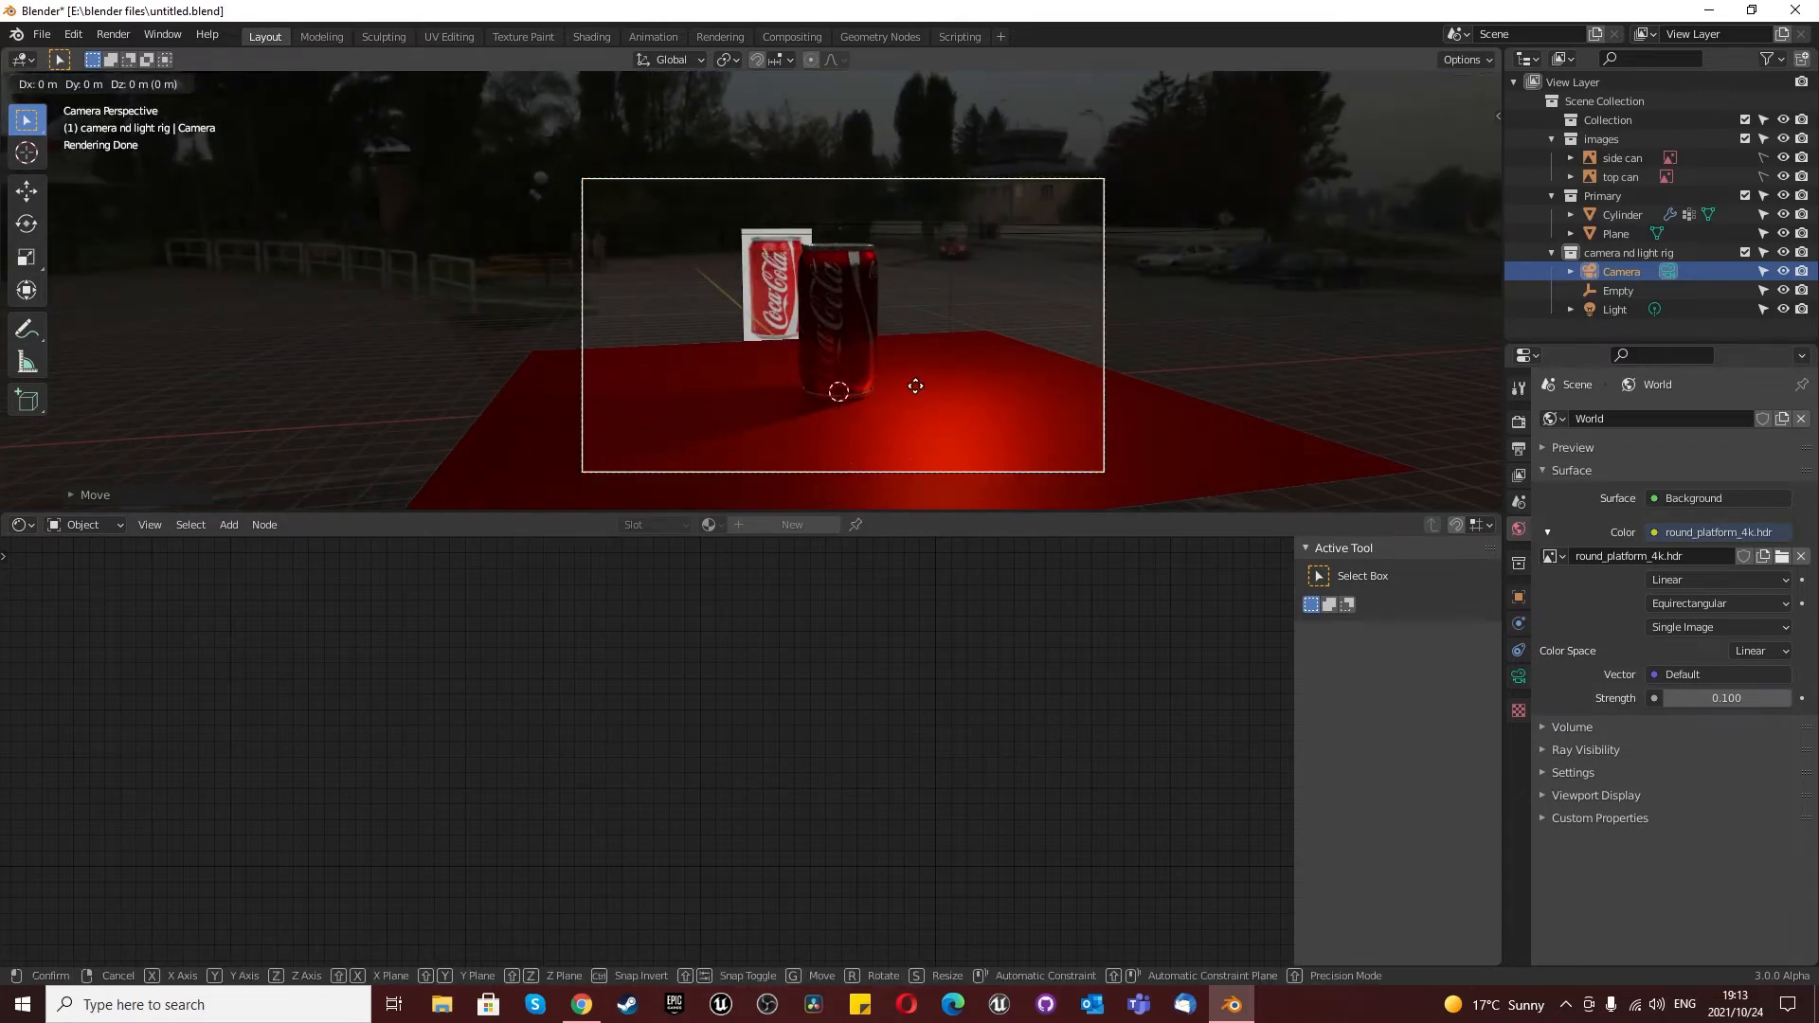
key(z)
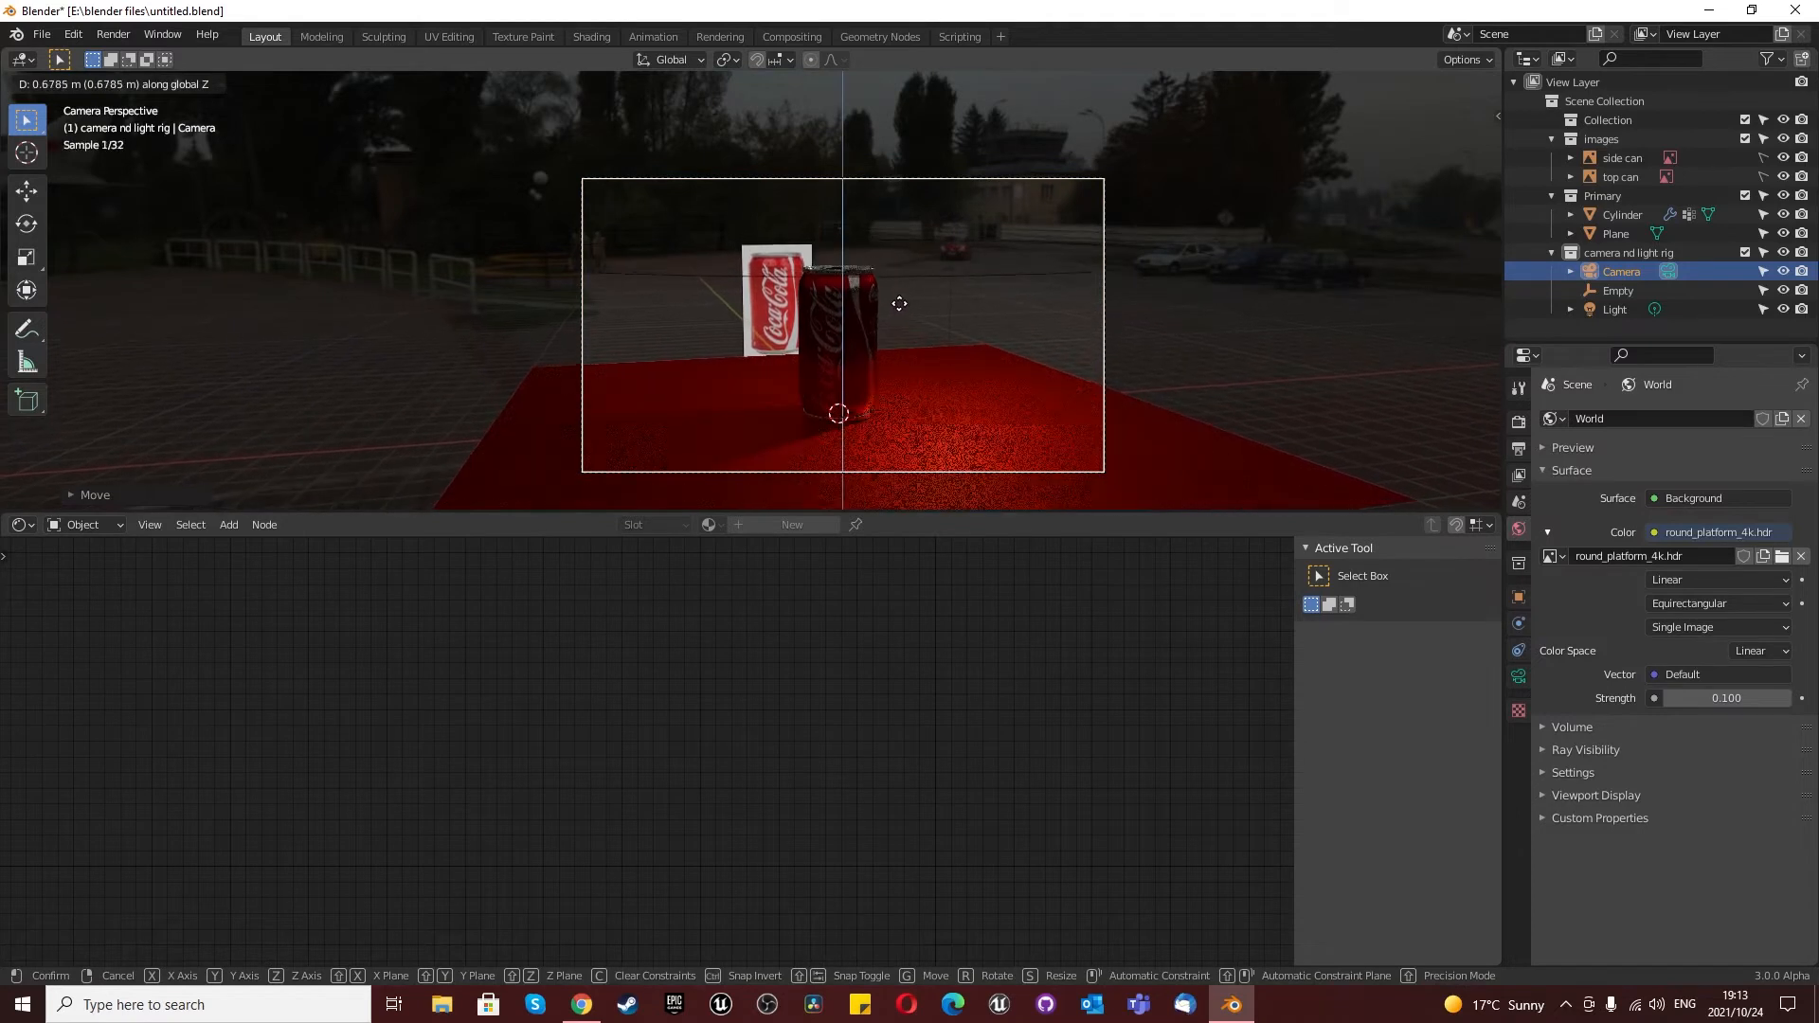
click(893, 332)
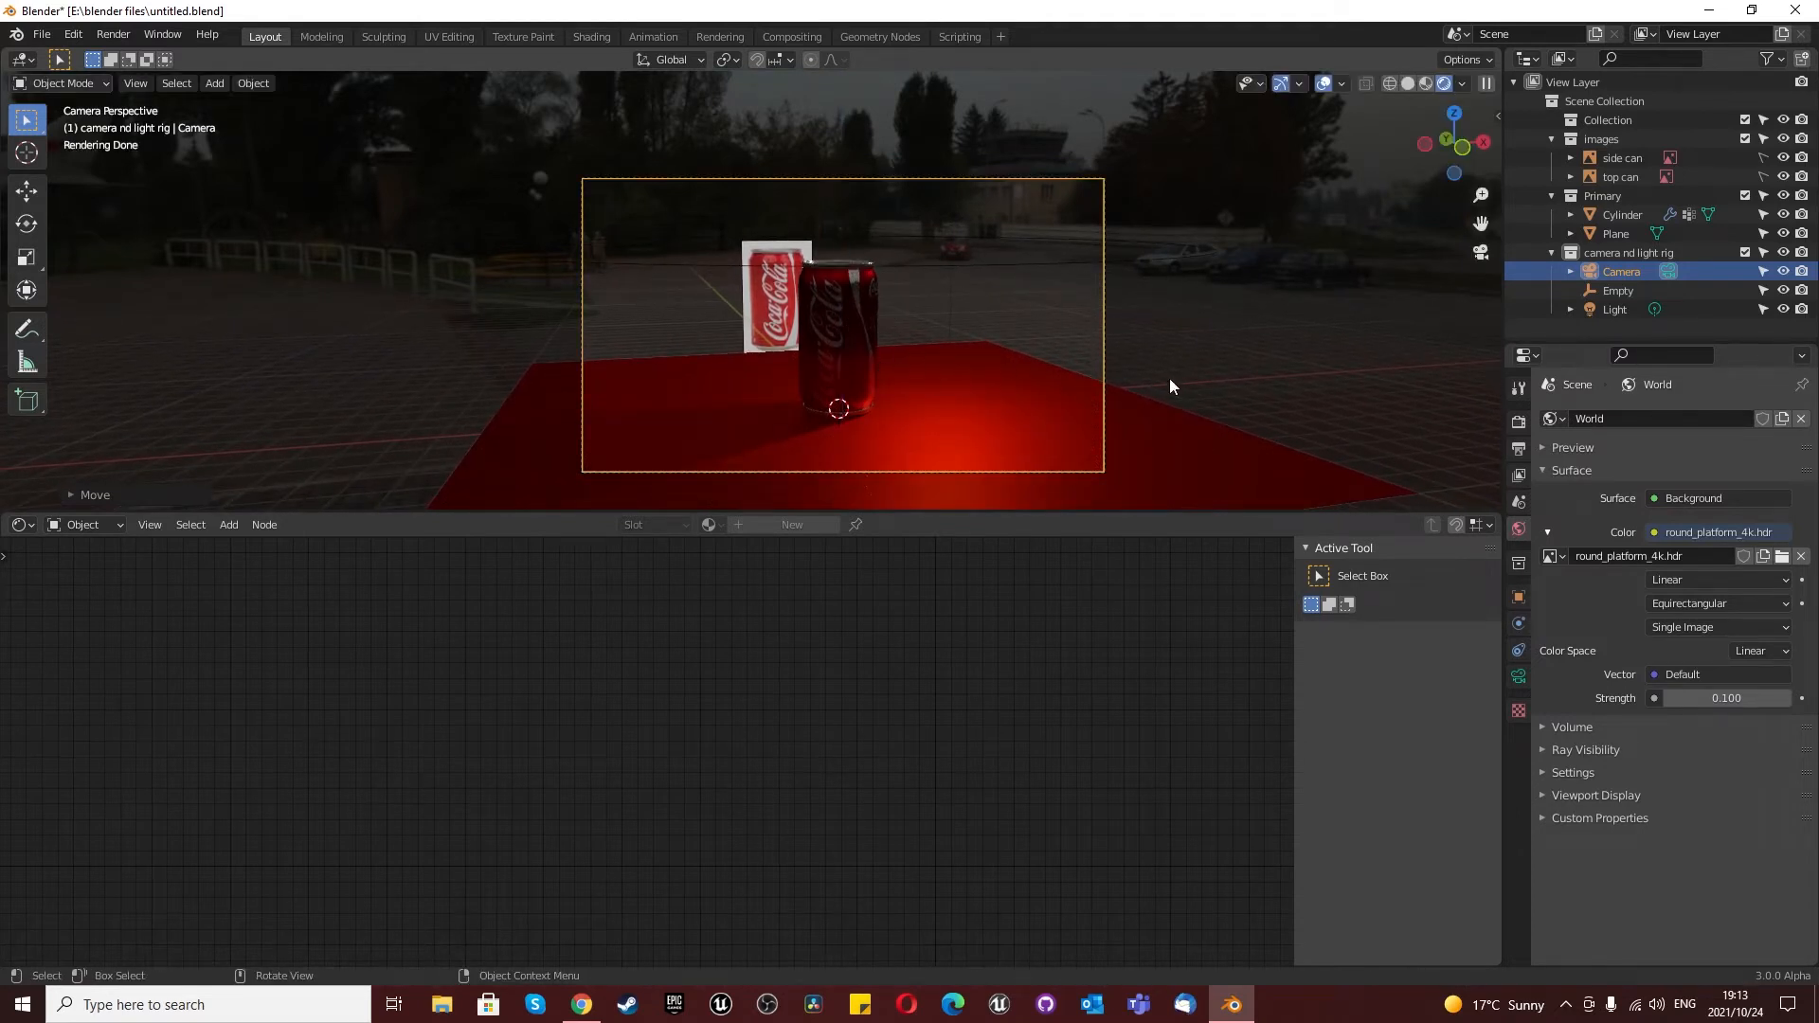
Step: Rotate the red floor plane about -16.4° around the Z axis to square it with the camera, and scale it by 2
click(1201, 453)
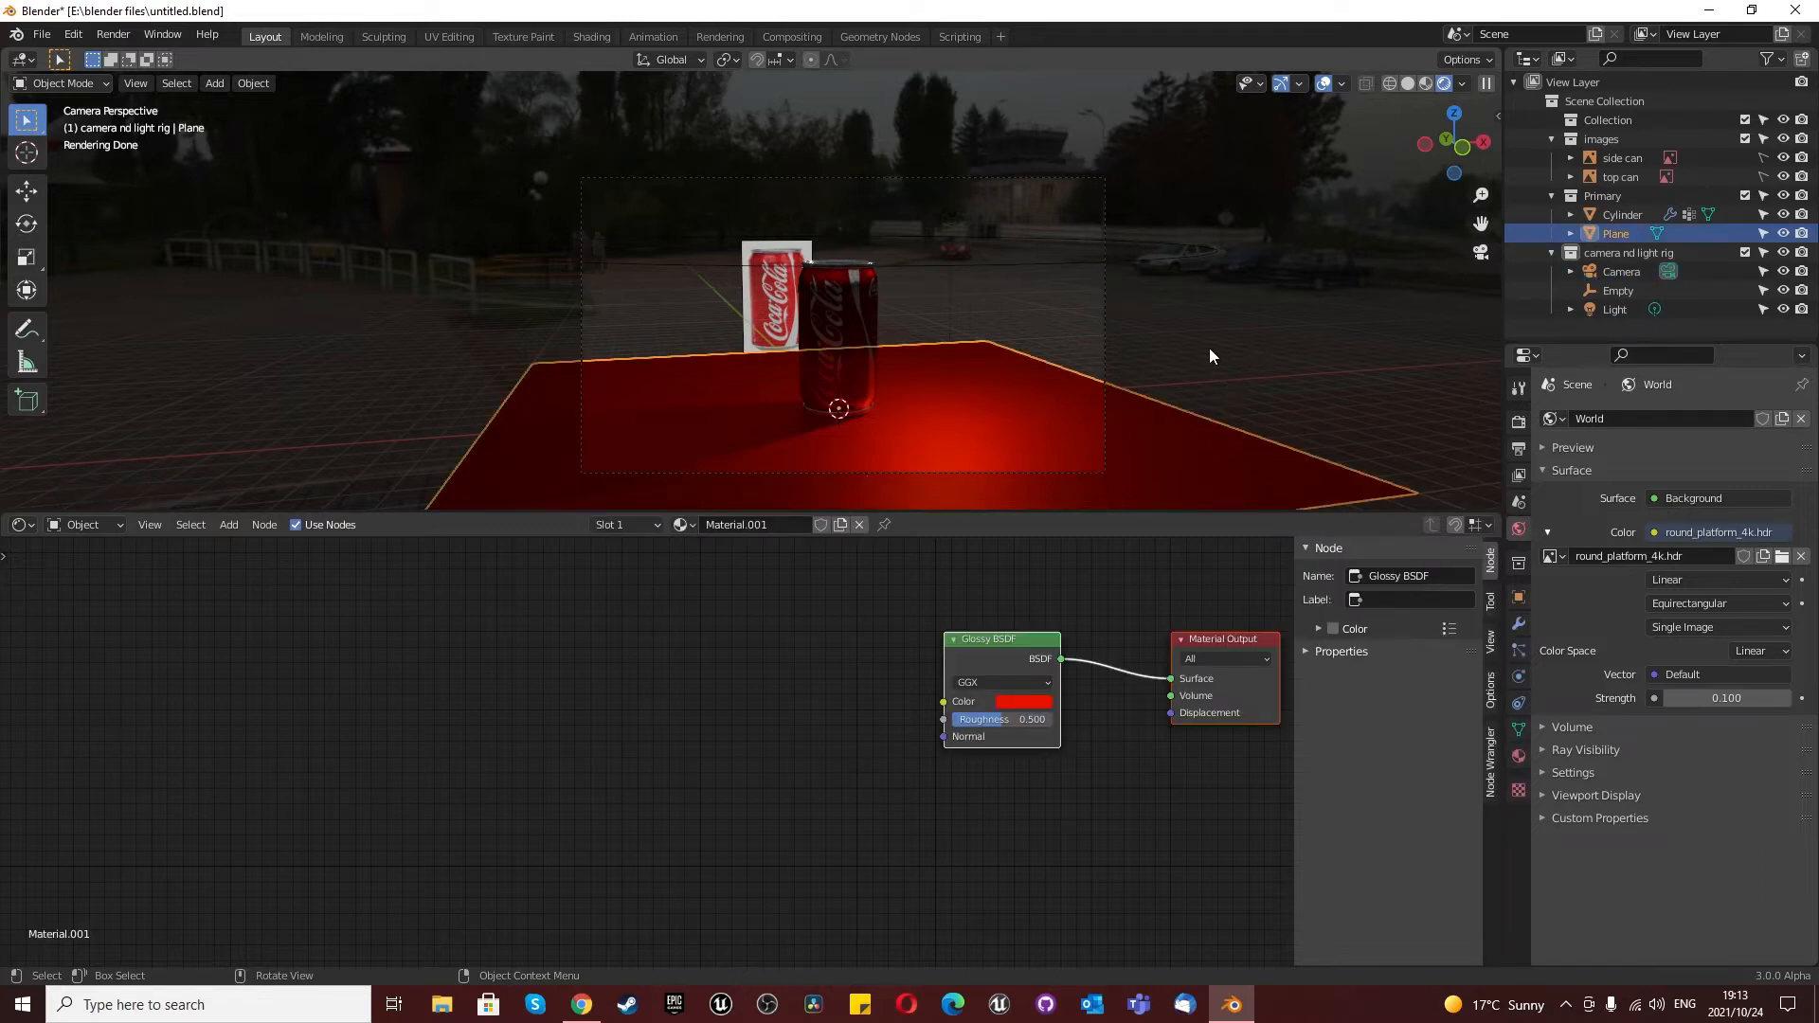
key(z)
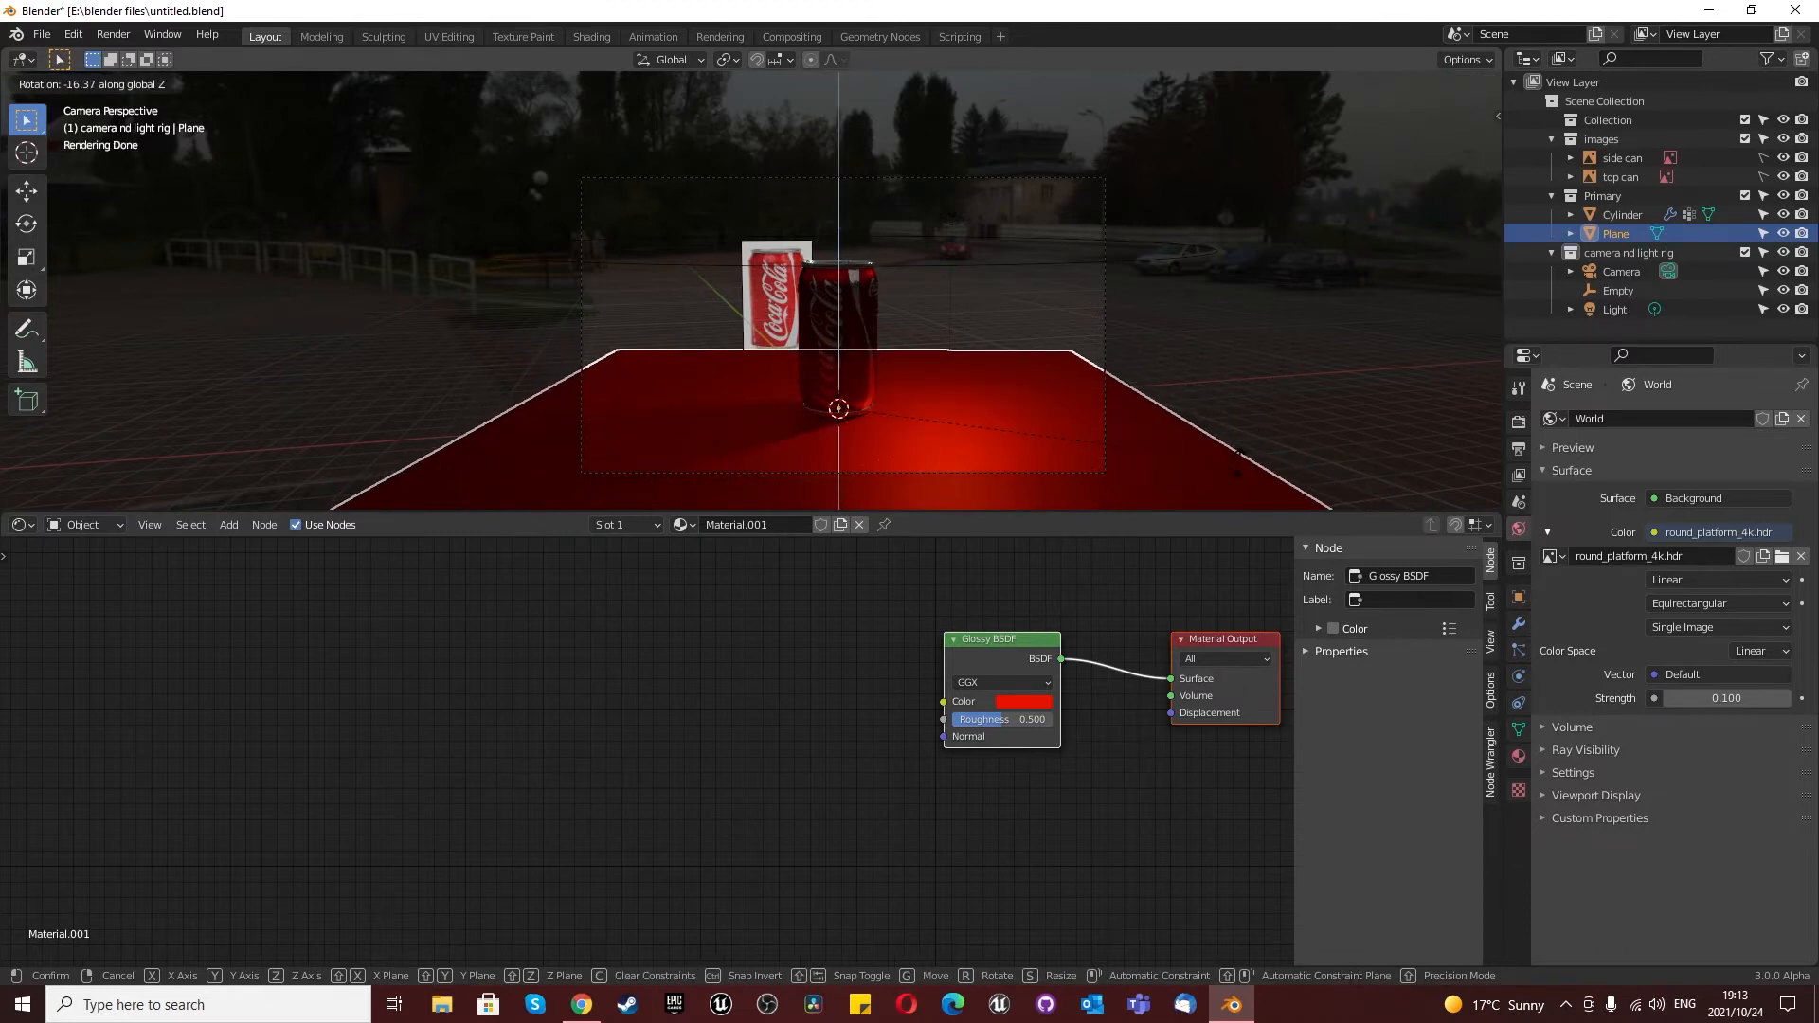
key(Return)
key(s)
key(2)
key(Return)
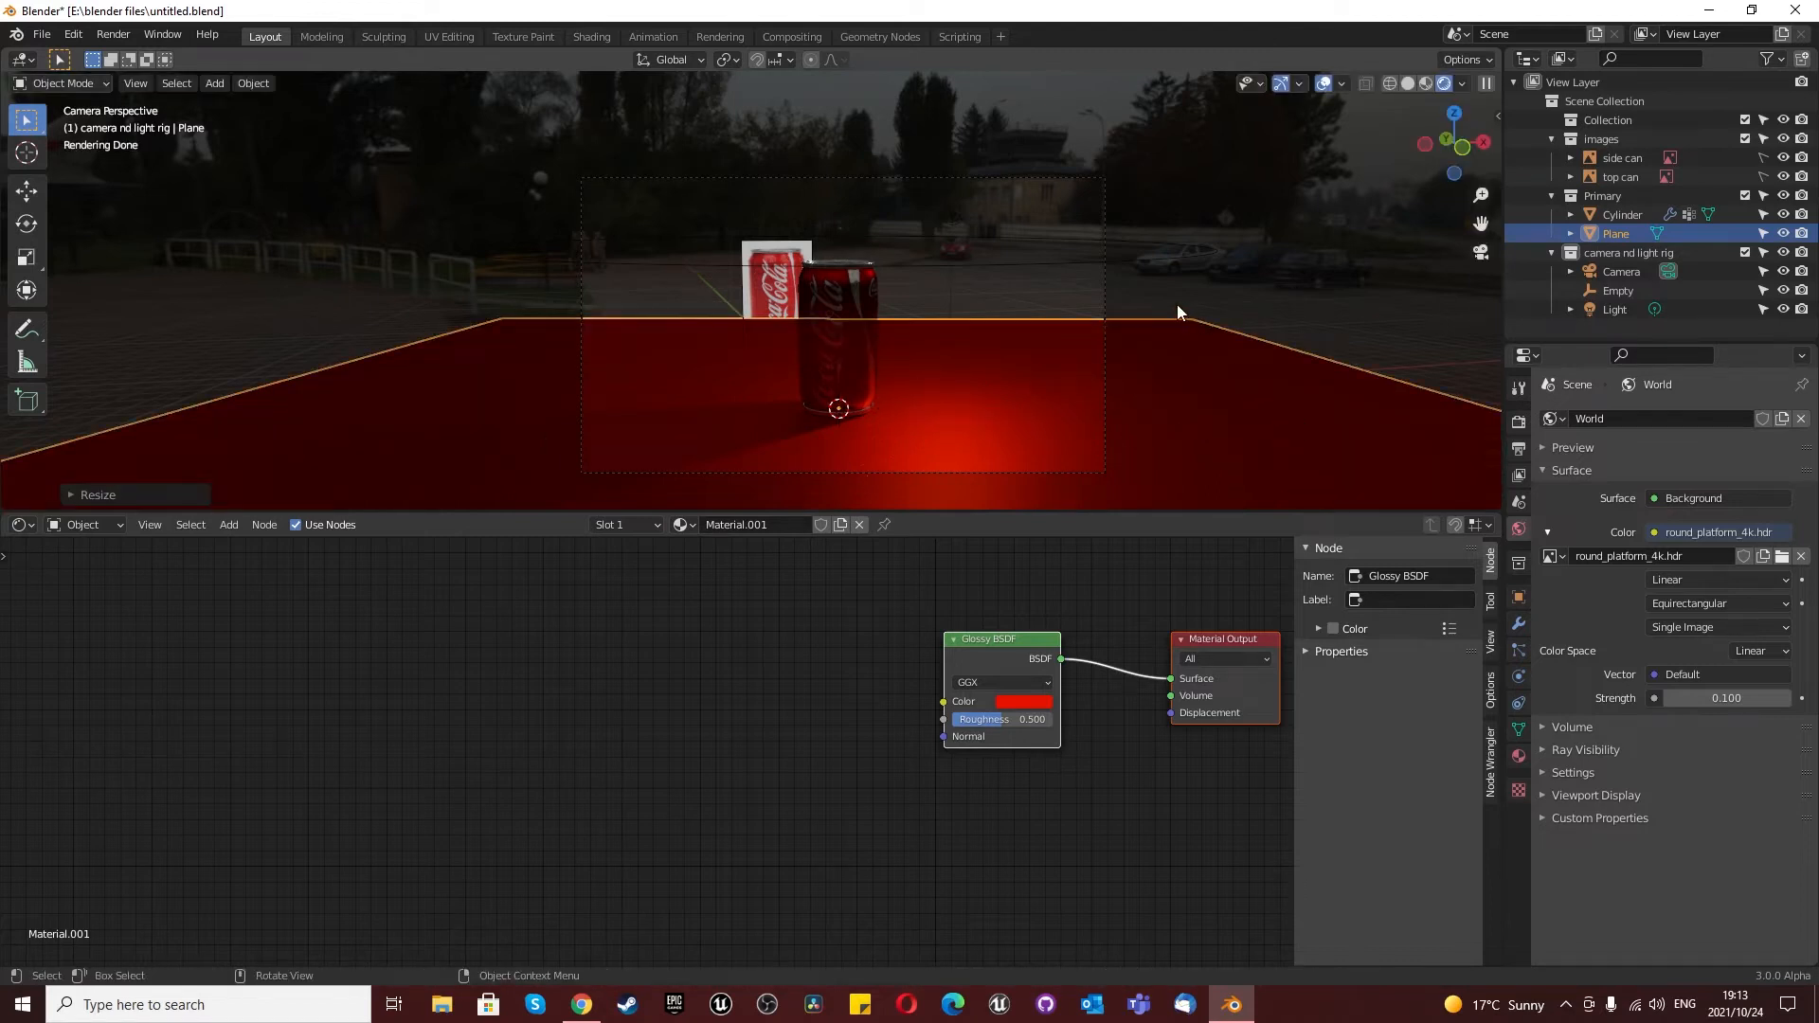
Step: Duplicate the red floor plane in place with copy and paste, and make the copy the active object
key(ctrl+c)
key(ctrl+v)
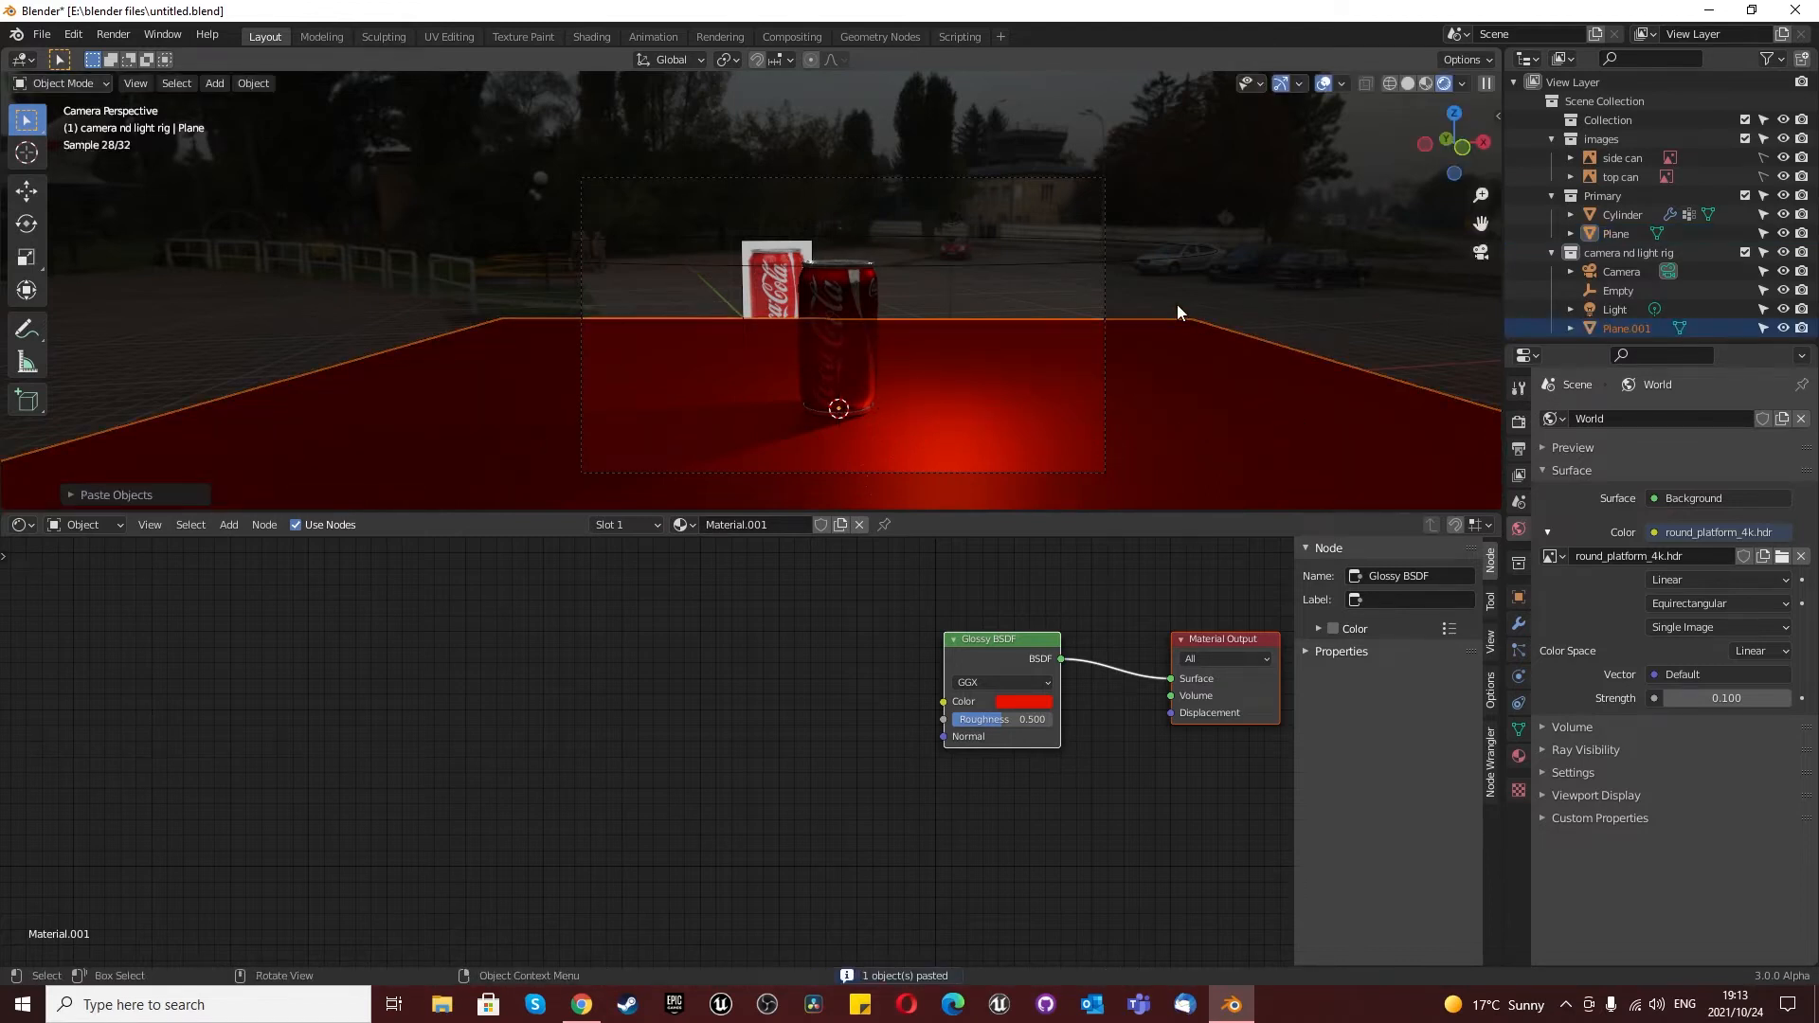
scroll(1151, 343, down, 3)
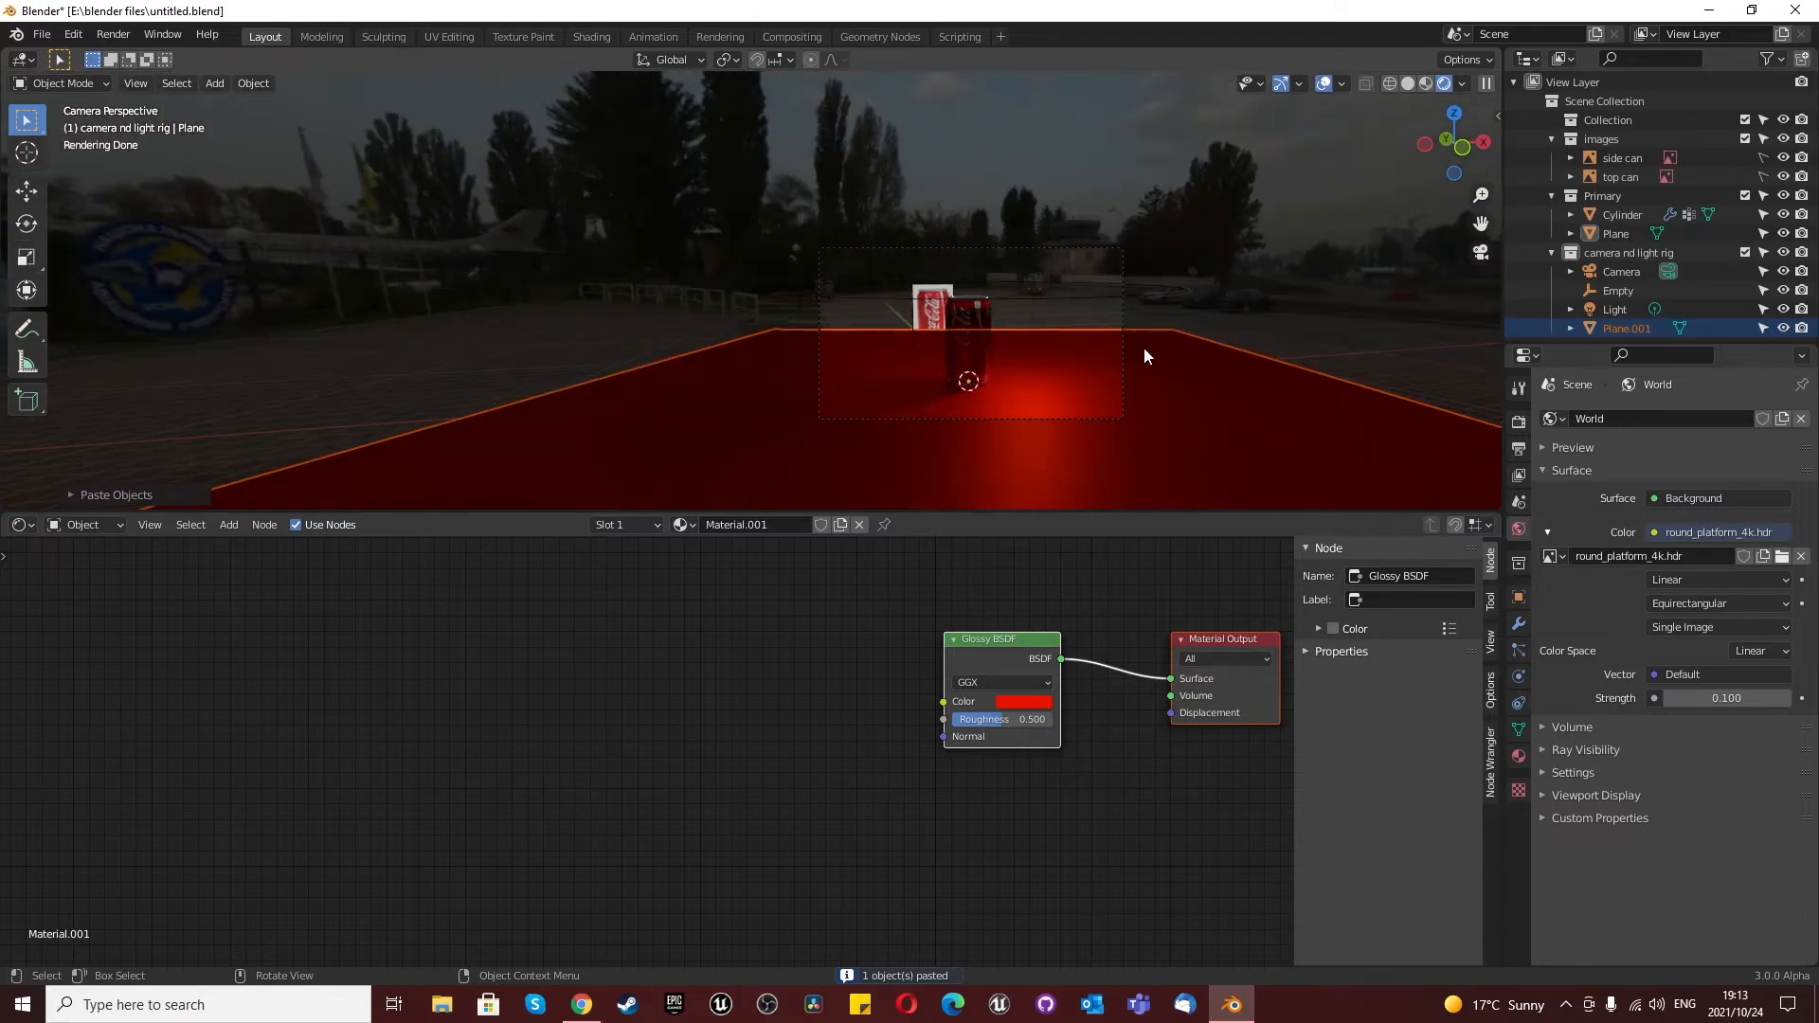
click(1611, 327)
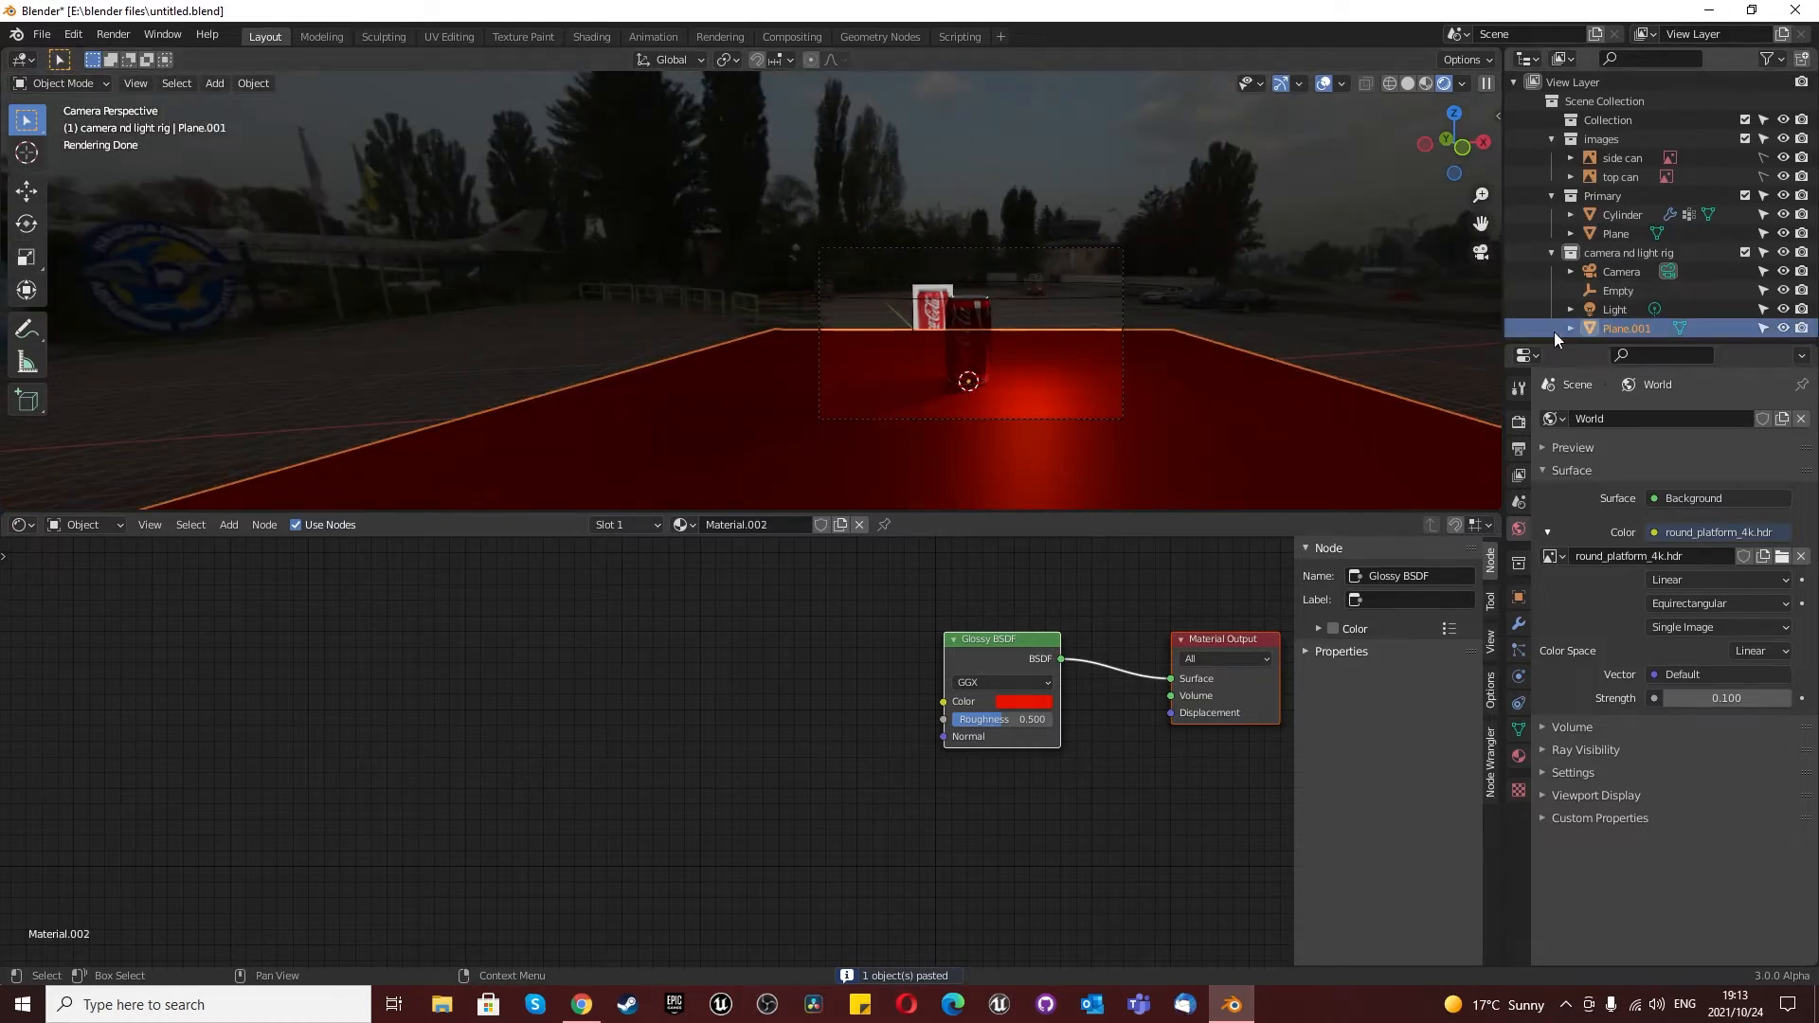
Step: Rotate the copied plane 90° around its local X axis so it stands upright as a backdrop
key(g)
text(r)
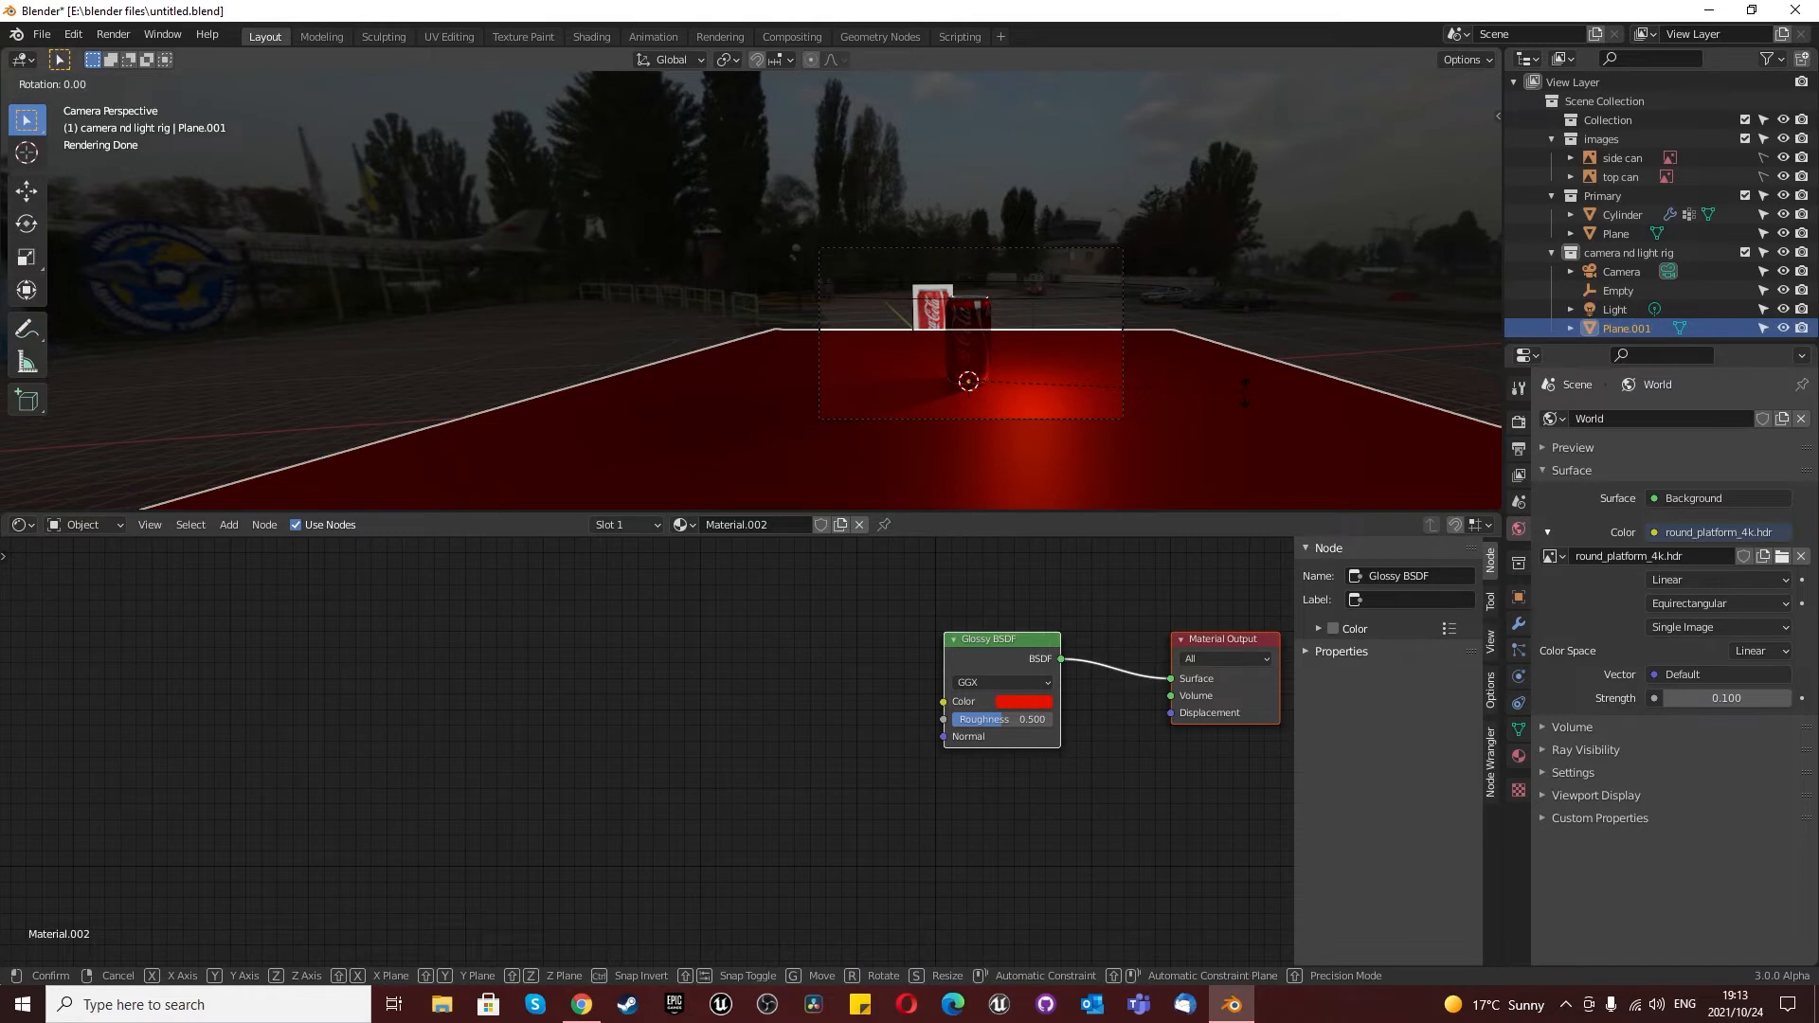
text(90x)
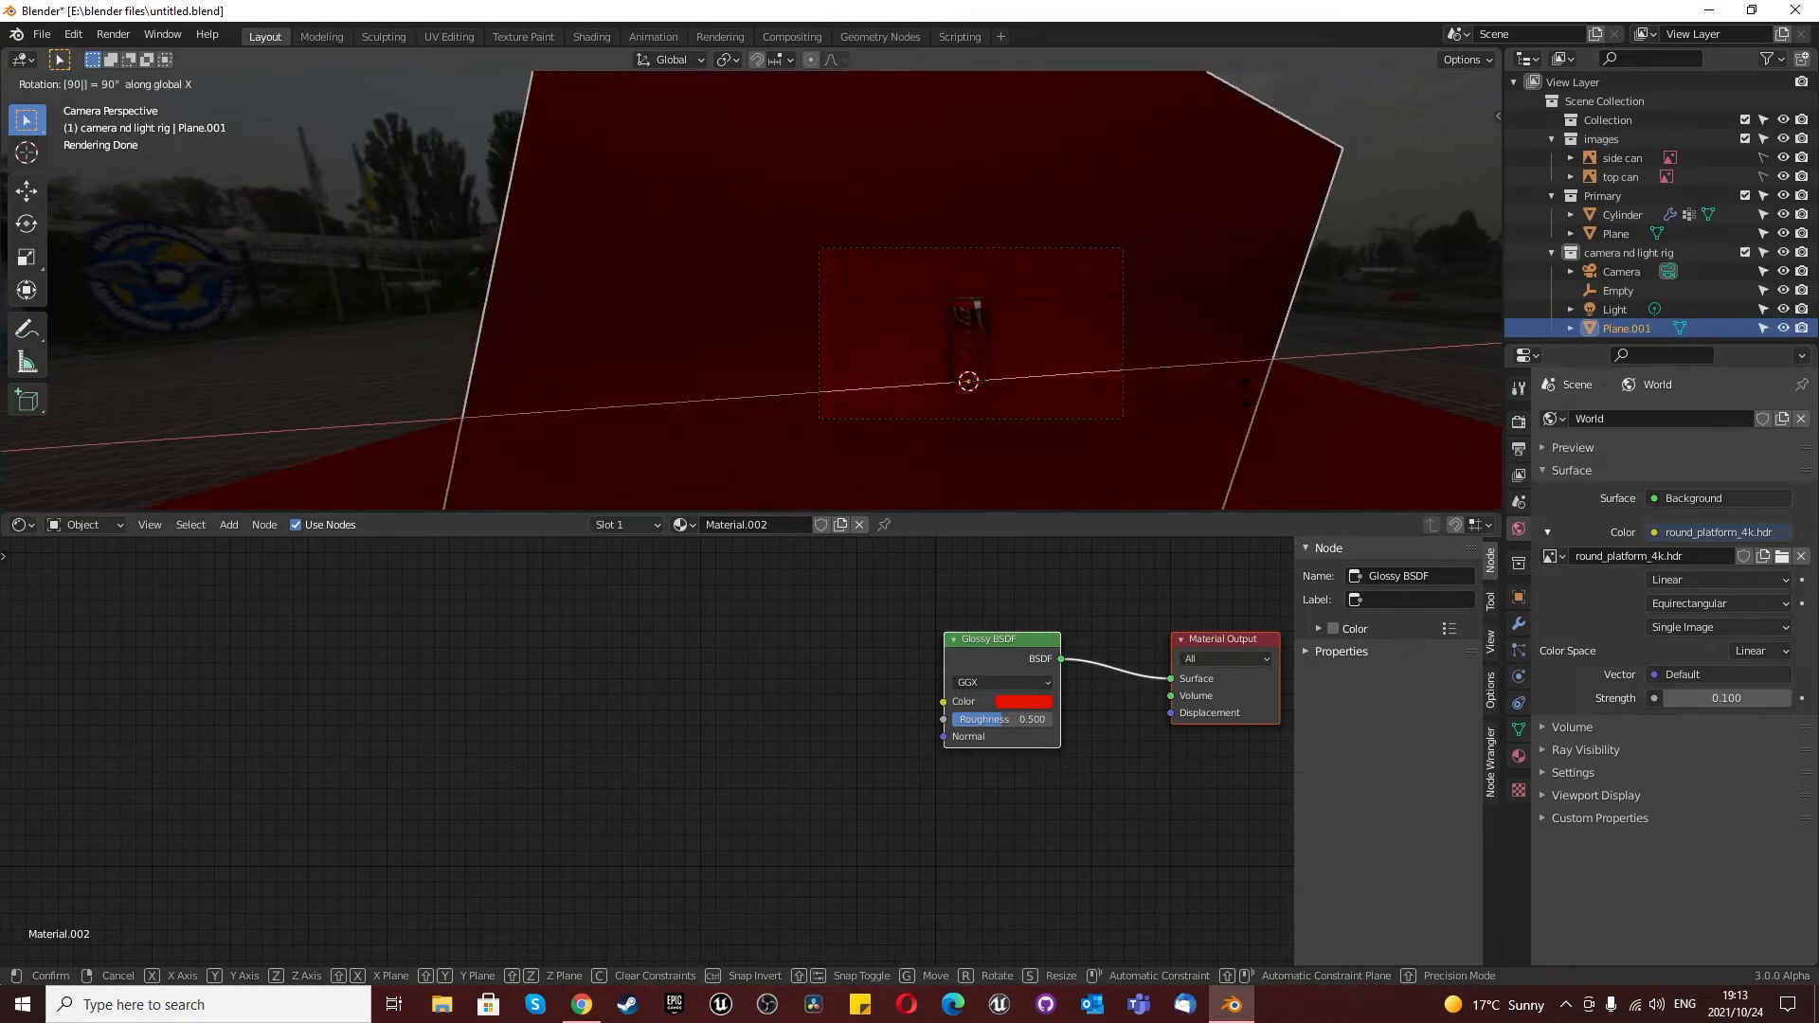
key(x)
key(x)
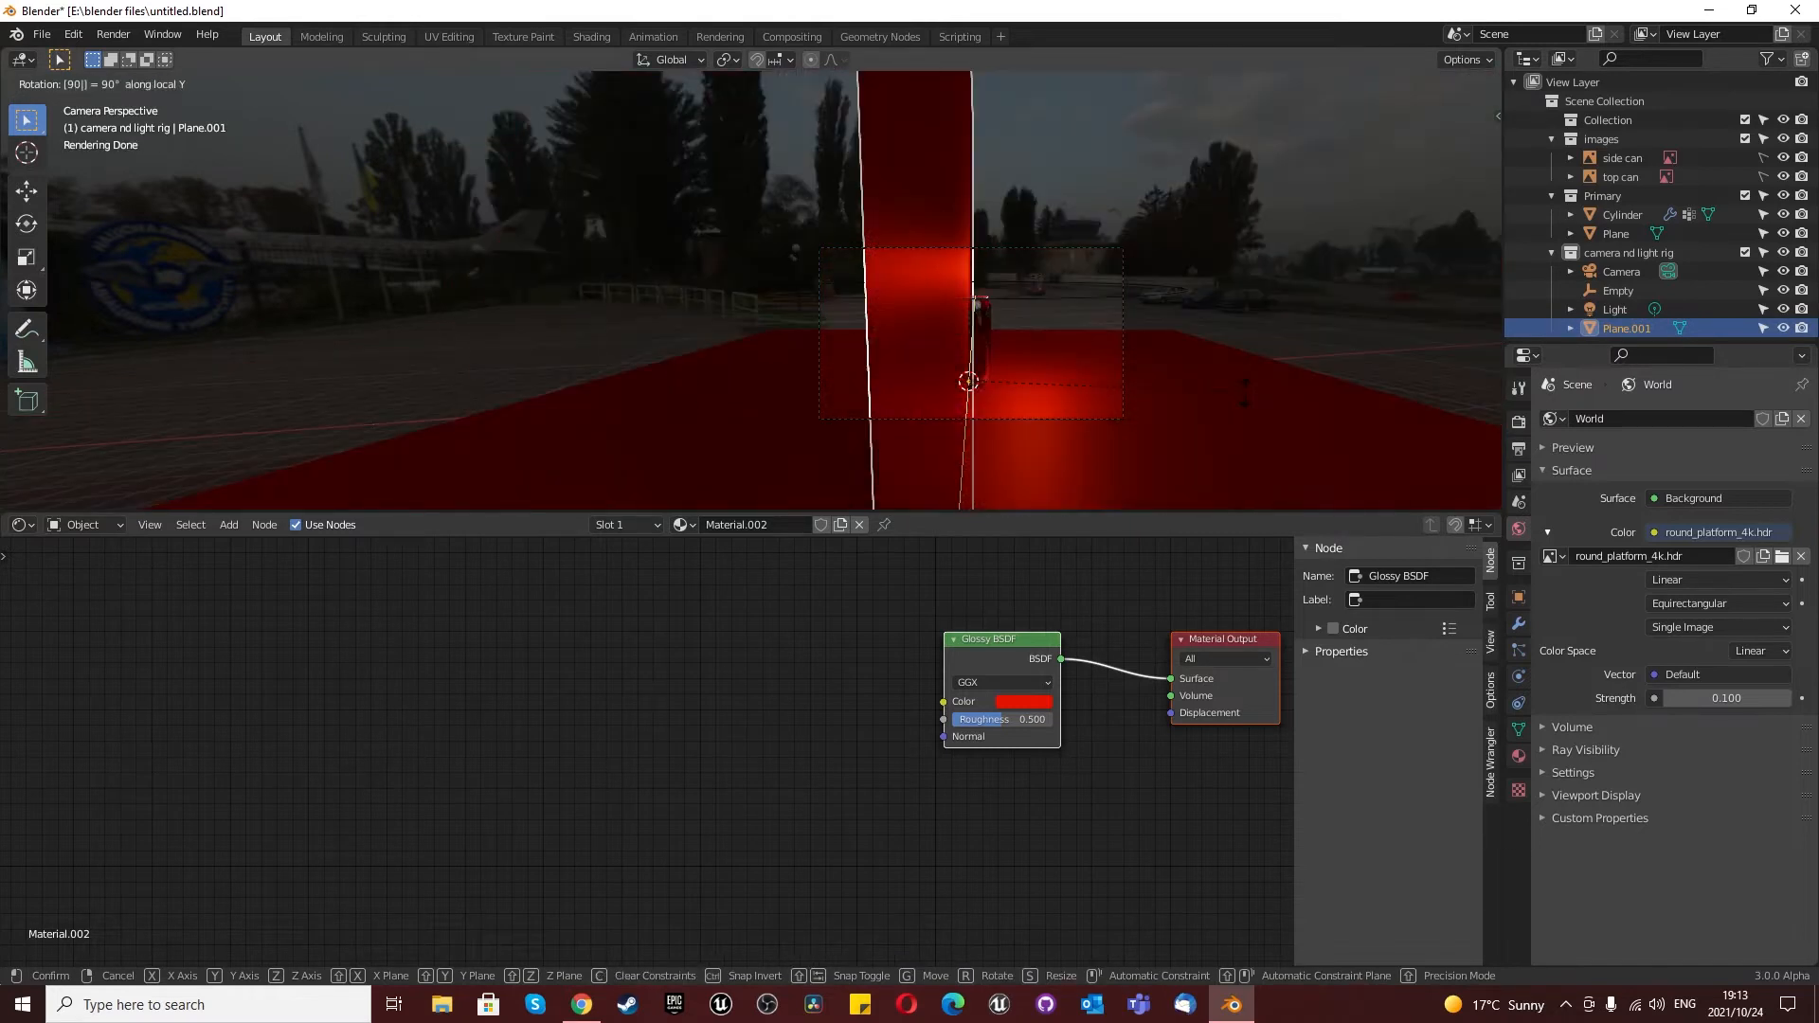
key(y)
key(x)
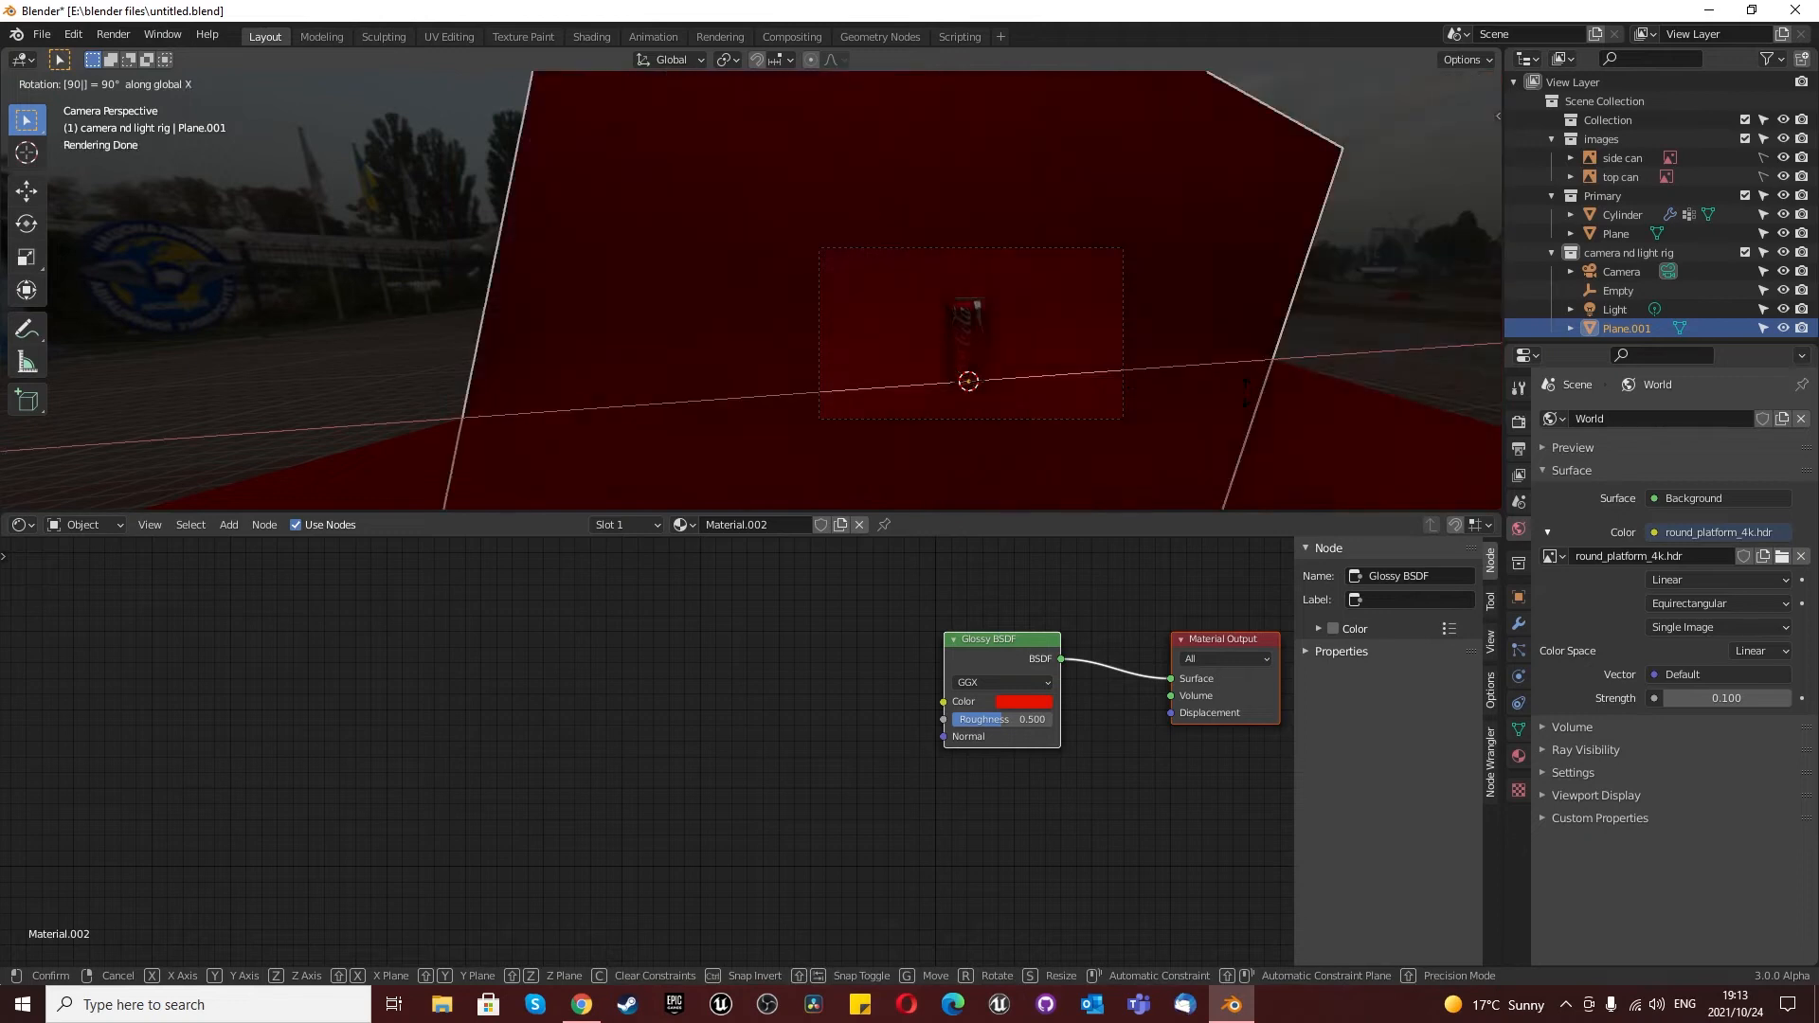
key(x)
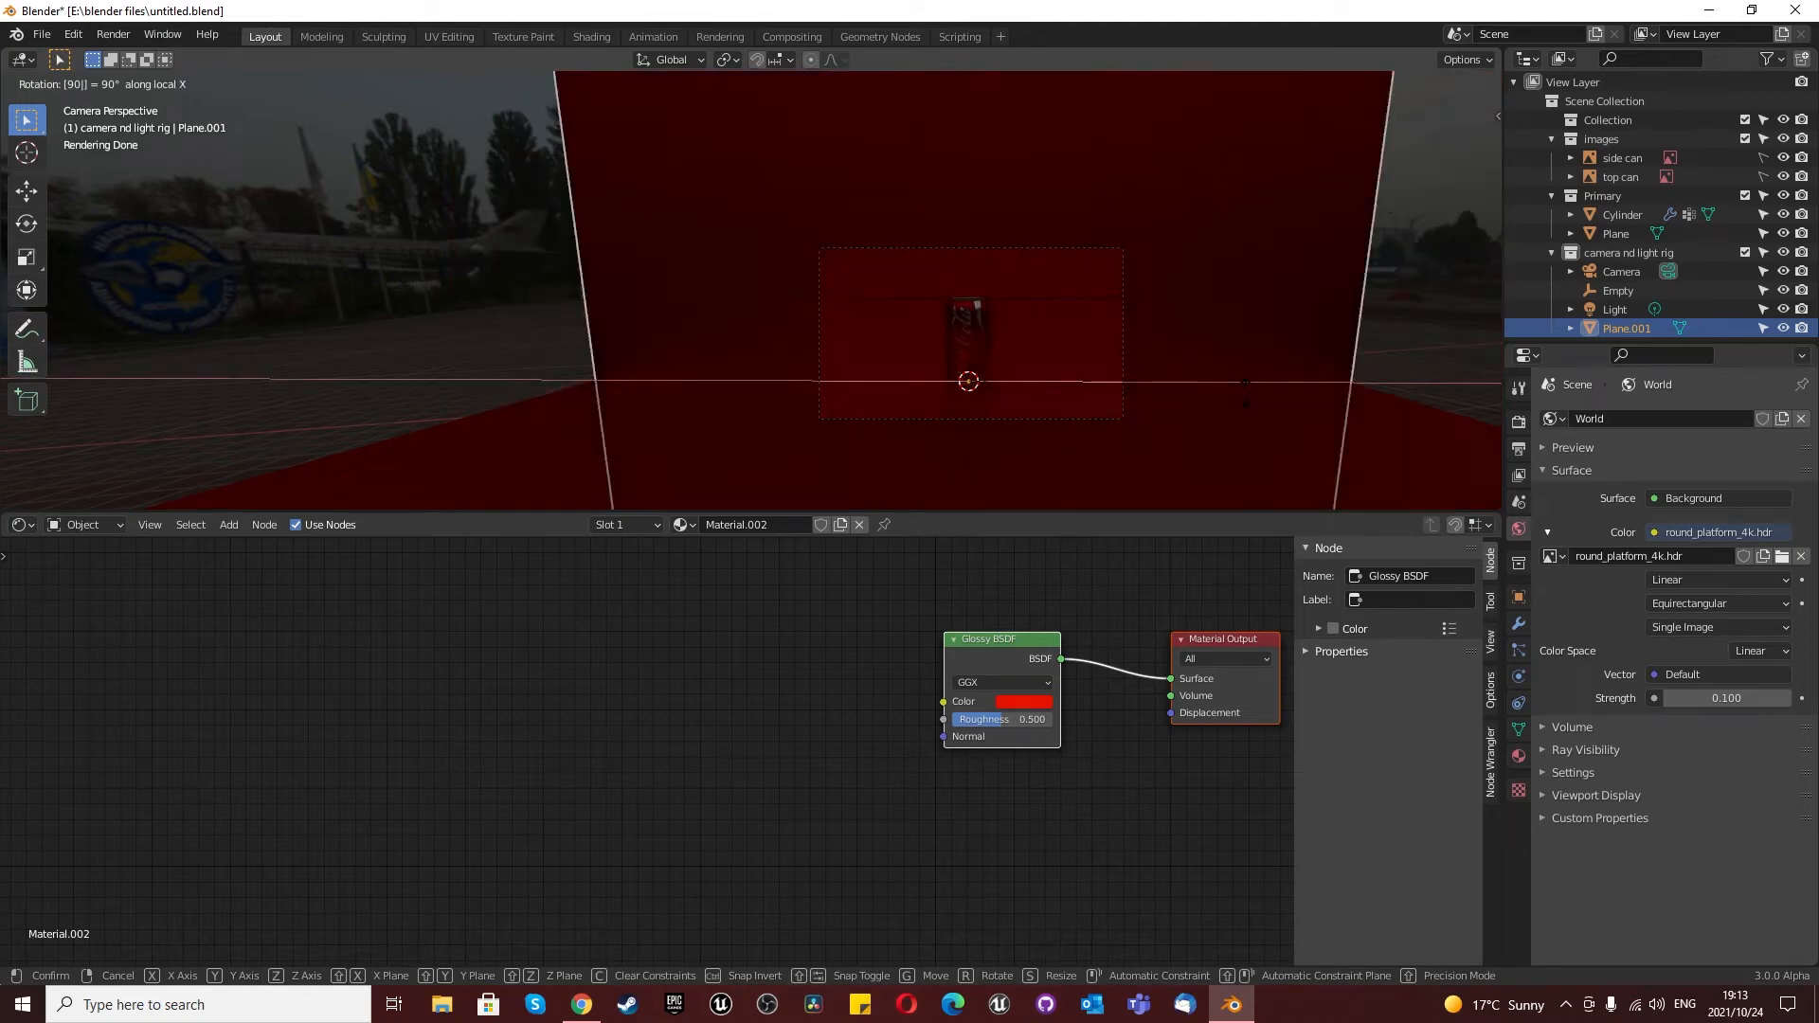
key(Return)
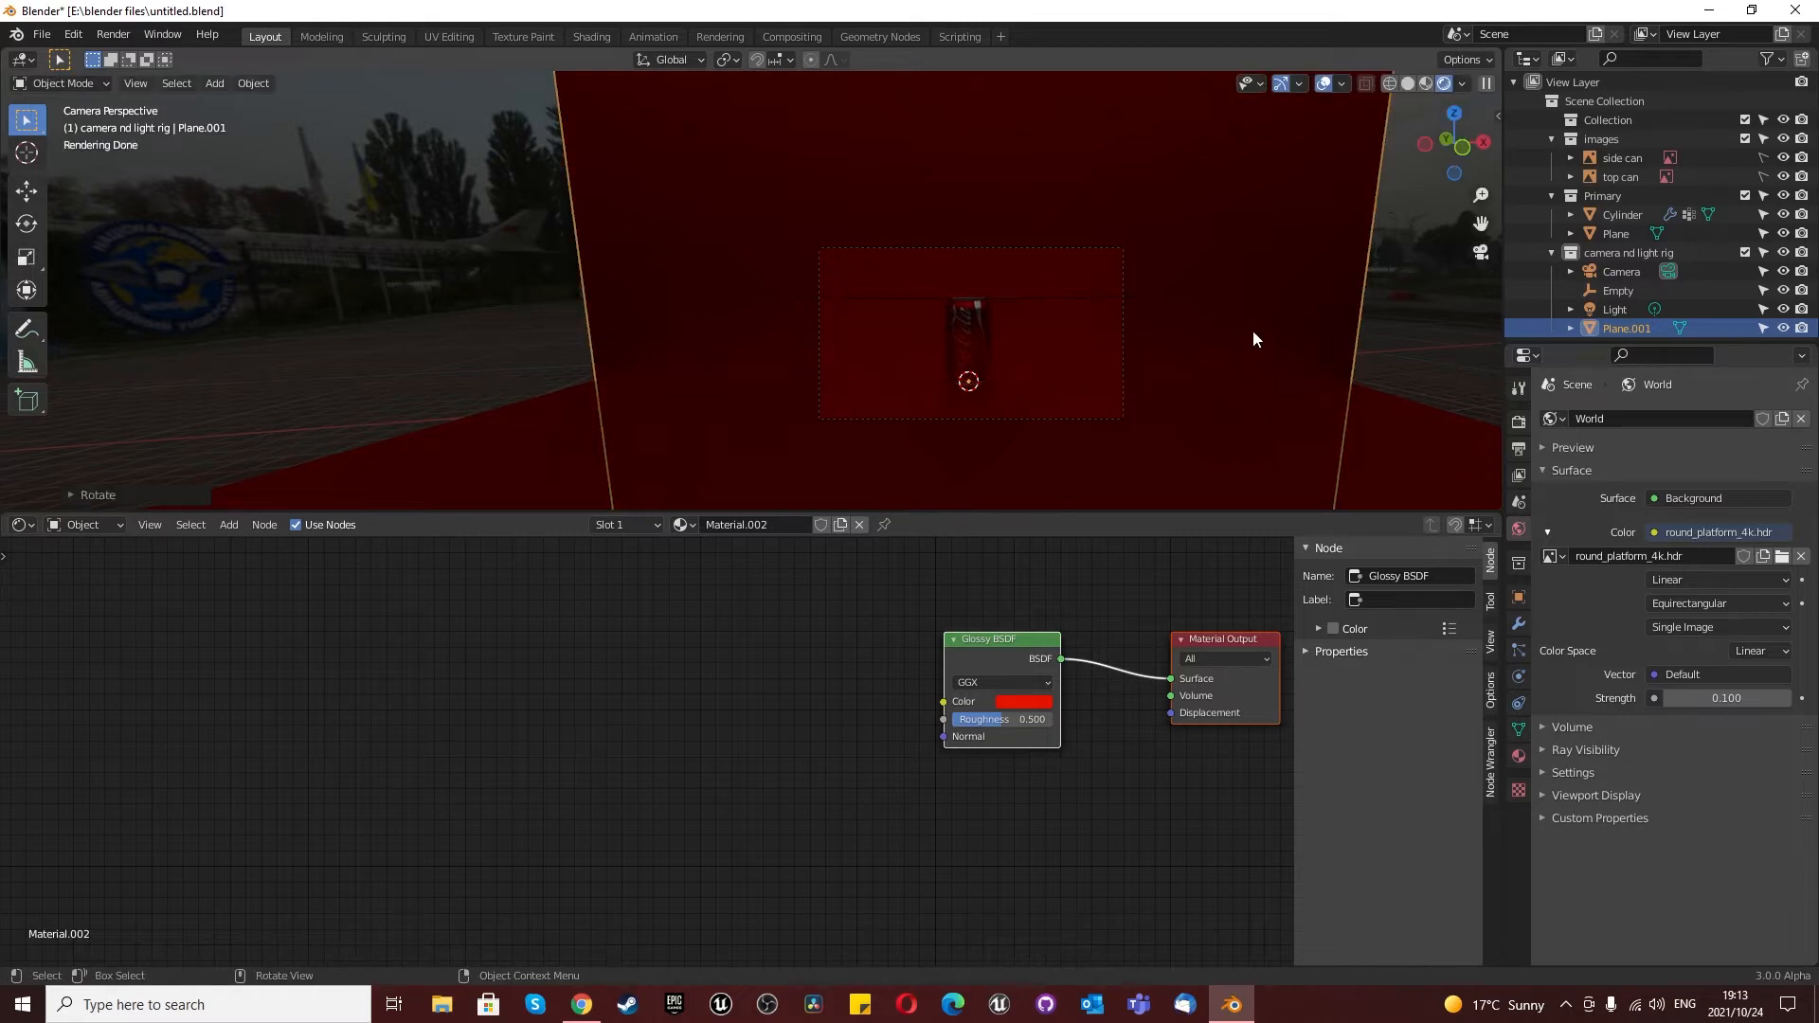
Step: Move the upright backdrop plane about -19.3 m along its local Z axis, to a position behind the can
middle_drag(1226, 334, 922, 406)
key(KP_7)
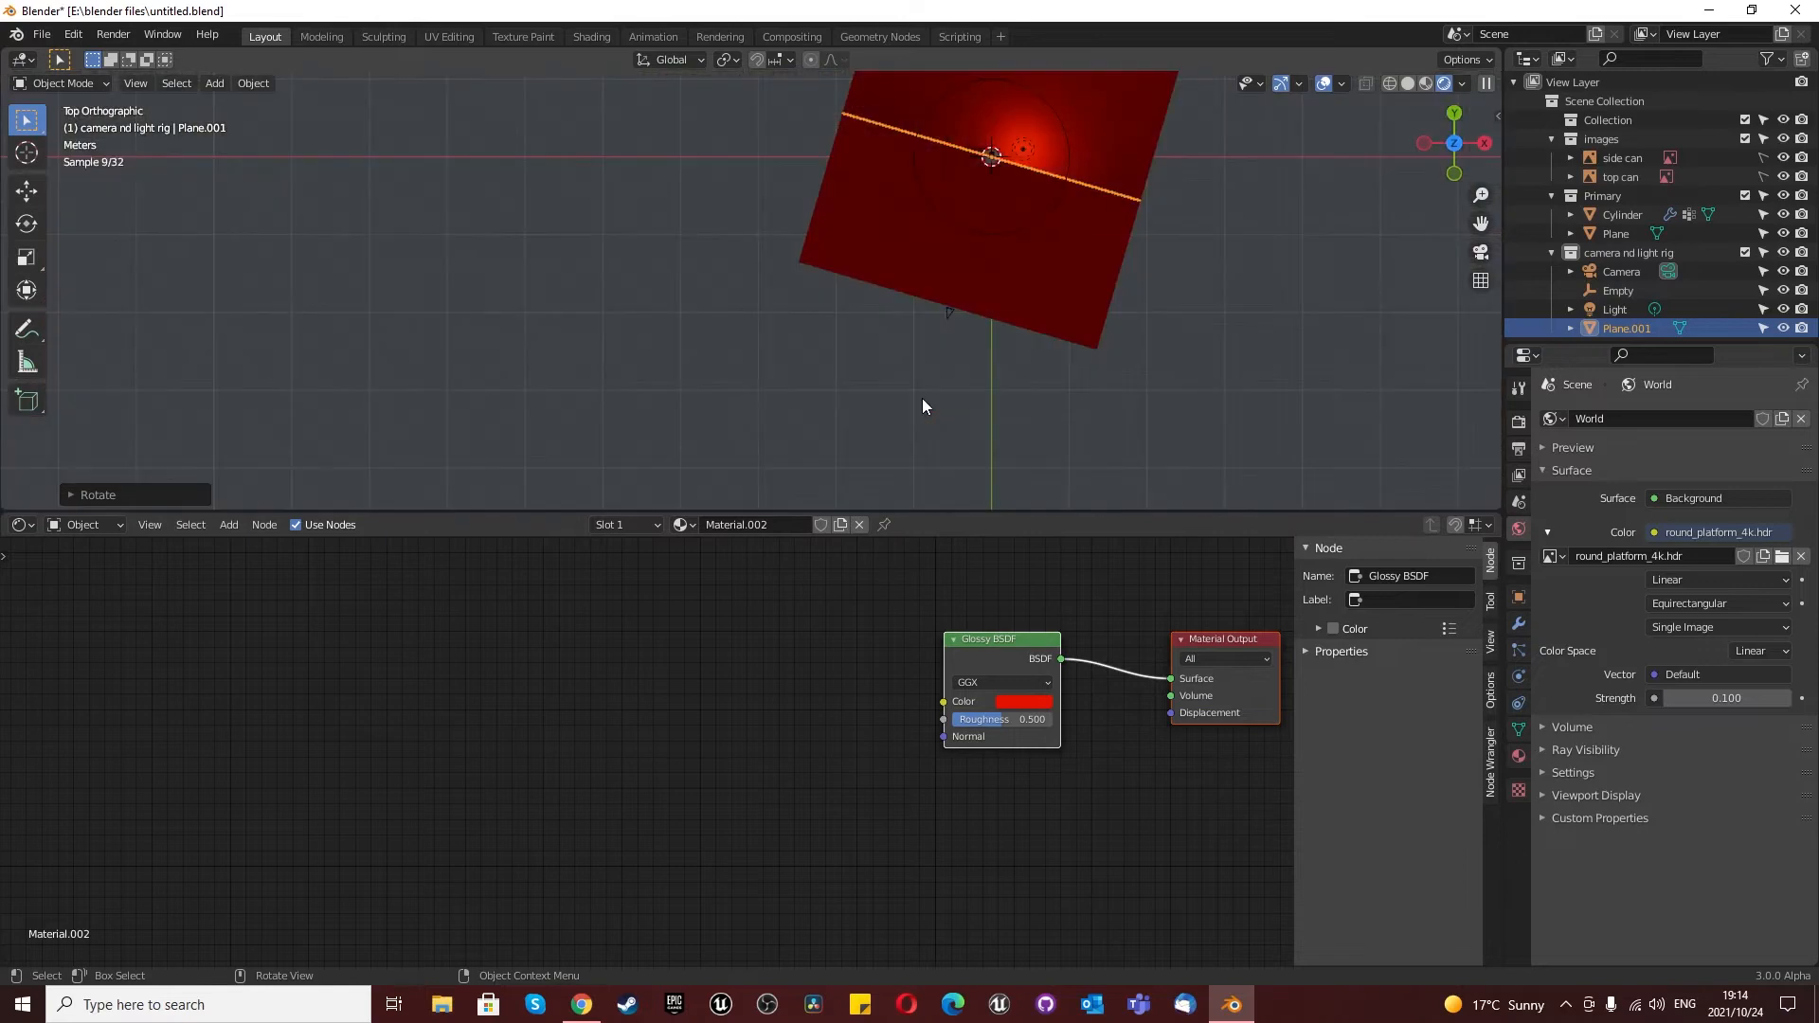
scroll(922, 399, down, 4)
scroll(958, 343, up, 2)
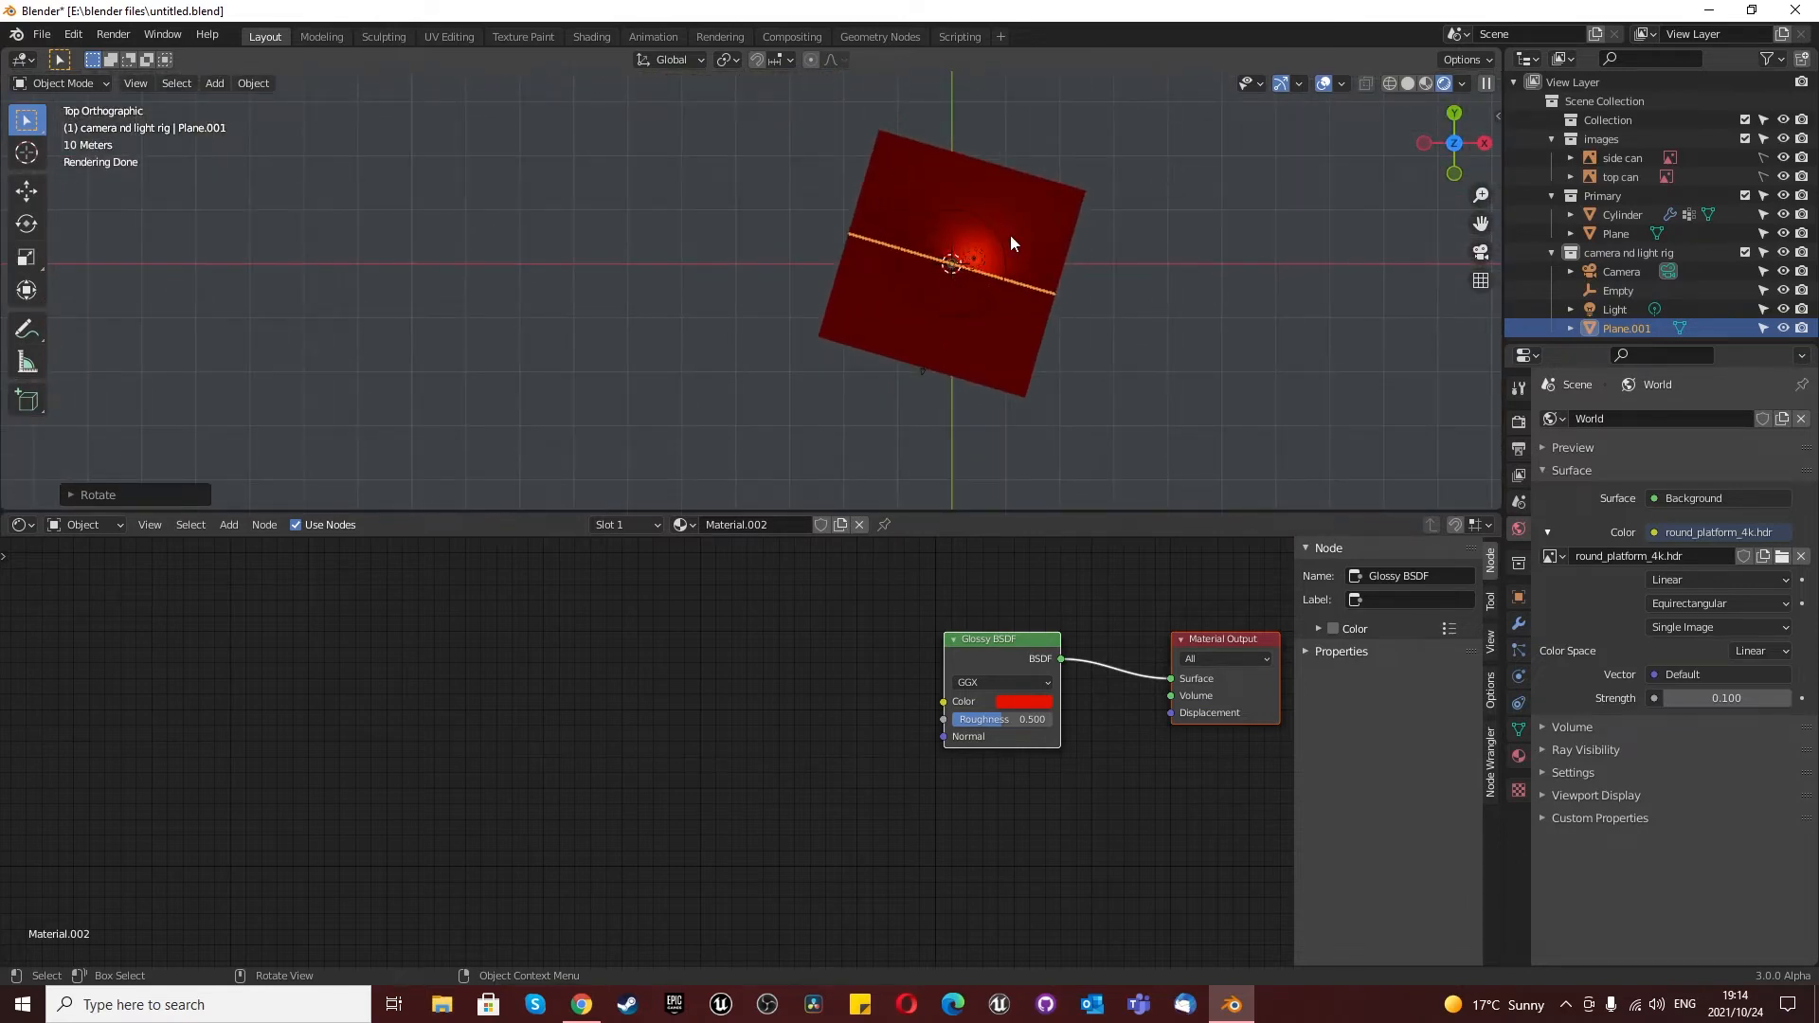
click(1480, 254)
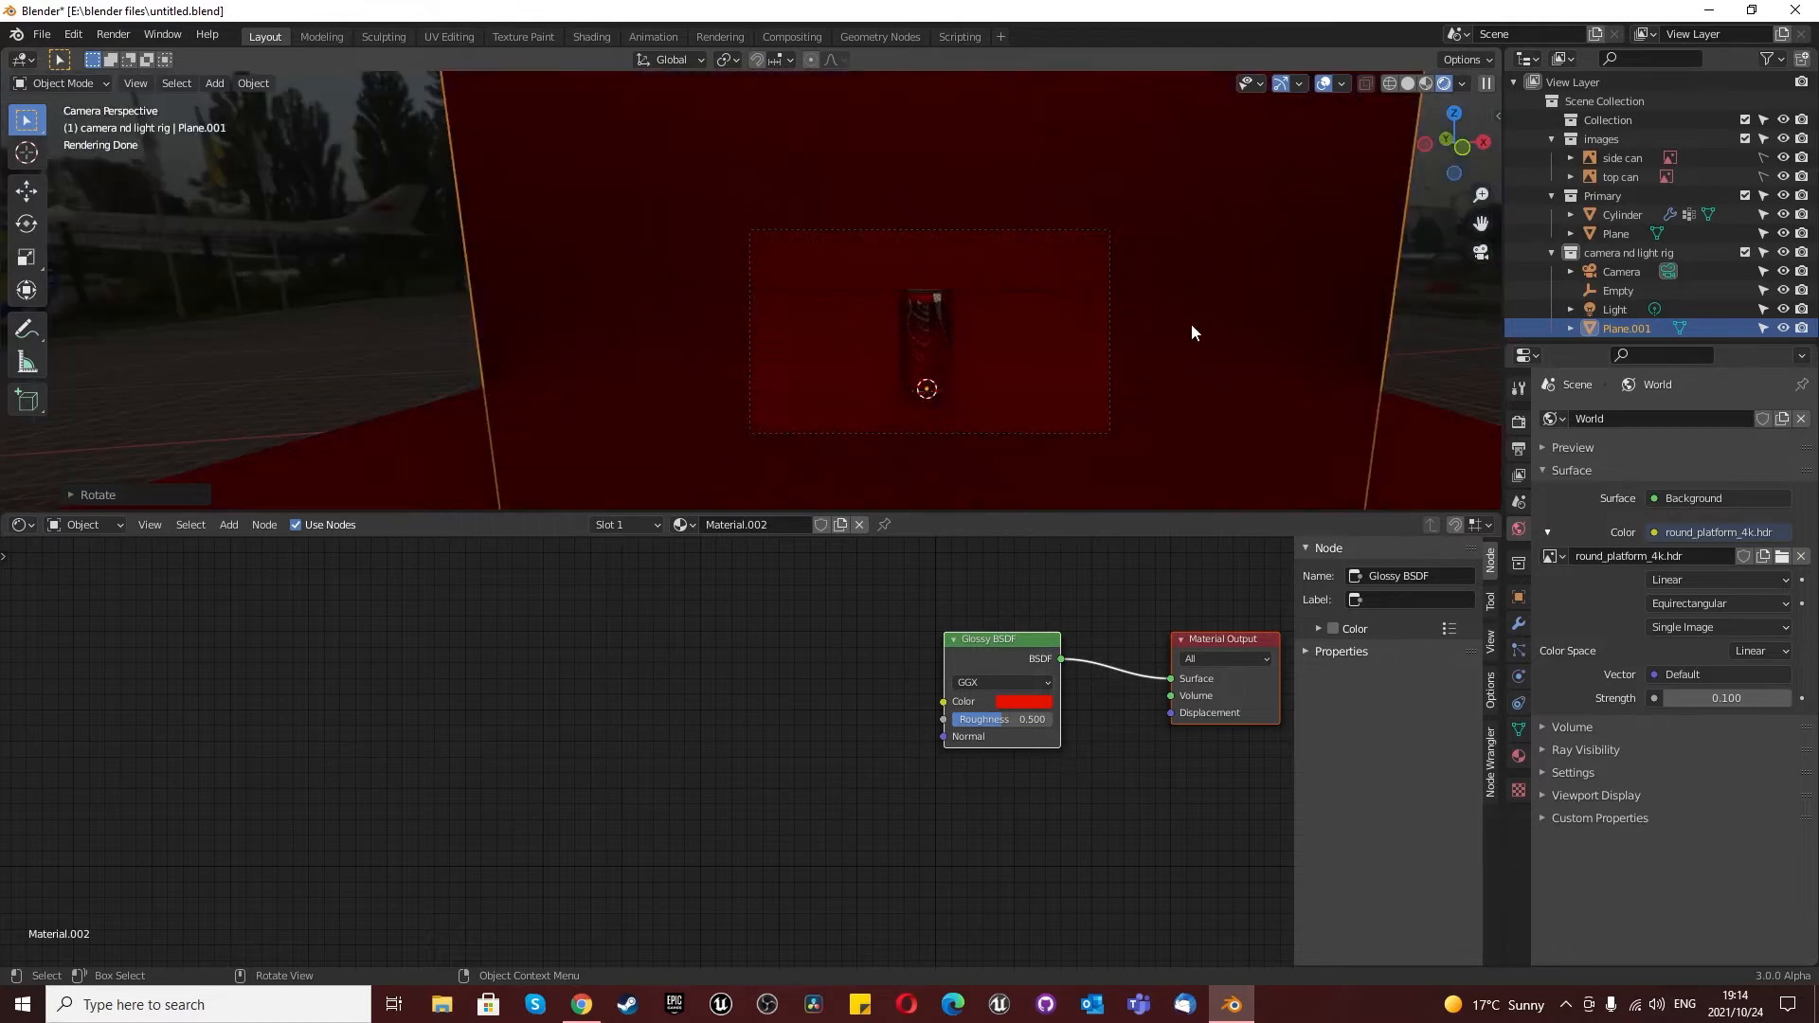
key(g)
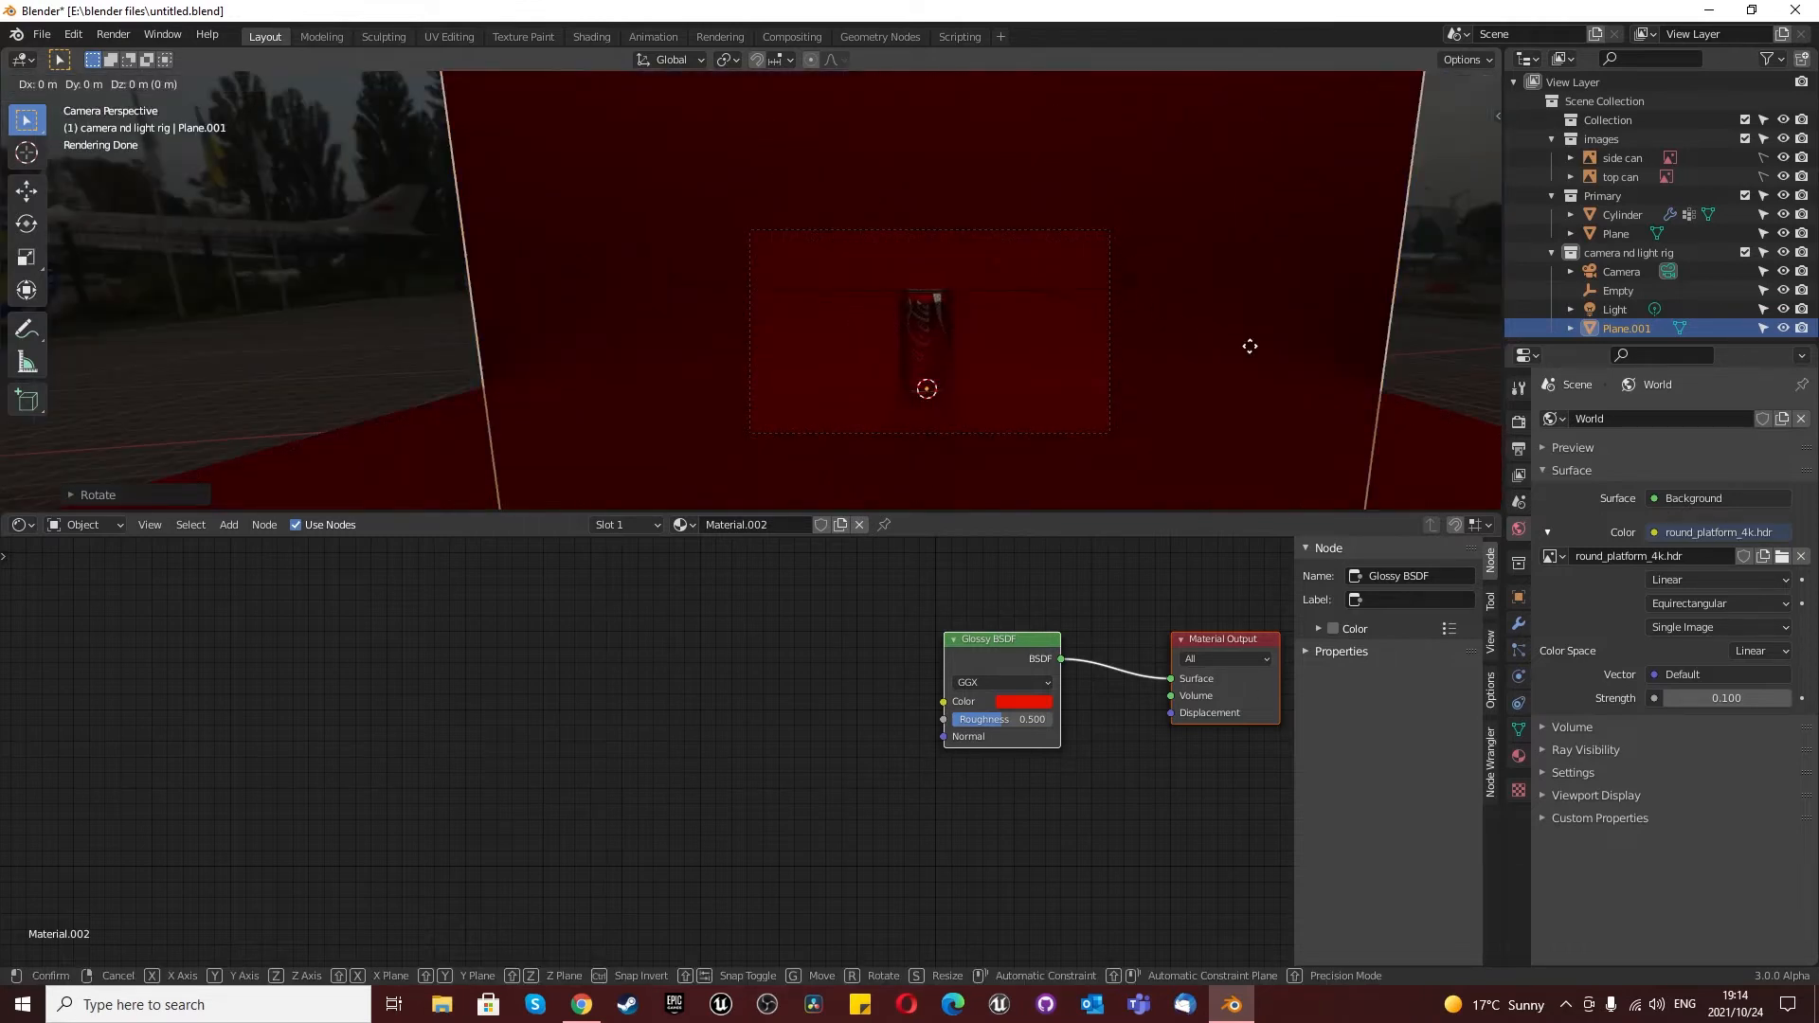
key(y)
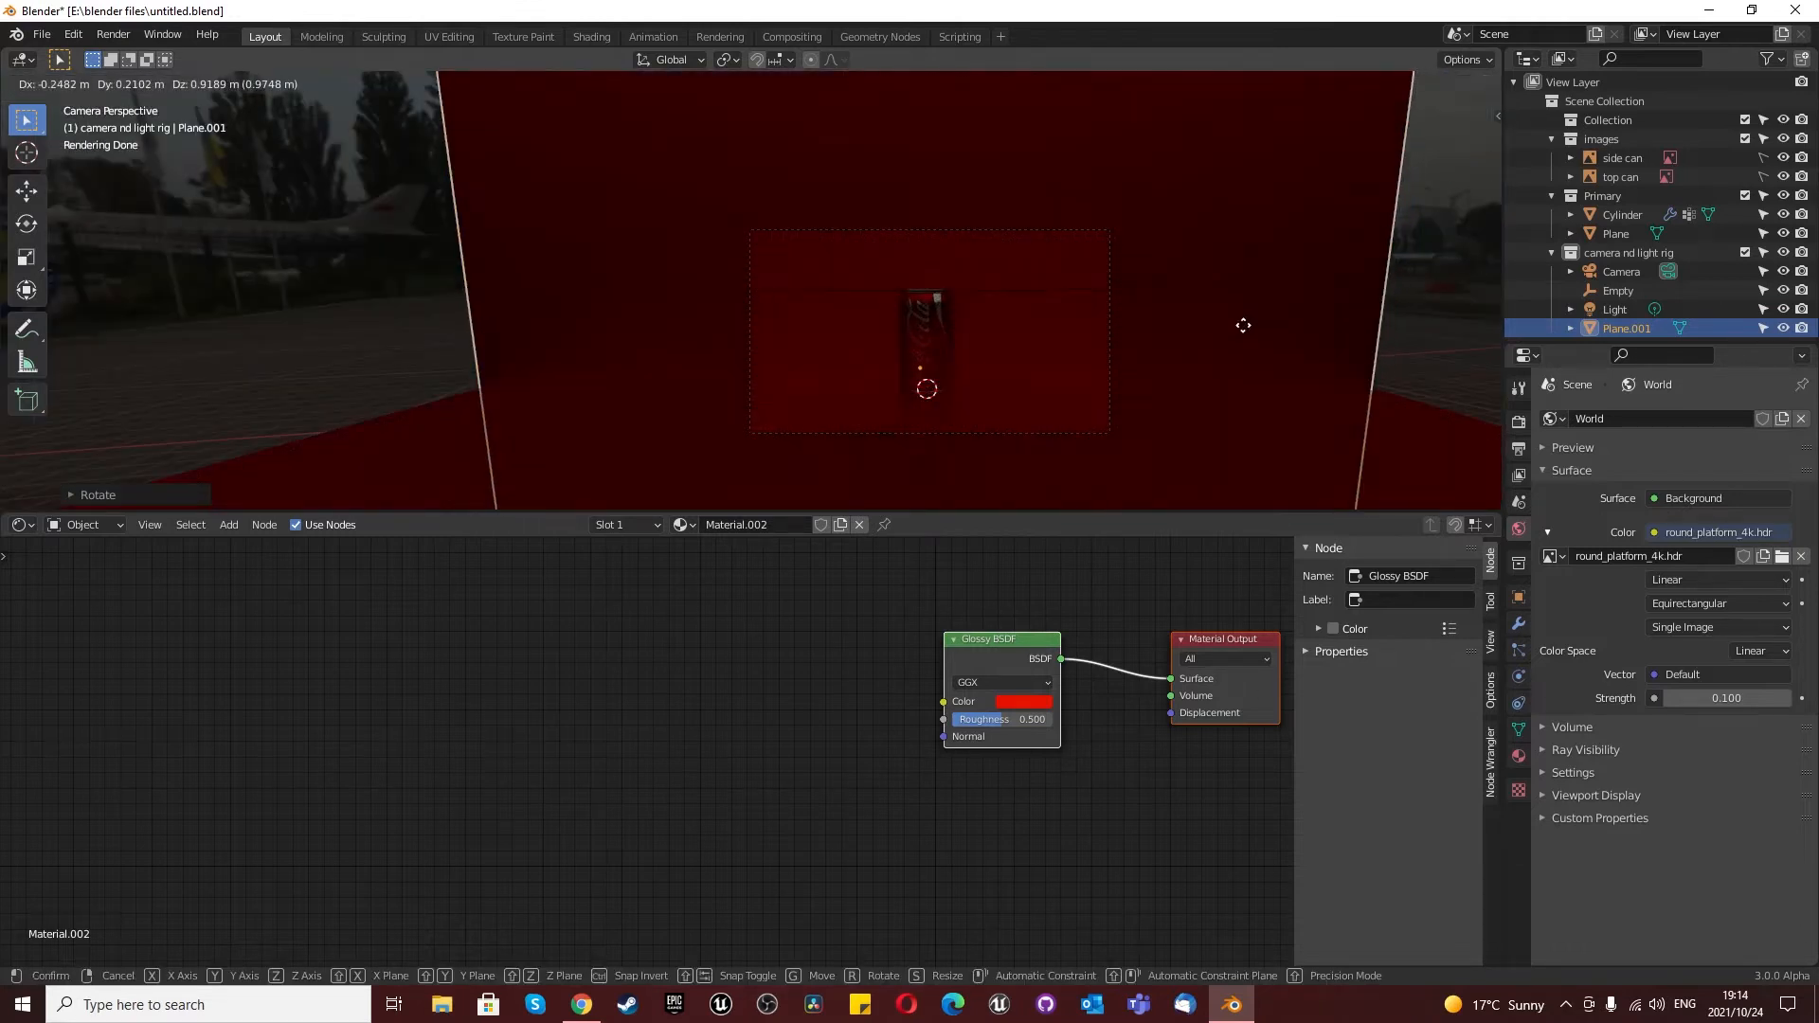
key(y)
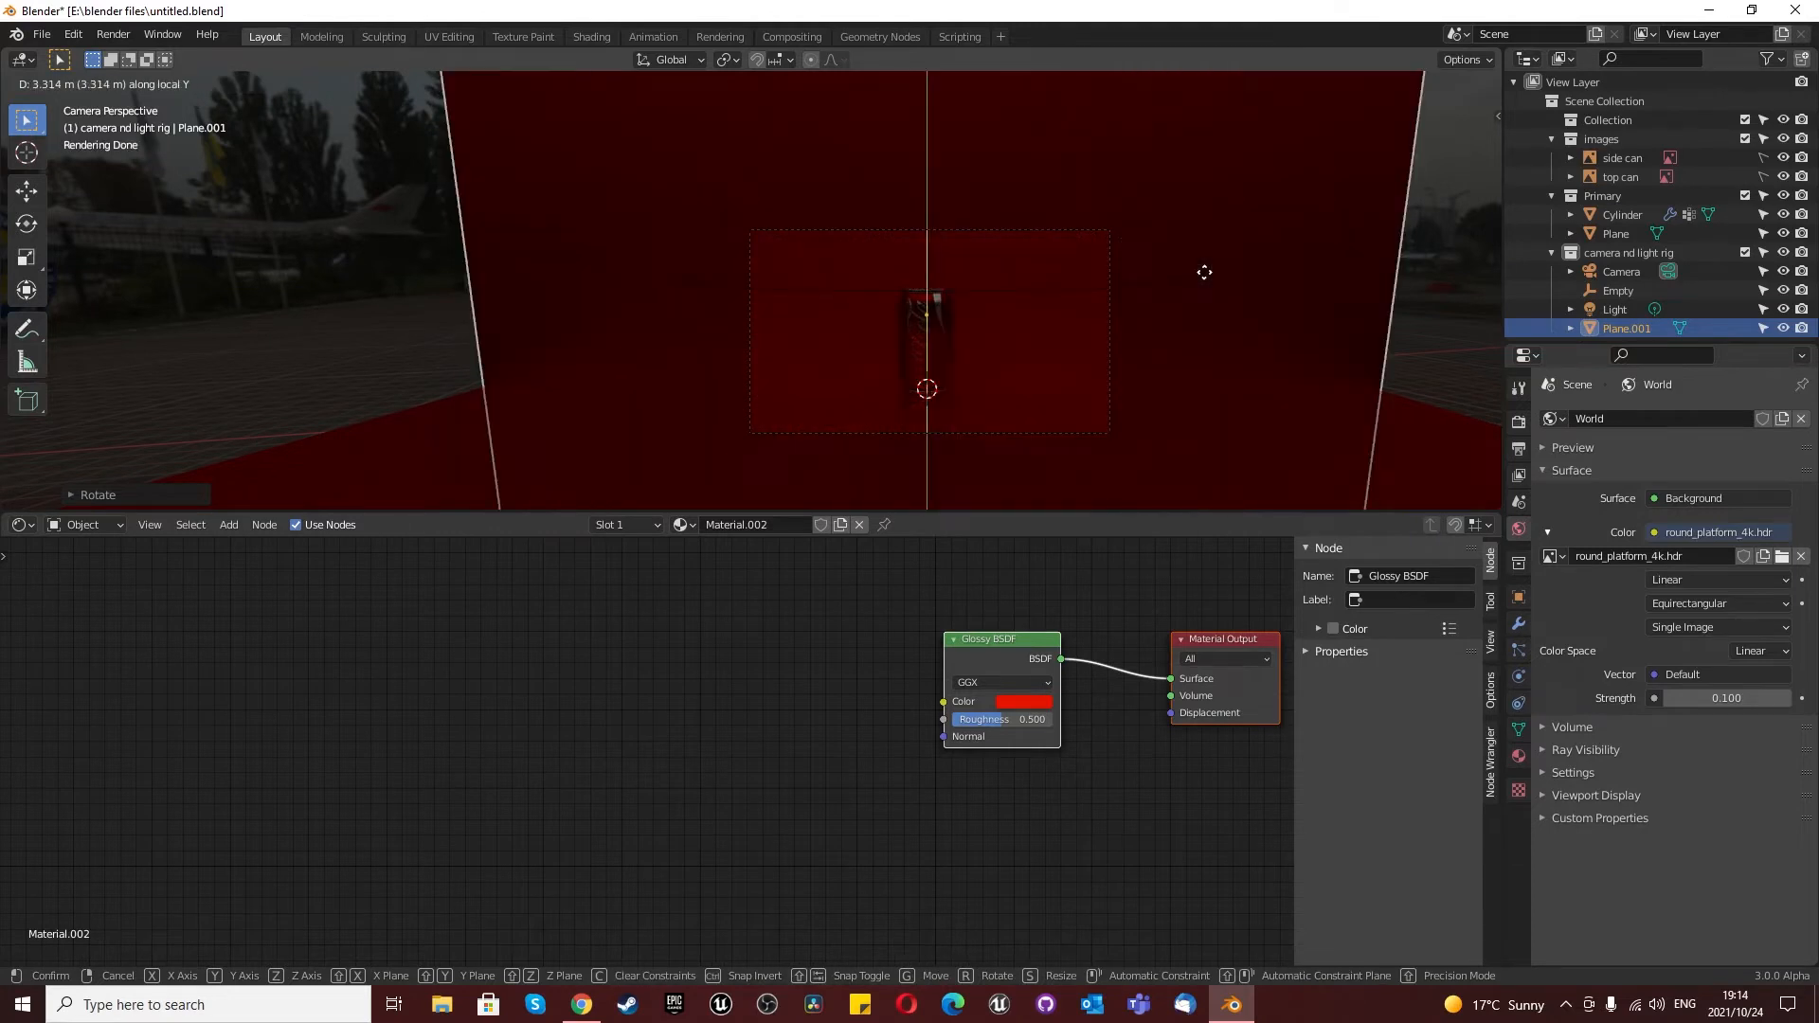
key(x)
key(x)
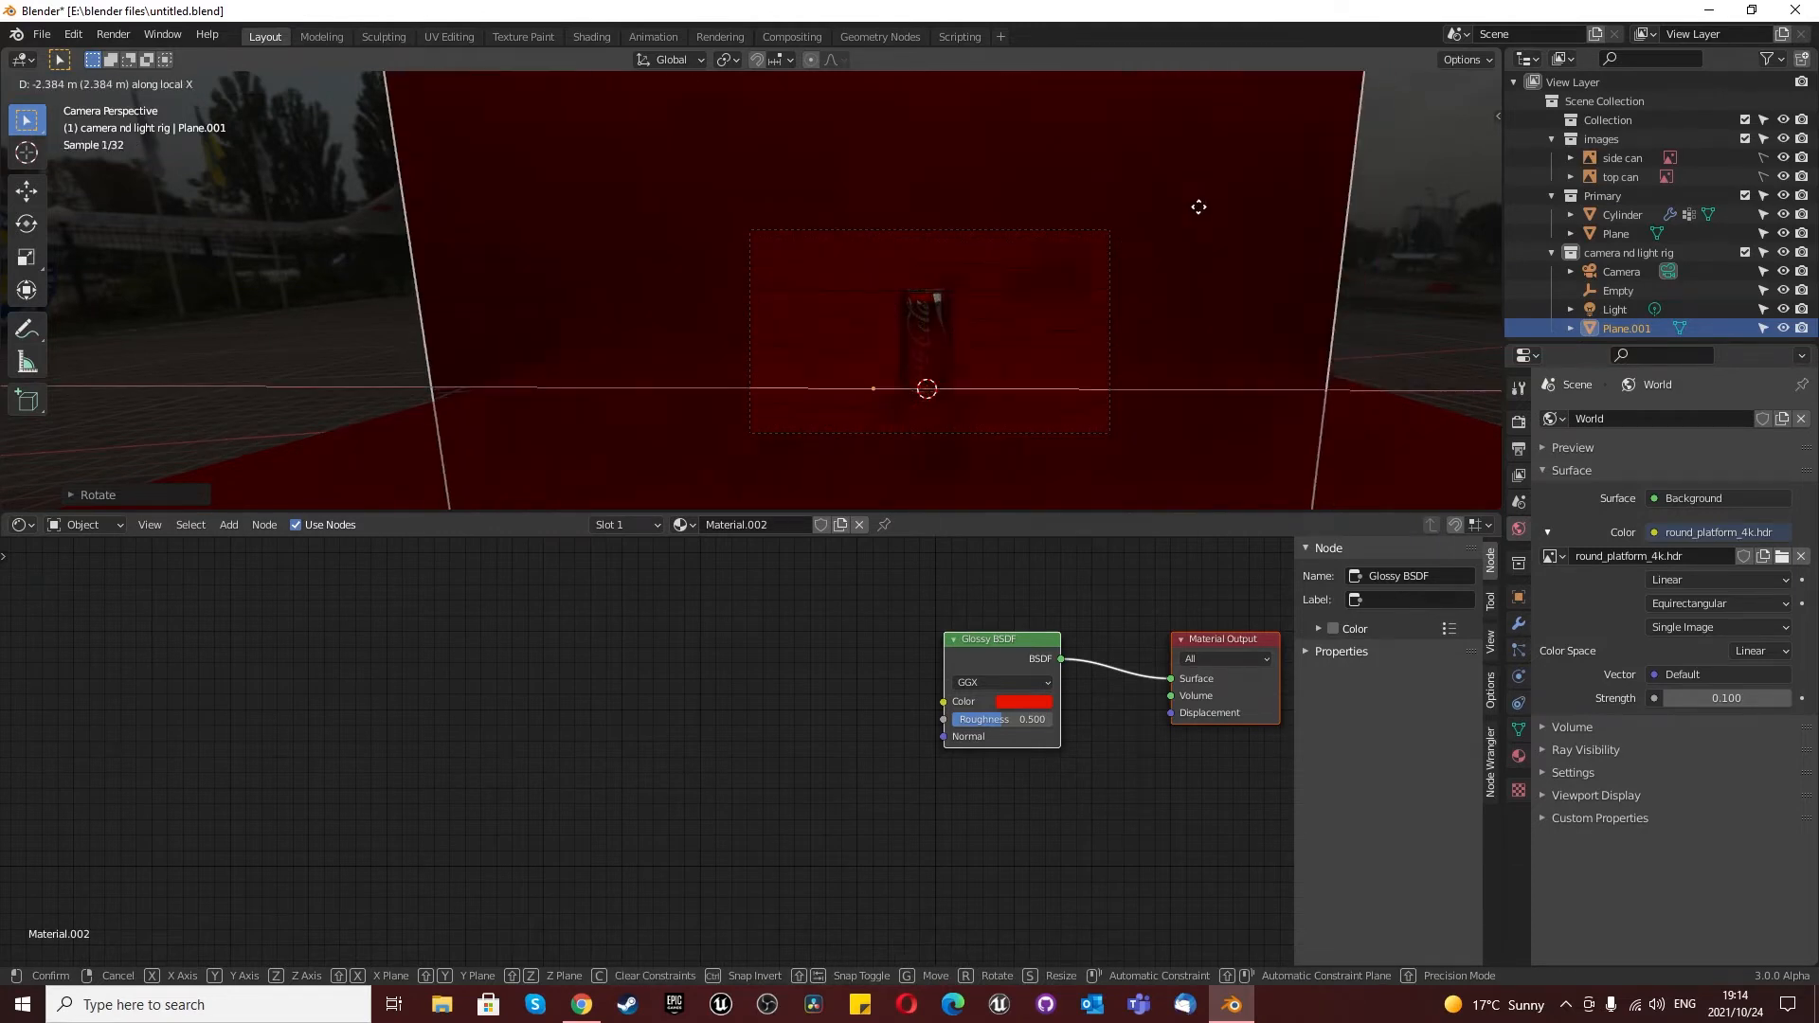
key(z)
key(z)
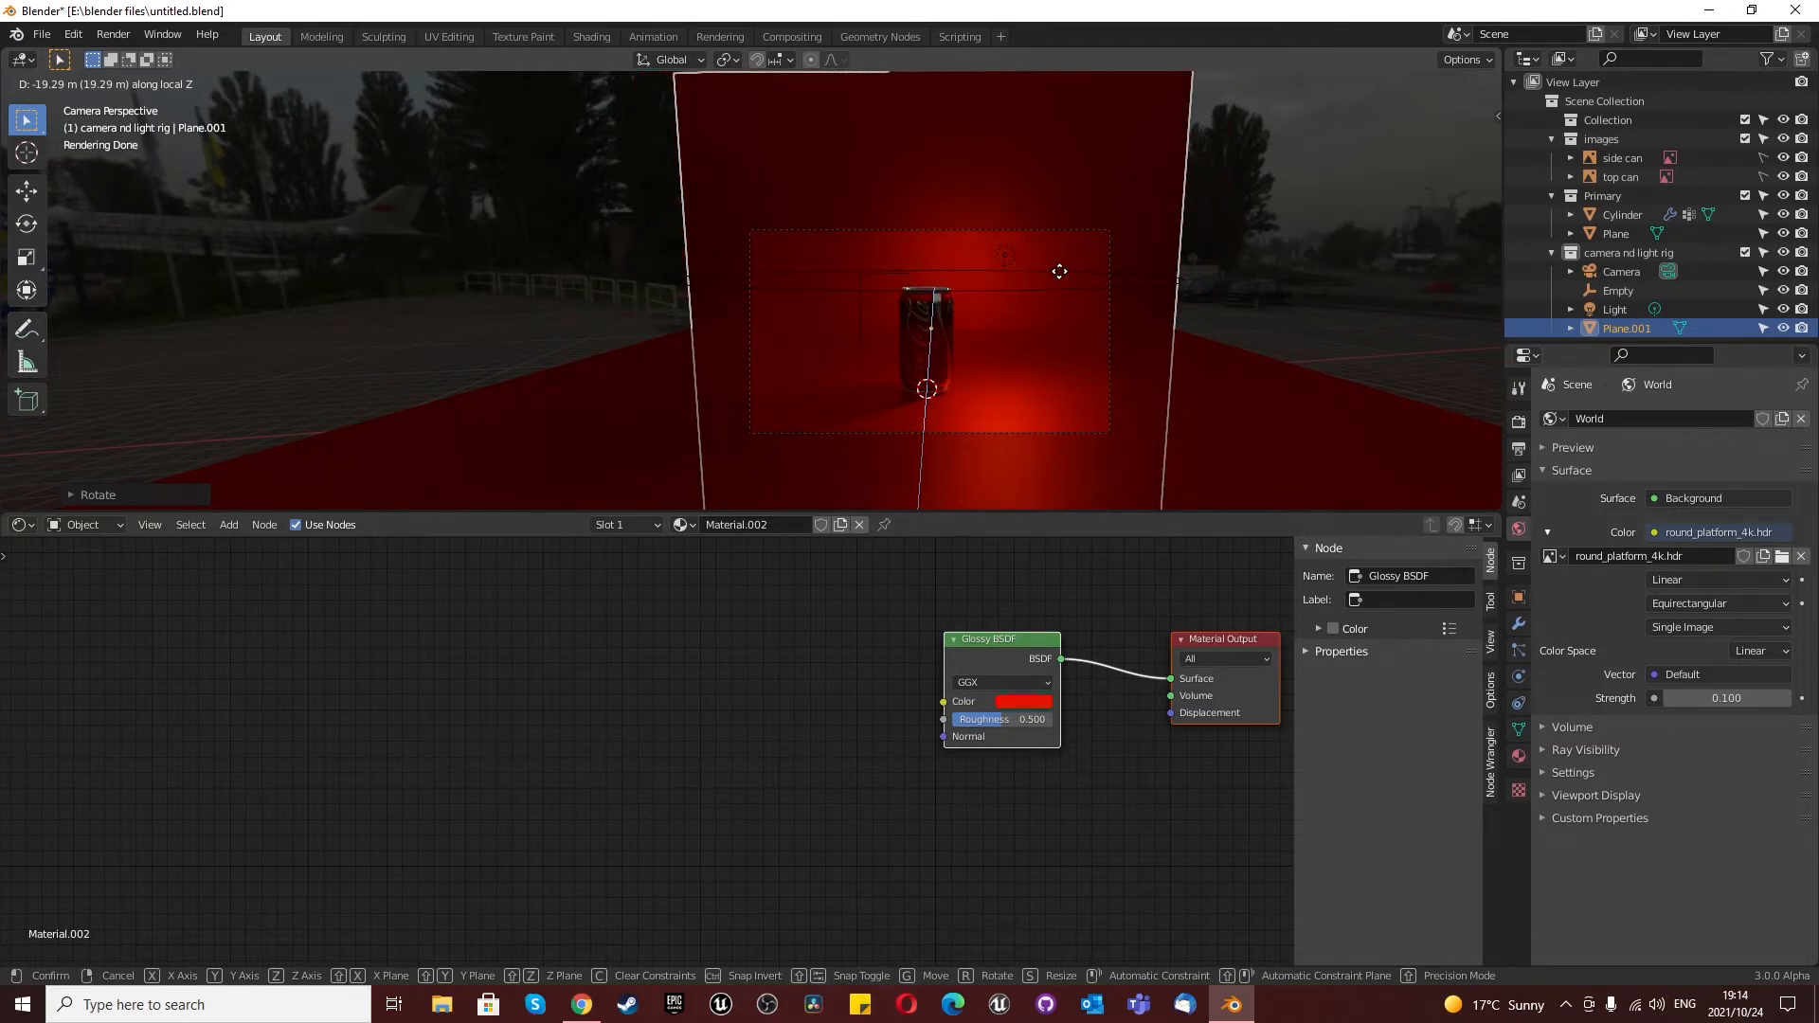
click(1059, 271)
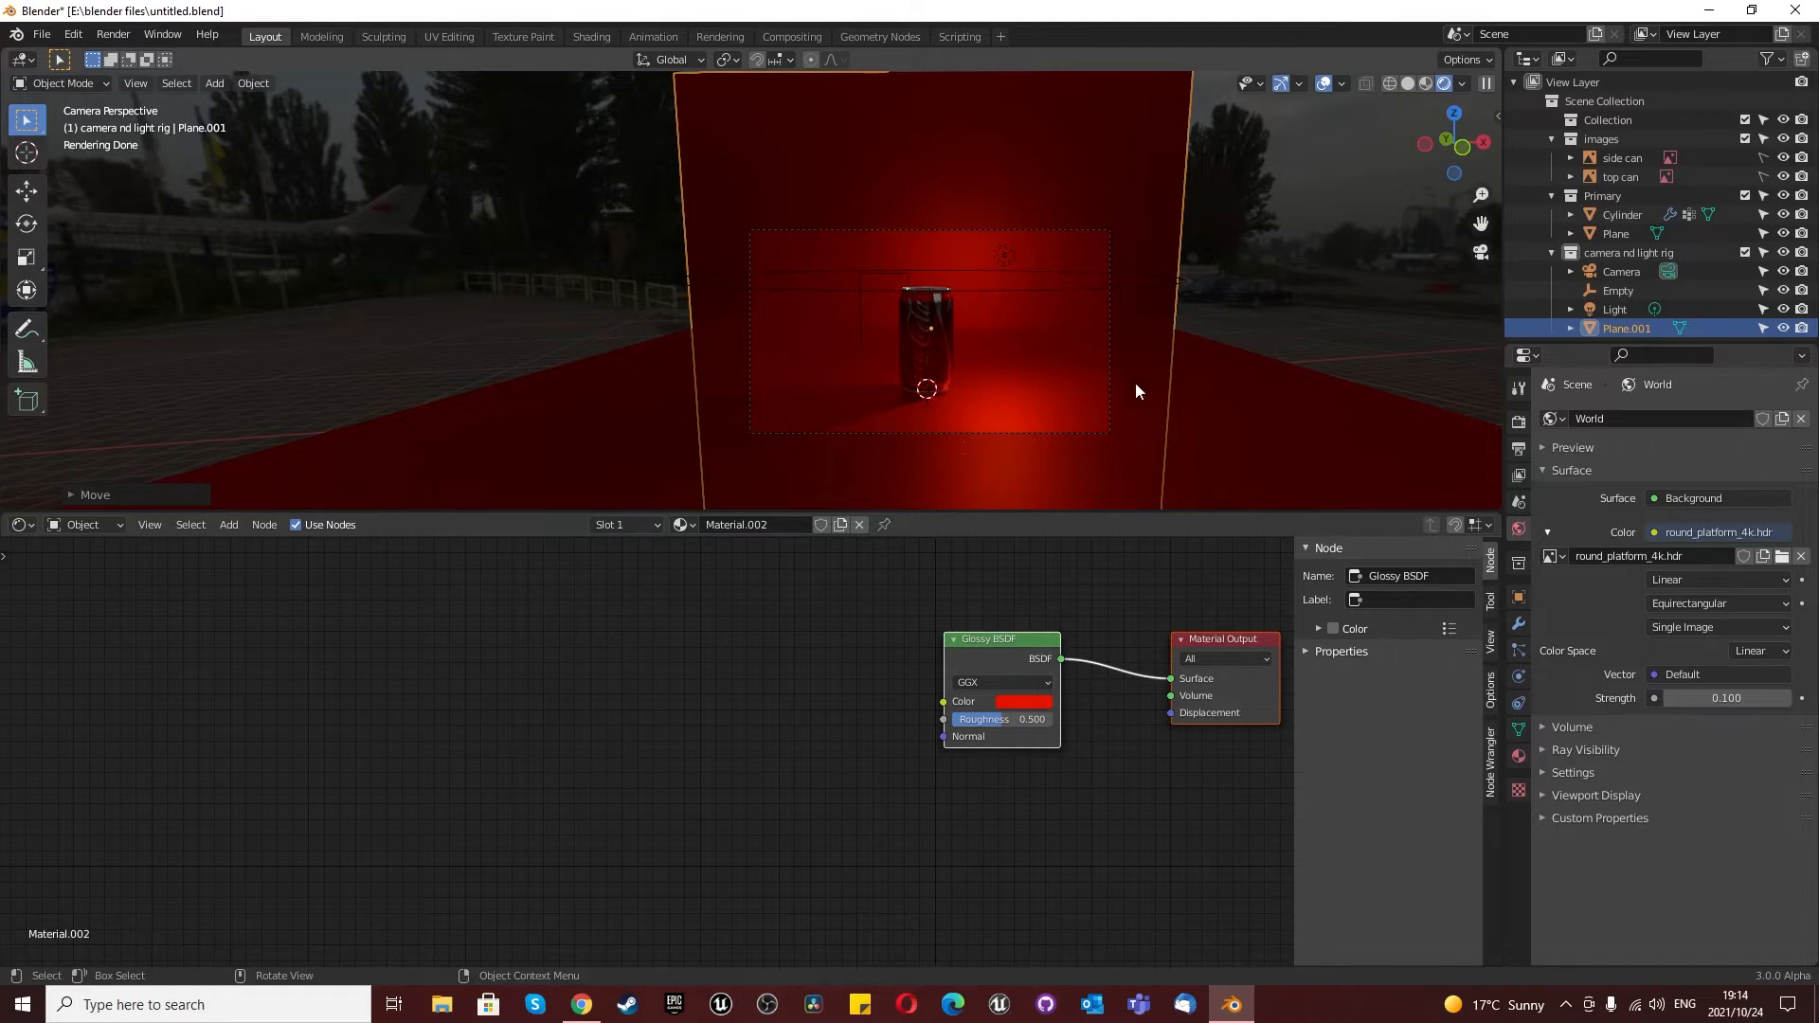
Step: Enable Render Region and Crop to Render Region in the output dimensions
click(1518, 448)
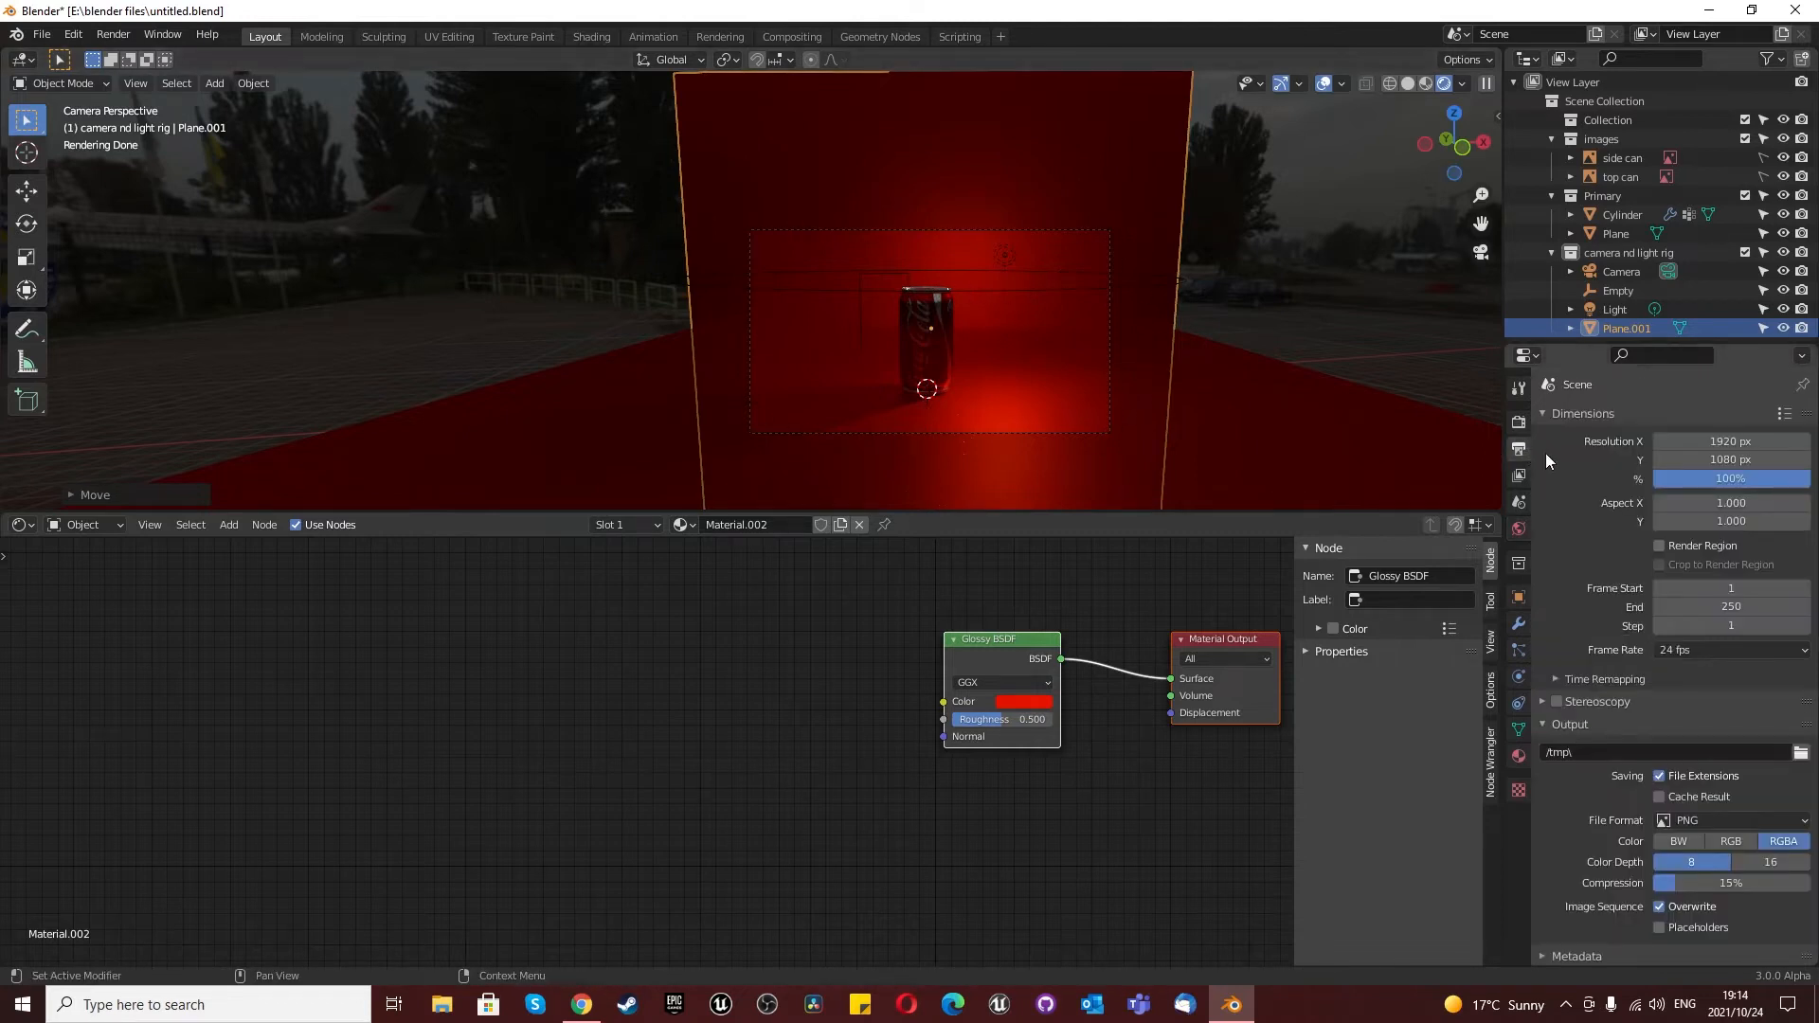
click(1667, 547)
click(1658, 565)
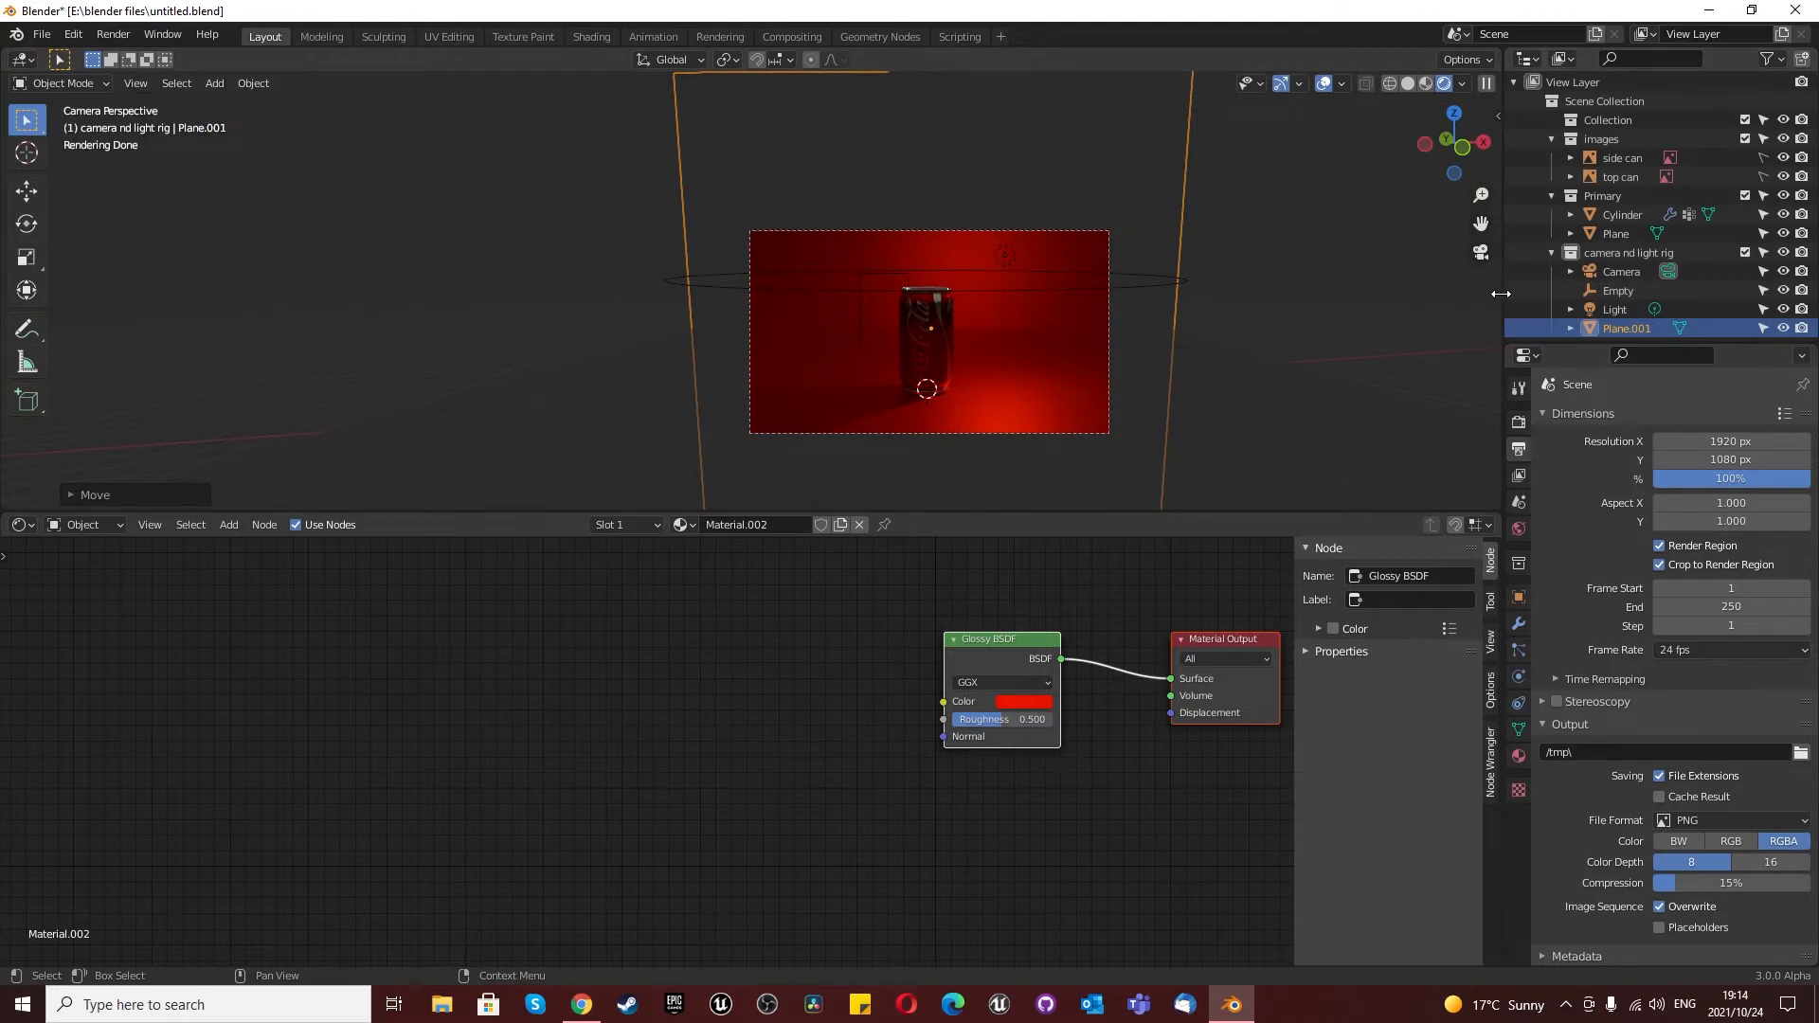
Step: Widen the 3D viewport and split it into a narrow rendered camera view and a wider solid view orbited above the scene
drag(1500, 294, 1561, 353)
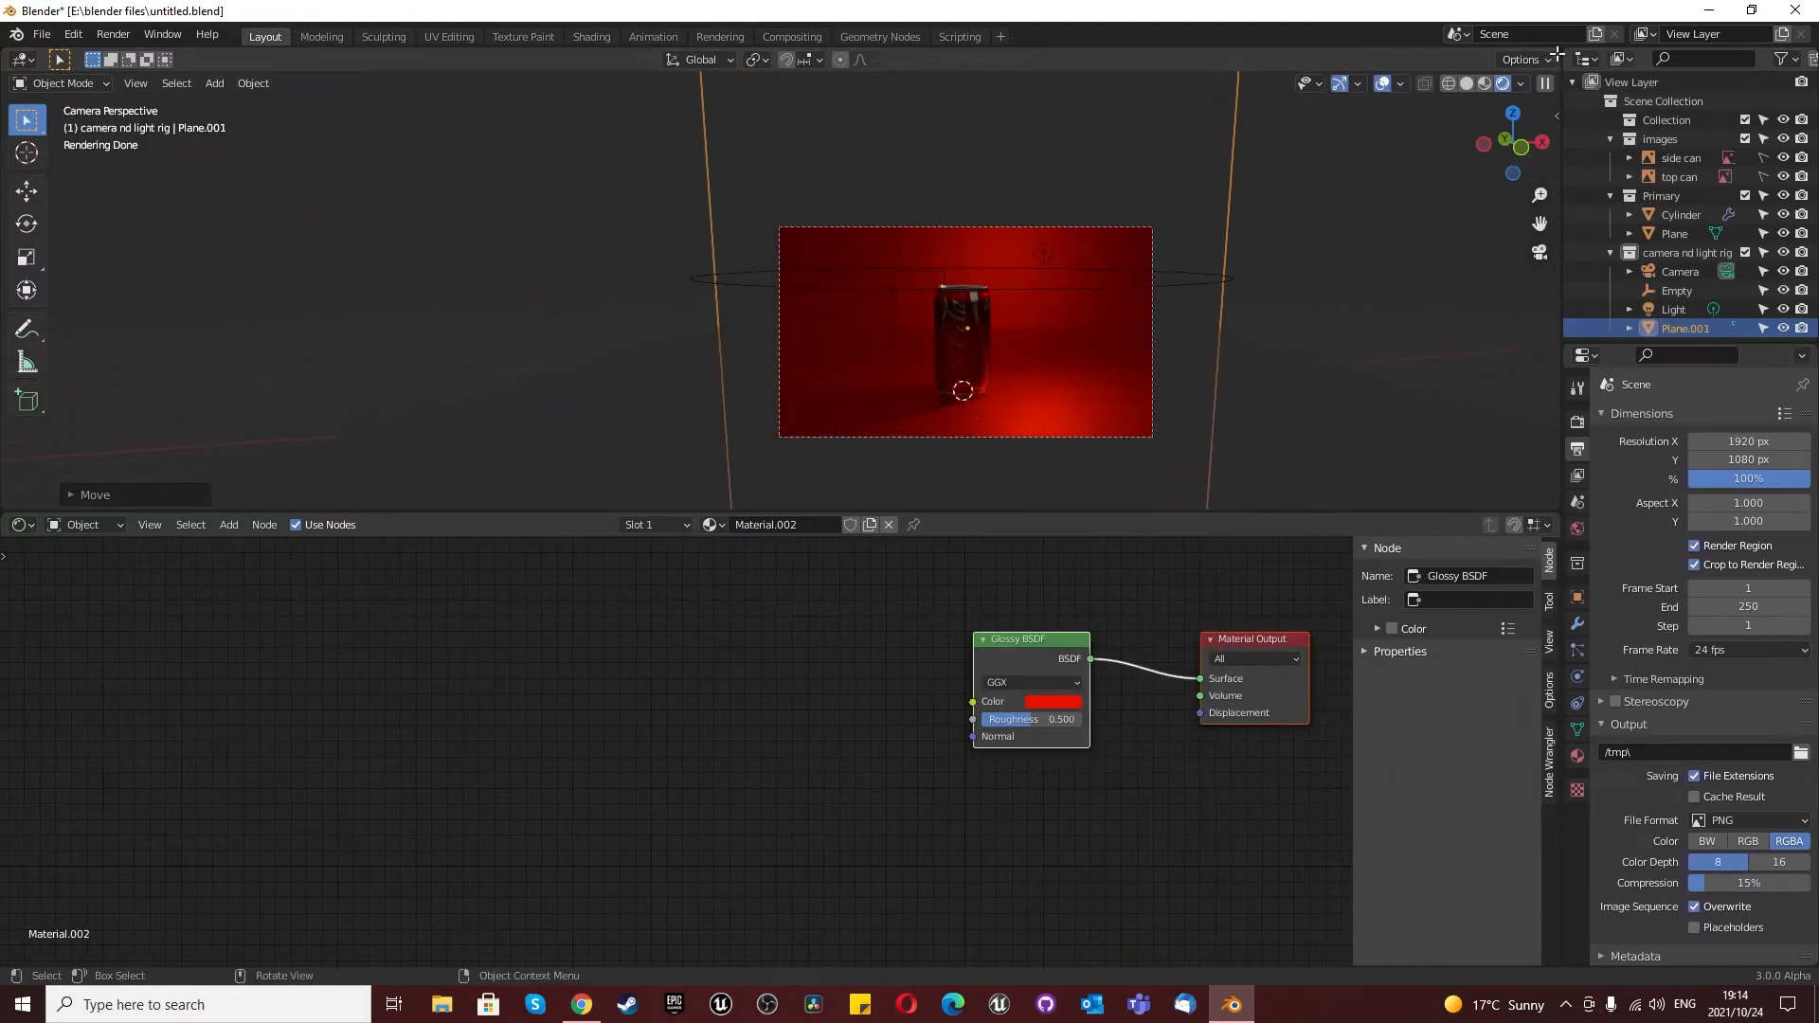
drag(1556, 55, 589, 254)
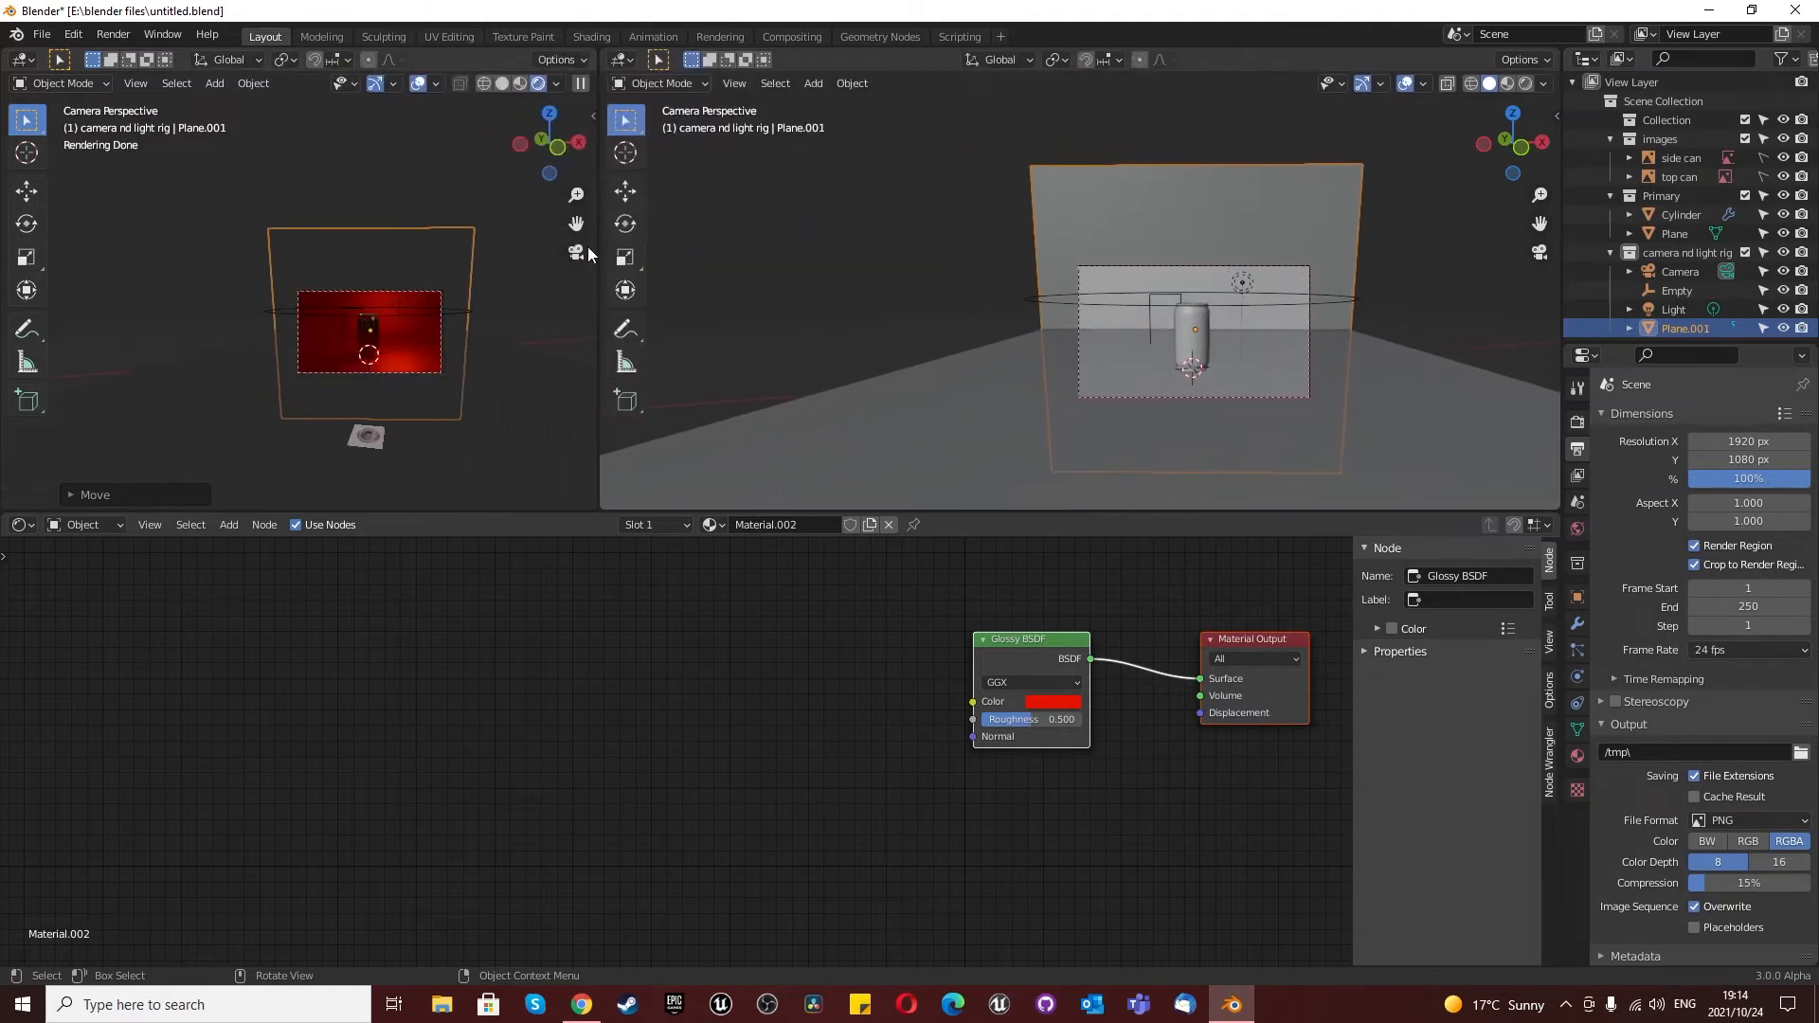
scroll(331, 333, up, 4)
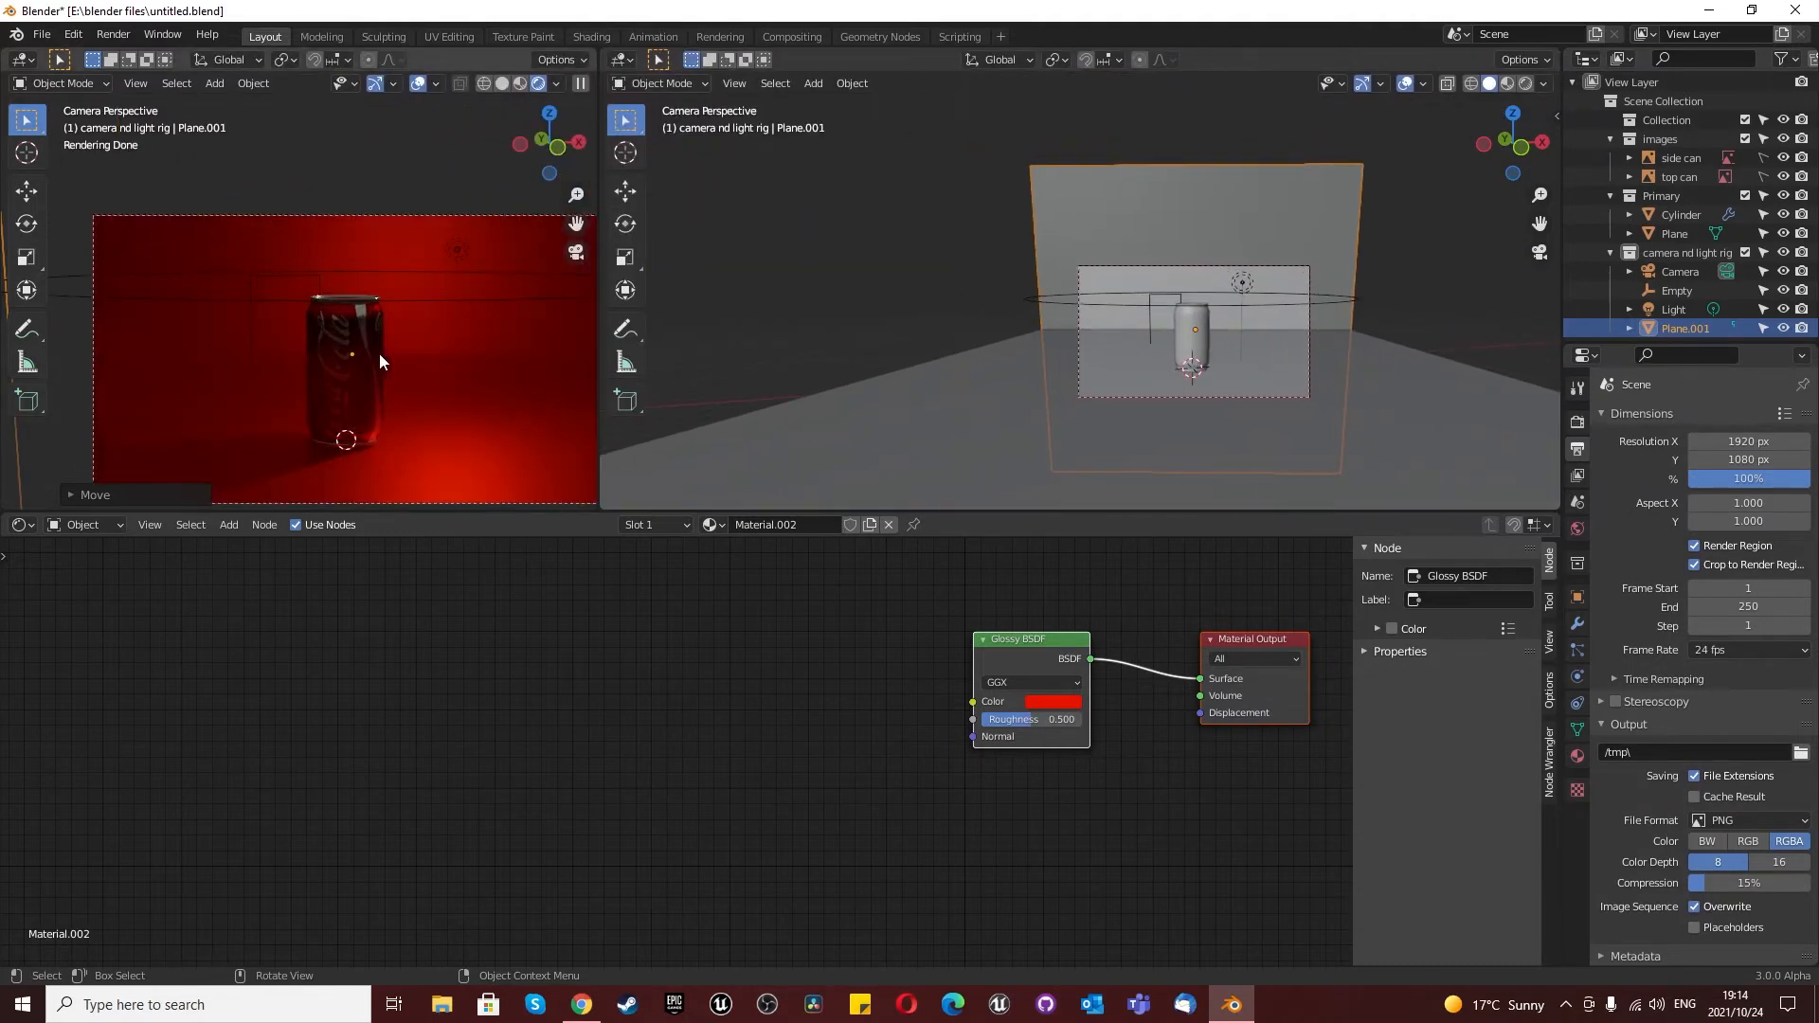
scroll(1260, 386, down, 2)
middle_drag(1254, 362, 1292, 291)
scroll(1232, 326, down, 3)
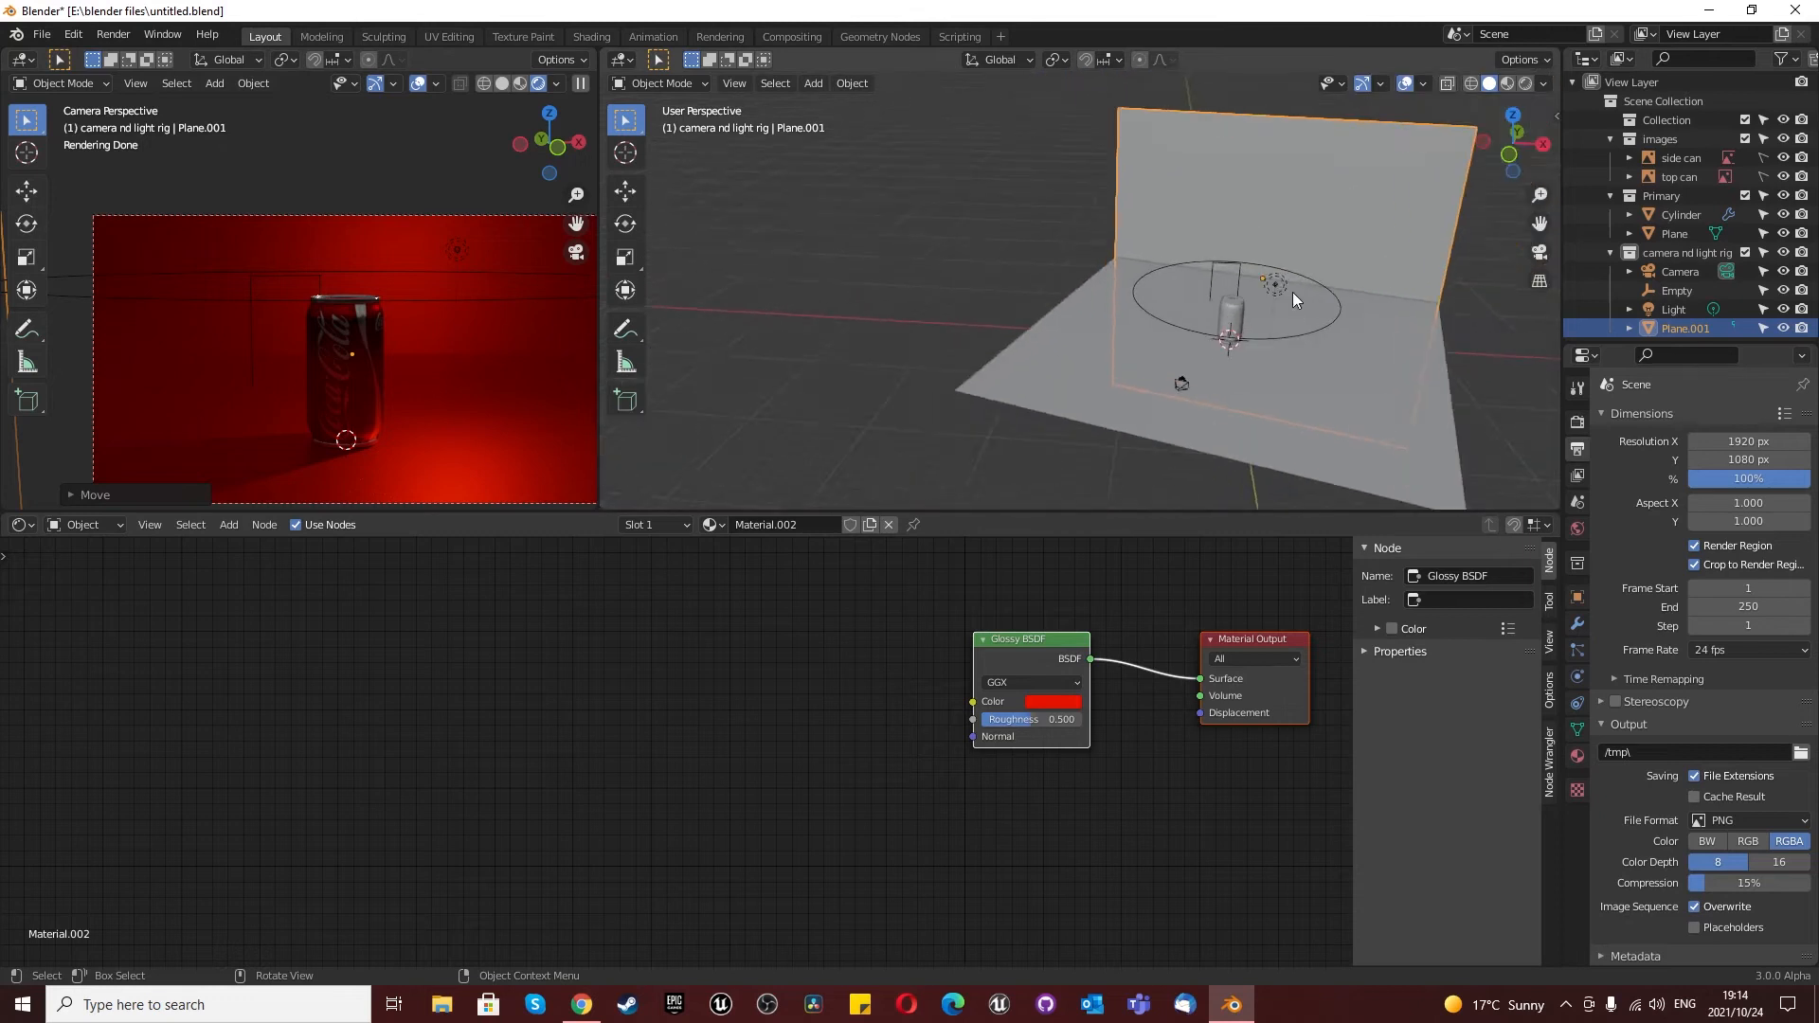
click(1460, 362)
middle_drag(1430, 364, 1266, 278)
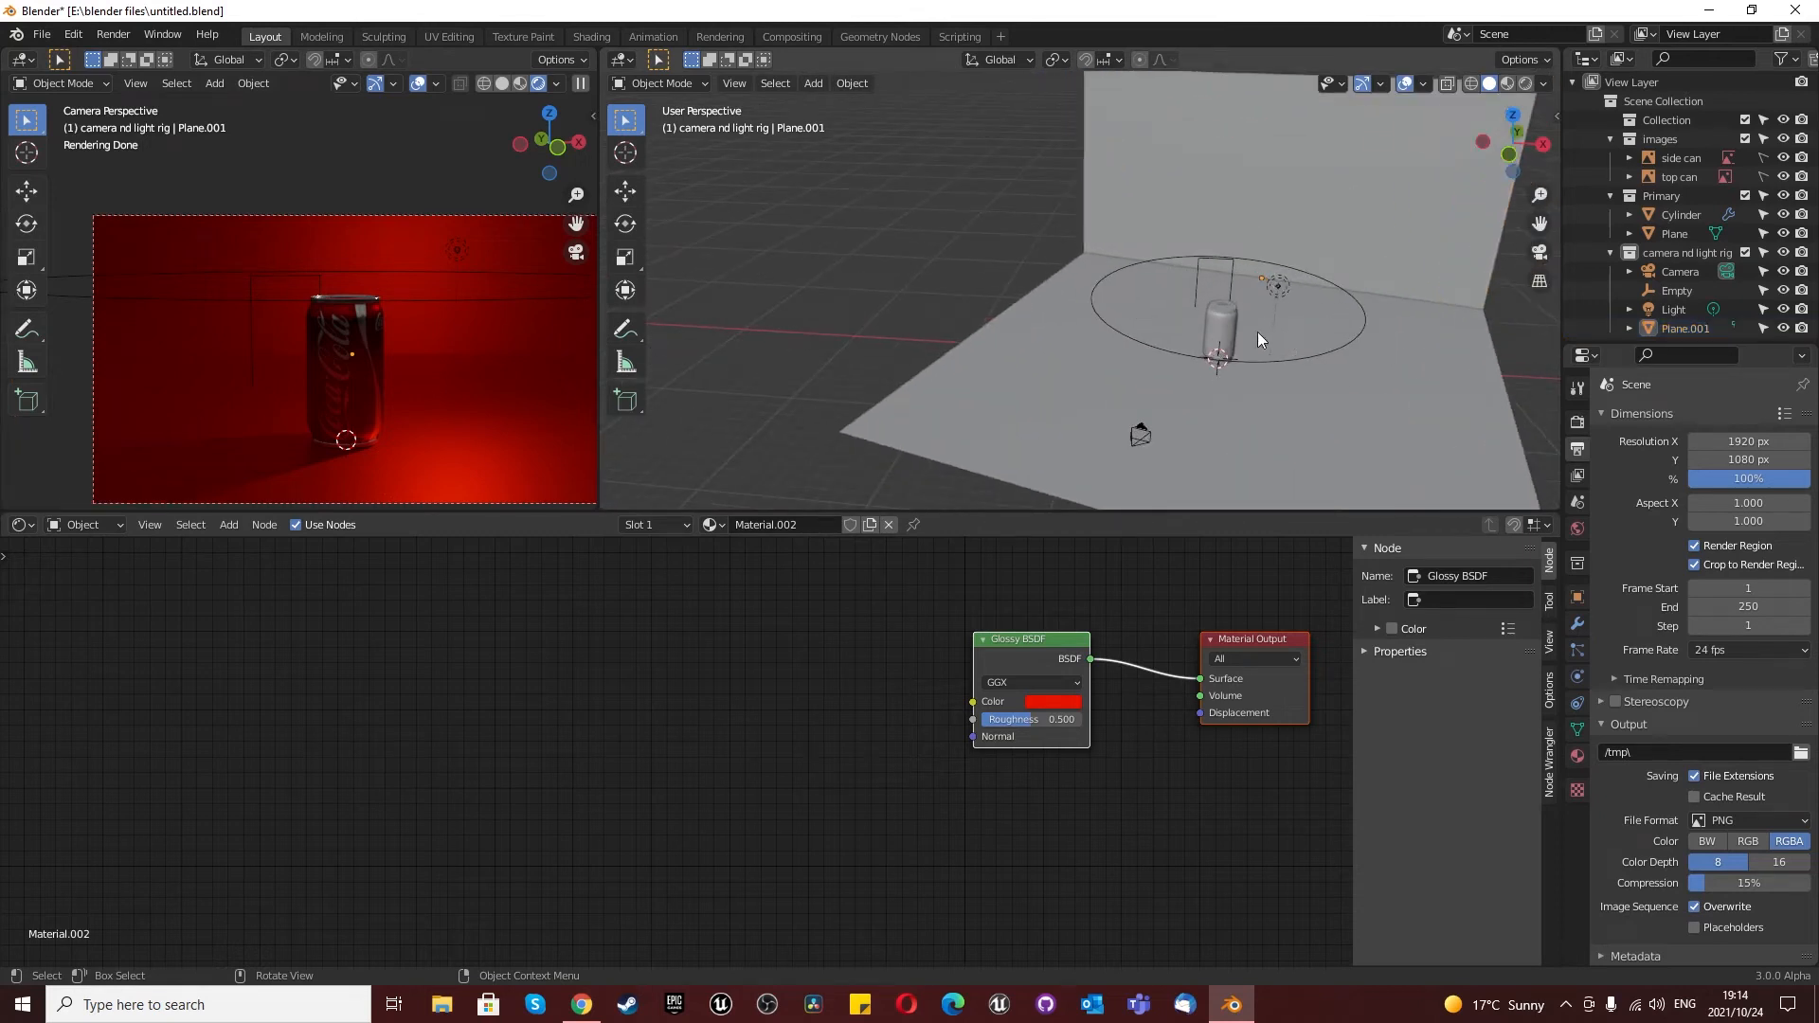
Step: Show the point light's settings and move the light from the top view about 8 m toward the camera, in front of the can
click(1276, 285)
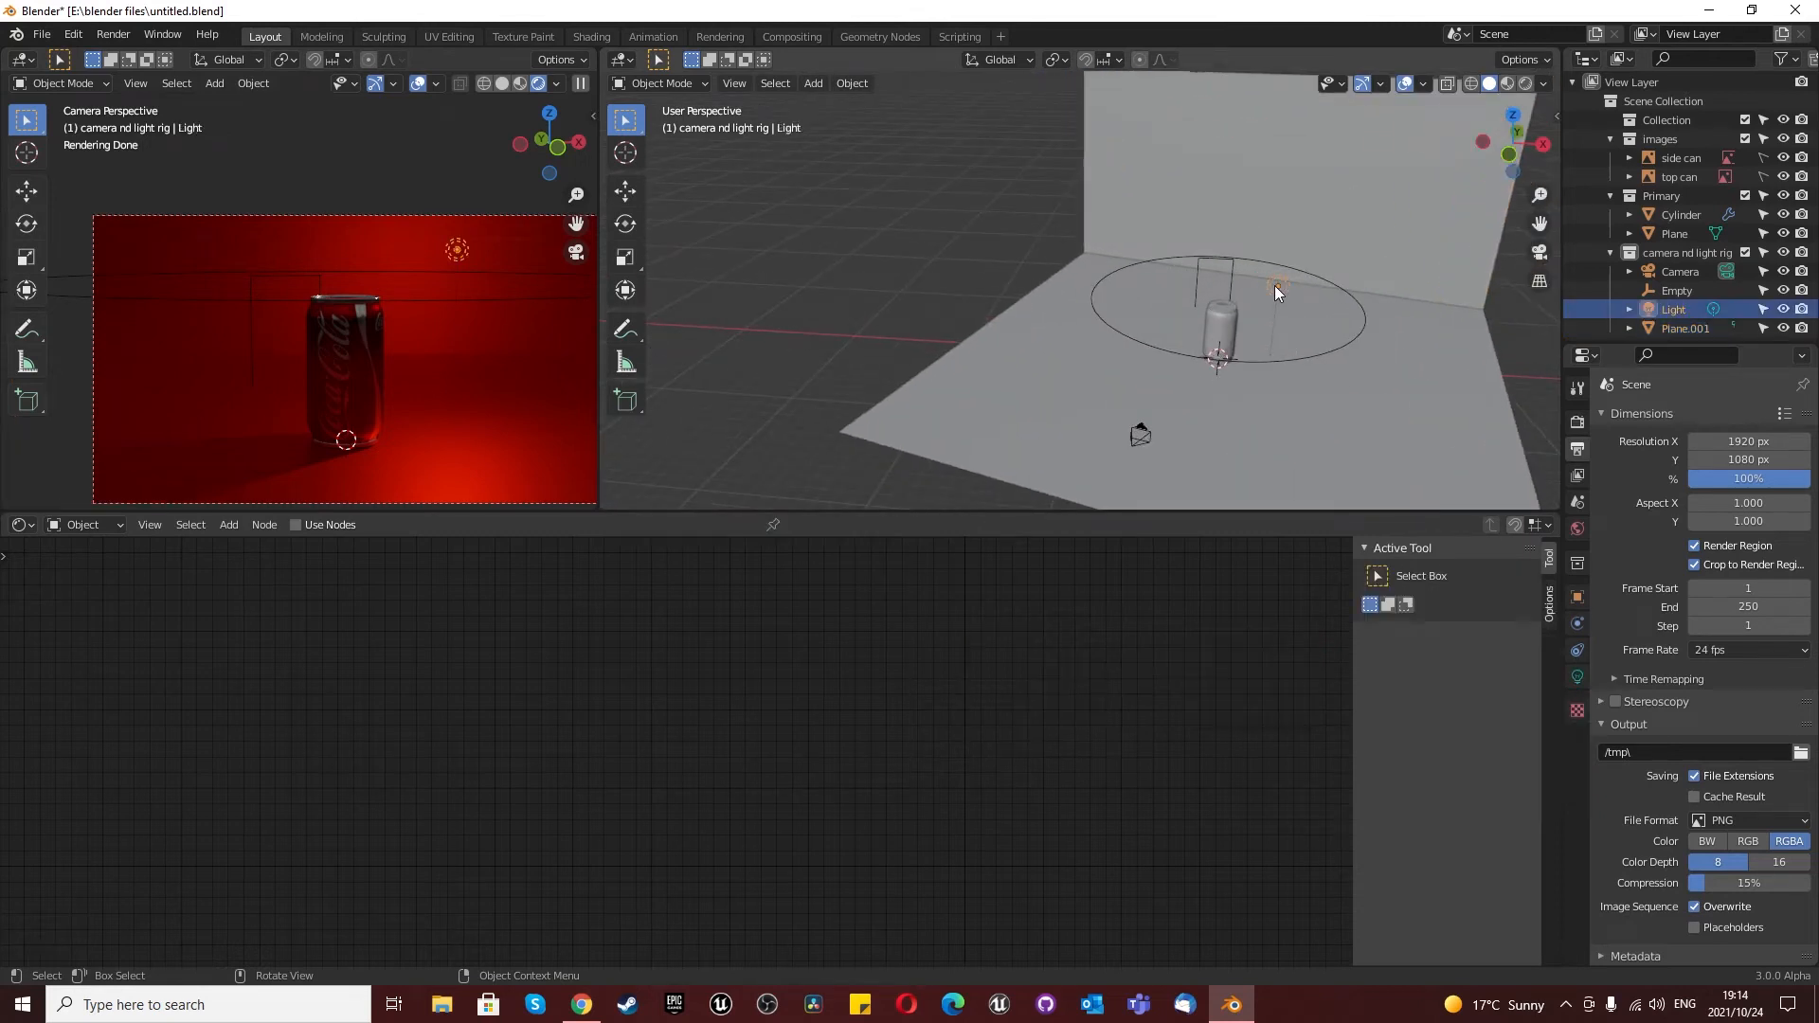
click(1576, 676)
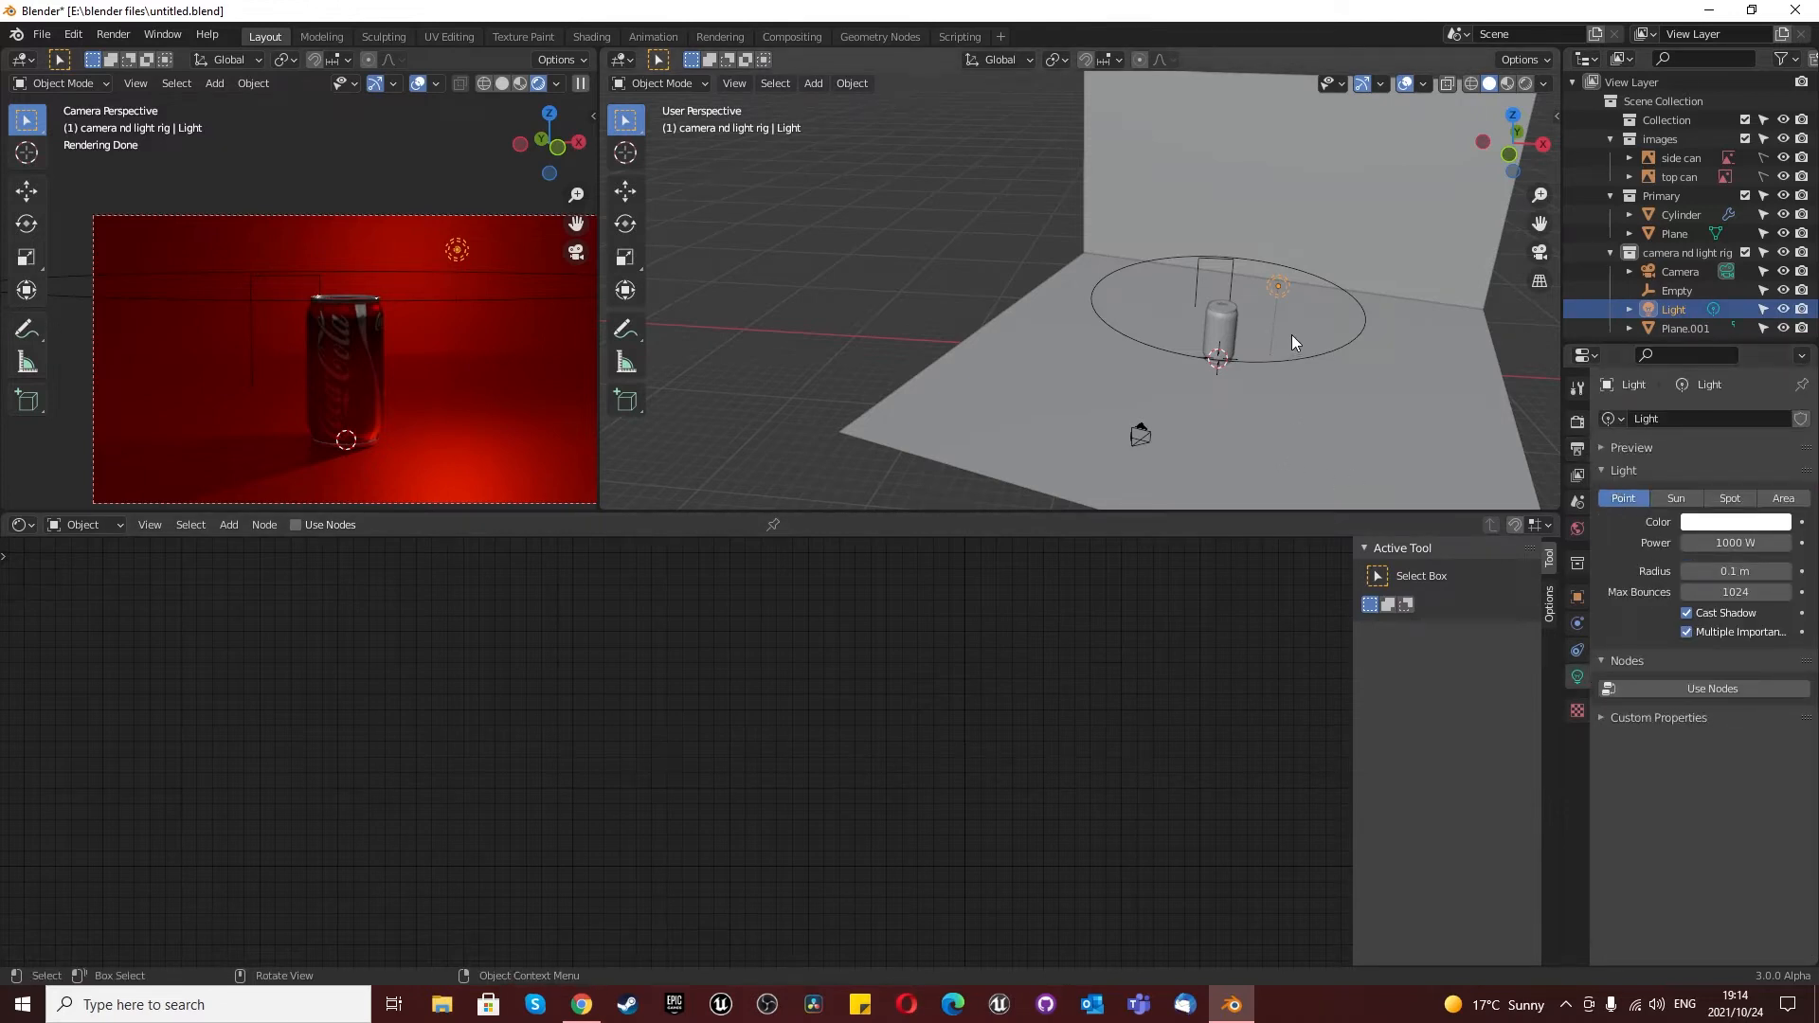
key(KP_7)
scroll(1296, 339, down, 3)
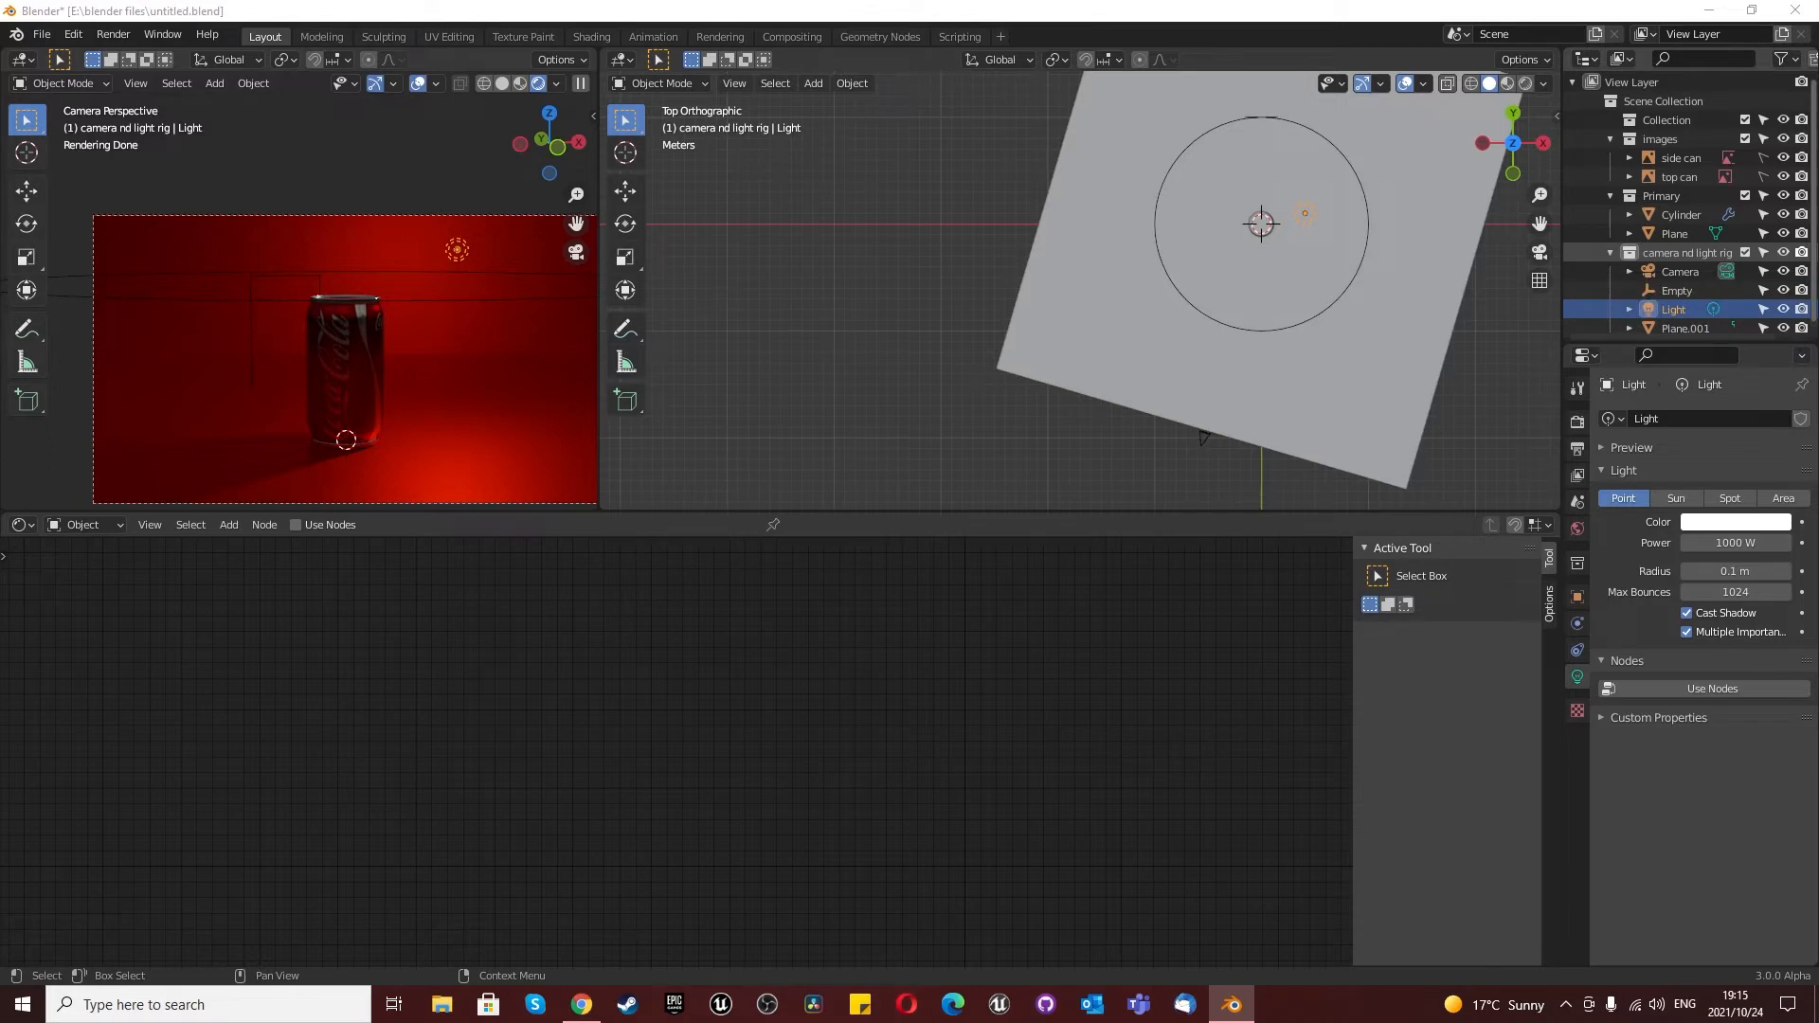
click(943, 375)
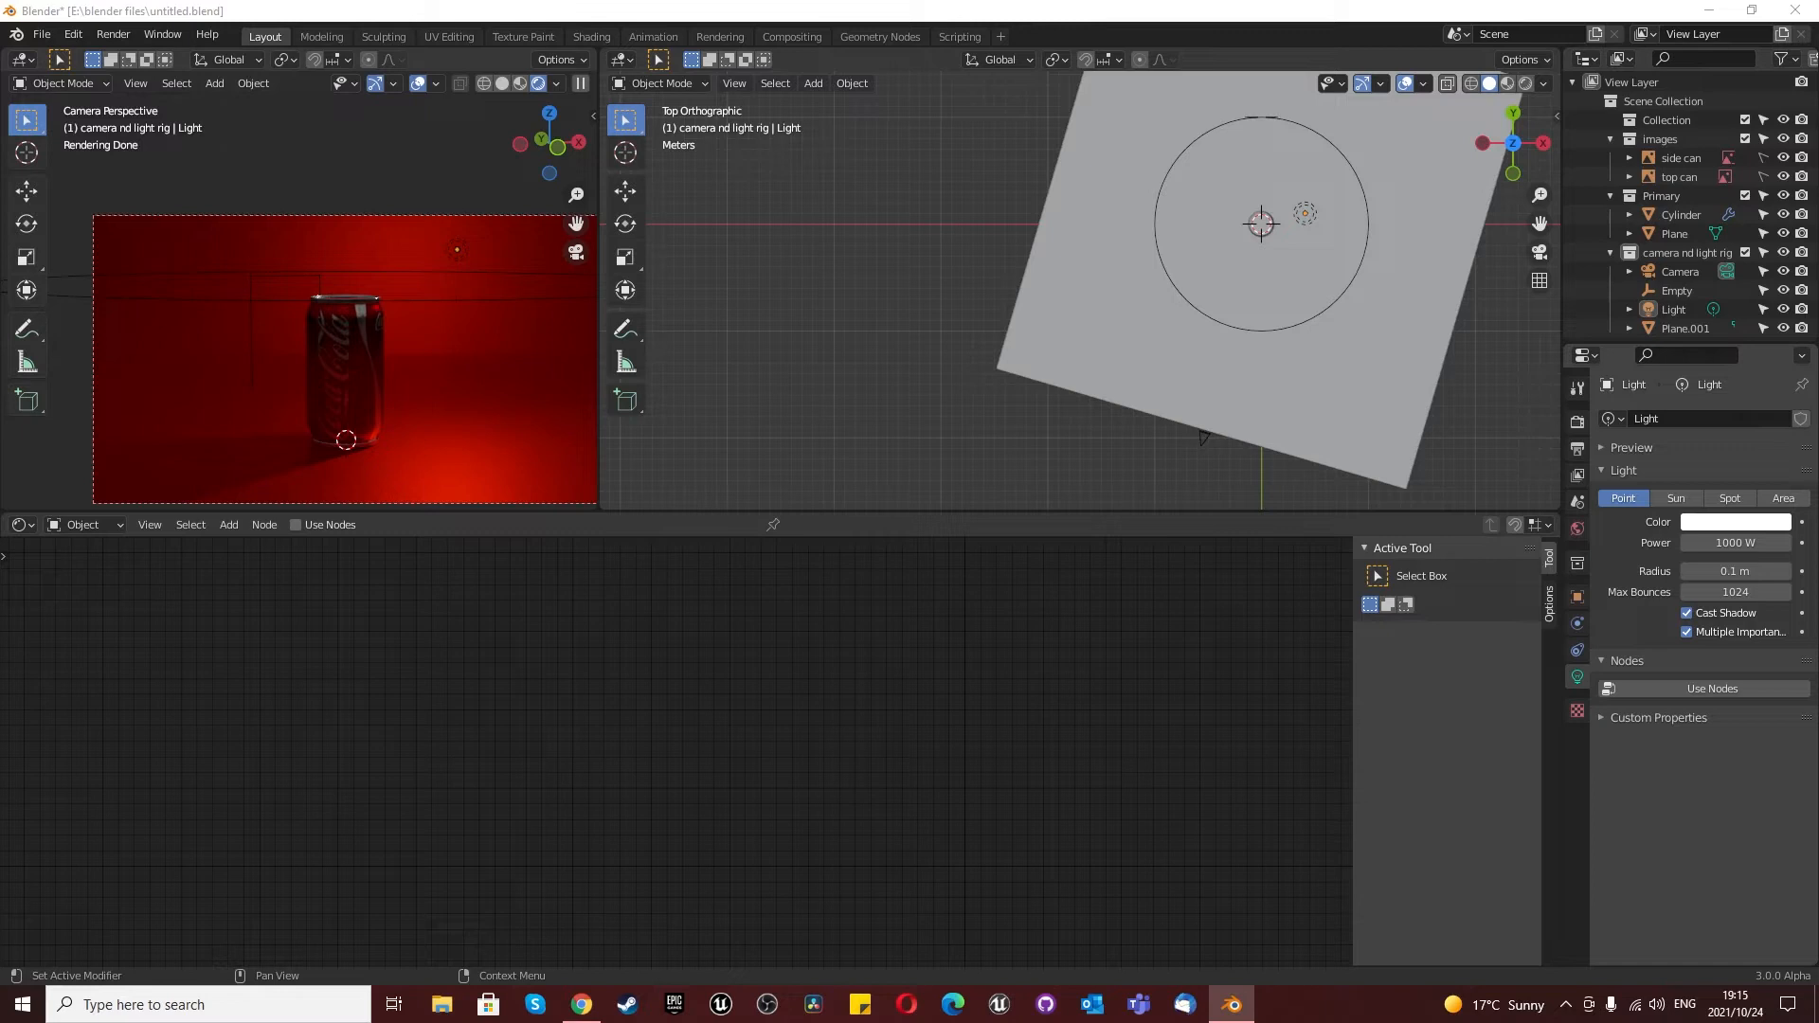
click(1307, 213)
key(g)
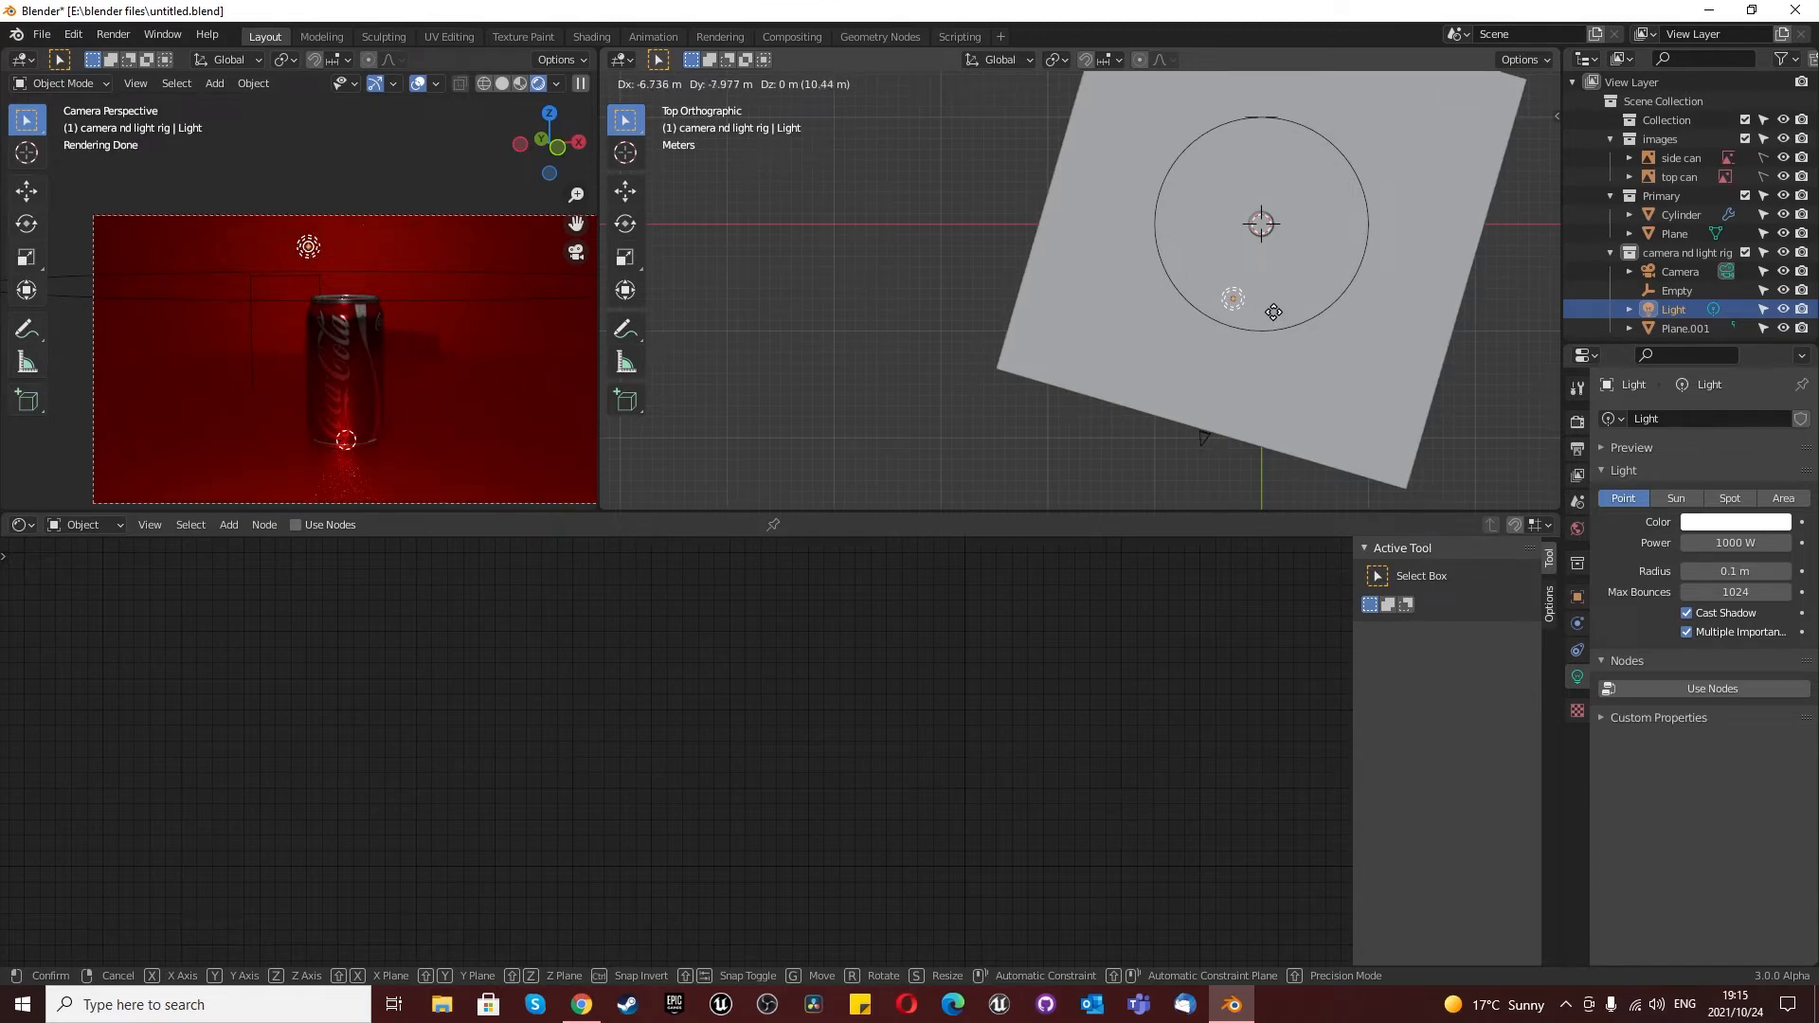
click(1282, 315)
Step: Move the point light in front of the can down slightly, to about the height of the can's rim
middle_drag(1281, 310, 1109, 85)
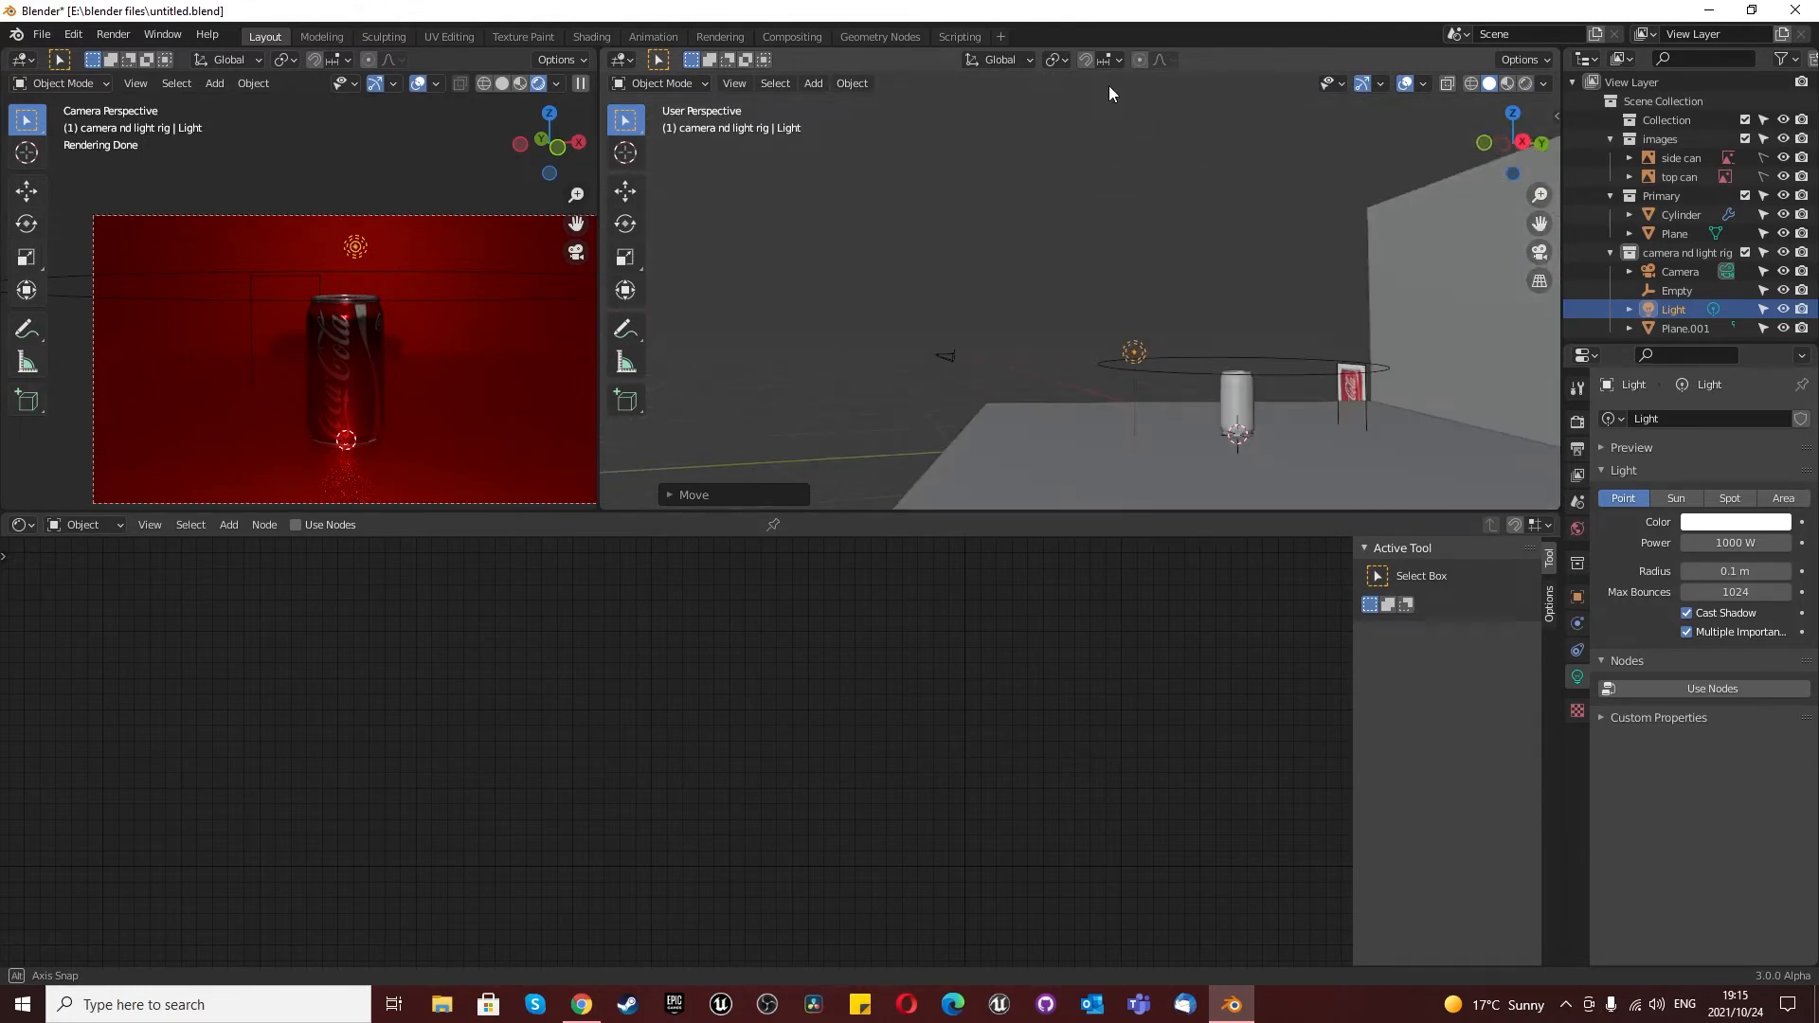
key(r)
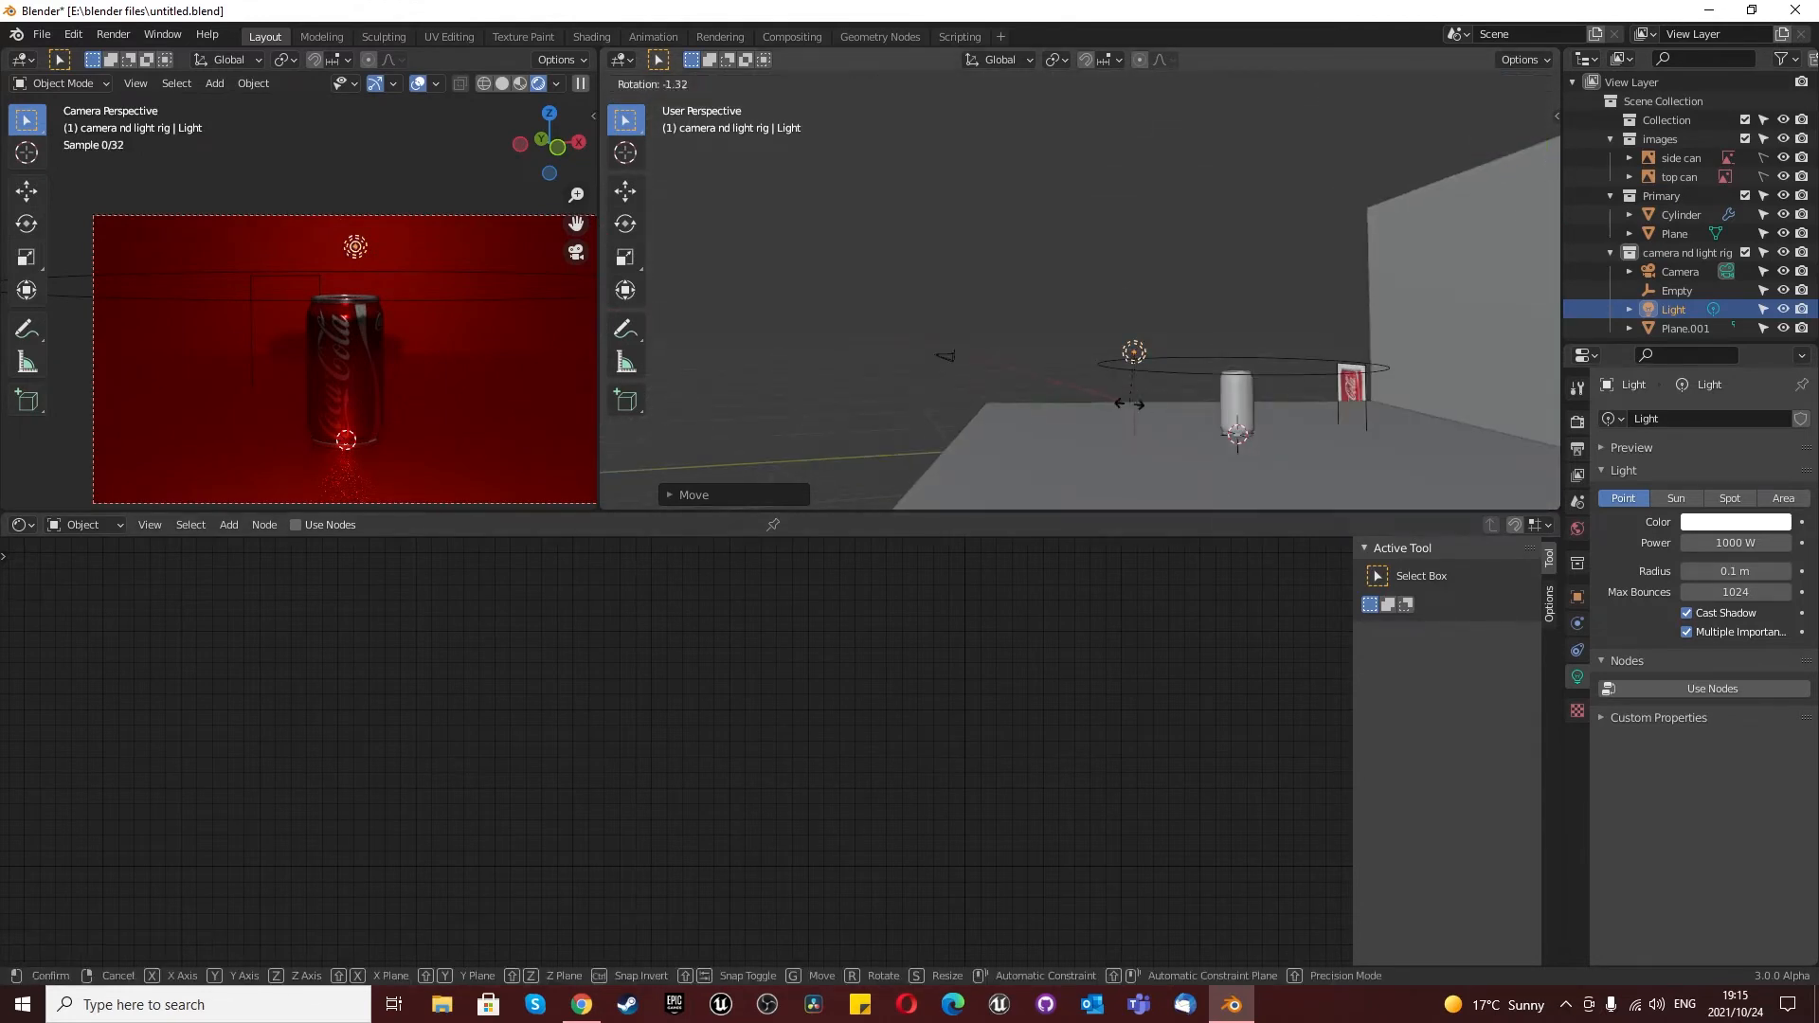
right_click(1269, 416)
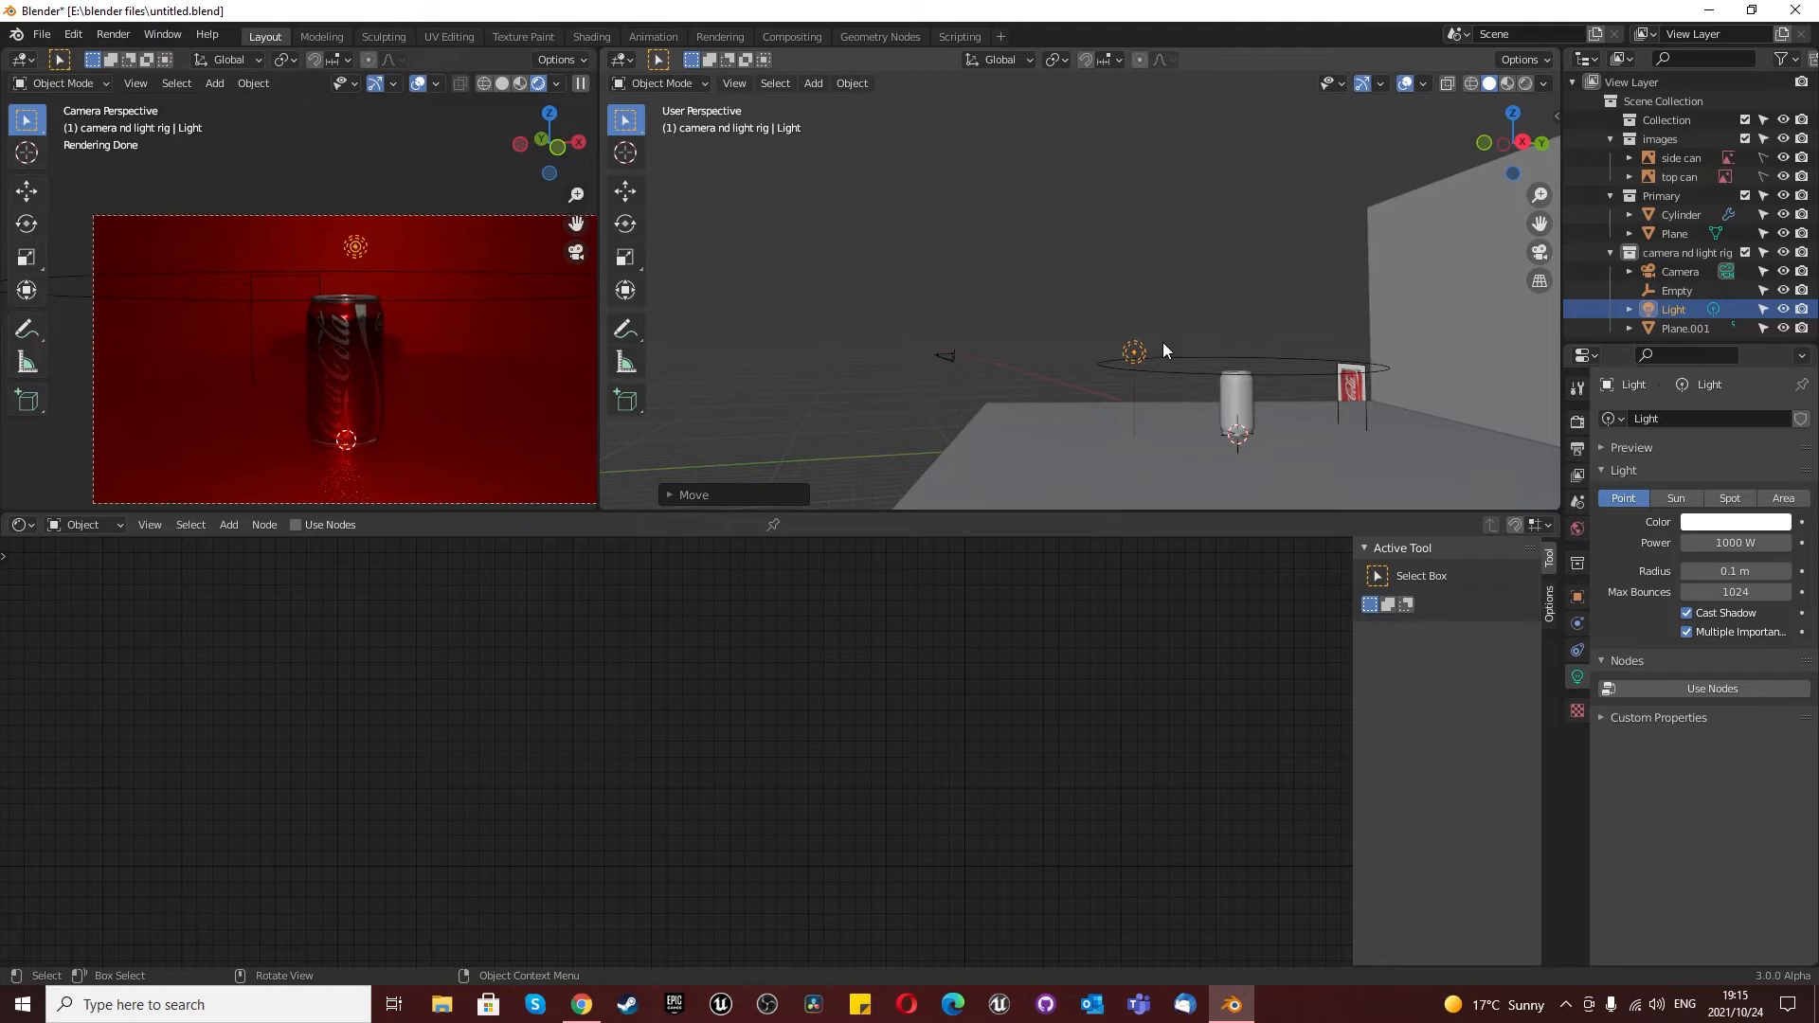
key(g)
click(1158, 367)
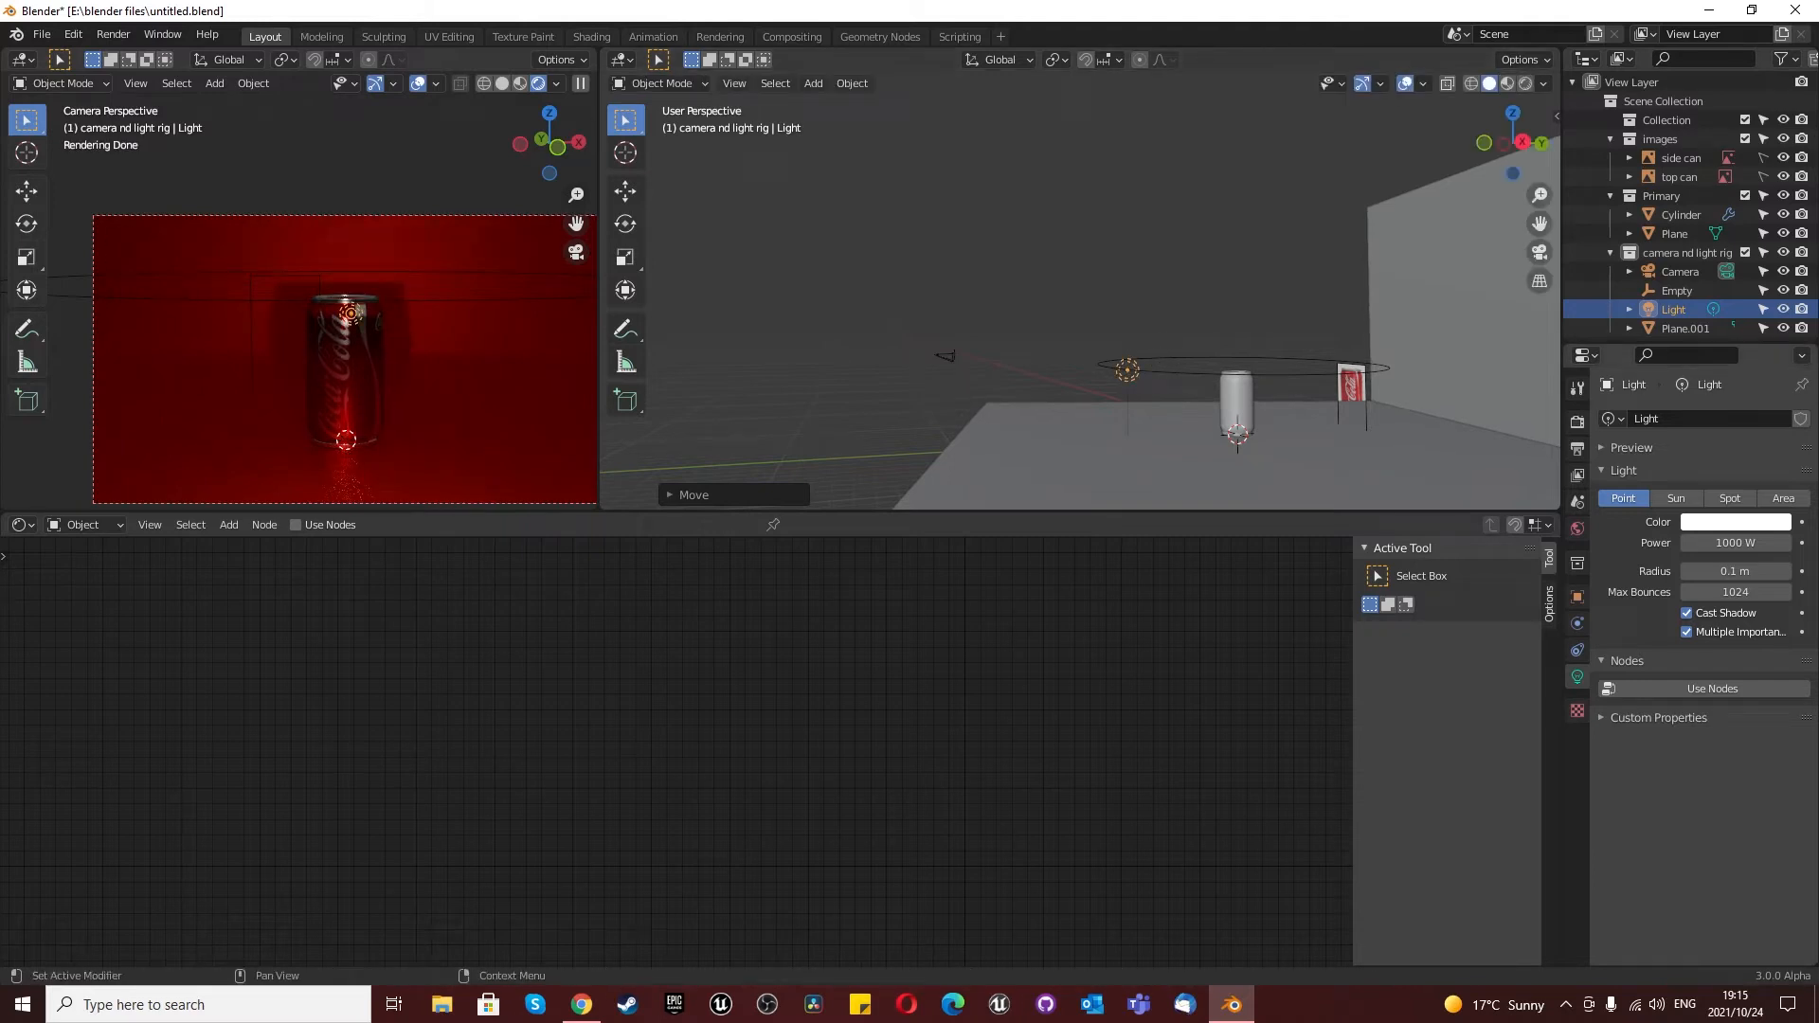
Step: Set the point light's power to 2000 W
click(1713, 542)
text(2000)
key(Return)
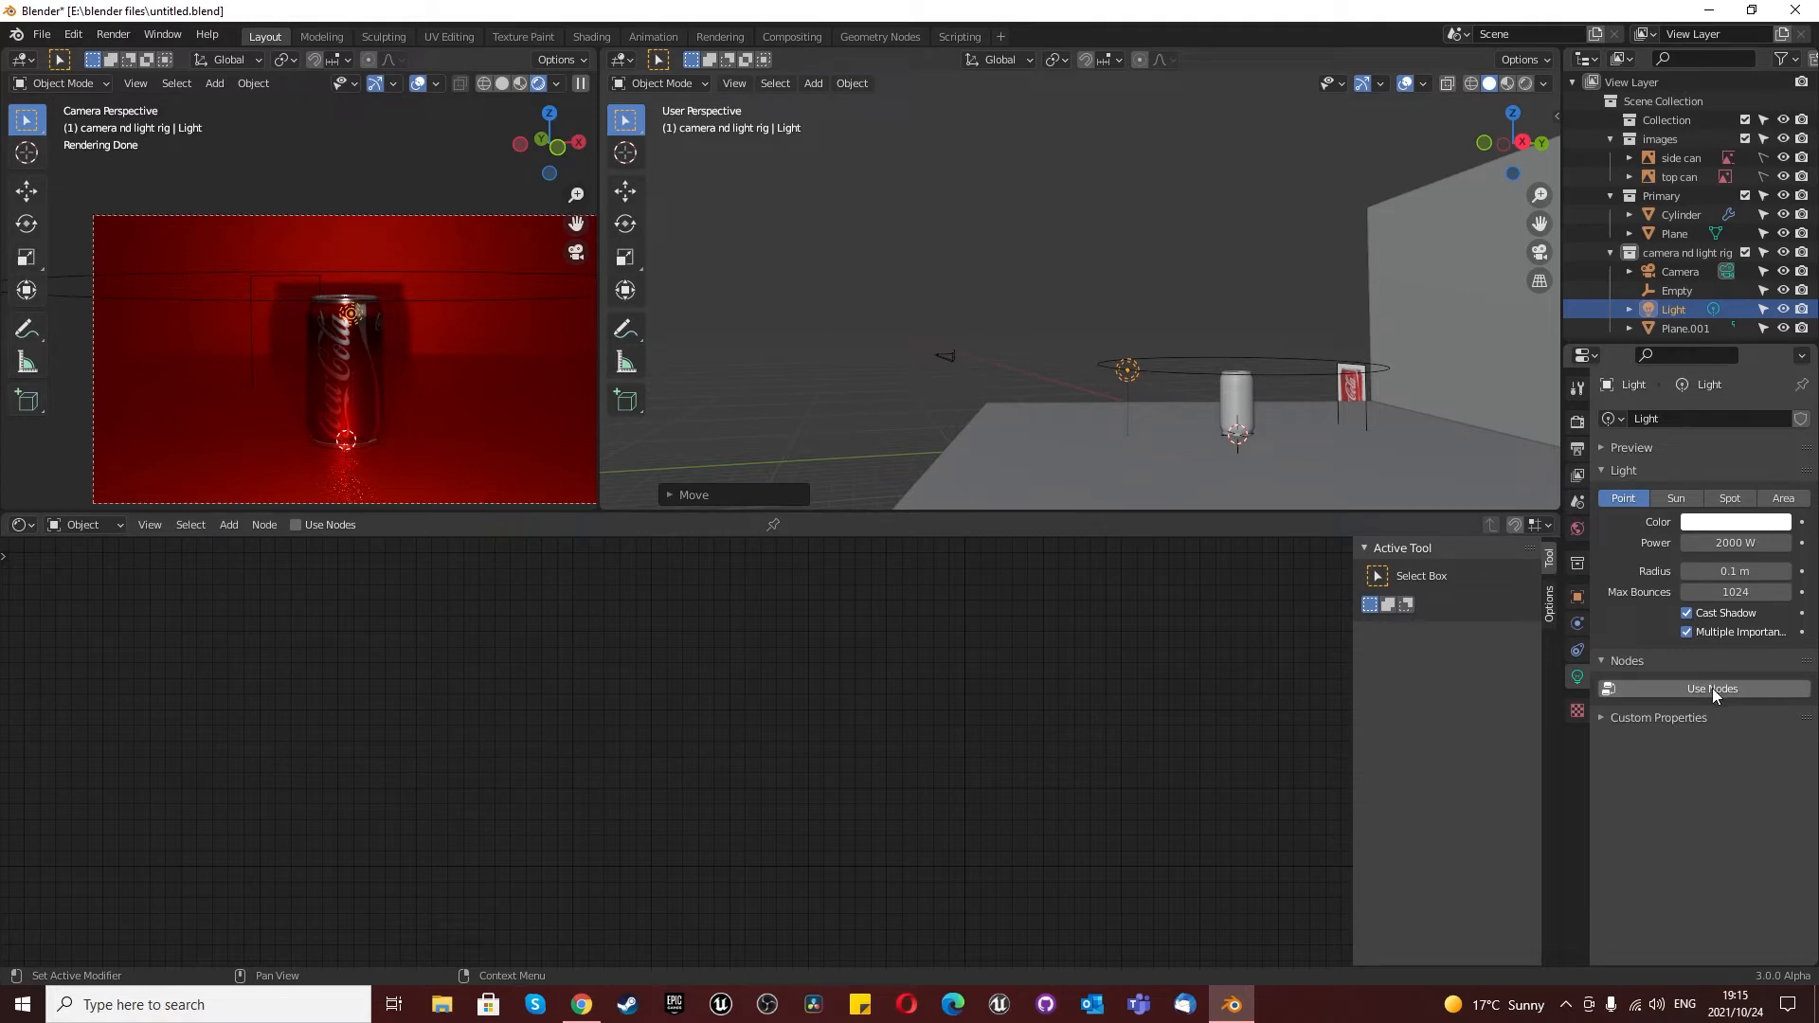
Step: Enable nodes for the light and remove the Emission shader from its surface
click(1713, 690)
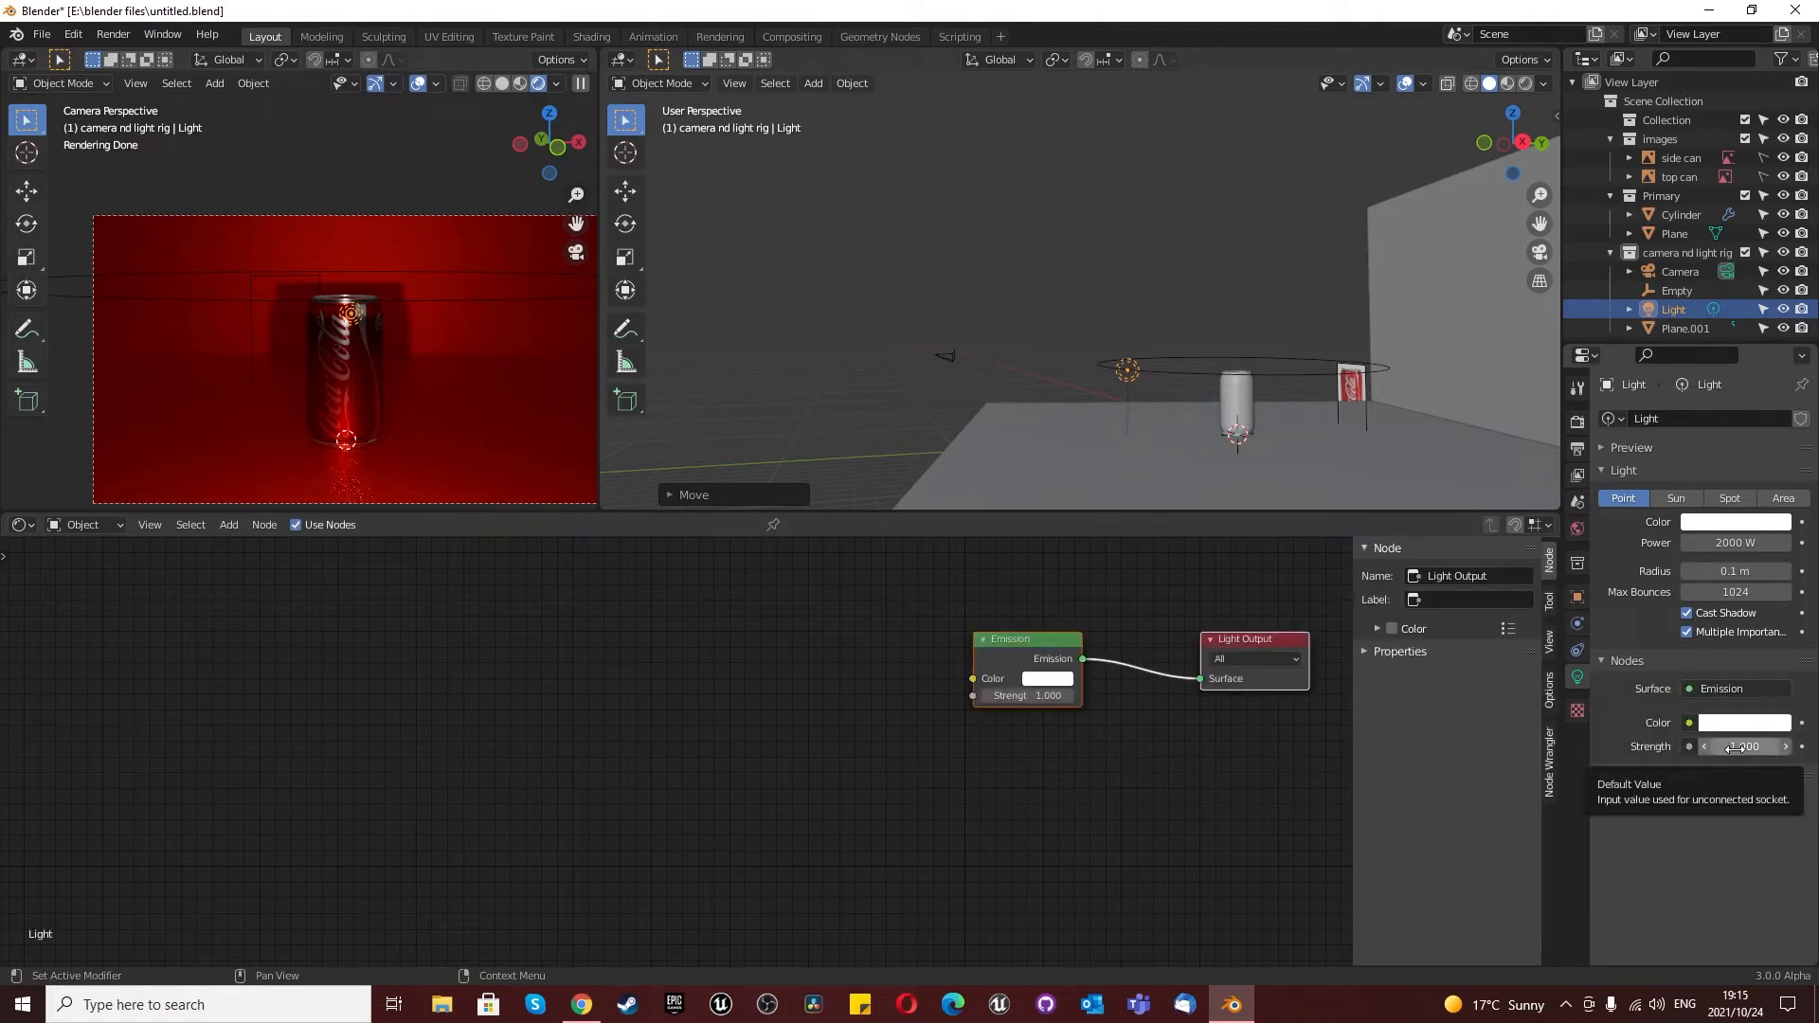
click(1747, 686)
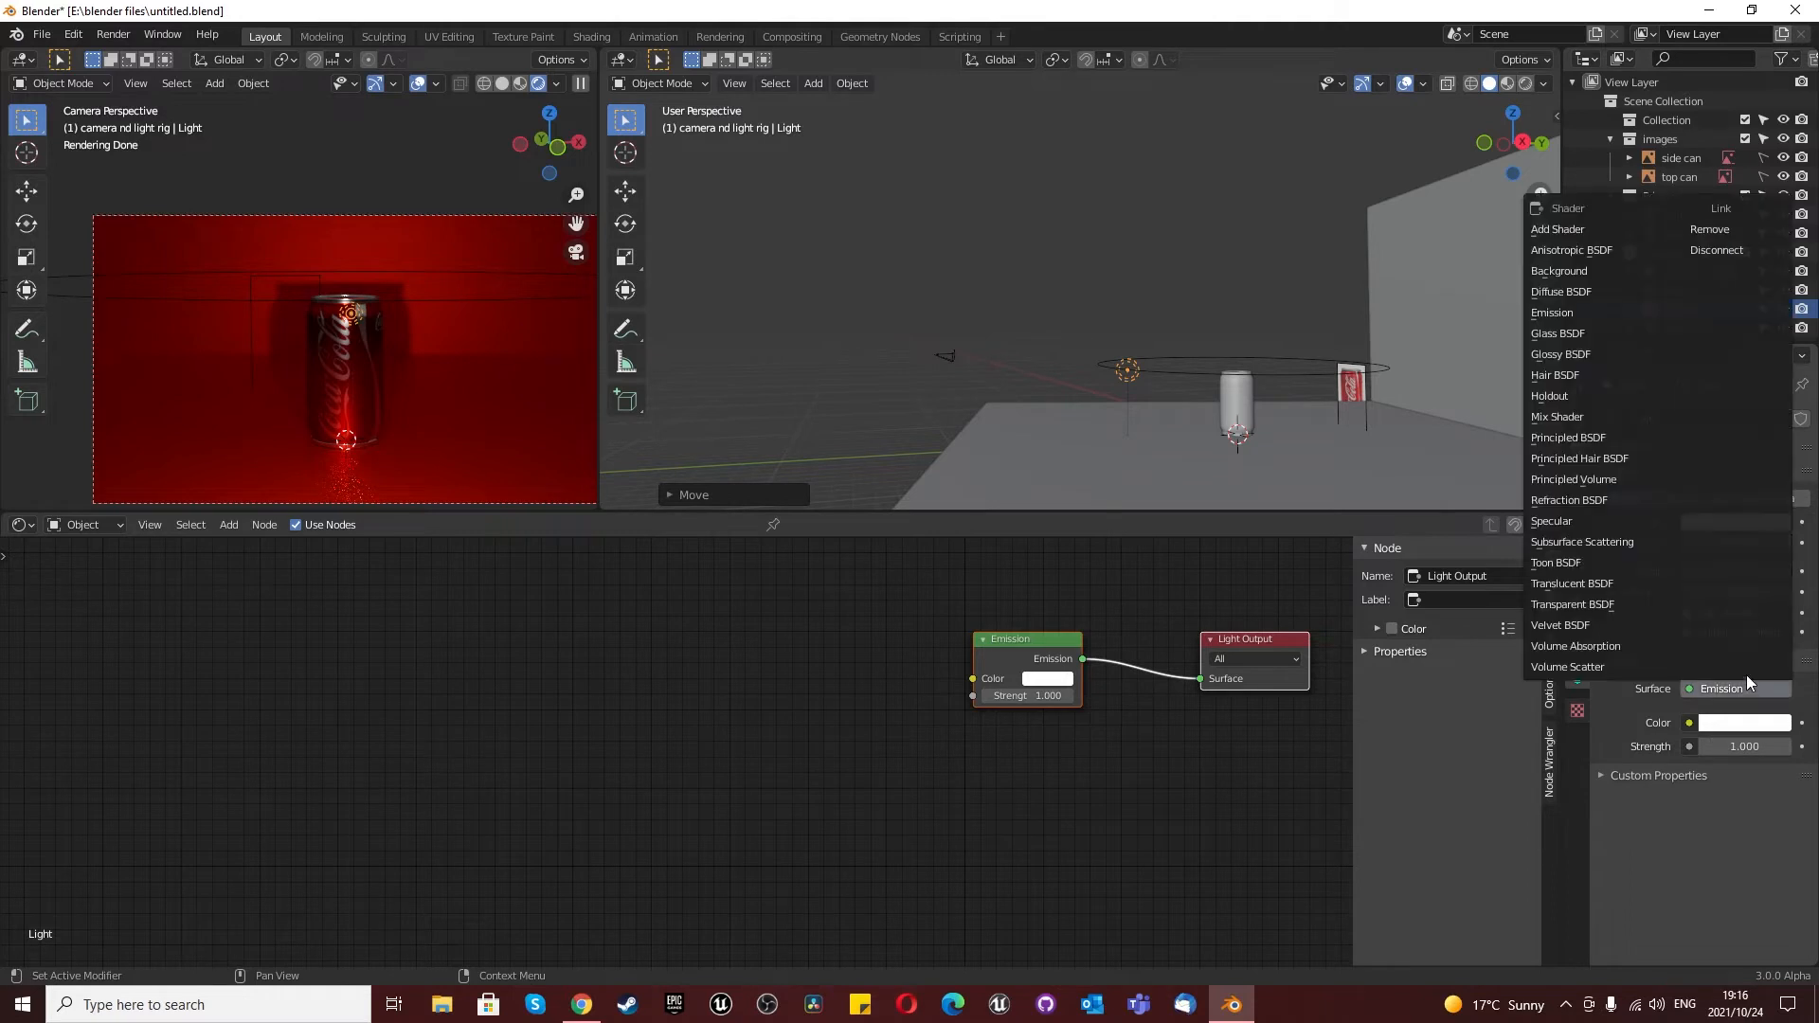
click(1699, 235)
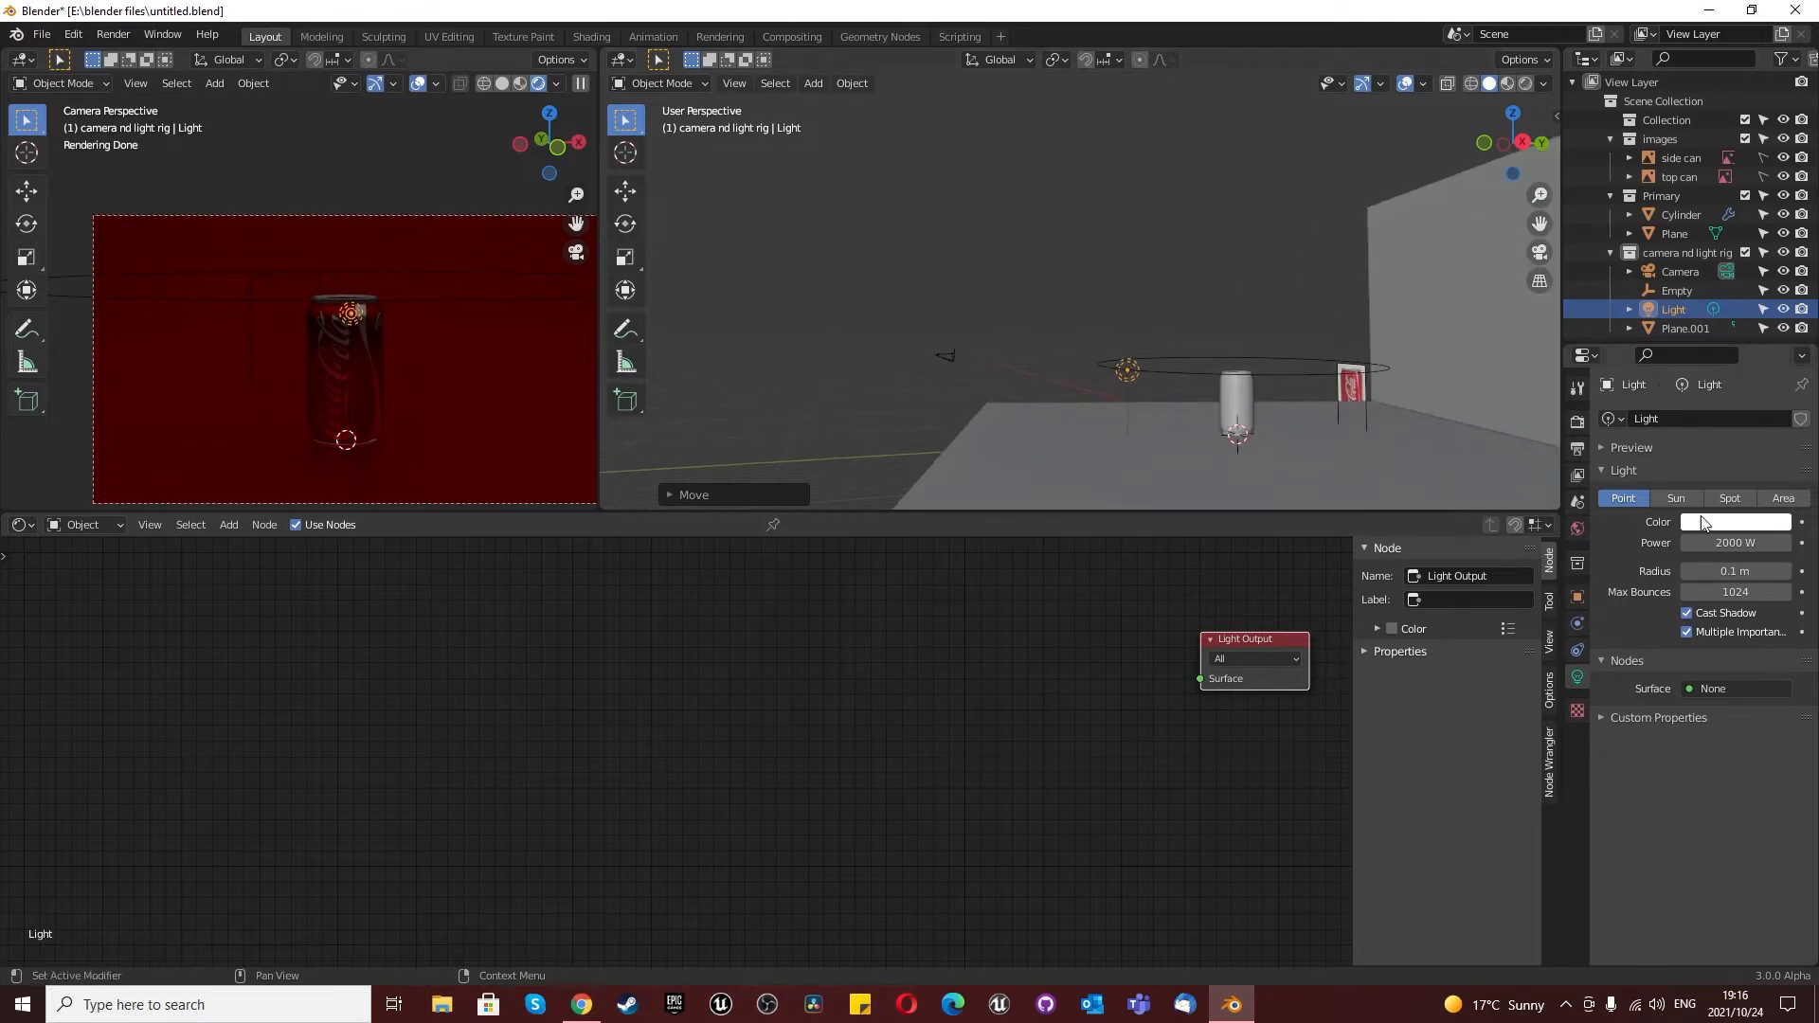
Step: Change the light type to Spot and rotate it in the top view so its beam points at the can
click(1729, 498)
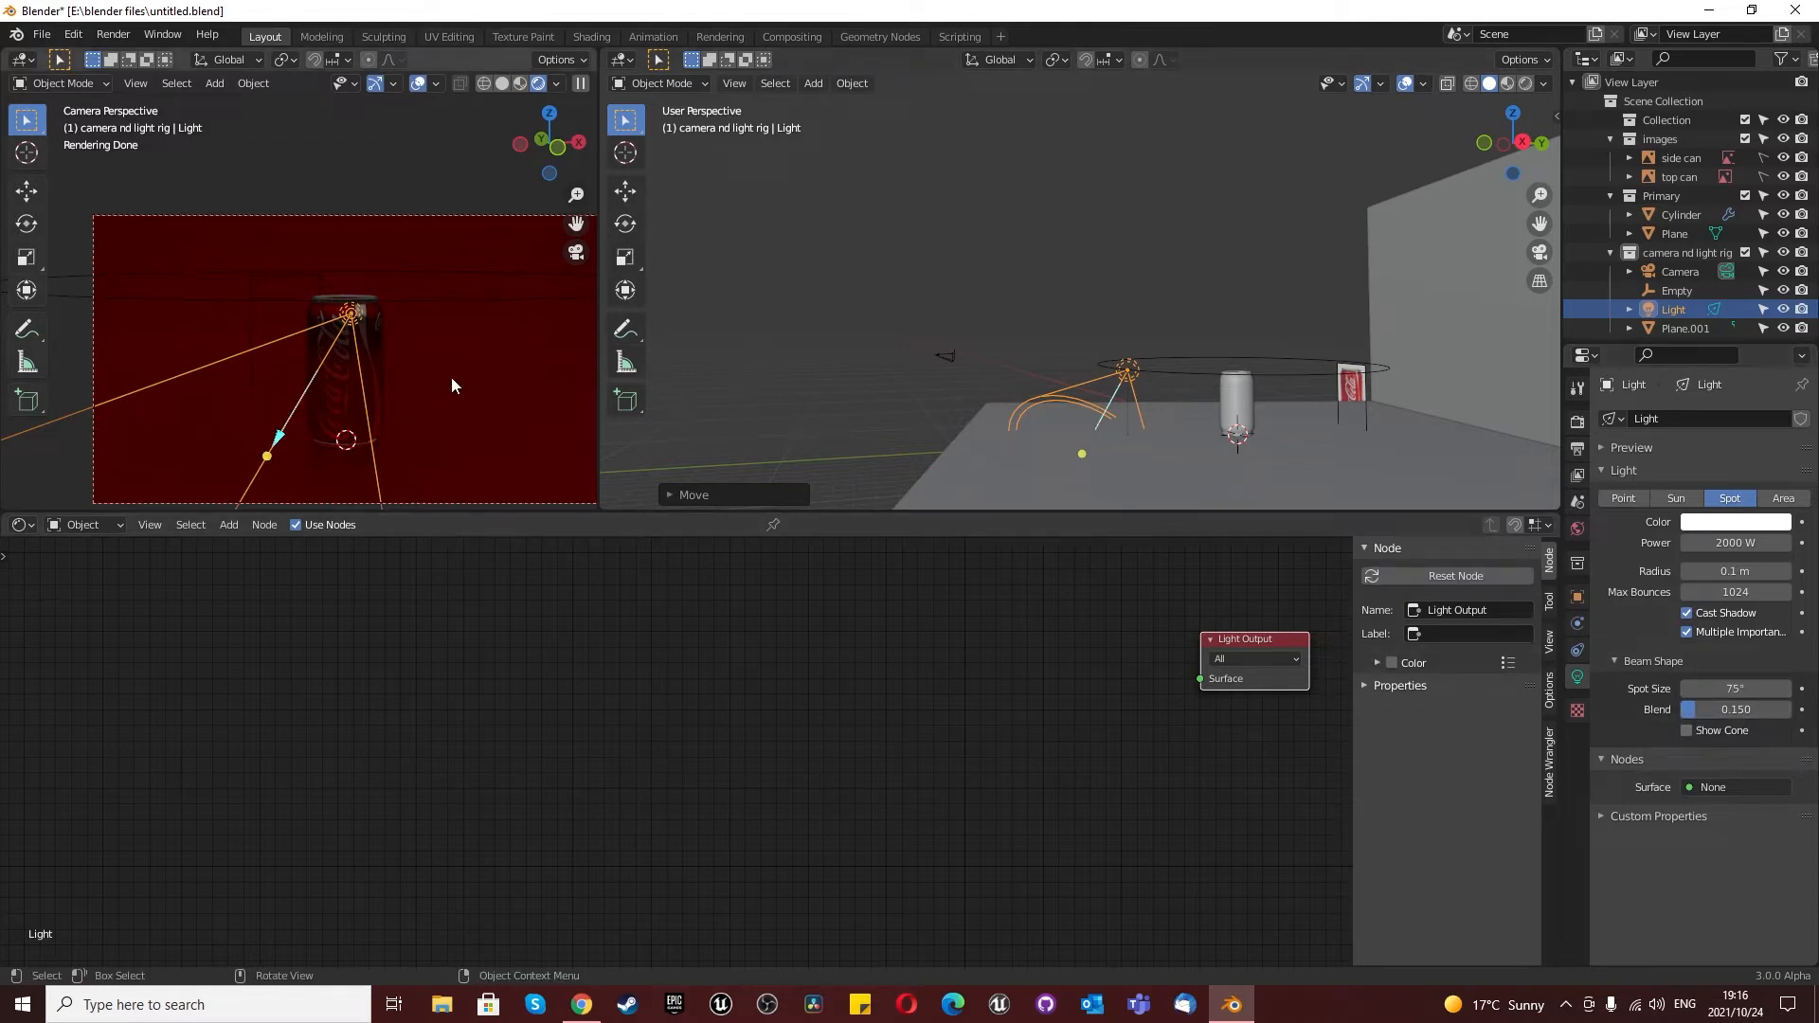
scroll(395, 373, down, 1)
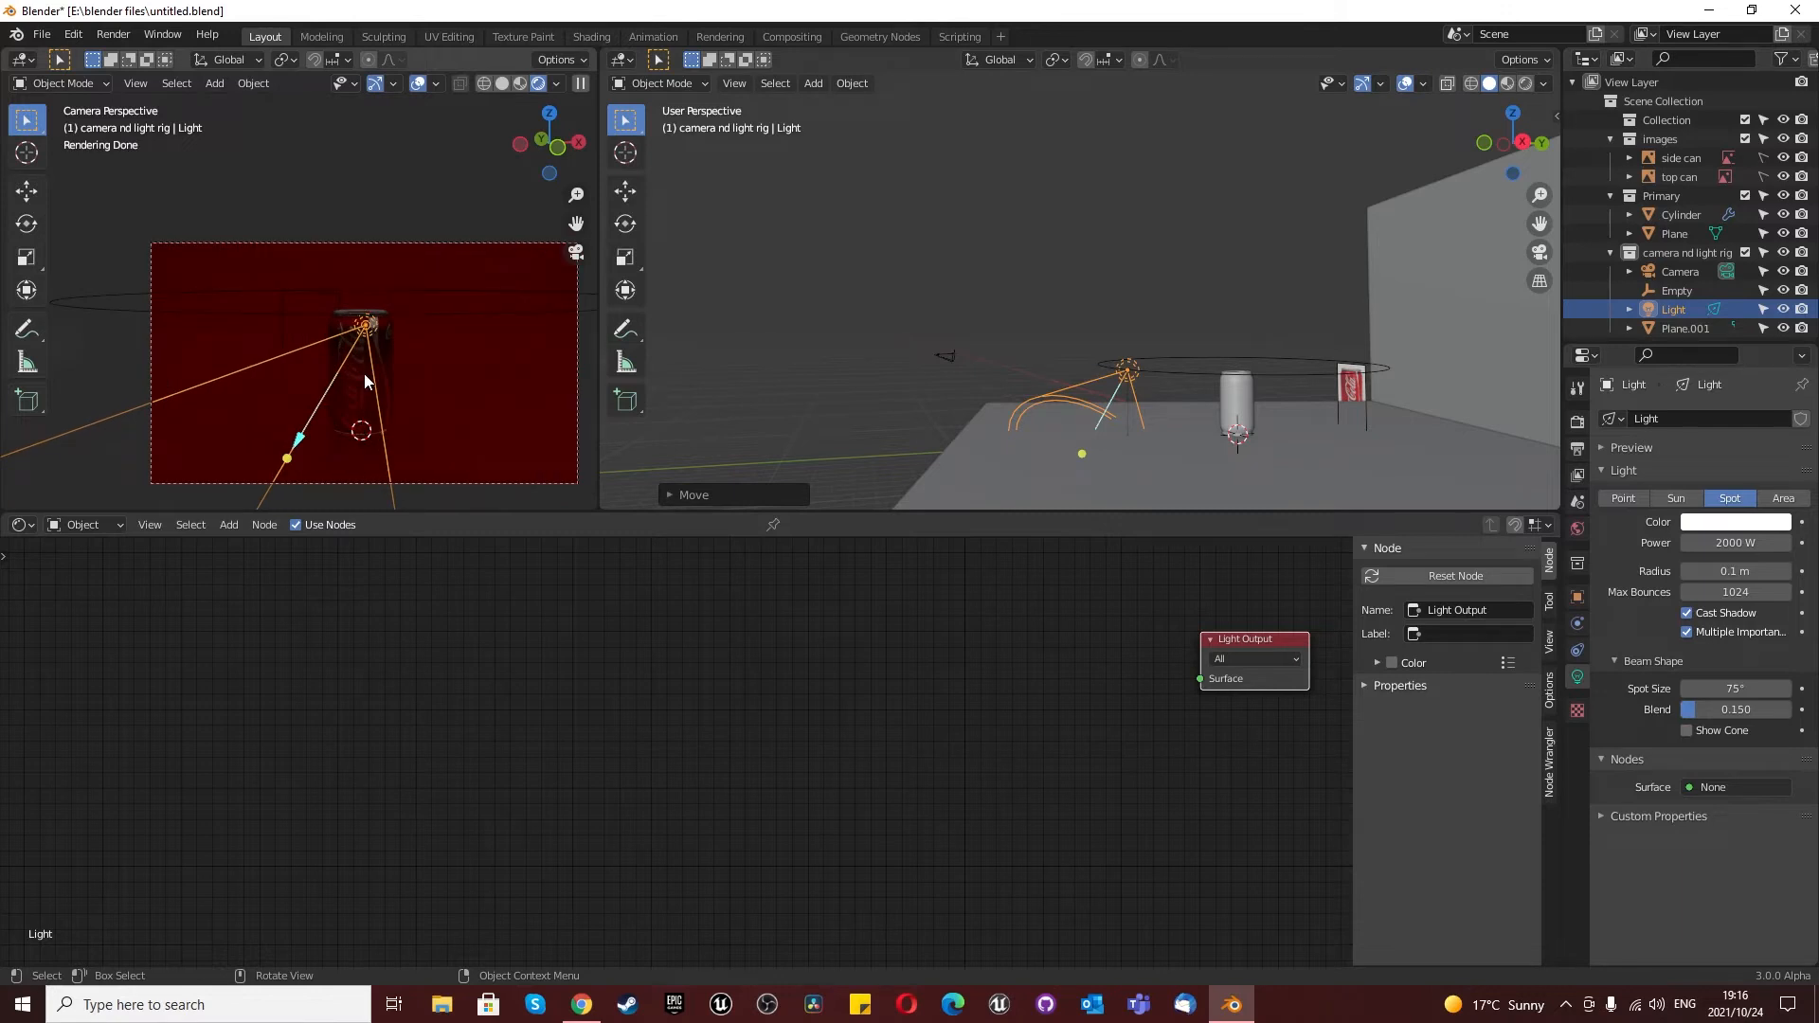
scroll(236, 318, down, 2)
scroll(1146, 428, up, 1)
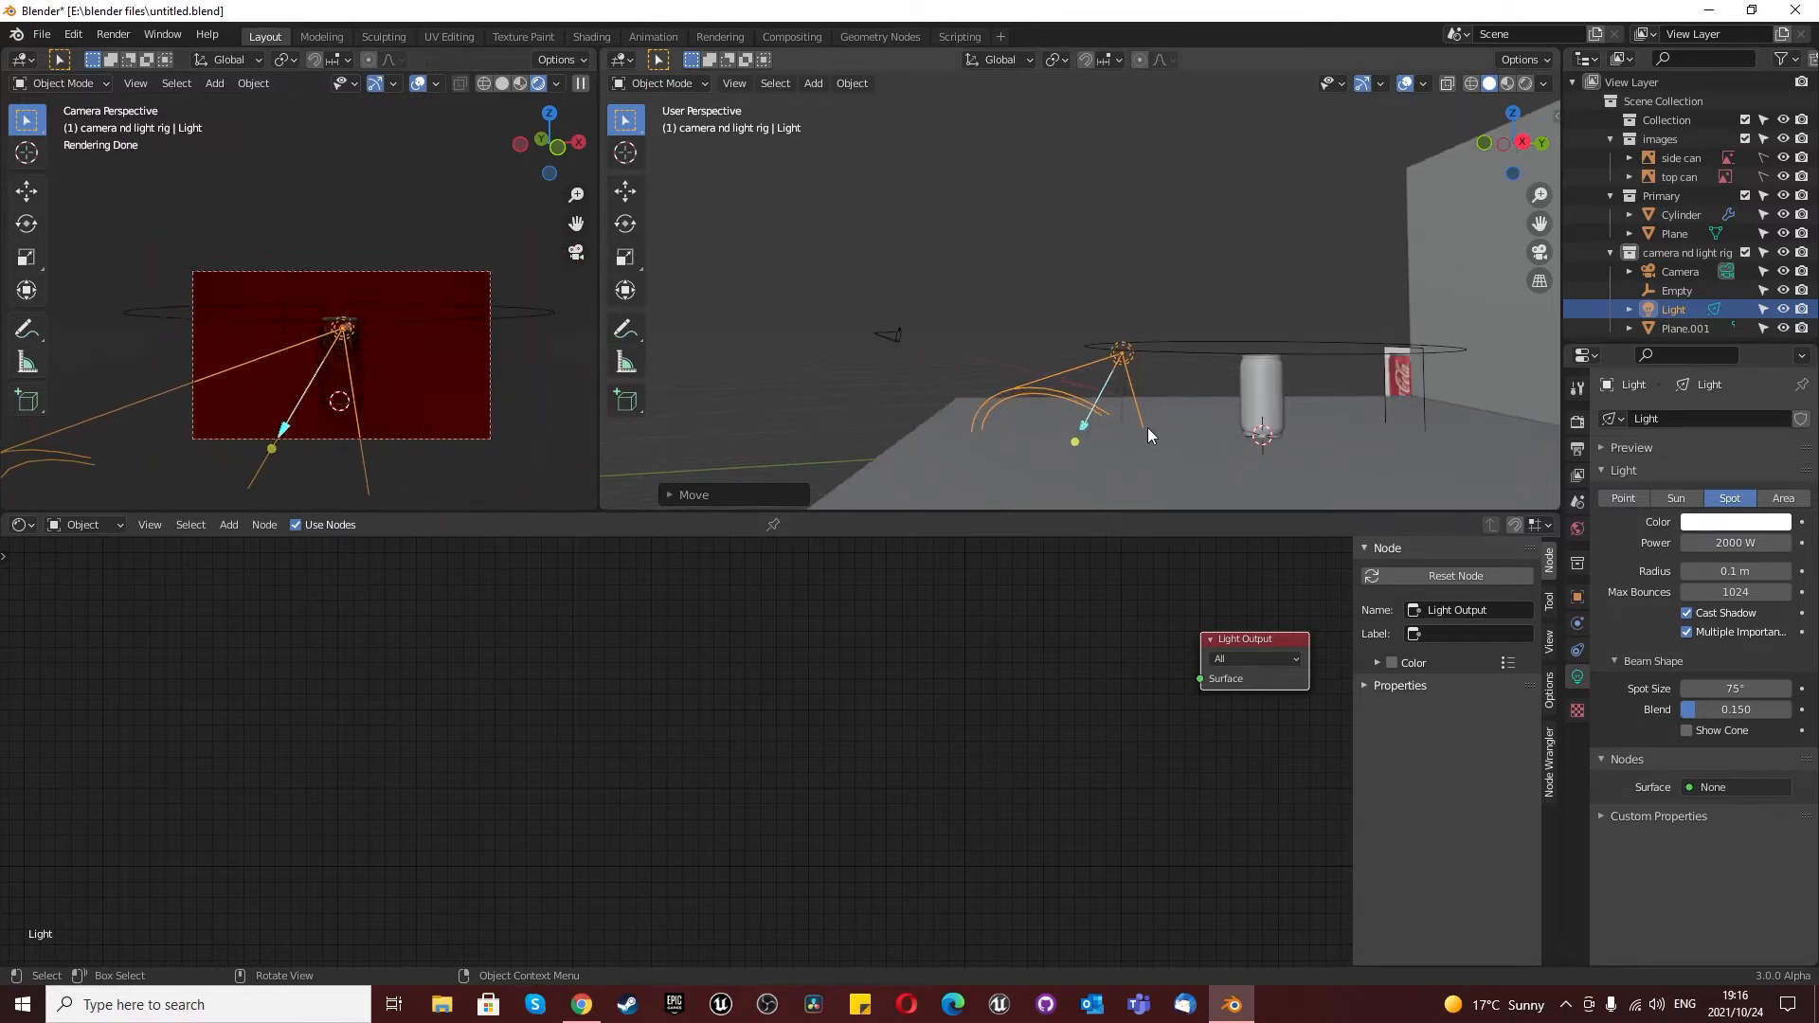
key(KP_7)
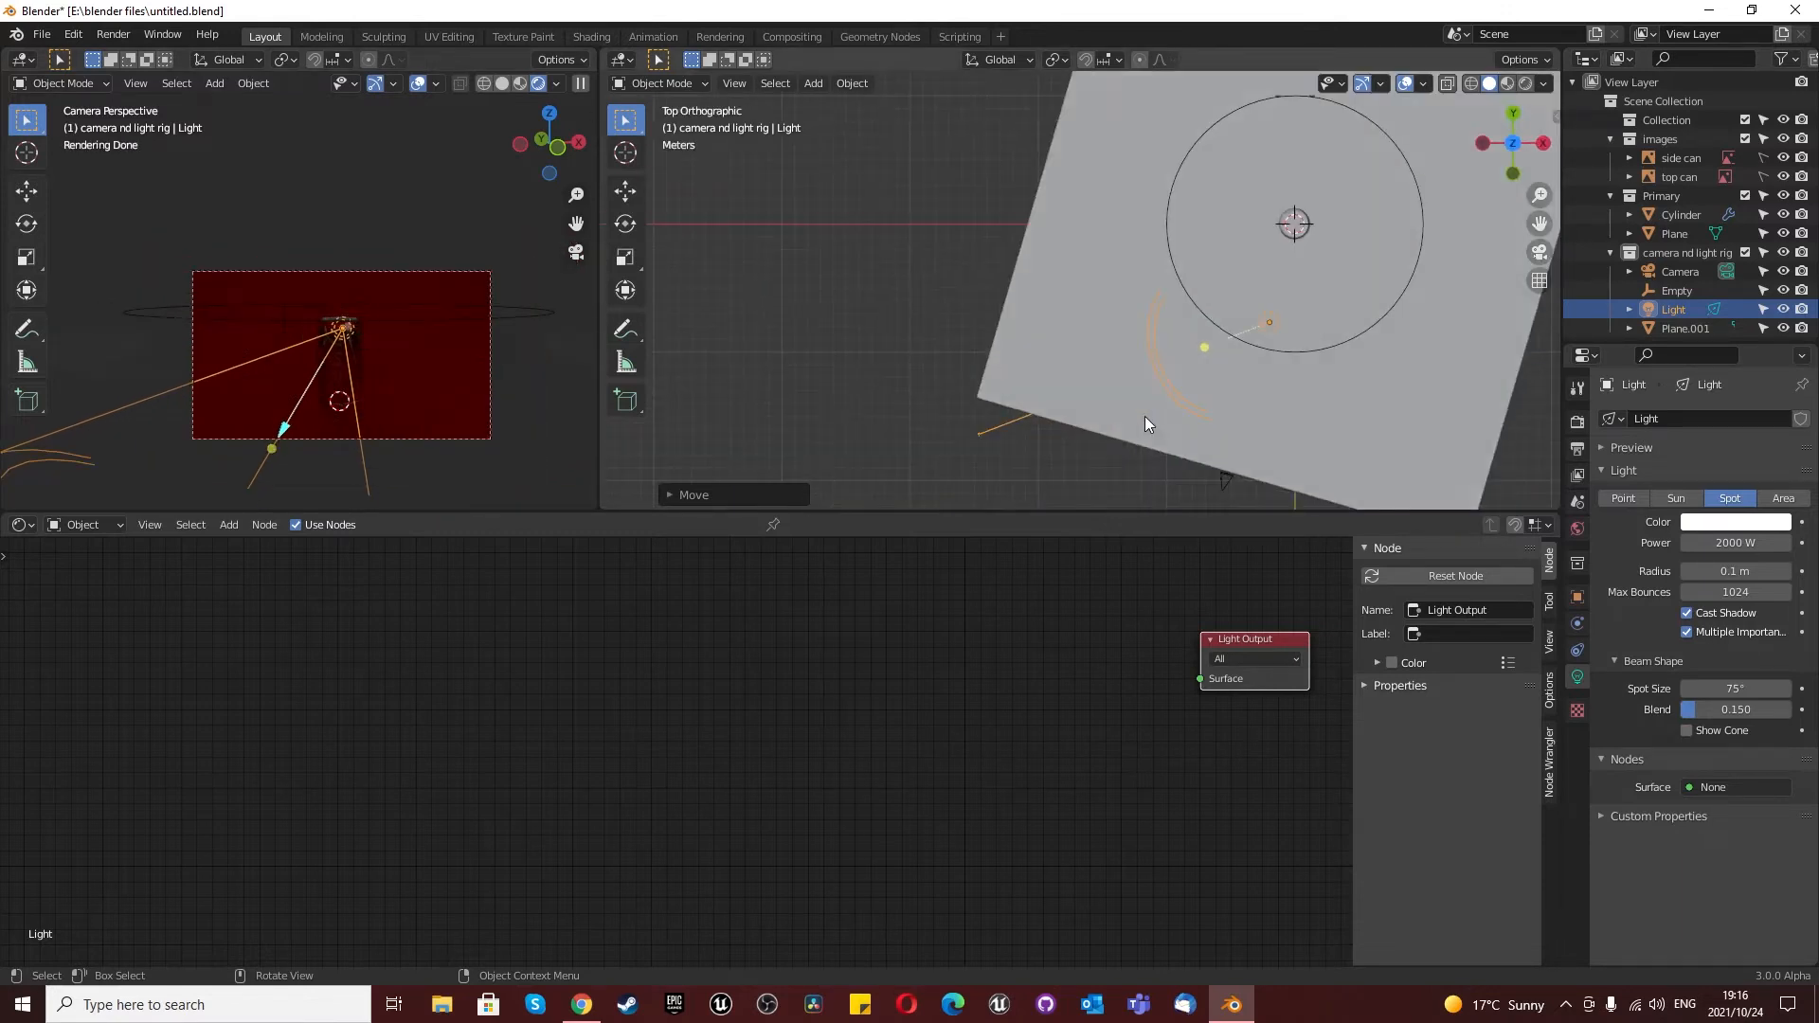
key(r)
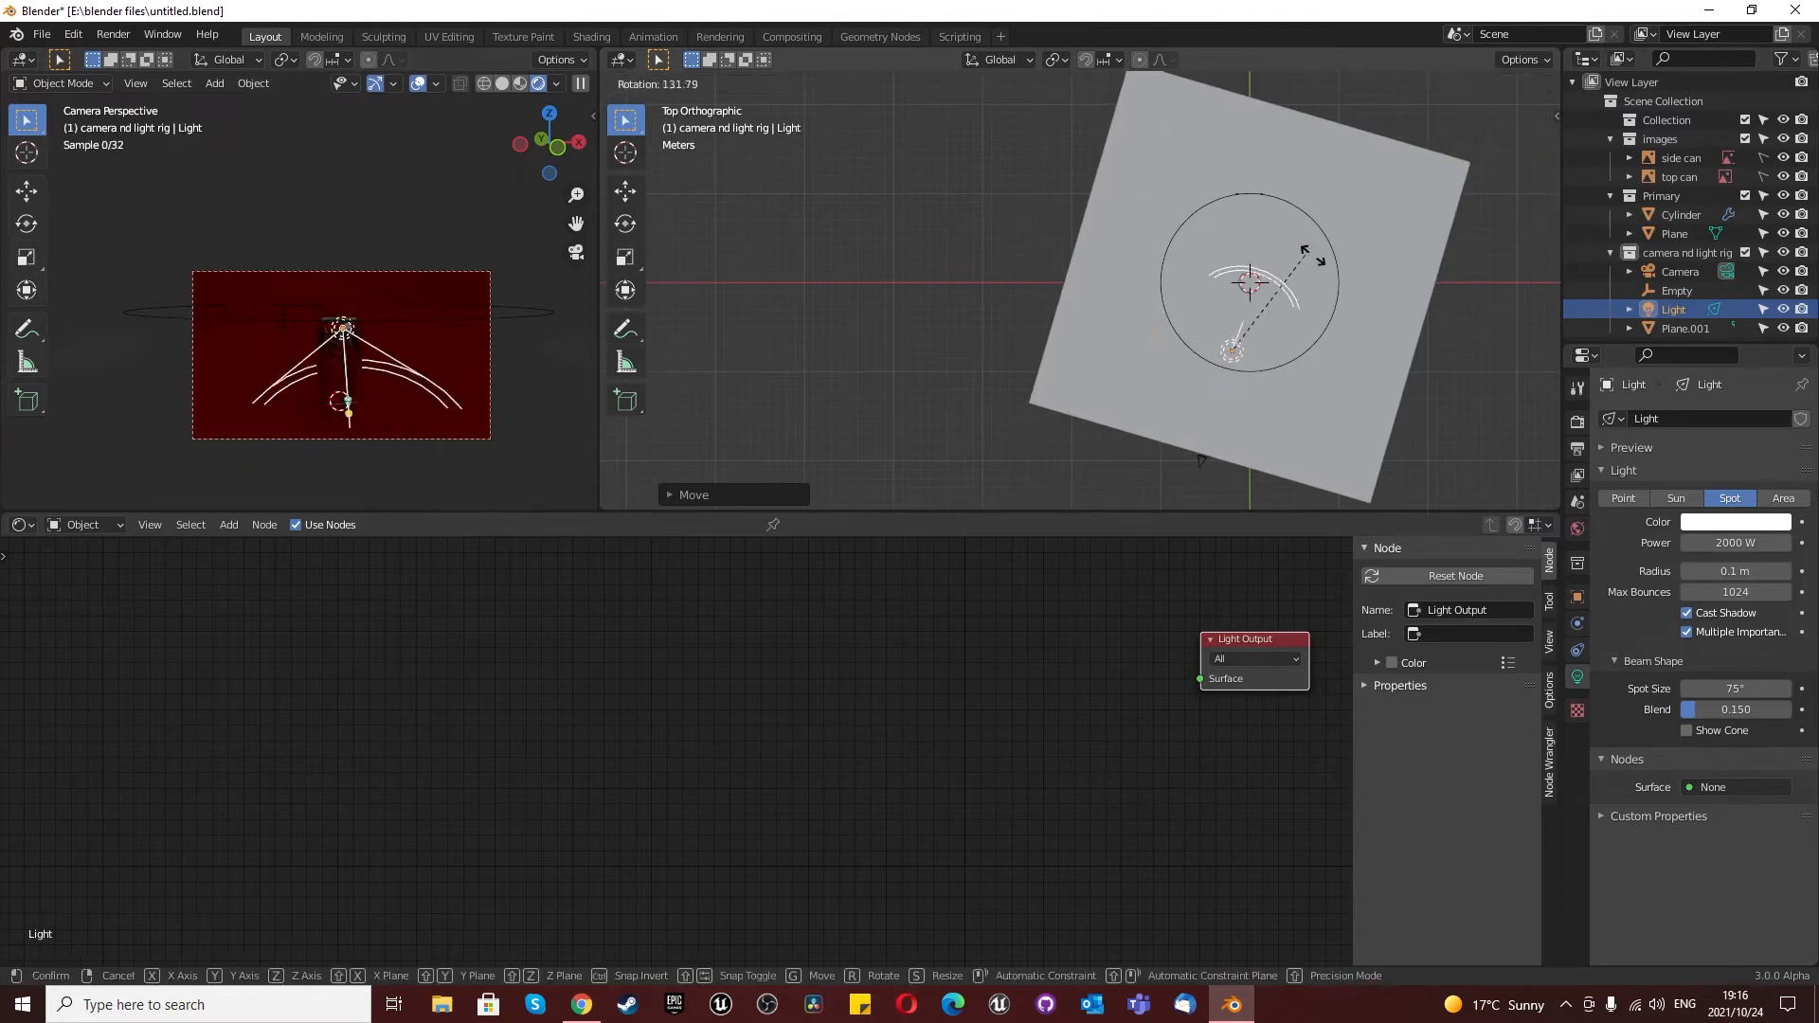
click(1306, 235)
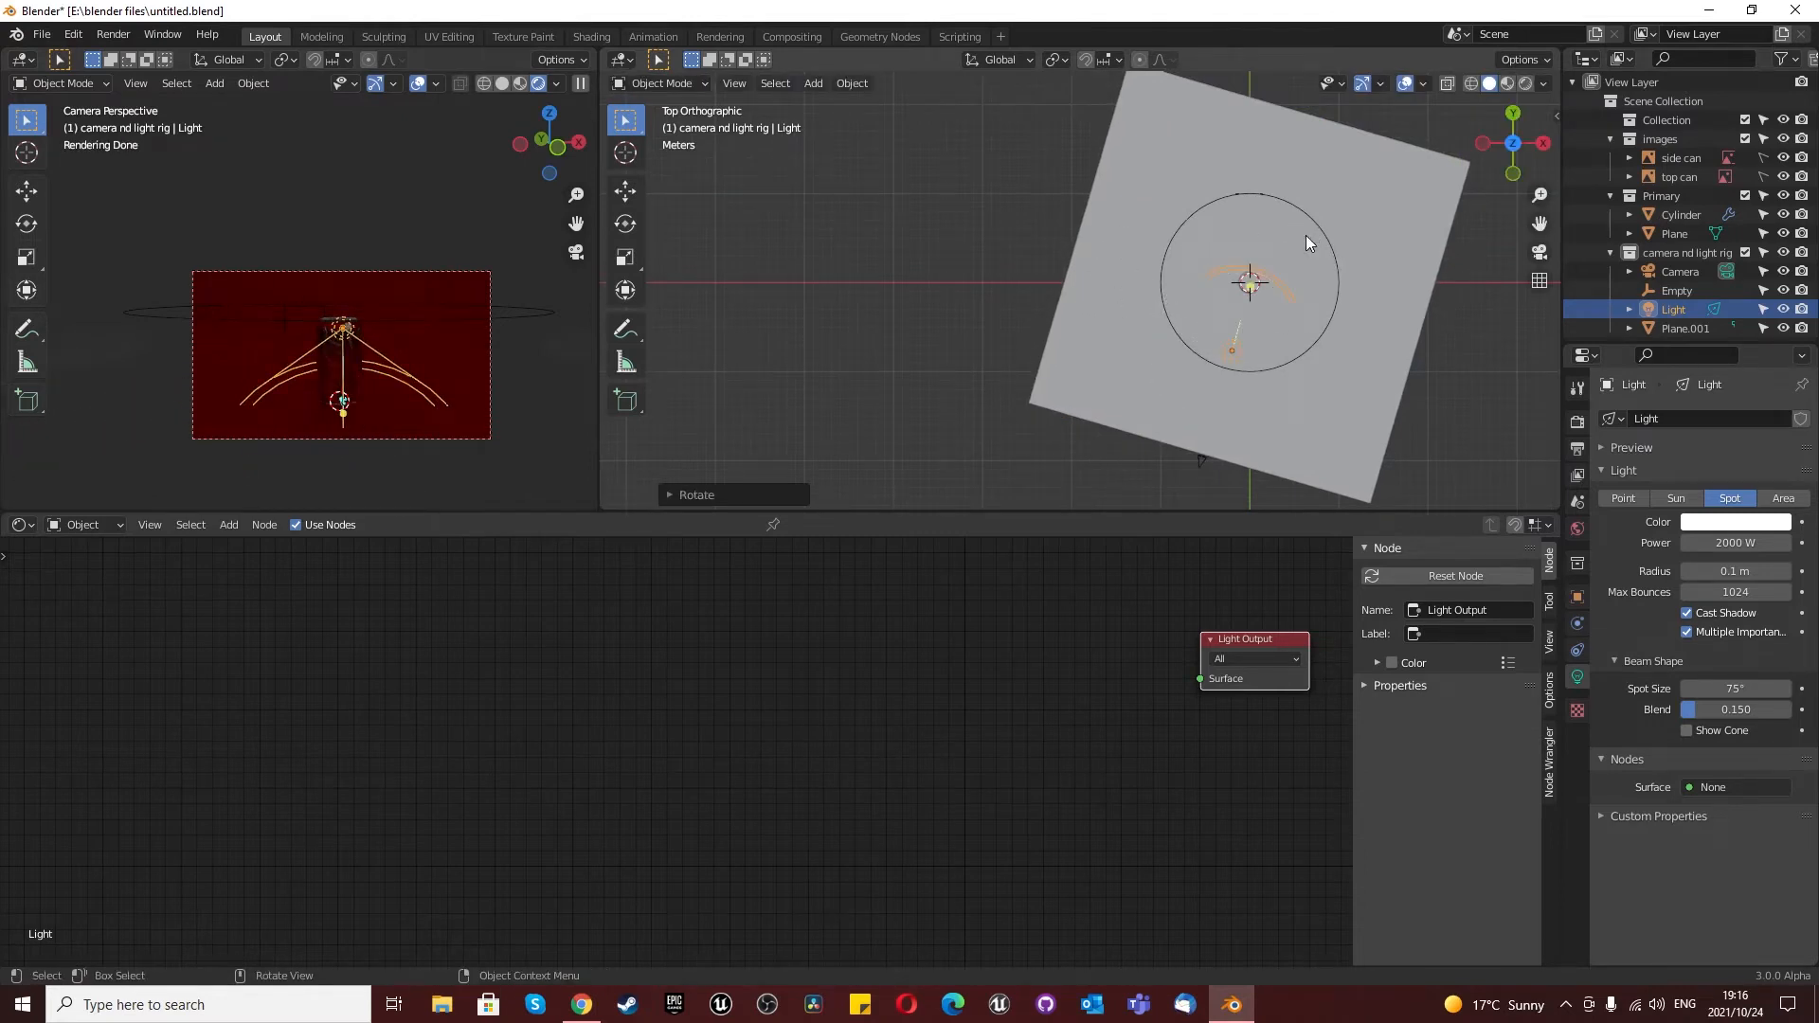
Step: Tilt the spot light by about -40° in the right side view so its beam points through the can
key(KP_1)
key(KP_3)
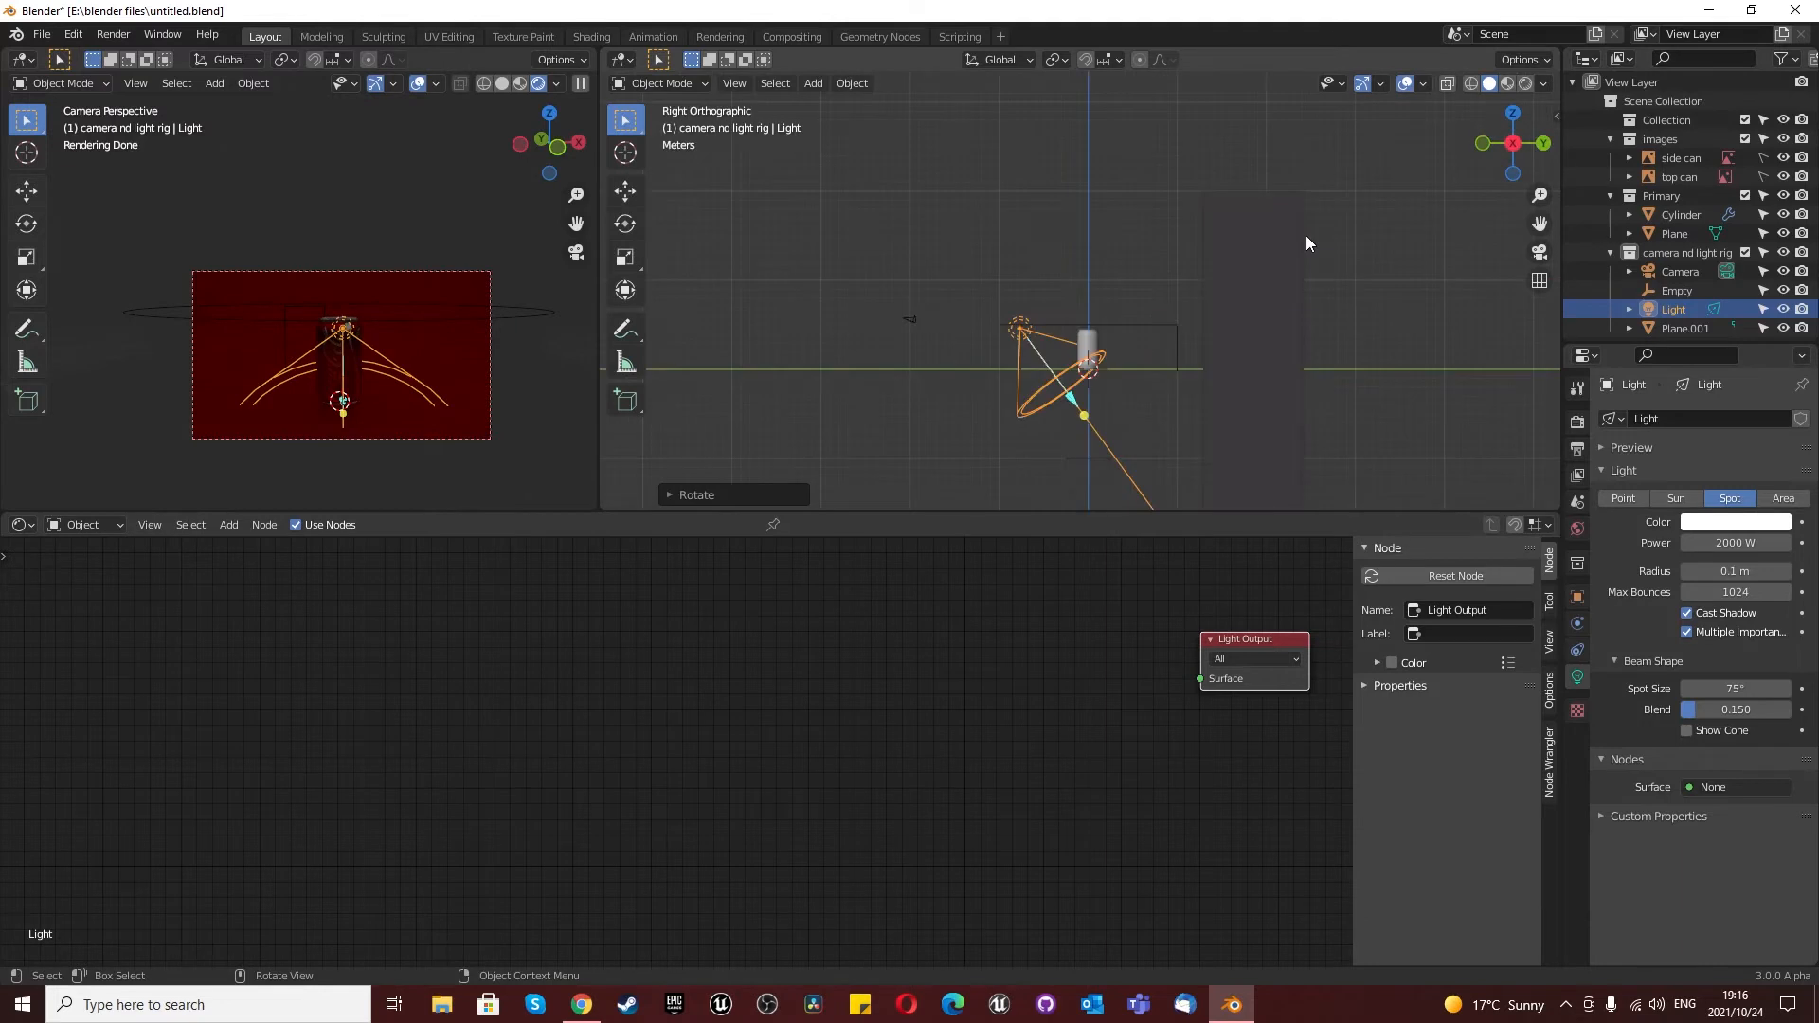
key(r)
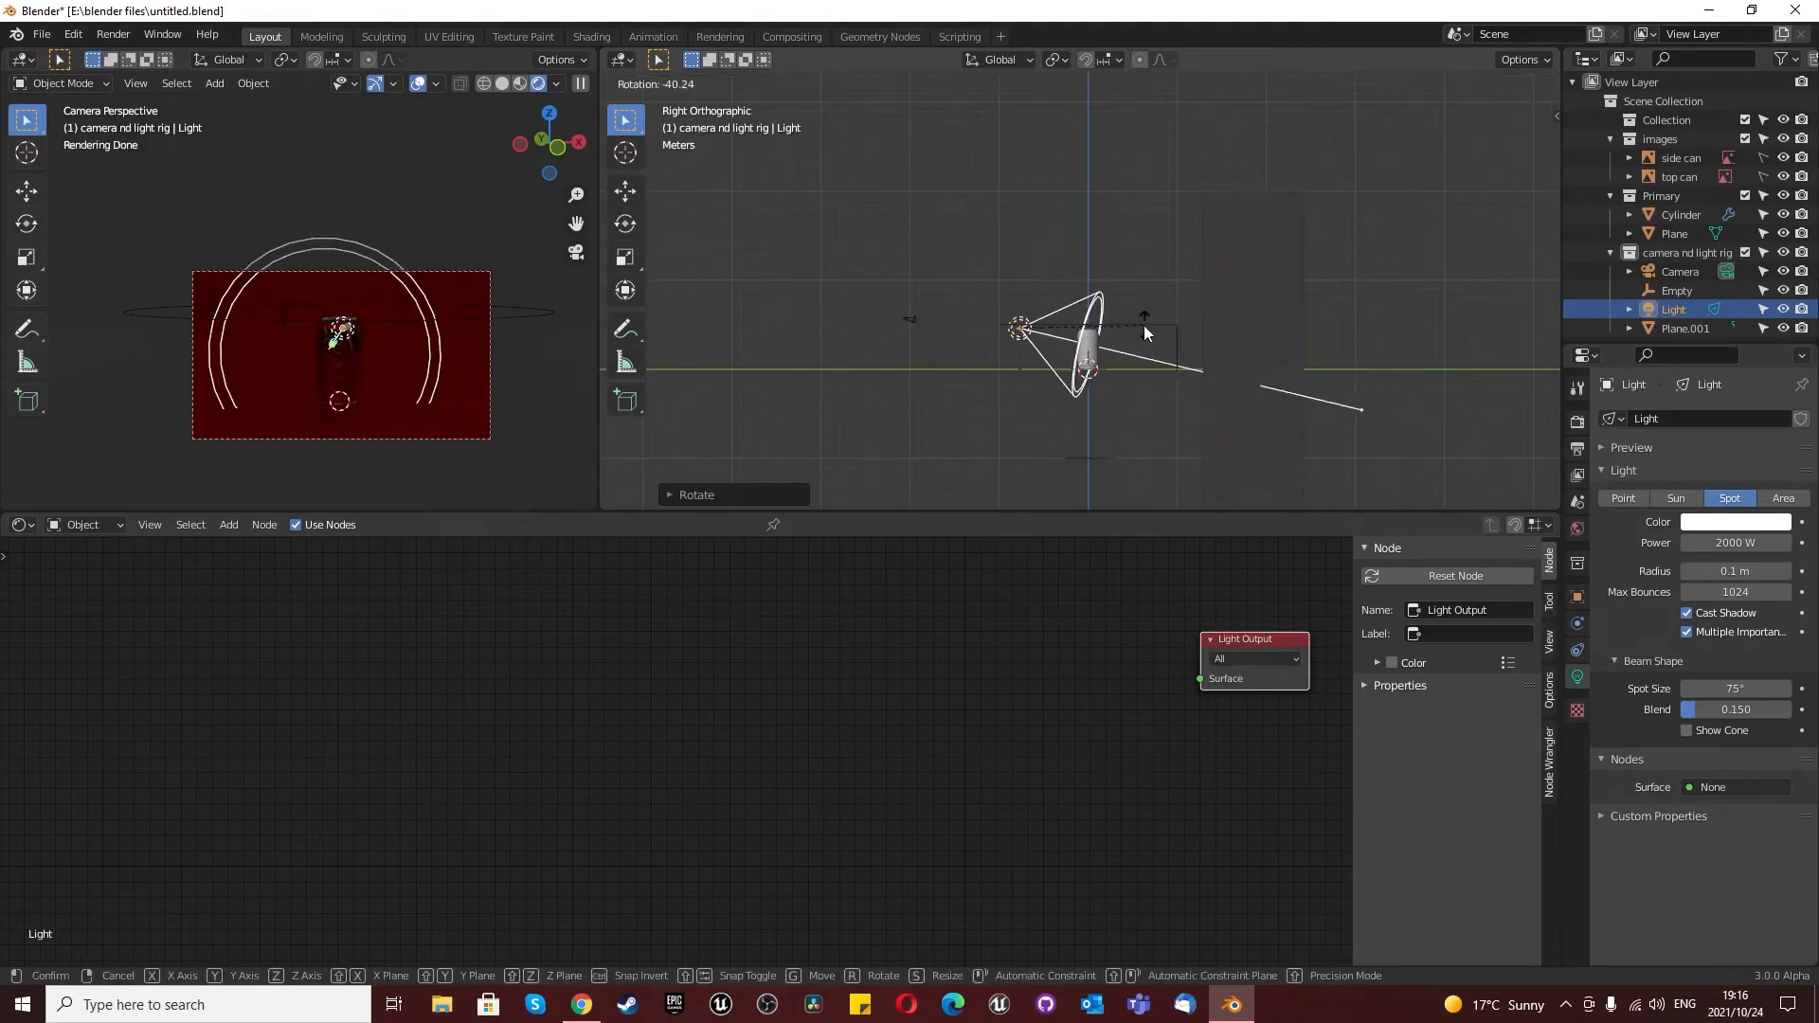
click(1144, 326)
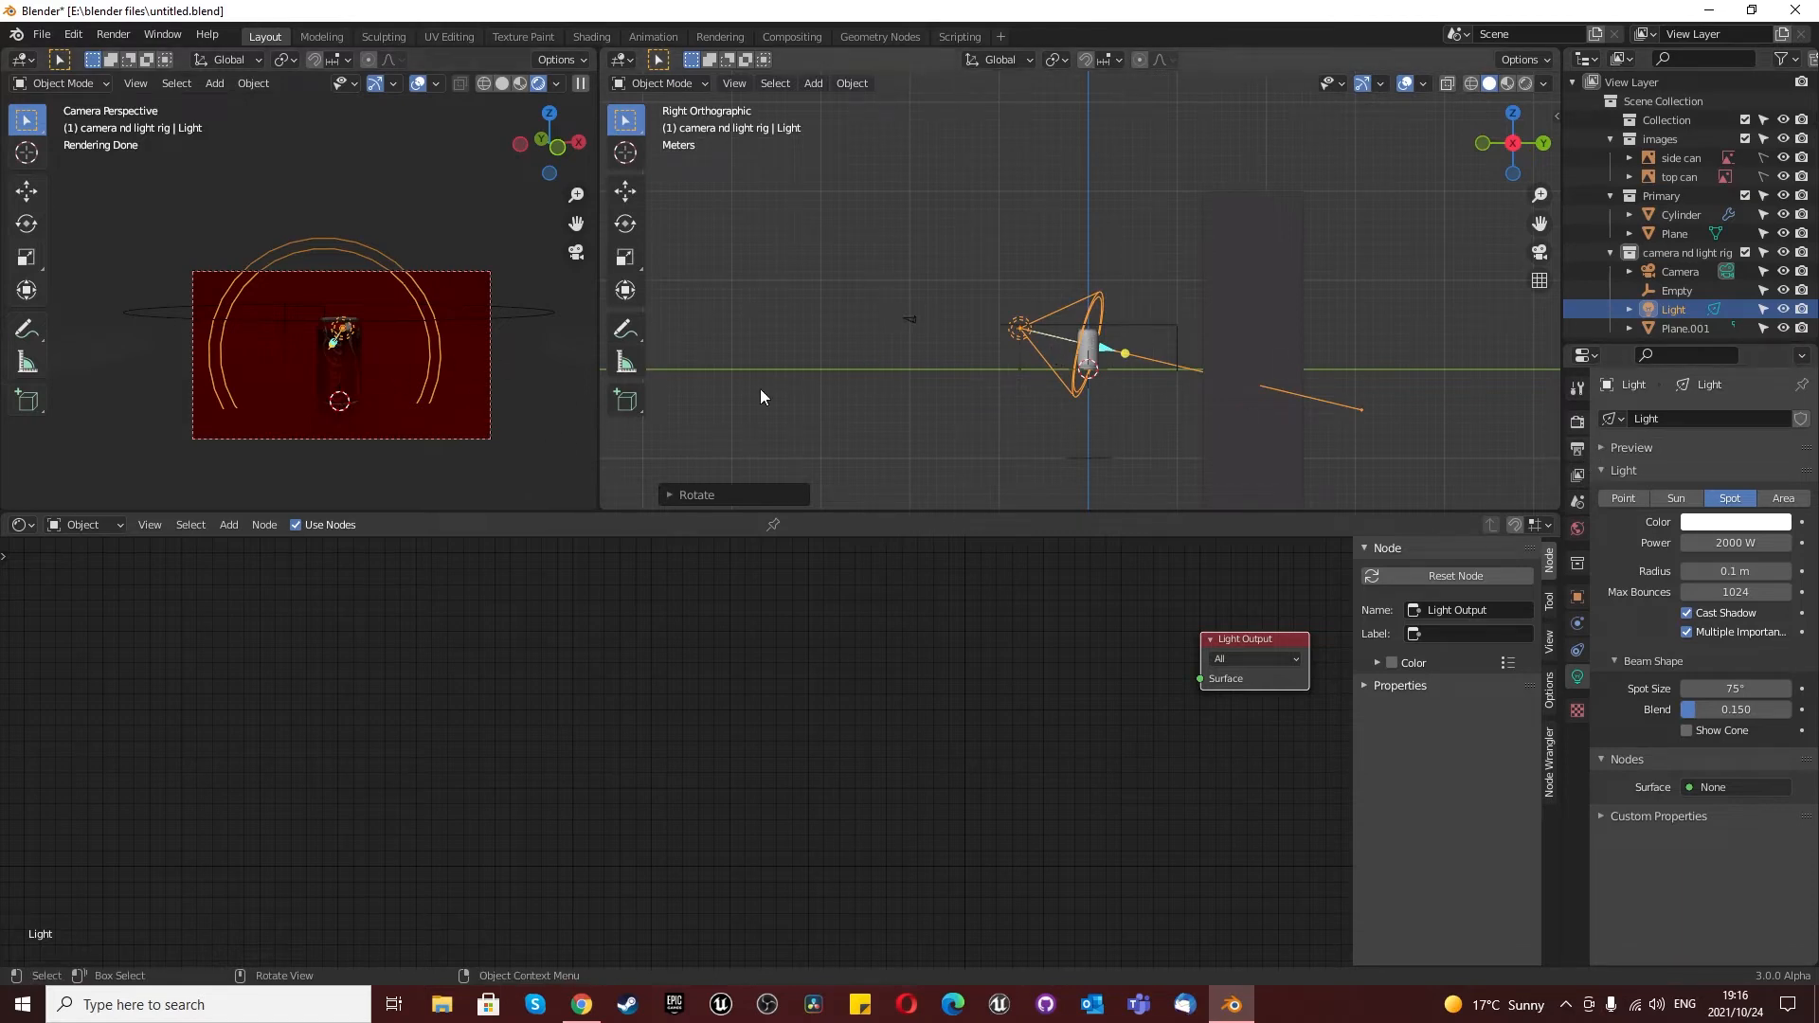
scroll(1039, 326, up, 5)
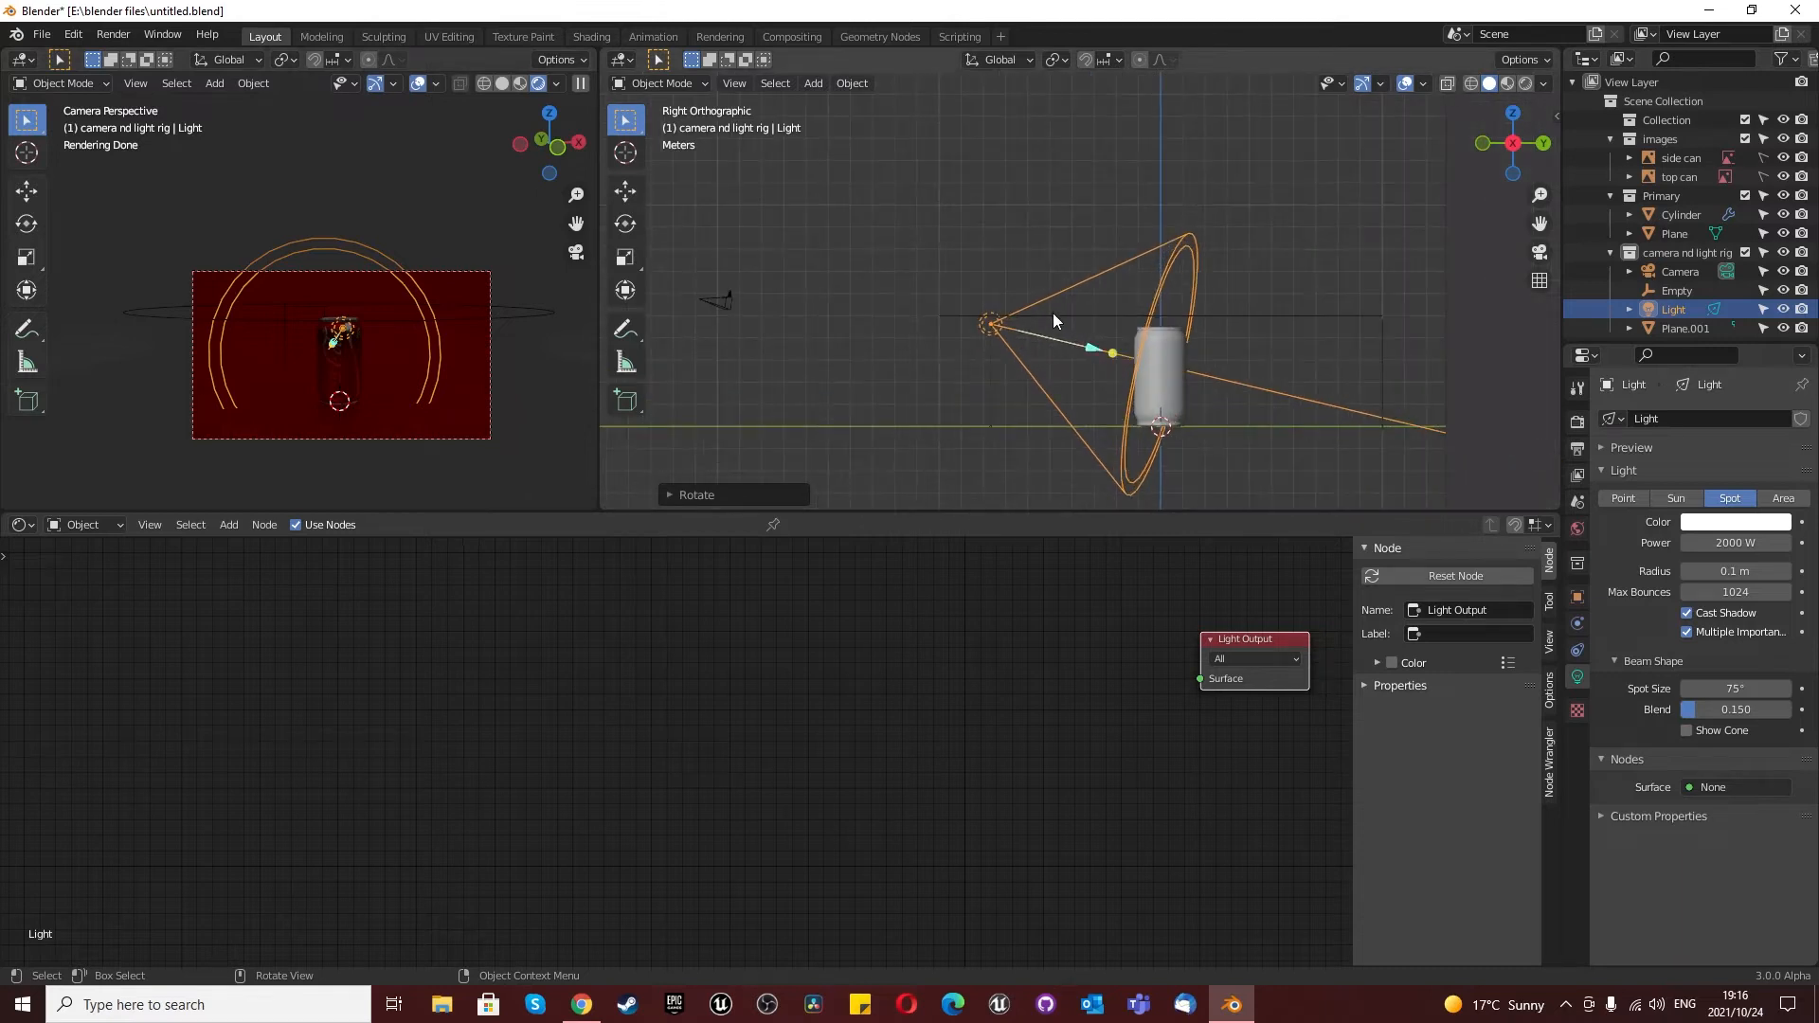
click(1053, 313)
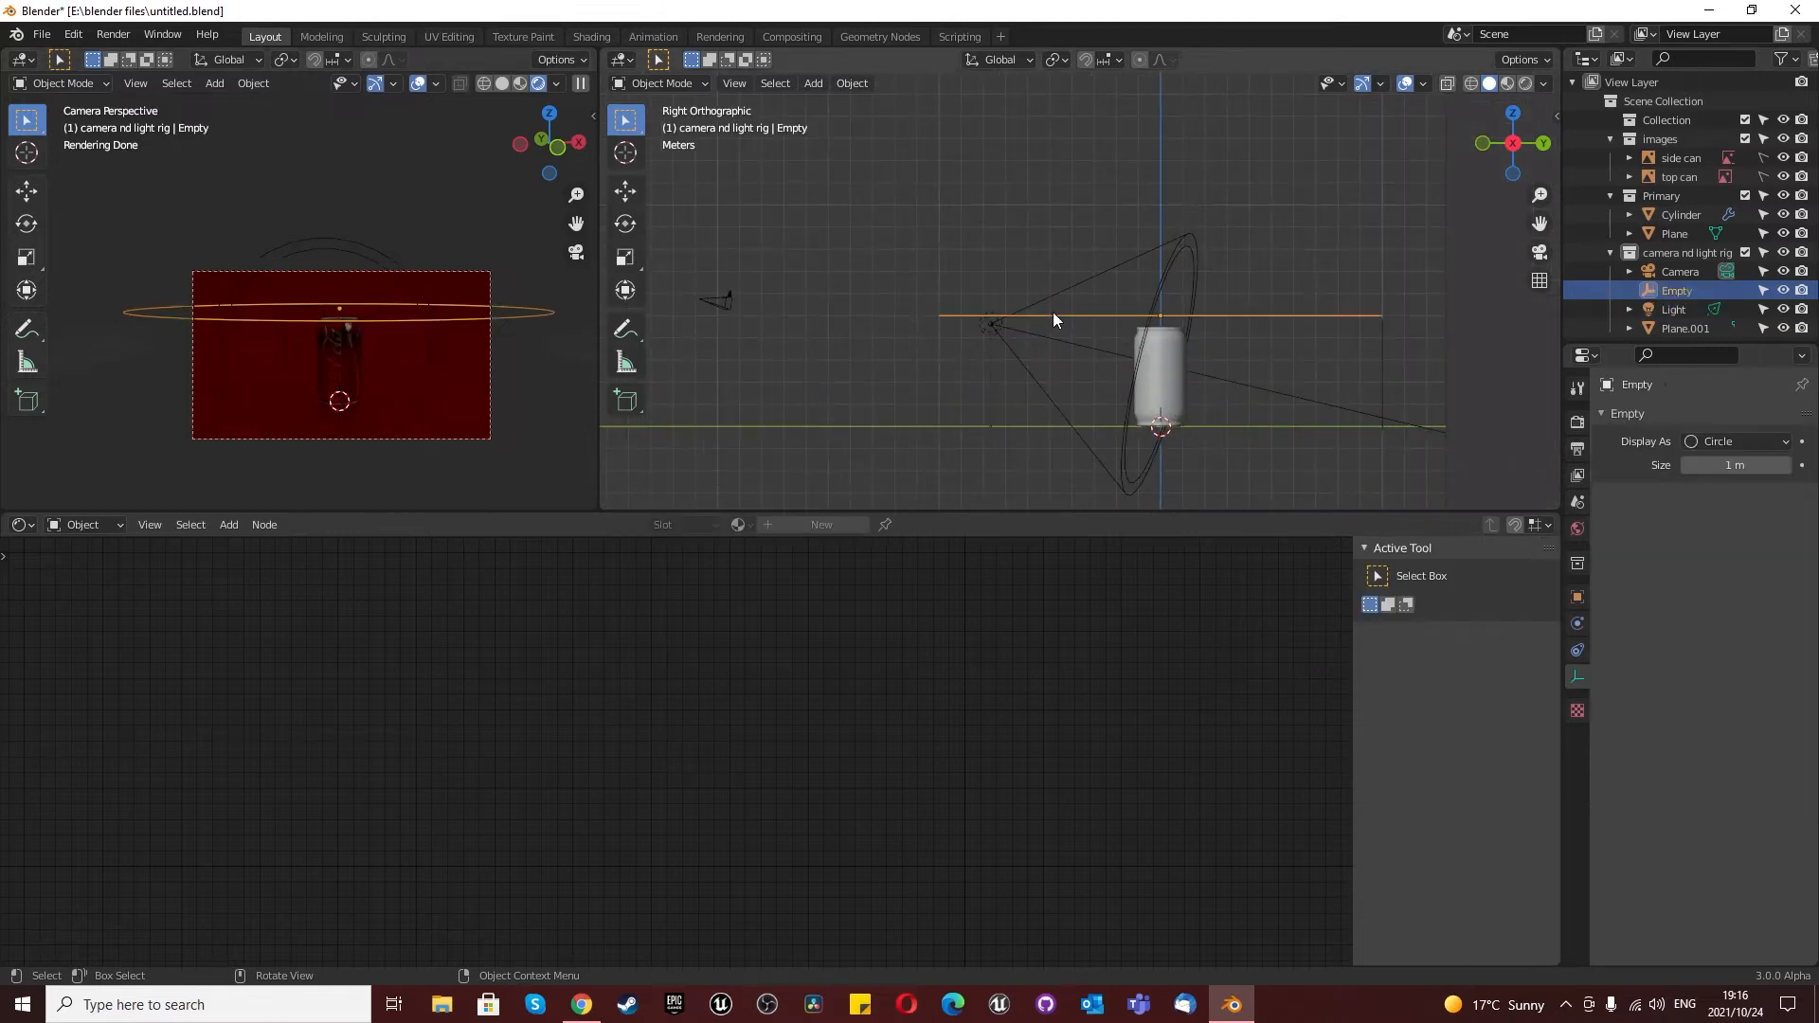
click(993, 326)
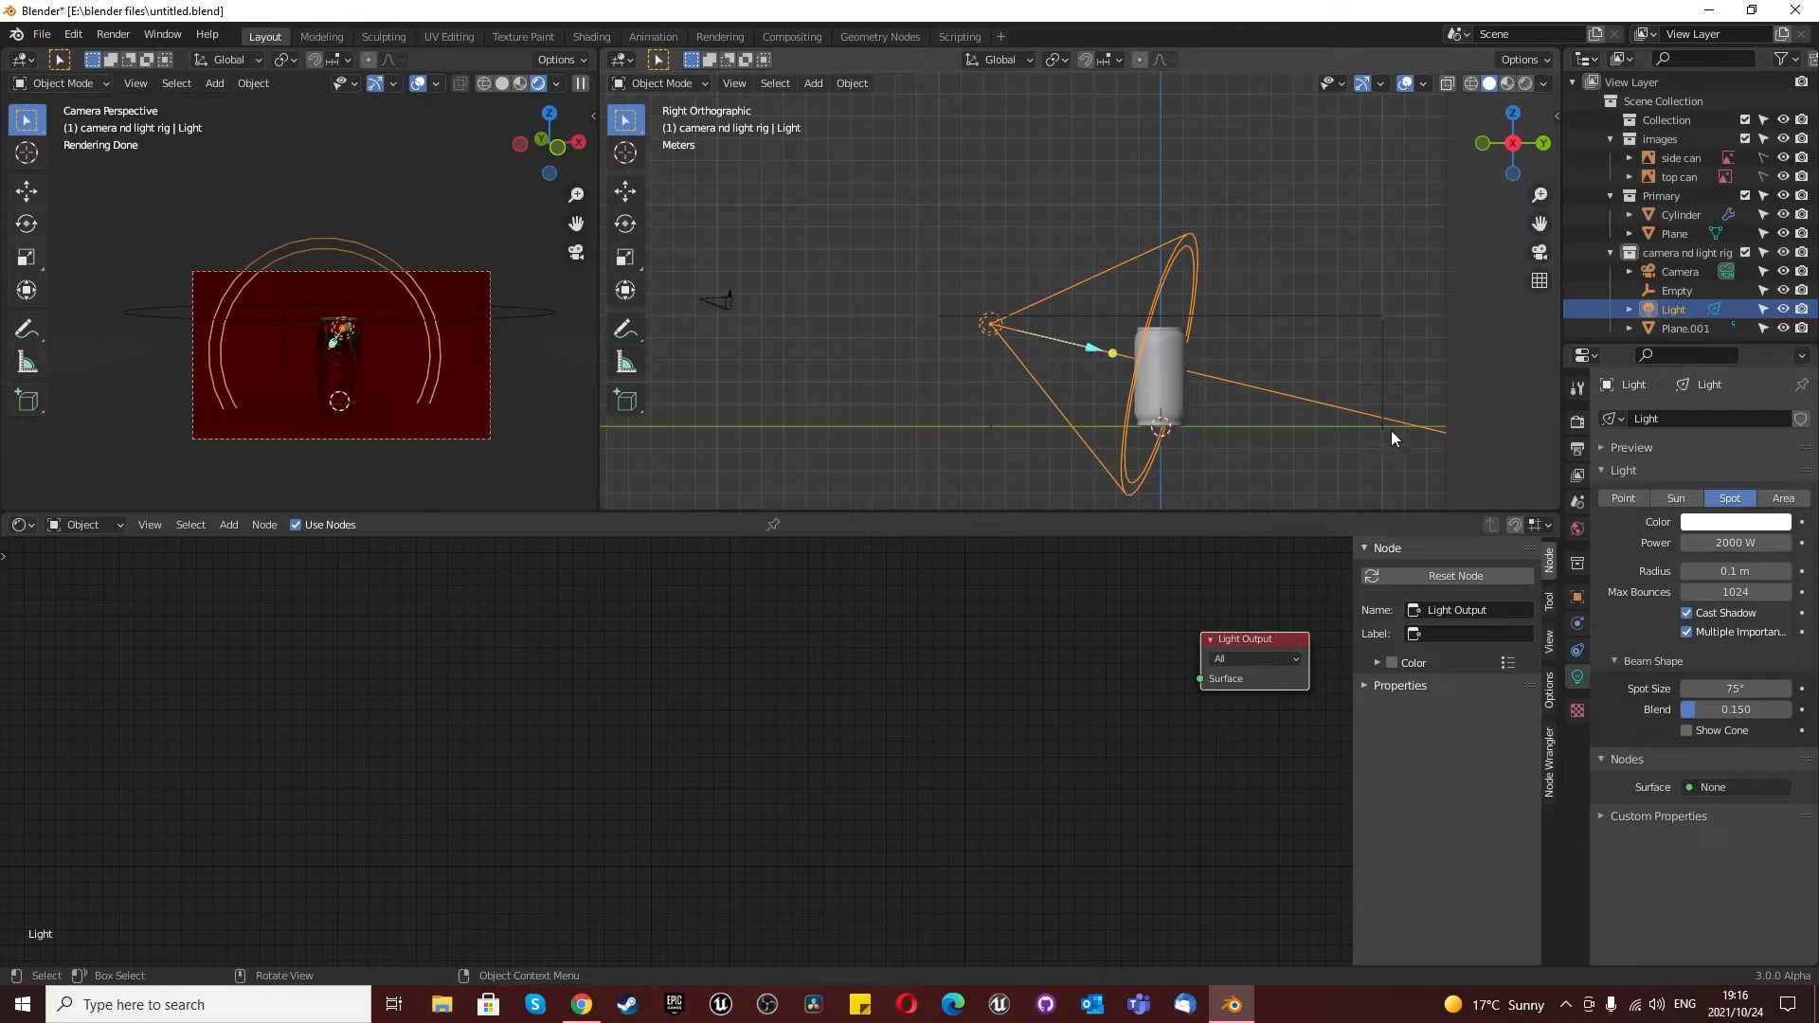
key(g)
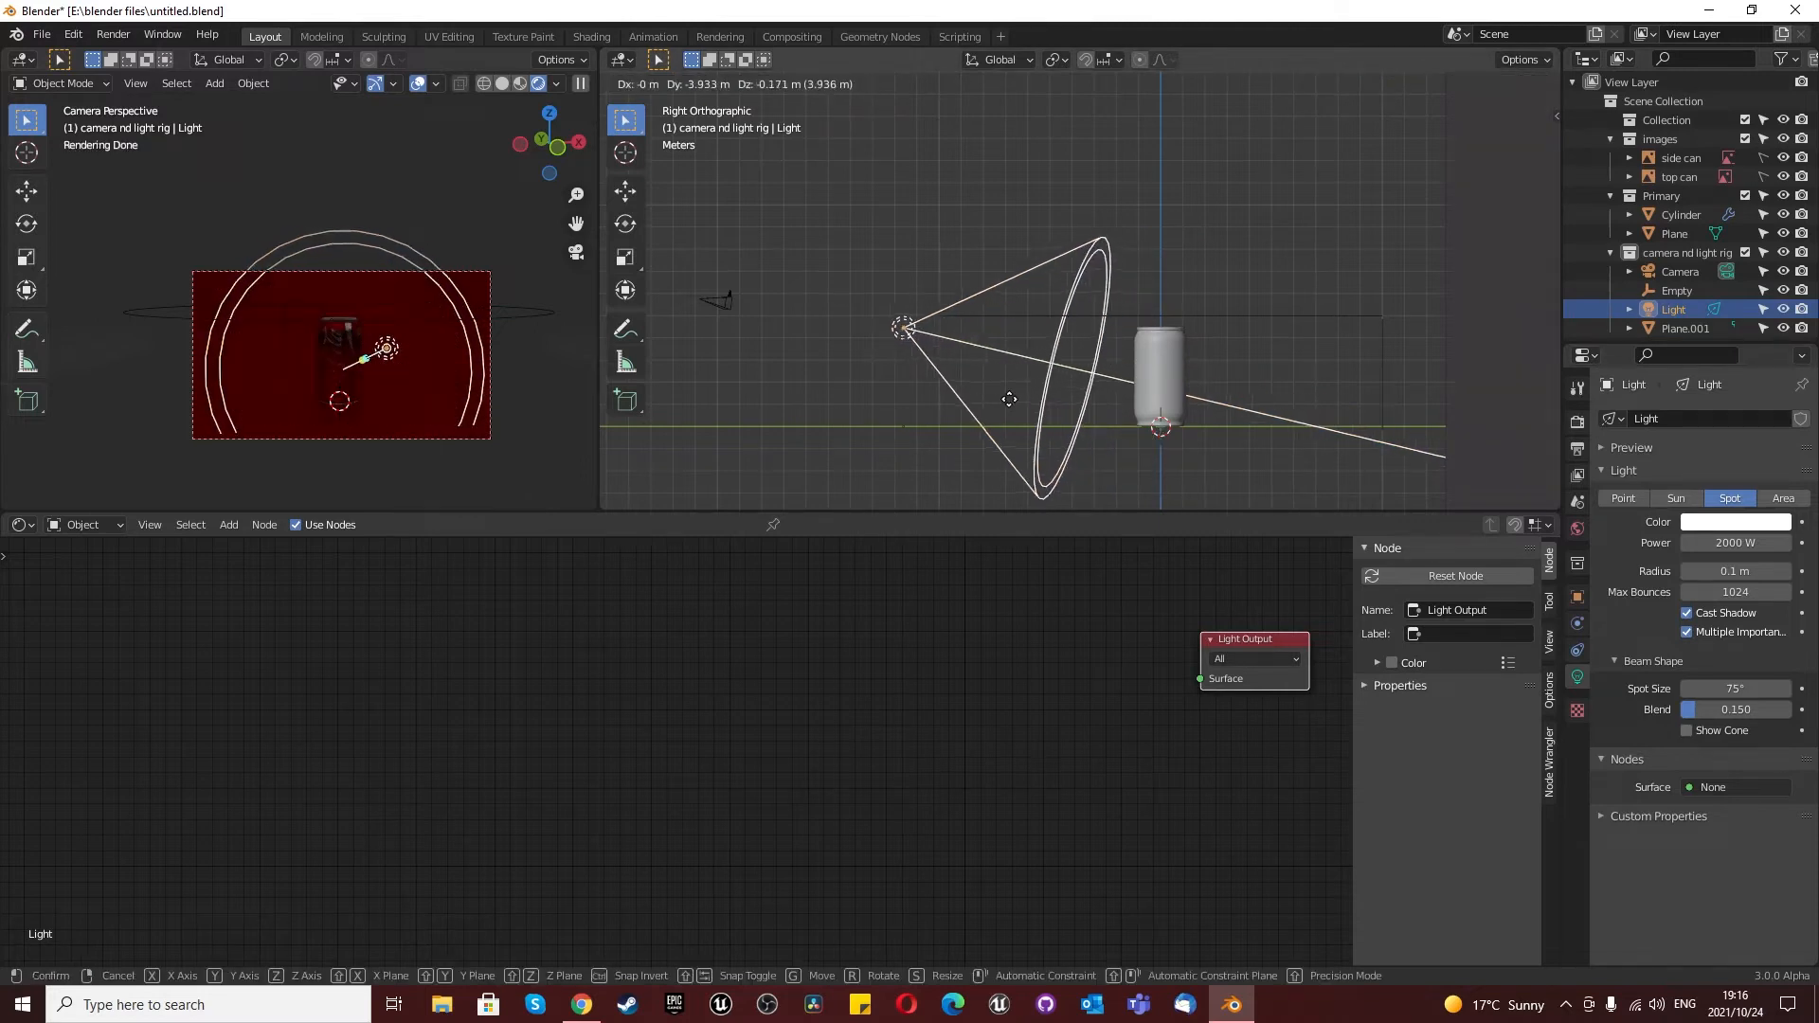
right_click(1052, 395)
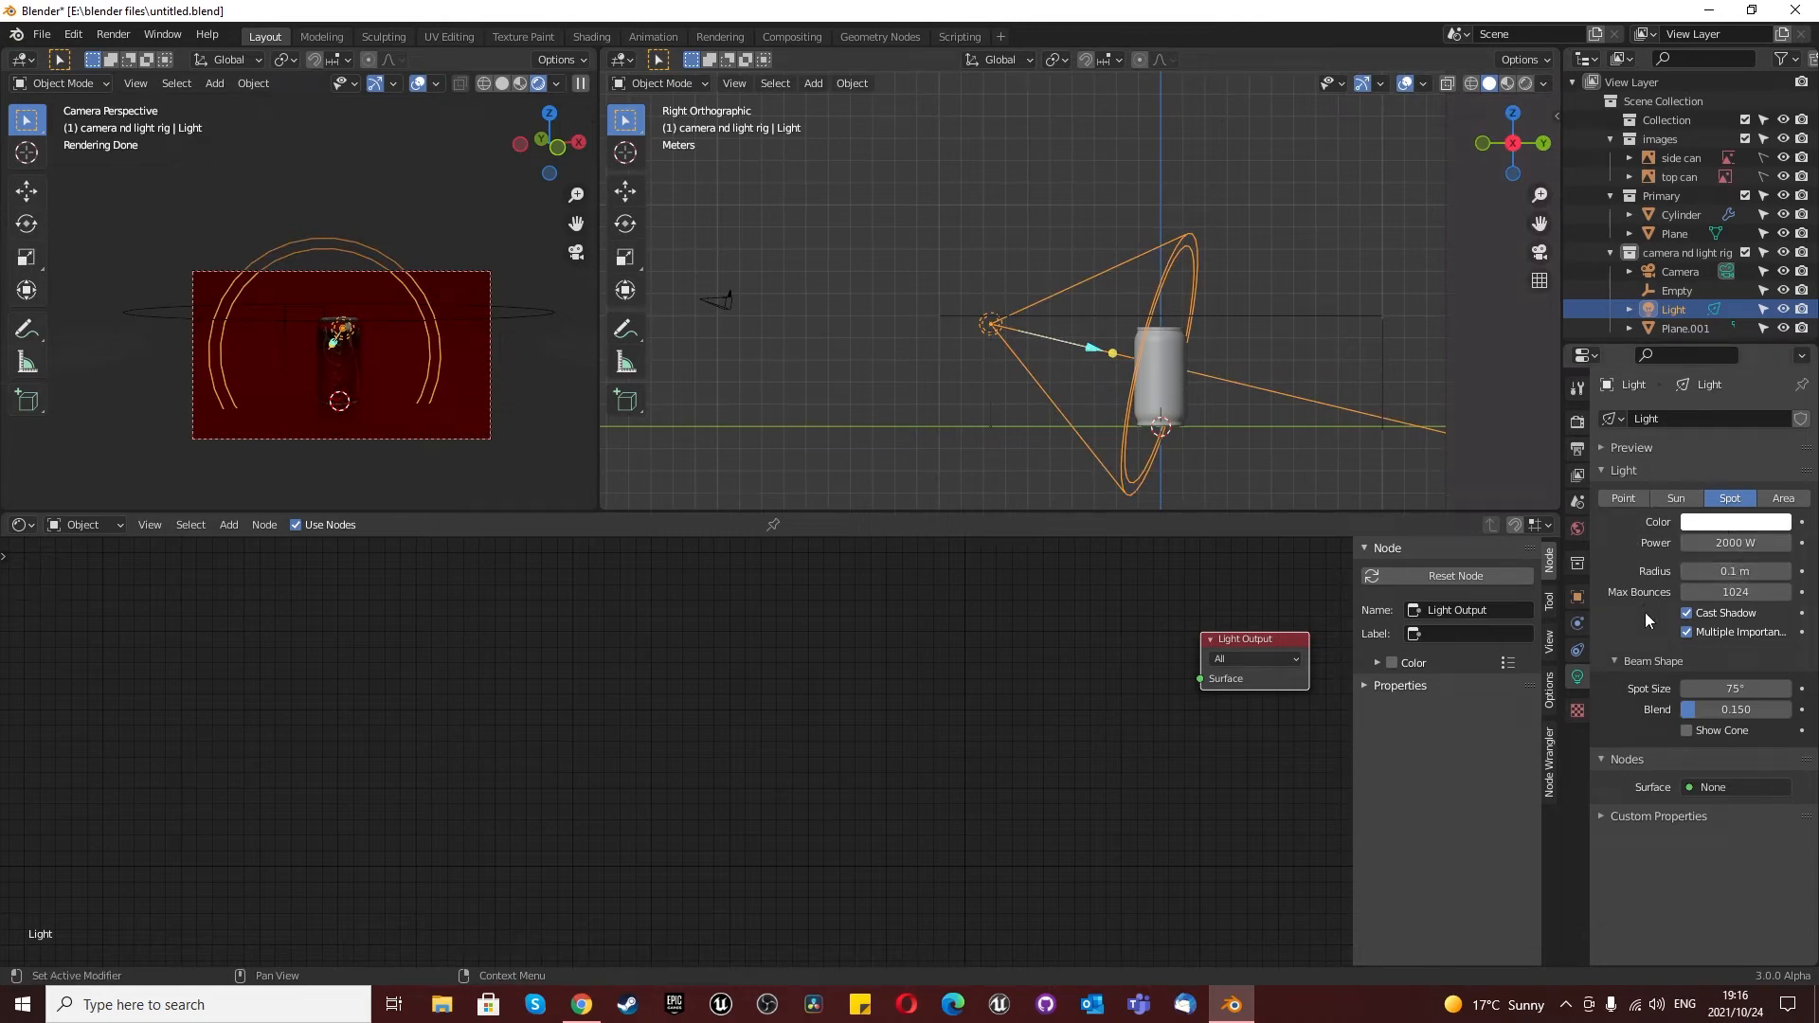
Step: Apply the Full Global Illumination preset to the Cycles light paths and enable Adaptive Sampling for rendering
scroll(1154, 332, down, 3)
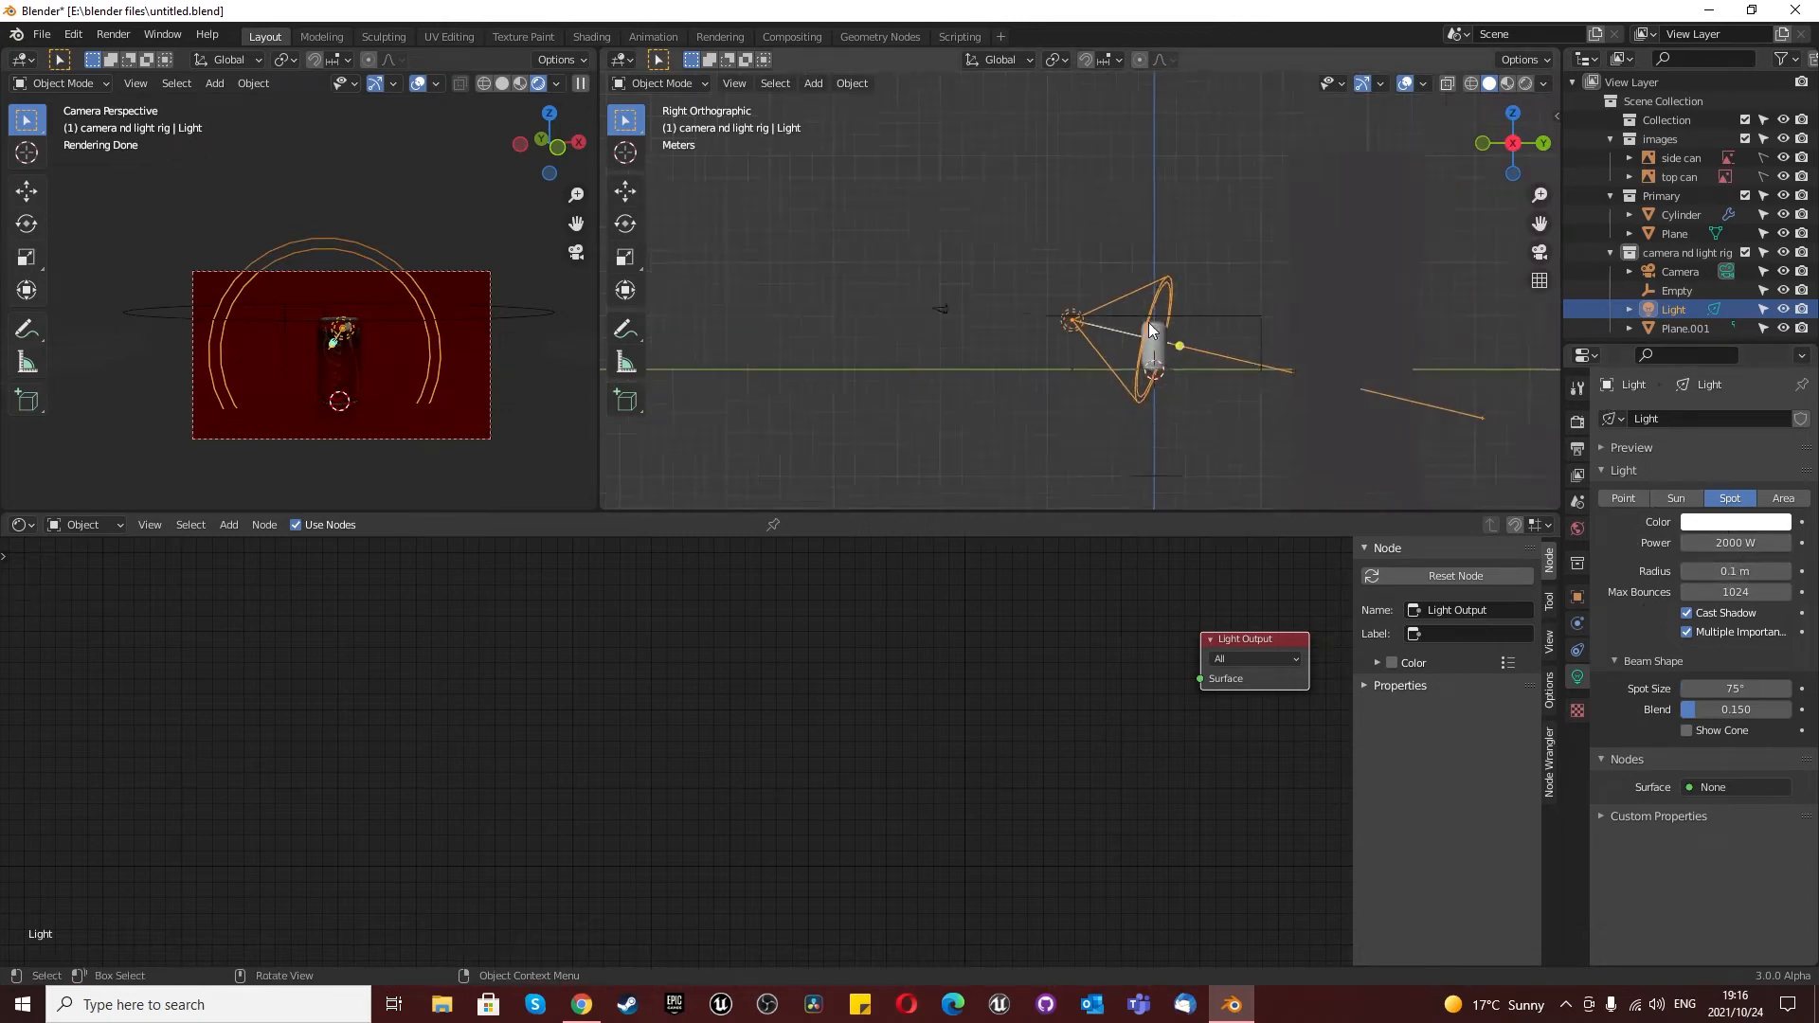
scroll(1391, 305, up, 2)
click(1578, 420)
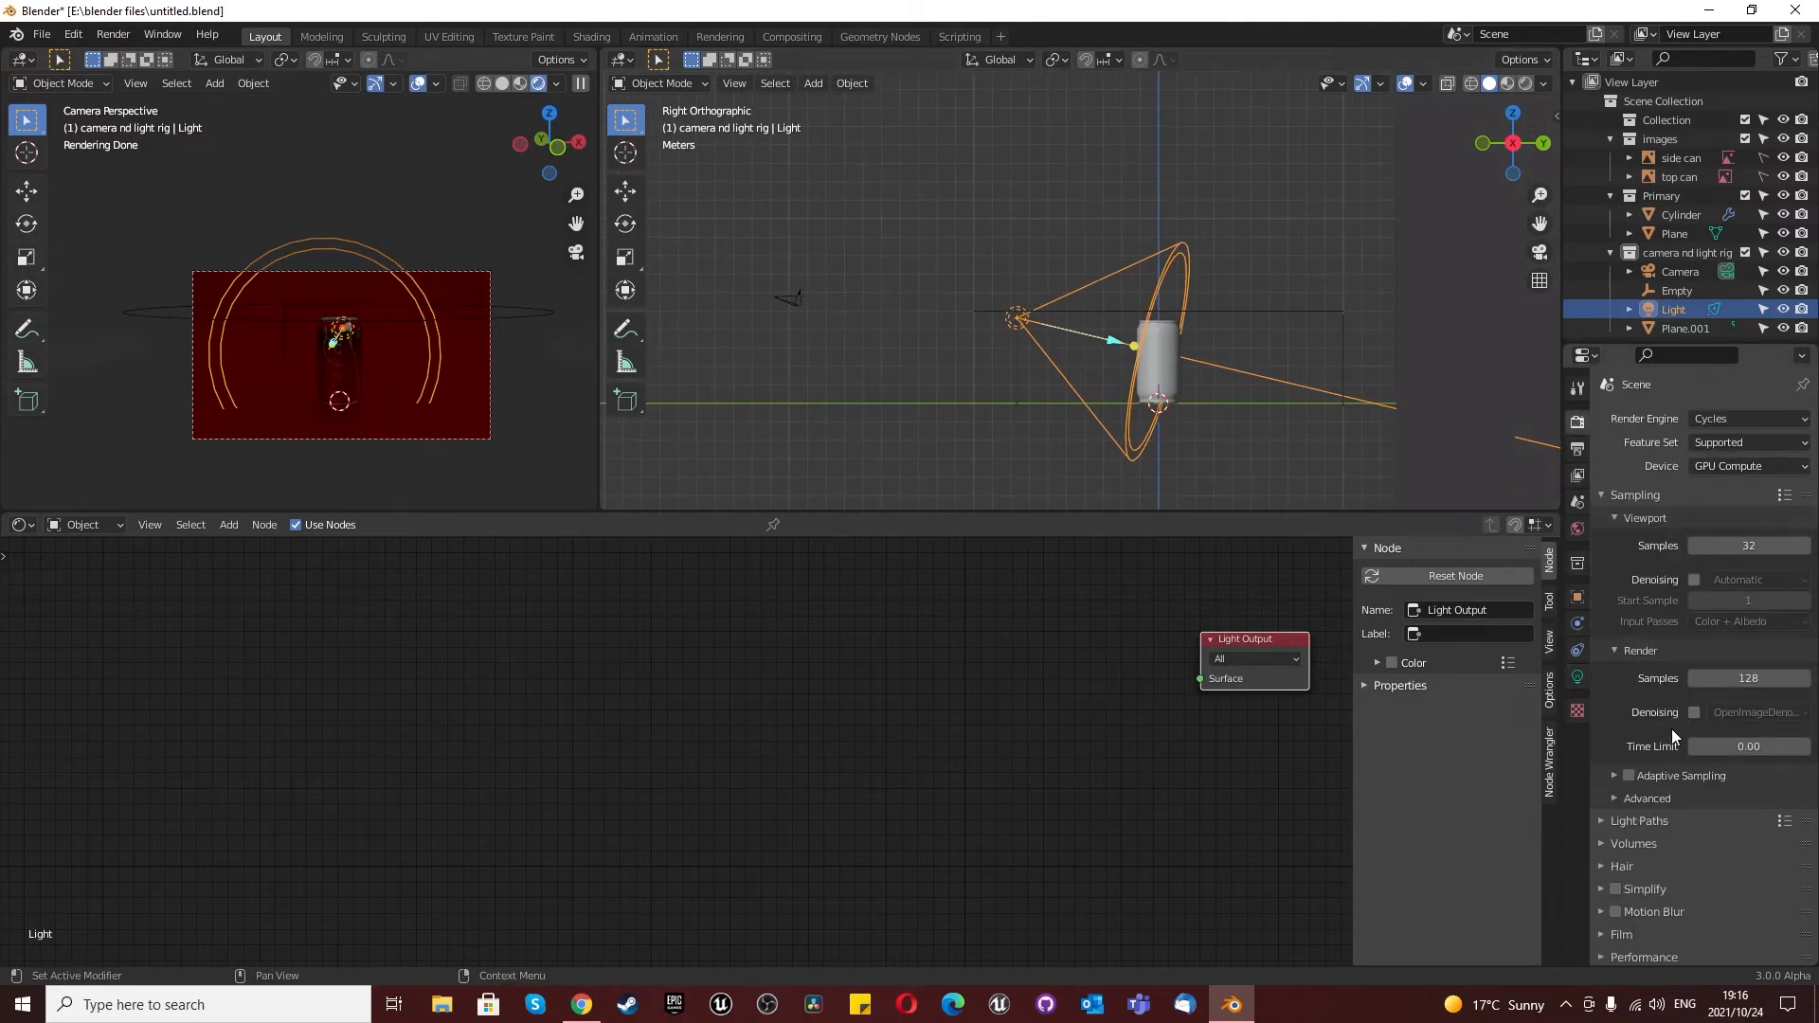
scroll(1671, 734, down, 1)
click(1785, 783)
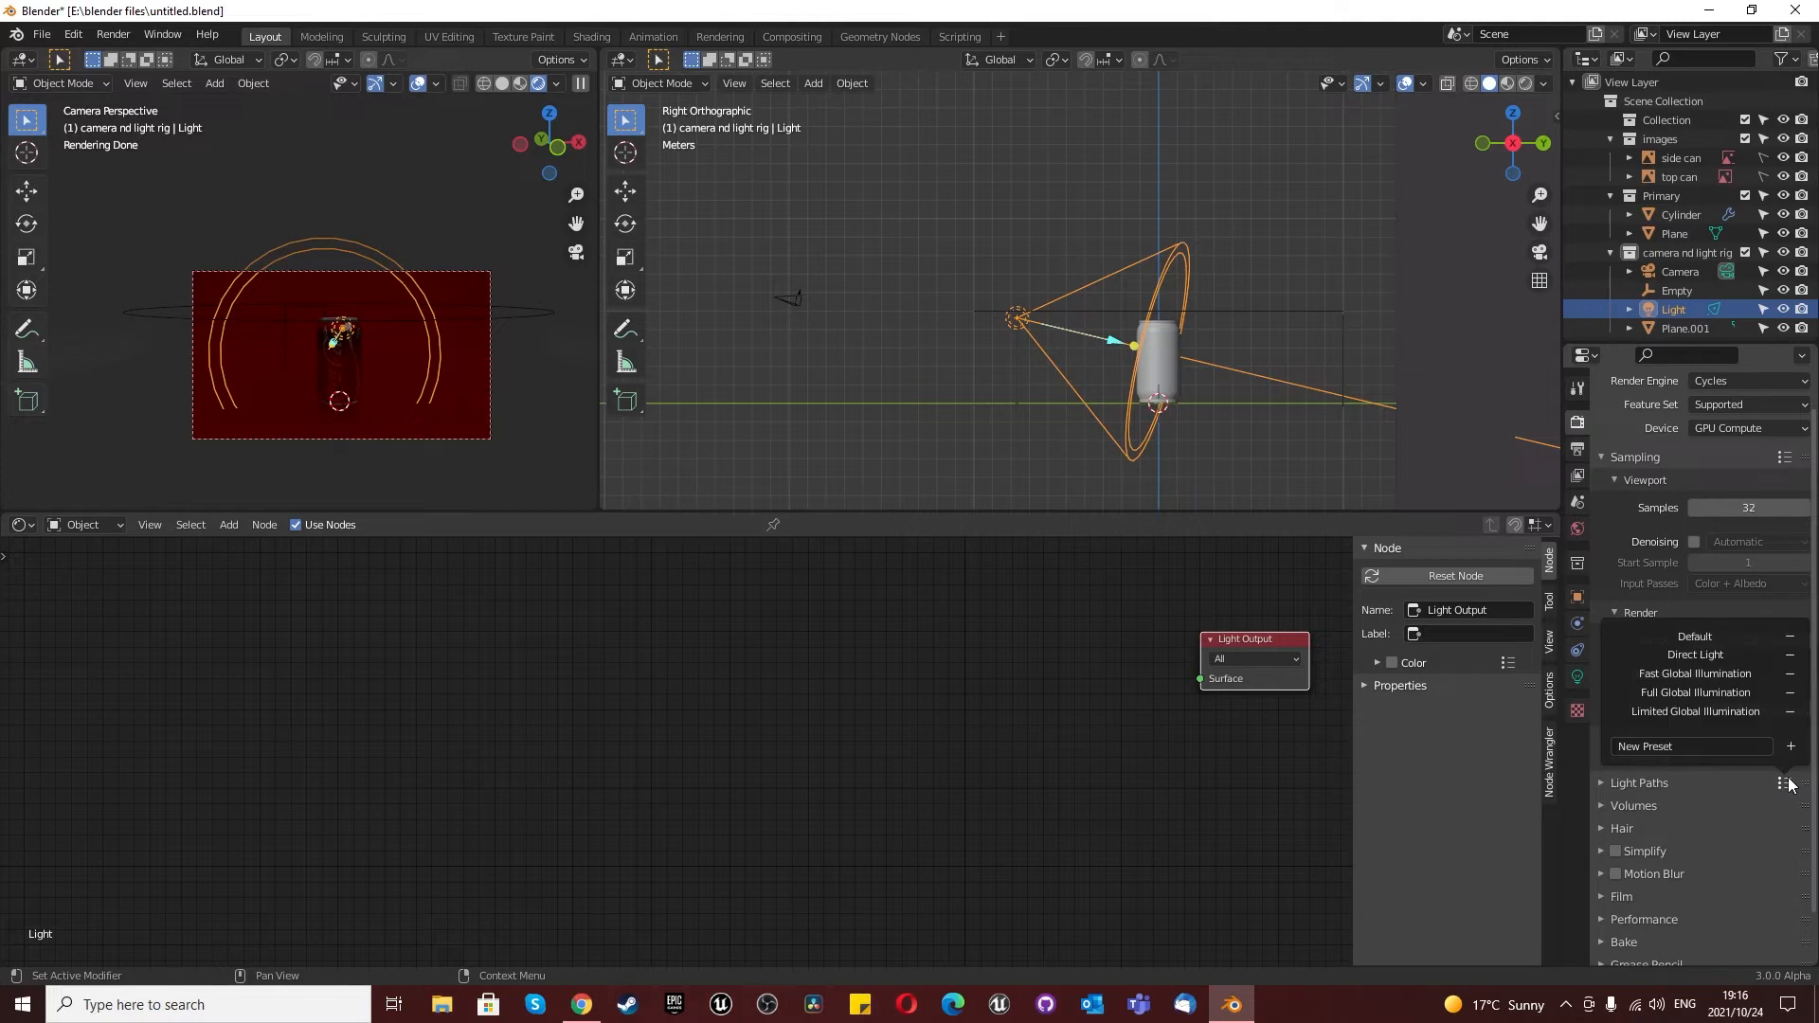
click(1696, 692)
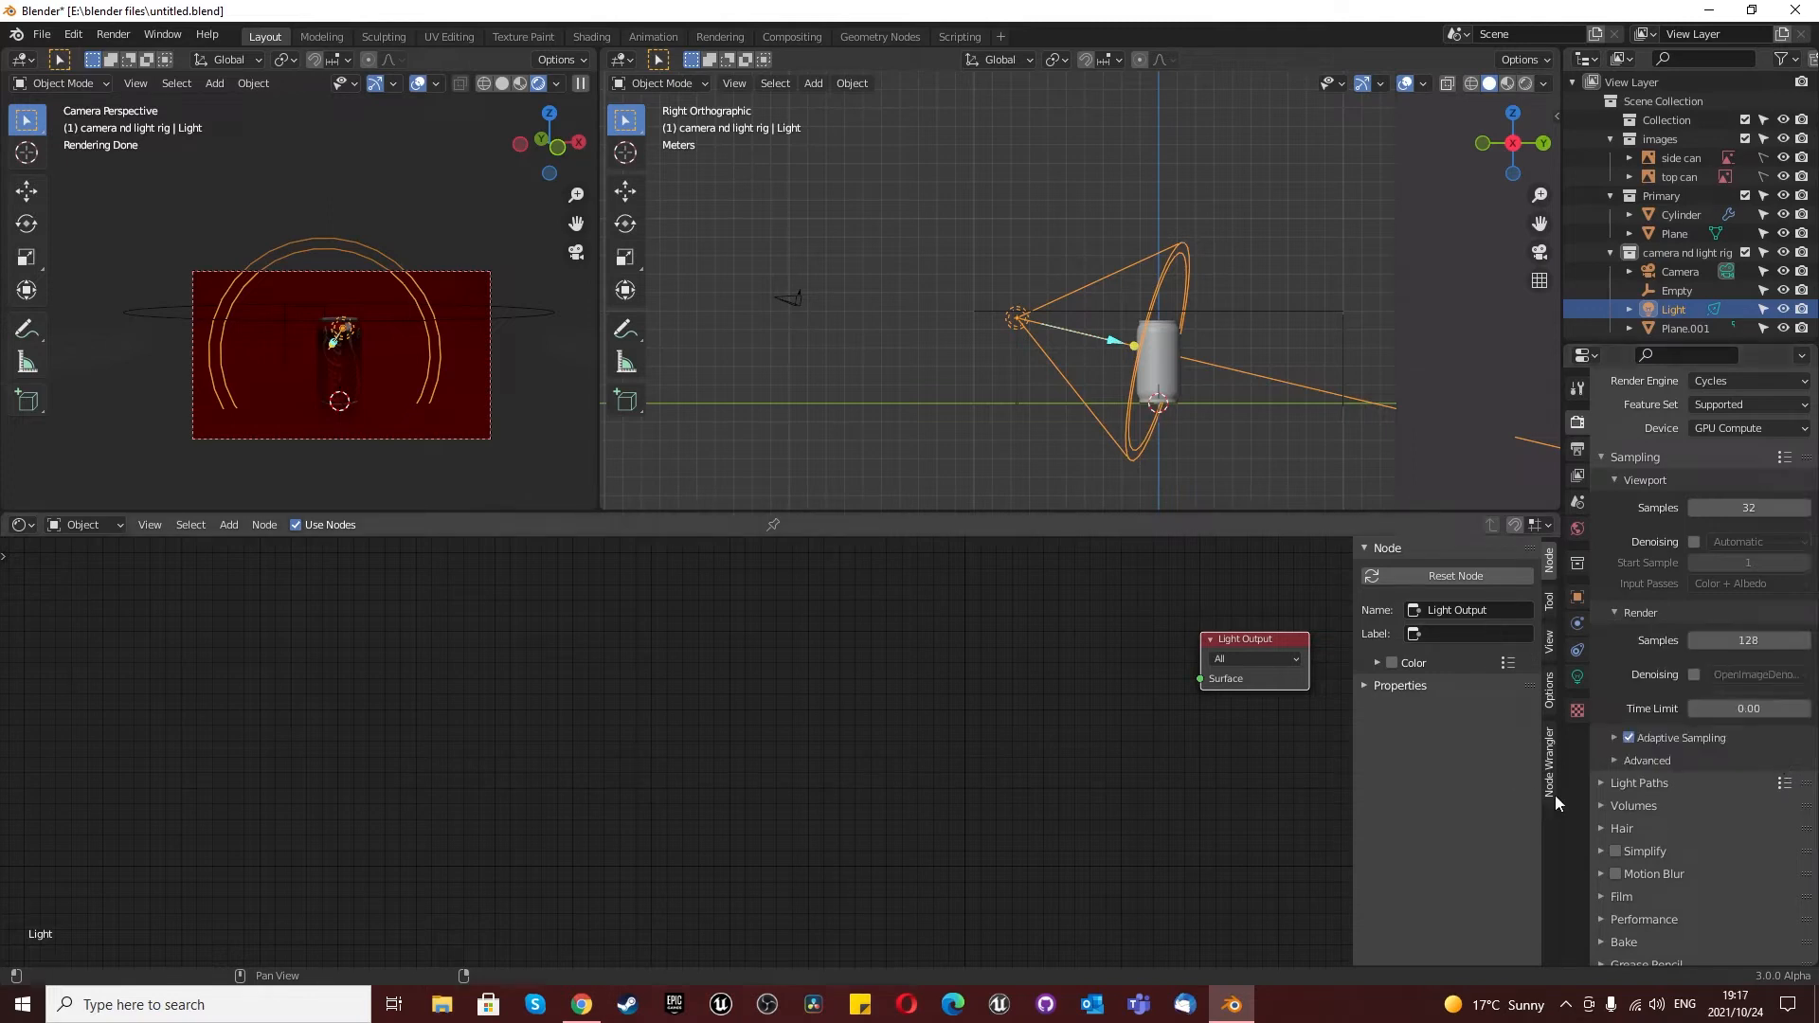
scroll(1641, 820, down, 1)
scroll(1616, 855, up, 2)
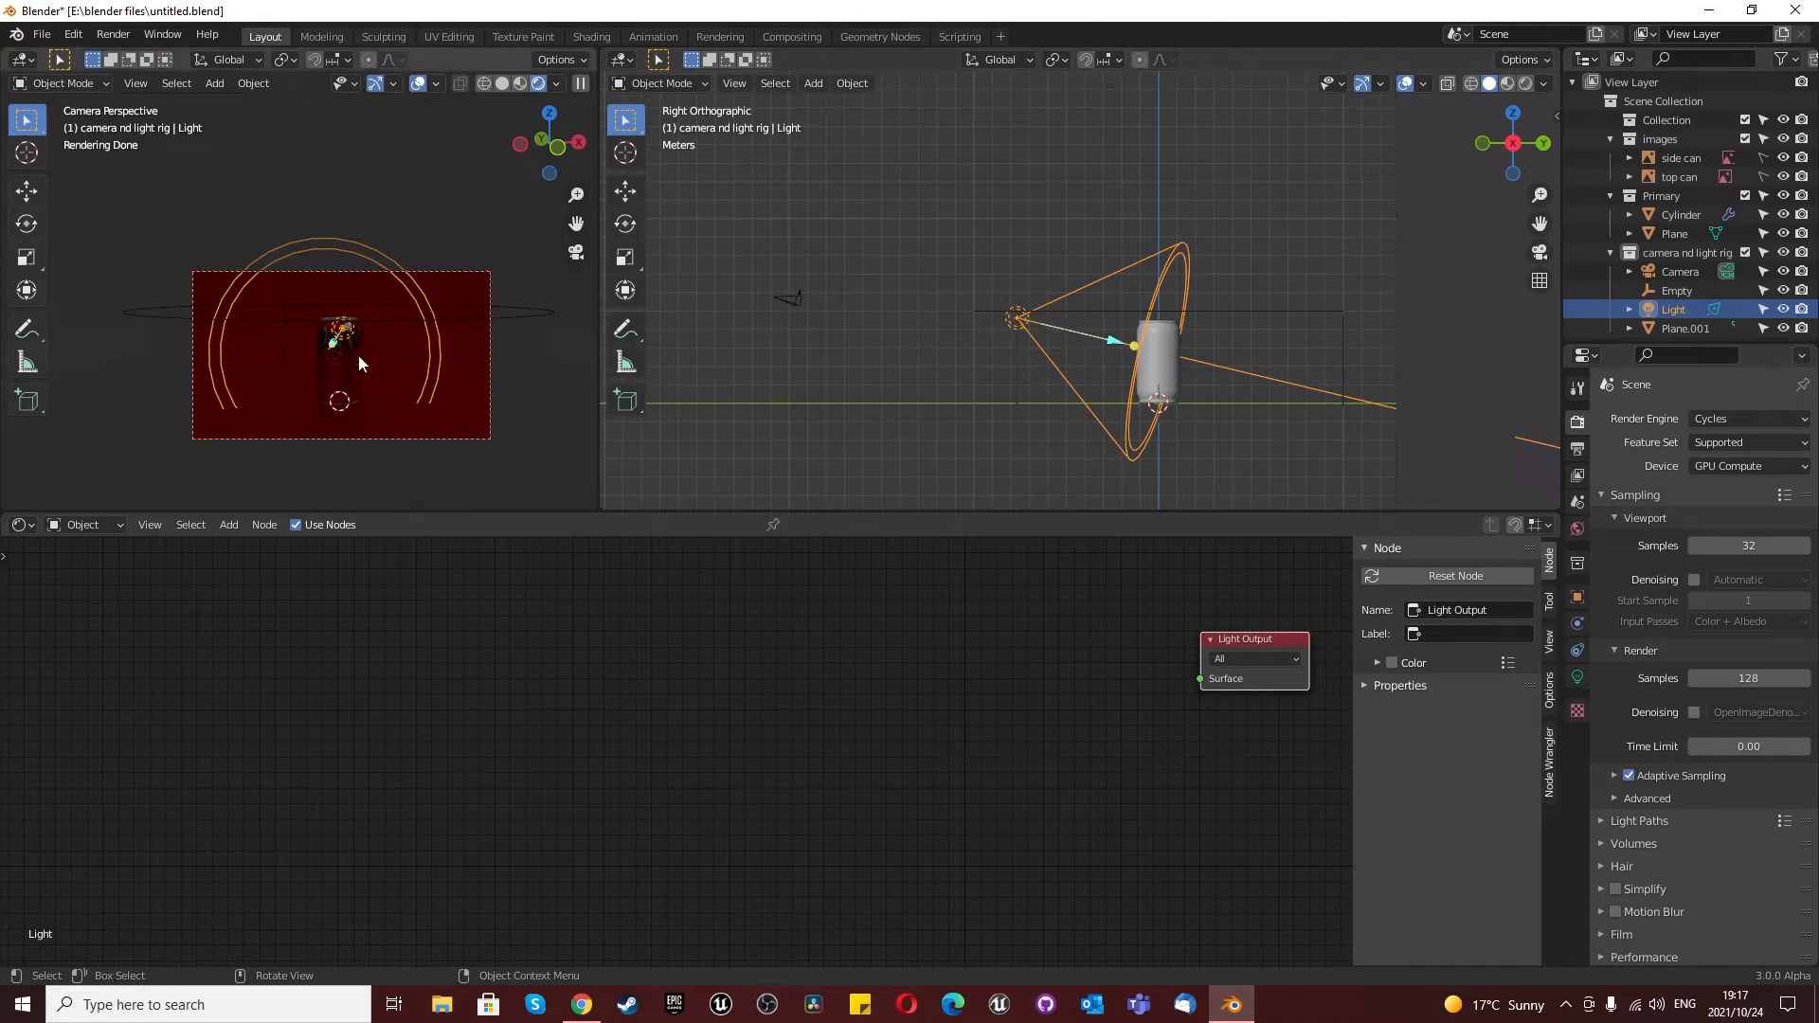
scroll(357, 358, up, 2)
middle_drag(357, 362, 259, 396)
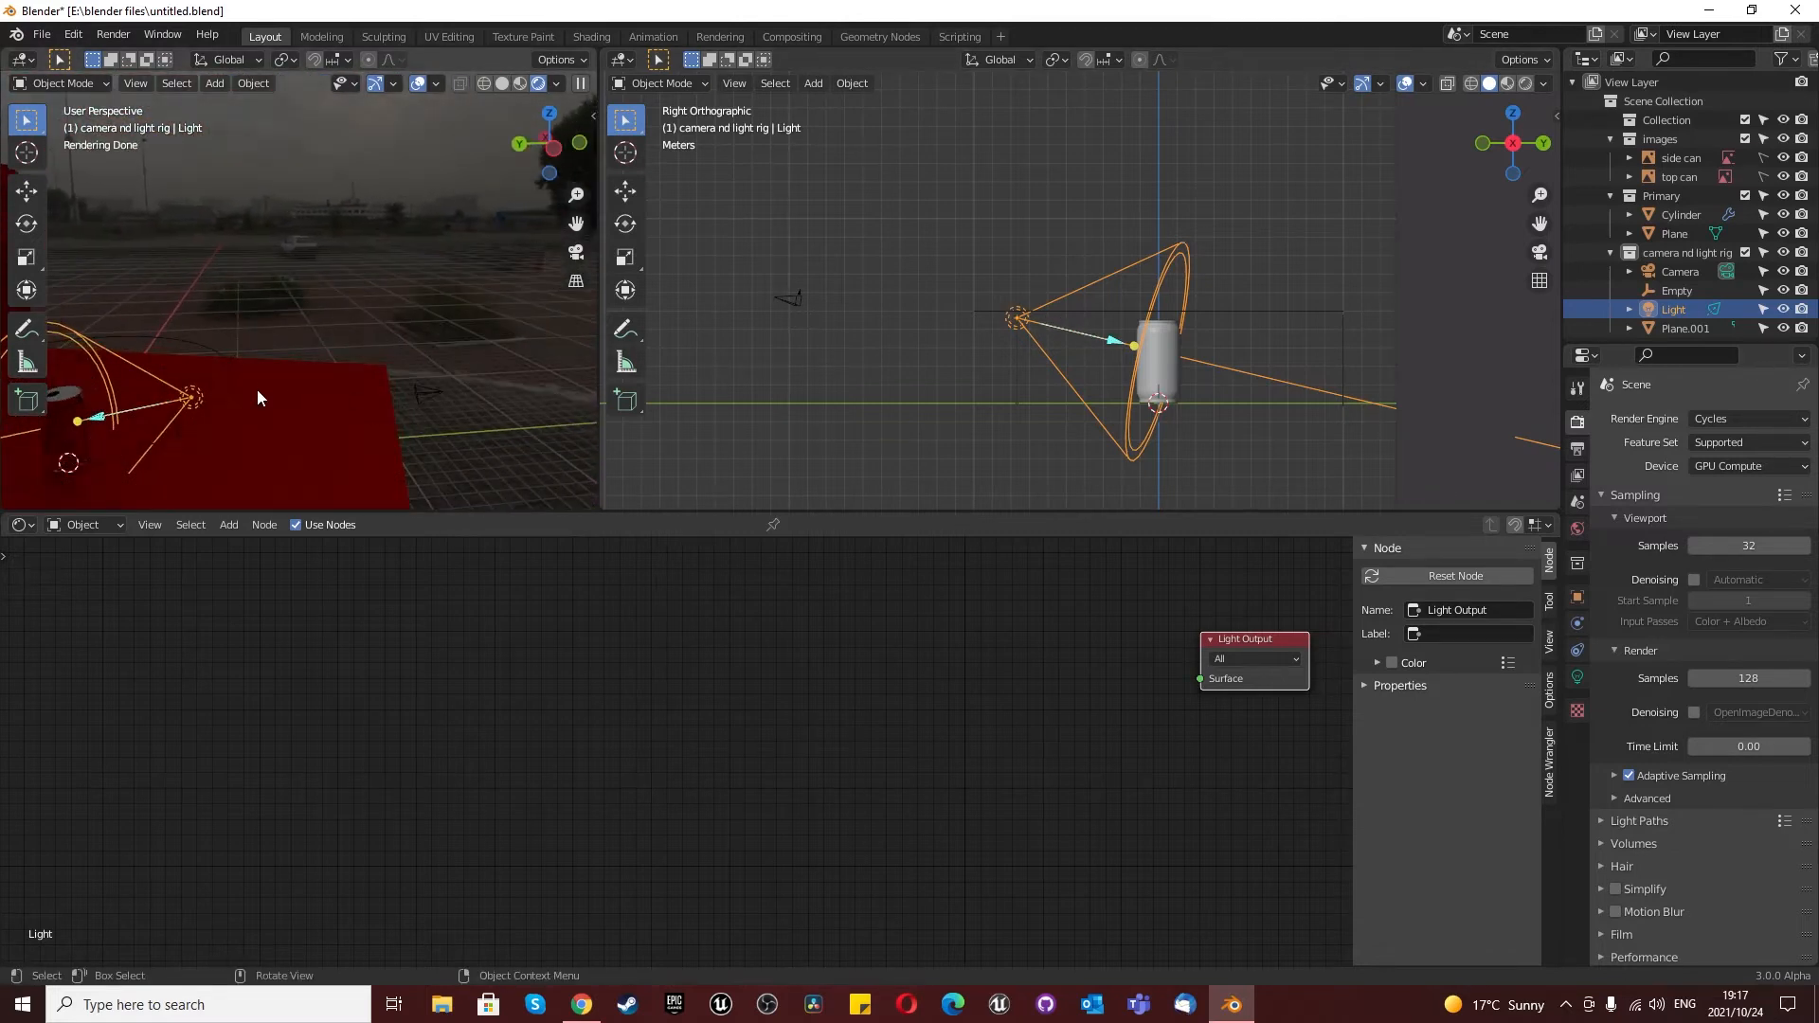
scroll(1139, 372, up, 2)
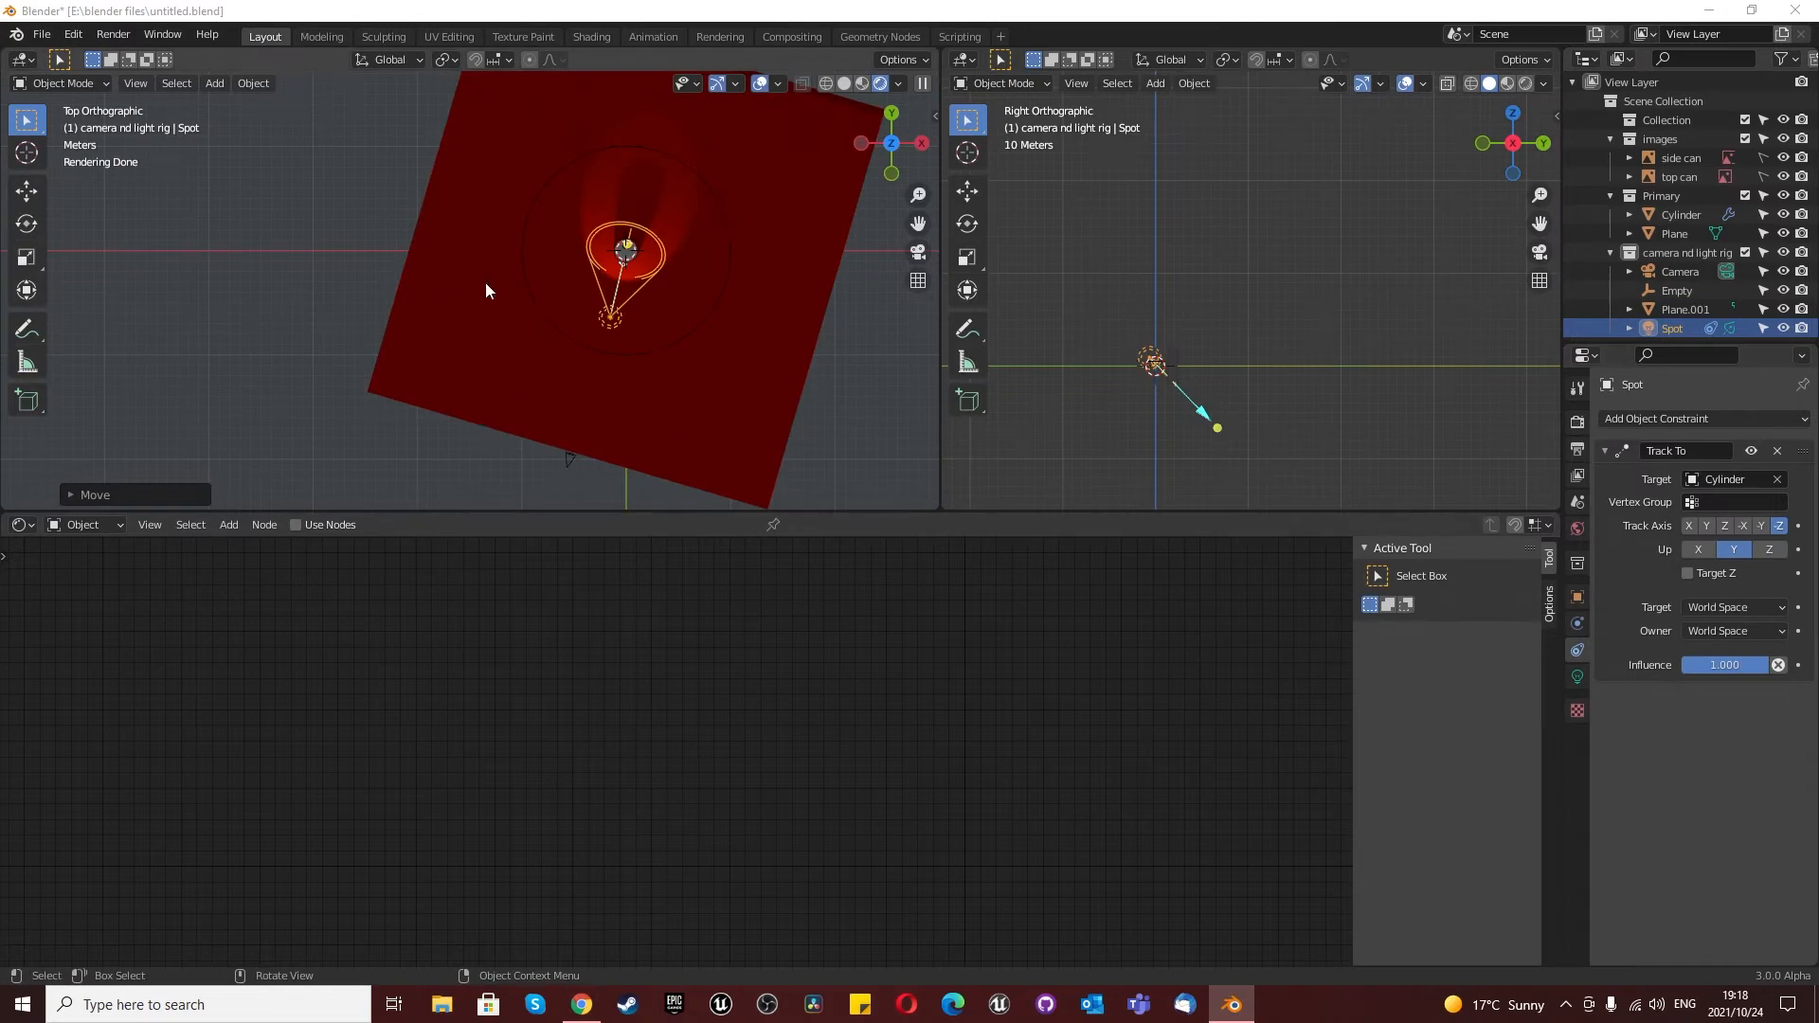
Step: Examine the new spot light's power and beam settings, its Track To constraint aimed at the cylinder, and the available object constraints
scroll(648, 306, up, 3)
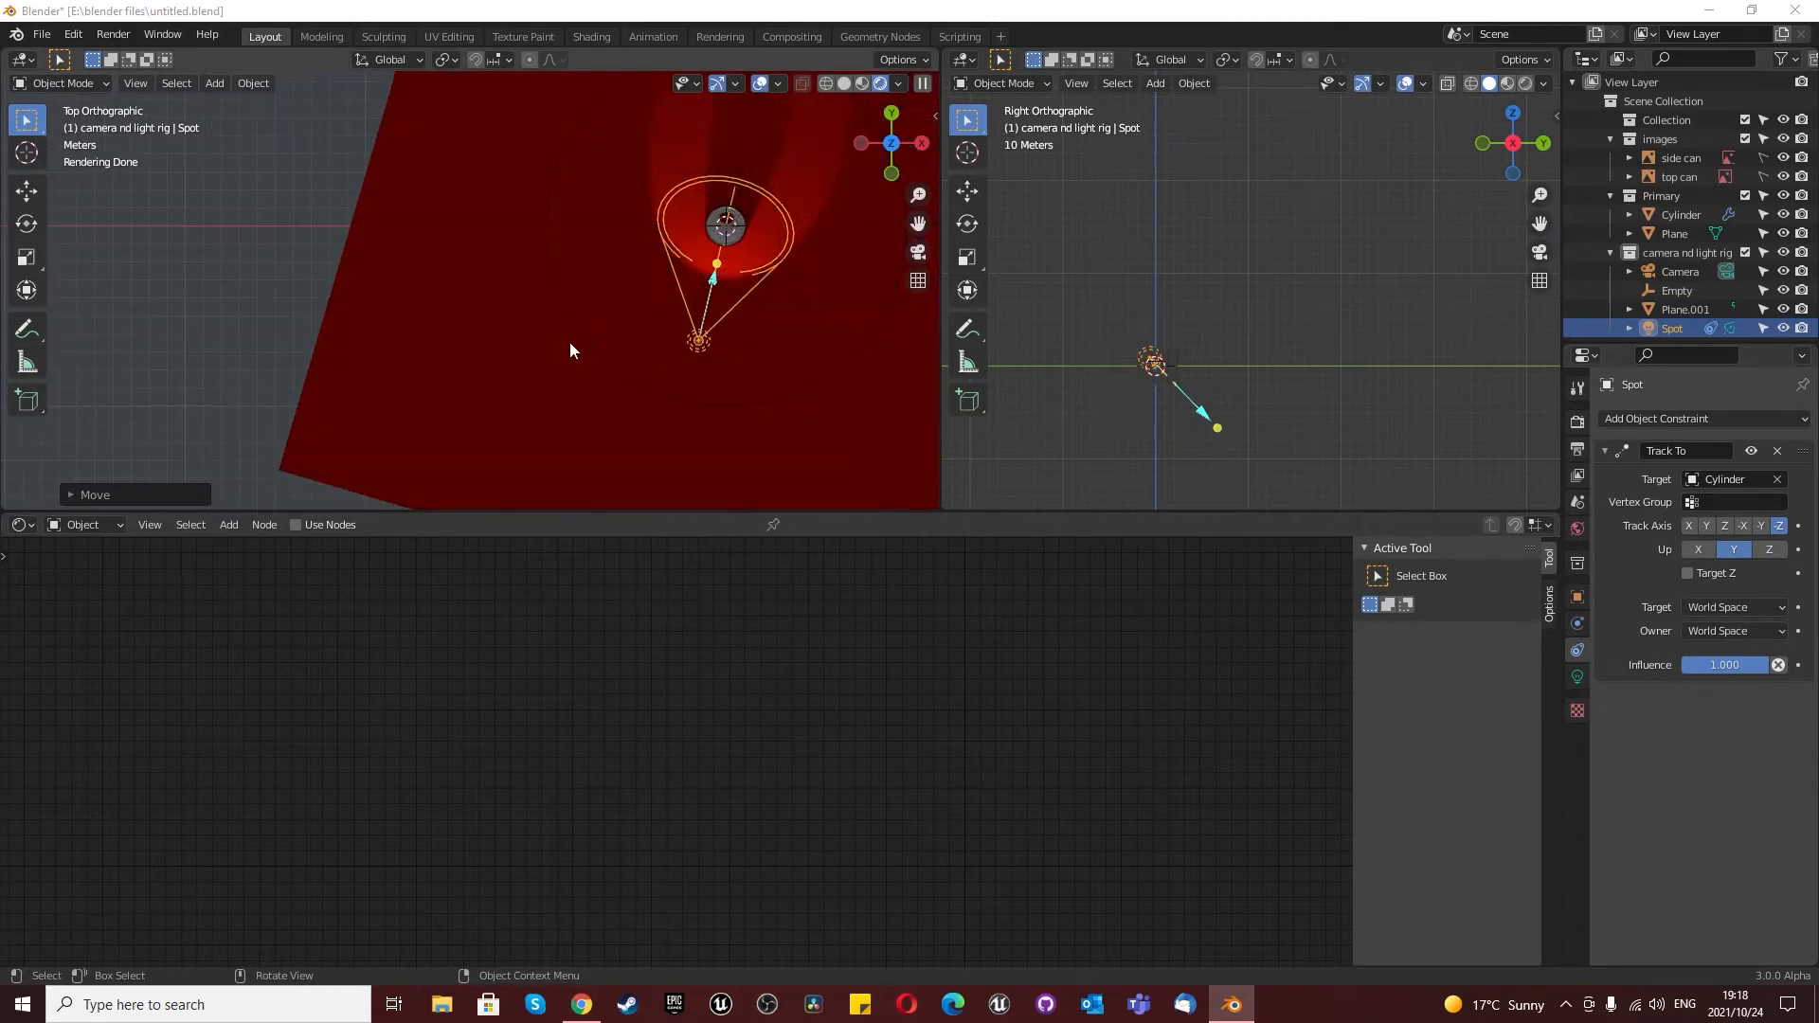
key(shift+a)
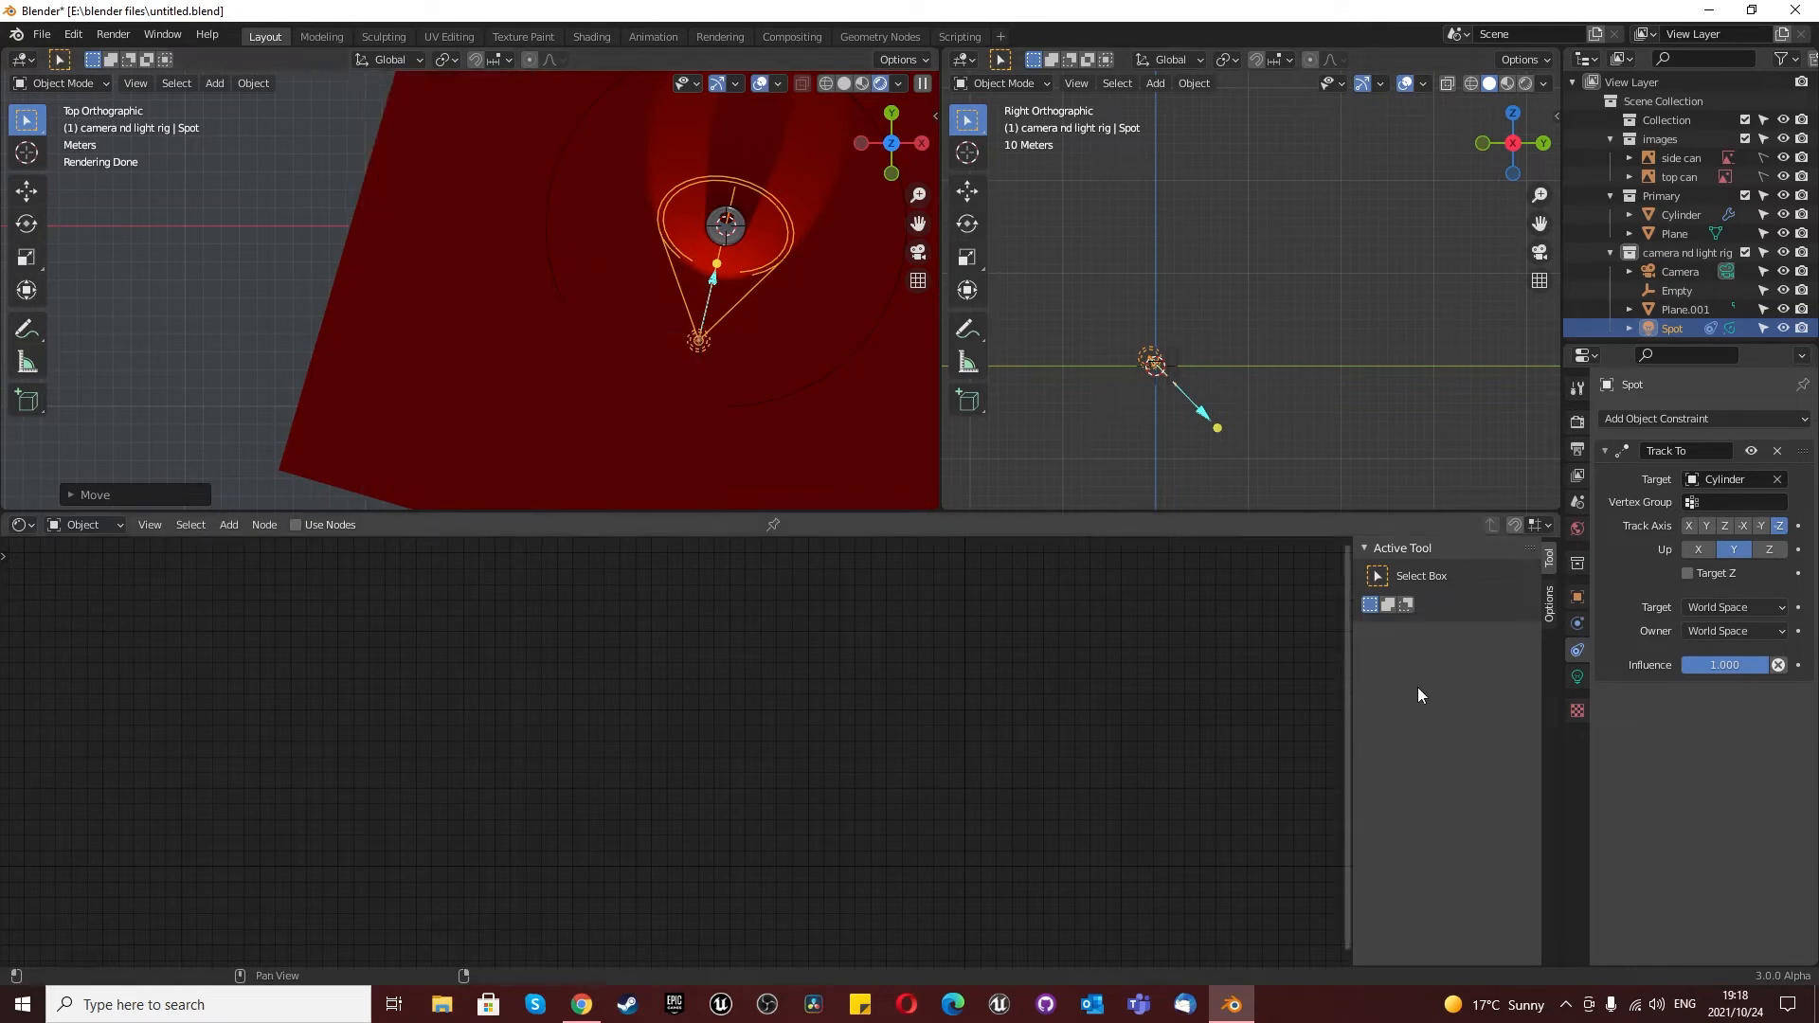
click(1577, 676)
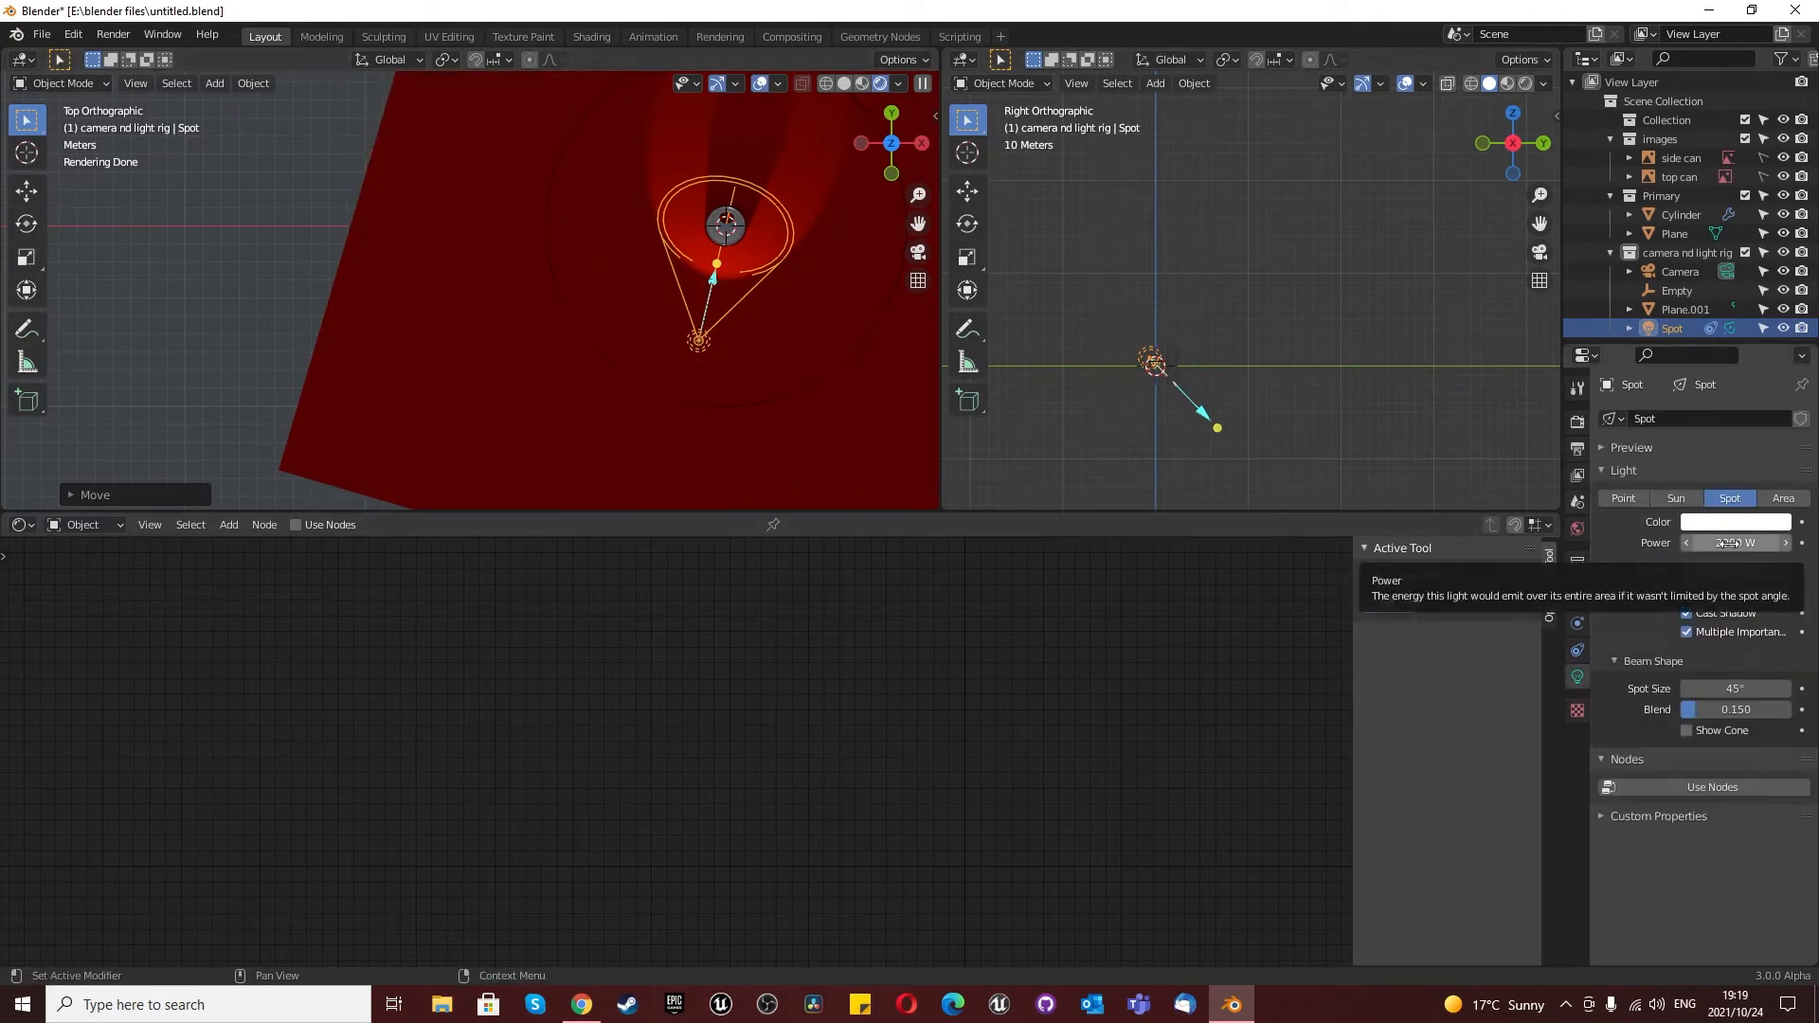
click(1576, 652)
click(1642, 418)
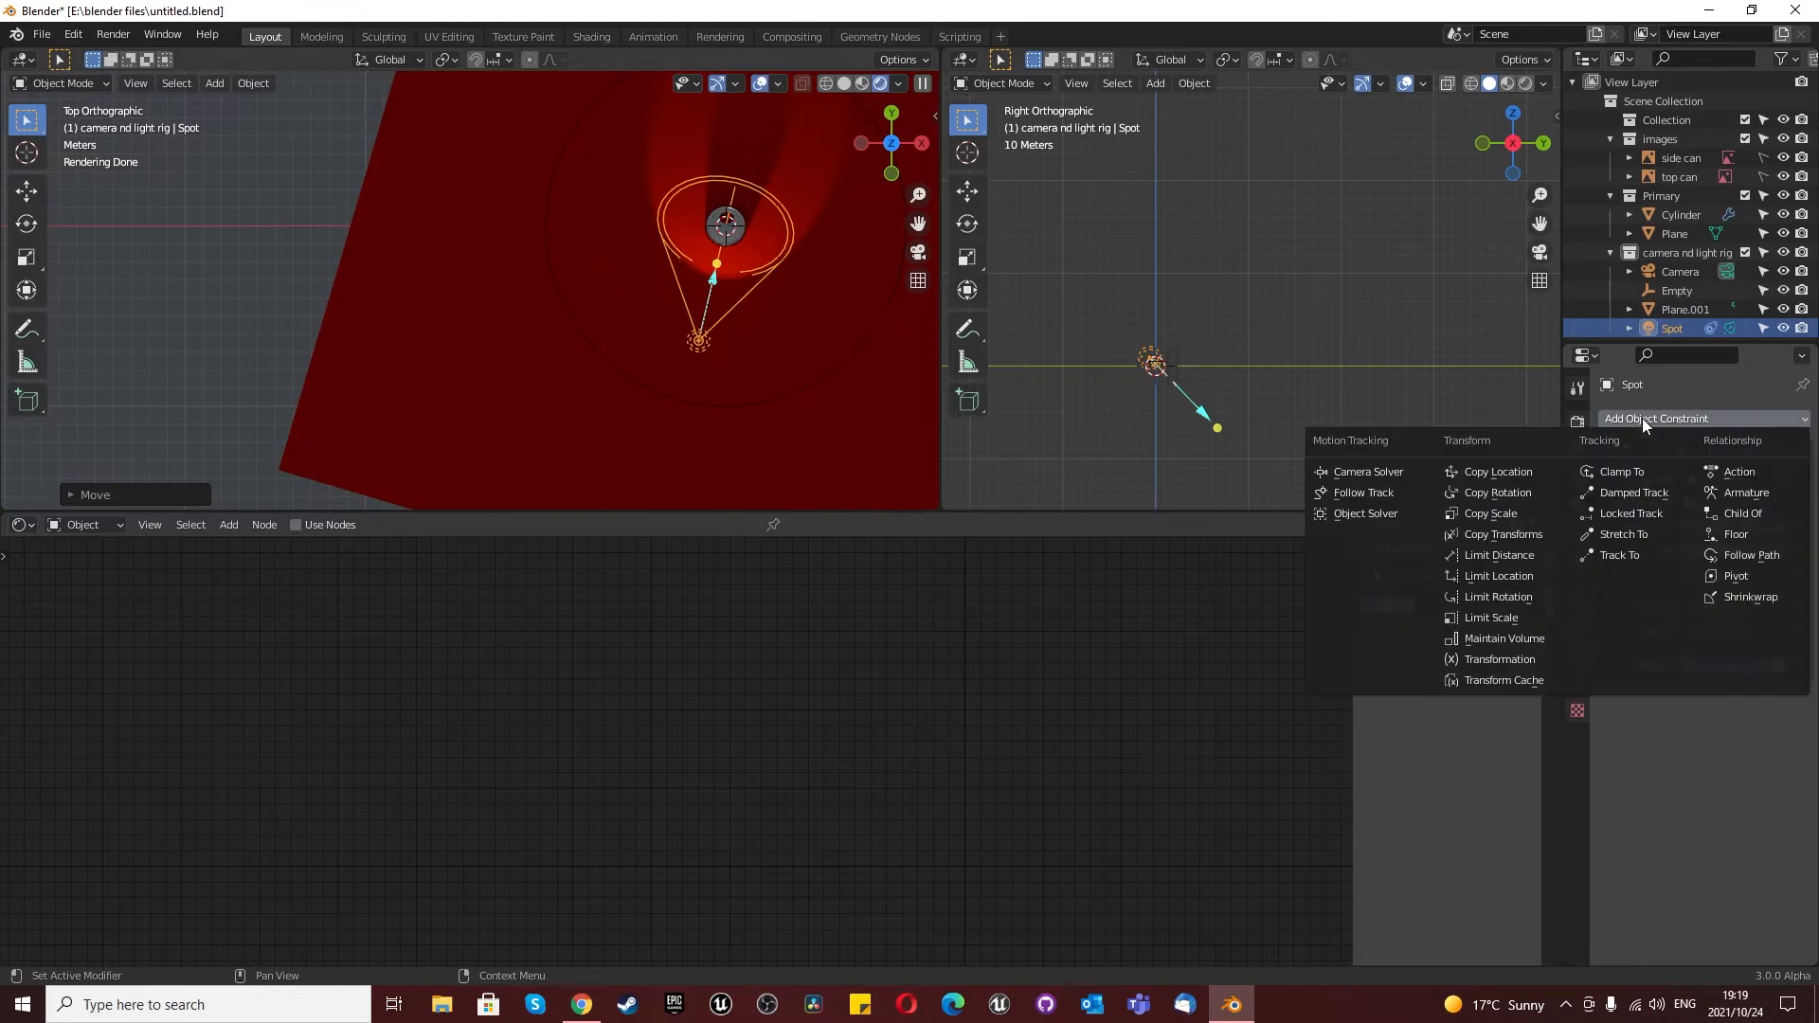
click(1619, 555)
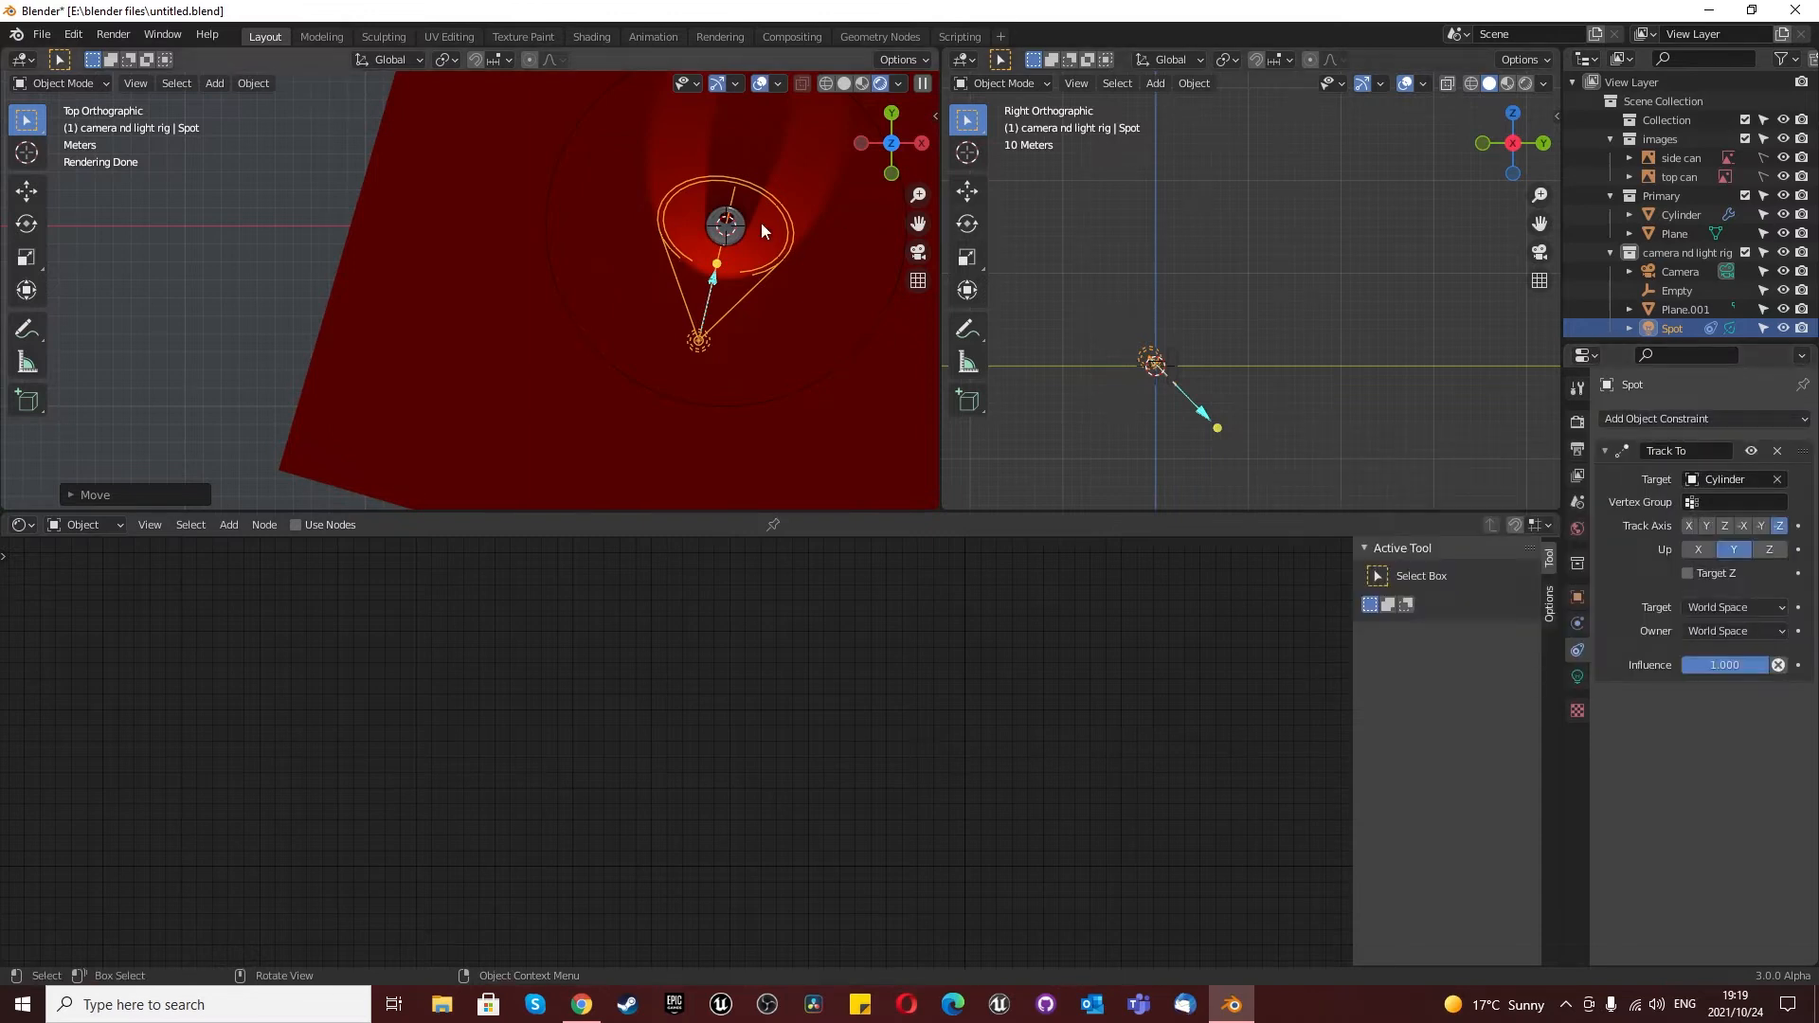
Step: Rename the can's cylinder object as "cola can" and the floor plane as "ground"
double_click(1682, 214)
text(cola can)
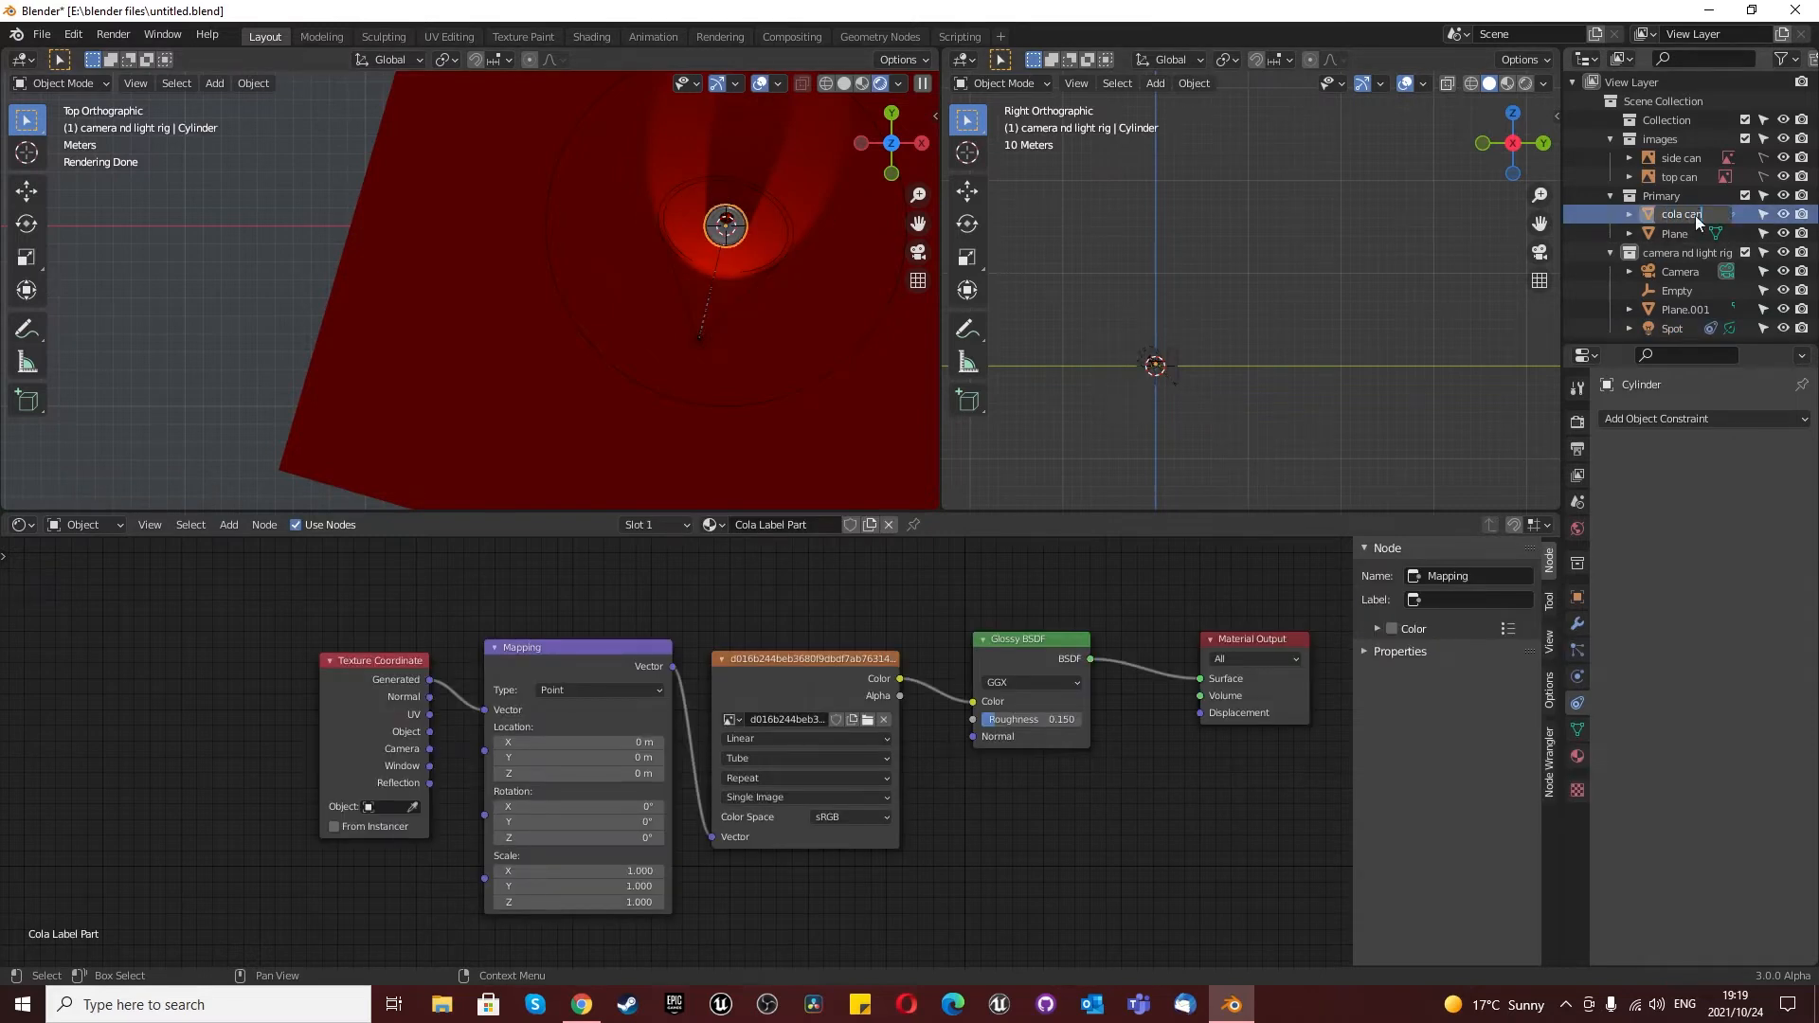
double_click(1681, 233)
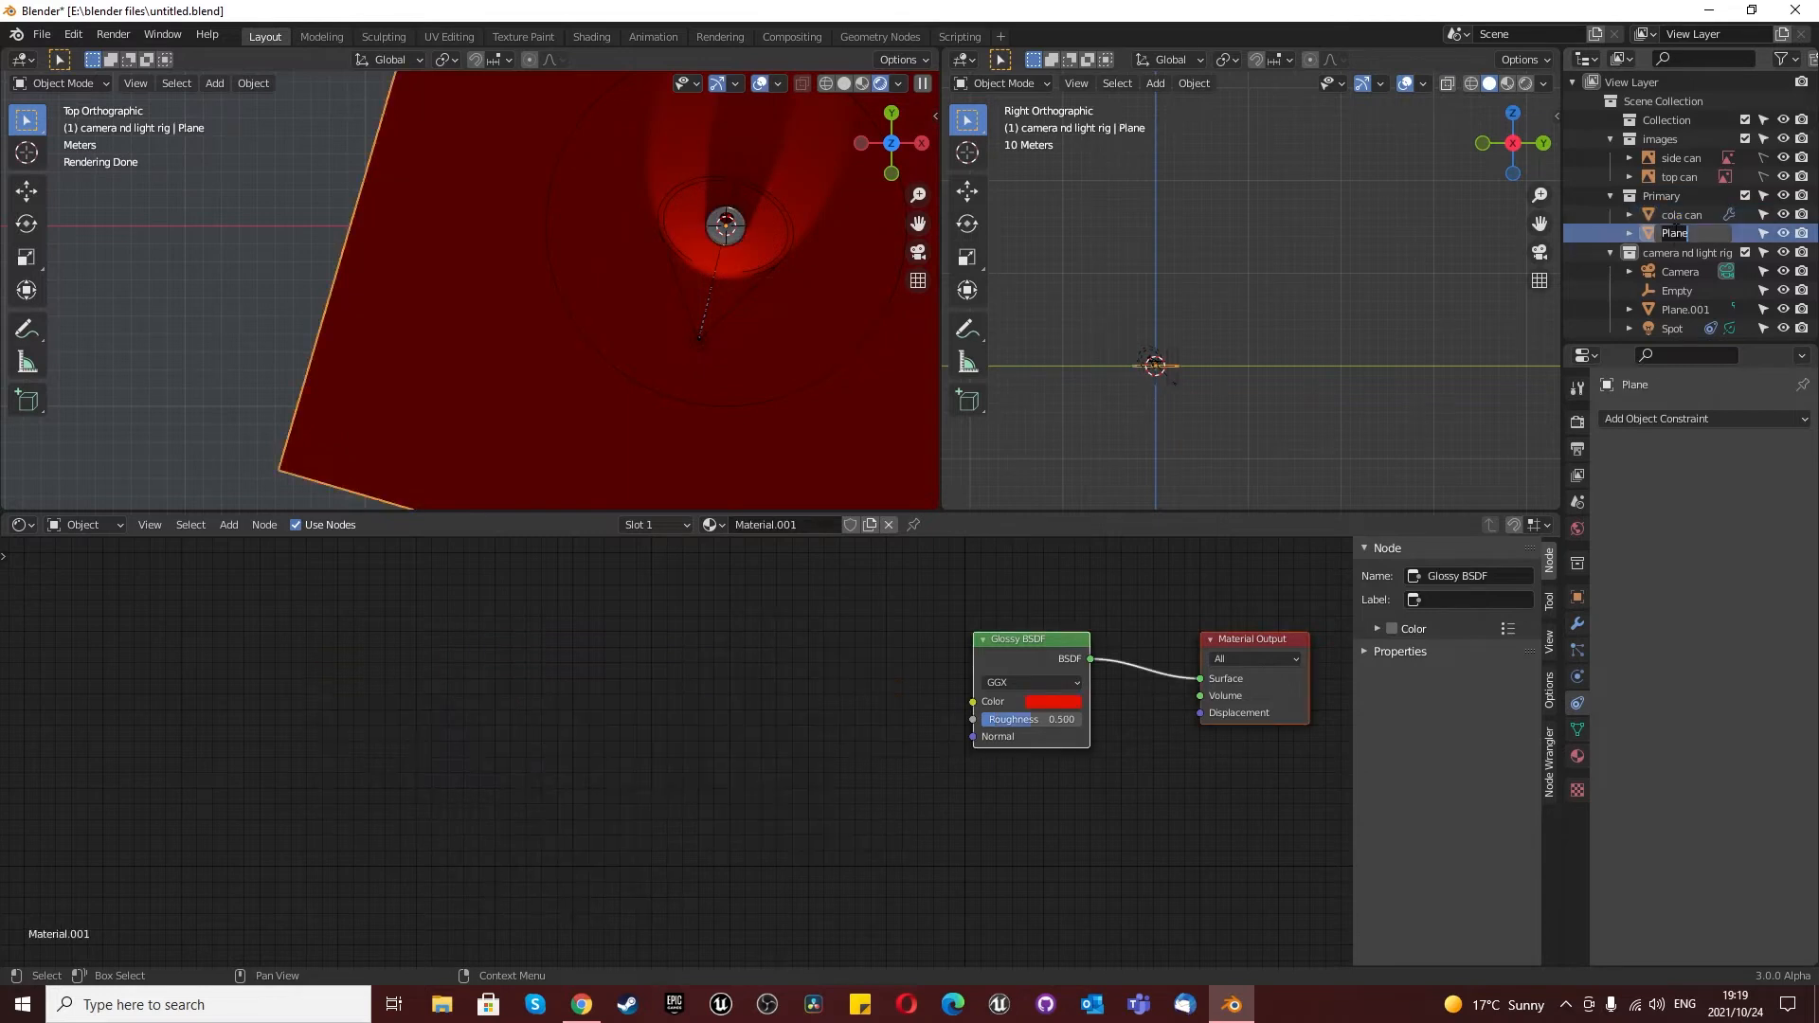
text(ground)
key(Return)
Step: Try a power of 5000 W on the spot light while in camera view, and restore it to 2000 W
scroll(681, 243, up, 2)
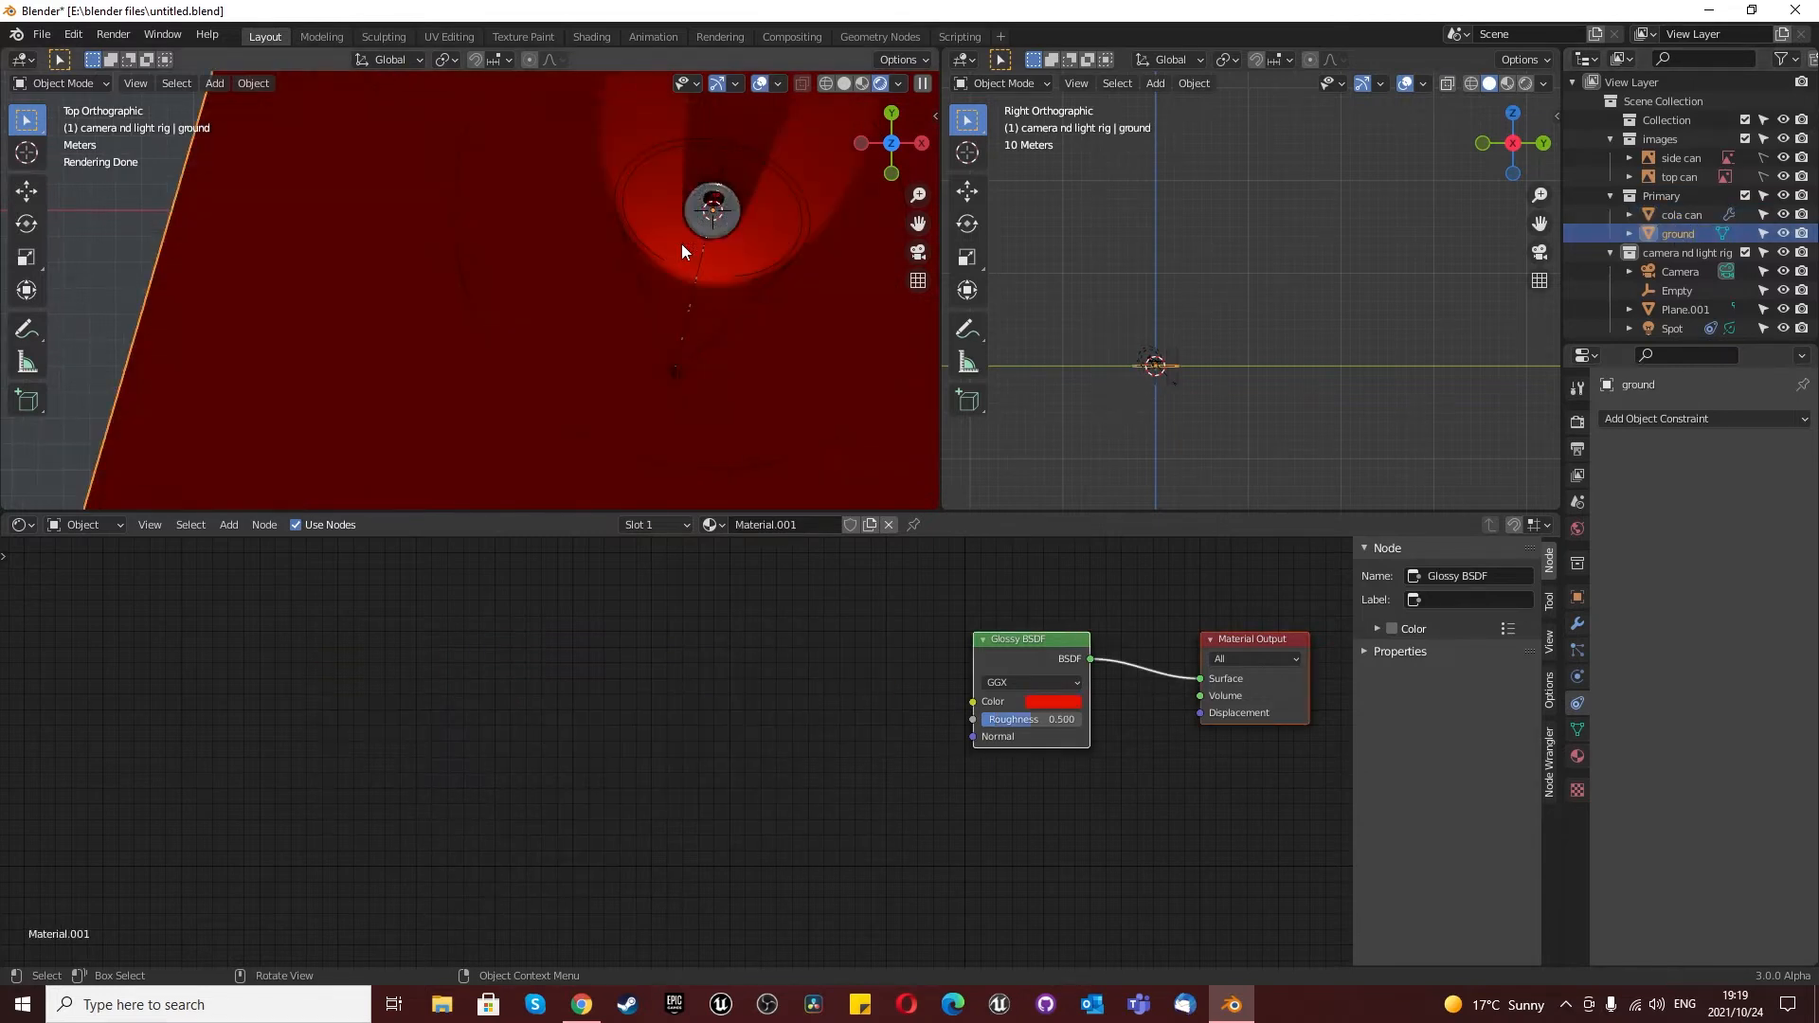
click(918, 252)
scroll(563, 284, up, 1)
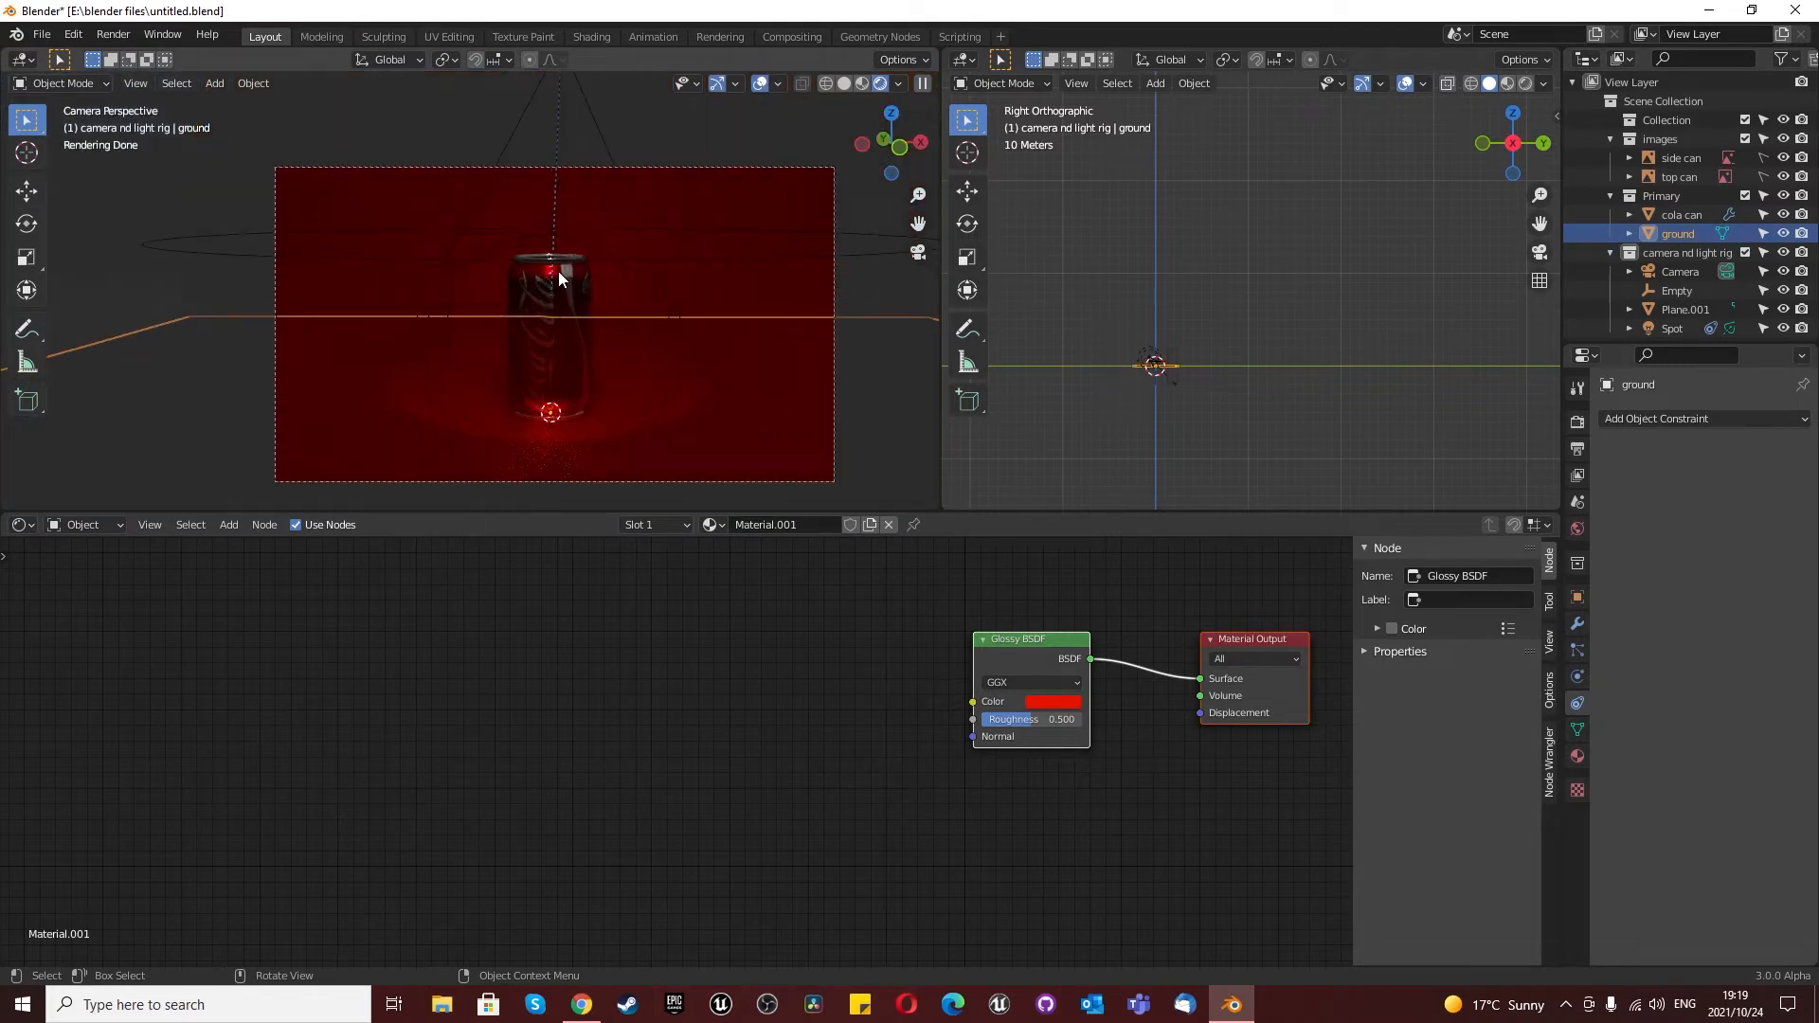
scroll(559, 271, down, 3)
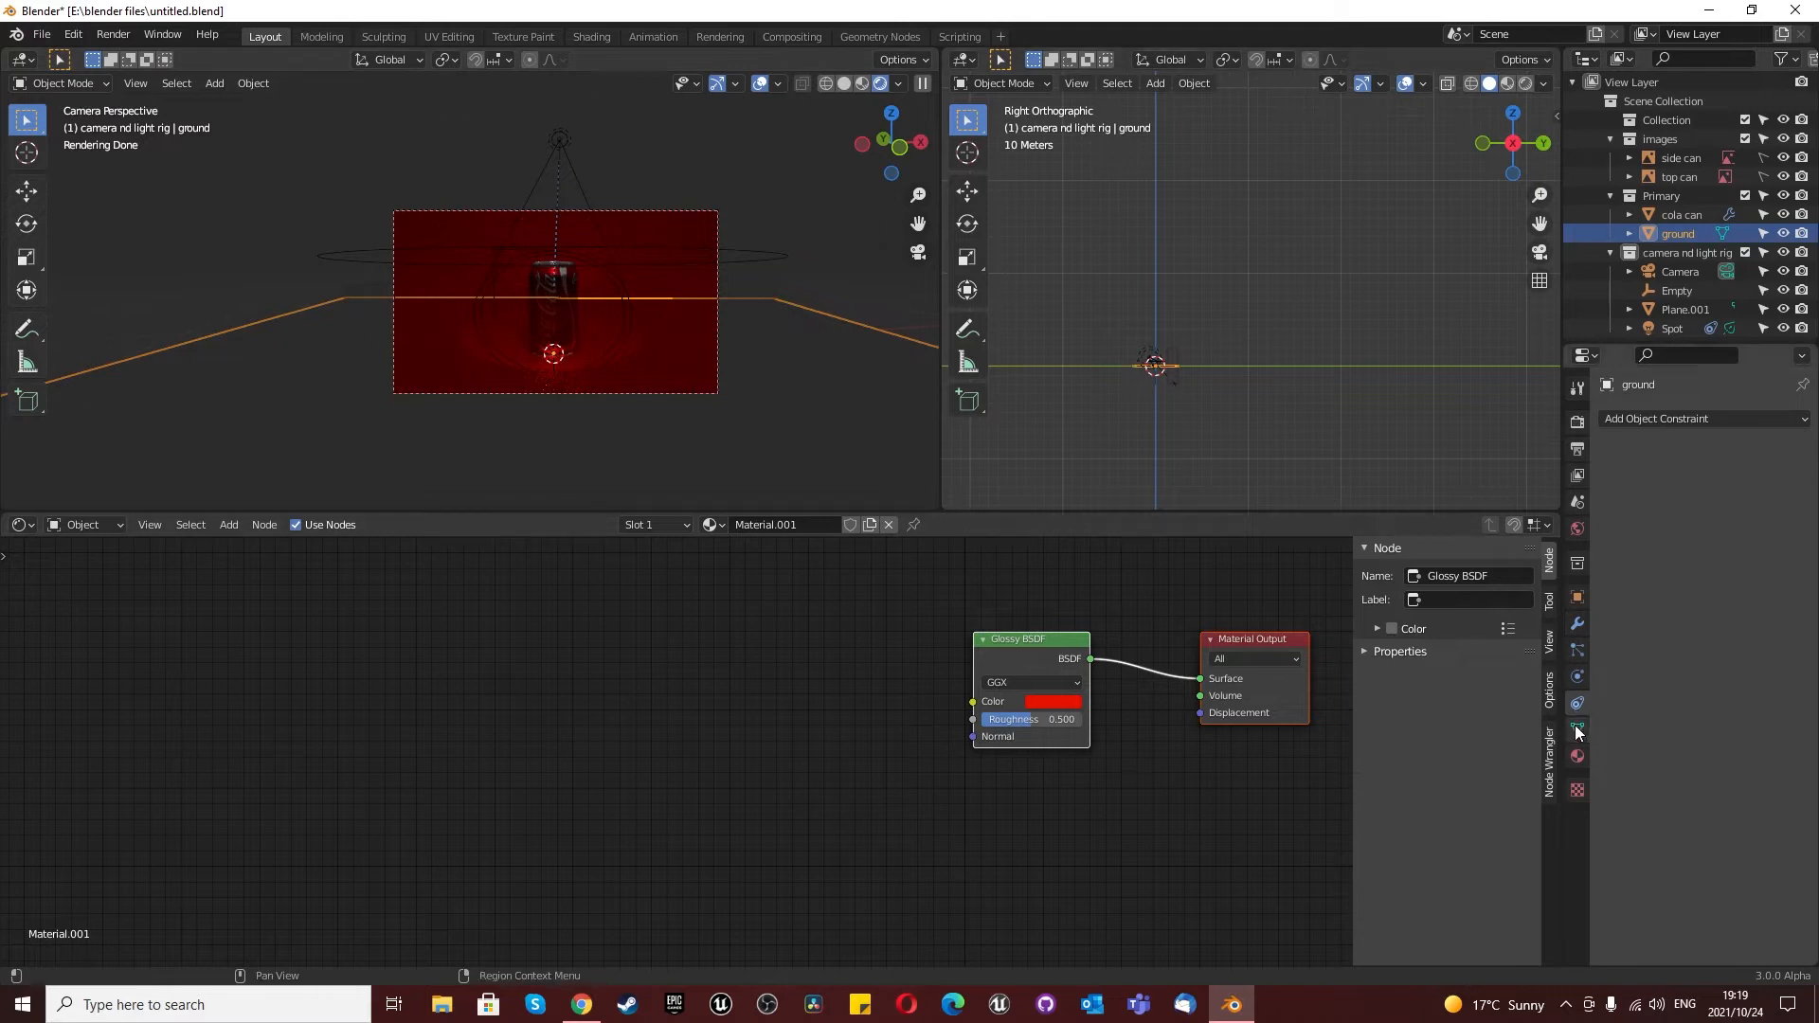
click(1578, 756)
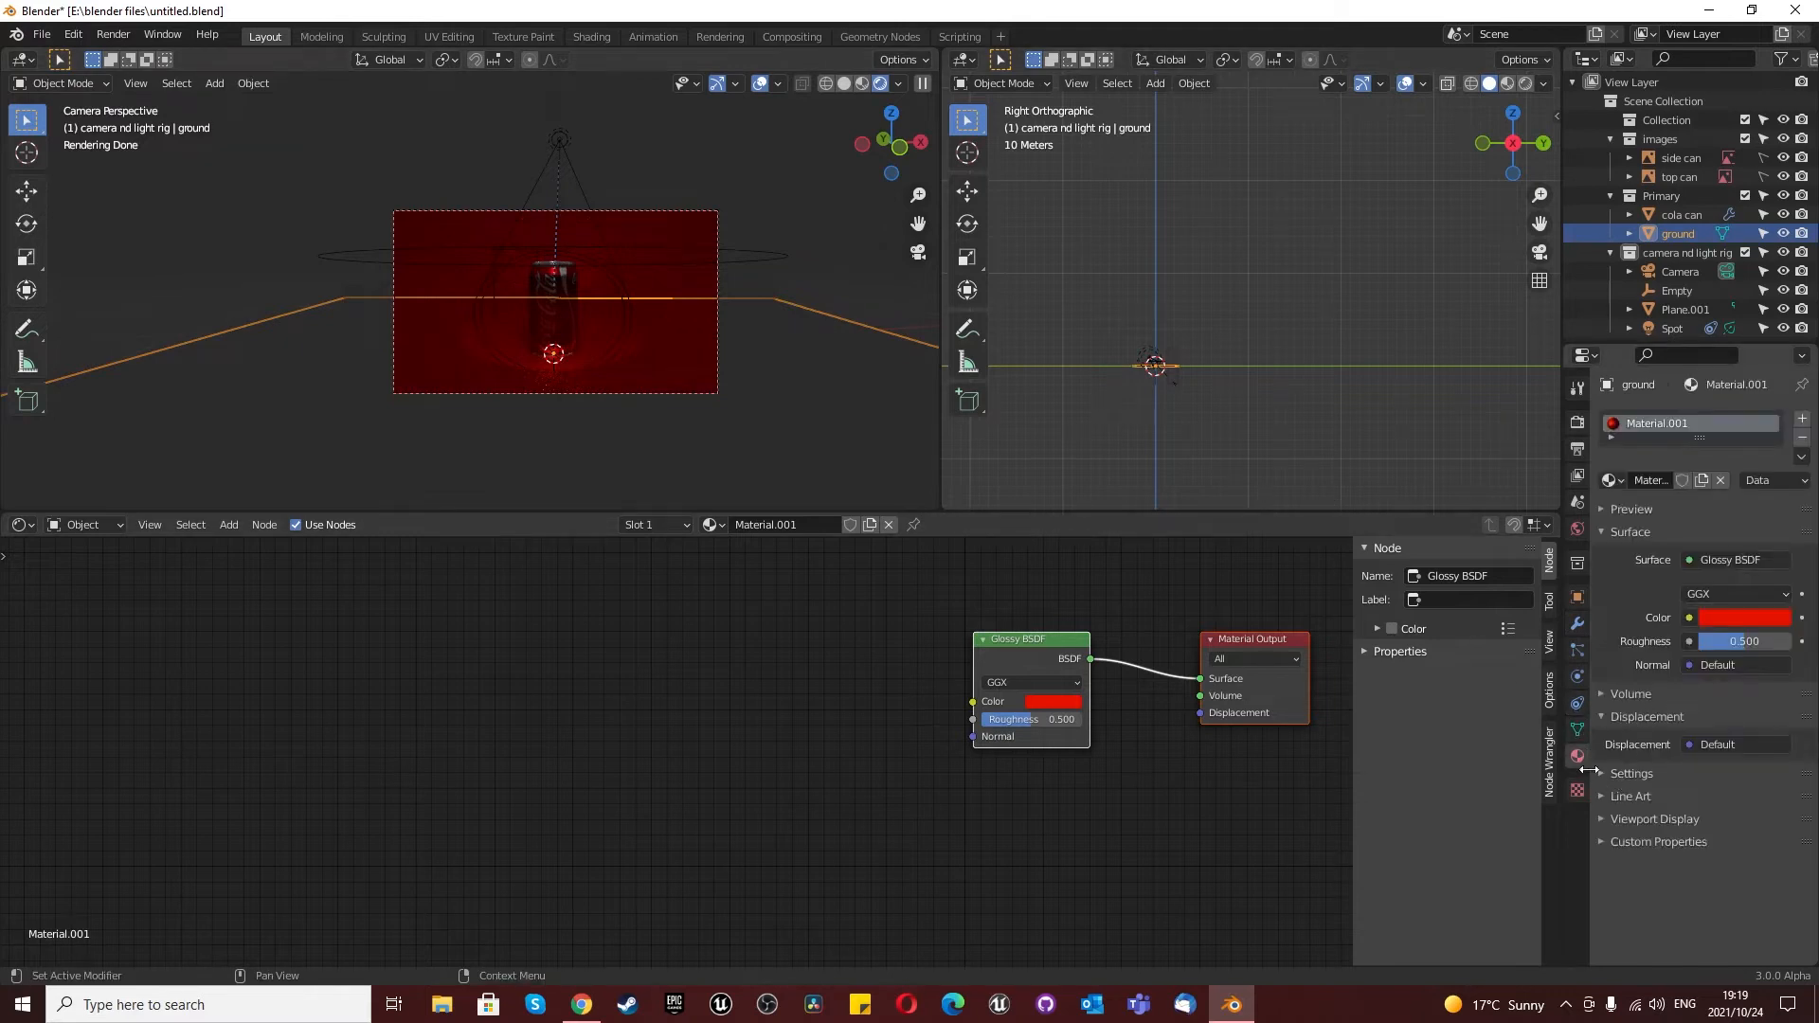
click(555, 148)
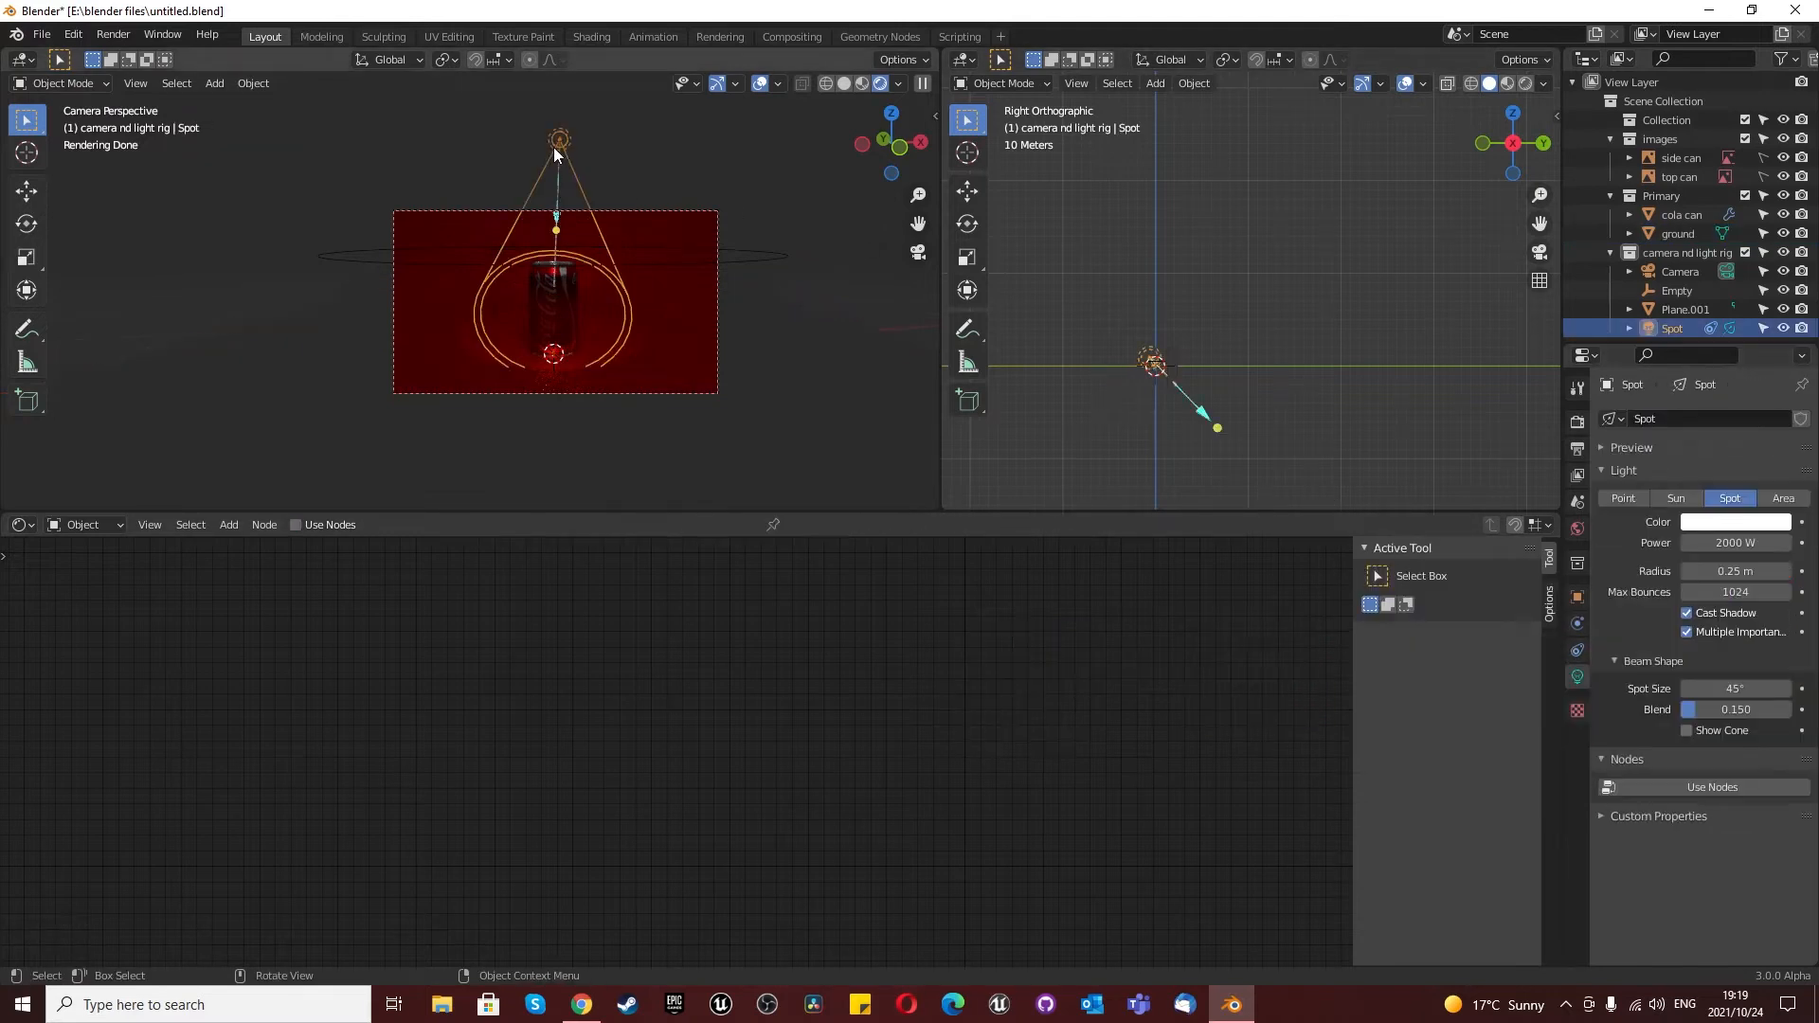
drag(1724, 542, 1724, 542)
click(1724, 542)
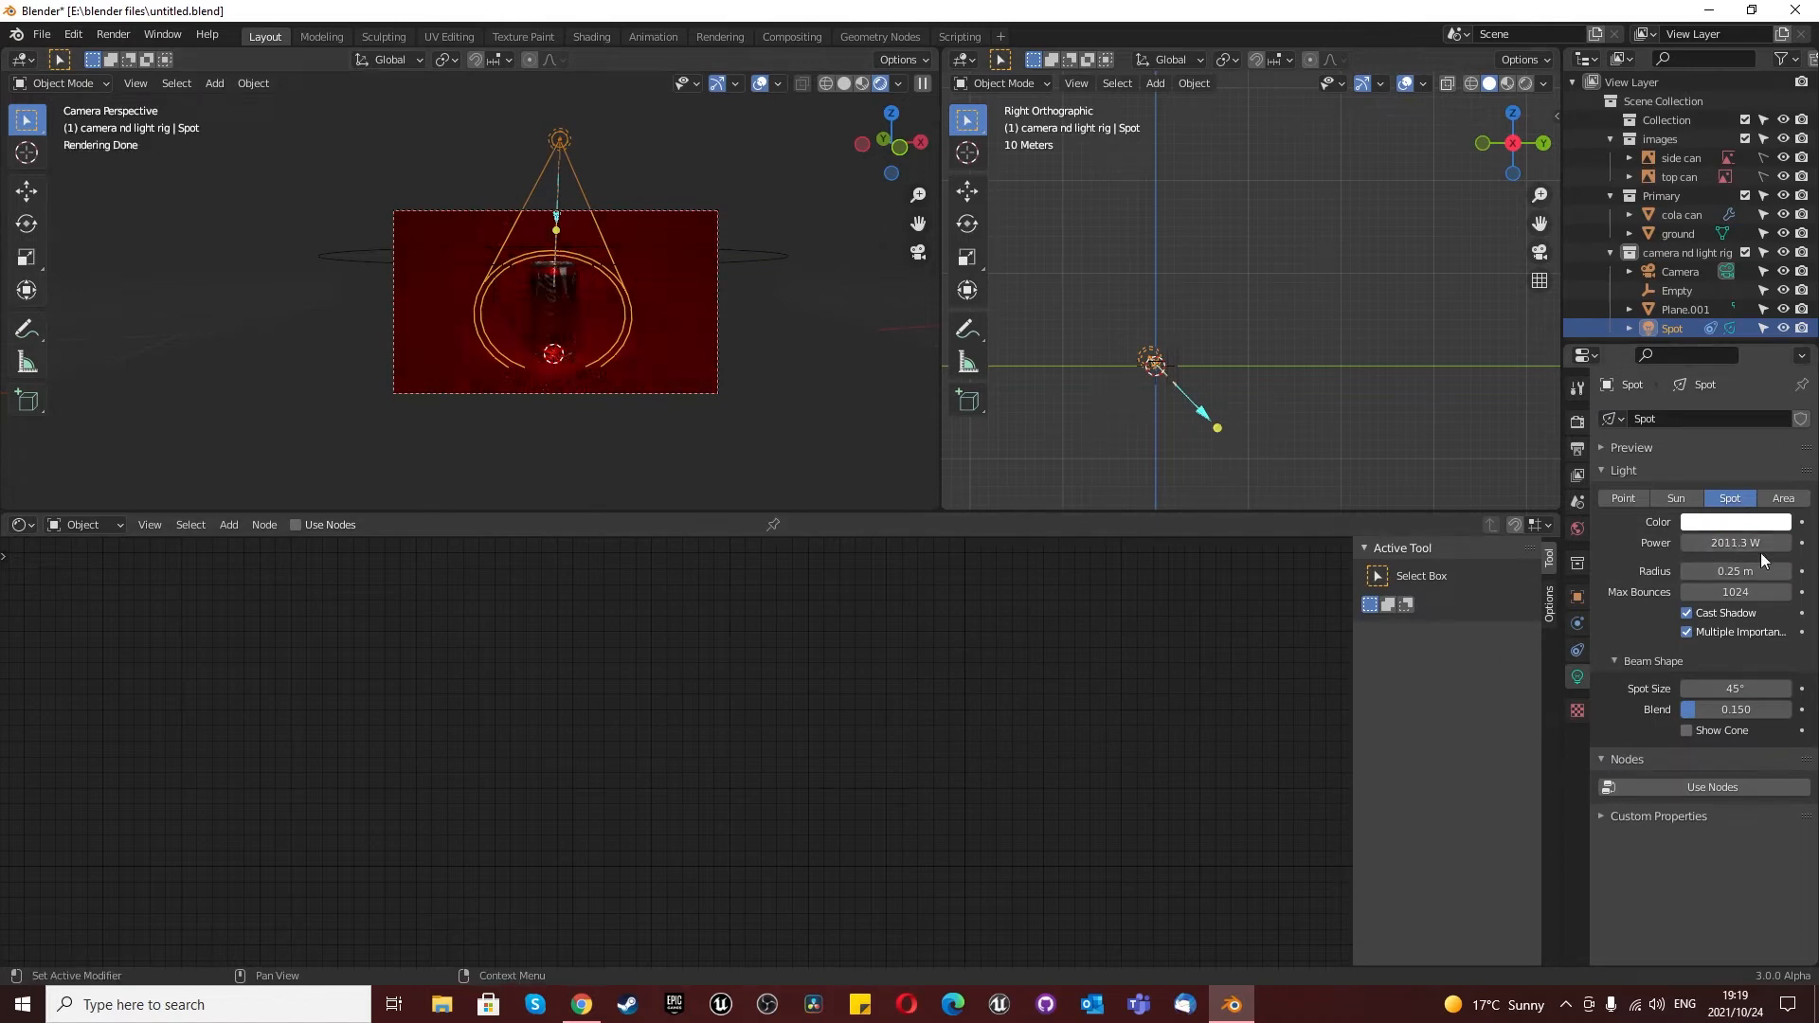
text(5000)
key(Return)
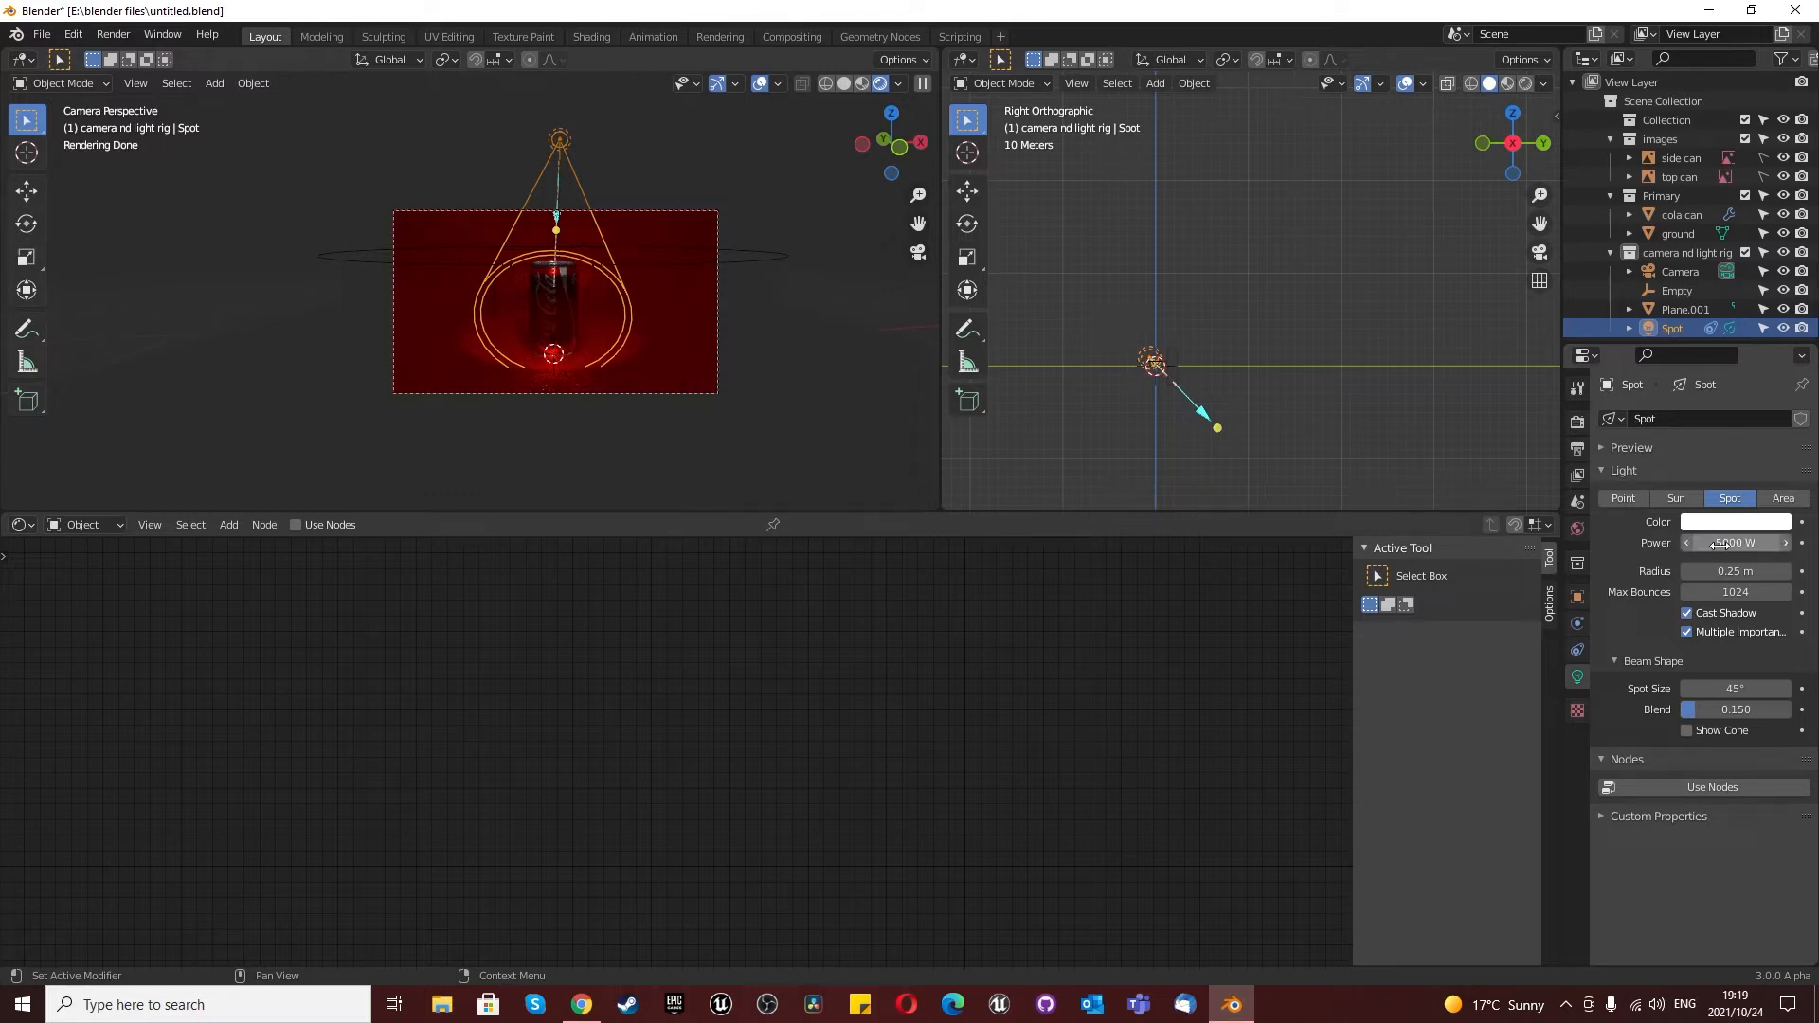
click(1728, 543)
text(2000)
key(Return)
Step: Try to duplicate the spot light by copying, pasting and moving it in the top view, and undo the paste
scroll(597, 341, down, 3)
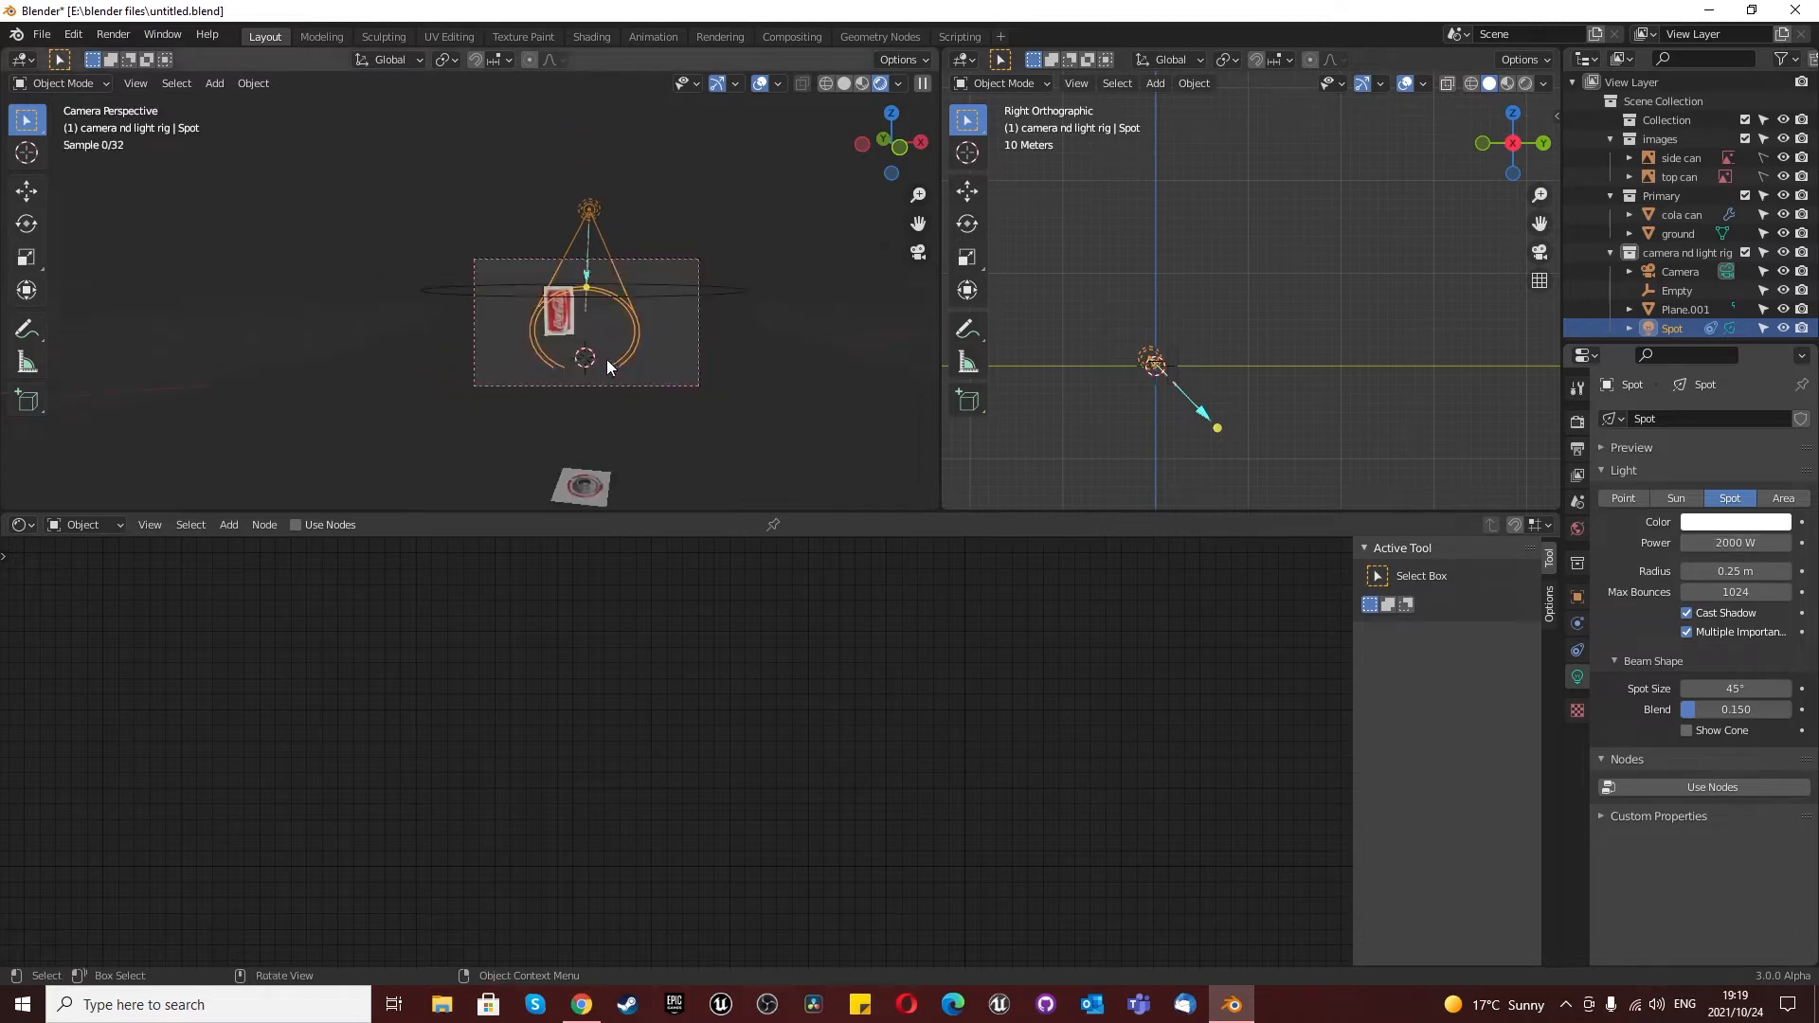
key(KP_7)
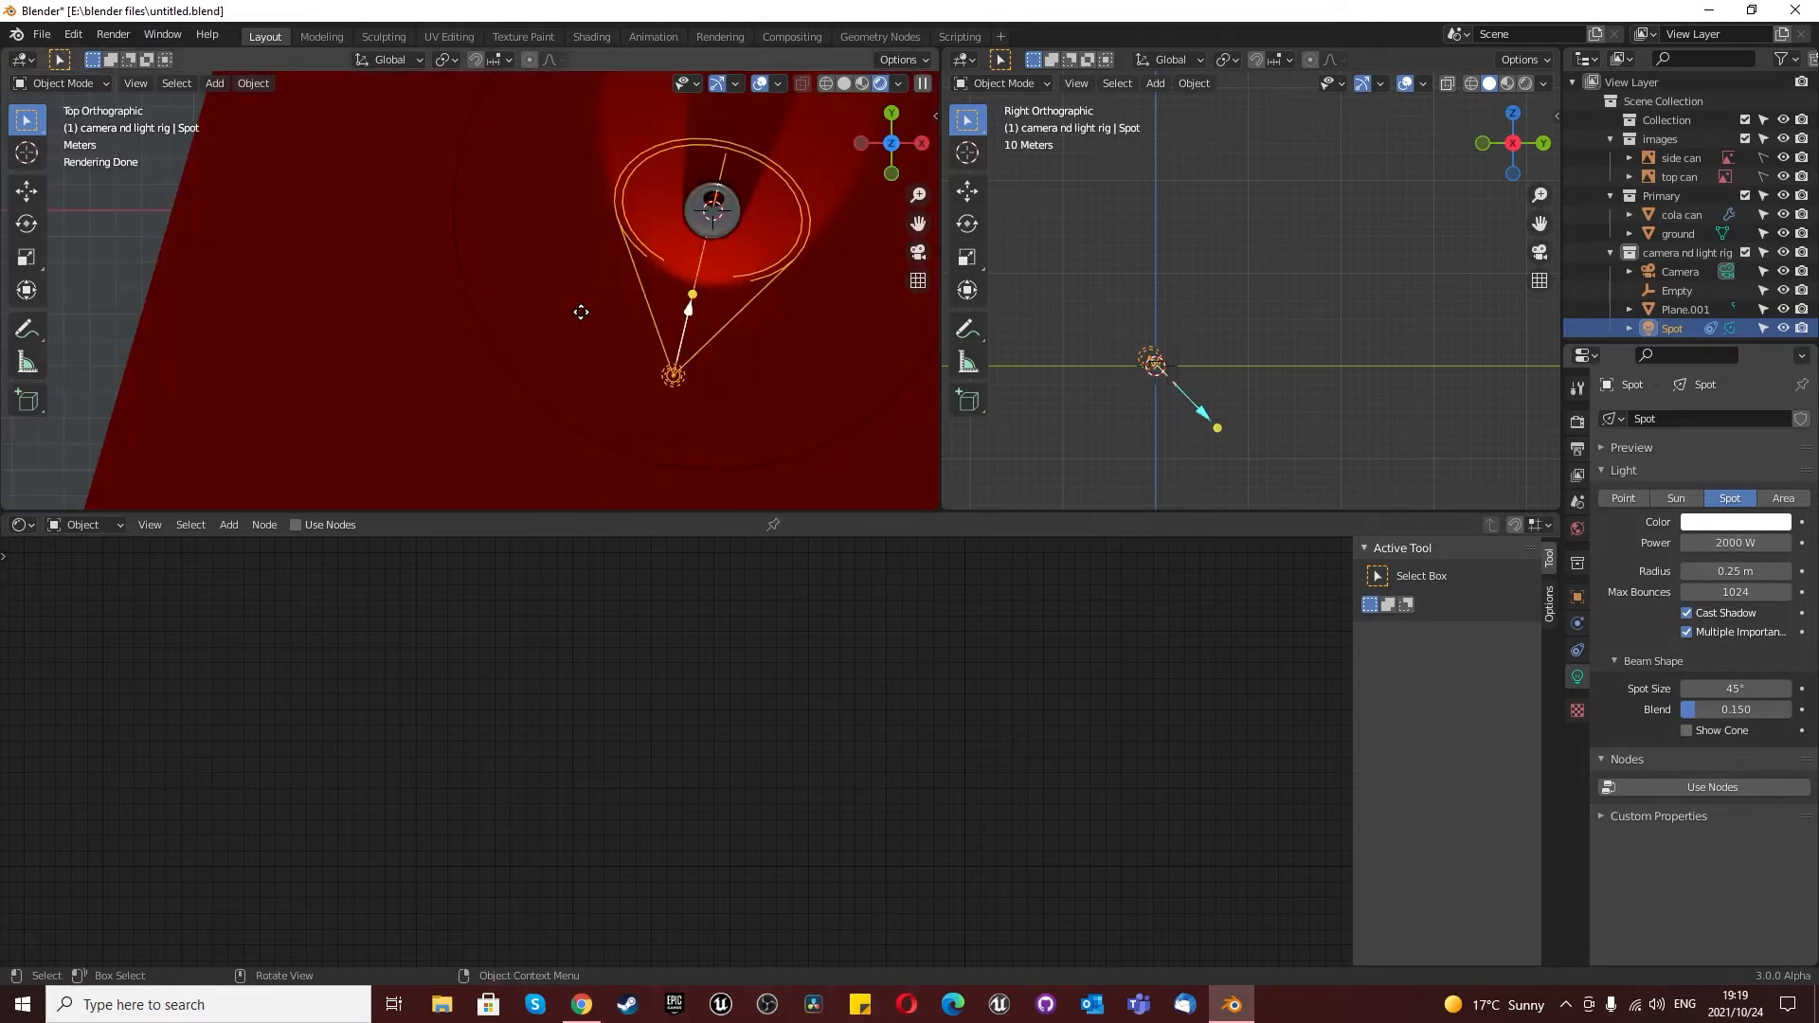
scroll(581, 312, down, 2)
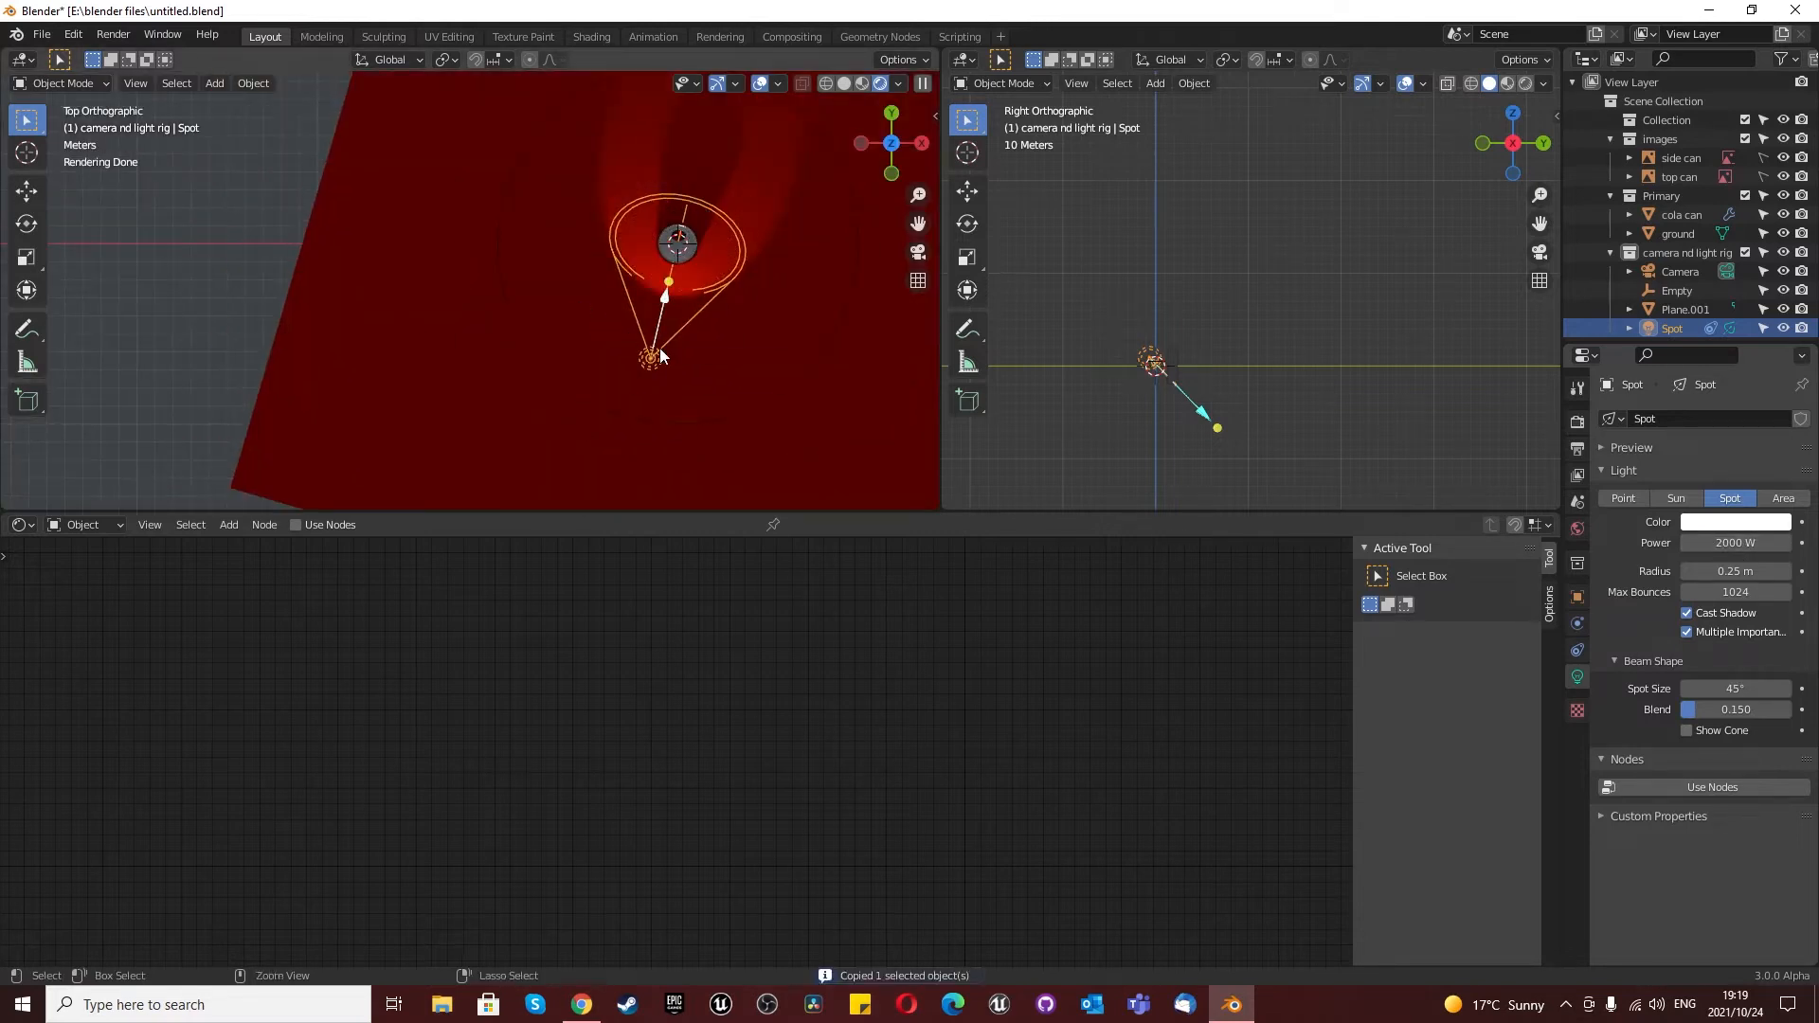
key(ctrl+v)
scroll(658, 348, down, 3)
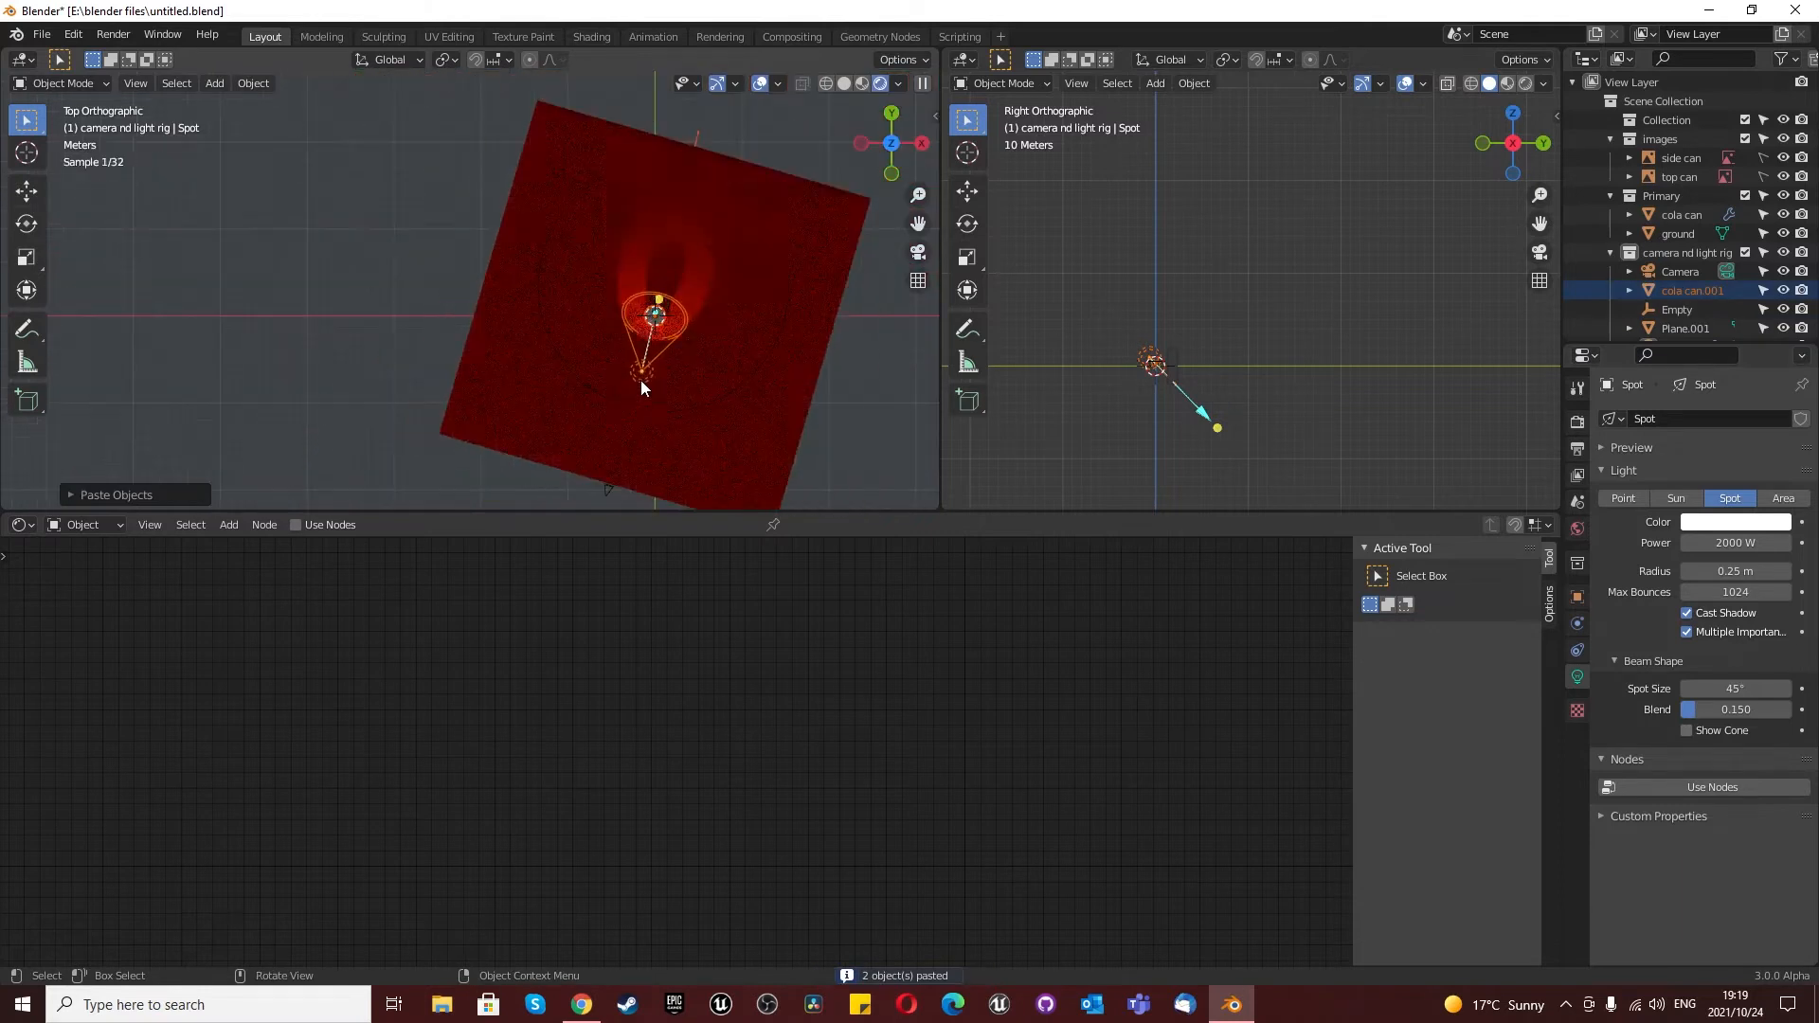
key(g)
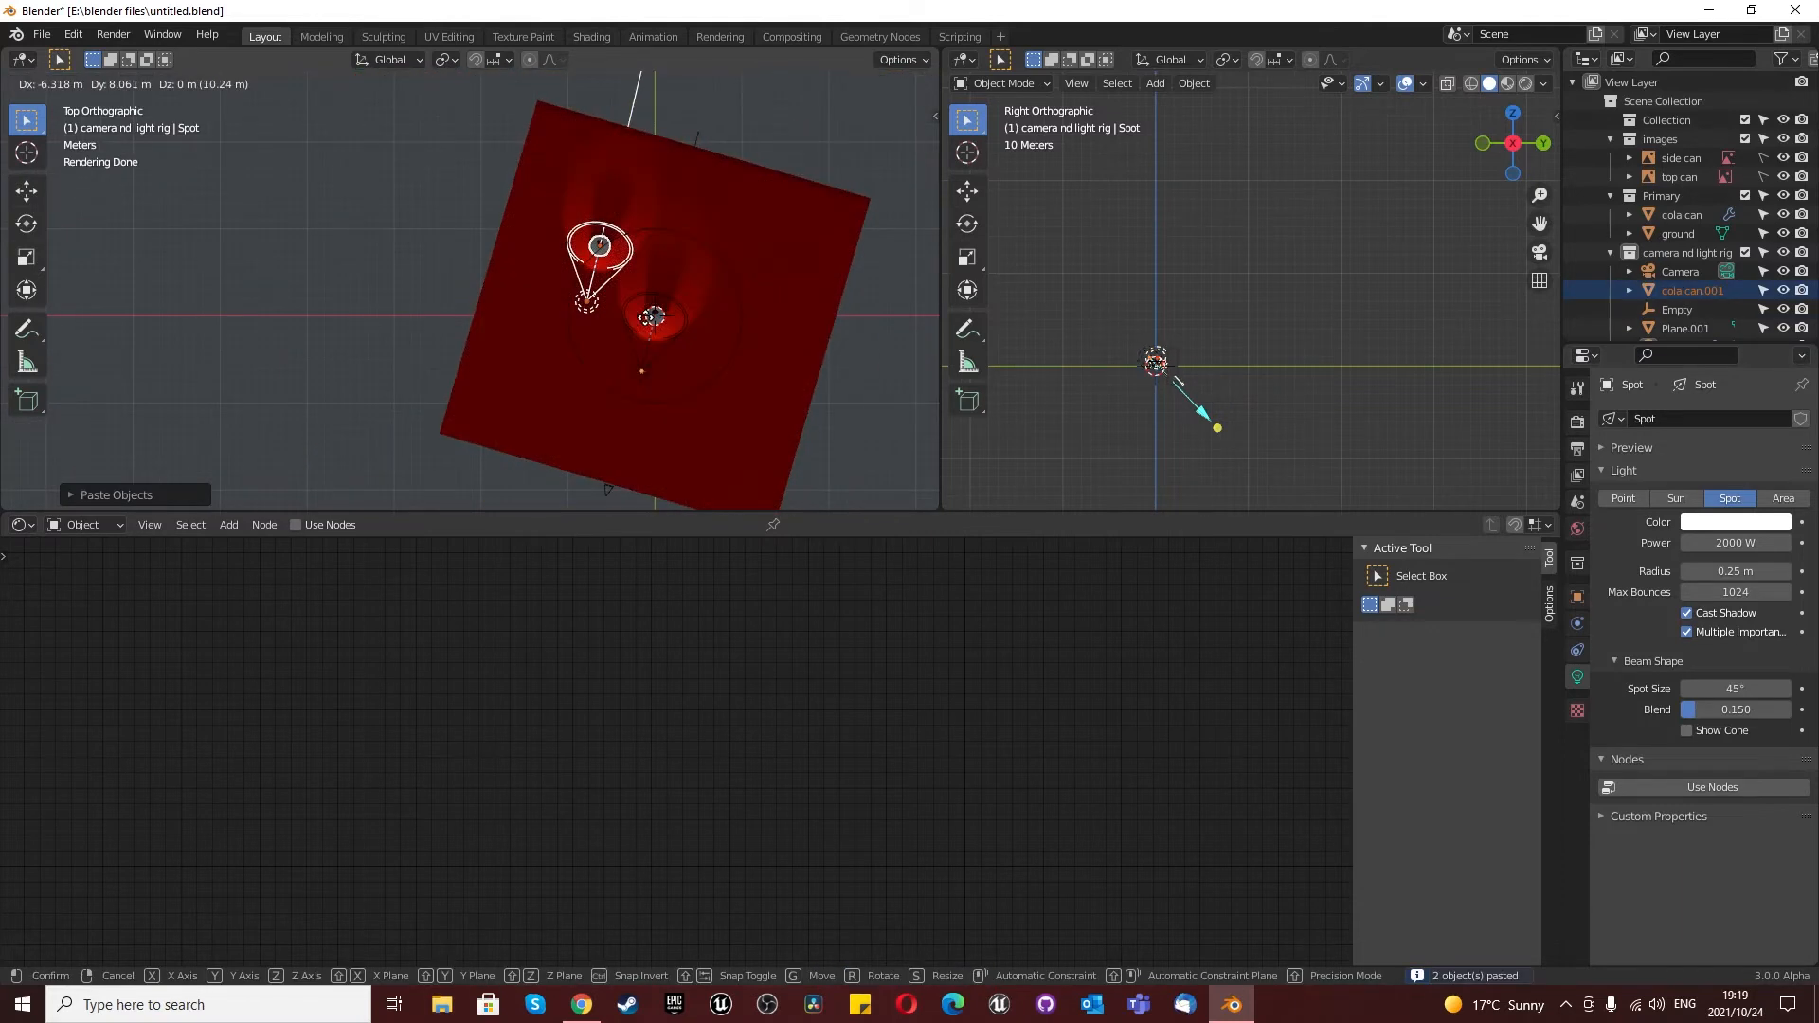
click(648, 316)
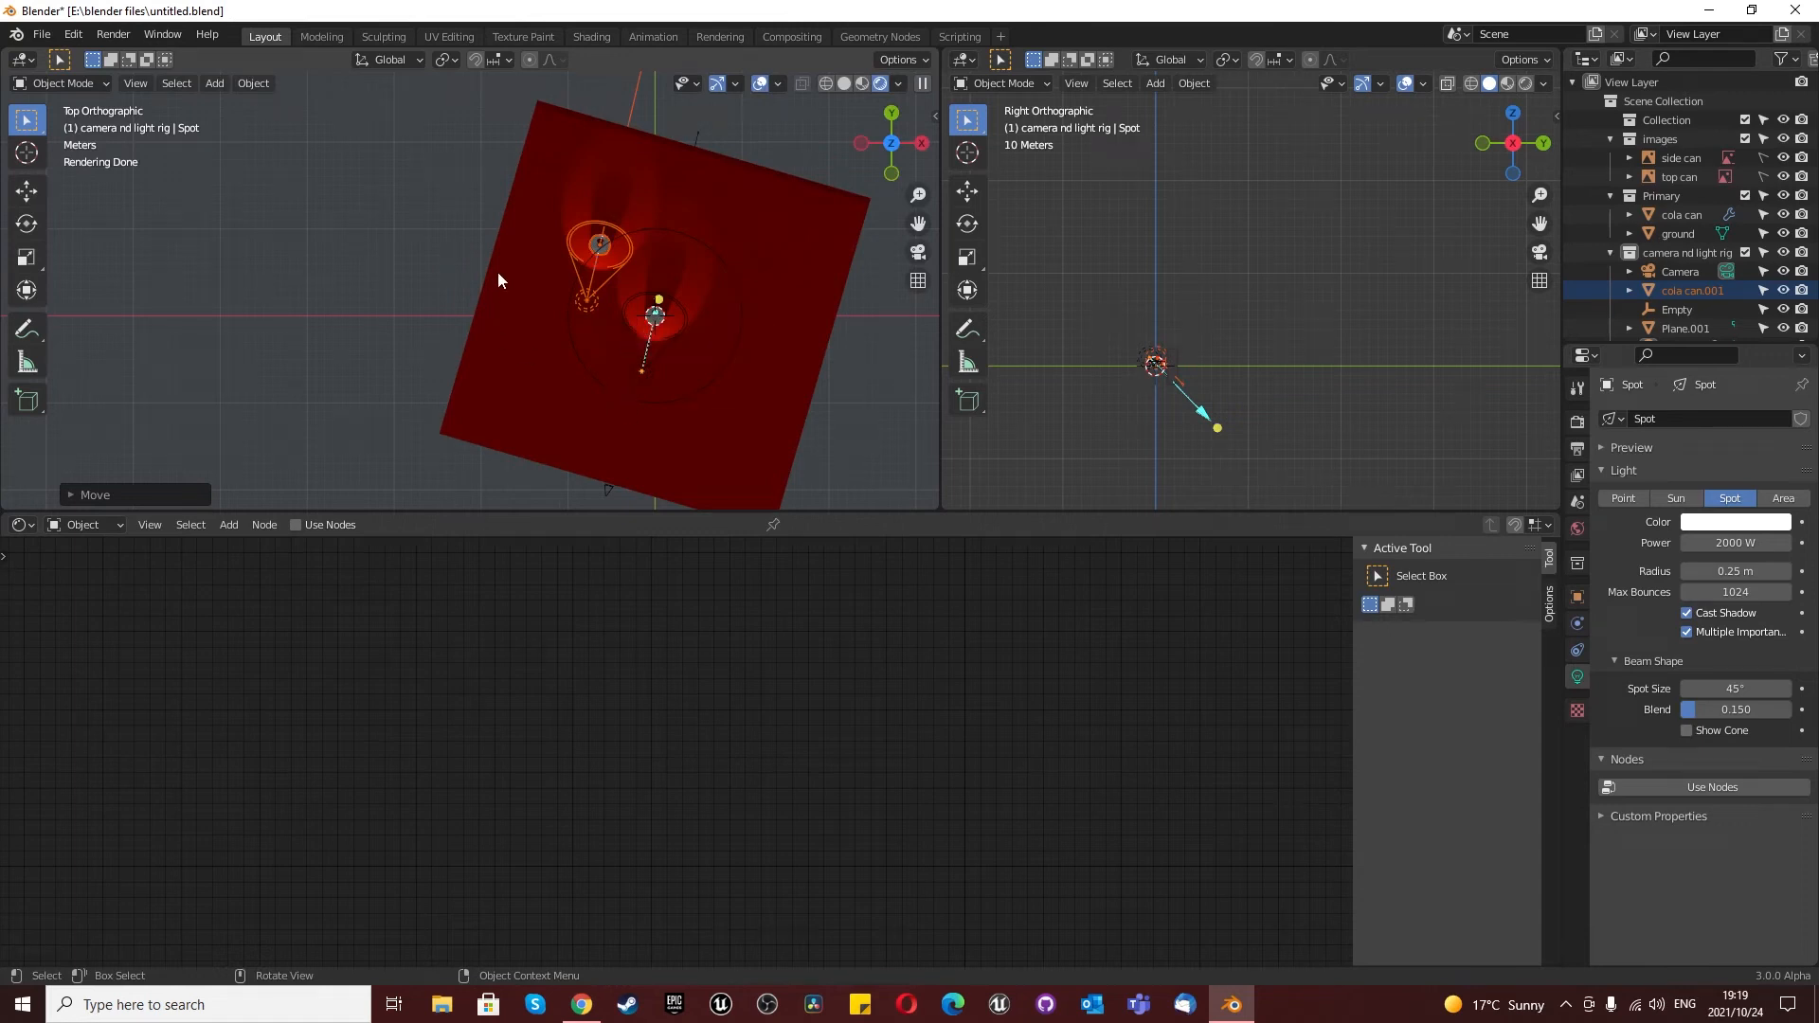
scroll(530, 266, up, 4)
middle_drag(634, 252, 667, 188)
key(ctrl)
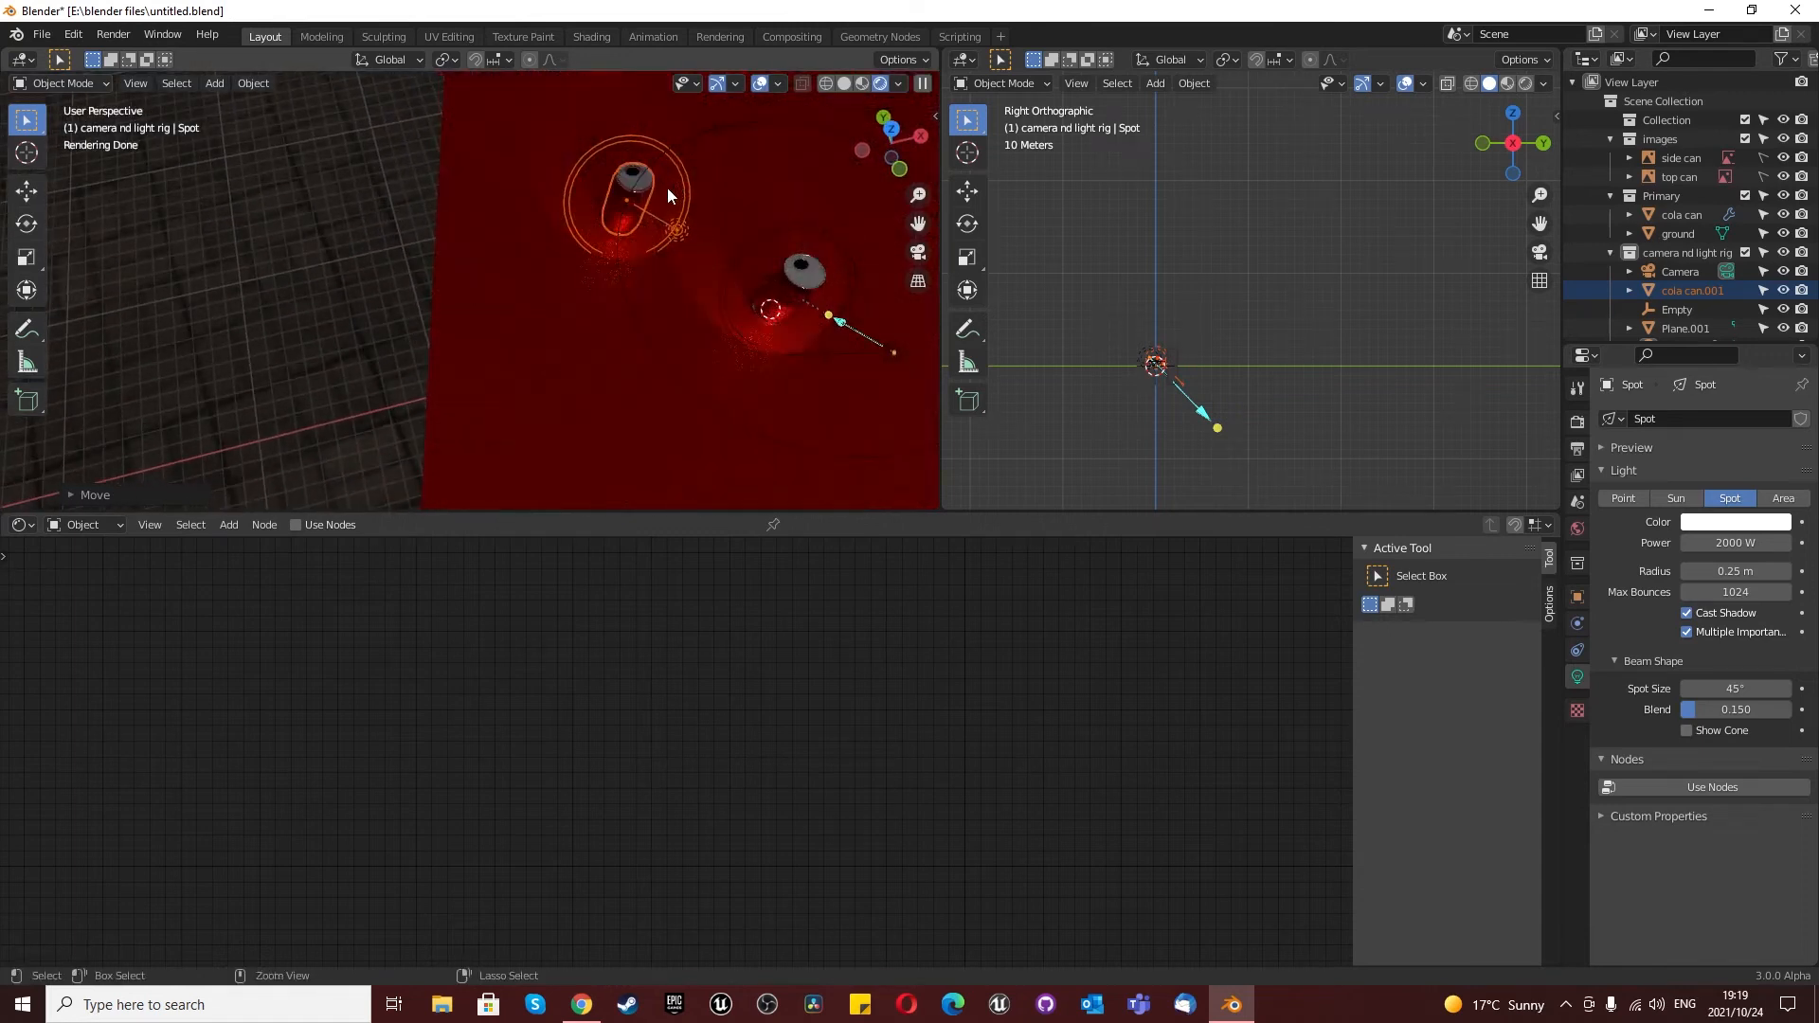
key(ctrl+z)
key(ctrl+z)
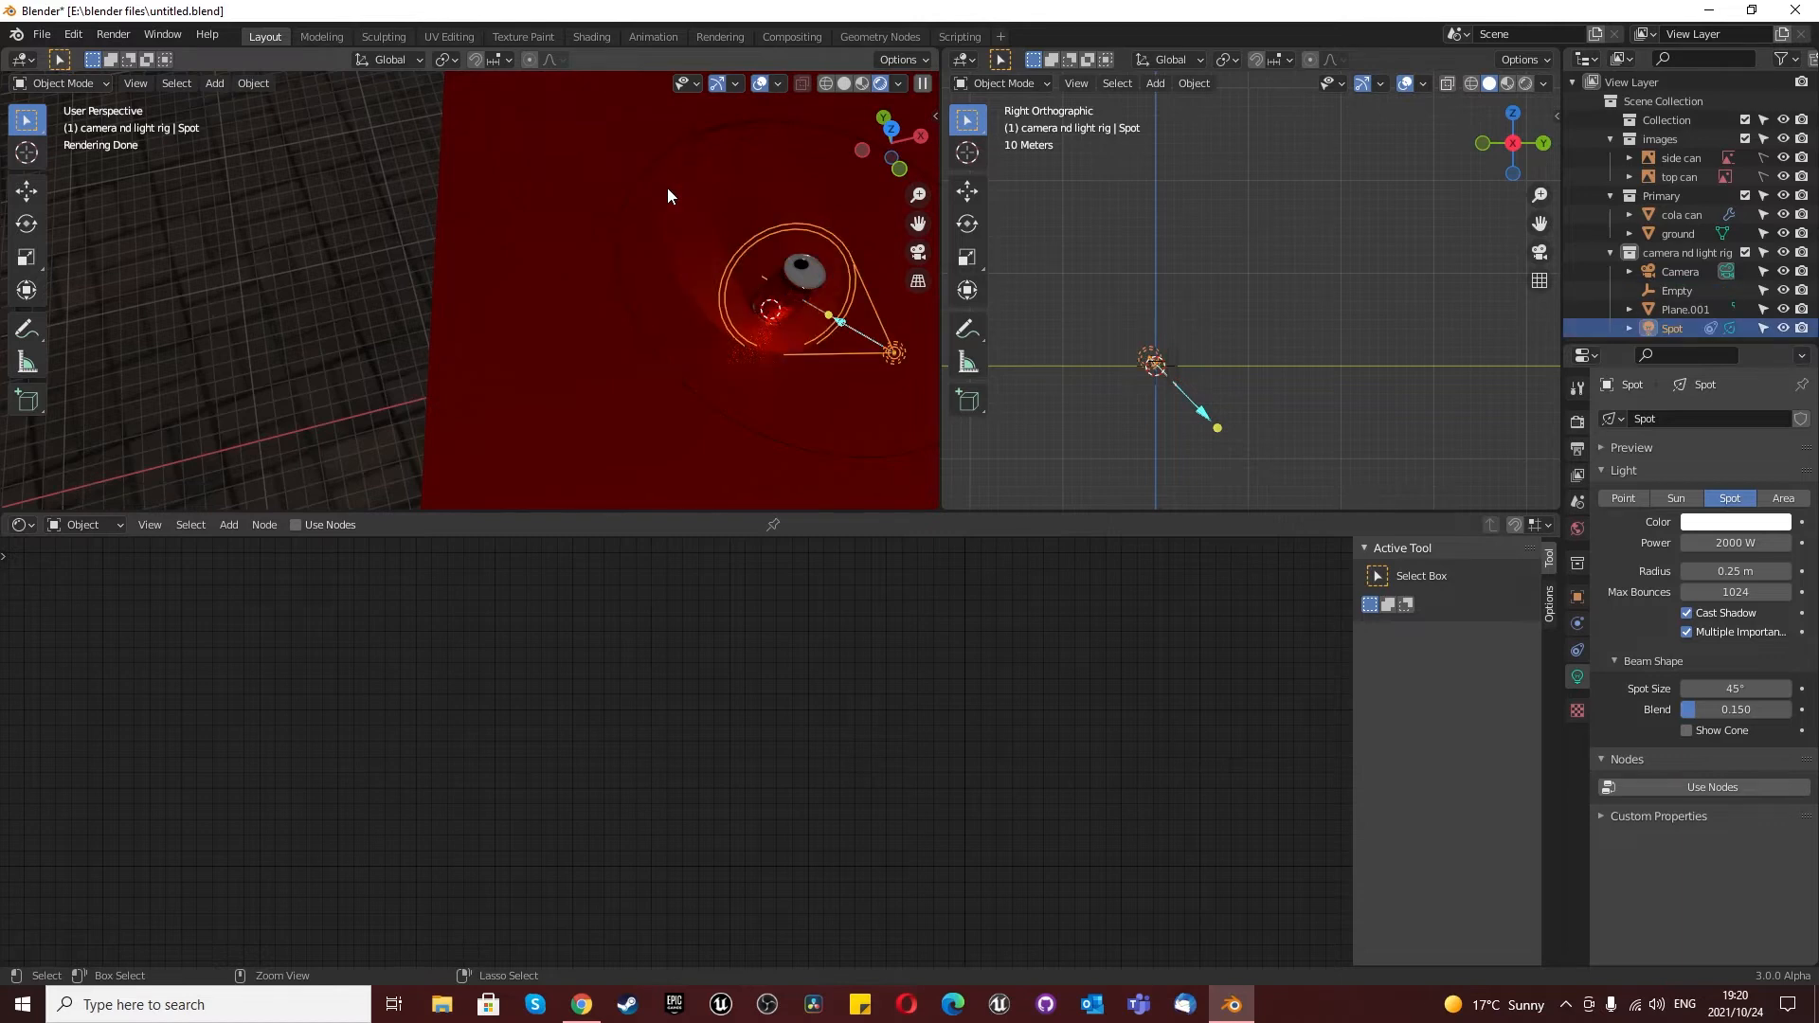
Step: Paste the copied spot light once more, delete the pasted objects and clear the selection
scroll(1650, 287, down, 1)
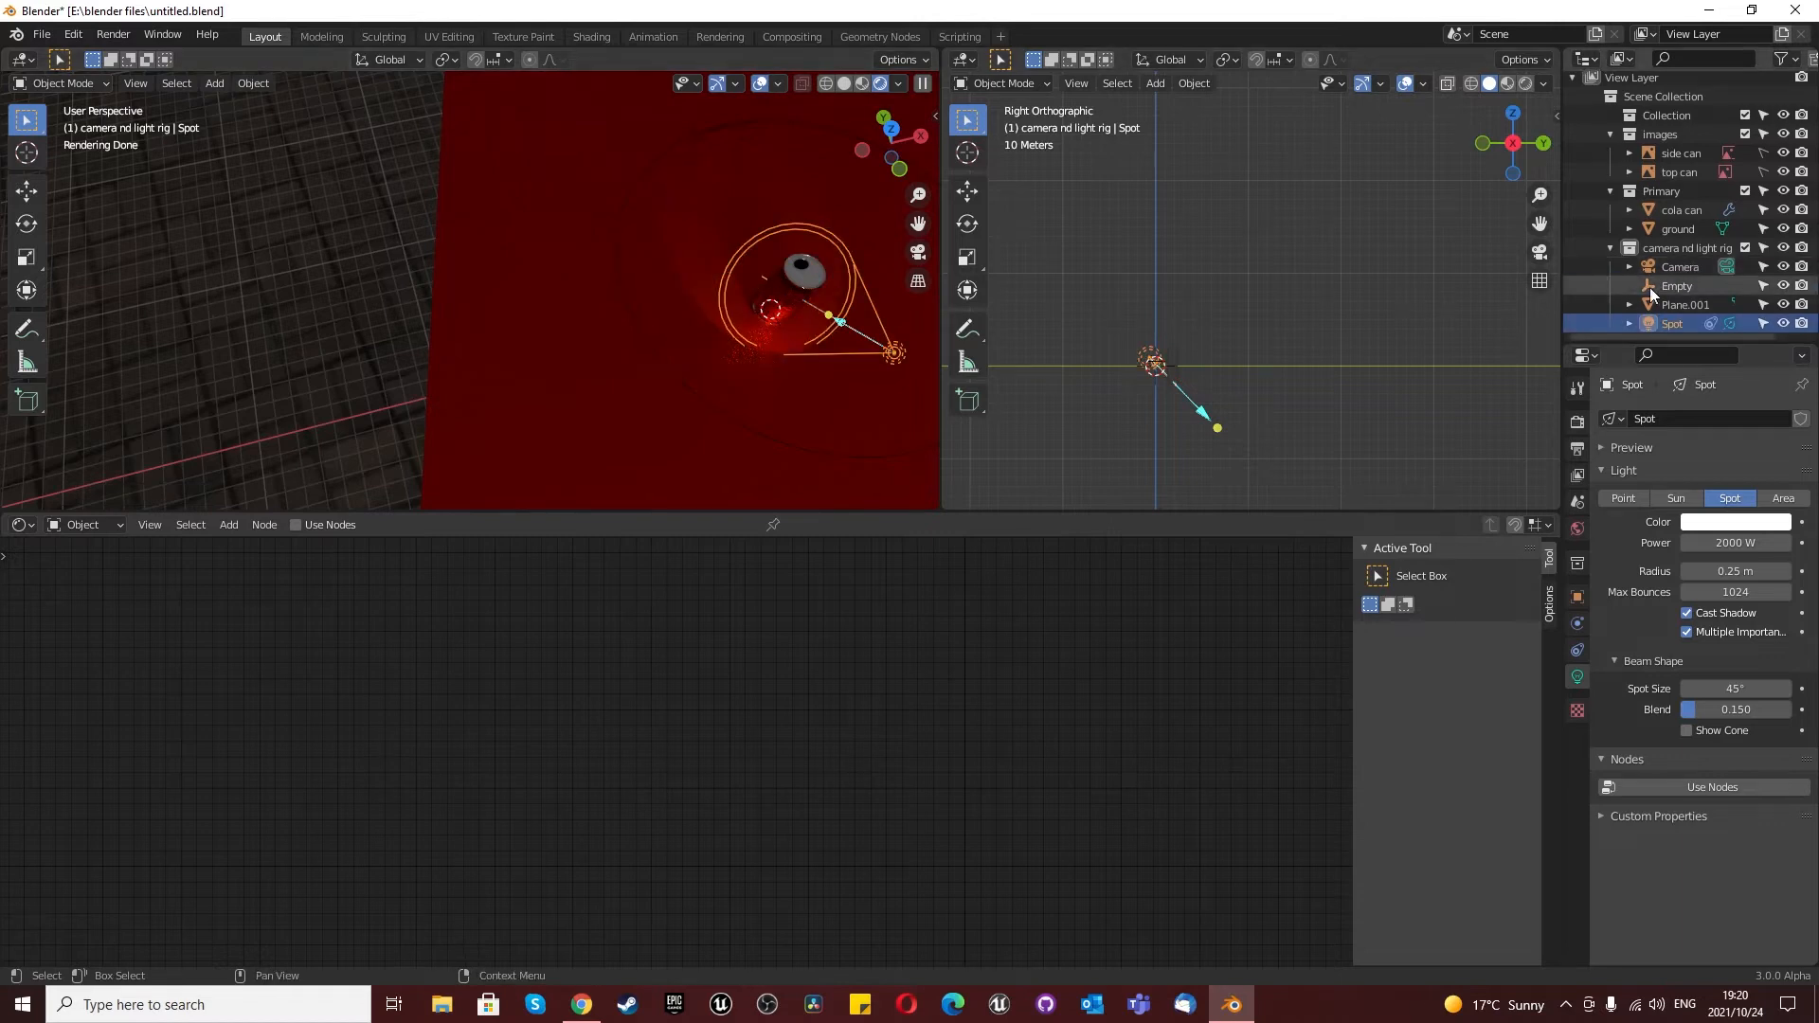
click(894, 356)
click(893, 356)
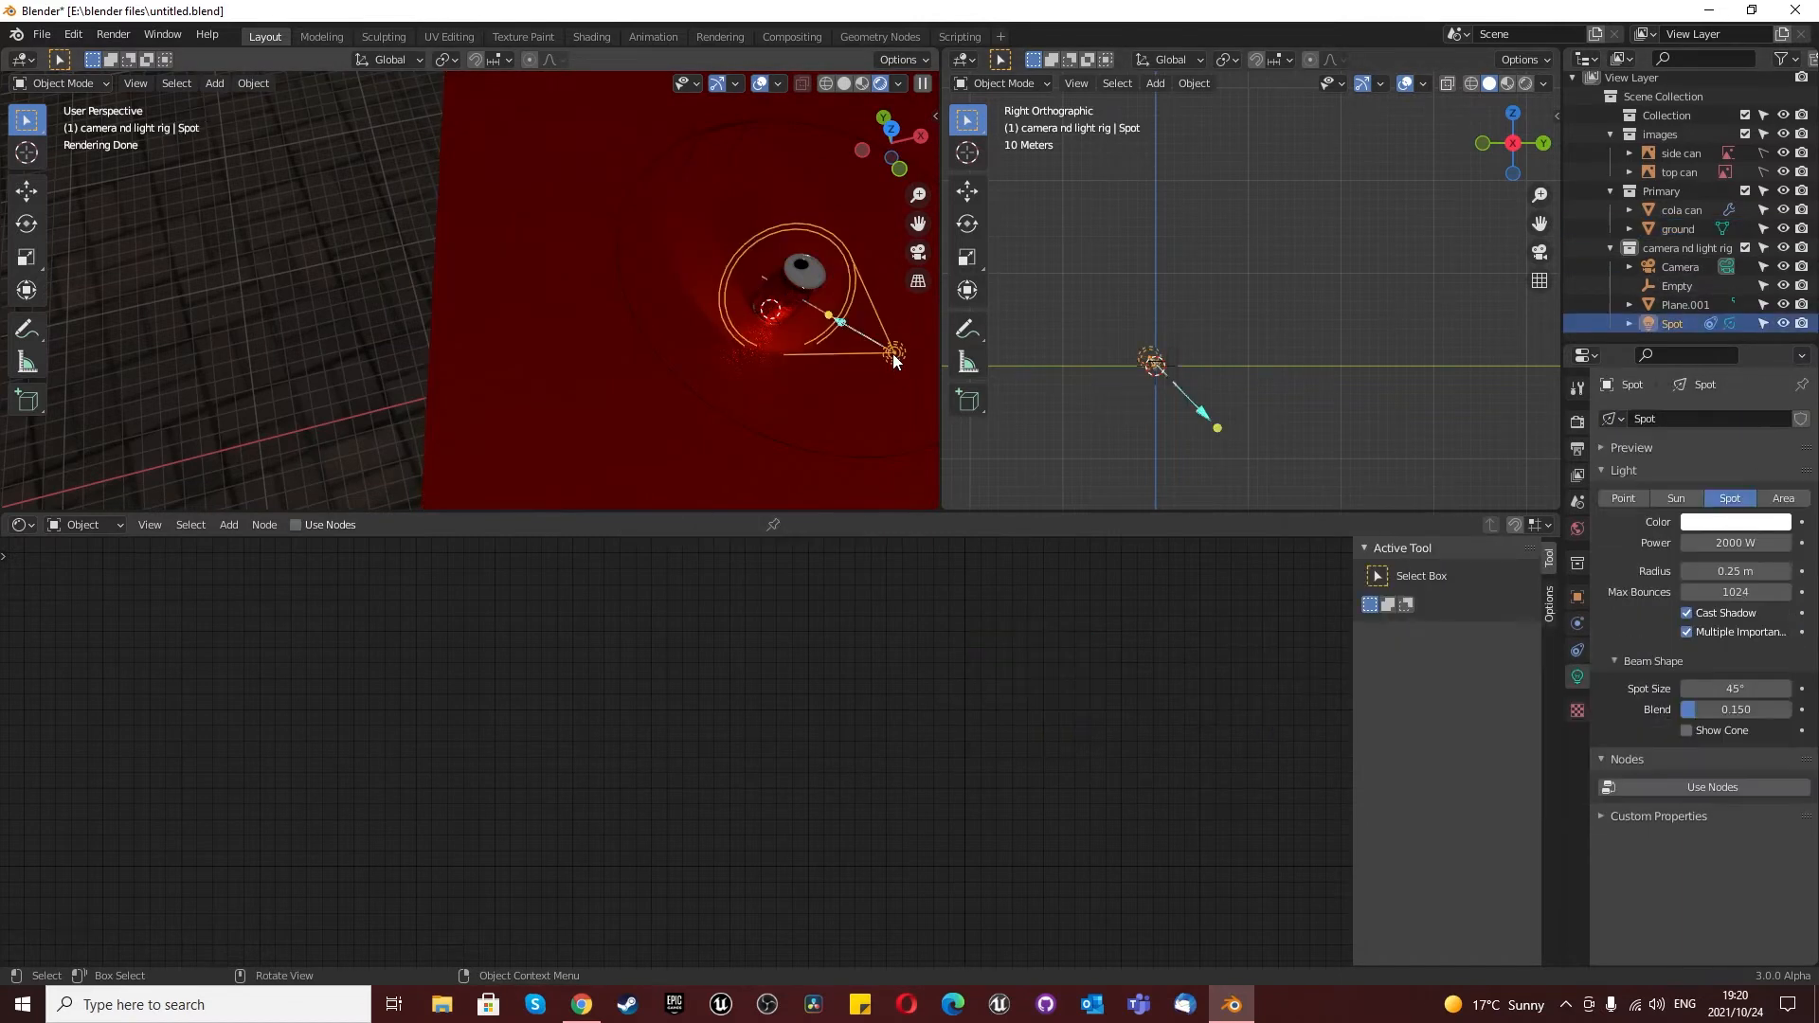
key(ctrl+v)
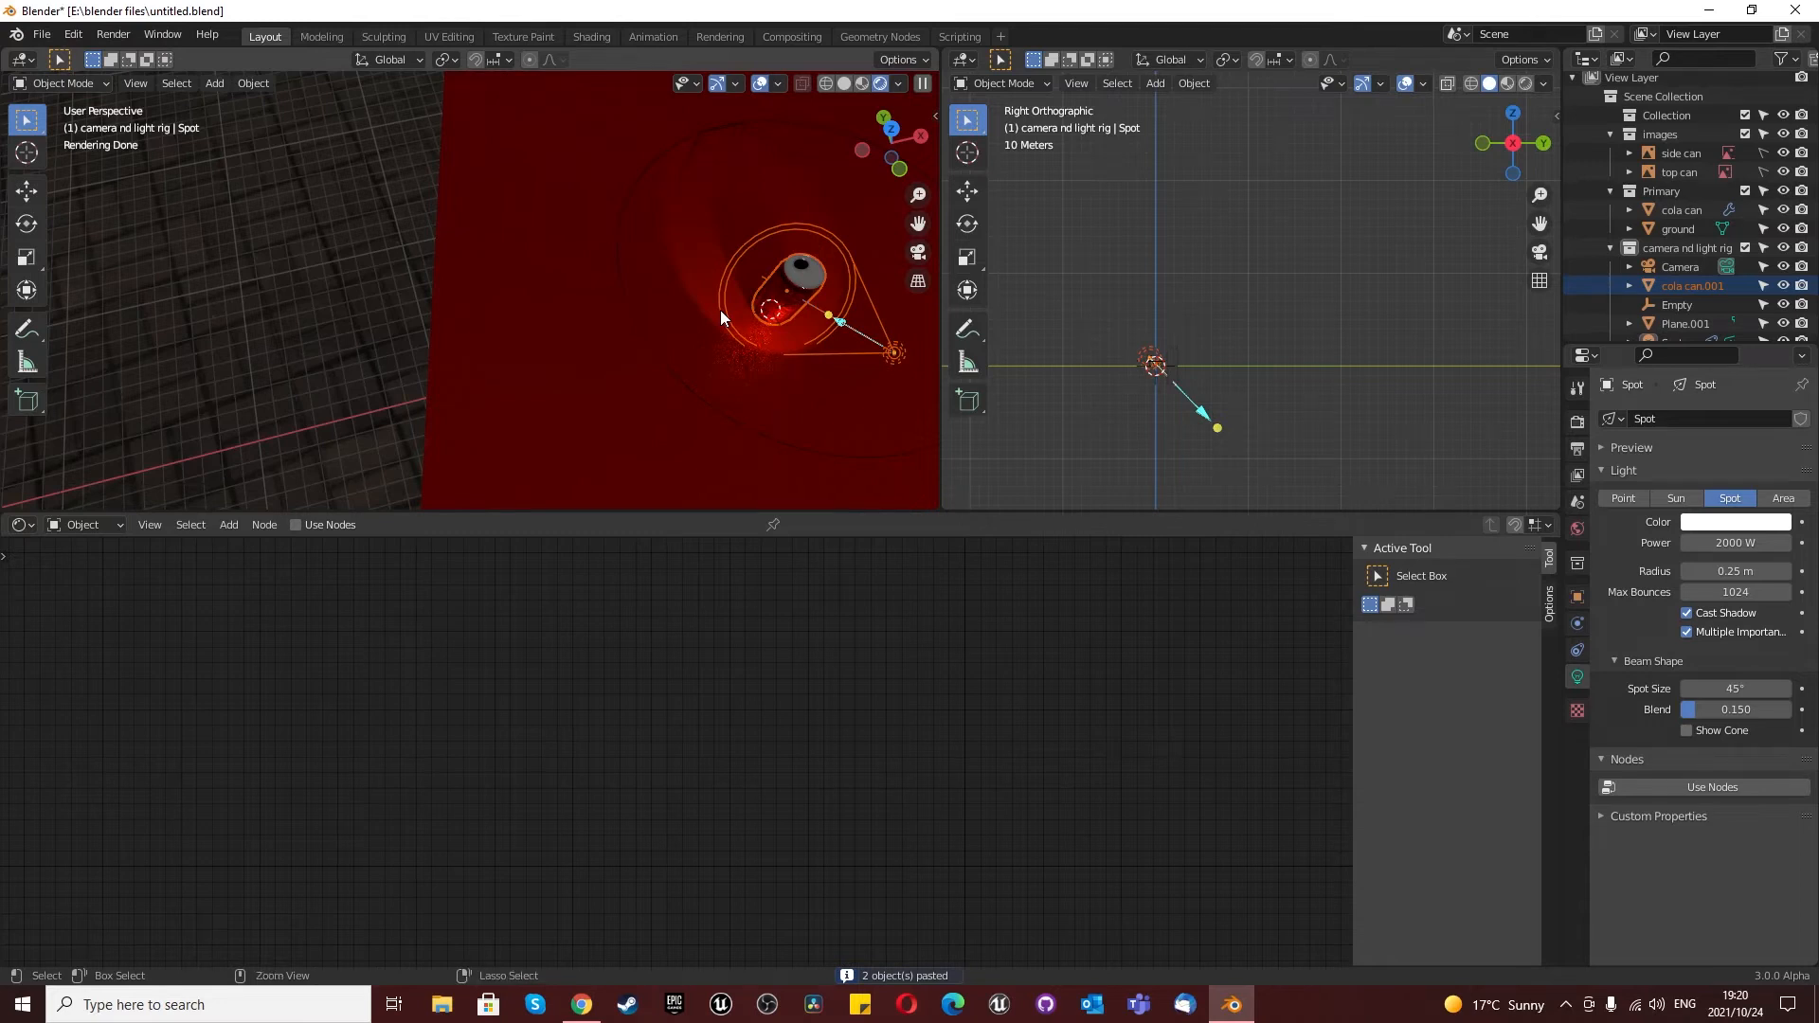
key(Delete)
click(894, 361)
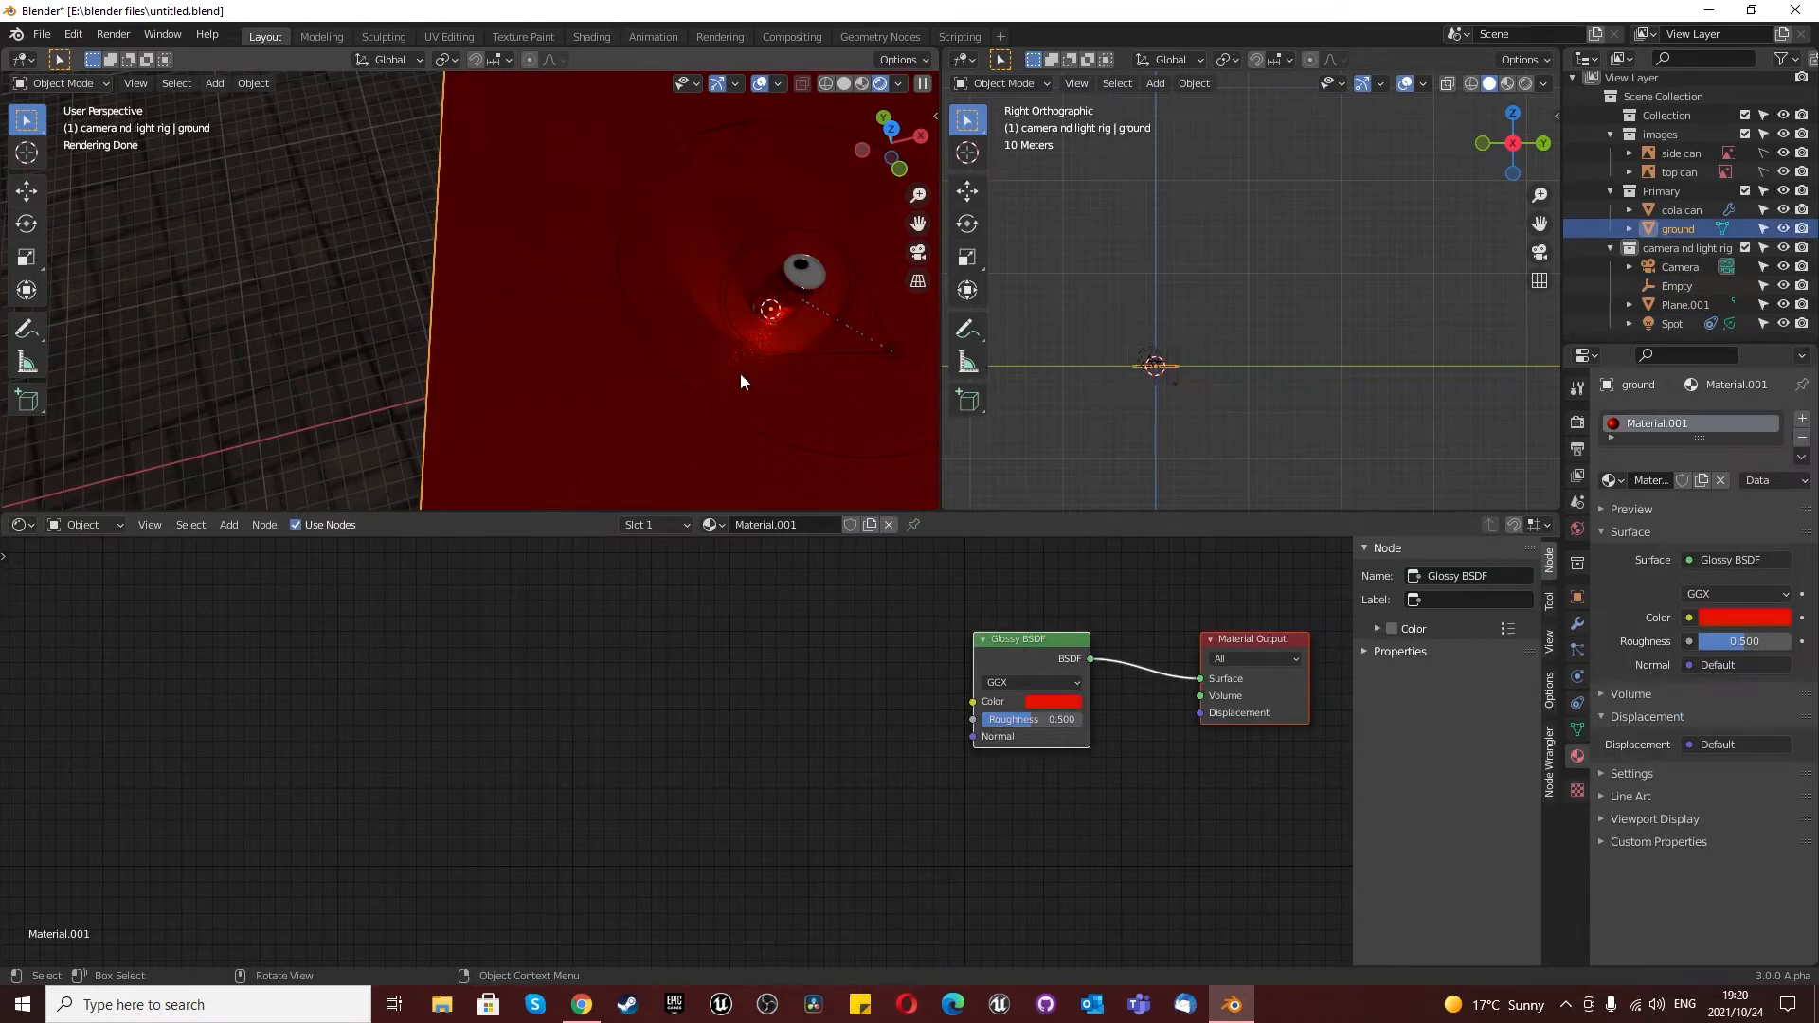
click(368, 356)
Step: Add a second spot light and place it to the upper left of the can in the top view
key(KP_7)
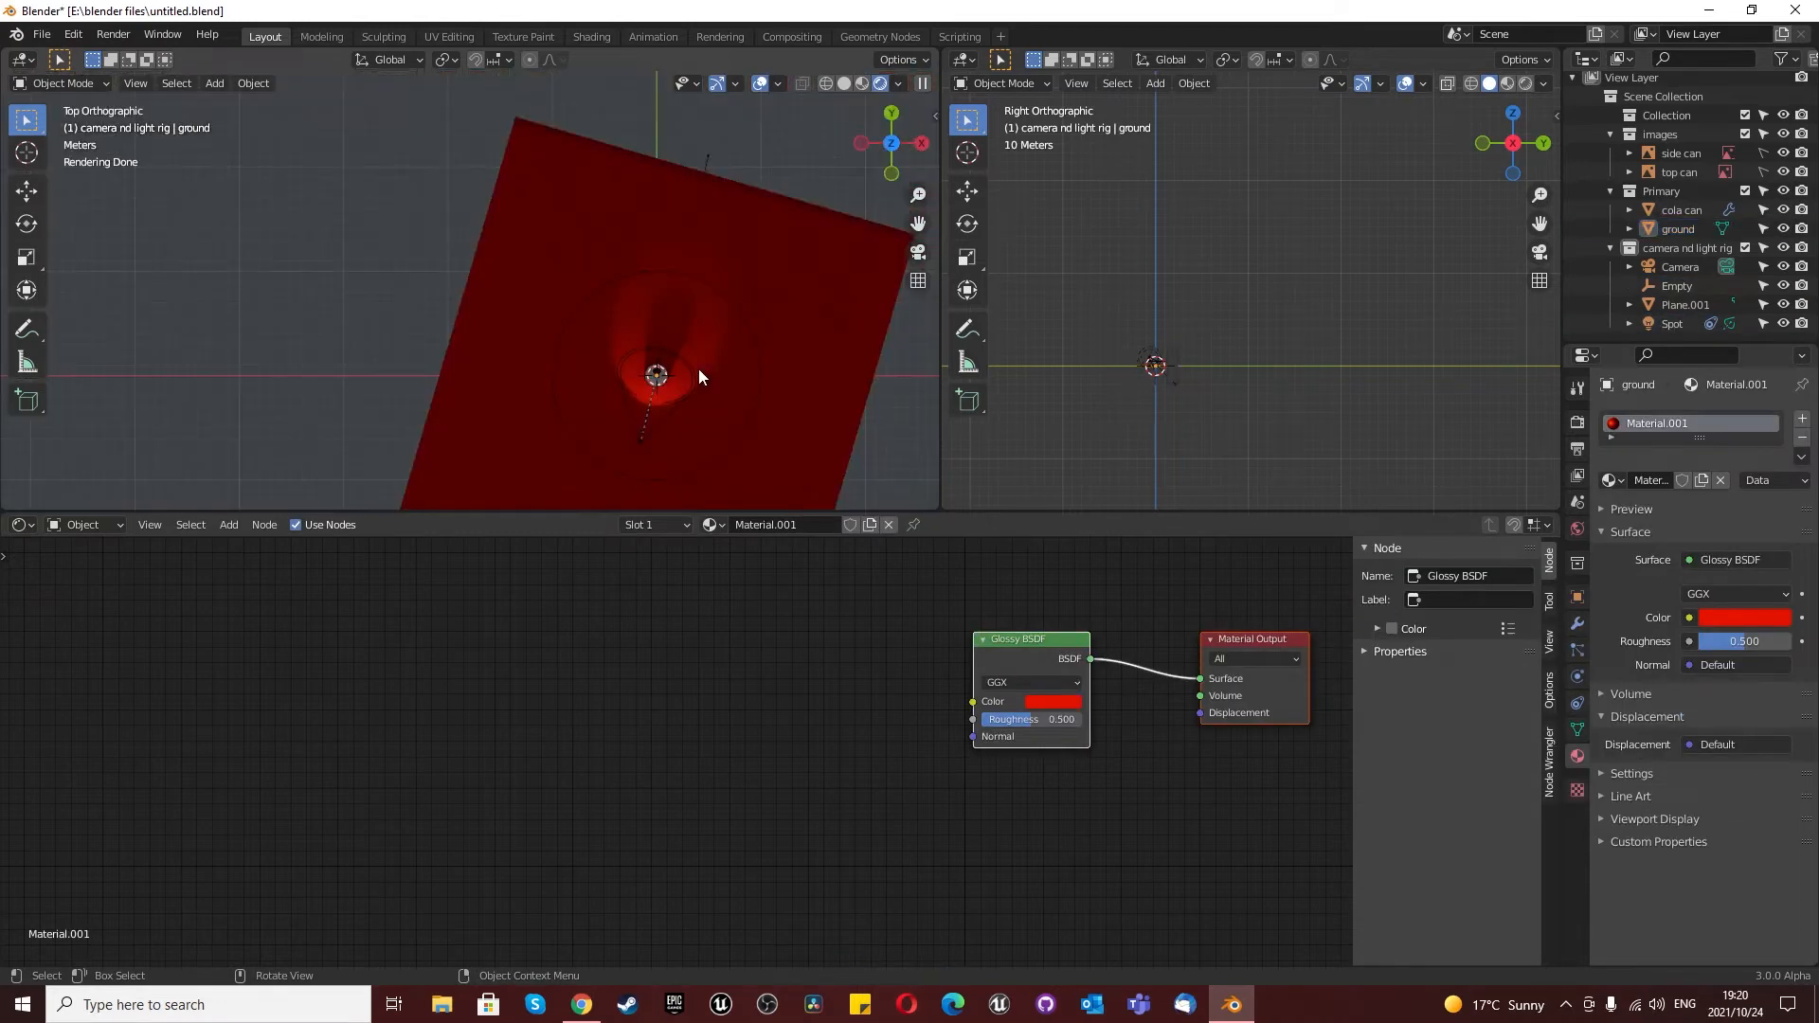
scroll(668, 467, up, 2)
key(shift+a)
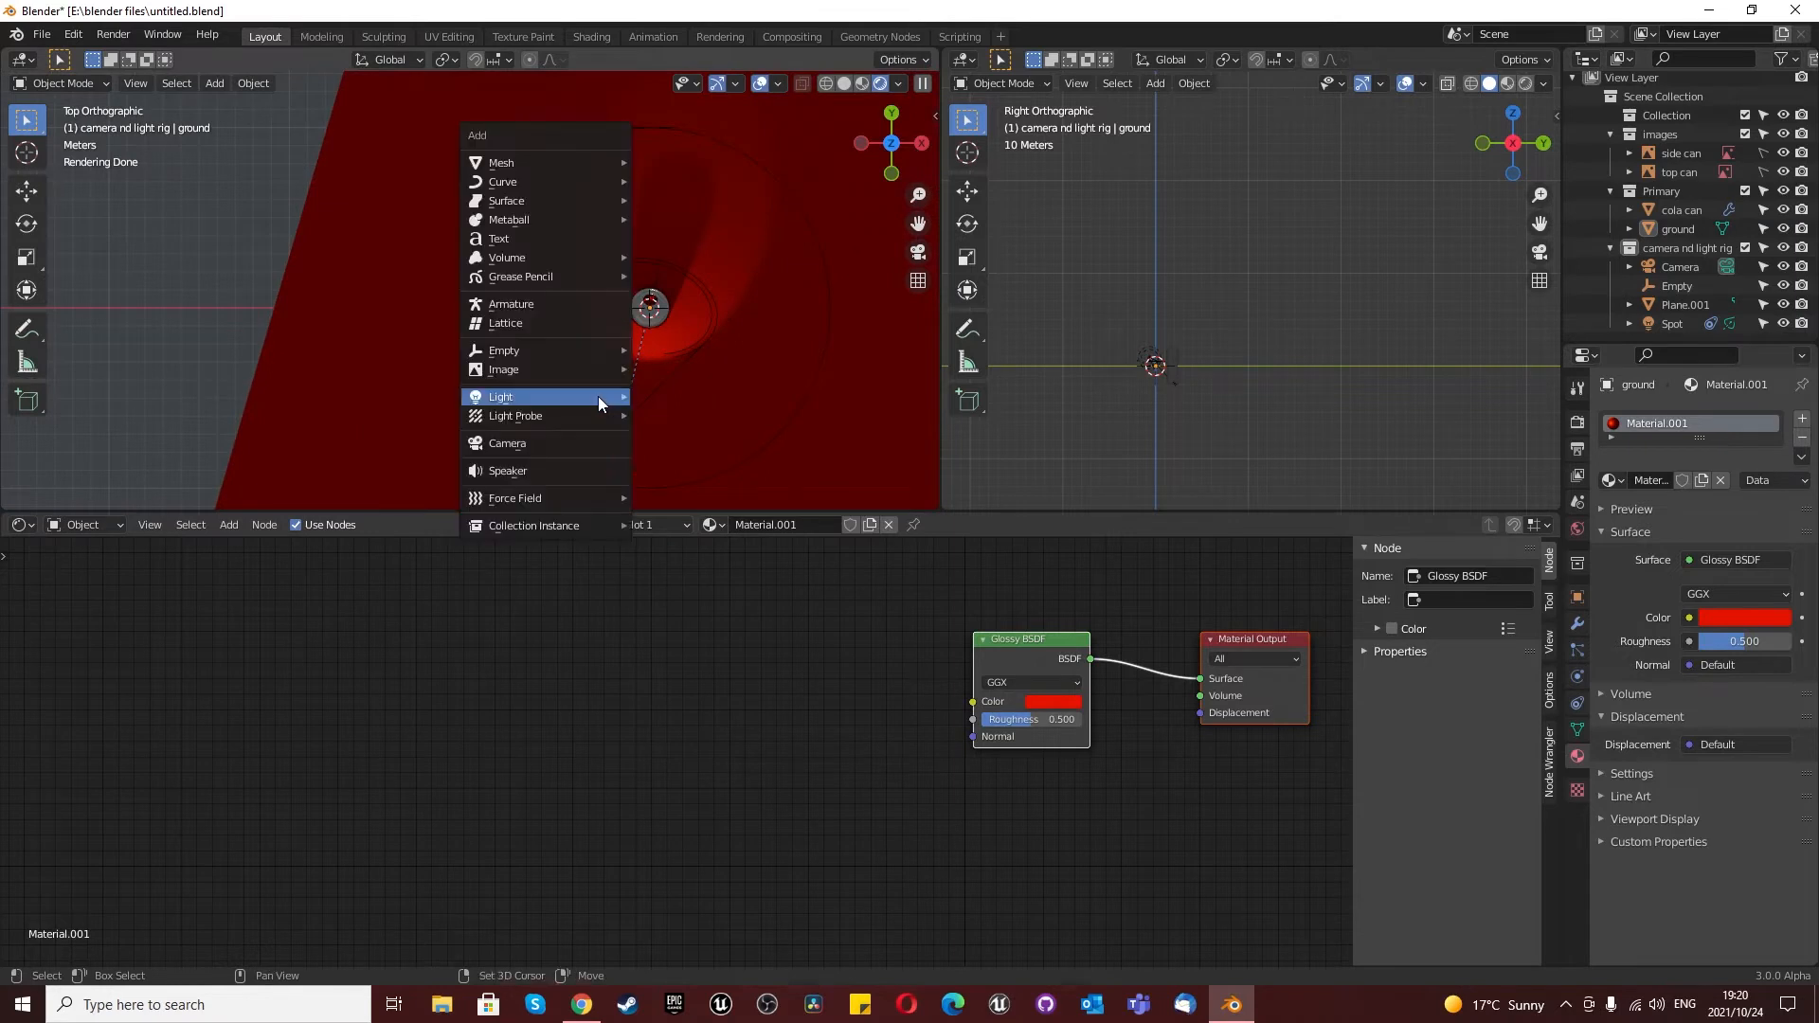
mouse_move(598, 396)
click(674, 437)
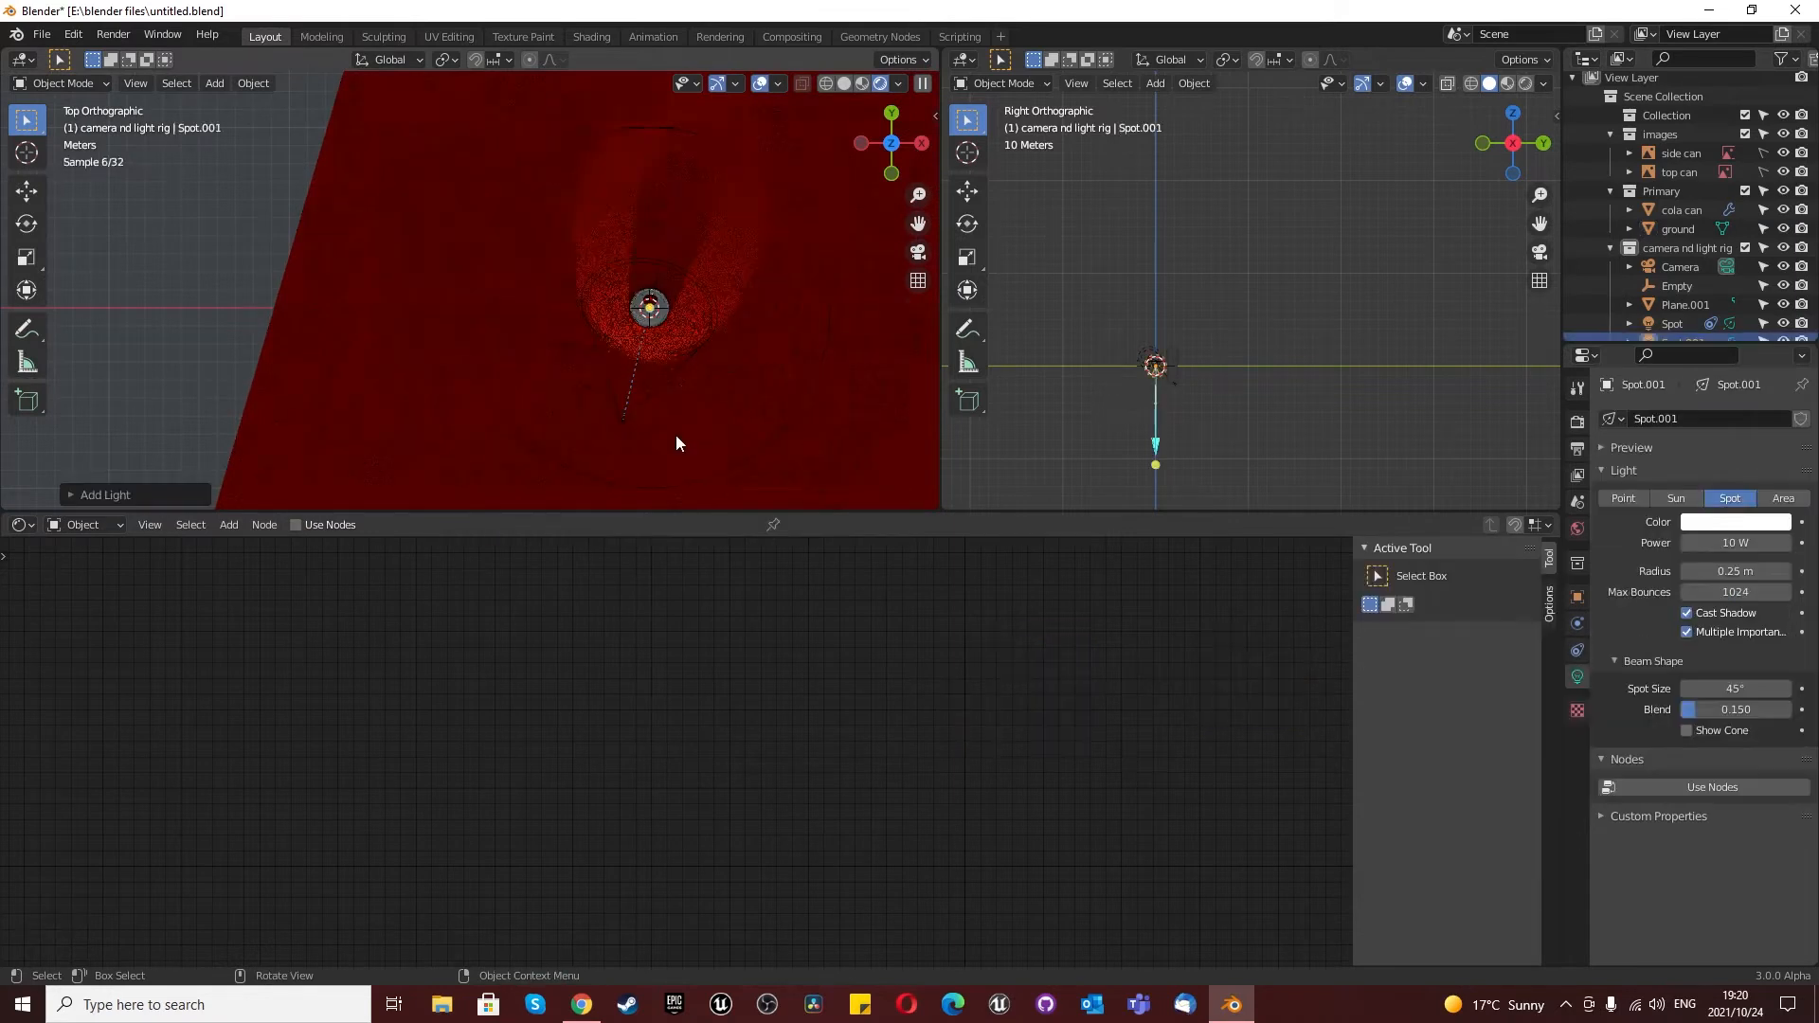
key(g)
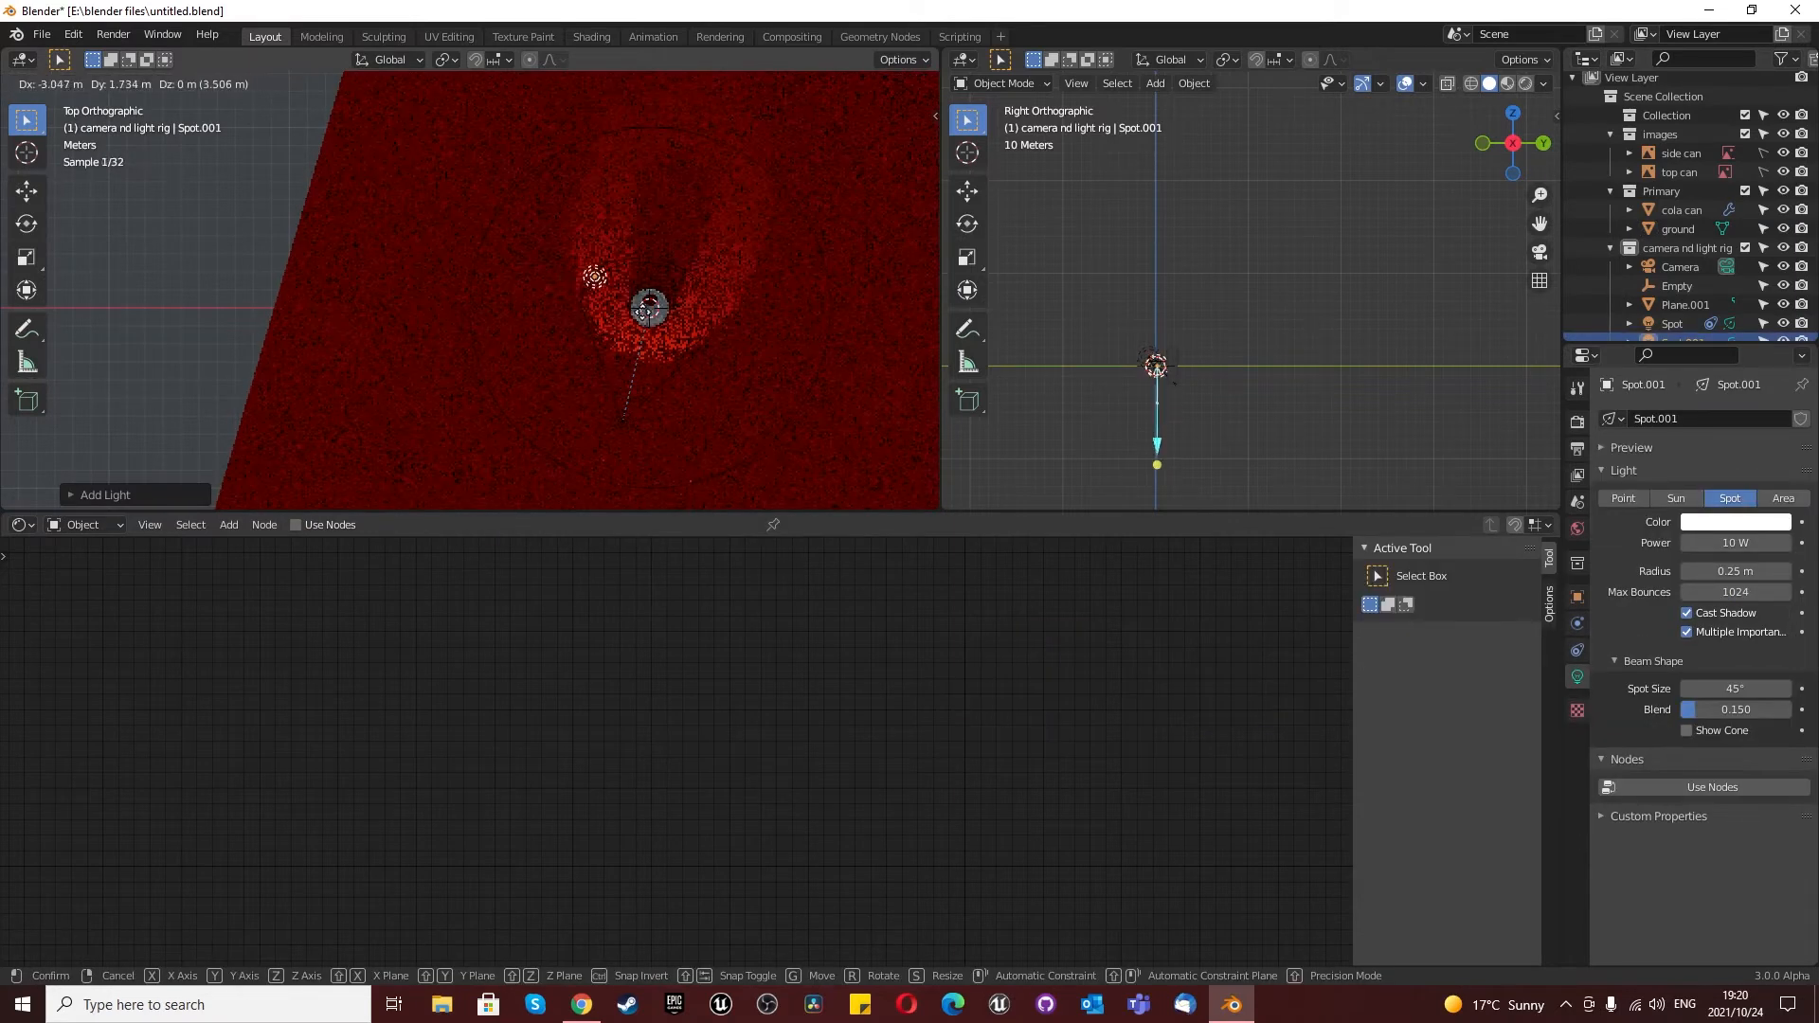
click(620, 320)
Step: Raise the second spot light by 5 m along the Z axis
key(z)
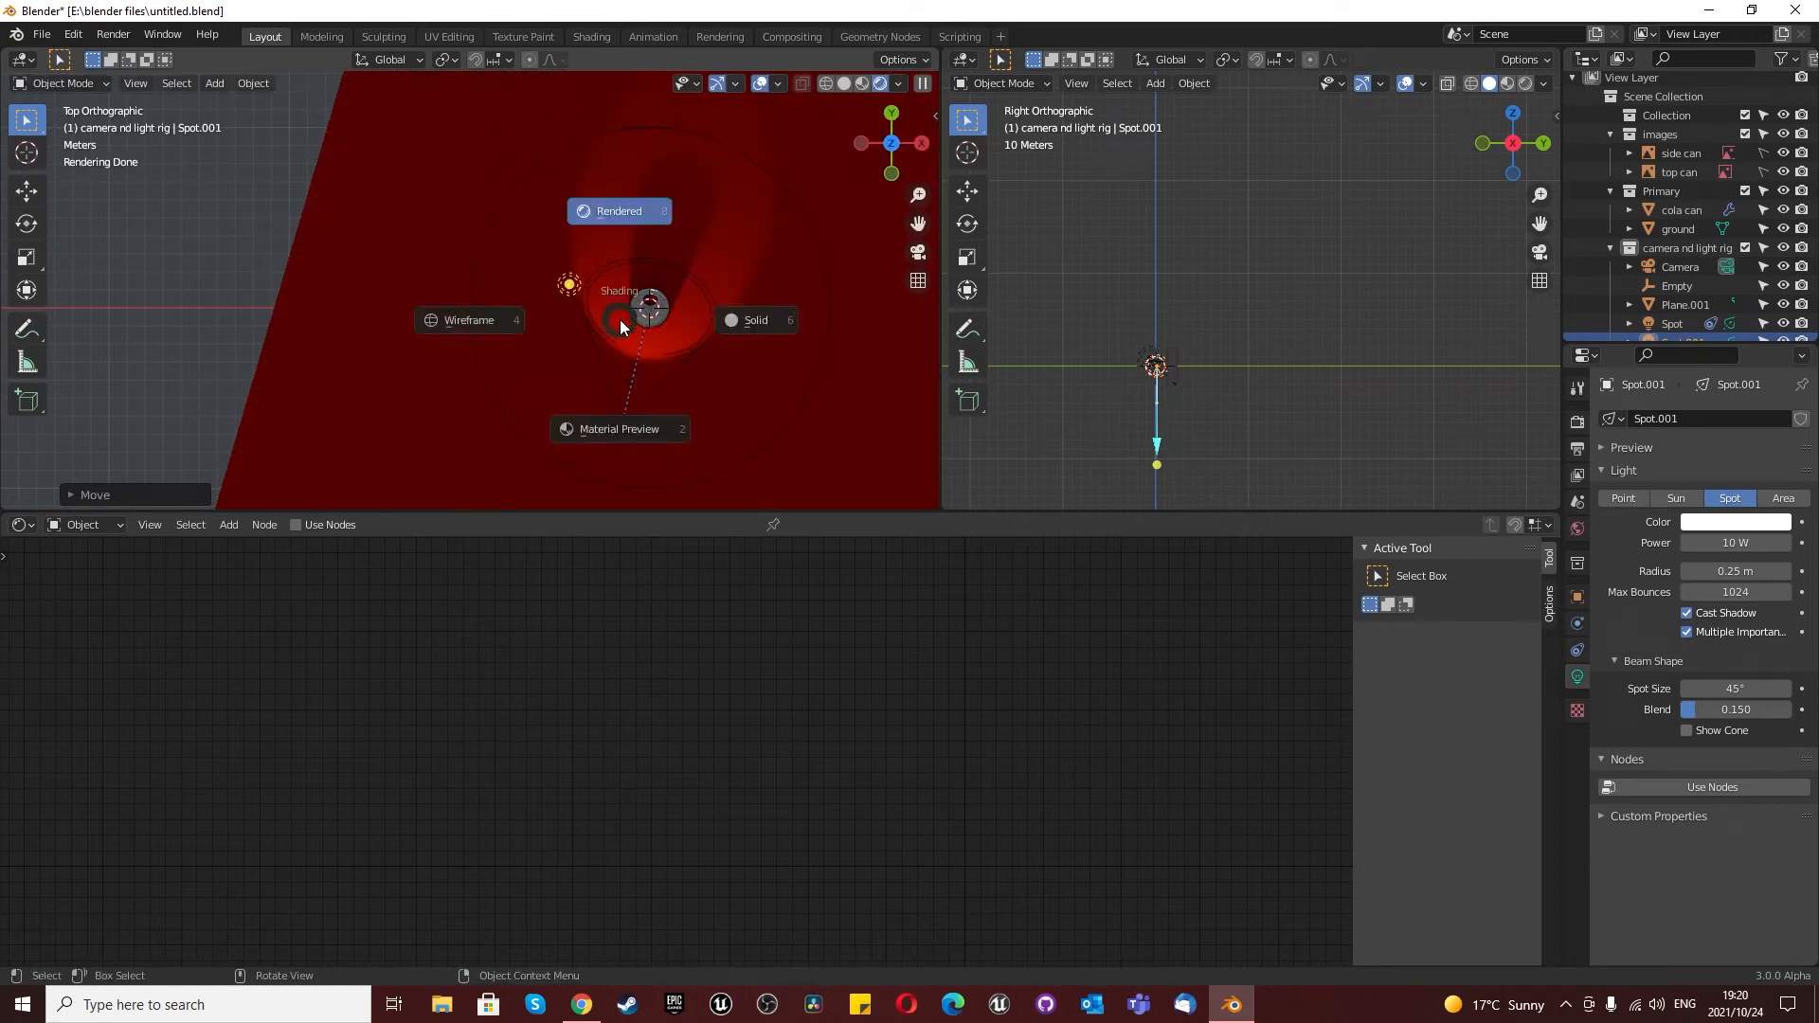
key(Escape)
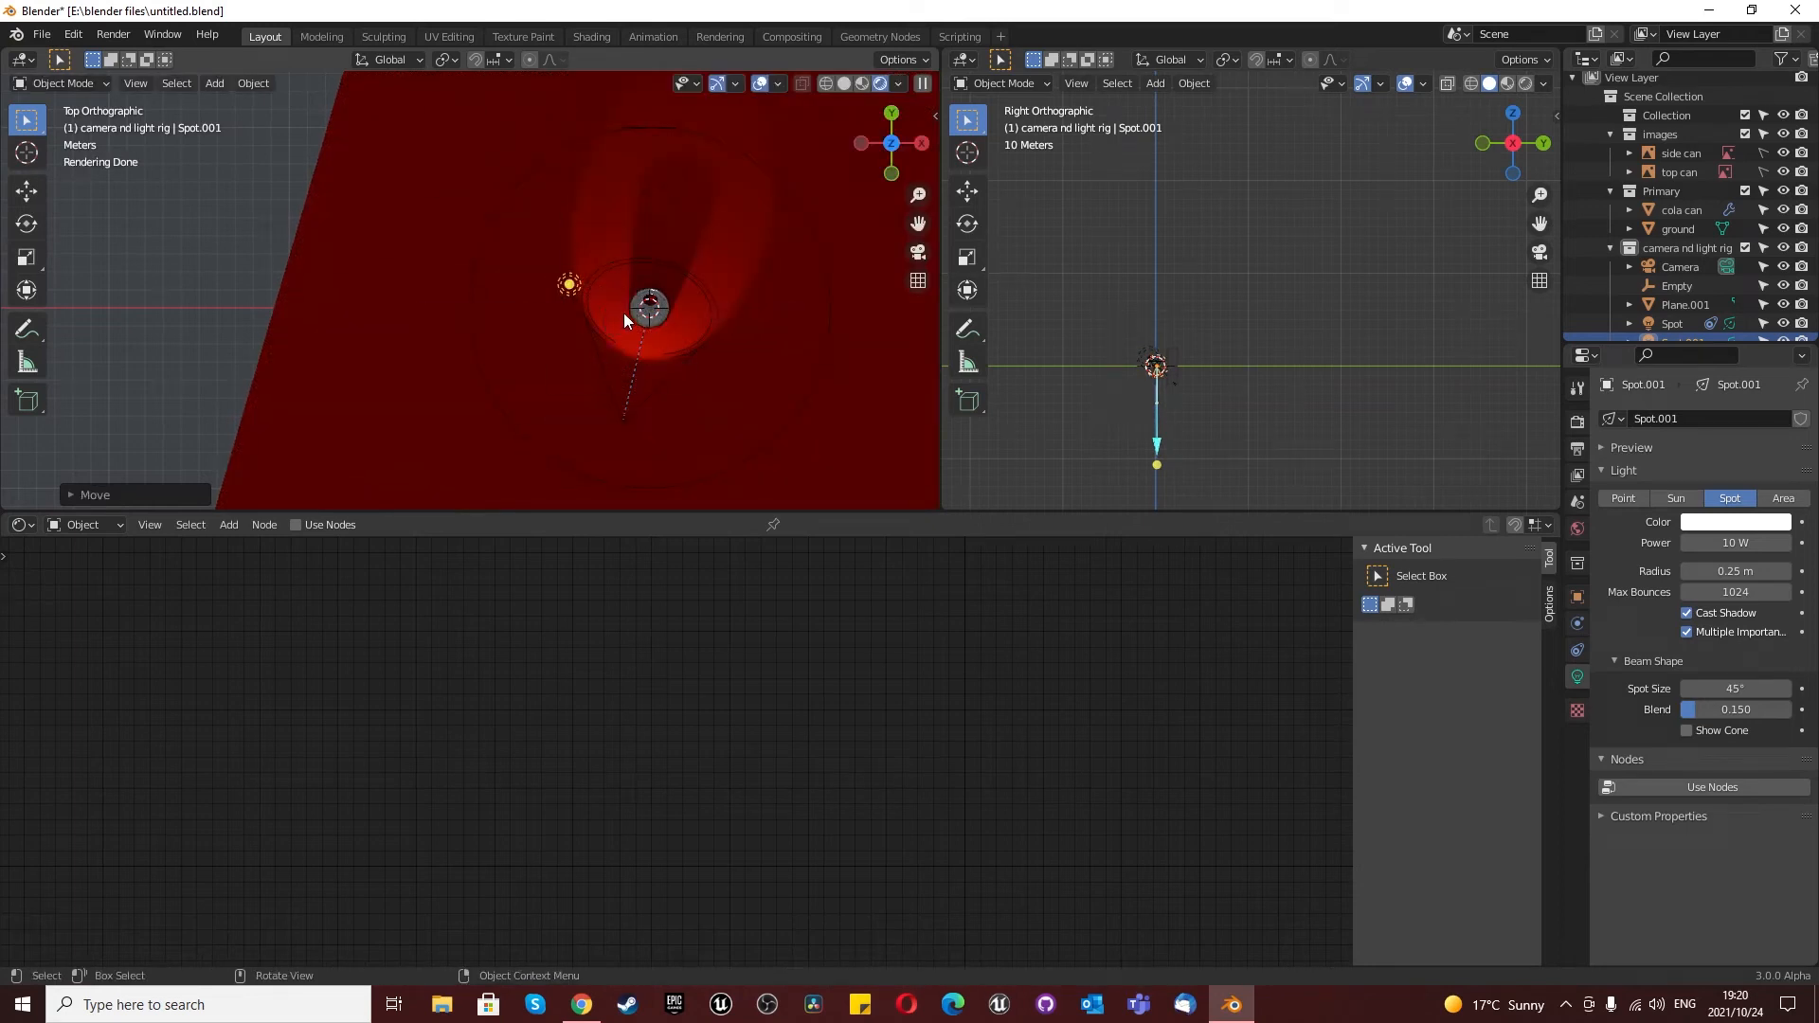
key(g)
key(z)
key(5)
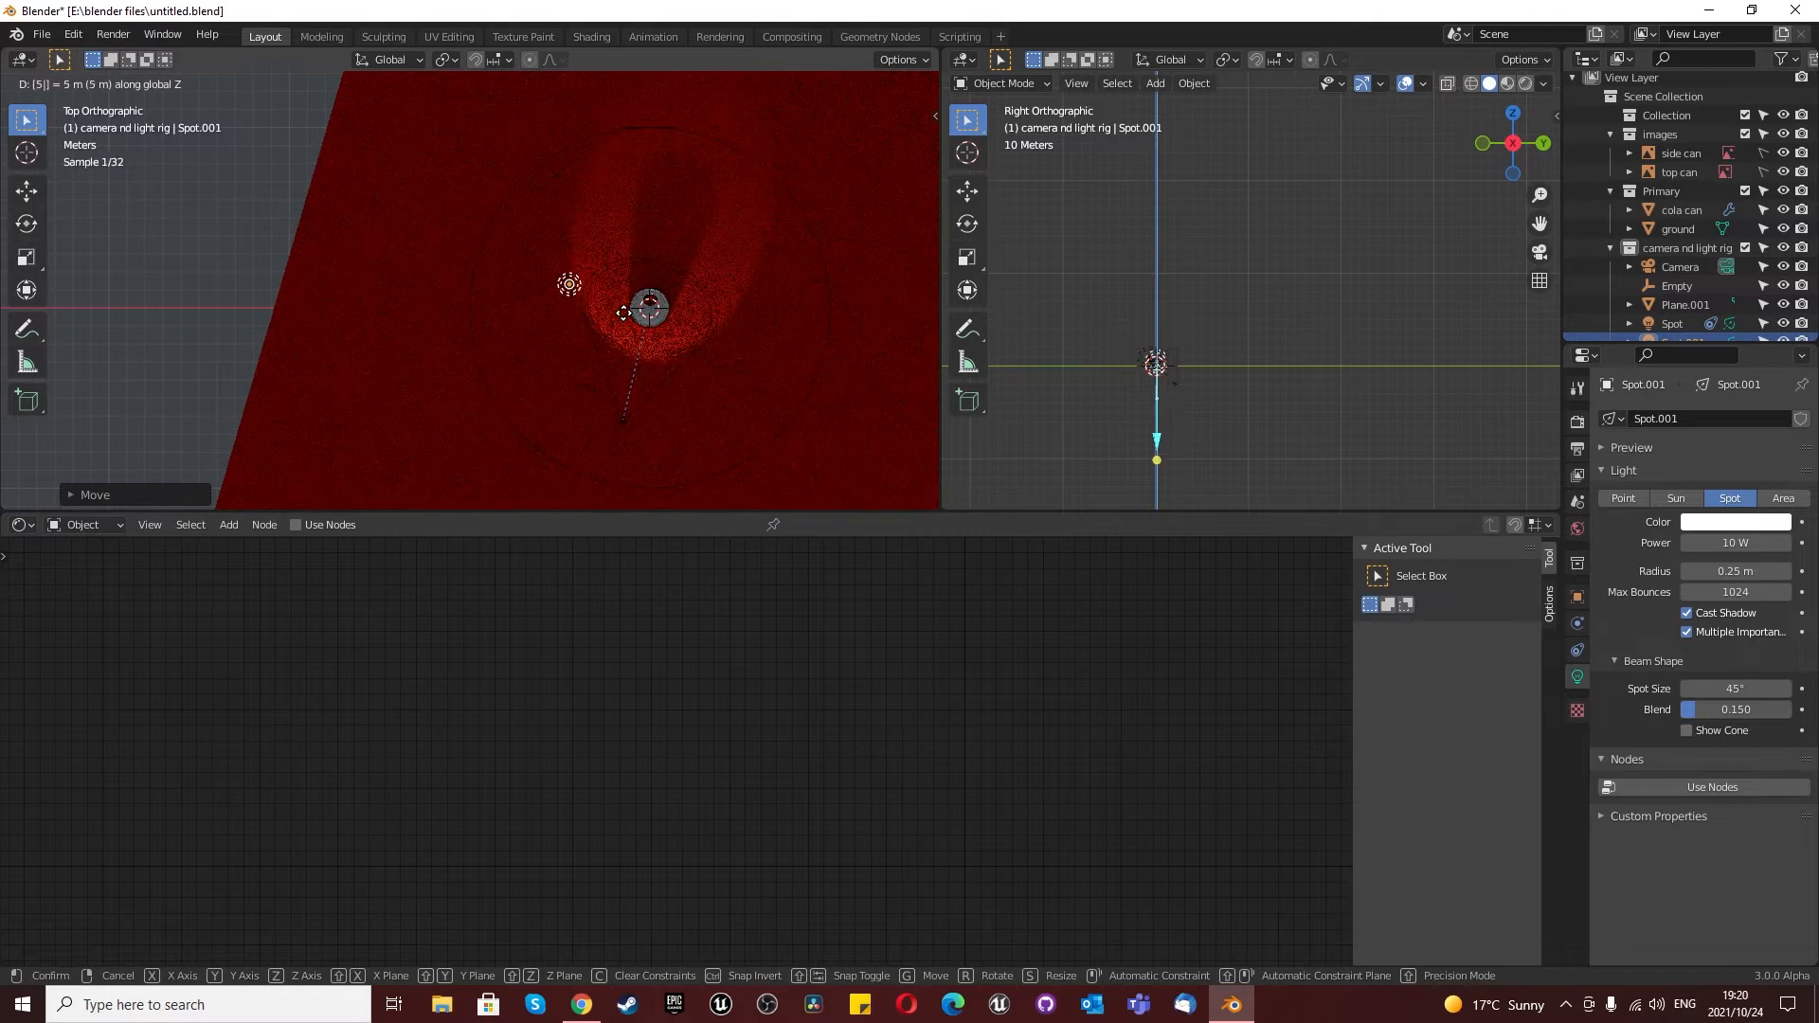
key(Return)
middle_drag(623, 312, 606, 276)
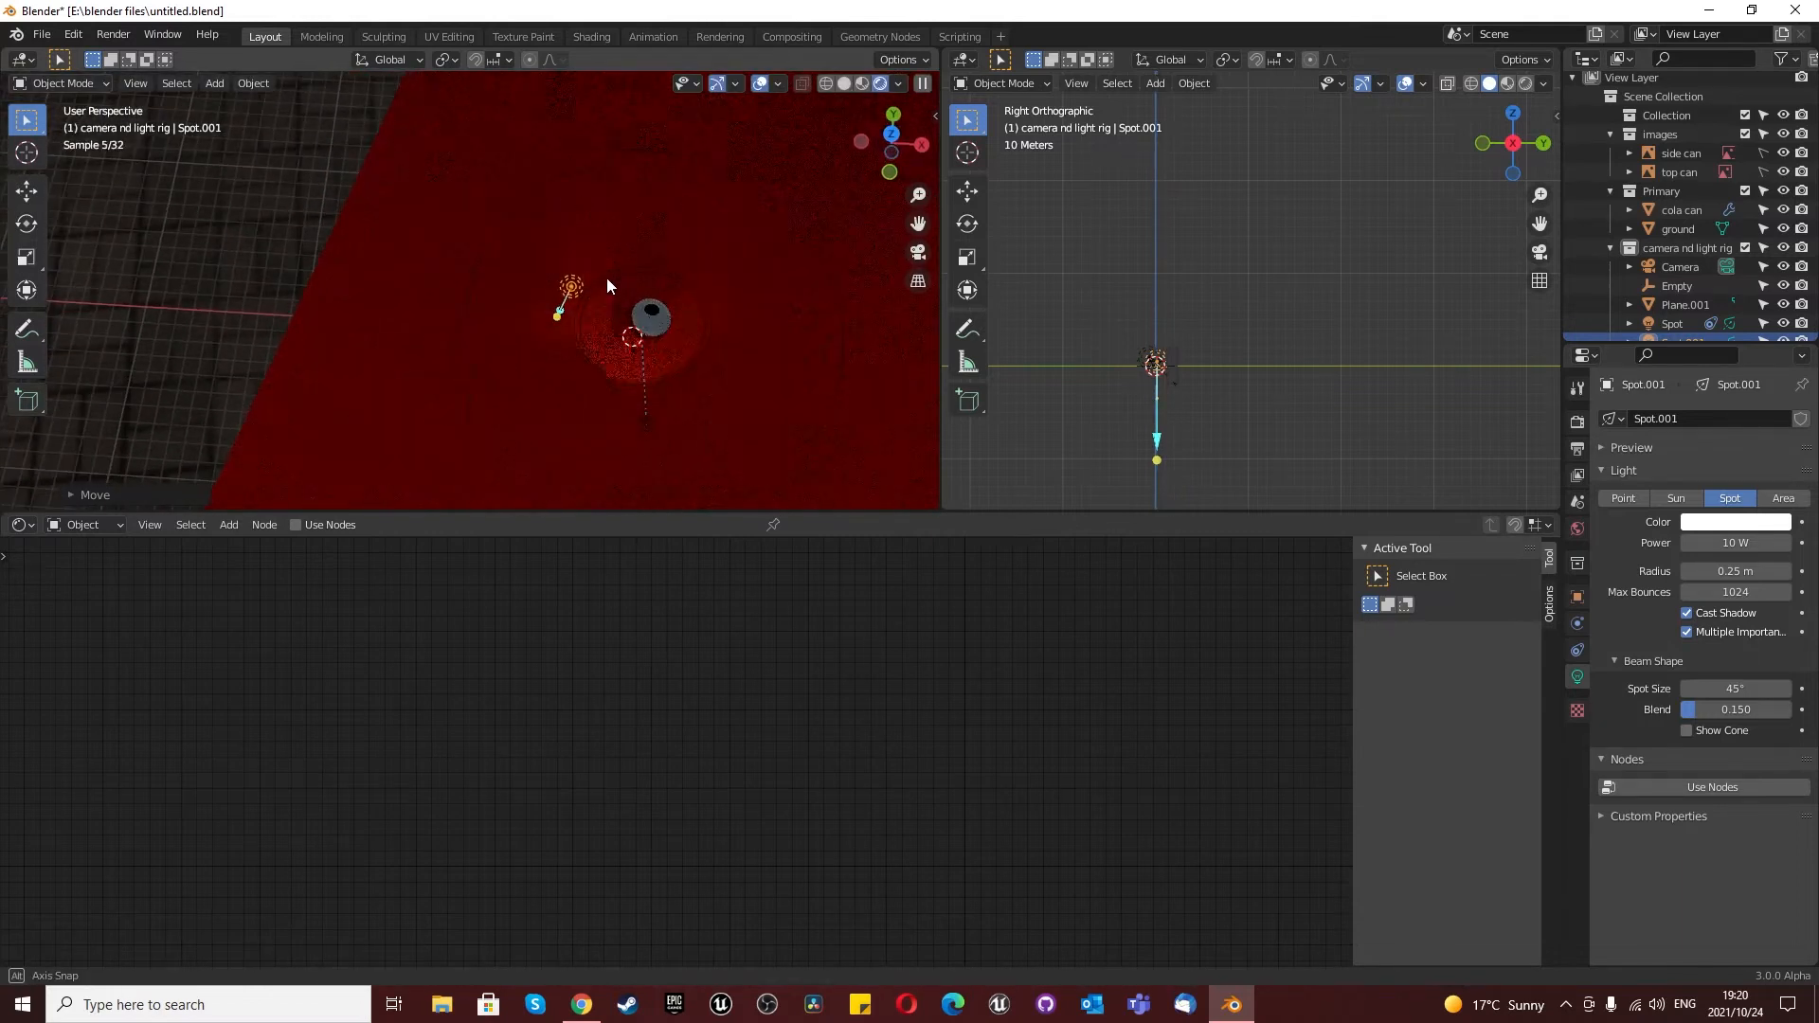
Step: Add a Track To constraint to the second spot light with cola can as its target
click(1577, 648)
click(1717, 423)
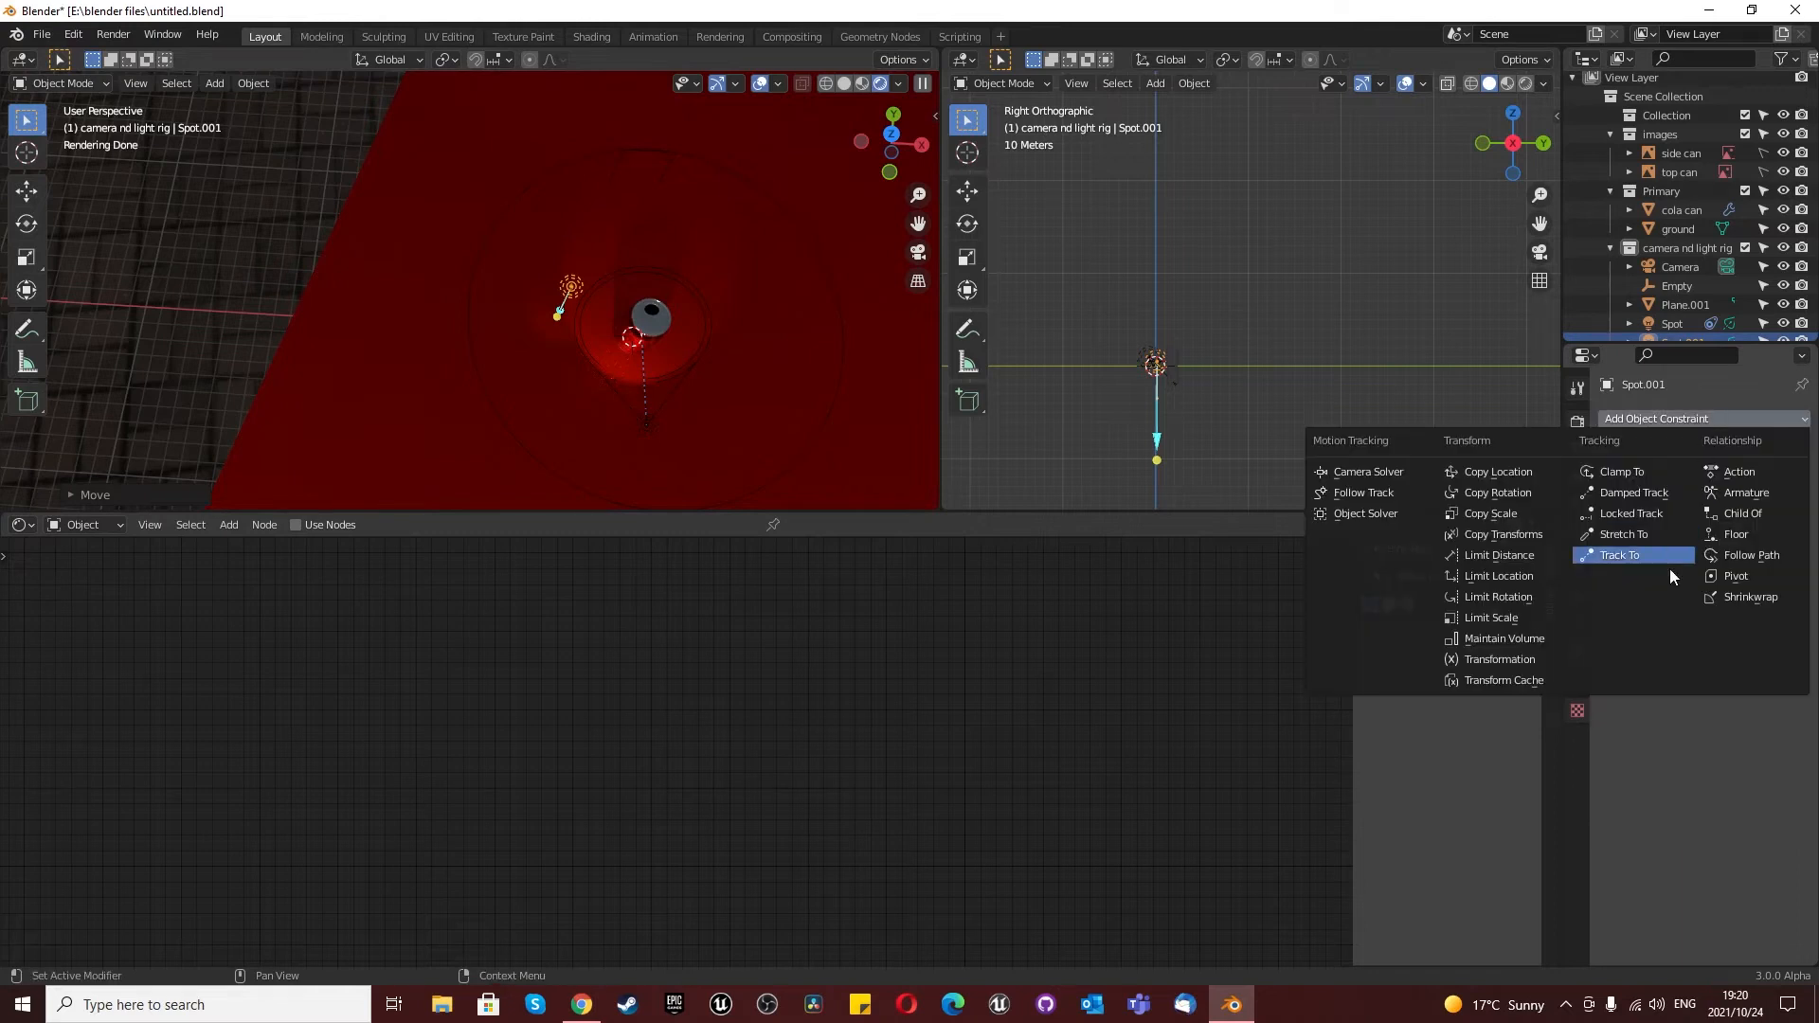
click(1667, 566)
click(1728, 479)
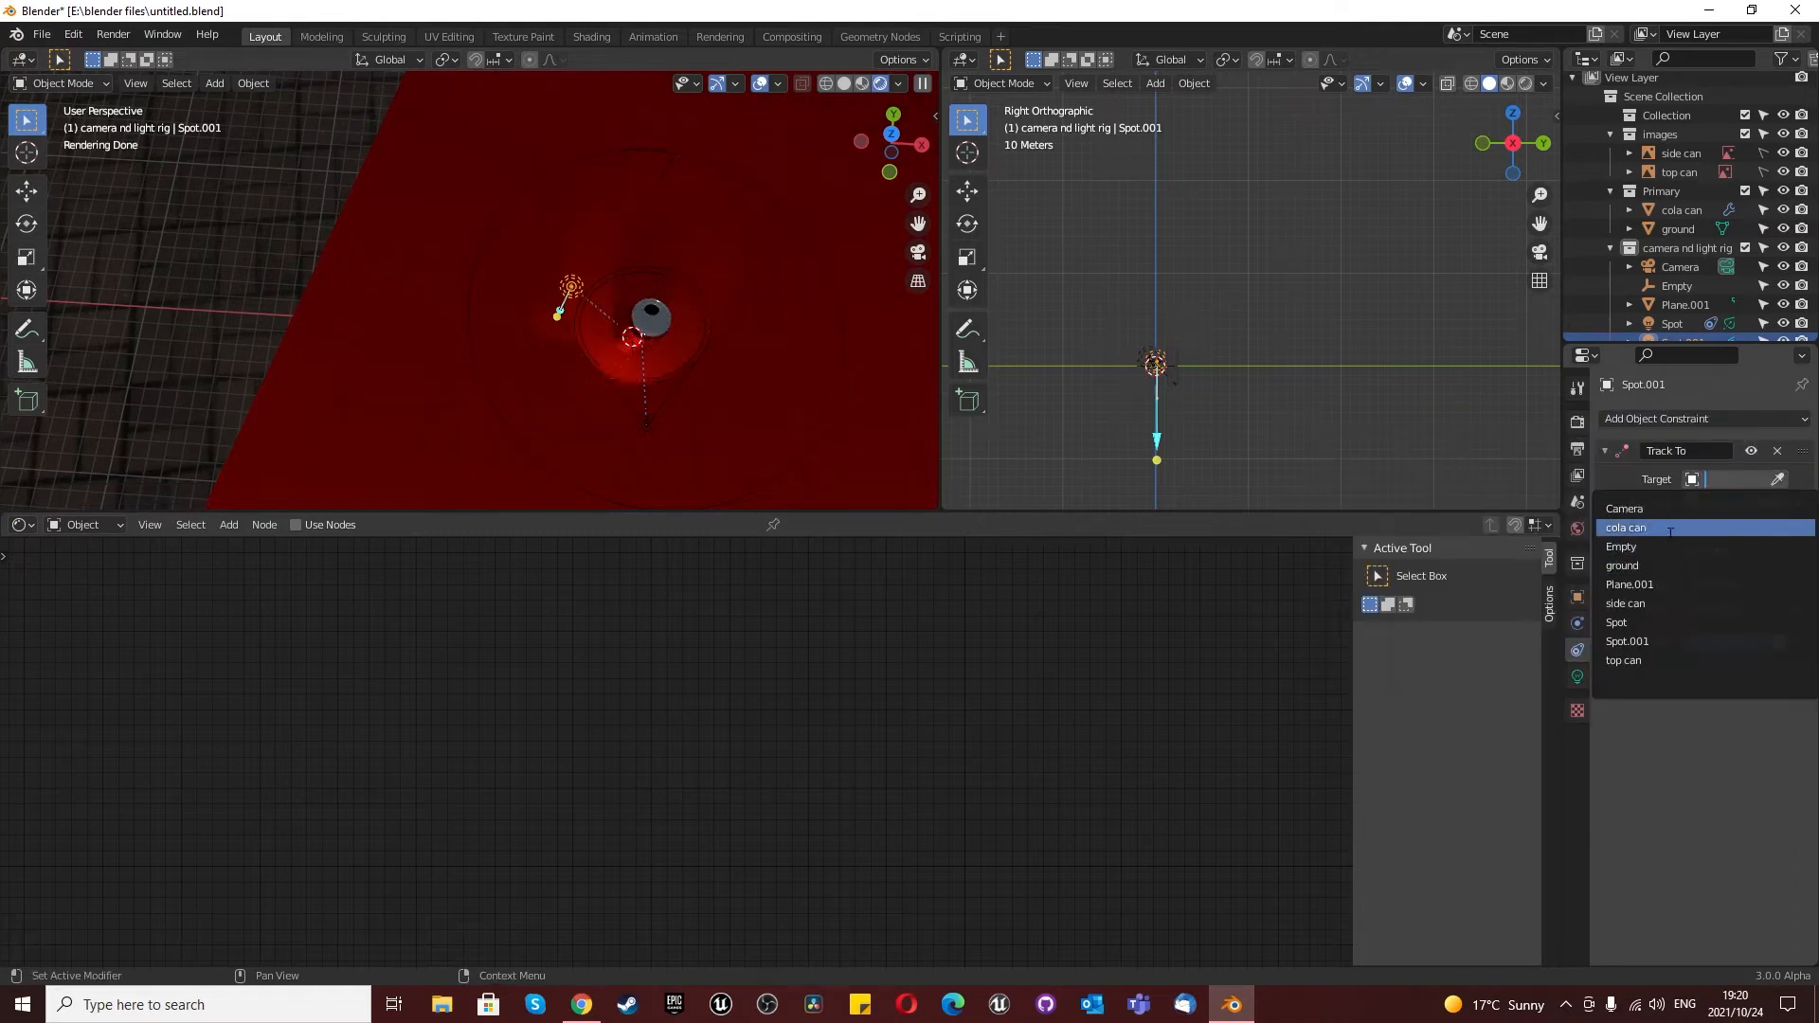
click(1668, 532)
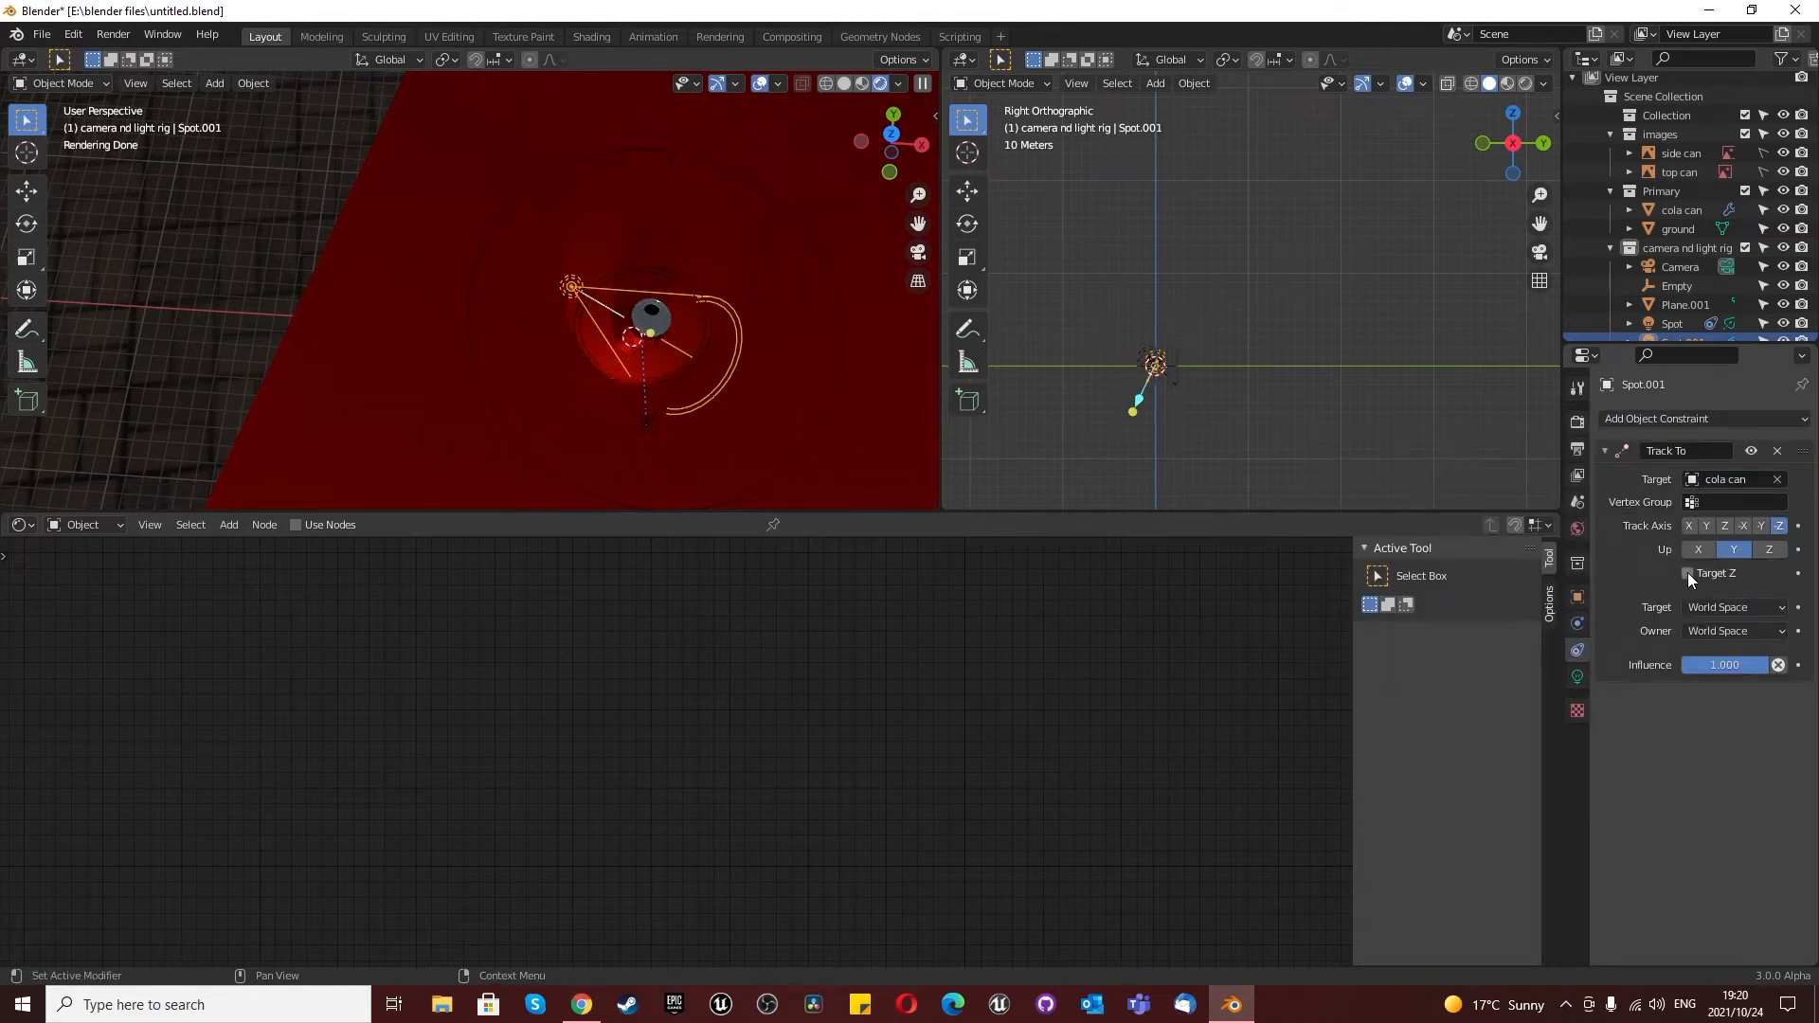
Step: Set the second spot light's power to 2000 W and view the lighting through the camera
click(1578, 676)
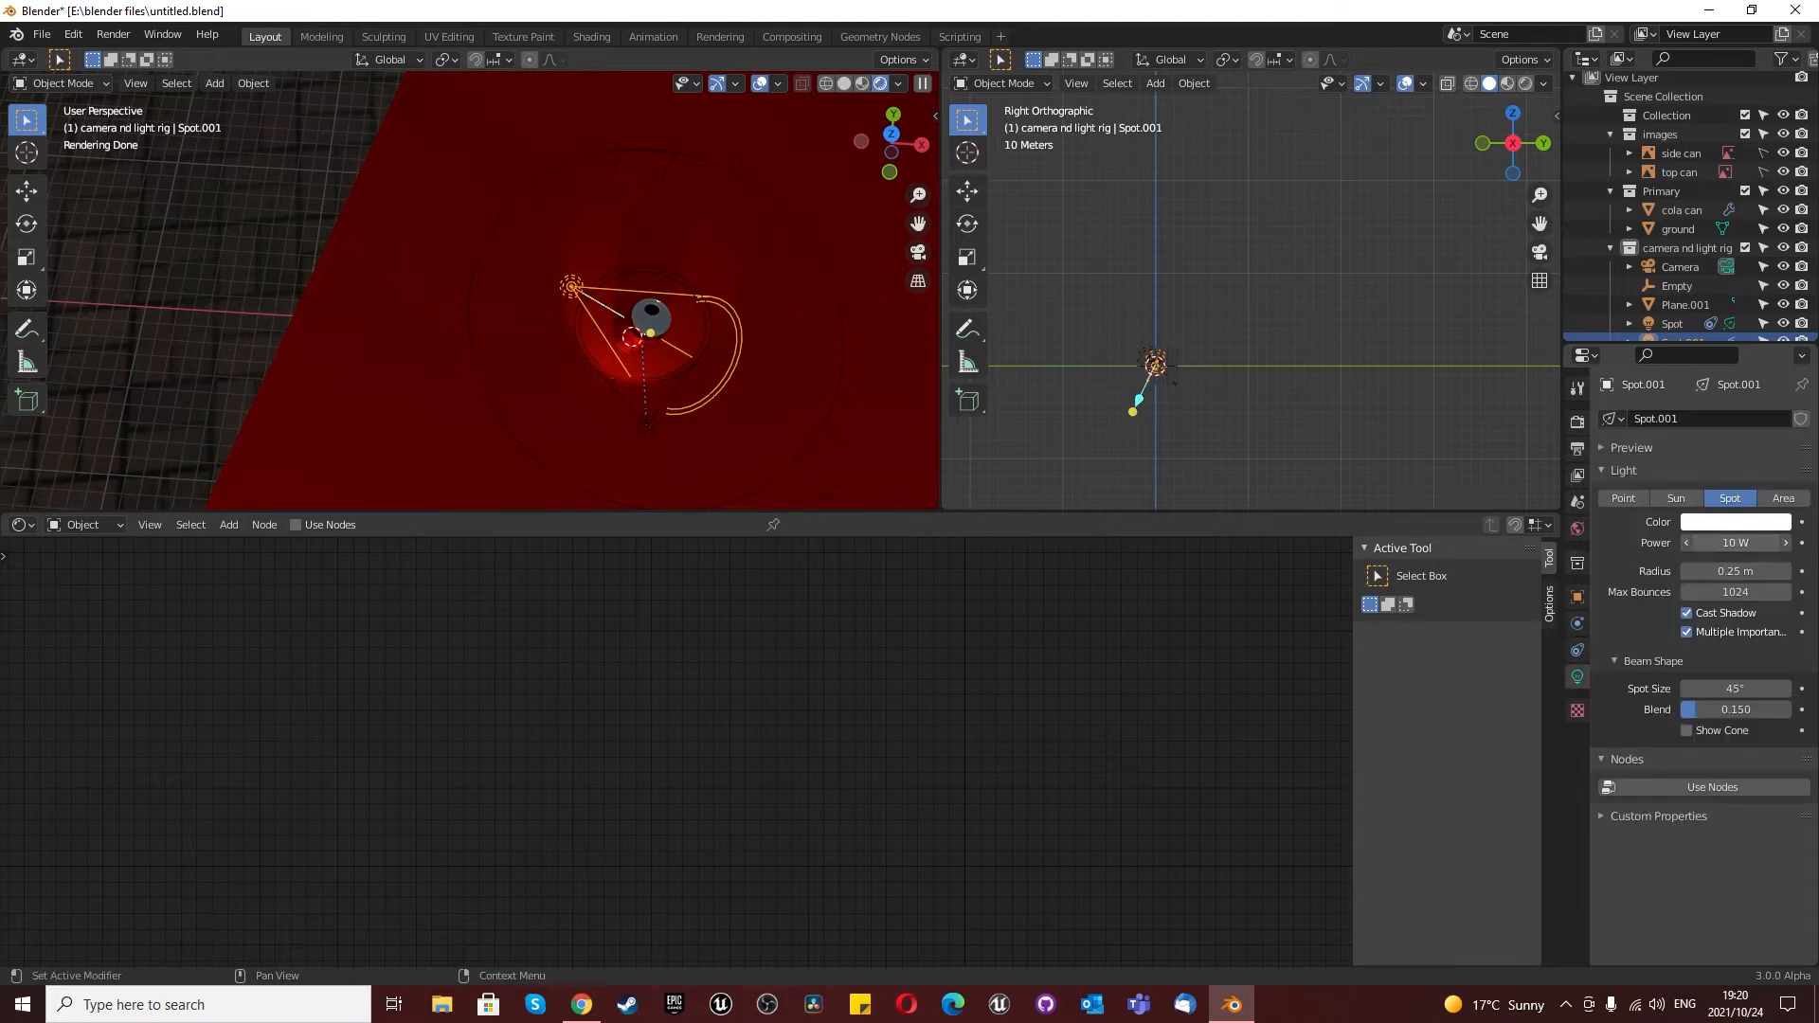
click(1753, 544)
text(2000)
key(Return)
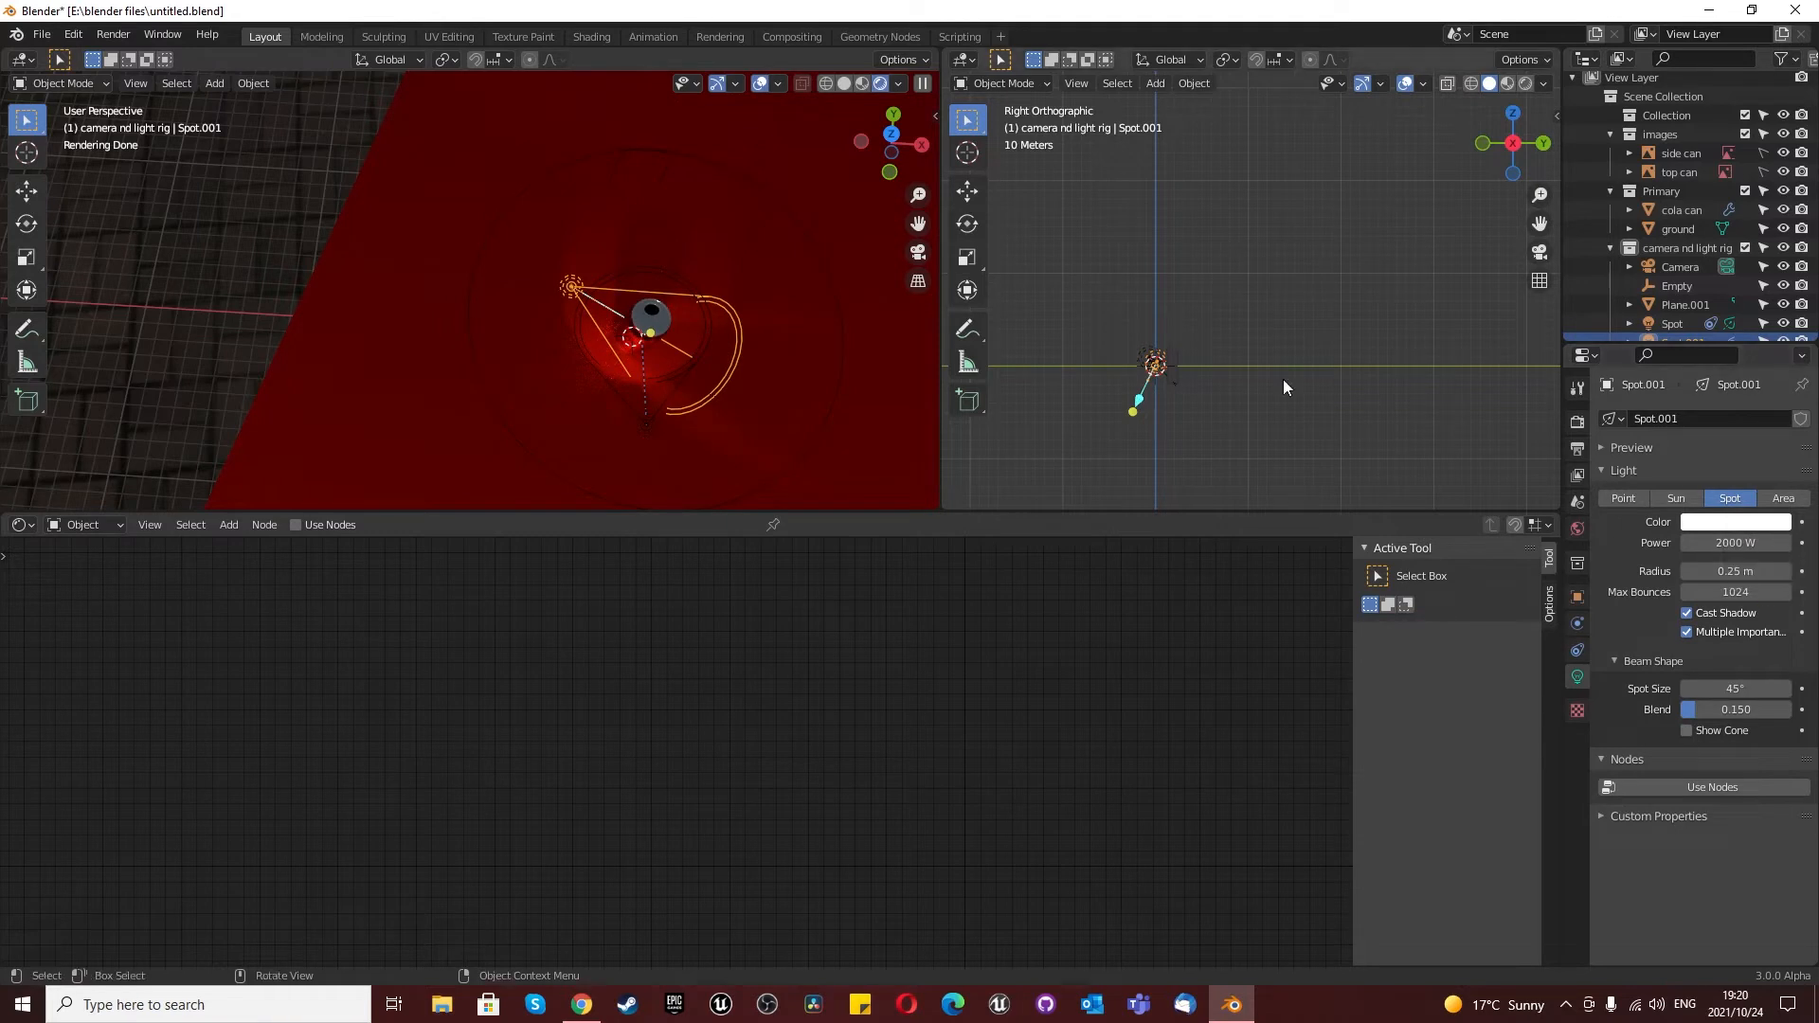
scroll(779, 312, down, 2)
scroll(779, 312, up, 1)
click(917, 253)
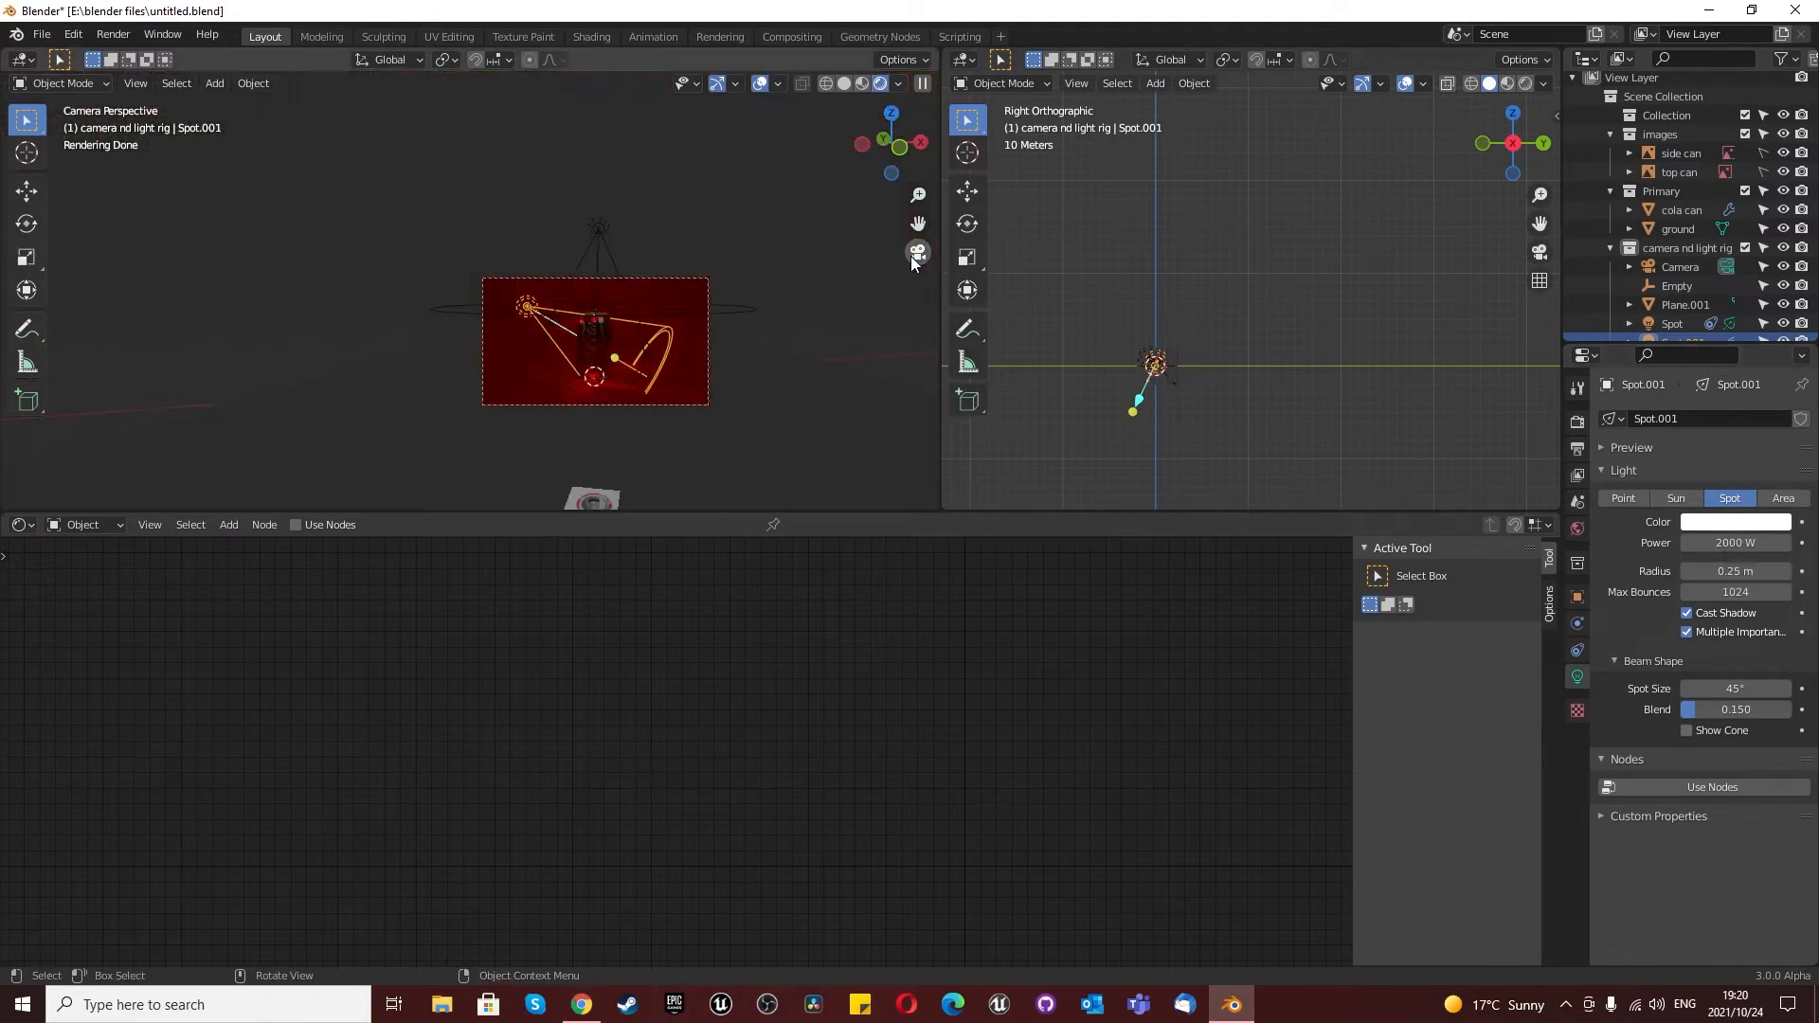
Step: Examine the placement of the lights around the can from the side and top views
shift+scroll(1158, 371, down, 2)
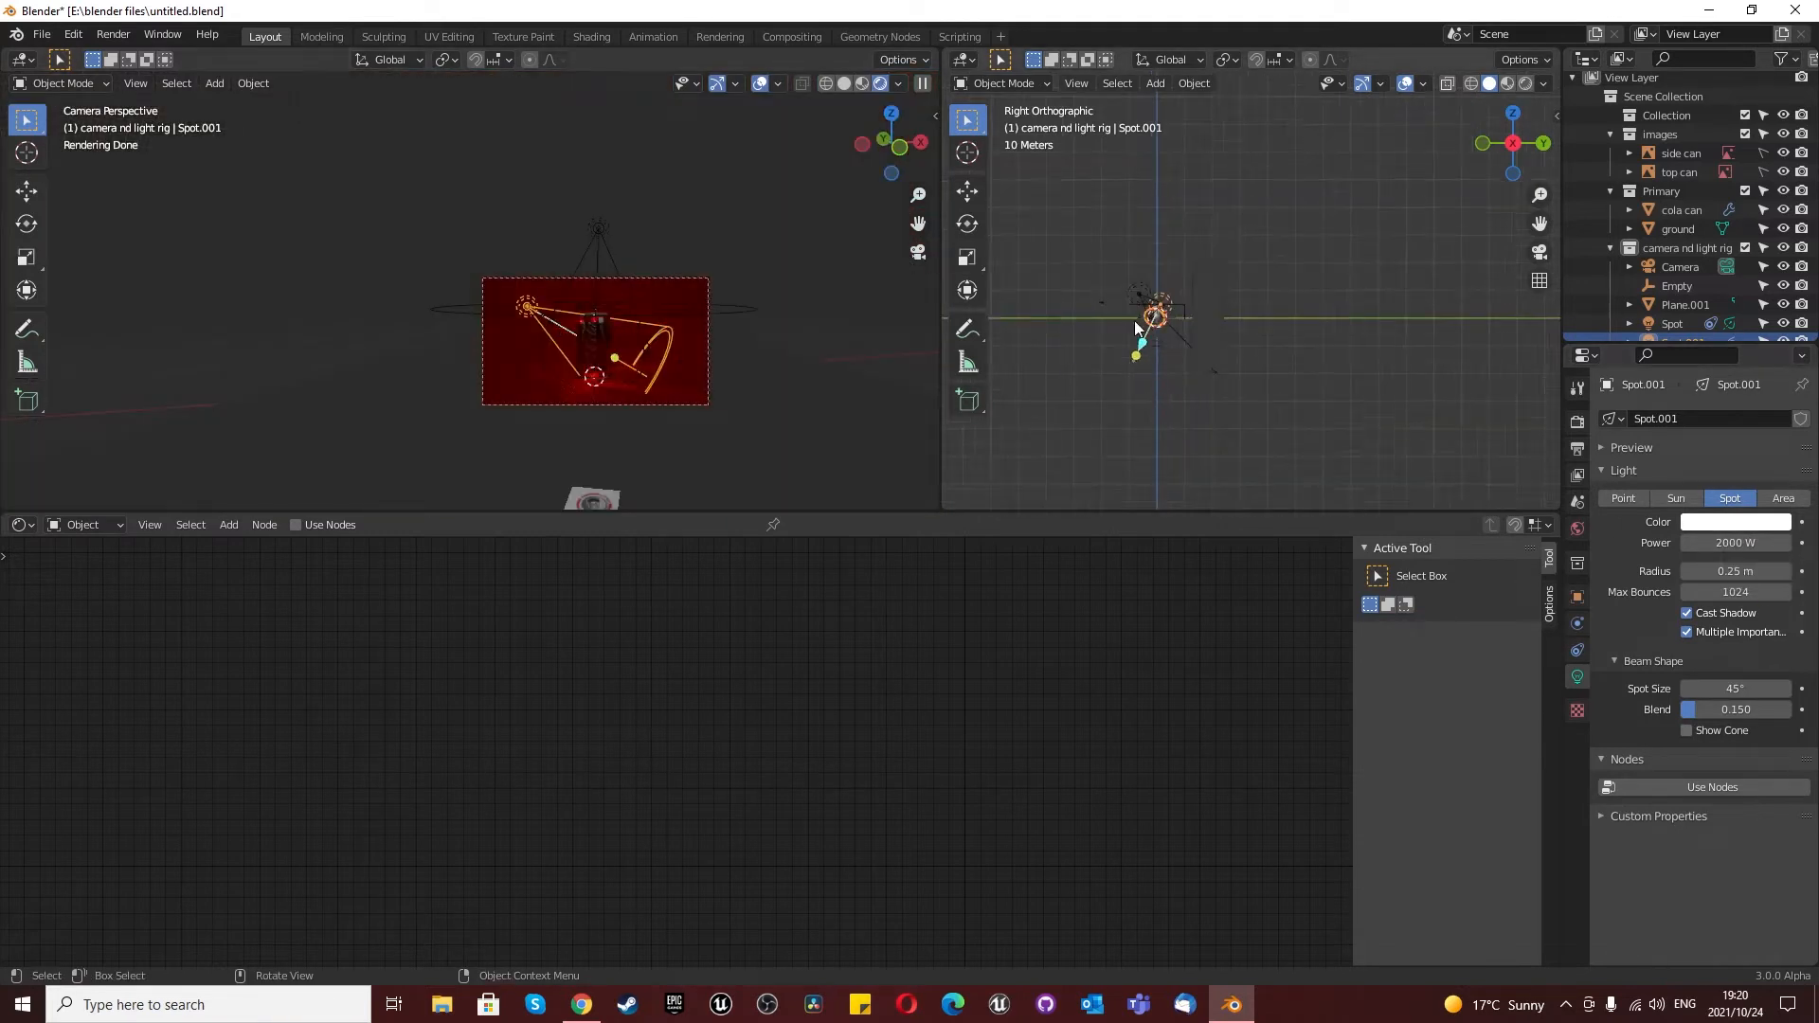
middle_drag(1147, 371, 1290, 371)
scroll(1292, 383, up, 8)
scroll(1292, 383, down, 5)
scroll(1261, 342, up, 4)
key(KP_7)
scroll(1290, 372, down, 8)
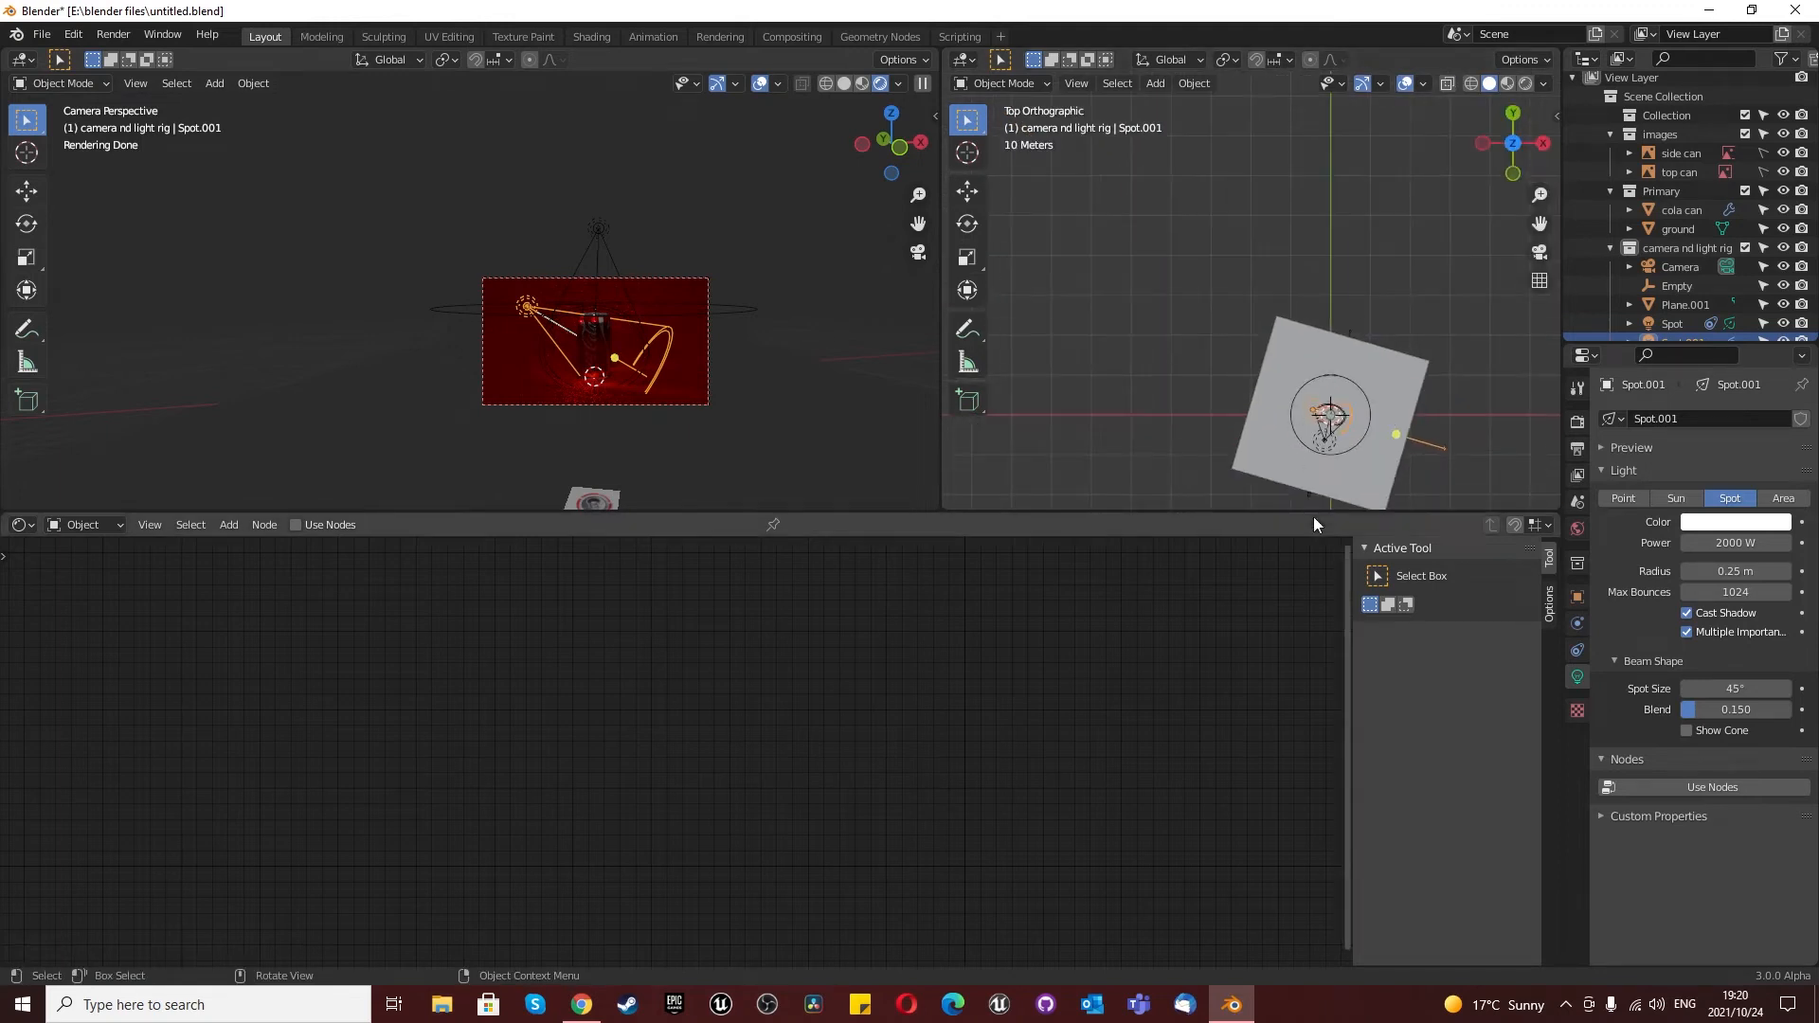
scroll(1345, 473, up, 3)
scroll(1361, 467, down, 4)
scroll(1326, 458, up, 3)
scroll(1318, 431, up, 1)
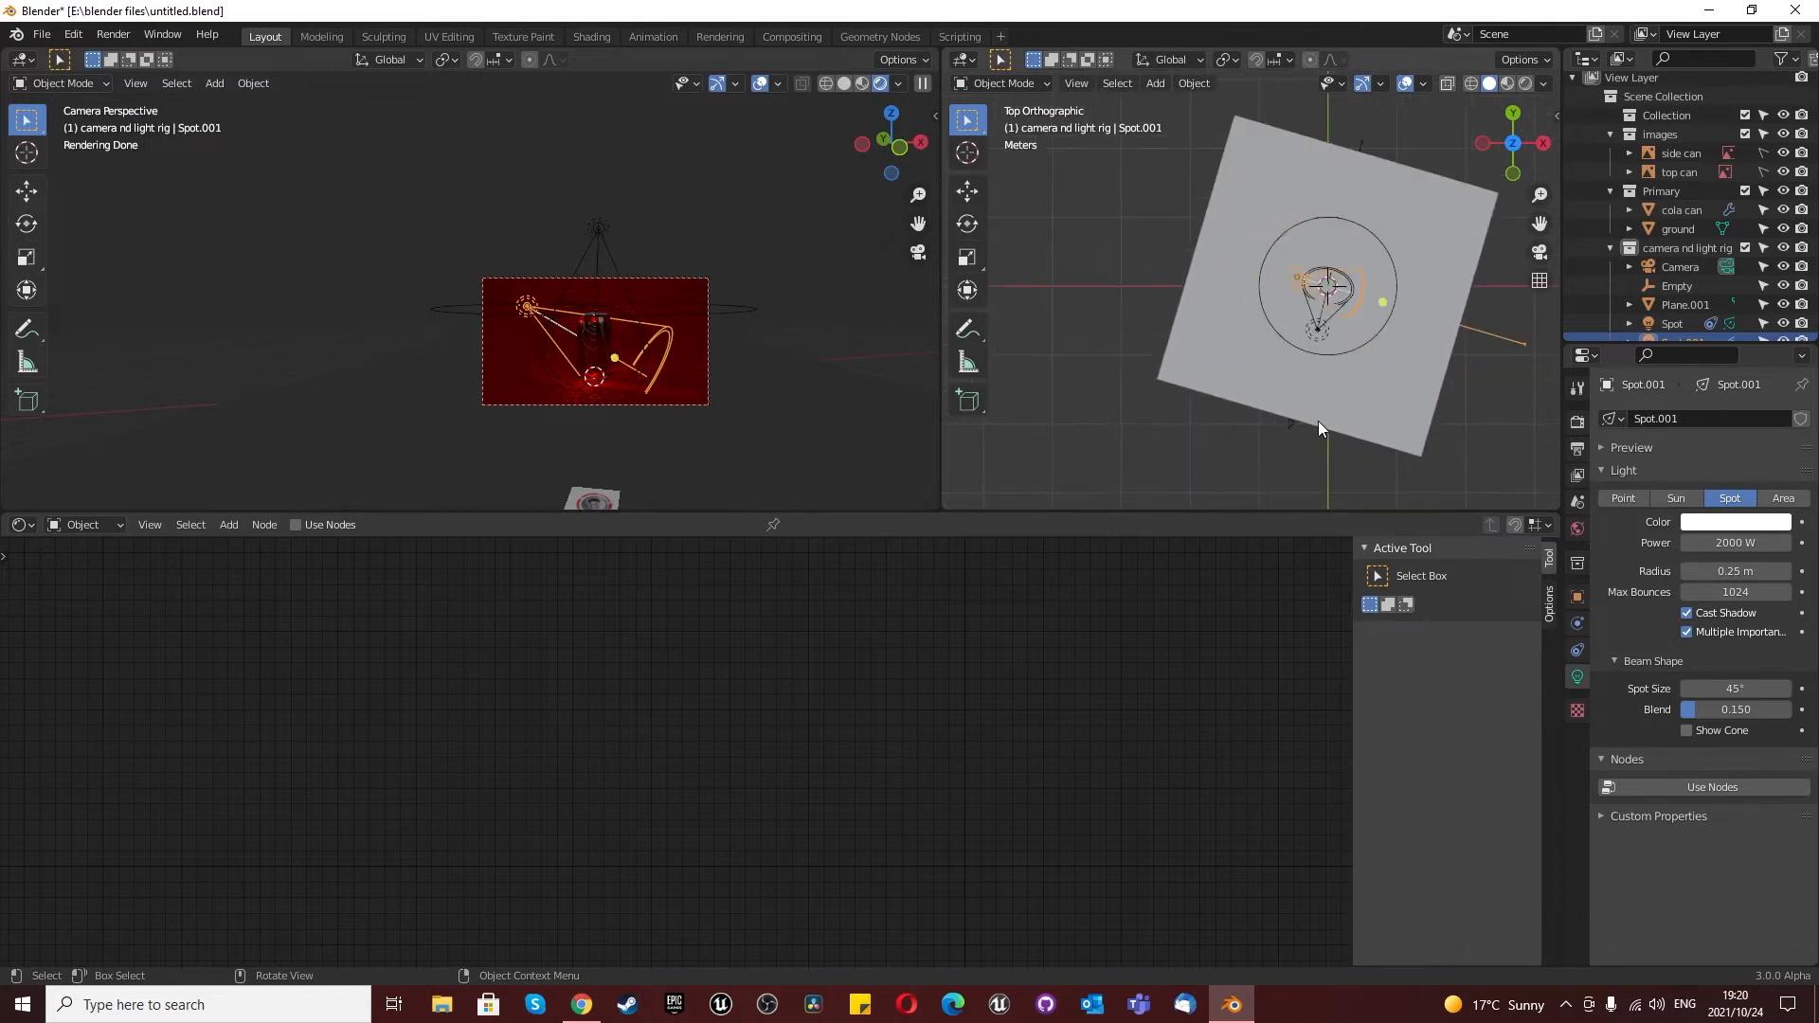
scroll(1298, 408, up, 1)
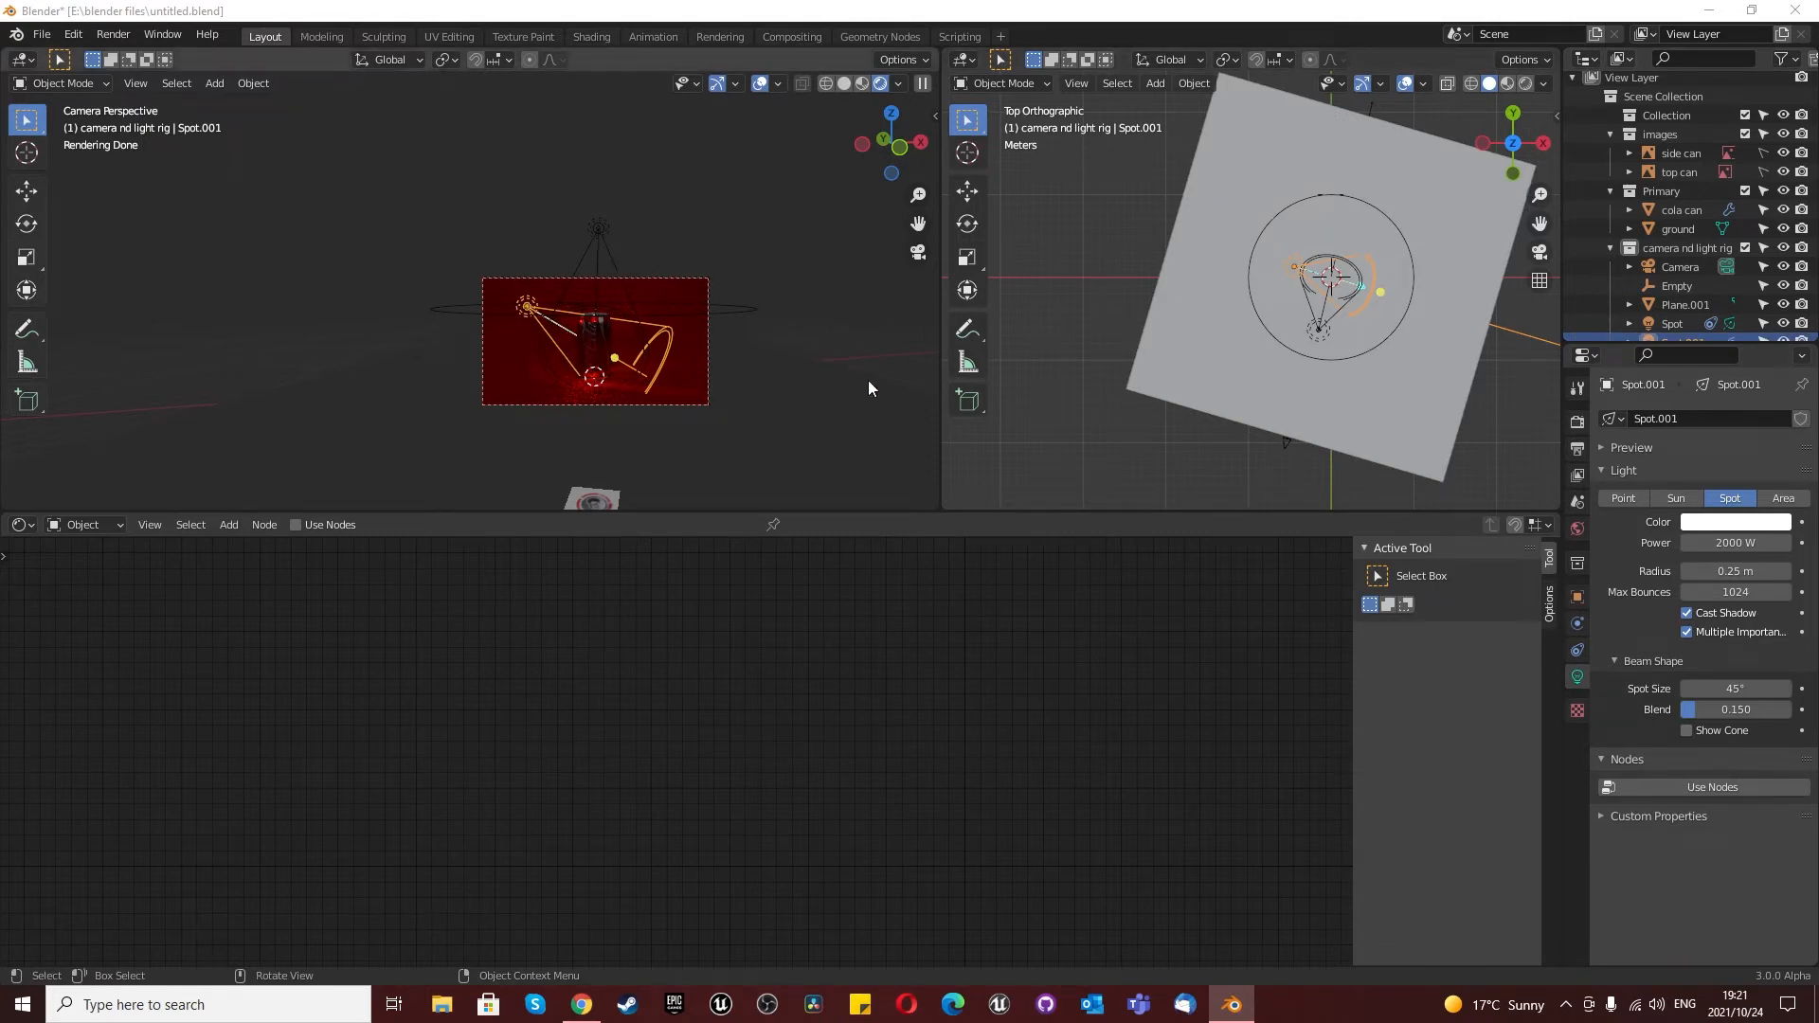
Step: Change the second spot light to a Point light and remove its Track To constraint
click(1623, 498)
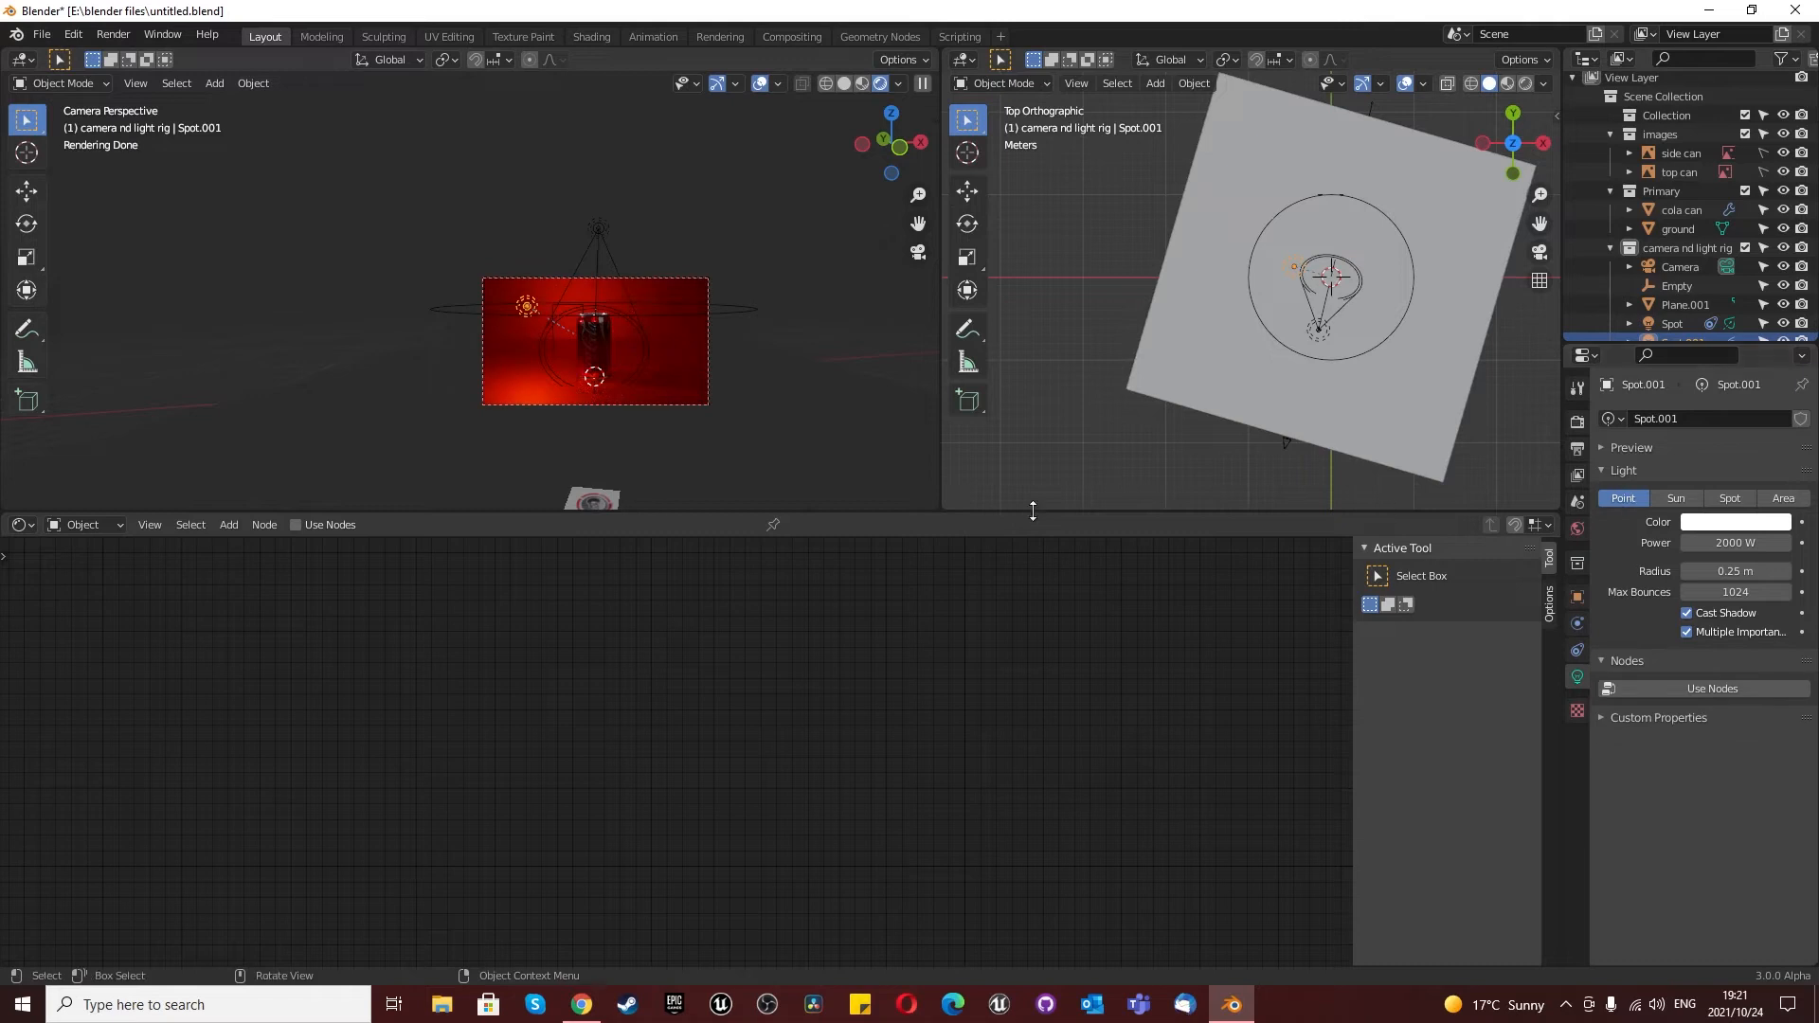
scroll(519, 342, up, 2)
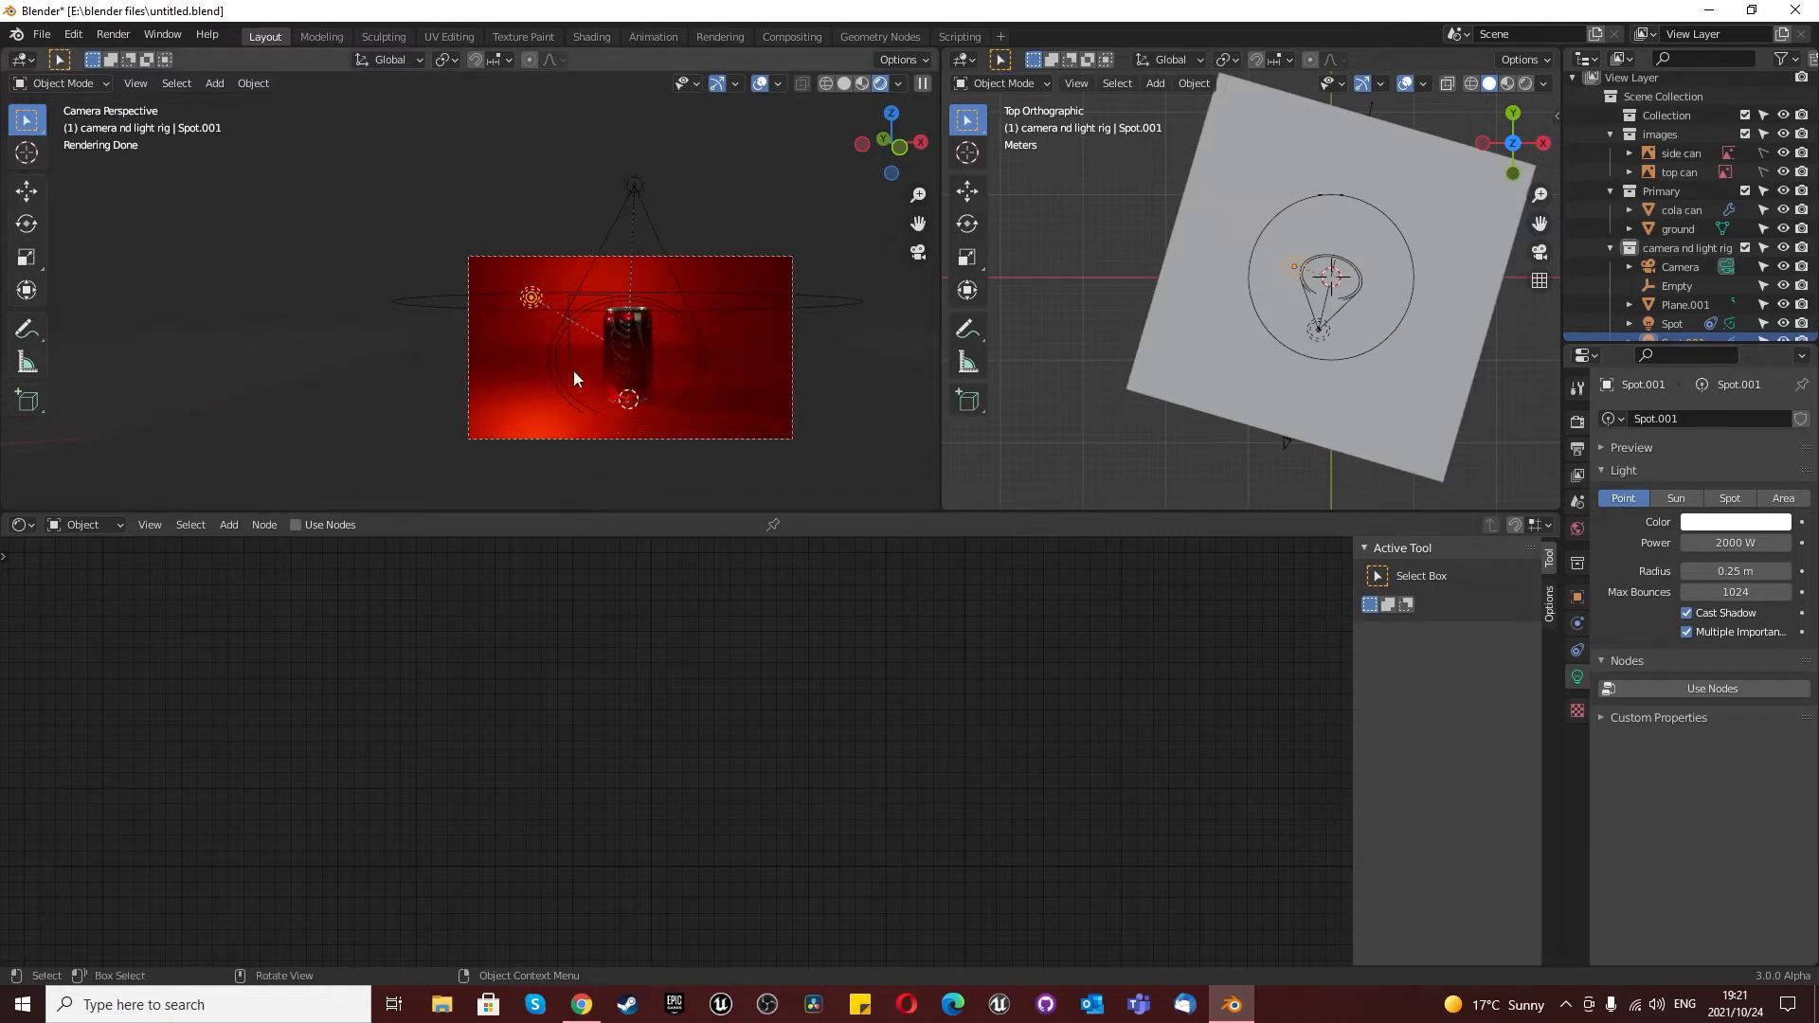
scroll(572, 371, down, 1)
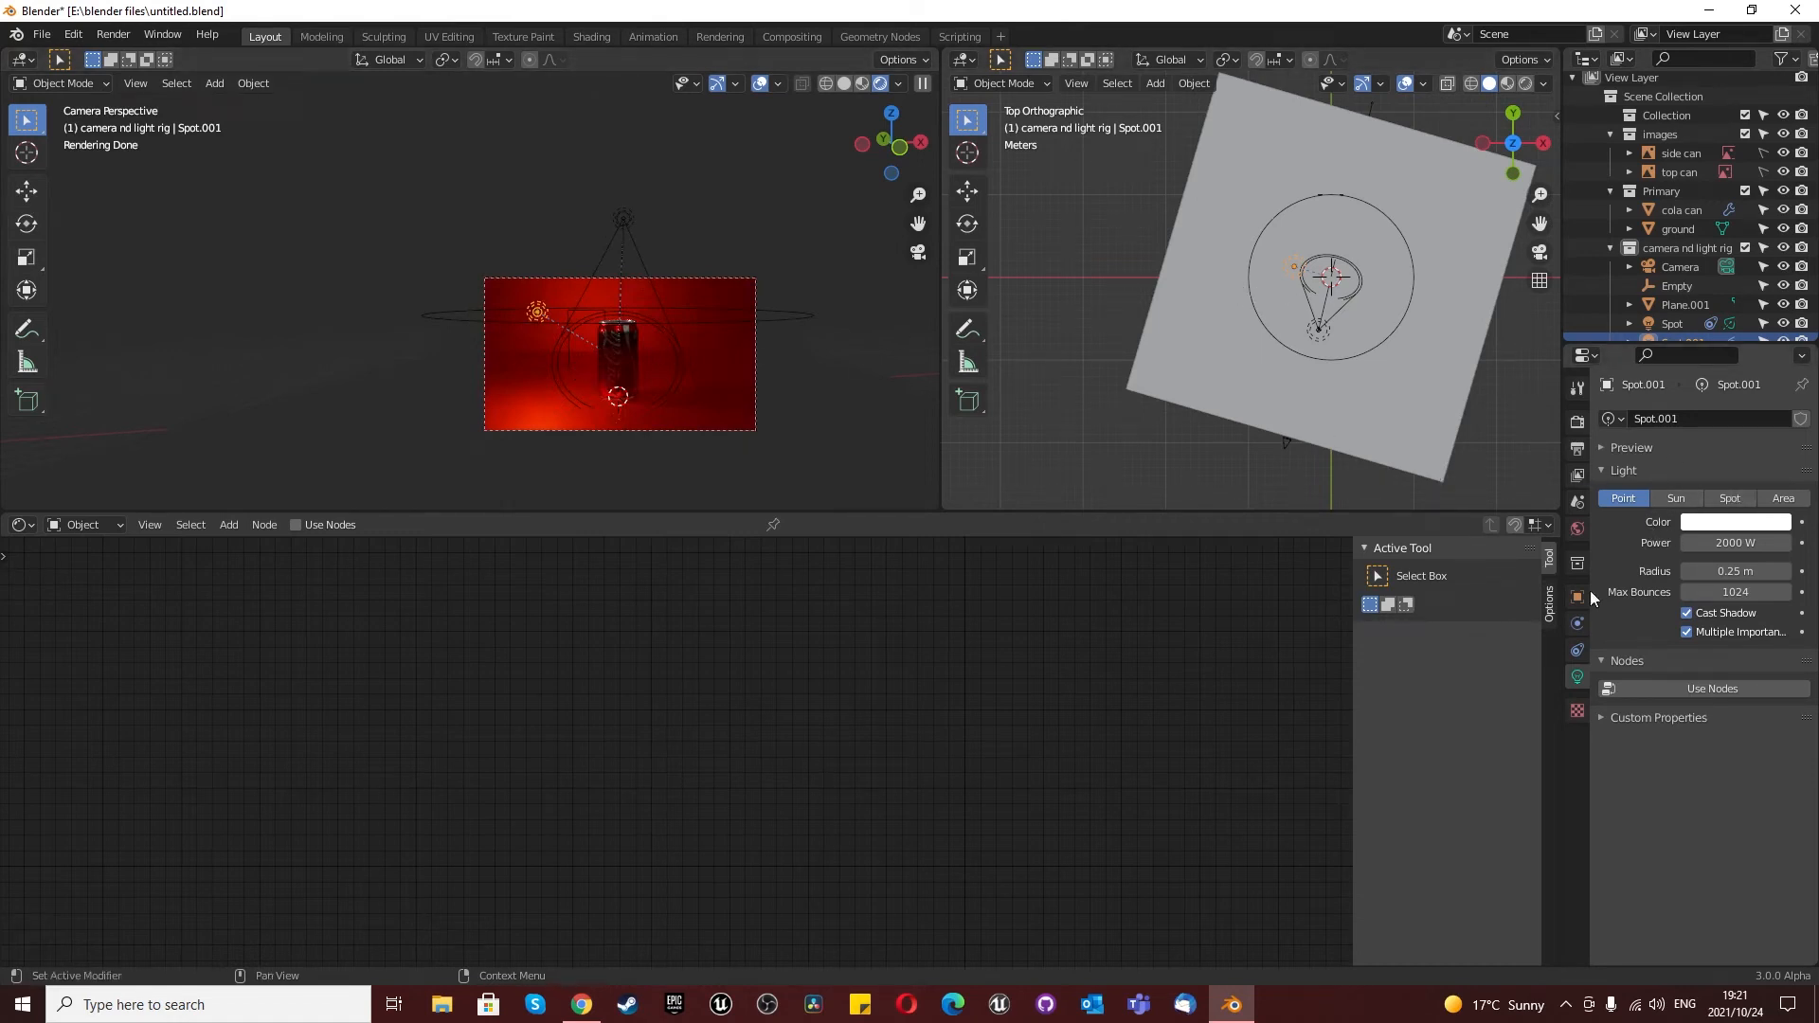
click(1577, 650)
click(1785, 459)
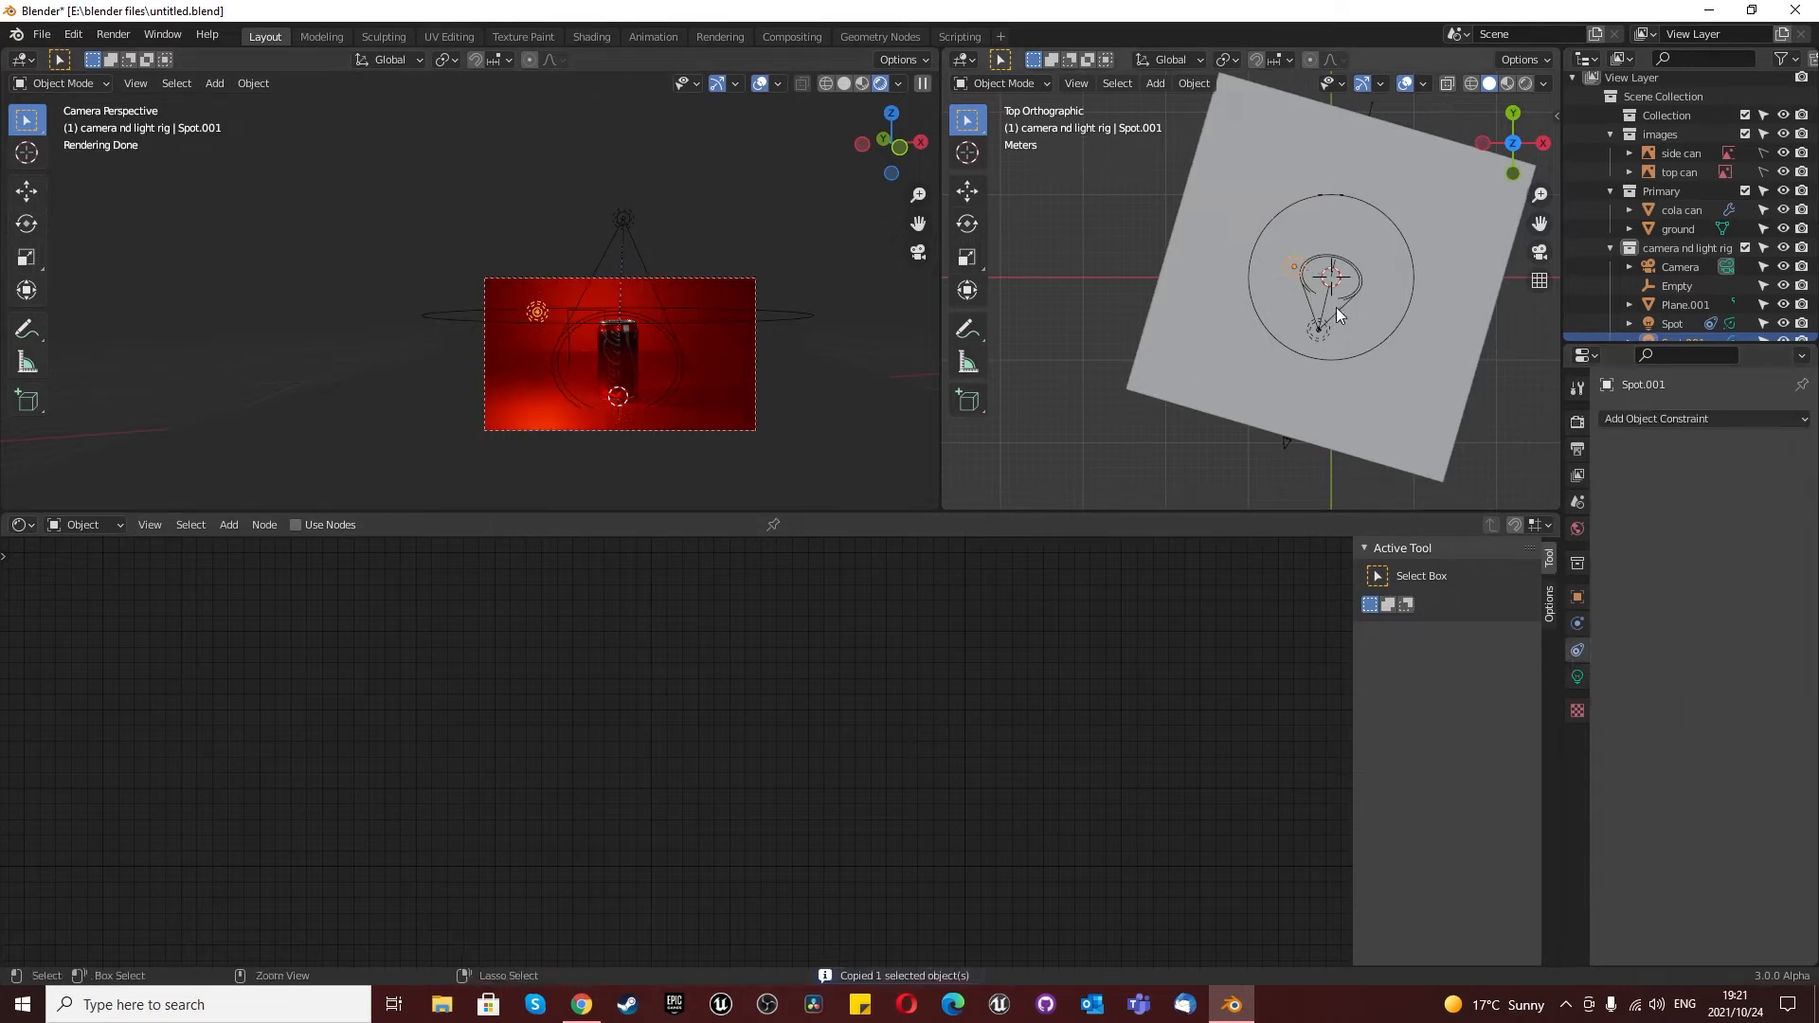
Step: Duplicate the point light and move the copy about 8.7 m along X and -3.1 m along Y, to the can's opposite side
key(ctrl+v)
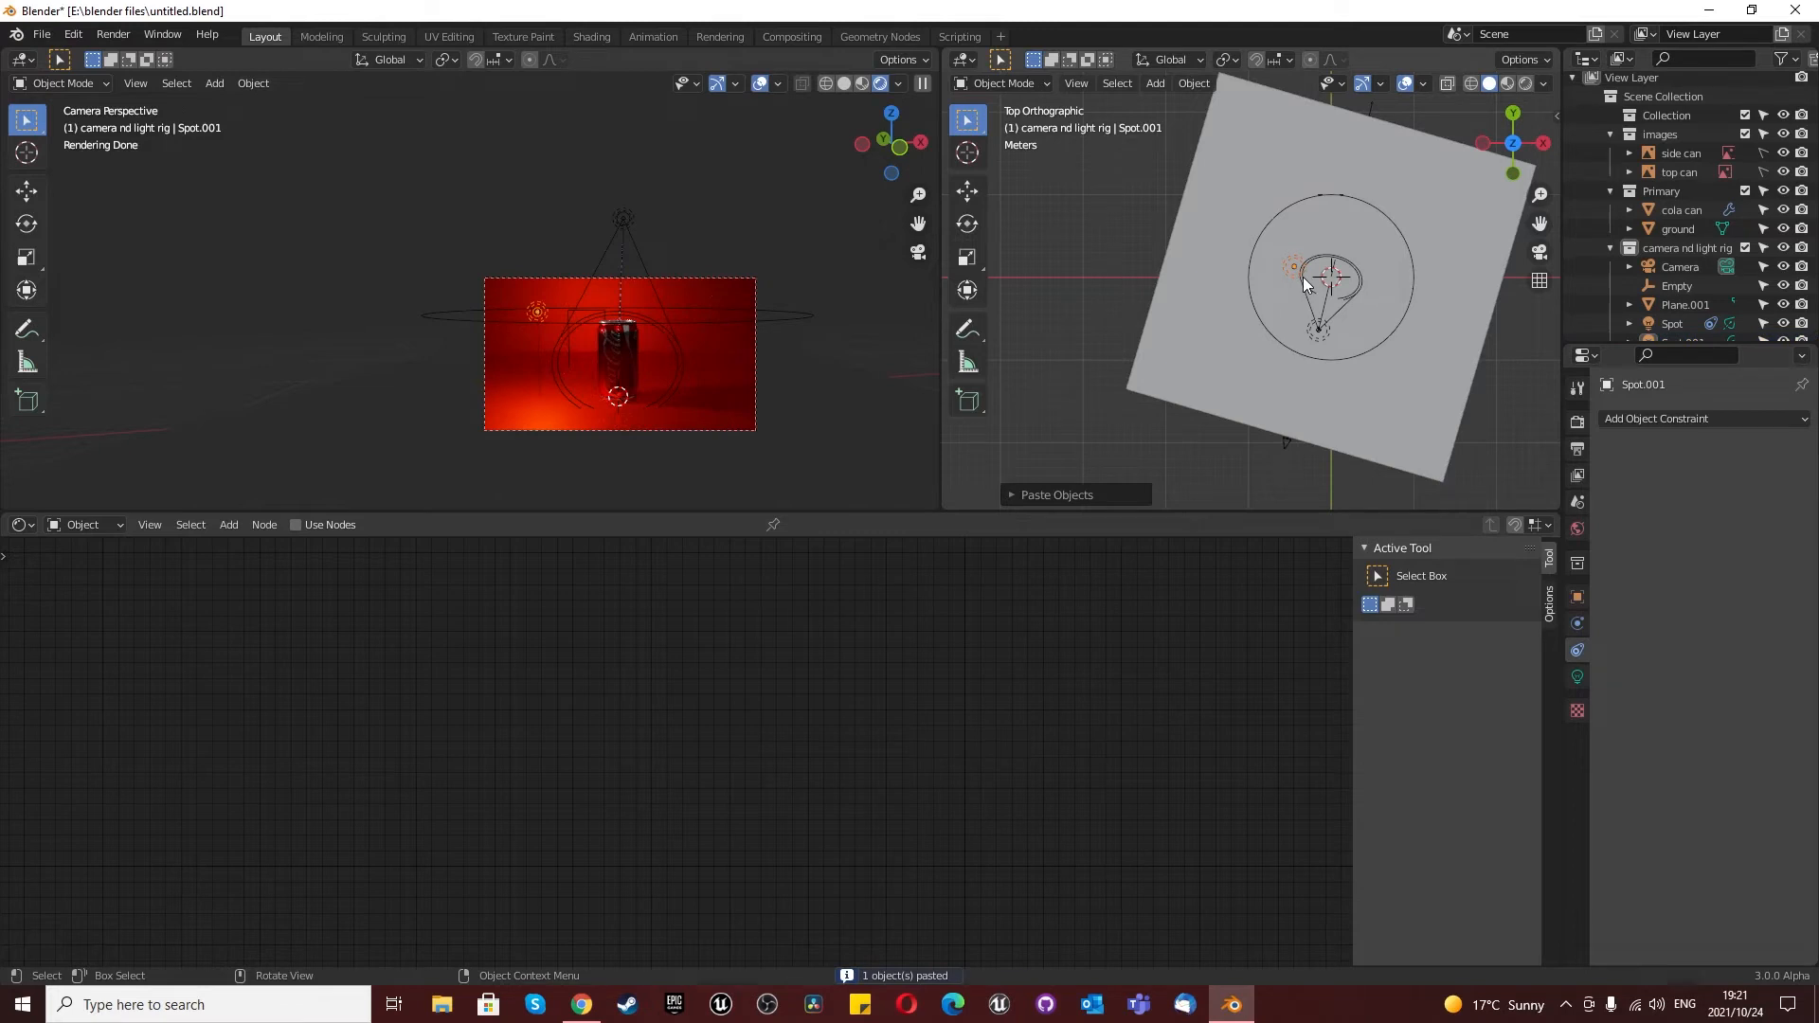
key(g)
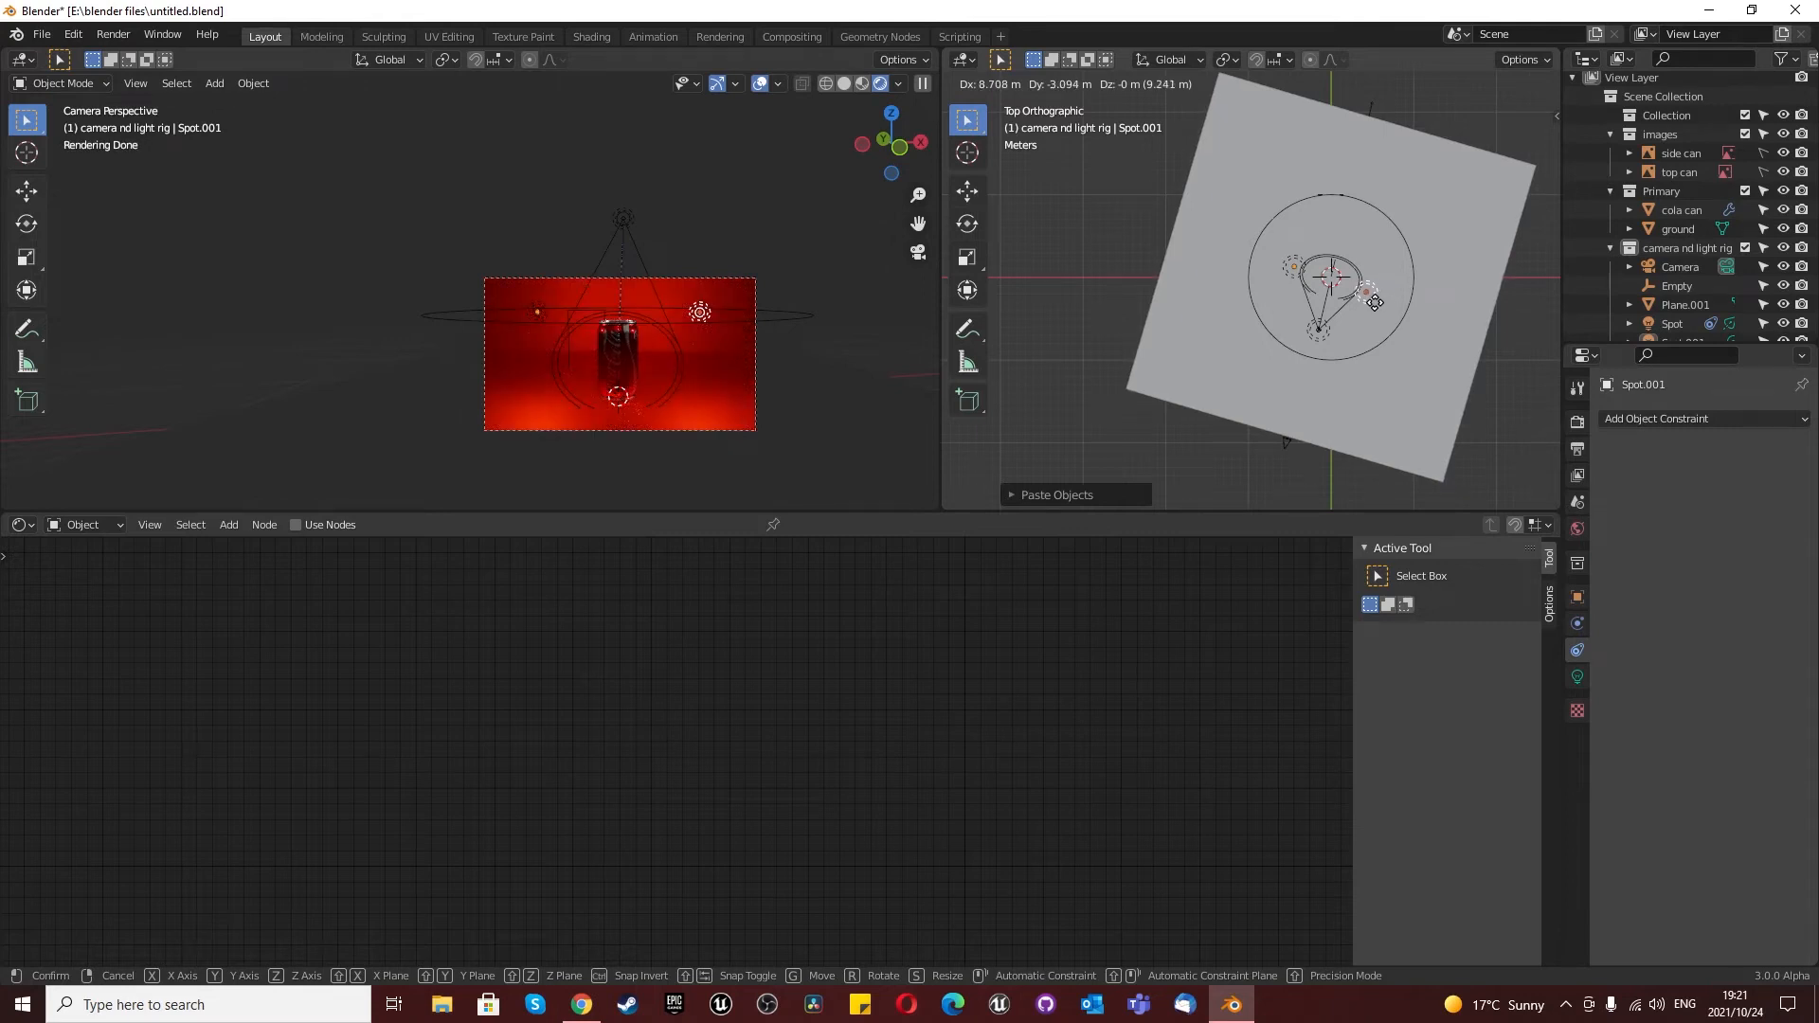
click(1374, 302)
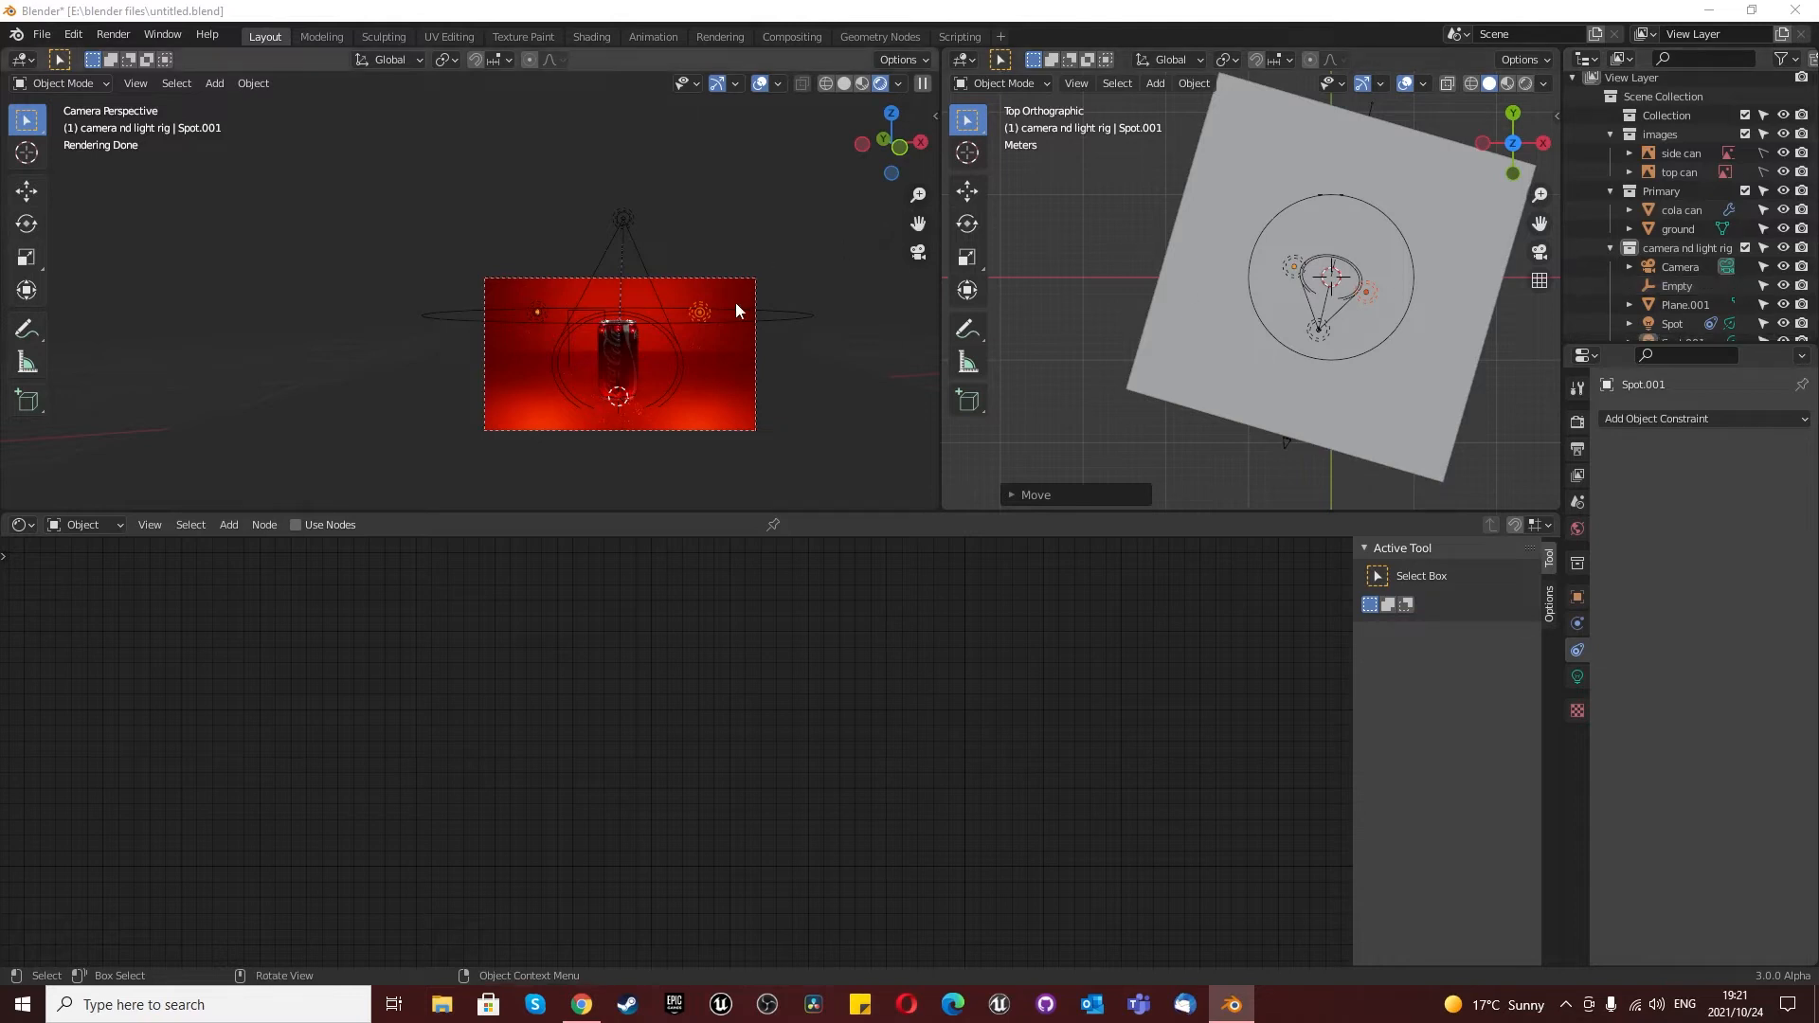
Step: Duplicate the new point light and move the copy about -3.4 m along X and 5.3 m along Y, behind the can
click(700, 312)
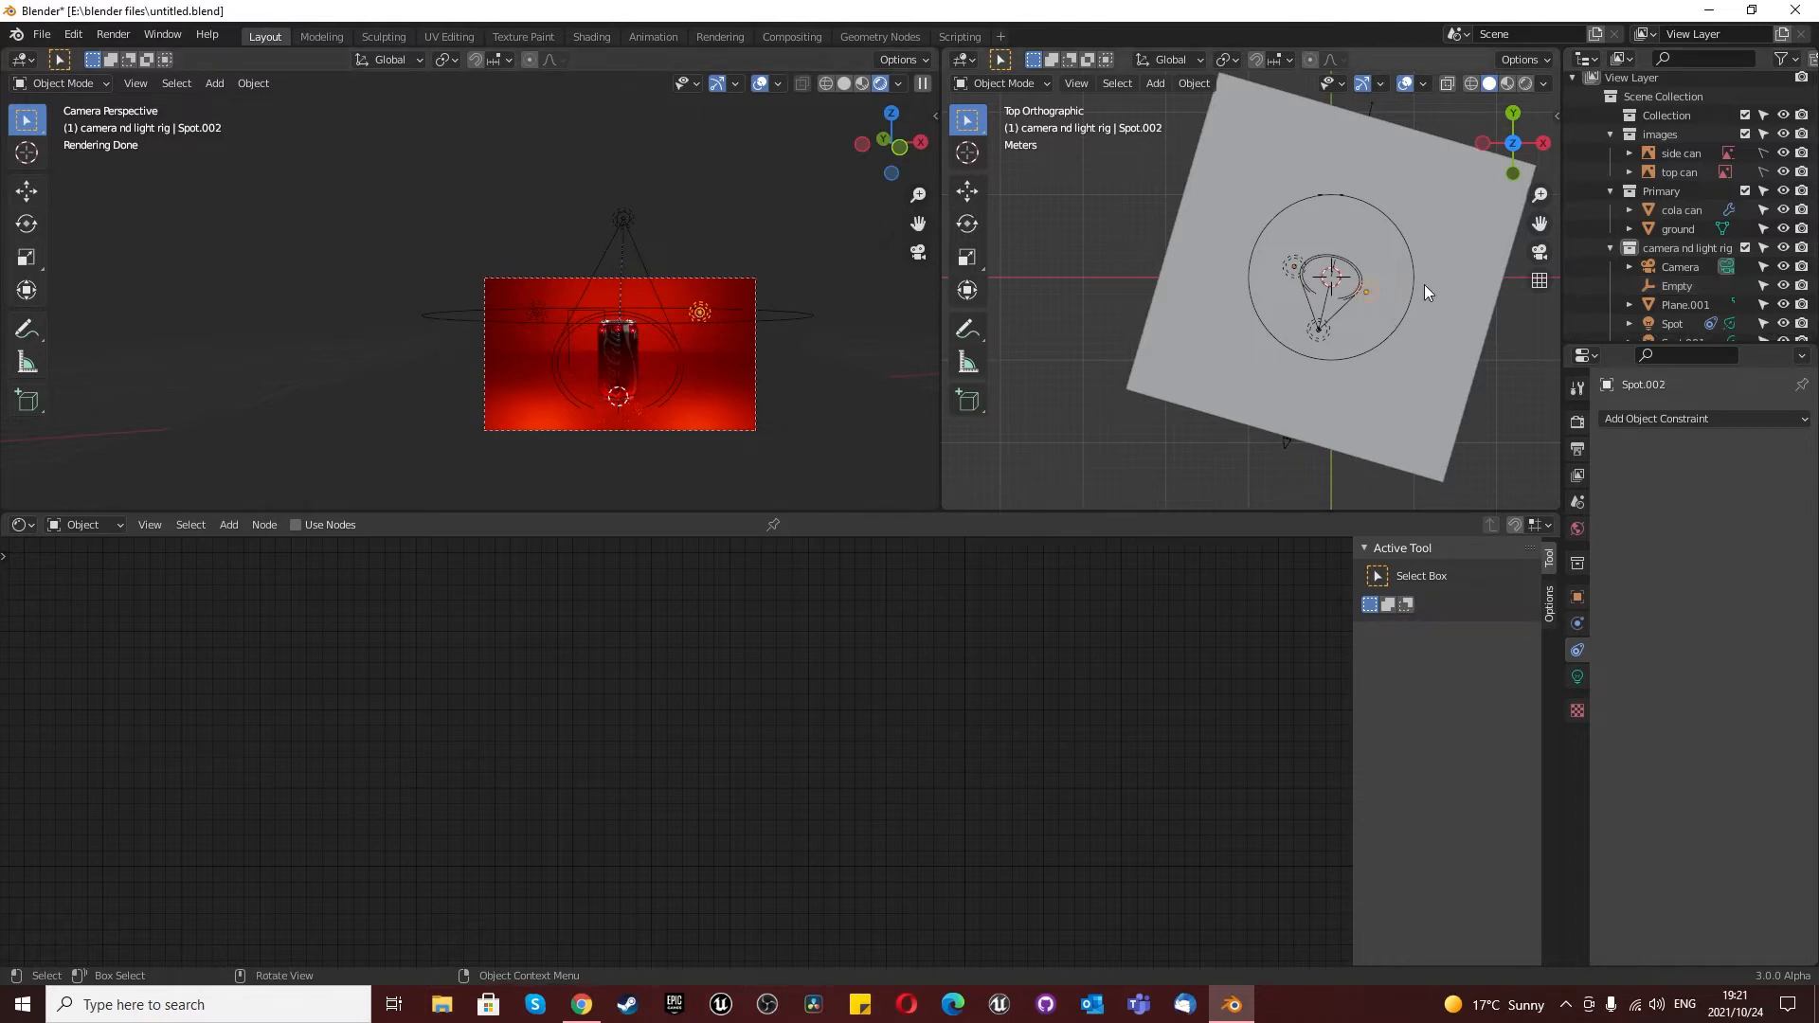
key(ctrl+c)
key(ctrl+v)
key(g)
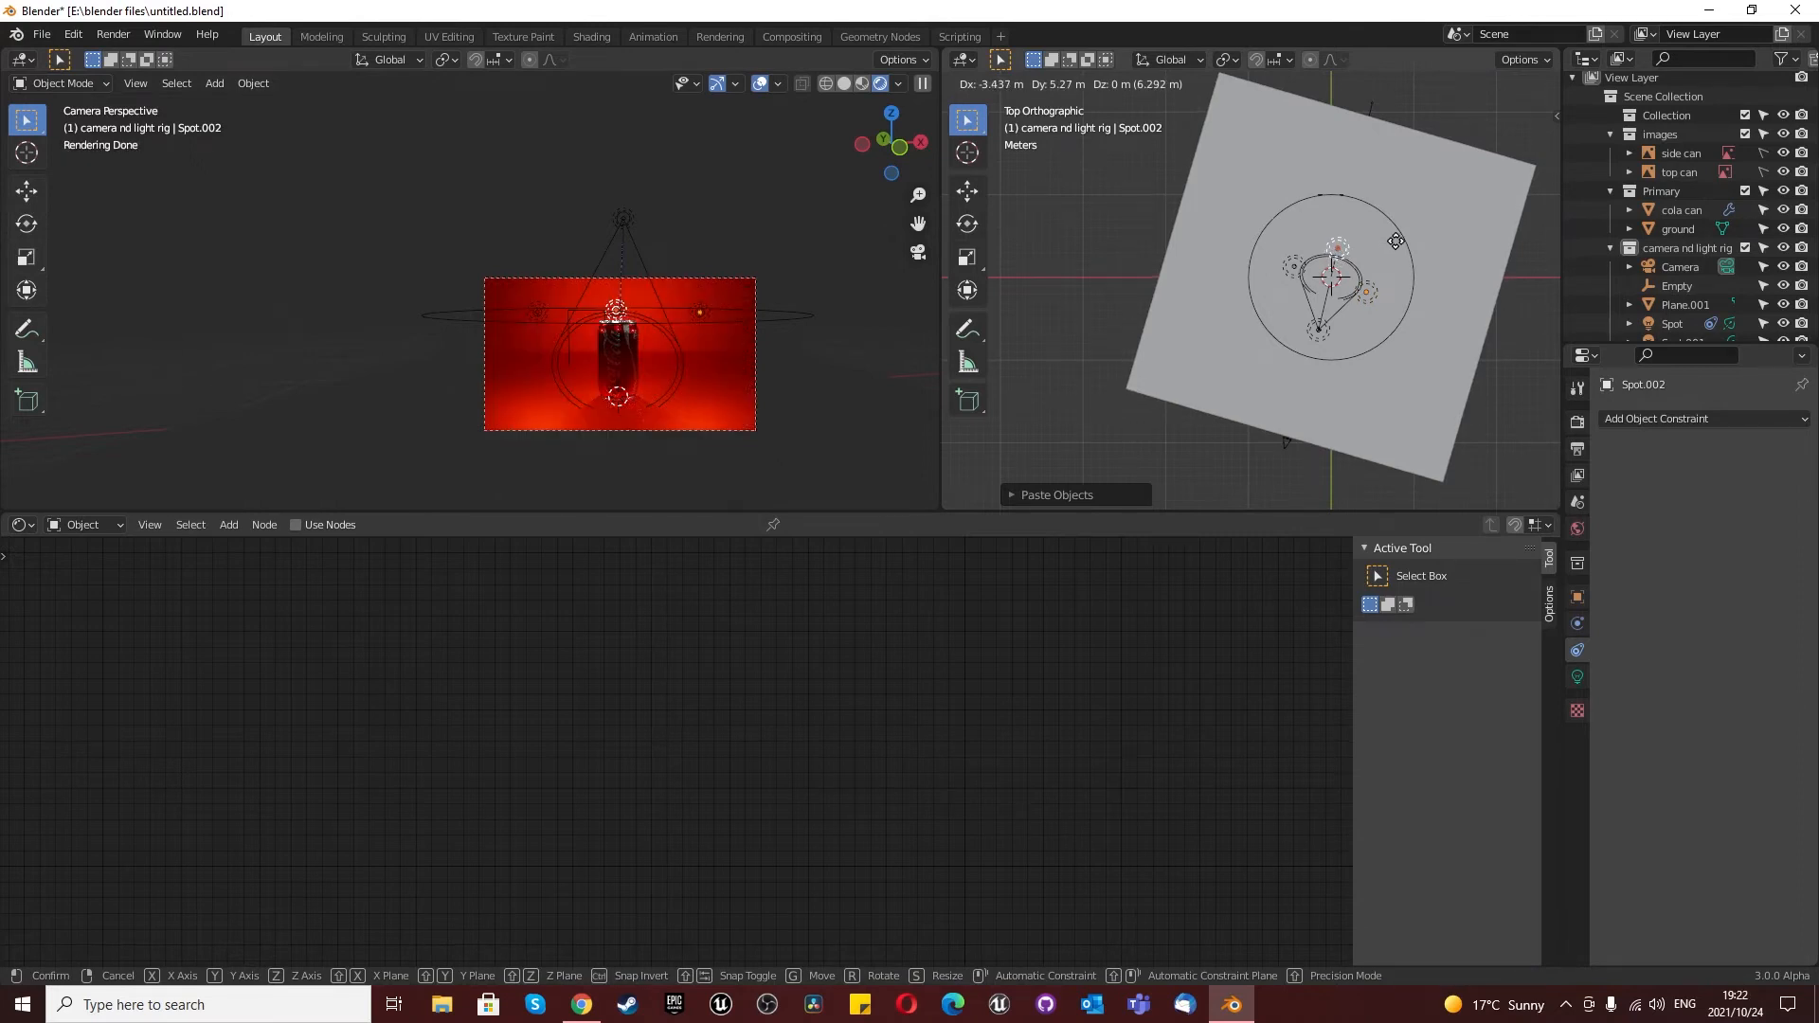
click(1396, 240)
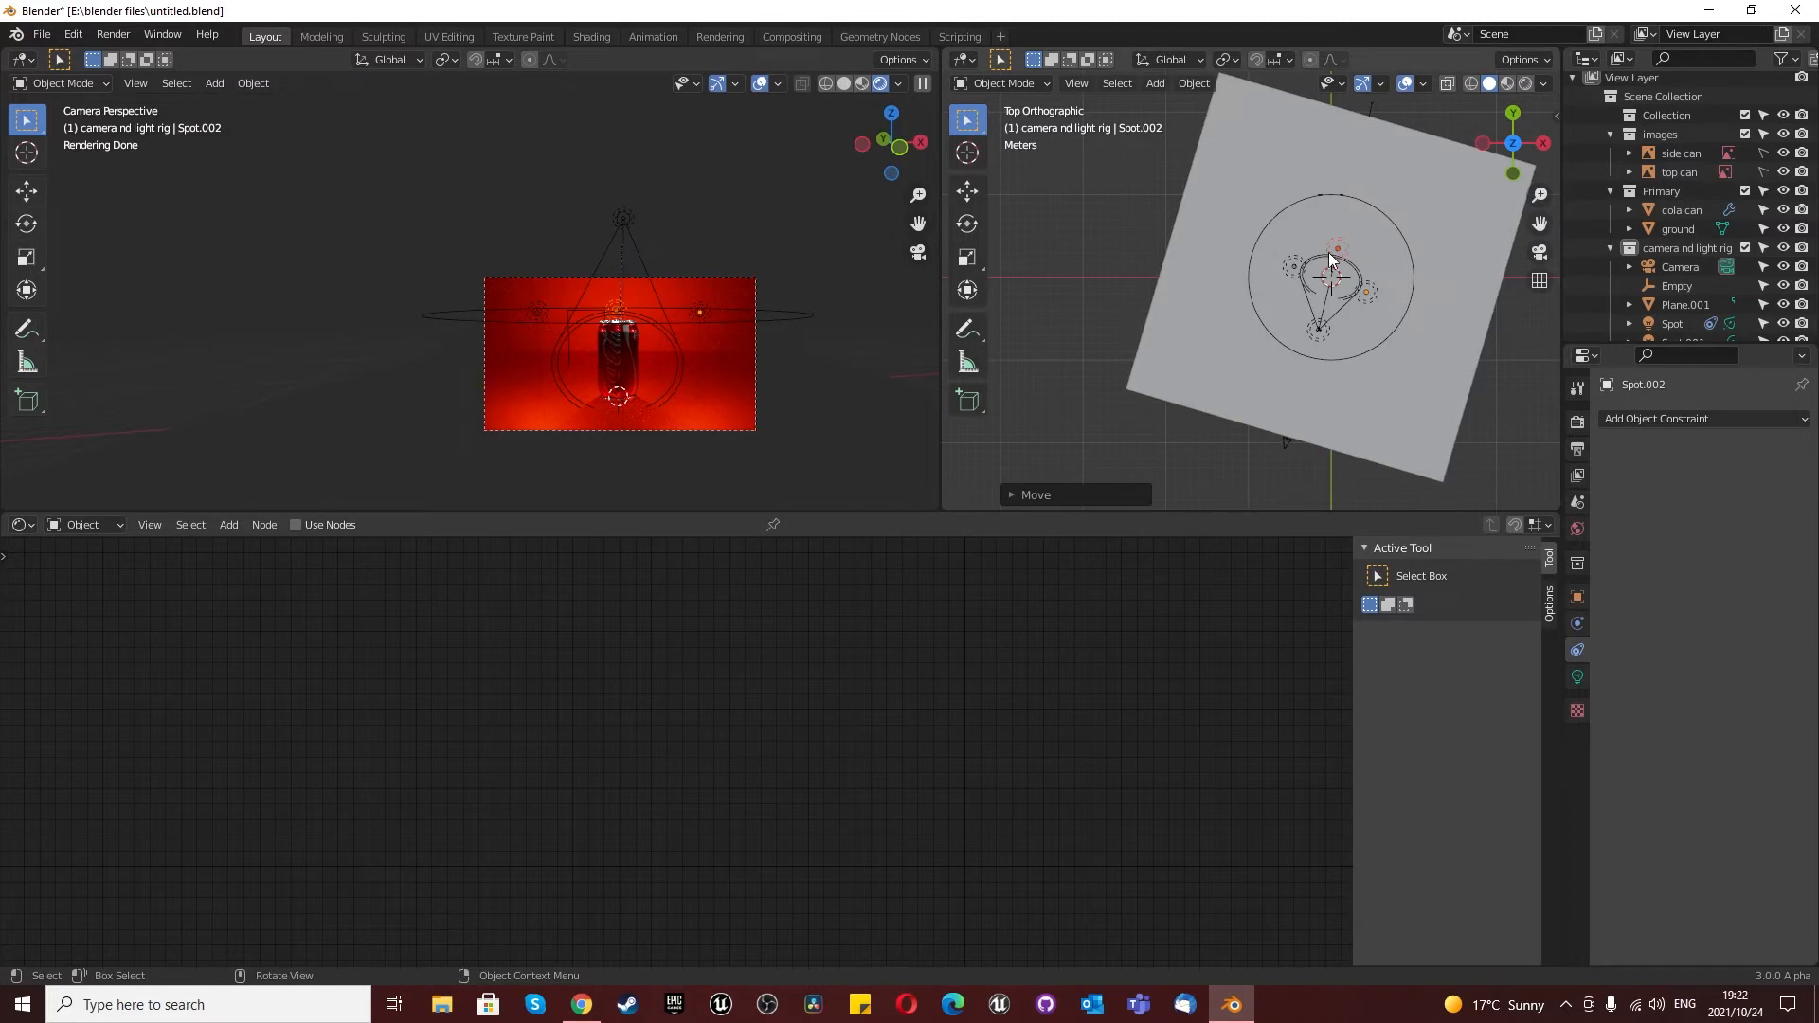
Step: Lower the point light behind the can by about 4.1 m along the Z axis
middle_drag(1328, 252, 1148, 87)
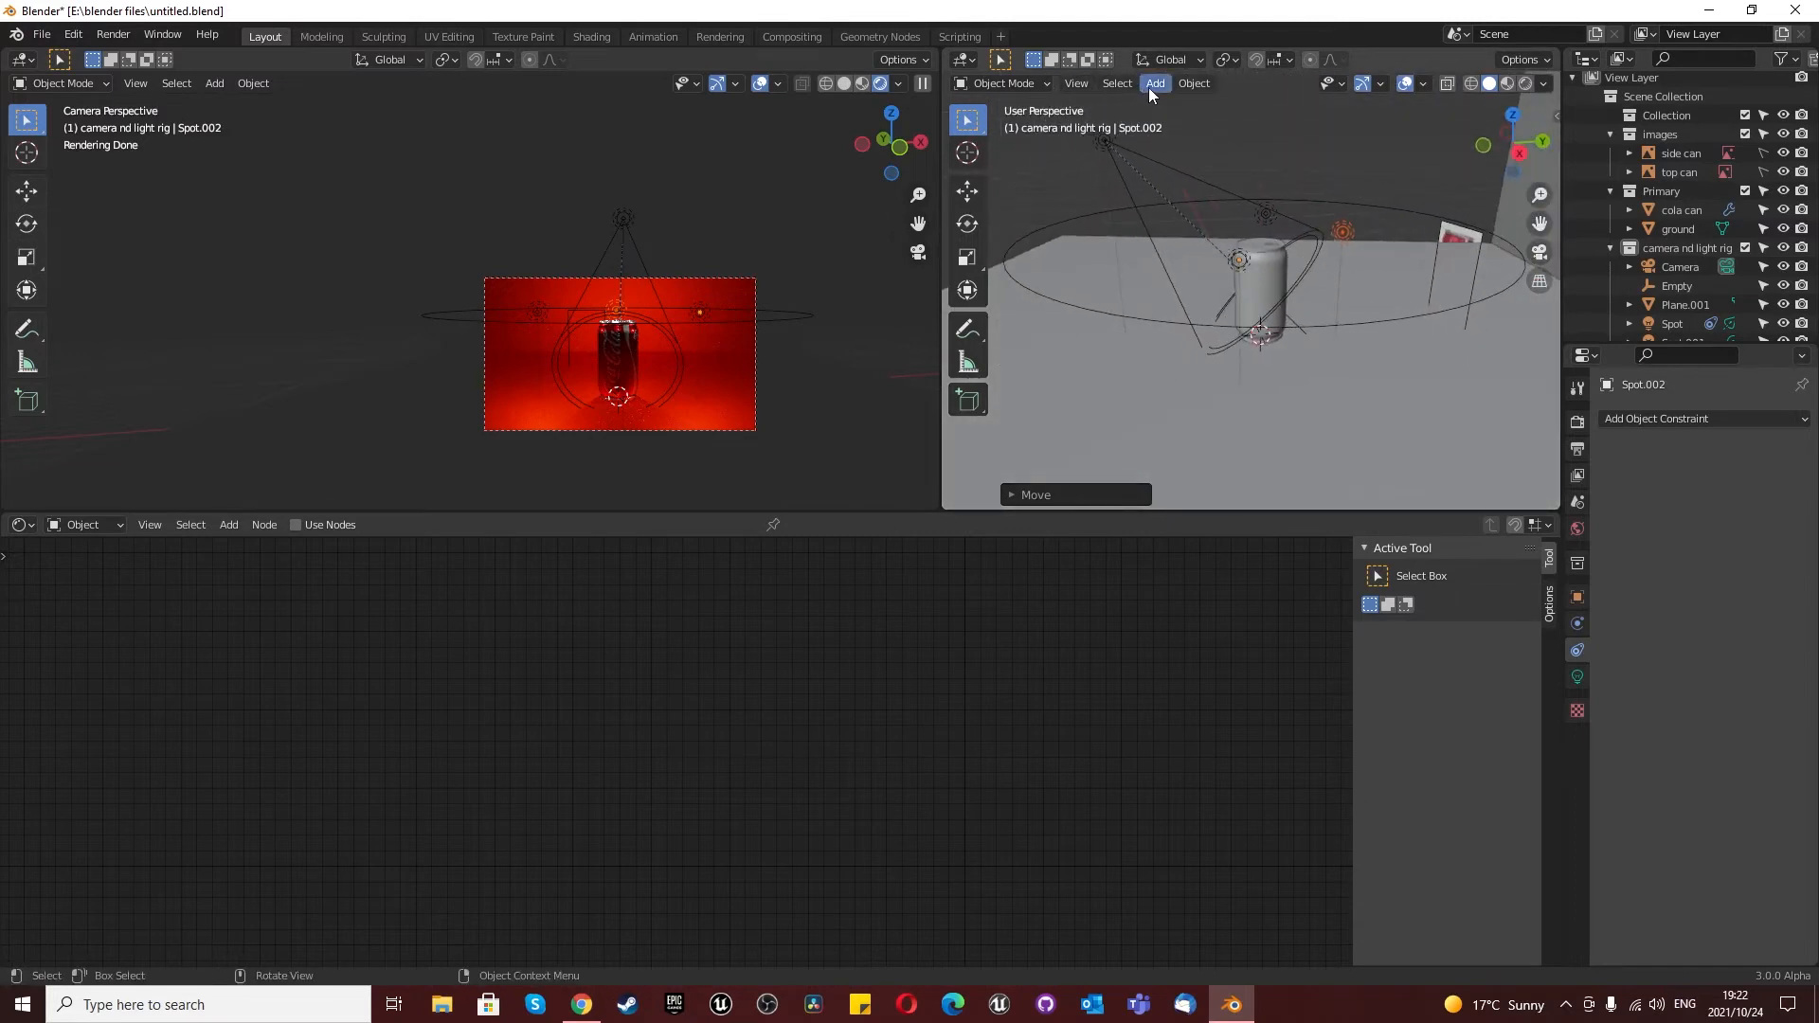
key(g)
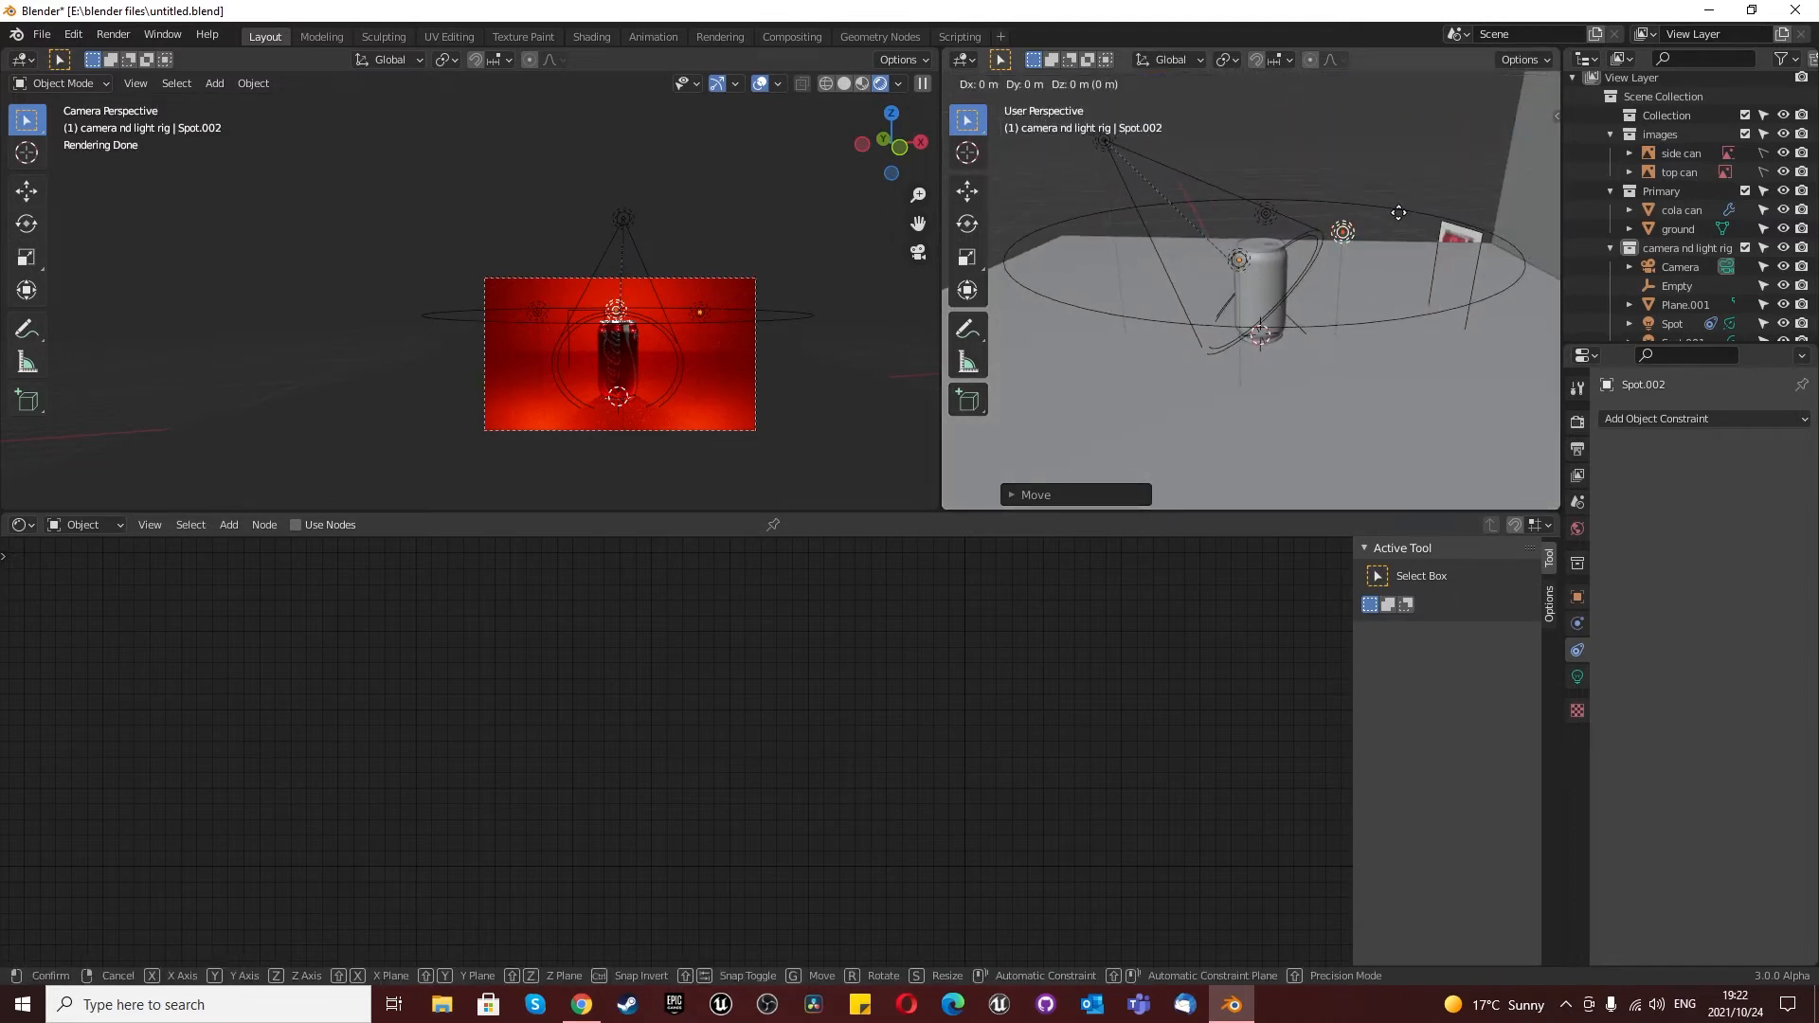
key(z)
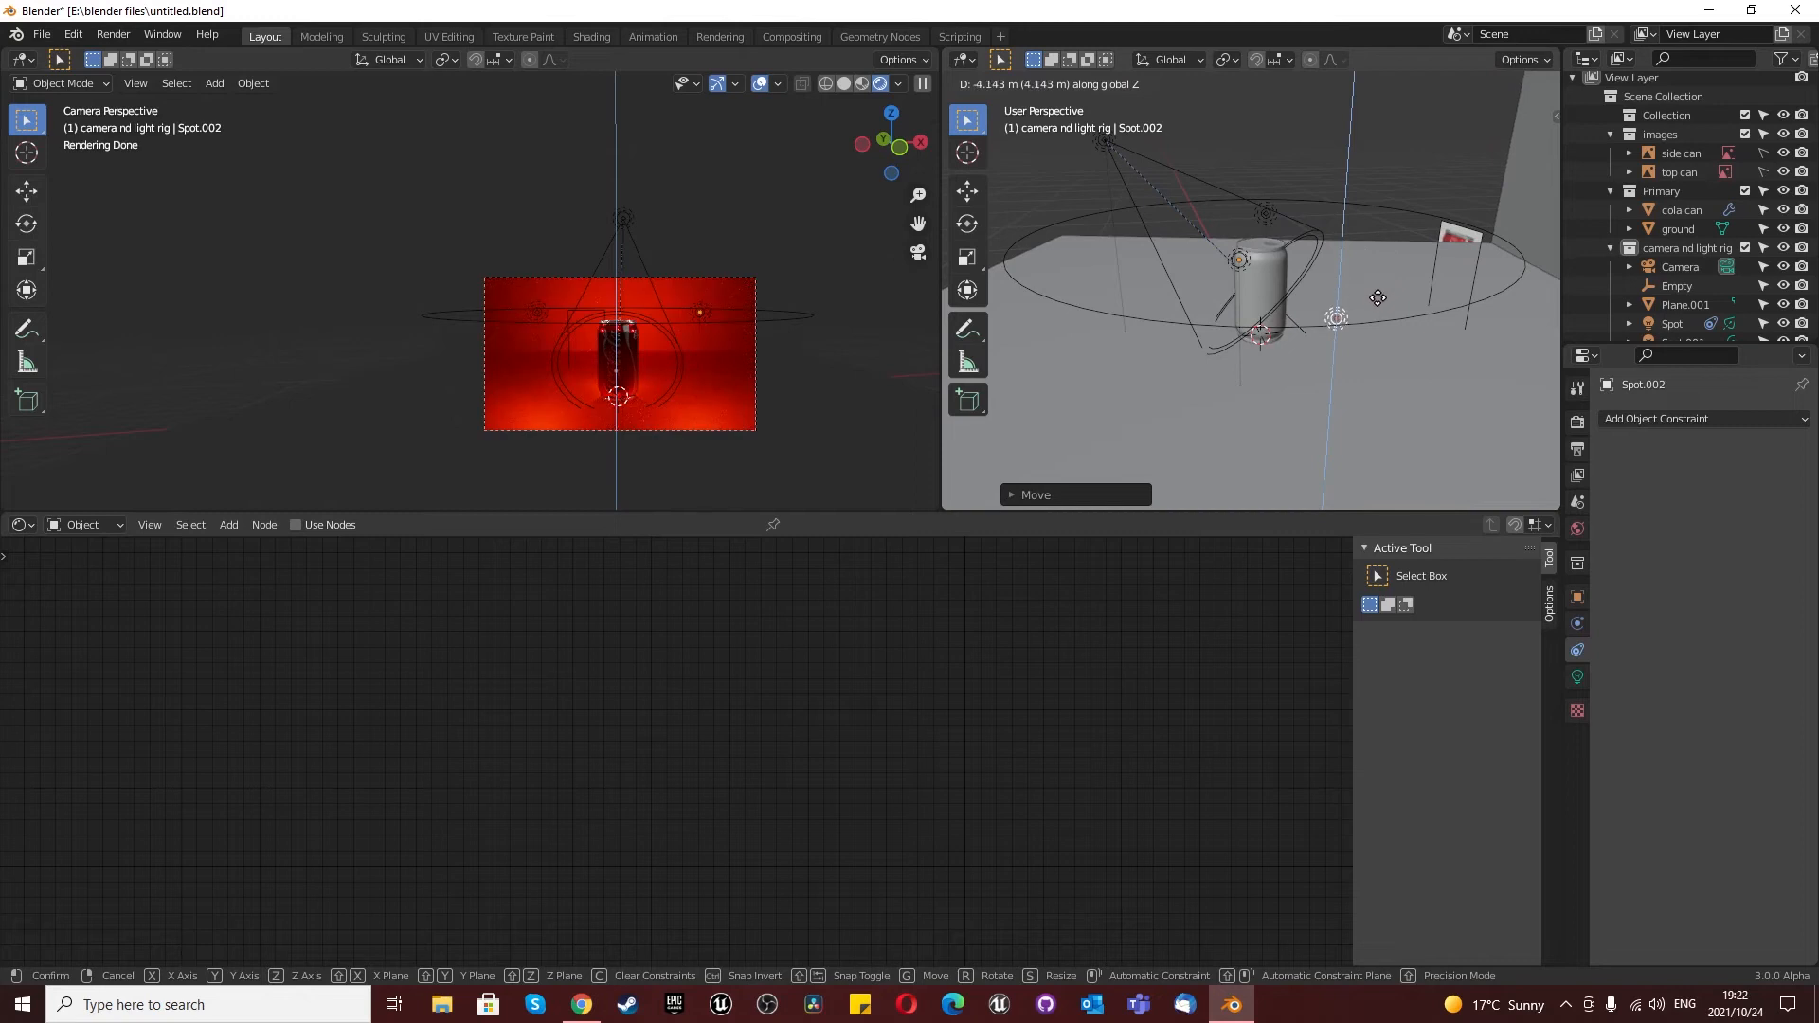
click(1377, 297)
scroll(618, 367, up, 2)
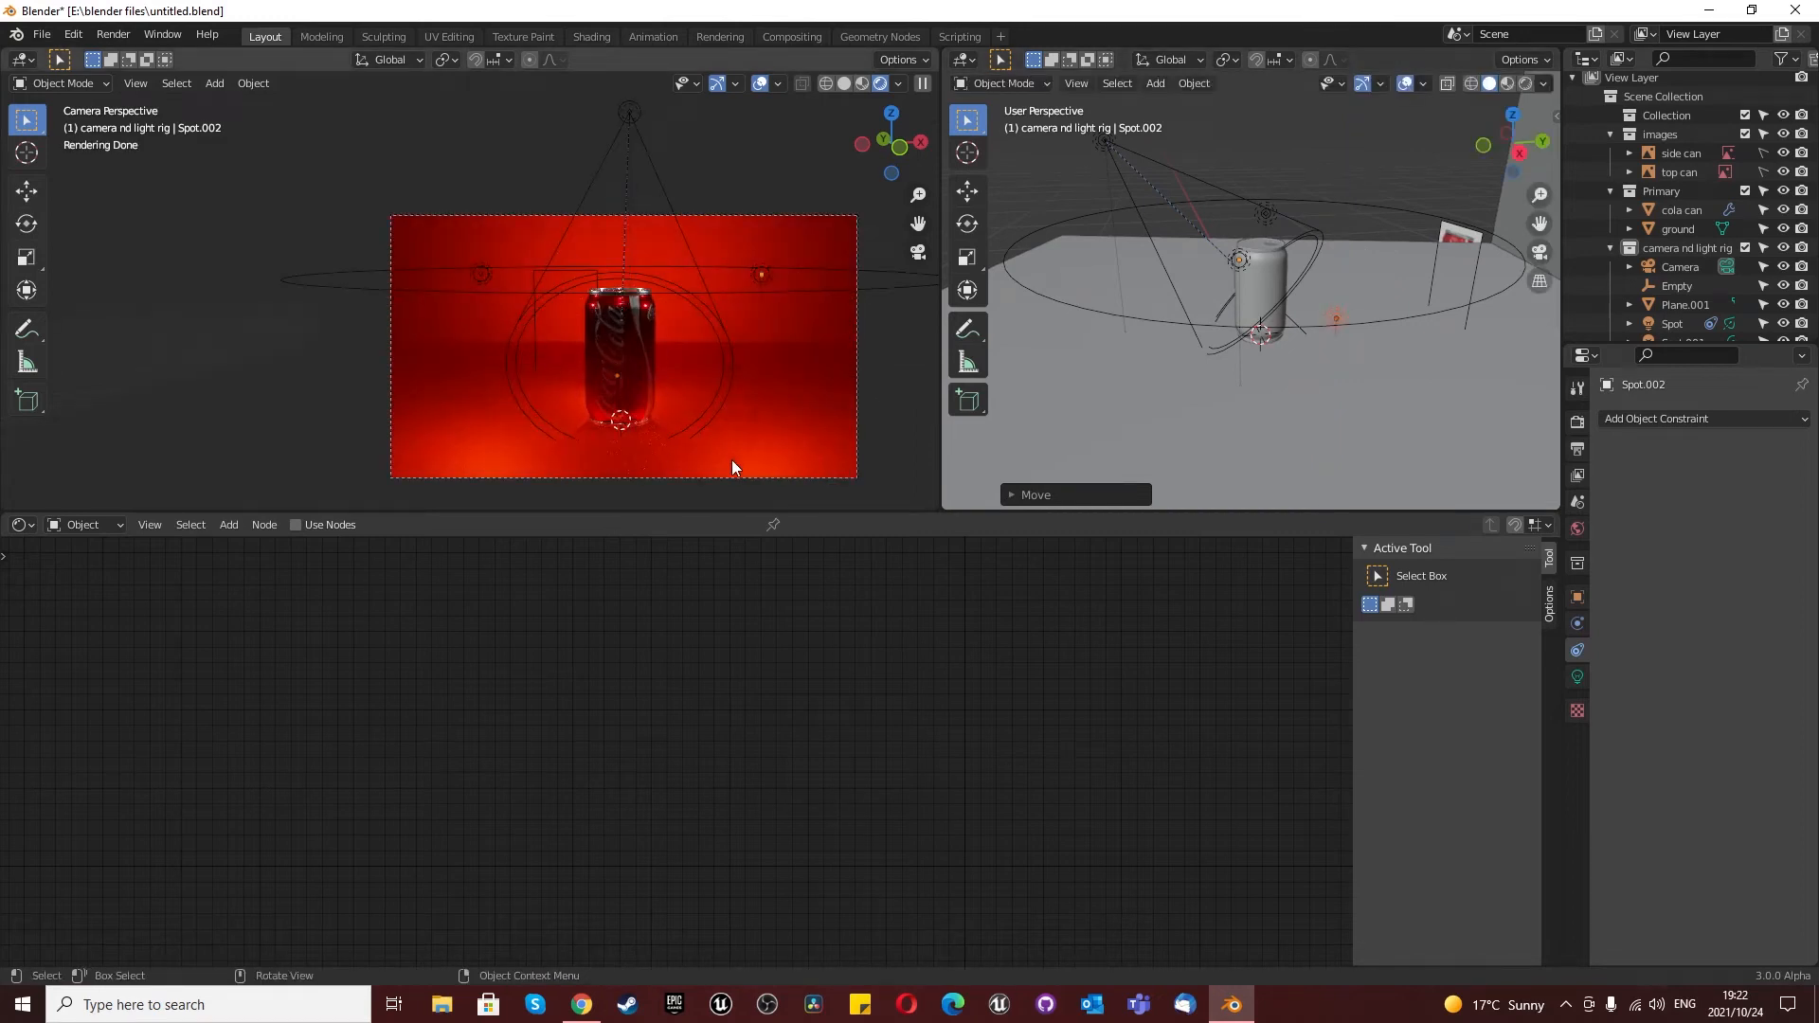
scroll(731, 458, down, 3)
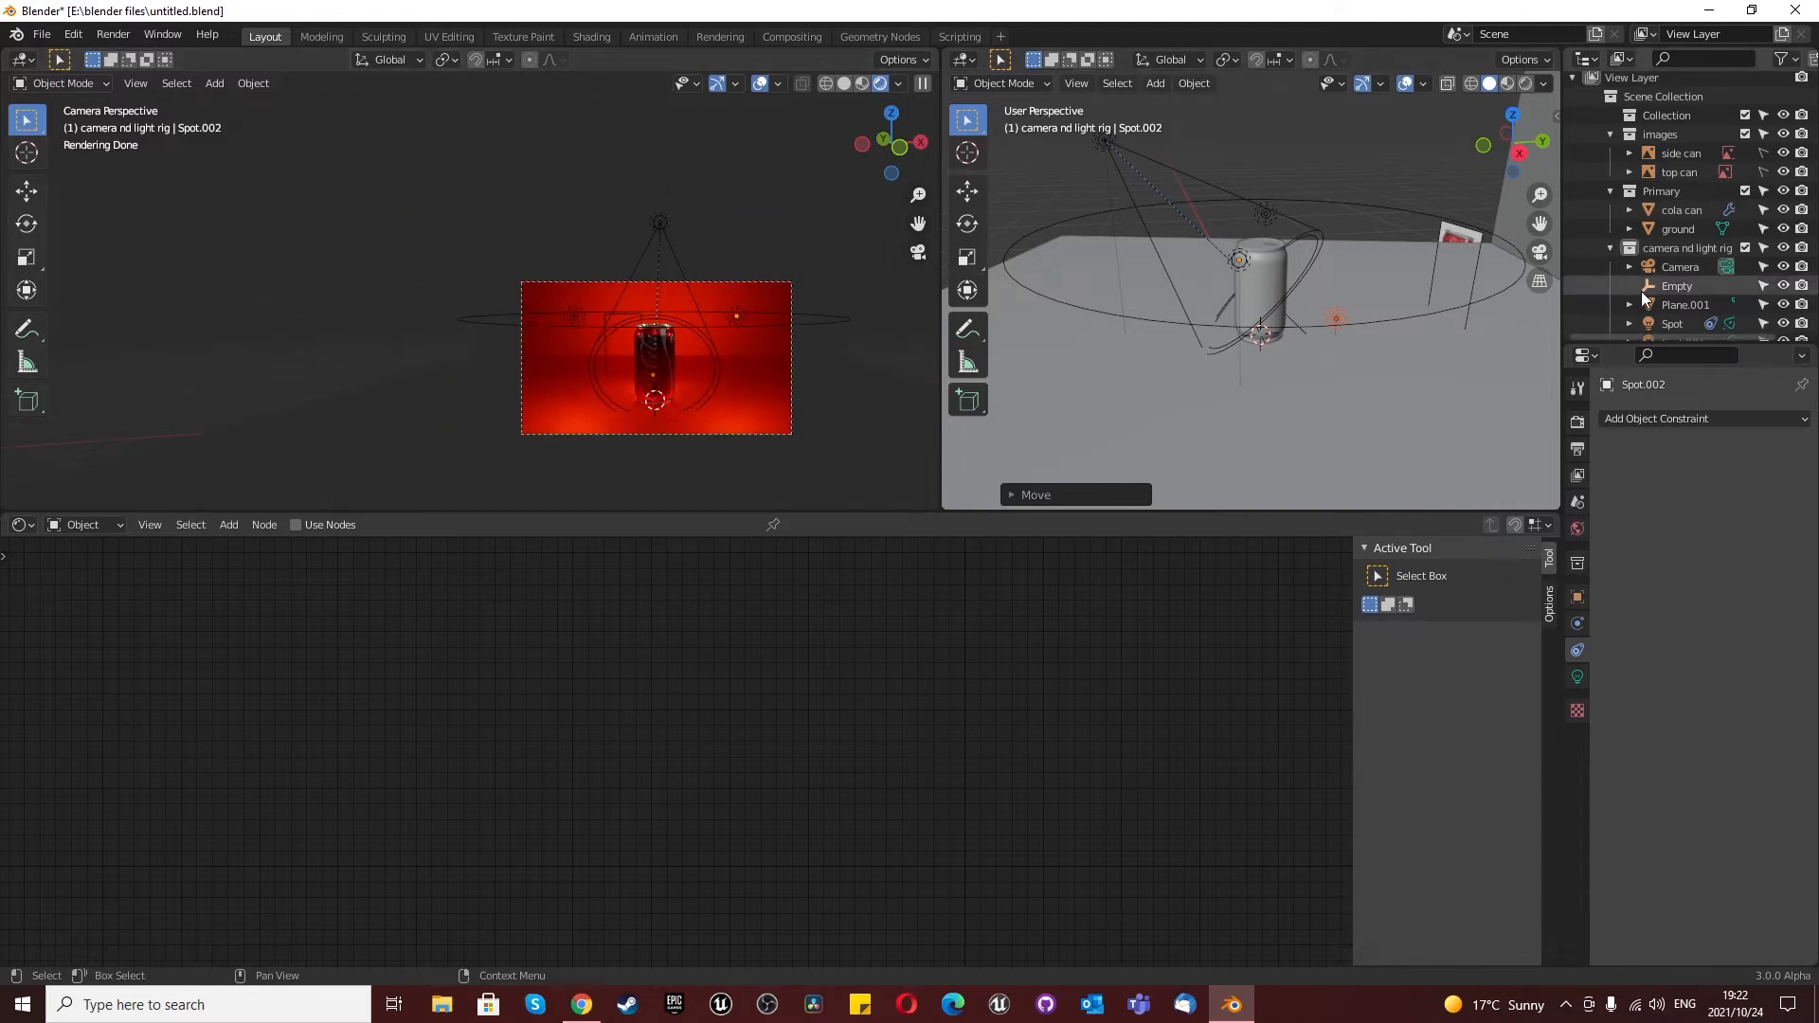
Step: Try a power of 5000 W on the original spot light and return it to 2000 W
scroll(1645, 290, down, 3)
click(1666, 269)
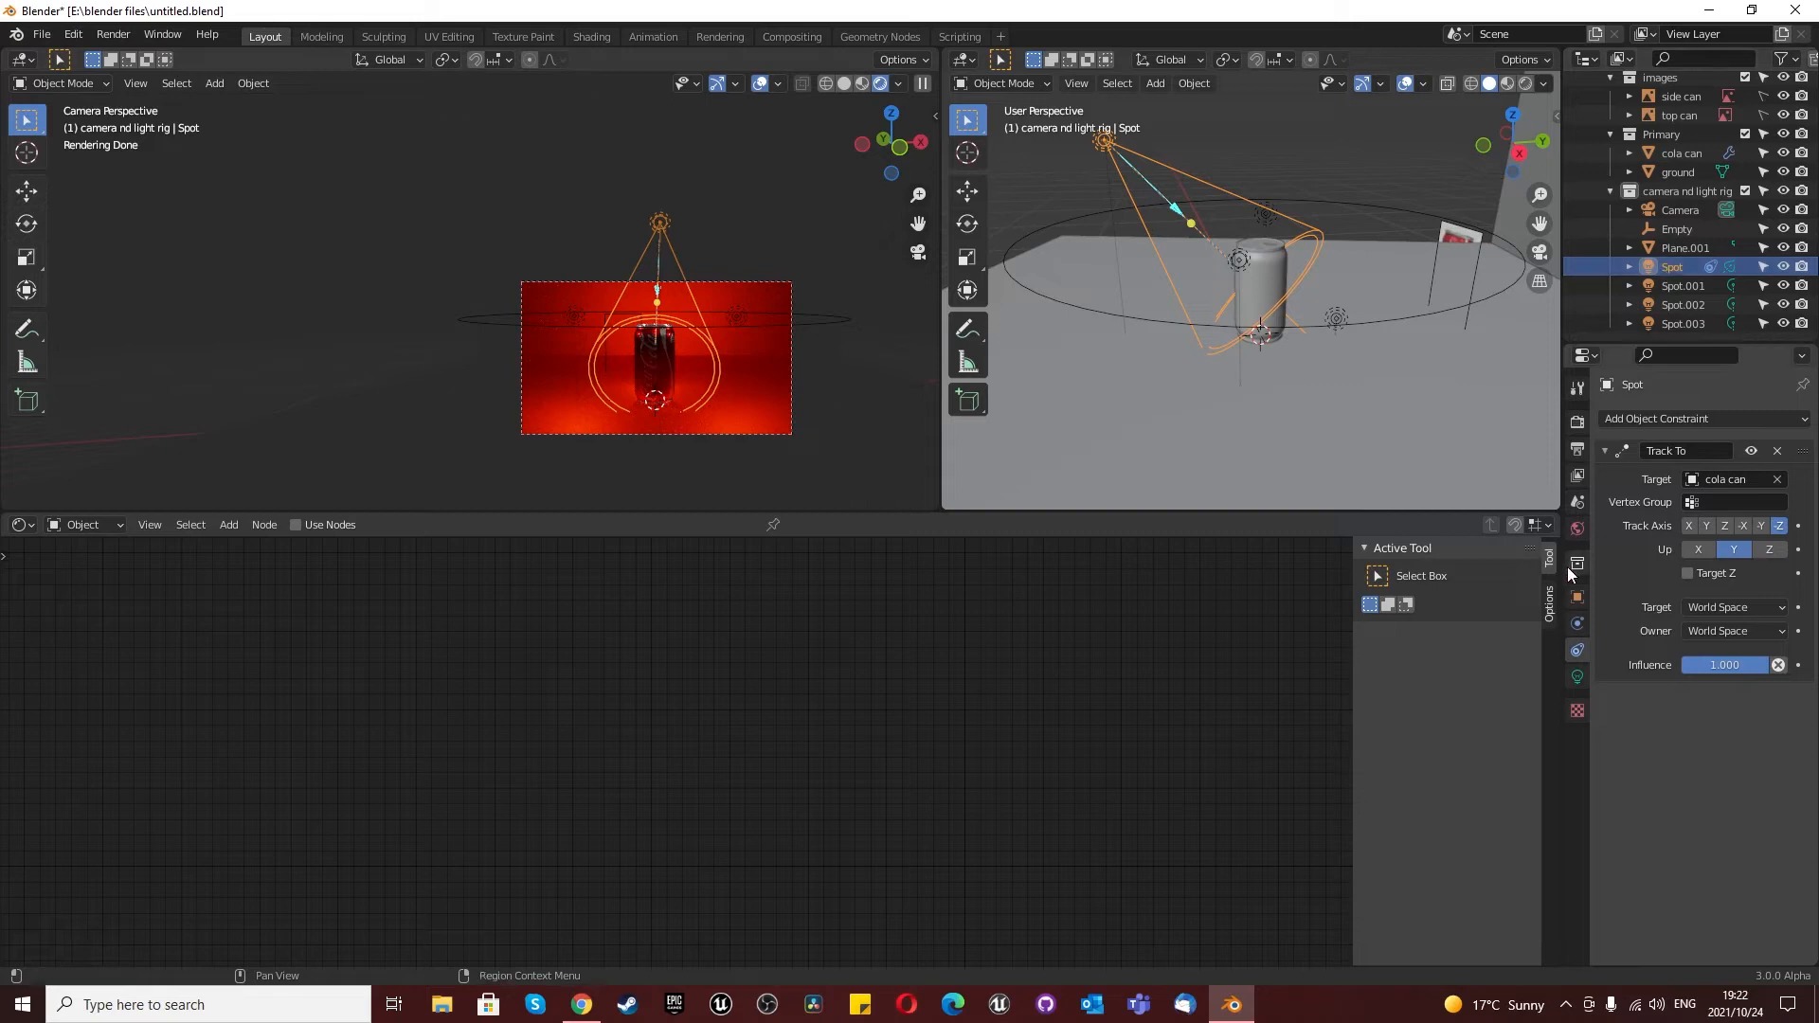
click(1578, 676)
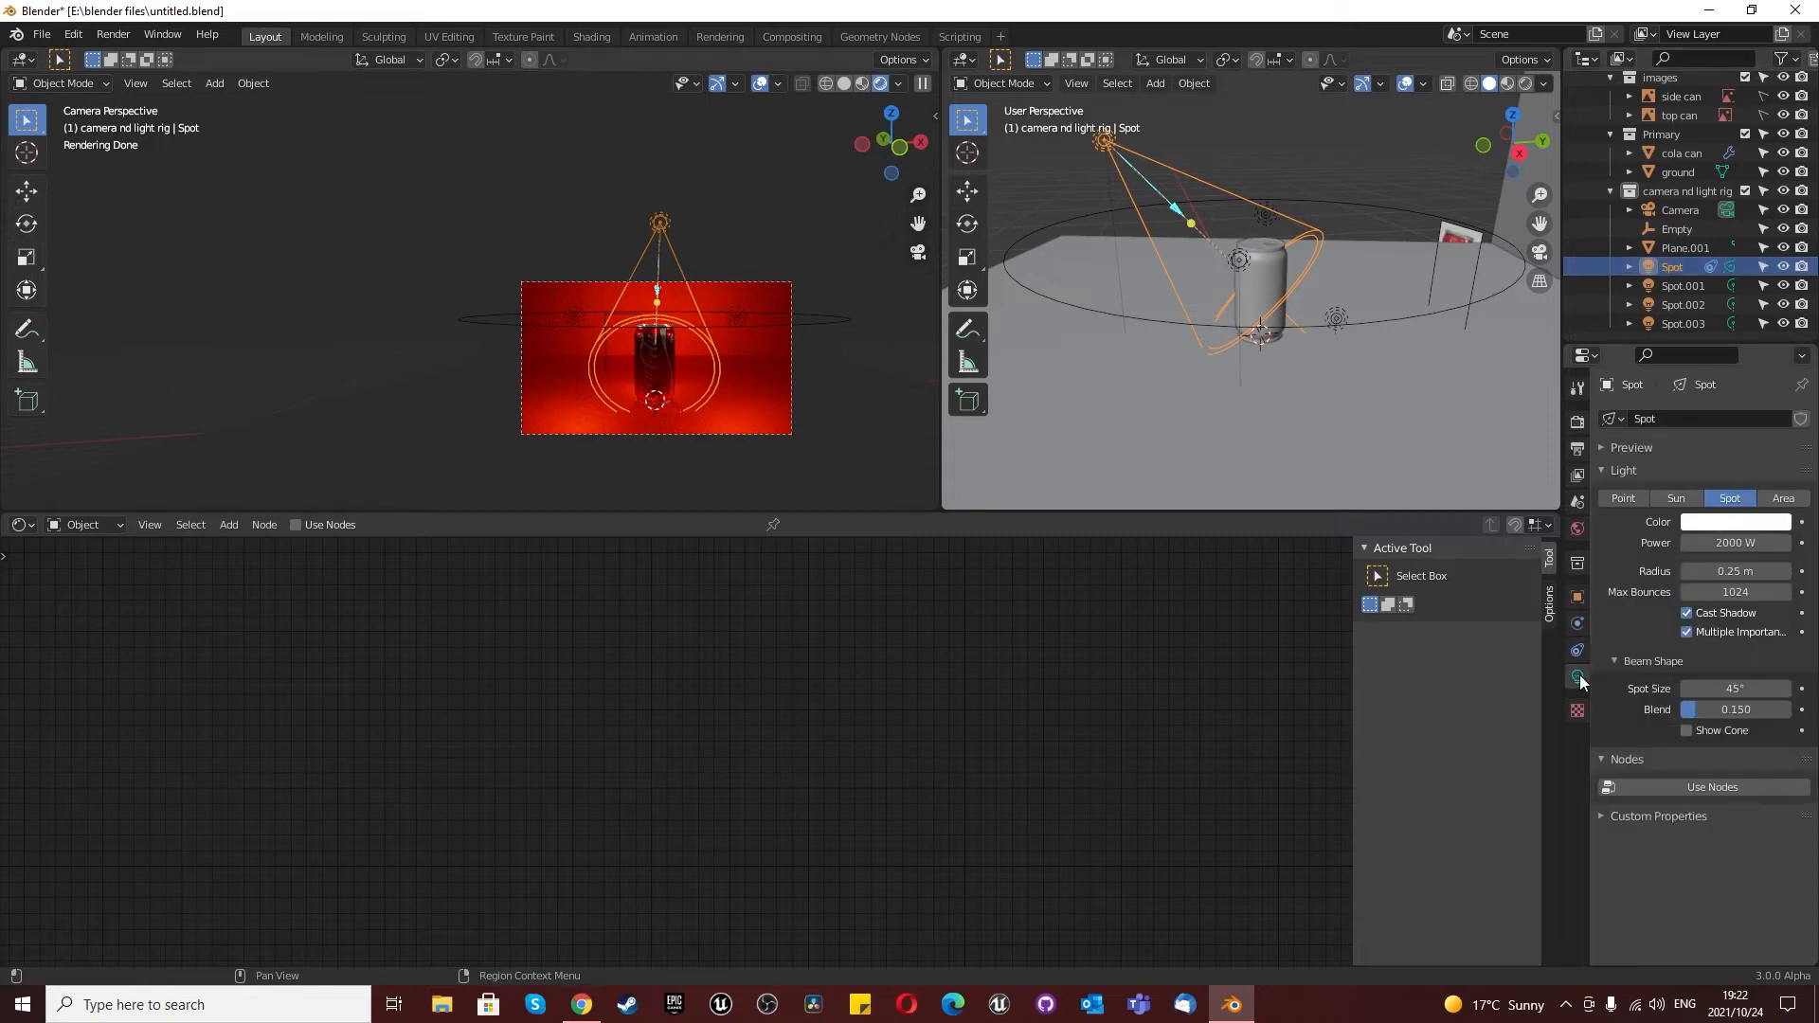
click(1730, 548)
text(5000)
key(Return)
click(1726, 544)
text(2000)
key(Return)
Step: Try HDR world background strengths of 1 and 0.5, and settle on 0.2
click(1577, 528)
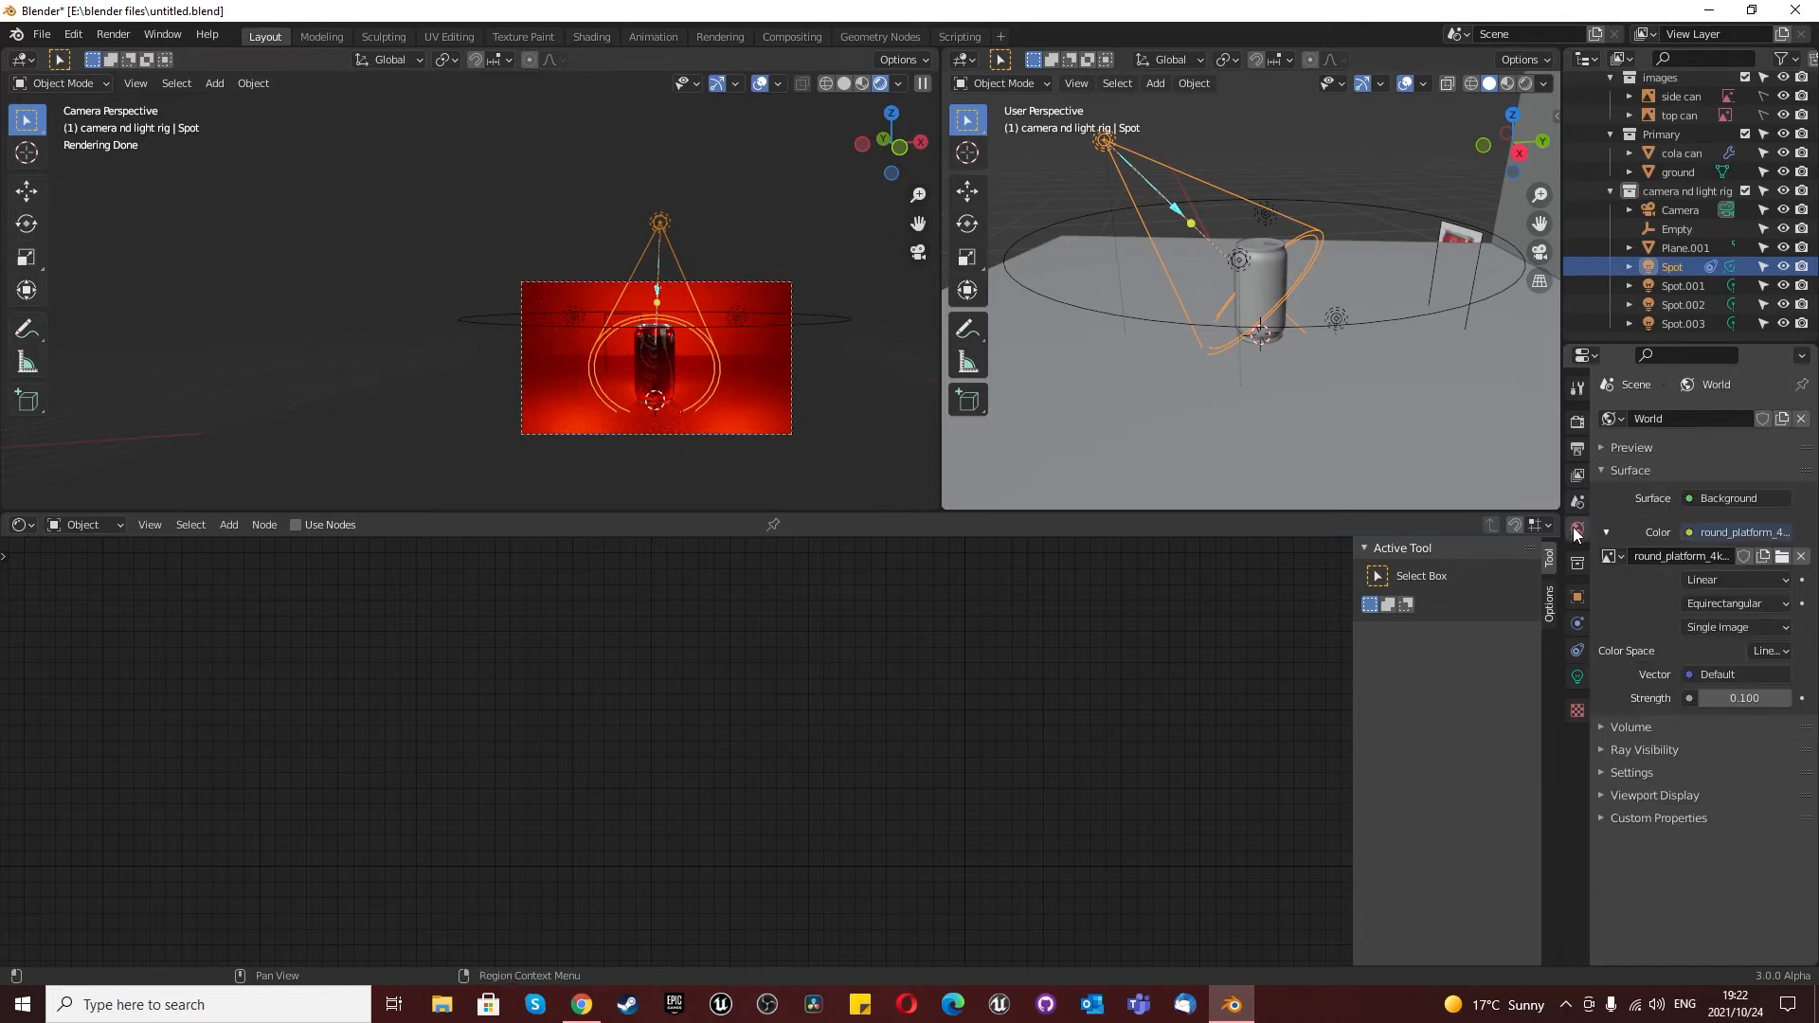
click(1738, 699)
text(1)
key(Return)
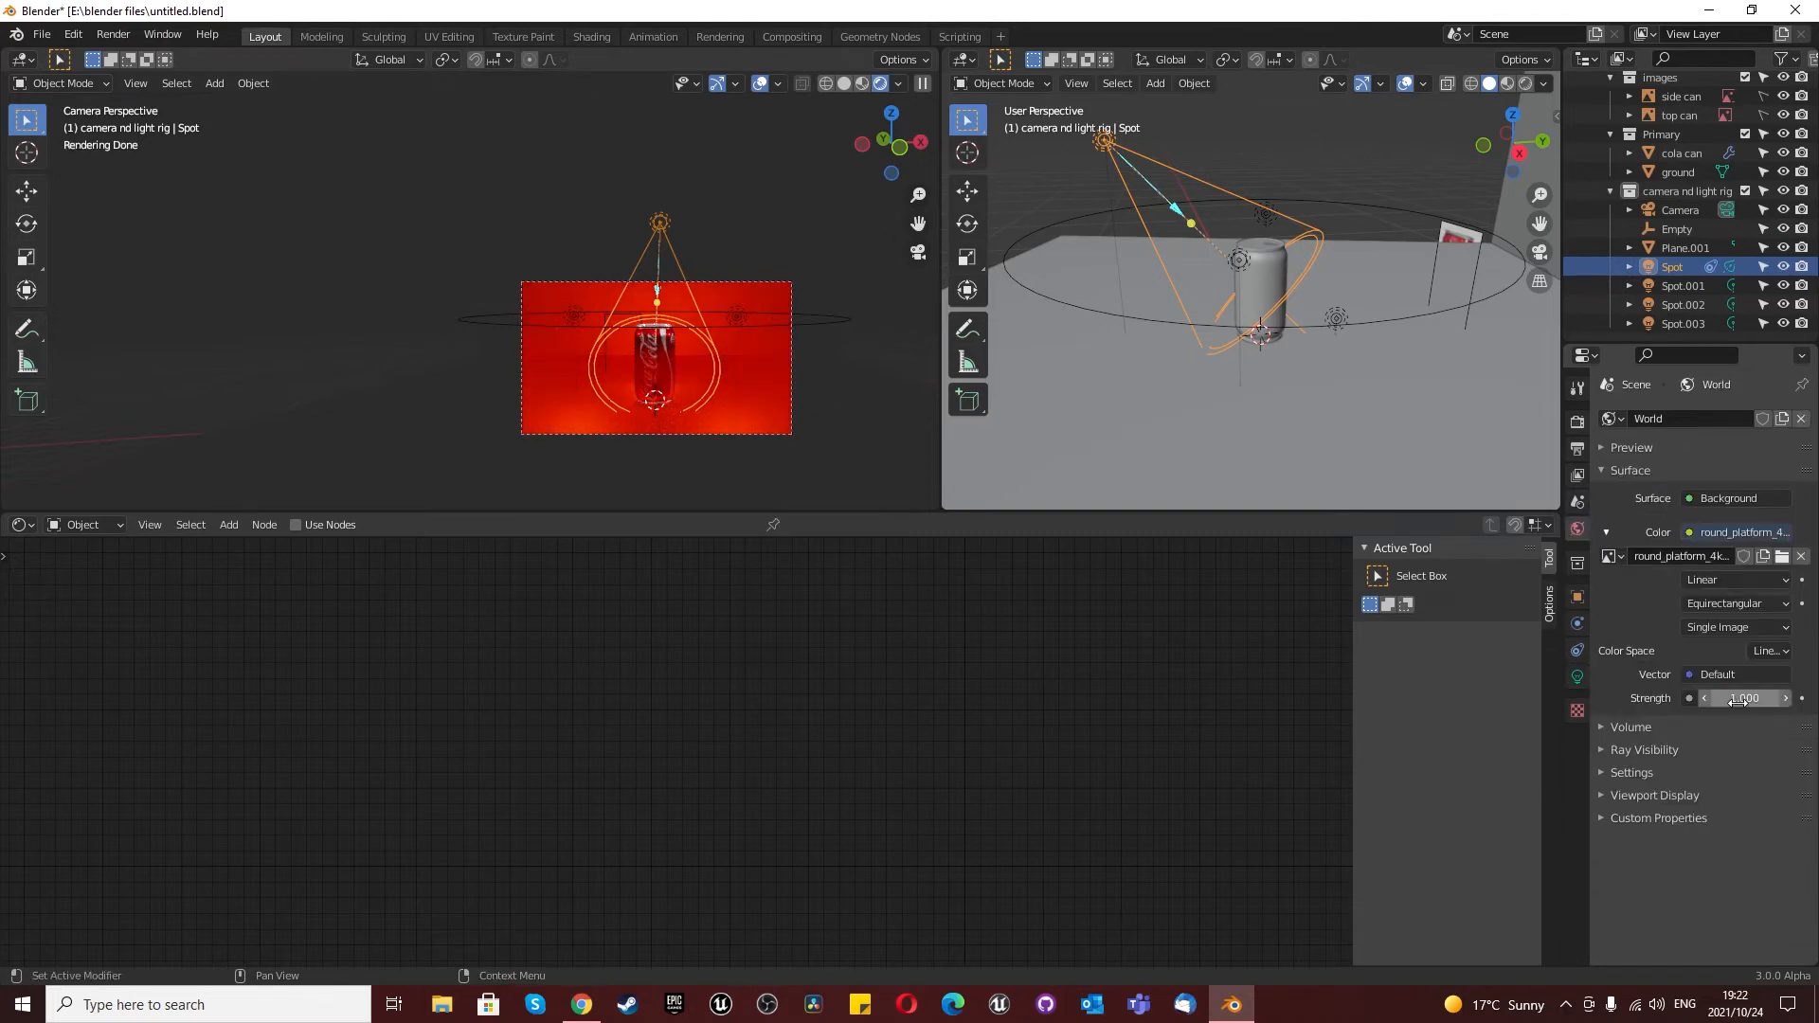
scroll(662, 406, up, 5)
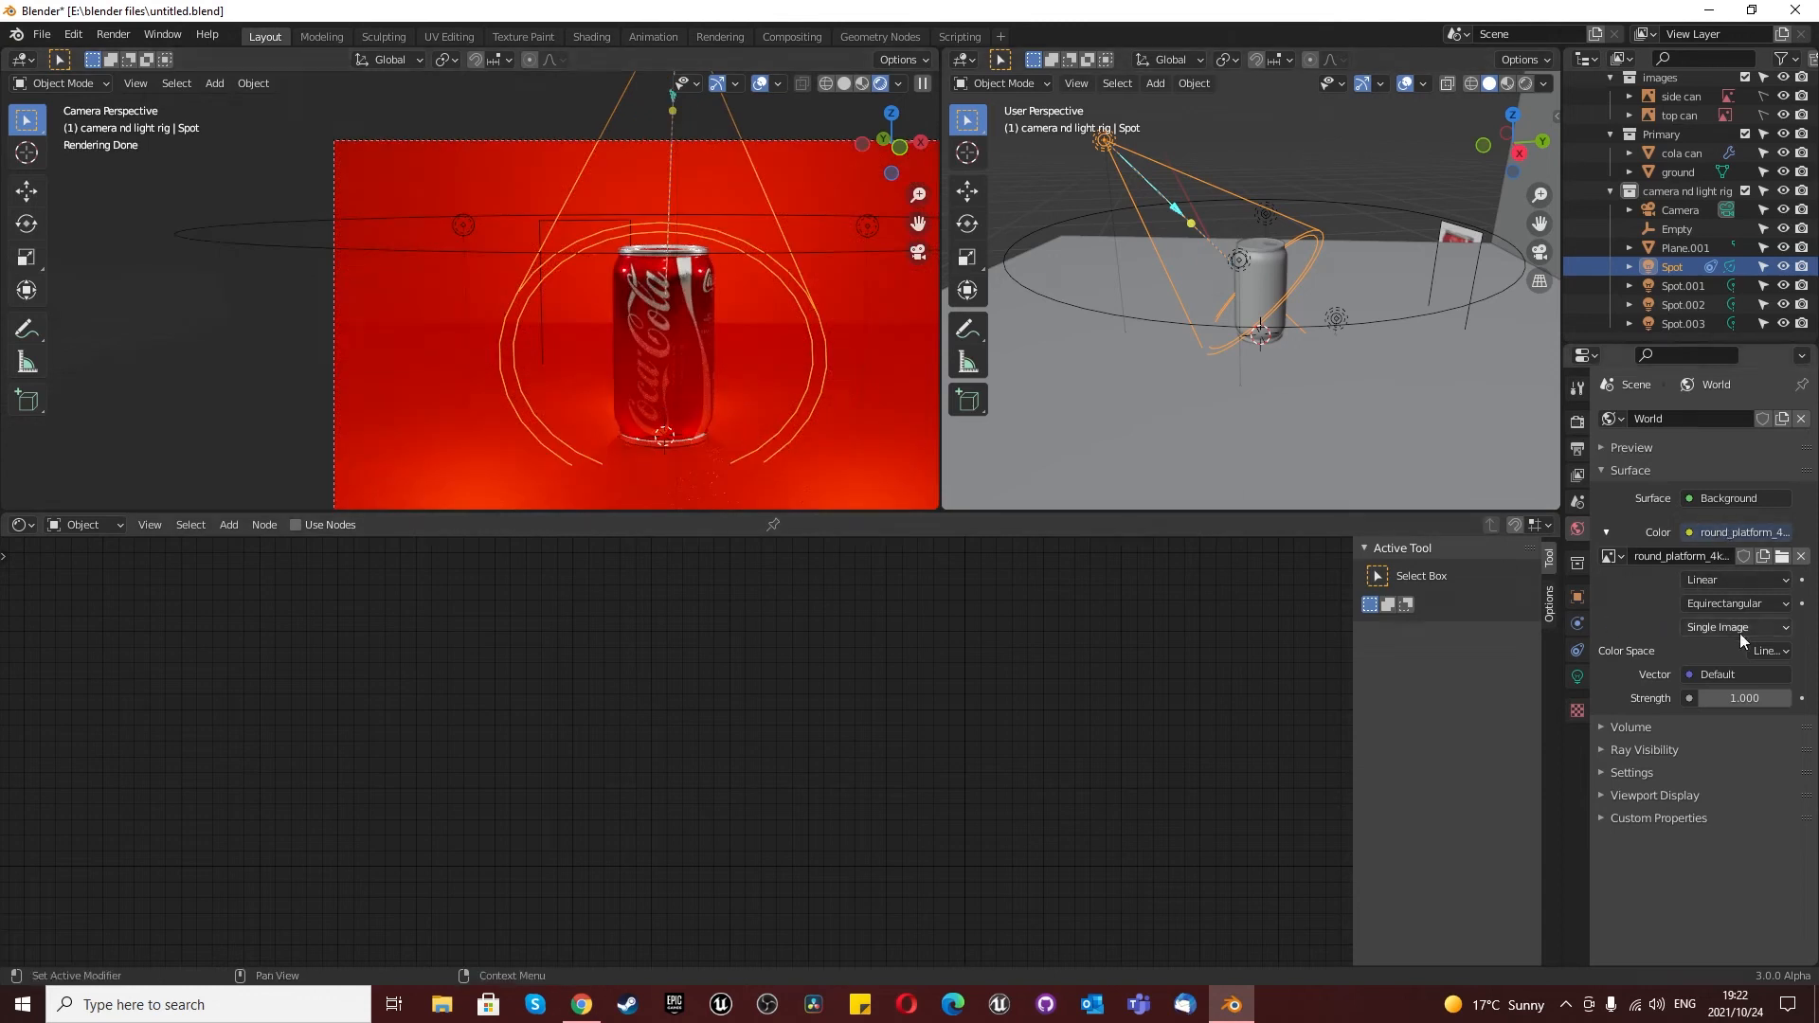
click(1738, 699)
text(0.5)
key(Return)
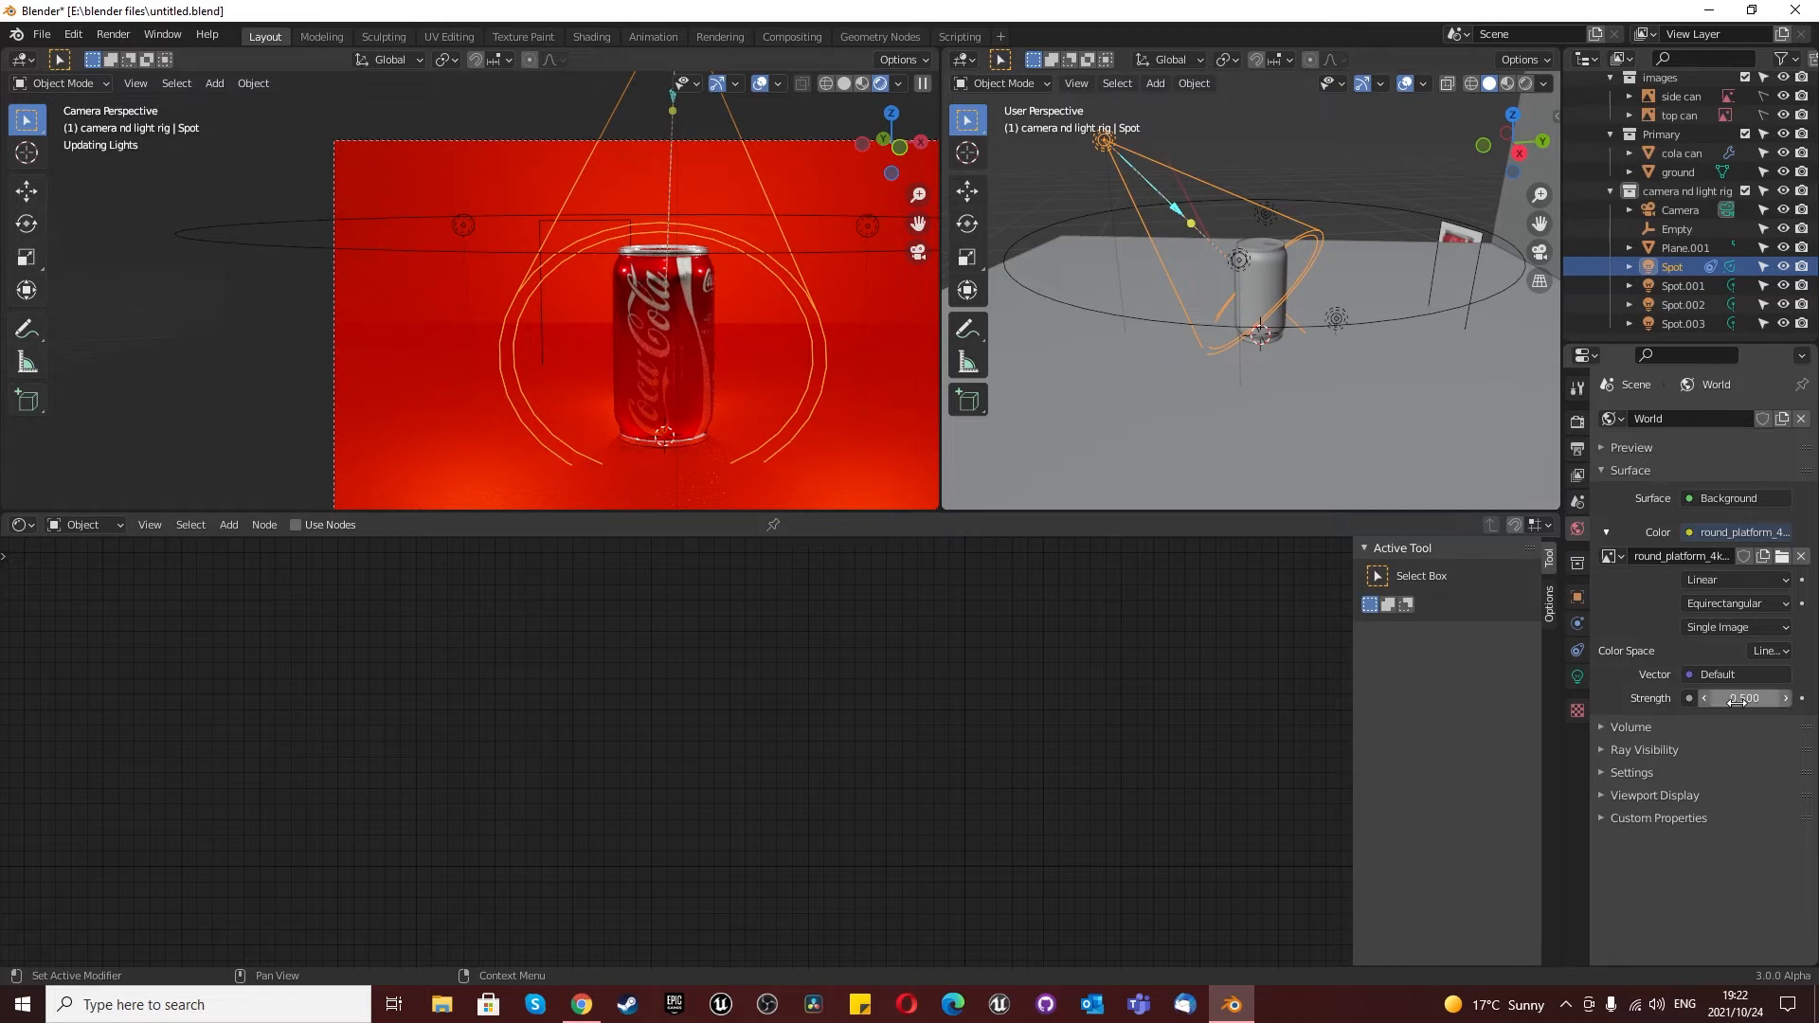
click(1738, 699)
text(0.2)
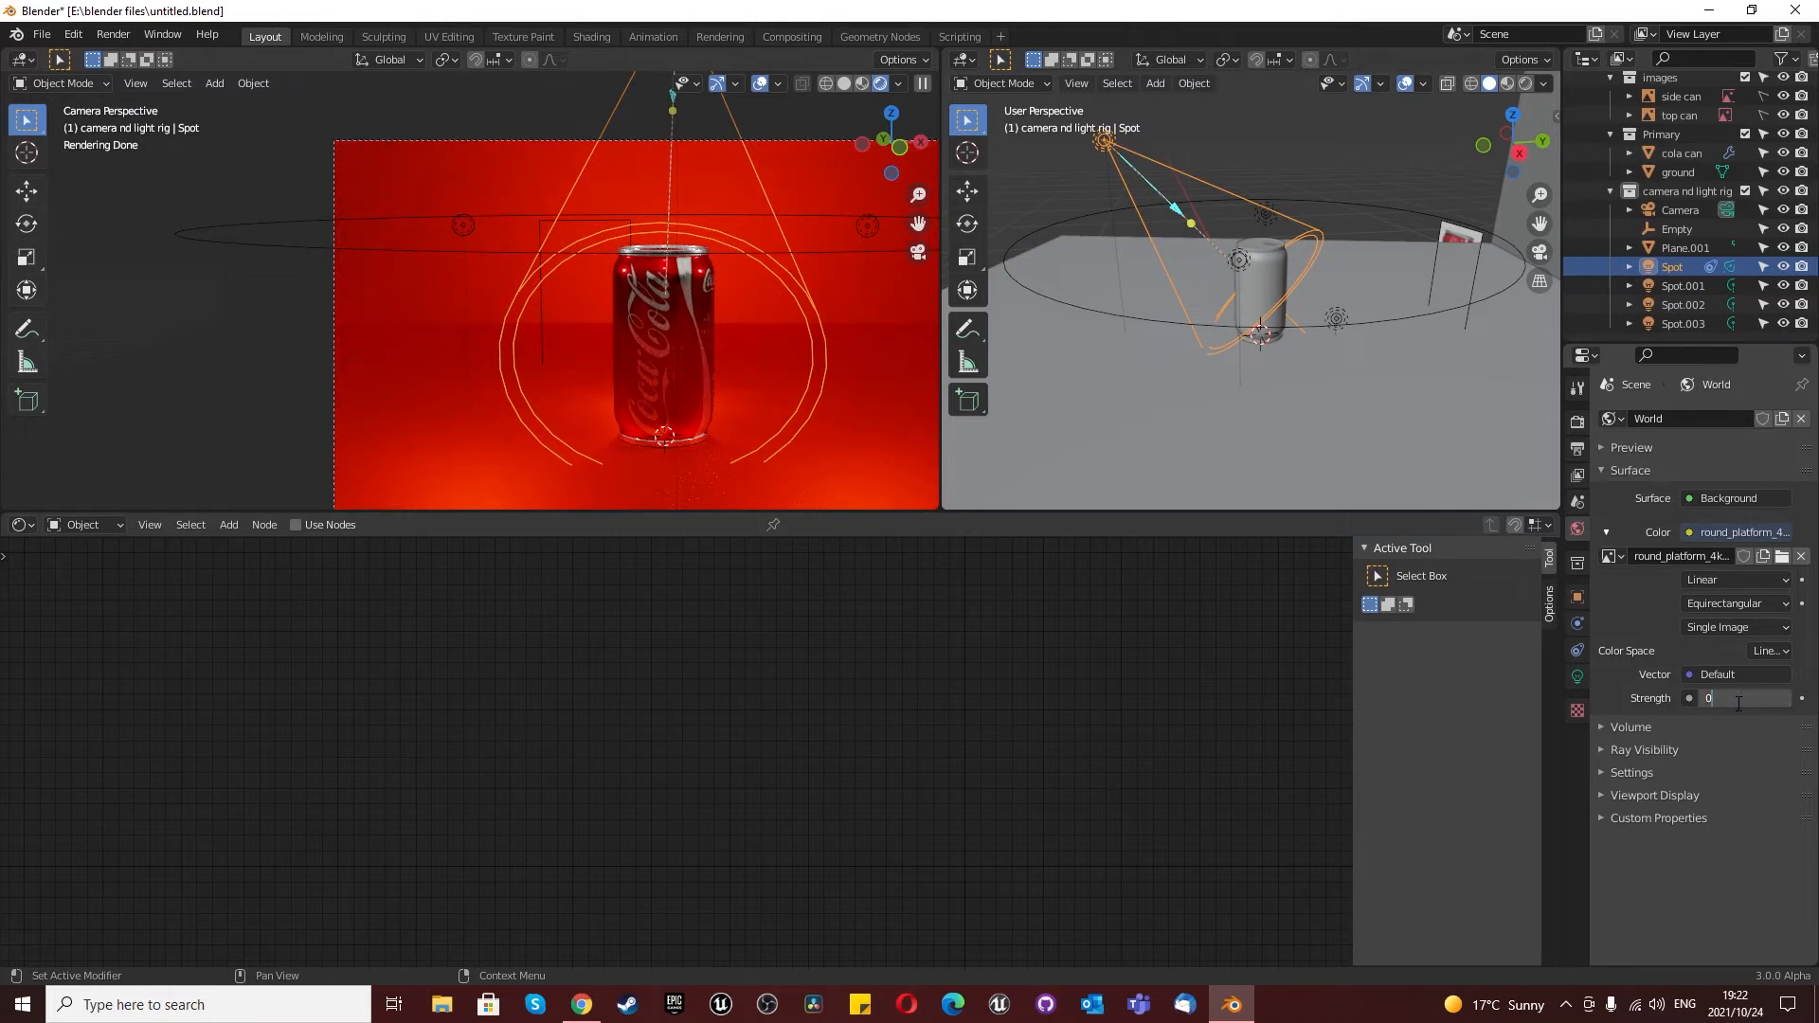
key(Return)
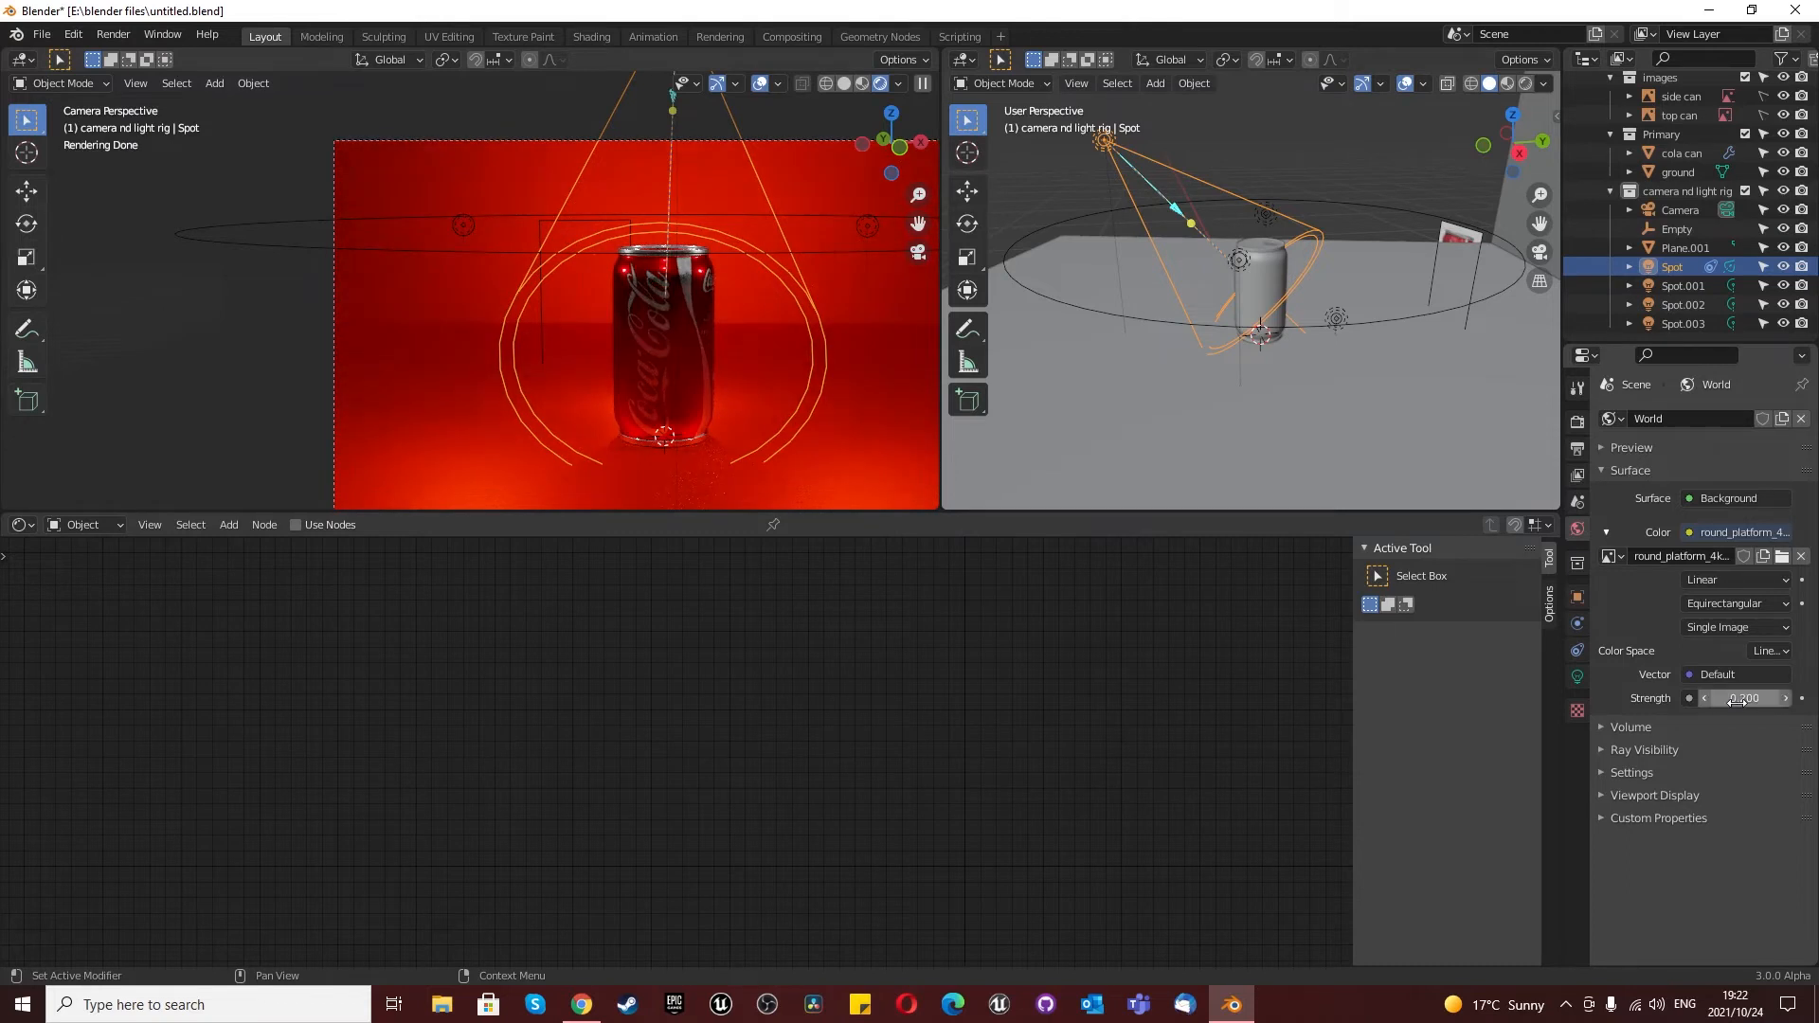
Step: Set the Glossy BSDF roughness of the can's Cola Label Part material to 0.5
click(699, 317)
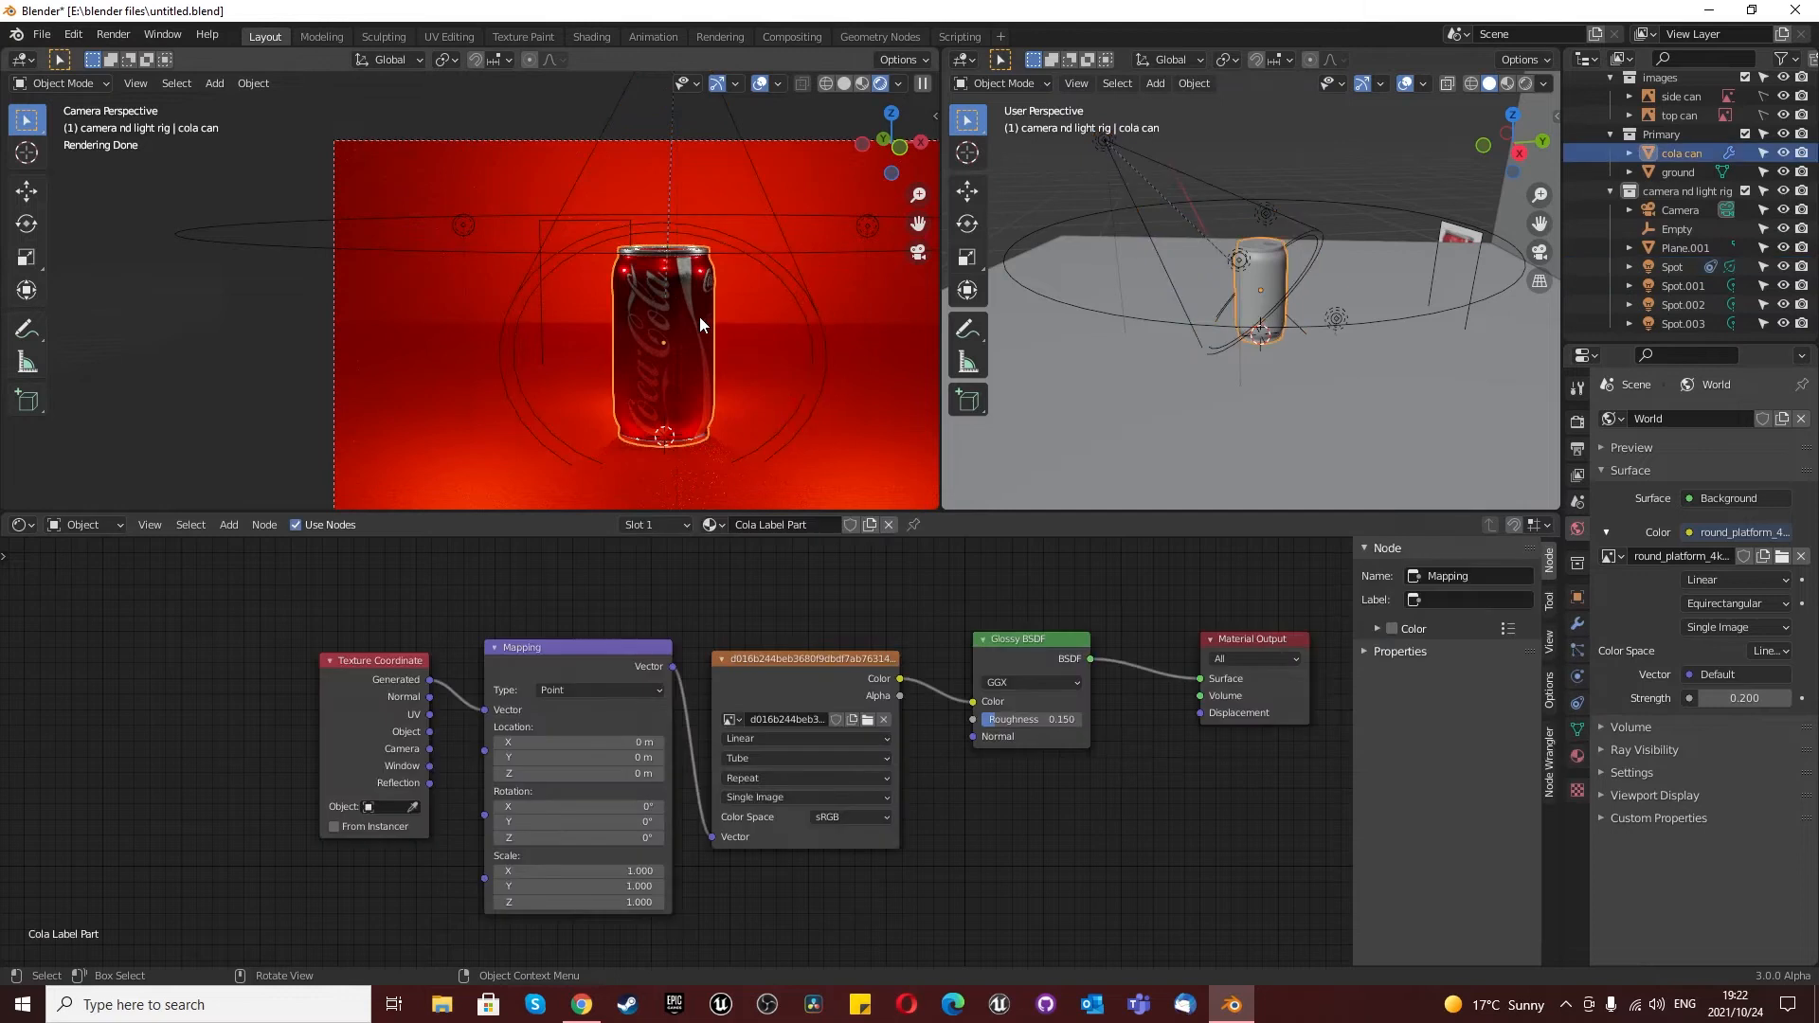
double_click(1037, 720)
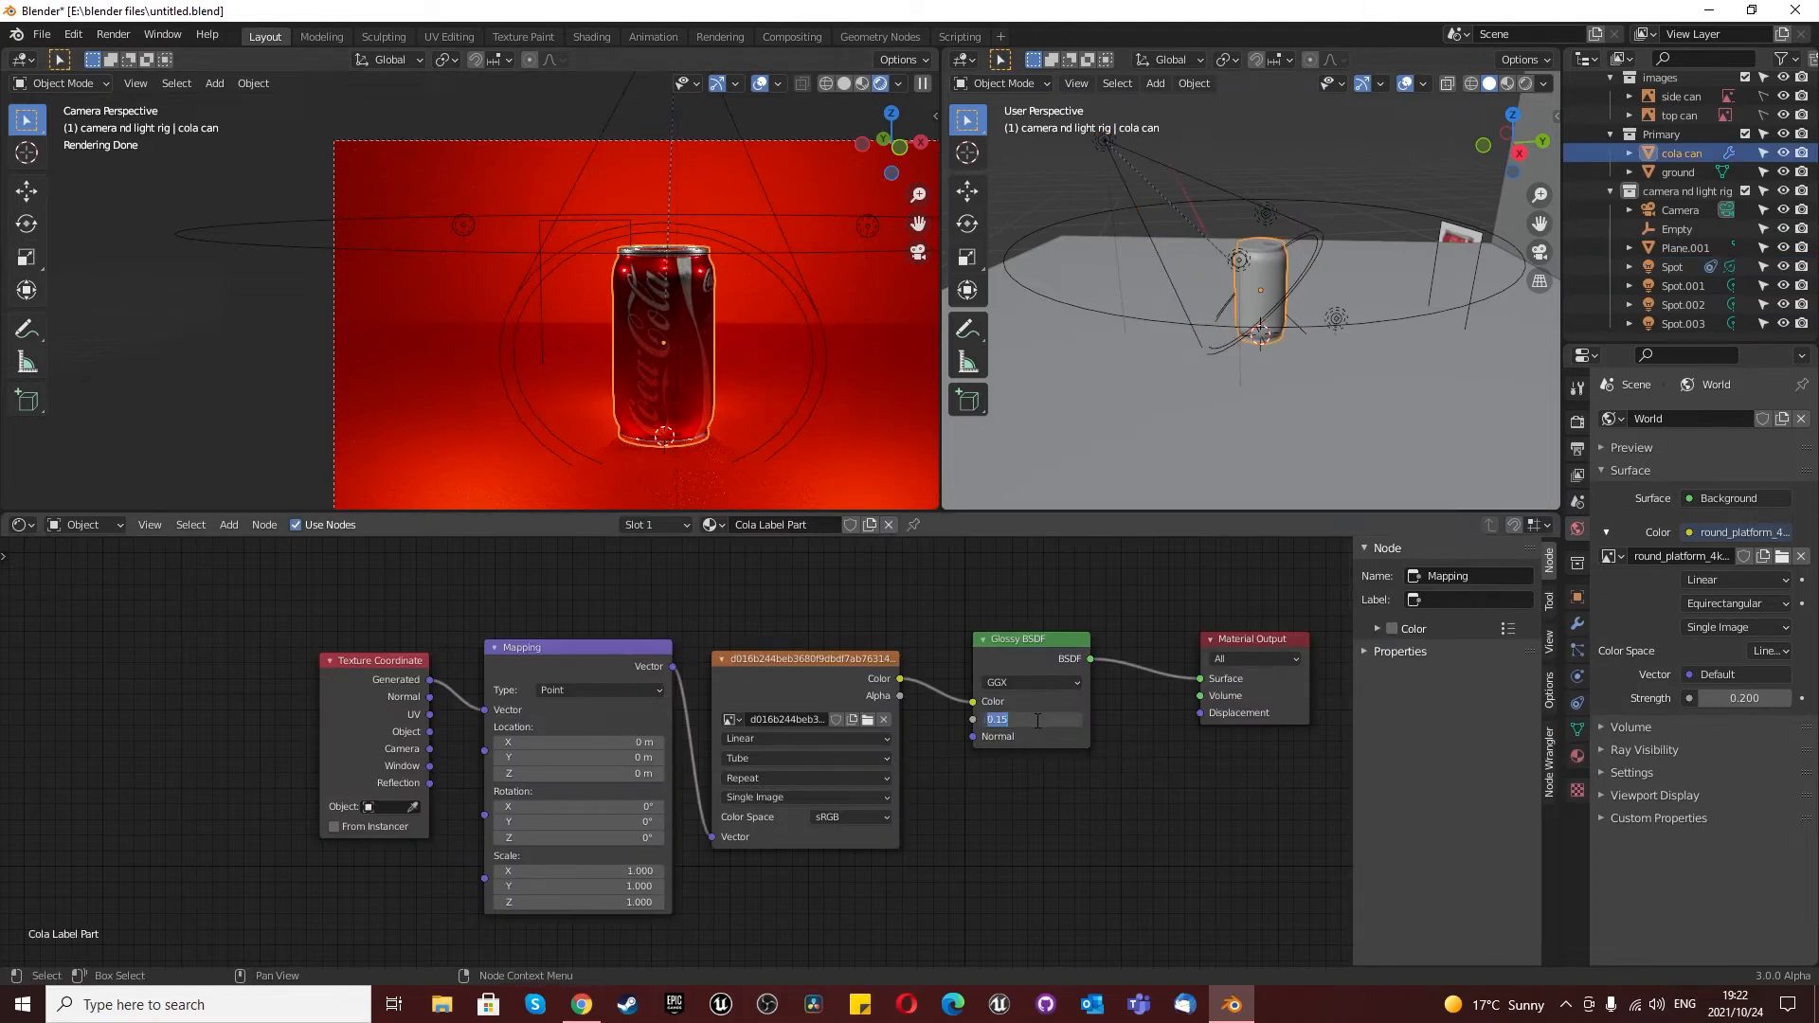
text(0.5)
key(Return)
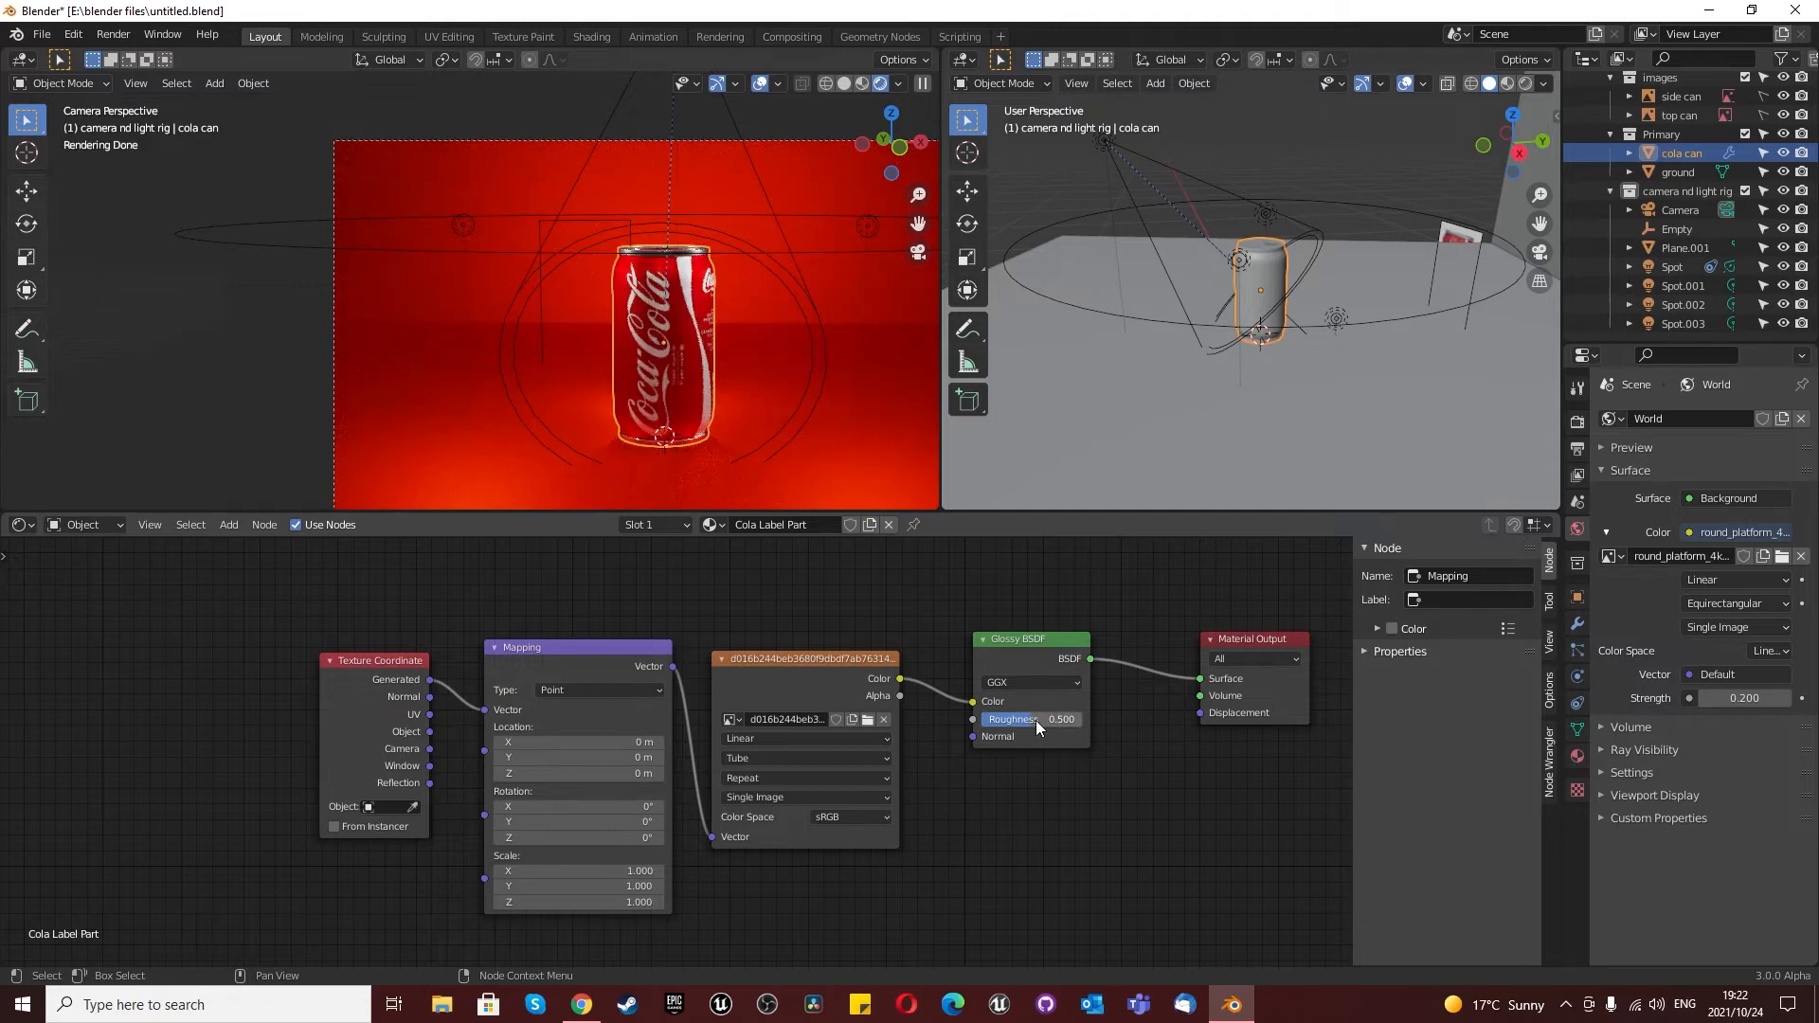
Step: Inspect the can's lid up close and assign the cola can solver part material to the can's slot 1
scroll(669, 392, up, 4)
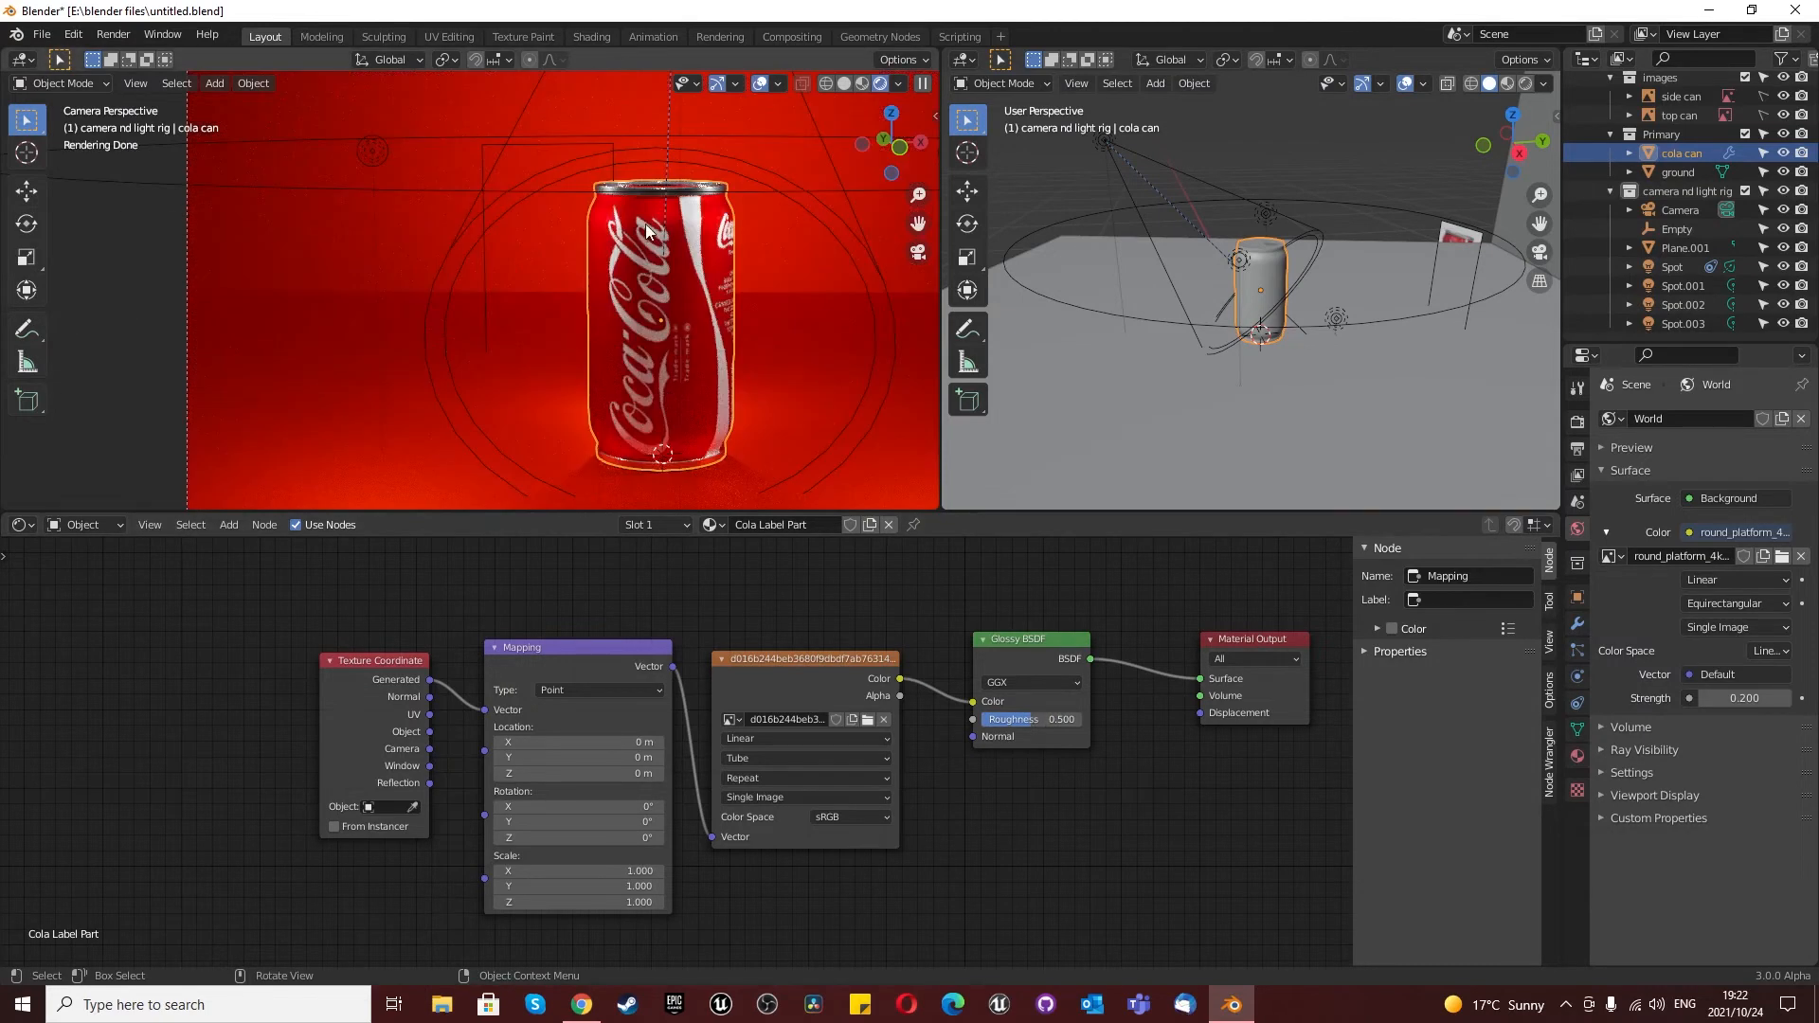
scroll(663, 190, up, 2)
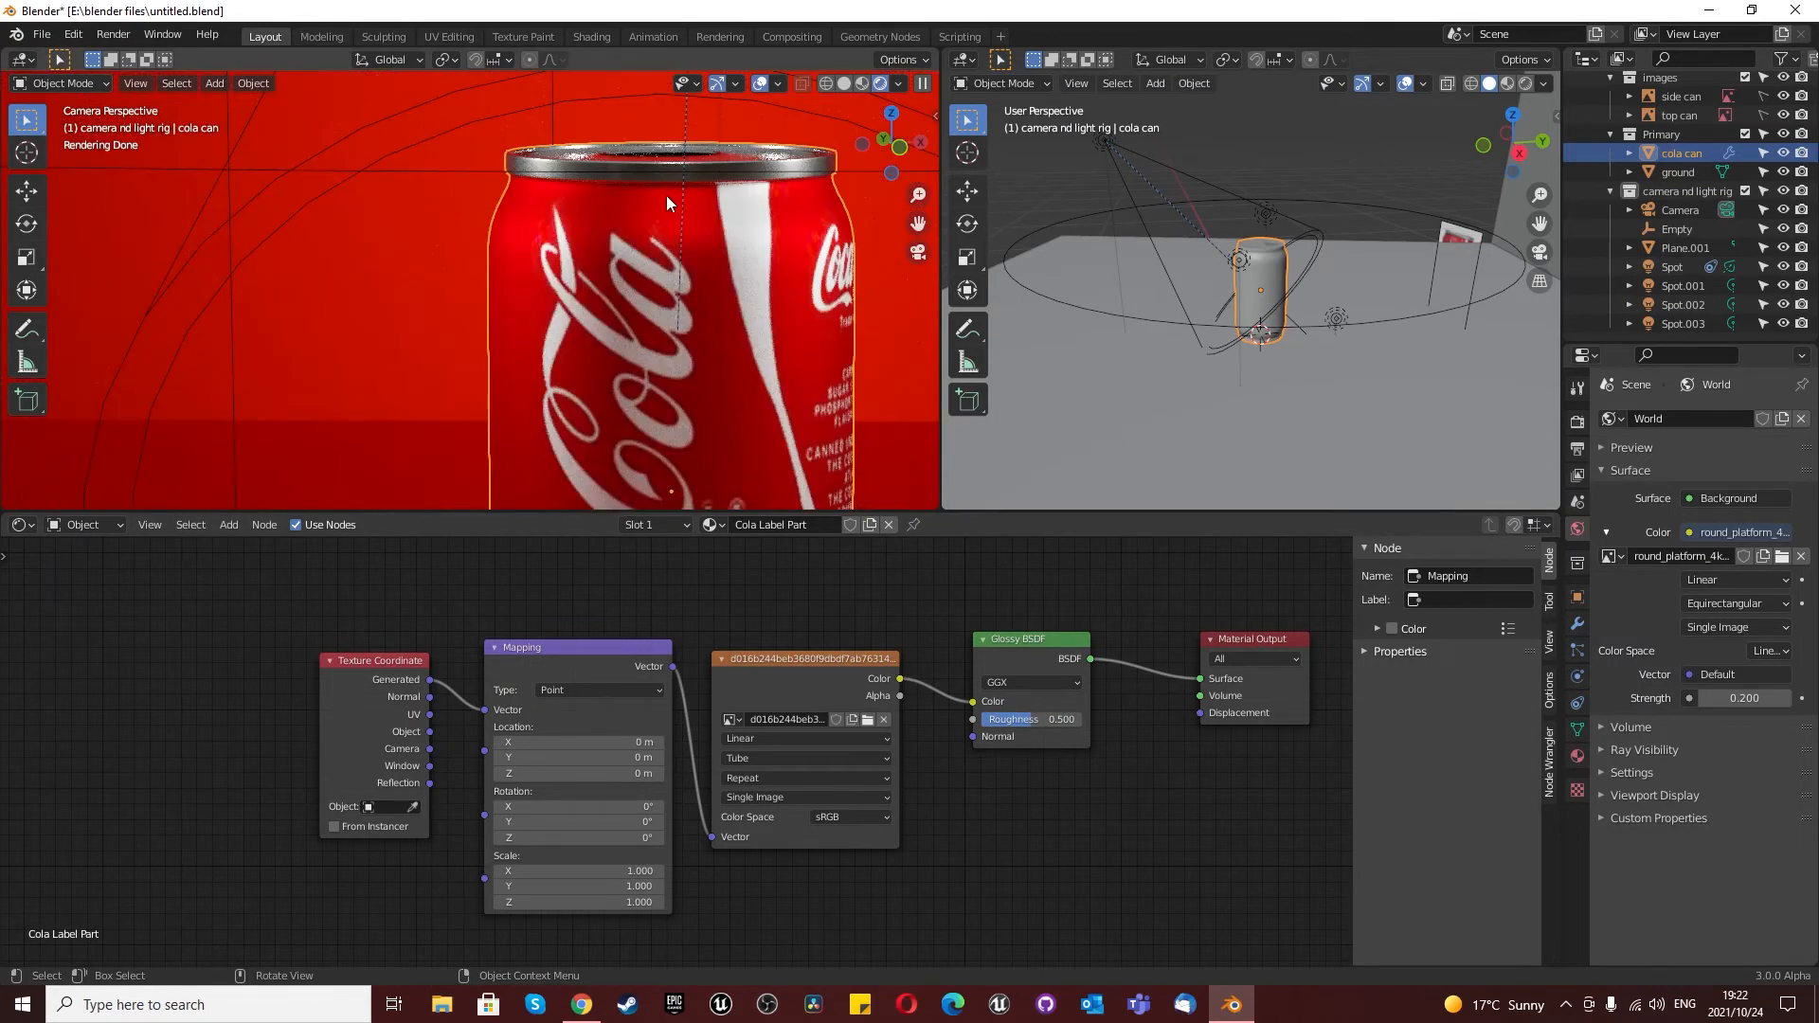
middle_drag(667, 199, 668, 234)
scroll(521, 224, up, 6)
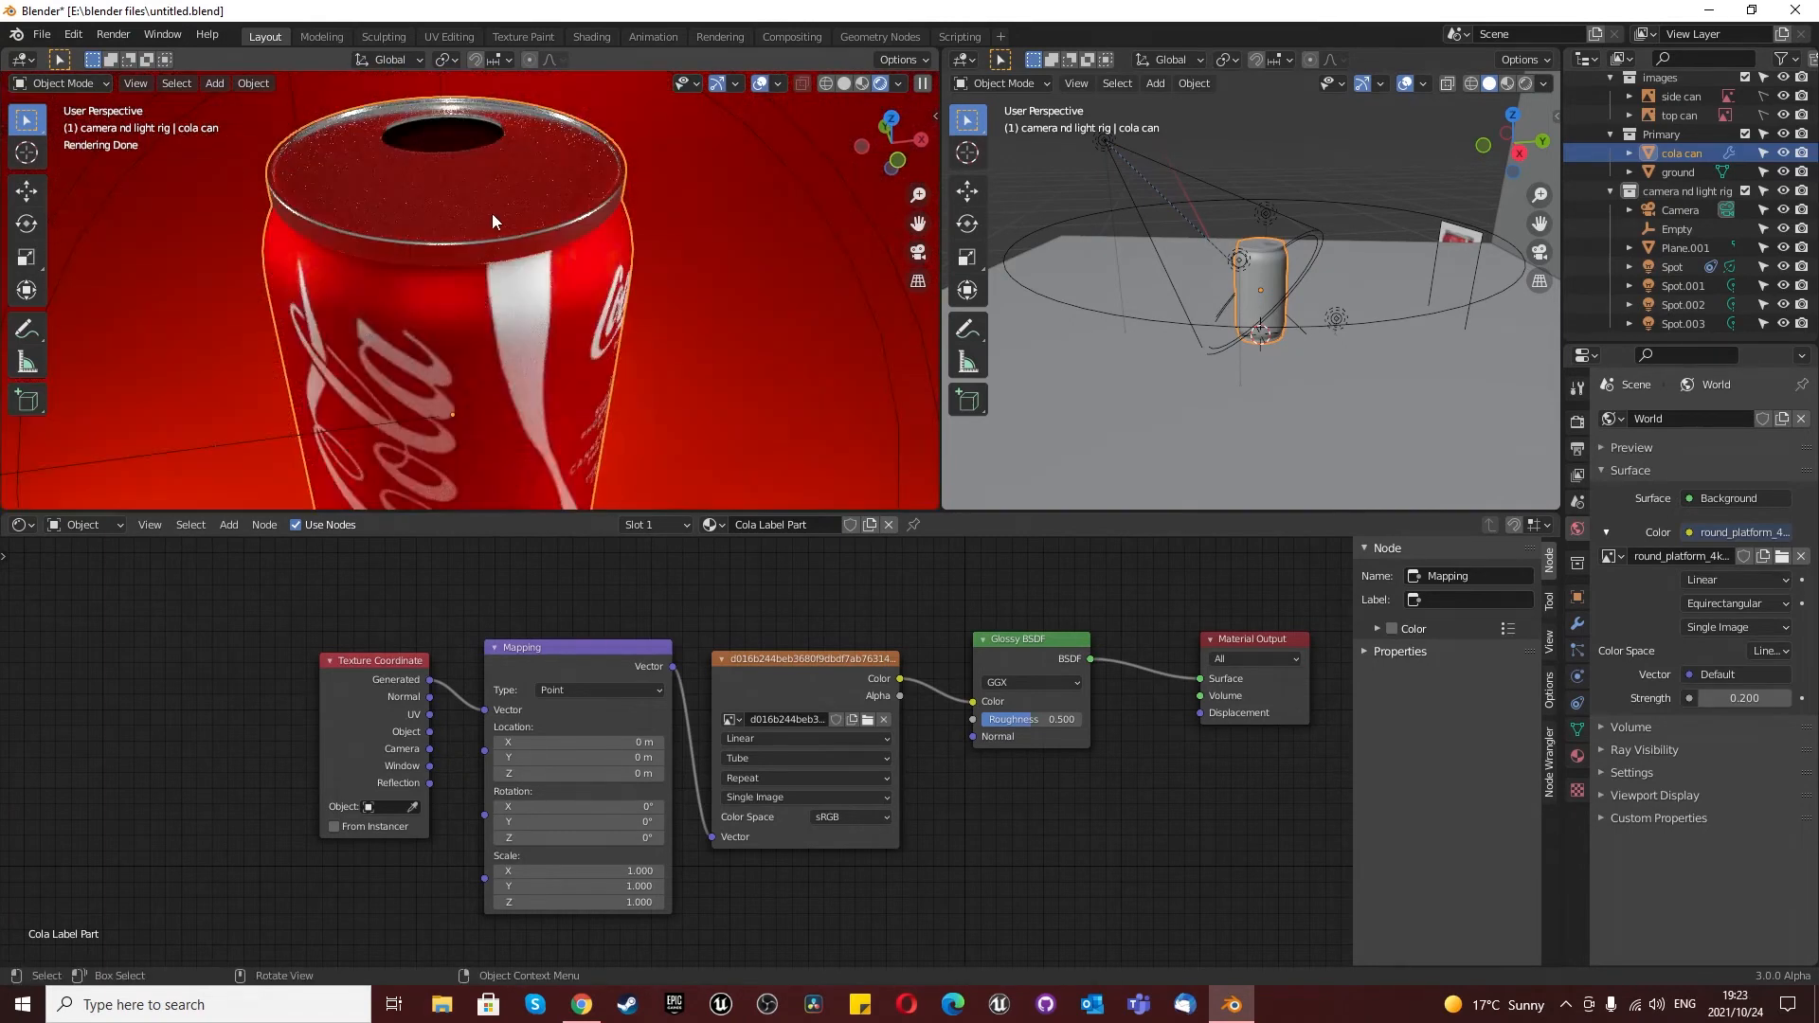
click(491, 212)
click(436, 202)
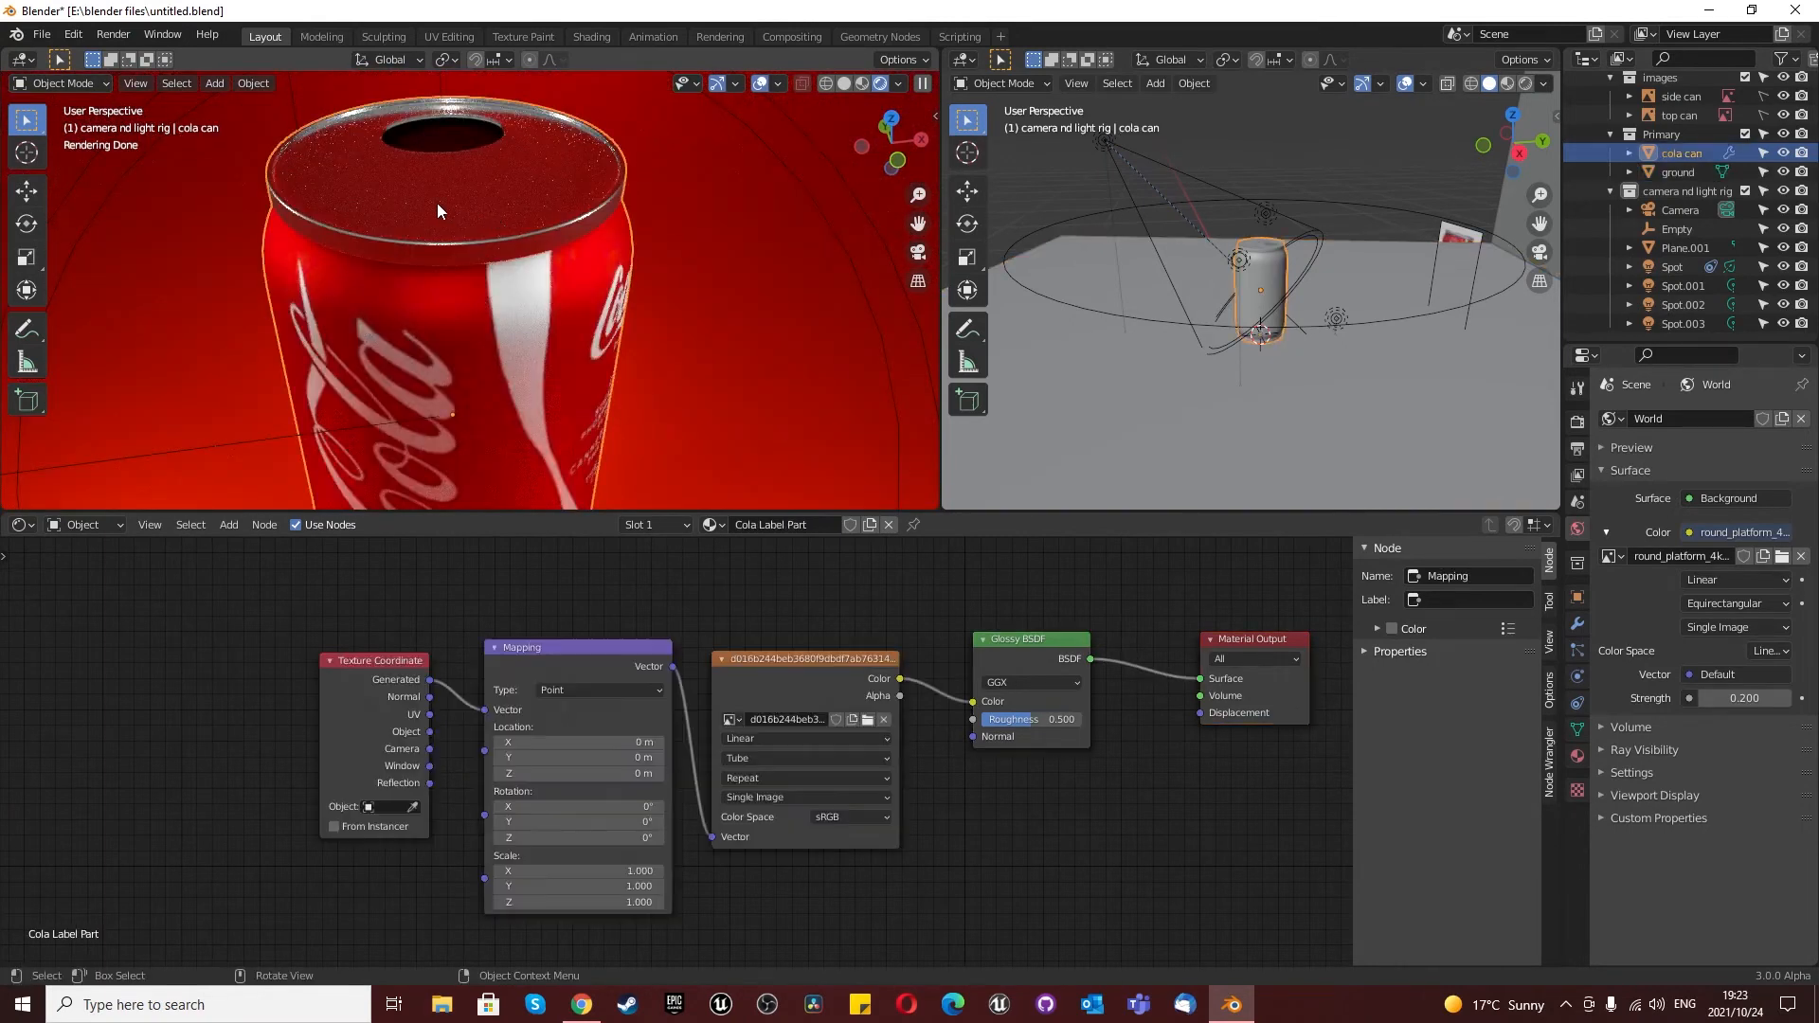
click(720, 522)
click(786, 555)
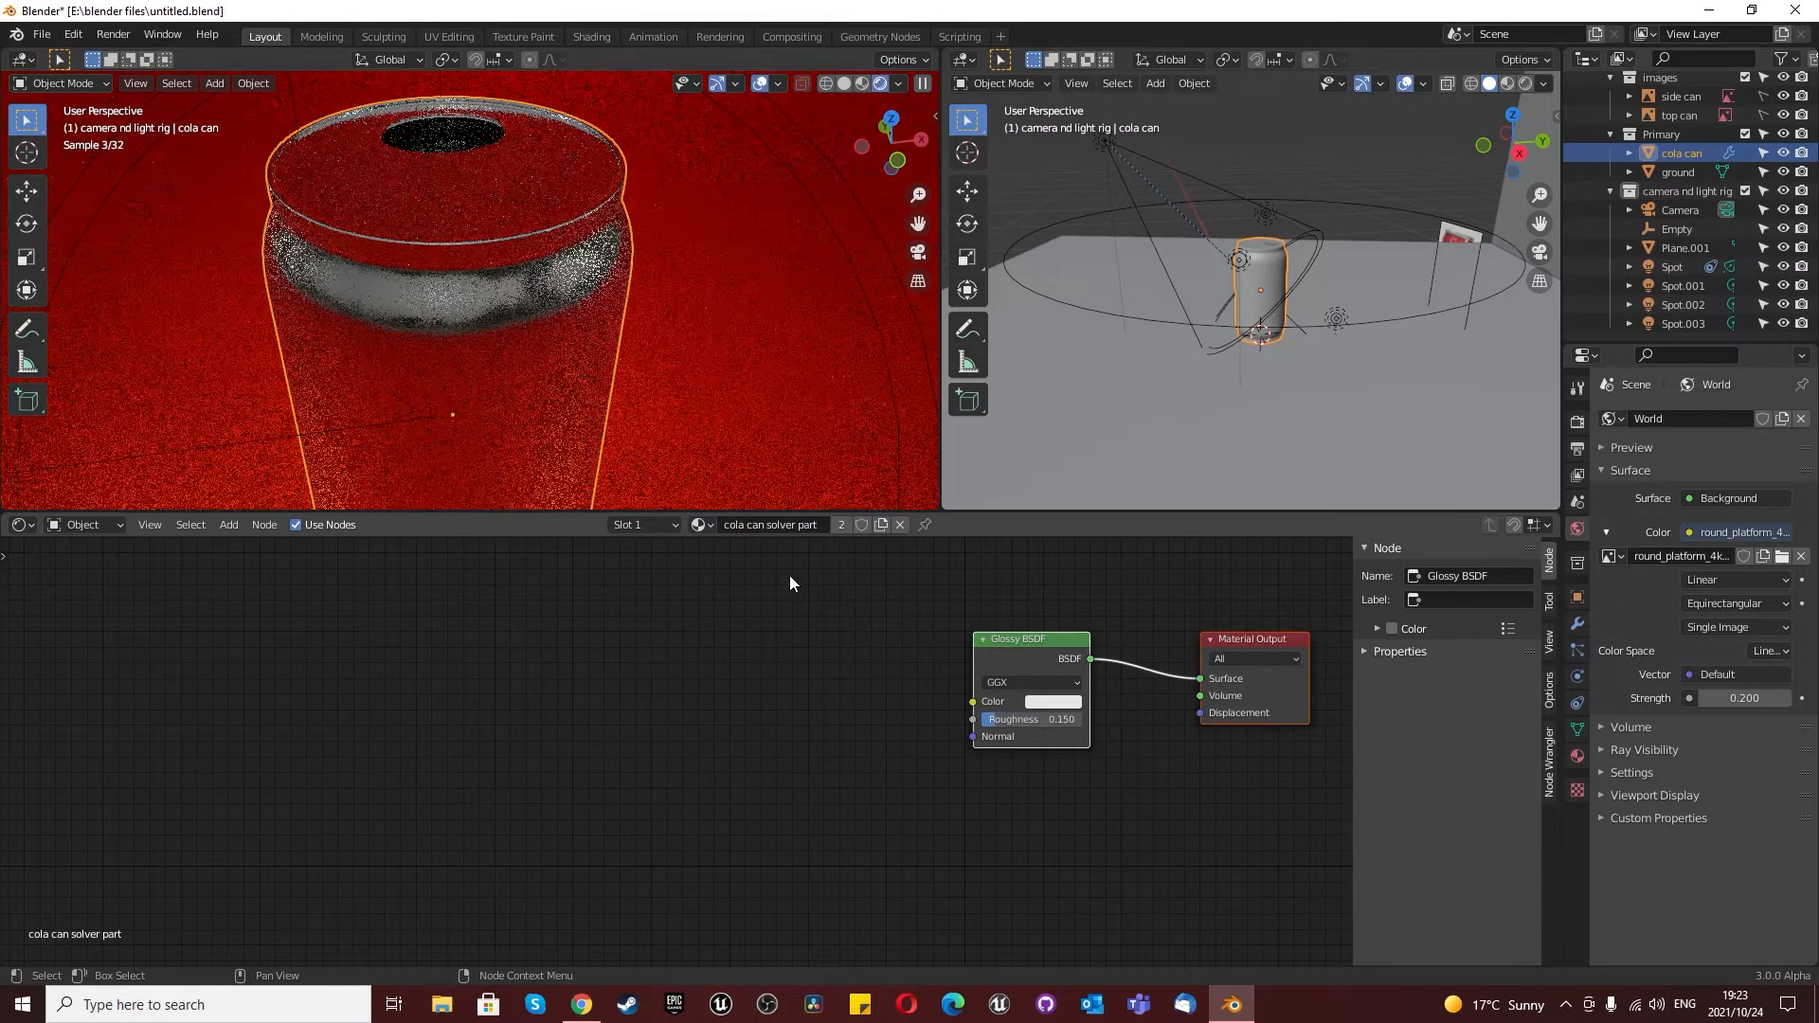
Step: Try a Glossy BSDF roughness of 0.5 on the slot 1 cola can solver part material and make it a single-user copy
click(1058, 719)
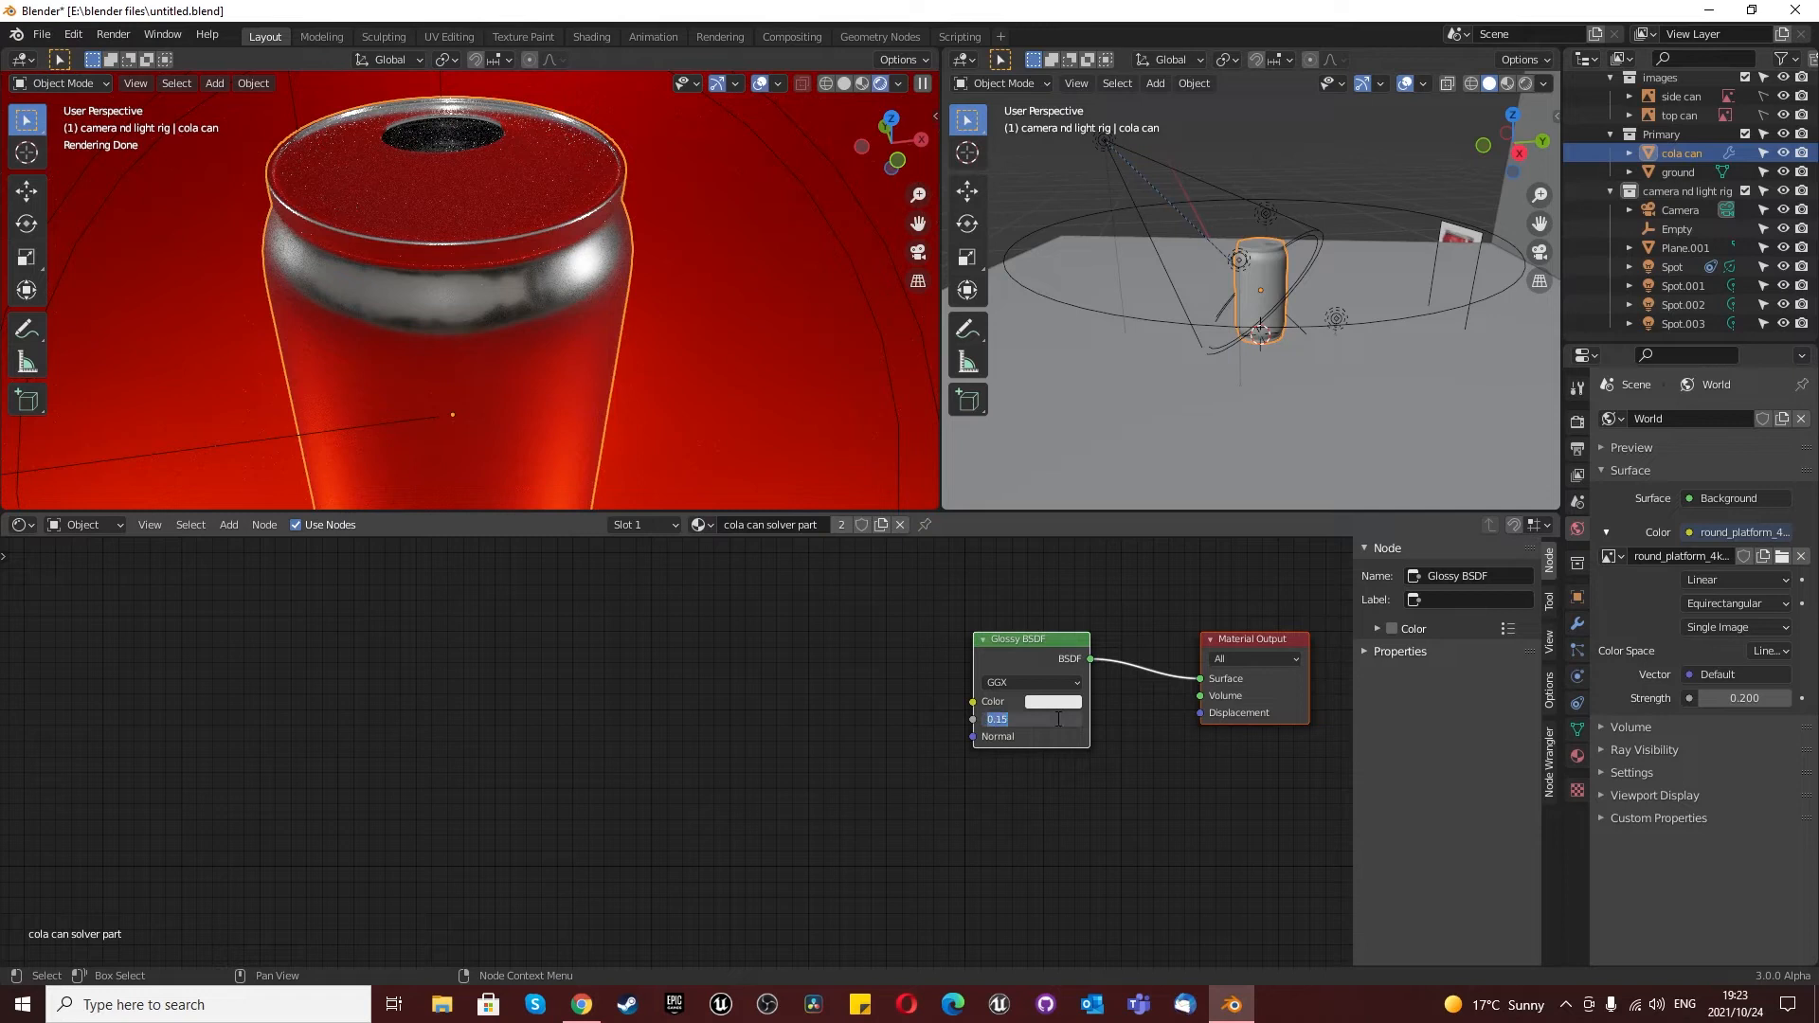
text(0.5)
key(Return)
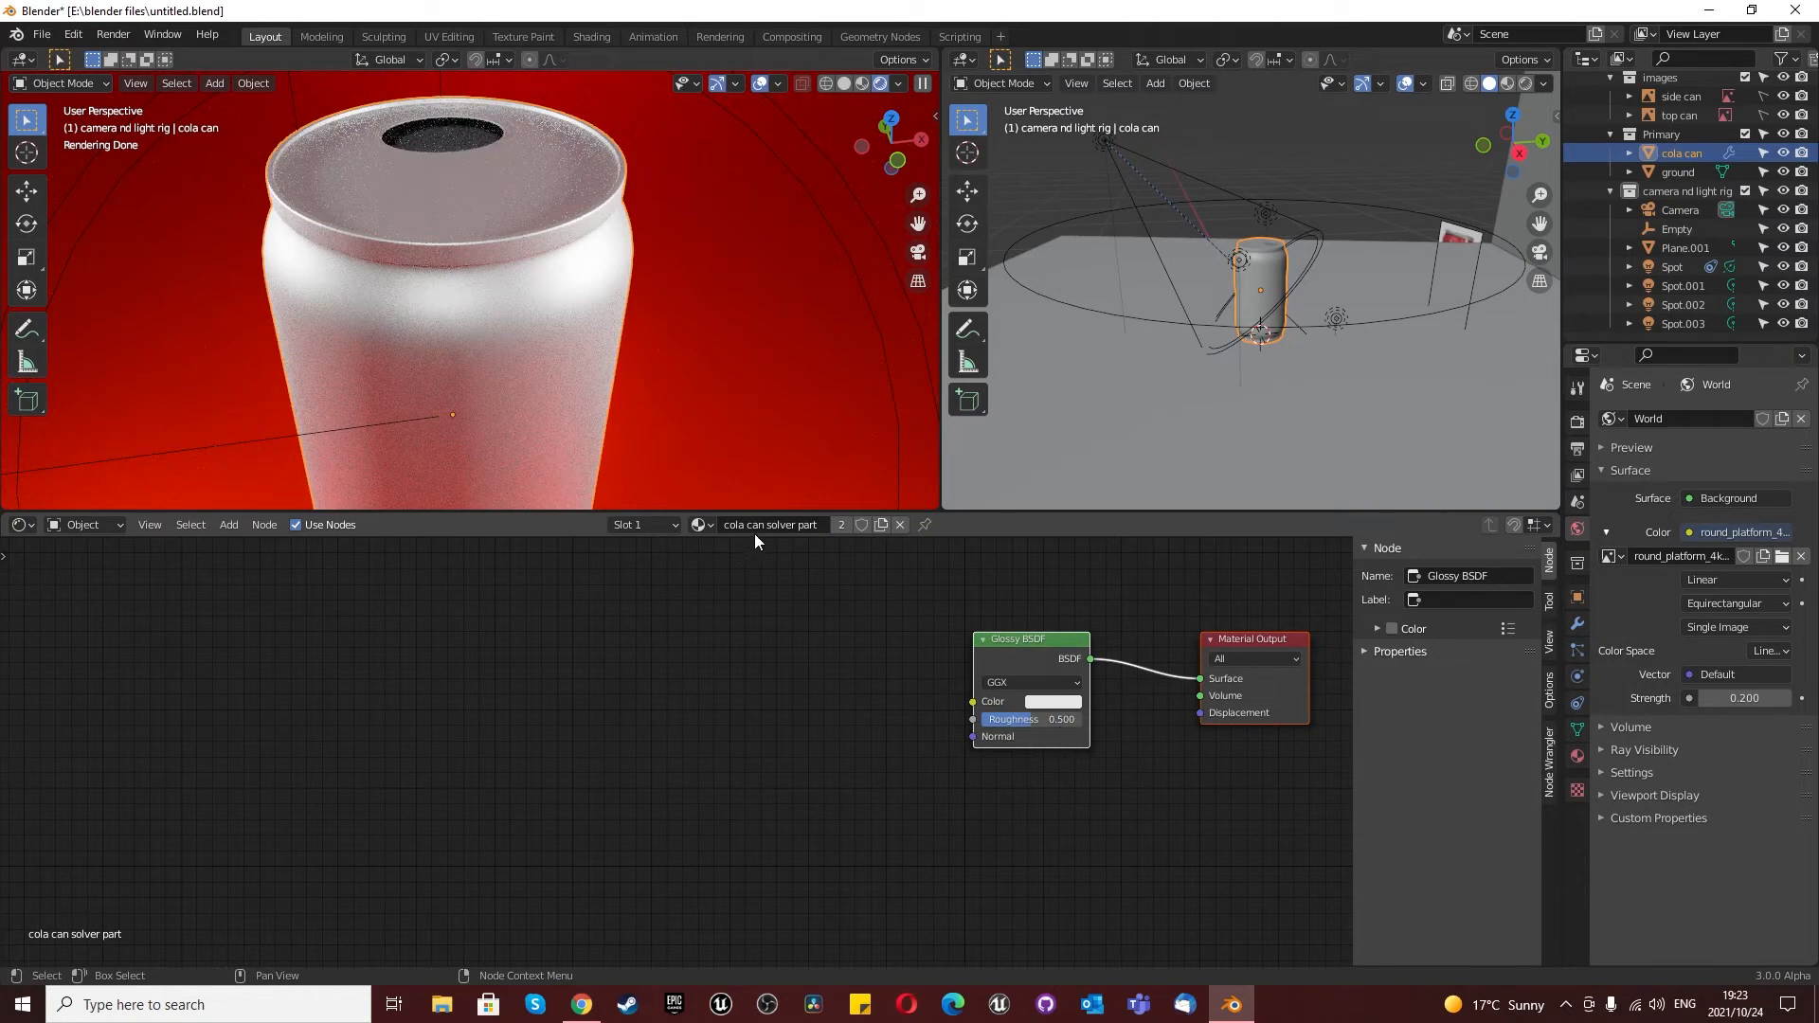
click(839, 524)
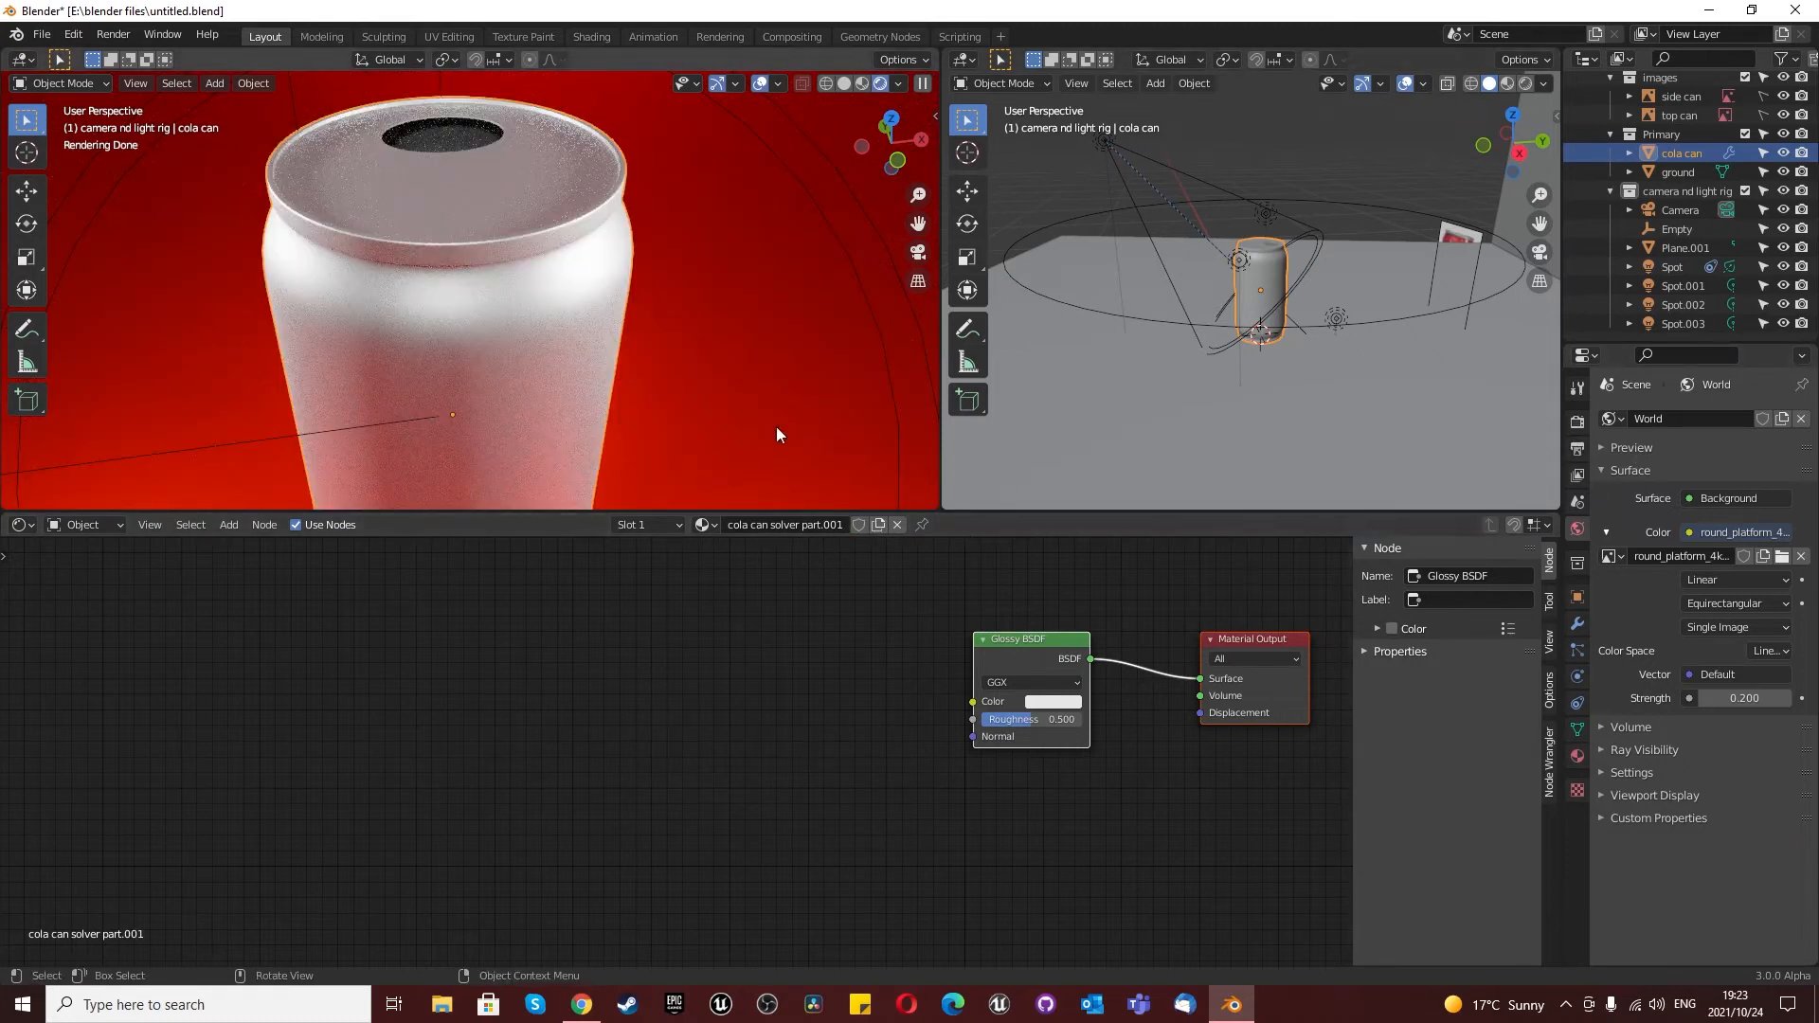
Step: Undo the material copy, the roughness change and the slot 1 assignment so the can uses Cola Label Part again
key(ctrl+z)
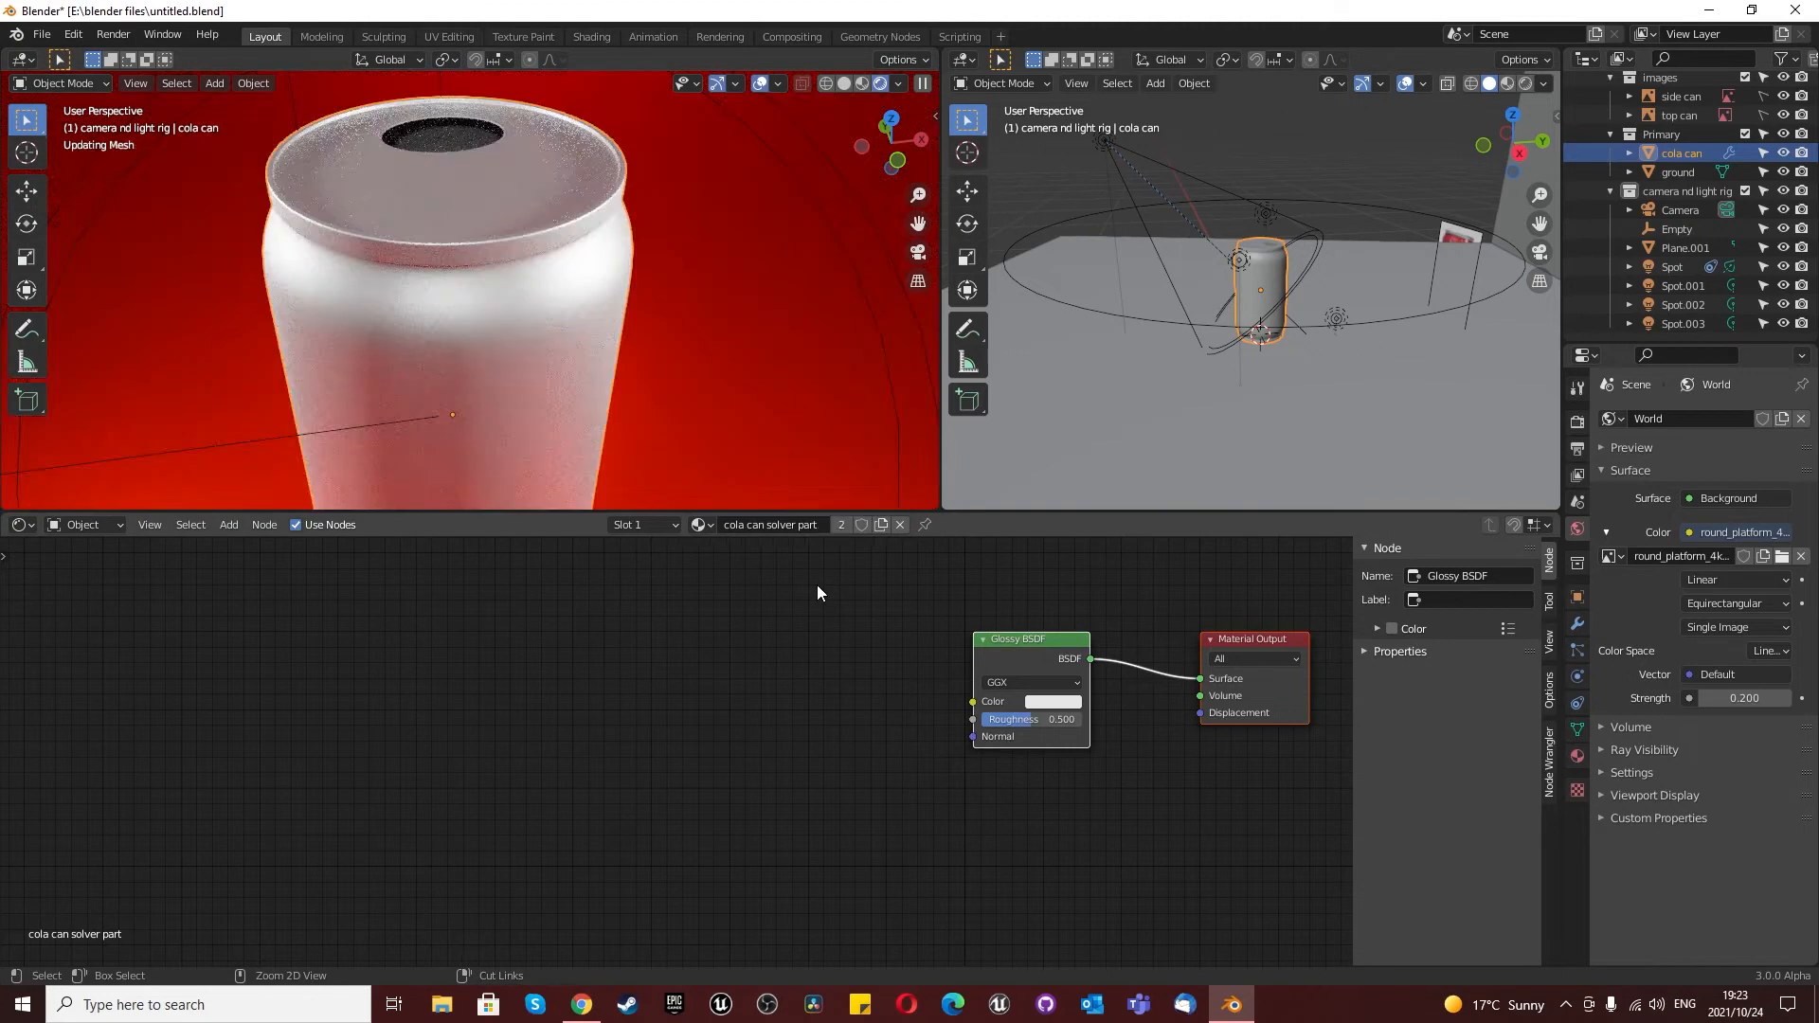
key(ctrl+z)
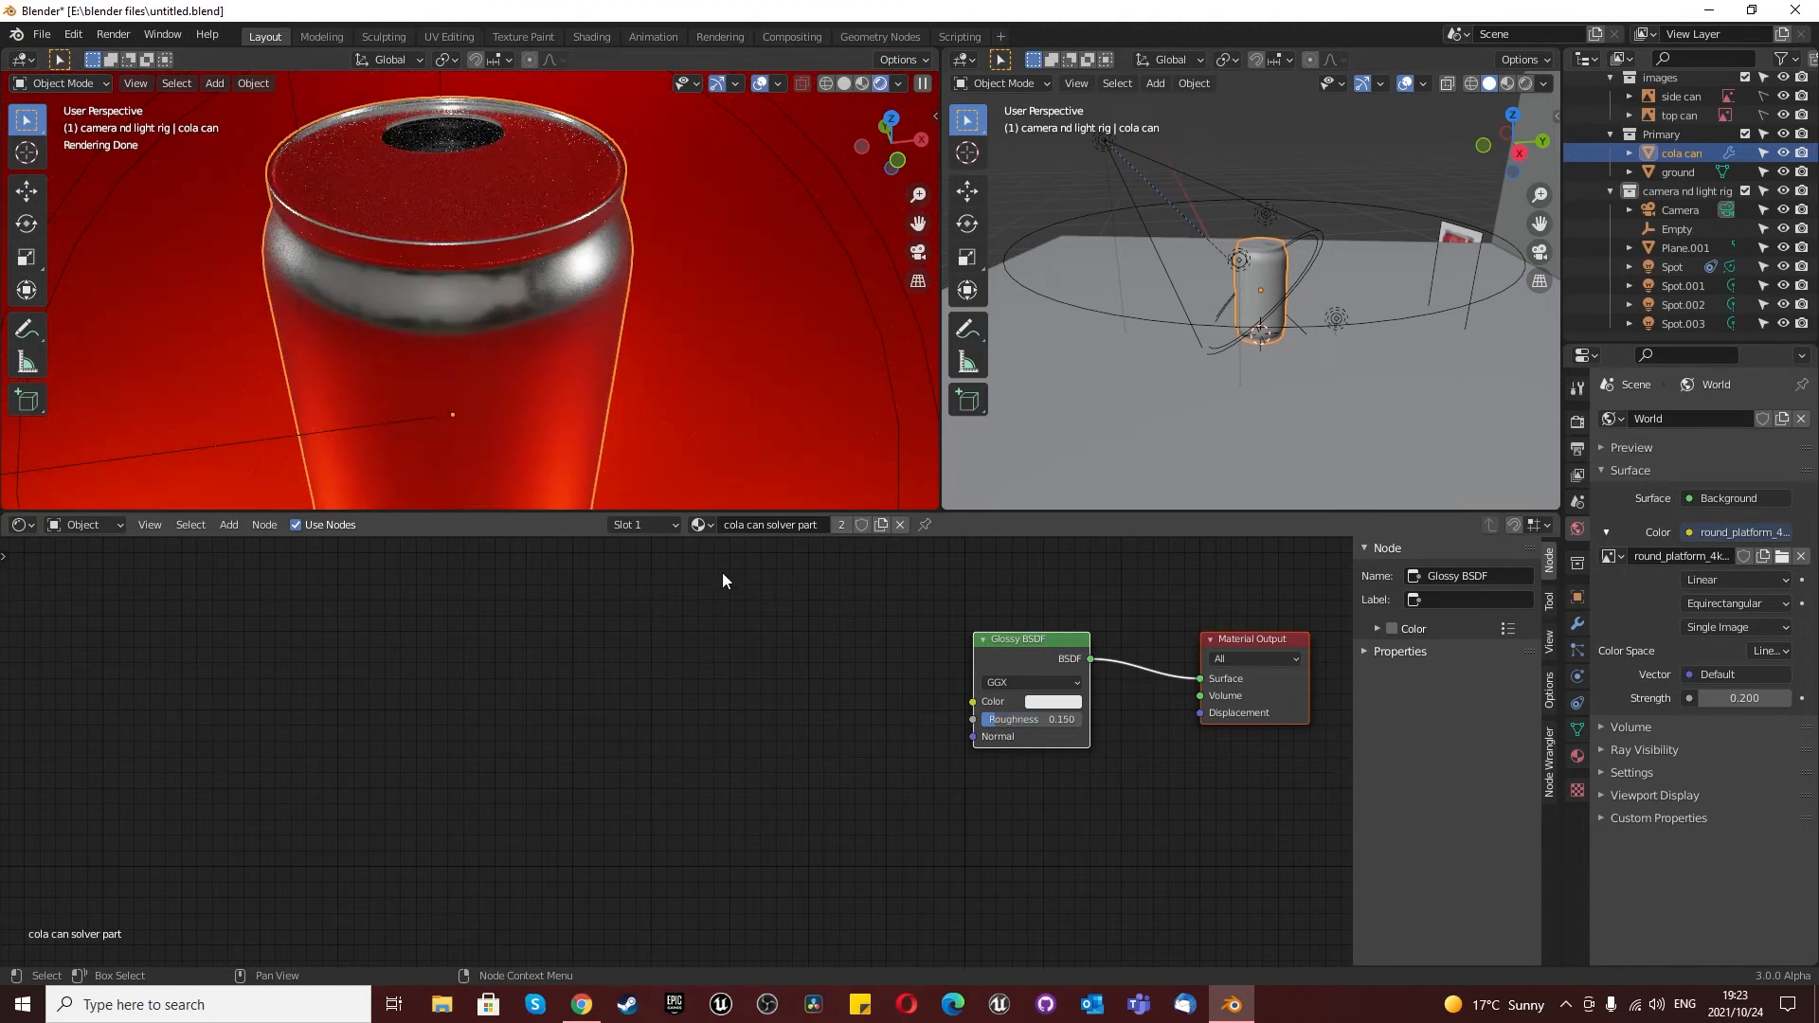
key(ctrl+z)
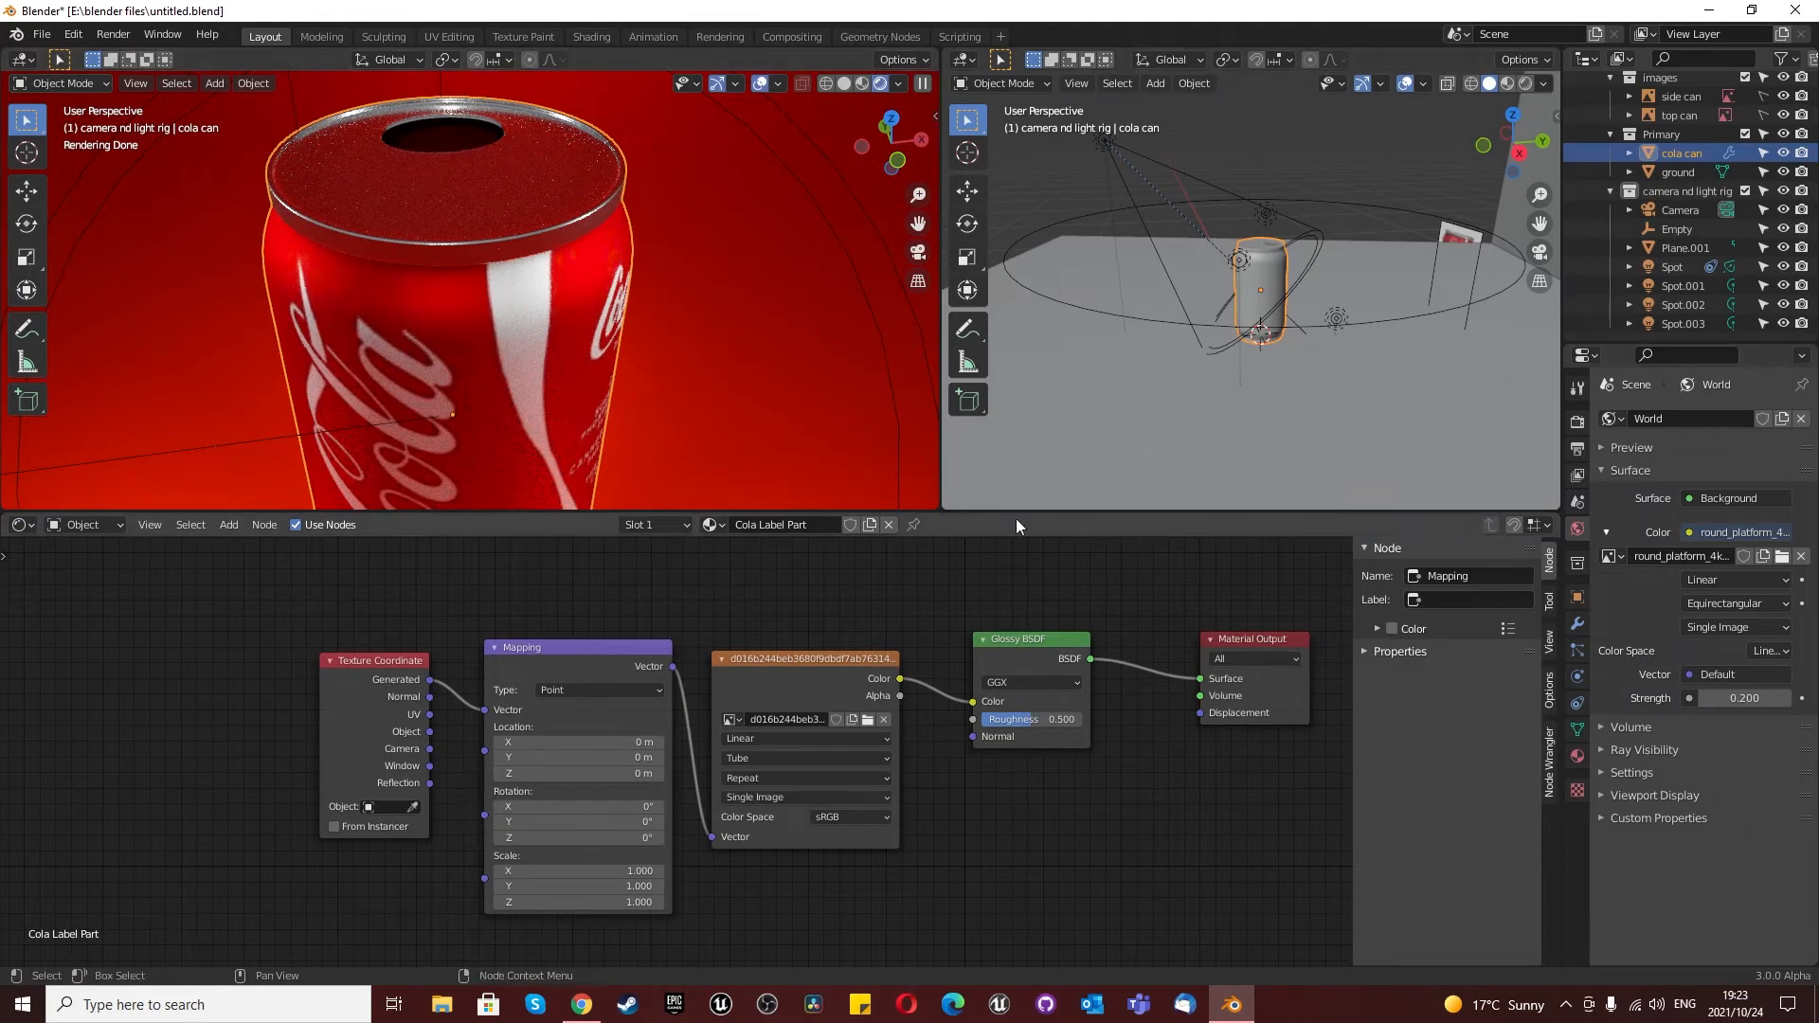
Step: Select the can's cola can solver part material slot and set its Glossy BSDF roughness to 0.4
click(1577, 755)
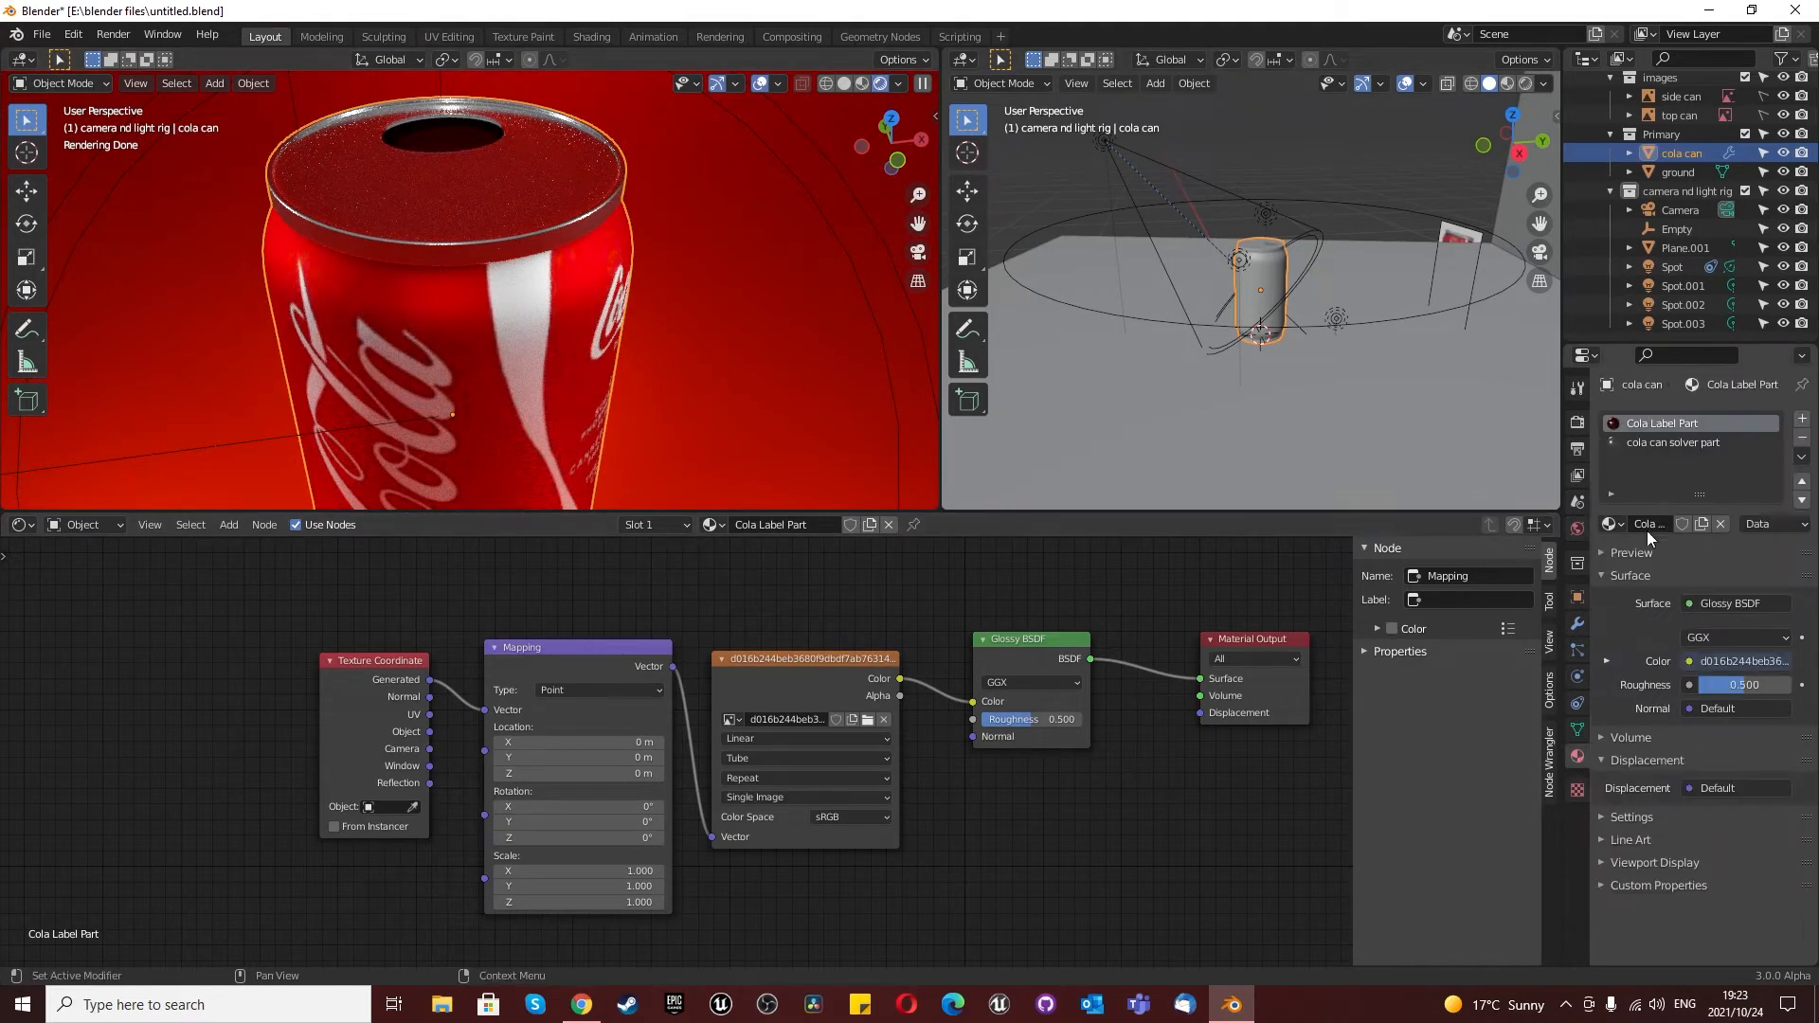
click(1660, 443)
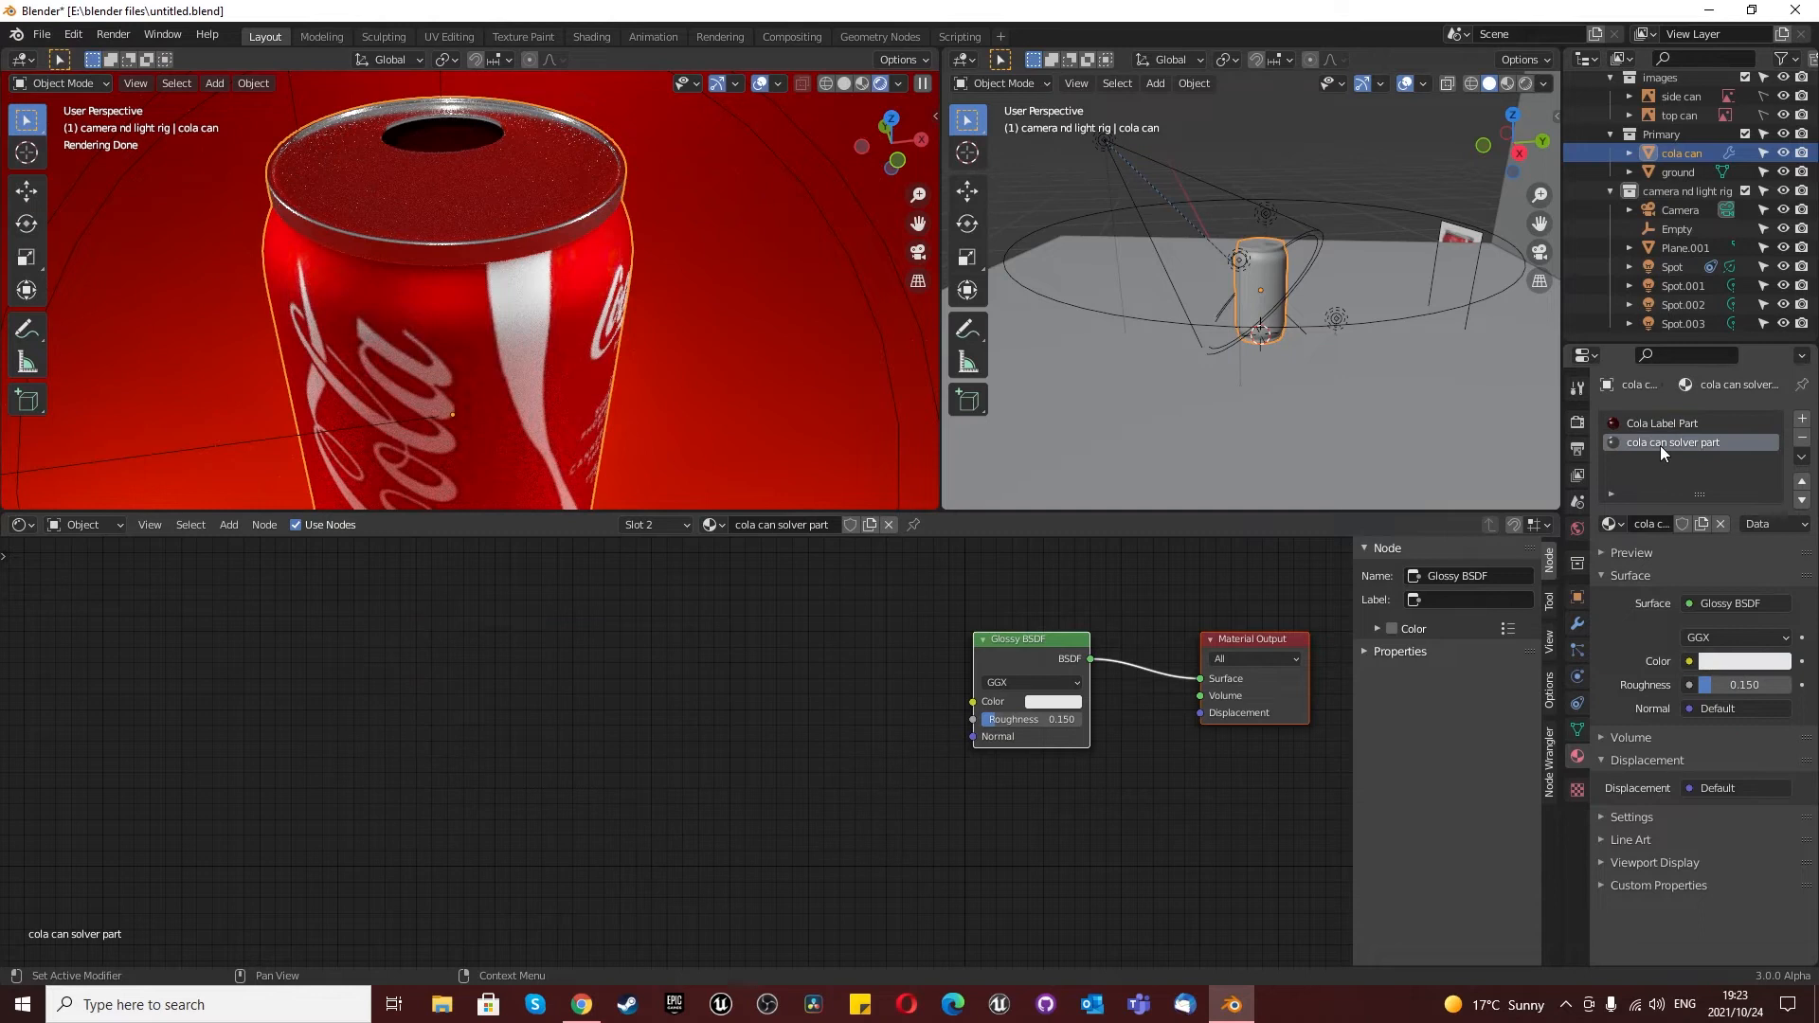
click(1046, 725)
text(0.4)
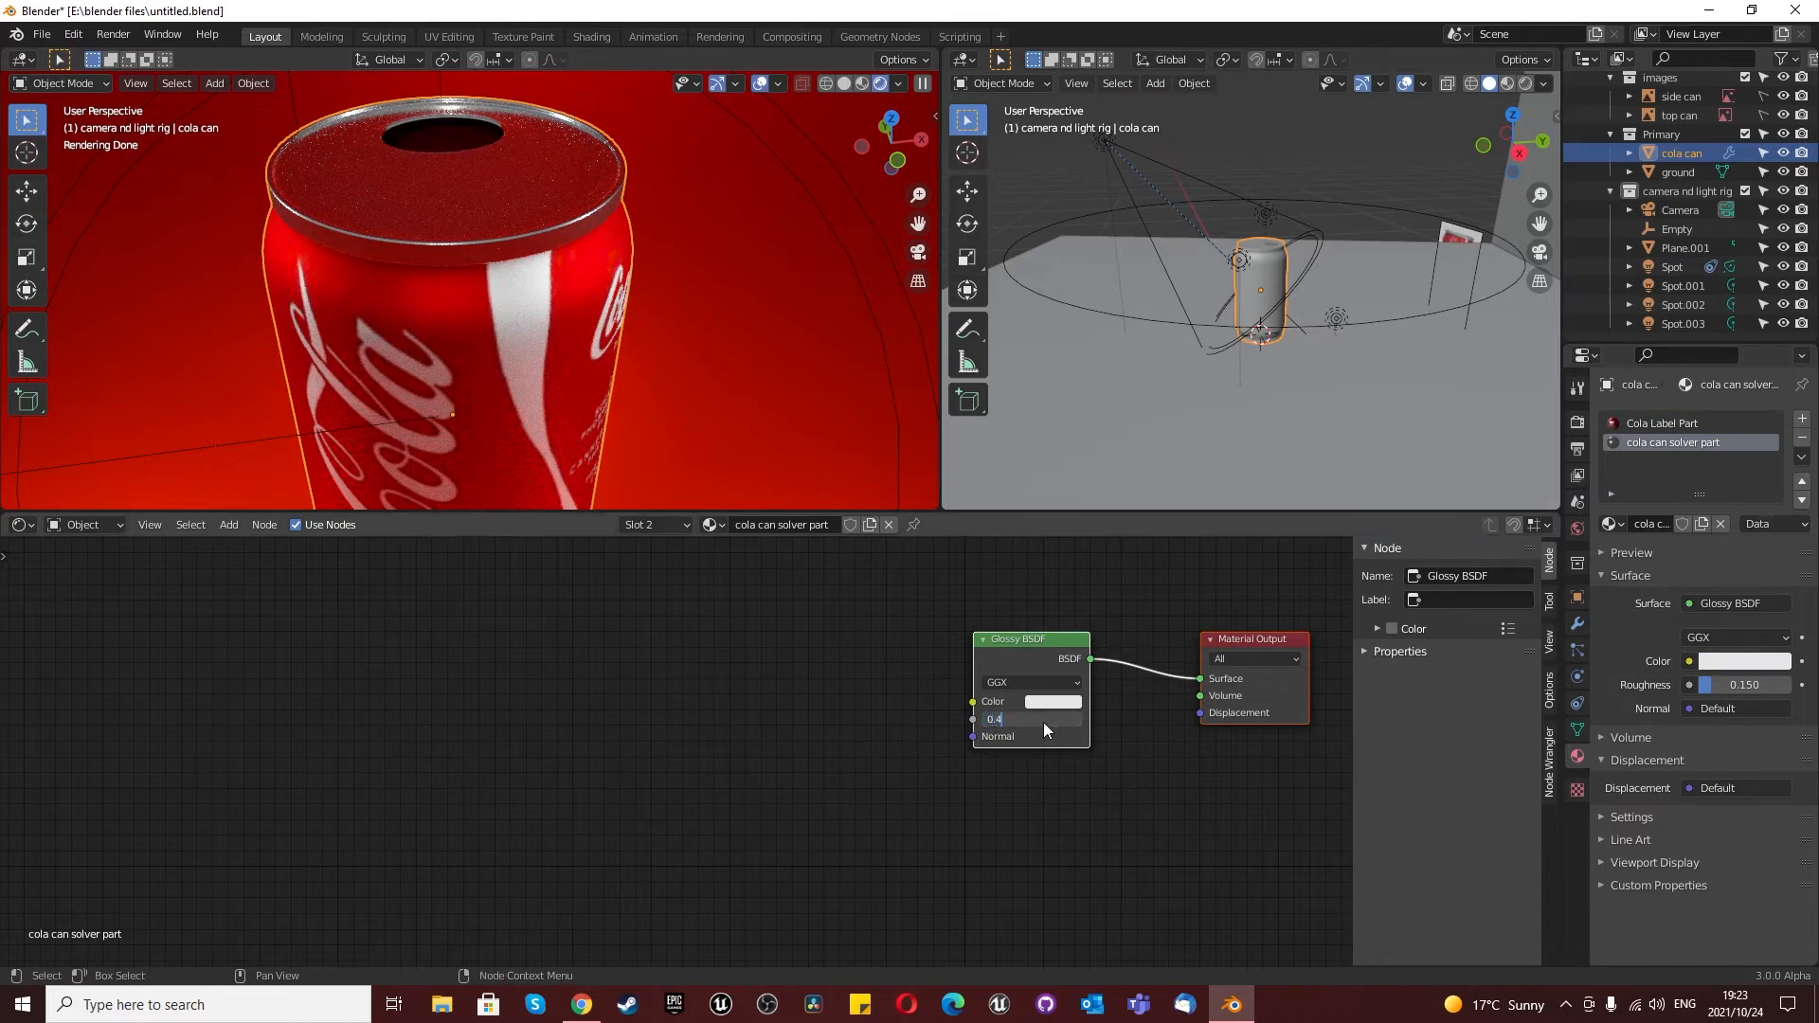
key(Return)
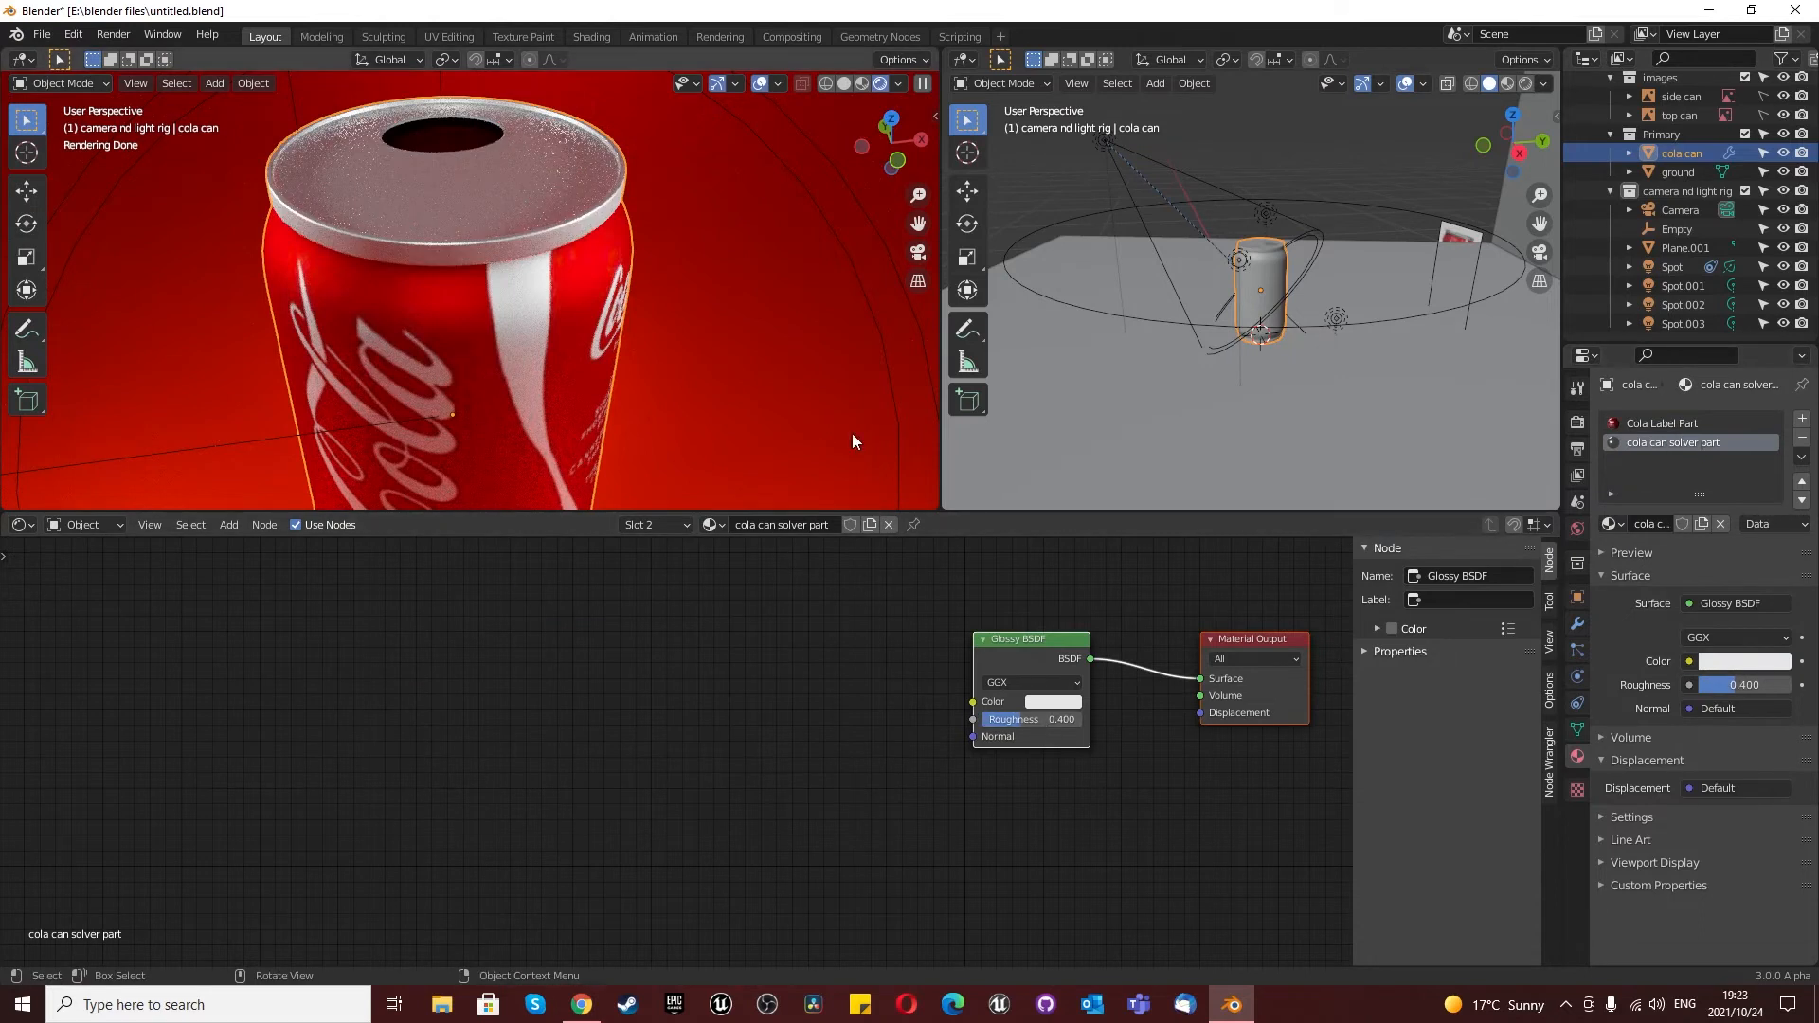
Step: Try a roughness of 0.3 on the cola can solver part material and check the can's rim
click(1063, 719)
text(0.3)
key(Return)
scroll(673, 385, down, 2)
middle_drag(673, 385, 632, 251)
scroll(633, 252, down, 3)
middle_drag(588, 328, 574, 415)
scroll(576, 314, up, 3)
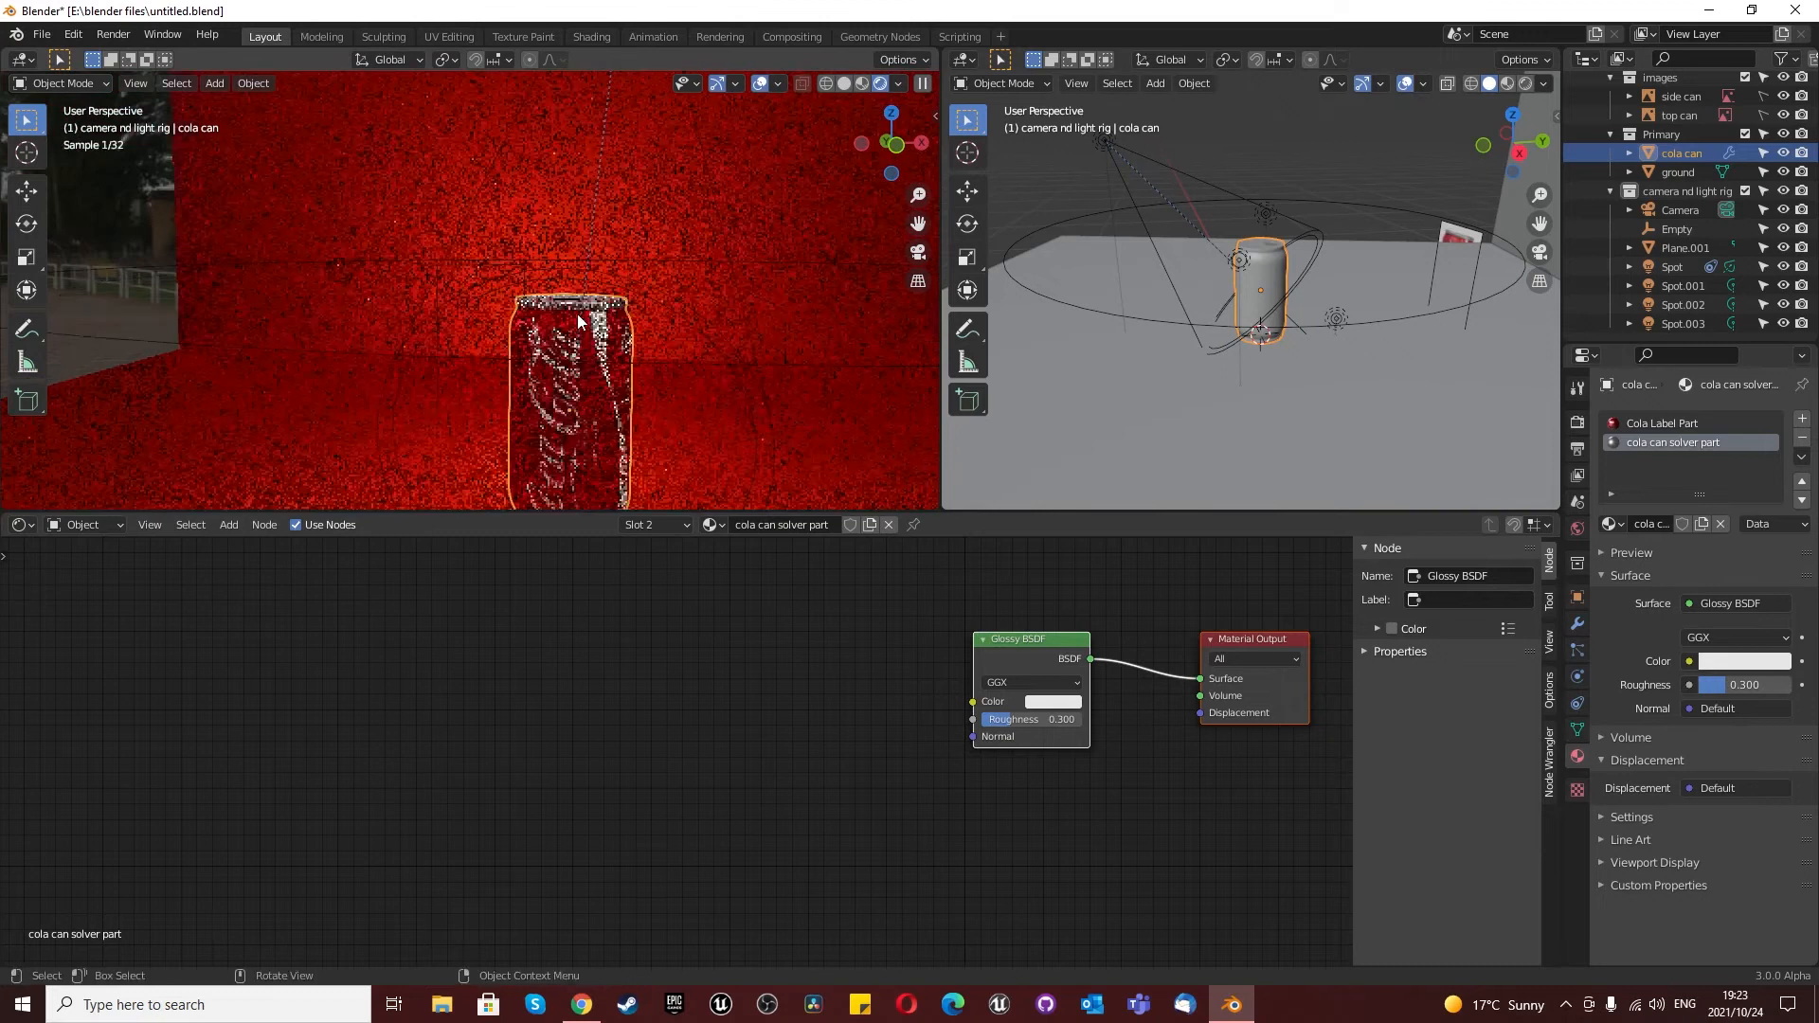
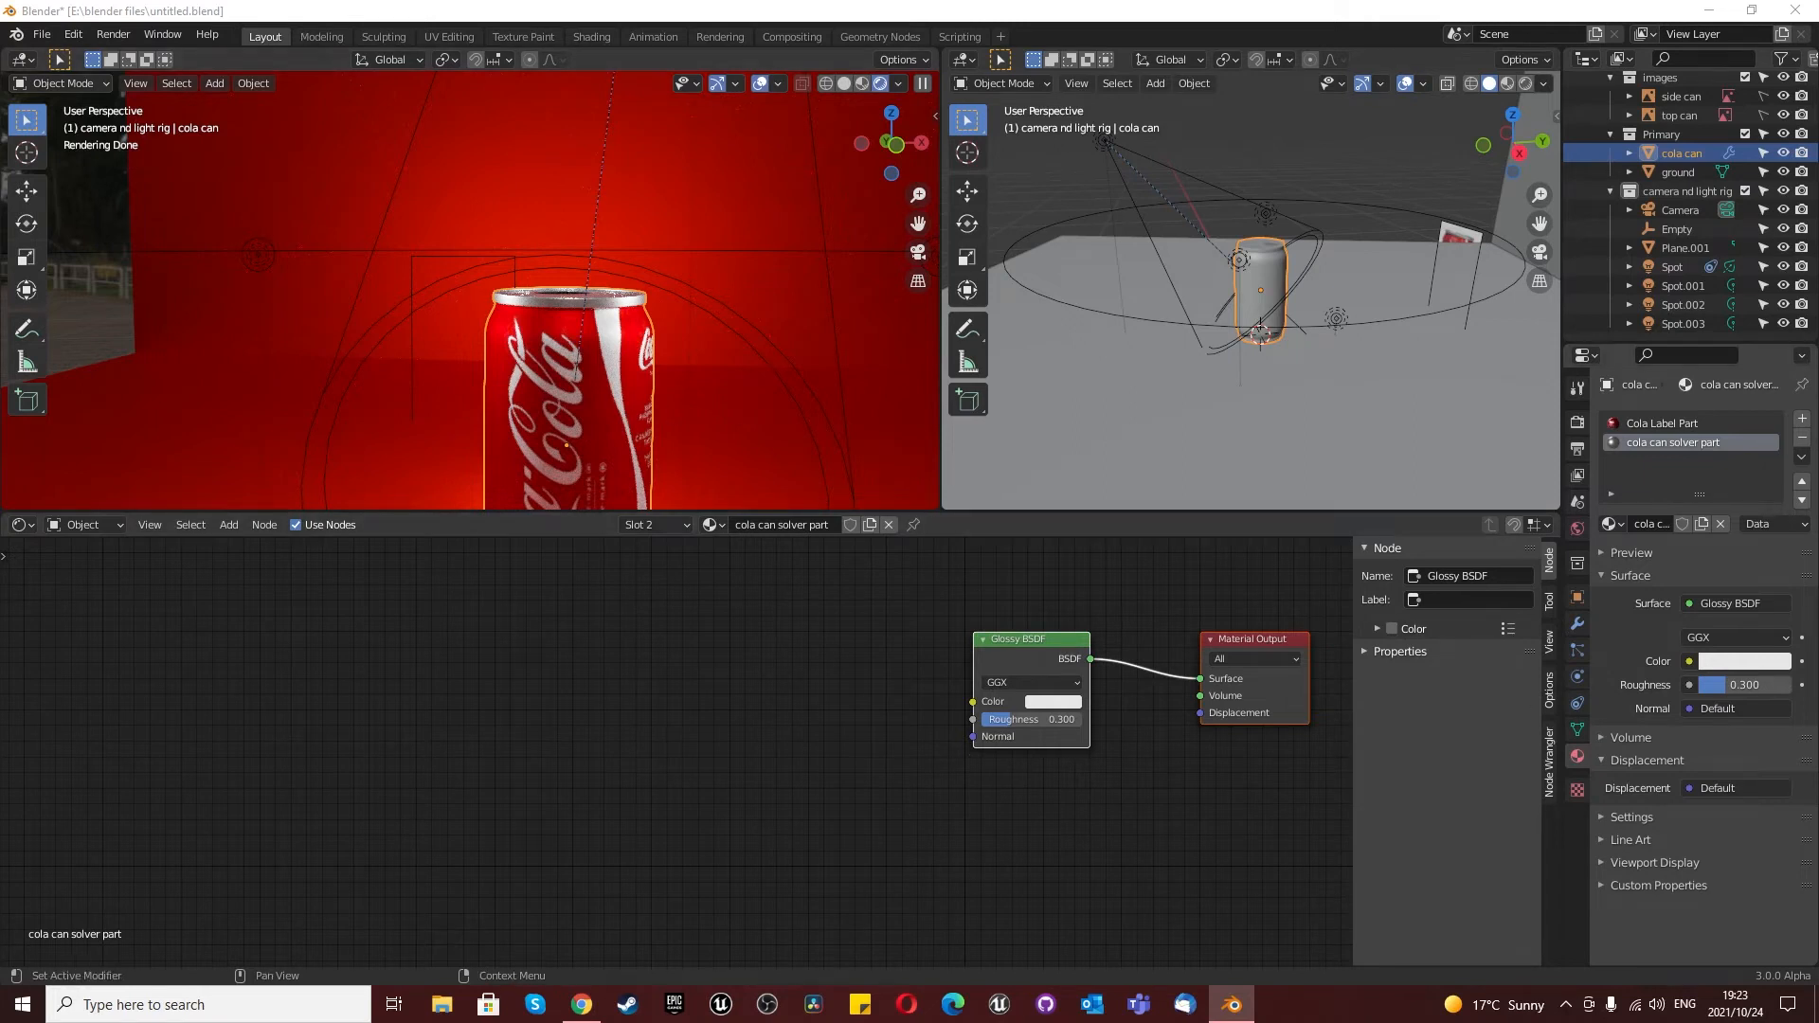
Step: Set the Glossy BSDF roughness of the cola can solver part material to 0.25
scroll(480, 286, up, 4)
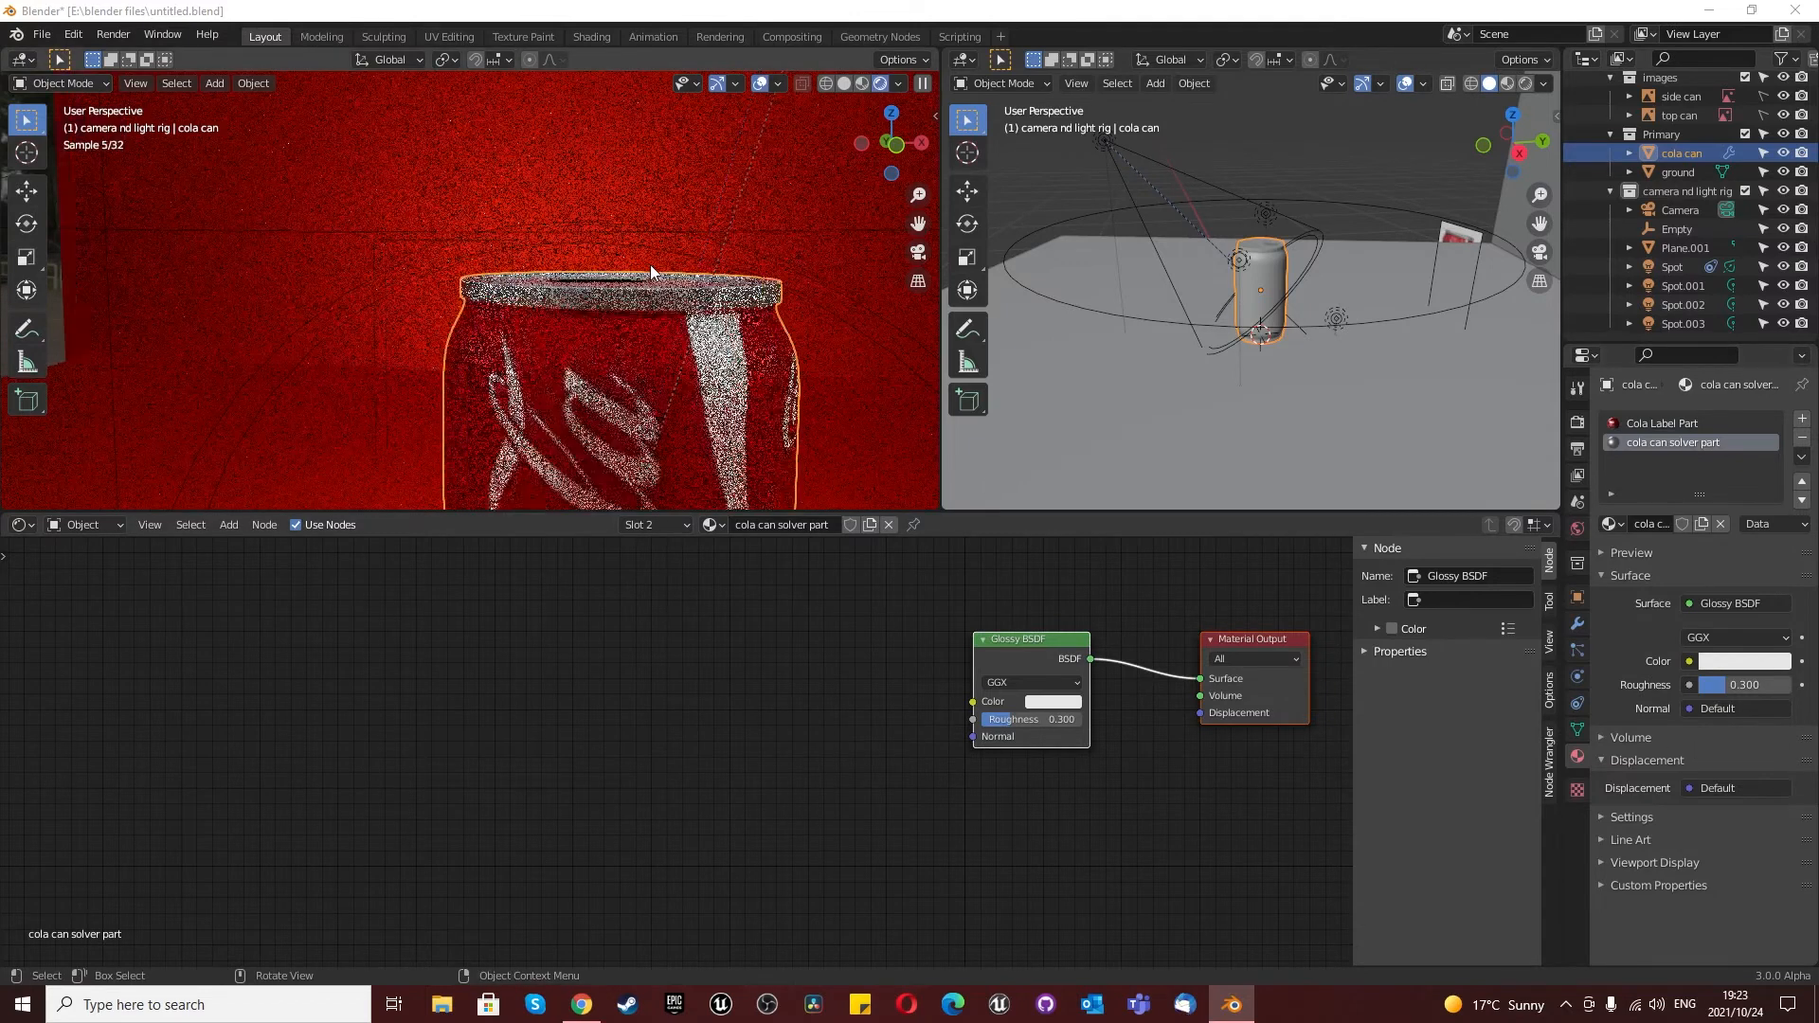
click(1042, 719)
text(0.25)
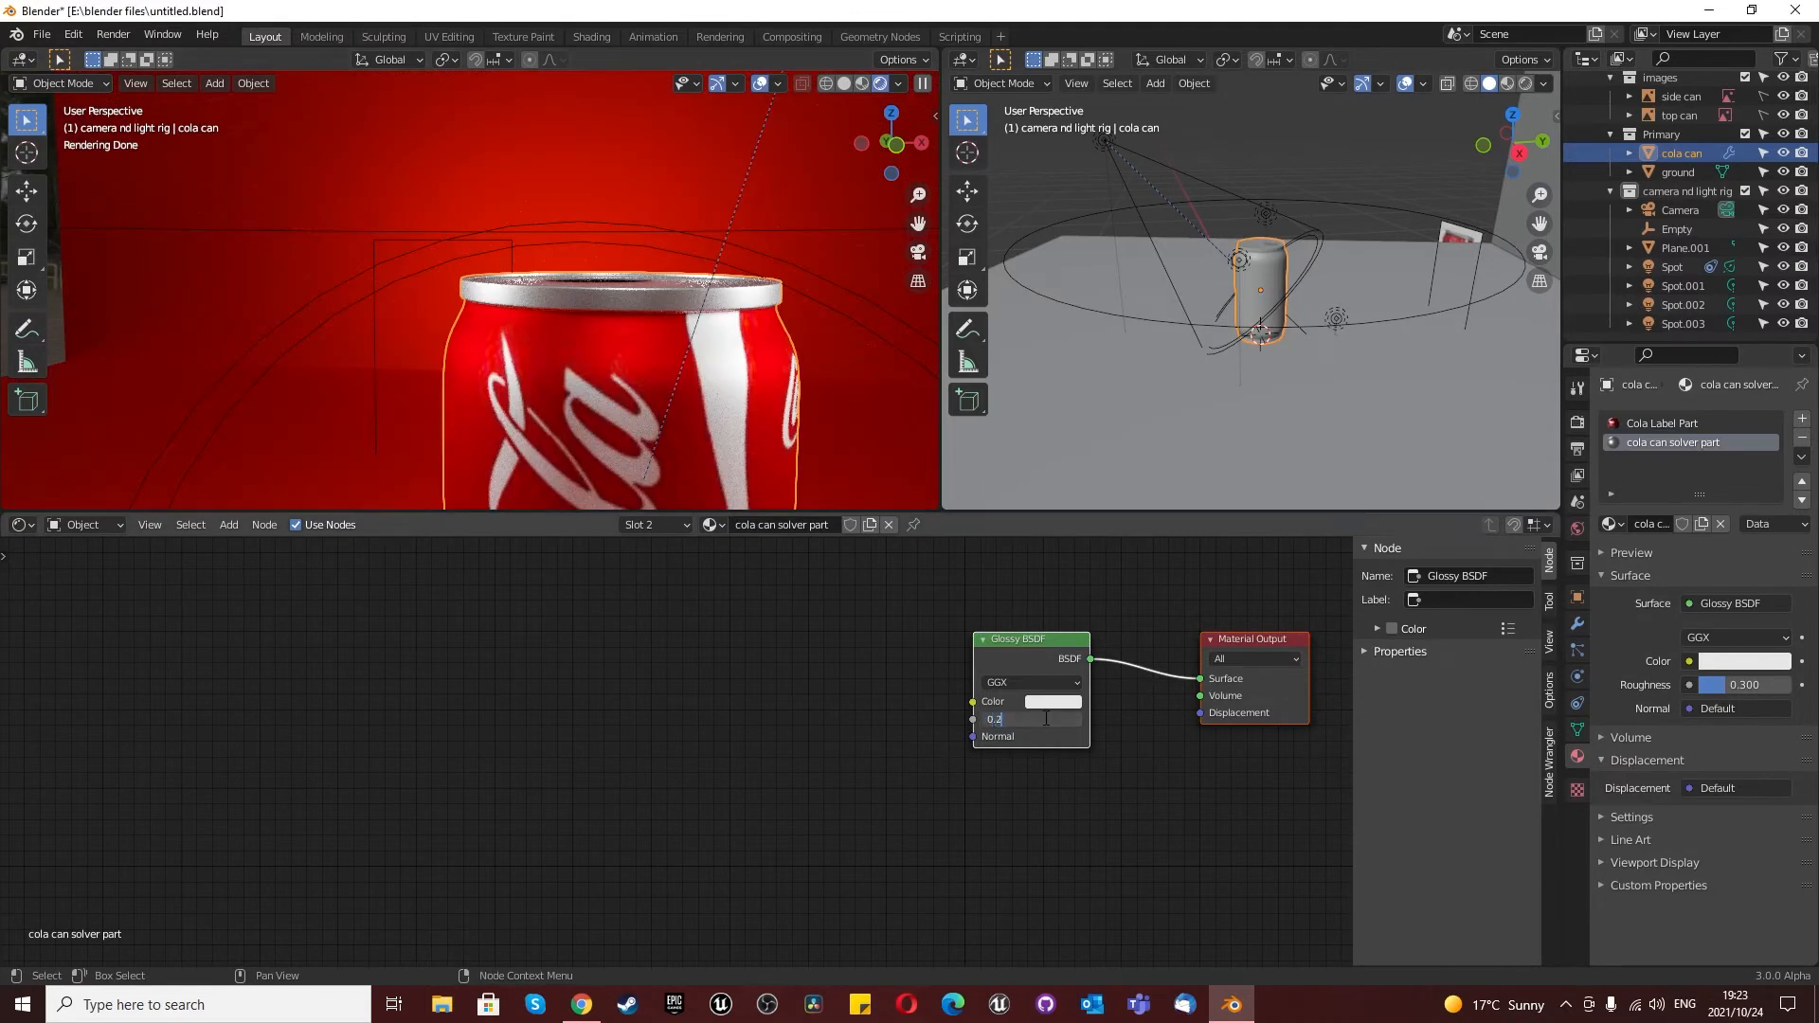
key(Return)
scroll(569, 341, down, 5)
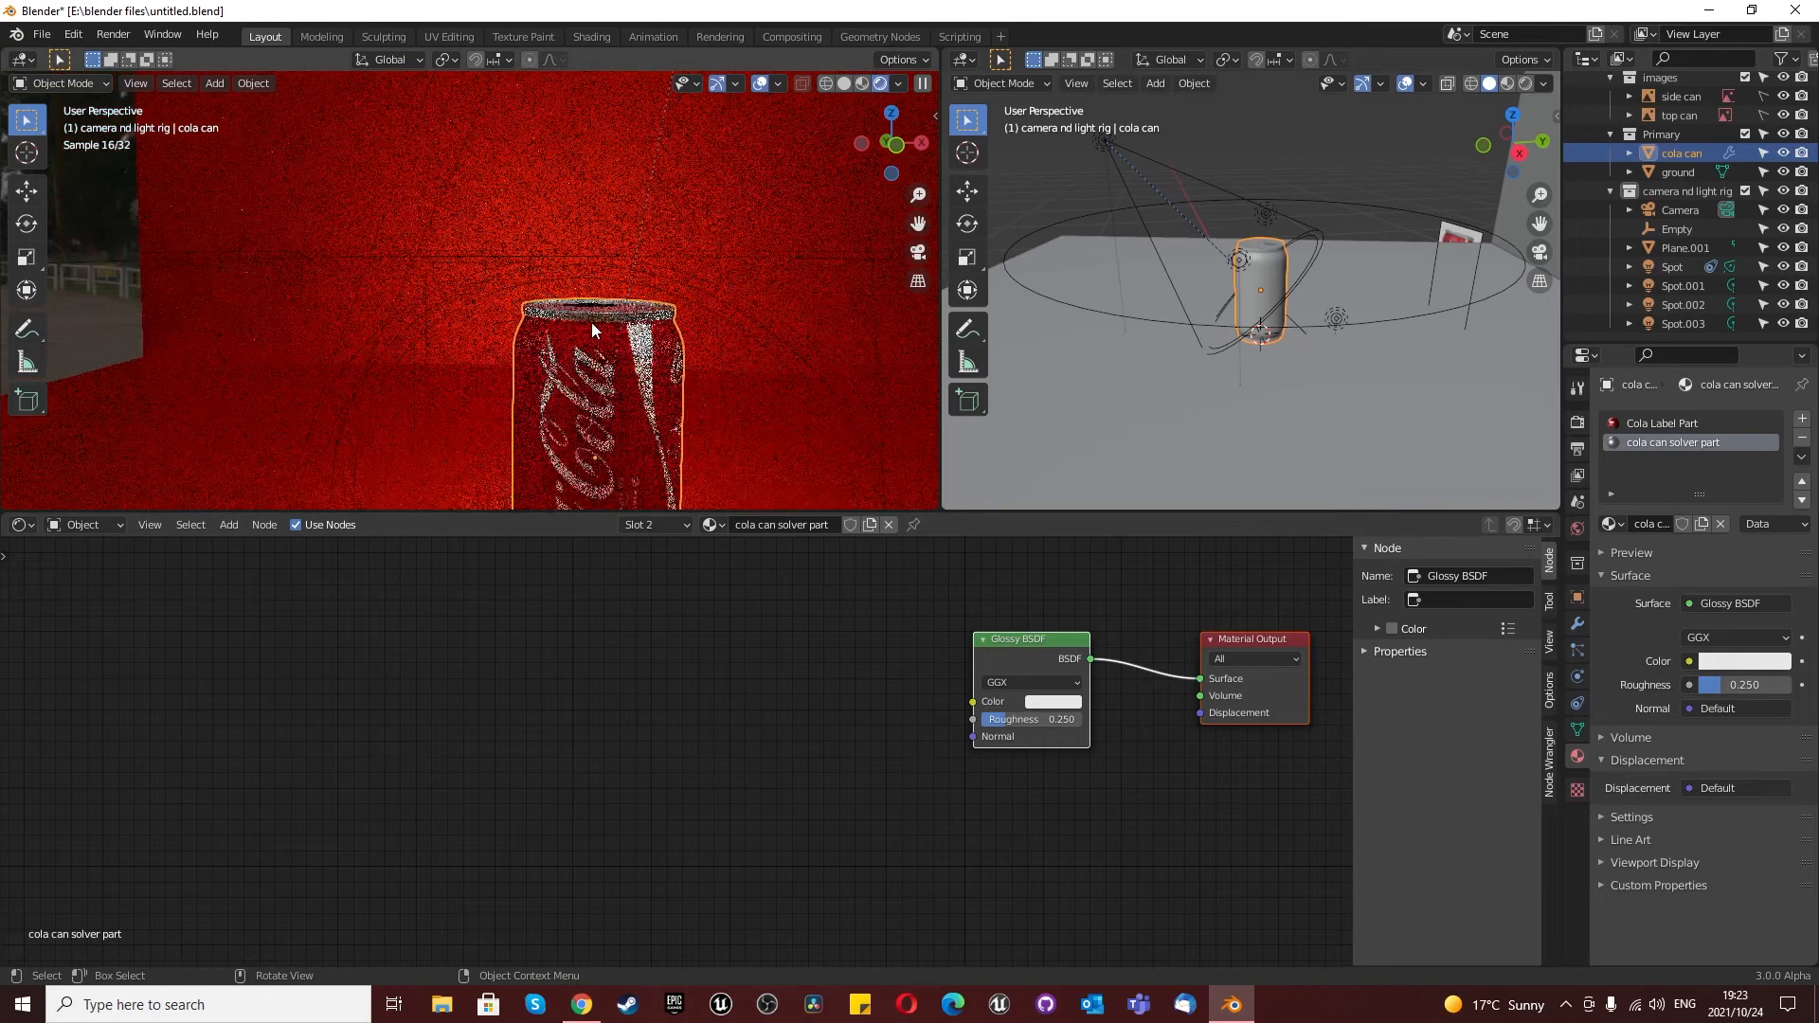
Step: Set the Glossy BSDF roughness of the red backdrop plane's Material.002 to 0.3
scroll(584, 463, up, 5)
scroll(576, 431, up, 2)
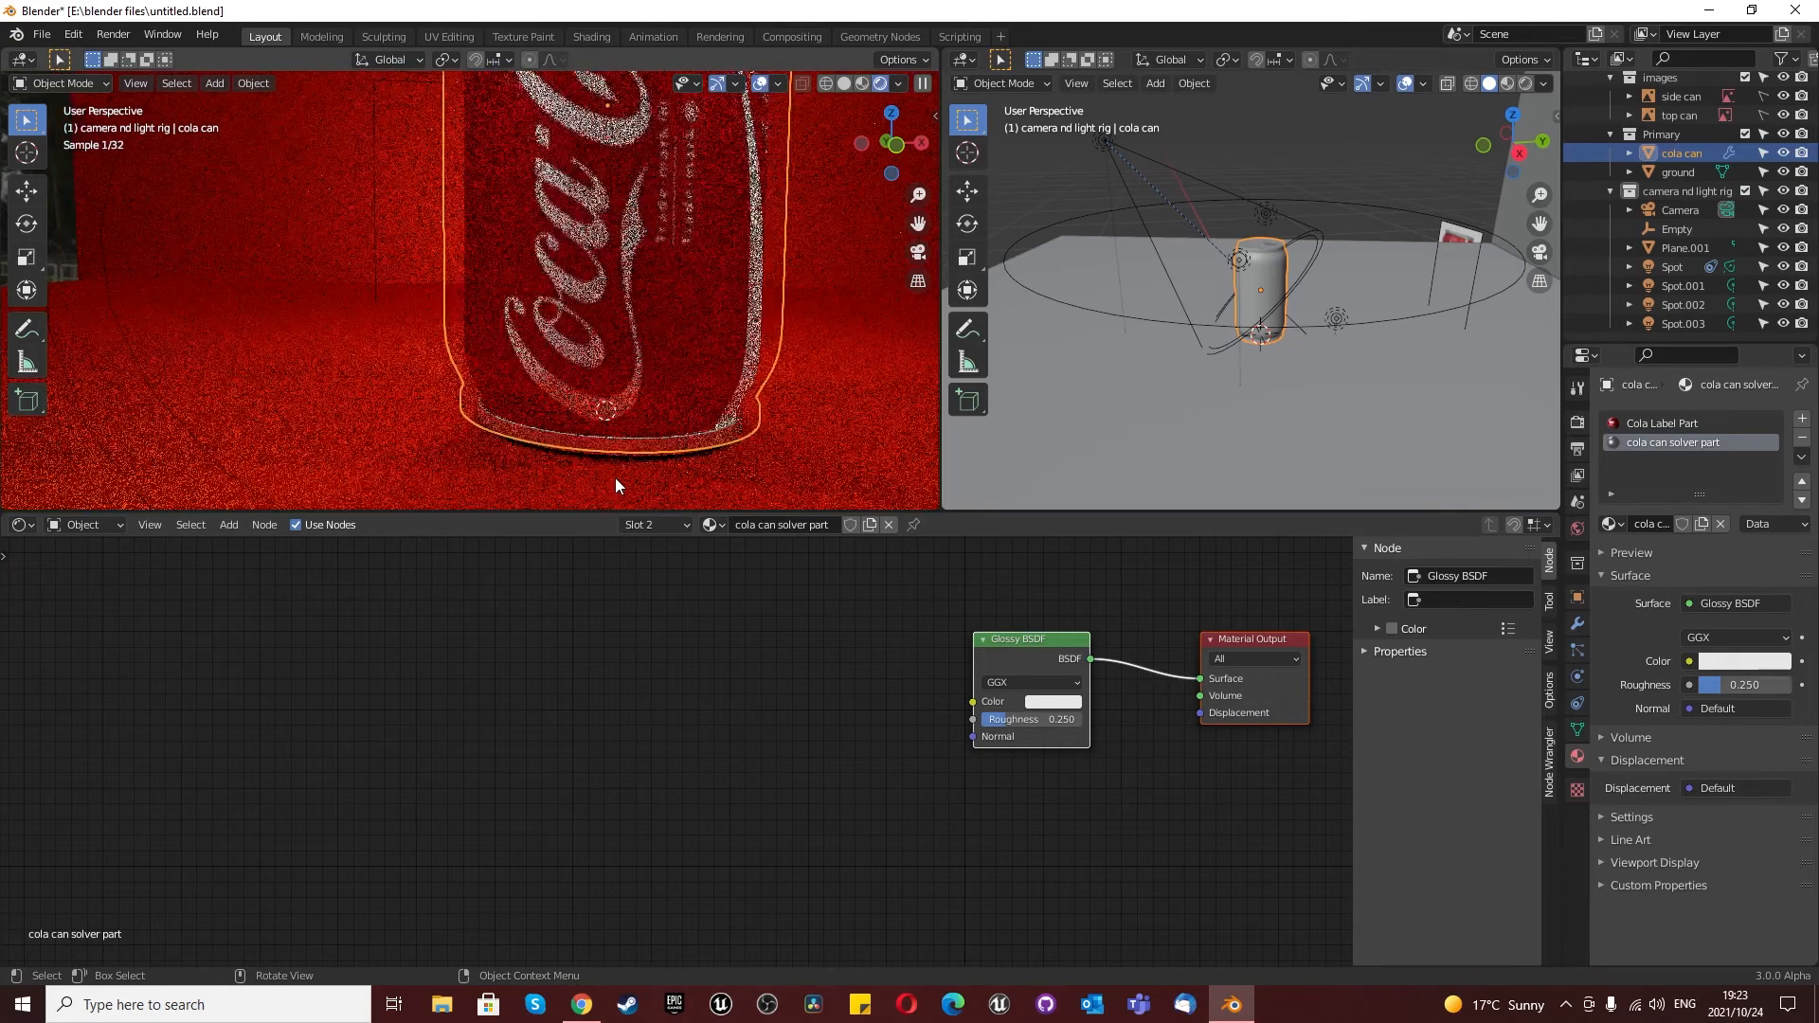
click(663, 272)
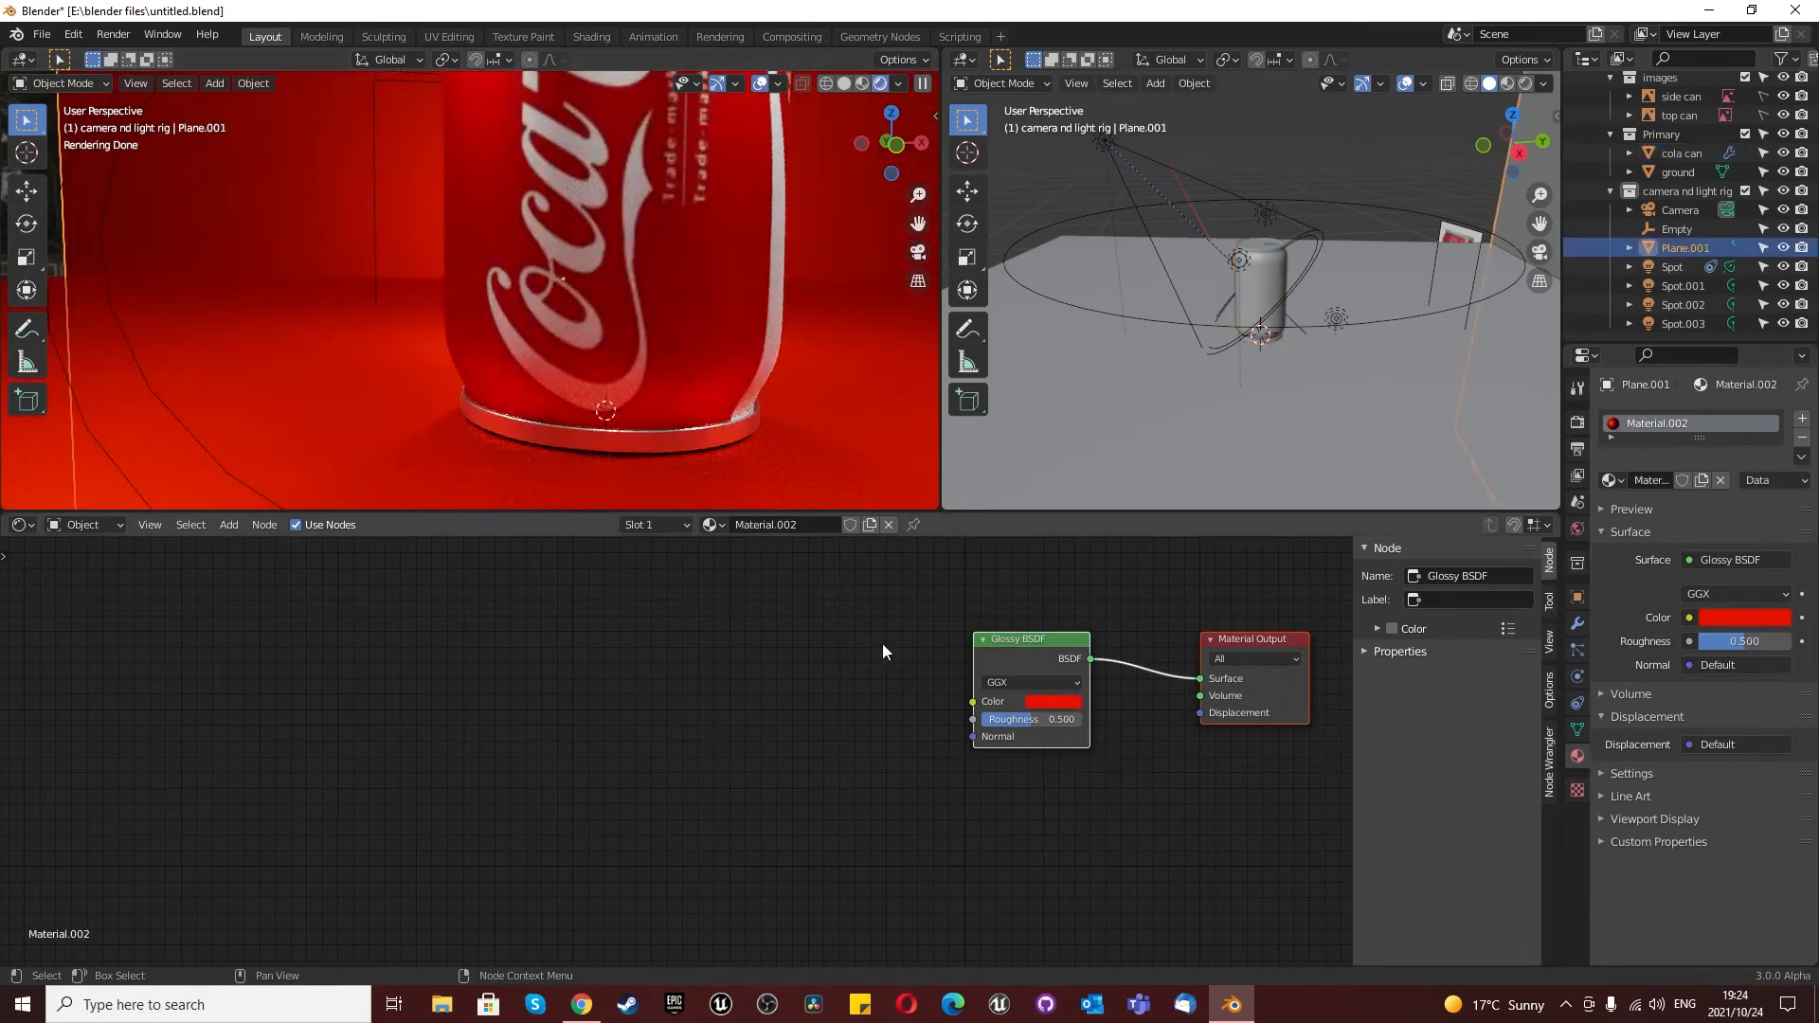
click(1049, 722)
text(0.3)
key(Return)
Step: Examine the rendered can and backdrop from a distance and through the scene camera
scroll(657, 423, down, 1)
scroll(667, 377, down, 4)
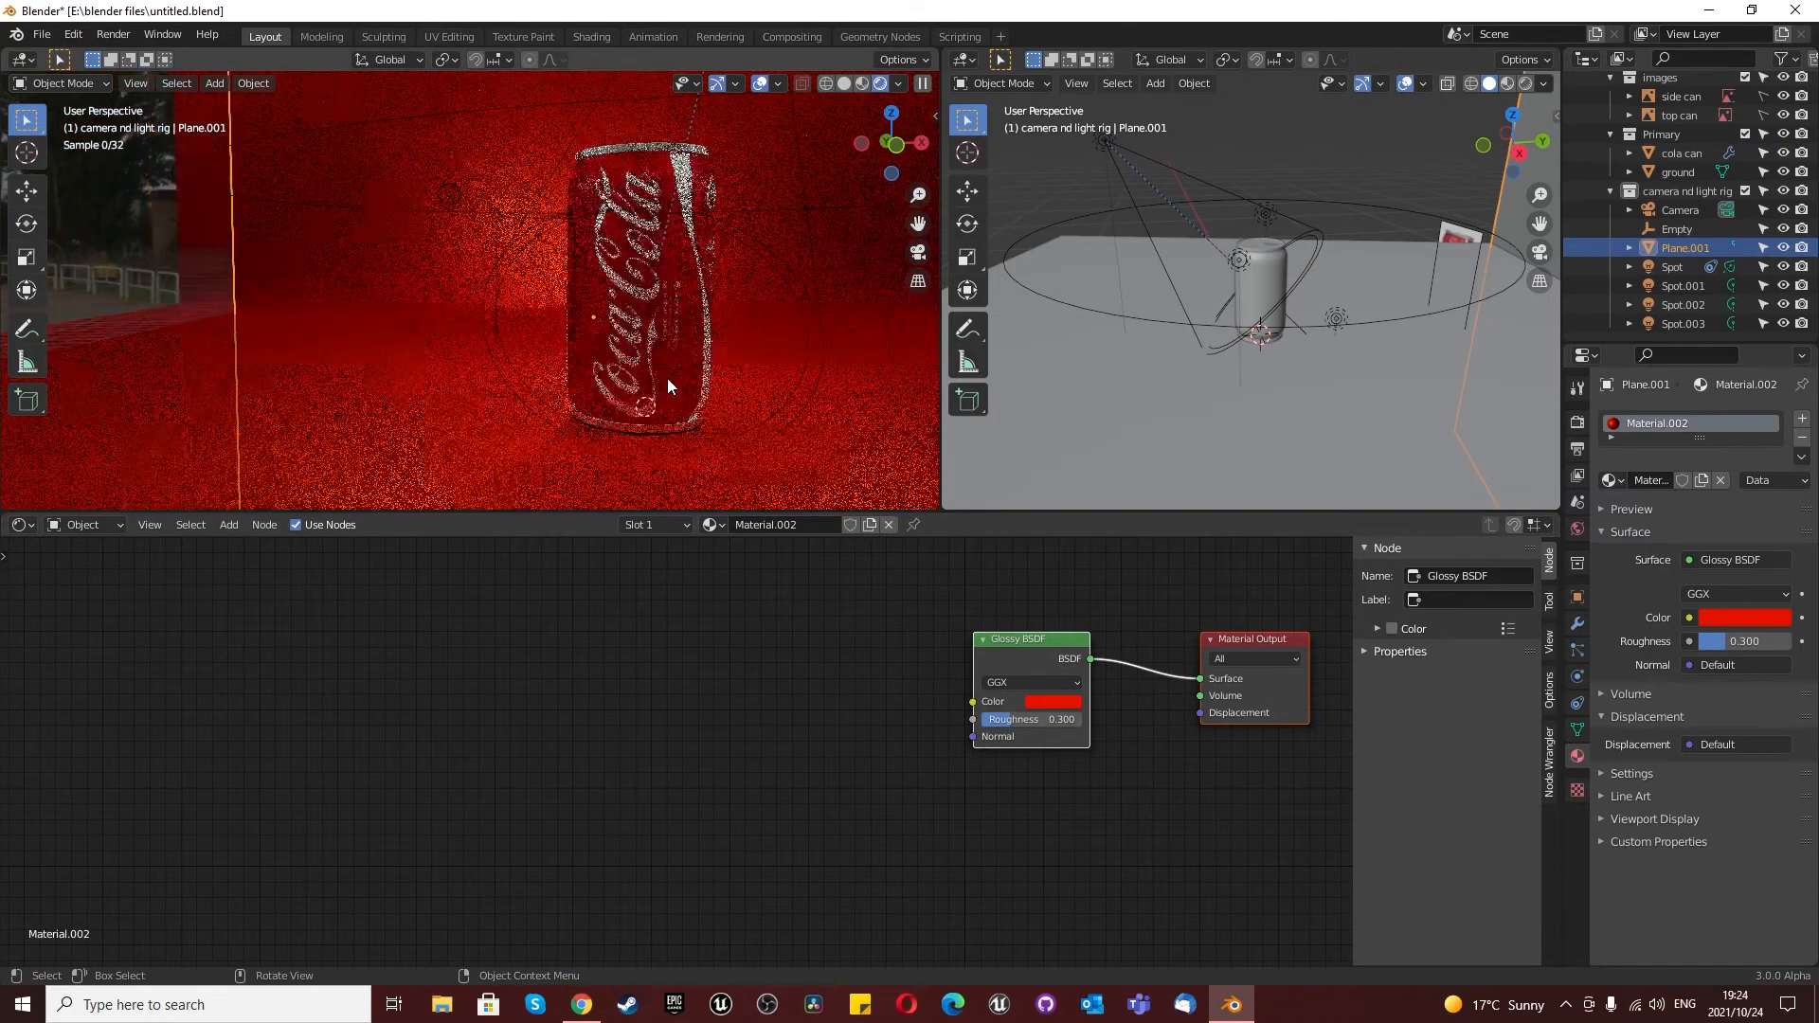
mouse_move(669, 377)
middle_down()
mouse_move(701, 386)
mouse_move(666, 341)
middle_up()
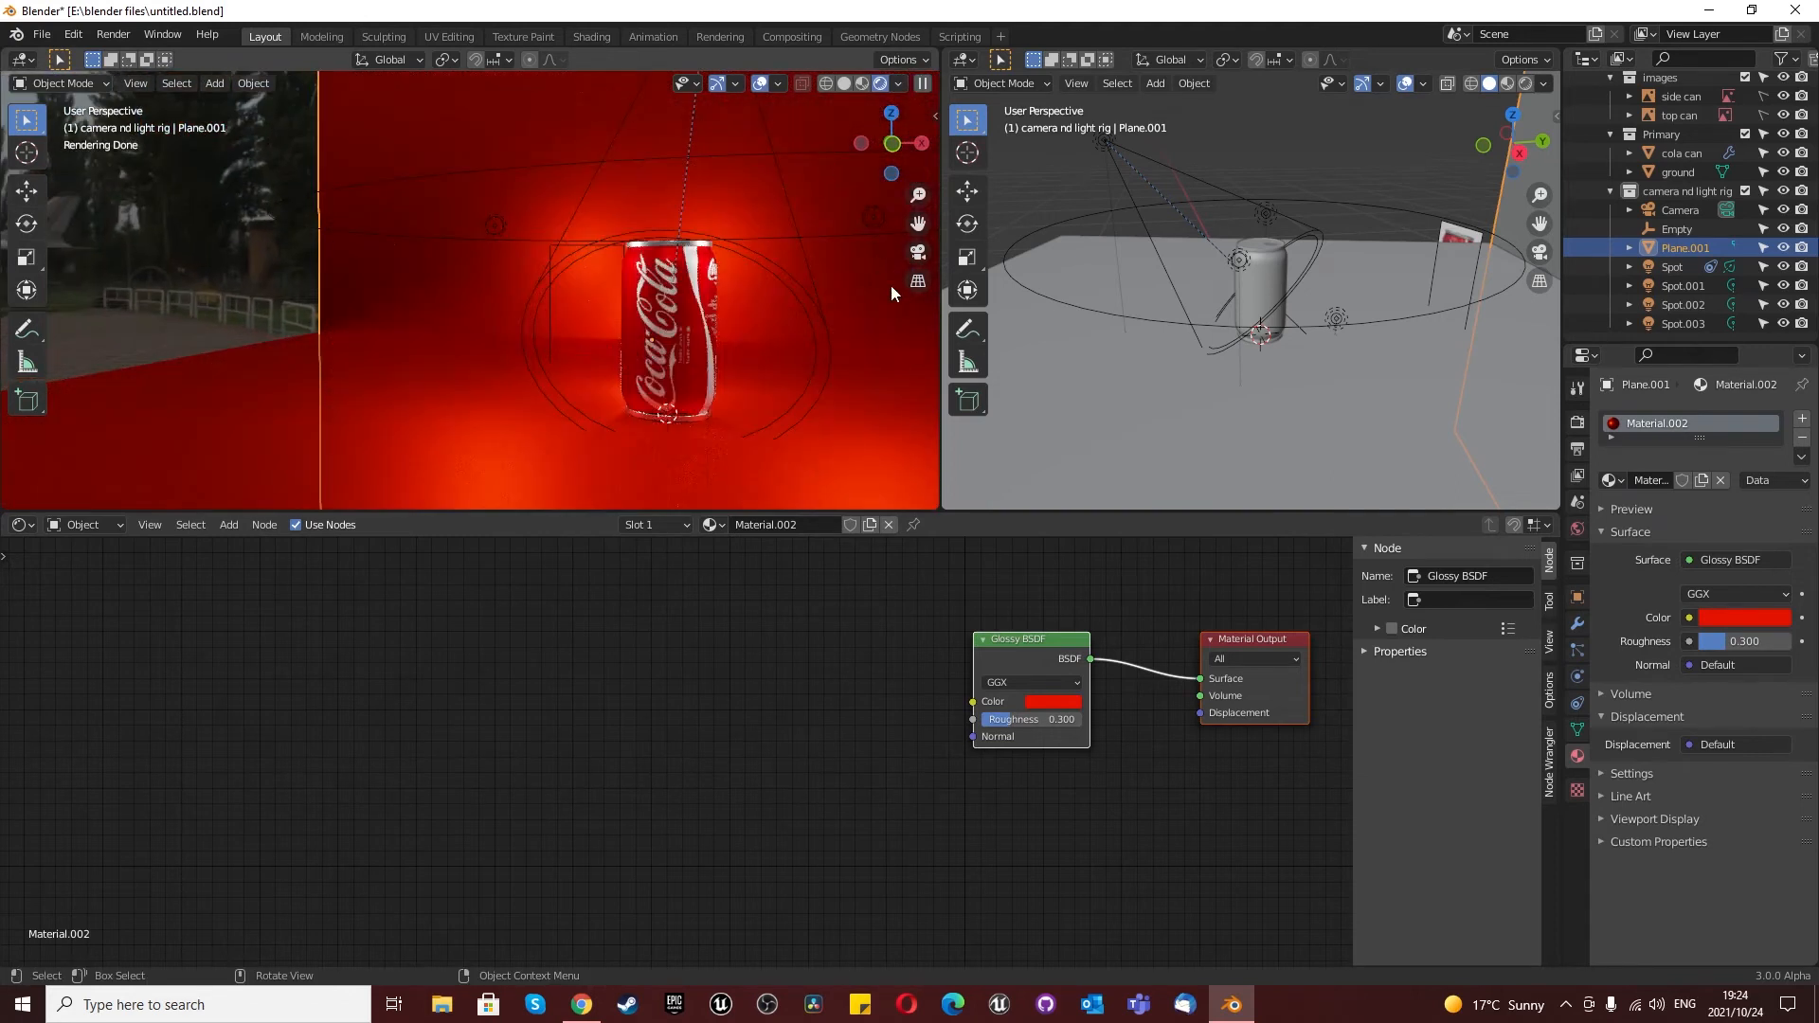
key(KP_0)
scroll(667, 295, down, 6)
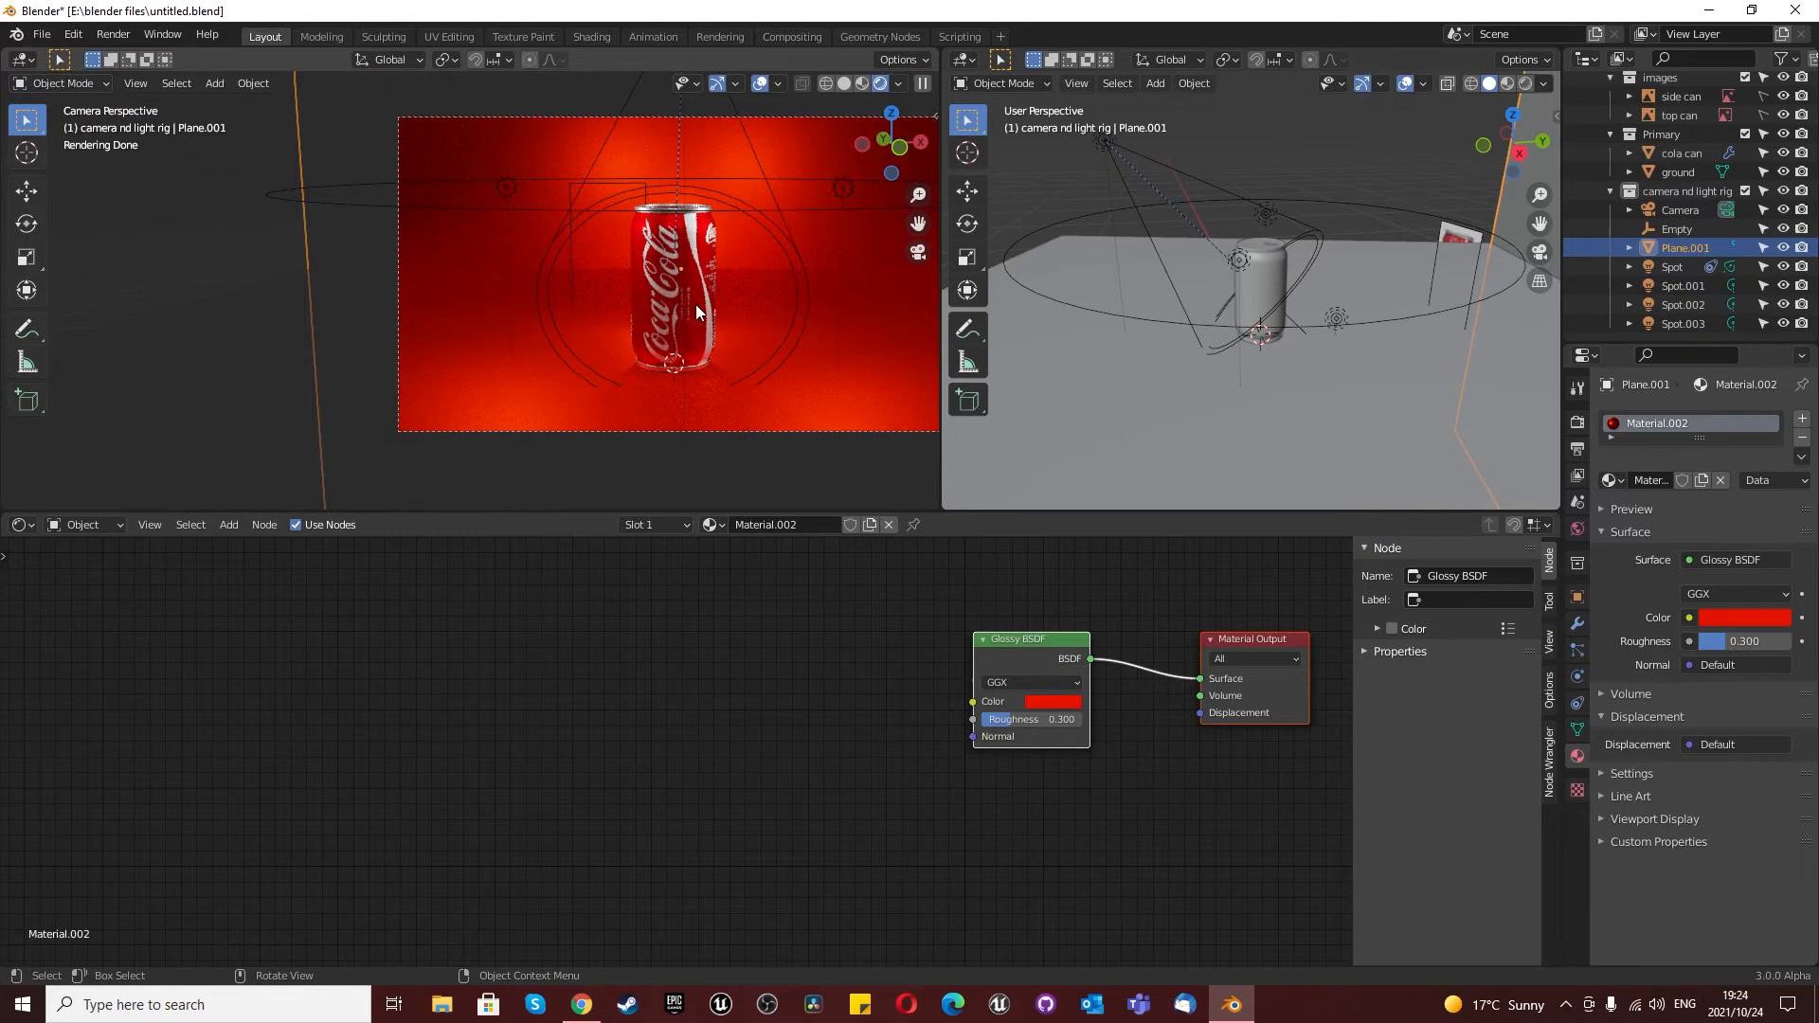
scroll(695, 304, up, 1)
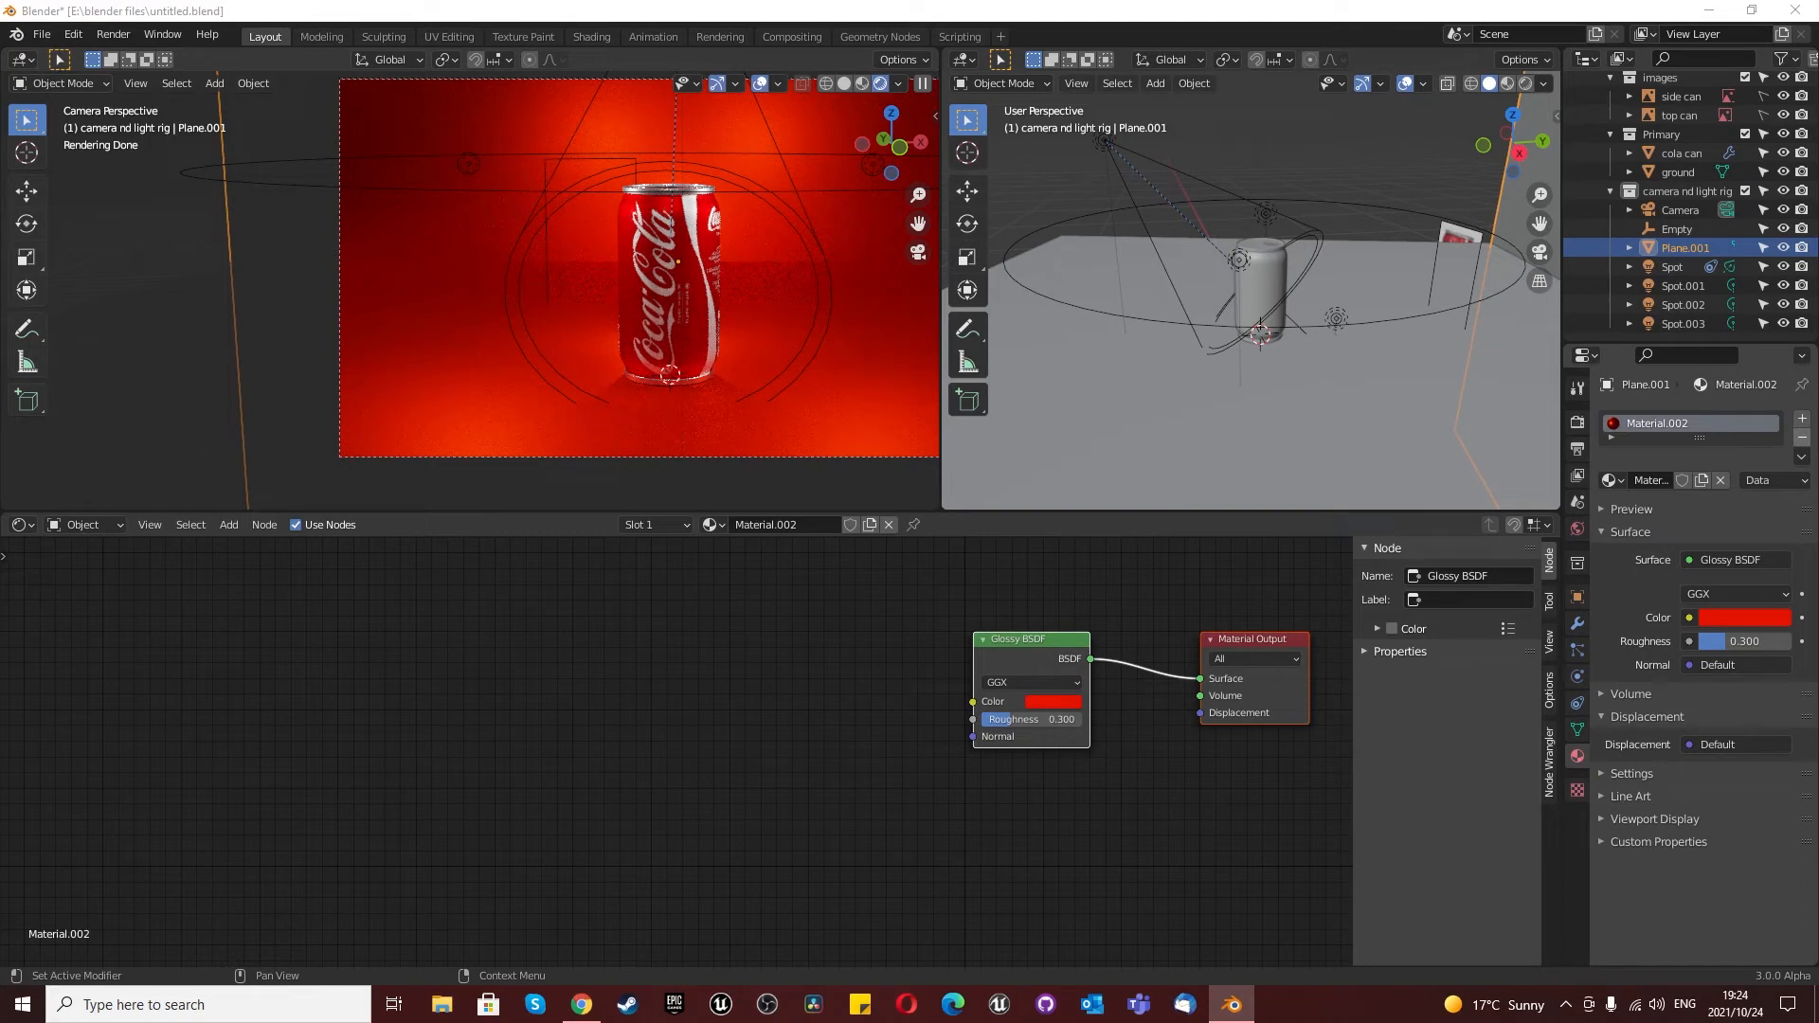
scroll(714, 304, down, 3)
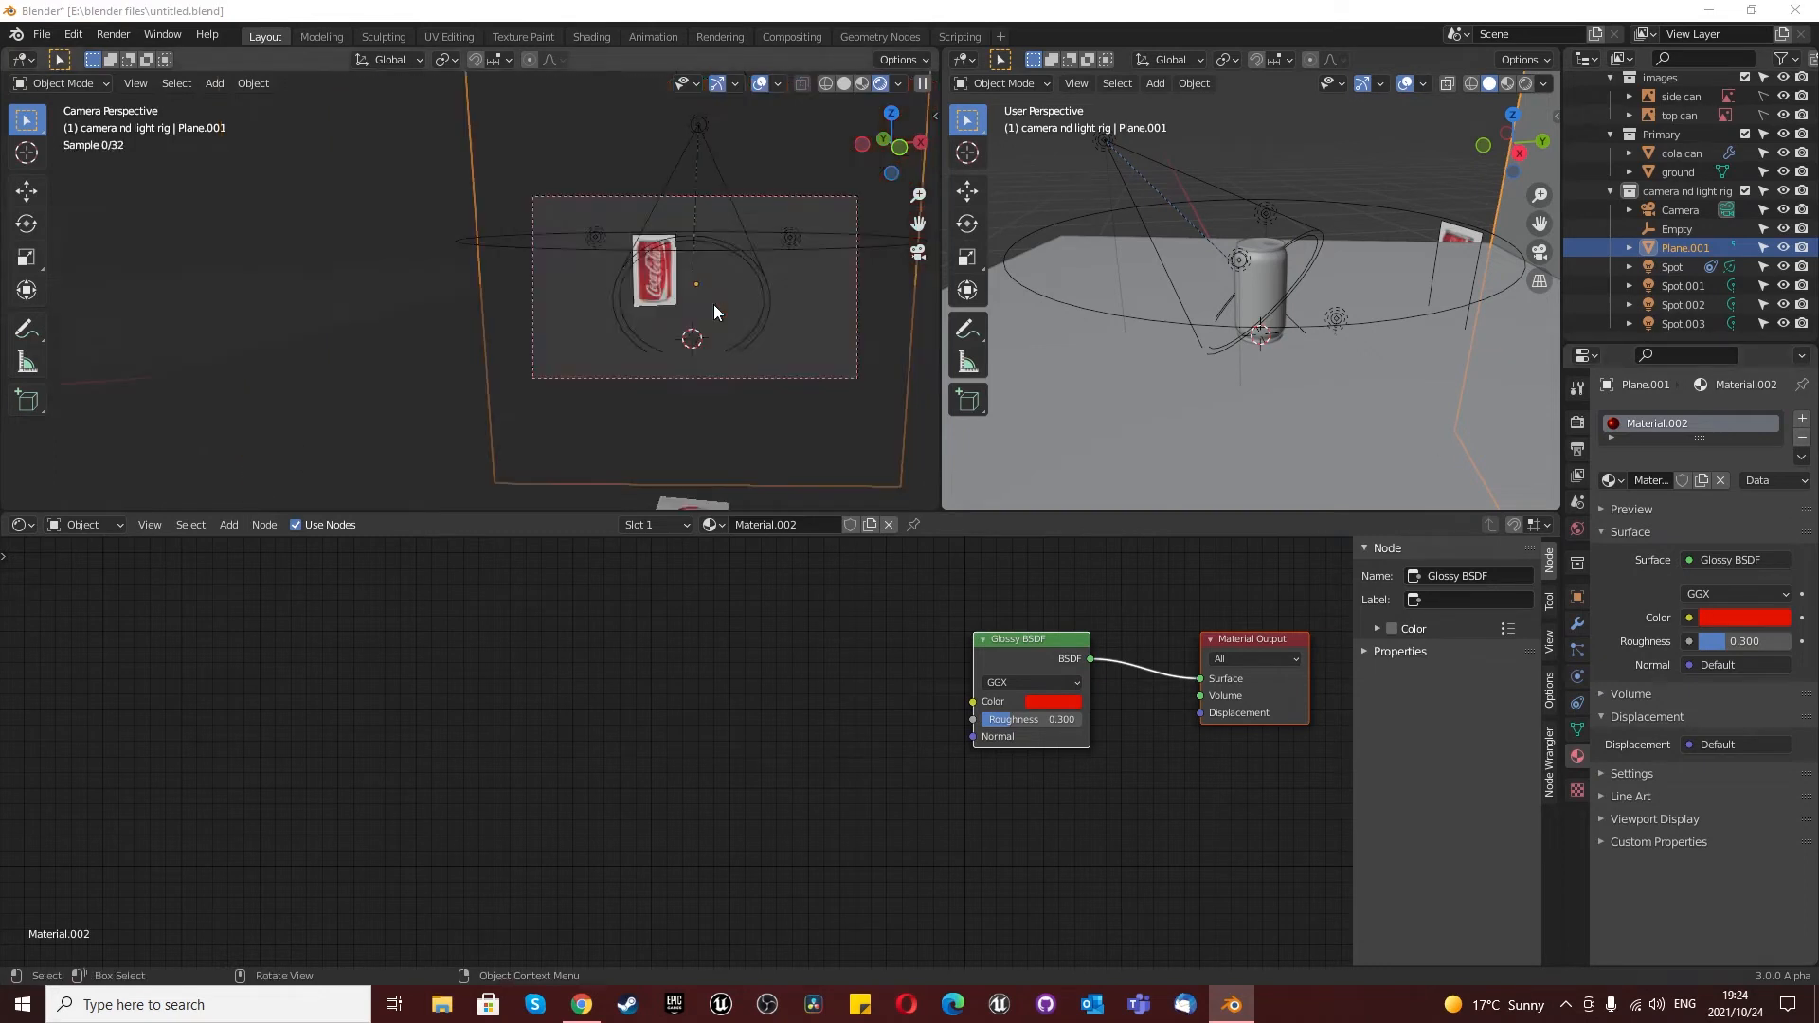
scroll(713, 304, up, 2)
scroll(1225, 343, down, 2)
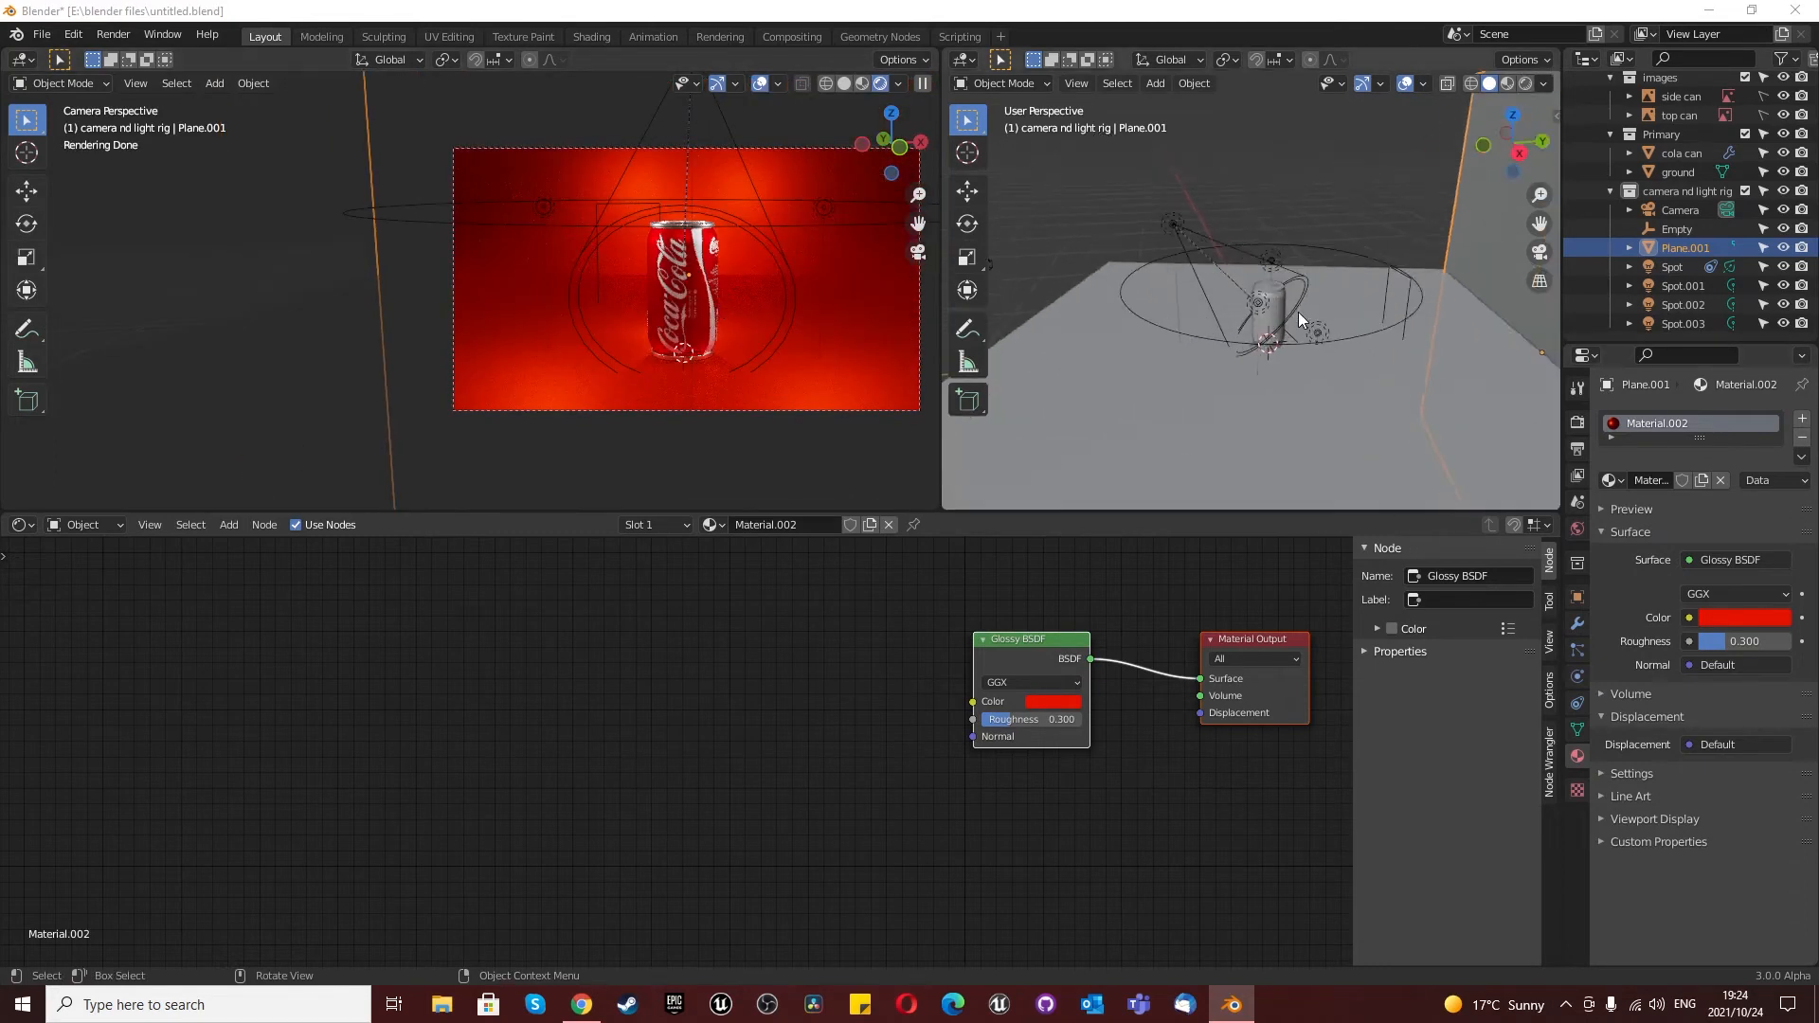
Step: Rename the Empty circle around the can as camera rig
middle_drag(1300, 319, 1506, 468)
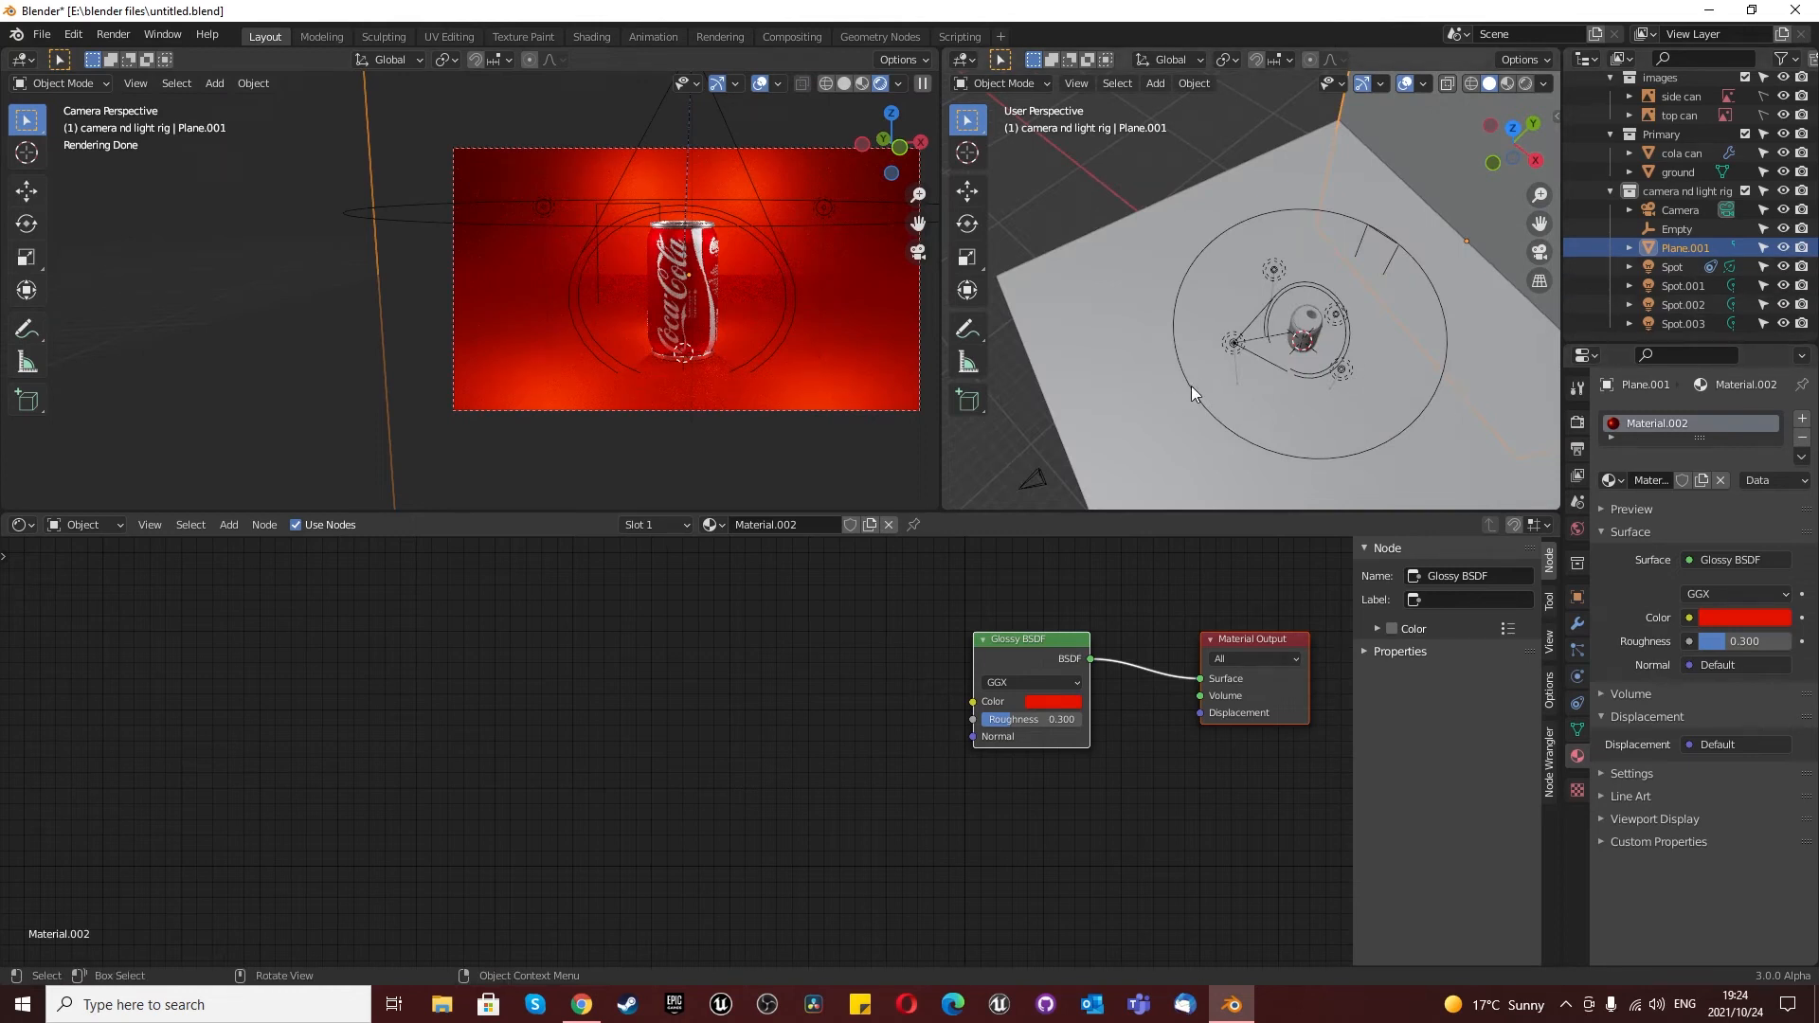
click(1673, 230)
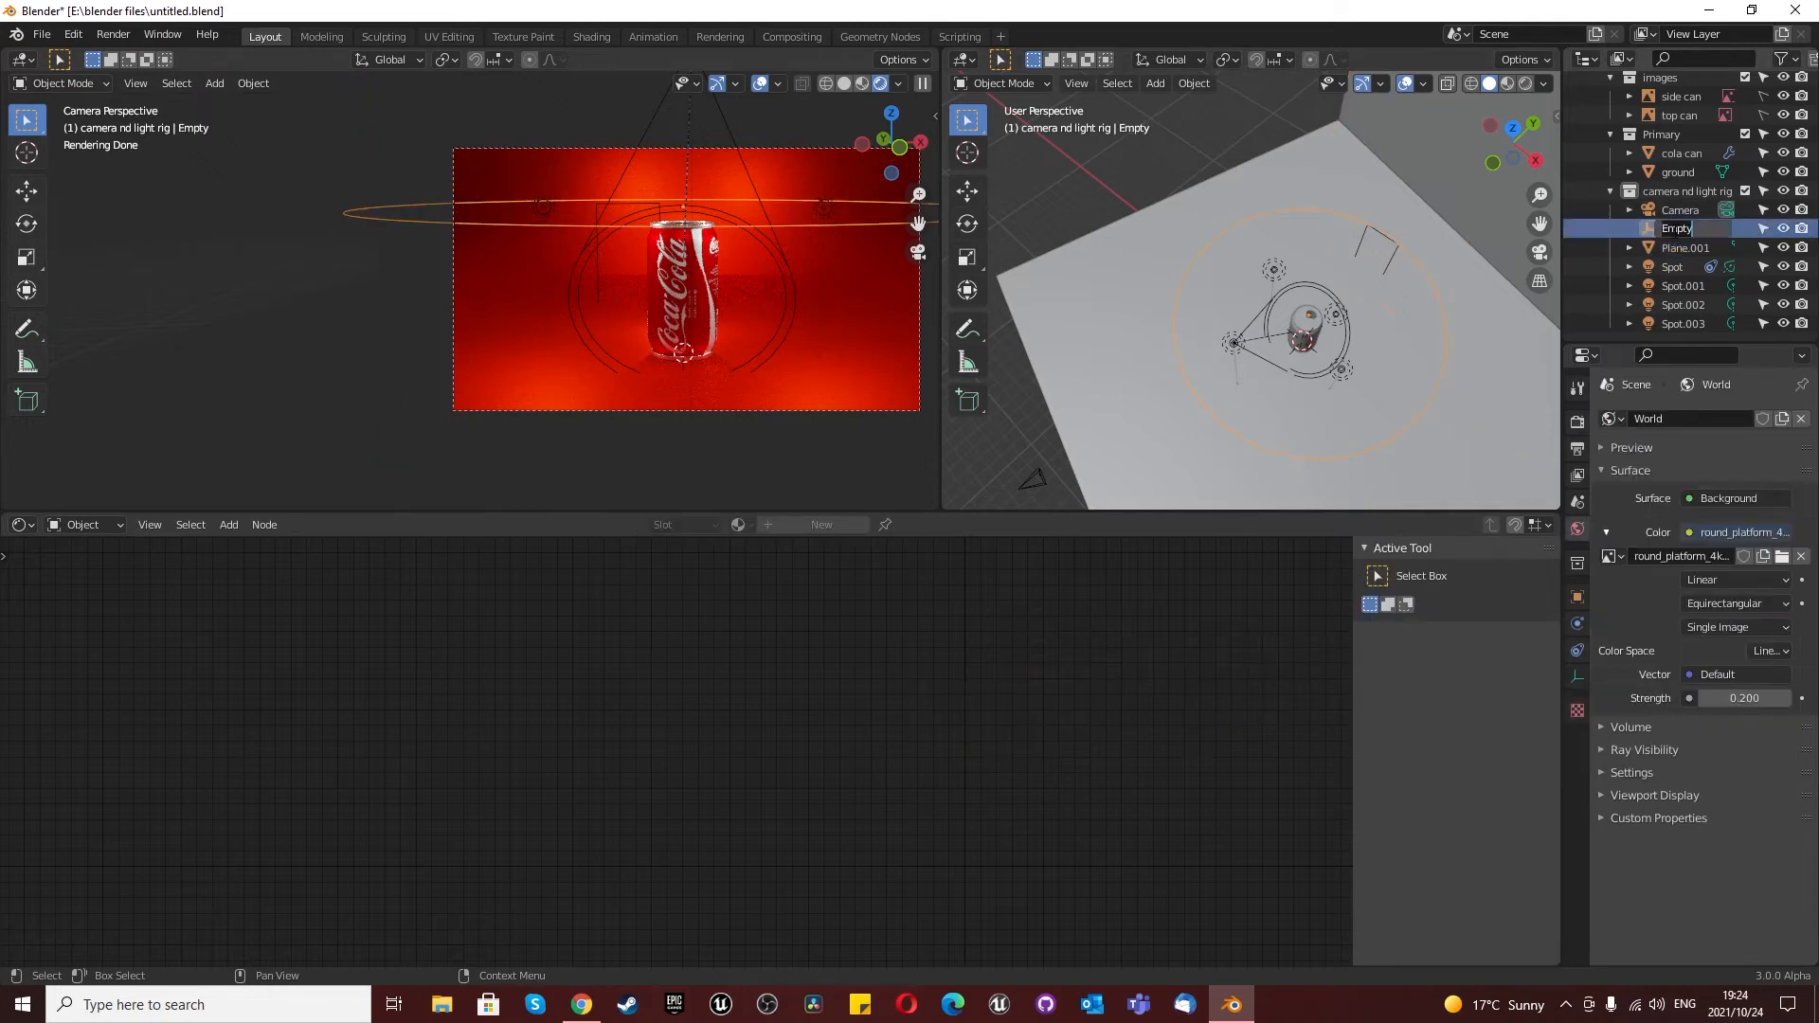
text(camera rig)
key(Return)
Step: Rename the Plane.001 backdrop as background
ctrl+click(1679, 210)
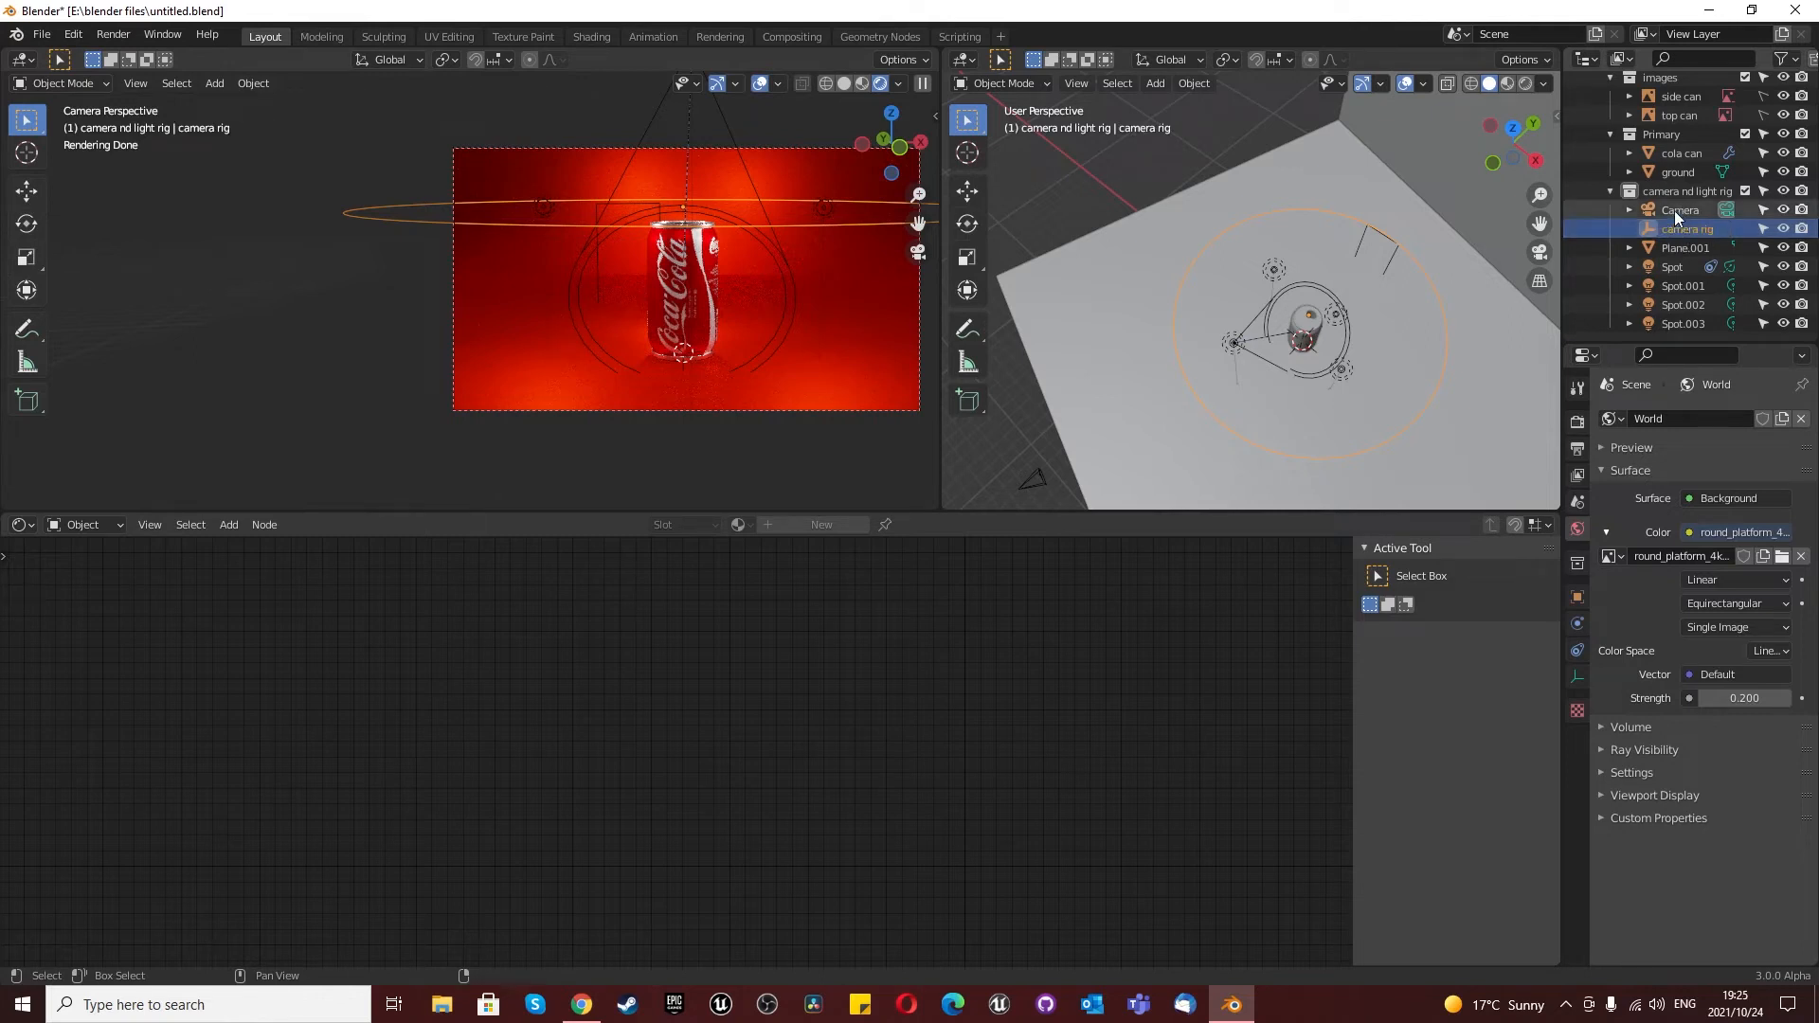
shift+click(1673, 250)
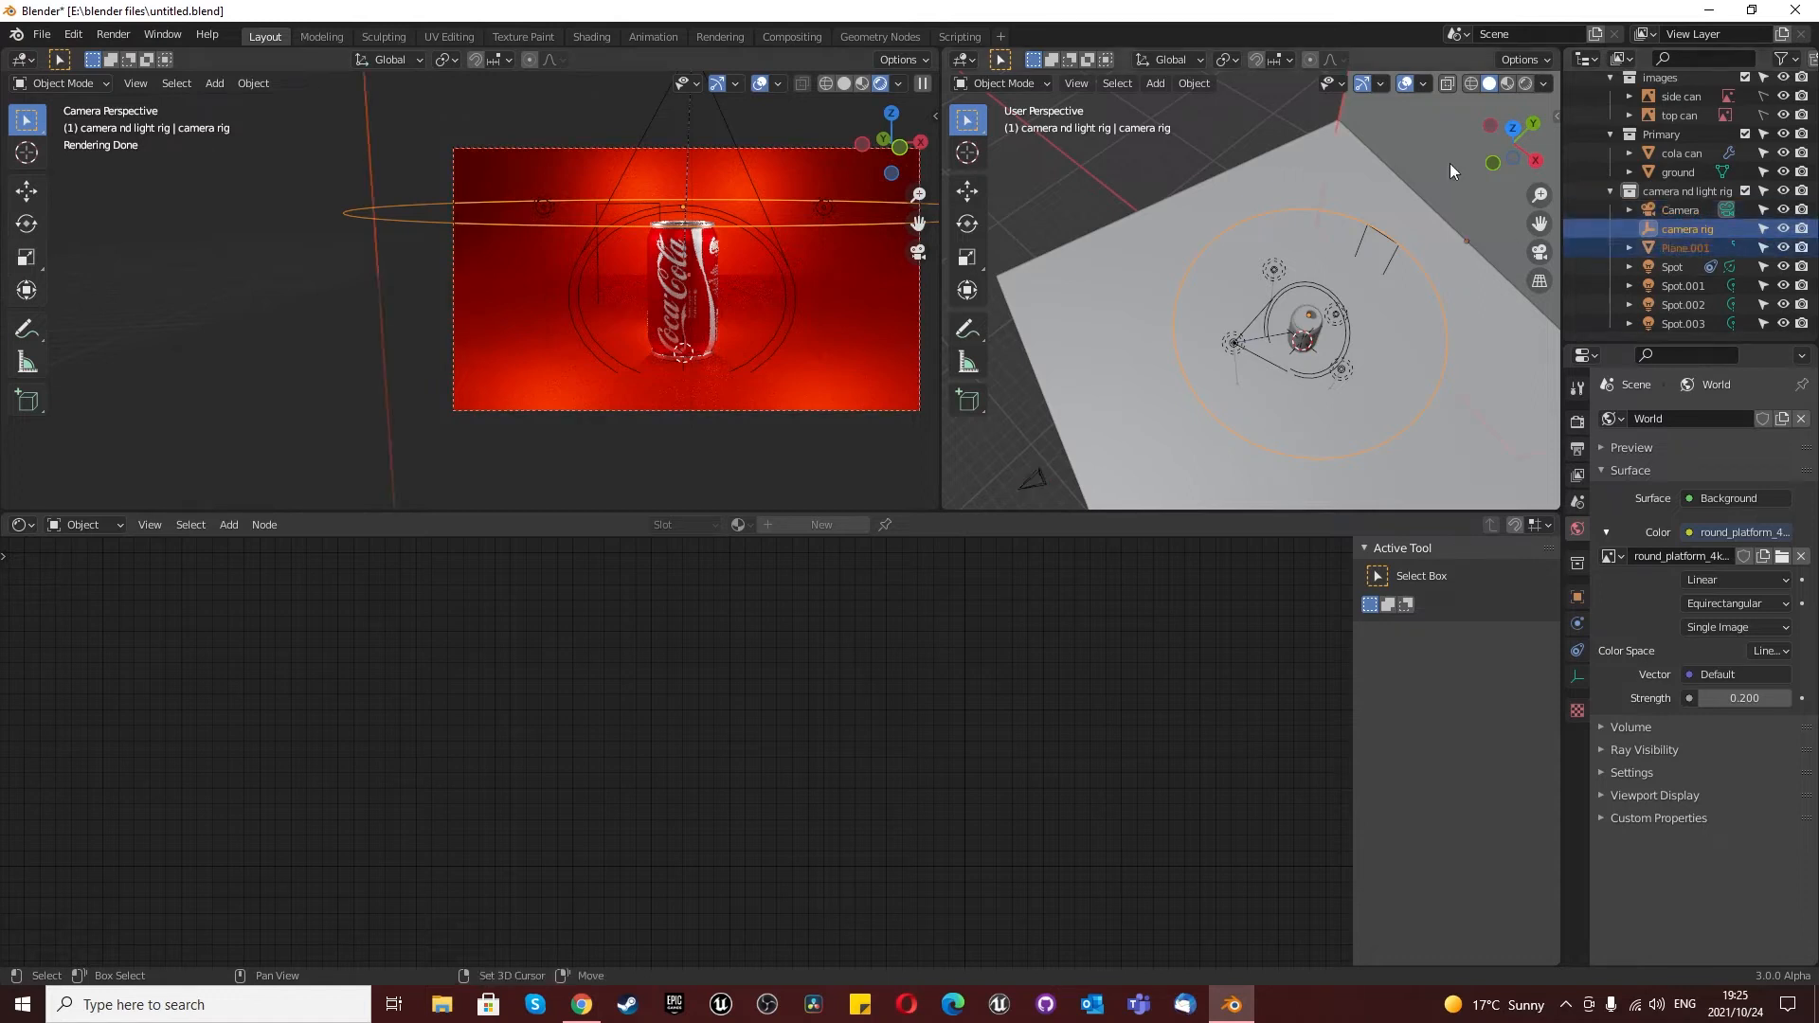
double_click(1687, 249)
text(background)
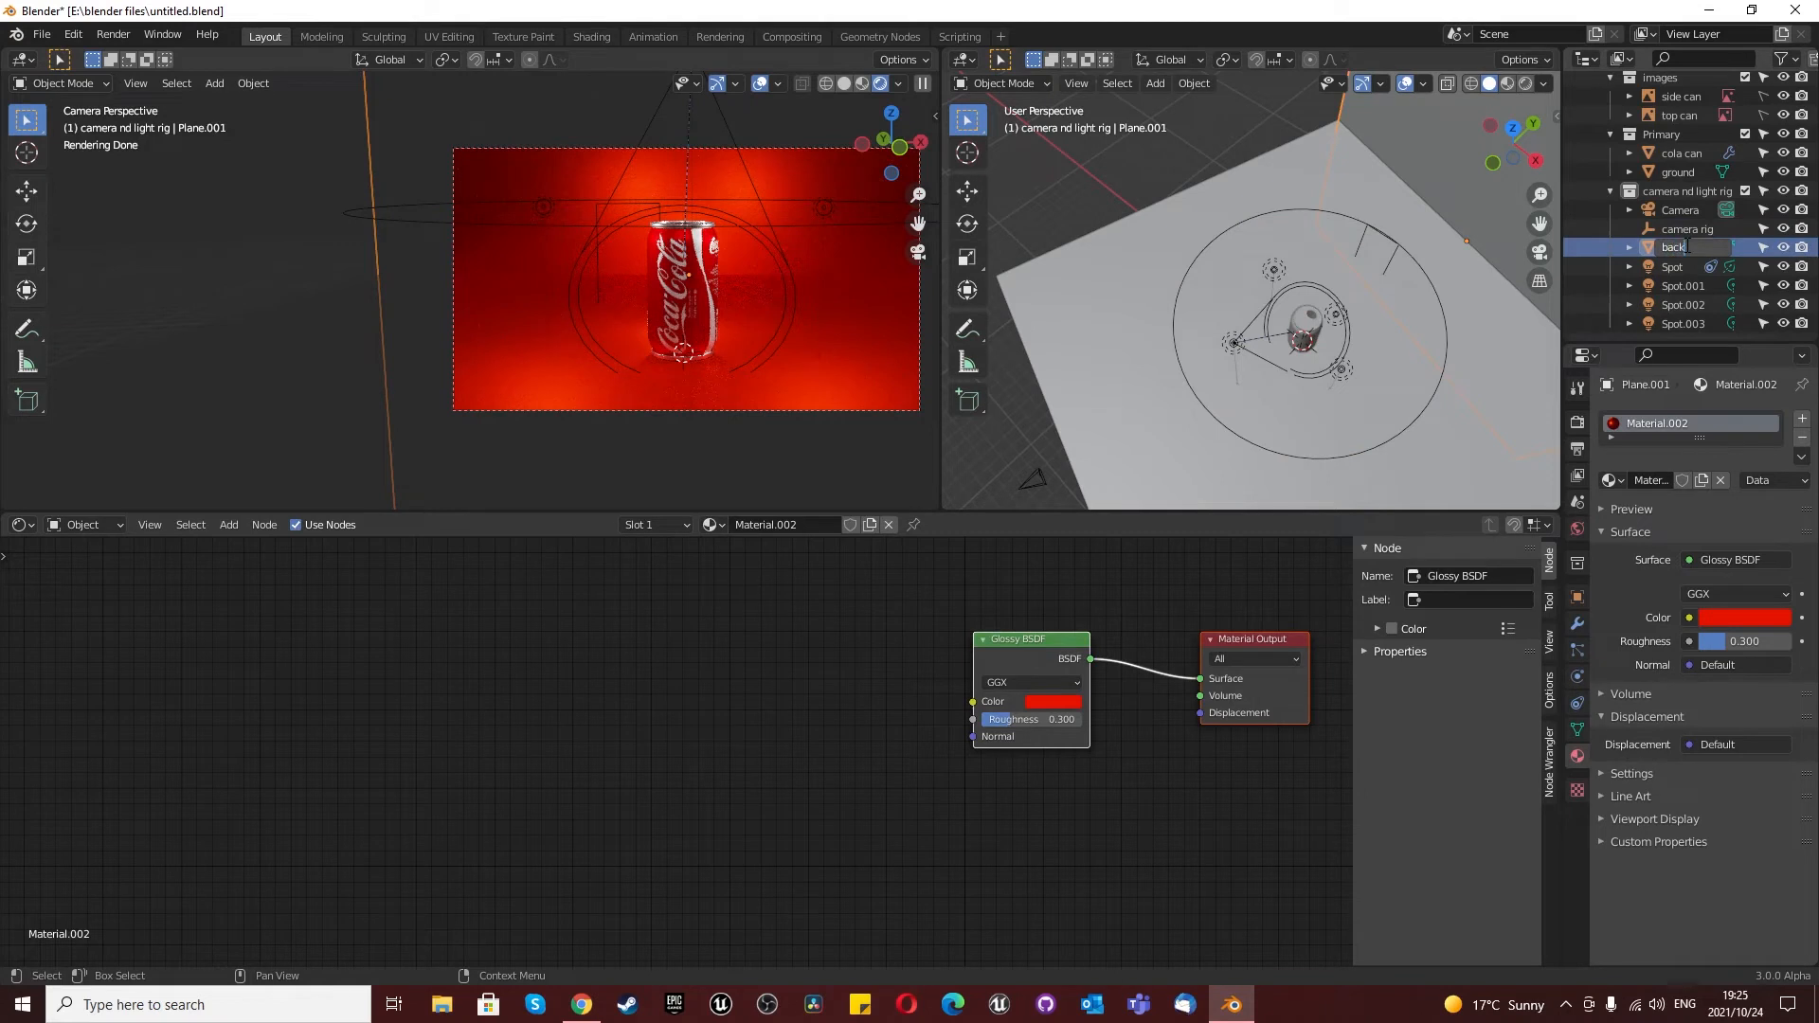
key(Return)
Step: Parent Spot, Spot.001, Spot.002 and Spot.003 to the camera rig empty using the Object option
click(1682, 247)
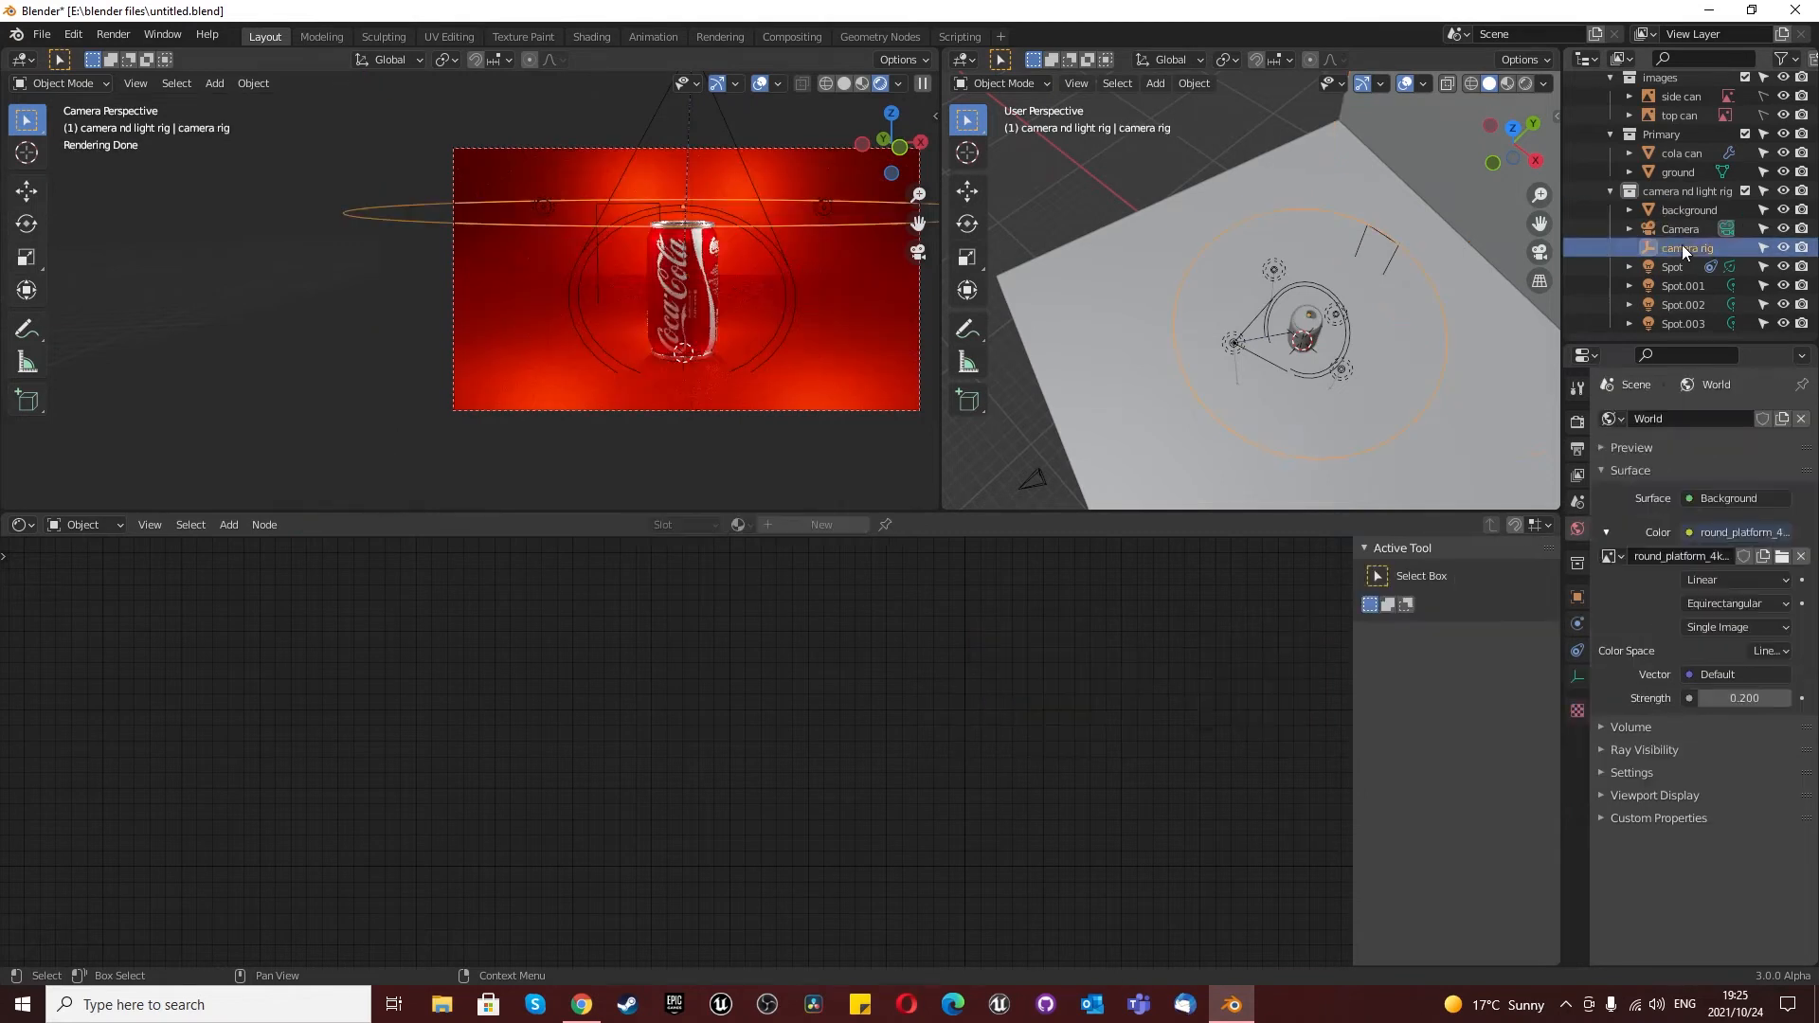
shift+click(1688, 209)
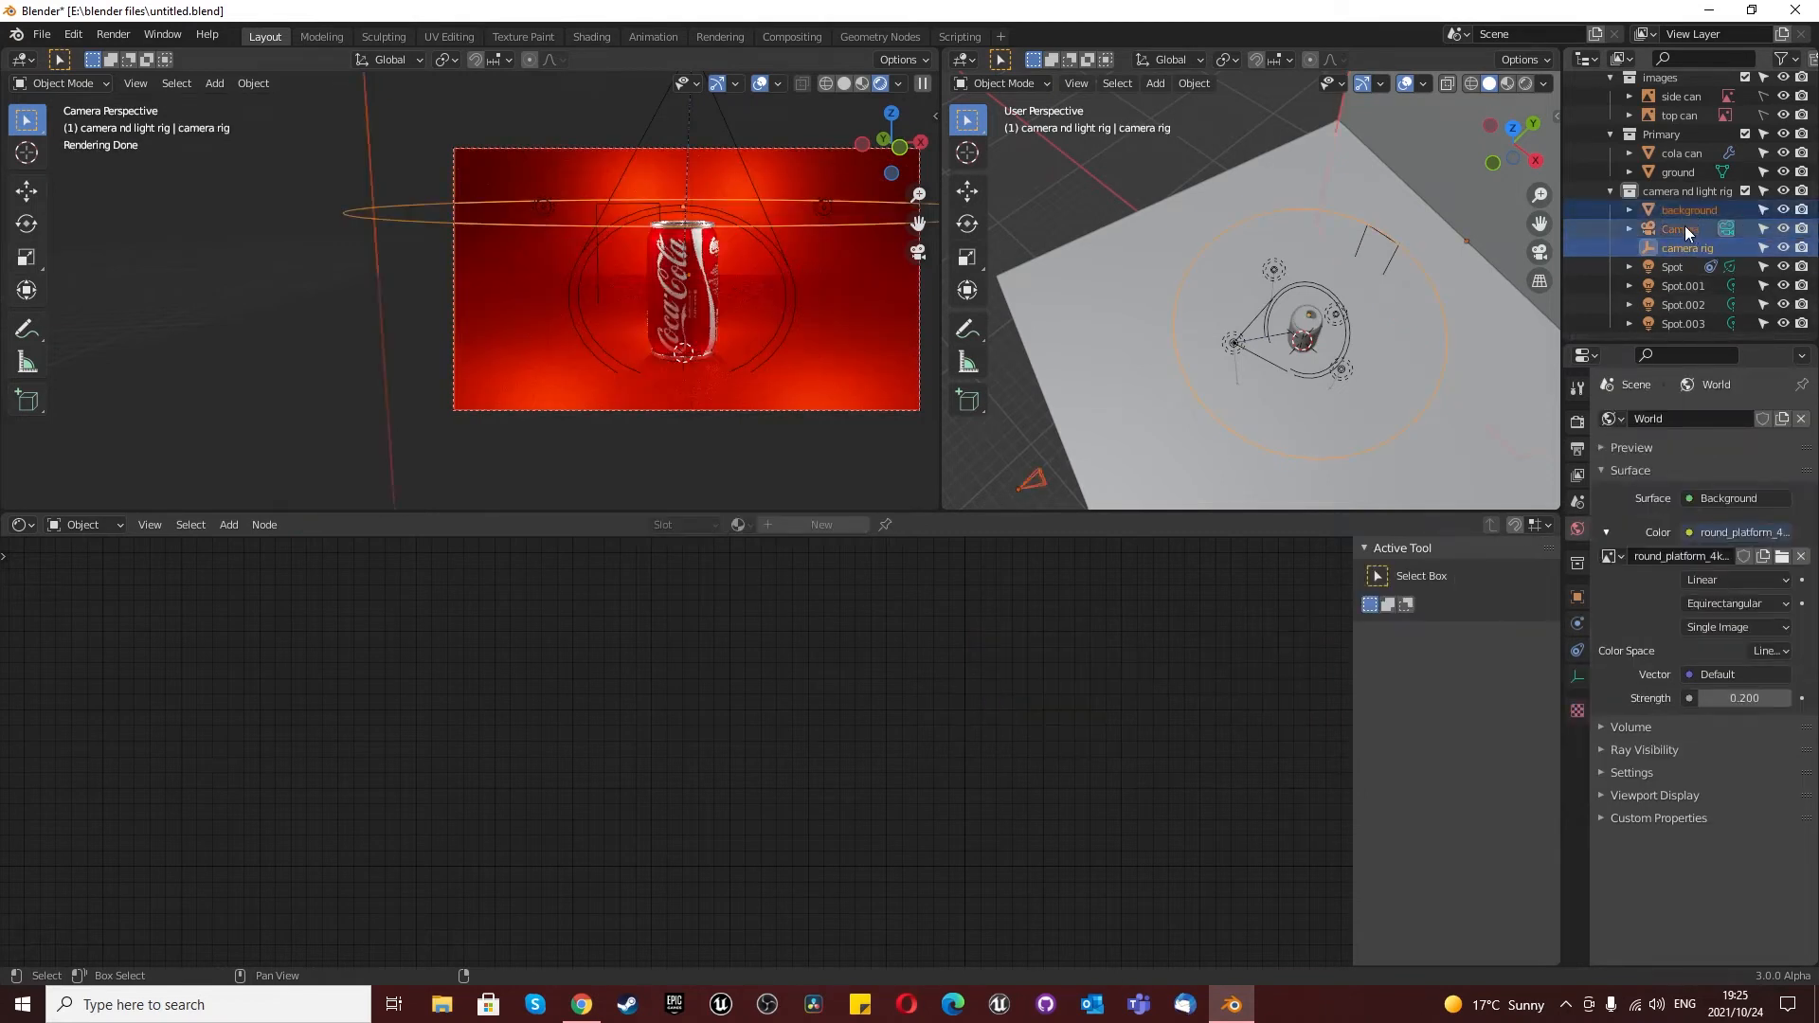
shift+click(1674, 273)
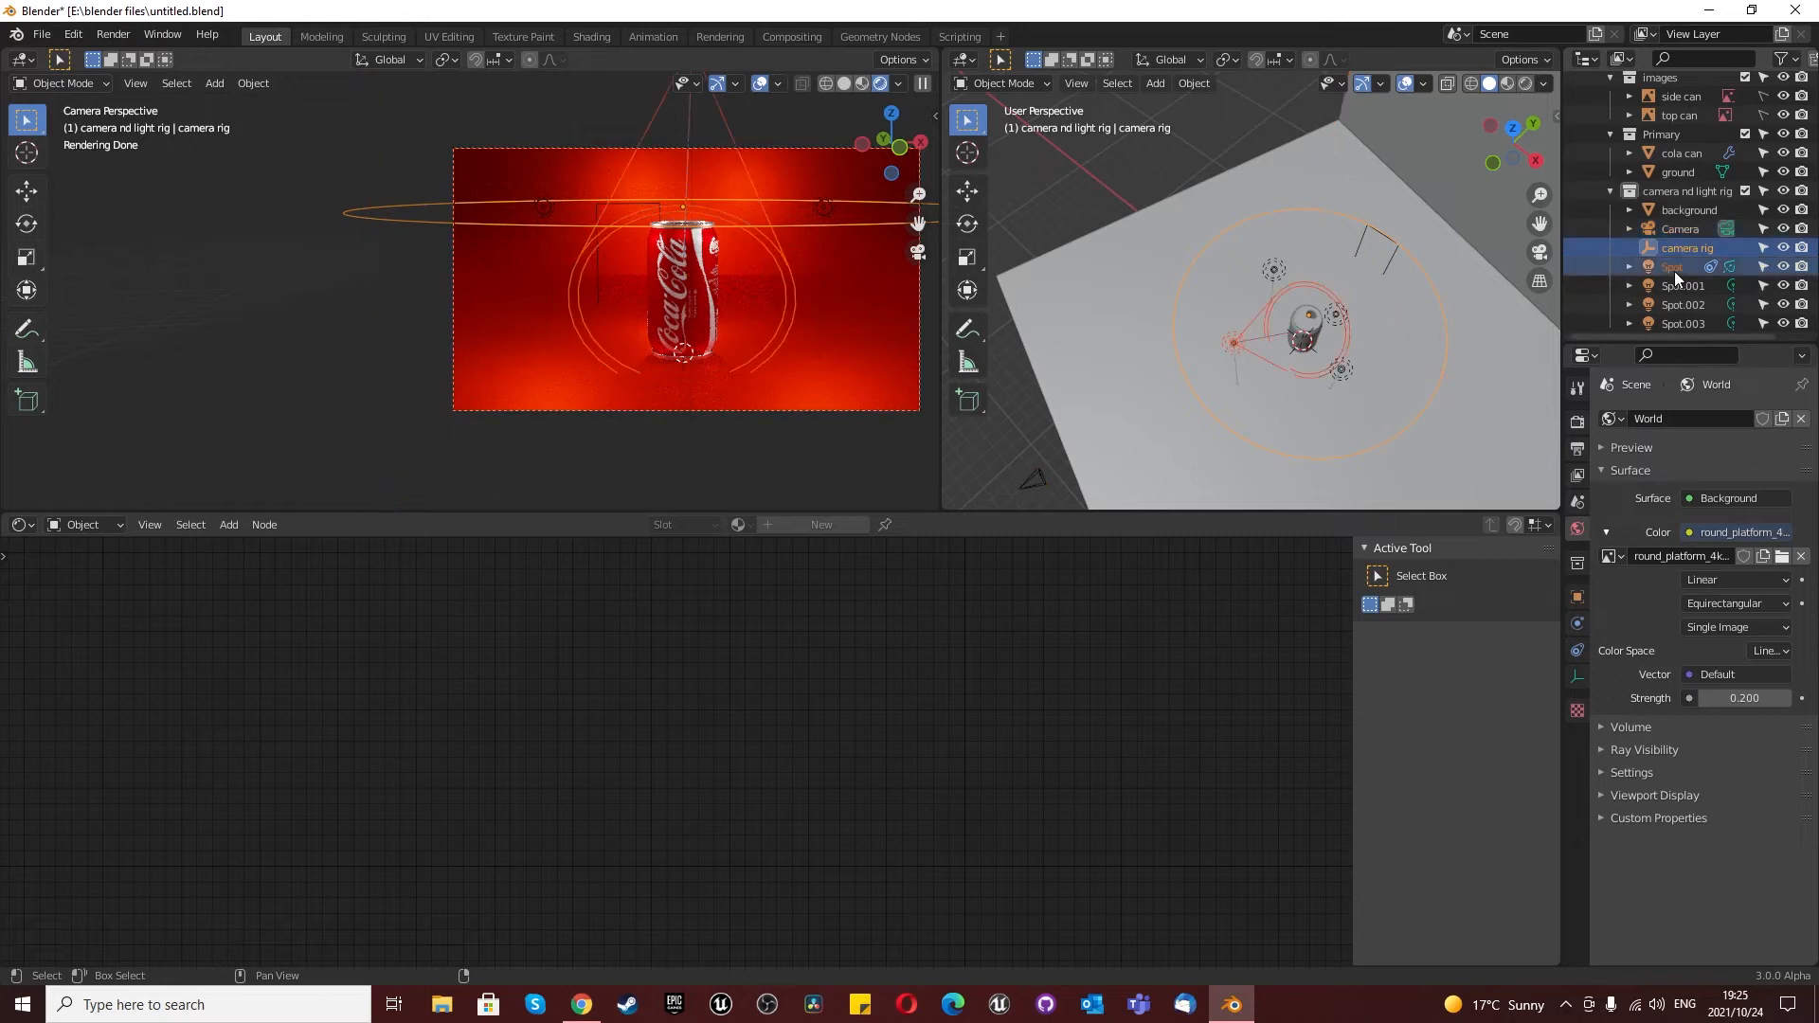
shift+click(1681, 322)
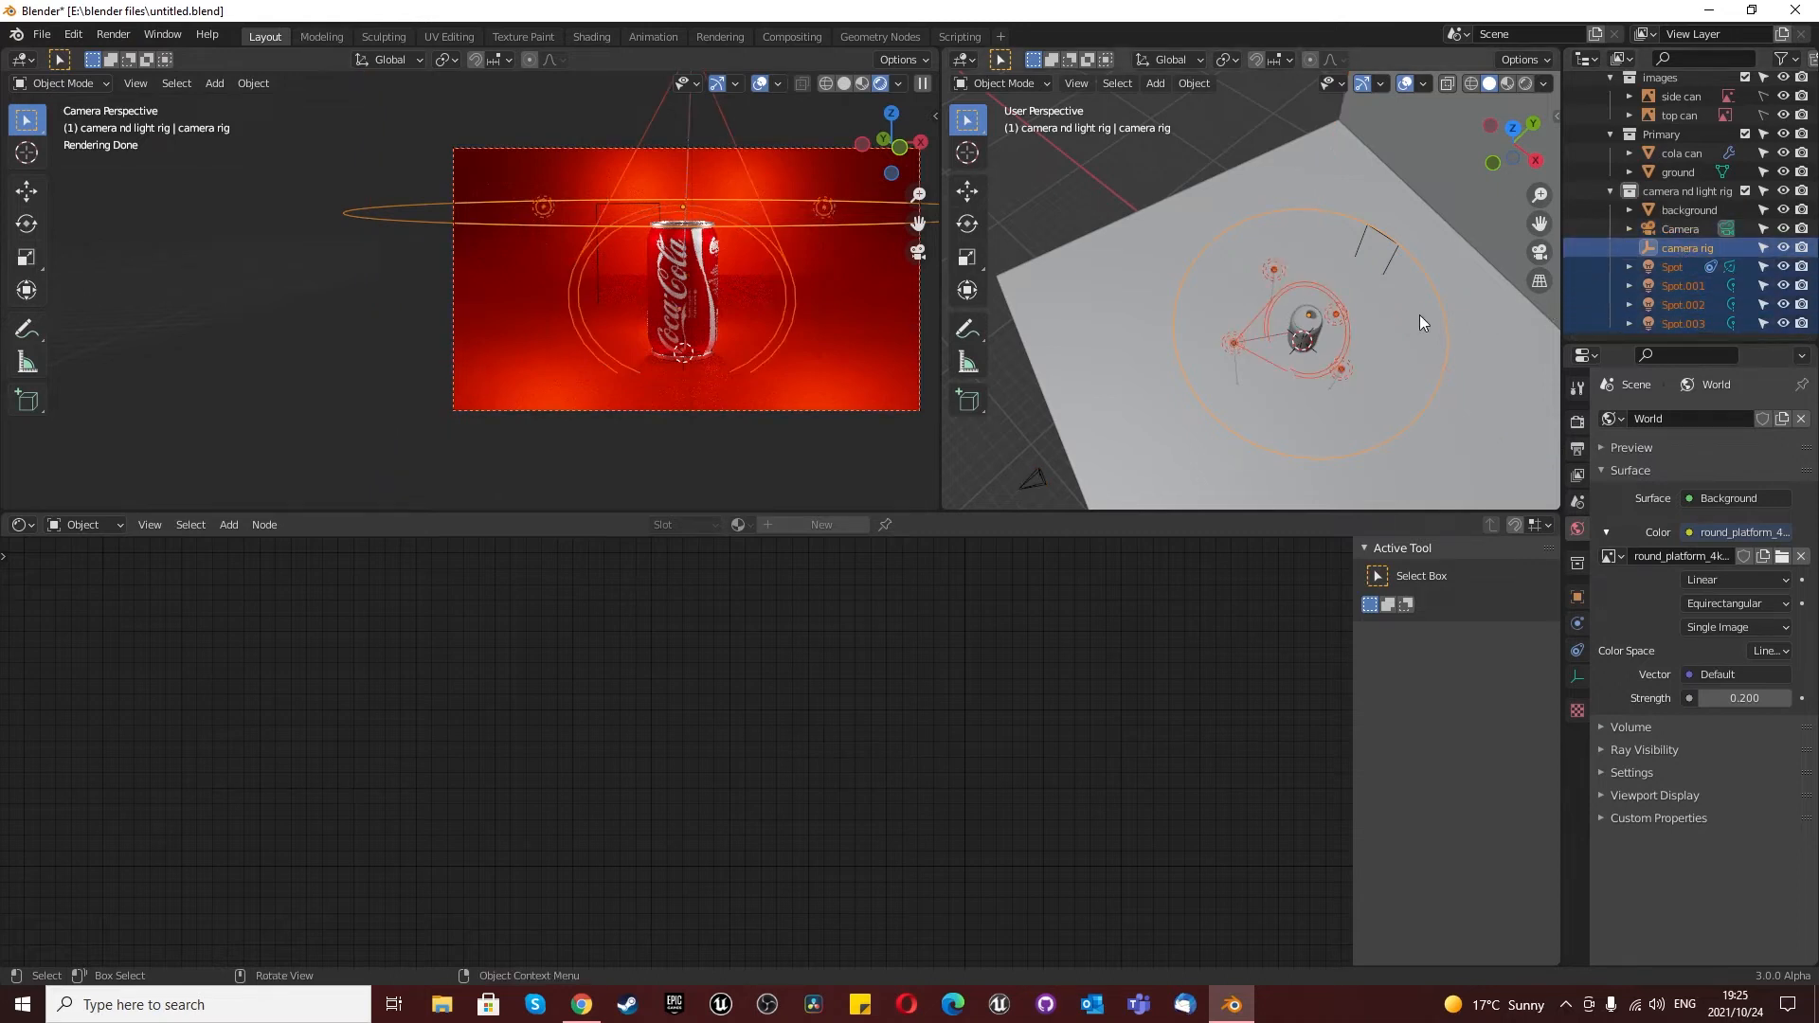
key(ctrl+p)
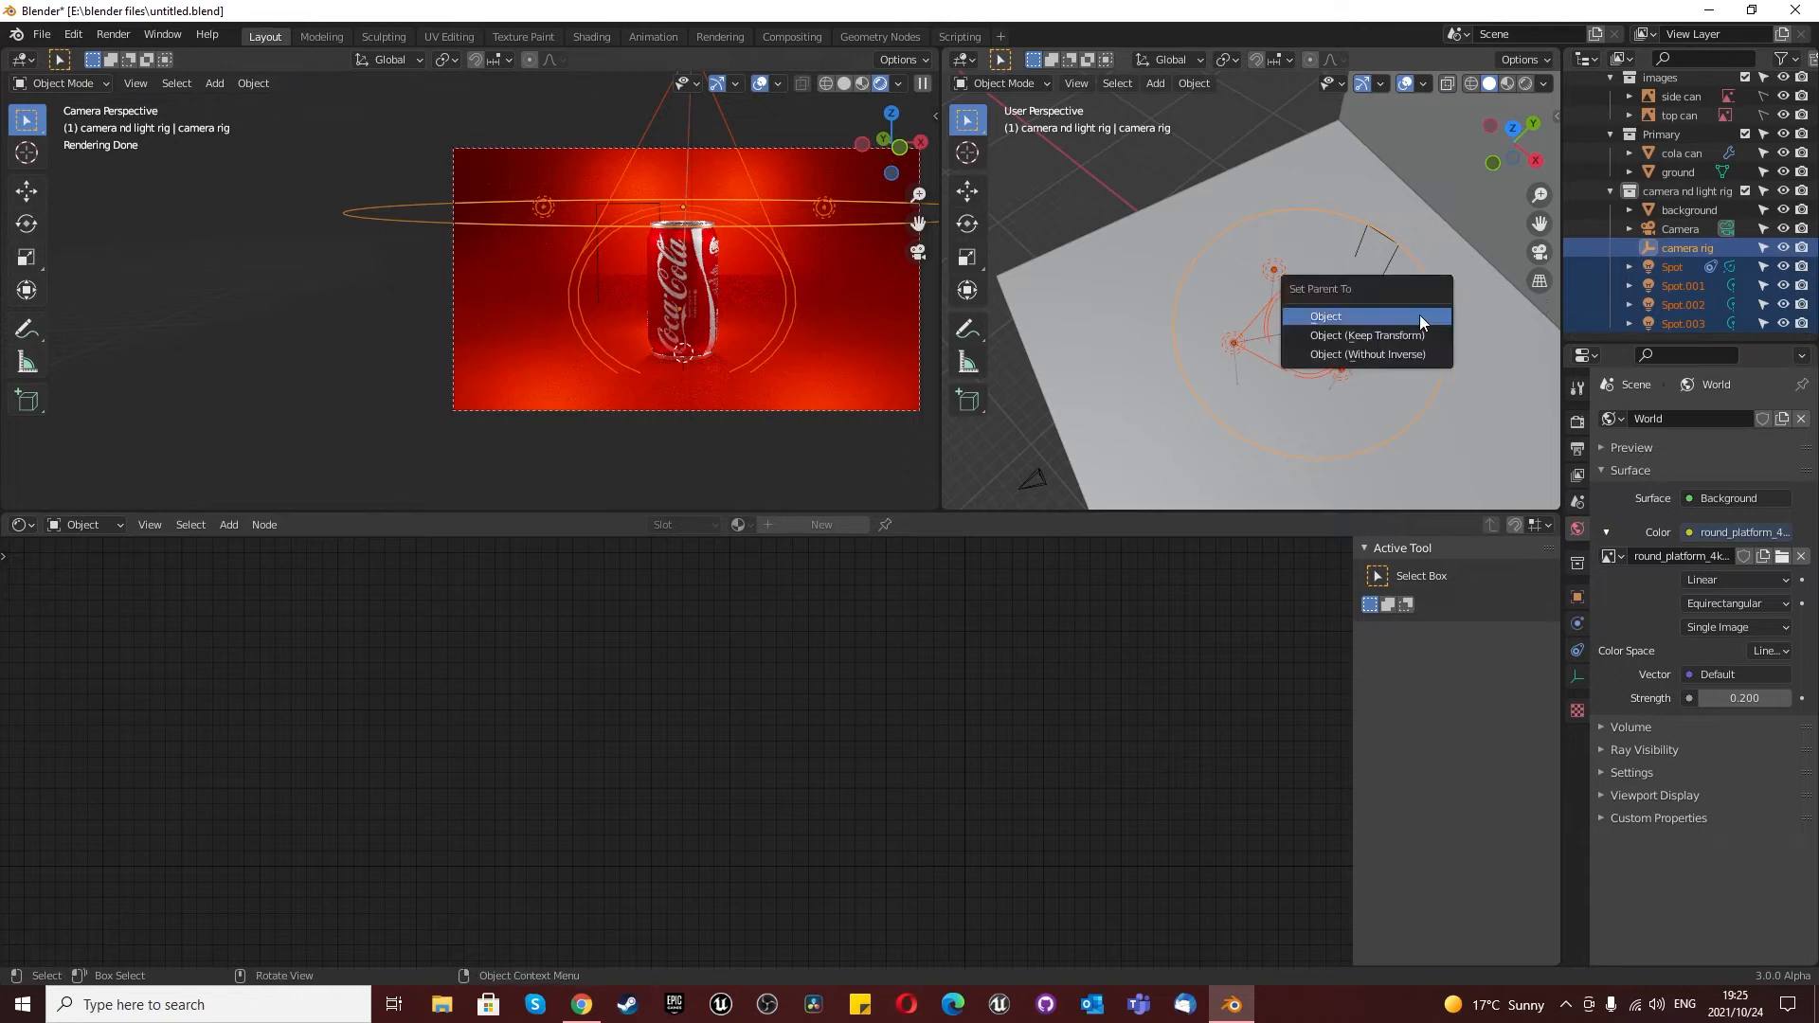
click(1419, 316)
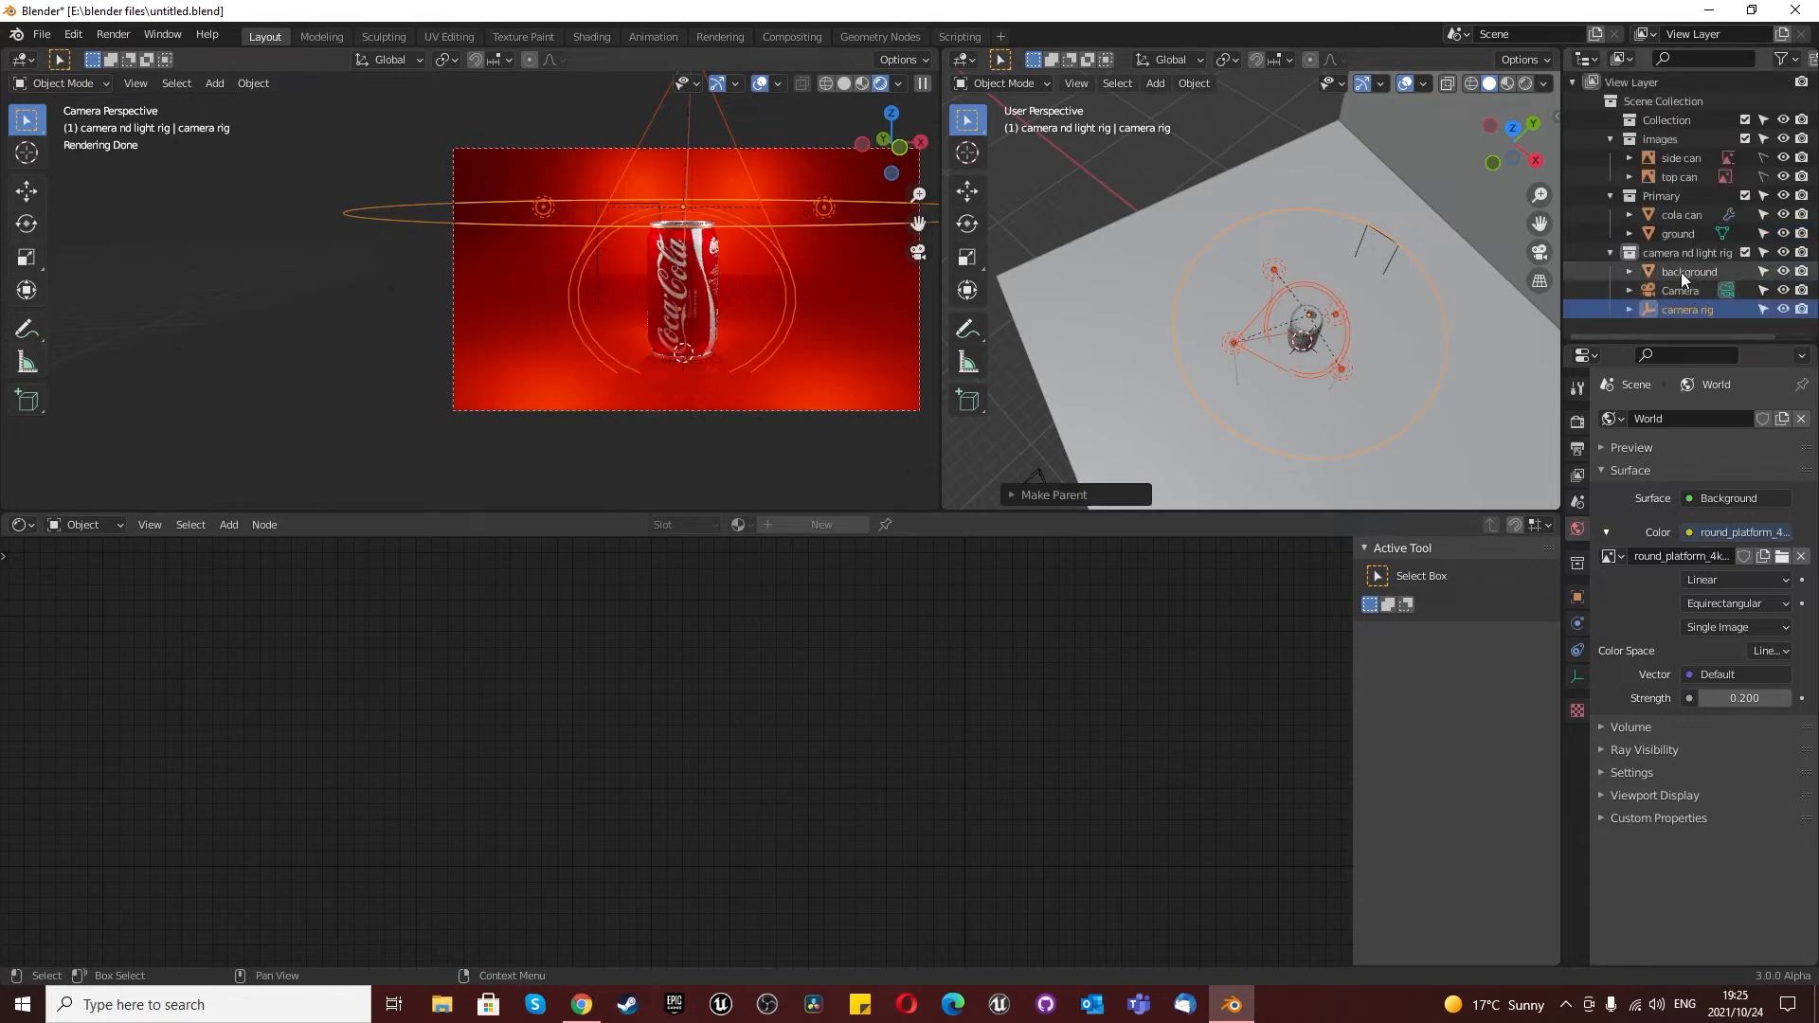
Step: Parent the background and Camera to the camera rig empty using the Object option
click(1681, 271)
shift+click(1679, 304)
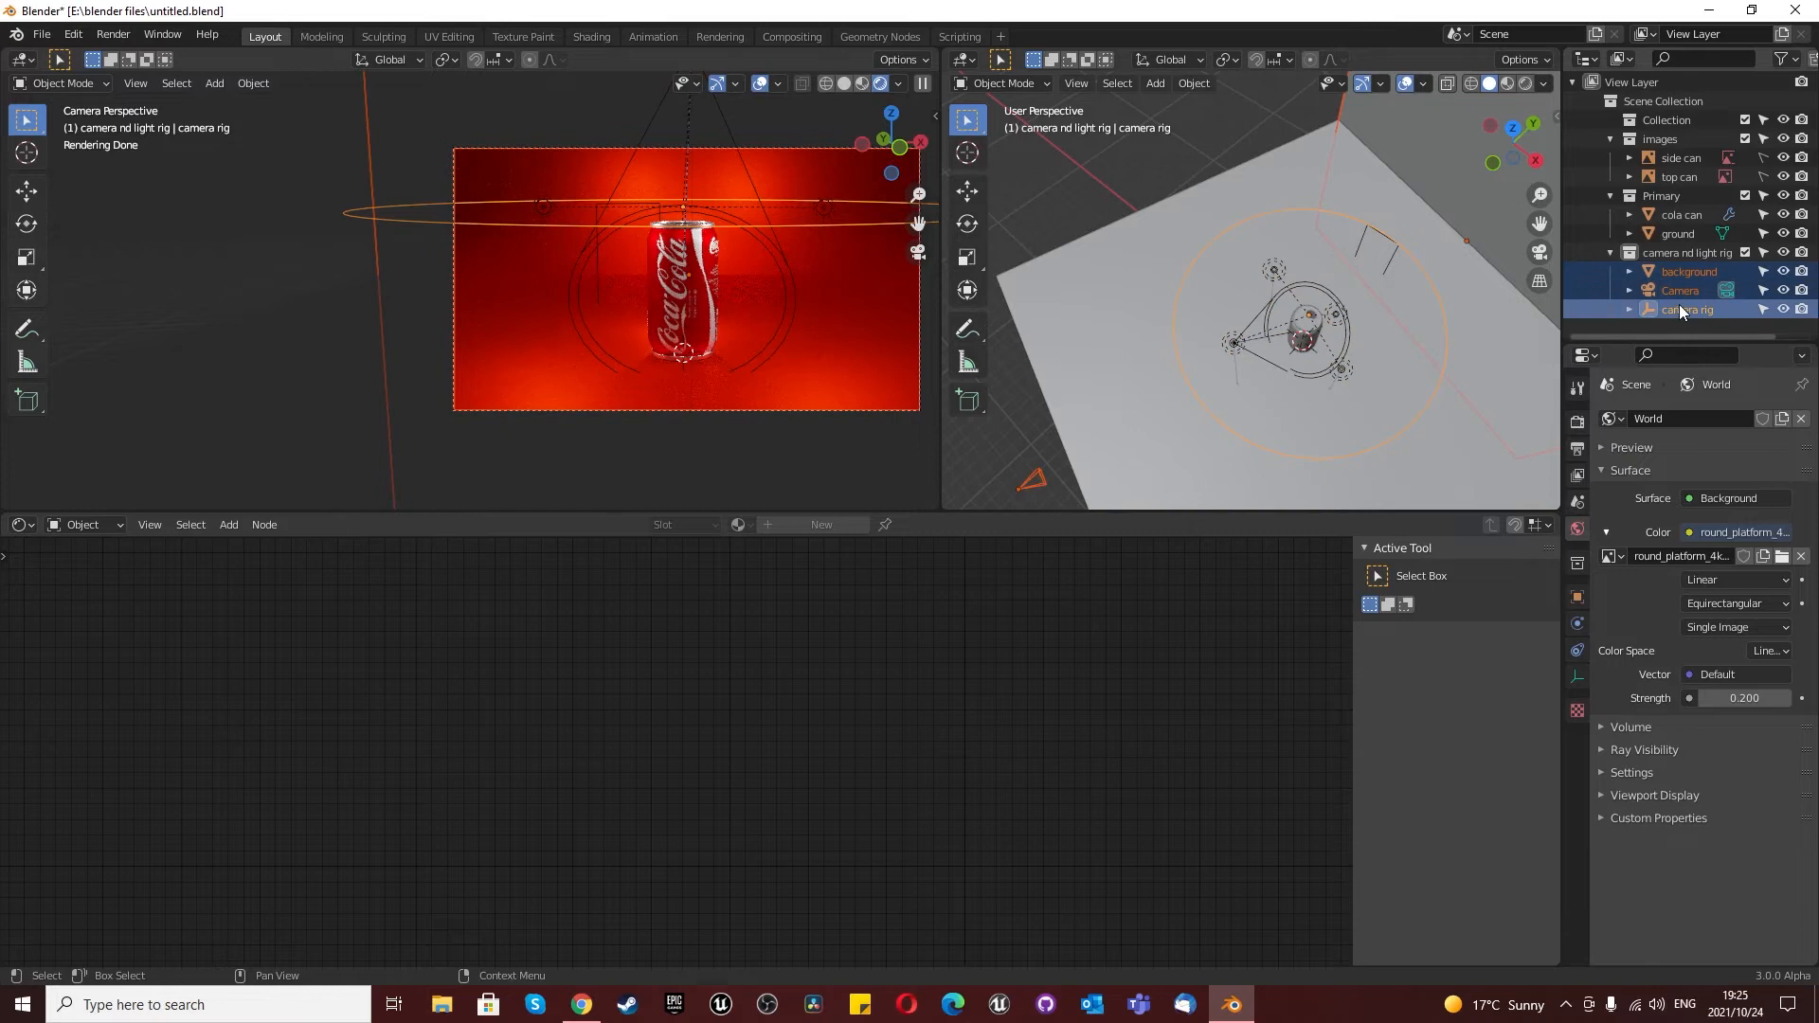
key(ctrl+p)
click(1499, 327)
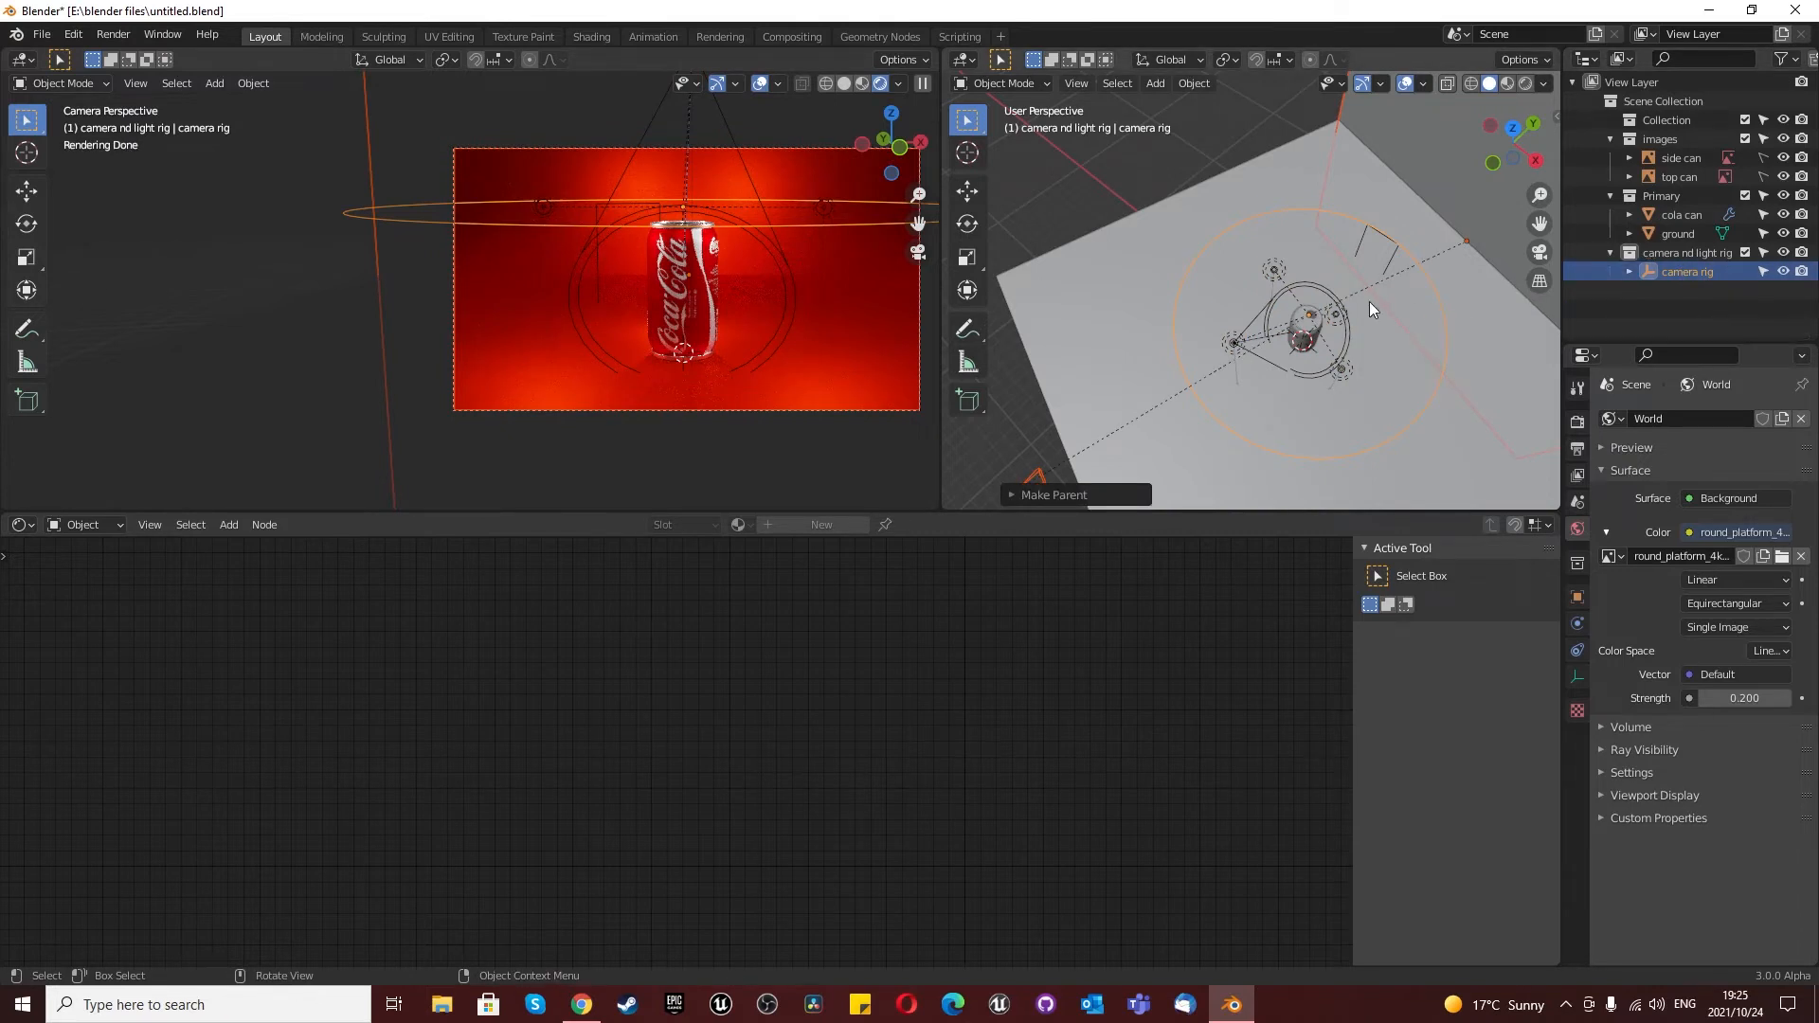
Step: Try rotating the camera rig empty 90 degrees about the global Z axis to test the parenting
middle_drag(1368, 301, 1269, 331)
click(1276, 374)
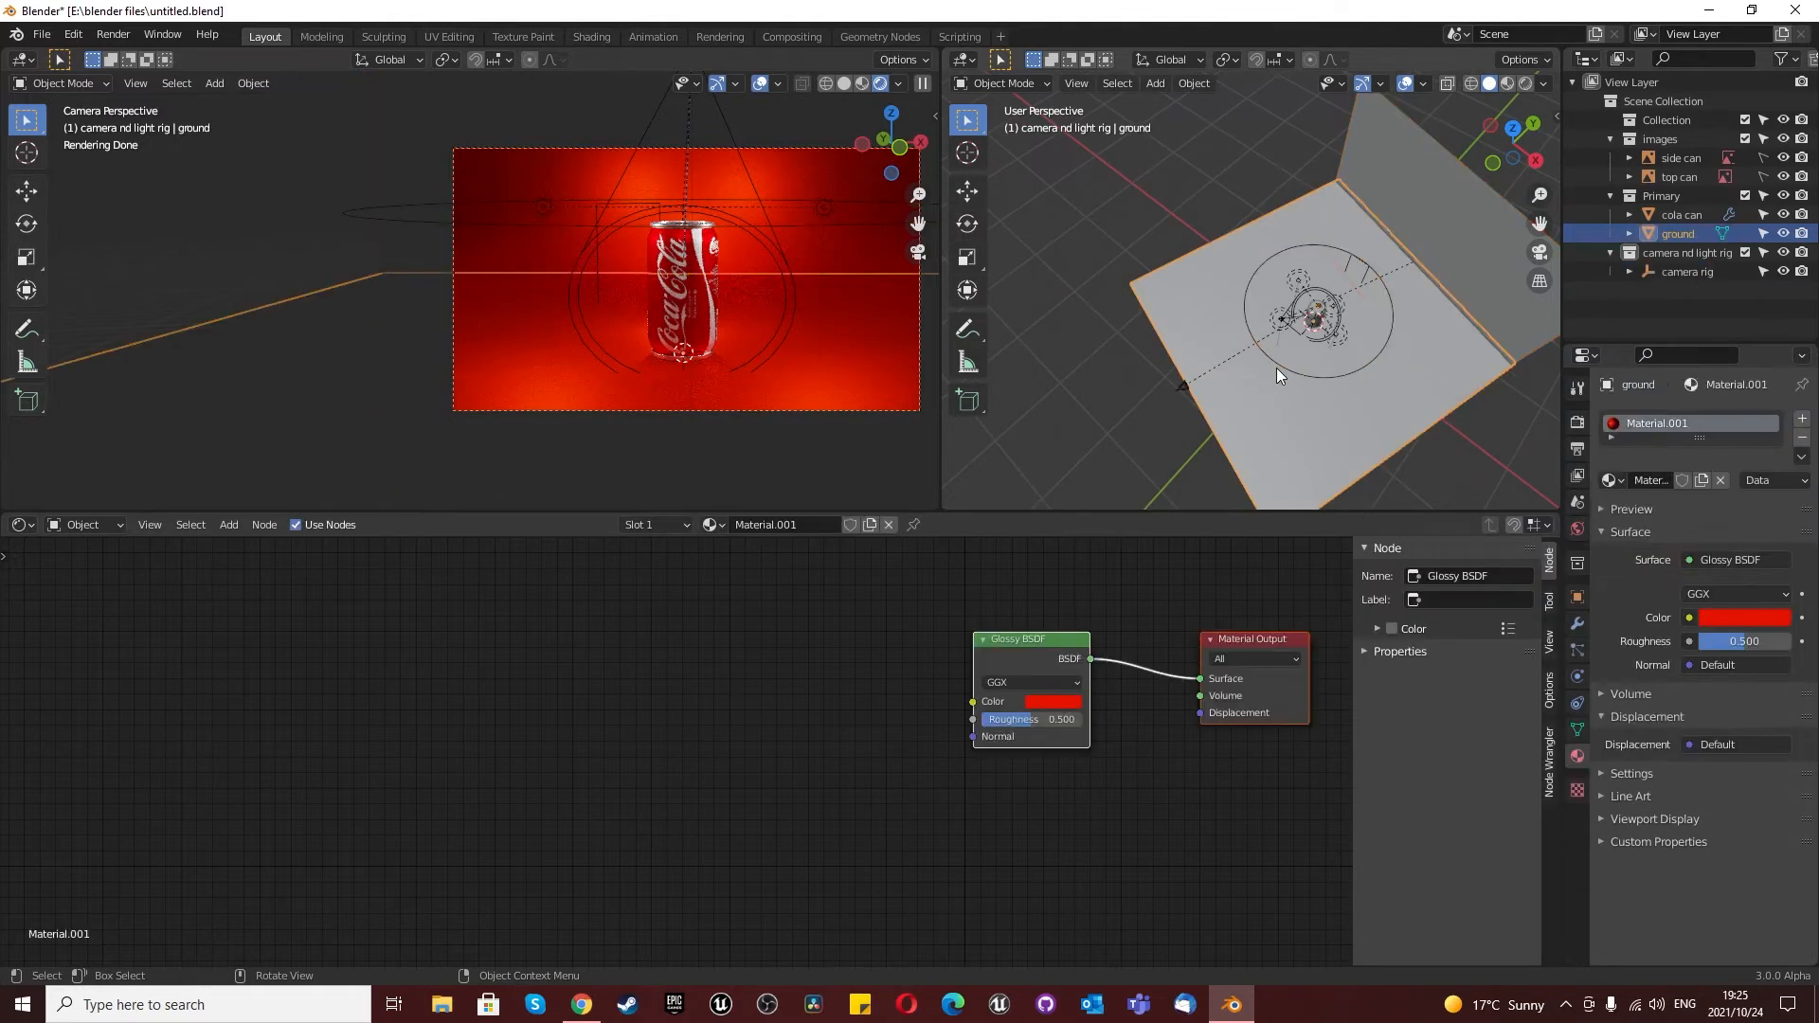
click(1277, 373)
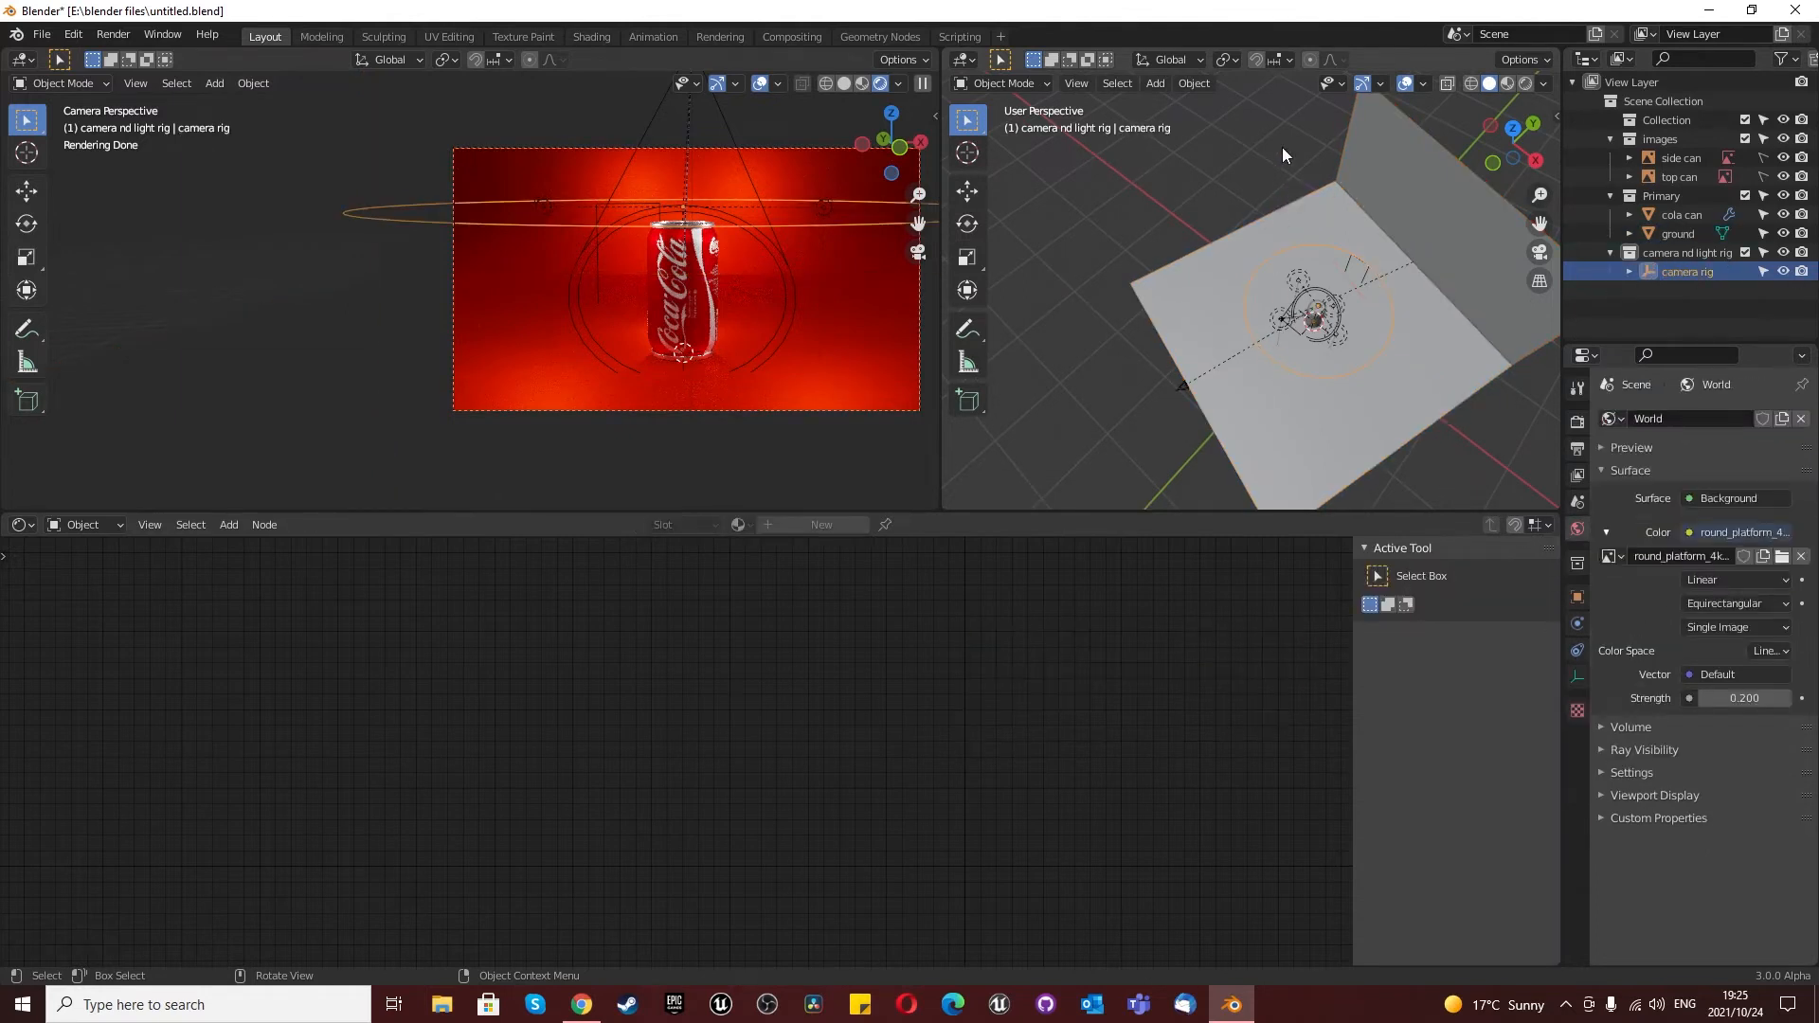
key(r)
key(z)
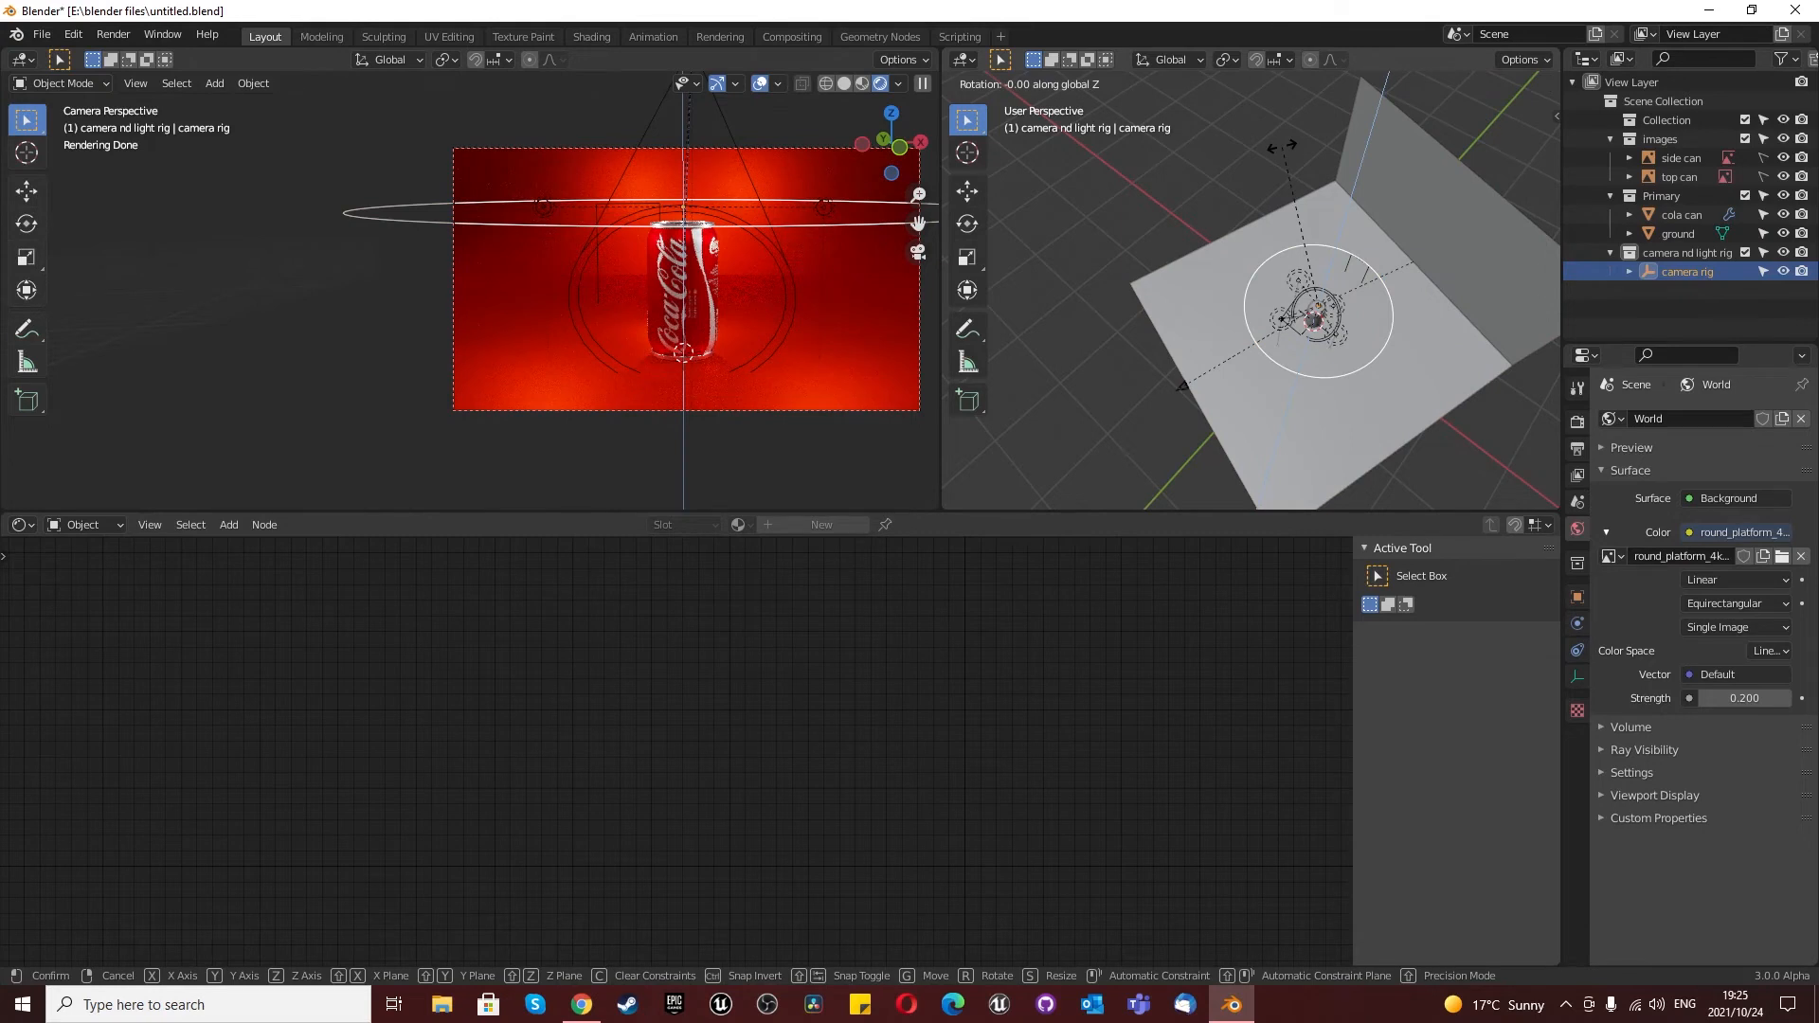
text(90)
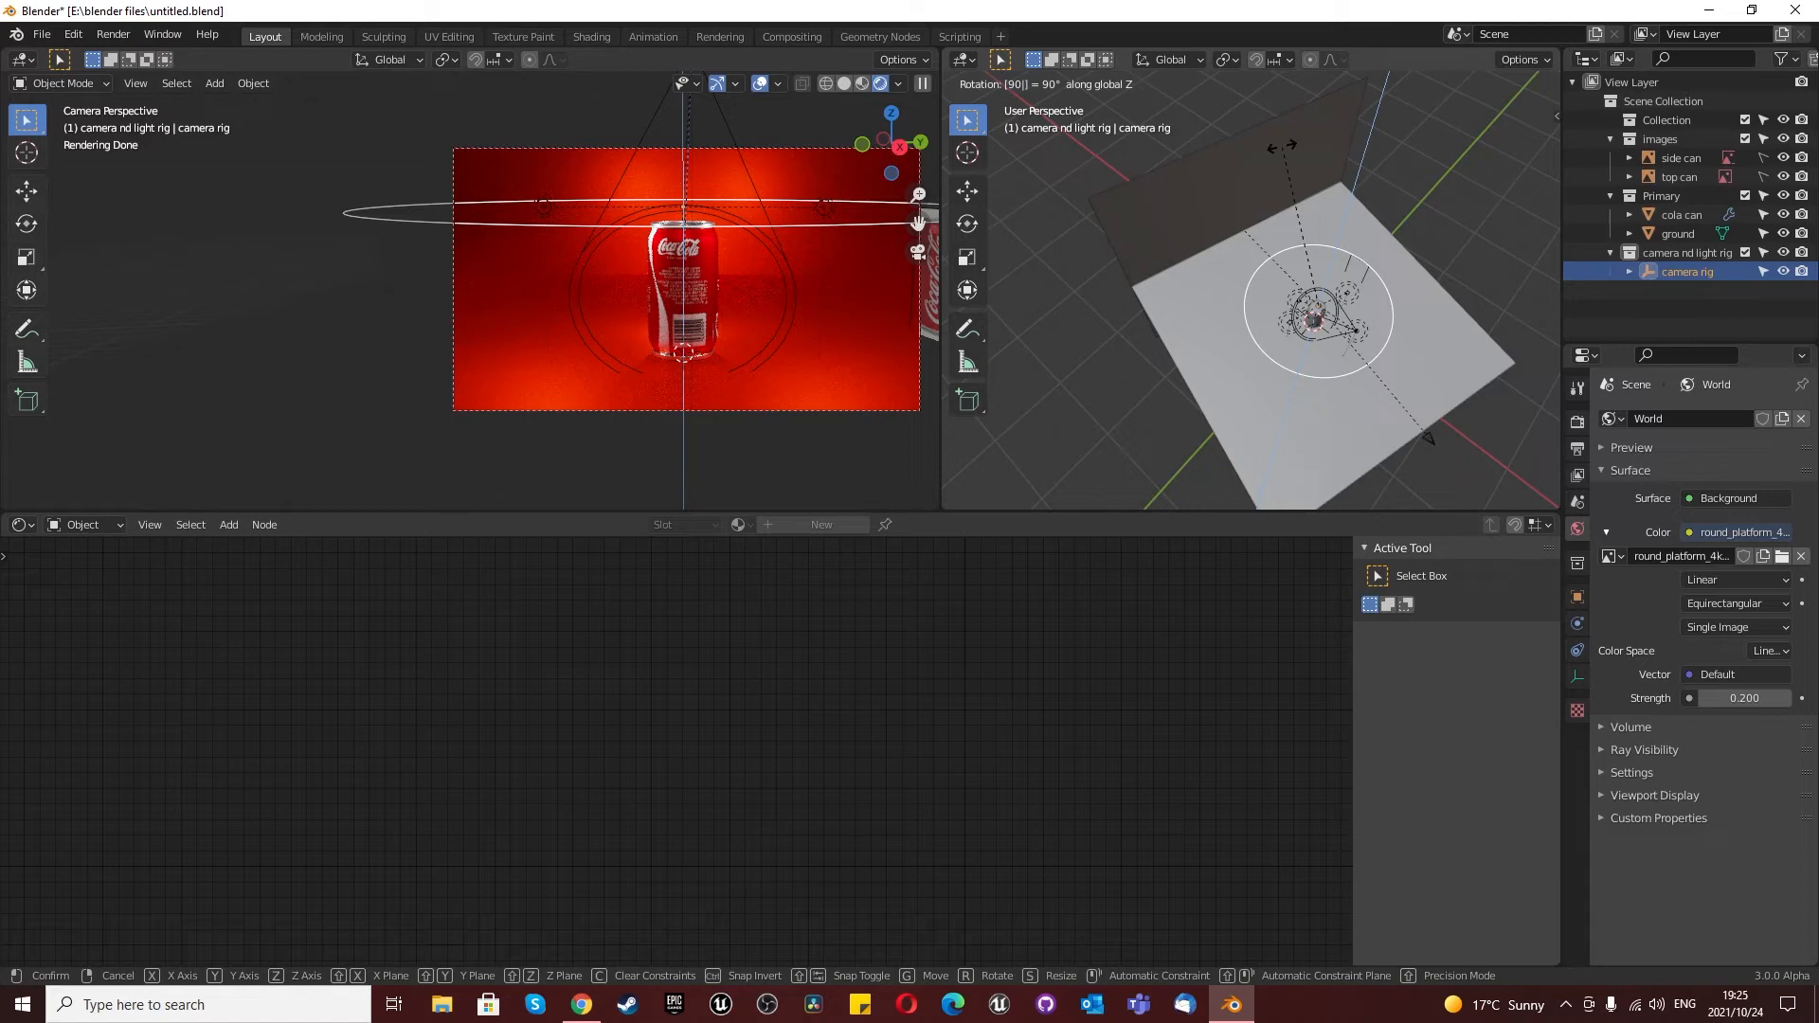
key(Return)
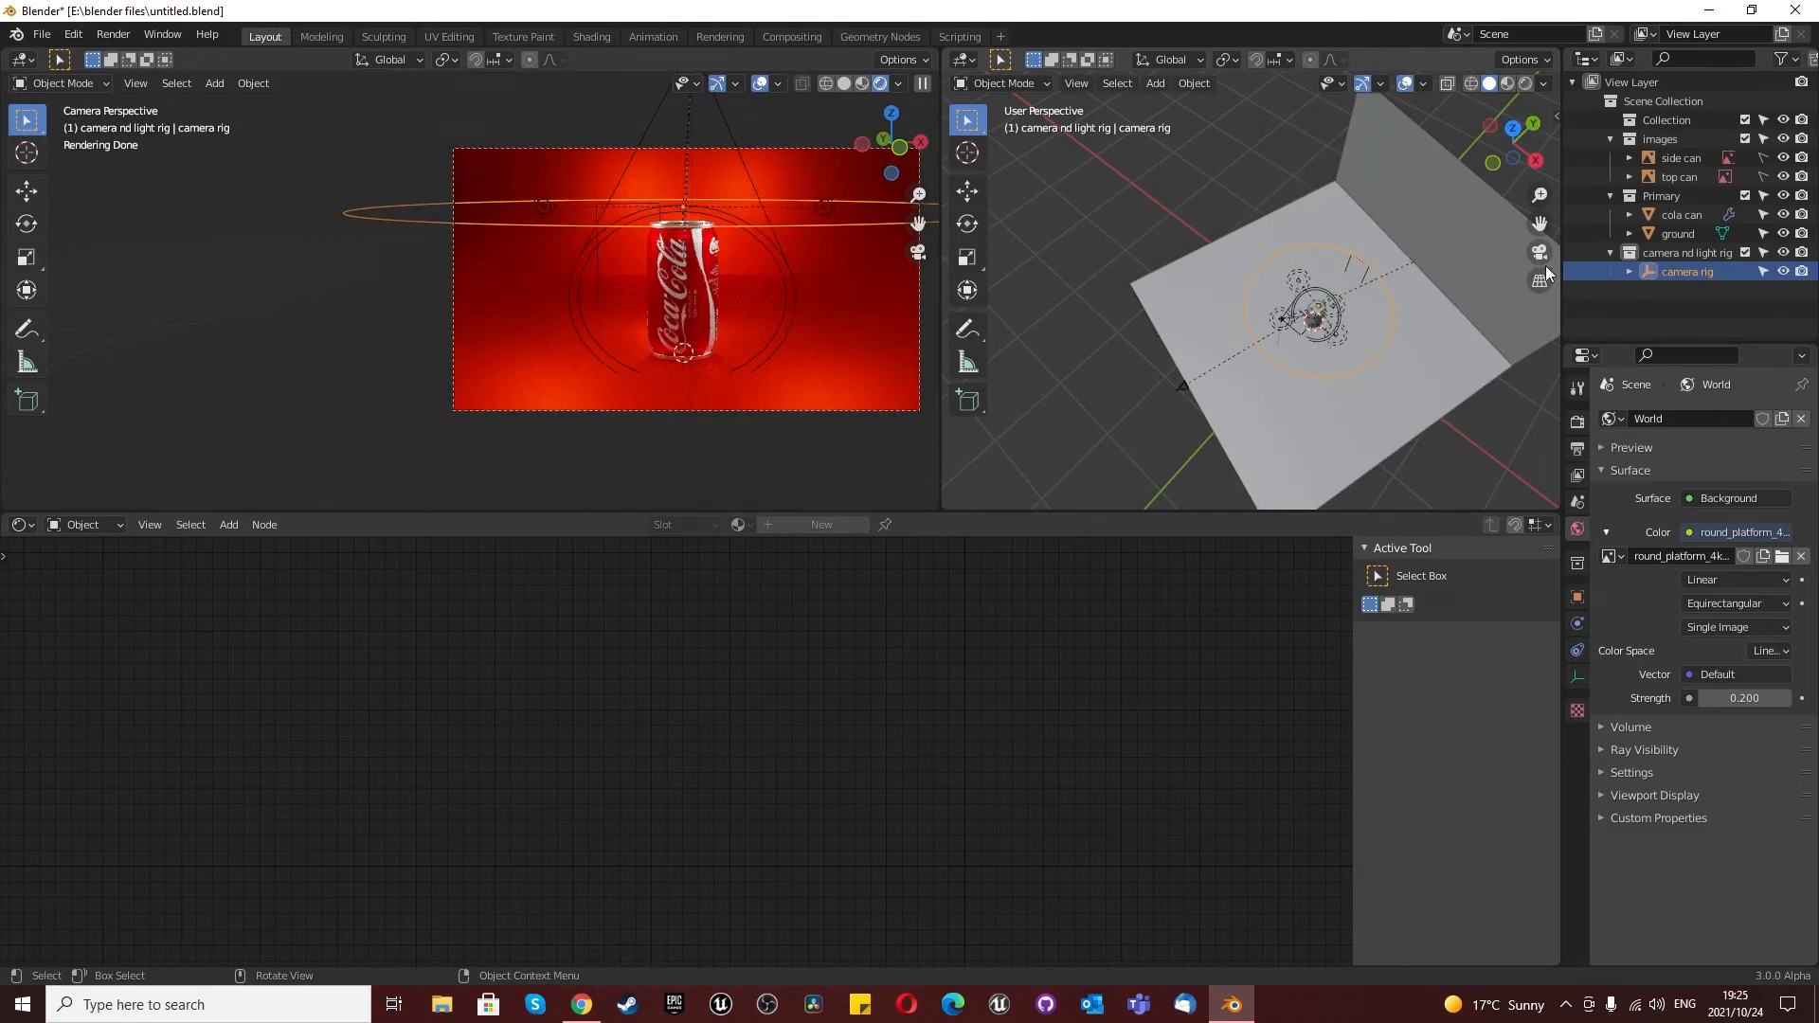
Step: Collapse the camera nd light rig collection in the scene hierarchy
click(1609, 254)
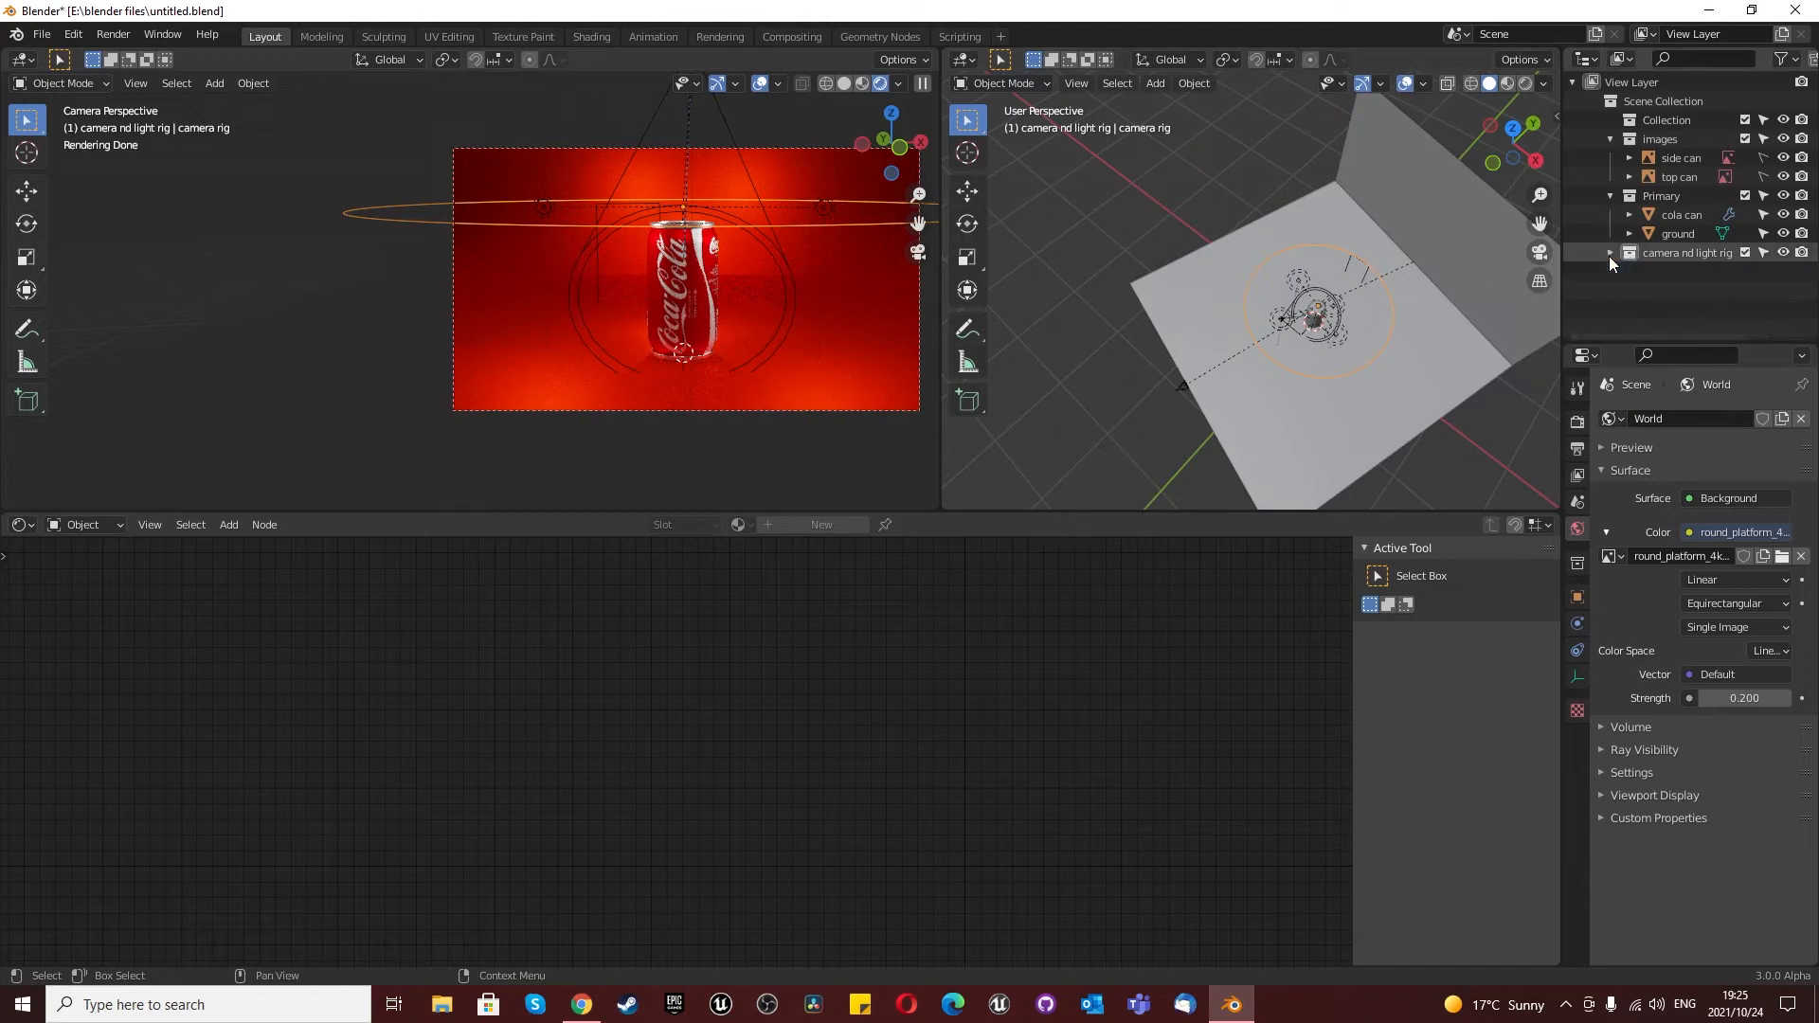
scroll(1349, 344, down, 4)
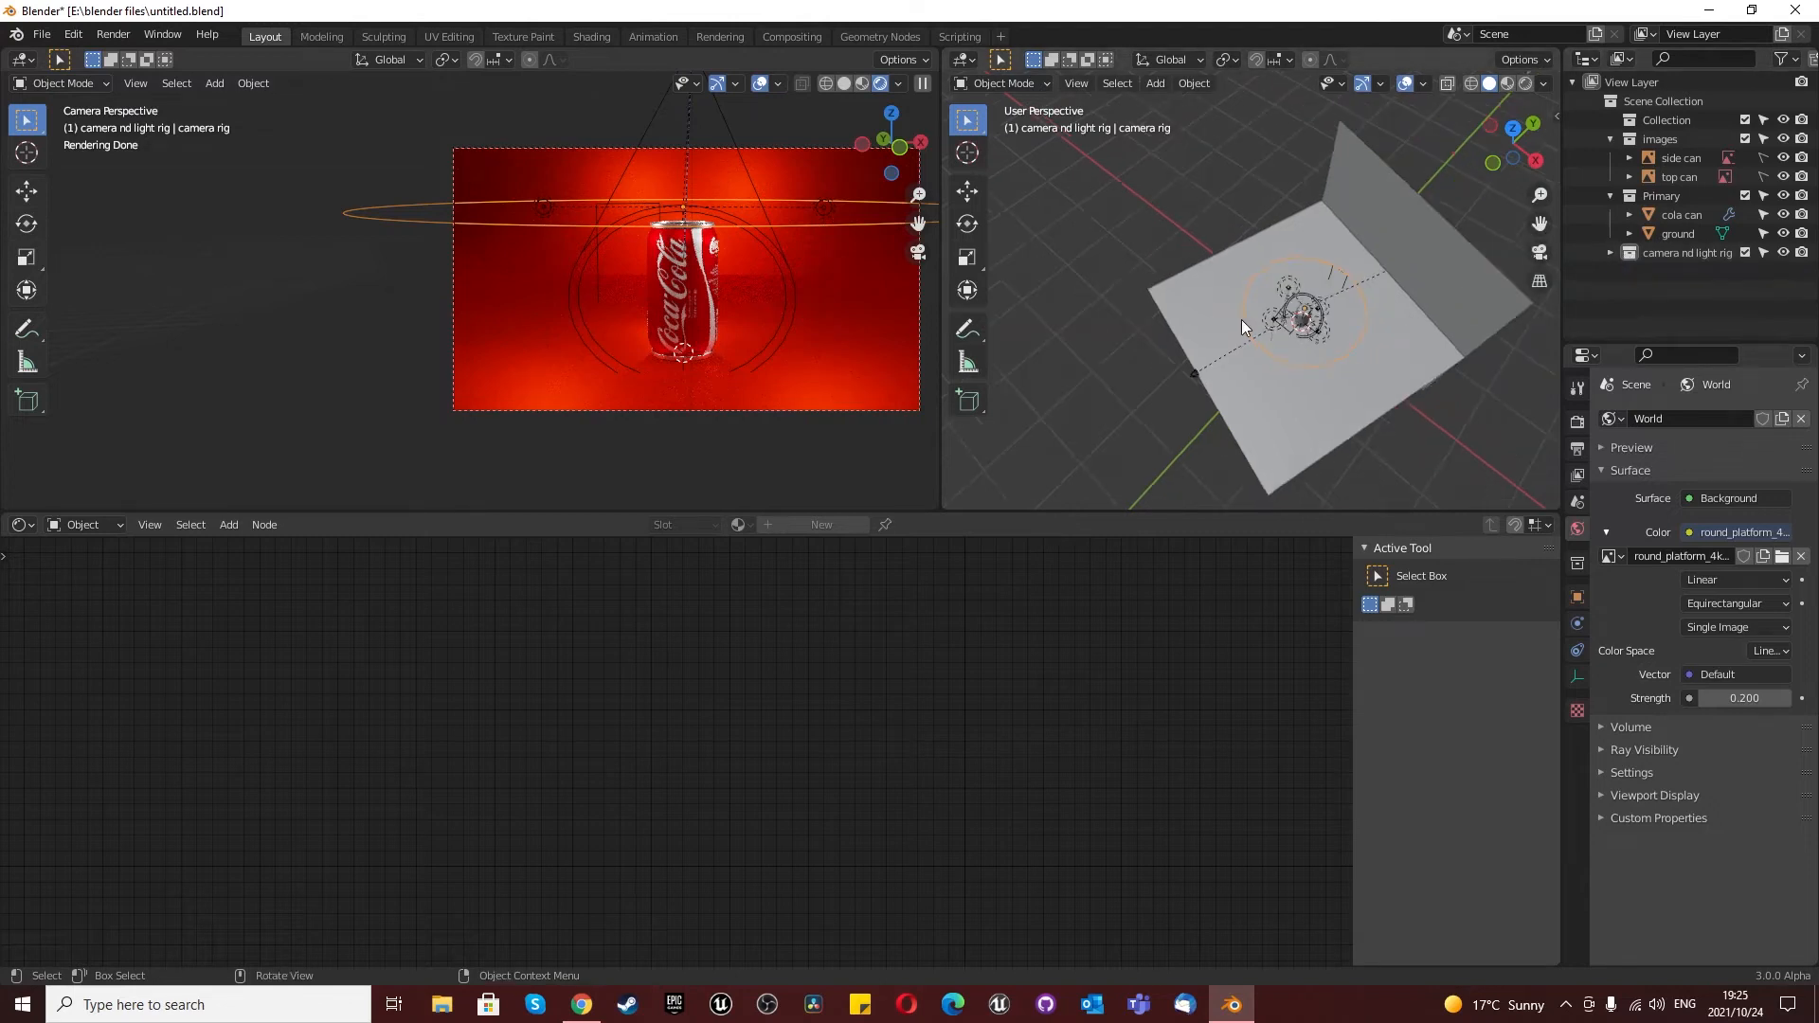
scroll(691, 328, up, 3)
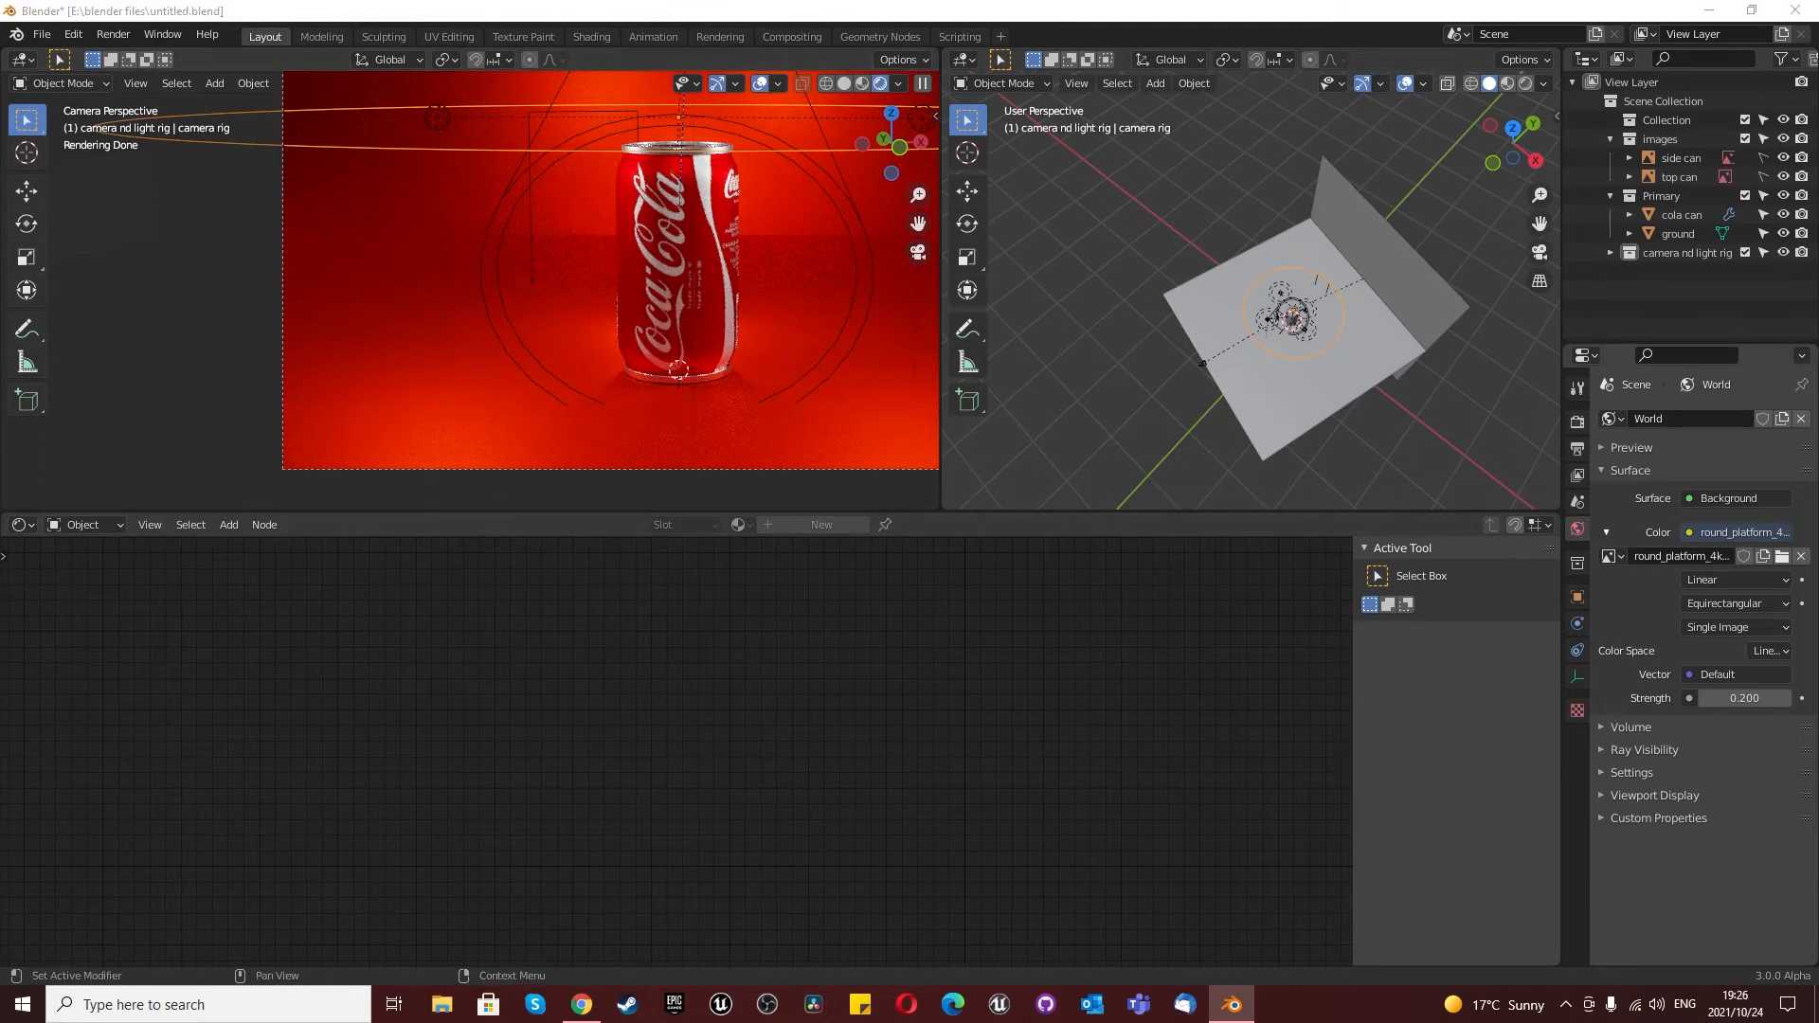
Step: Add a particle system to the cola can and name it big droplets
click(678, 247)
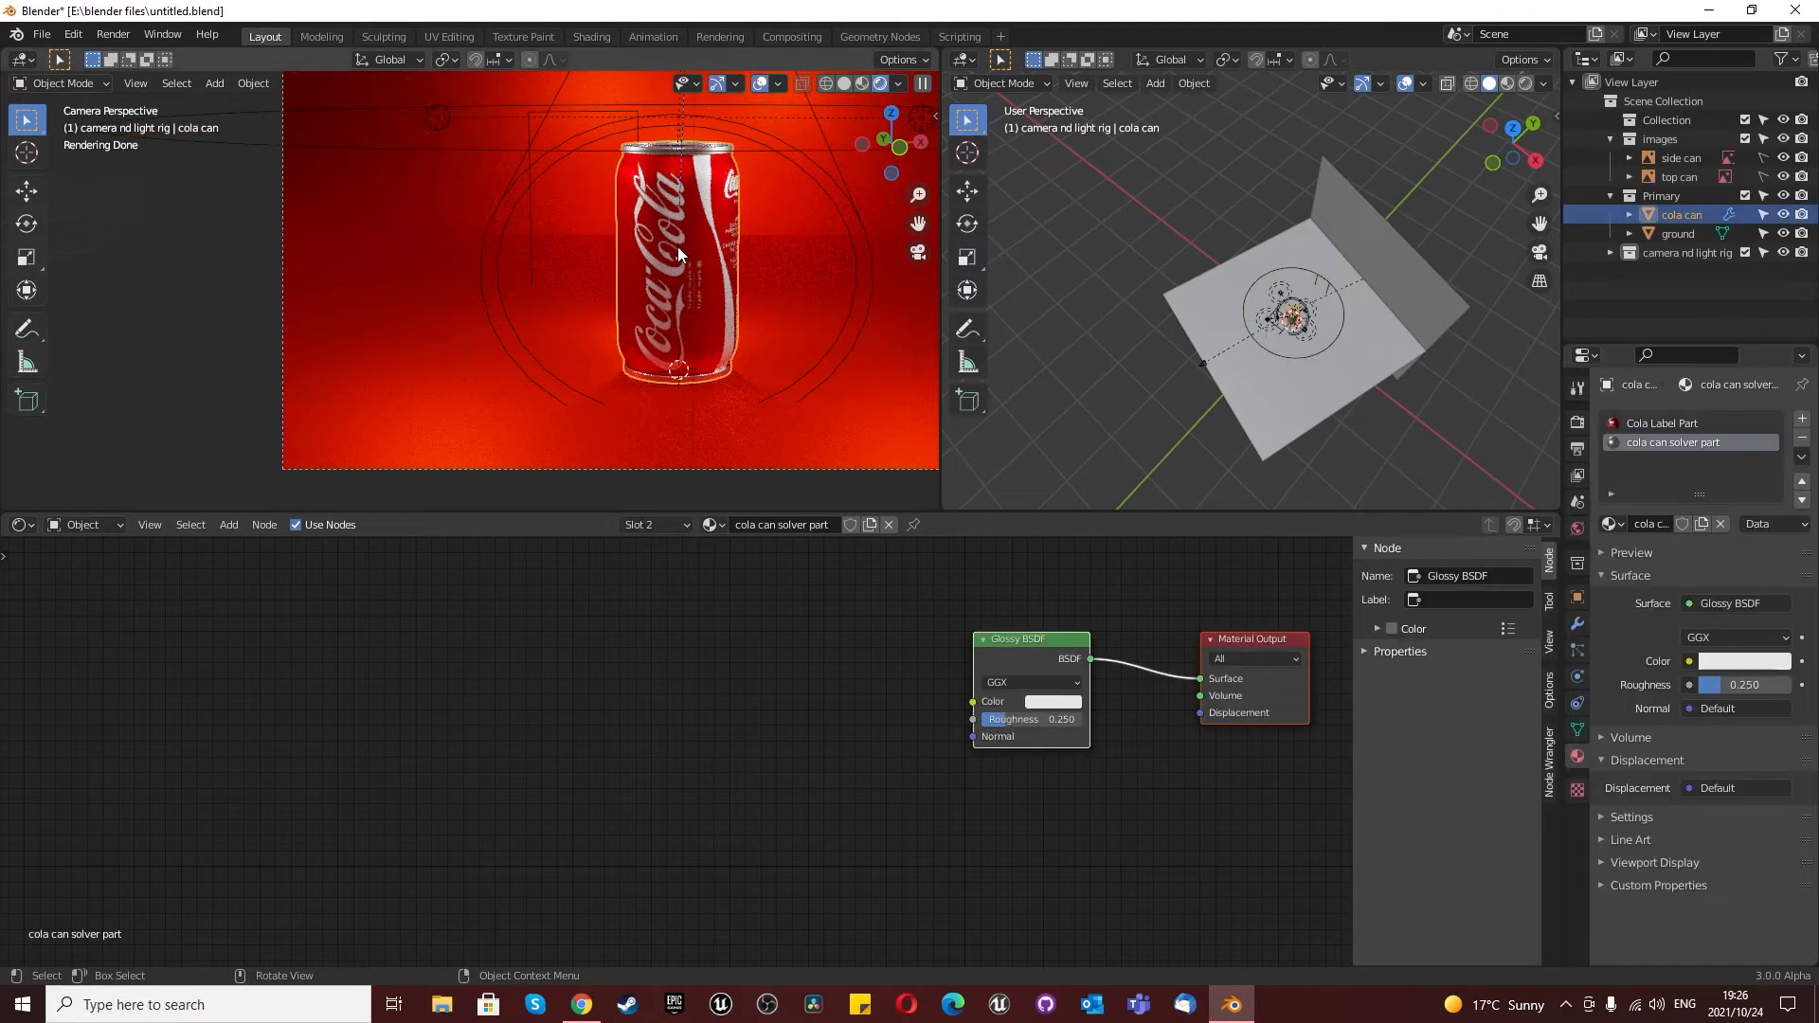
click(1582, 651)
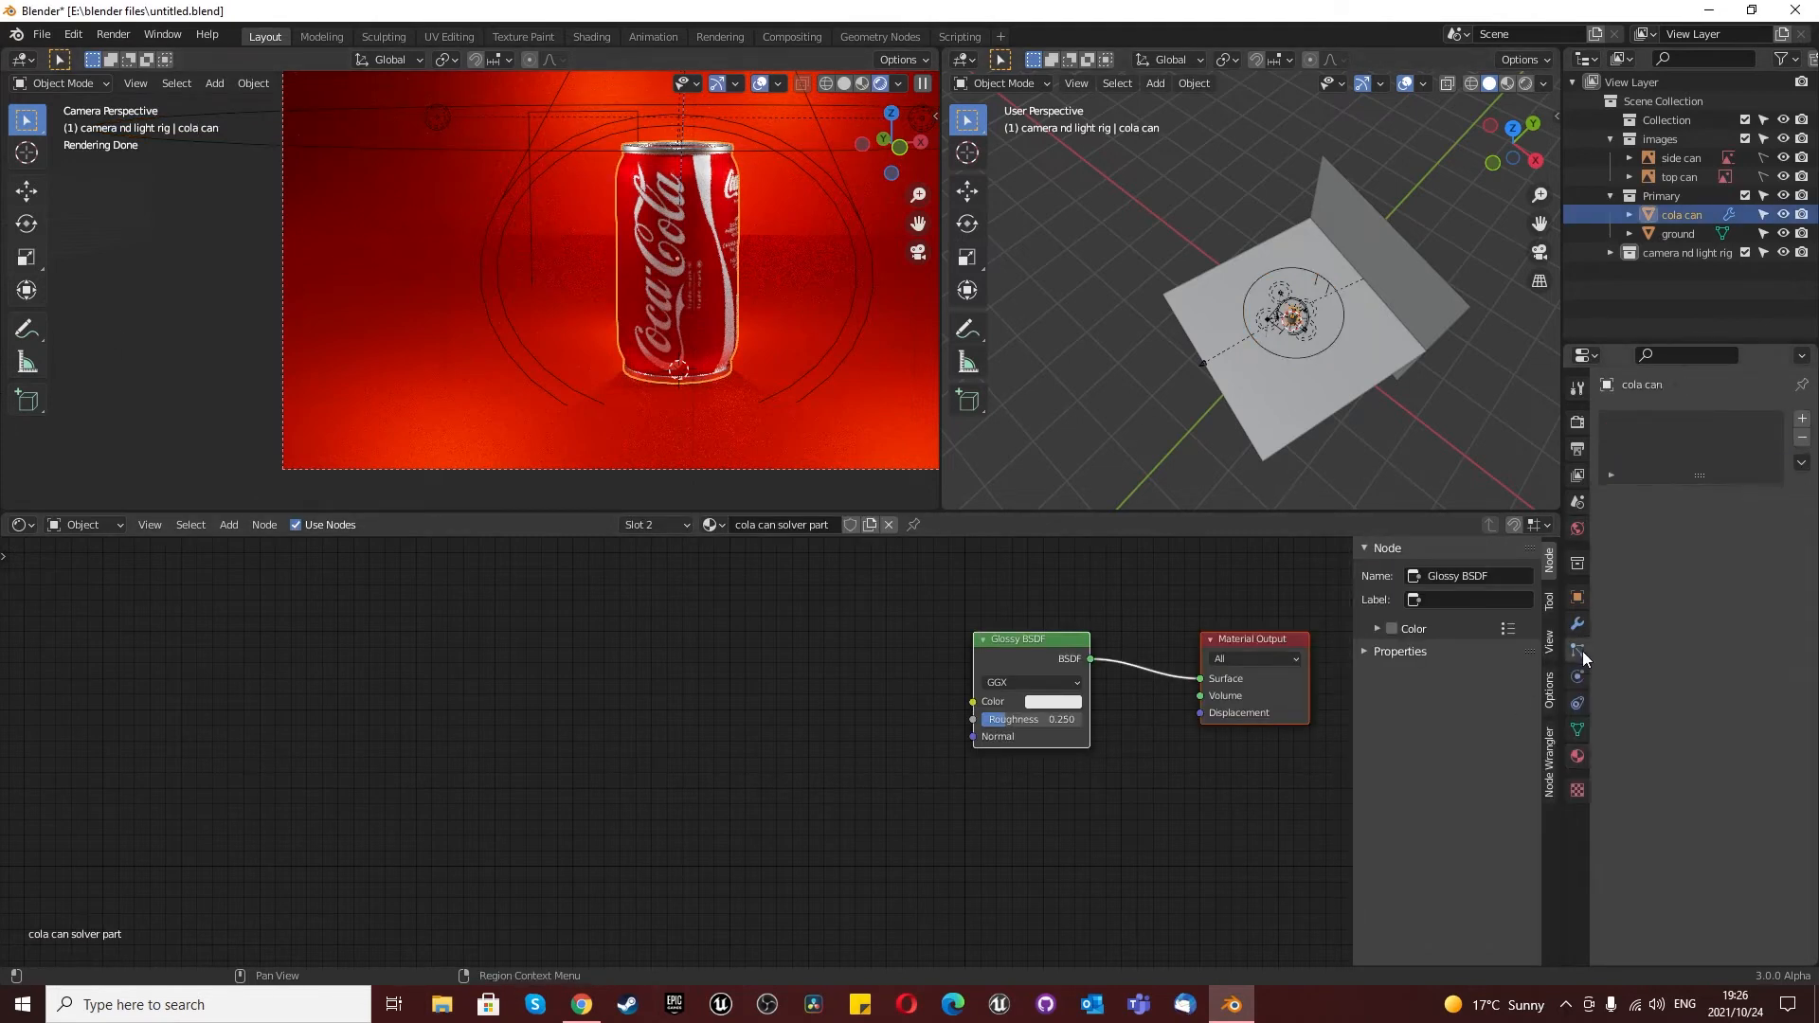
click(1801, 418)
double_click(1659, 428)
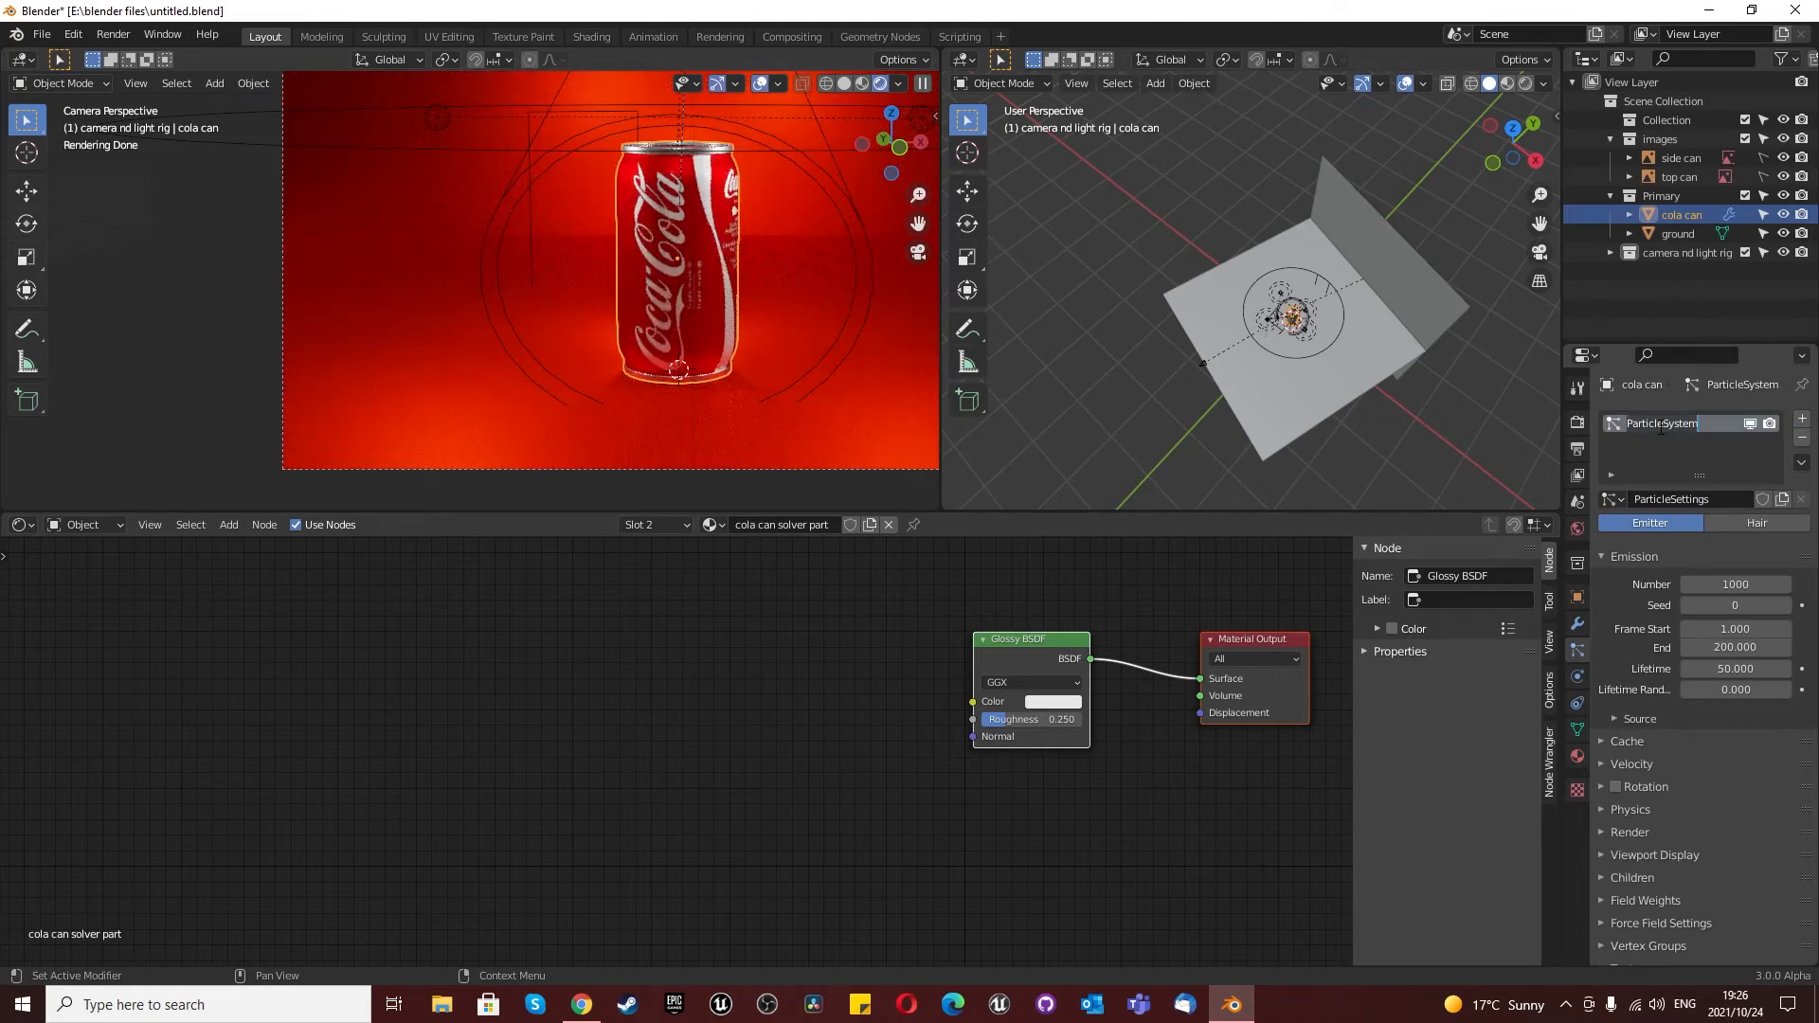
text(big droplets)
key(Return)
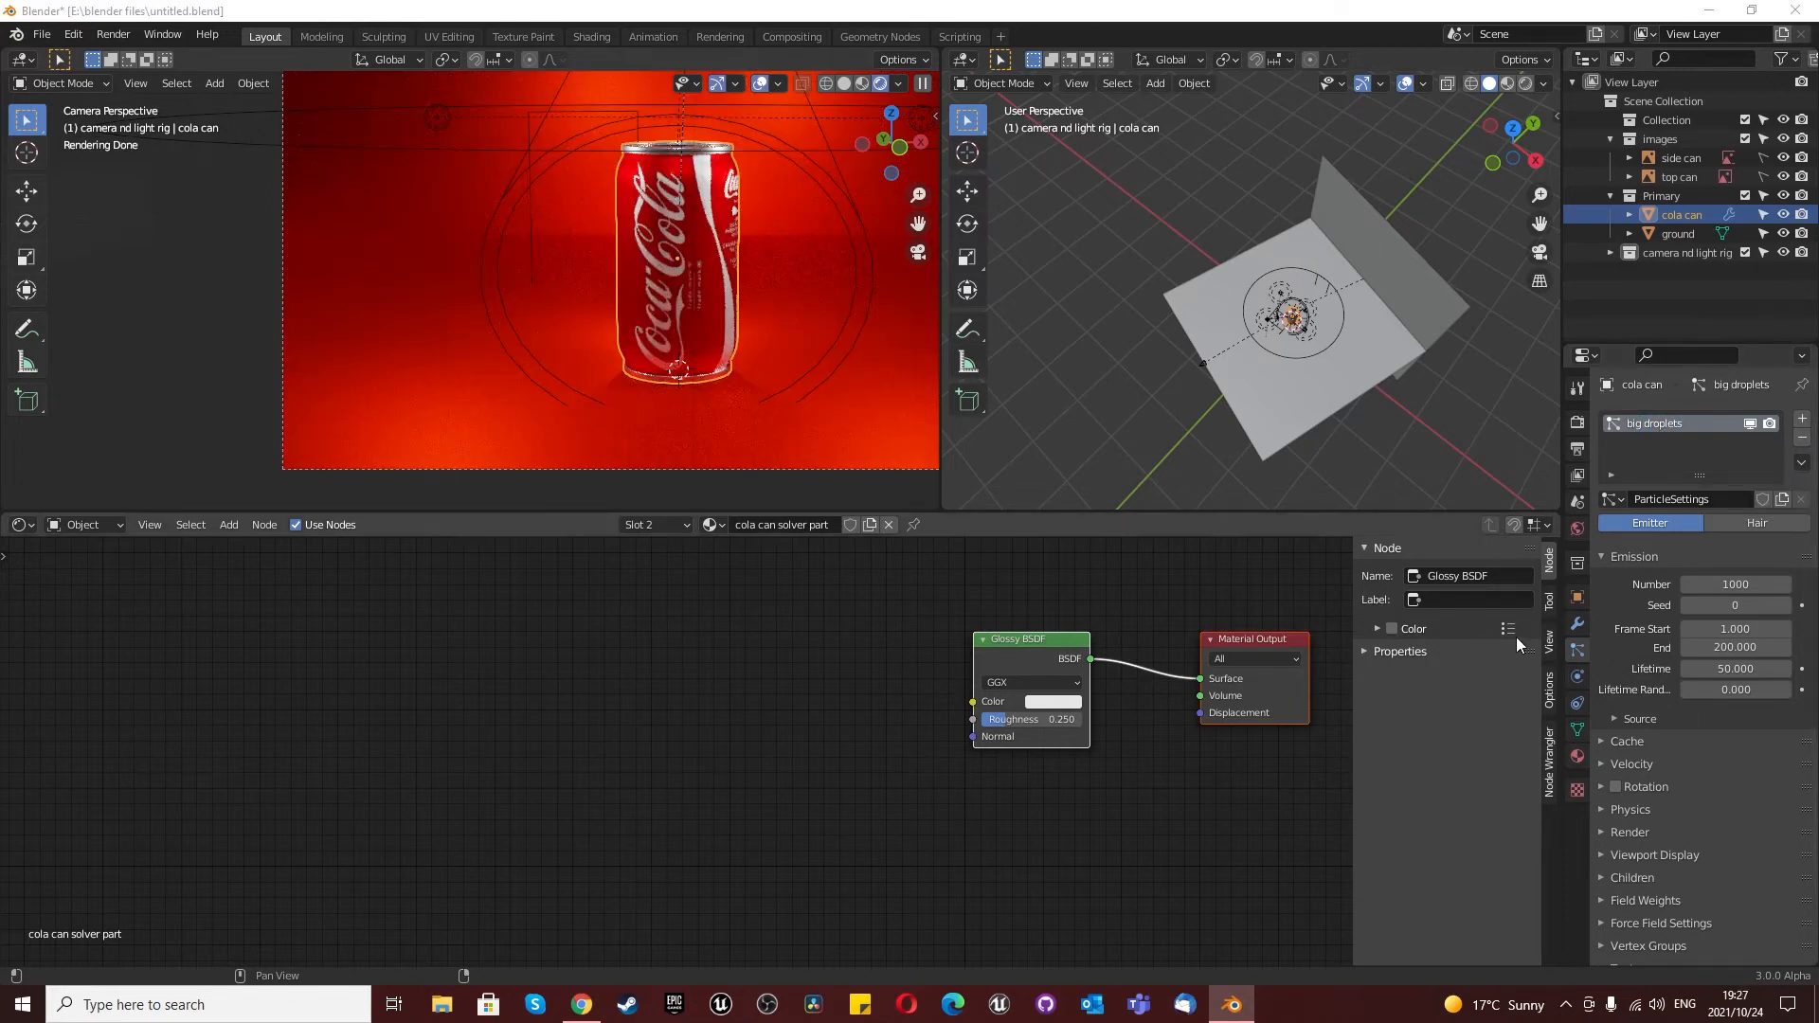
Step: Make big droplets a Hair system with Advanced enabled, a number of 500 and a hair length of 1.5 m
click(1737, 520)
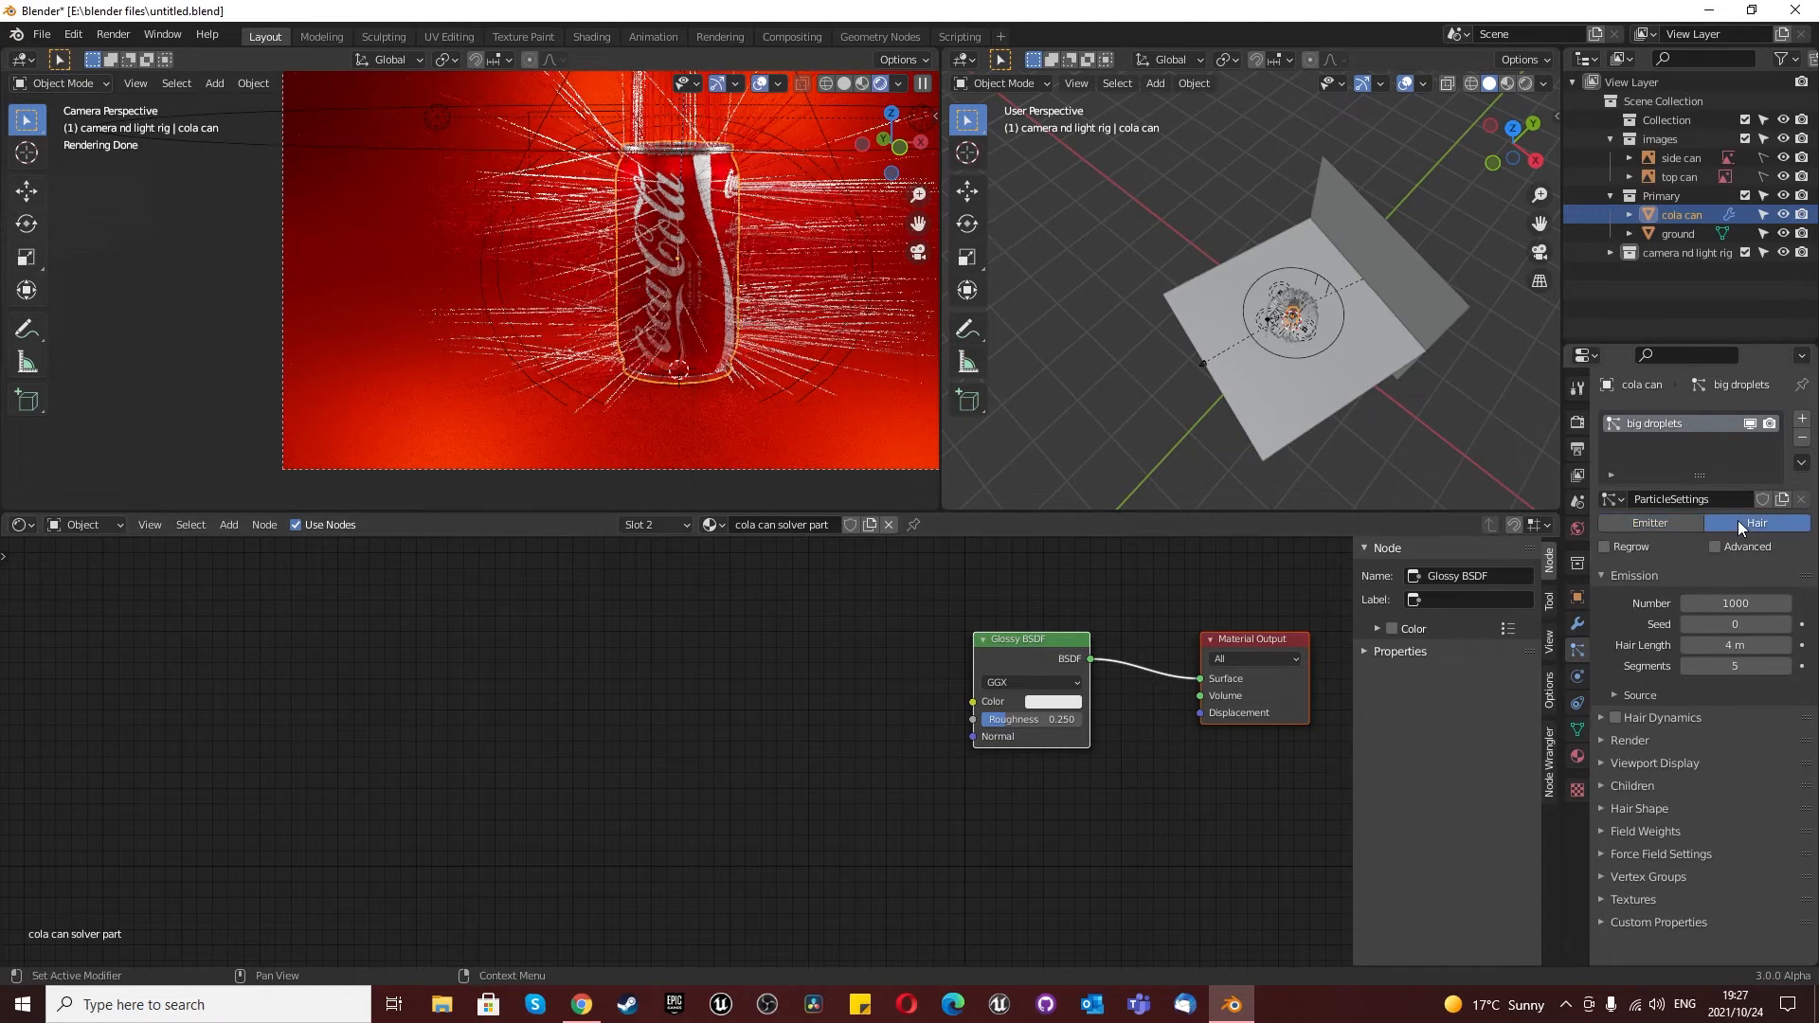
click(1715, 548)
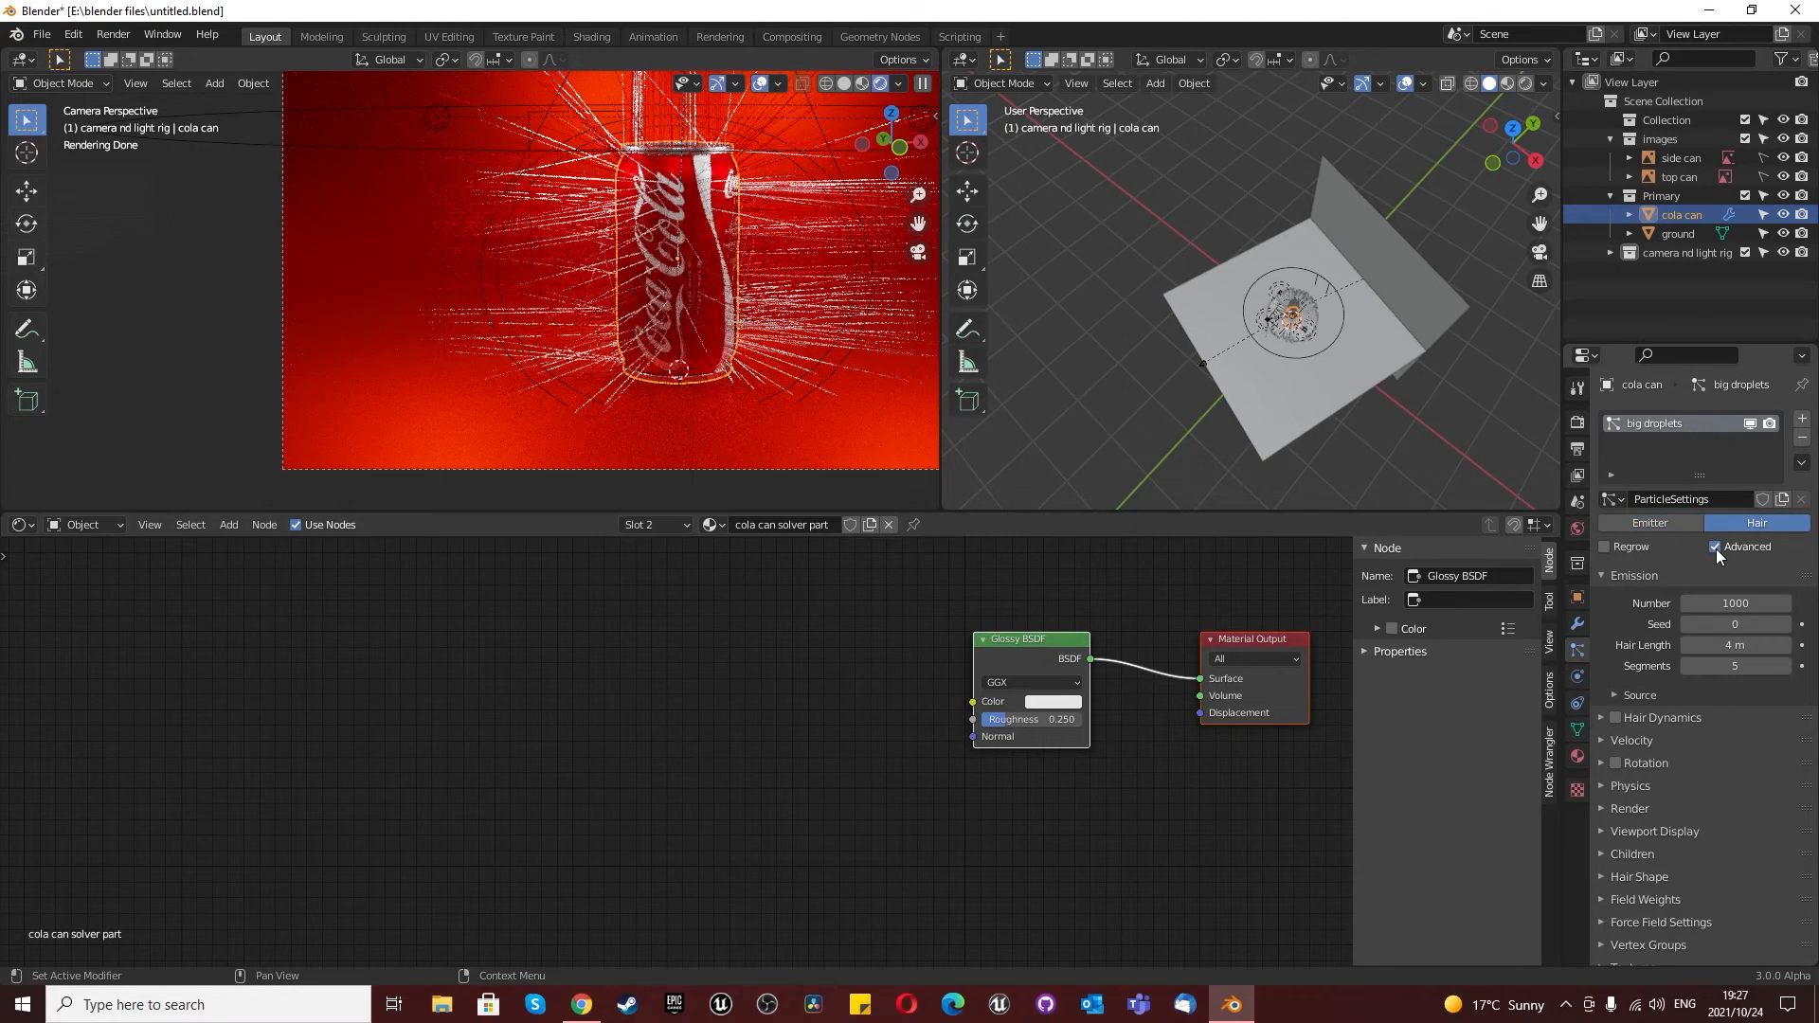
click(1719, 602)
text(500)
key(Return)
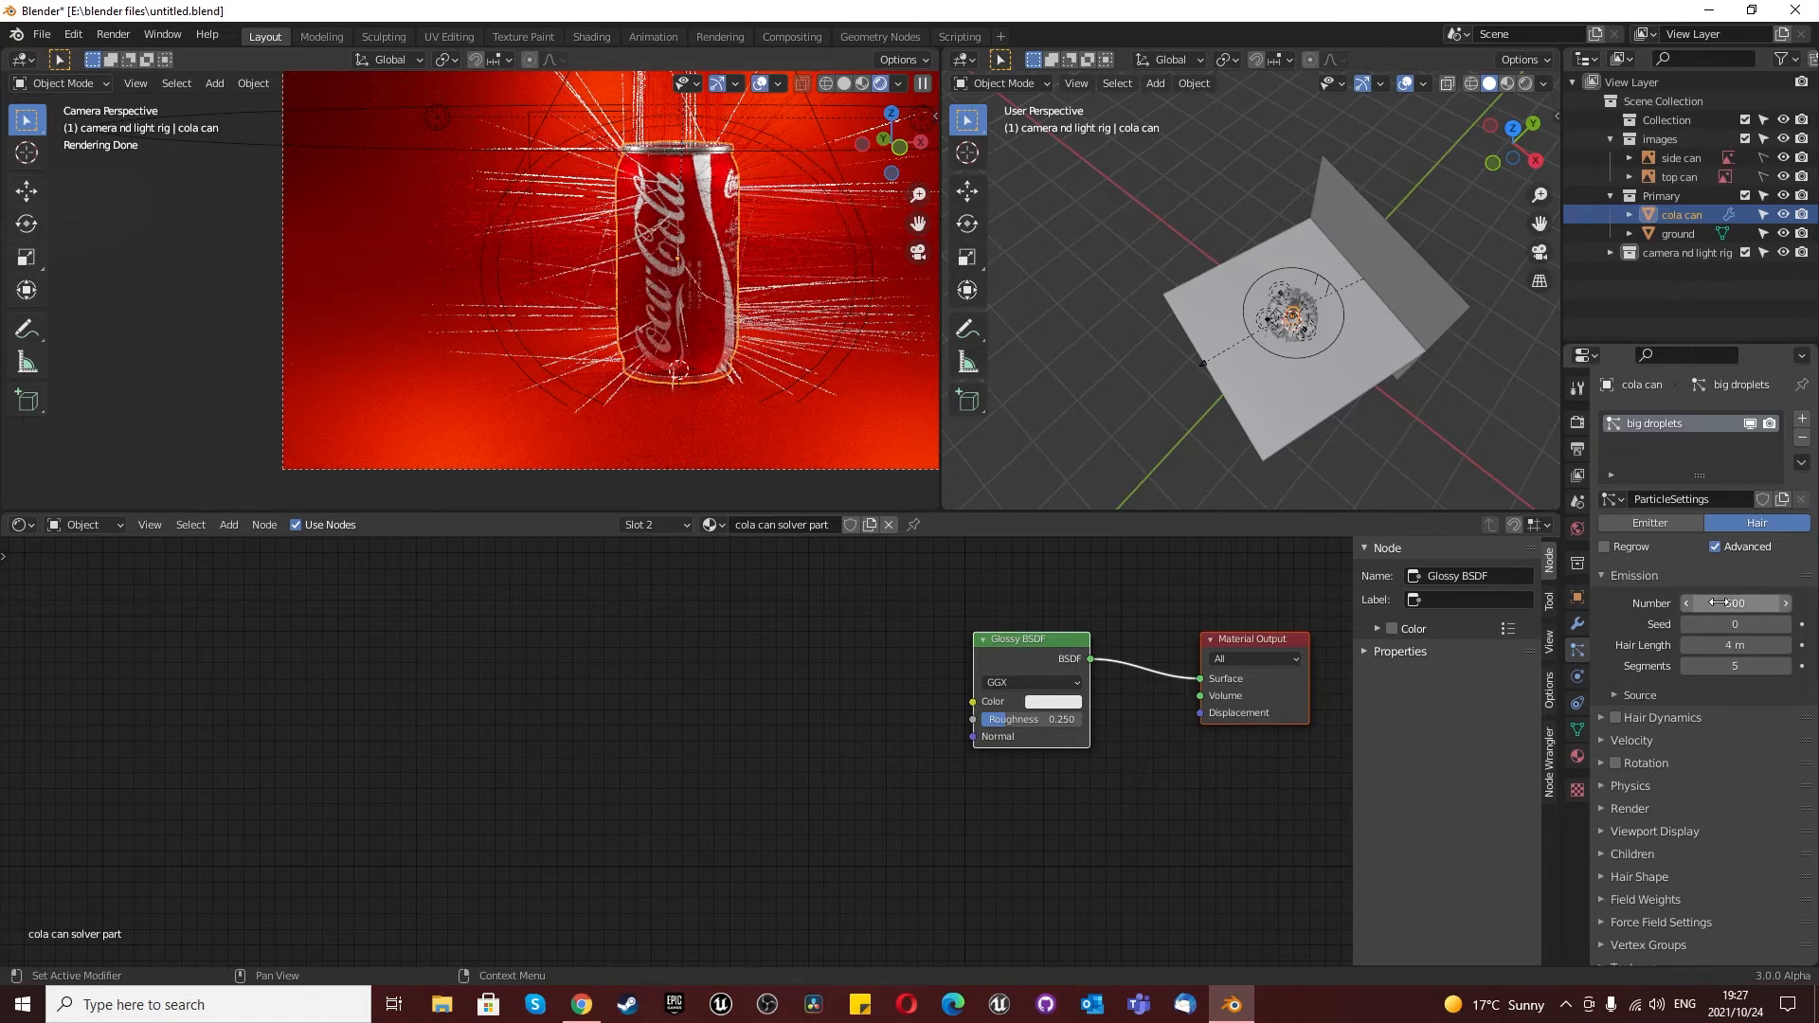
click(1749, 648)
text(1.5)
key(Return)
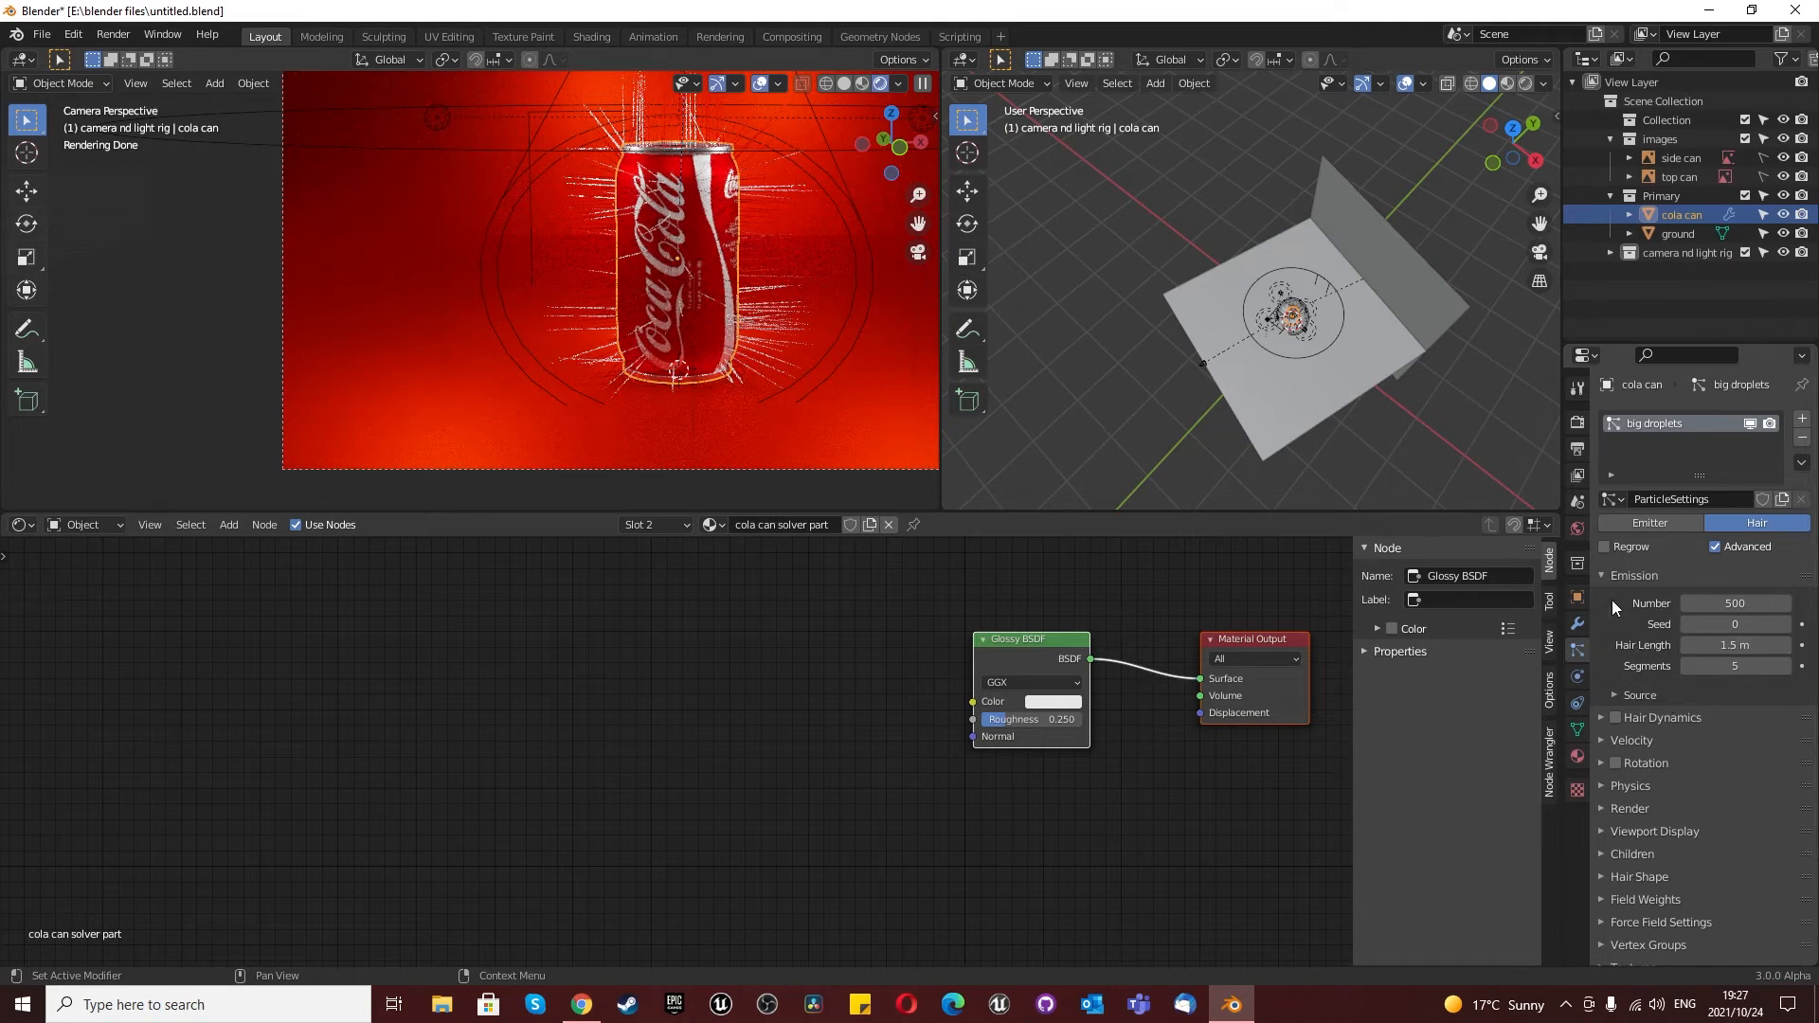
Step: Set the emission source distribution of the big droplets system to Random
click(1628, 695)
scroll(1622, 693, down, 2)
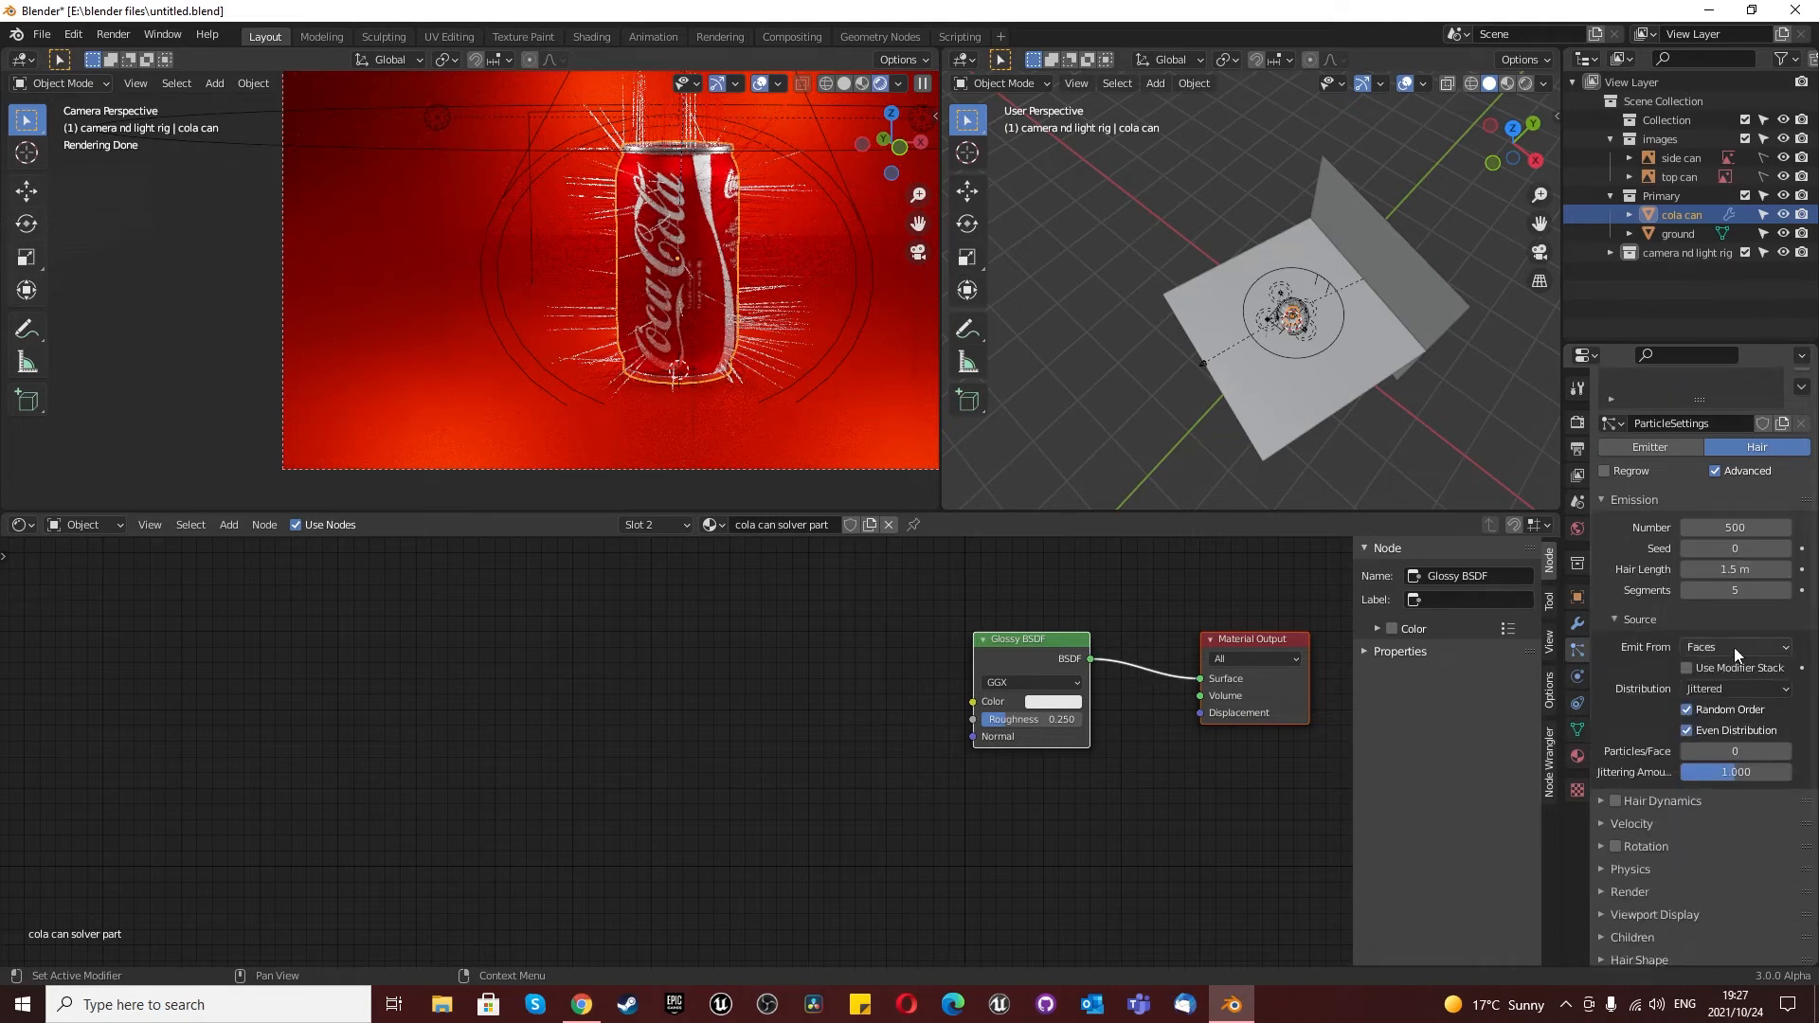
click(1731, 690)
click(1713, 735)
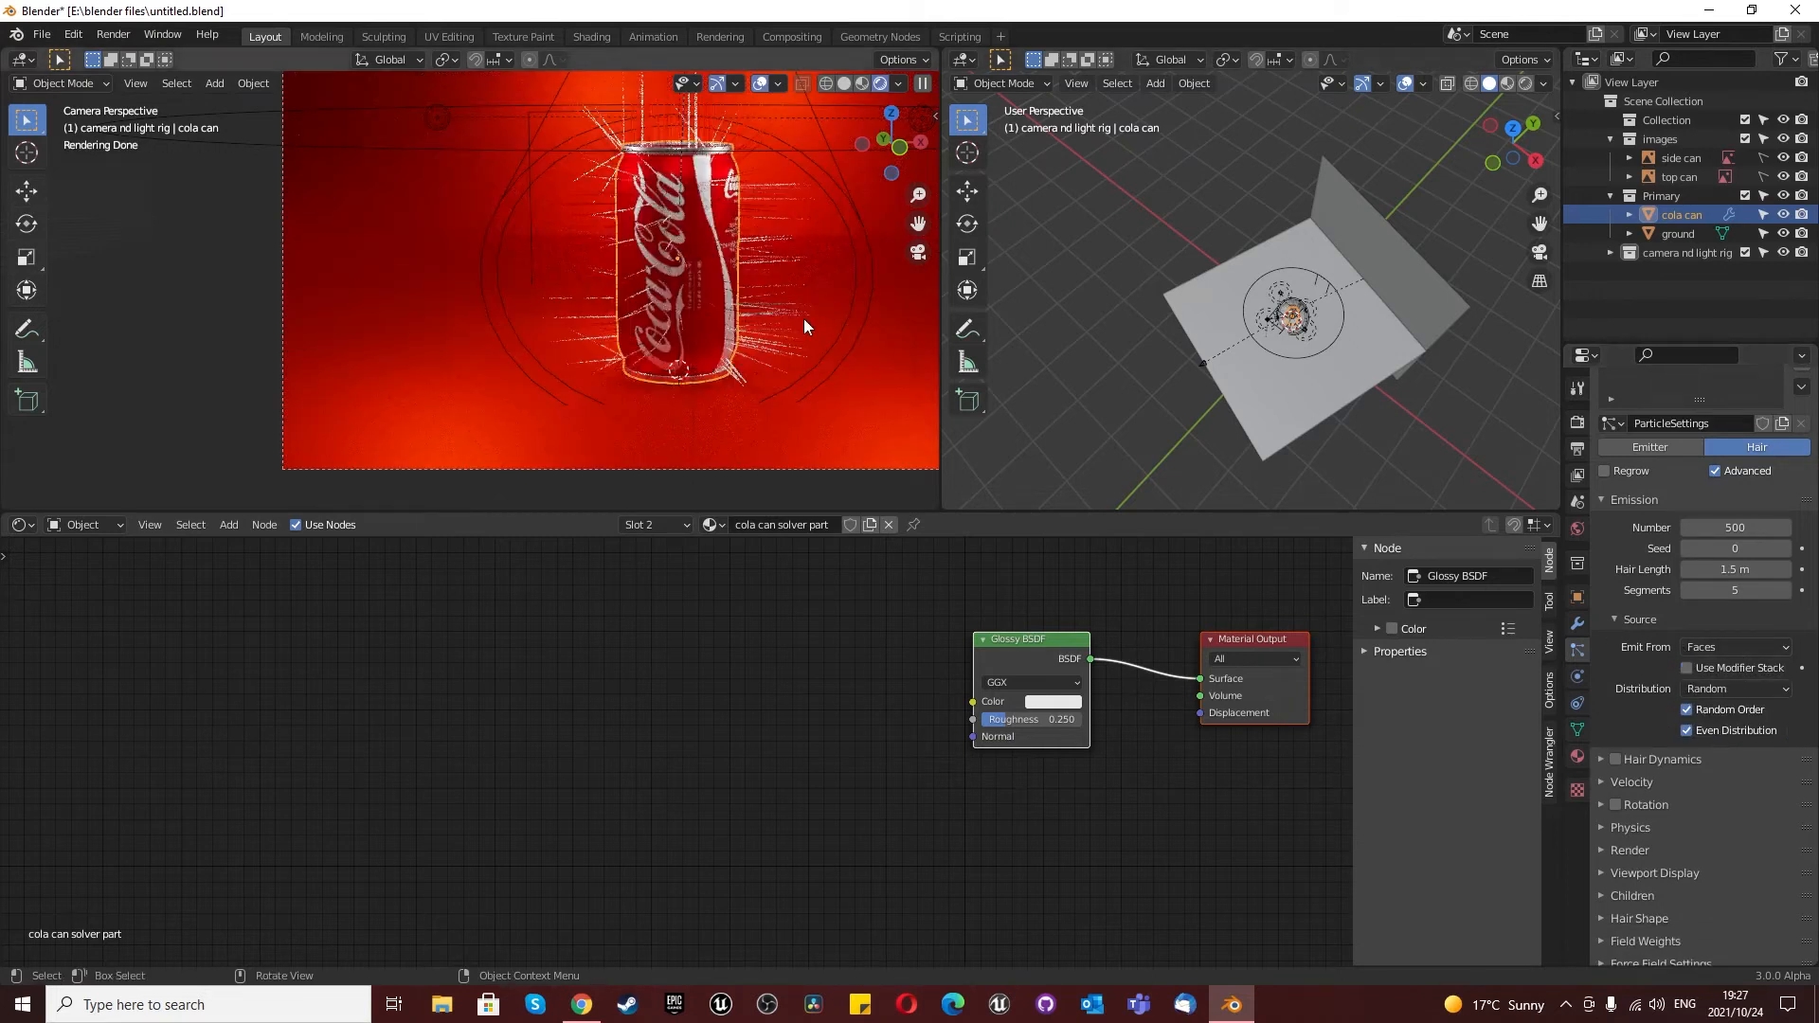
Step: Examine the can's normals from the front with the Face Orientation overlay, and turn the overlay off again
scroll(699, 307, up, 3)
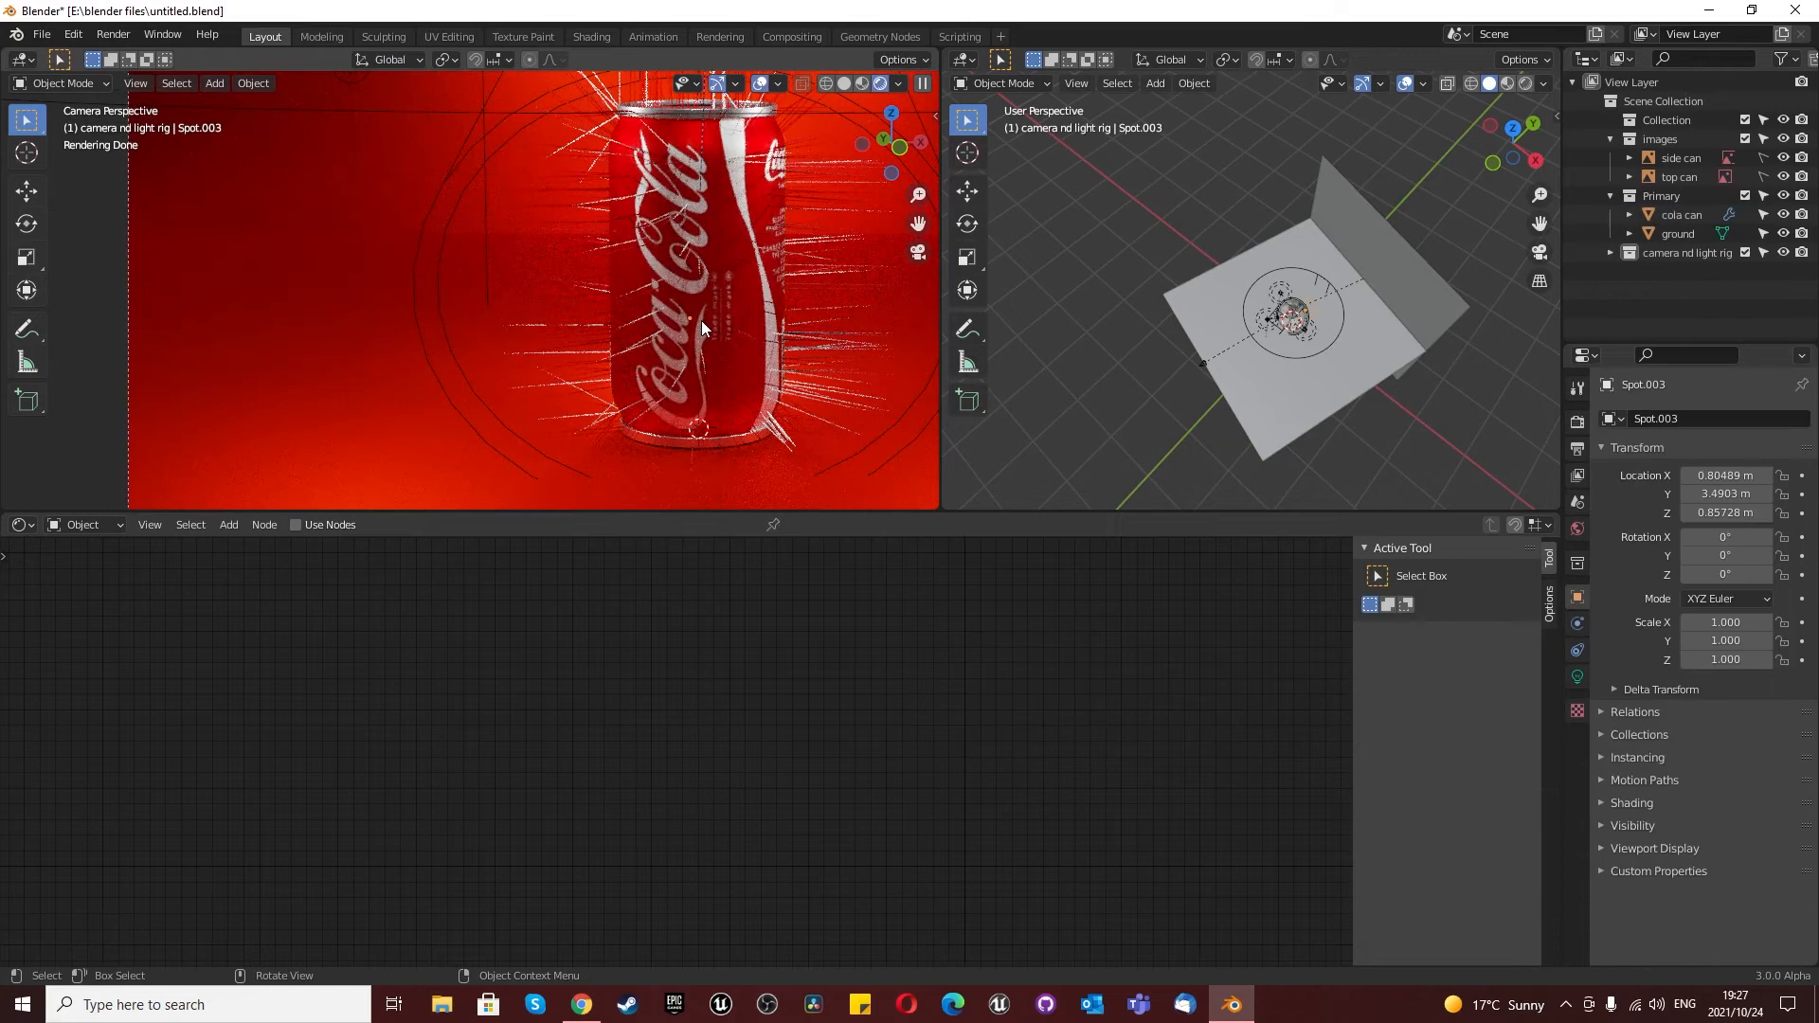
click(780, 84)
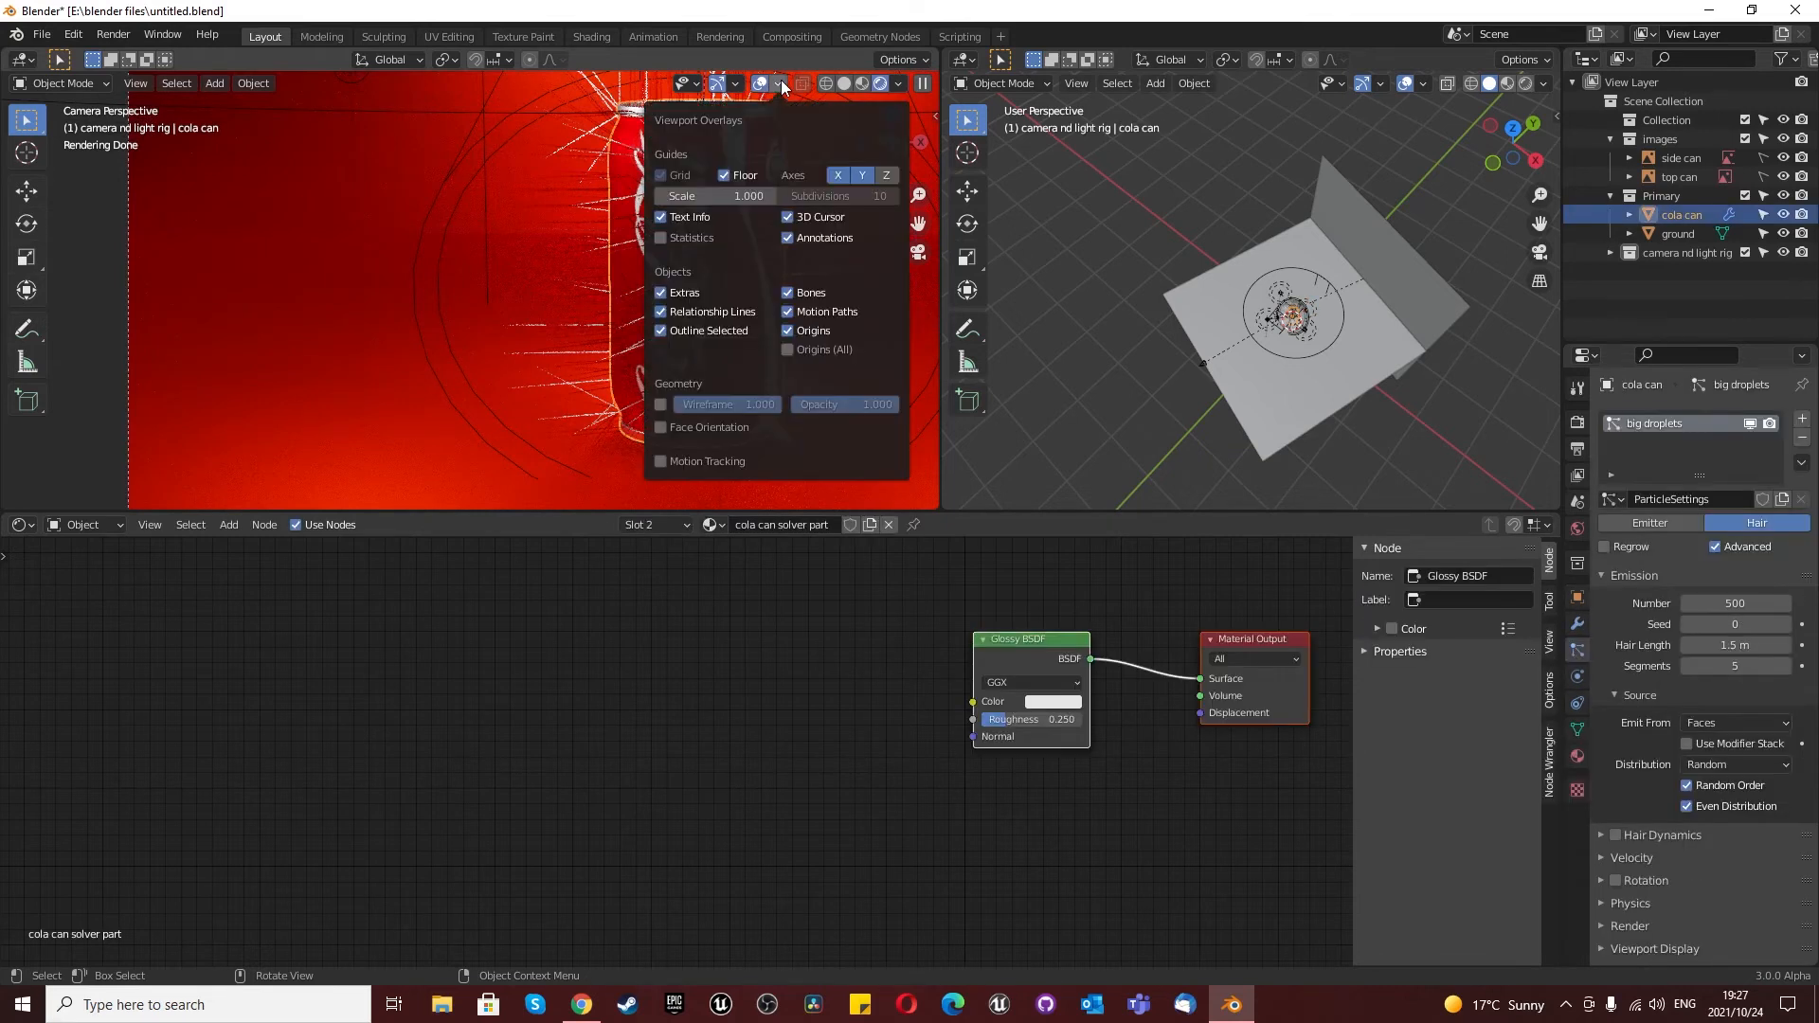
click(661, 427)
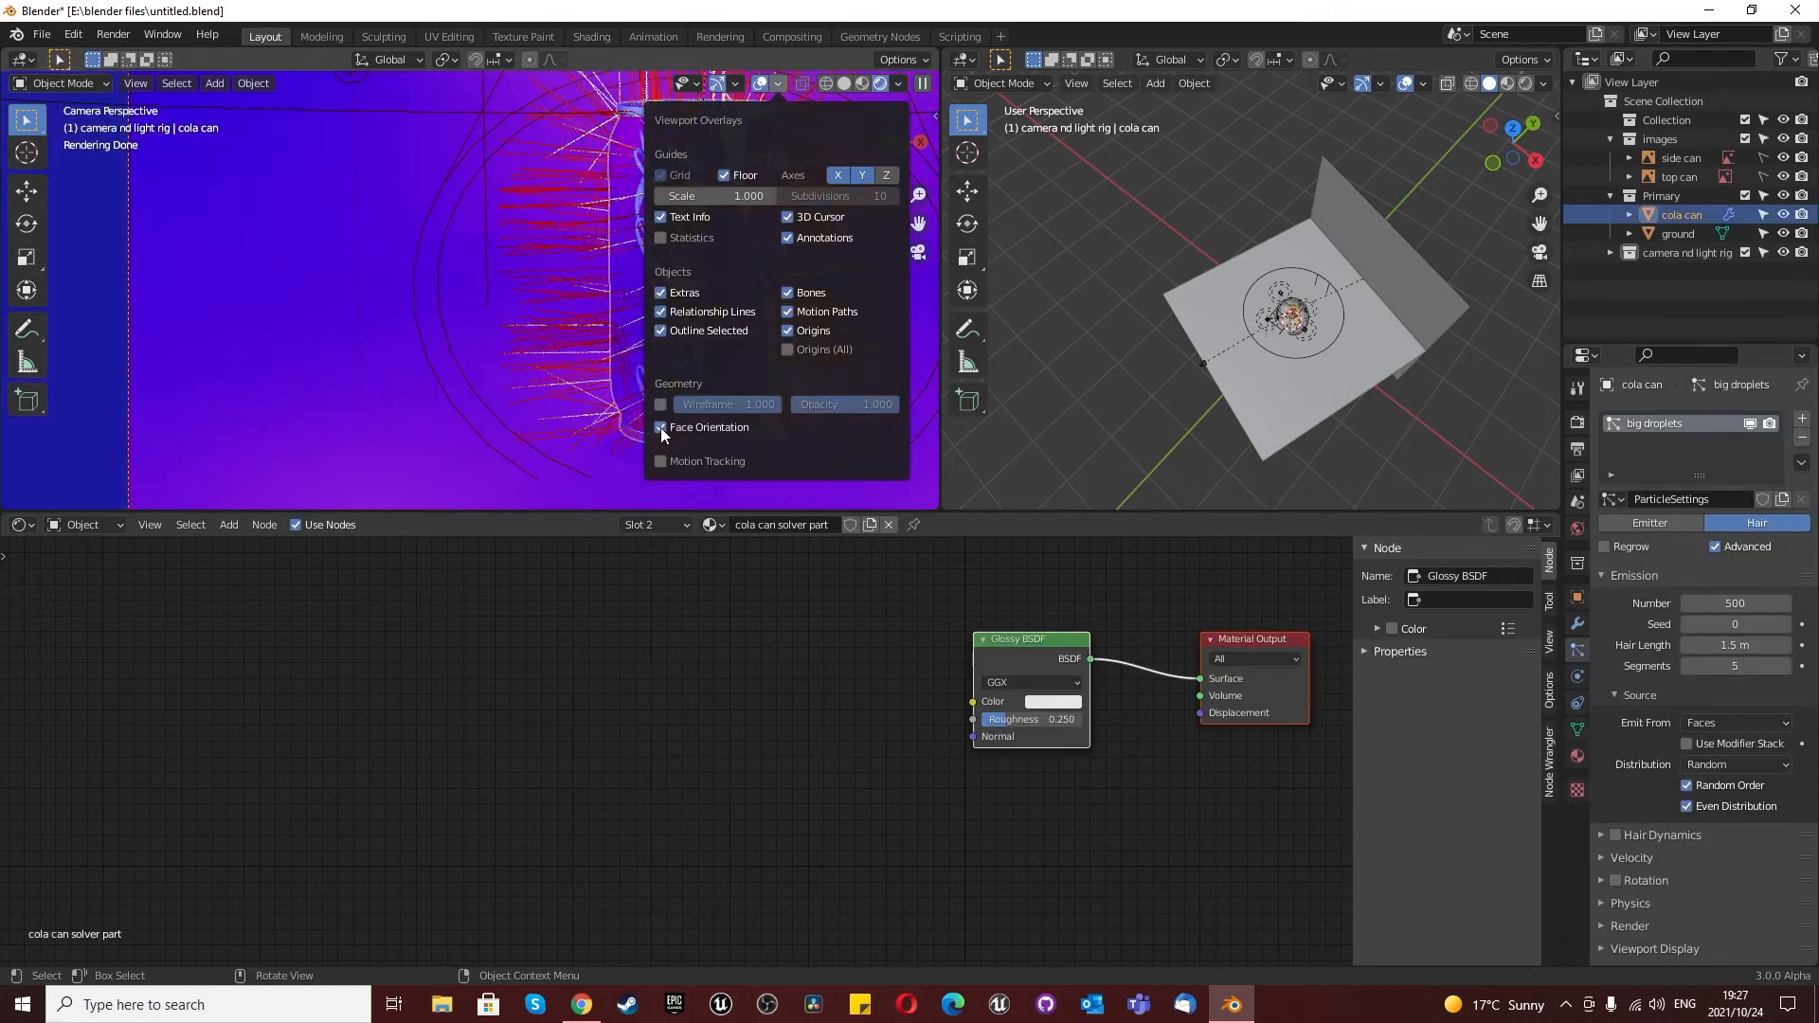
scroll(643, 264, down, 3)
middle_drag(667, 247, 557, 214)
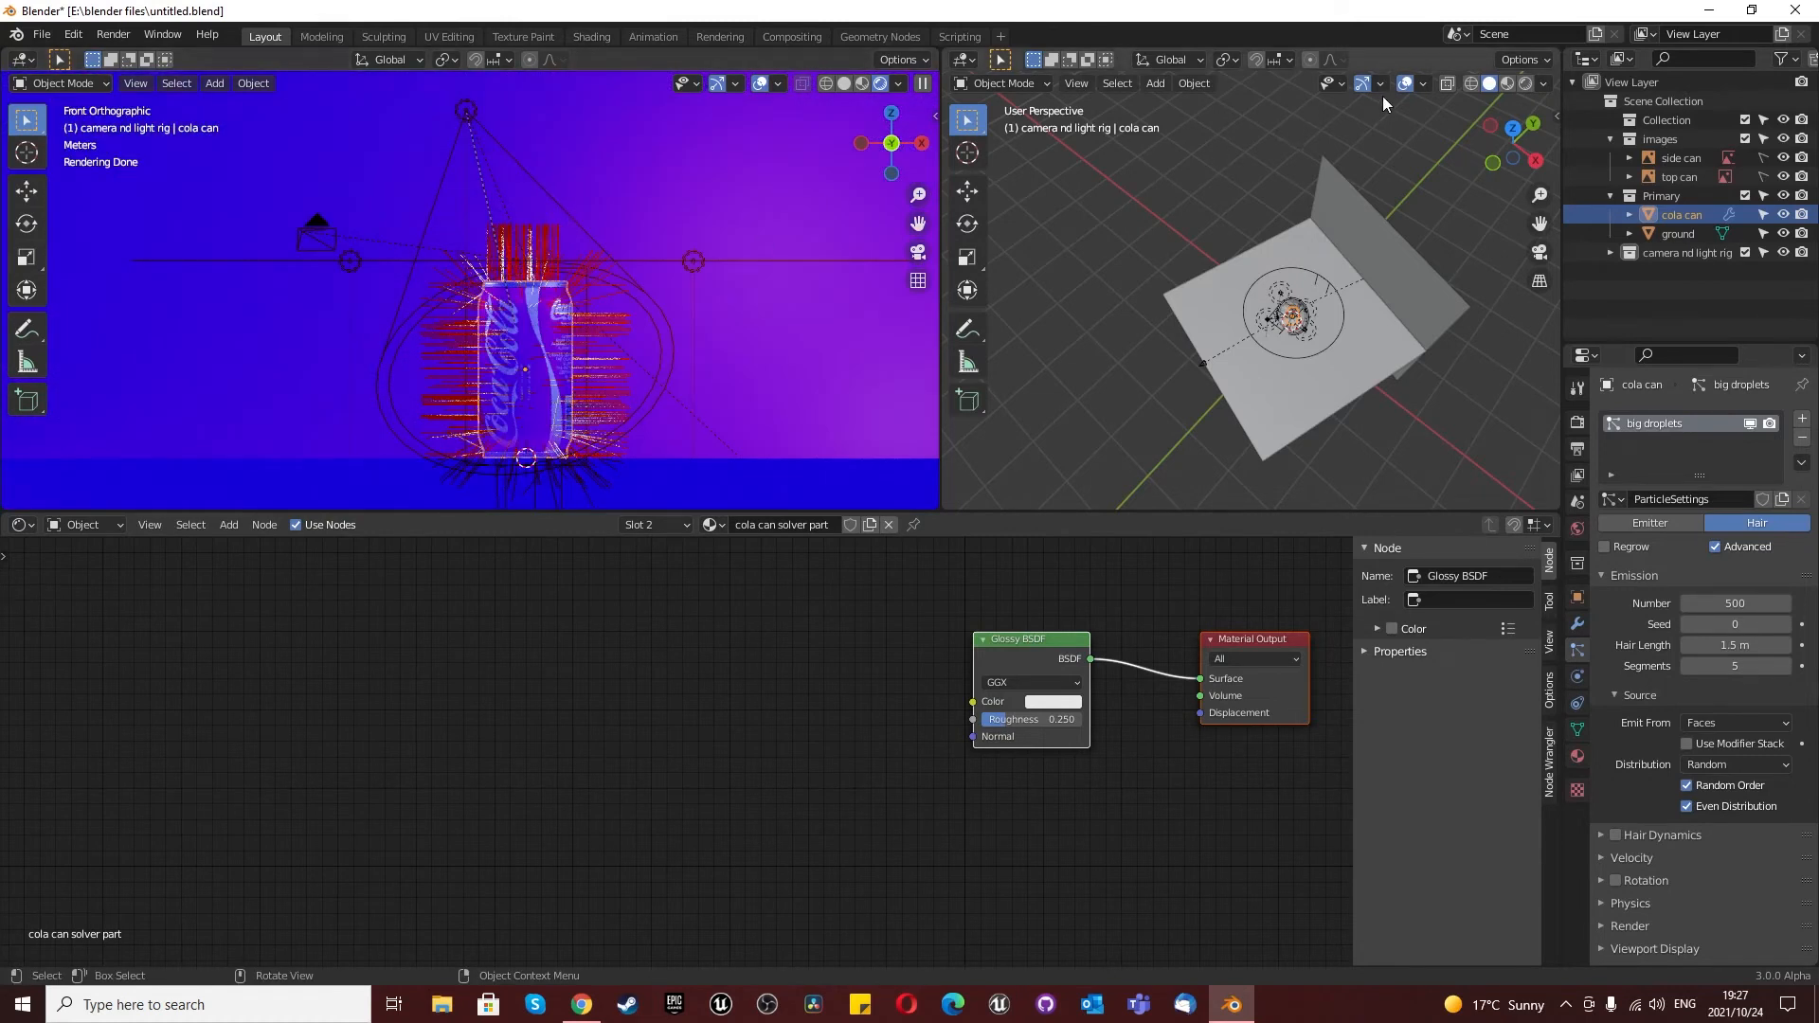
click(1423, 83)
click(1422, 82)
click(1381, 84)
click(1423, 82)
click(736, 84)
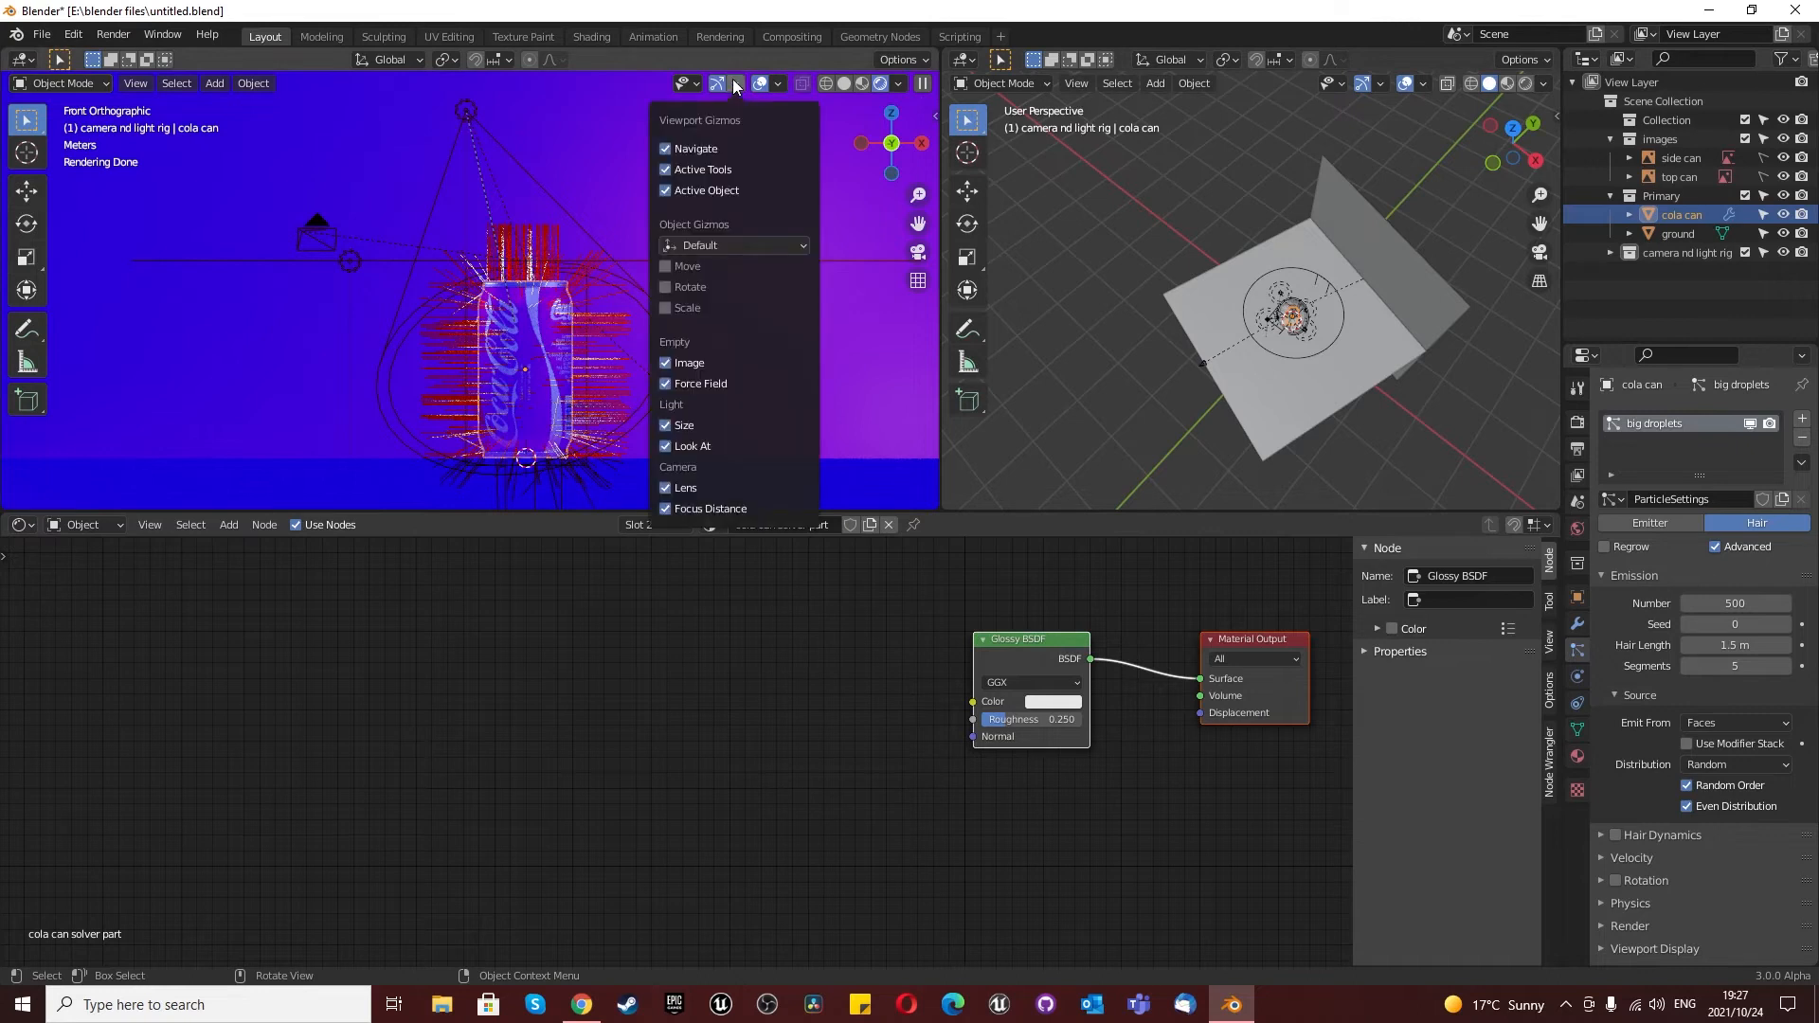
click(778, 84)
click(660, 427)
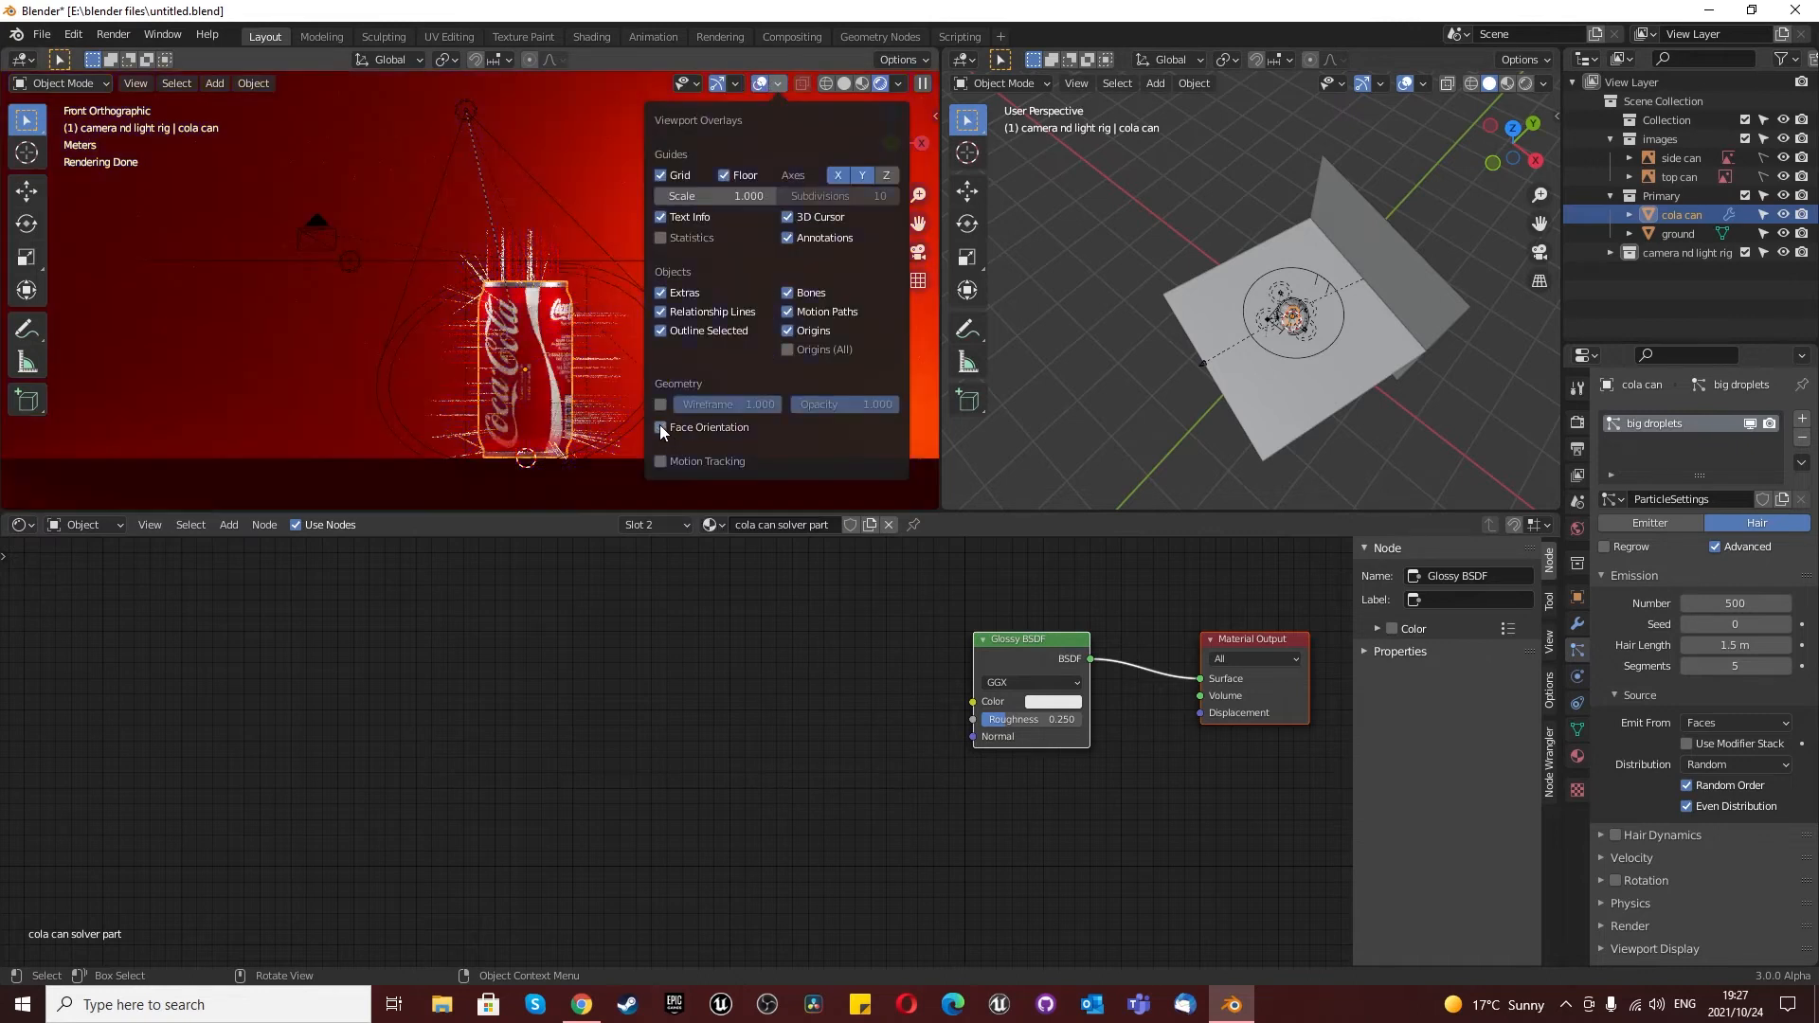
Step: Enable Rotation for the big droplets particles and set their orientation axis to Normal
scroll(465, 396, up, 2)
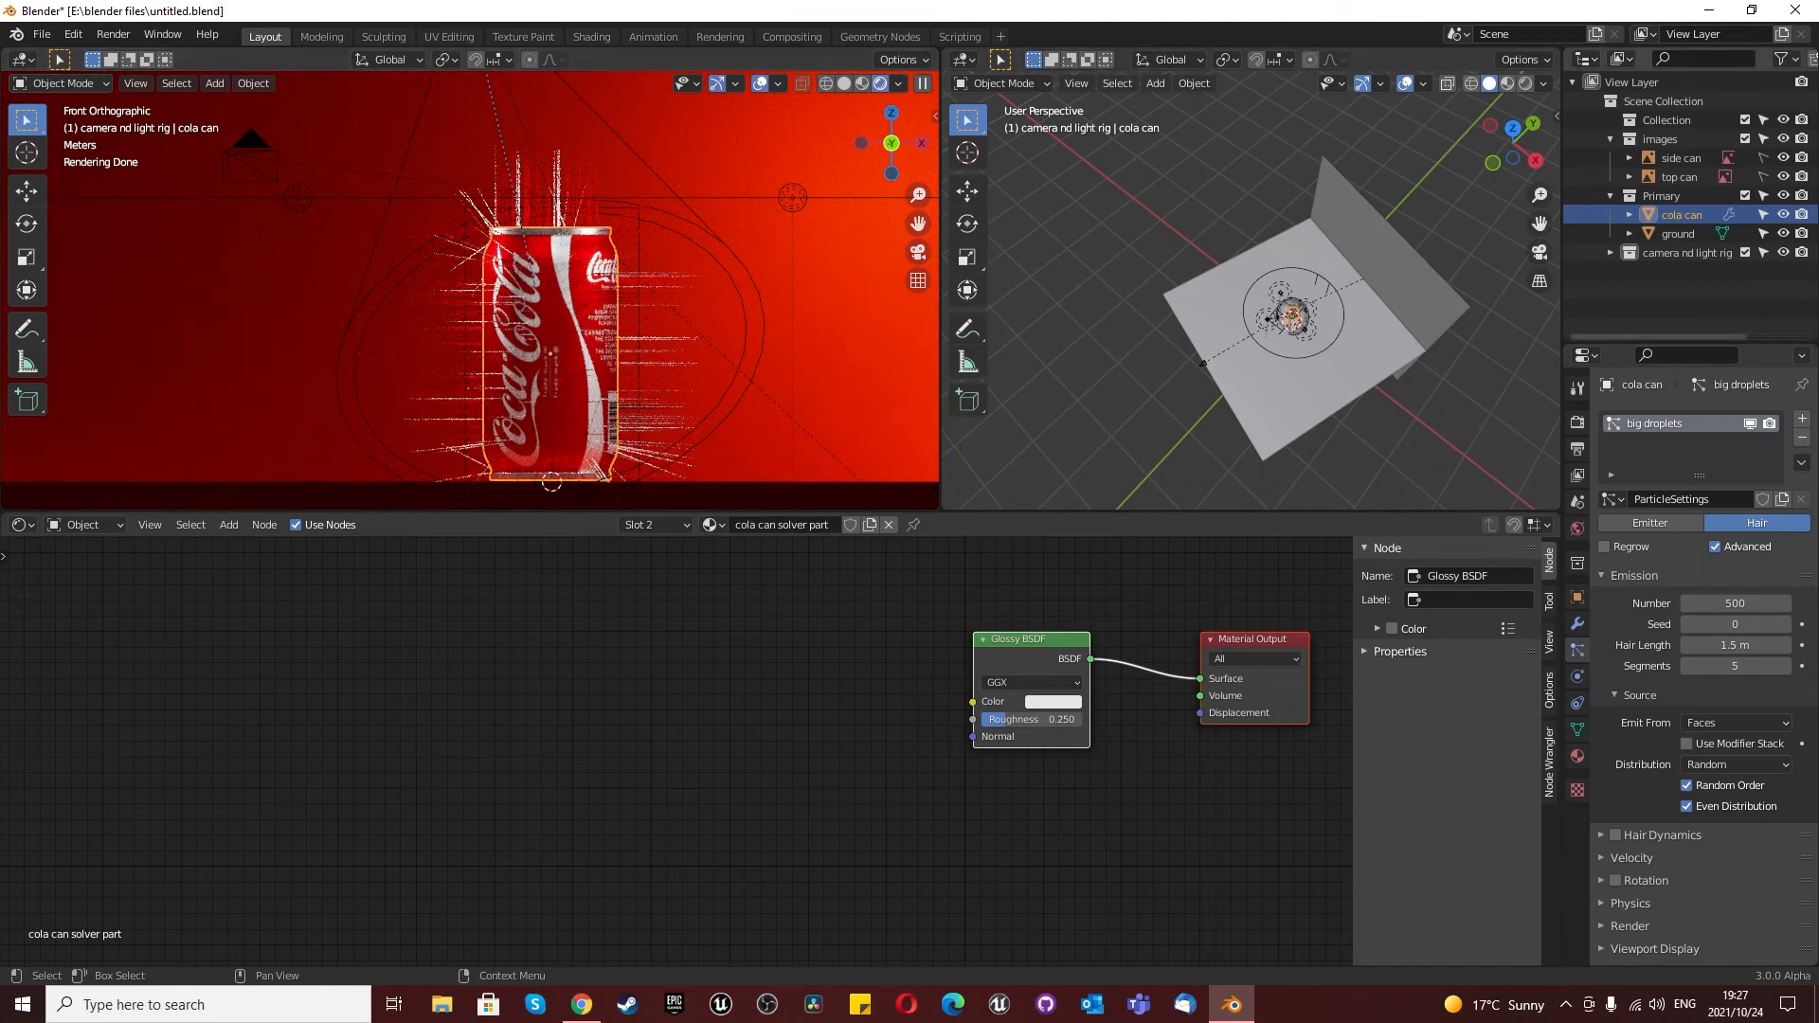
click(1613, 879)
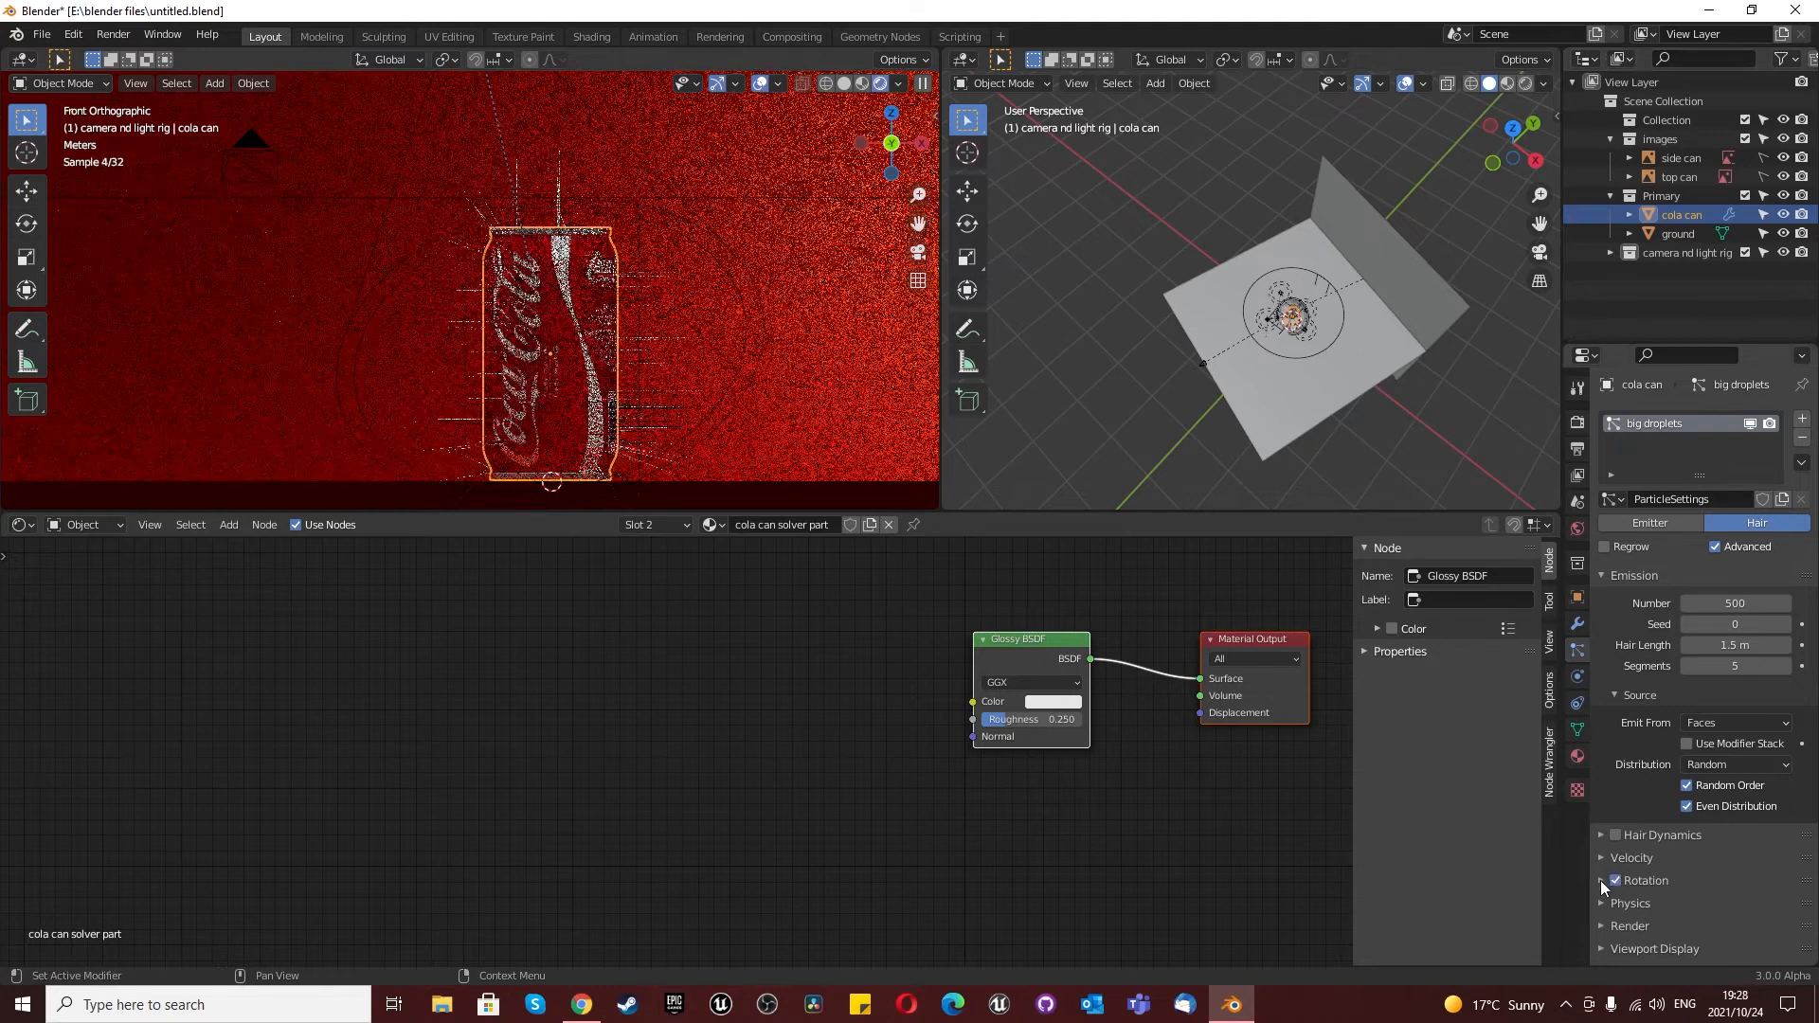
click(1600, 879)
scroll(1649, 779, down, 4)
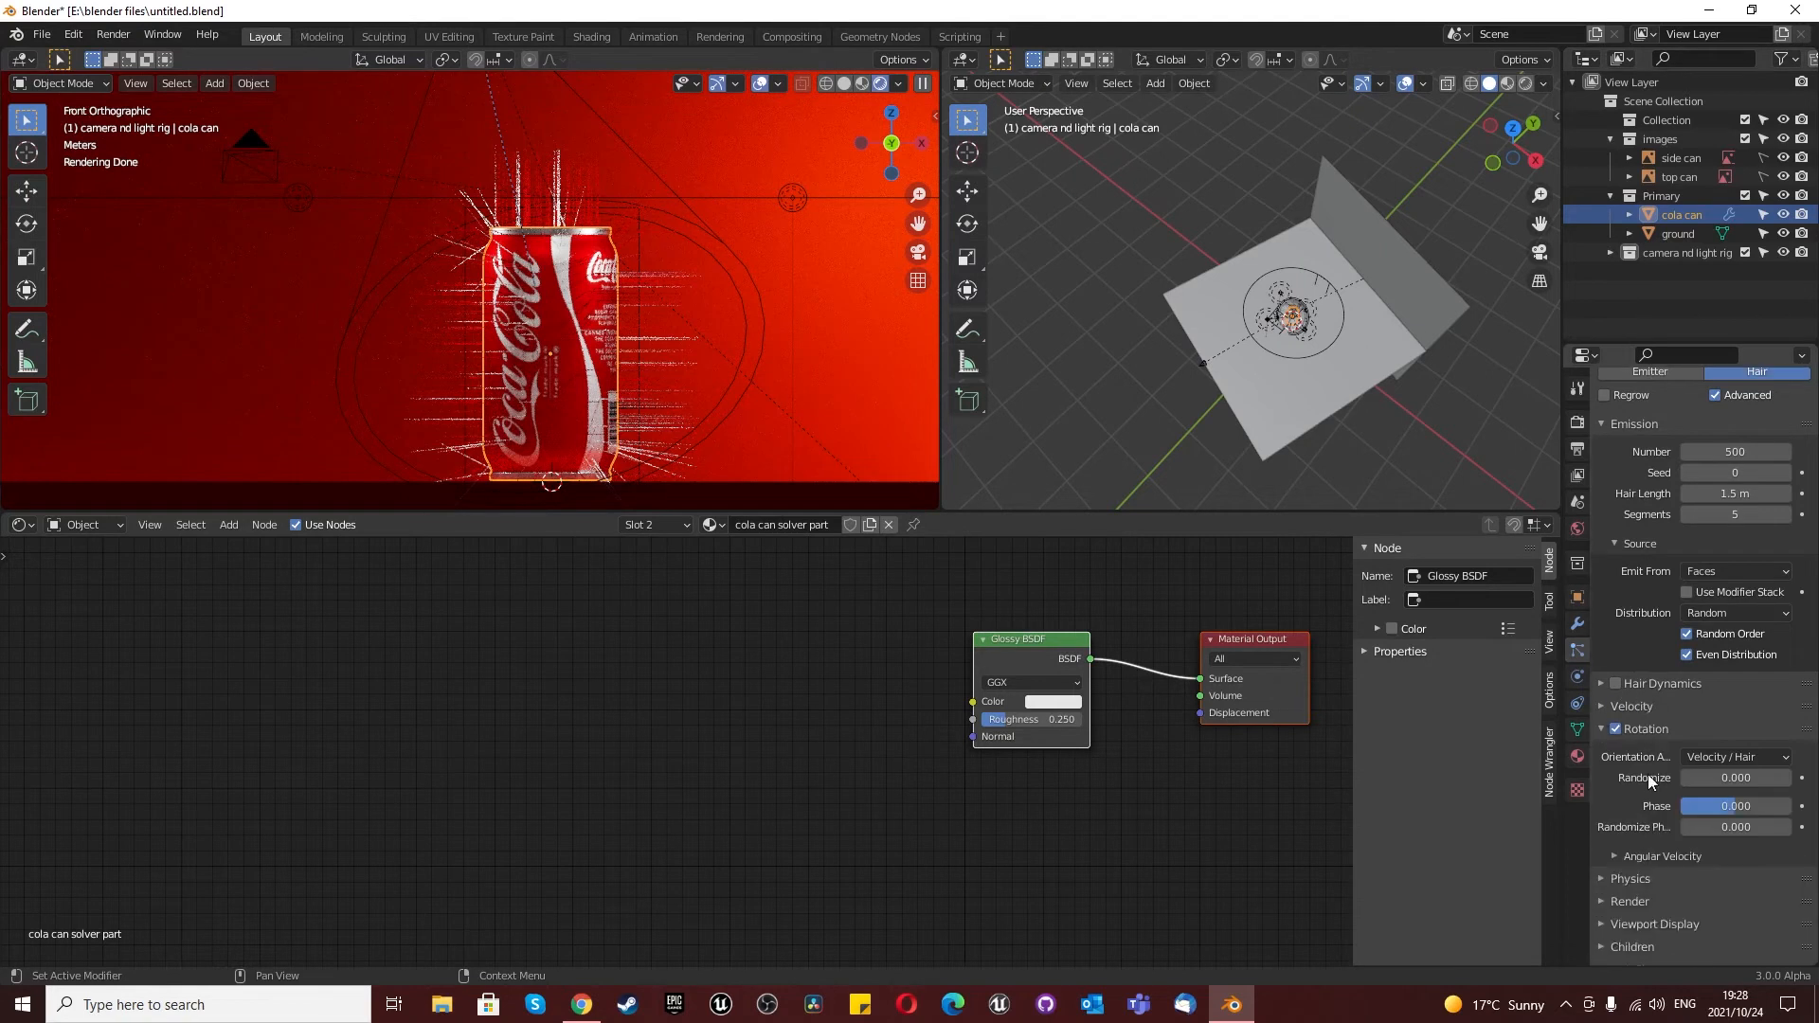
click(1711, 756)
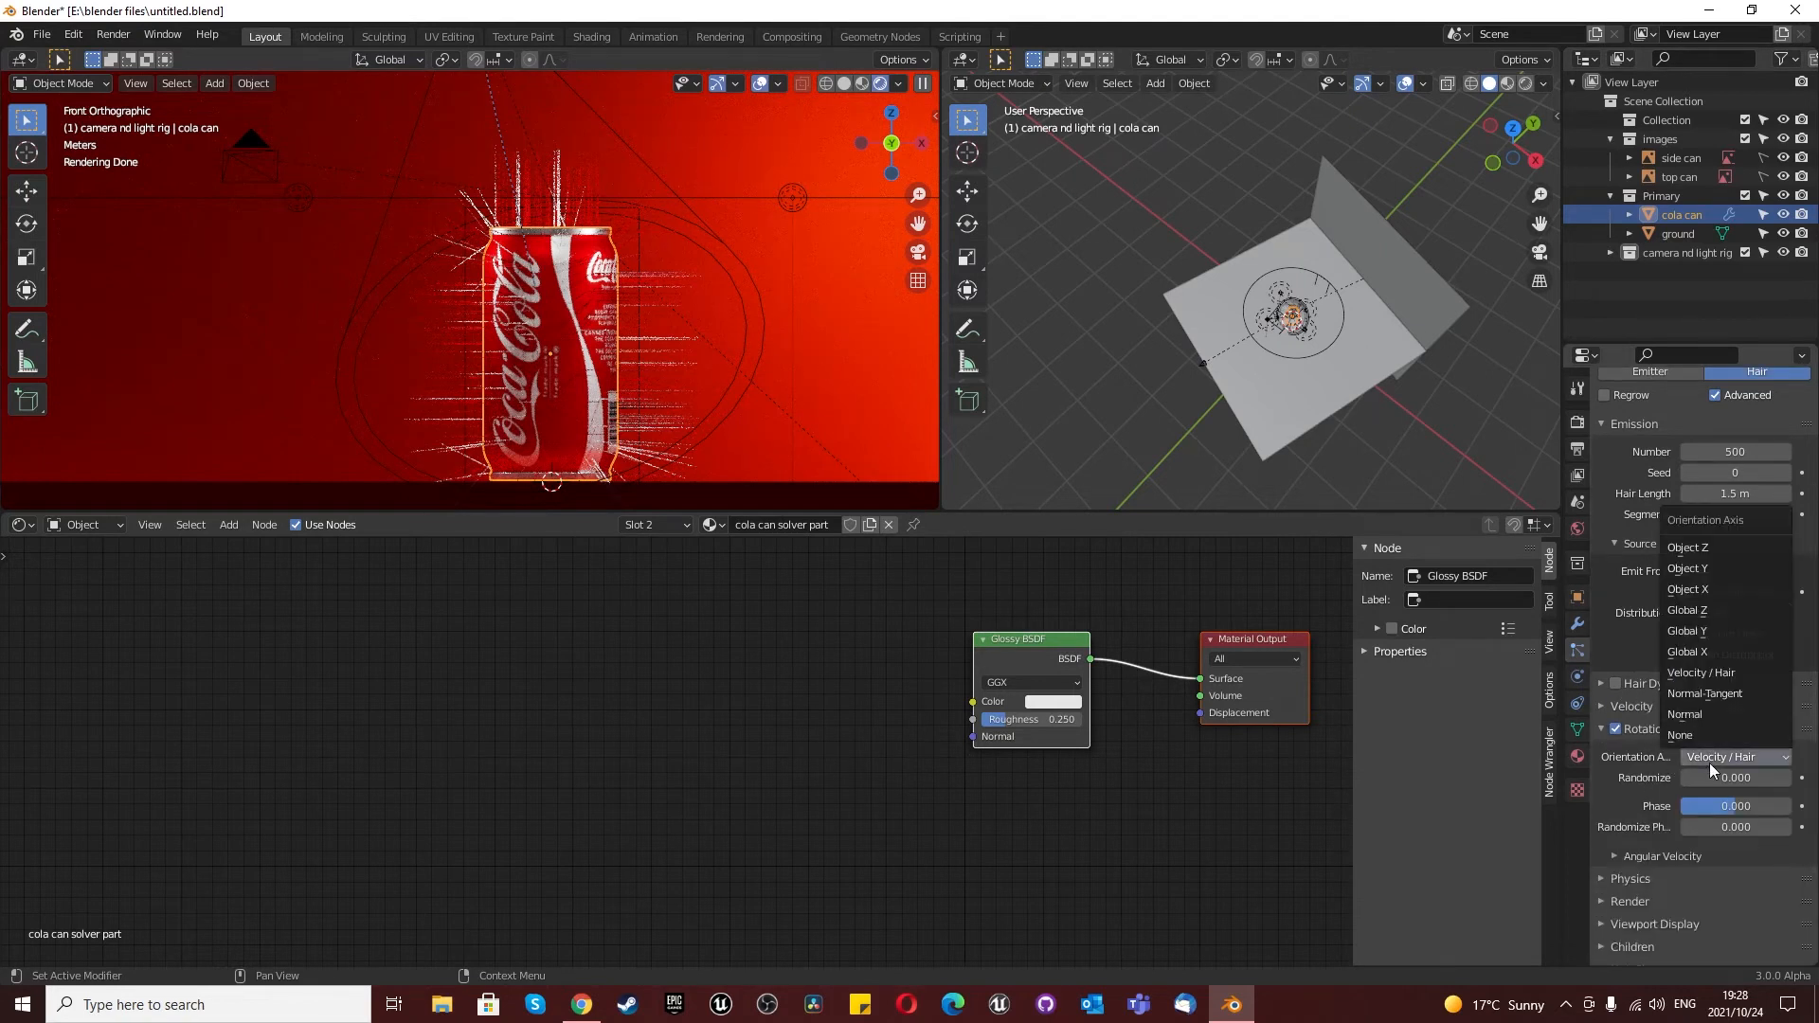
click(1695, 713)
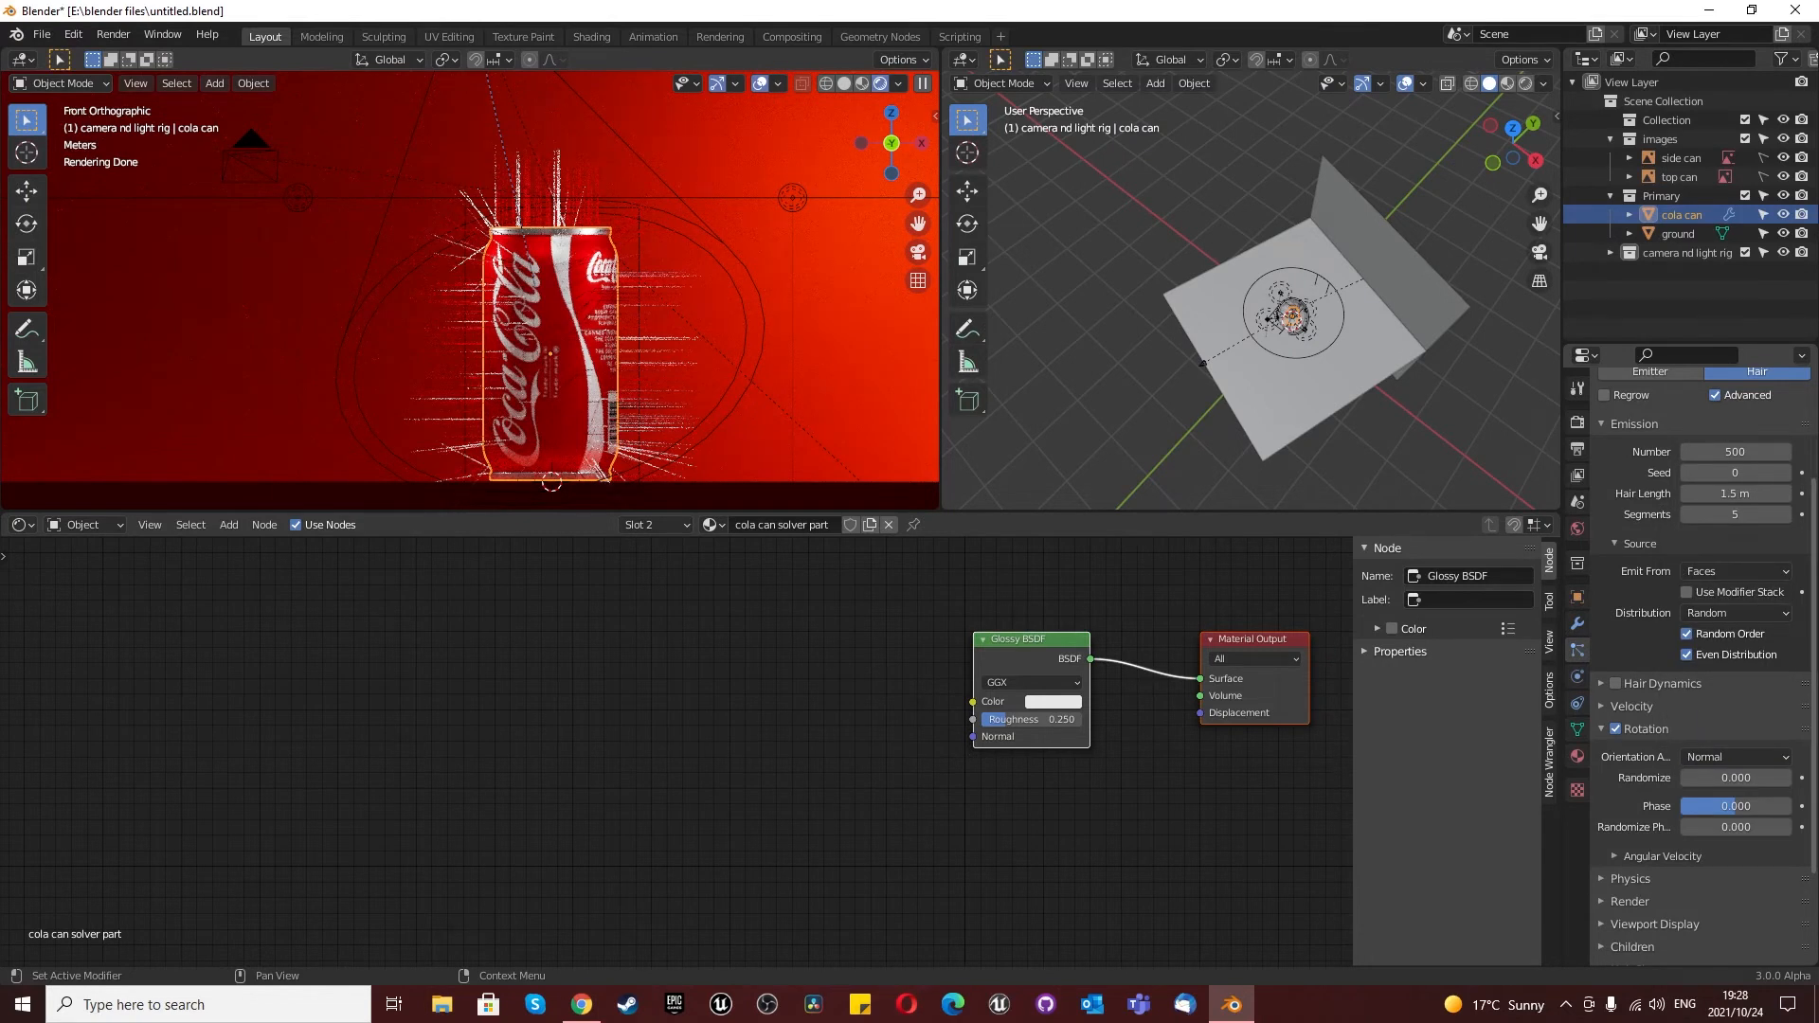
Step: Render the big droplets particles as a Collection
click(1639, 901)
scroll(1635, 686, down, 5)
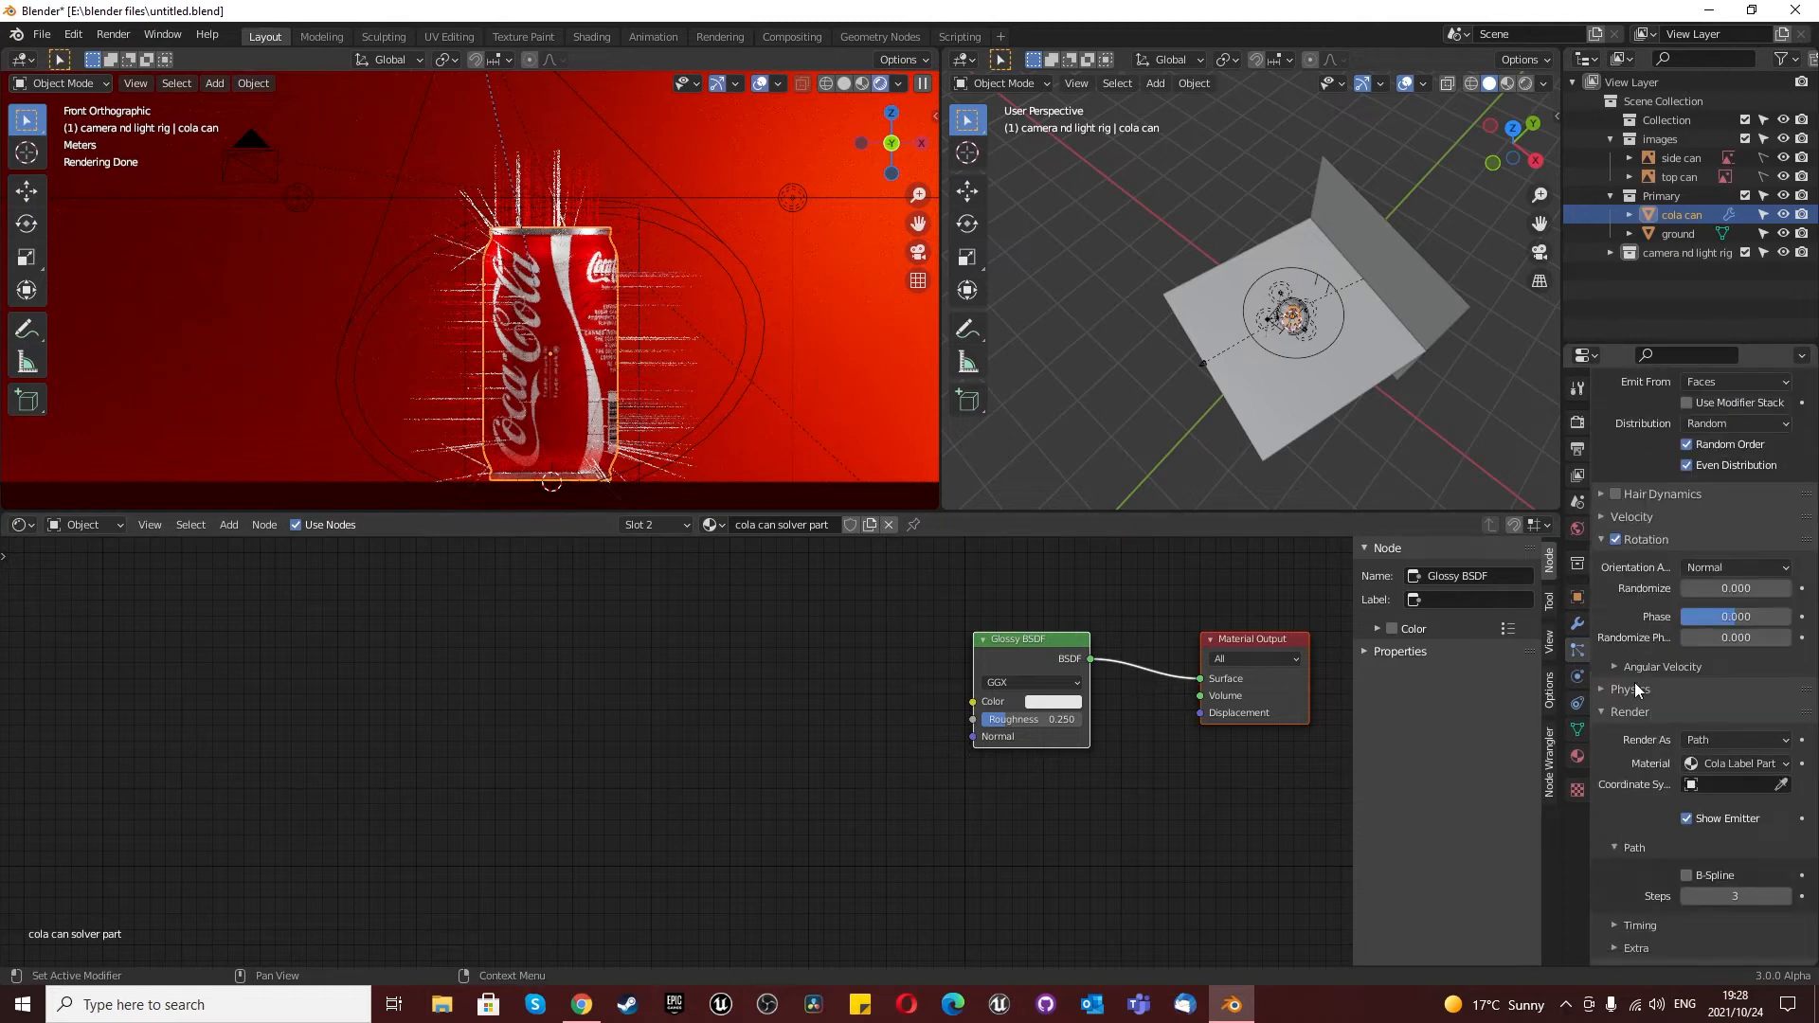
scroll(1634, 682, down, 4)
click(1712, 587)
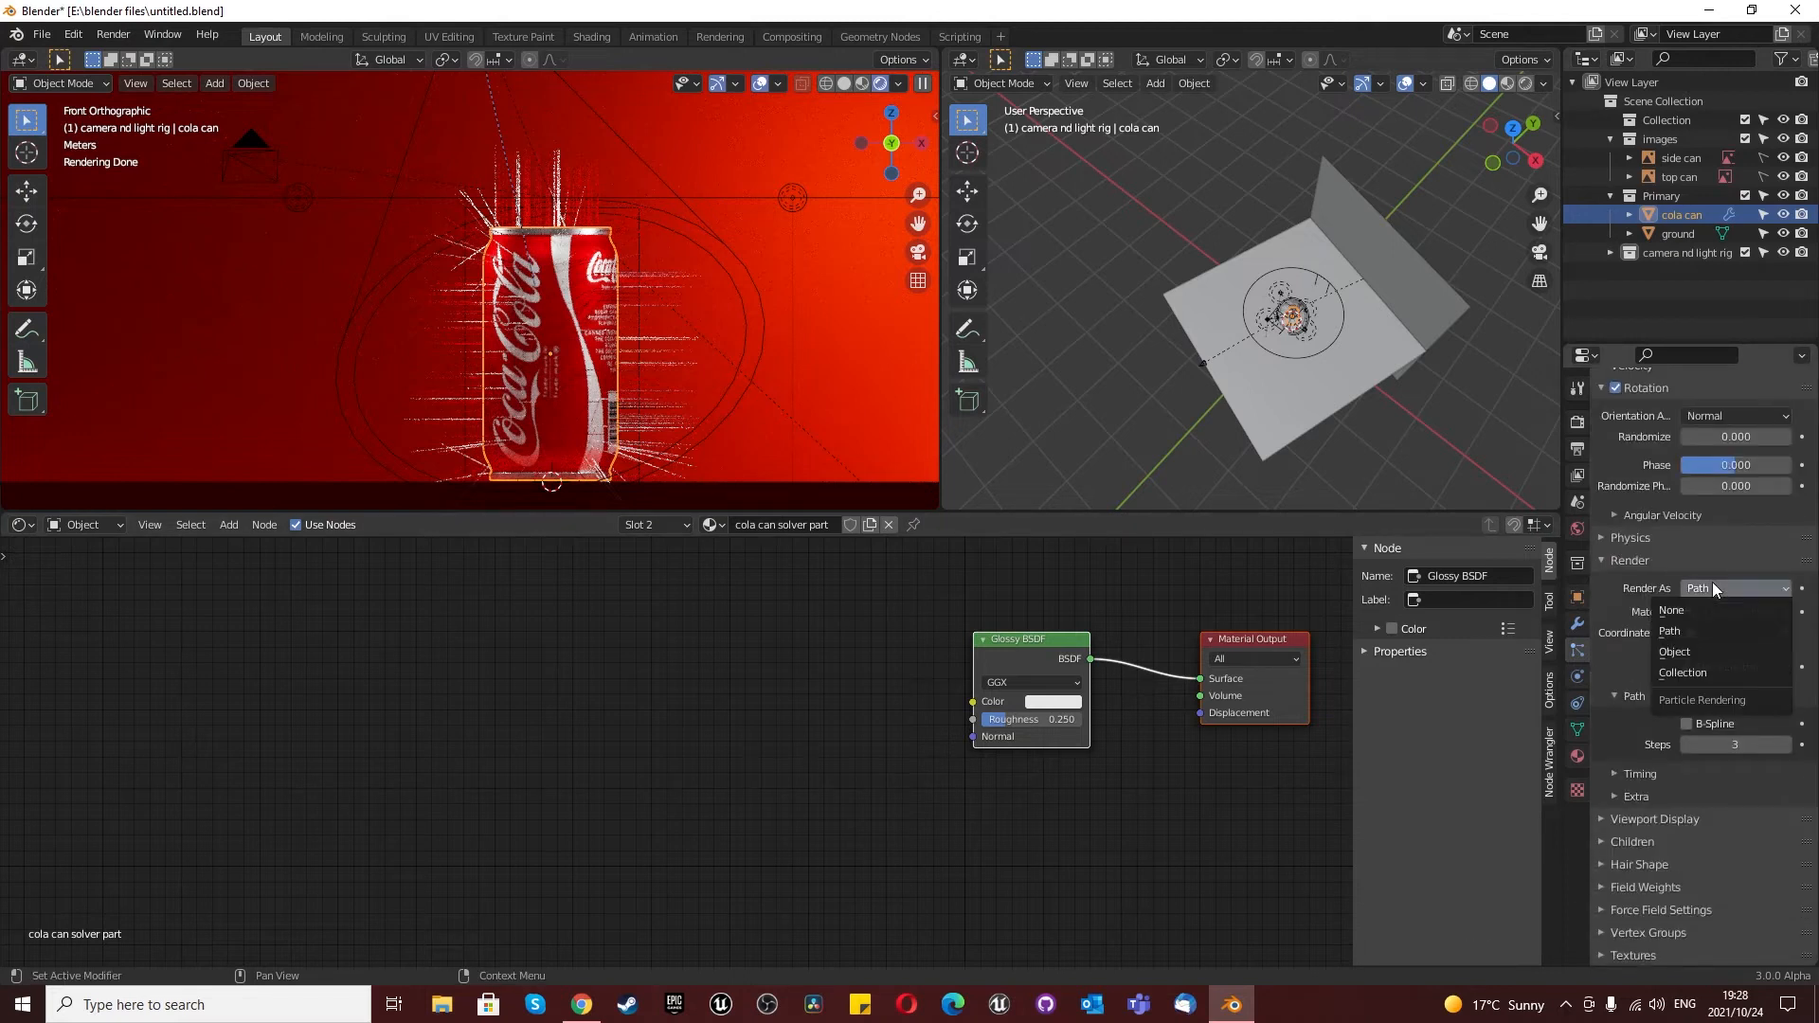
click(1705, 671)
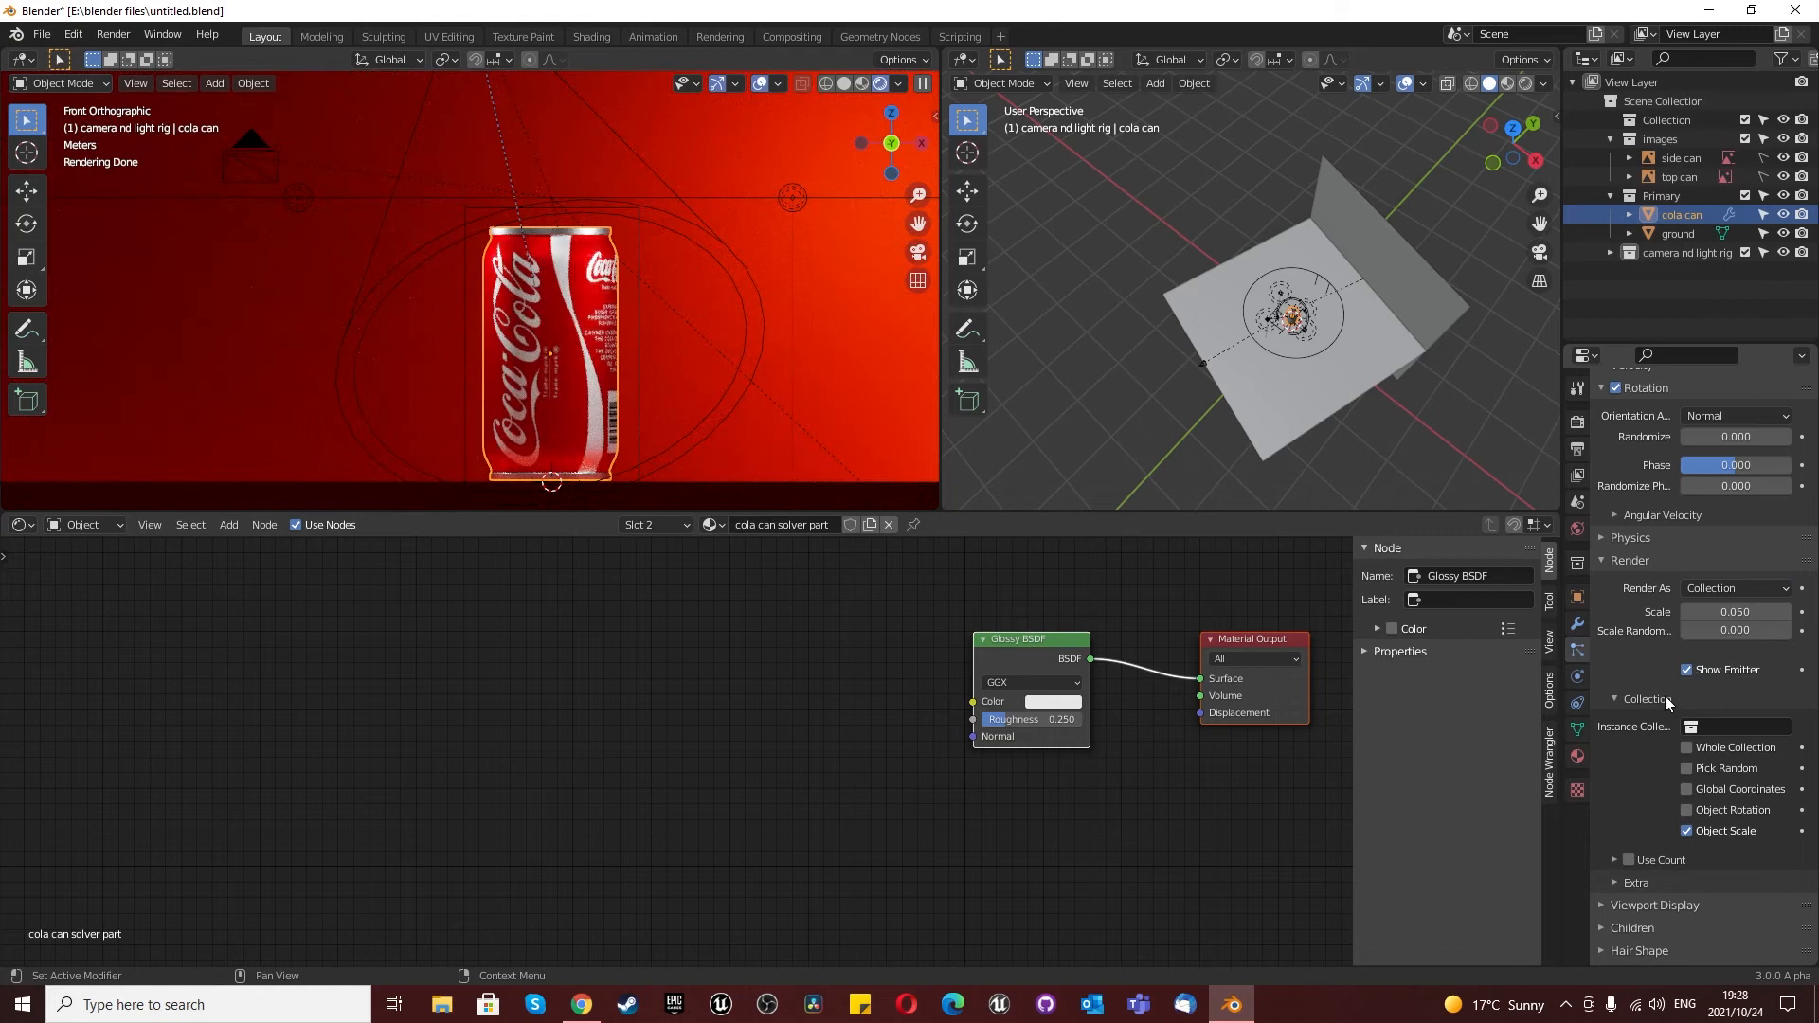
Step: Set the big droplets render scale to 0.04 and the scale randomness to 1
click(1731, 611)
key(BackSpace)
text(4)
key(Return)
drag(1694, 631, 1796, 630)
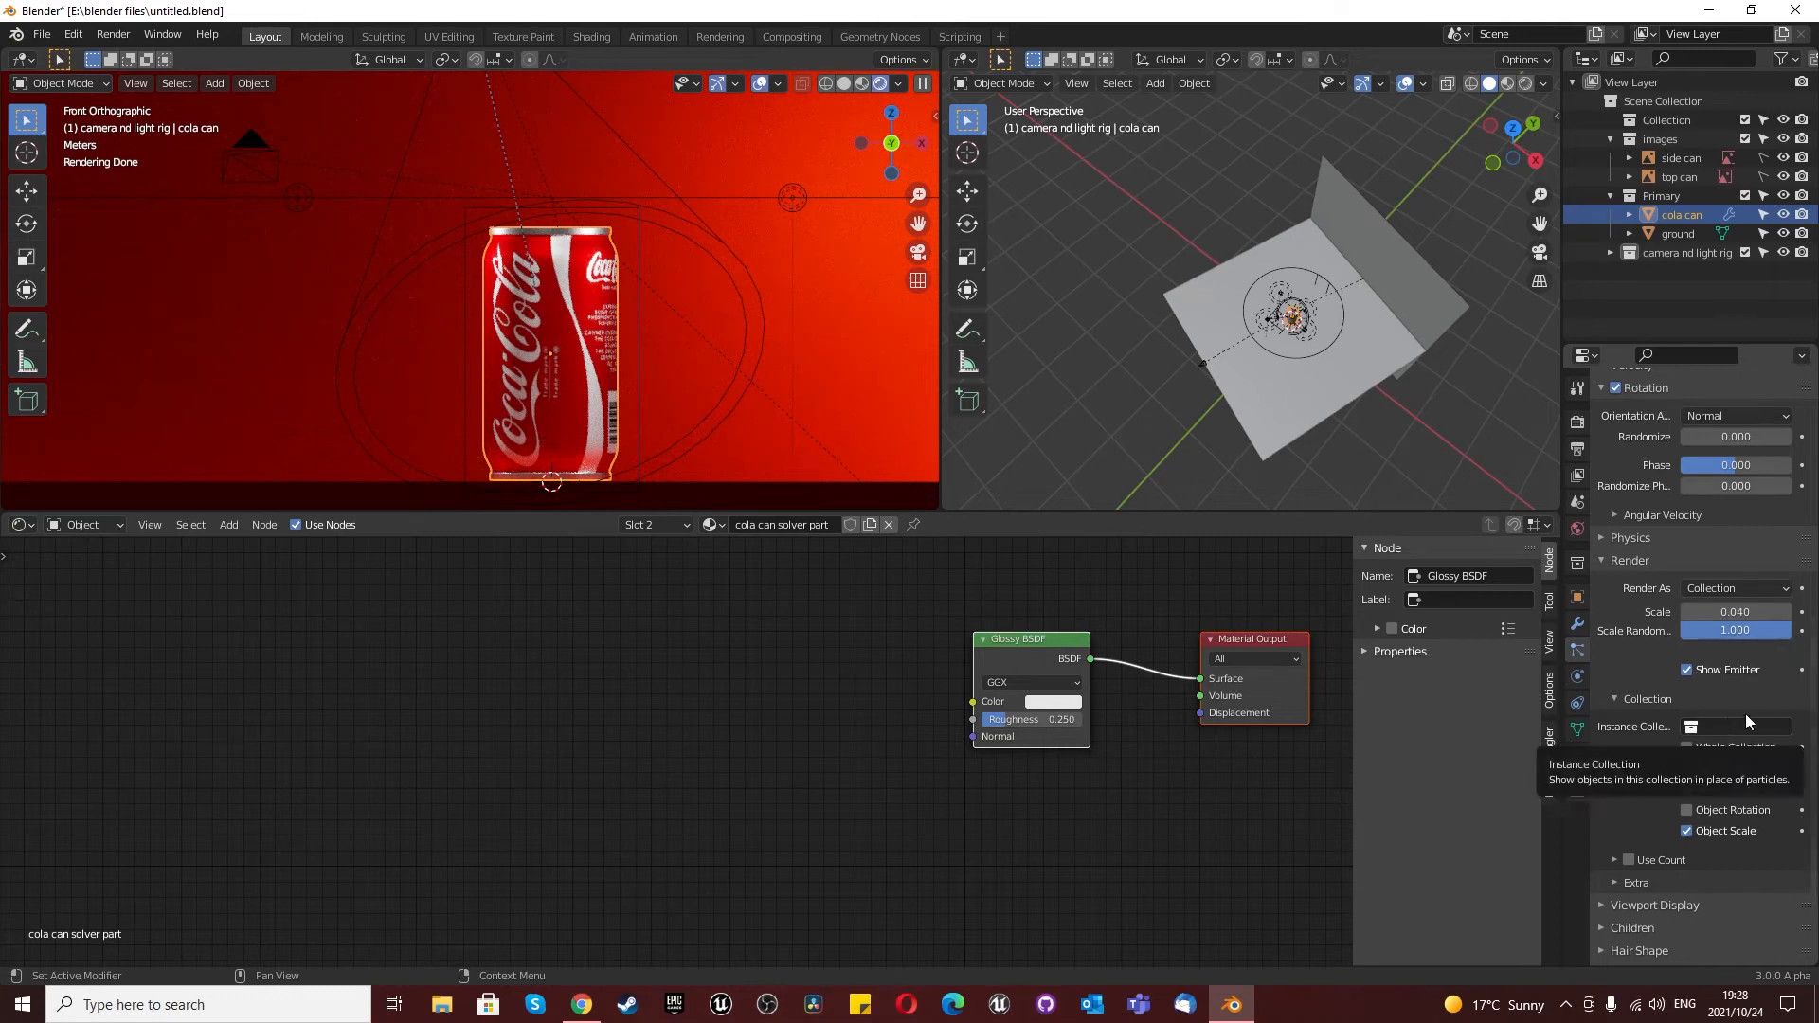
Step: Collapse the Primary and images collections and rename the empty collection as Can PArticles
click(1609, 196)
click(1606, 138)
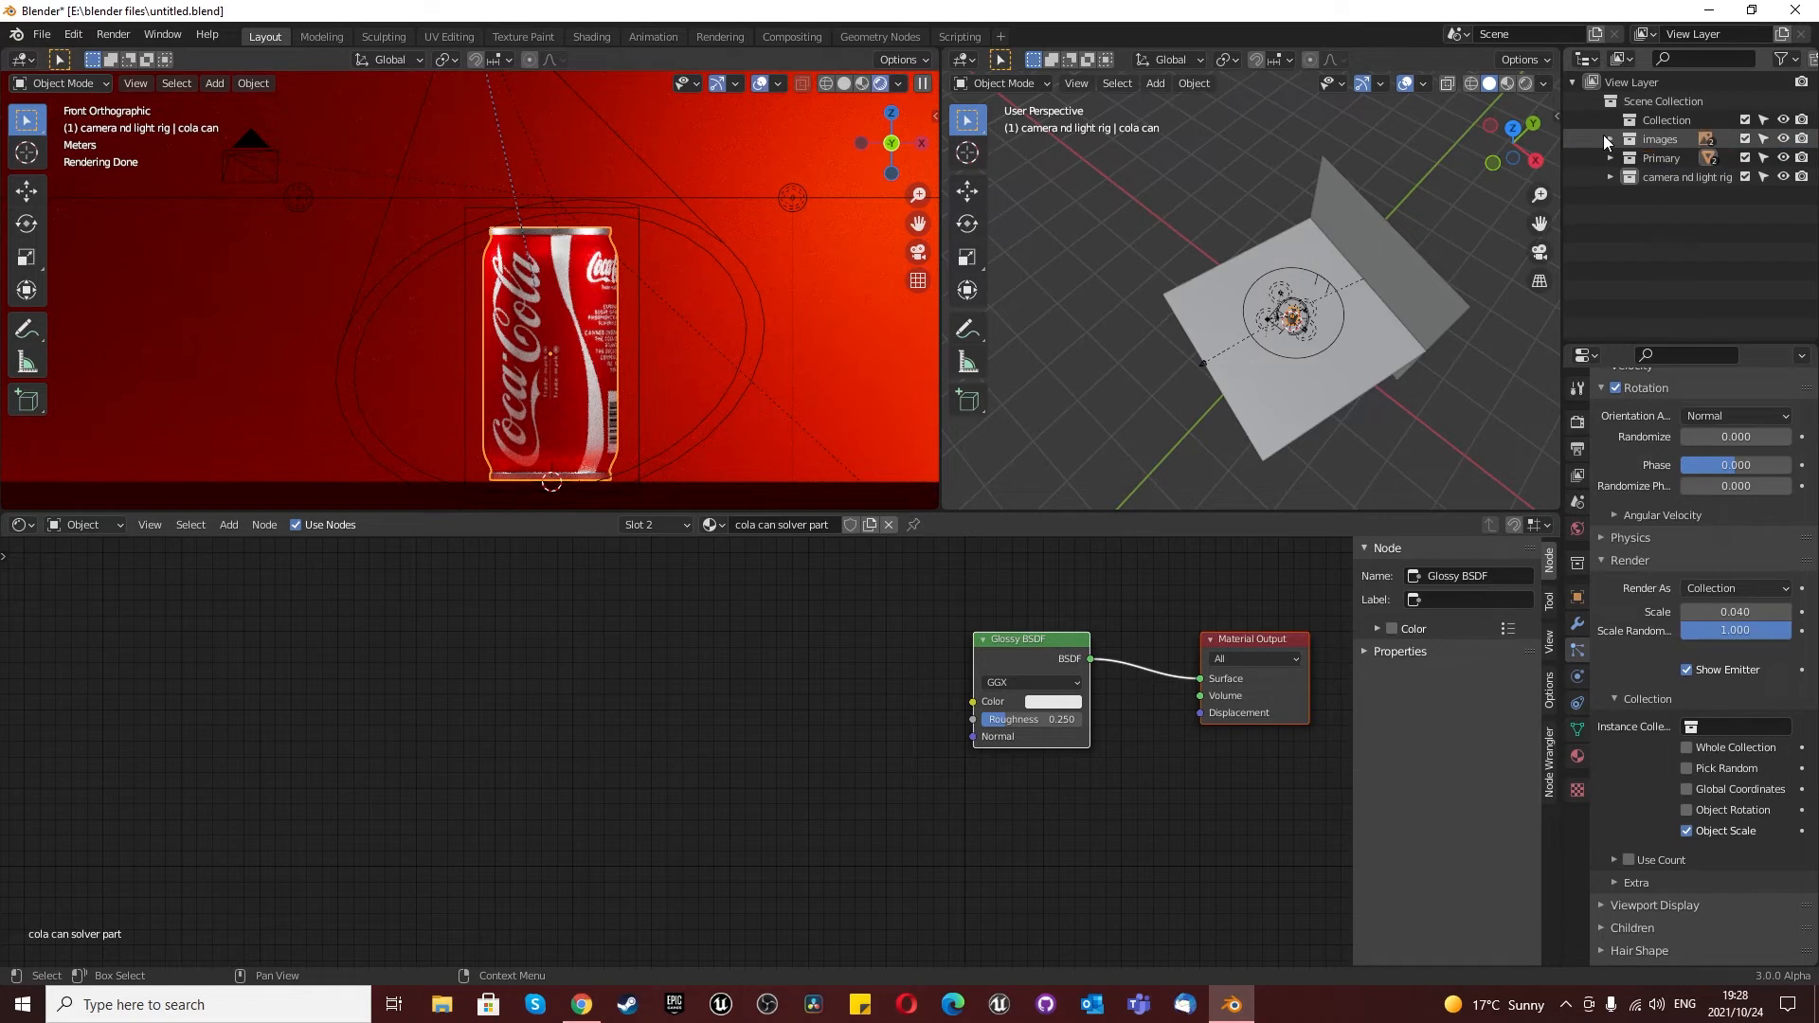
click(1657, 115)
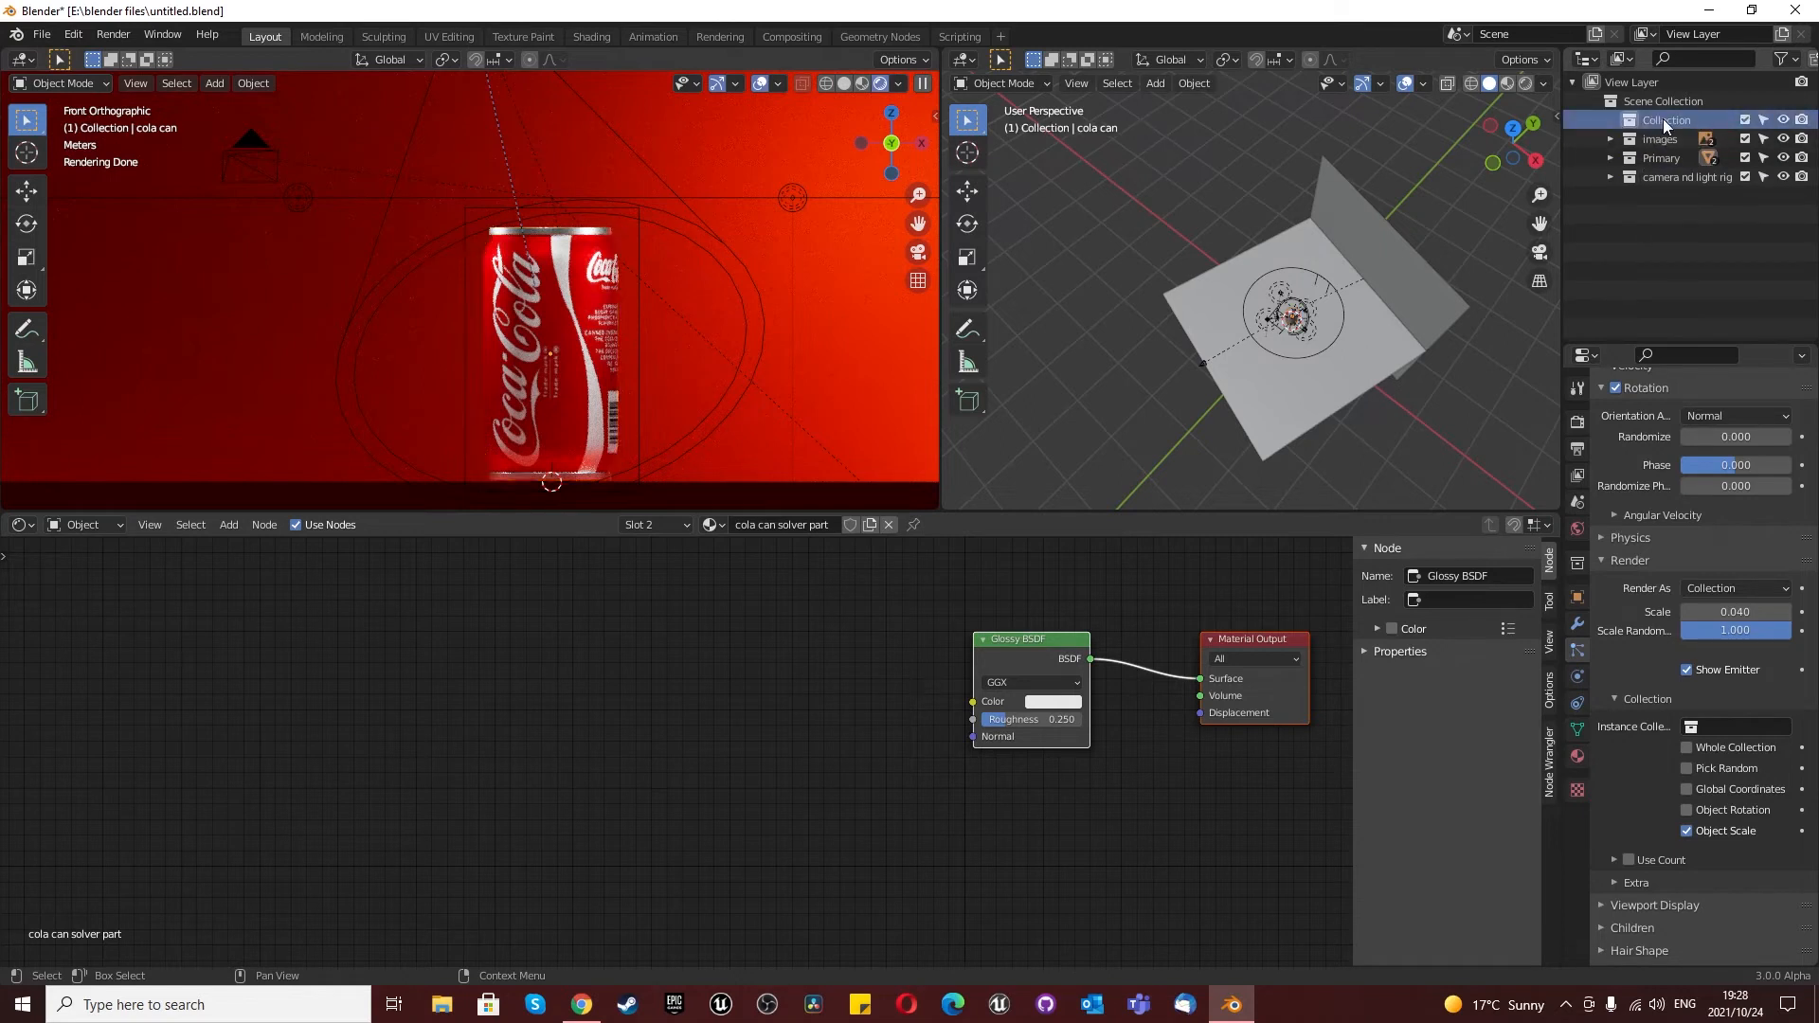
double_click(1662, 117)
key(BackSpace)
text(Can Particles)
key(Return)
Step: Add a UV sphere to the Can PArticles collection
scroll(634, 407, down, 3)
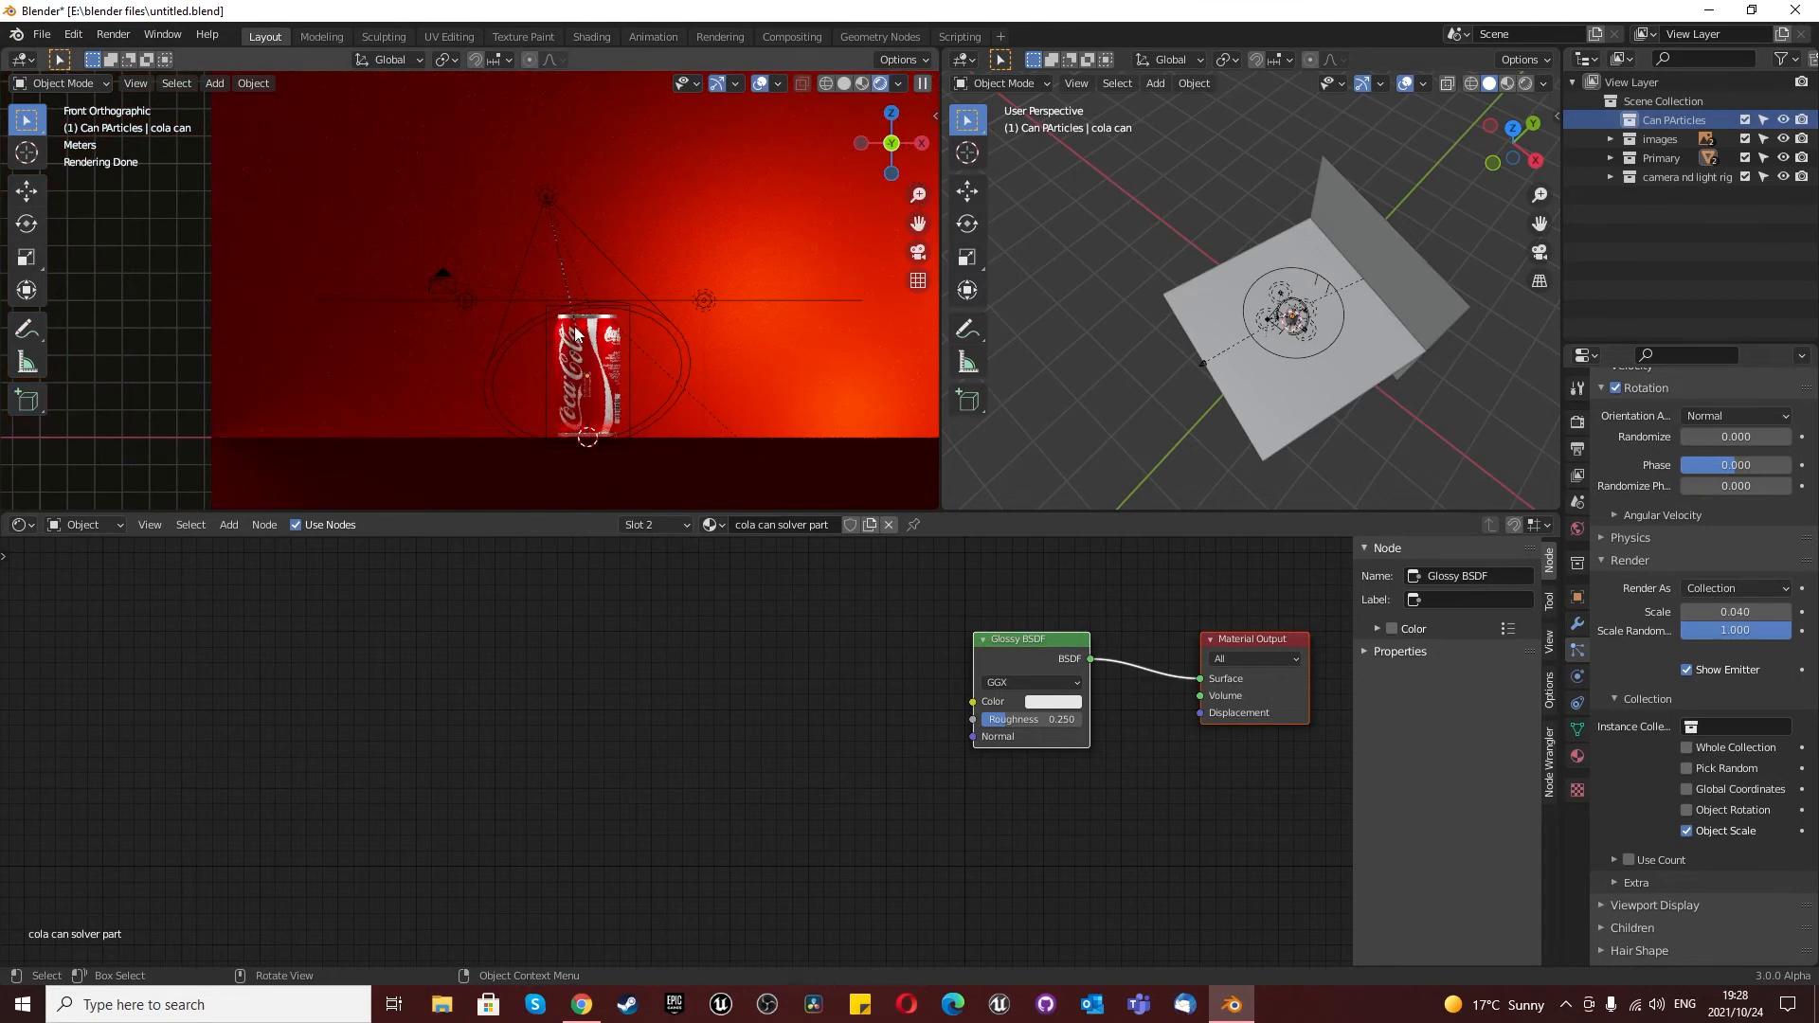
scroll(575, 332, up, 2)
scroll(554, 357, down, 1)
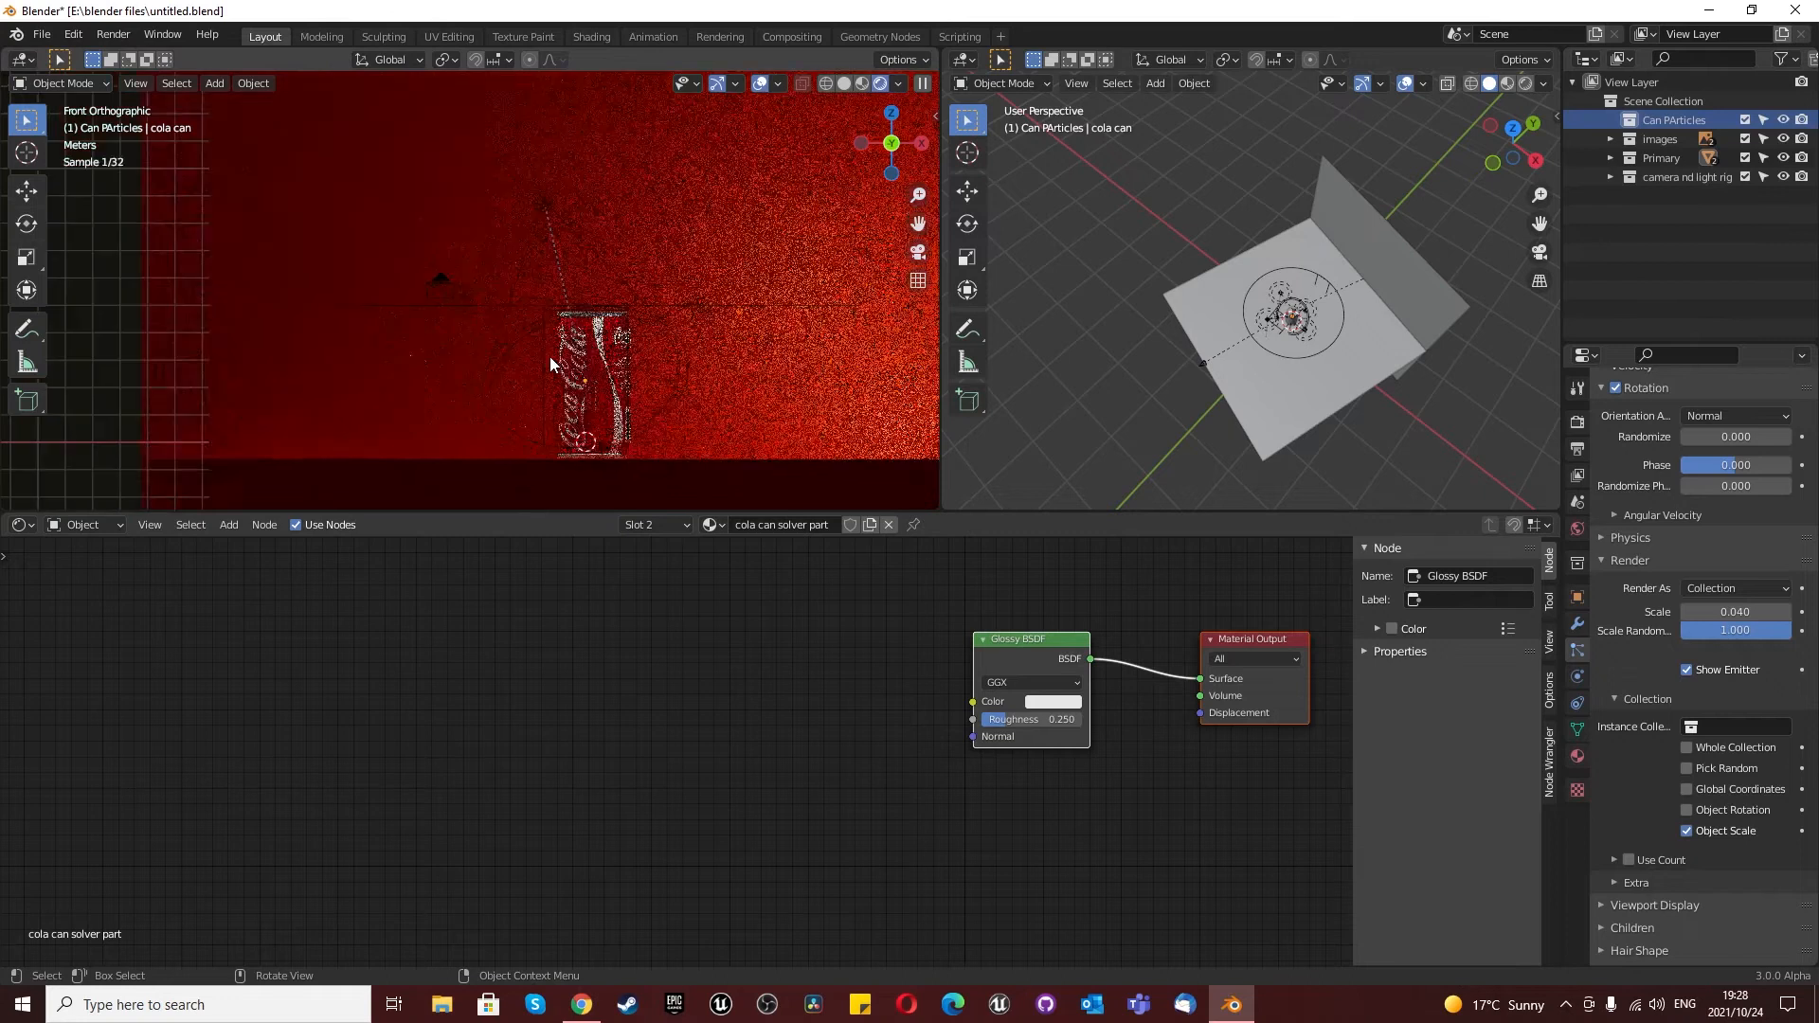
scroll(532, 366, up, 1)
key(shift+a)
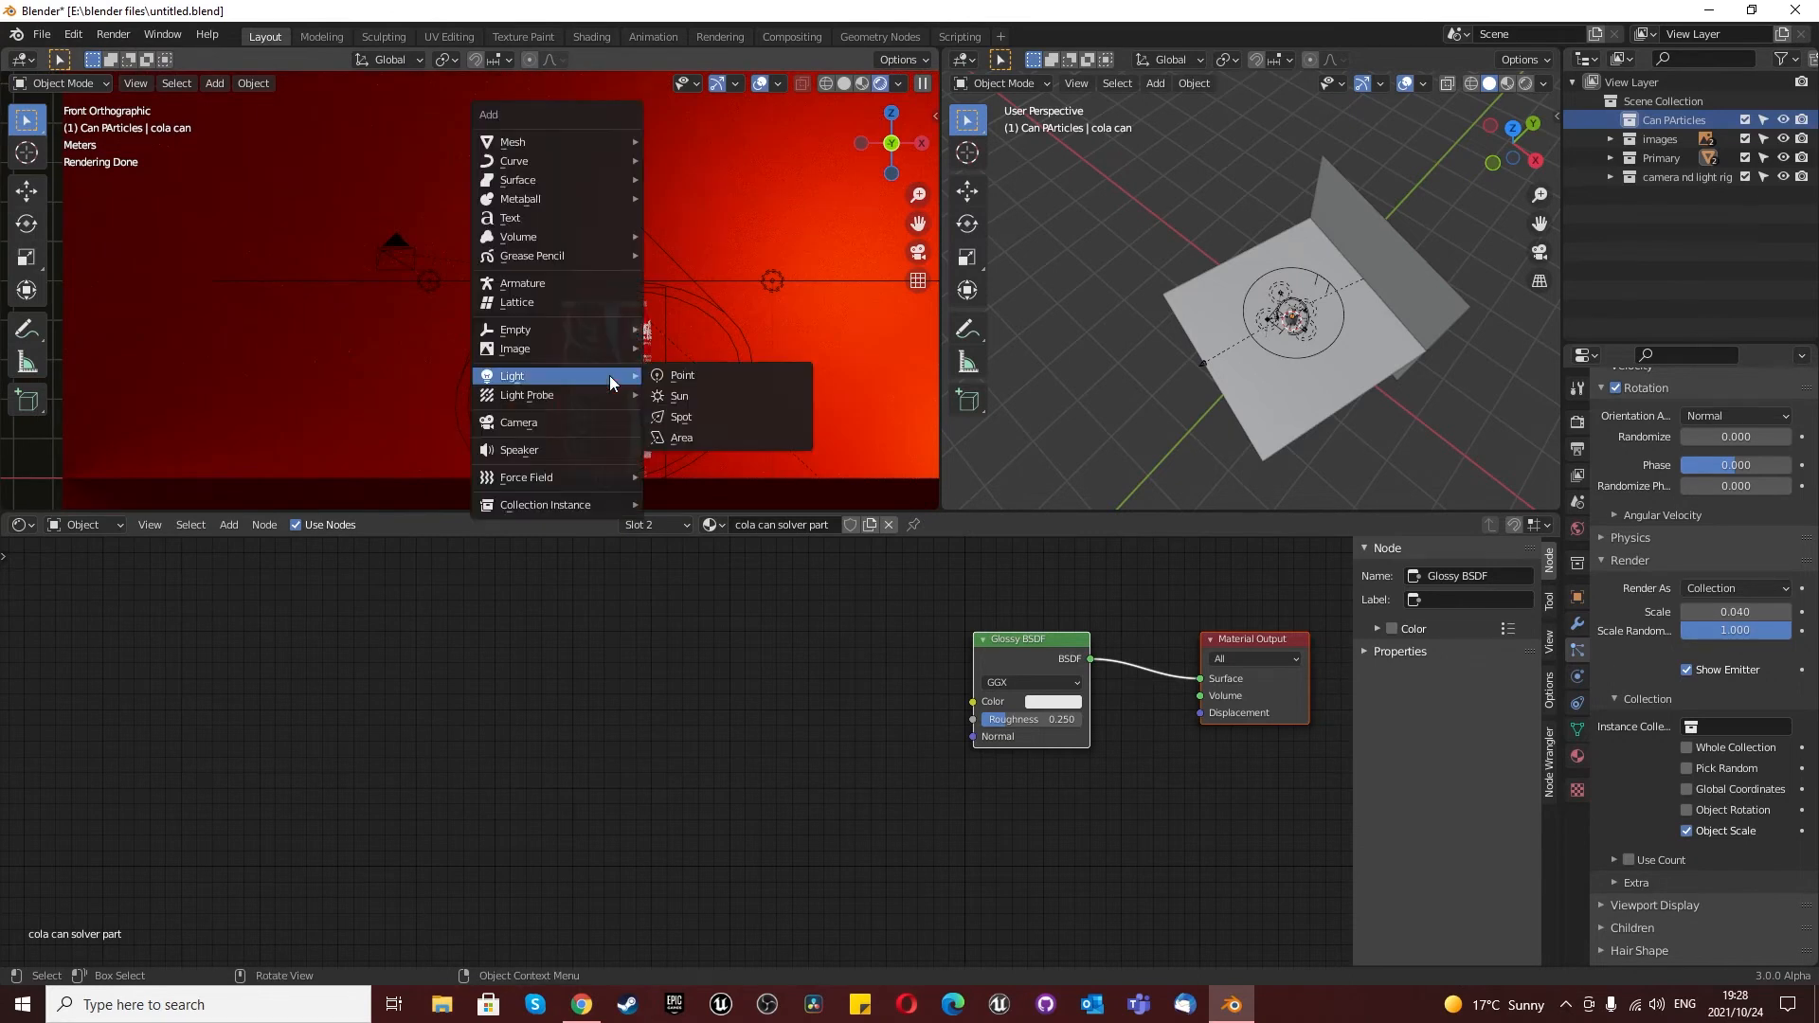
mouse_move(570, 140)
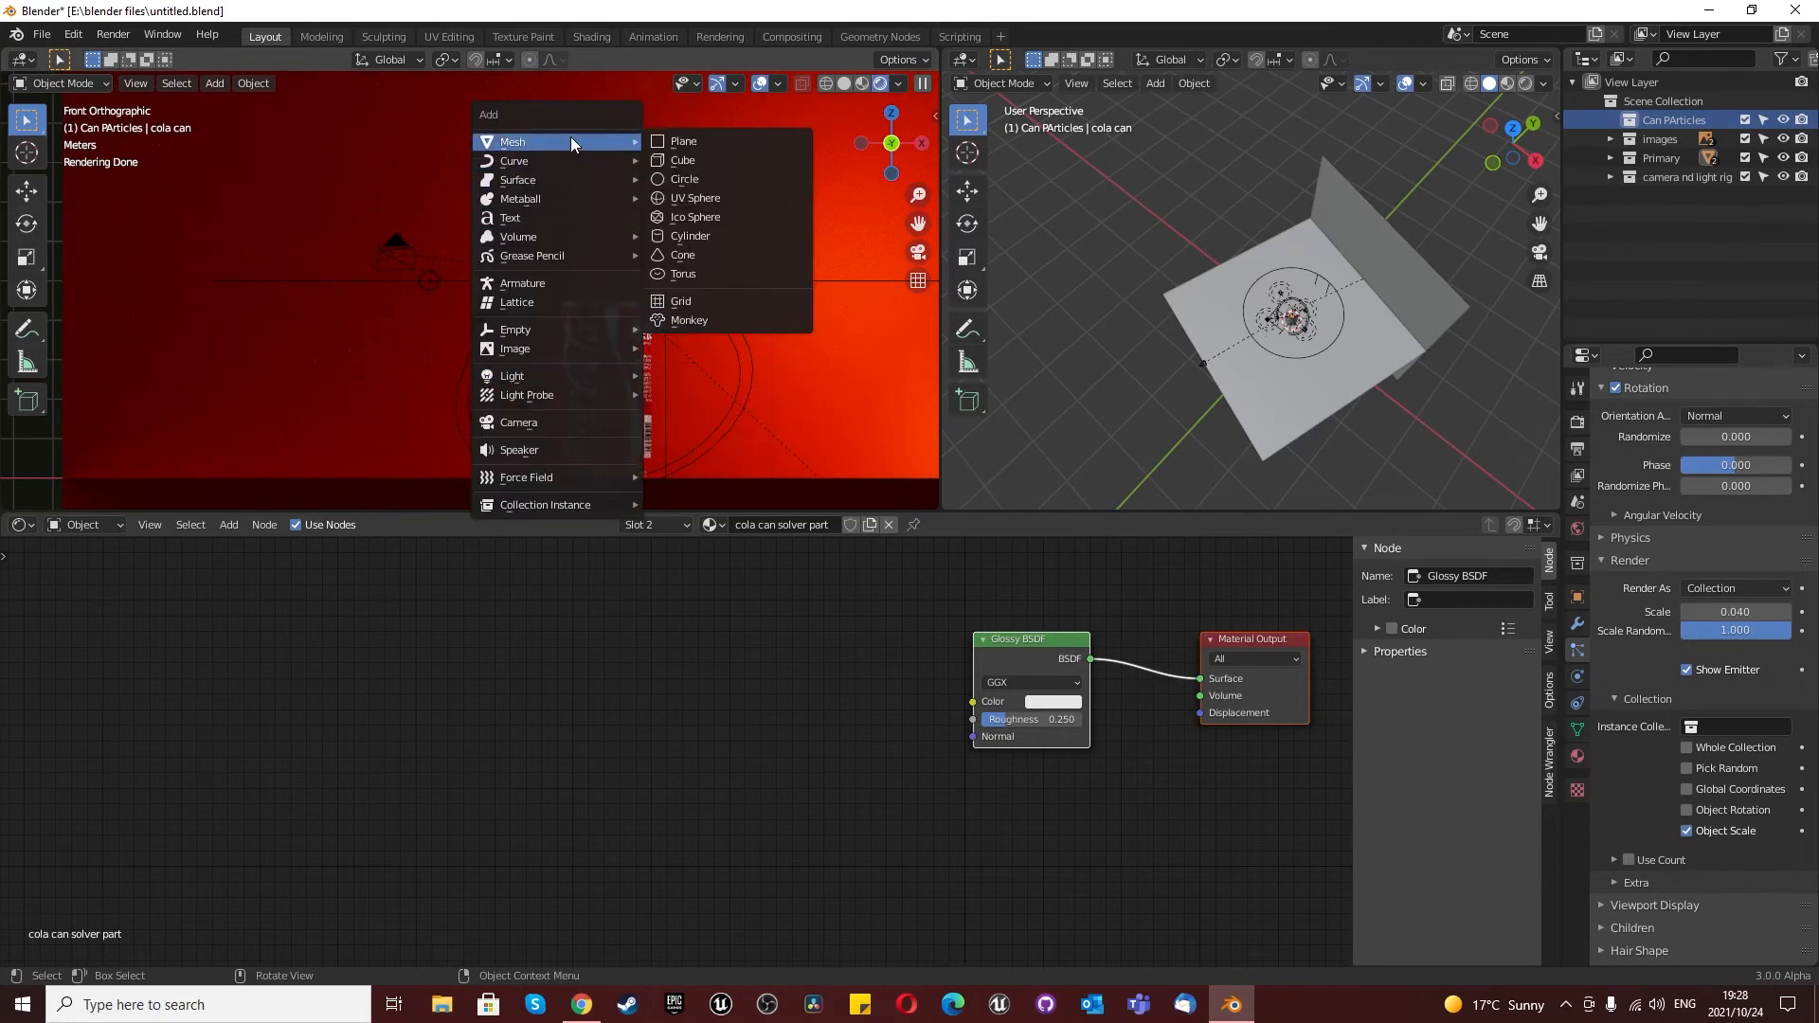
click(729, 199)
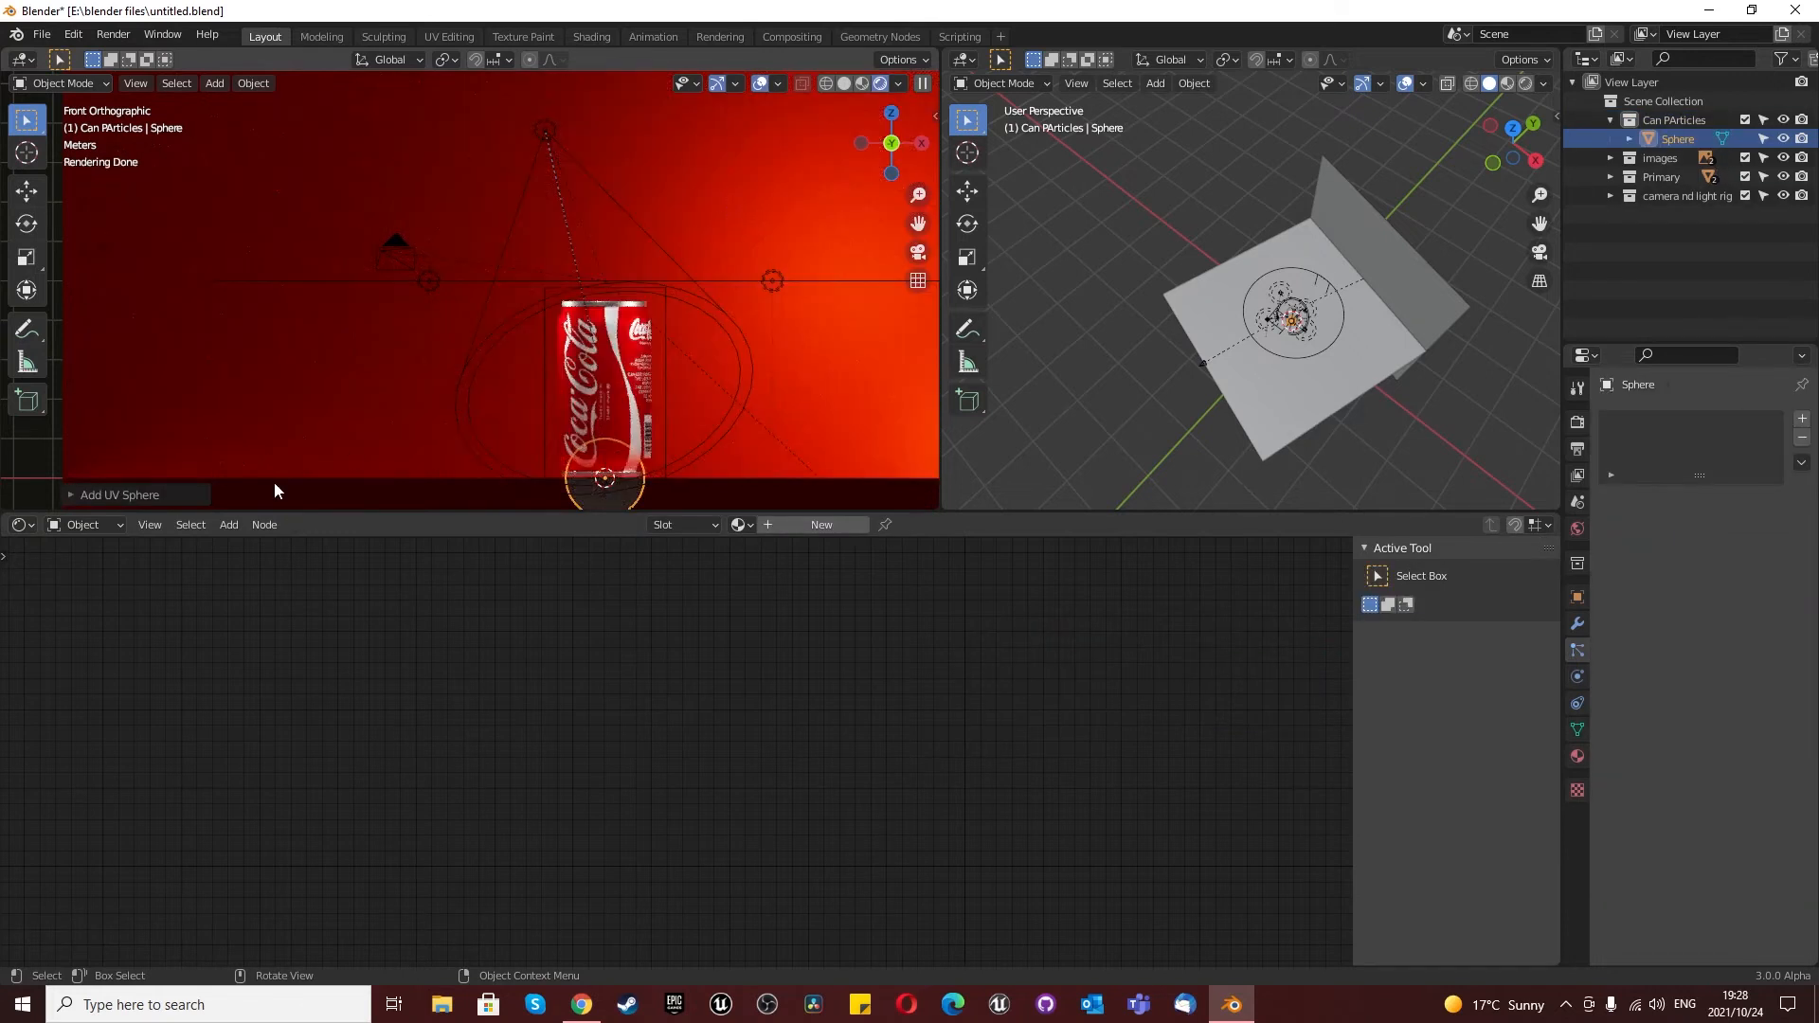
Step: Set the new UV sphere to 4 segments and 3 rings
click(107, 494)
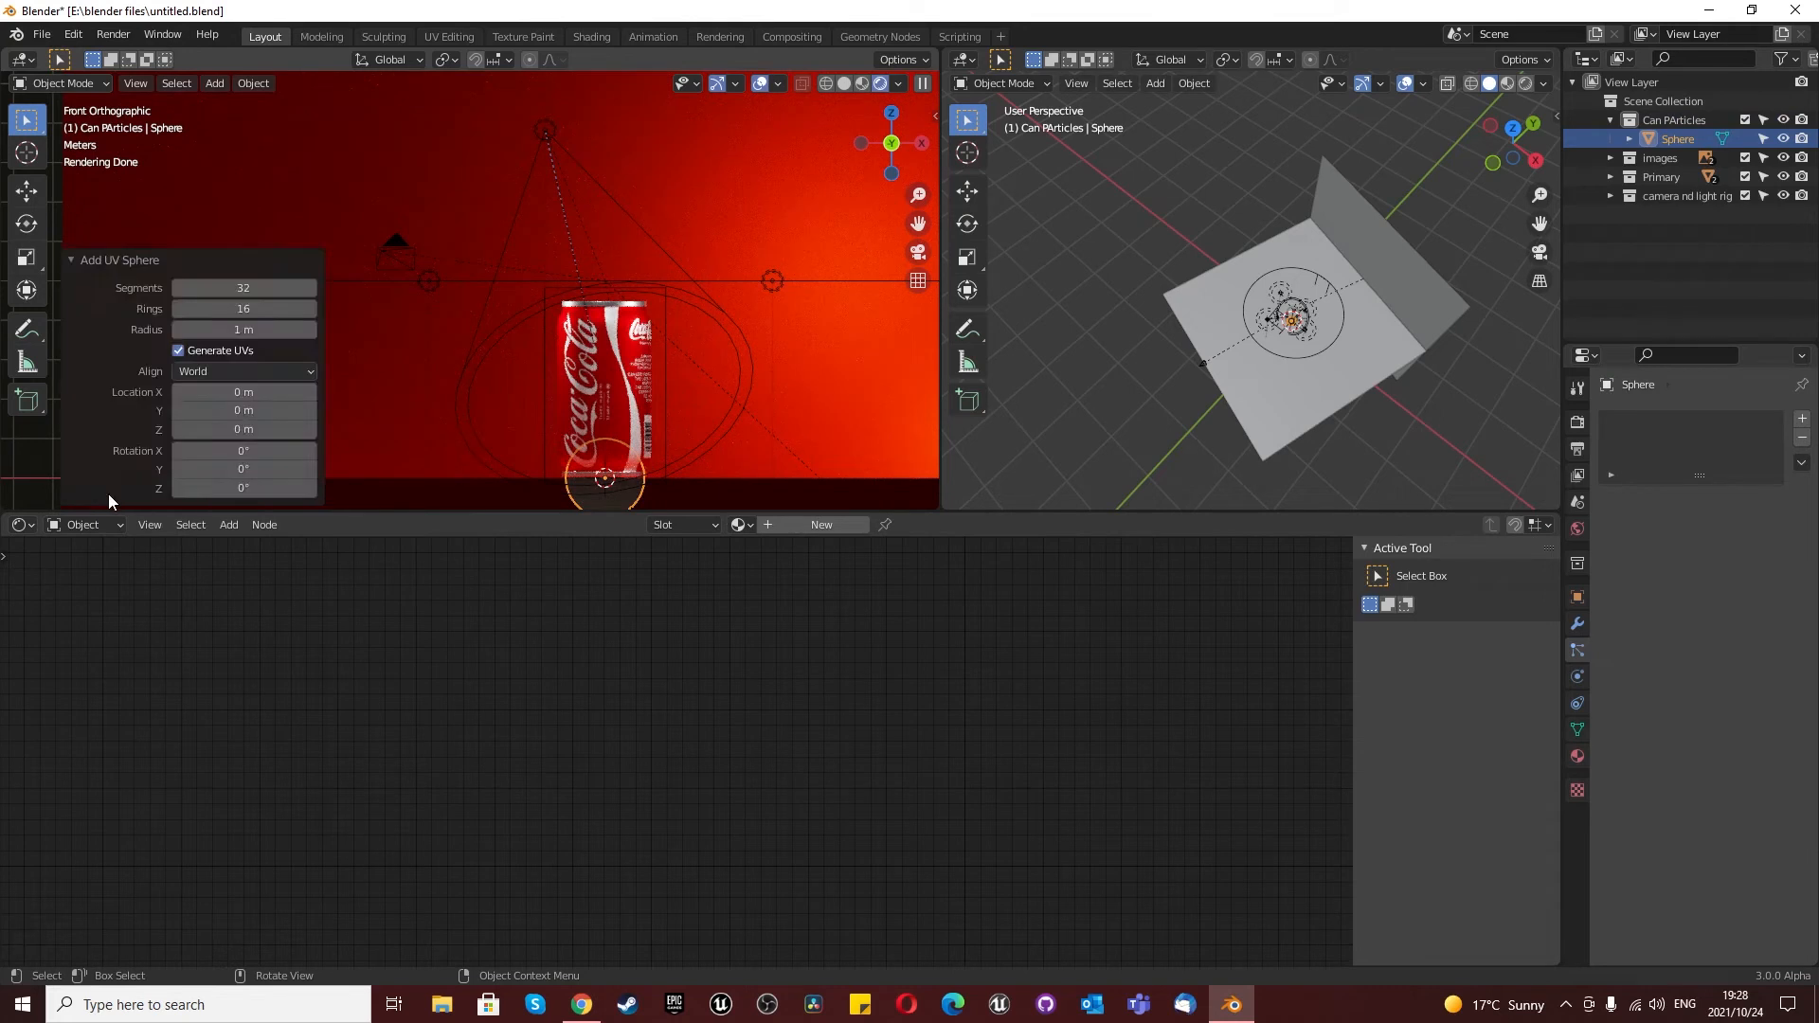
click(251, 290)
text(6)
key(Return)
drag(184, 305, 200, 305)
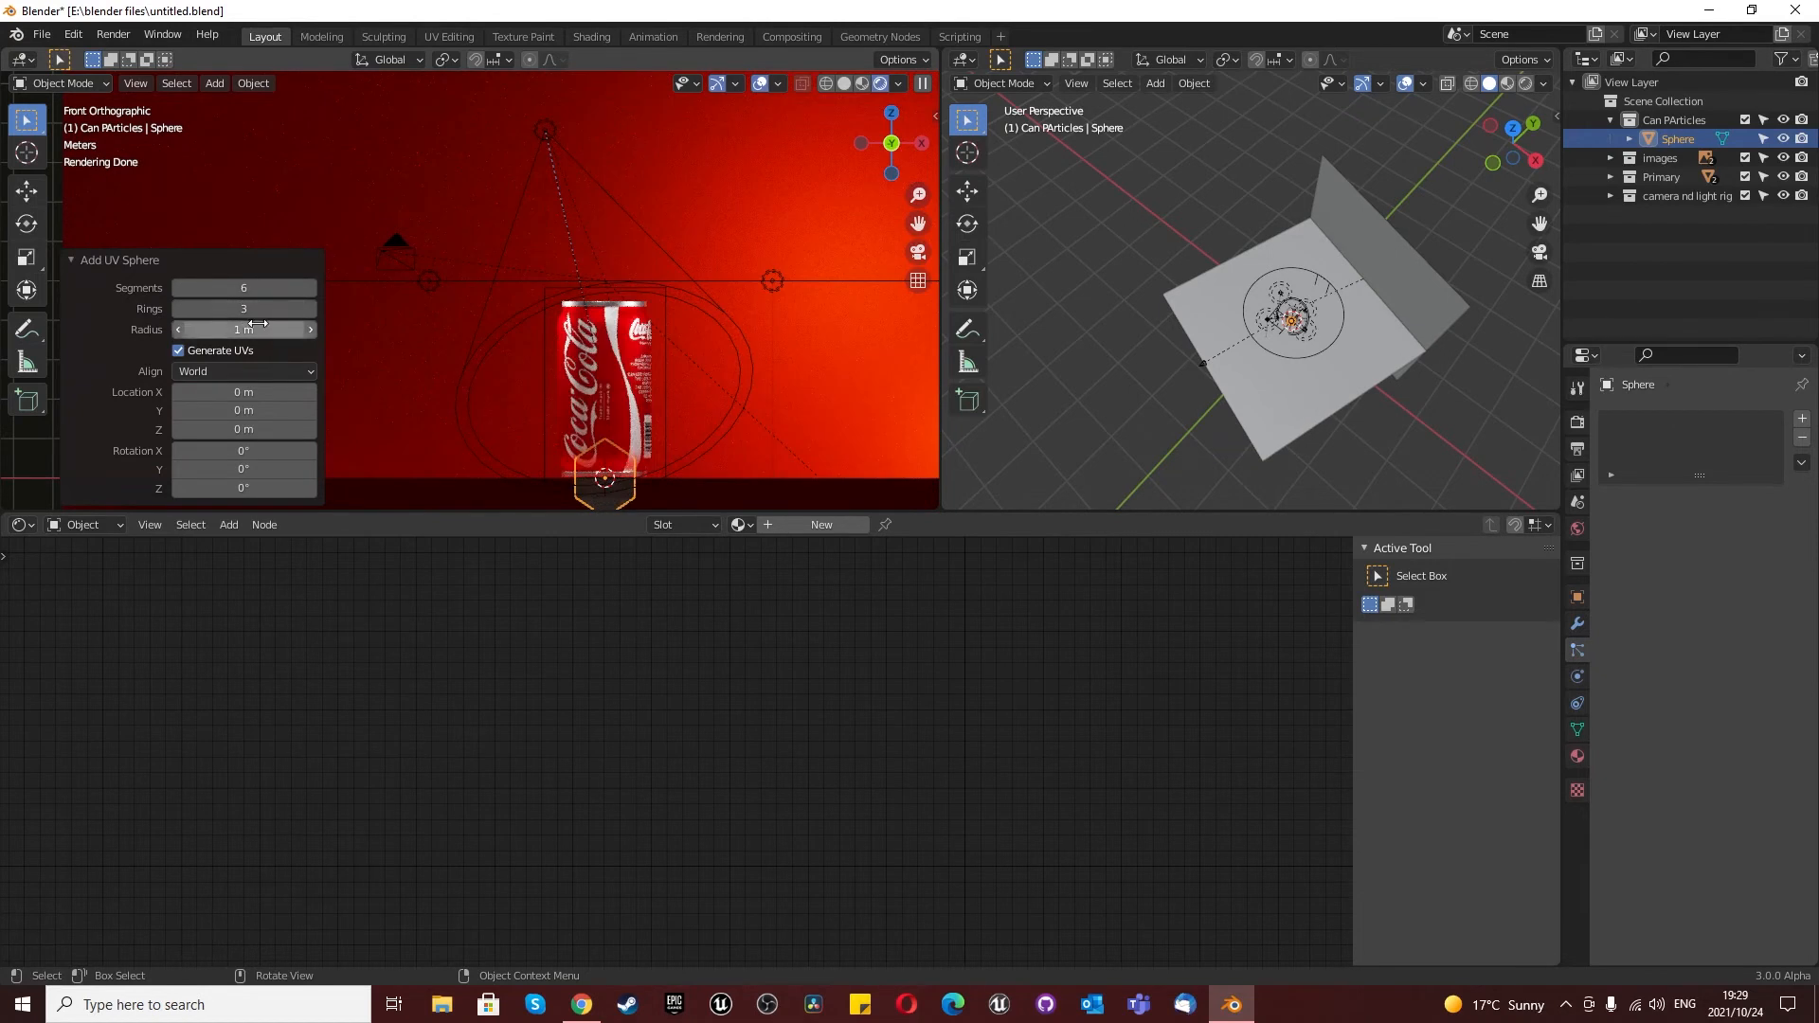
click(179, 288)
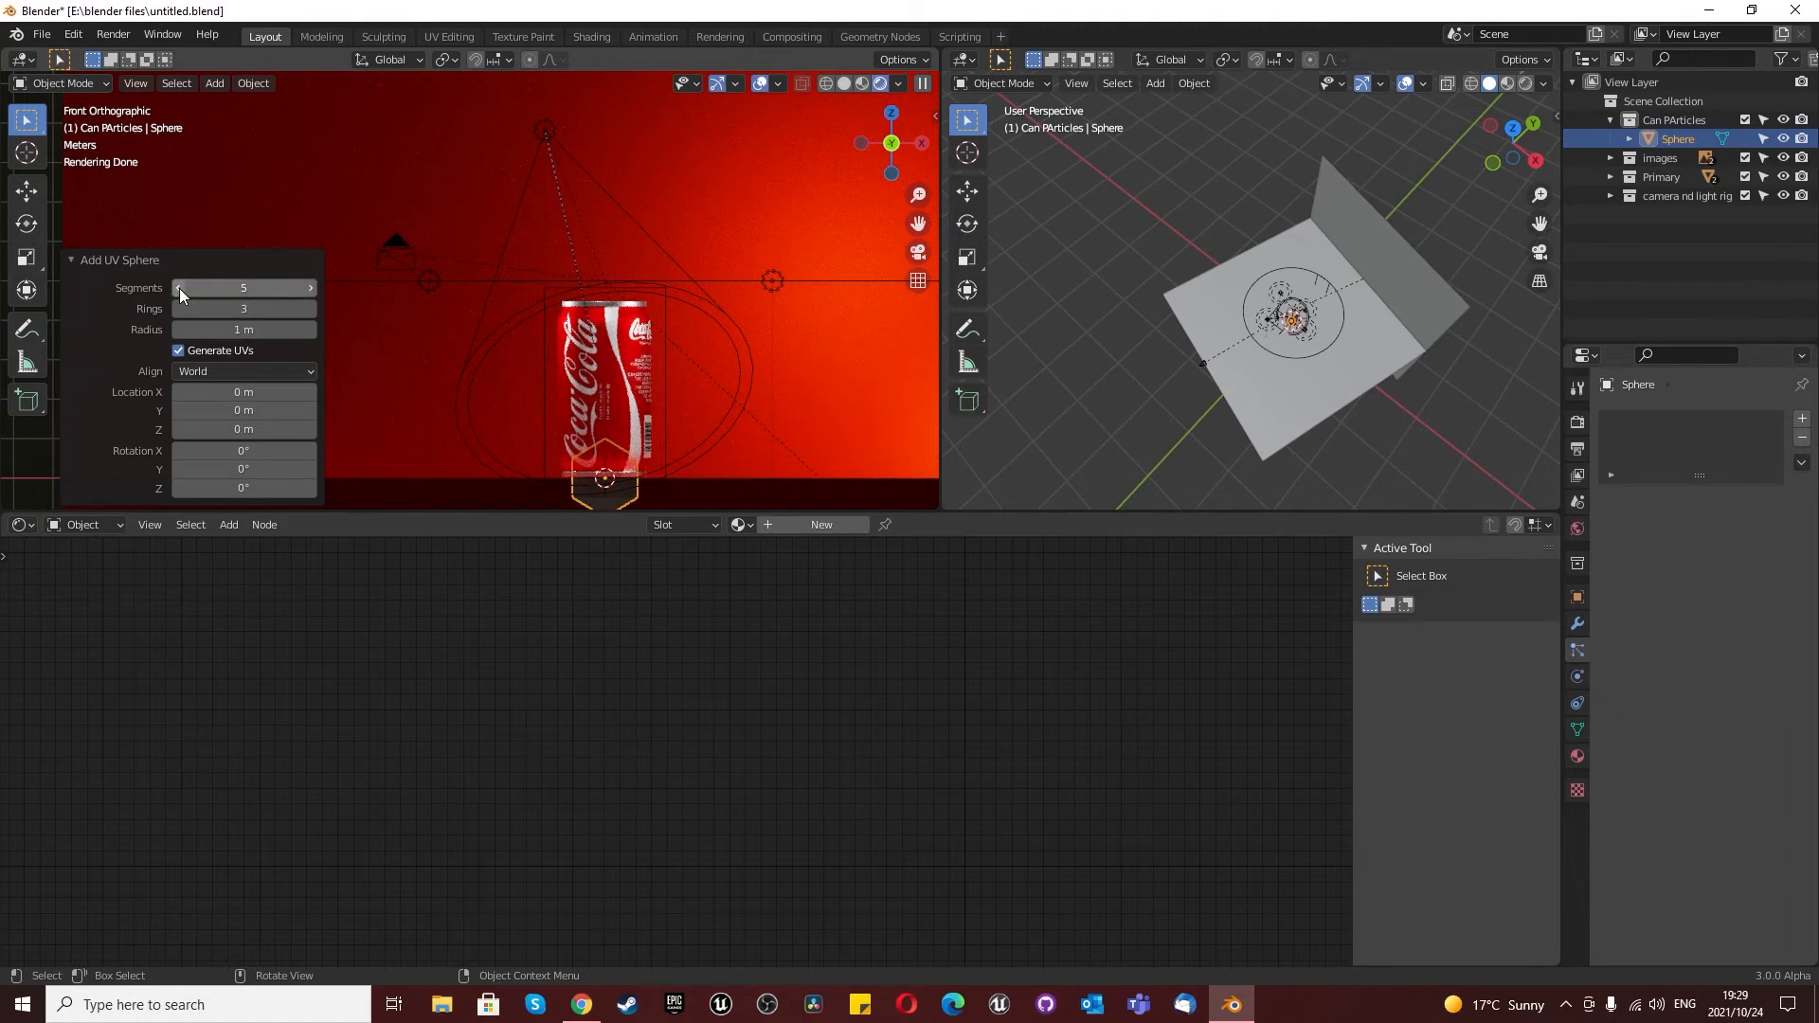
click(179, 288)
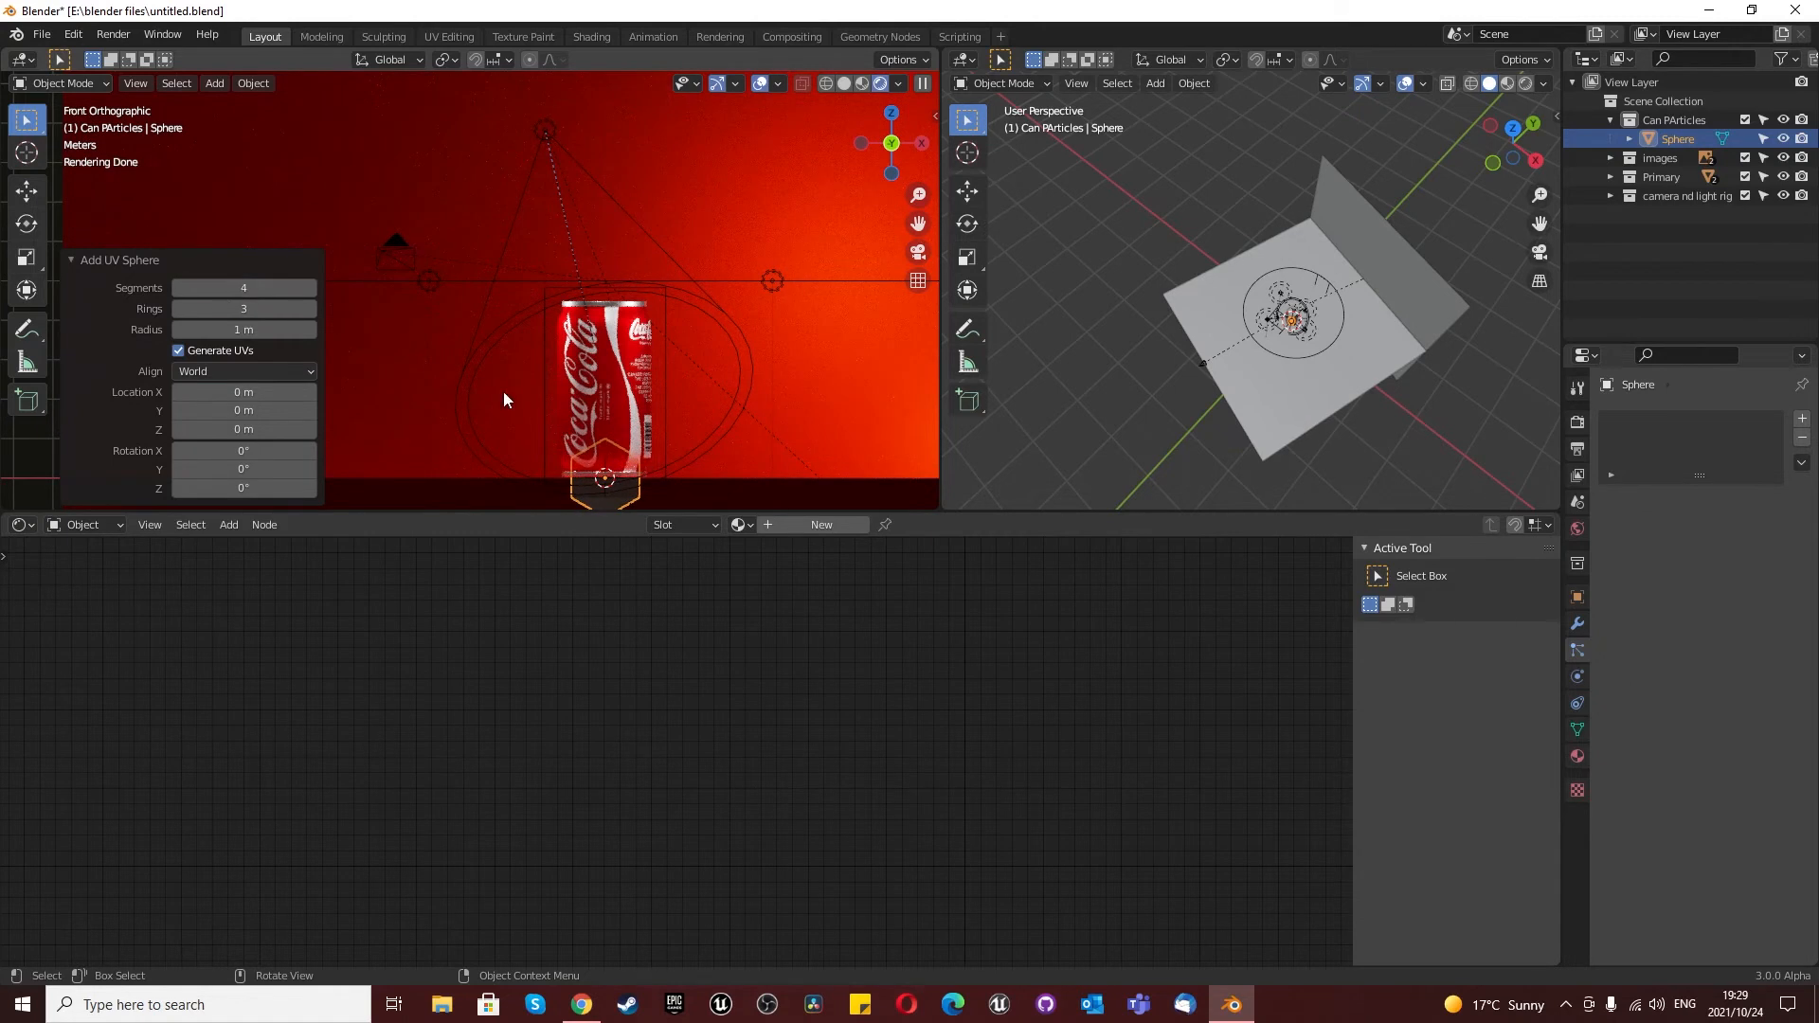
Step: Move the sphere along the negative X axis, well away from the can and clear of the red background
scroll(530, 374, down, 3)
scroll(567, 440, up, 6)
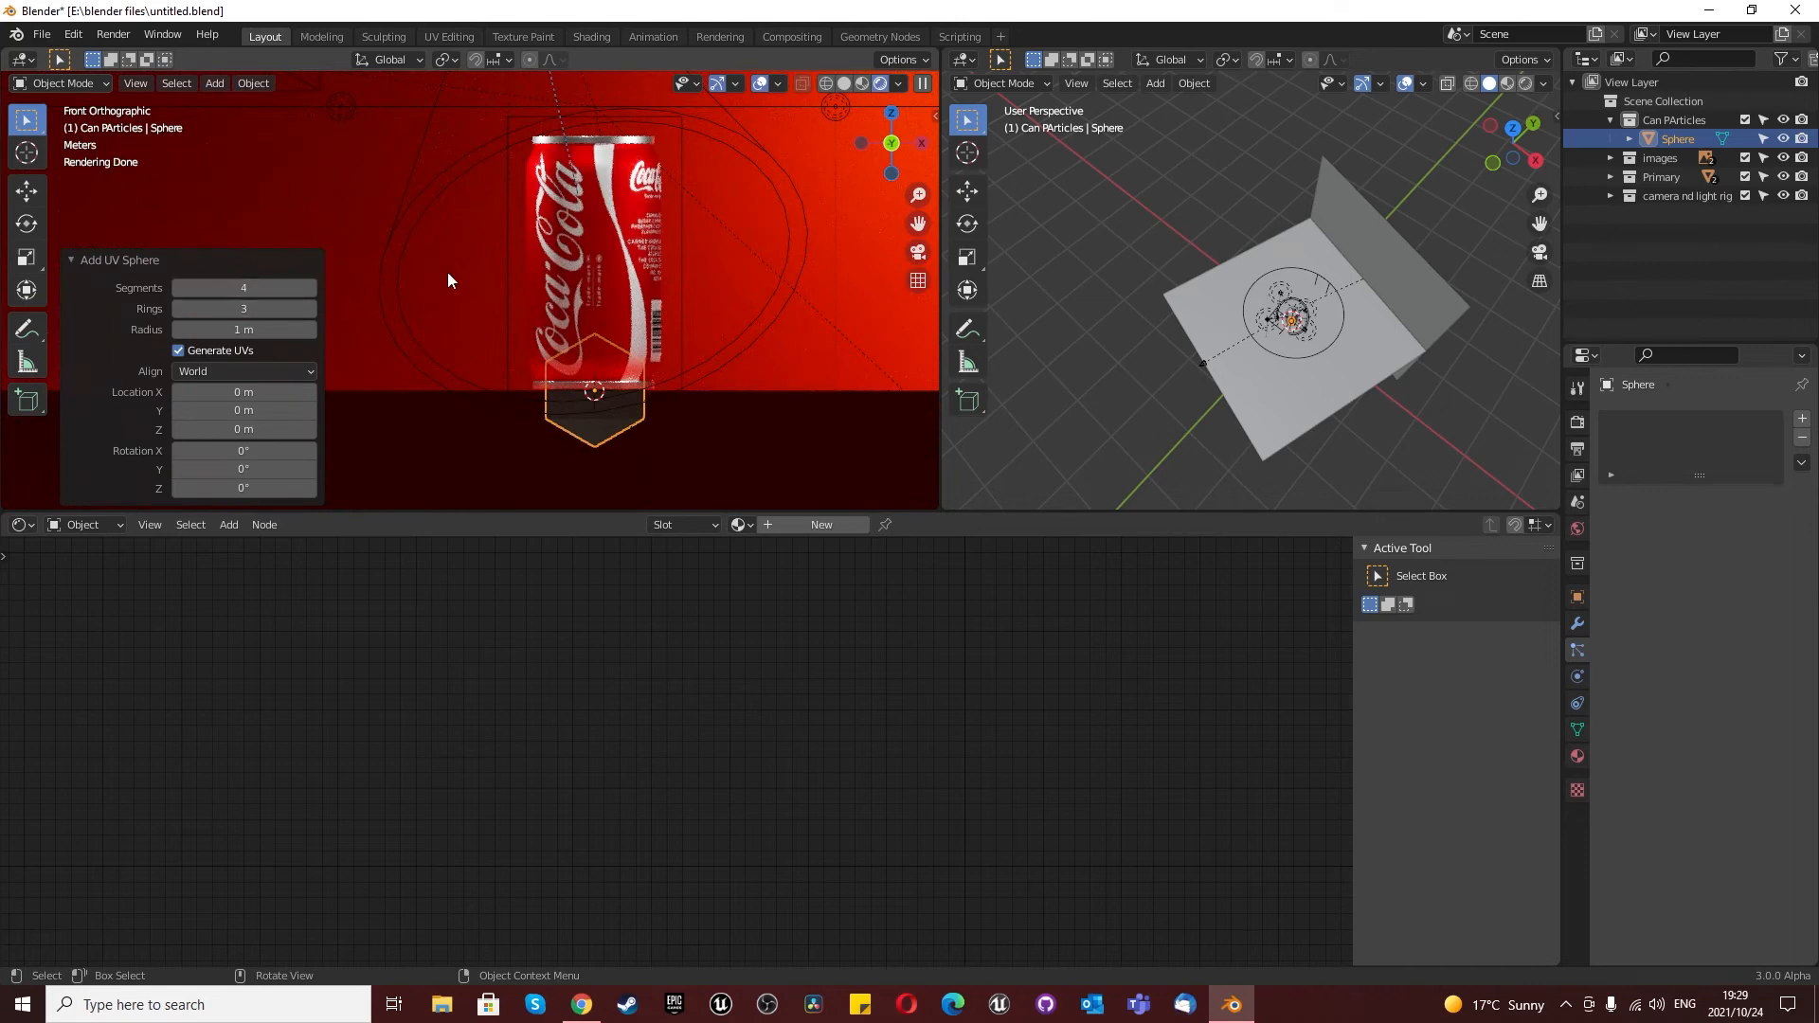
scroll(625, 423, down, 2)
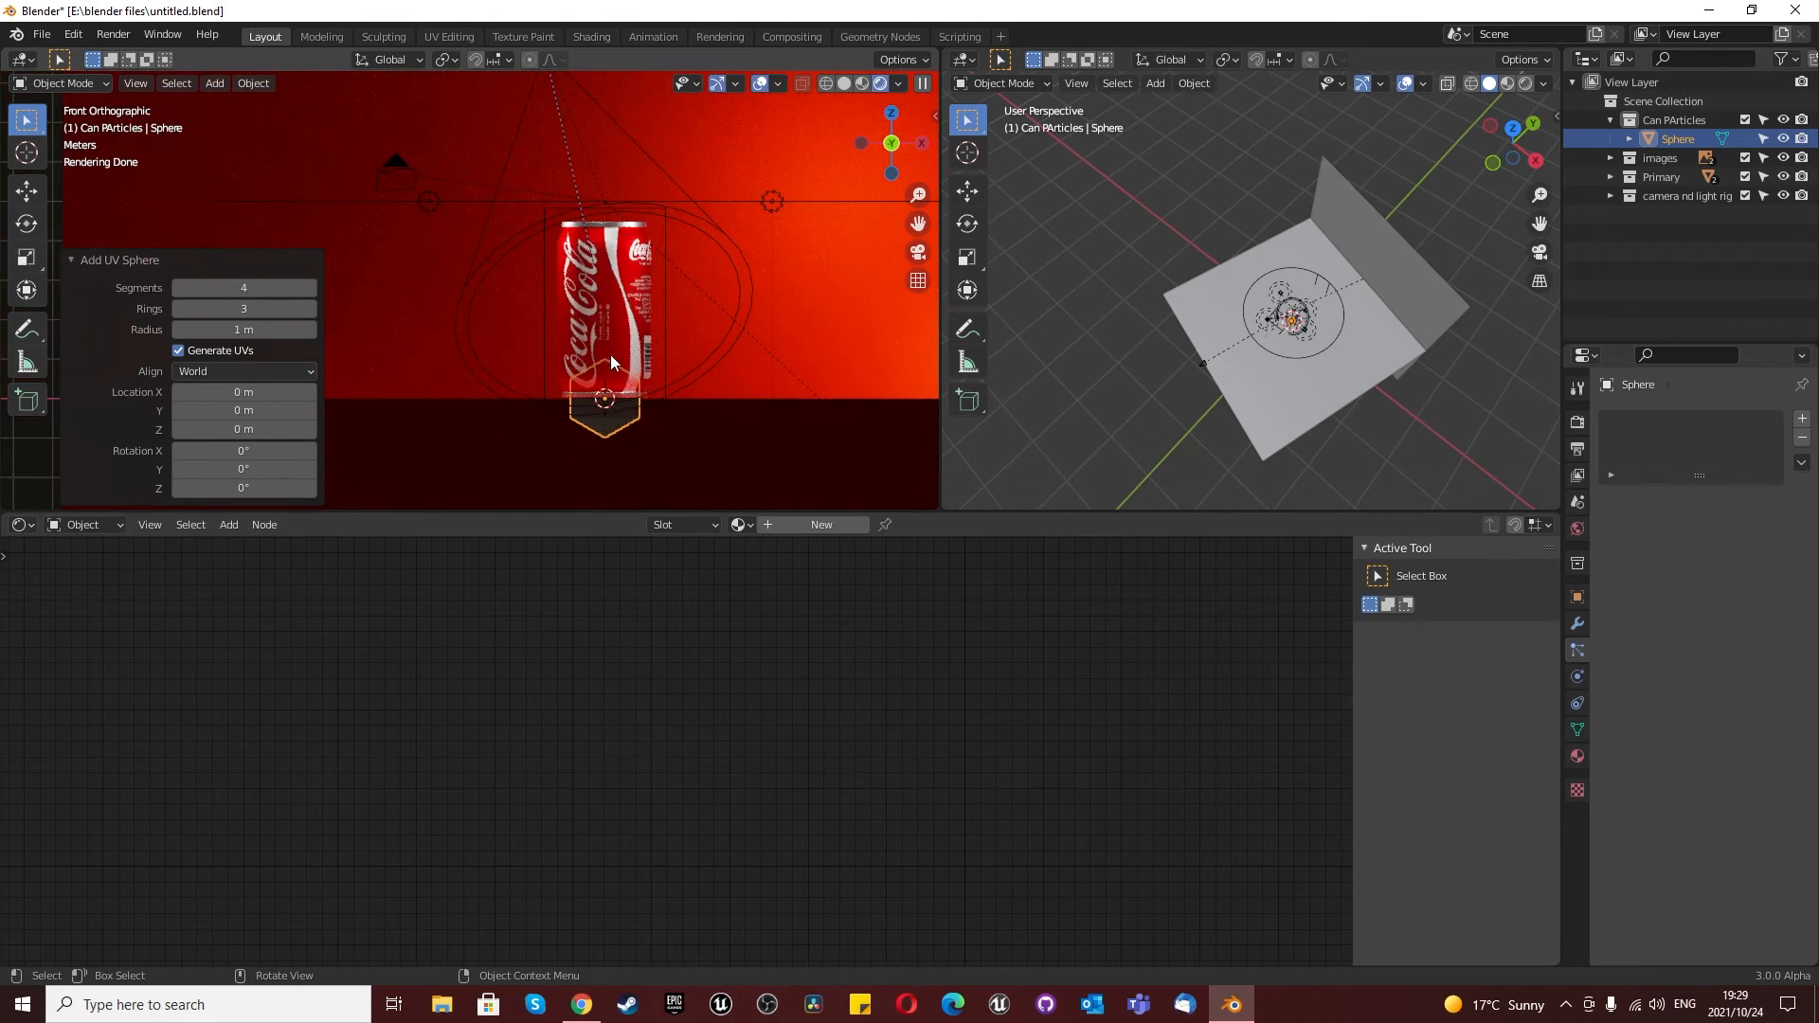
scroll(640, 364, down, 2)
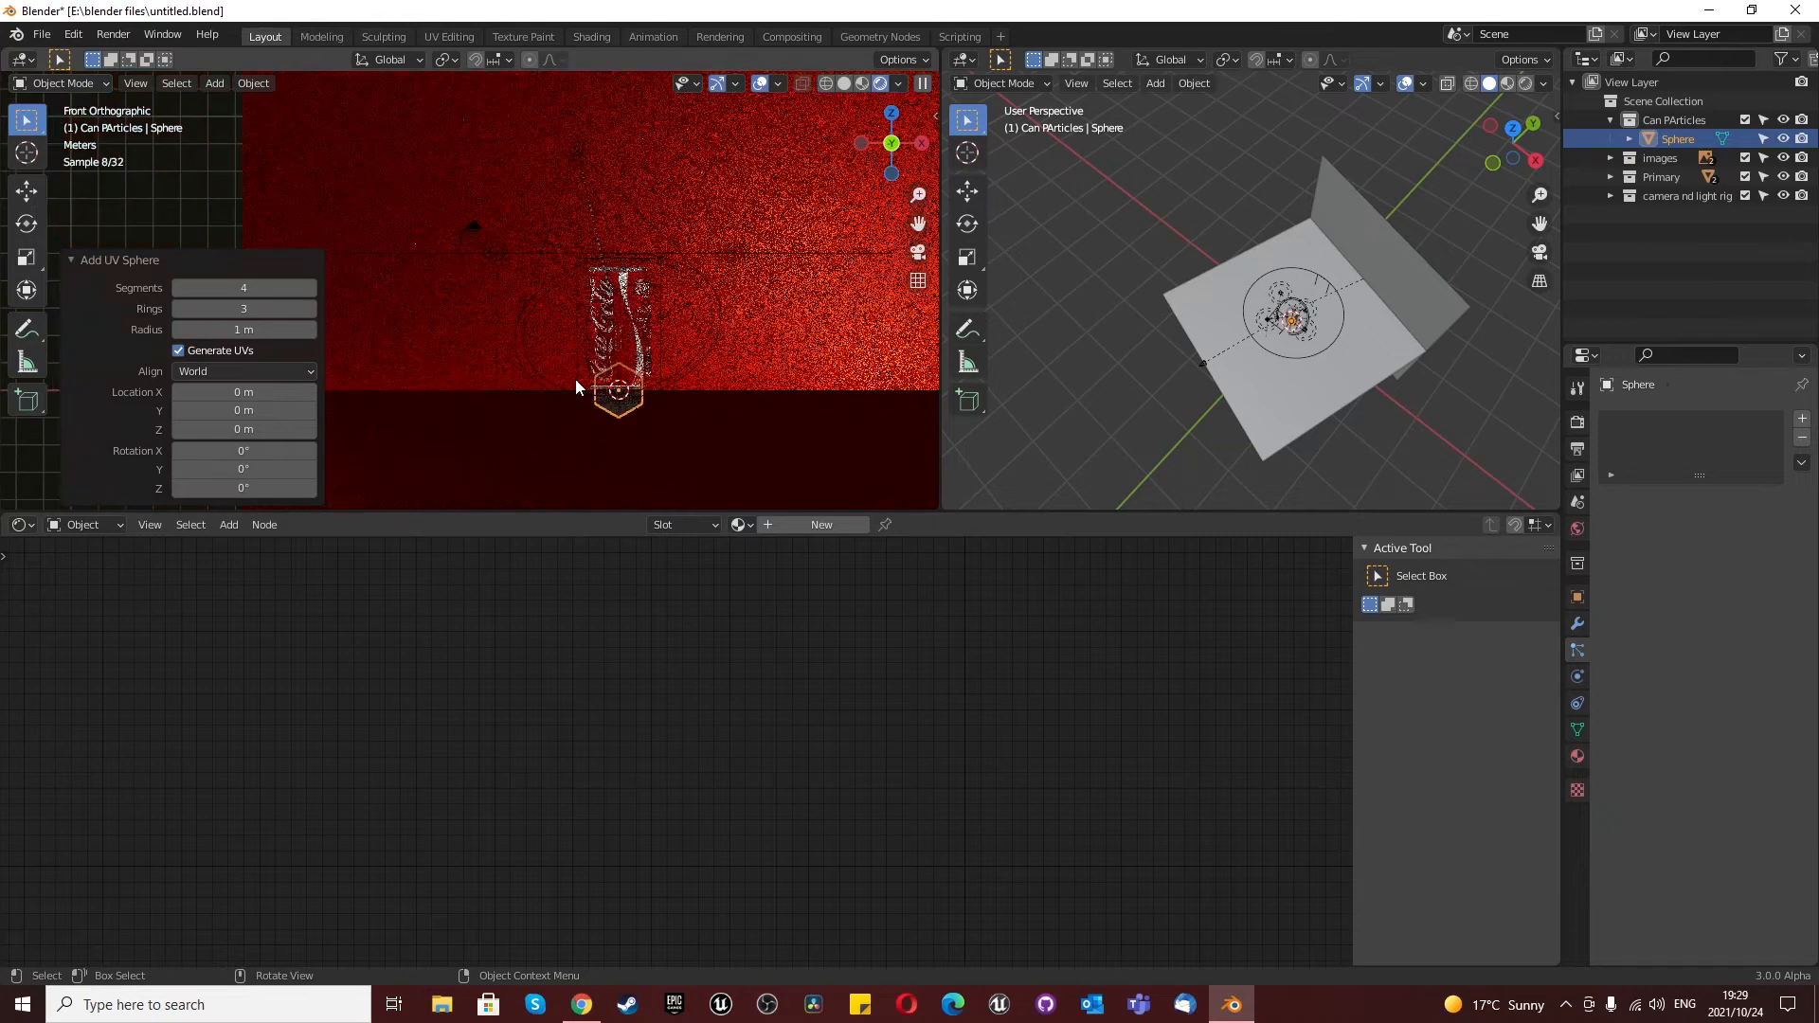
key(g)
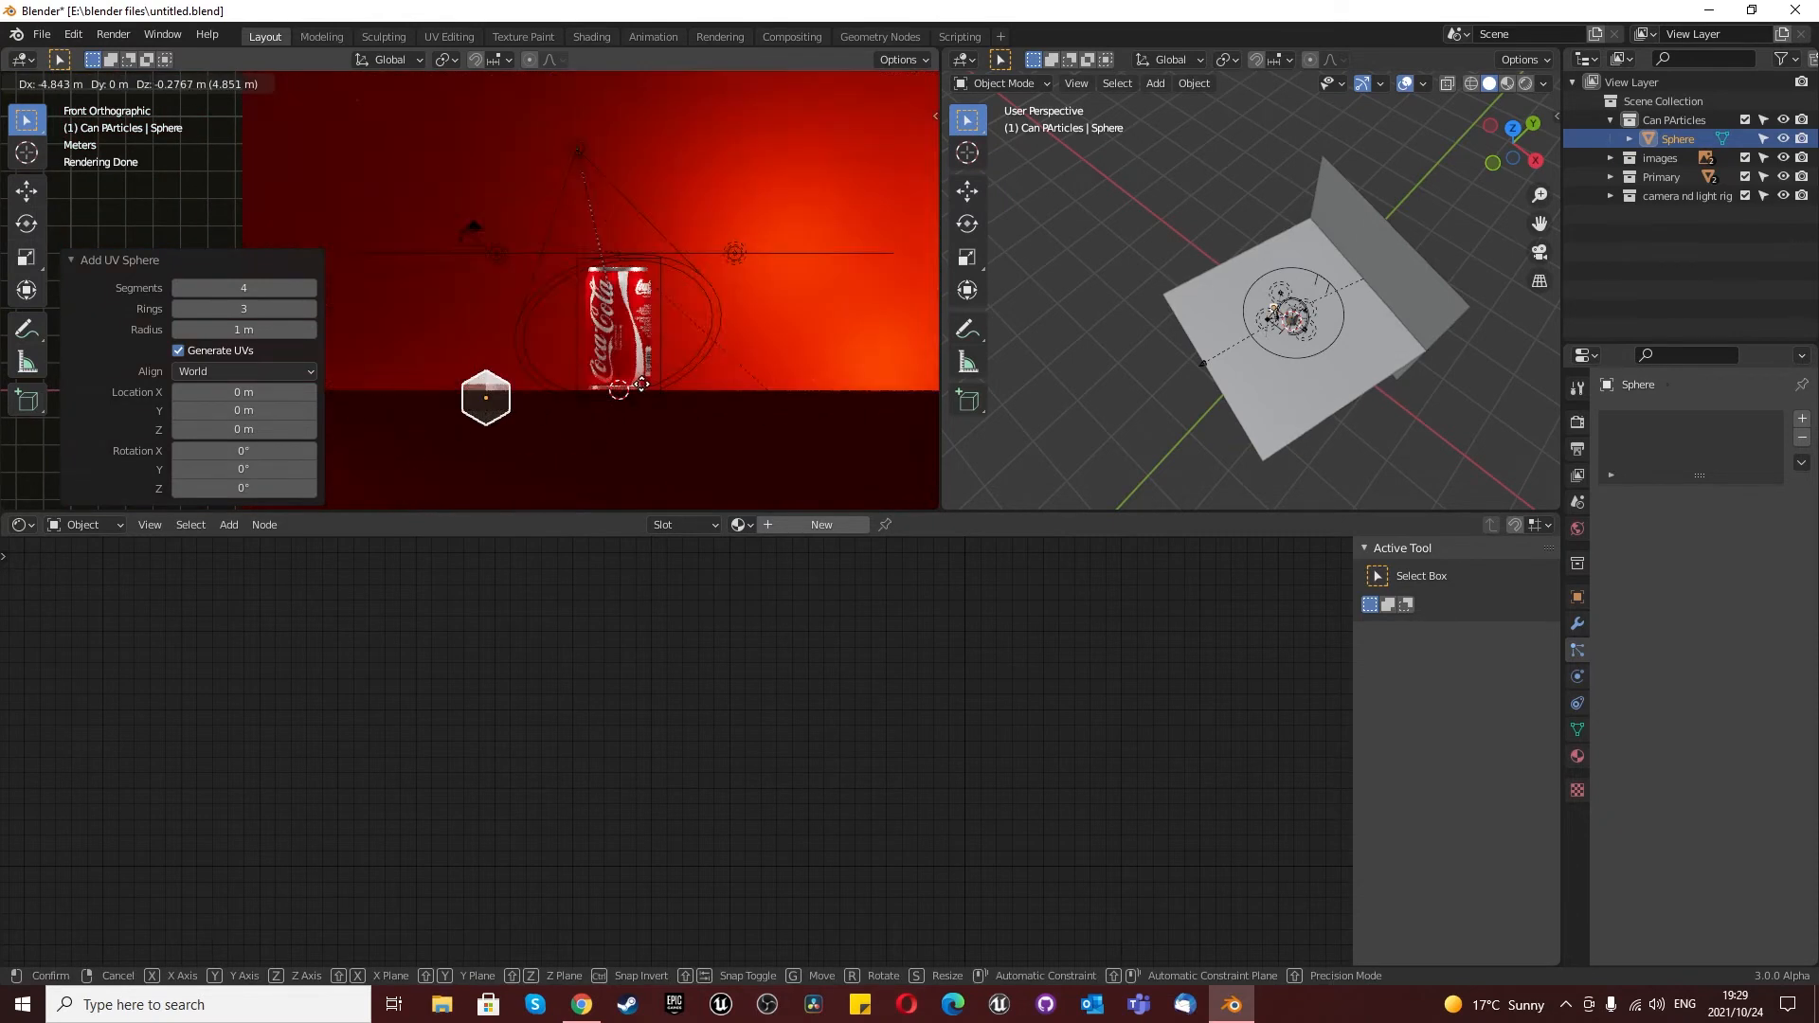
key(Escape)
click(157, 264)
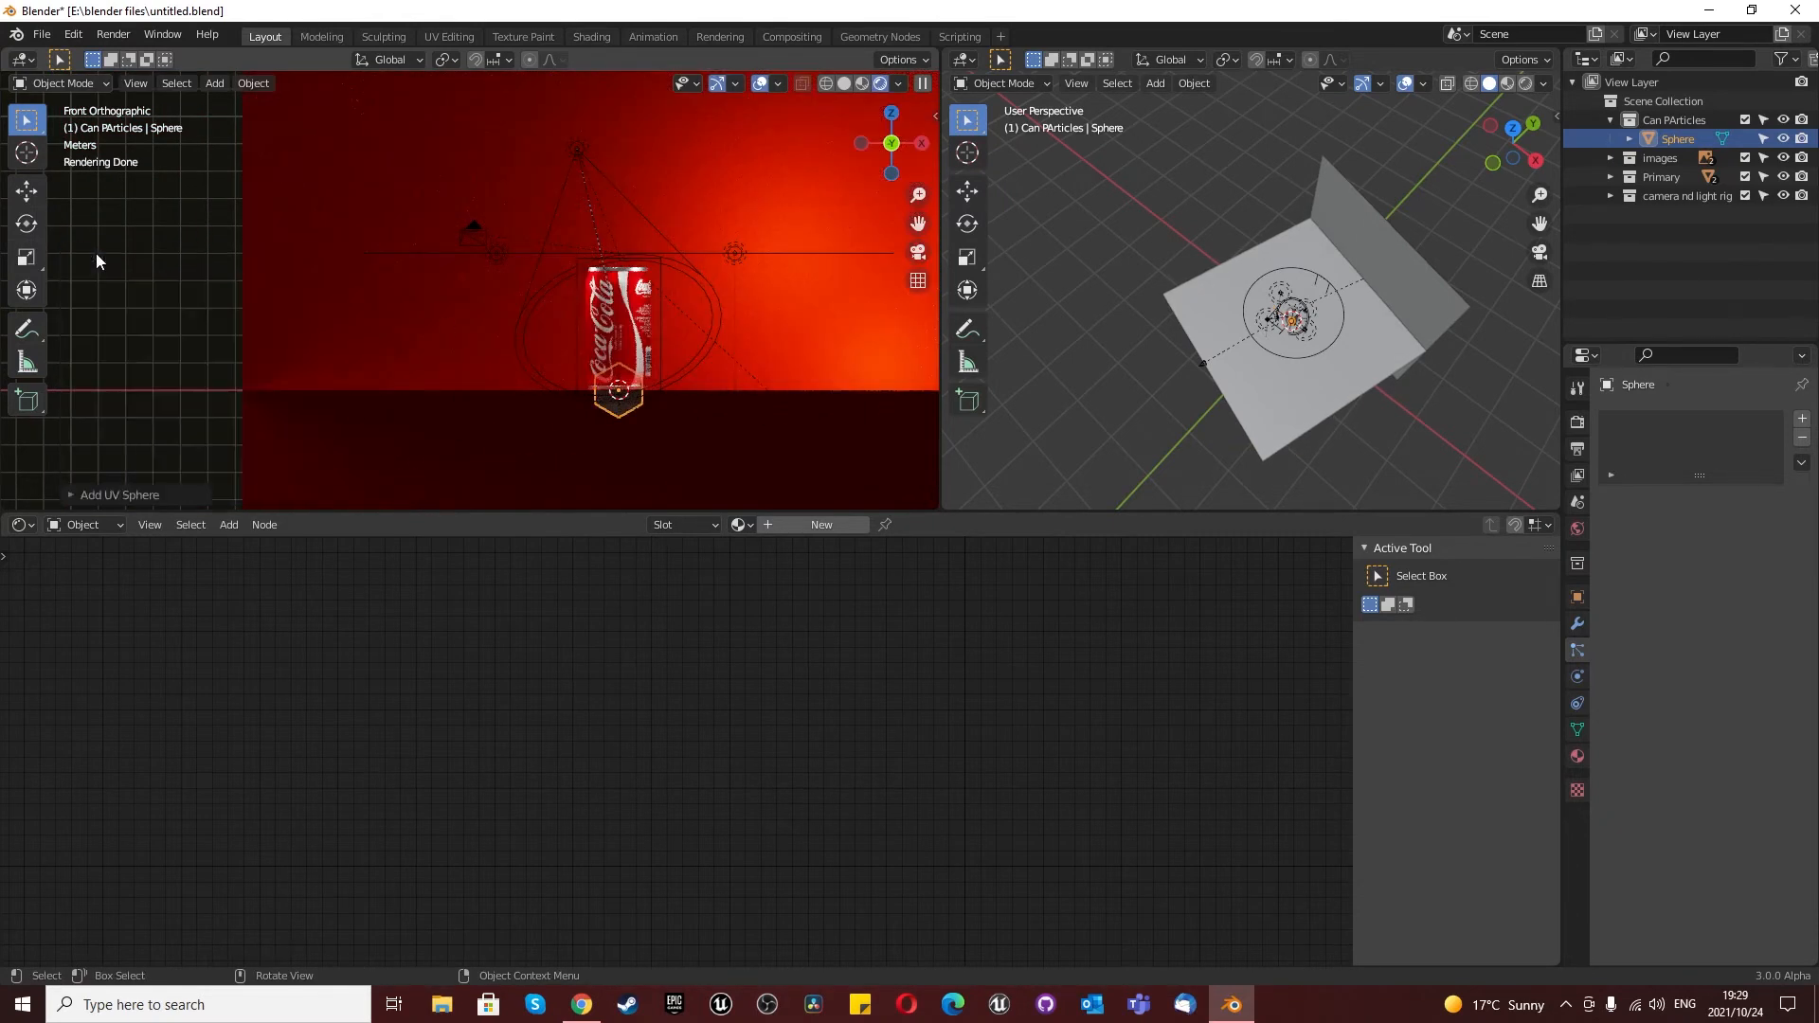
scroll(525, 378, down, 4)
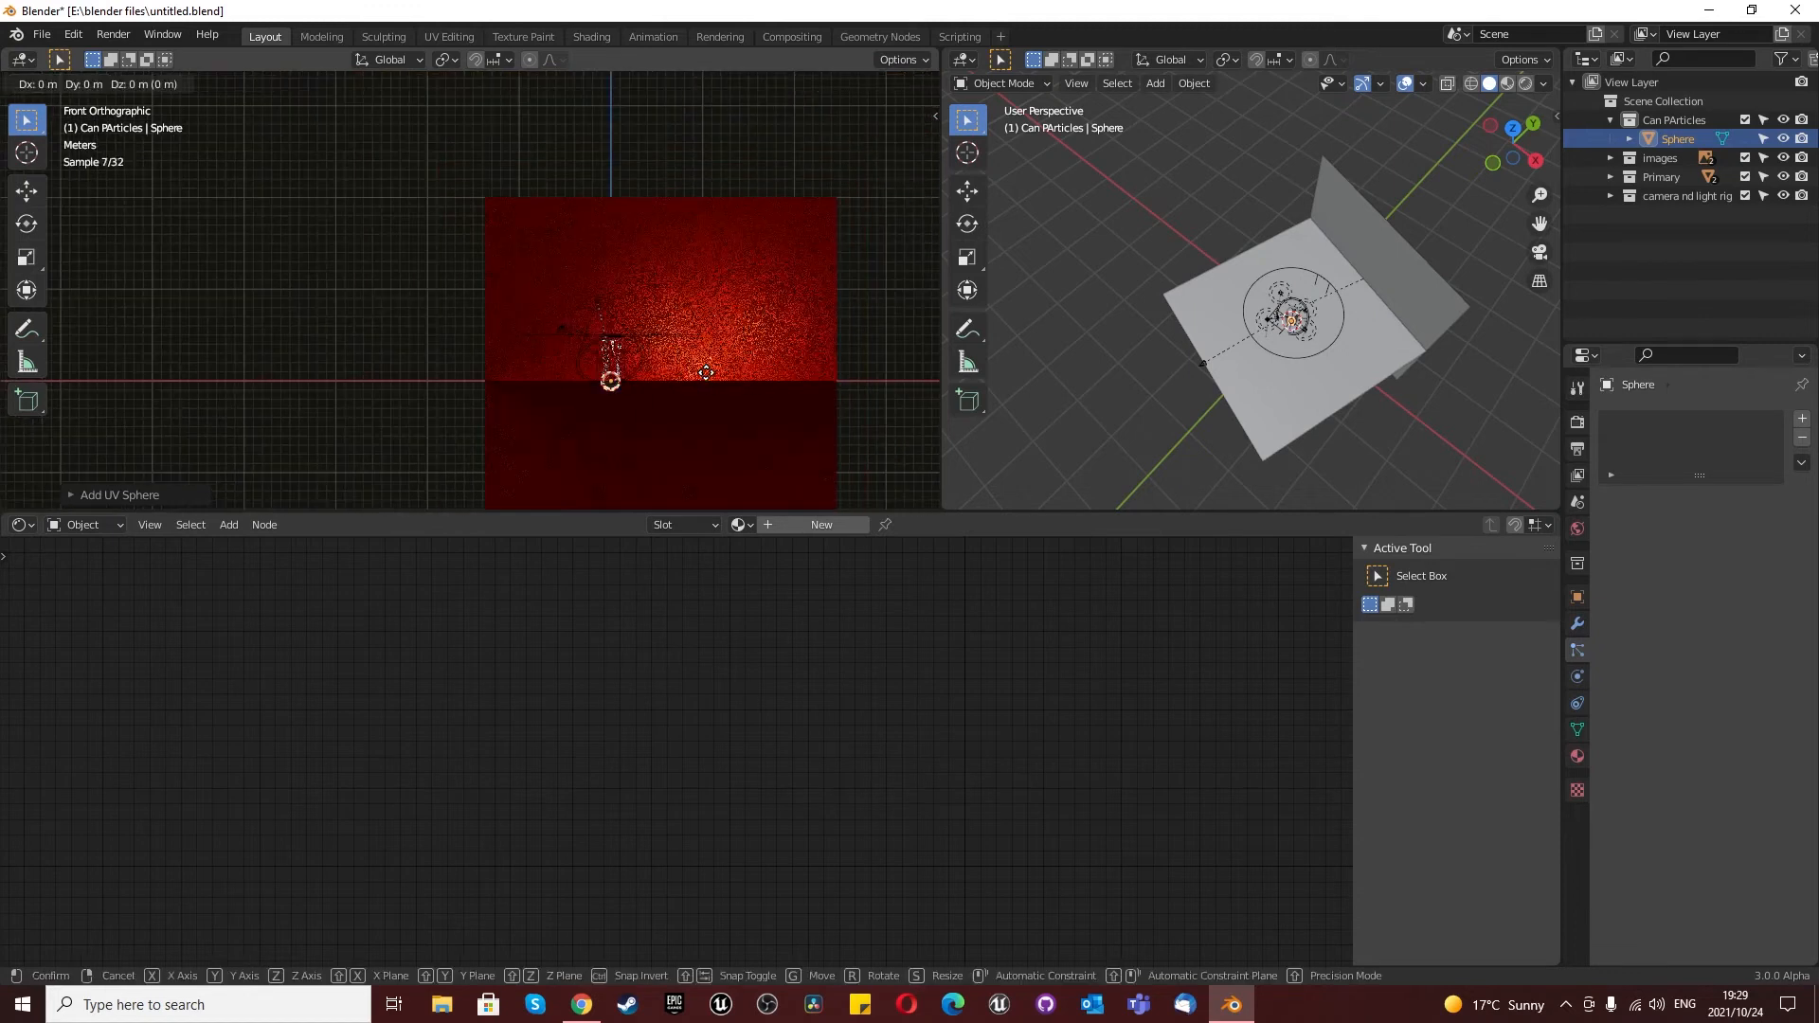
key(g)
key(x)
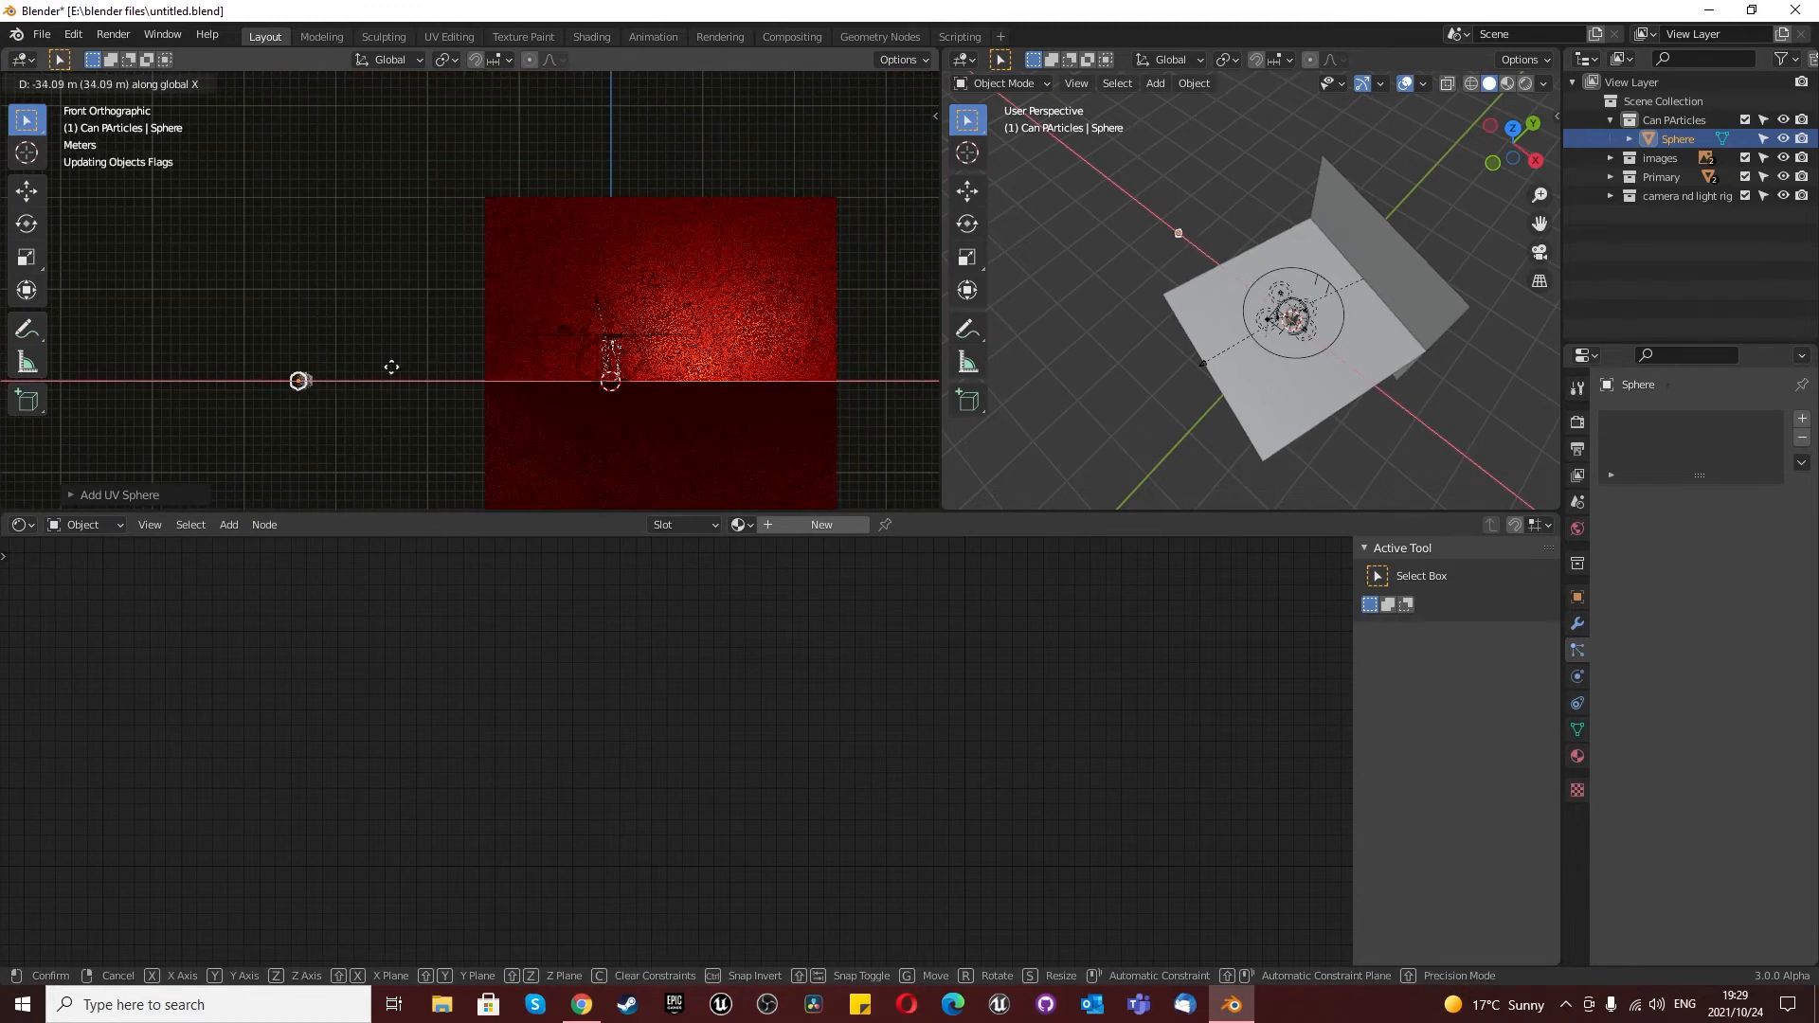
click(327, 379)
Step: Add a Subdivision Surface modifier to the sphere
scroll(345, 426, down, 4)
scroll(353, 423, up, 16)
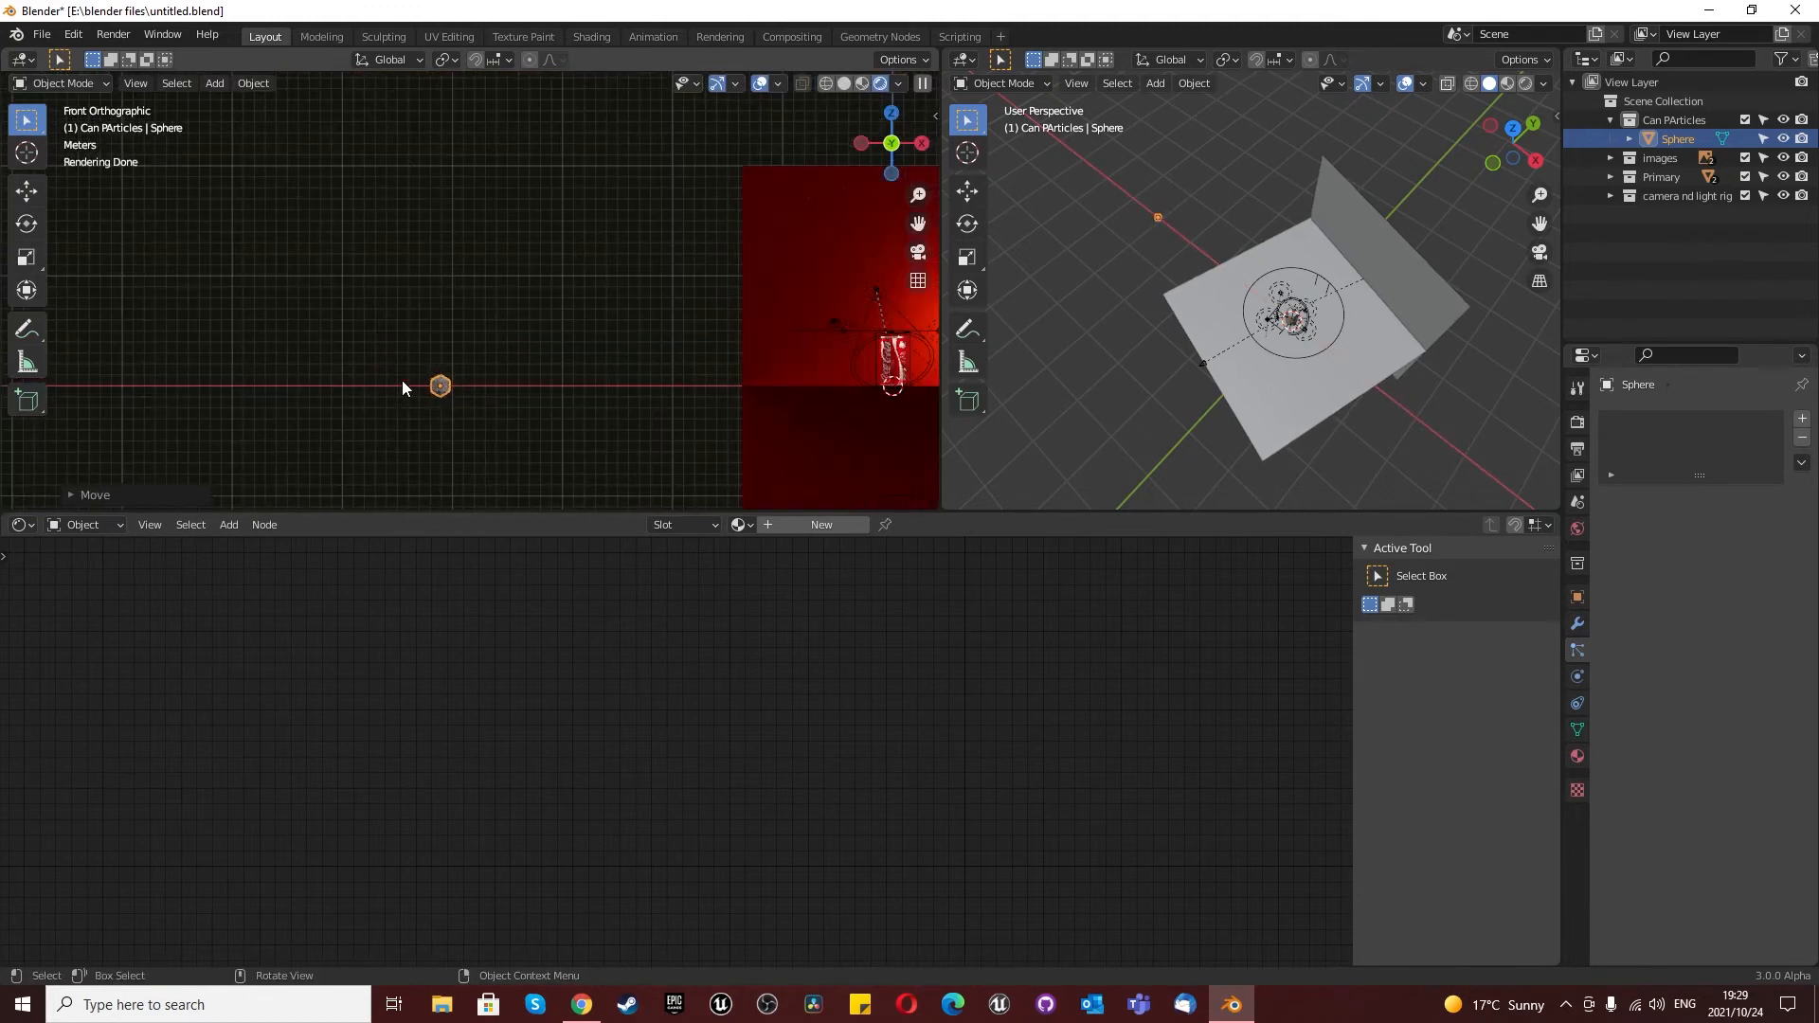
right_click(604, 360)
click(604, 363)
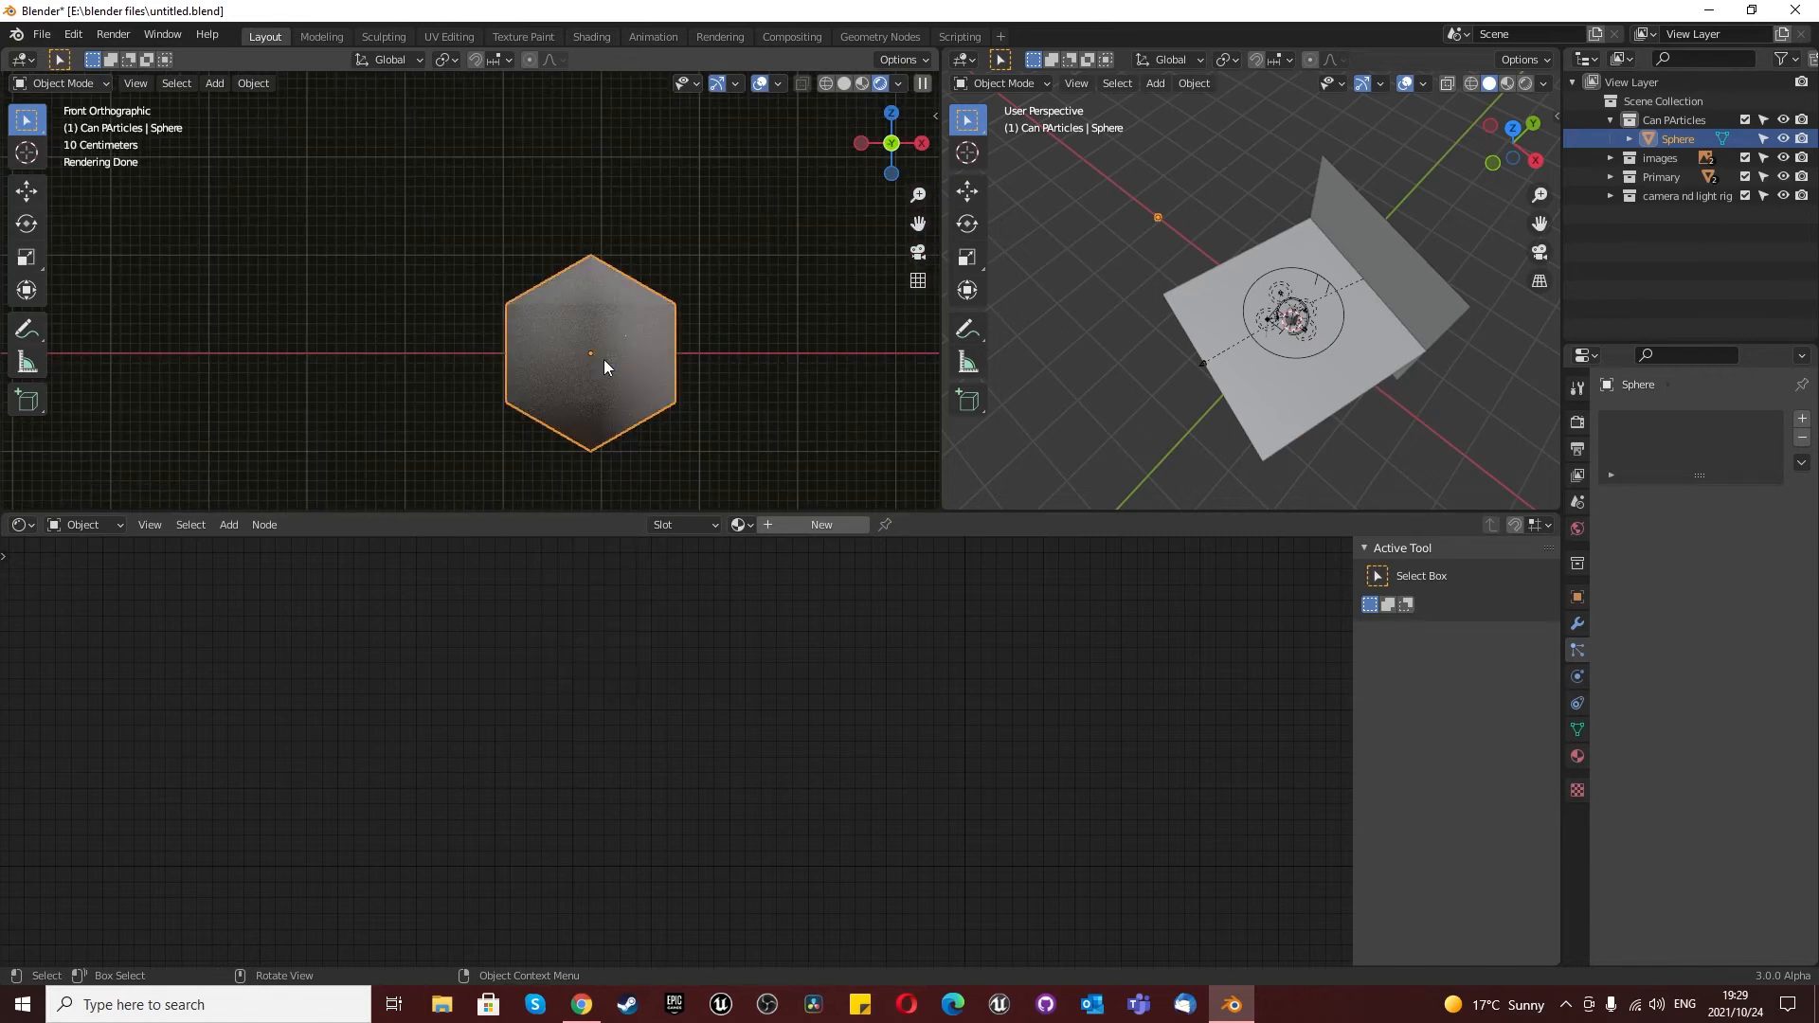
click(1575, 623)
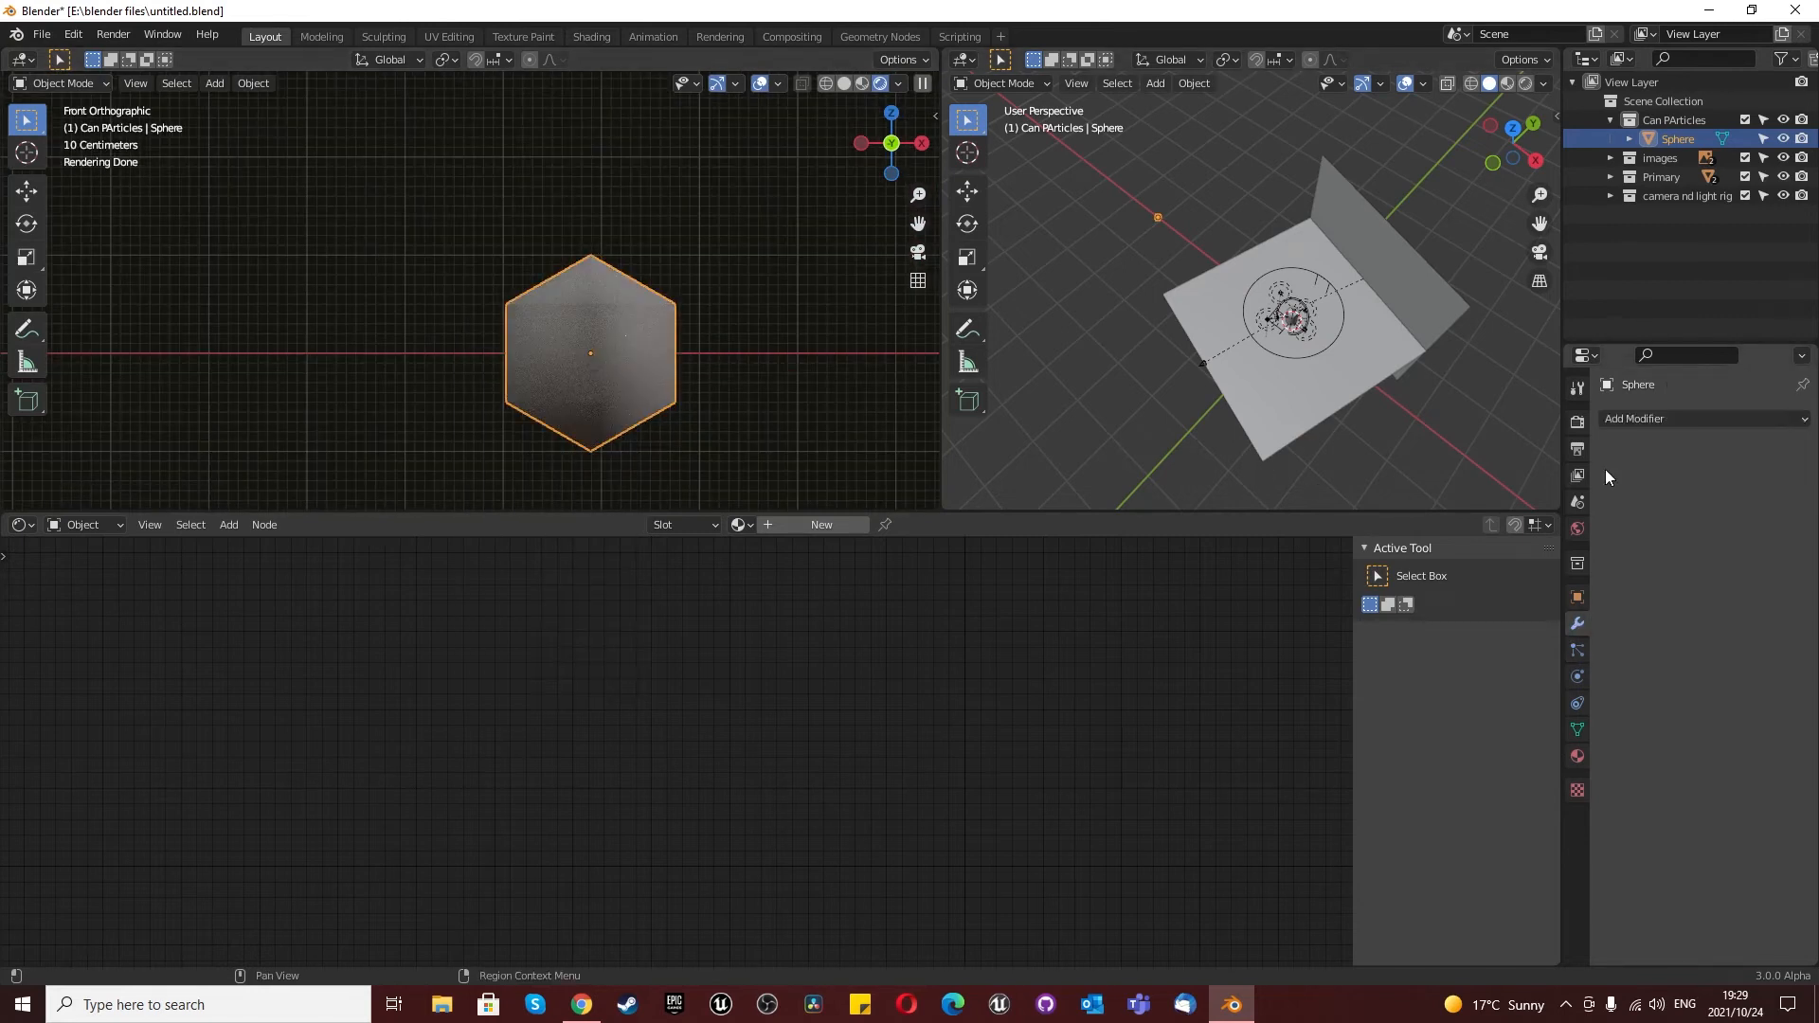
click(1631, 418)
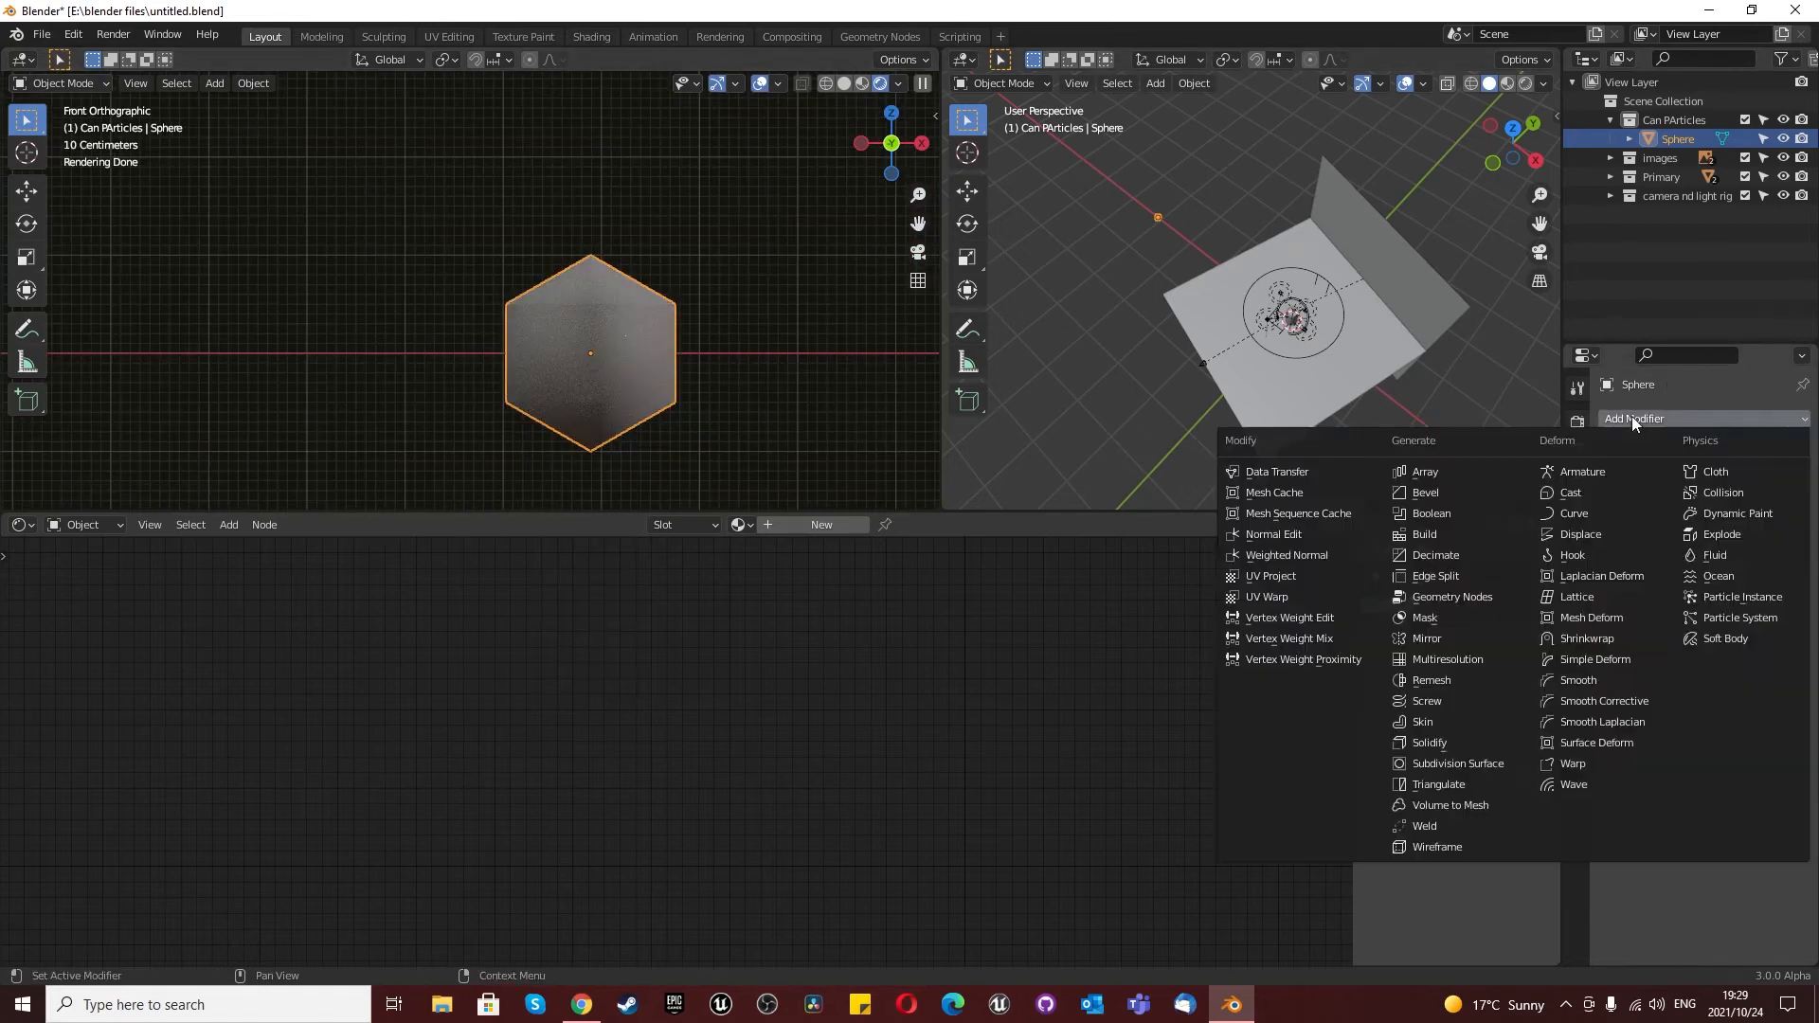
click(1481, 768)
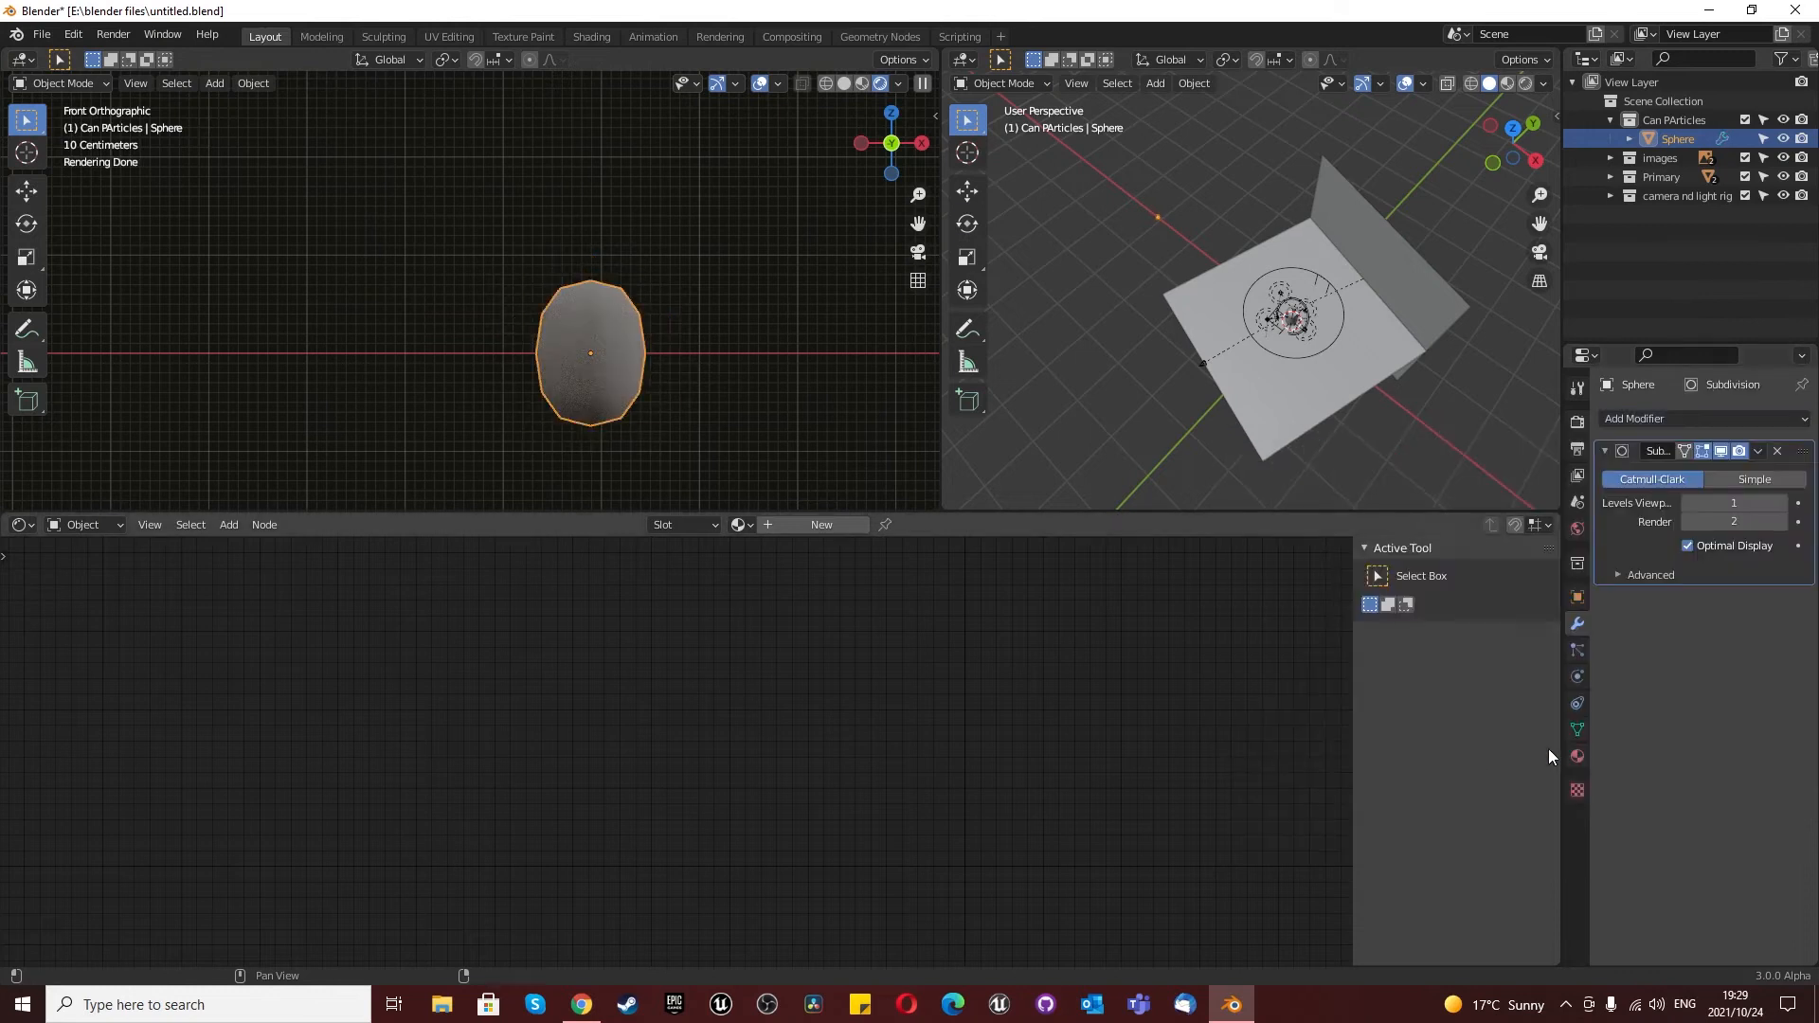
Step: Compare the sphere with and without the subdivision in the viewport, and set the modifier's viewport level to 2
click(1719, 453)
click(1719, 453)
click(1719, 453)
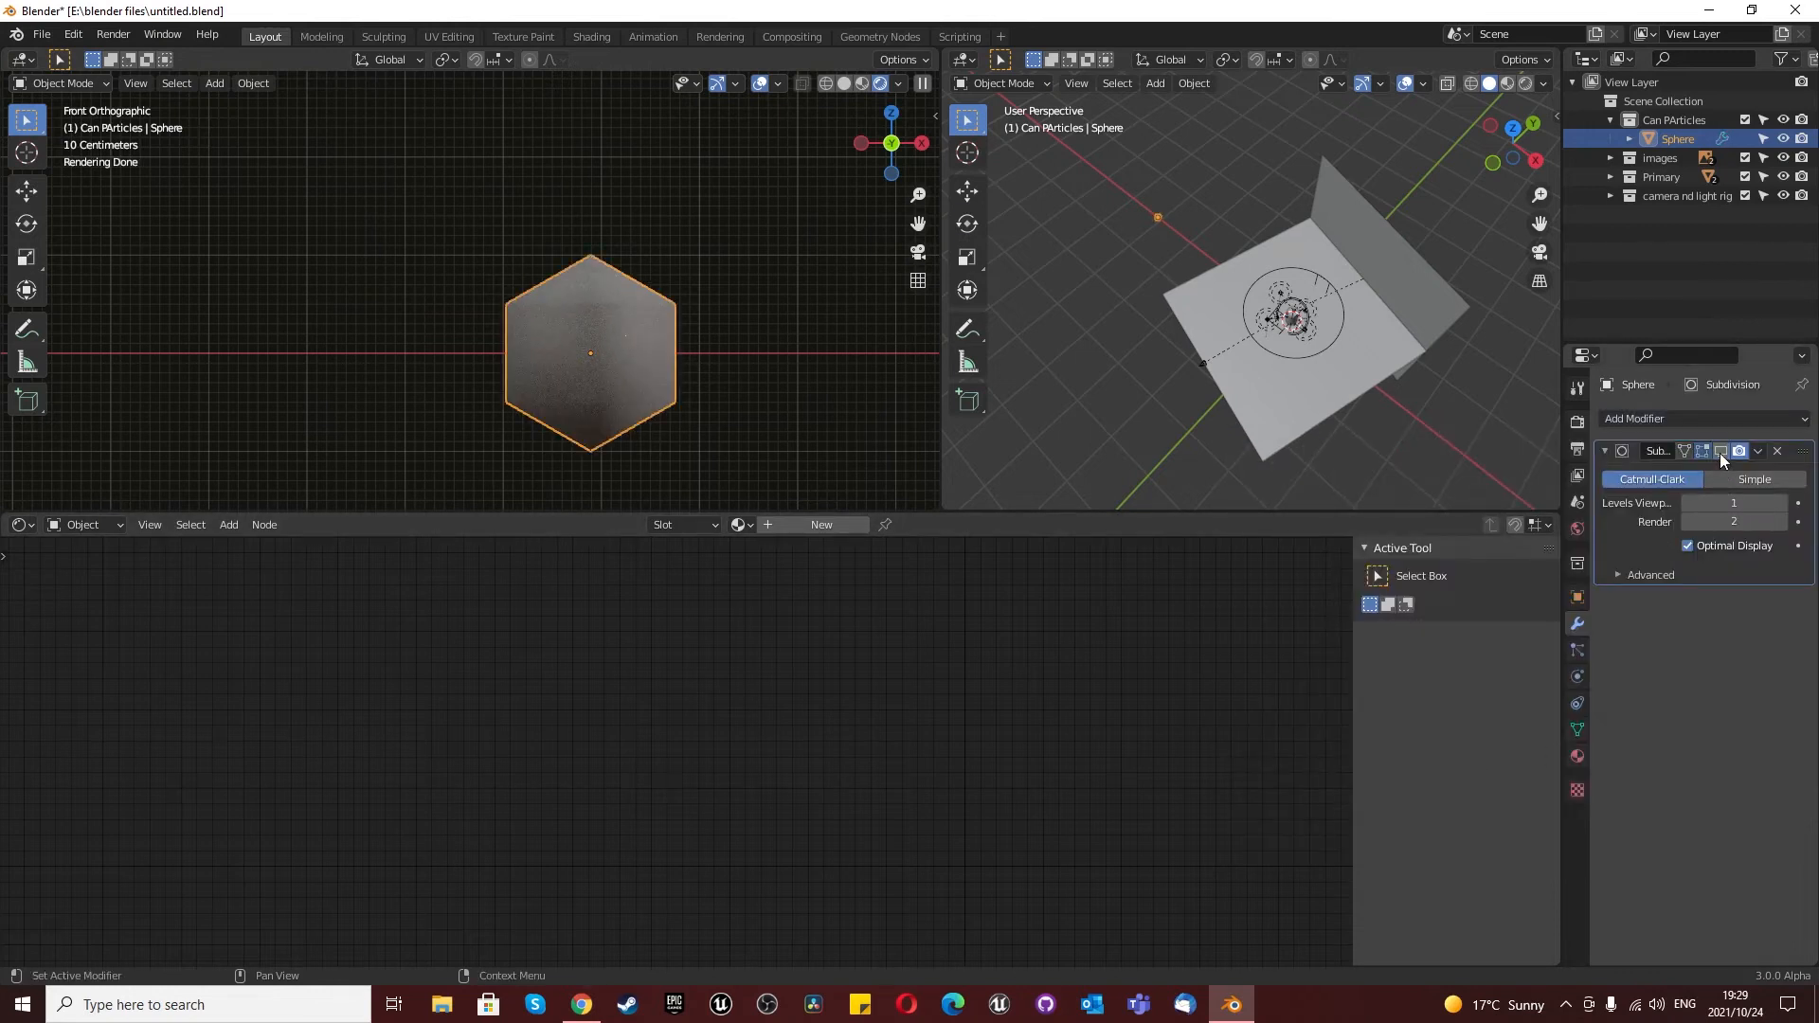
click(1719, 453)
click(1719, 453)
click(1719, 453)
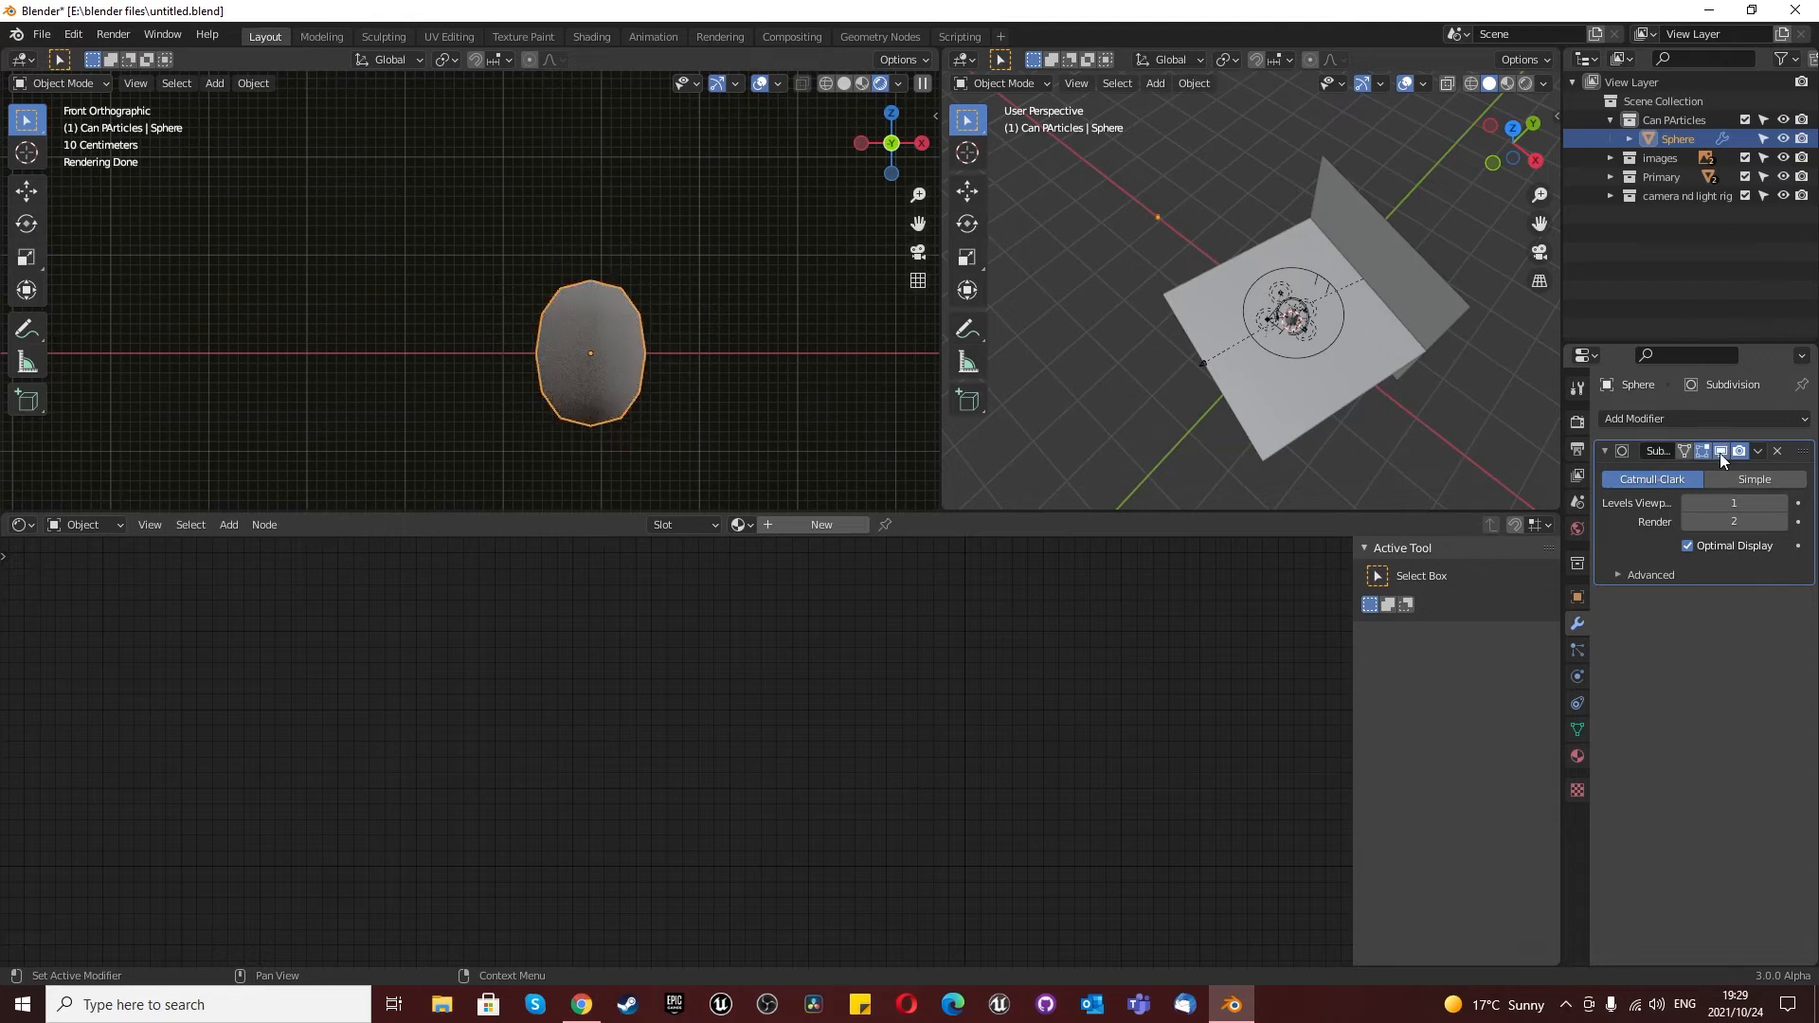
click(1782, 505)
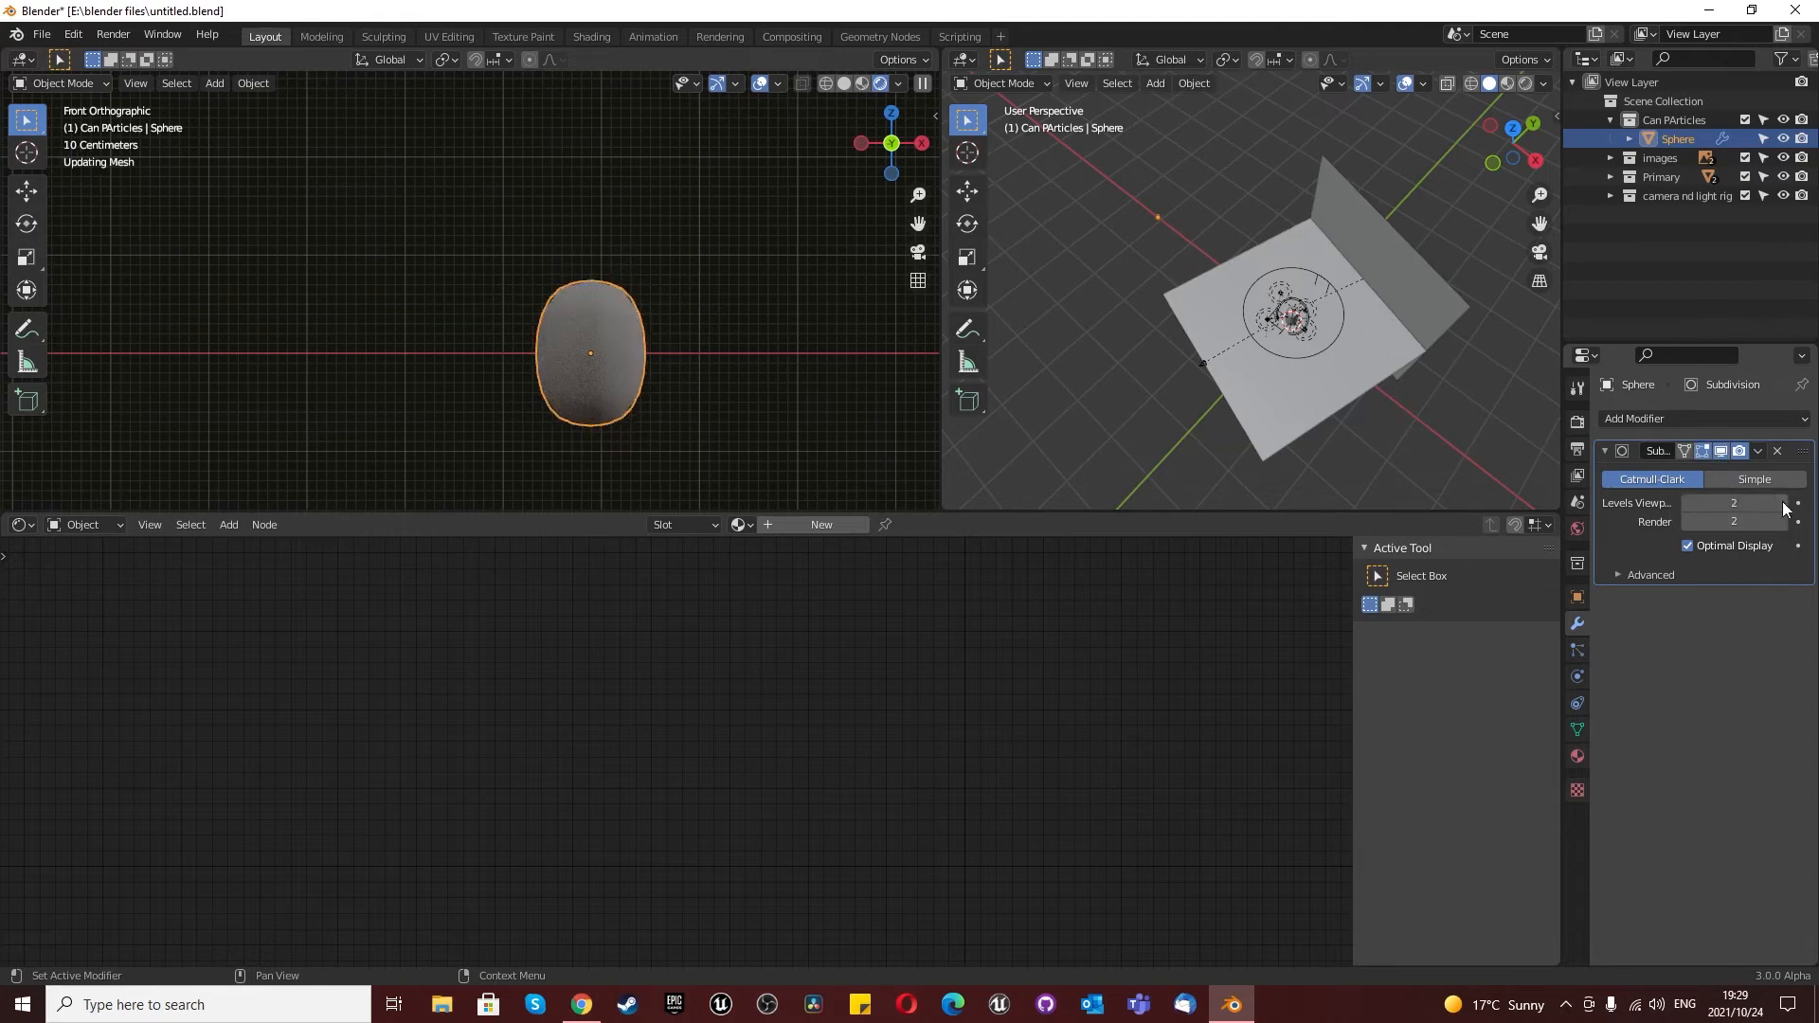
Step: Apply the To Sphere transform to the sphere's entire mesh in Edit Mode
middle_drag(853, 389, 668, 326)
scroll(722, 396, up, 3)
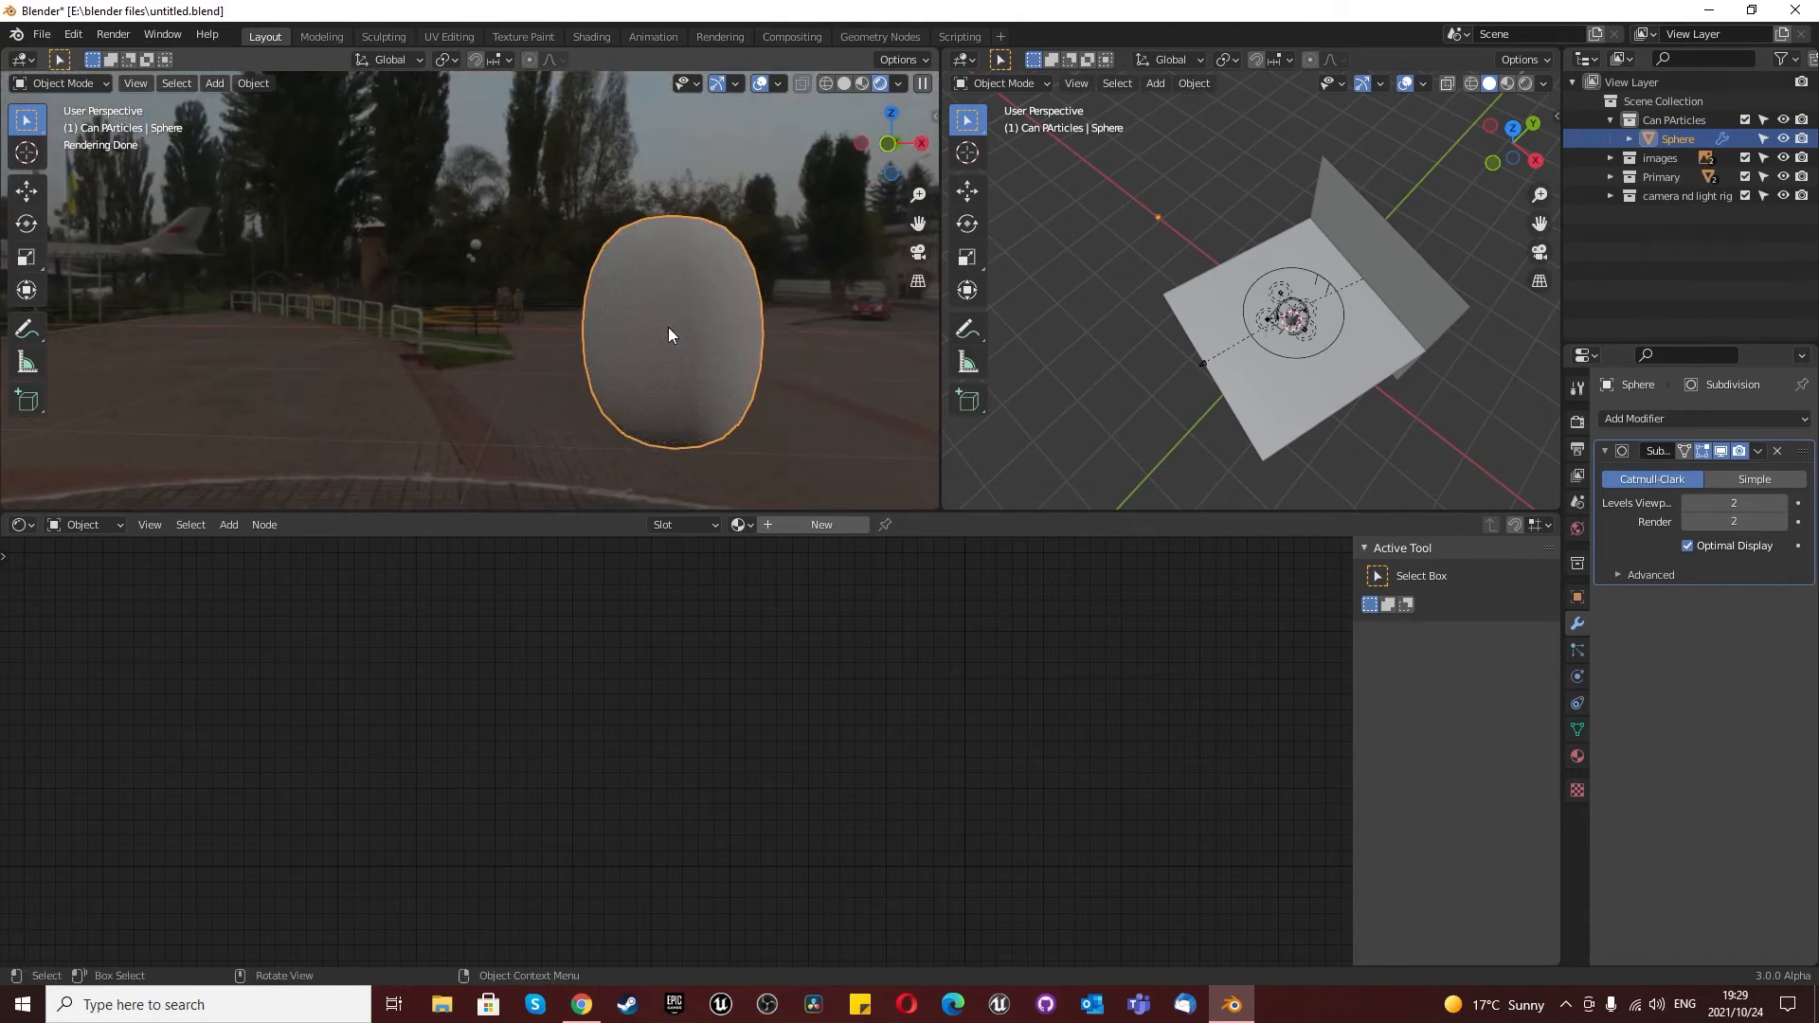
key(Tab)
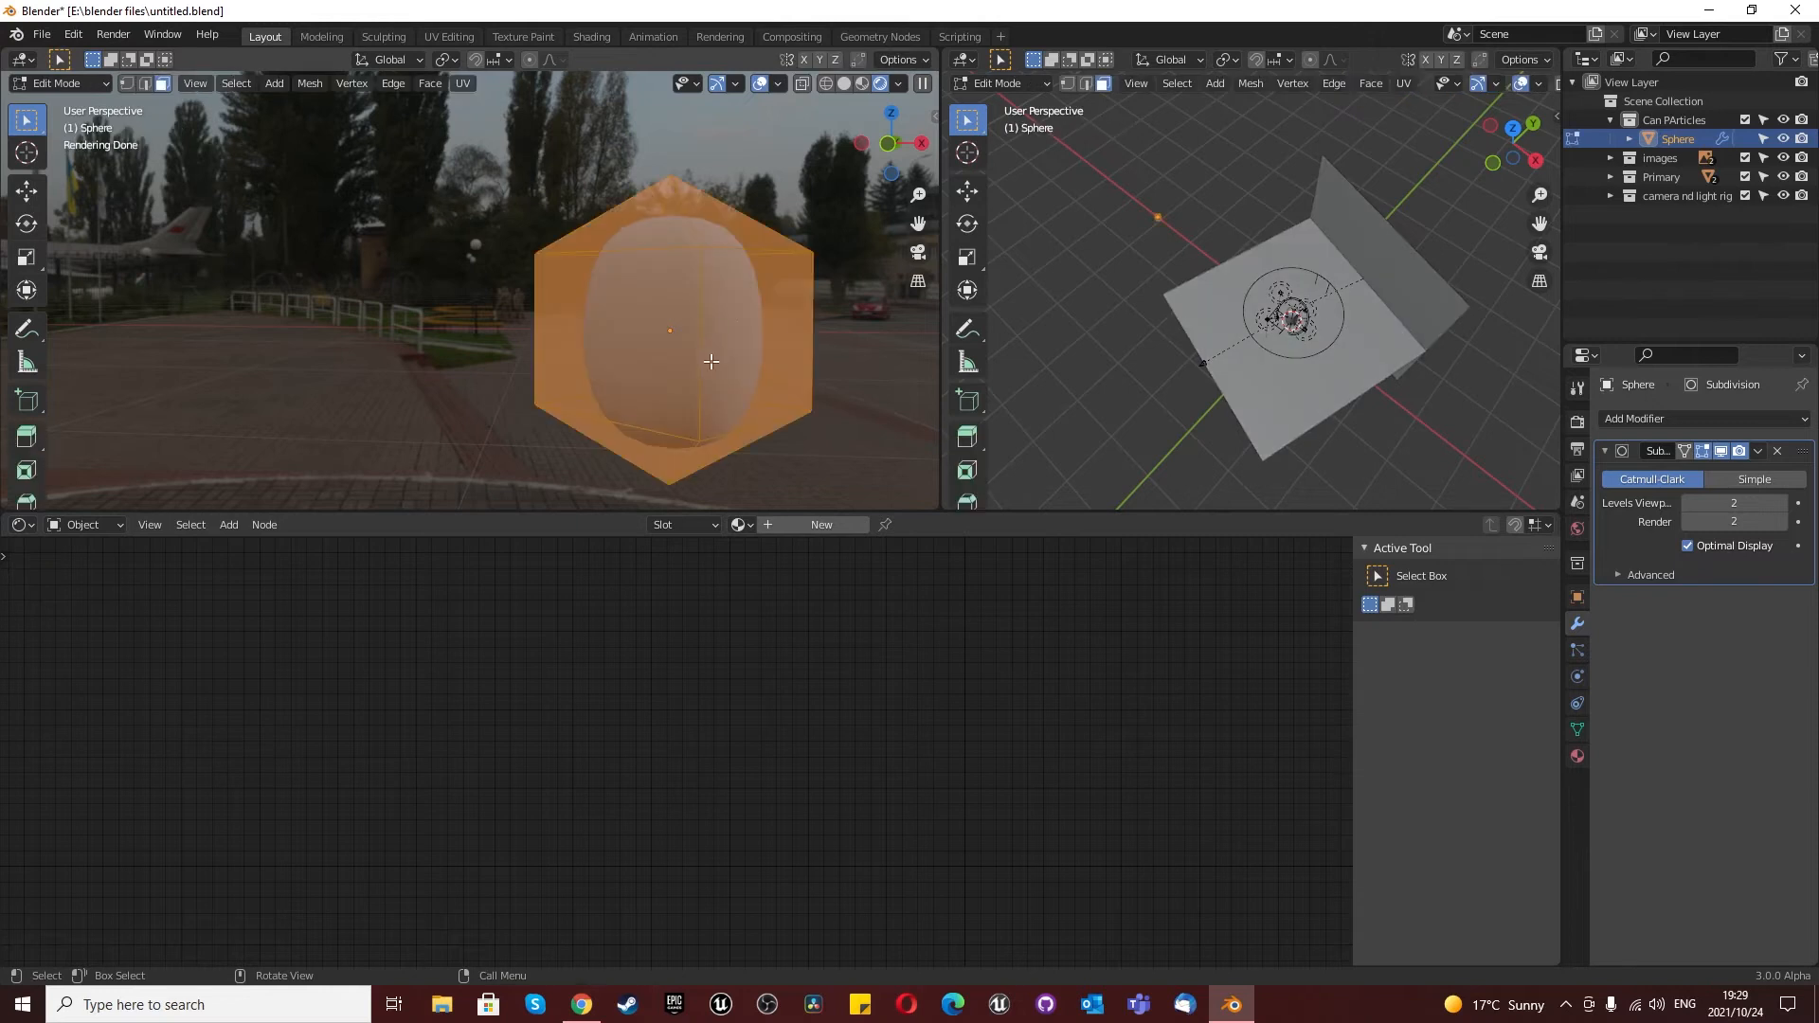
scroll(707, 375, down, 1)
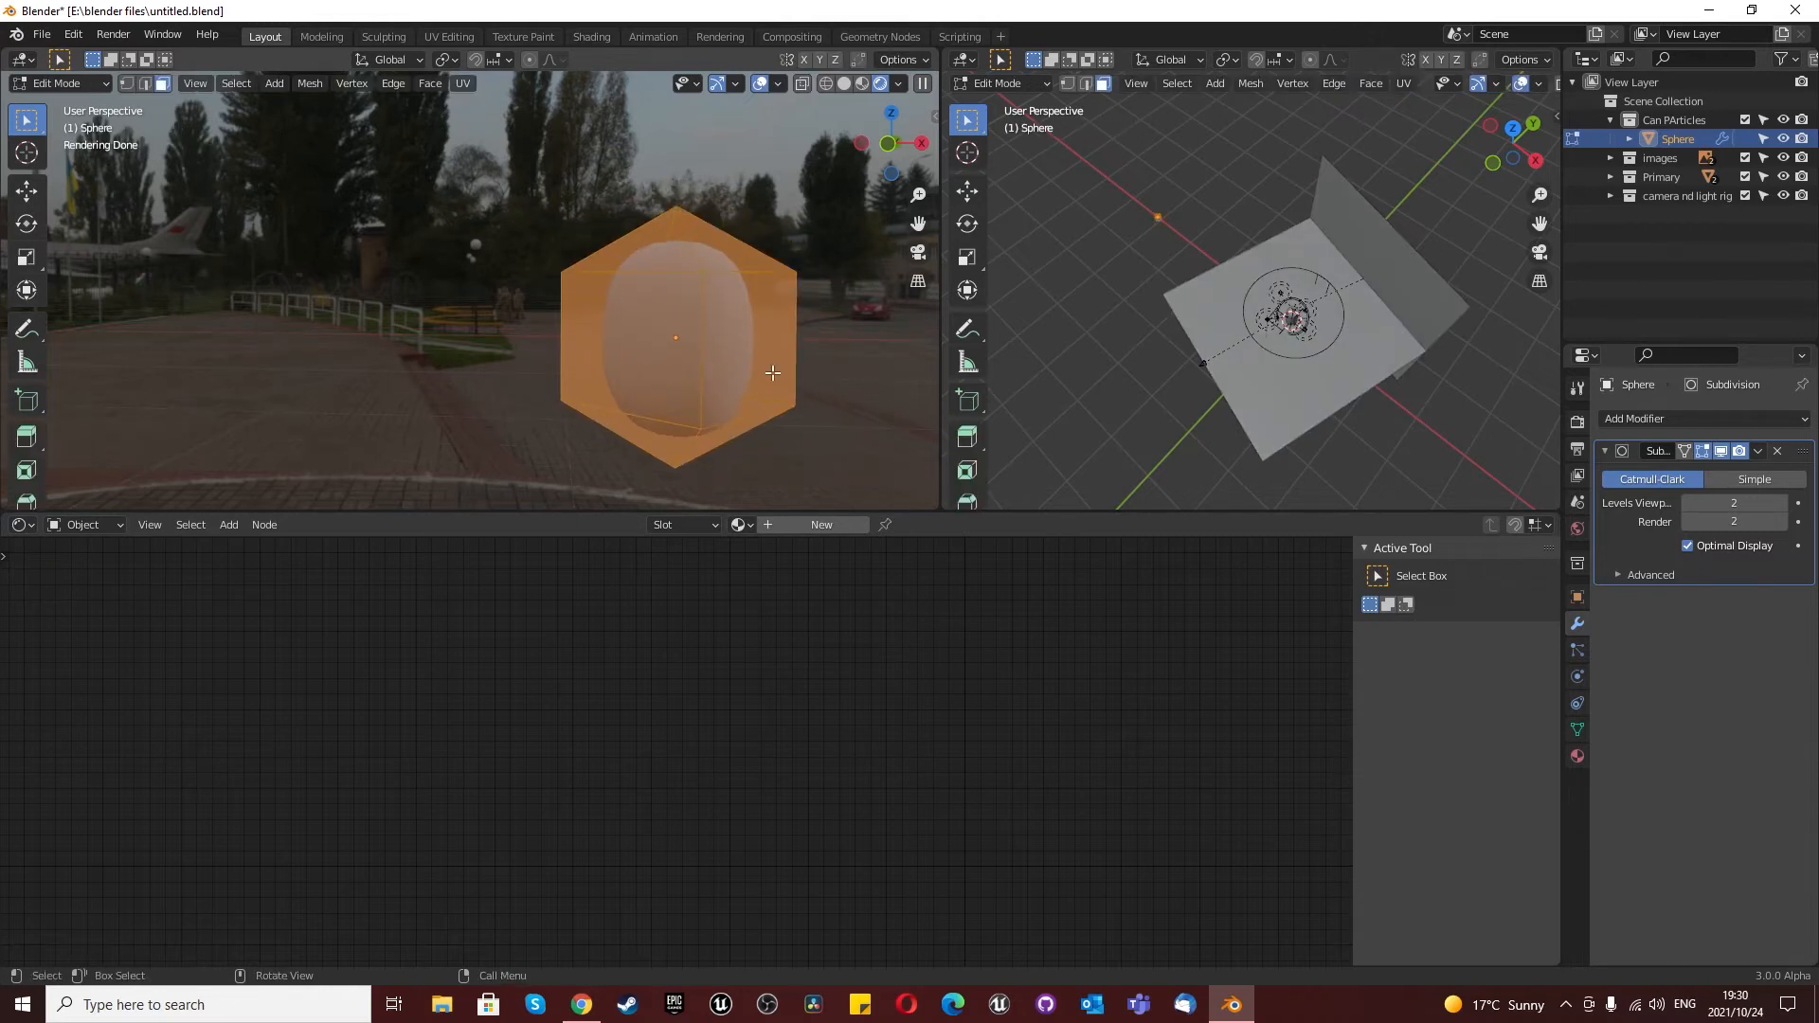
key(shift+alt+s)
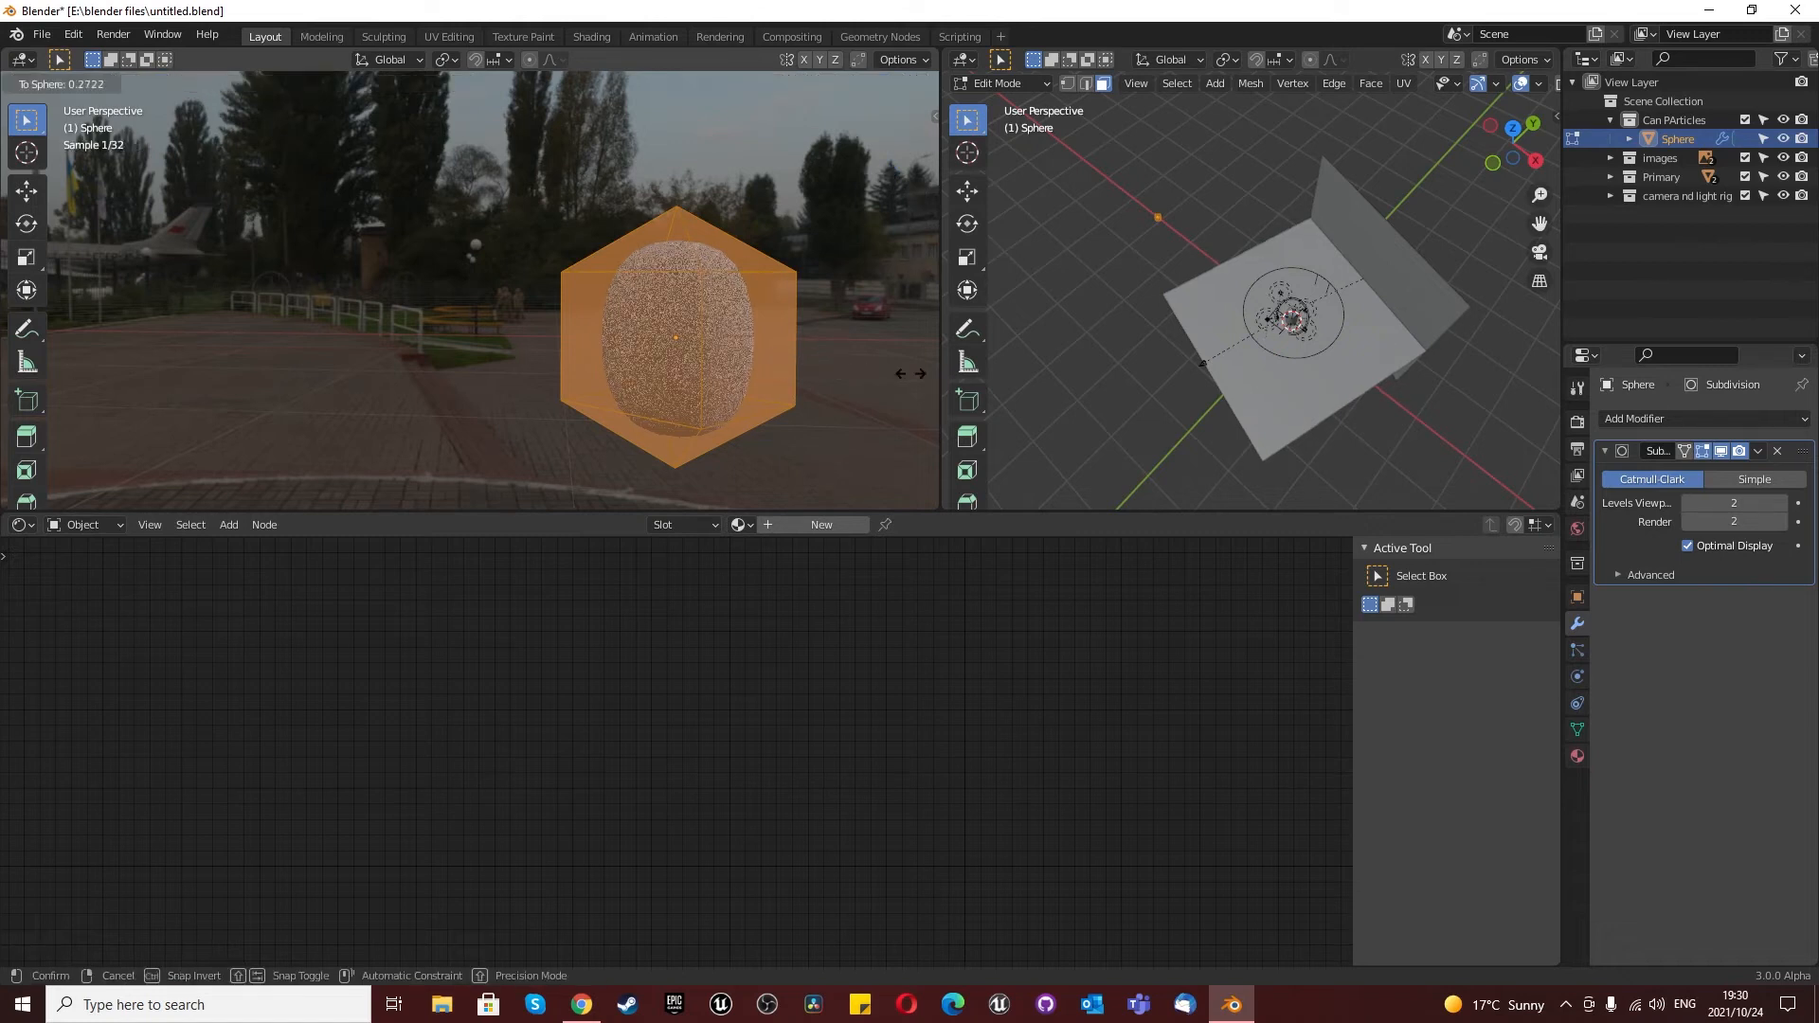
click(572, 397)
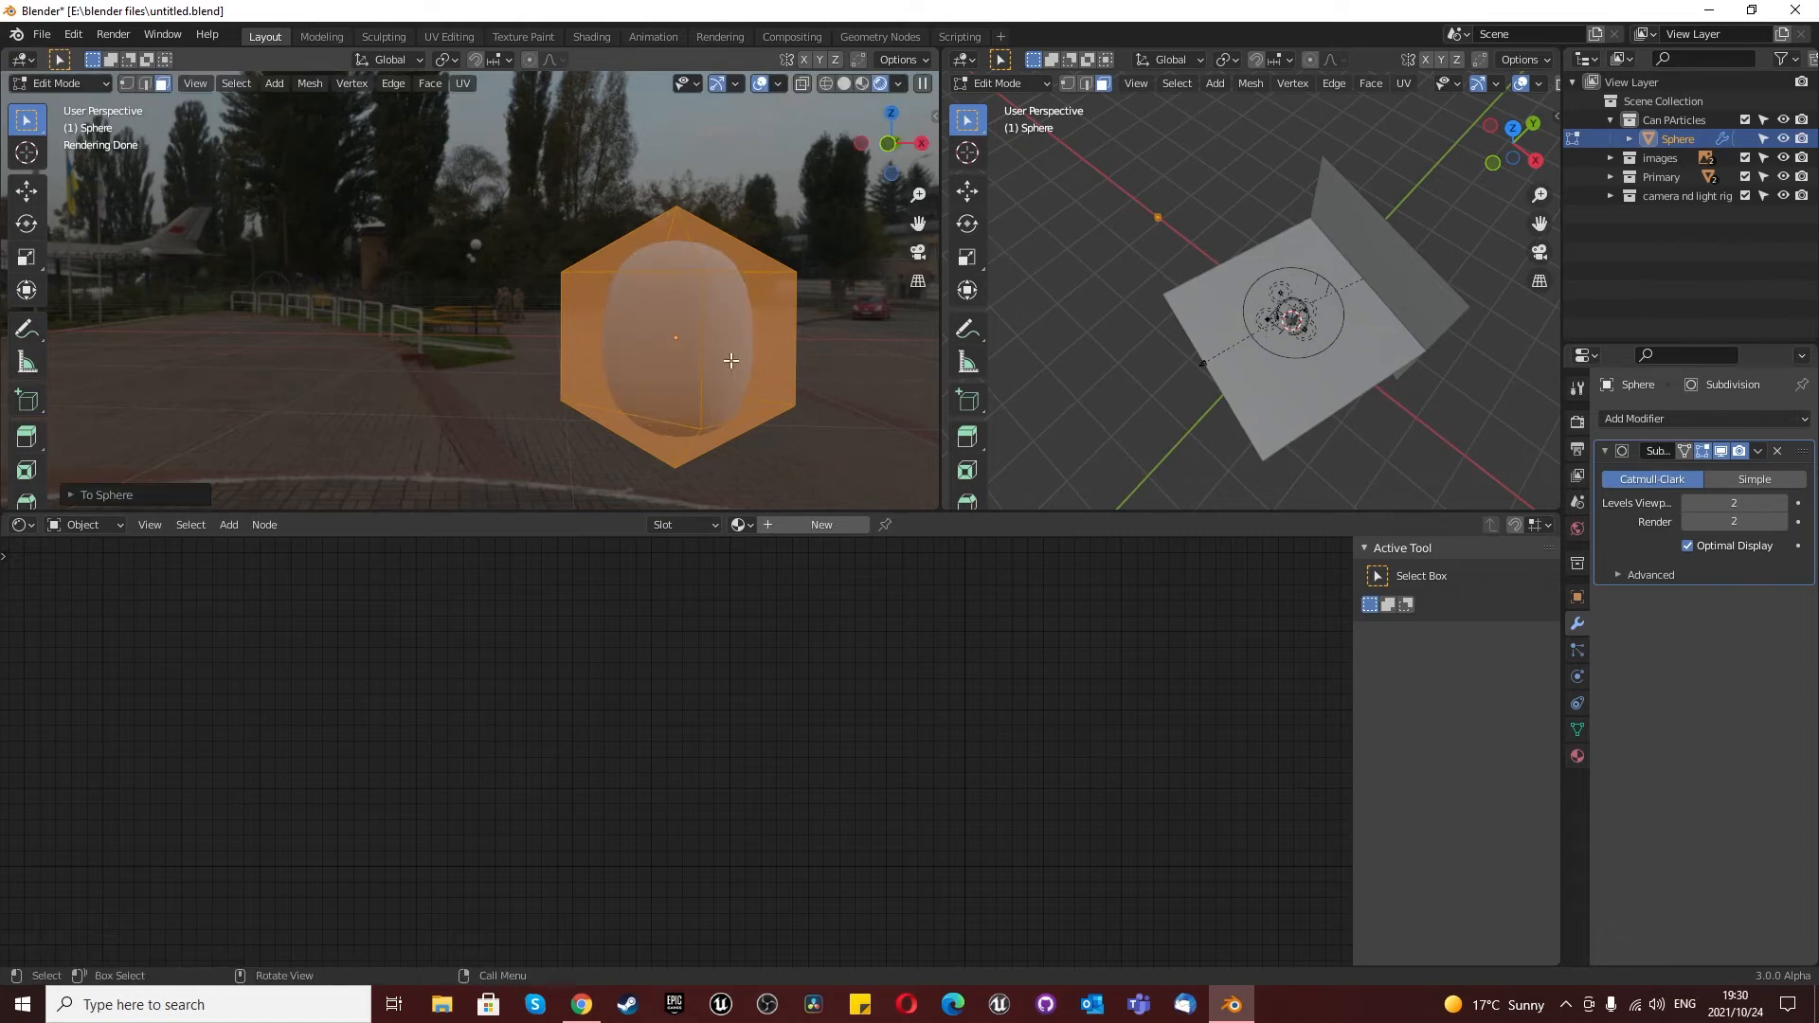
Step: Raise the sphere's topmost vertex along the Z axis by about 0.7 m to form a pointed droplet tip
scroll(699, 293, up, 1)
middle_drag(687, 317, 708, 330)
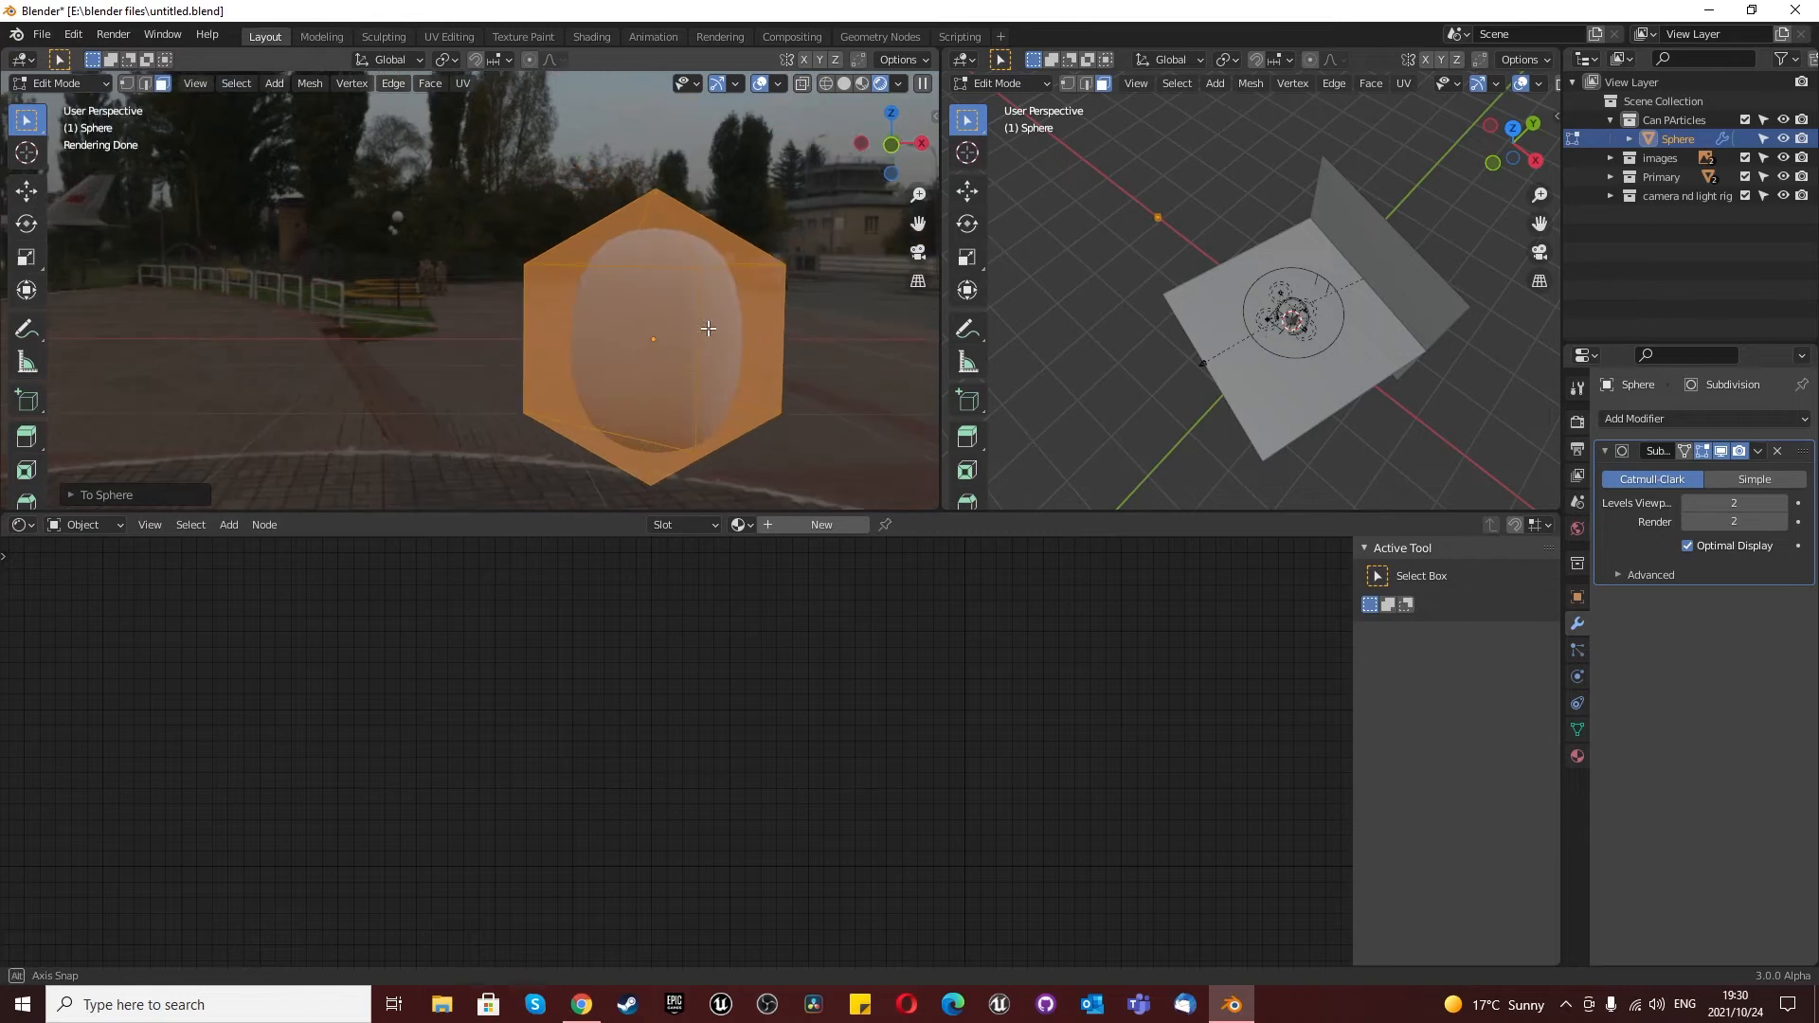
scroll(653, 219, up, 1)
key(1)
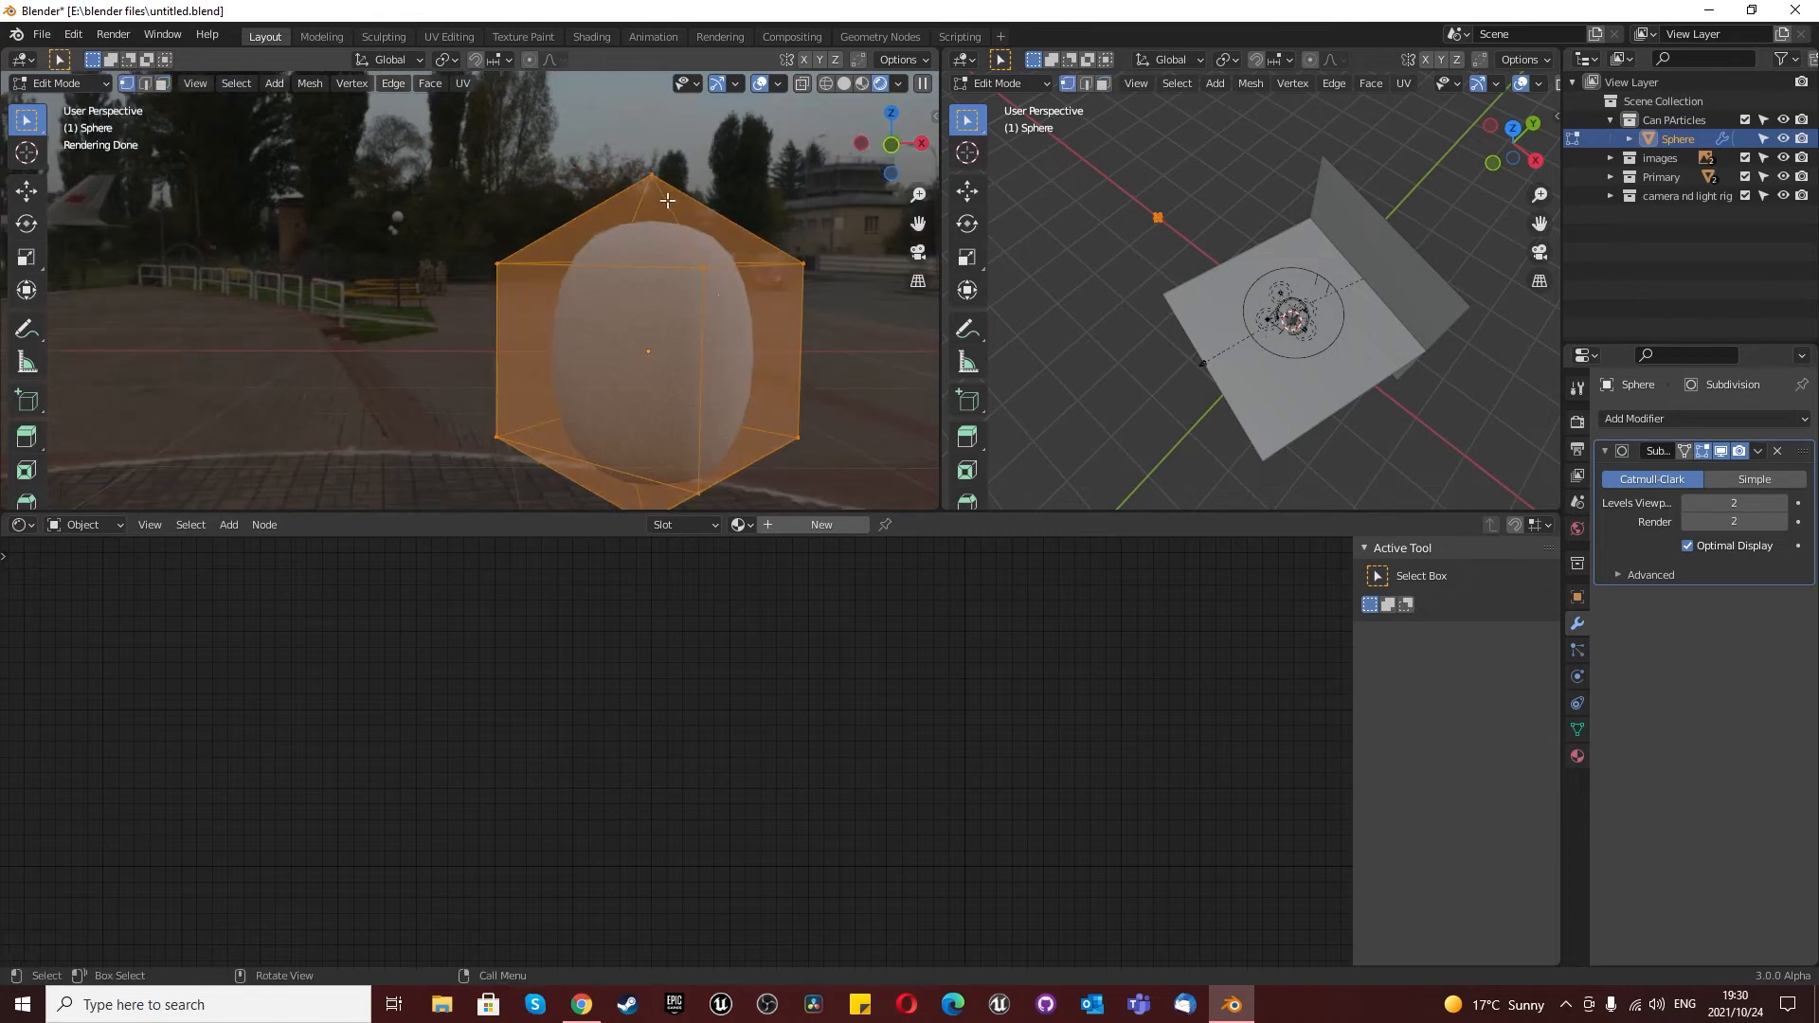
click(662, 184)
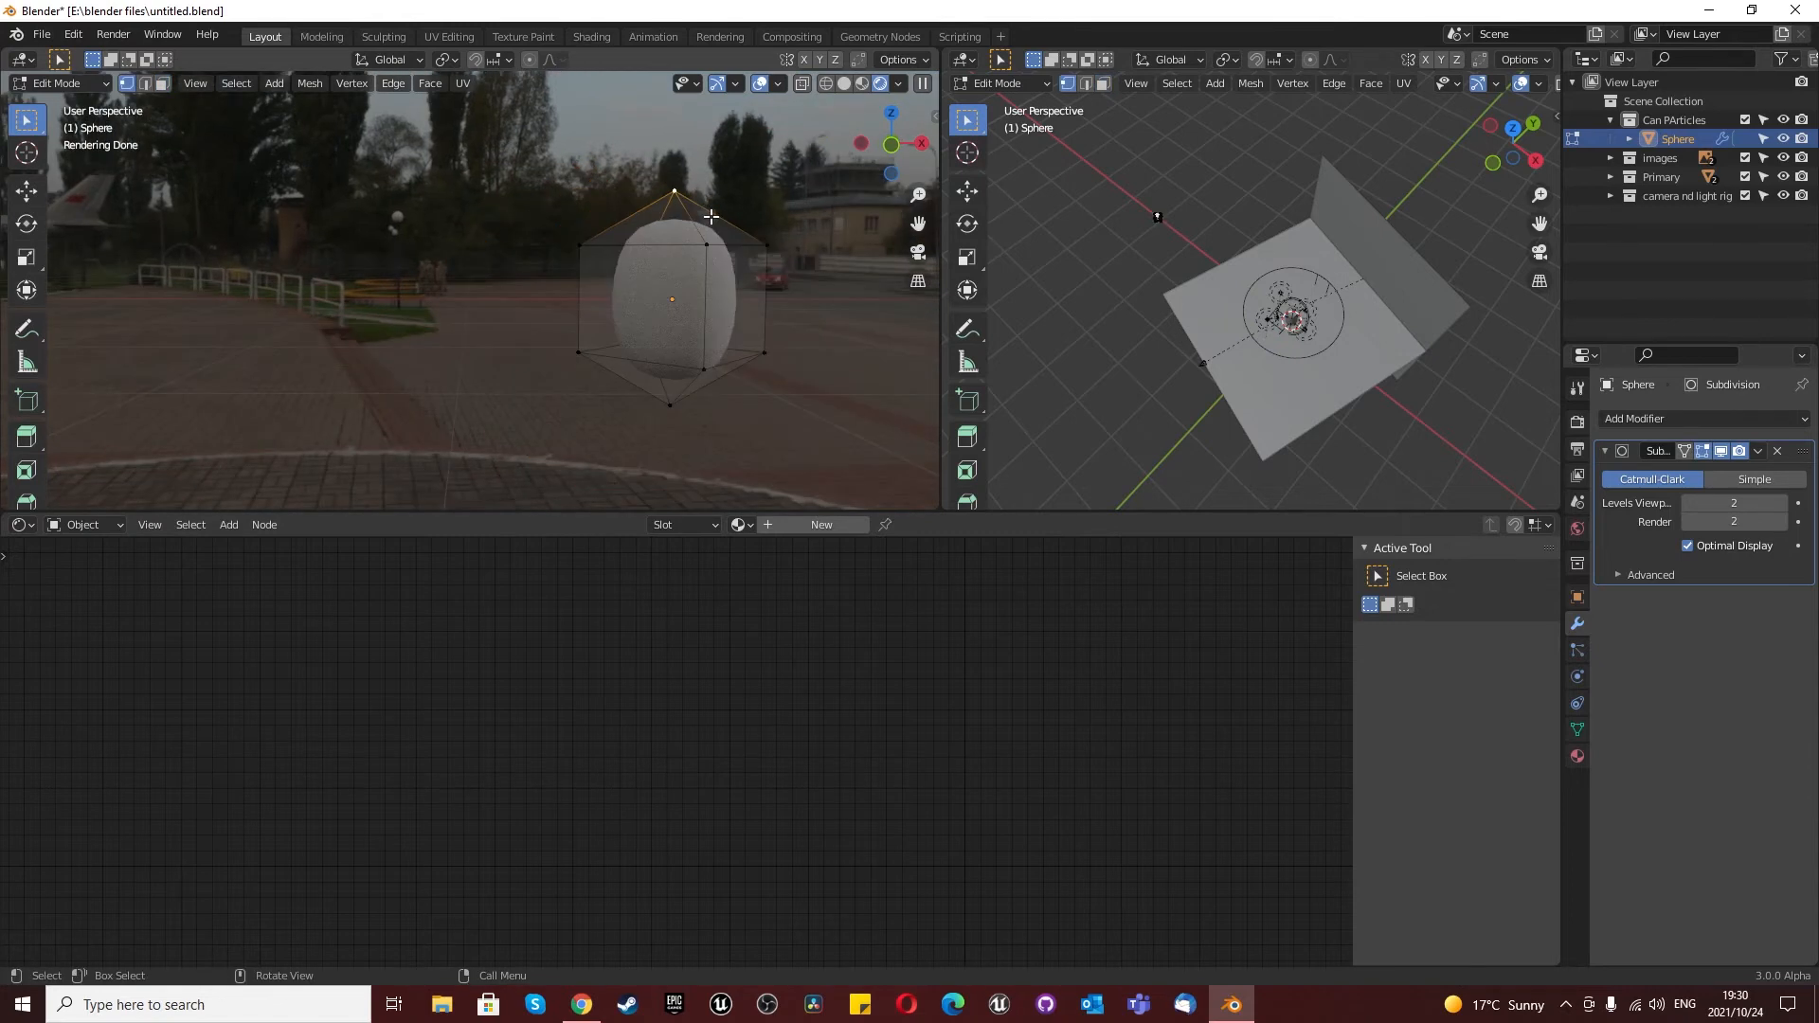
key(KP_1)
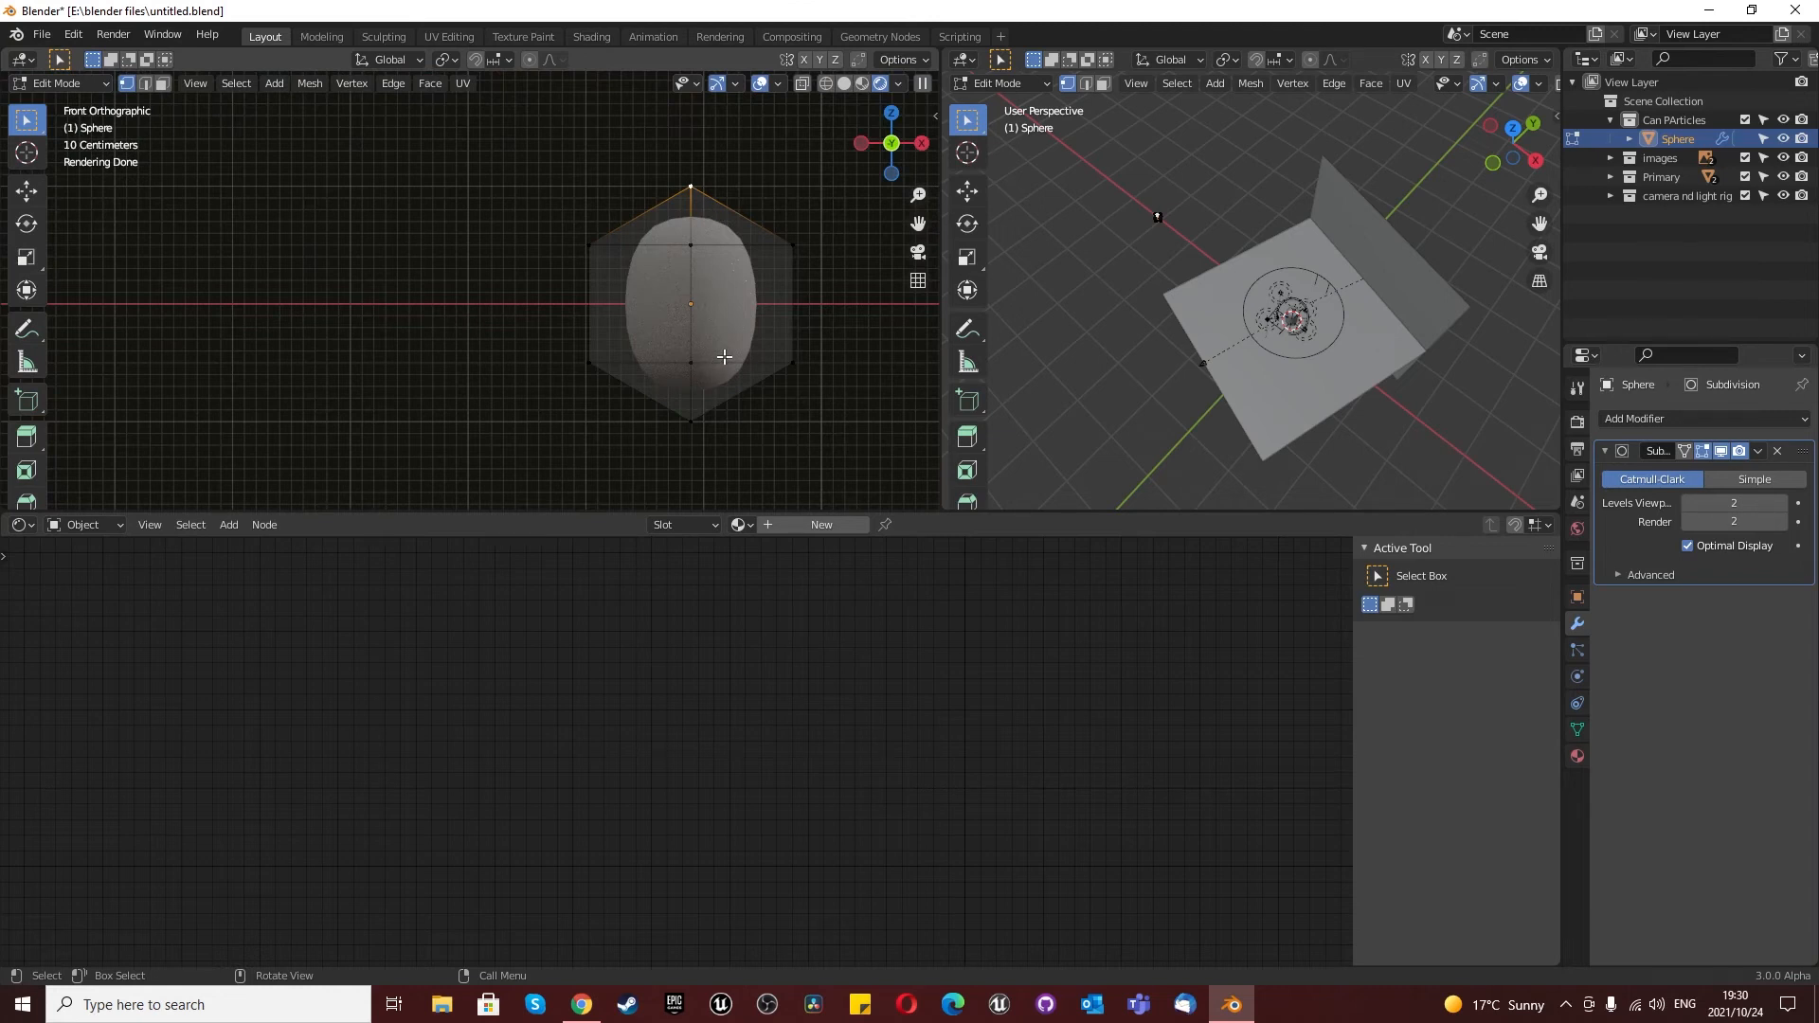
key(g)
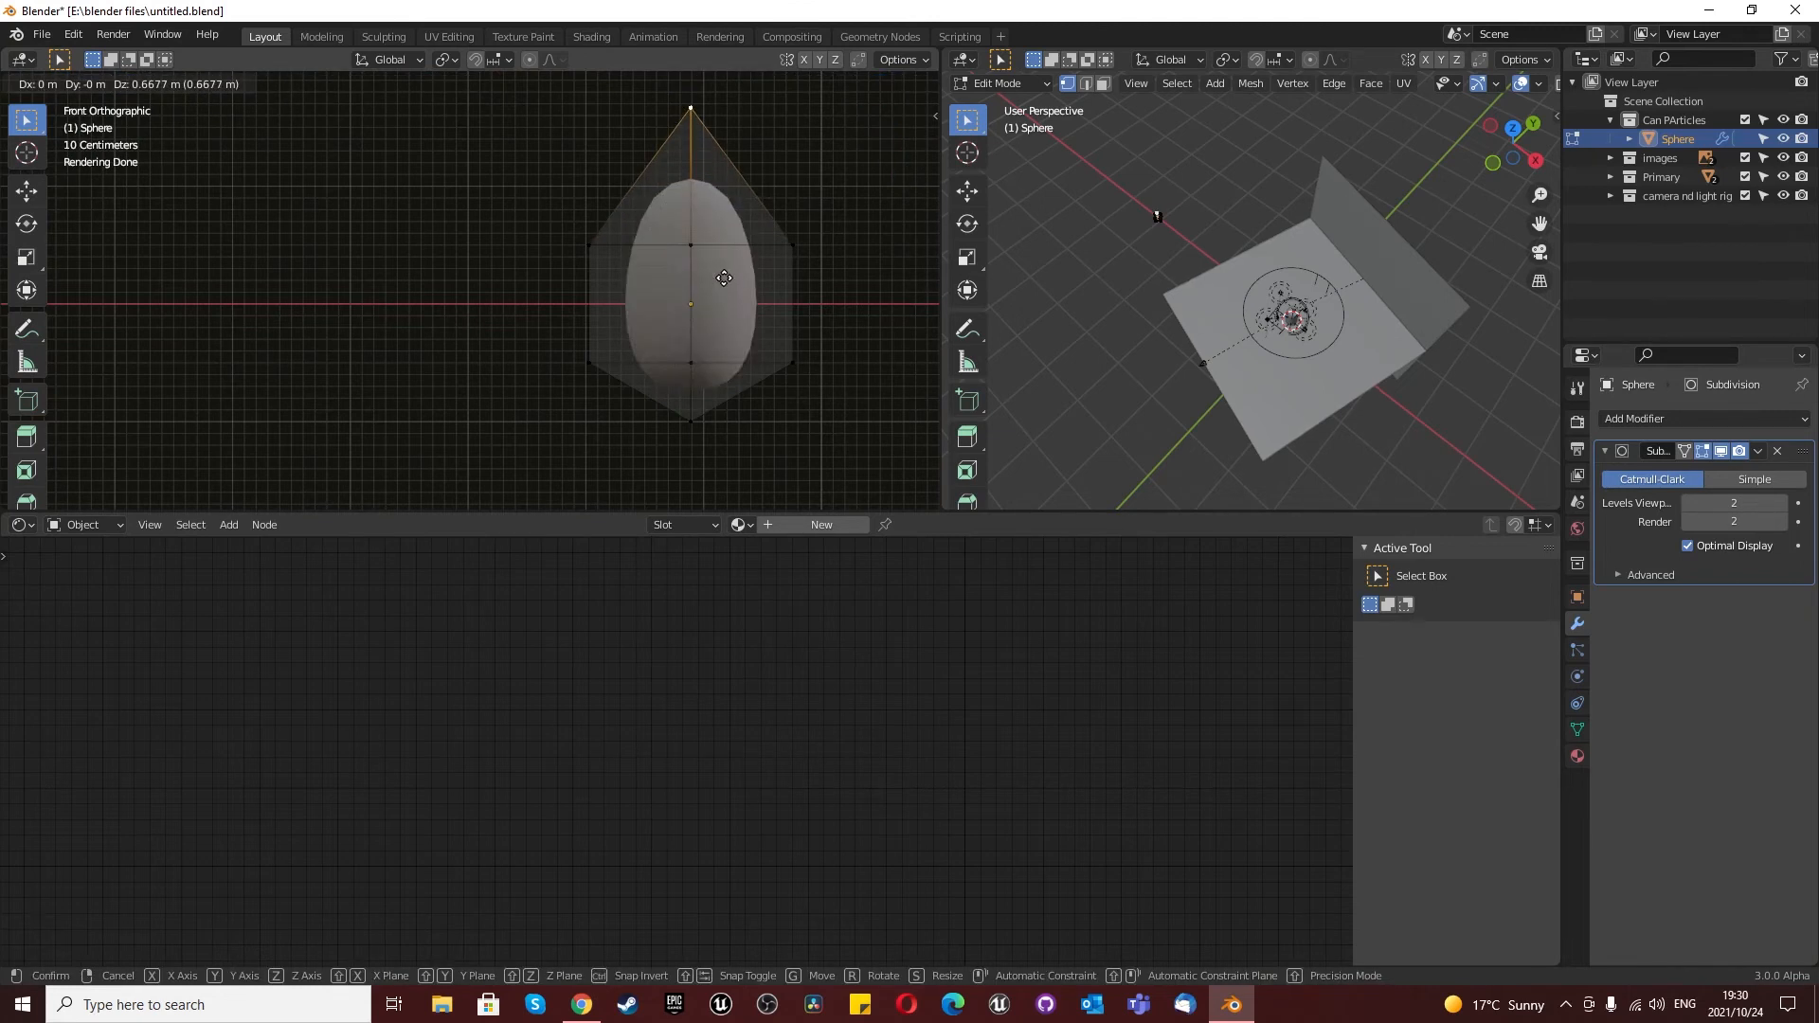
key(z)
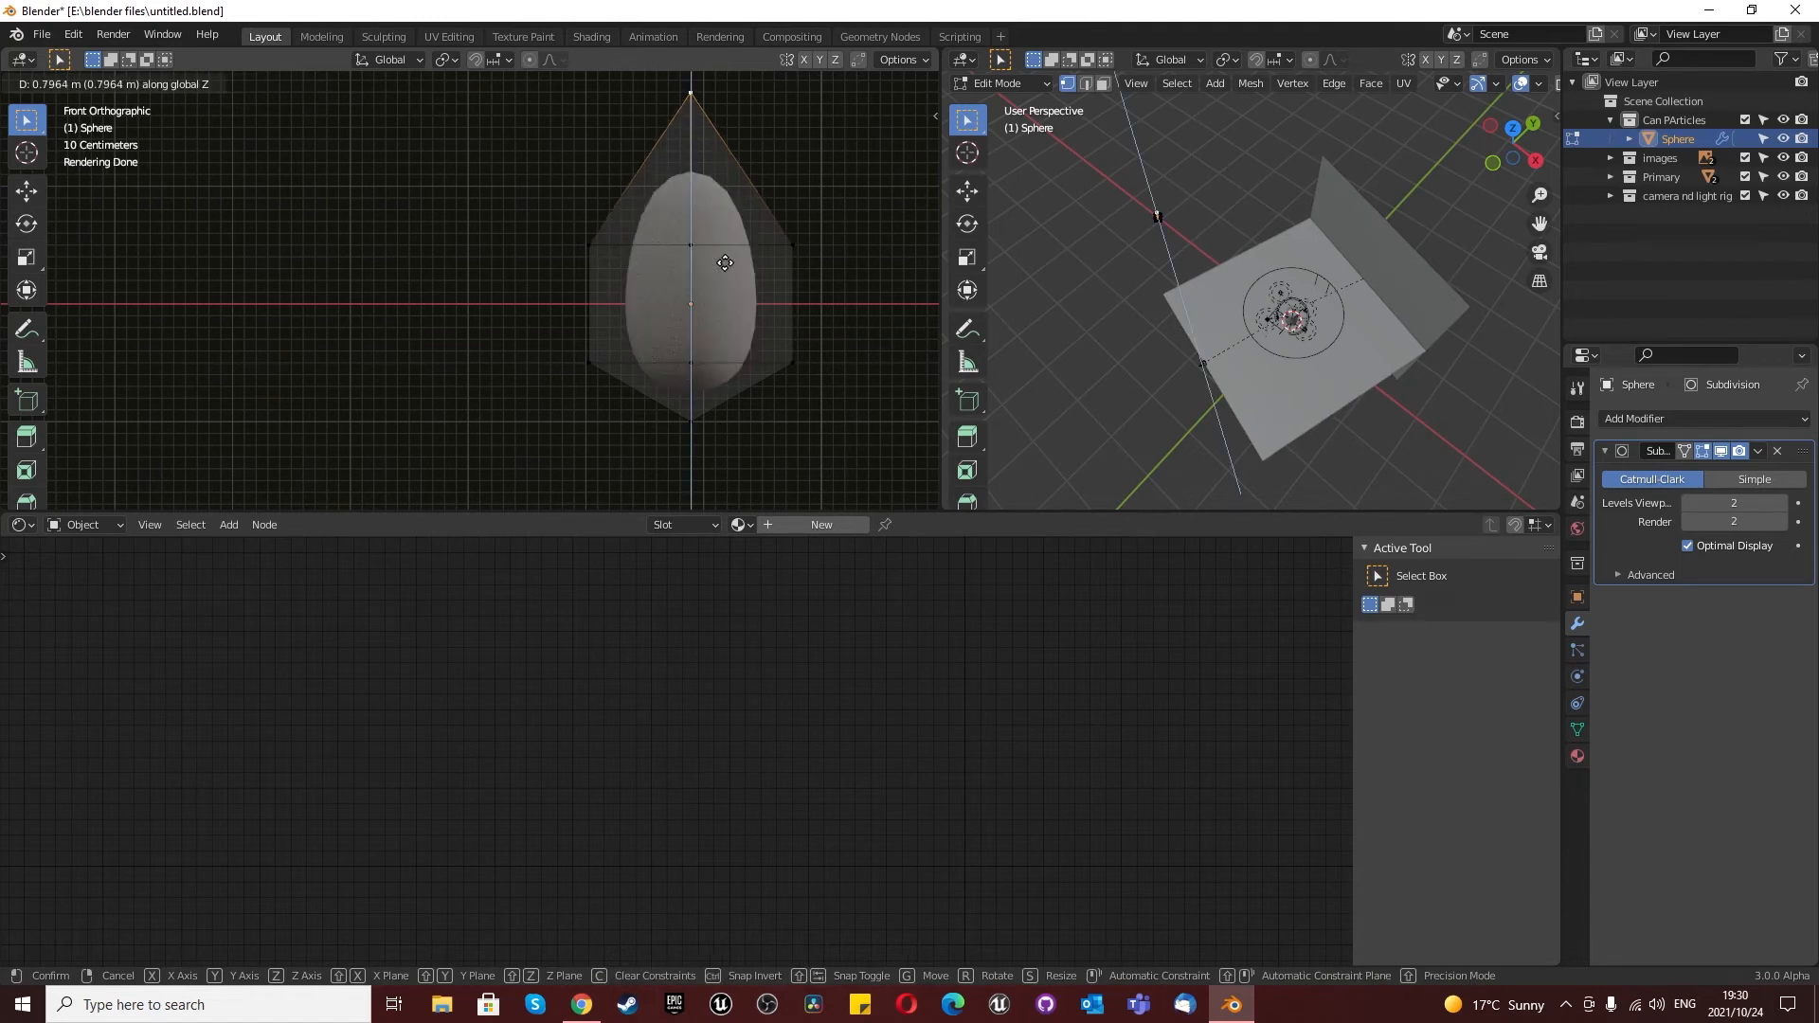
click(725, 263)
Step: Select all the lower vertices of the droplet in front view and move them up about 0.56 m along Z
drag(673, 407, 736, 458)
drag(568, 357, 794, 457)
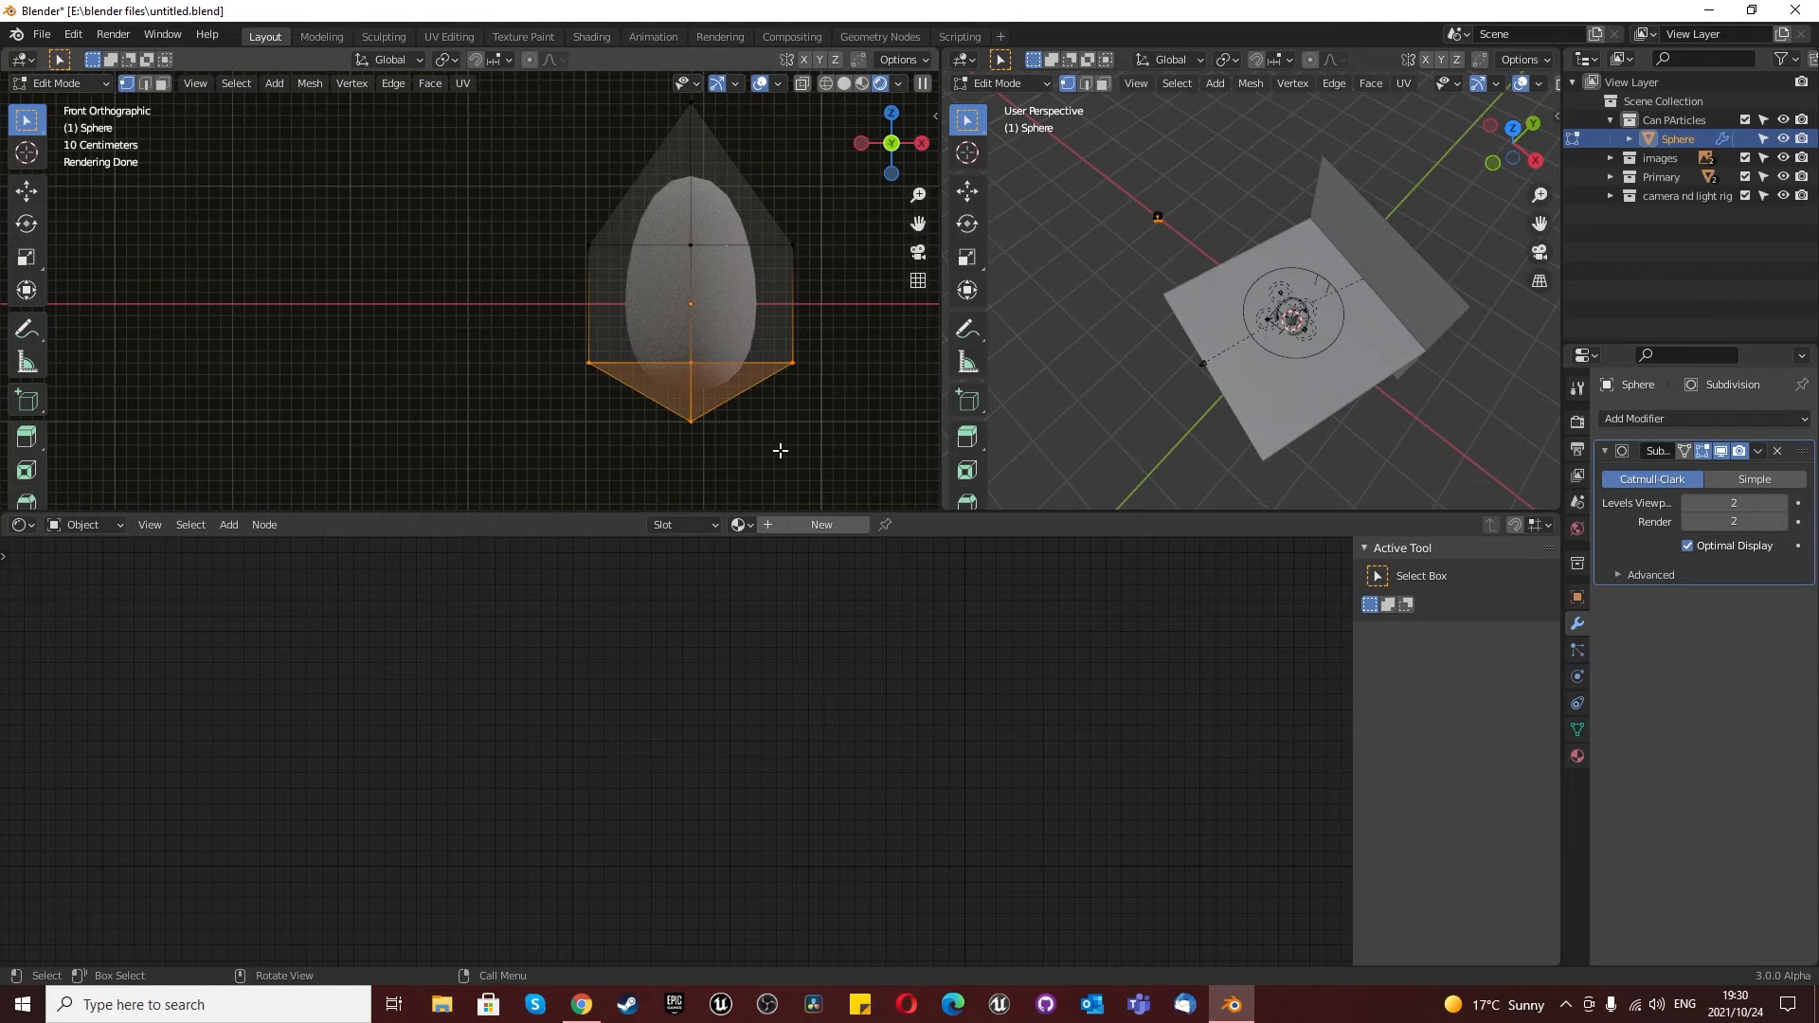
key(g)
key(z)
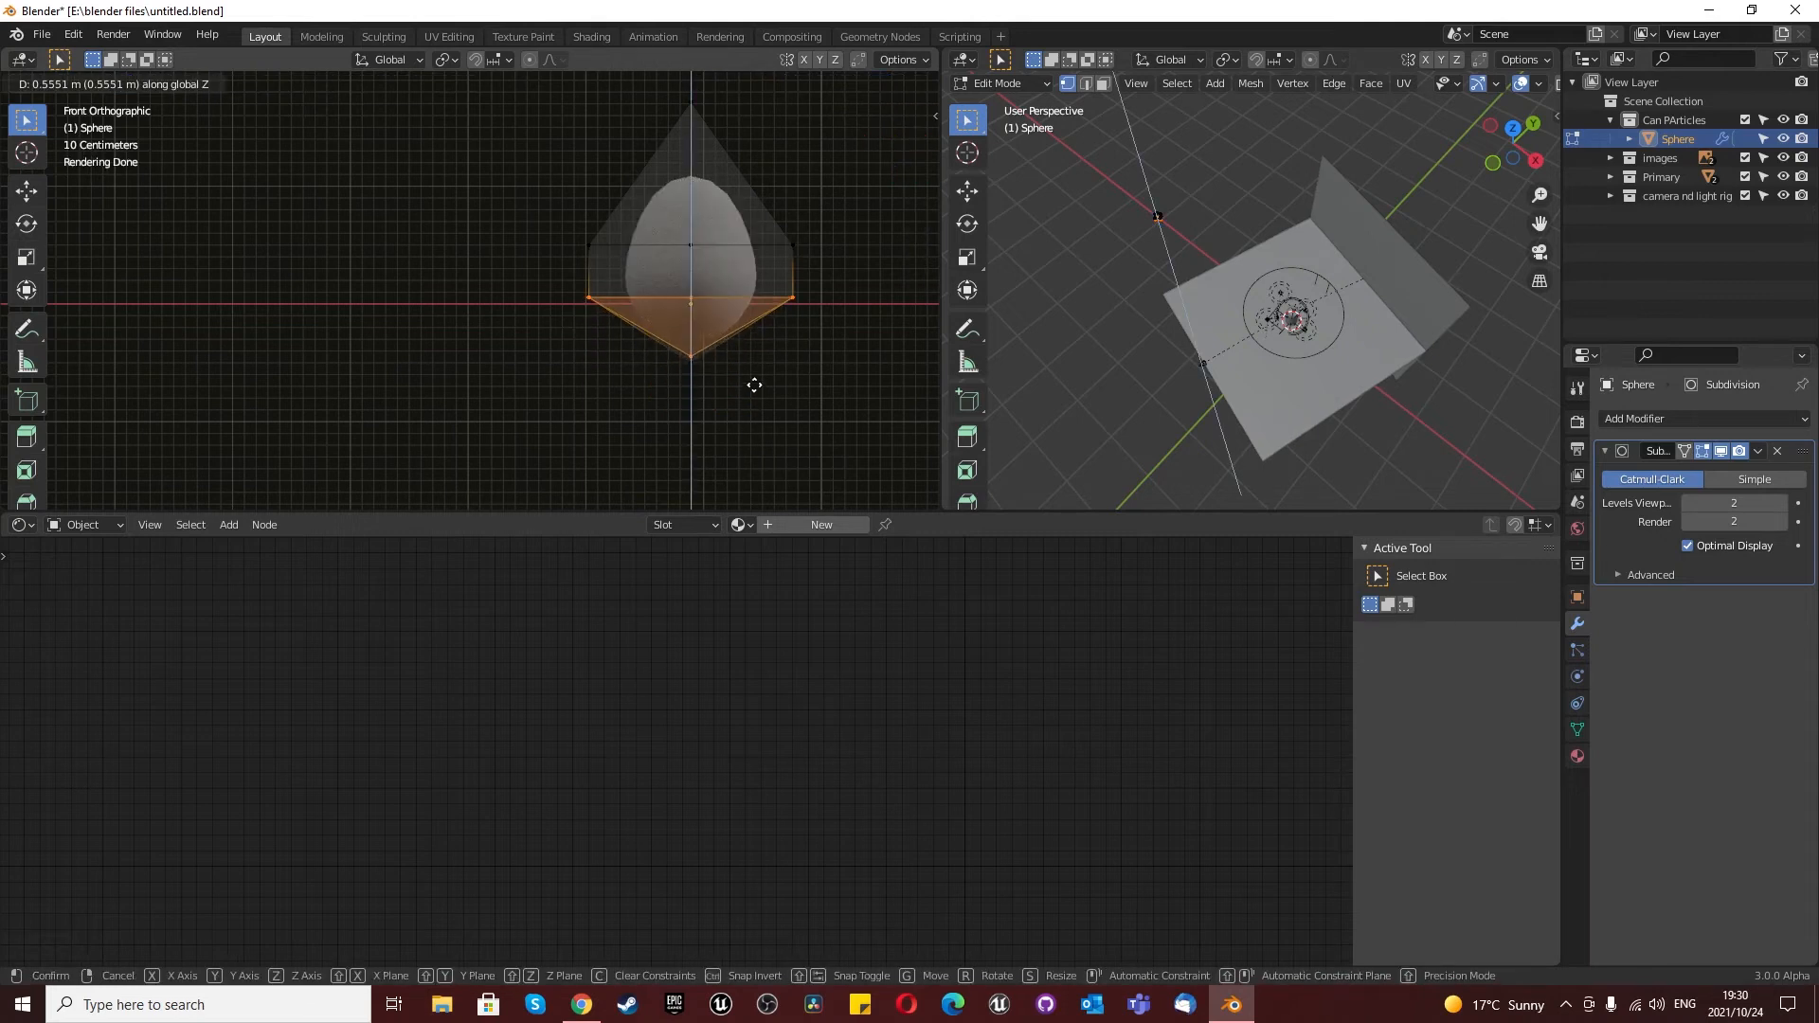
click(793, 381)
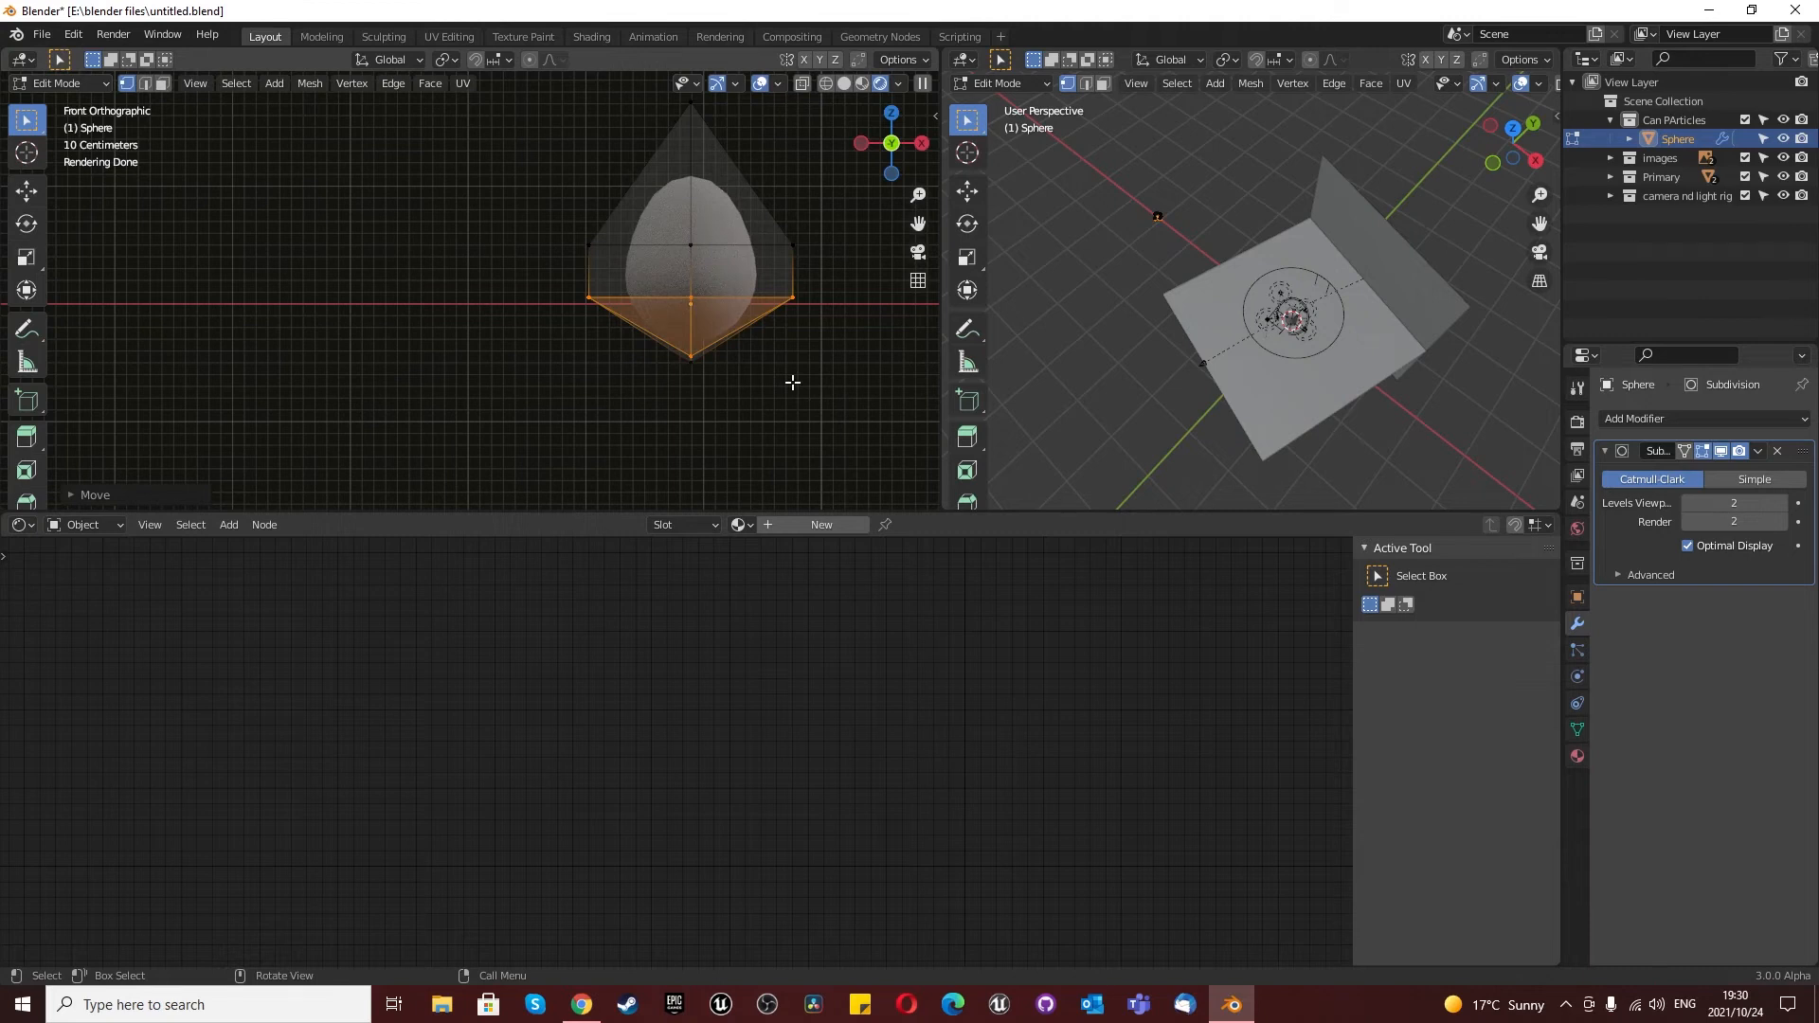
Step: Scale the selected lower vertices down along the Z axis to flatten the droplet's base
key(s)
key(z)
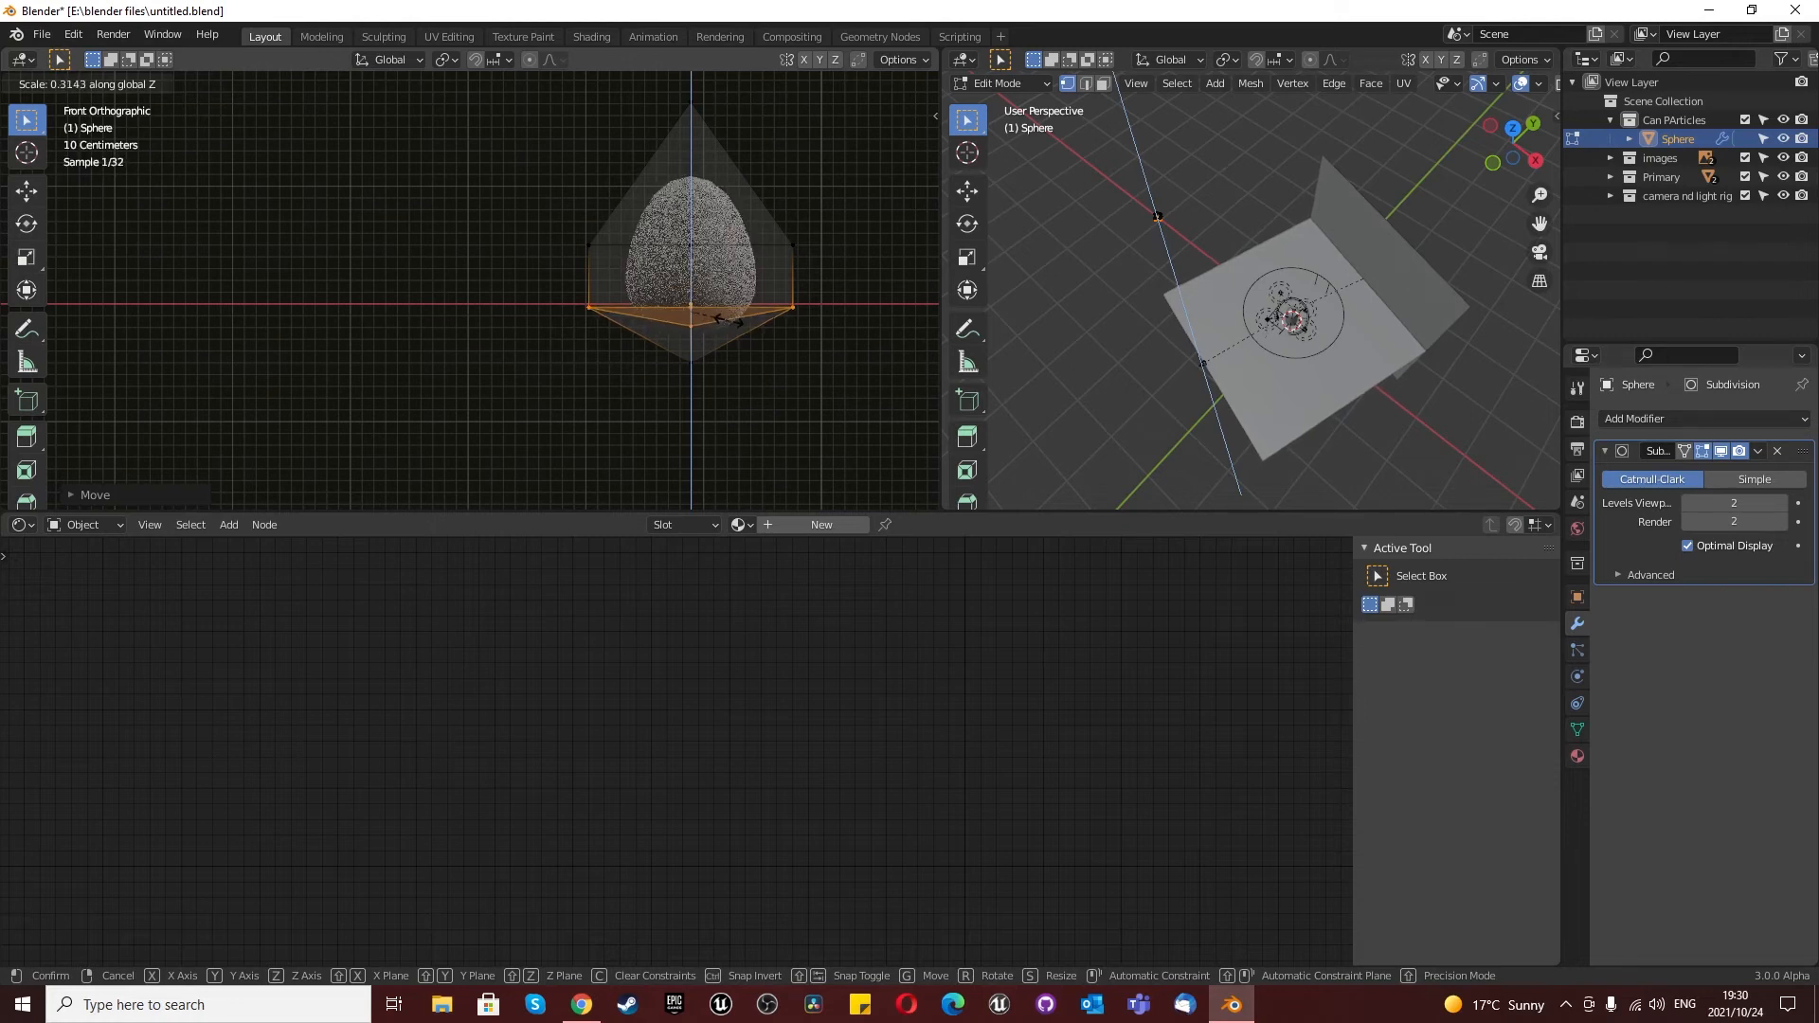
click(743, 322)
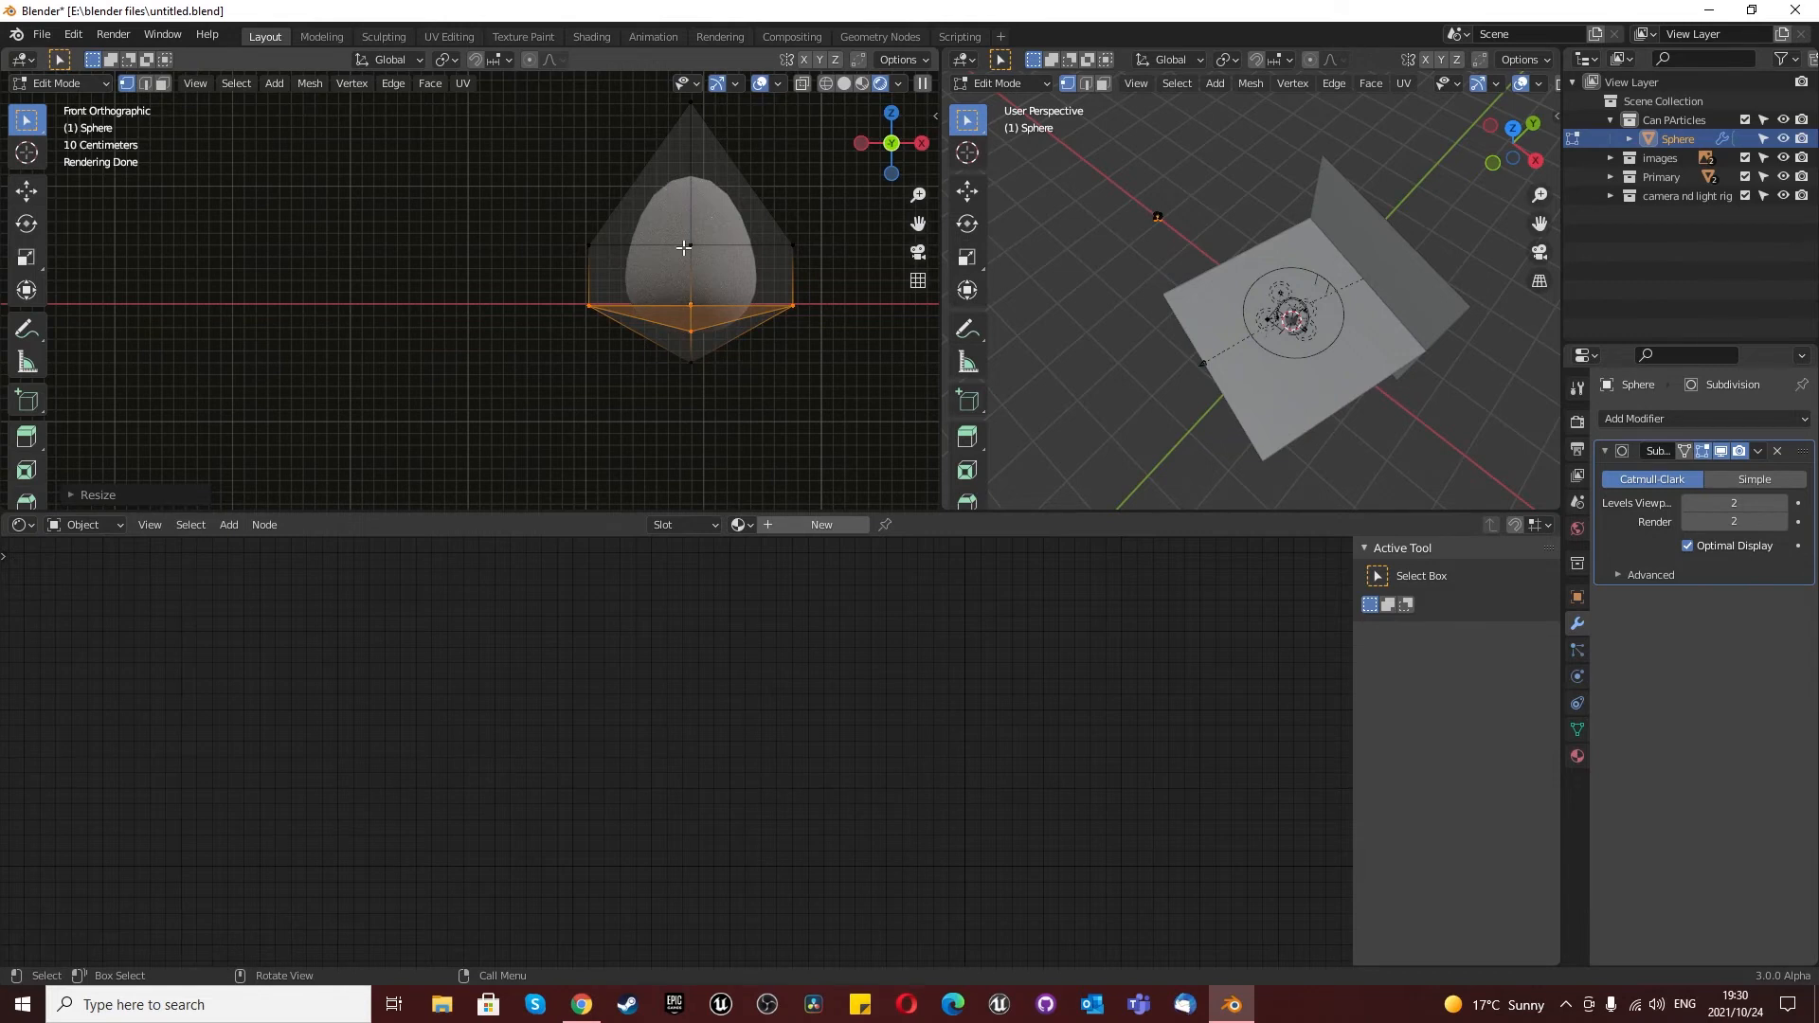
Step: Move the droplet's tip vertex farther up along the Z axis by about 0.3 m
scroll(685, 247, down, 3)
scroll(701, 251, up, 6)
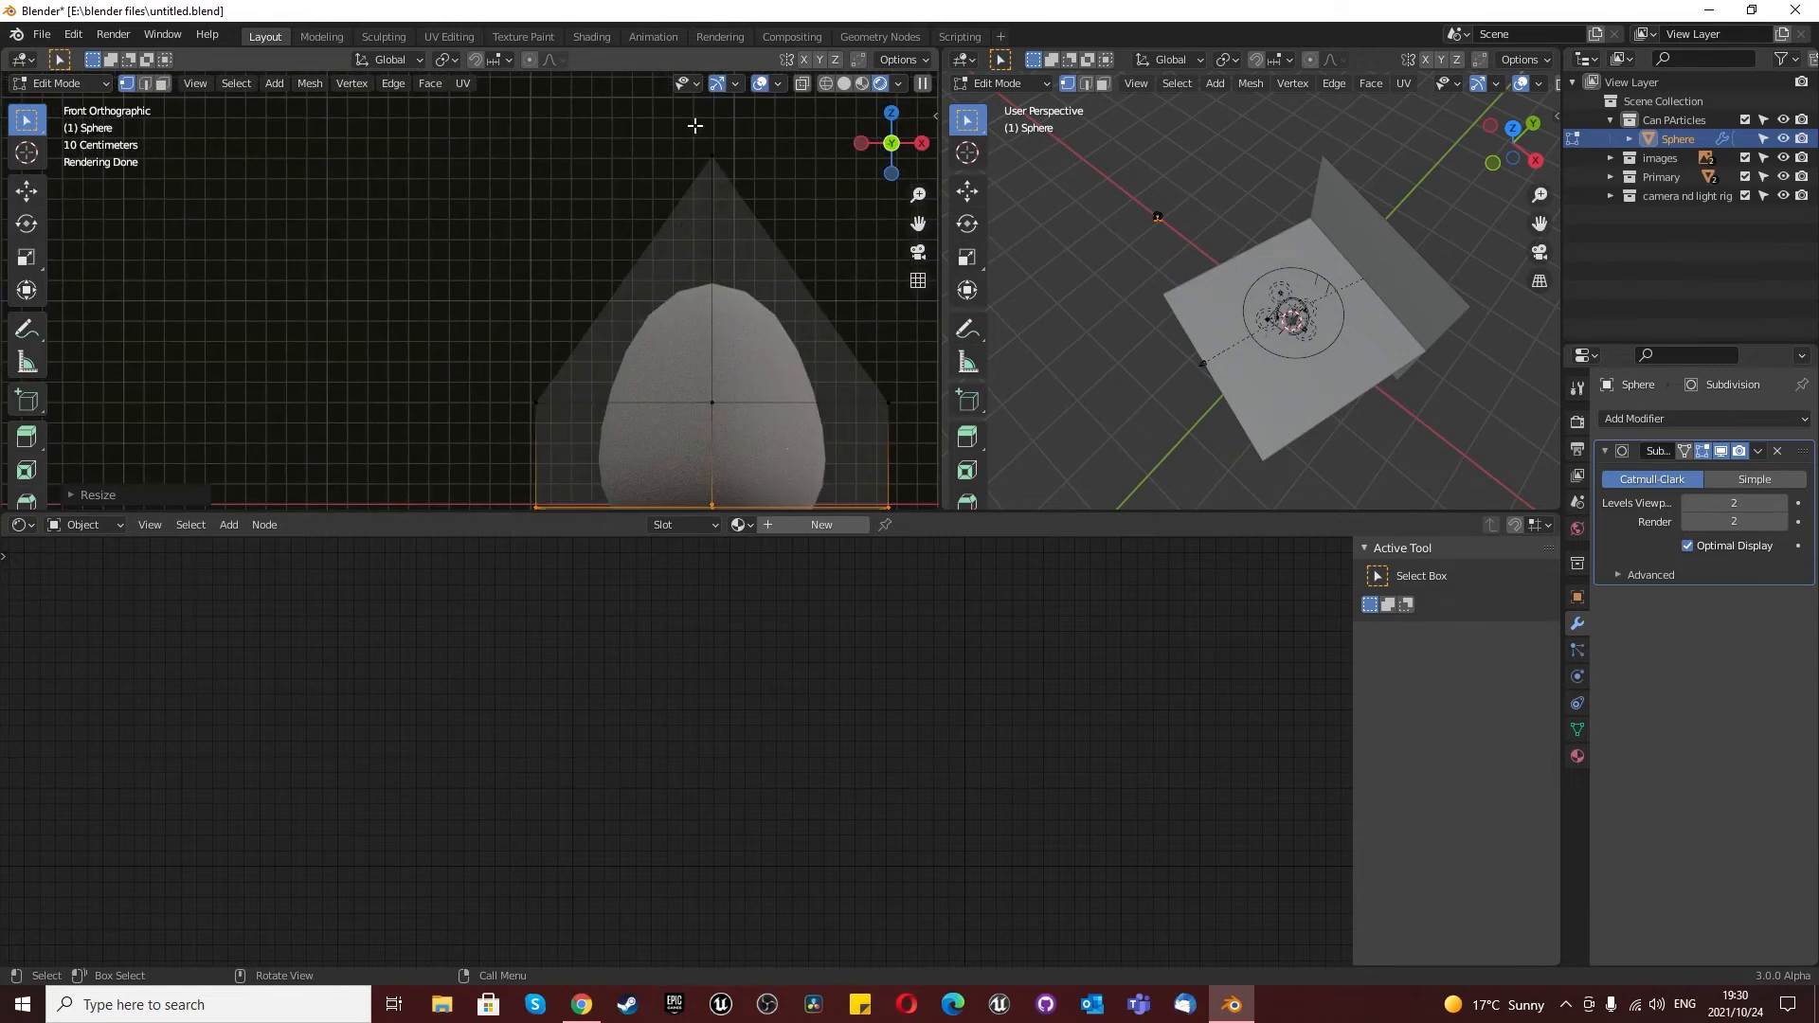
click(712, 157)
key(g)
key(z)
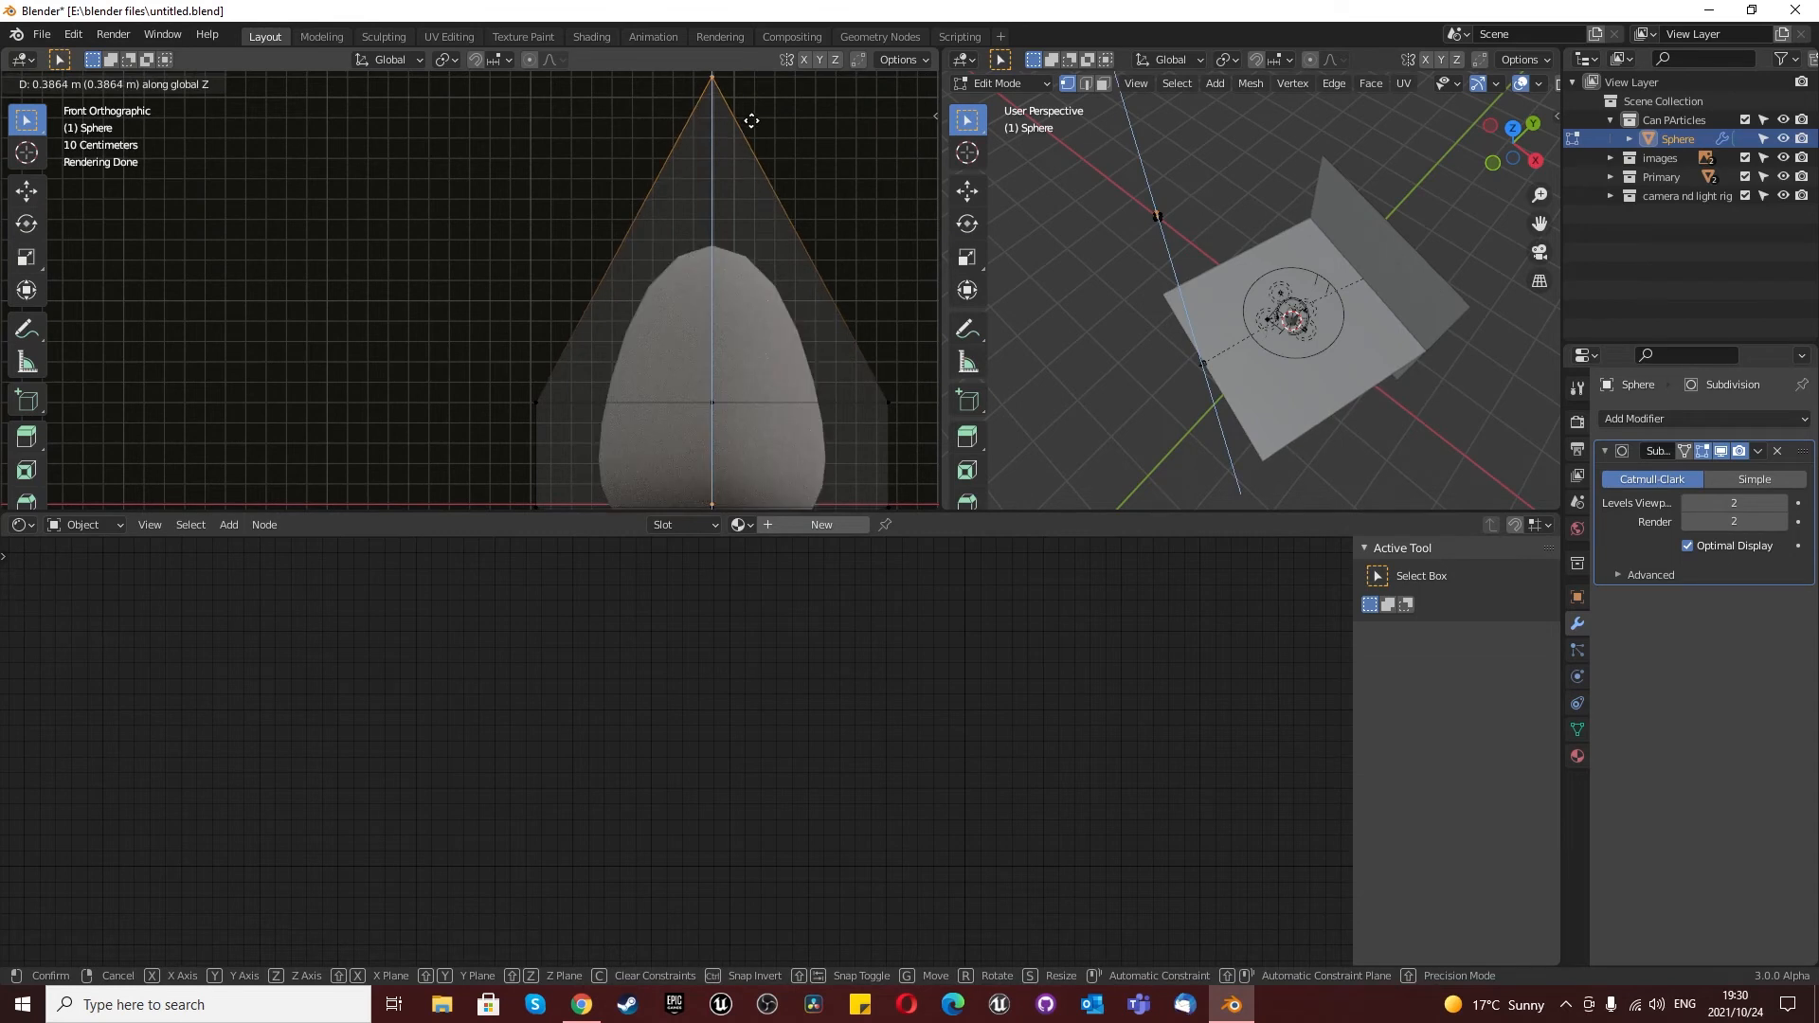
click(747, 133)
Step: Inspect the droplet's shape from the front, at an angle and from directly above
scroll(696, 246, down, 3)
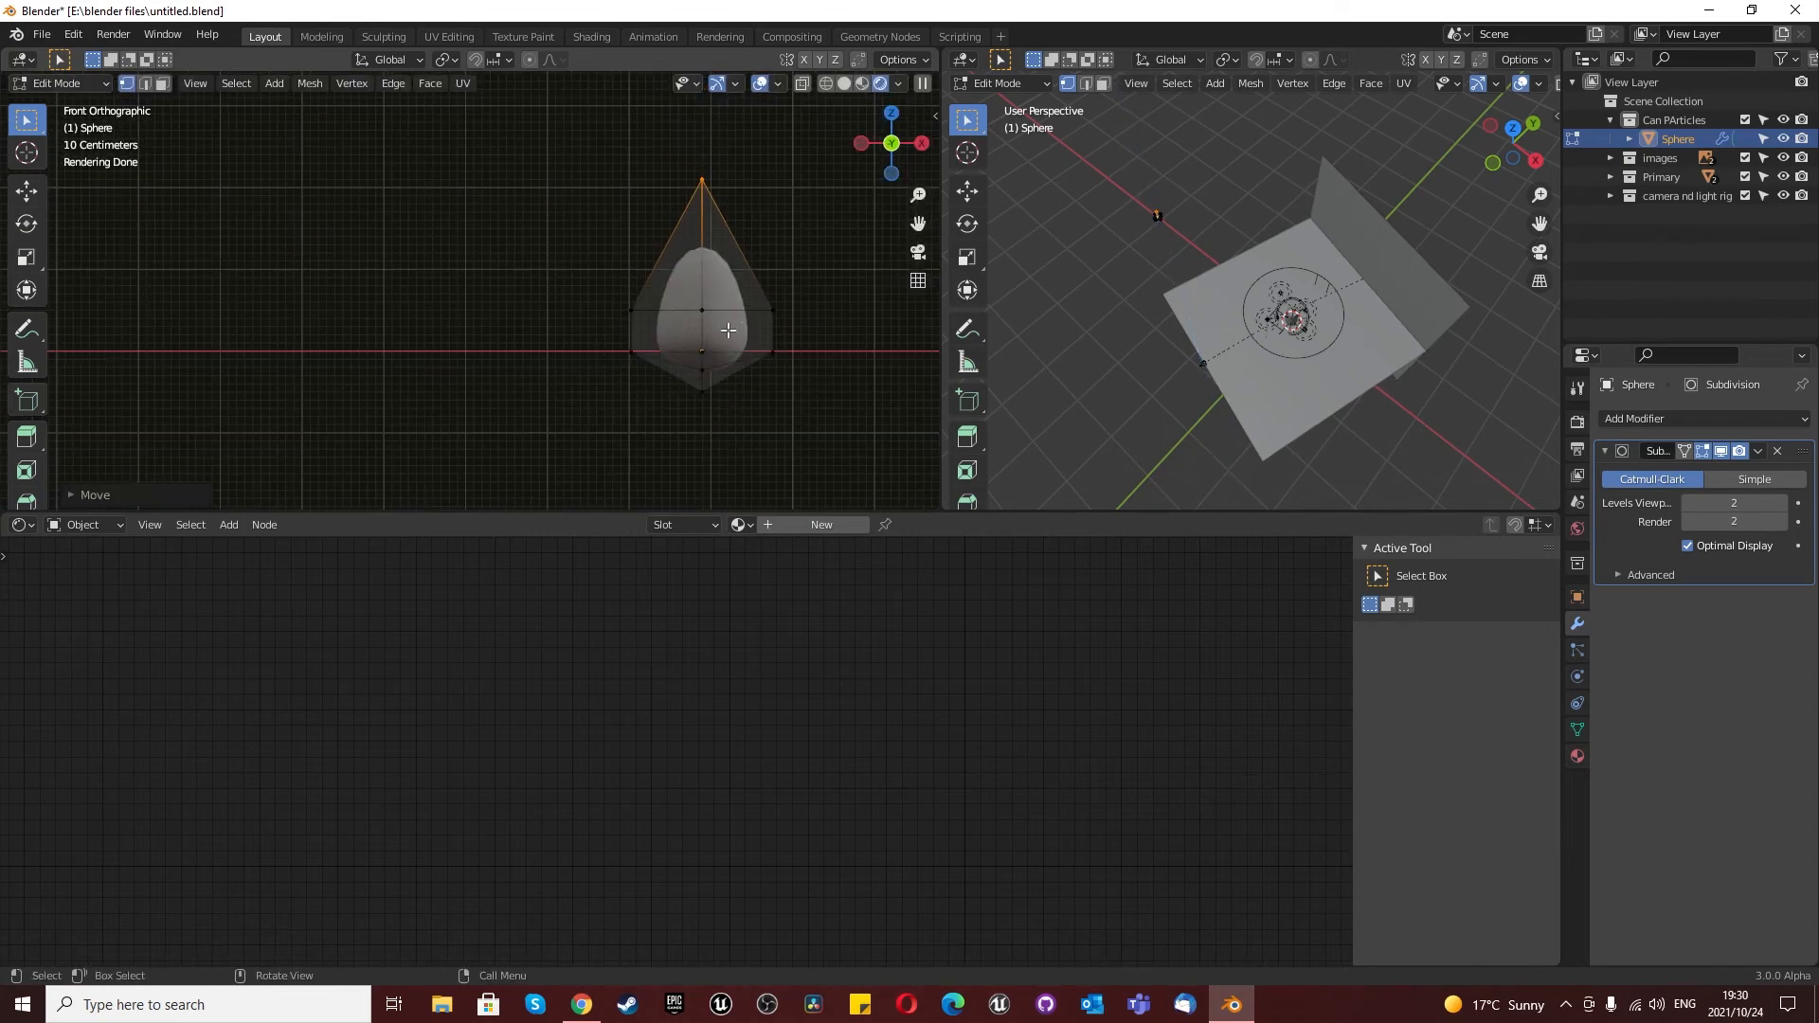
scroll(728, 329, up, 2)
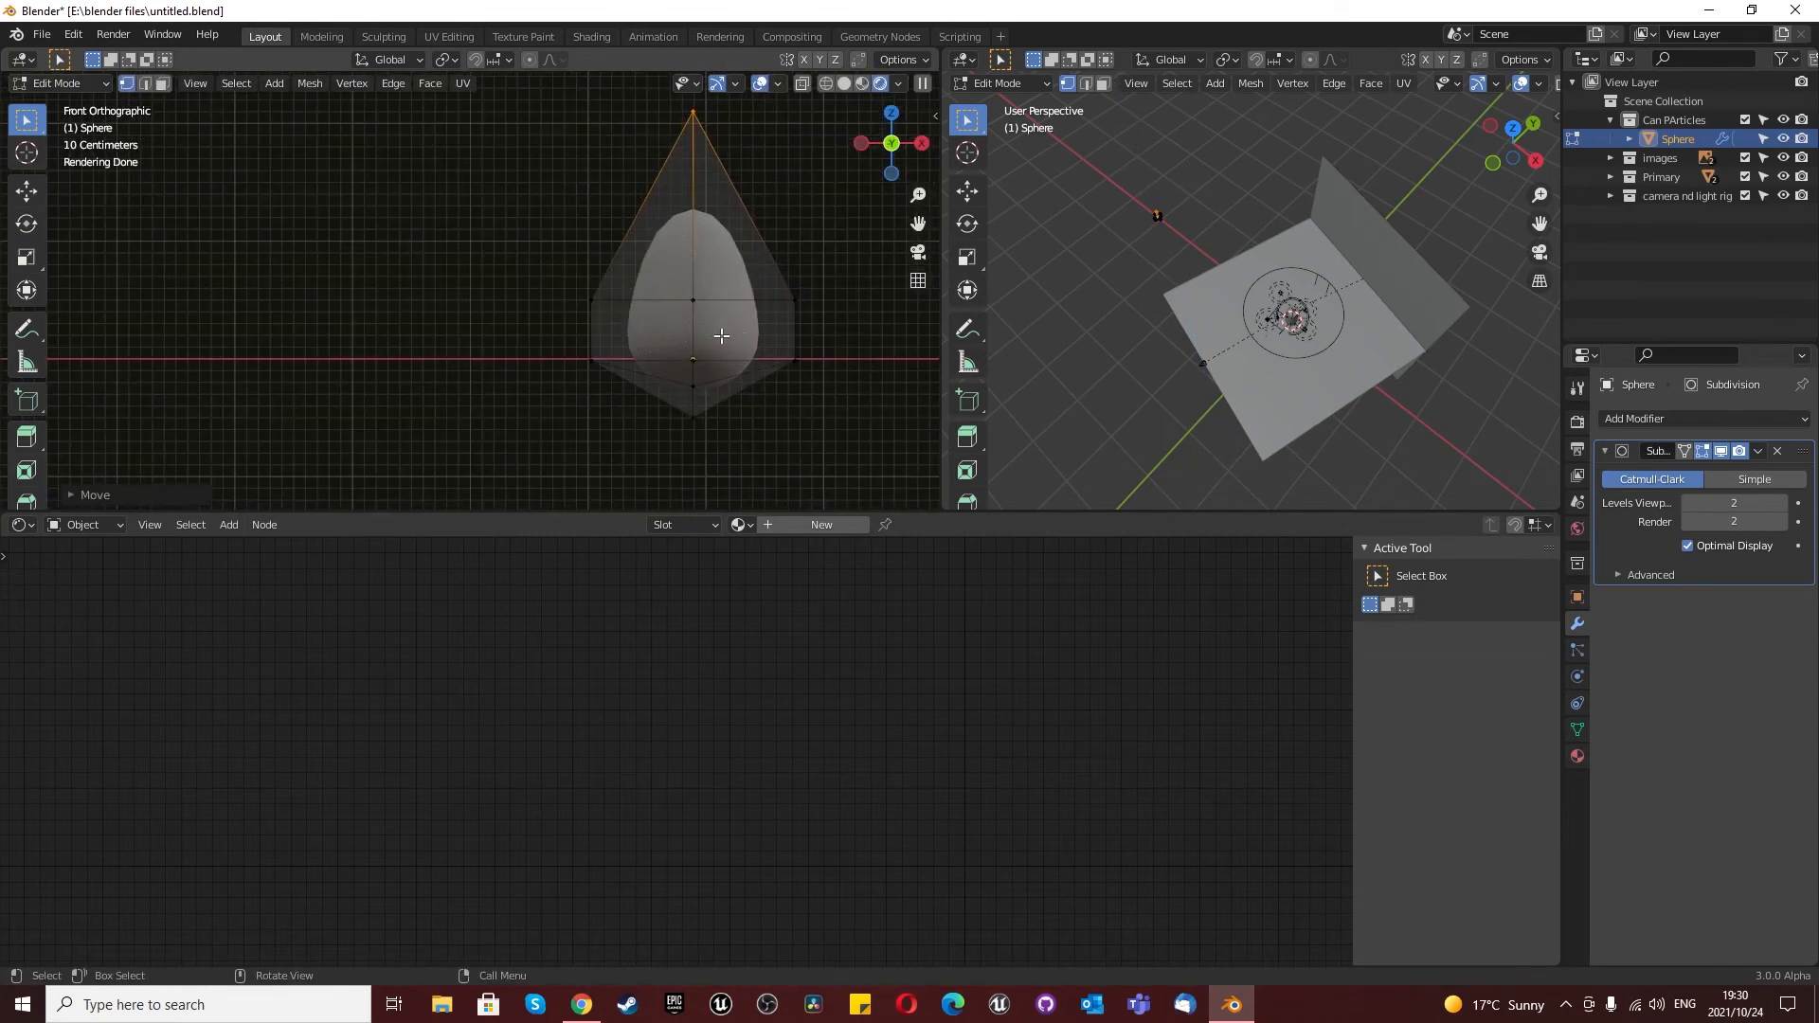
key(KP_7)
middle_drag(721, 336, 757, 235)
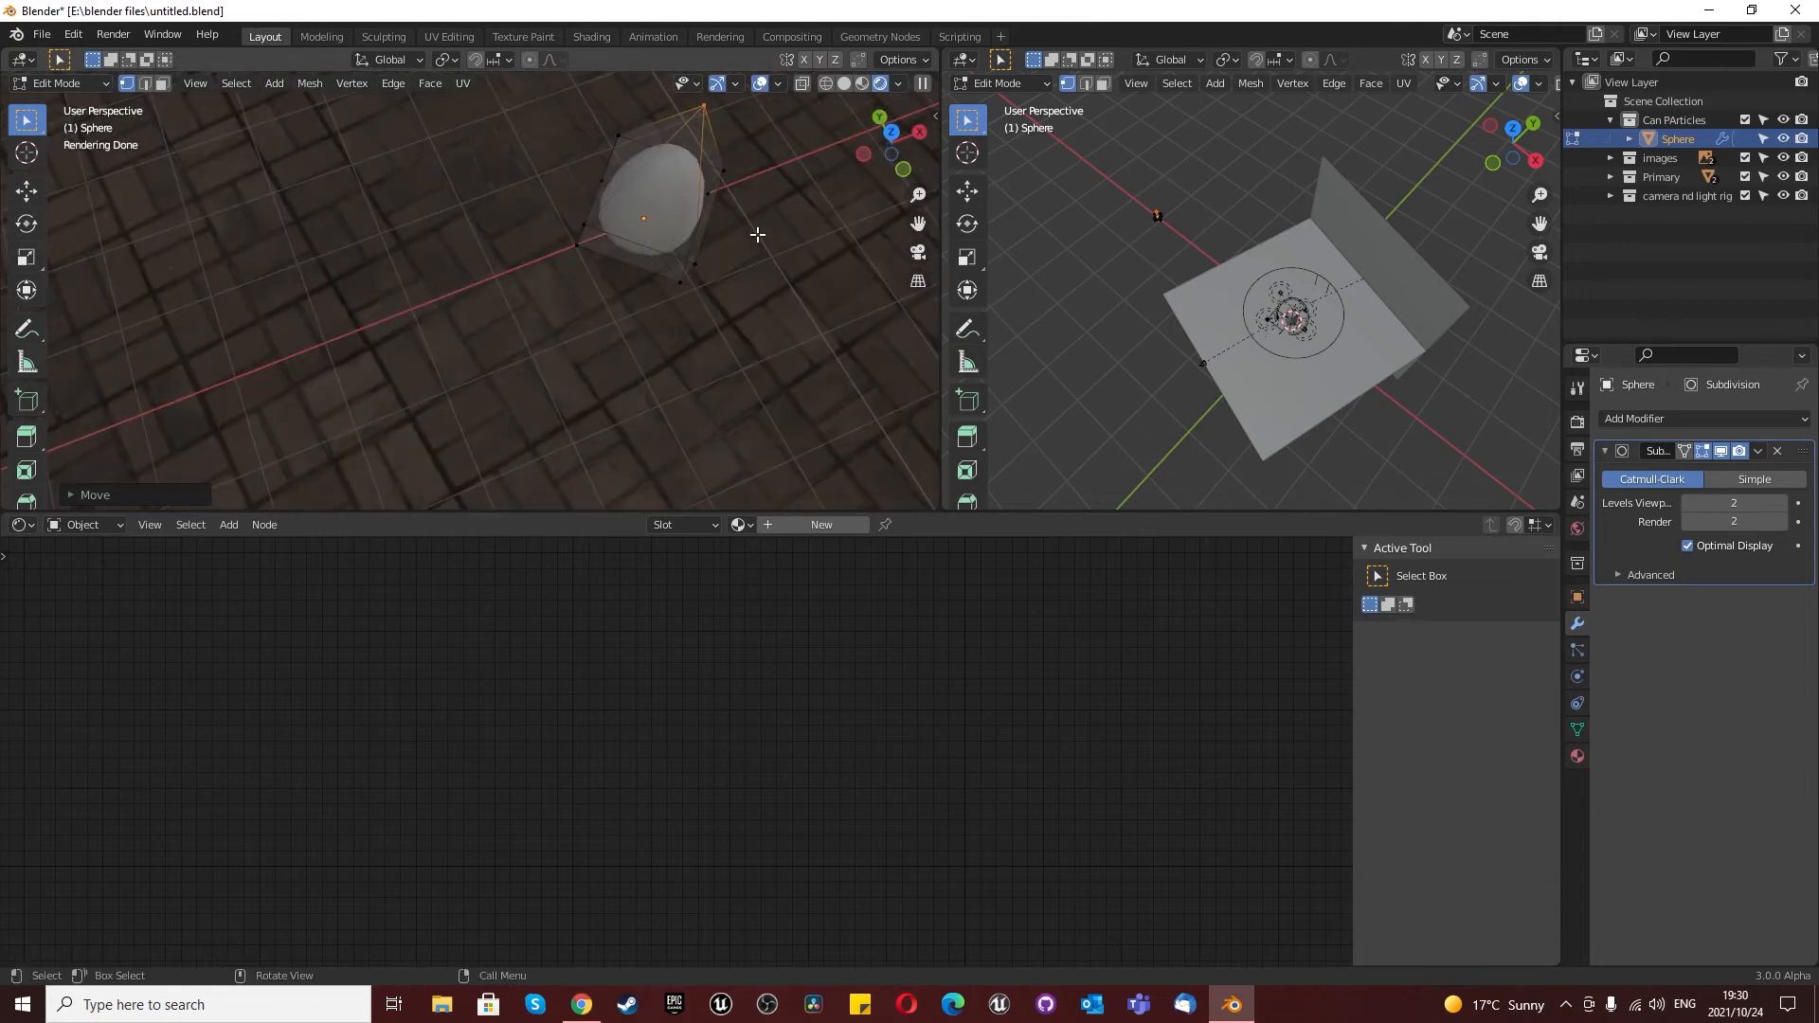
key(KP_7)
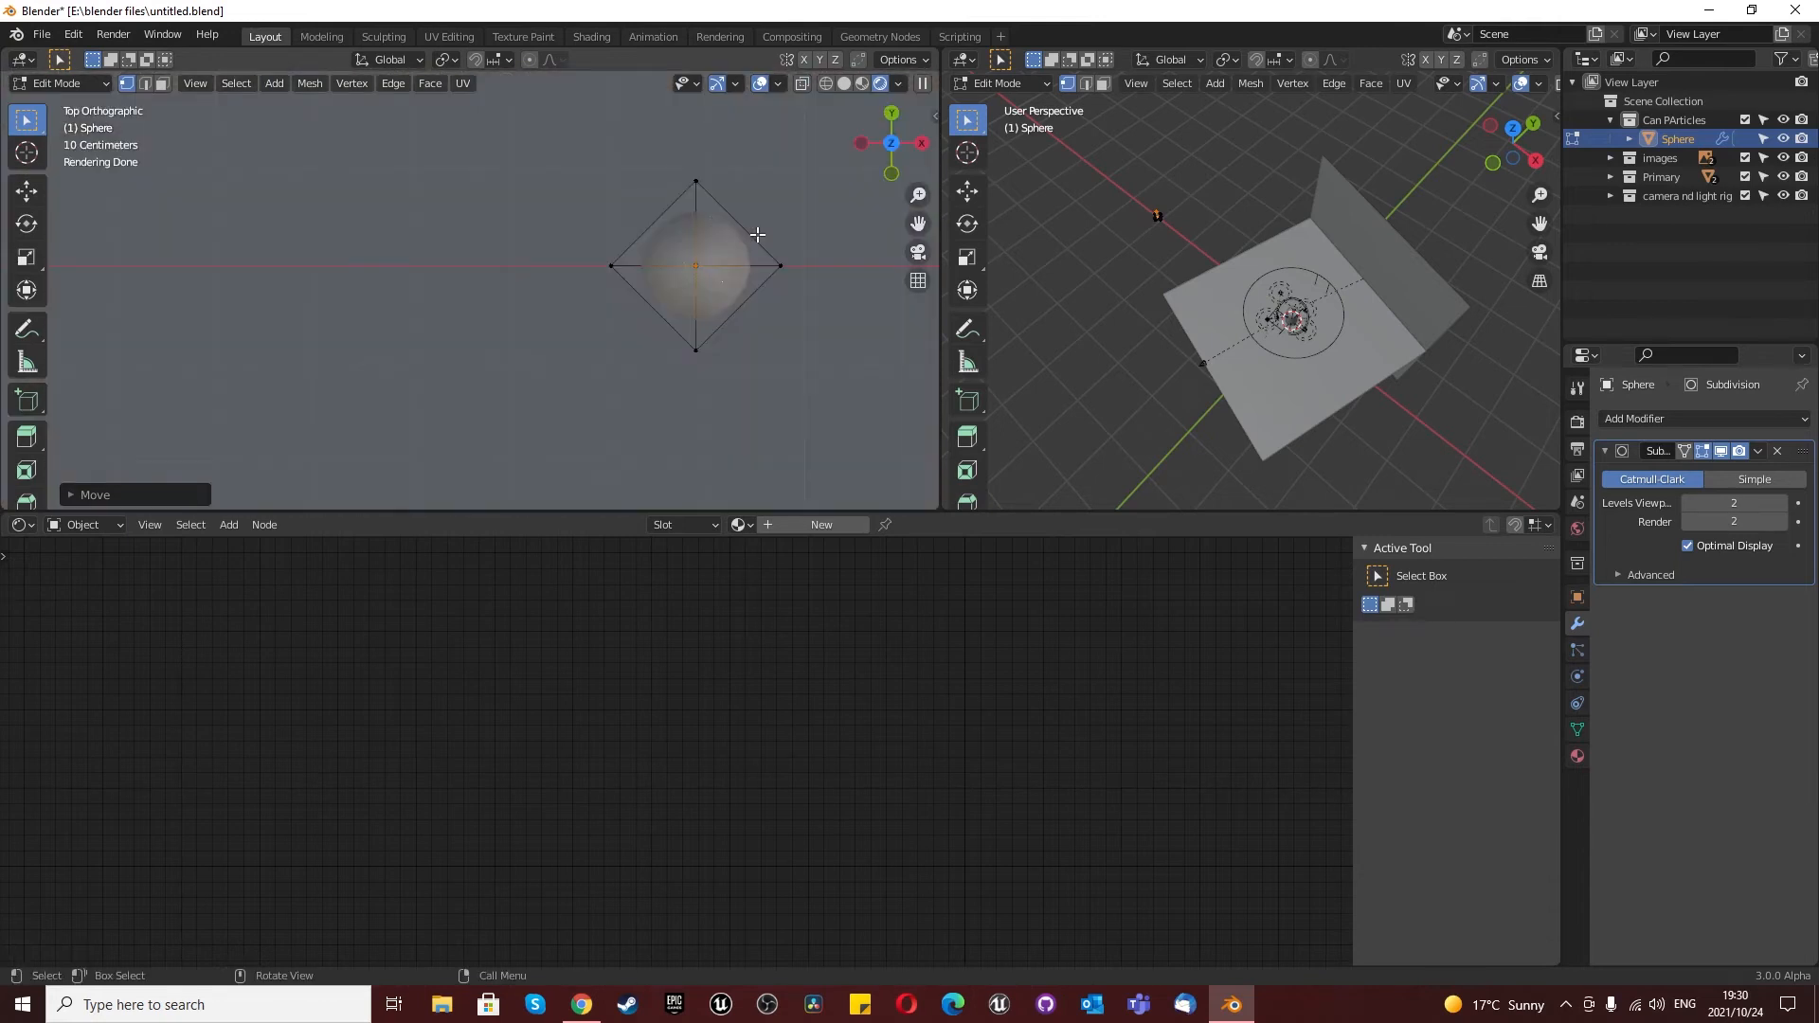
click(696, 181)
key(g)
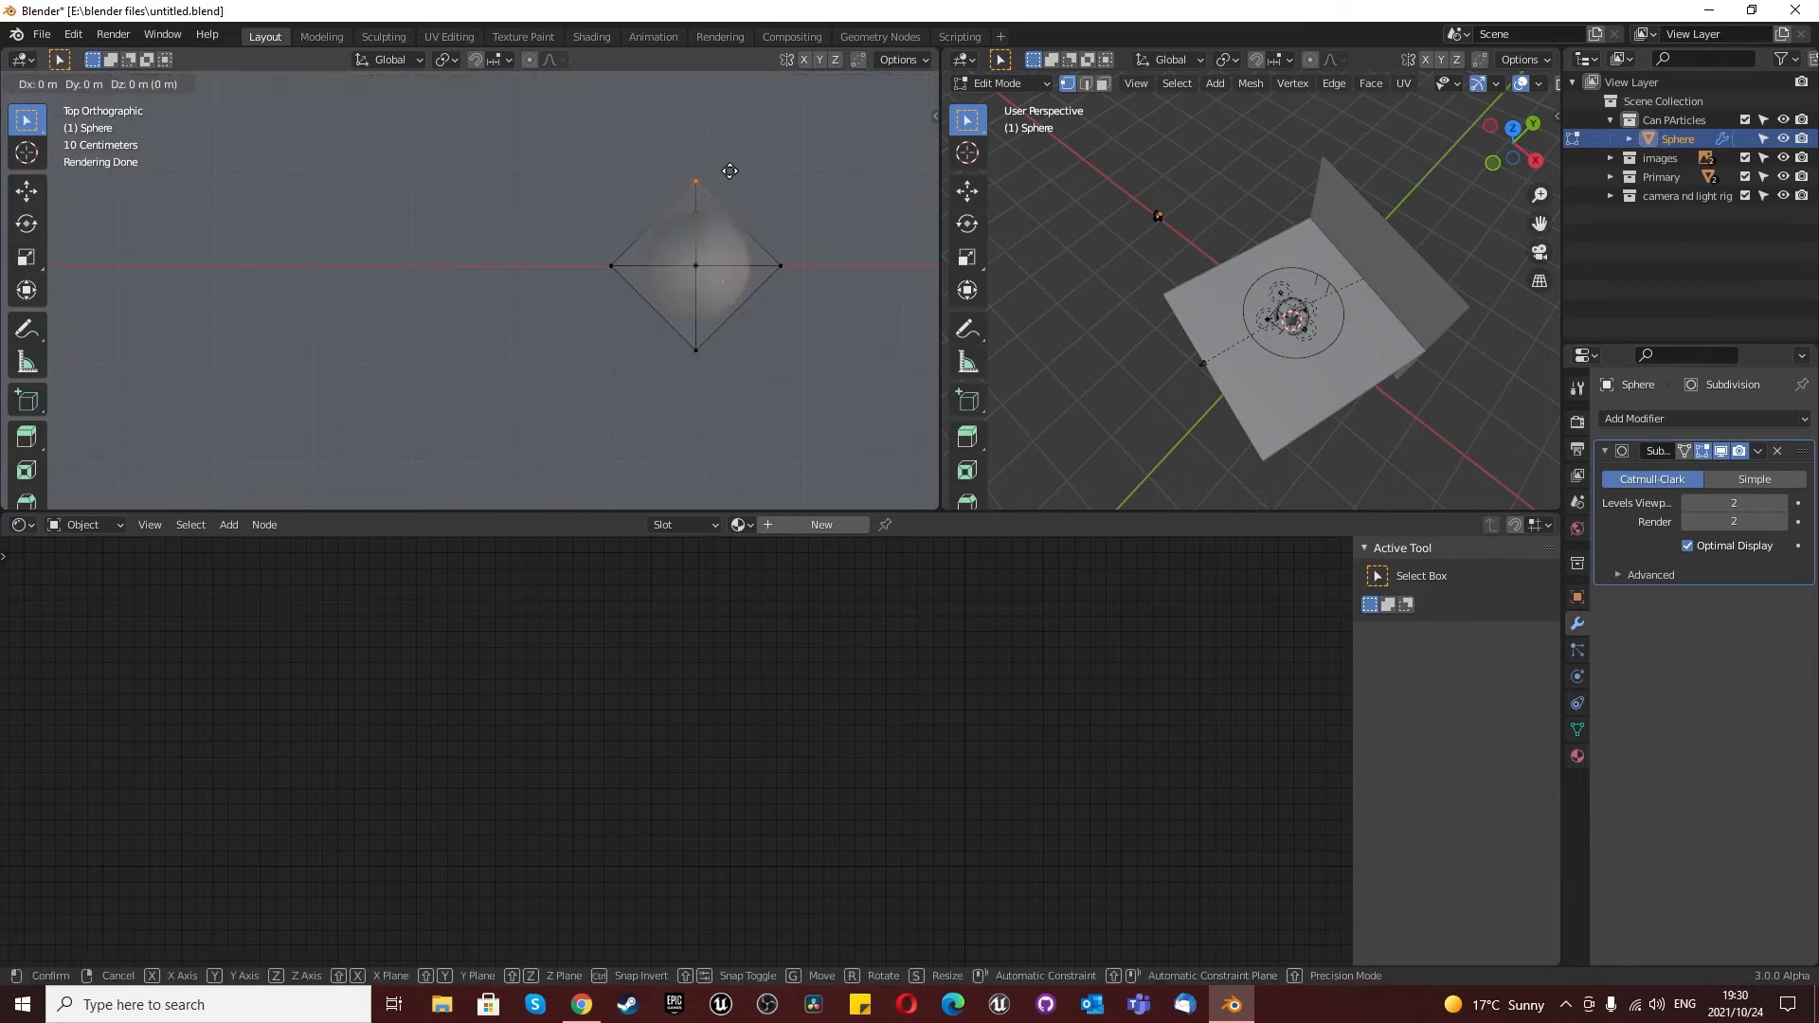
right_click(730, 181)
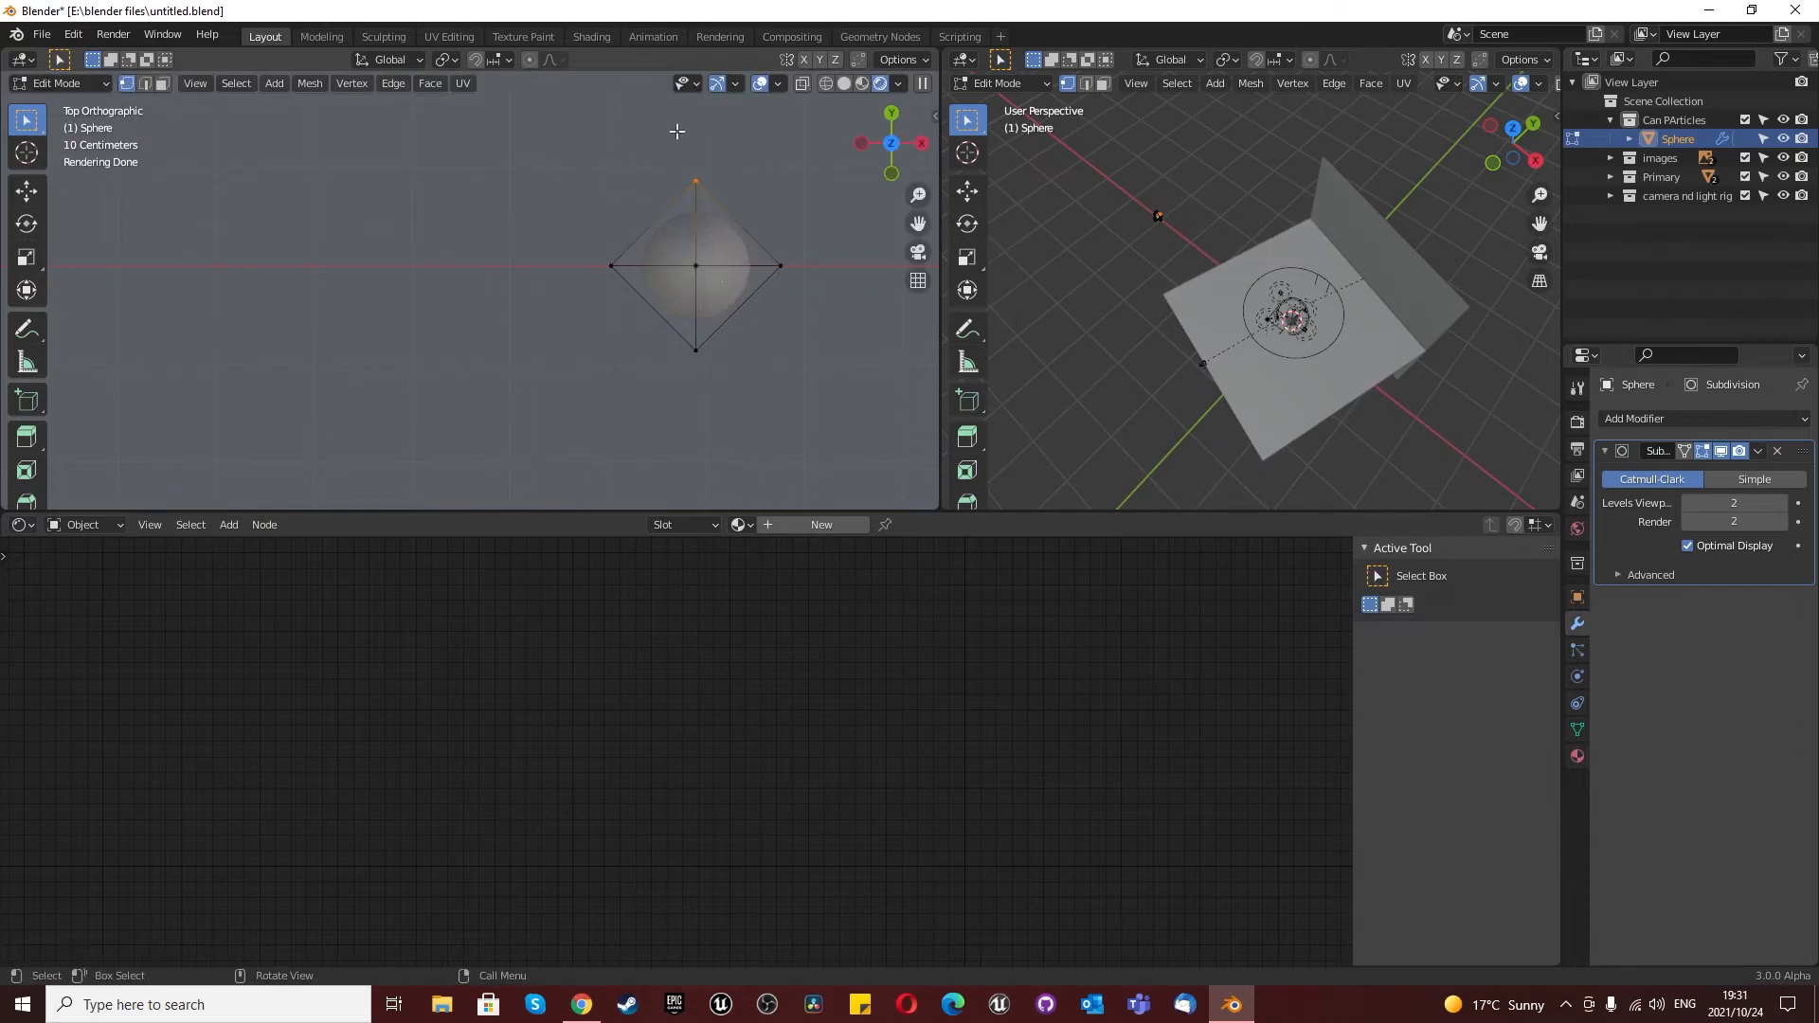
Step: Turn on X-ray and flatten one side of the sphere by moving its +Y vertices inward about 0.53 m along Y
click(801, 83)
key(g)
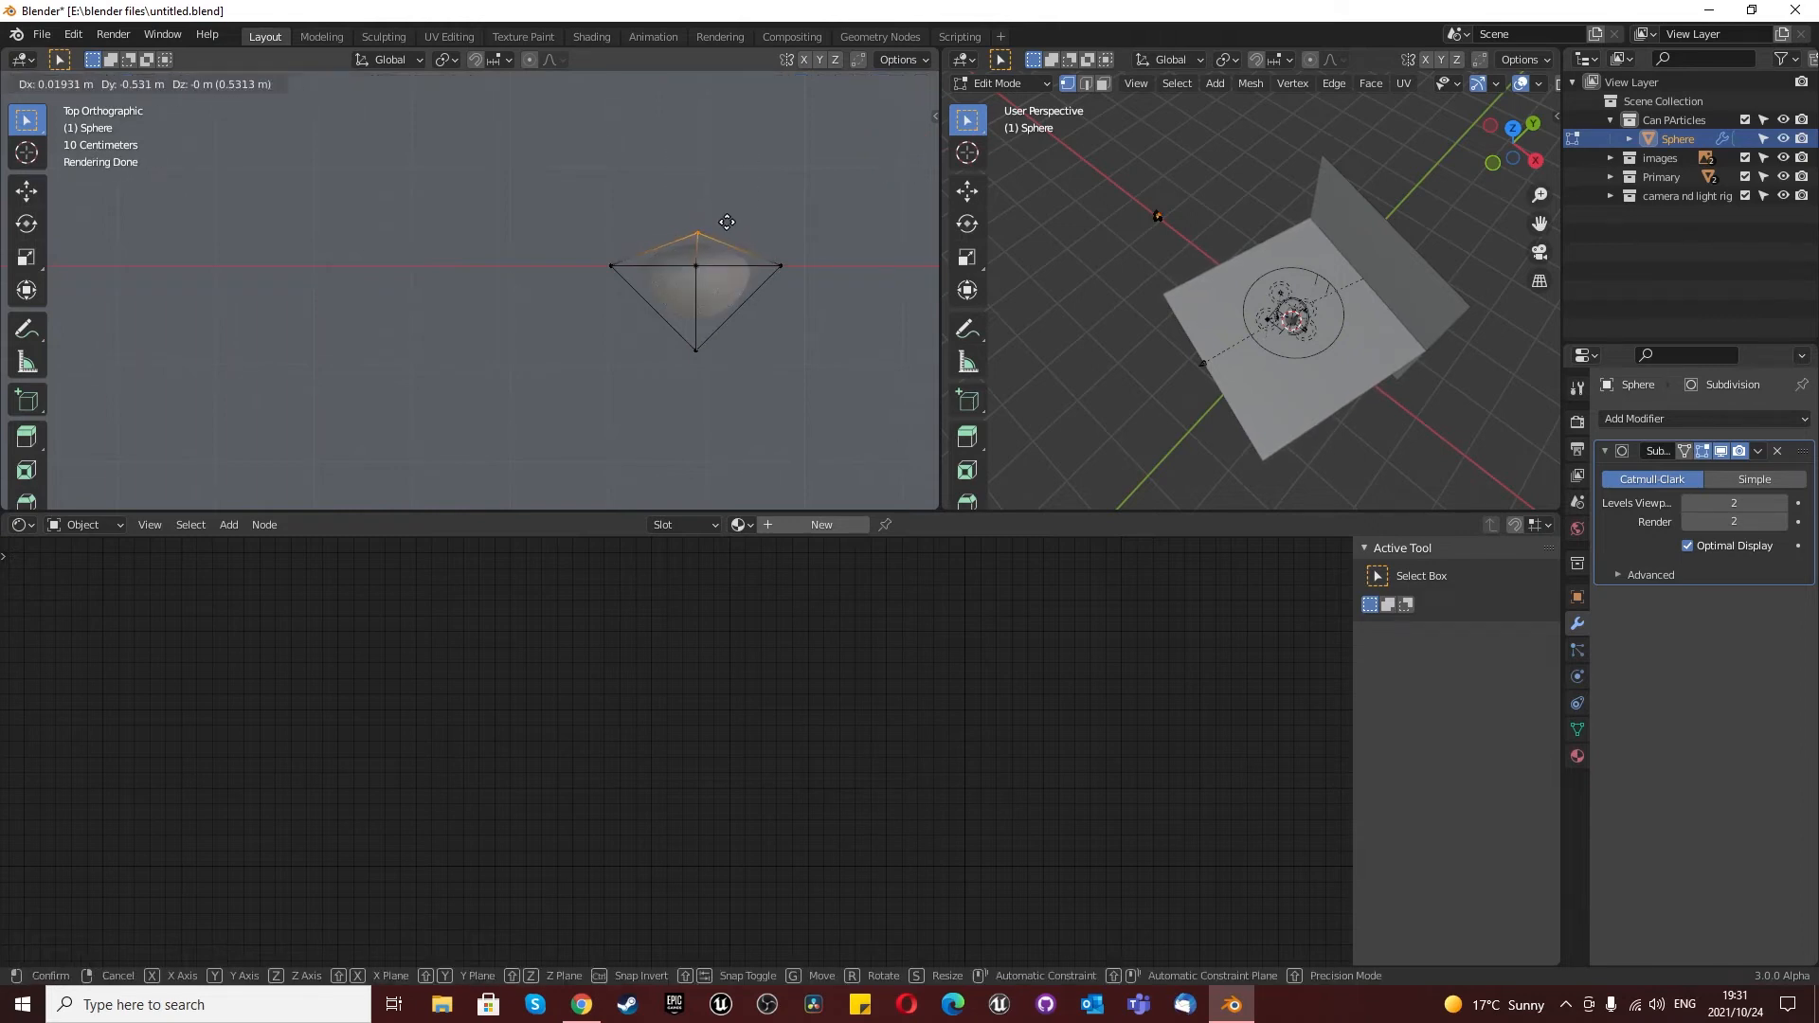
click(727, 222)
middle_drag(685, 284, 706, 200)
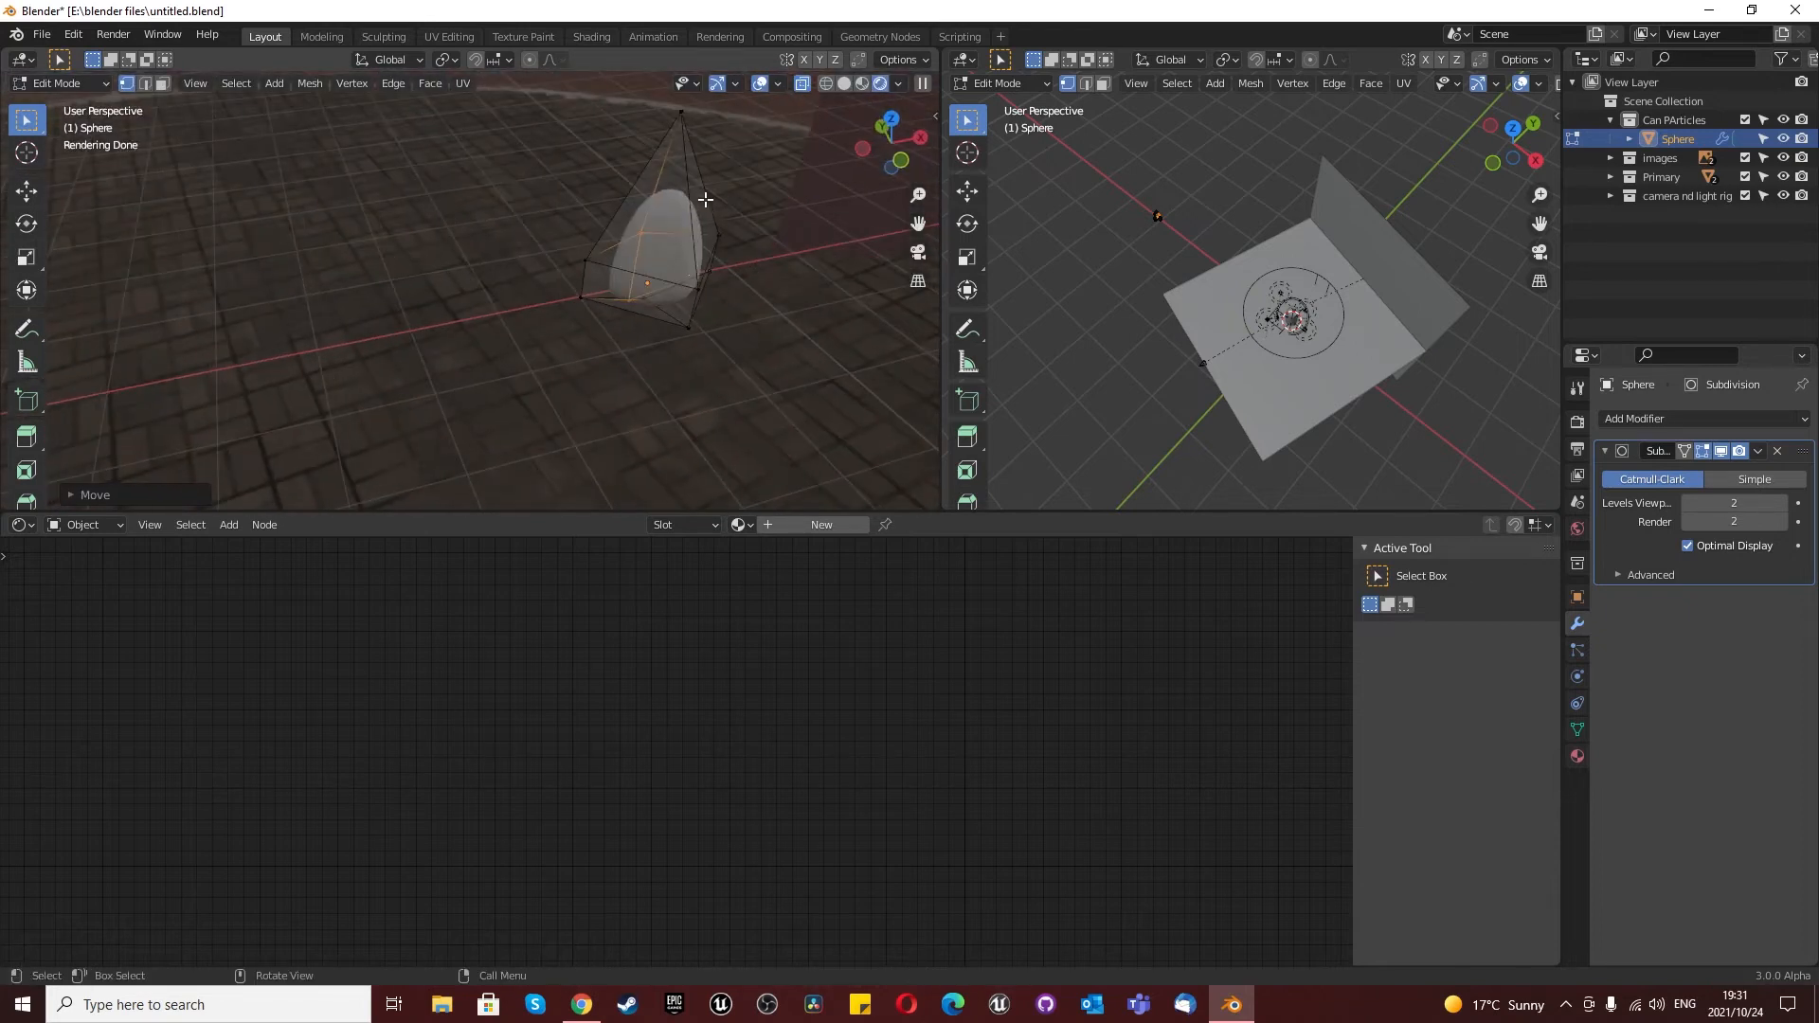
Step: Leave Edit Mode and rename the Sphere object to "droplet 1"
key(Tab)
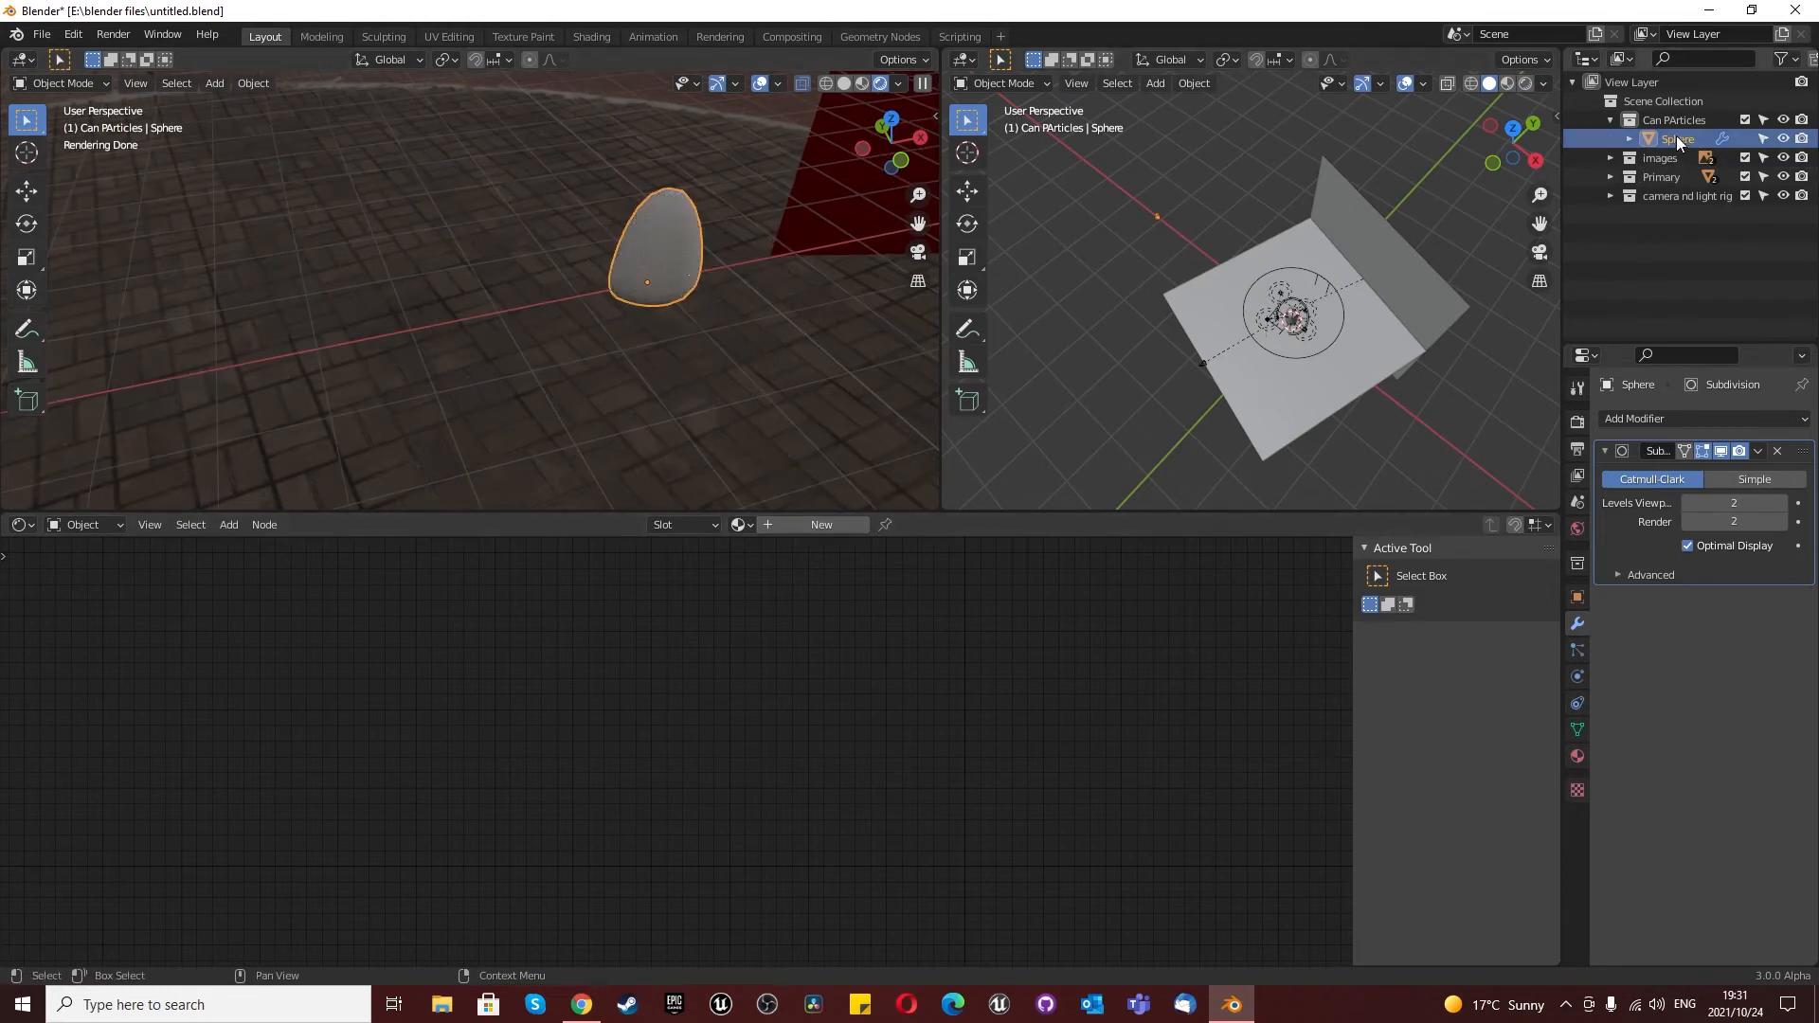
text(droplet 1)
key(Return)
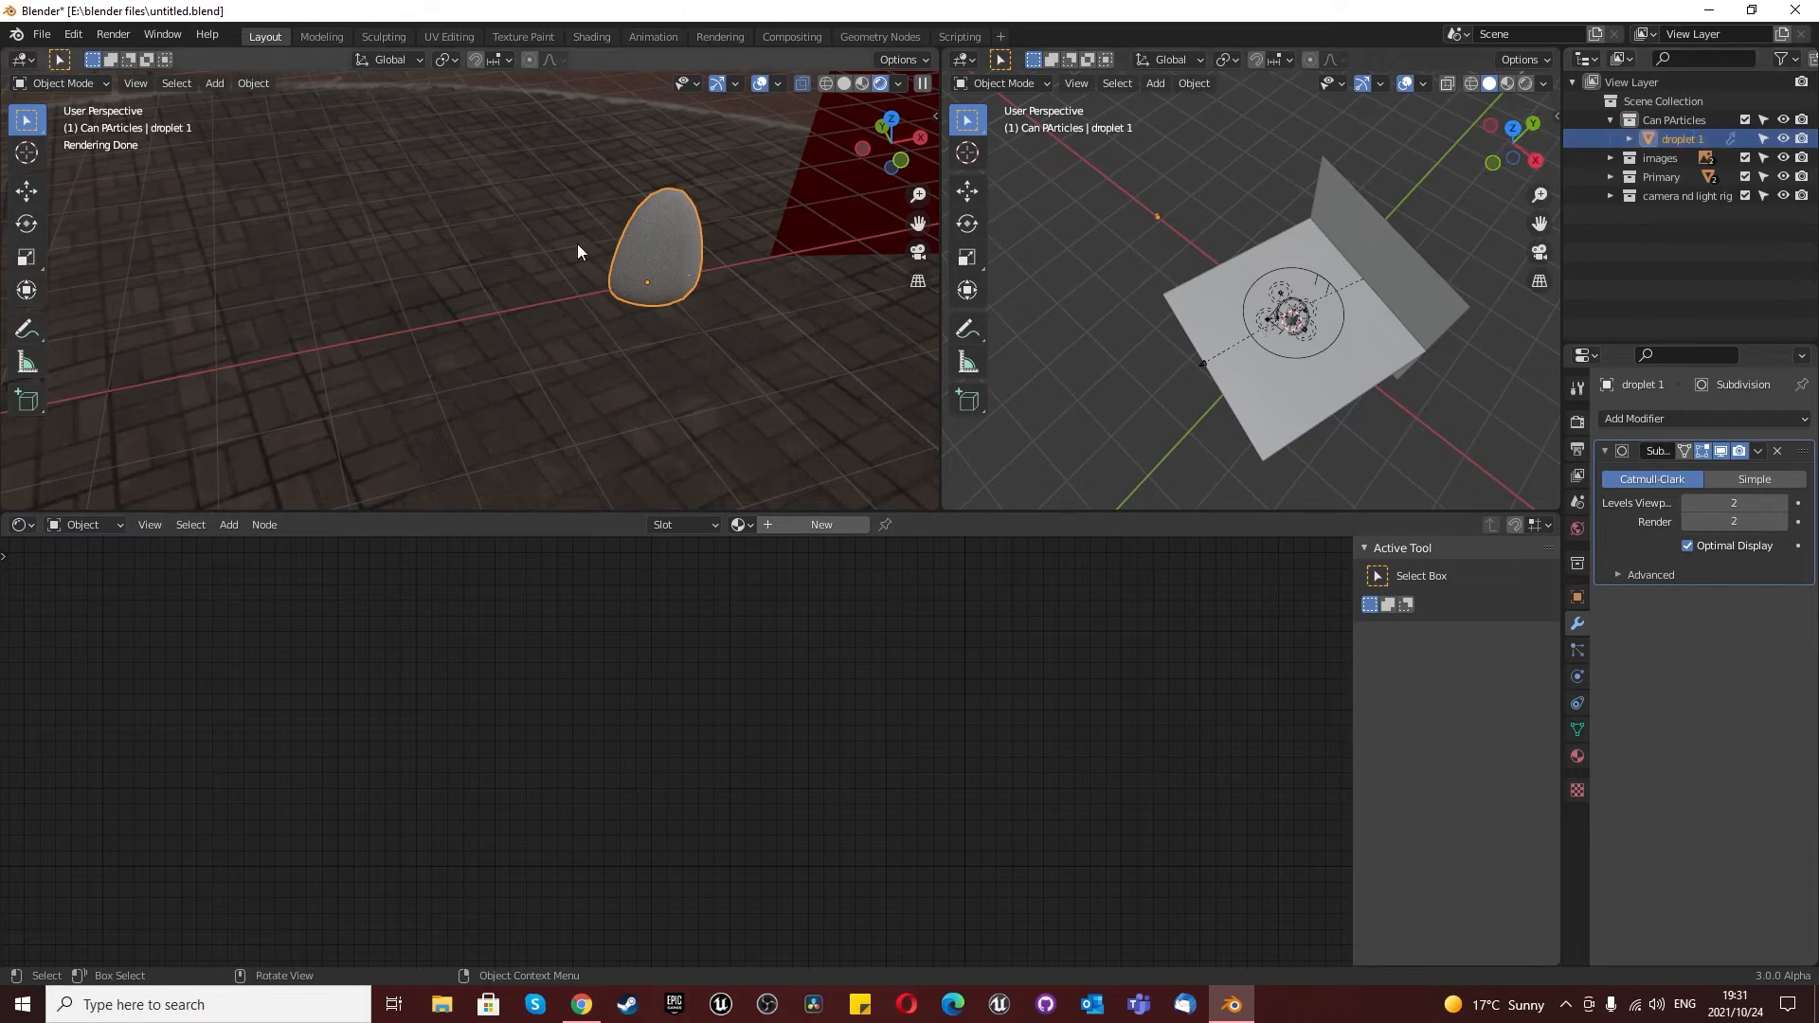
Step: Give droplet 1 a new material with a Glass BSDF surface shader
click(813, 523)
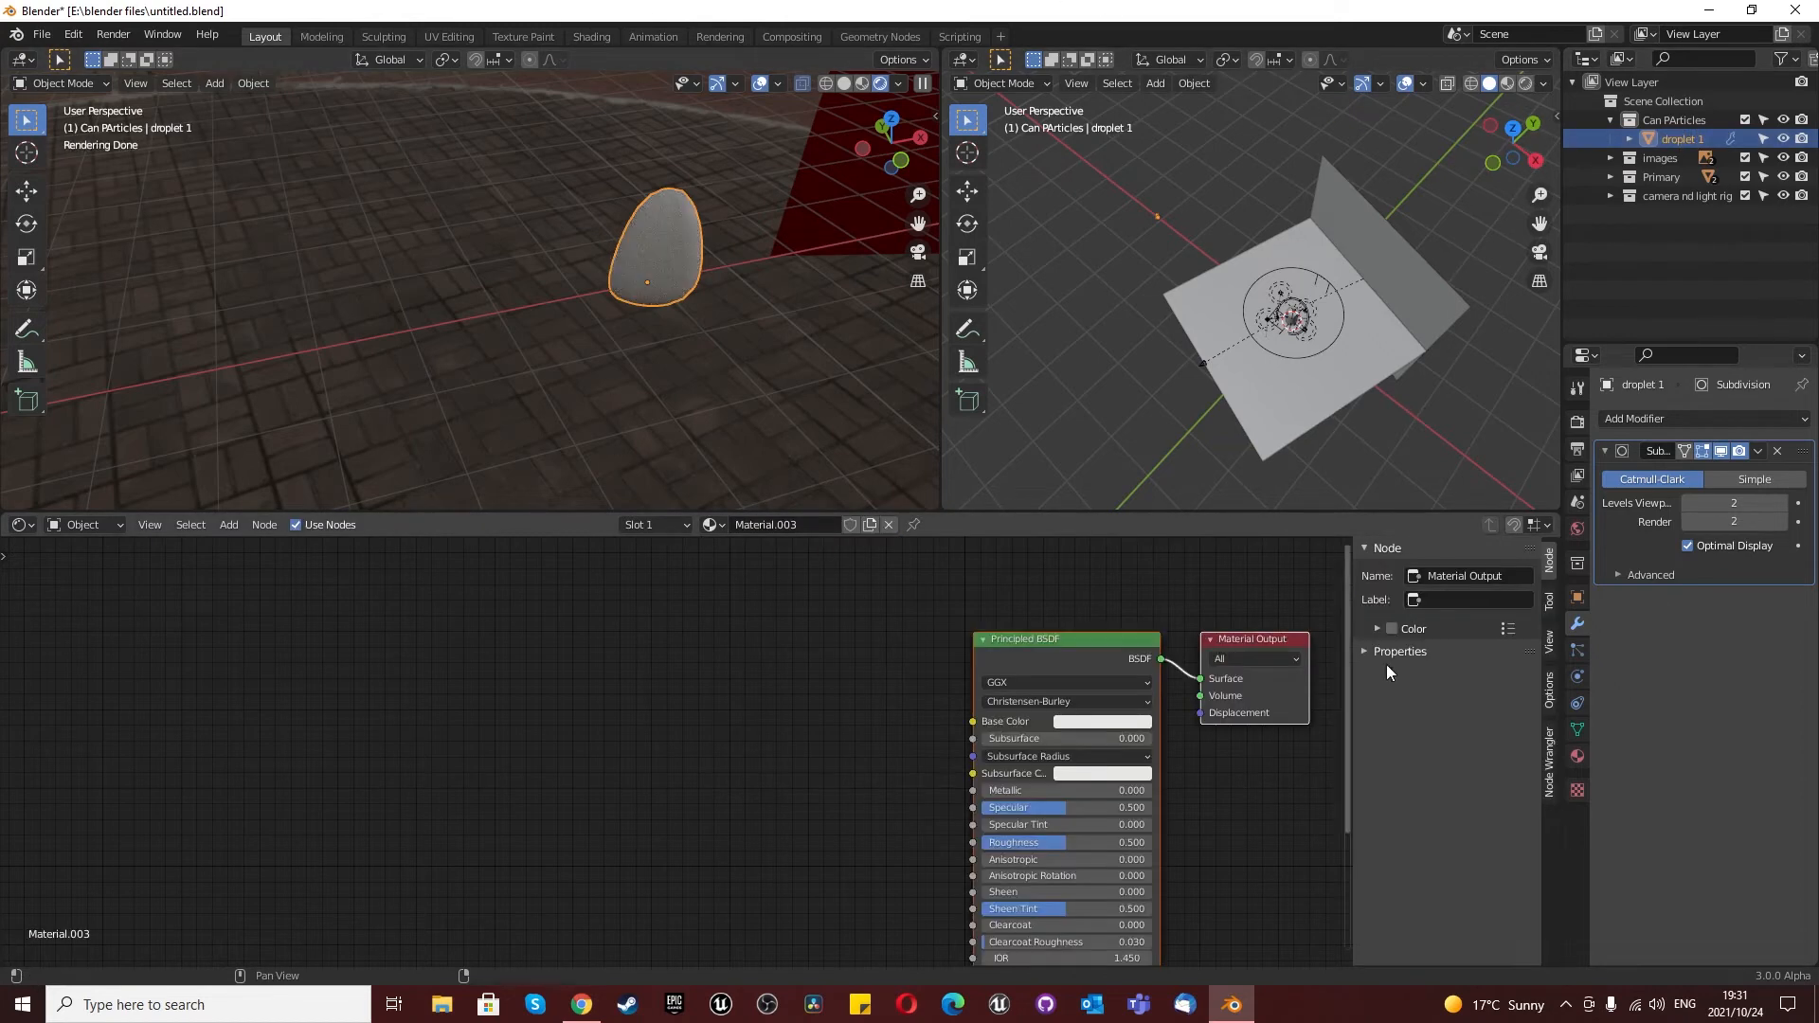
click(1576, 755)
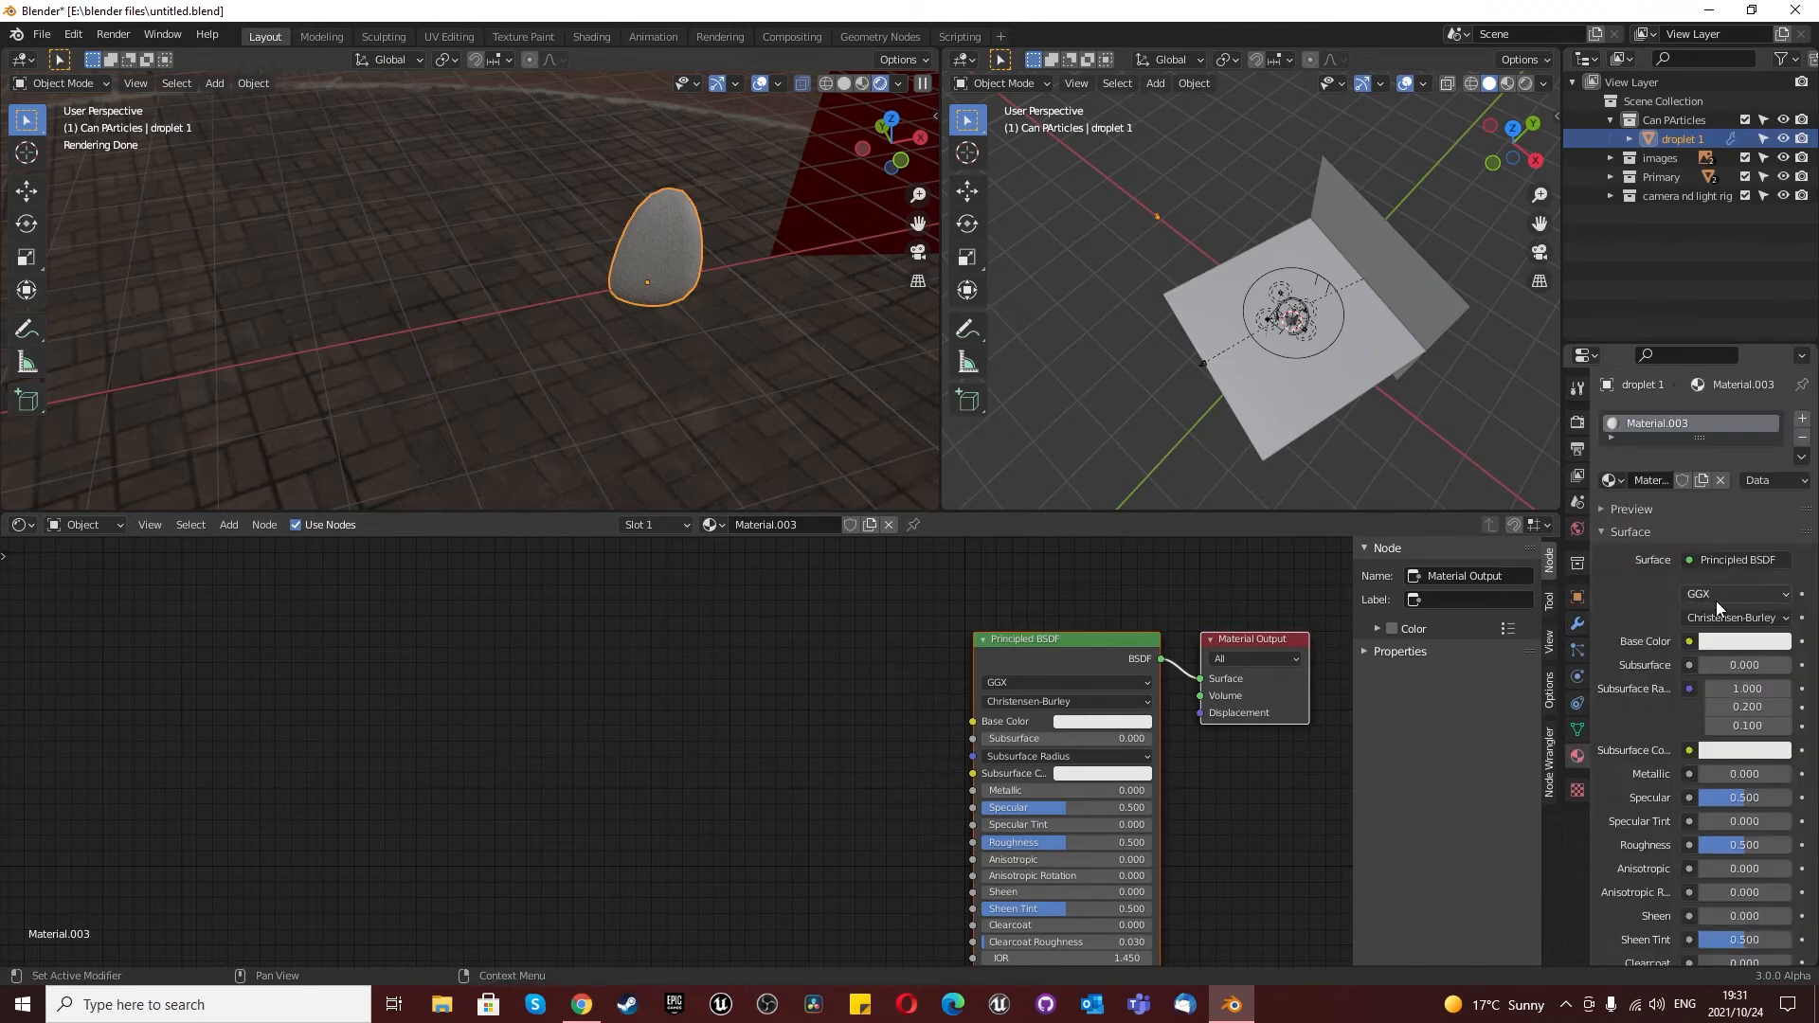
click(1725, 559)
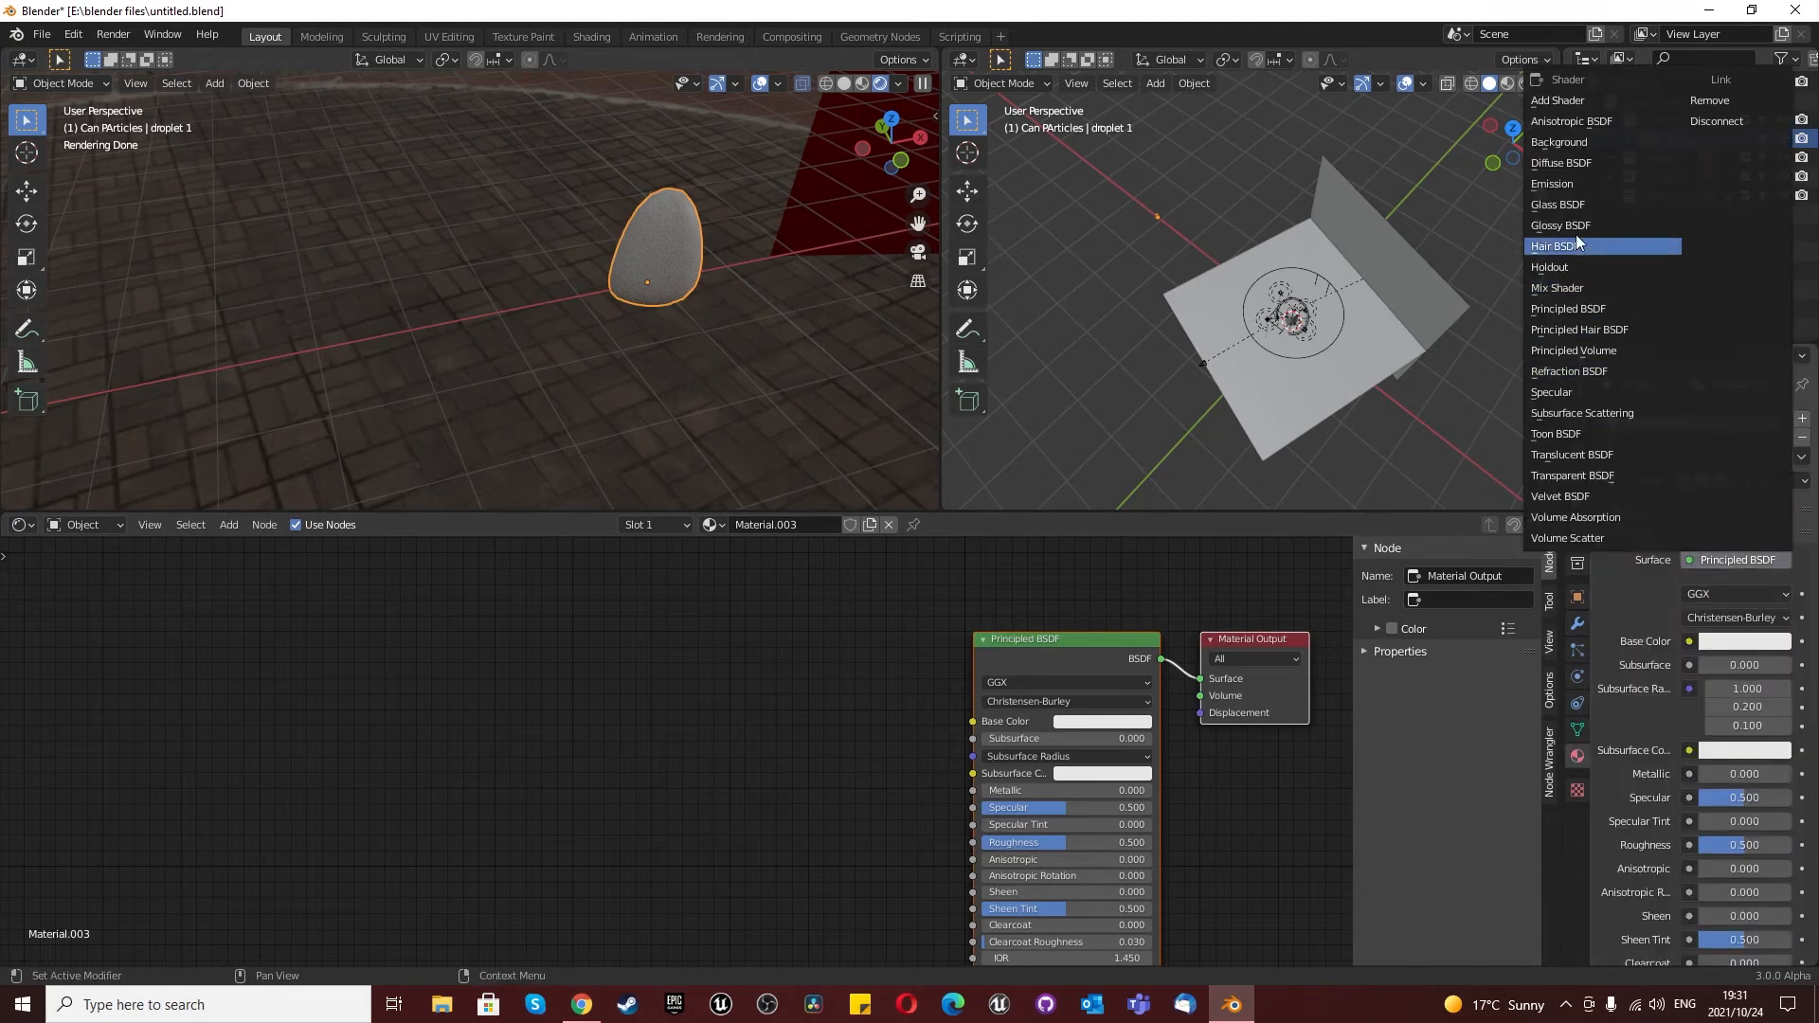
click(1572, 206)
Step: Set the IOR of the droplet's Glass BSDF to 1.33 and inspect the glass droplet up close
click(1059, 736)
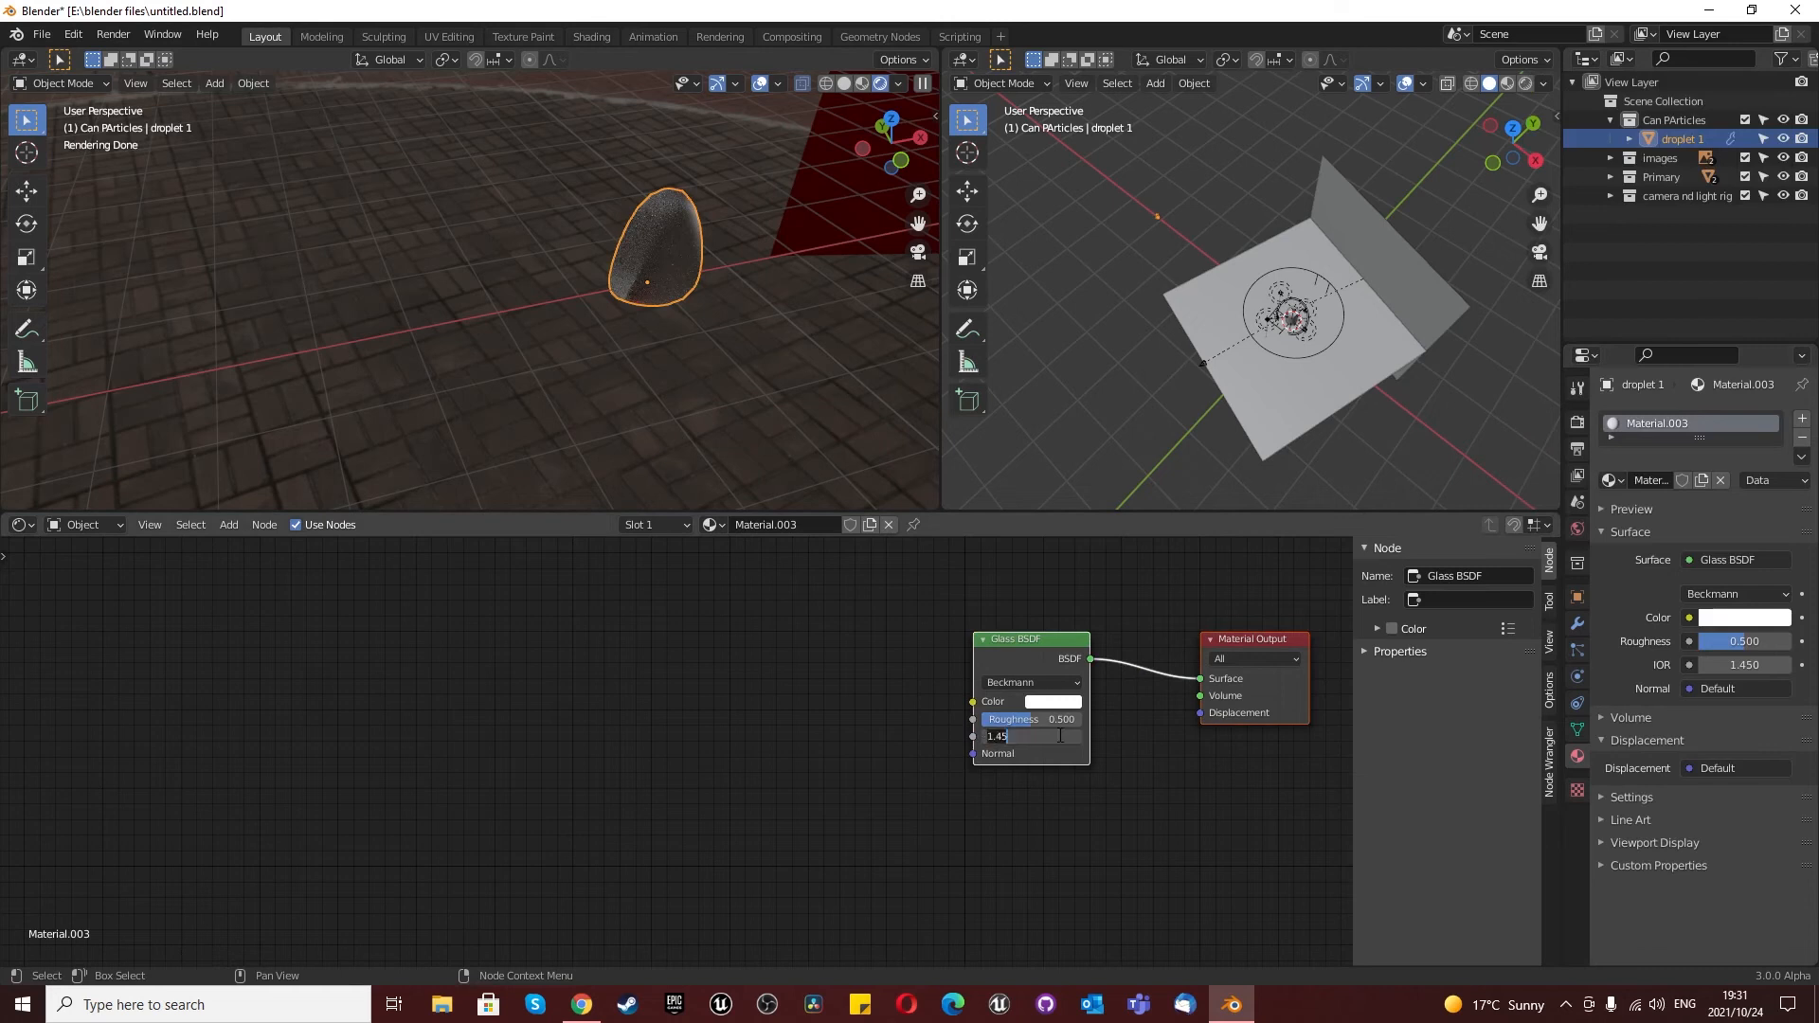
text(1.33)
key(Return)
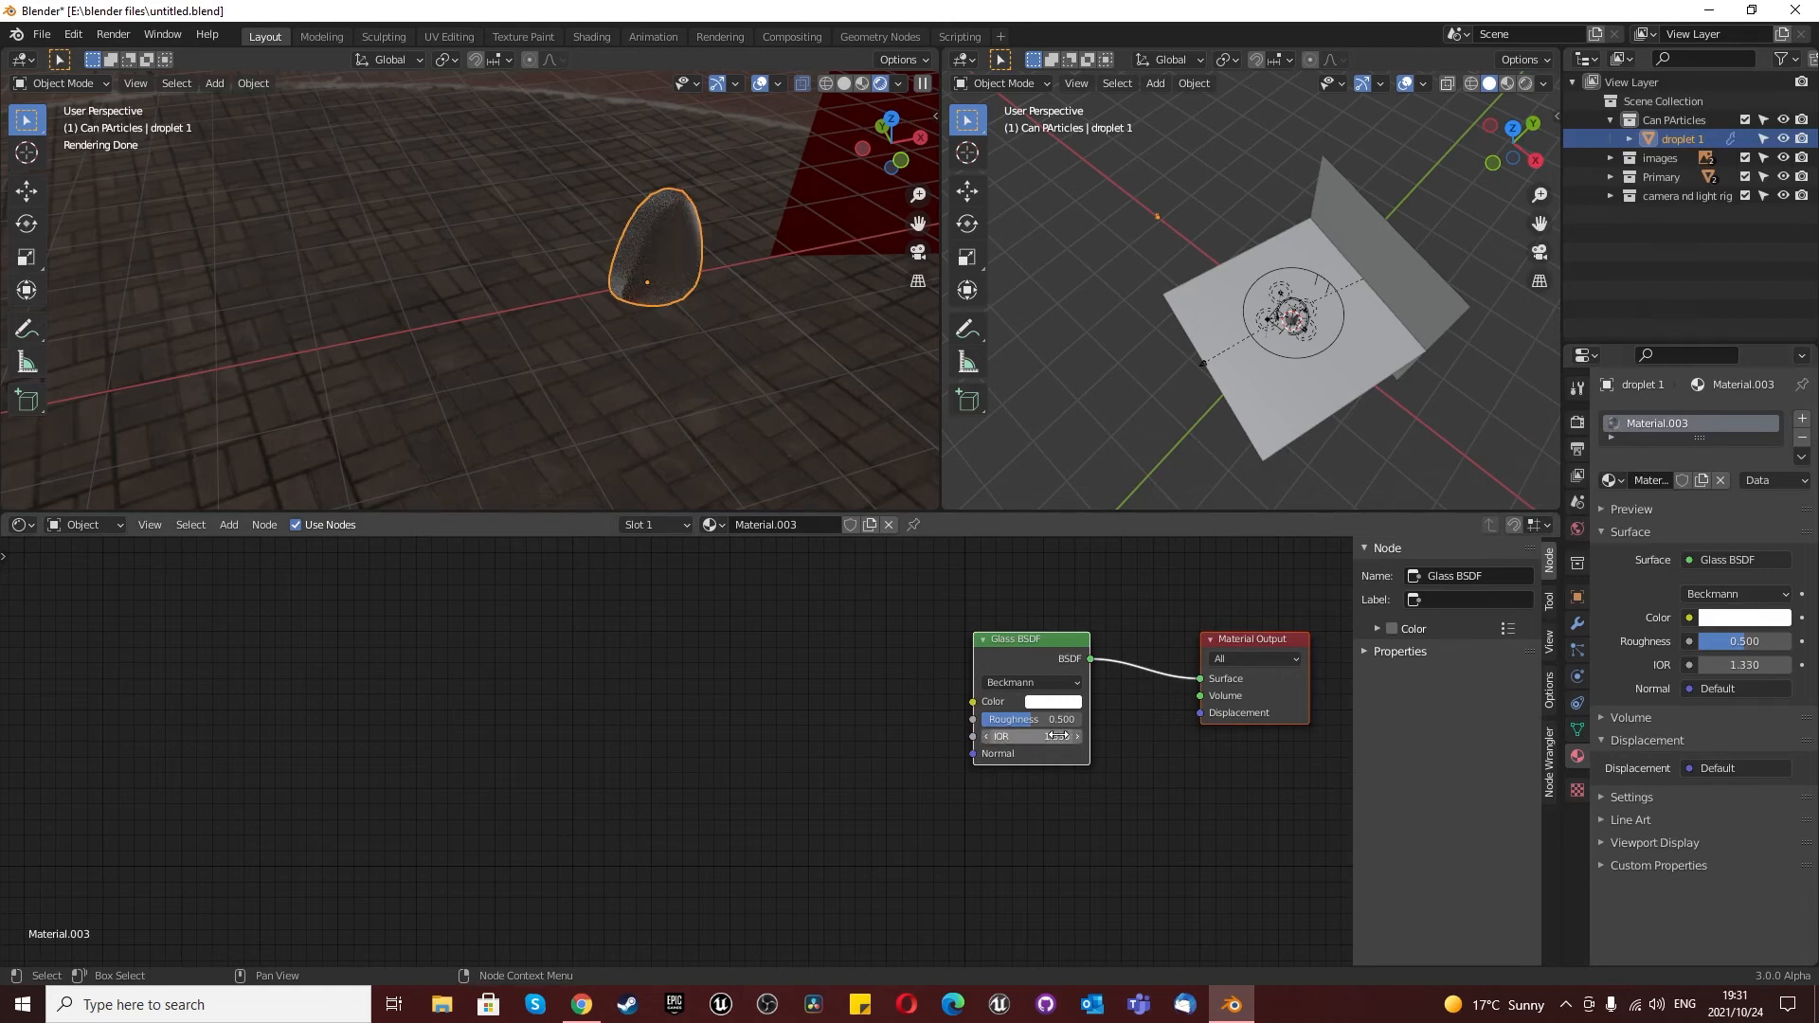
middle_drag(694, 358, 638, 219)
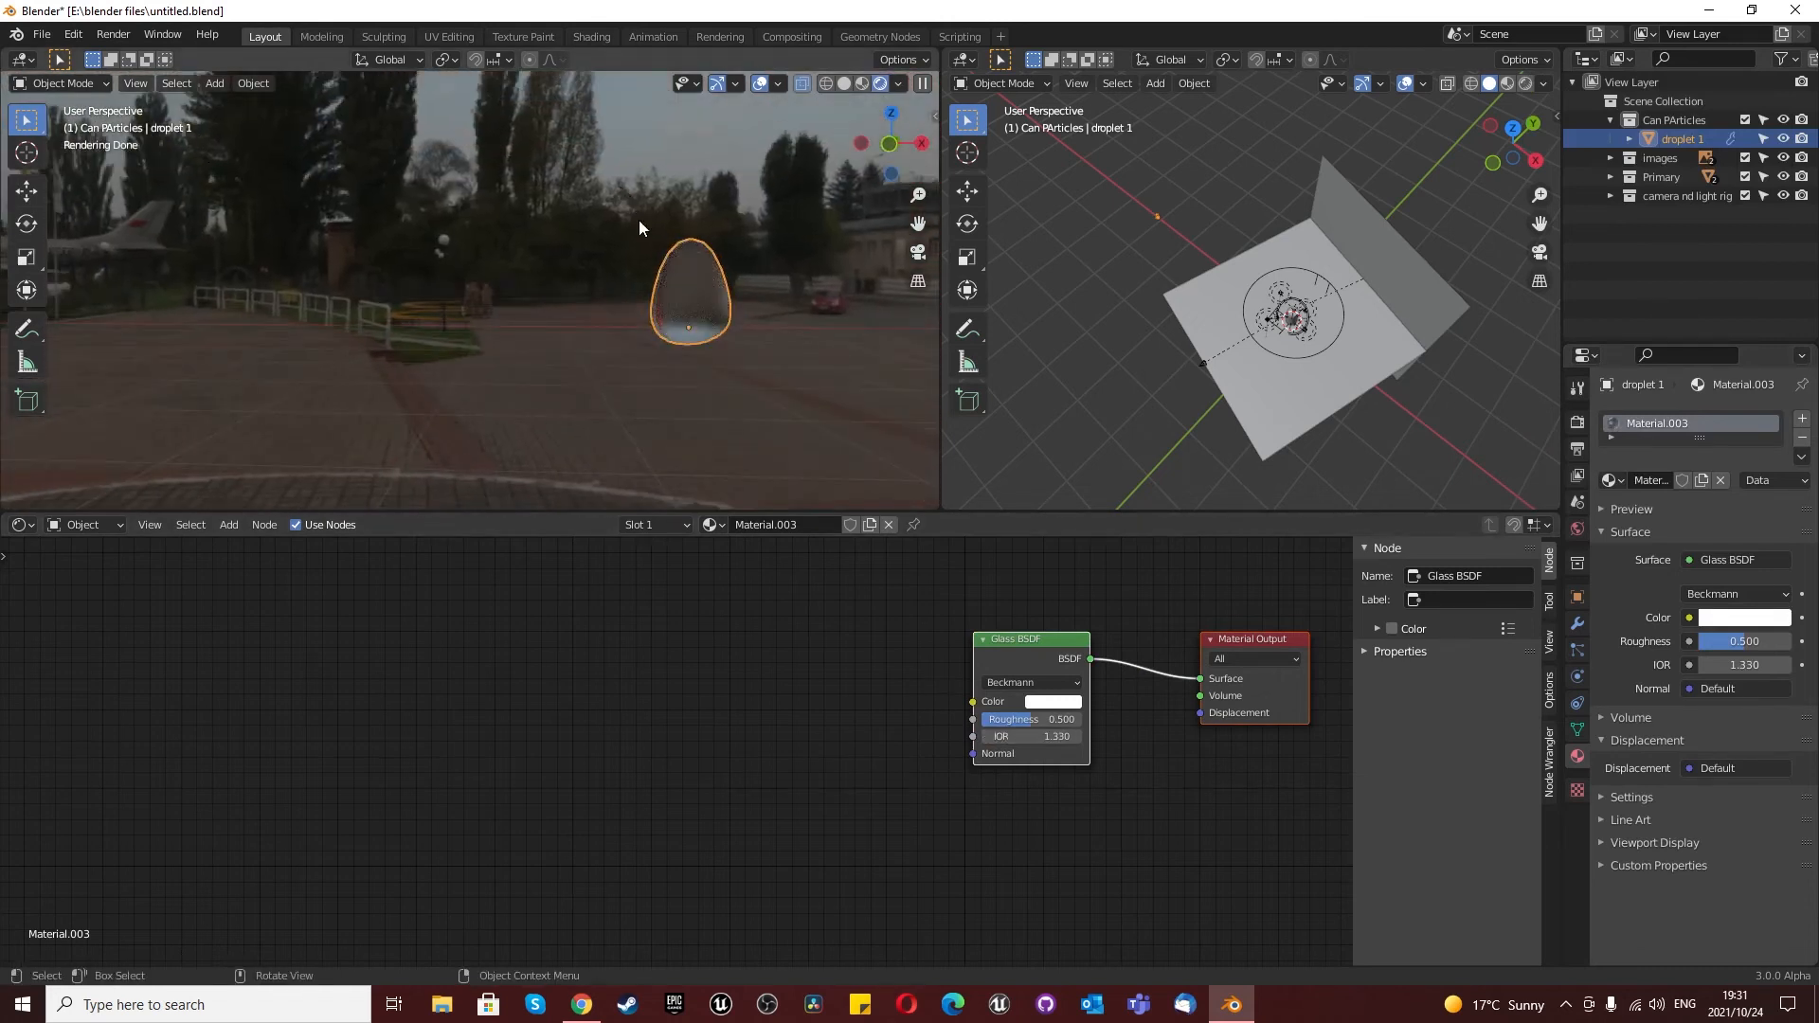
scroll(693, 294, up, 1)
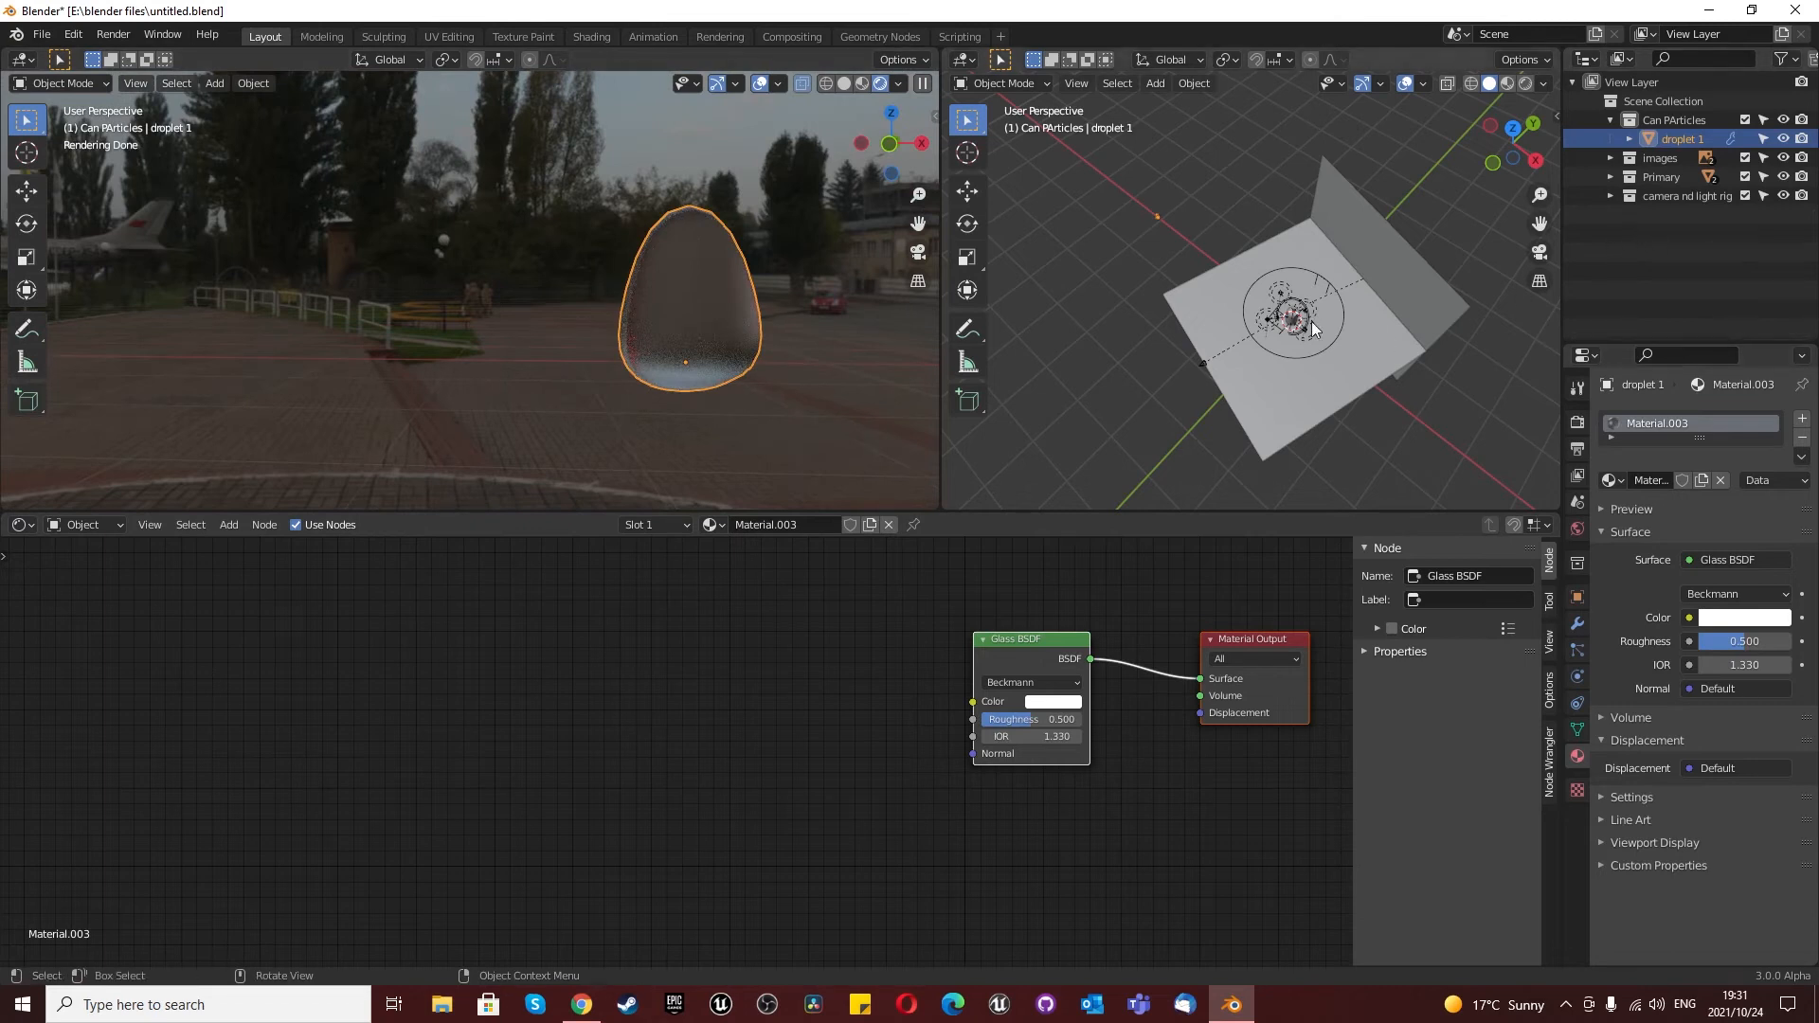
Step: Examine the can in the solid viewport and up close through the scene camera in the rendered viewport
scroll(1289, 305, up, 2)
scroll(1290, 313, up, 14)
scroll(1300, 326, down, 4)
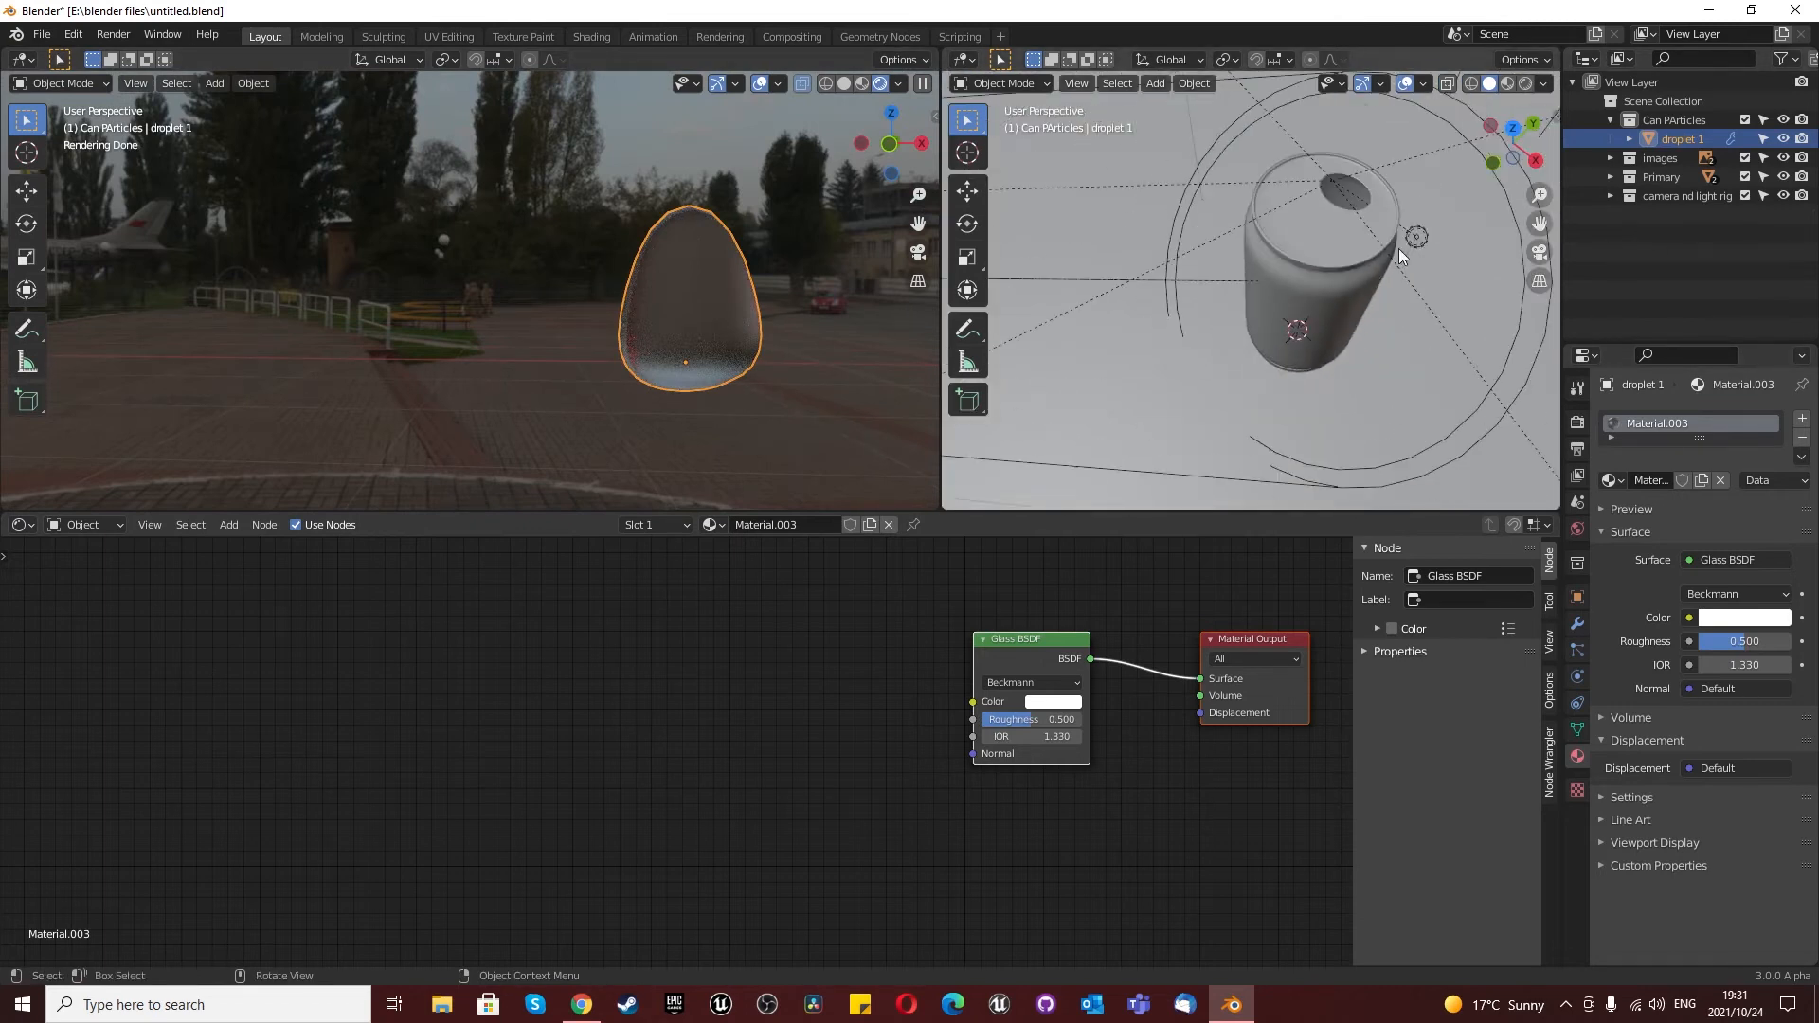
scroll(796, 315, down, 2)
click(909, 254)
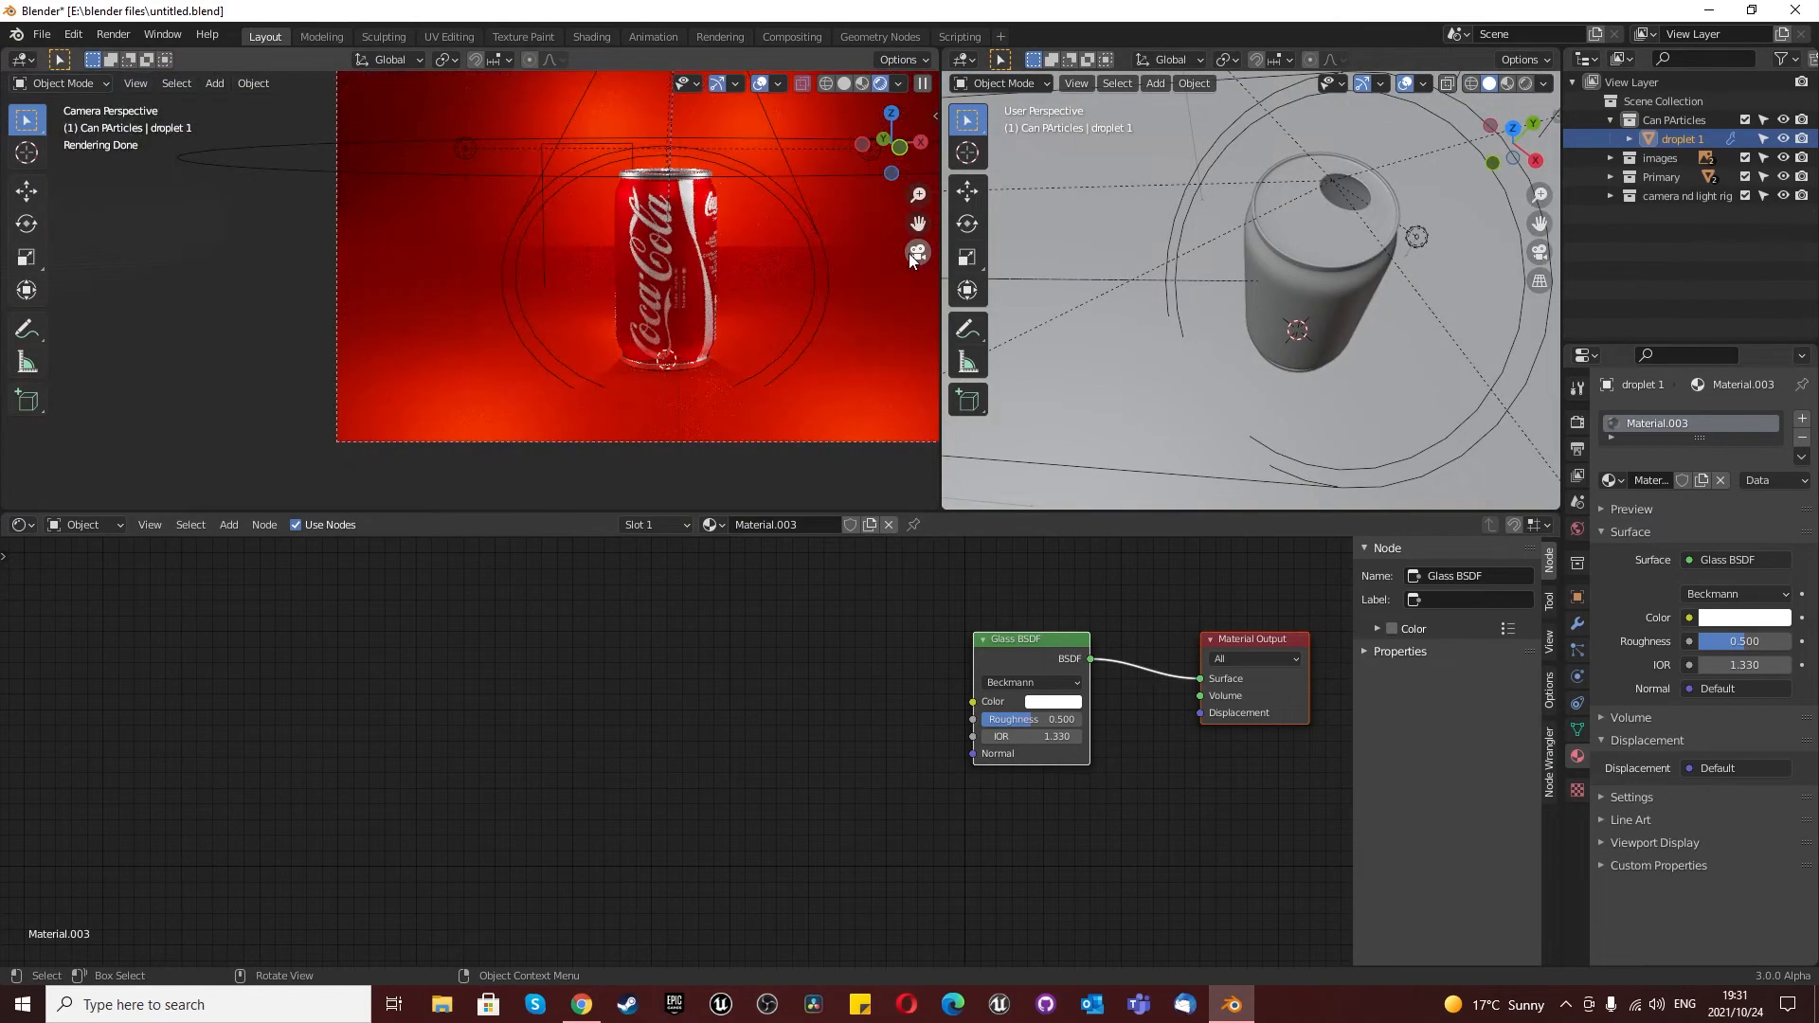
scroll(671, 292, up, 3)
scroll(676, 332, down, 2)
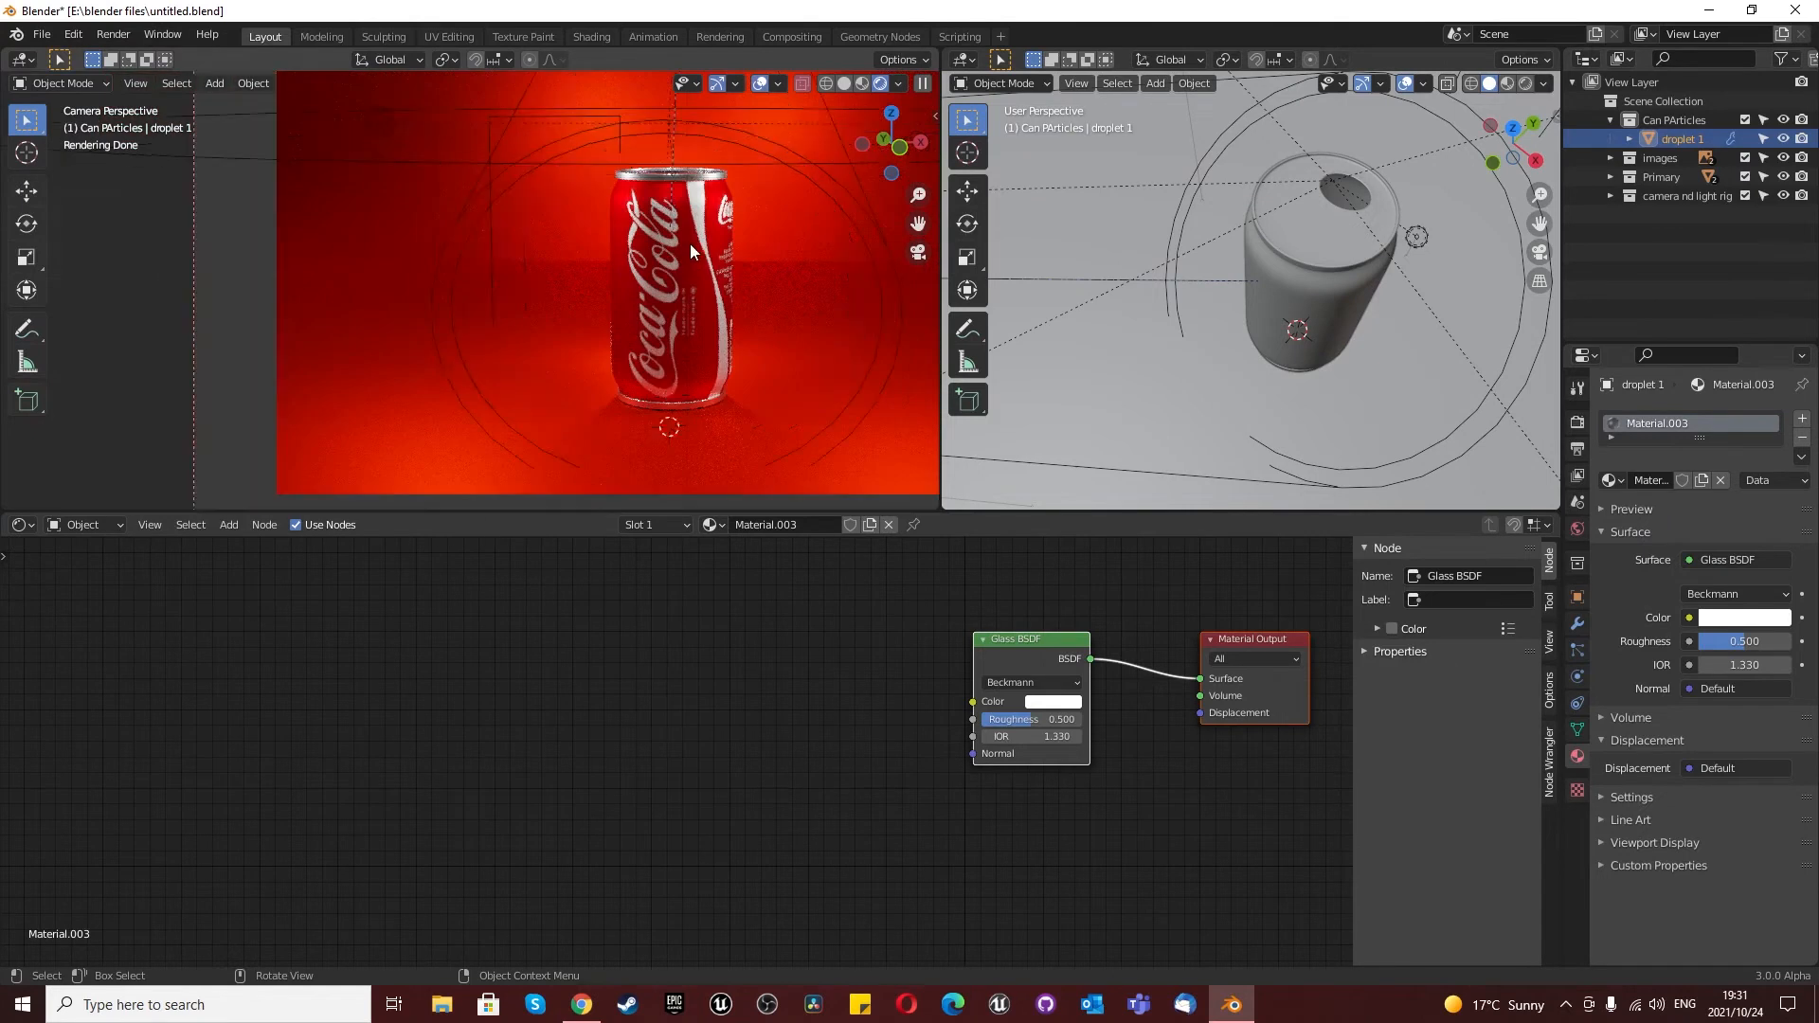
scroll(684, 268, up, 2)
scroll(771, 417, up, 1)
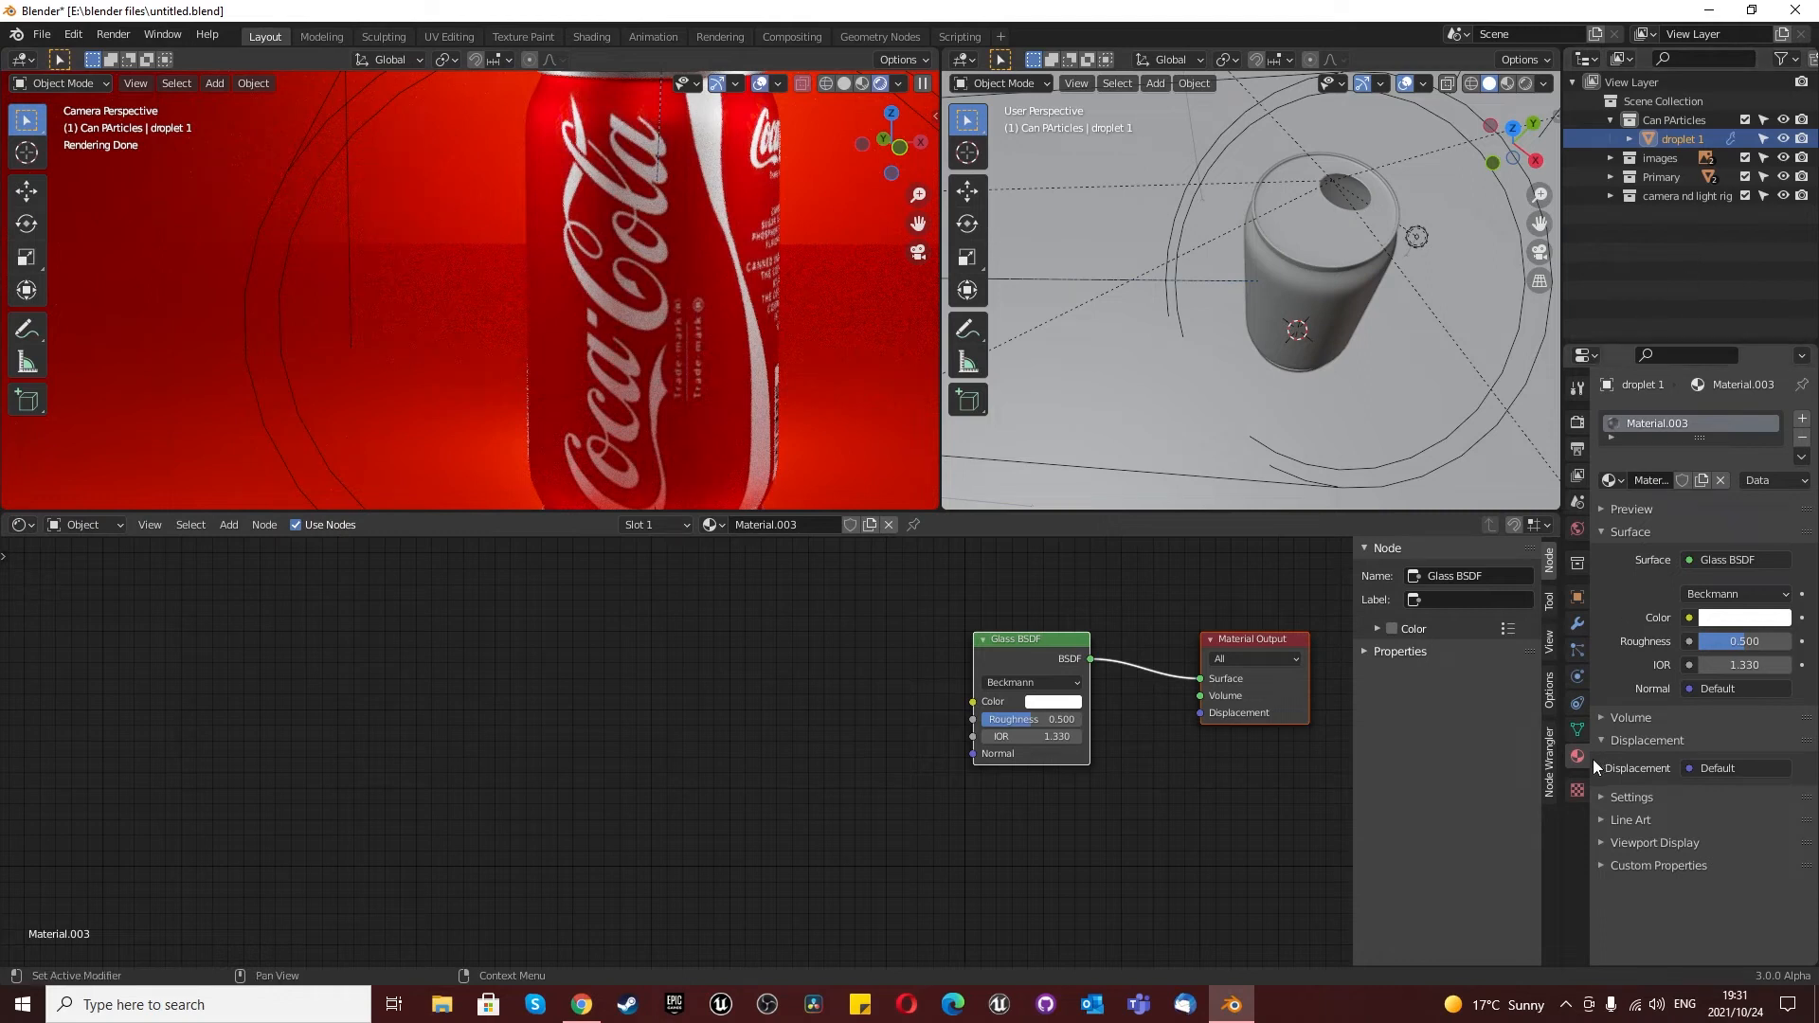
click(1577, 651)
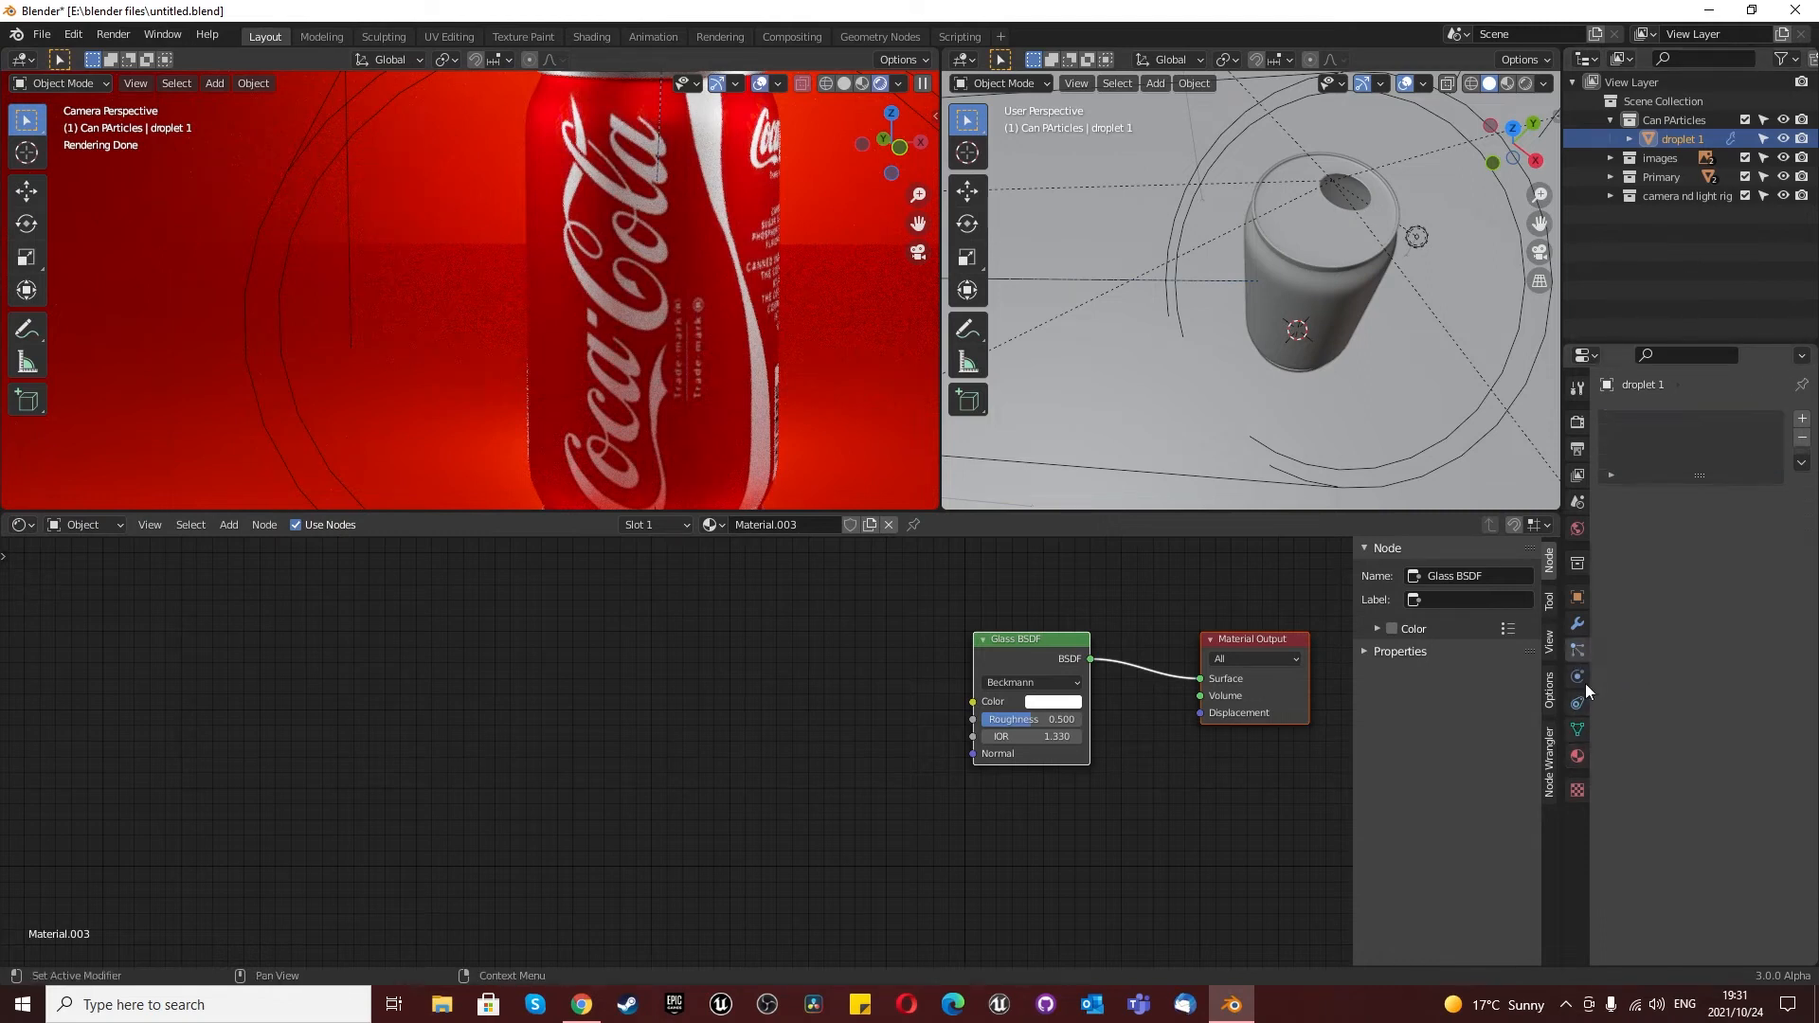
click(1579, 678)
click(1577, 652)
click(1577, 623)
Step: Assign the Can PArticles collection as the instance collection of the cola can's big droplets particle system
click(730, 246)
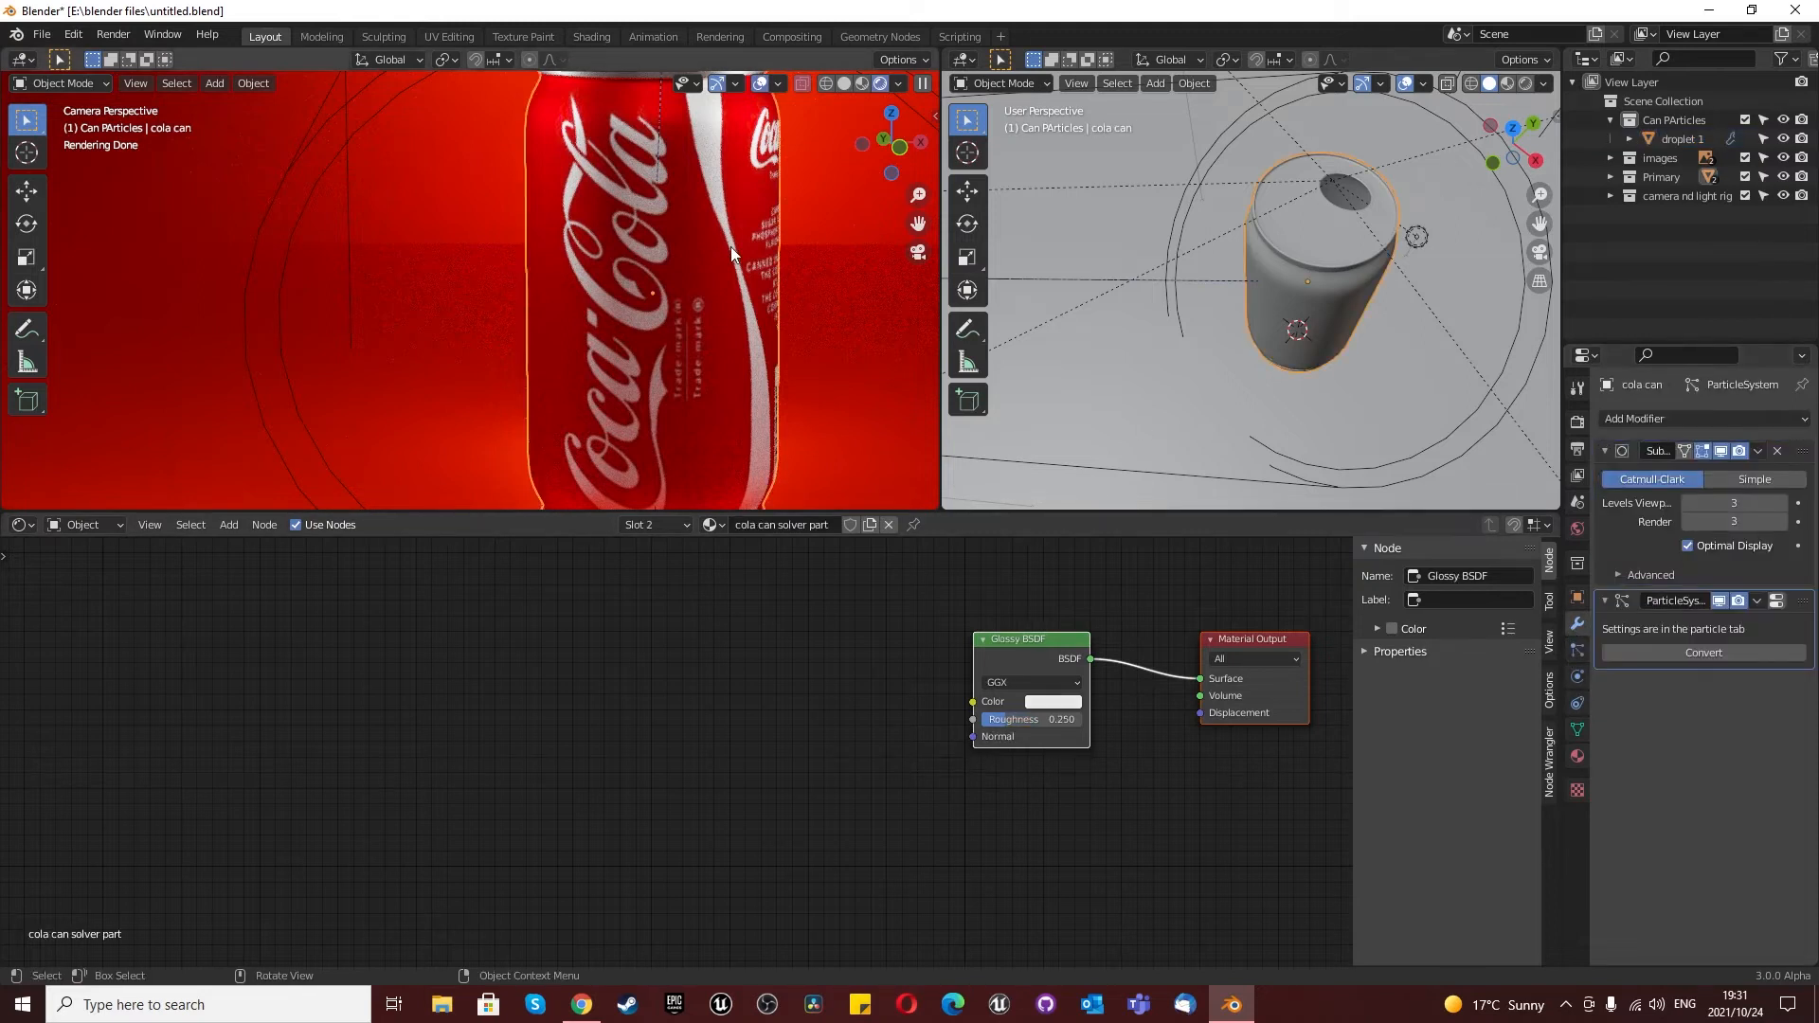
click(1577, 649)
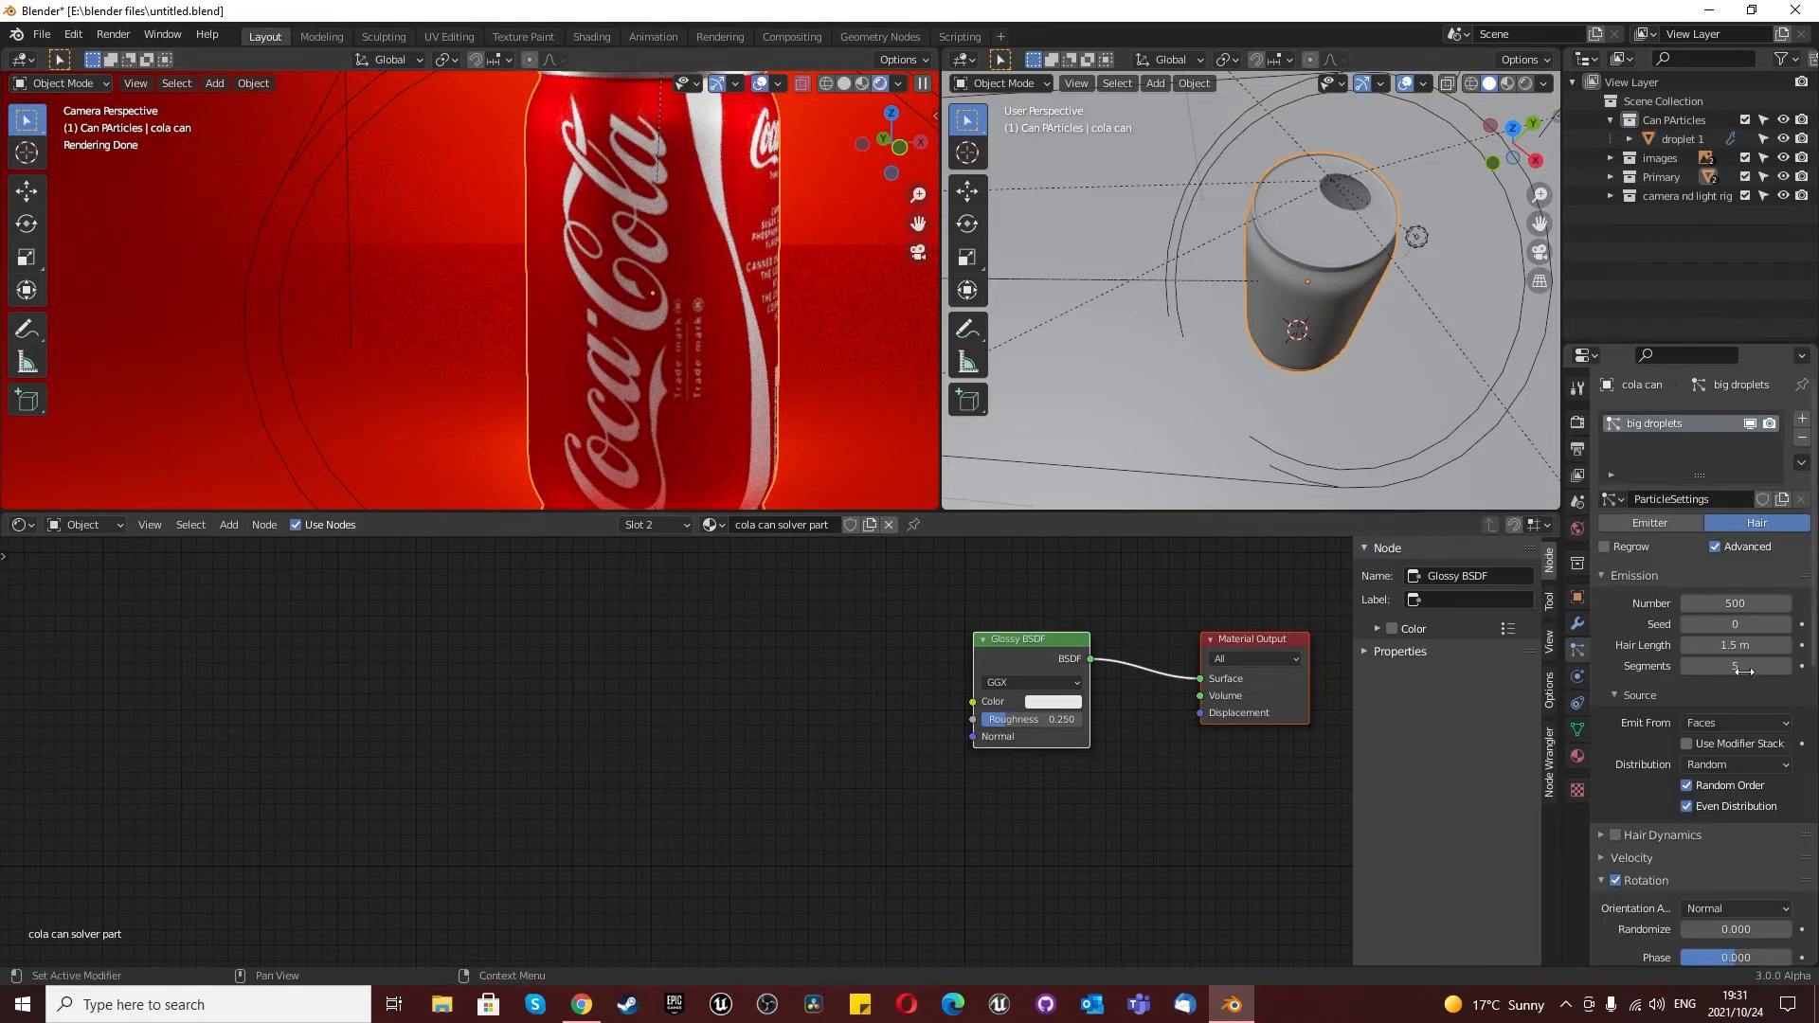
scroll(1737, 675, down, 15)
click(1726, 617)
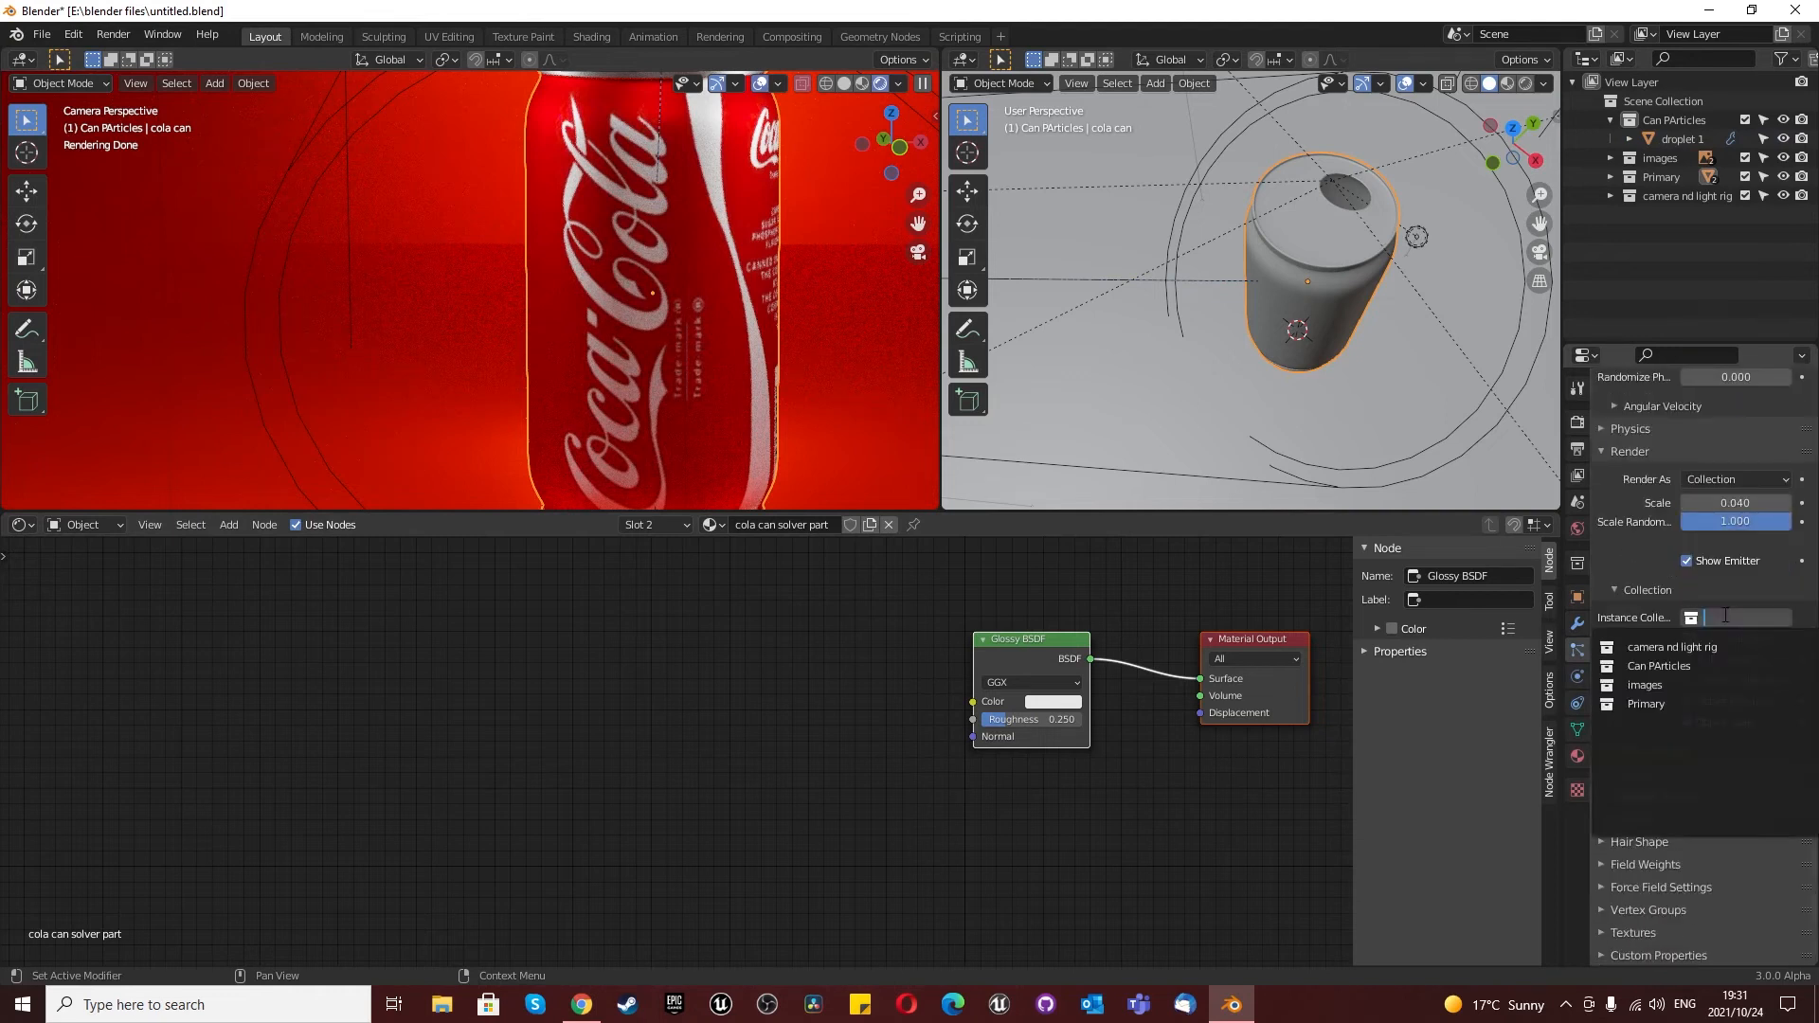
click(1675, 666)
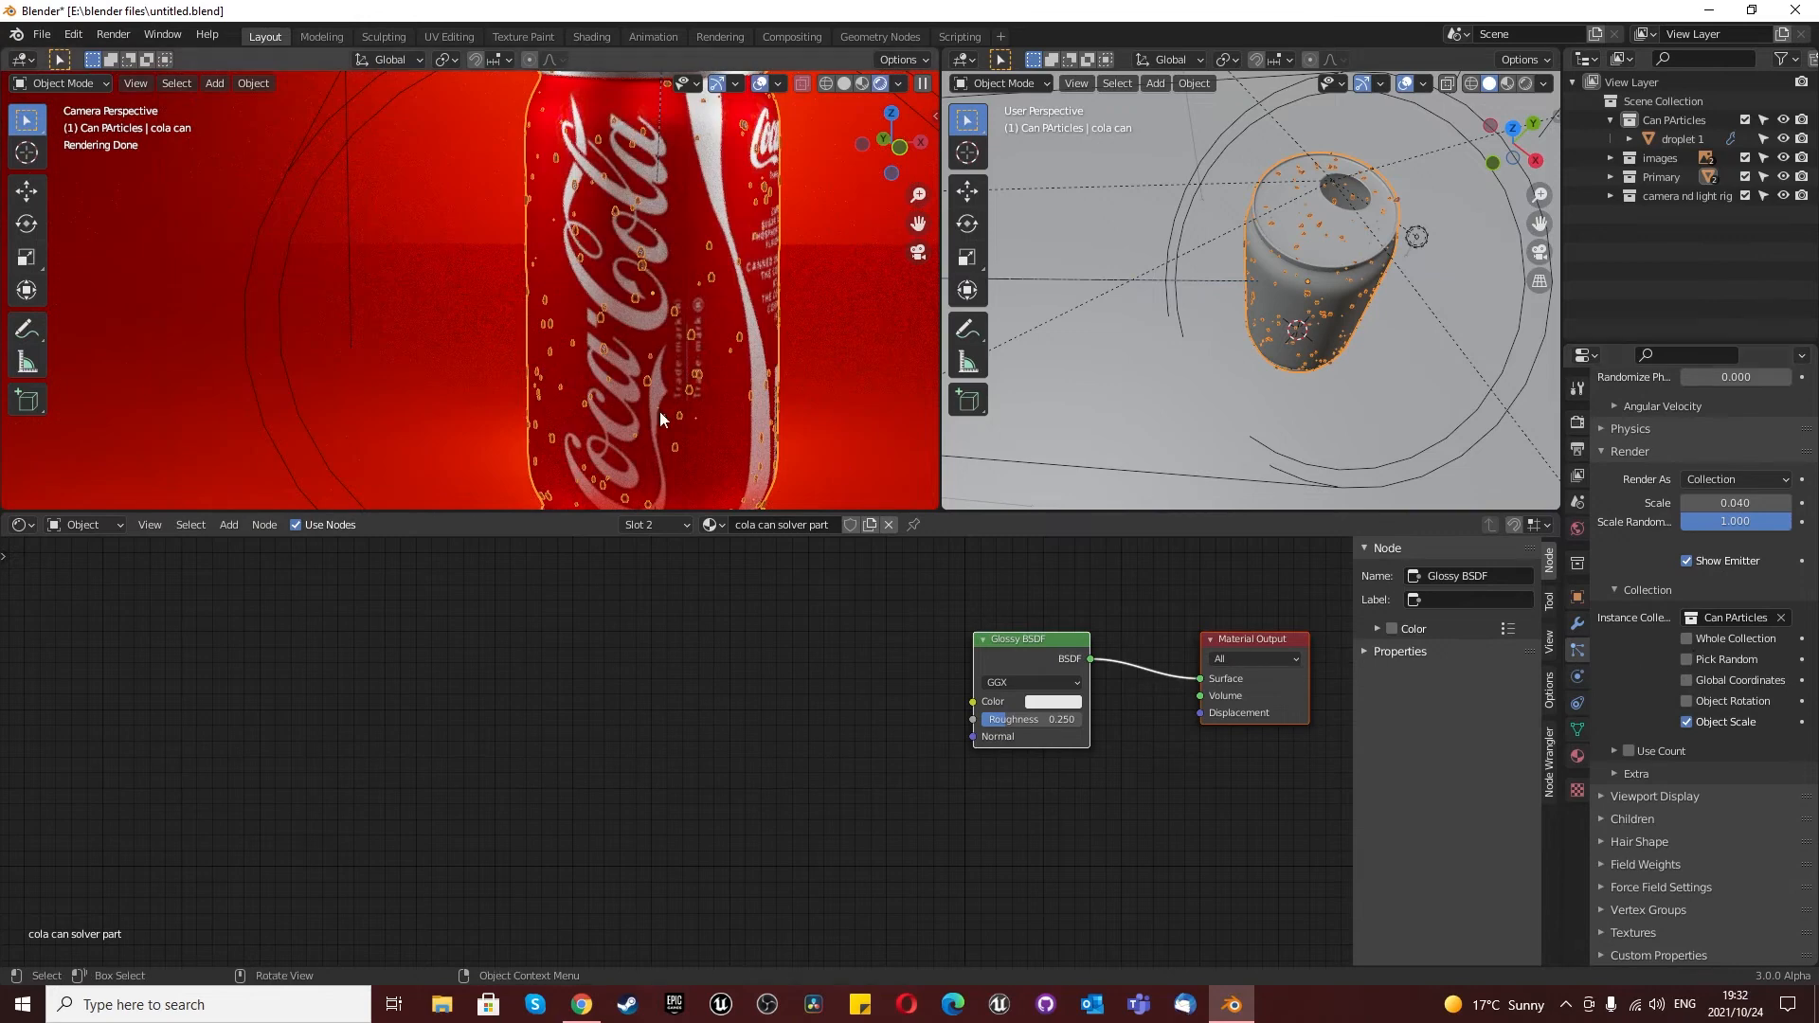
Step: Examine the size and spread of the droplets on the can in the camera view with the can deselected
scroll(598, 329, up, 2)
mouse_move(656, 322)
middle_down()
mouse_move(678, 320)
mouse_move(659, 314)
middle_up()
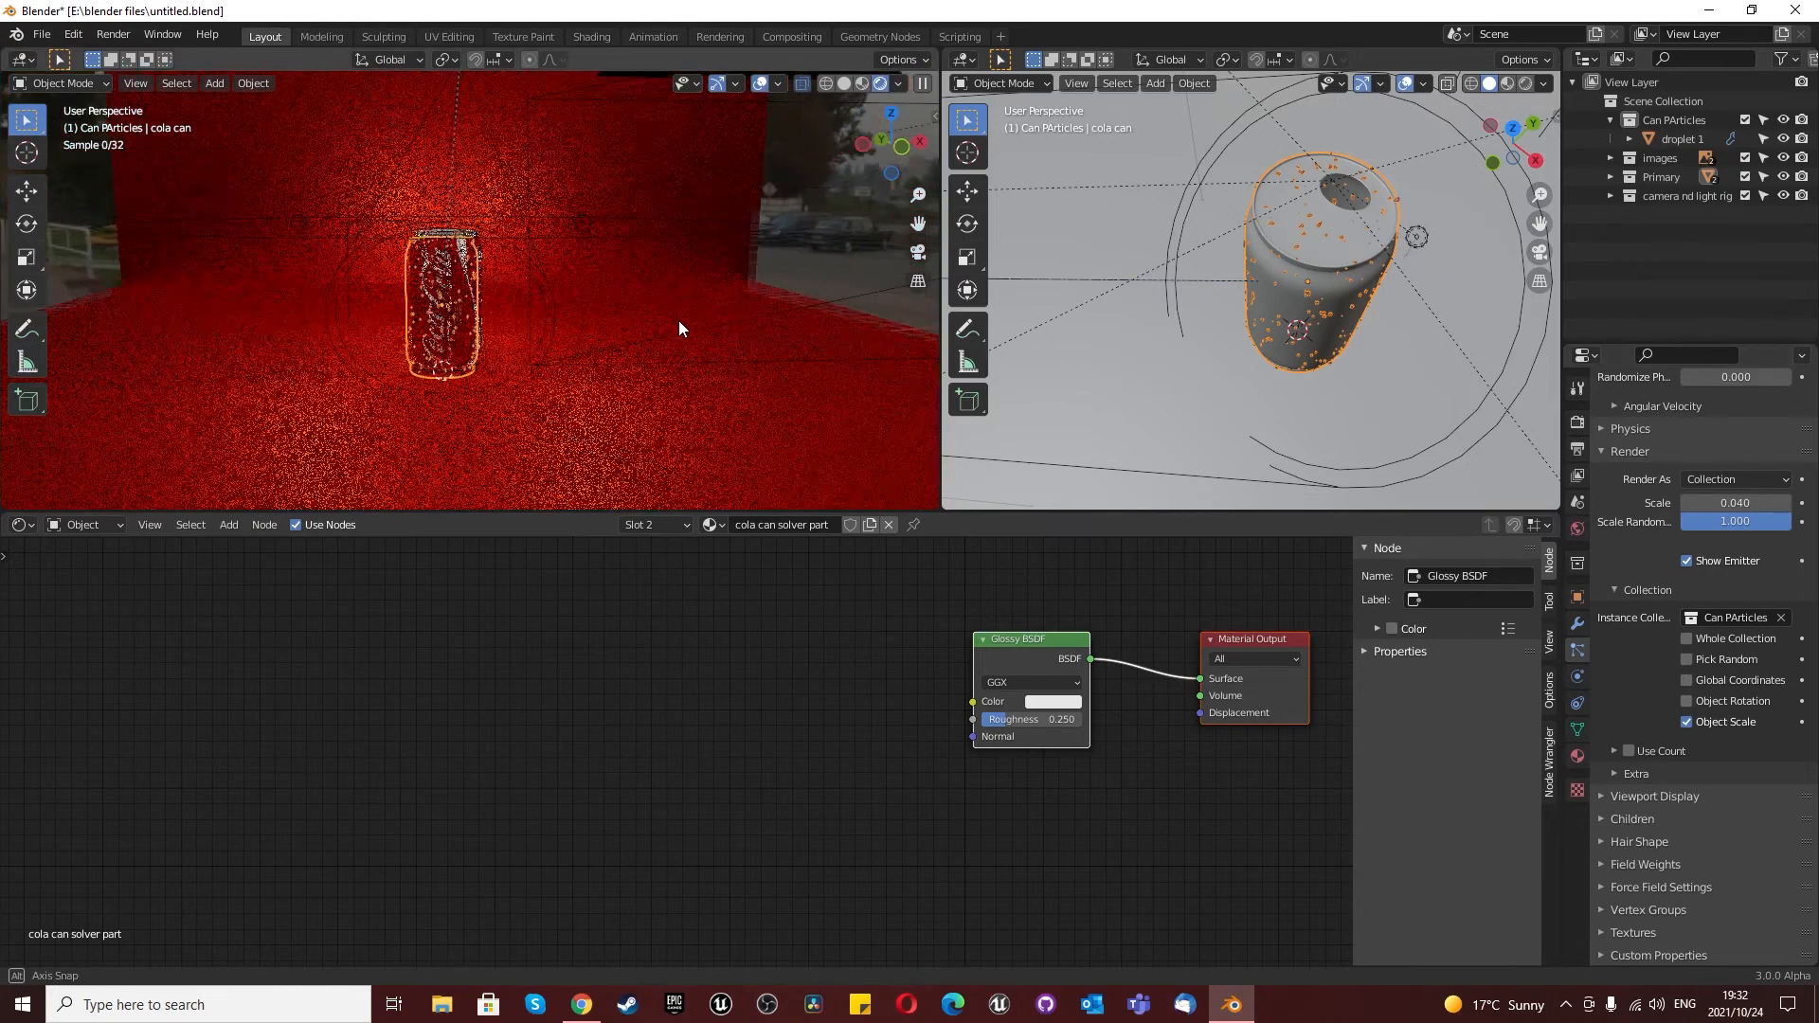
key(KP_0)
scroll(650, 293, up, 4)
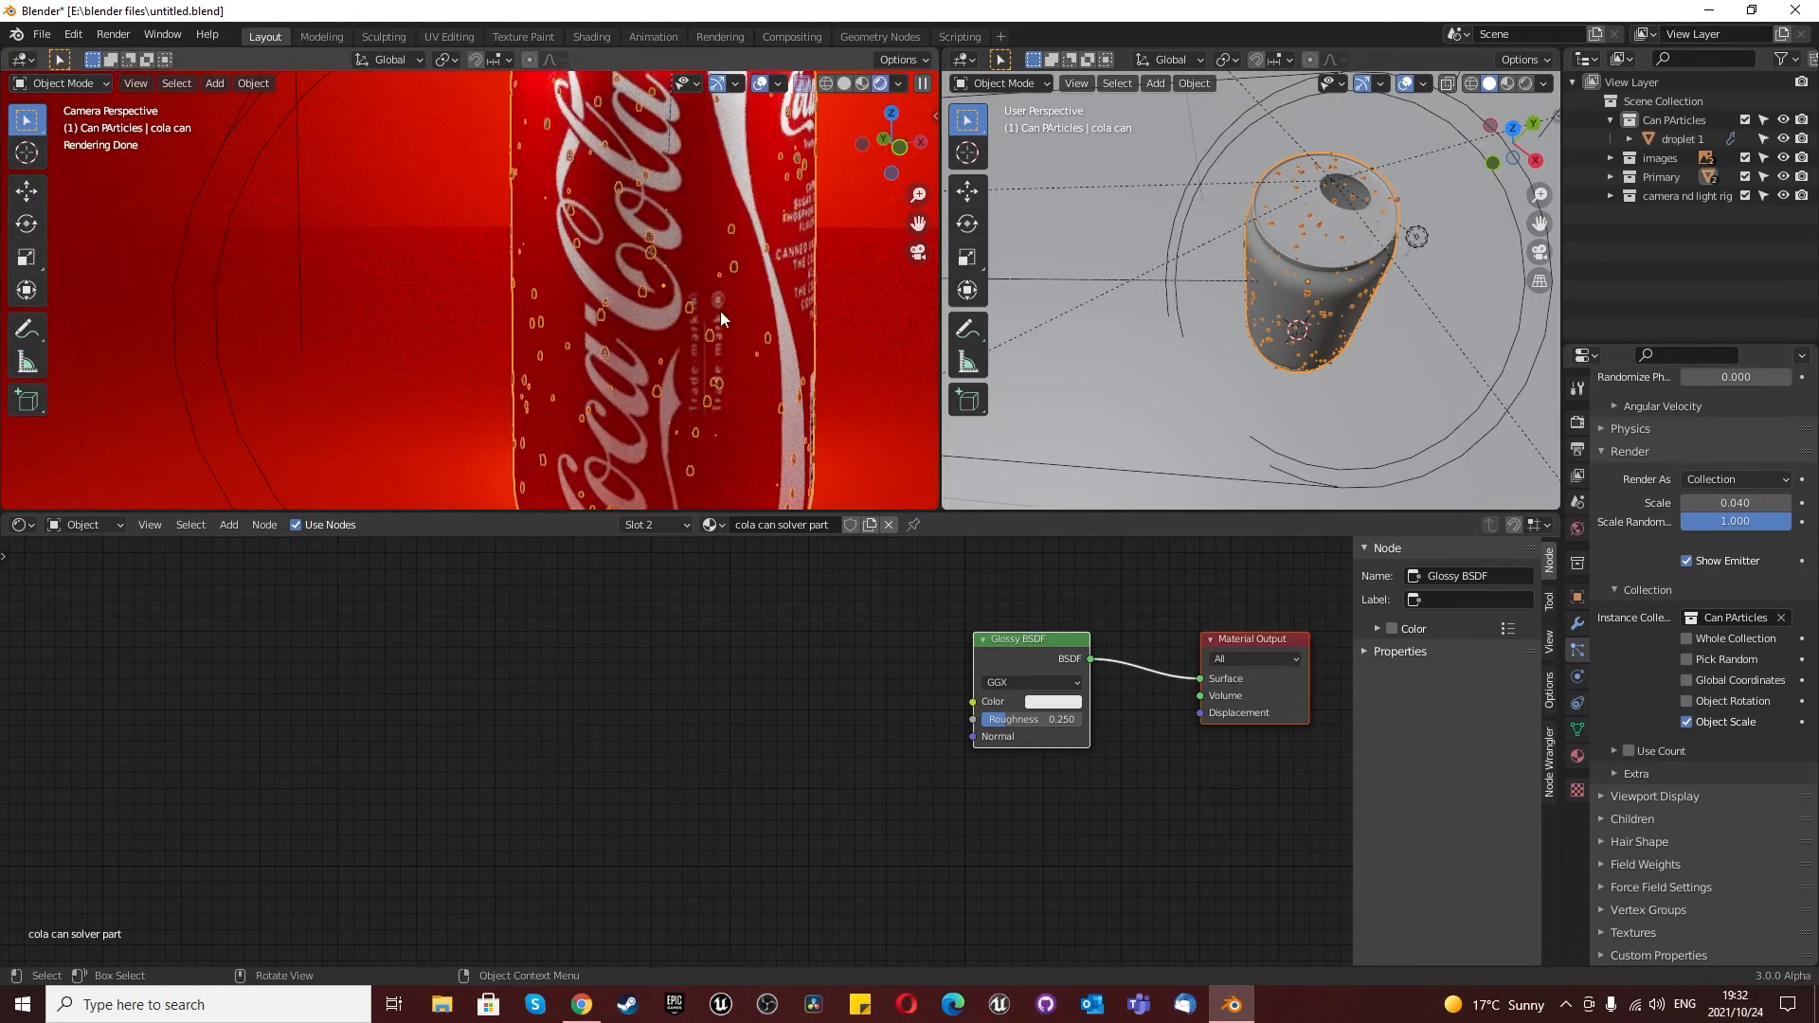
scroll(720, 317, up, 1)
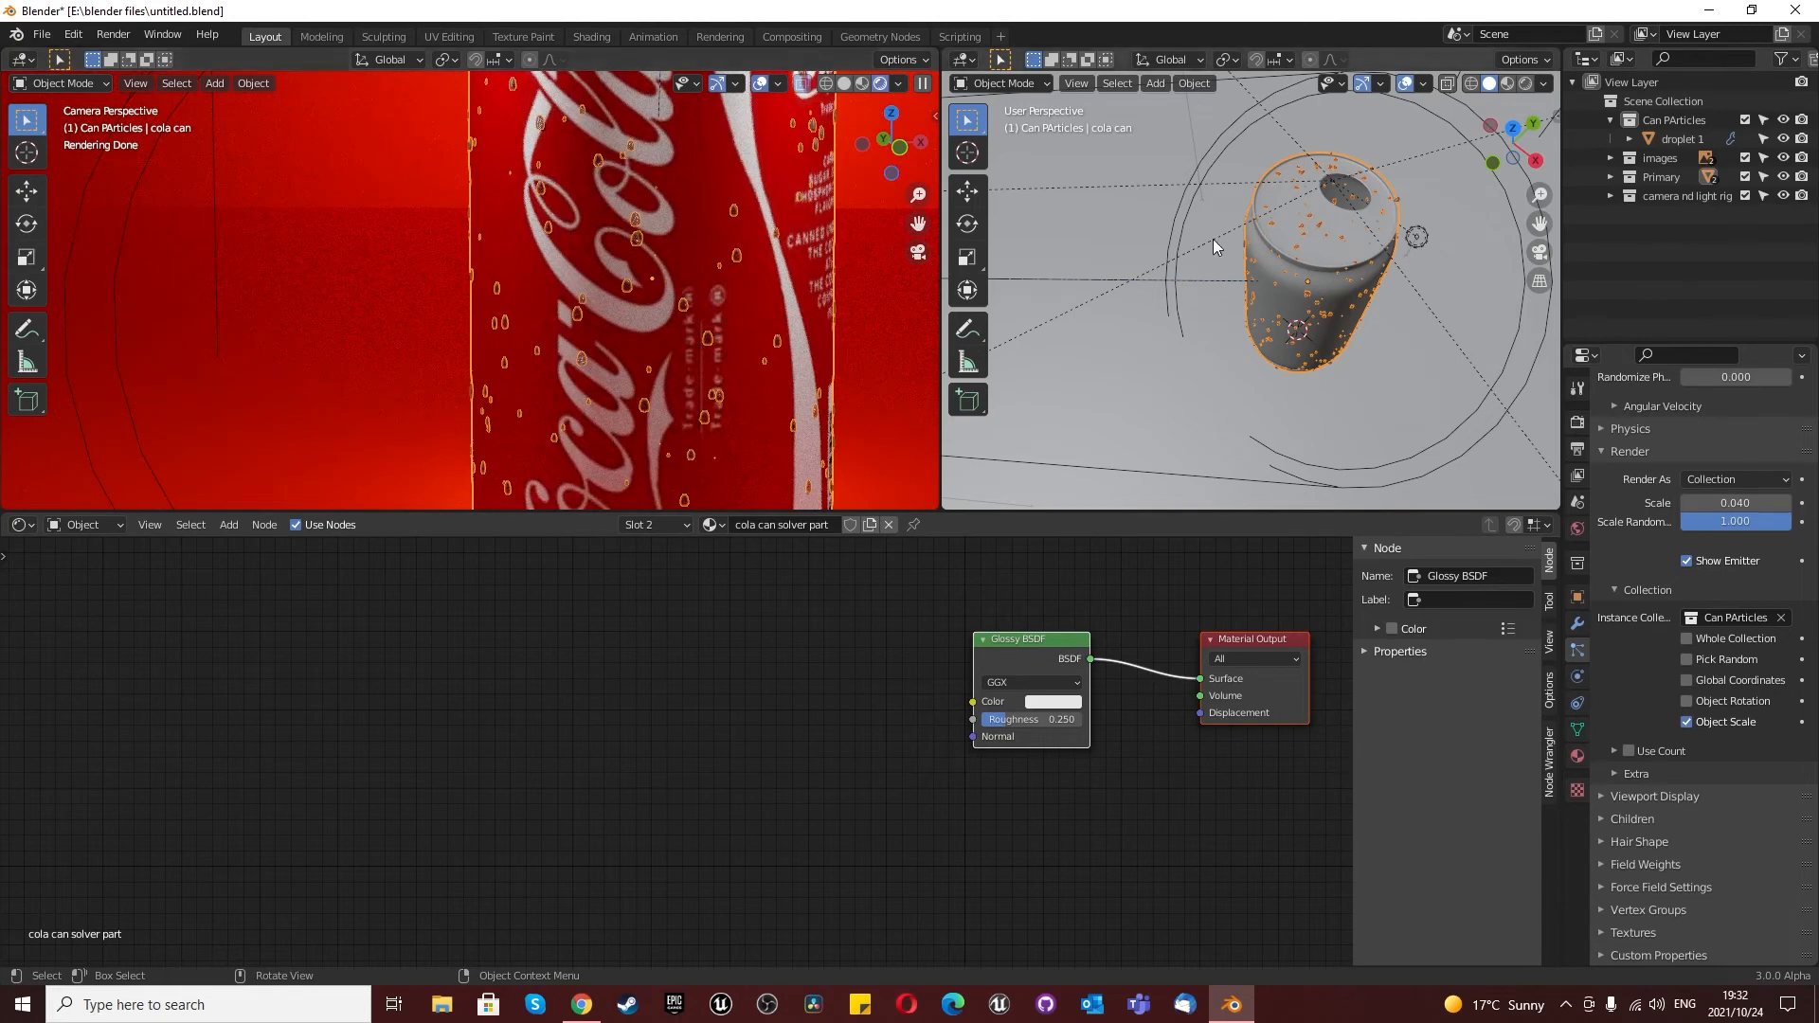
click(1078, 212)
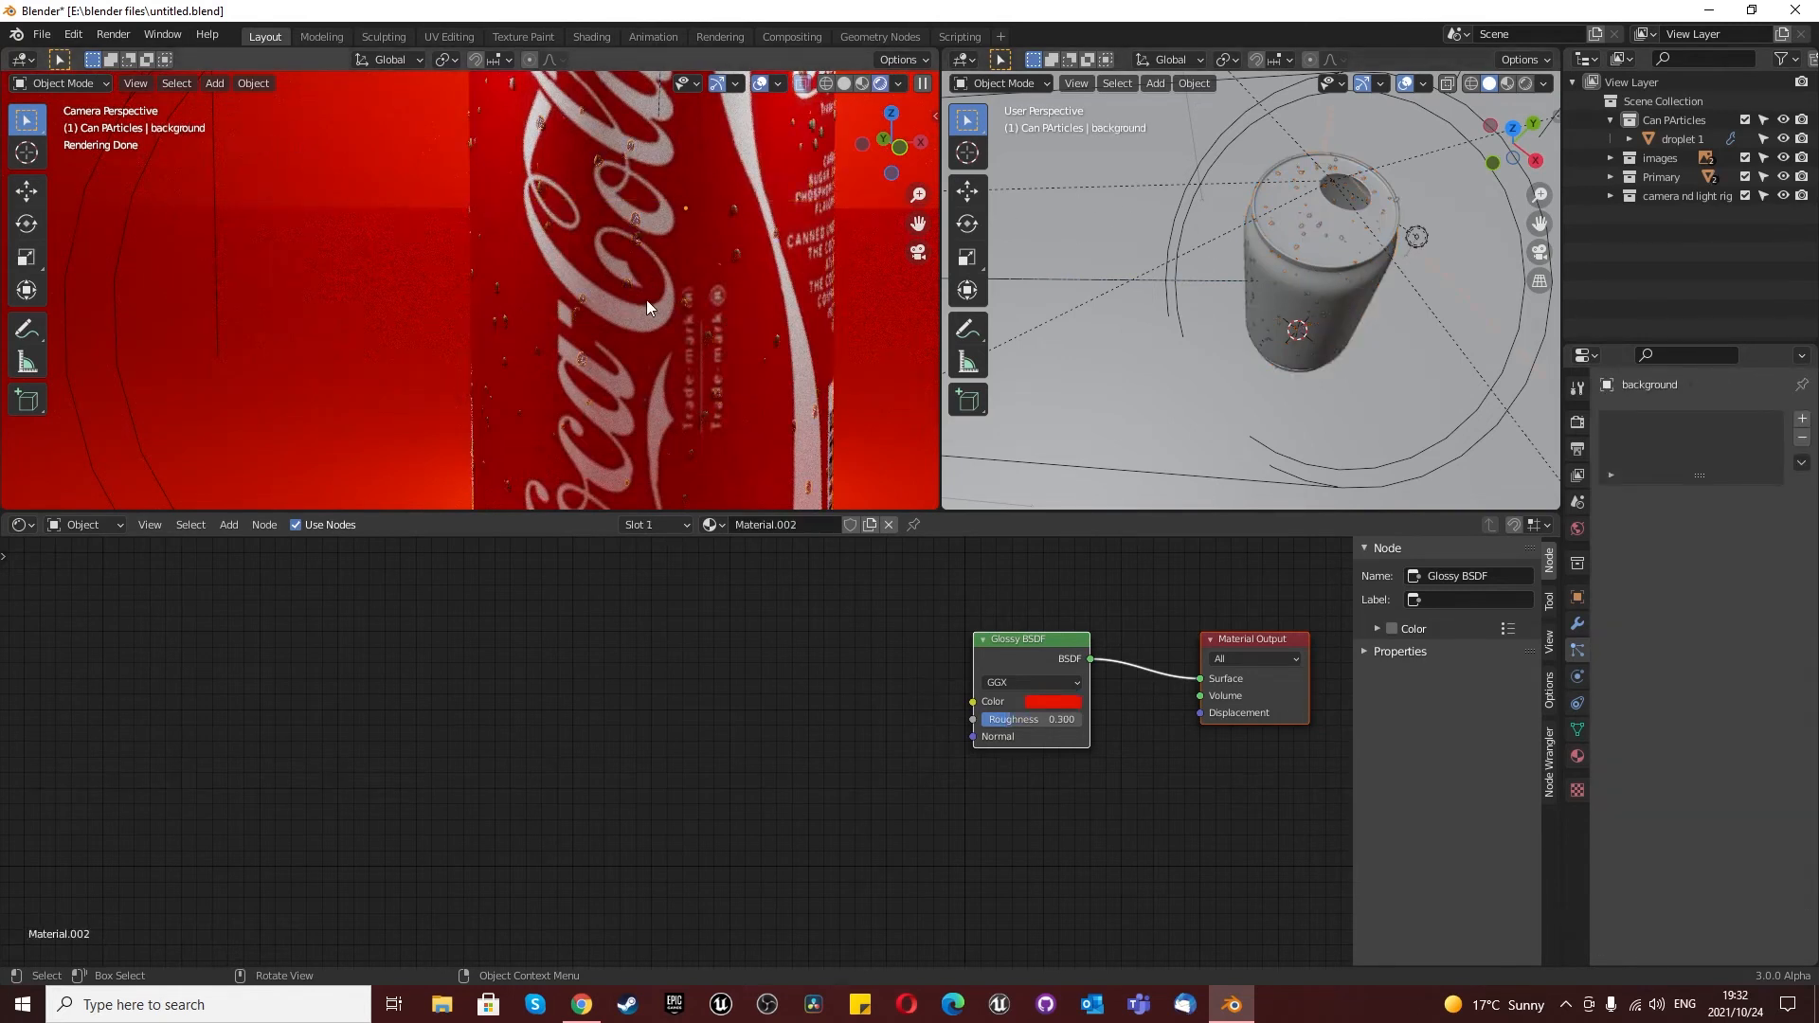
scroll(650, 301, down, 6)
scroll(650, 301, up, 2)
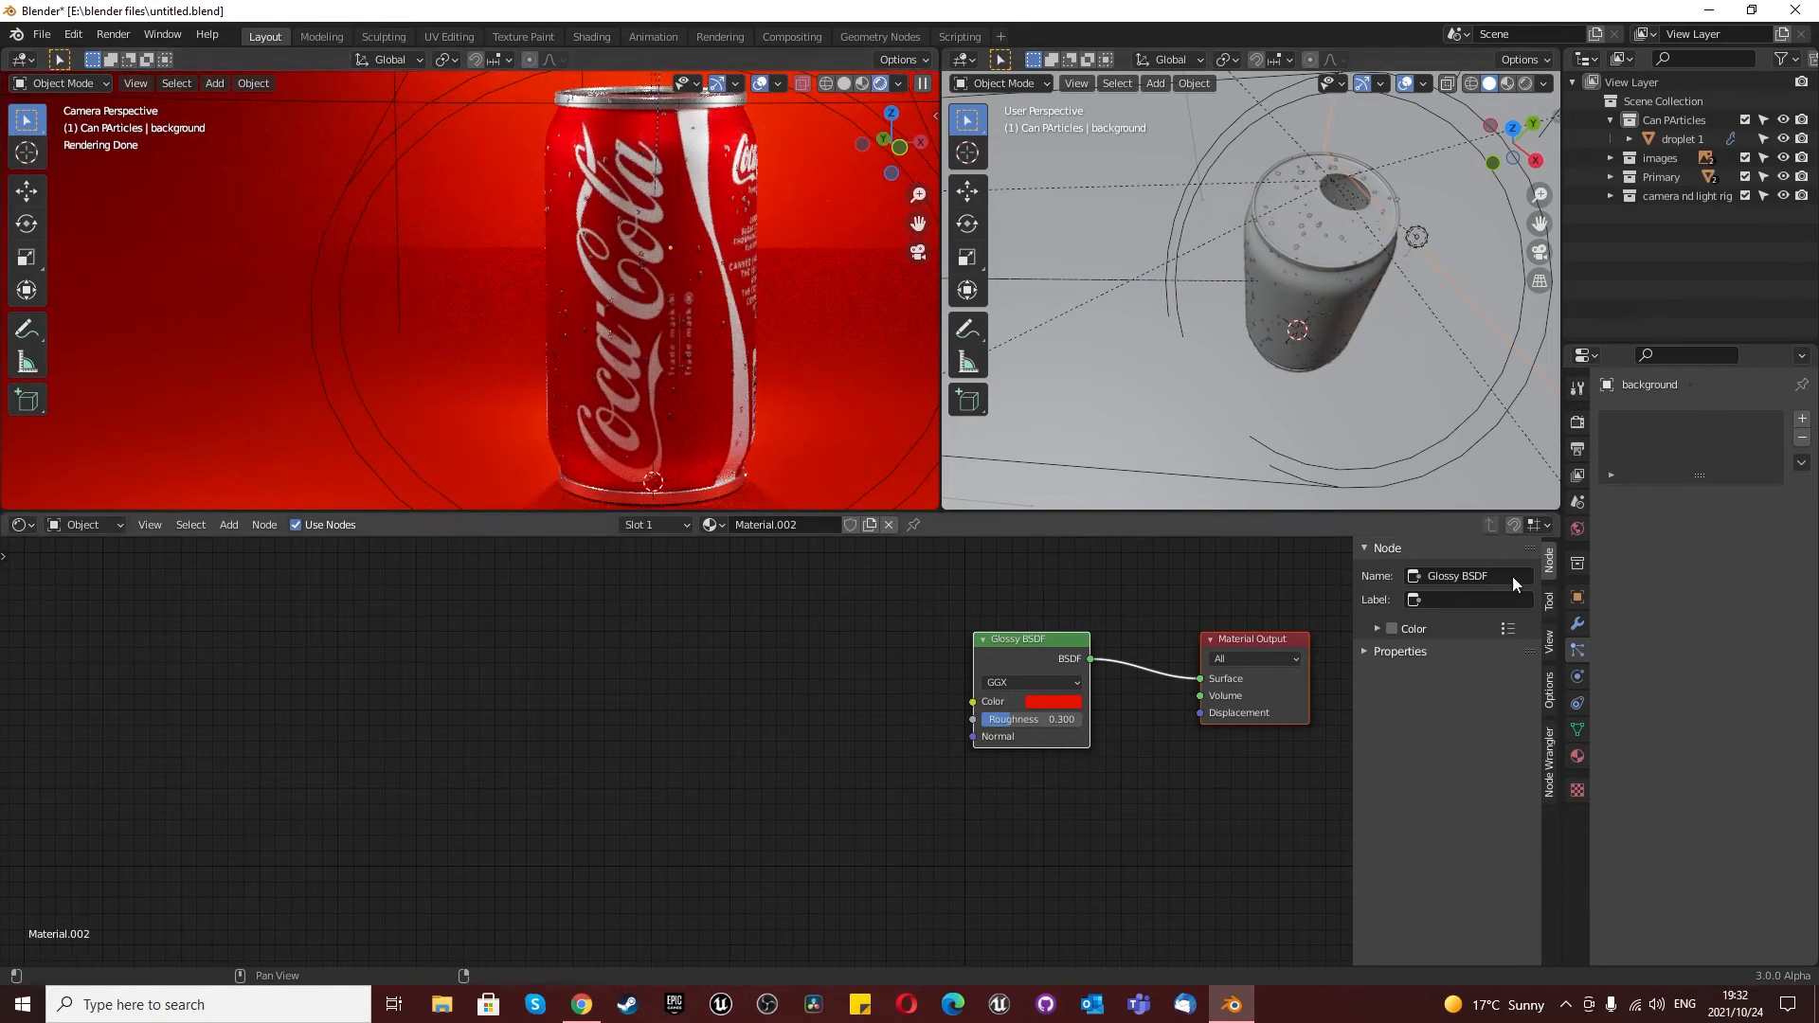
Step: Set the render scale of the cola can's big droplets particles to 0.05 and inspect the droplets up close with the can deselected
click(646, 321)
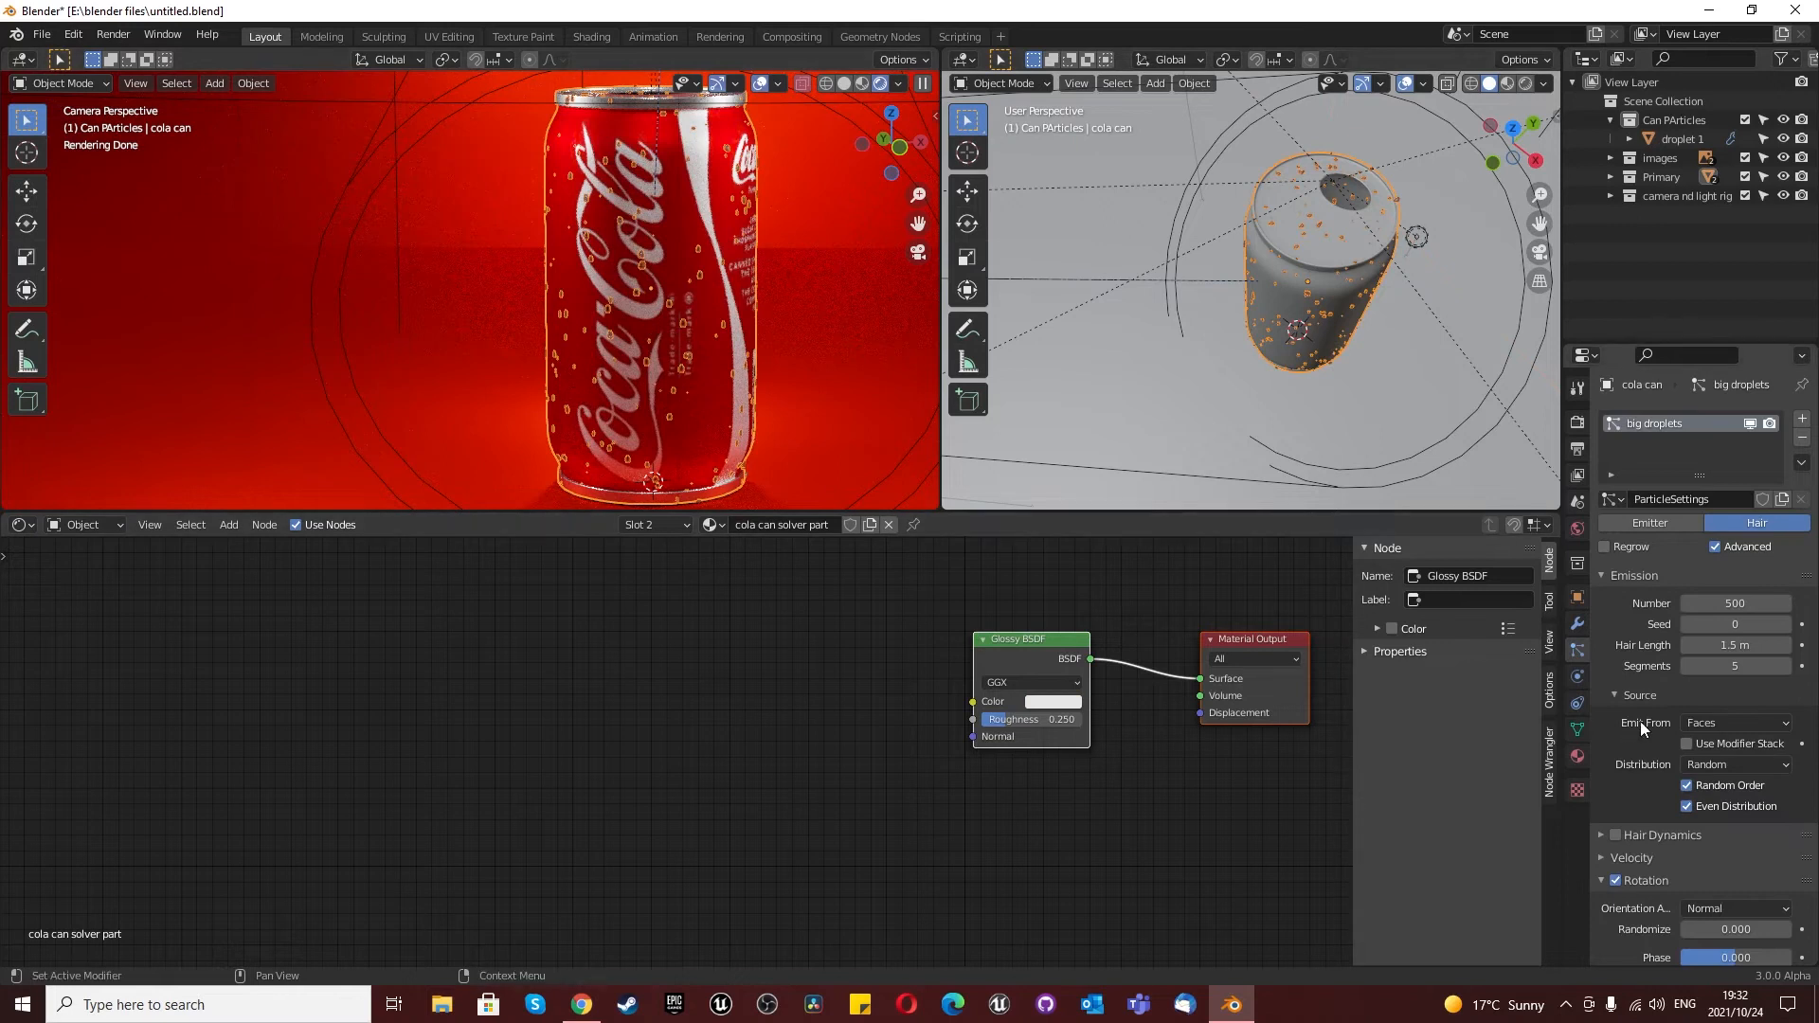
scroll(1715, 676, down, 10)
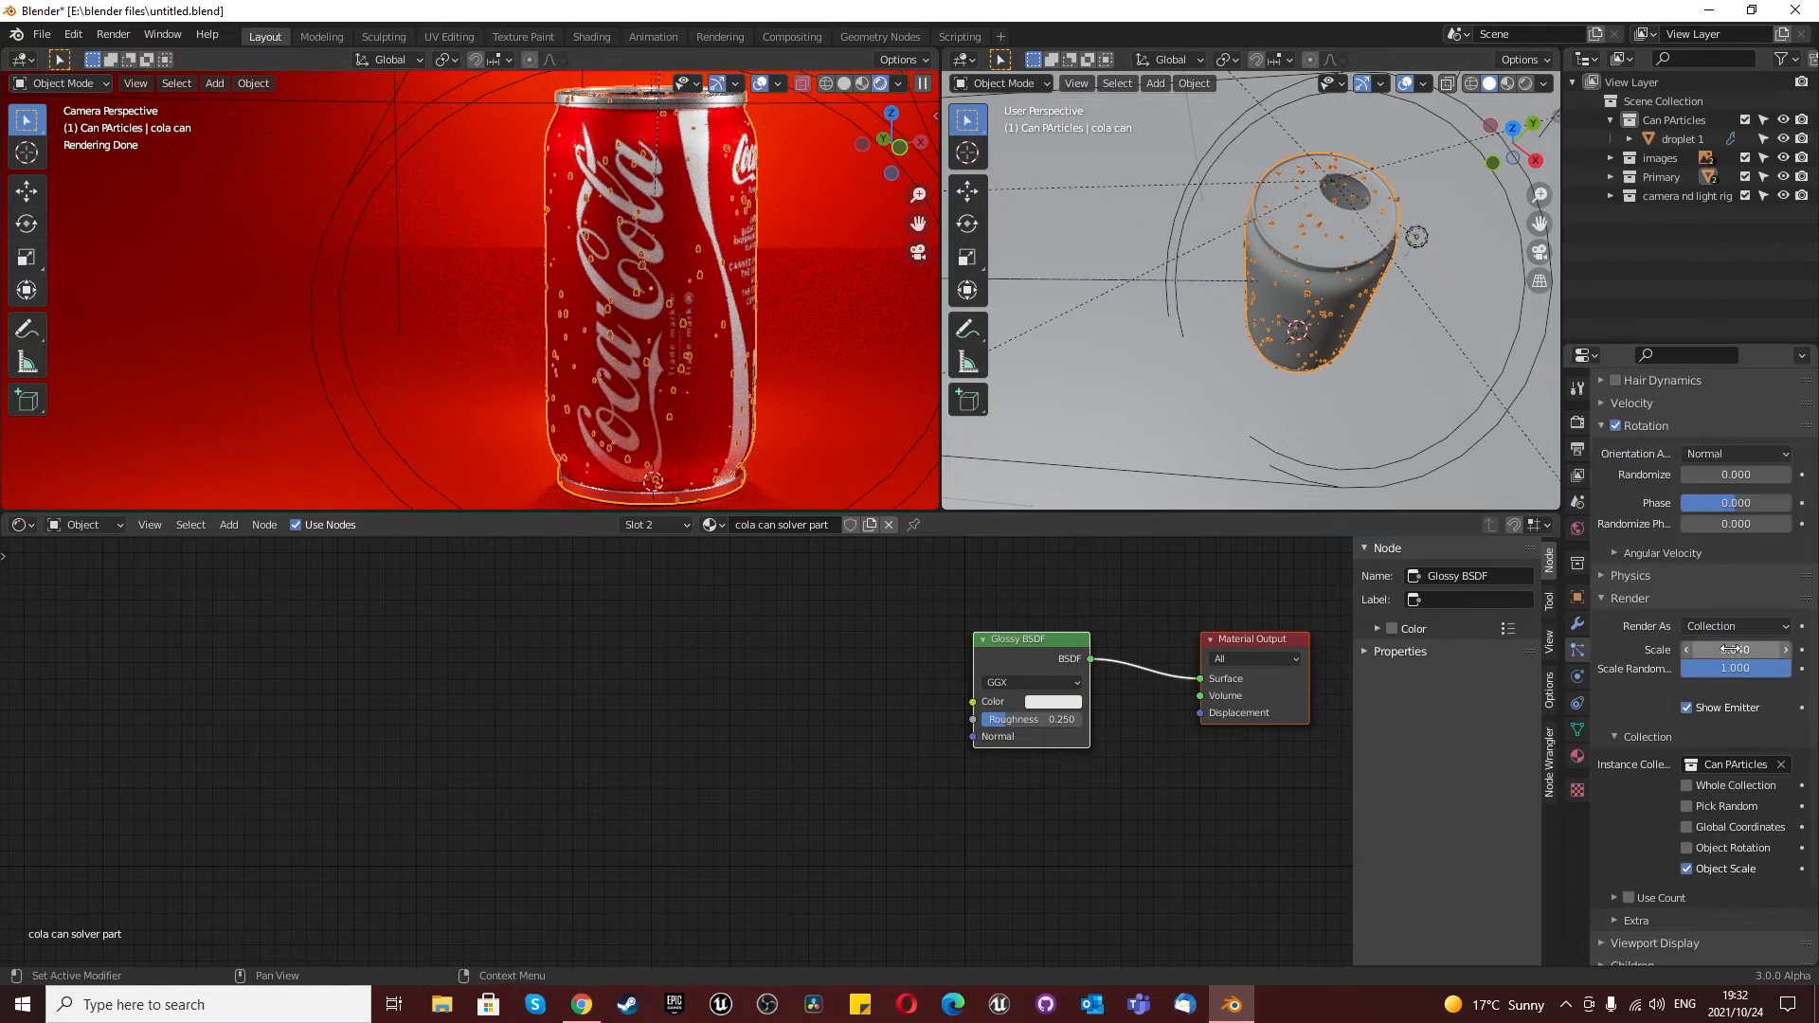
click(1731, 649)
text(0)
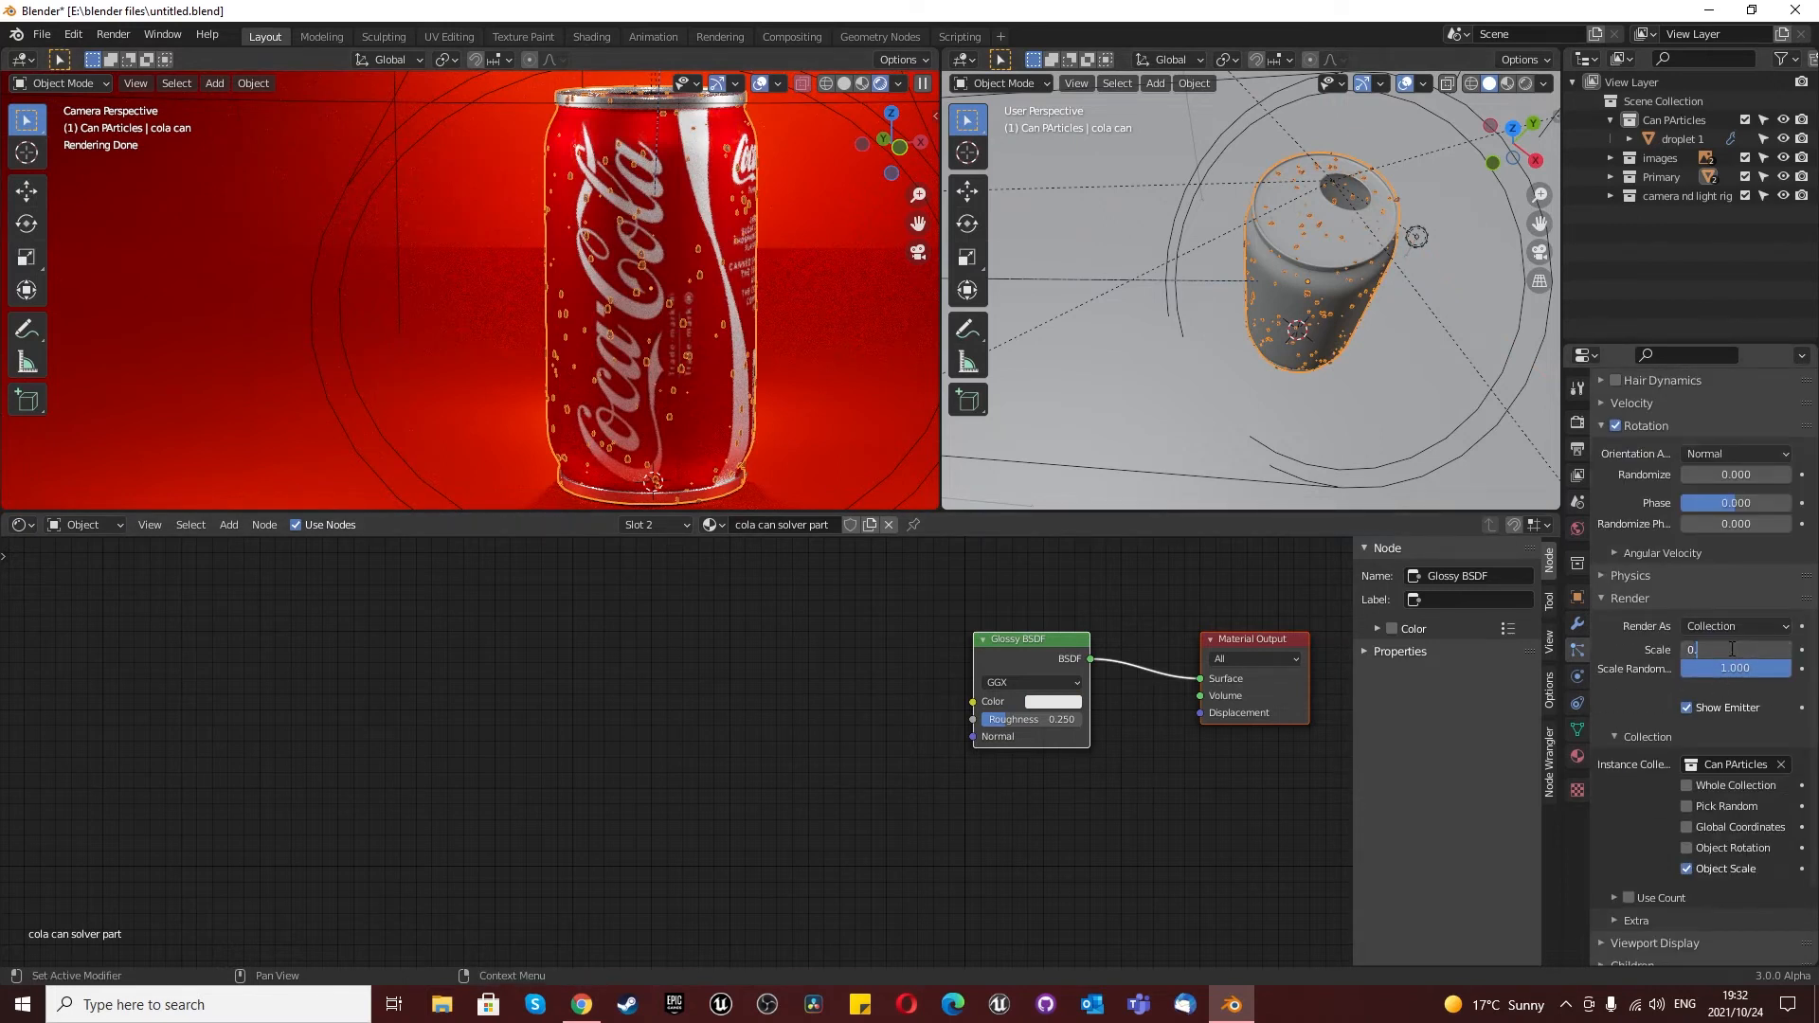
text(.05)
key(Return)
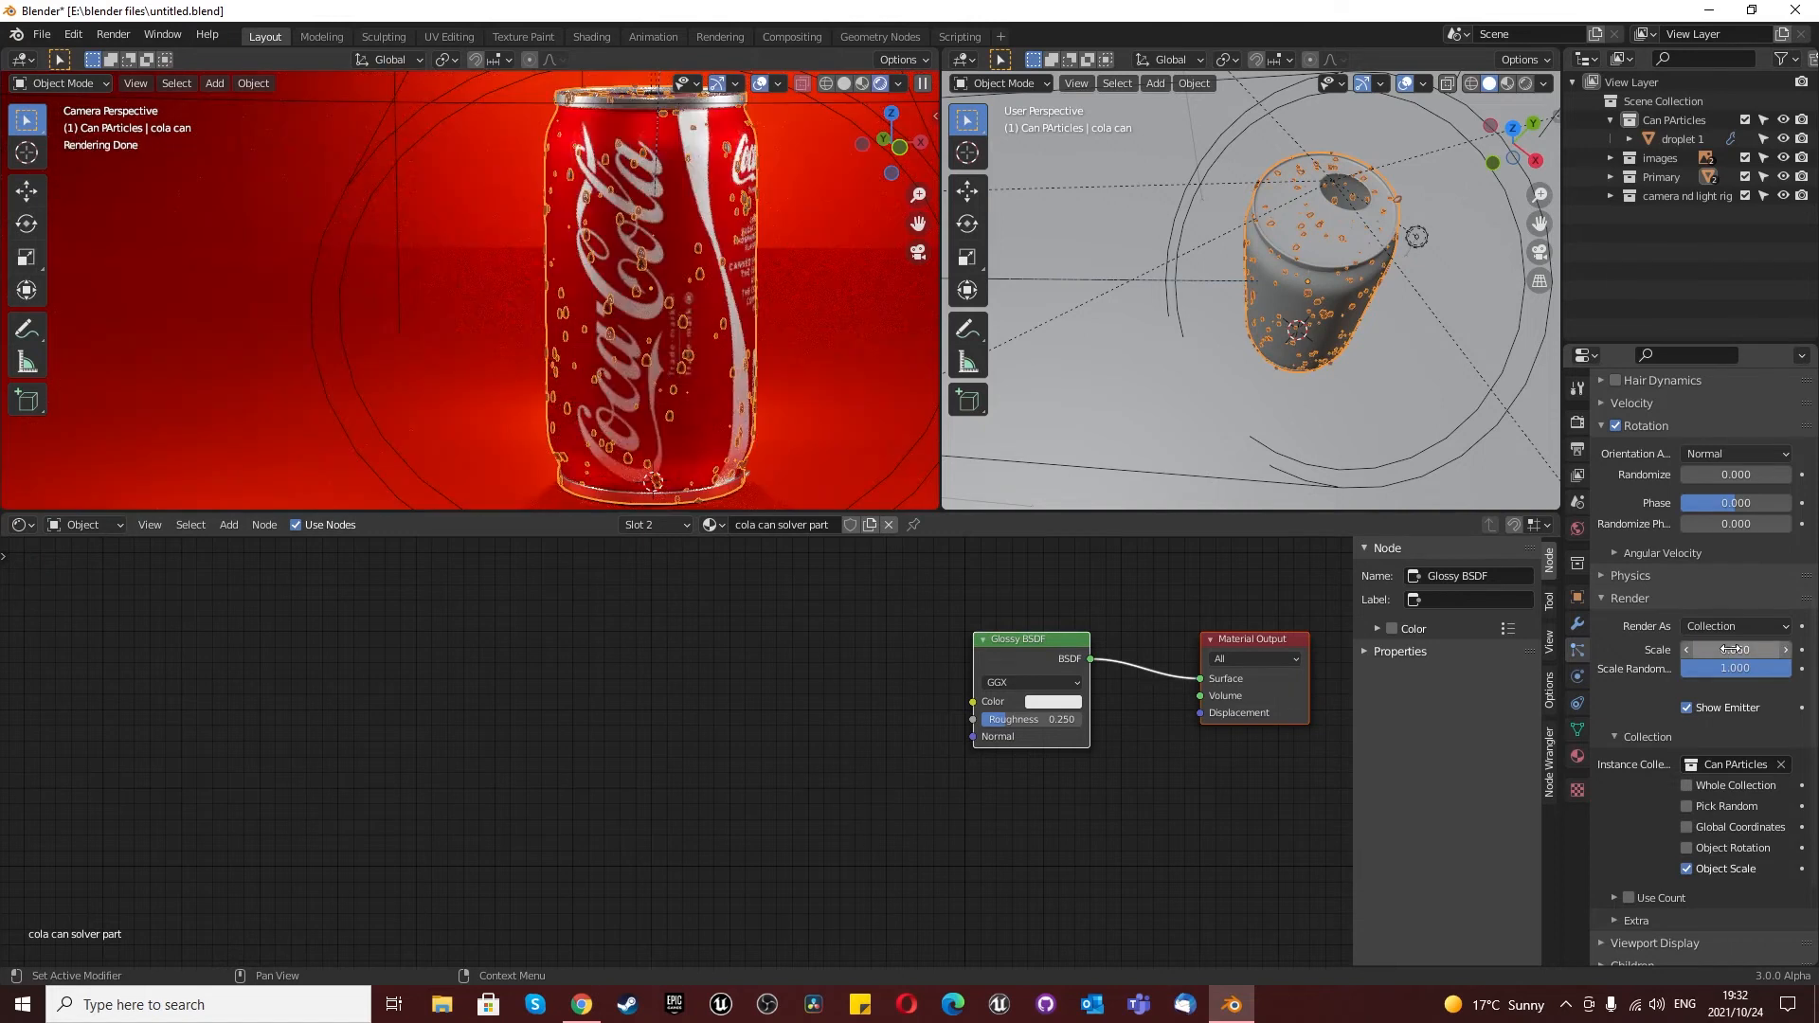
click(1730, 649)
text(0.06)
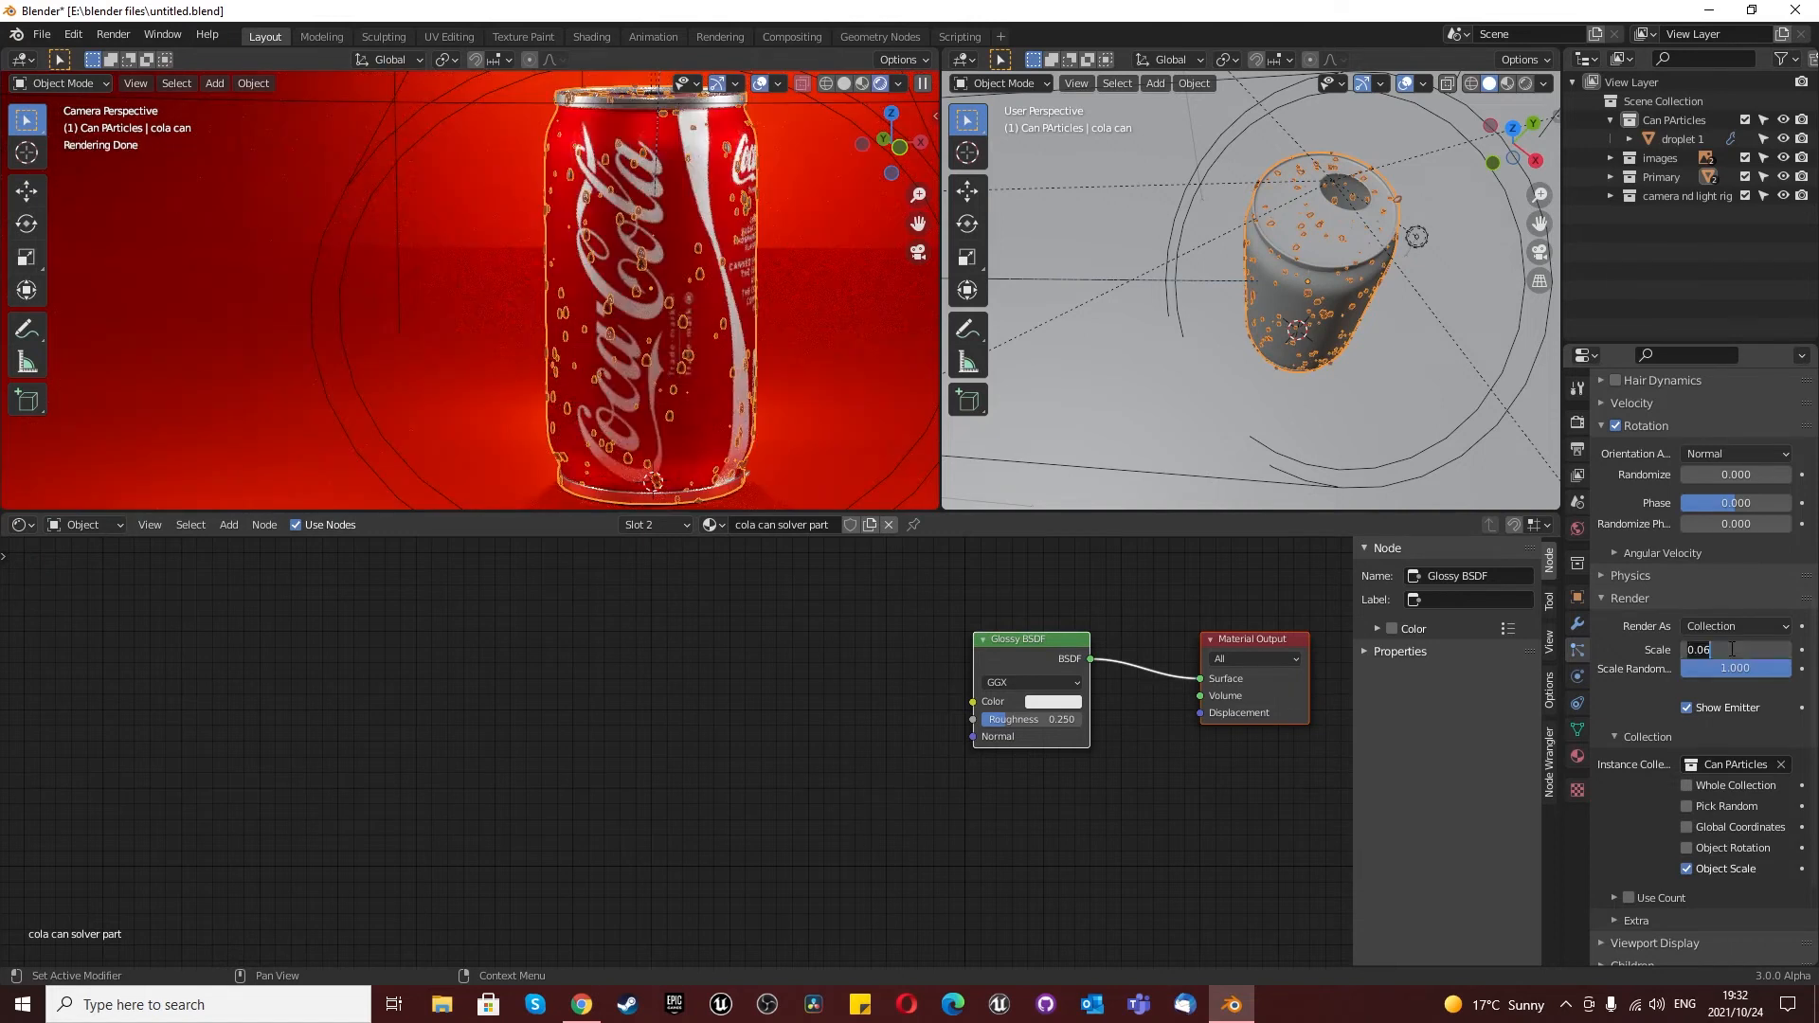
text(0.05)
key(Return)
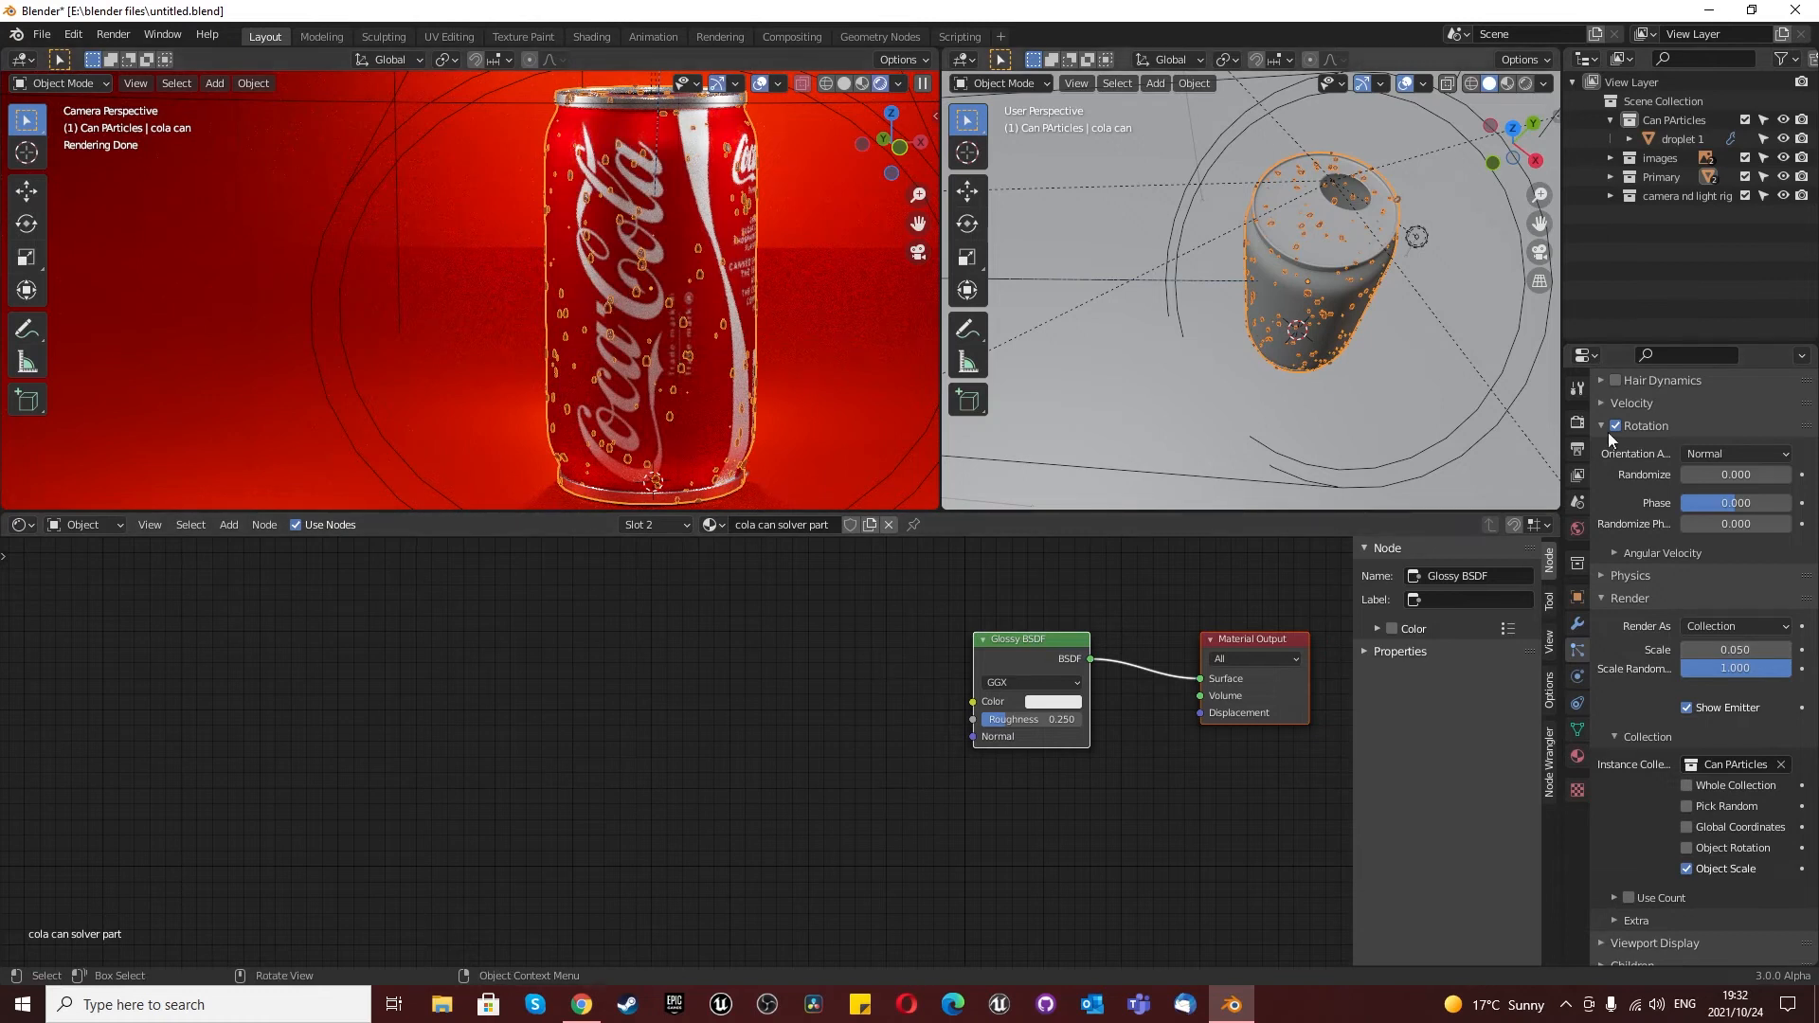
click(811, 350)
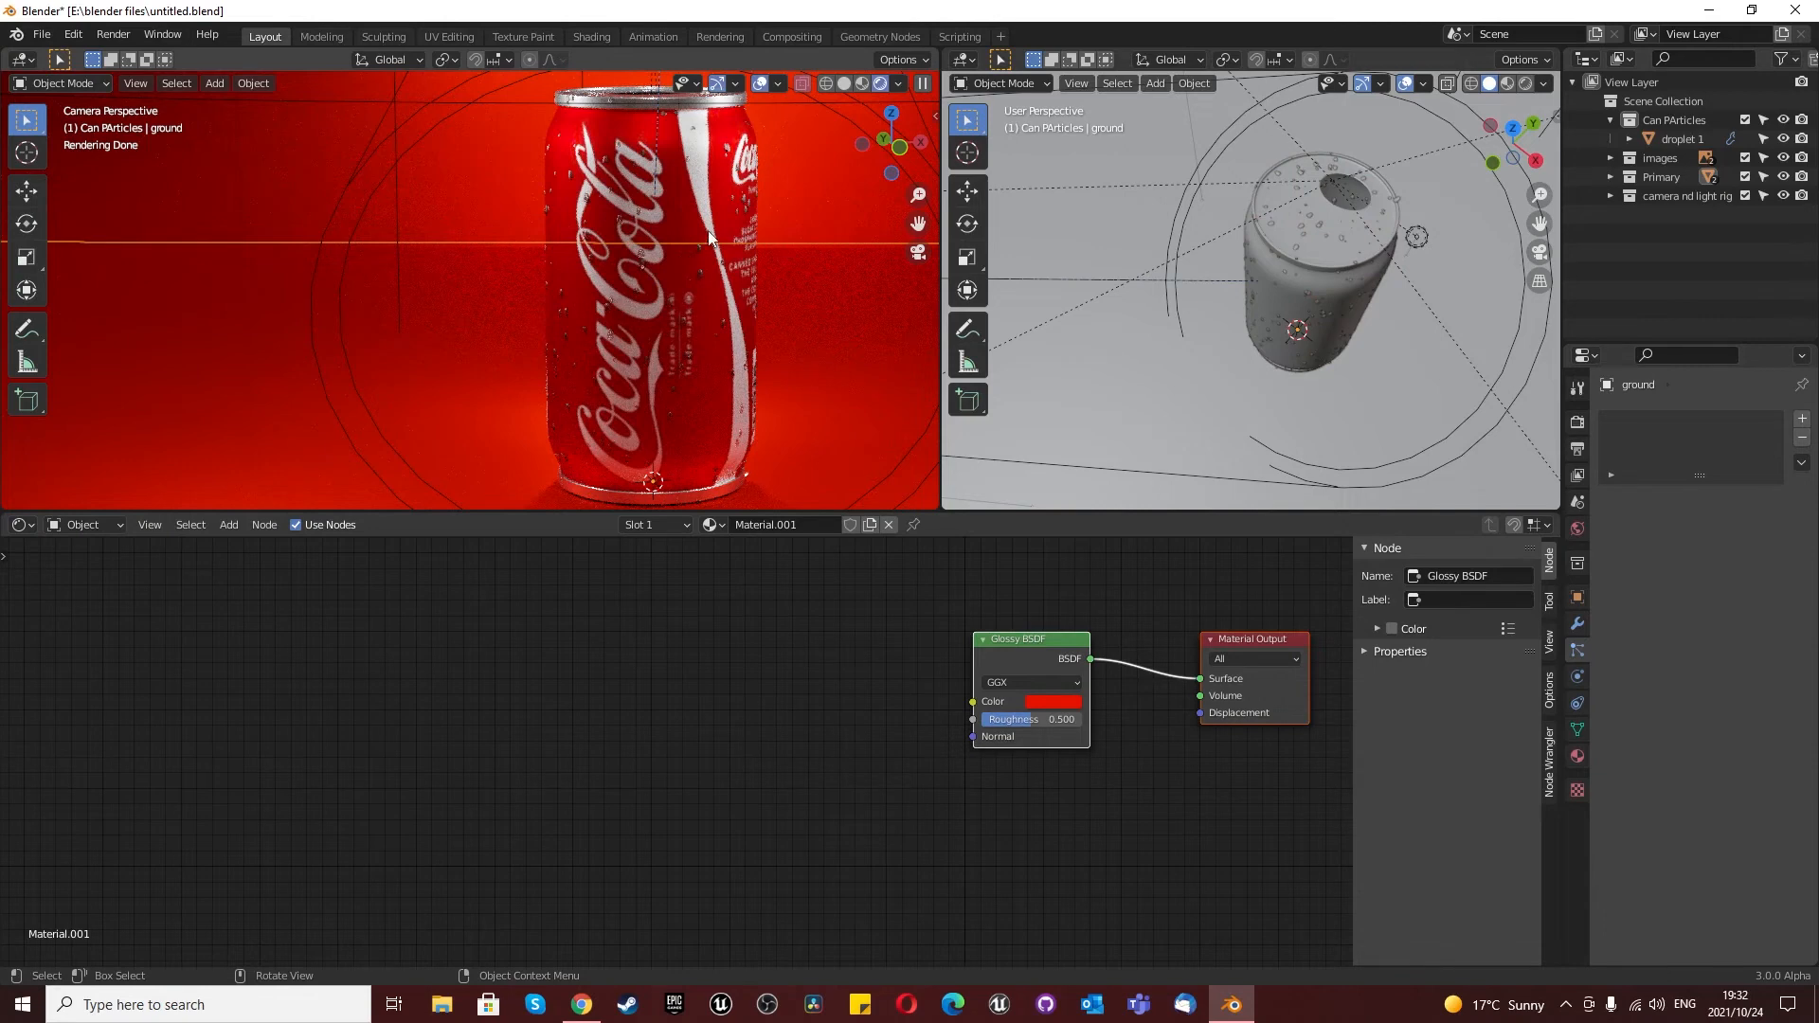
scroll(758, 195, up, 10)
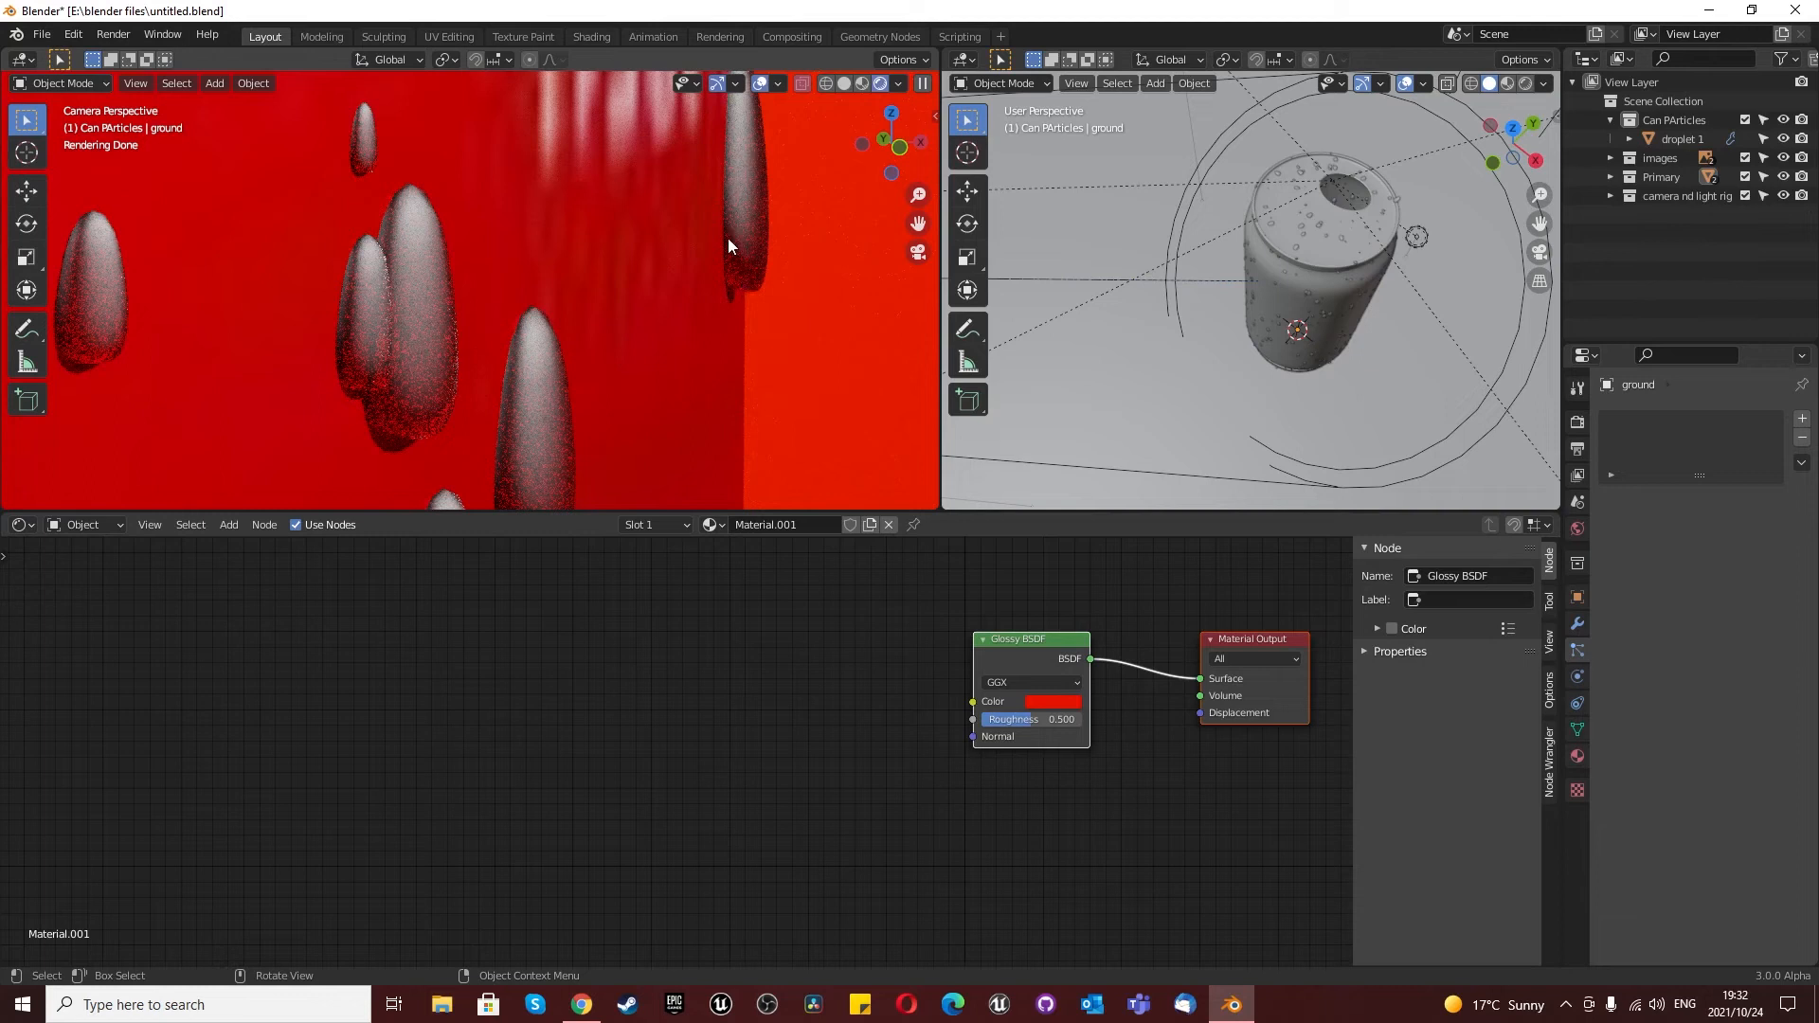
Step: Rename the glass material of droplet 1 as droplet material
scroll(730, 281, down, 3)
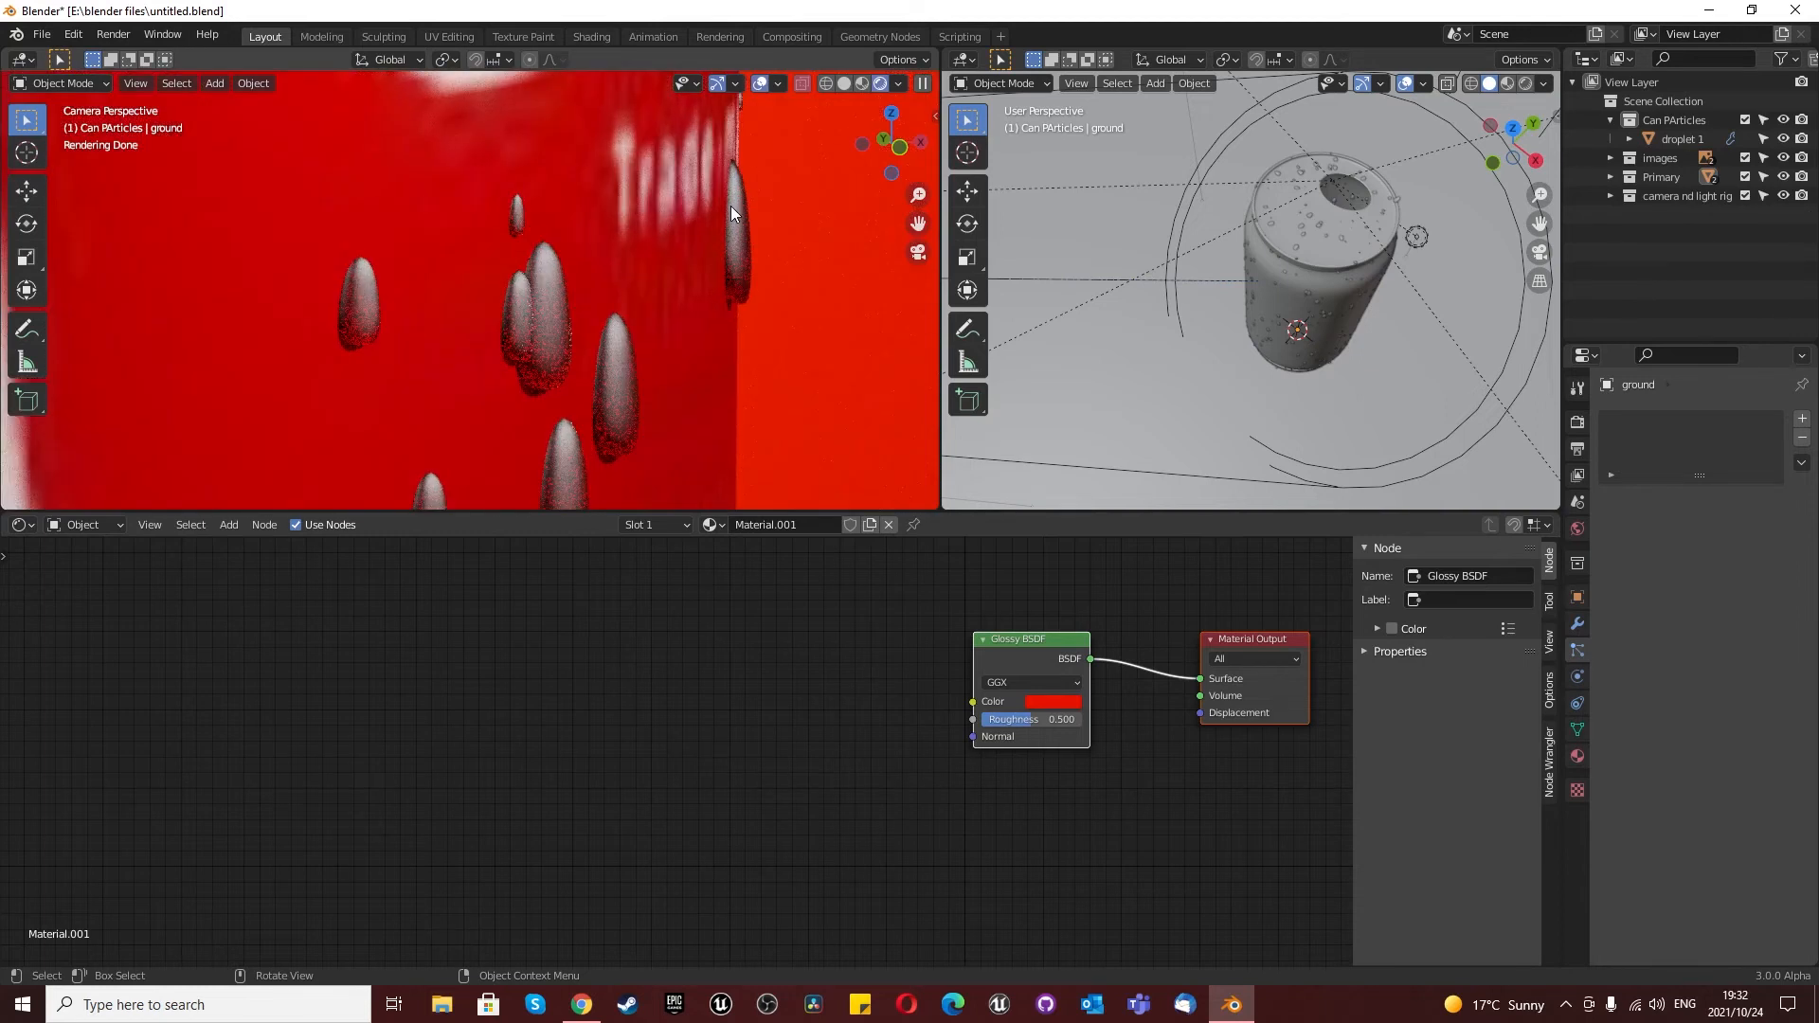
click(733, 271)
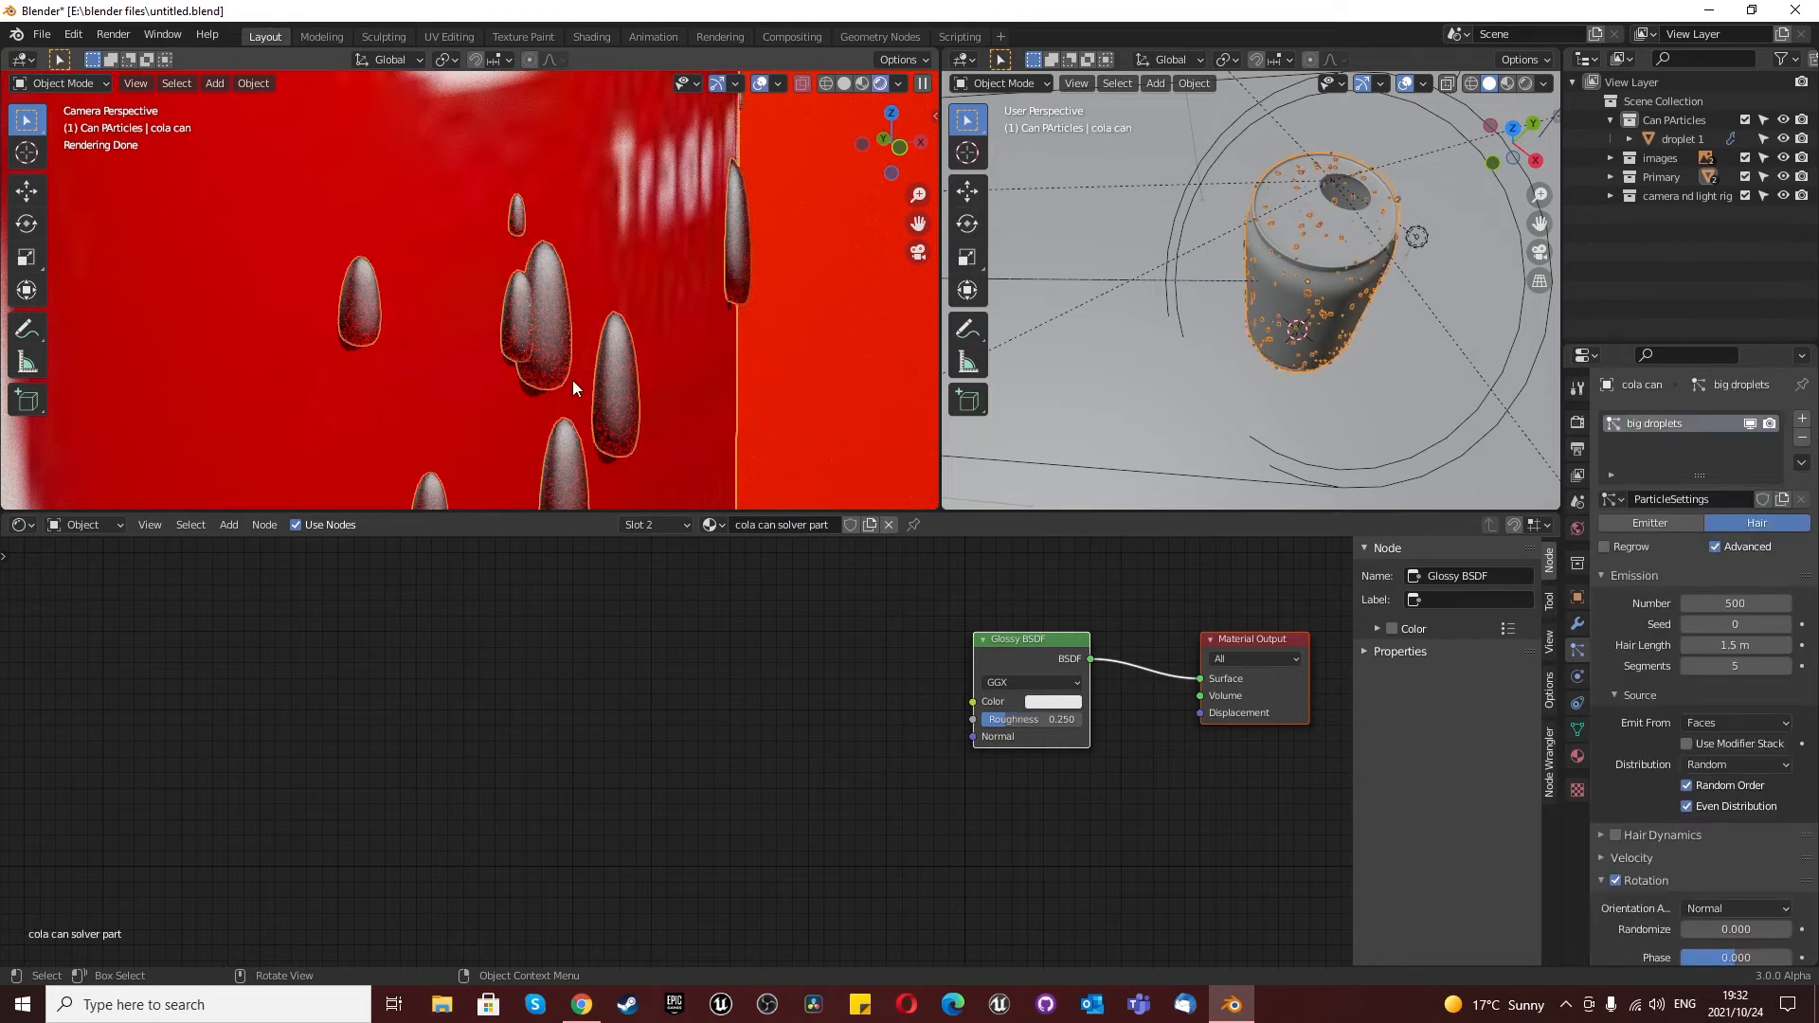
scroll(607, 358, down, 2)
scroll(678, 314, down, 1)
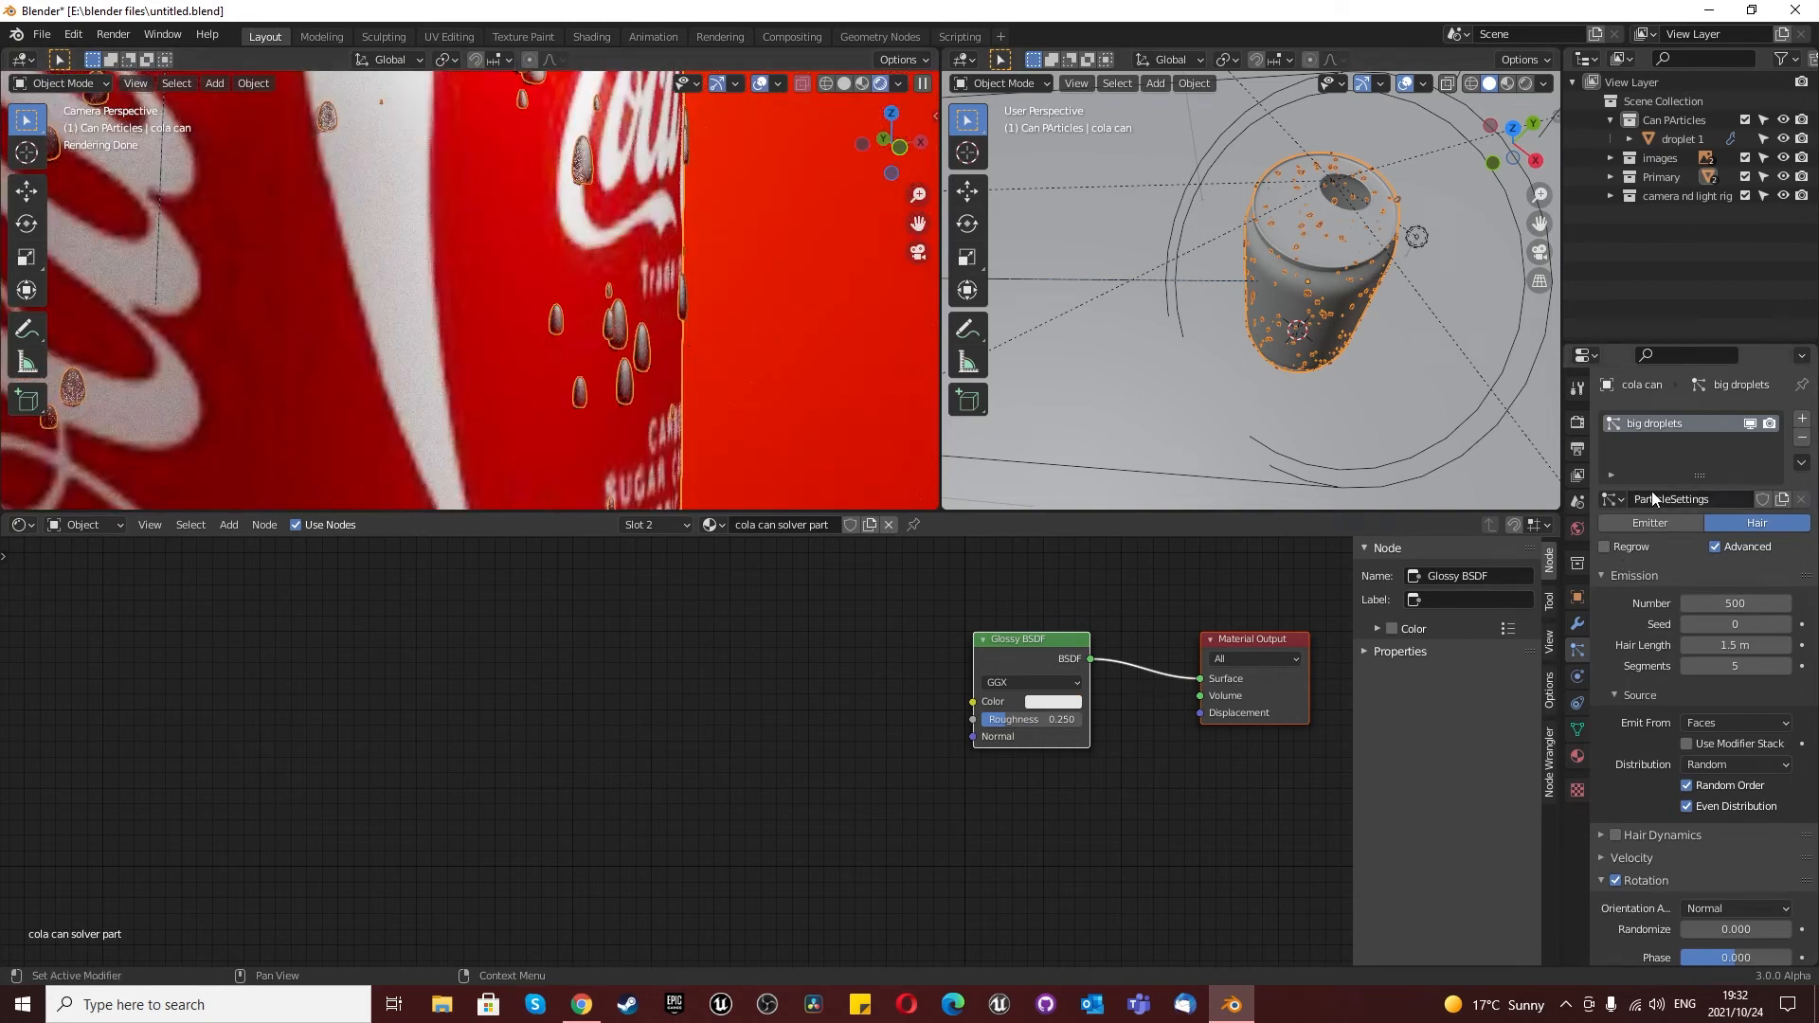
click(1668, 140)
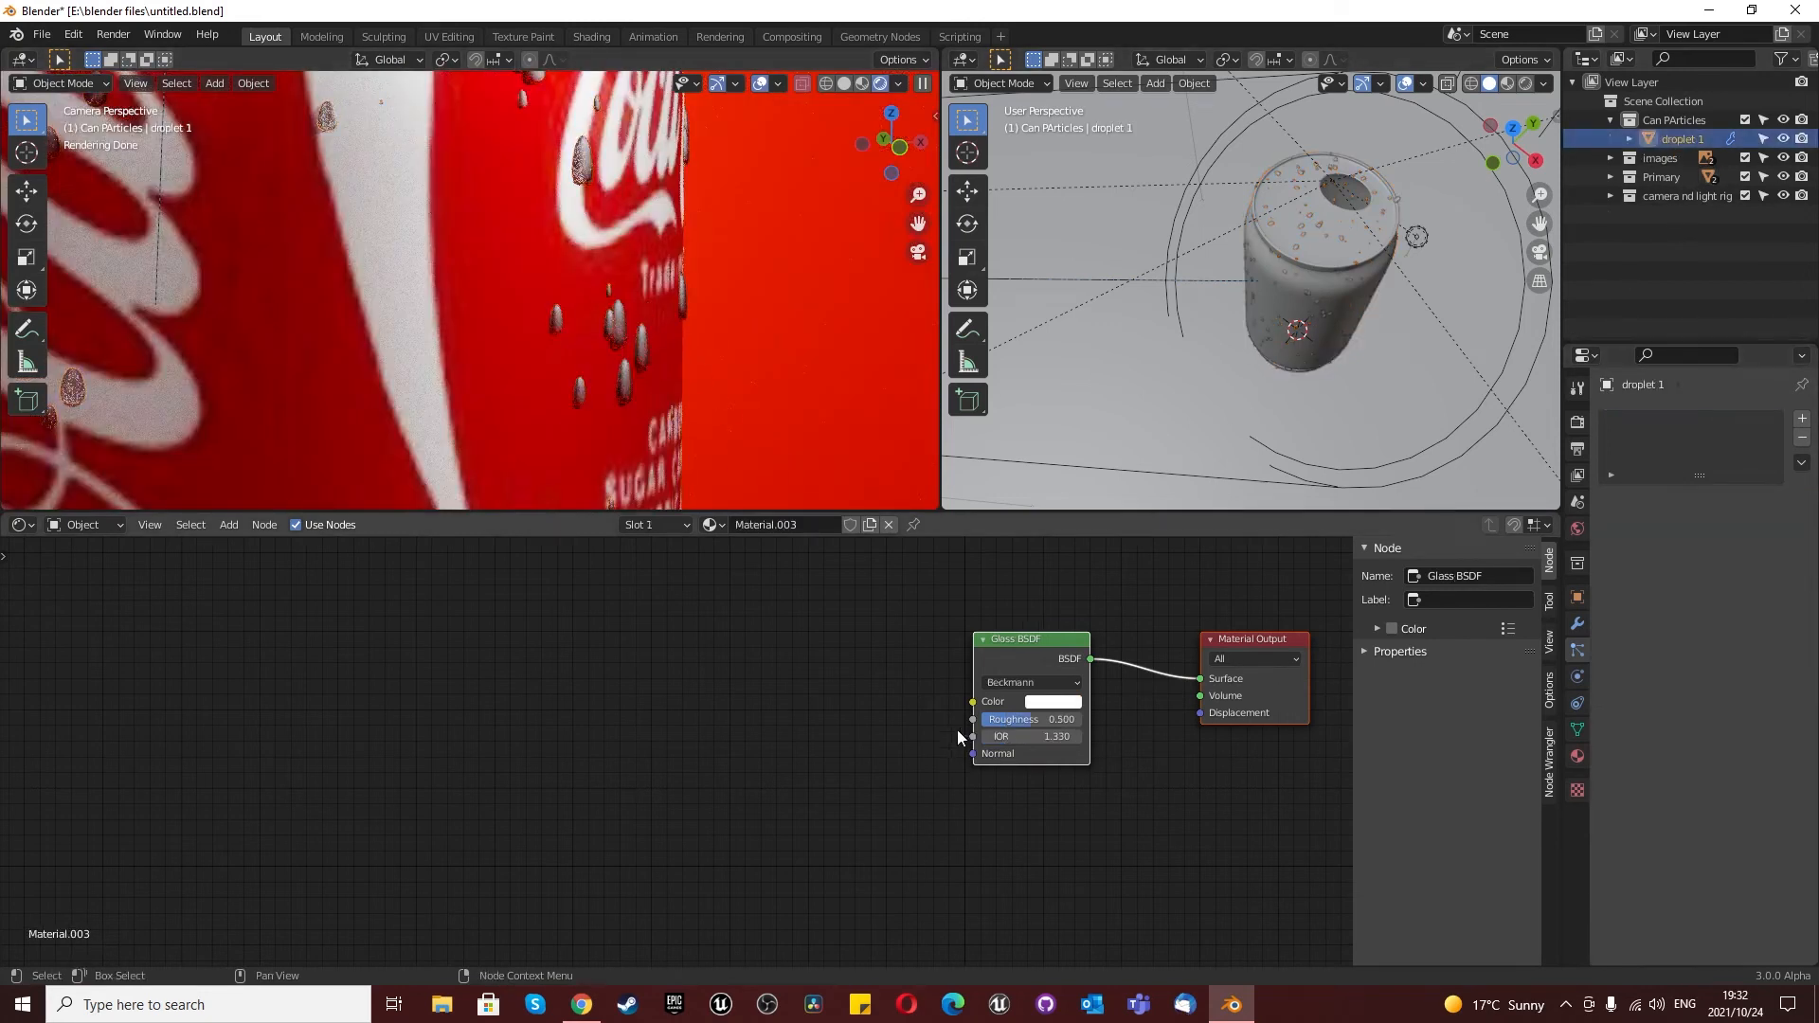
double_click(807, 520)
text(droplet m)
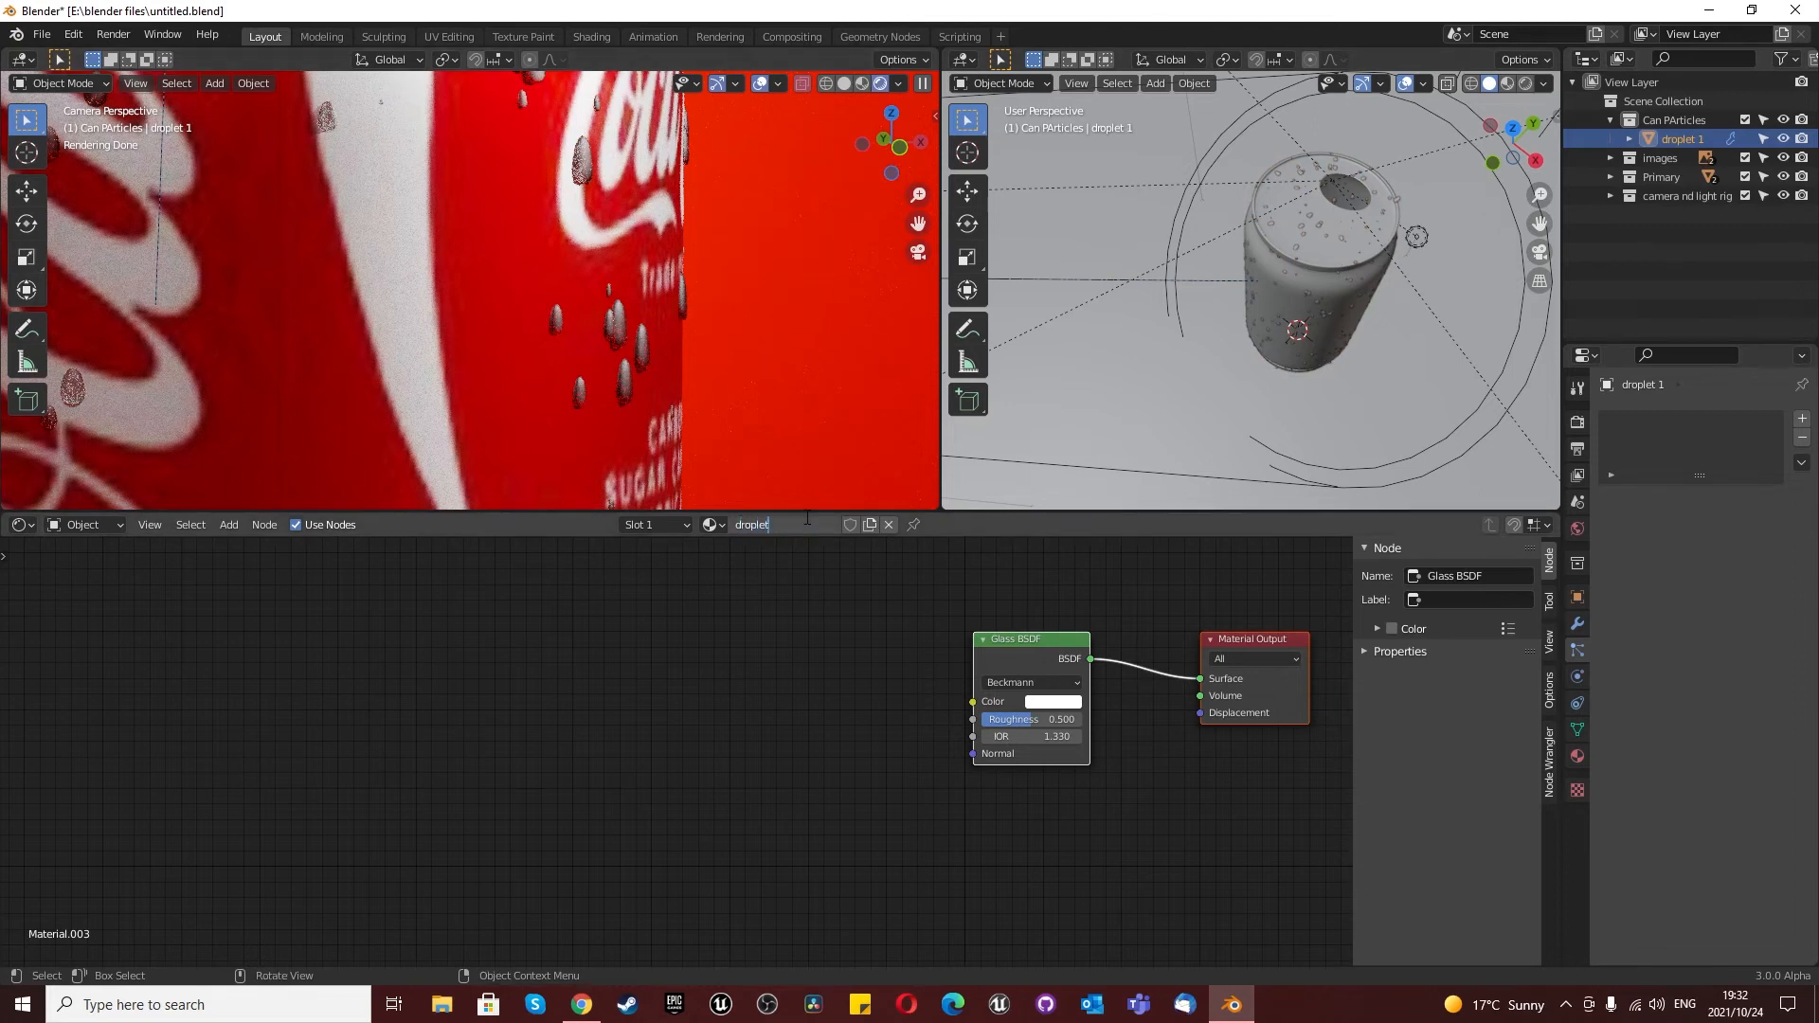
key(Return)
Step: Try a saturated blue glass colour on the droplet material and restore it to white with hex FFFFFF
click(1033, 702)
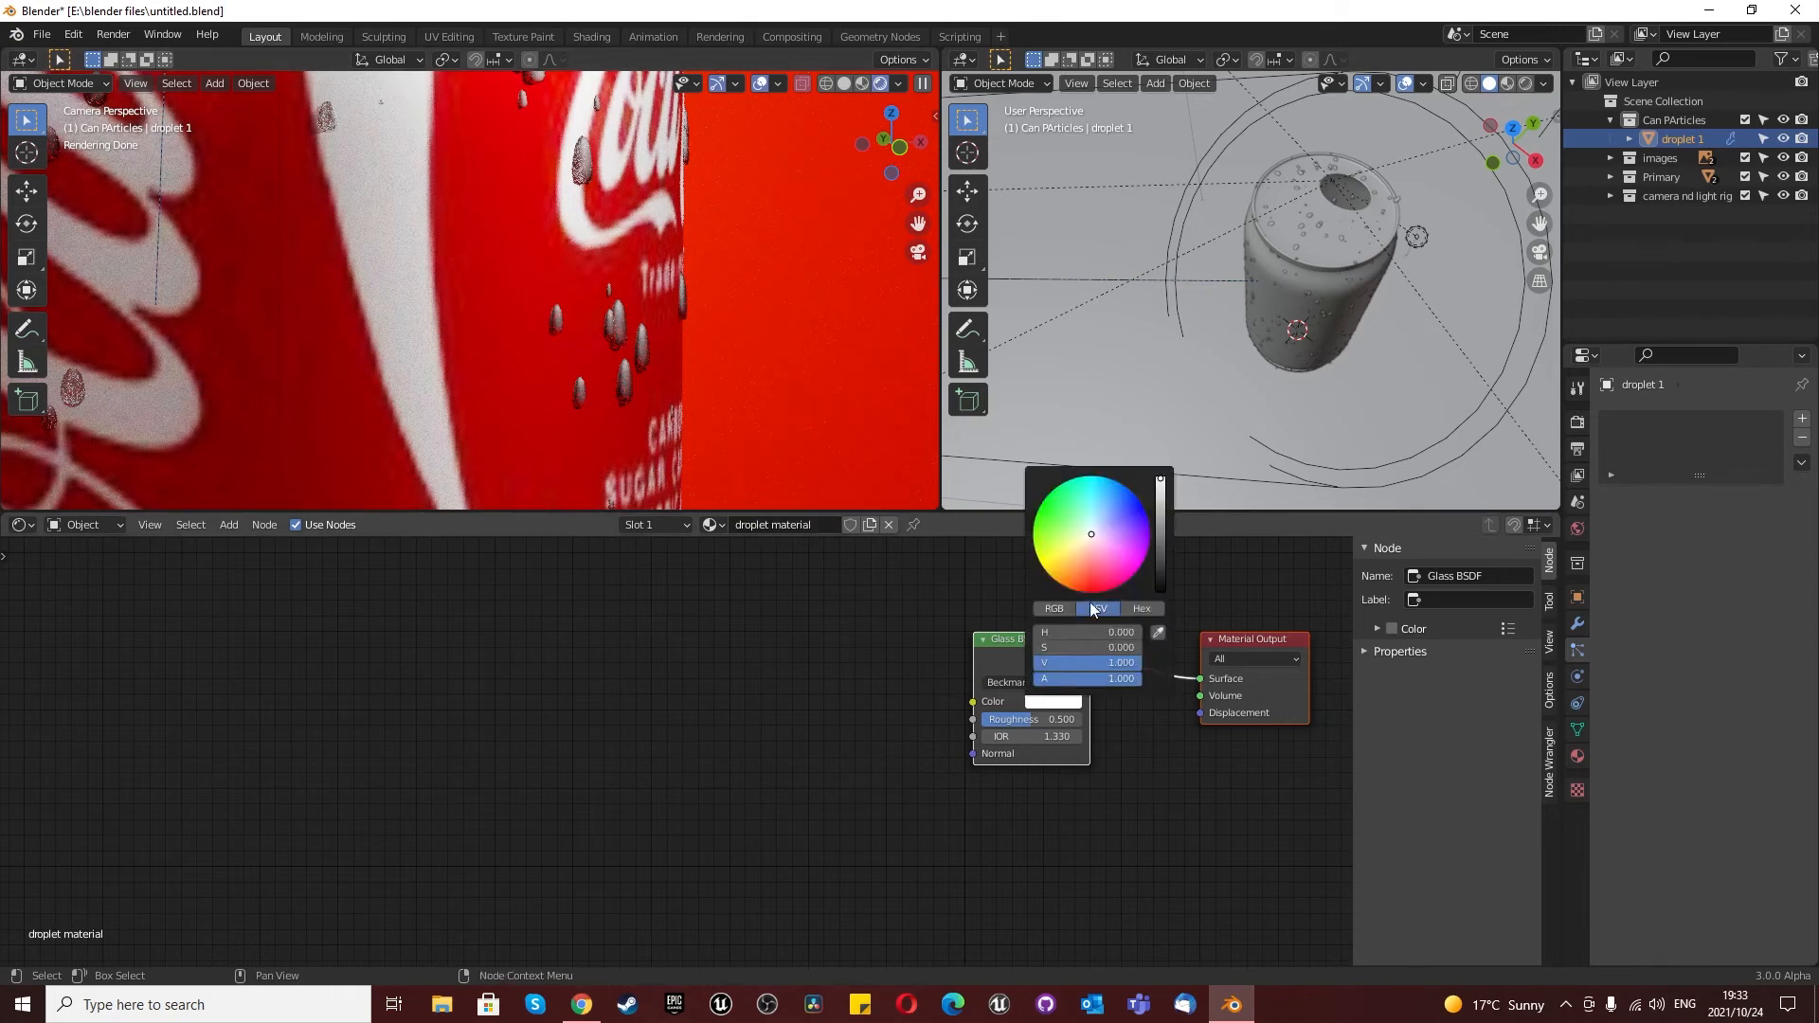
click(1120, 487)
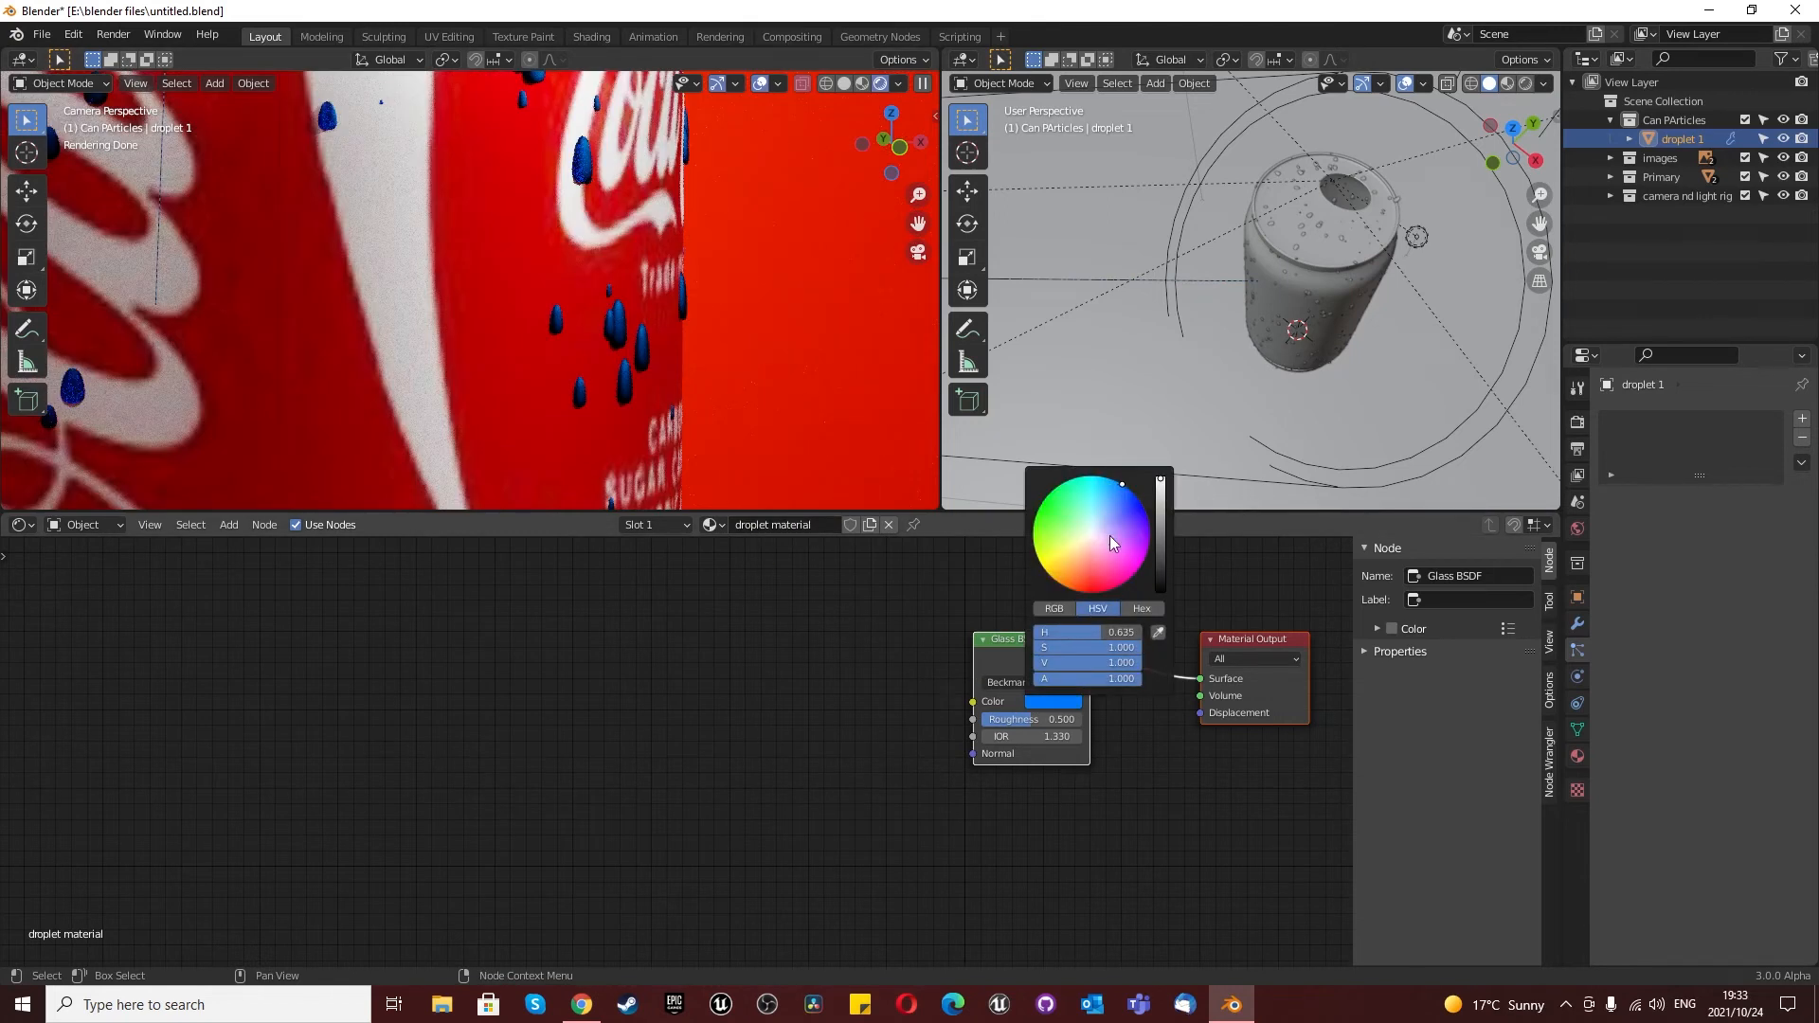
click(1136, 609)
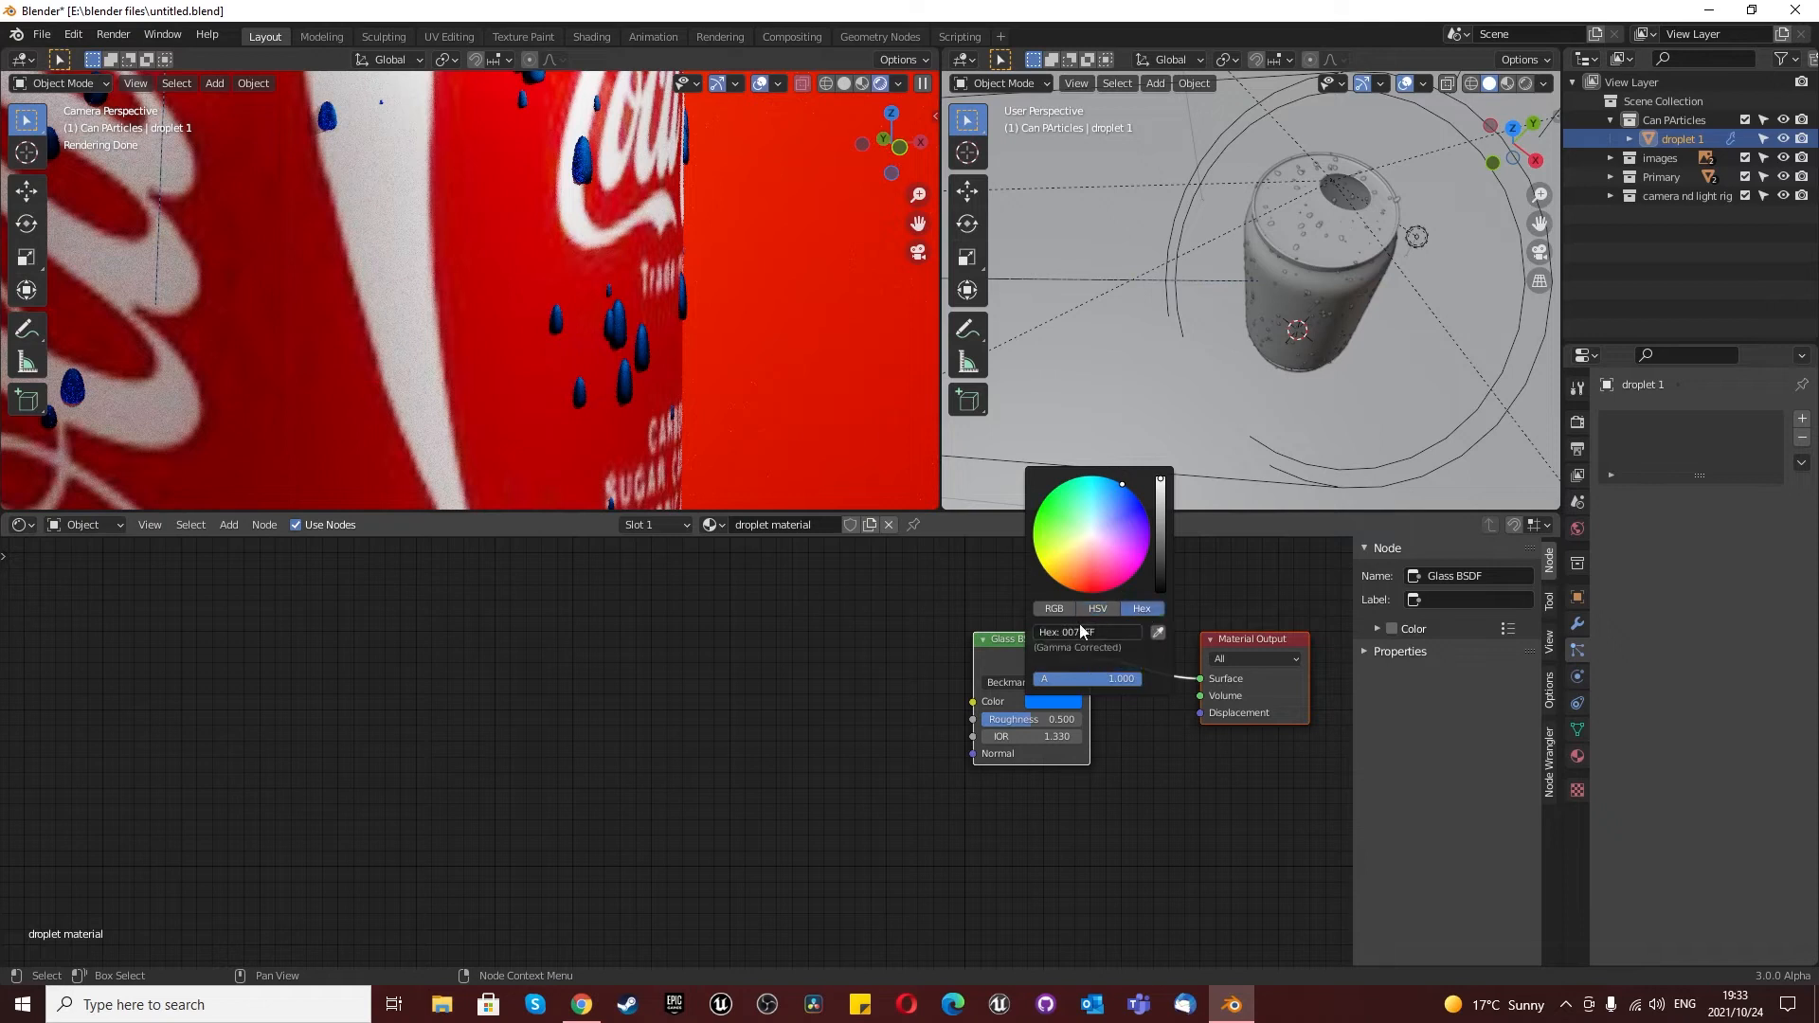
text(ffffff)
key(Return)
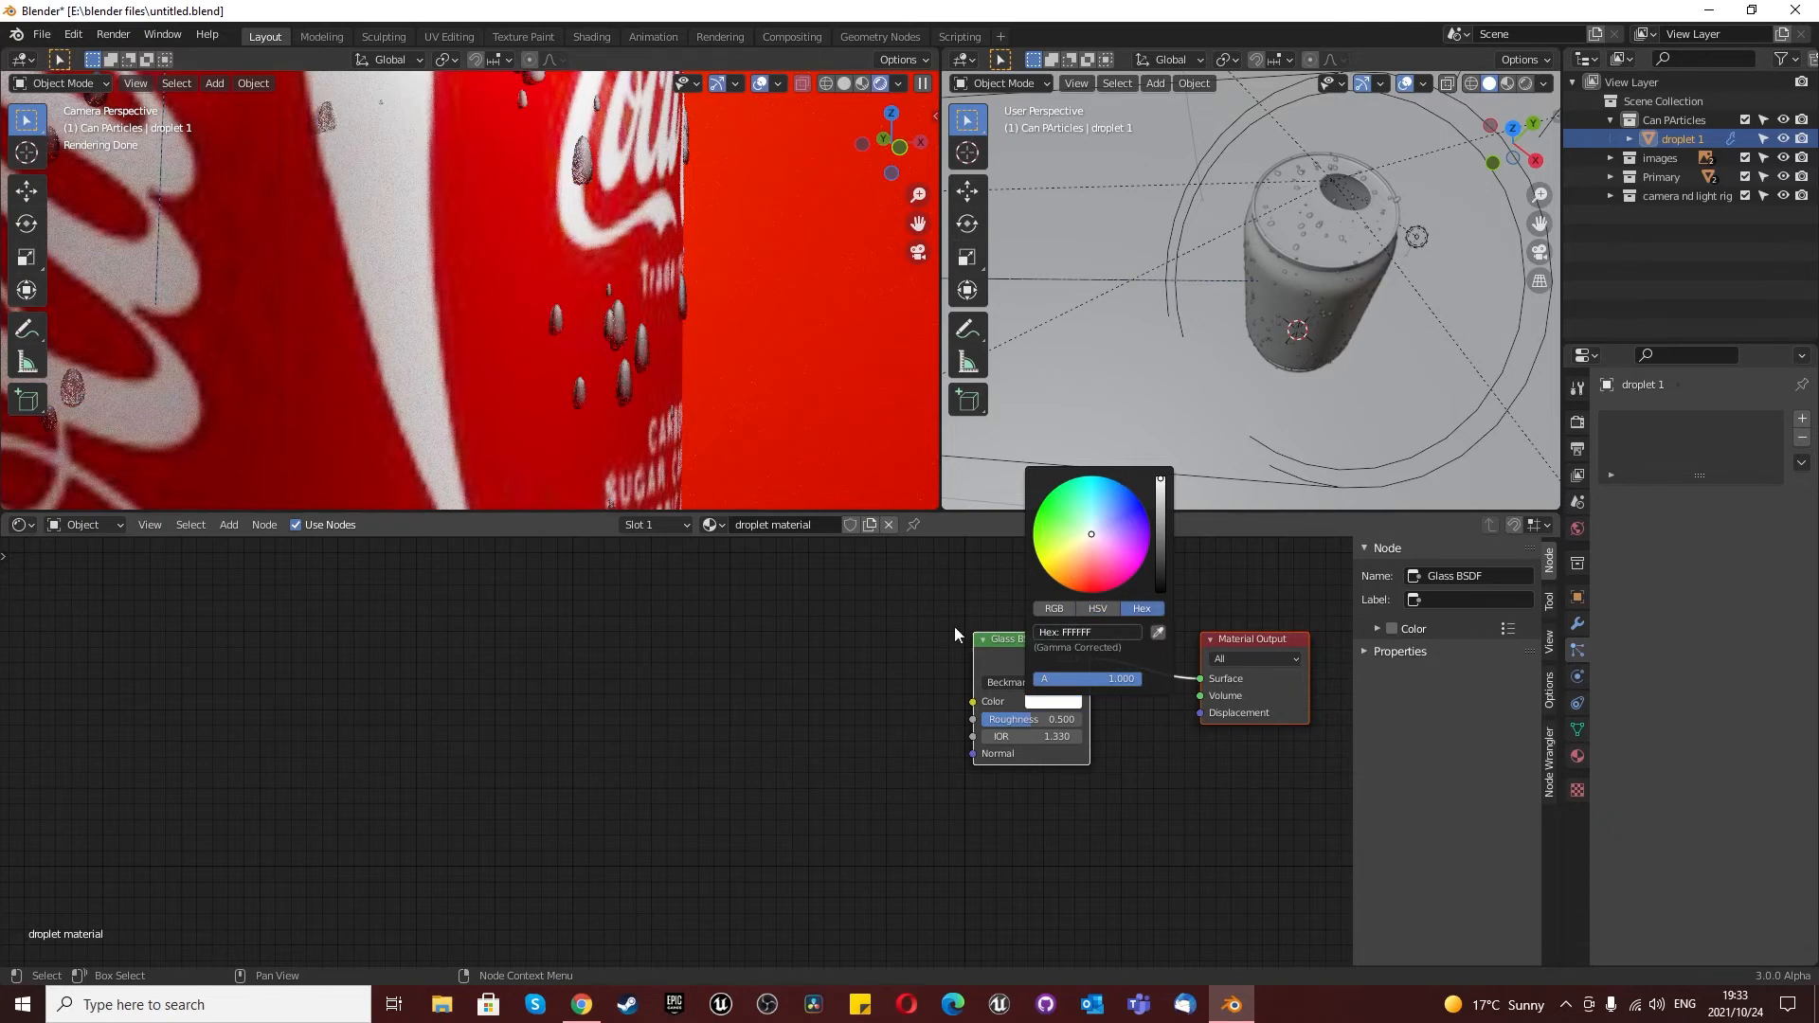
Step: Move the rear vertices of the flattened droplet 1 outward along the Y axis in top view to give it more depth
scroll(595, 381, down, 5)
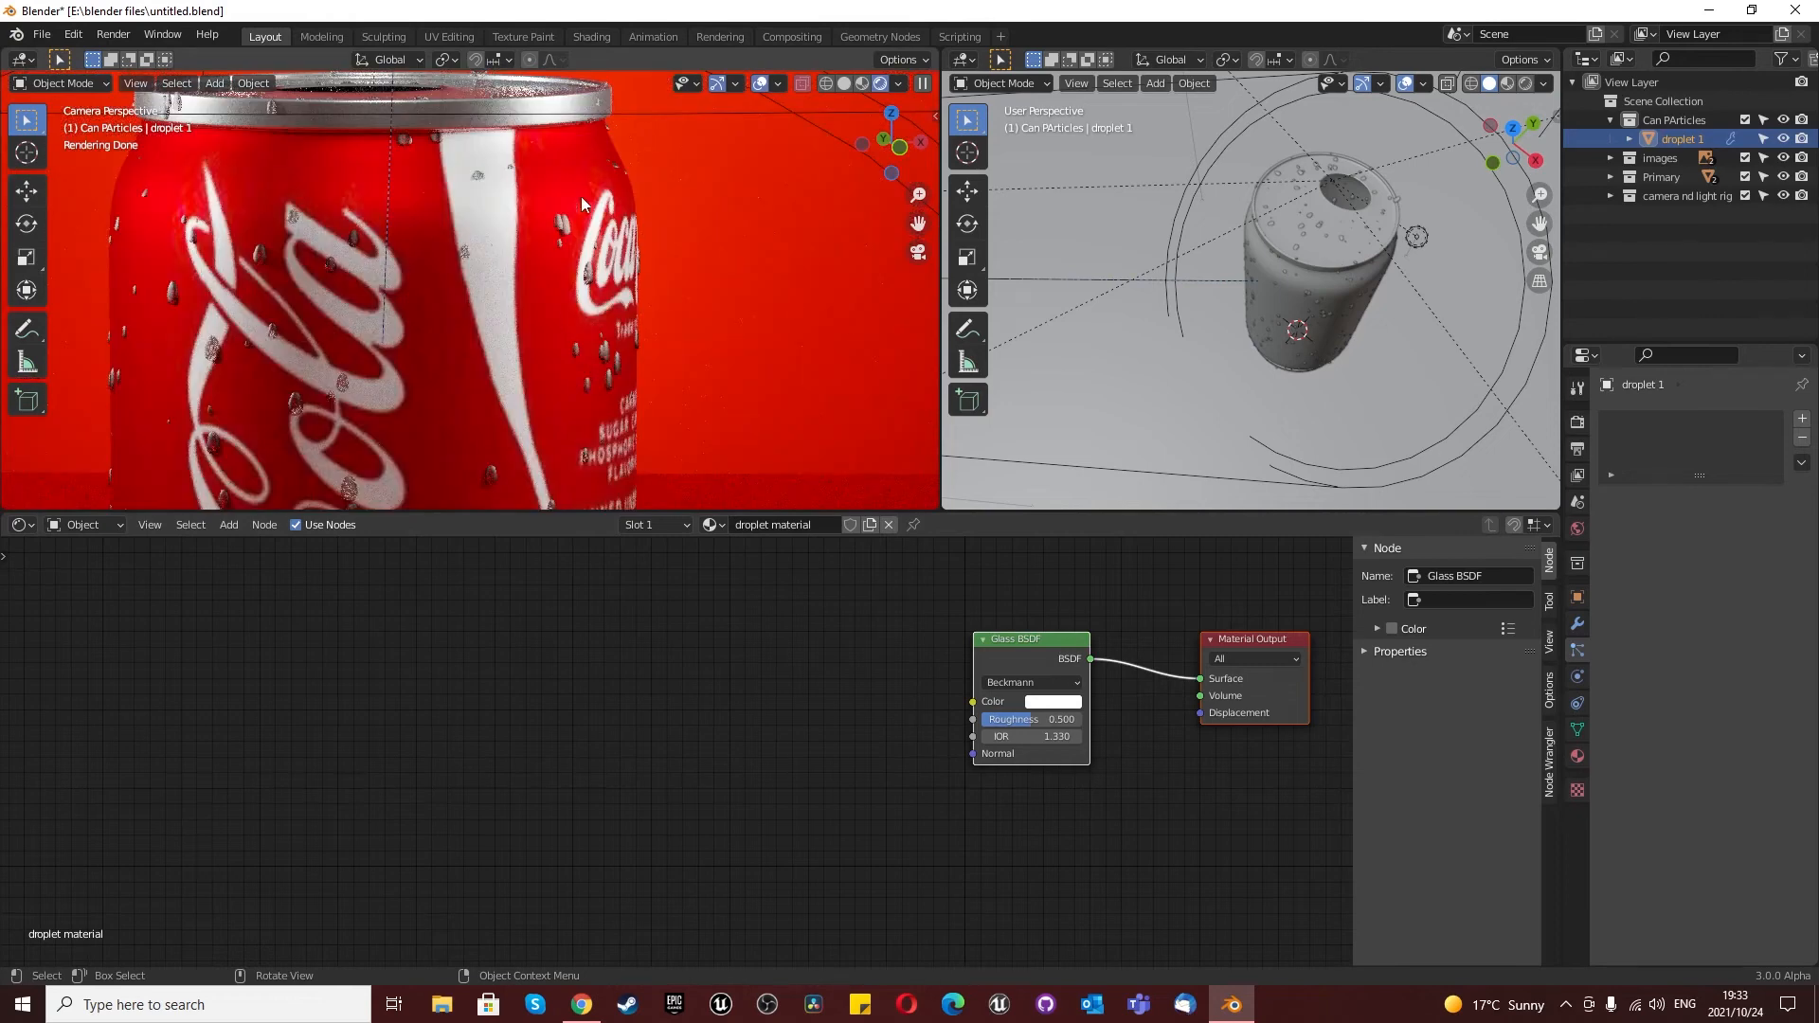
scroll(525, 299, down, 4)
scroll(559, 436, up, 4)
scroll(549, 440, up, 8)
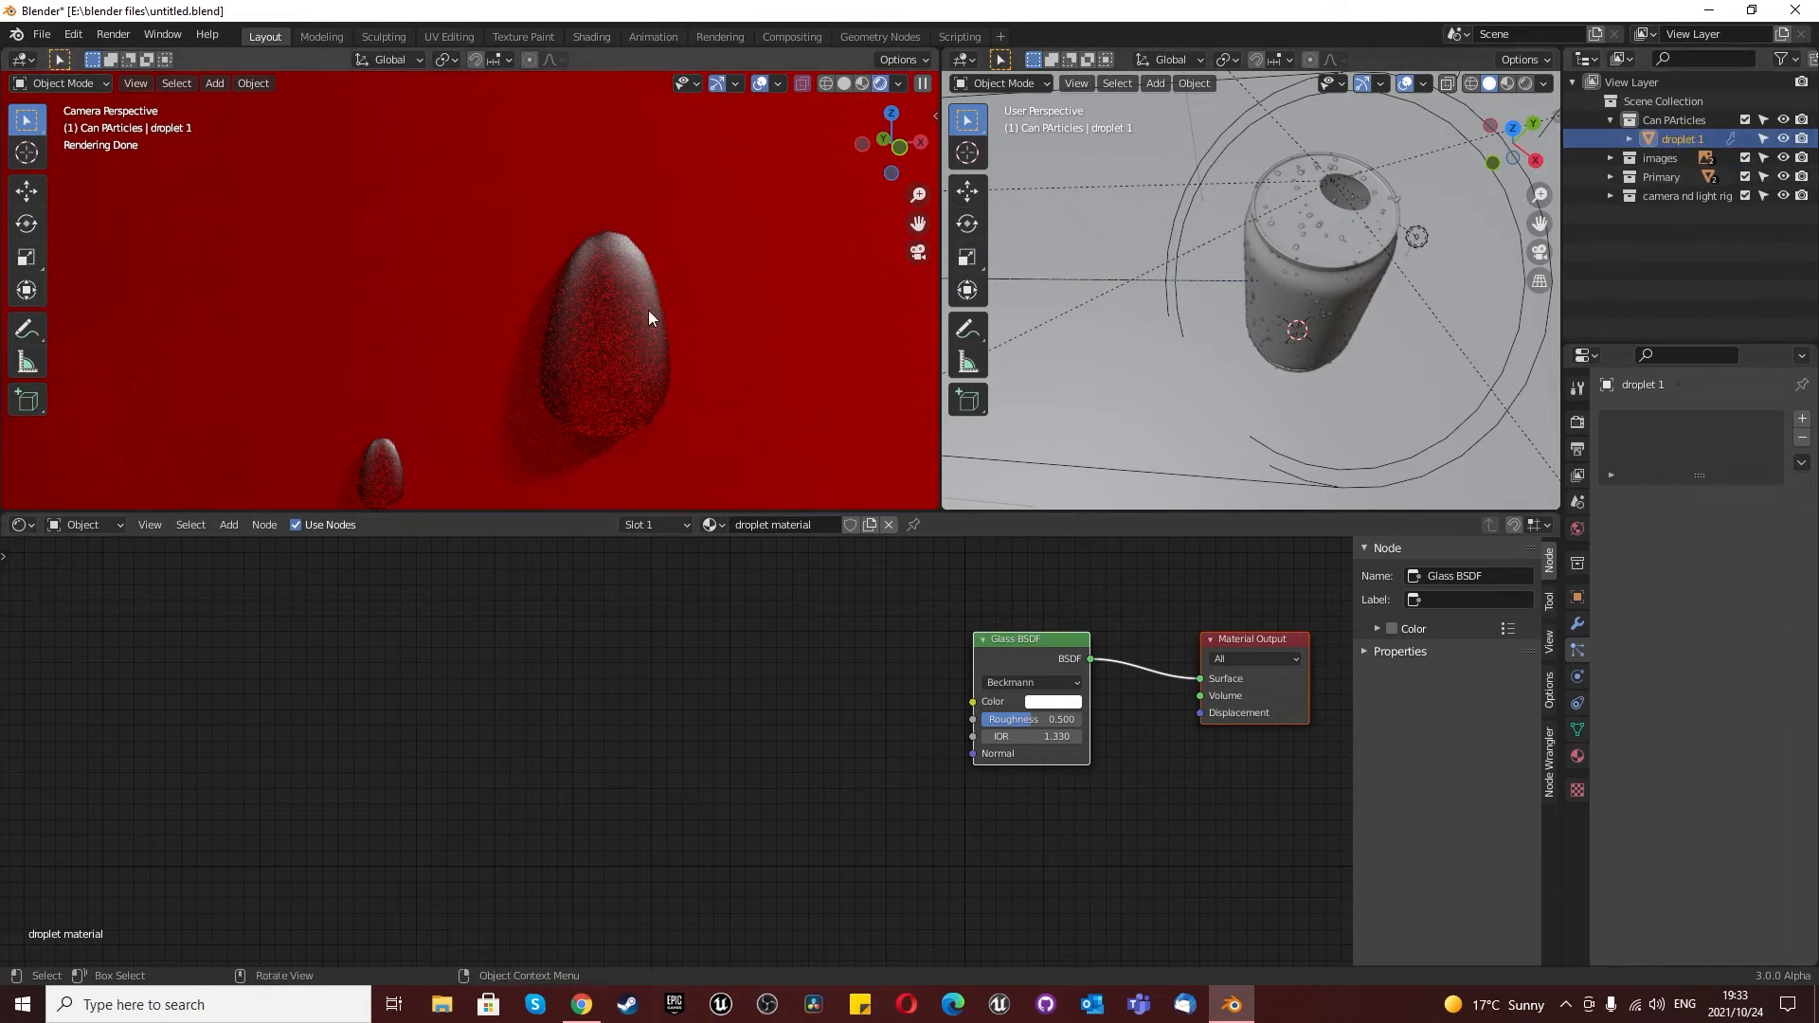
key(KP_Decimal)
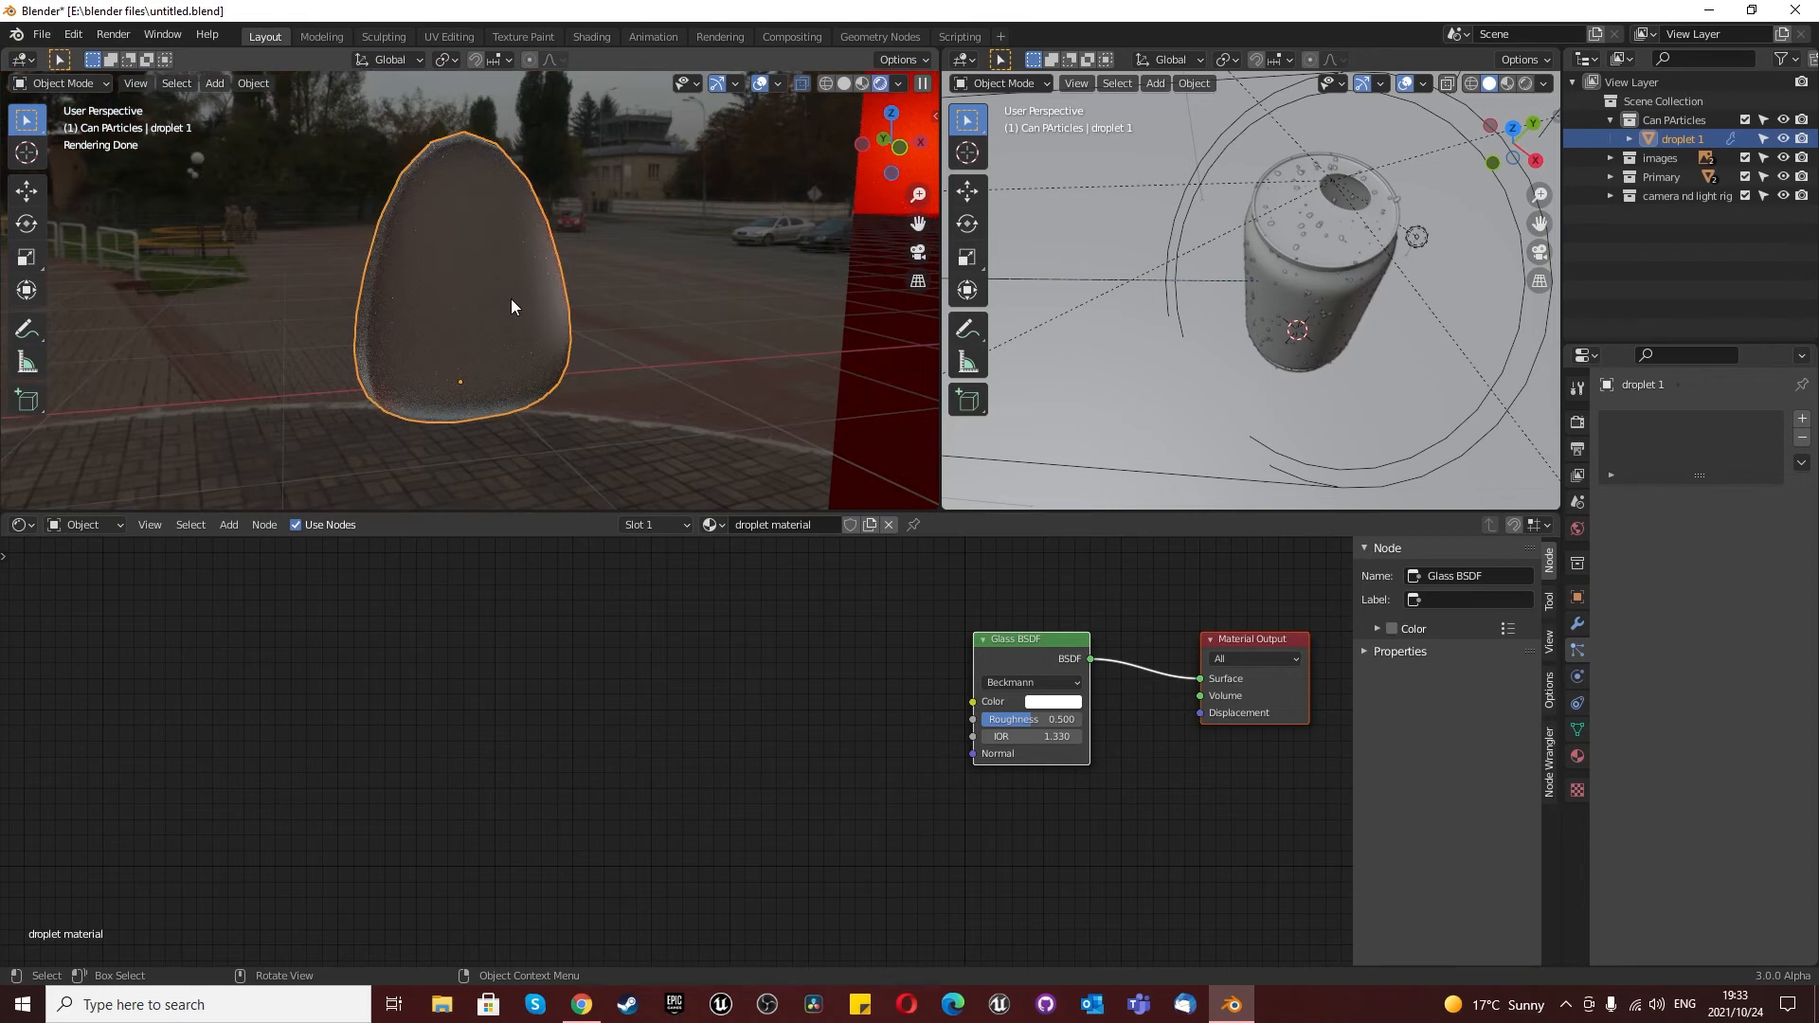
key(KP_7)
key(Tab)
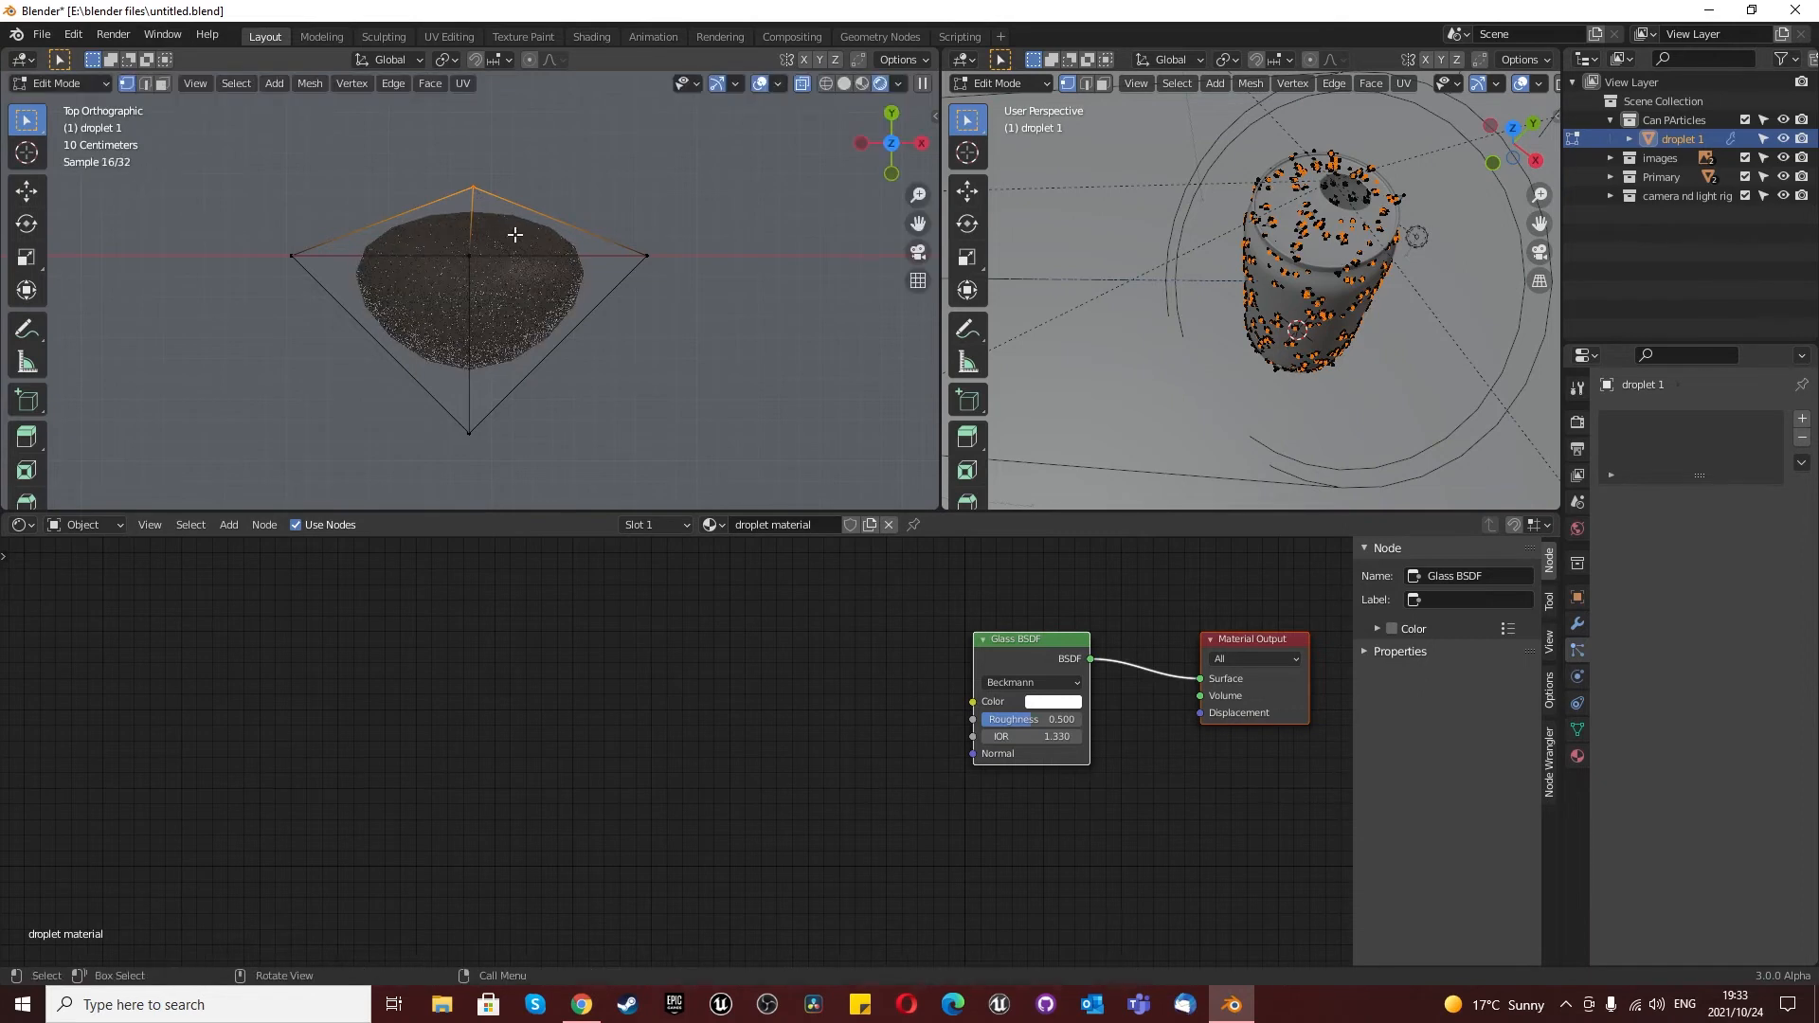
drag(424, 159, 593, 220)
key(g)
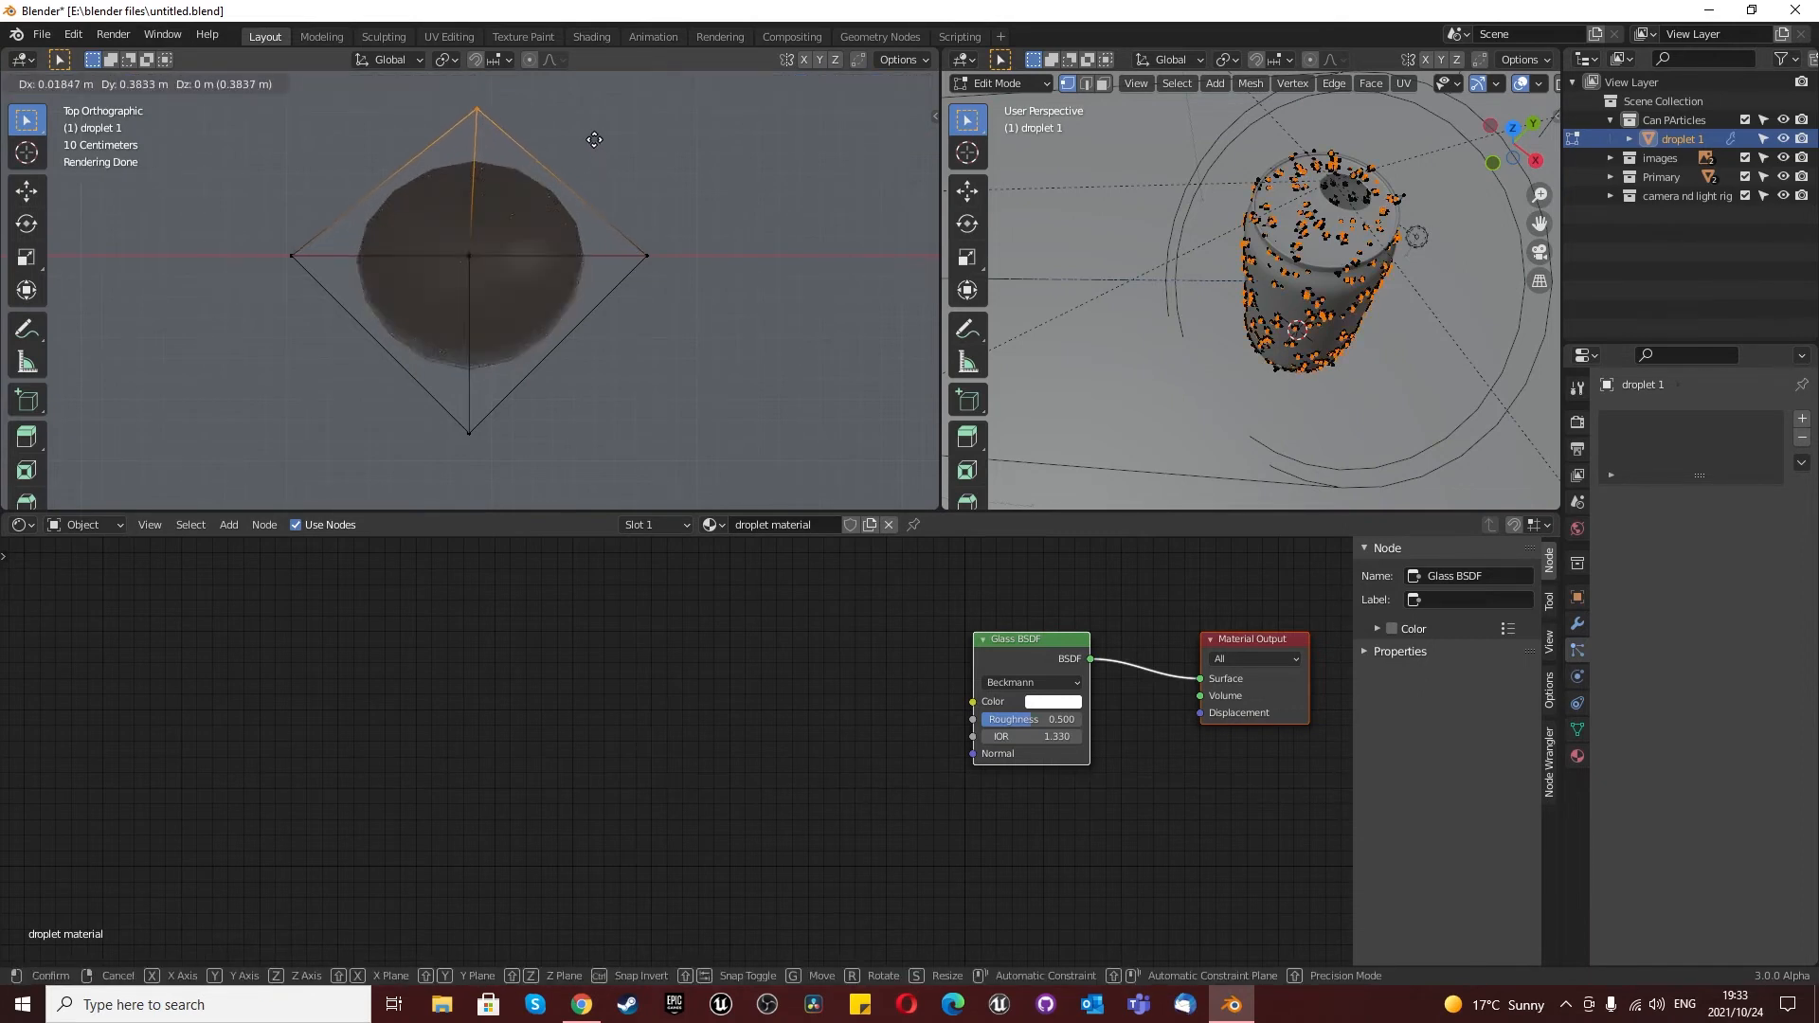
key(y)
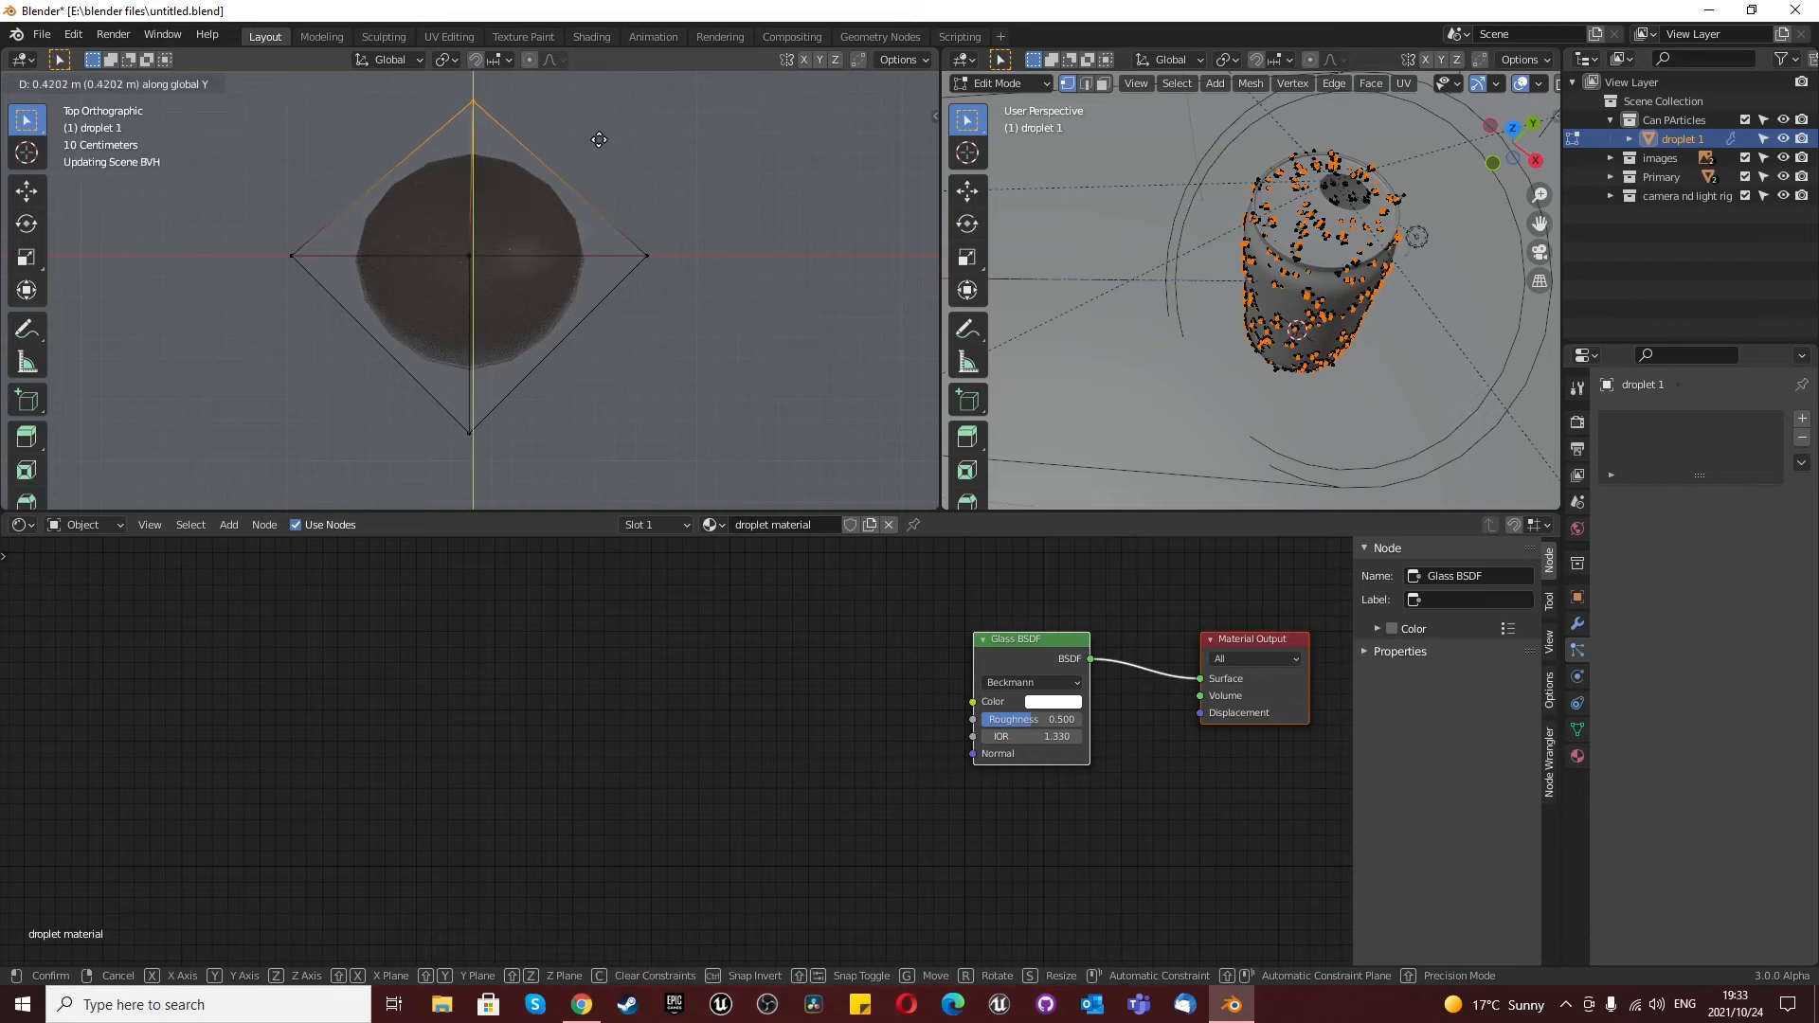
click(600, 158)
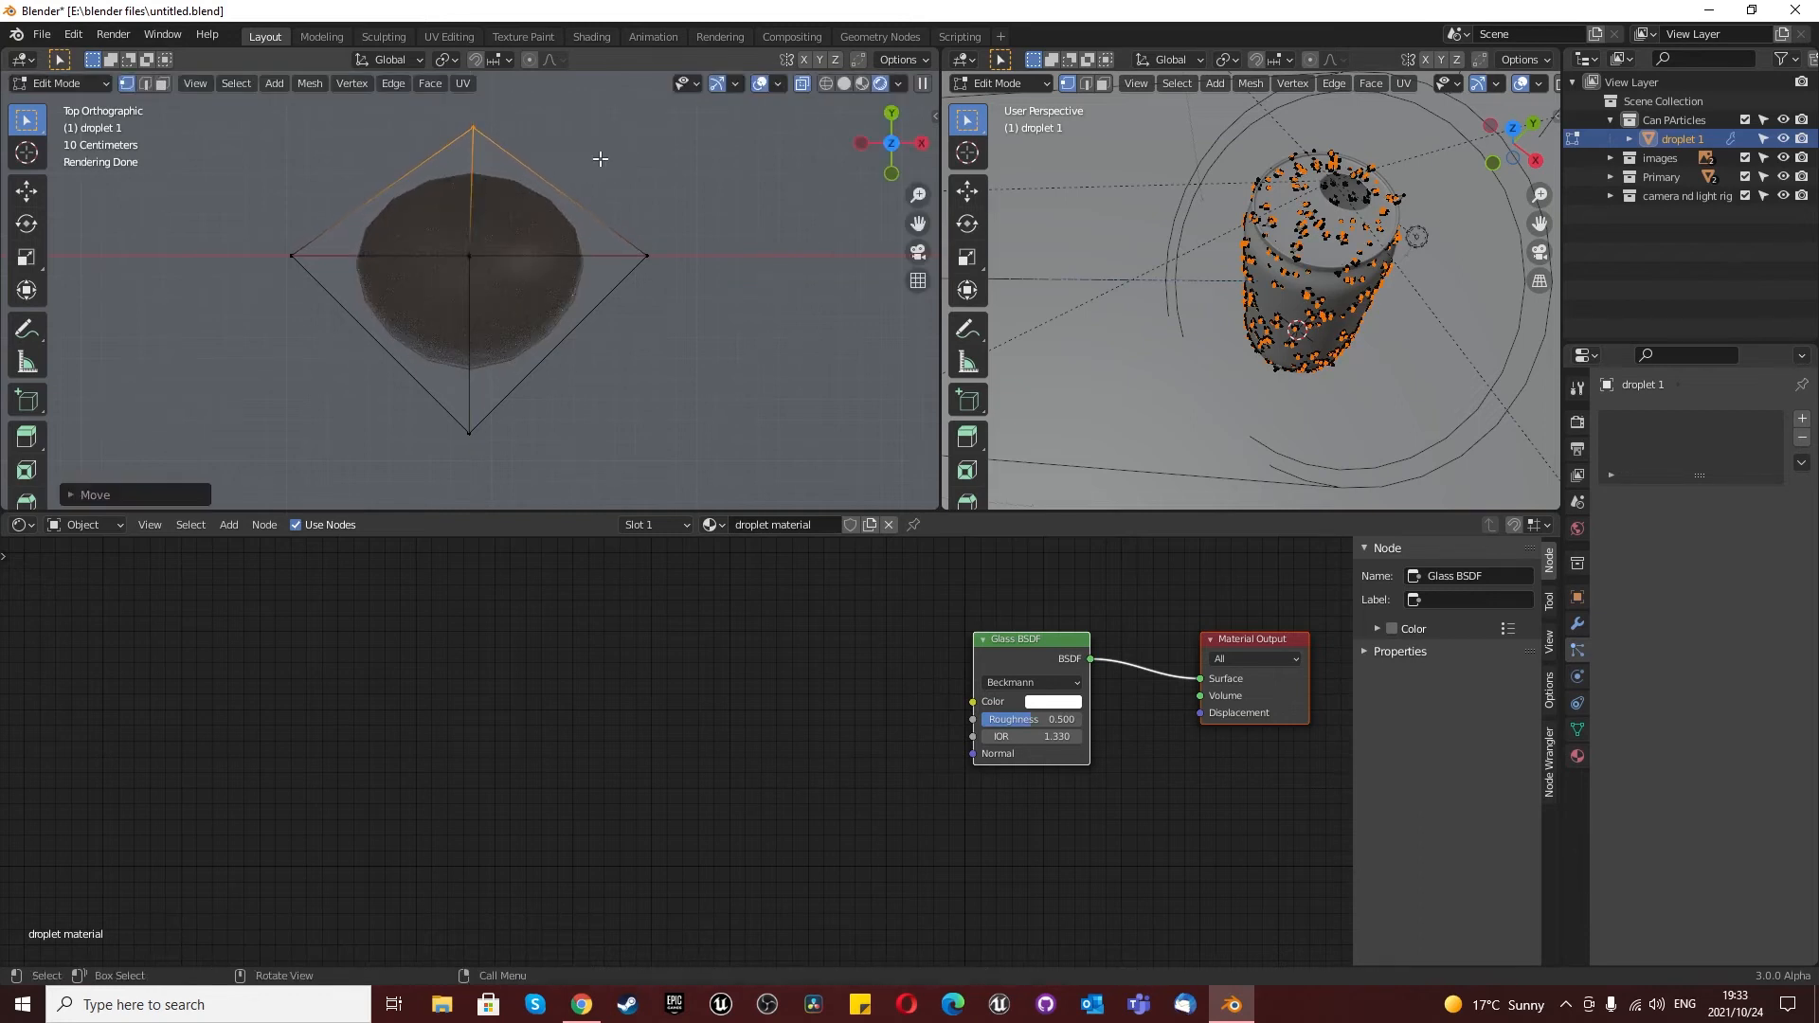
Step: Lower the top vertex of droplet 1 by about 0.5 m in front view and finish editing its mesh
middle_drag(558, 275, 546, 313)
drag(484, 117, 548, 177)
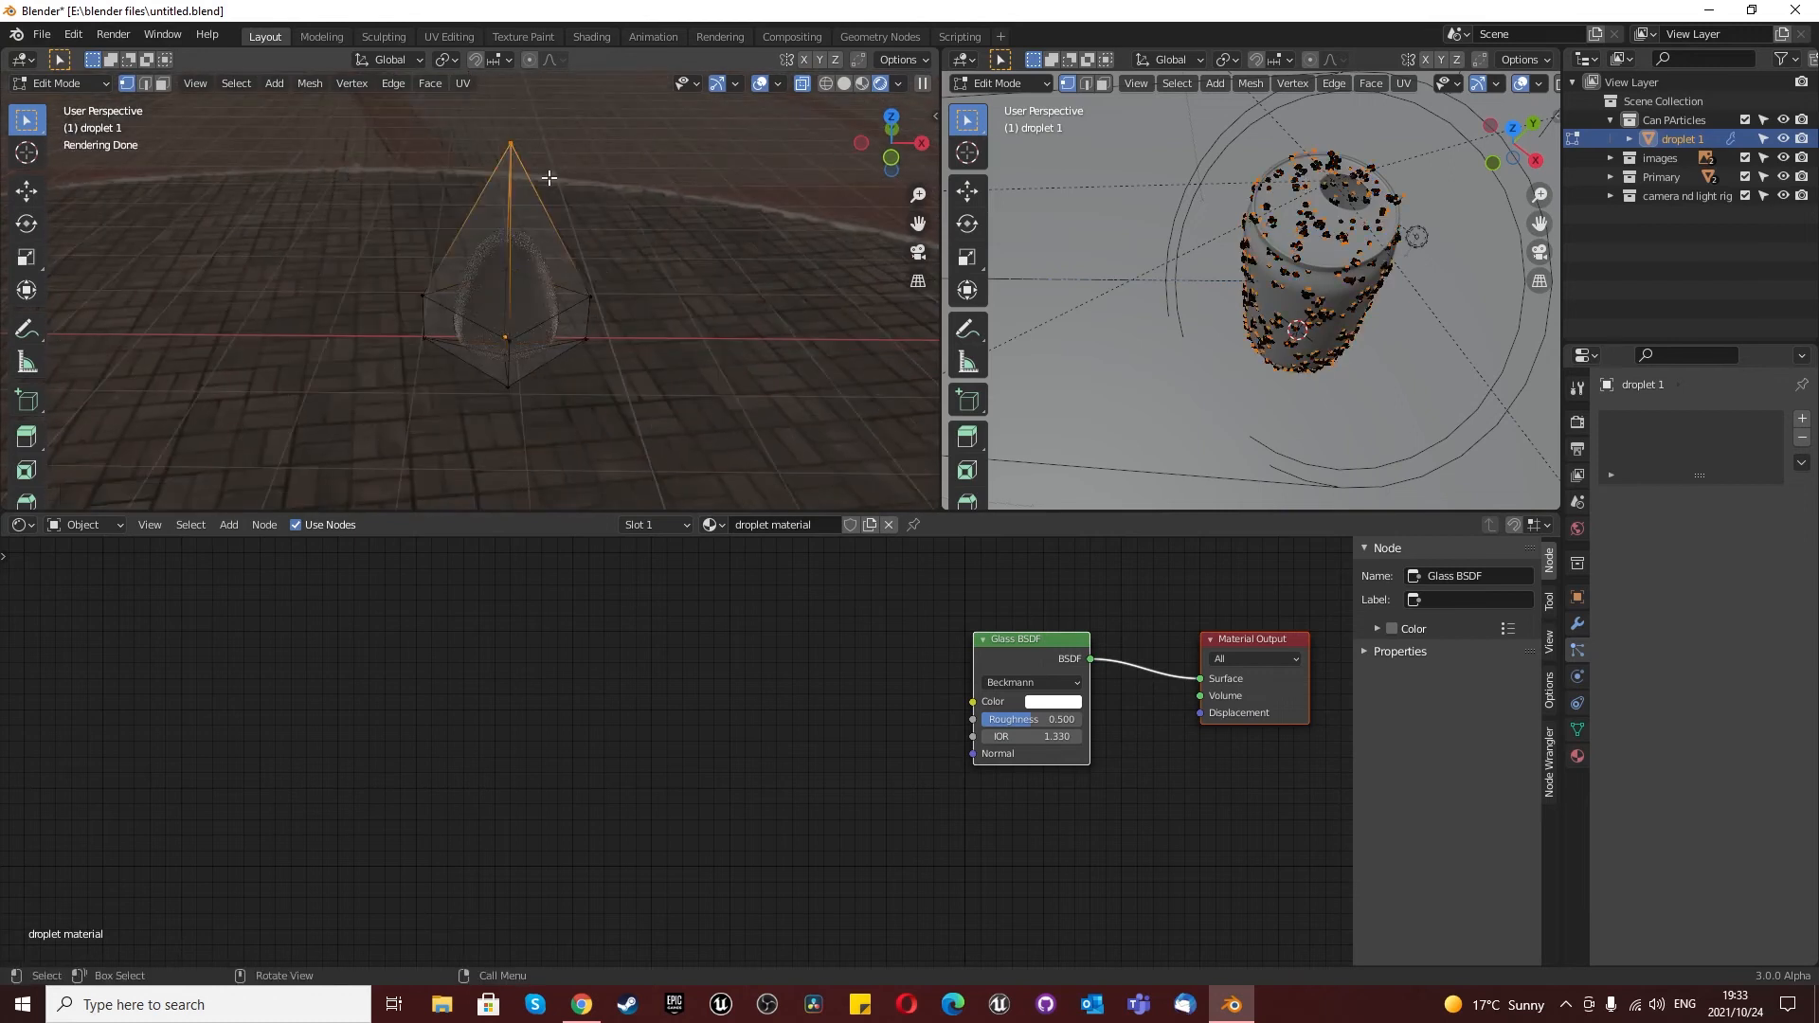
key(KP_1)
key(g)
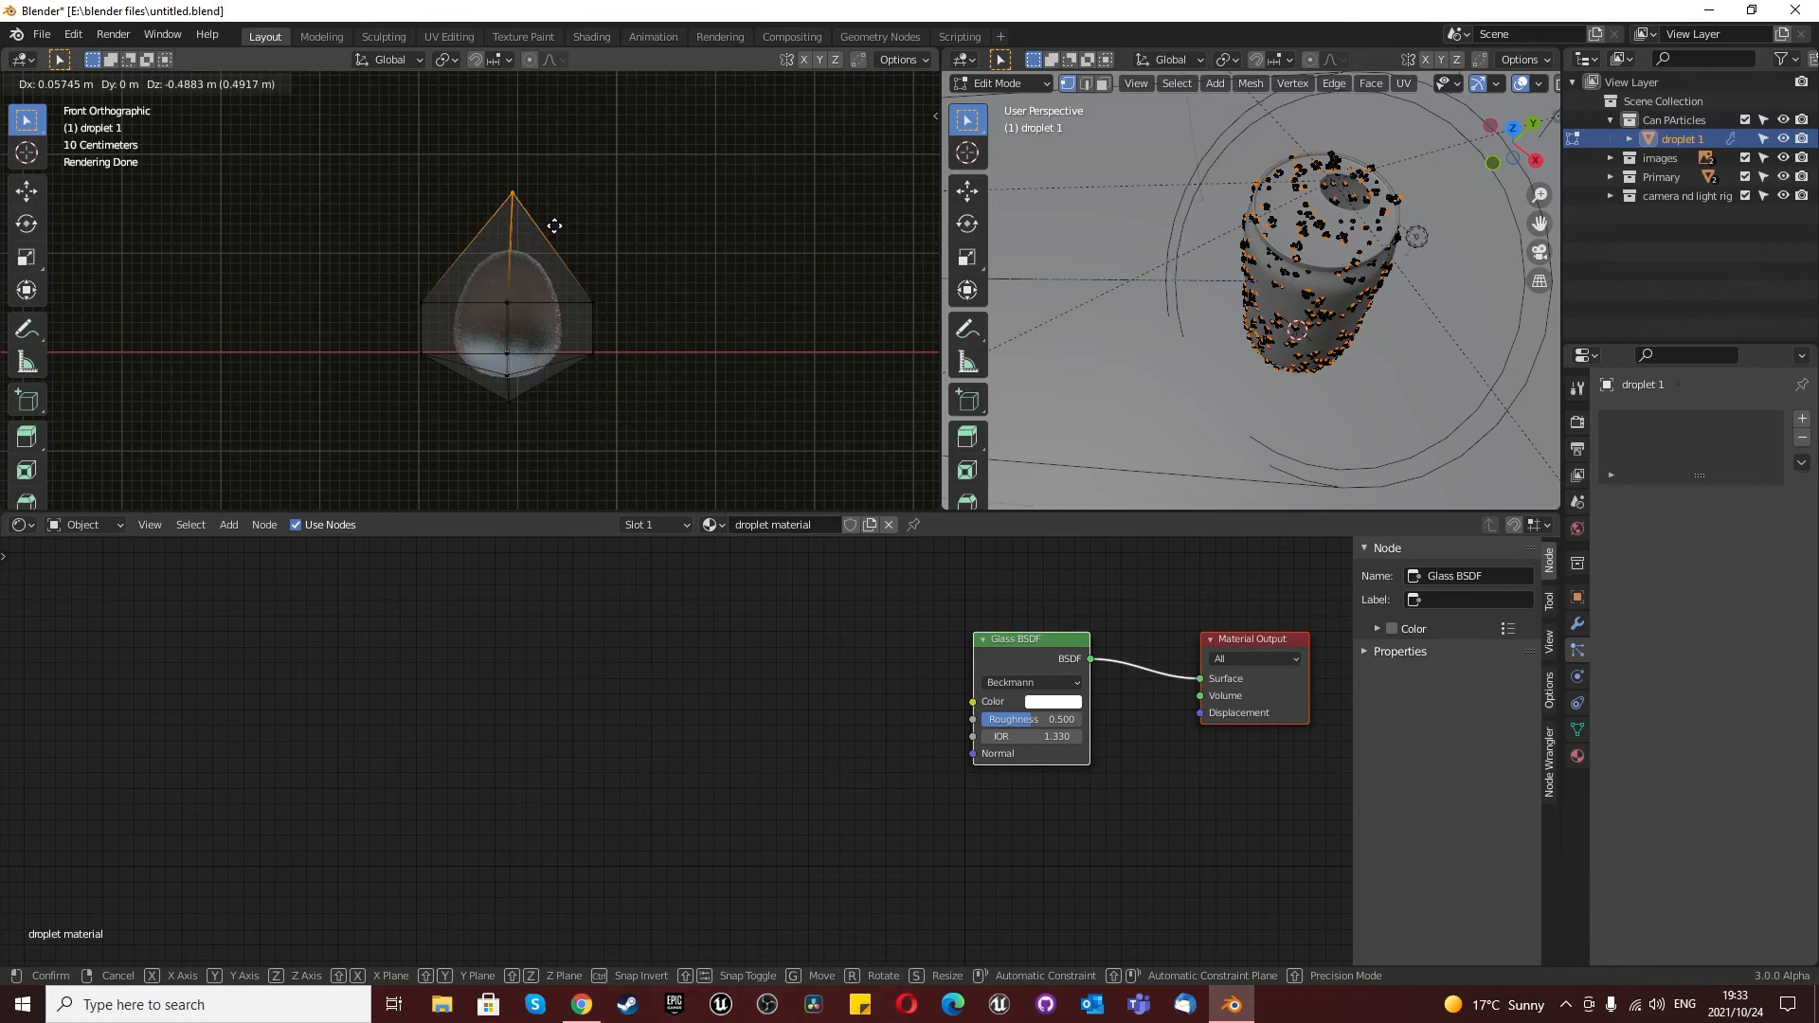
click(565, 231)
key(Tab)
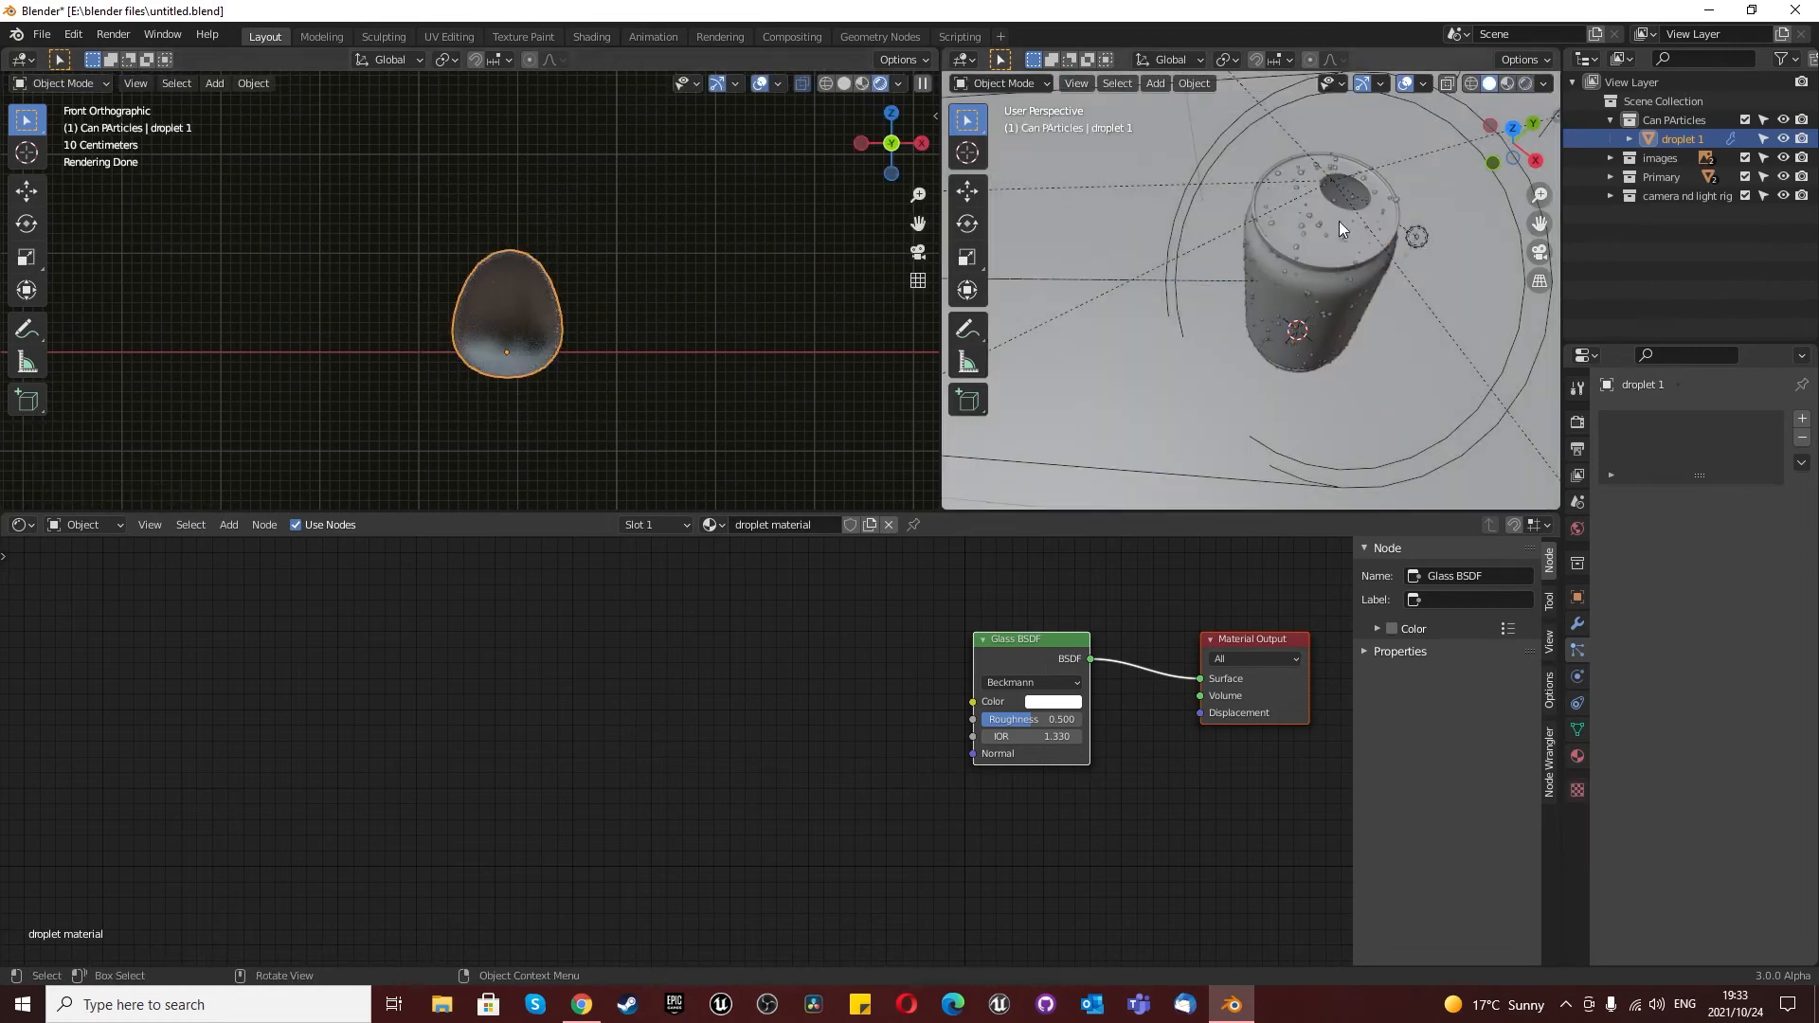
Step: Examine the reshaped droplets on the can in the camera view and the source droplet from above and from the front
click(918, 252)
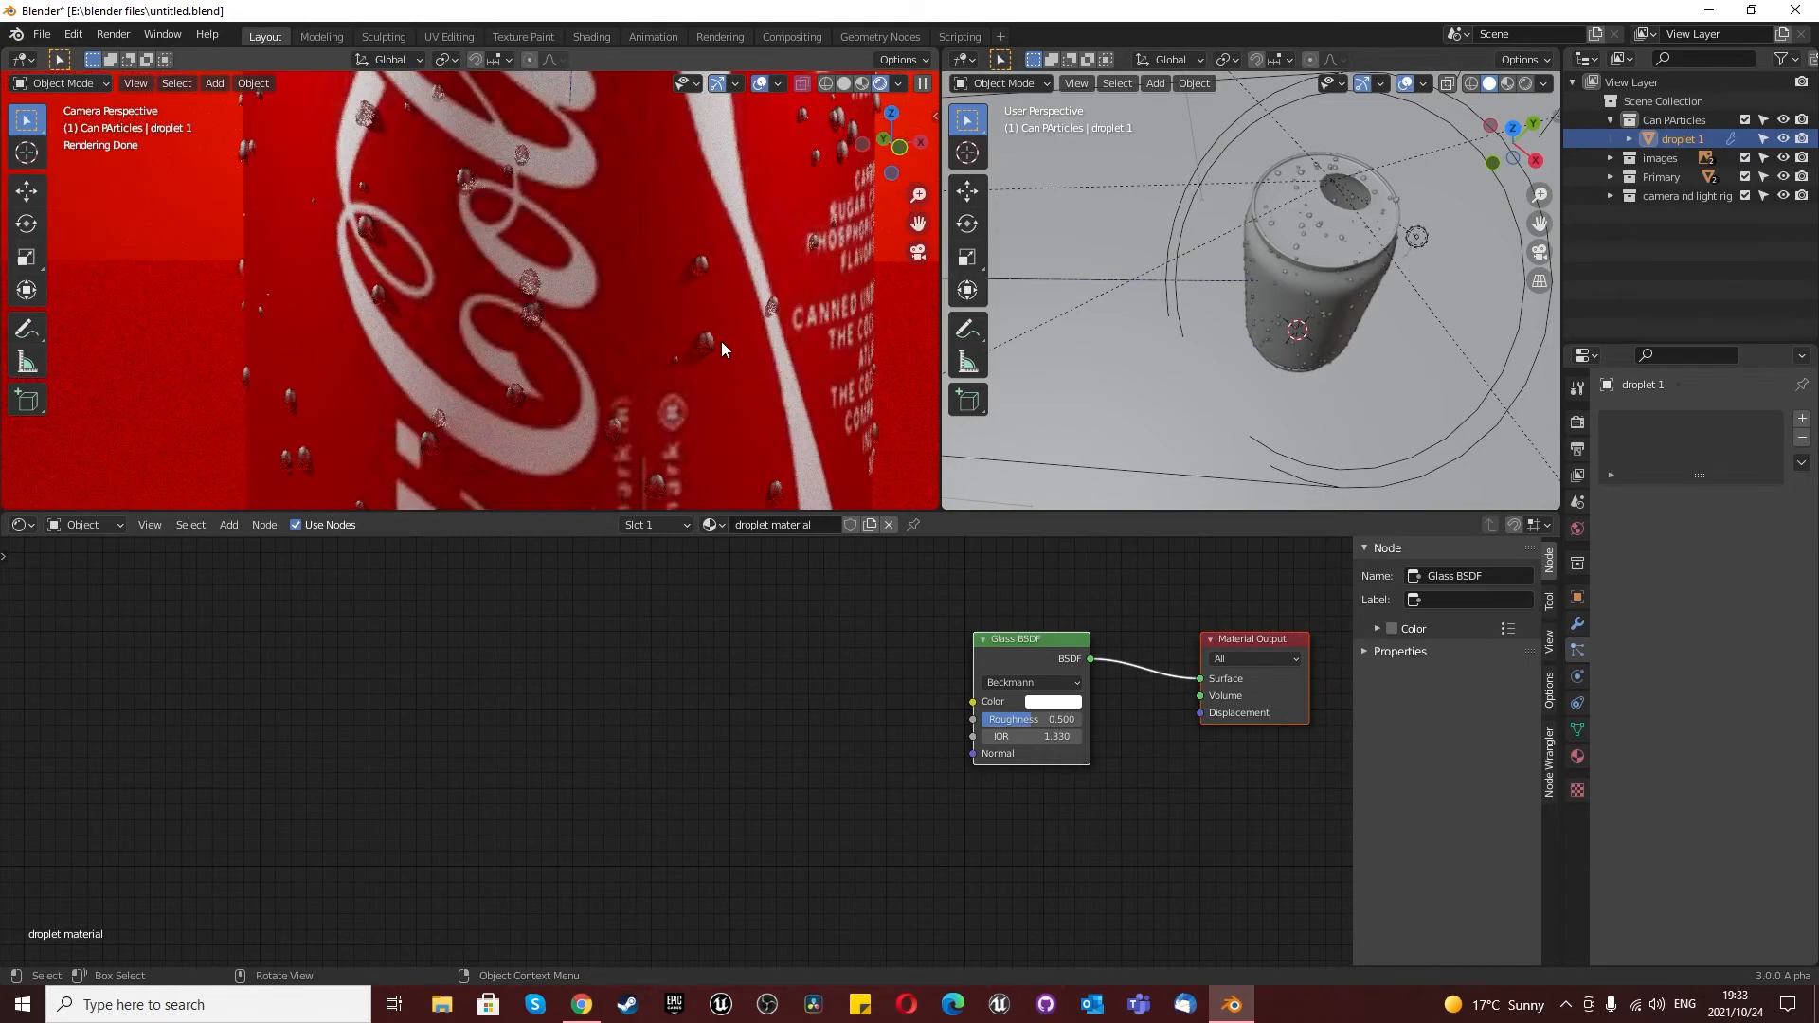
scroll(722, 342, down, 5)
scroll(678, 206, down, 3)
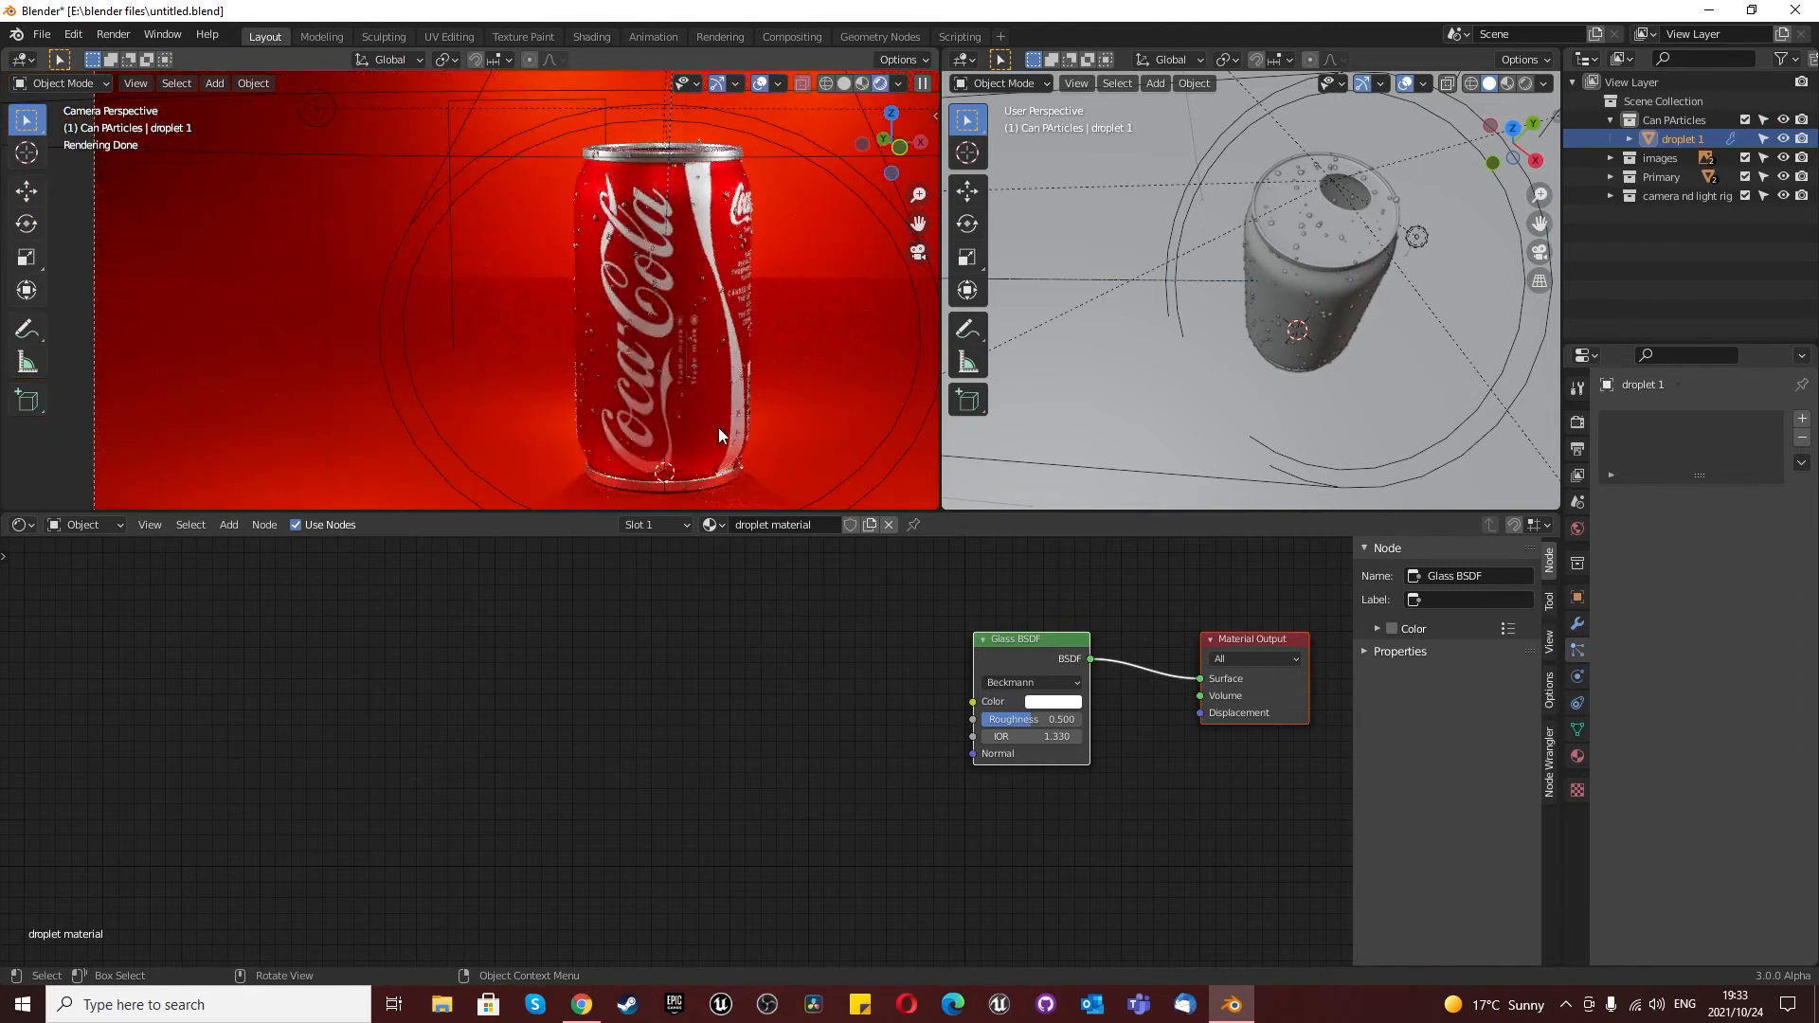
scroll(707, 428, up, 4)
scroll(718, 385, down, 2)
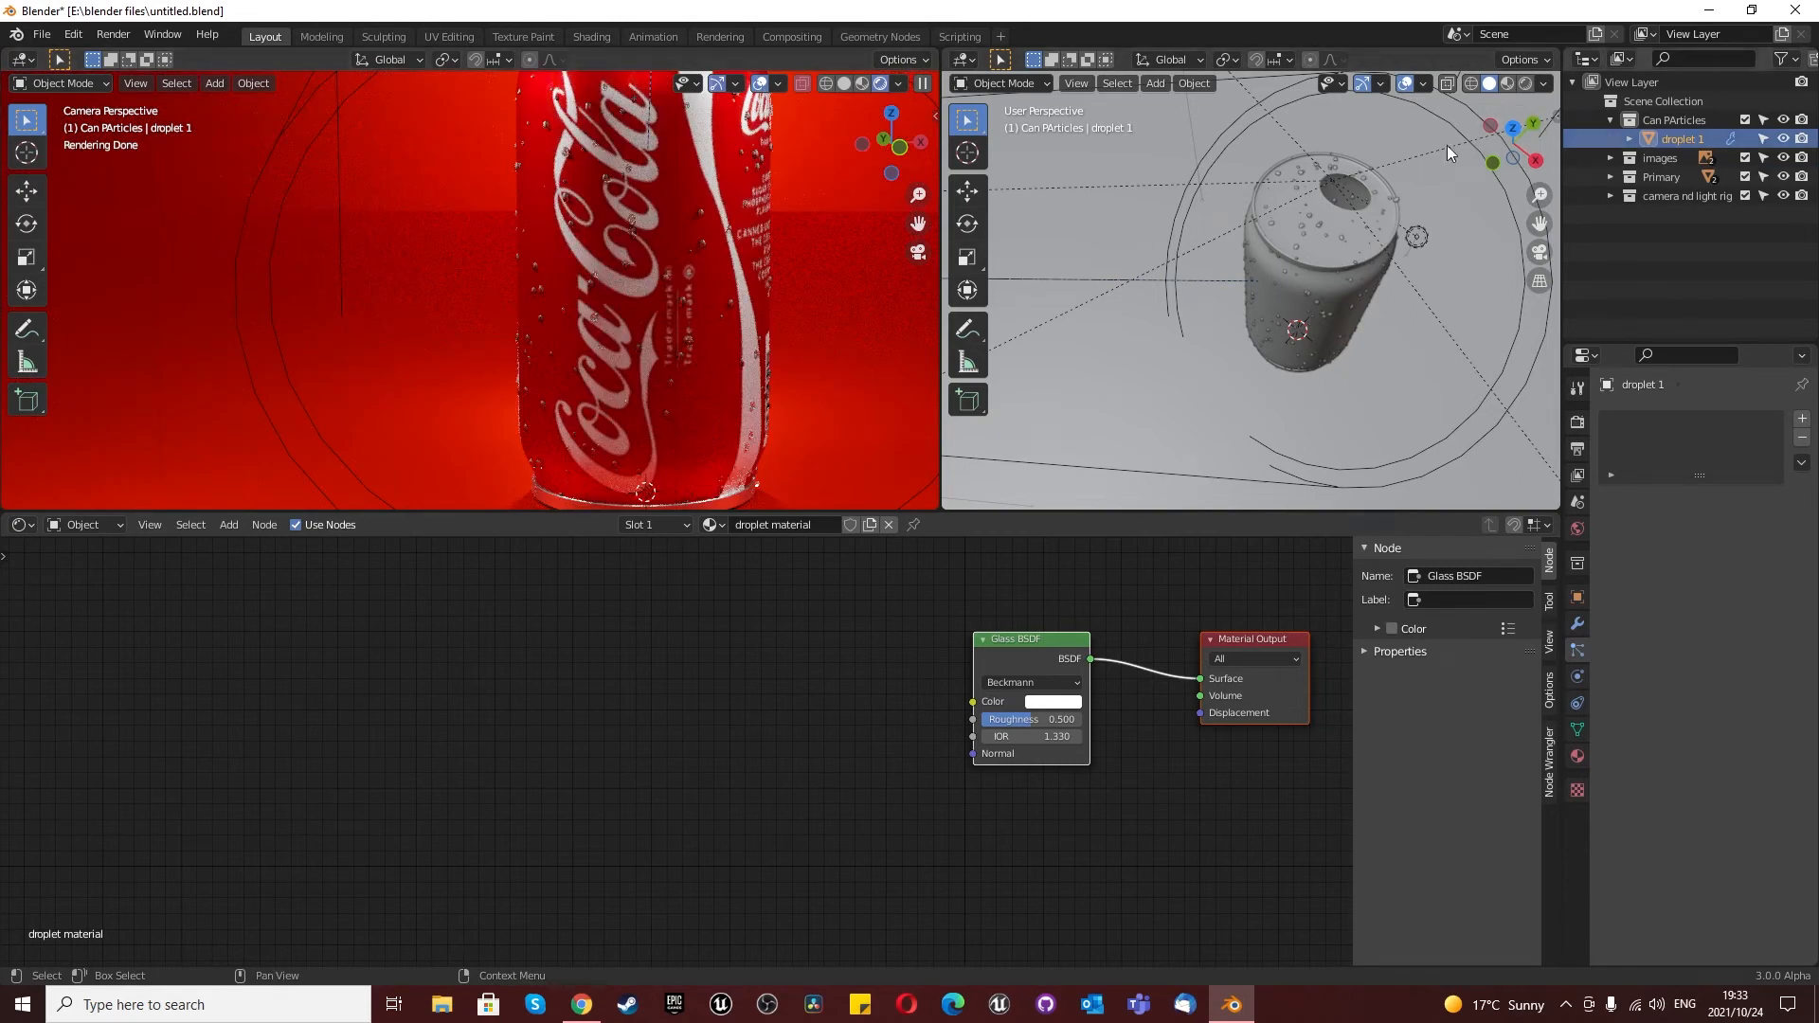
key(KP_Decimal)
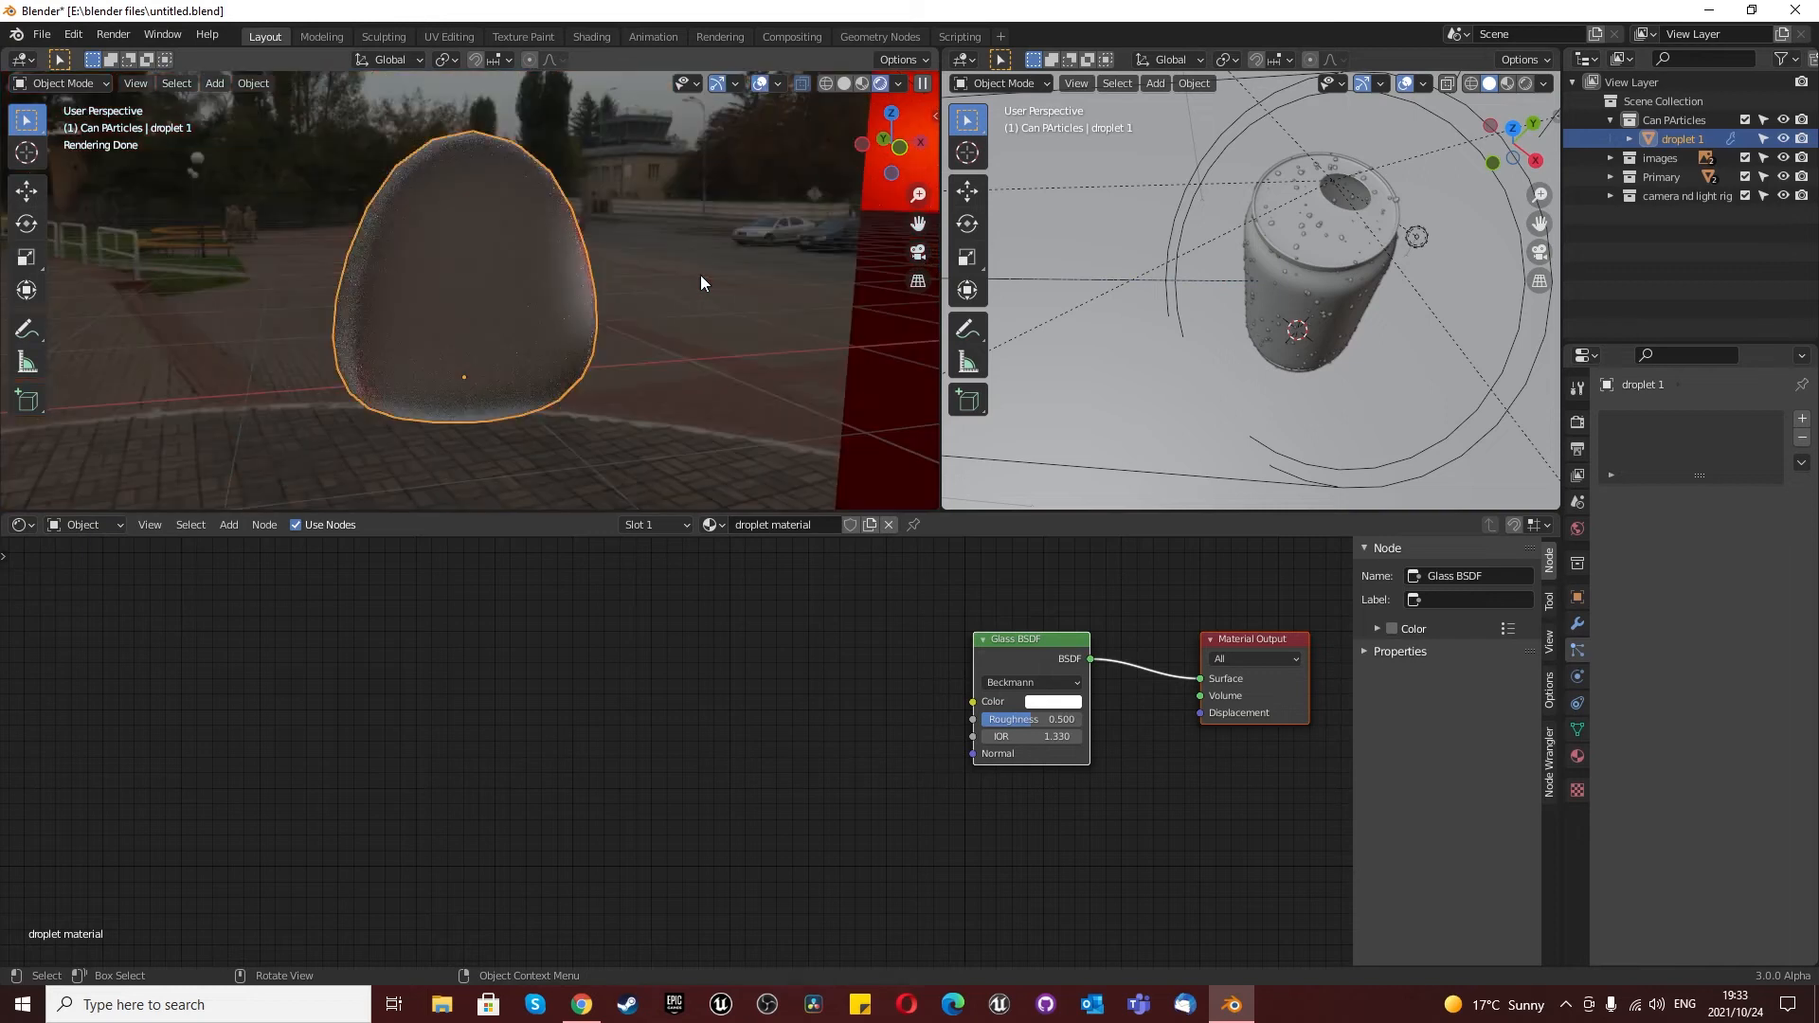
key(KP_7)
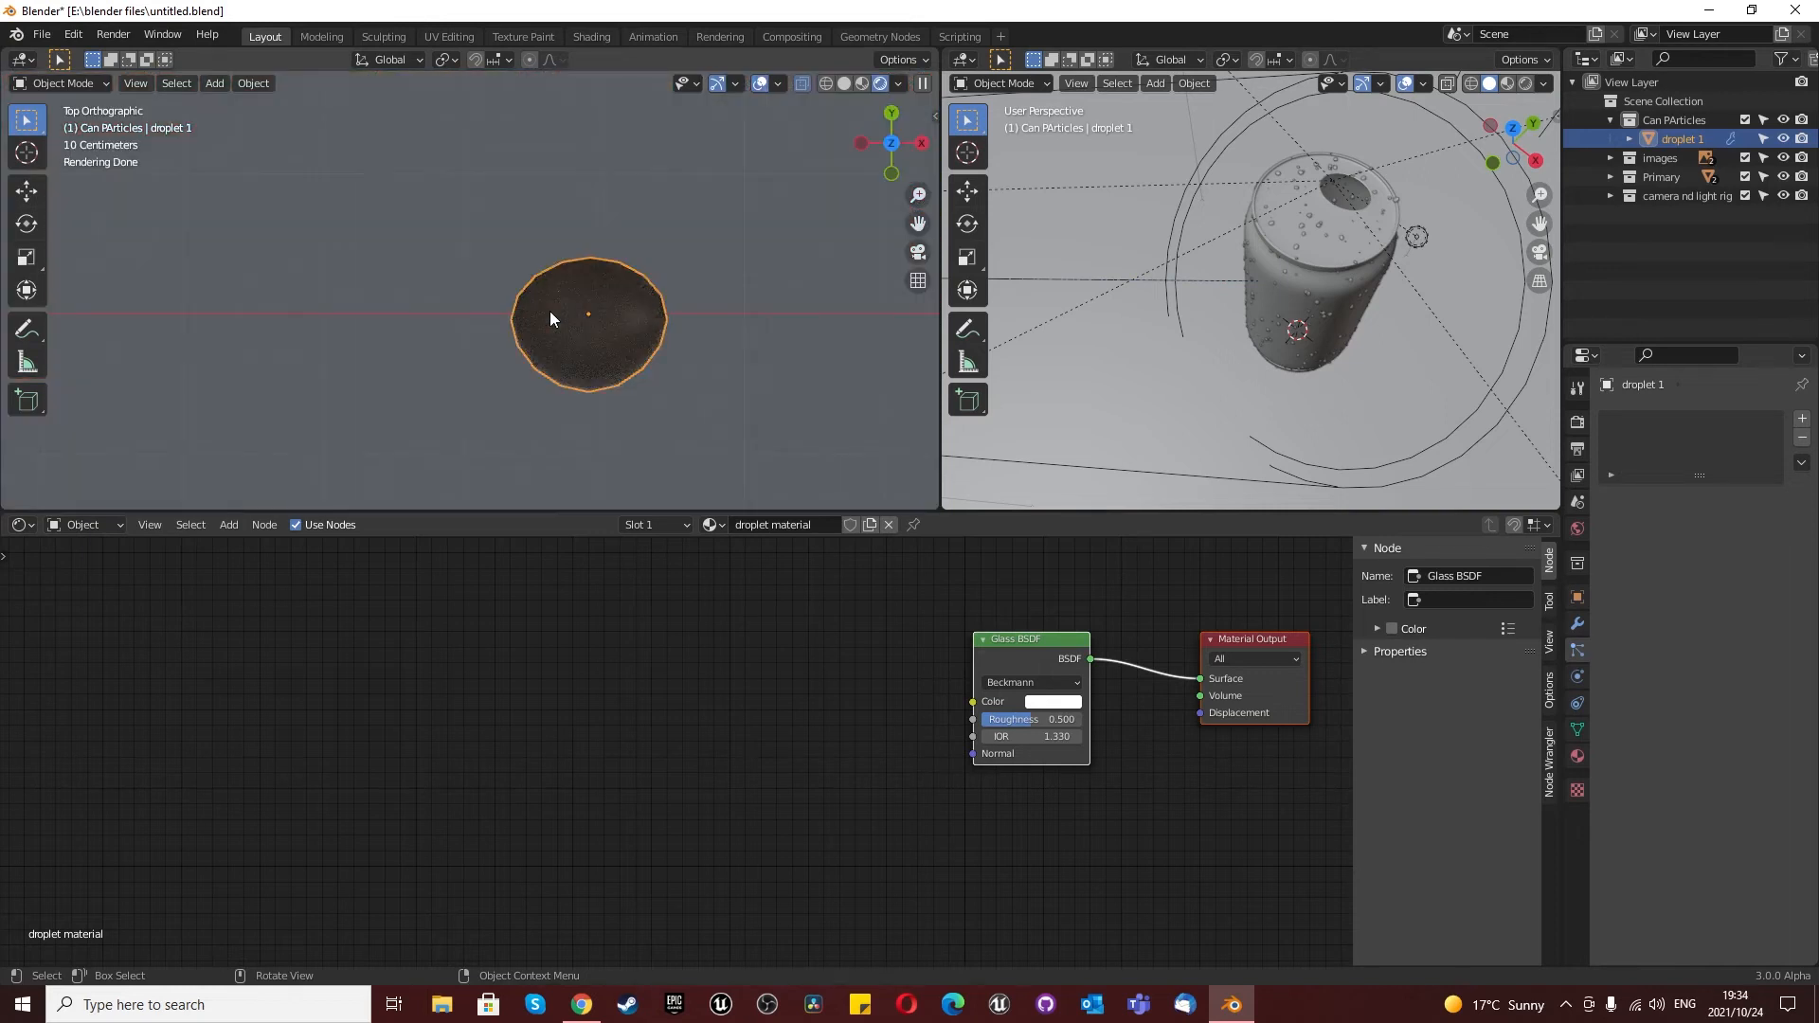
key(KP_1)
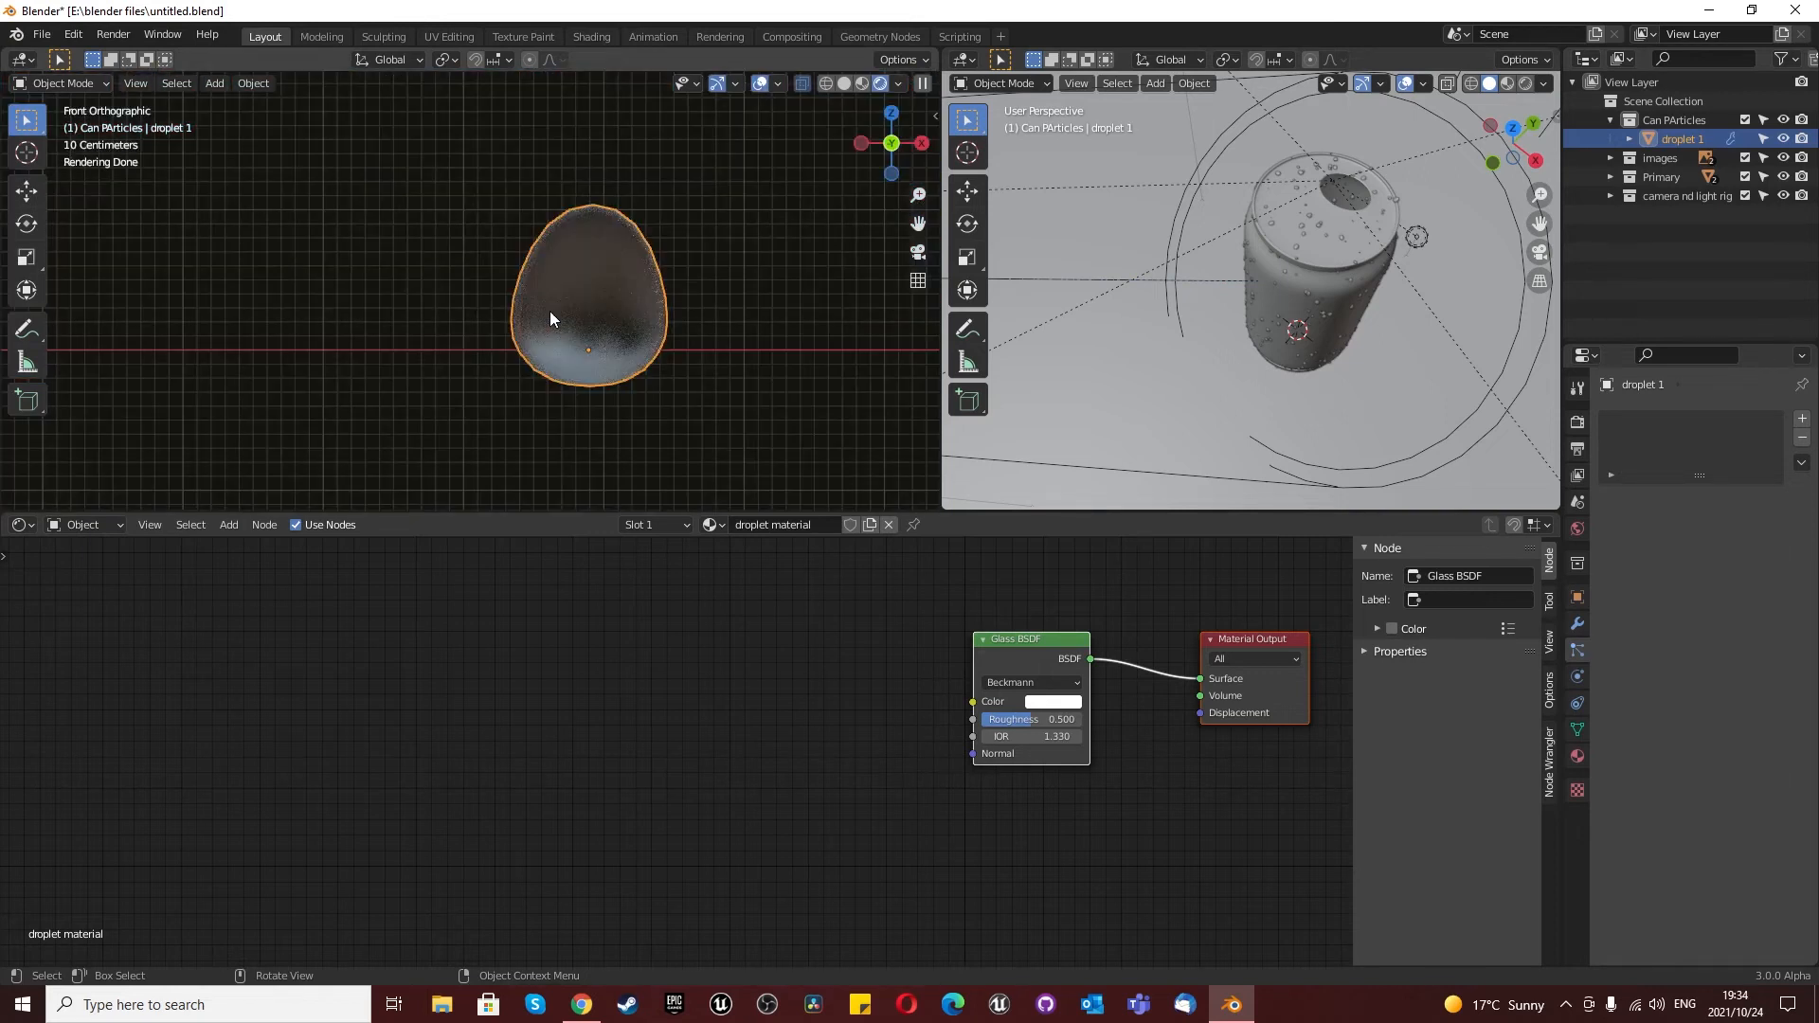
Step: Duplicate droplet 1 and move the copy about 1.4 m in the negative X direction, beside the original
key(ctrl+c)
key(ctrl+v)
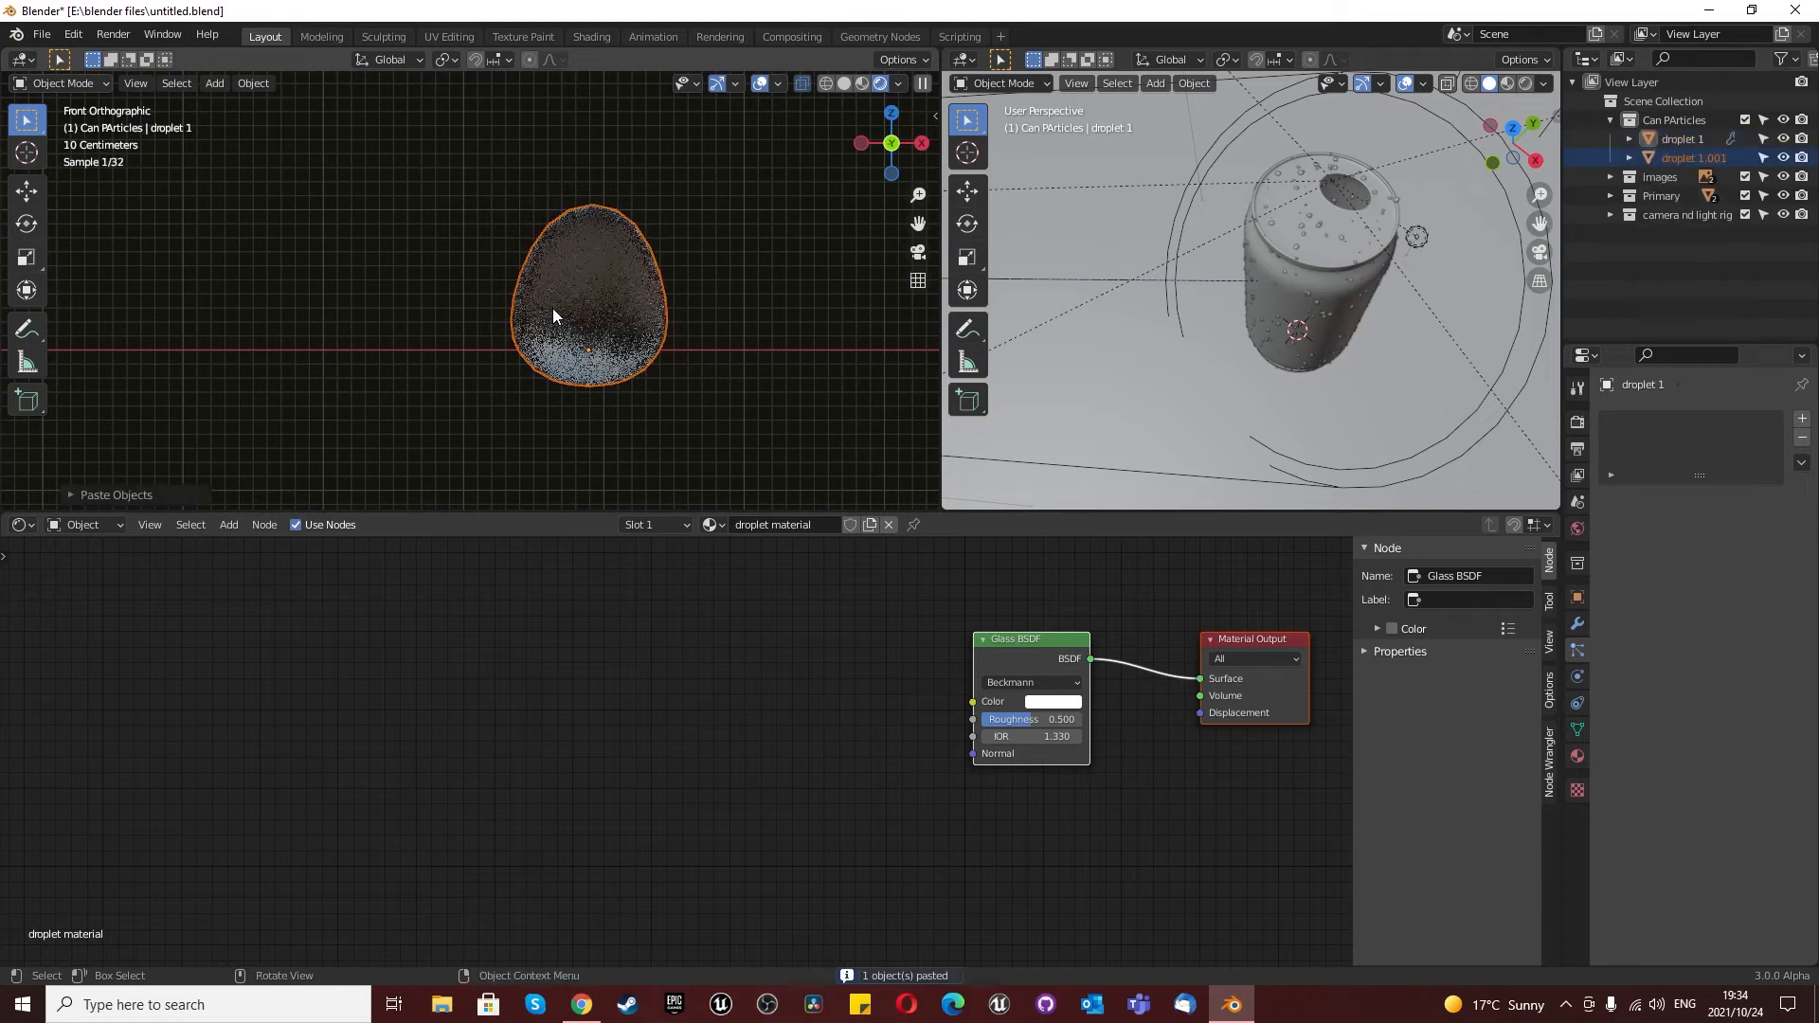
key(g)
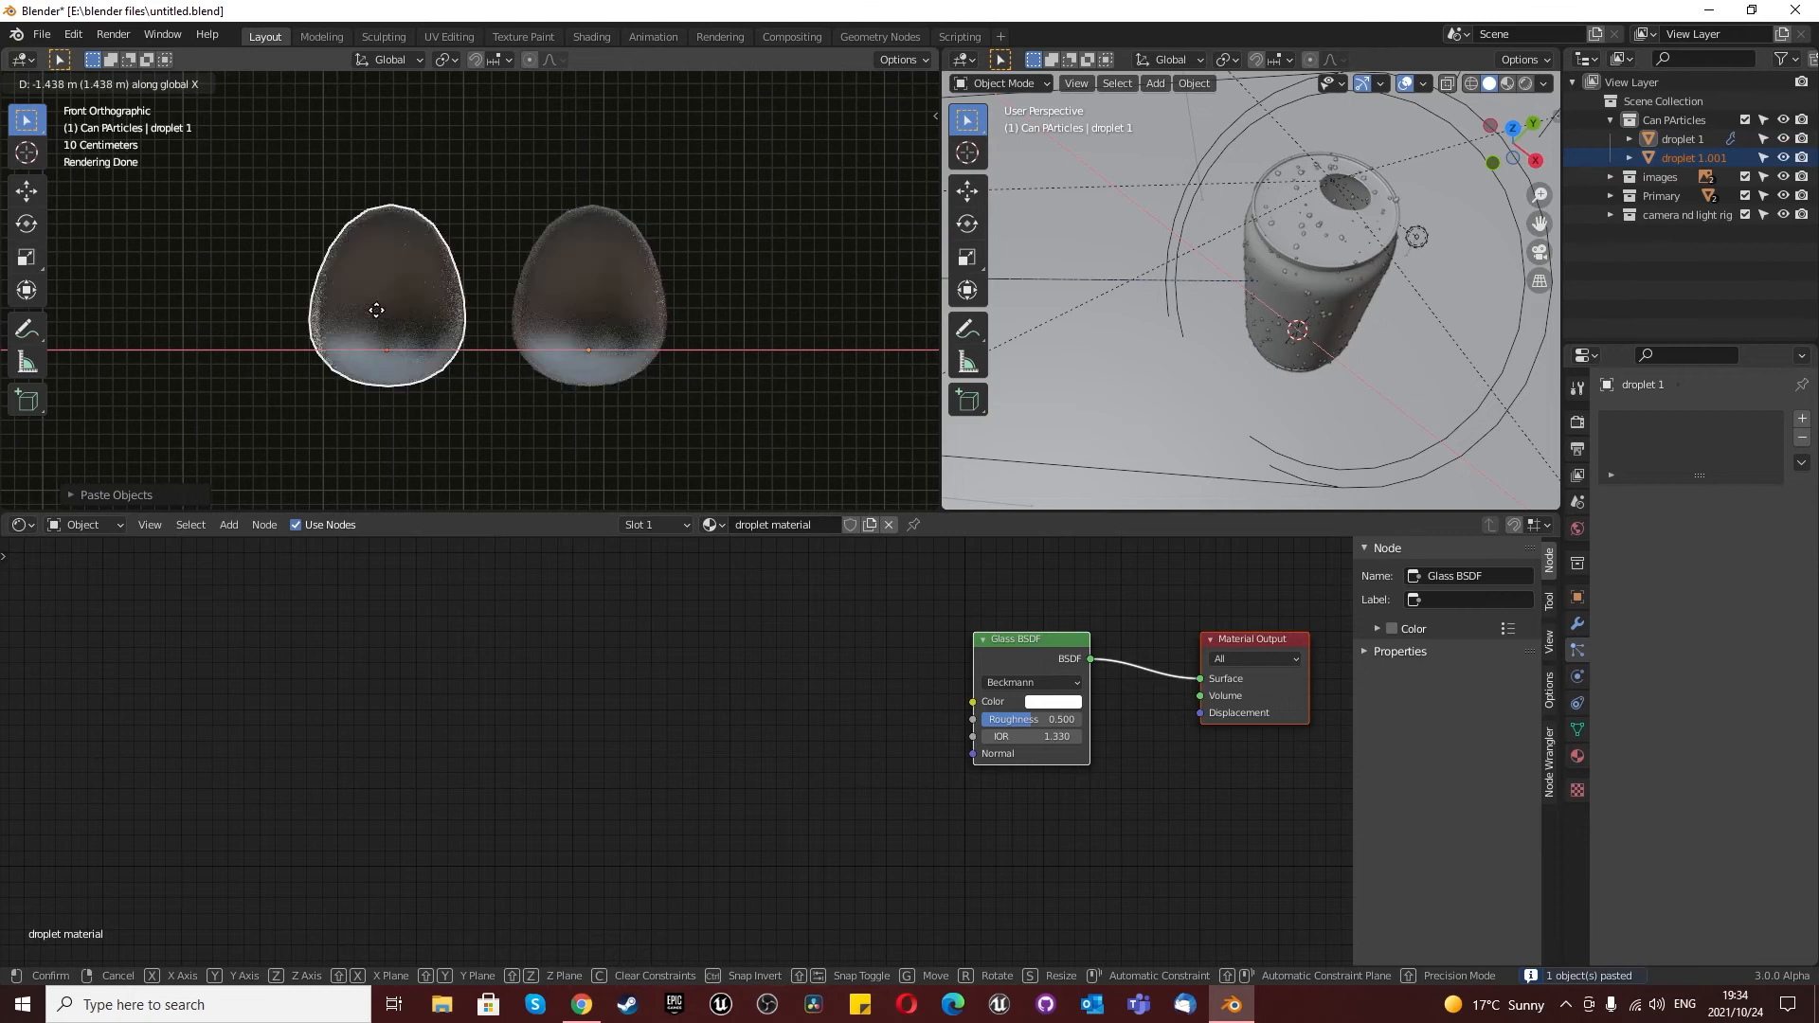
click(365, 307)
Step: Move the copied droplet's outer side vertices, facing away from the original, inward by about 0.4 m
key(Tab)
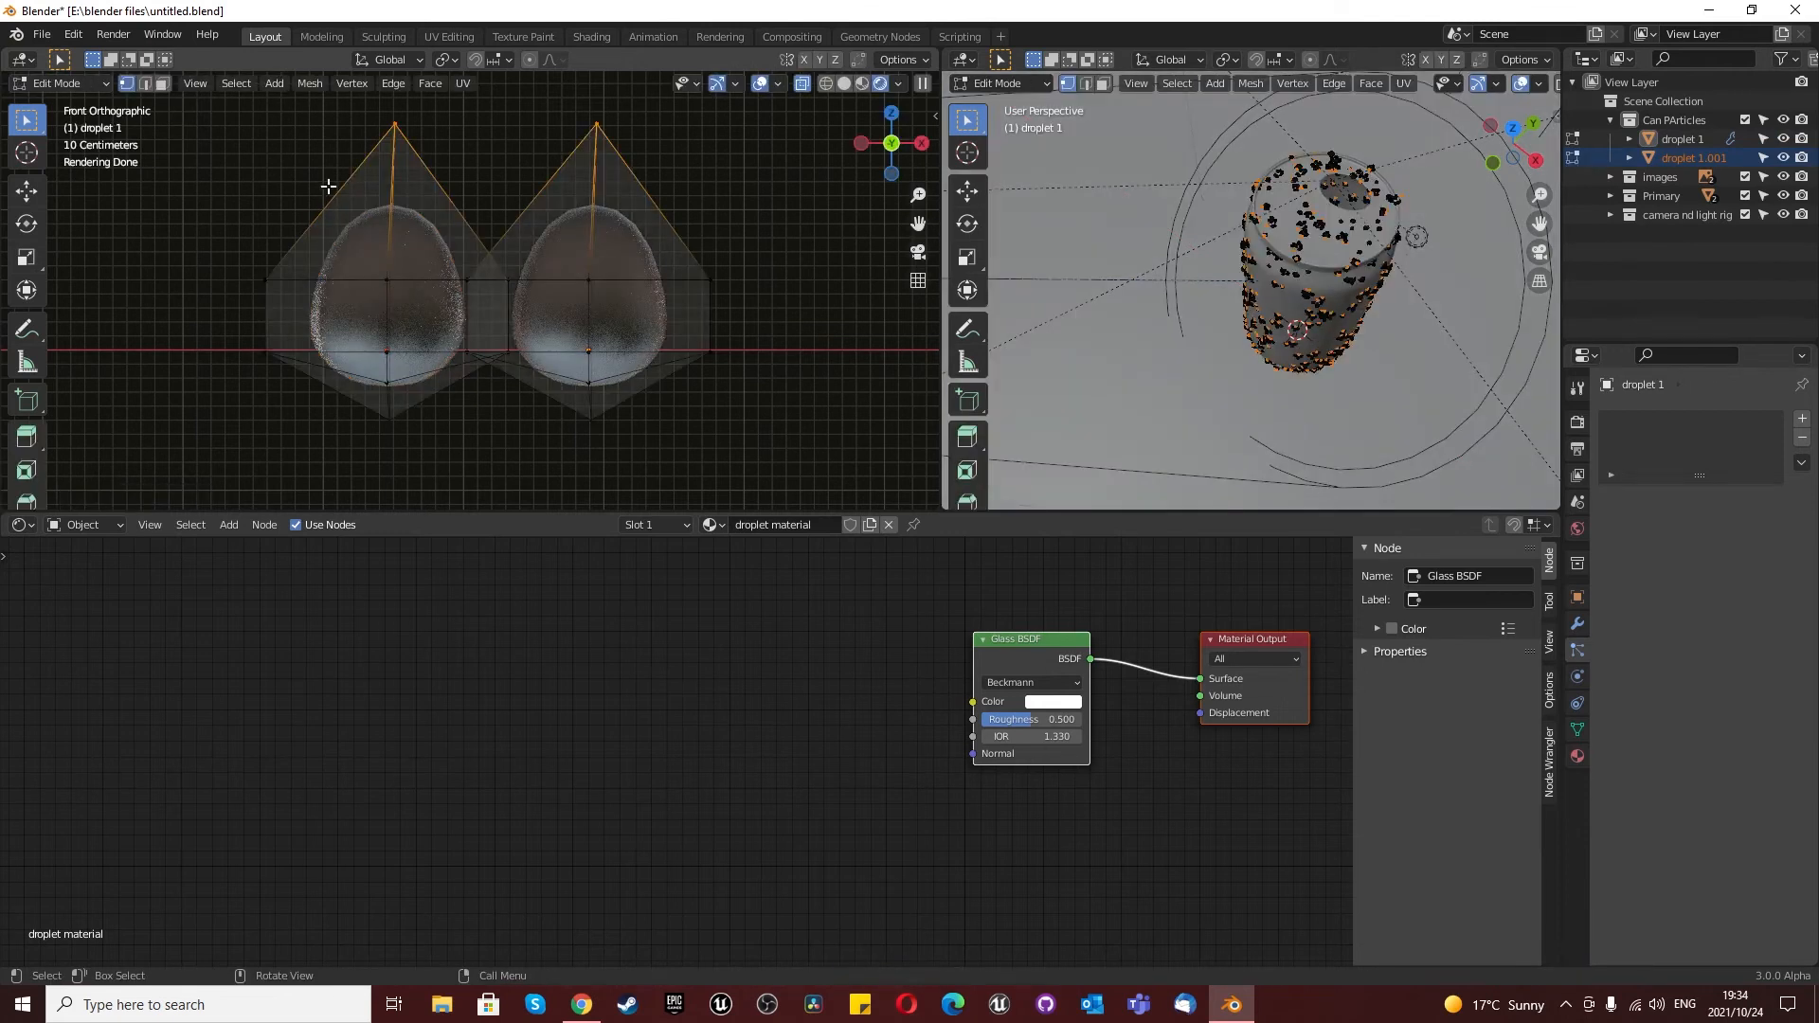
drag(225, 251, 322, 410)
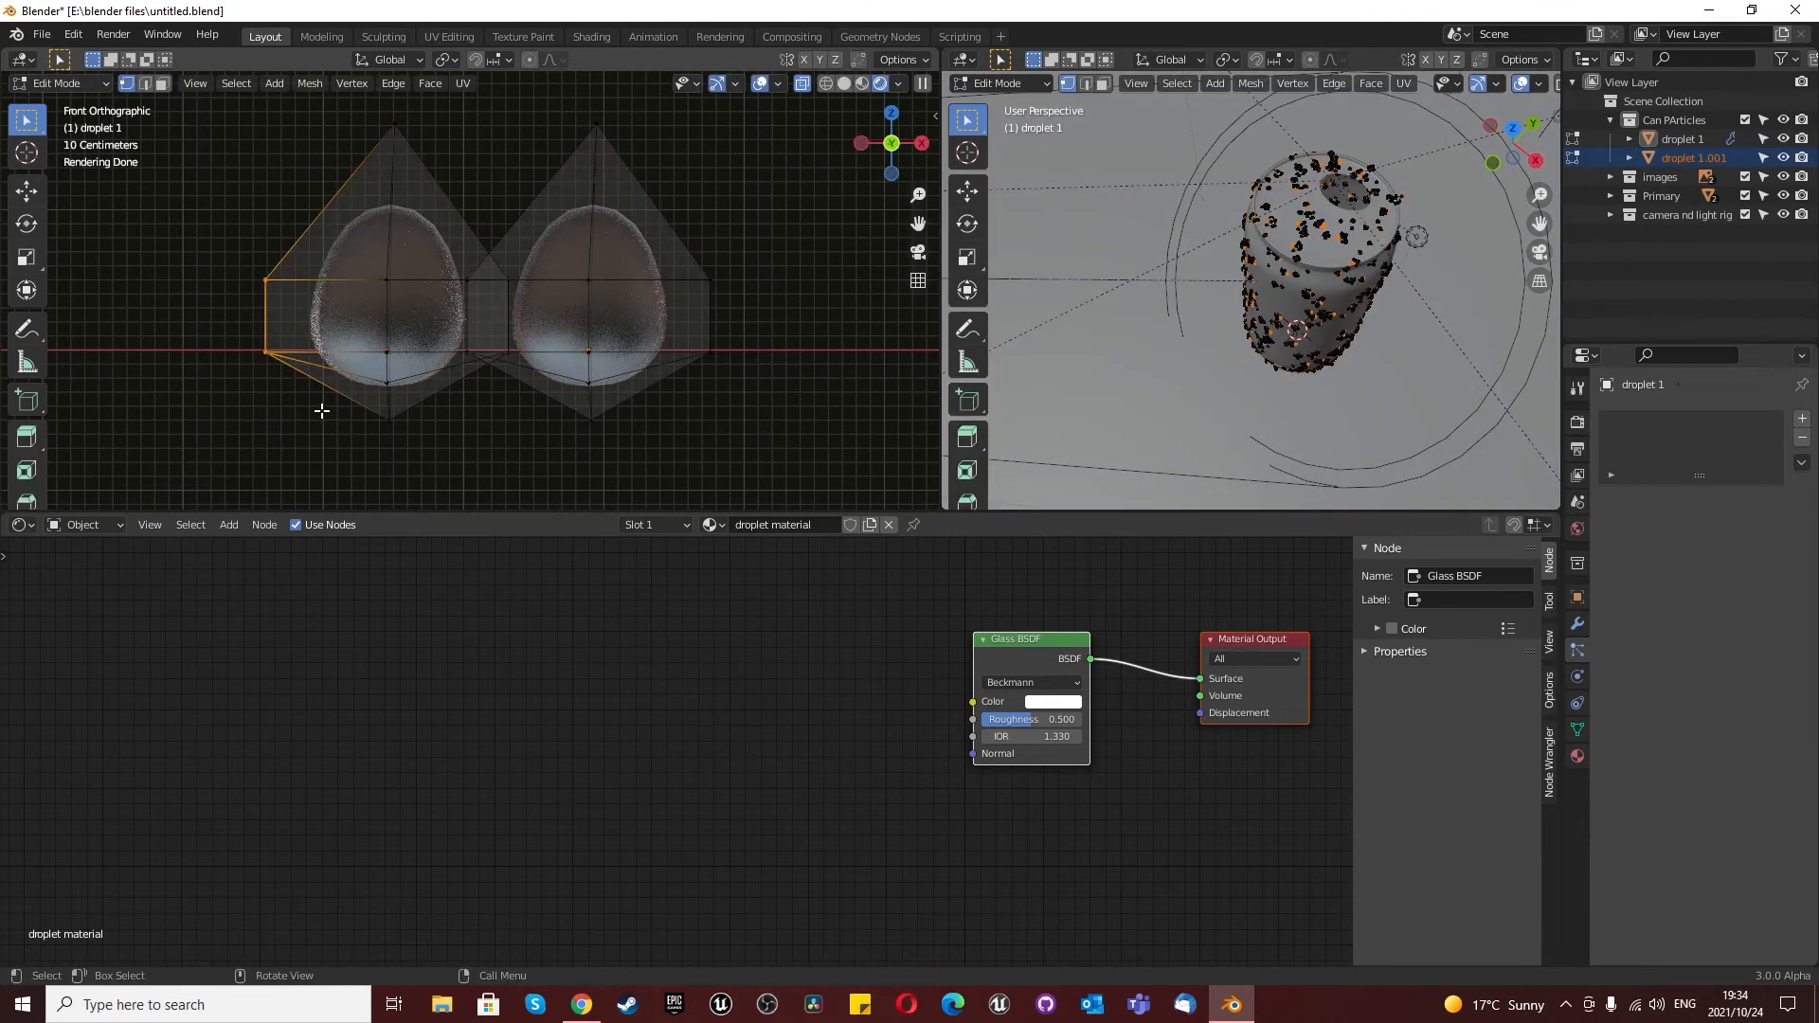
key(g)
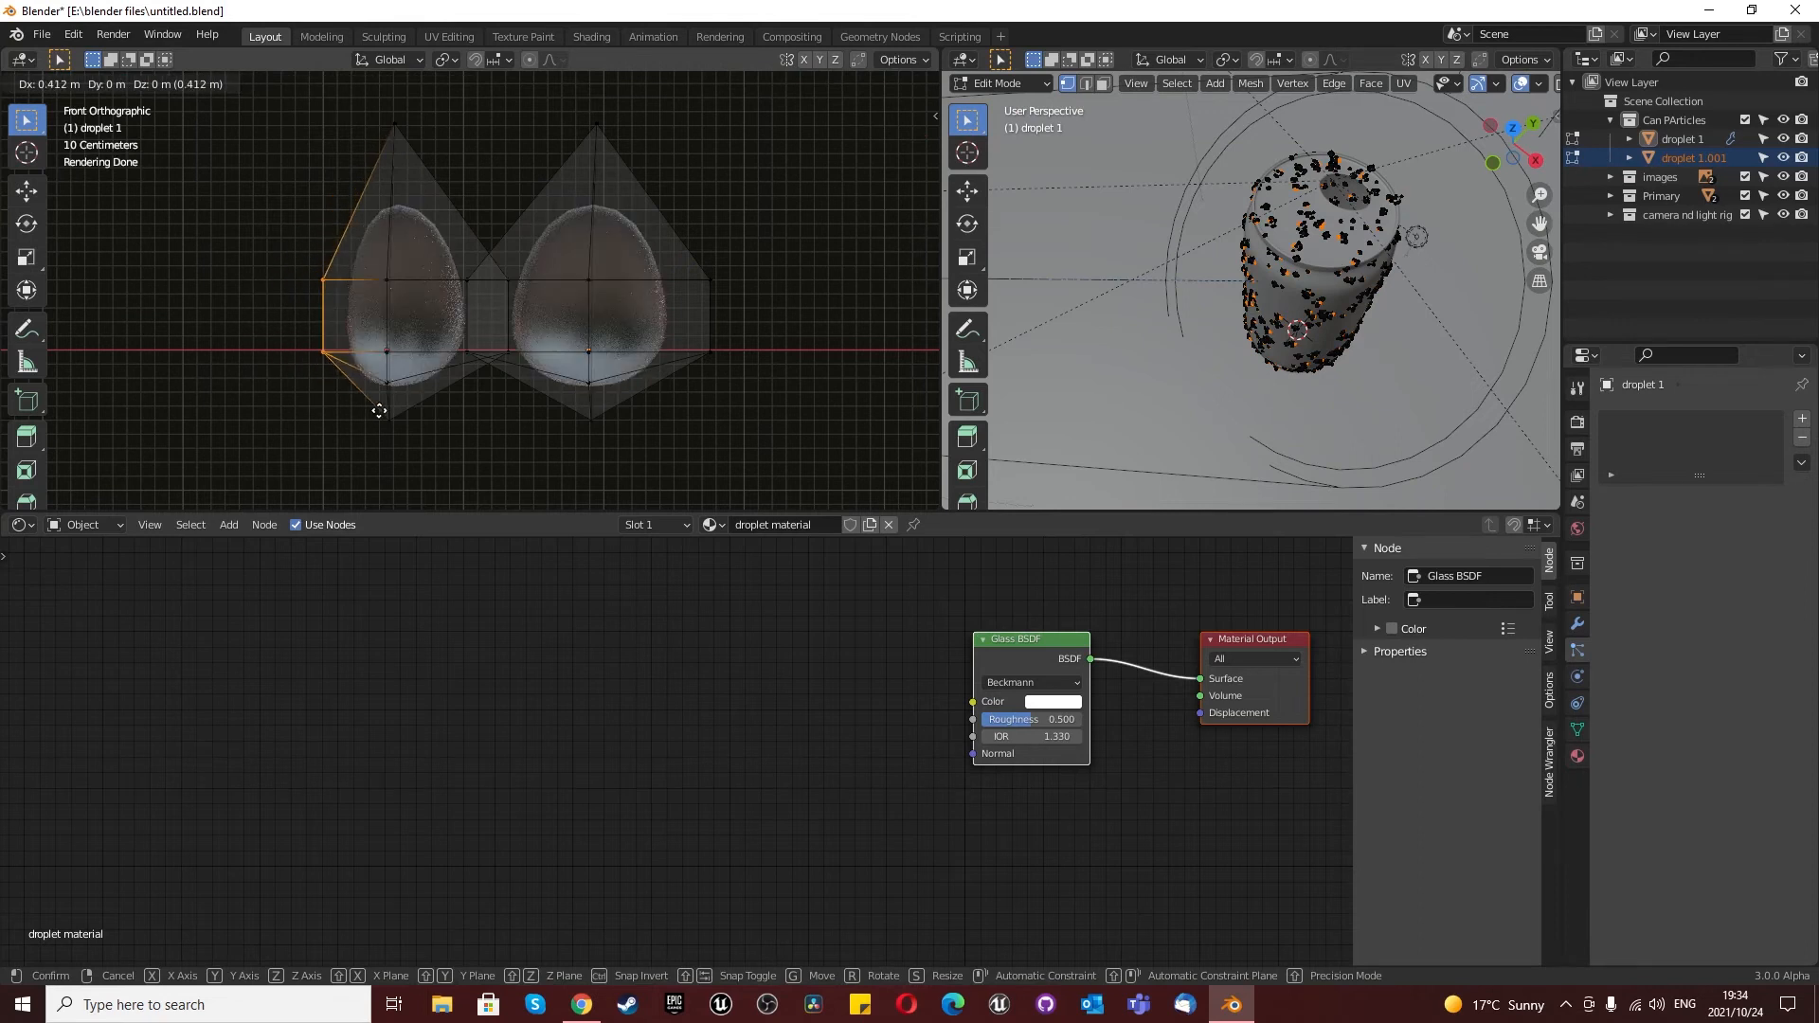
click(375, 402)
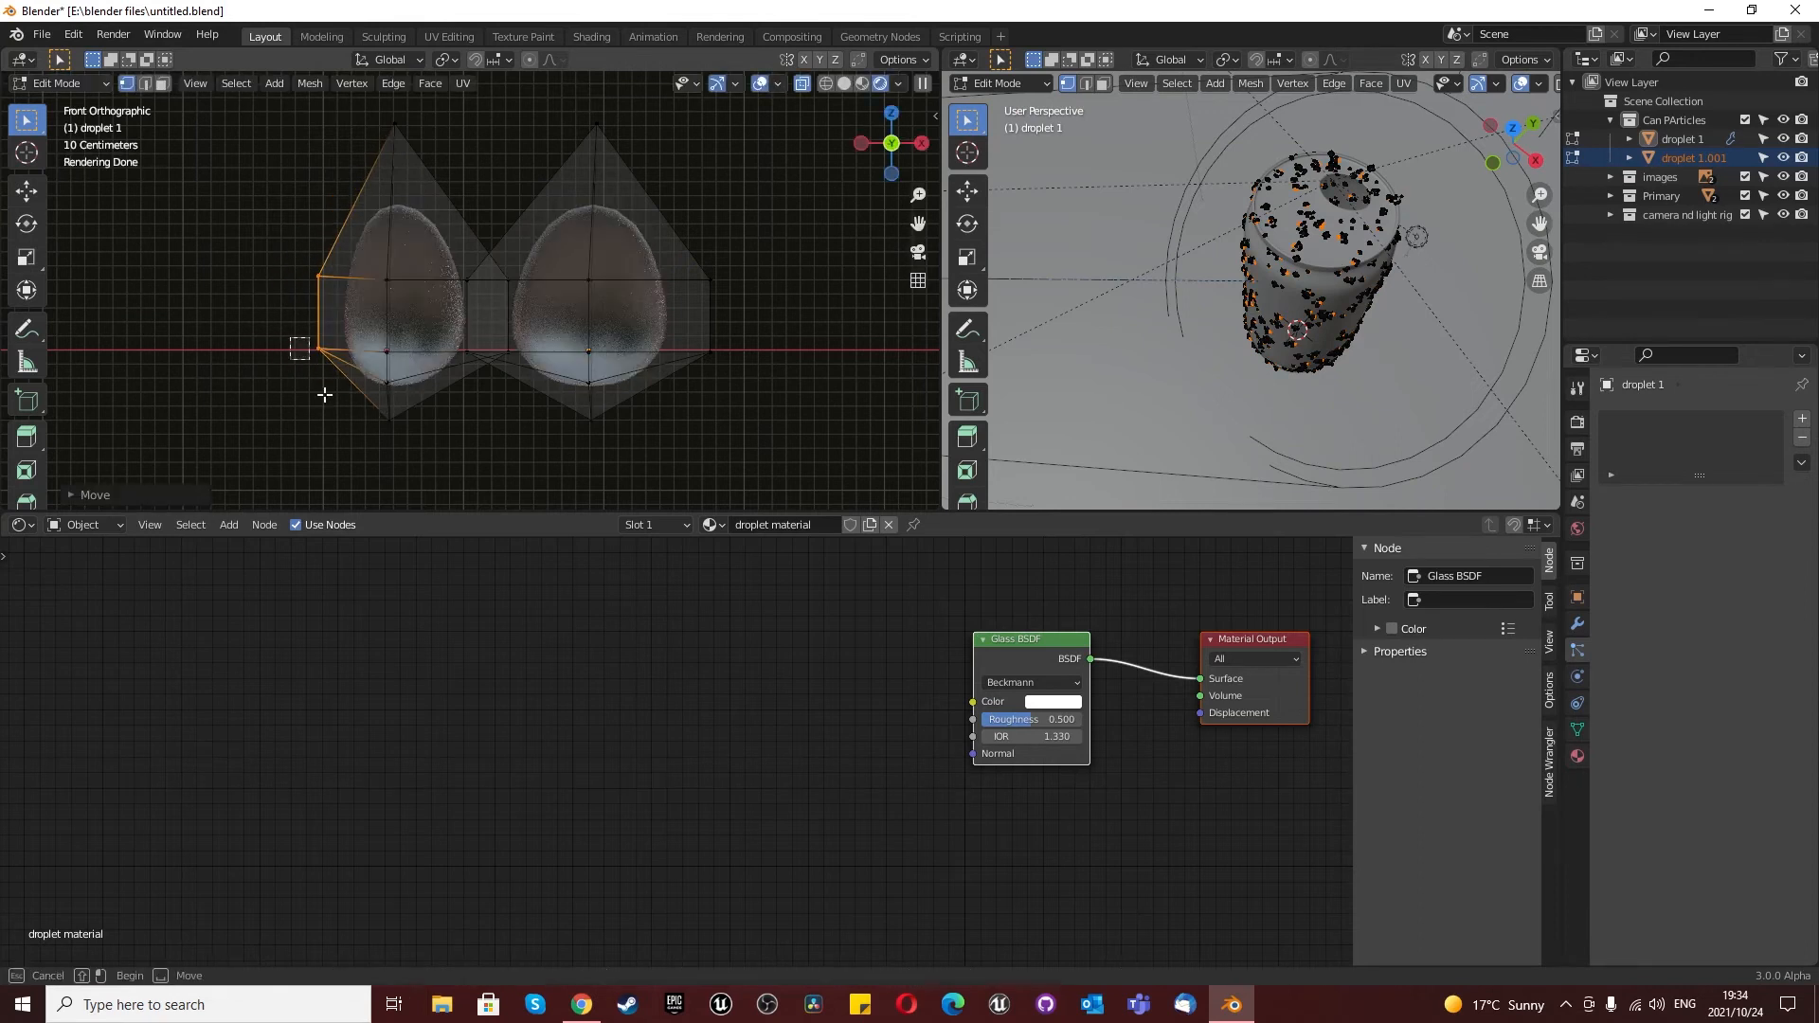
Step: Pull the copied droplet's lower outer vertices outward by about 0.3 m and shift its upper outer vertices inward to make it asymmetrical
key(g)
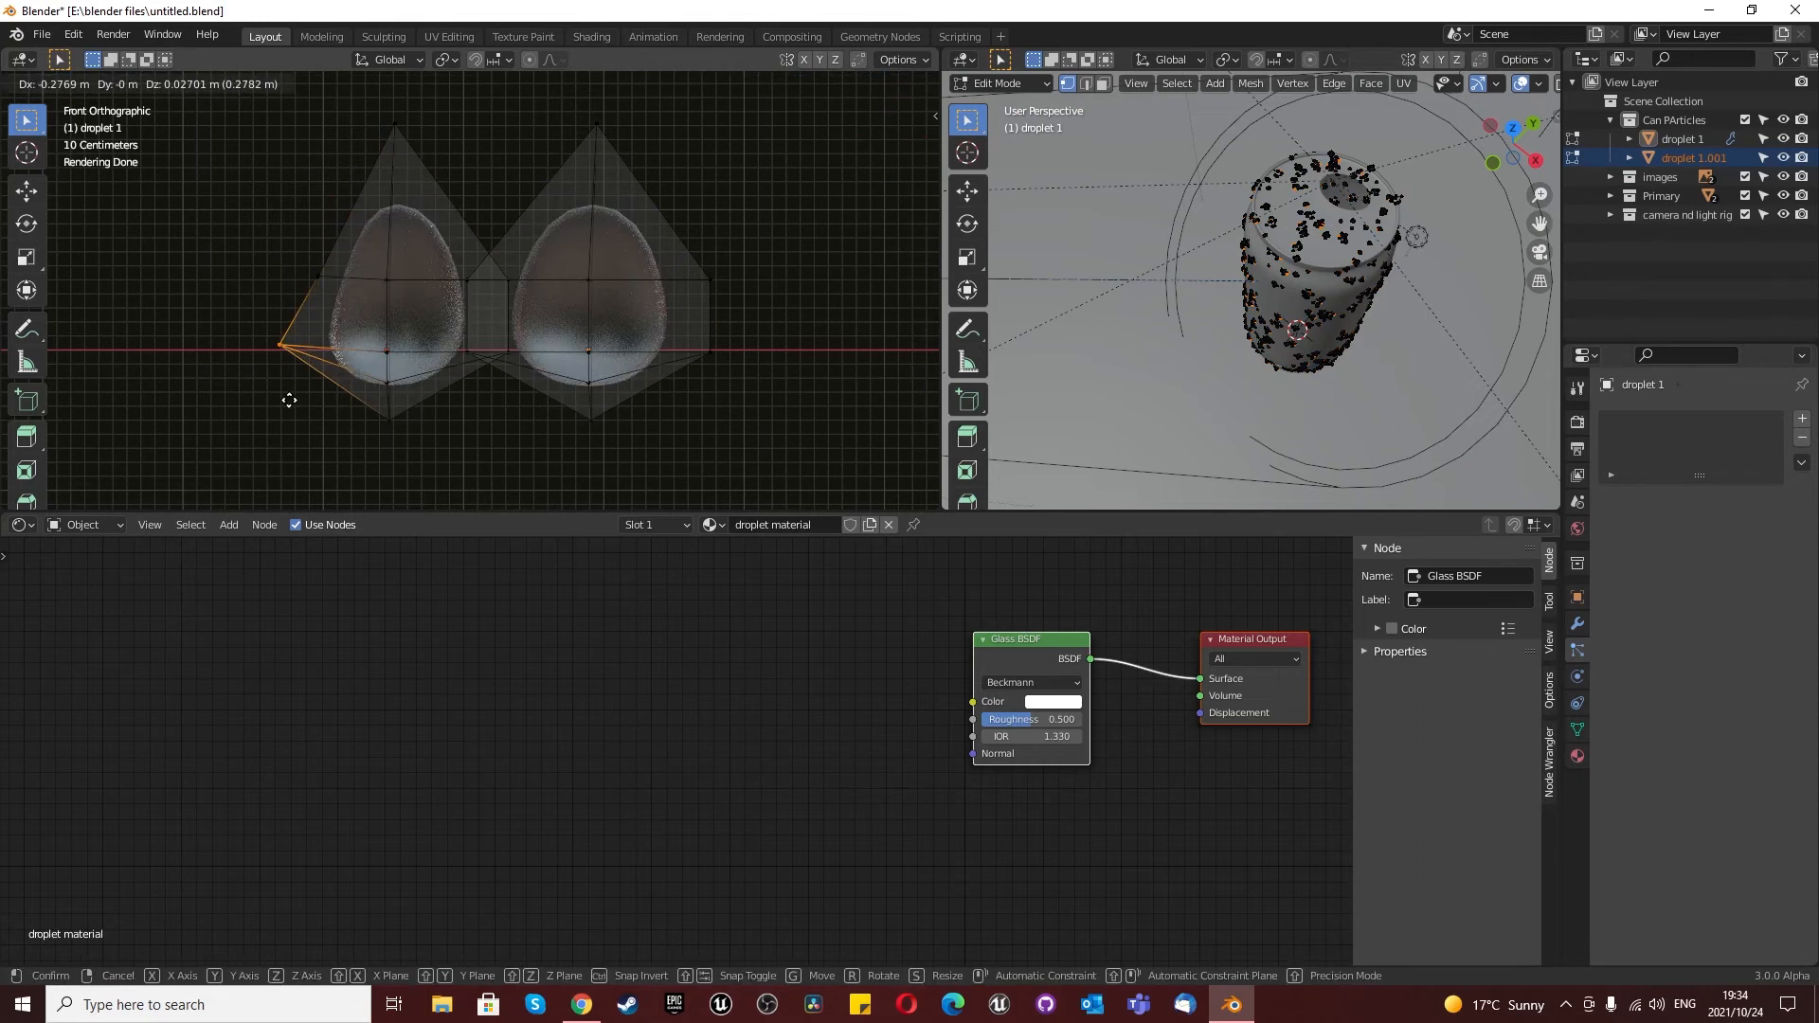
click(287, 400)
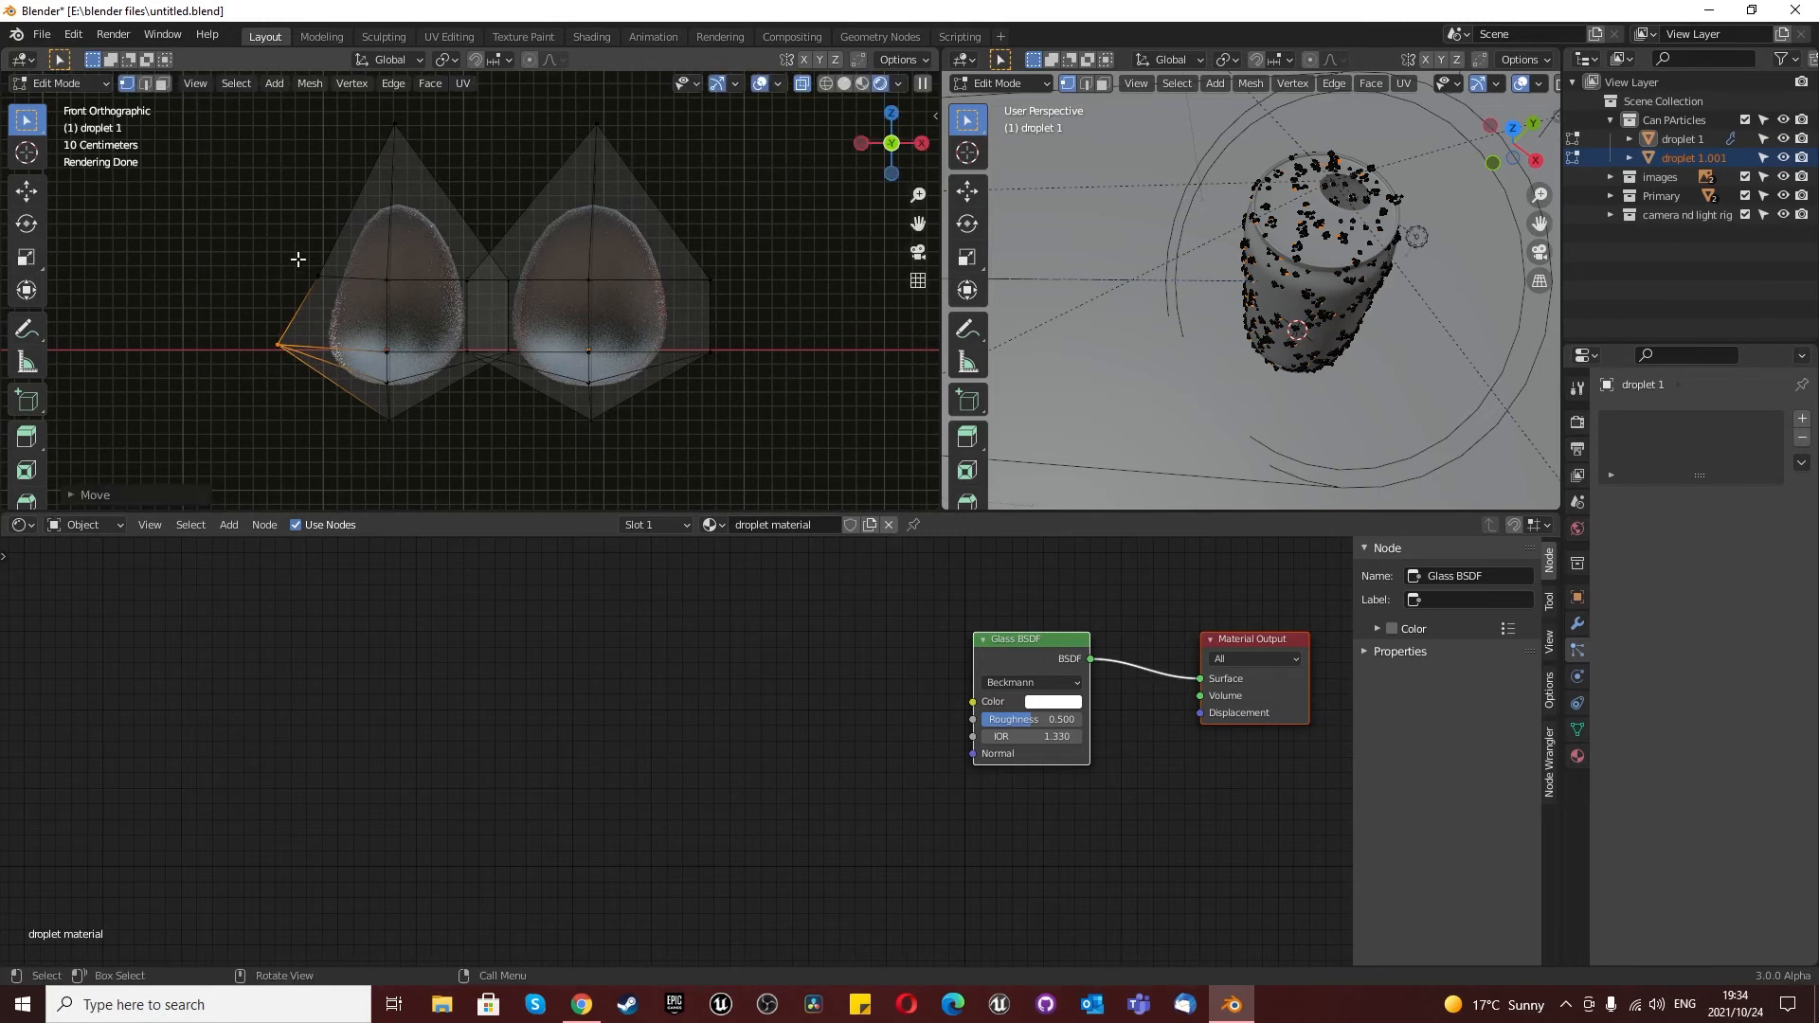
drag(298, 259, 352, 304)
key(g)
click(377, 323)
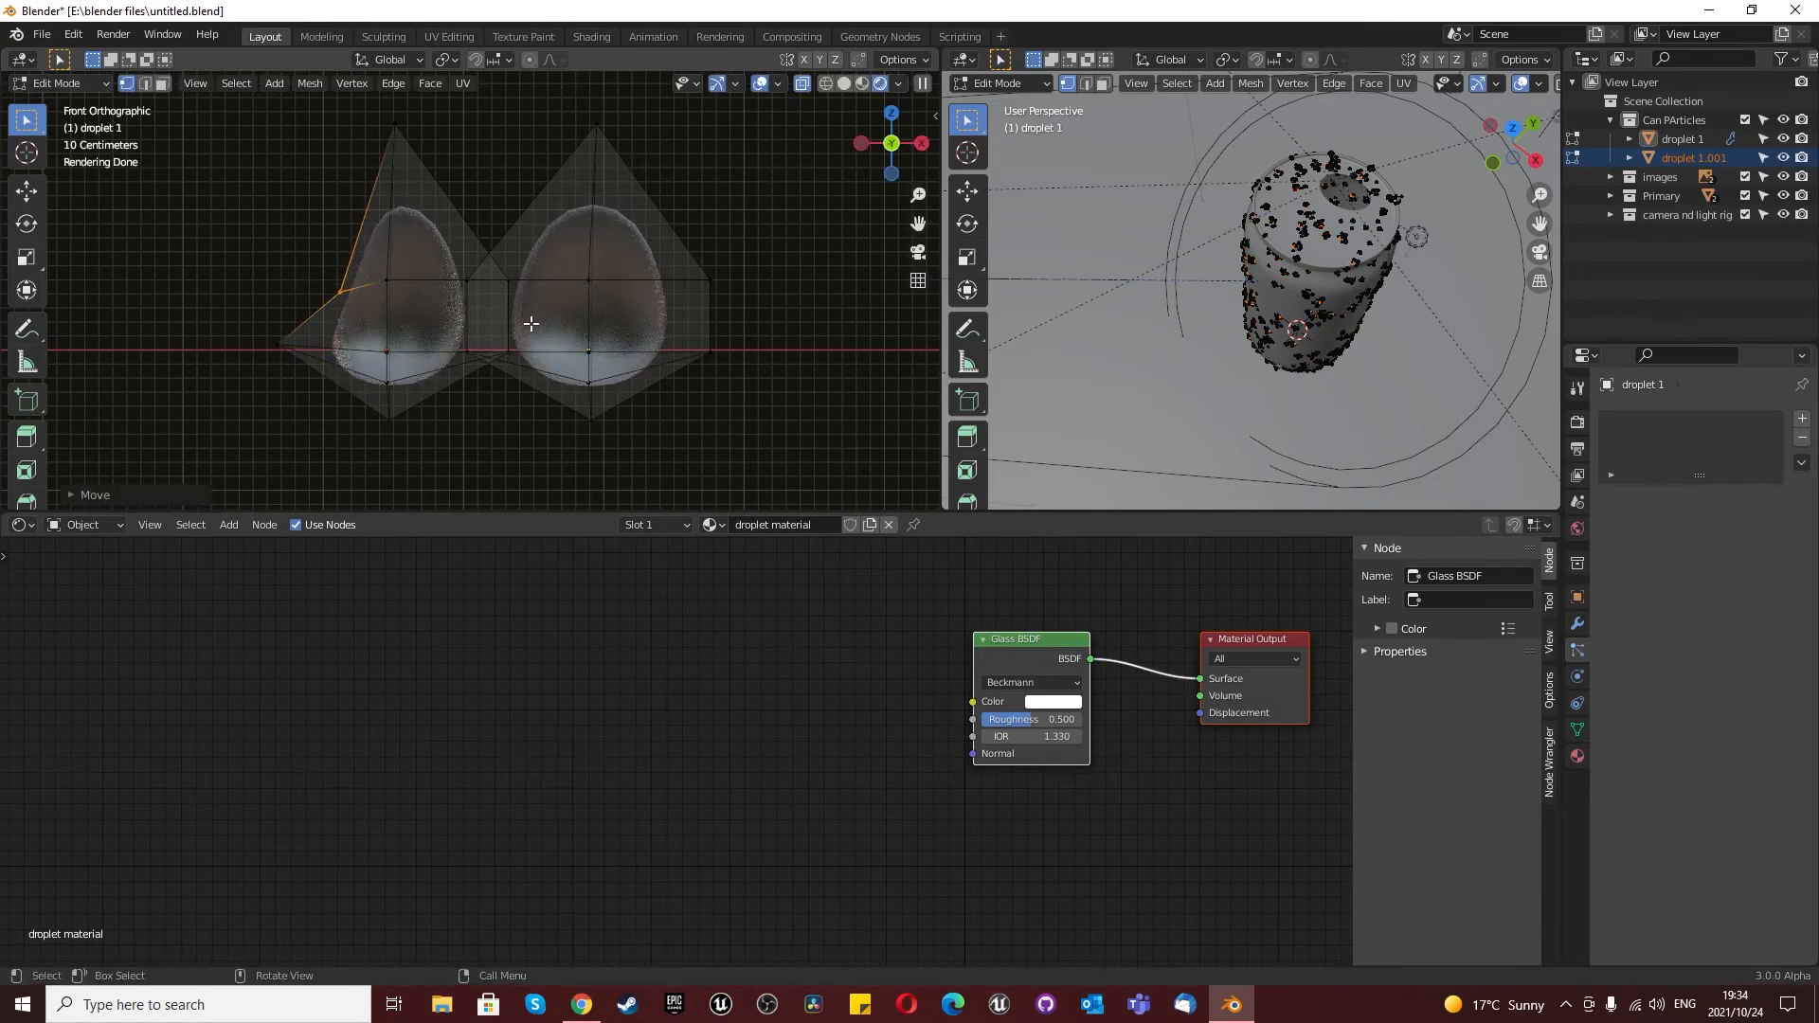
key(Tab)
click(589, 315)
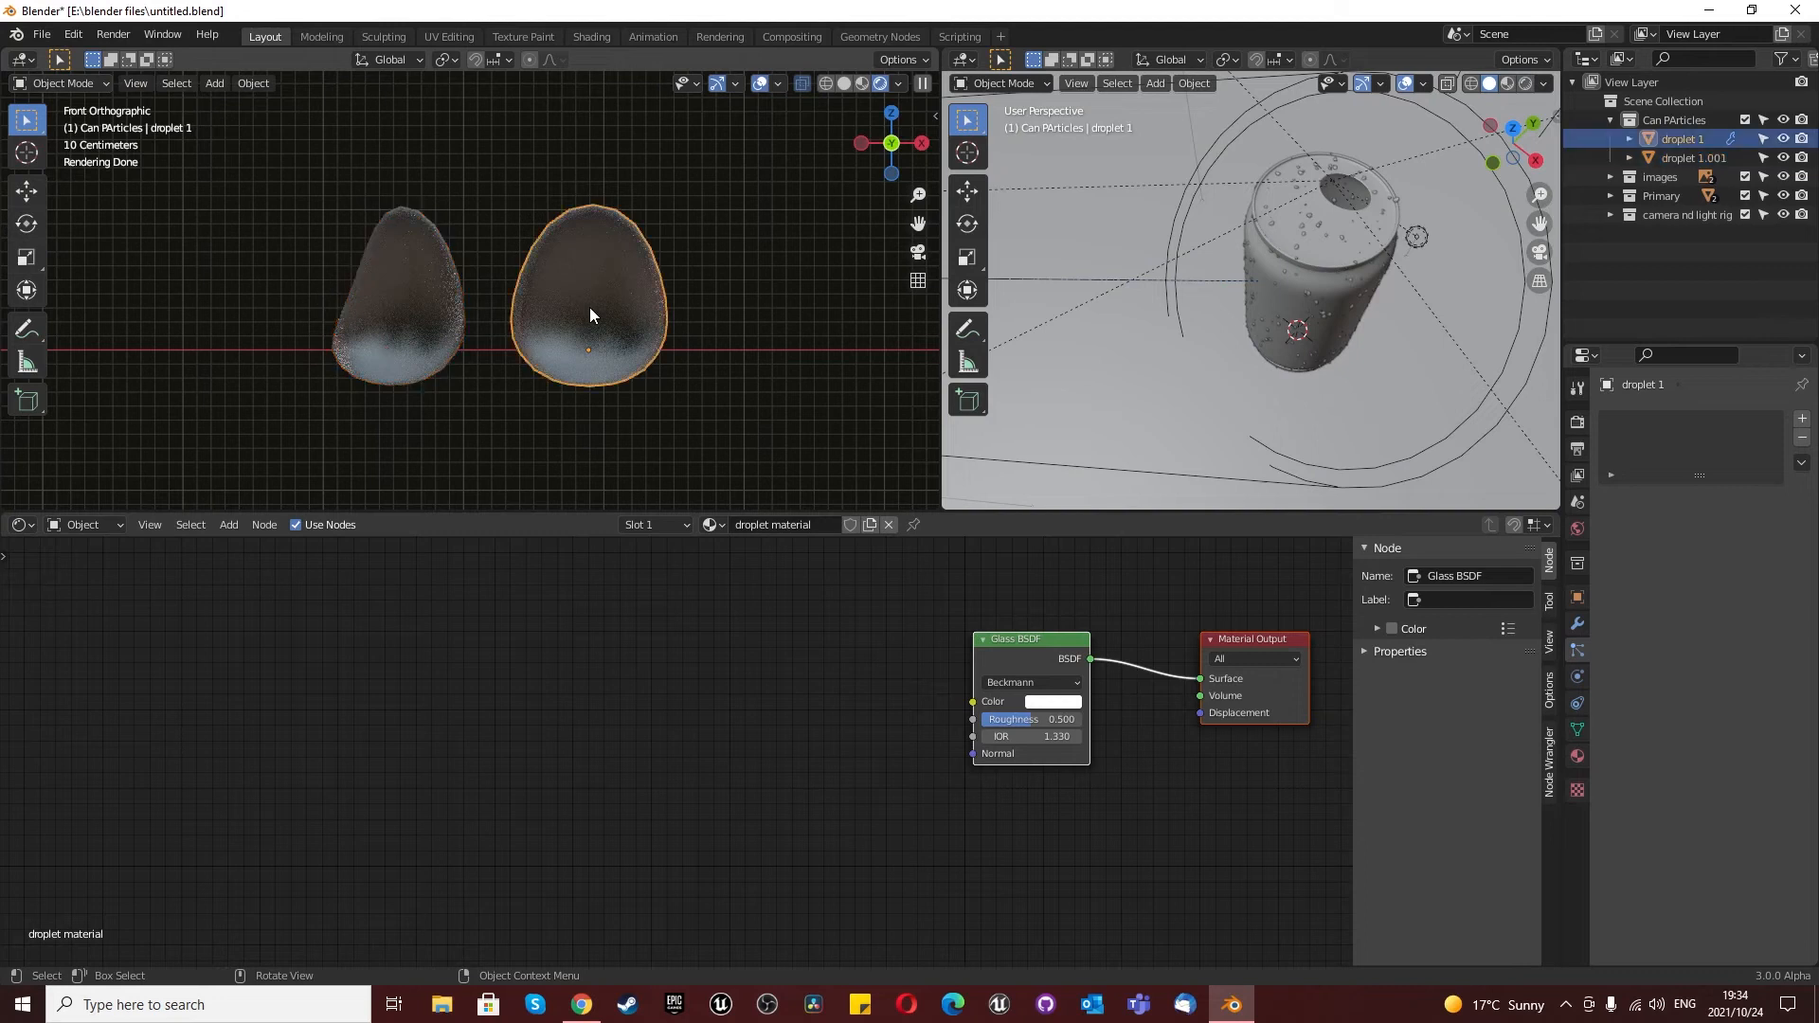
Step: Duplicate droplet 1 again and move the new copy about 1.6 m in the positive X direction
key(ctrl+c)
key(ctrl+v)
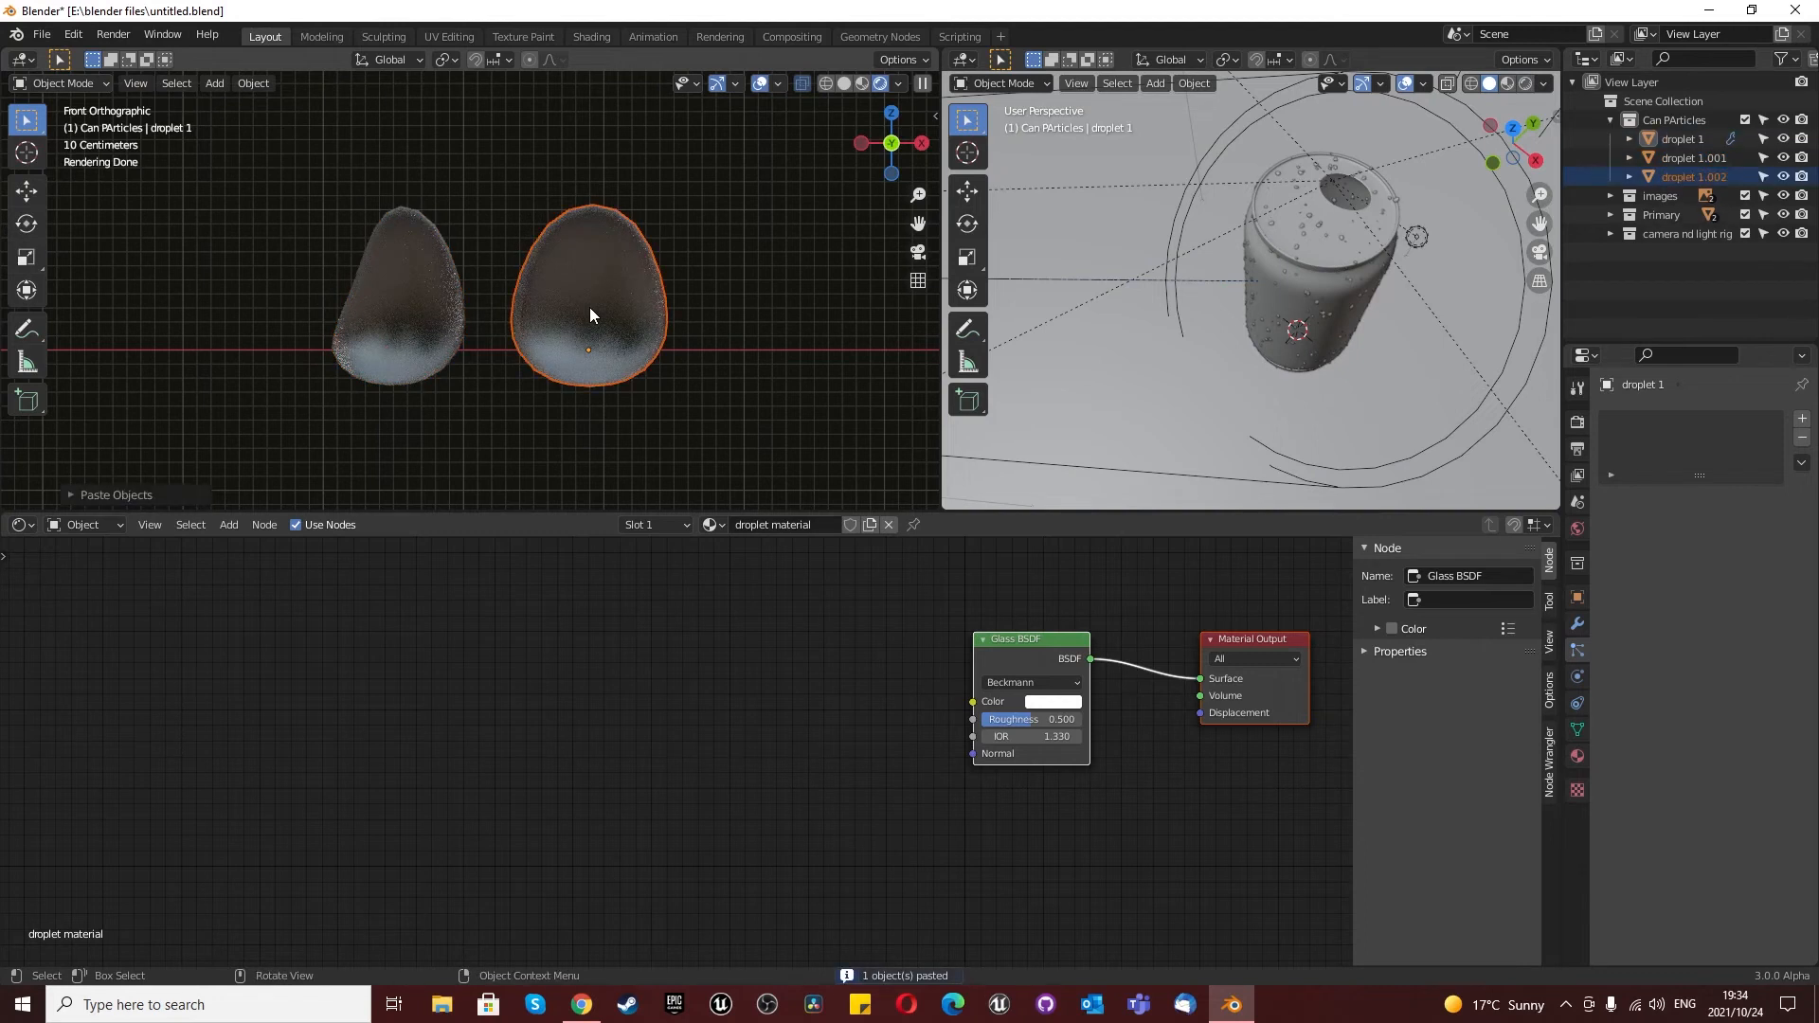
key(g)
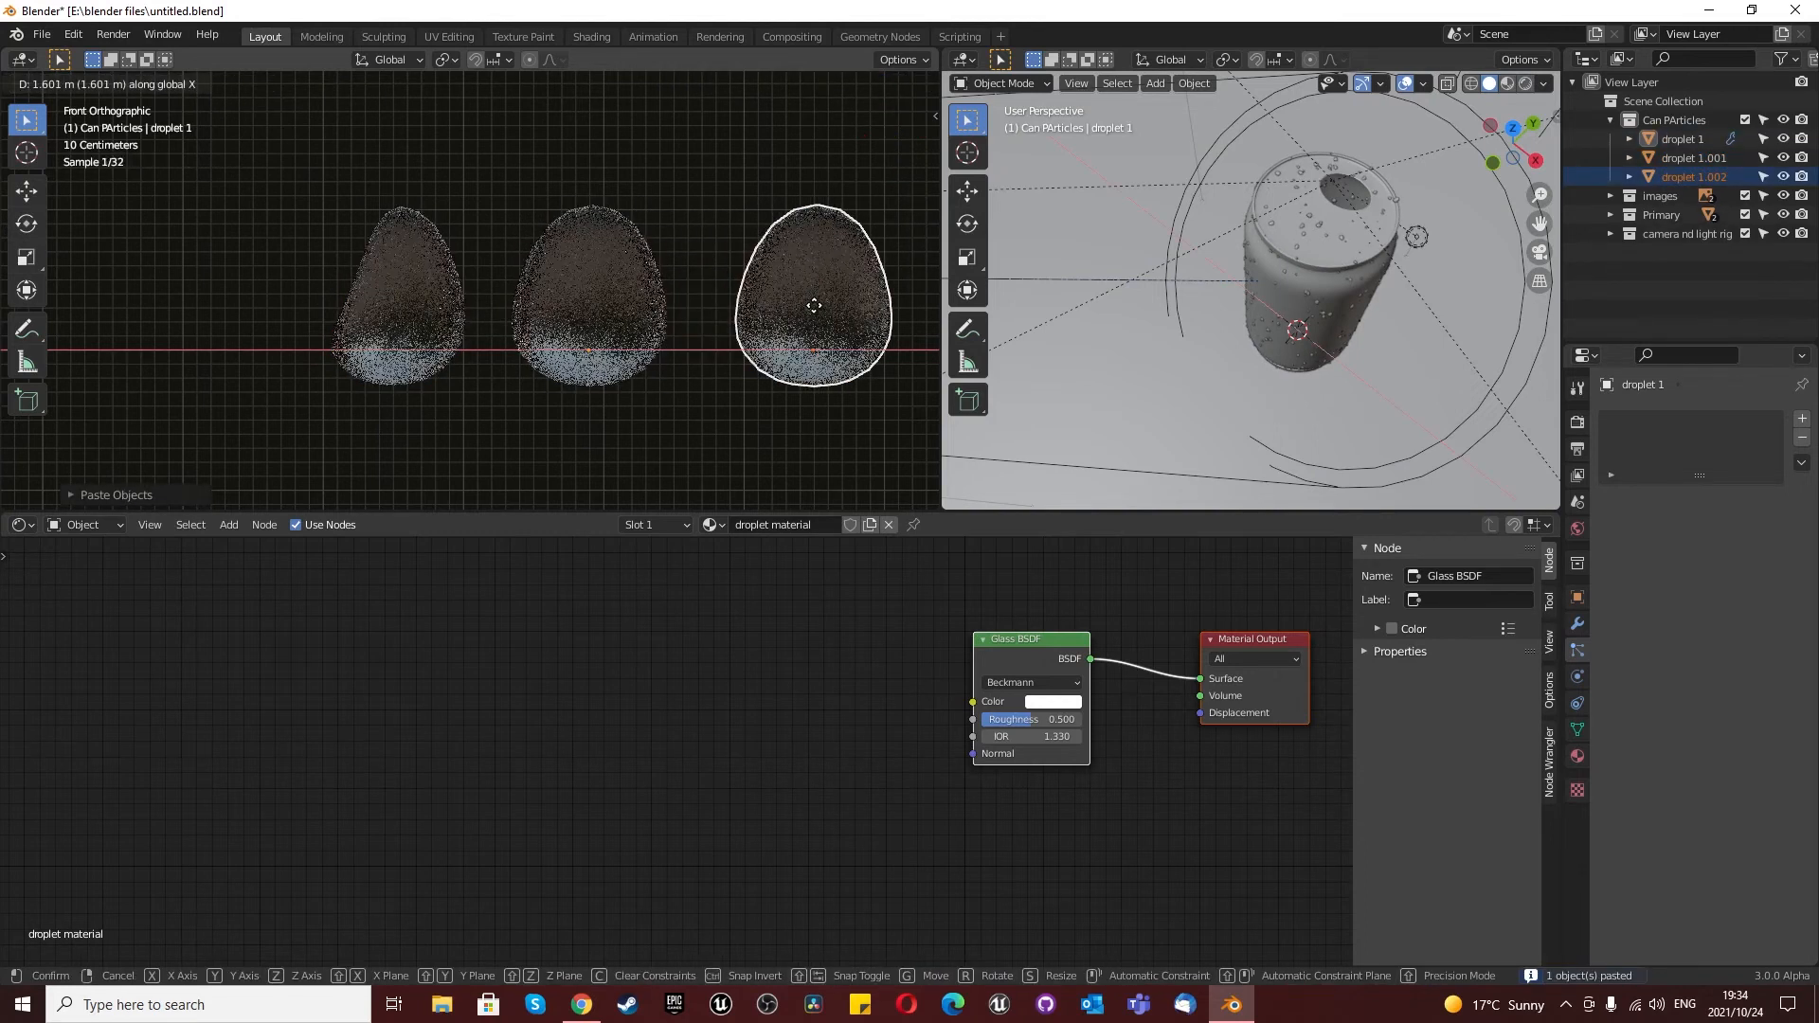
click(814, 305)
Step: Lower the top vertex of the new droplet copy by about 0.7 m to give it a flatter, rounder shape
key(Tab)
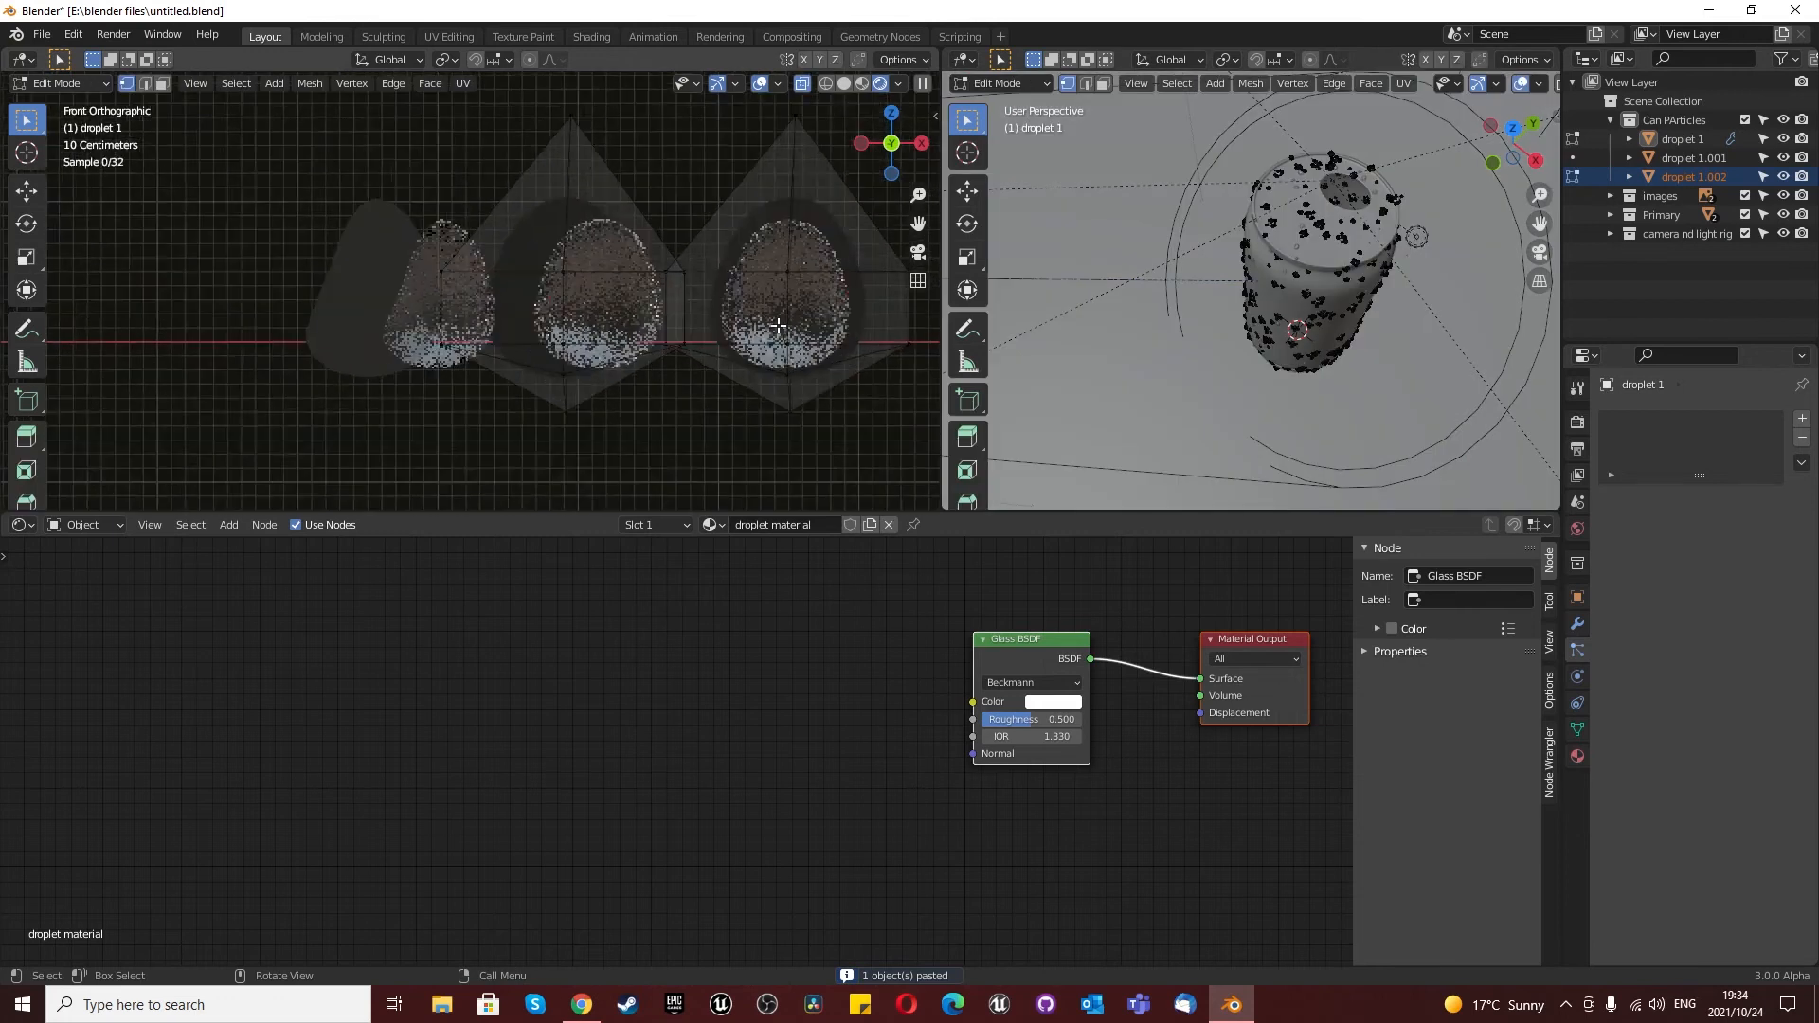
scroll(725, 303, down, 2)
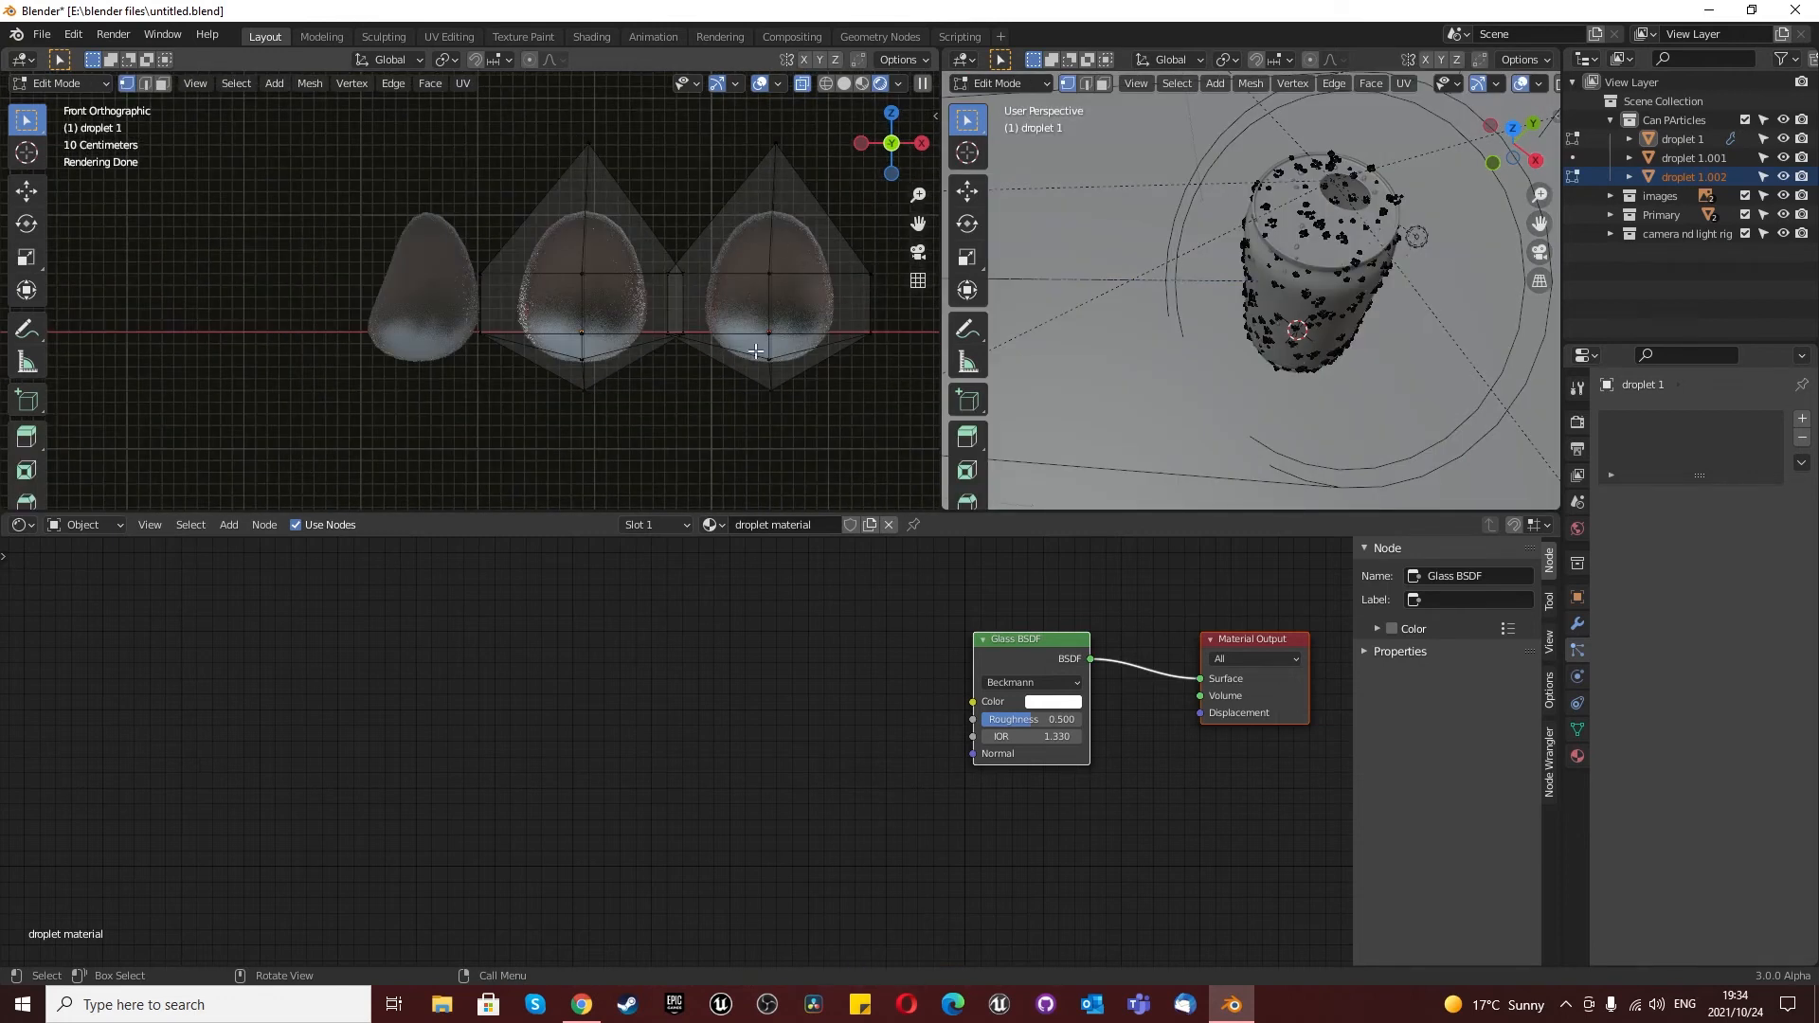
click(775, 143)
key(g)
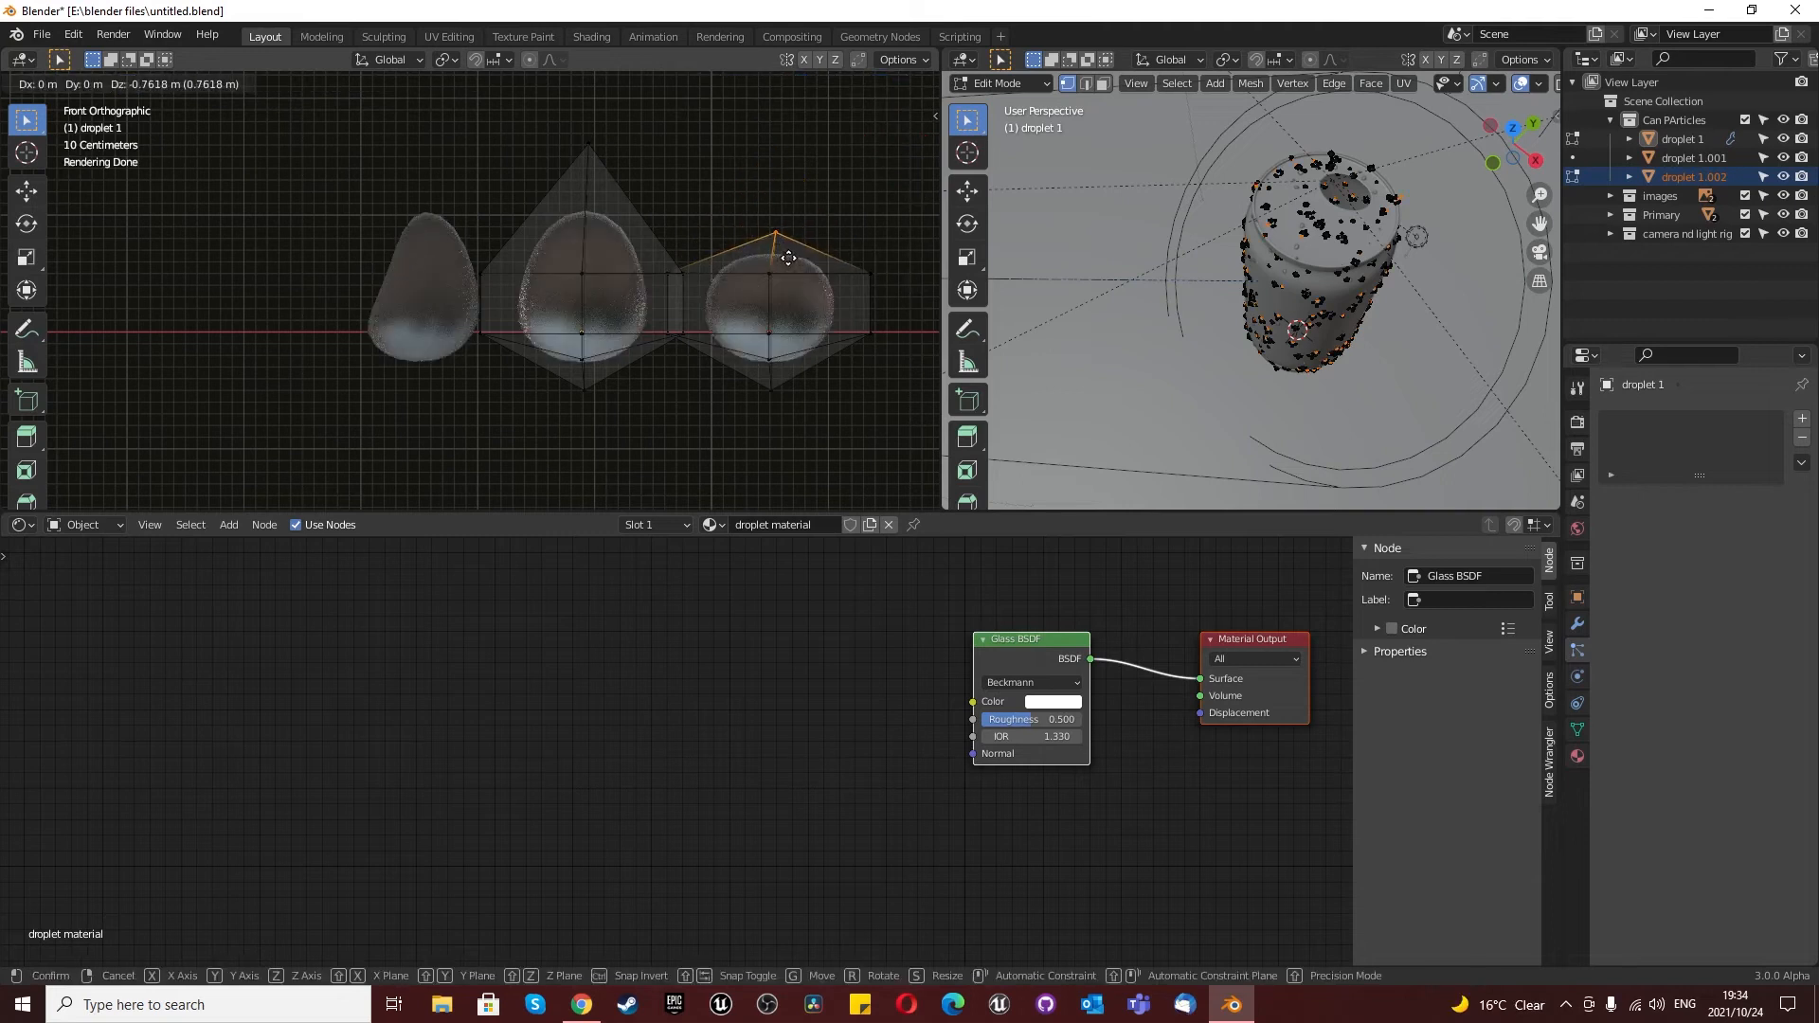
click(788, 245)
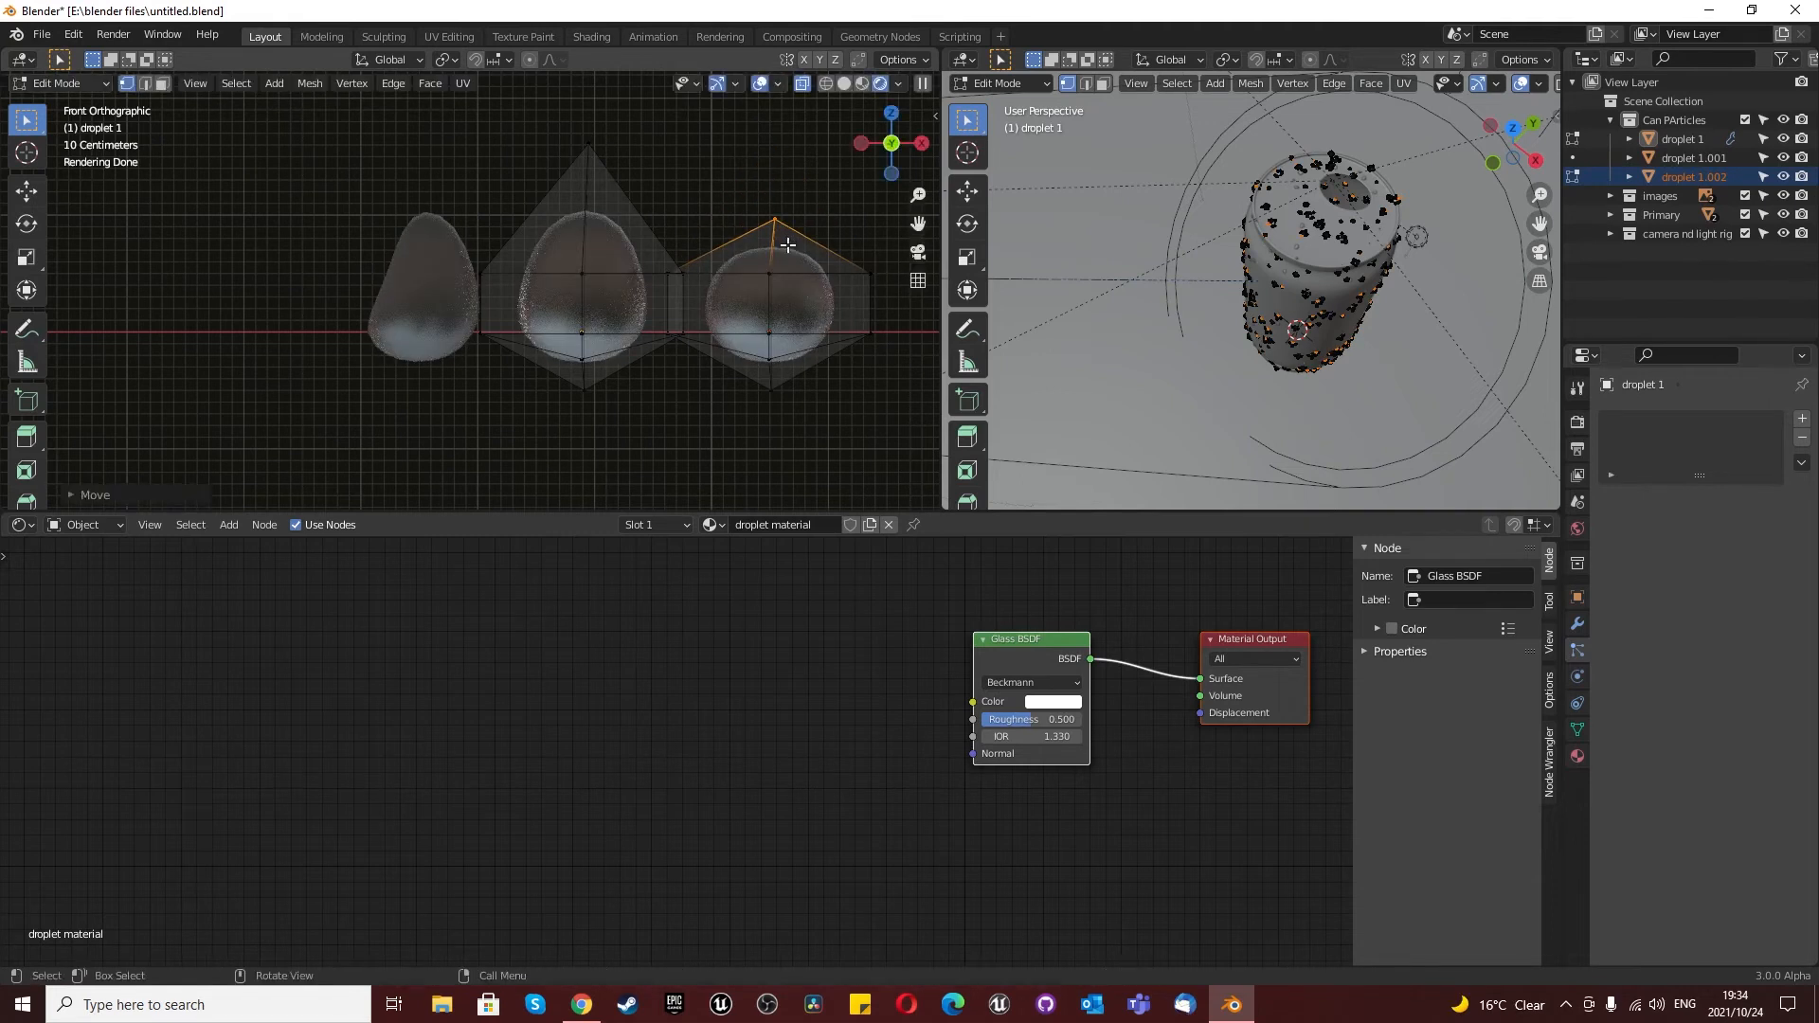
key(Tab)
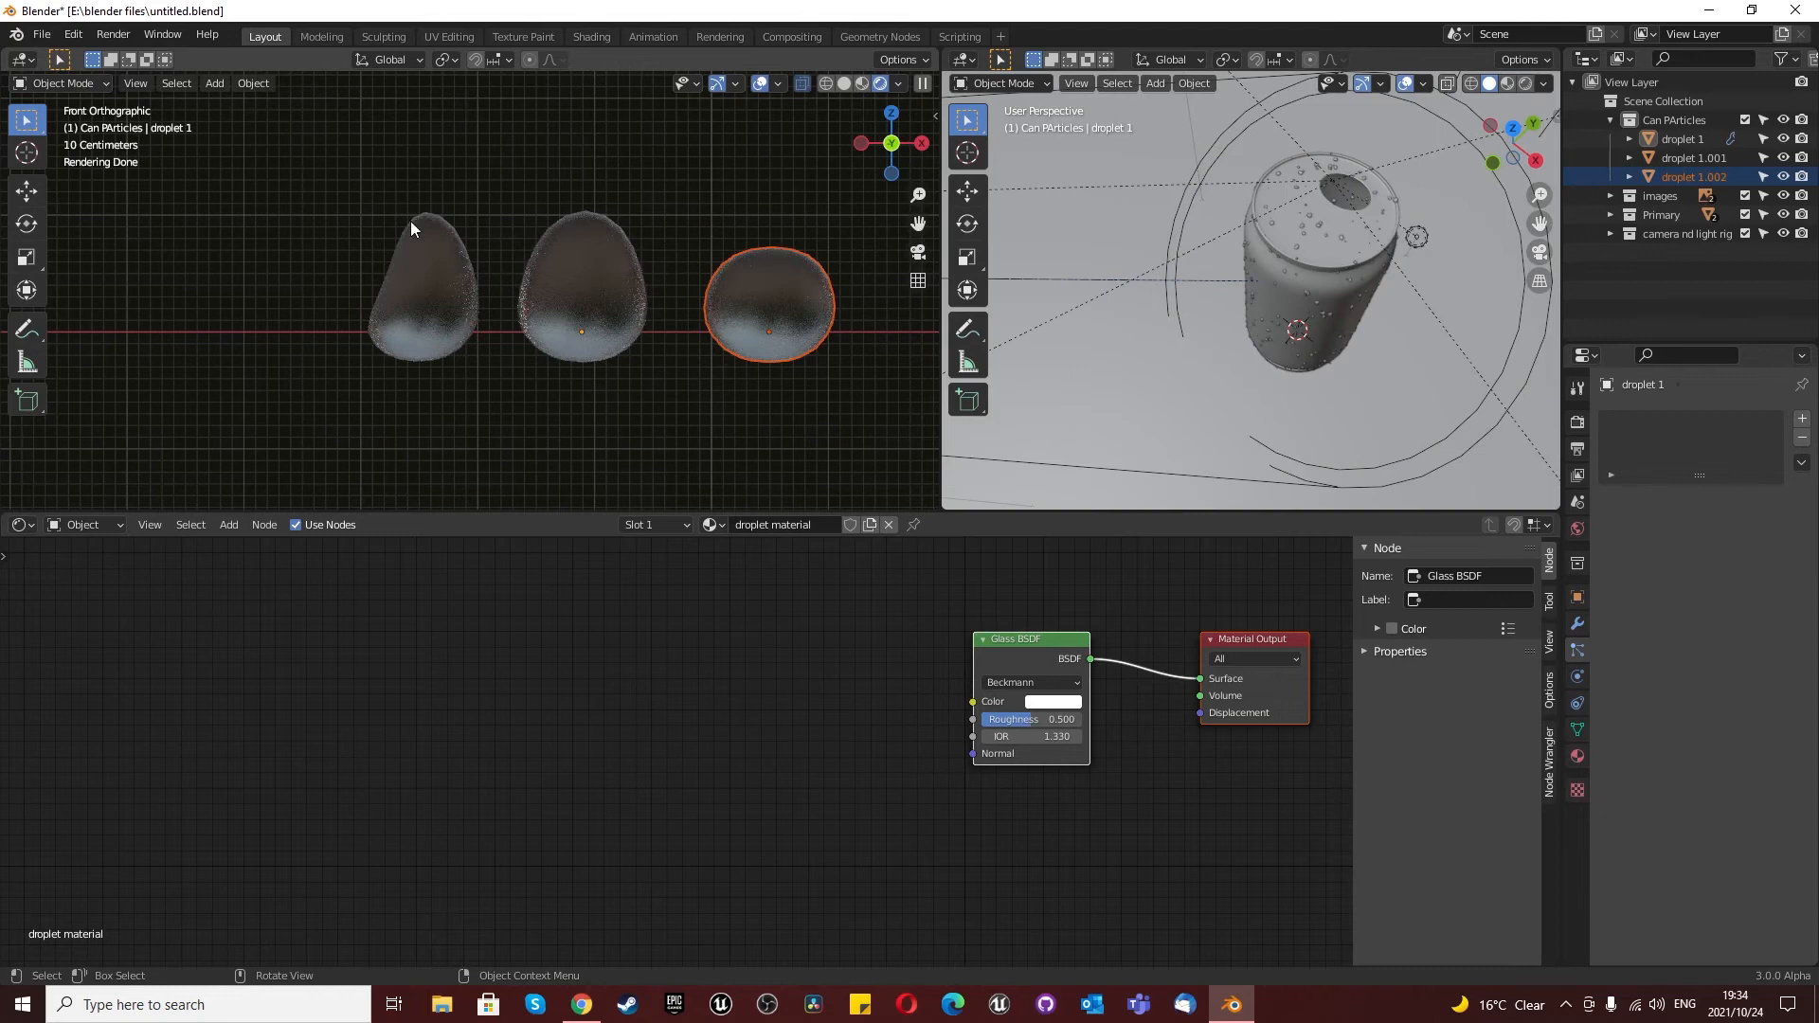
Step: Examine the varied droplets in the camera view, along the can's edge, over the logo and around the metal rim
click(918, 252)
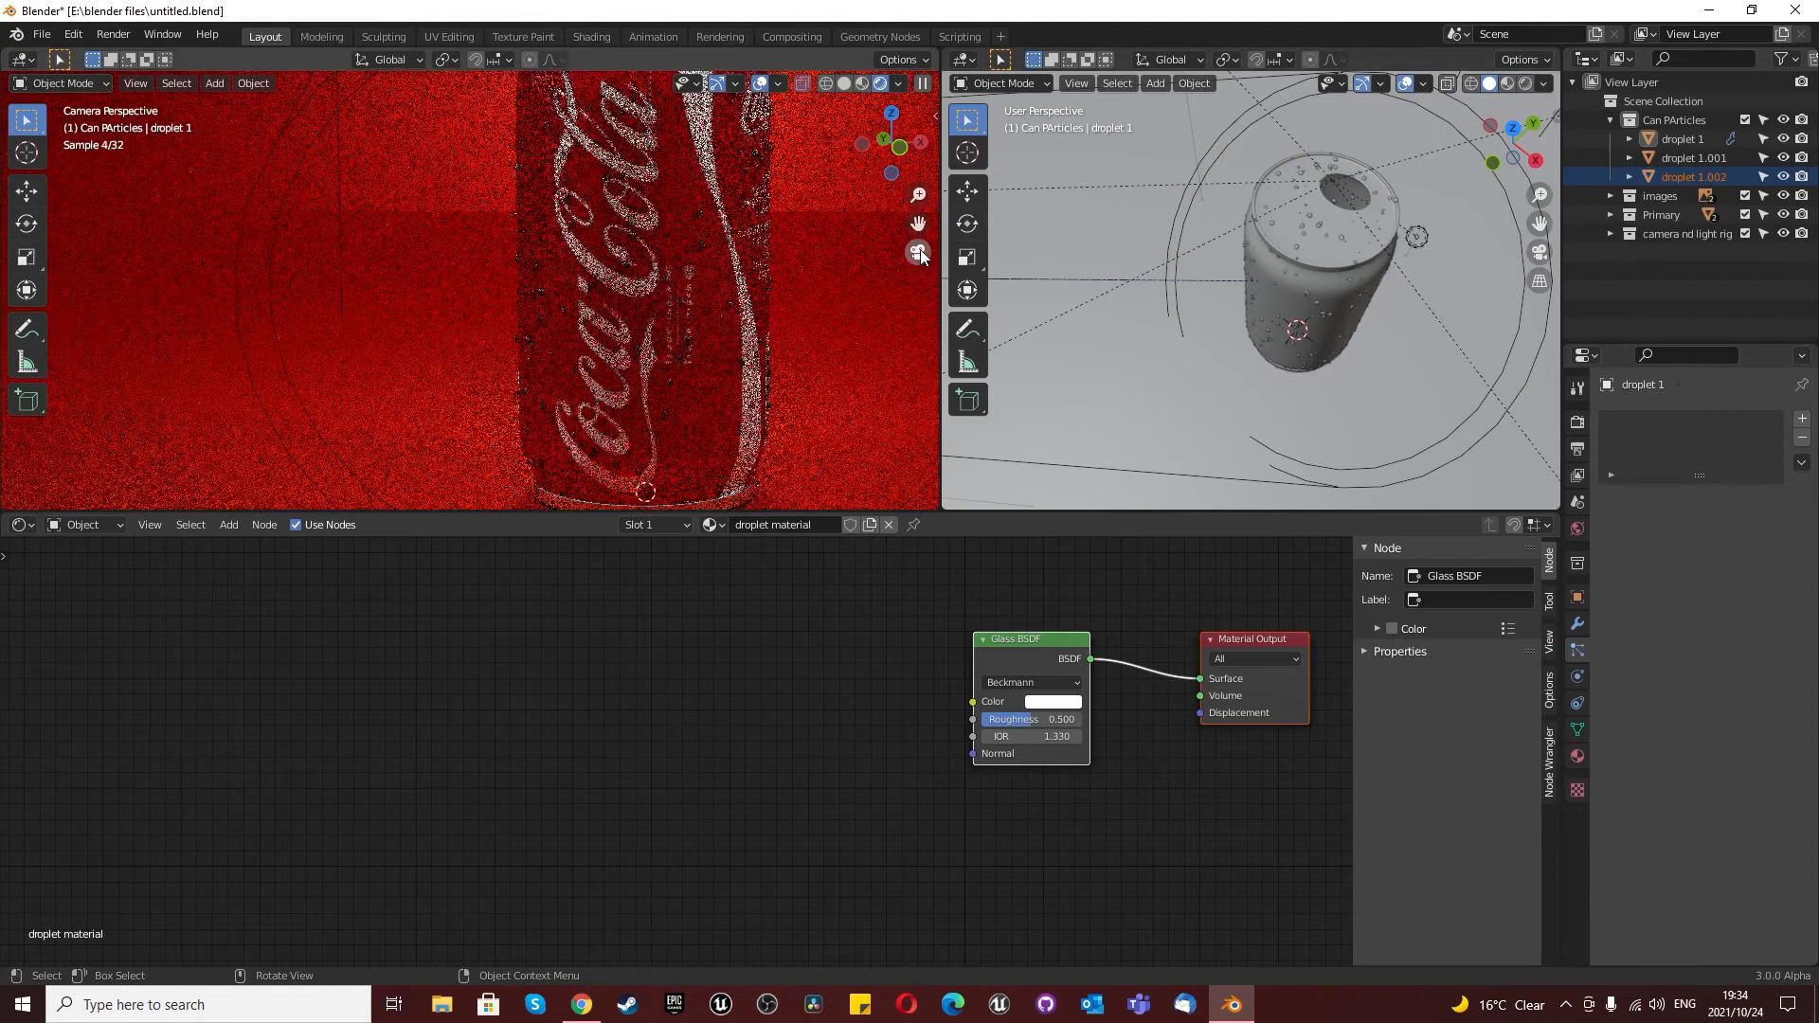
scroll(536, 223, up, 10)
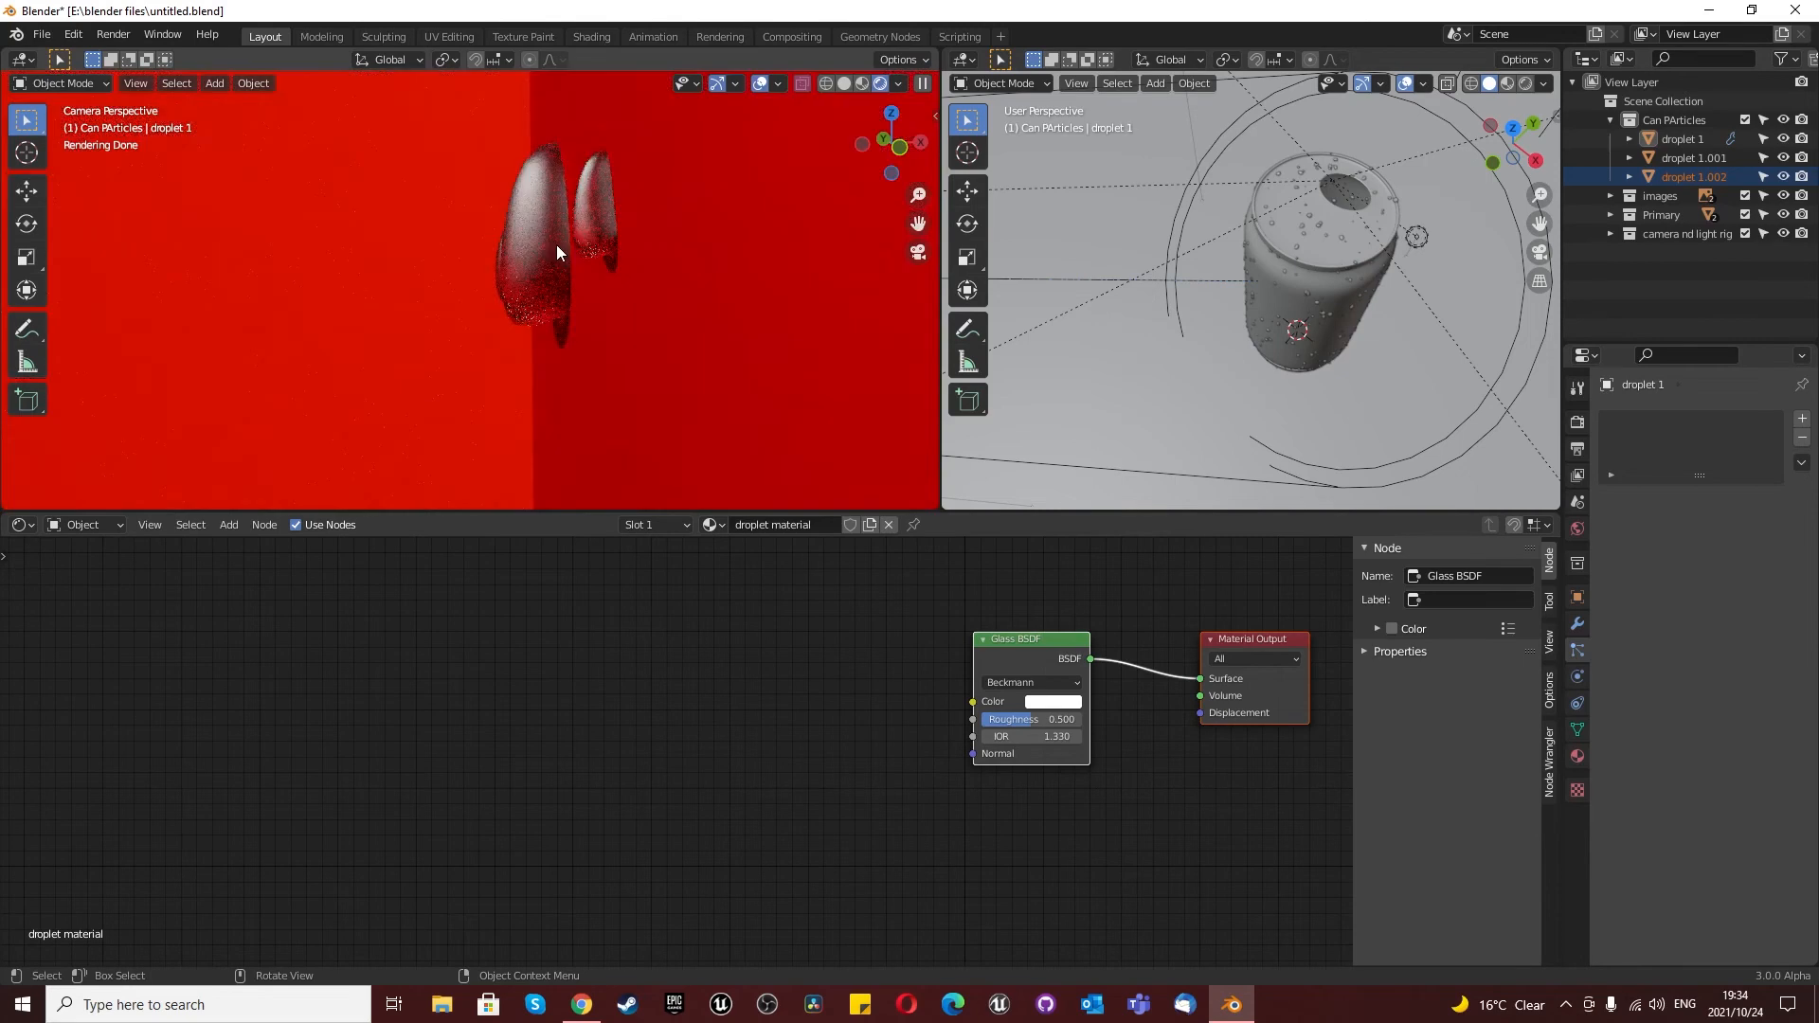
scroll(555, 244, down, 6)
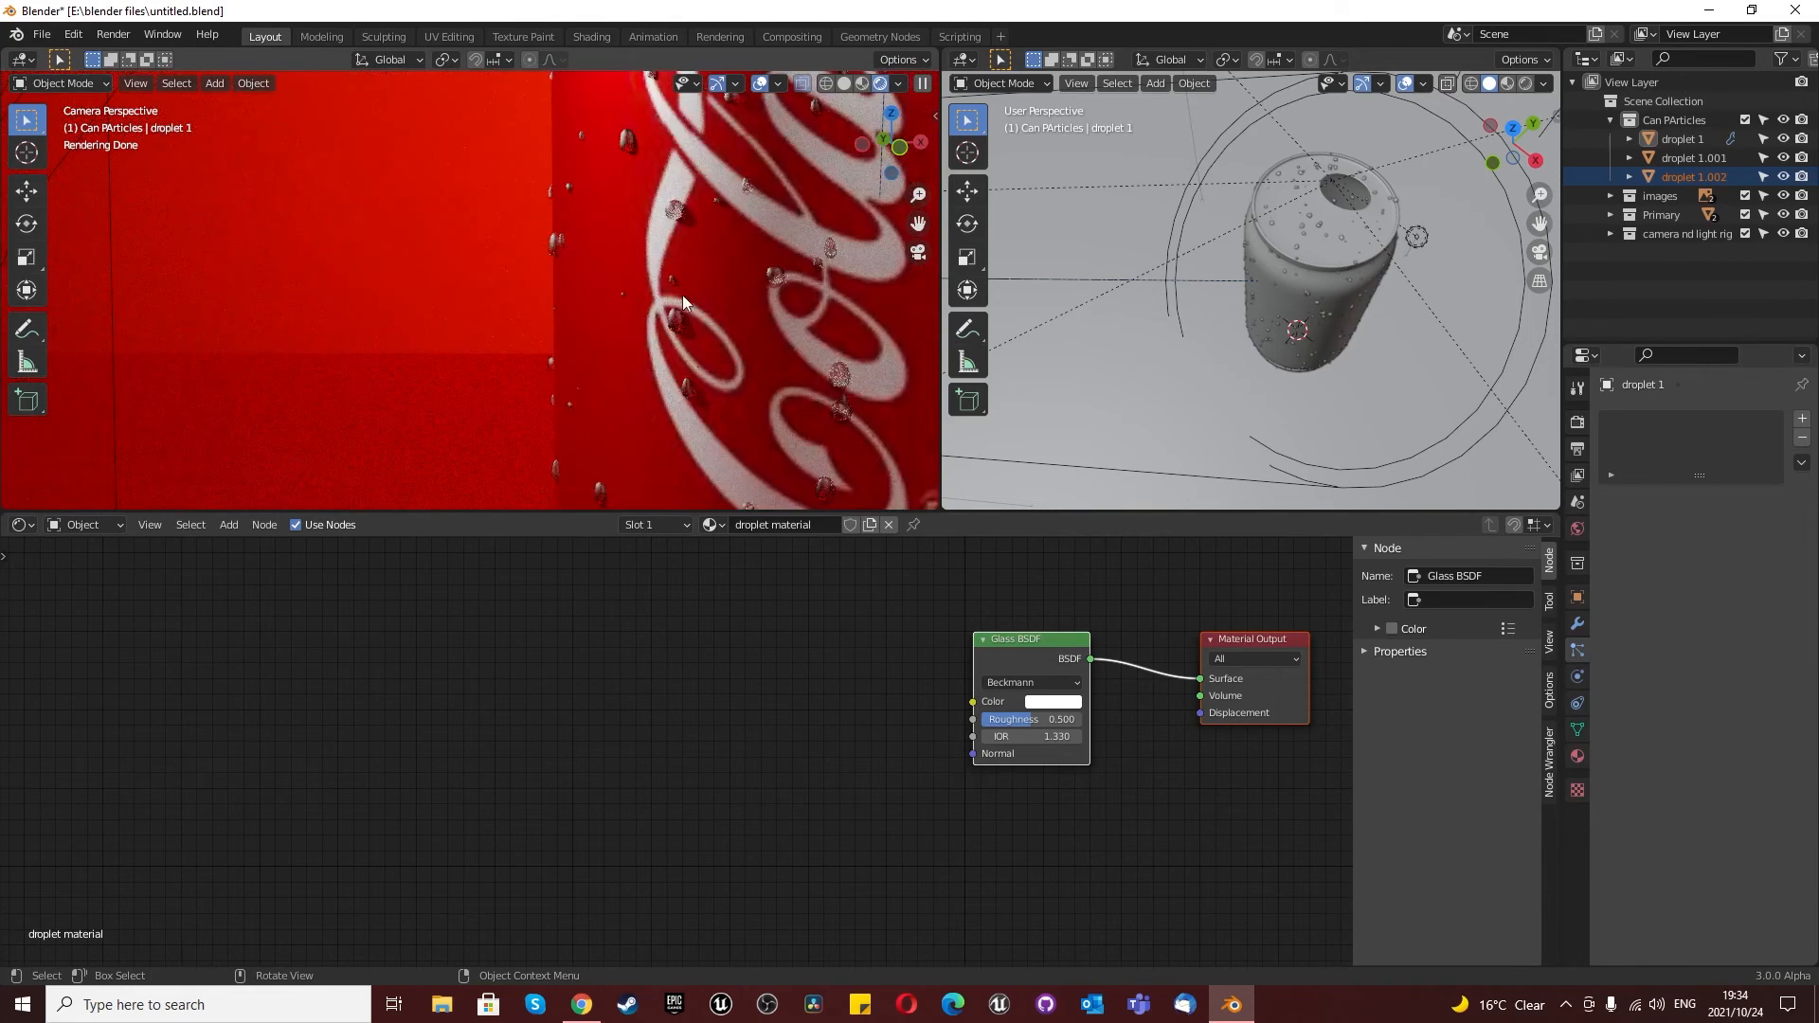
scroll(663, 254, down, 6)
scroll(519, 312, up, 8)
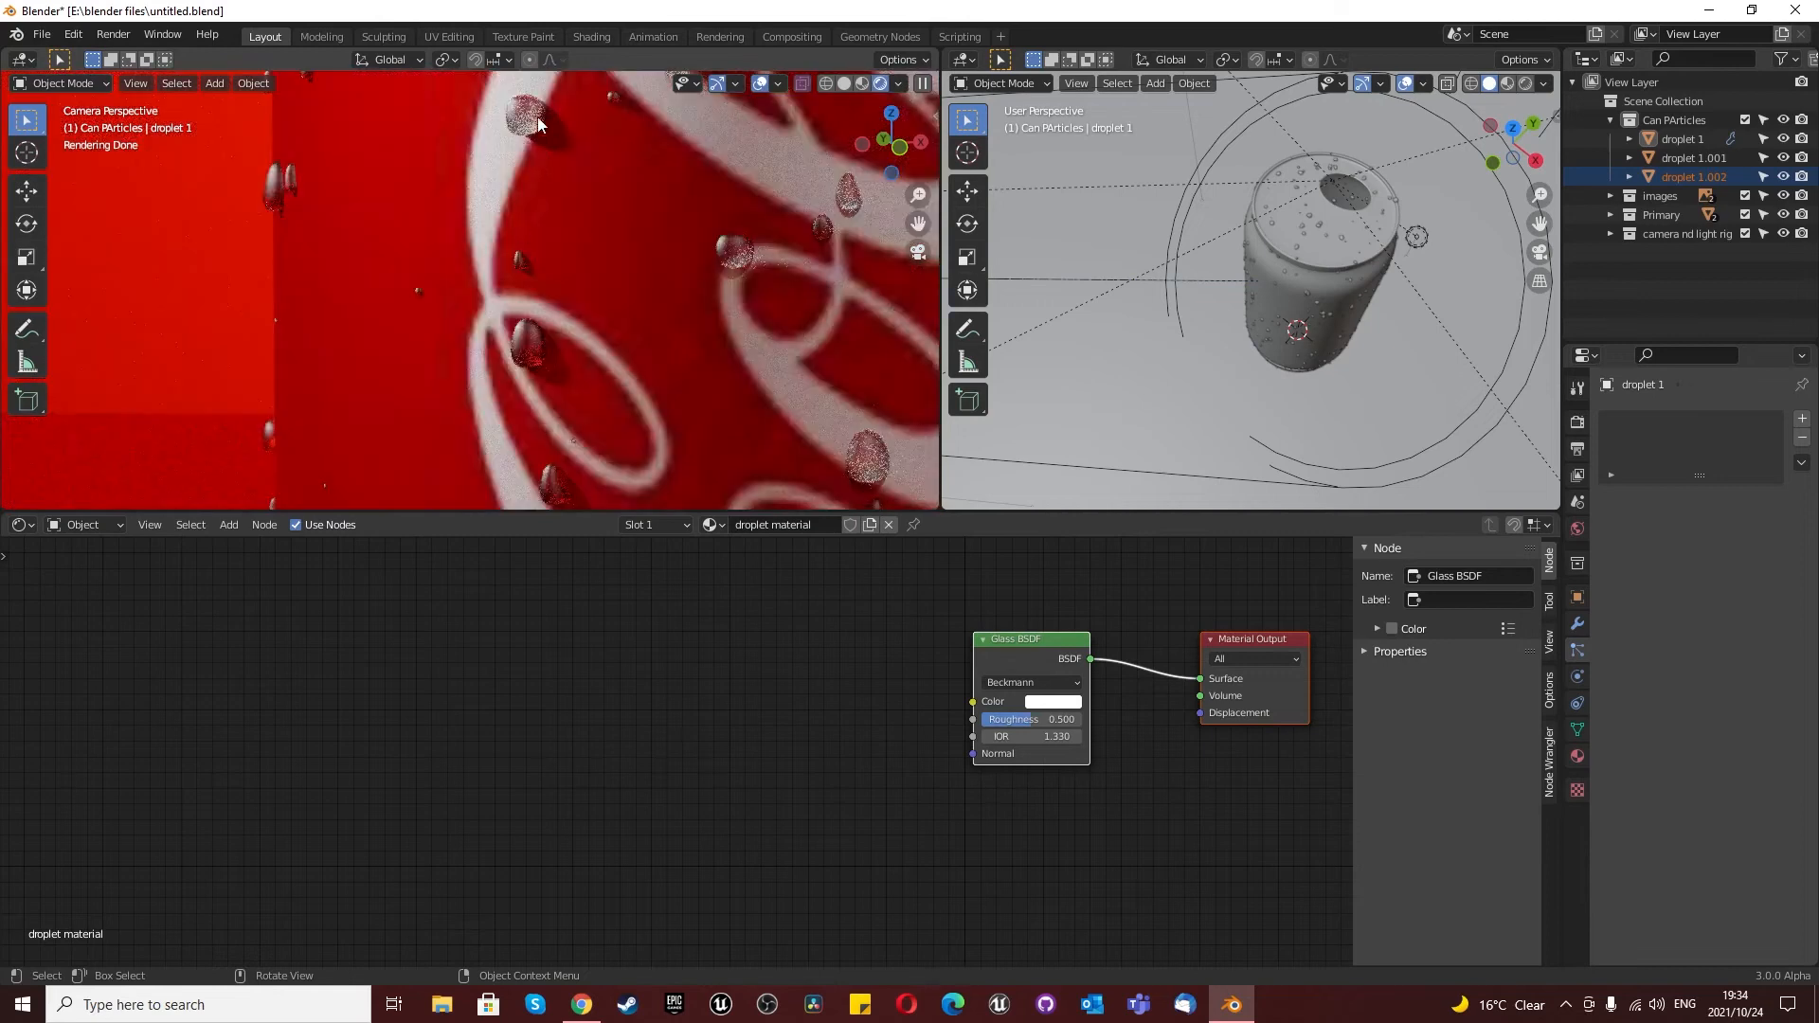
scroll(624, 169, down, 7)
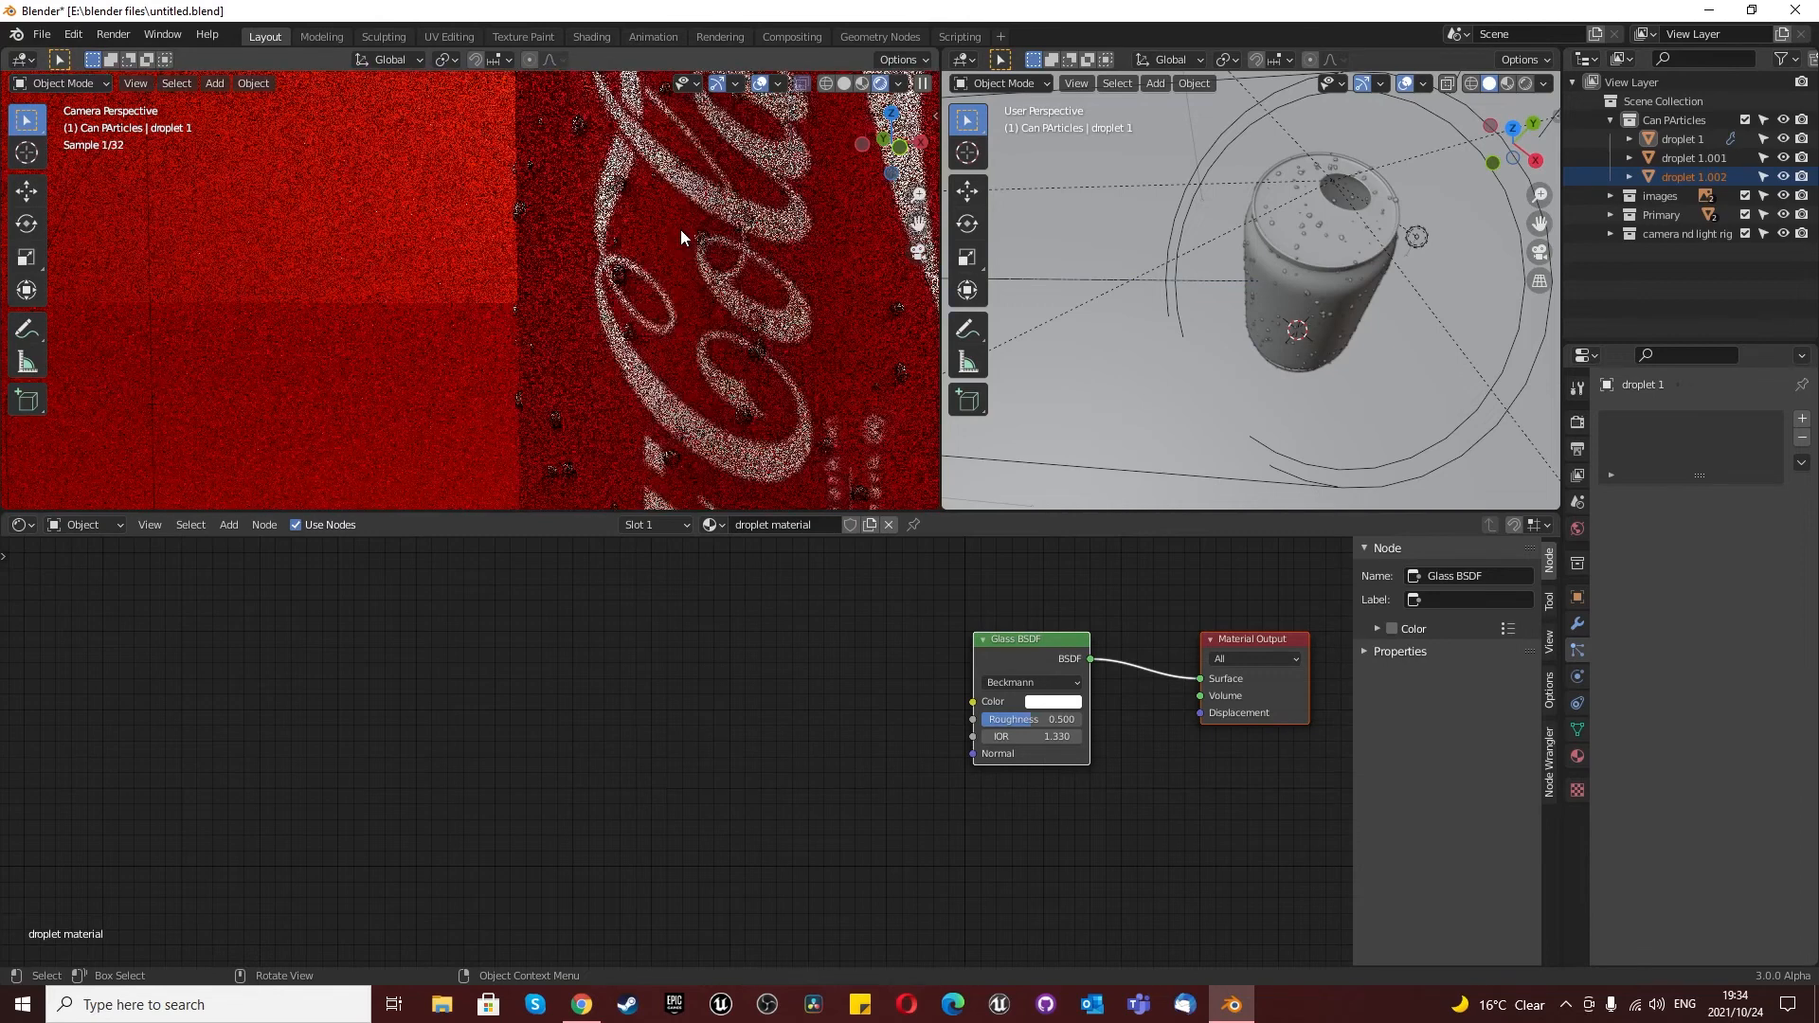
scroll(834, 469, up, 3)
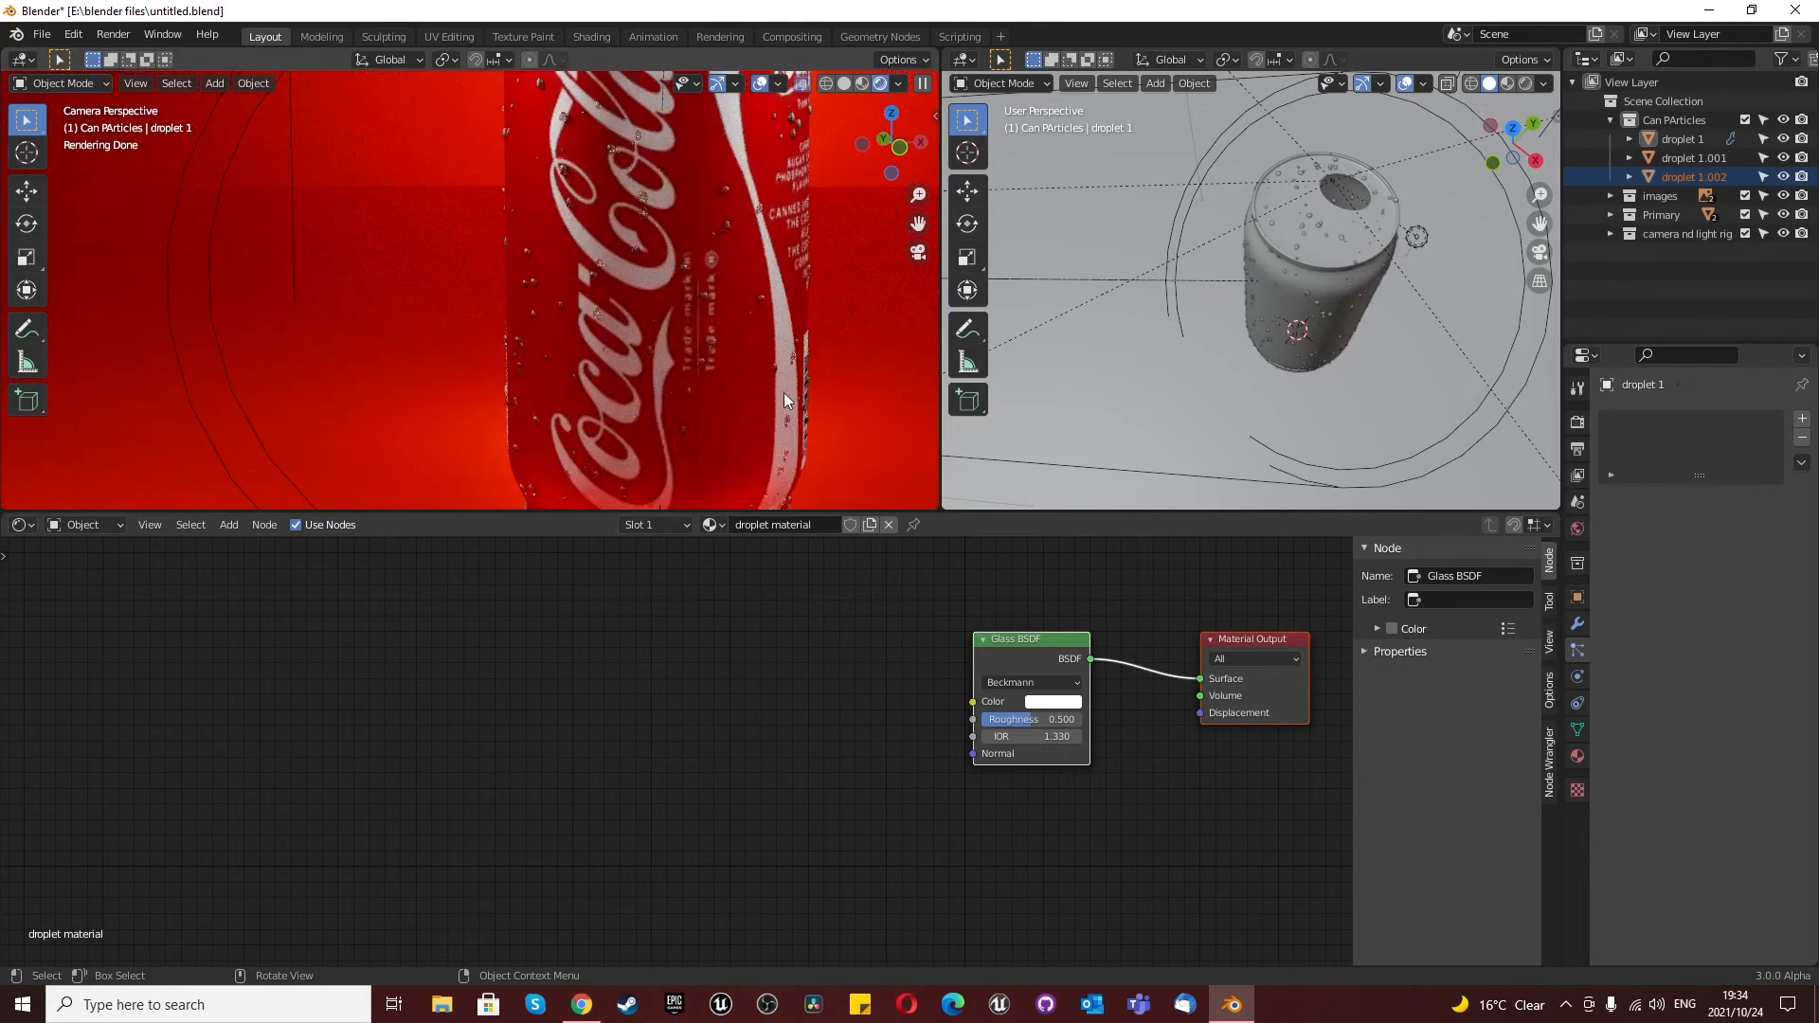
scroll(782, 393, down, 8)
scroll(775, 218, up, 10)
scroll(727, 277, up, 4)
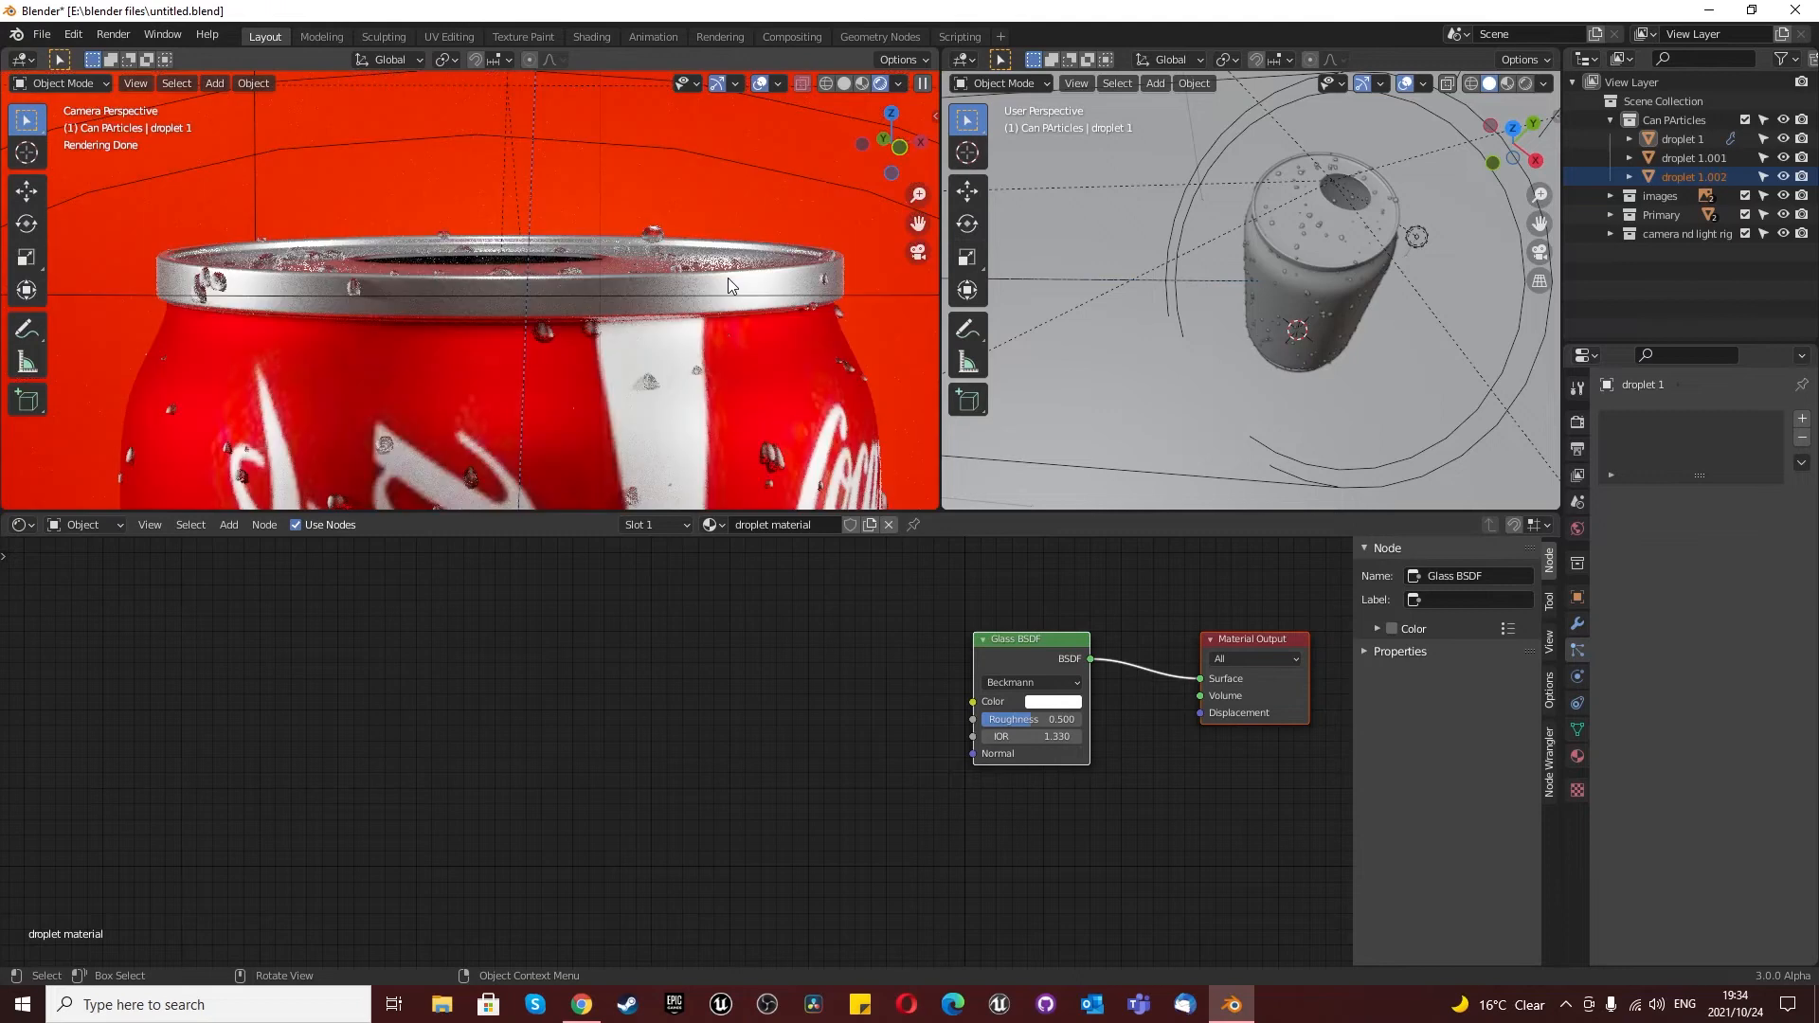
scroll(665, 273, up, 5)
scroll(667, 274, up, 4)
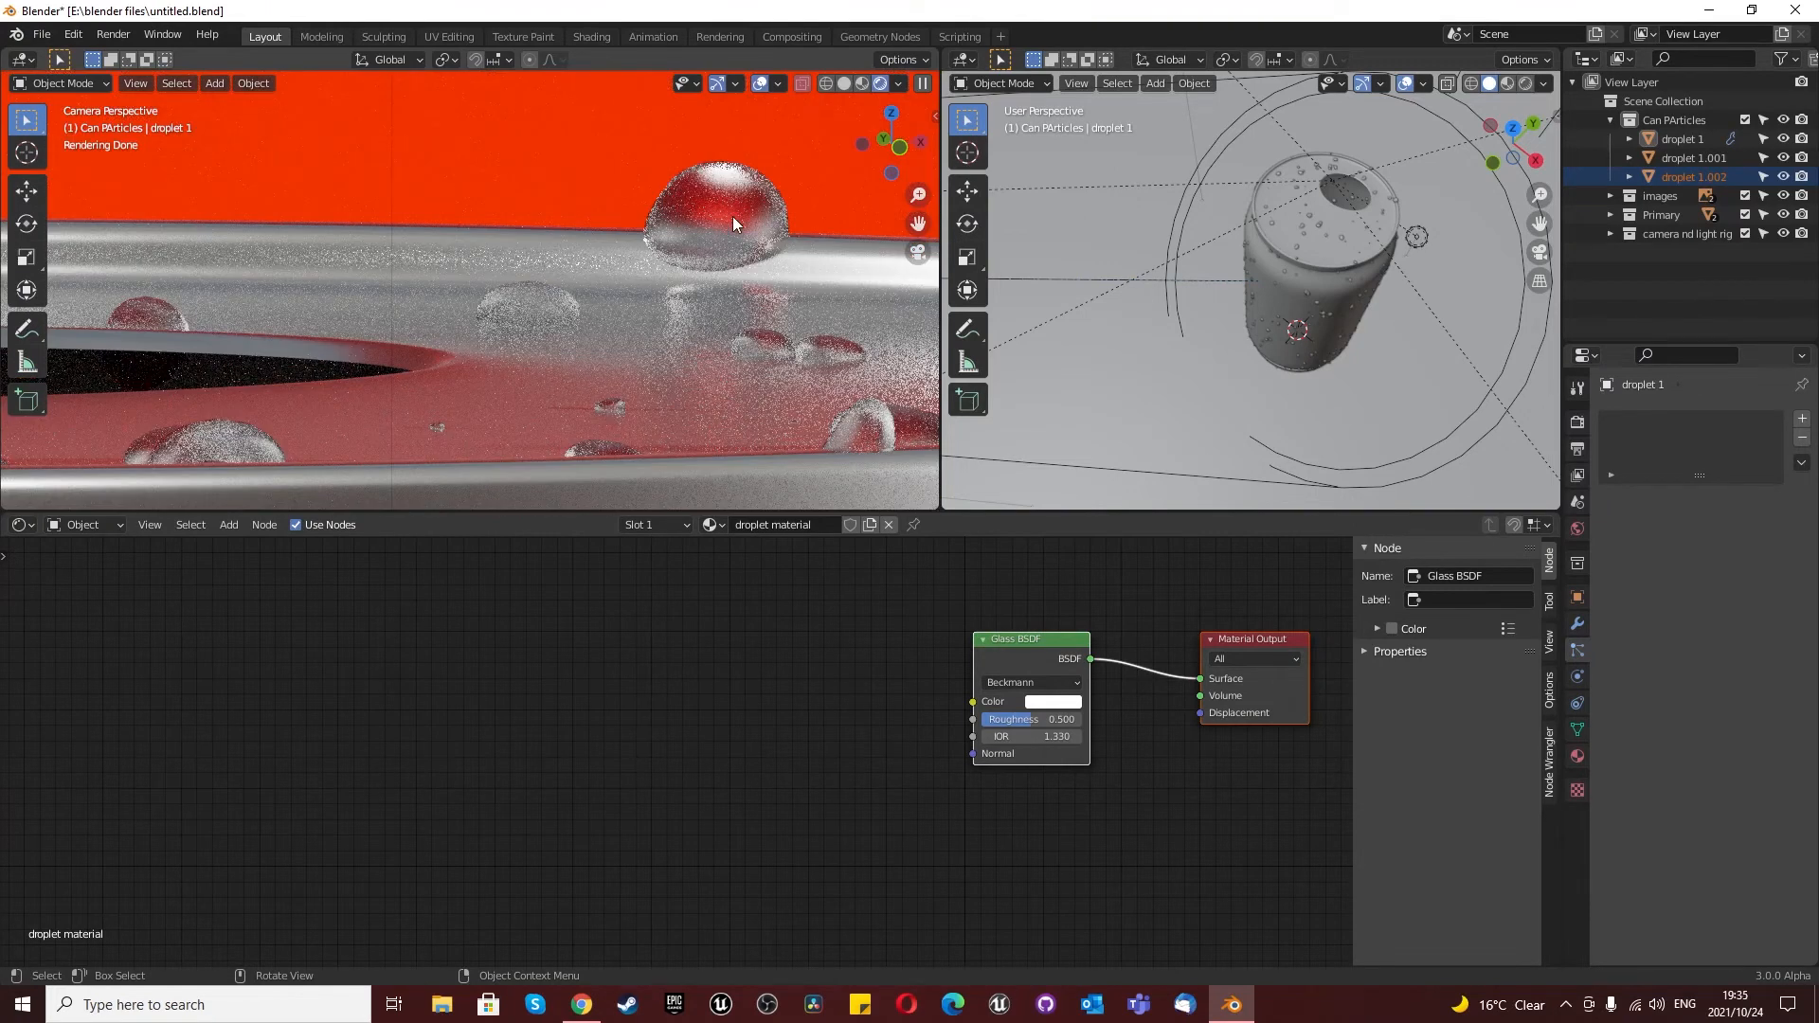
scroll(733, 223, down, 3)
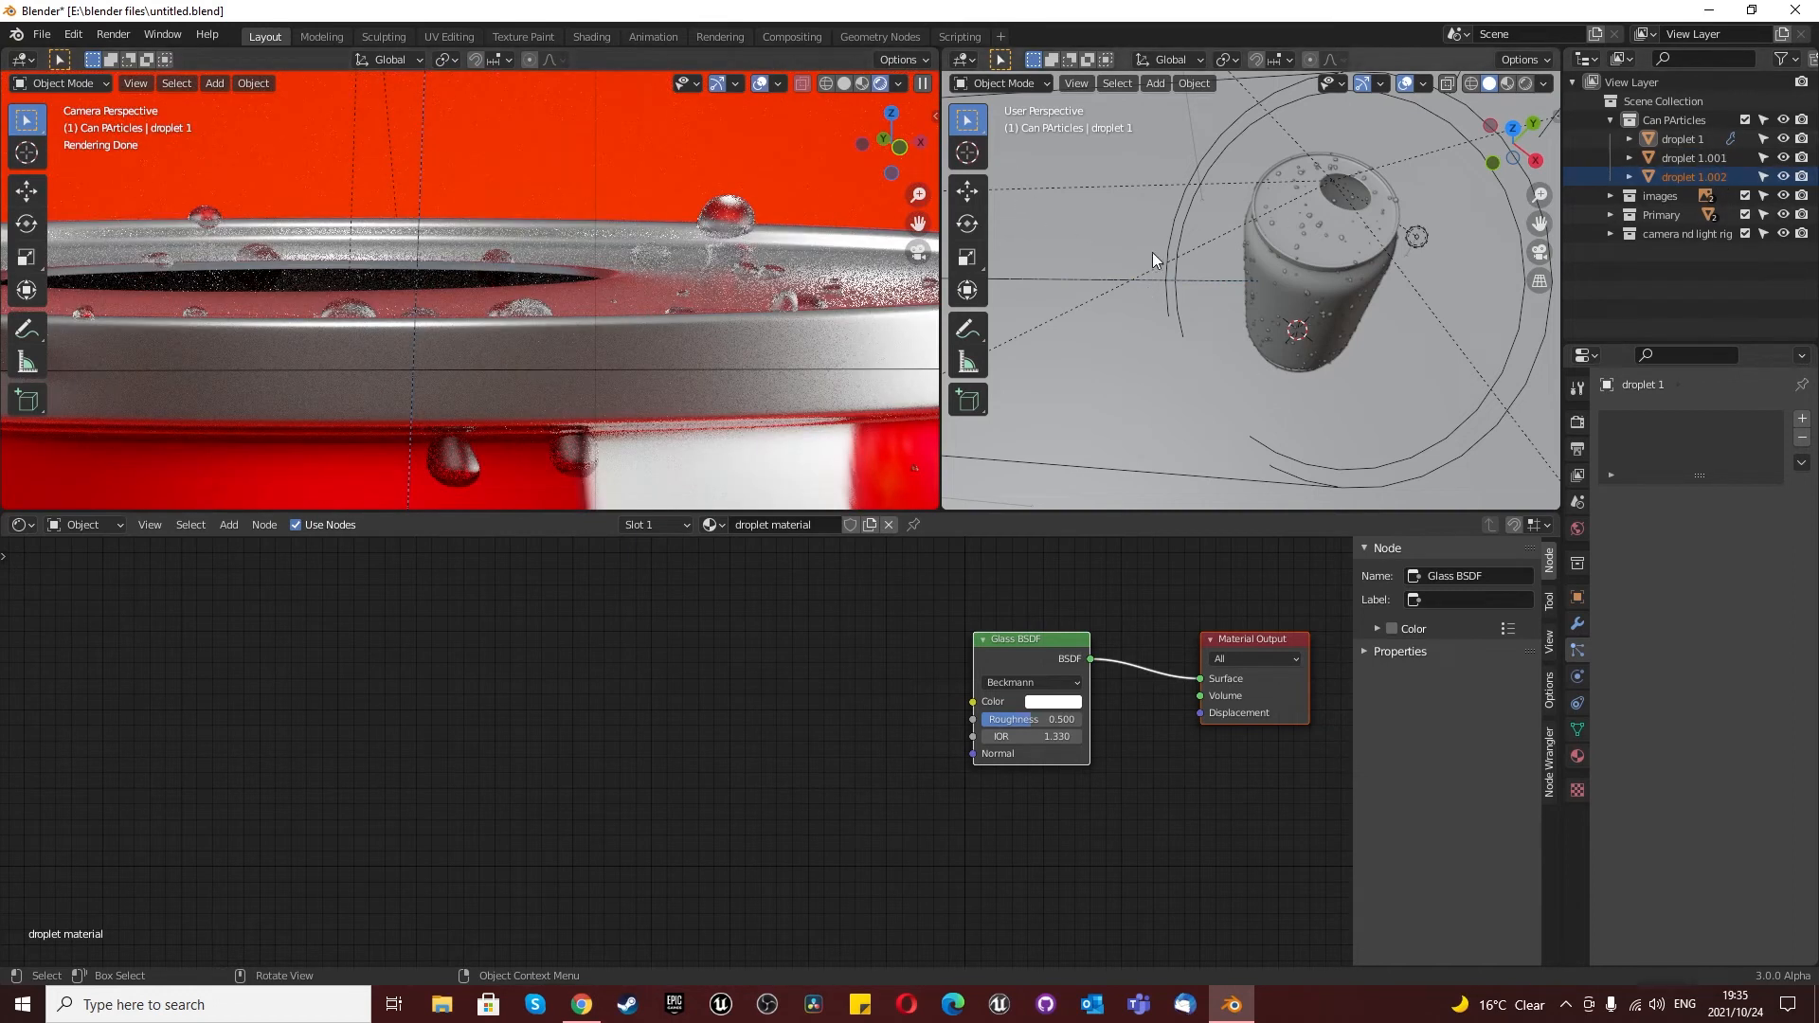
Step: Try to lower the flattened droplet's top vertex by a further 0.13 m or so in the front view
key(KP_Decimal)
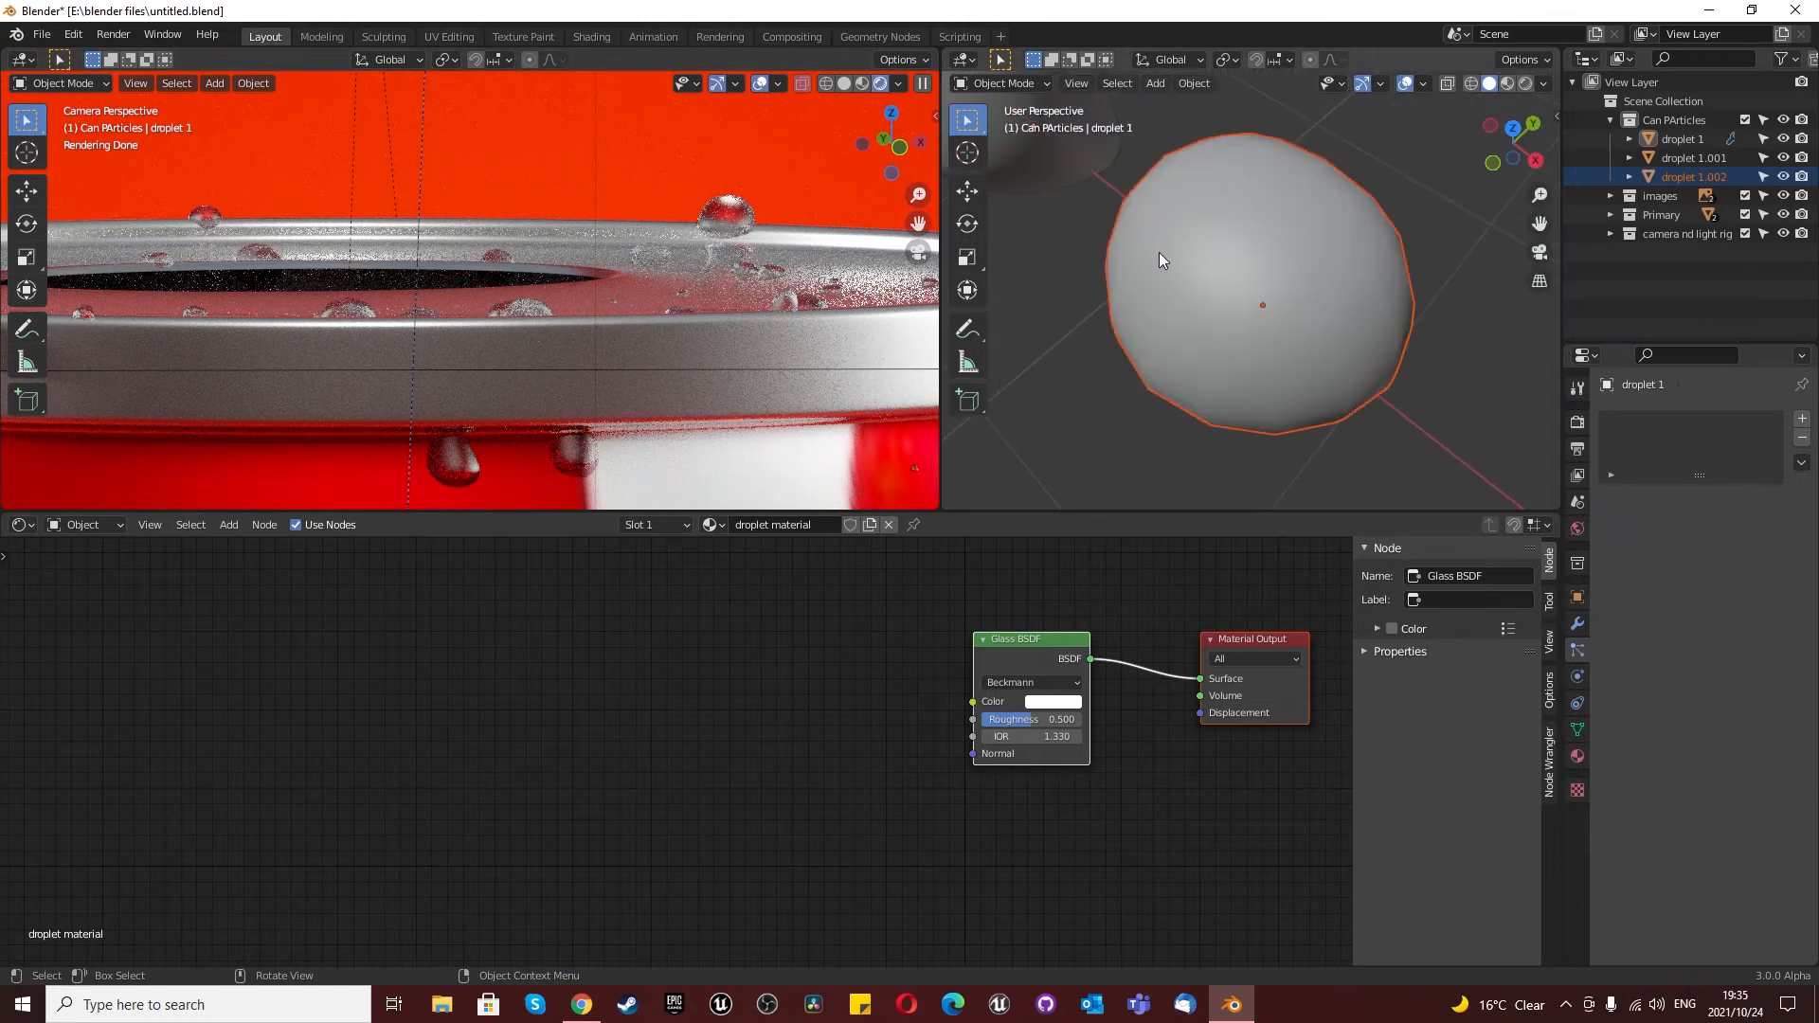
key(Tab)
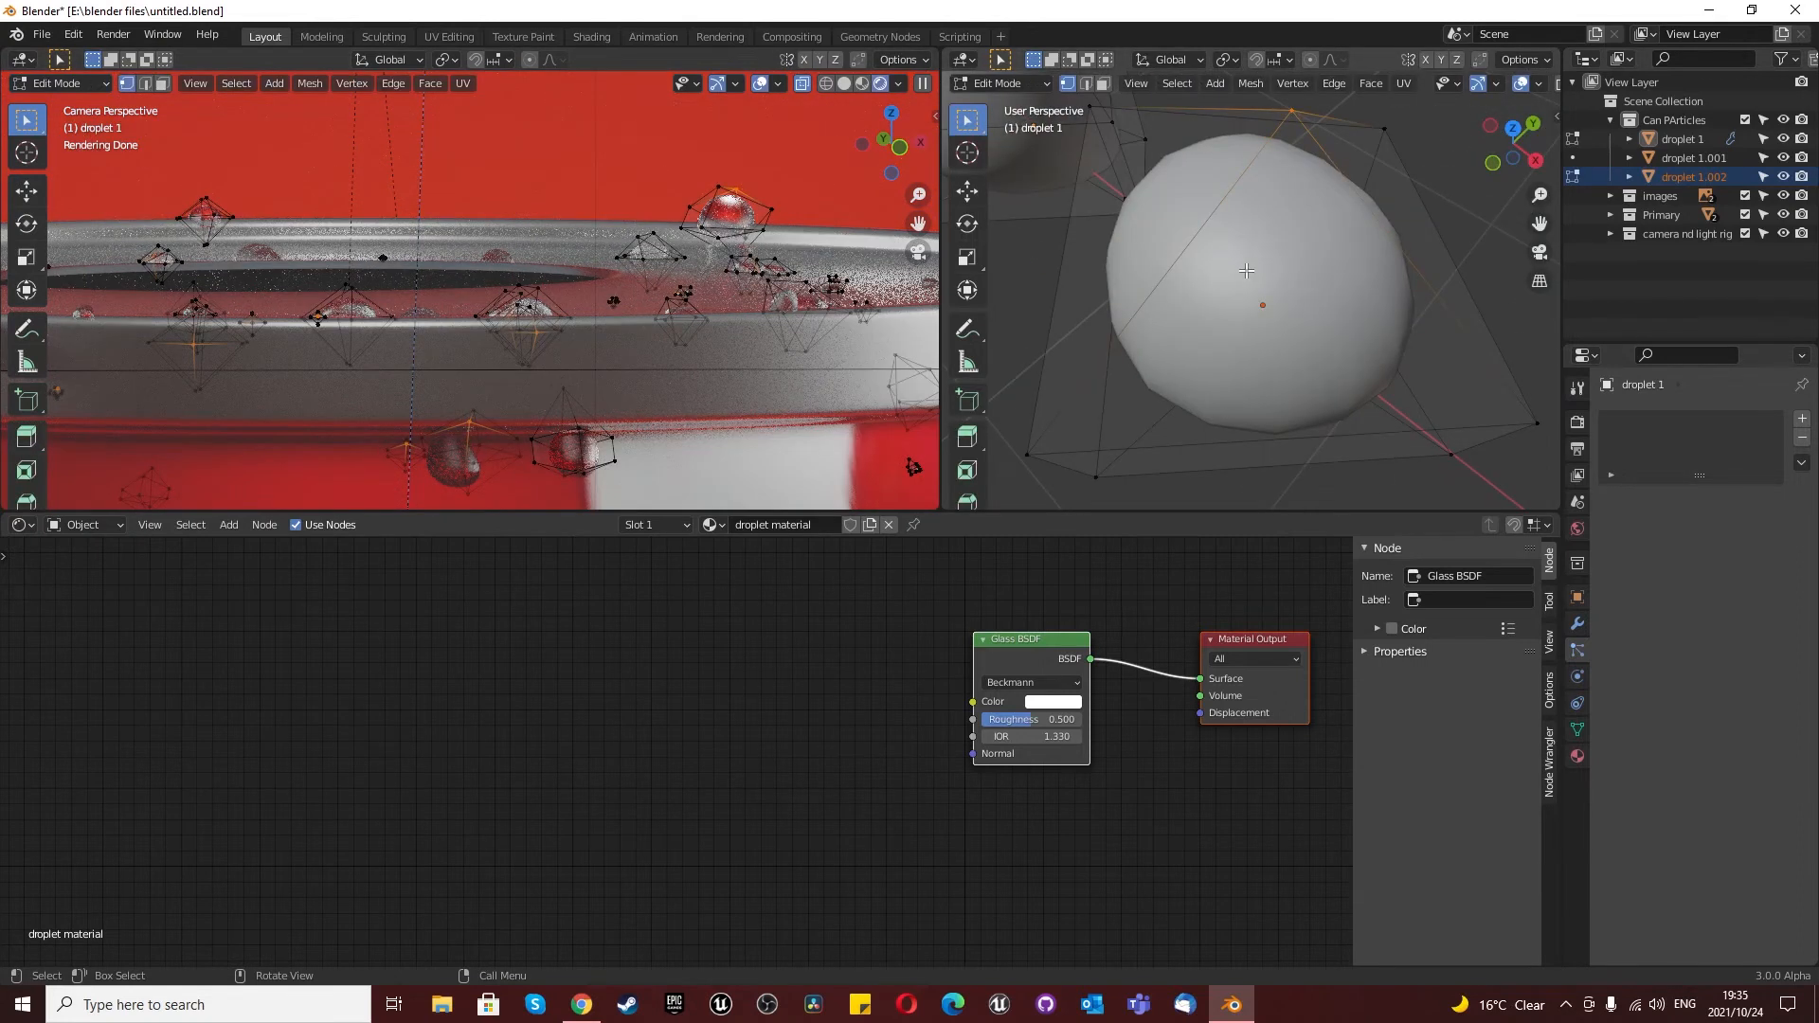
scroll(1311, 361, down, 2)
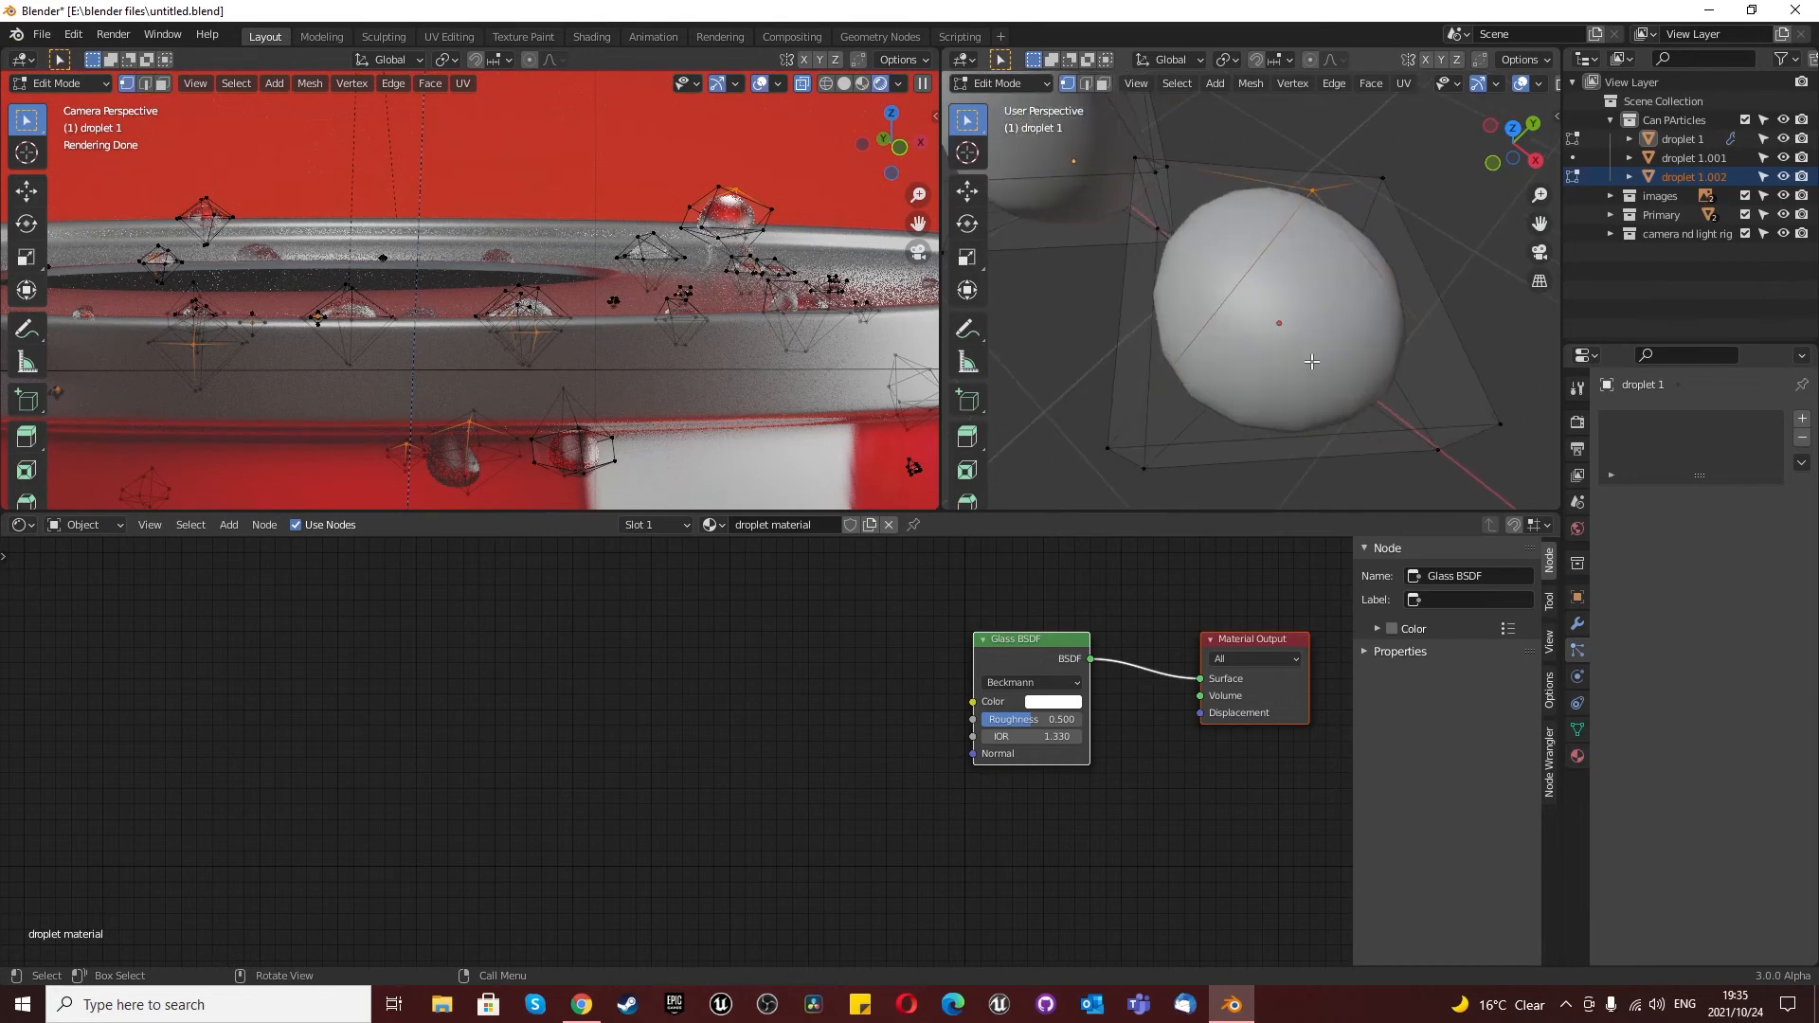
key(KP_1)
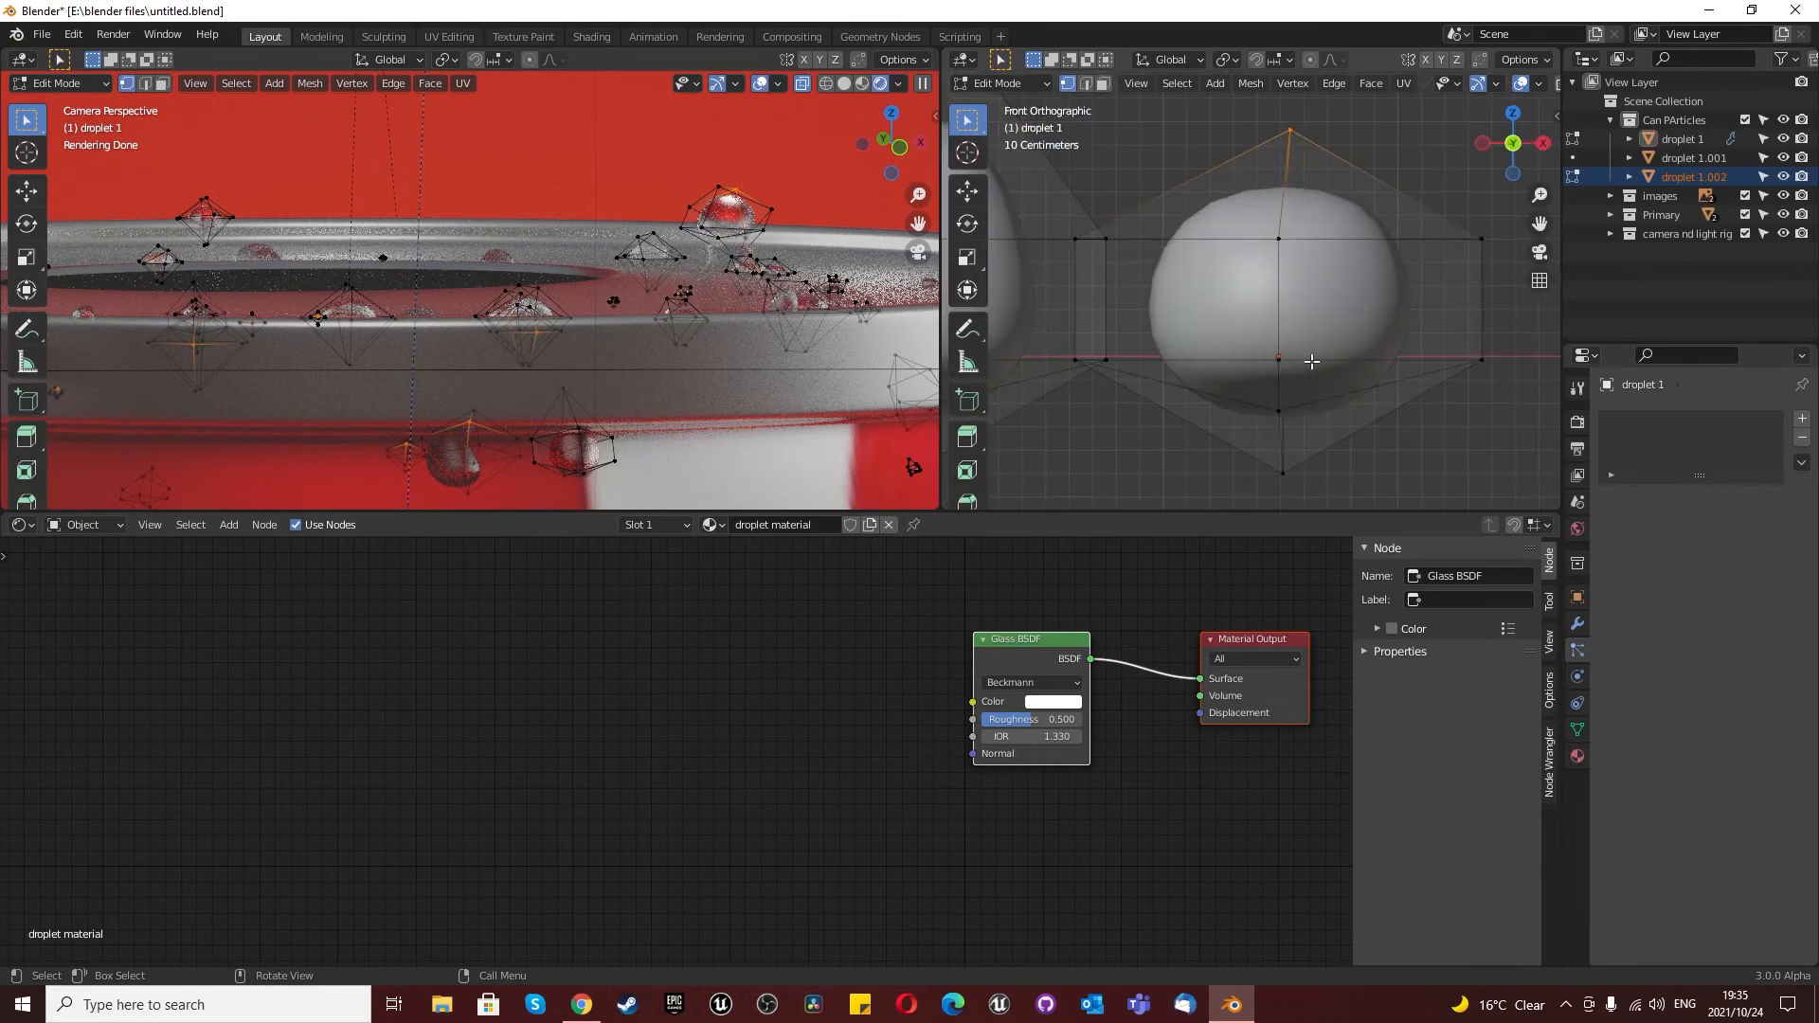
key(g)
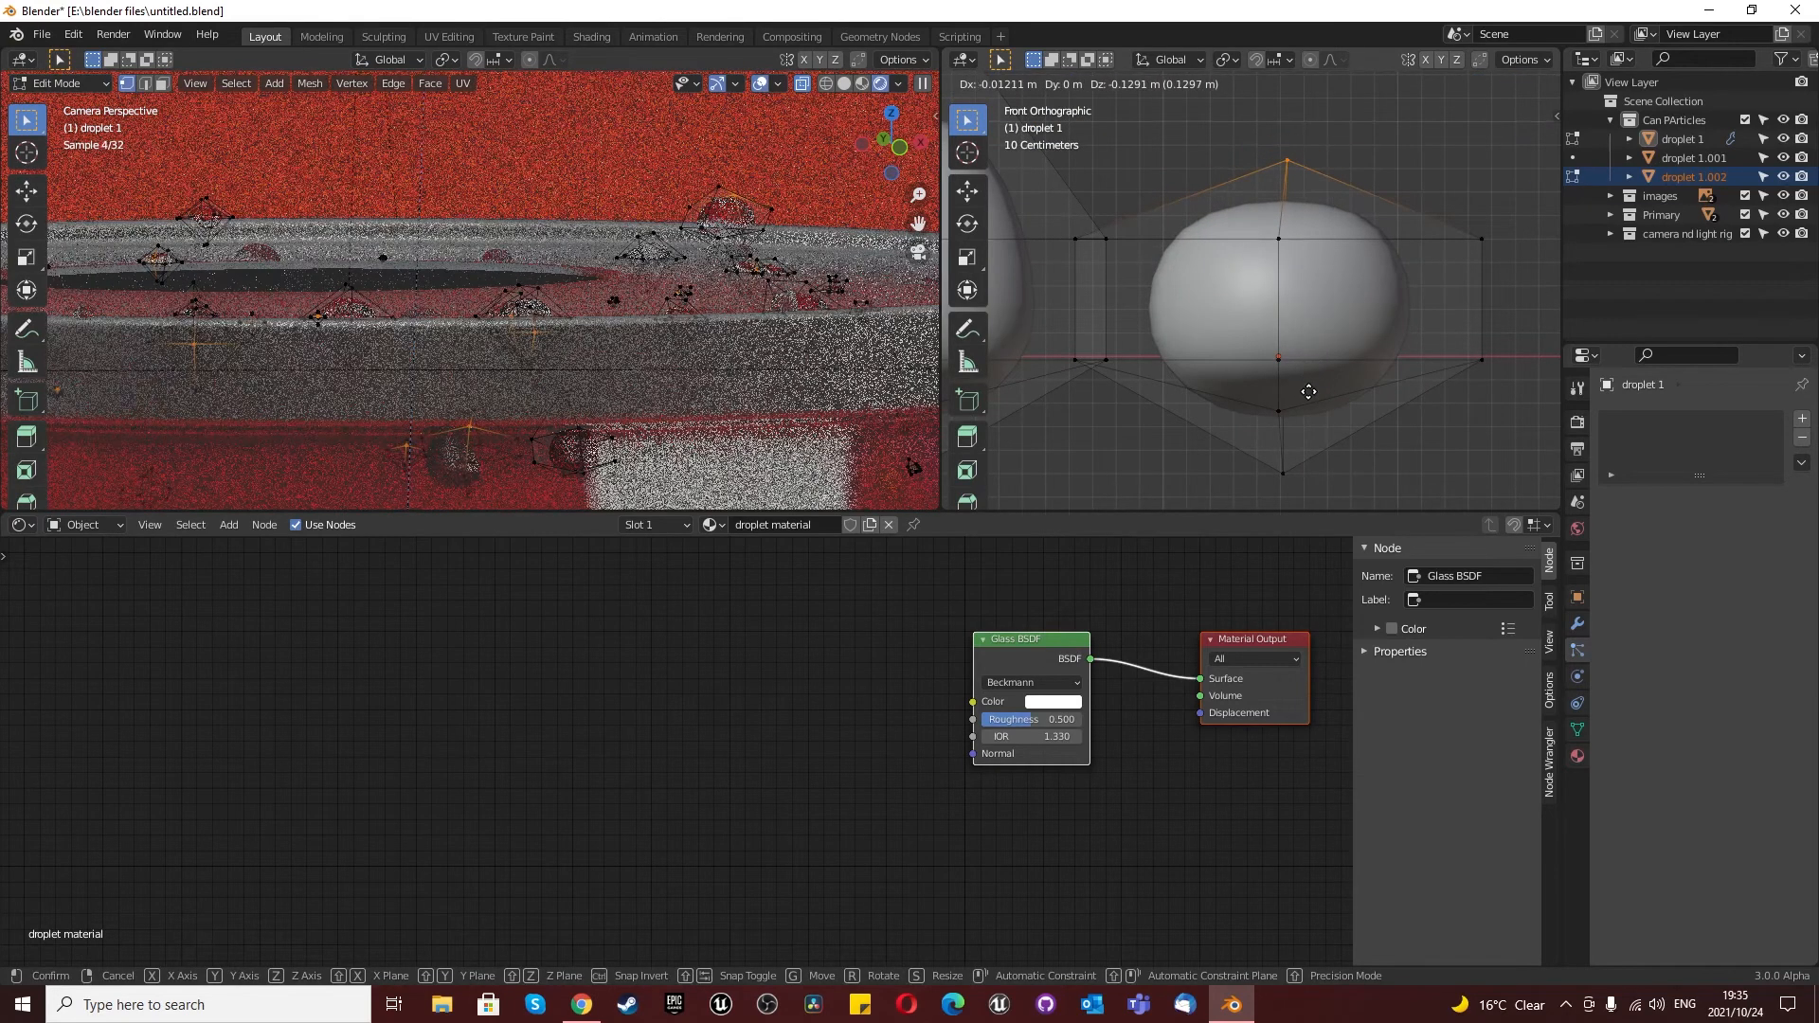
key(Escape)
Step: Try to shift the entire mesh of the flattened droplet alone about 0.15 m along X, away from its origin
key(a)
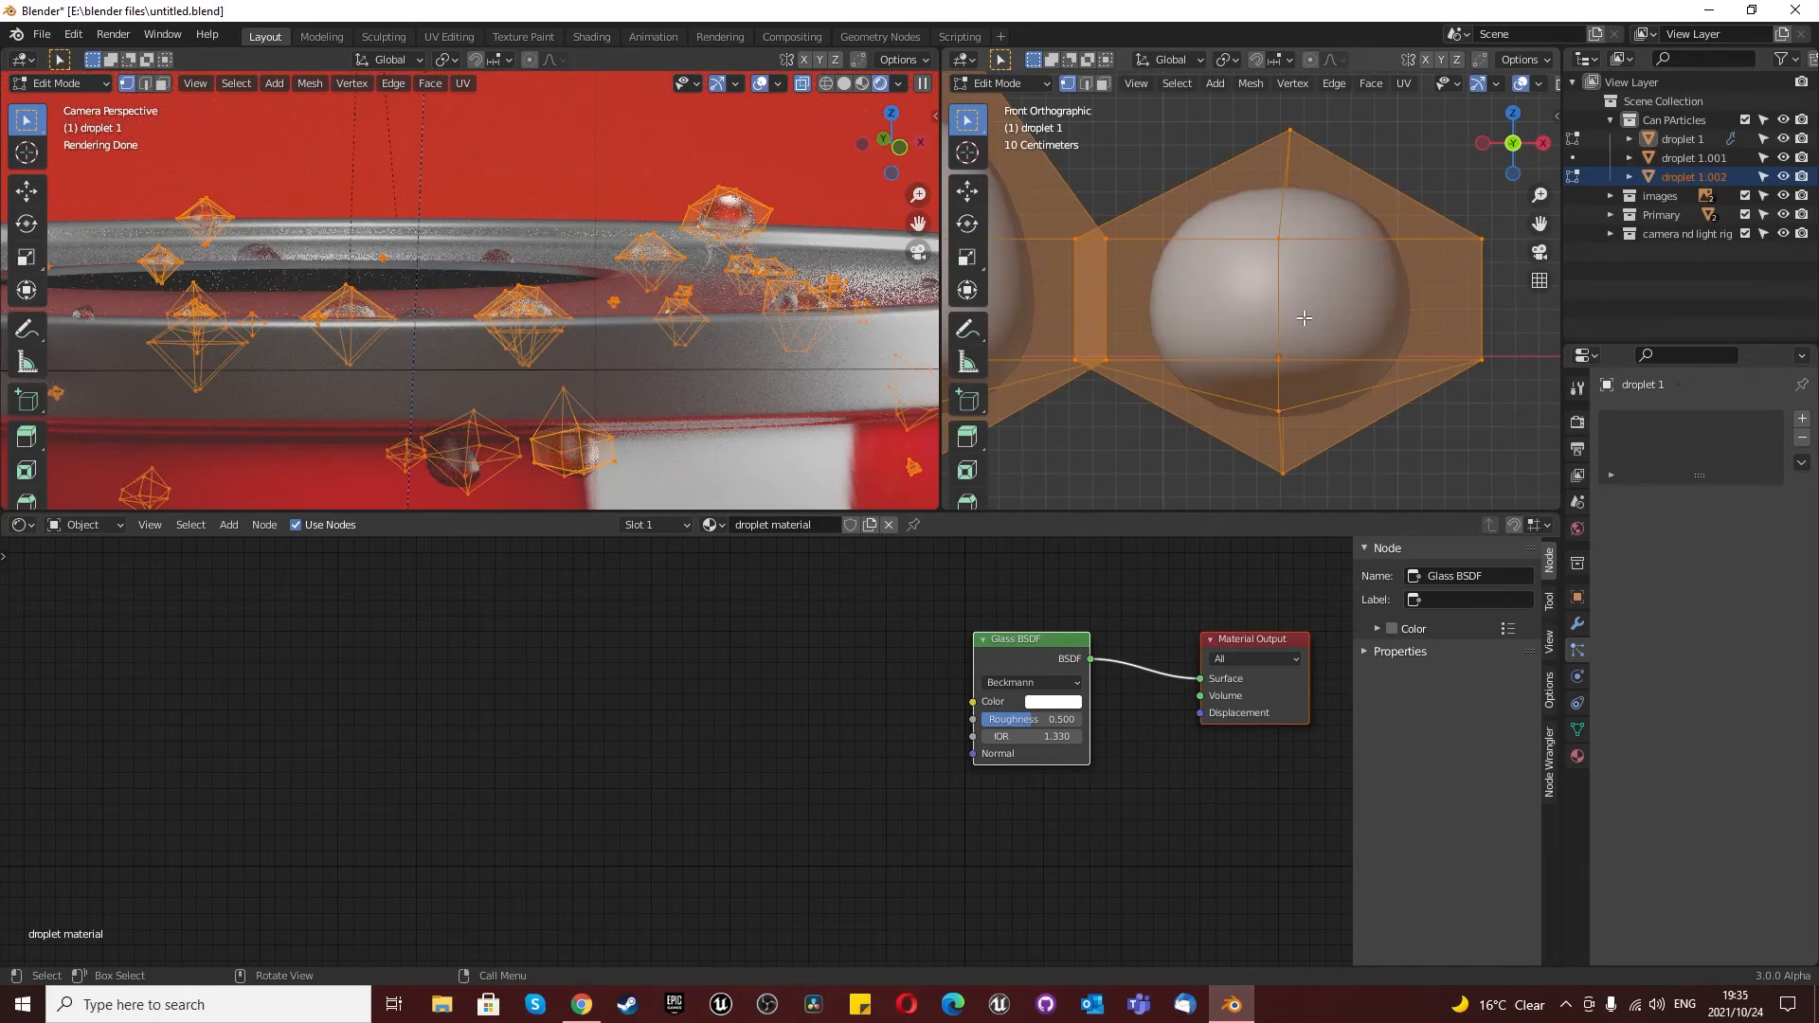
scroll(1304, 318, down, 5)
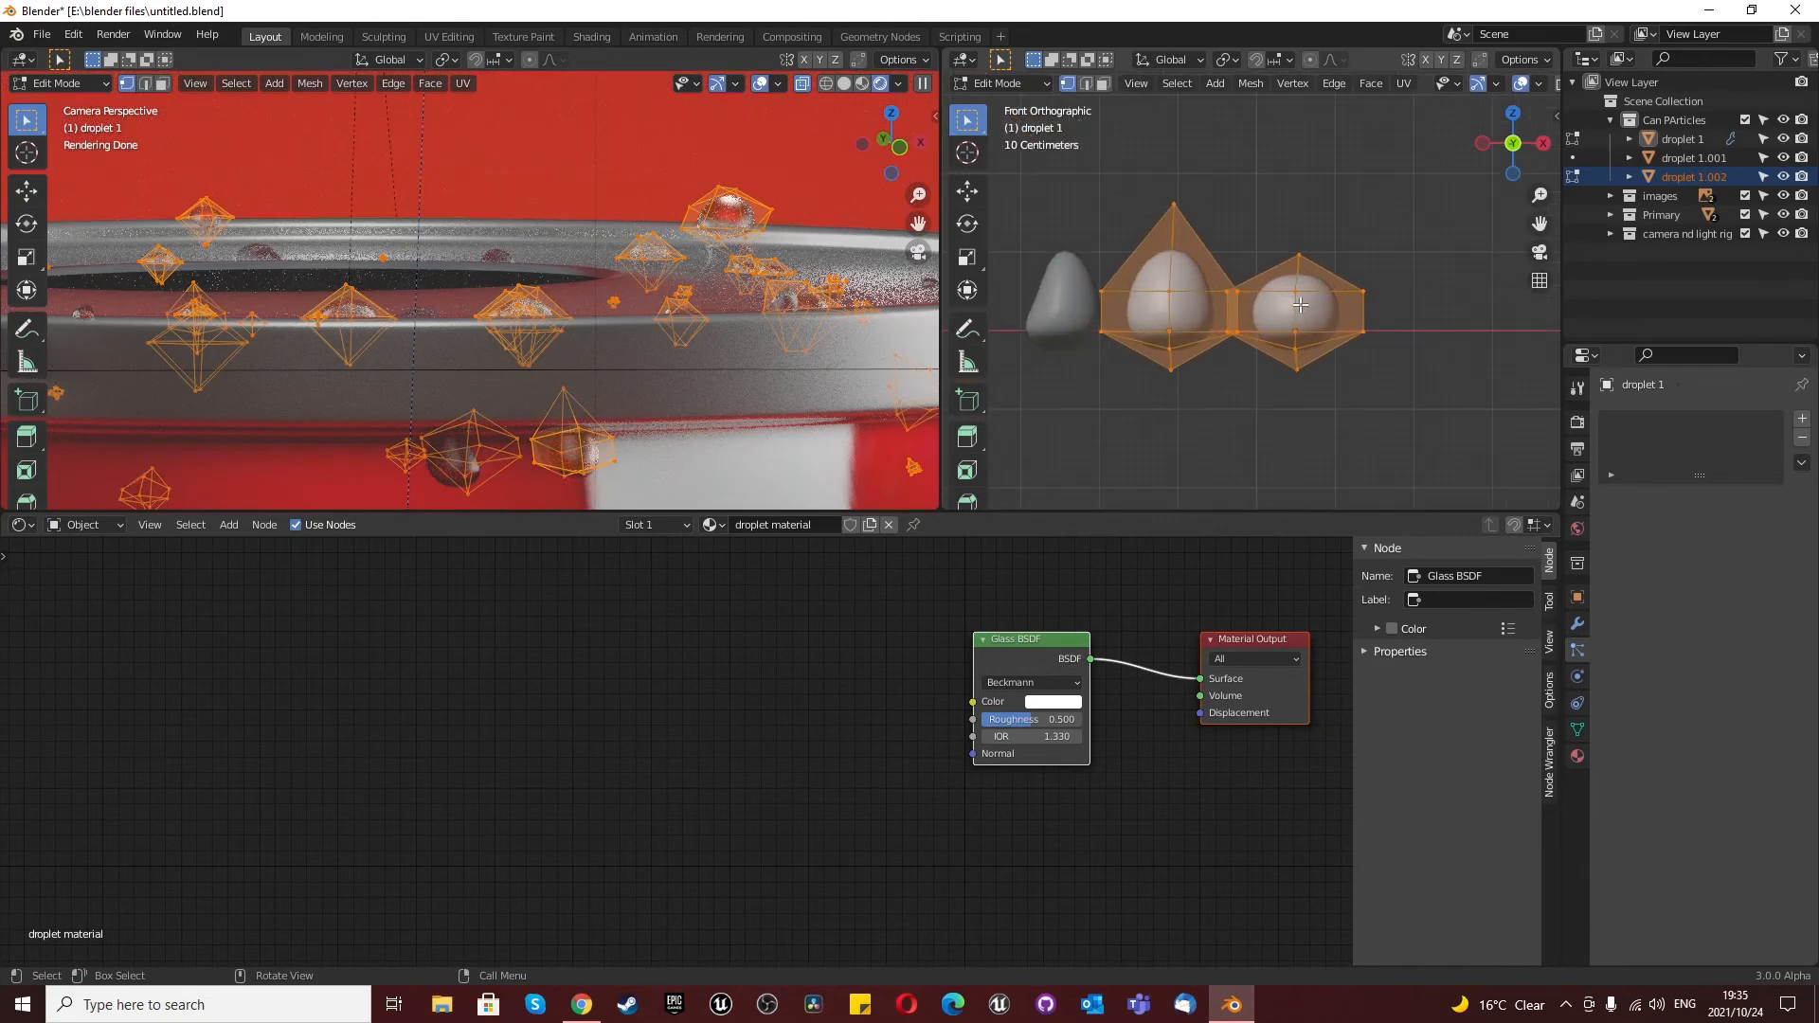
scroll(1298, 304, up, 3)
key(Tab)
click(1277, 327)
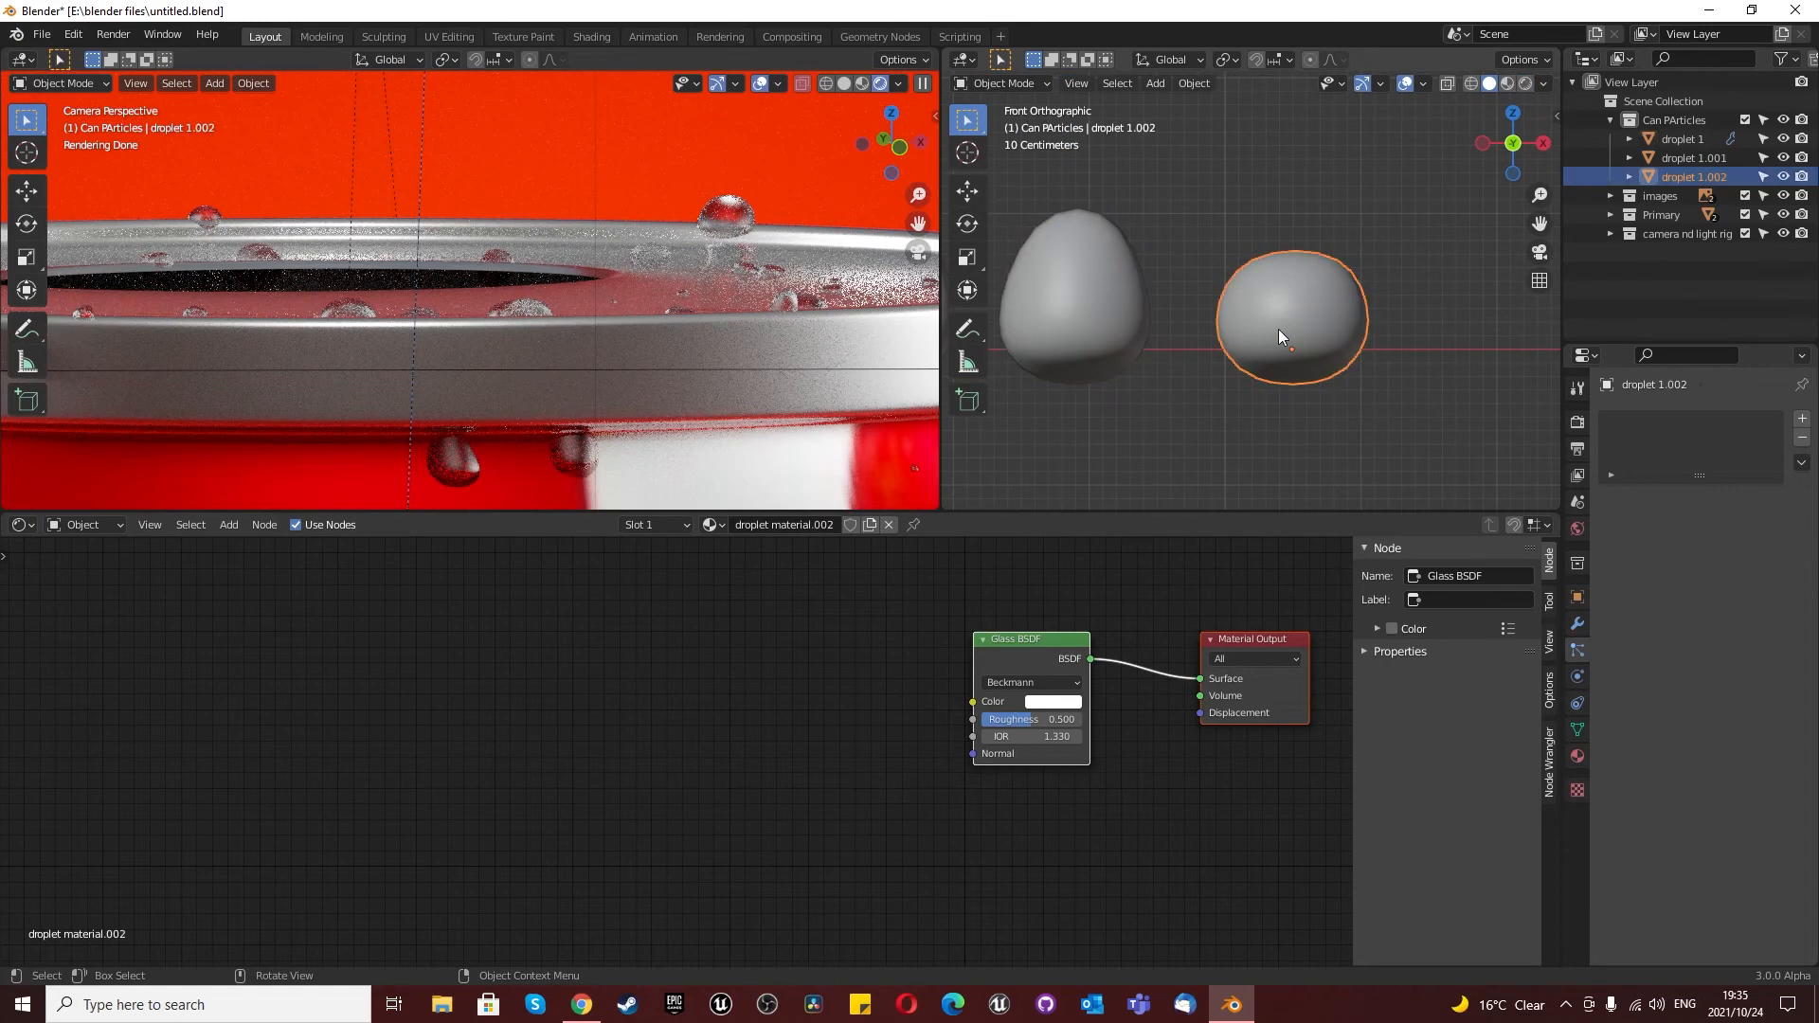
key(Tab)
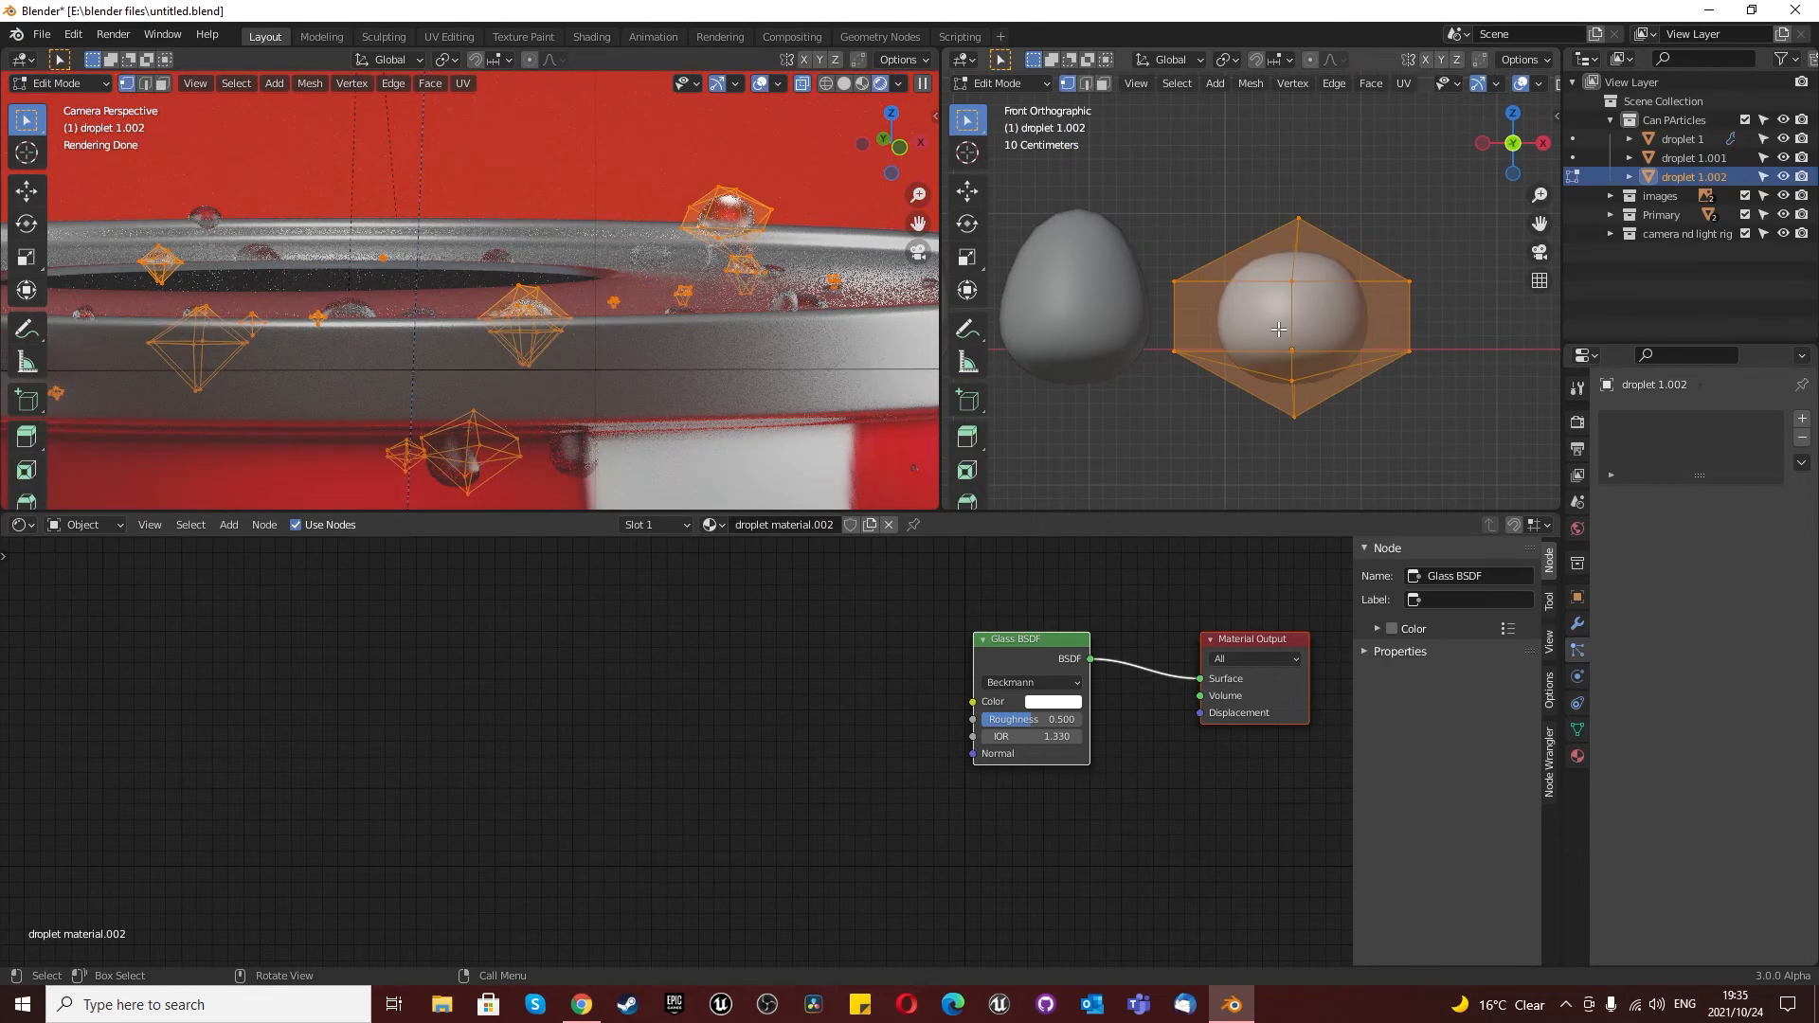
key(g)
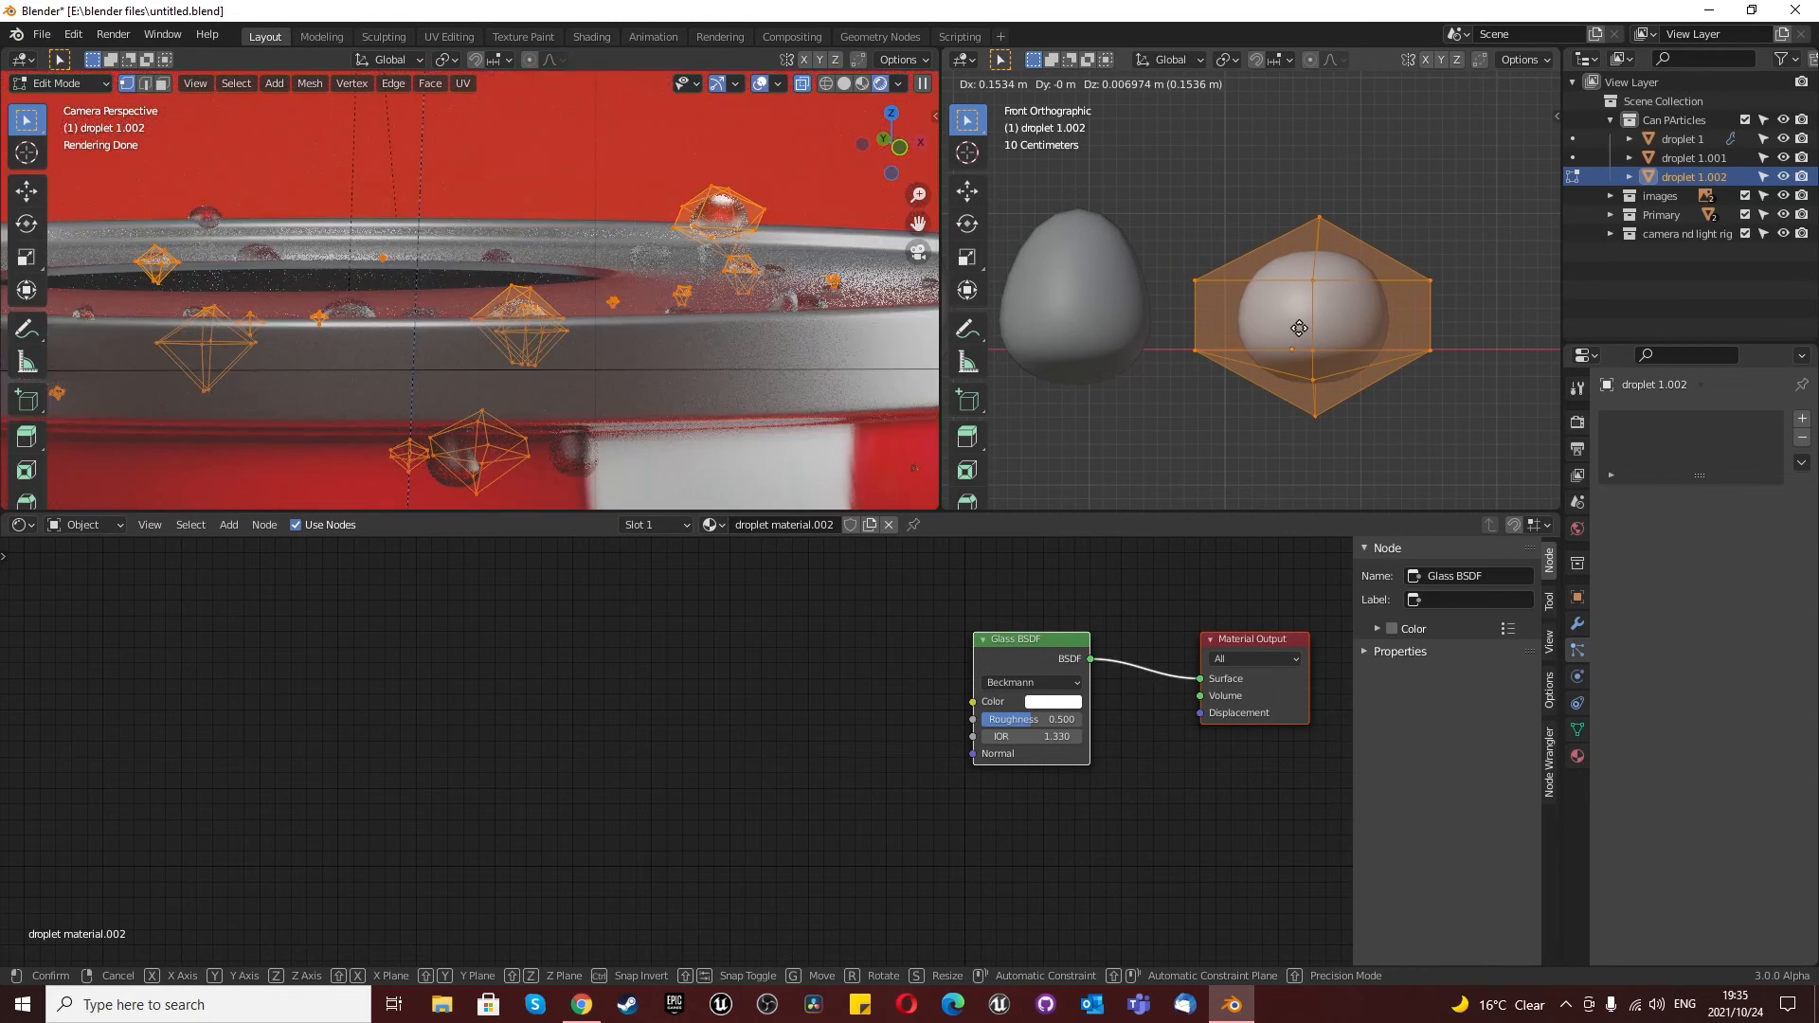
click(1279, 328)
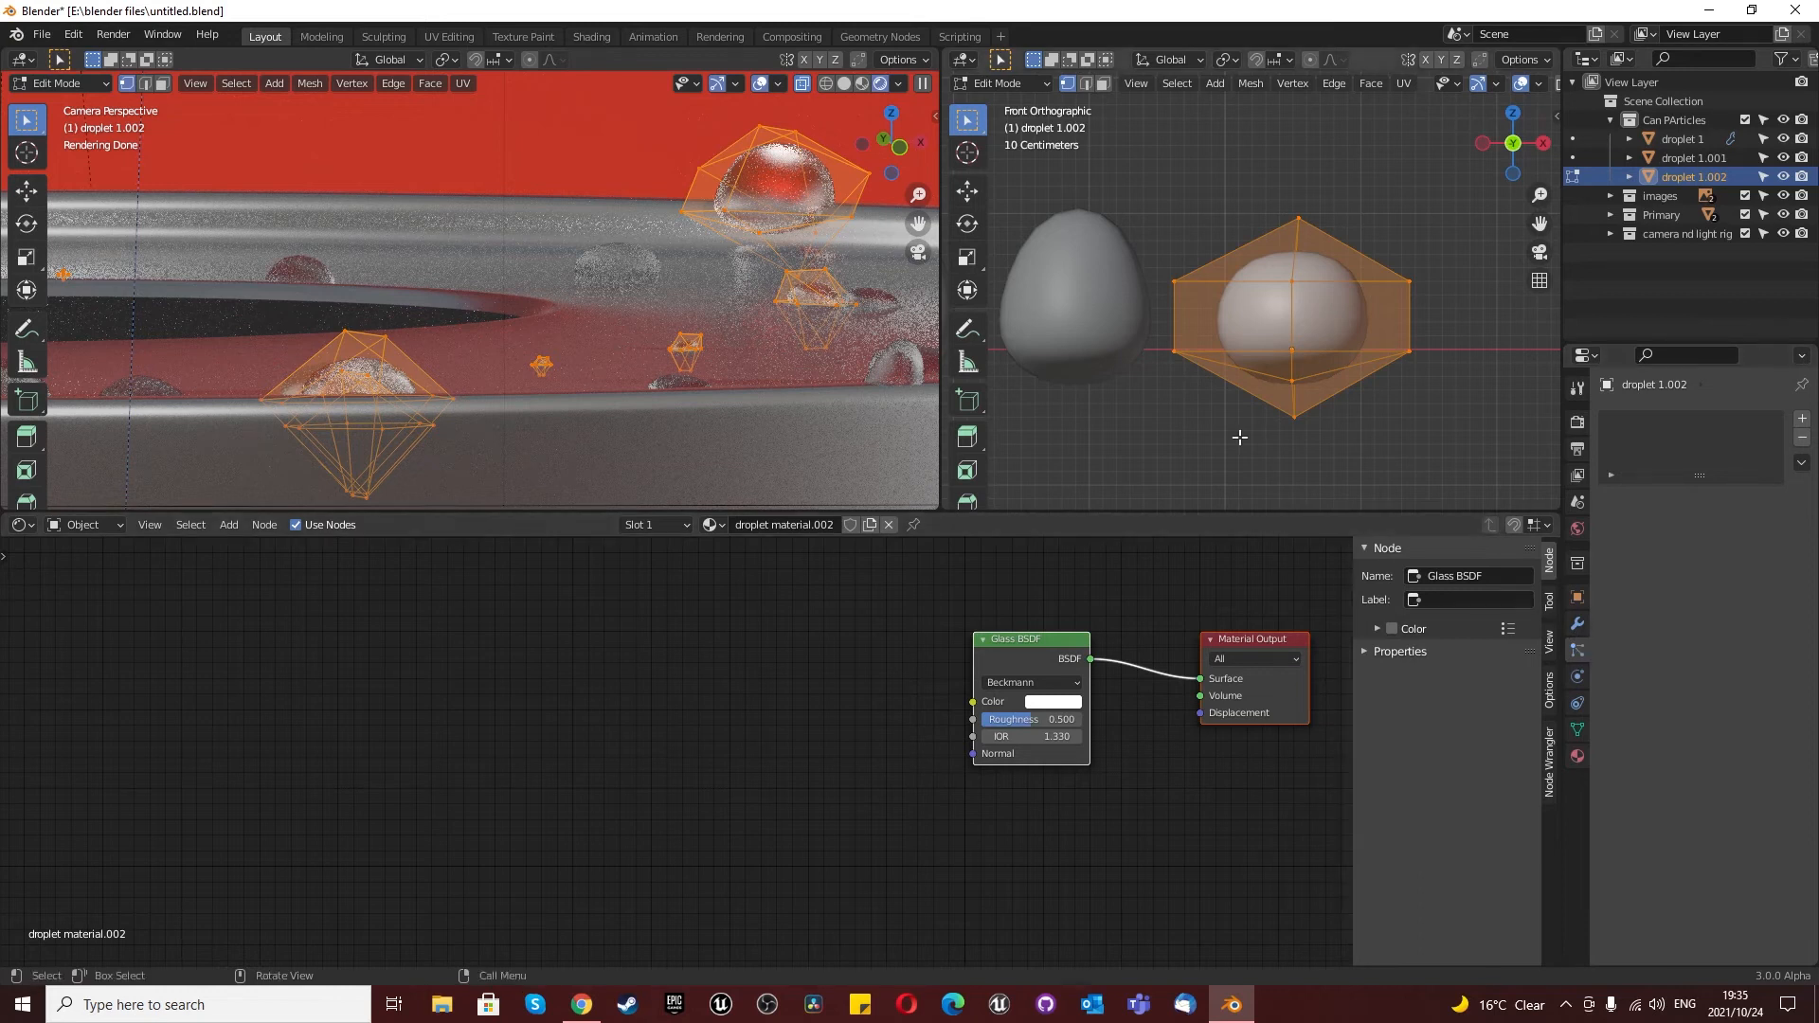
key(Tab)
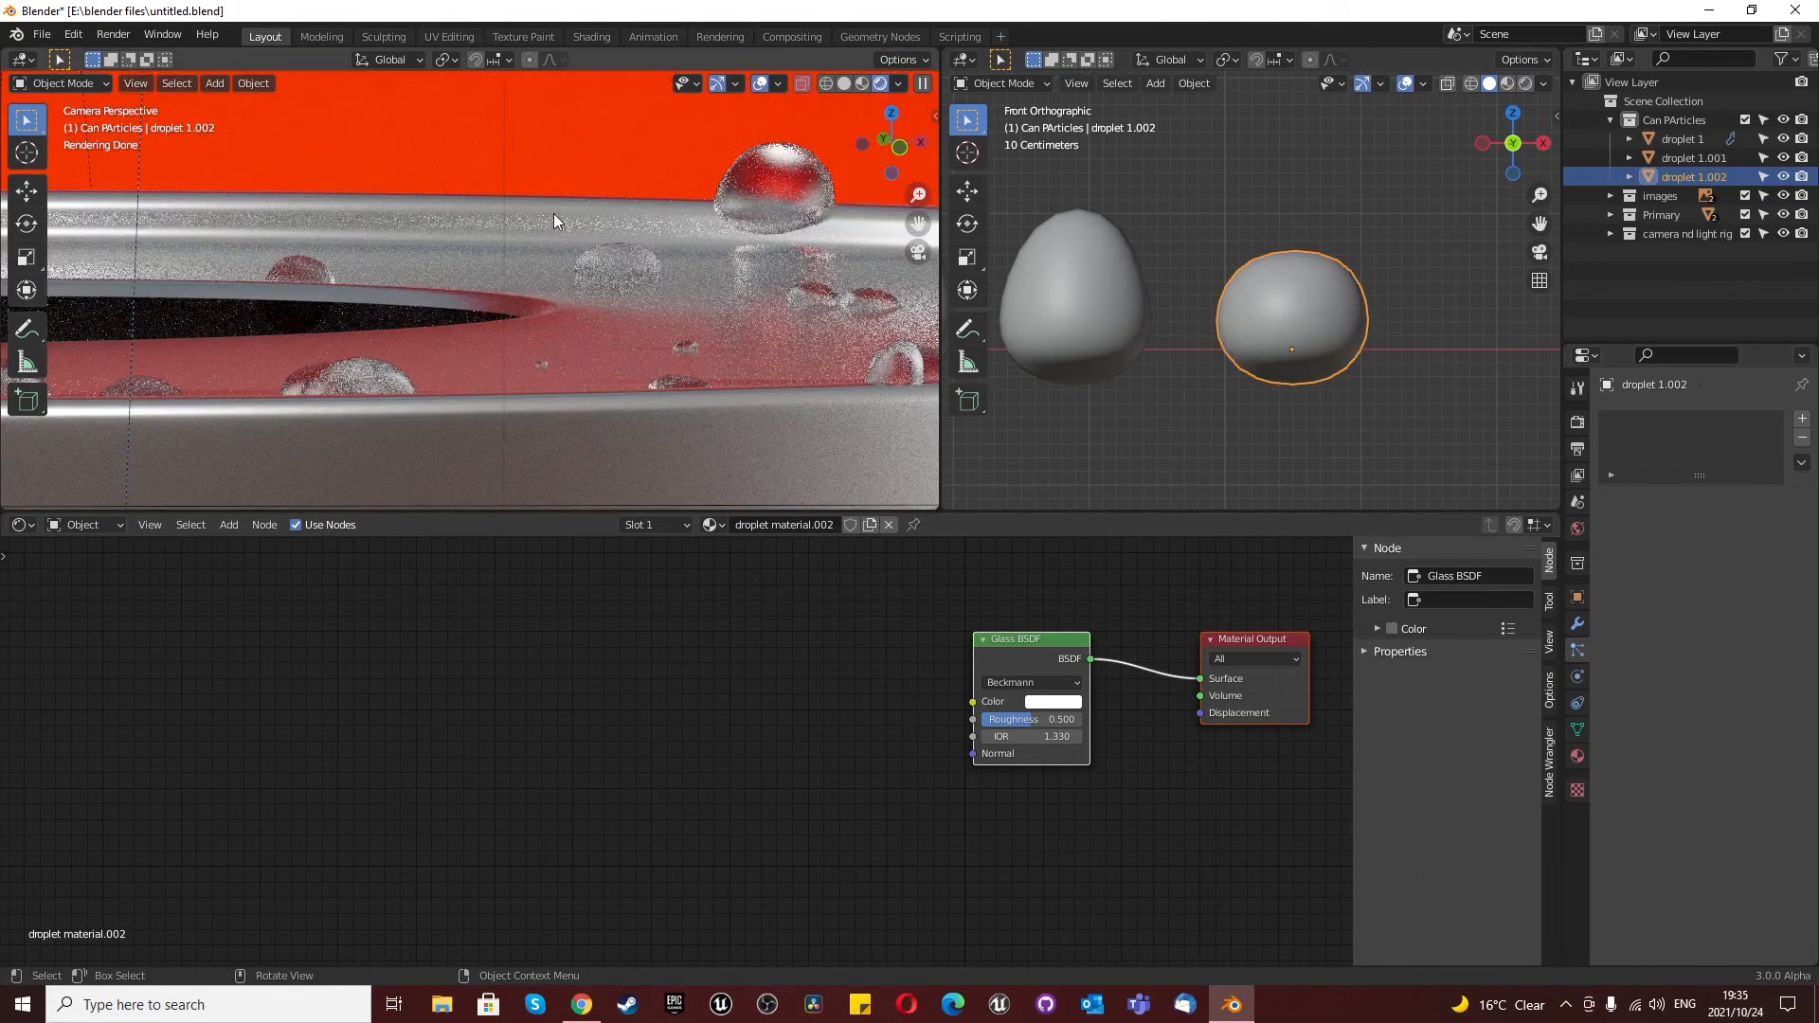
Step: Set the seed of the cola can's hair particle system to 1 to redistribute the droplets
click(540, 216)
scroll(1703, 580, down, 7)
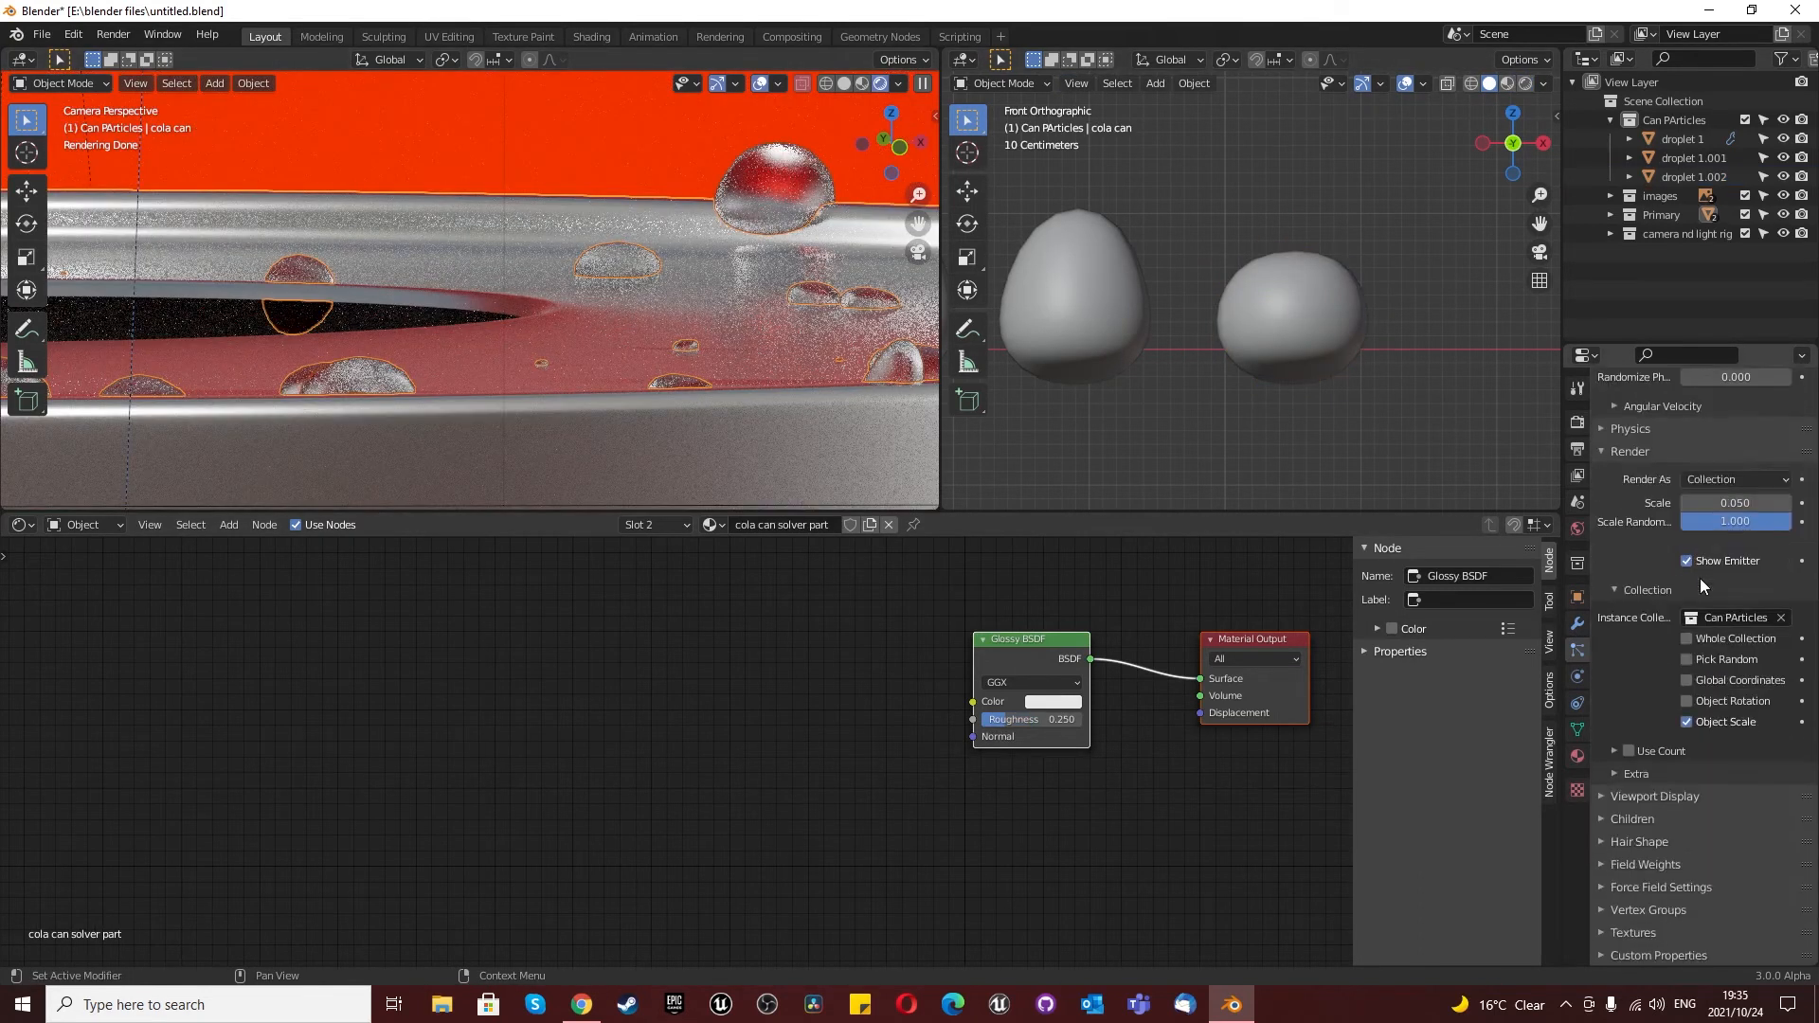
scroll(1703, 581, up, 5)
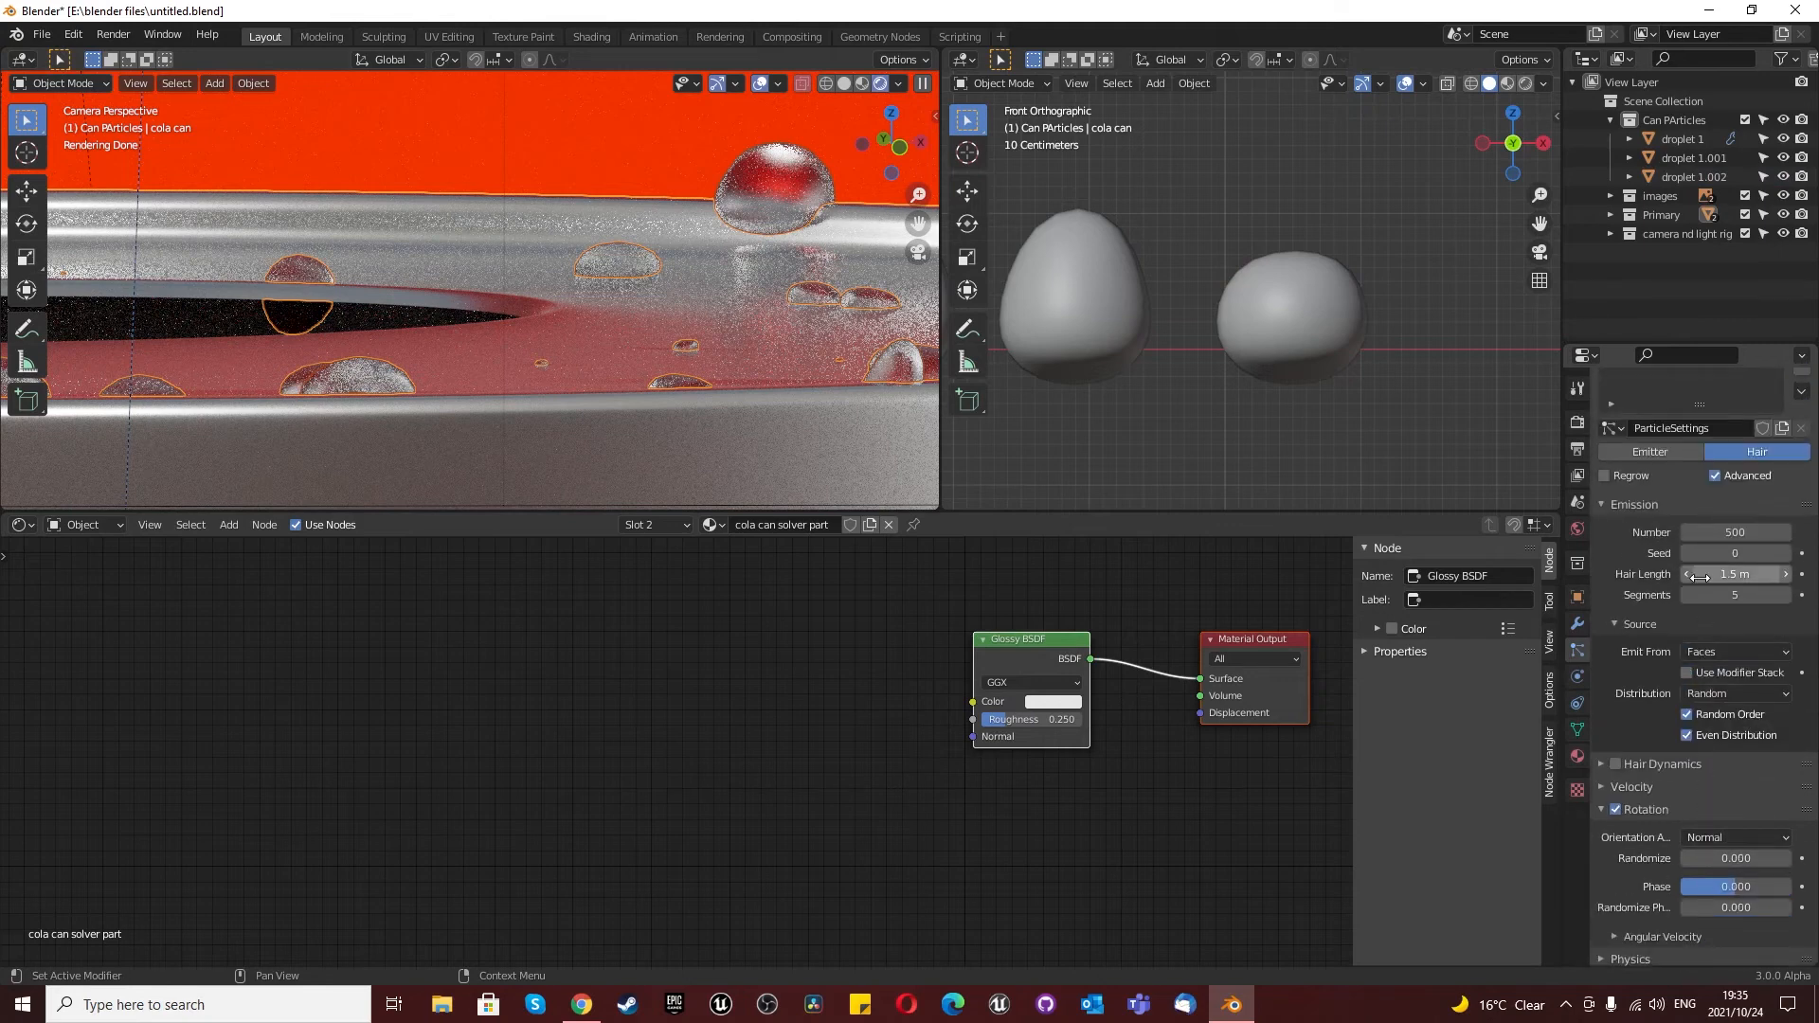
click(1785, 554)
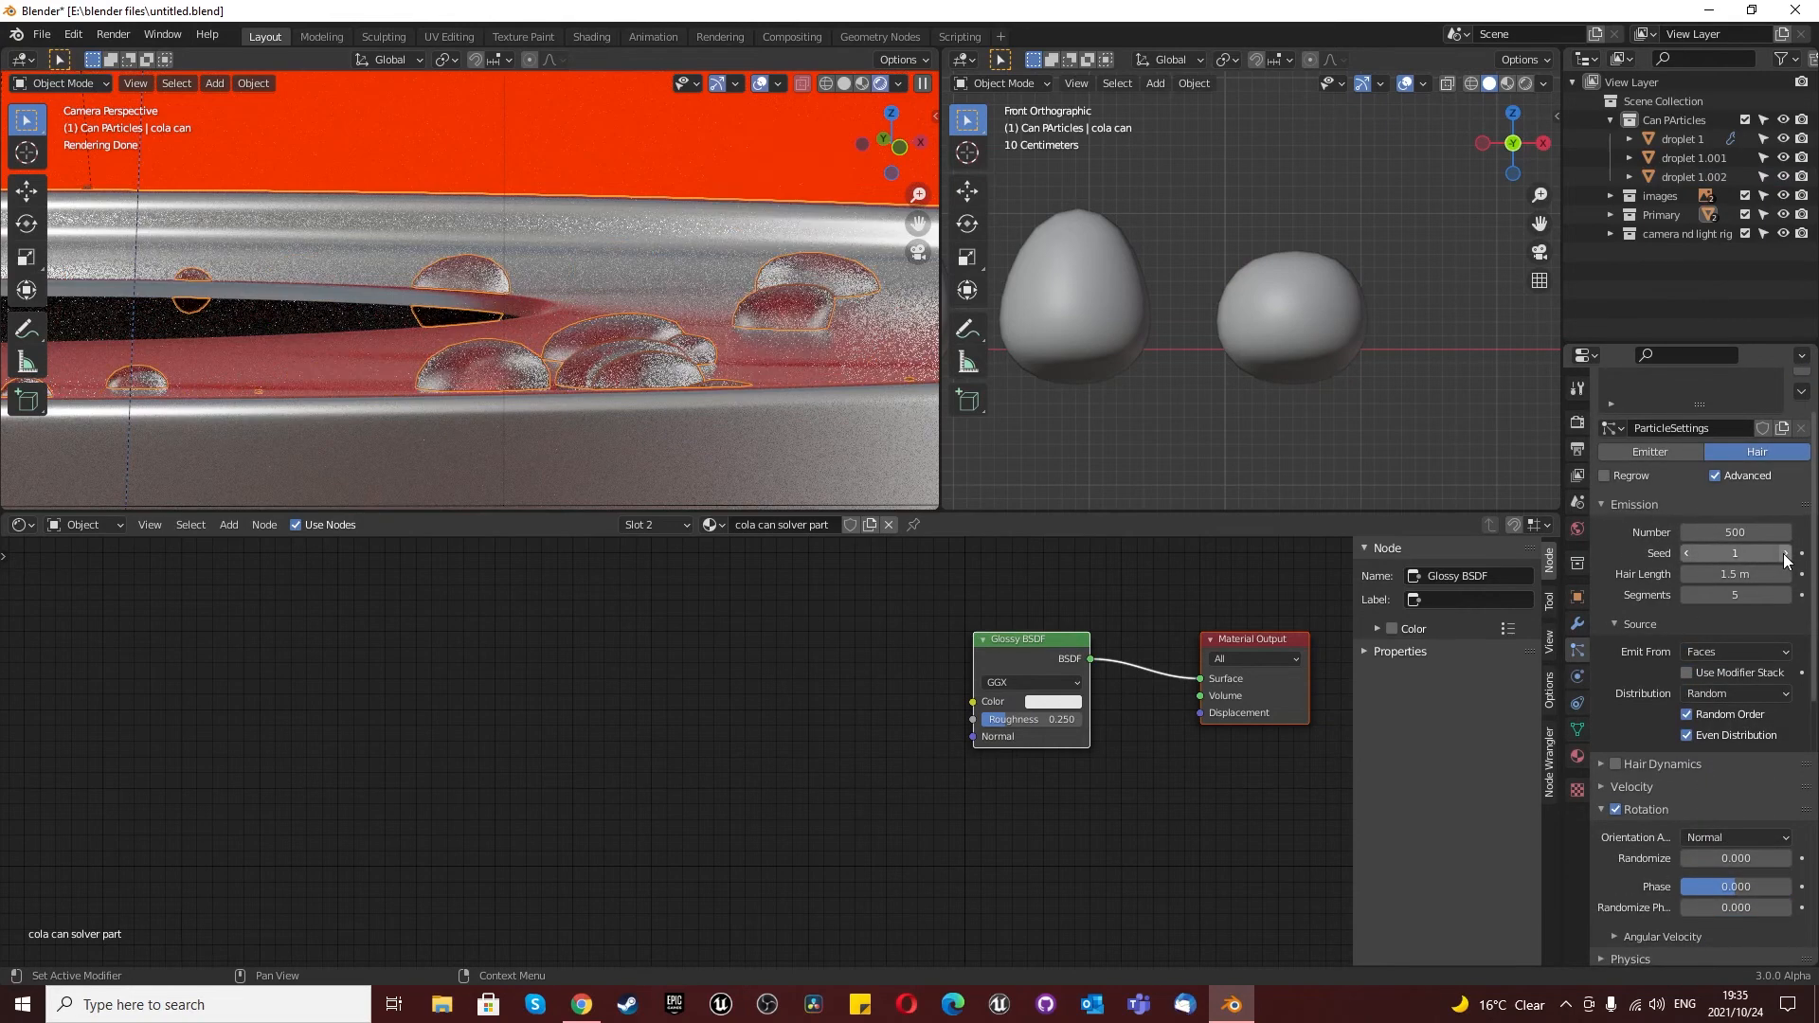
Step: Shift the entire mesh of the flattened droplet about -0.11 m along the global Y axis, away from its origin
scroll(581, 193, down, 4)
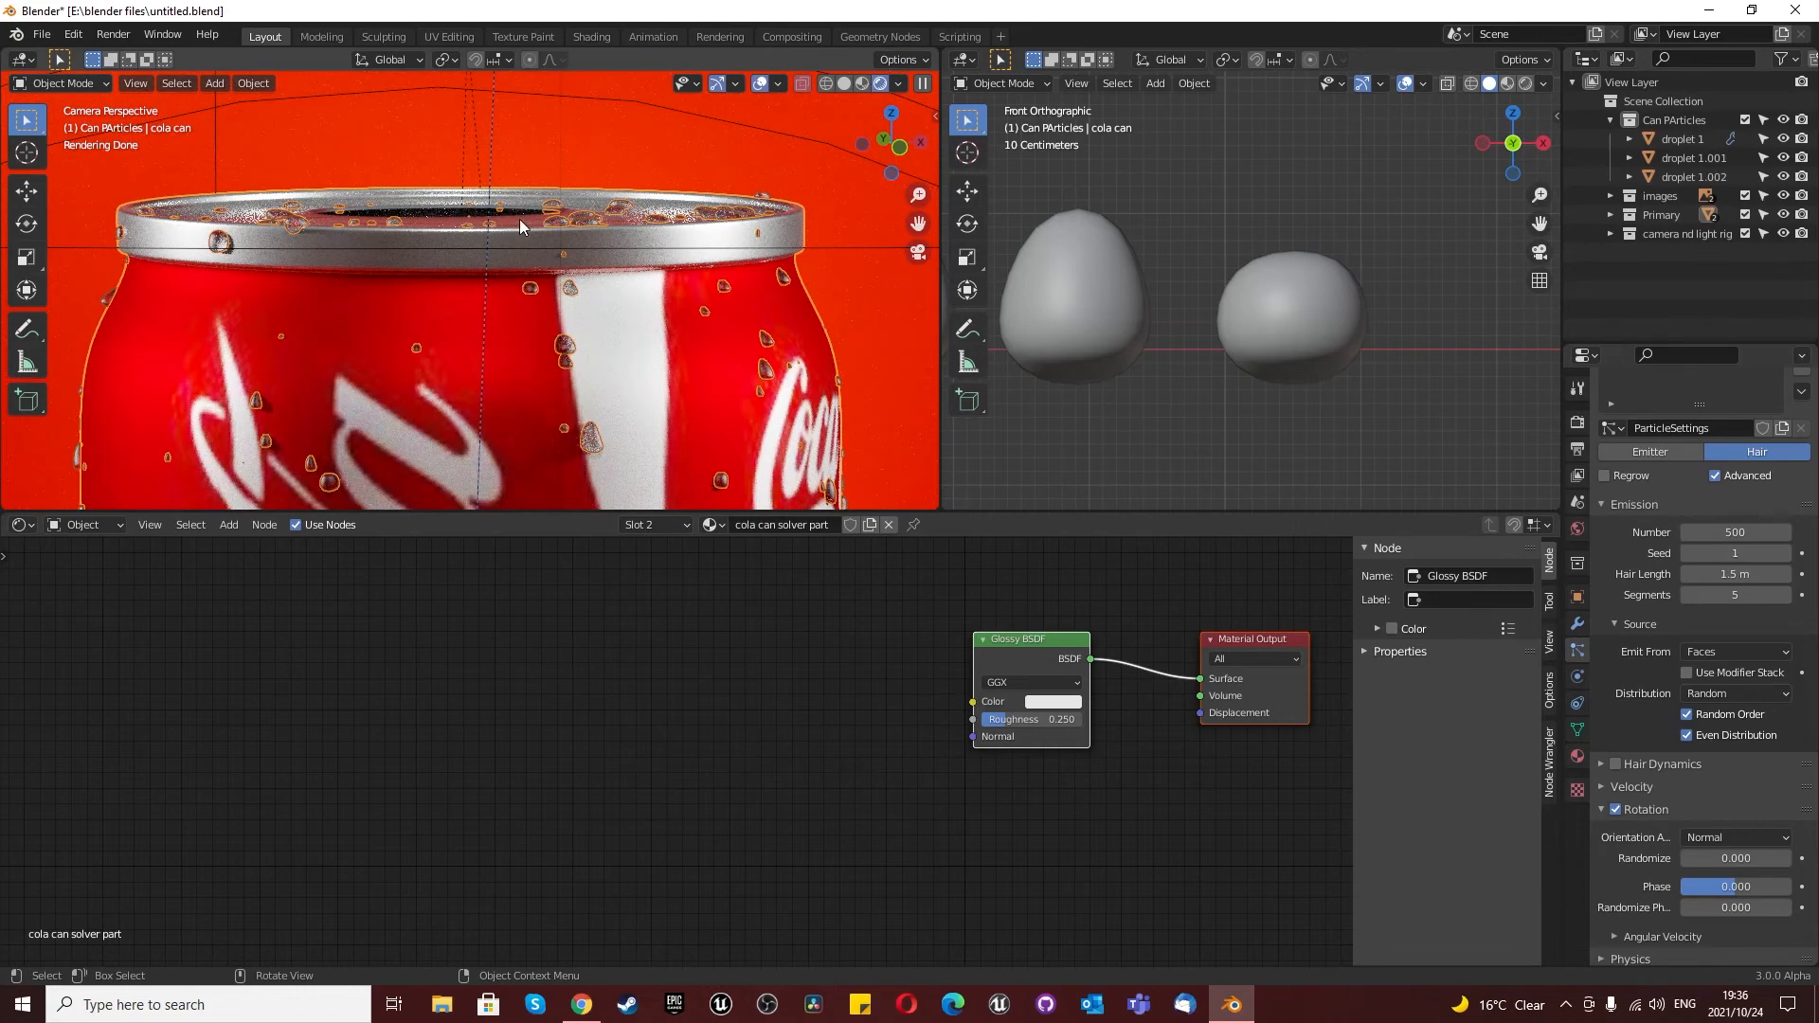
scroll(187, 247, up, 10)
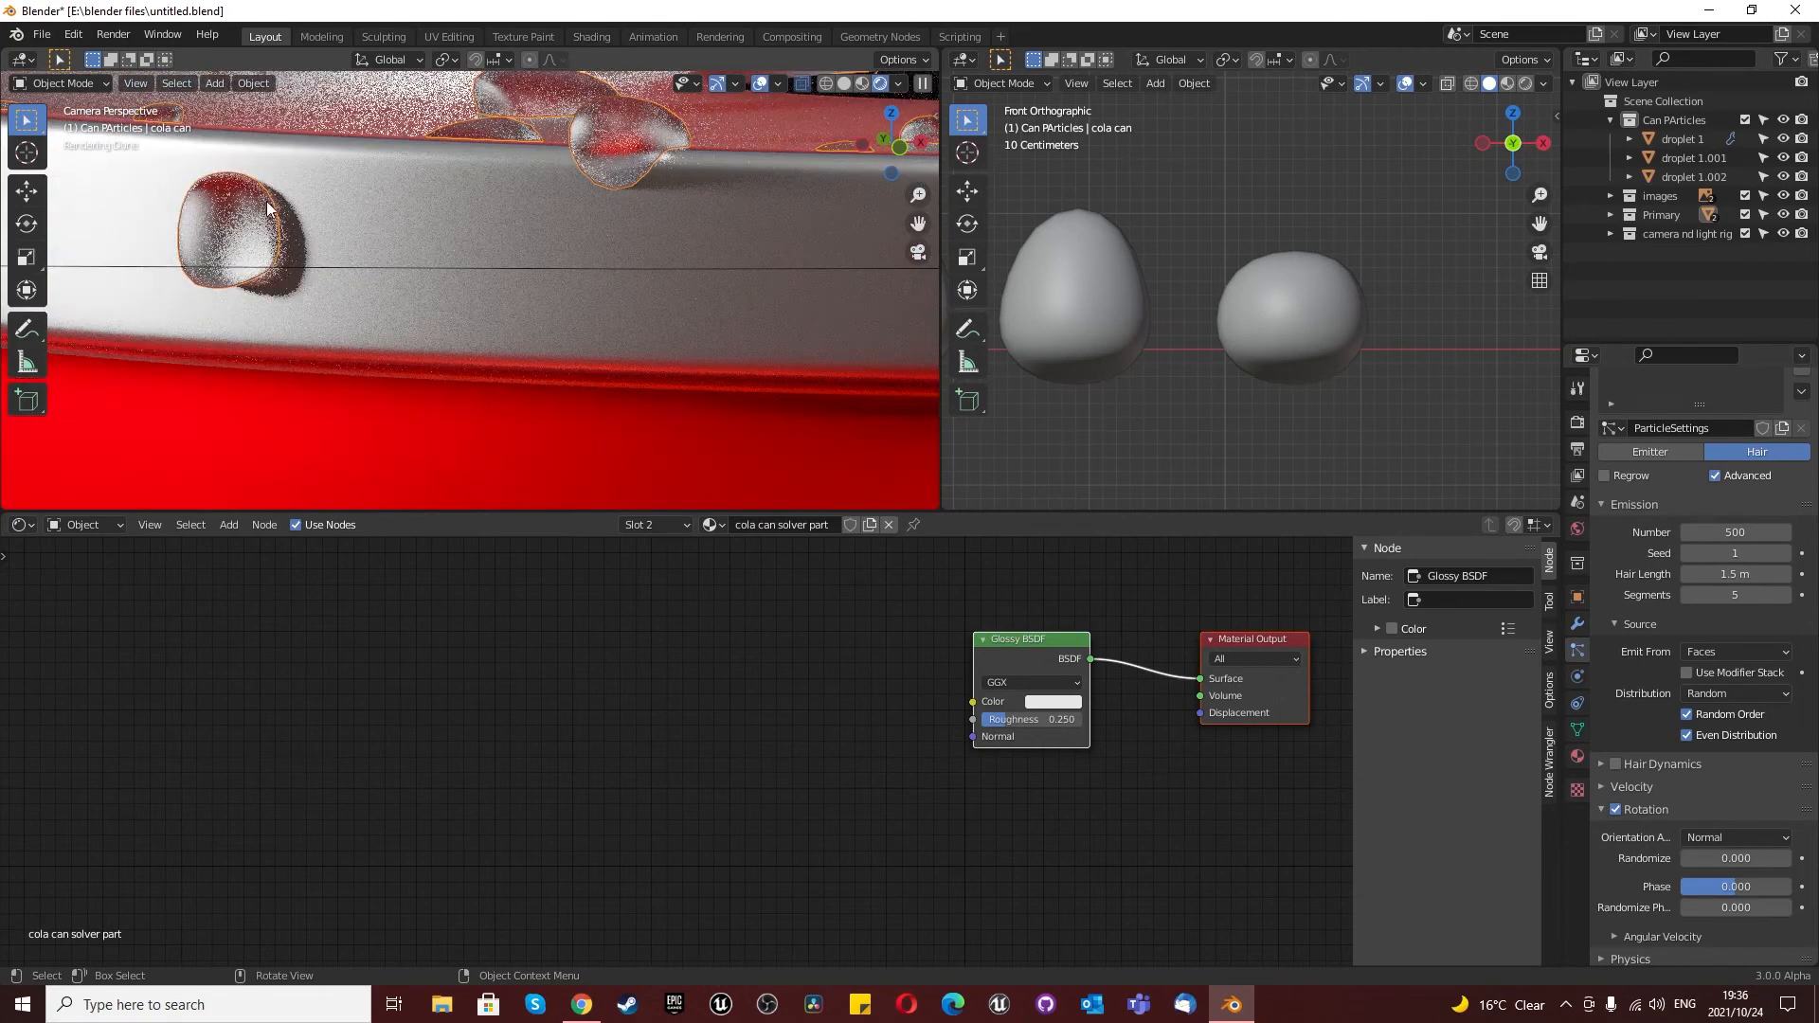
click(1294, 305)
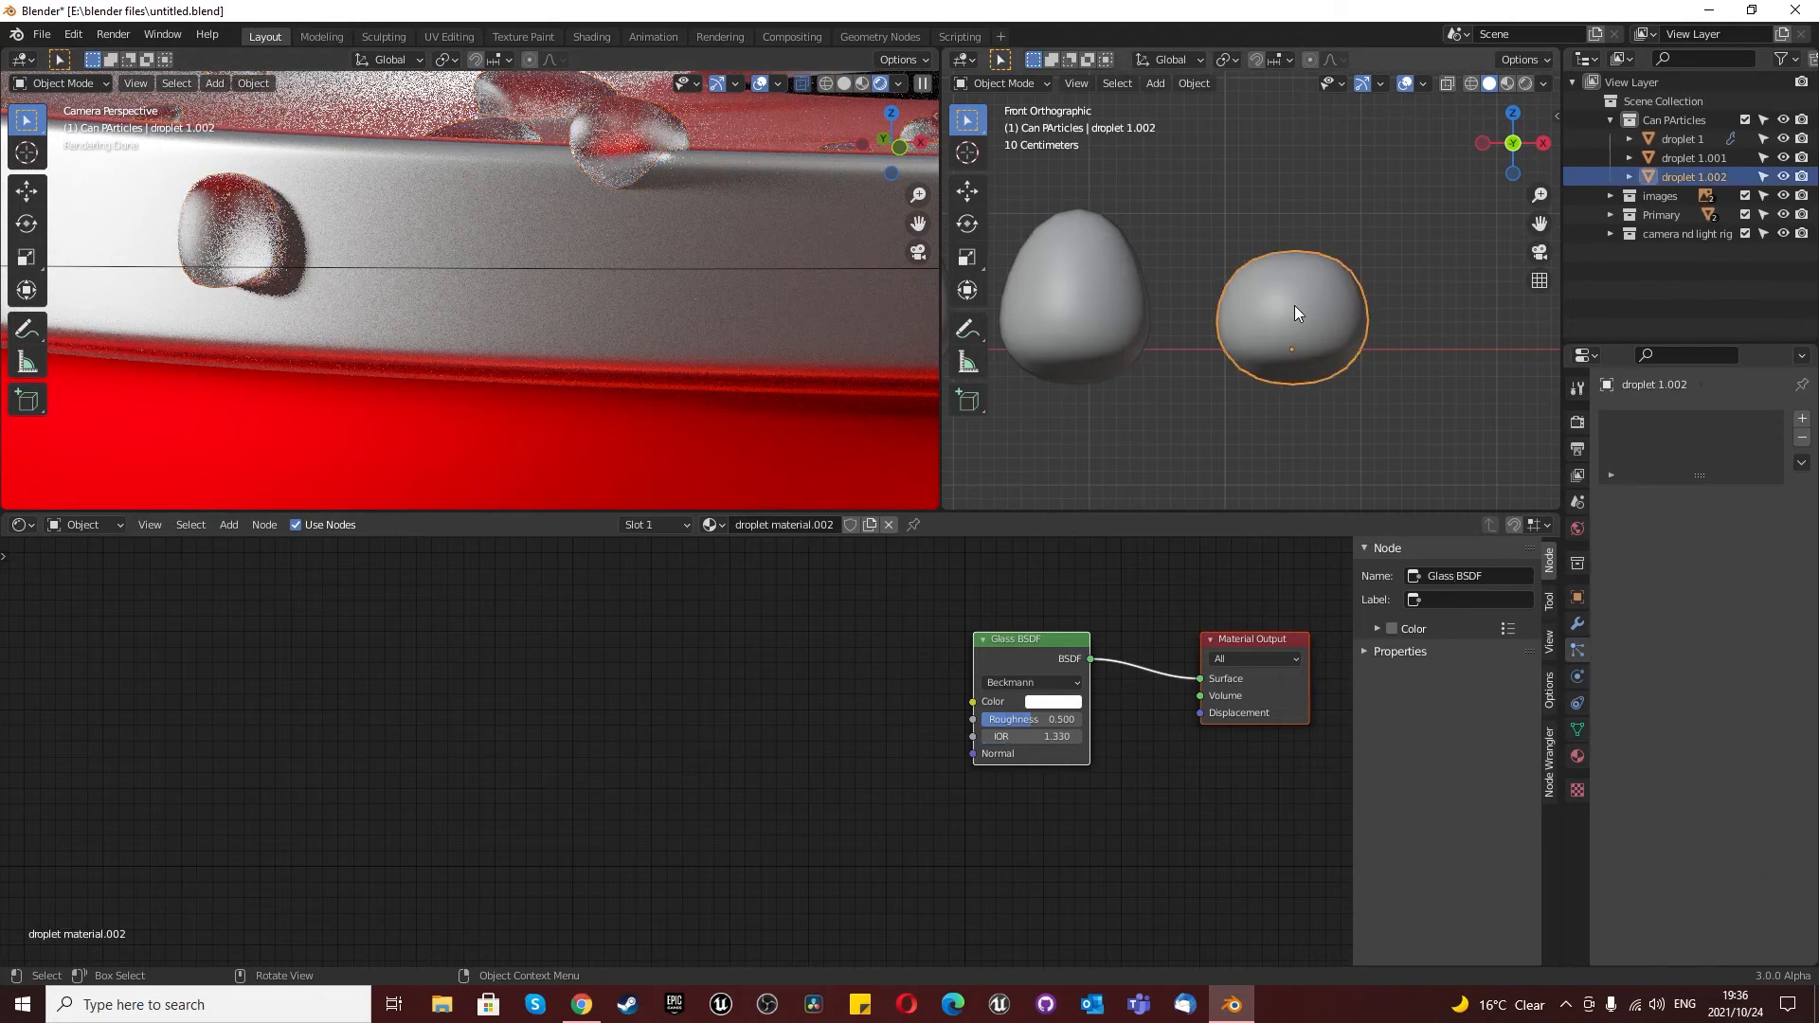
key(Tab)
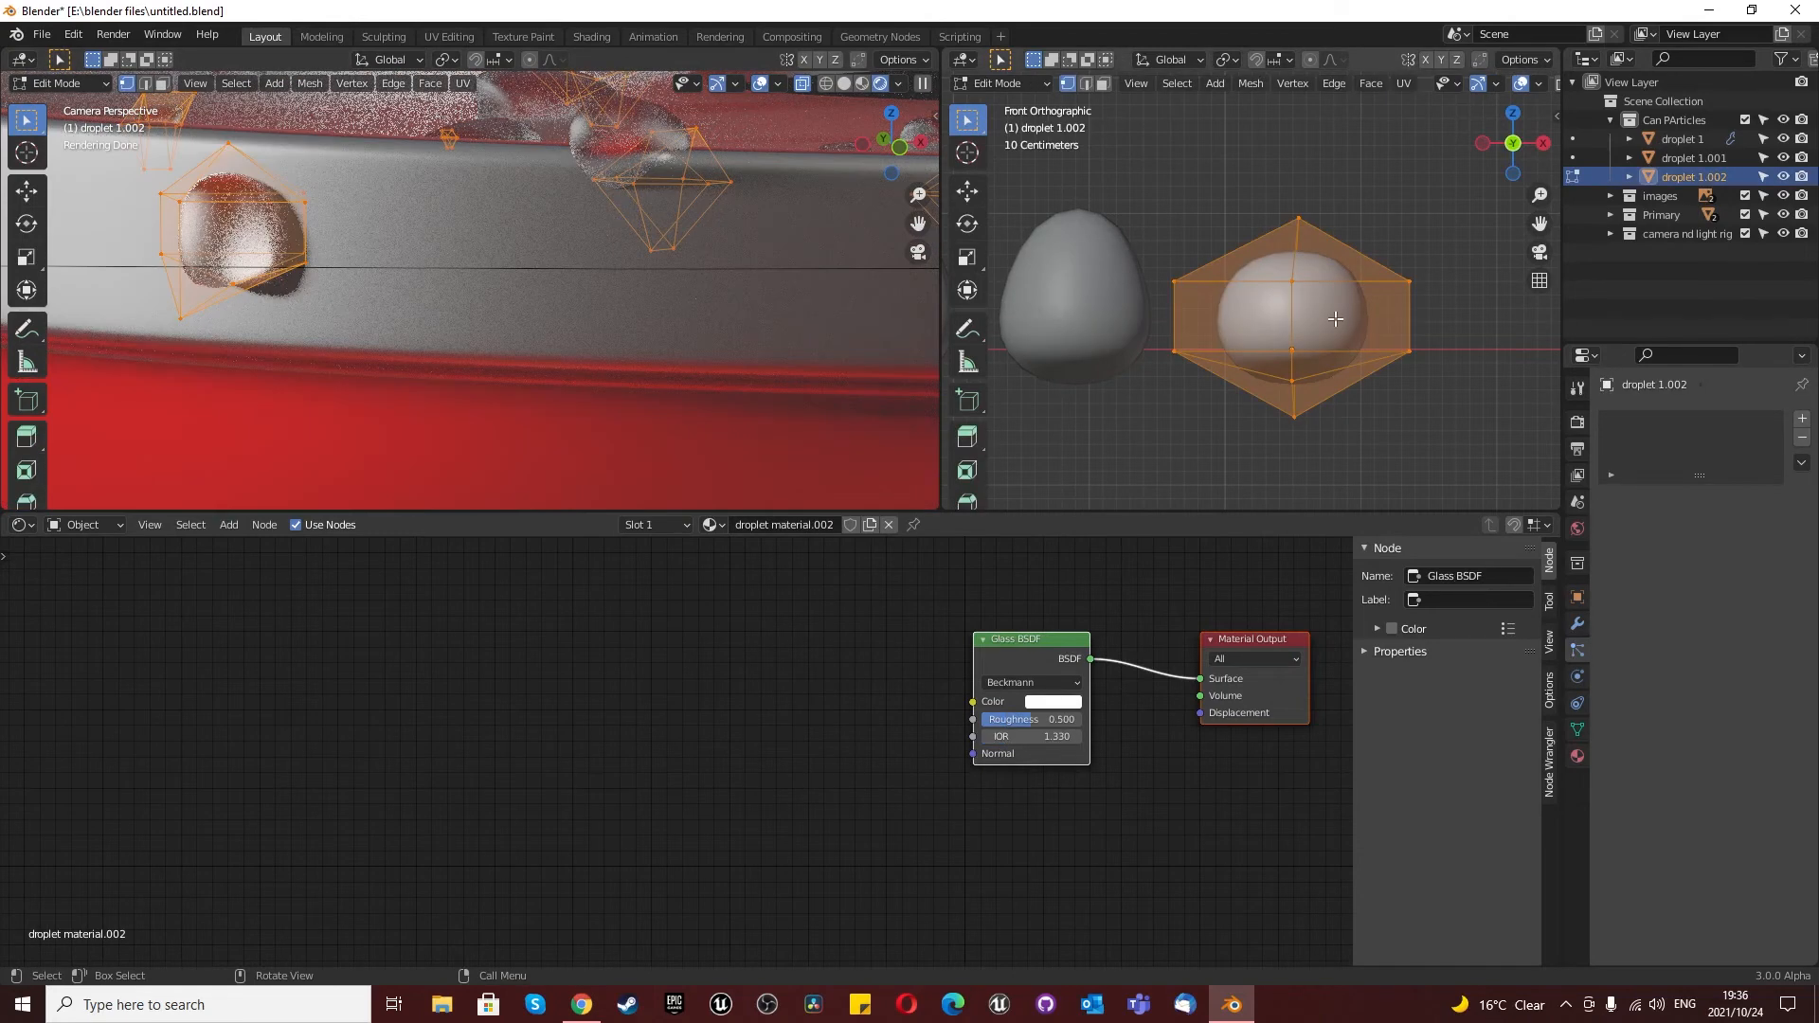
key(g)
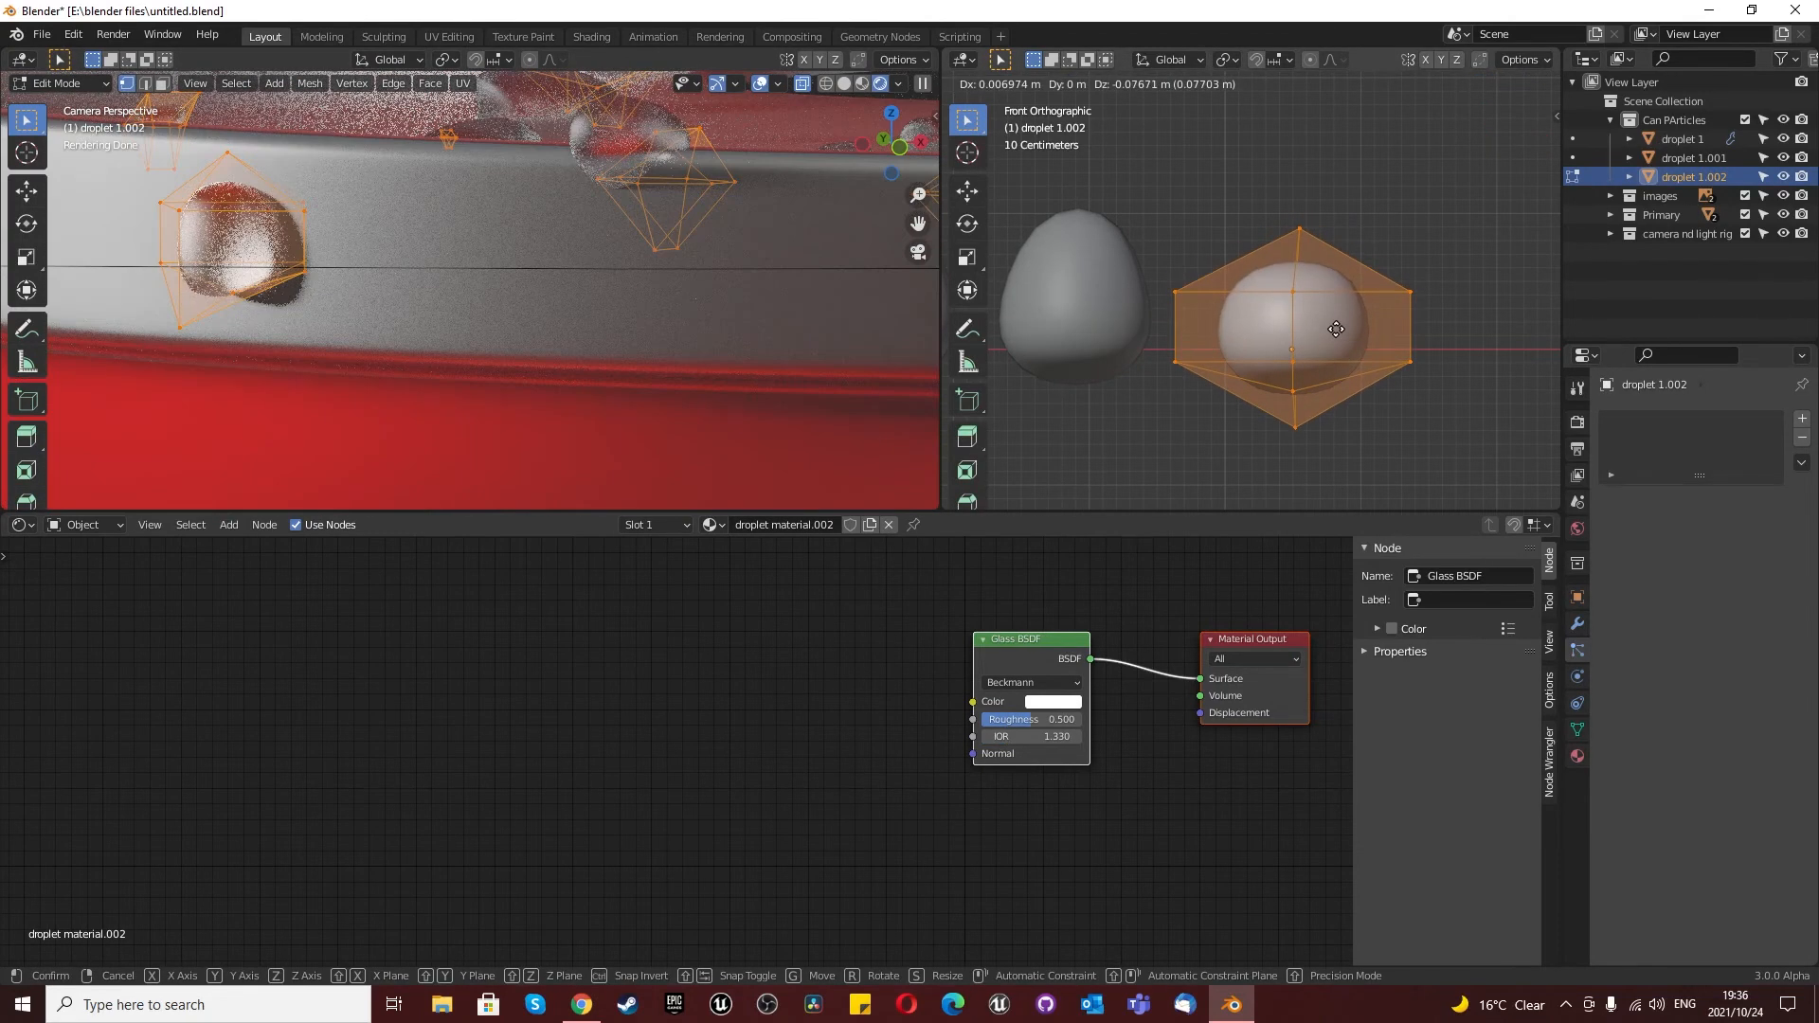
key(y)
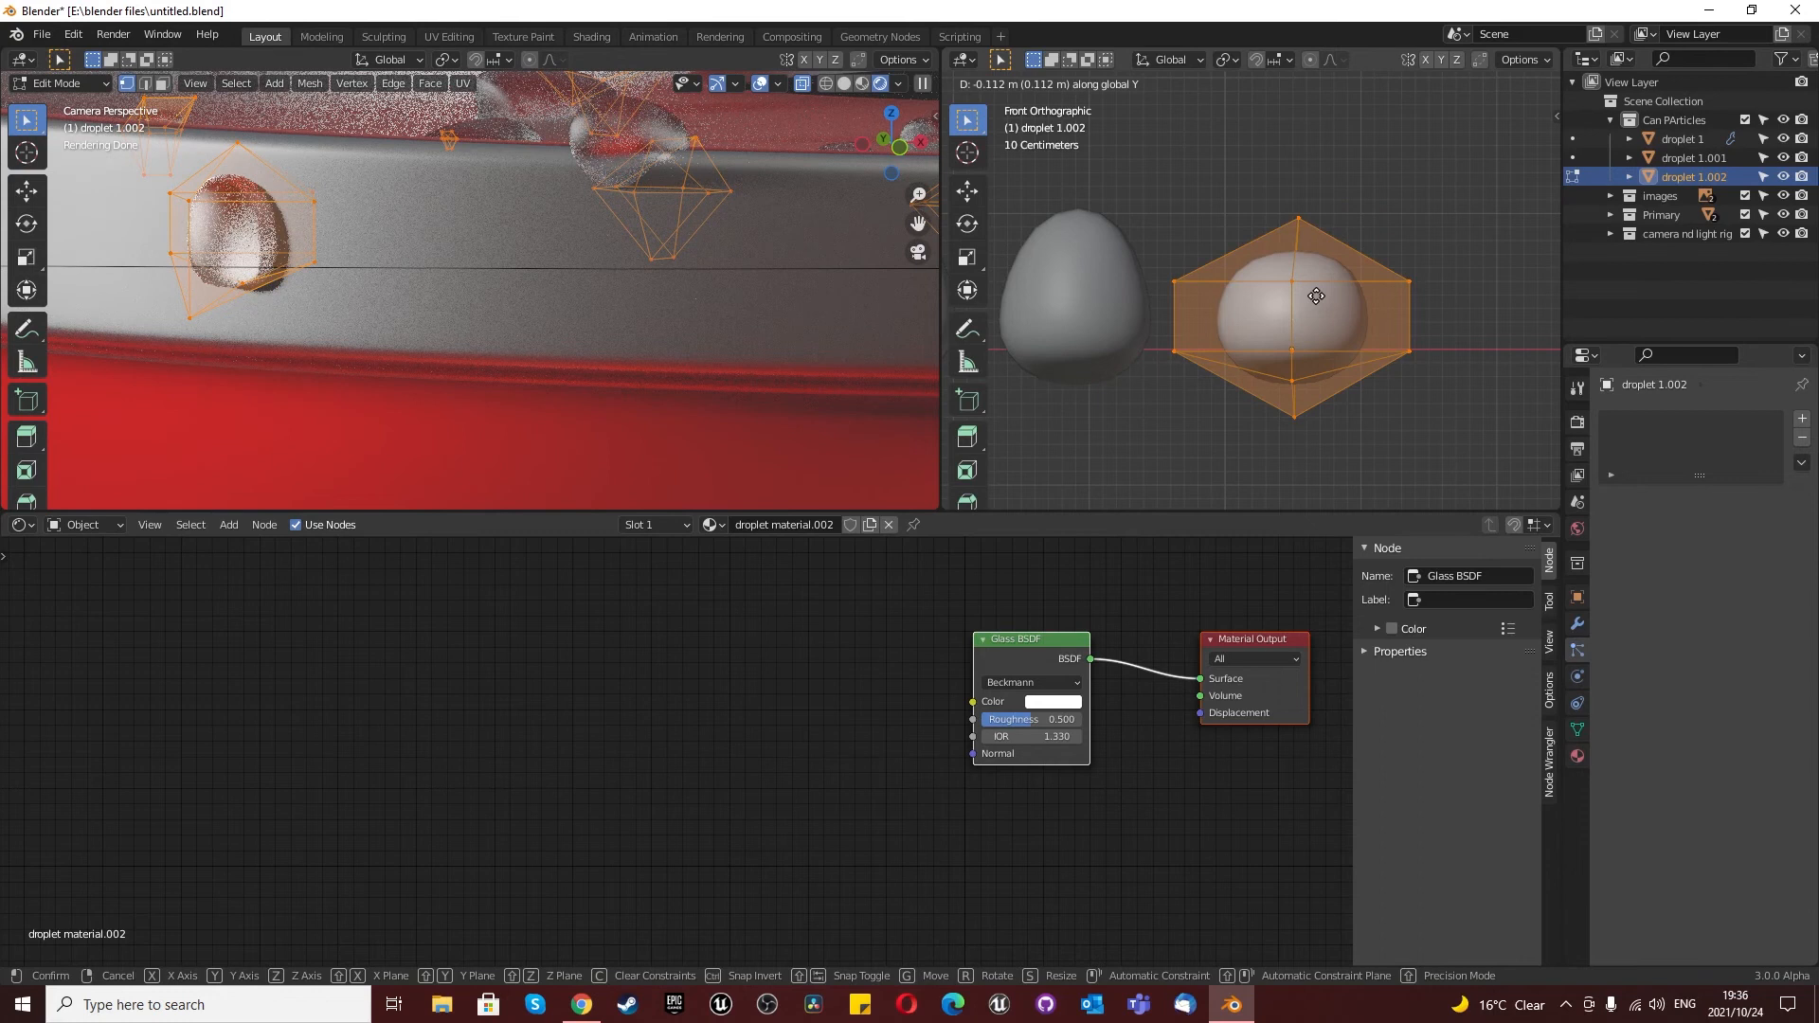
click(1315, 296)
key(Tab)
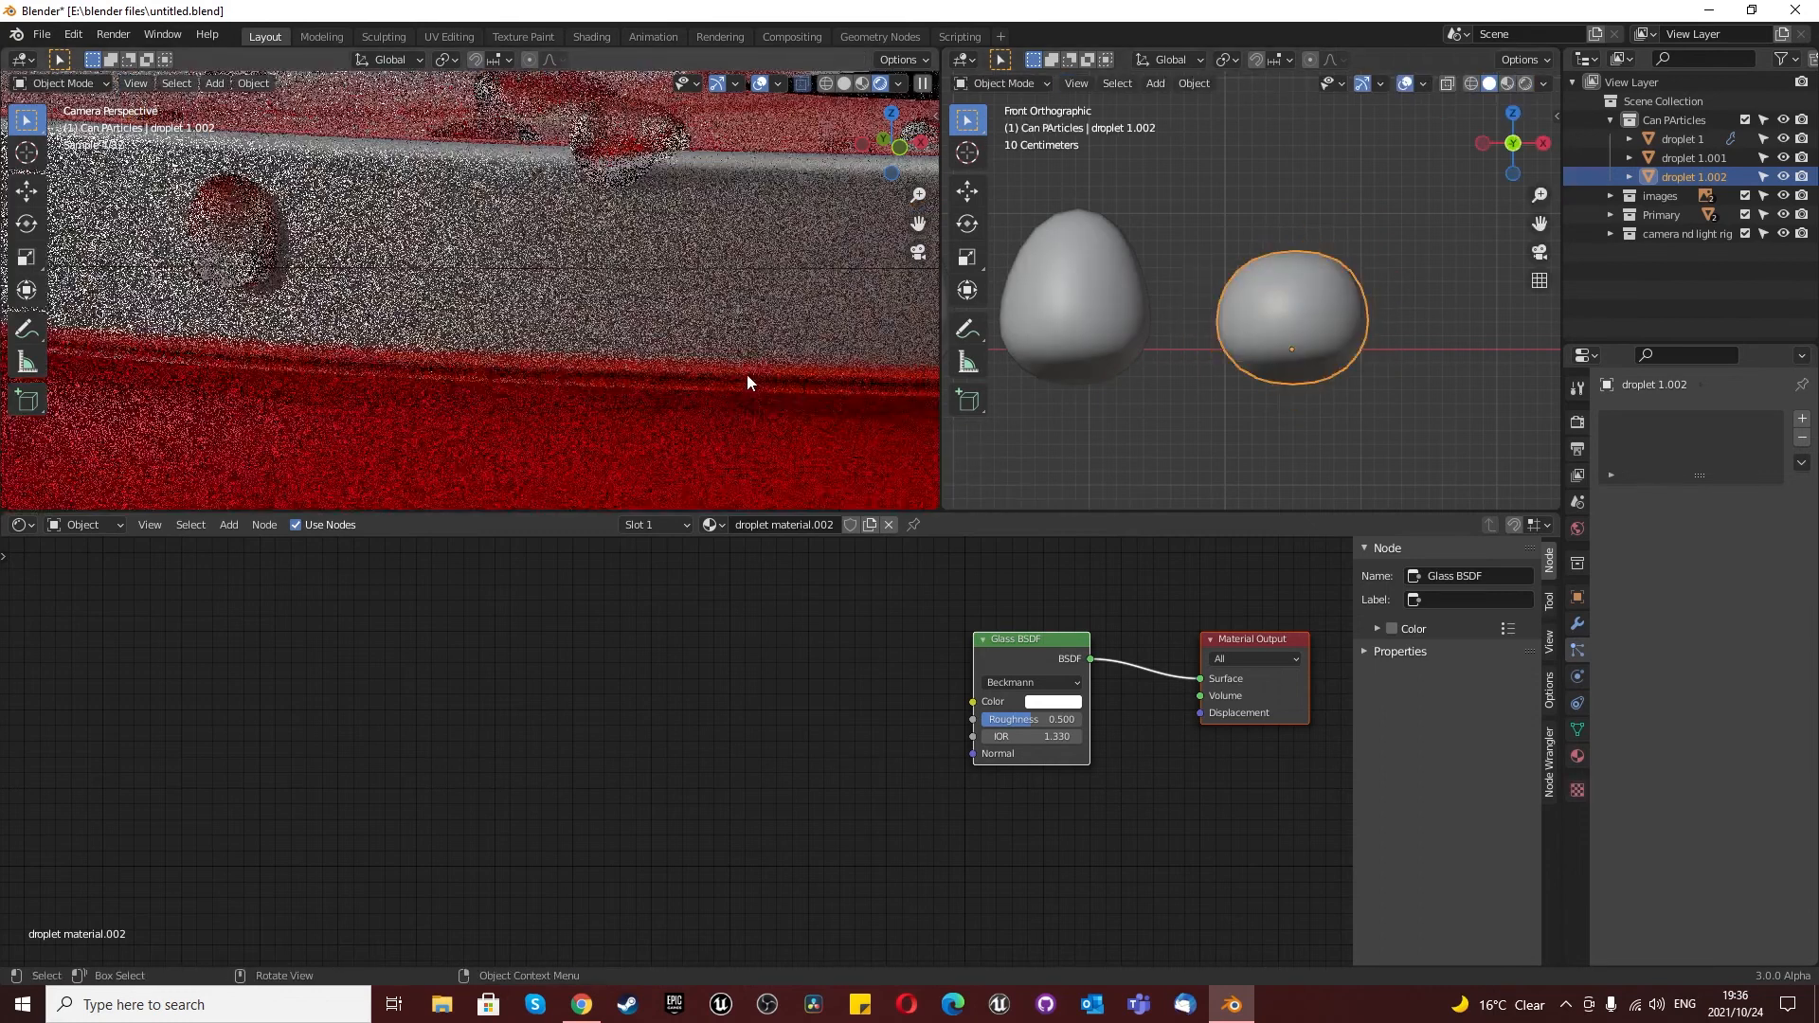
Step: Open the egg-shaped middle droplet's mesh for editing and bring its instances on the can's side edge into close view
click(1084, 318)
key(Tab)
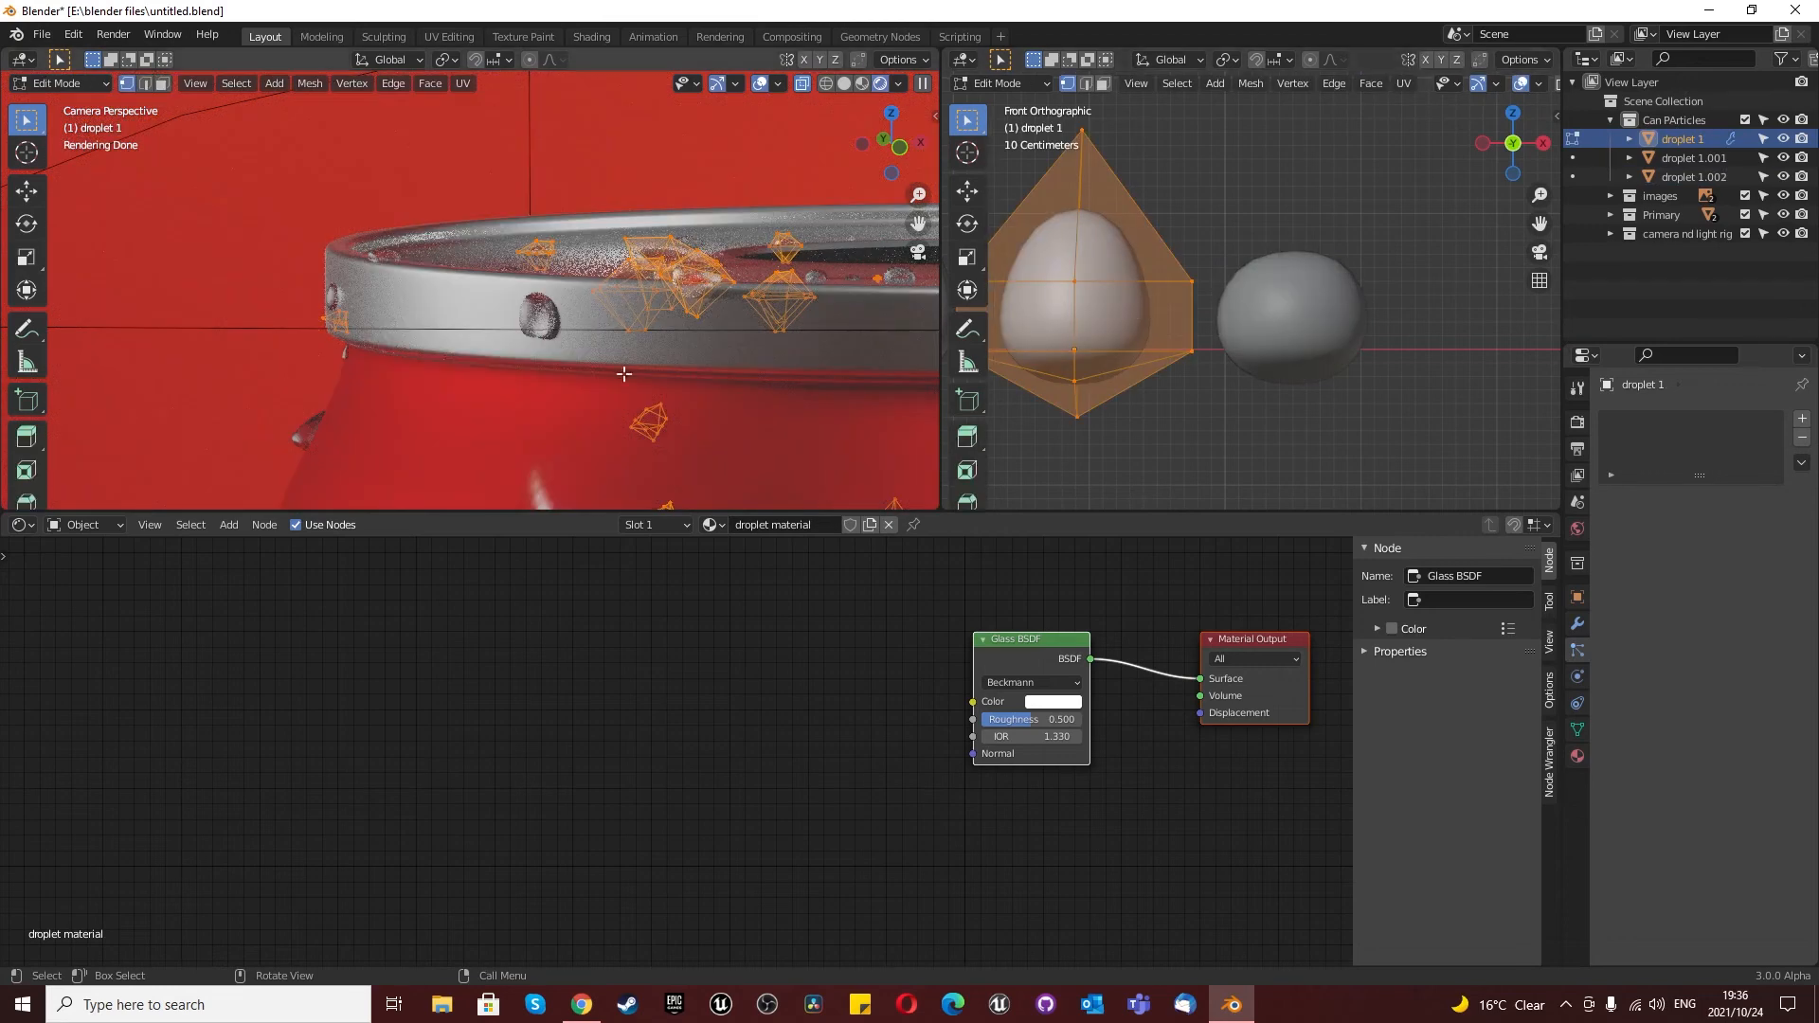
scroll(724, 285, down, 14)
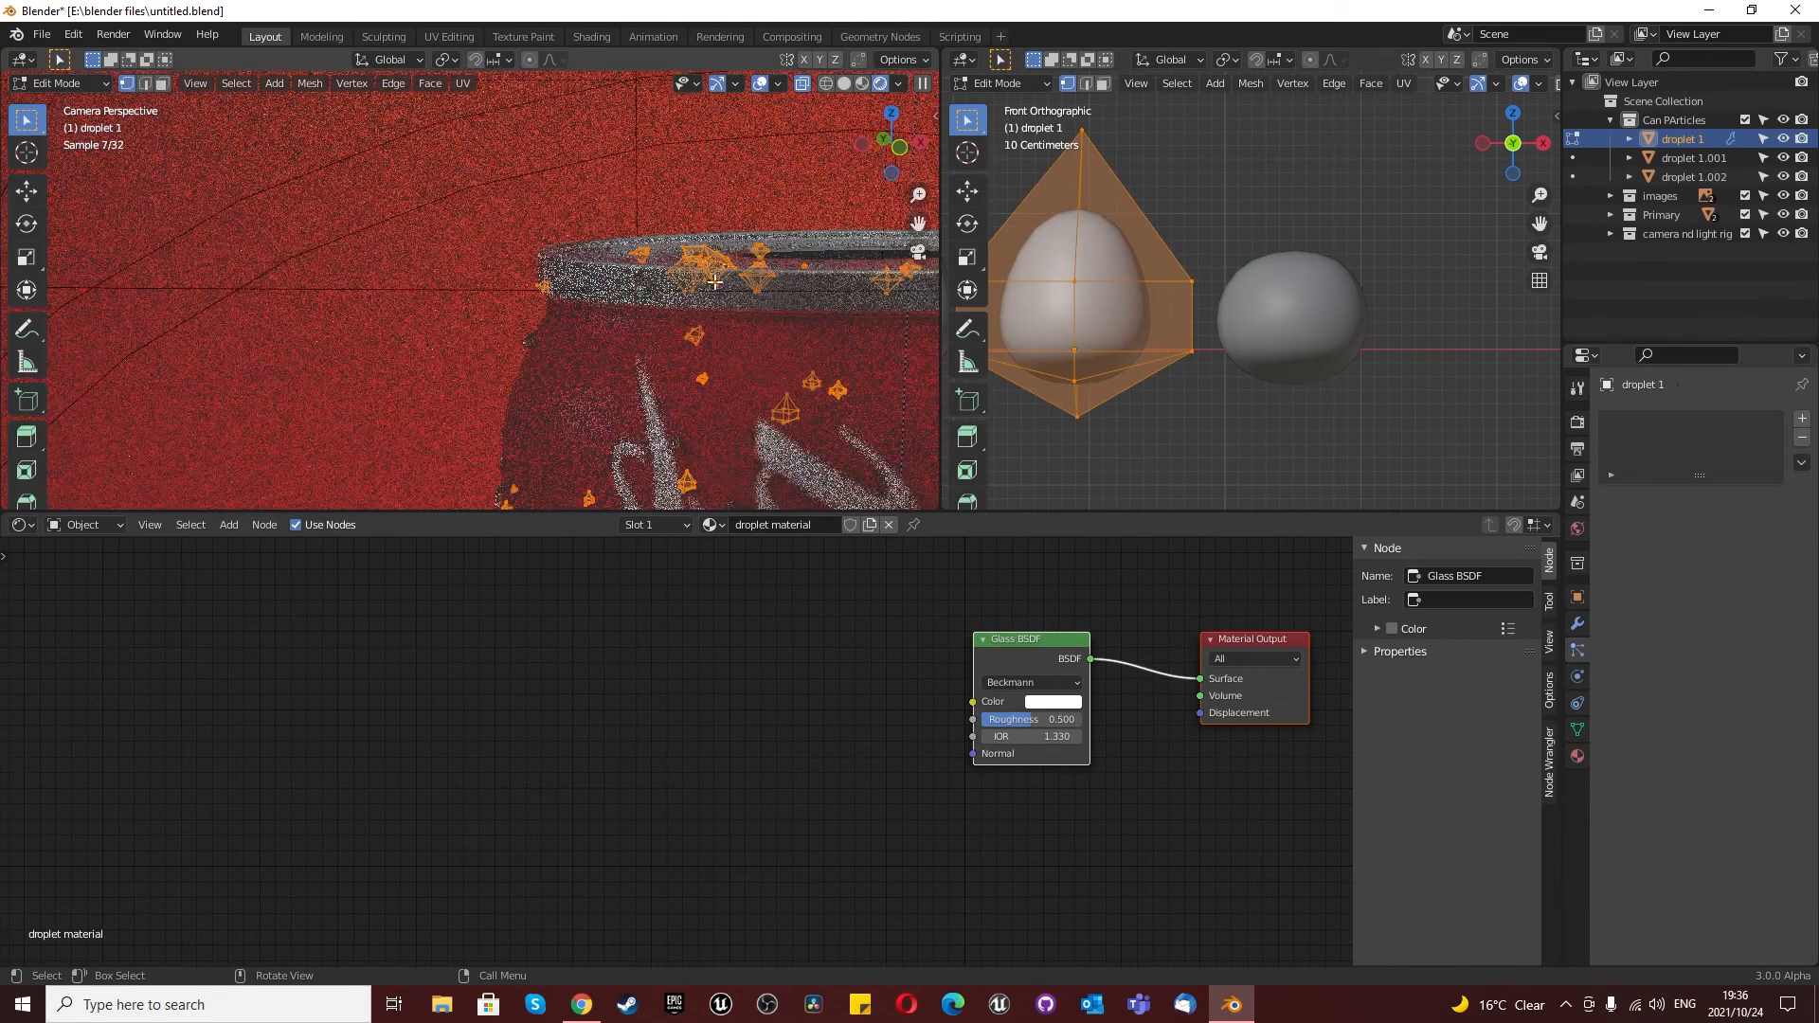
scroll(552, 393, up, 12)
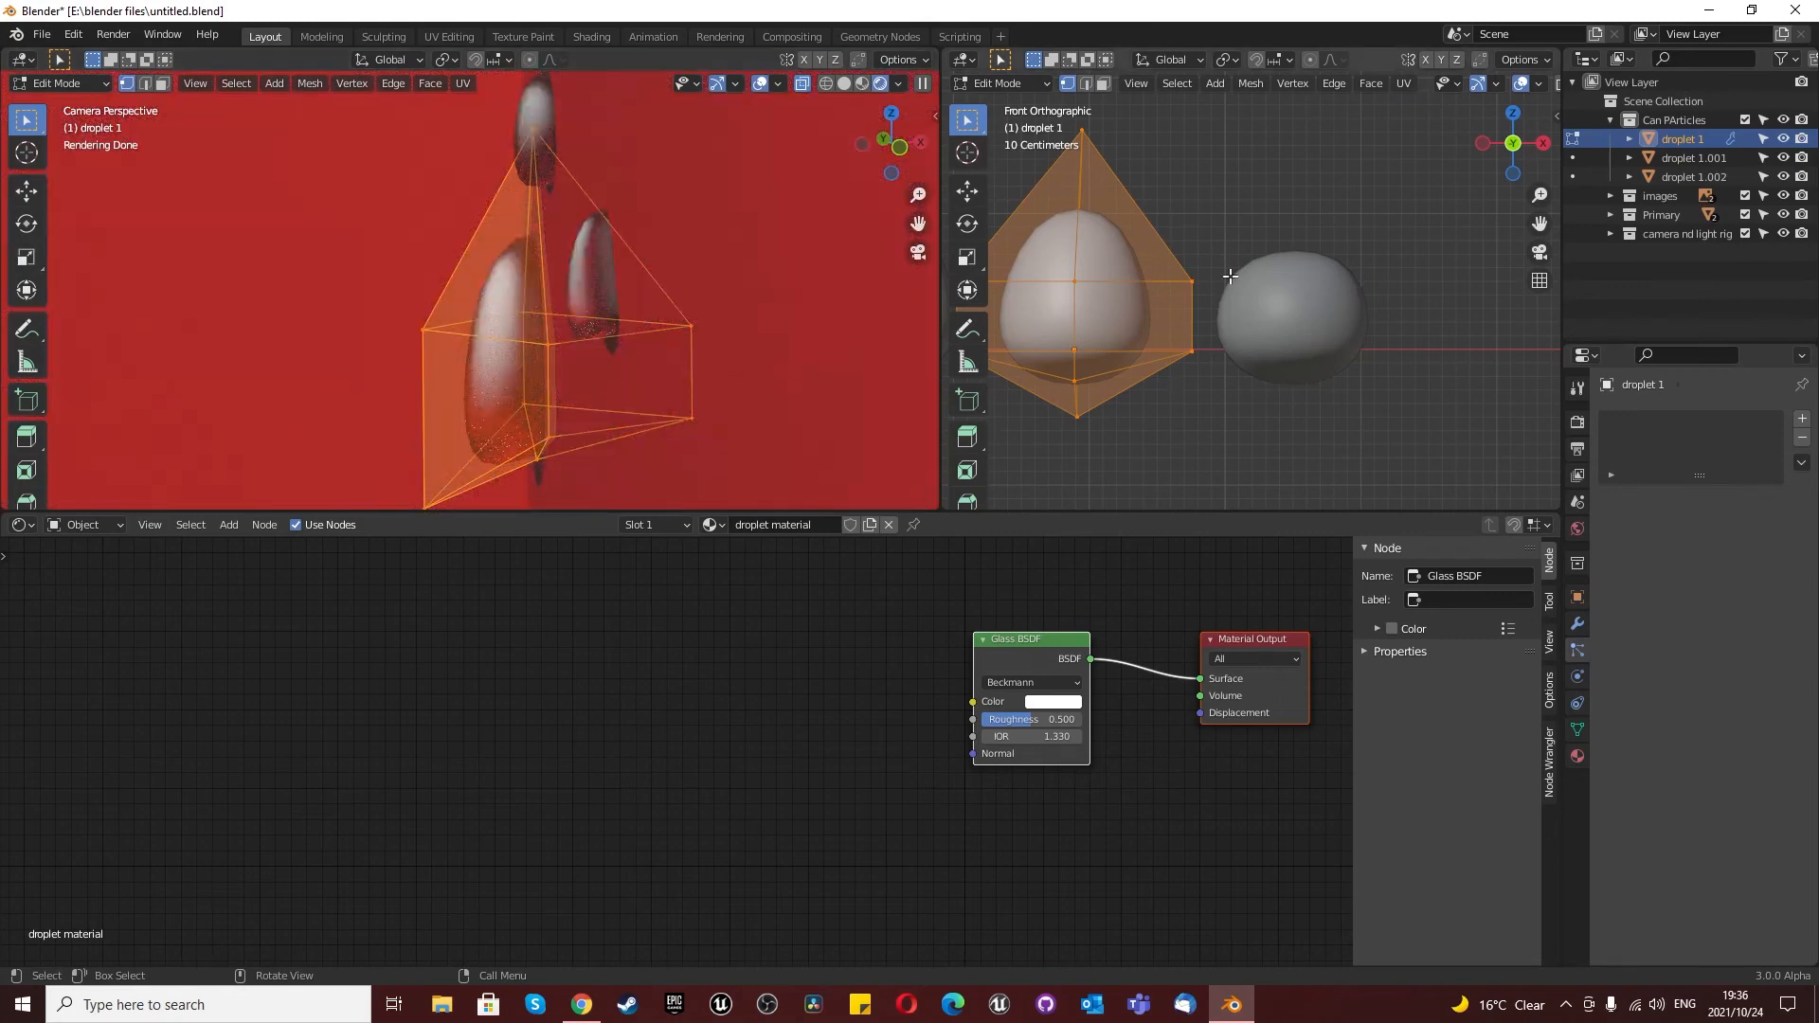
key(g)
key(y)
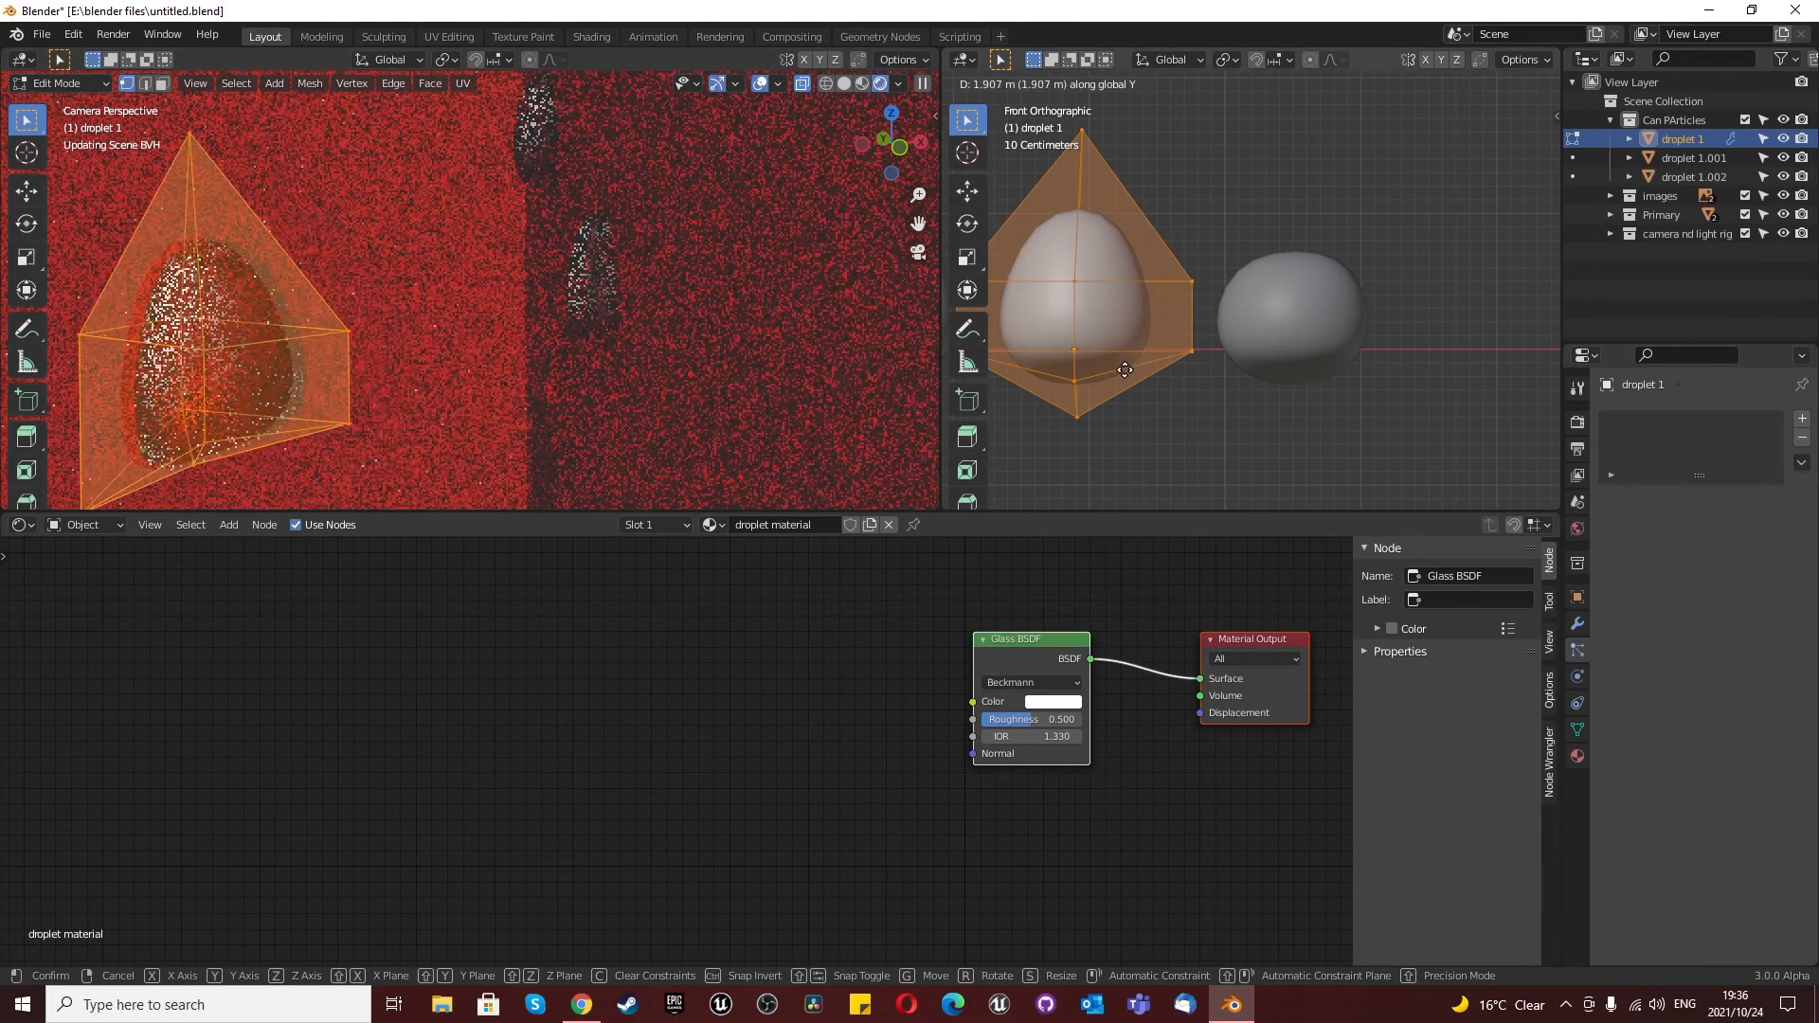
click(1214, 331)
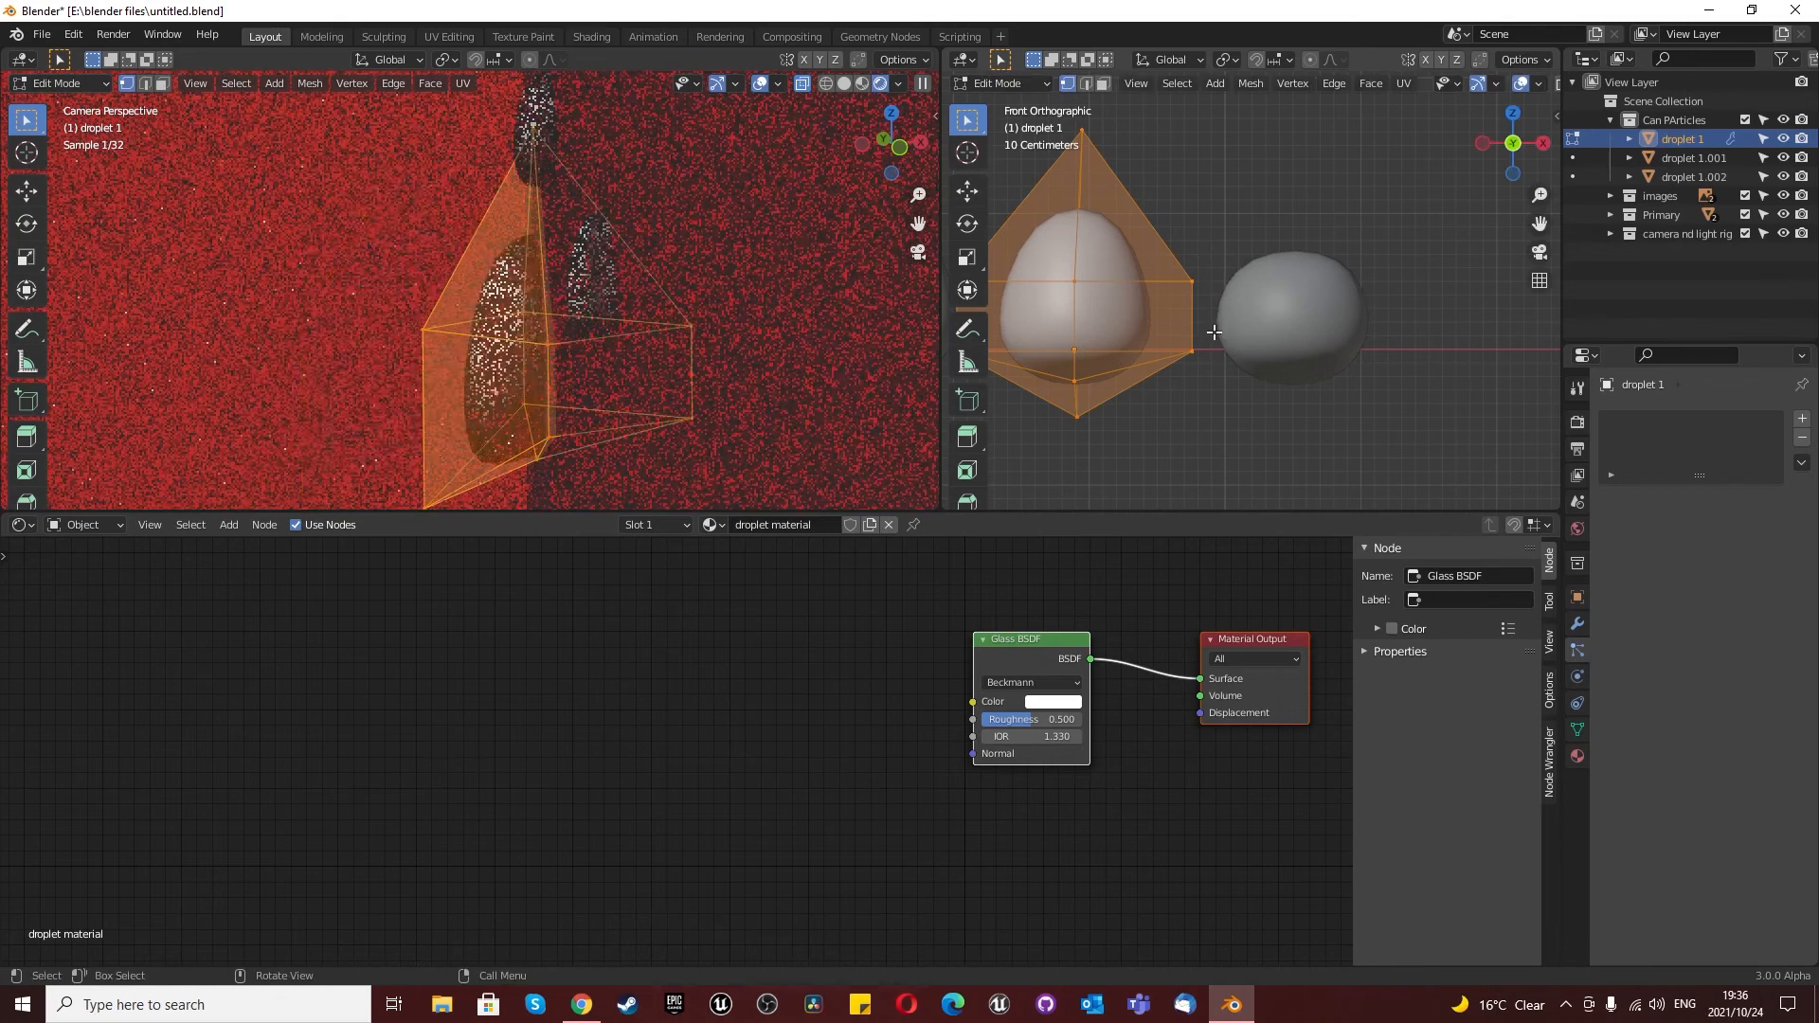
Step: Try to flip the egg-shaped droplet's mesh by 180° in the front view, and by 180° about the Y axis
scroll(1192, 236, down, 4)
scroll(1043, 337, up, 4)
scroll(1210, 256, down, 4)
scroll(1274, 204, up, 1)
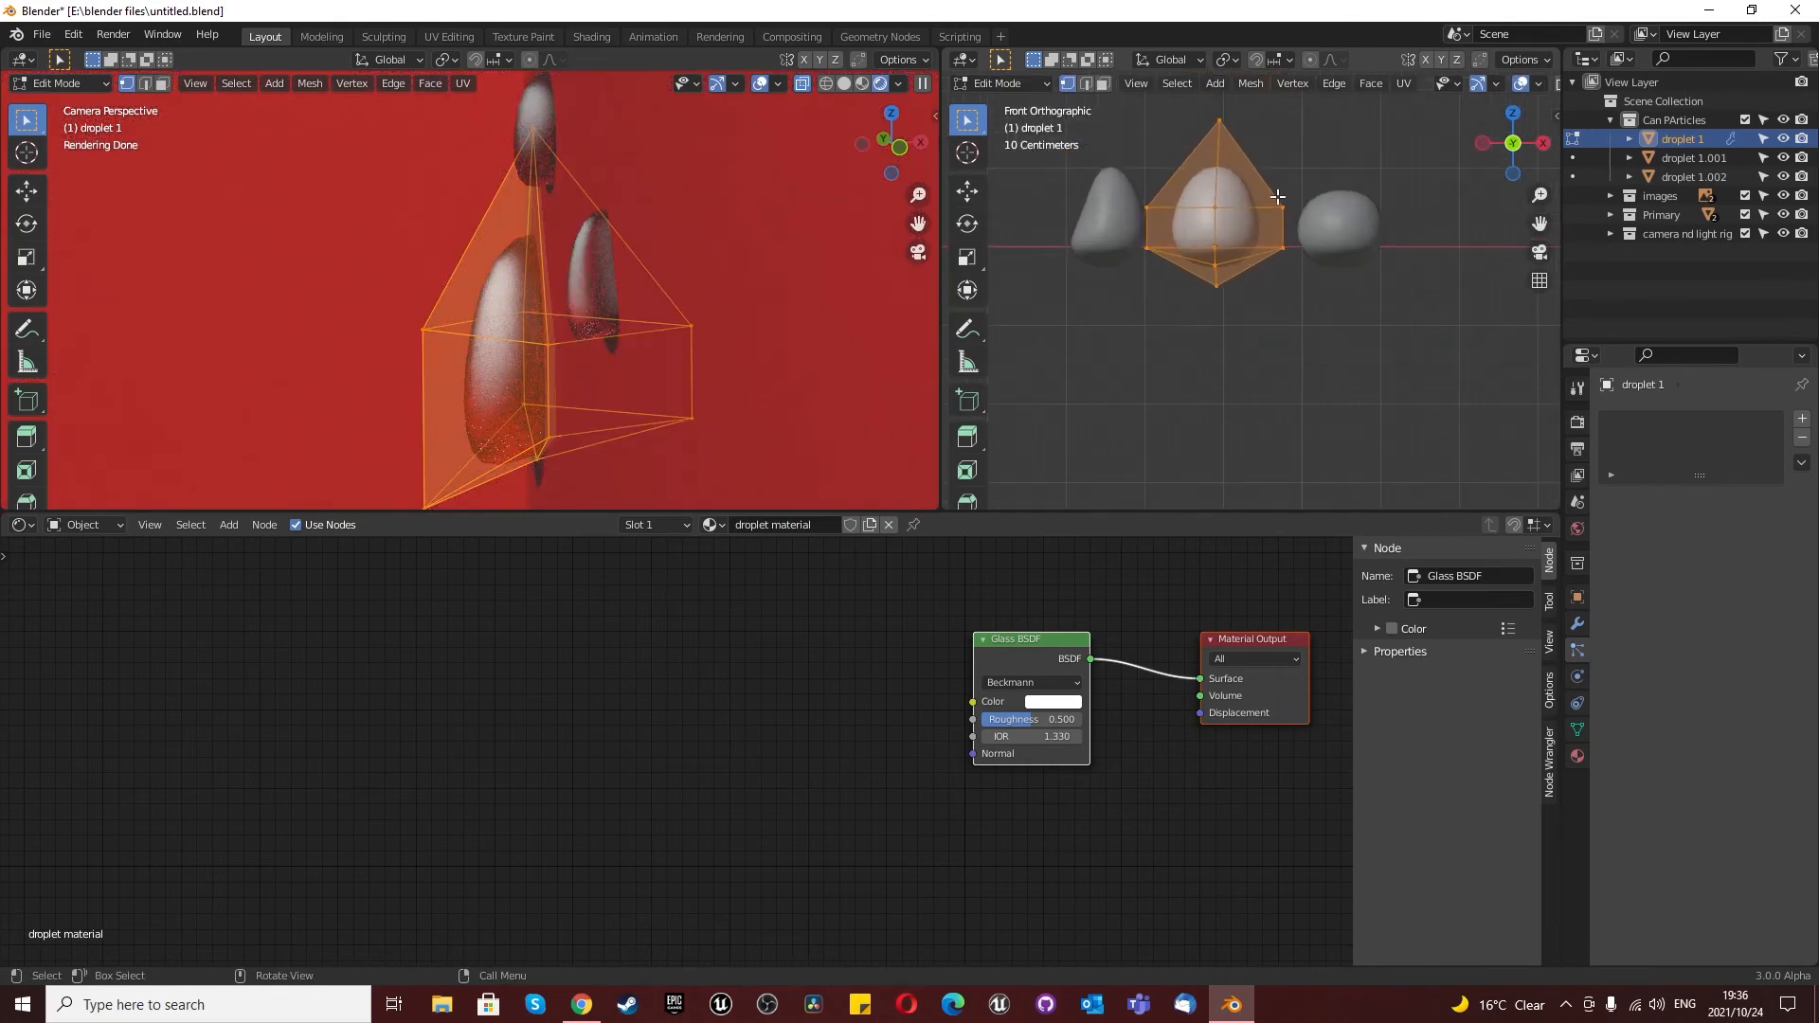
text(r180)
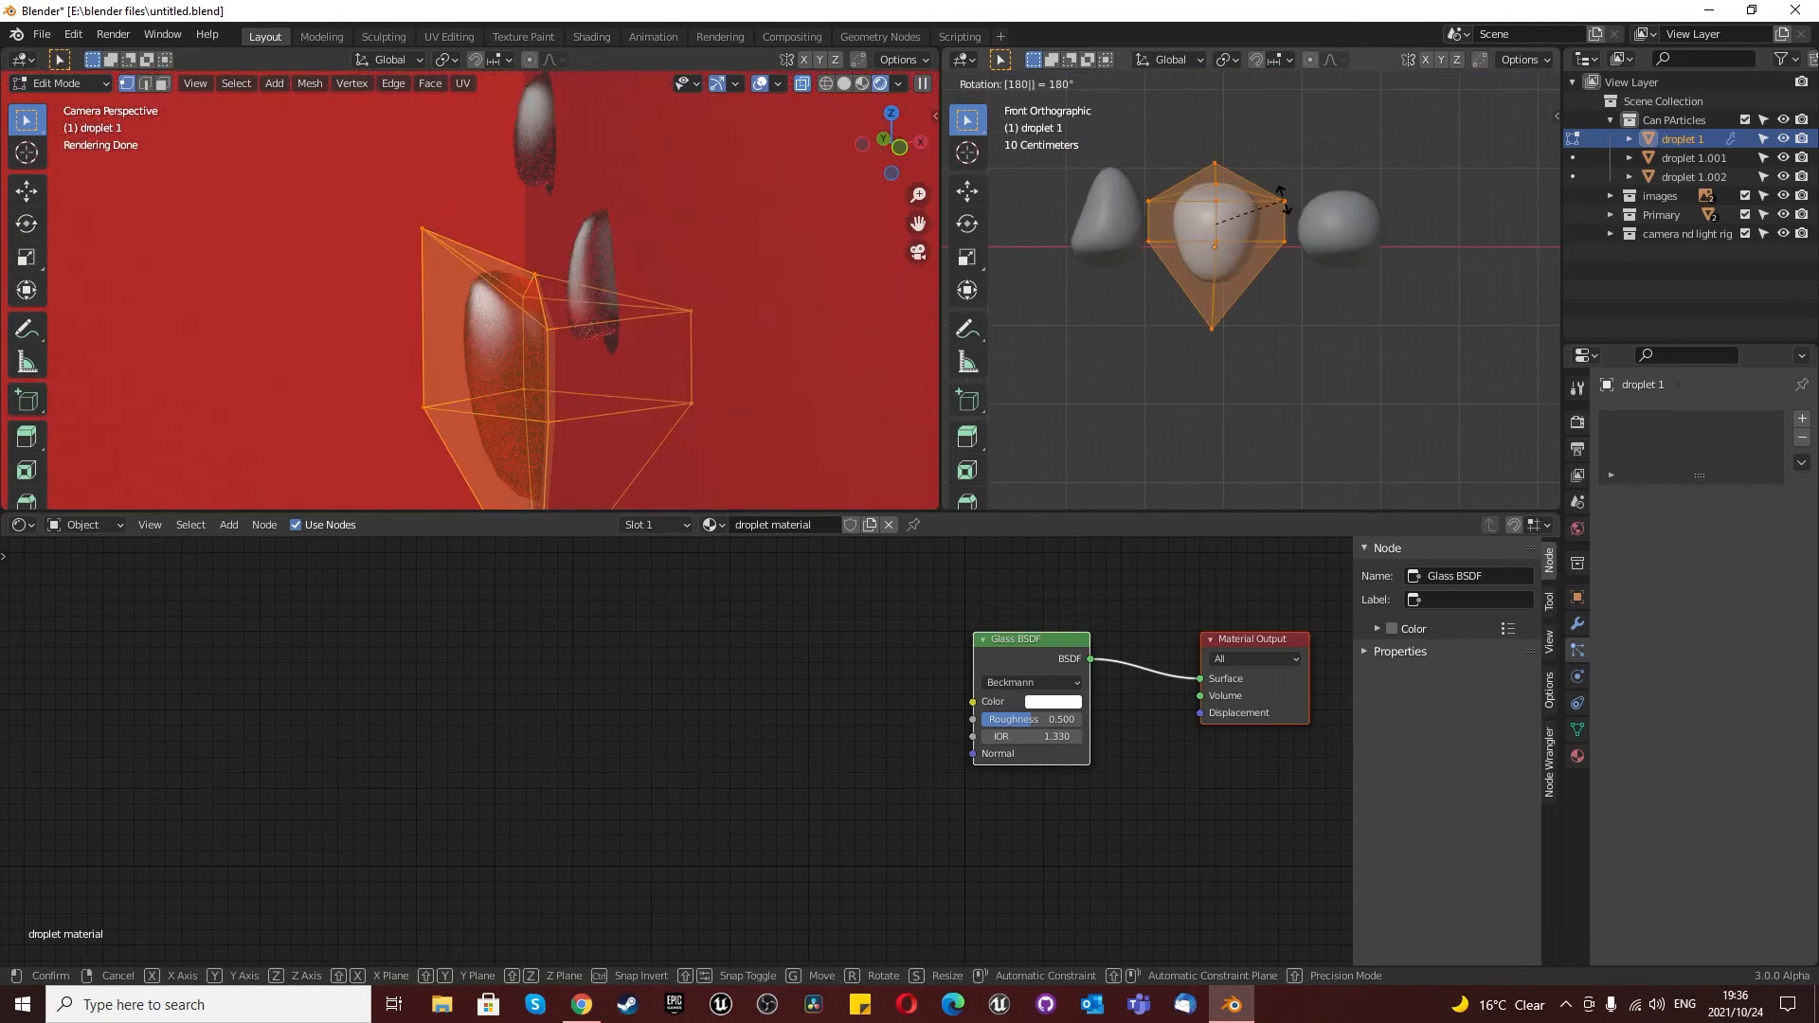
key(Return)
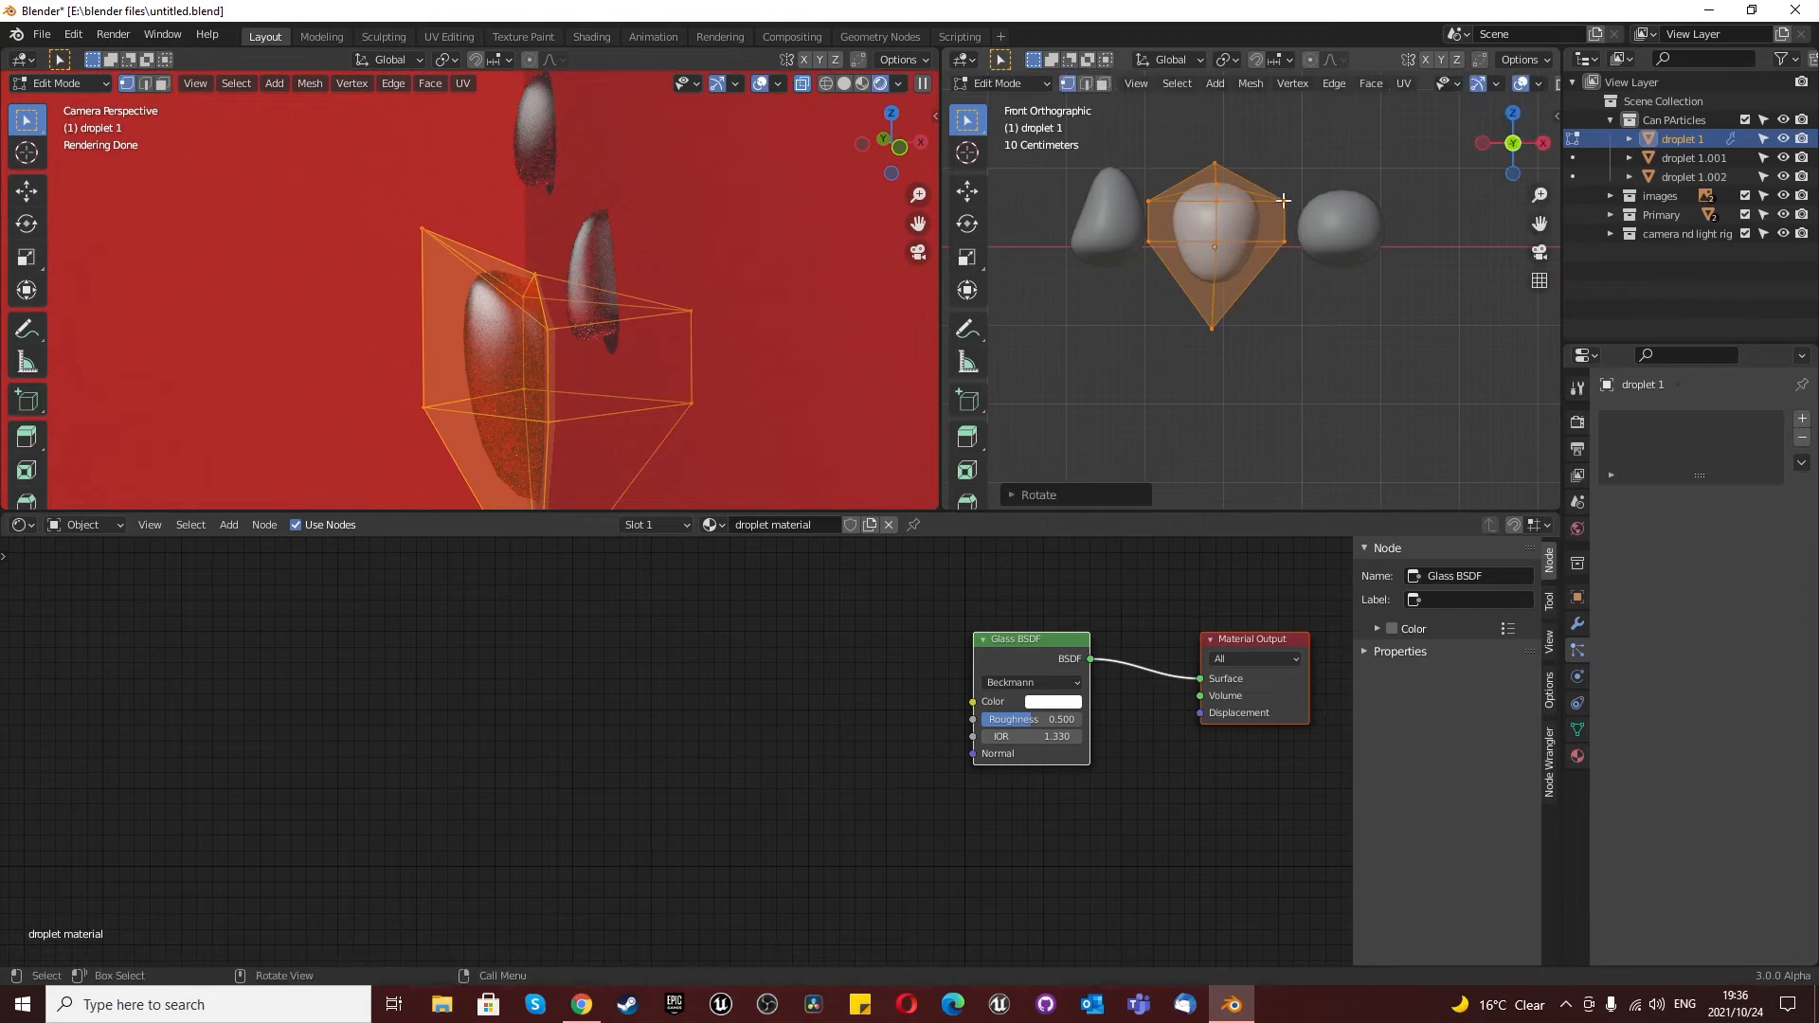
text(ry1)
text(80)
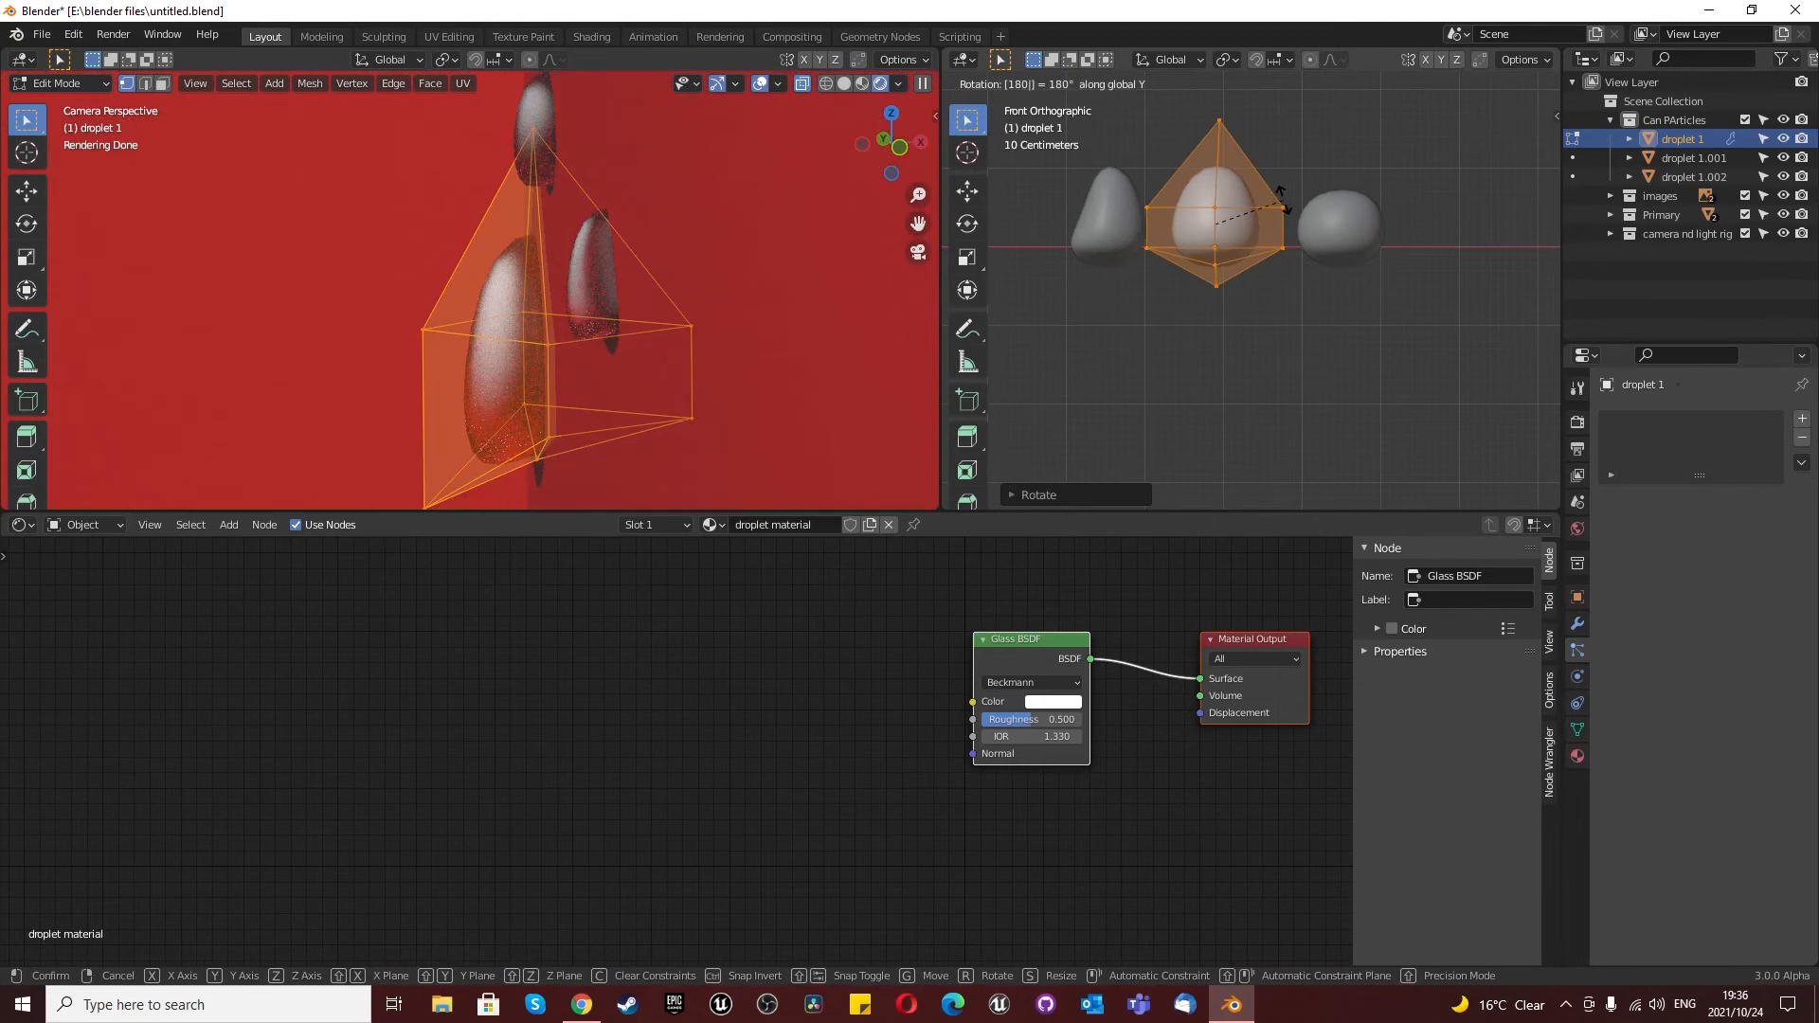
key(Return)
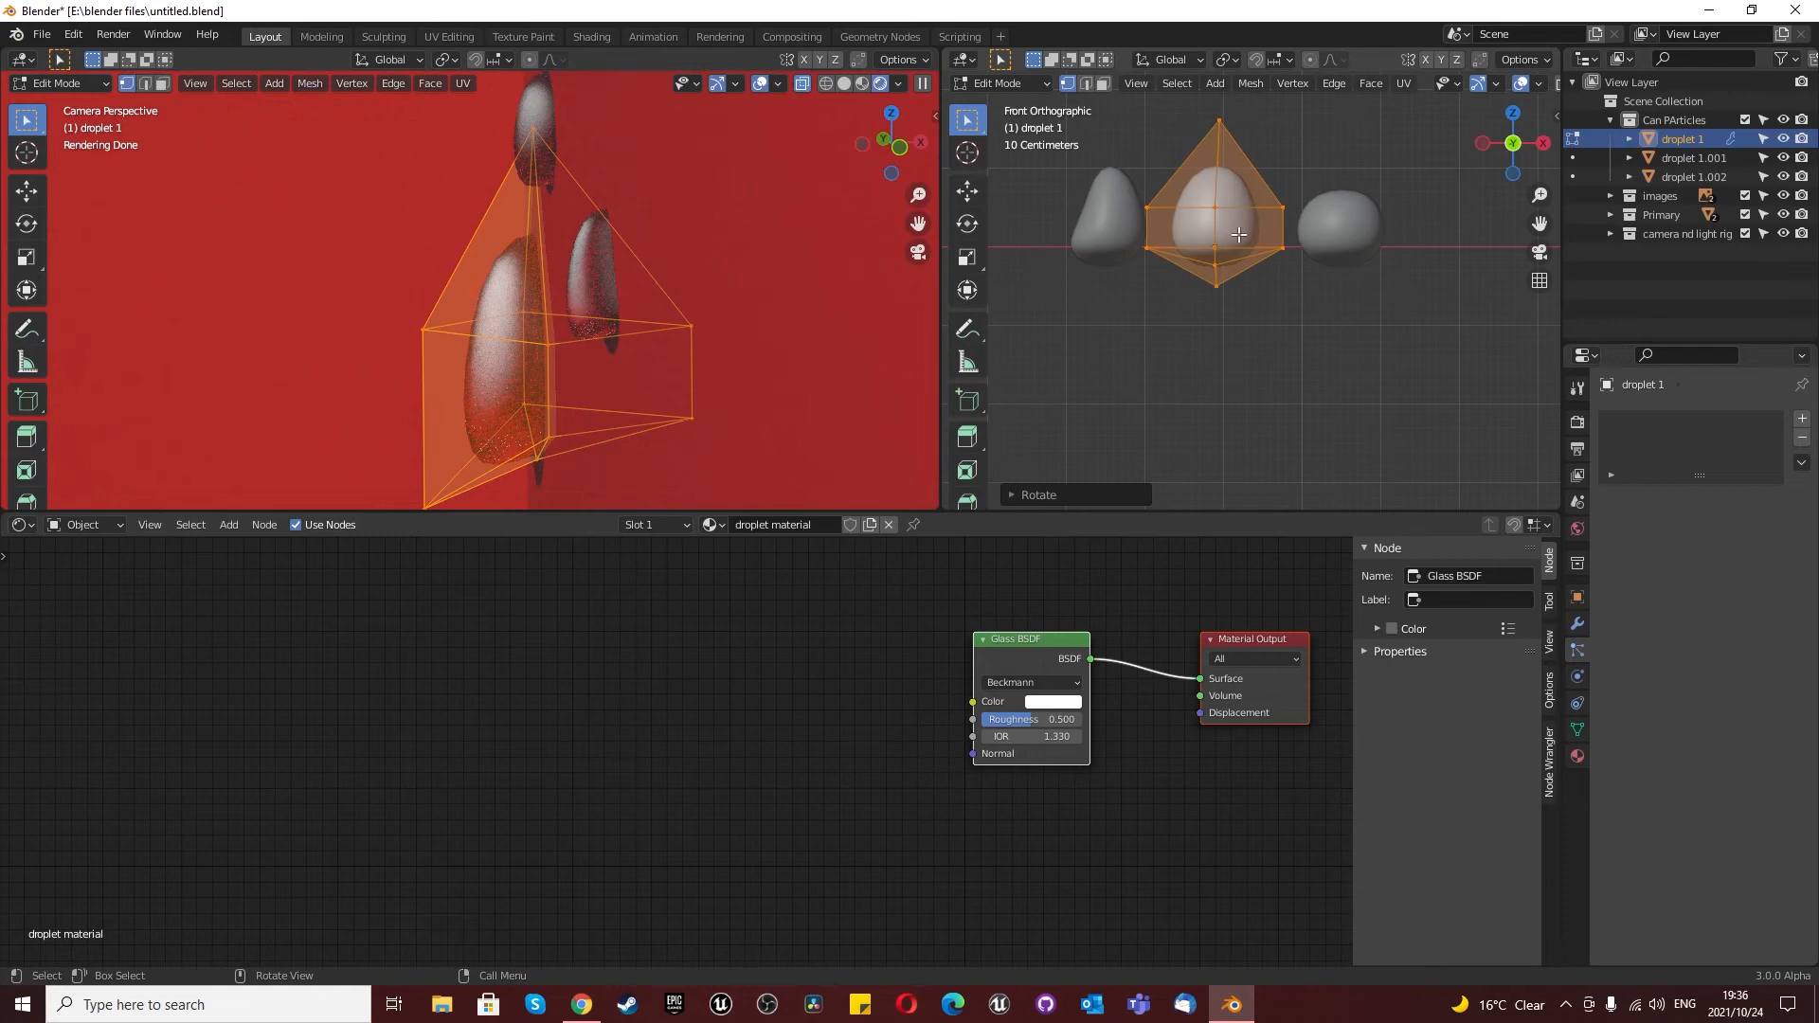
Step: Shift the entire mesh of the egg-shaped droplet about -0.13 m along the global Y axis and check it on the can
key(g)
key(y)
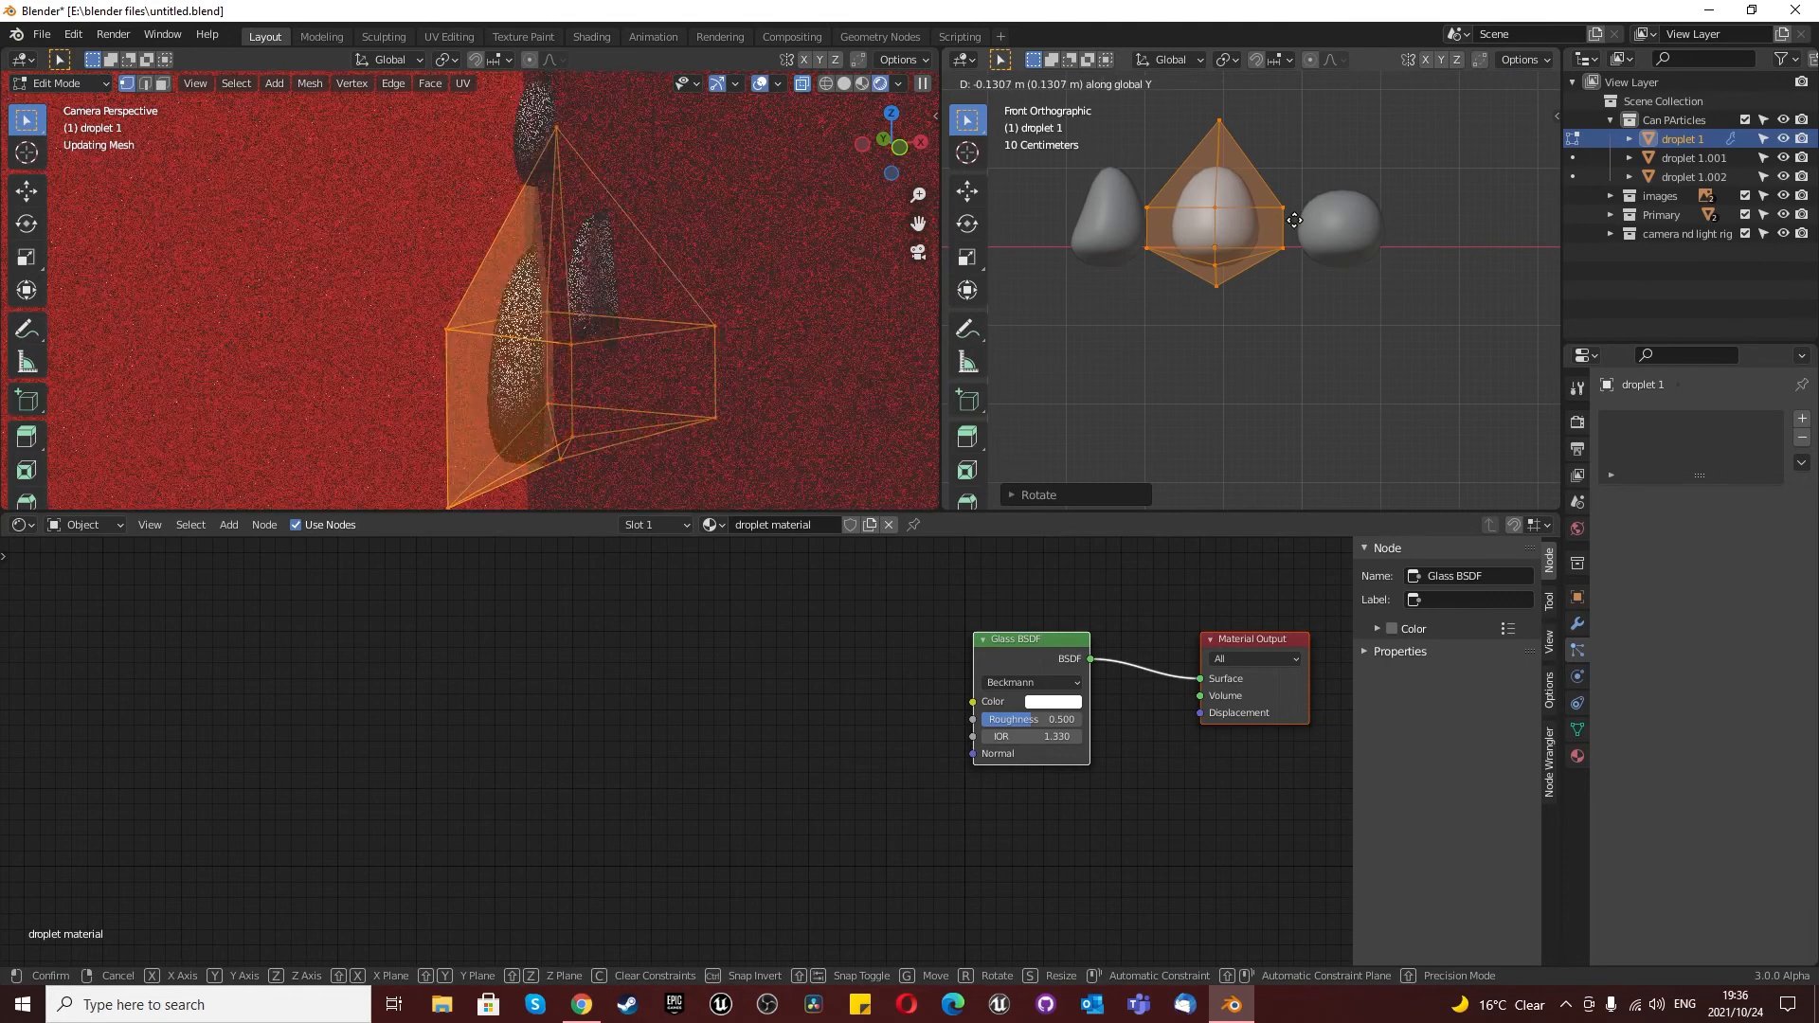
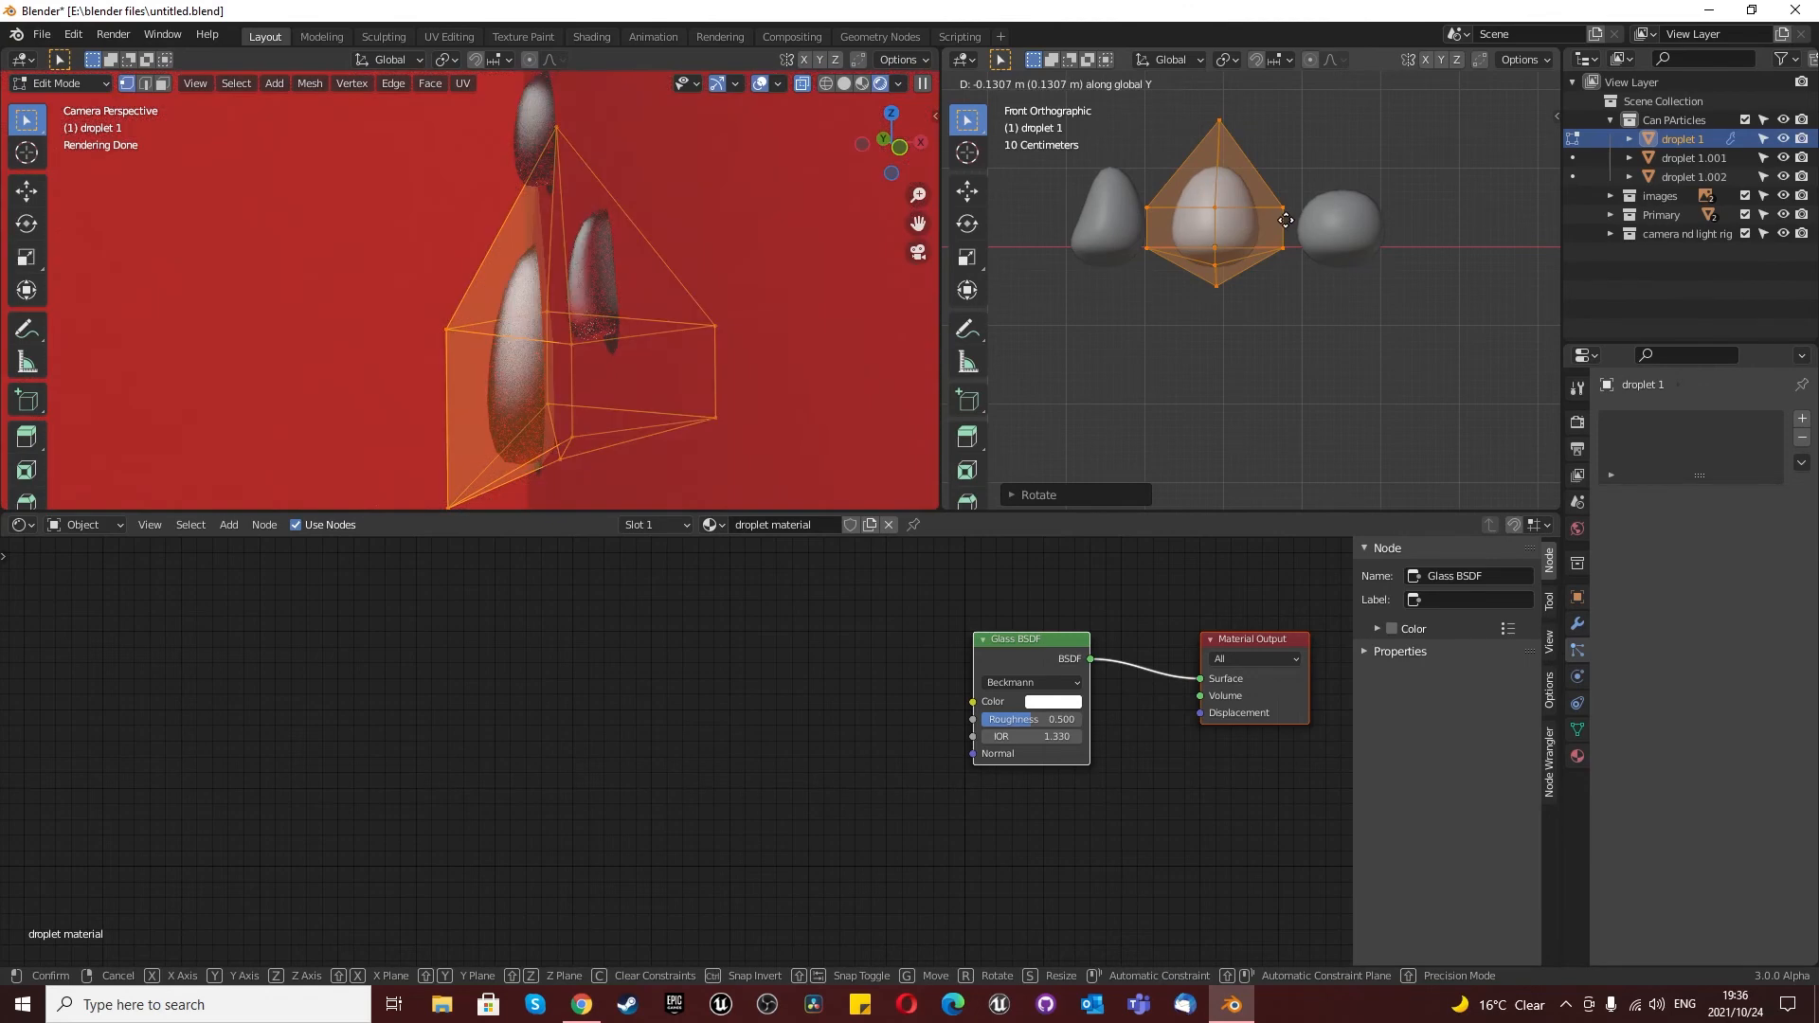
click(1214, 218)
key(Tab)
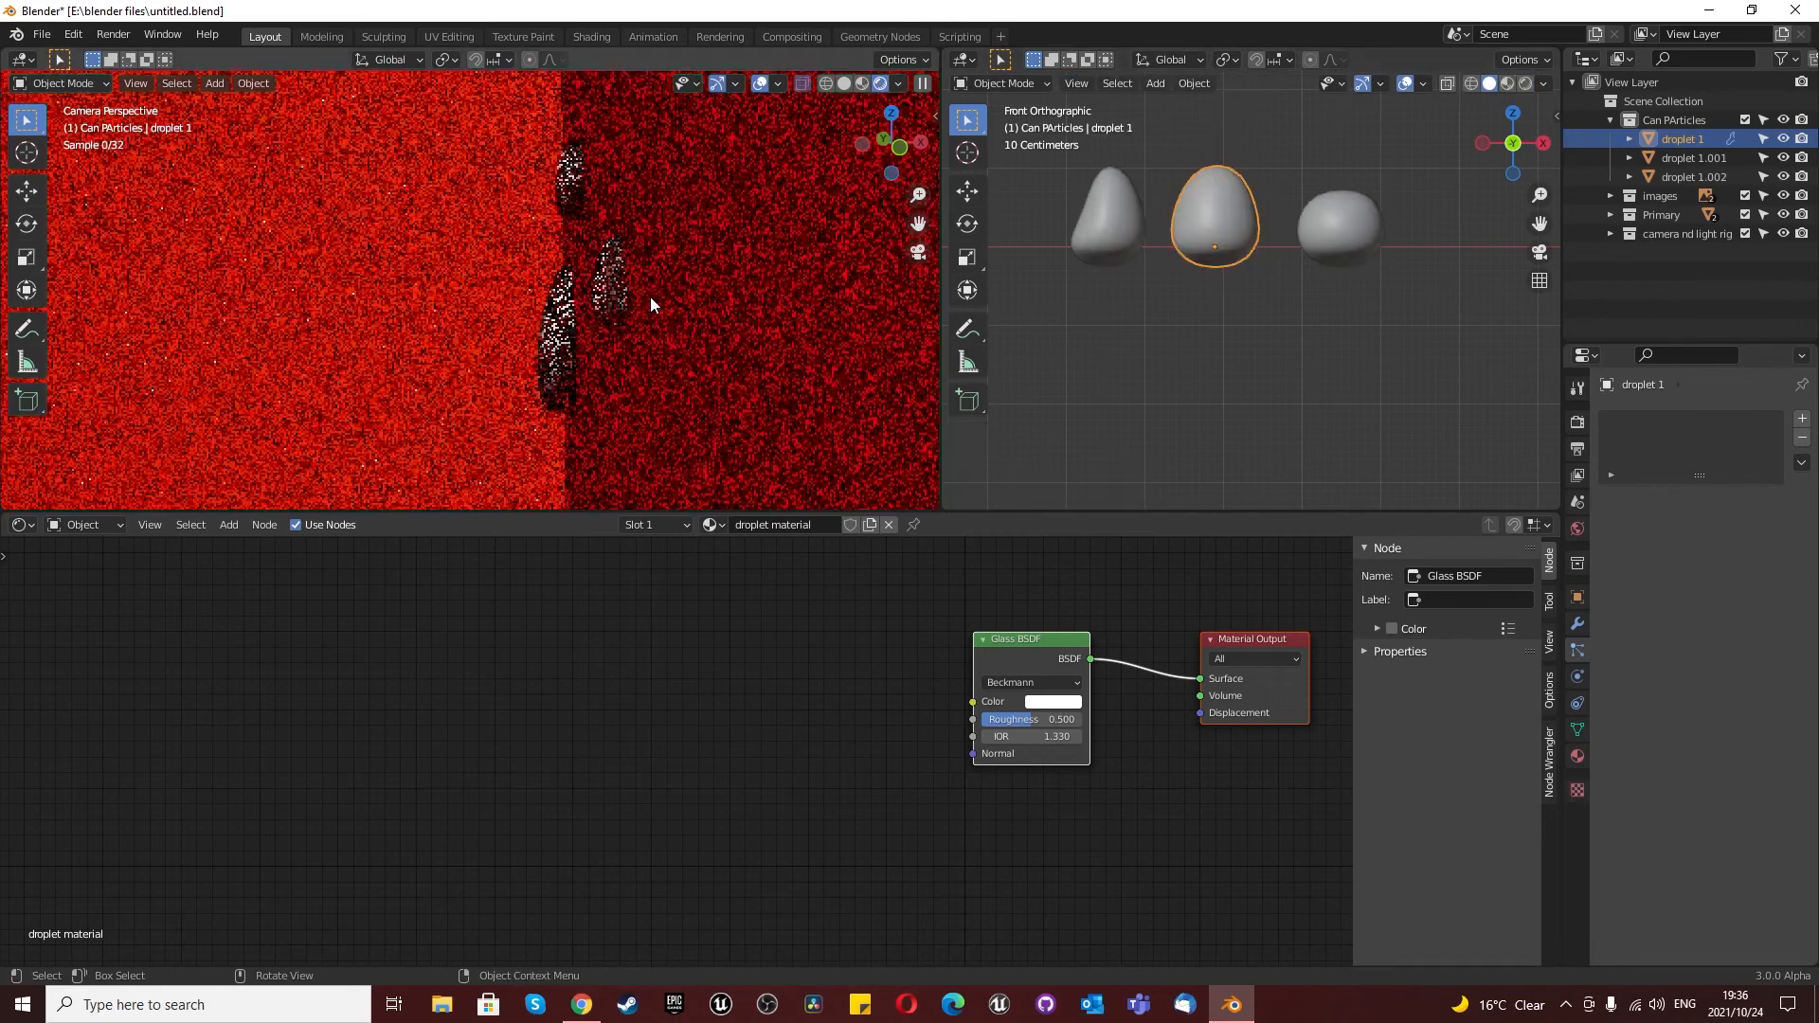
scroll(650, 297, down, 6)
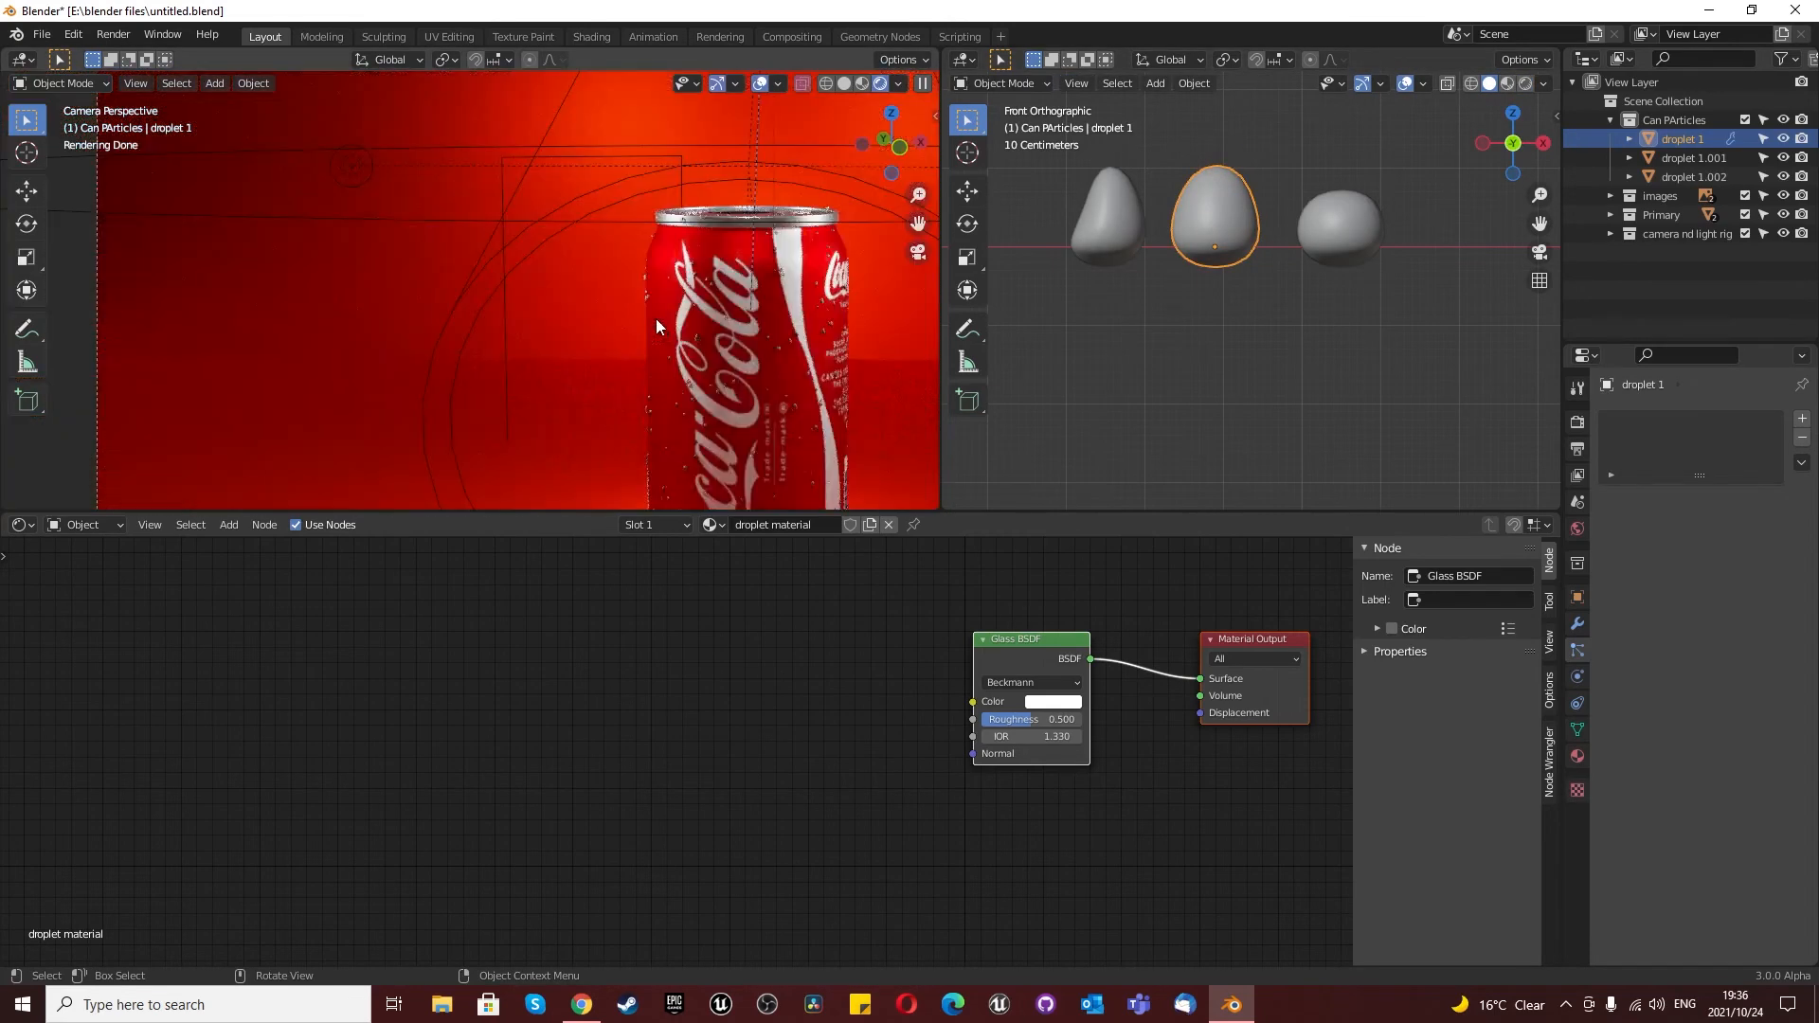
scroll(718, 401, up, 6)
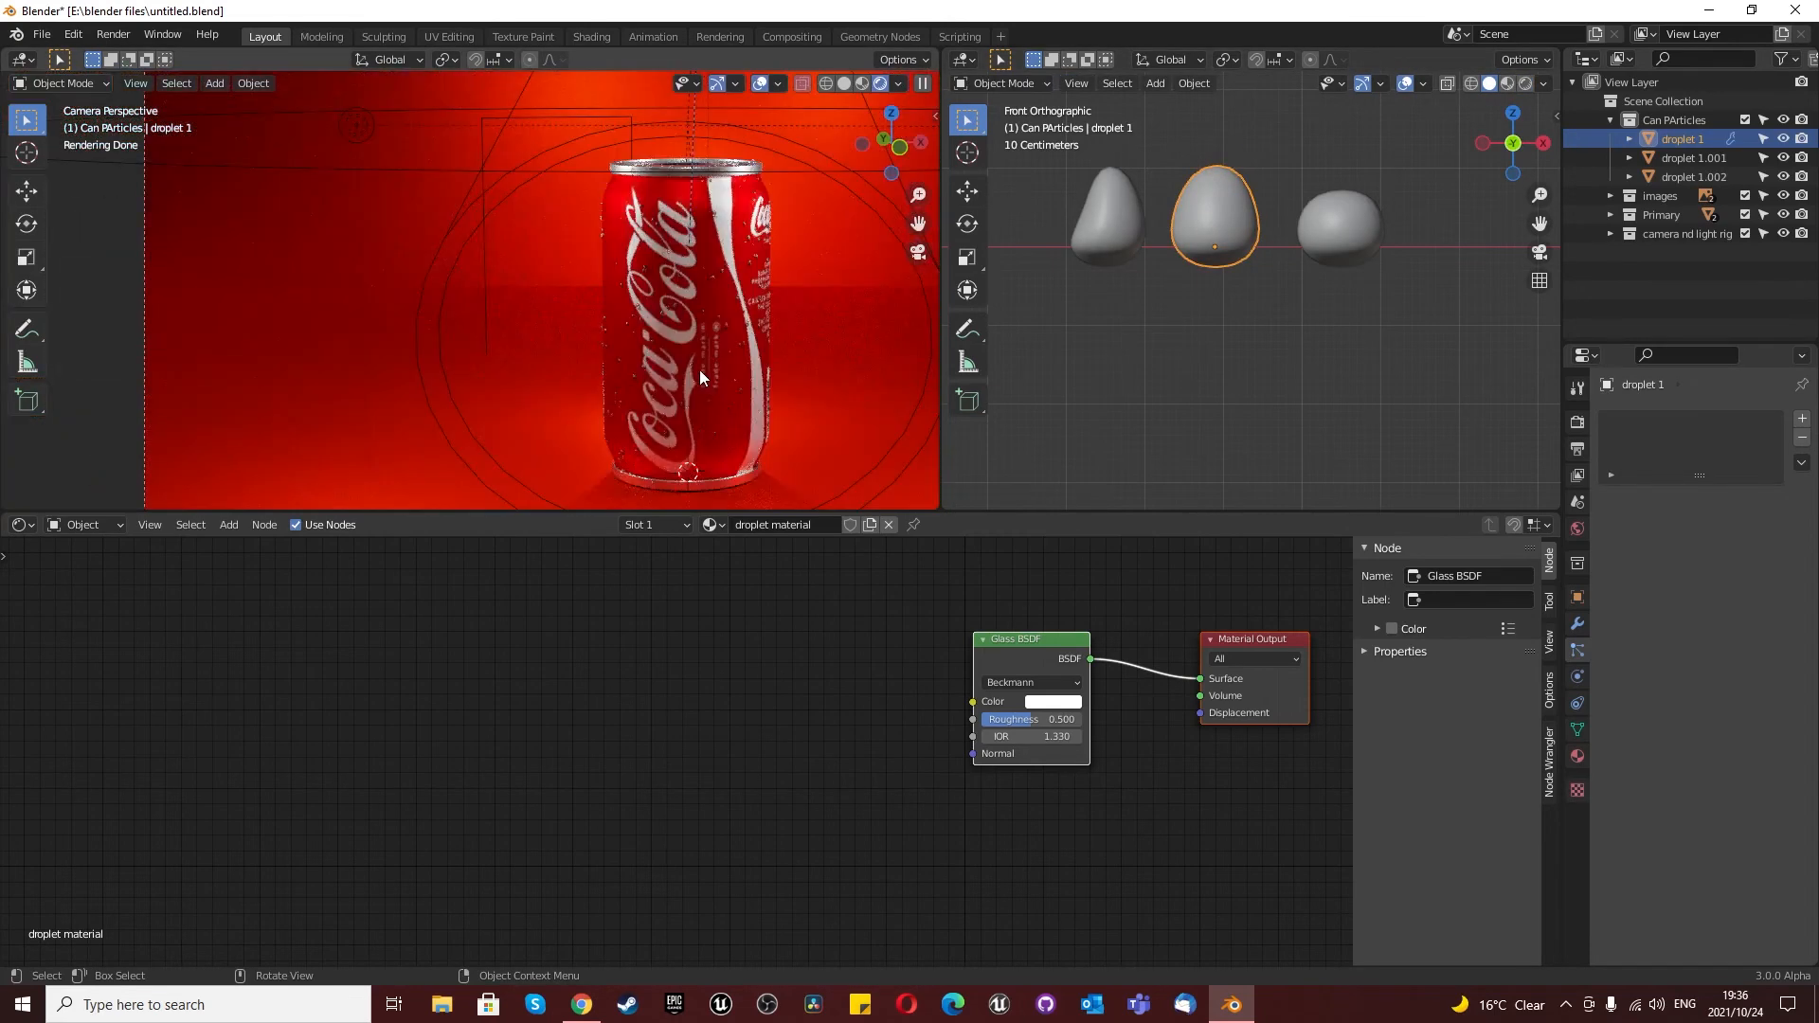
scroll(741, 348, down, 4)
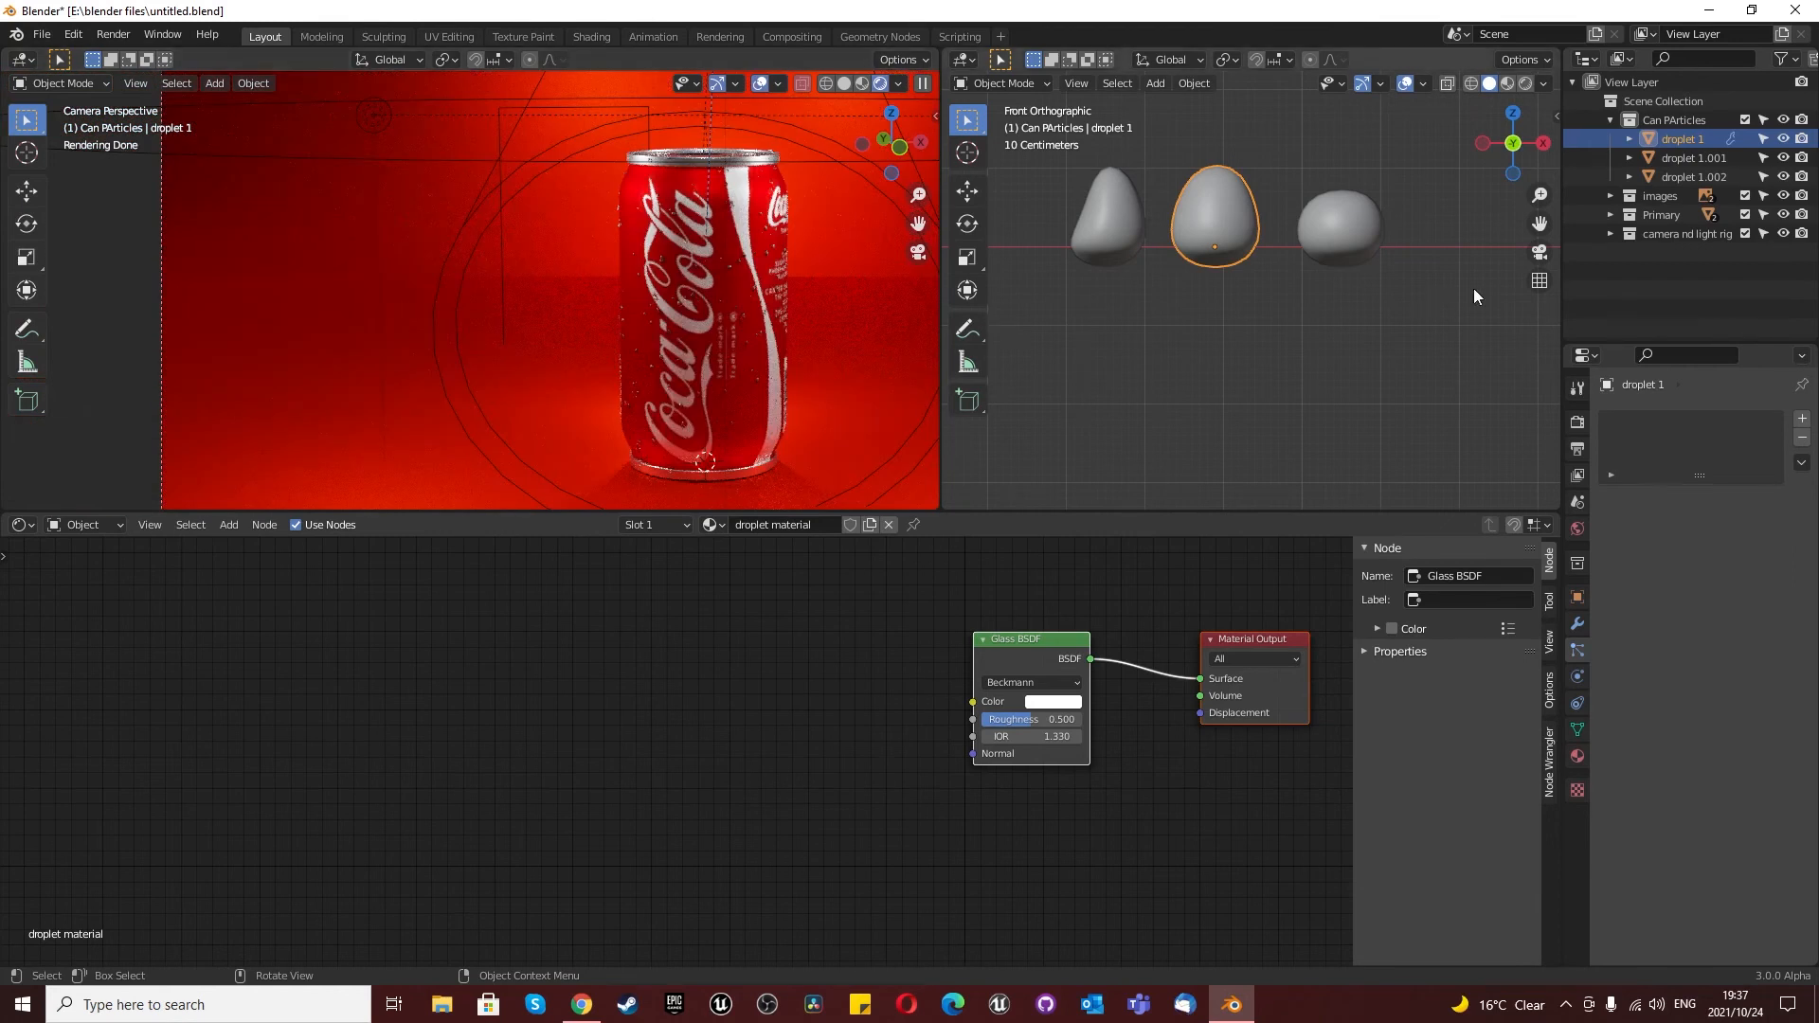
Step: Correct the capitalisation of the droplet collection's name so that it reads "Can Particles"
click(1673, 120)
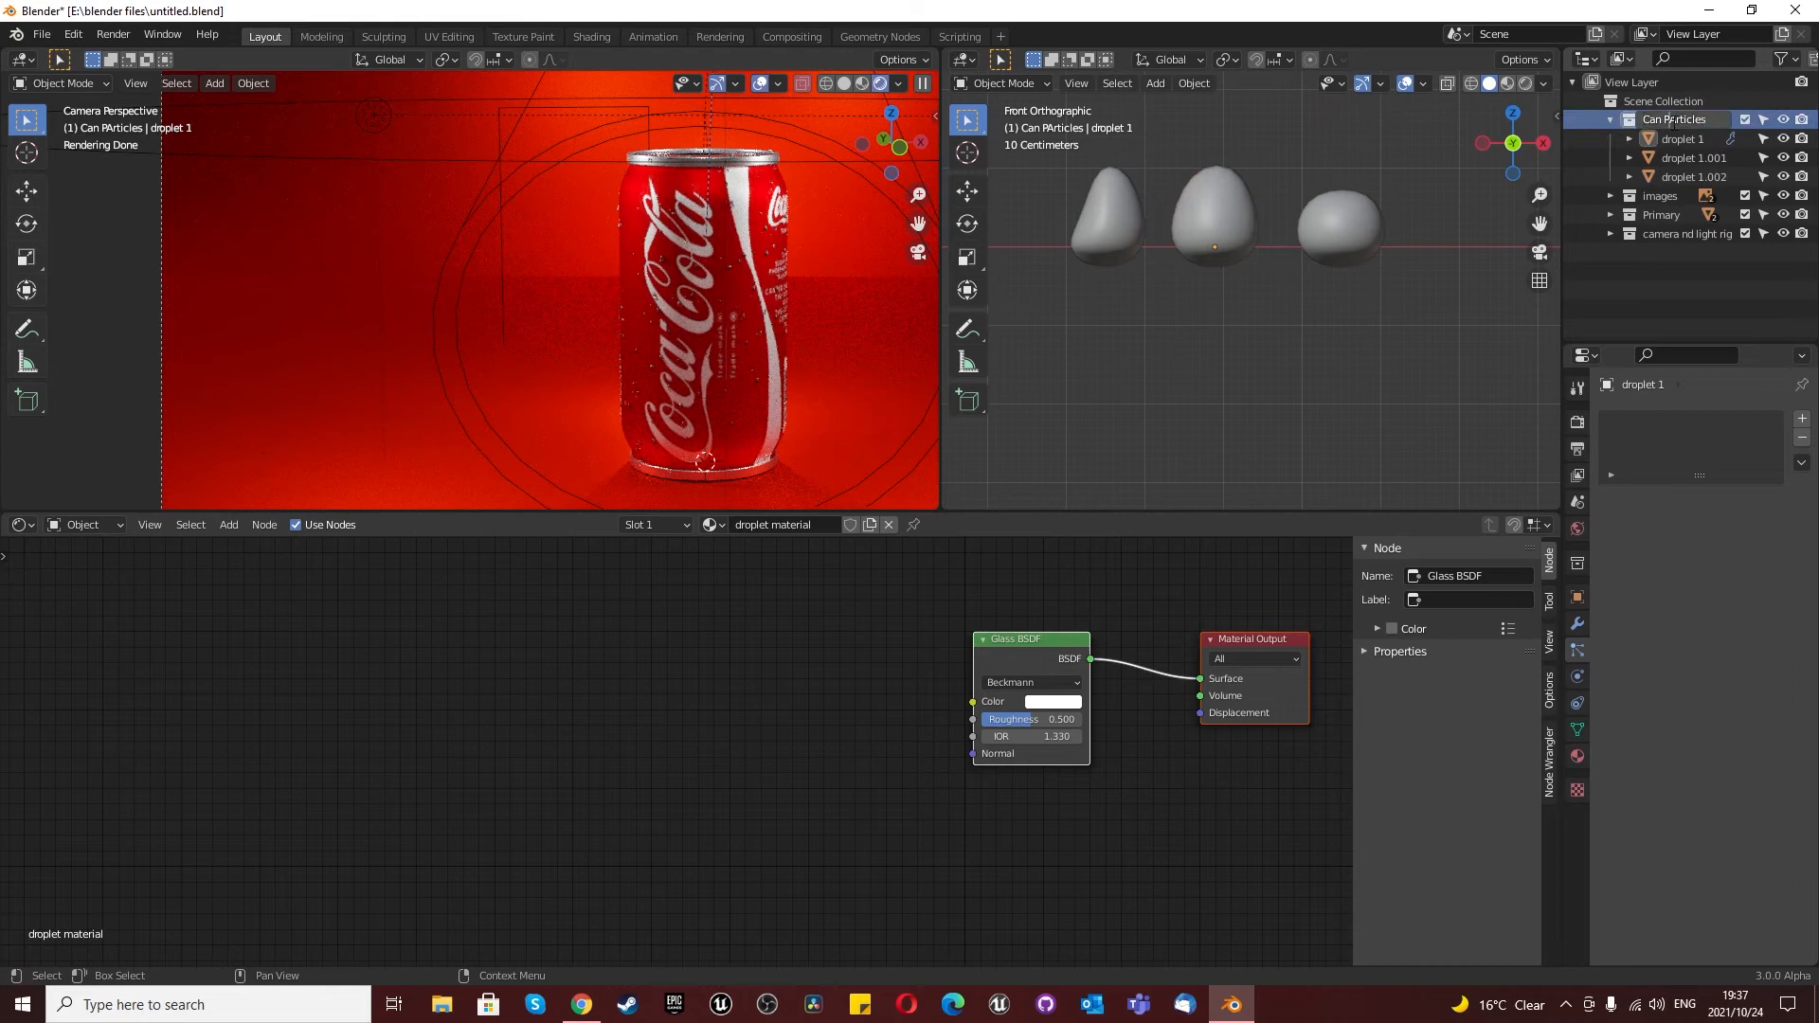
key(BackSpace)
text(a)
key(Return)
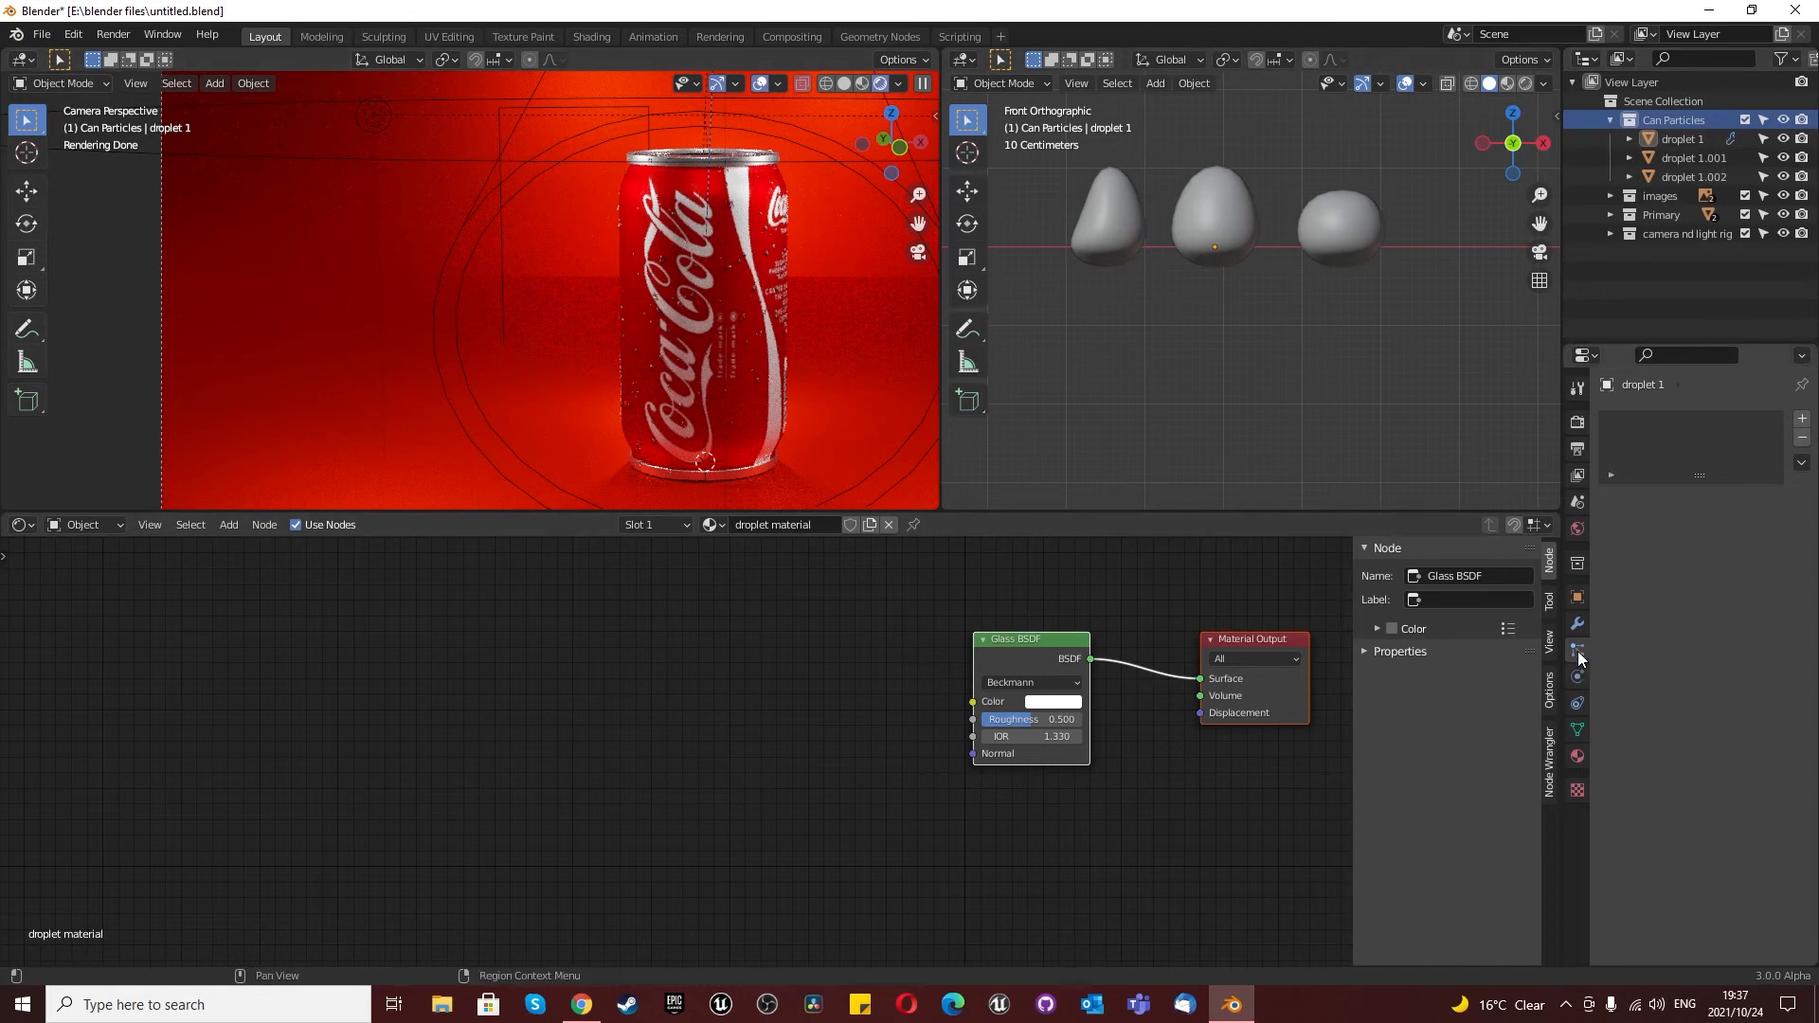
Step: Add a second particle system to the cola can and name its settings "small droplets"
click(747, 303)
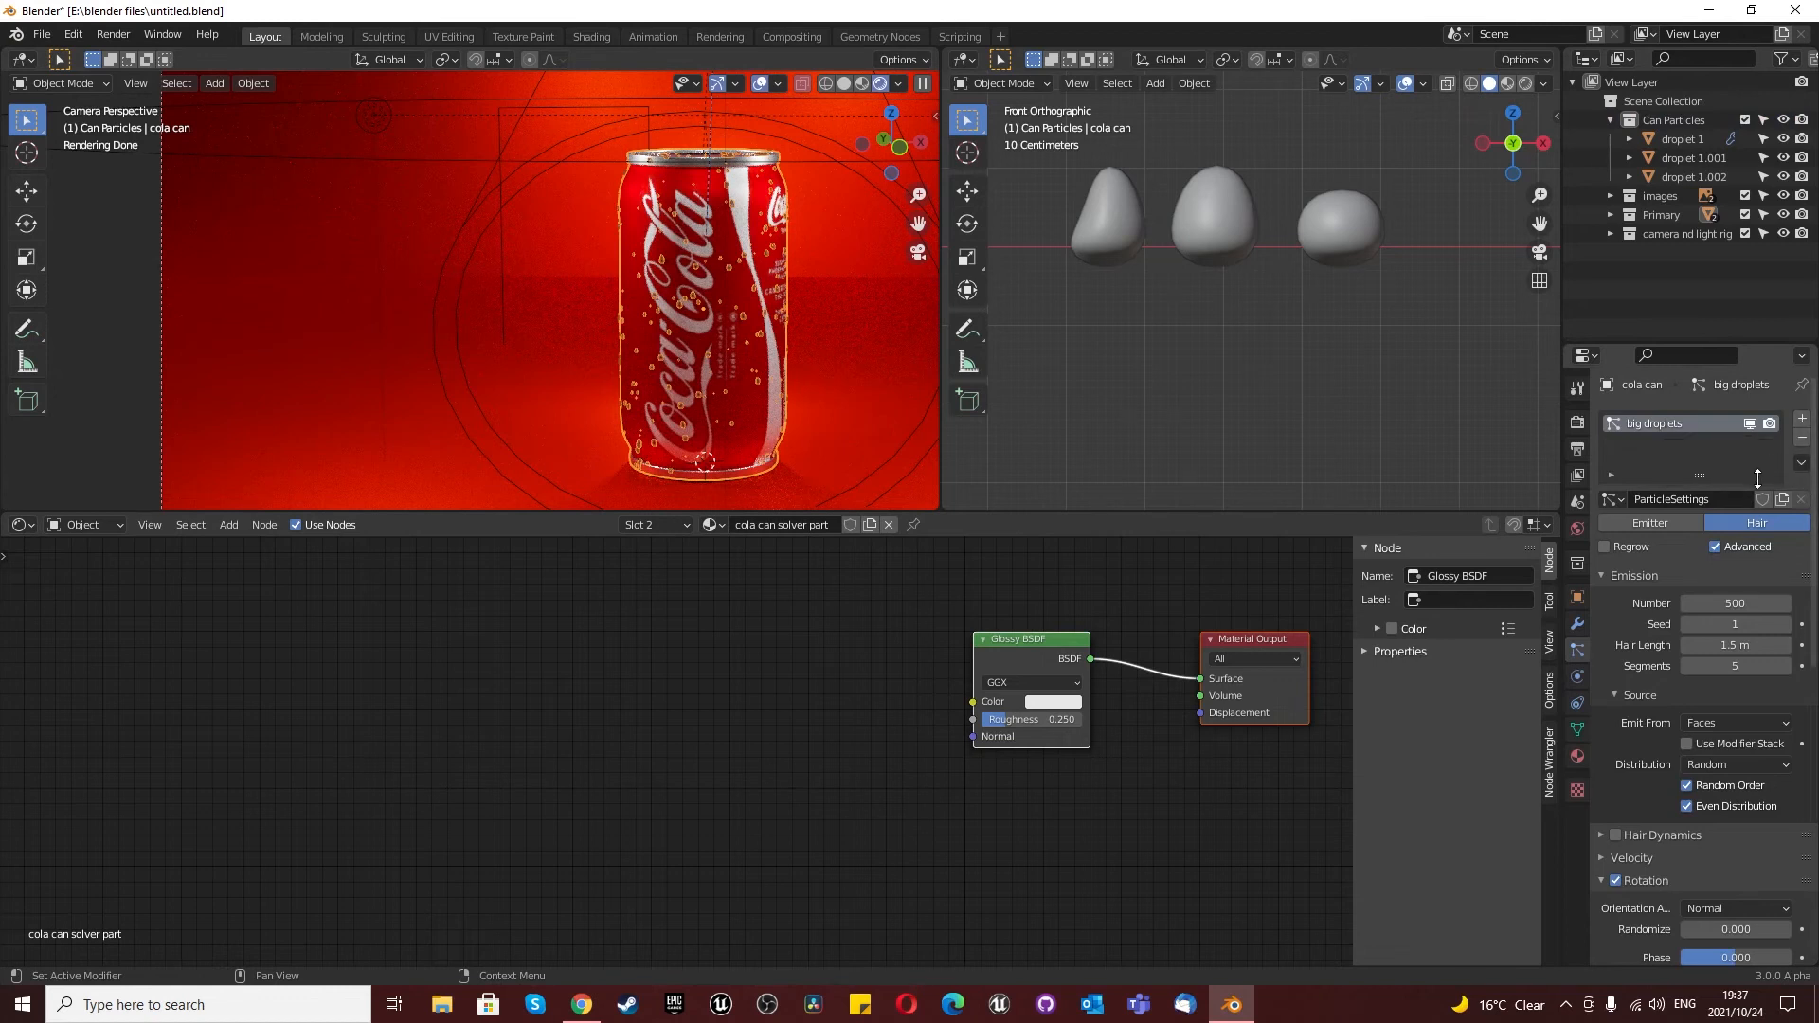
click(1802, 418)
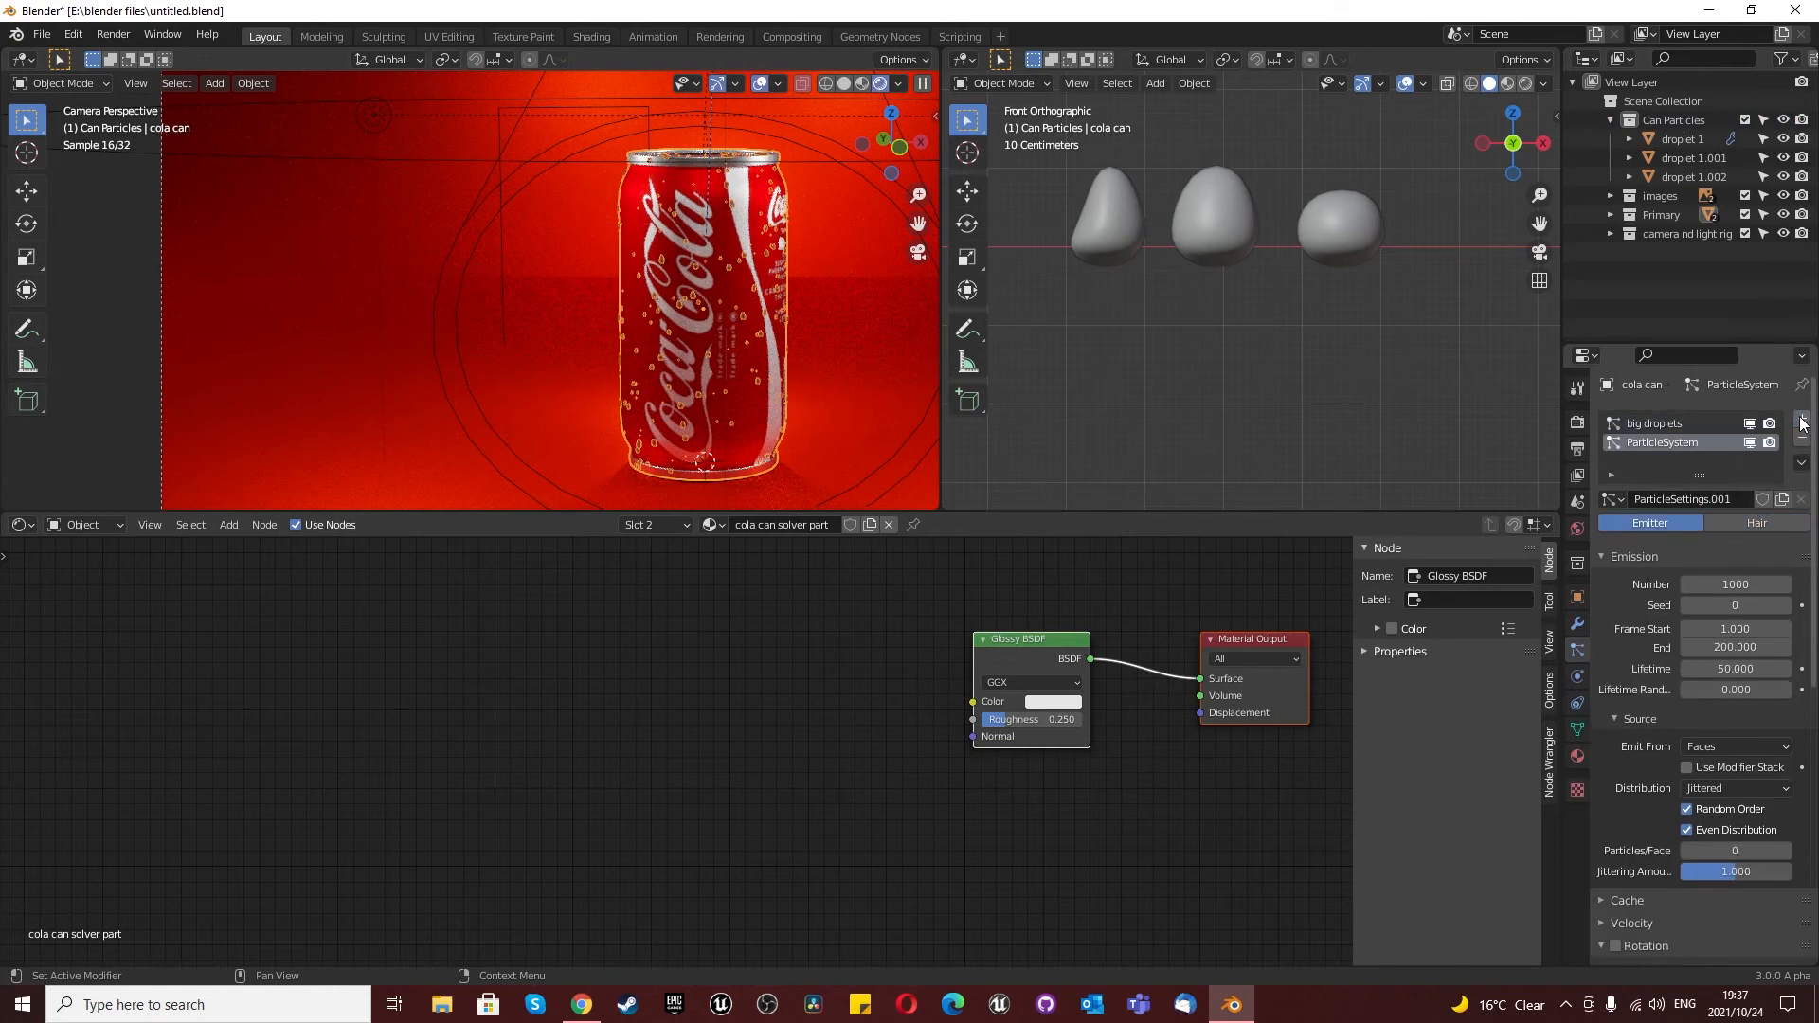
click(1712, 499)
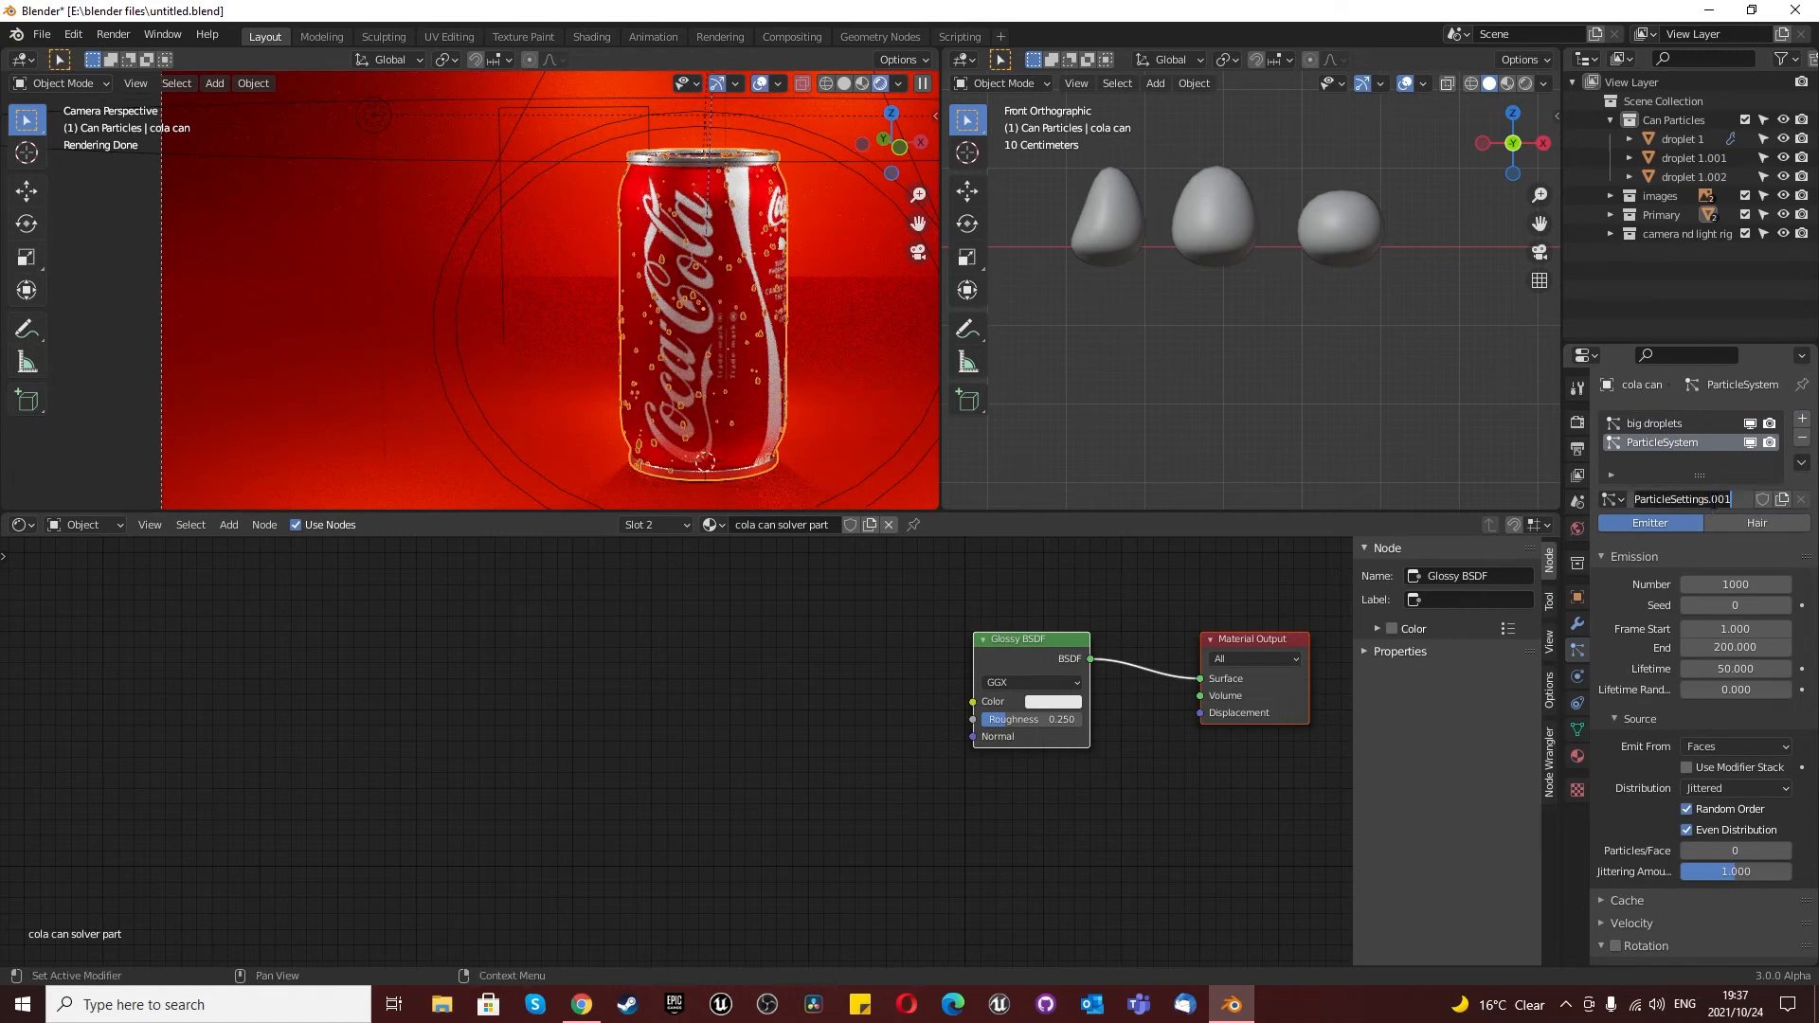
text(small d)
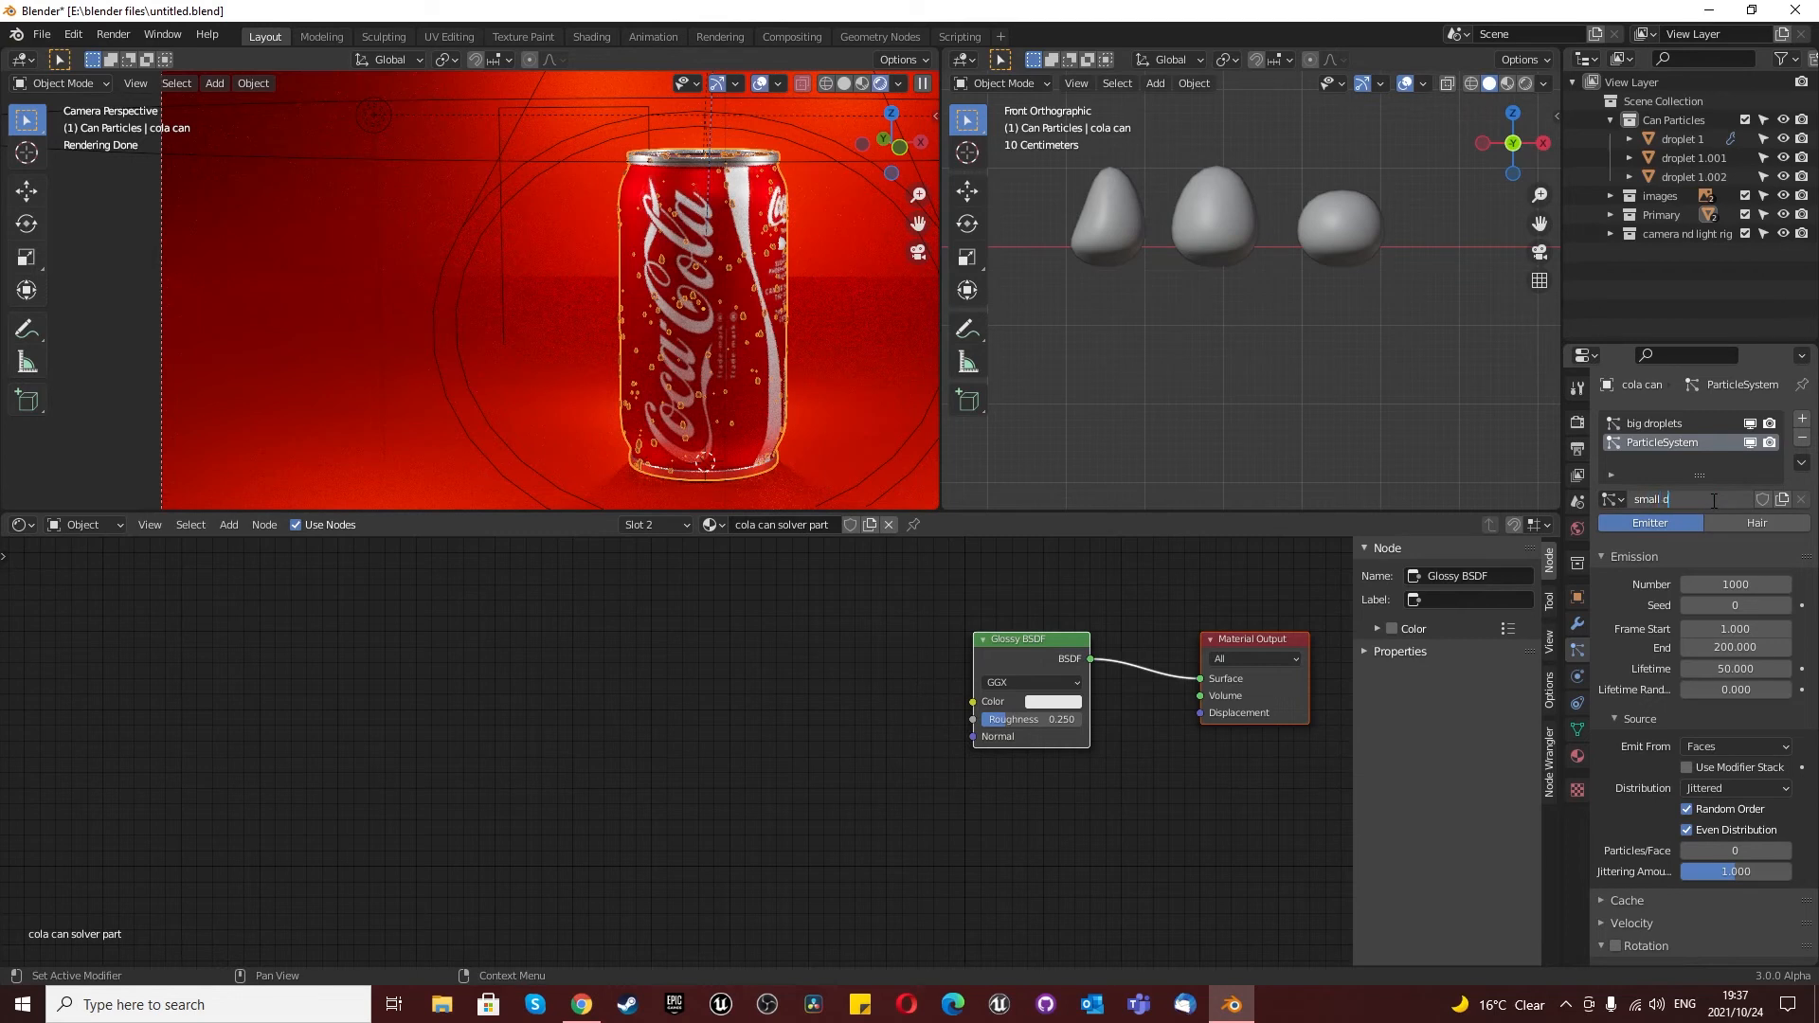
text(roplets)
key(Return)
Step: Set the small droplets particle system to 2000 particles of type Hair
click(1728, 583)
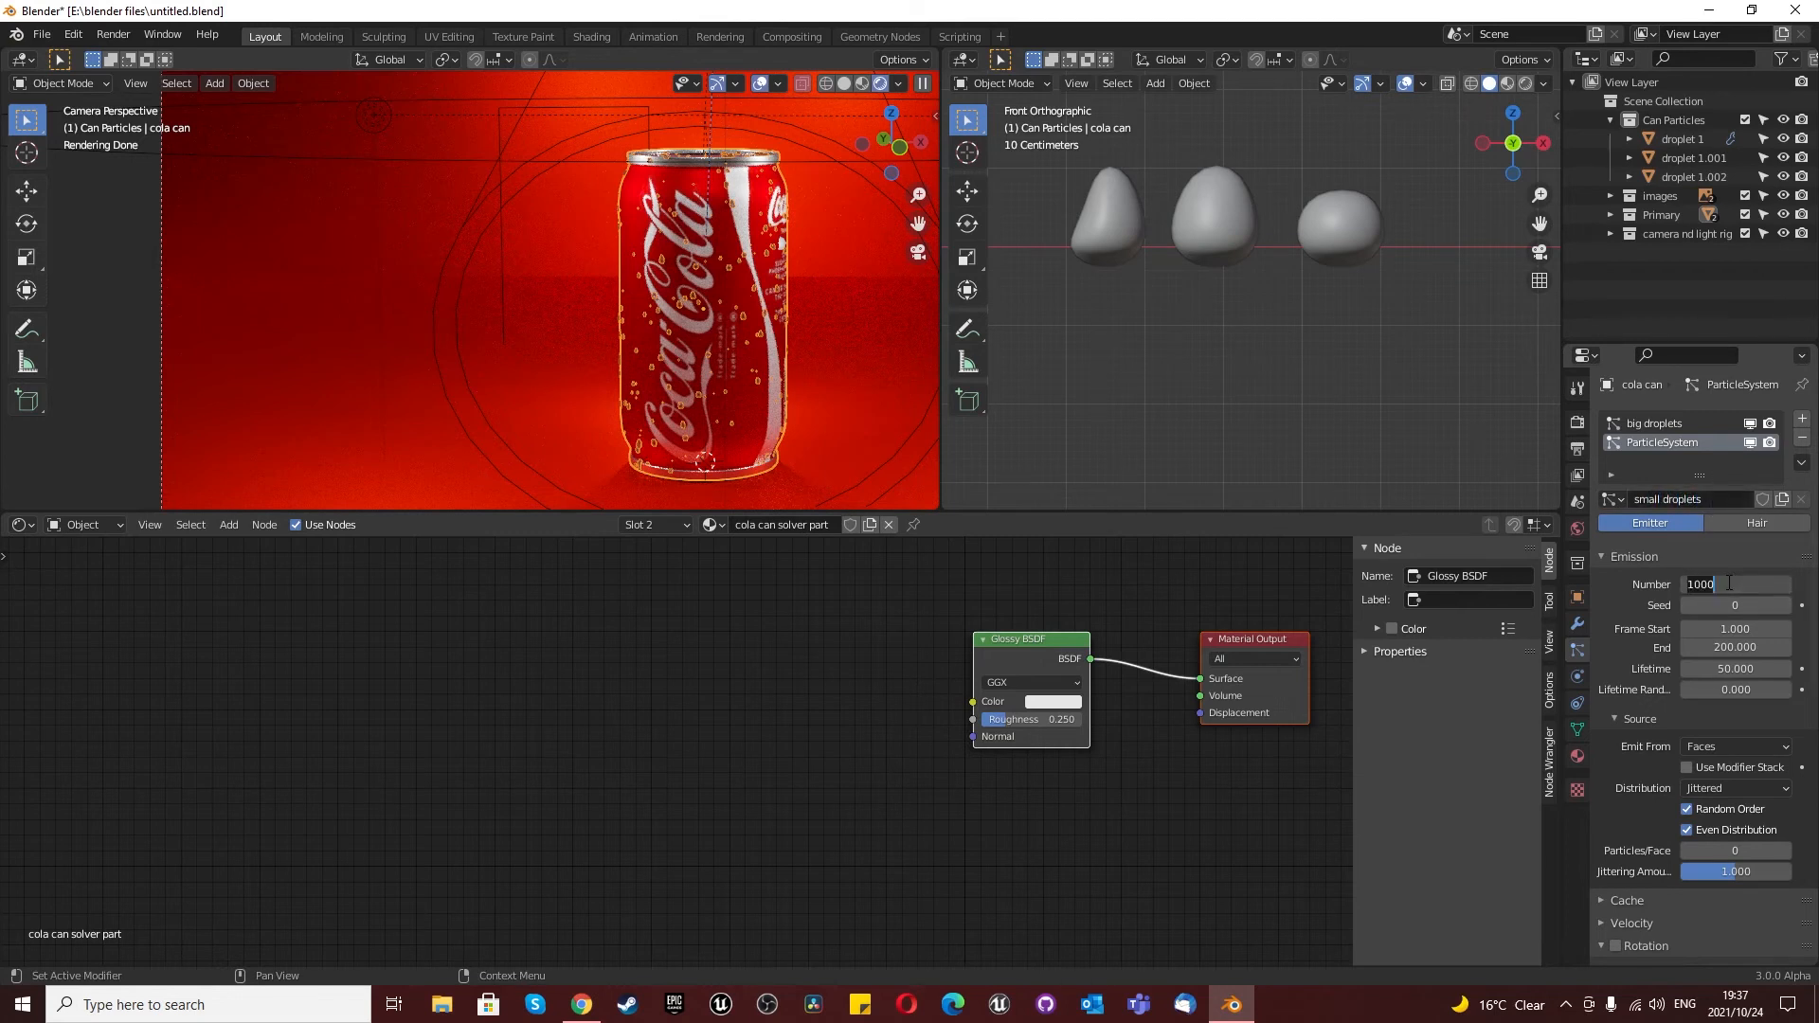
text(2000)
key(Return)
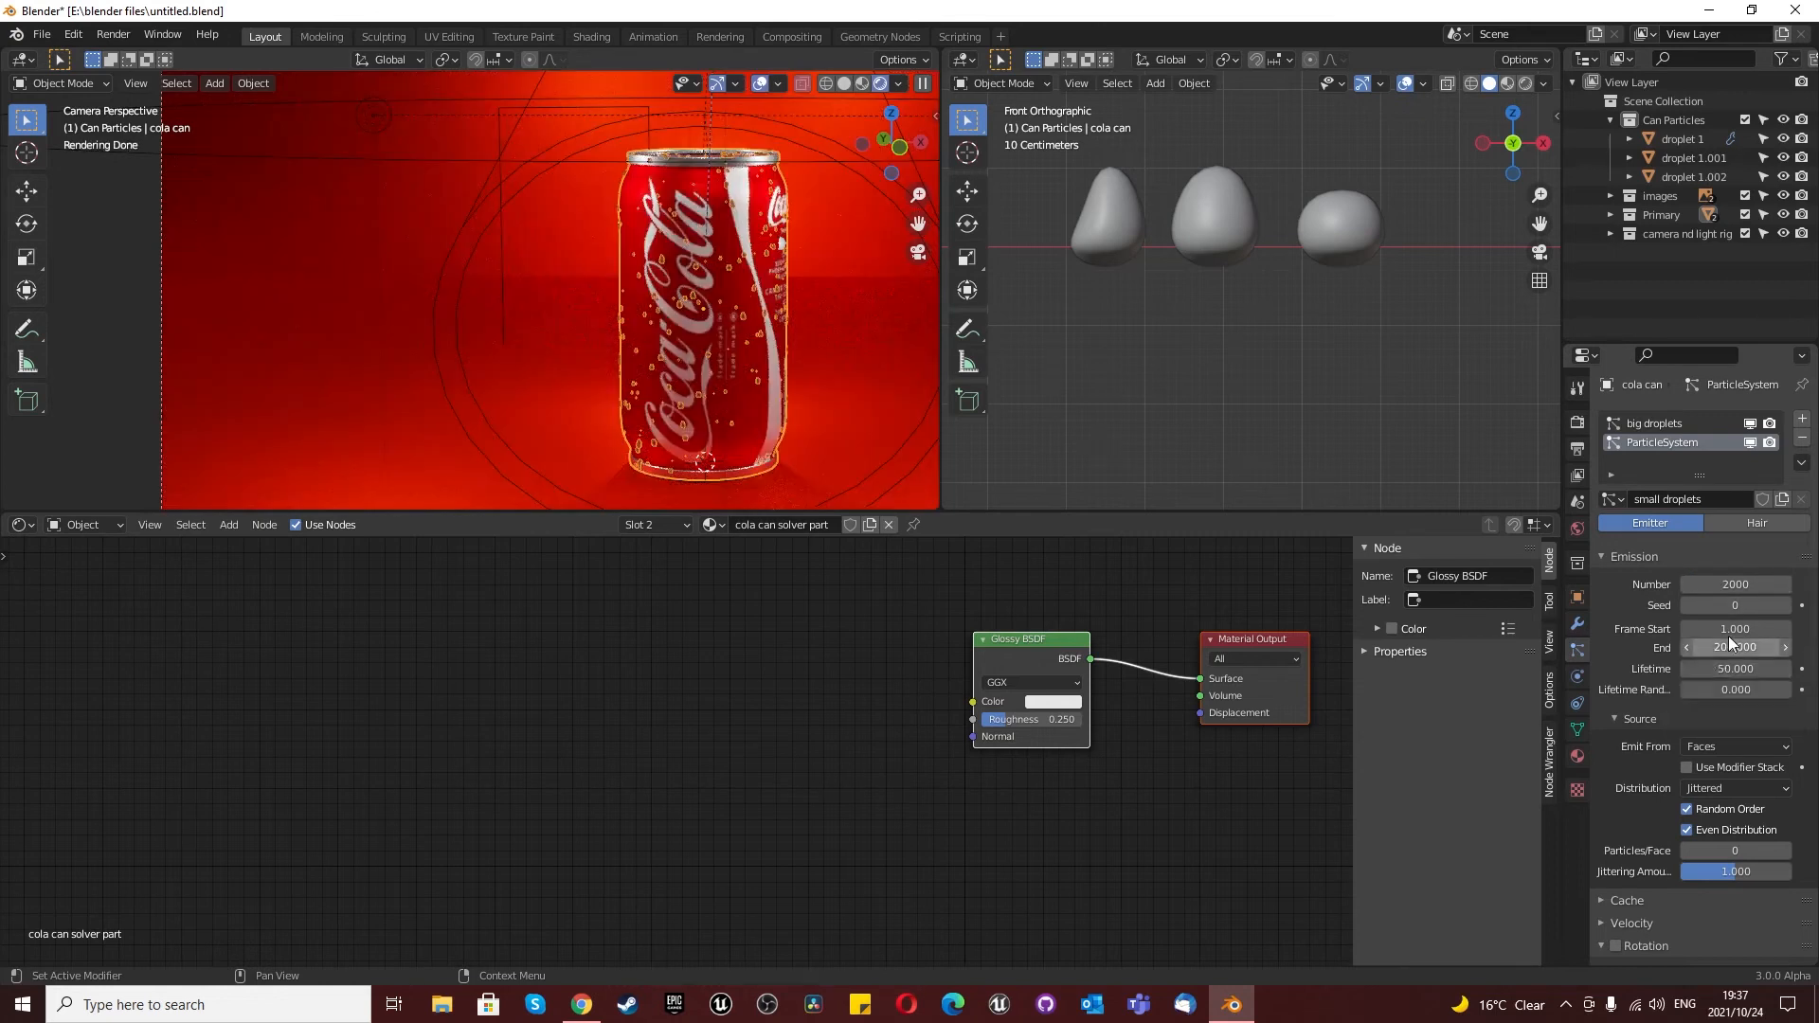
click(1724, 527)
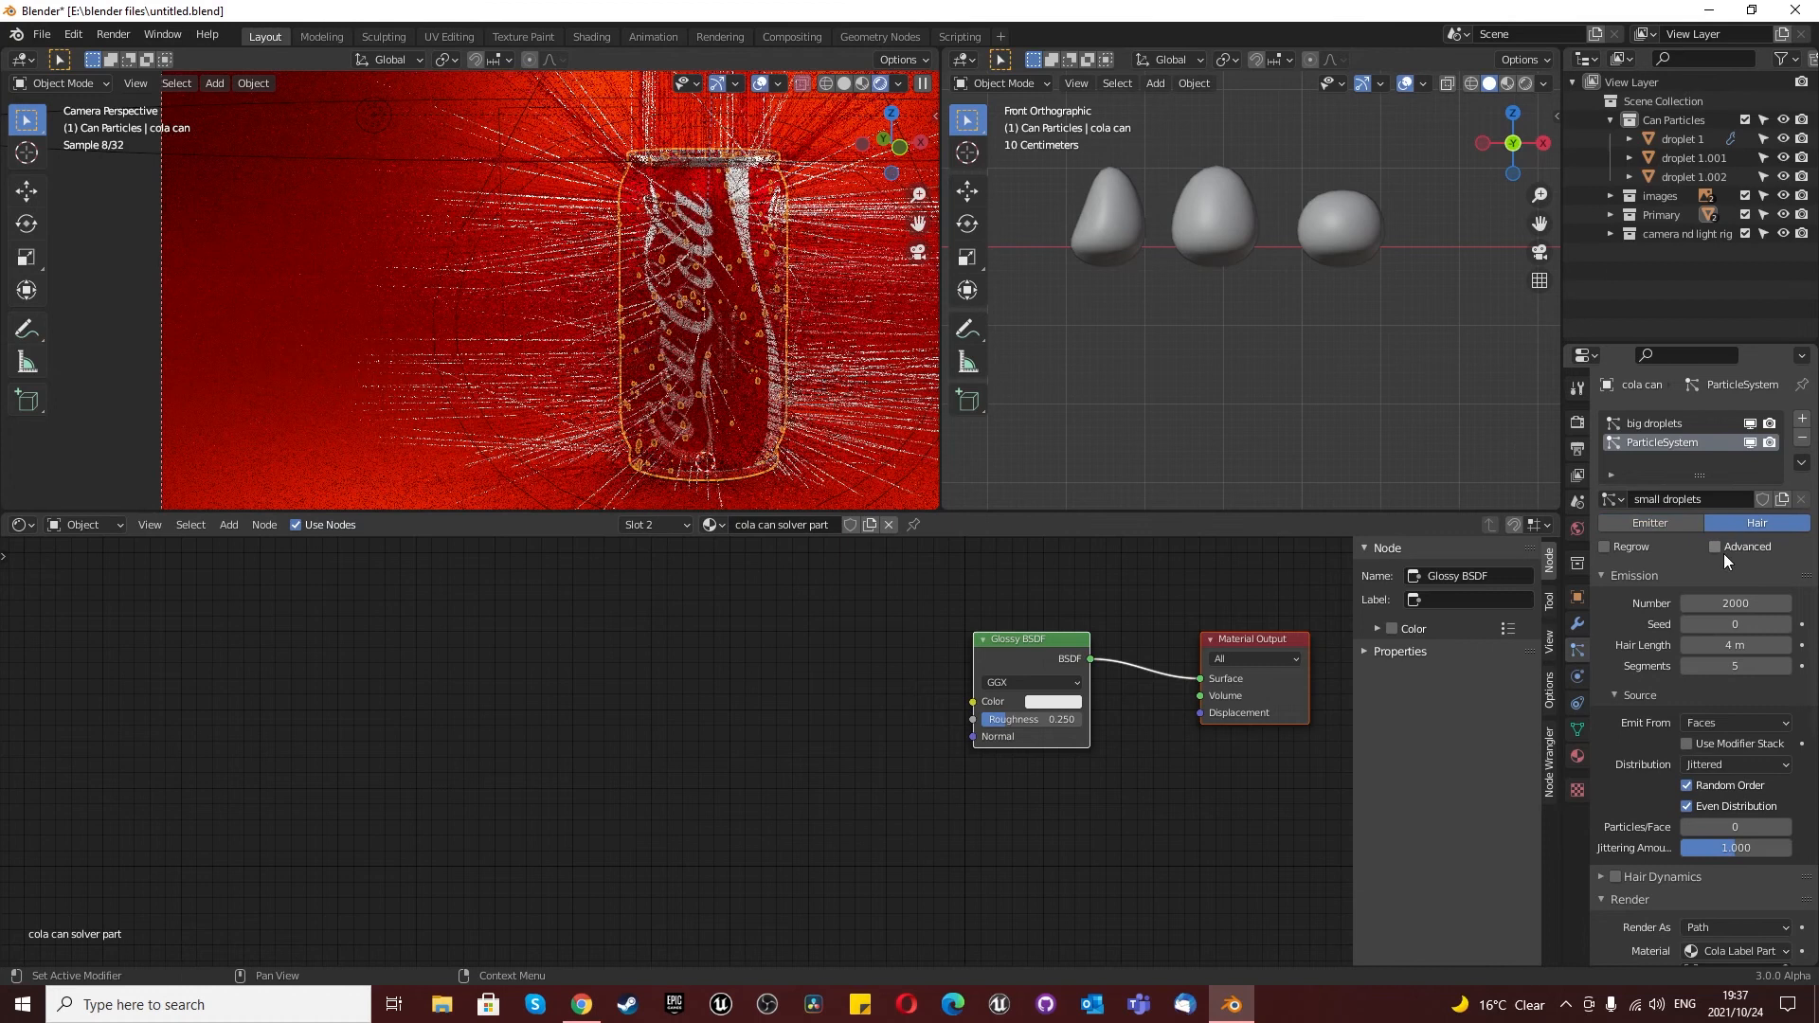
Step: Set the small droplets' hair length to 1.5 m and their source distribution to Random
click(1728, 647)
text(1.5)
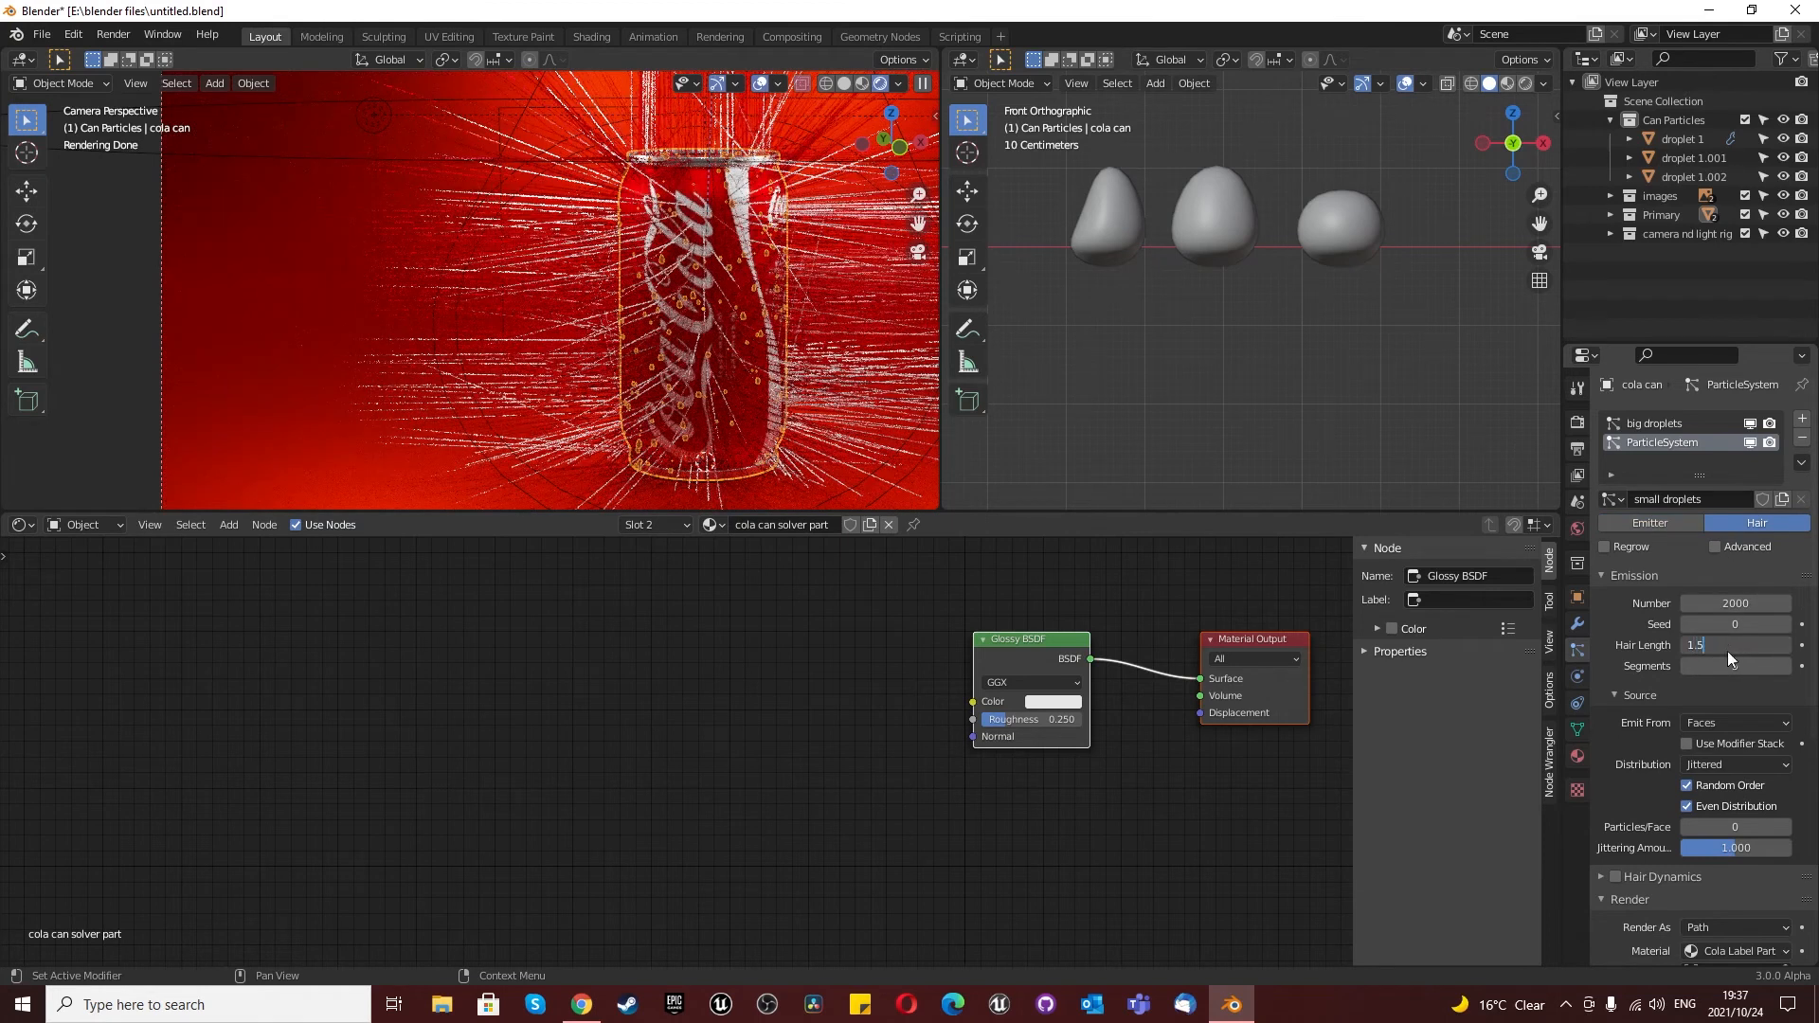
key(Return)
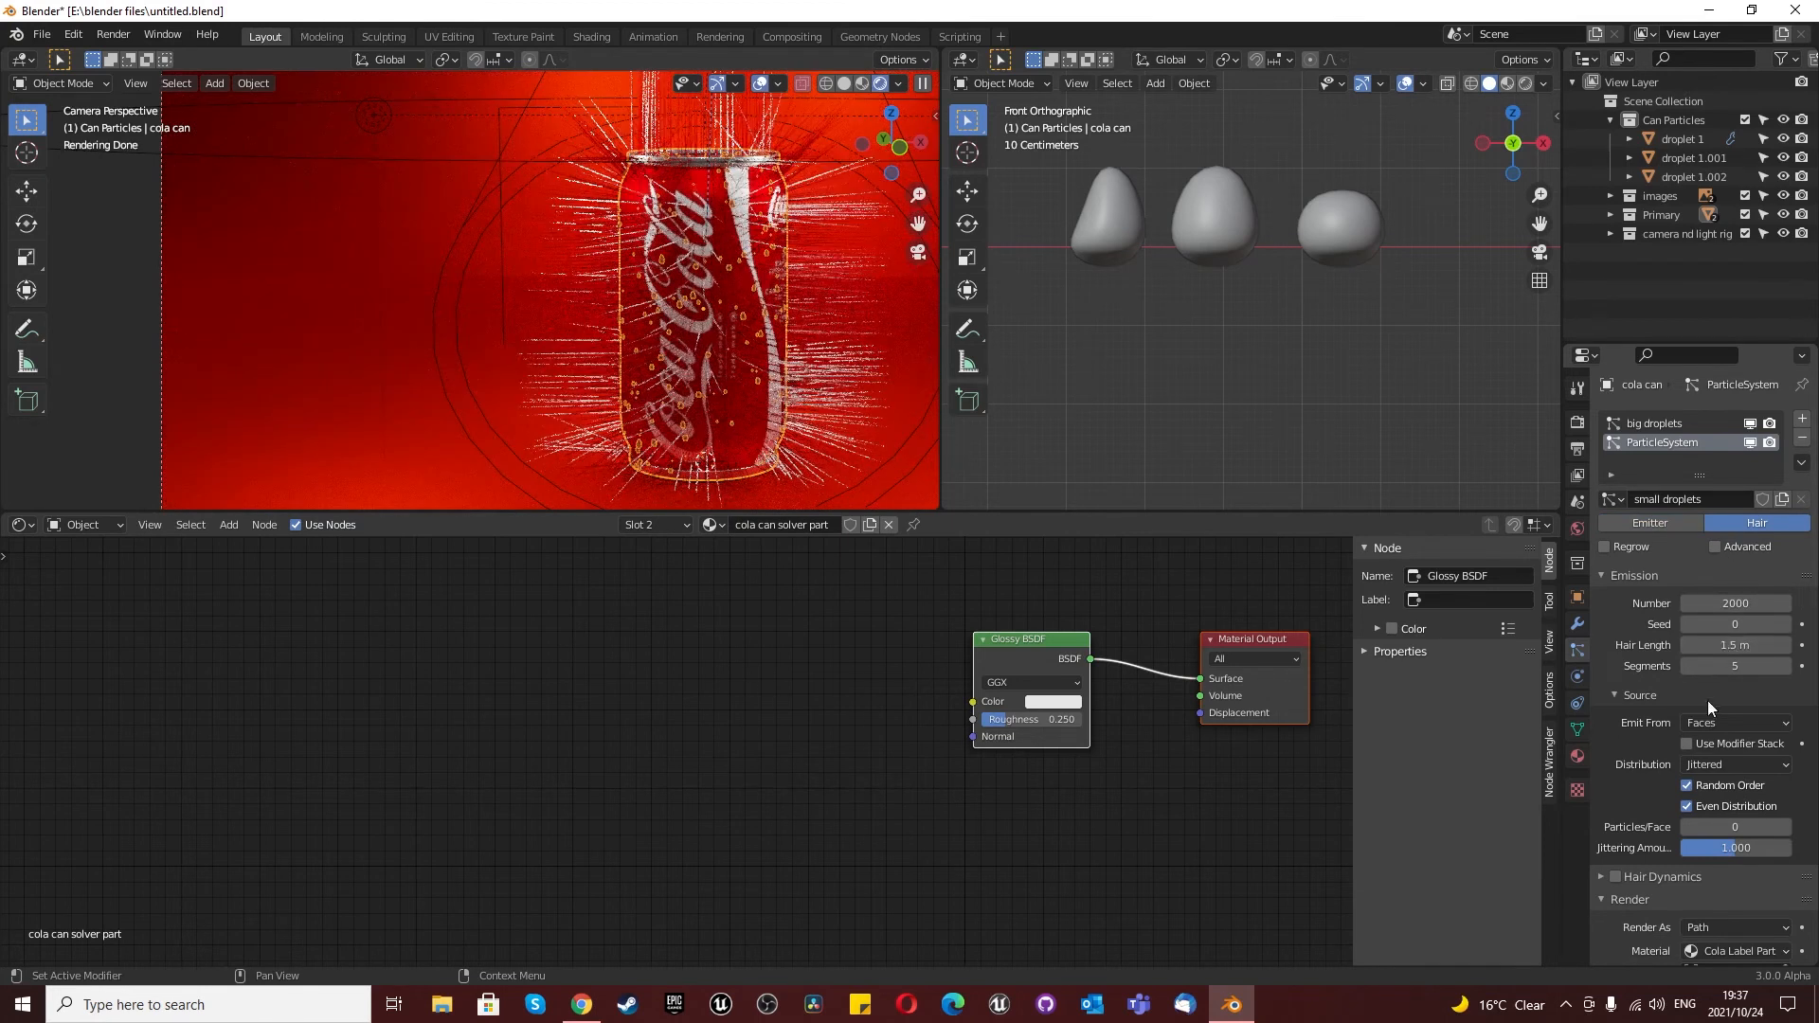
scroll(1707, 701, down, 1)
click(1720, 723)
click(1707, 769)
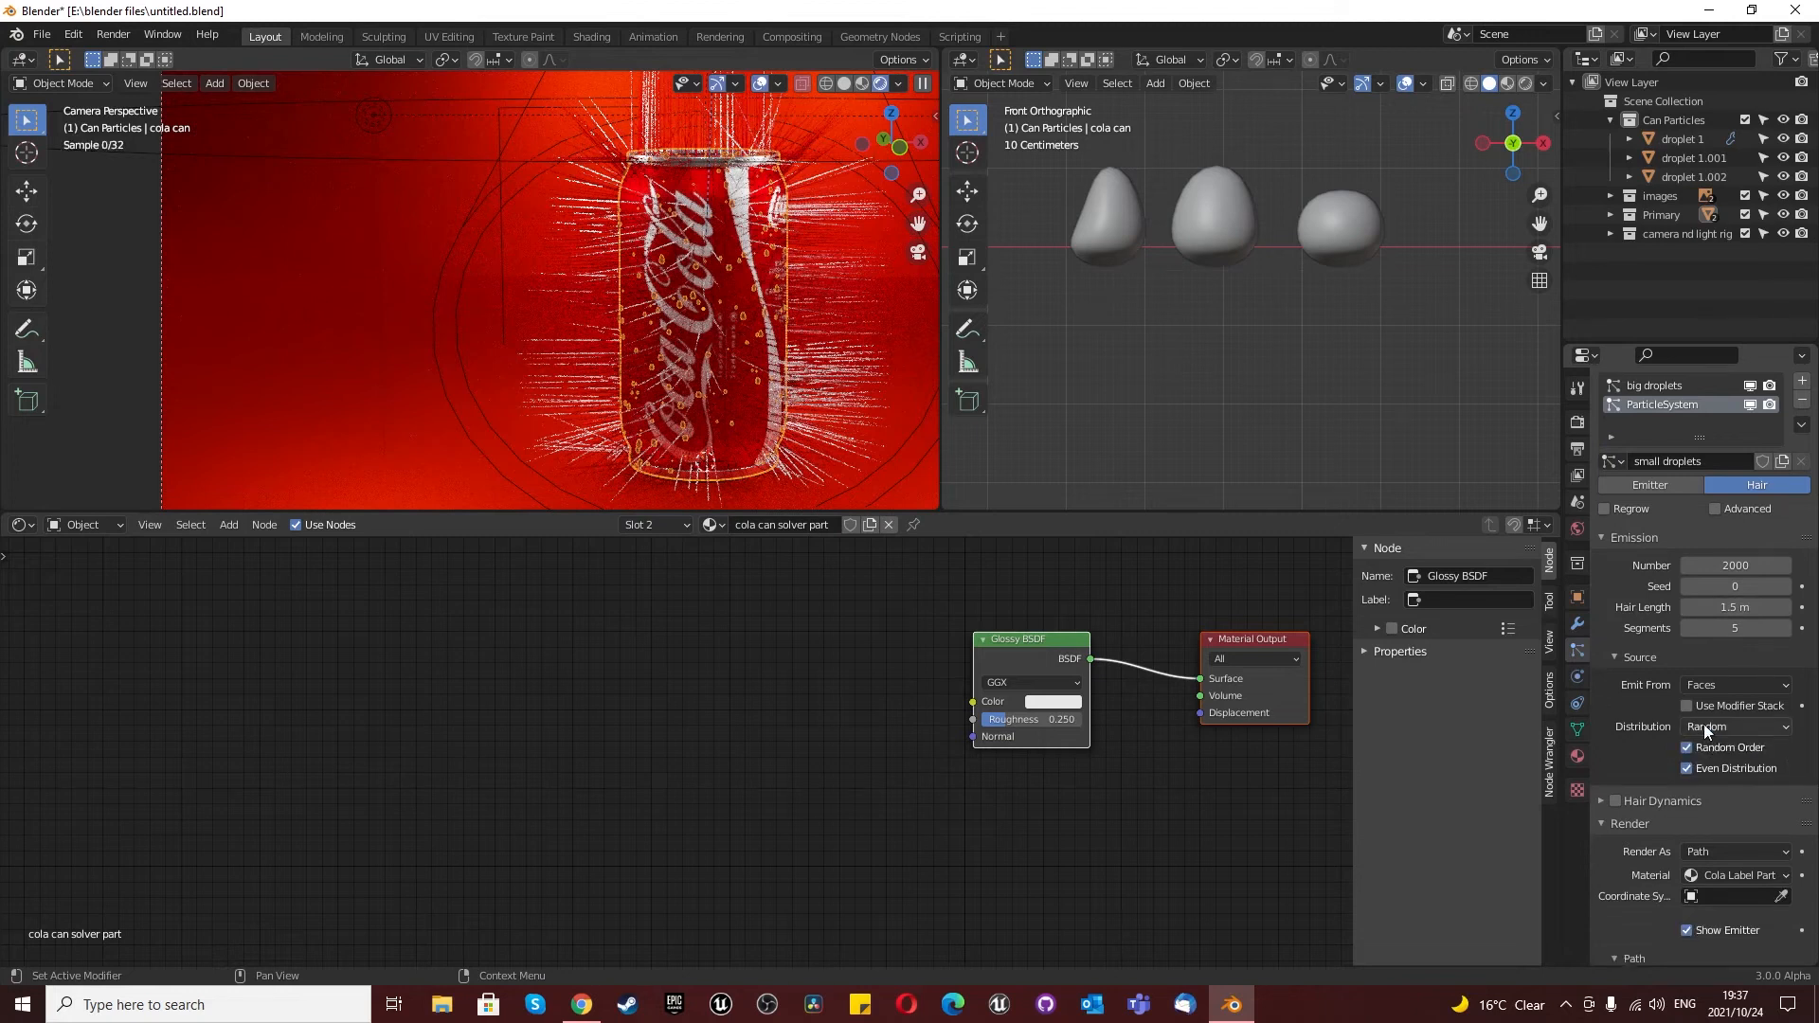
Step: Render the small droplets particle system as a collection, using Can Particles as its instance collection
scroll(1657, 701, down, 5)
click(1713, 656)
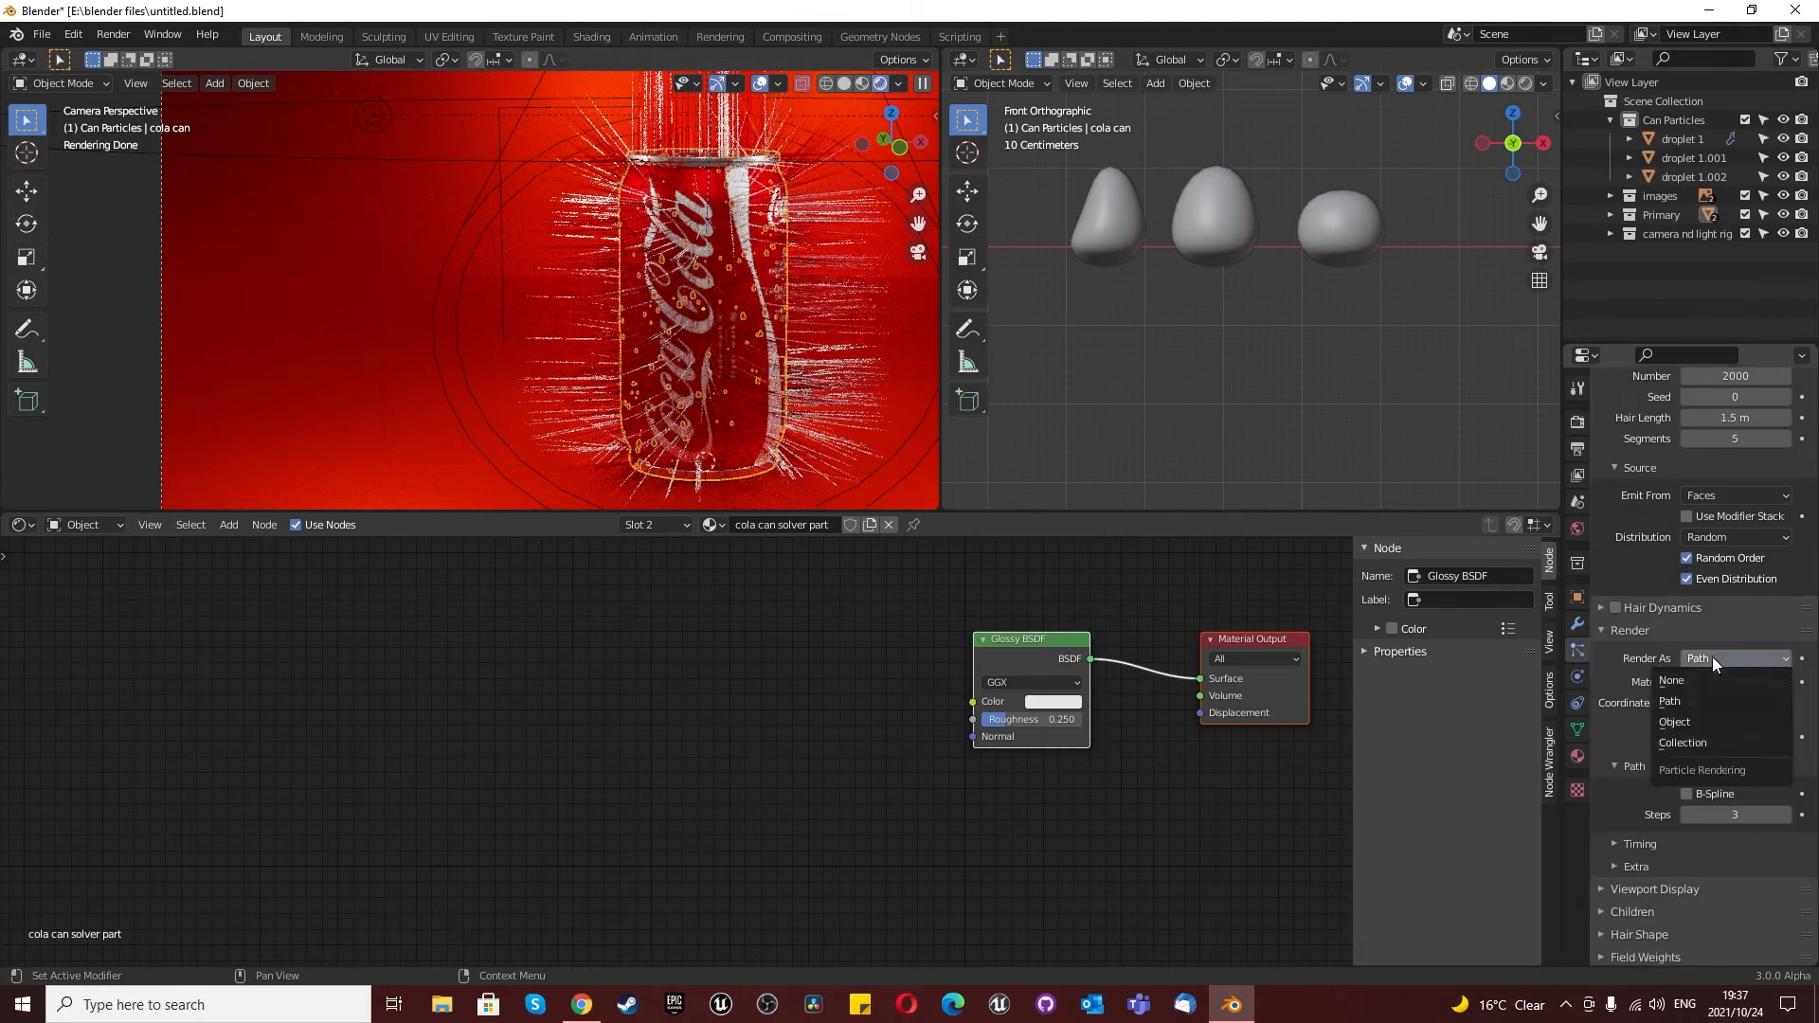
click(1715, 744)
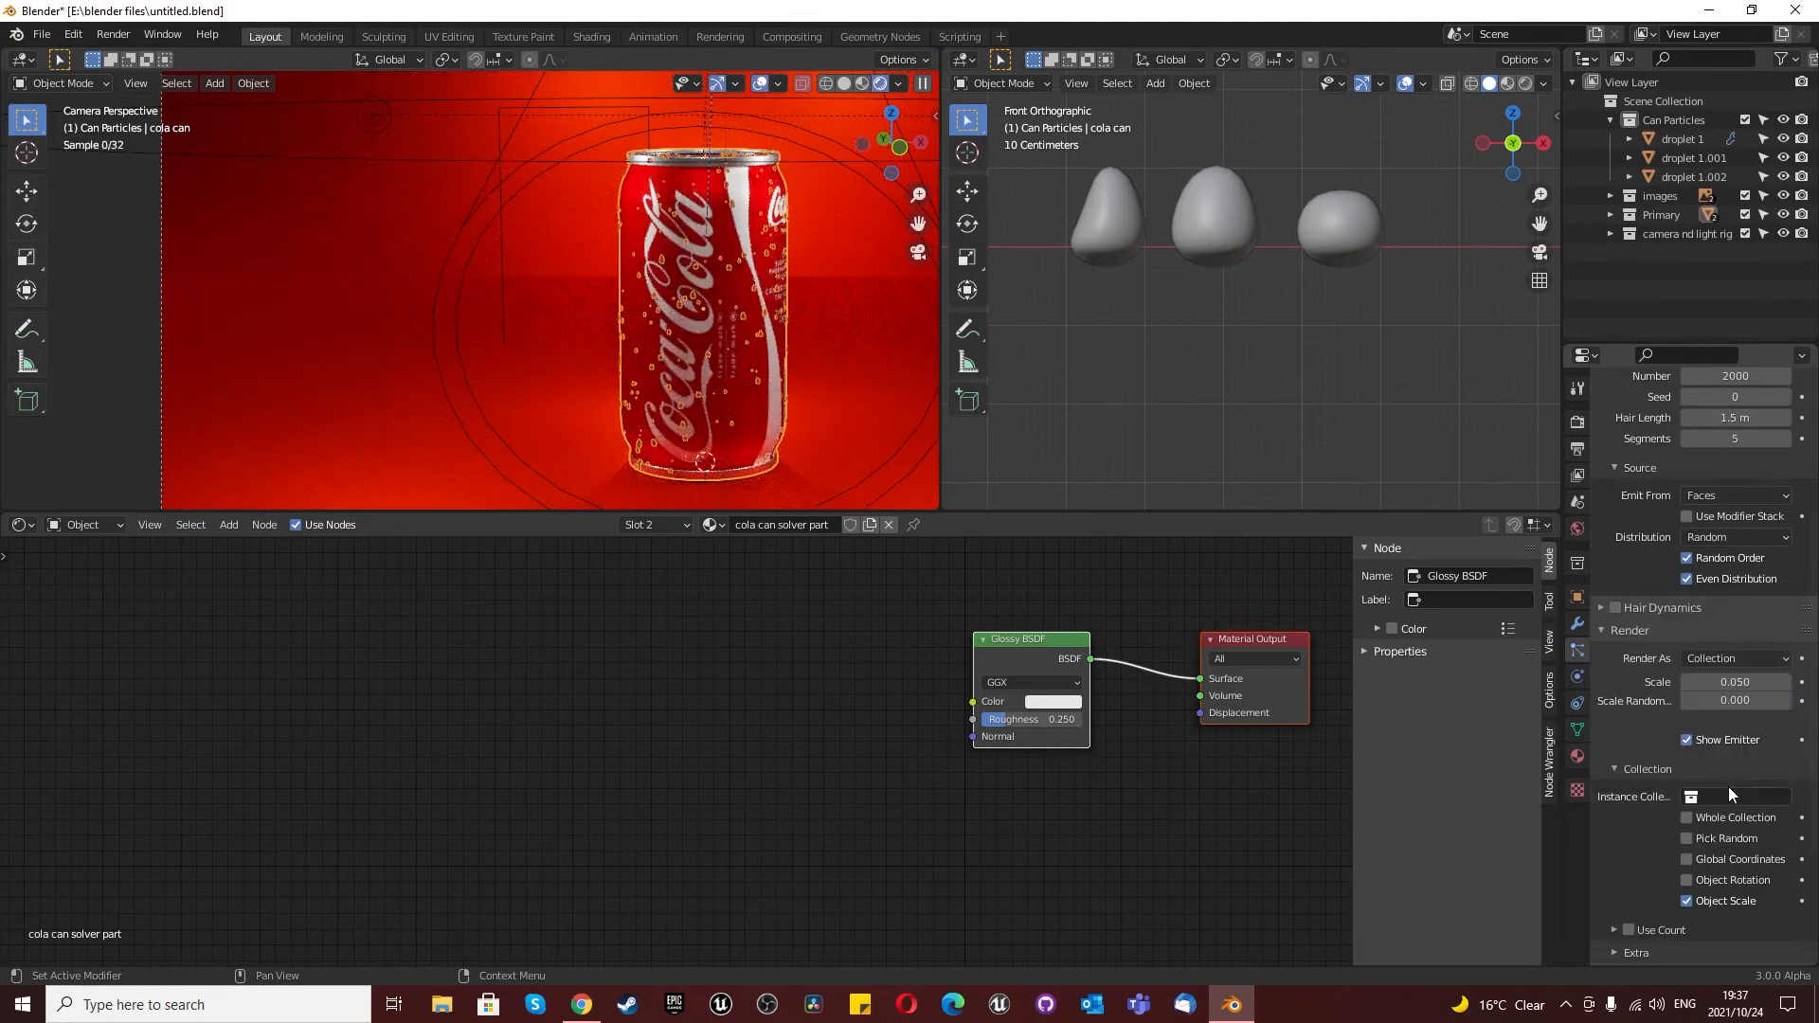
click(1724, 796)
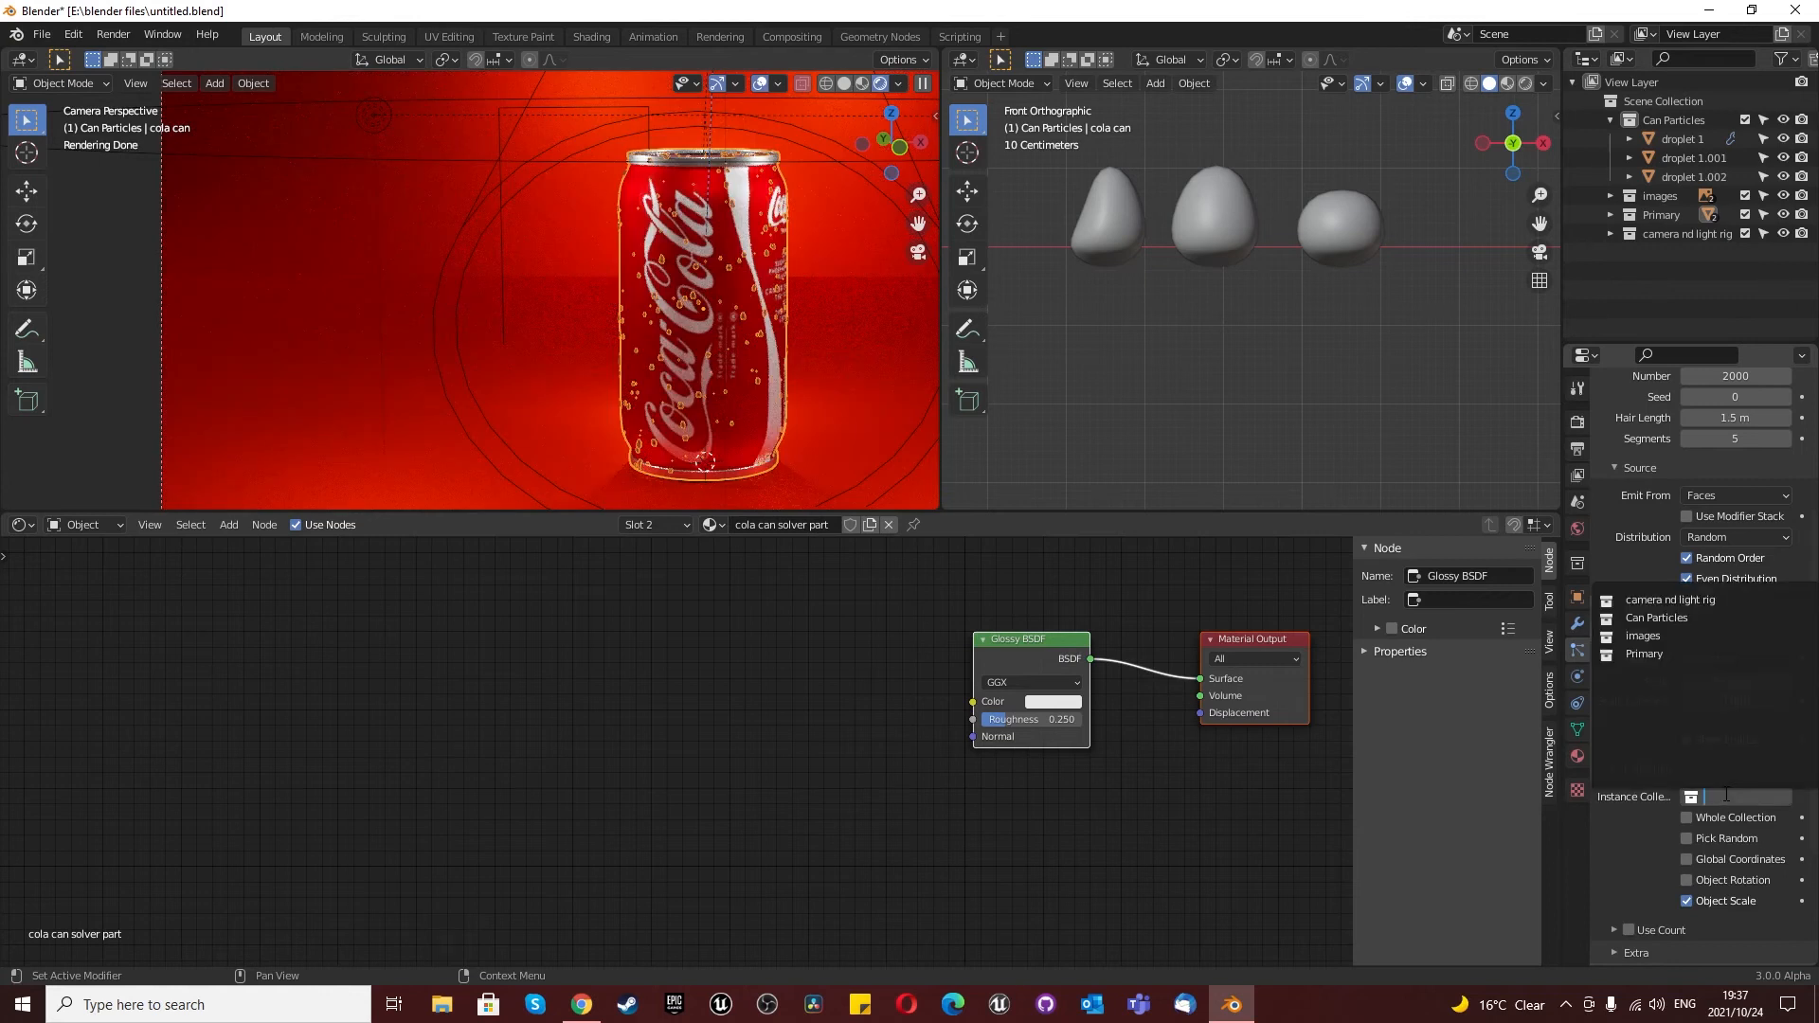
click(1670, 617)
Step: Set the small droplets' render scale to 0.015 and their scale randomness to 1.000
scroll(1682, 647, down, 5)
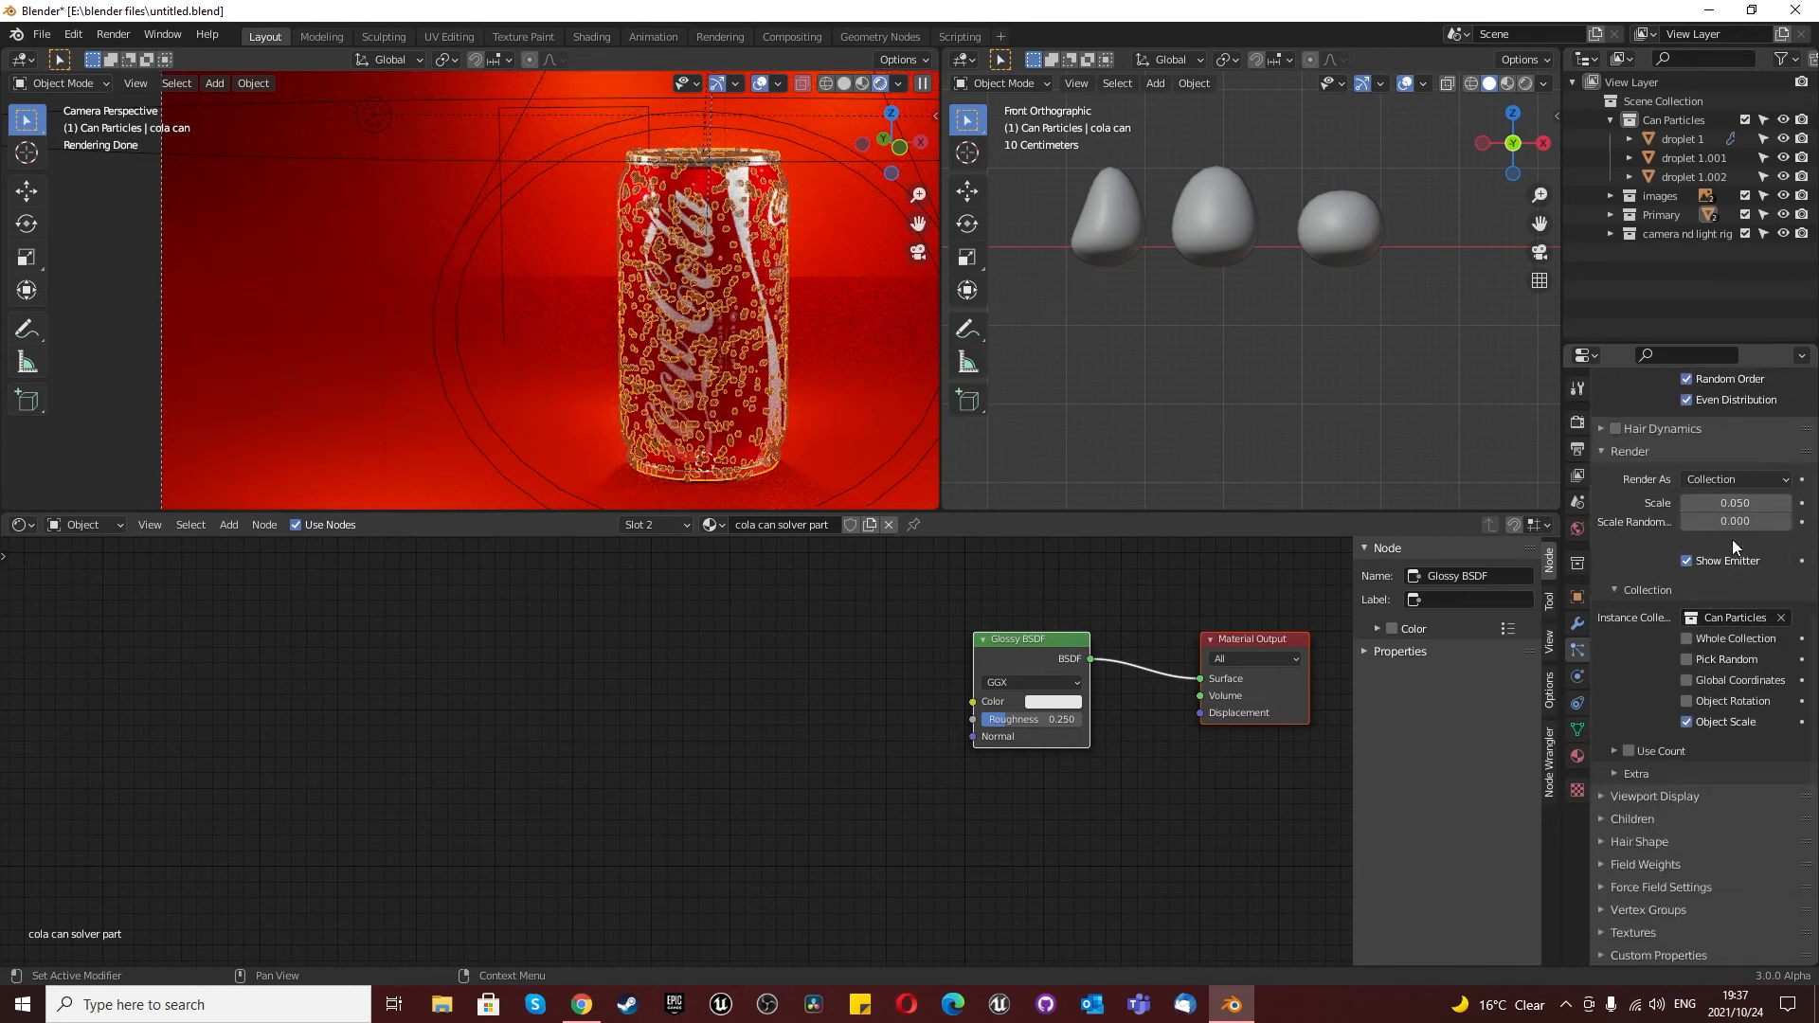
click(1735, 503)
text(0.015)
key(Return)
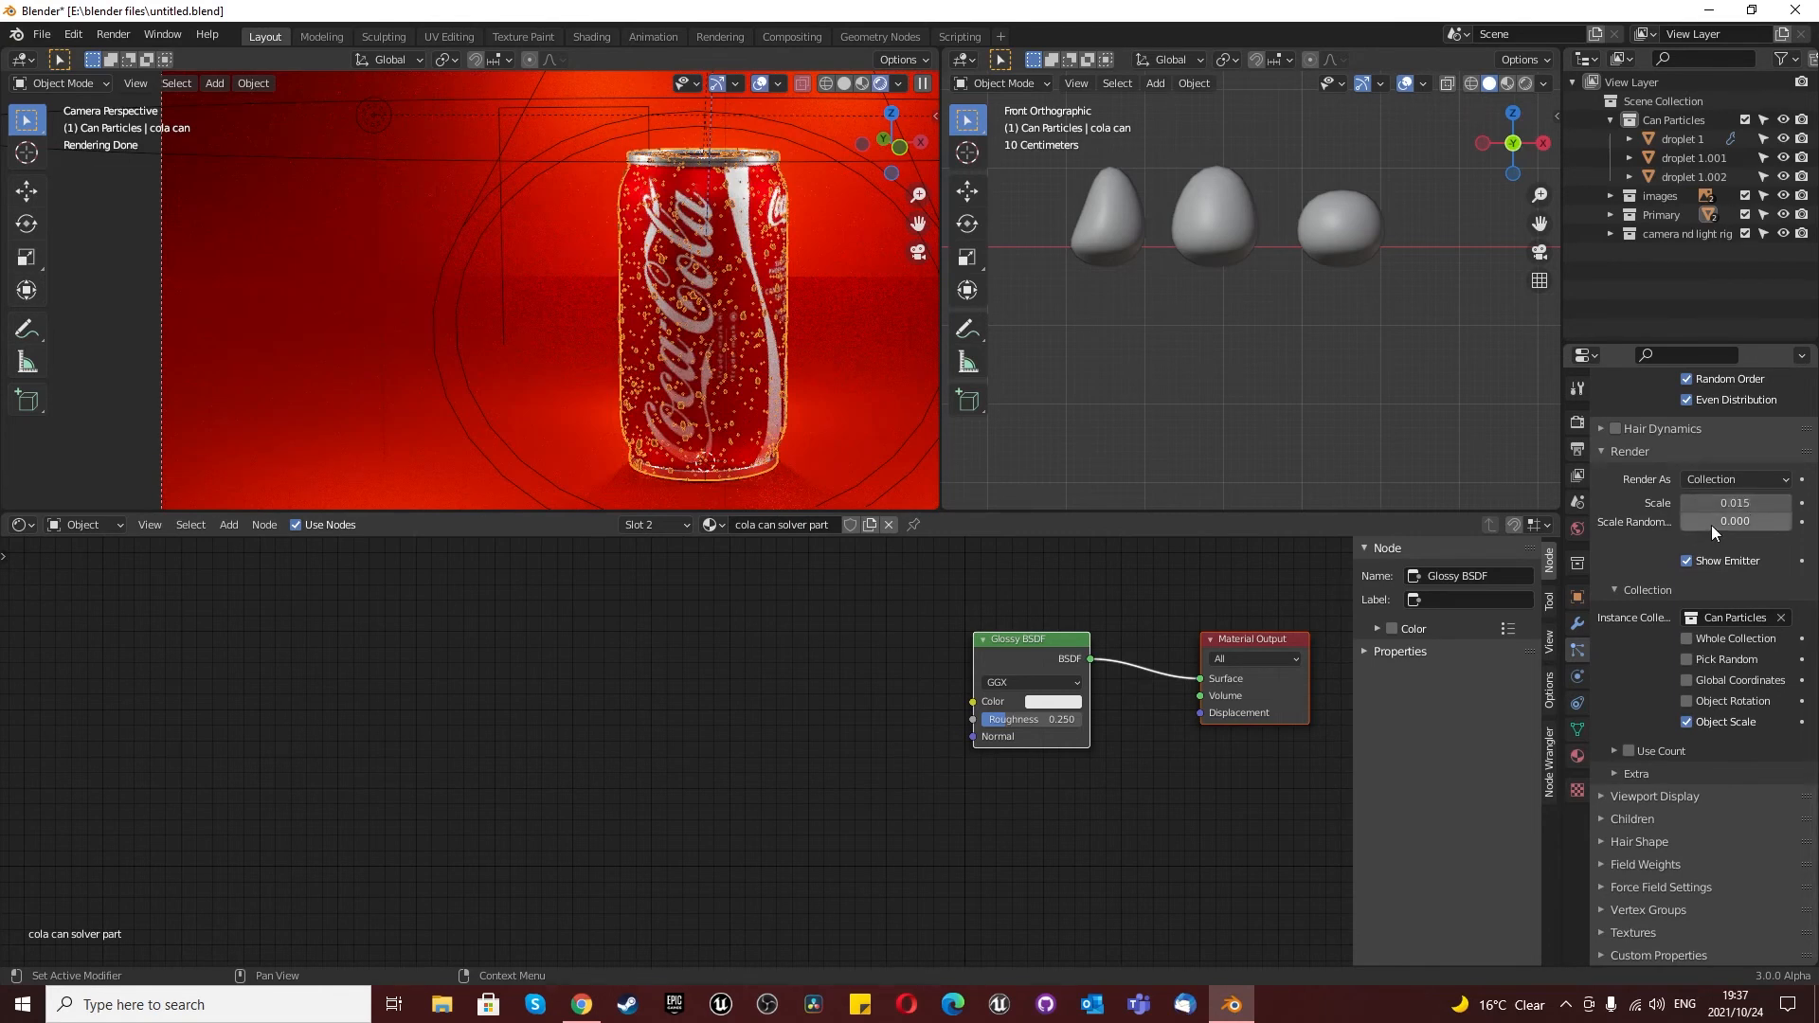
drag(1713, 524, 1795, 524)
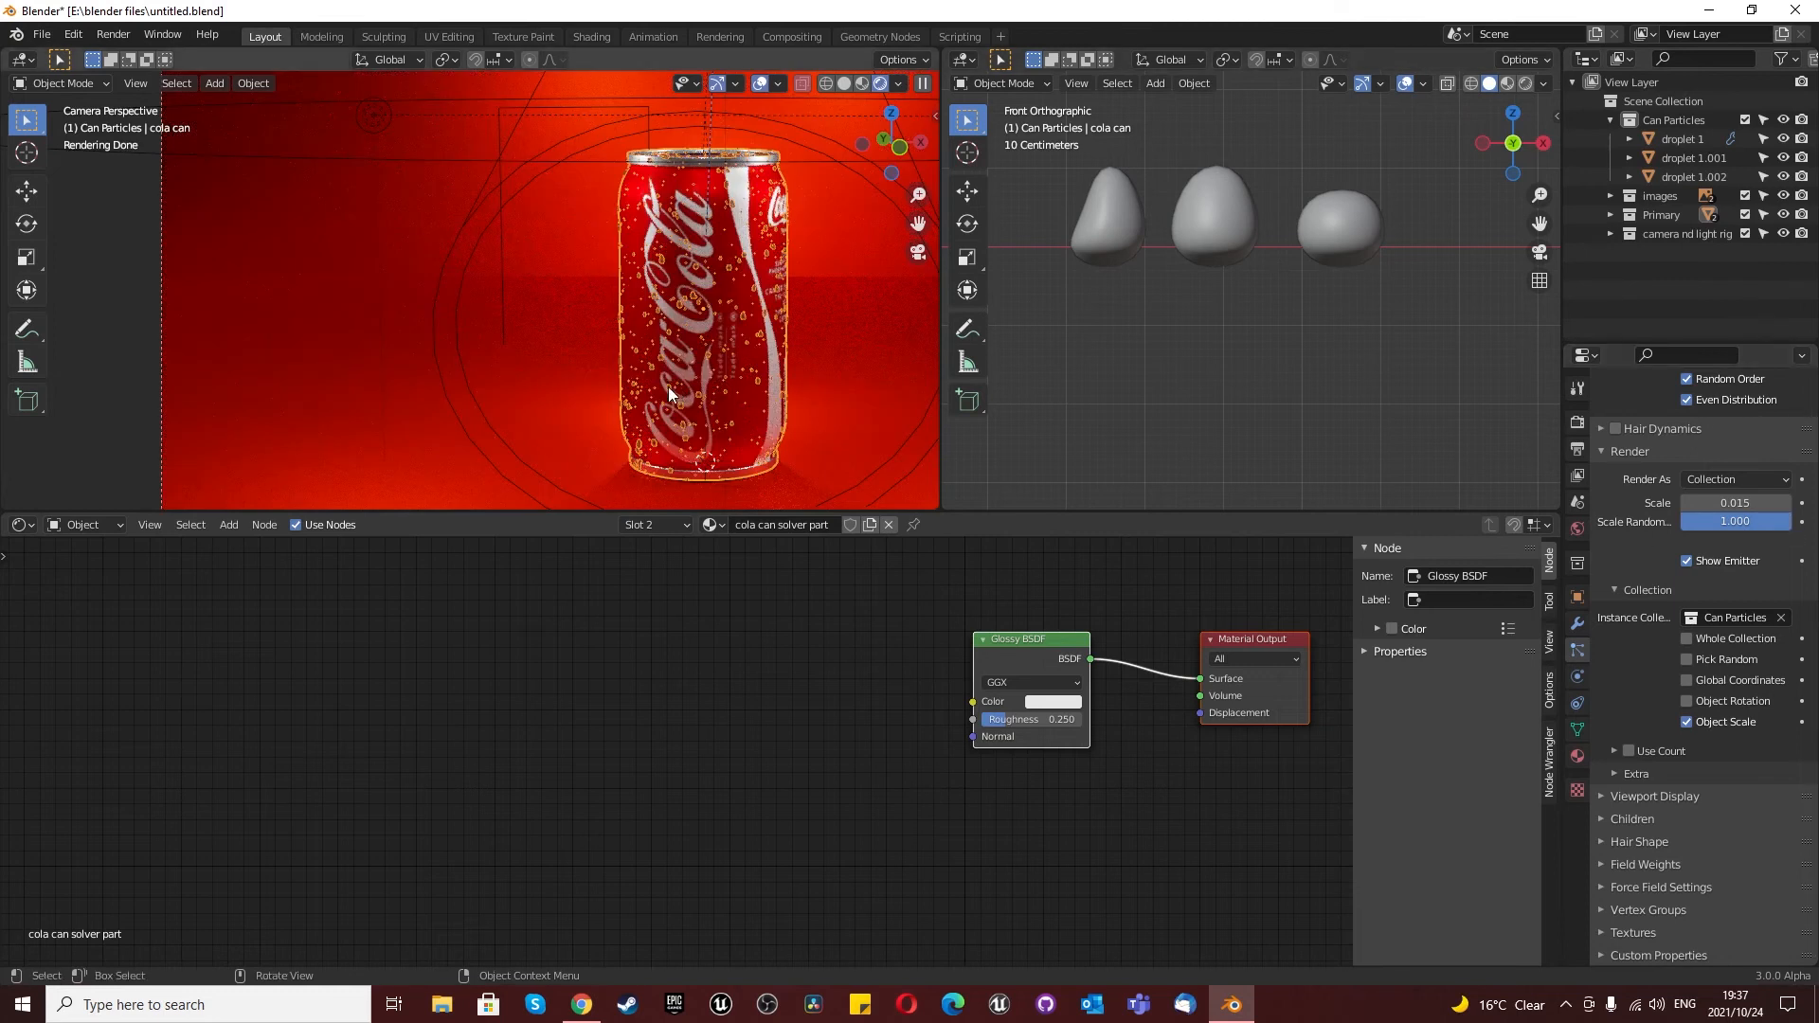
Step: Deselect the can by selecting the background, and examine the droplets up close in the camera view
scroll(669, 390, up, 2)
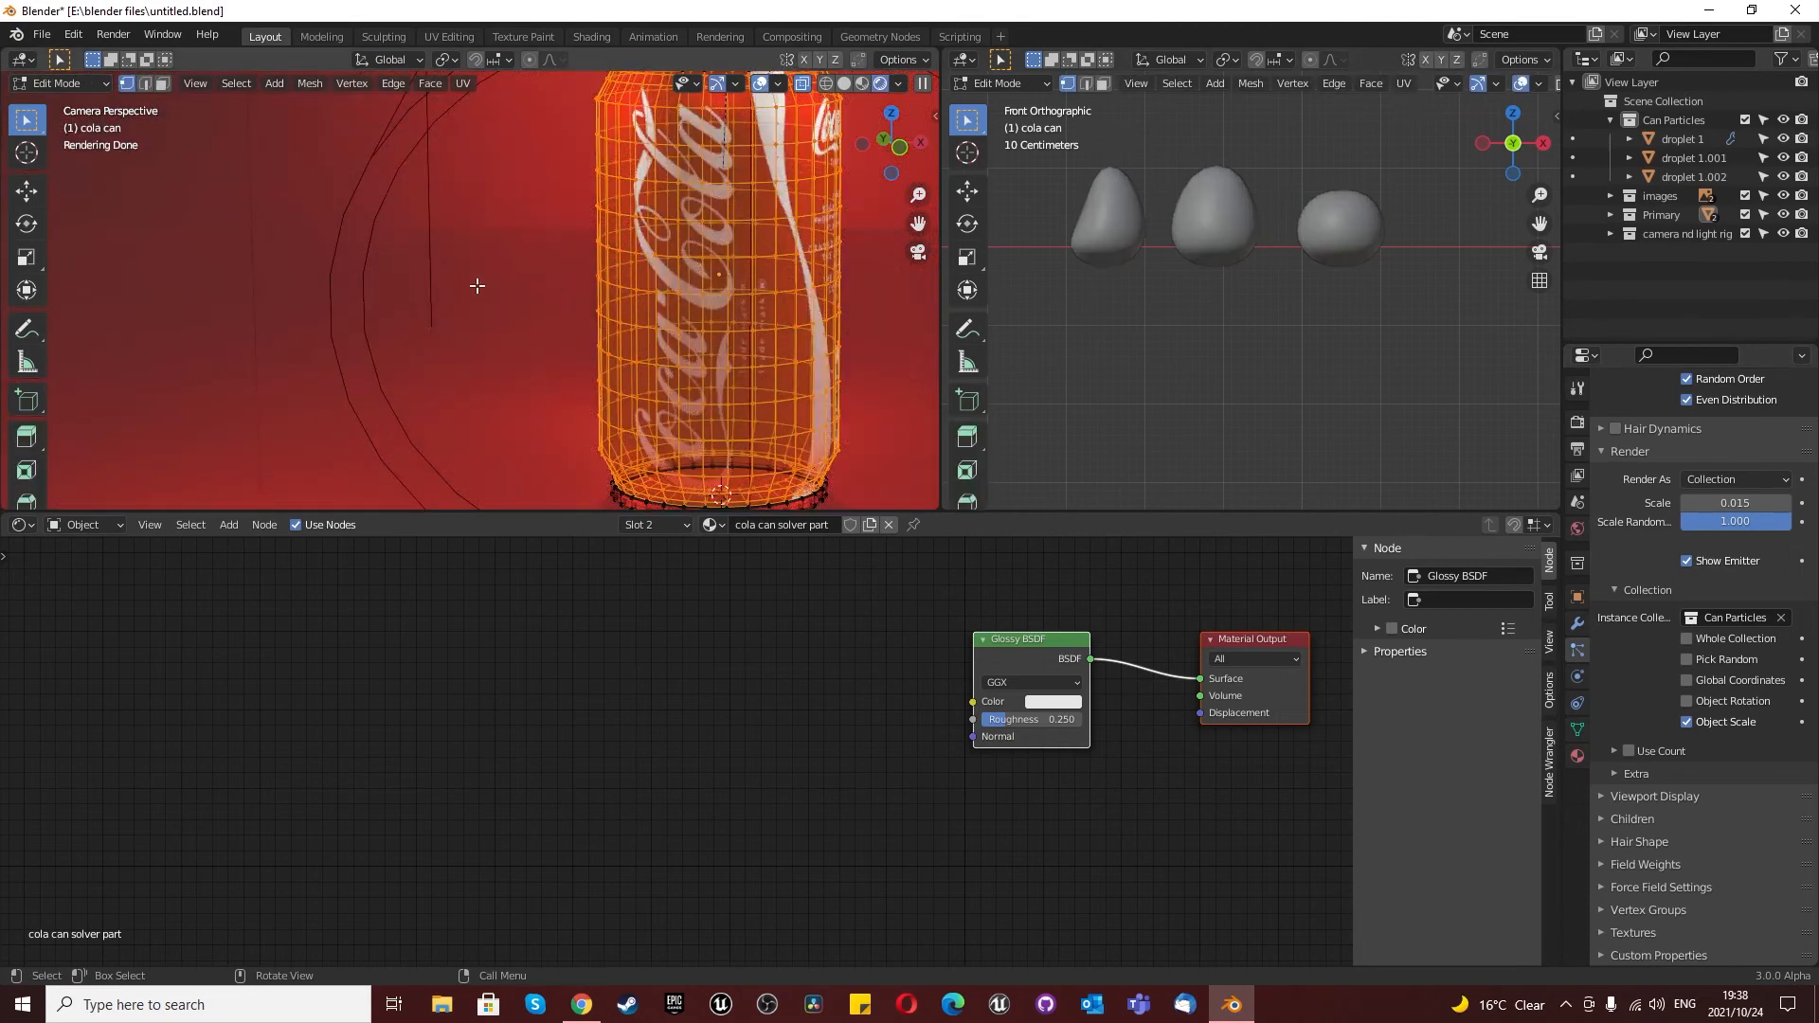
click(469, 281)
click(384, 171)
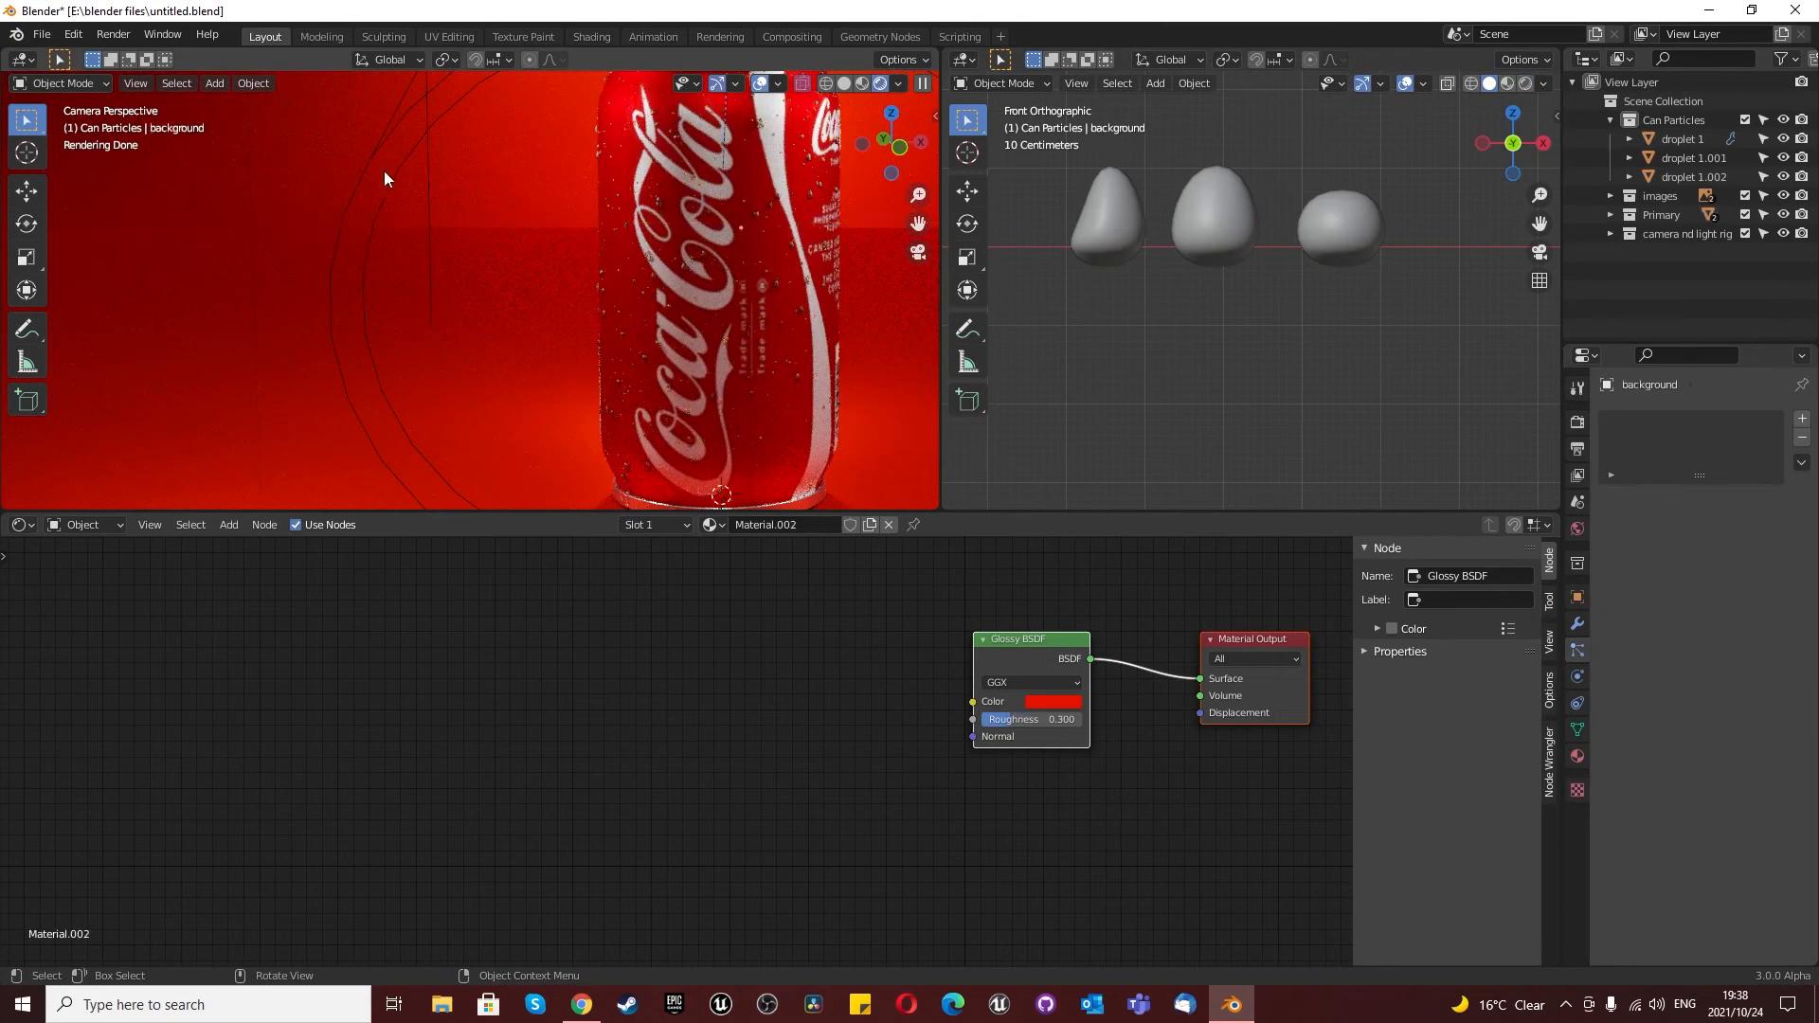
scroll(743, 195, up, 3)
scroll(743, 195, down, 4)
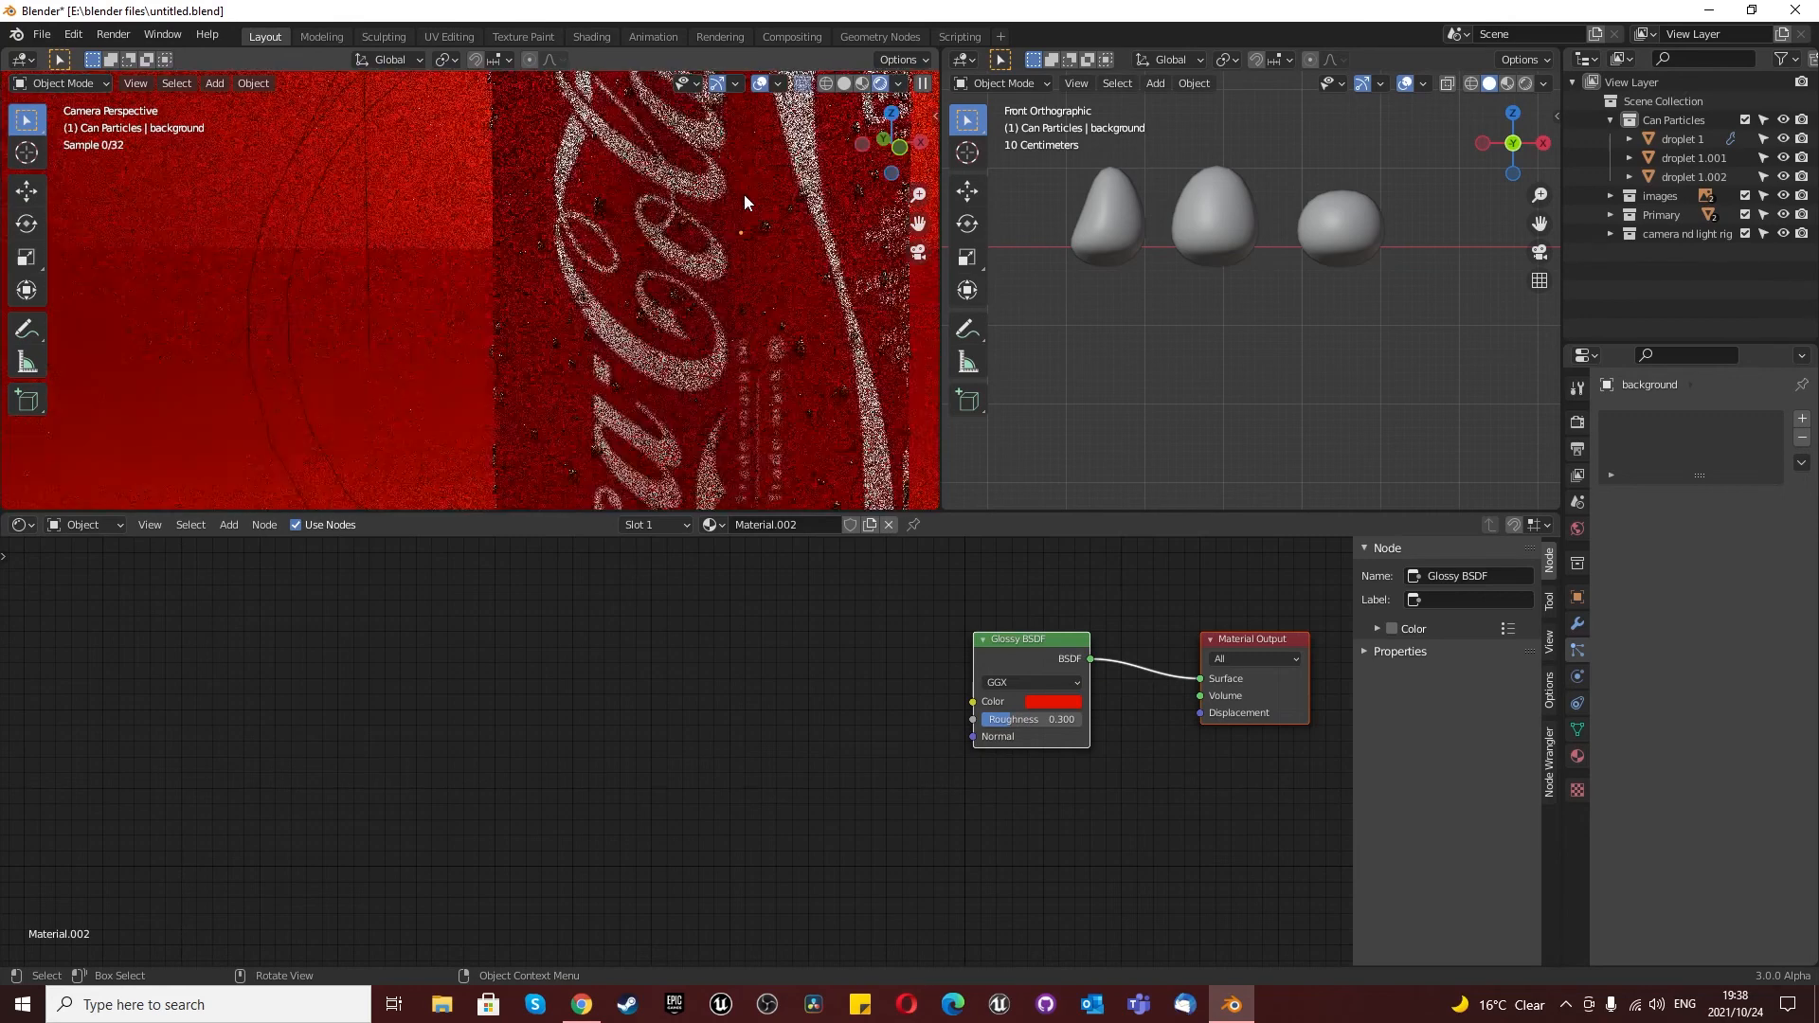
scroll(753, 241, down, 2)
scroll(769, 236, up, 1)
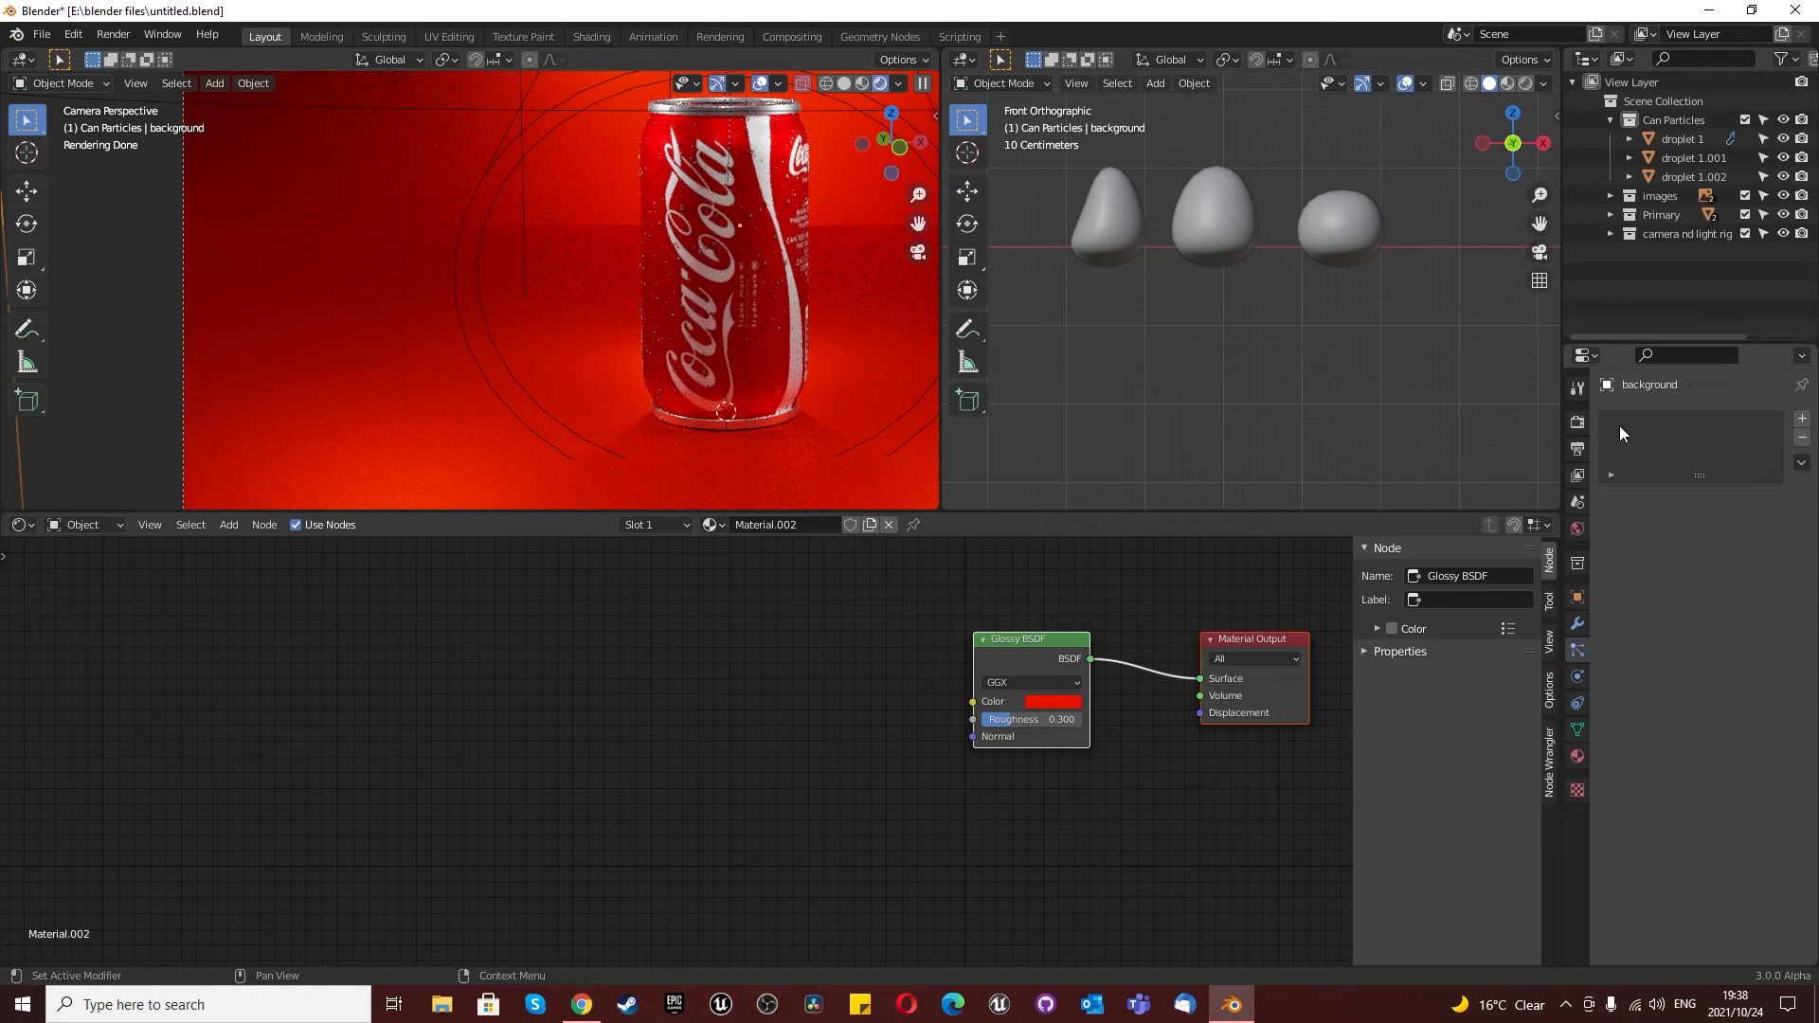
Step: Select the cola can again and rename its second particle system "small droplets"
click(751, 241)
click(690, 343)
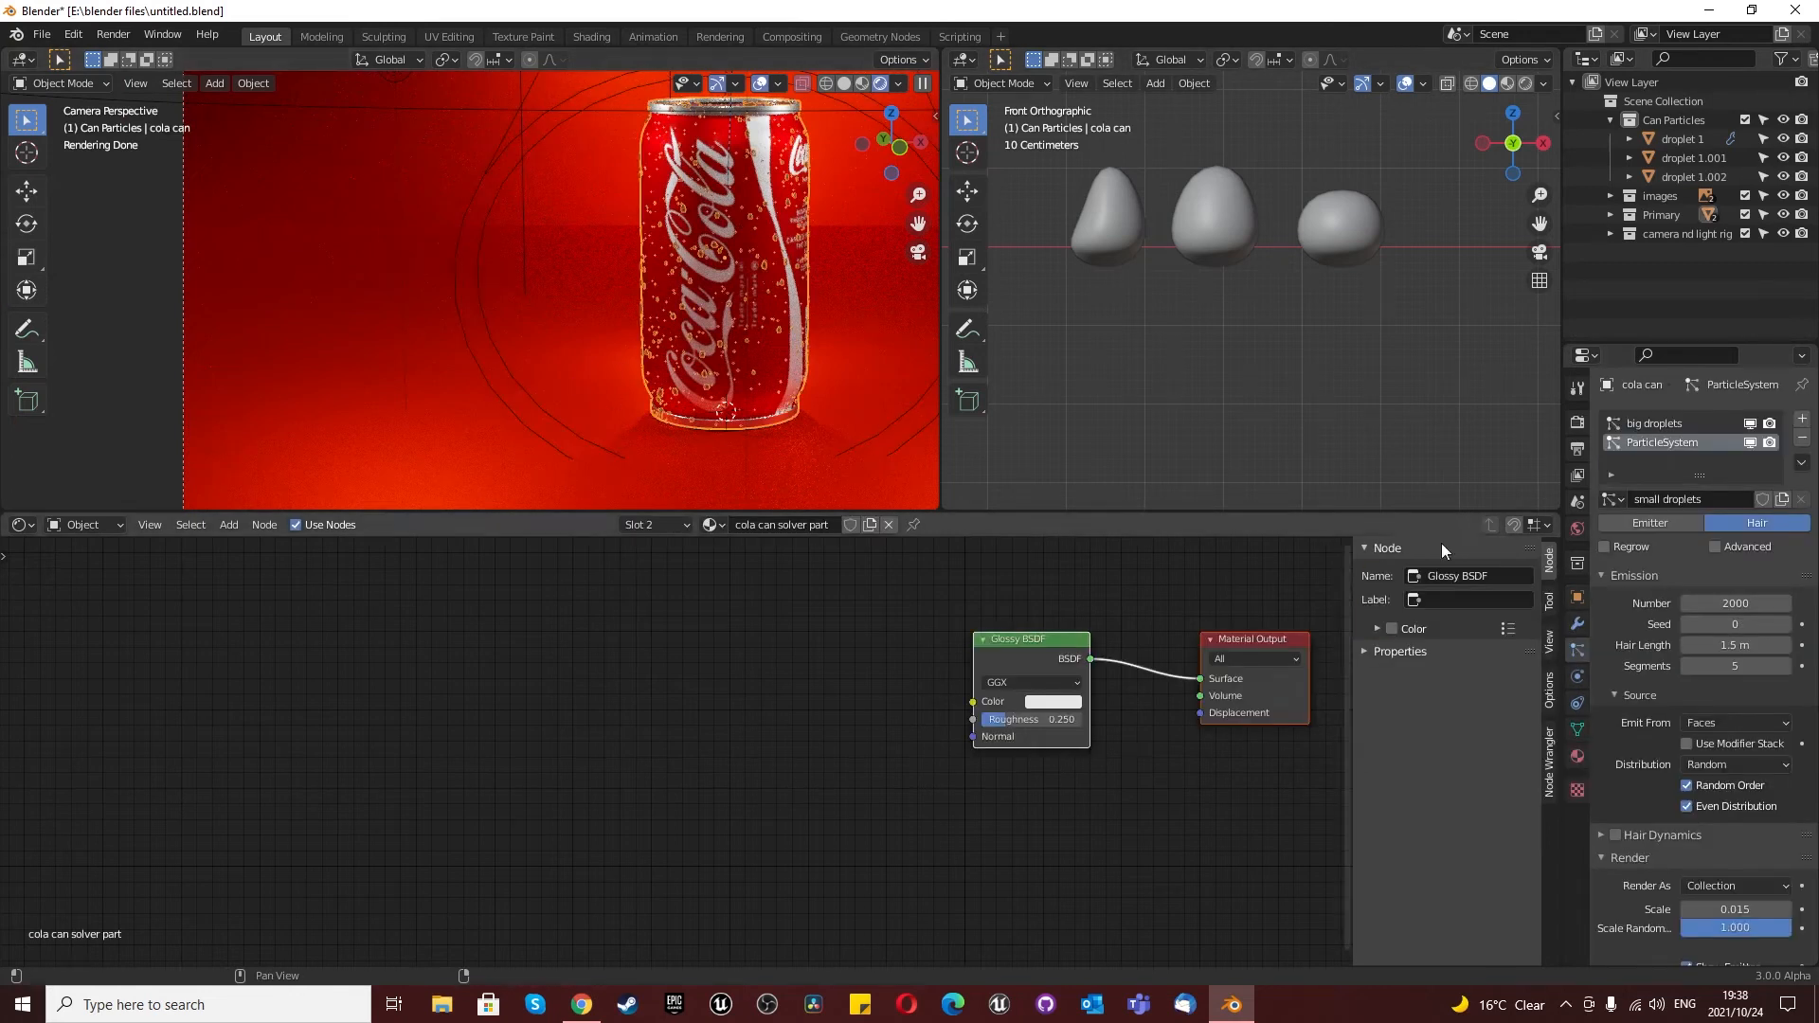
scroll(1696, 612, down, 5)
scroll(1701, 618, down, 6)
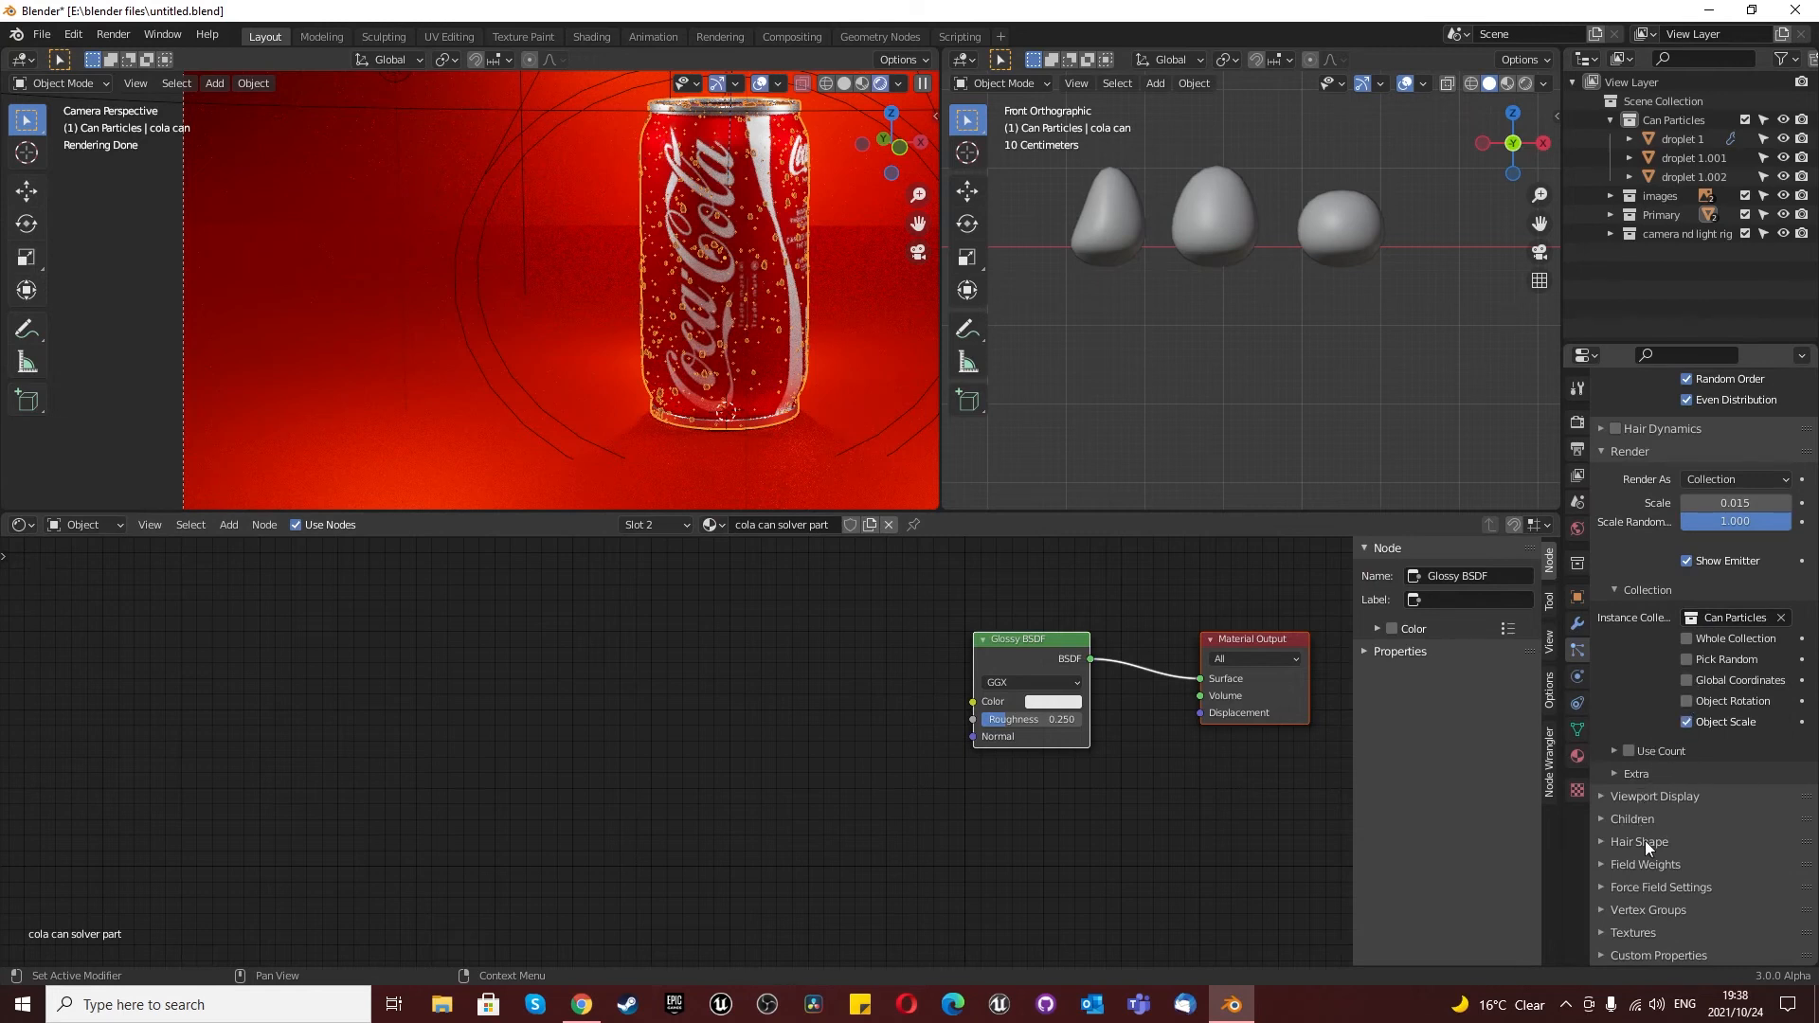
scroll(1696, 662, up, 7)
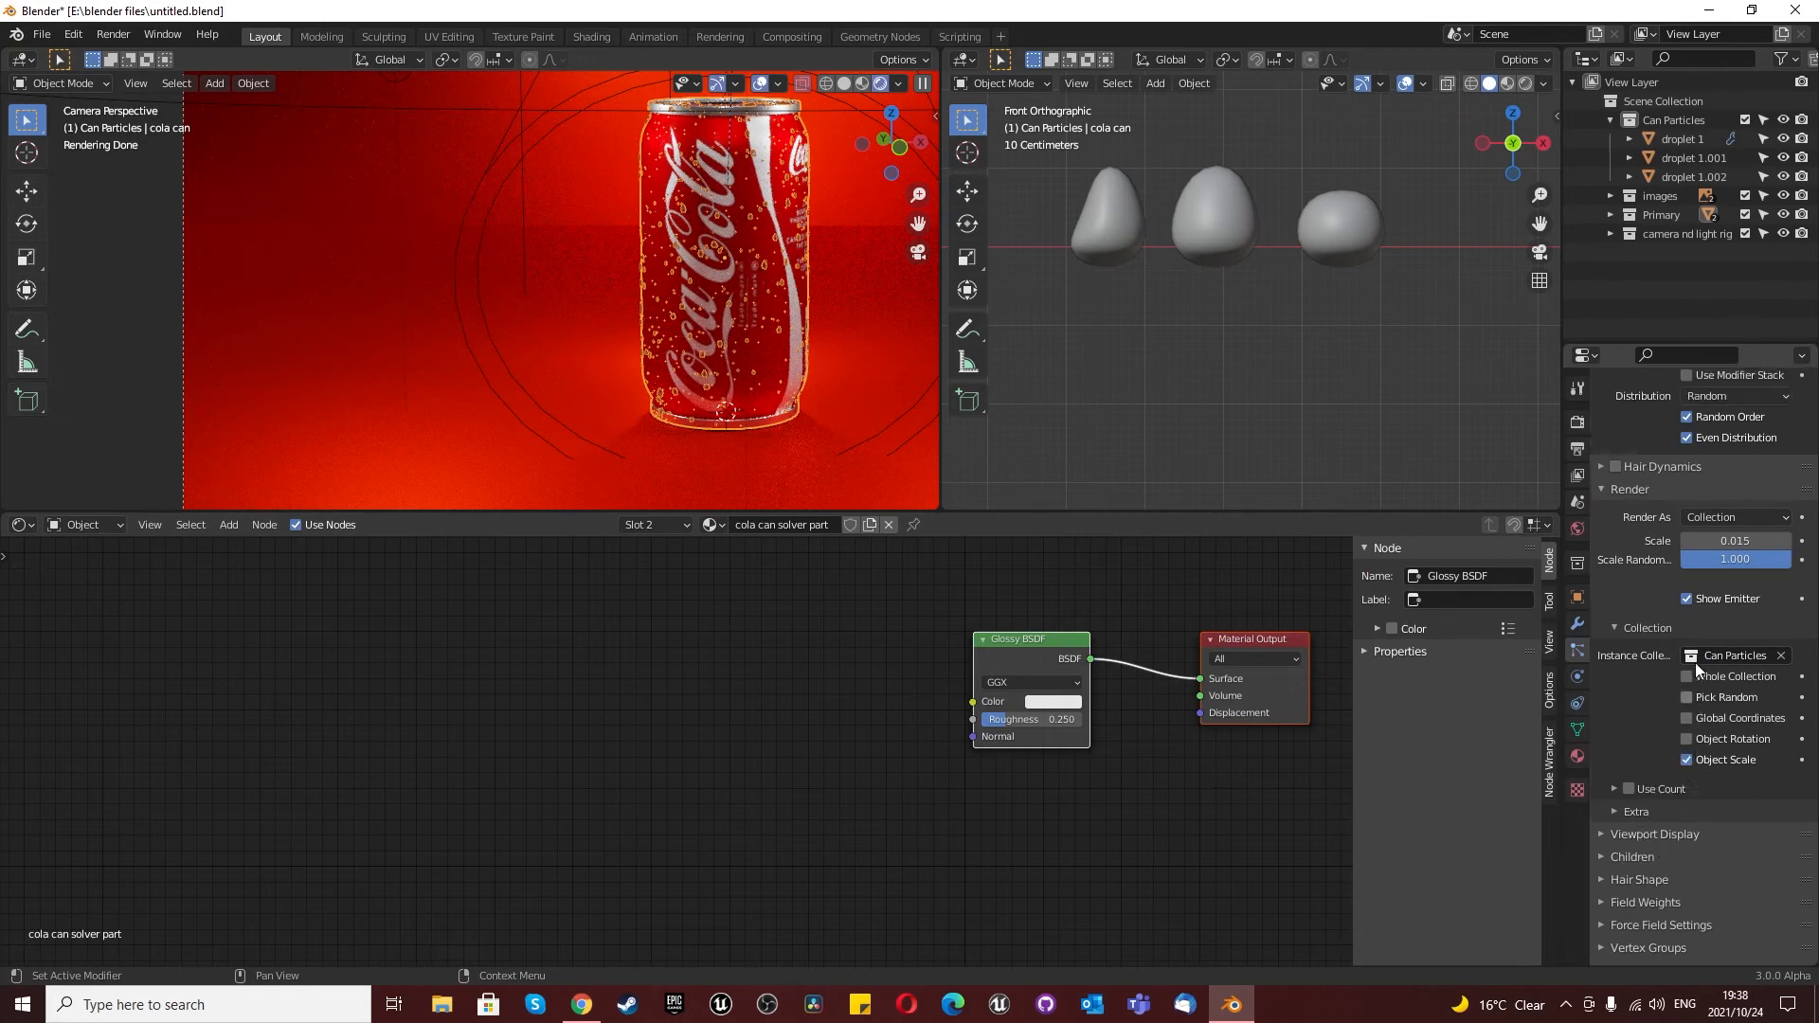
scroll(1692, 561, up, 3)
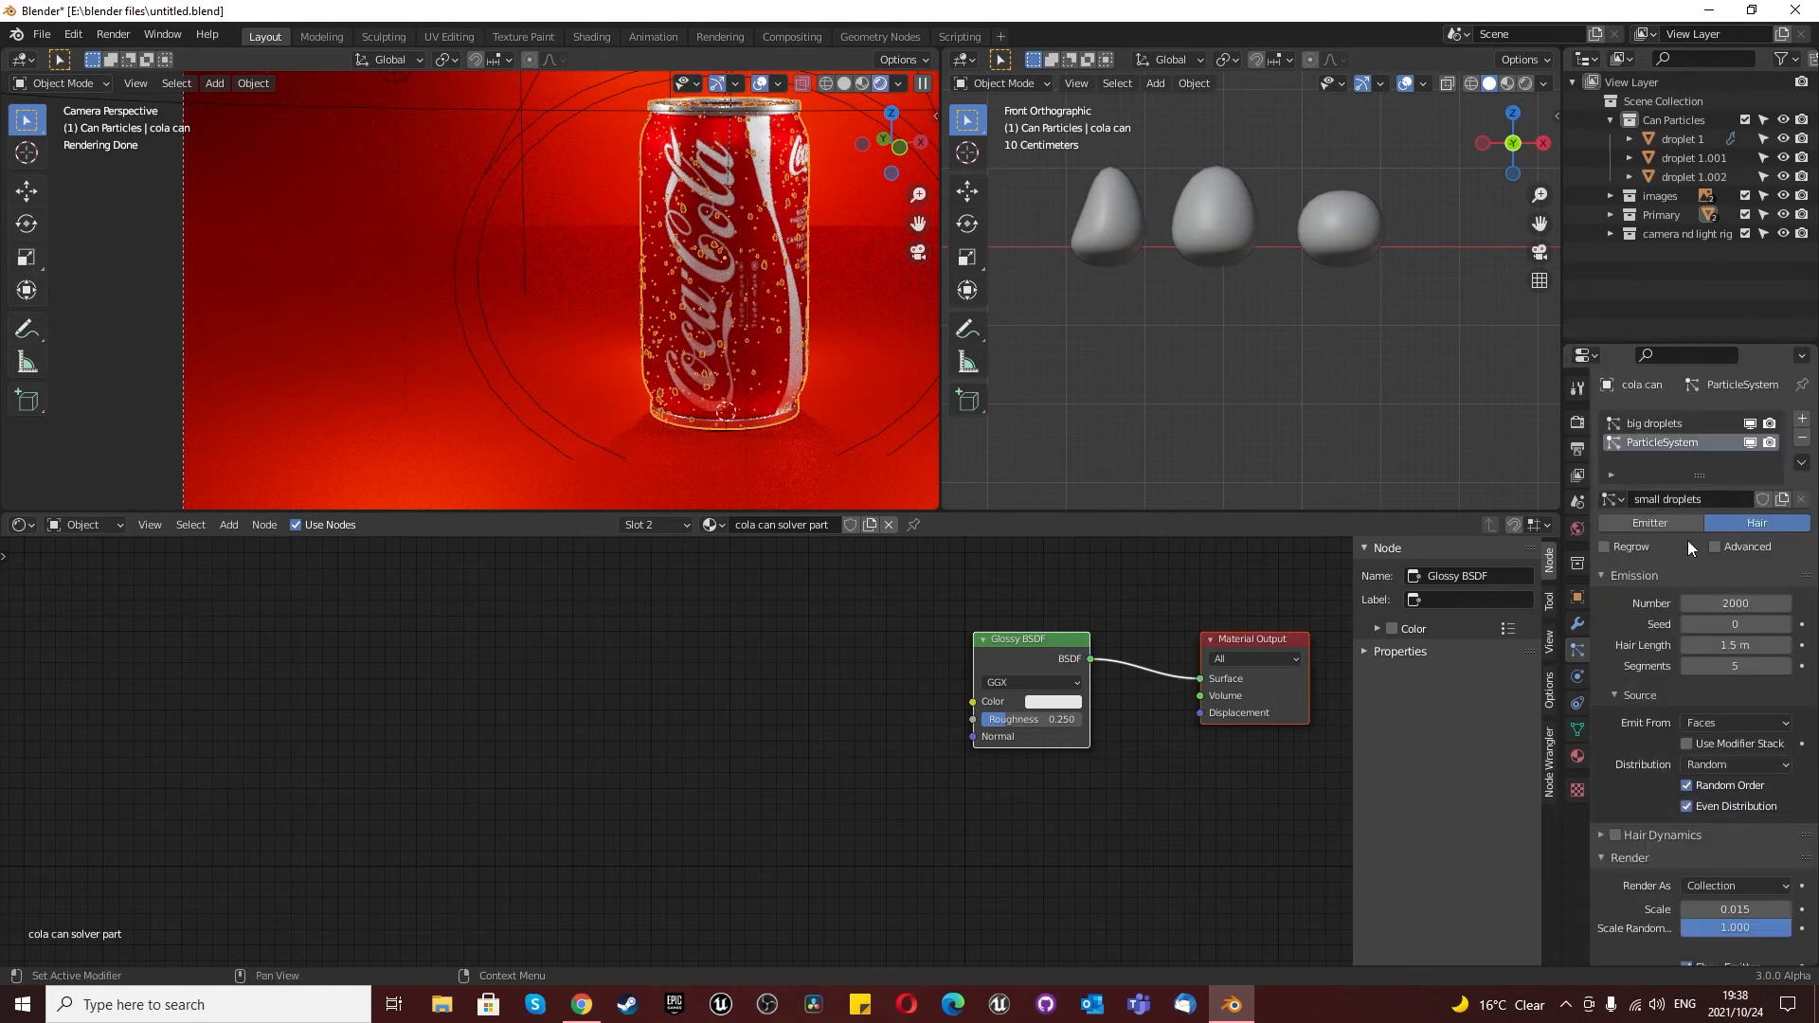
double_click(1654, 441)
text(small droplets)
key(Return)
Step: Raise the number of small droplets to 3000
click(1710, 604)
text(3000)
key(Return)
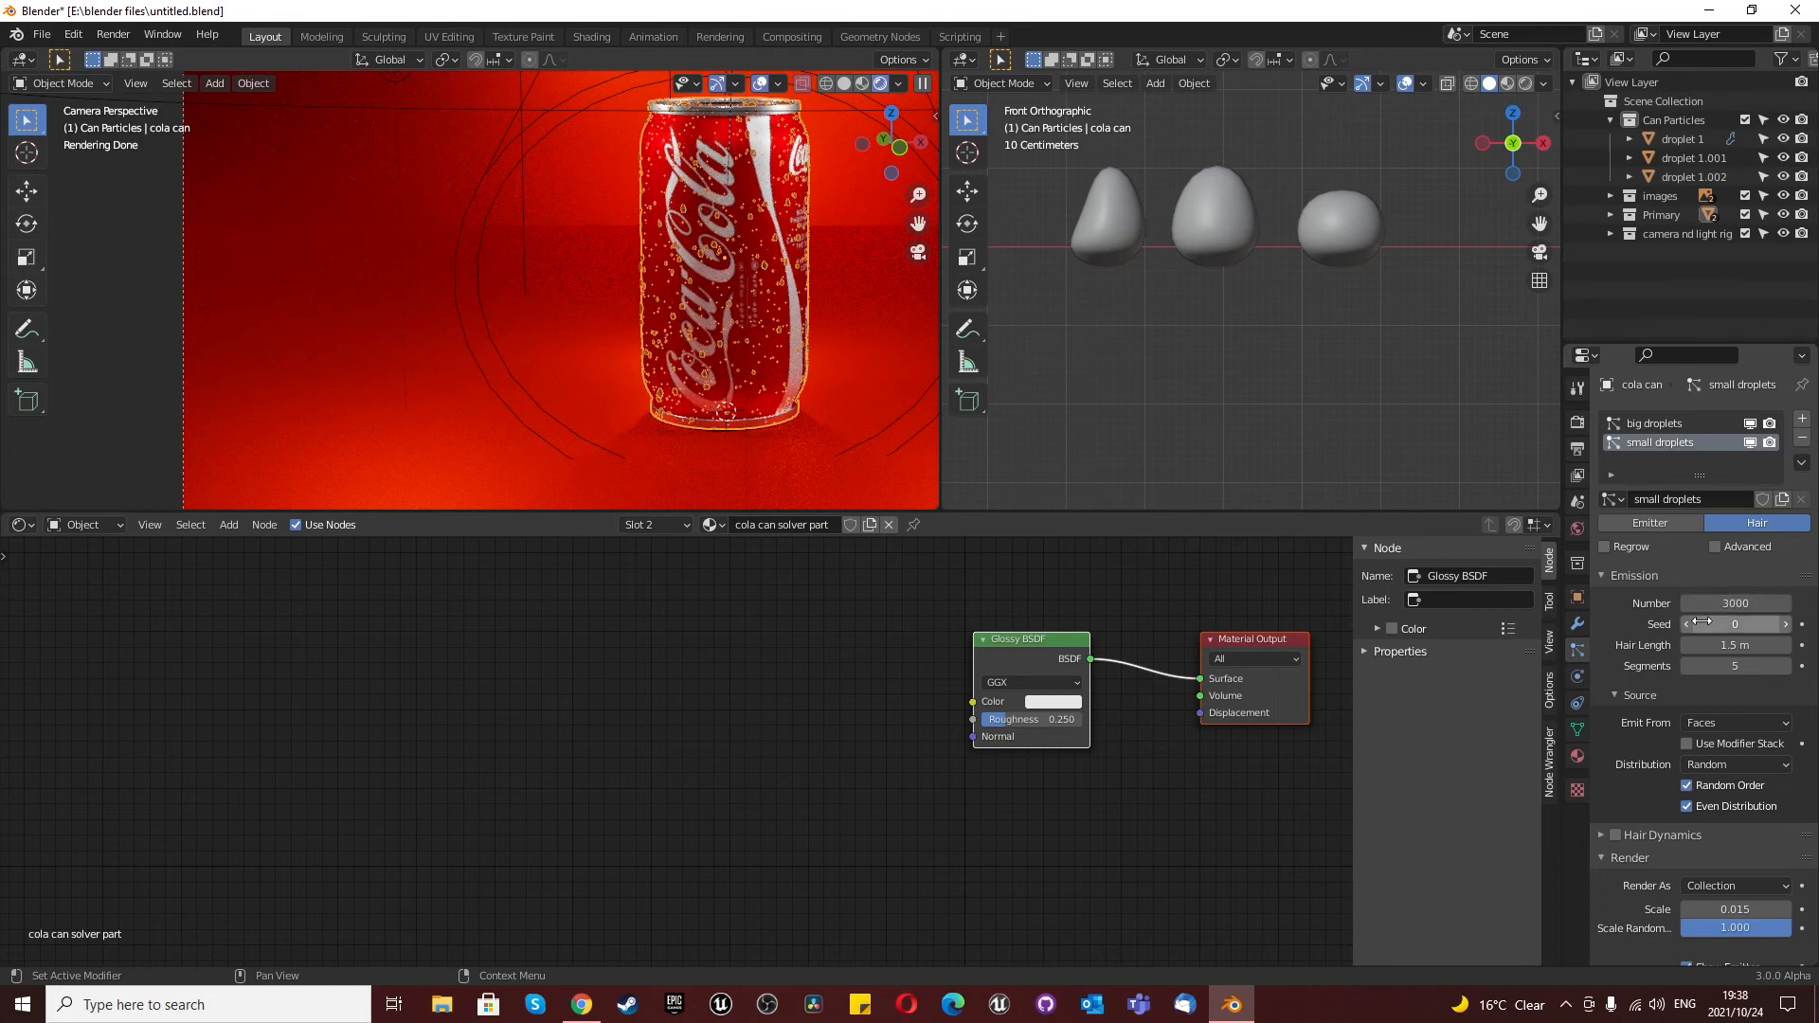
Step: Try hair lengths of 1 m and 1.2 m for the small droplets, and set the length back to 1.5 m
click(1715, 645)
text(1)
key(Return)
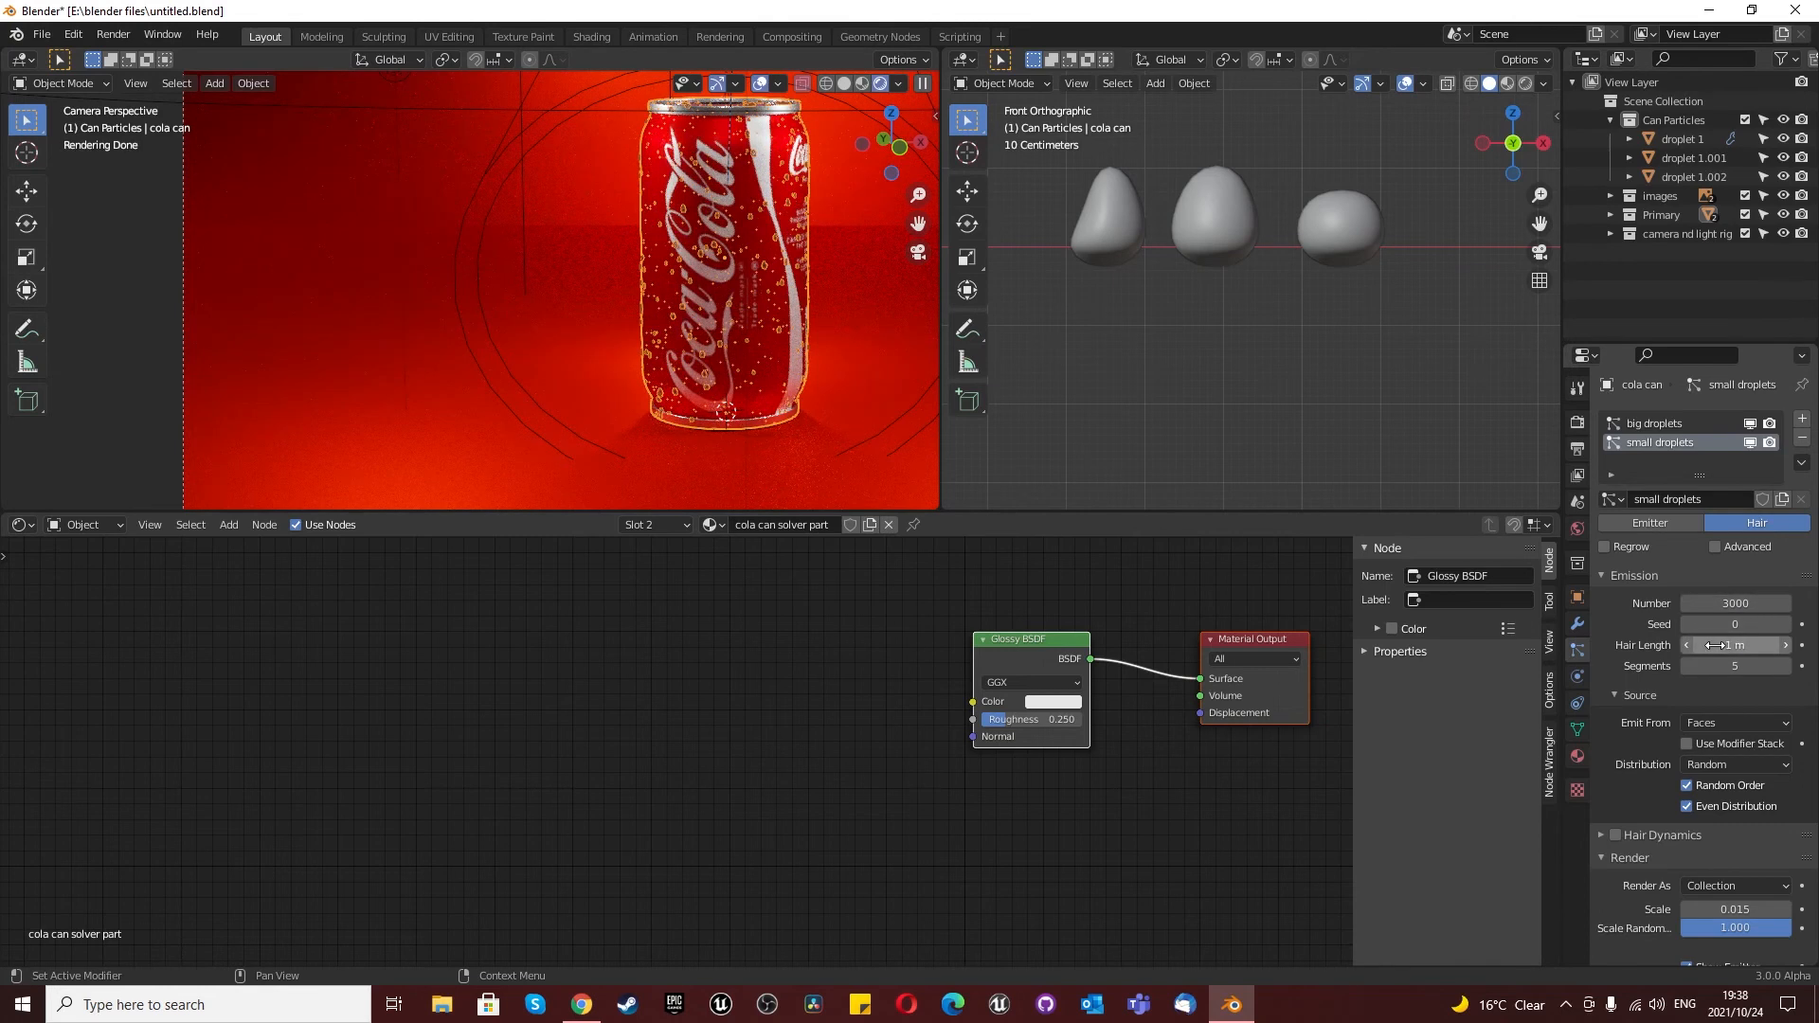
click(1715, 645)
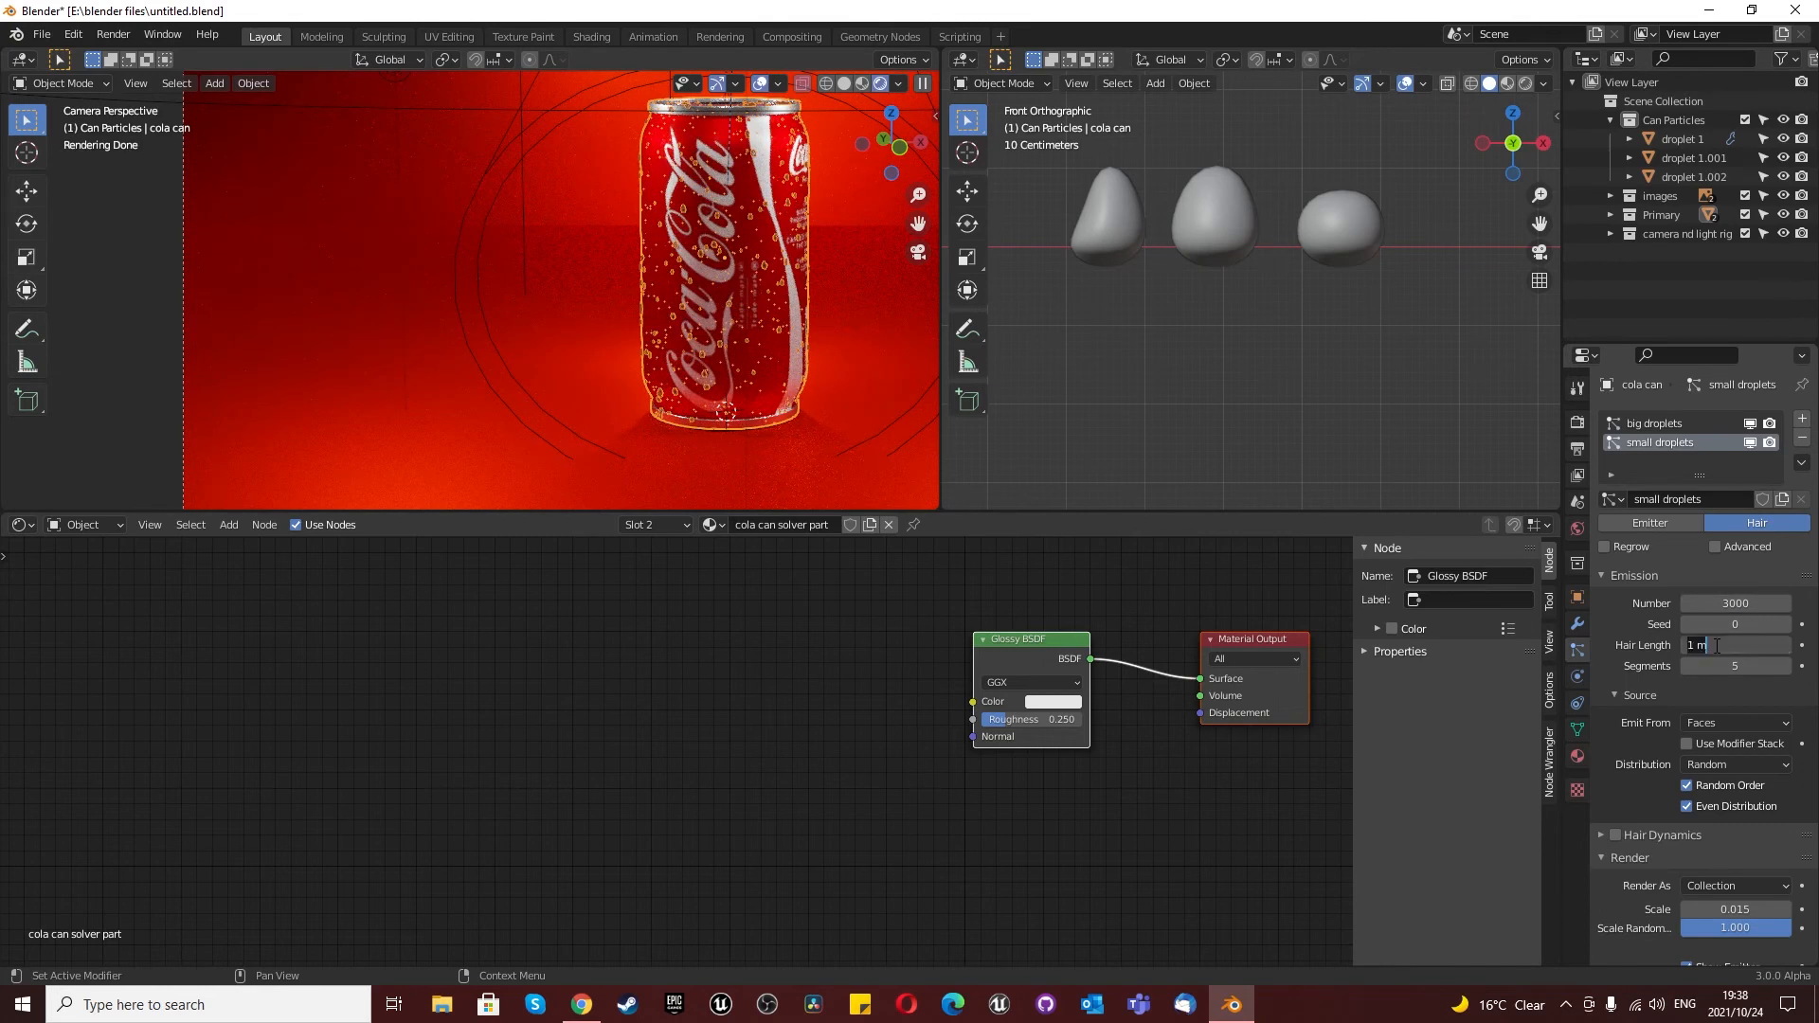
text(1.2)
key(Return)
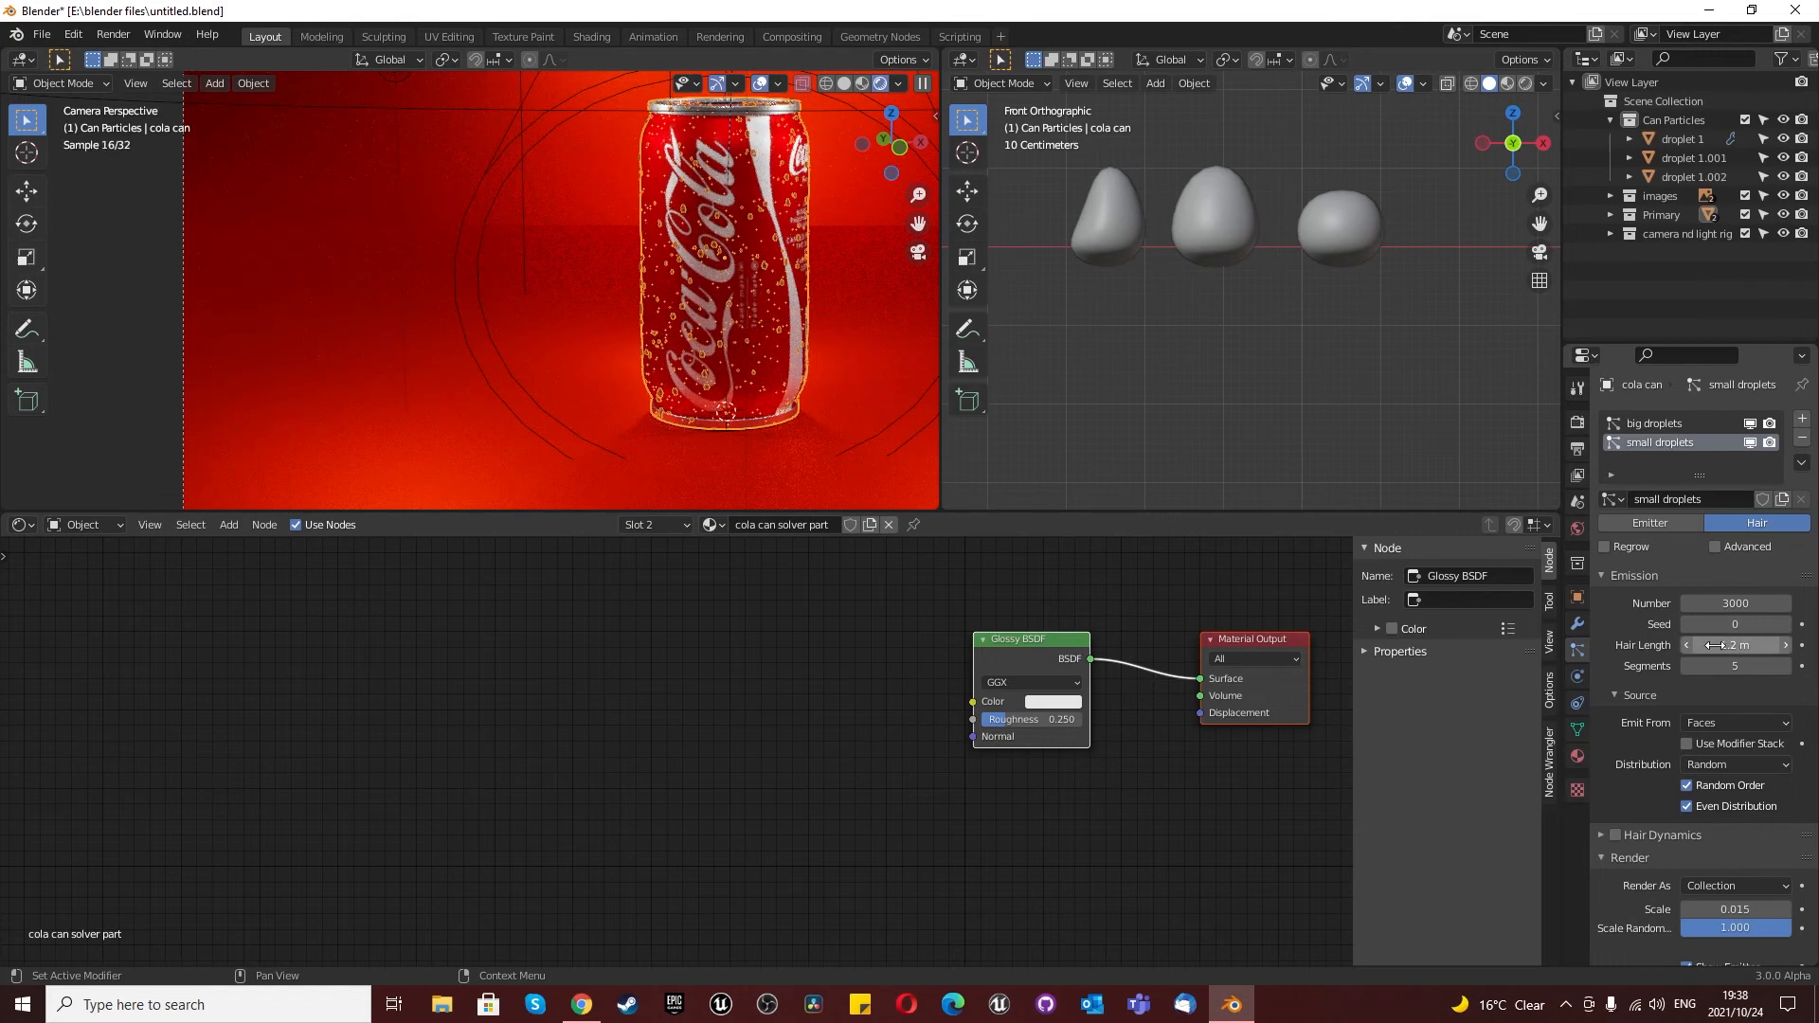
click(1724, 645)
text(1)
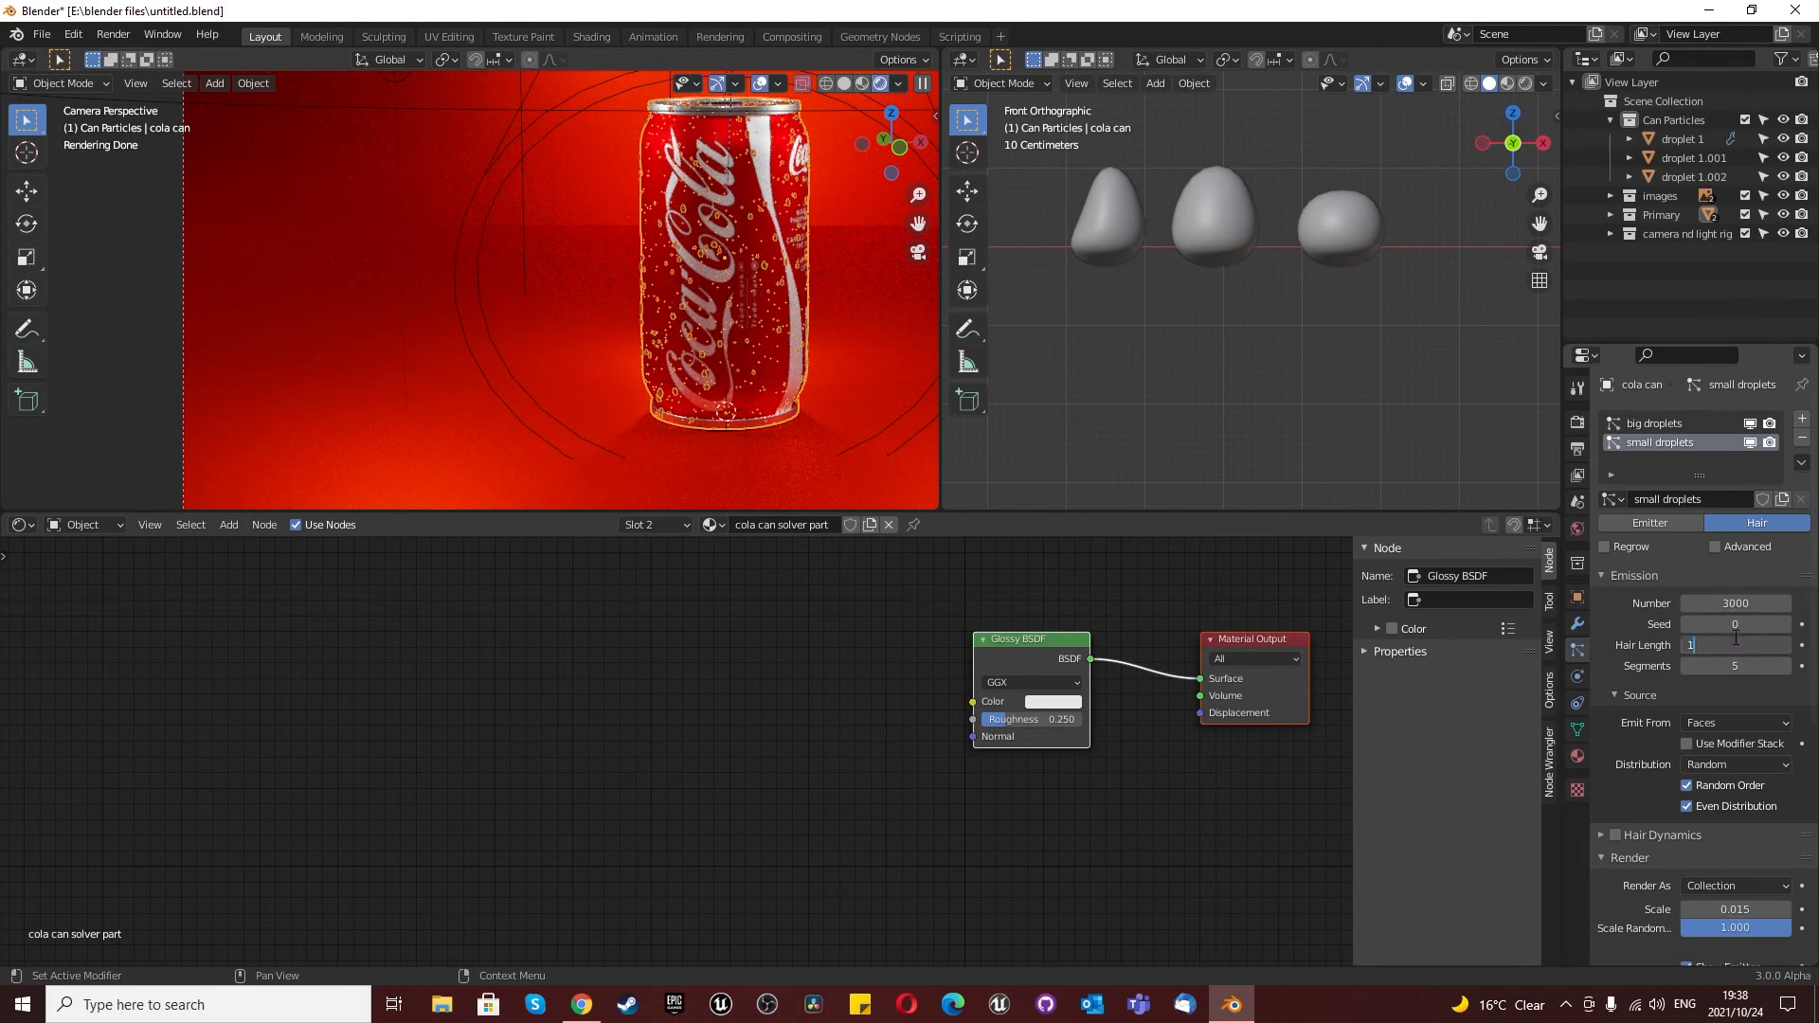
text(.5)
key(Return)
Step: Set the render scale of the big droplets particle system to 0.06
click(1658, 427)
scroll(1686, 729, down, 8)
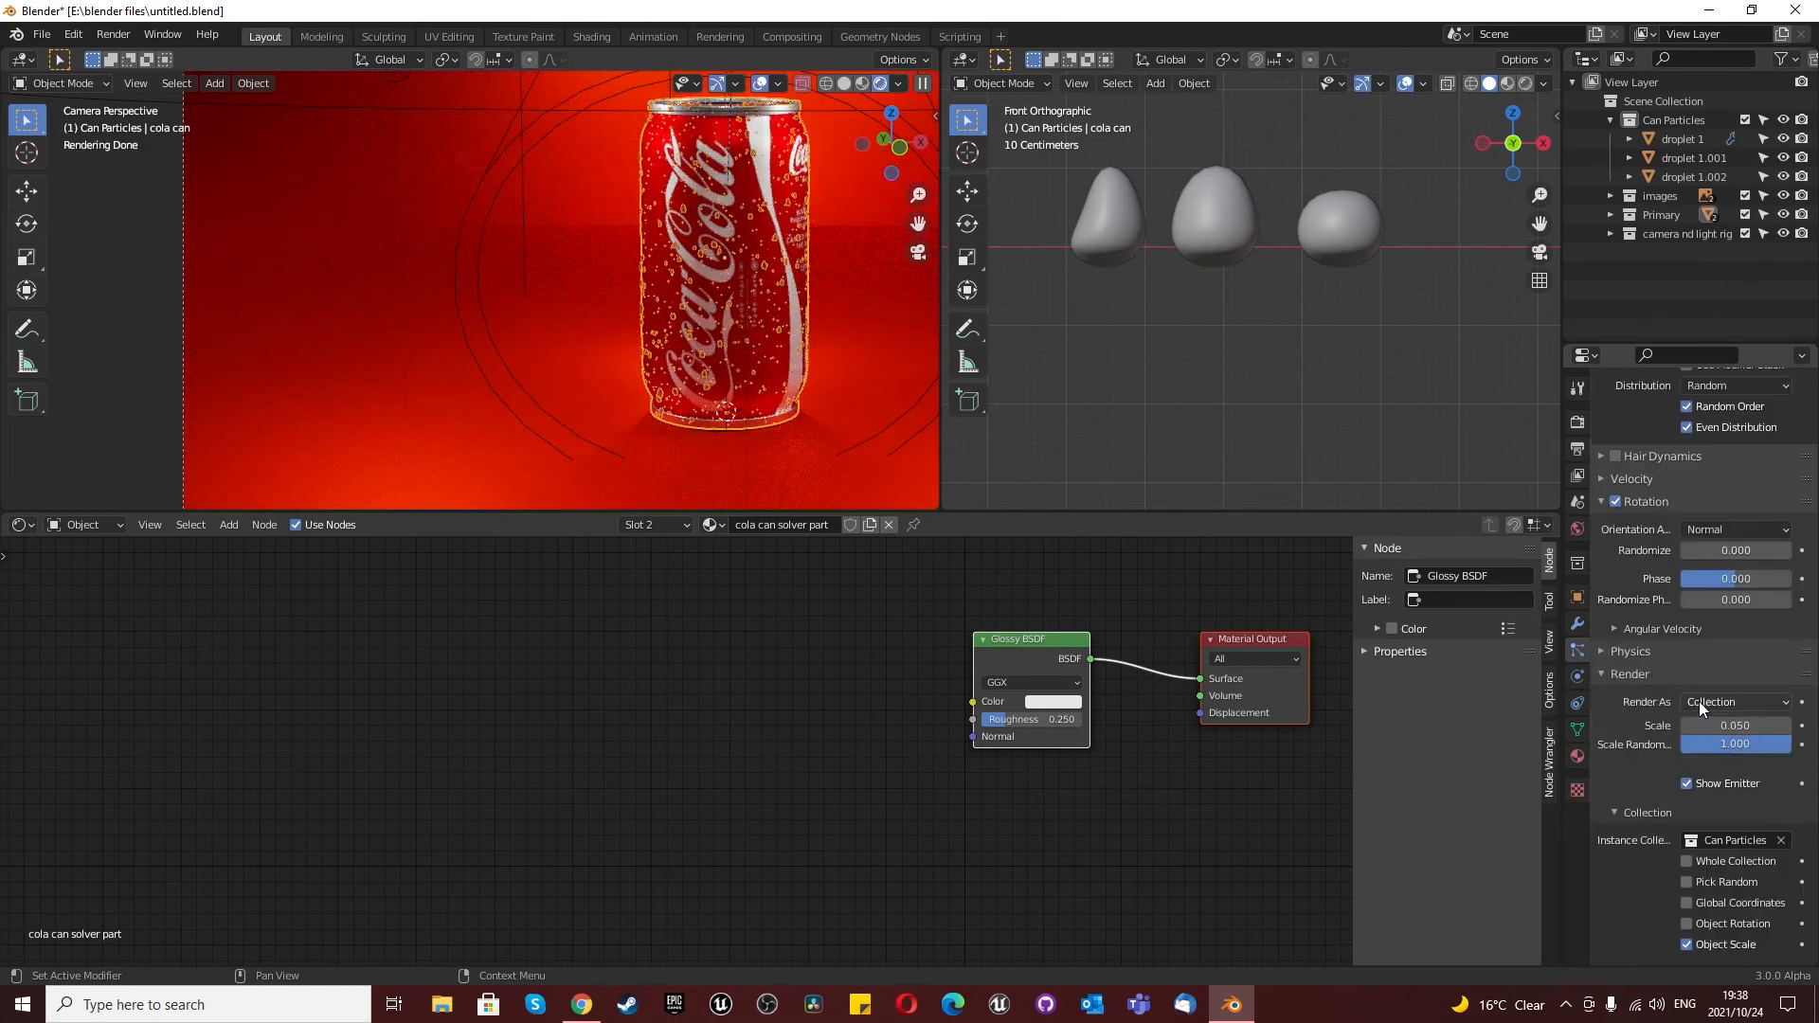
scroll(1700, 703, down, 5)
scroll(1702, 708, up, 3)
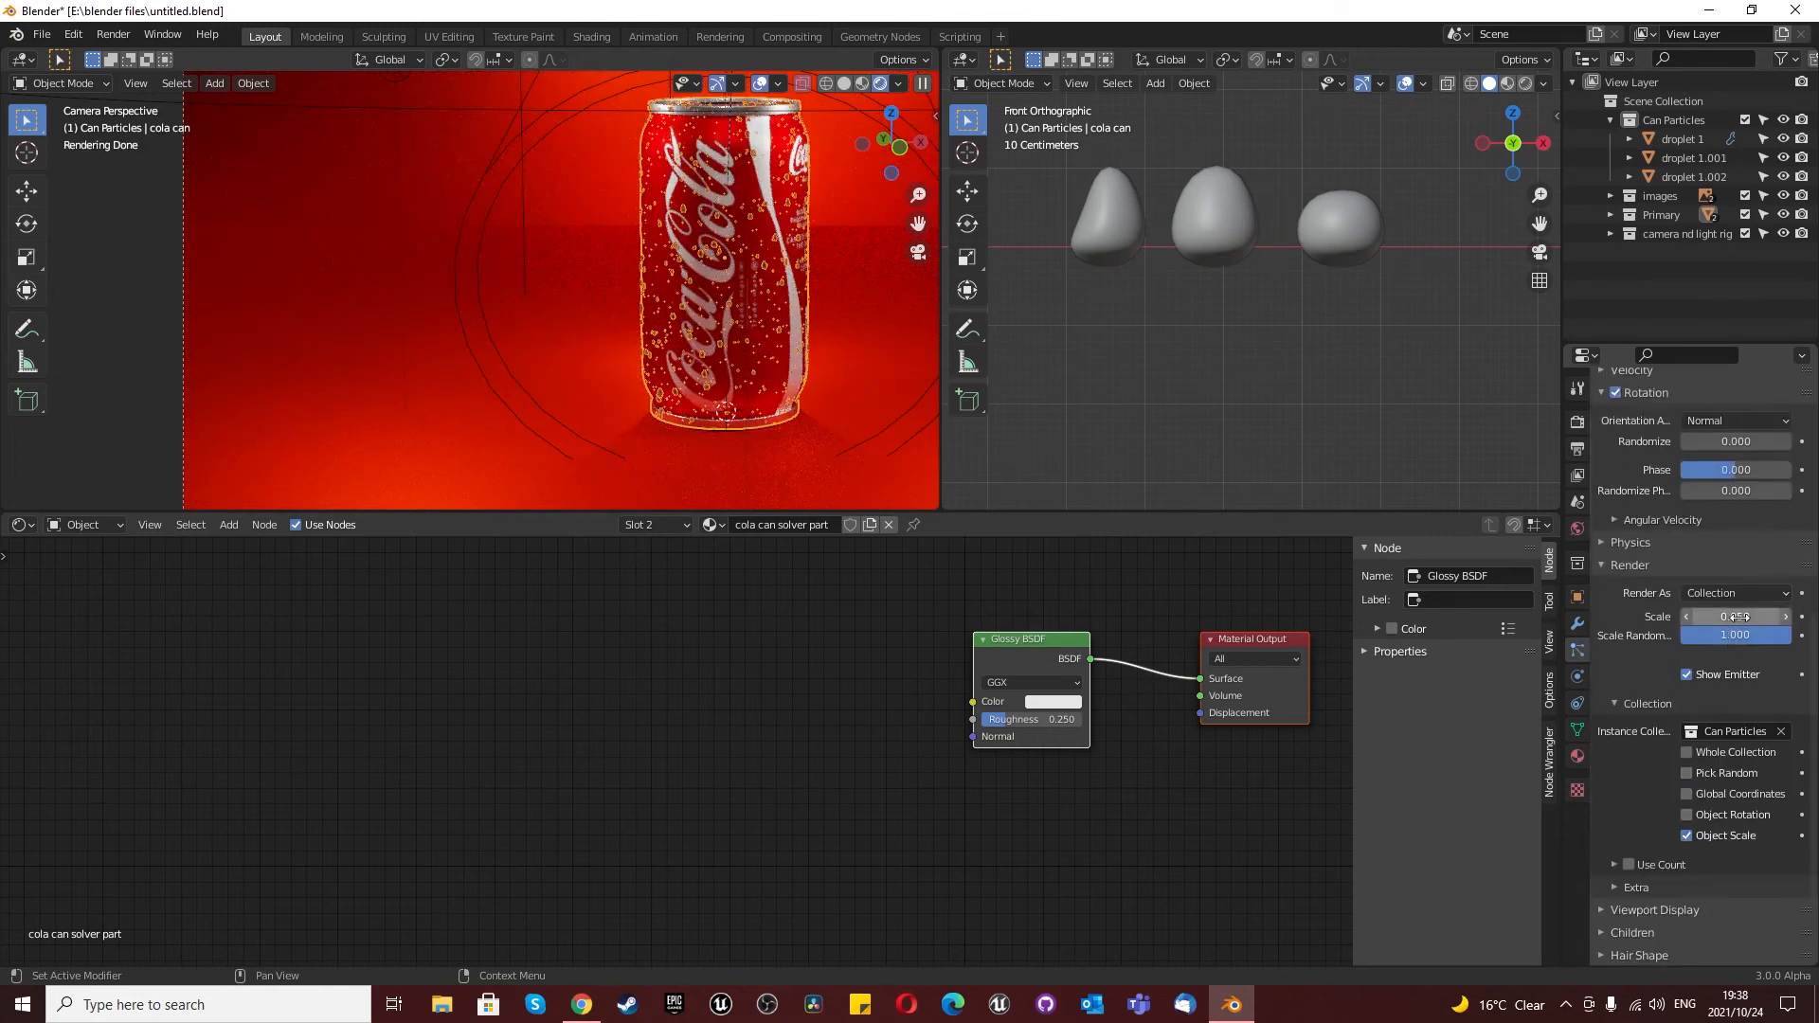
click(1741, 617)
text(0.06)
key(Return)
Step: Render a still image with the can deselected, examine the droplets in it up close, and close the render window
key(Tab)
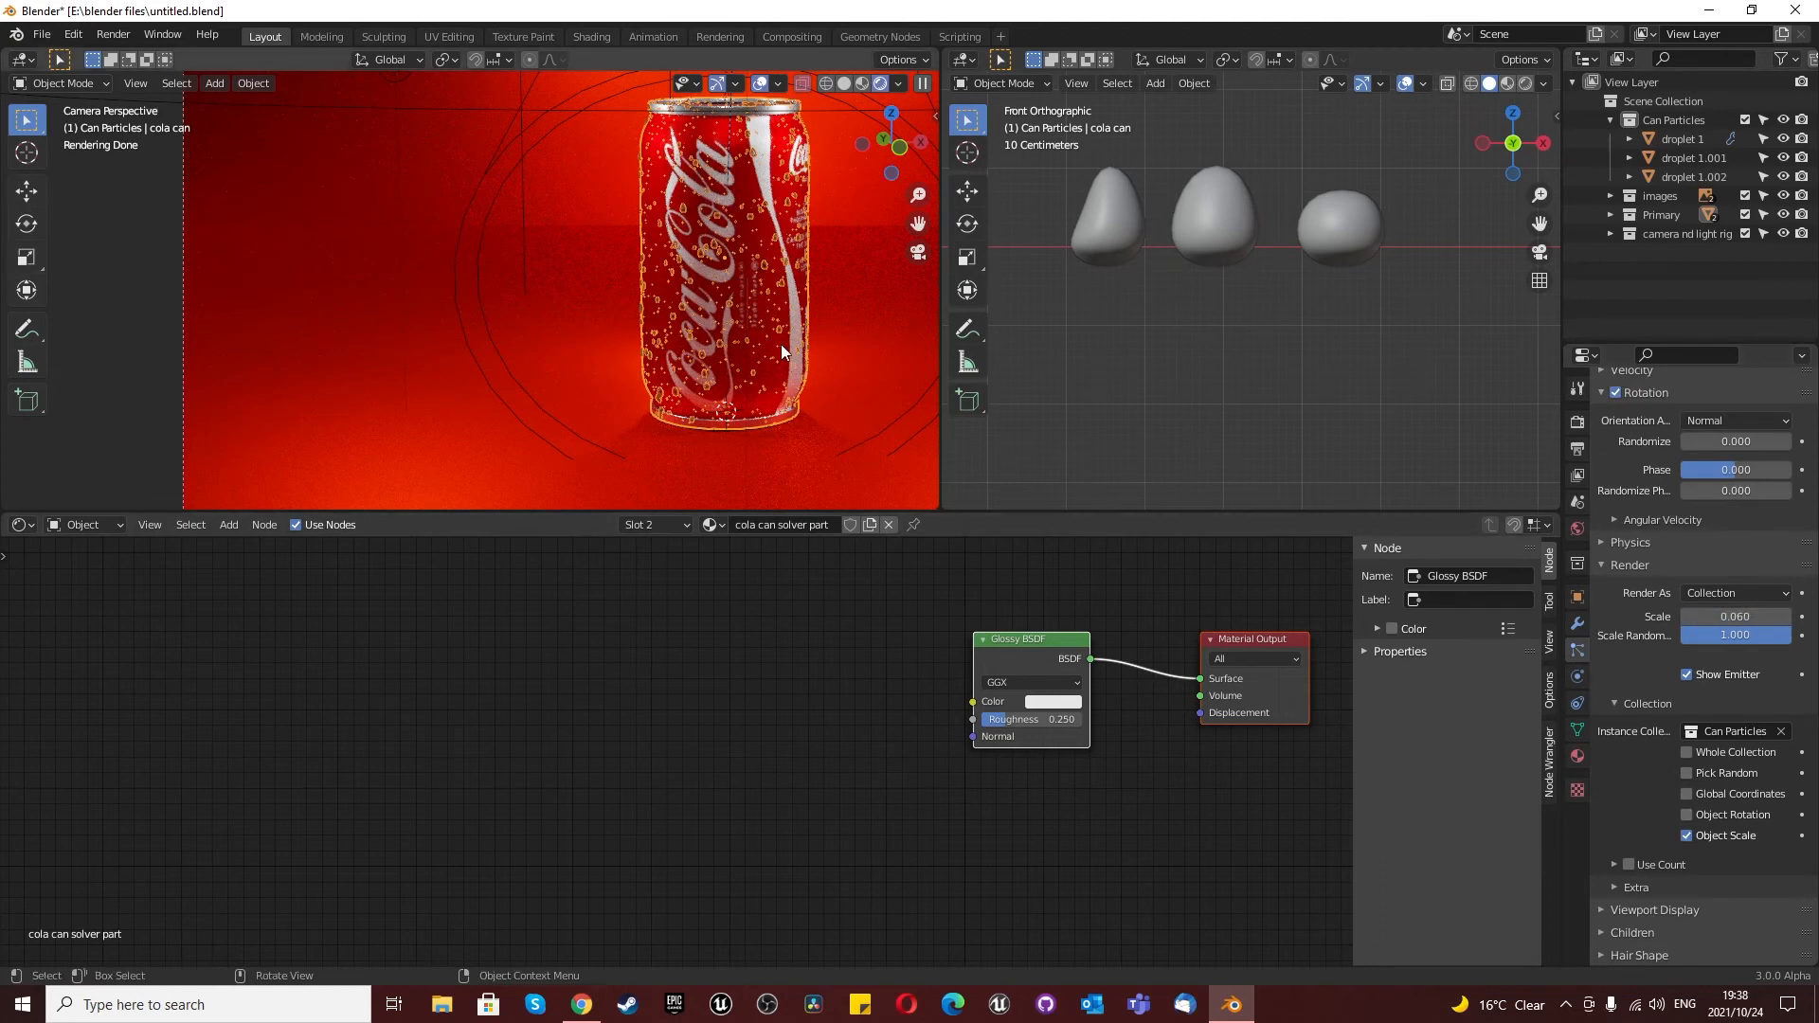
key(Tab)
click(843, 322)
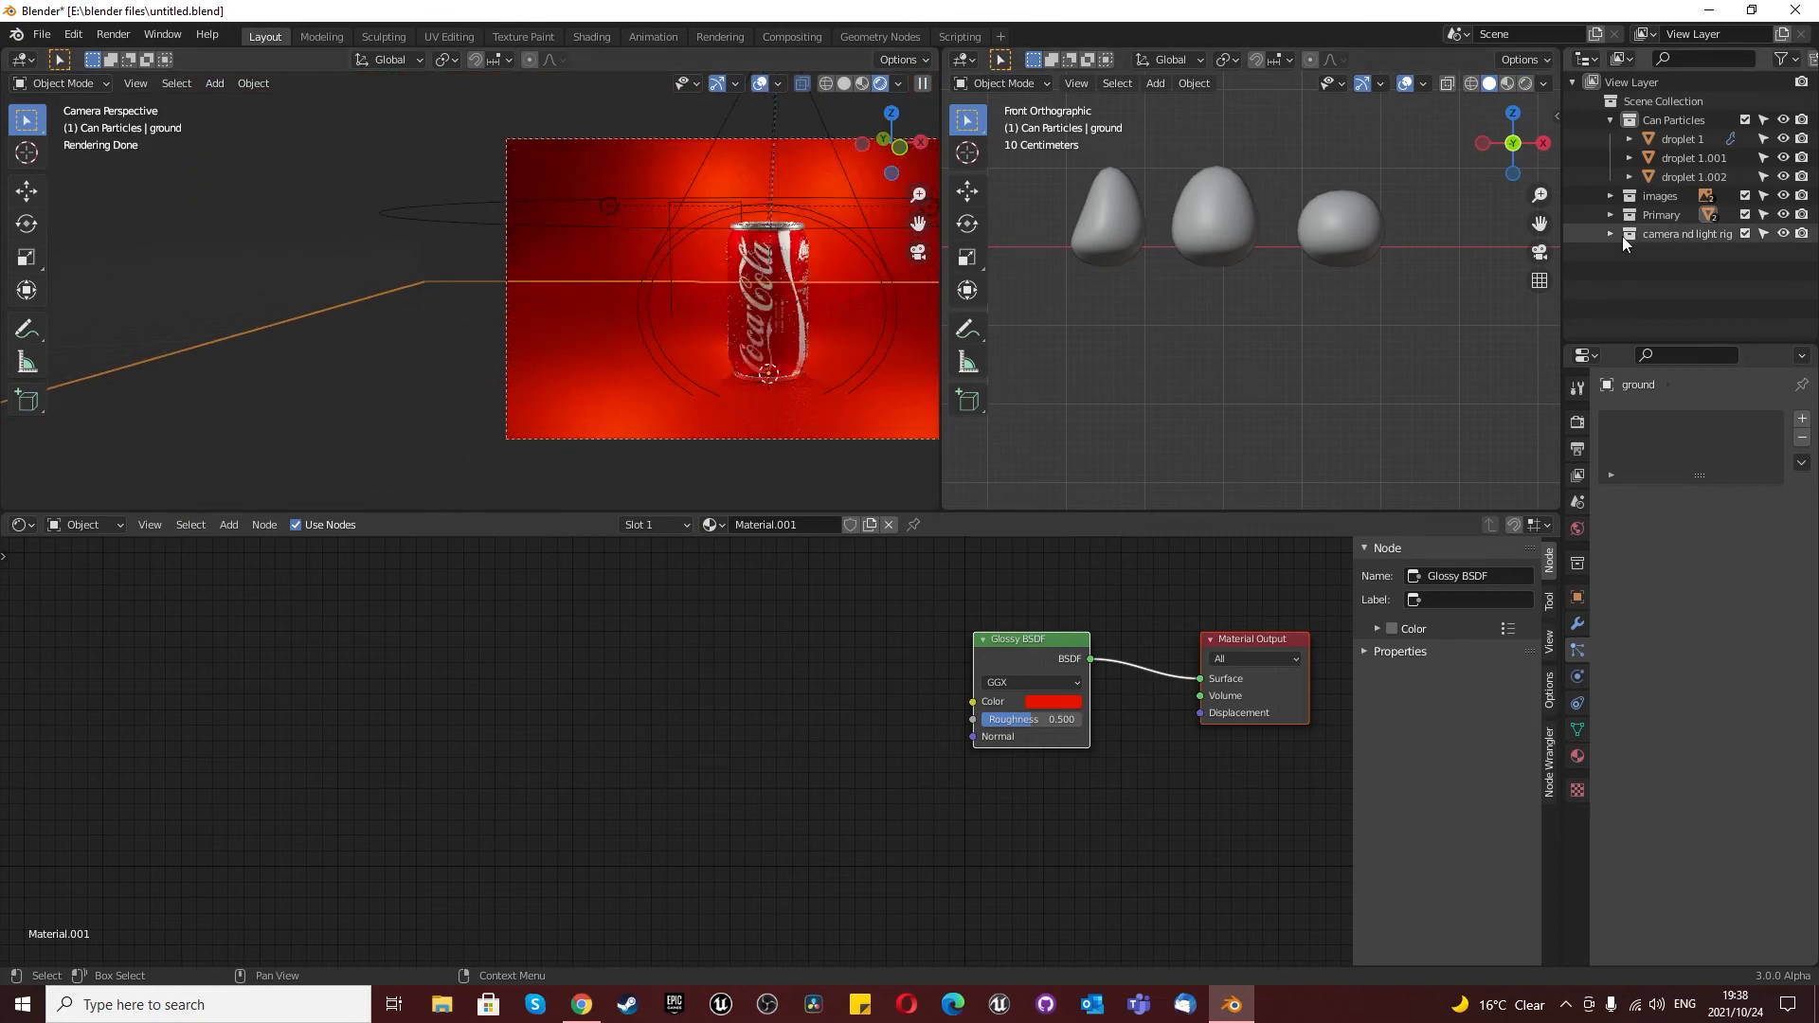
click(1578, 529)
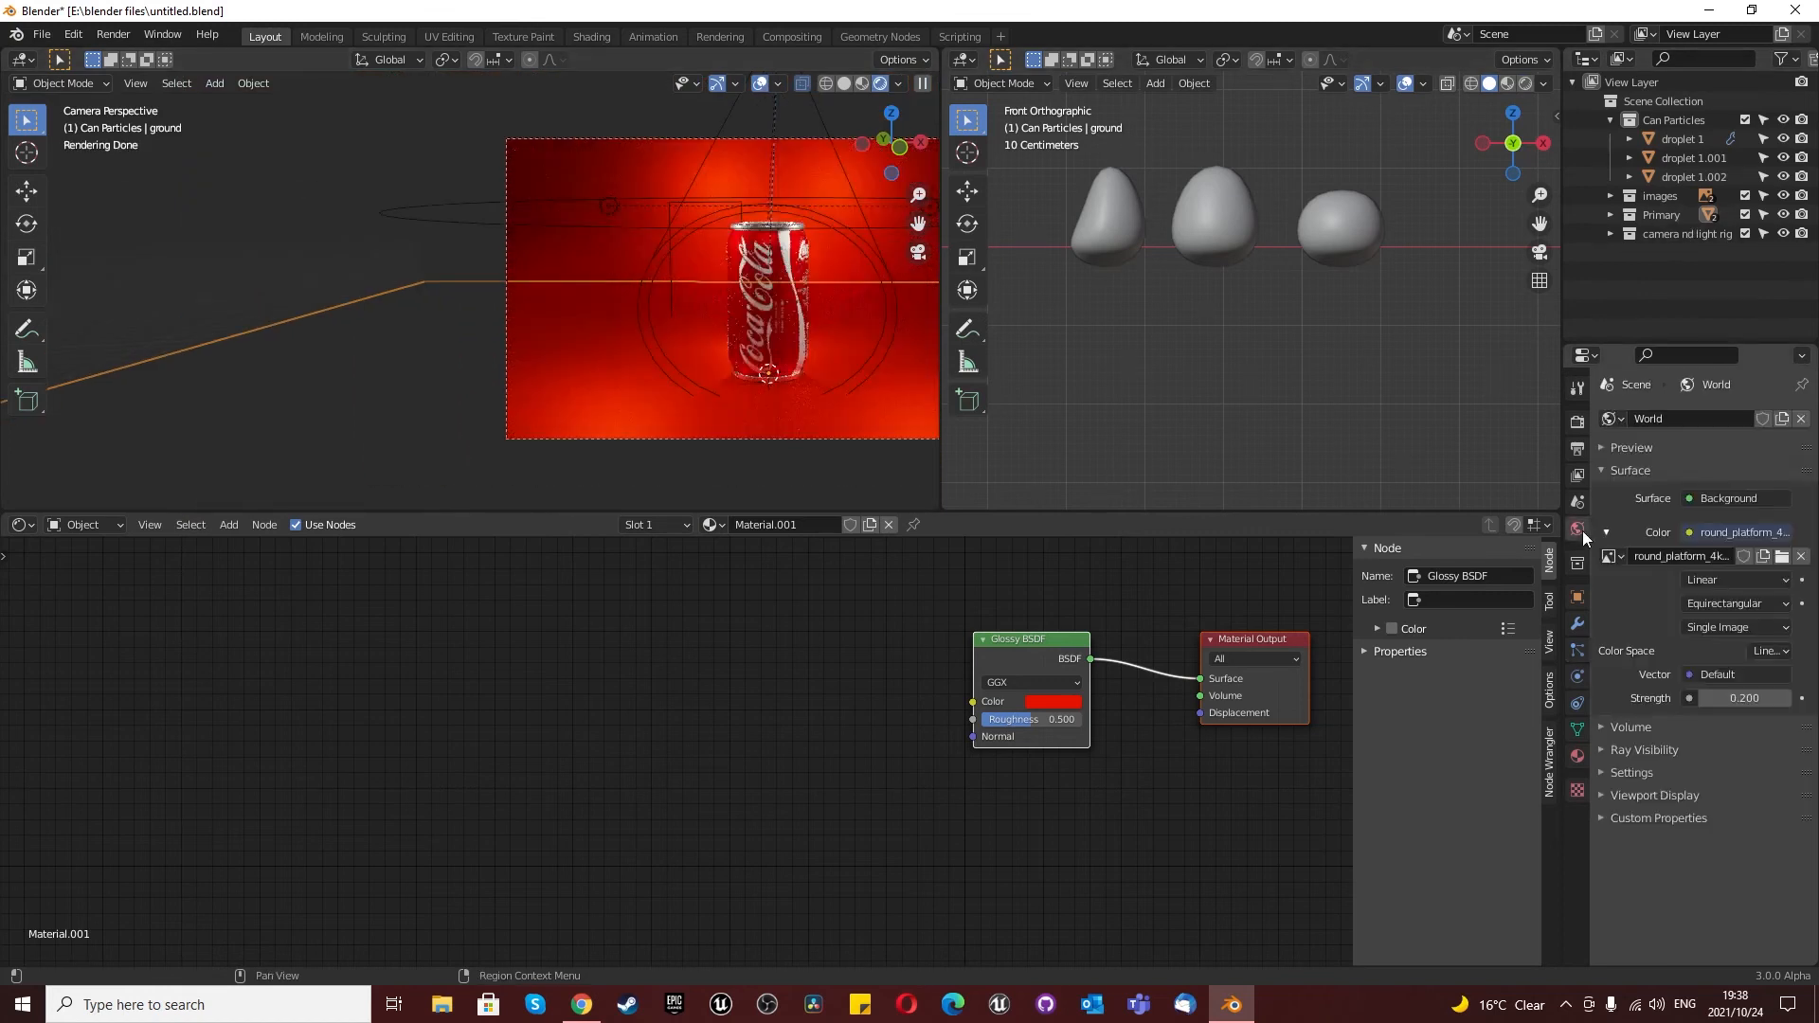
scroll(696, 362, down, 2)
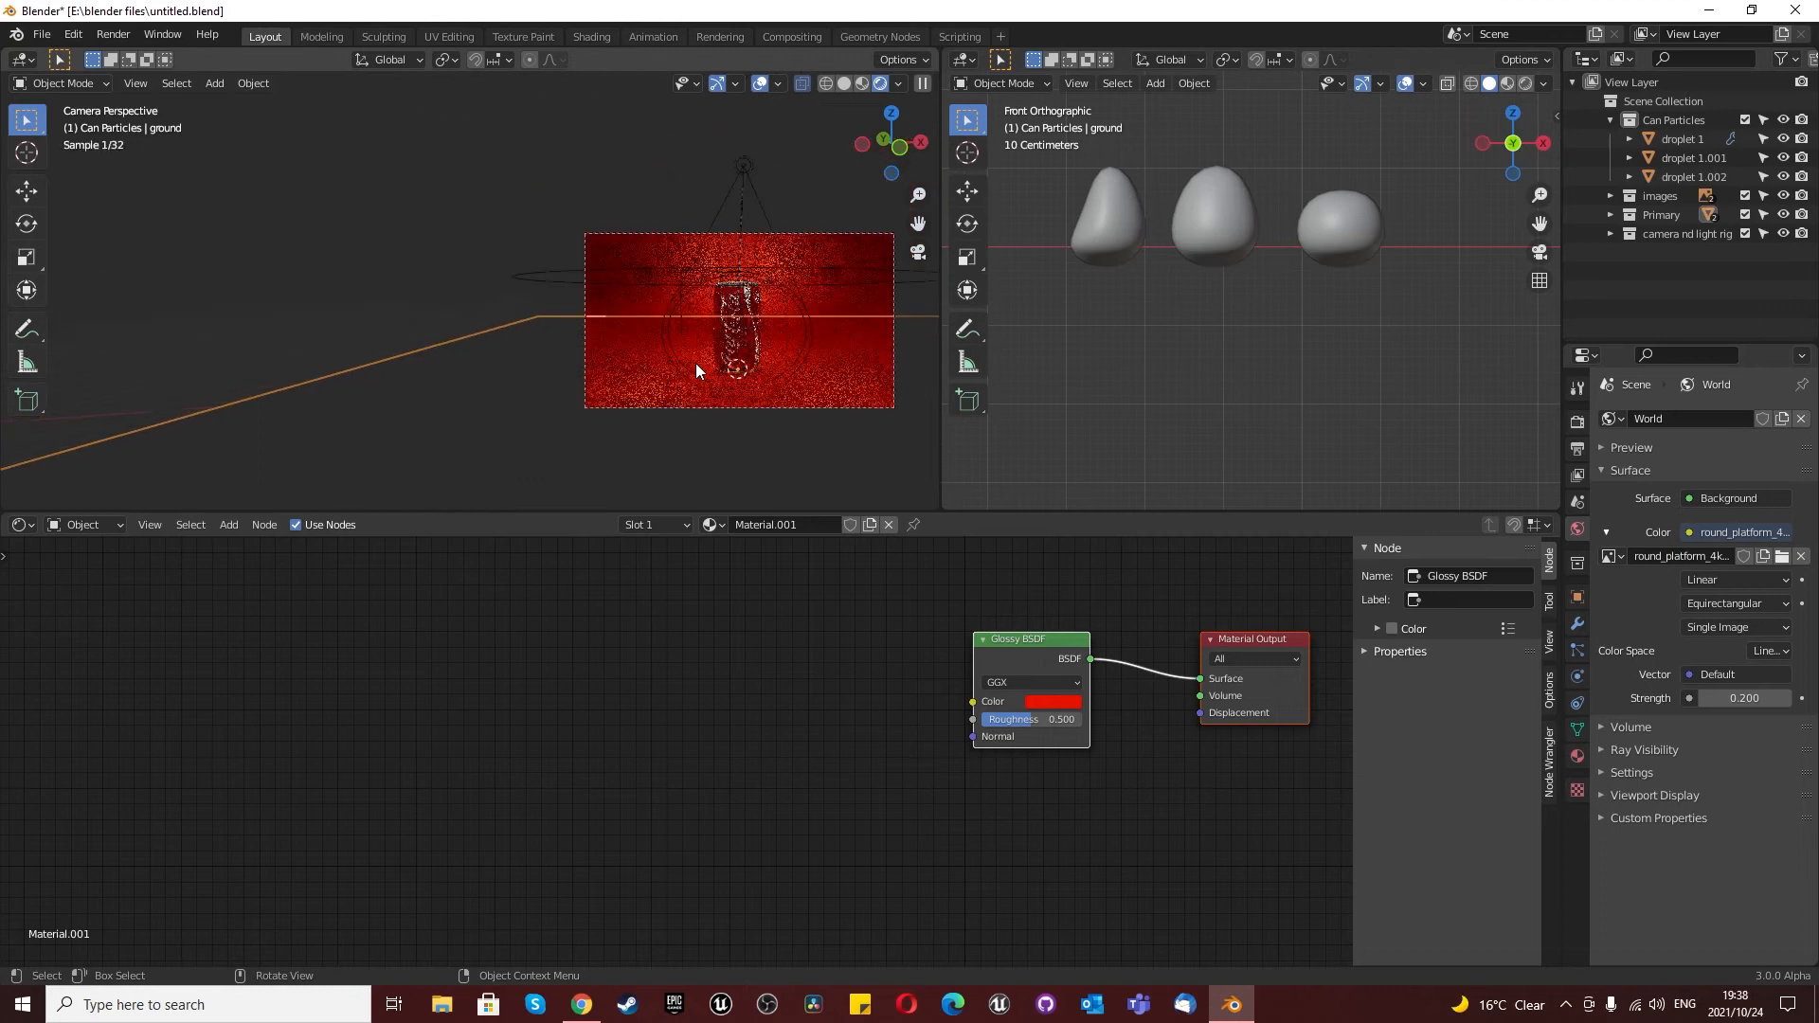
click(113, 34)
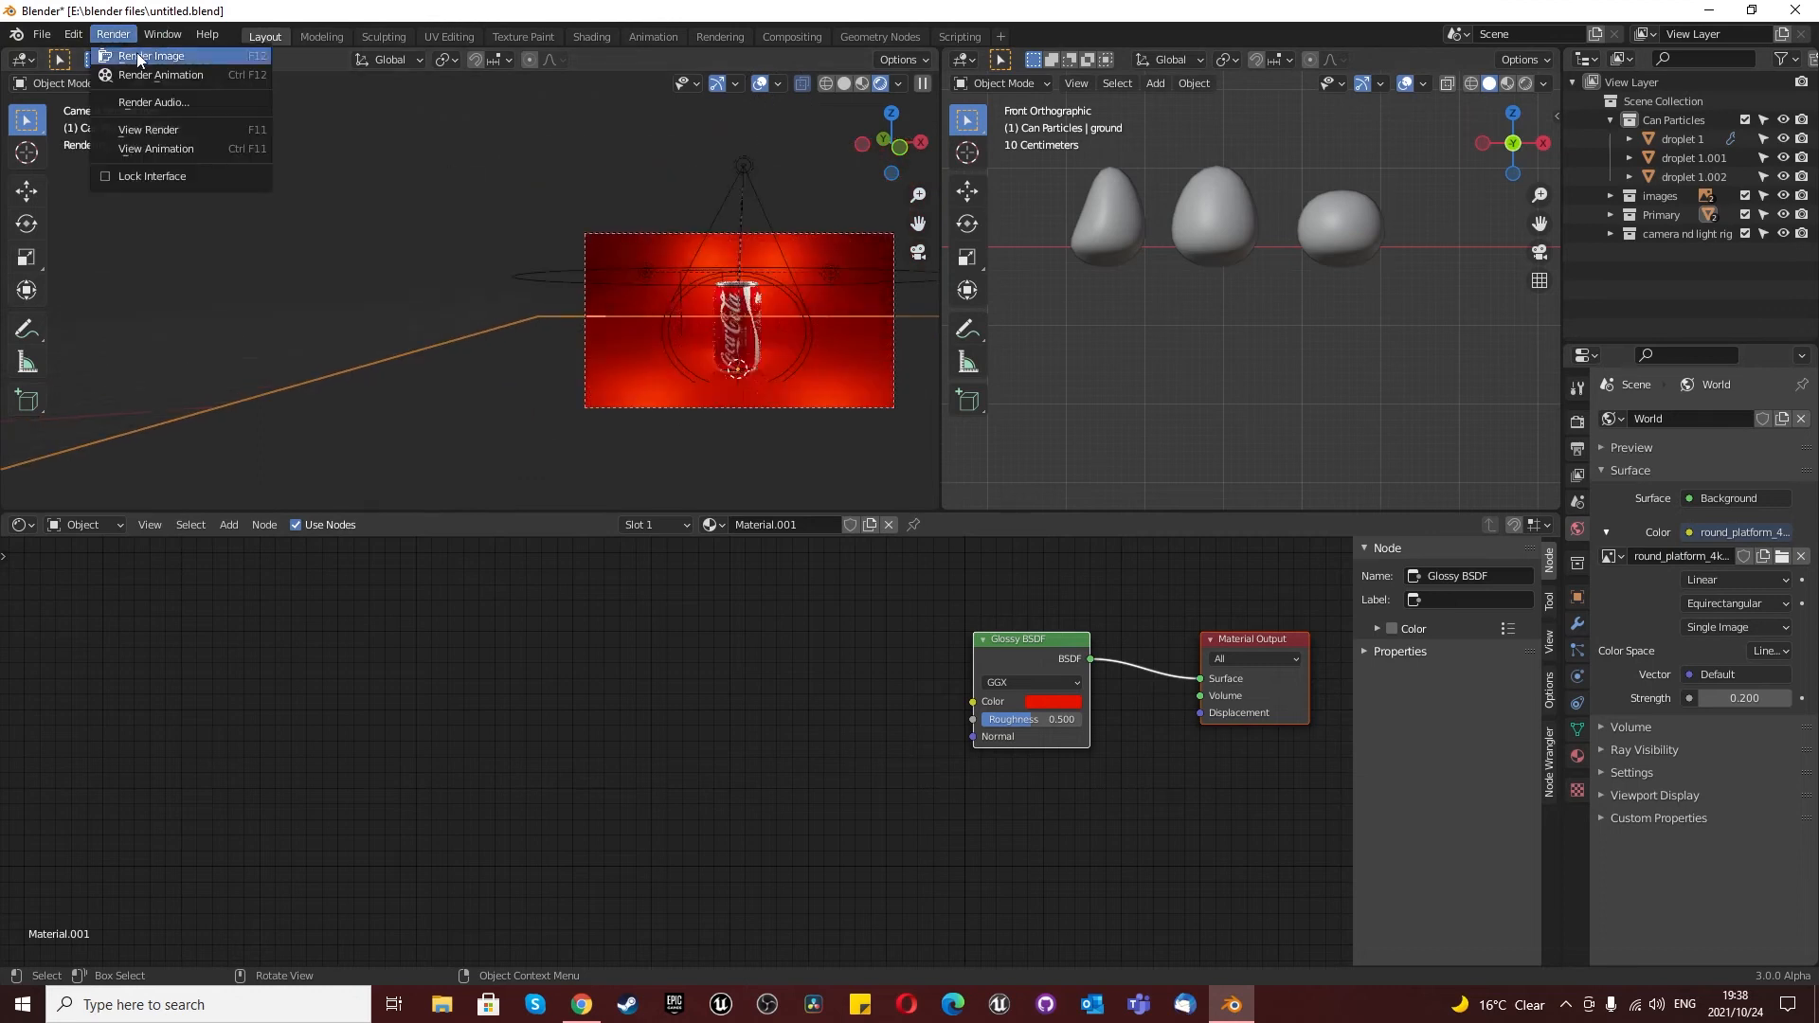
click(138, 57)
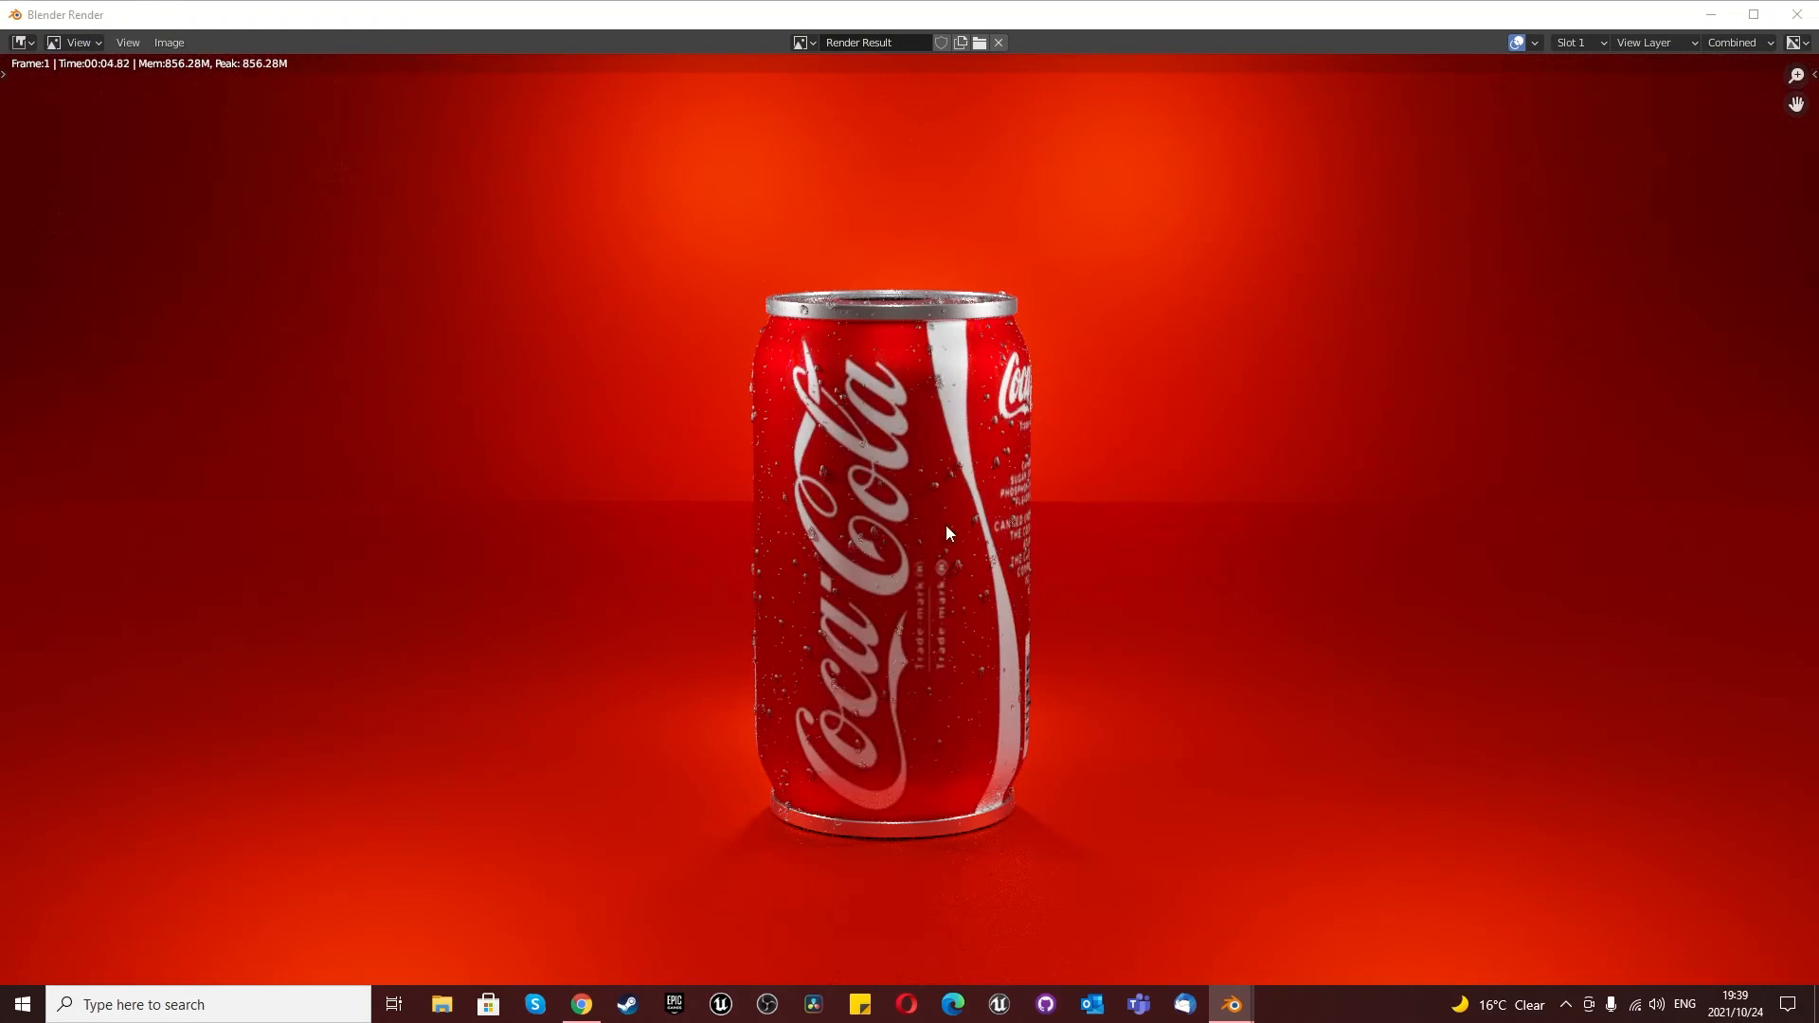
scroll(919, 559, up, 1)
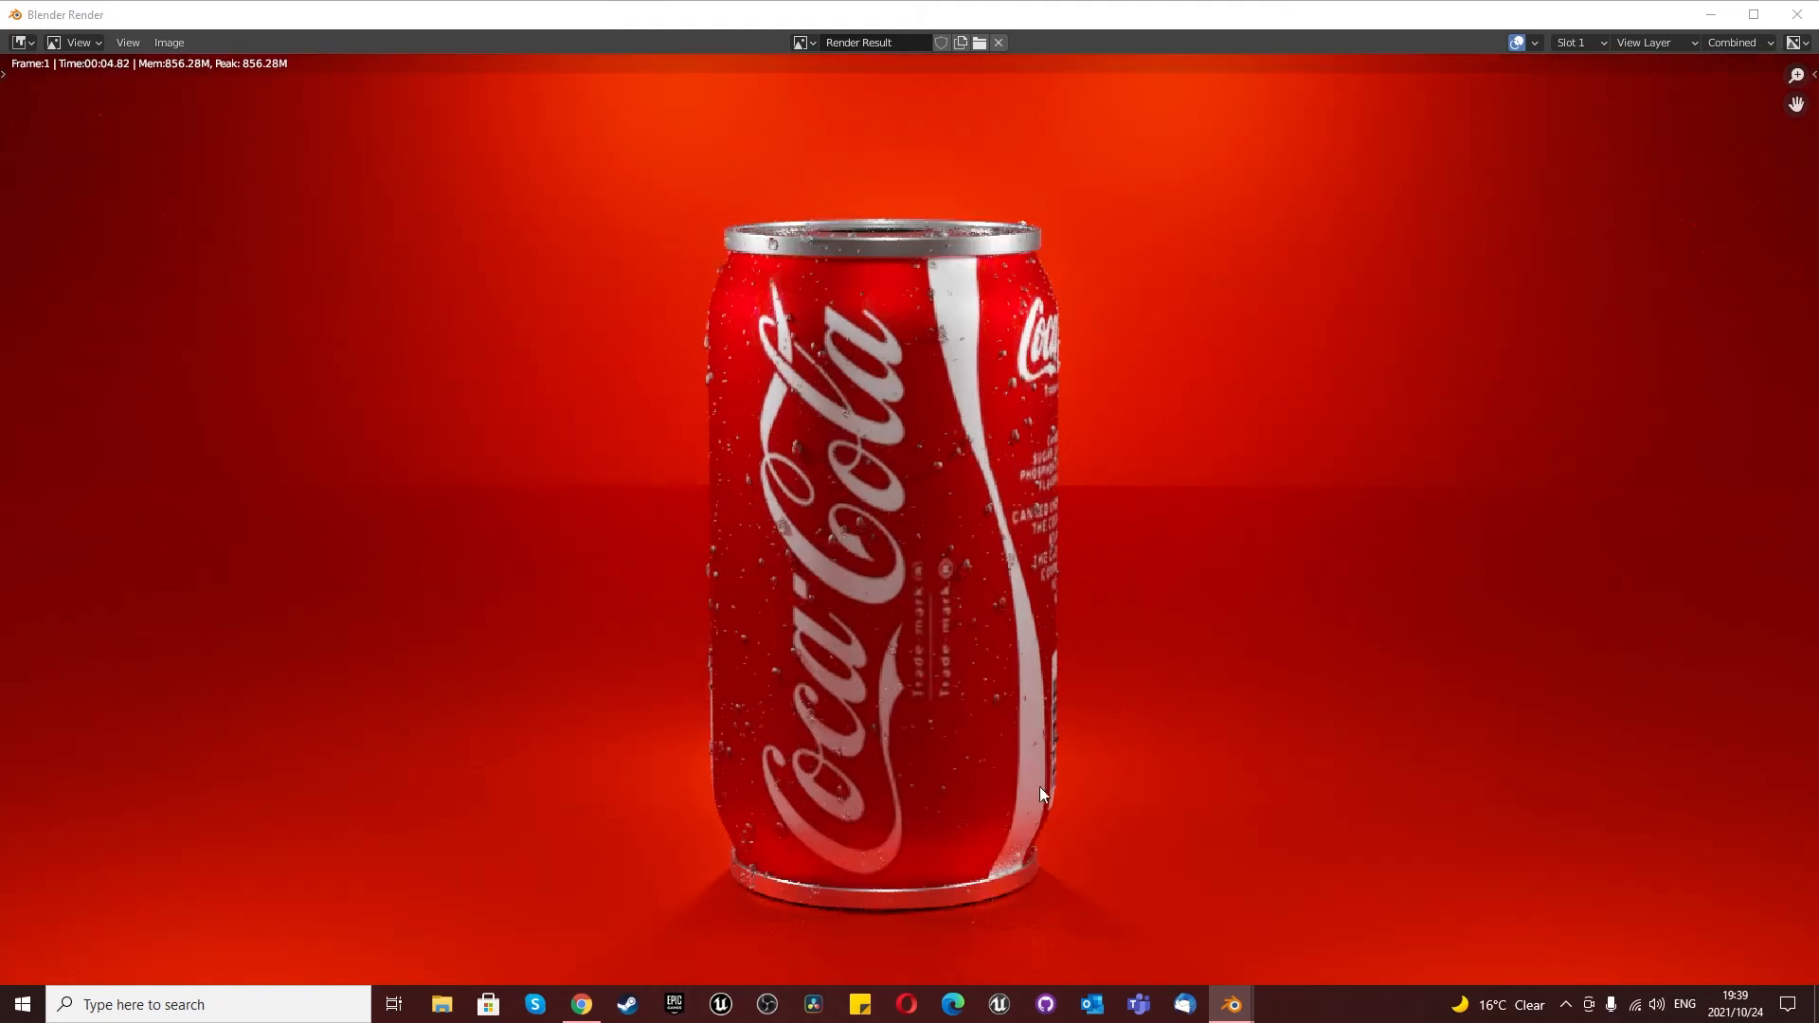
scroll(854, 672, down, 4)
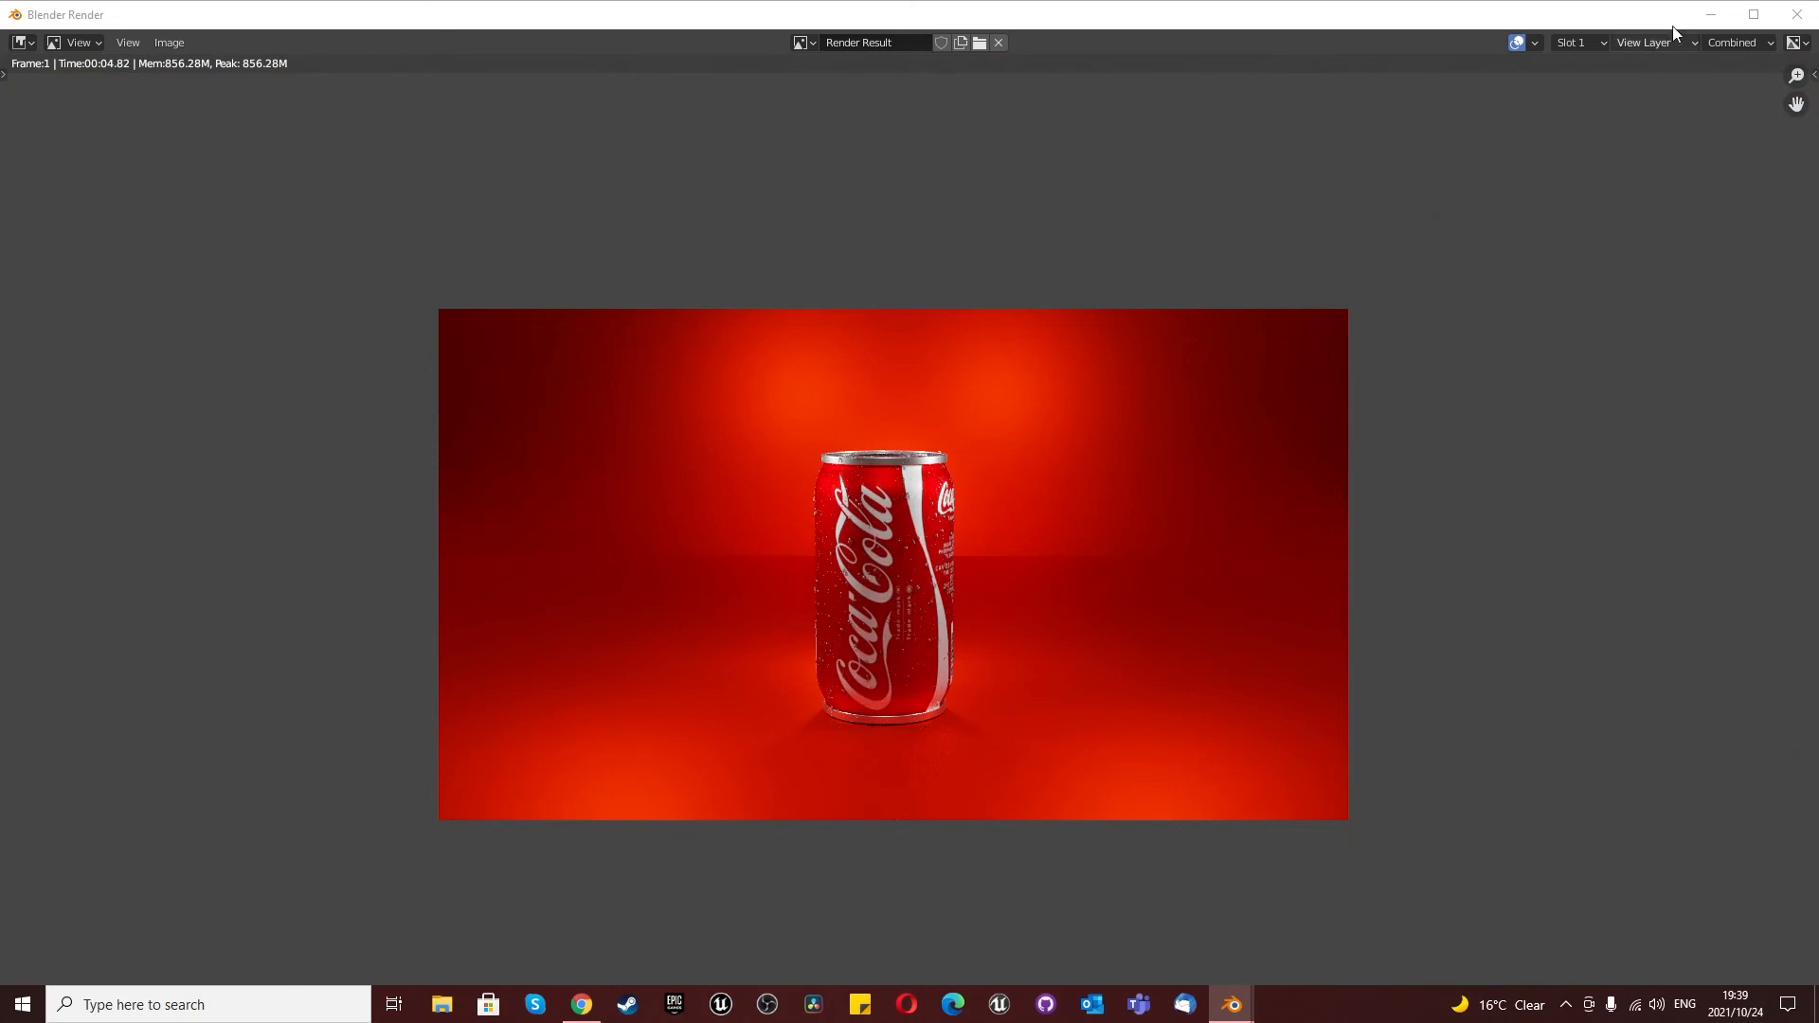
click(1796, 14)
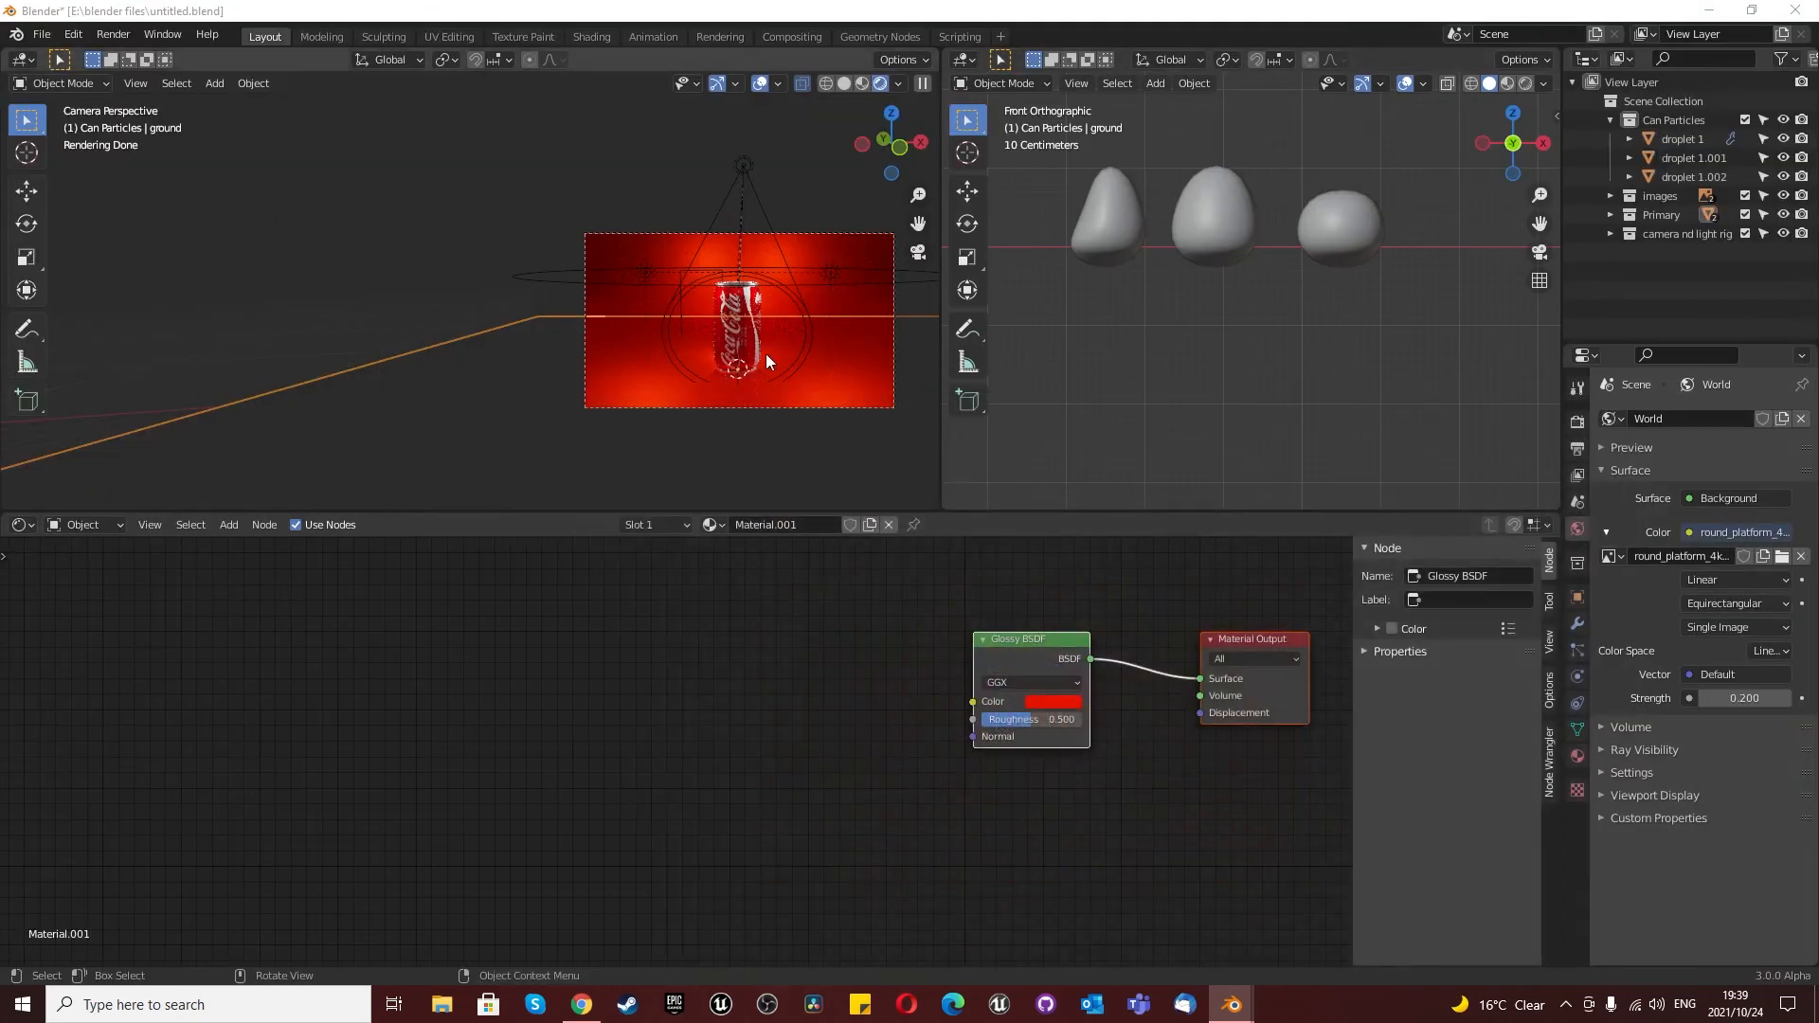
Step: Inset the ground plane's face about 0.87 m, leaving a small square face under the can
scroll(1222, 341, down, 4)
click(708, 322)
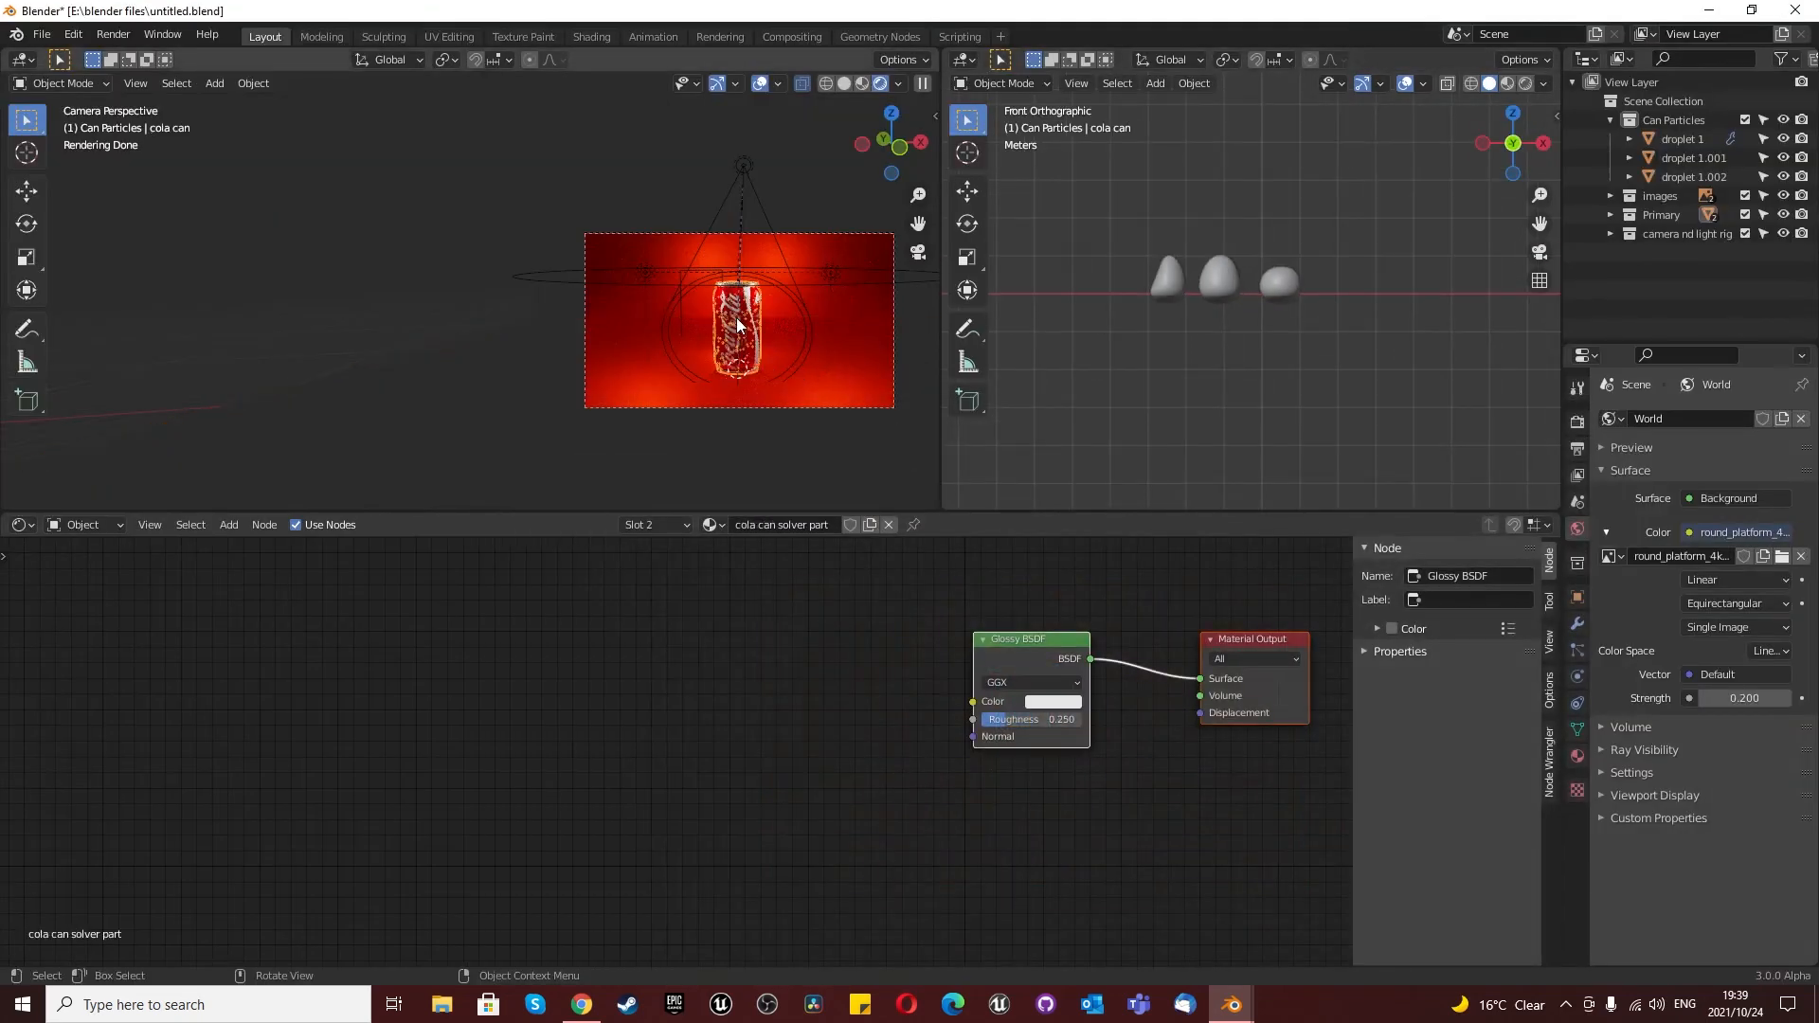
key(KP_Decimal)
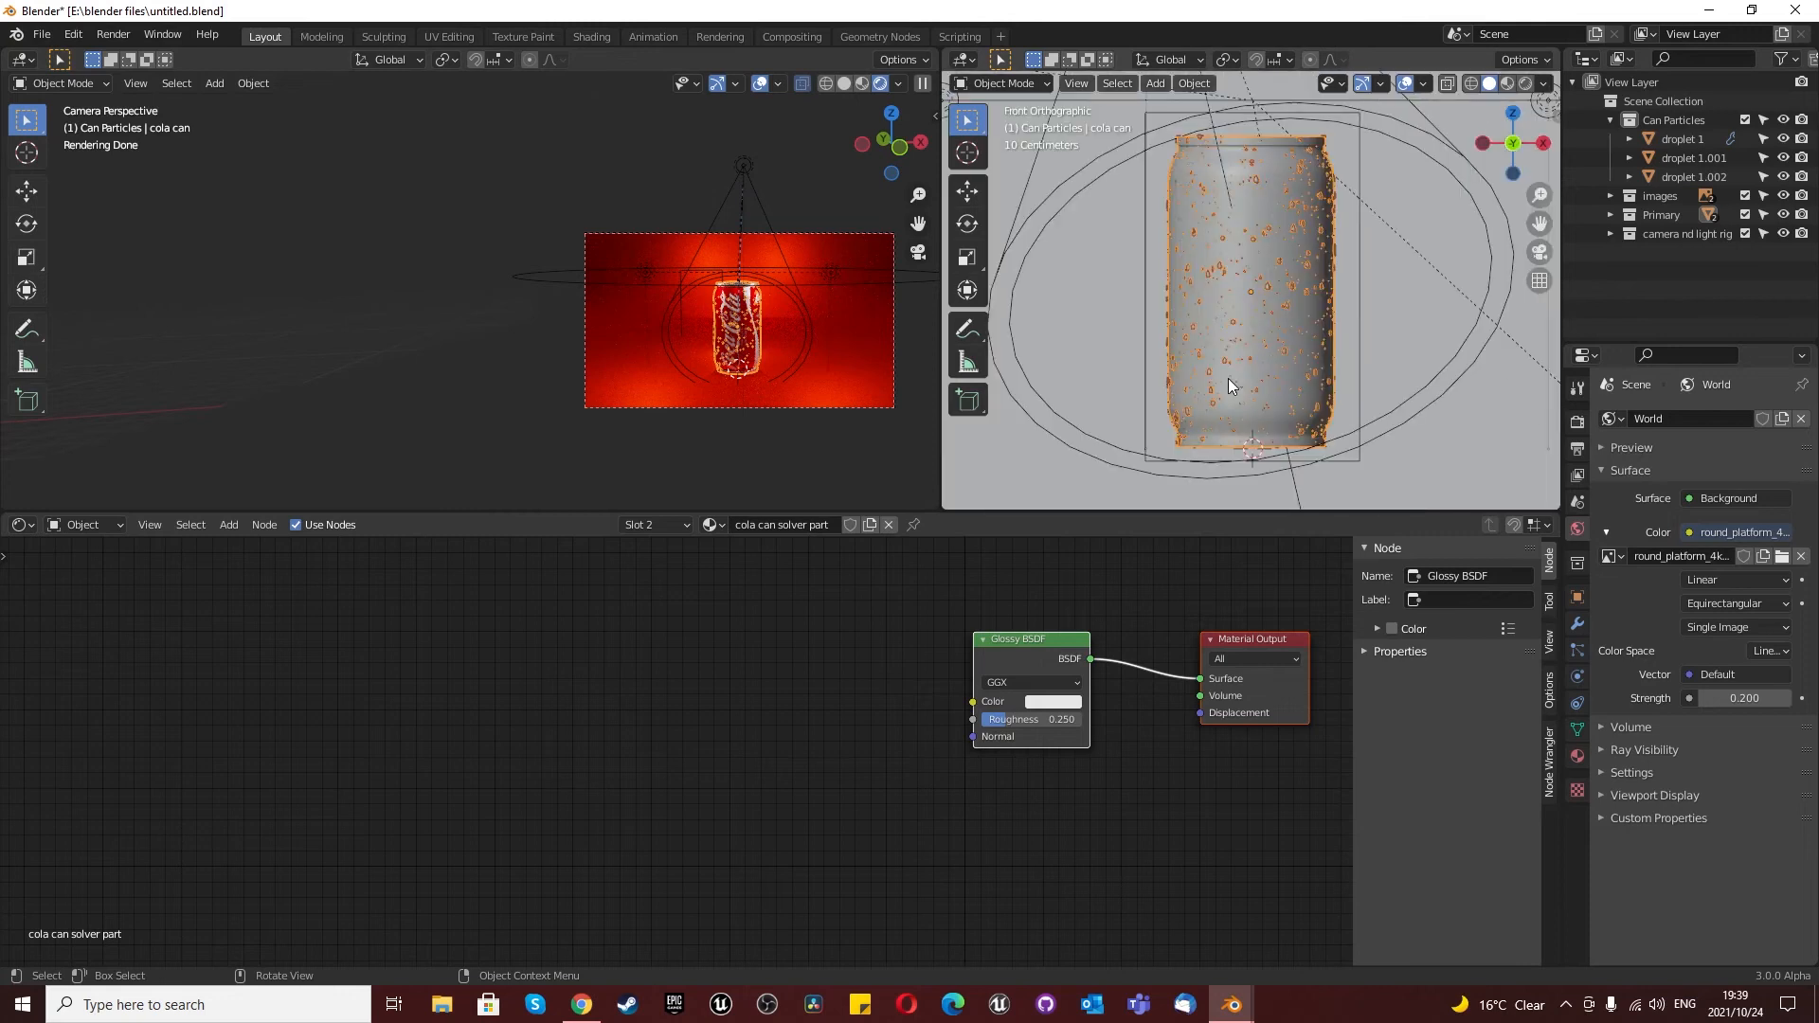
scroll(1160, 349, down, 3)
key(KP_7)
scroll(1159, 350, down, 5)
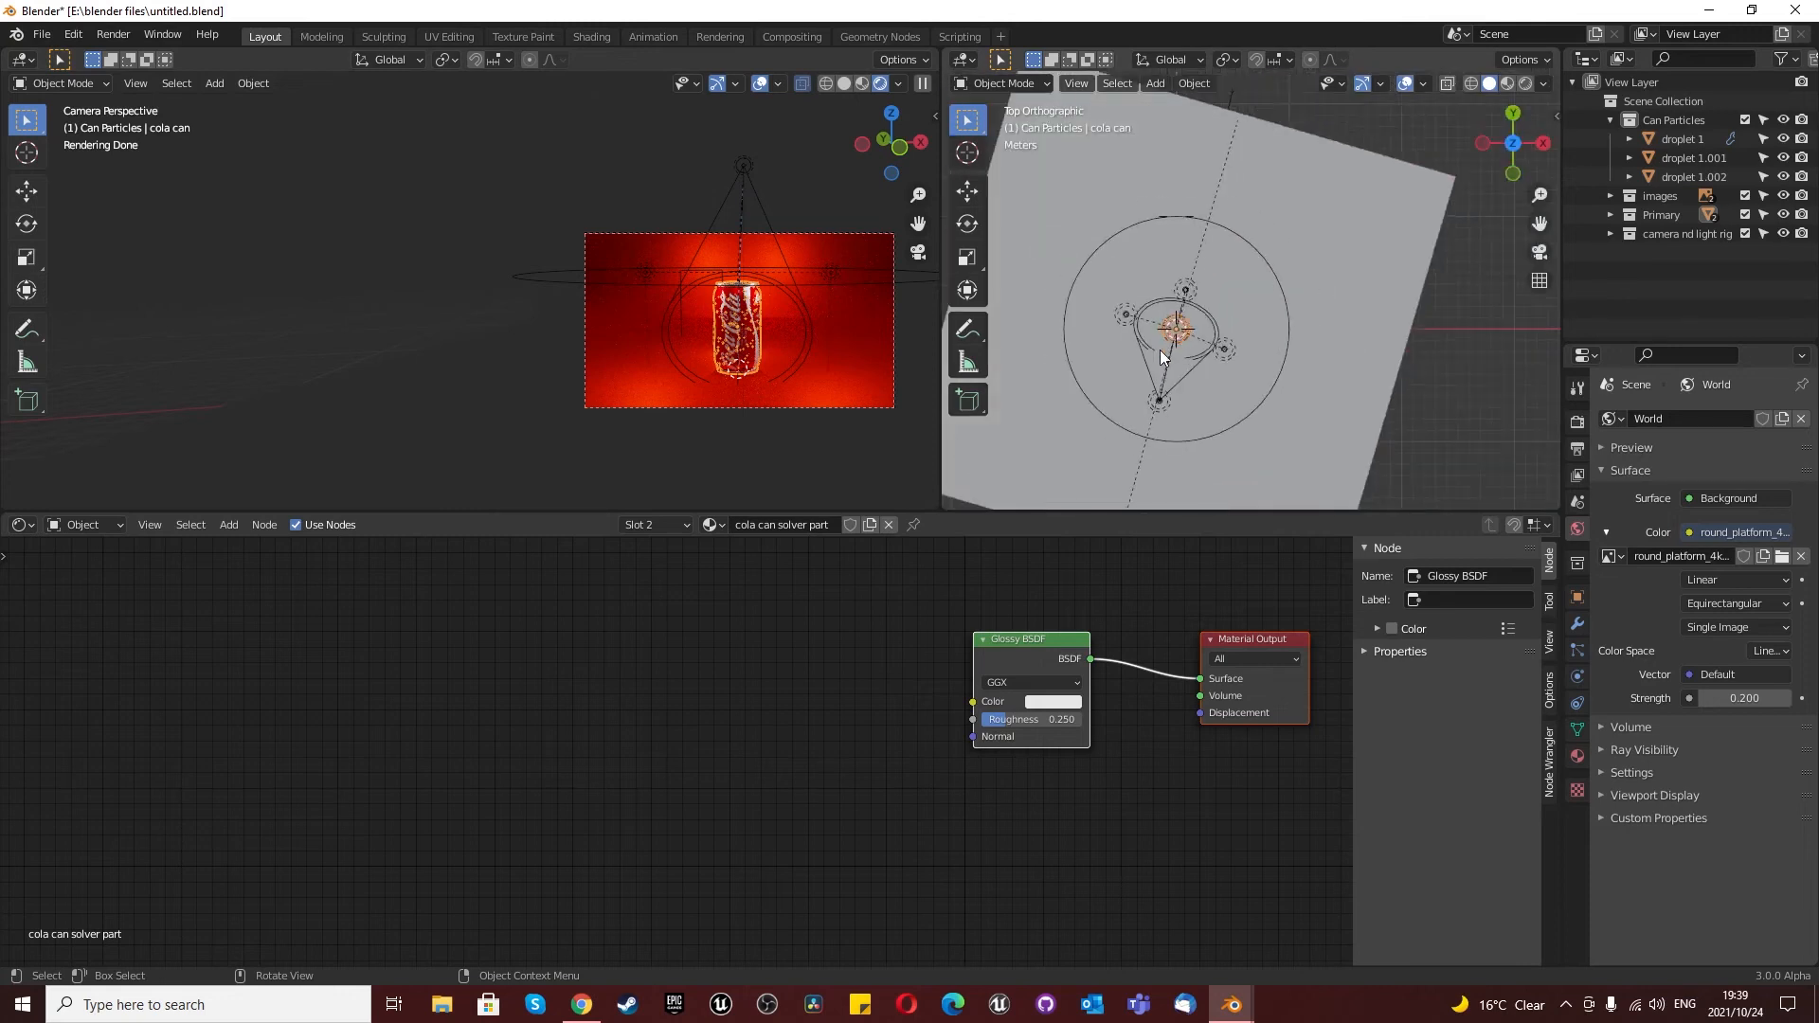
click(1107, 379)
scroll(1106, 378, up, 1)
key(Tab)
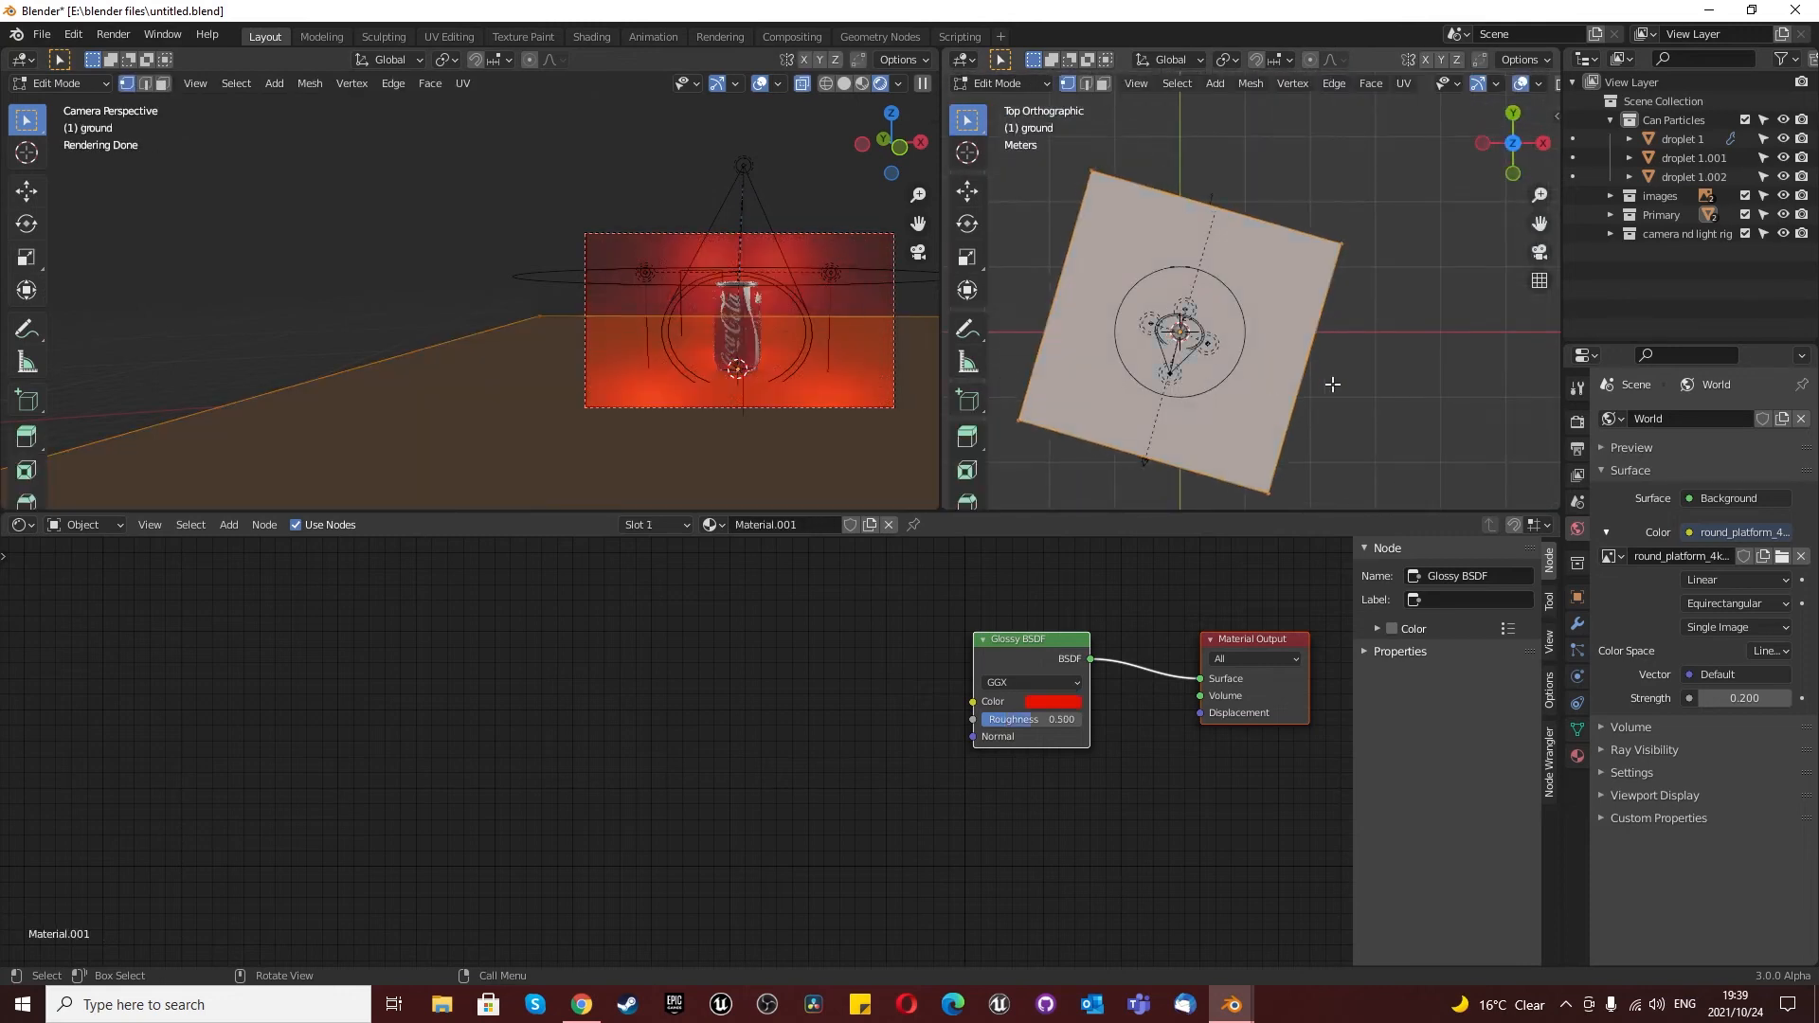
key(3)
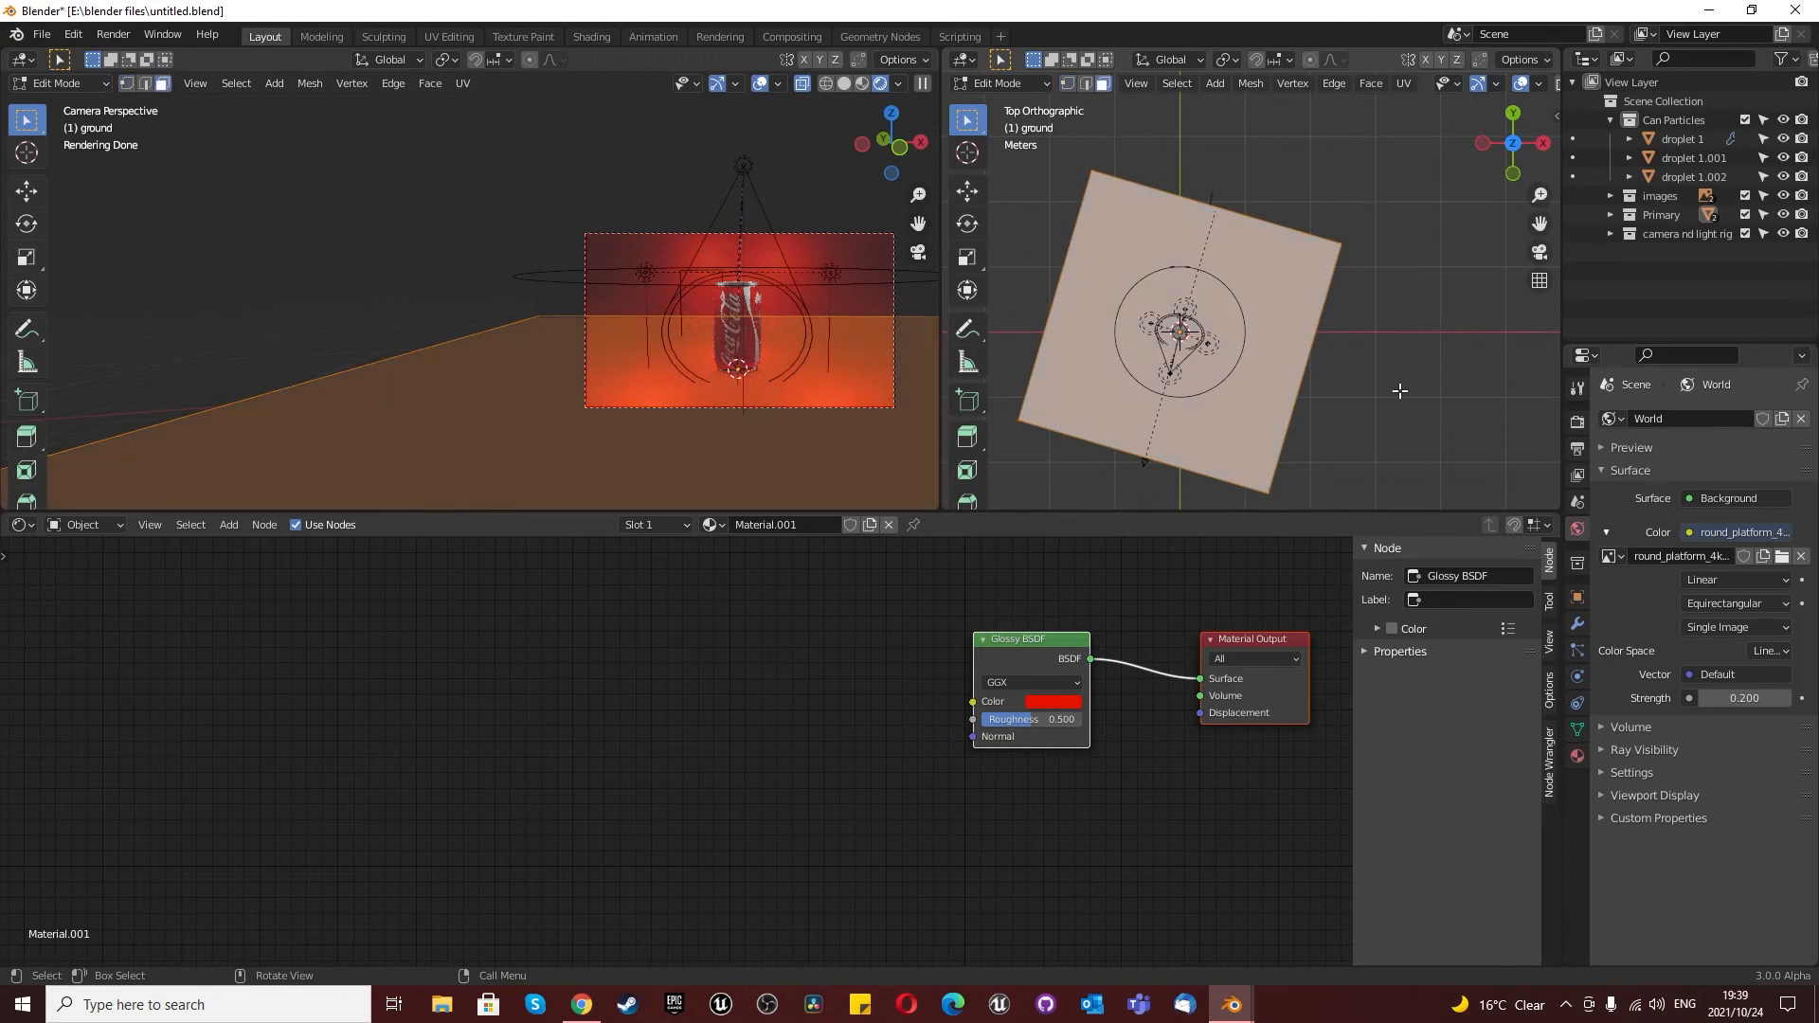
key(i)
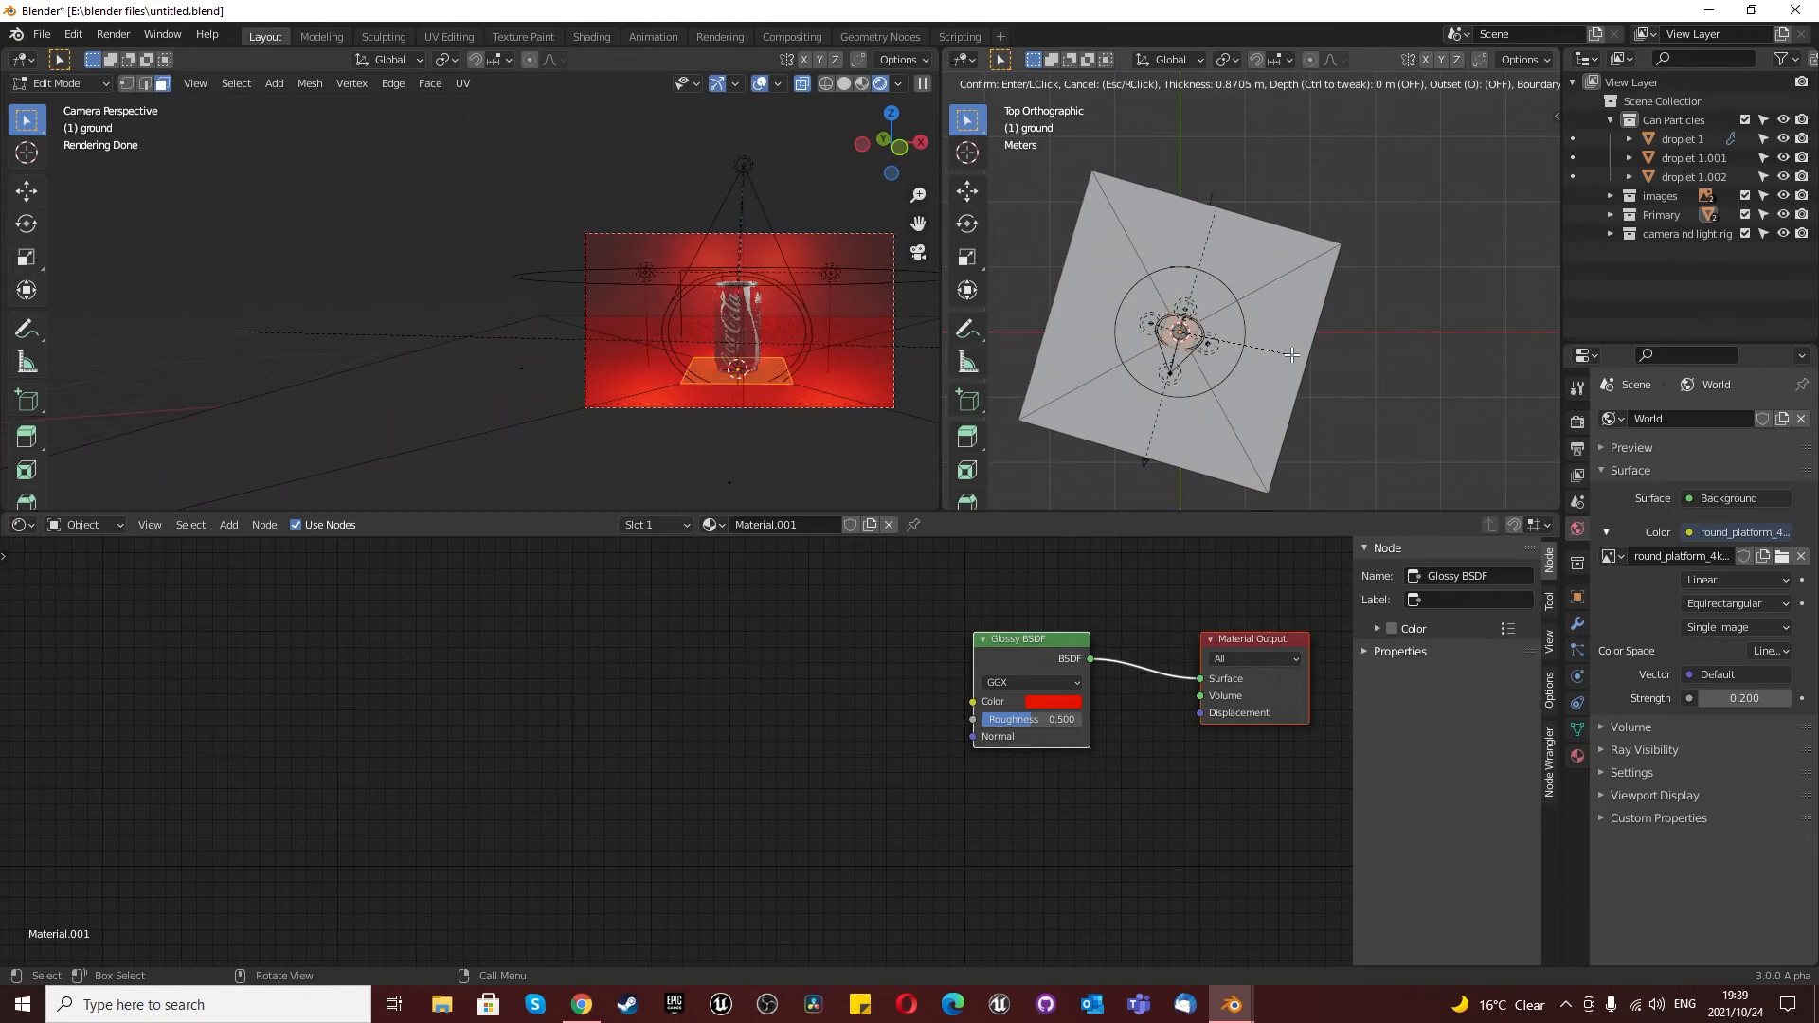
click(1294, 354)
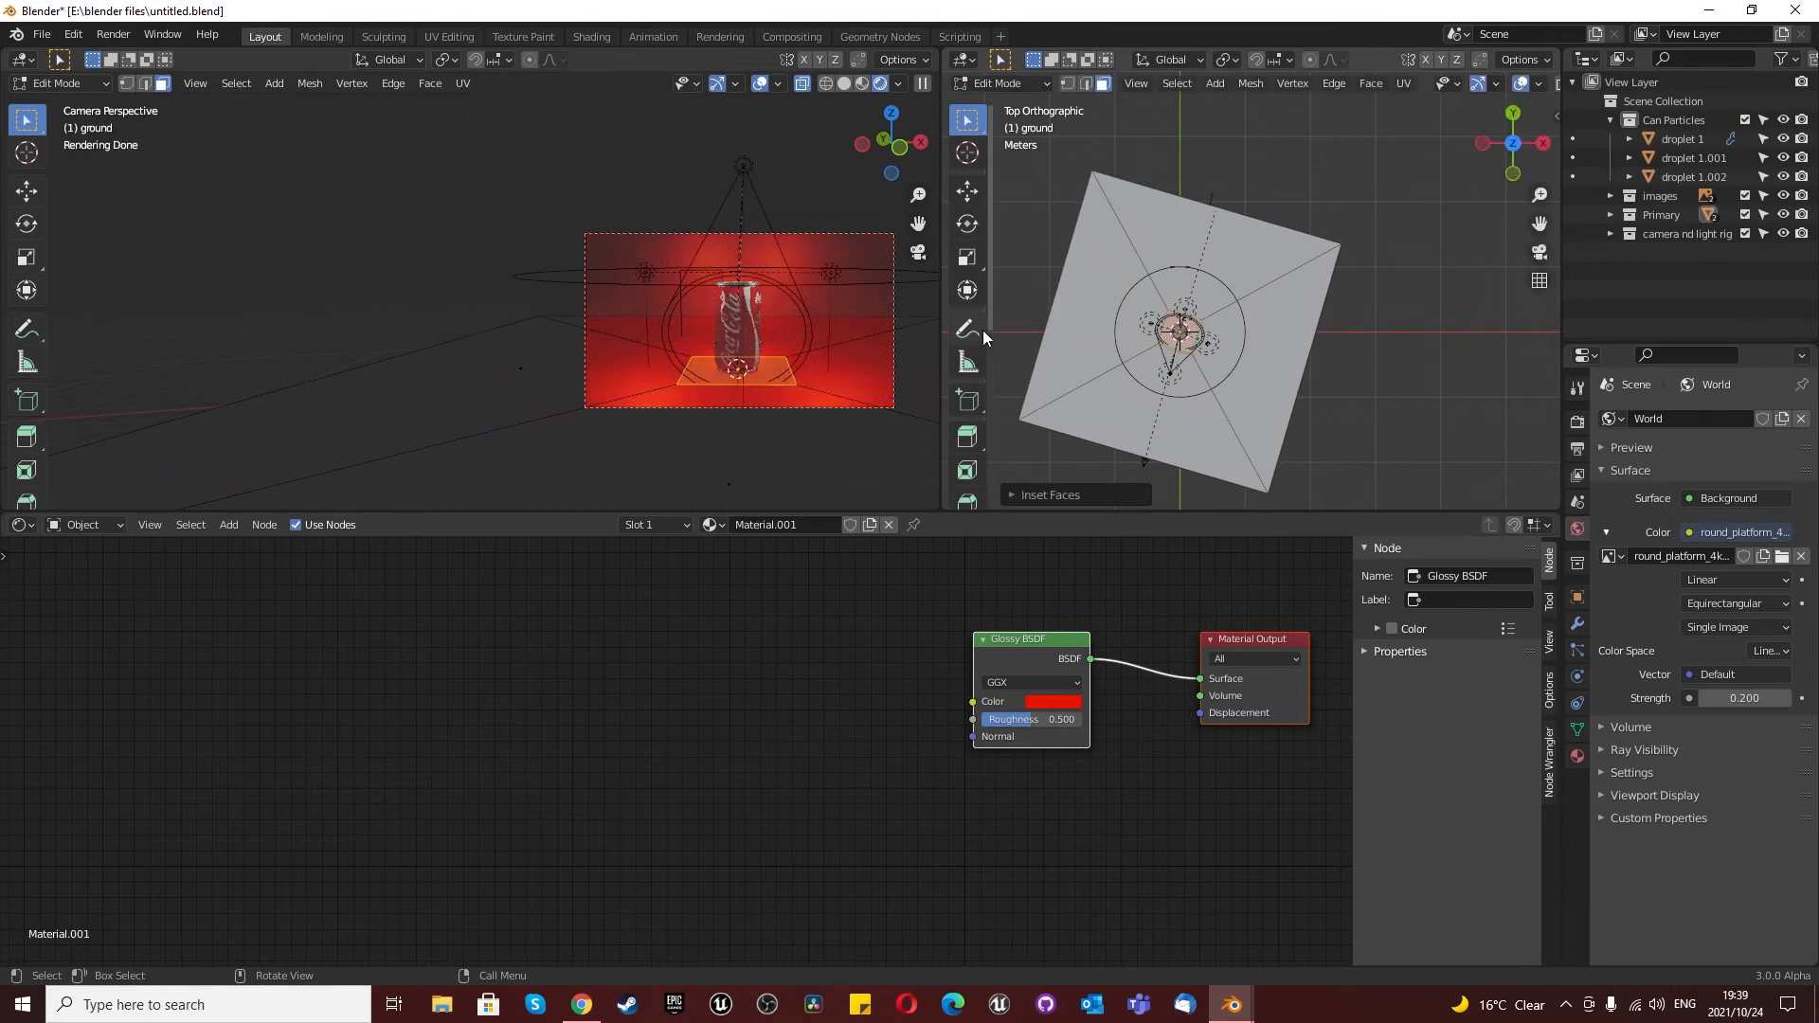
Step: Subdivide the inset face under the can twice
scroll(1172, 347, up, 4)
scroll(1172, 347, up, 2)
right_click(1094, 320)
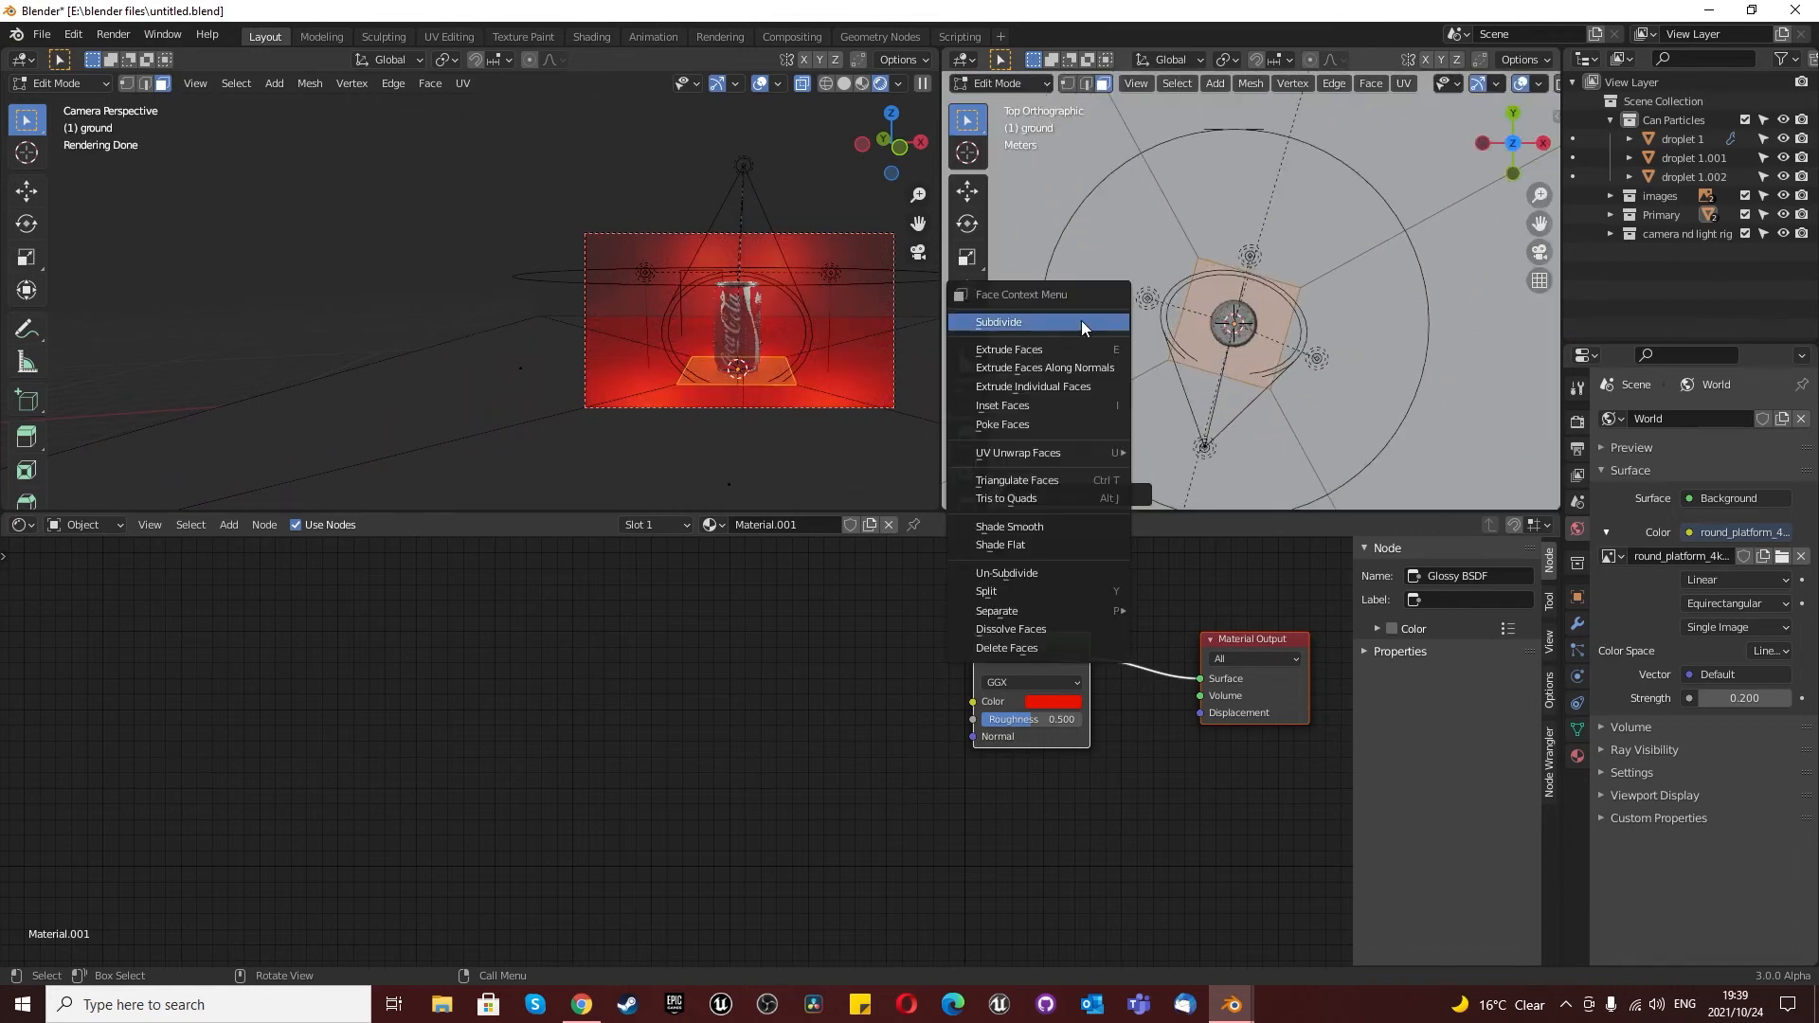
click(1082, 320)
right_click(1113, 324)
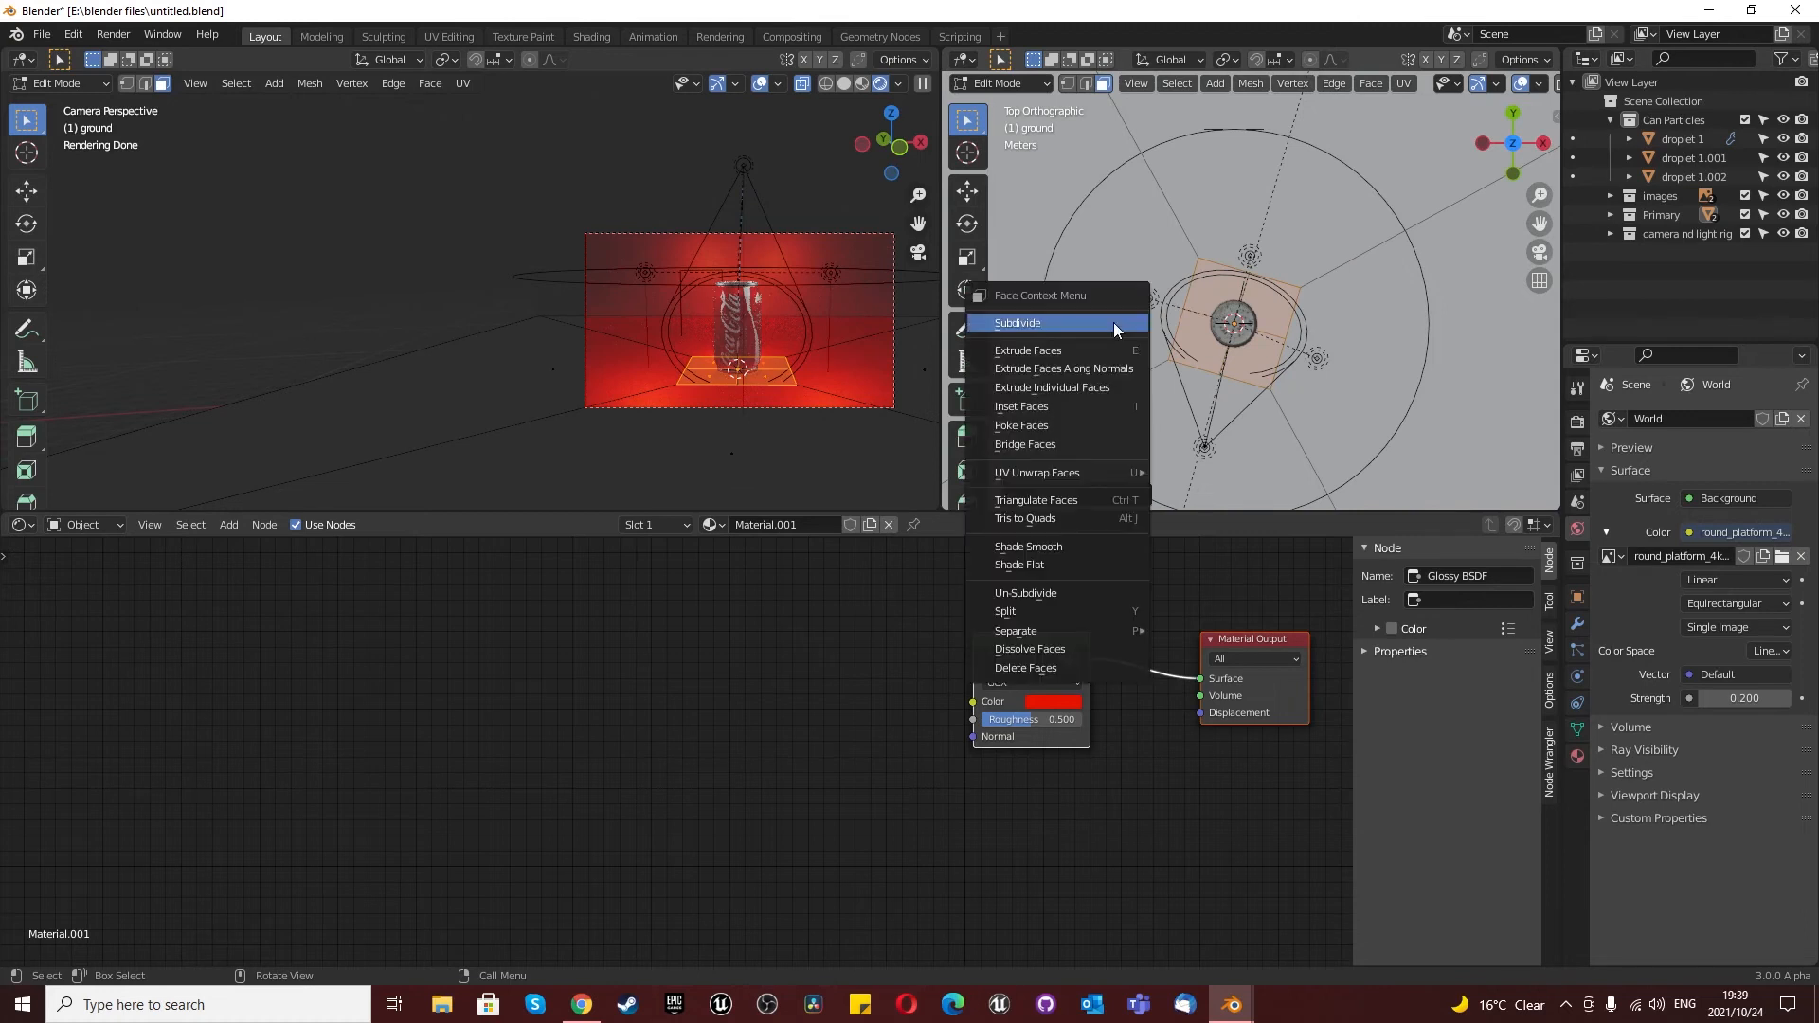
click(1112, 323)
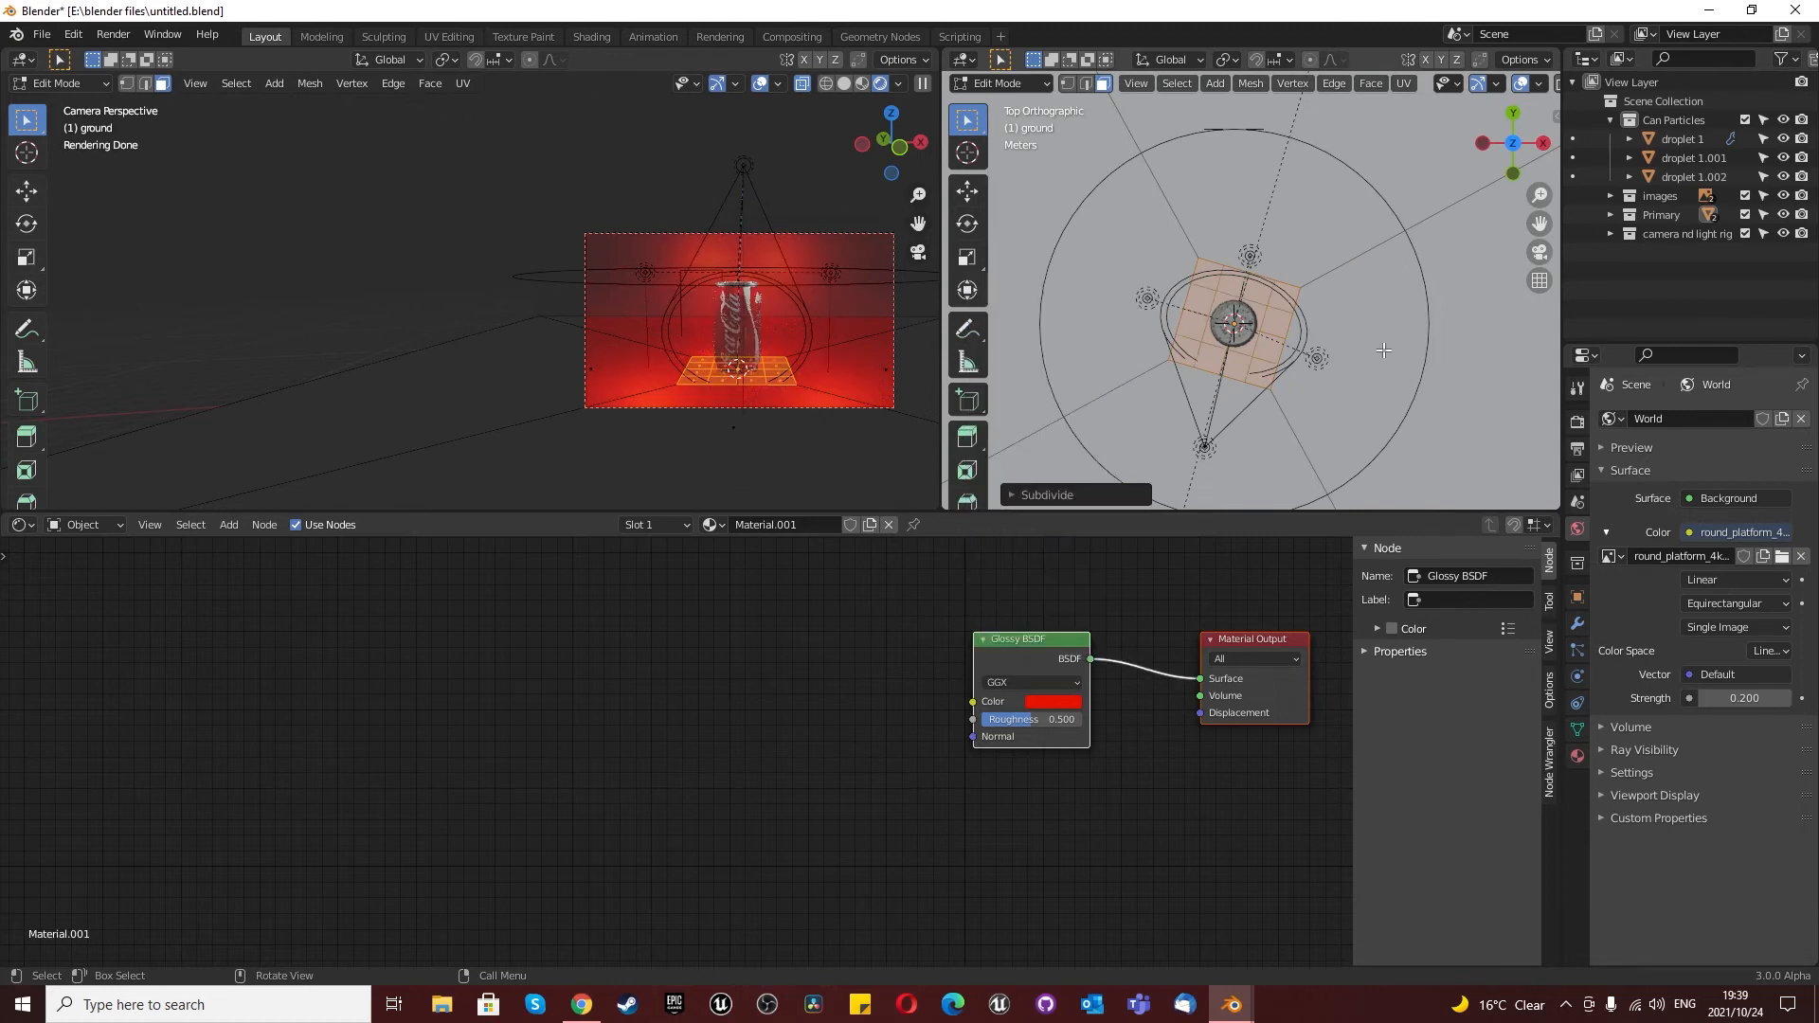
Step: Round the subdivided patch into a circle with To Sphere and inset its faces about 0.03 m
key(shift+alt+s)
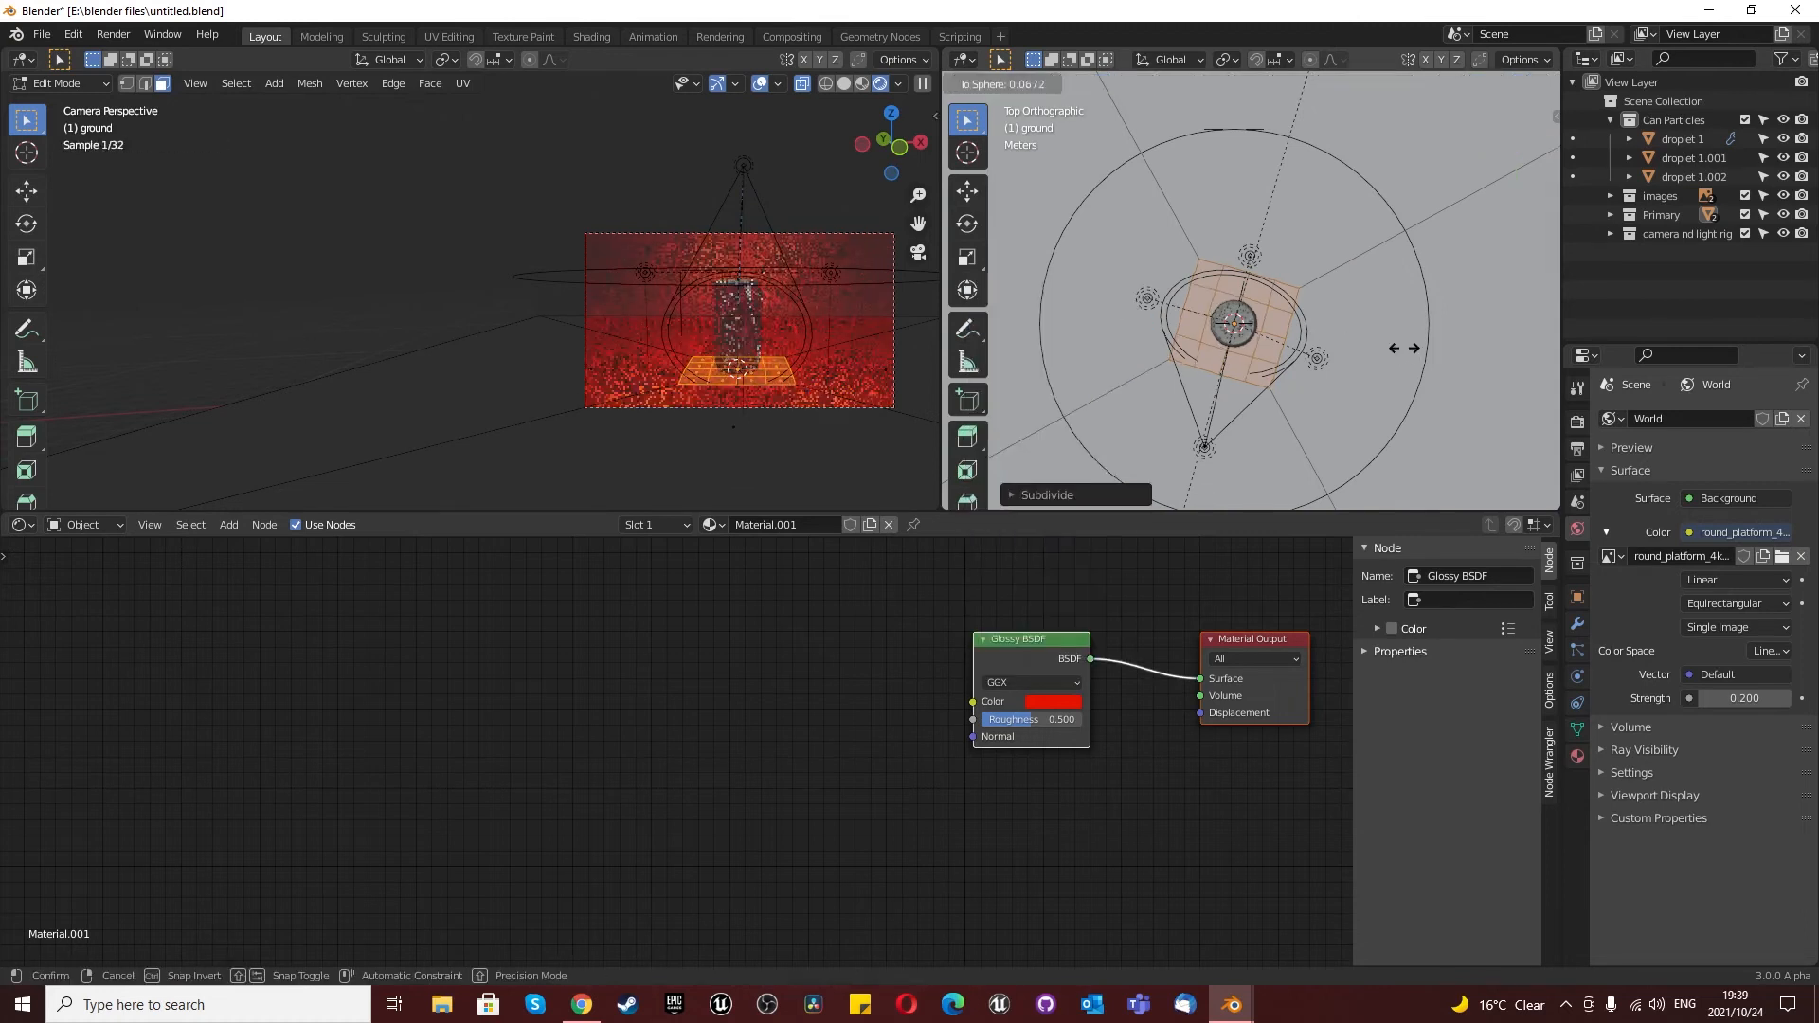
click(1232, 322)
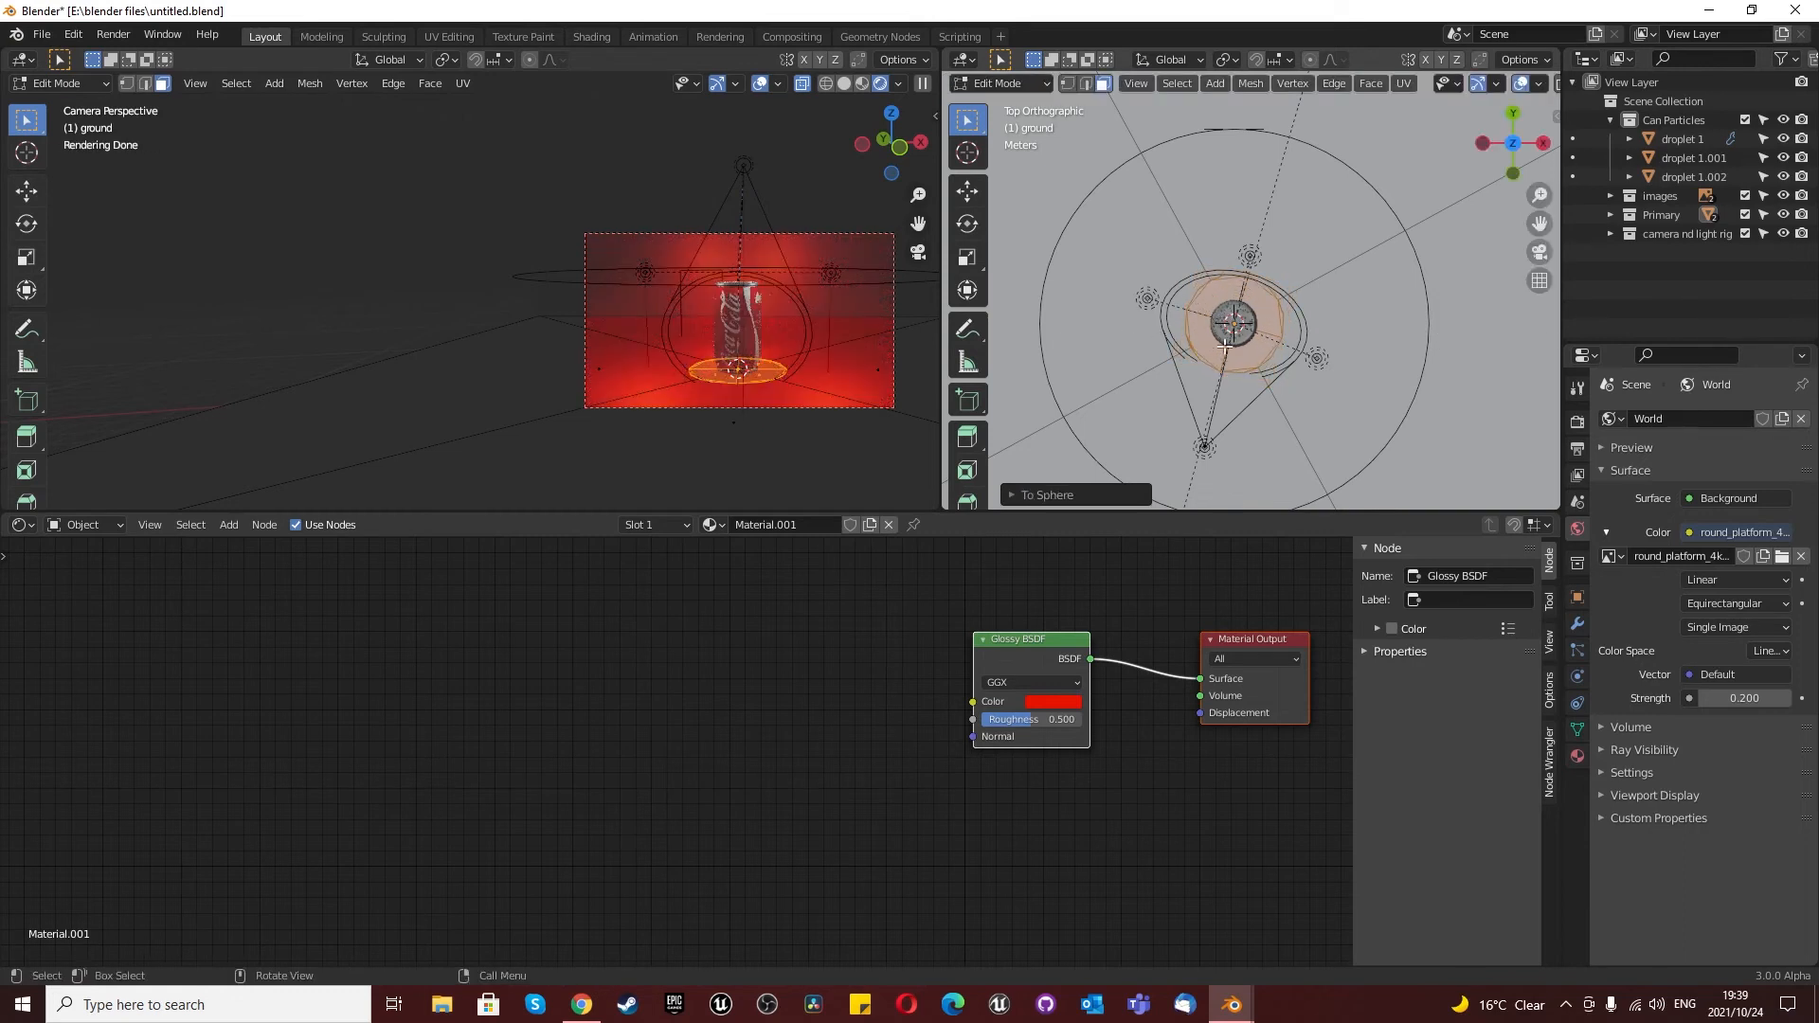
scroll(1243, 338, up, 2)
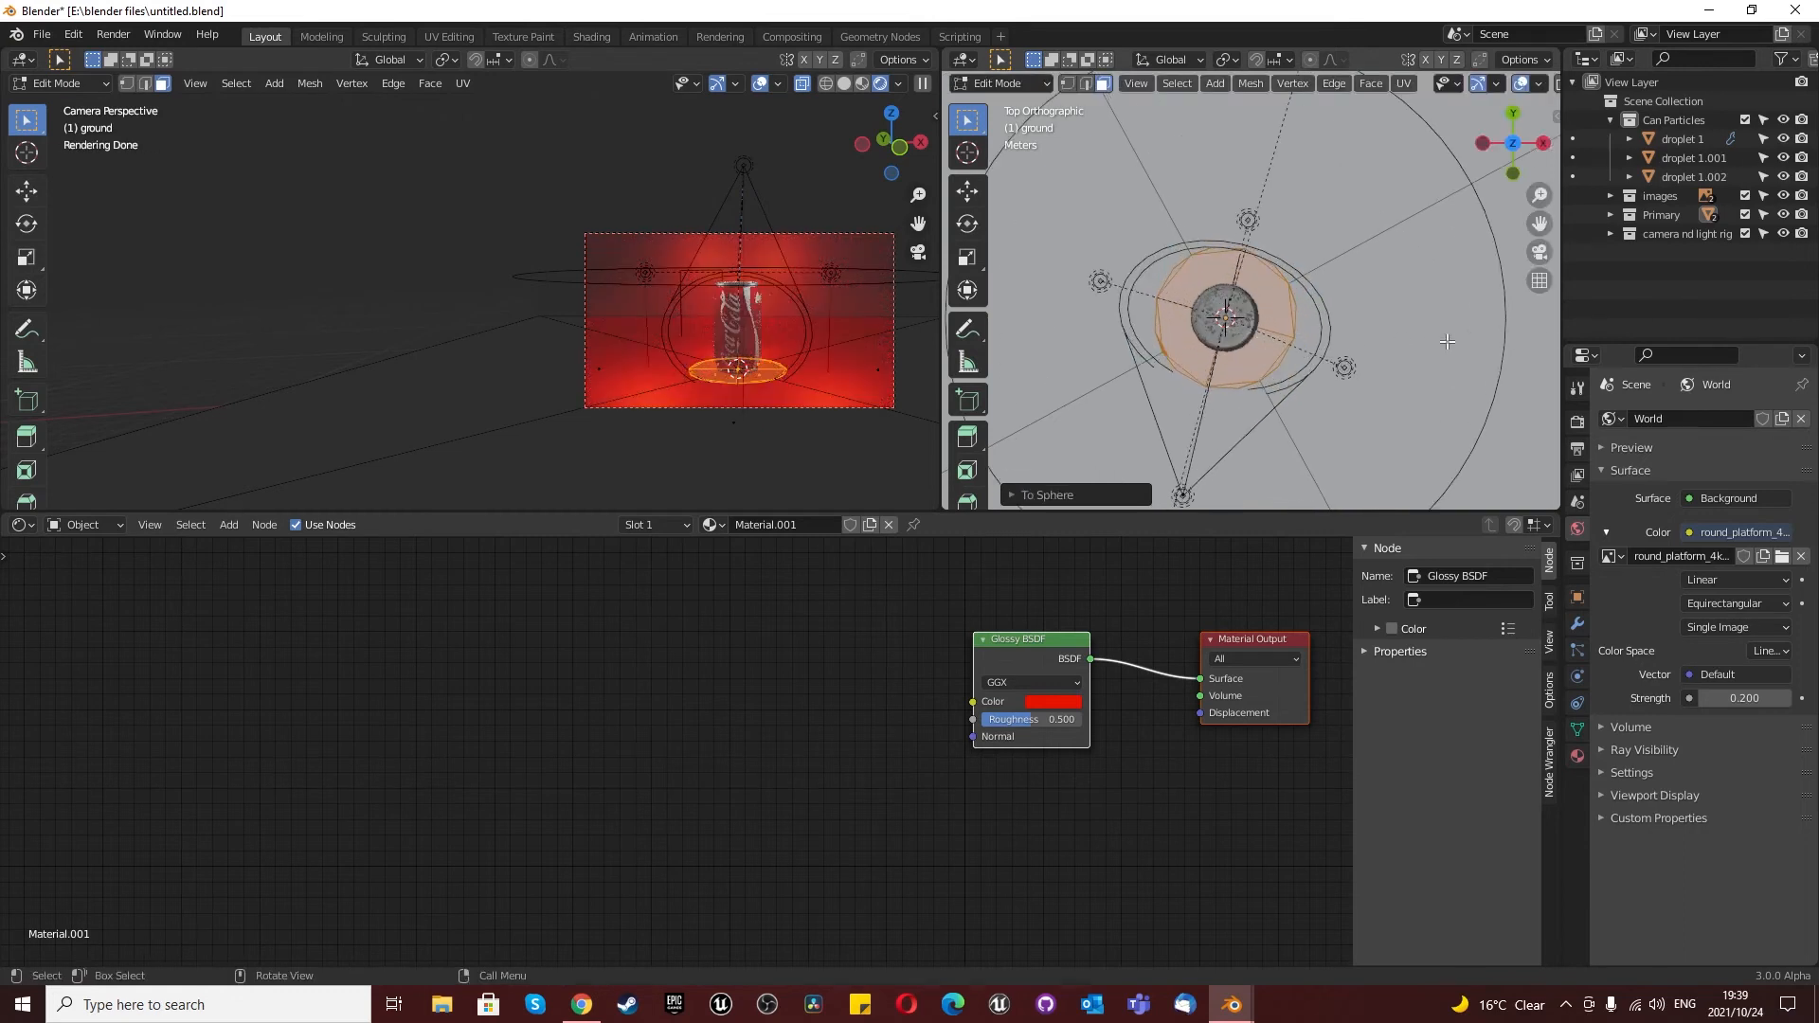
key(i)
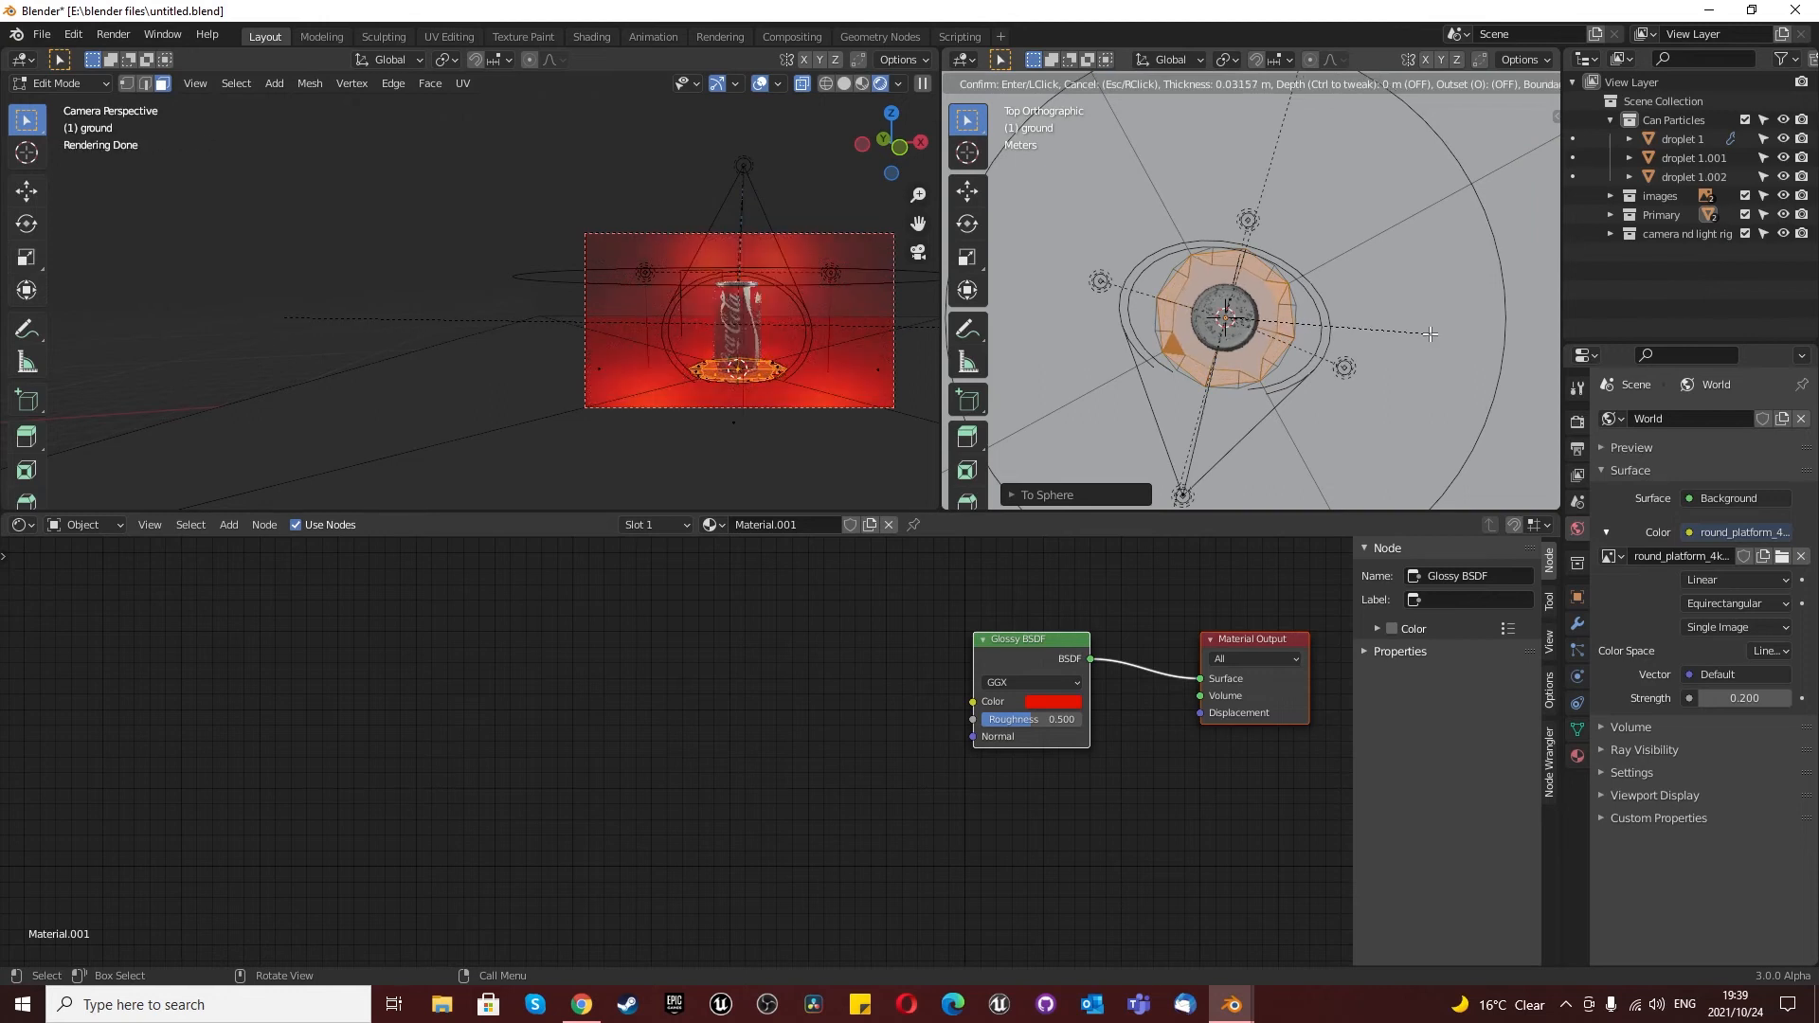
click(1425, 334)
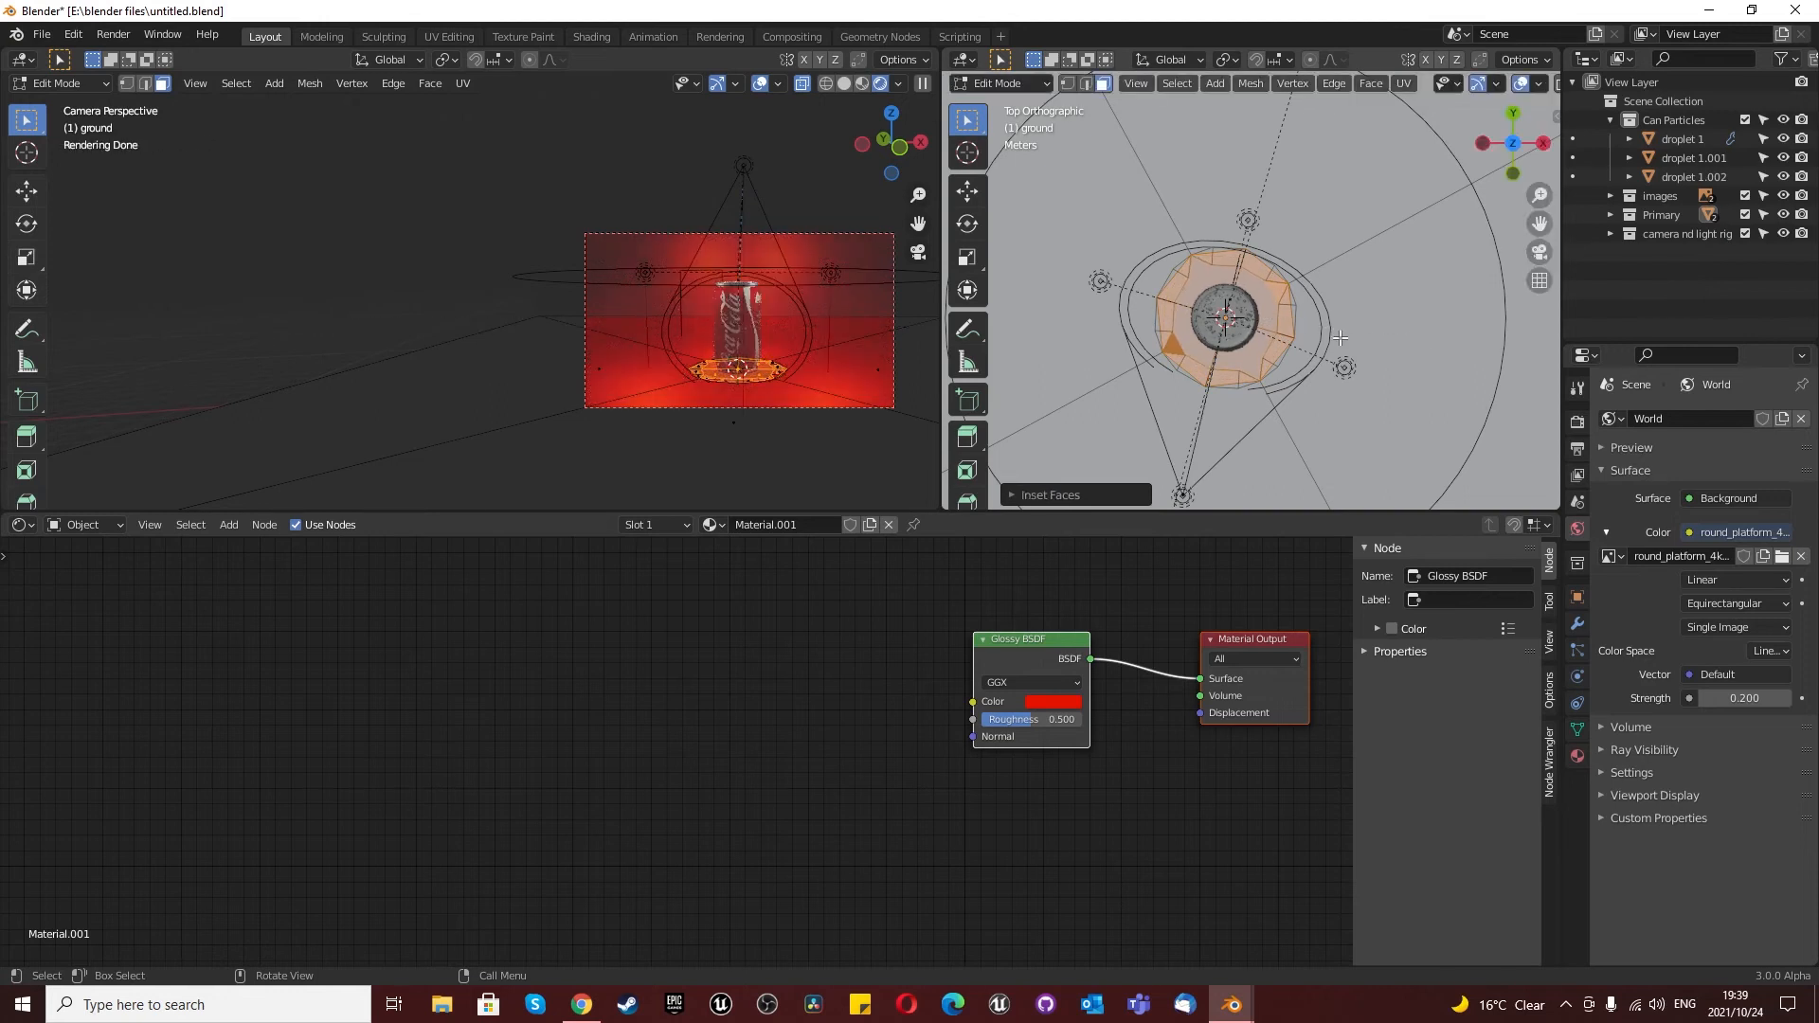
Step: Select the face loops of the circular patch around the can's base and delete those faces
scroll(1250, 356, up, 1)
click(1244, 354)
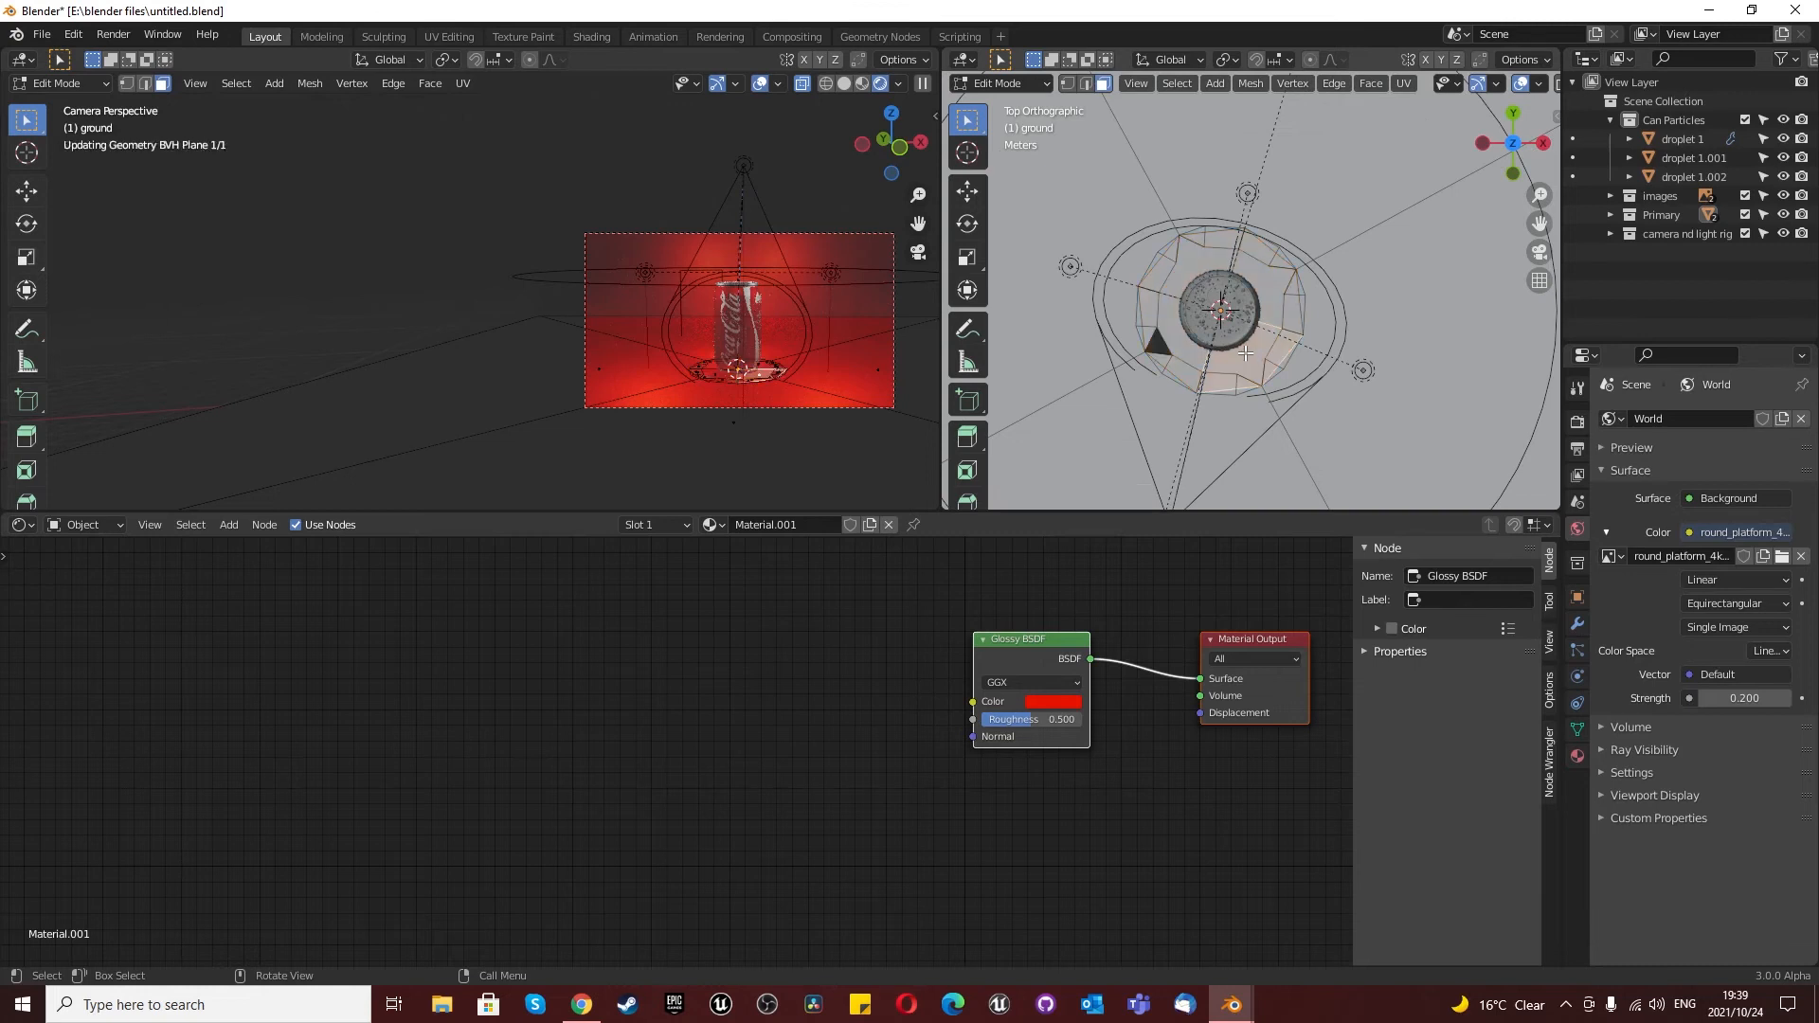
middle_drag(1178, 278, 1211, 467)
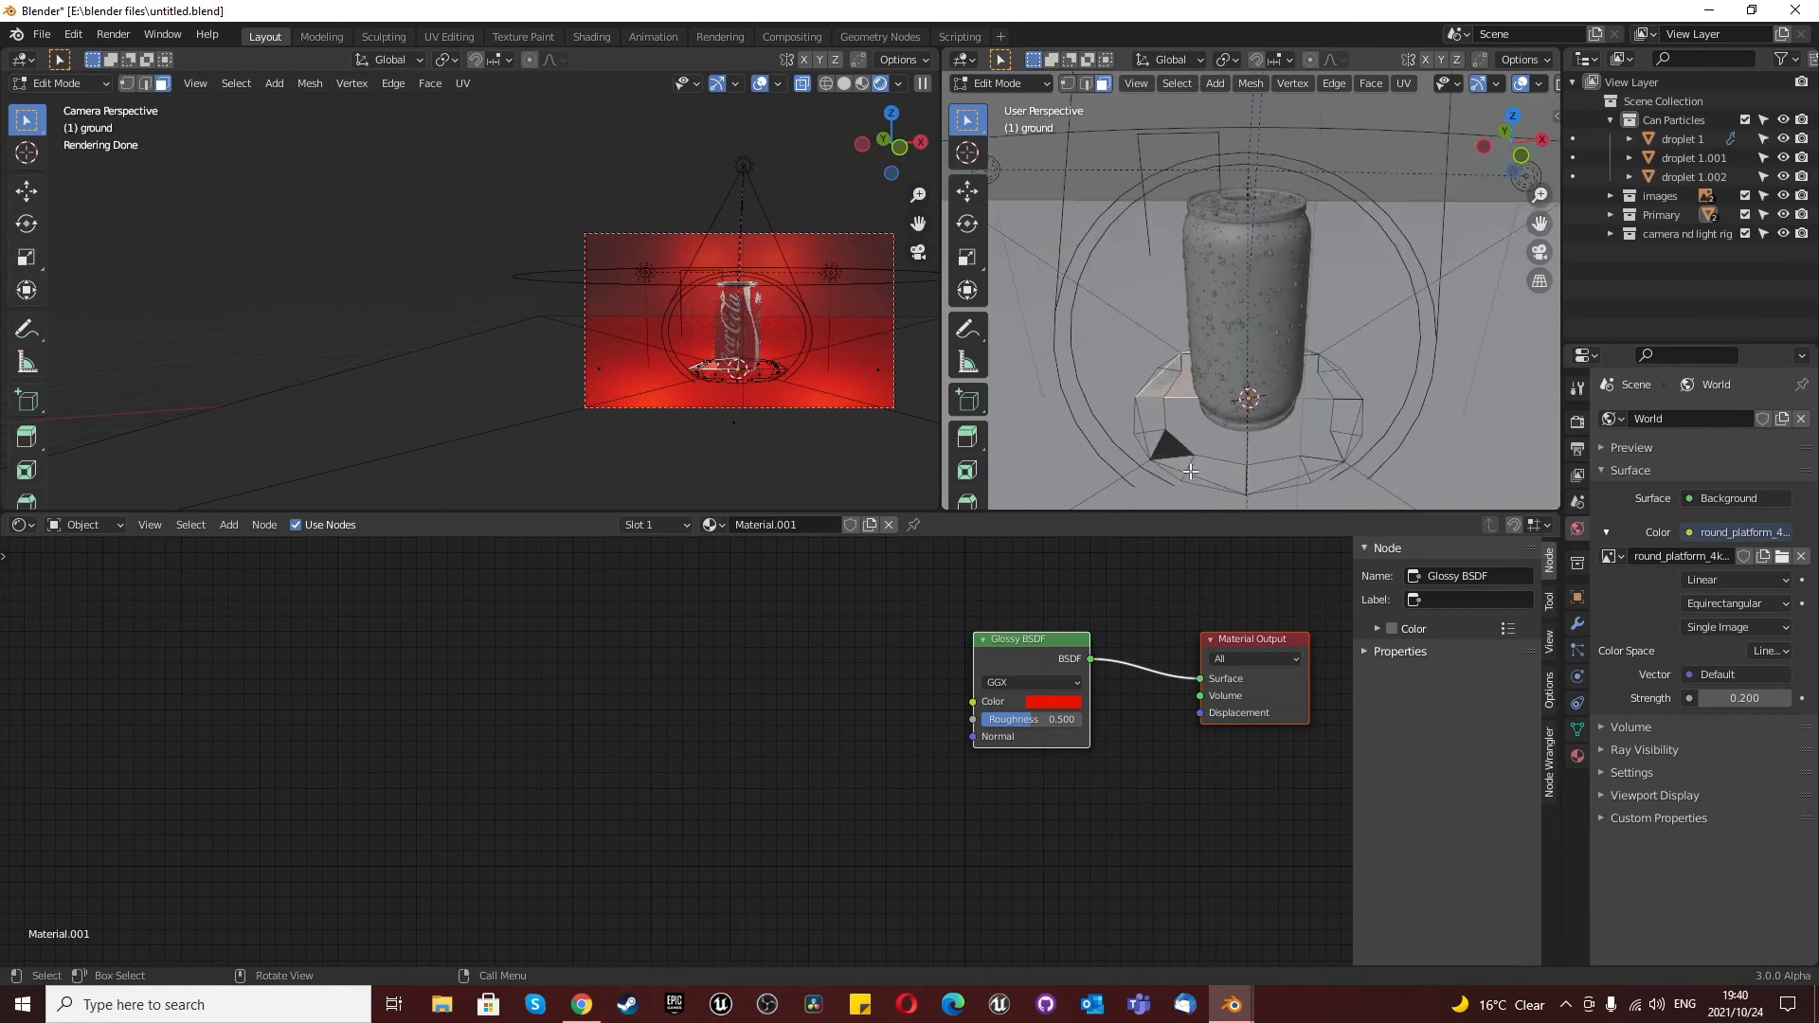
alt+click(1188, 467)
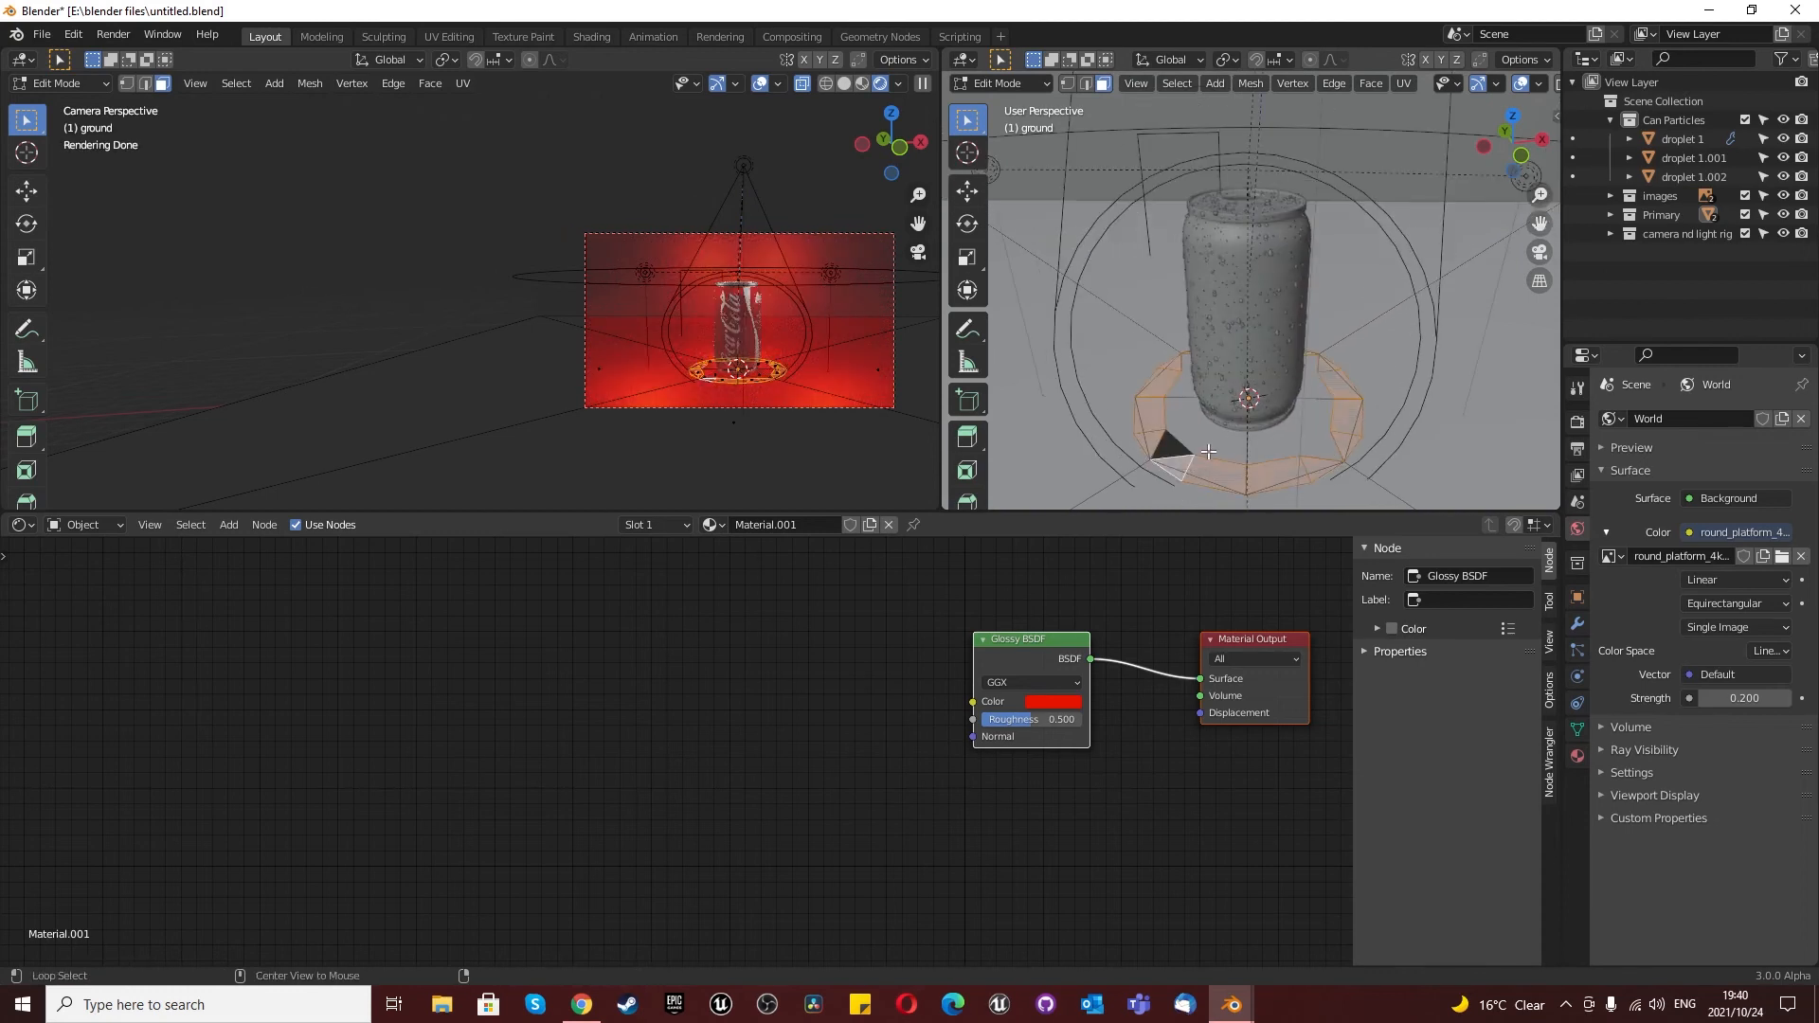
alt+shift+click(1256, 444)
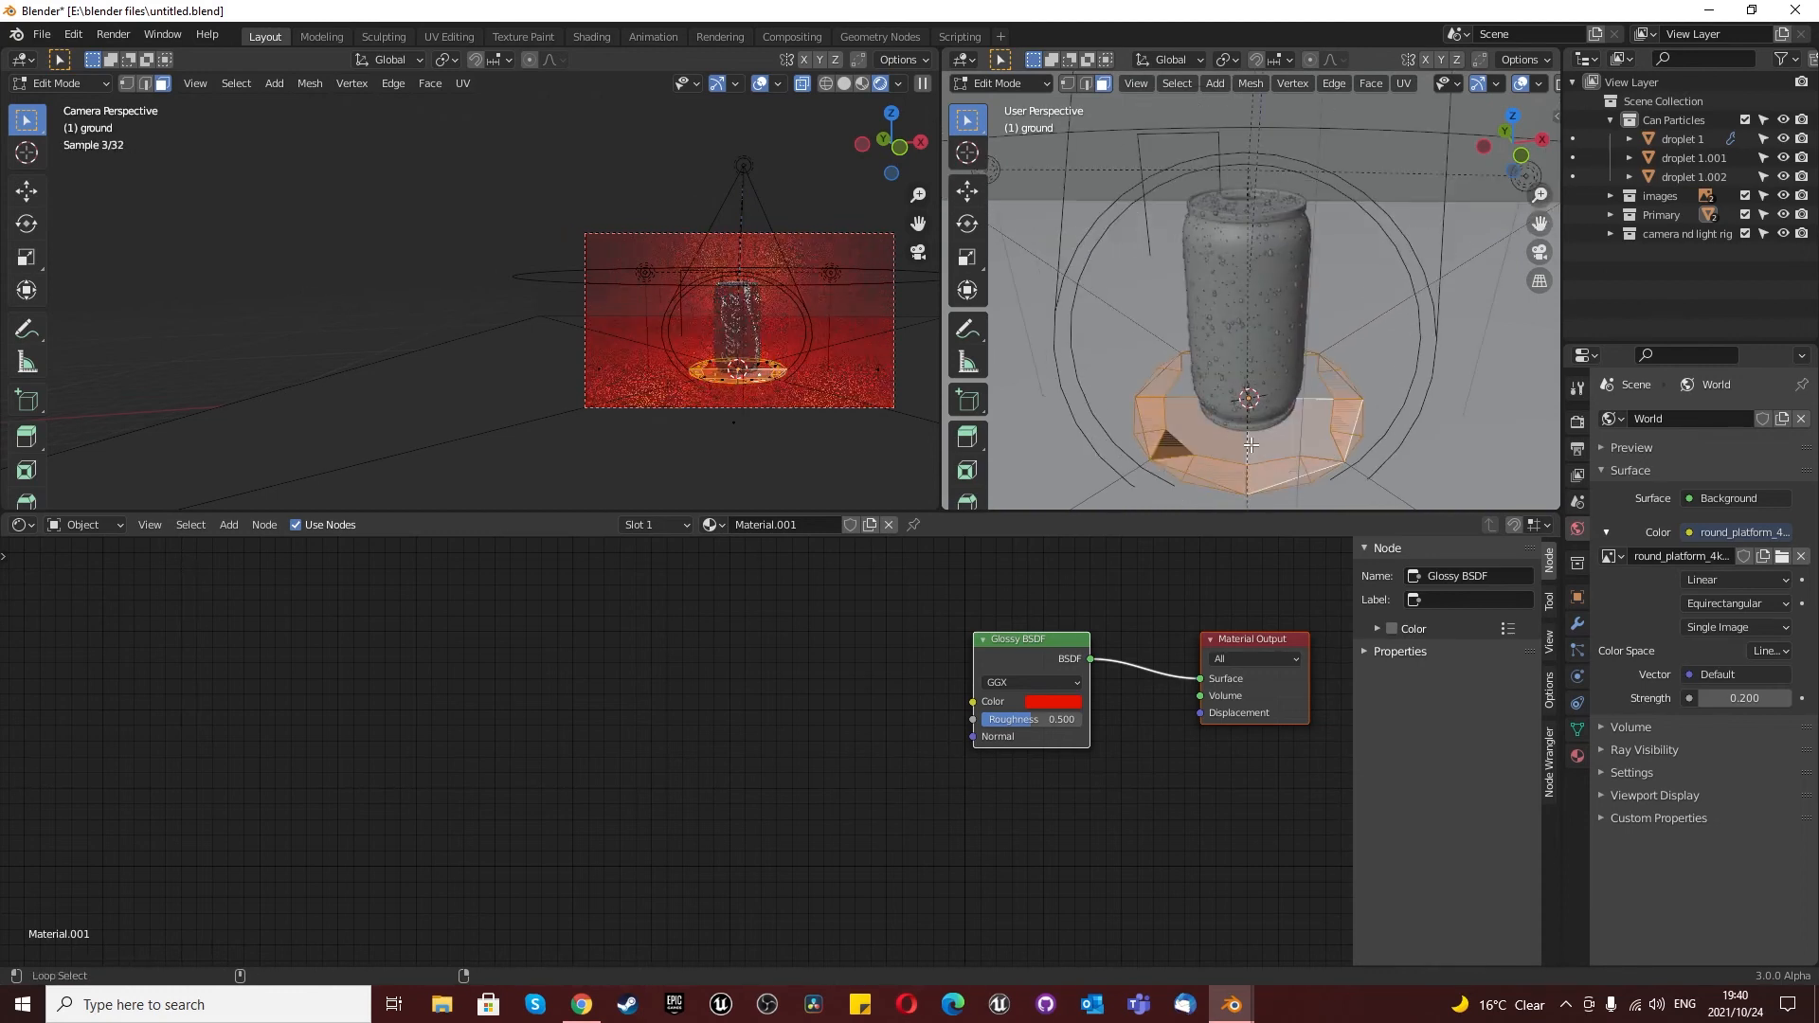
alt+shift+click(1181, 387)
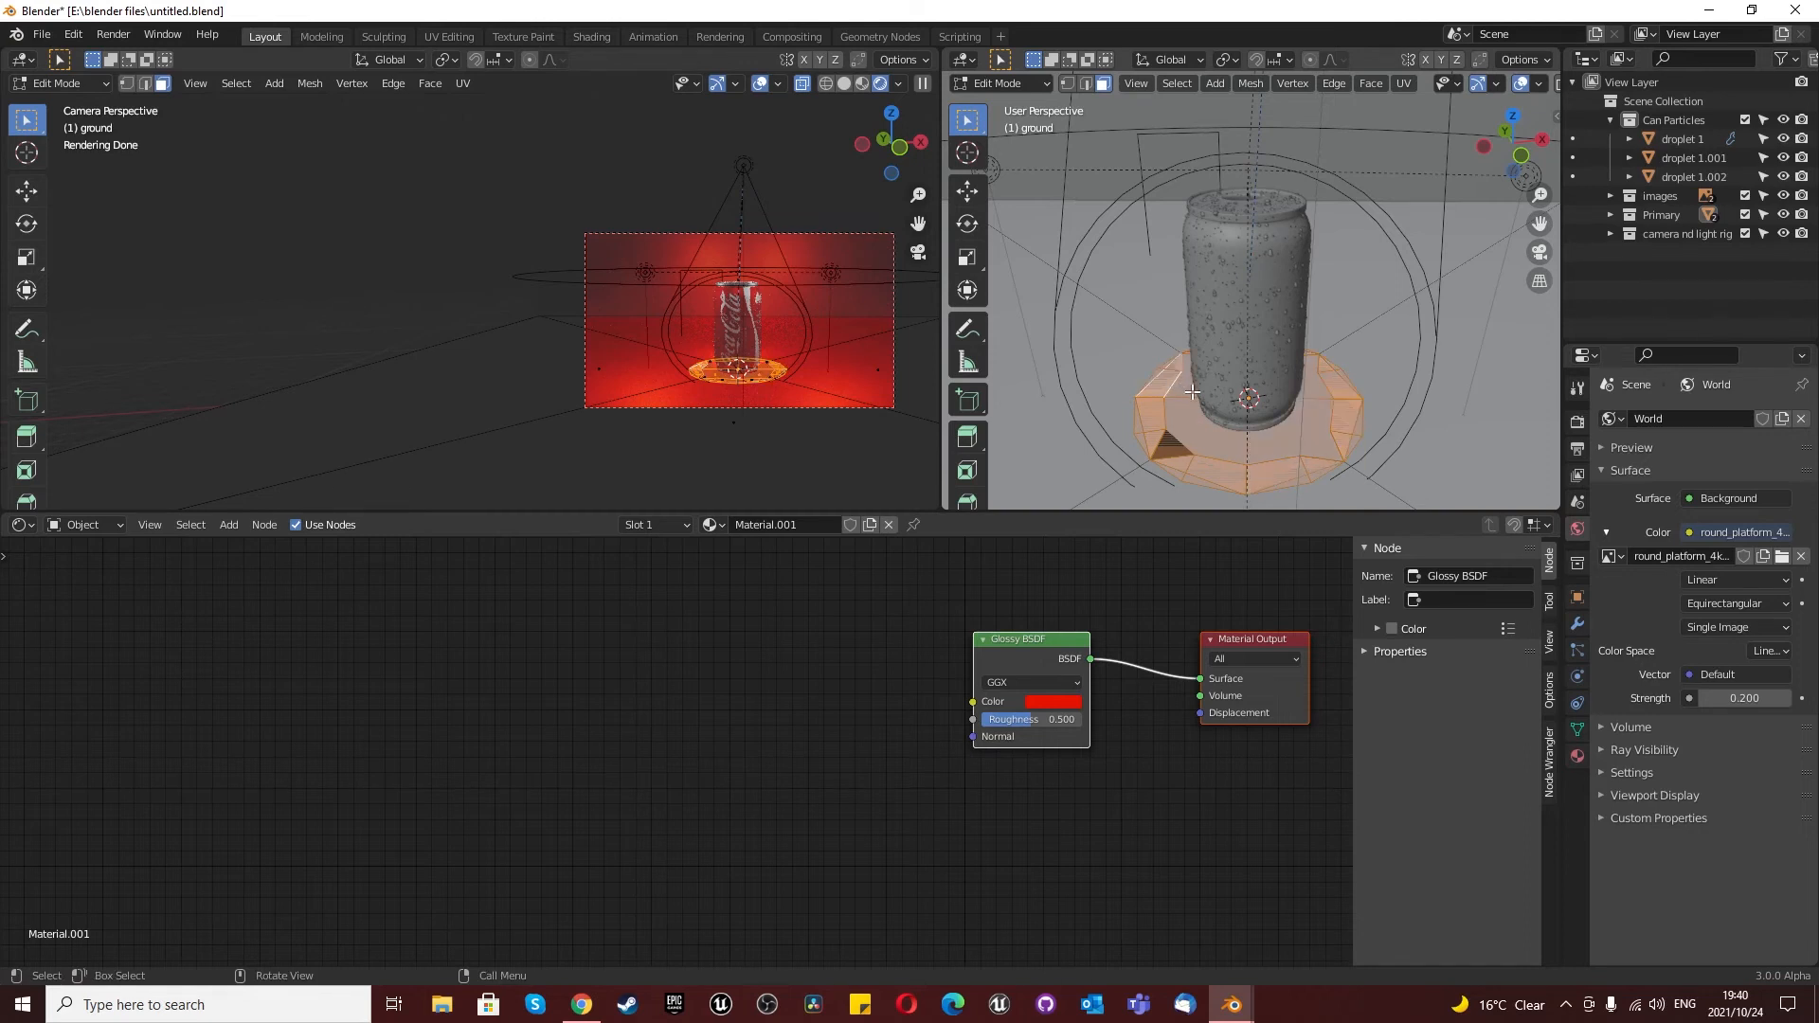
right_click(1192, 390)
click(1191, 390)
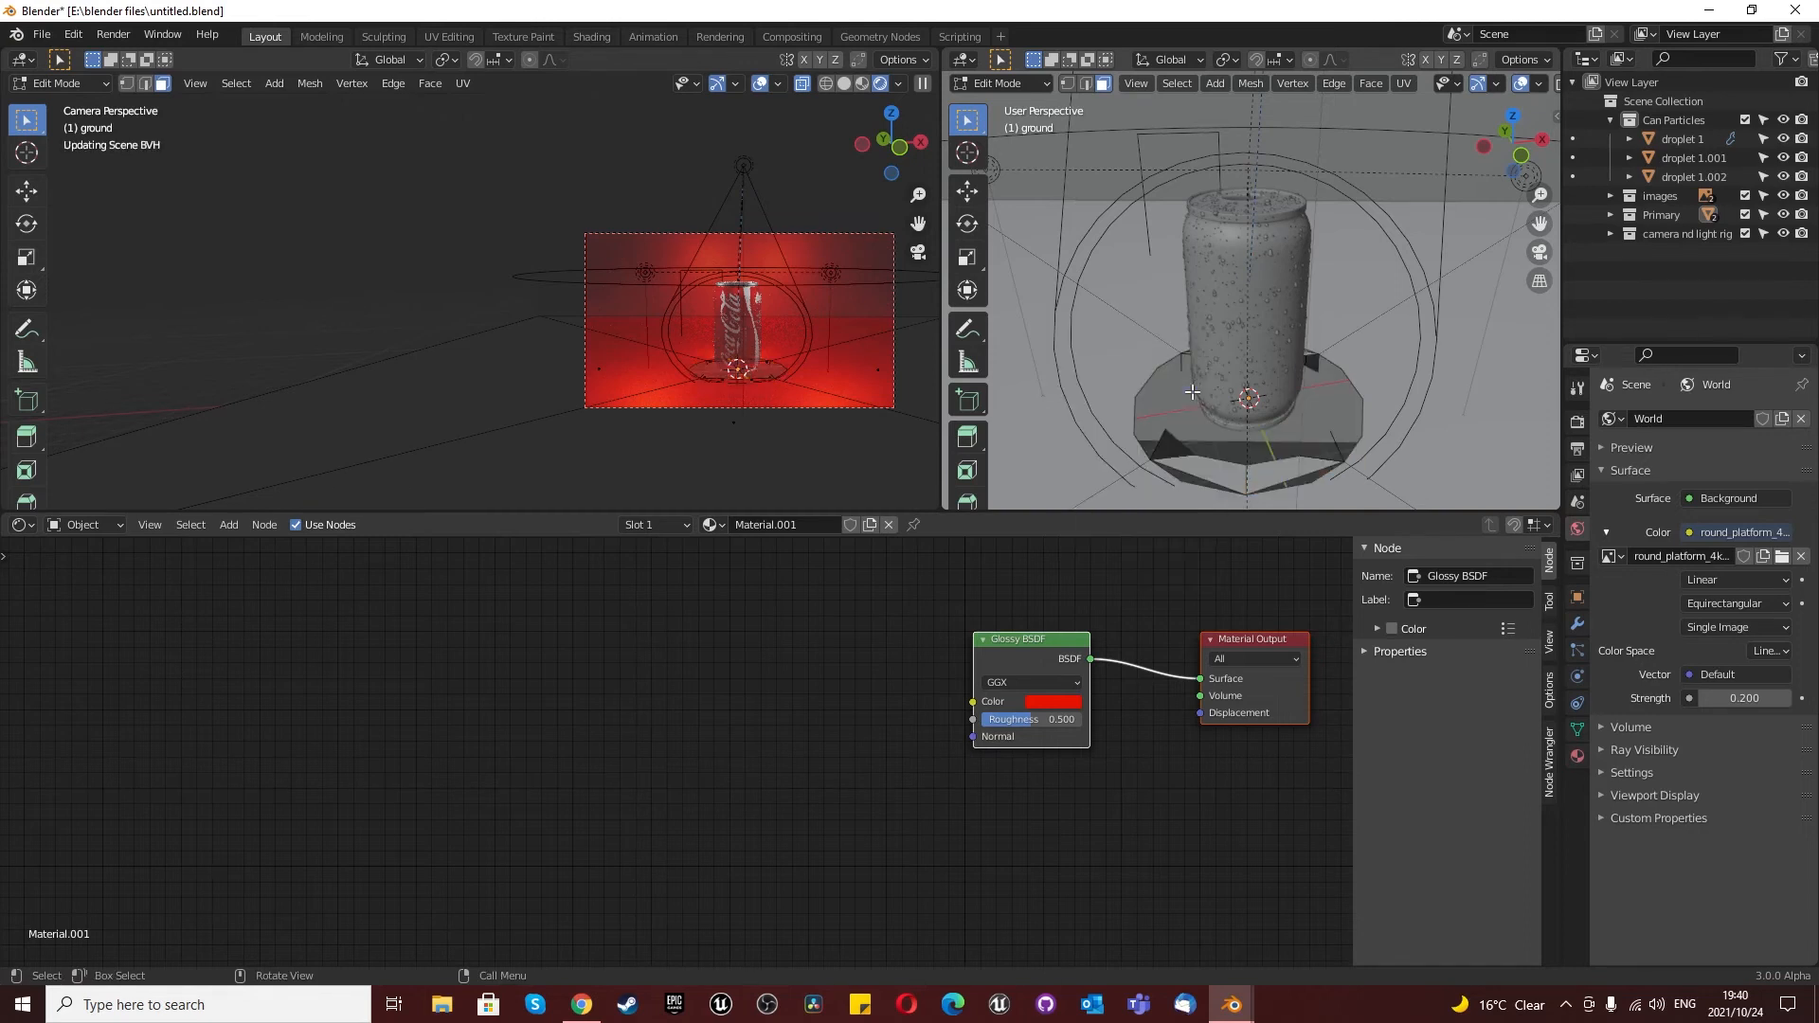
Step: Delete the leftover faces along the front rim of the circular opening in the ground
right_click(1213, 464)
click(1213, 464)
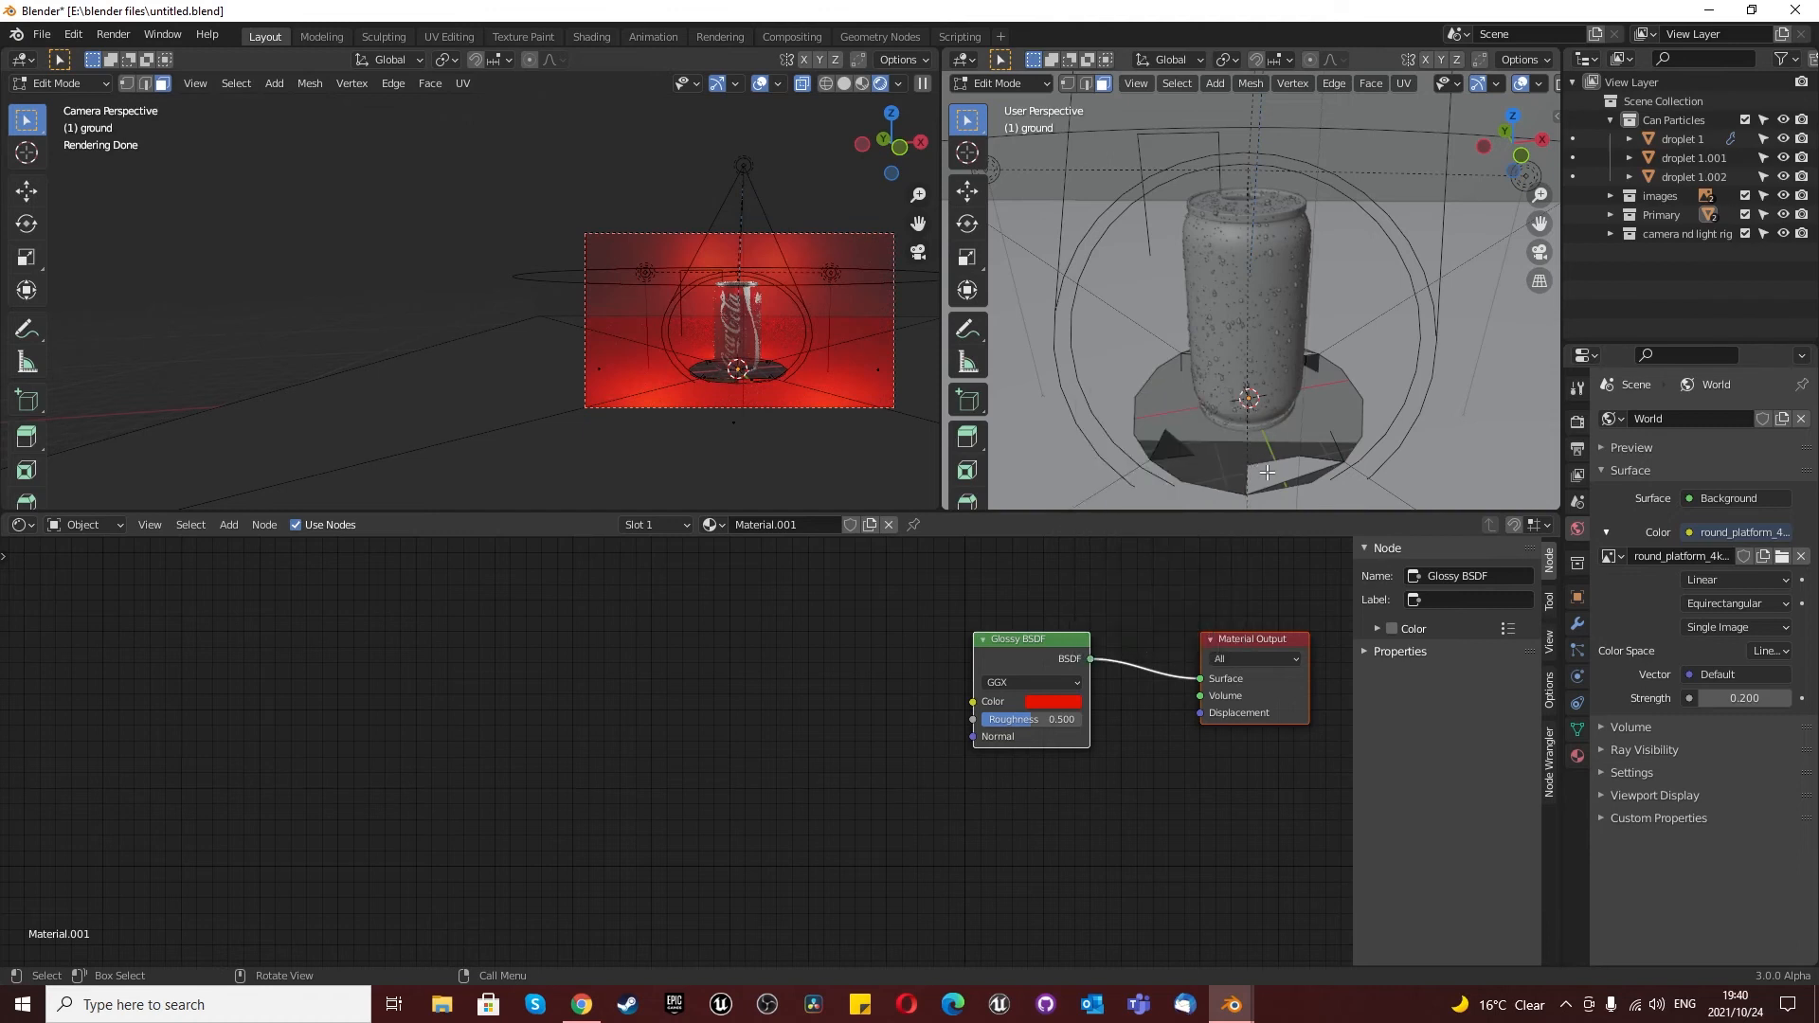
key(x)
click(1266, 472)
key(x)
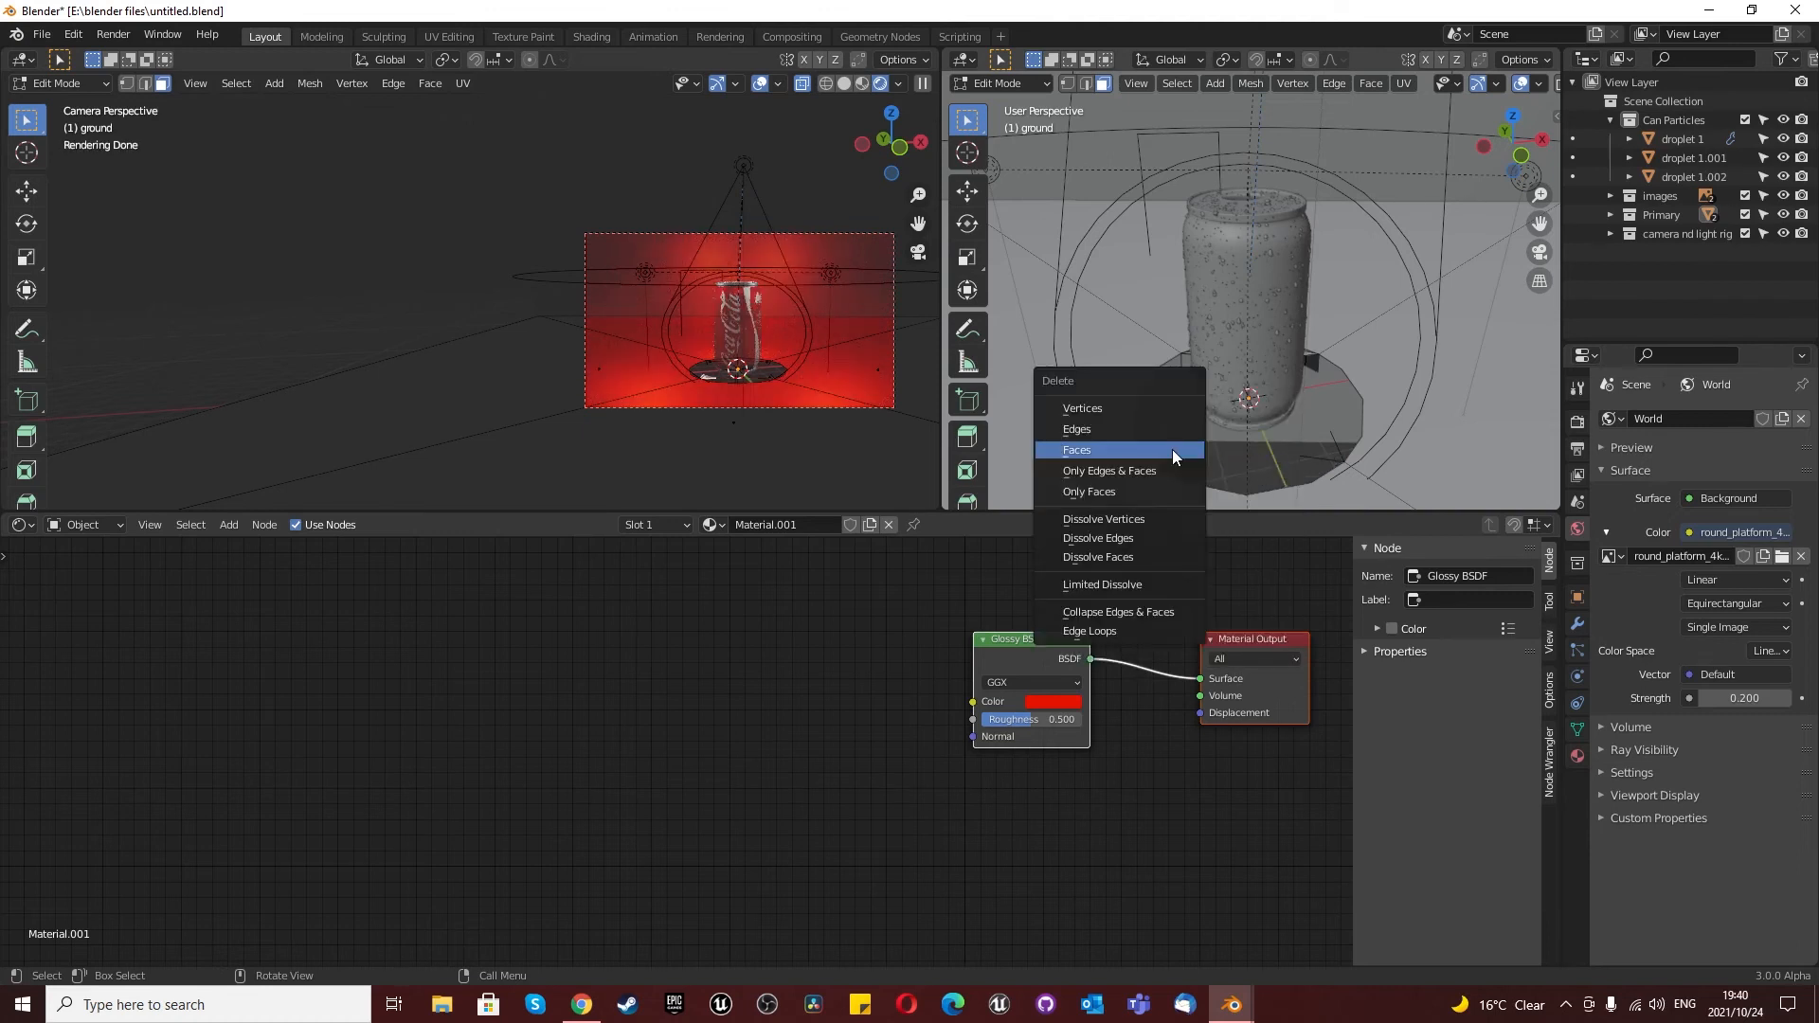
click(1173, 451)
Step: Delete the stray edges left inside the circular opening near its front rim
key(2)
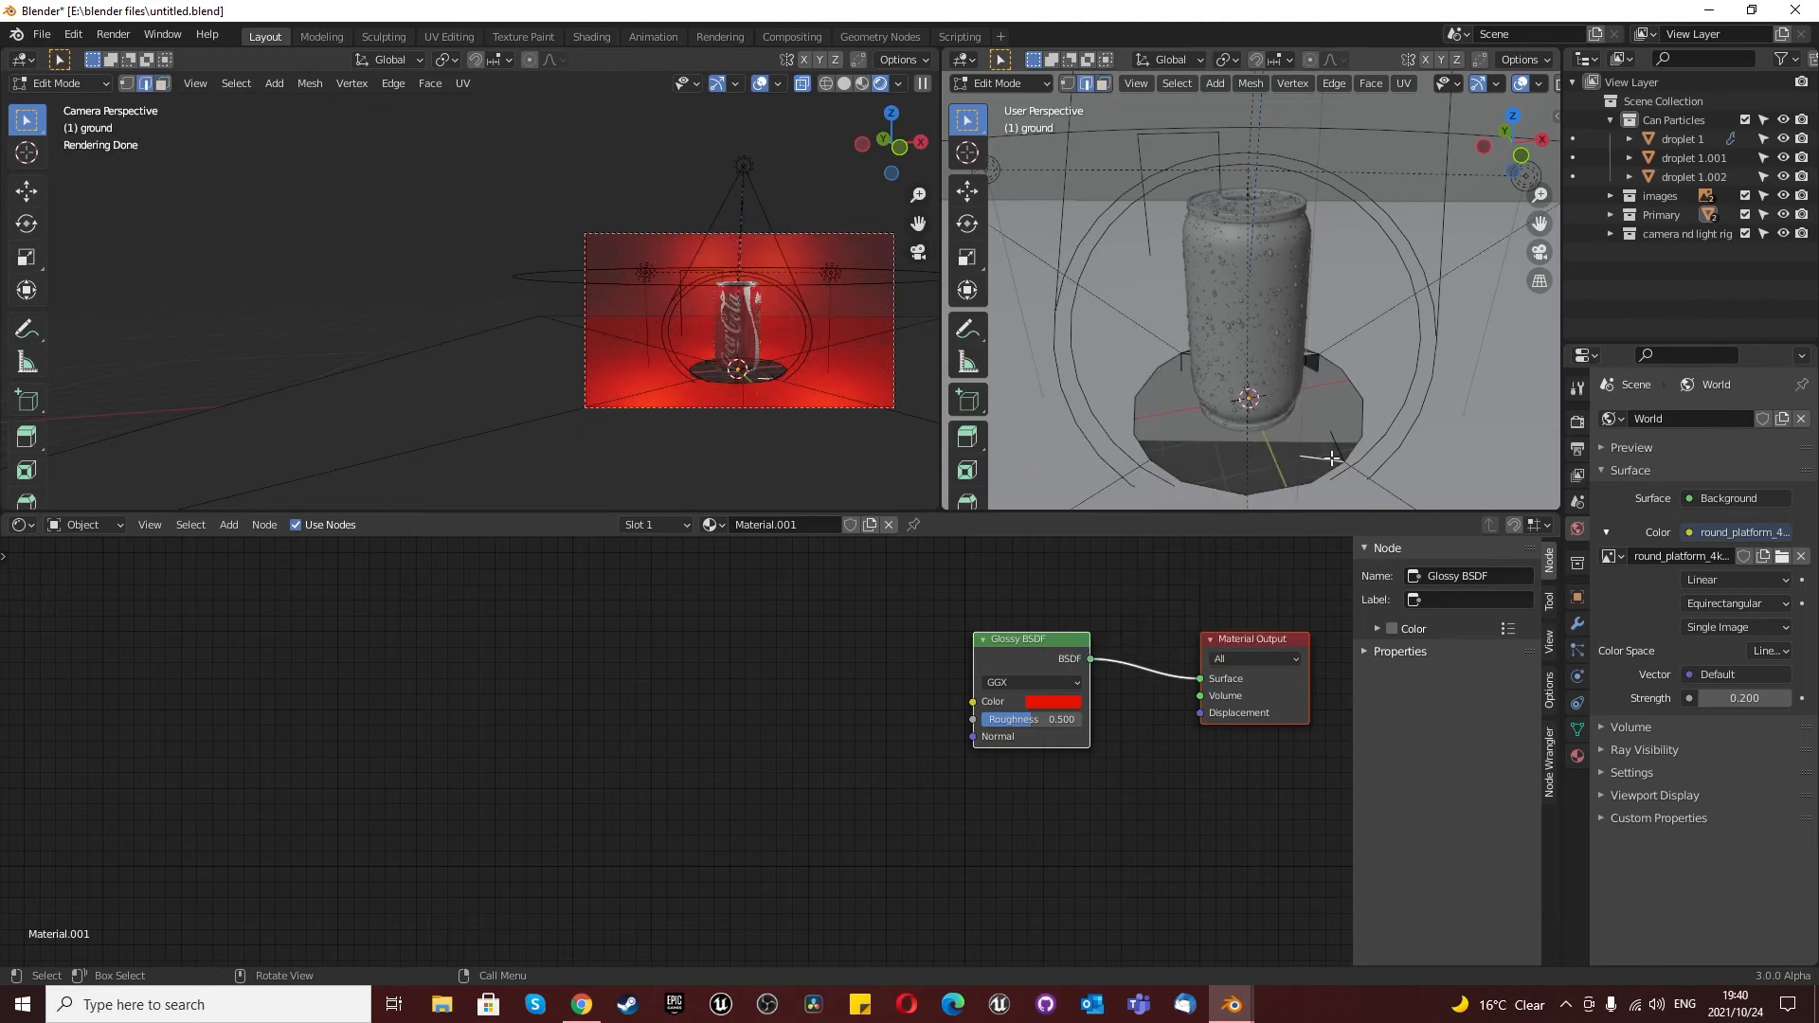
key(x)
click(1332, 457)
key(x)
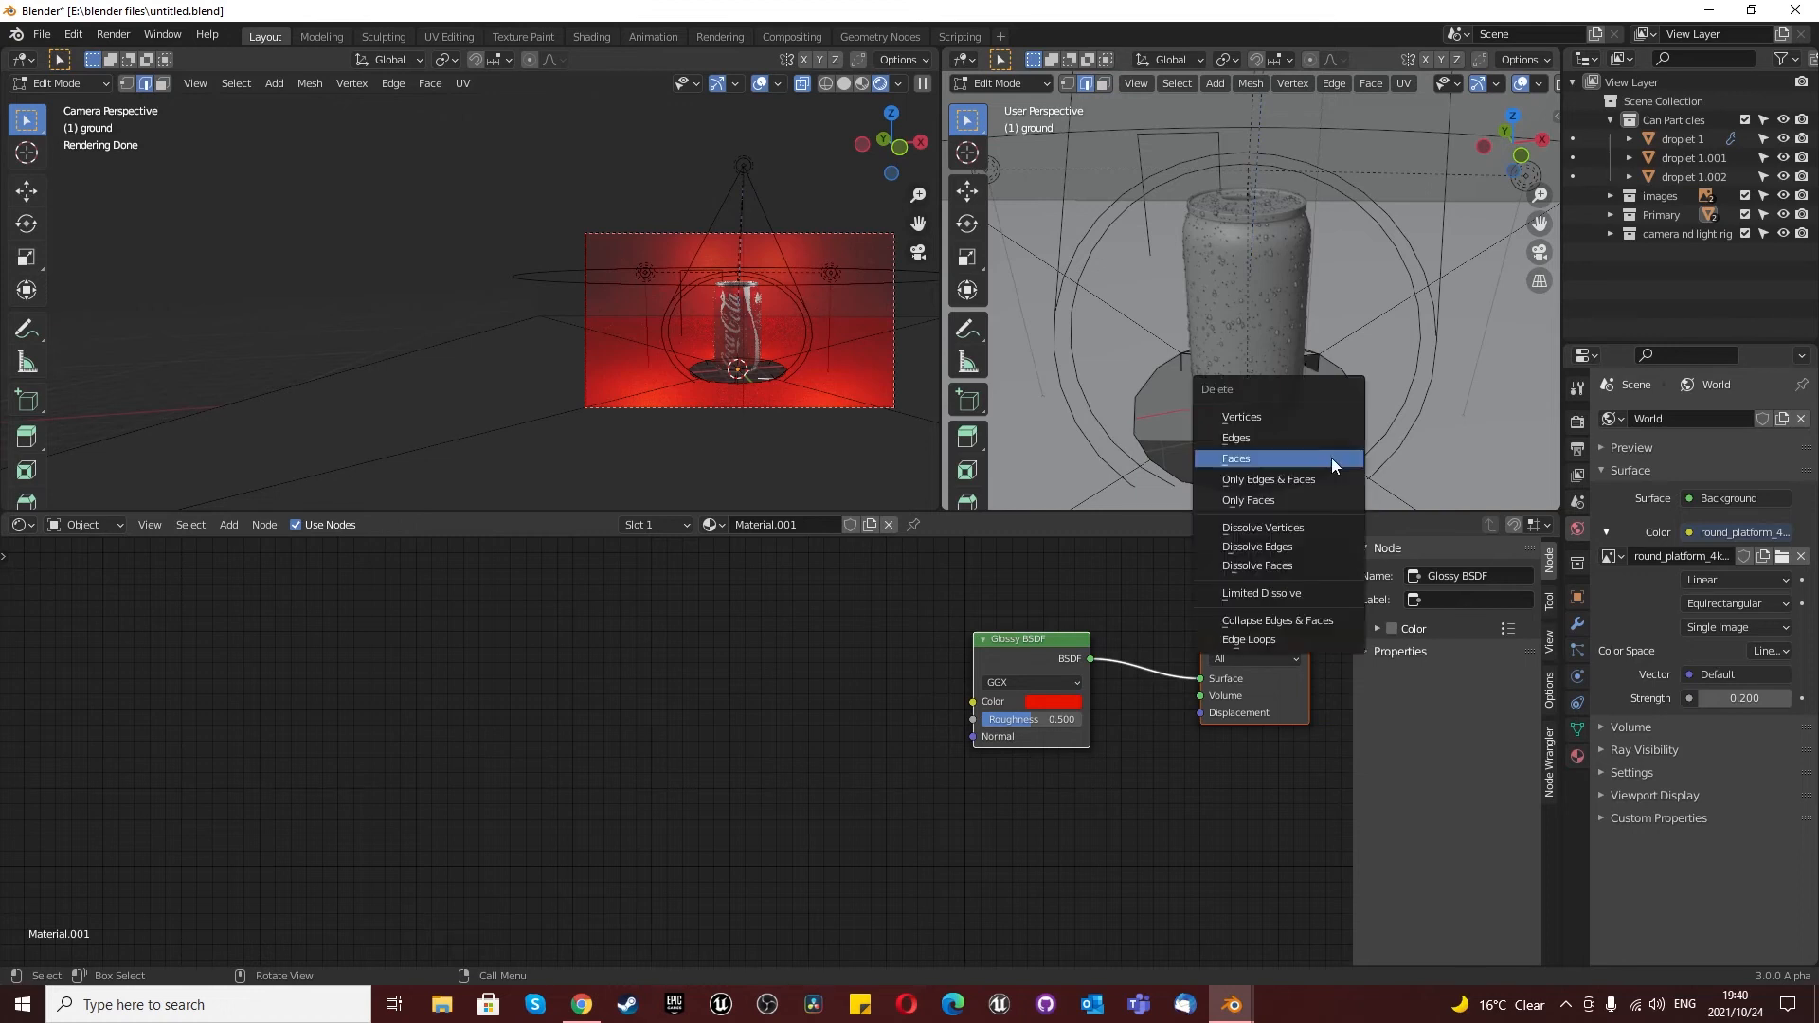
click(1314, 457)
key(x)
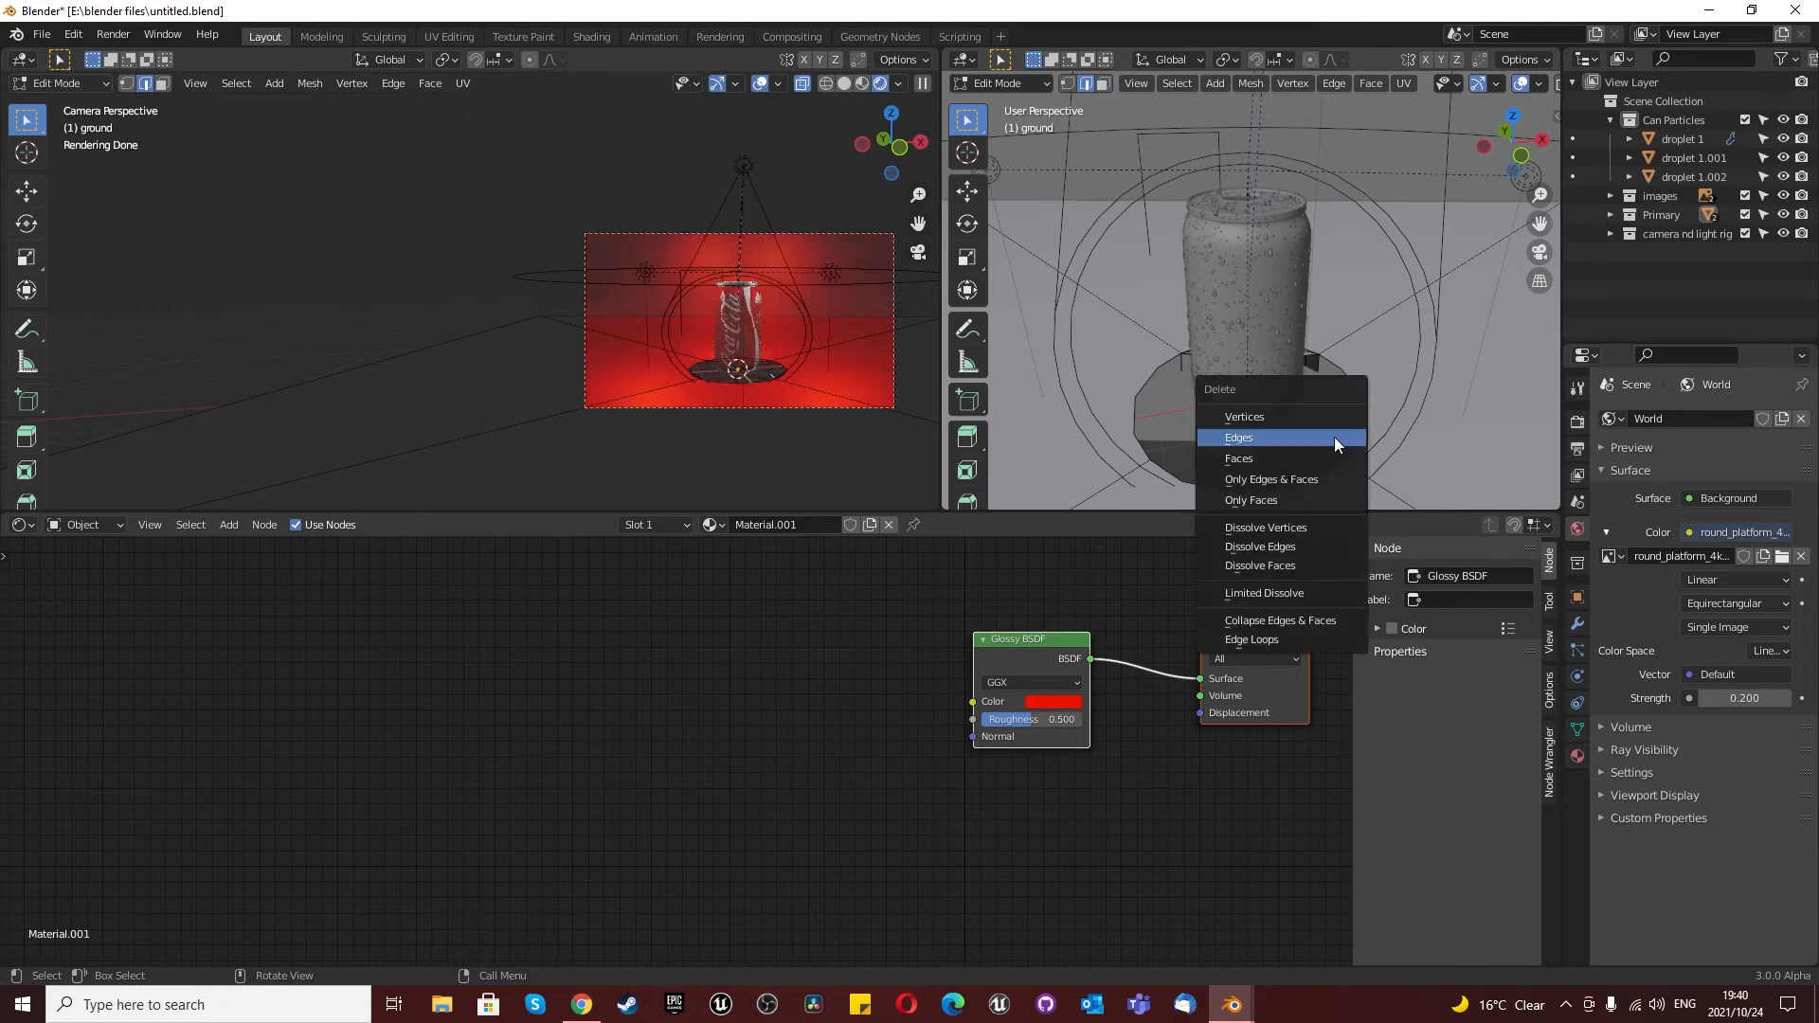
click(1334, 436)
key(x)
click(1305, 441)
key(x)
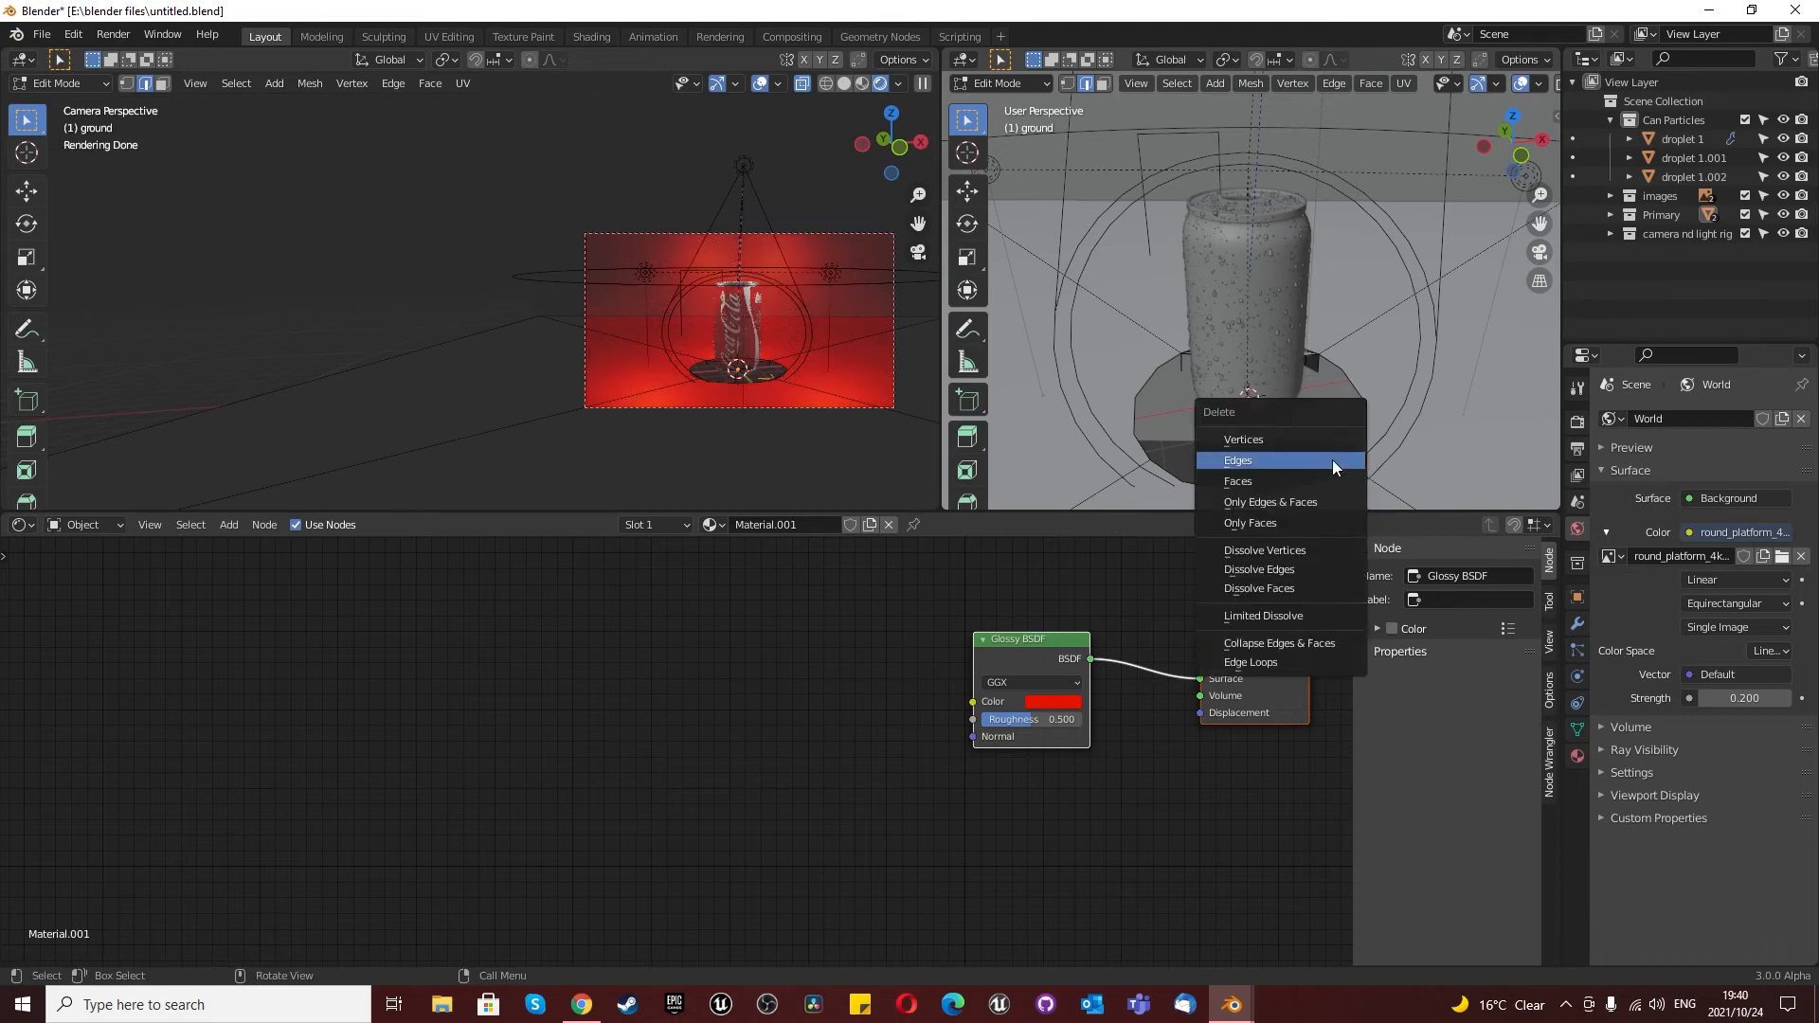
click(1331, 458)
Step: Delete the three remaining faces along the side rim of the circular opening
middle_drag(1310, 366, 1299, 433)
drag(1234, 412, 1298, 420)
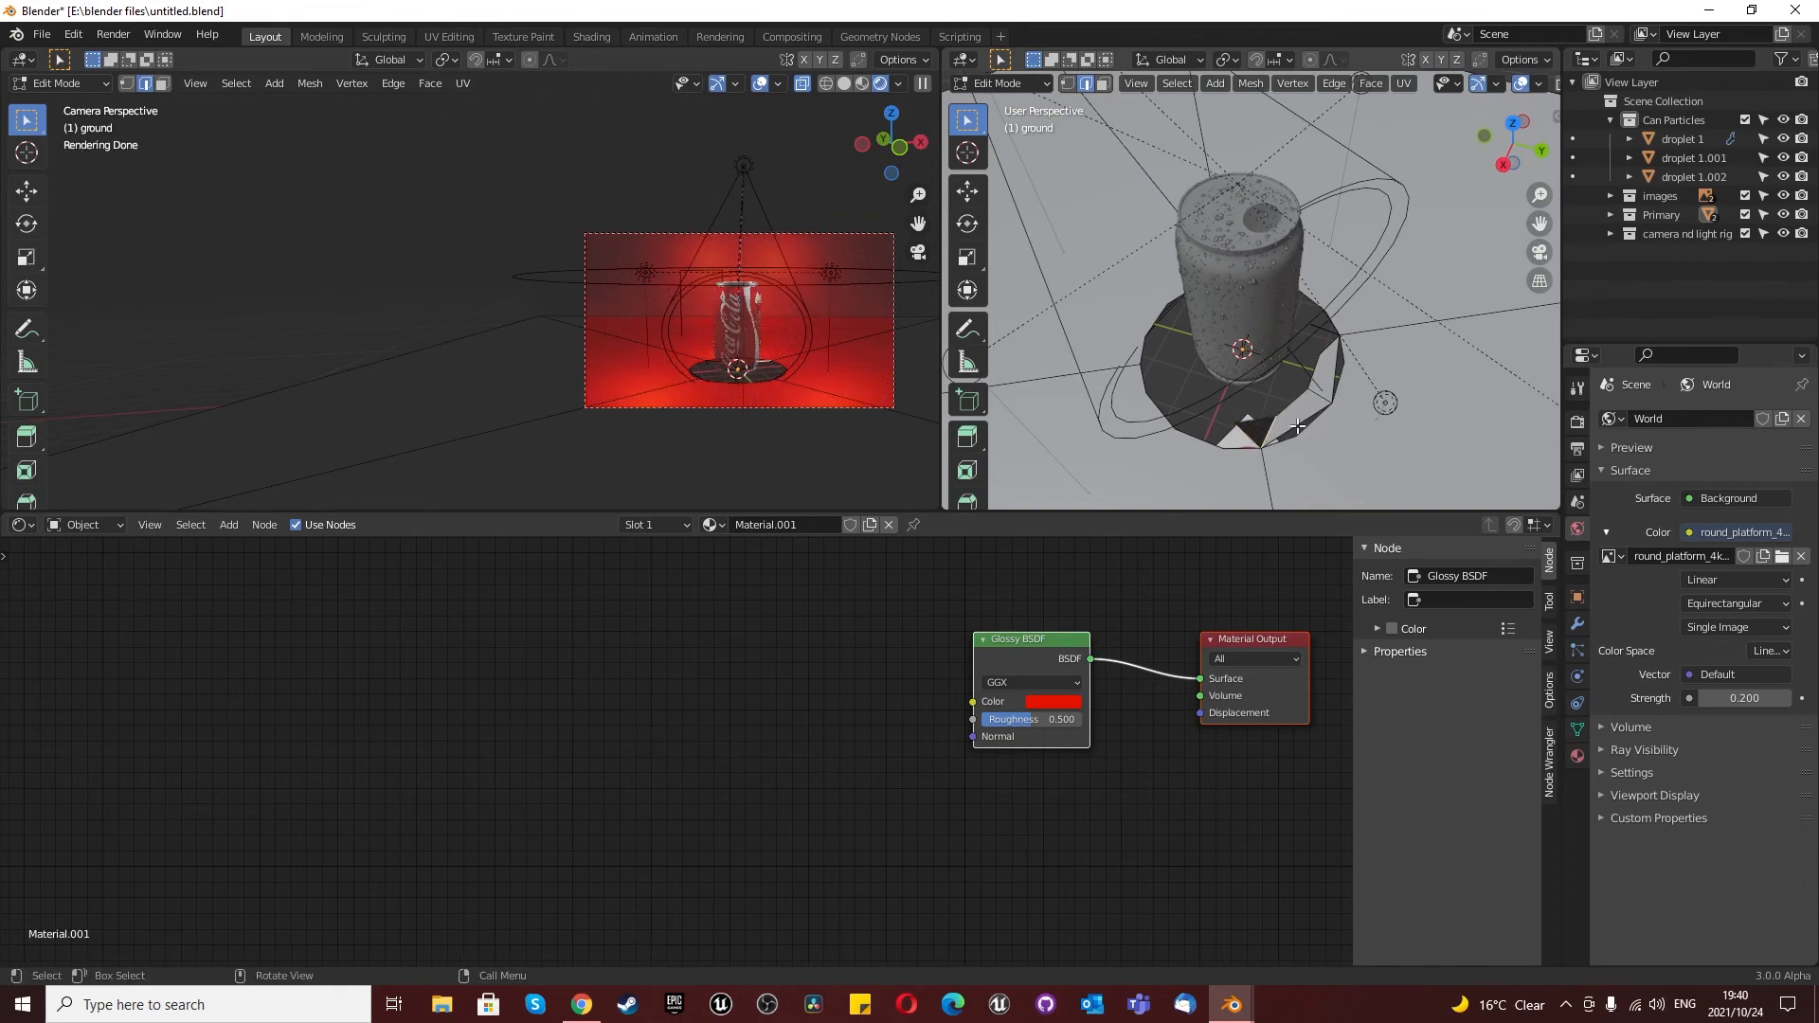
scroll(1307, 425, up, 4)
key(3)
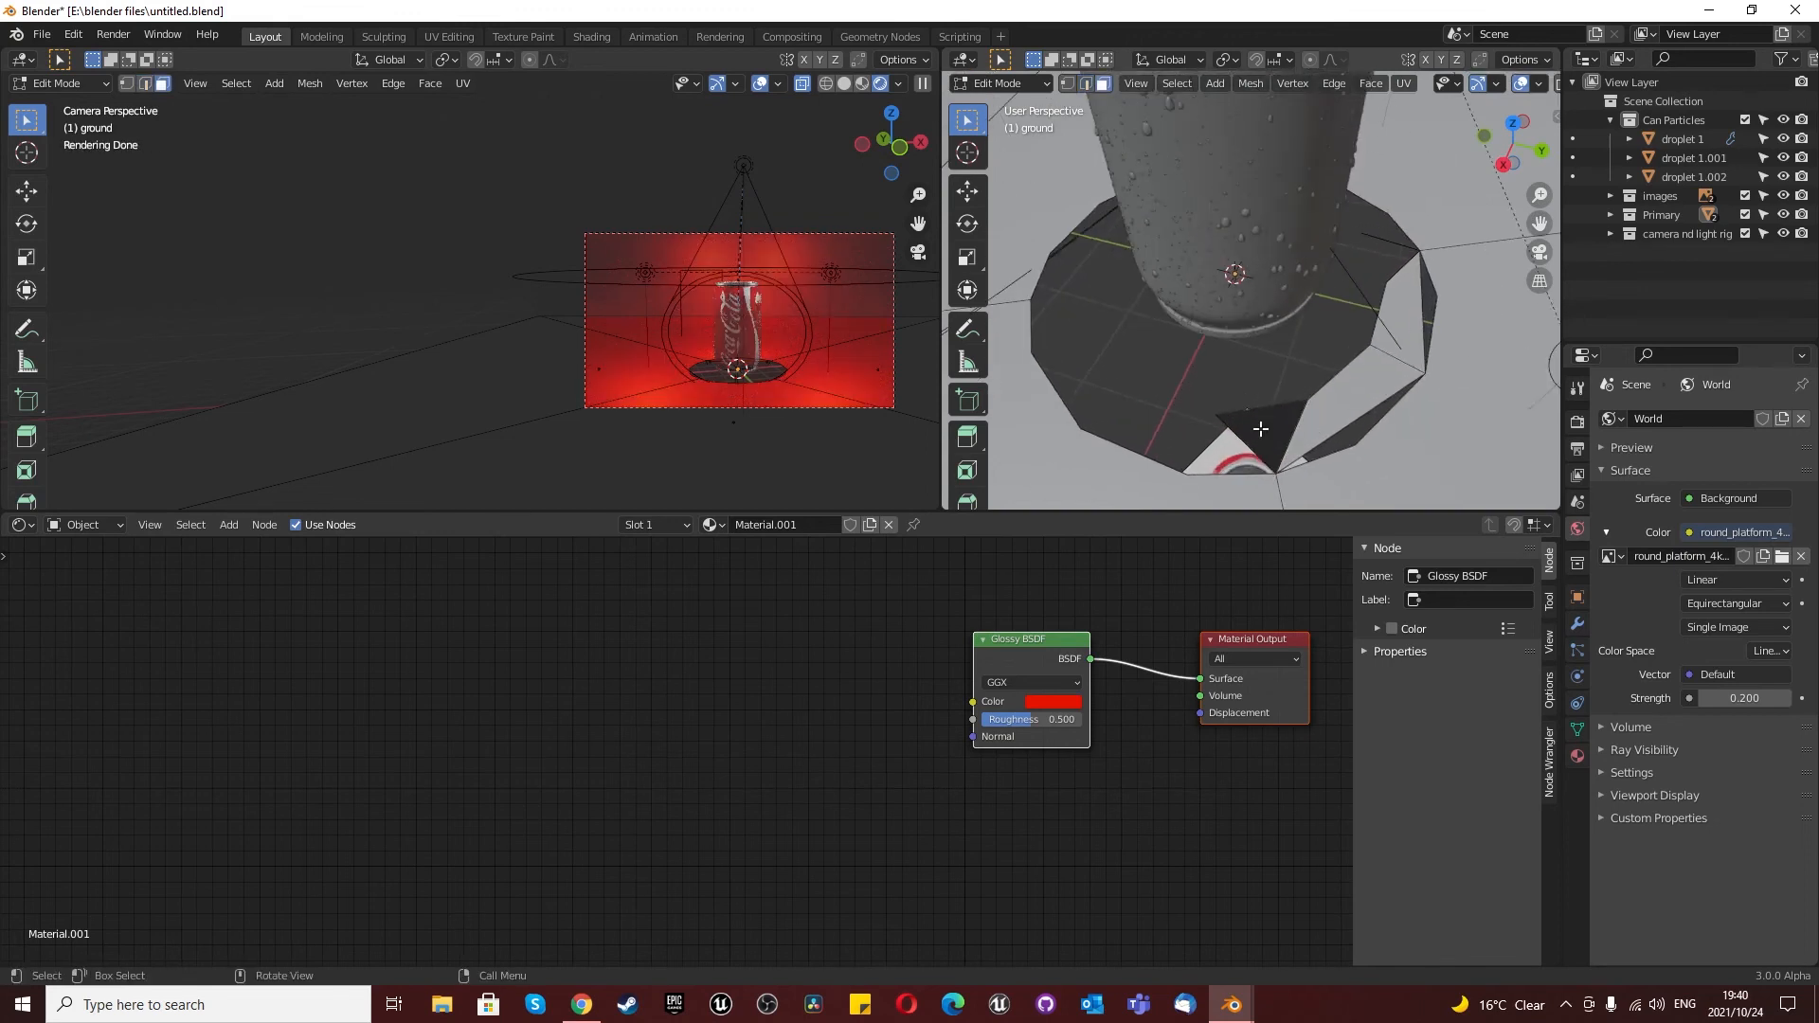
click(1262, 429)
shift+click(1334, 407)
shift+click(1398, 330)
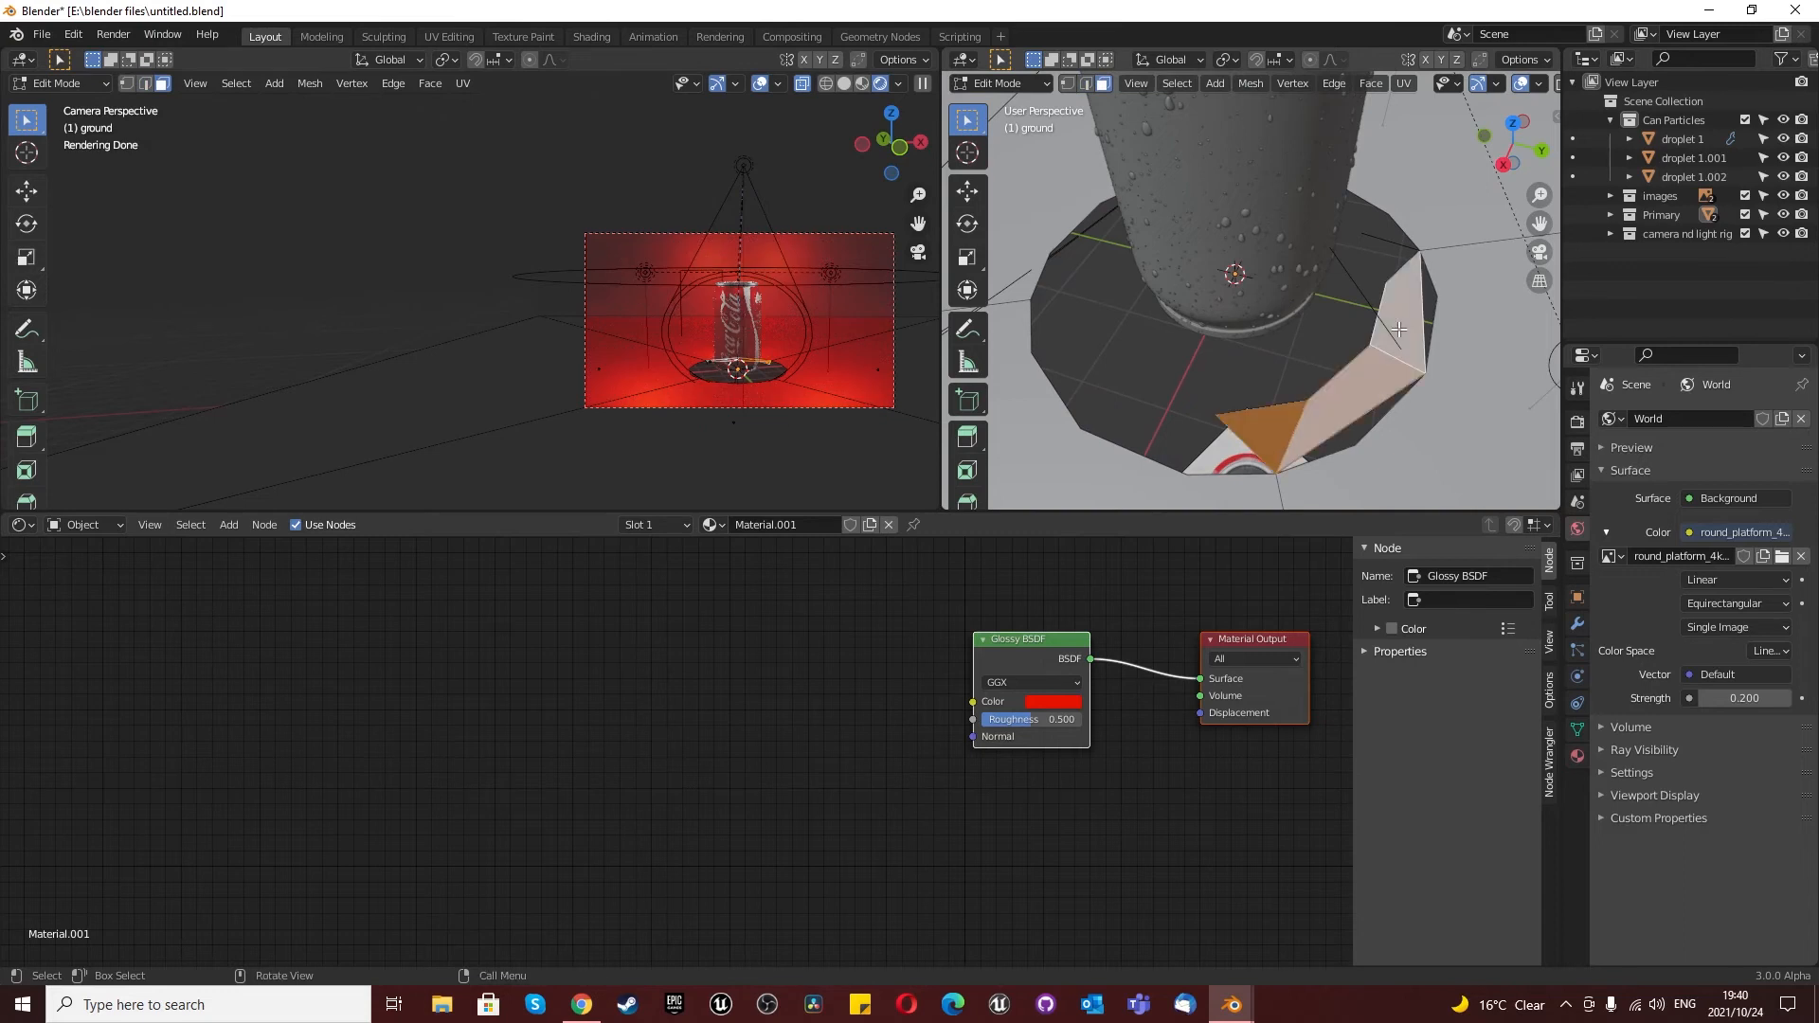
key(x)
click(1391, 350)
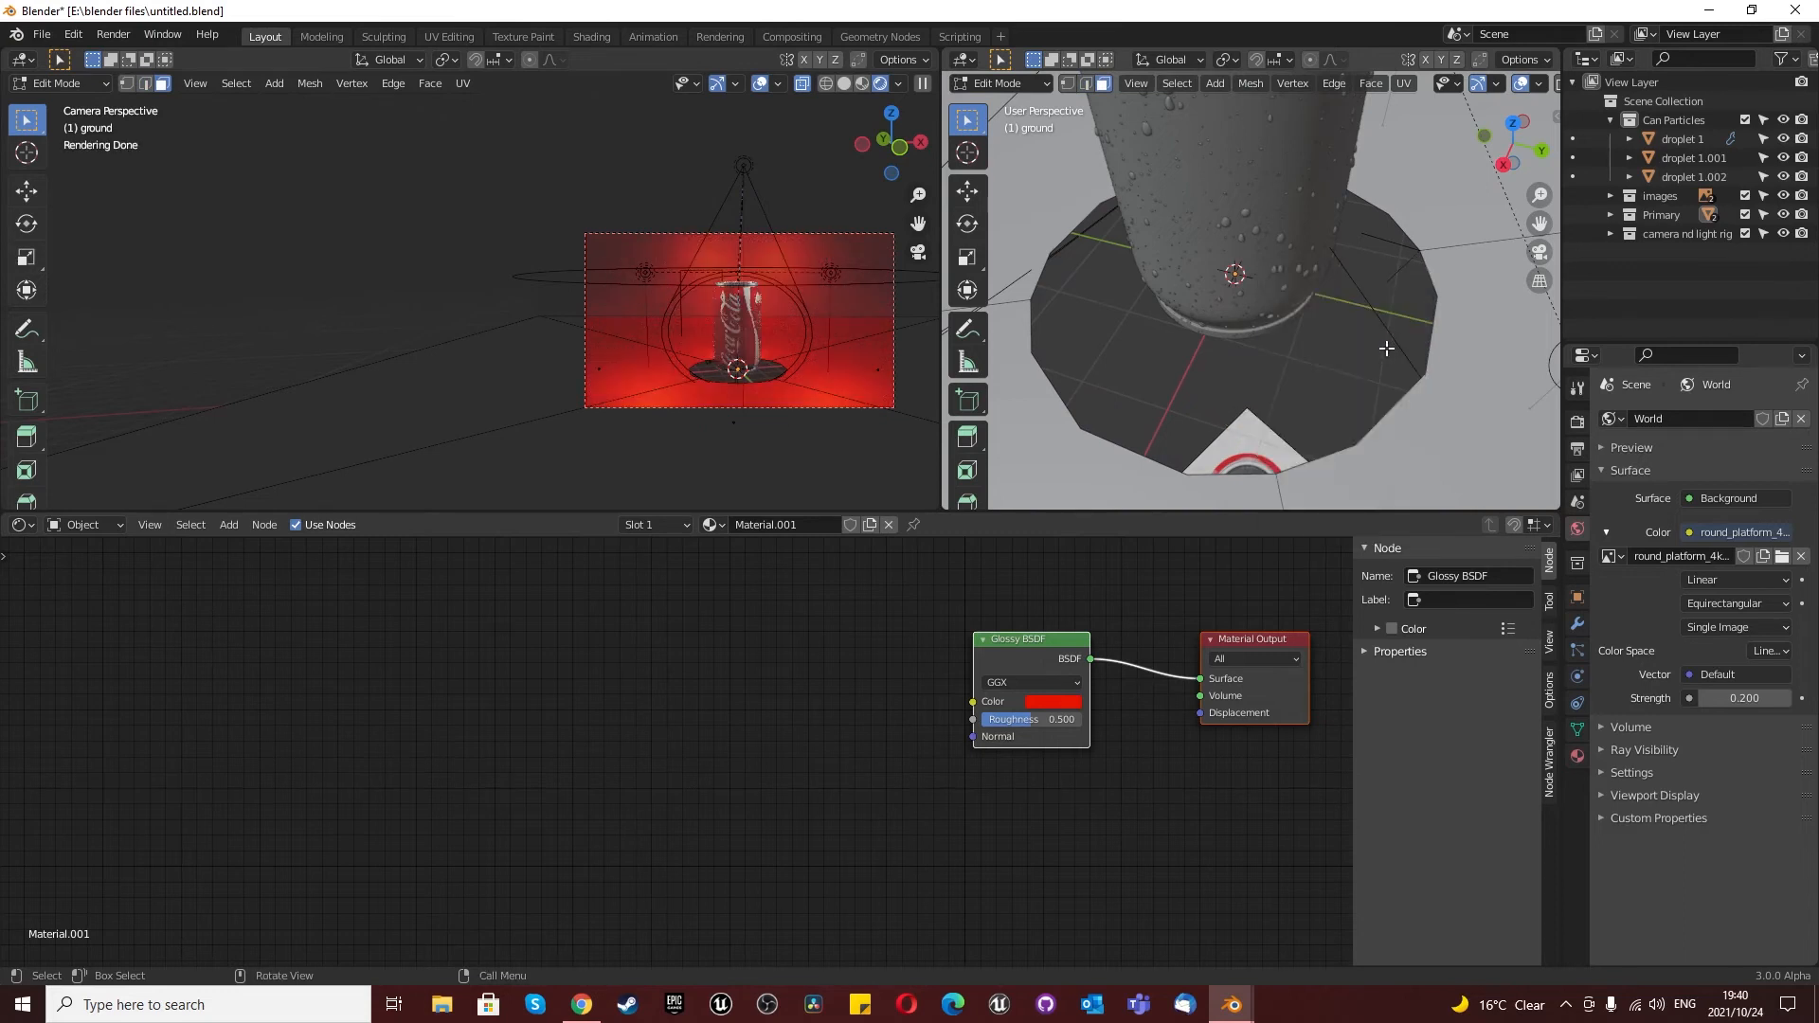
Step: Delete the loose edges still crossing the side of the circular opening
key(2)
middle_drag(1374, 317, 1356, 346)
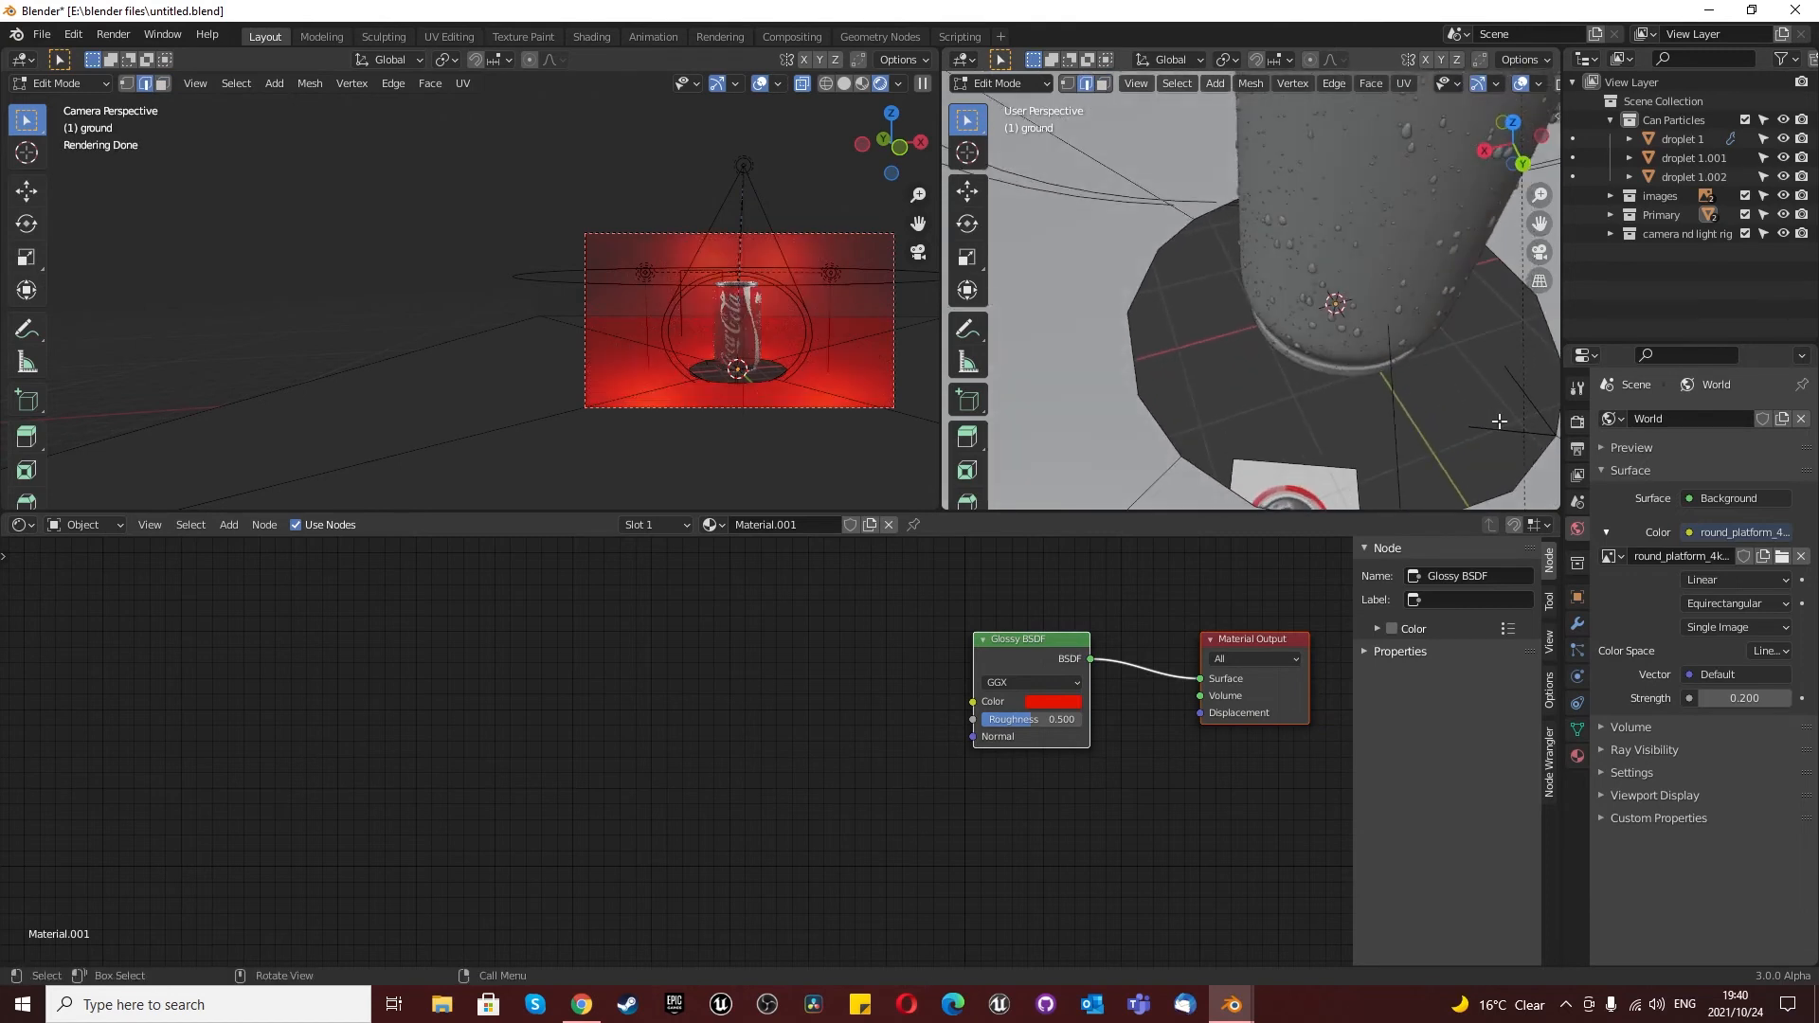
click(1522, 429)
key(x)
click(1482, 405)
drag(1466, 364, 1522, 443)
key(x)
click(1475, 391)
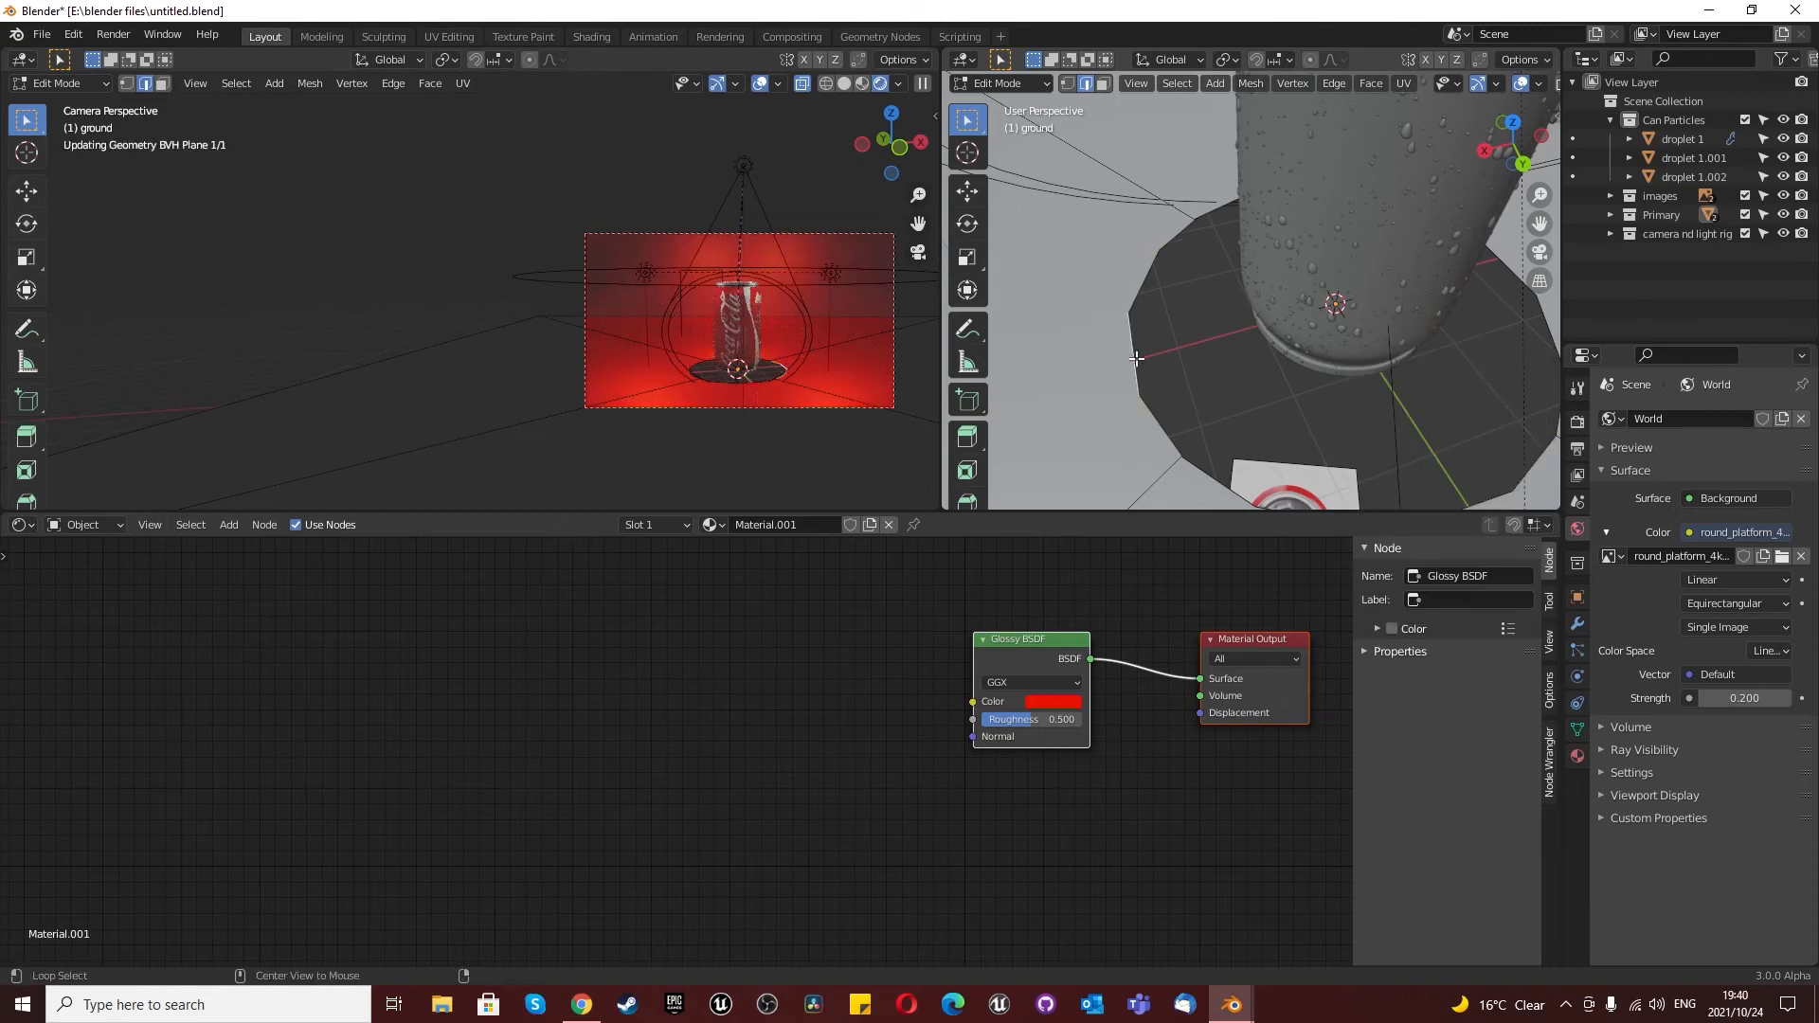
Step: Select the edge loop around the circular opening in the ground and fill it with a single face
scroll(1129, 362, down, 3)
scroll(1215, 398, up, 2)
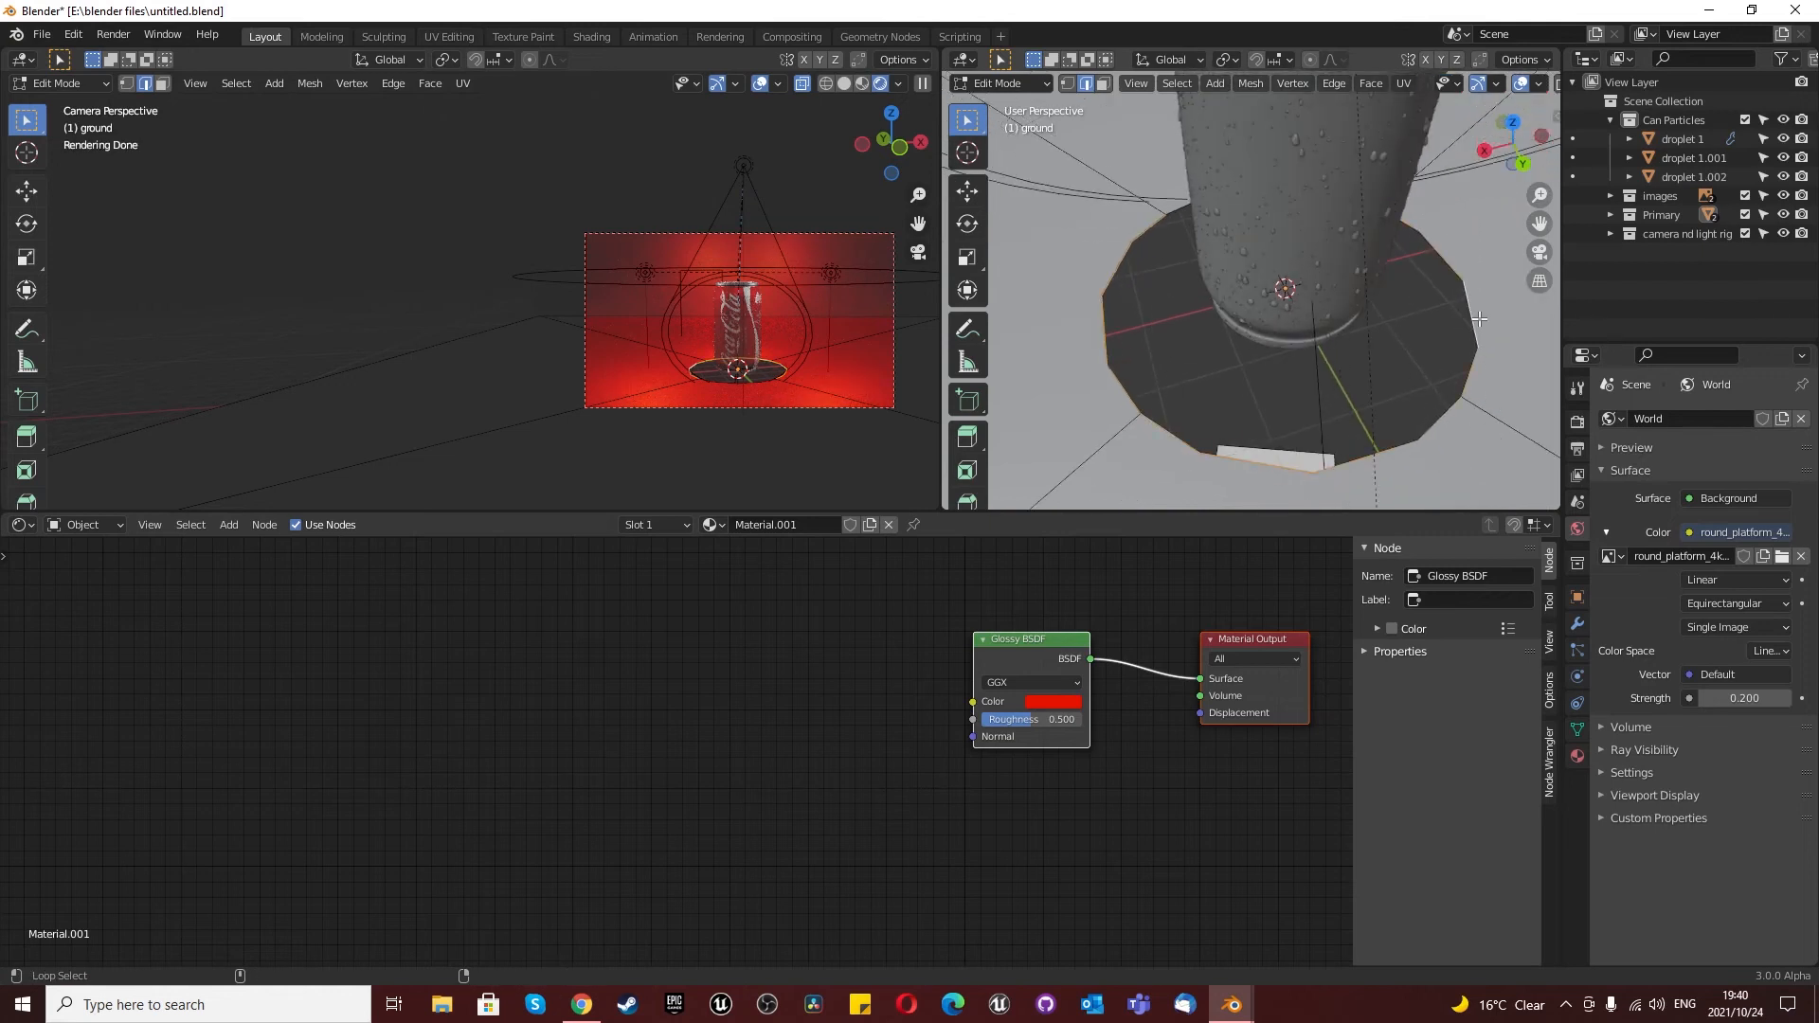
middle_drag(1168, 250, 1037, 282)
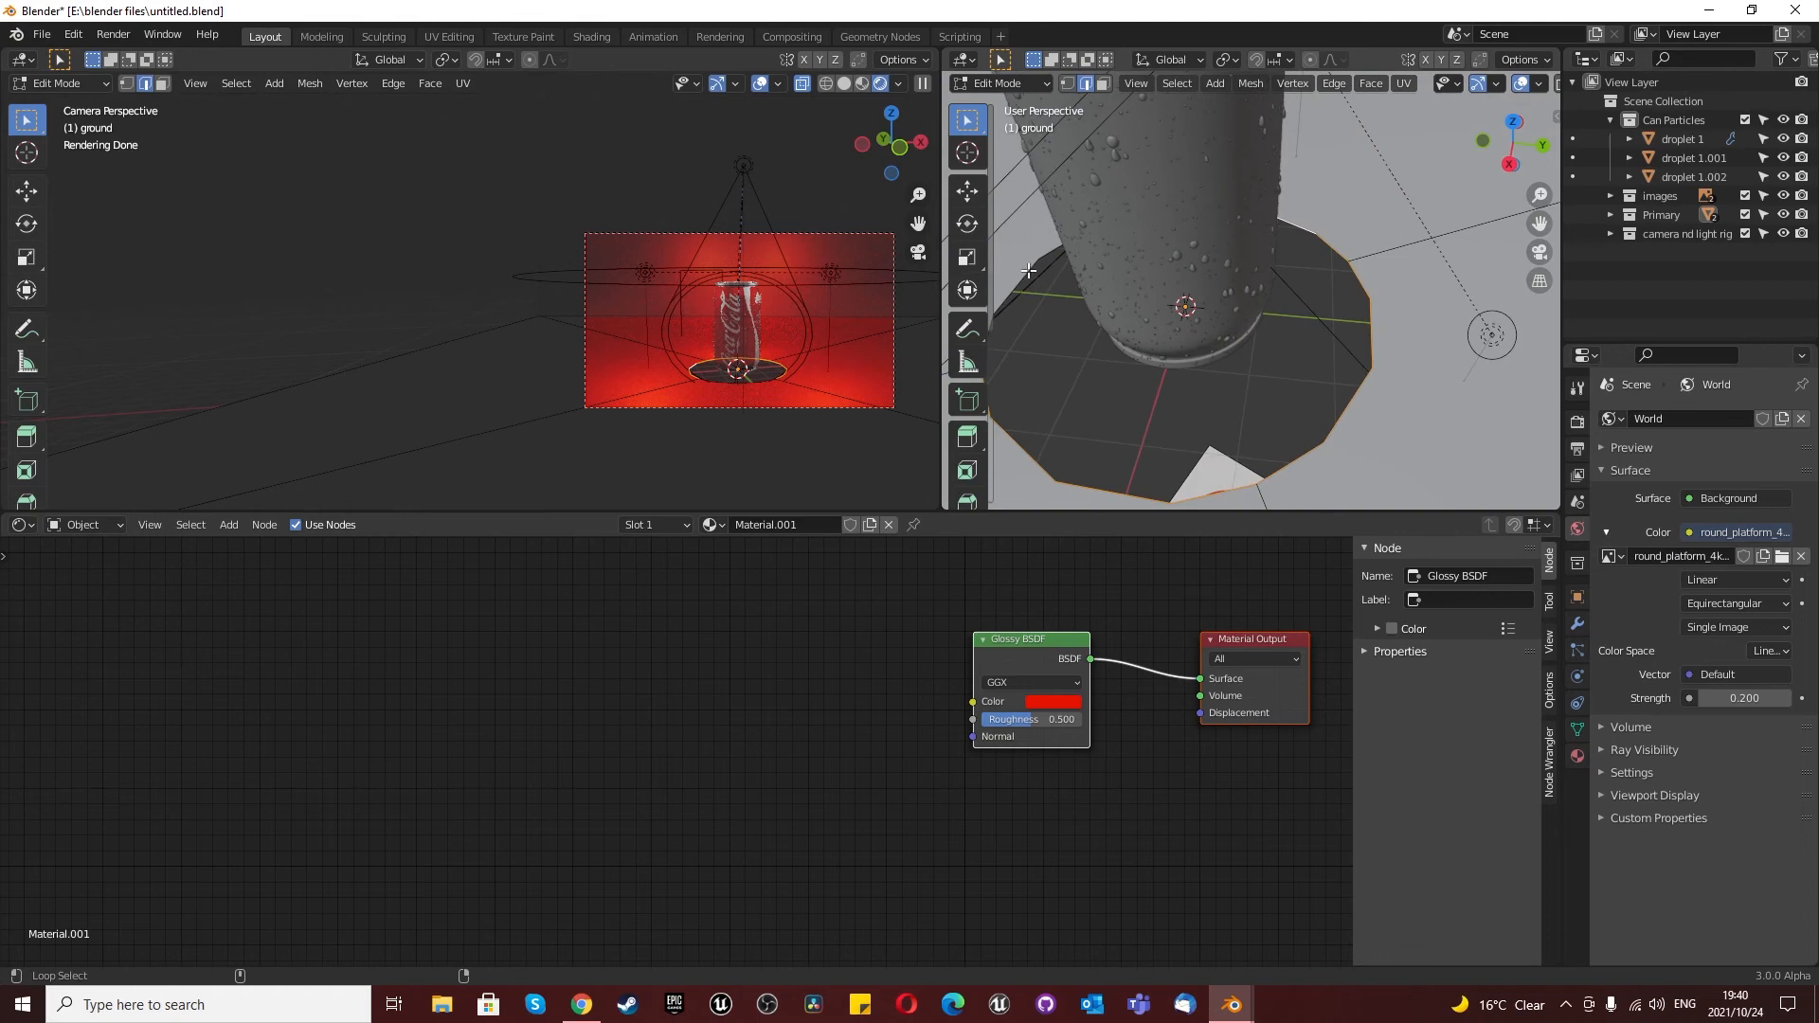
alt+shift+click(1028, 270)
key(f)
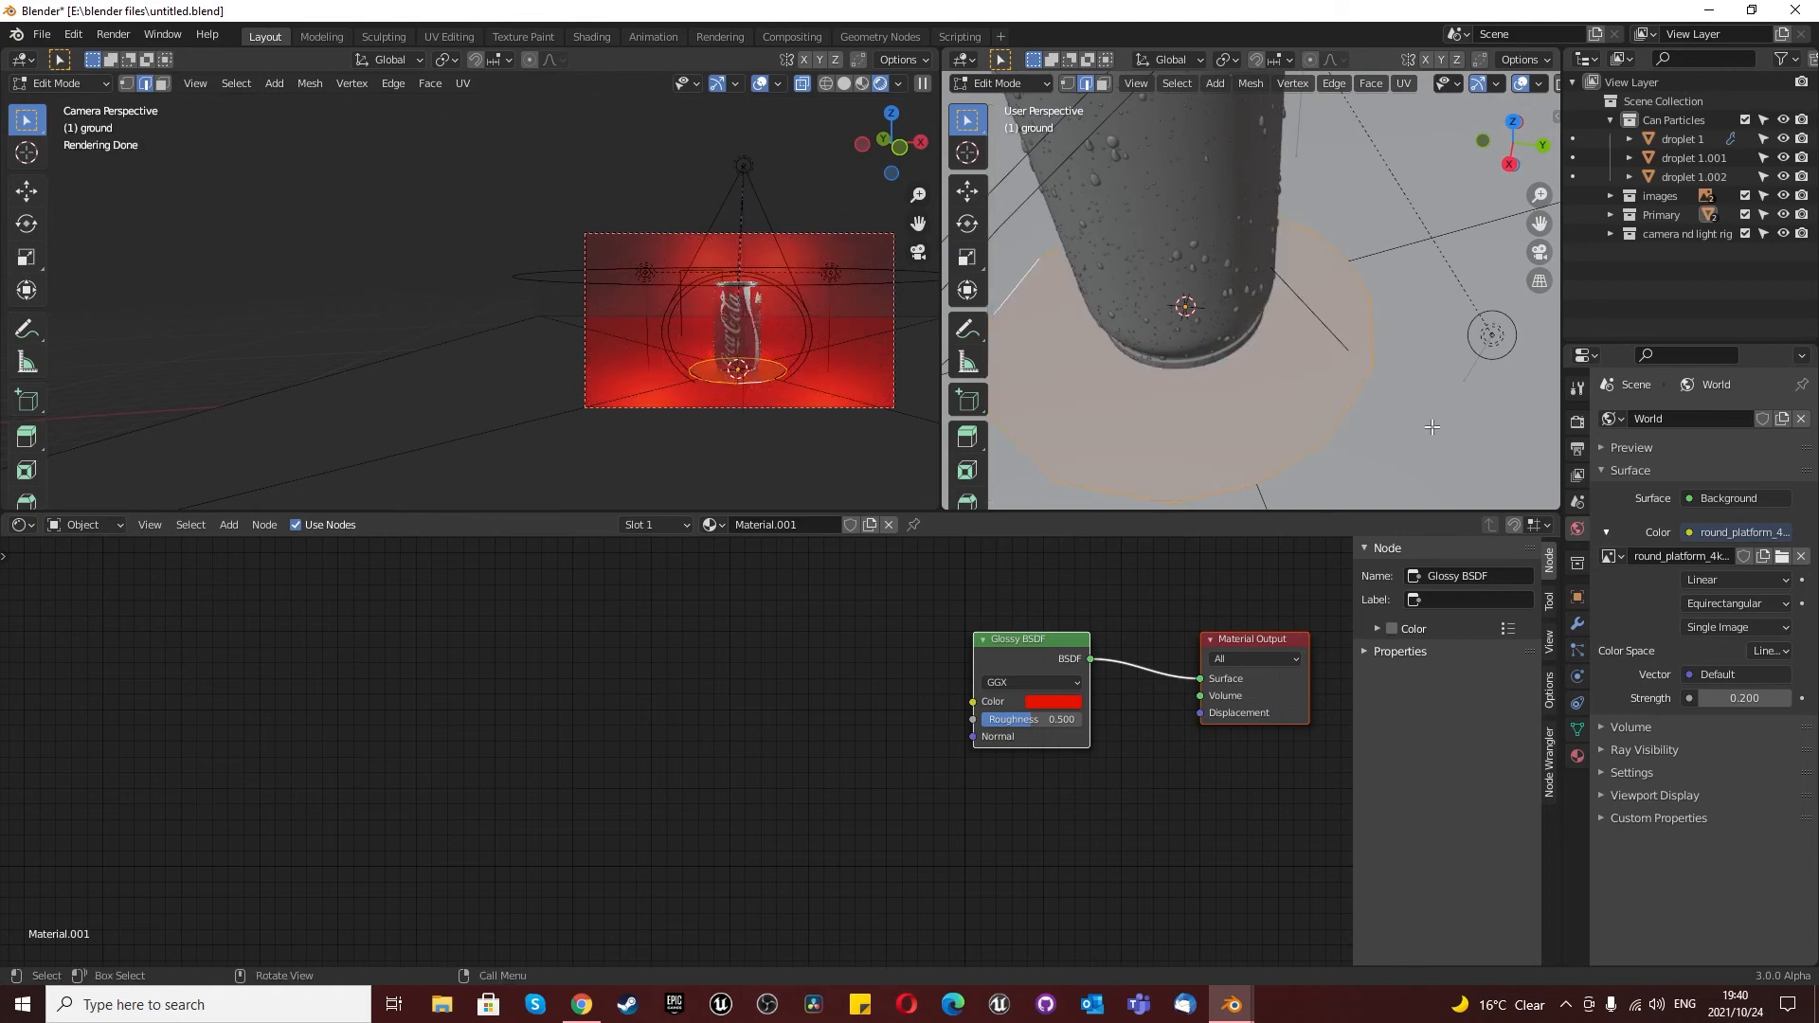
Step: Inset the filled circular face twice toward the can, by about 0.02 m and about 0.03 m
key(i)
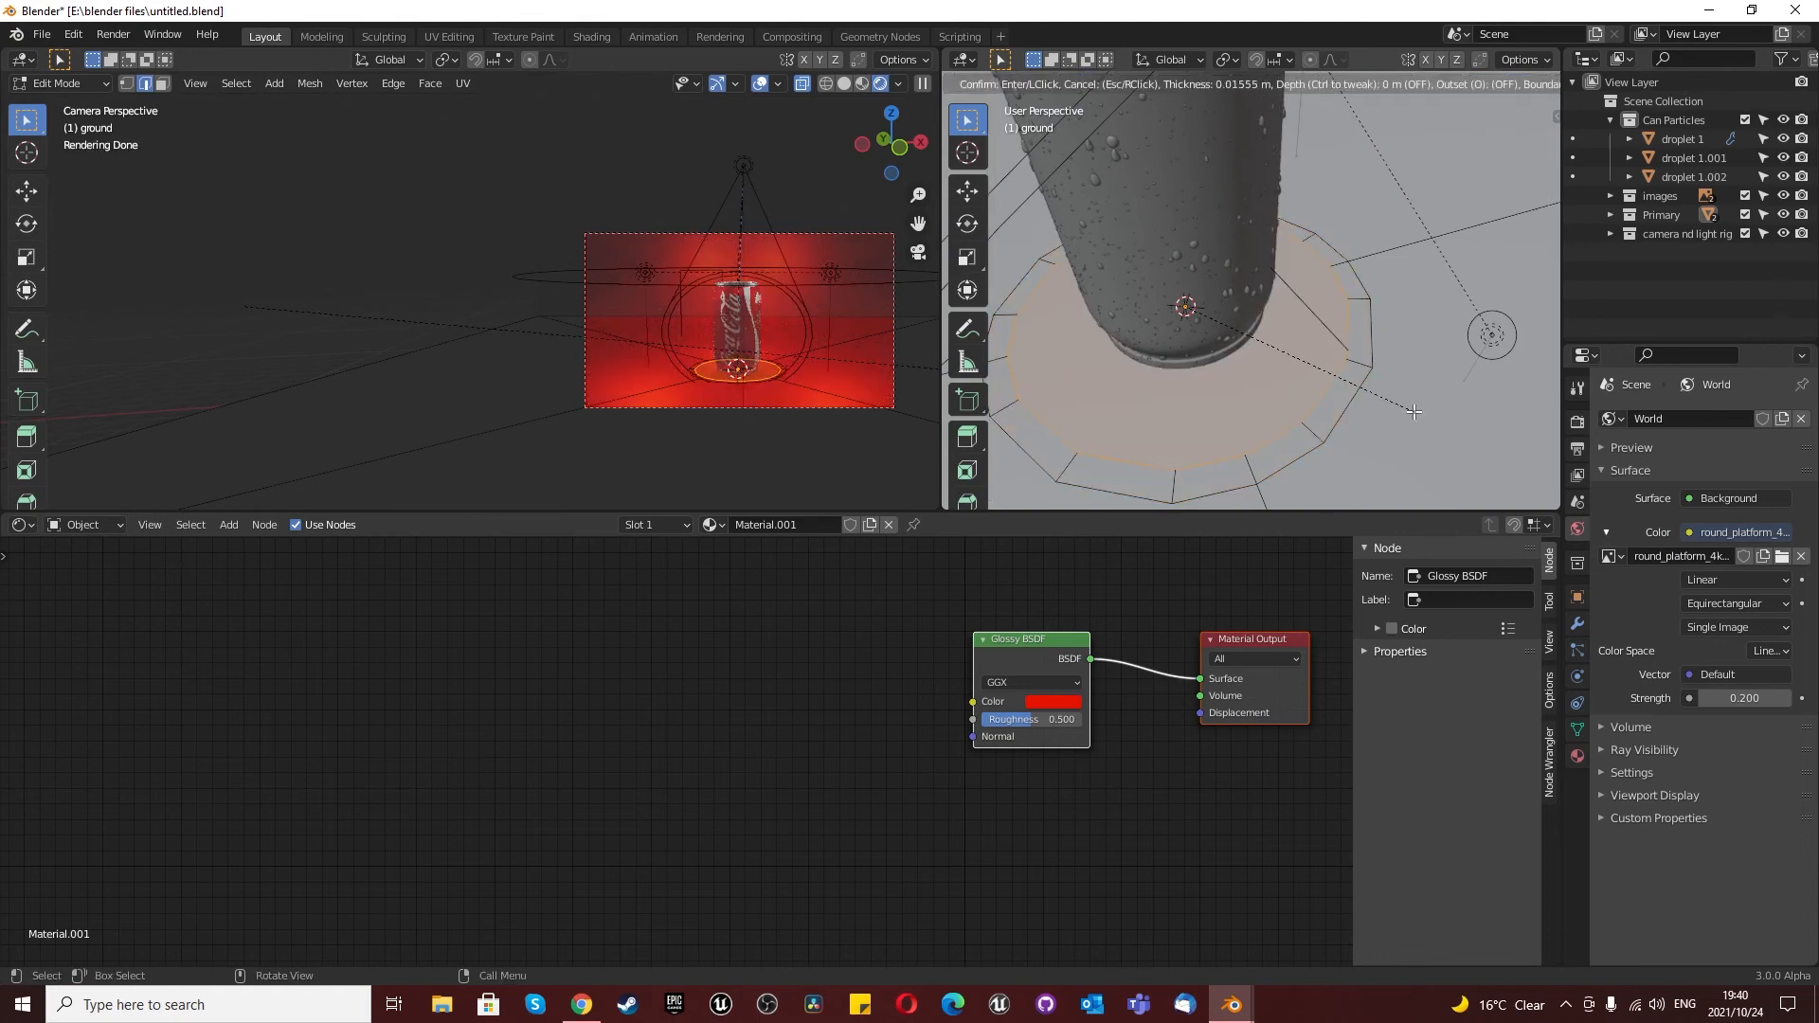
click(1406, 409)
key(i)
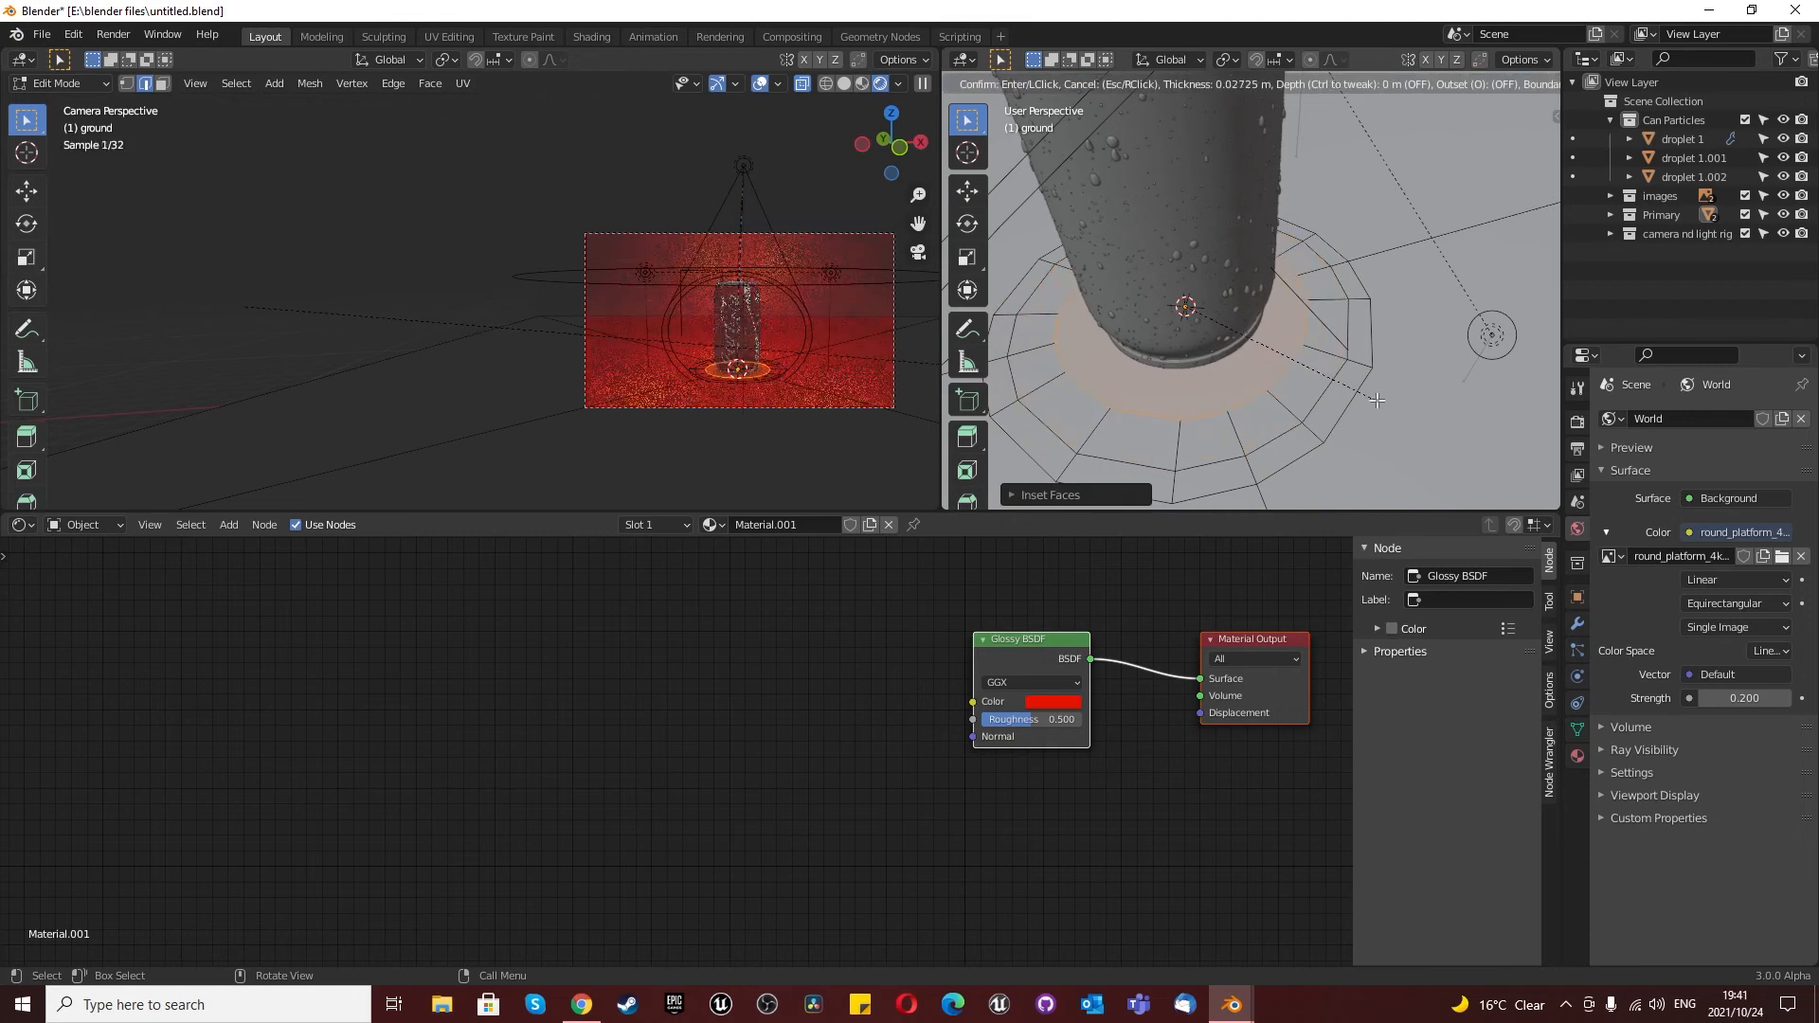
click(1357, 404)
middle_drag(1252, 424, 1206, 389)
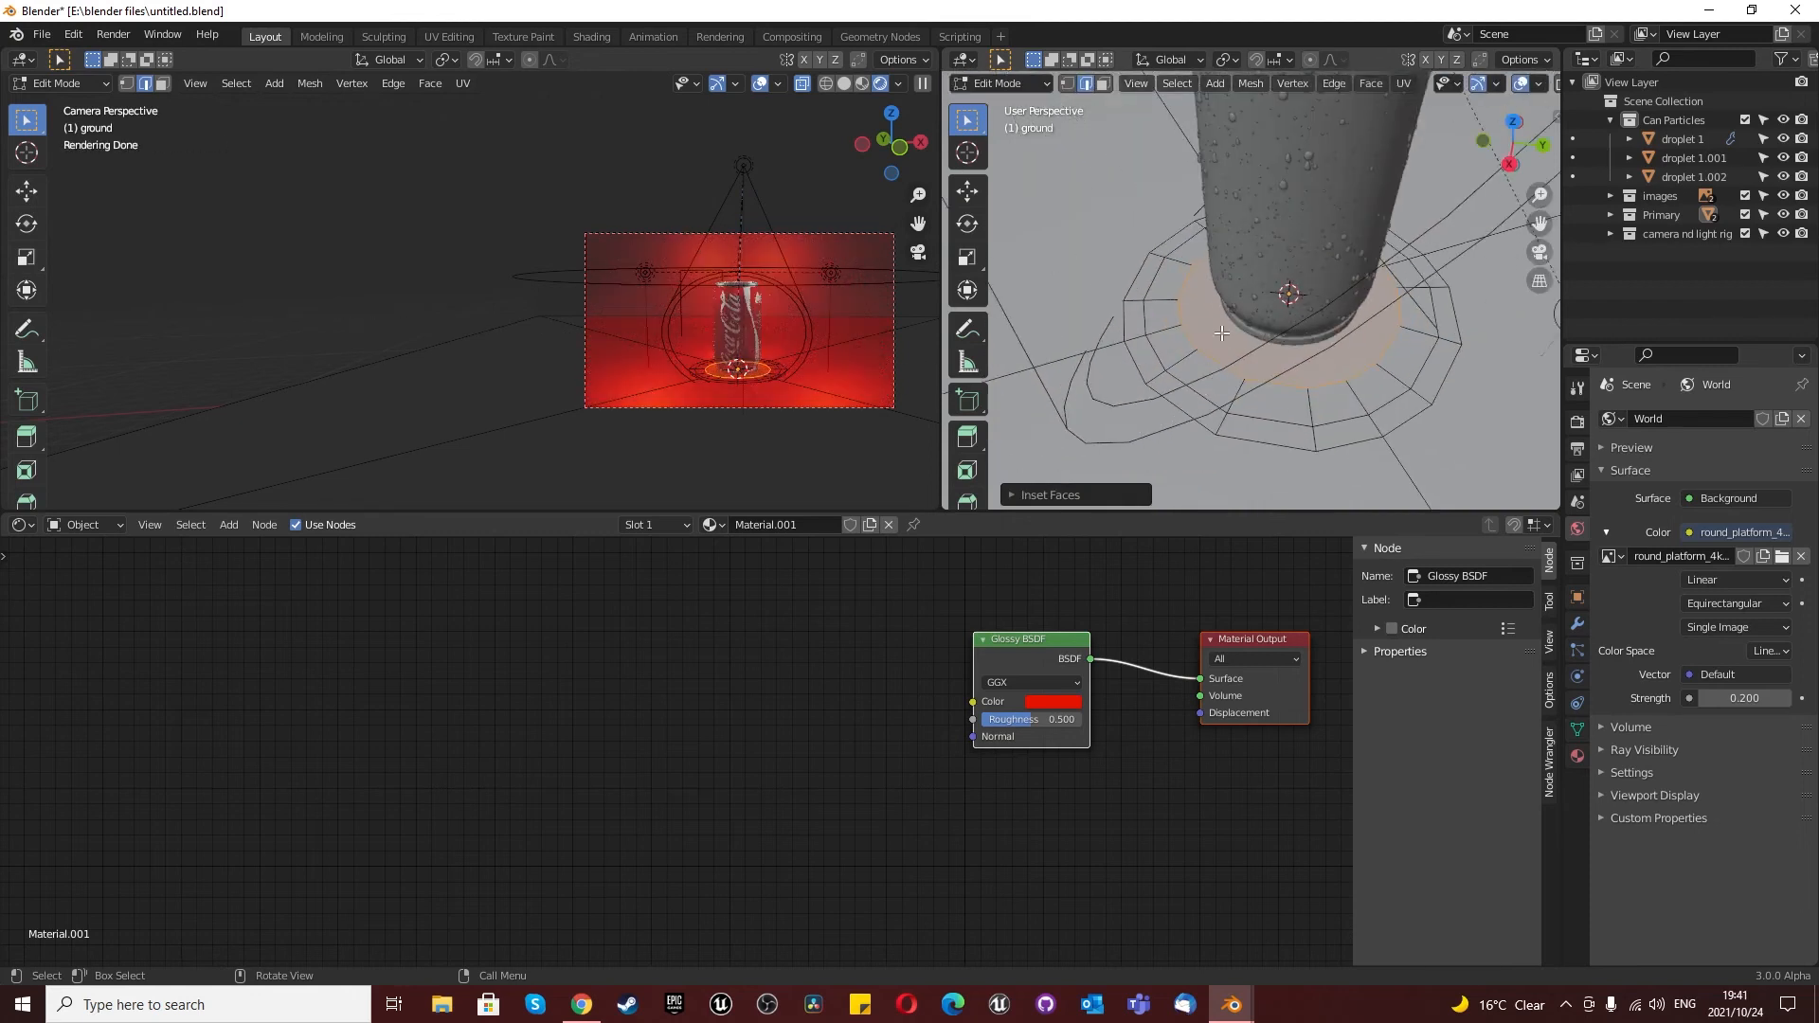
Step: Create a vertex group named "Particle location" on the ground and assign the selected inner face to it
click(1577, 730)
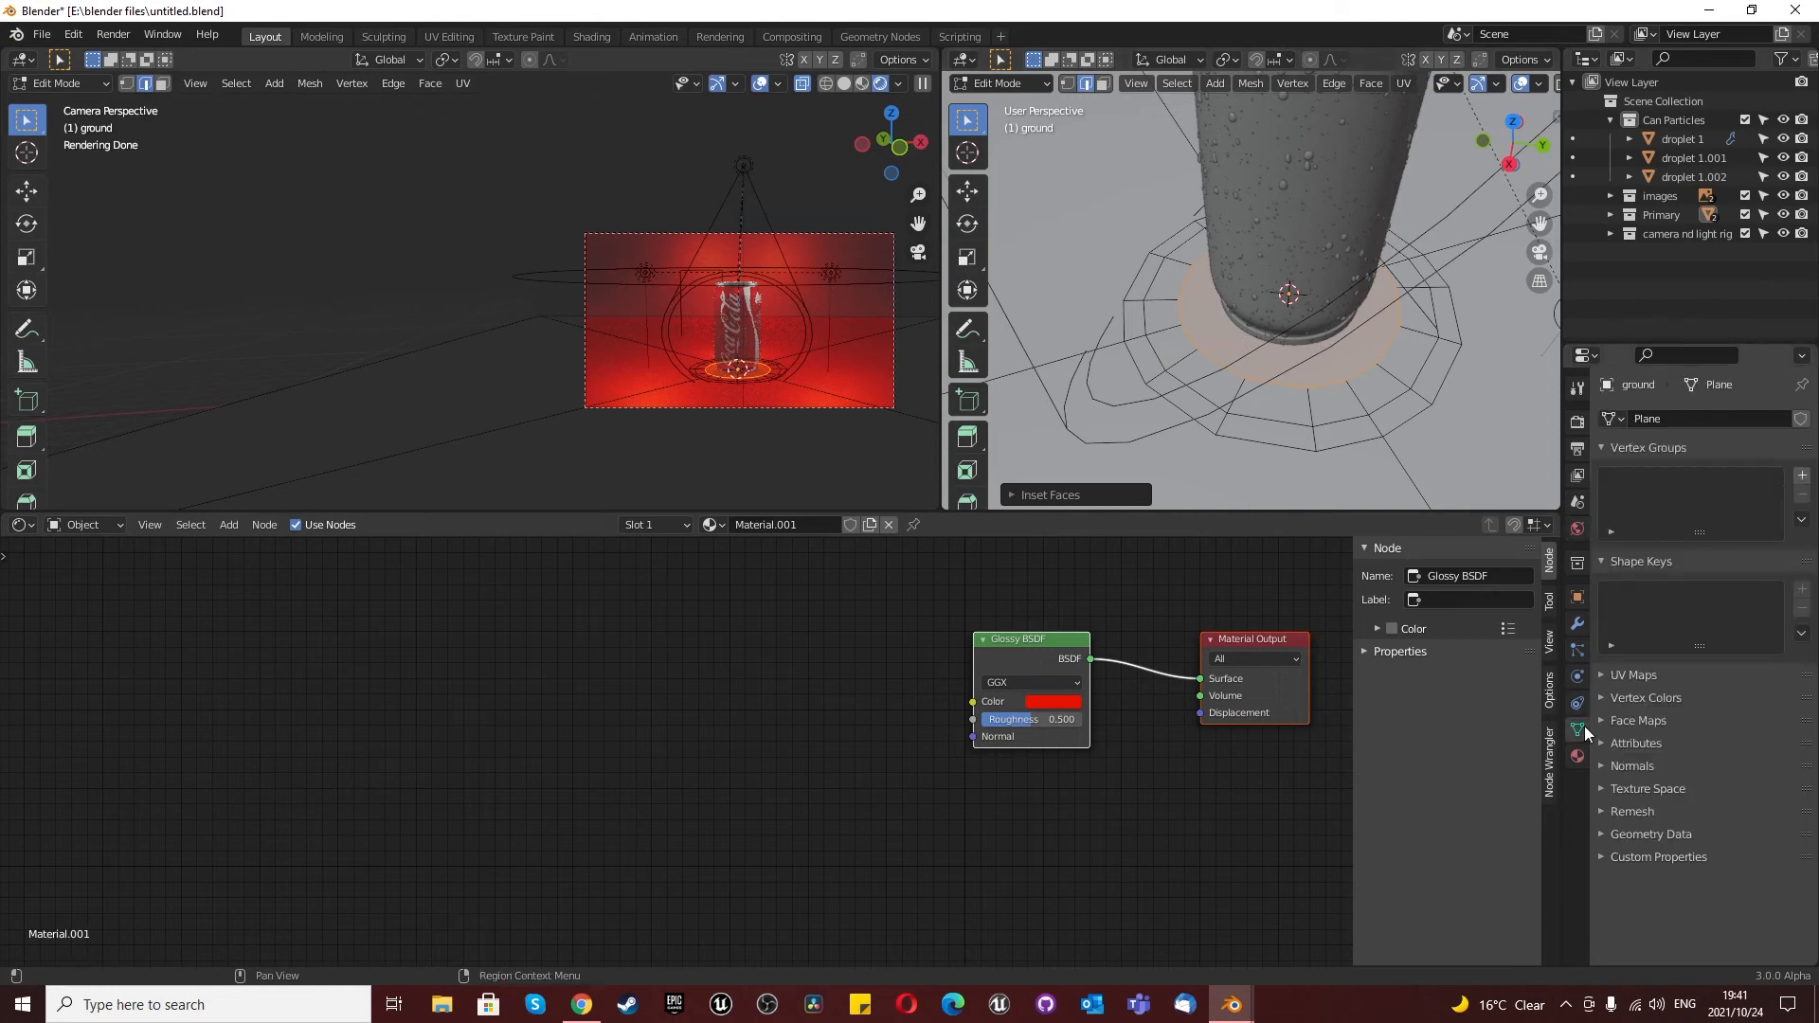
click(1802, 476)
double_click(1710, 479)
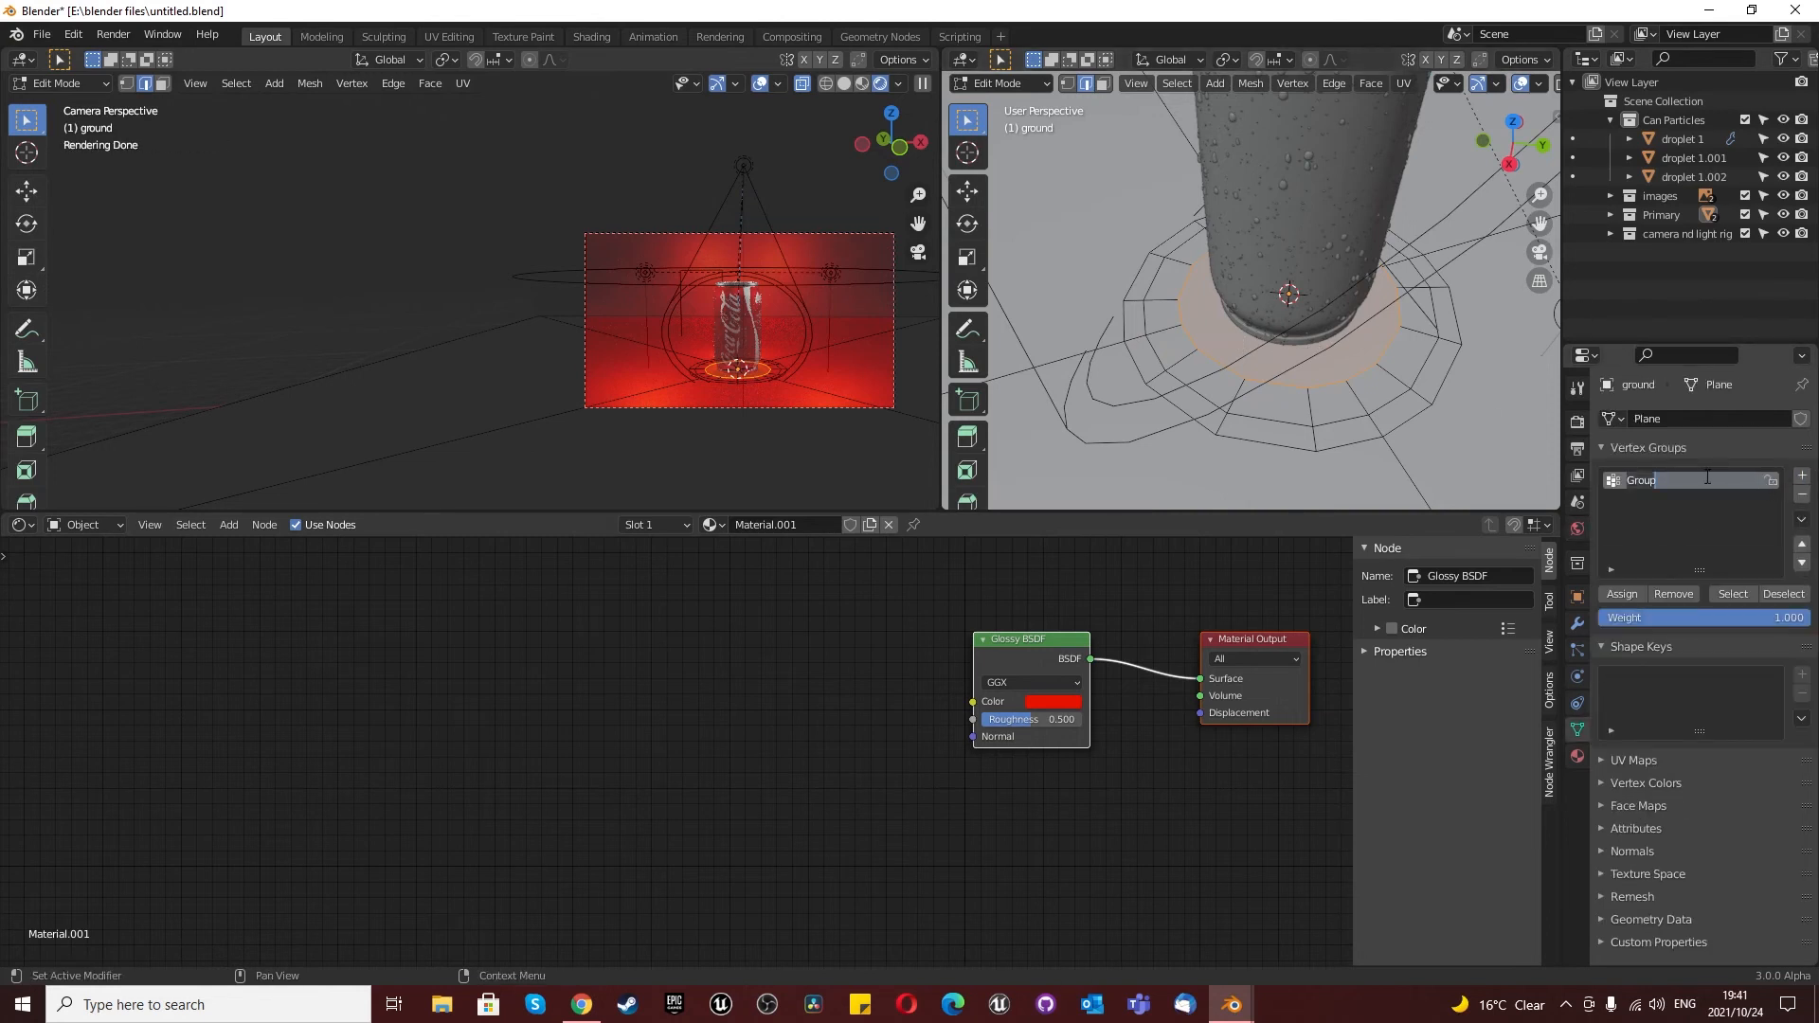
text(Particle location)
key(Return)
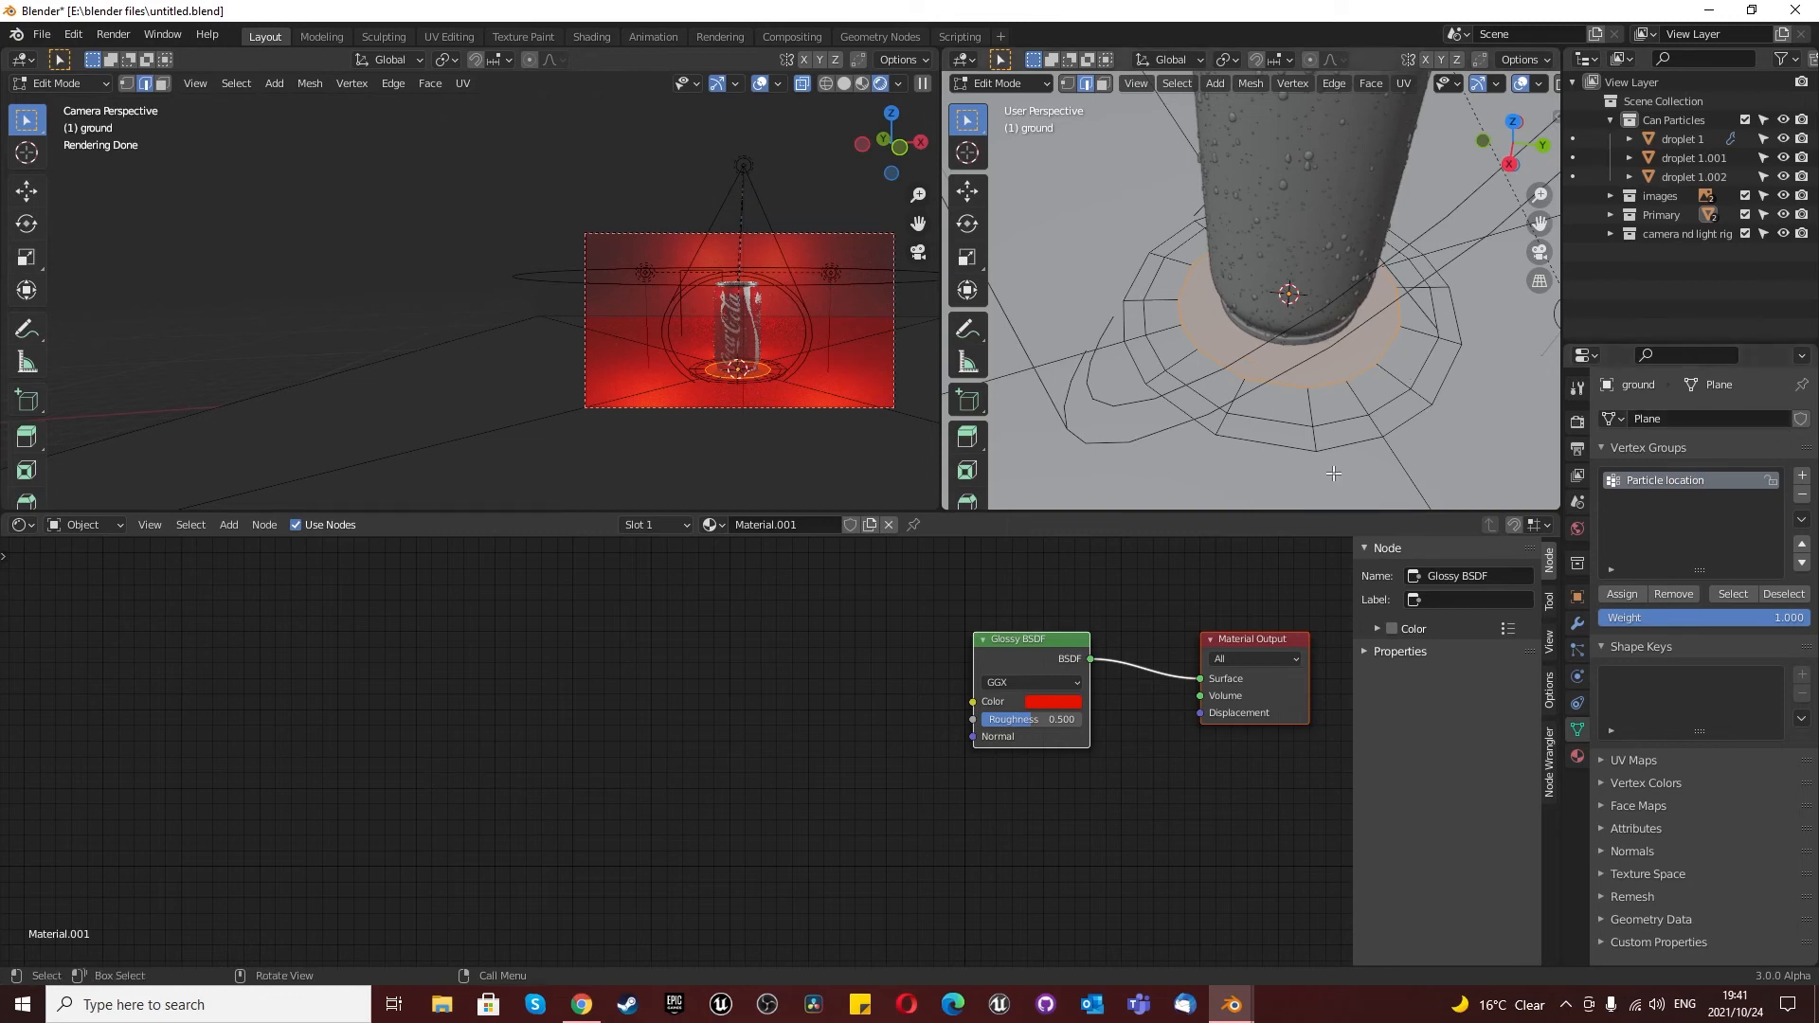
click(1633, 593)
Step: Add a particle system of type Hair to the ground and set its number to 2000
click(1577, 650)
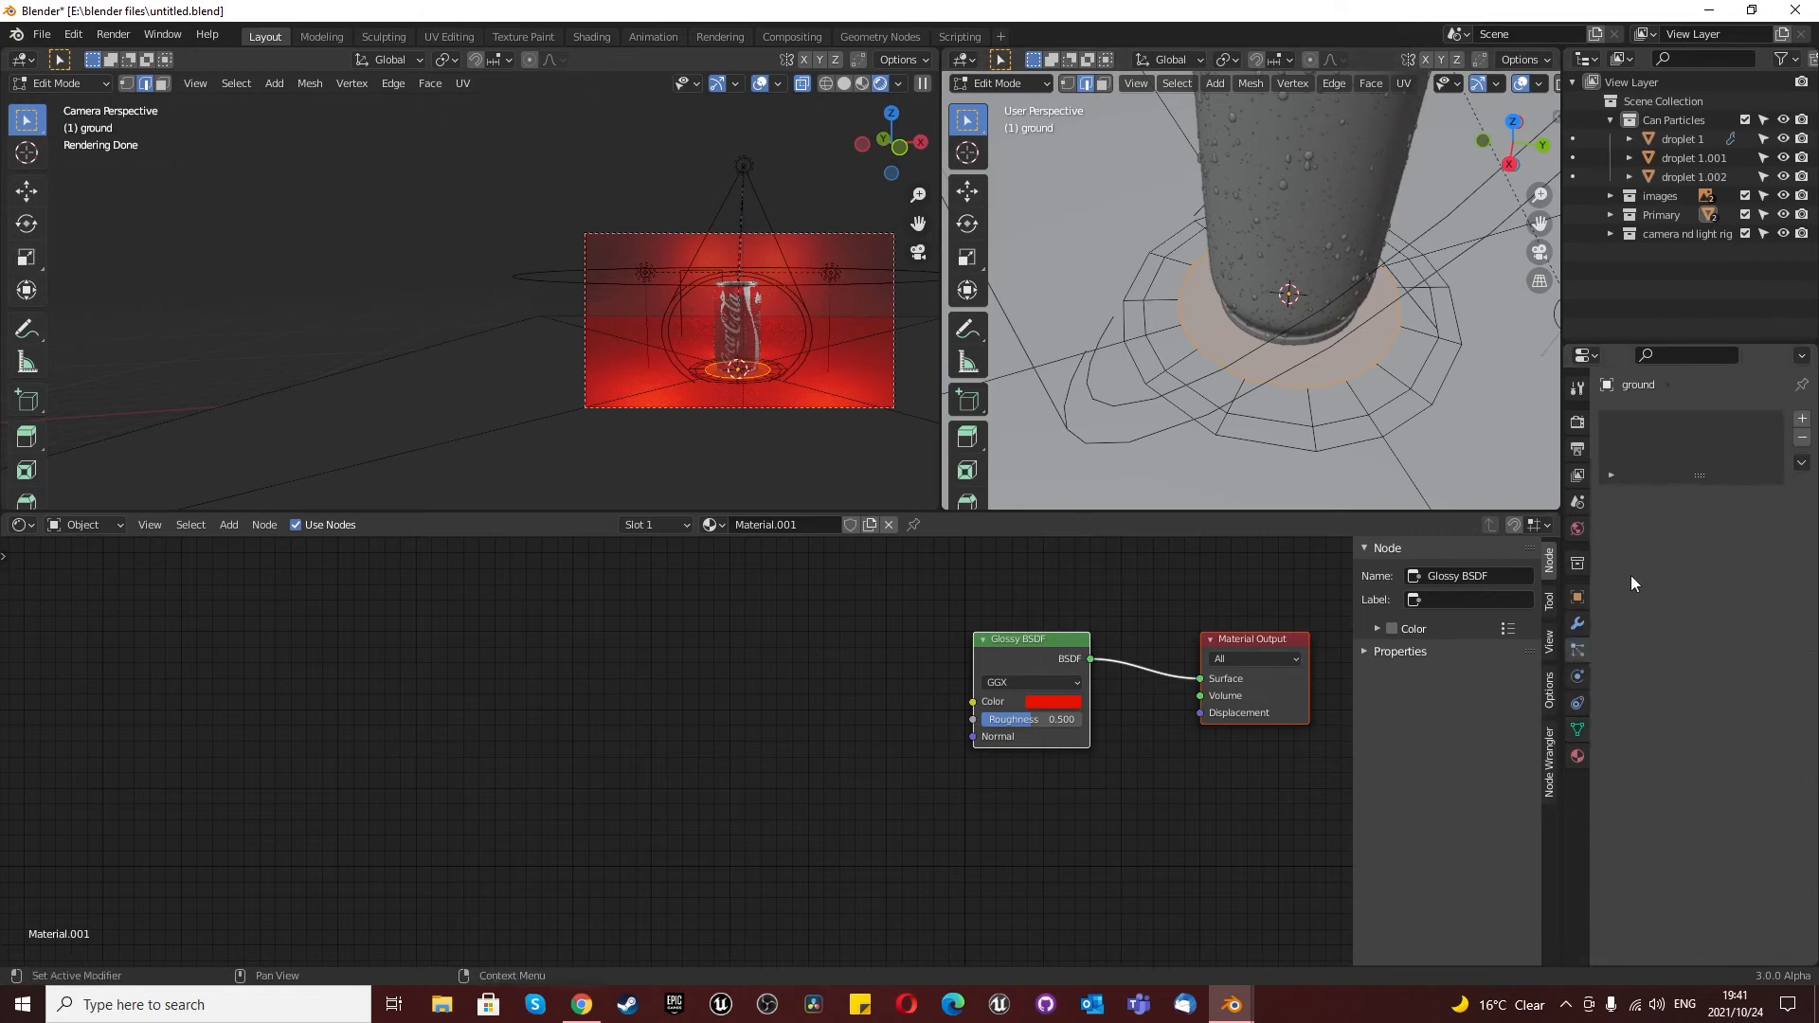
click(1802, 418)
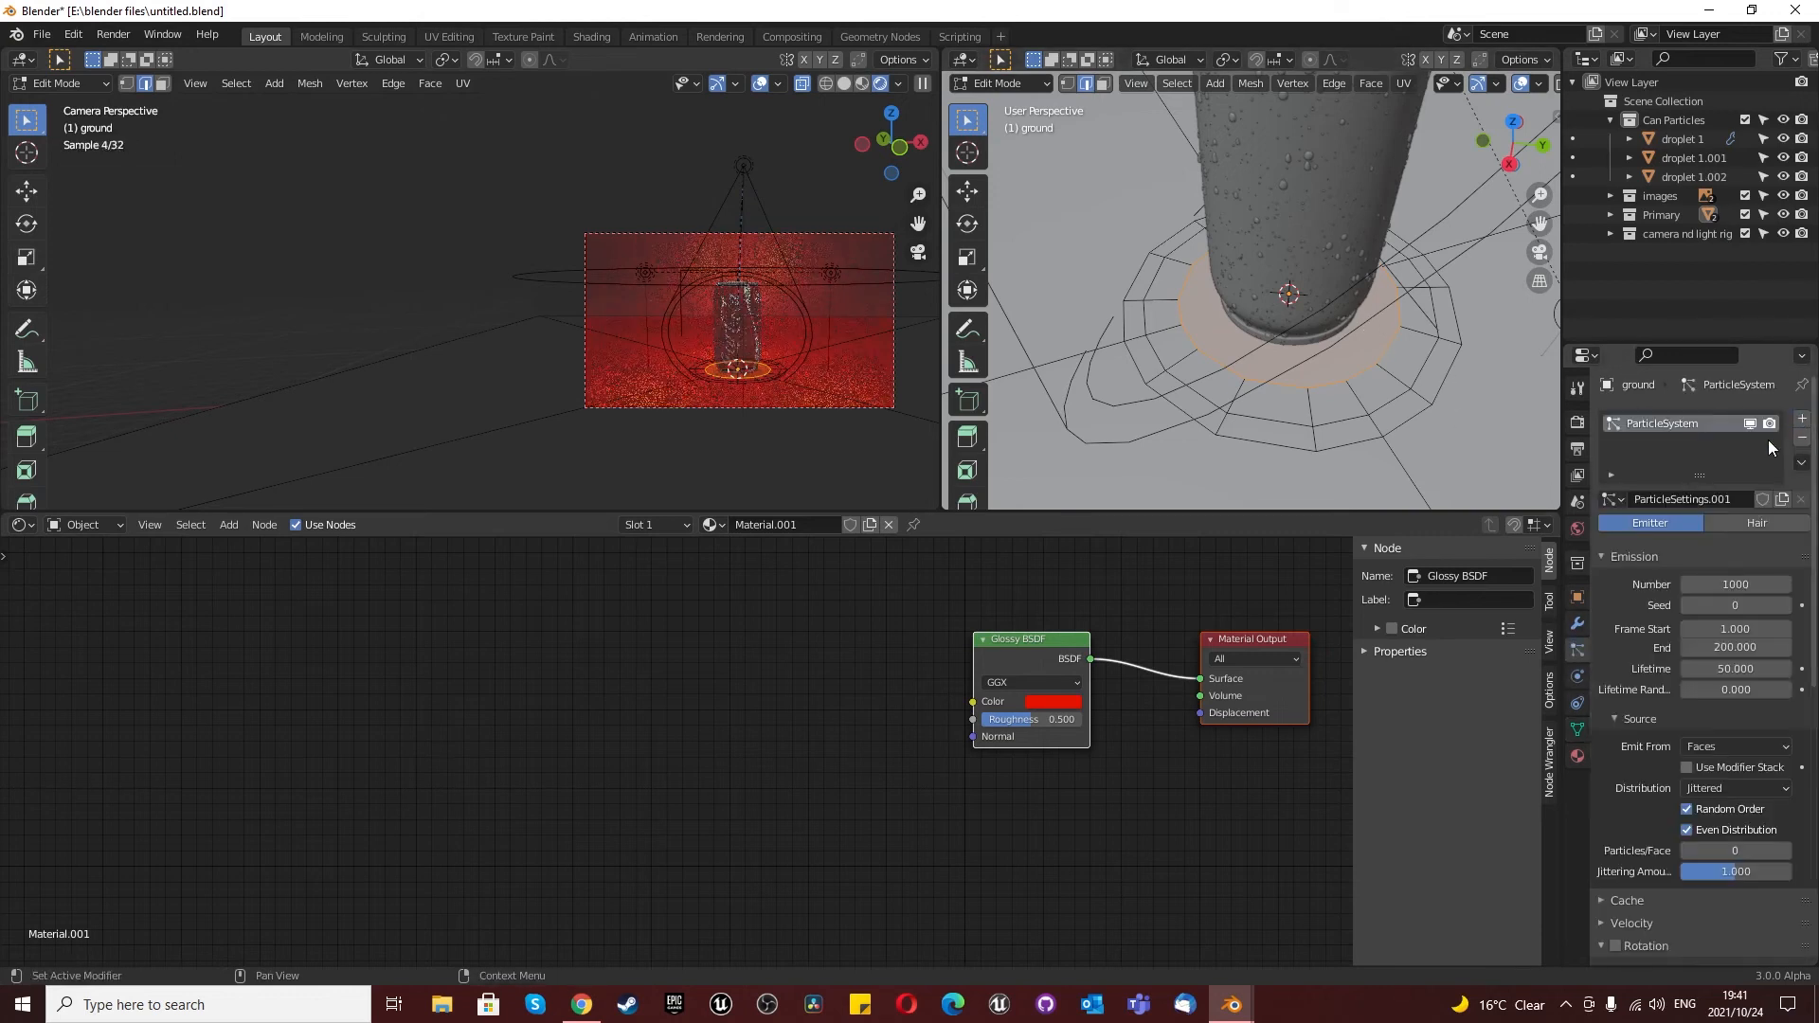
click(1733, 524)
click(1743, 604)
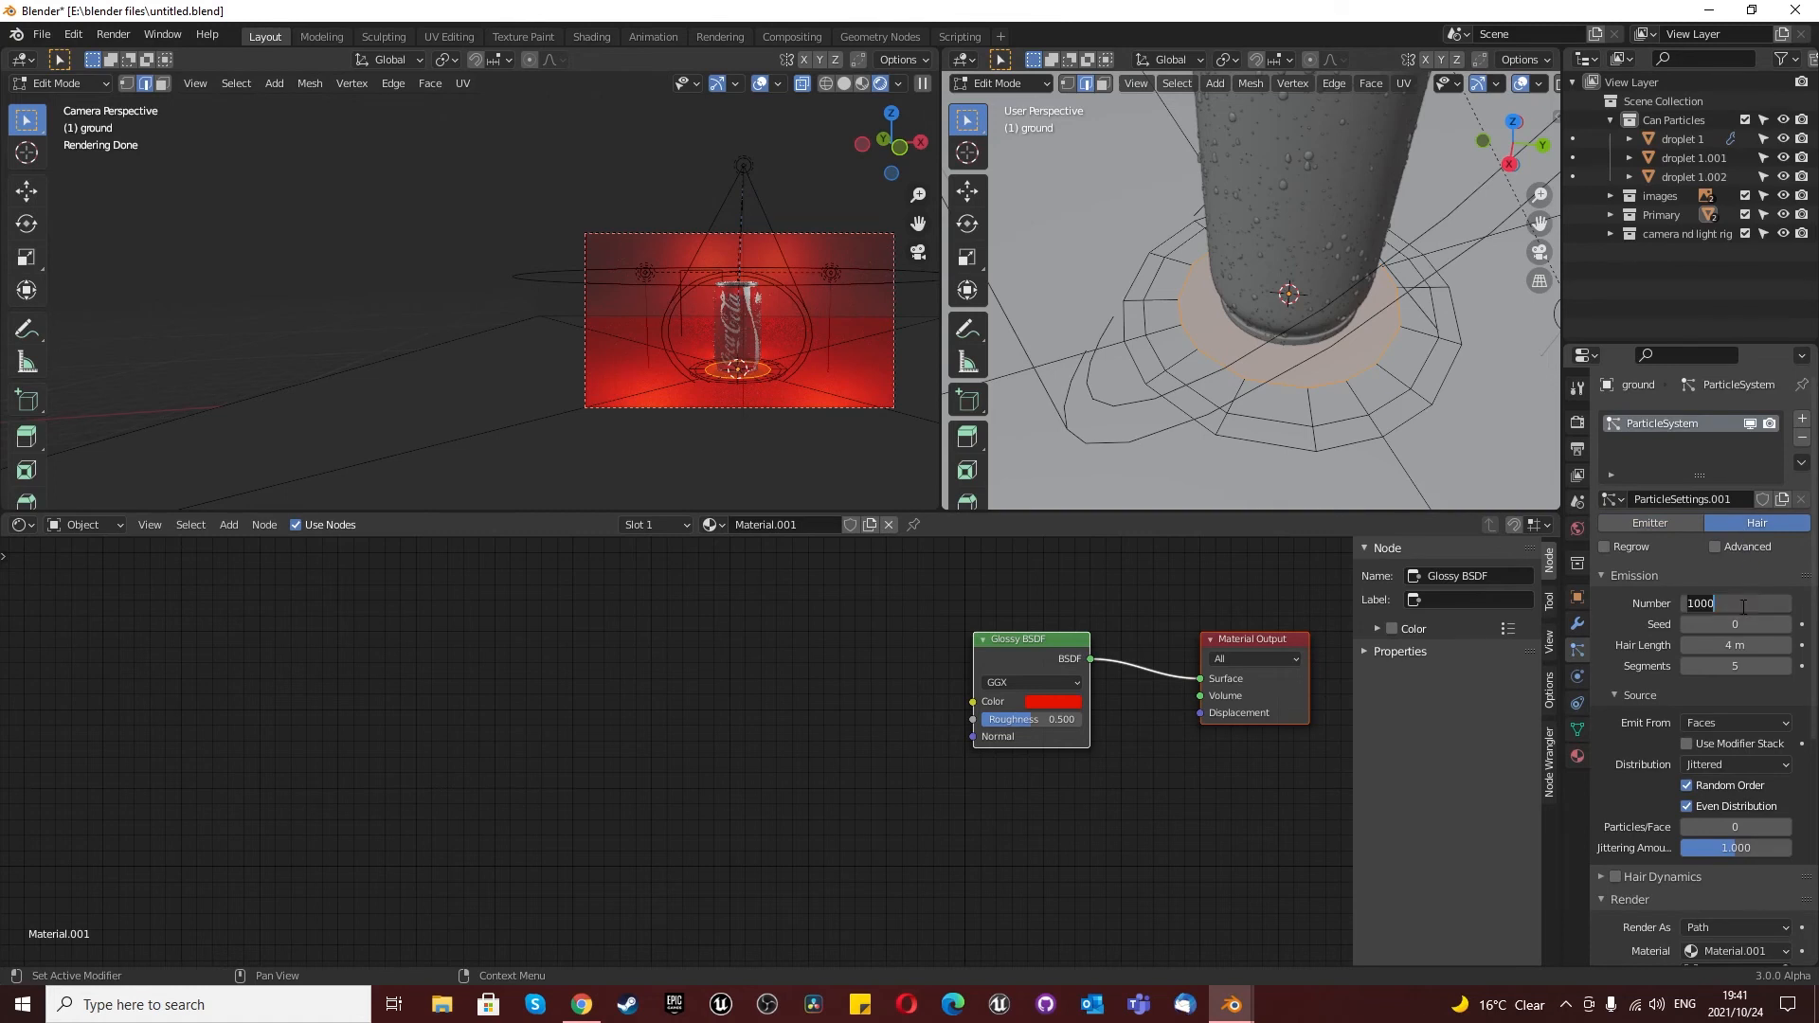
text(2000)
key(Return)
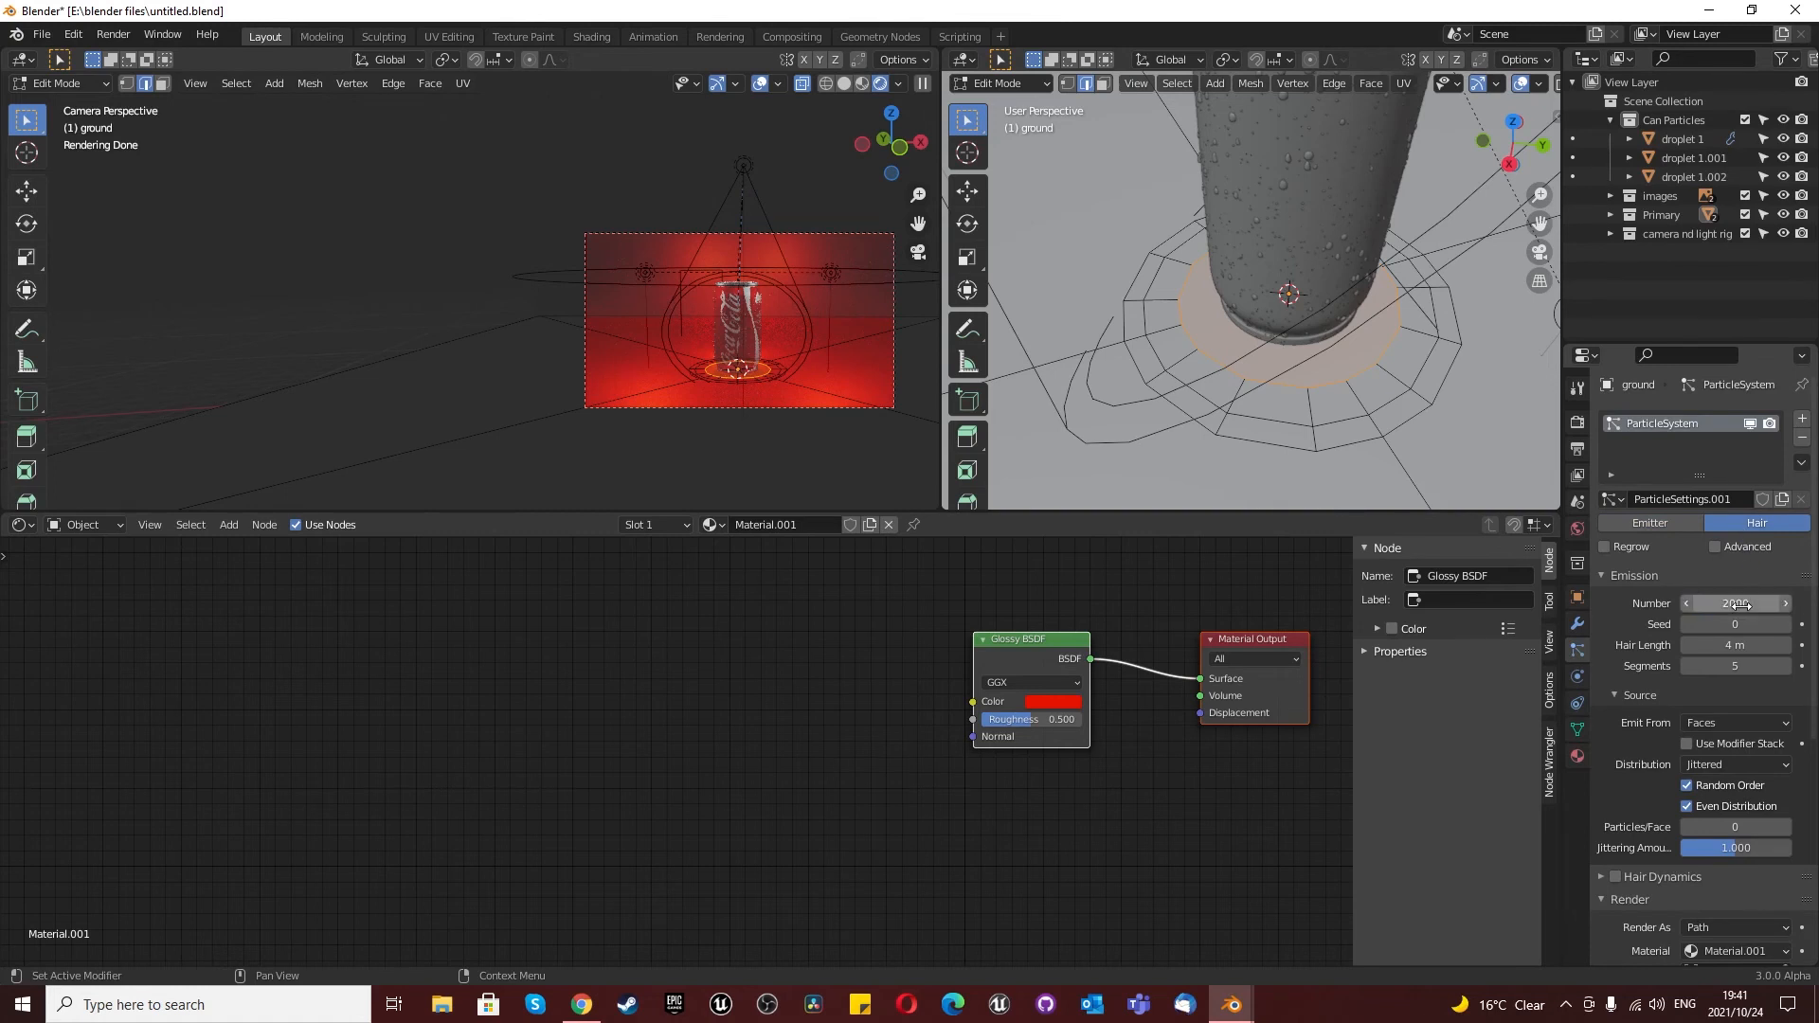
Step: Create a new collection in the scene and name it "Ground Particles"
right_click(1688, 269)
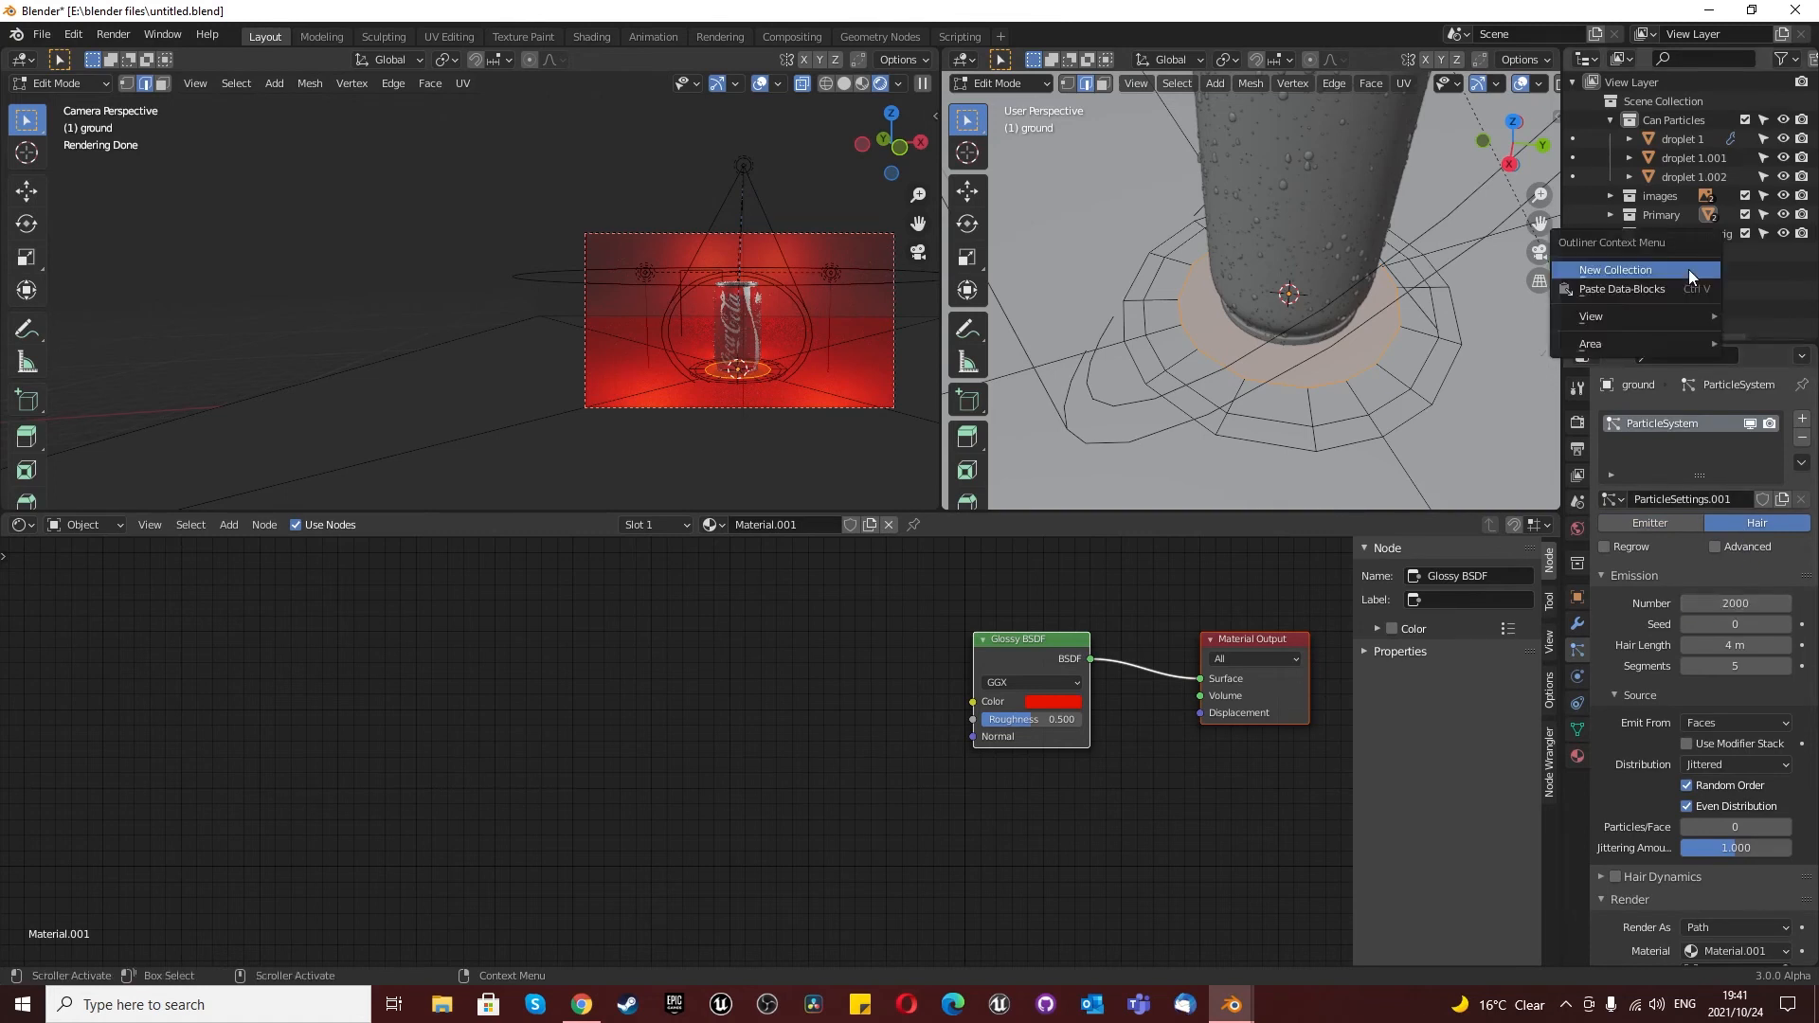
click(1688, 269)
click(1679, 254)
double_click(1675, 254)
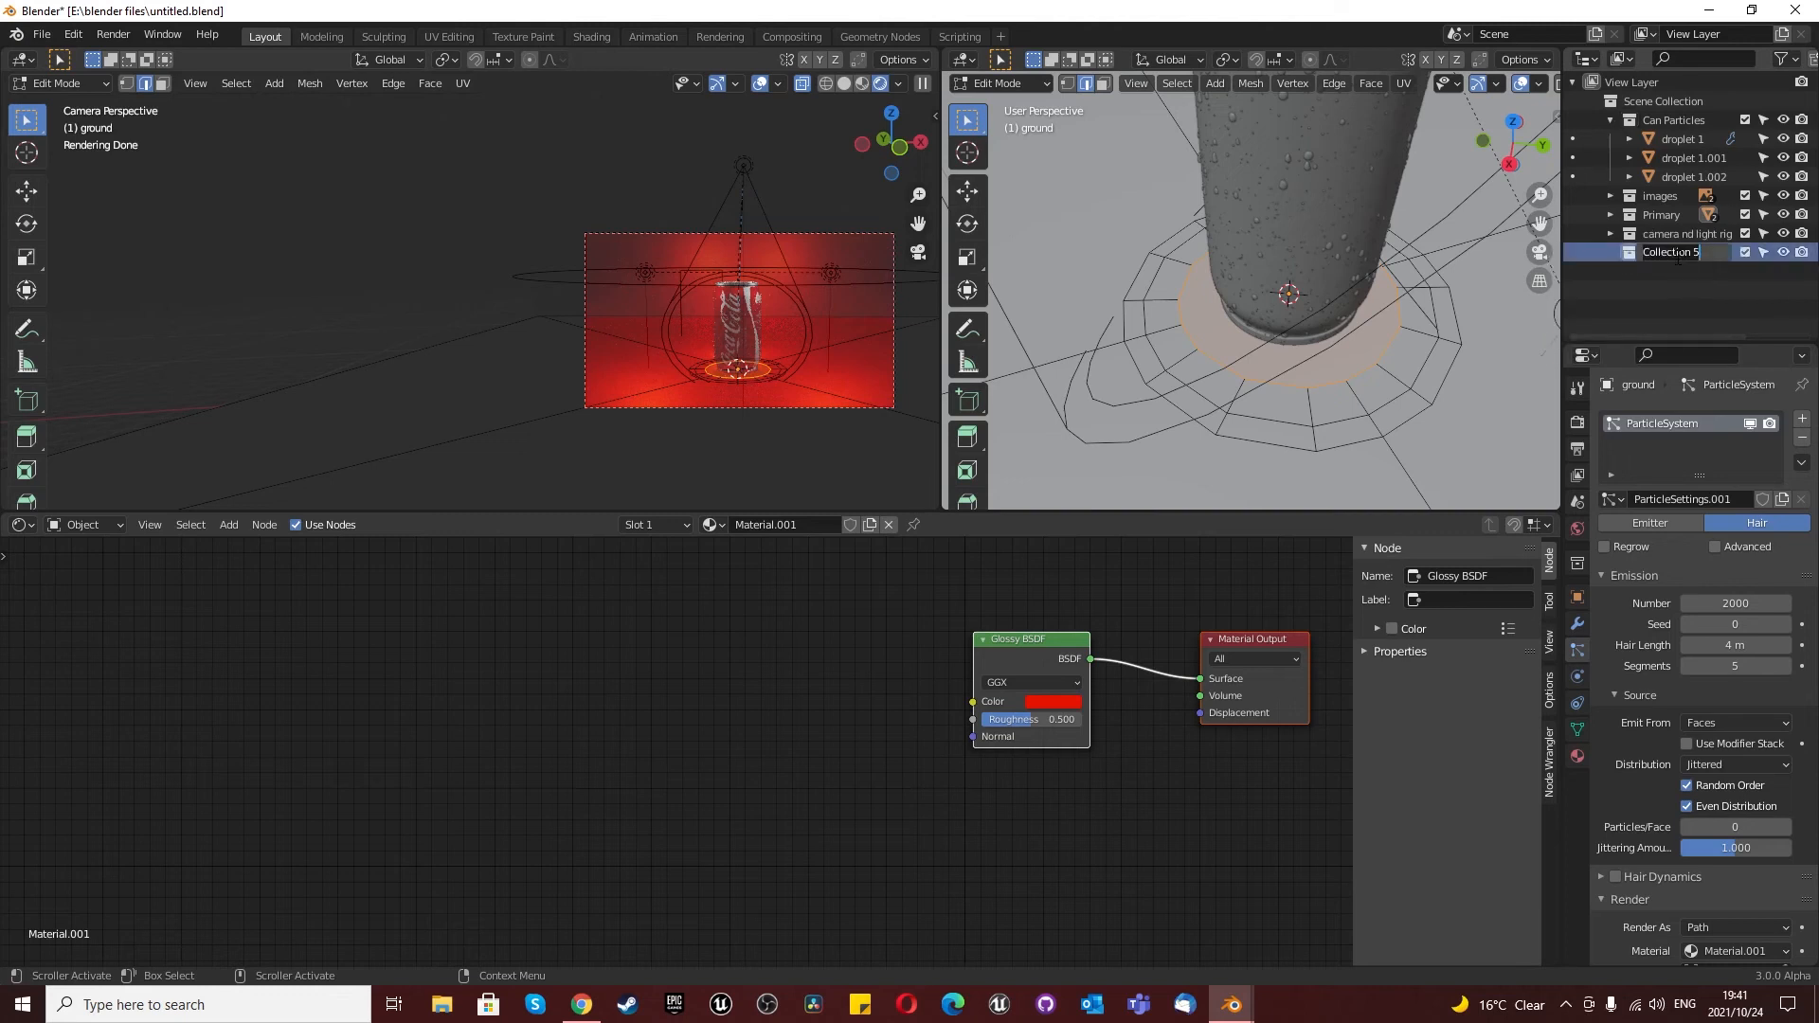
text(C)
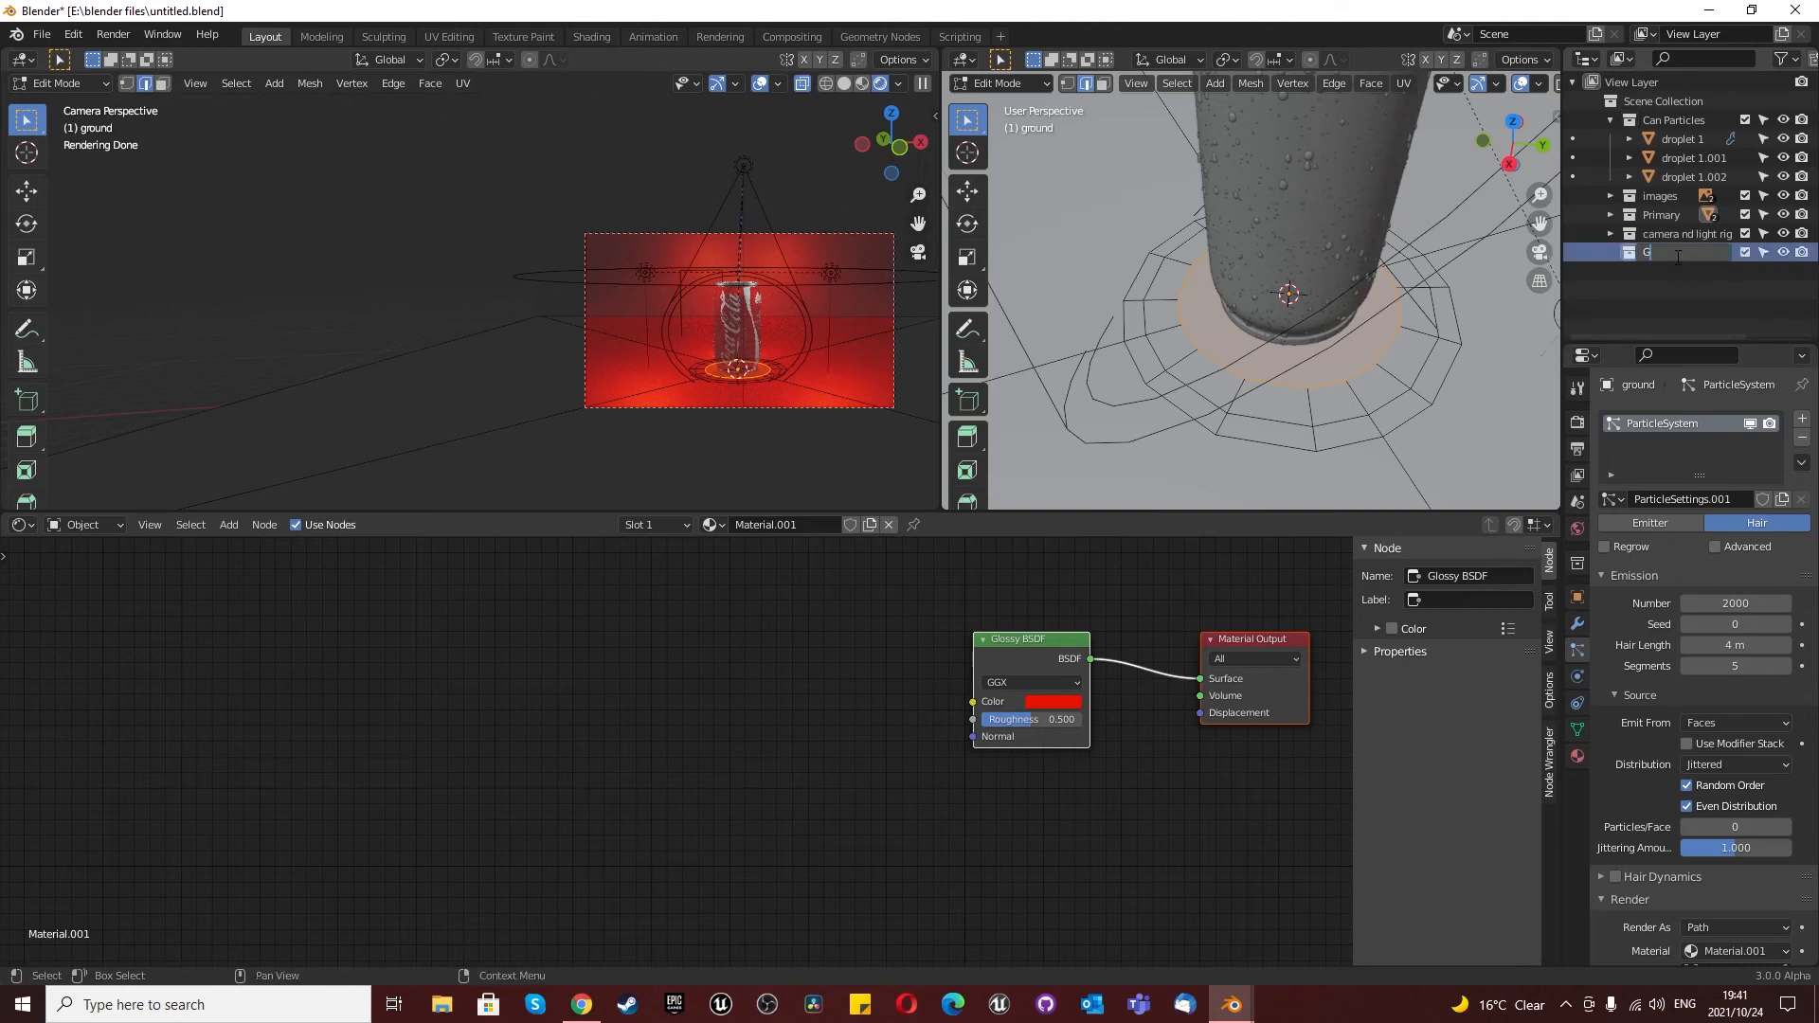
text(round PArticles)
double_click(1691, 252)
key(BackSpace)
text(articles)
key(Return)
Step: Copy the three droplet objects from Can Particles into the Ground Particles collection and collapse it
click(1679, 138)
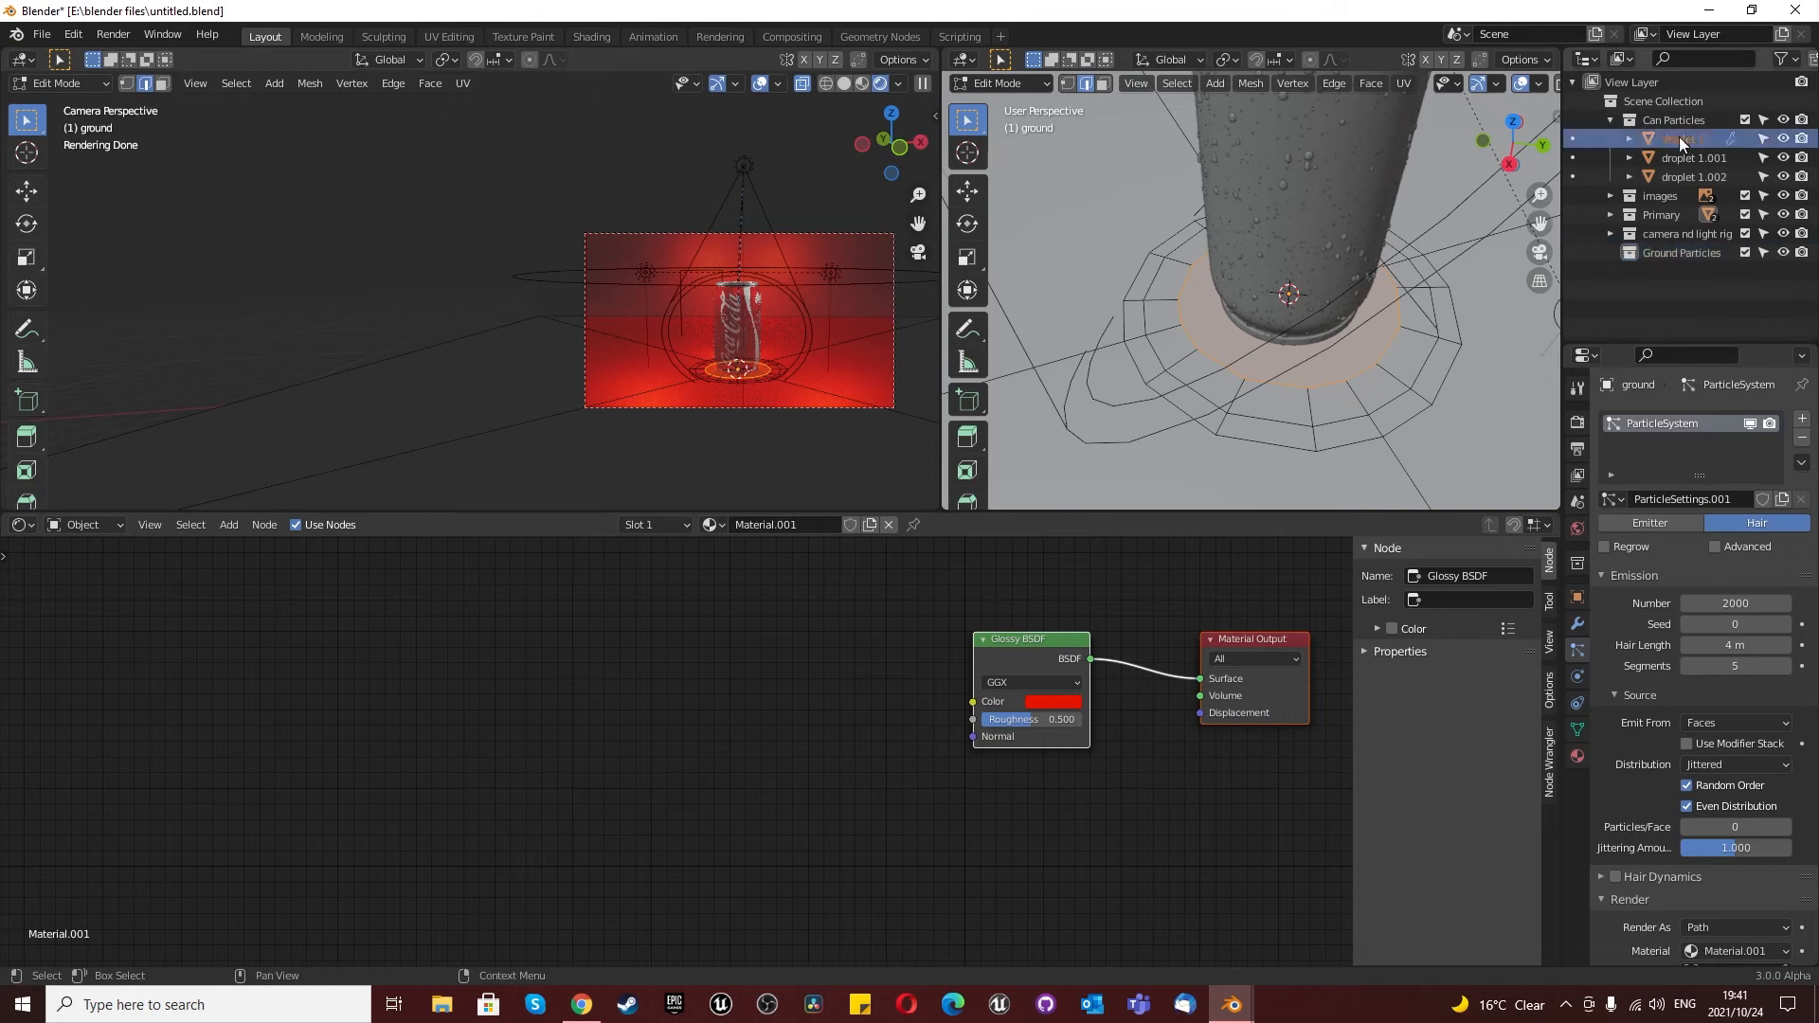
shift+click(1685, 176)
key(ctrl+c)
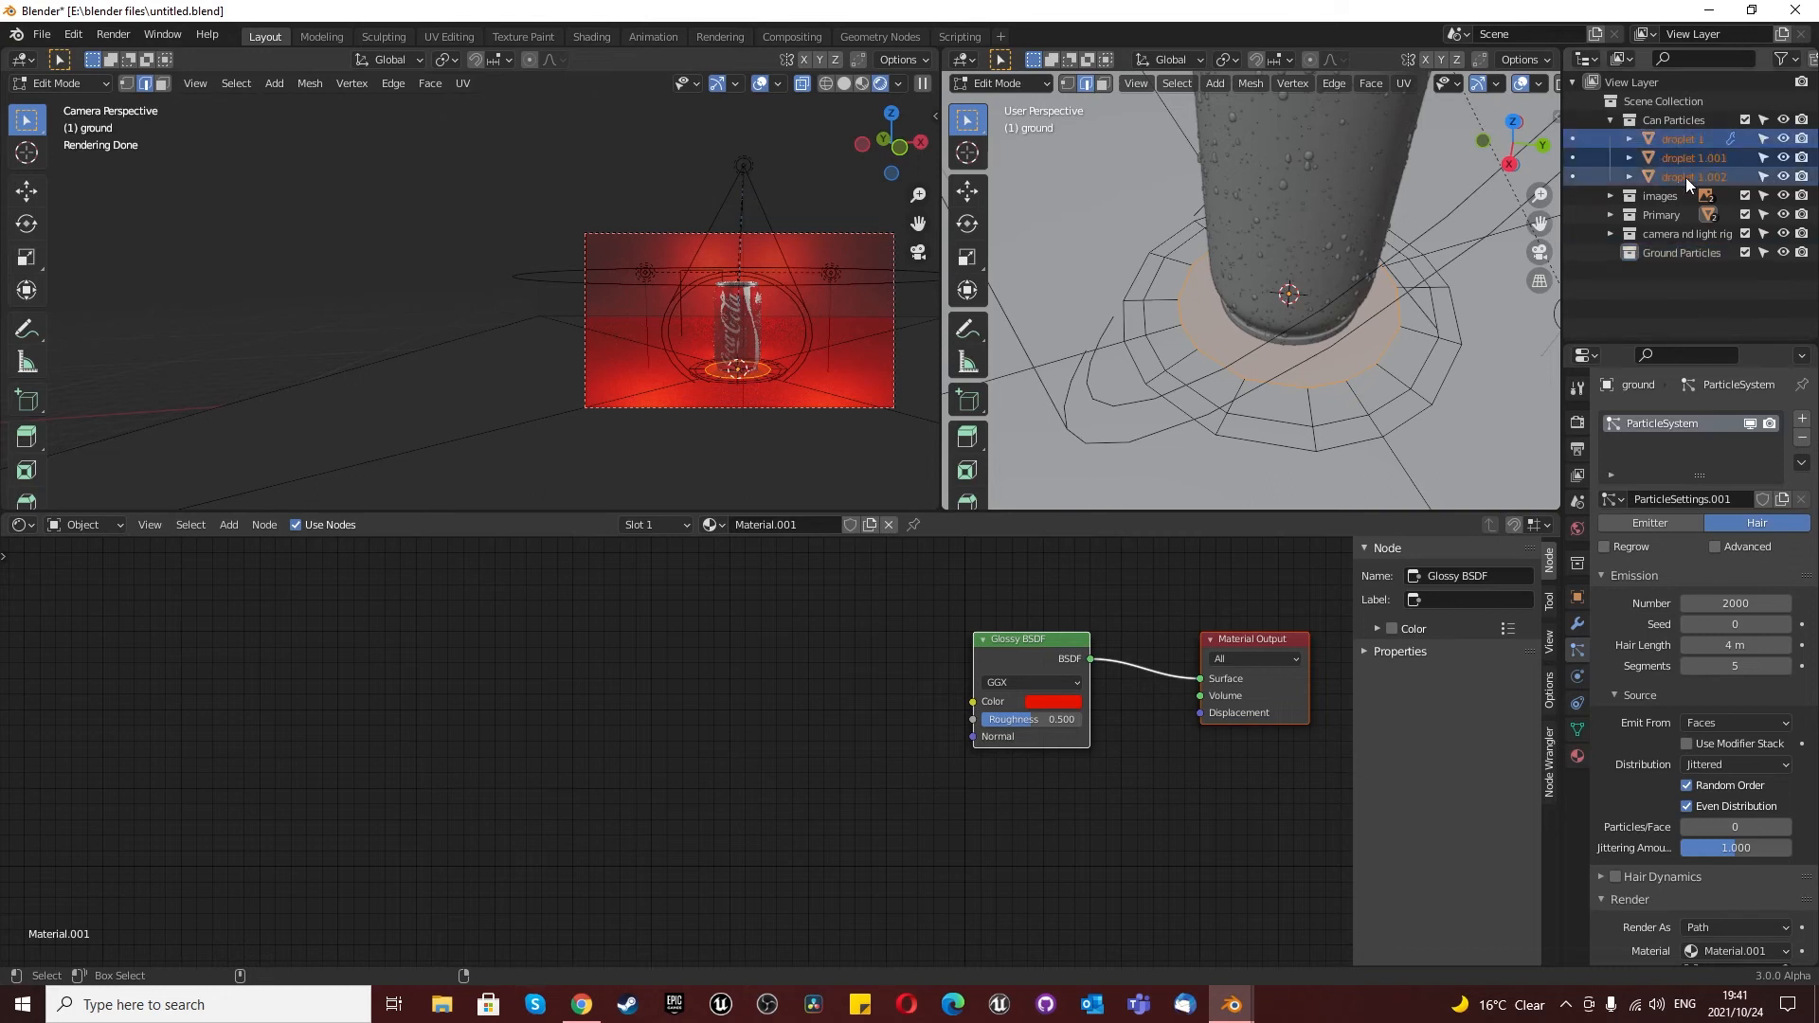
key(ctrl+v)
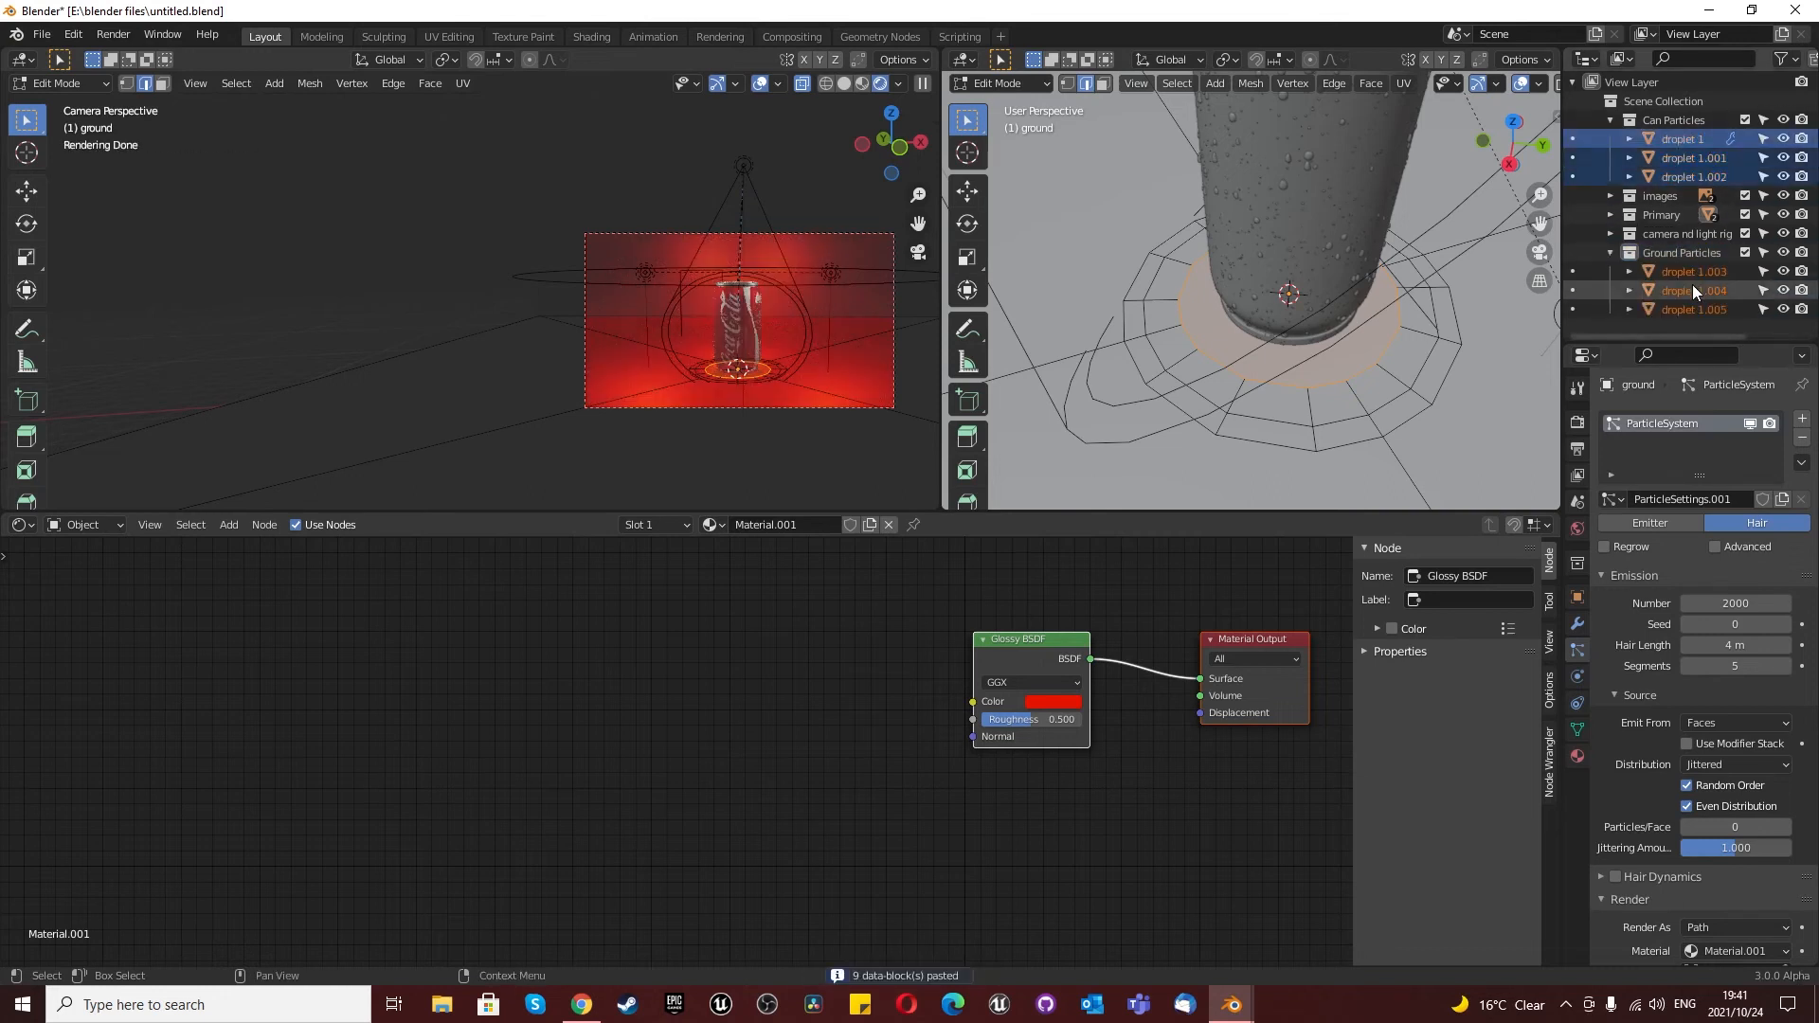
click(1690, 288)
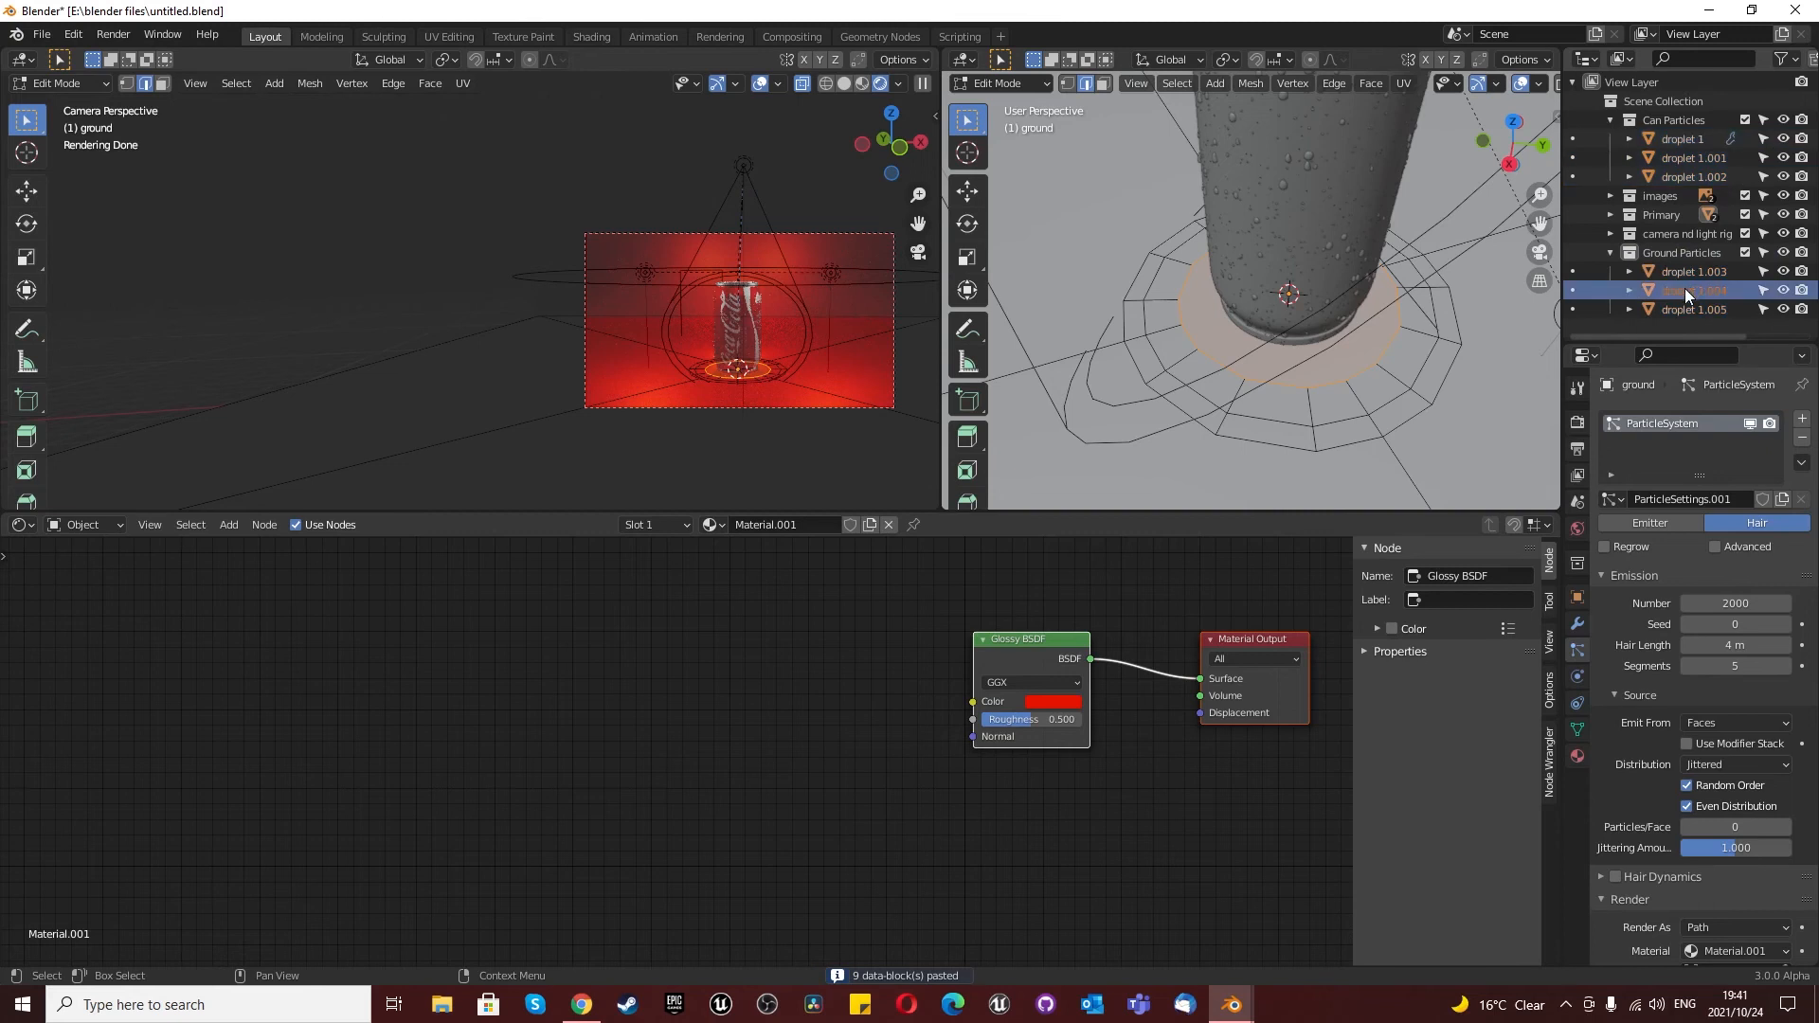
click(1611, 252)
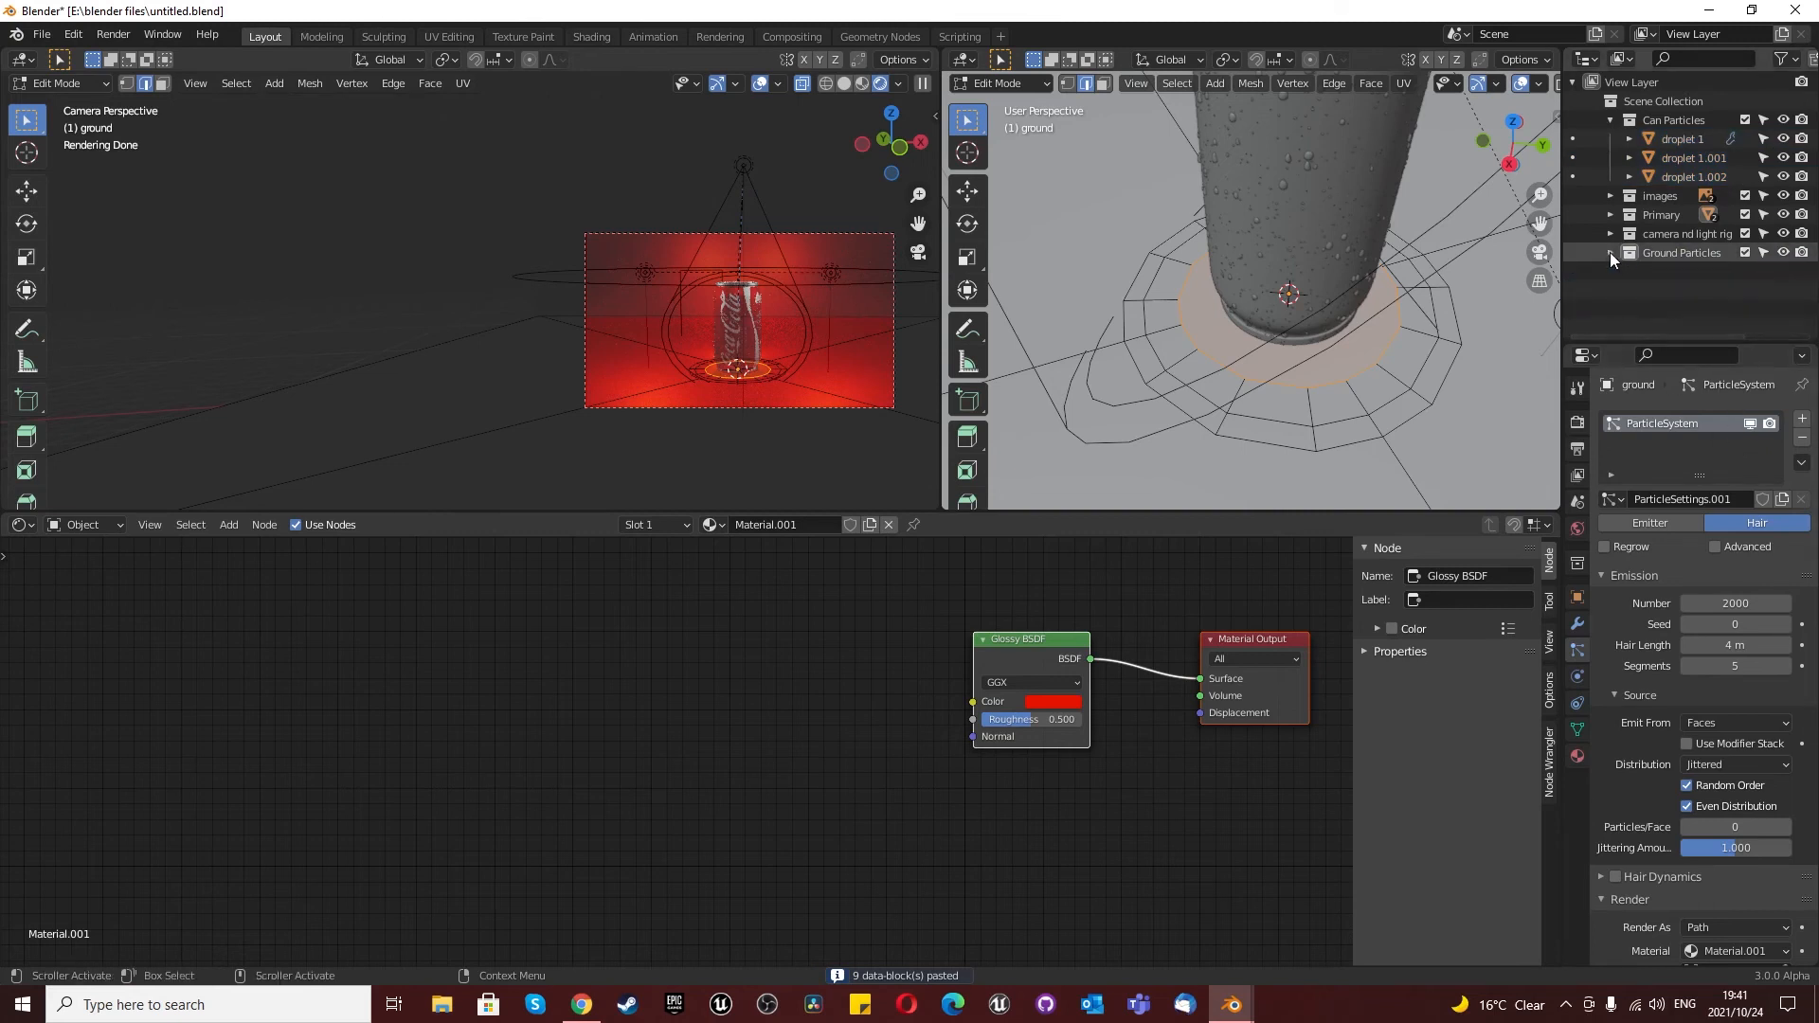
Step: Set the ground particles' hair length to 1.5 m and their distribution to Random
click(1724, 647)
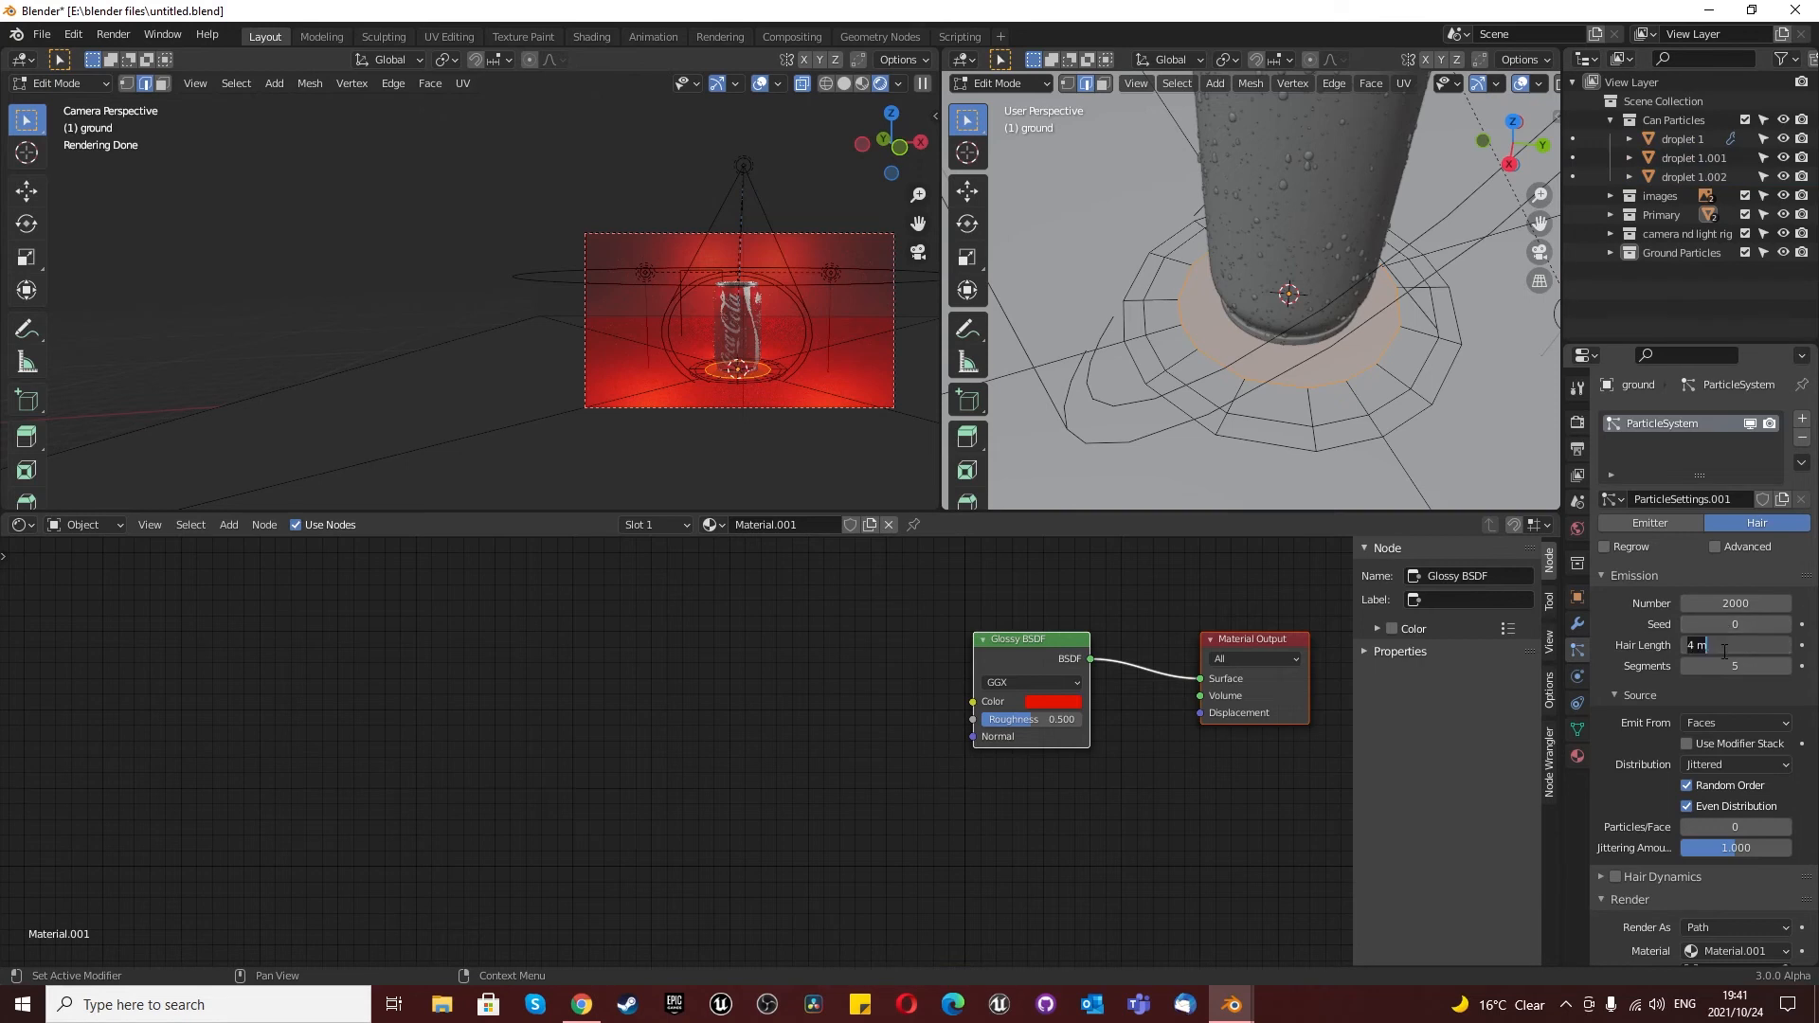
text(1.5)
key(Return)
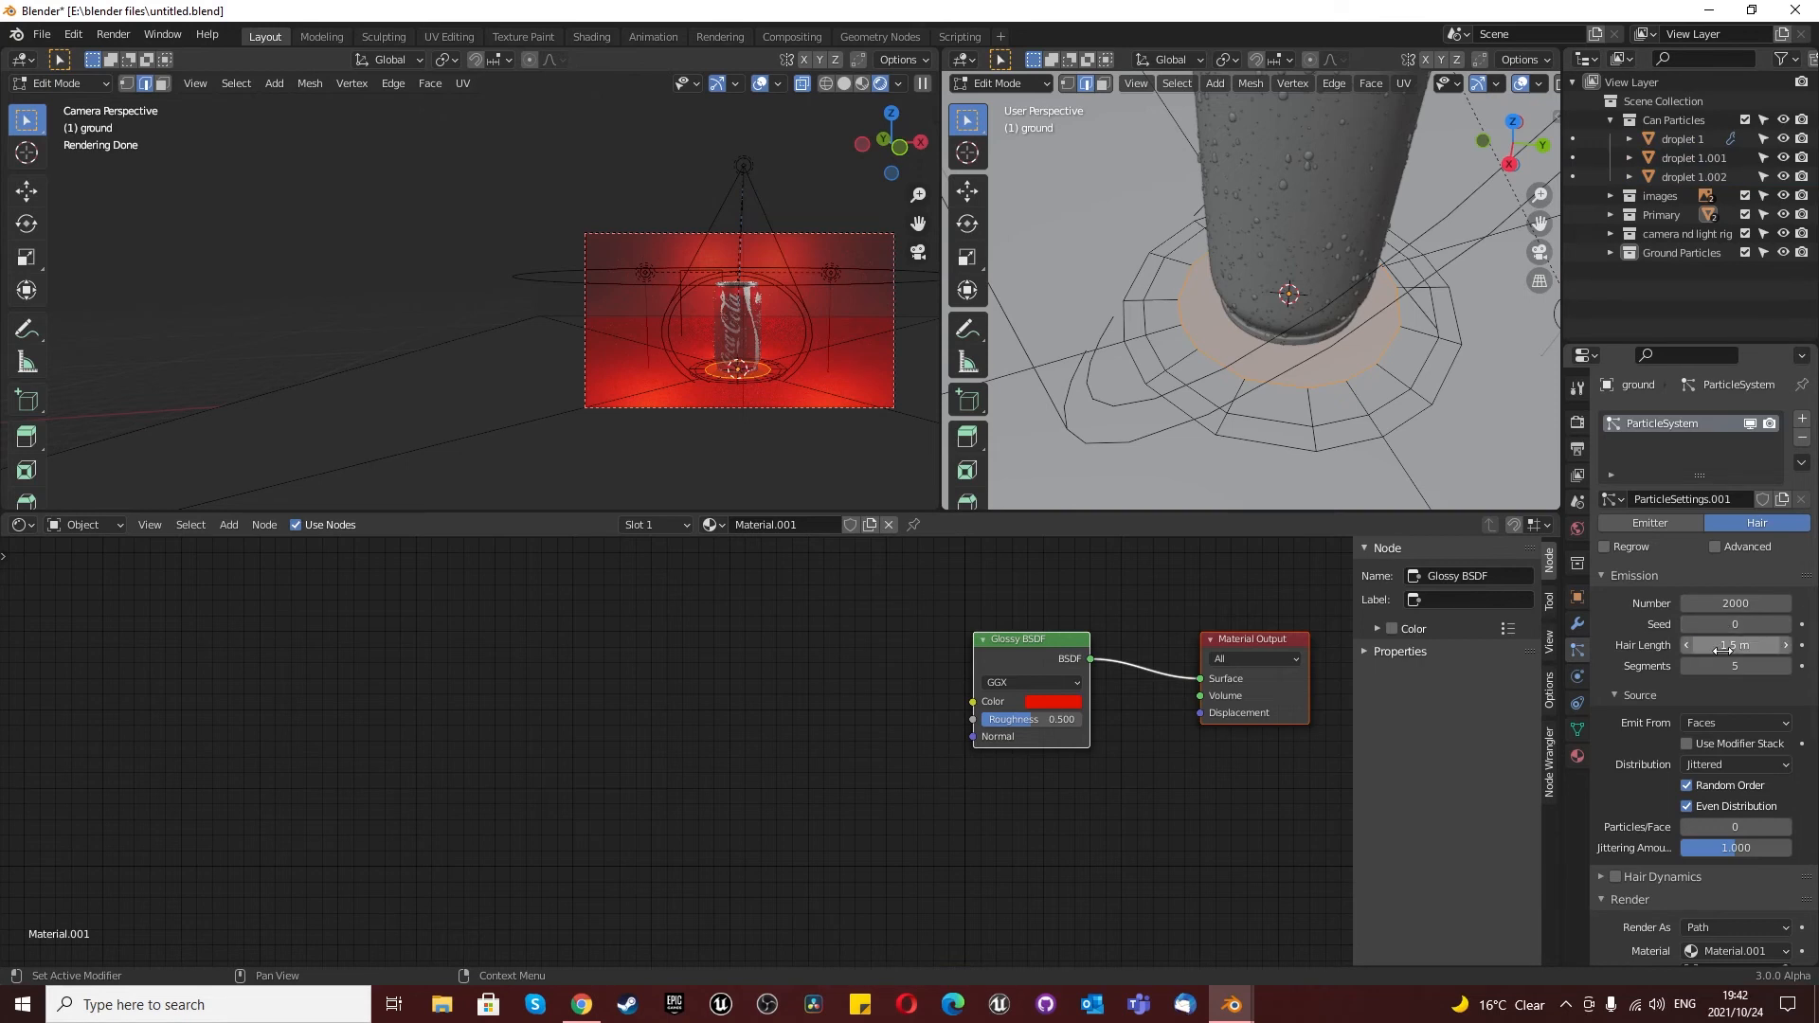
scroll(1613, 697, down, 2)
click(1715, 688)
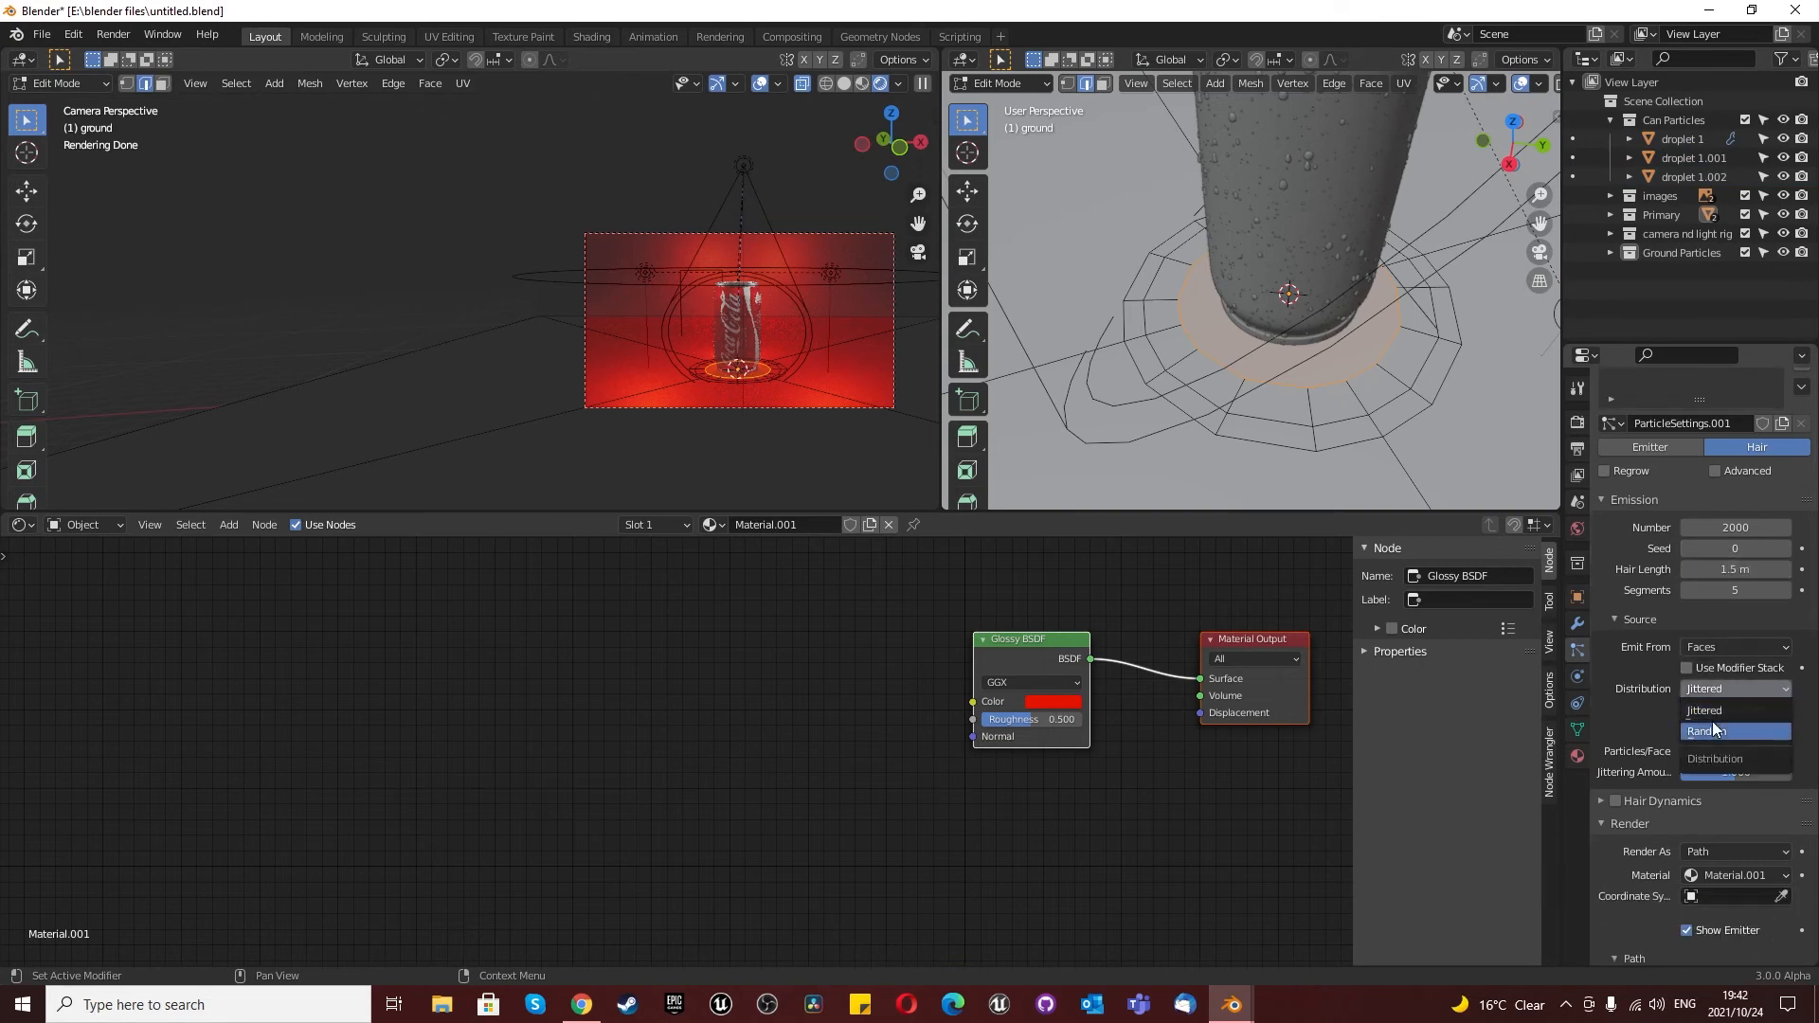
click(1708, 729)
Step: Leave Edit Mode and select the cola can to review its particle settings as a reference for the ground
scroll(1700, 727, down, 5)
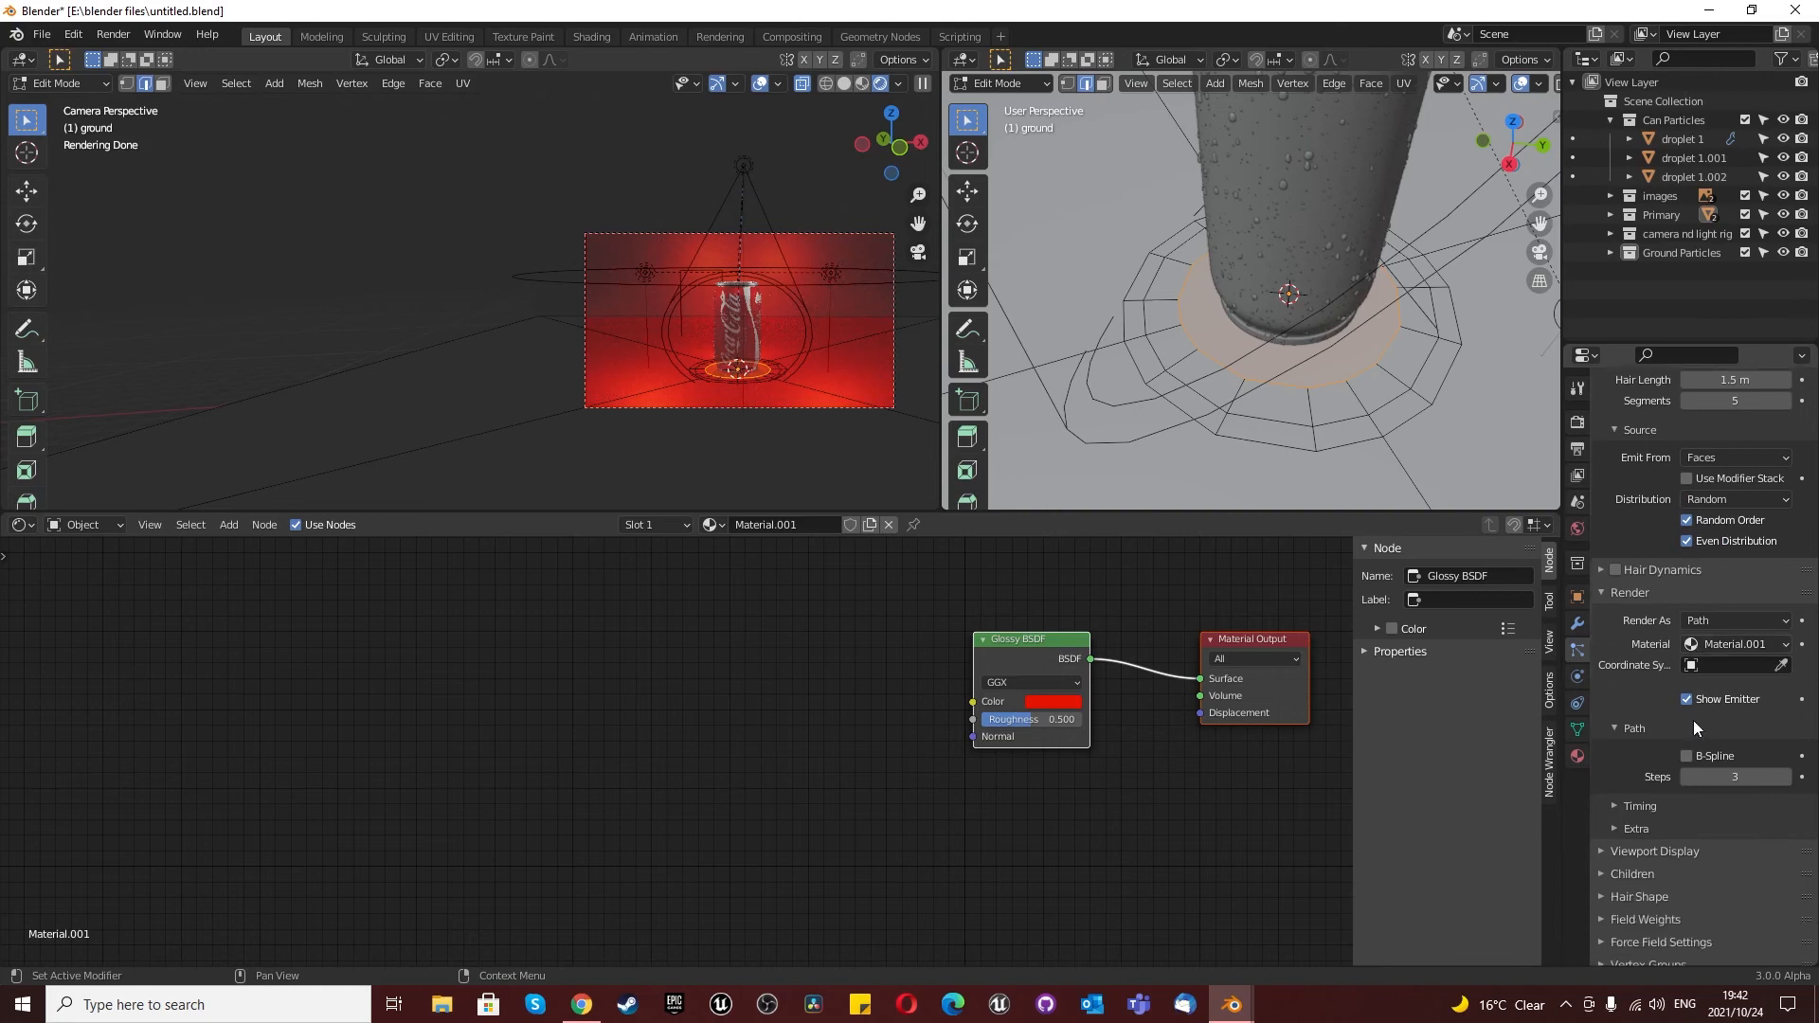
scroll(1629, 725, down, 2)
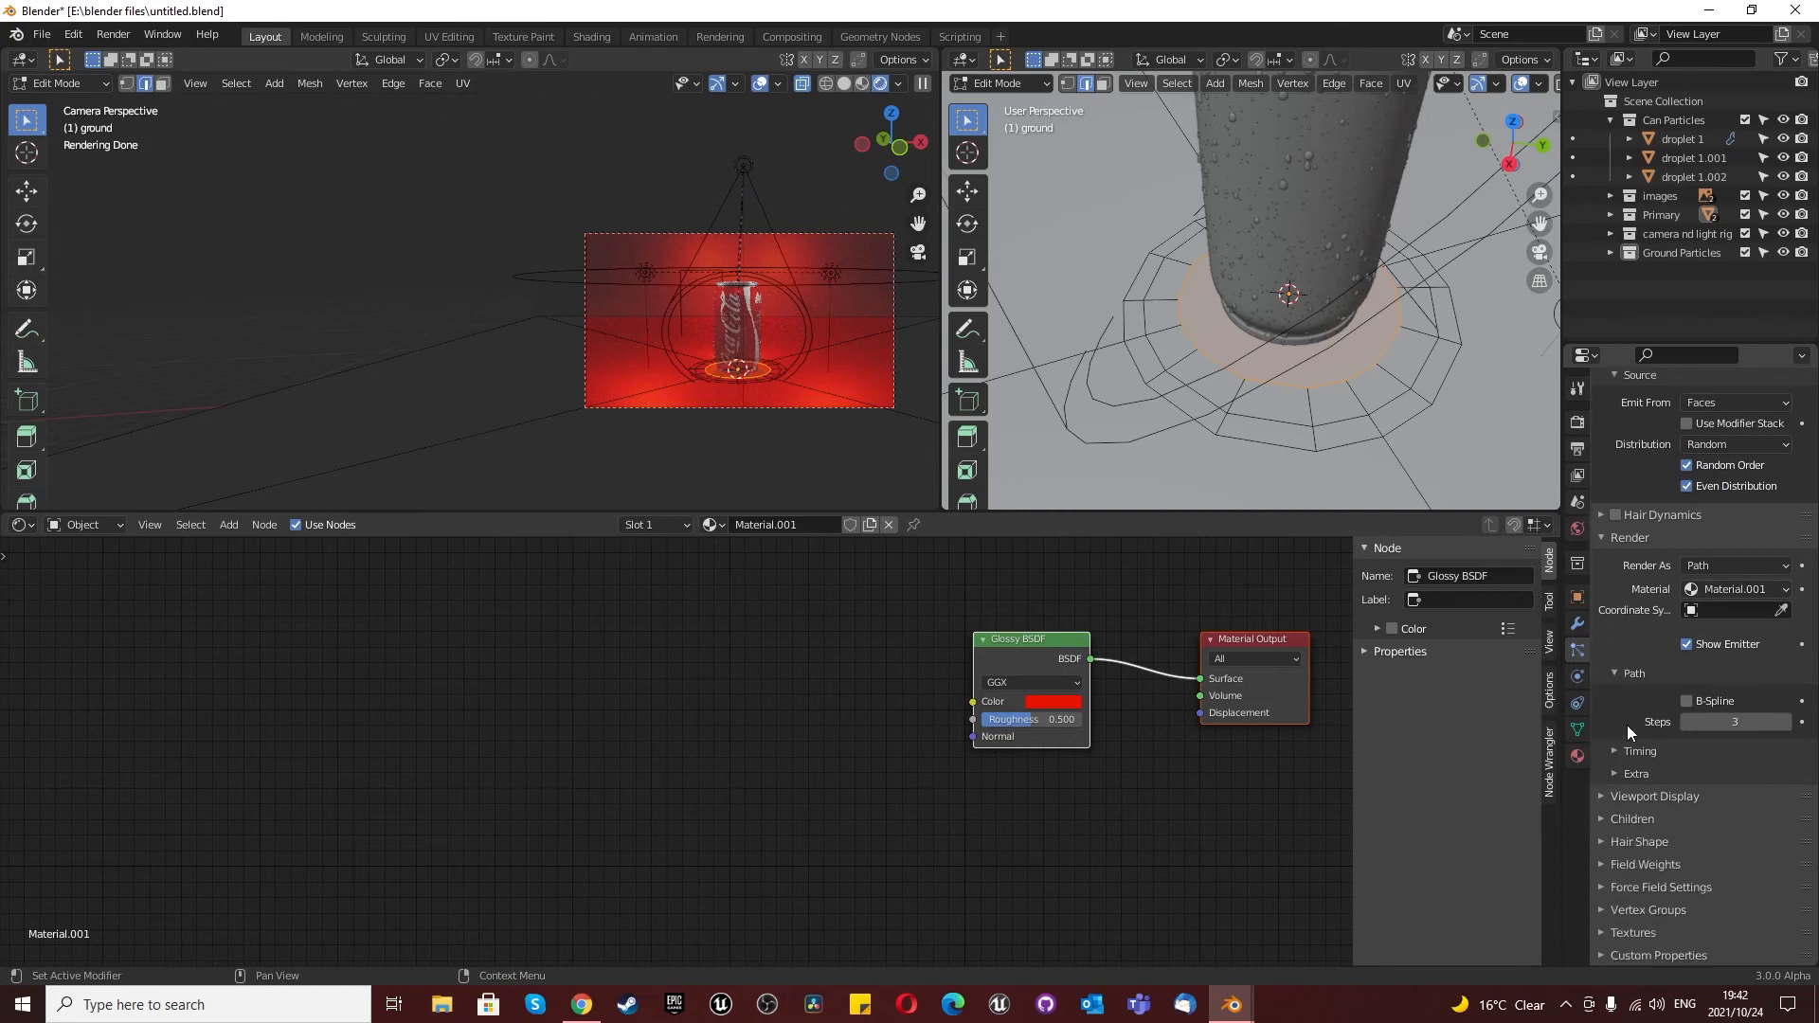
scroll(1639, 658, up, 6)
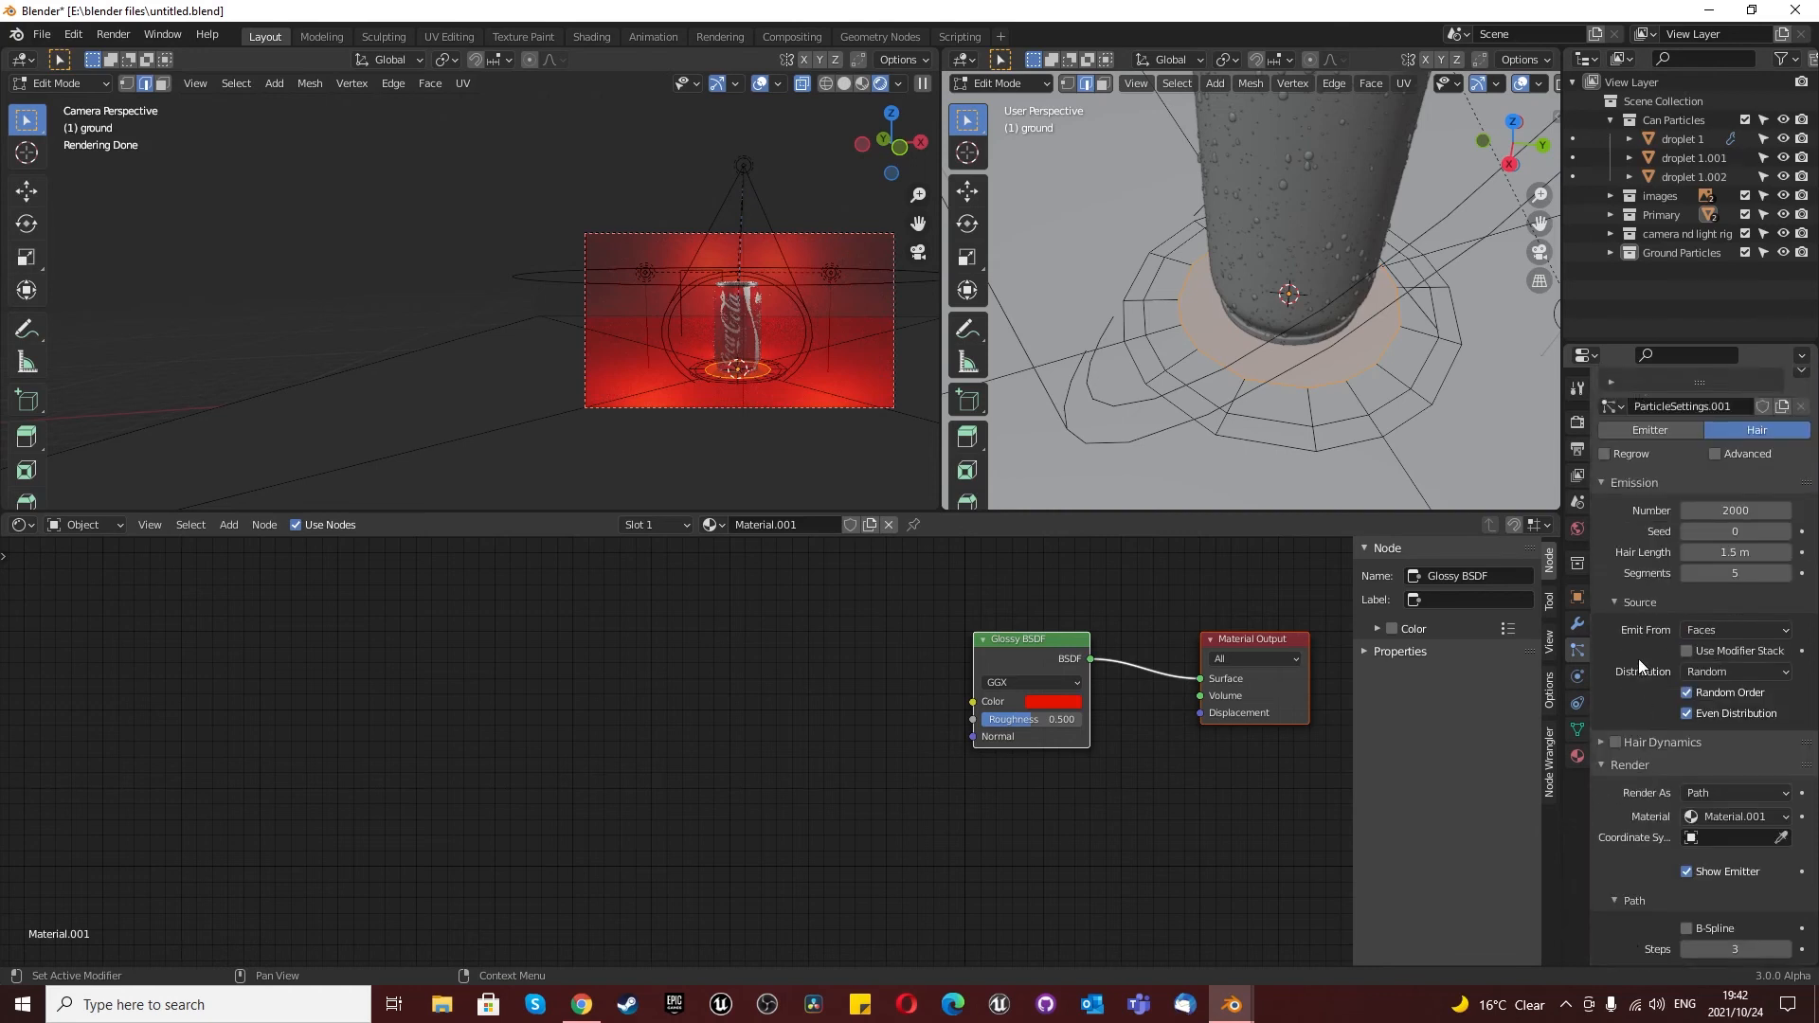
click(1312, 194)
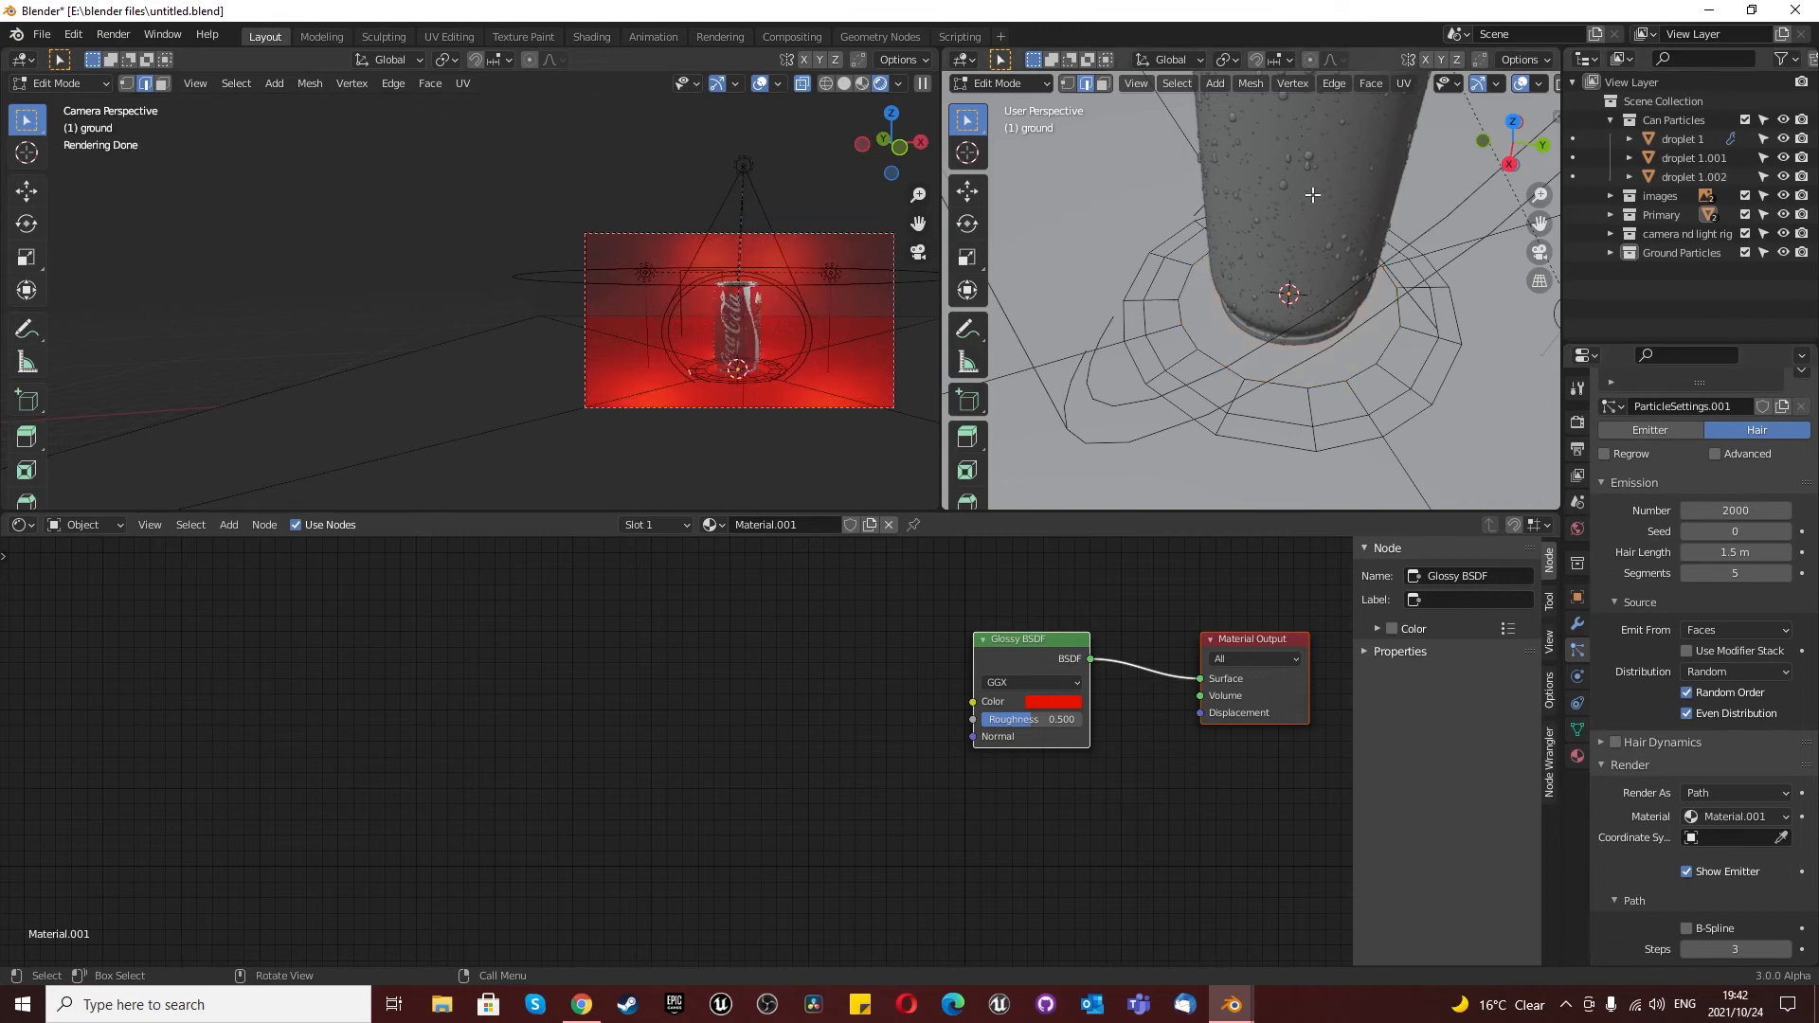
key(Tab)
click(1311, 190)
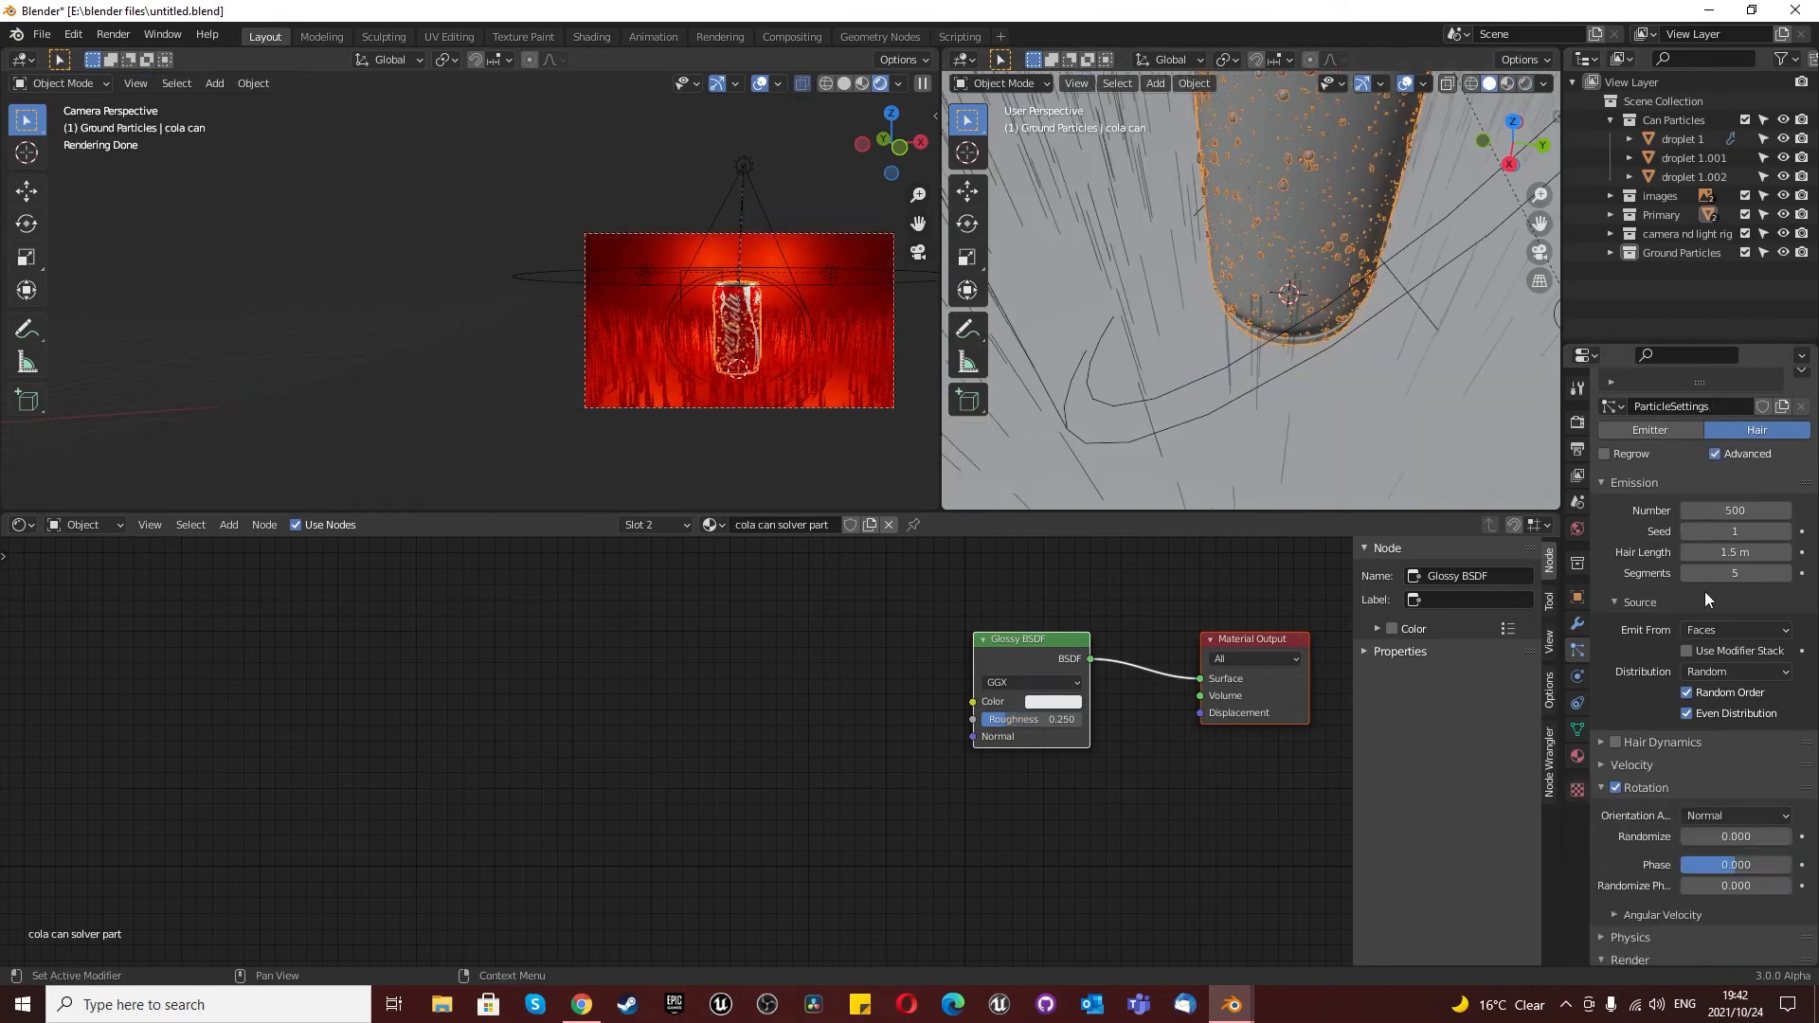
scroll(1696, 607, down, 2)
Step: Reselect the ground in Object Mode, enable Advanced and Rotation for its hair particles, and set the orientation axis to Normal
click(1362, 434)
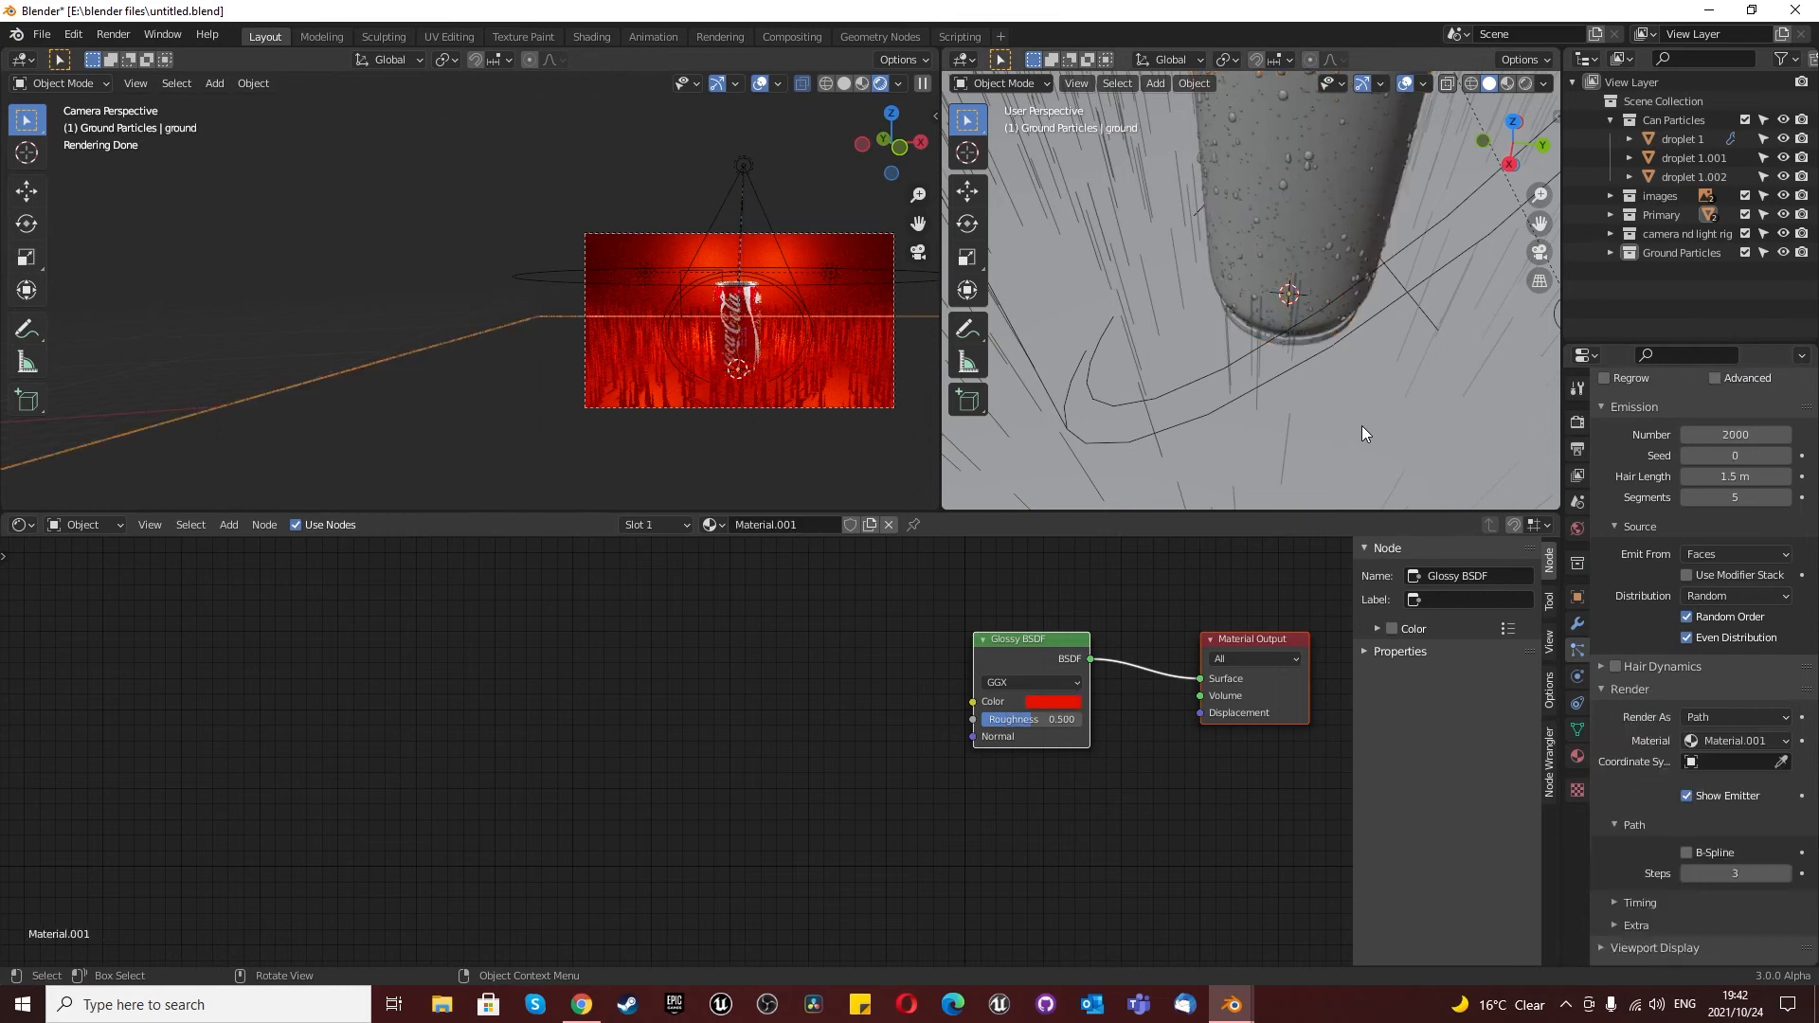
key(Tab)
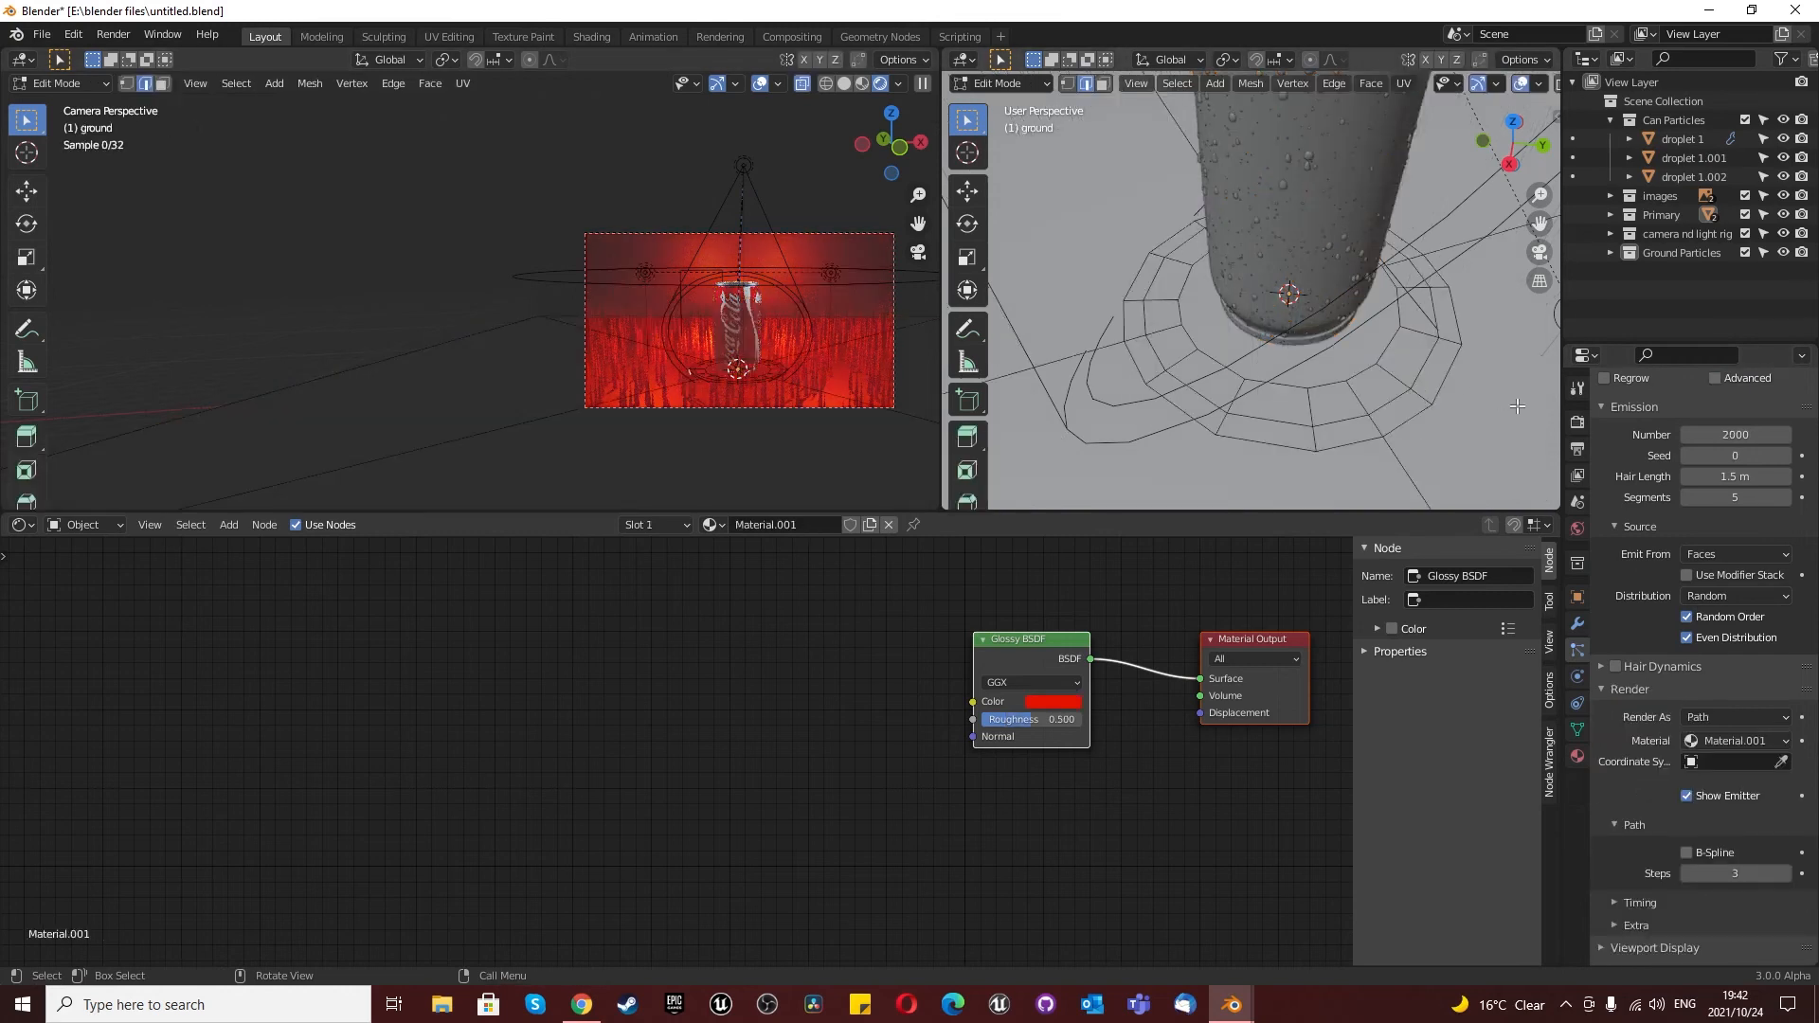
key(Tab)
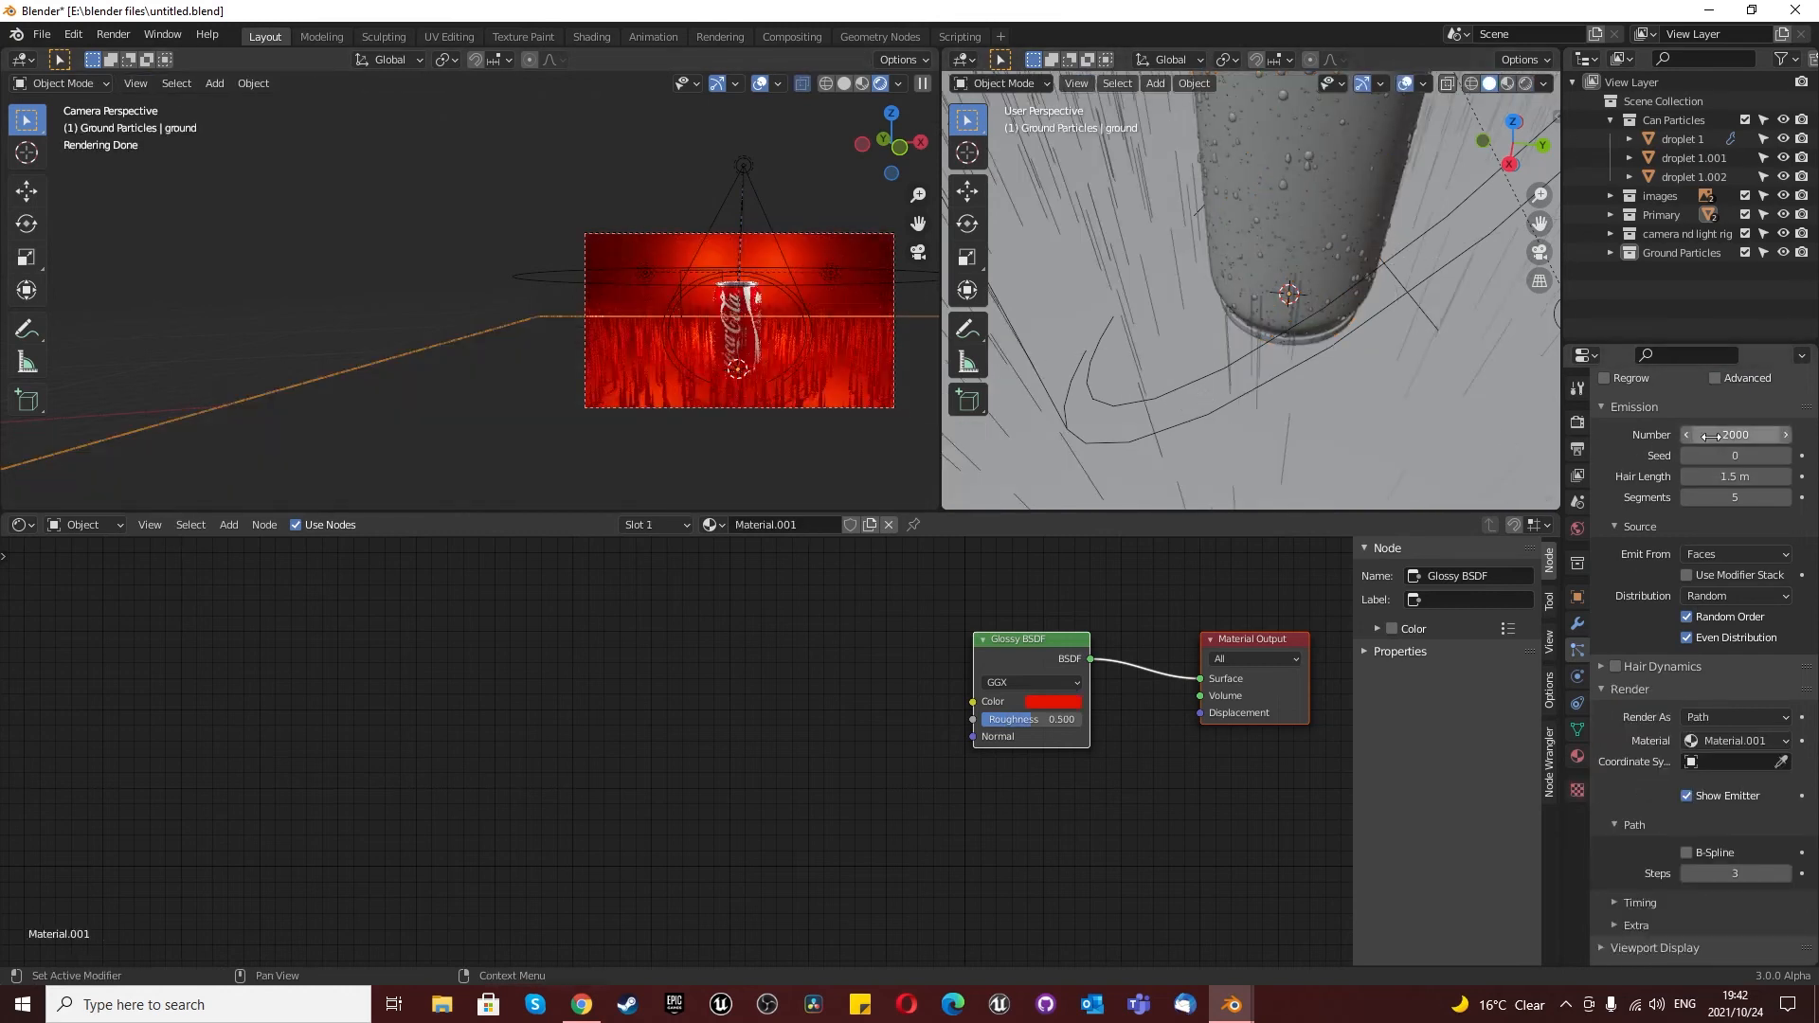
click(1715, 378)
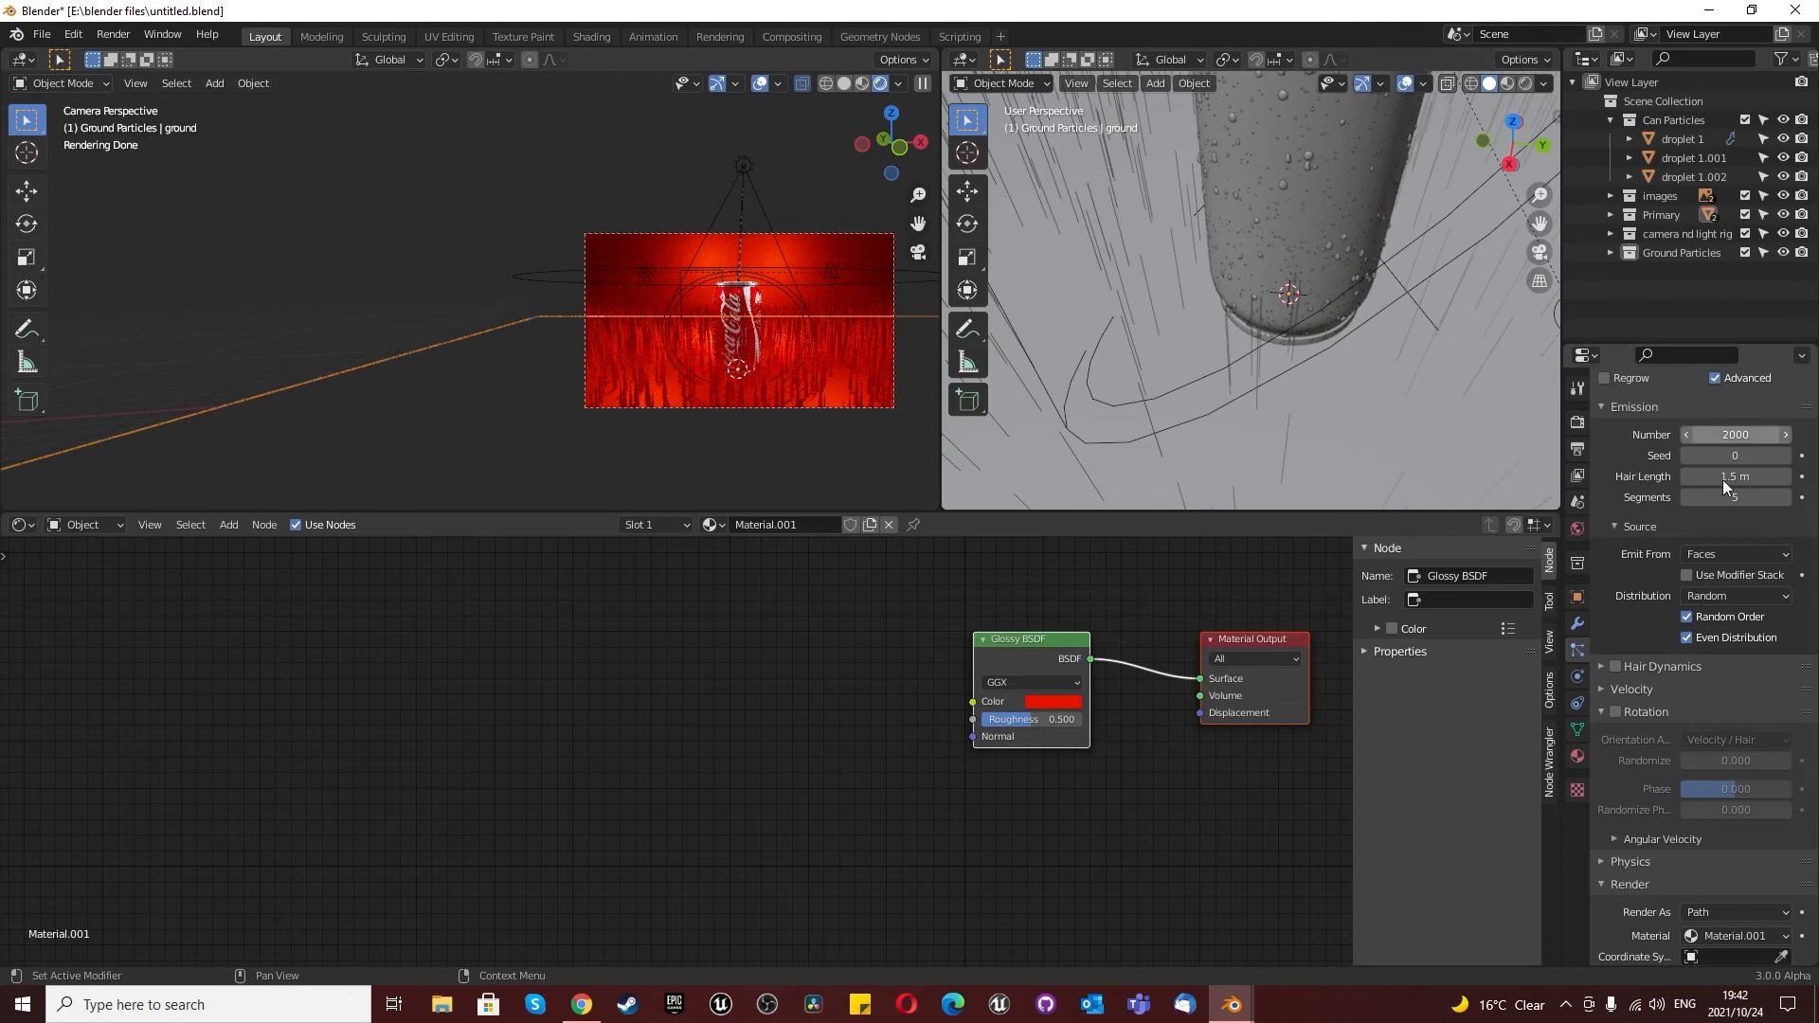
click(1616, 712)
click(1718, 741)
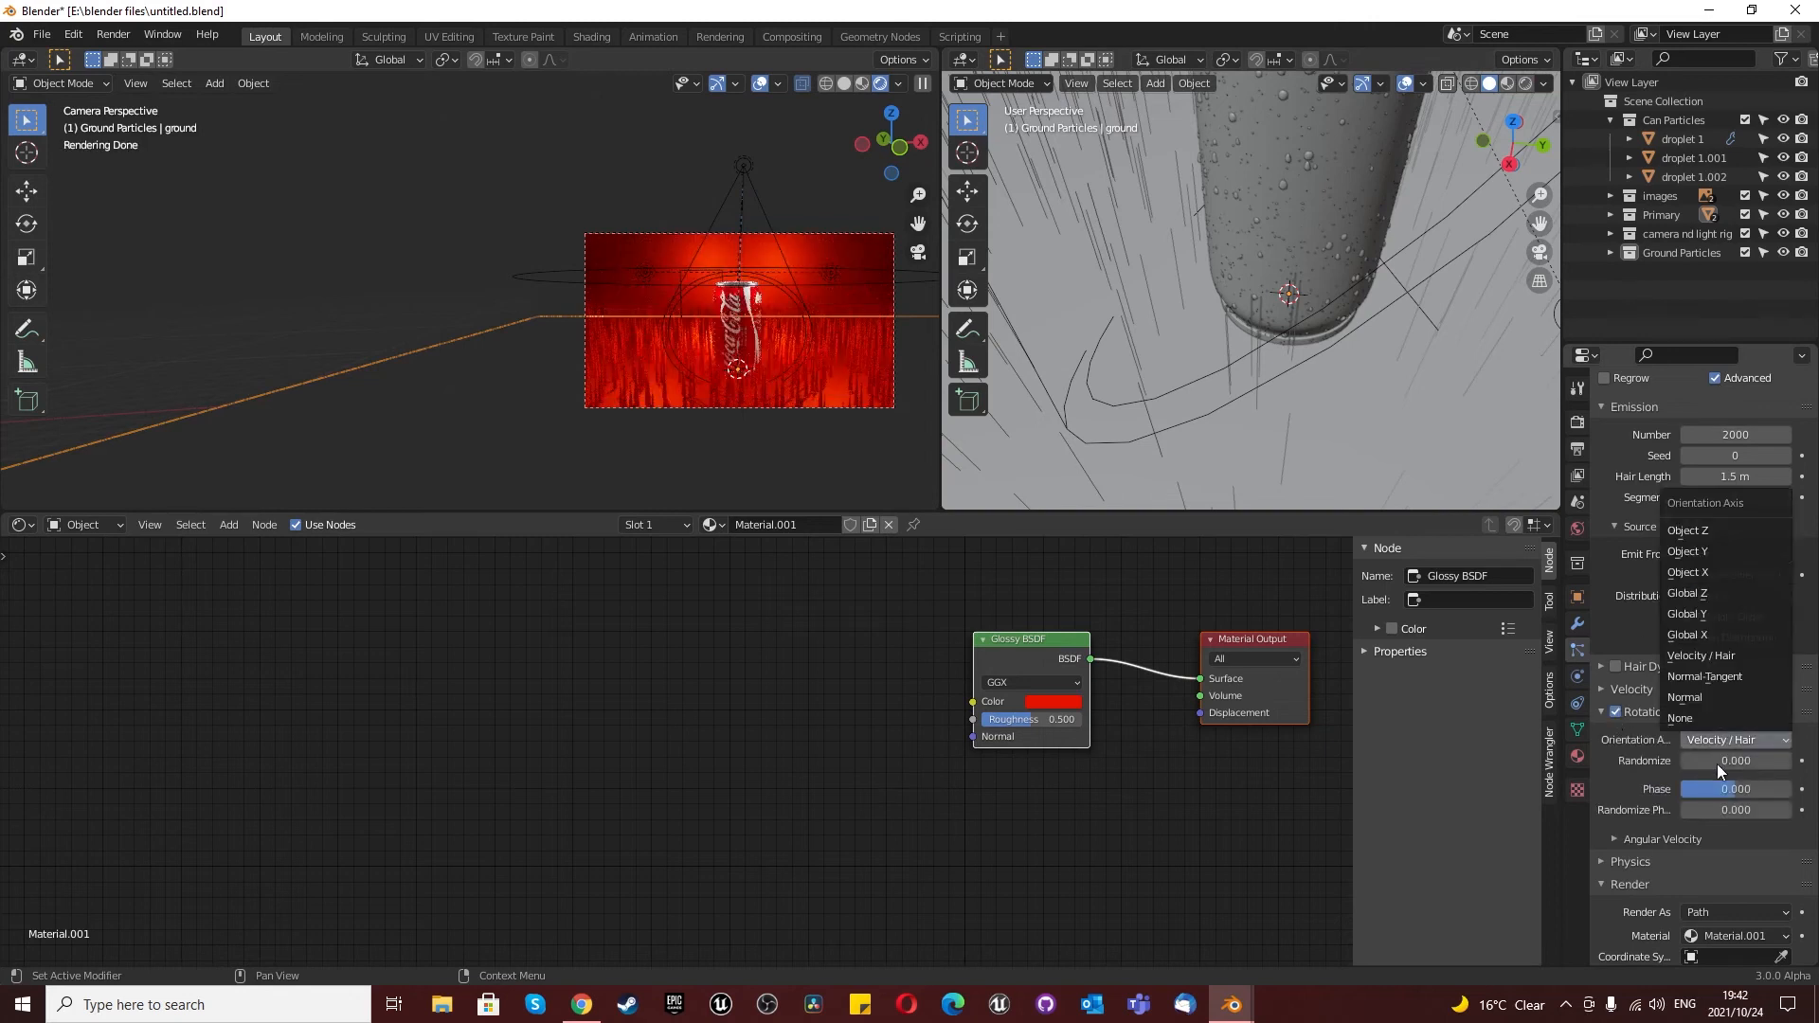
click(1709, 700)
scroll(1681, 753, down, 8)
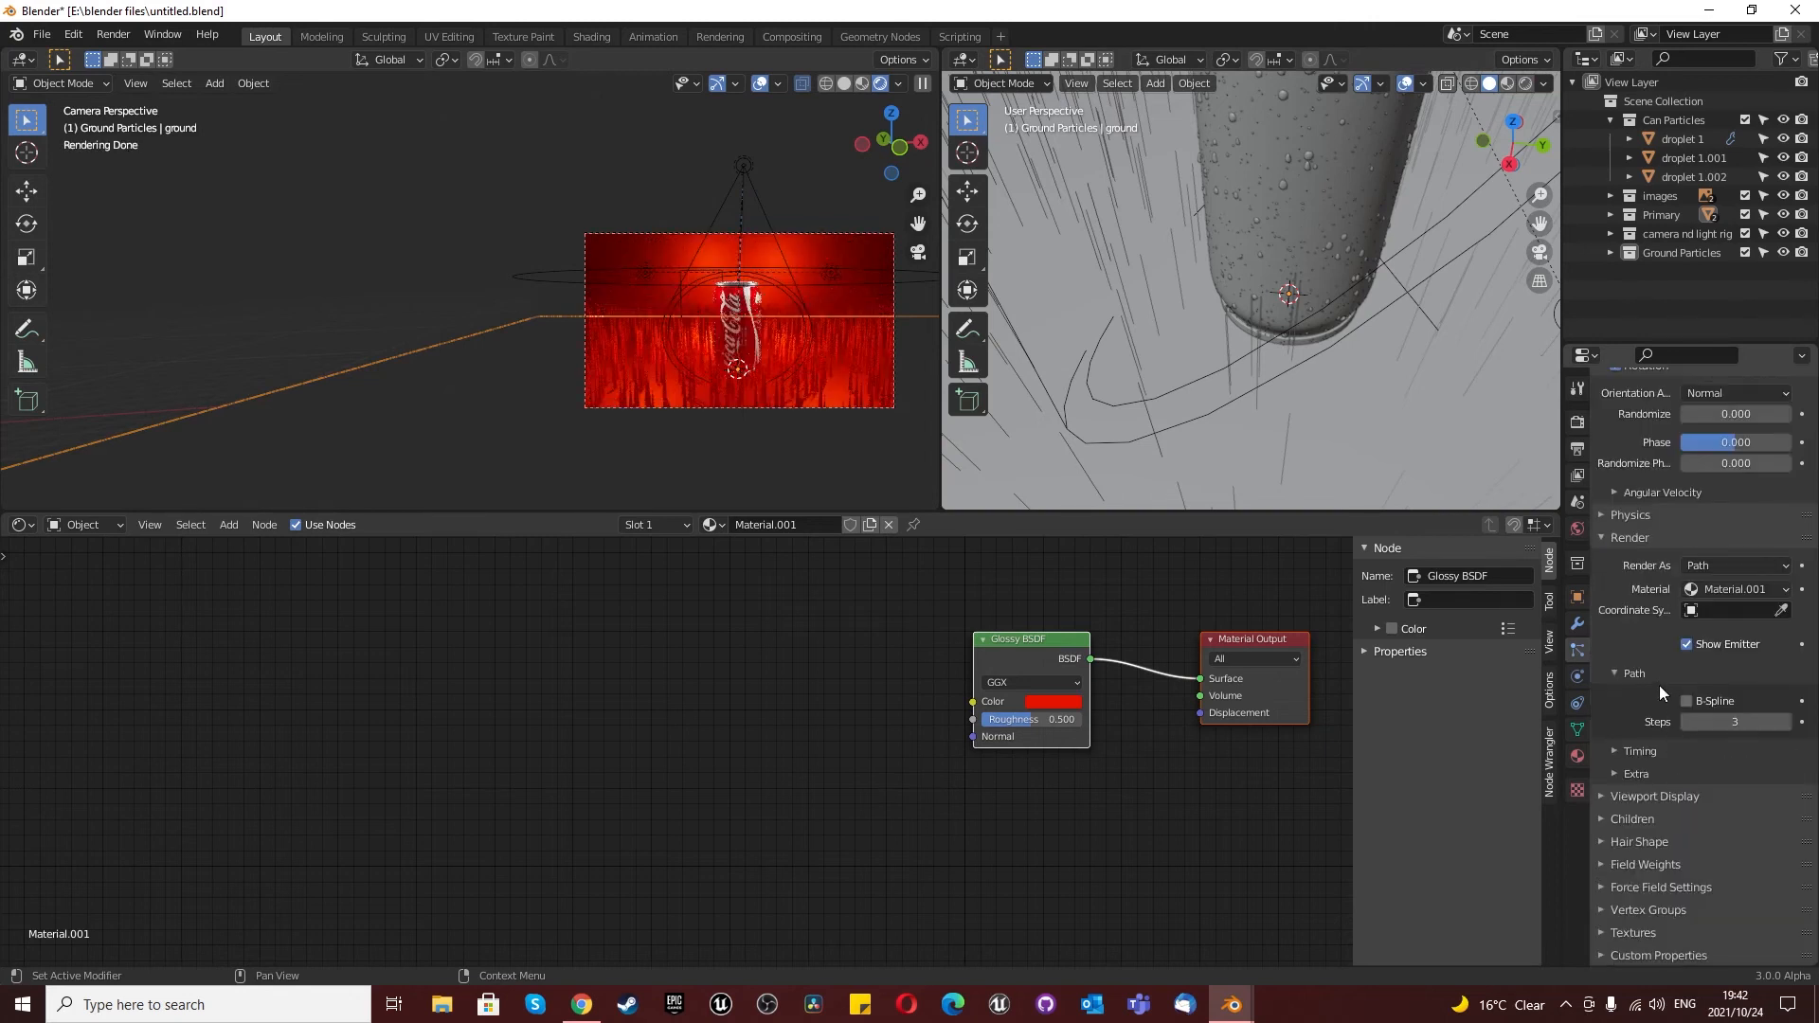
Step: Render the ground's hair particles as a Collection, using Ground Particles as the instance collection
click(1706, 565)
click(1701, 650)
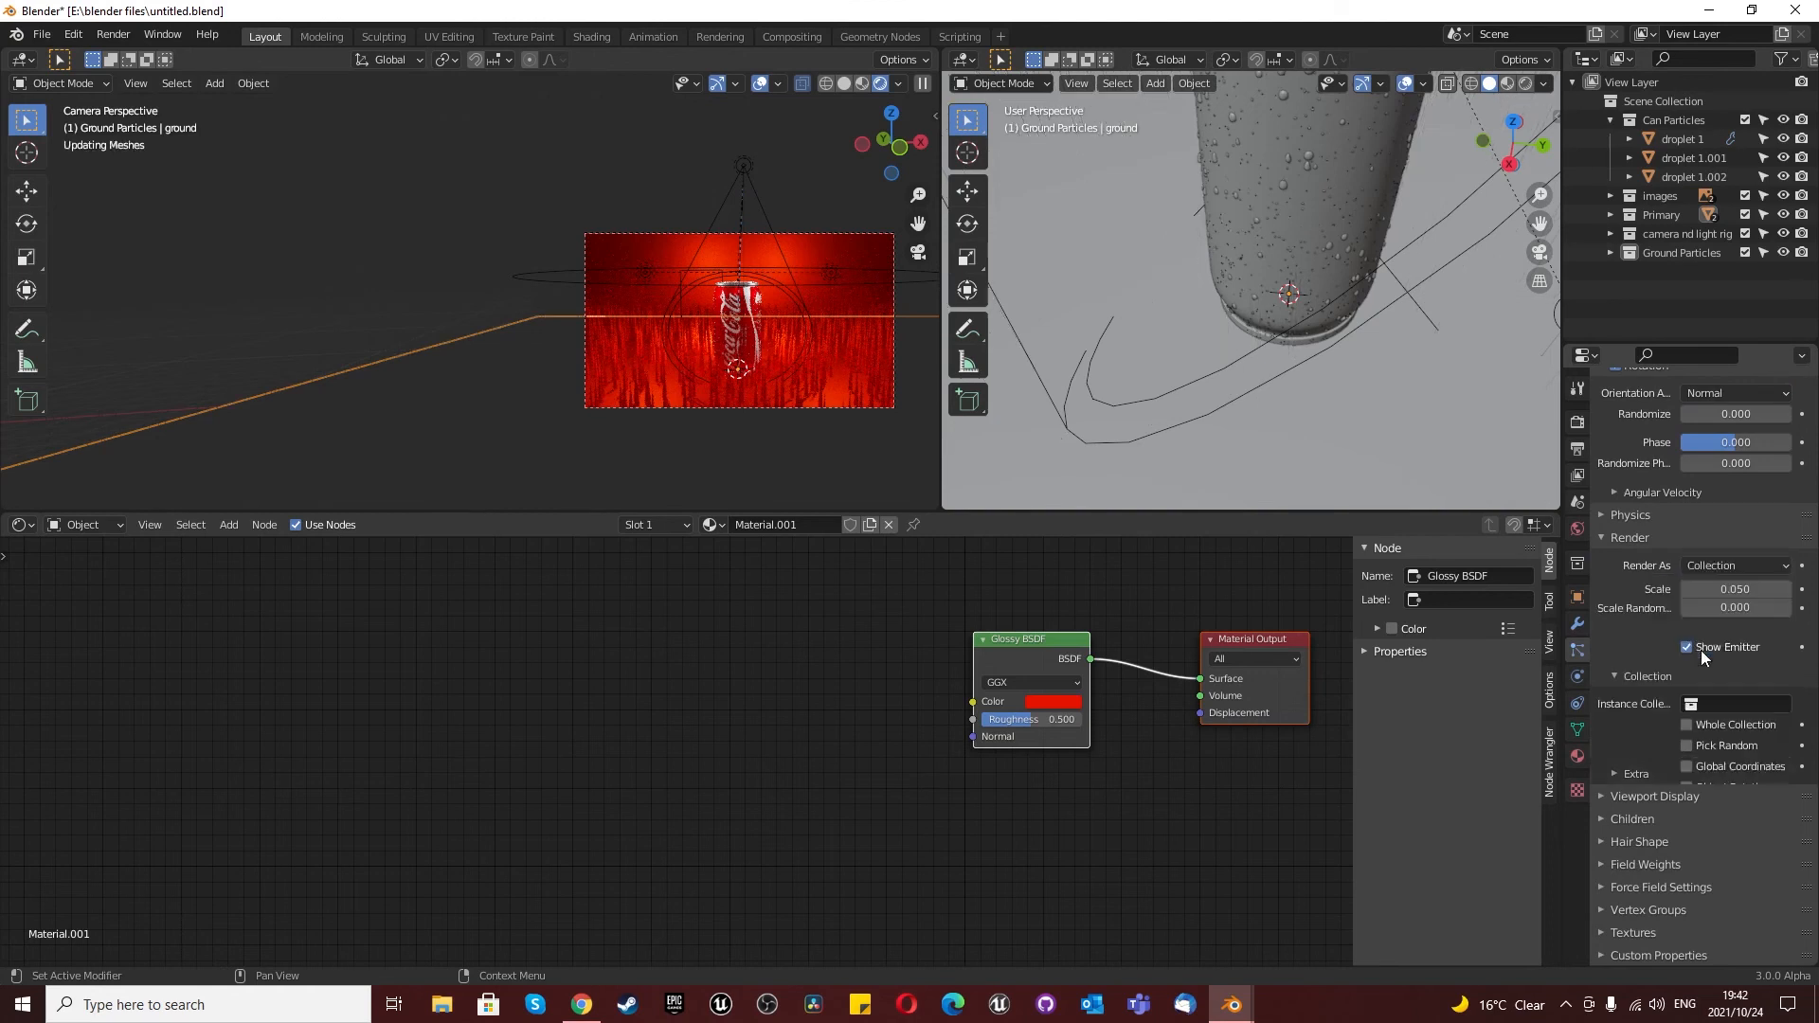
click(1722, 703)
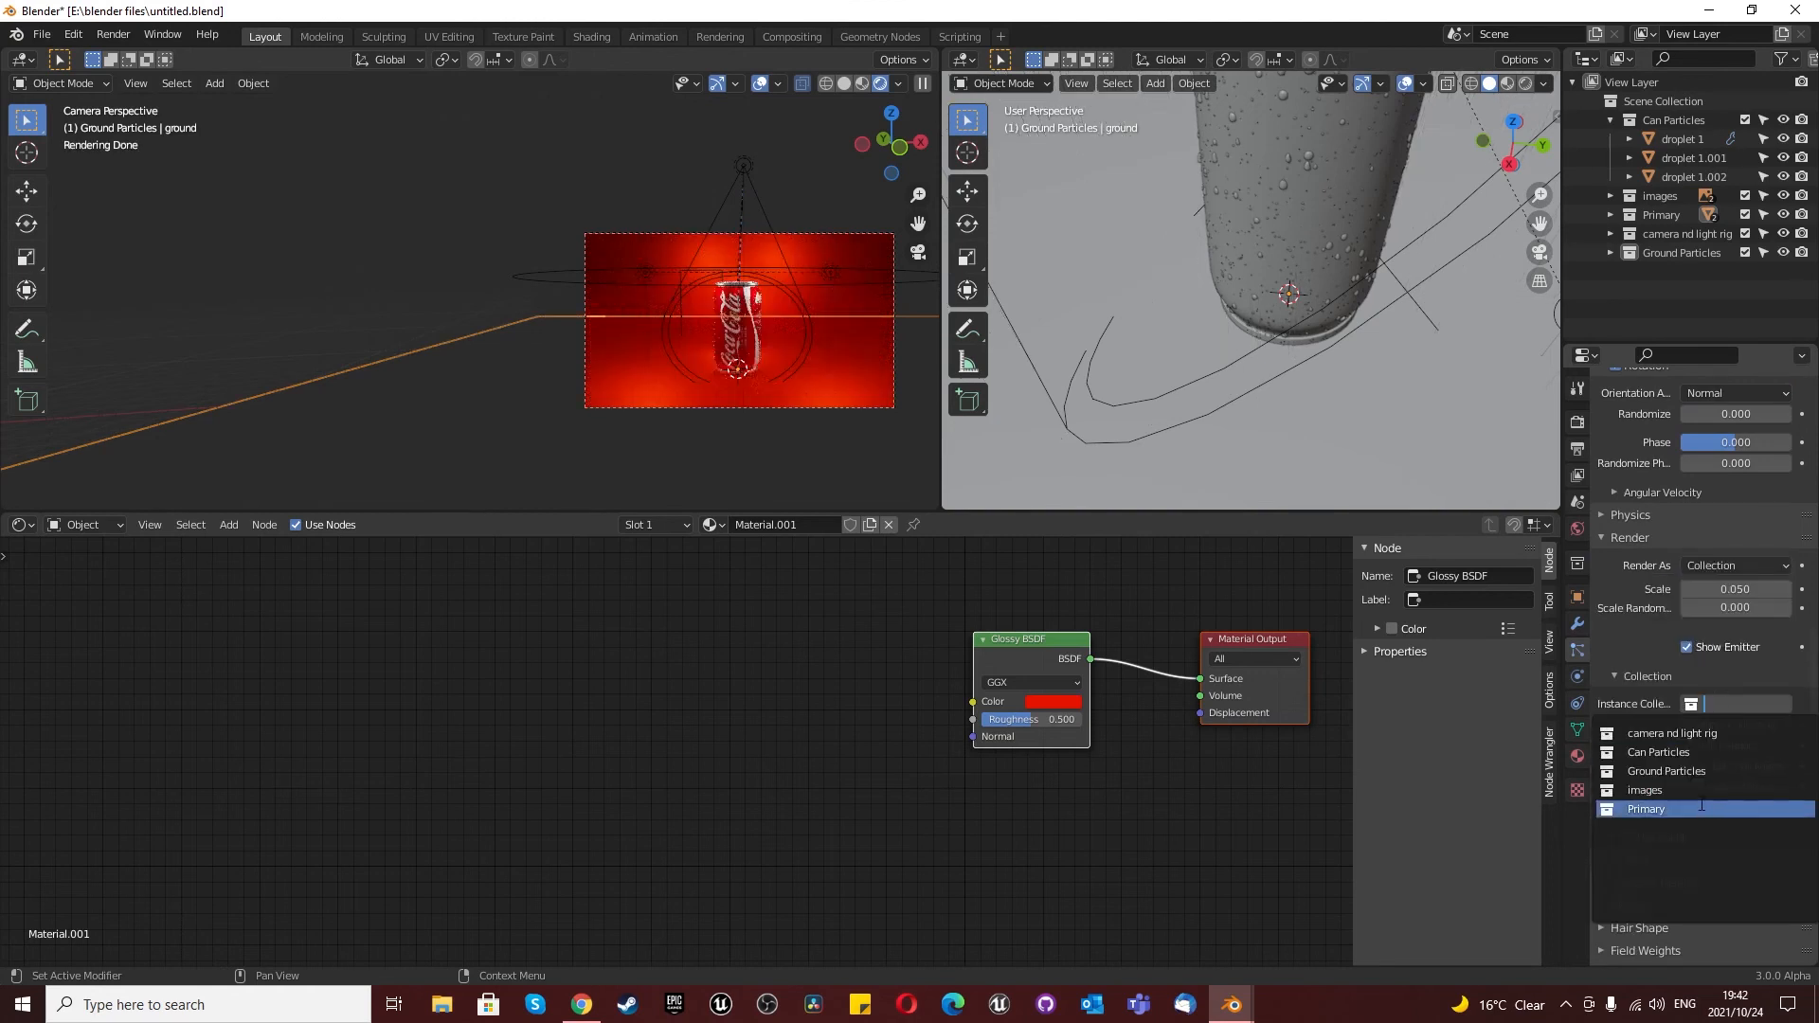
click(1701, 770)
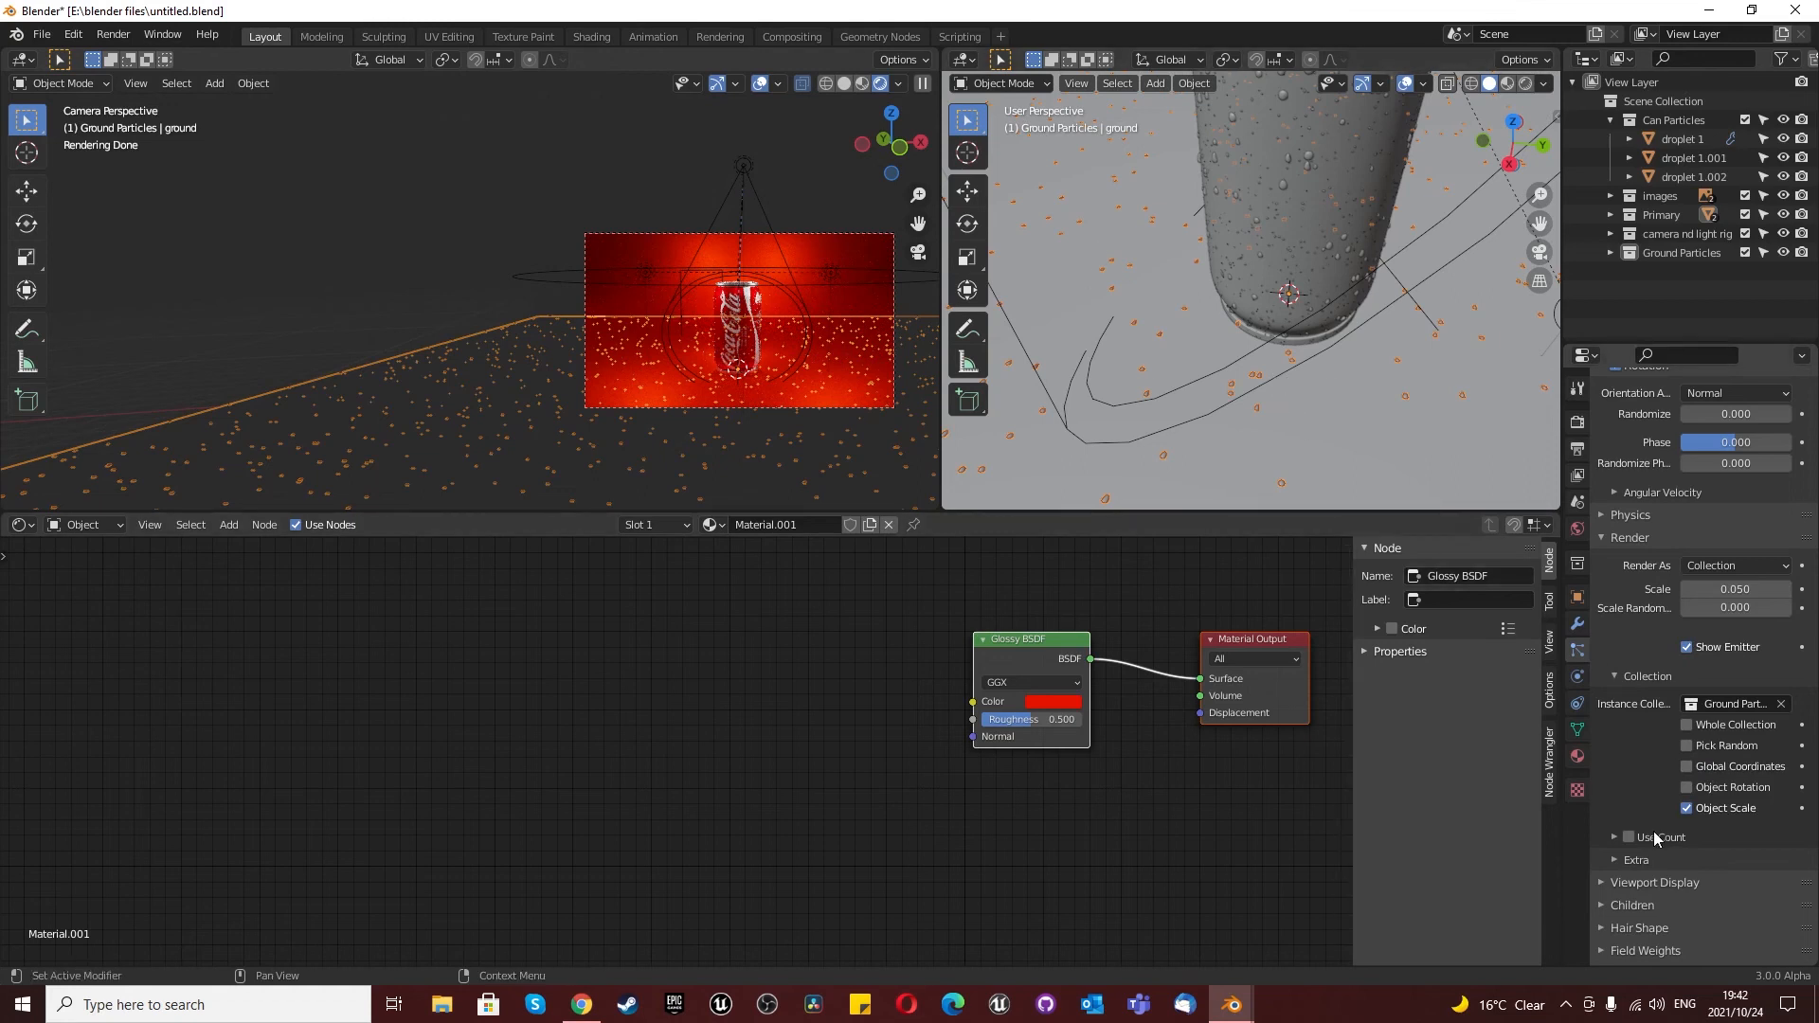
Step: Limit the ground particles' density to the Particle location vertex group
scroll(1656, 886, down, 3)
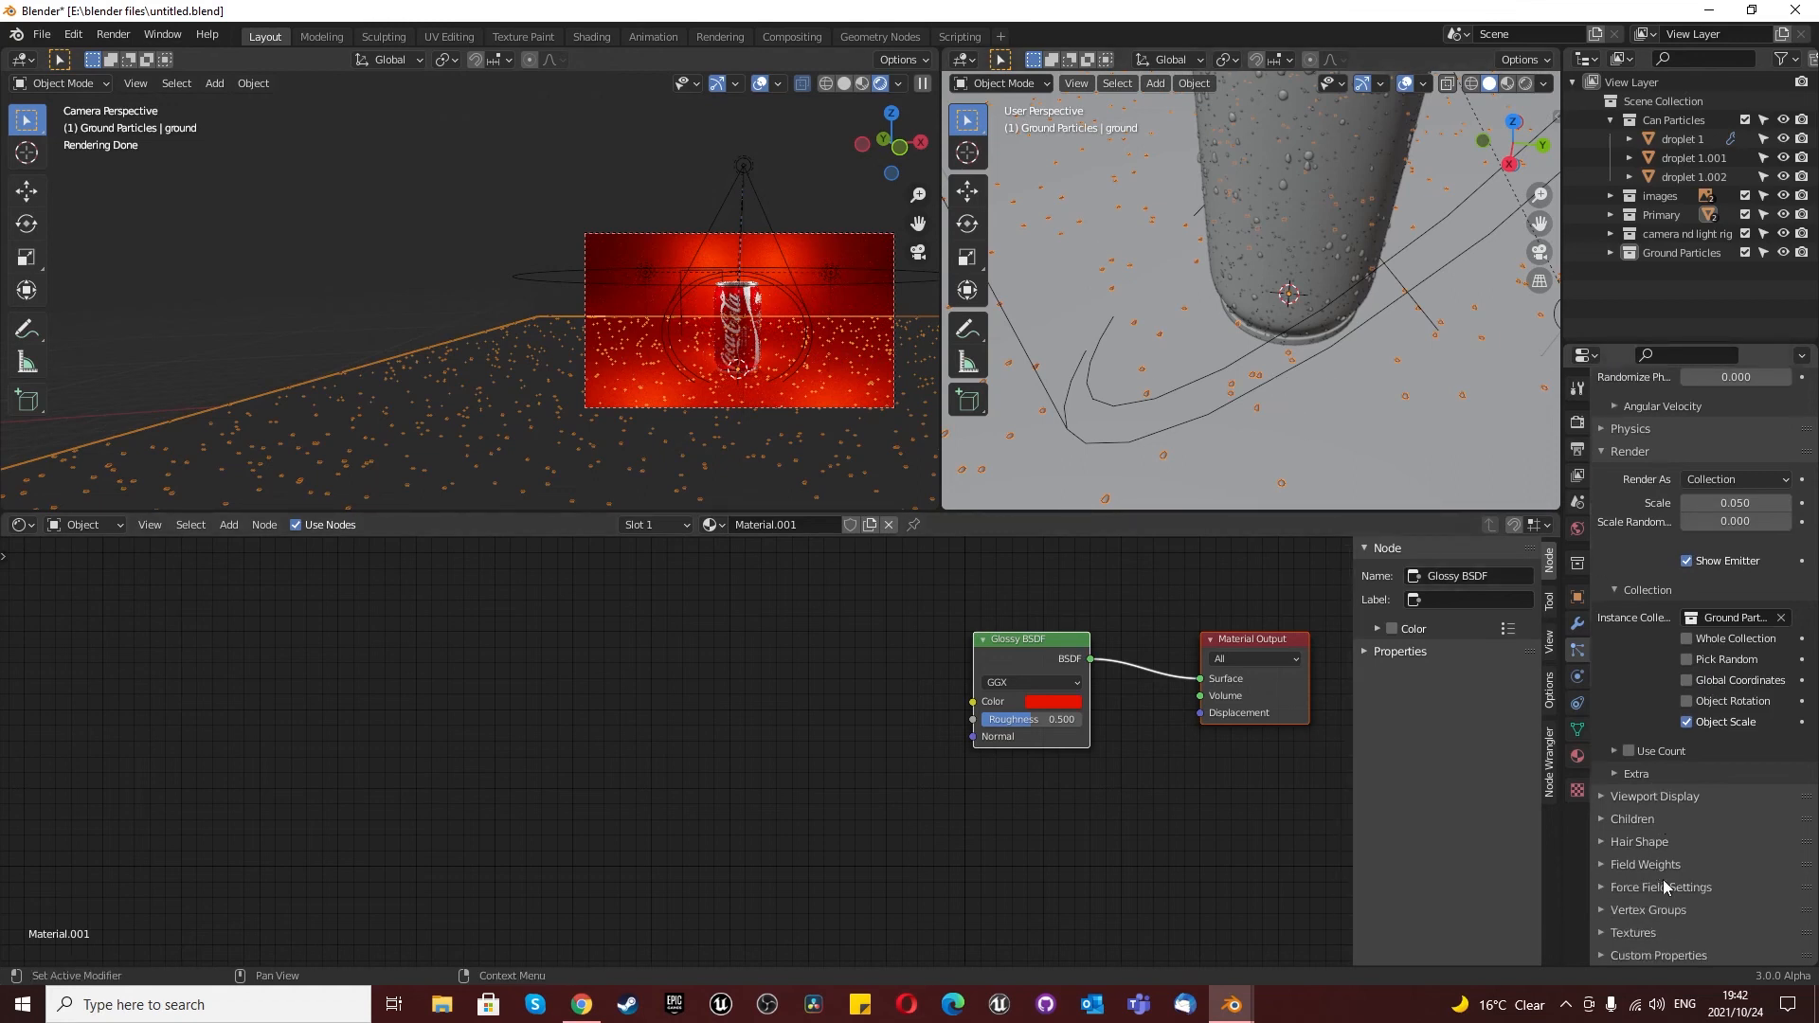
click(1649, 865)
click(1665, 867)
click(1662, 911)
click(1702, 934)
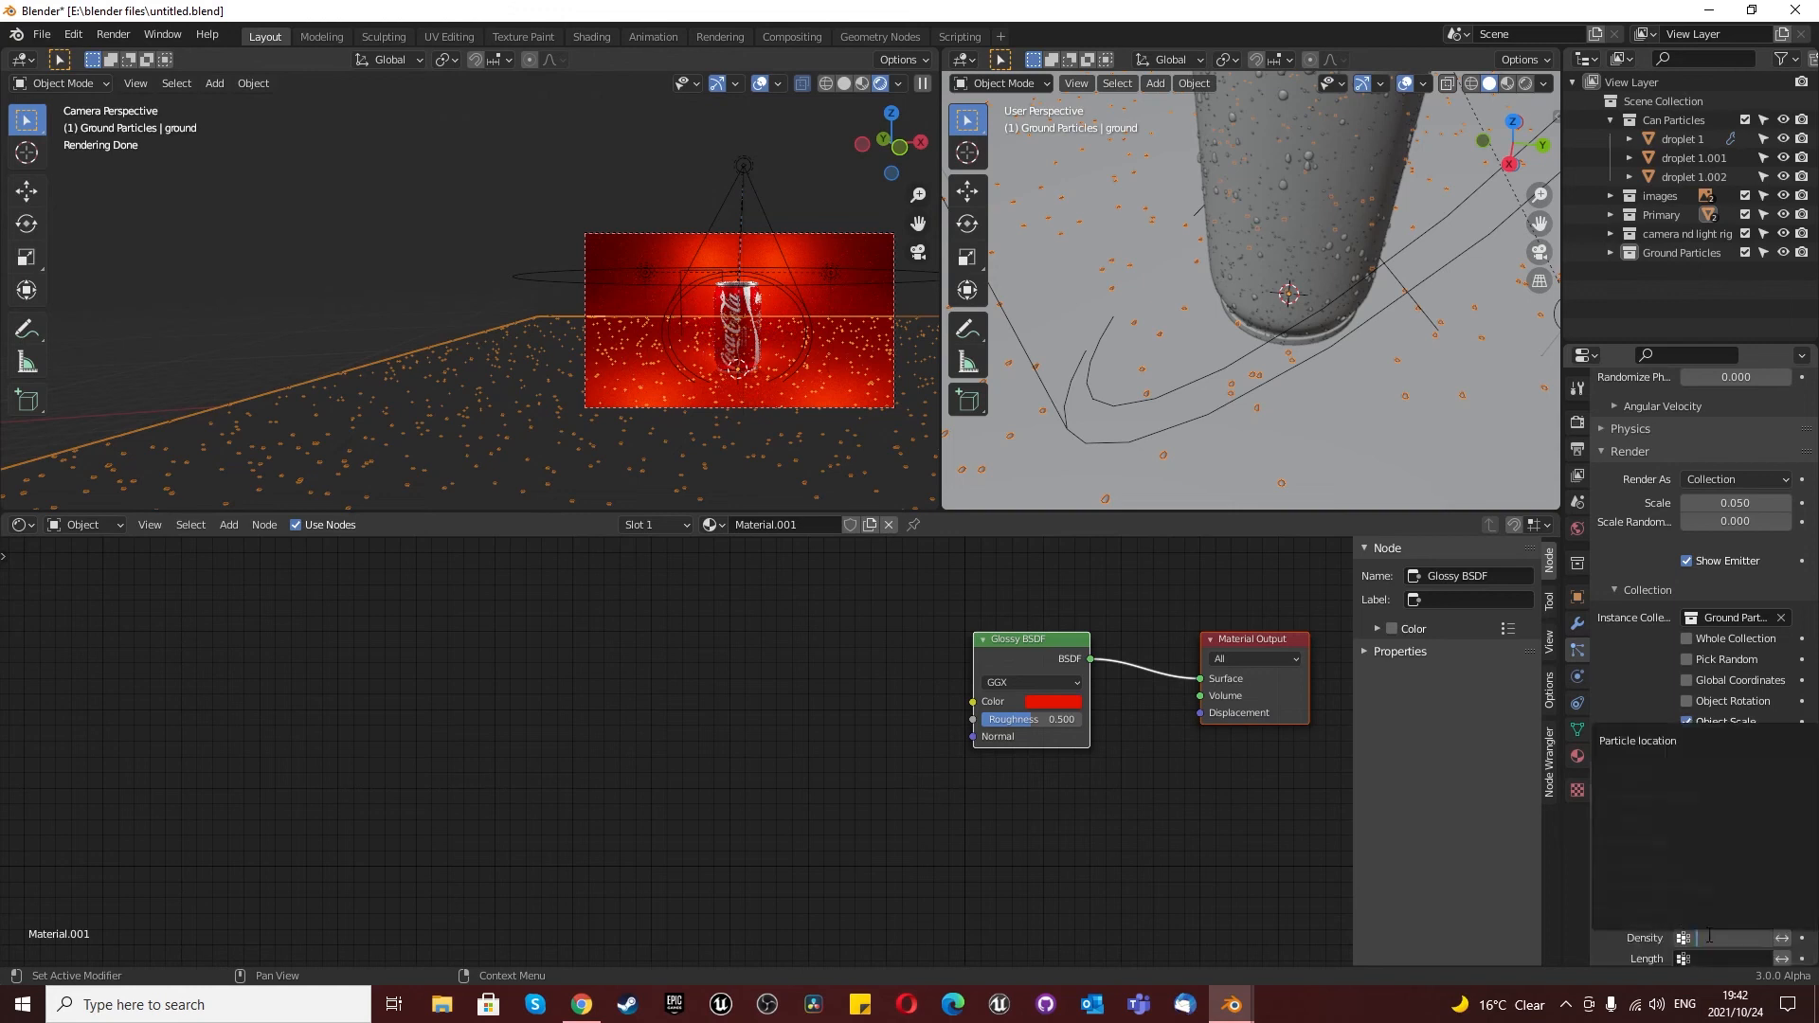
click(1637, 744)
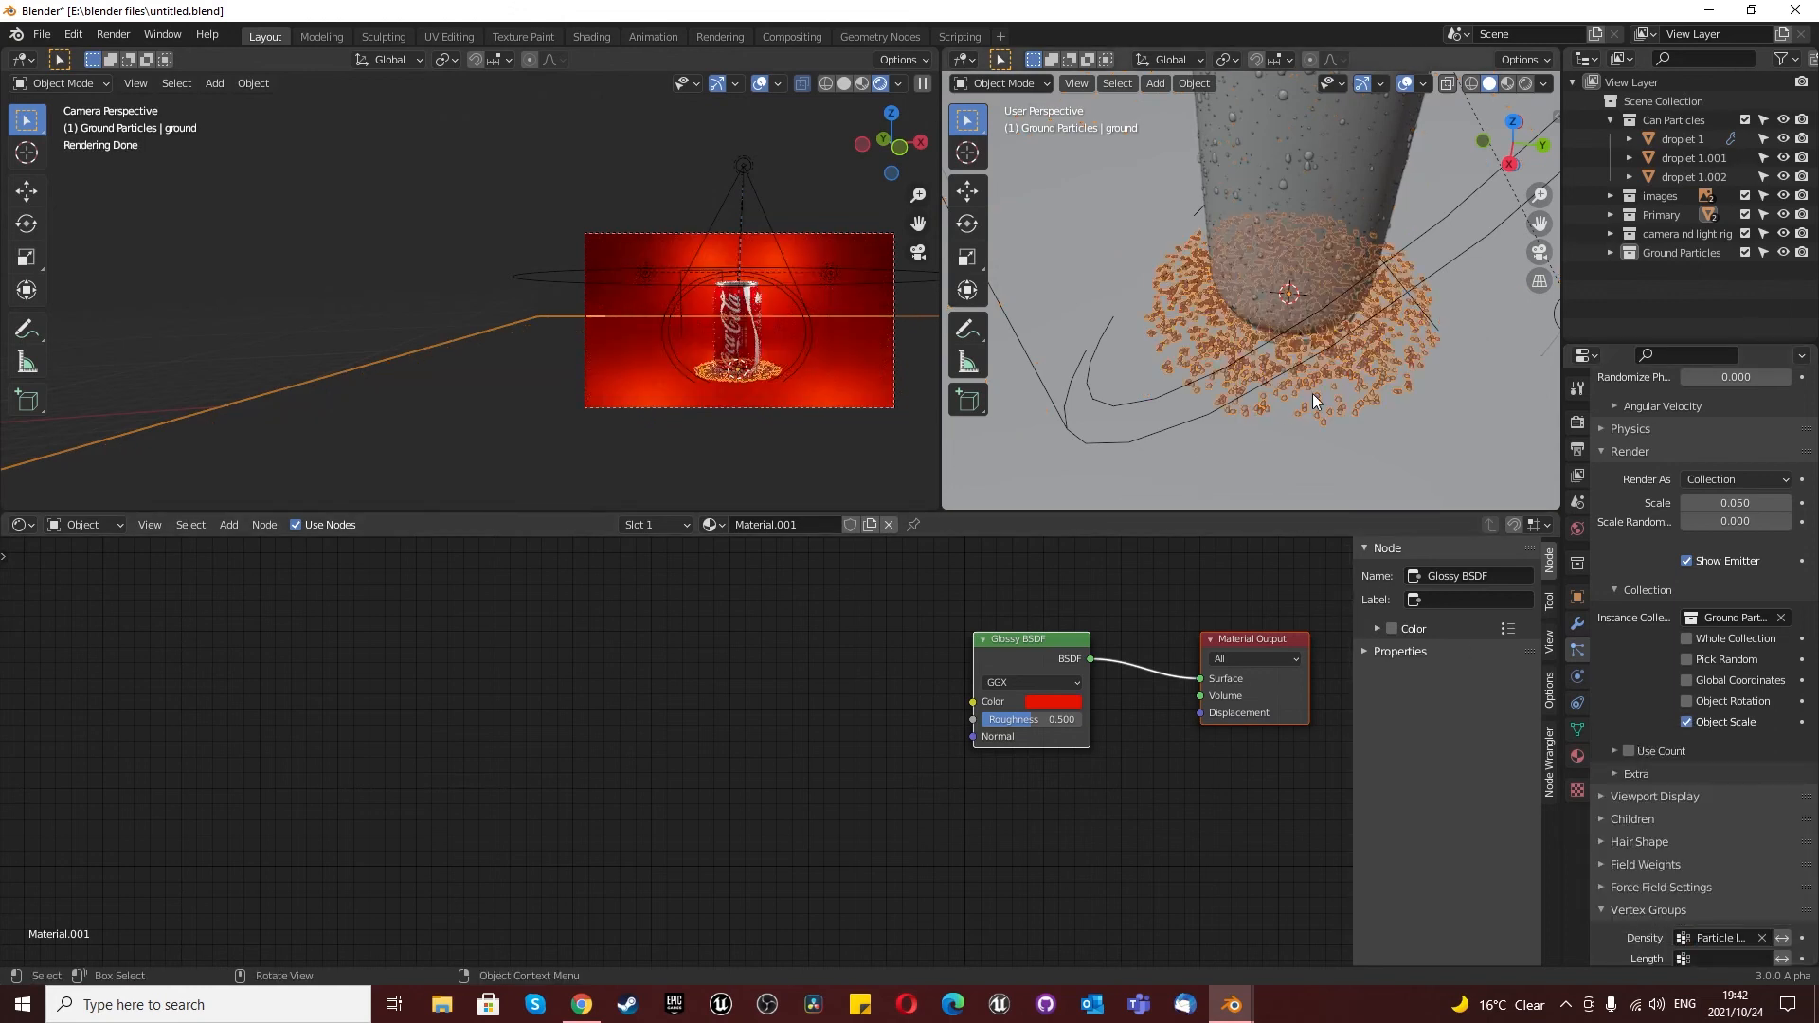
scroll(1287, 377, up, 1)
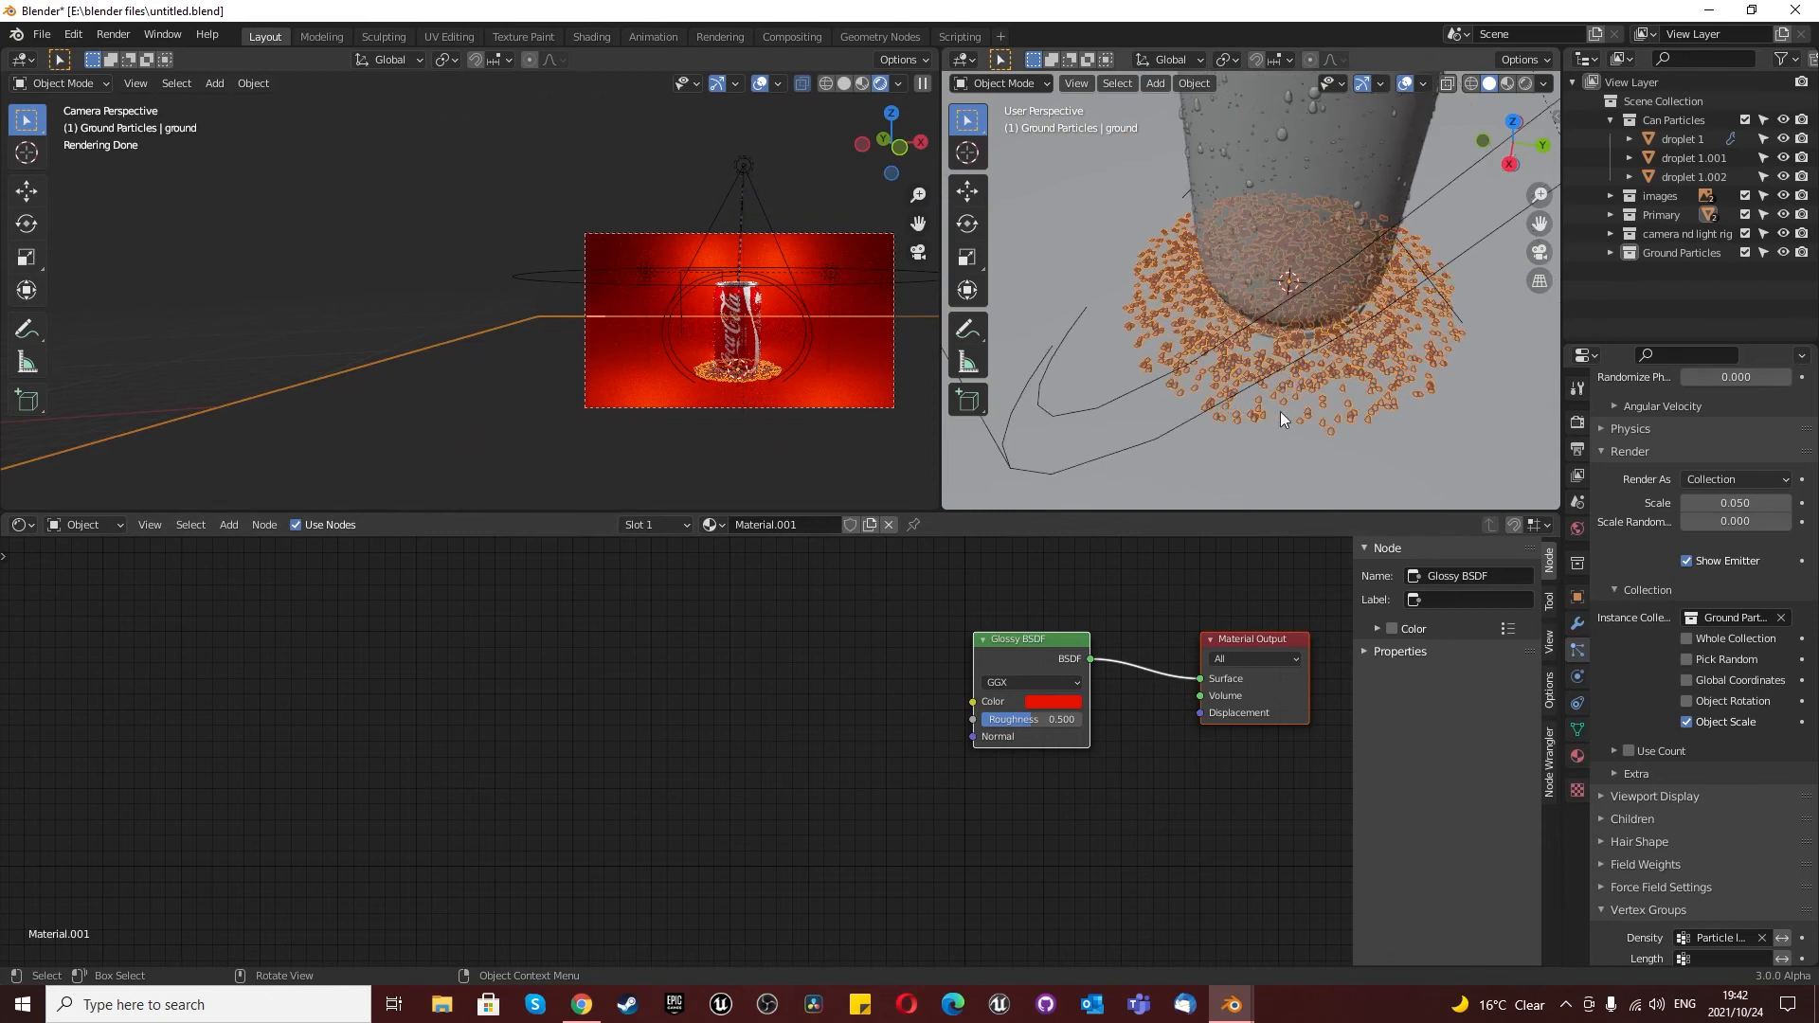
Step: Dissolve the middle edge loop of the ground's ring around the can base and return to Object Mode
key(Tab)
key(Tab)
key(Tab)
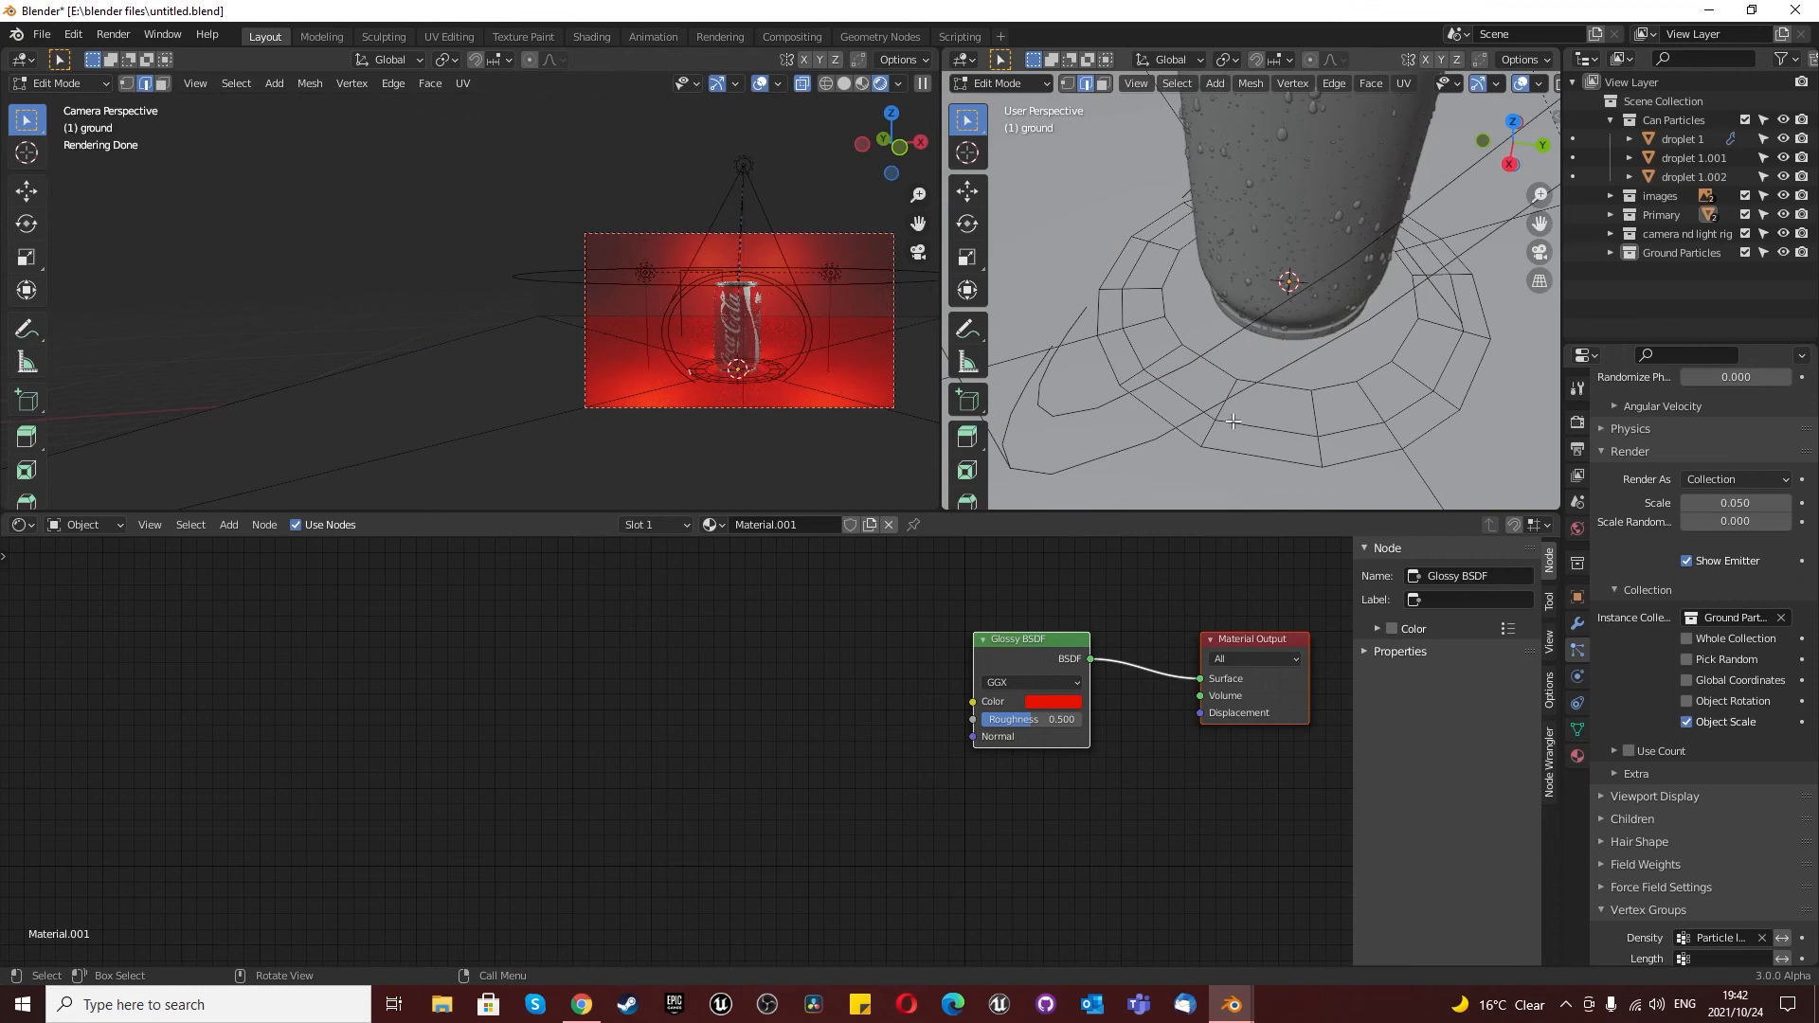
key(Tab)
key(Tab)
alt+click(1193, 406)
key(x)
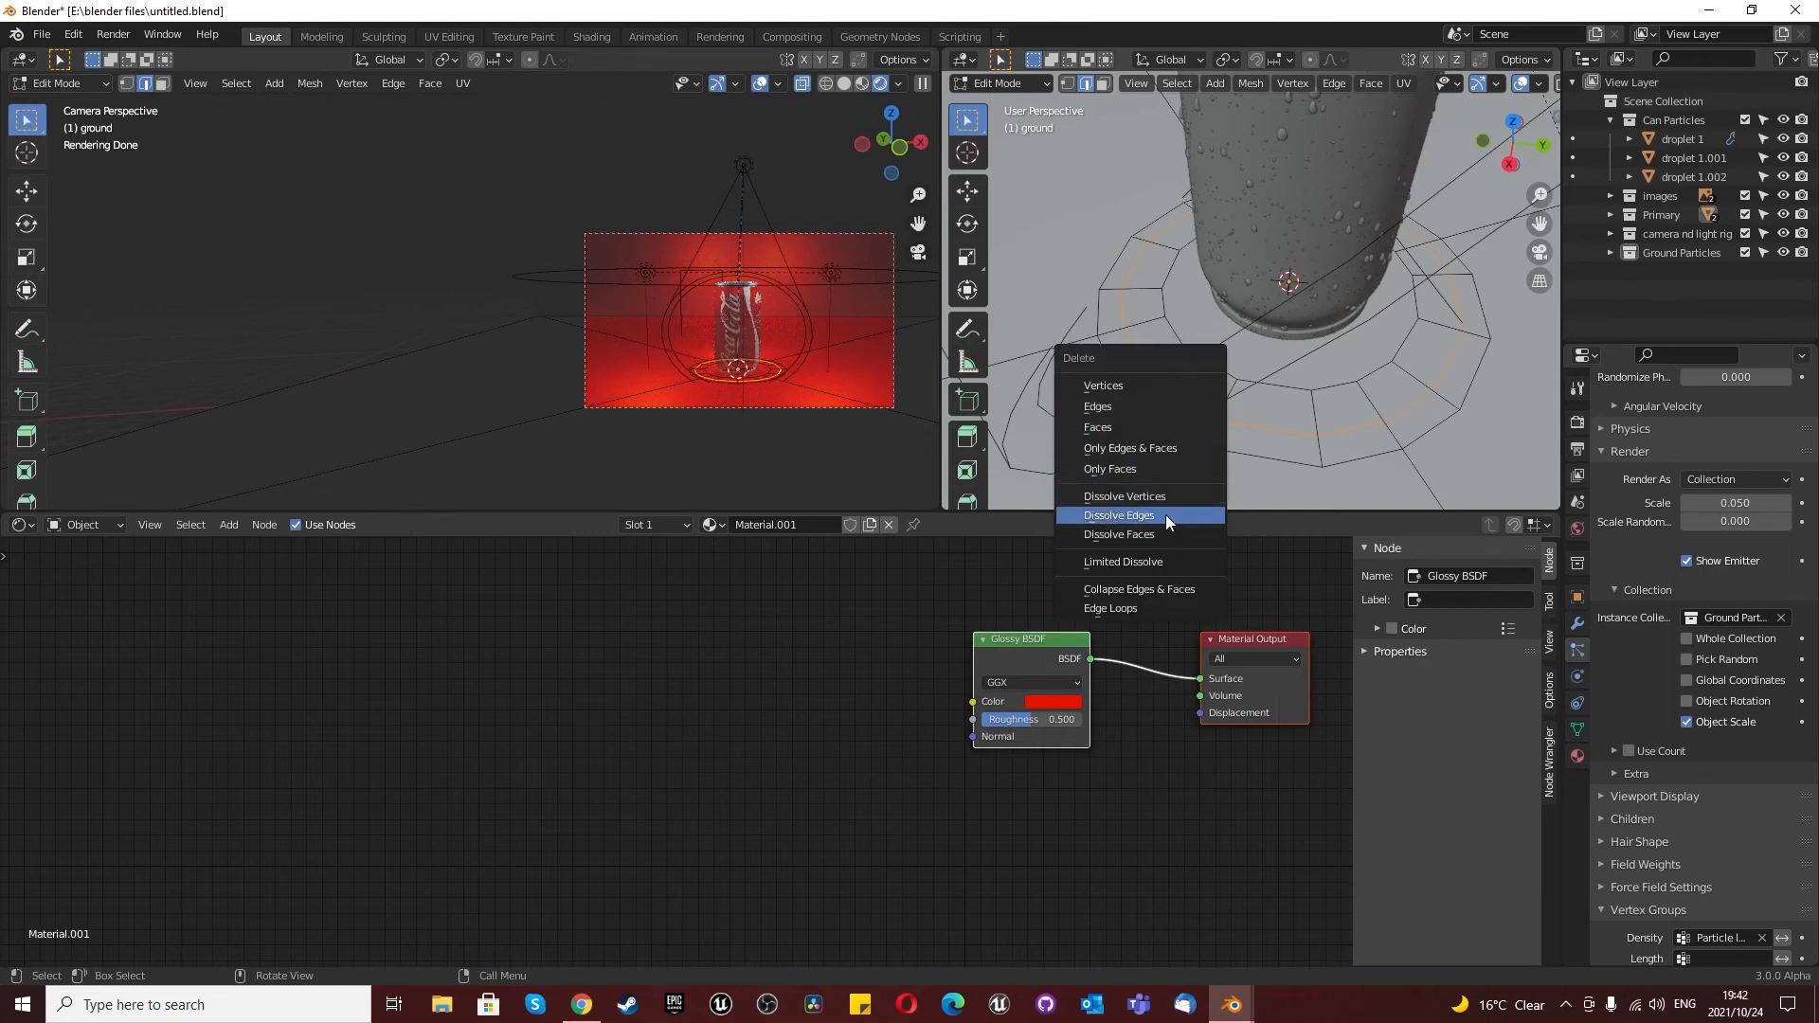
click(1165, 515)
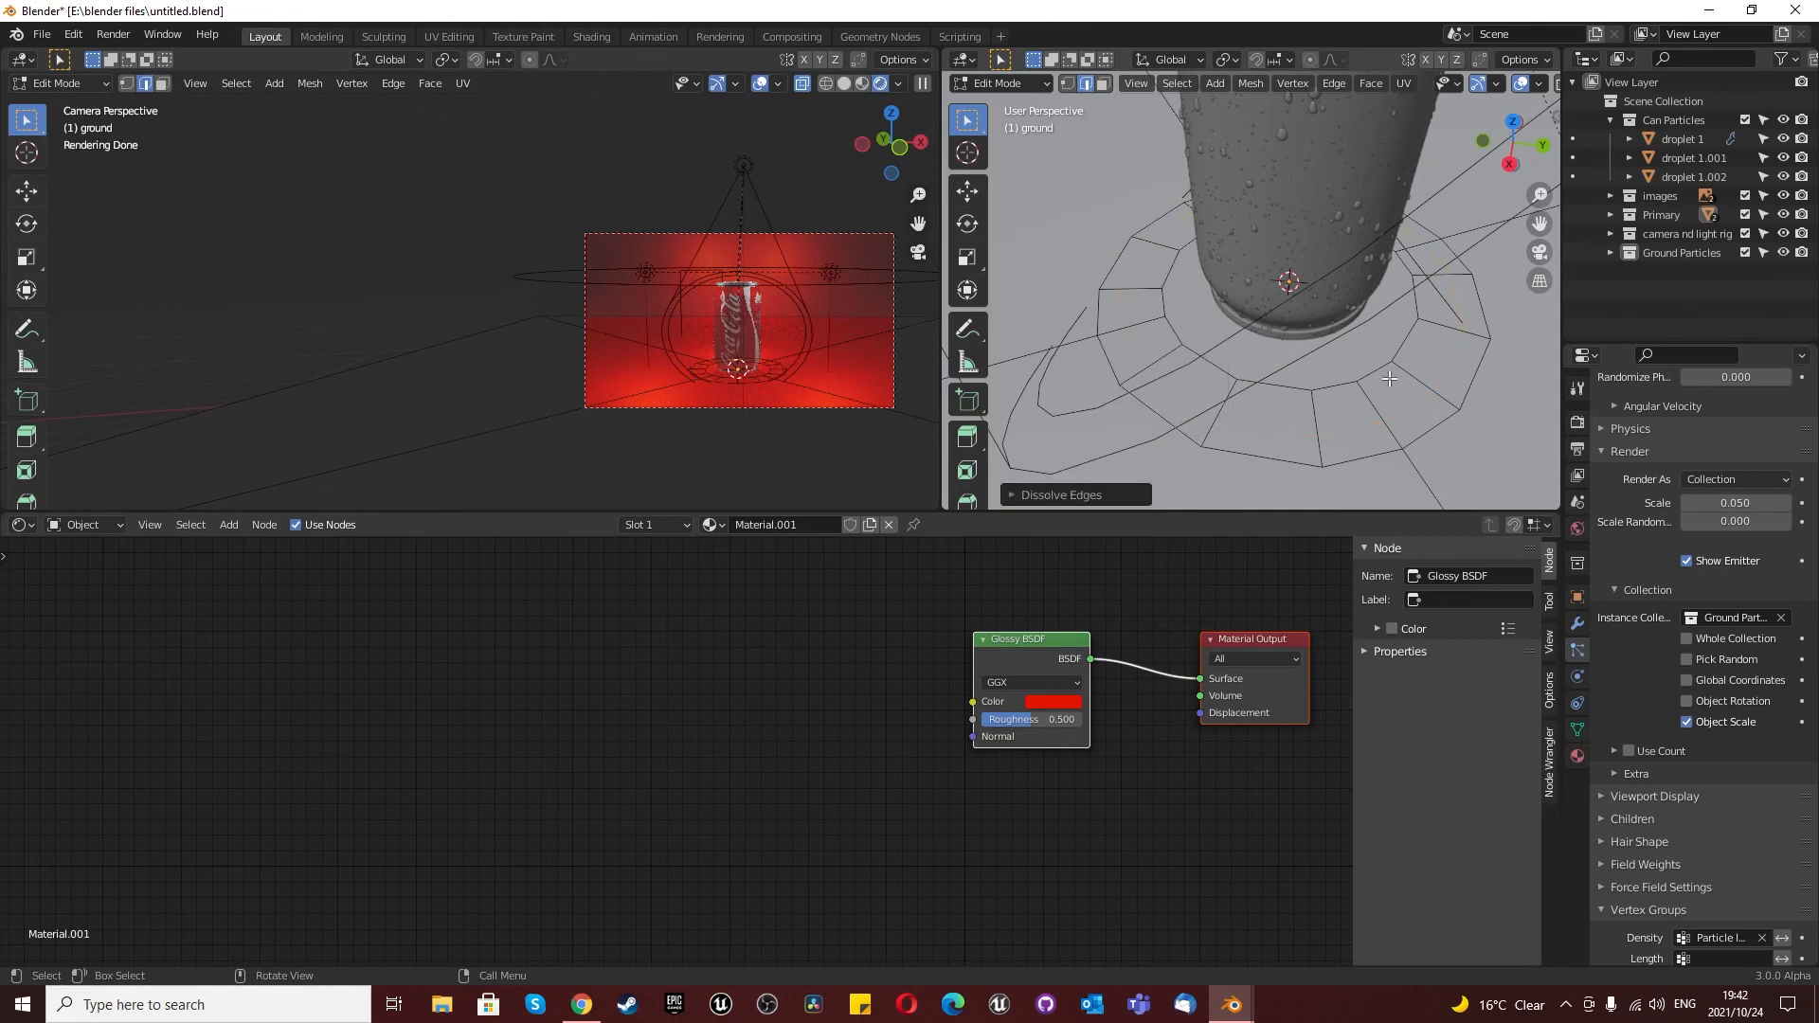
key(Tab)
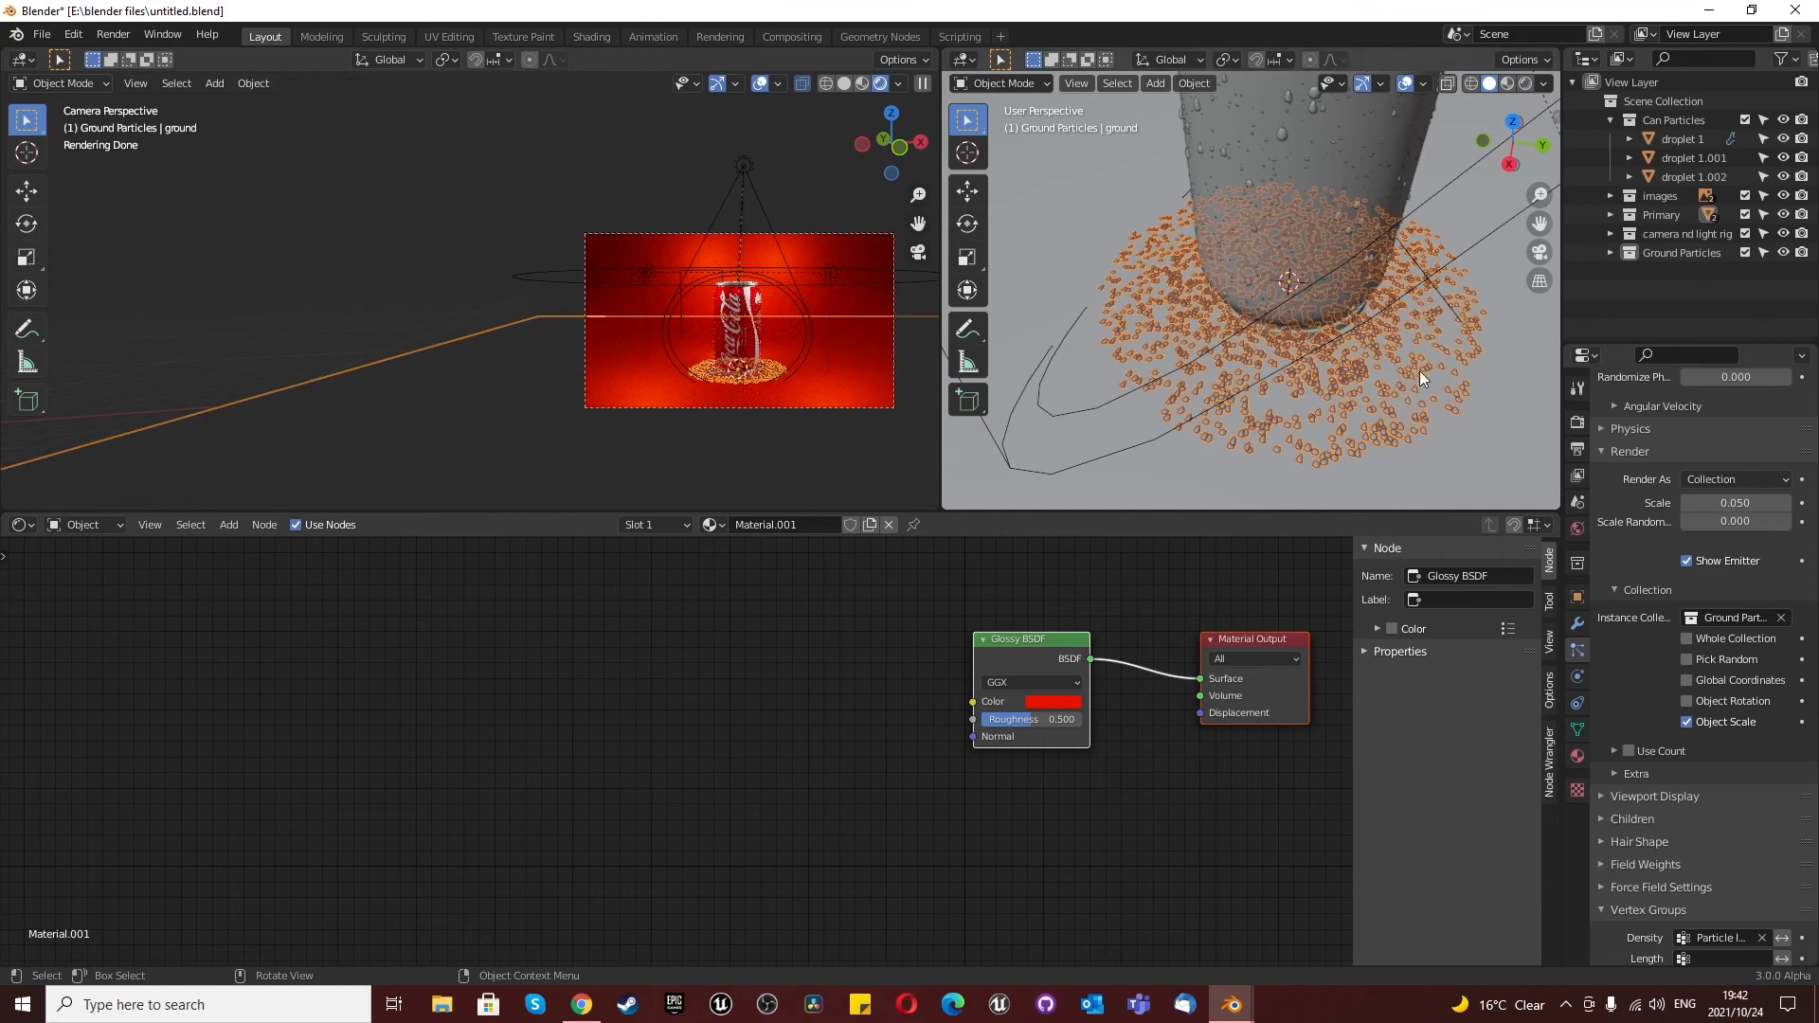
Step: Set the render scale of the ground particles to 0.08
middle_drag(1419, 372, 1309, 316)
scroll(1311, 327, up, 1)
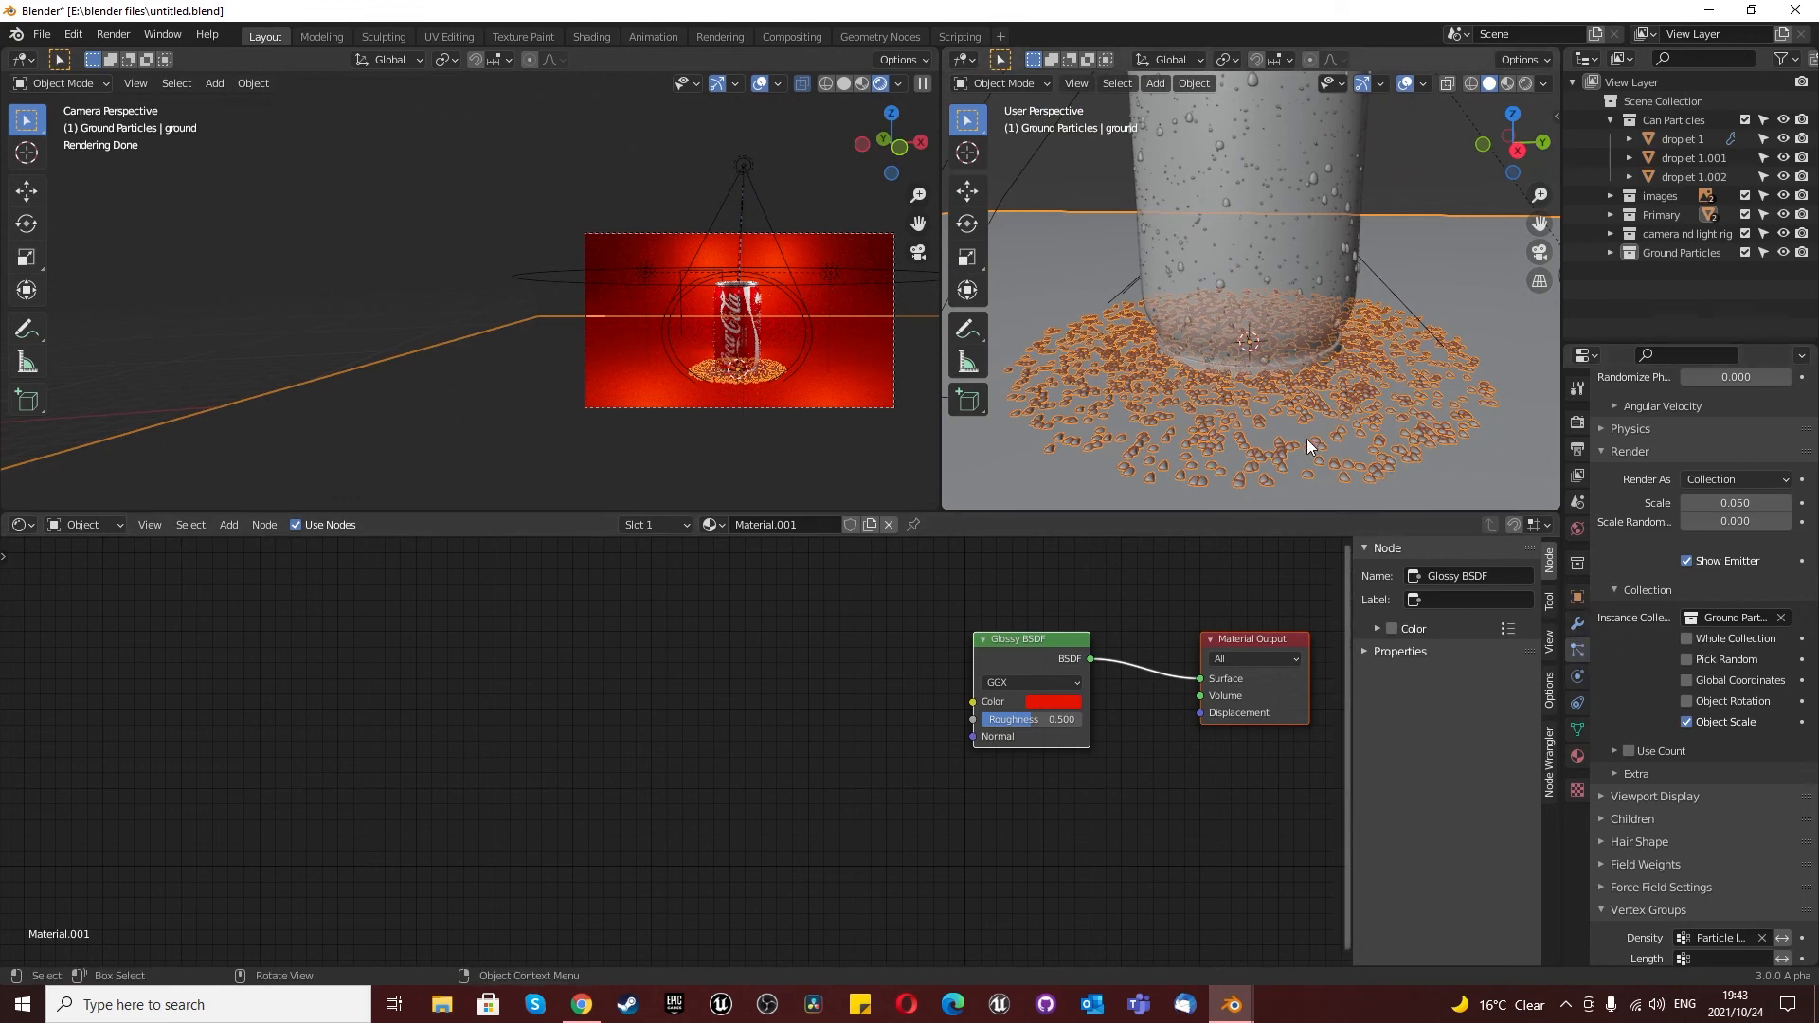
scroll(748, 360, up, 3)
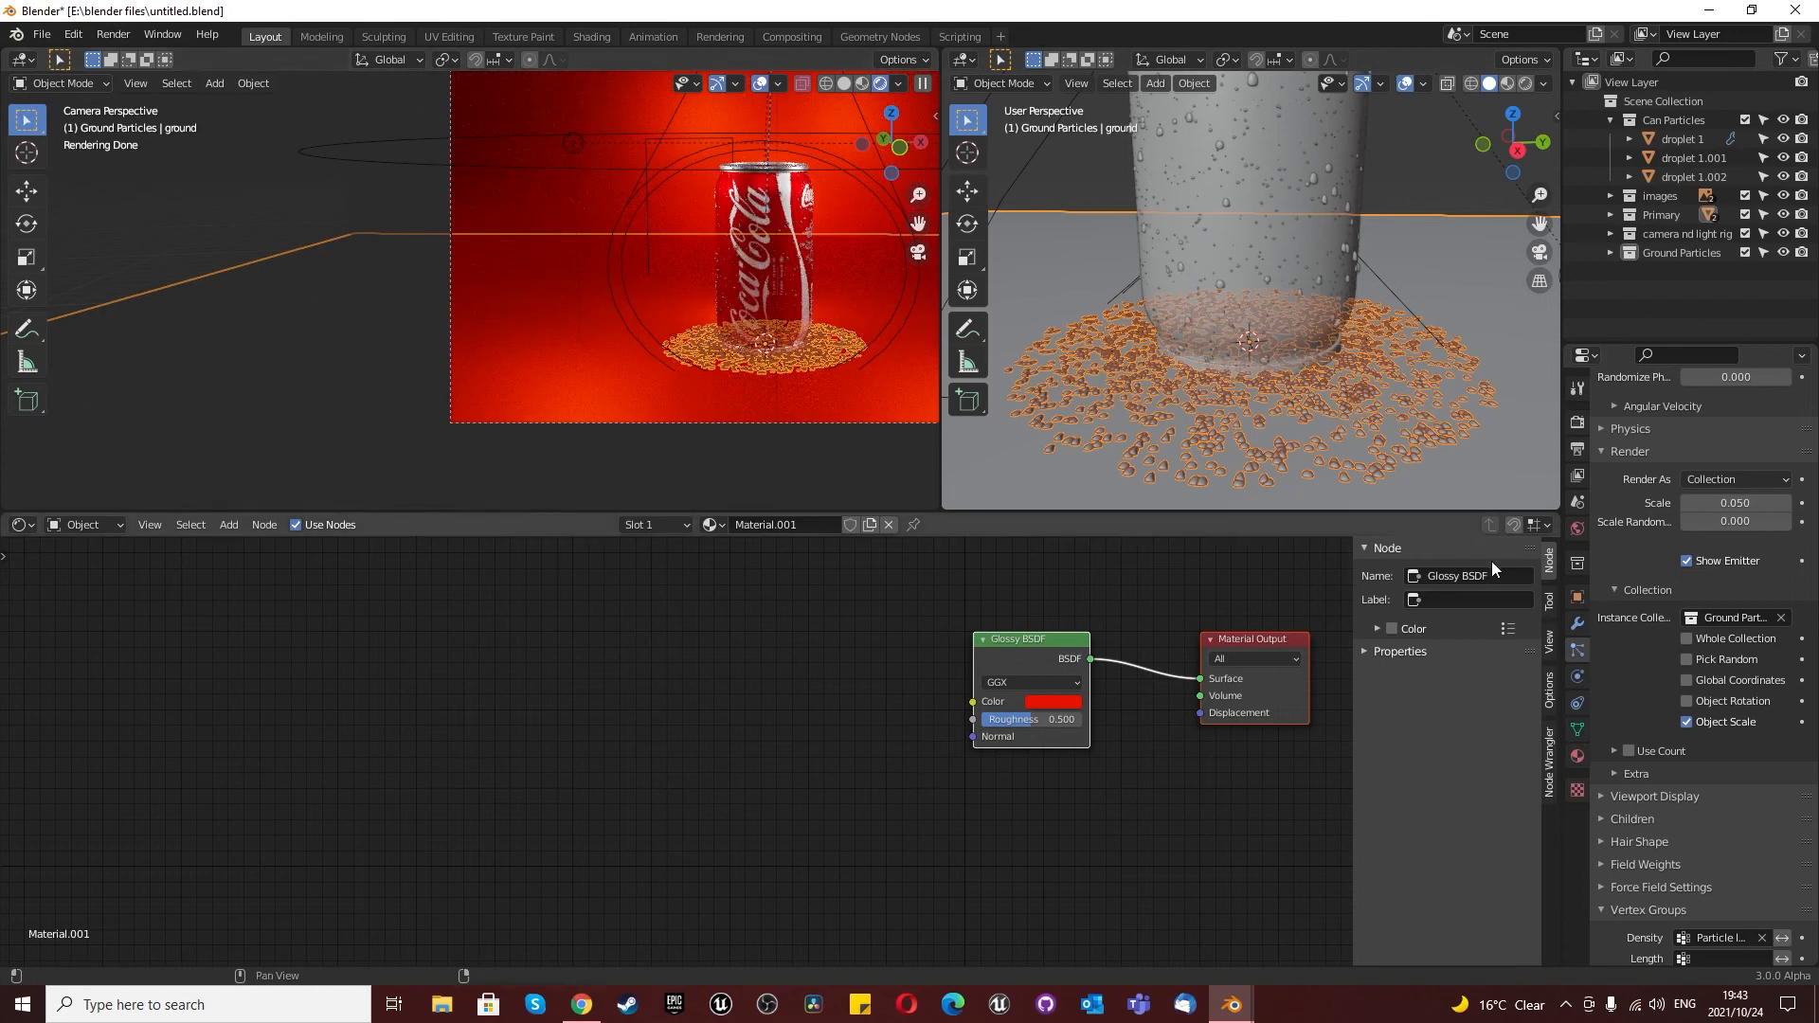
scroll(1684, 587, up, 6)
scroll(1680, 587, down, 1)
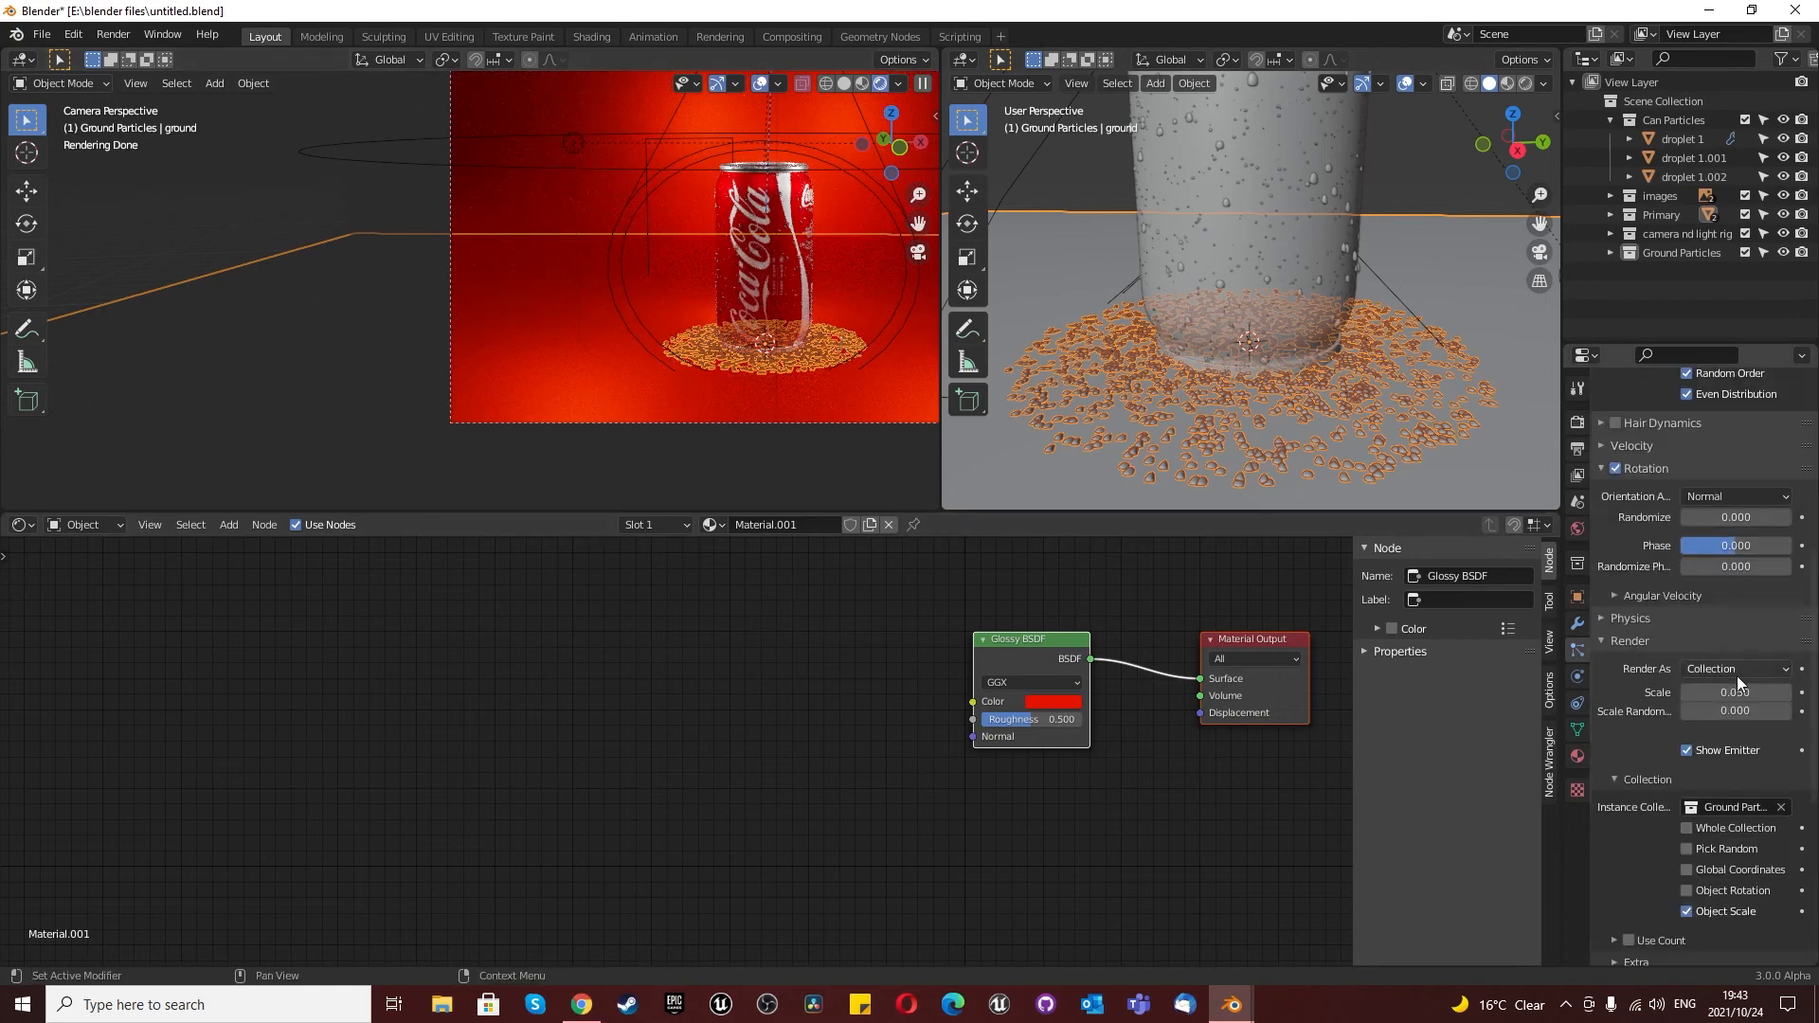
click(1738, 692)
key(Return)
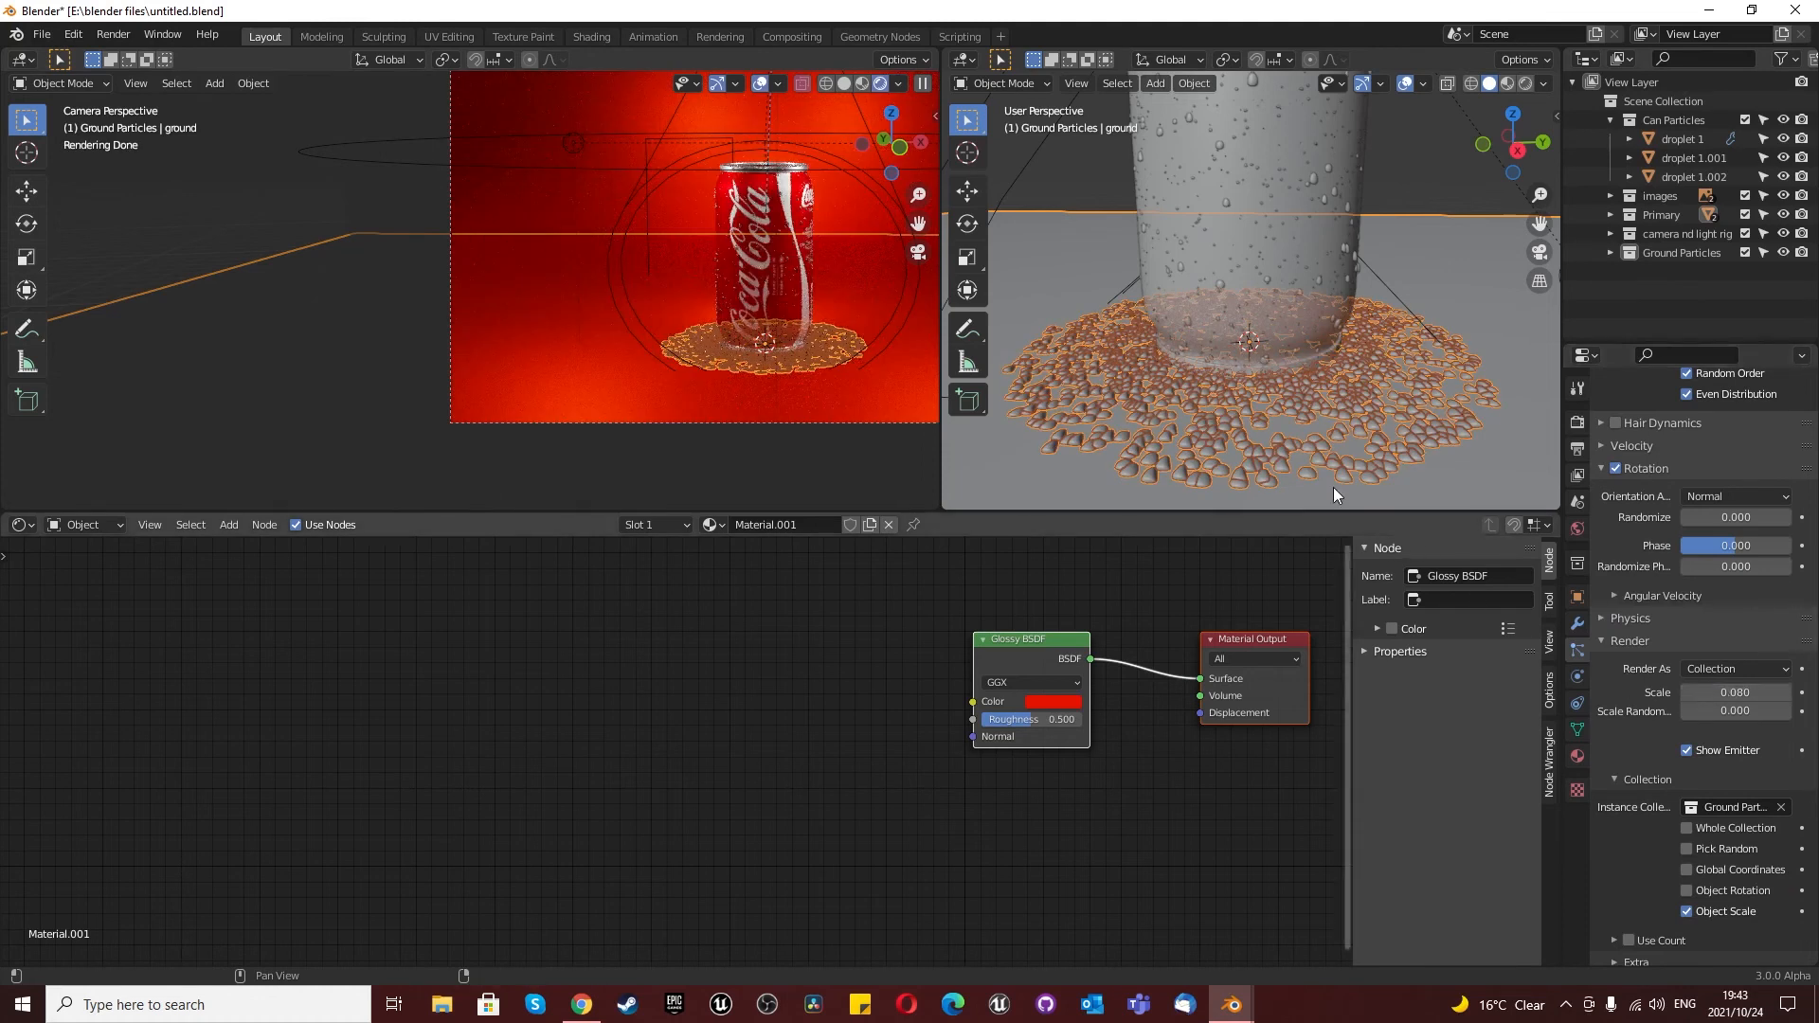
Step: Expand the Ground Particles collection and set the ground's particle number to 500
click(1609, 253)
scroll(1262, 450, down, 2)
scroll(1258, 454, up, 3)
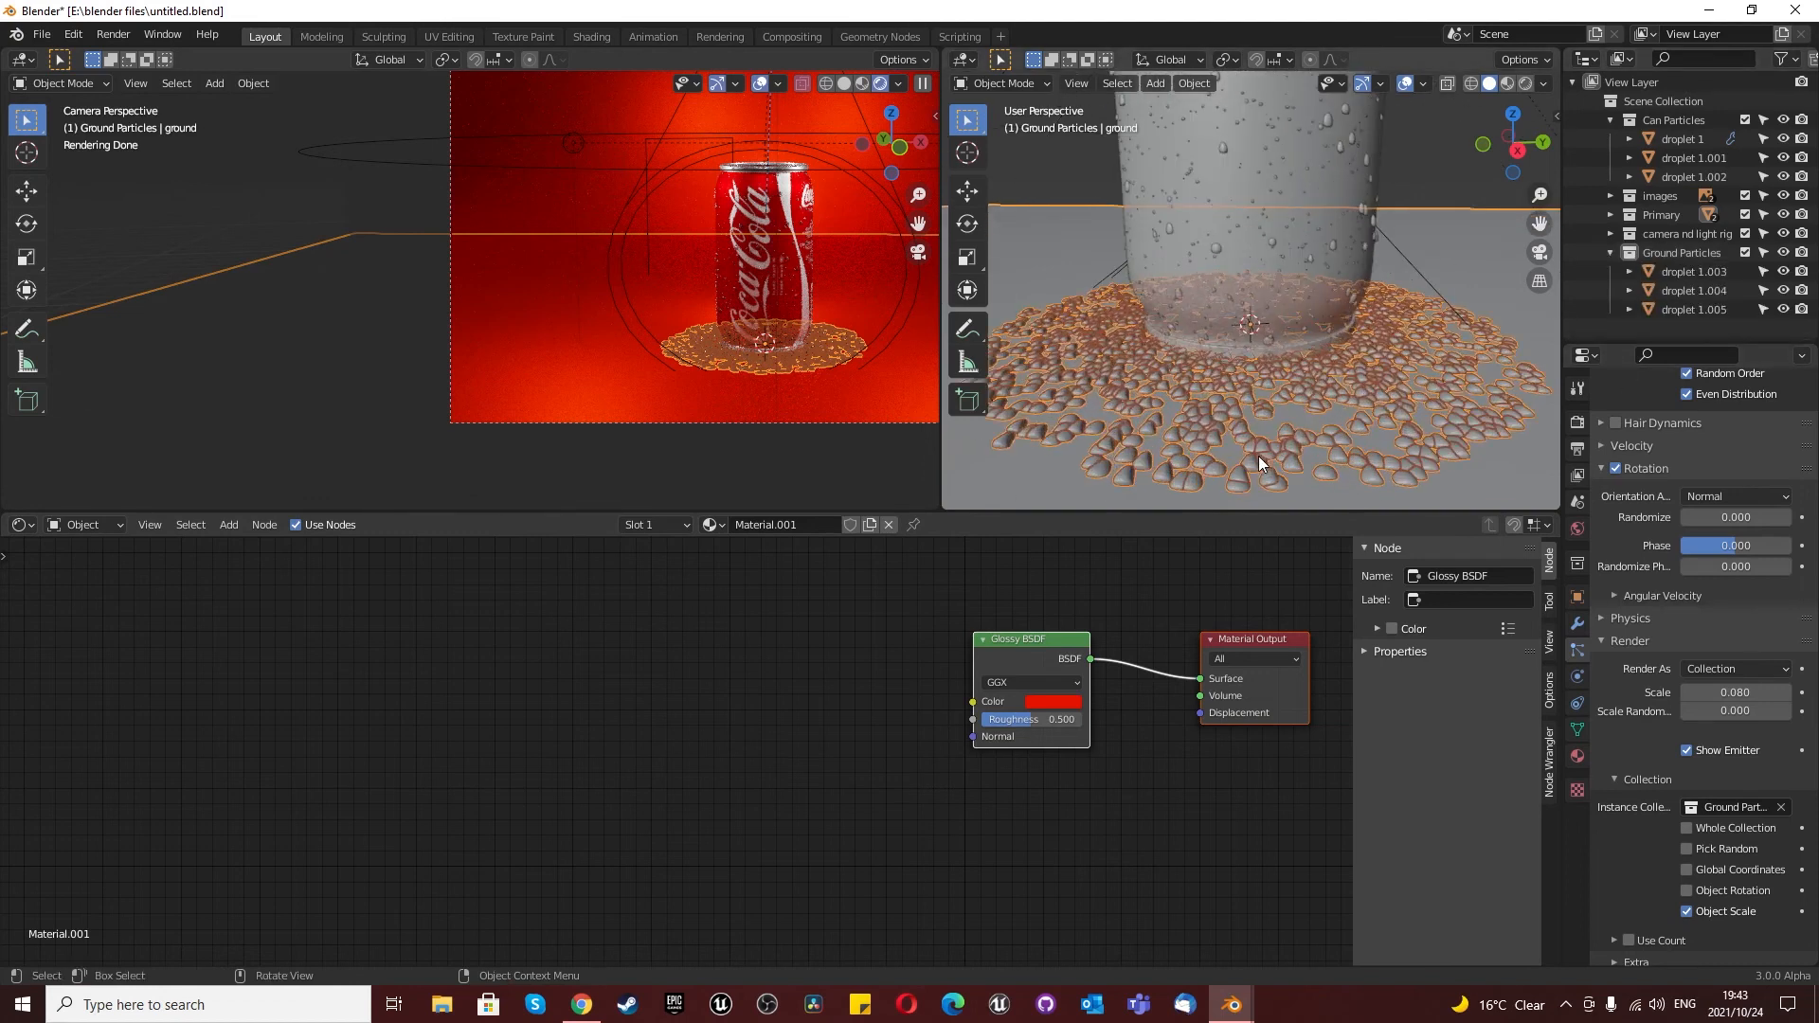
scroll(1720, 577, up, 10)
click(1733, 599)
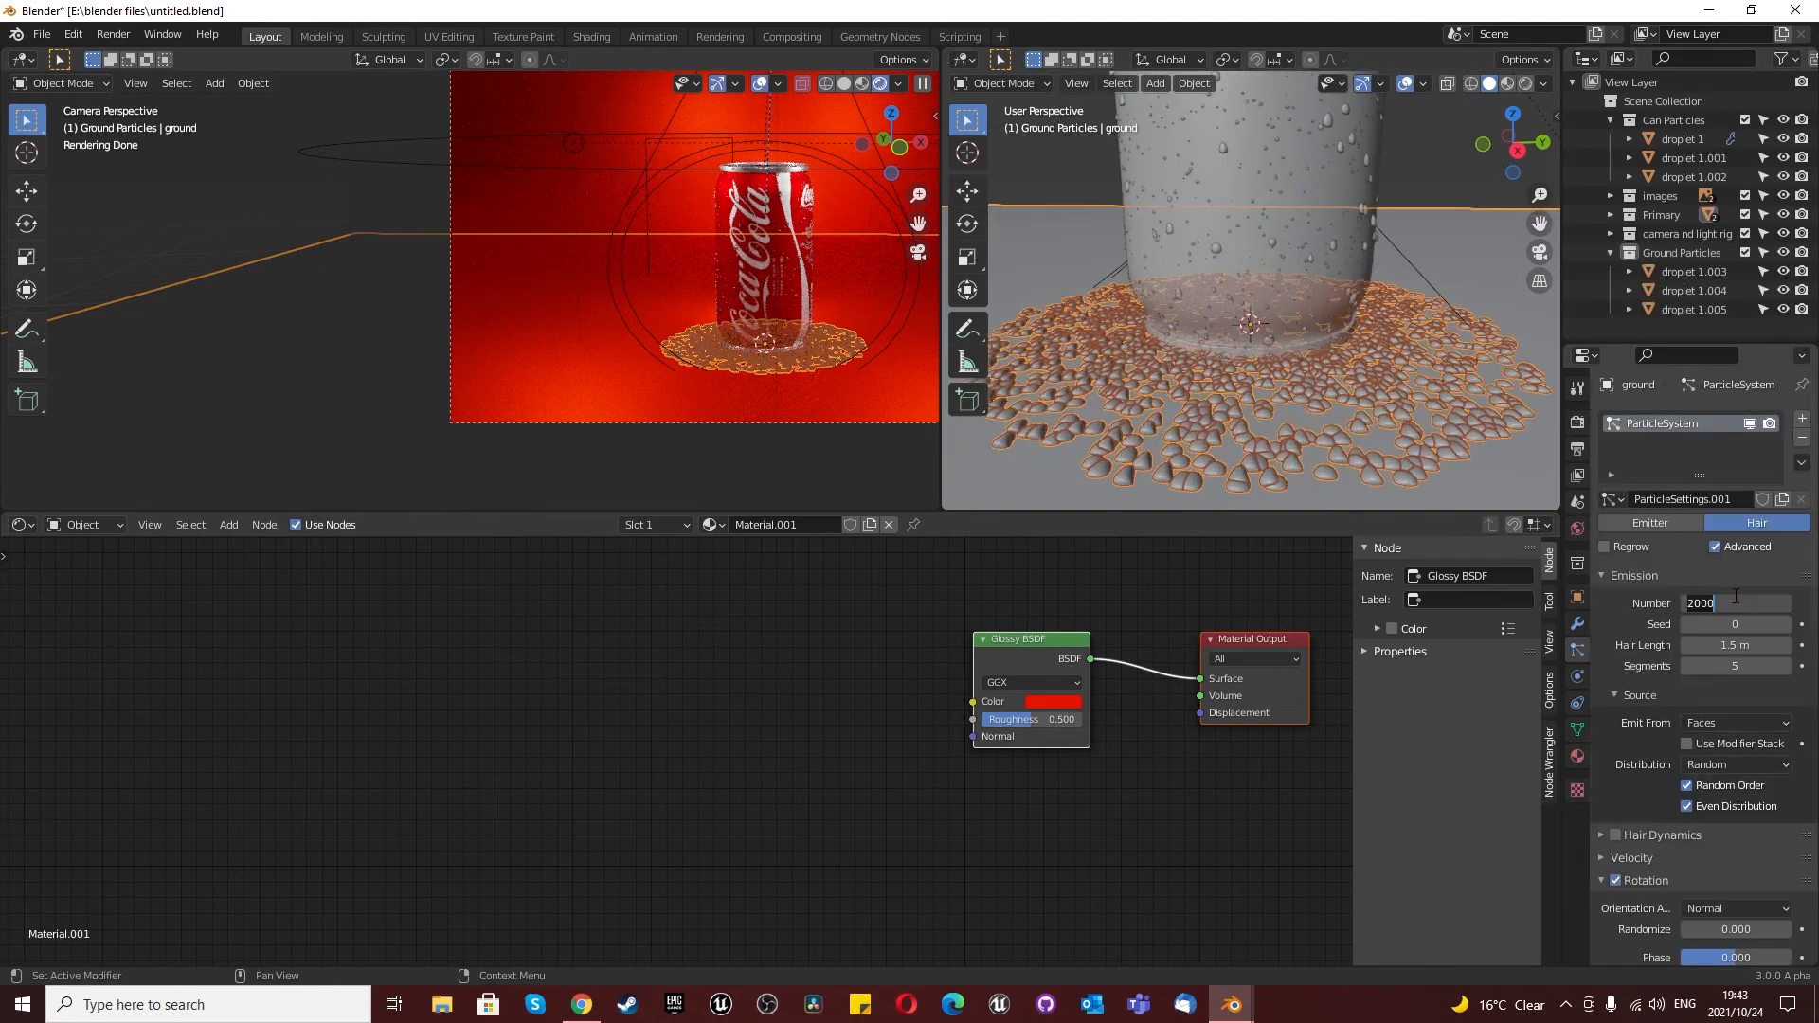
key(Return)
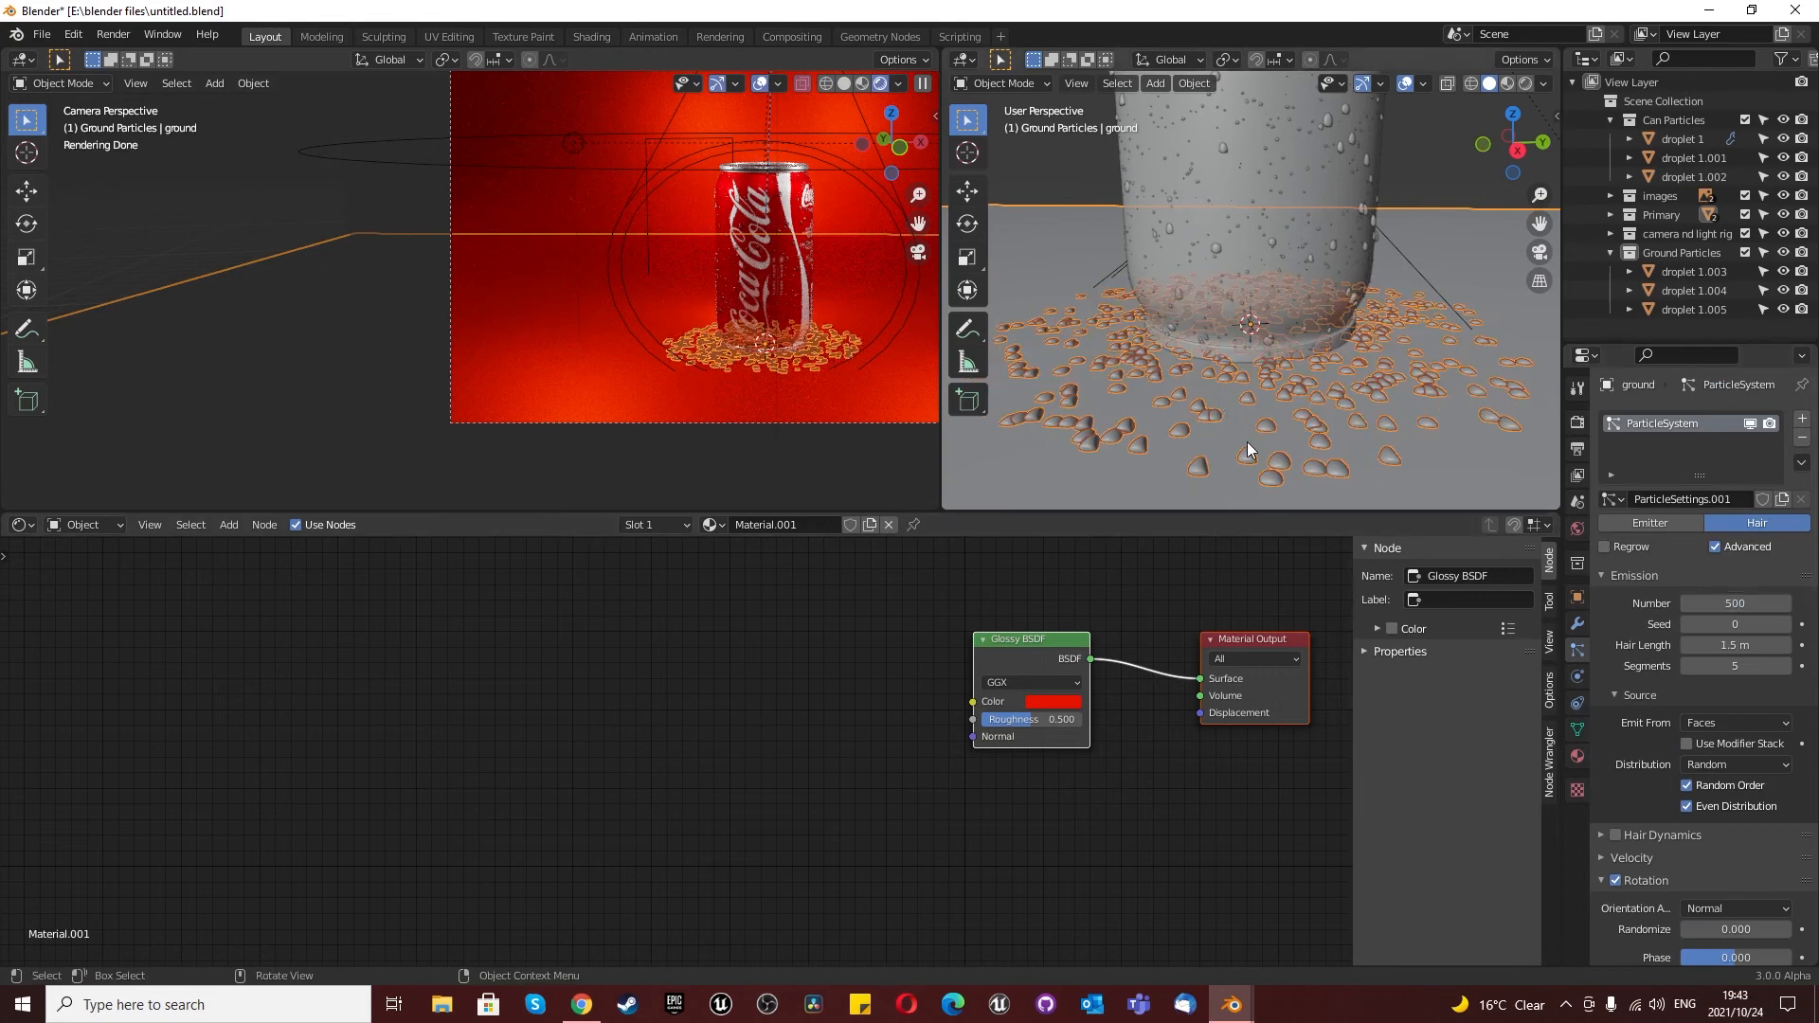
scroll(1312, 469, up, 2)
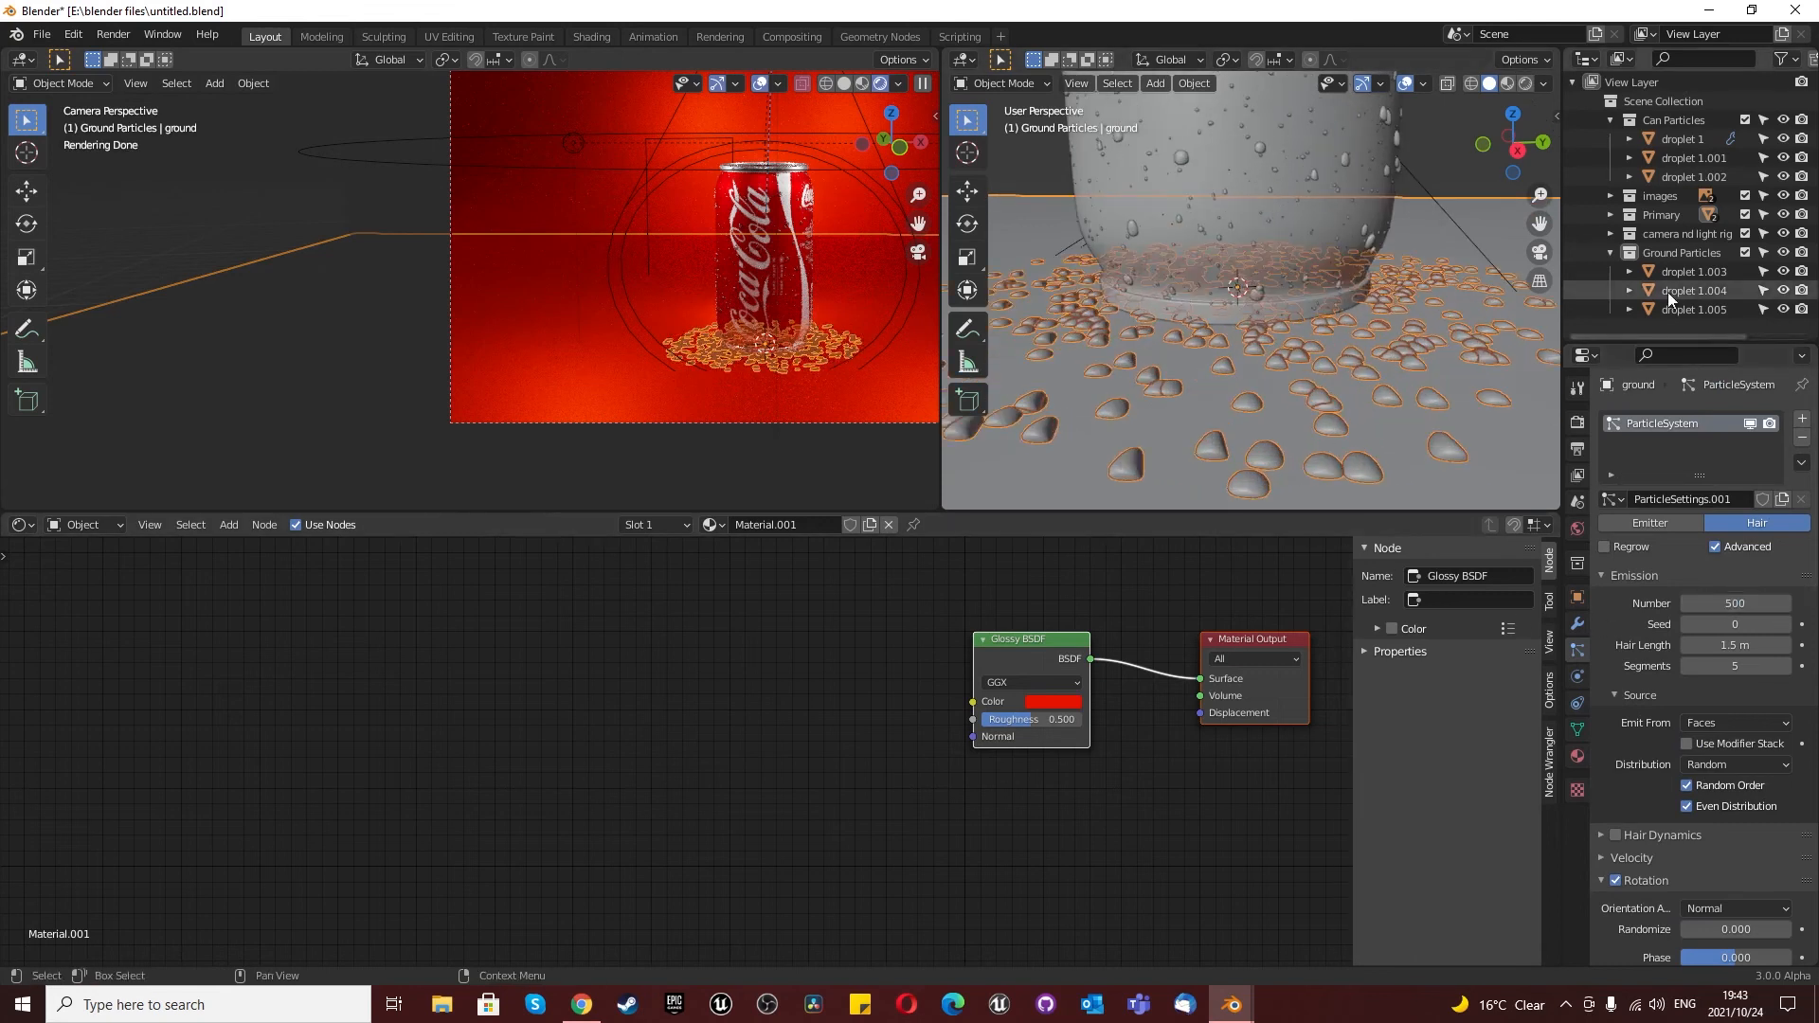
Step: Scale the mesh of droplet 1.003 in Edit Mode by about 1.4 along X and Z, keeping Y locked
click(1691, 271)
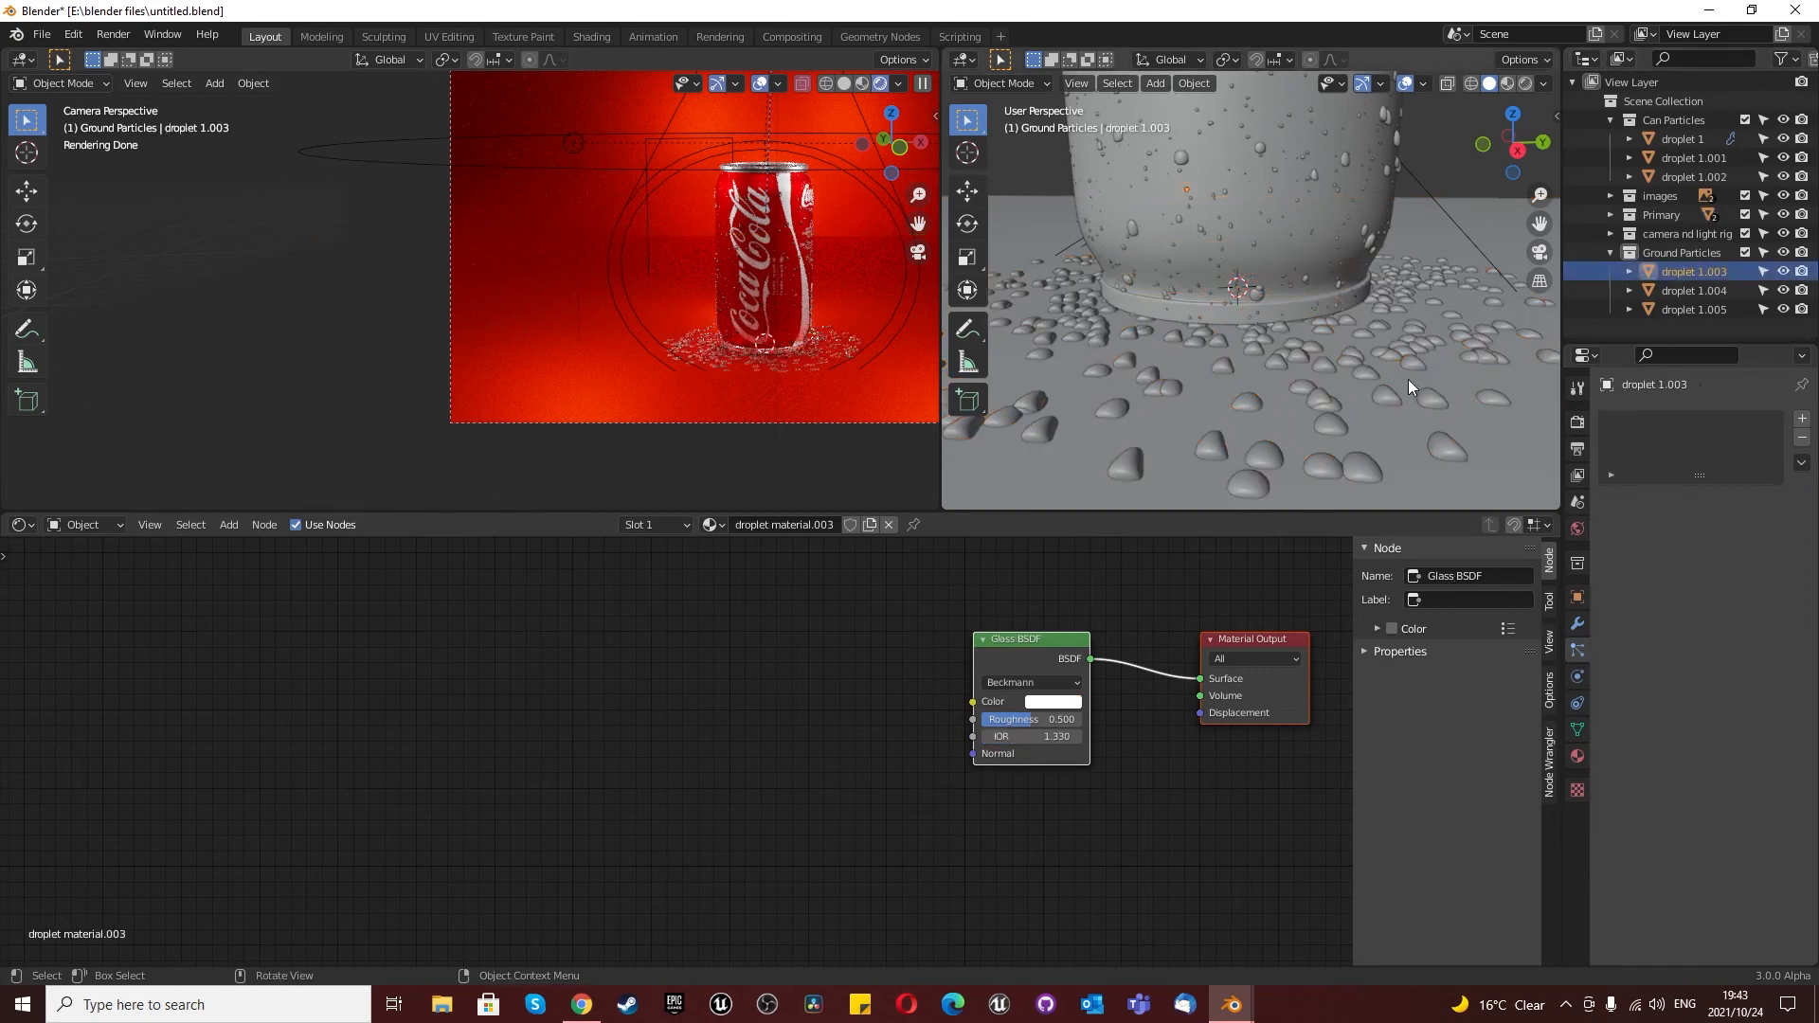
key(Tab)
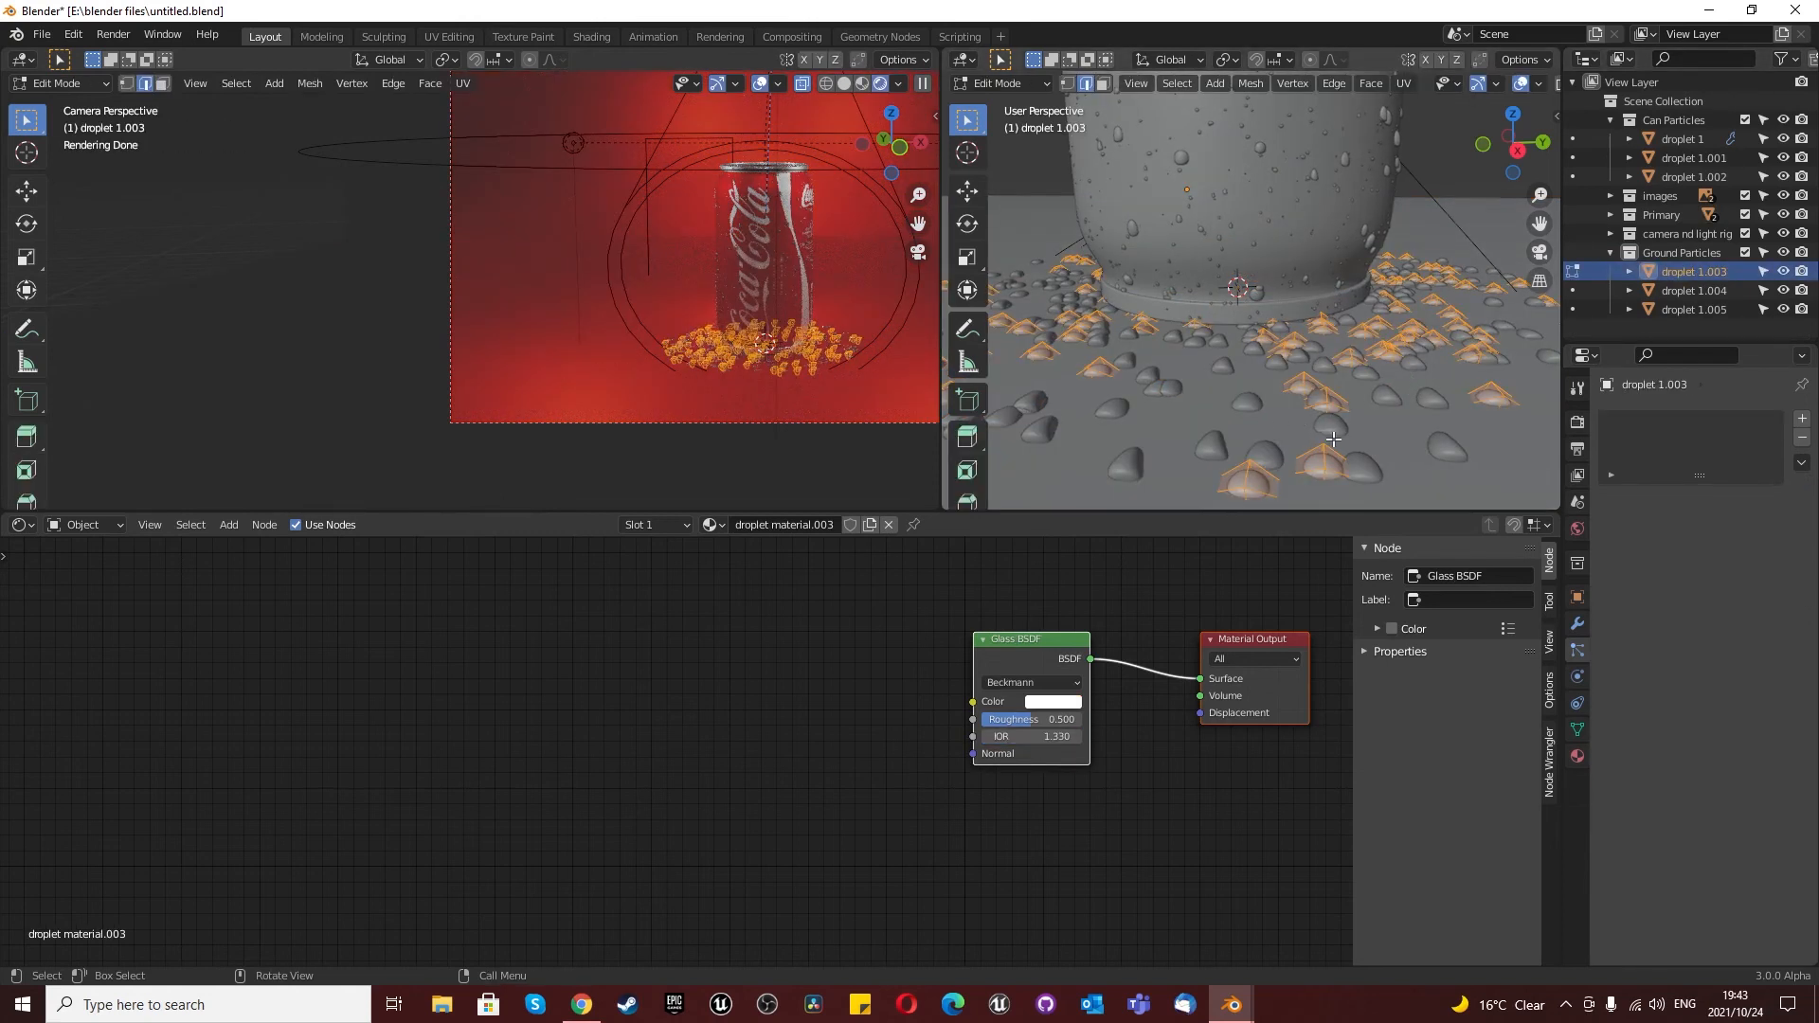
scroll(1333, 440, up, 1)
key(s)
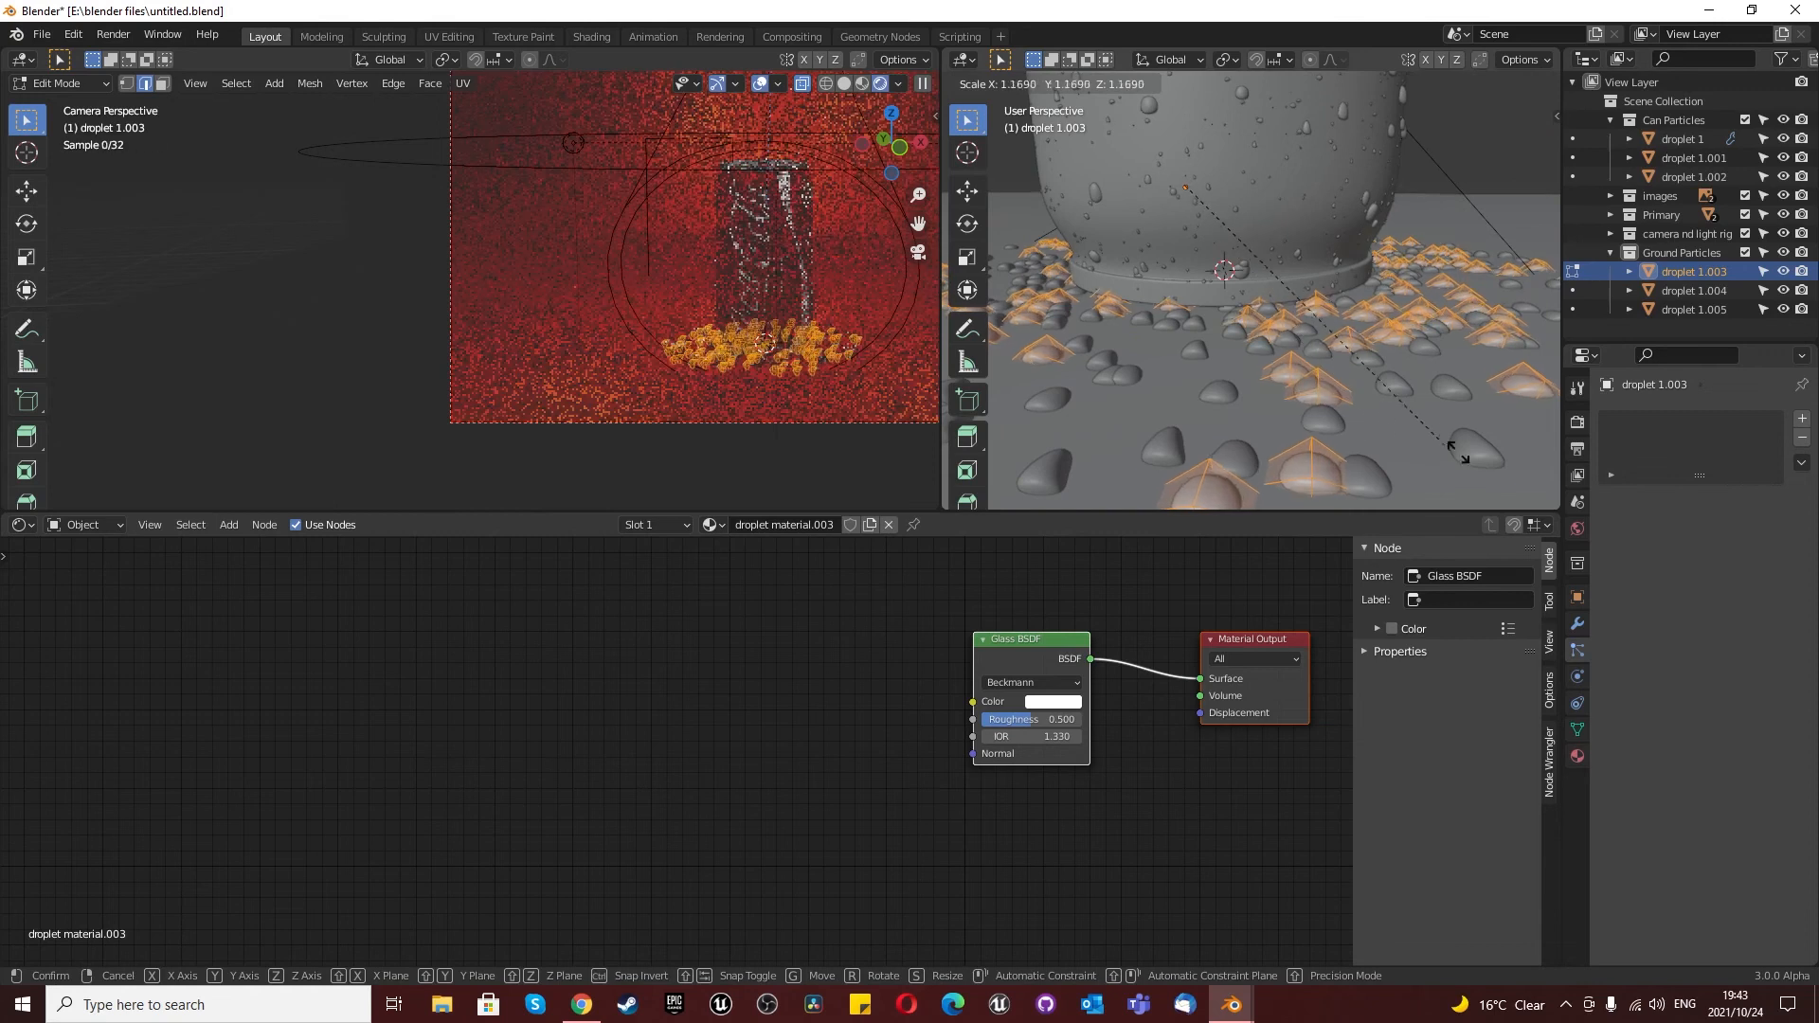
key(z)
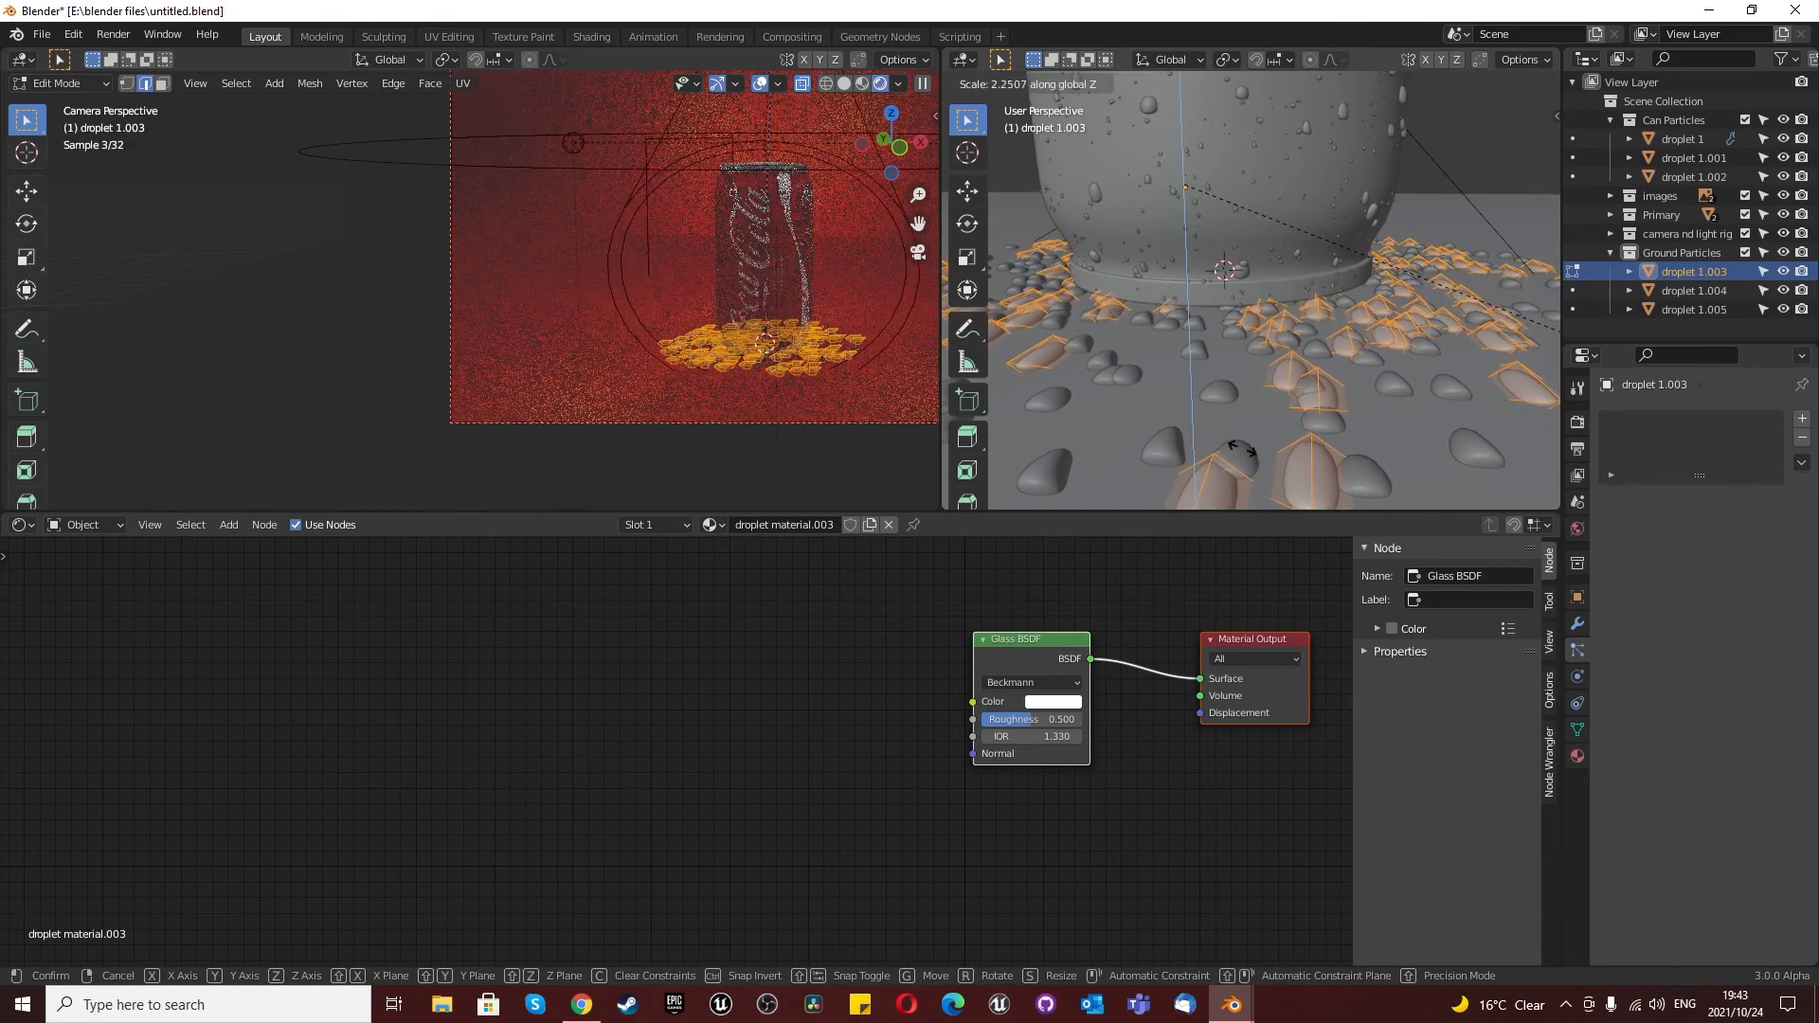
key(shift+z)
key(shift+x)
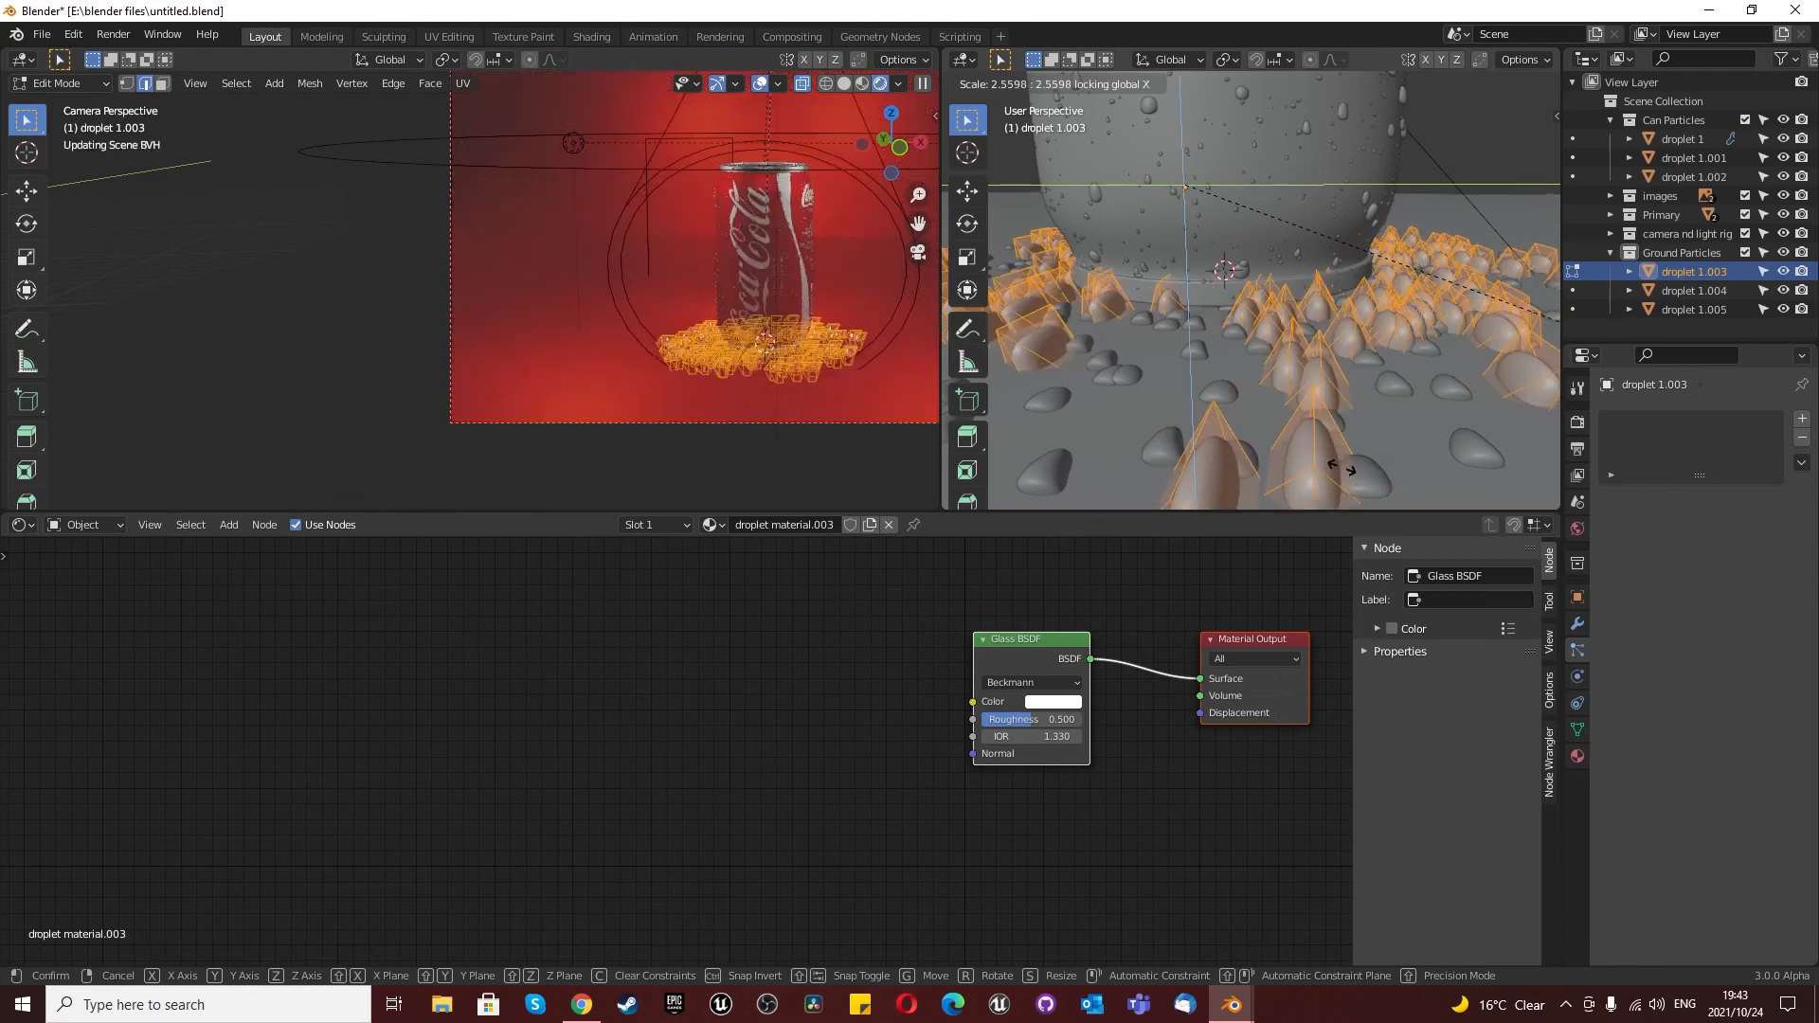
key(shift+y)
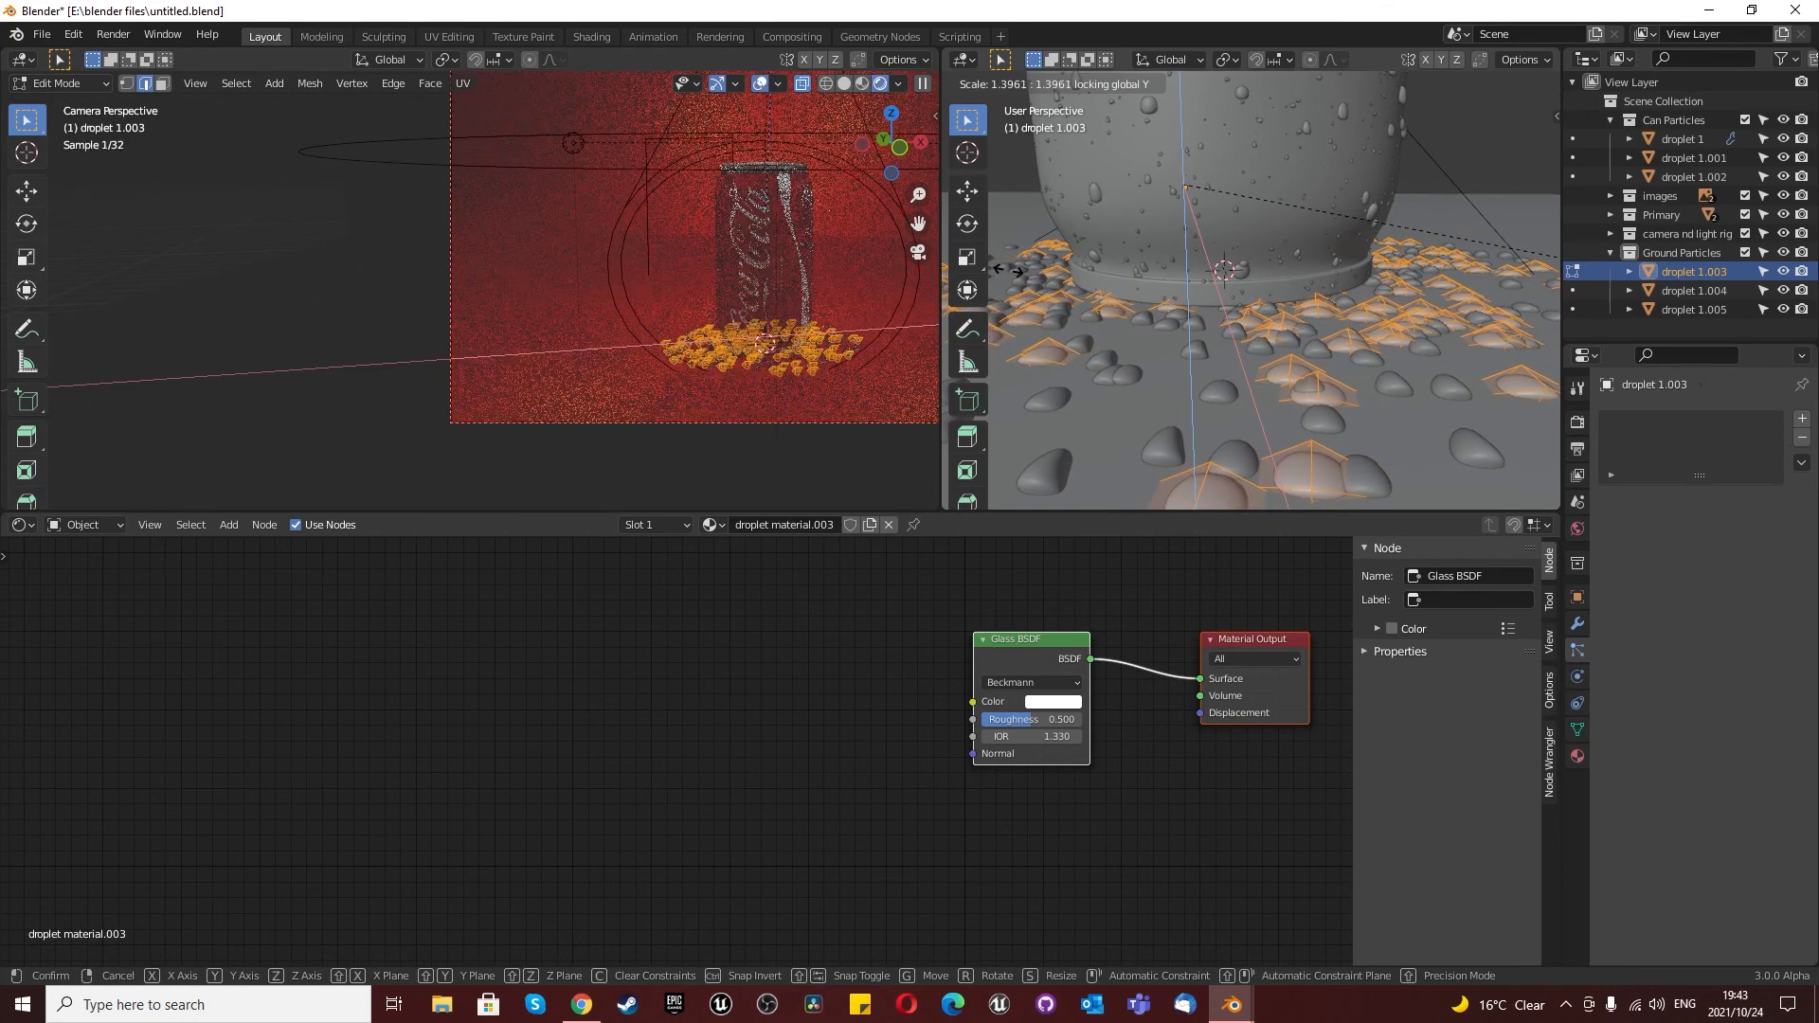
click(1165, 282)
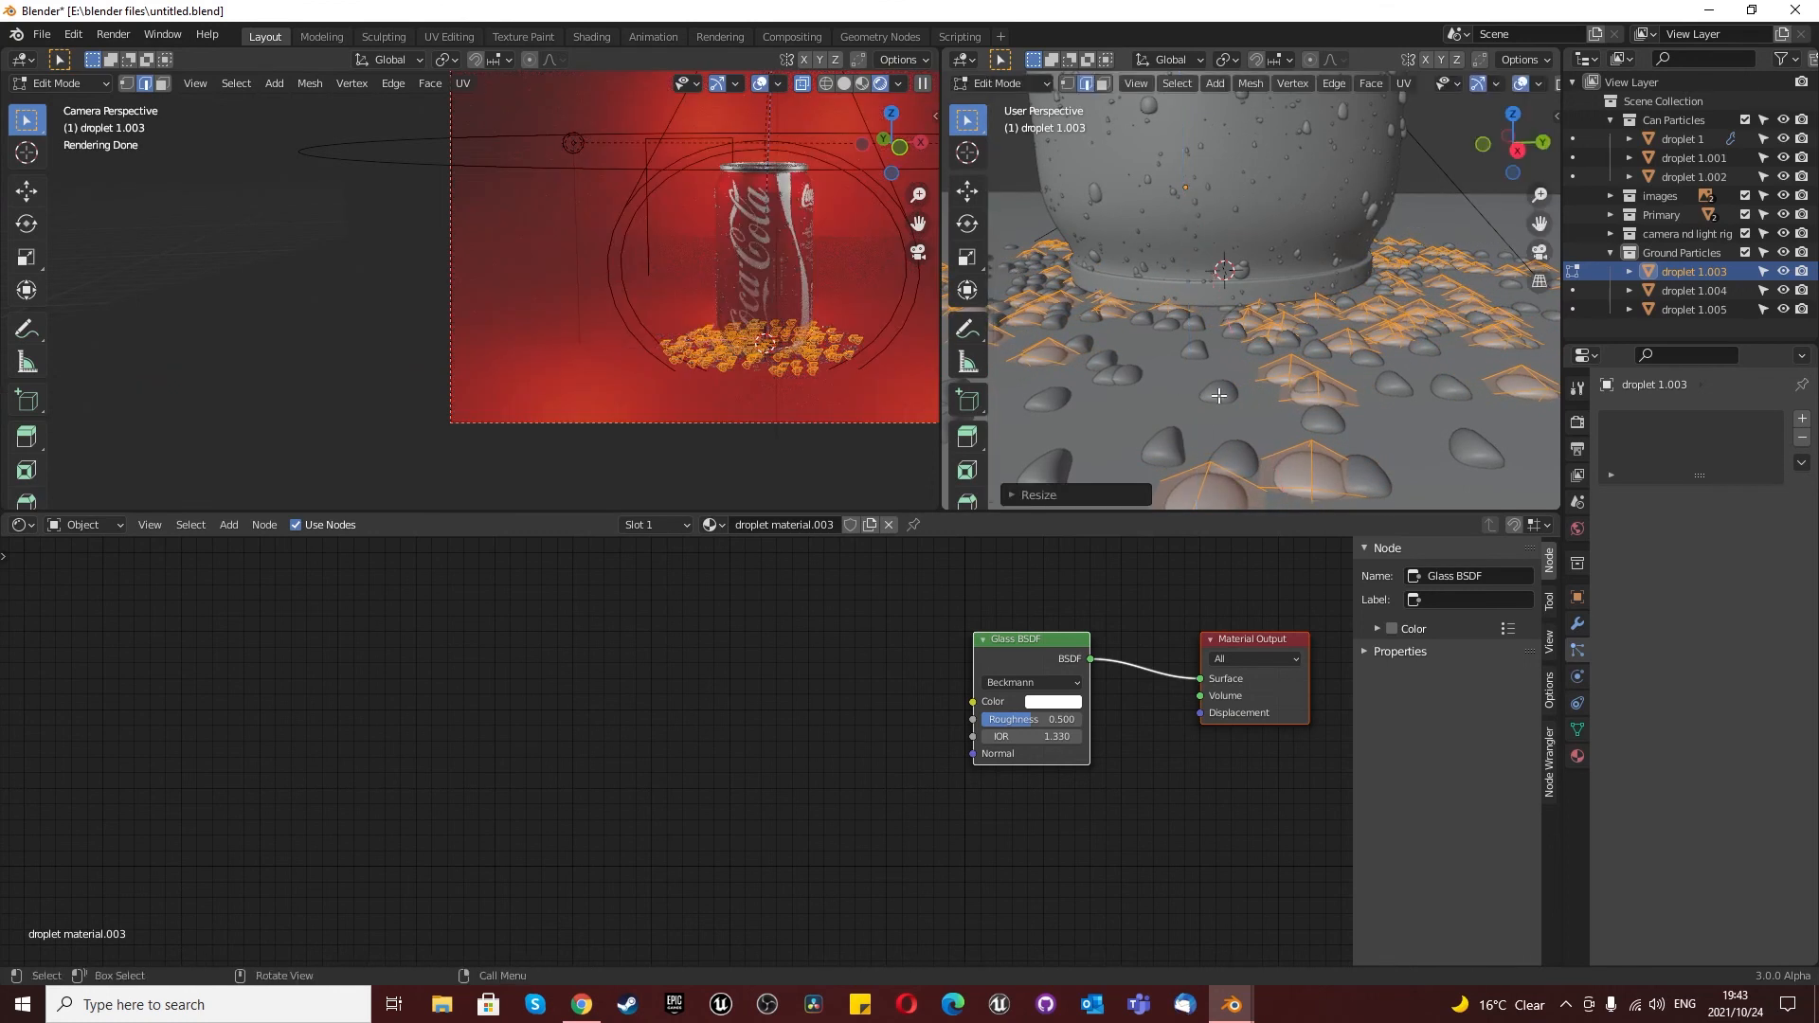
Step: Try rotating the droplet geometry by 180° with droplet 1.003 and droplet 1.004 both in Edit Mode, first freely and again about global Y
click(1709, 291)
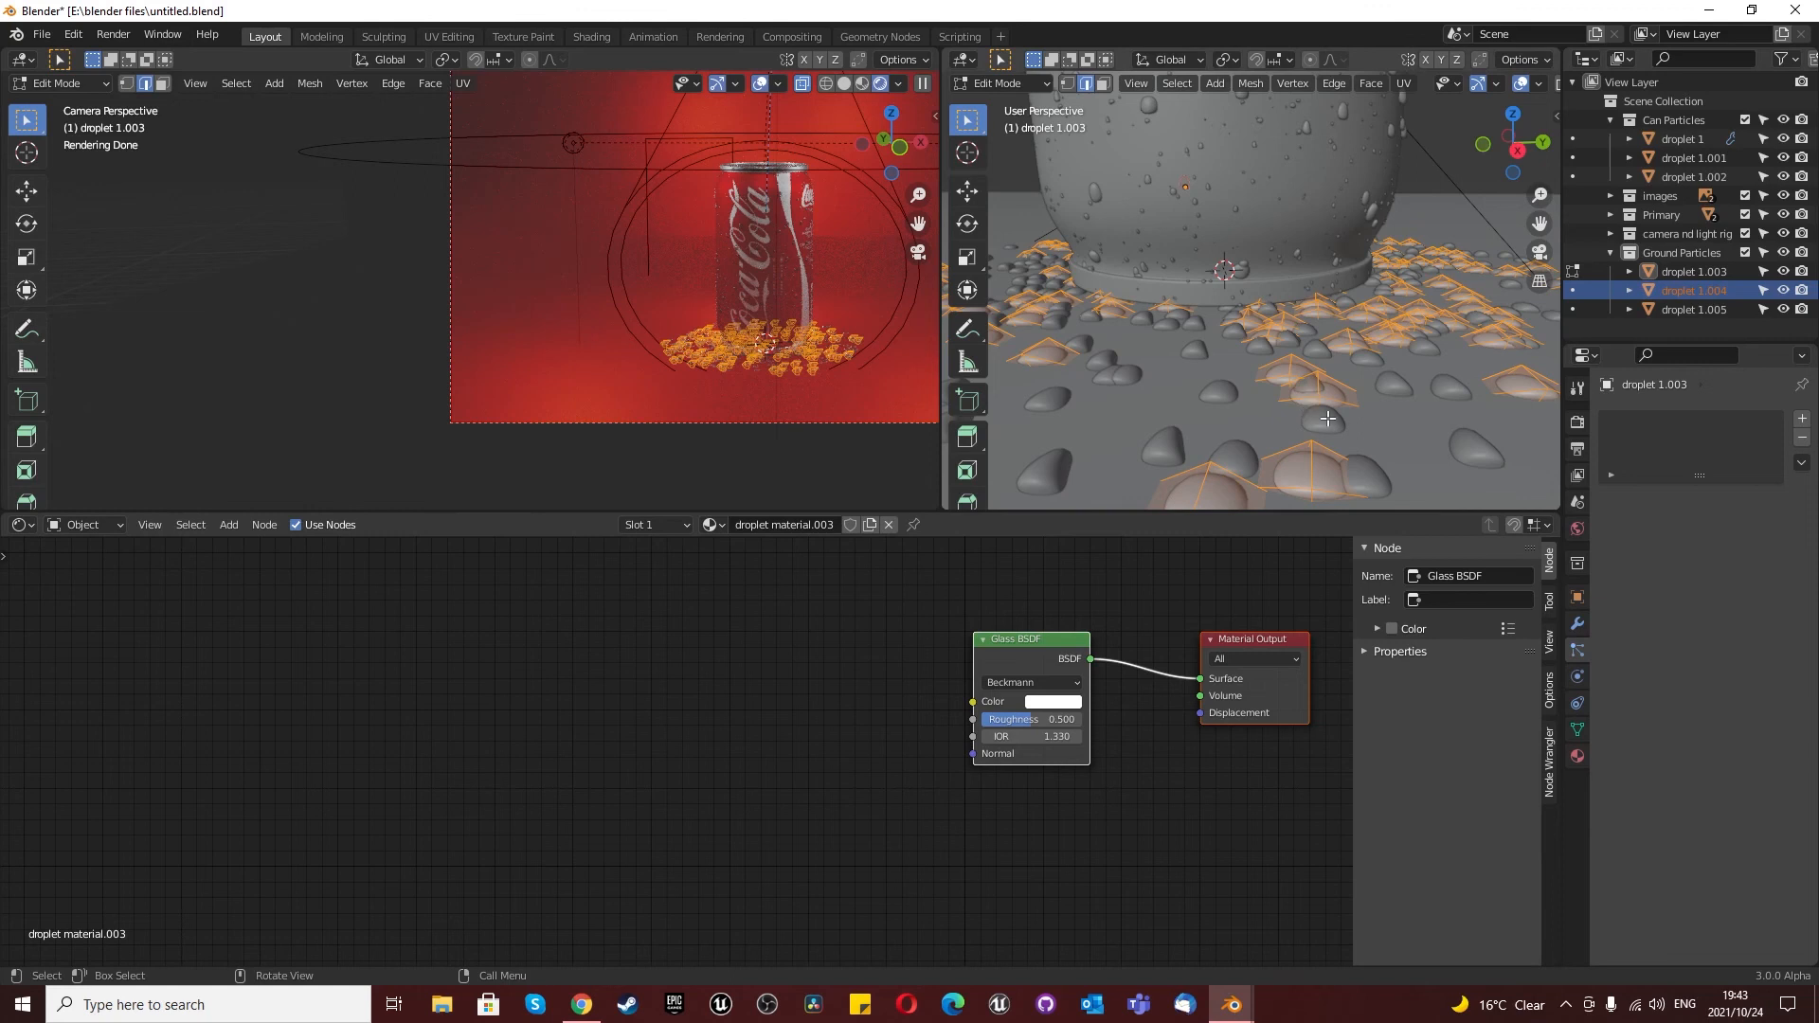
key(Tab)
key(Tab)
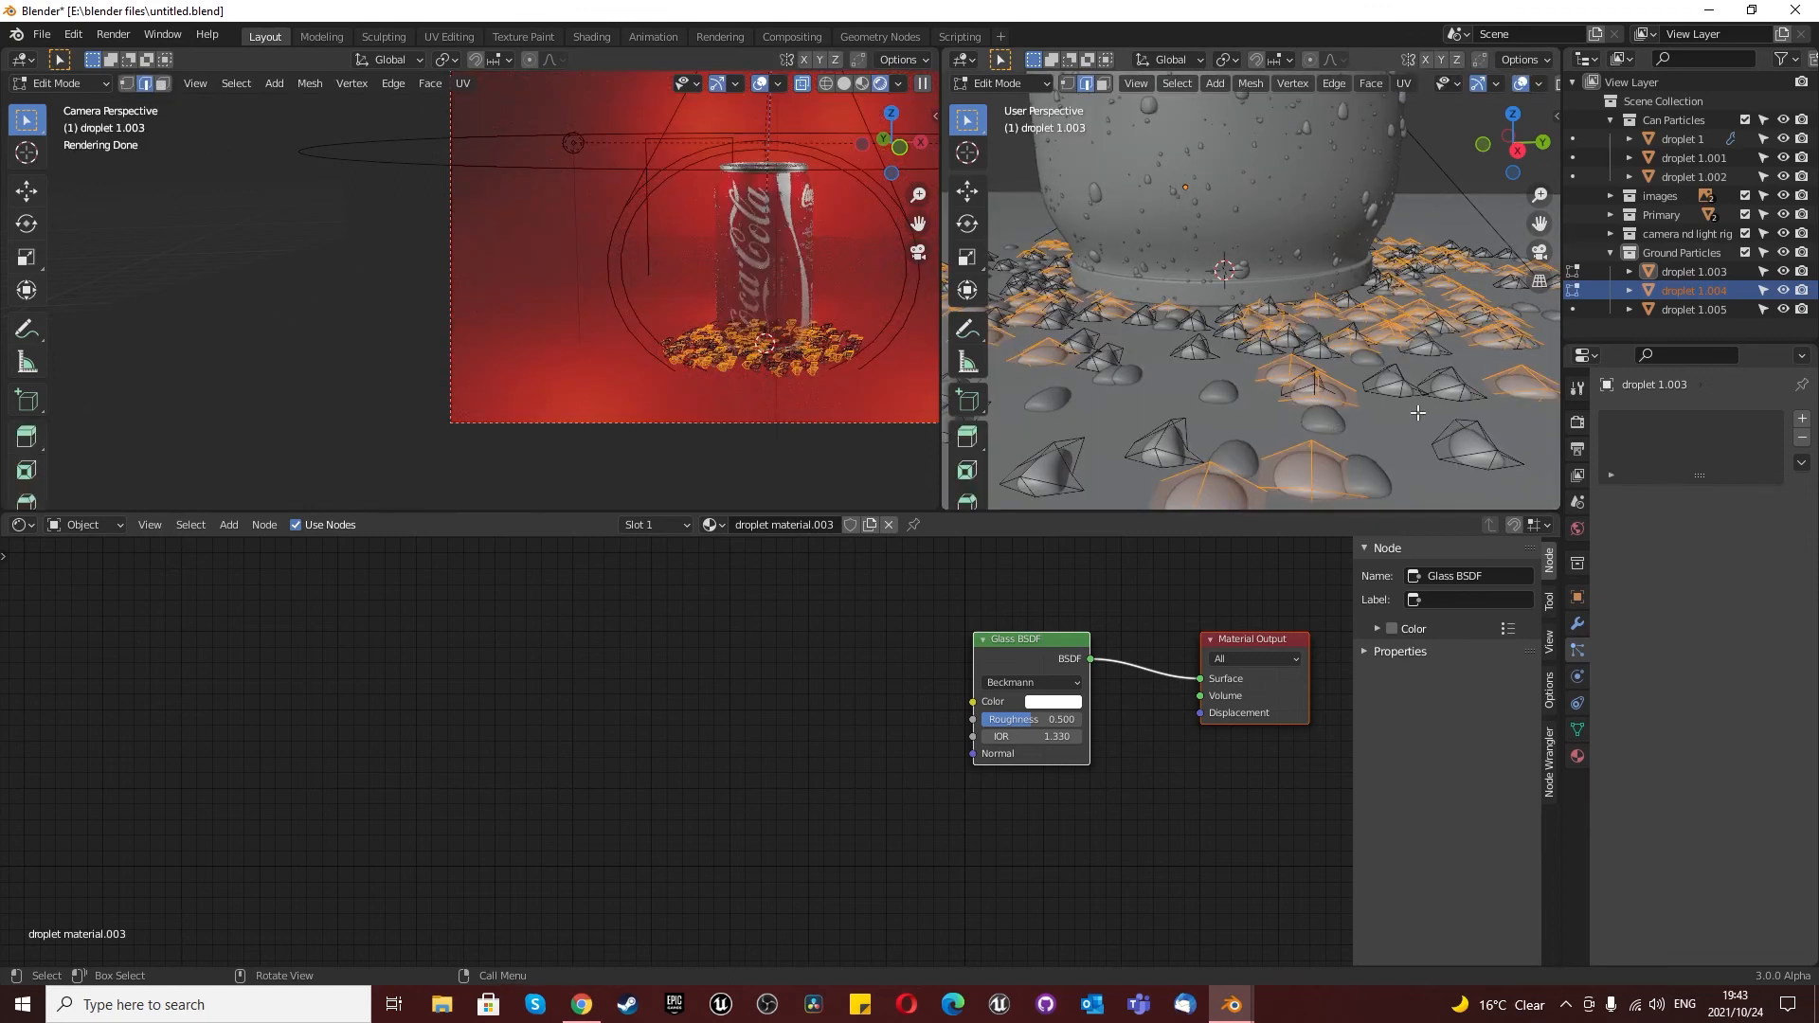
text(r180)
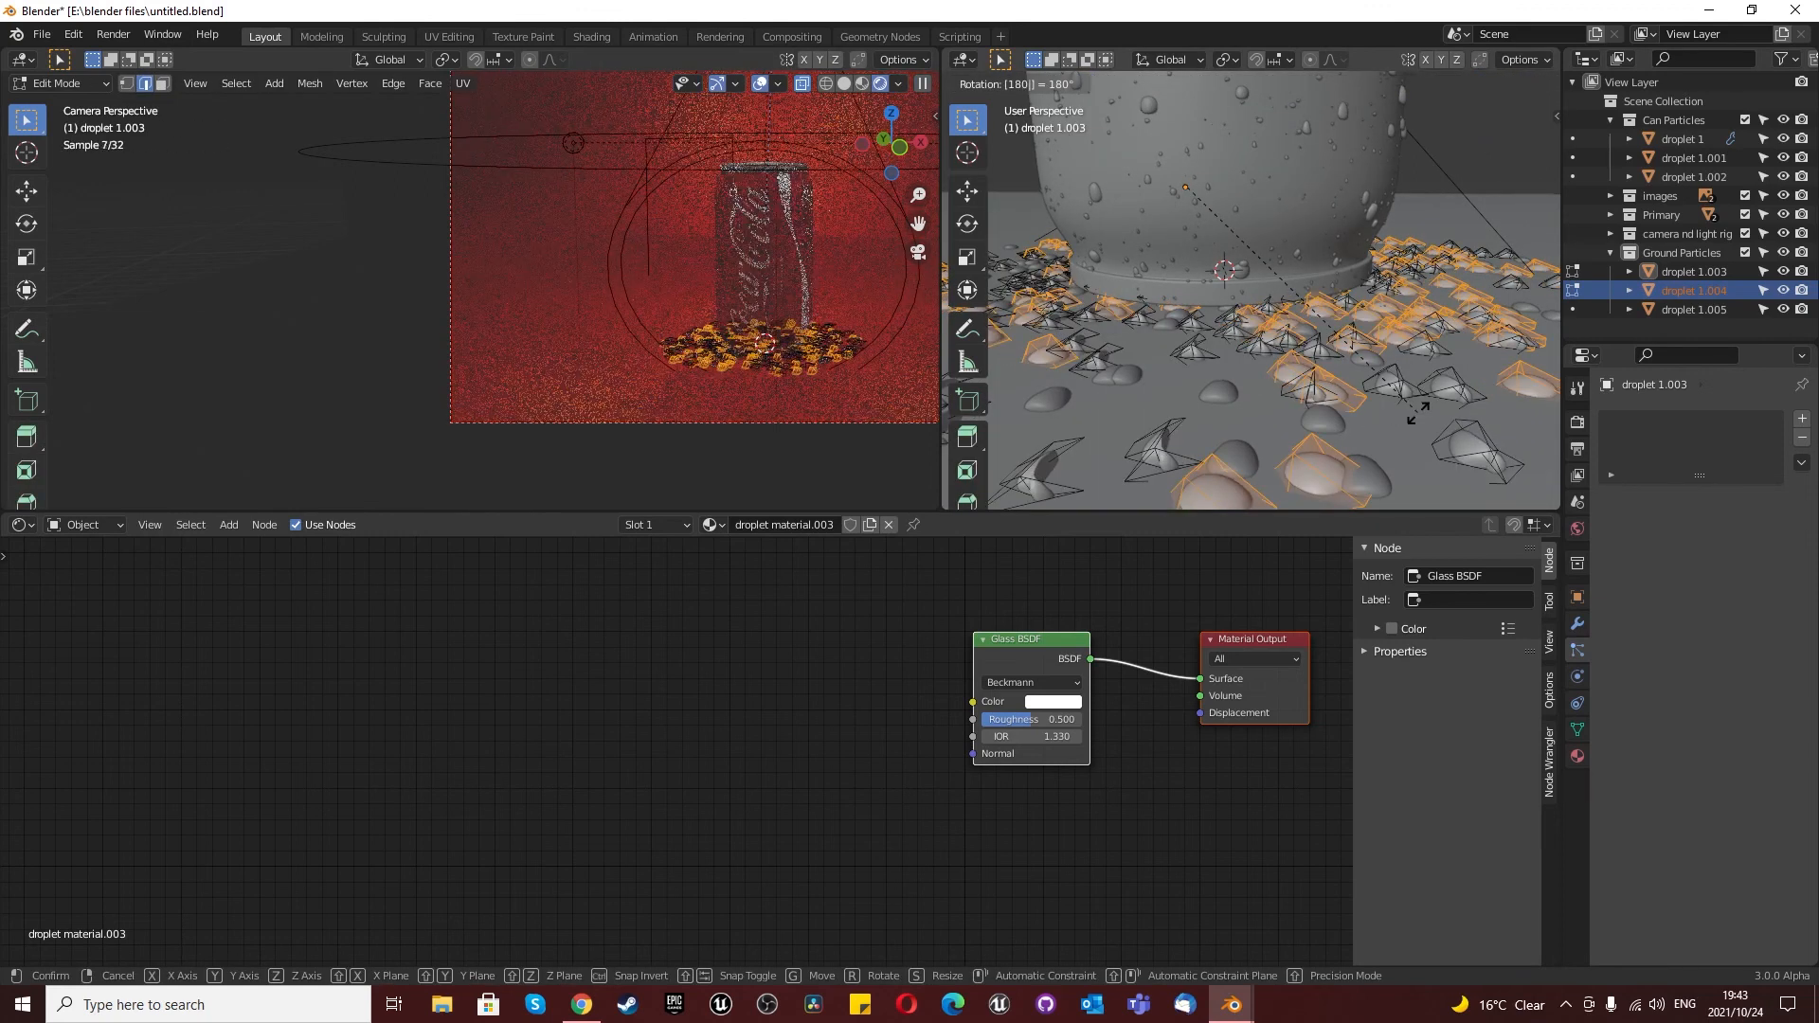
key(Return)
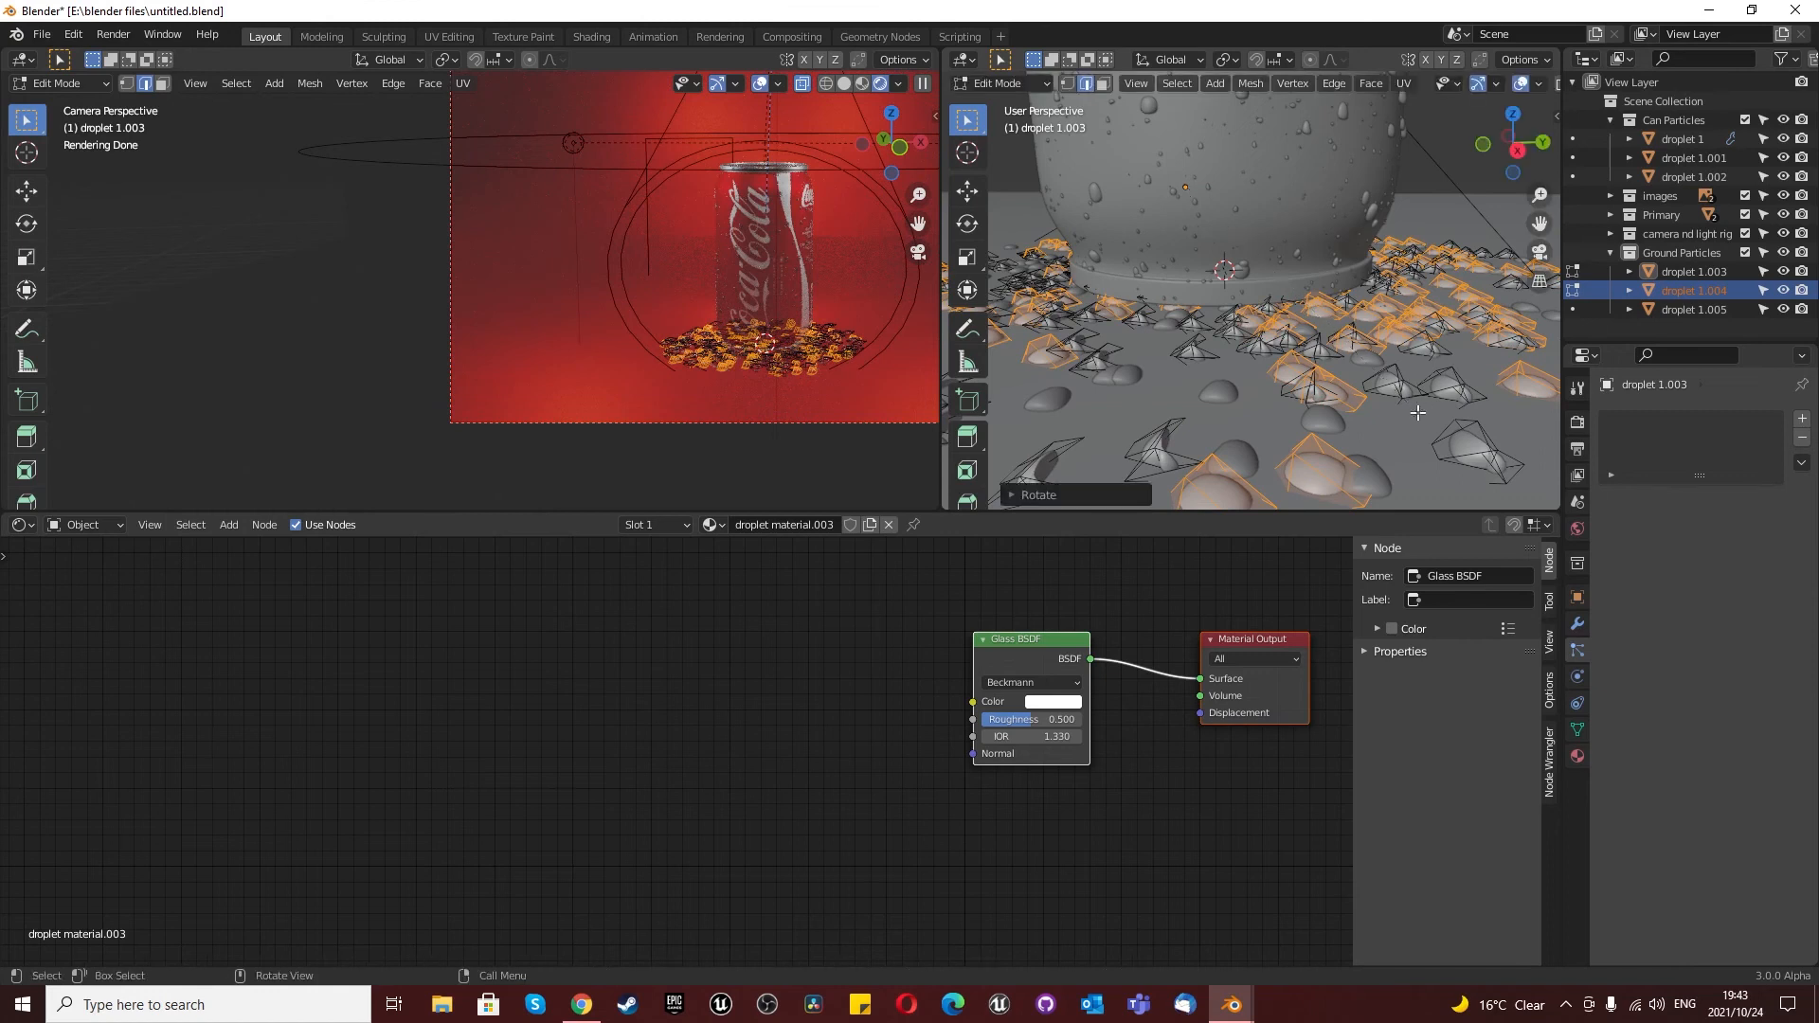
key(r)
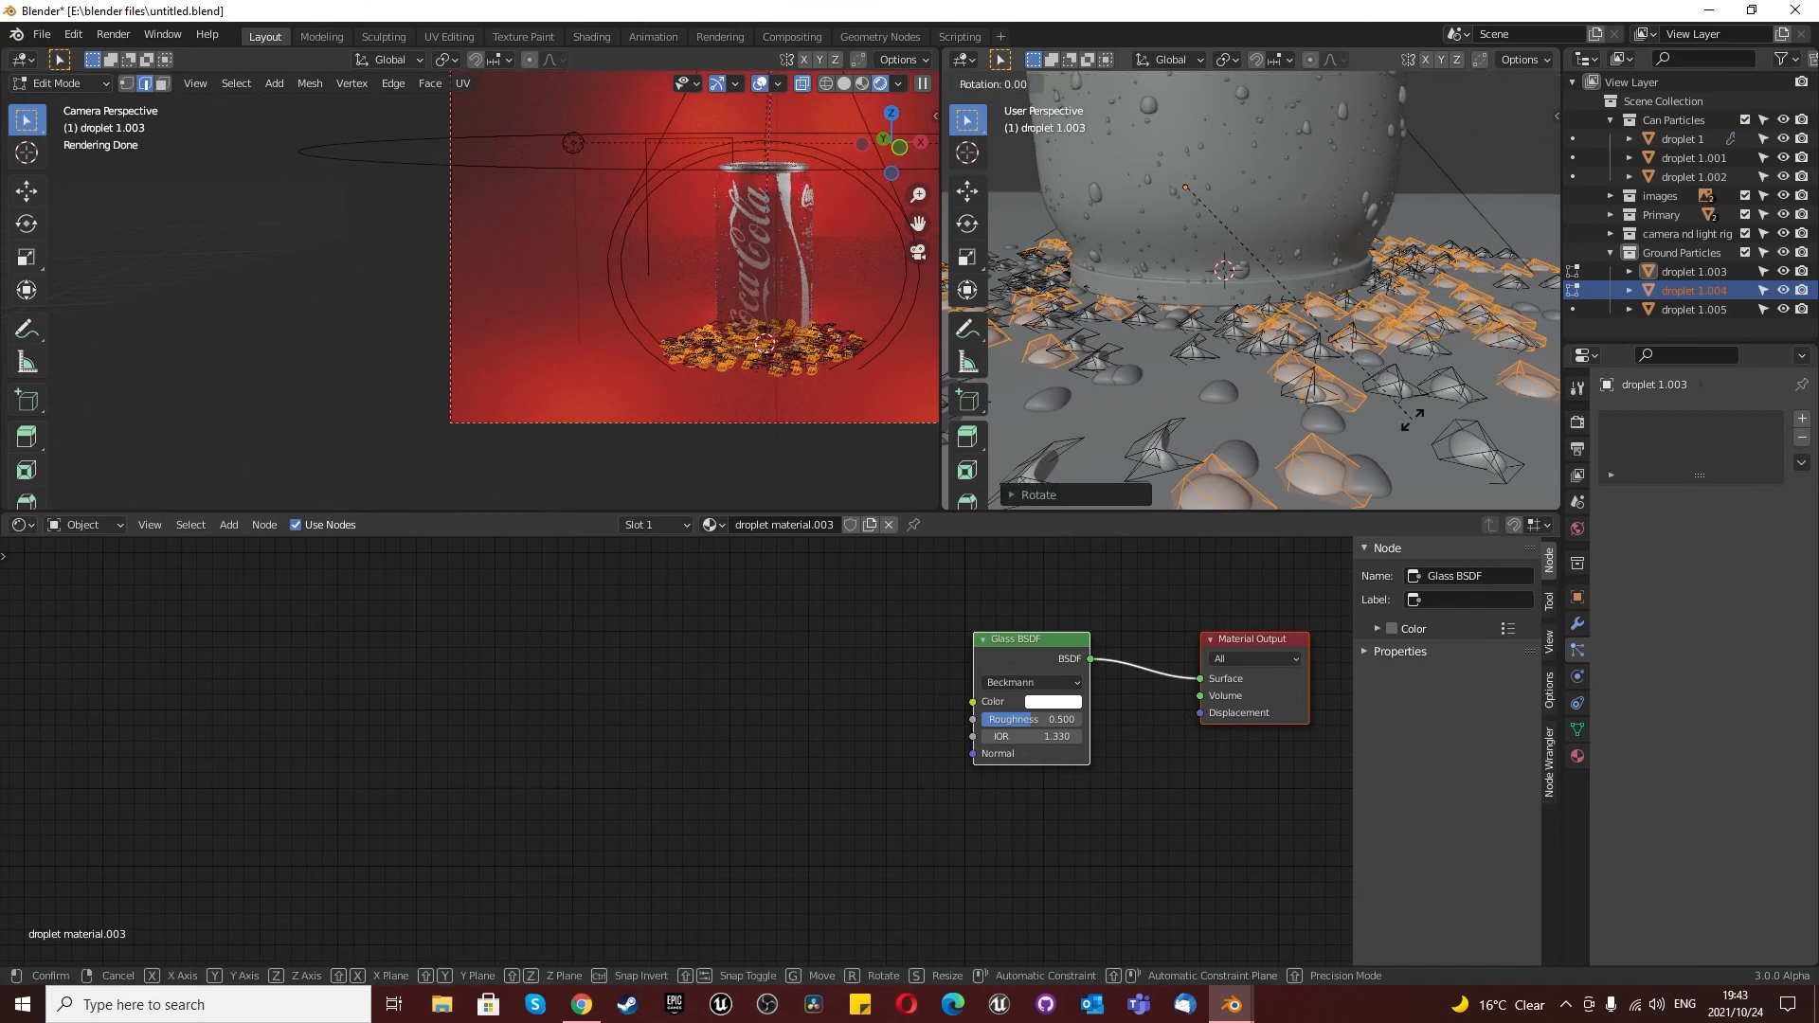
text(y)
text(180)
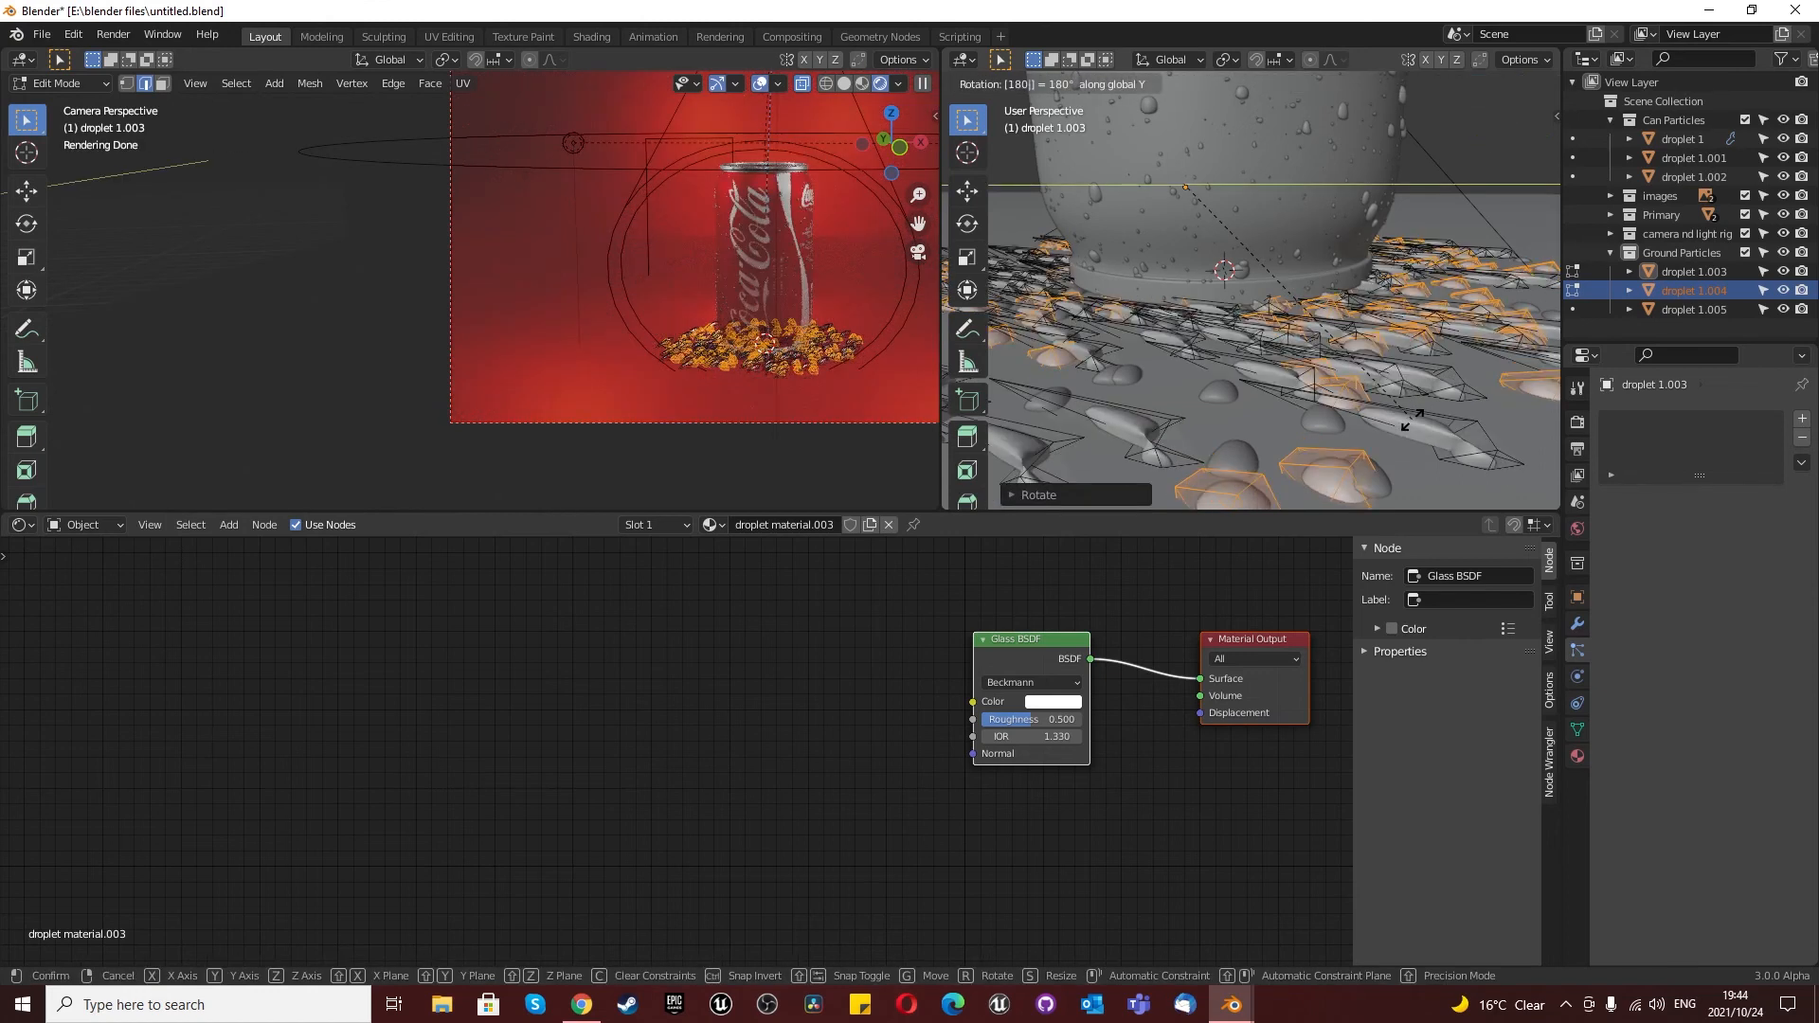
key(Return)
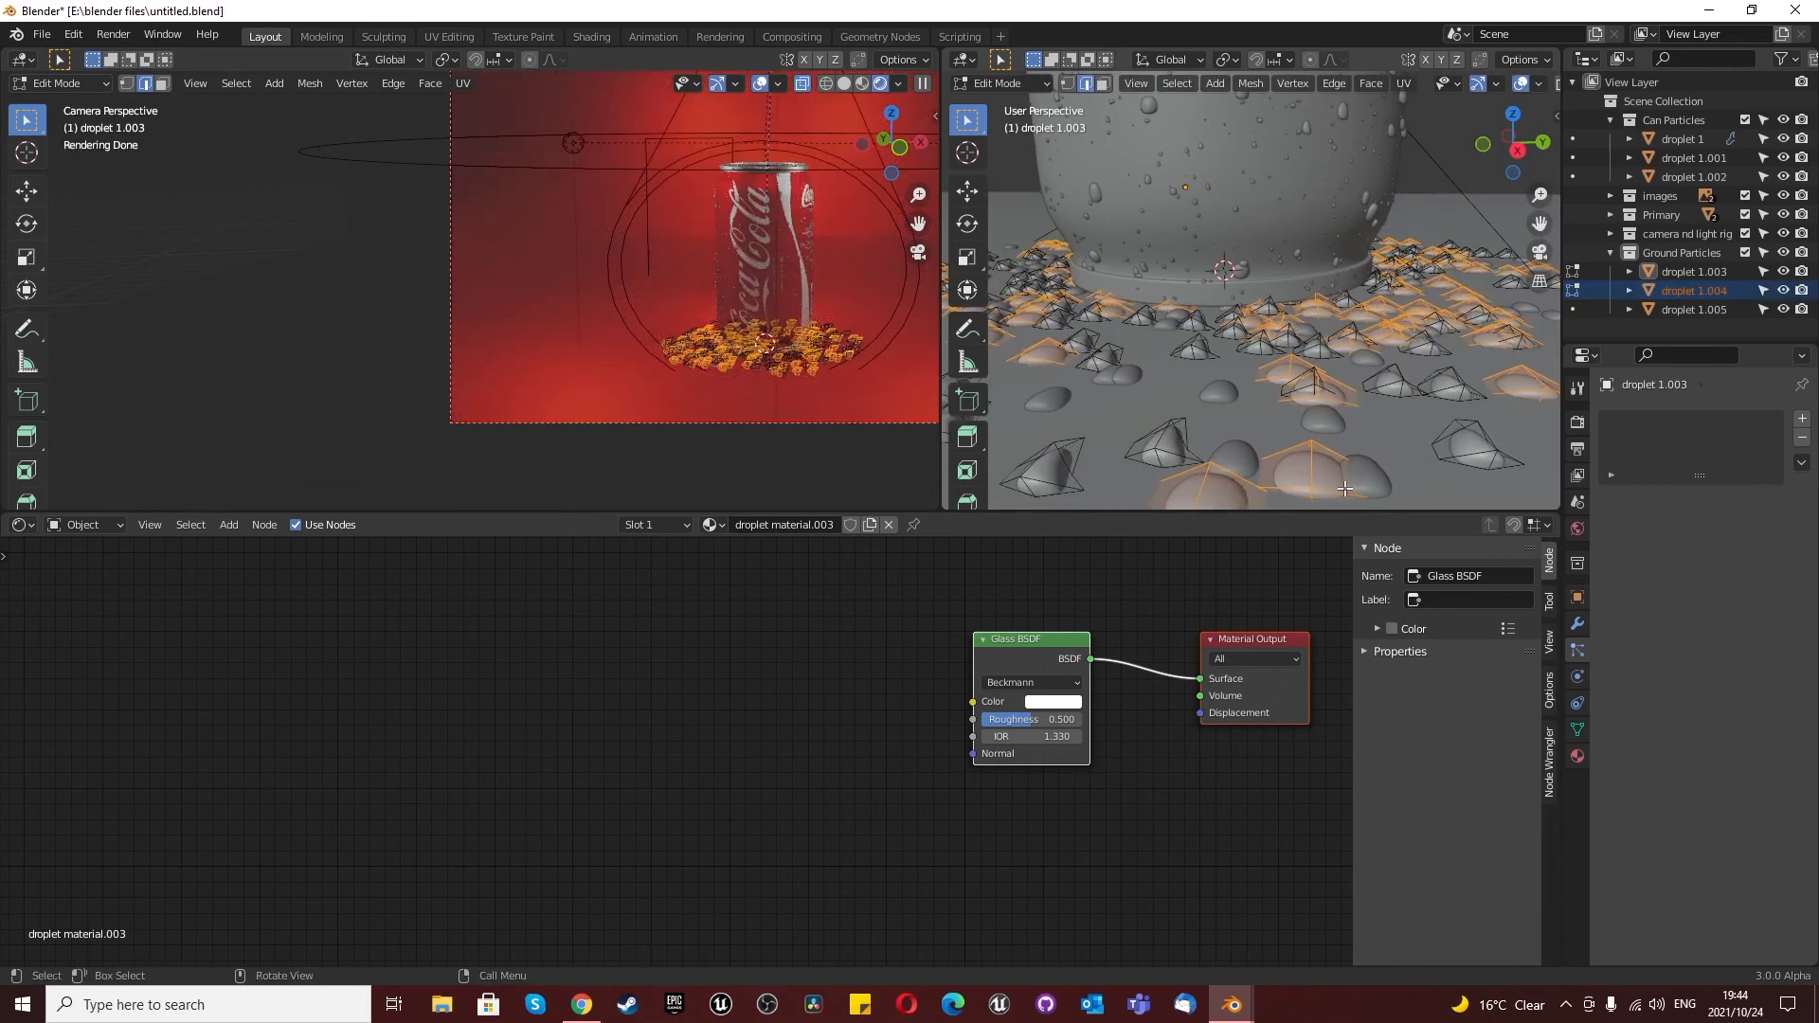
Step: Scale the whole mesh of droplet 1.004 up along X and Z in Edit Mode, keeping global Y locked
key(Tab)
click(1379, 477)
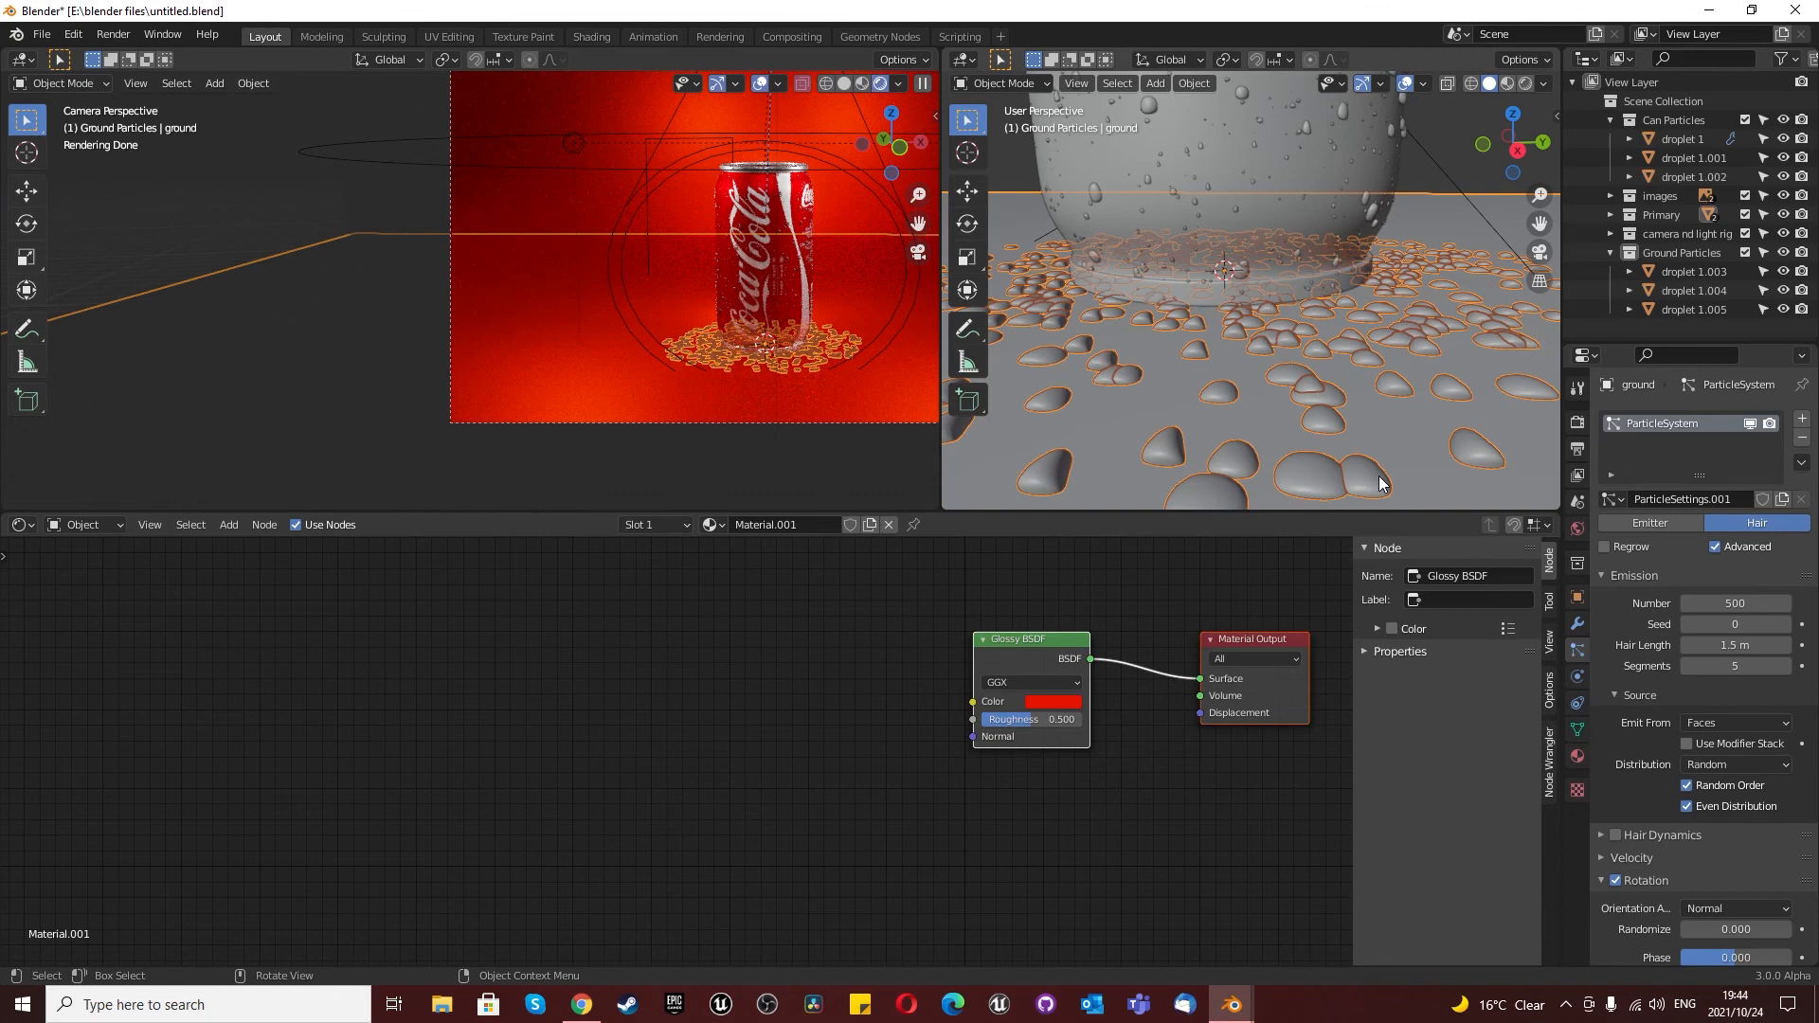
click(1695, 290)
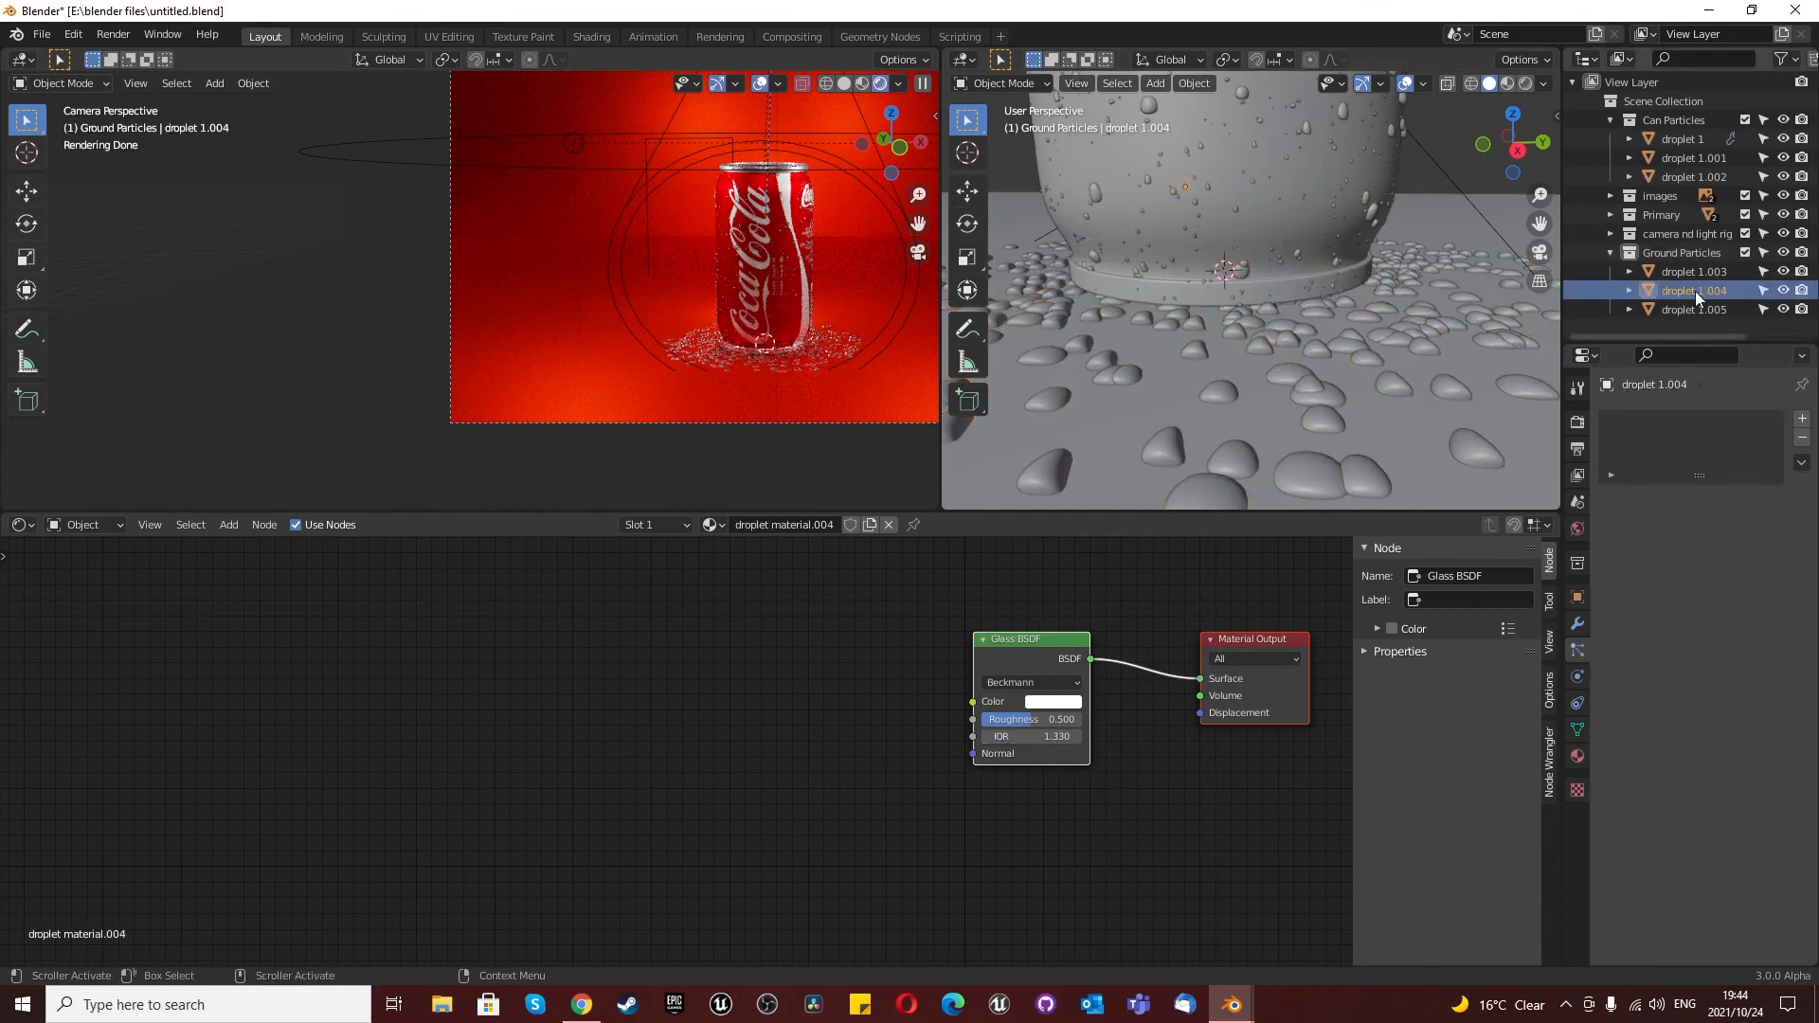
key(Tab)
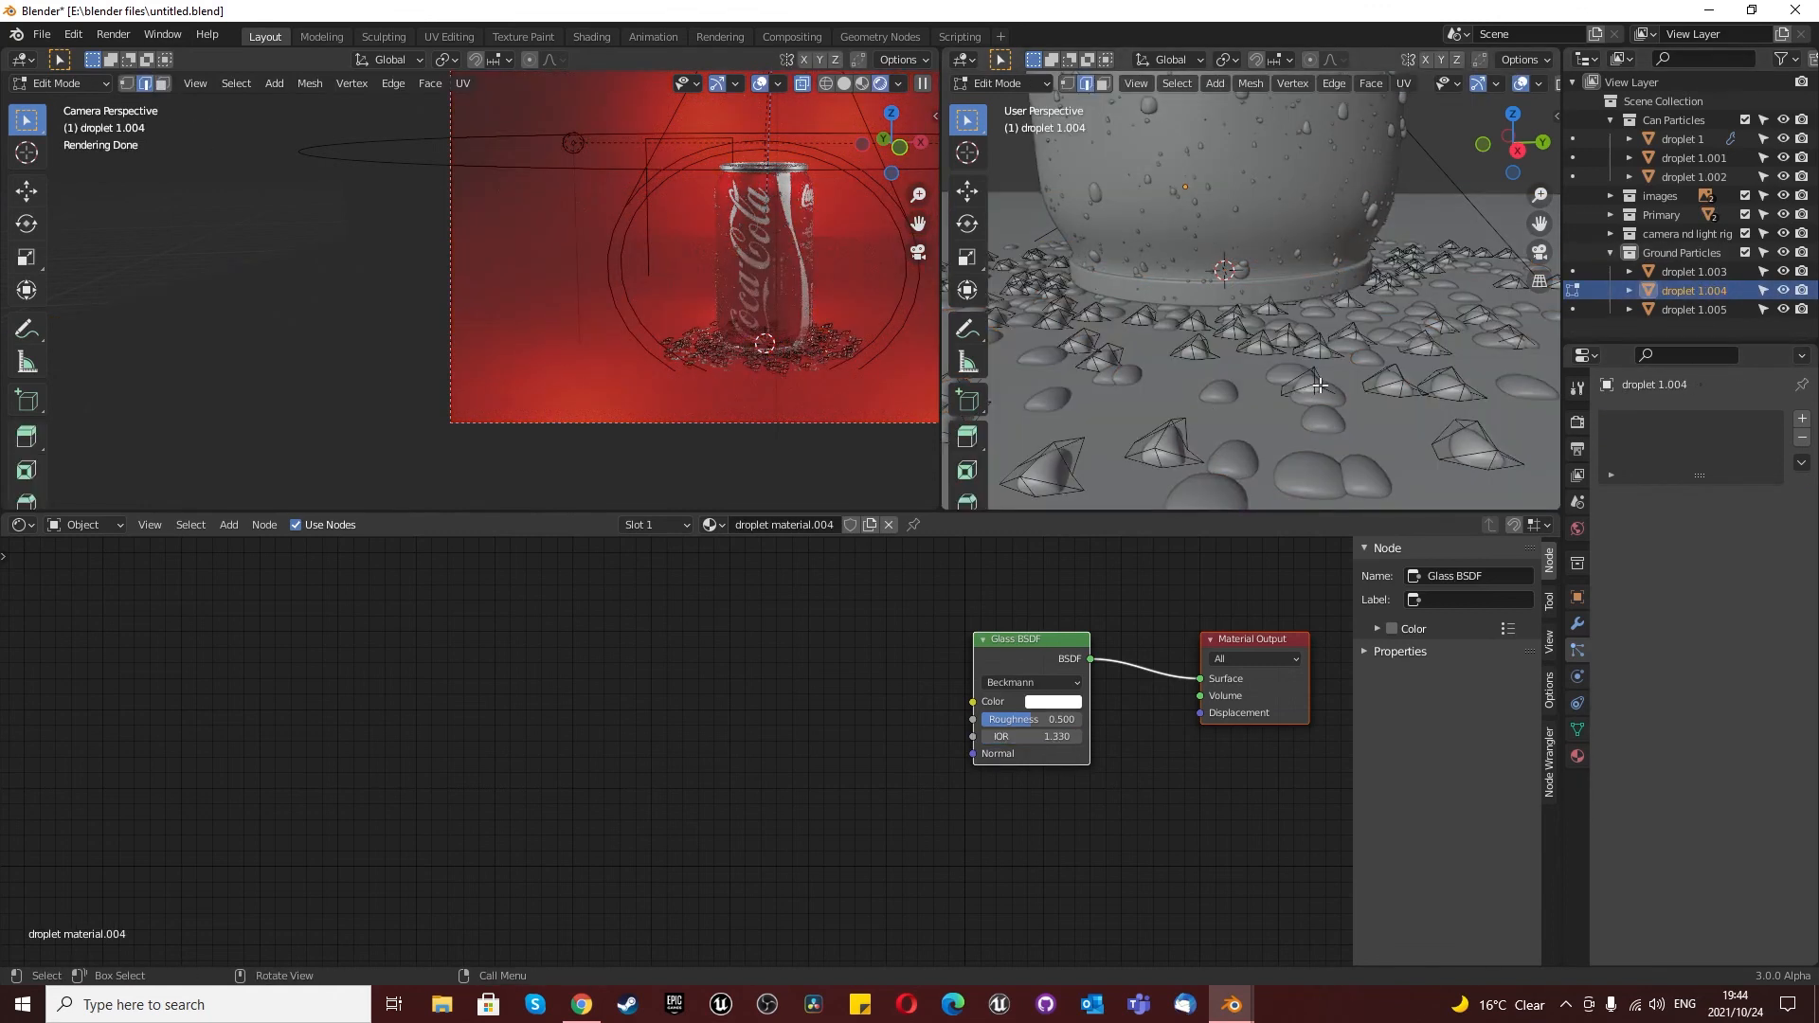
key(a)
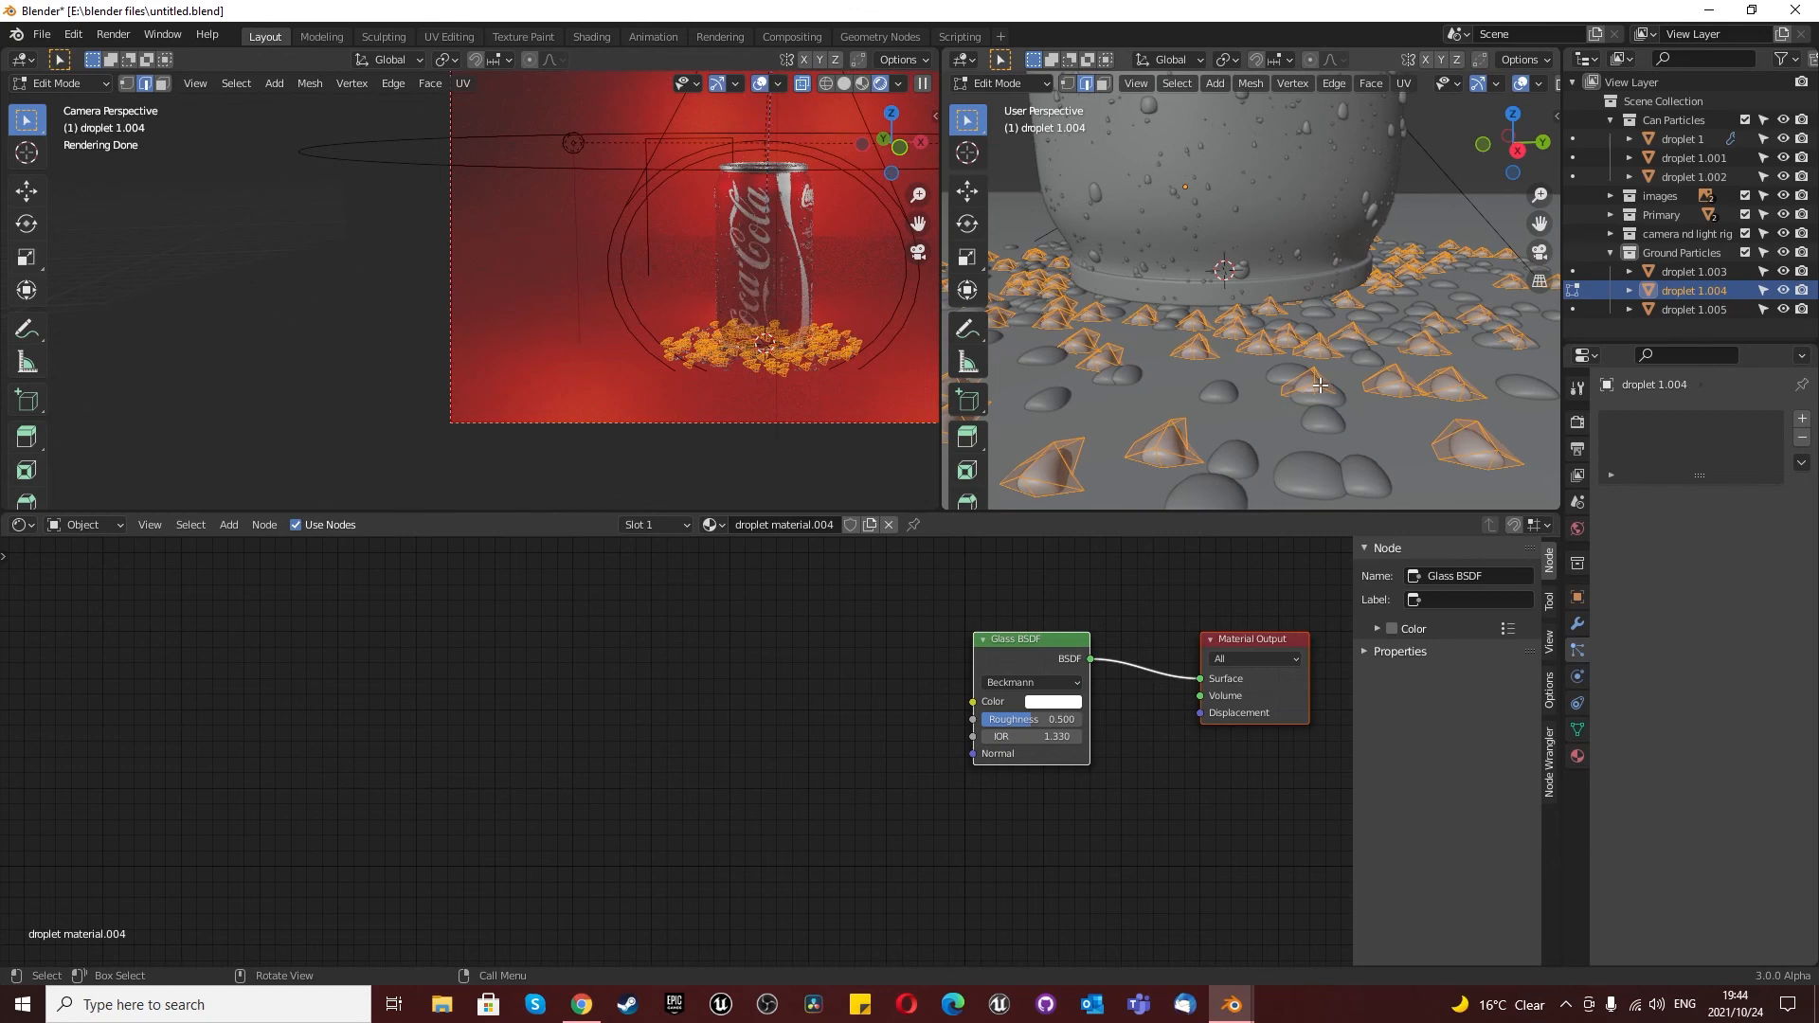
key(s)
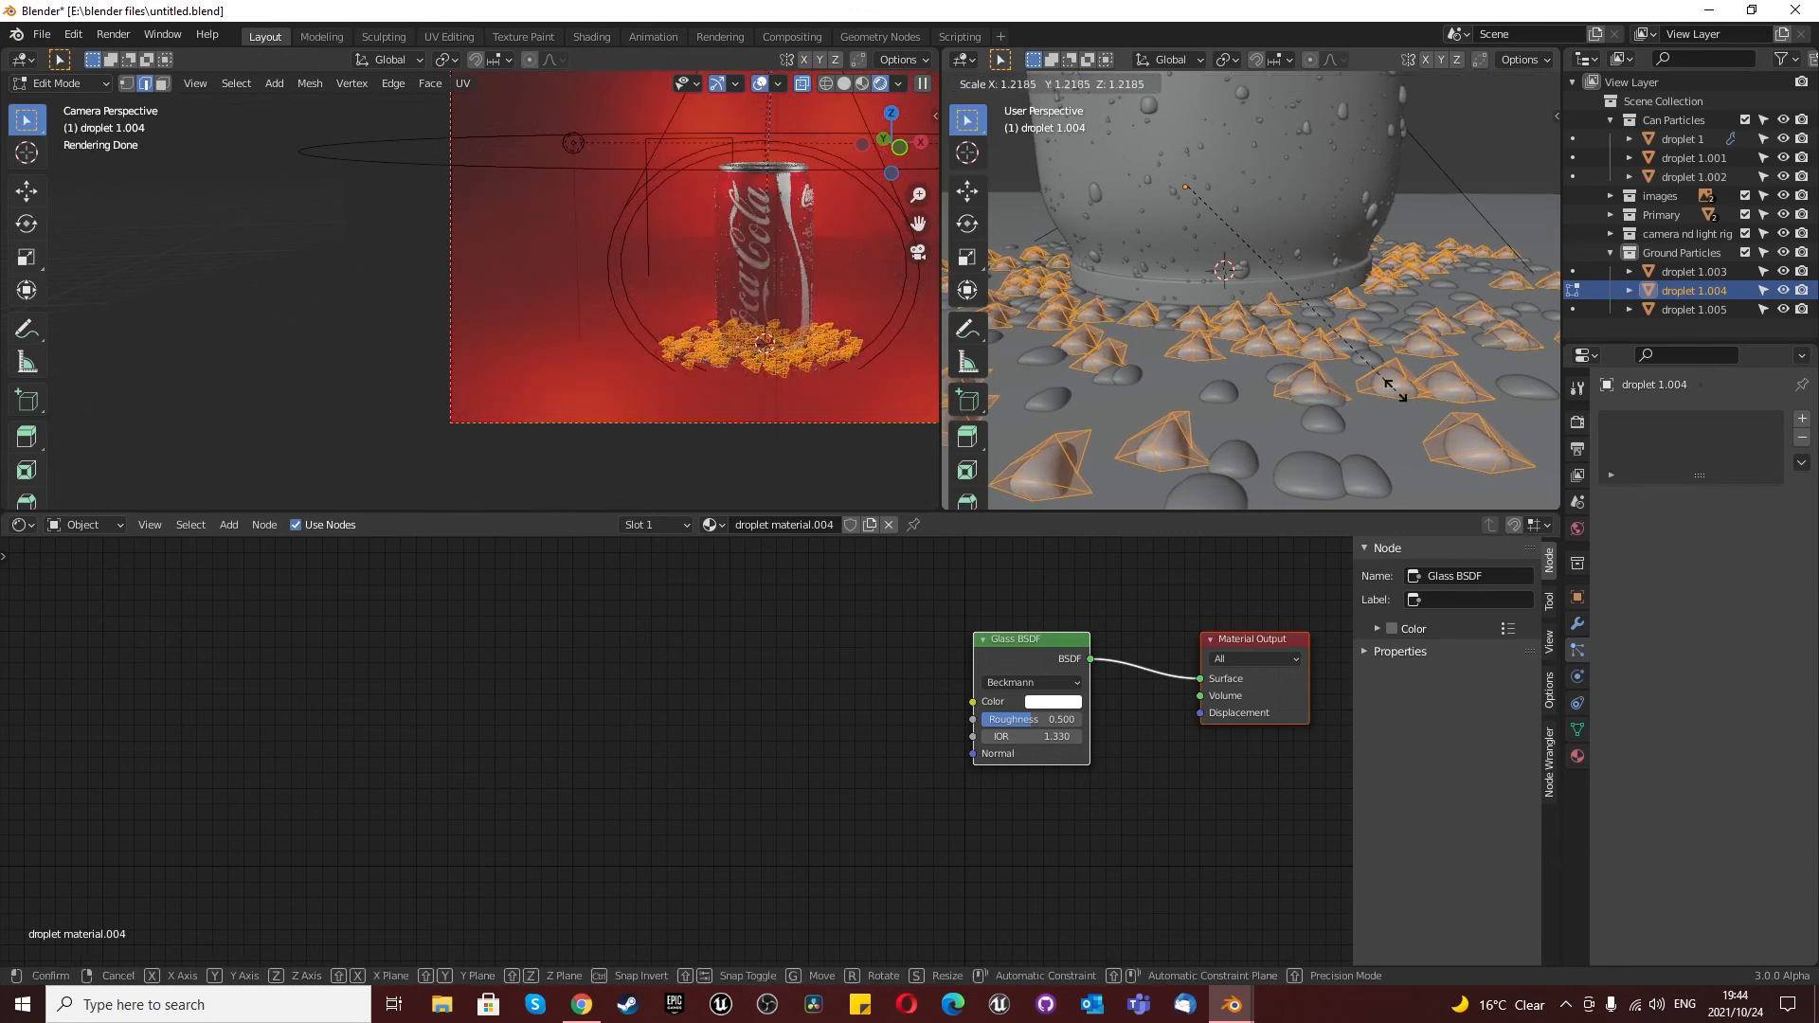
key(y)
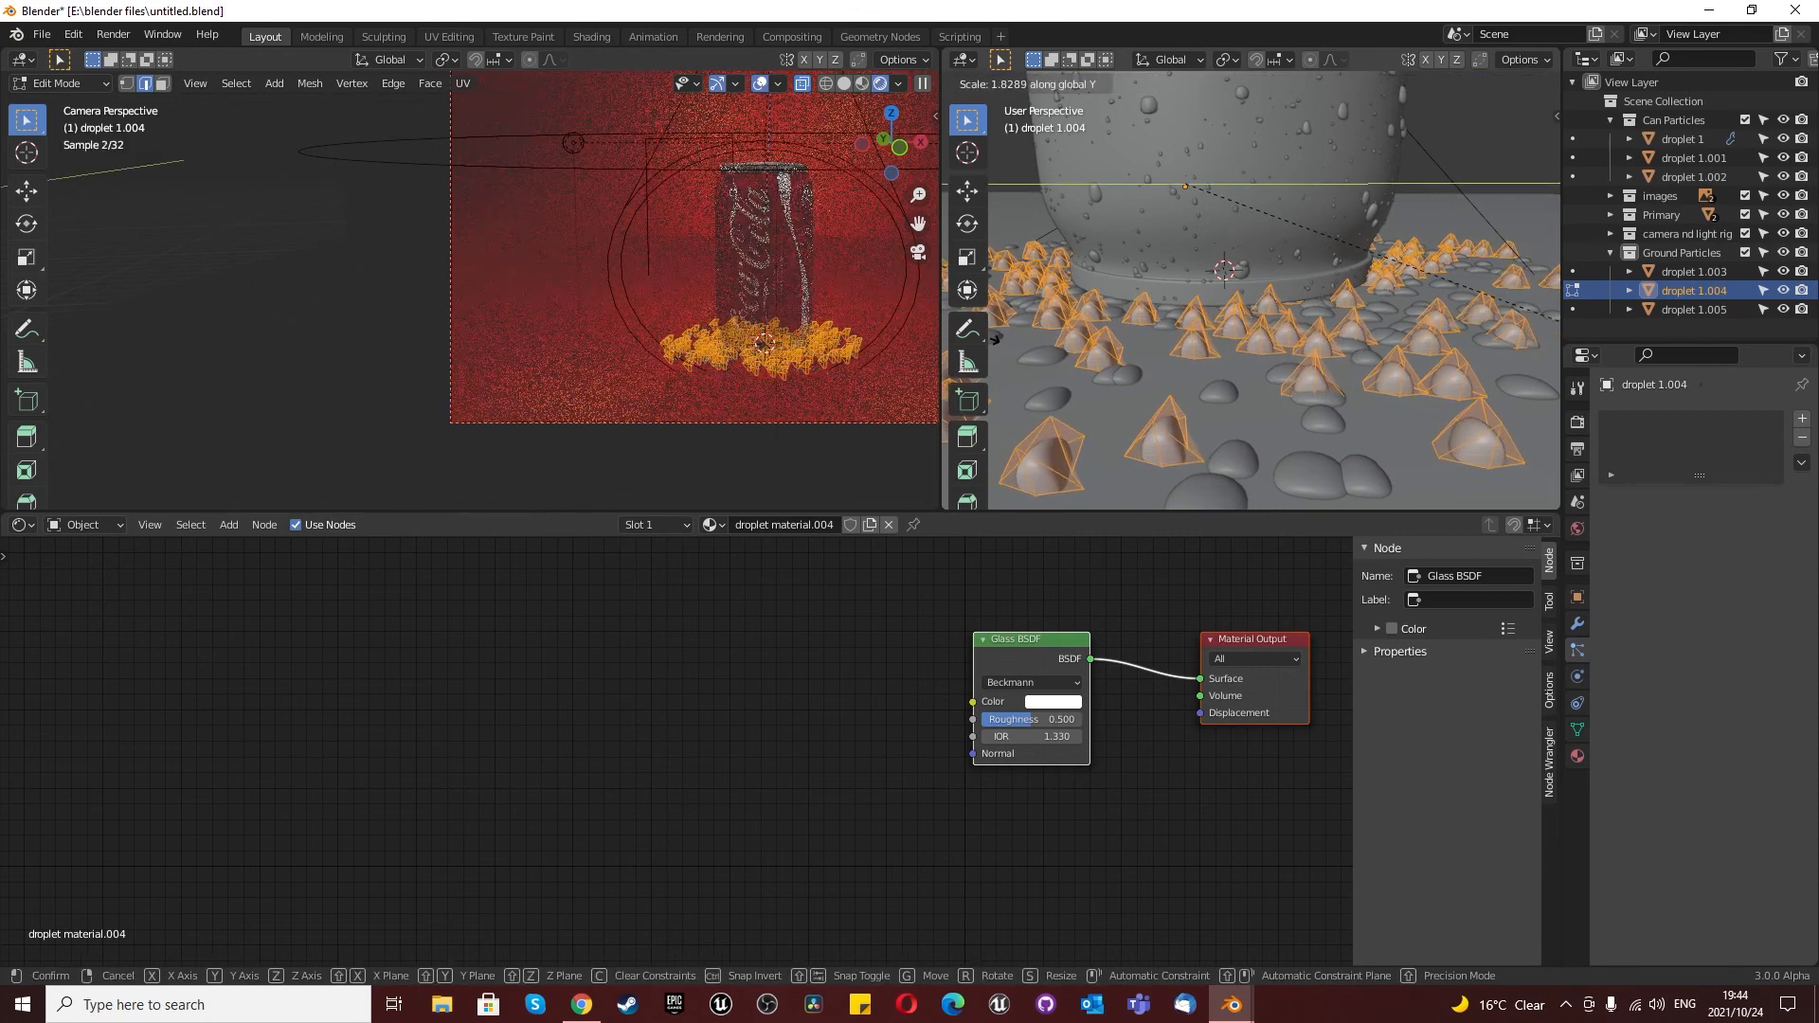
key(shift+y)
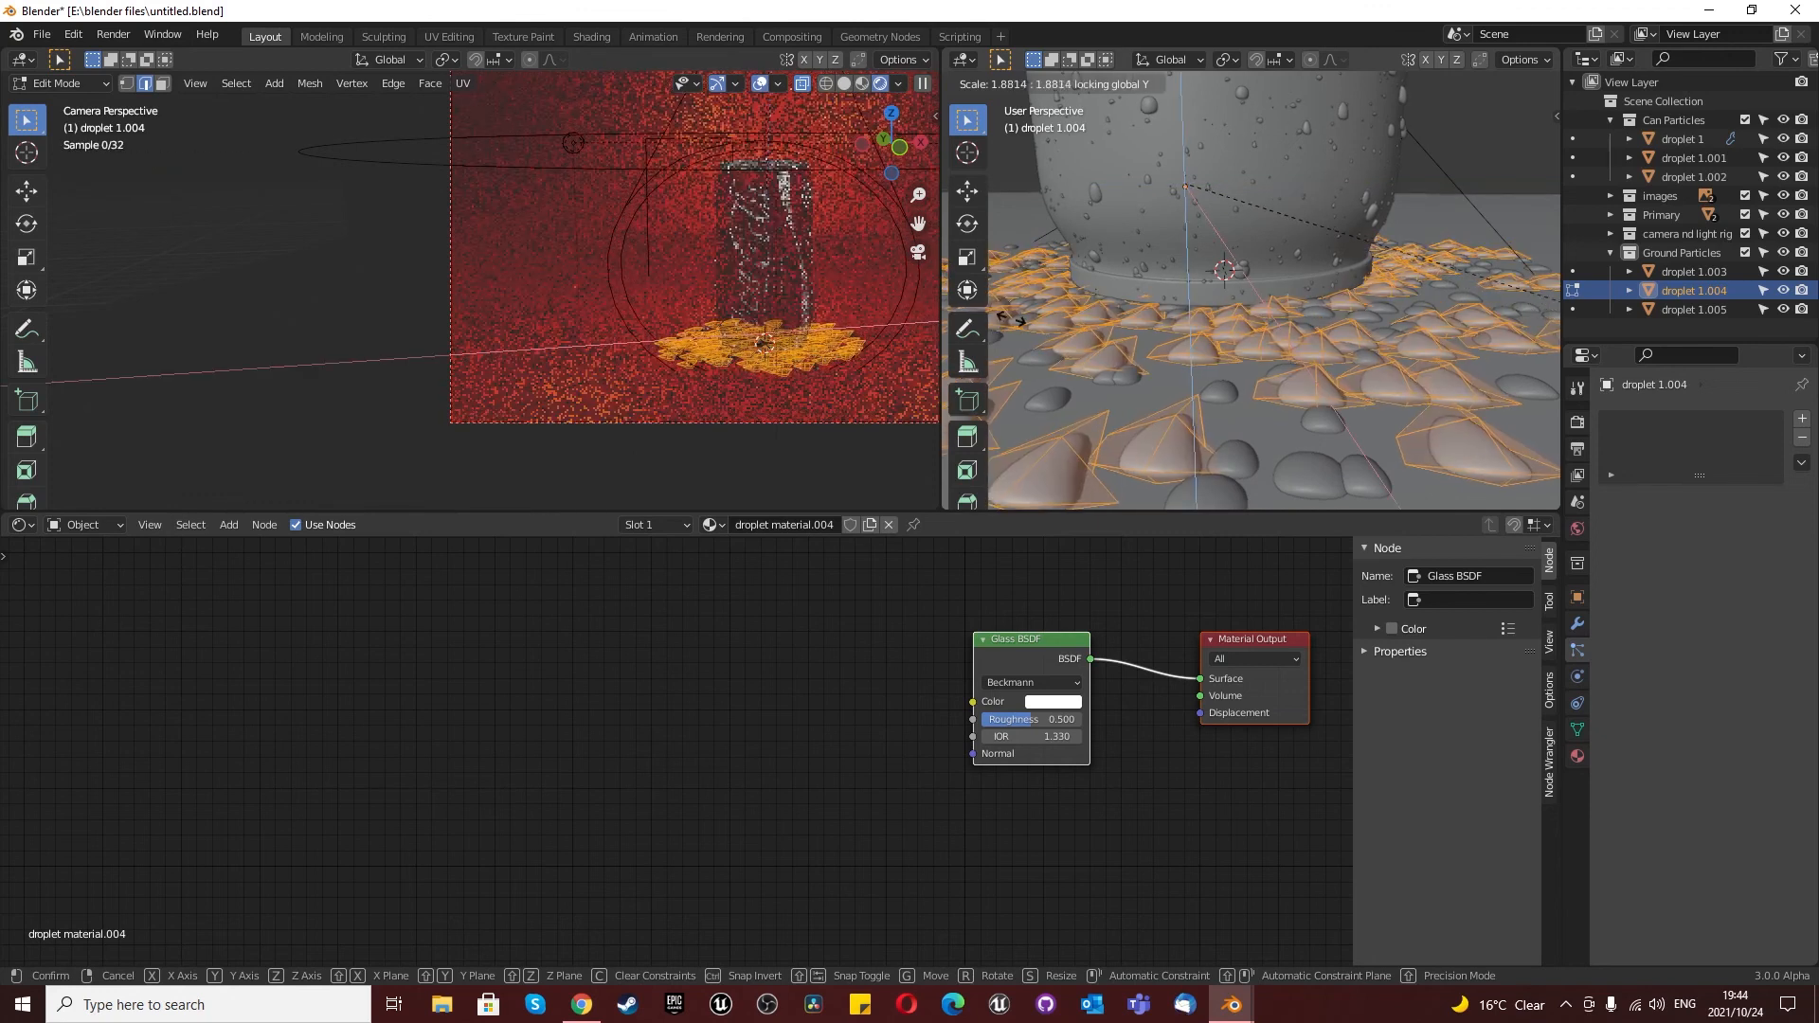
click(1461, 341)
Step: Move droplet 1.004's mesh about -0.26 m along global Y and scale it by about 1.48 along global X
key(g)
key(y)
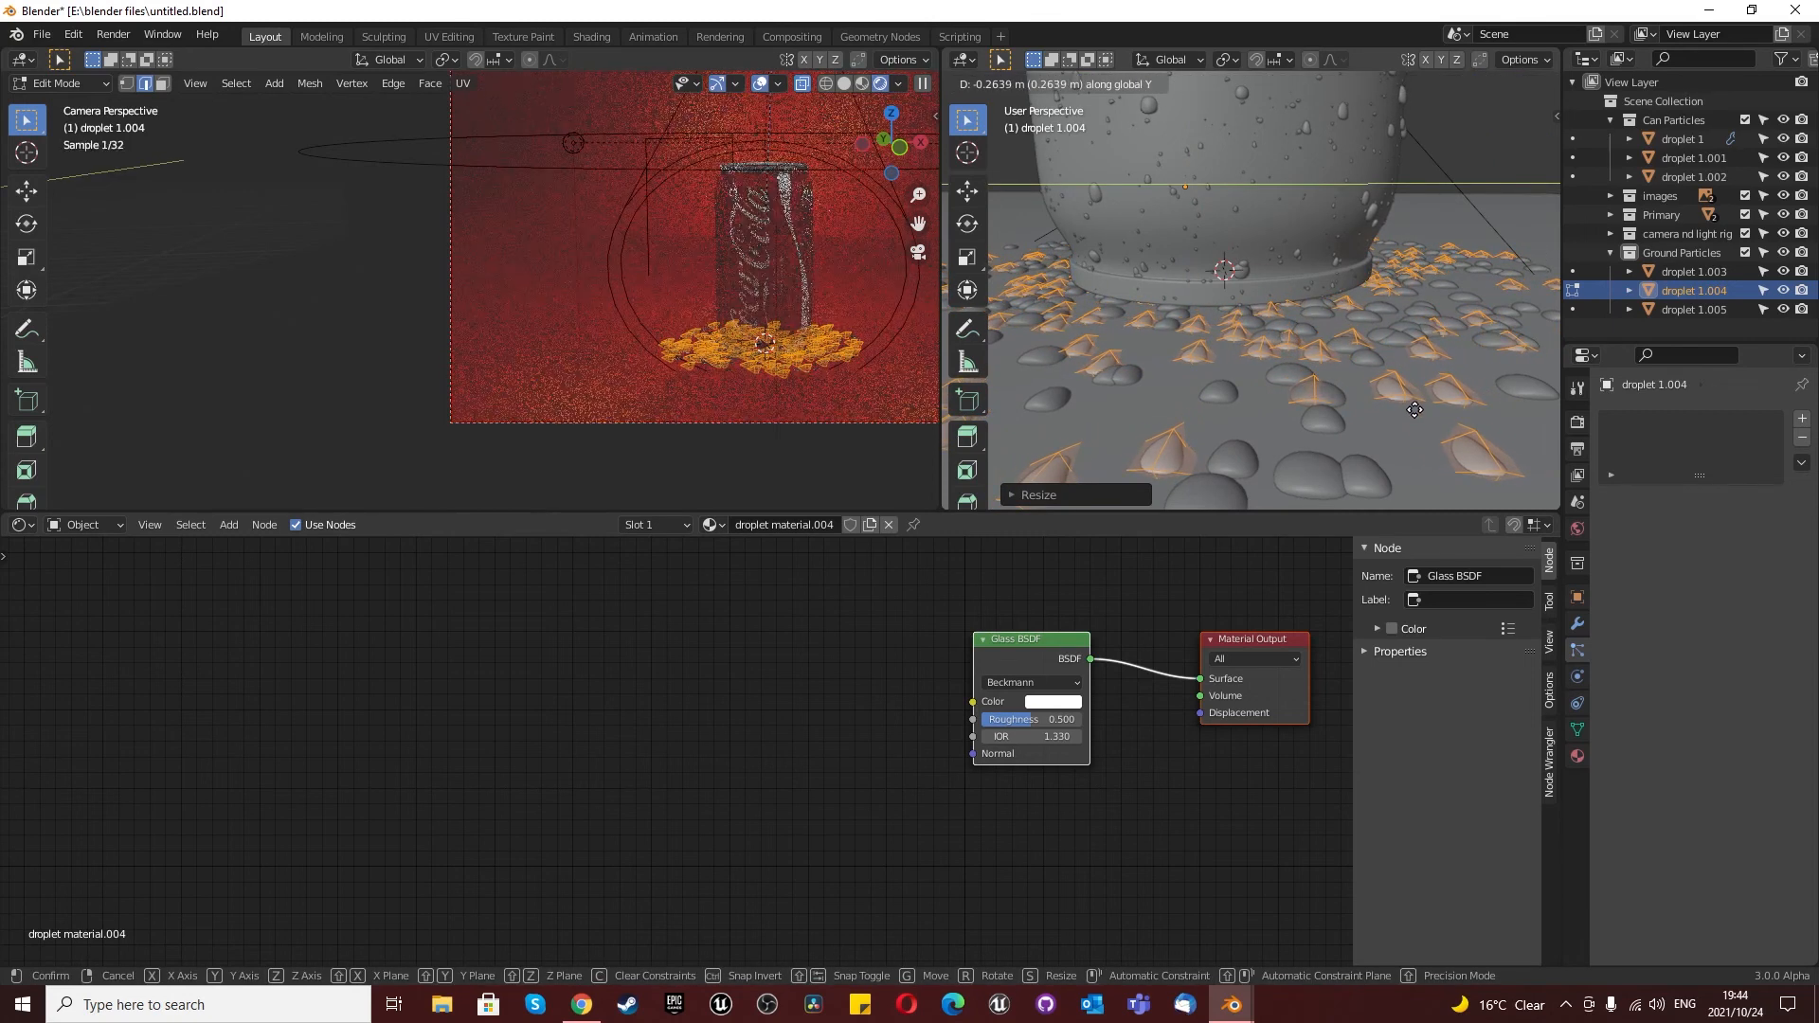
click(1398, 415)
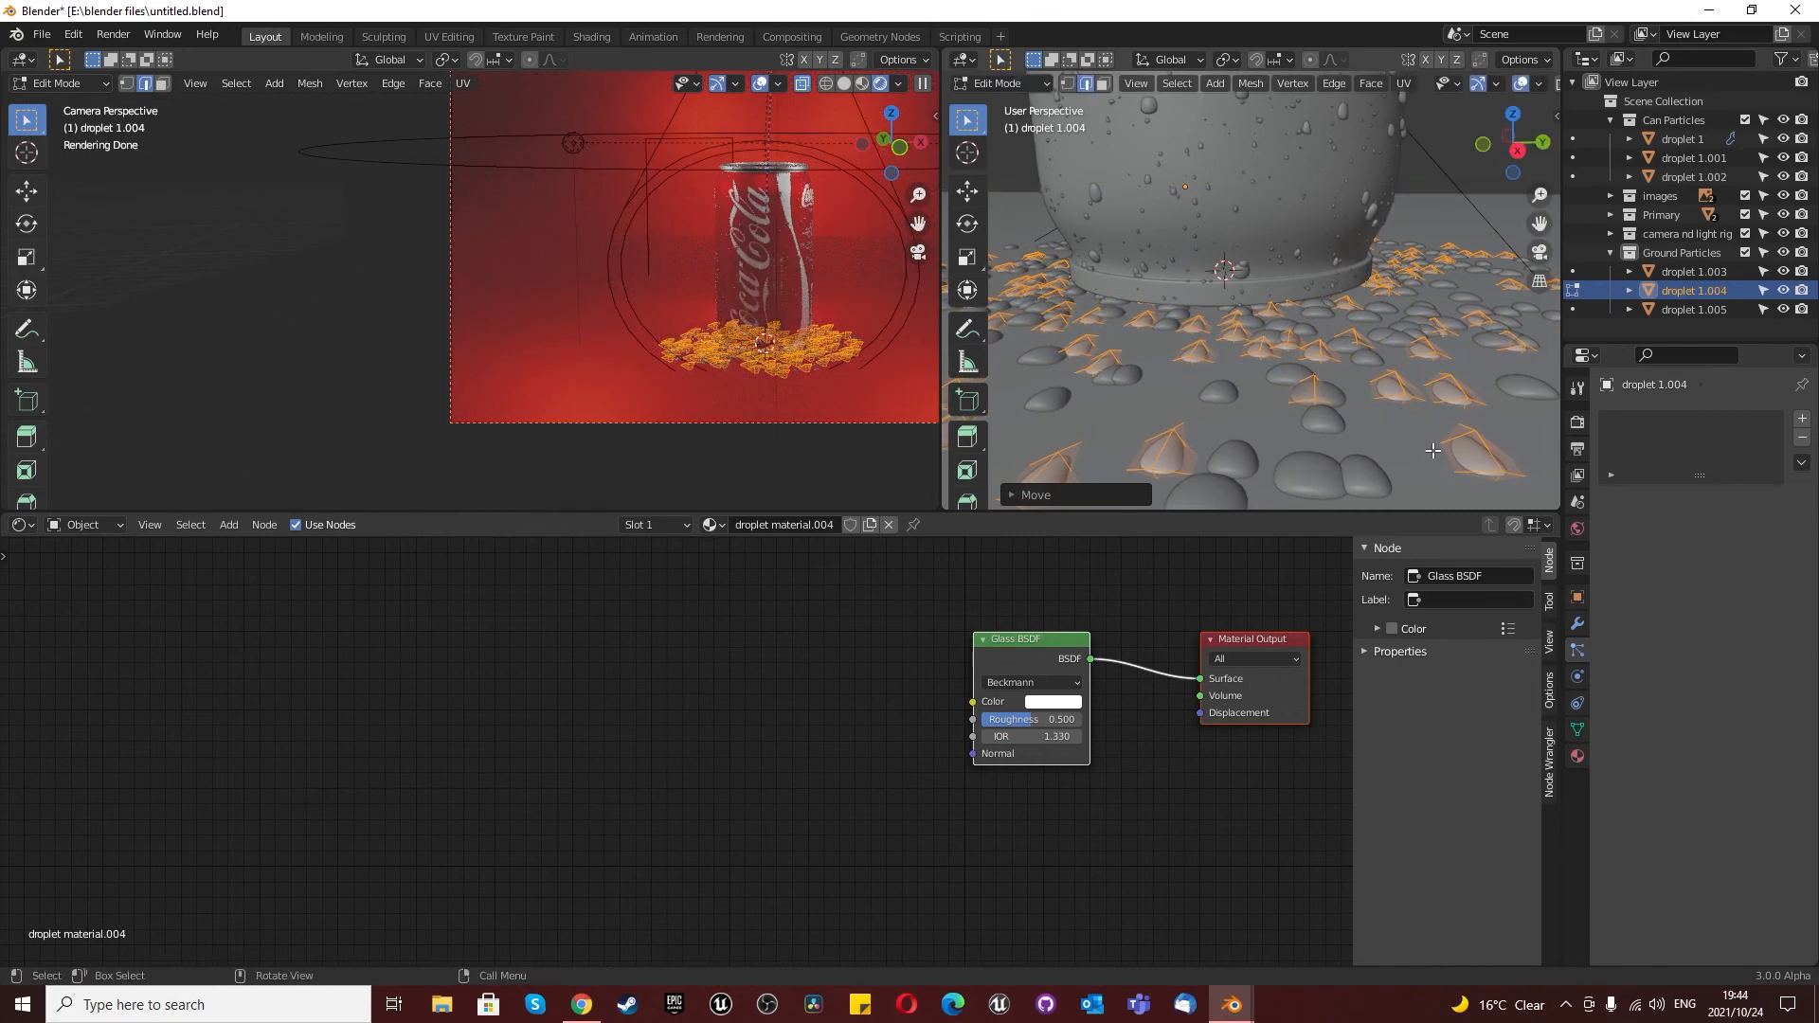
key(s)
key(x)
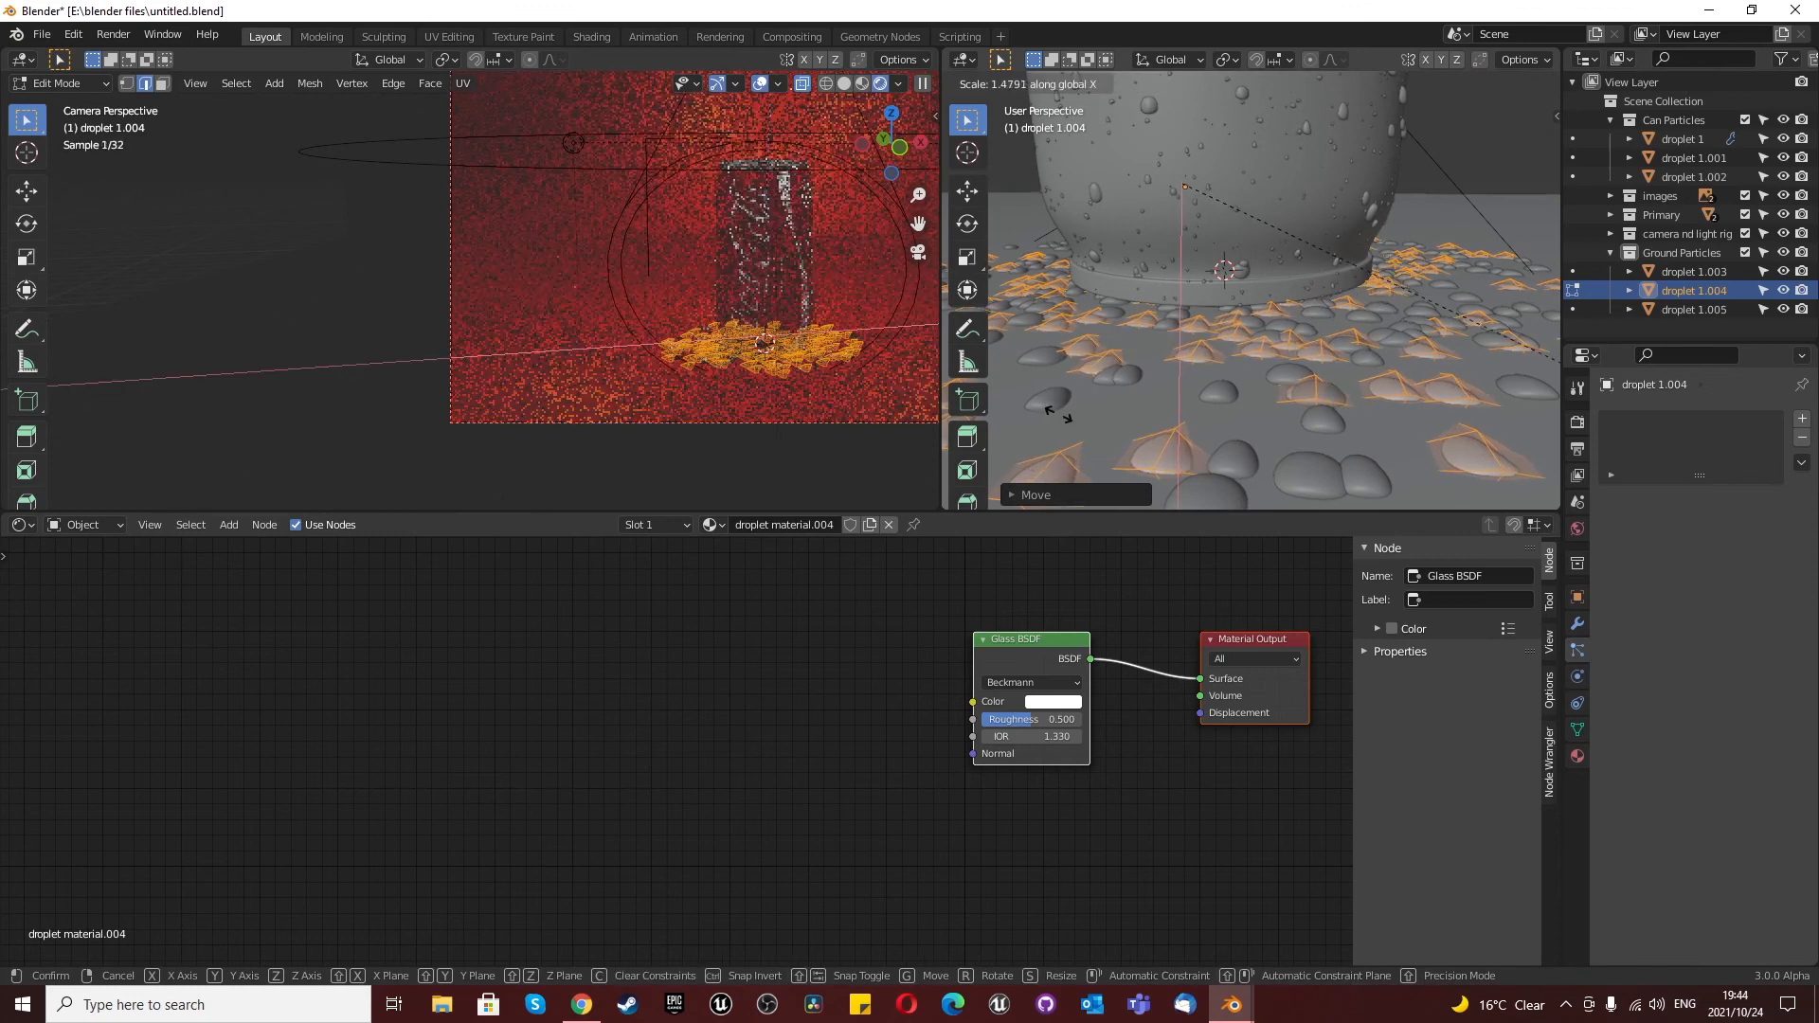
click(1049, 414)
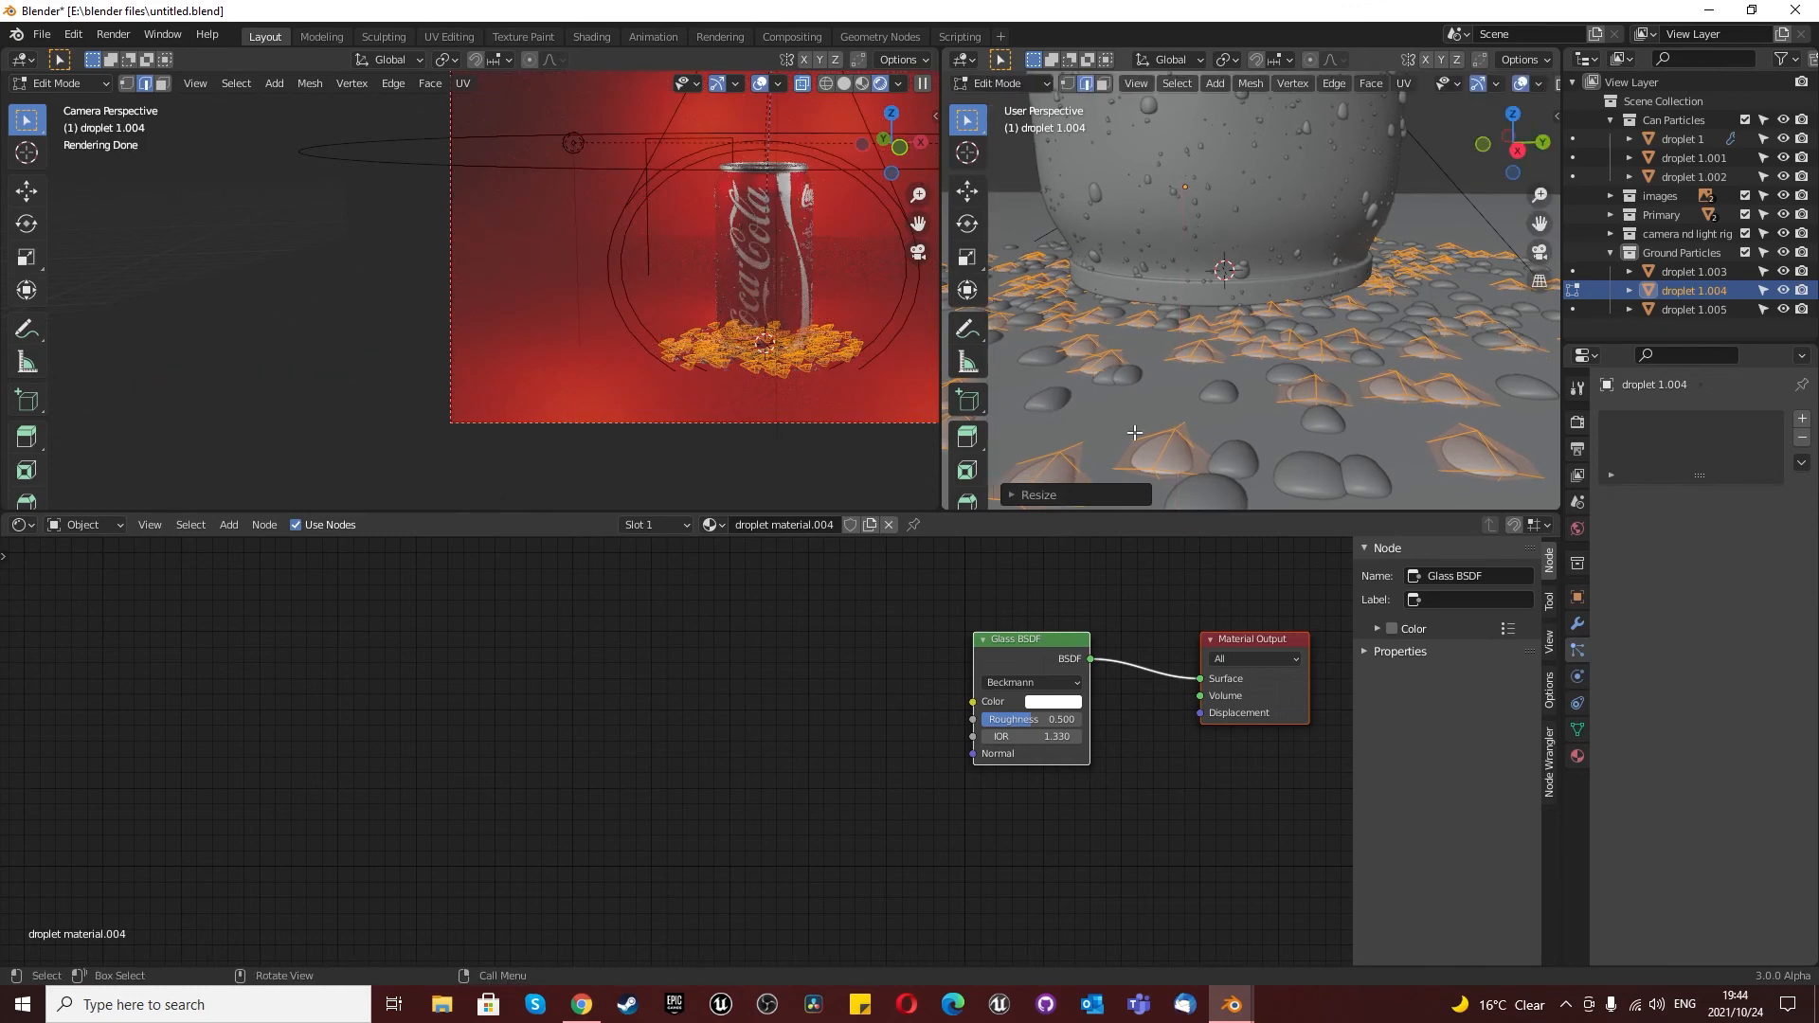
Step: Scale the mesh of droplet 1.005 in Edit Mode uniformly to about 0.87 and shrink it slightly along global Y
click(1691, 309)
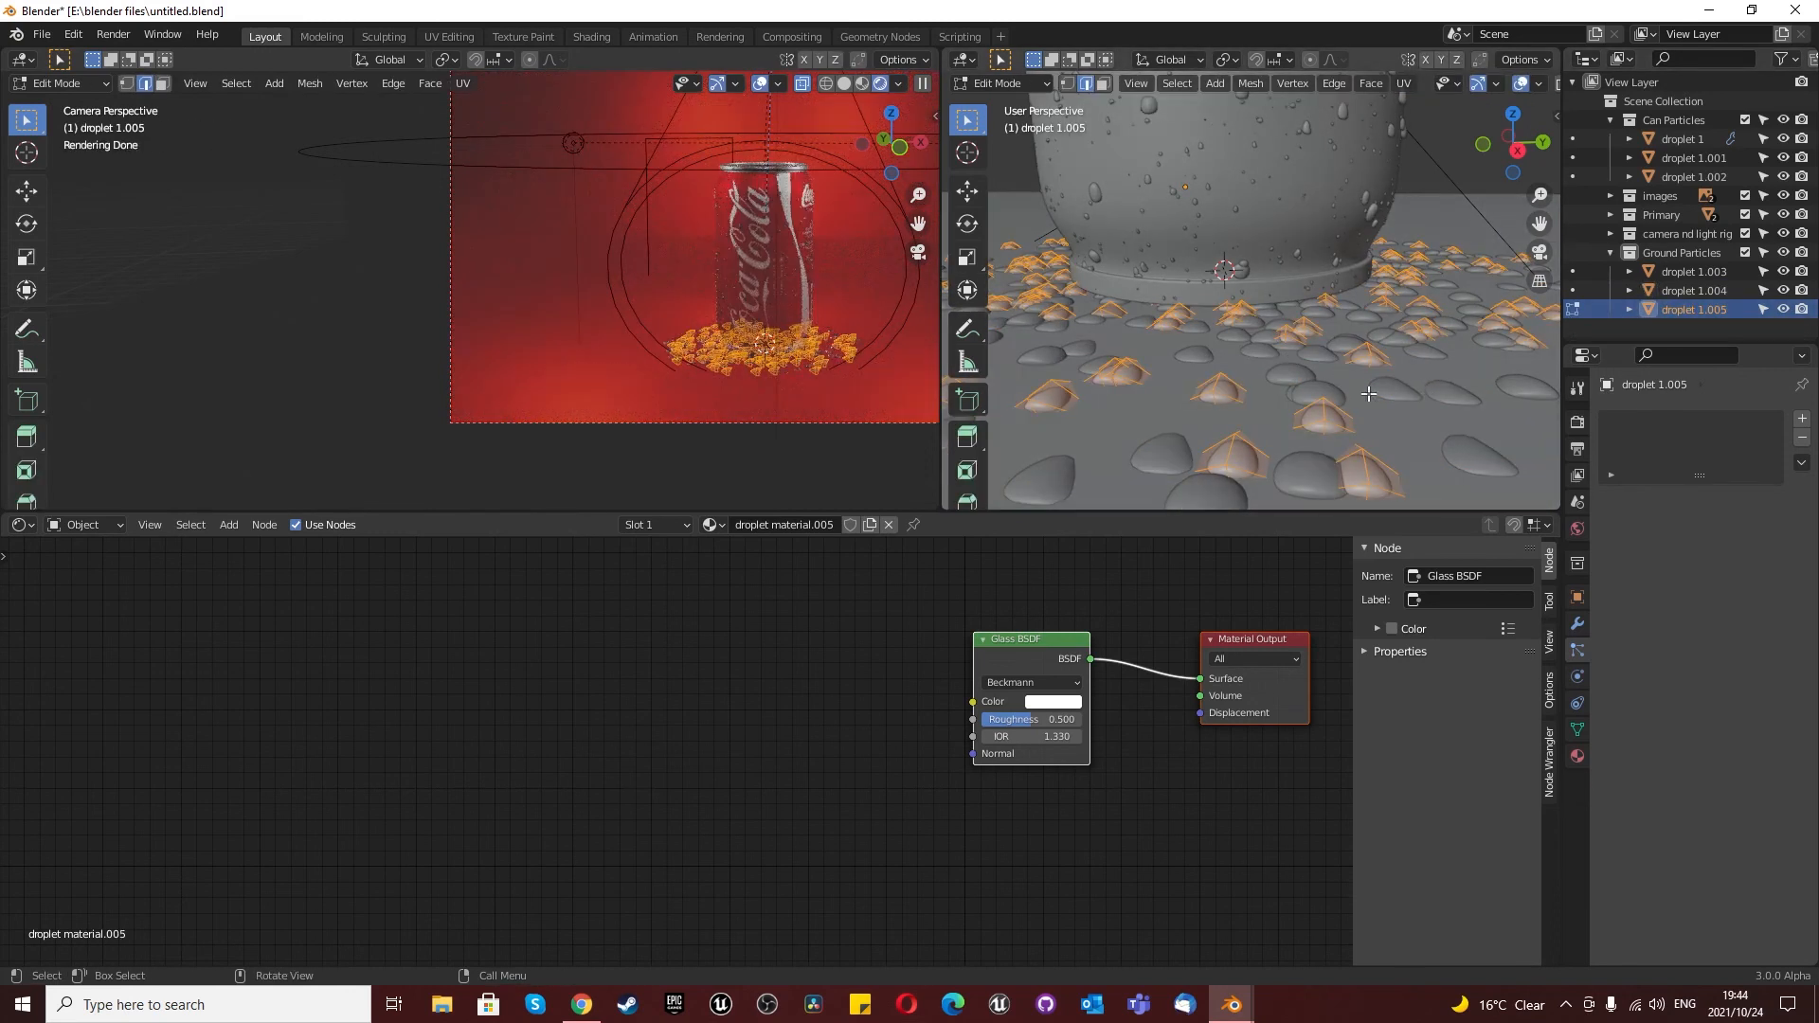
key(s)
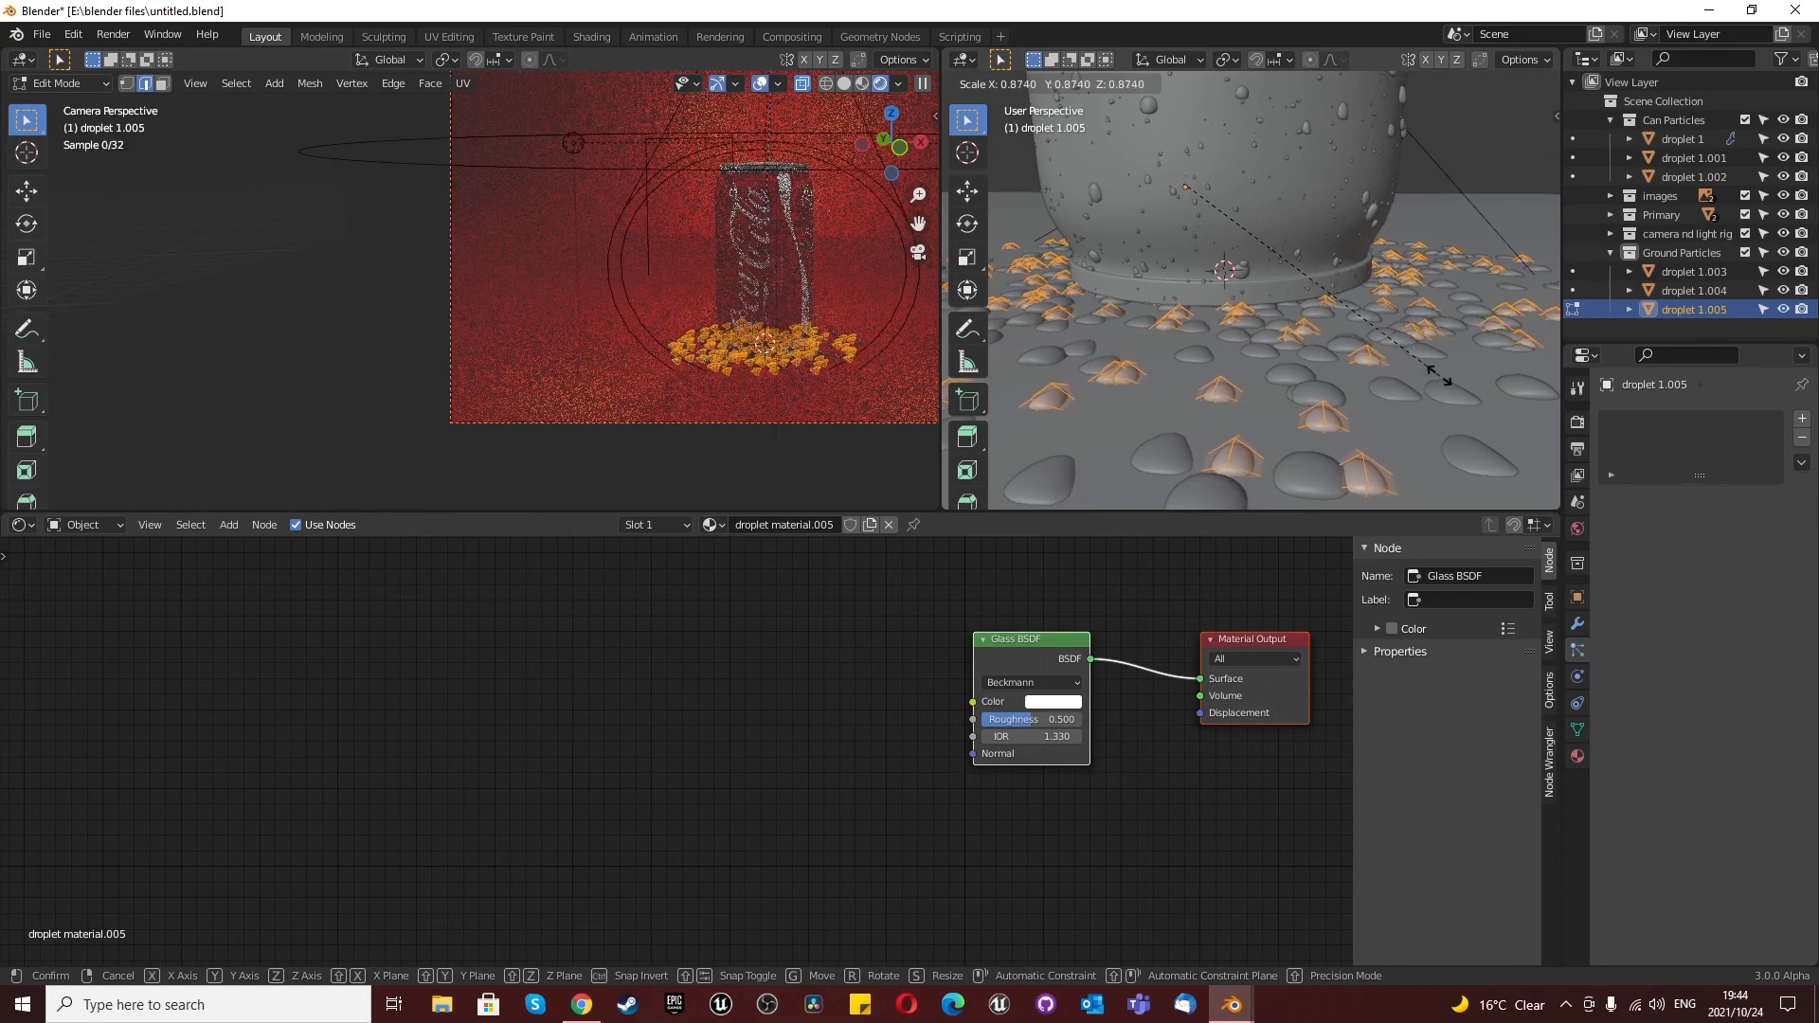
click(1432, 373)
key(s)
key(y)
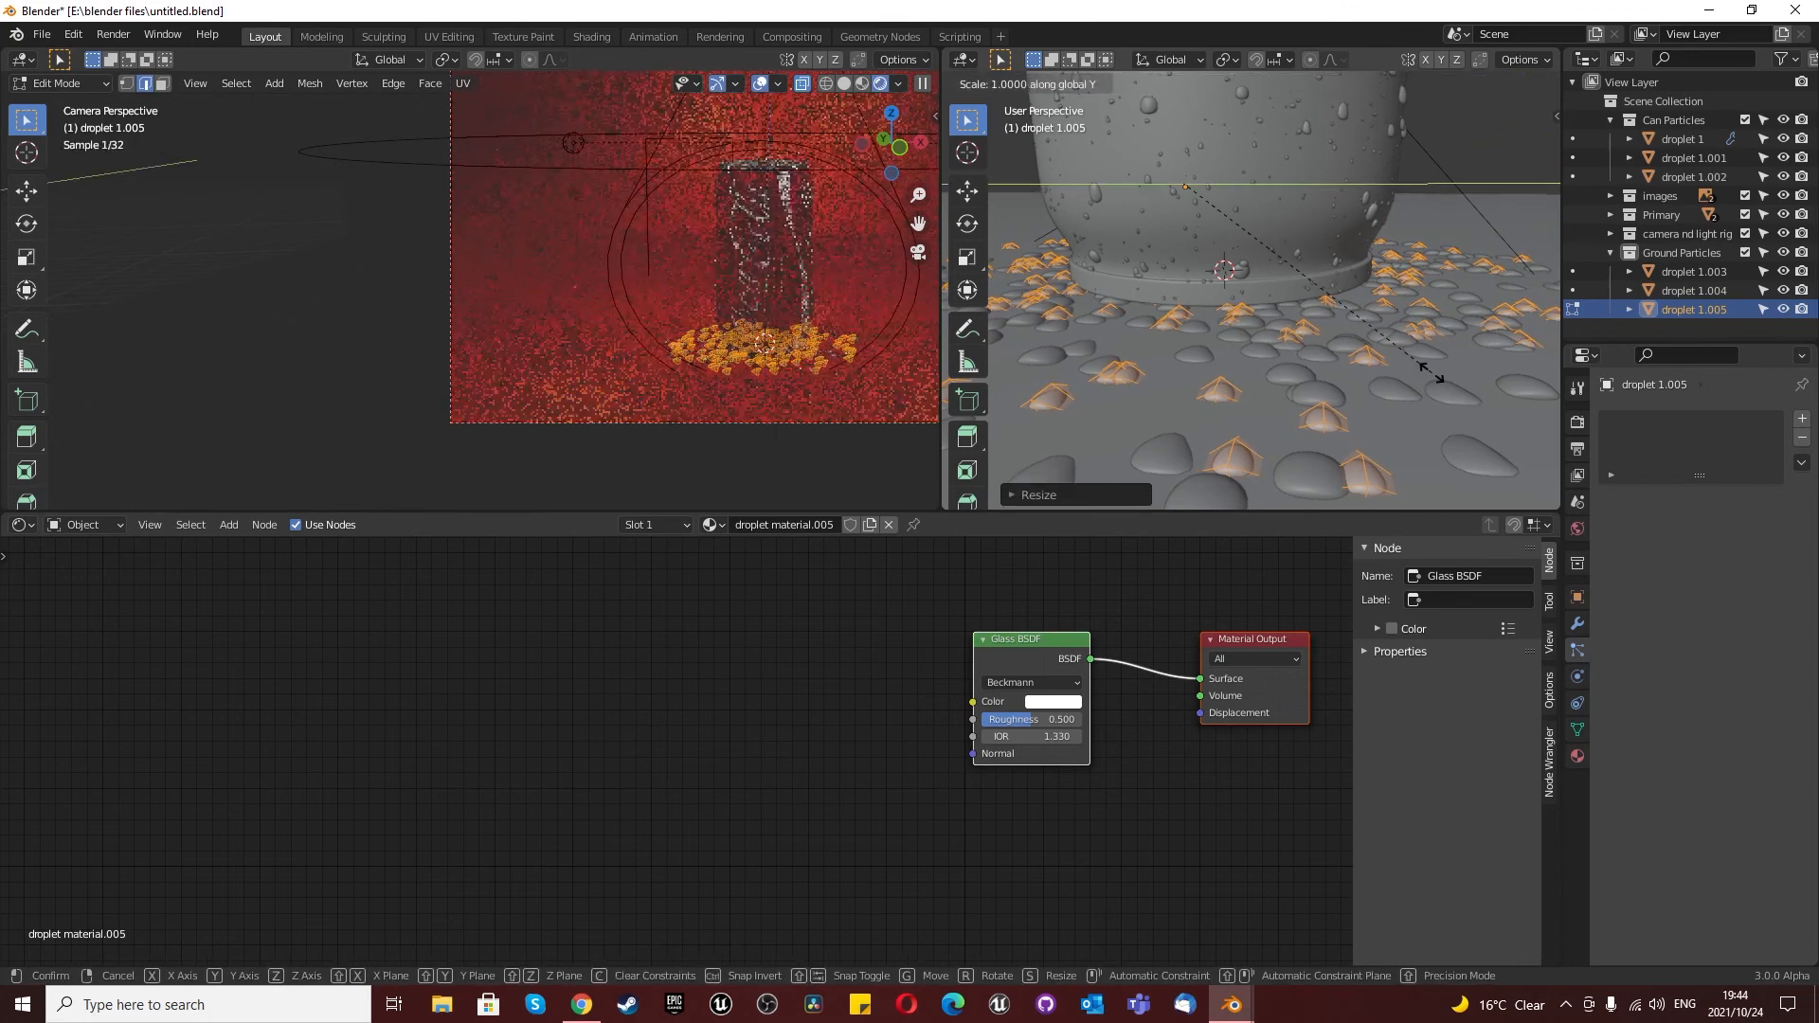
click(1399, 339)
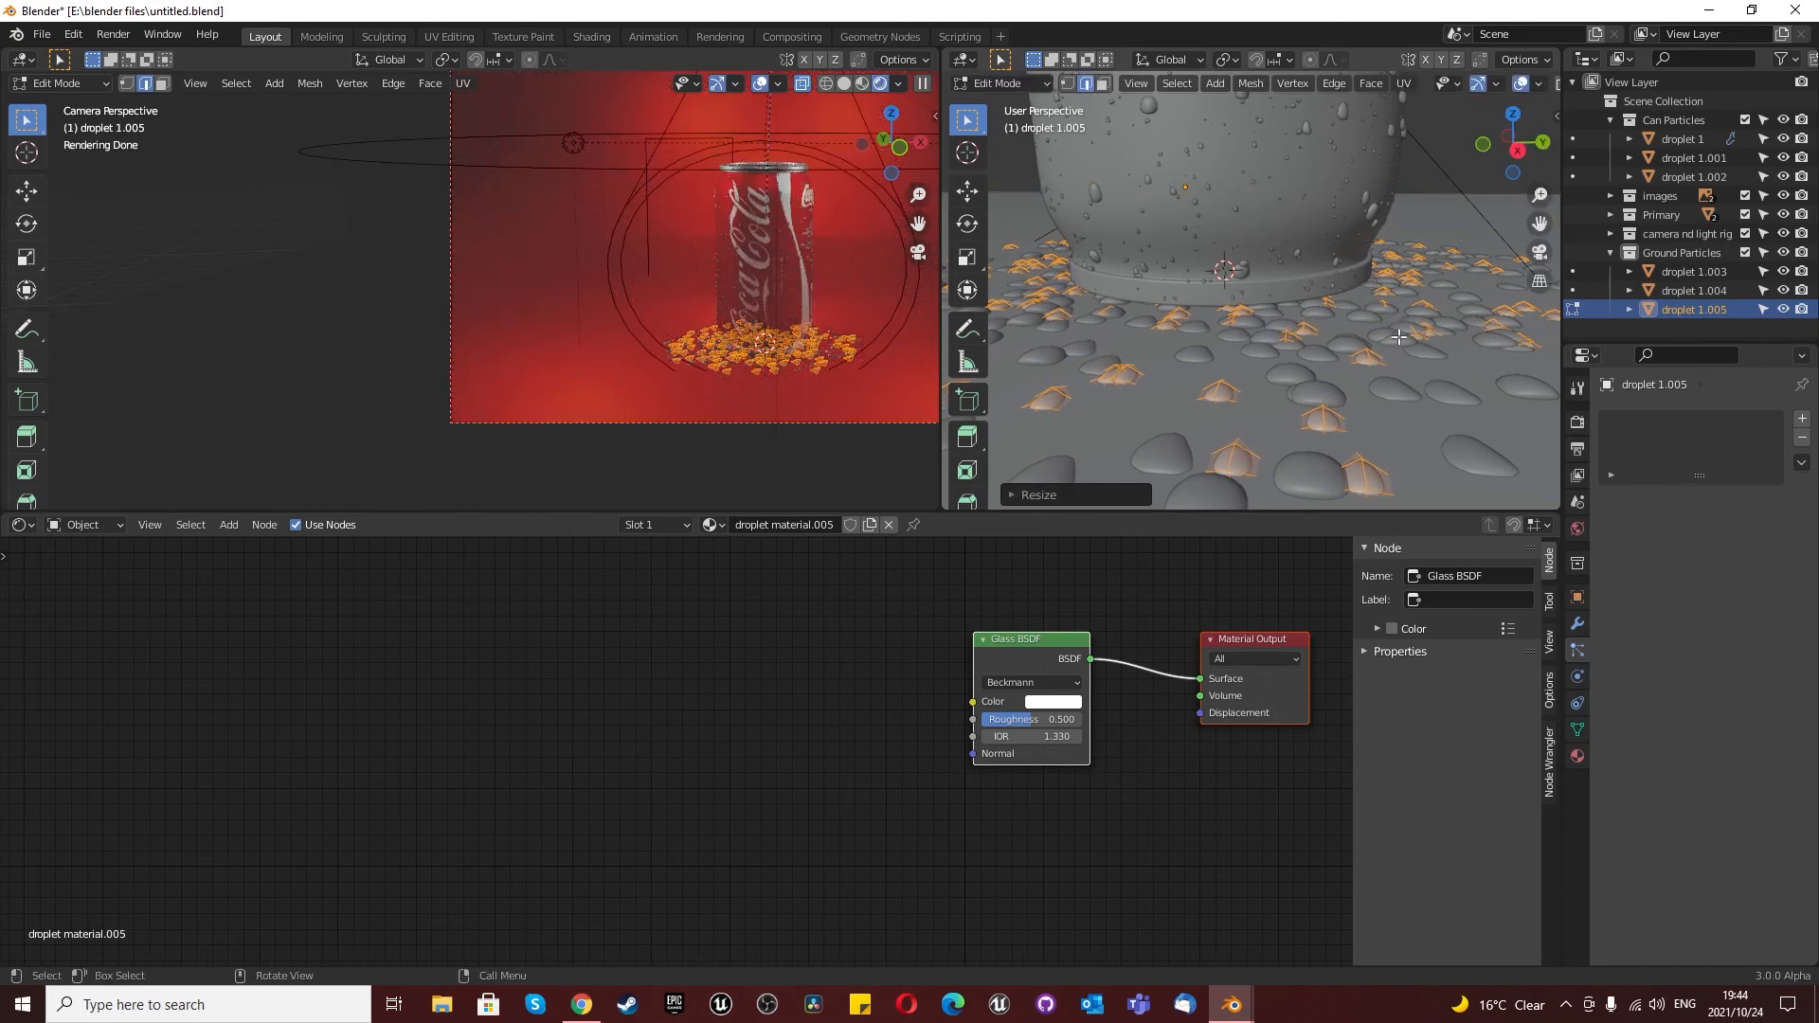
Step: Move droplet 1.005's mesh about 0.05 m along global Y and return to Object Mode
key(g)
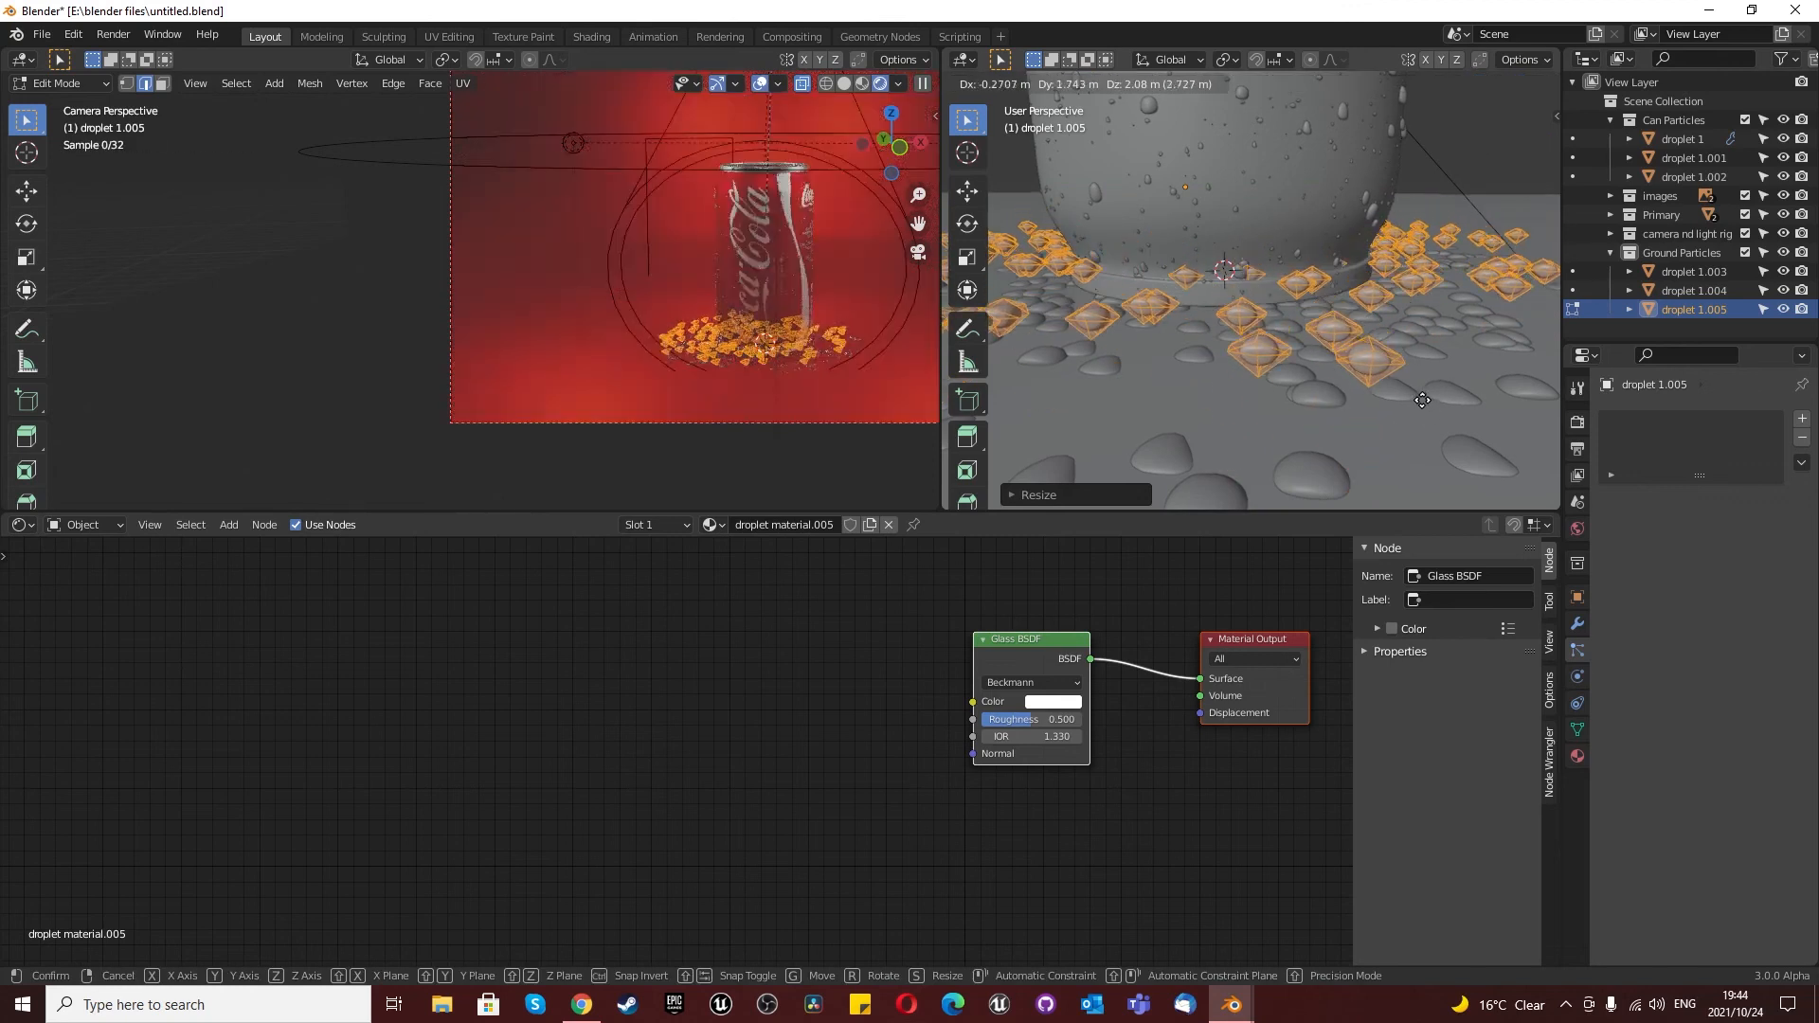
right_click(1420, 404)
key(g)
key(y)
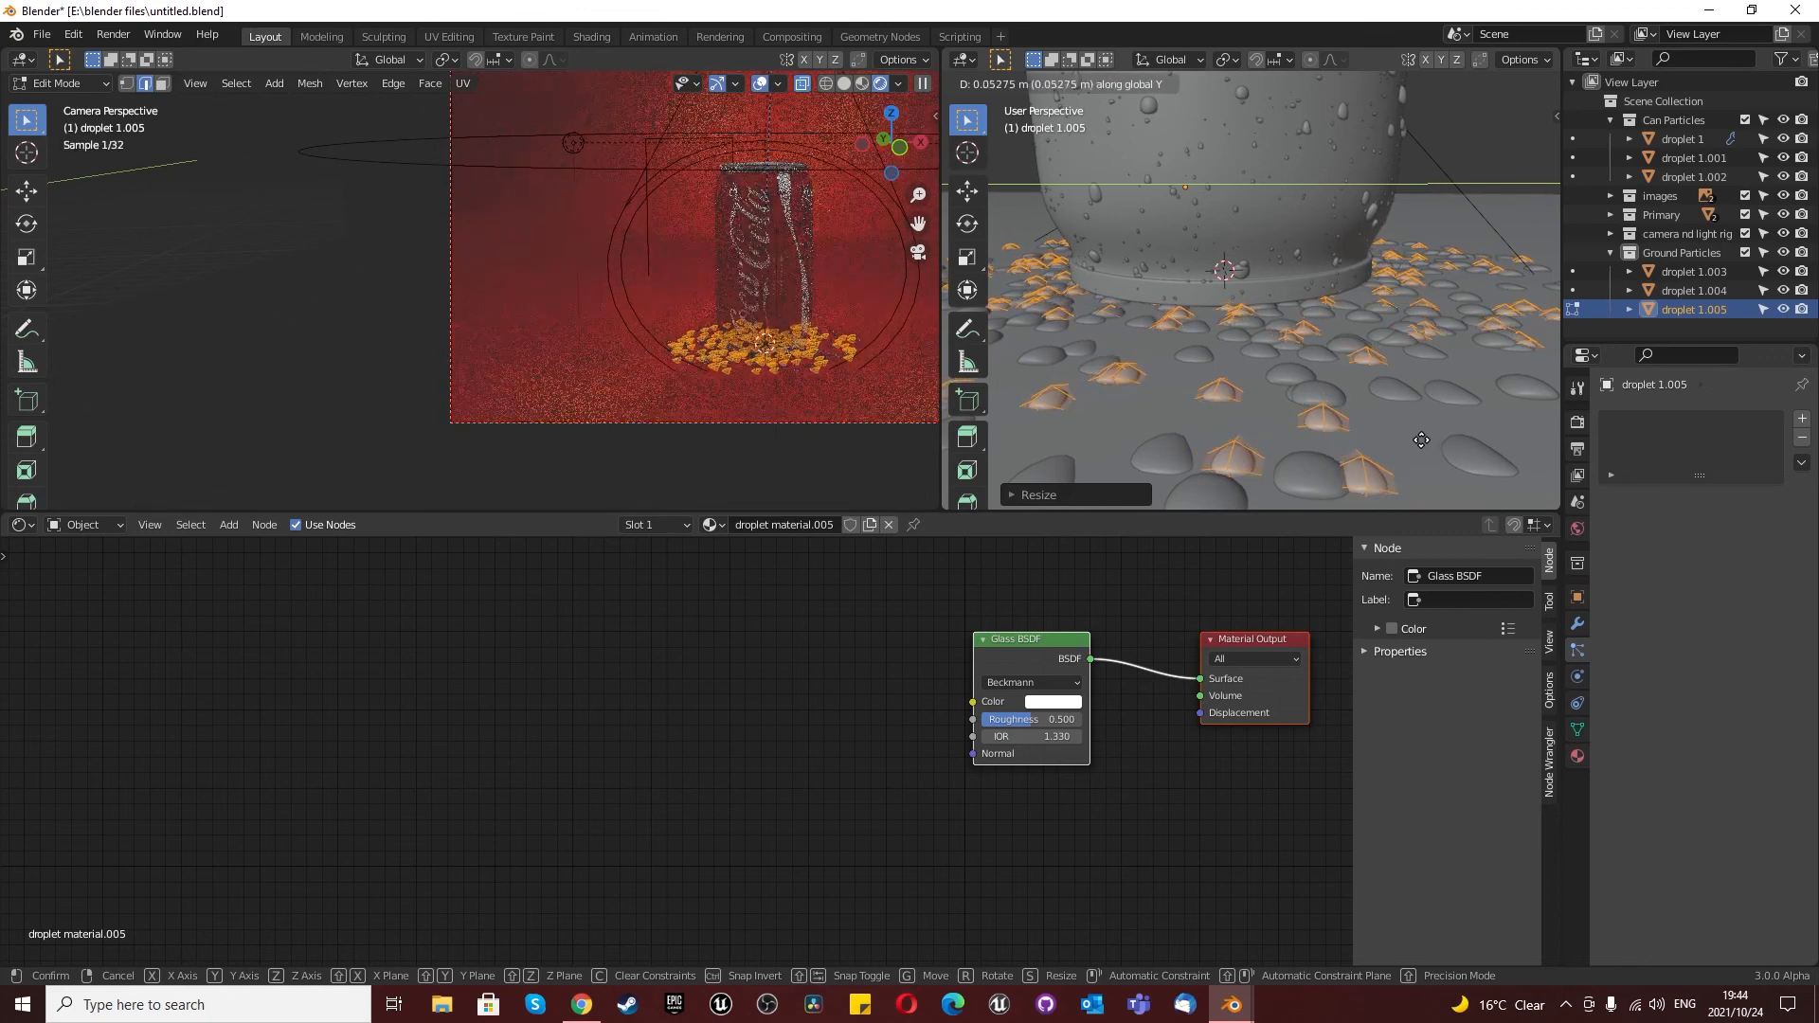
click(1421, 440)
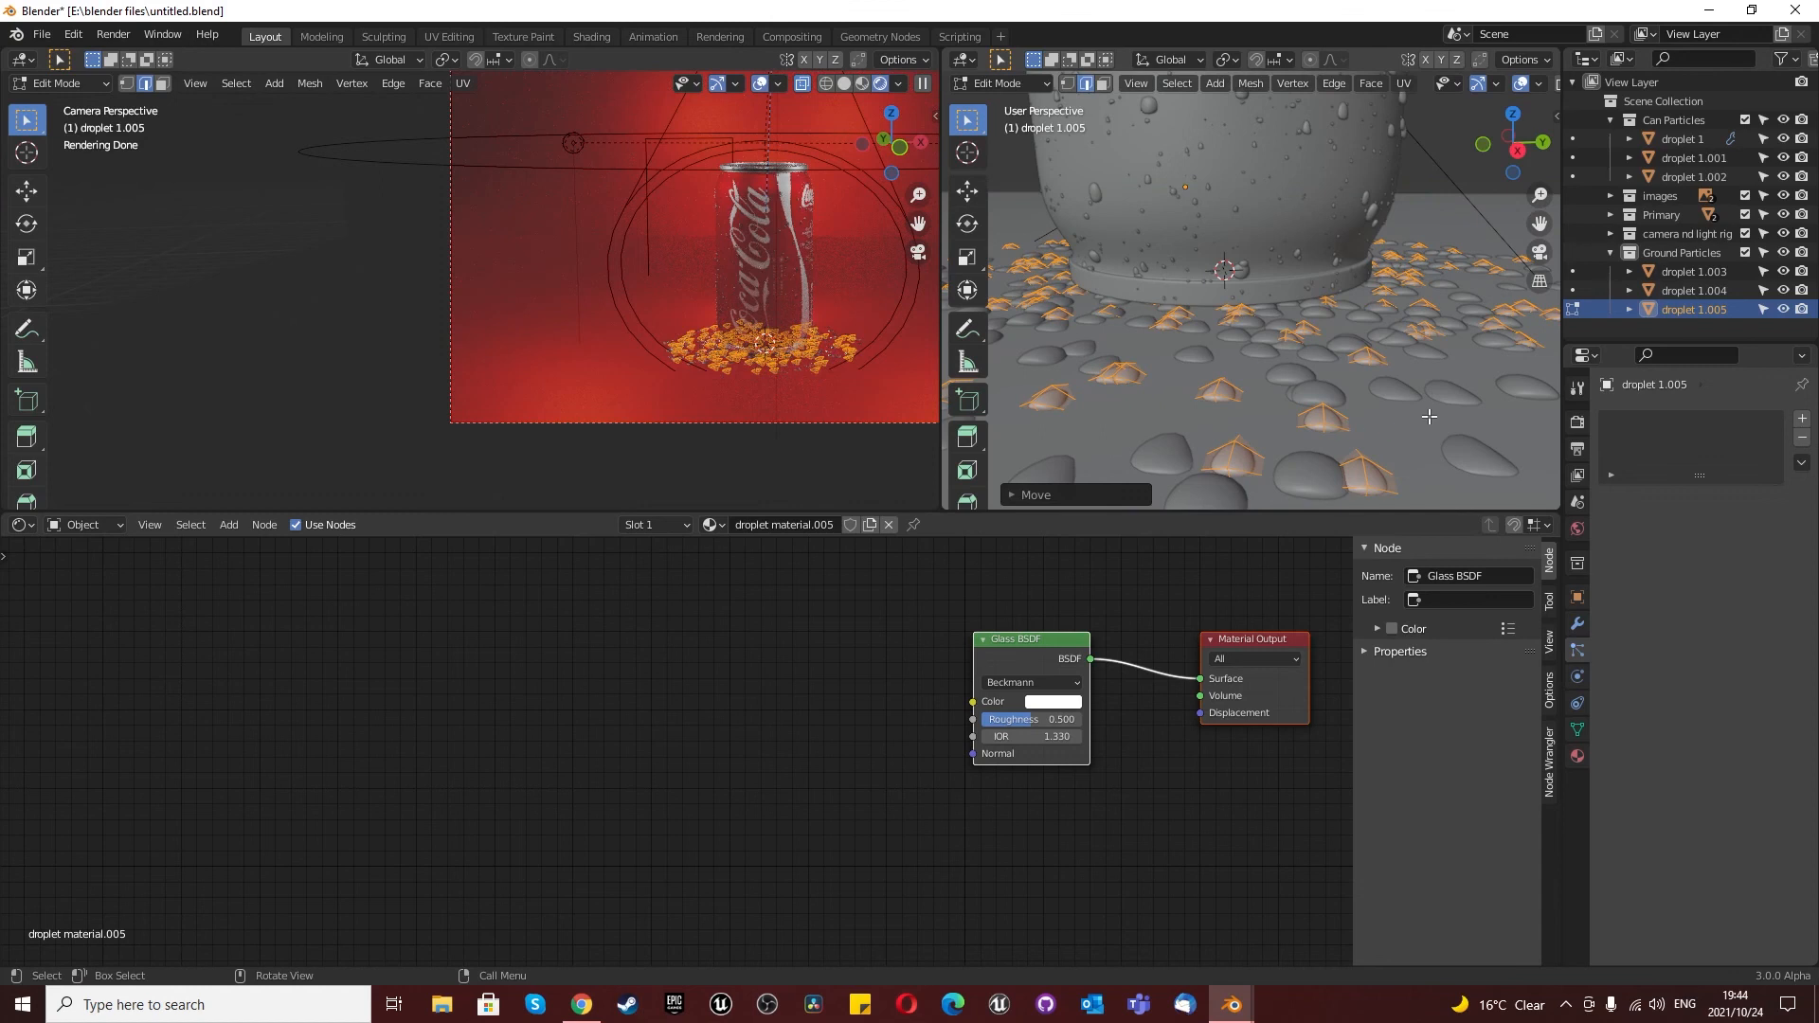
key(Tab)
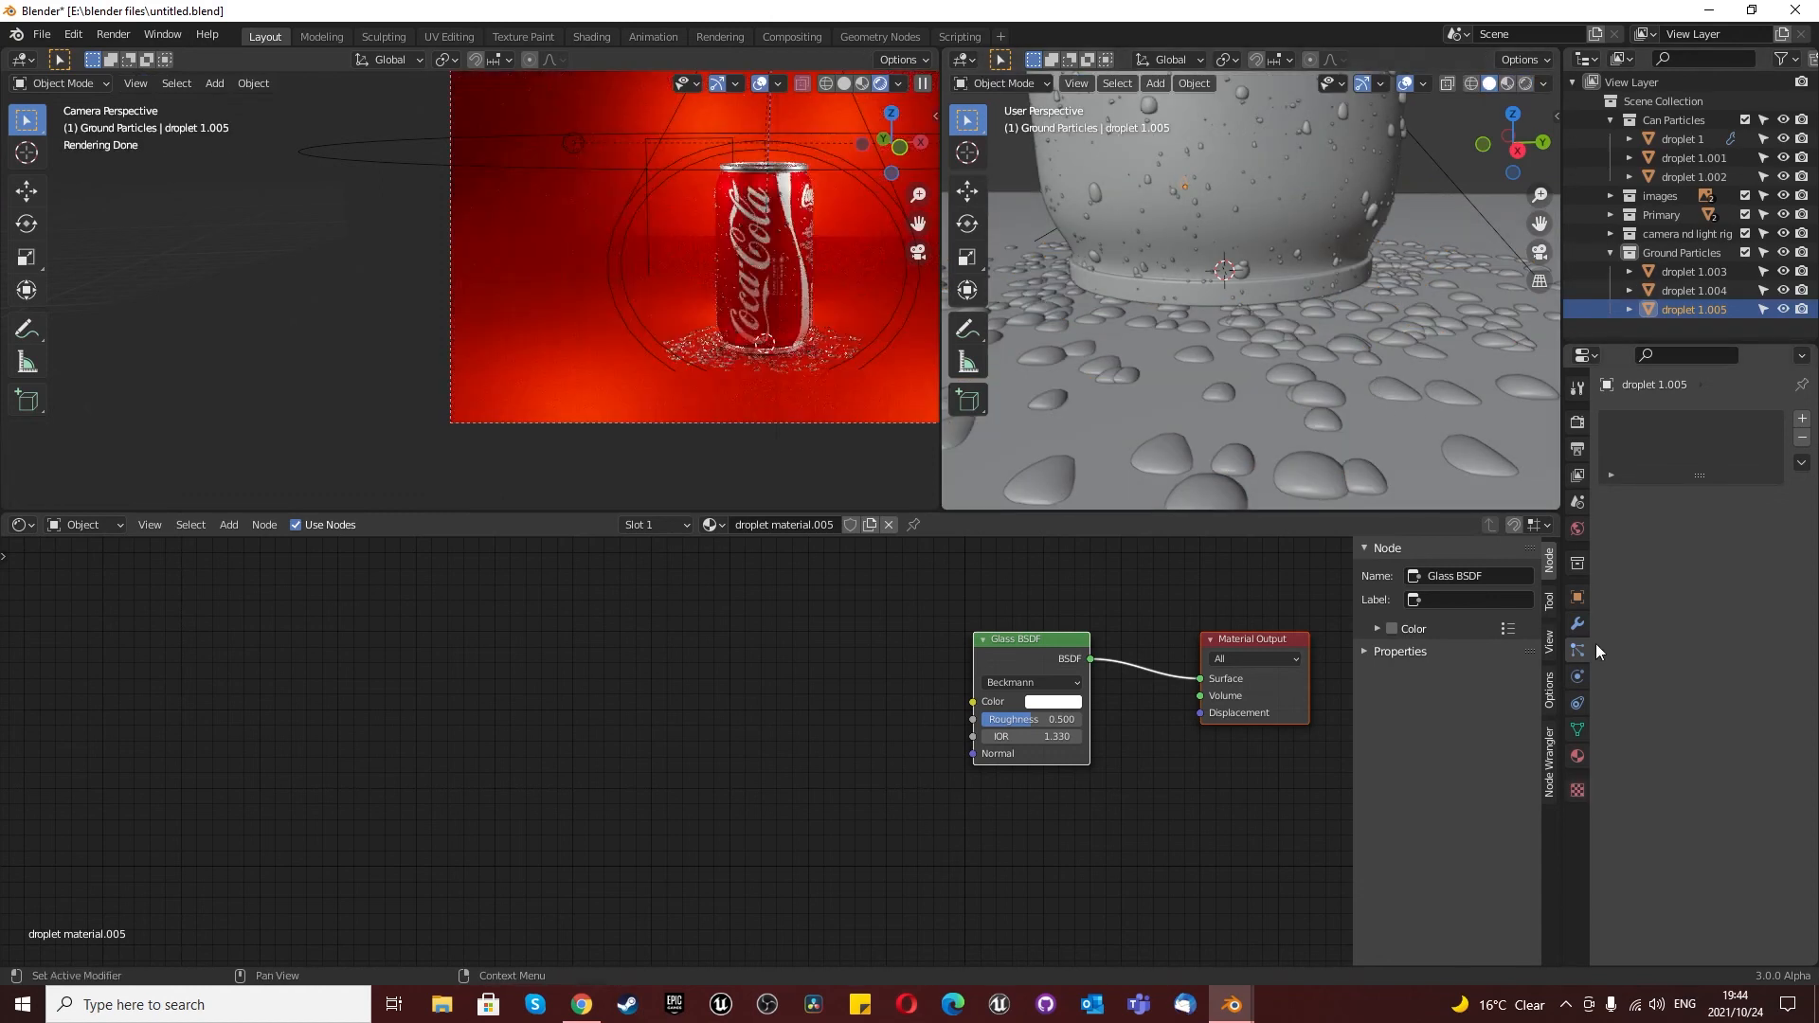
Step: Set the seed of the ground's particle system to 3
click(1366, 406)
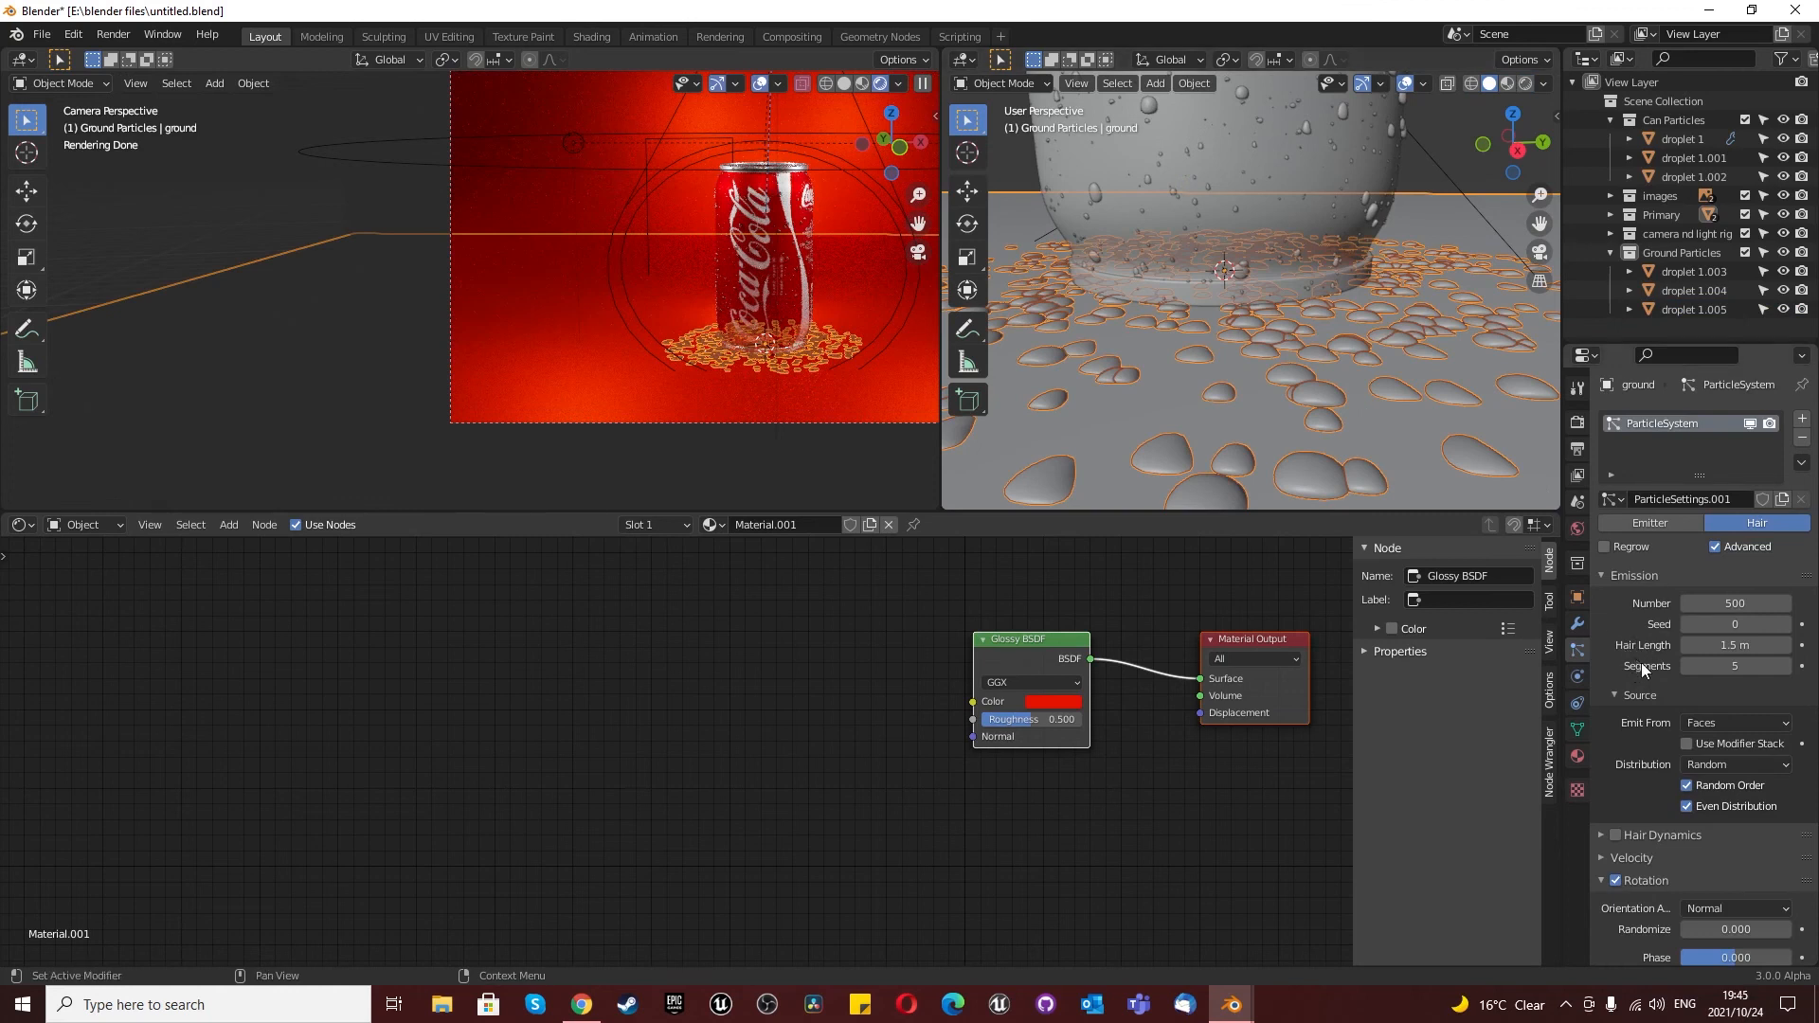
click(1786, 624)
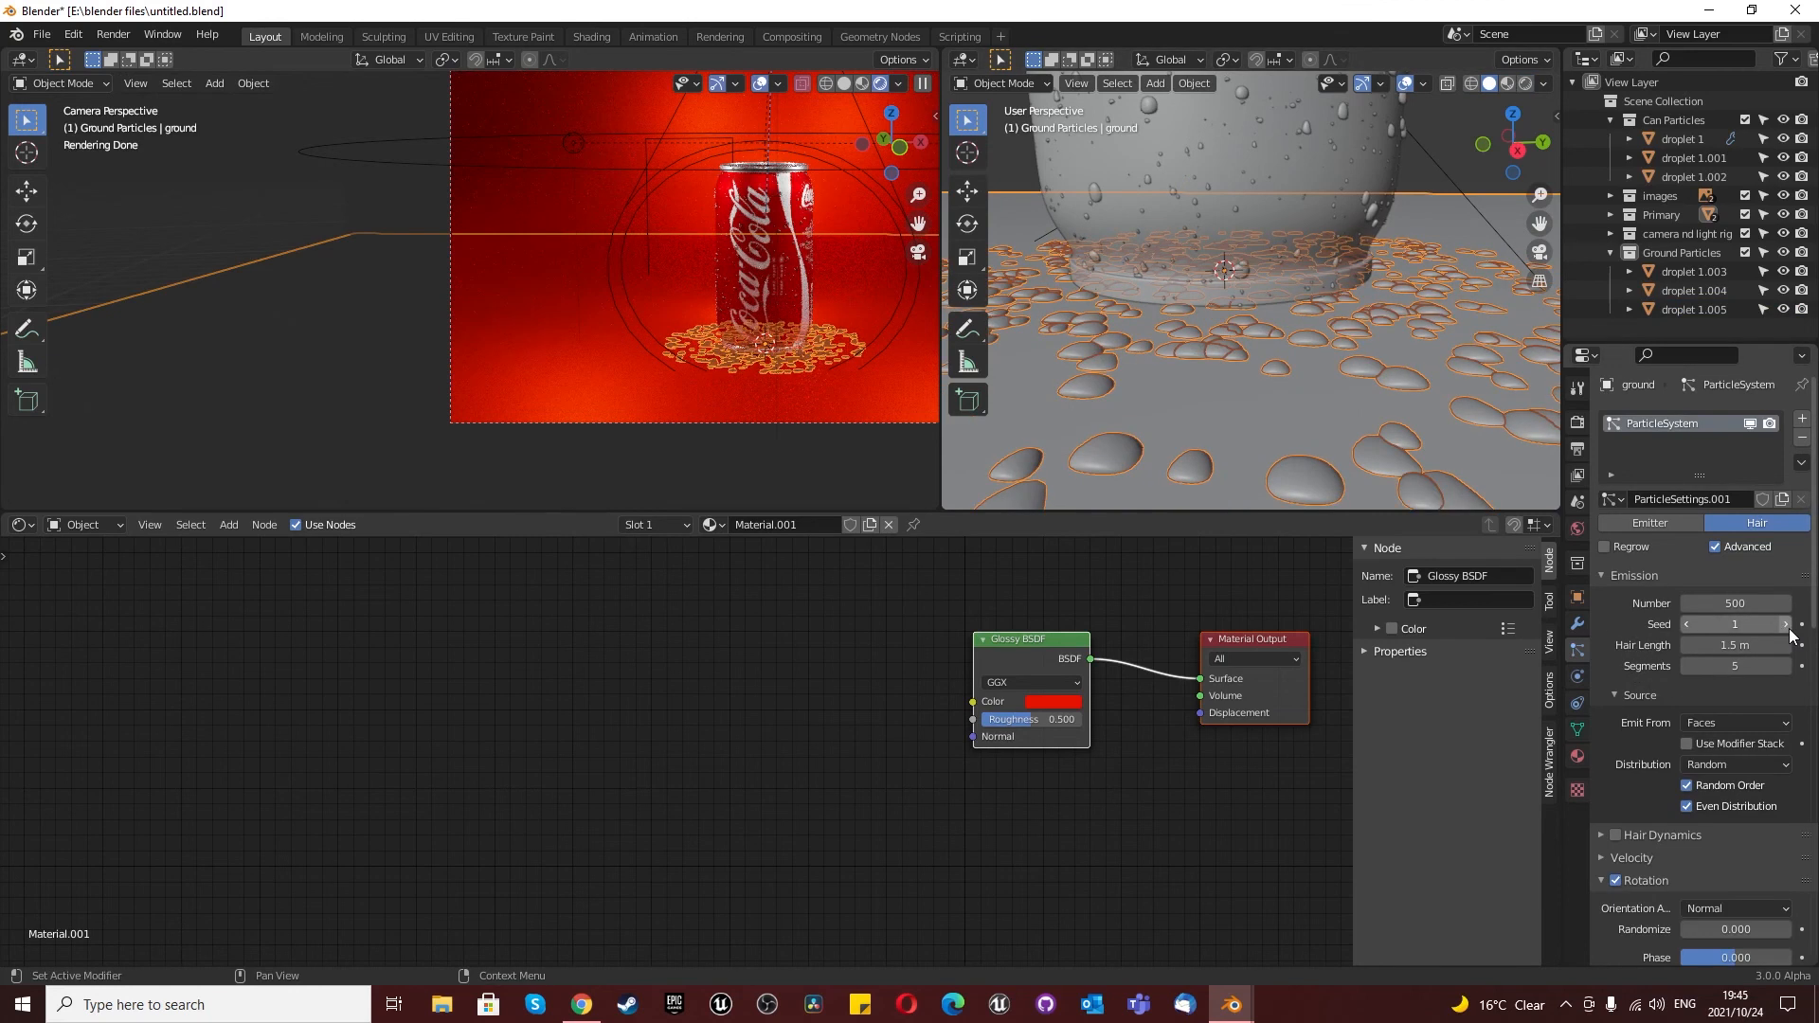
click(1787, 625)
click(1786, 625)
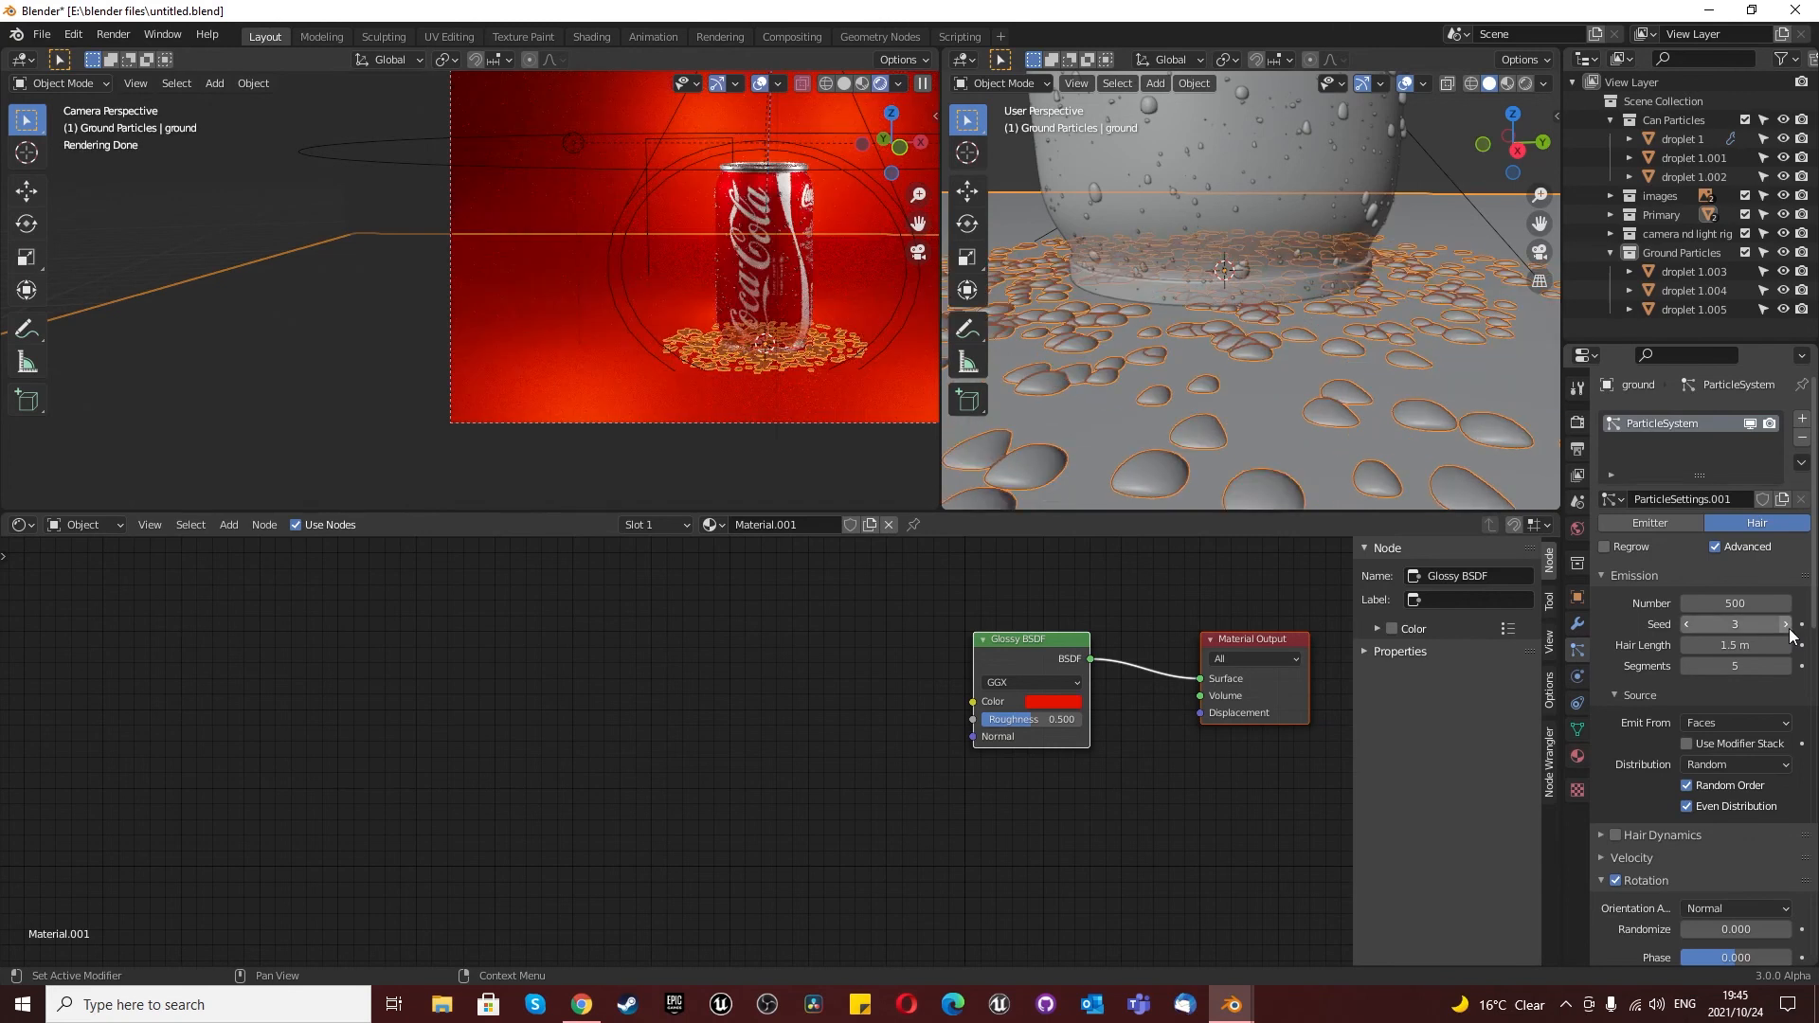
Step: Try a hair length of 1 m on the ground particles and check the can's base in the camera view
click(1764, 647)
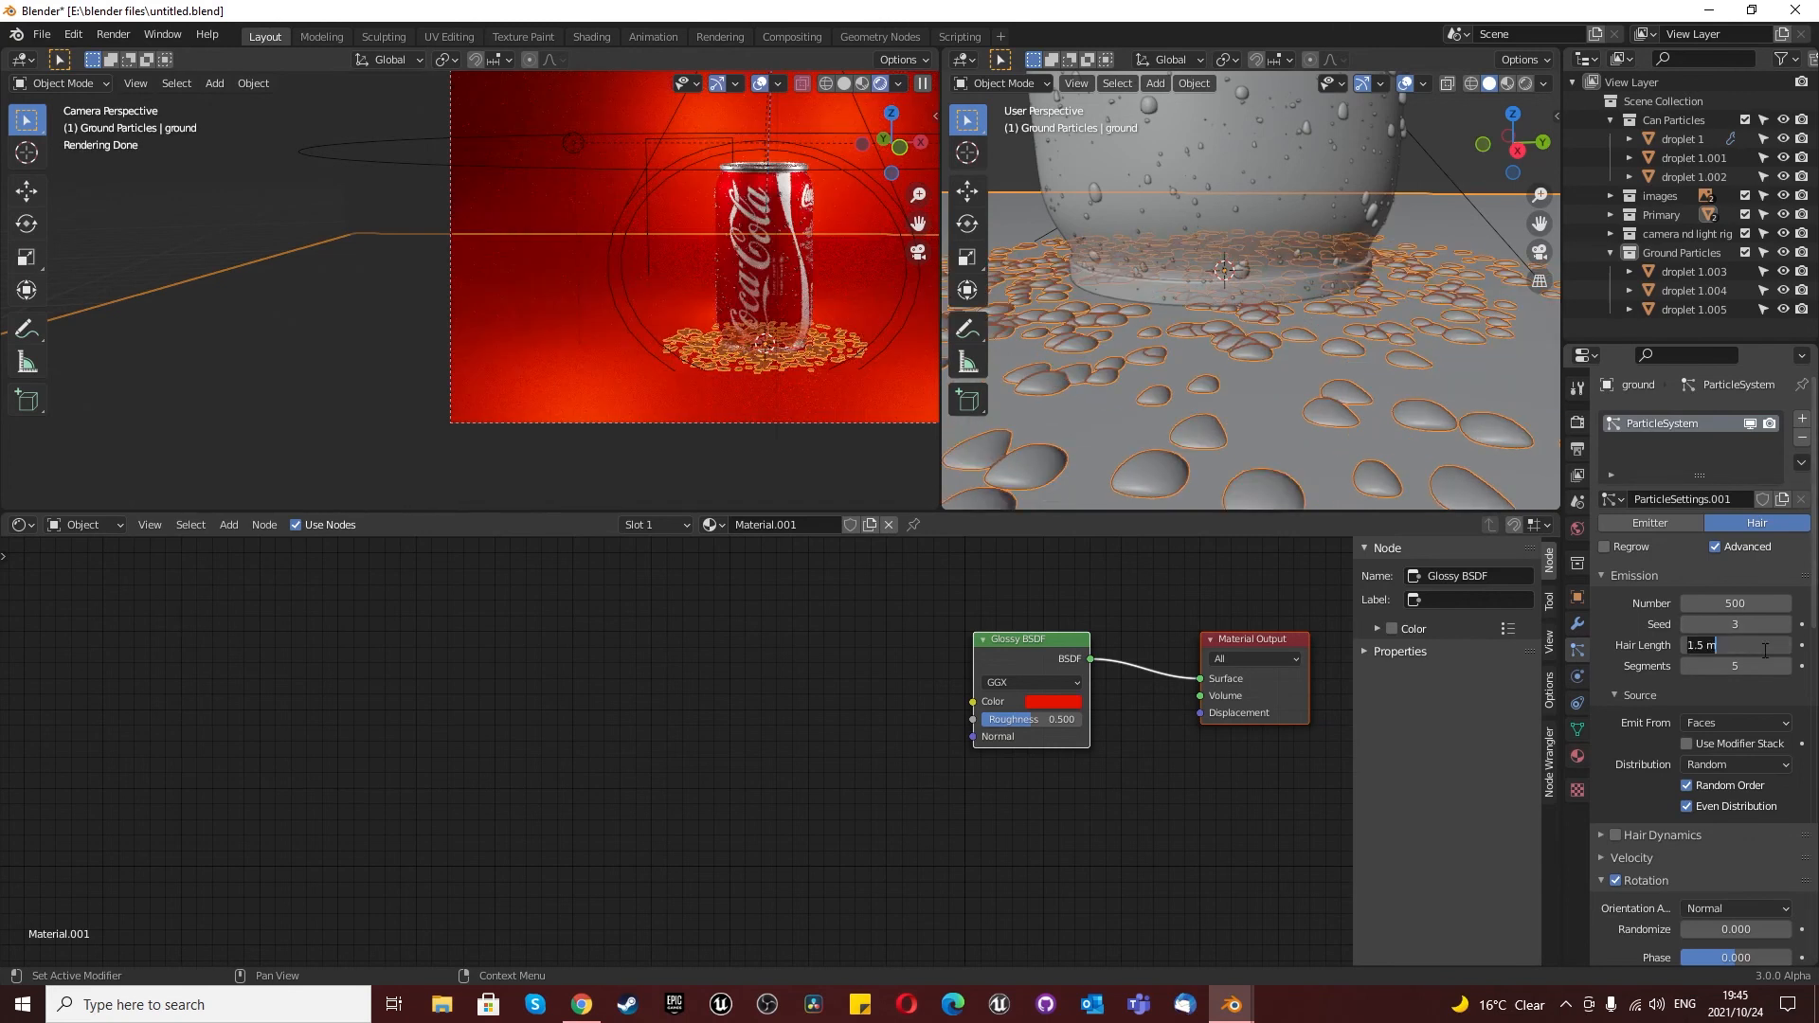
text(1)
key(Return)
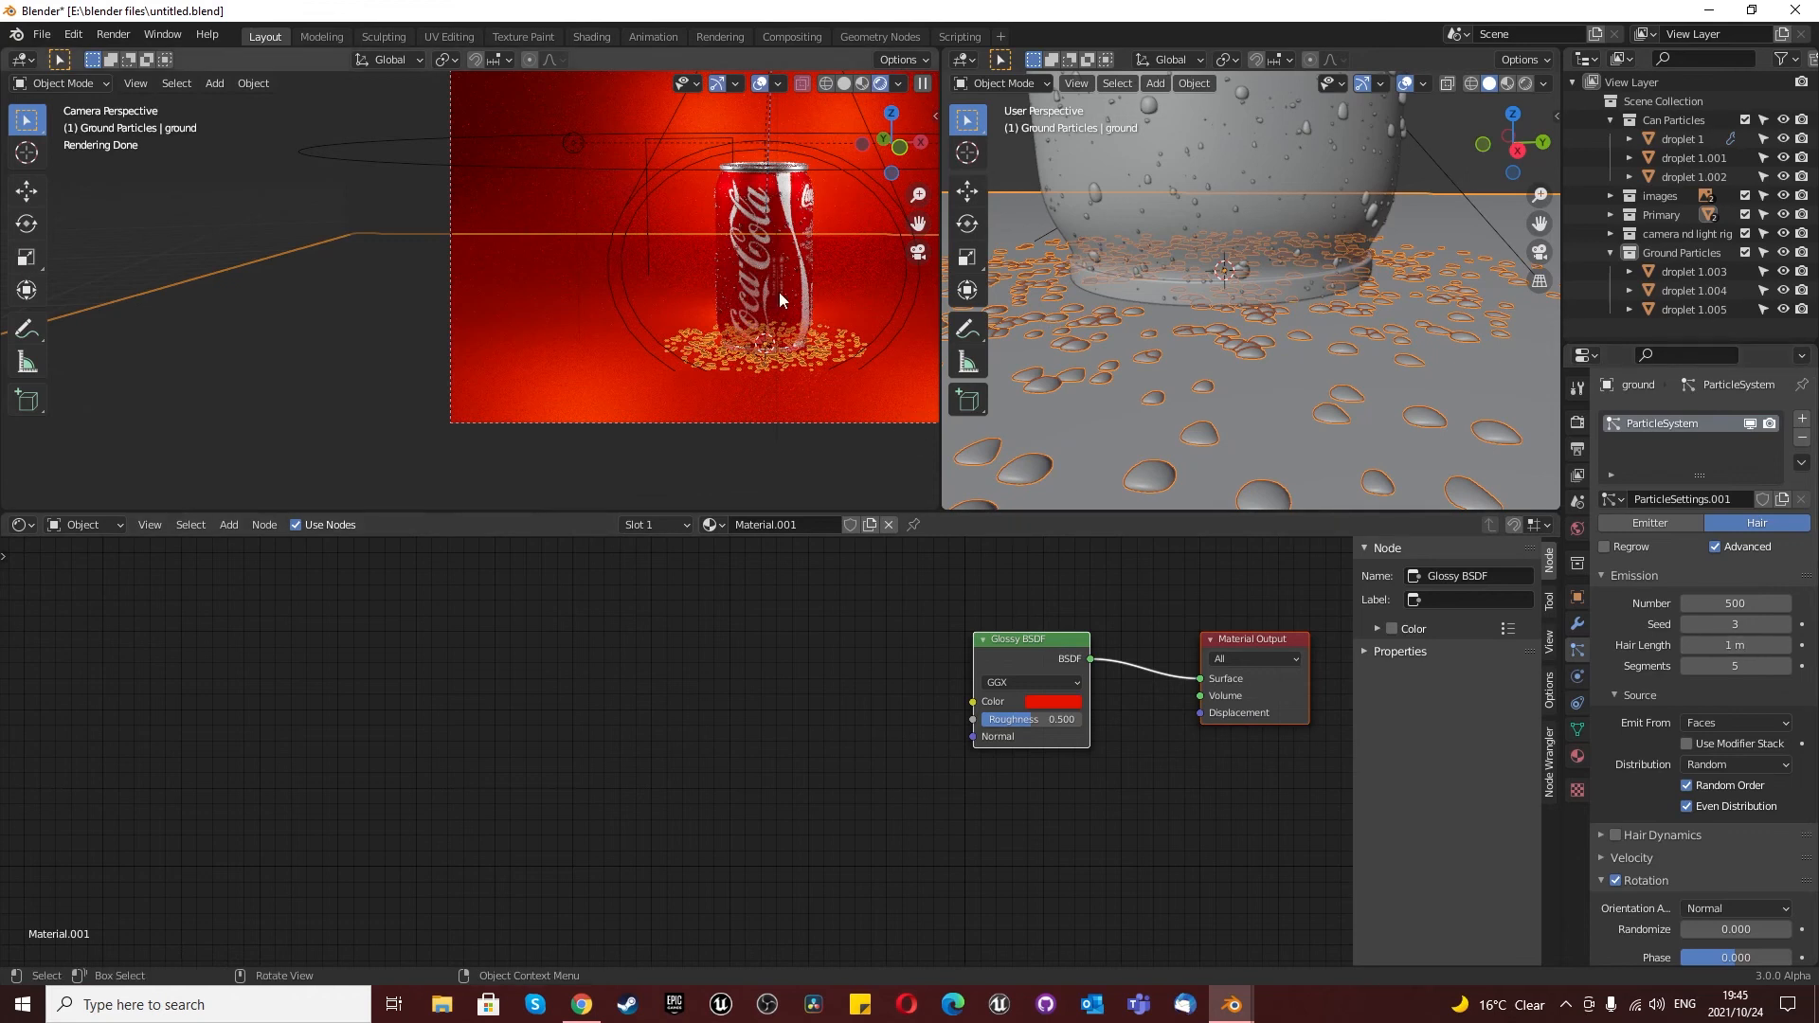
scroll(765, 298, up, 6)
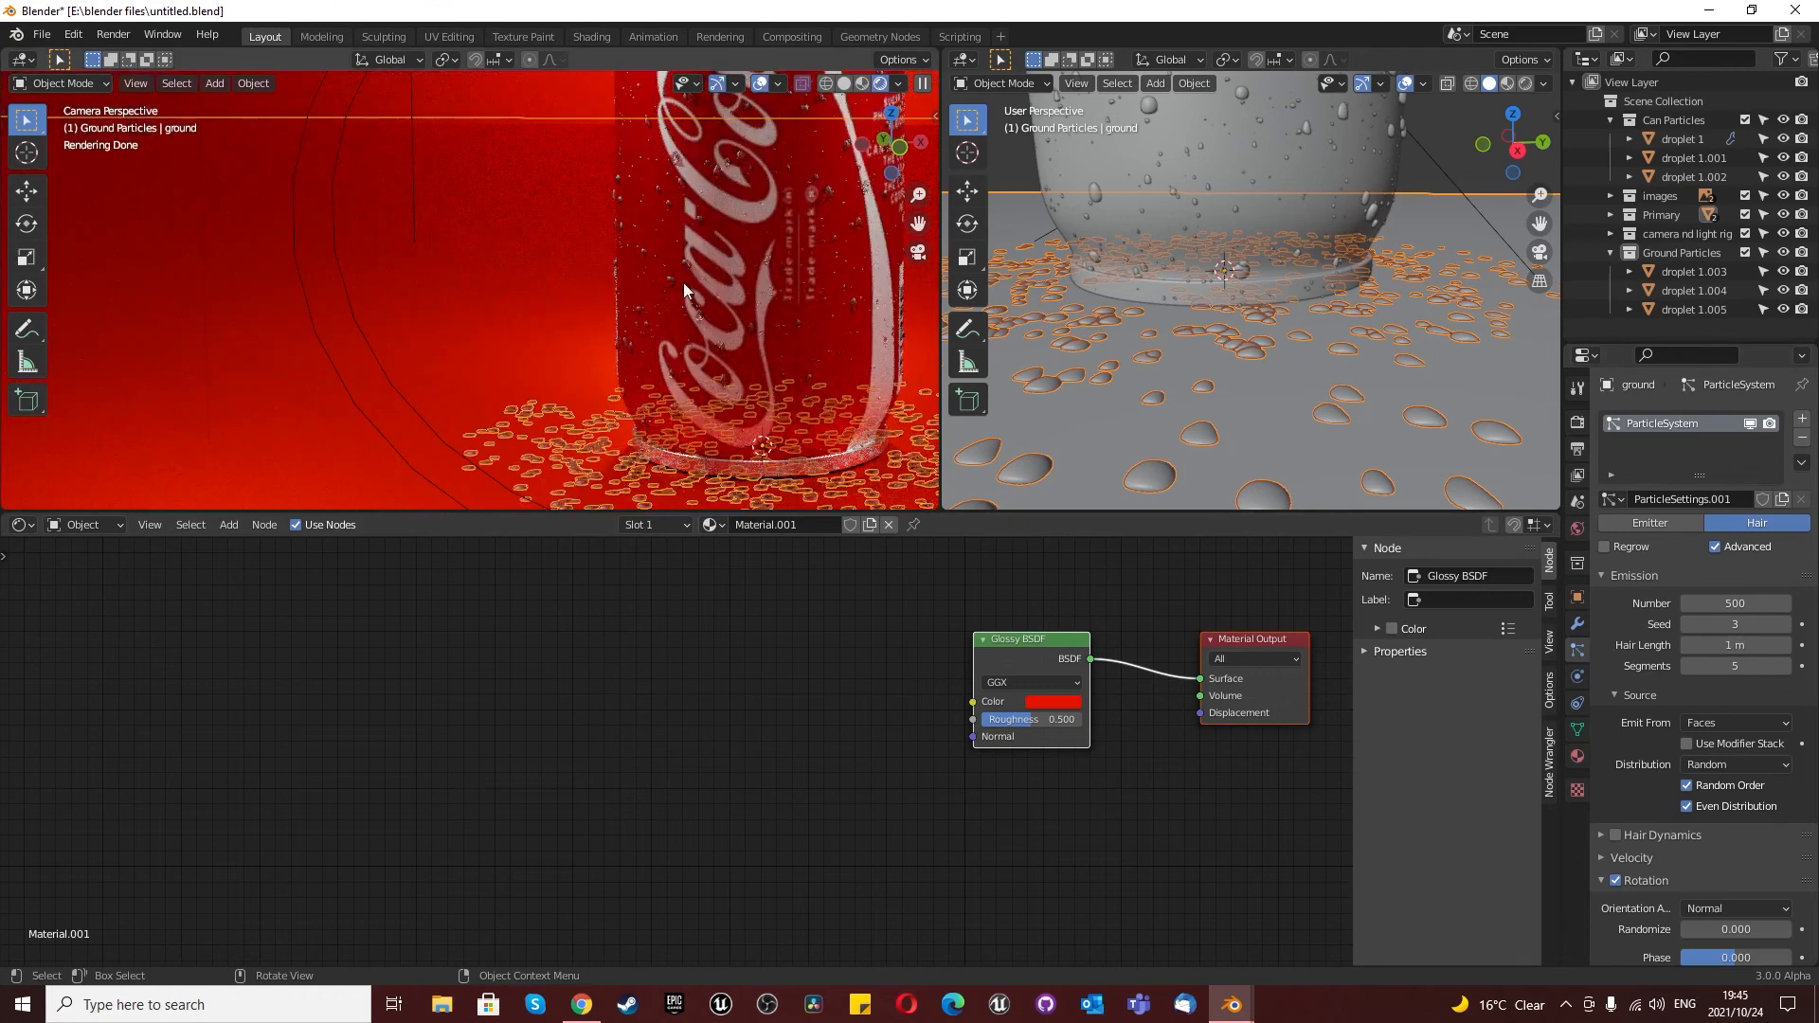
Step: Try a hair length of 0.8 m on the ground particles and inspect the unselected droplets around the can
click(1741, 647)
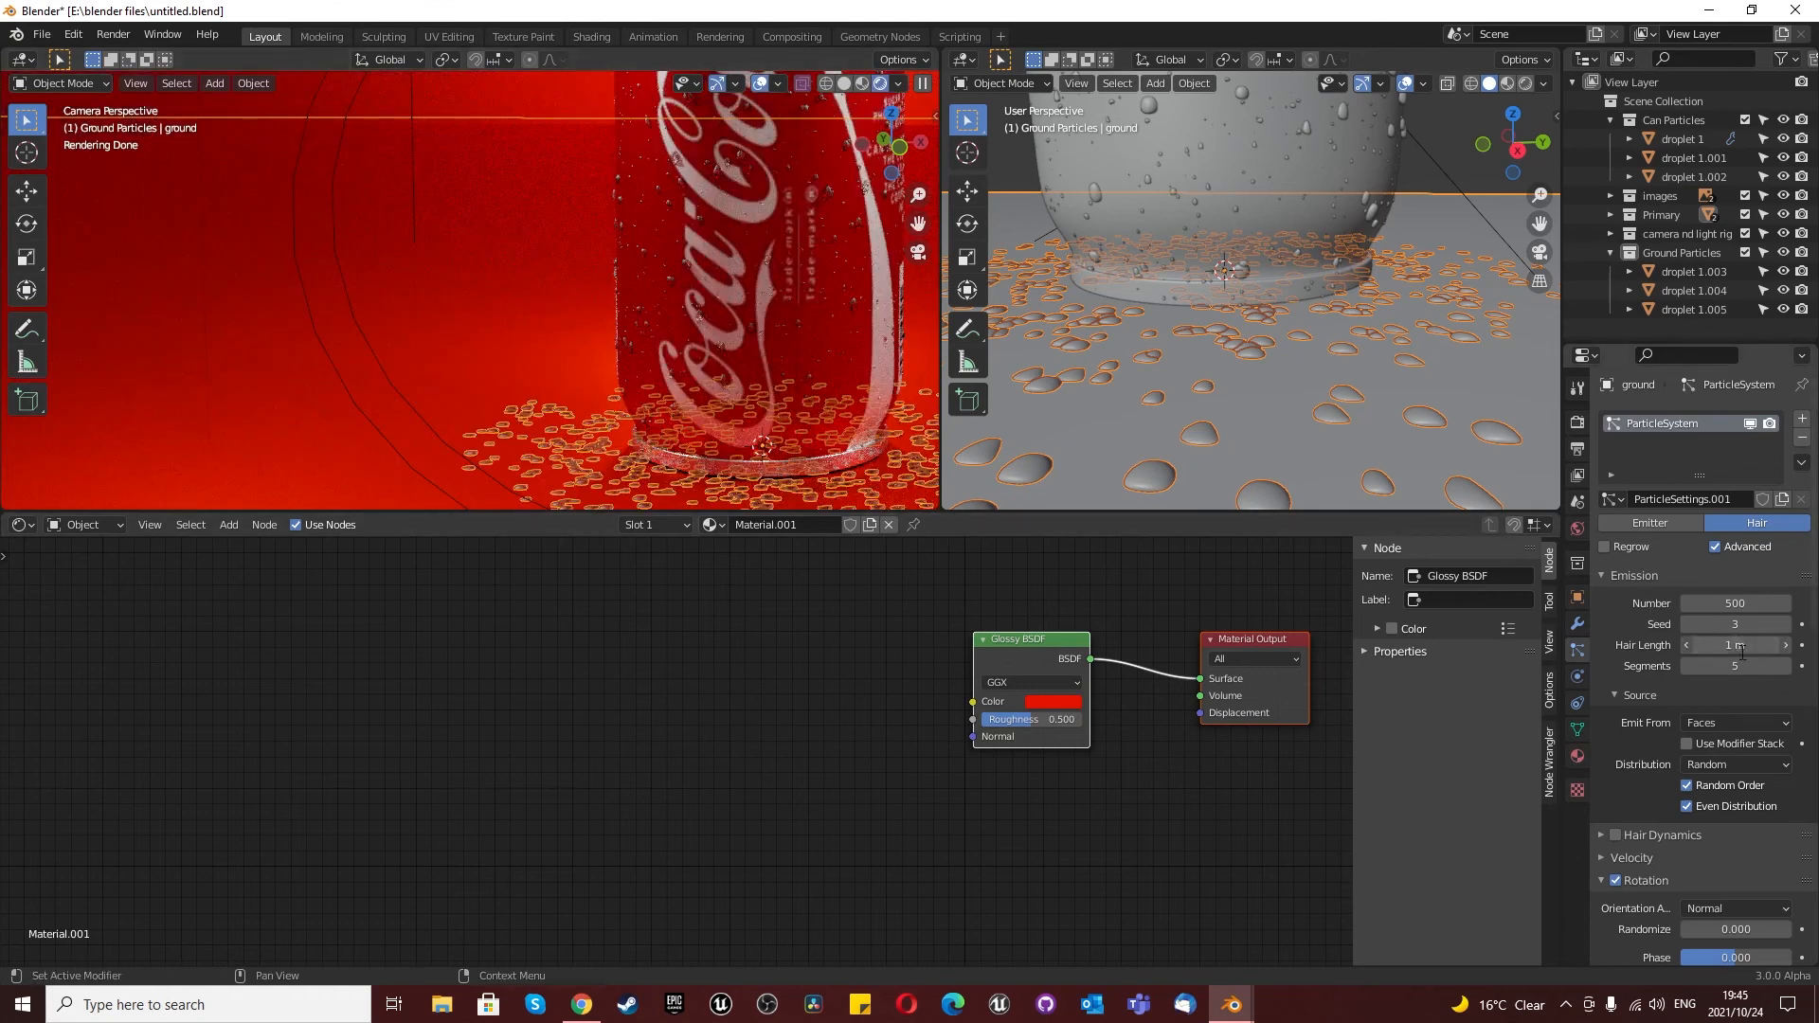
text(0.8)
key(Return)
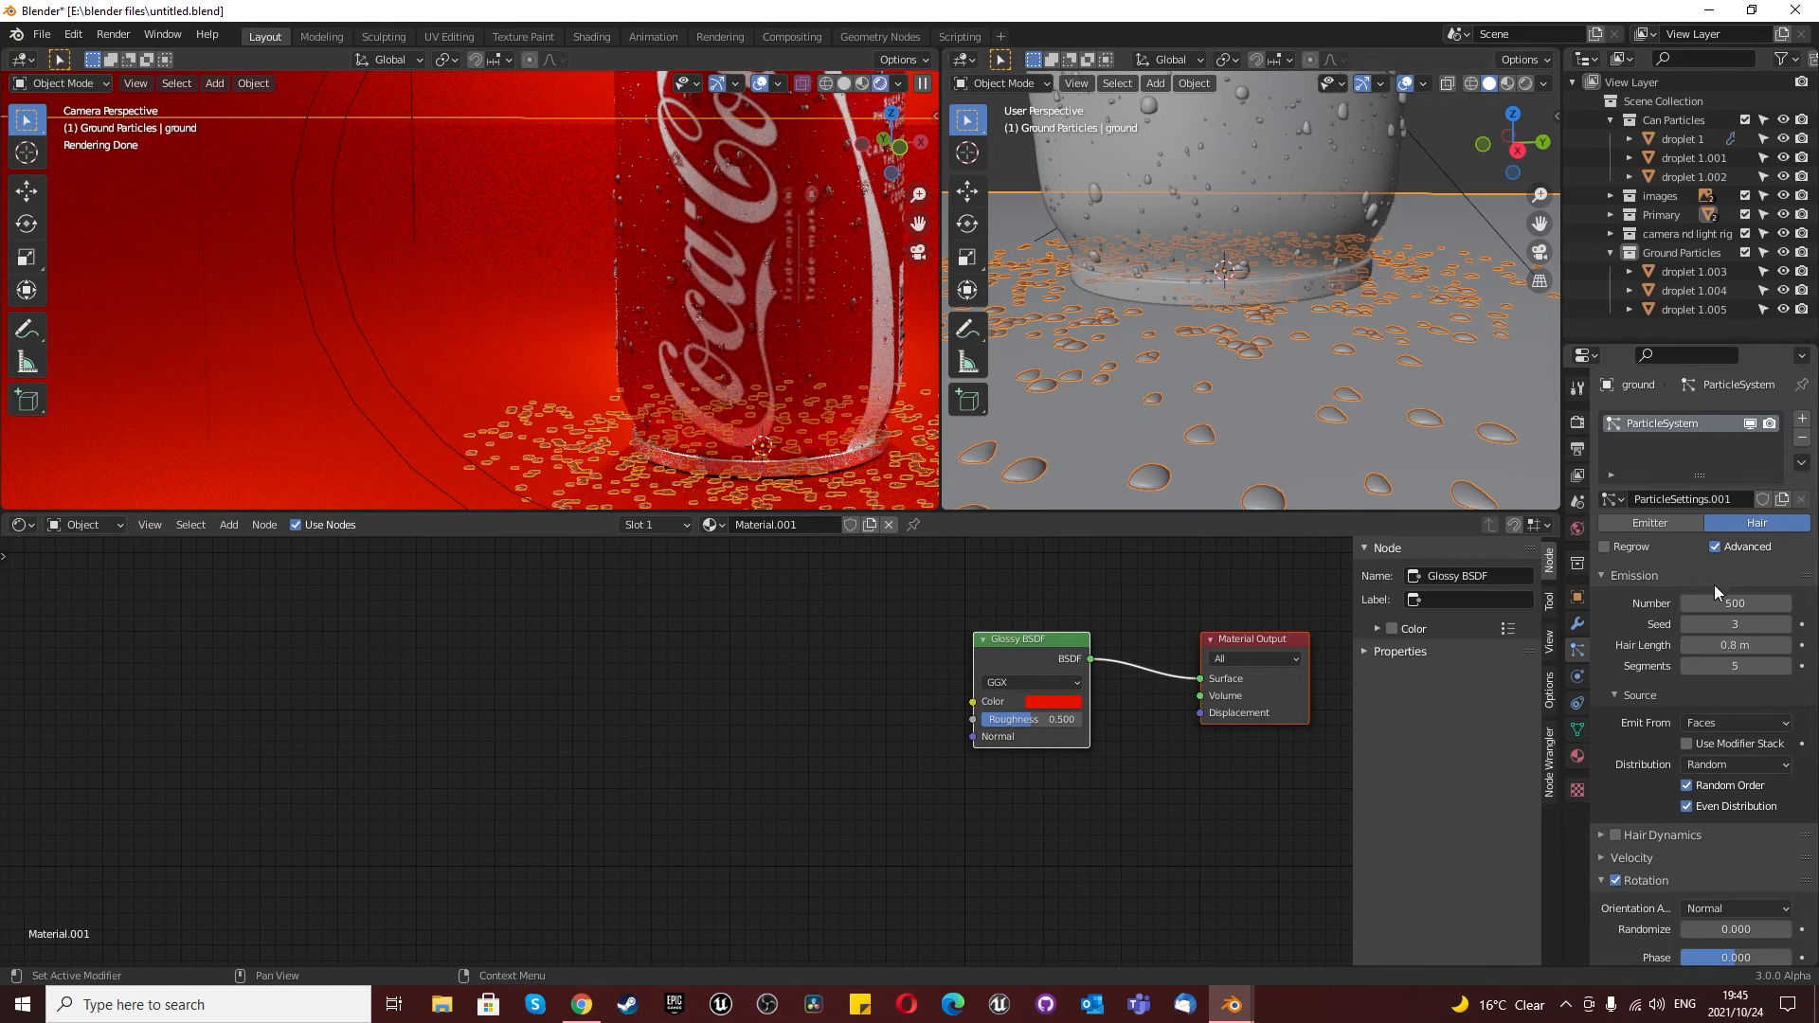
click(1088, 358)
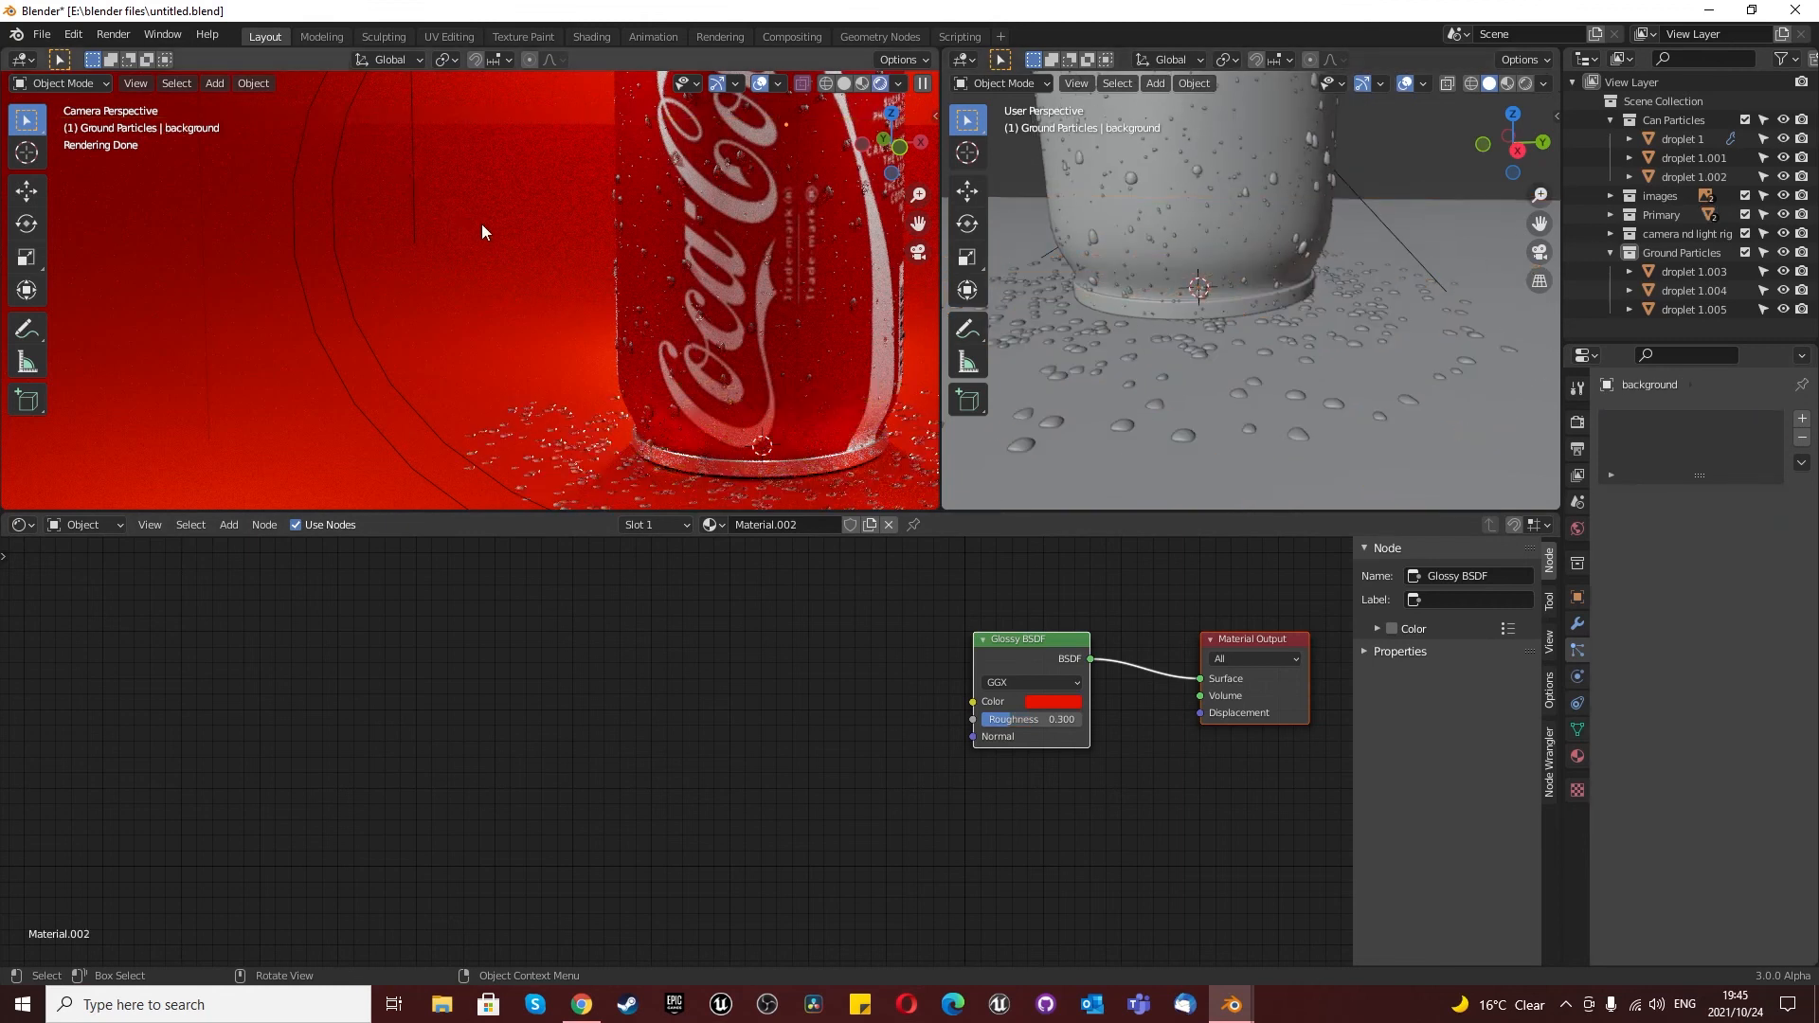
scroll(481, 224, down, 4)
scroll(580, 315, up, 3)
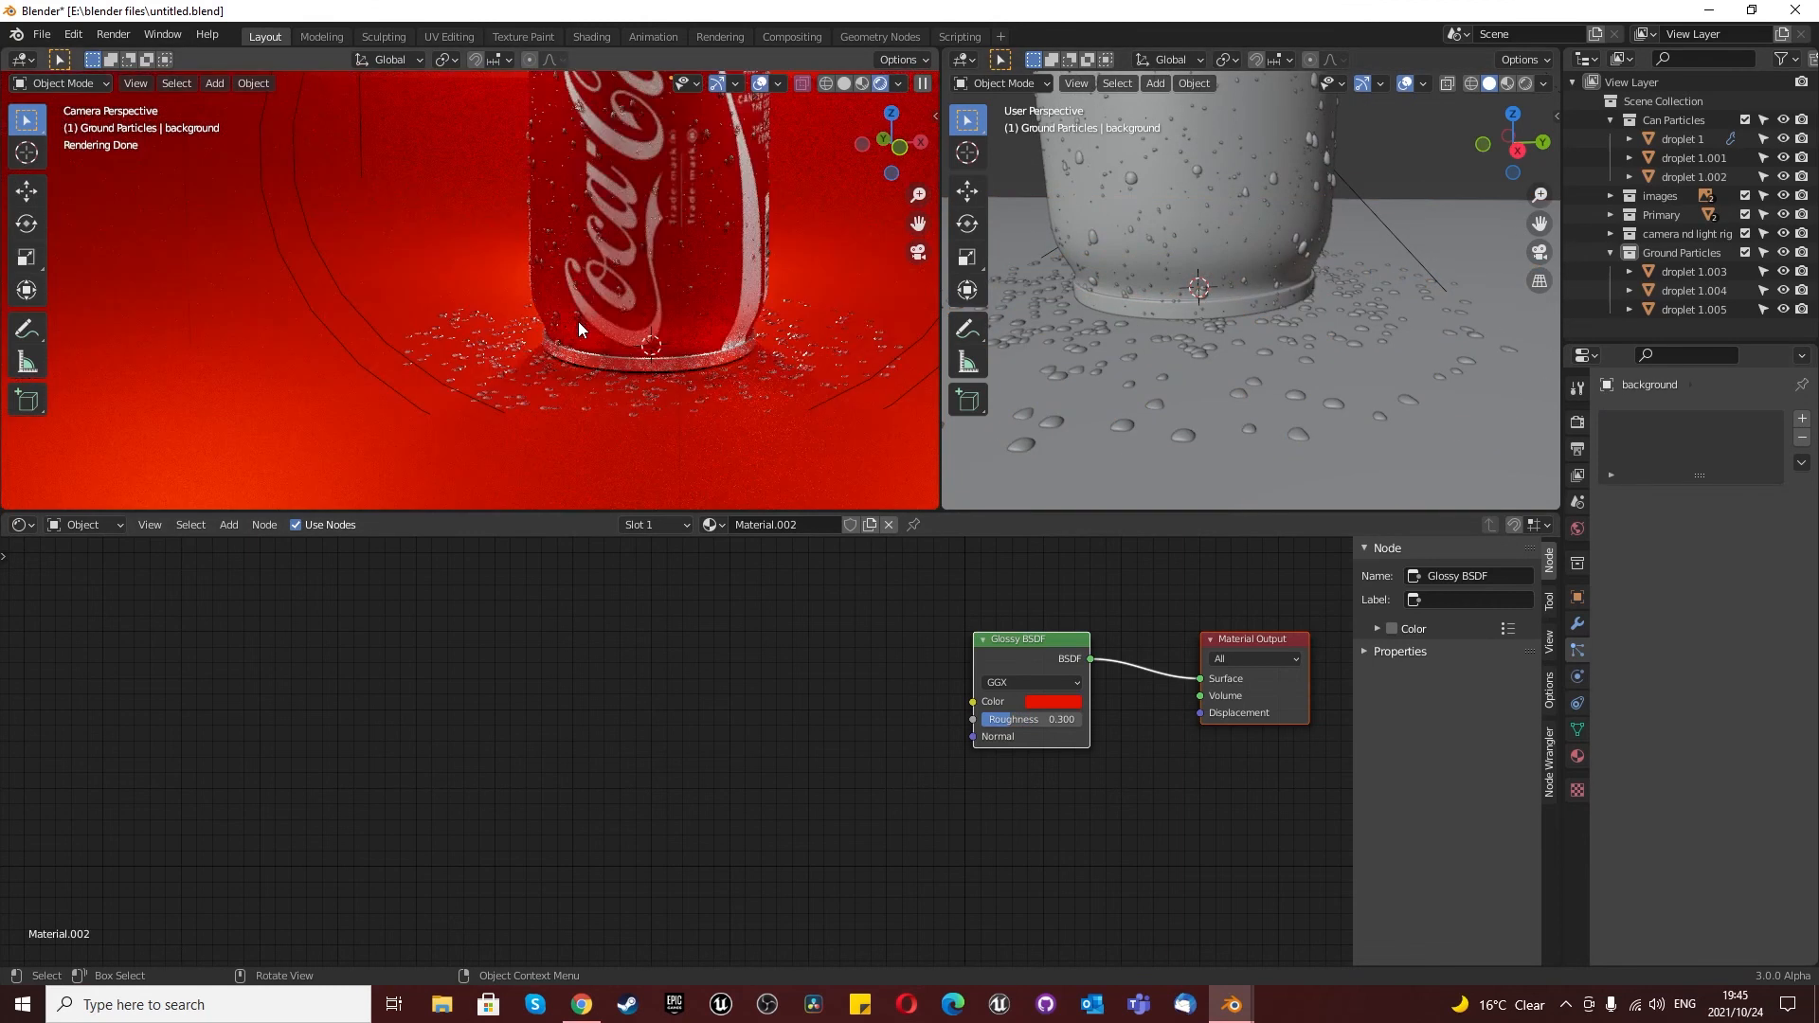
scroll(577, 324, up, 1)
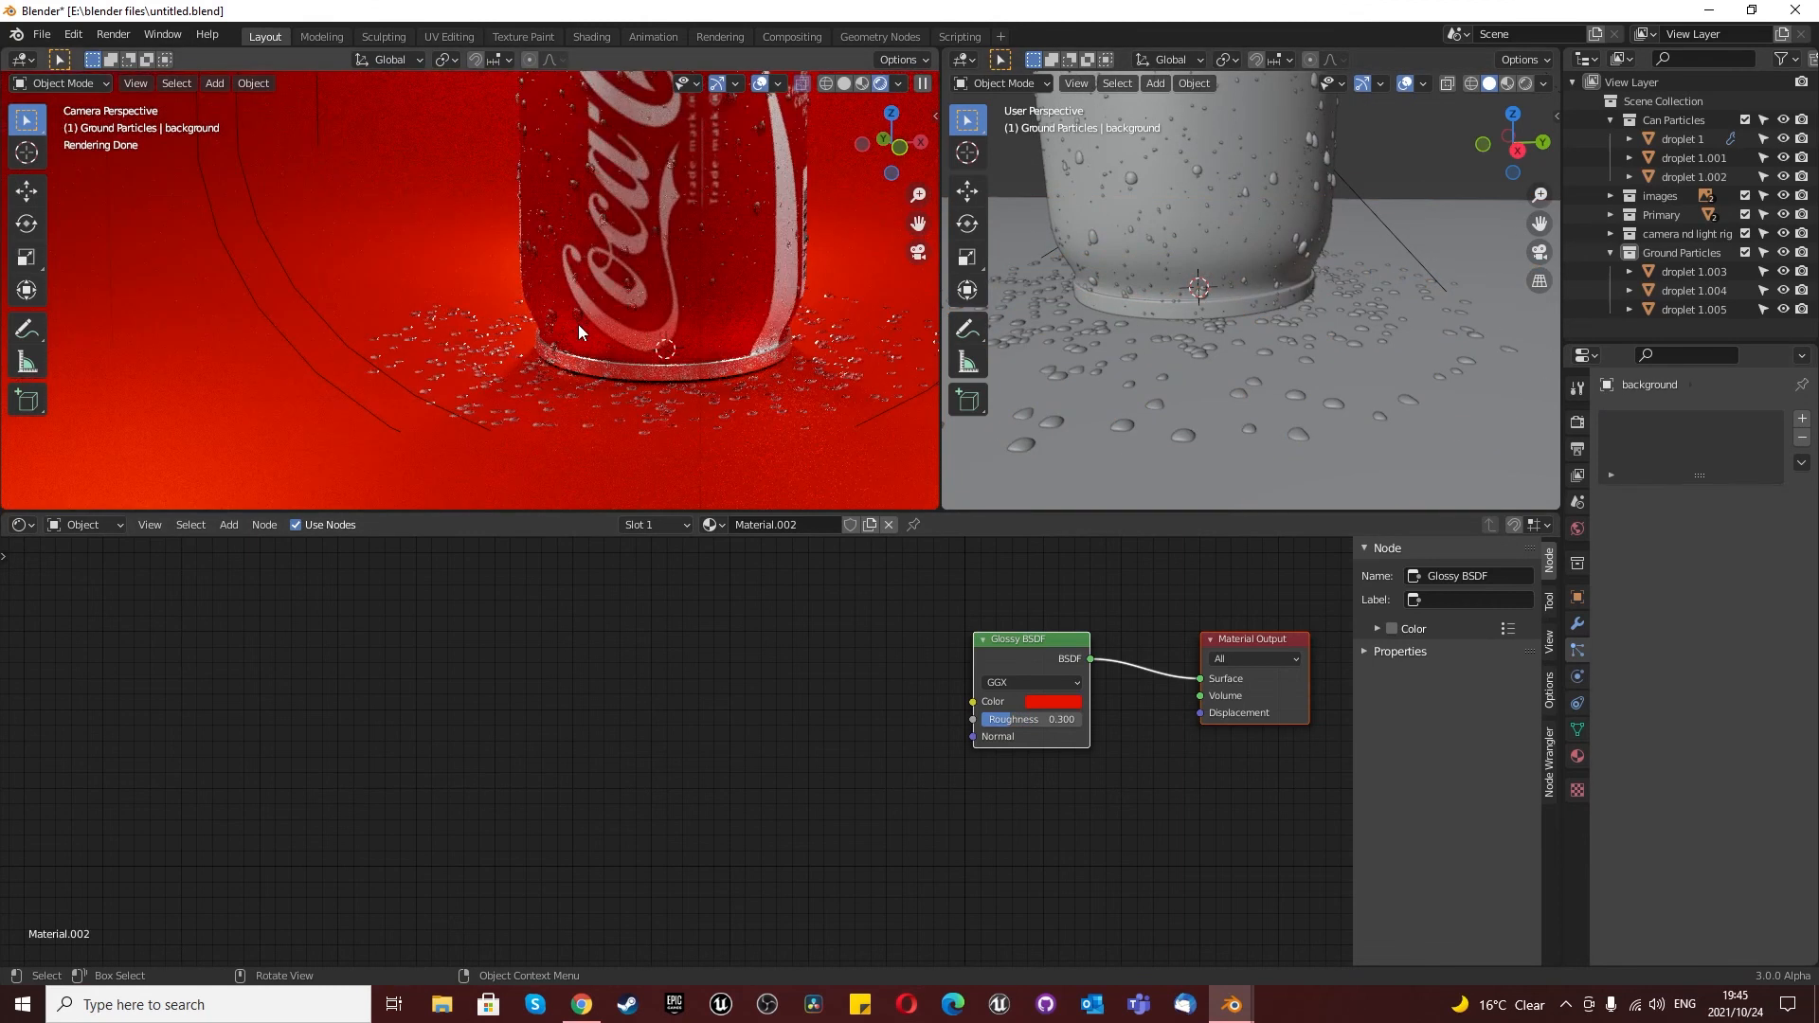
Step: Set the hair length of the ground's particle system to 1.5 m
click(1101, 412)
double_click(1735, 645)
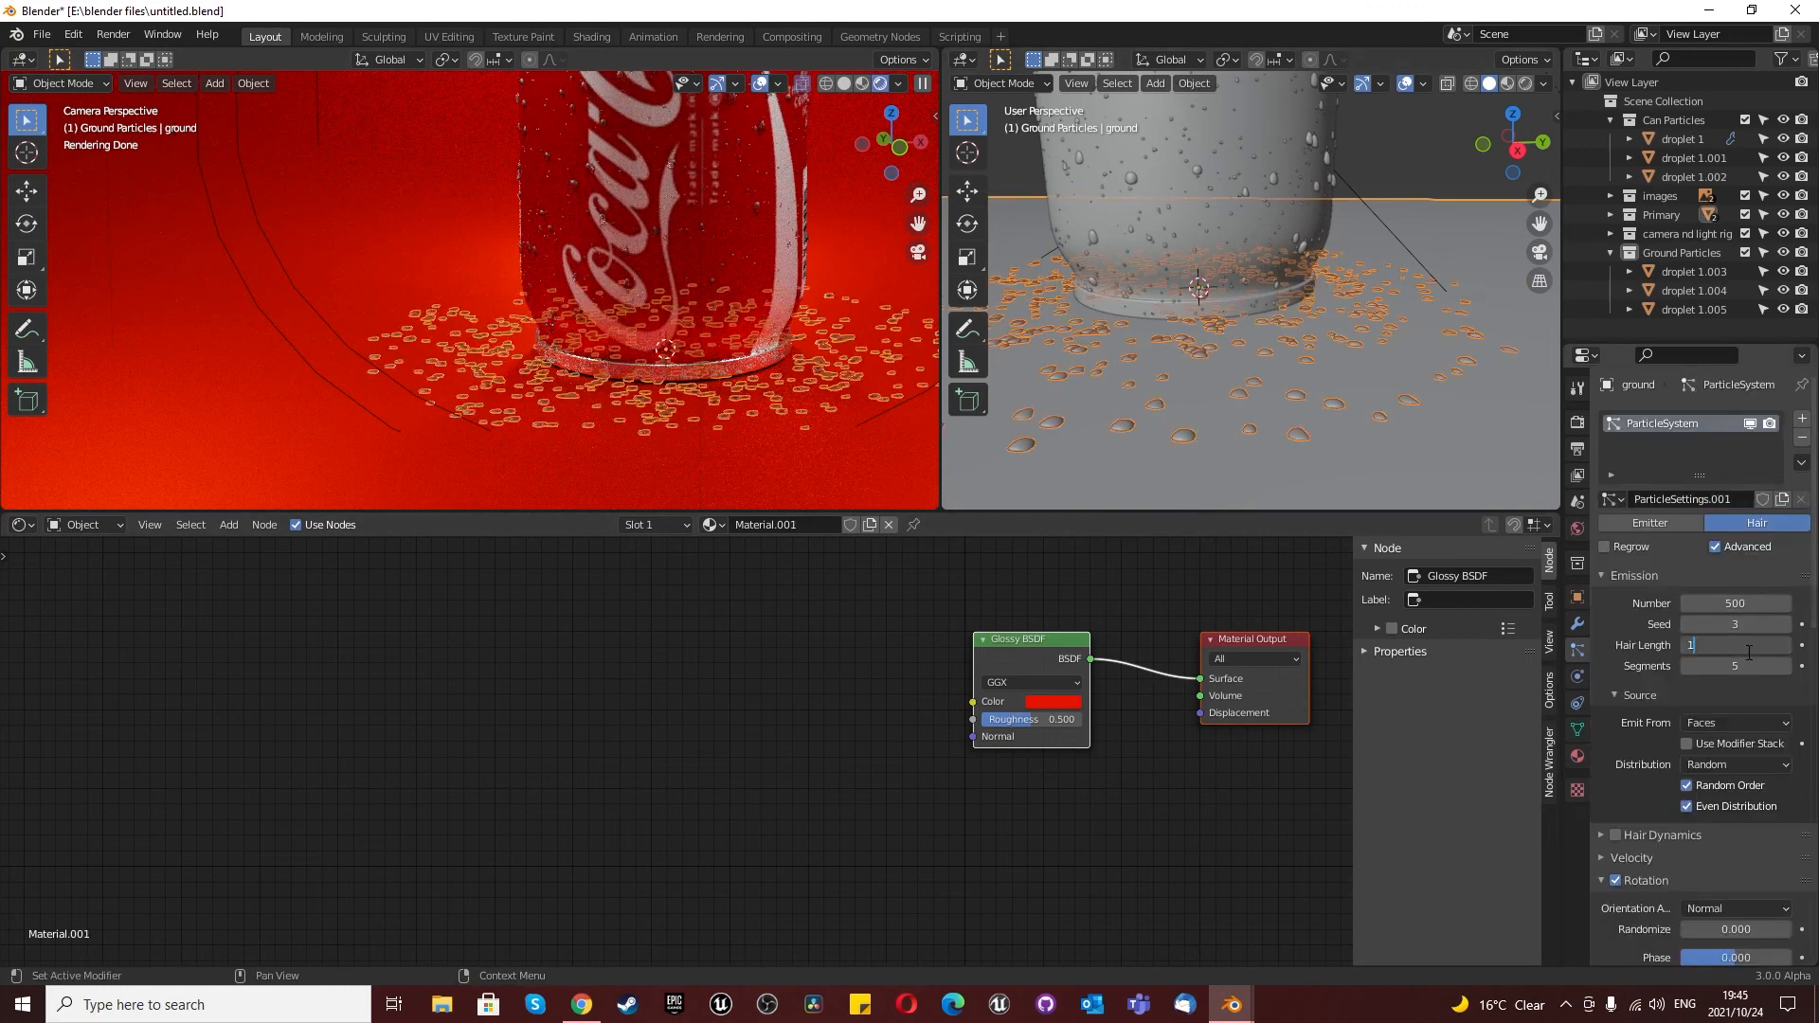
text(1.5)
key(Return)
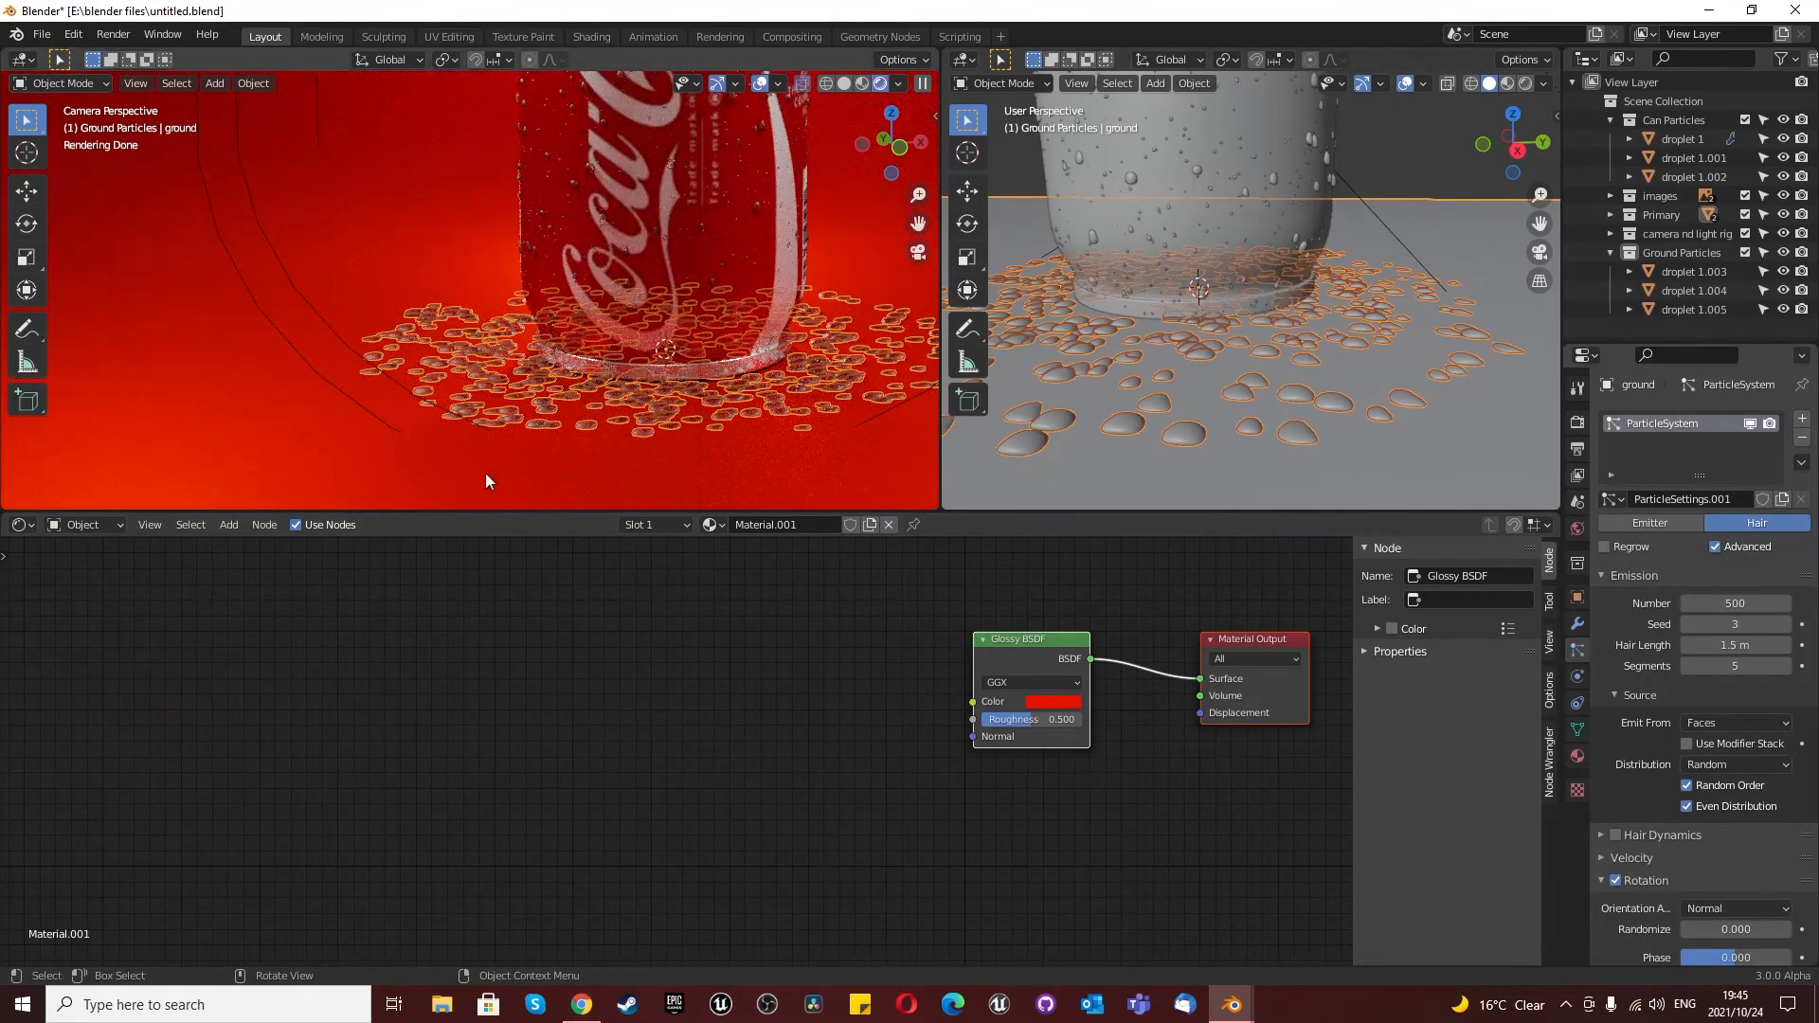
Step: Set the ground's particle number to 150 and deselect the ground to check the render preview
double_click(1763, 602)
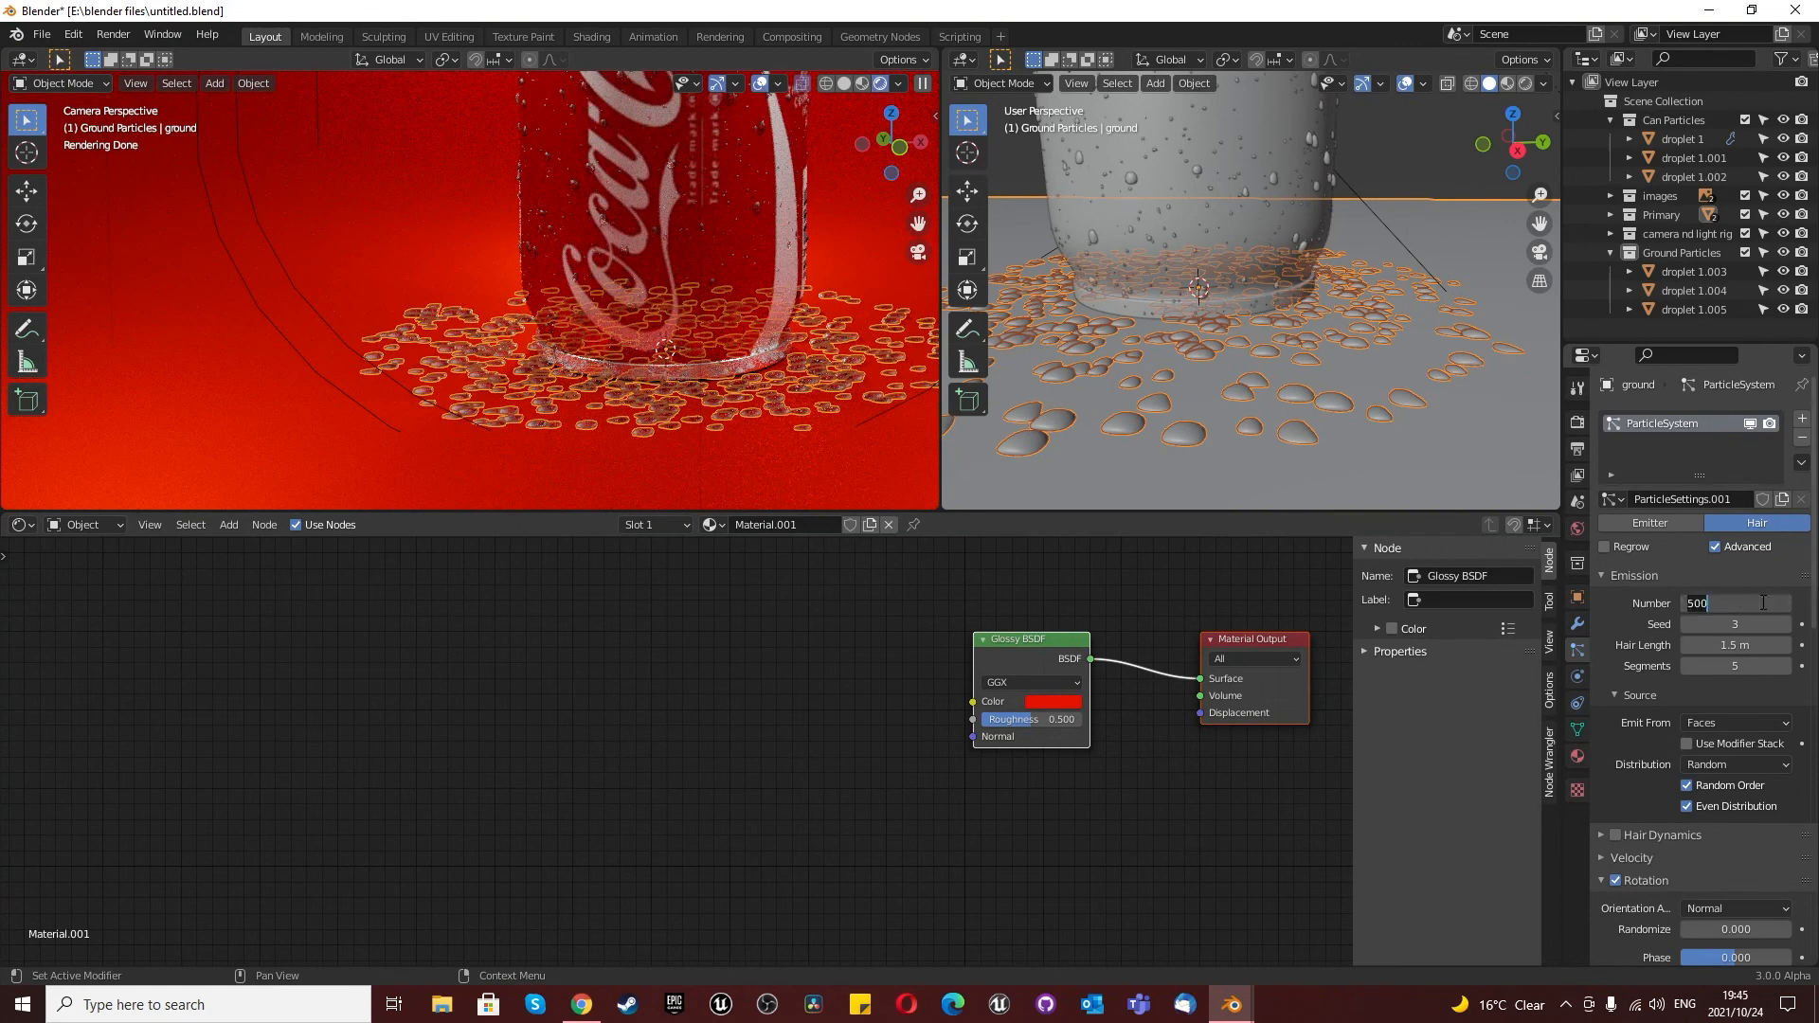
text(150)
key(Return)
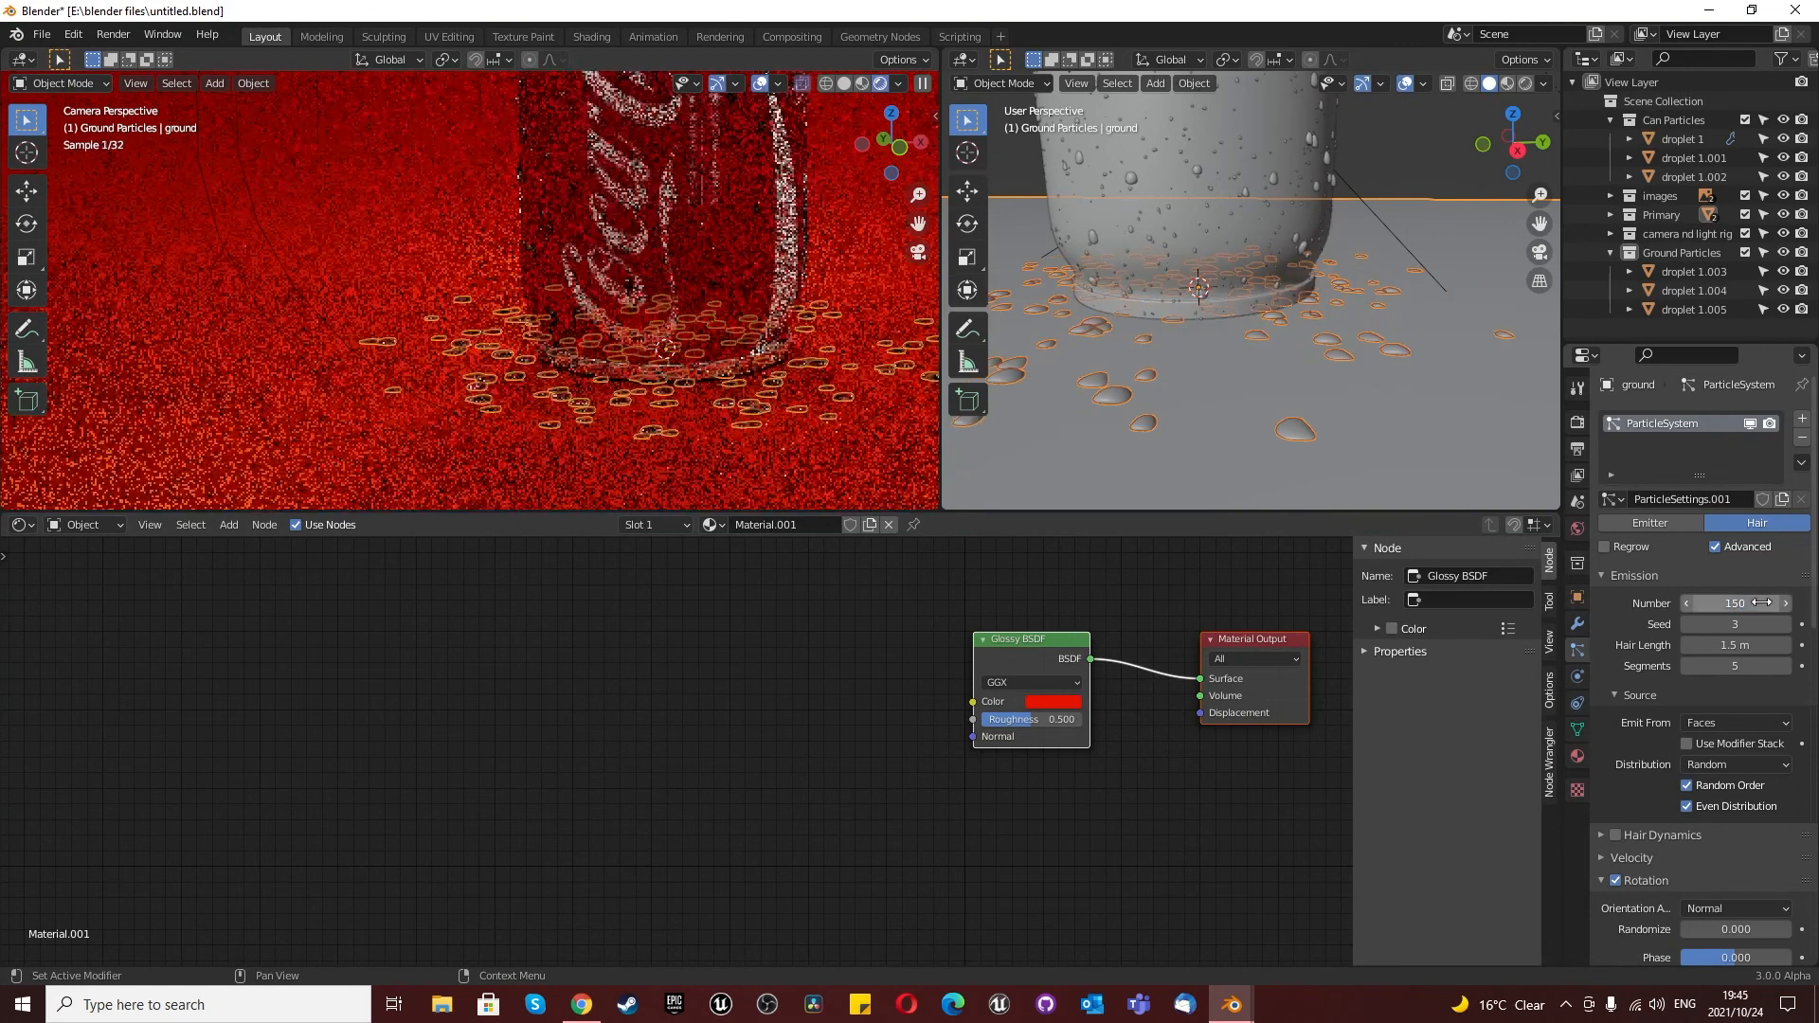
click(772, 486)
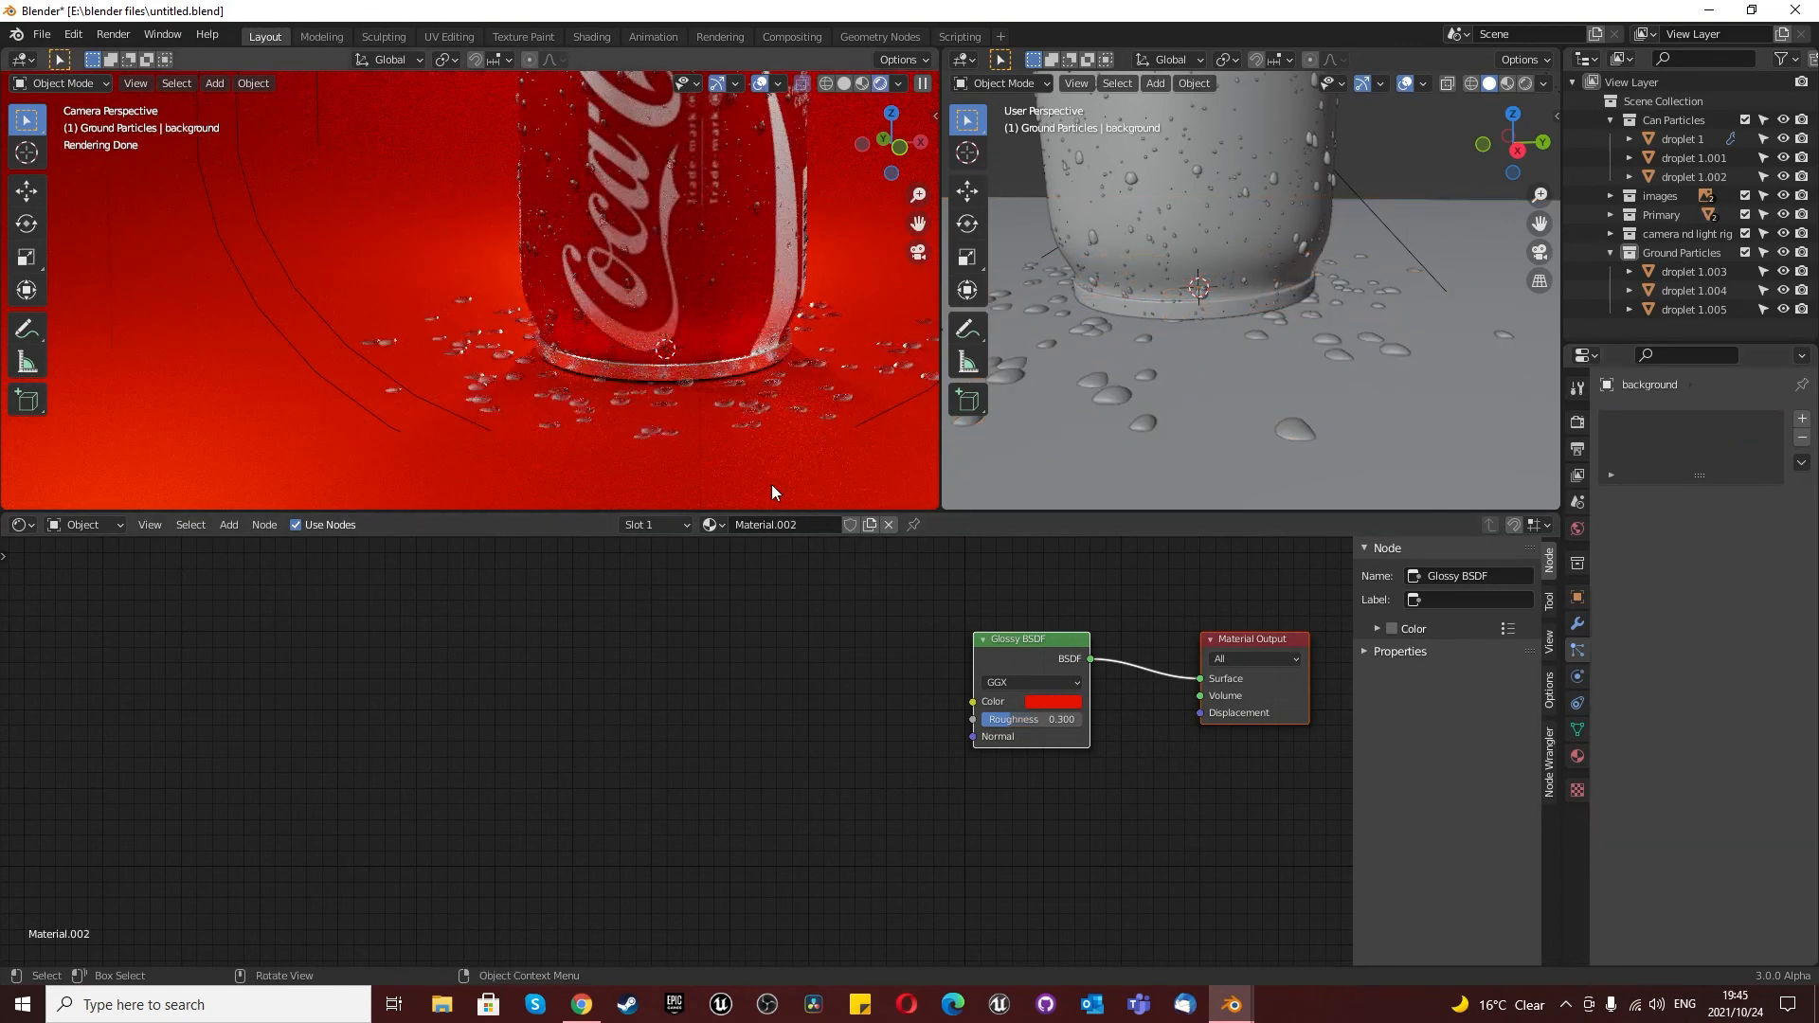
Step: Turn the shader node area below the viewports into a Timeline
scroll(771, 492, down, 3)
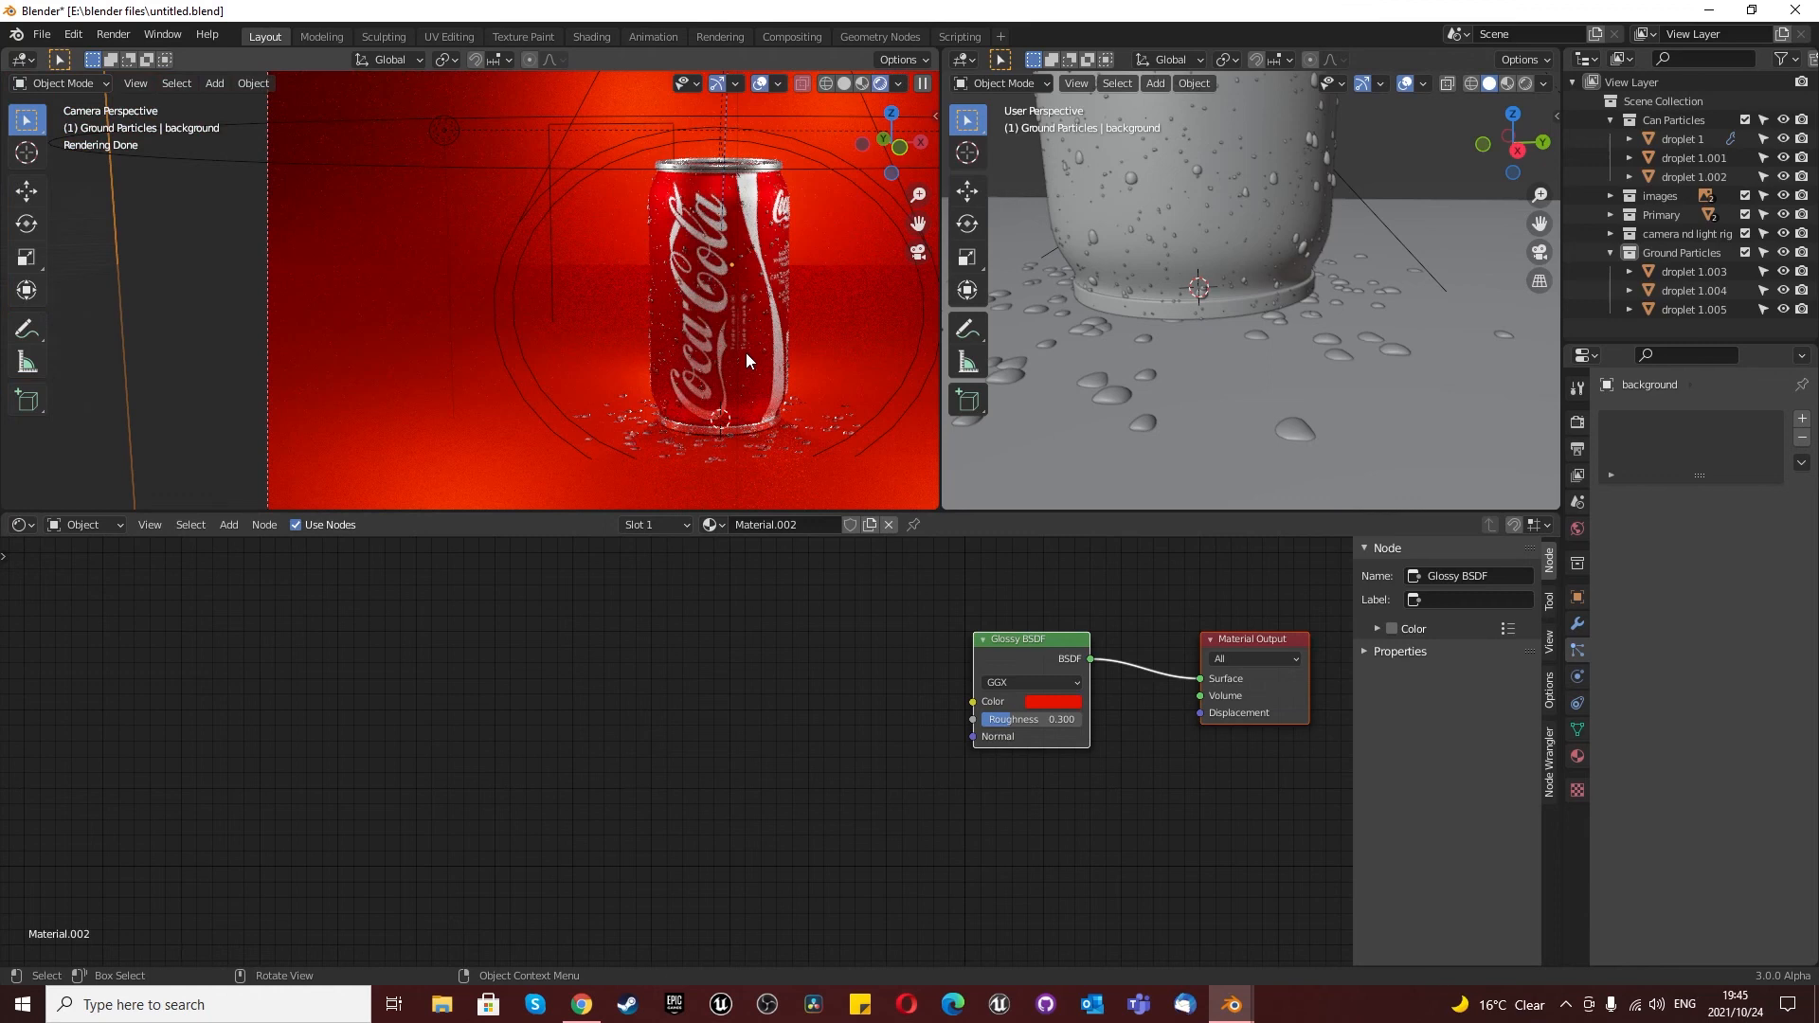
scroll(747, 352, down, 2)
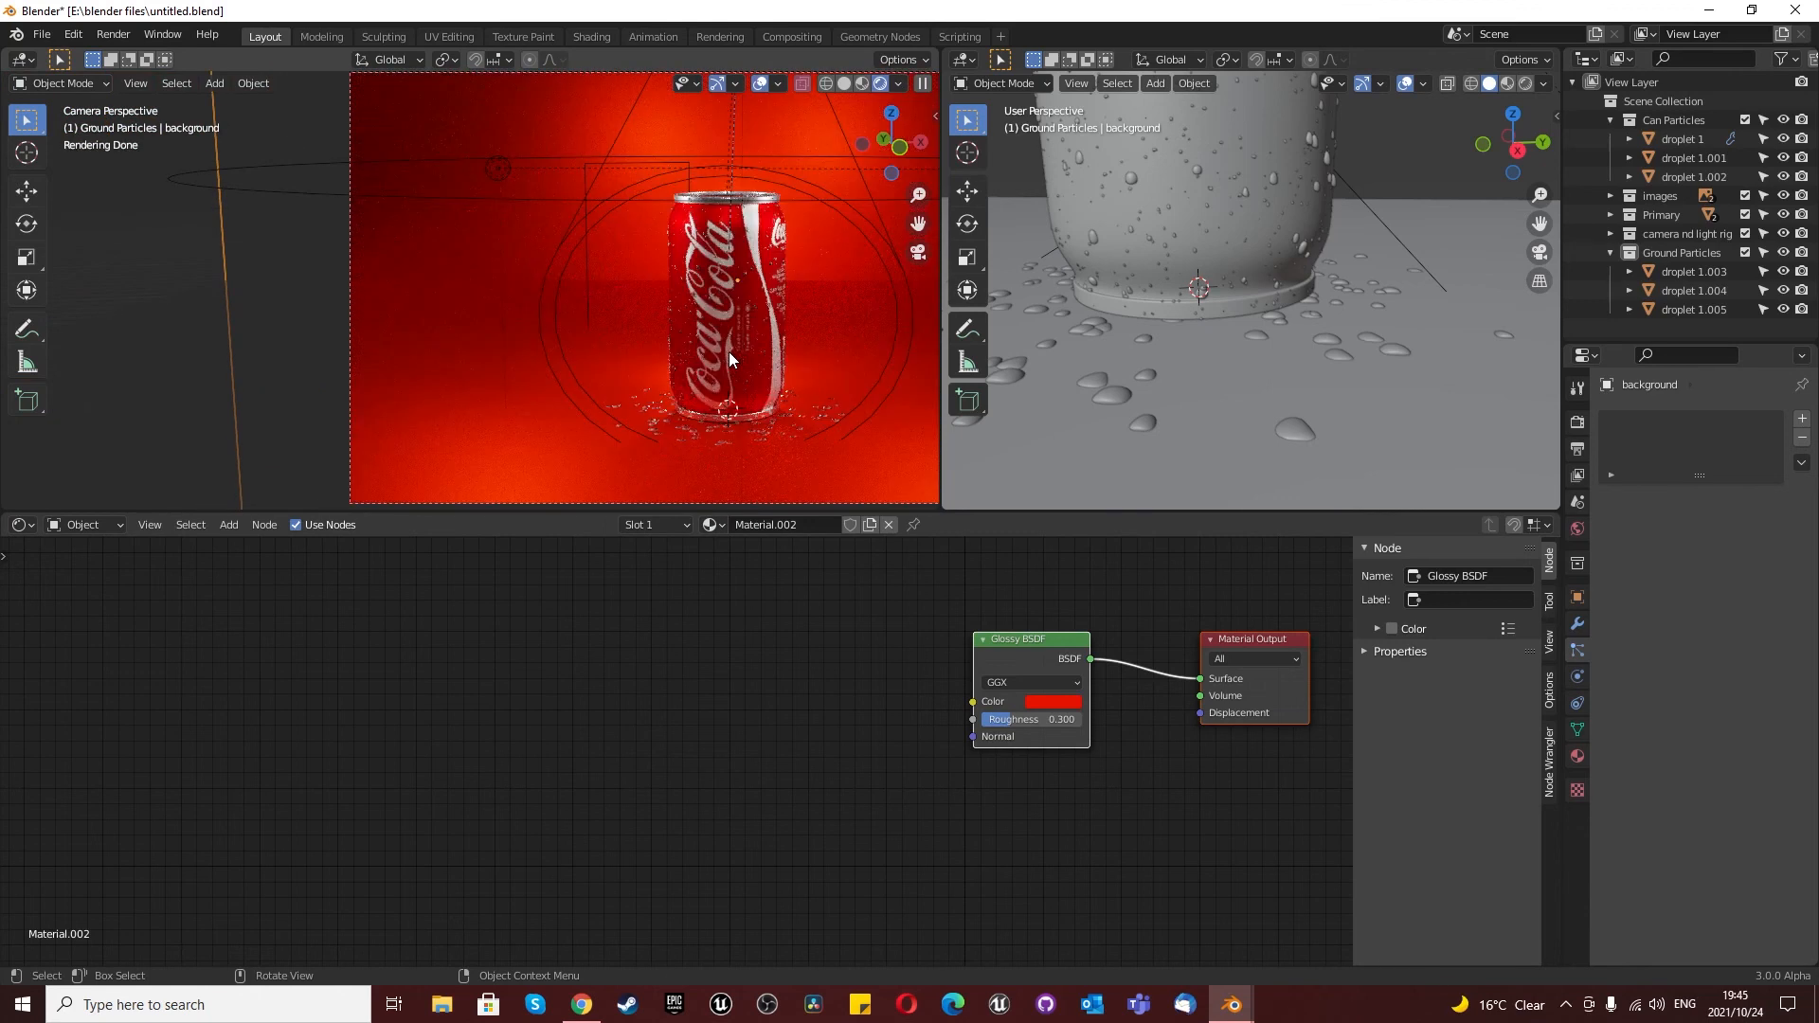
click(21, 524)
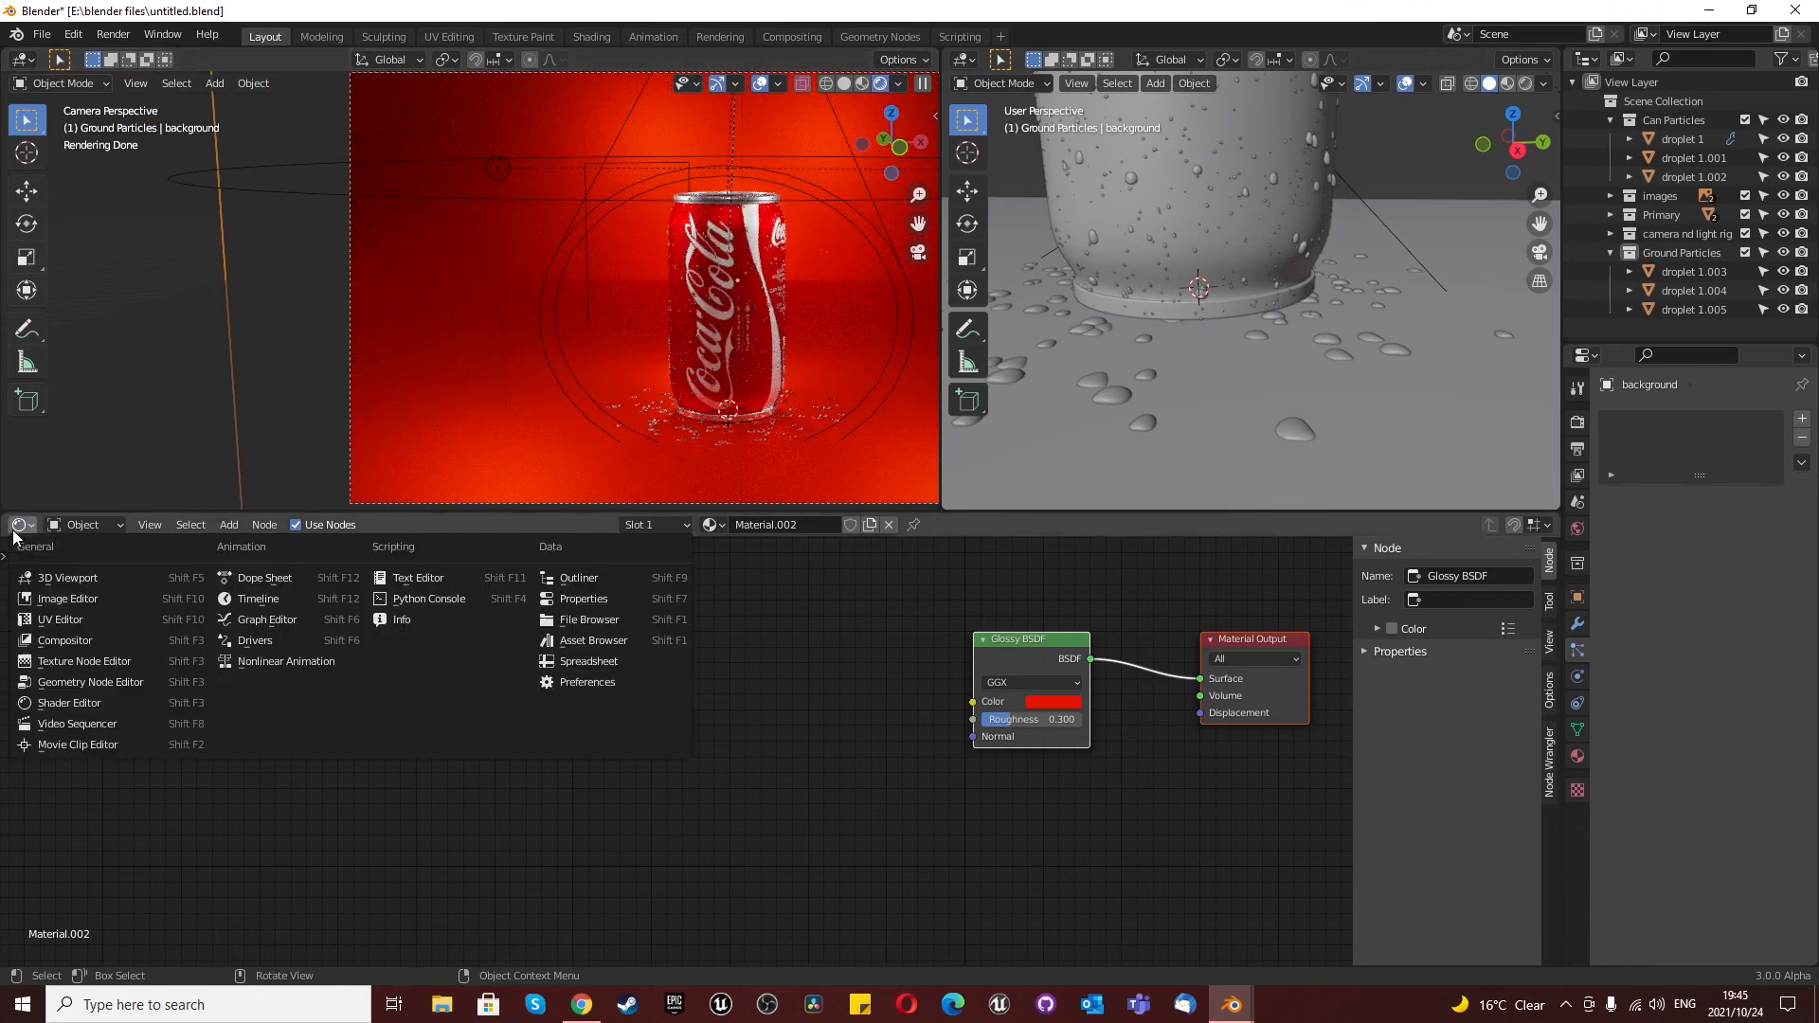
click(258, 604)
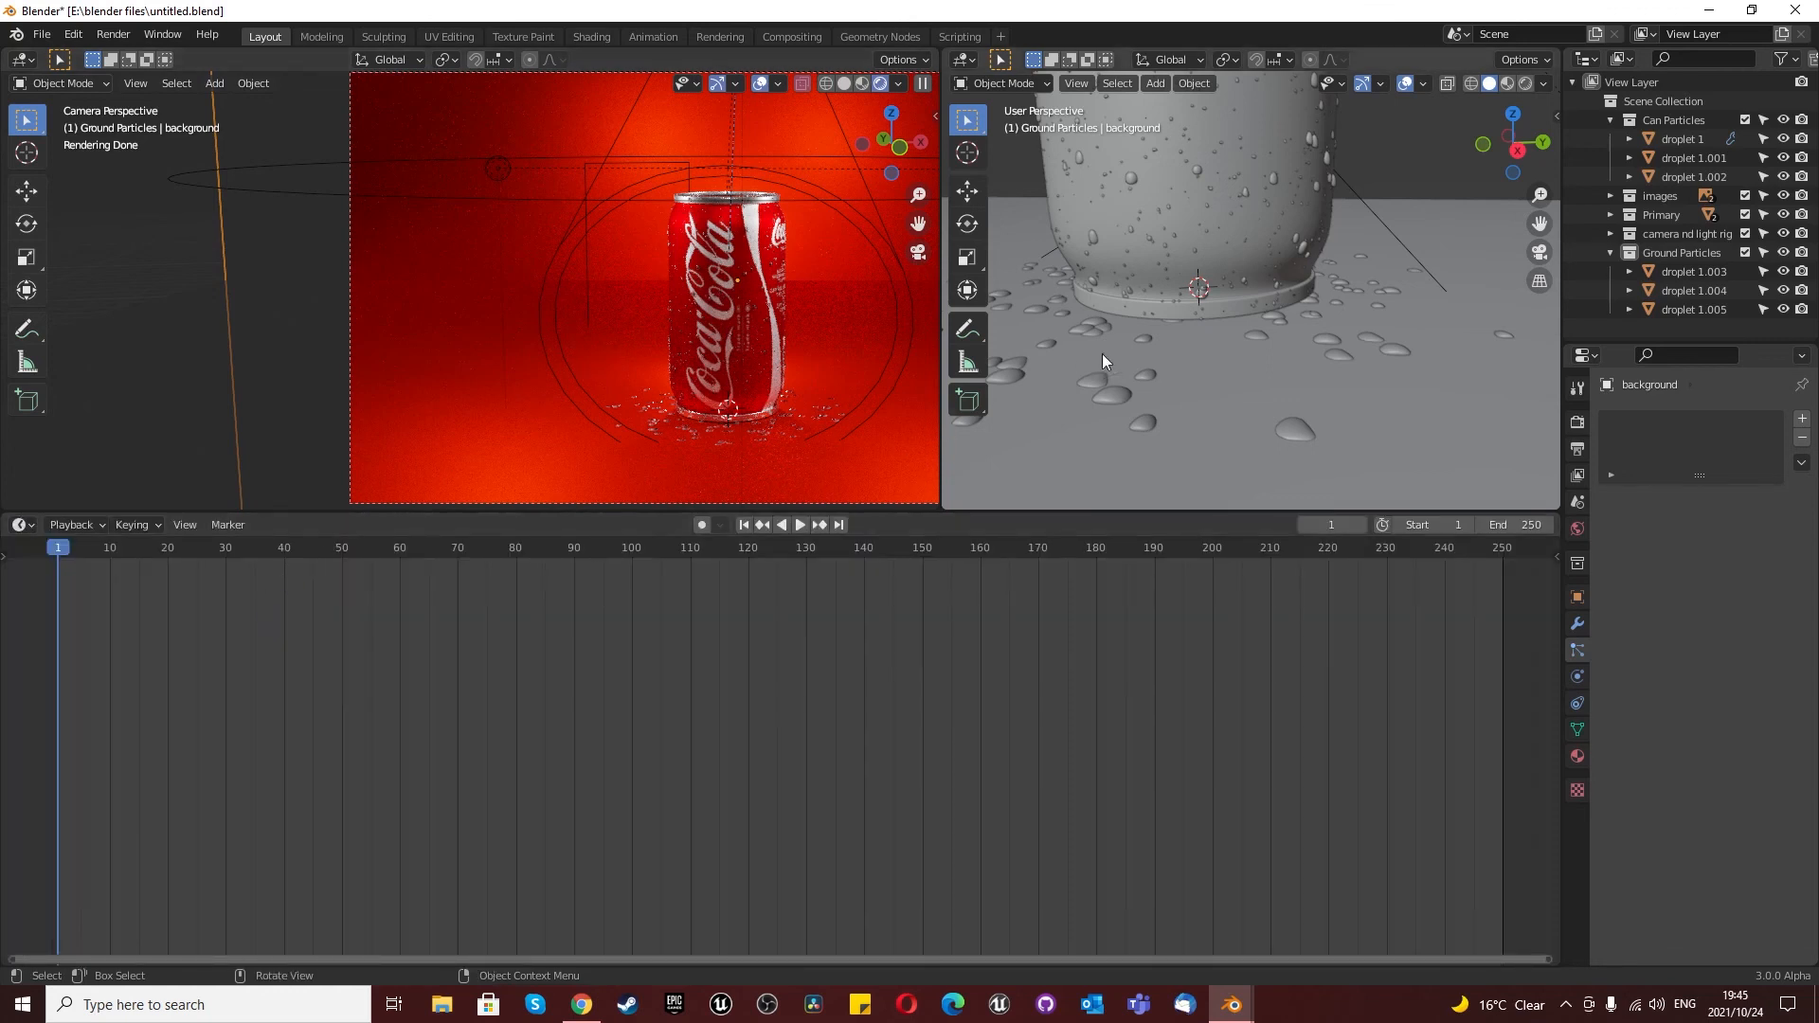
Step: Select the camera rig in the camera and light rig collection and insert a rotation keyframe for it at frame 1
scroll(1211, 377, down, 10)
scroll(1215, 330, up, 2)
click(1611, 234)
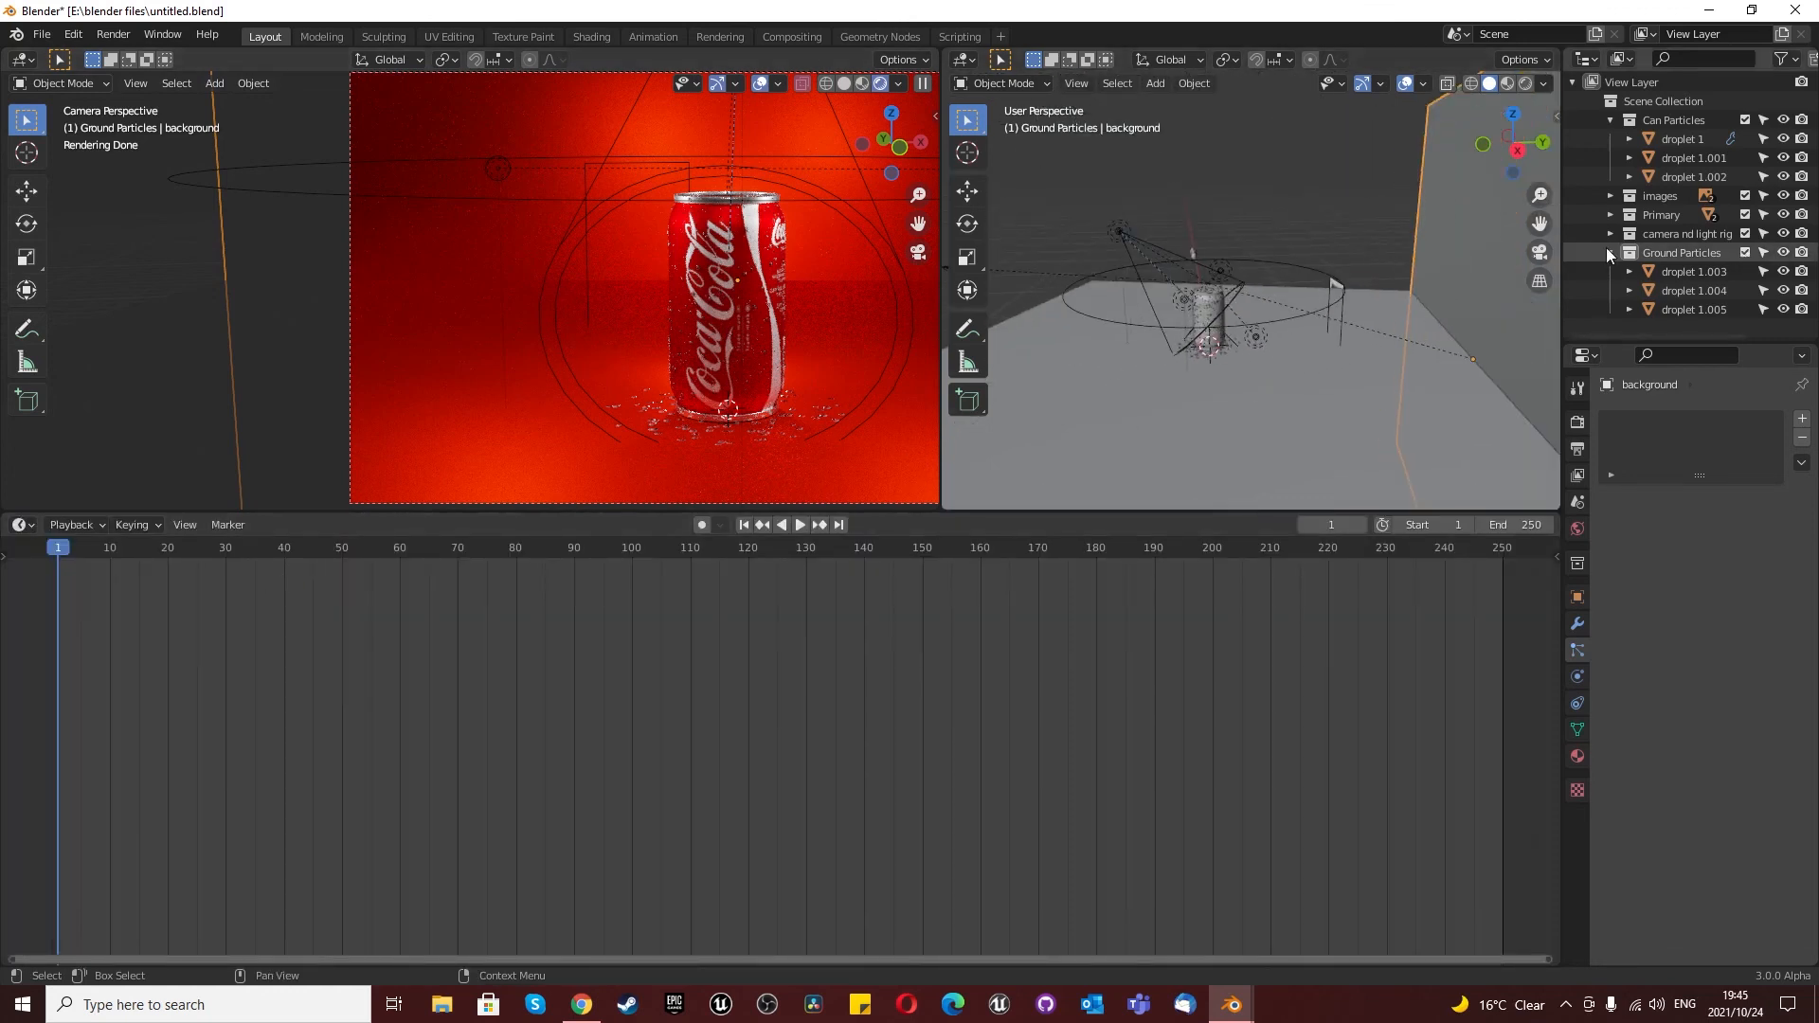
click(1683, 254)
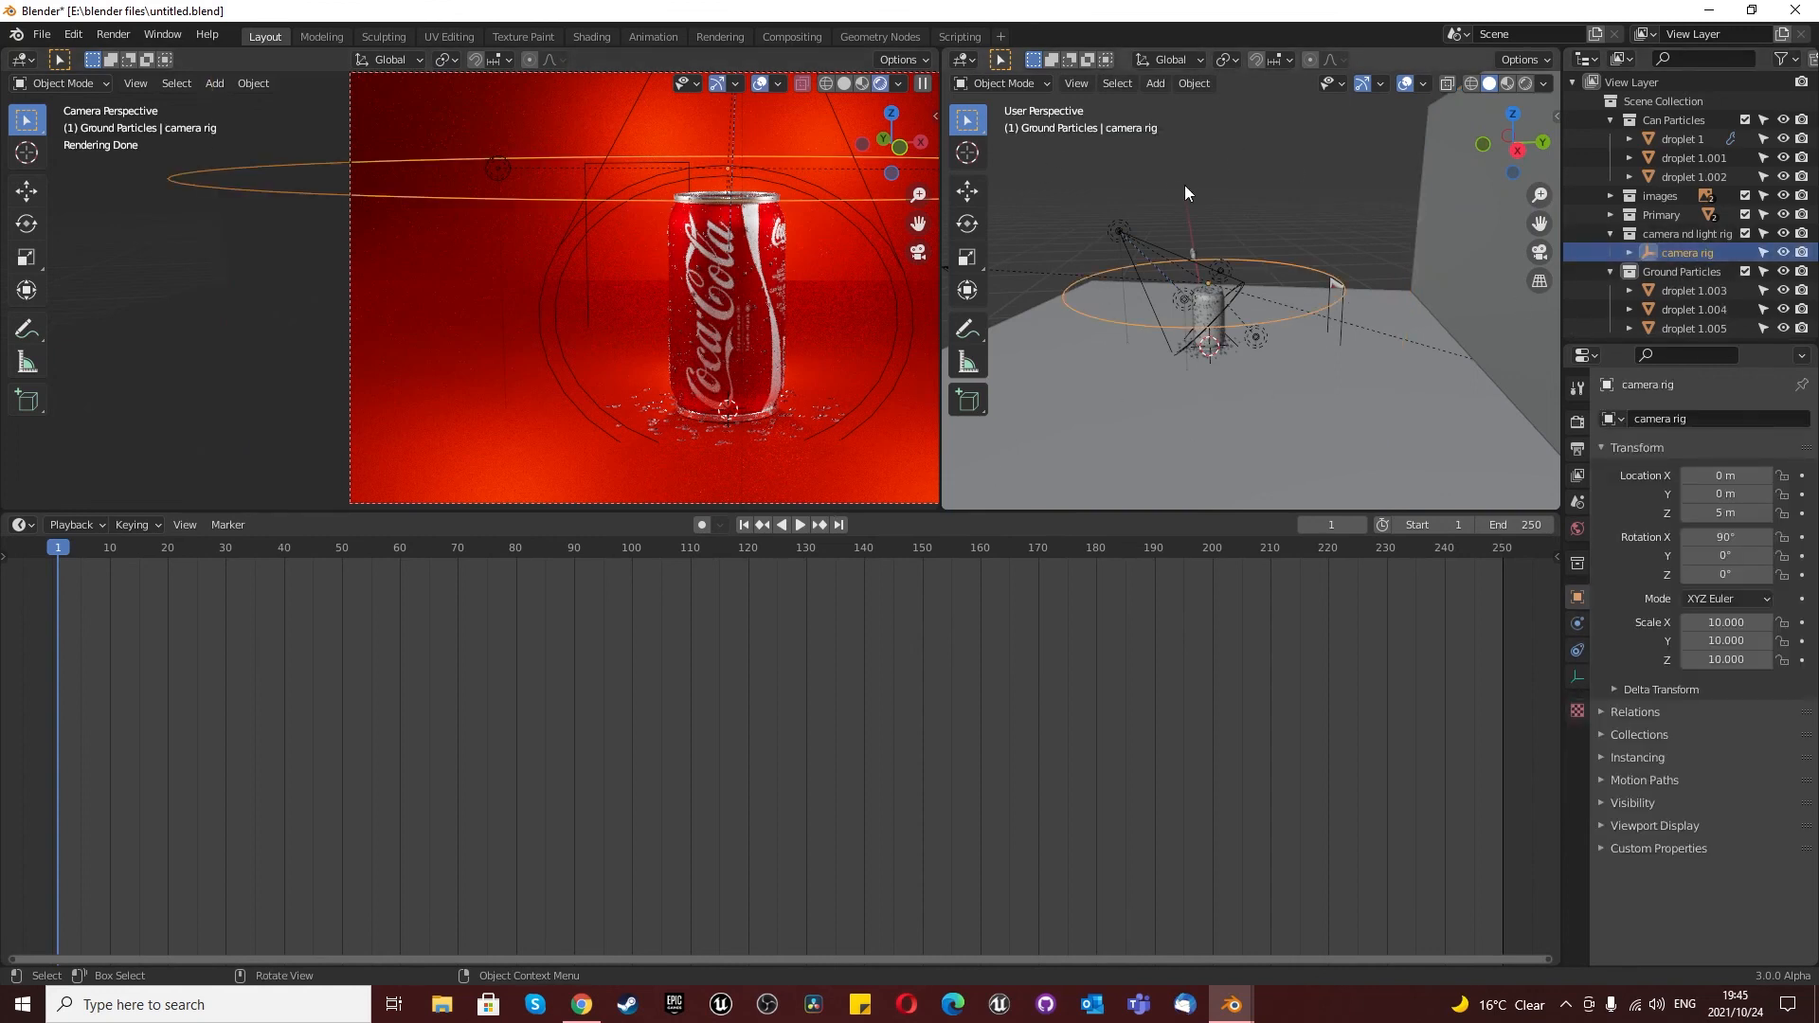
key(i)
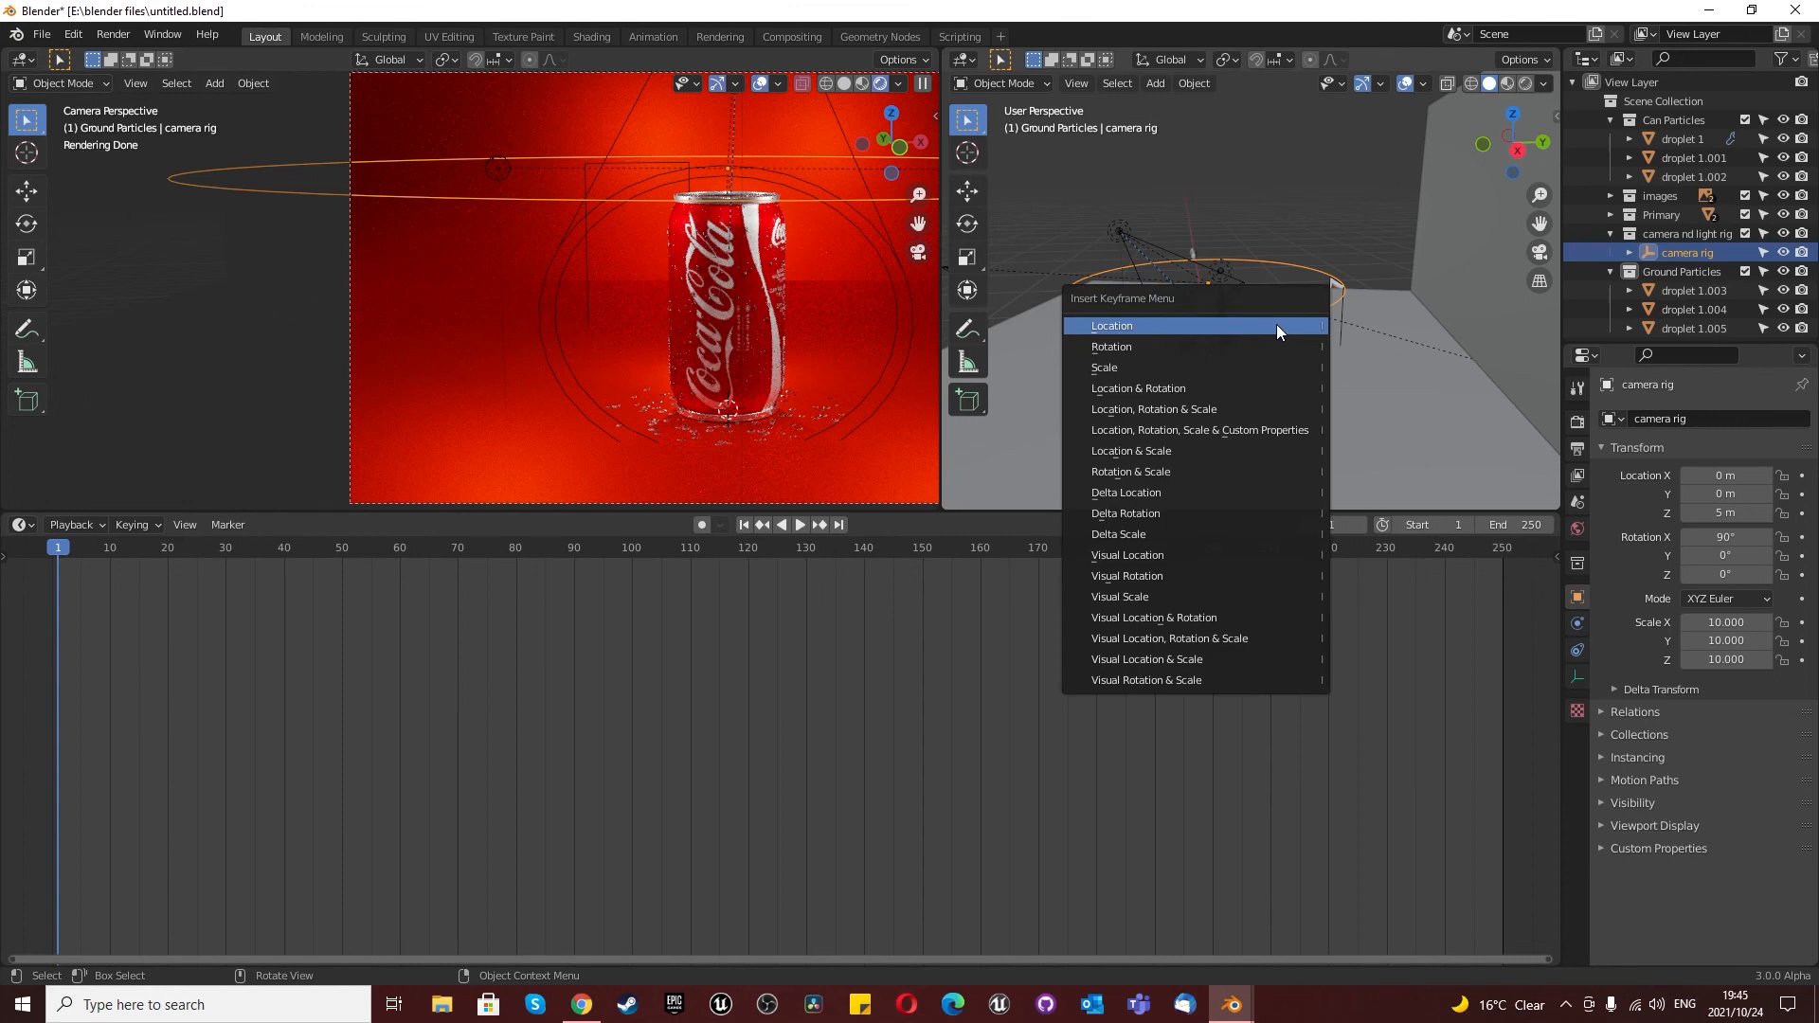
click(1192, 349)
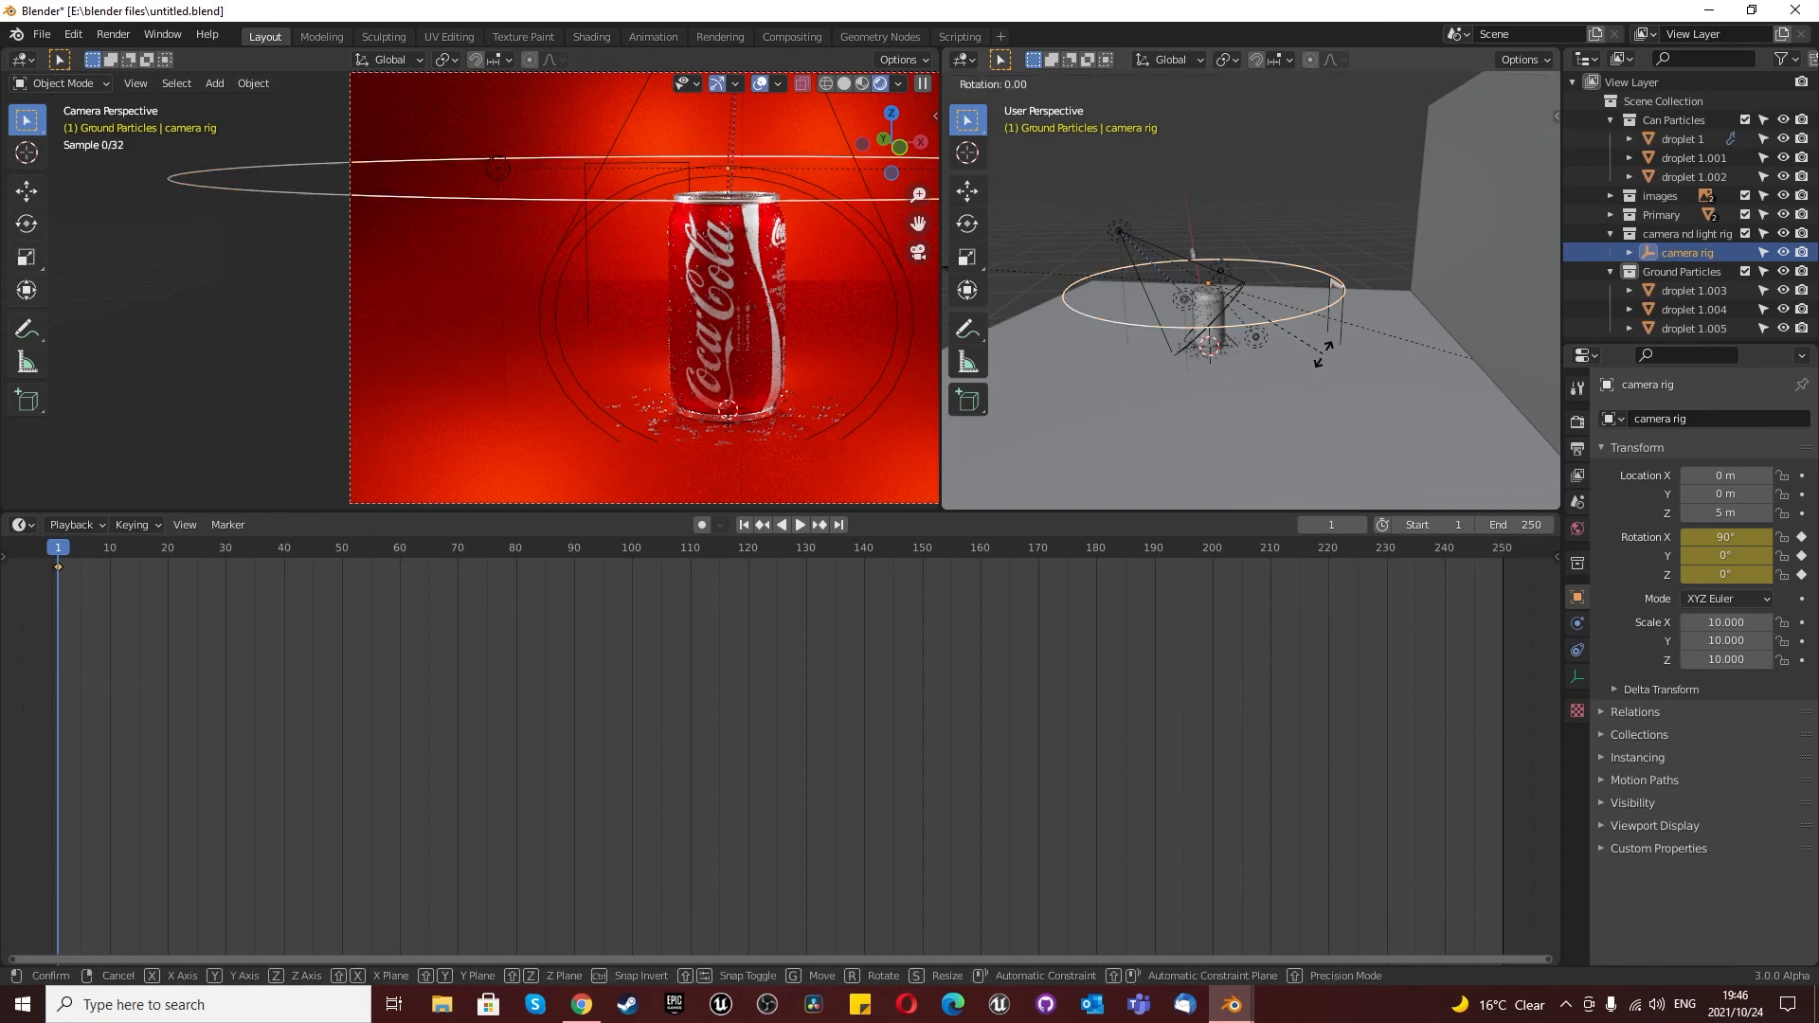
Step: Go to frame 120 and set the animation's end frame to 120
click(1325, 526)
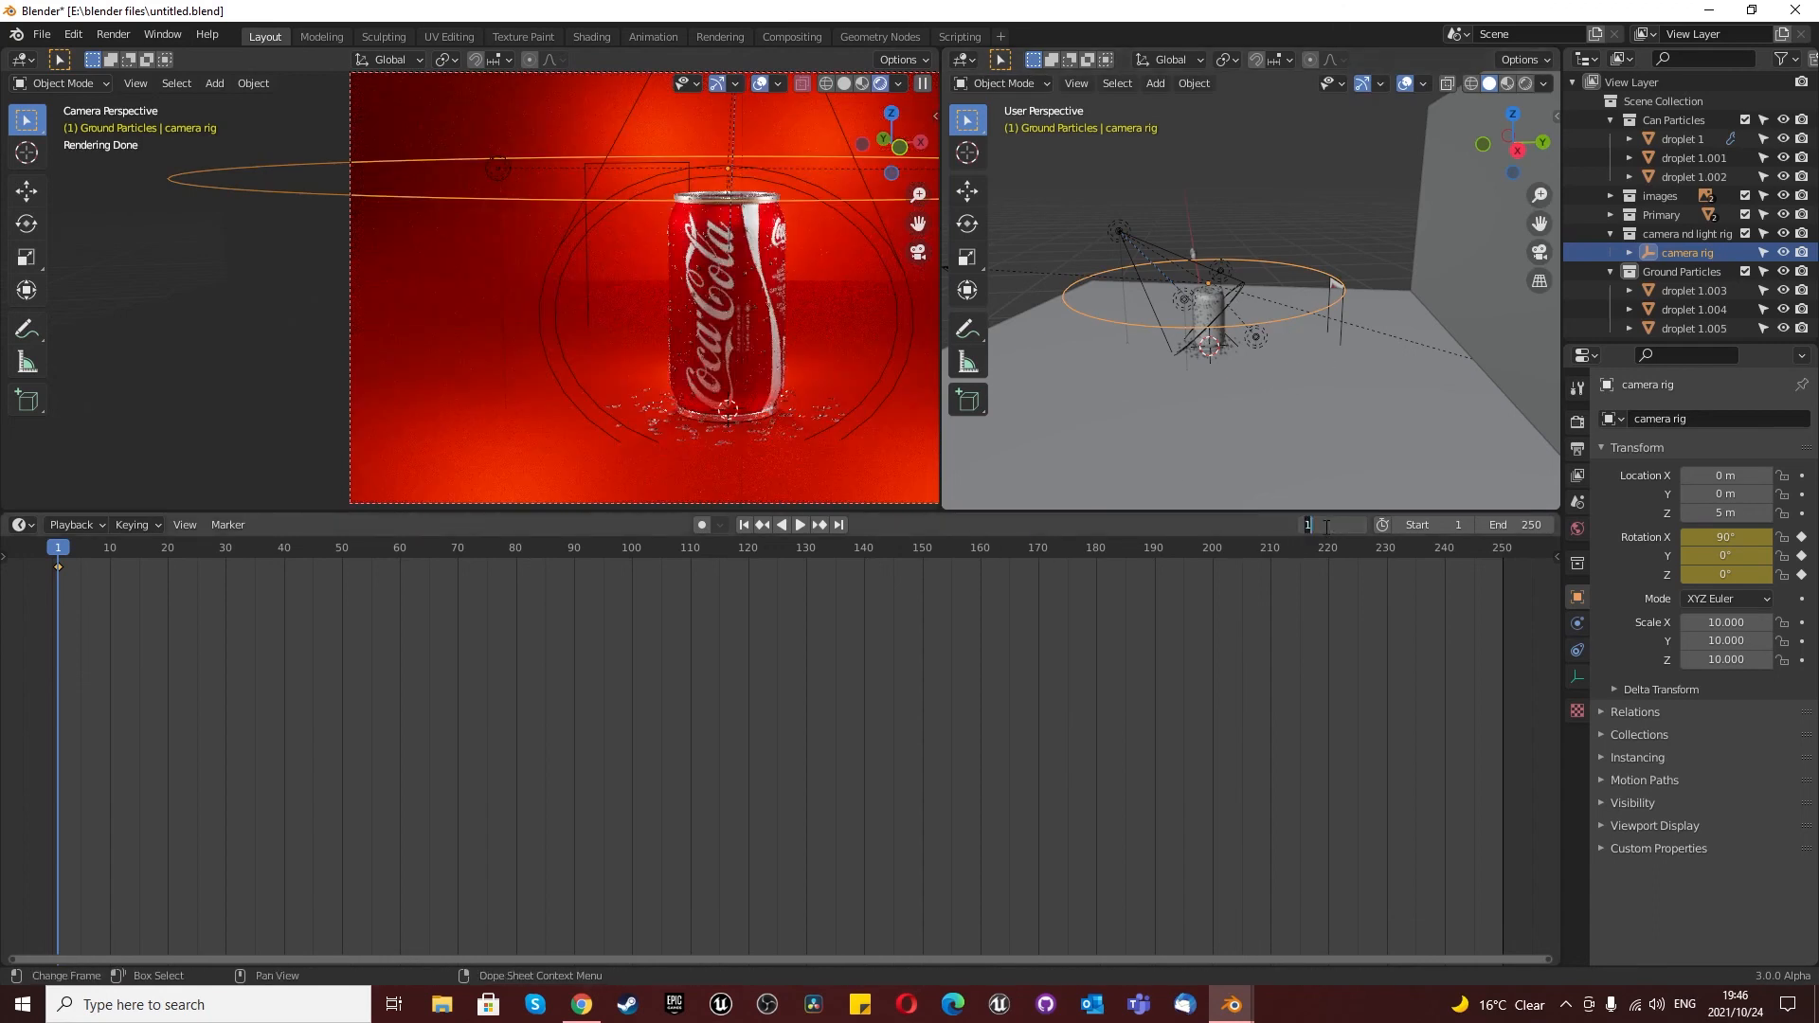
text(120)
key(Return)
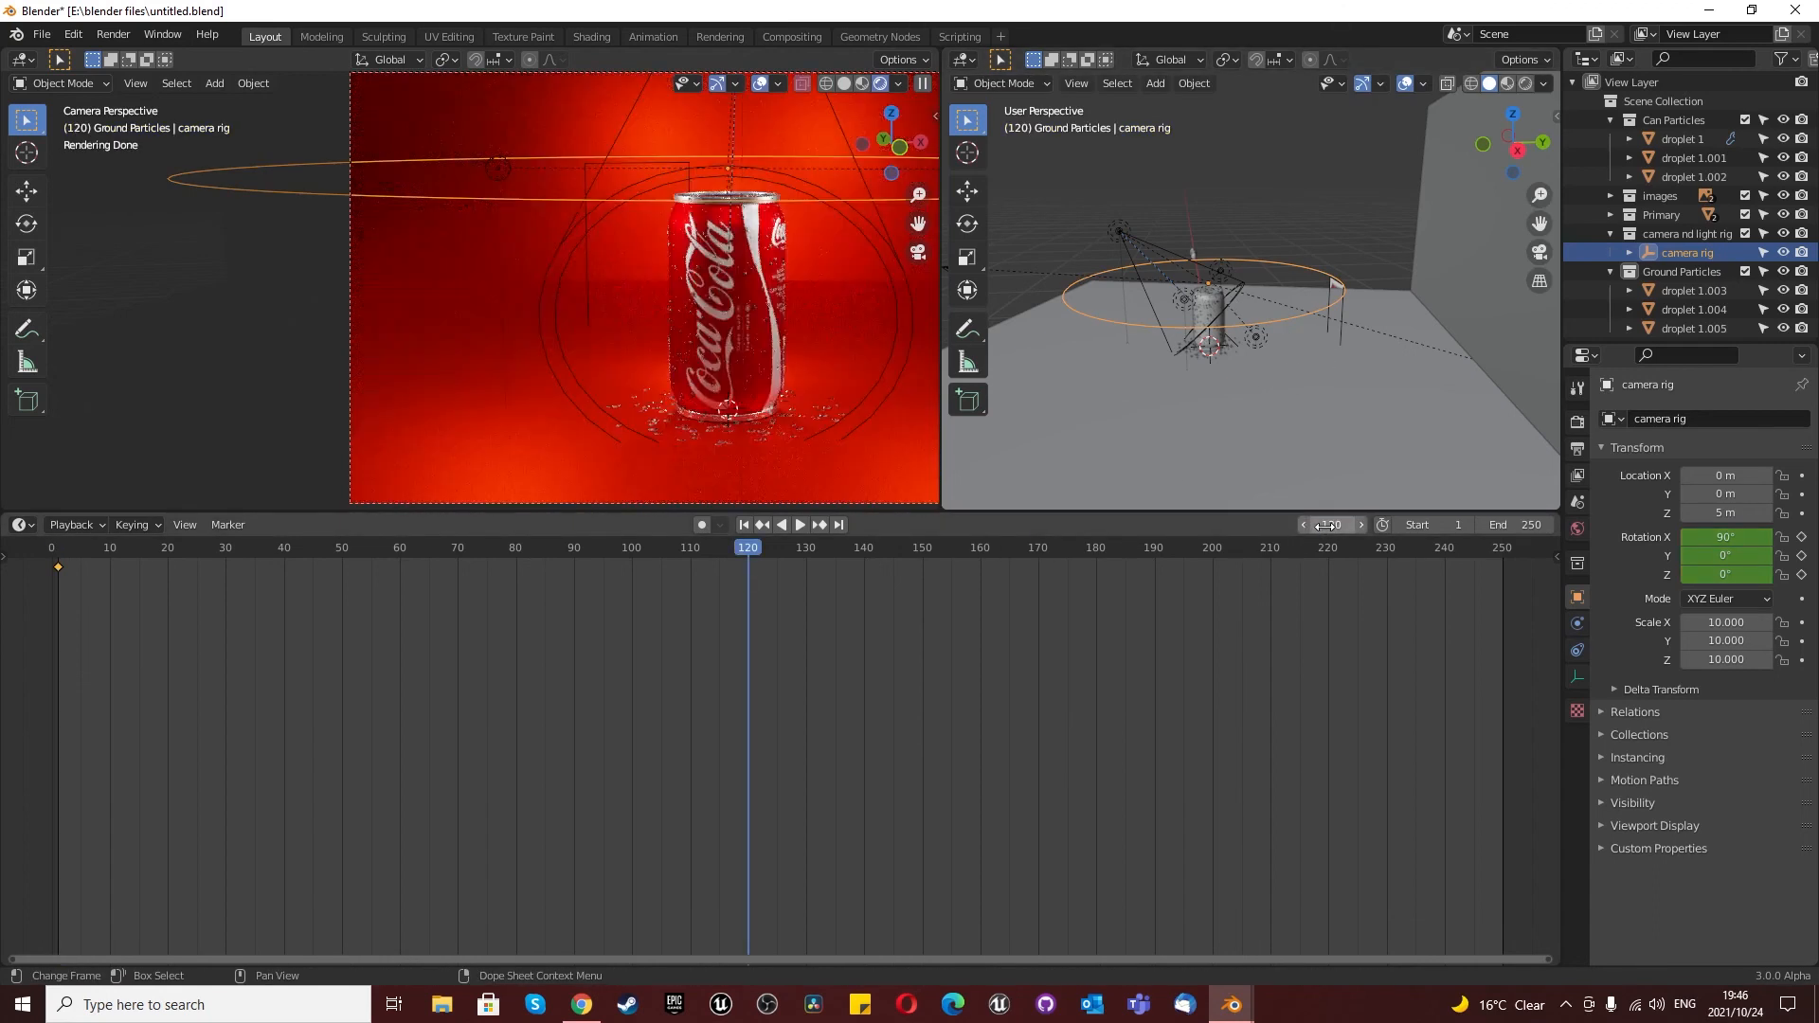
click(1529, 528)
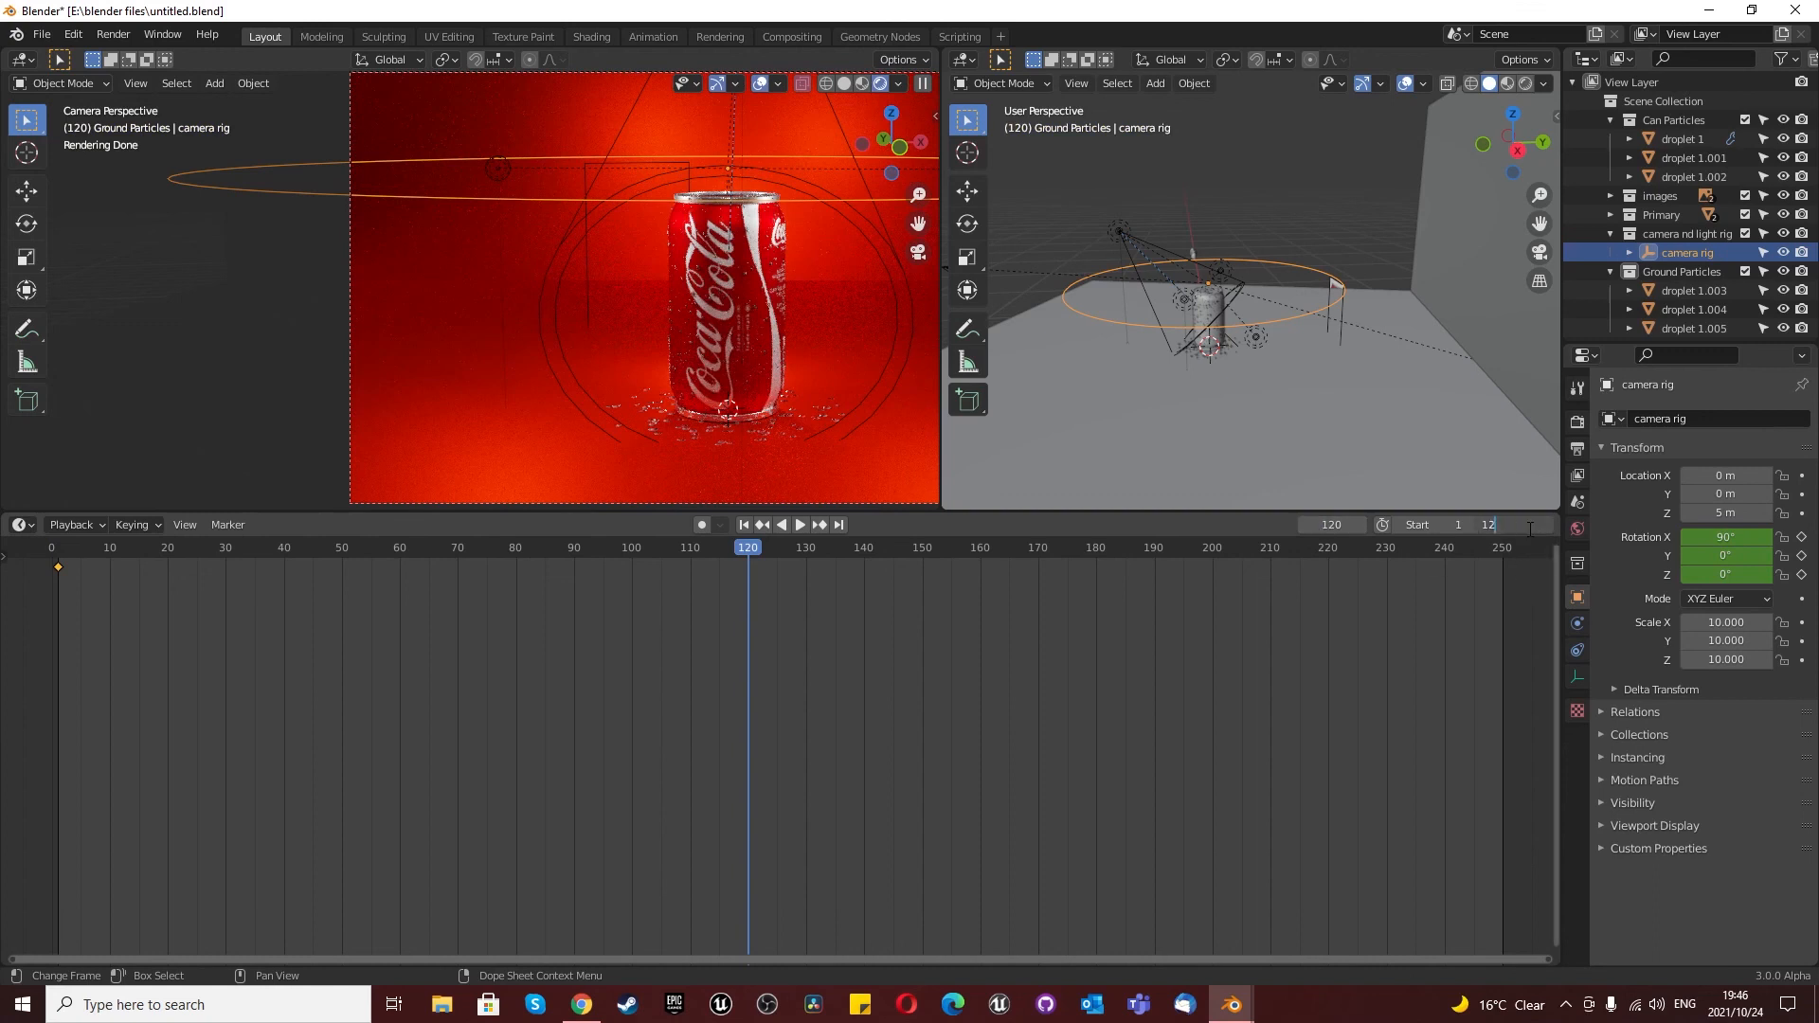
key(Return)
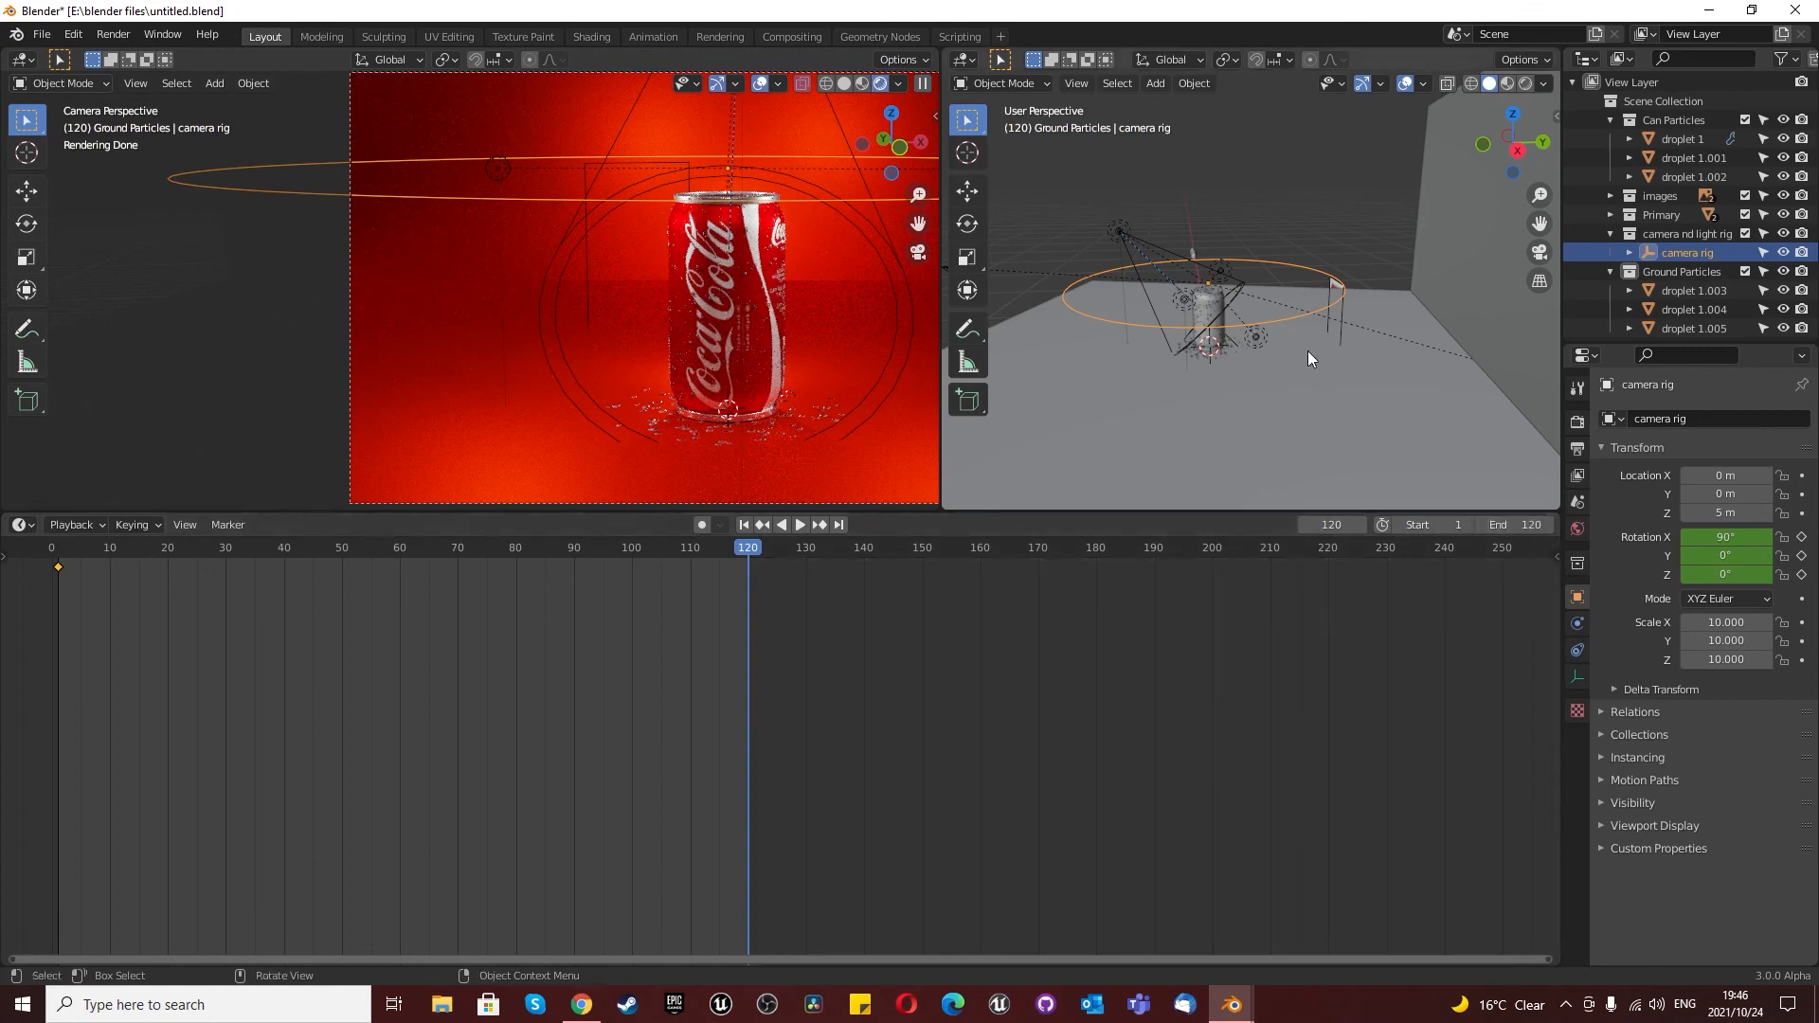
Step: Rotate the camera rig 360° about the global Z axis and insert a rotation keyframe at frame 120
key(i)
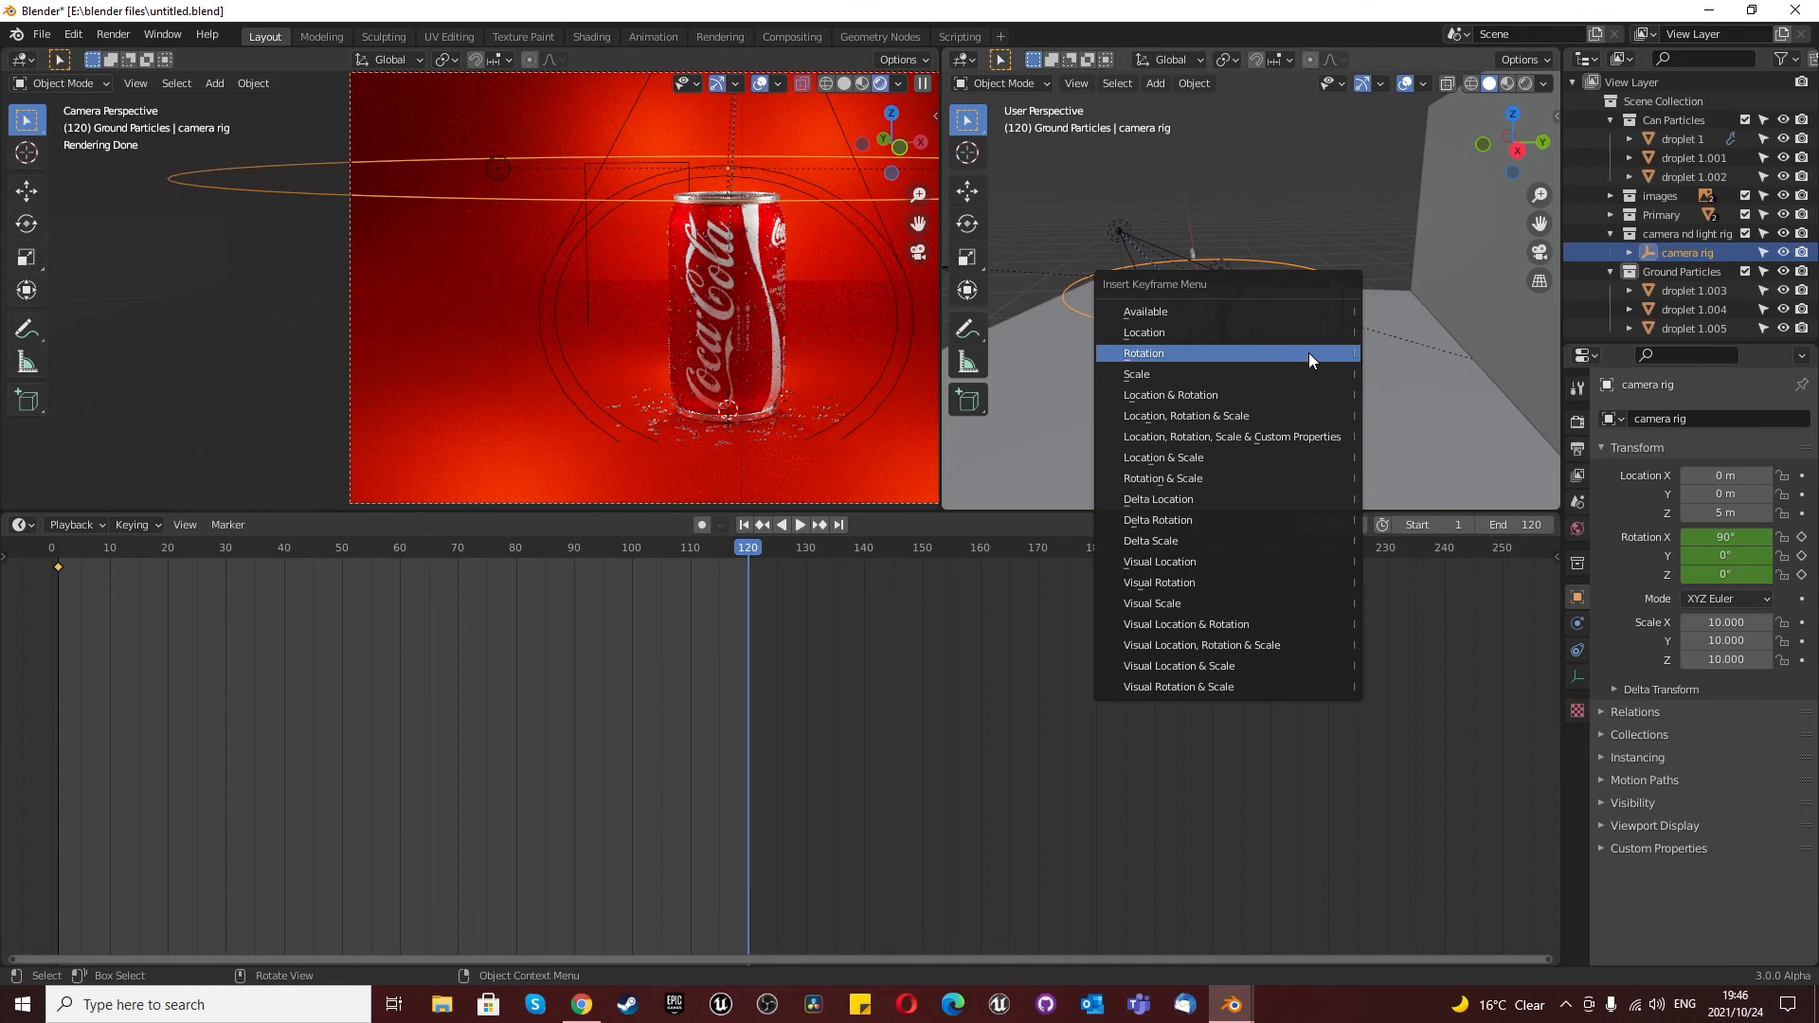
click(1309, 352)
key(r)
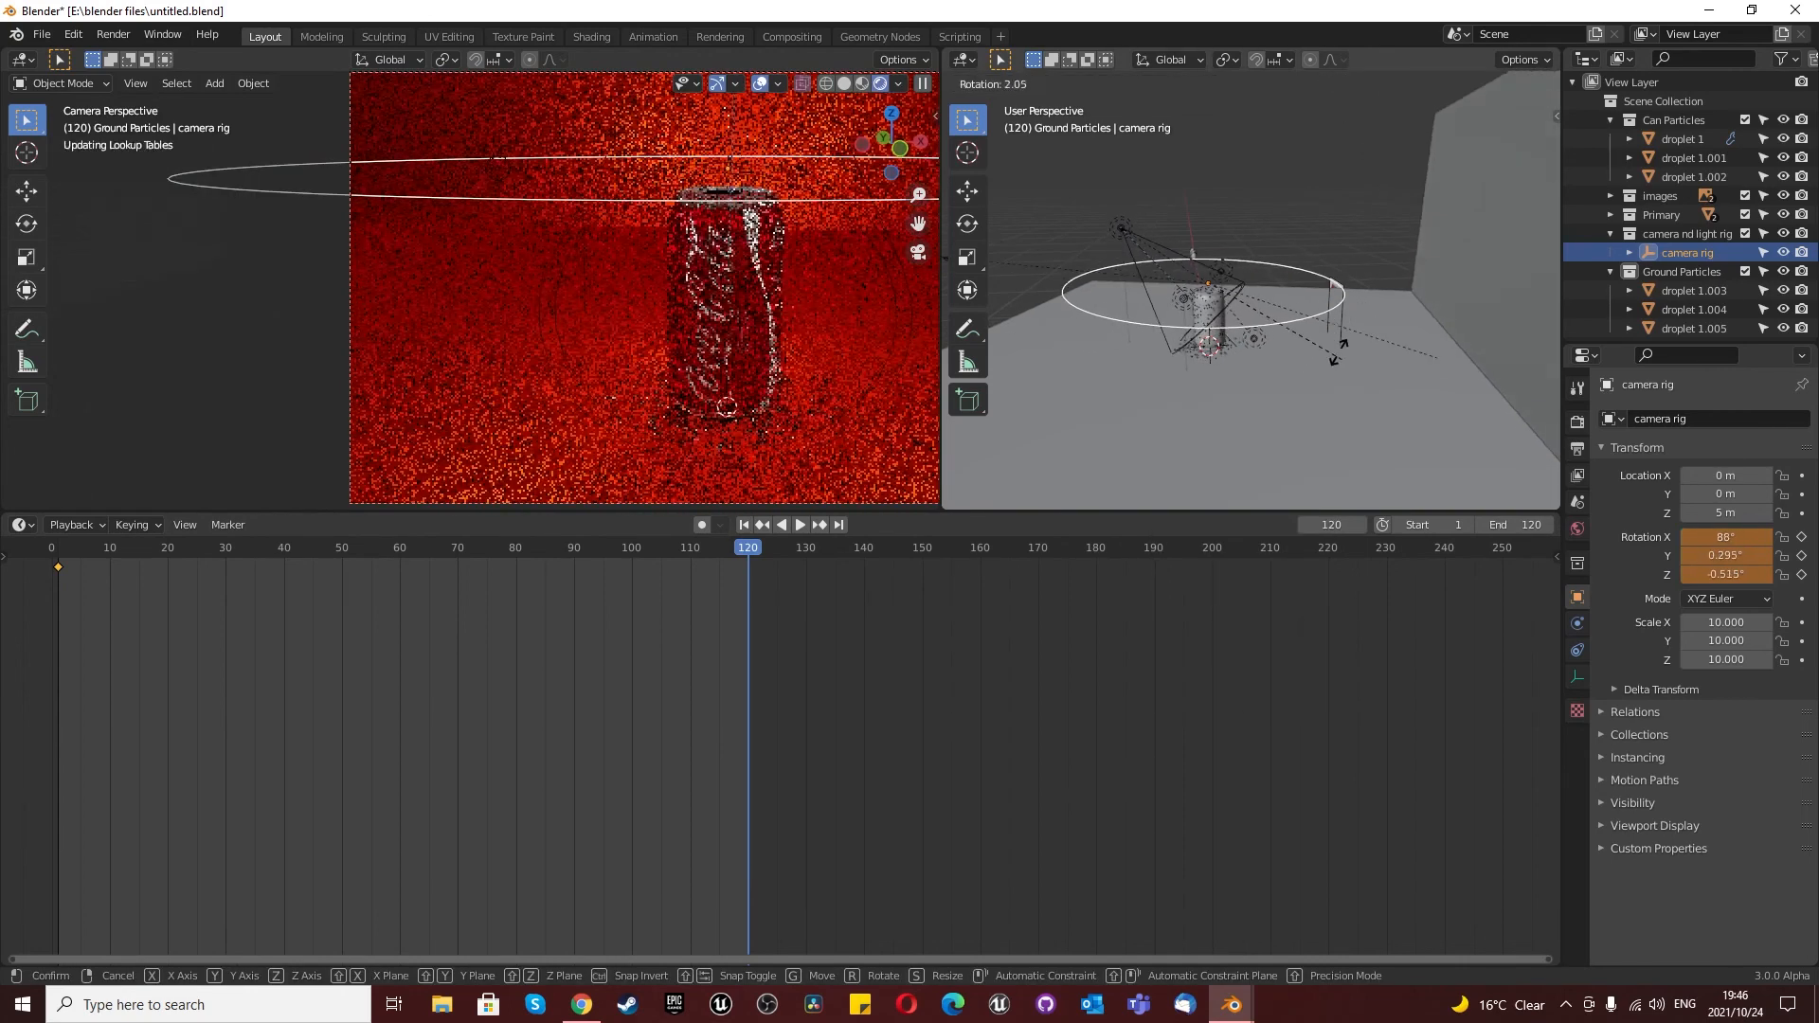
key(z)
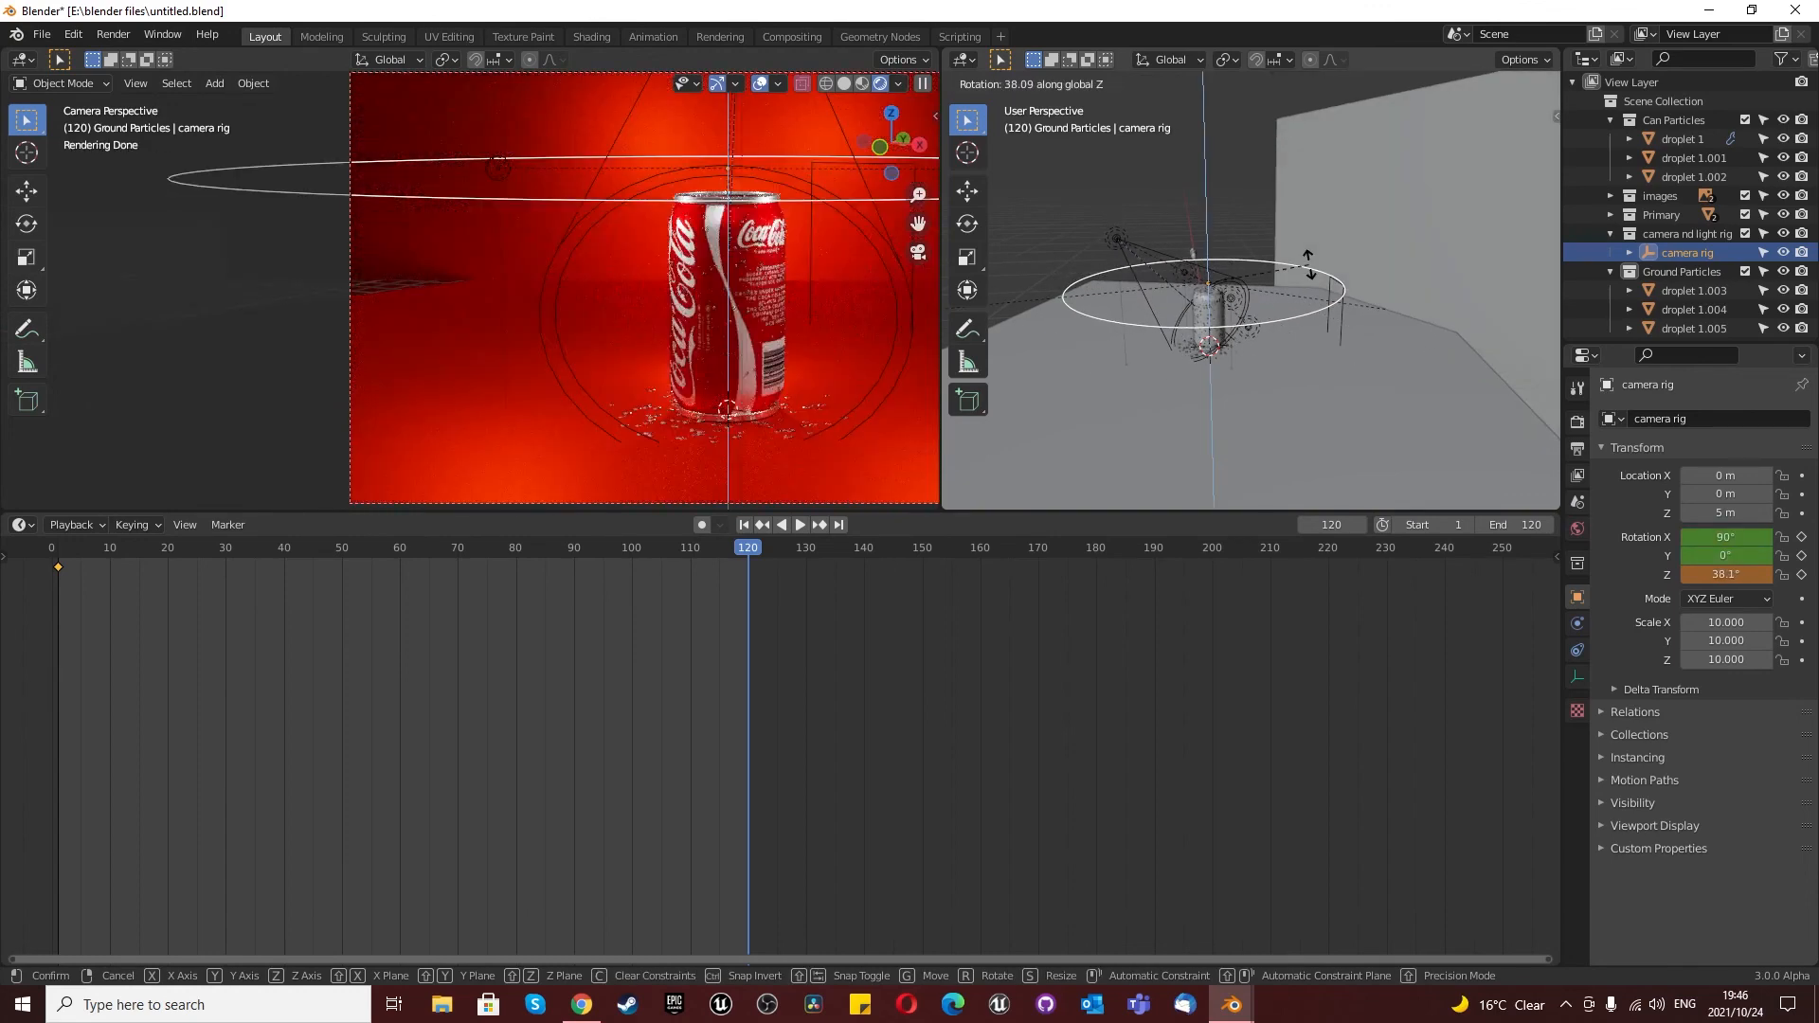
text(360)
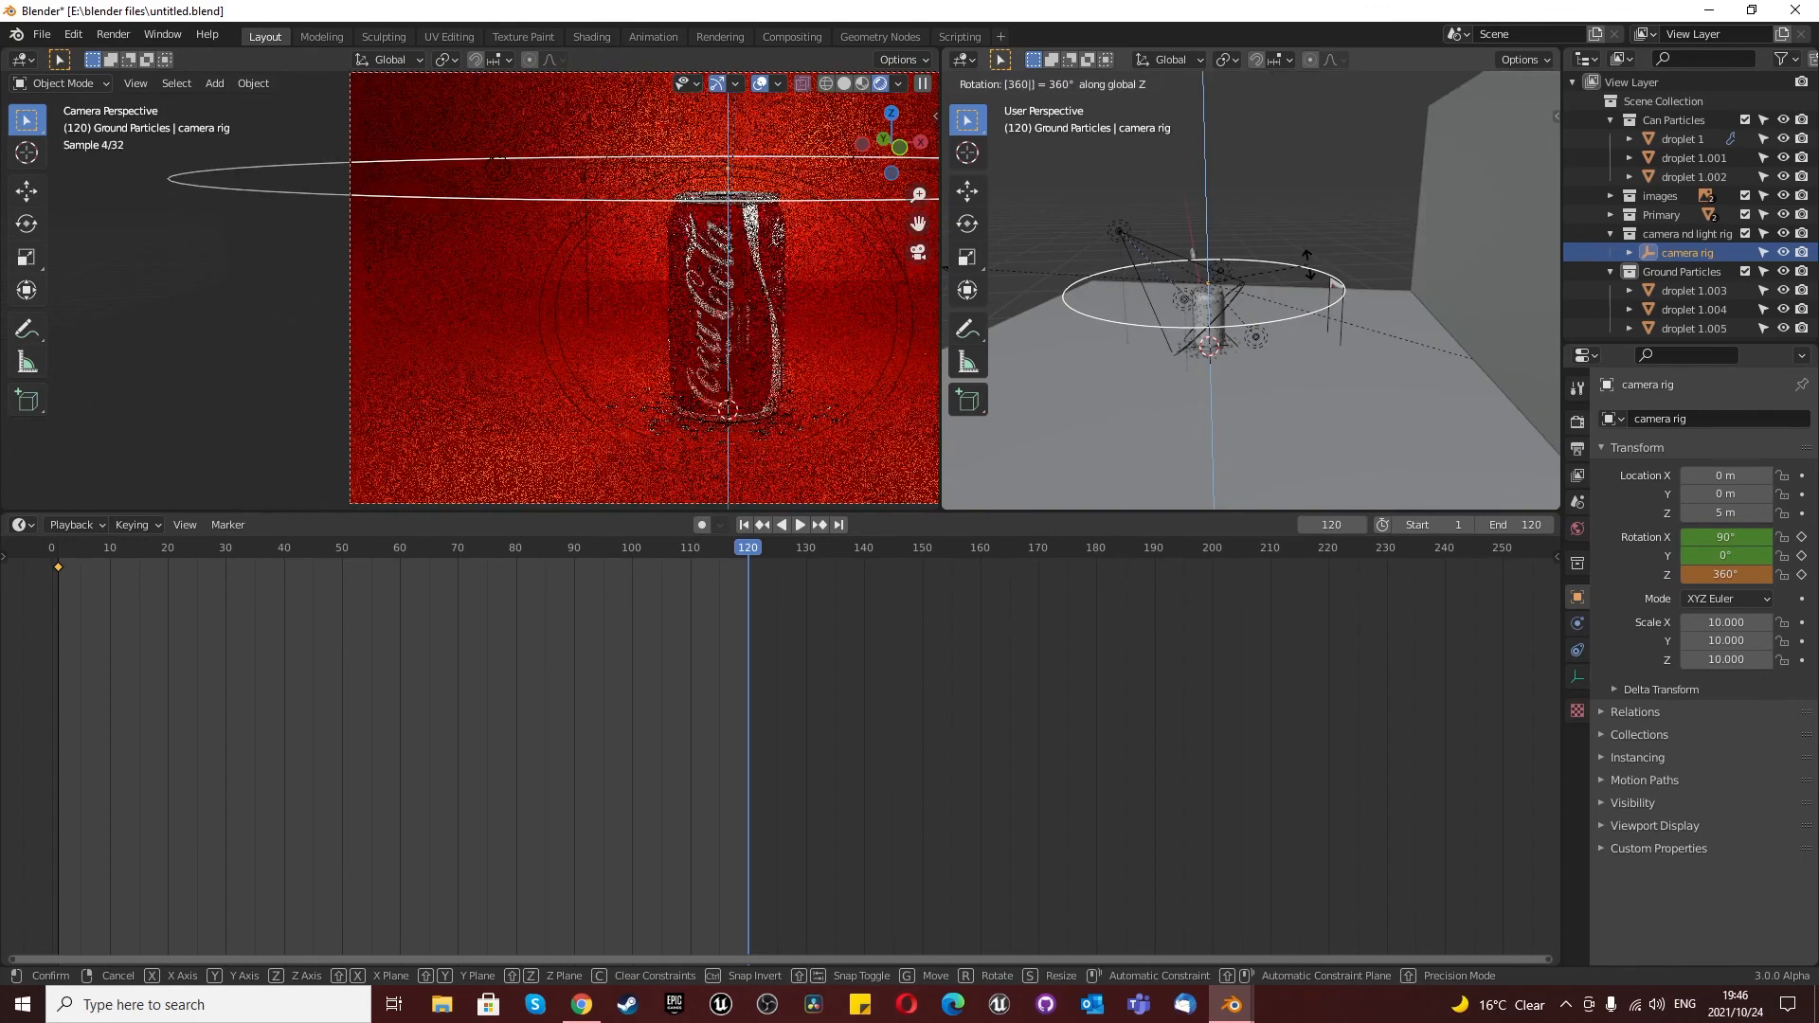
key(Return)
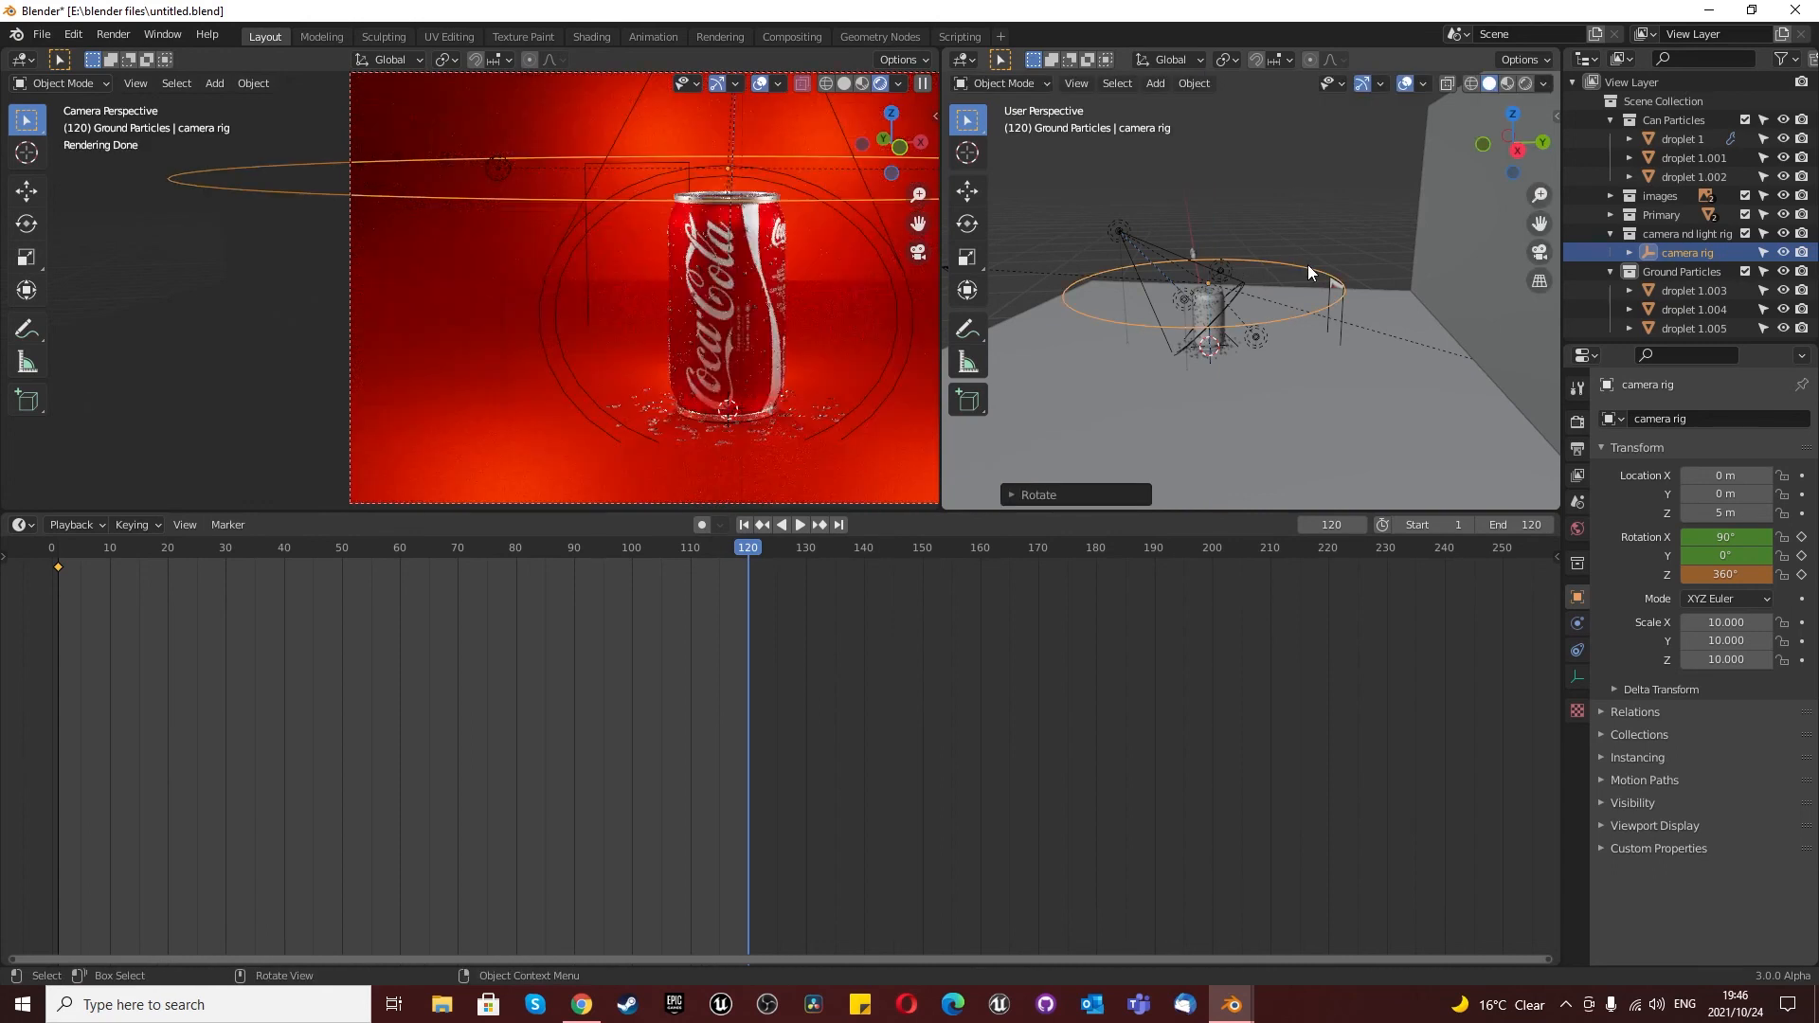
key(i)
click(1308, 264)
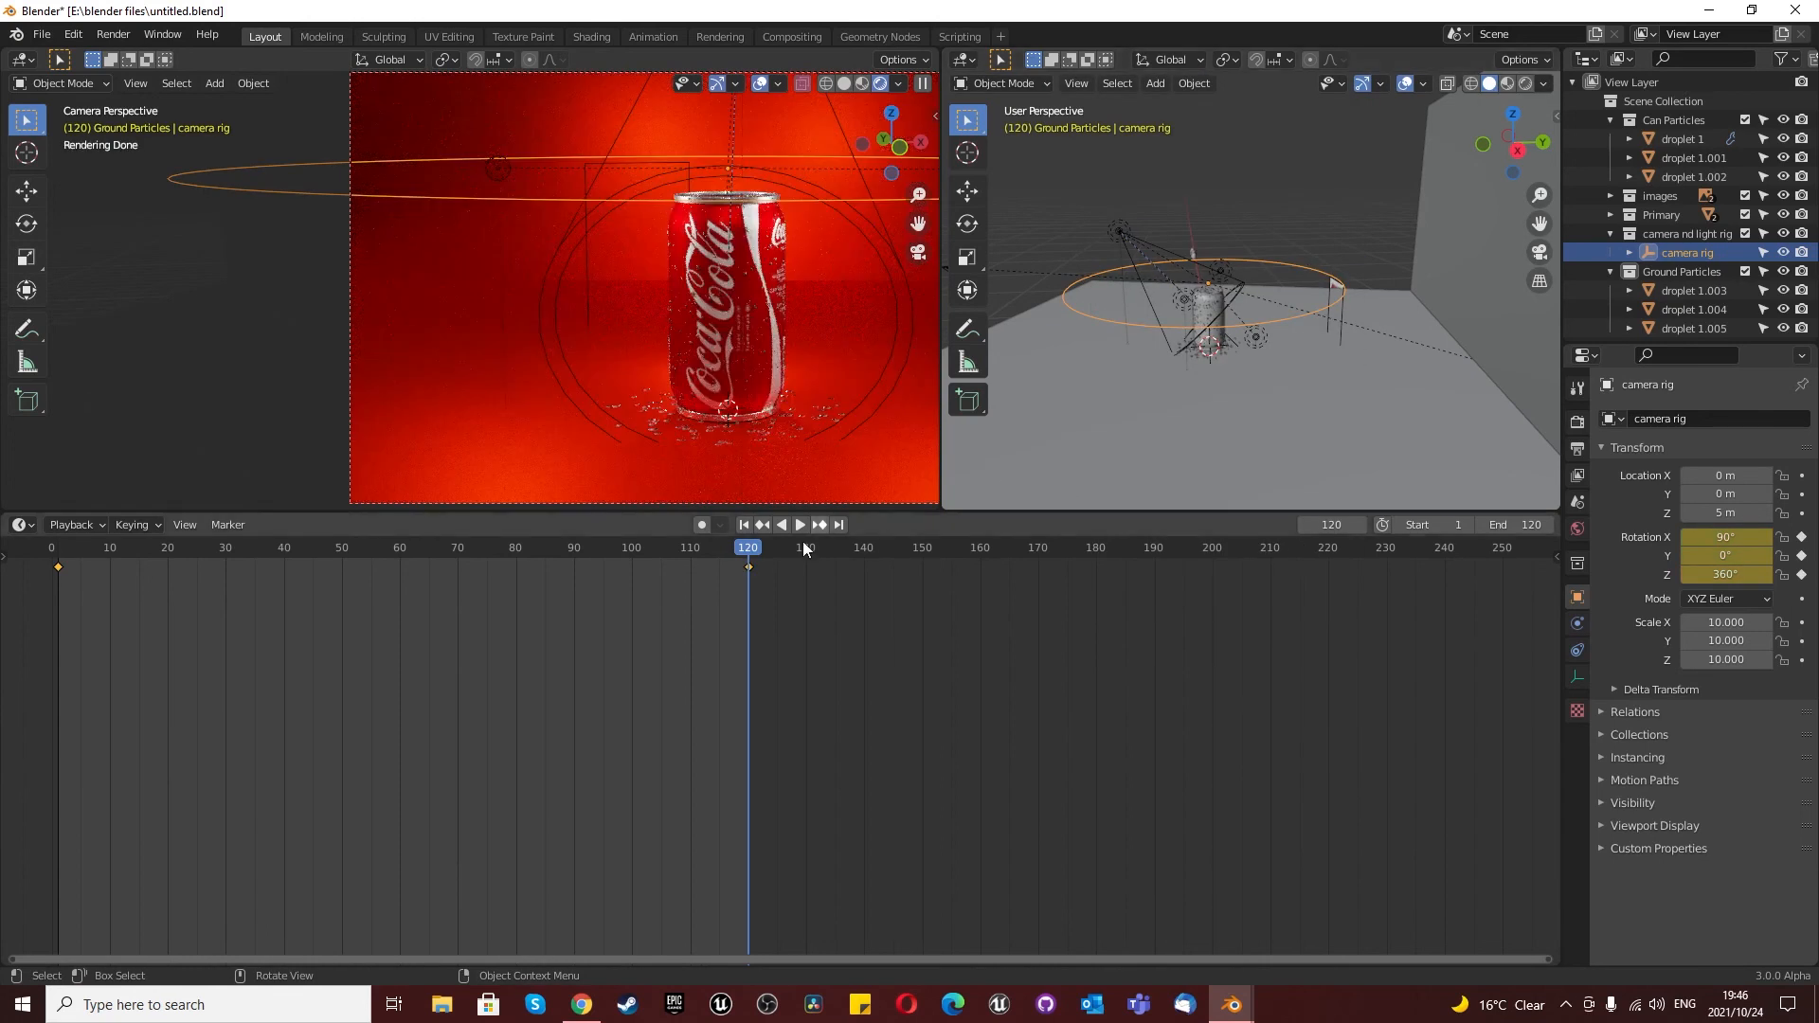
Step: Switch the render engine to Eevee and play the camera rig animation from frame 1
click(744, 525)
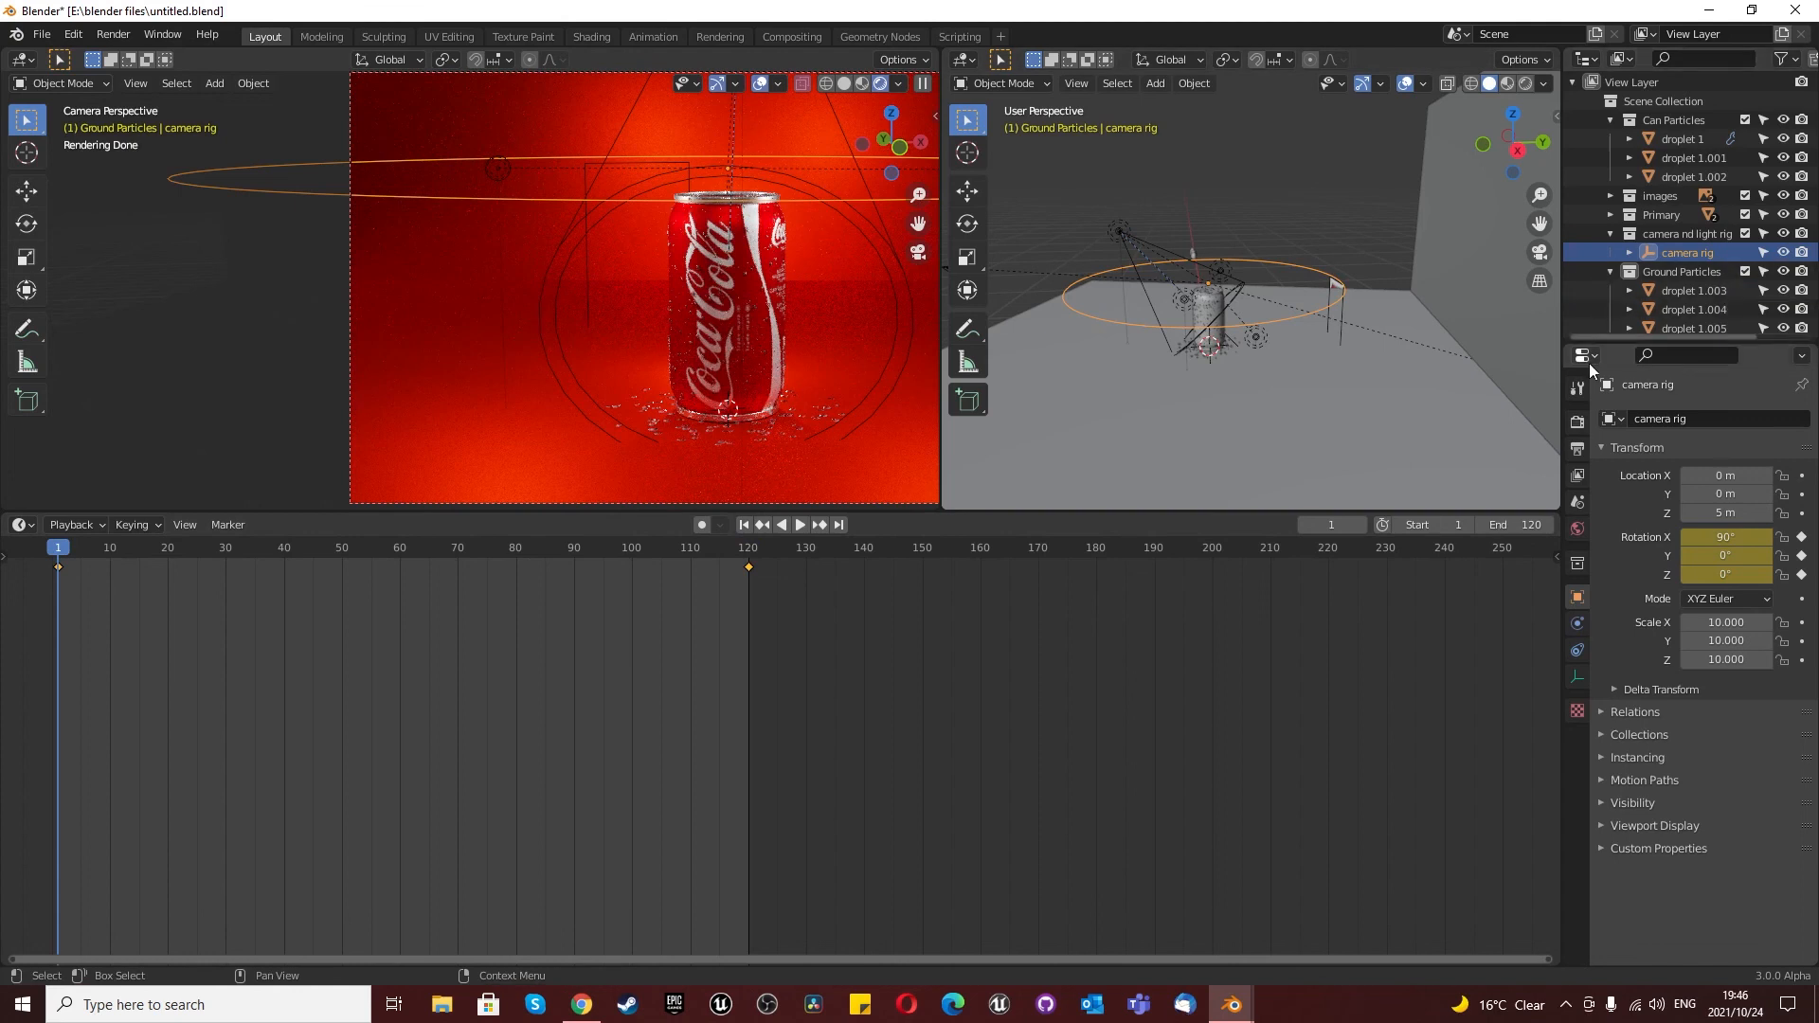
click(1577, 388)
click(1577, 421)
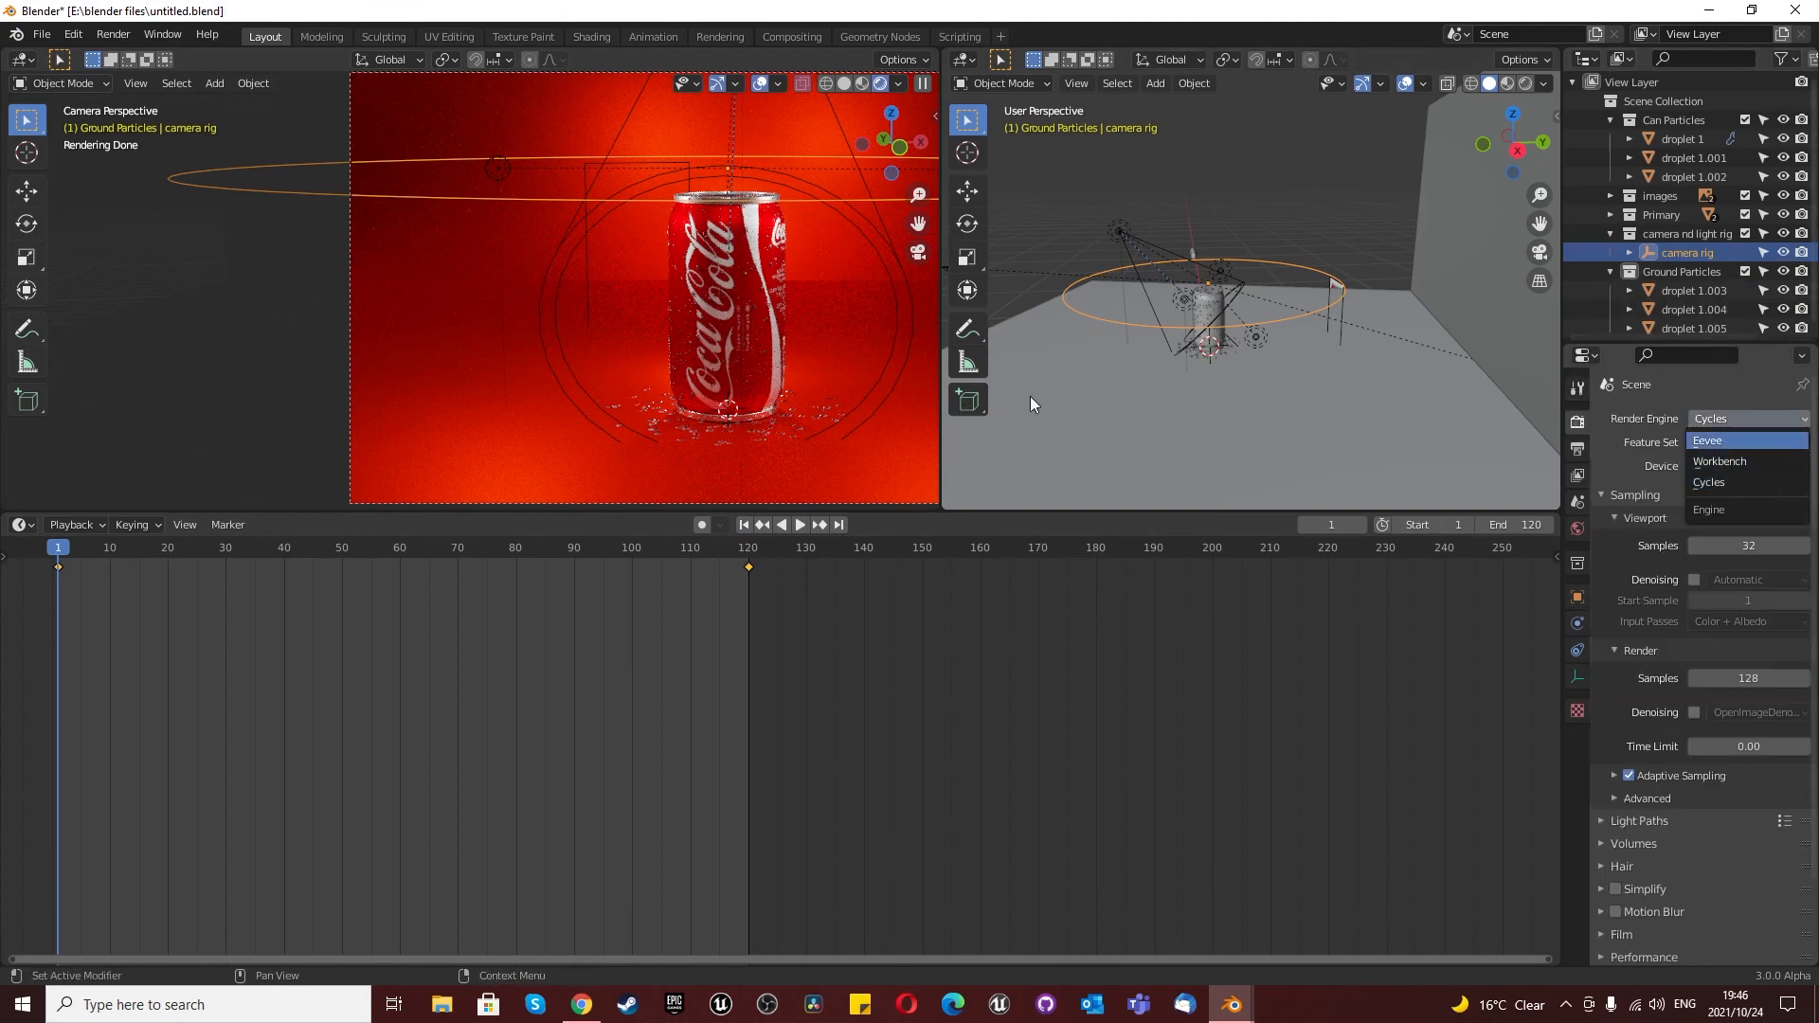
key(Return)
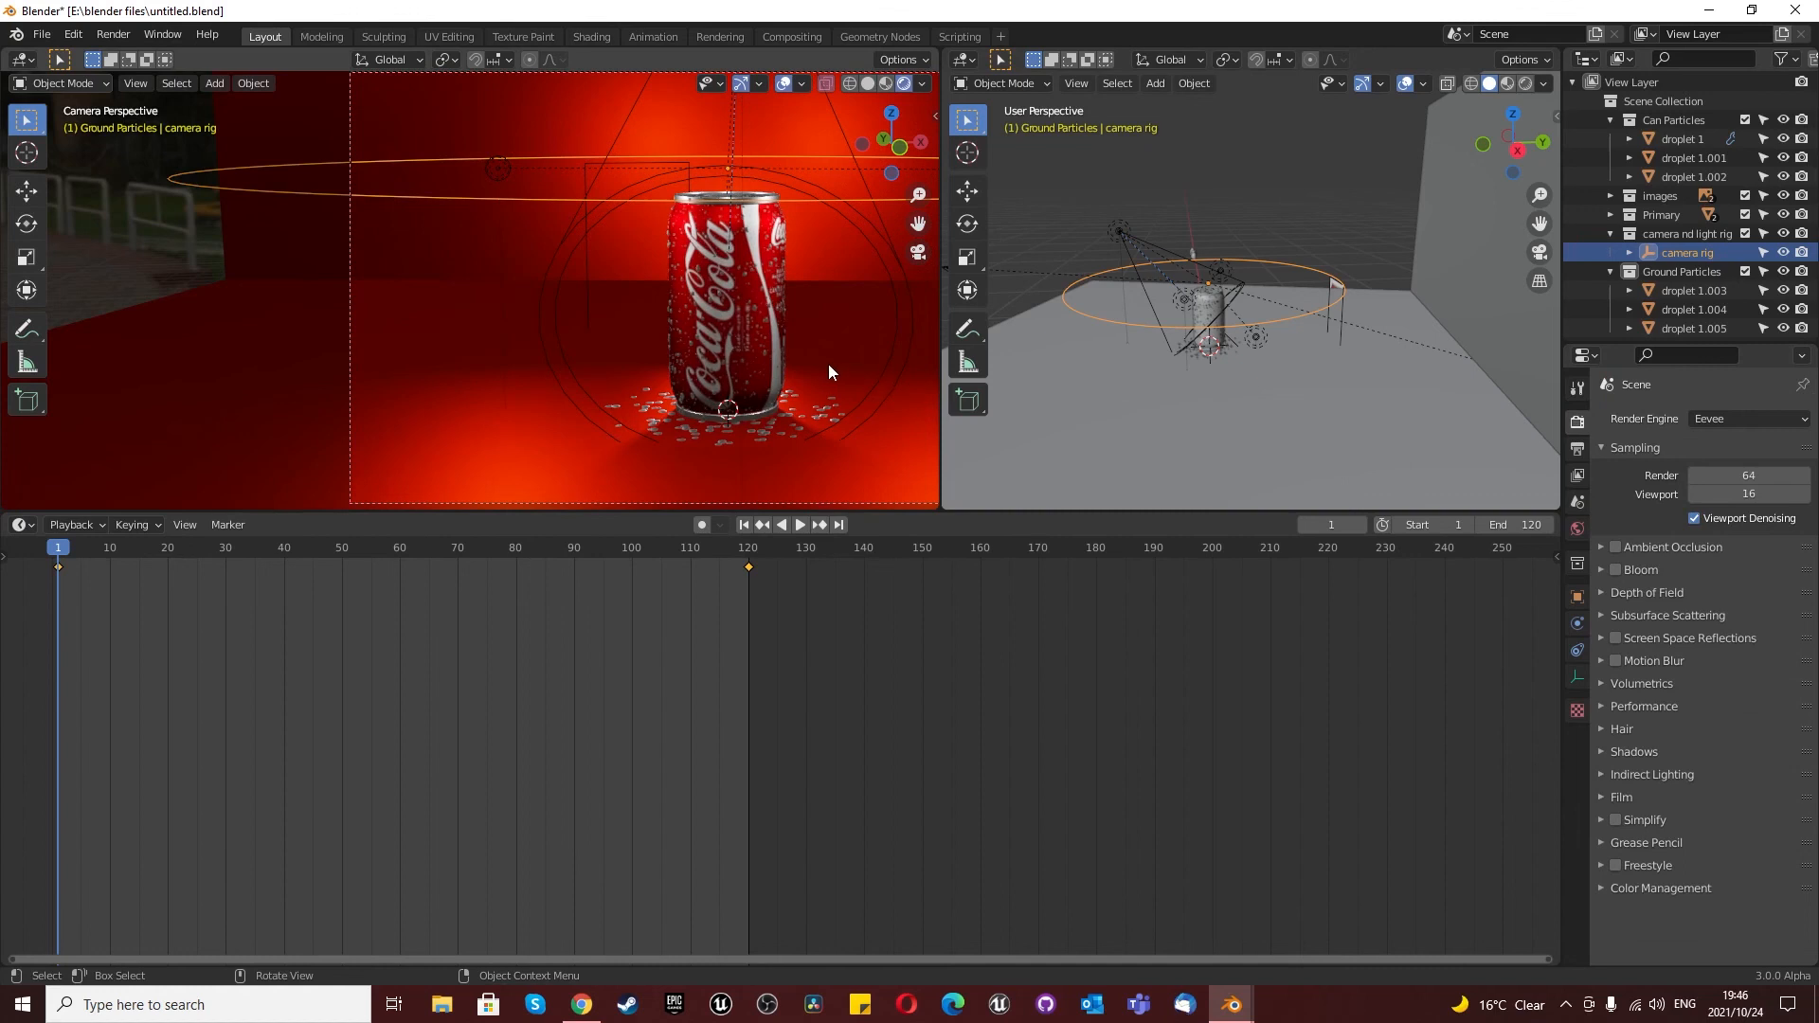
key(space)
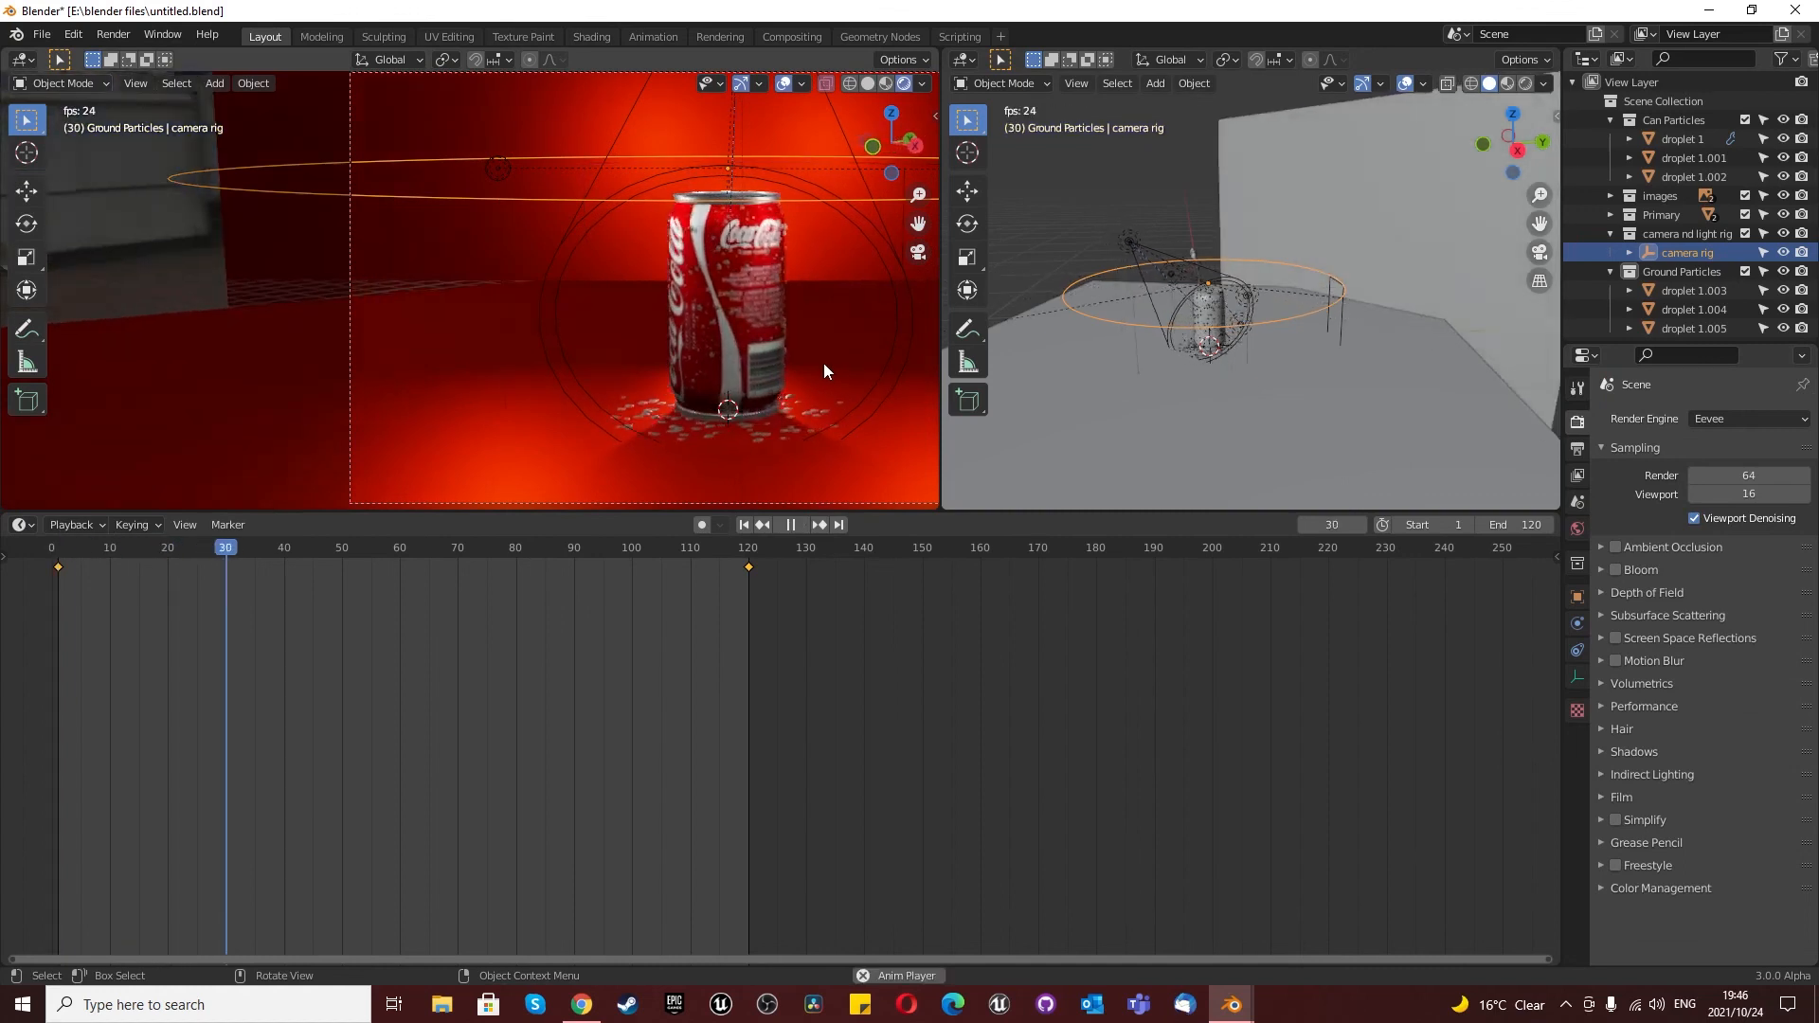